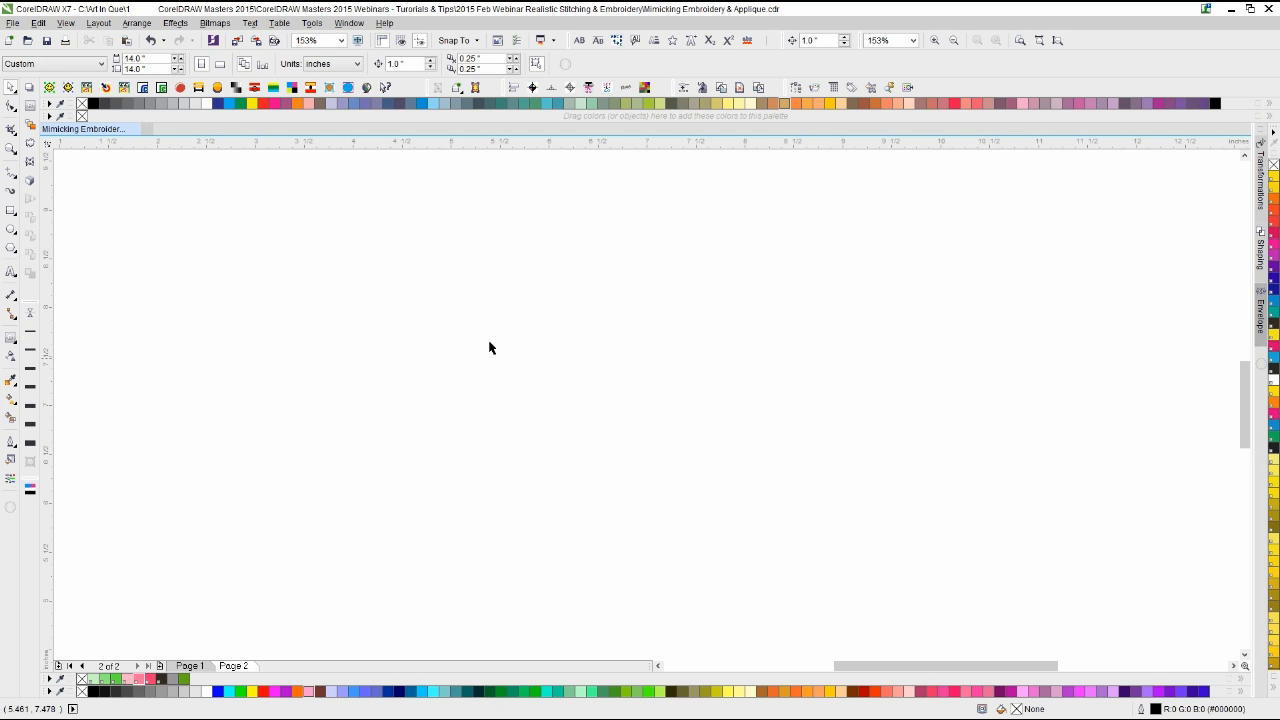
Step: Add the artistic text "Corel" in 24 pt Arial on the blank page
{"action": "left_click", "coordinate": [9, 274]}
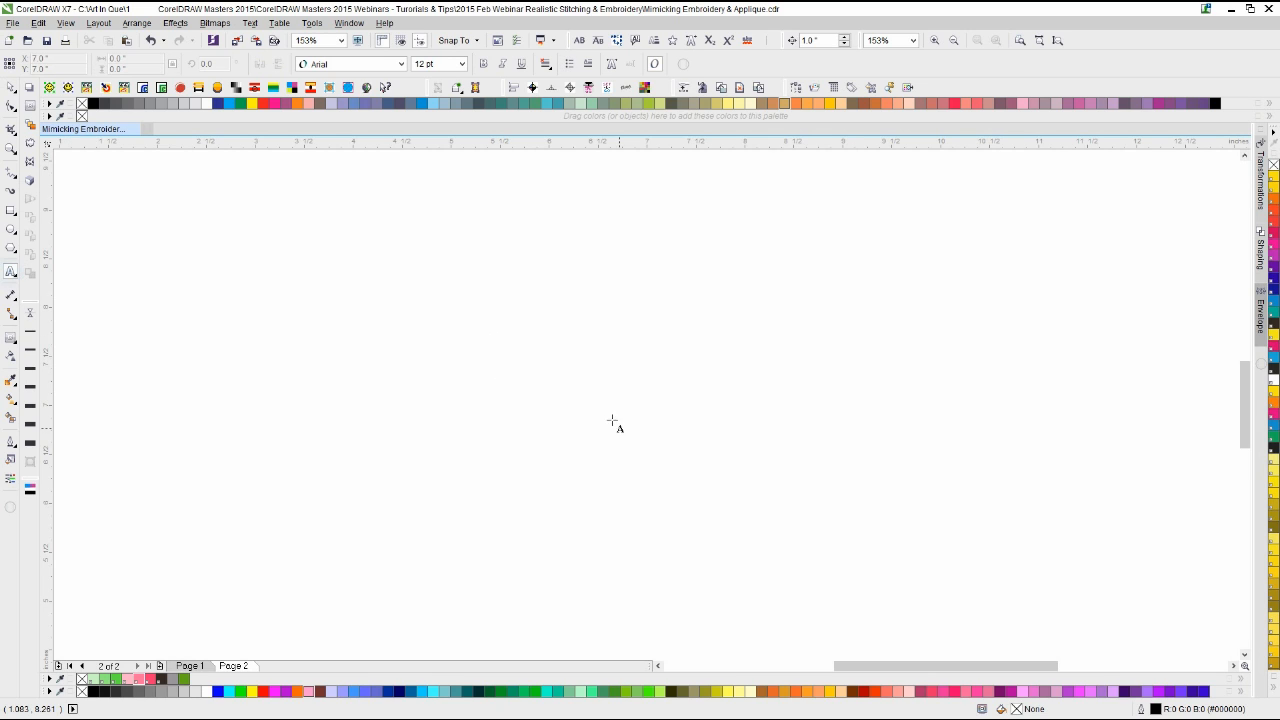
{"action": "left_click", "coordinate": [460, 398]}
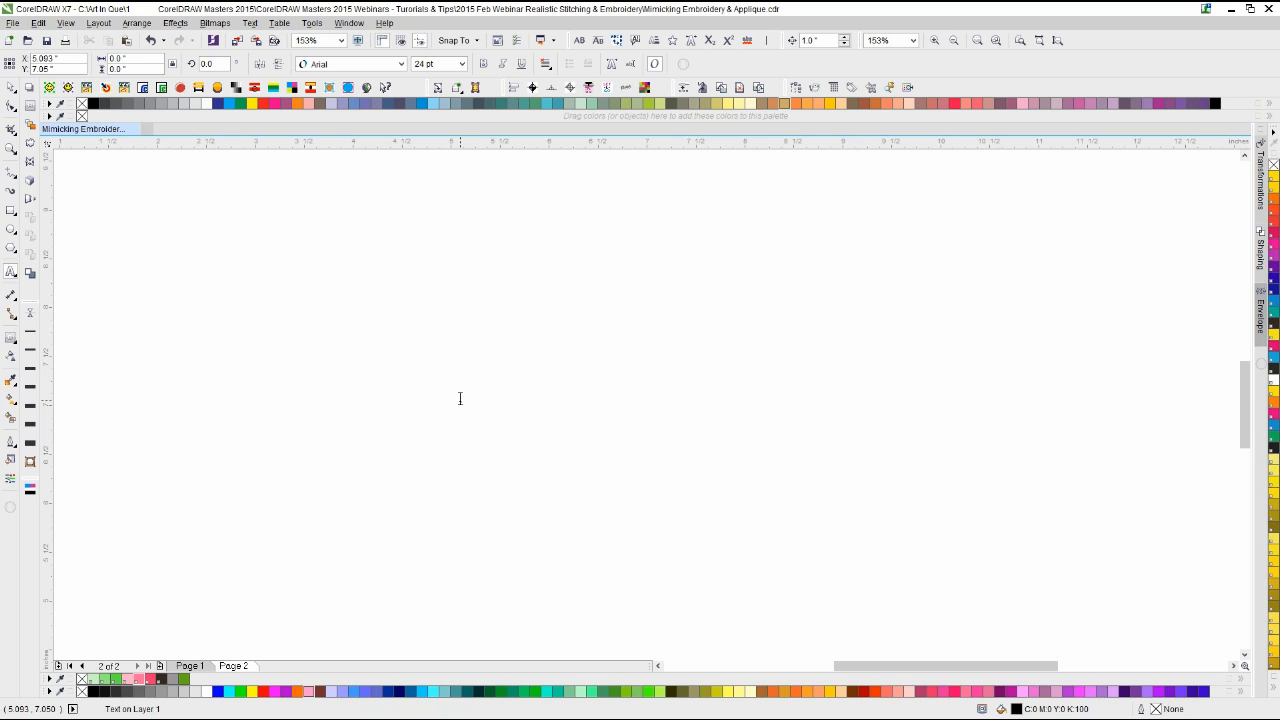
{"action": "type", "text": "Corel"}
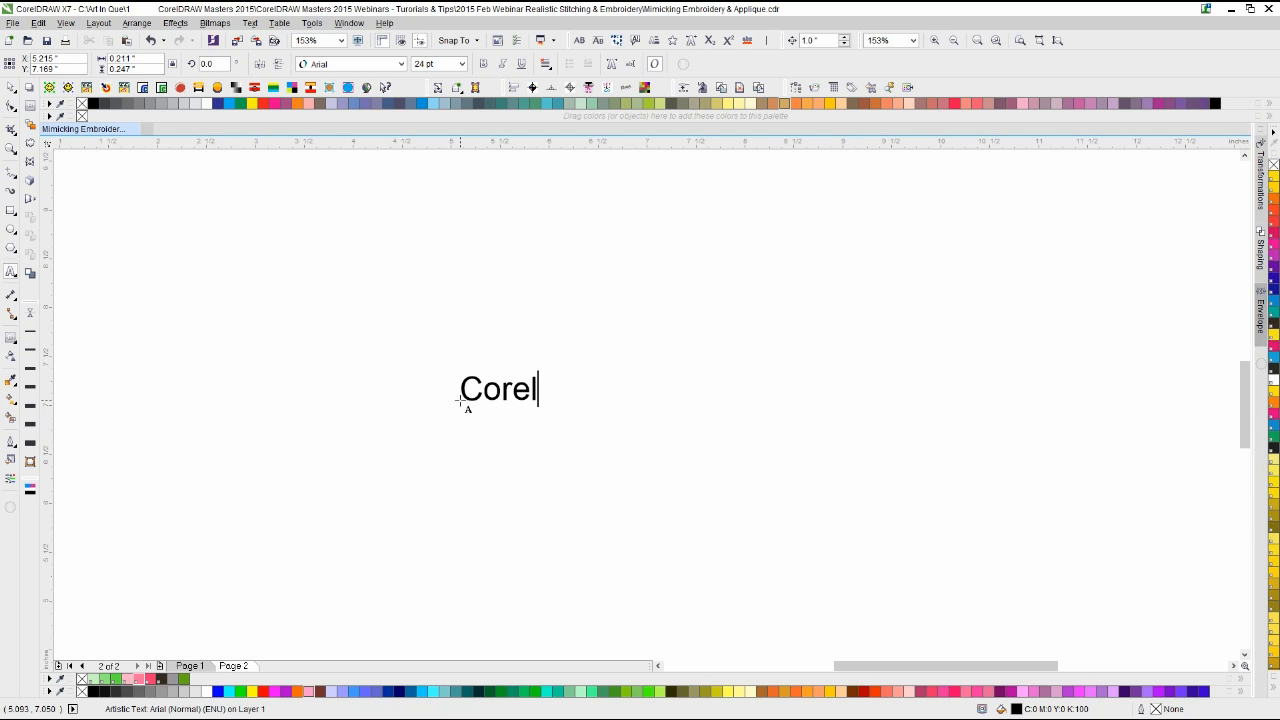
{"action": "left_click", "coordinate": [10, 87]}
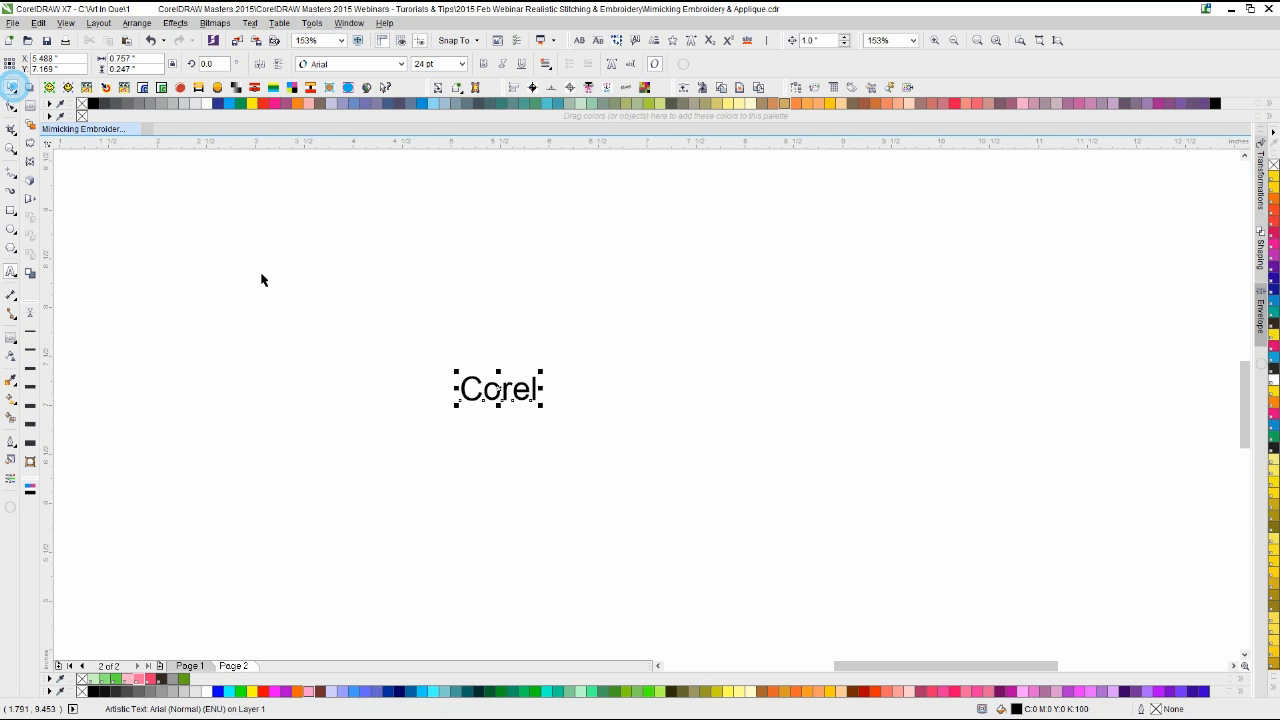
Step: Center the "Corel" text on the page and enlarge it proportionally to about 5.5 inches wide
{"action": "left_click", "coordinate": [583, 389]}
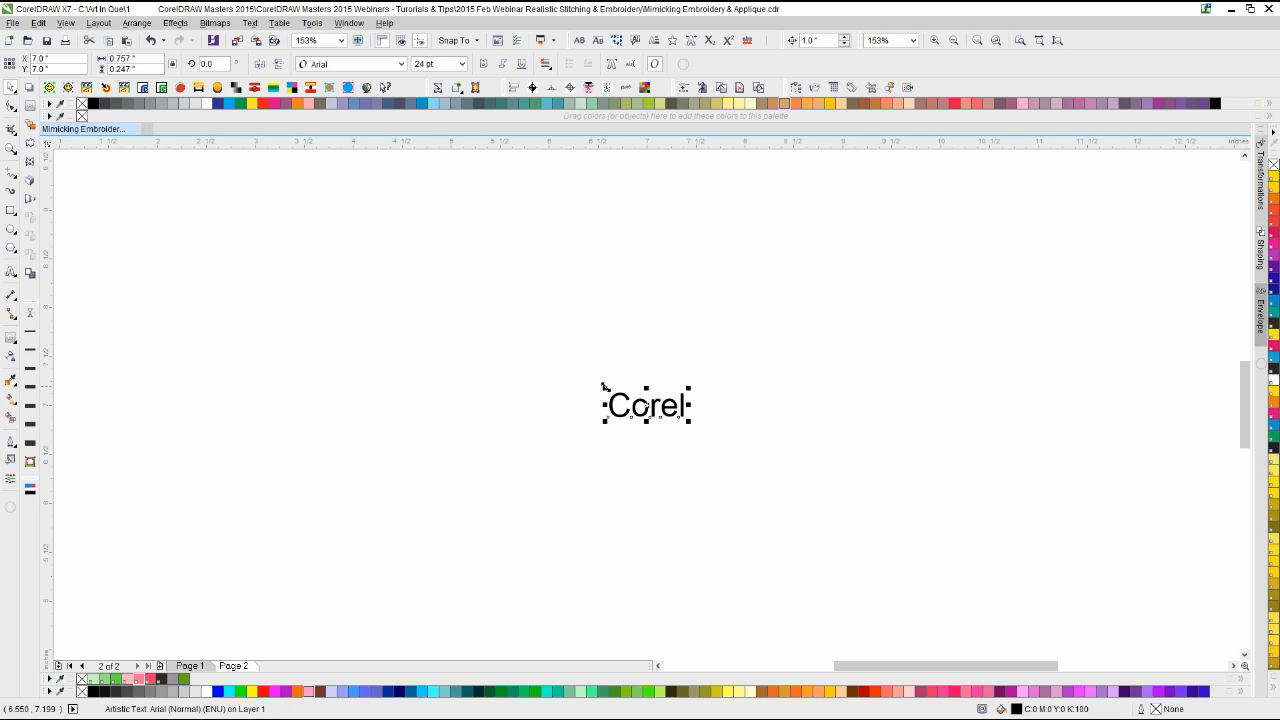
{"action": "left_click", "coordinate": [595, 383]}
{"action": "left_click_drag", "start_coordinate": [486, 330], "coordinate": [355, 262]}
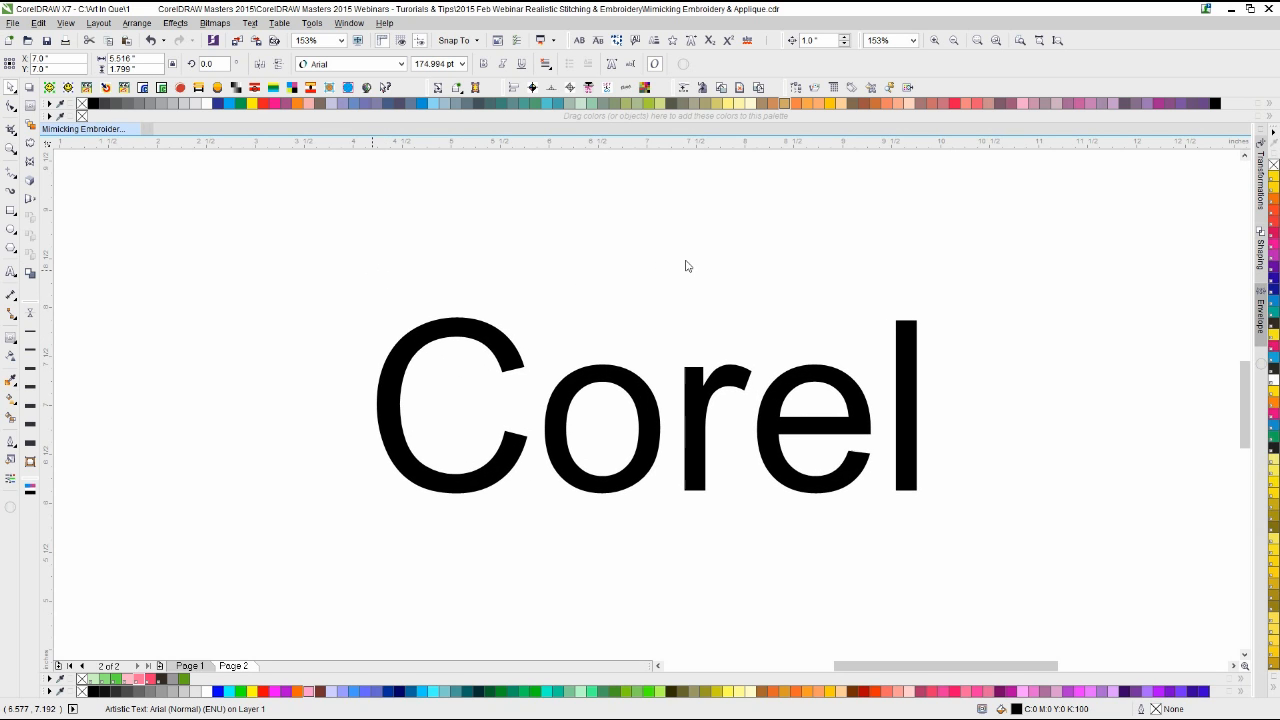
{"action": "left_click", "coordinate": [690, 259]}
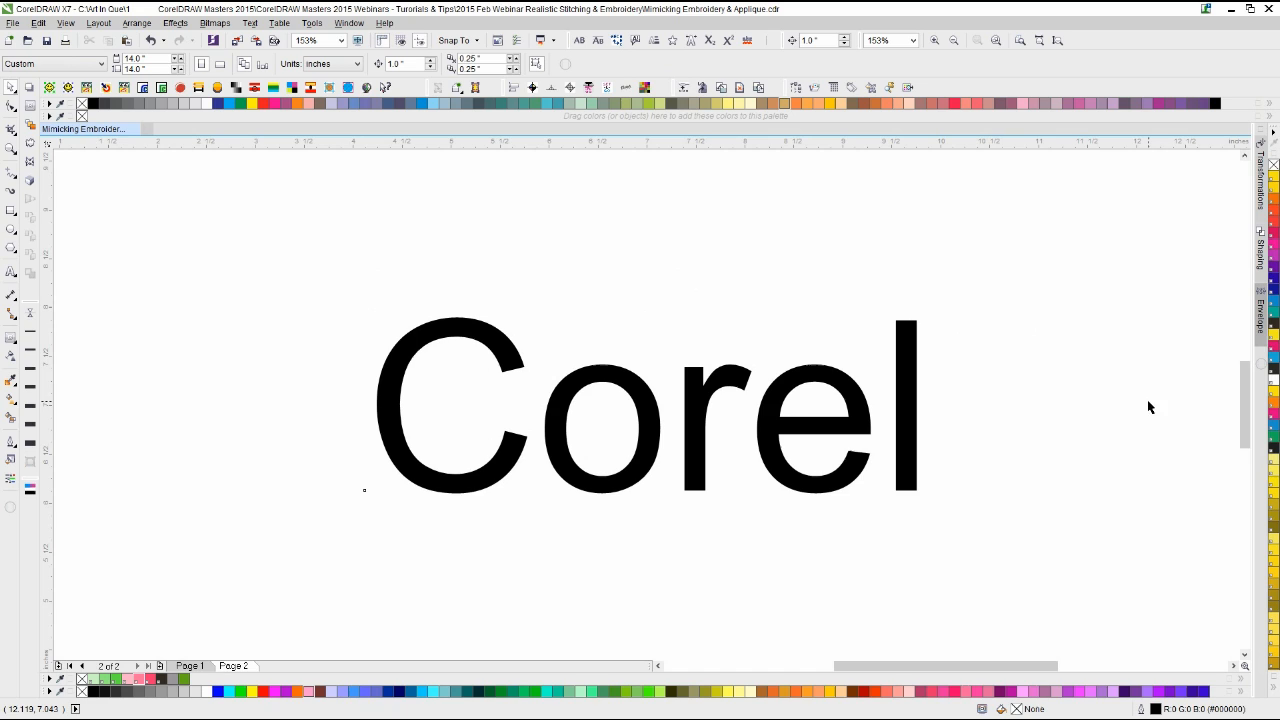
Step: Enable the Font Playground docker and open it
{"action": "left_click", "coordinate": [1262, 366]}
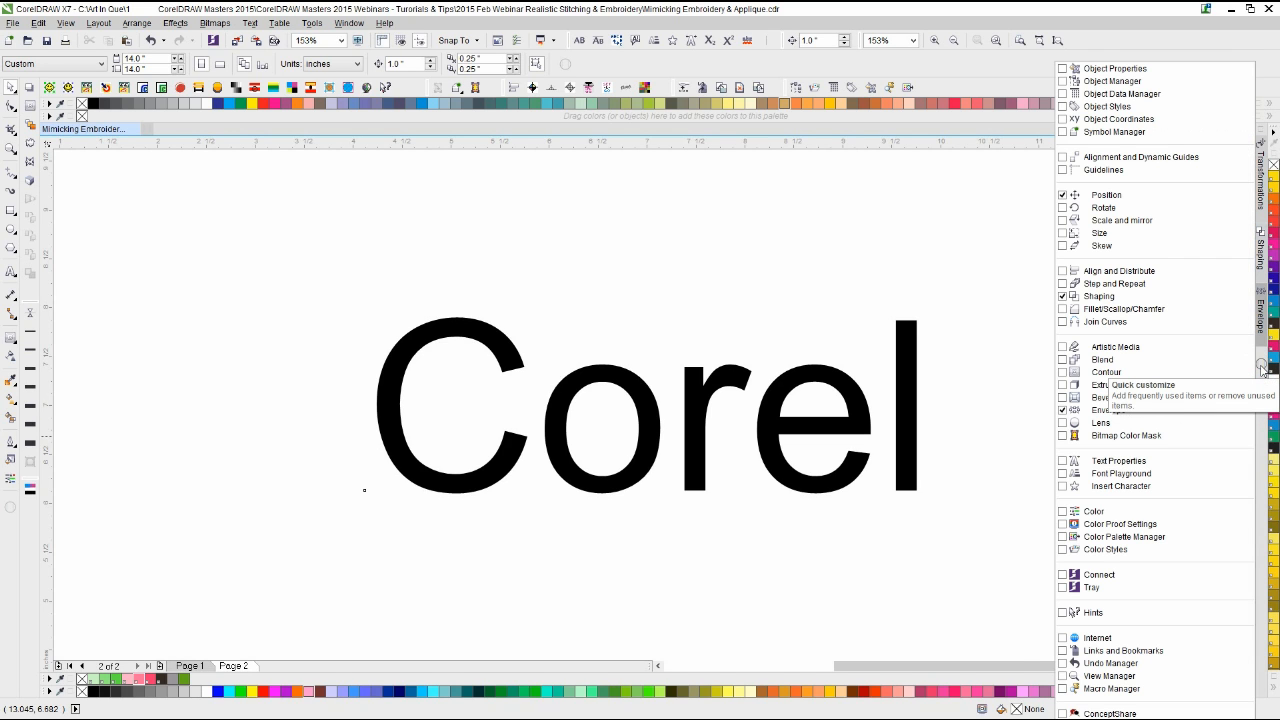
{"action": "left_click", "coordinate": [1063, 474]}
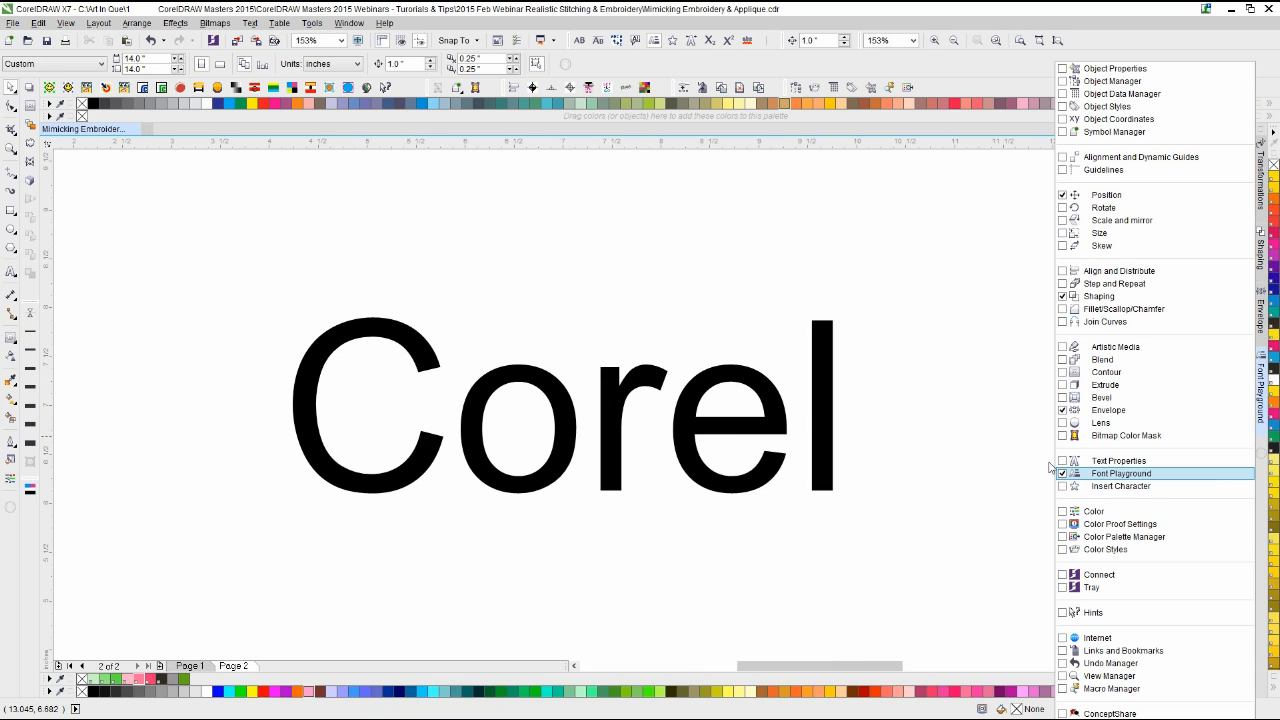
{"action": "left_click", "coordinate": [1265, 386]}
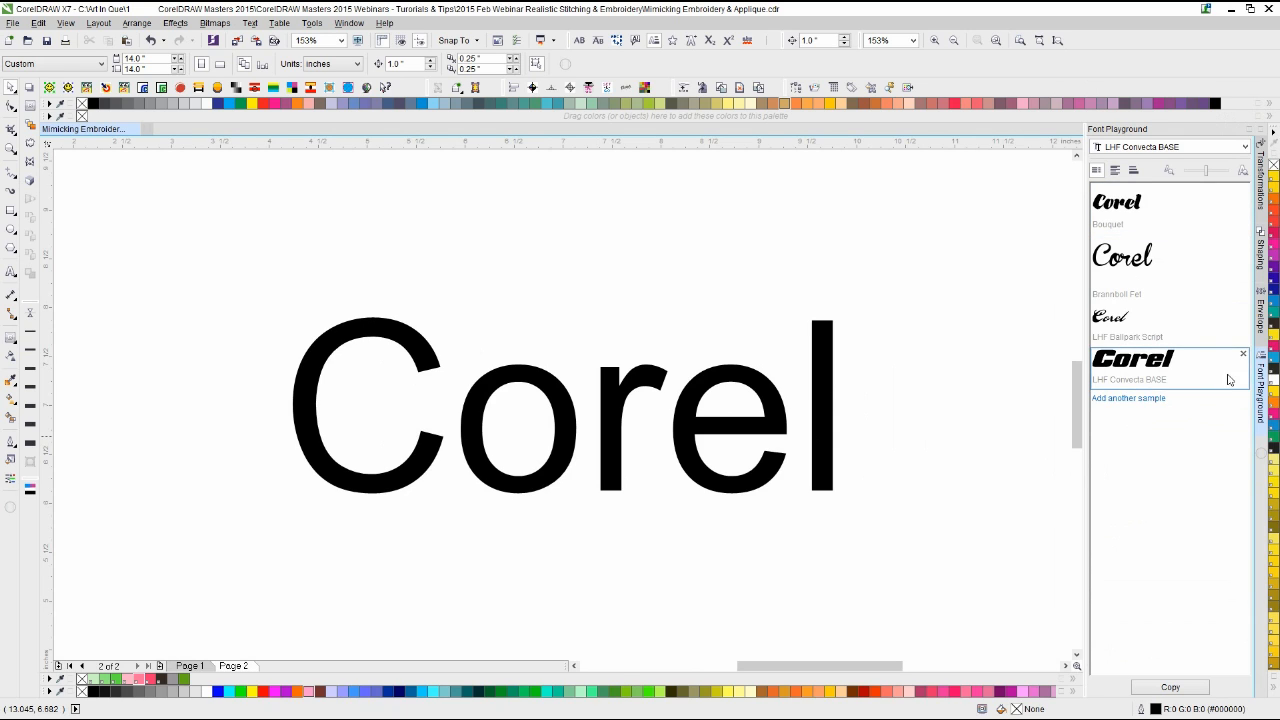
Step: Remove the LHF Convecta BASE and LHF Ballpark Script samples from Font Playground and add two new samples
{"action": "left_click", "coordinate": [1243, 353]}
{"action": "left_click", "coordinate": [1243, 311]}
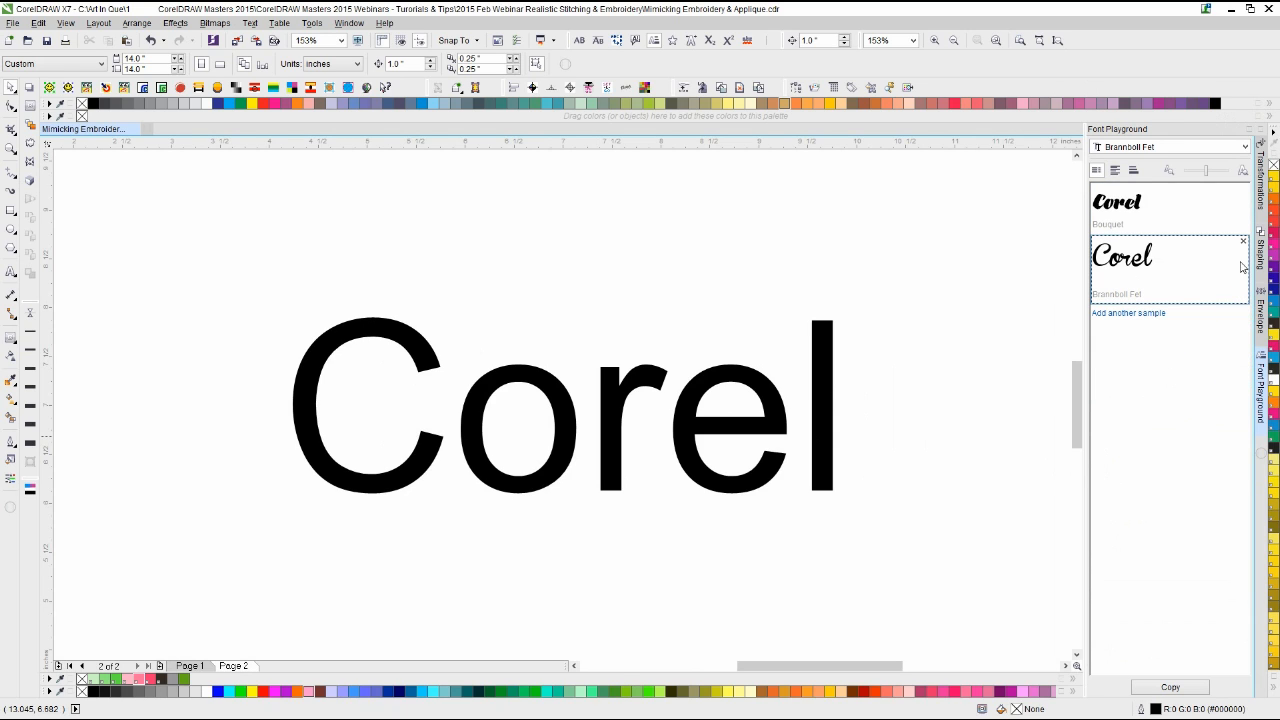
{"action": "left_click", "coordinate": [1150, 315]}
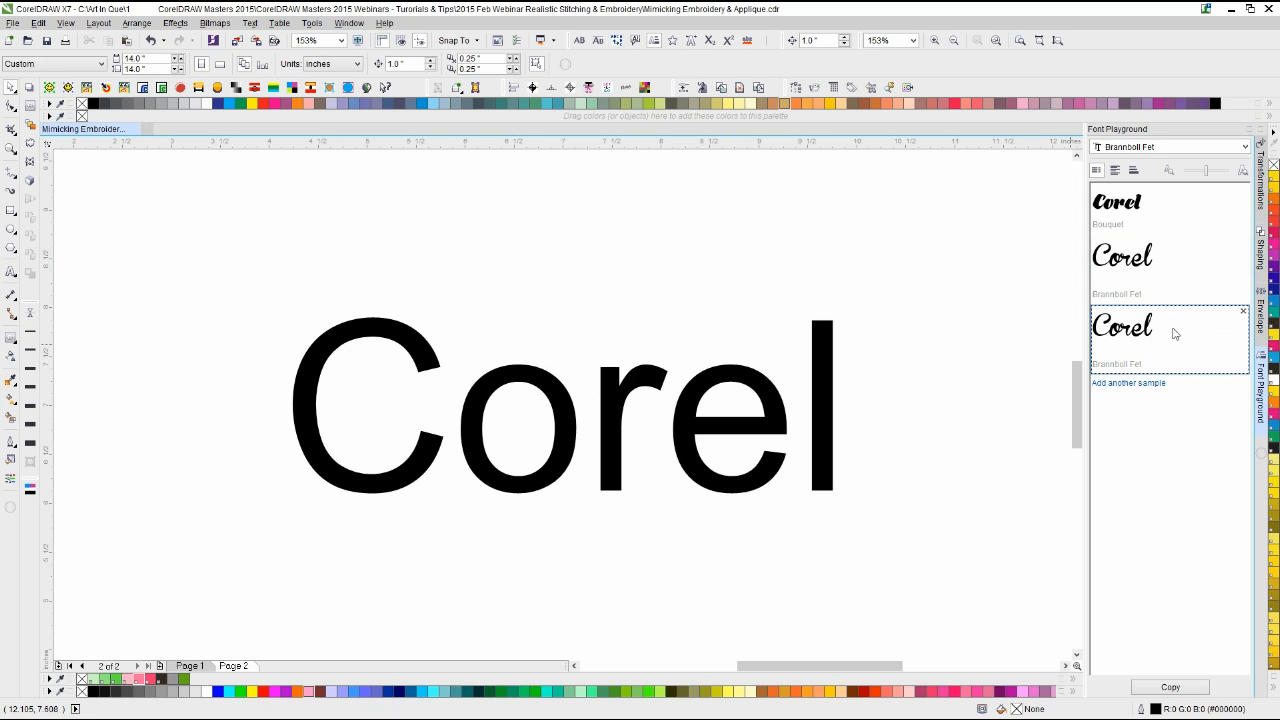
{"action": "left_click", "coordinate": [1150, 383]}
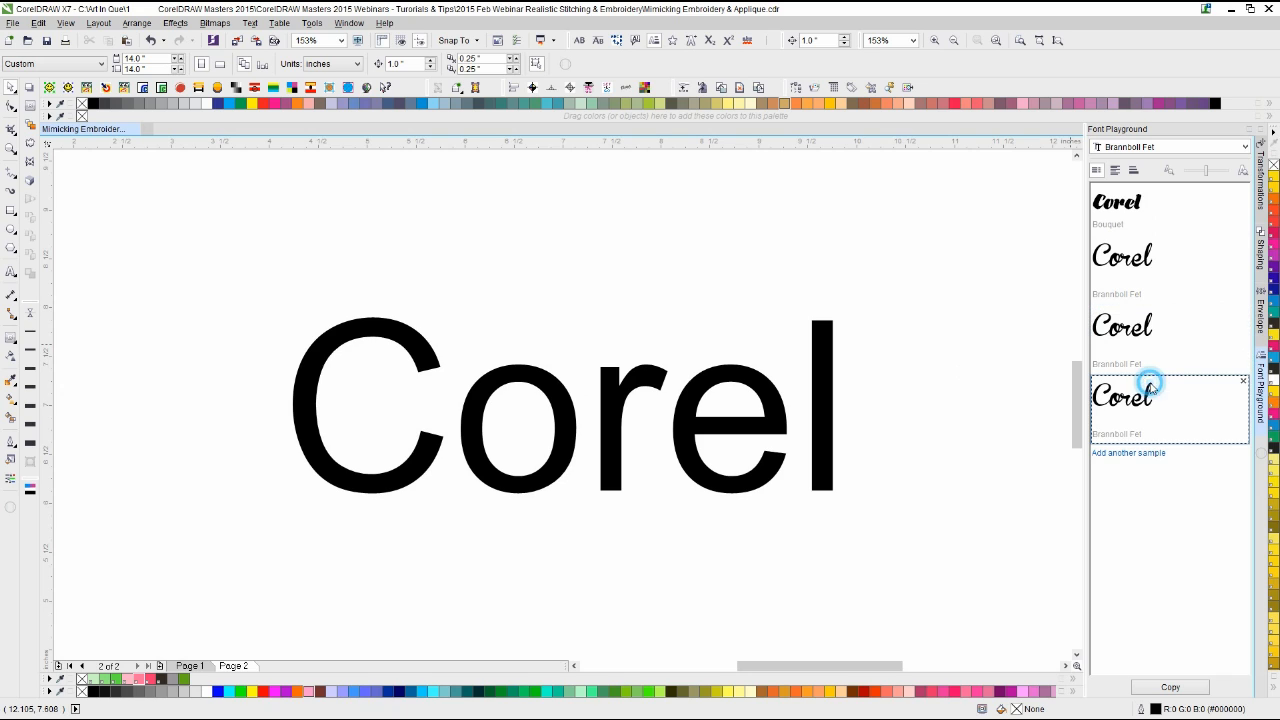
{"action": "left_click", "coordinate": [1140, 393]}
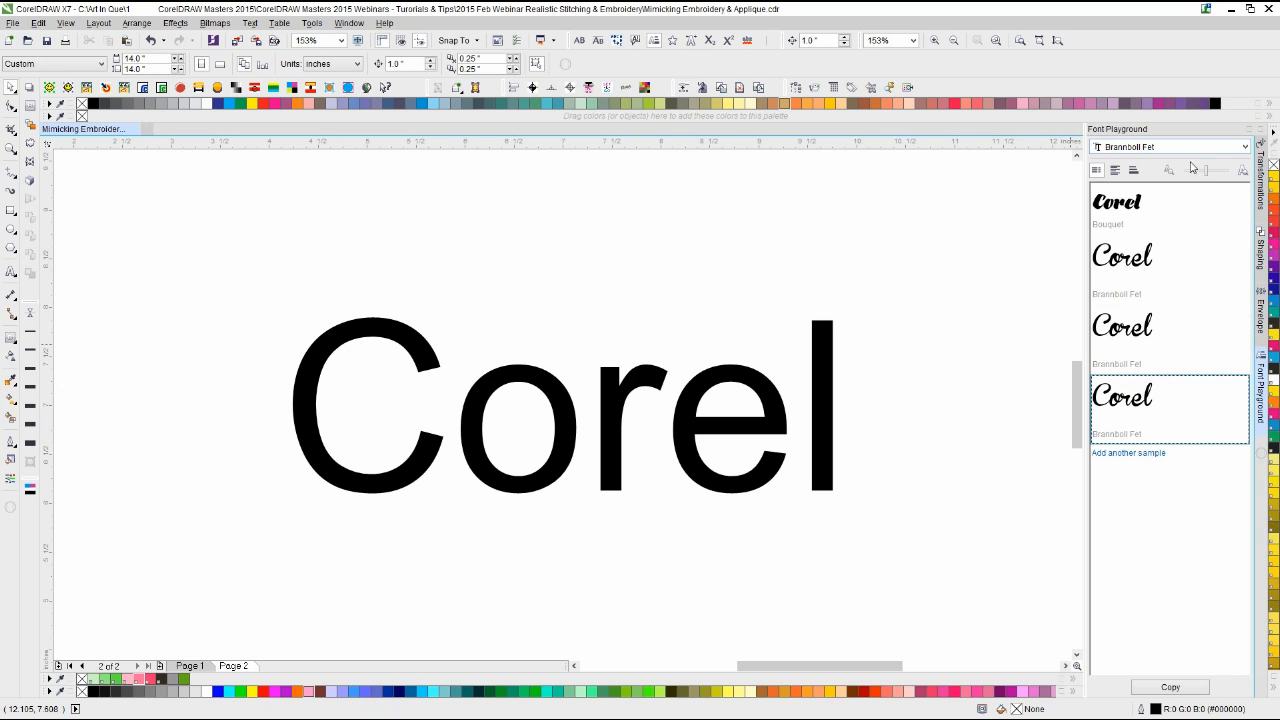
{"action": "left_click", "coordinate": [1244, 379]}
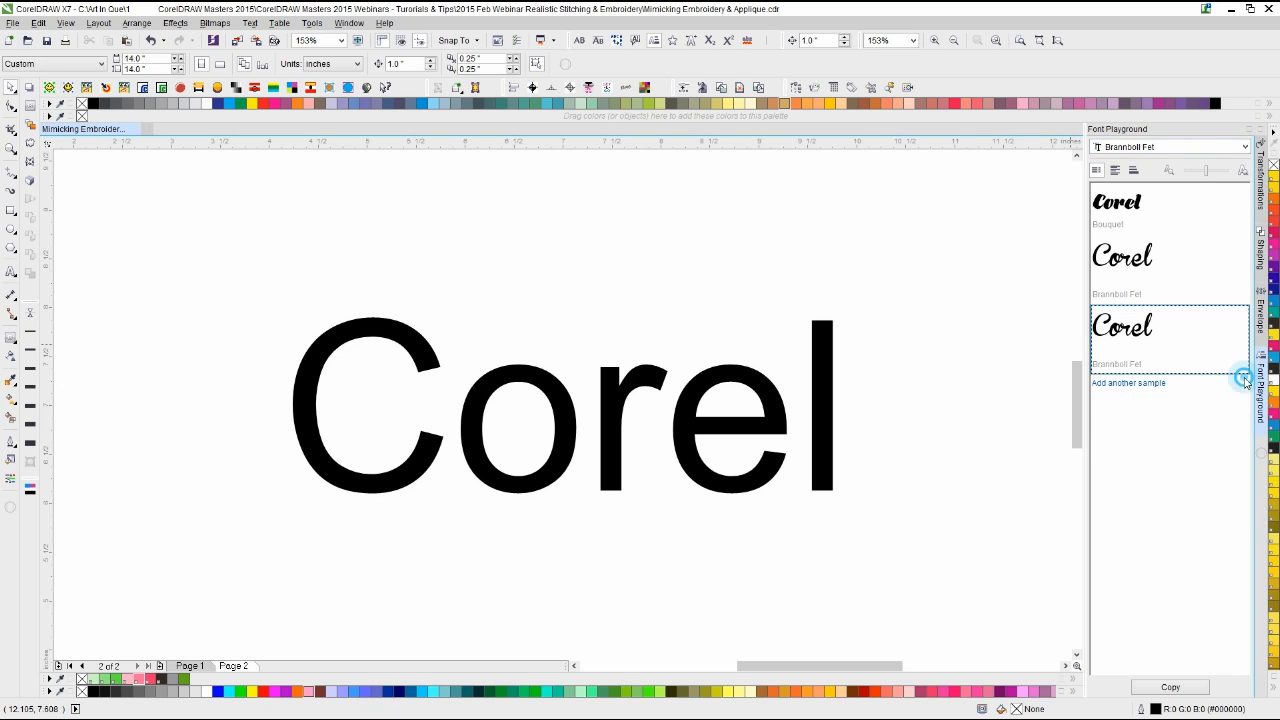
{"action": "left_click", "coordinate": [1118, 386]}
{"action": "left_click", "coordinate": [1172, 400]}
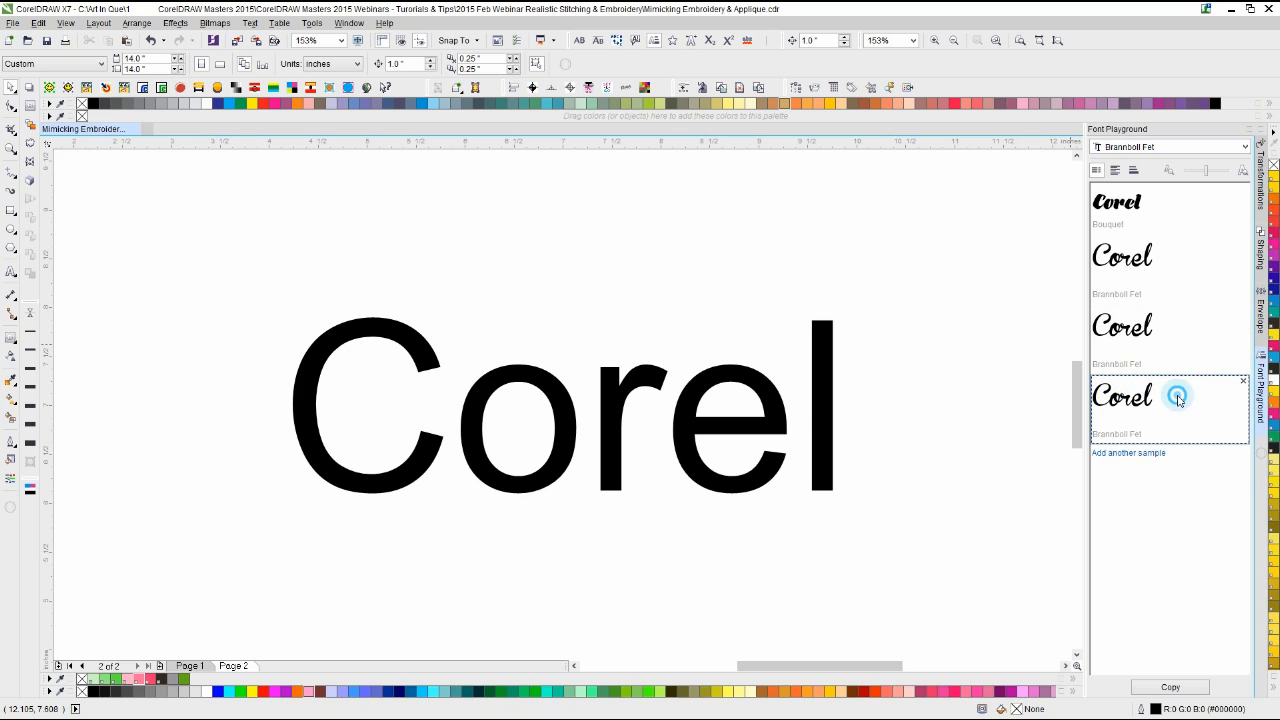
Step: Set the font of the last Font Playground sample to LHF Convecta BASE
{"action": "left_click", "coordinate": [1227, 152]}
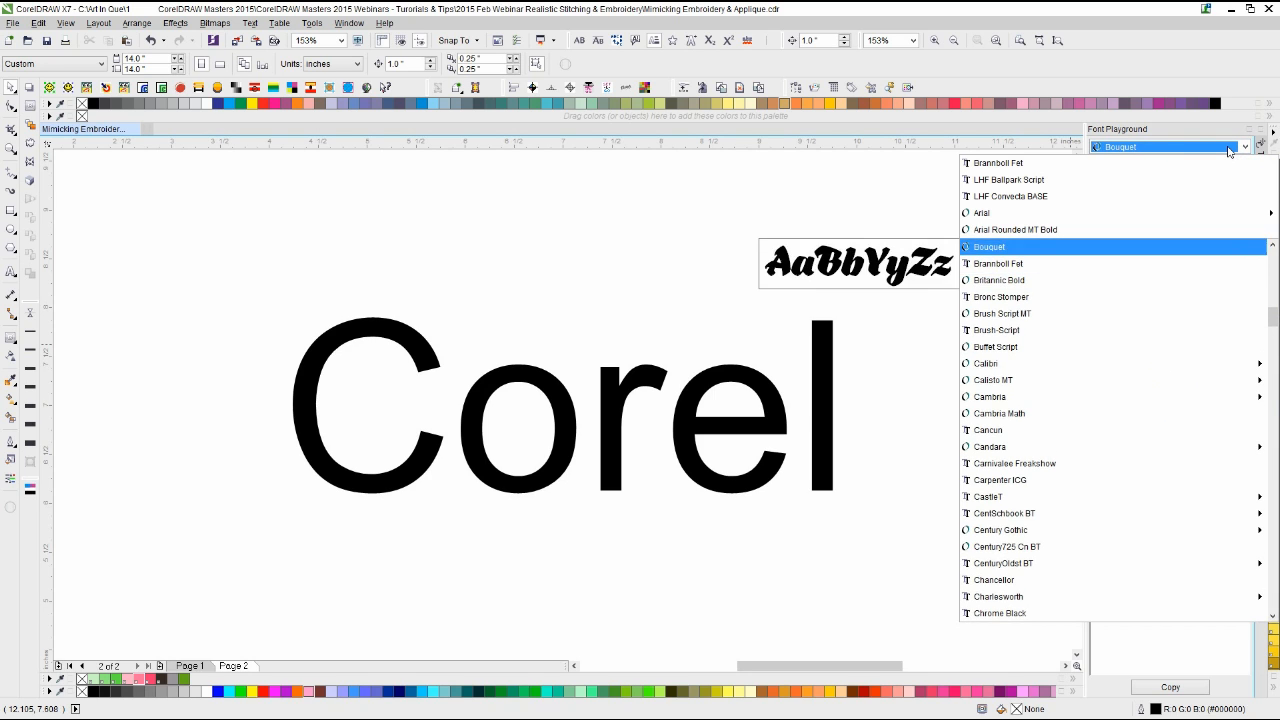
{"action": "left_click", "coordinate": [1100, 196]}
{"action": "left_click", "coordinate": [1141, 503]}
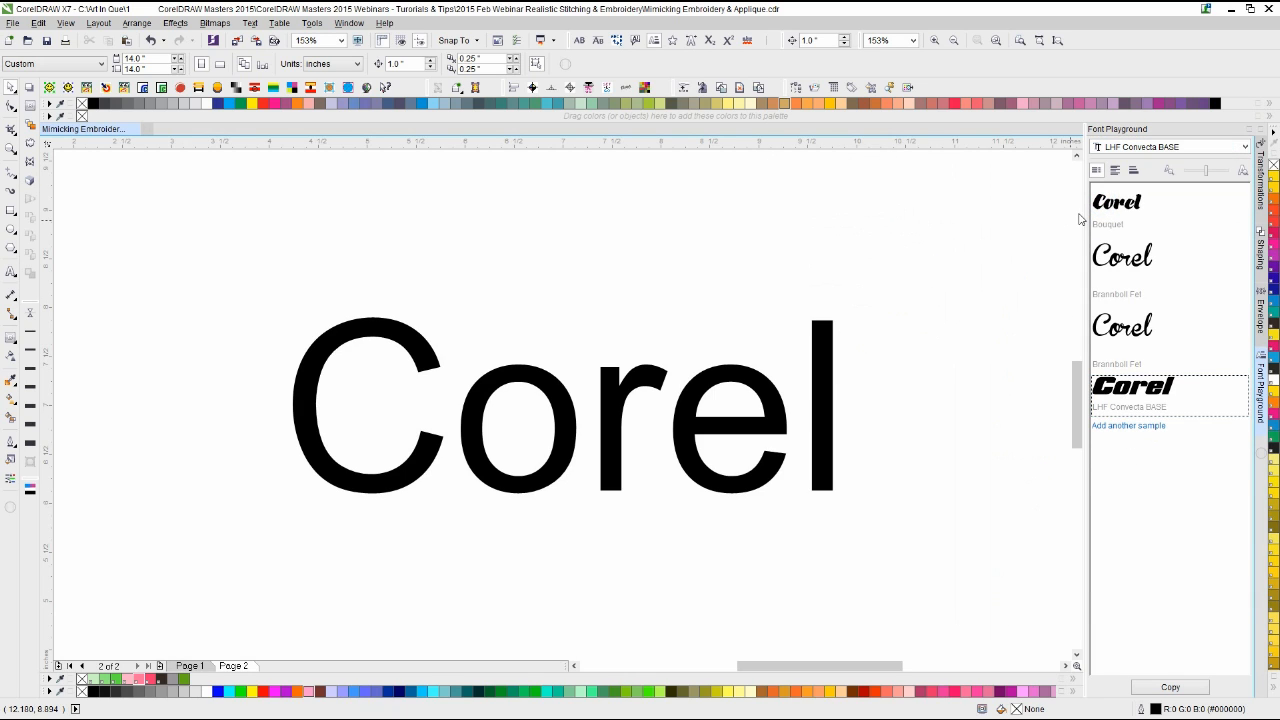
Step: Compare the four Font Playground samples and look through the font list for the large "Corel" text
{"action": "left_click", "coordinate": [1147, 203]}
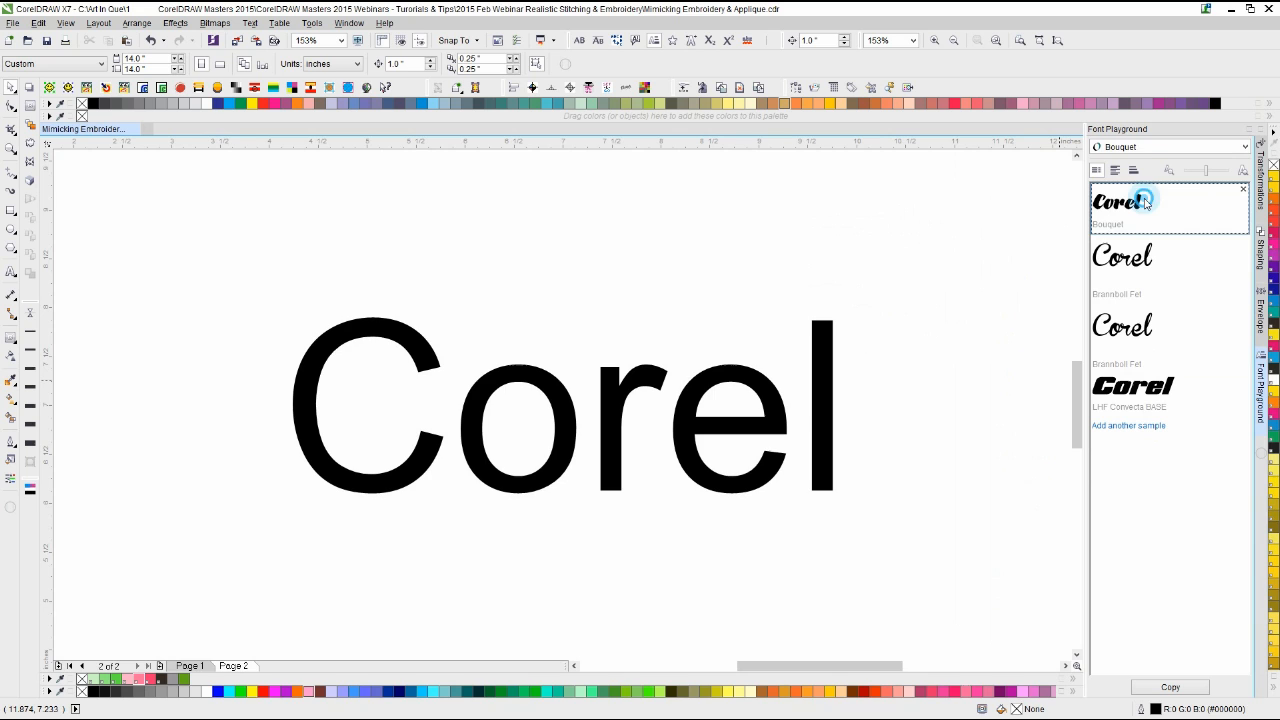
{"action": "left_click", "coordinate": [1136, 263]}
{"action": "left_click", "coordinate": [1129, 341]}
{"action": "left_click", "coordinate": [1133, 392]}
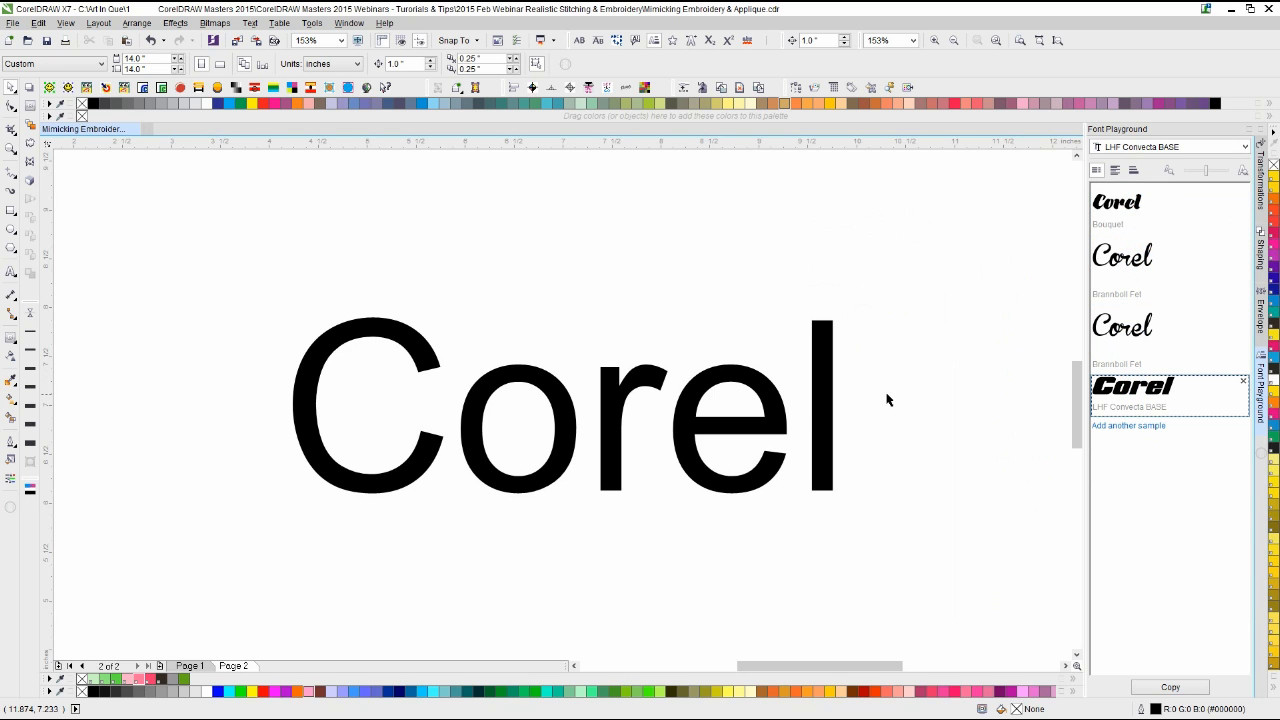
{"action": "left_click", "coordinate": [819, 386]}
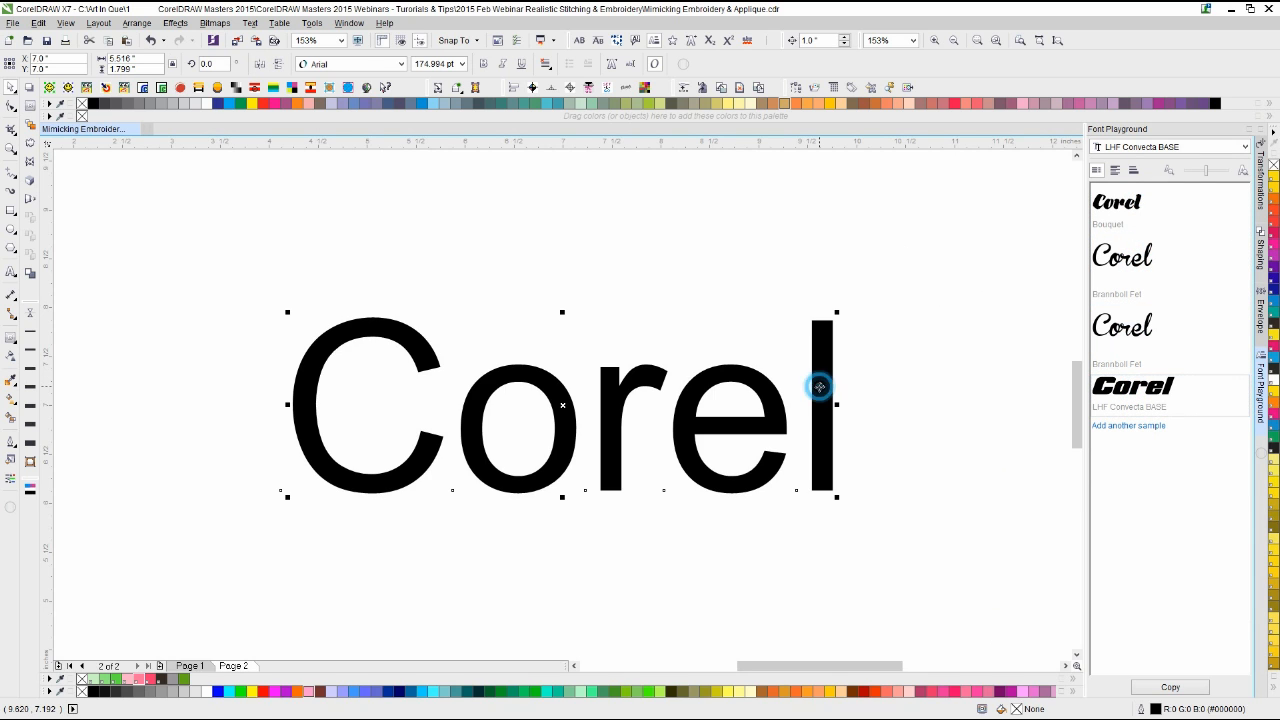
{"action": "left_click", "coordinate": [400, 64]}
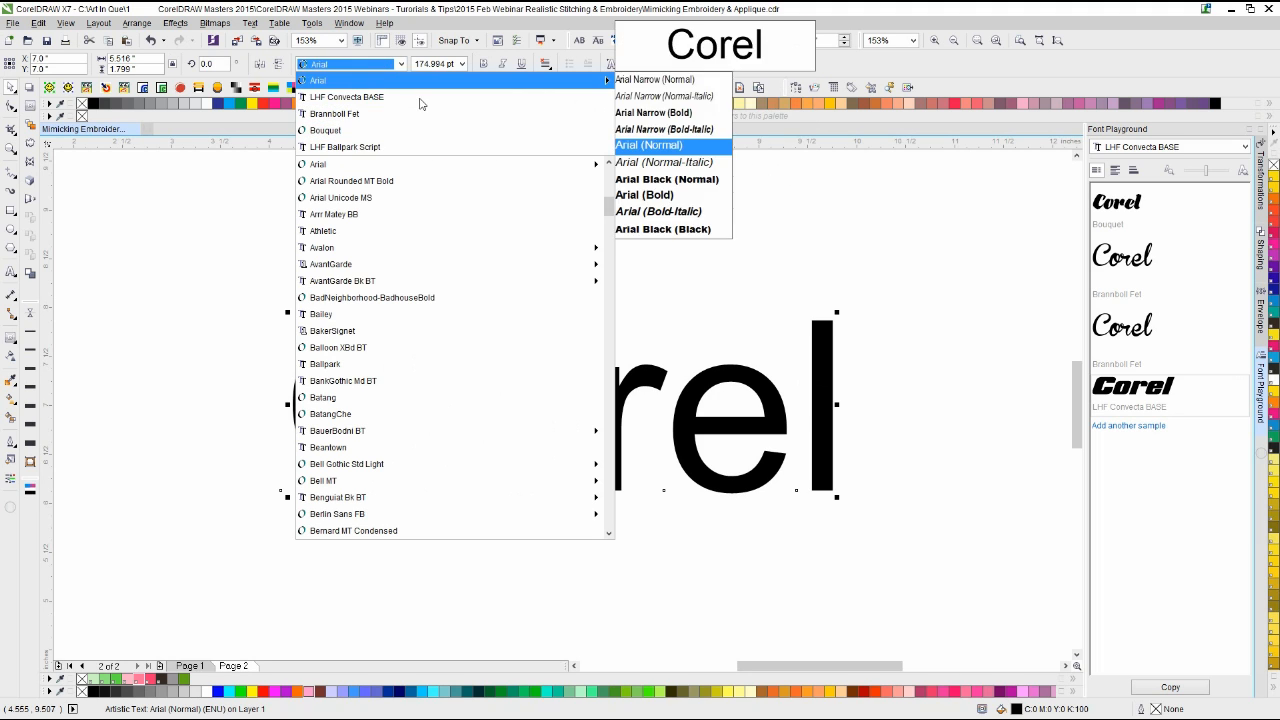
{"action": "left_click", "coordinate": [858, 127]}
{"action": "left_click", "coordinate": [834, 282]}
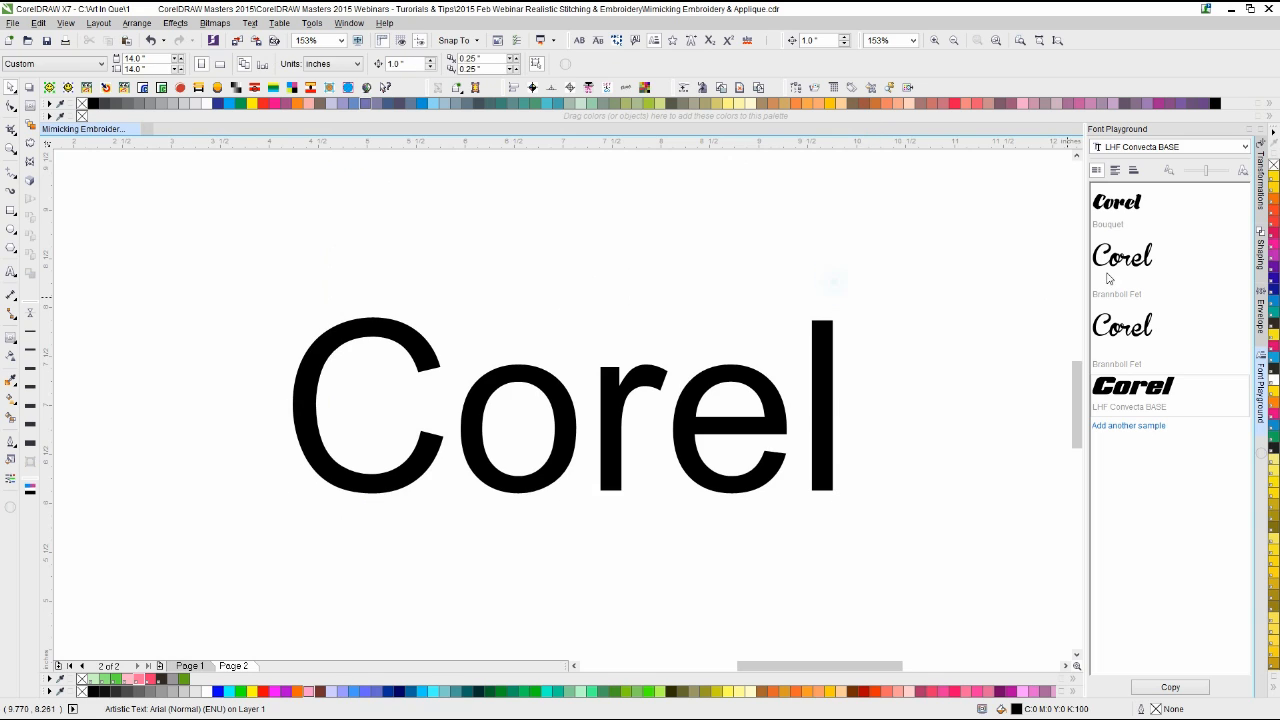
Step: Place the Bouquet "Corel" sample on the page, enlarge it to about 3.5 inches wide, and delete the Arial text
{"action": "left_click", "coordinate": [1120, 206]}
{"action": "left_click_drag", "start_coordinate": [713, 229], "coordinate": [612, 229]}
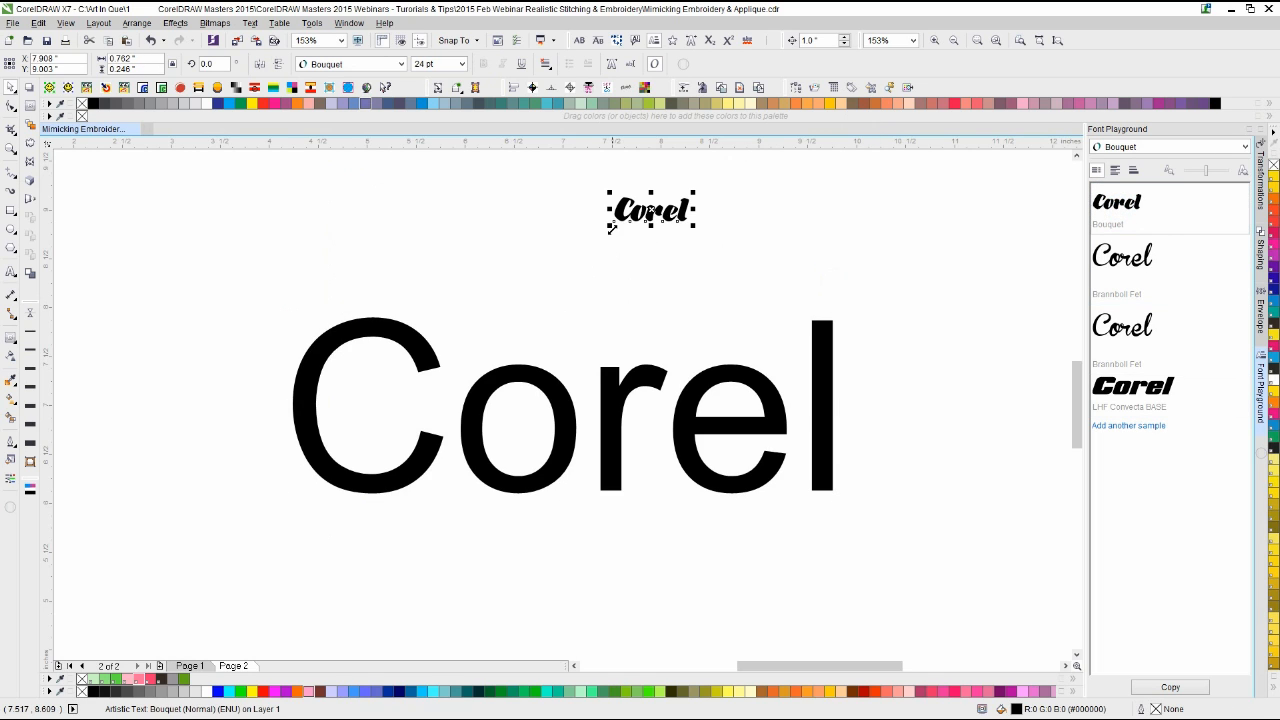
{"action": "left_click", "coordinate": [609, 393]}
{"action": "key", "text": "Delete"}
Step: Center the Bouquet text on the page and enlarge it proportionally to about 6.6 inches wide
{"action": "left_click", "coordinate": [600, 295]}
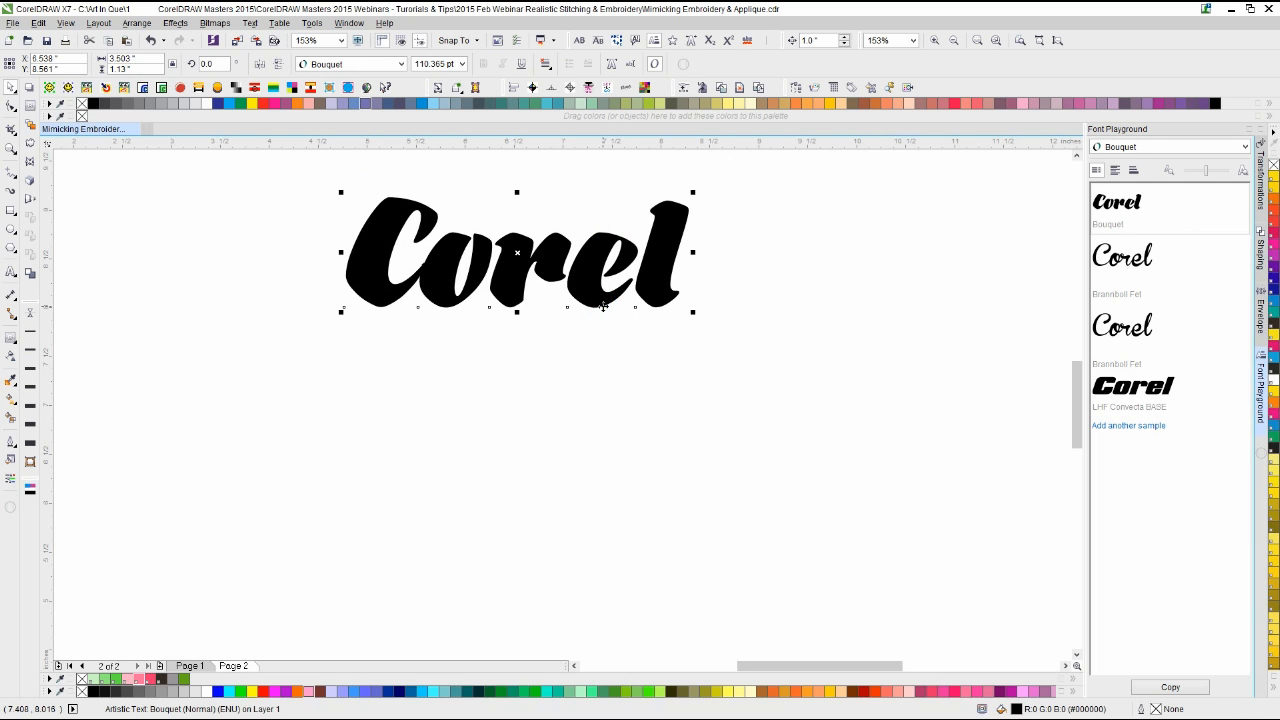
{"action": "key", "text": "p"}
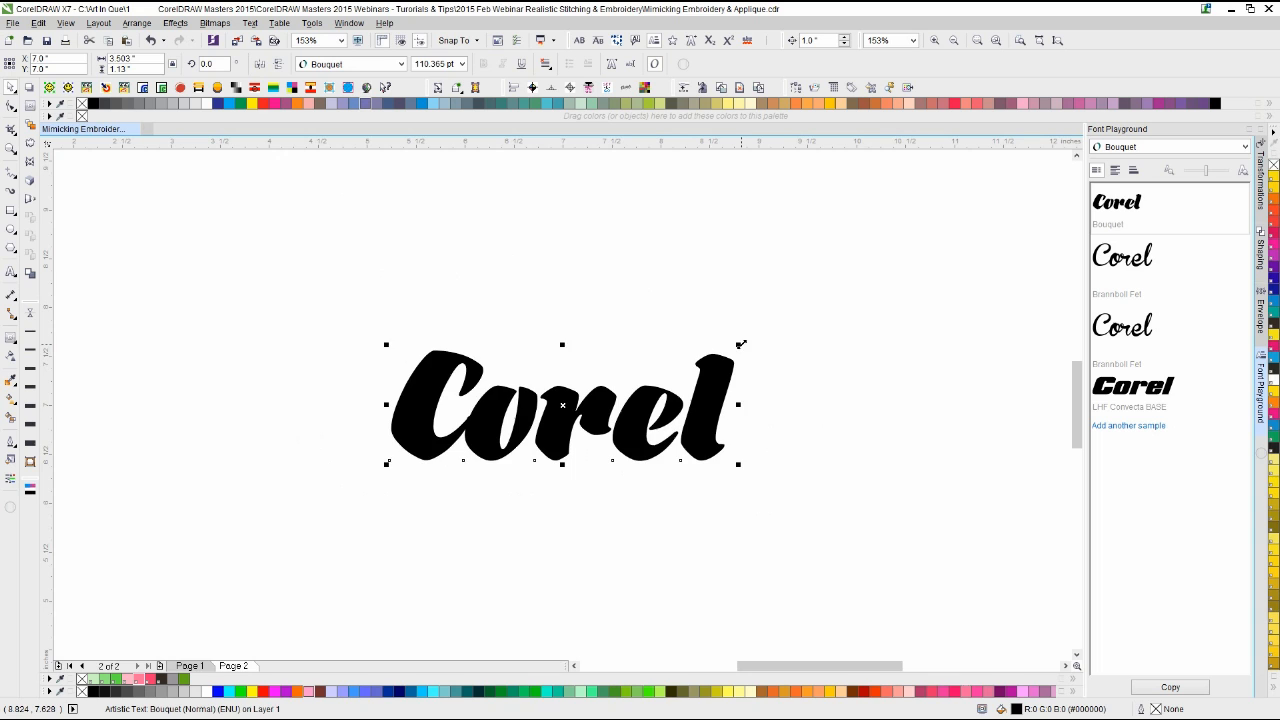
{"action": "left_click_drag", "start_coordinate": [741, 344], "coordinate": [890, 296]}
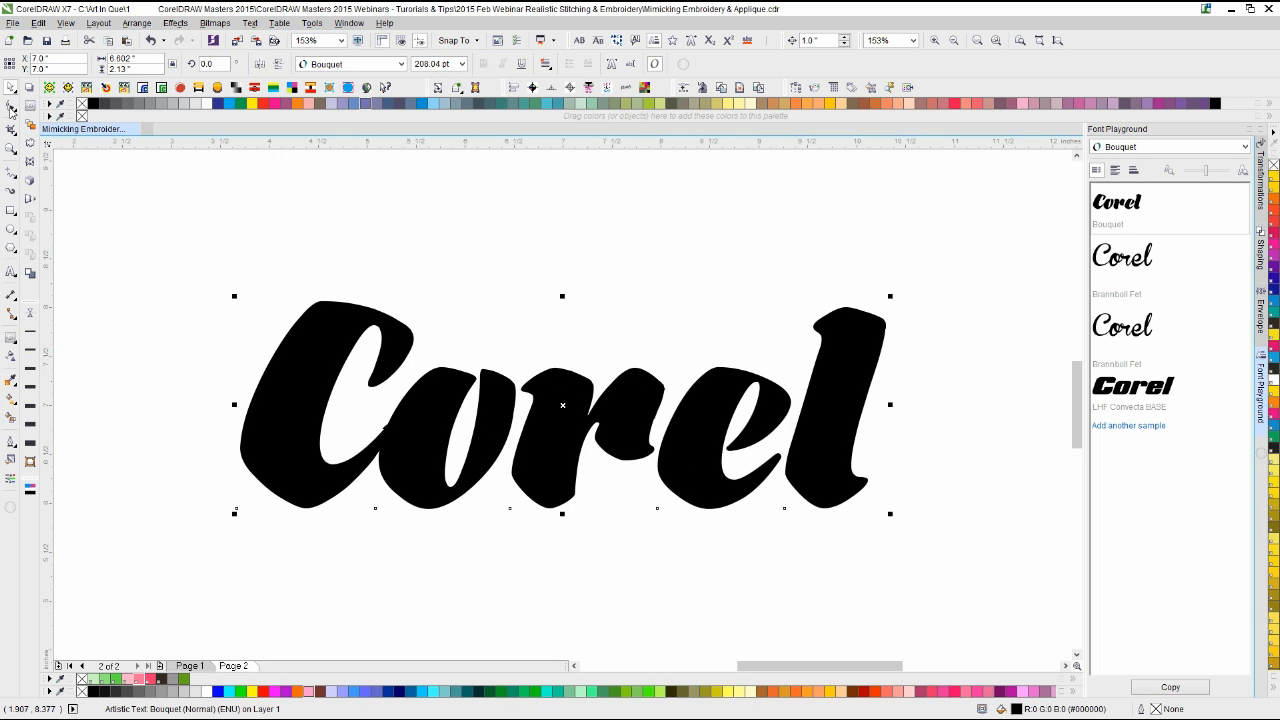
Step: Shift the letter "C" left by a -4% horizontal character offset to separate it from the "o"
{"action": "left_click", "coordinate": [11, 107]}
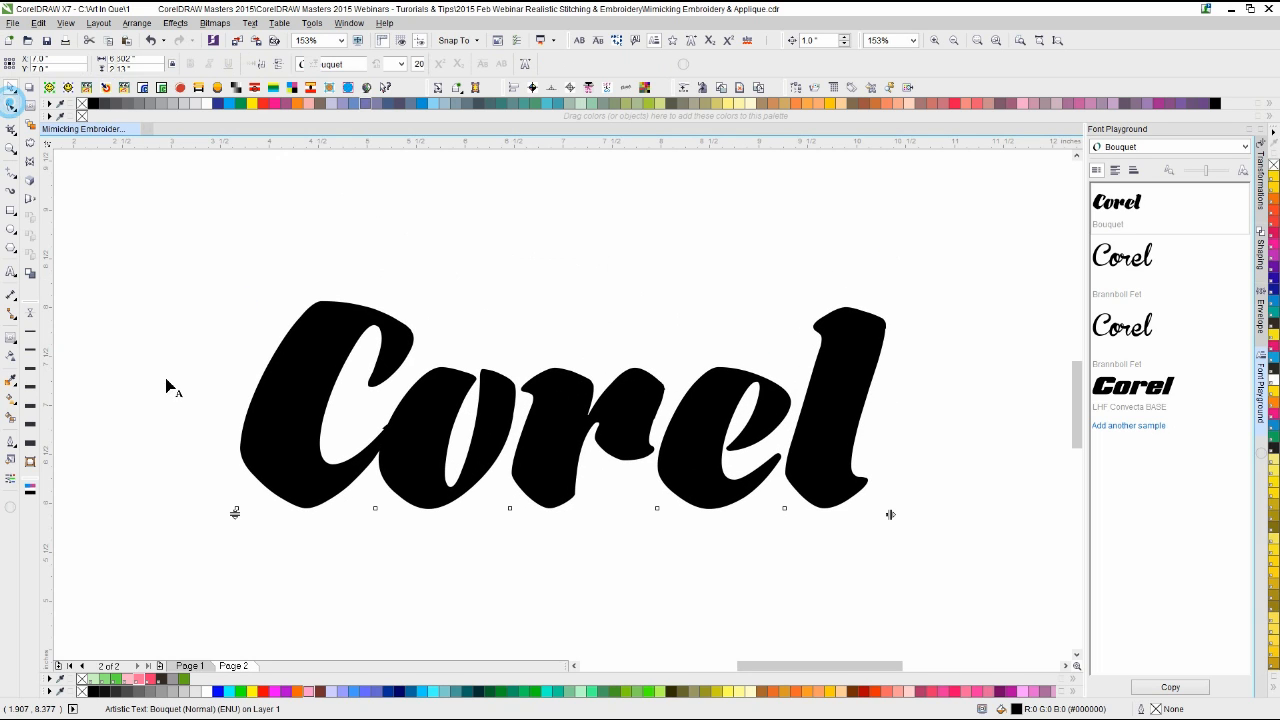
{"action": "left_click_drag", "start_coordinate": [236, 512], "coordinate": [224, 508]}
{"action": "left_click", "coordinate": [221, 508]}
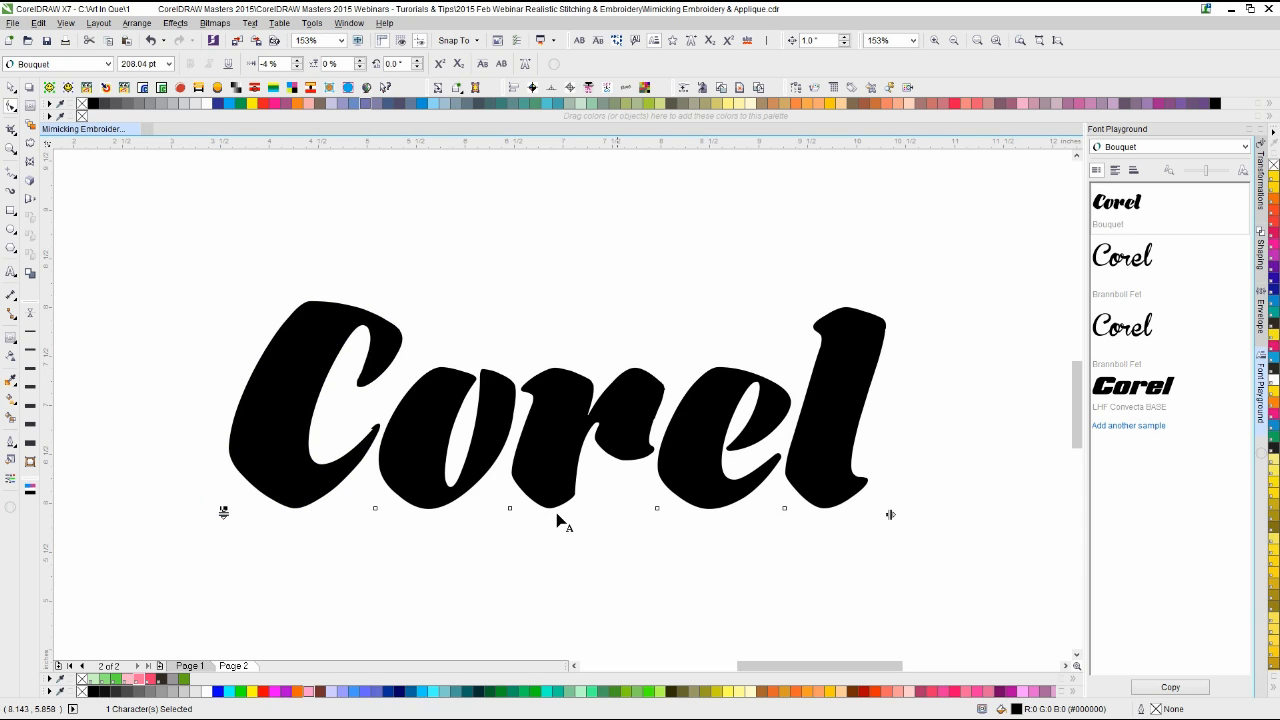
Step: Center the kerned "Corel" text on the page again and enlarge it to about 7.7 inches wide
{"action": "left_click", "coordinate": [10, 87]}
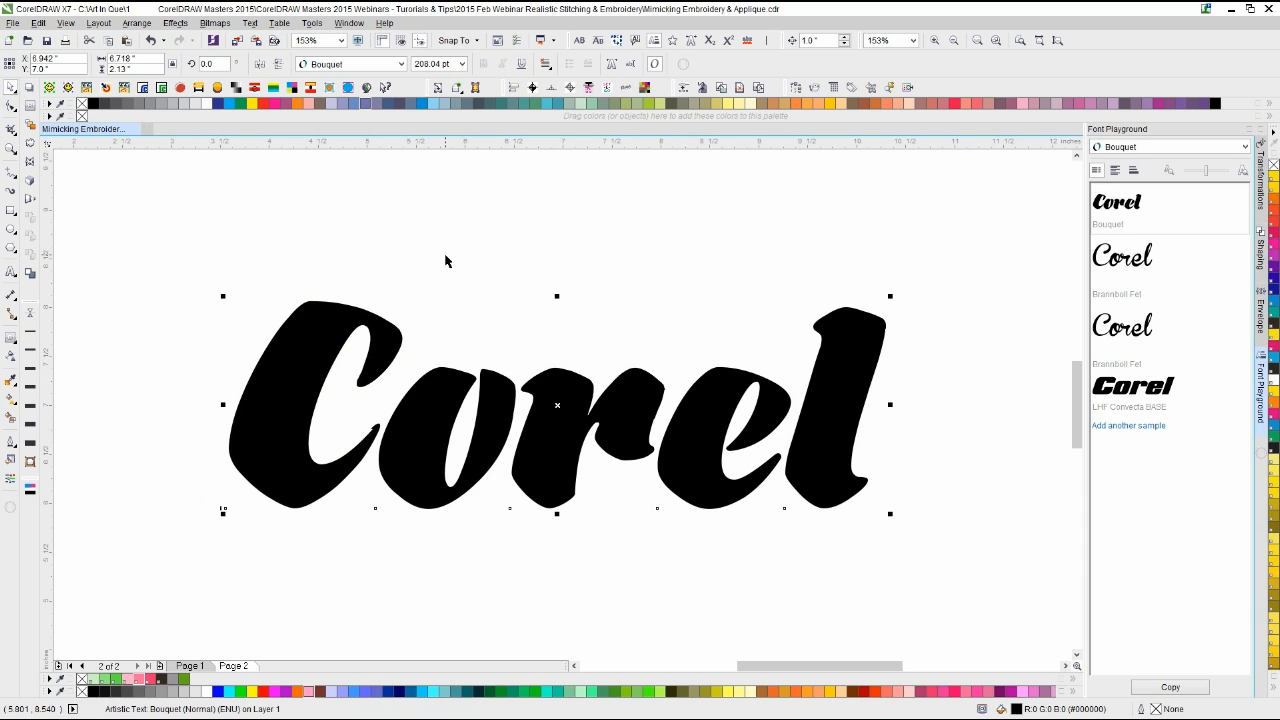
{"action": "key", "text": "p"}
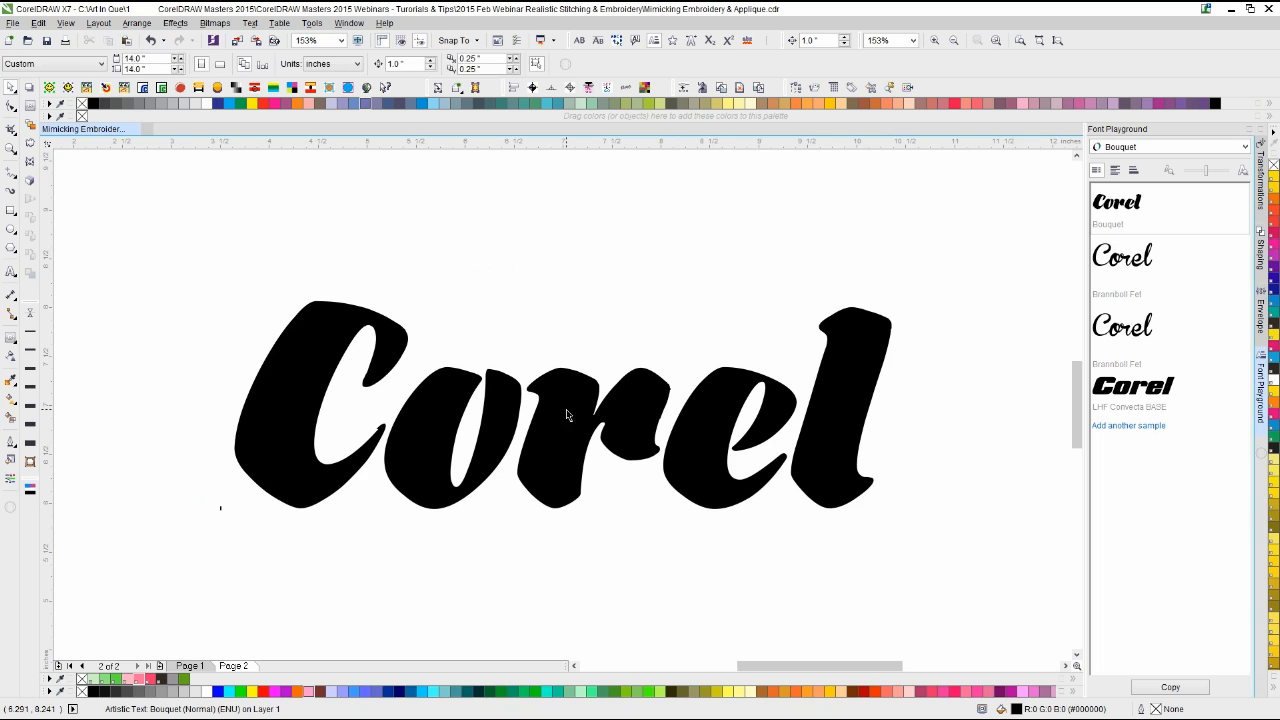
{"action": "left_click", "coordinate": [912, 276]}
{"action": "left_click_drag", "start_coordinate": [936, 259], "coordinate": [940, 268]}
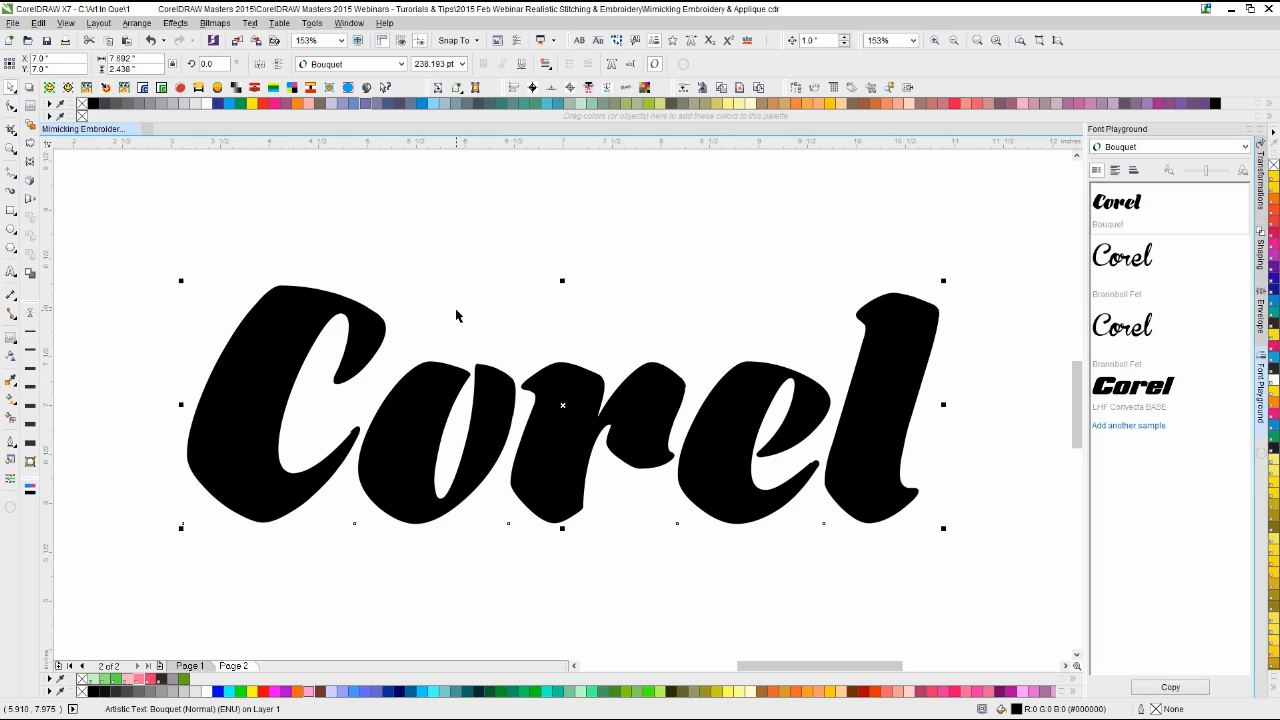
{"action": "left_click", "coordinate": [457, 277]}
{"action": "left_click", "coordinate": [480, 400]}
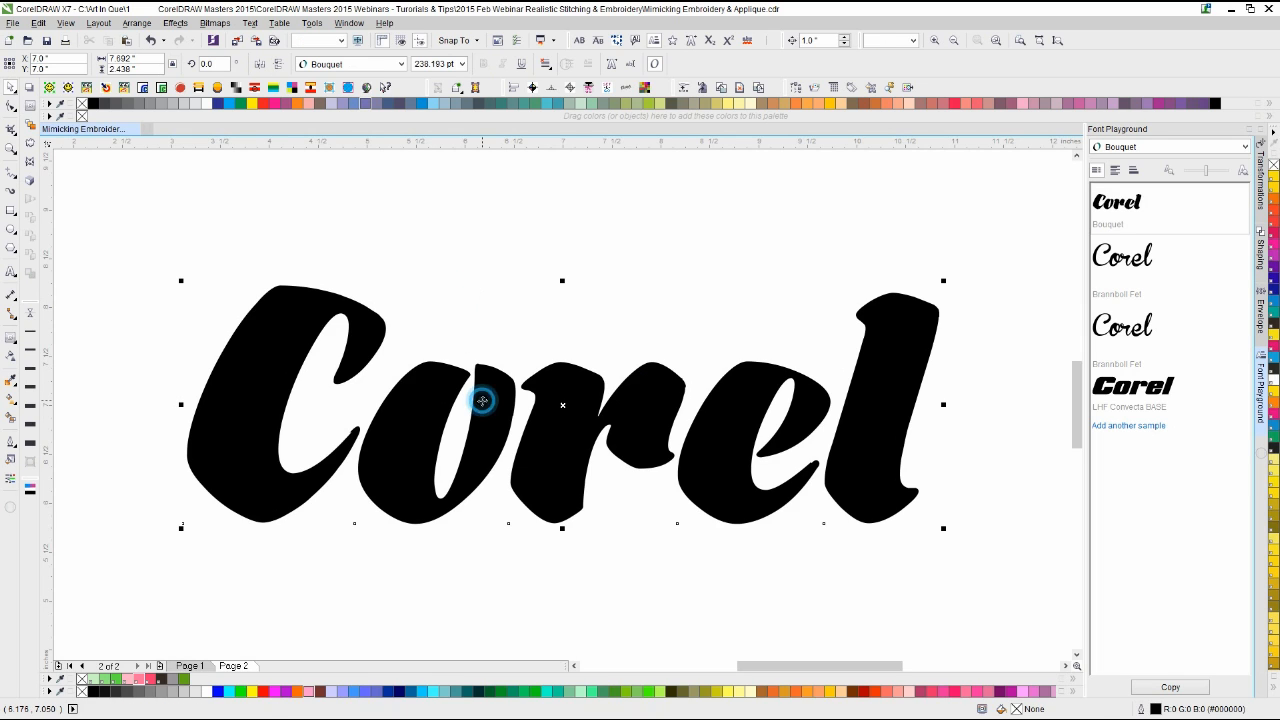
{"action": "left_click", "coordinate": [529, 289]}
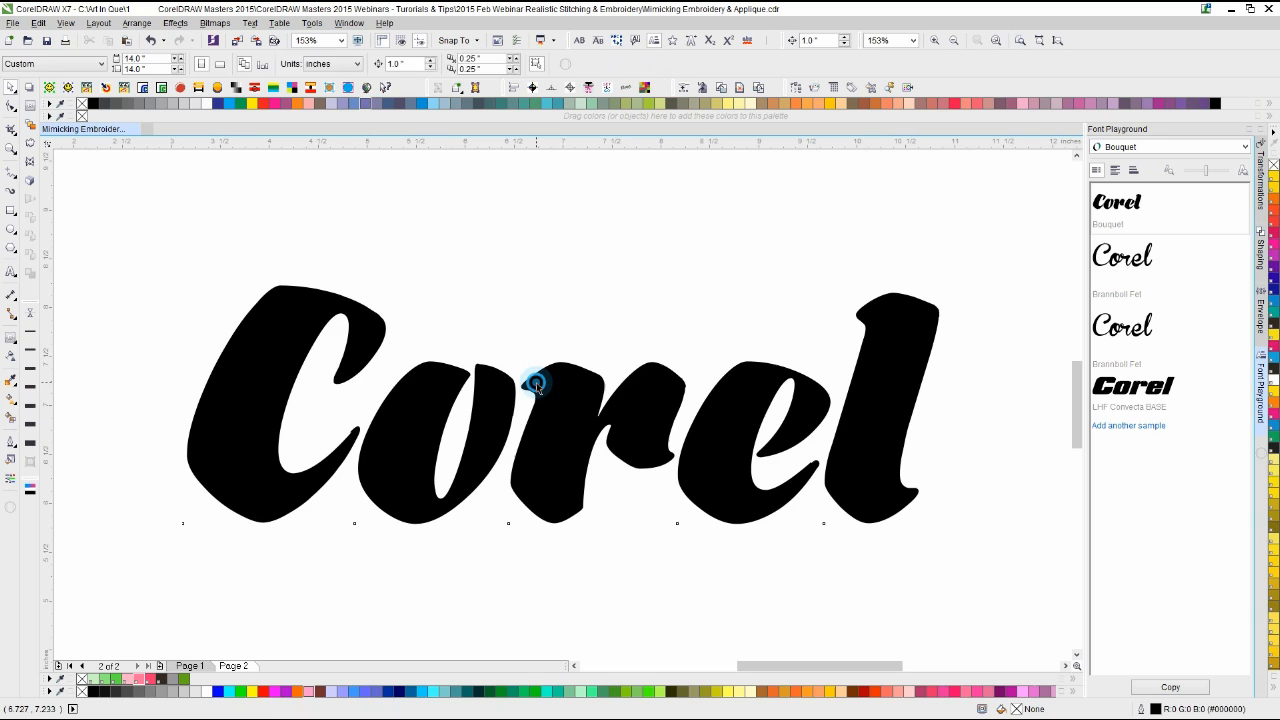
{"action": "left_click", "coordinate": [529, 380]}
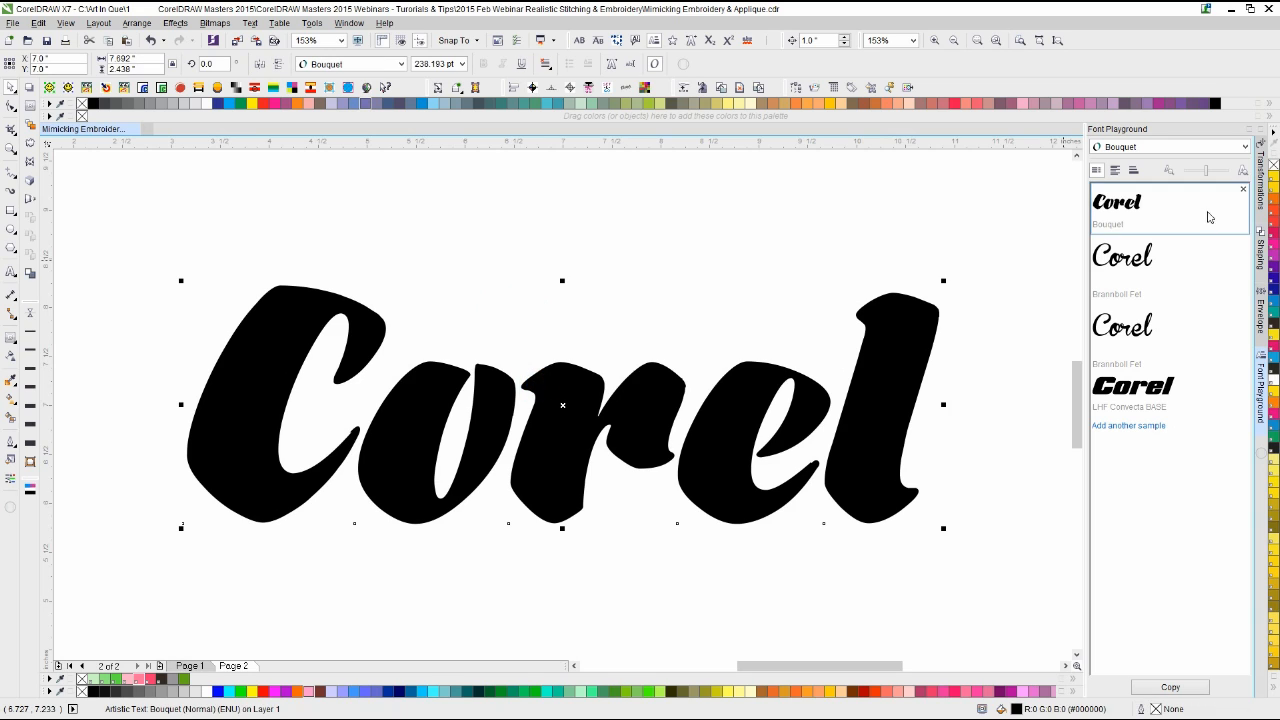
Step: Close the Font Playground and collapse the docker area, and fill the "Corel" text with pink PANTONE 812 C
{"action": "left_click", "coordinate": [1261, 432]}
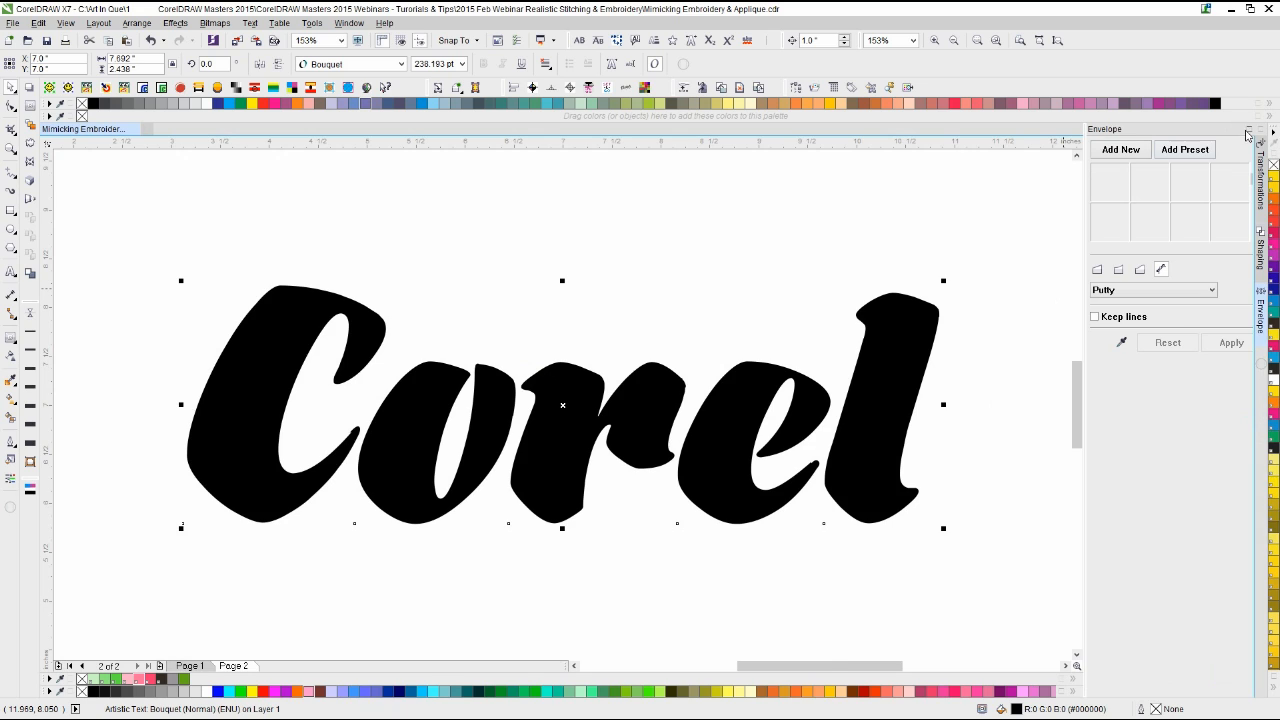
{"action": "left_click", "coordinate": [1247, 131]}
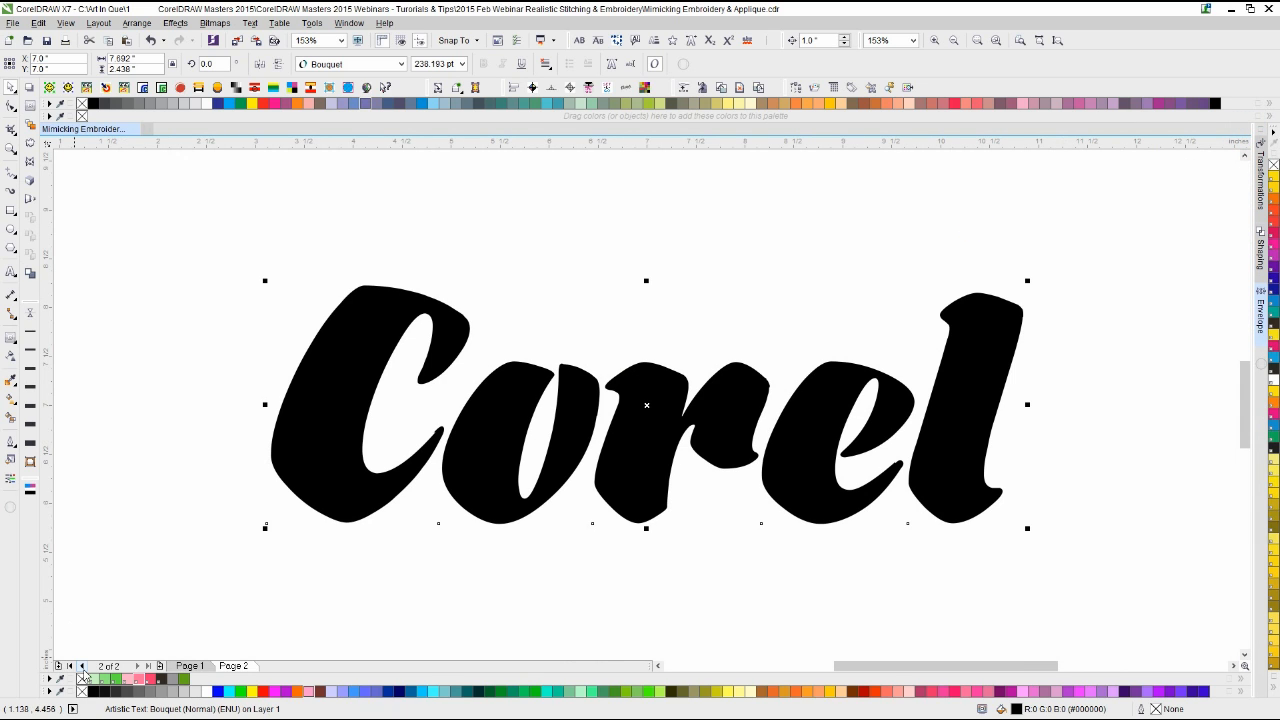
{"action": "left_click", "coordinate": [153, 683]}
{"action": "left_click", "coordinate": [361, 557]}
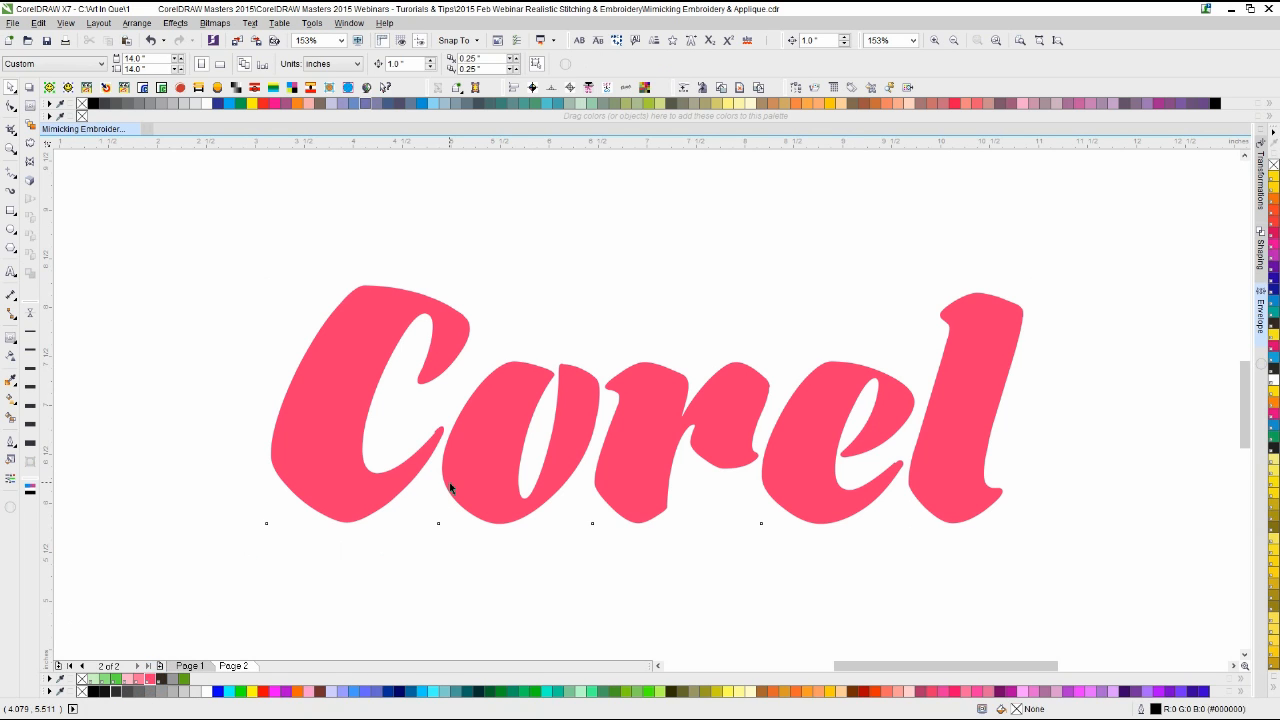
{"action": "left_click", "coordinate": [452, 484]}
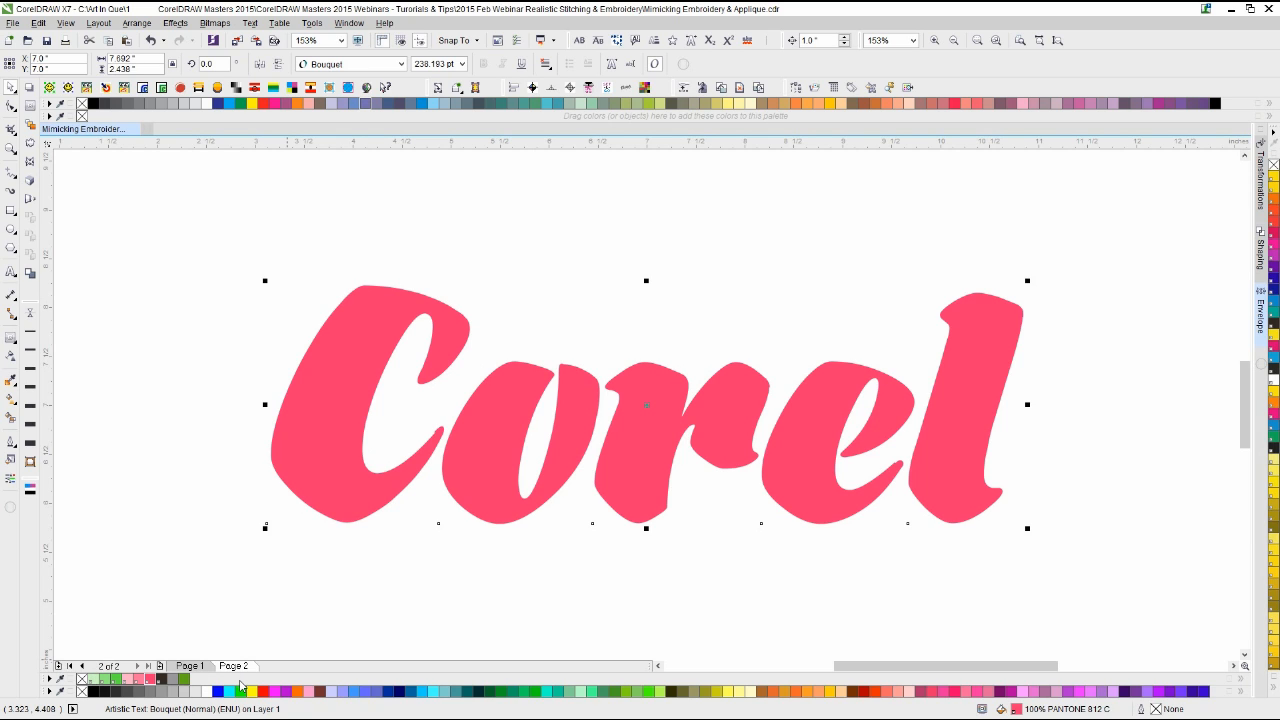
{"action": "left_click", "coordinate": [212, 464]}
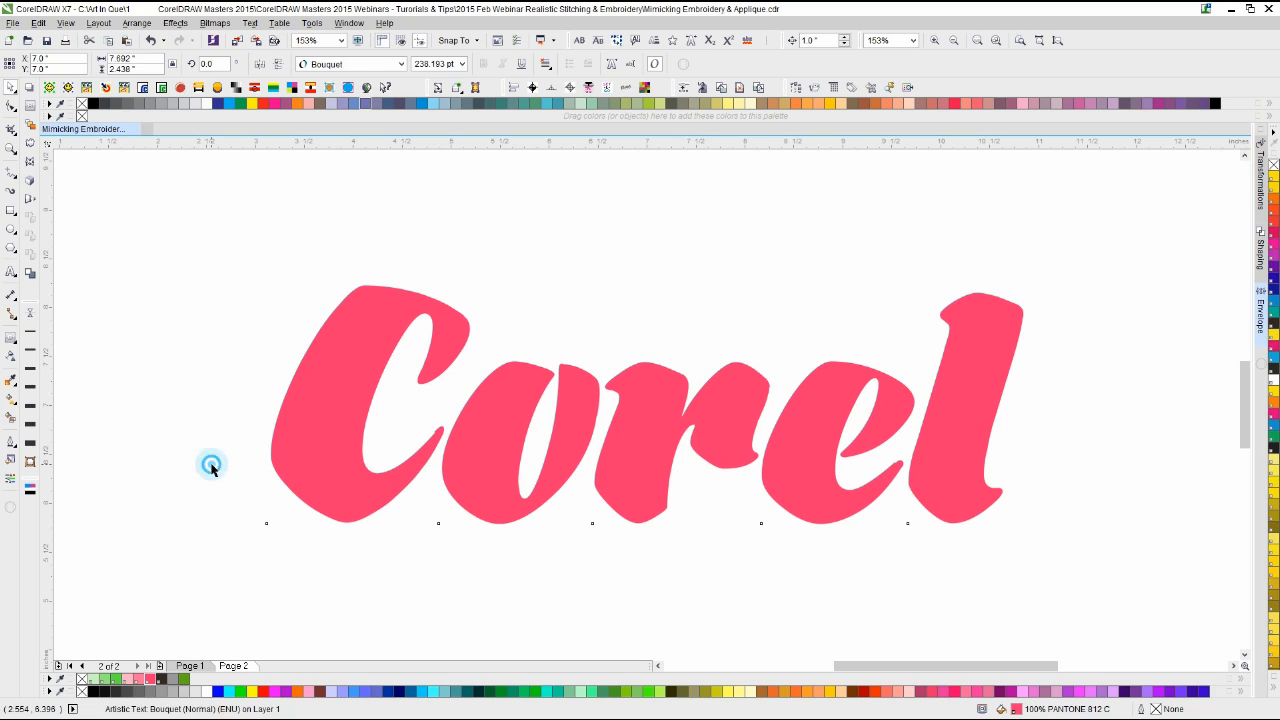
{"action": "left_click", "coordinate": [316, 454]}
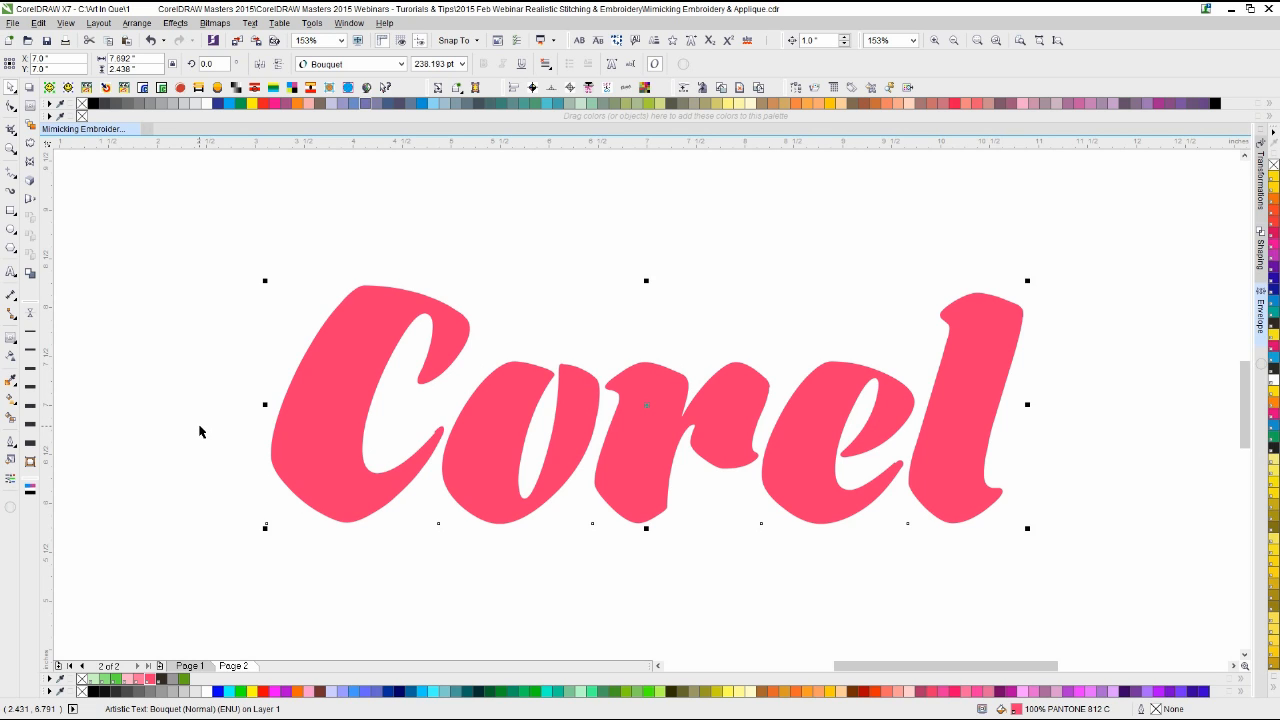
{"action": "left_click", "coordinate": [199, 431]}
{"action": "left_click", "coordinate": [297, 420]}
{"action": "left_click", "coordinate": [549, 307]}
Step: Set up a 2.0 pt outline for the "Corel" text, sampling PANTONE Black C from the document's colors
{"action": "double_click", "coordinate": [518, 380]}
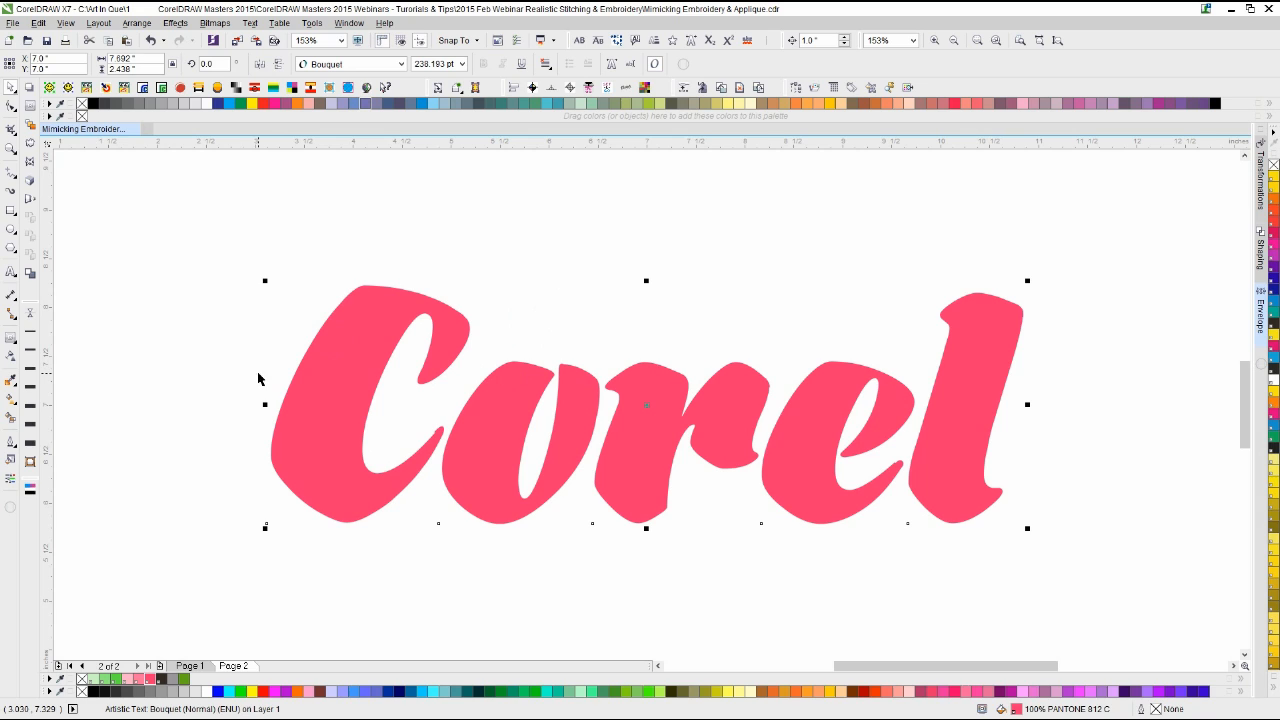
{"action": "left_click", "coordinate": [11, 446]}
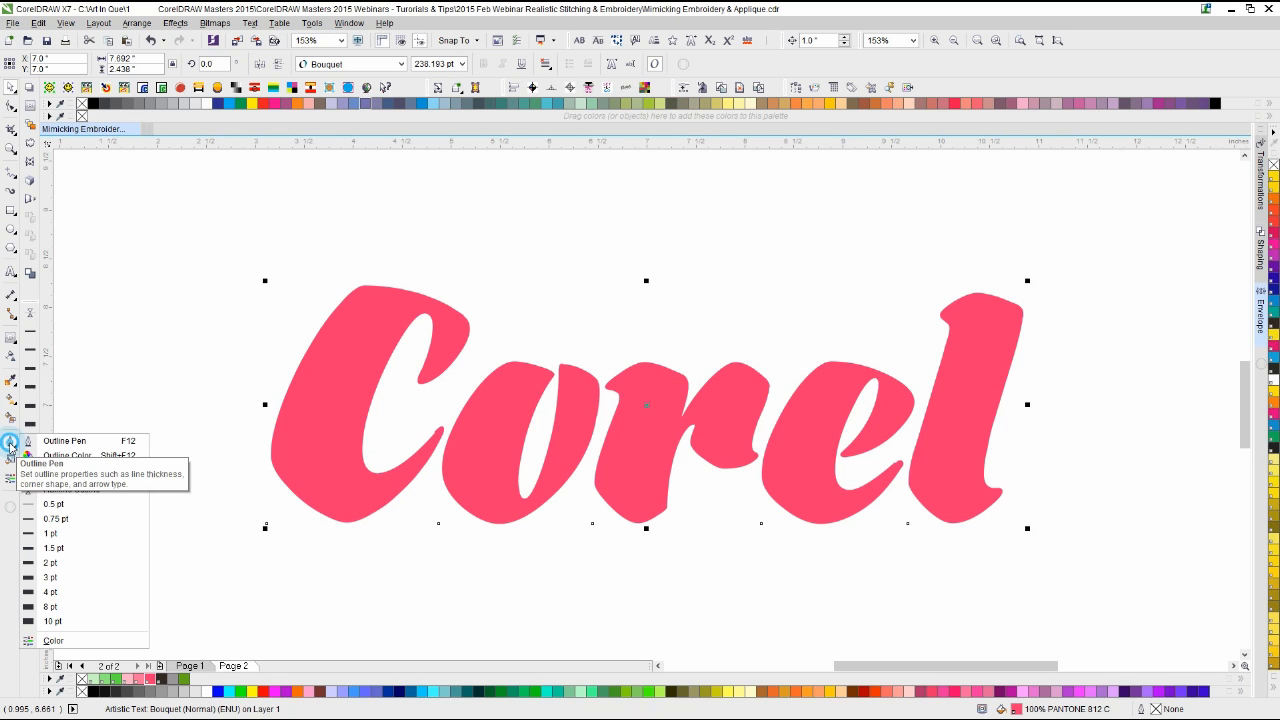
{"action": "left_click", "coordinate": [87, 444]}
{"action": "left_click_drag", "start_coordinate": [685, 208], "coordinate": [871, 201]}
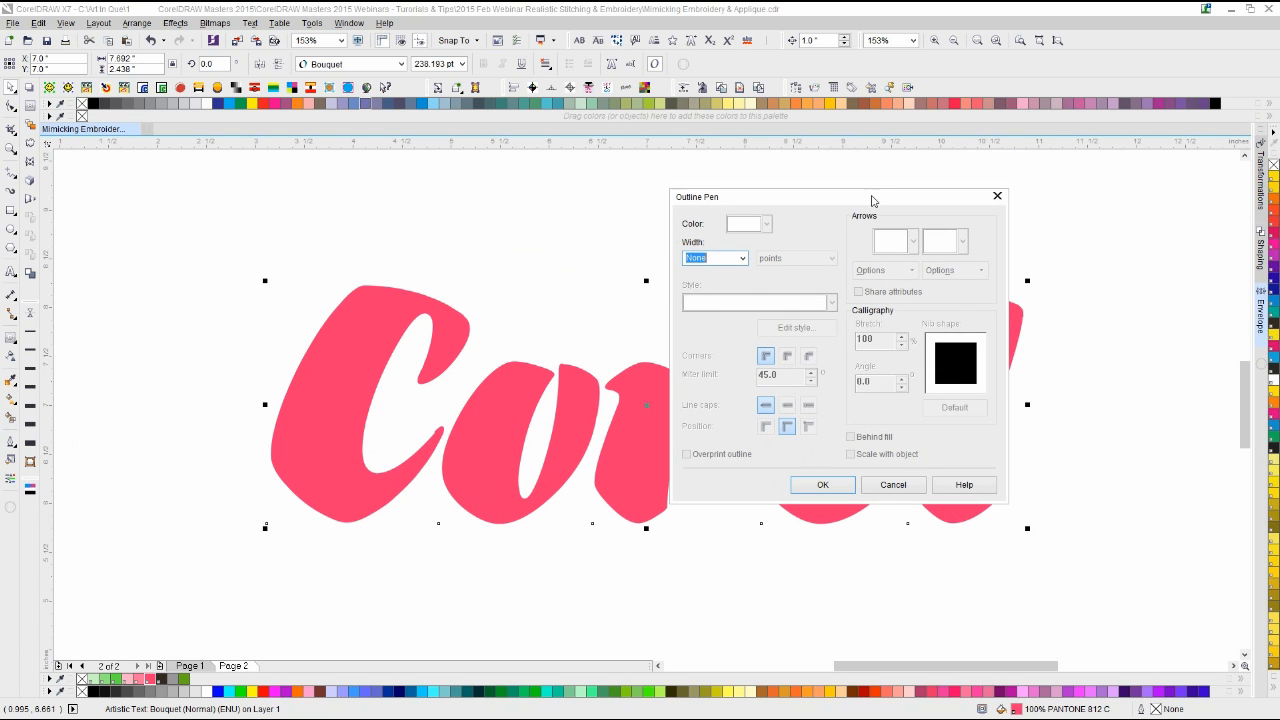
{"action": "left_click", "coordinate": [743, 259]}
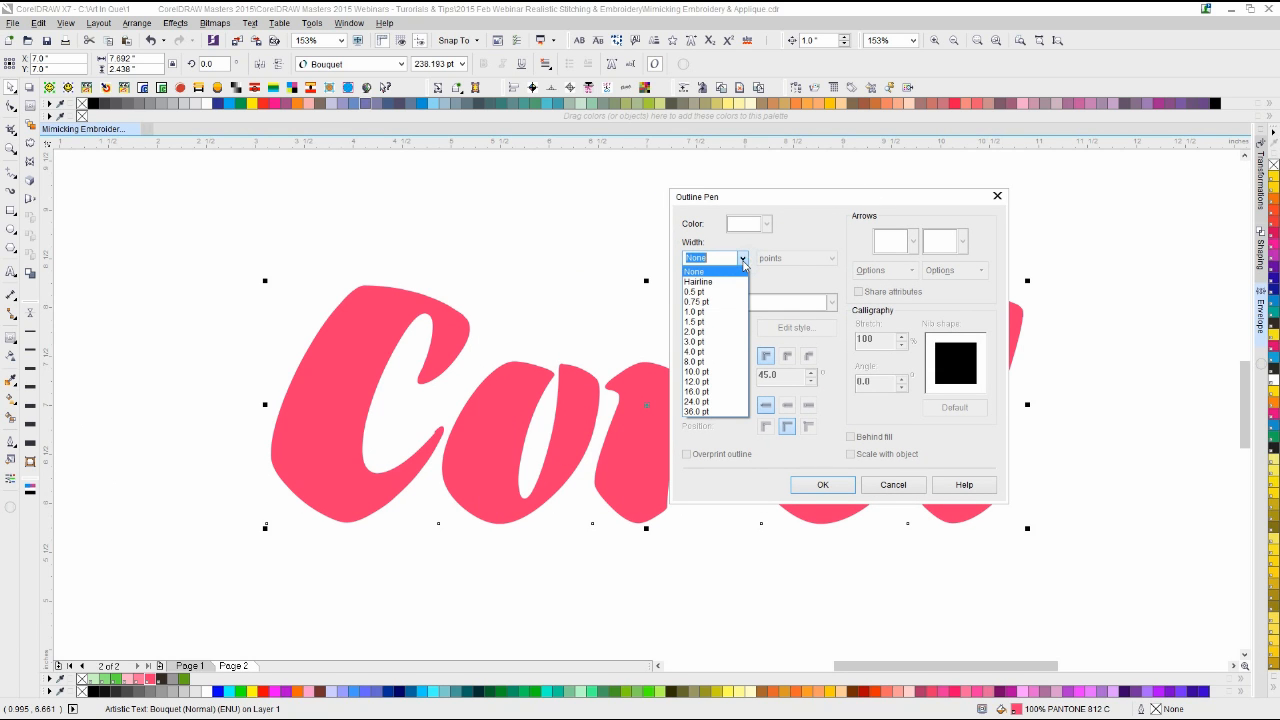
{"action": "left_click", "coordinate": [704, 333]}
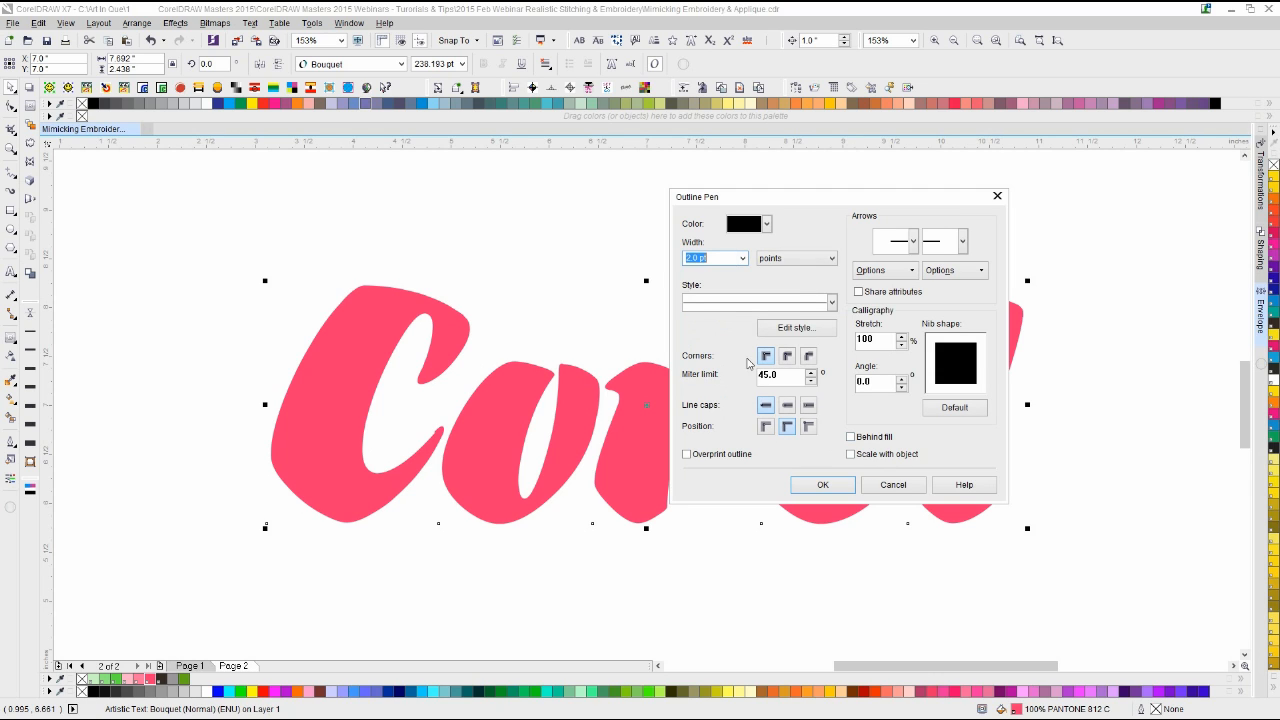
{"action": "left_click", "coordinate": [767, 224]}
{"action": "left_click", "coordinate": [734, 333]}
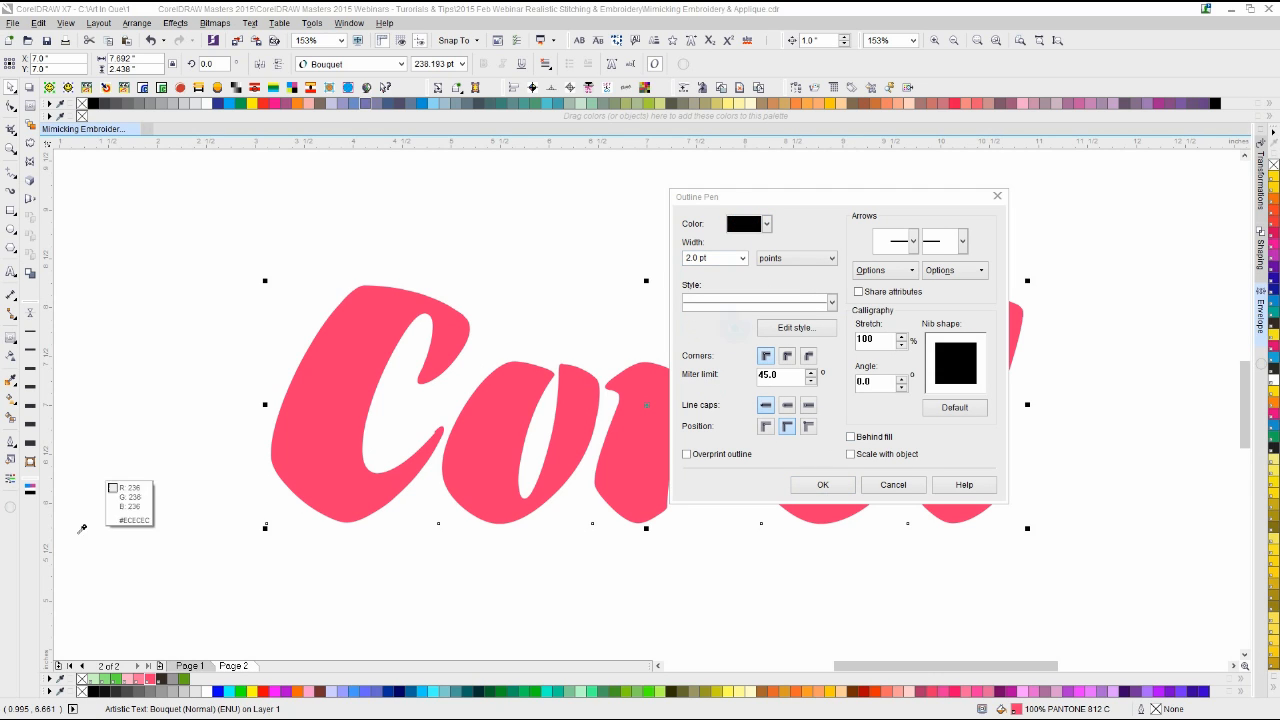
{"action": "left_click", "coordinate": [162, 679]}
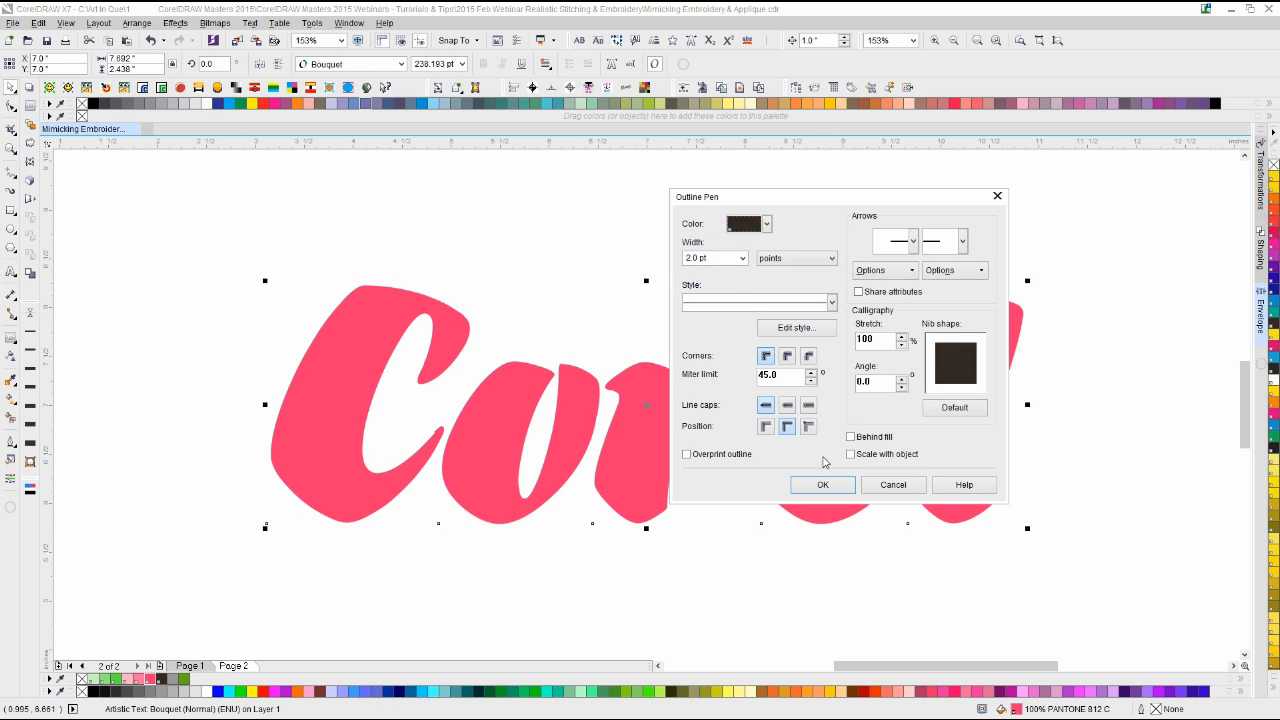
Step: Make the outline scale with the object, give it round corners and round line caps, and apply it to the text
{"action": "left_click", "coordinate": [852, 454]}
{"action": "left_click", "coordinate": [787, 357]}
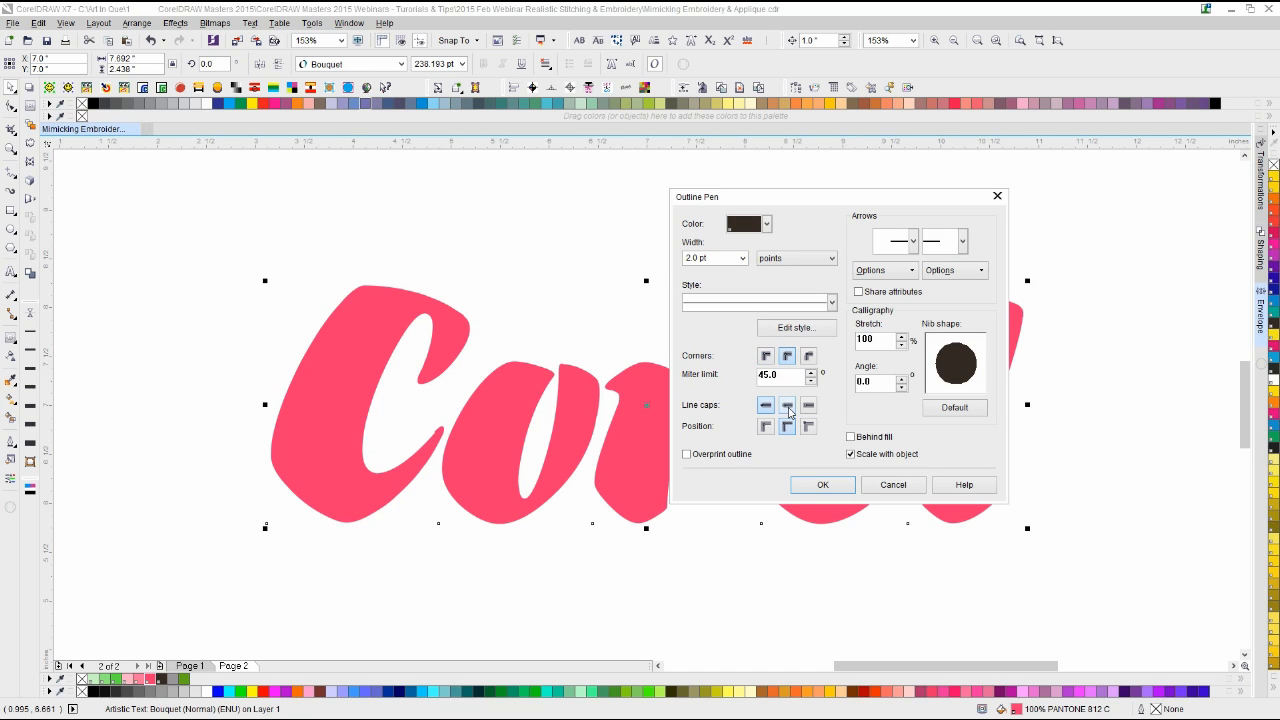
{"action": "left_click", "coordinate": [788, 405]}
{"action": "left_click_drag", "start_coordinate": [815, 195], "coordinate": [637, 200]}
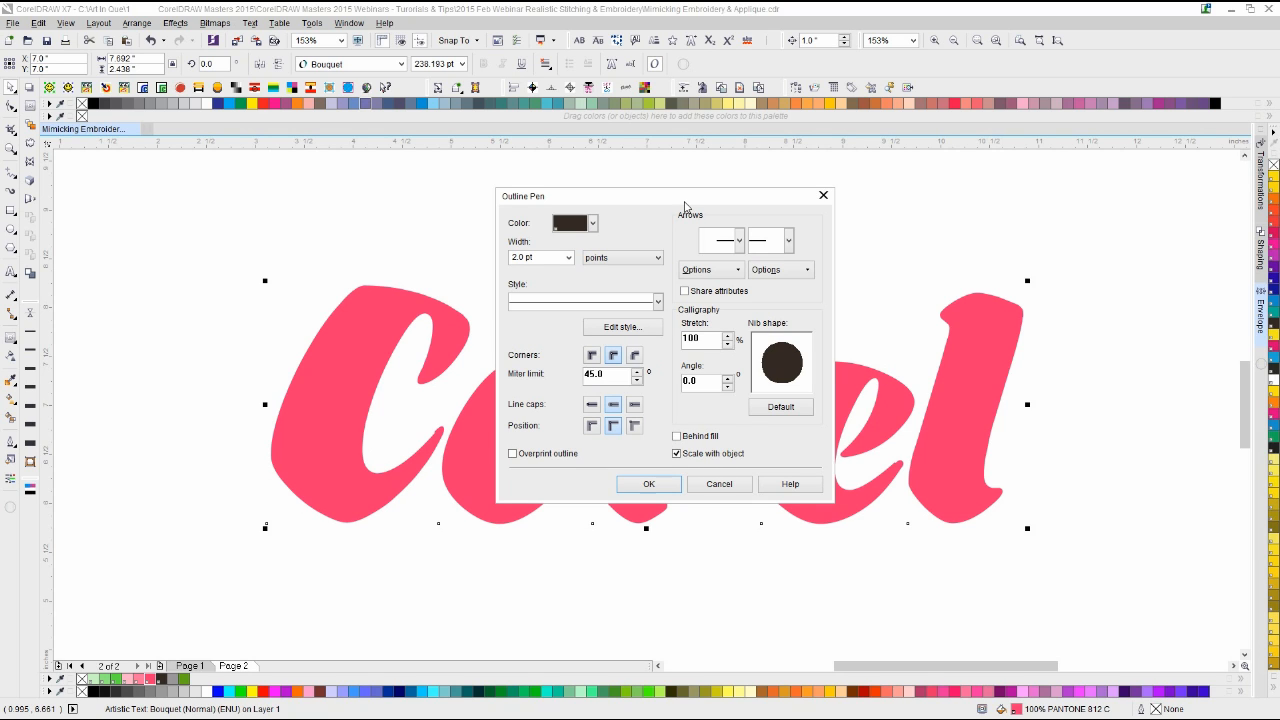
{"action": "left_click_drag", "start_coordinate": [683, 197], "coordinate": [921, 190]}
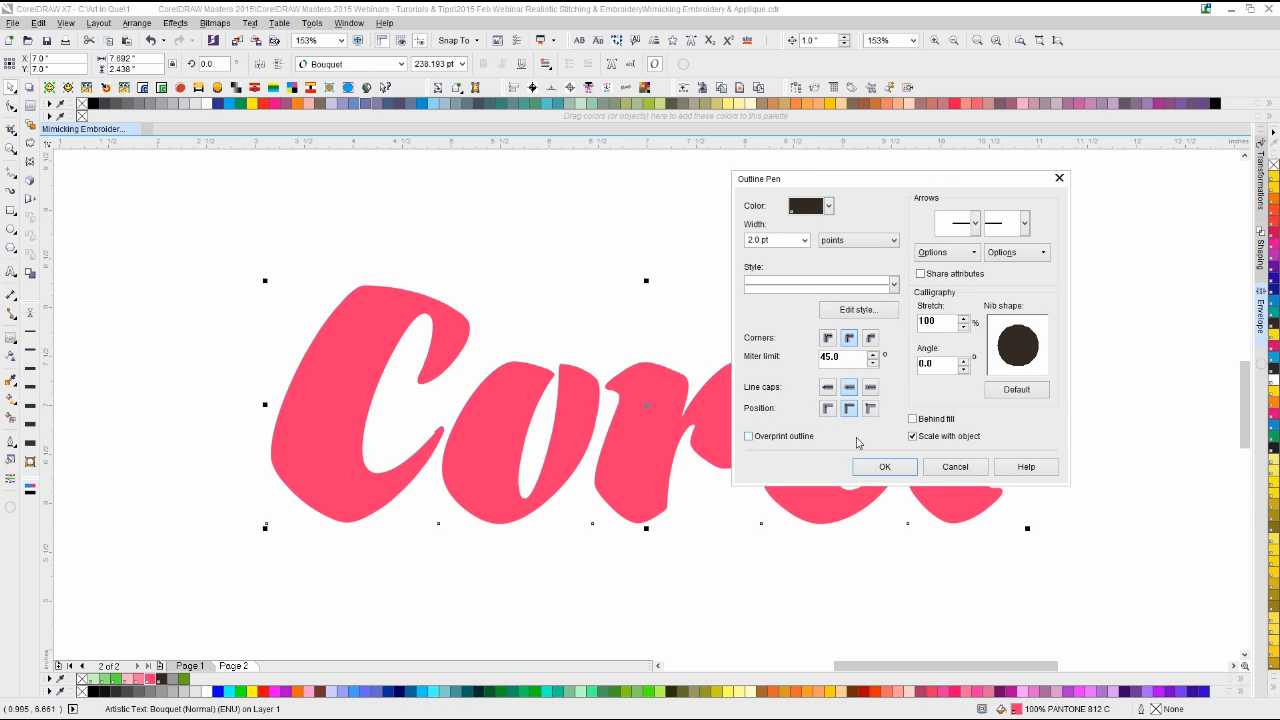
{"action": "left_click_drag", "start_coordinate": [958, 186], "coordinate": [901, 201]}
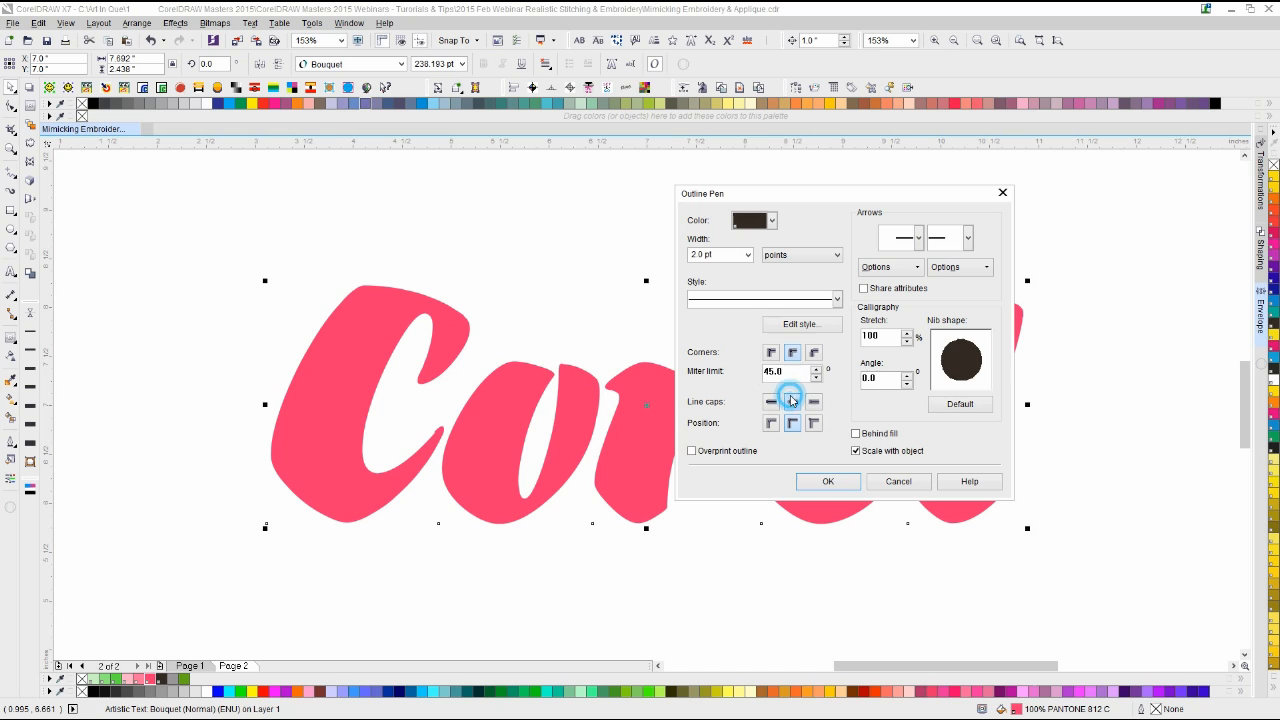
{"action": "left_click", "coordinate": [822, 482]}
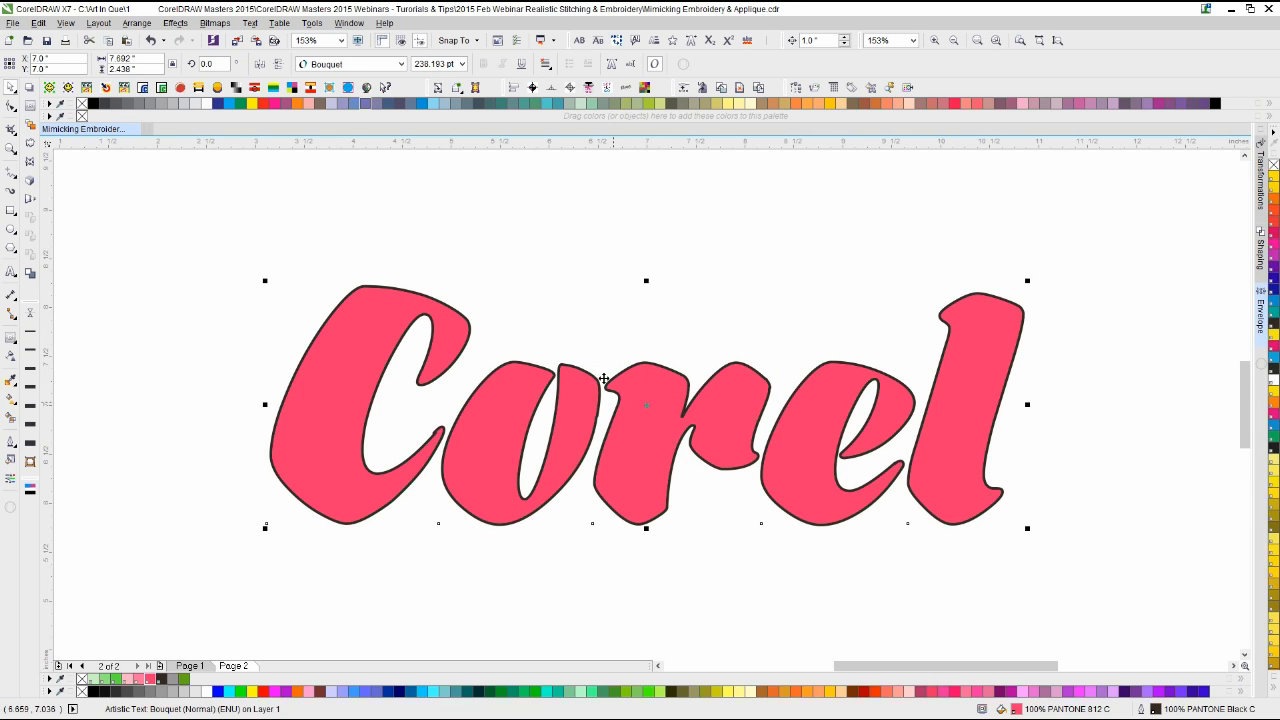
Step: Inspect the outlined lettering up close and choose a dashed line style for the text's outline
{"action": "left_click", "coordinate": [595, 314]}
{"action": "scroll", "coordinate": [645, 403], "scroll_direction": "up", "scroll_amount": 2}
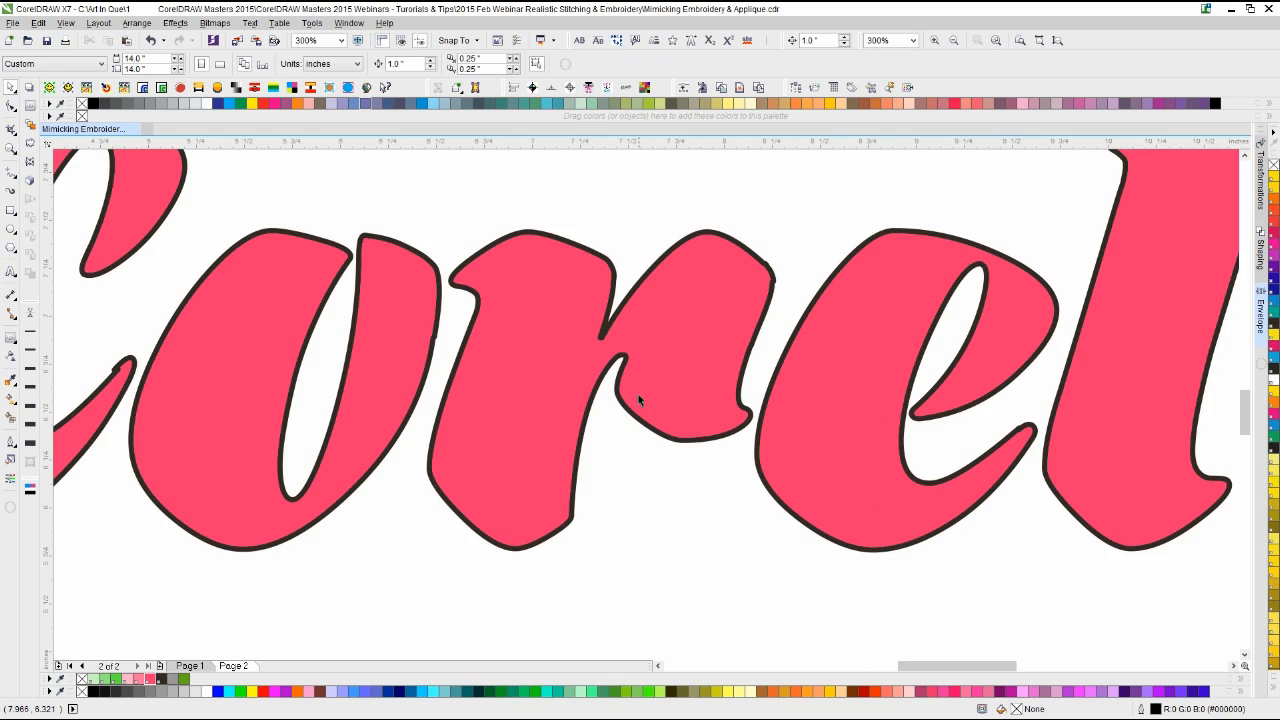
{"action": "scroll", "coordinate": [647, 405], "scroll_direction": "down", "scroll_amount": 2}
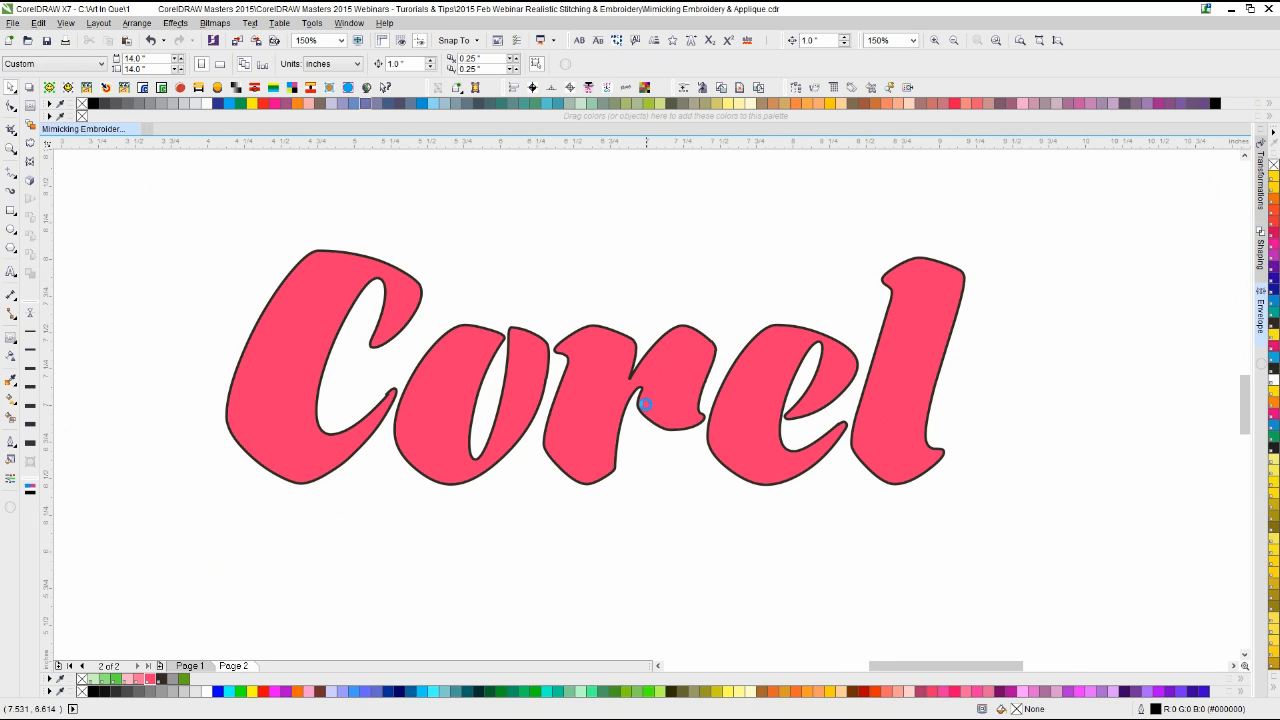
{"action": "scroll", "coordinate": [649, 405], "scroll_direction": "up", "scroll_amount": 1}
{"action": "left_click", "coordinate": [605, 390]}
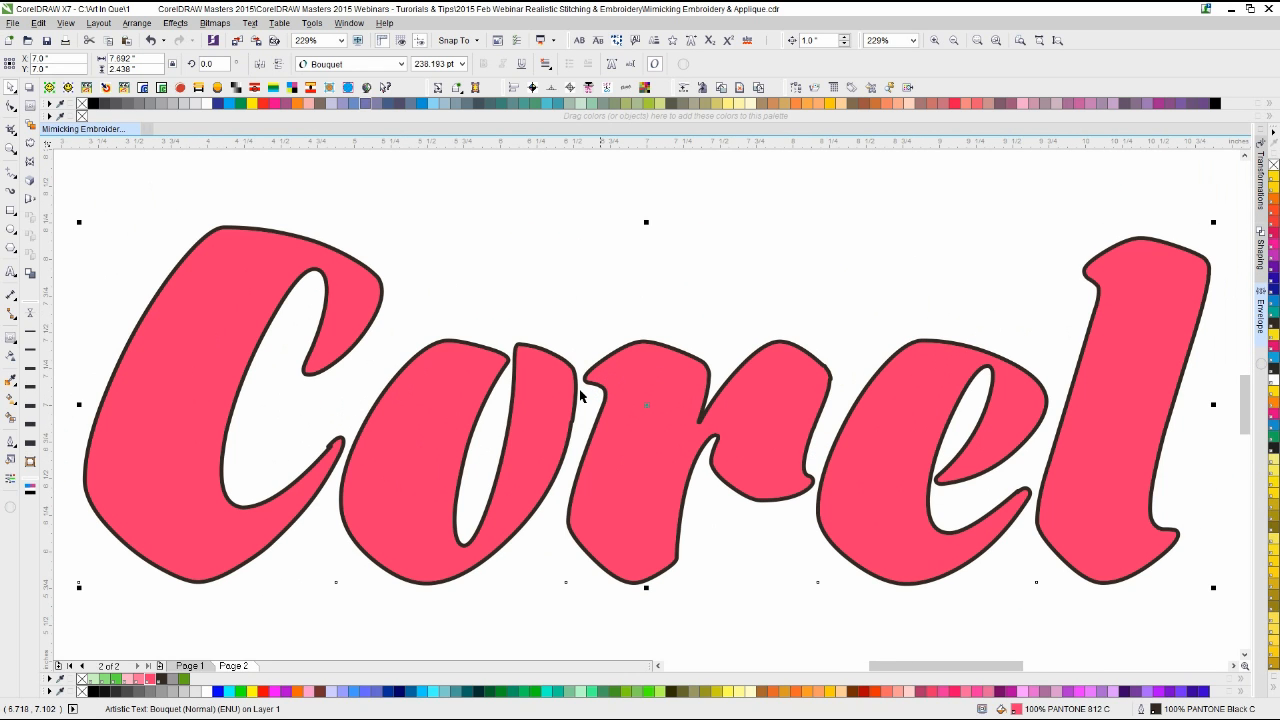
{"action": "left_click", "coordinate": [12, 442]}
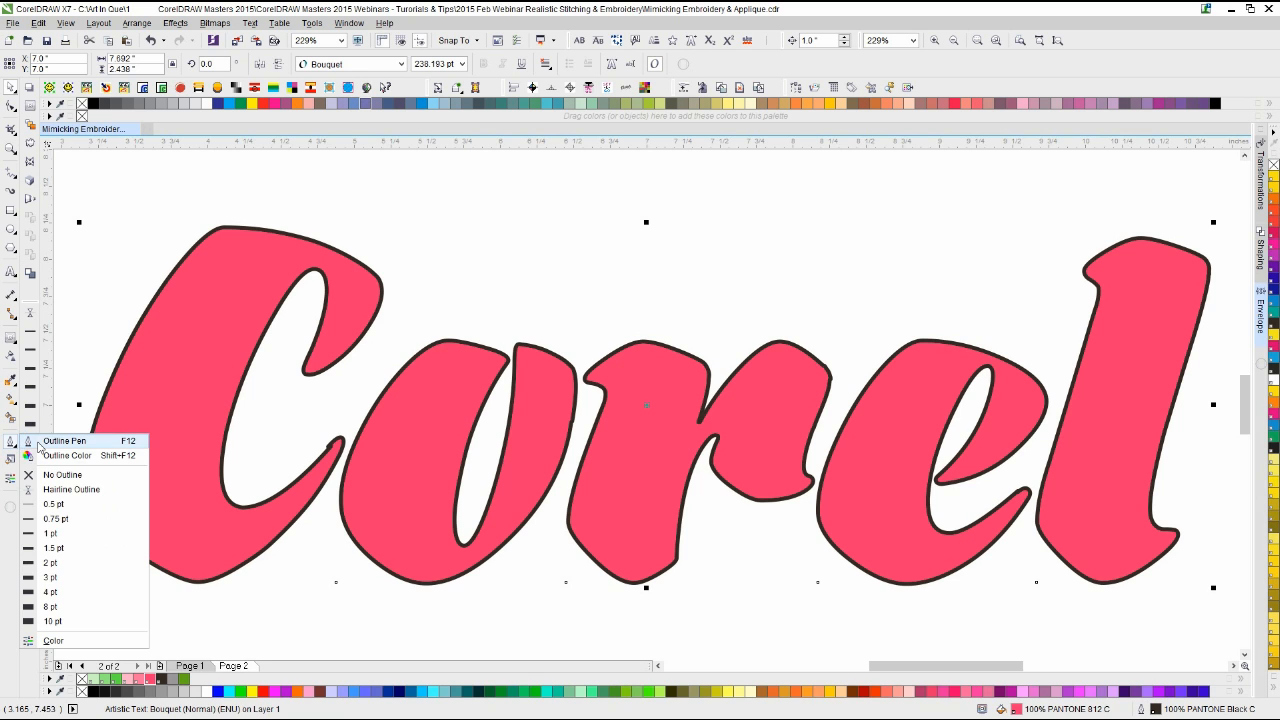
{"action": "left_click", "coordinate": [39, 443]}
{"action": "left_click_drag", "start_coordinate": [620, 214], "coordinate": [740, 180]}
{"action": "left_click", "coordinate": [616, 270]}
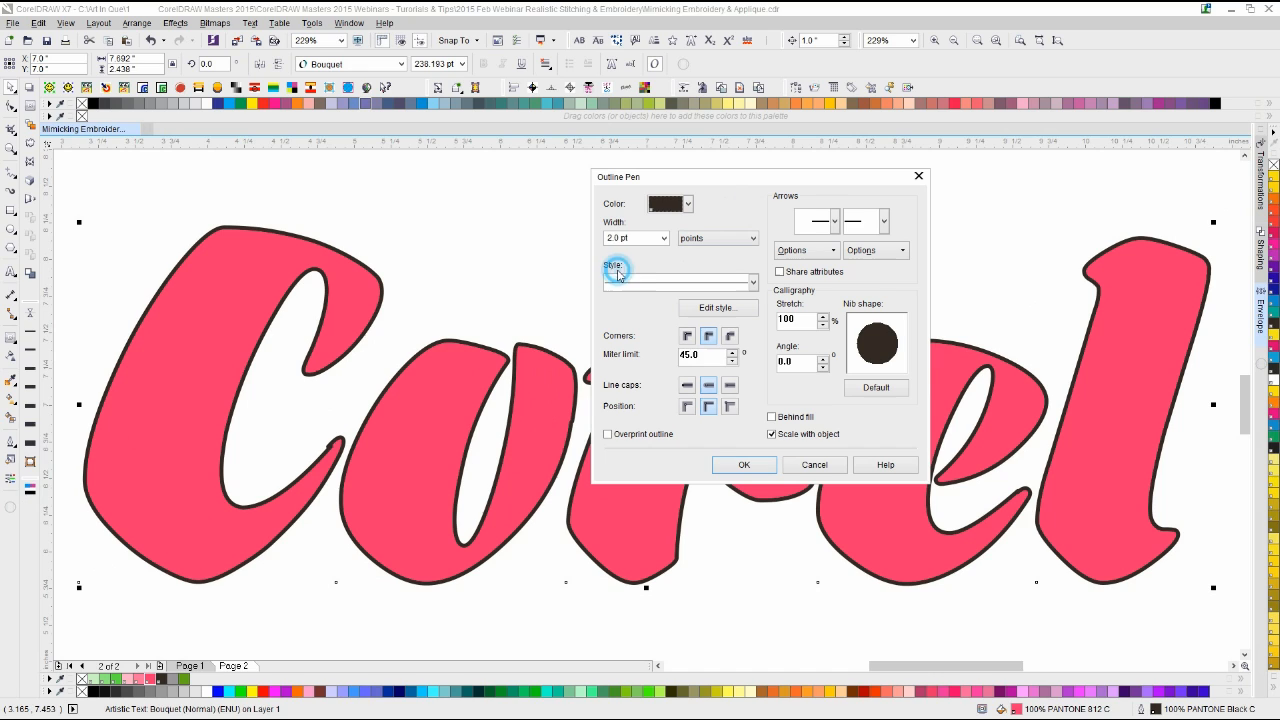
{"action": "left_click", "coordinate": [753, 283]}
{"action": "left_click_drag", "start_coordinate": [753, 298], "coordinate": [755, 331]}
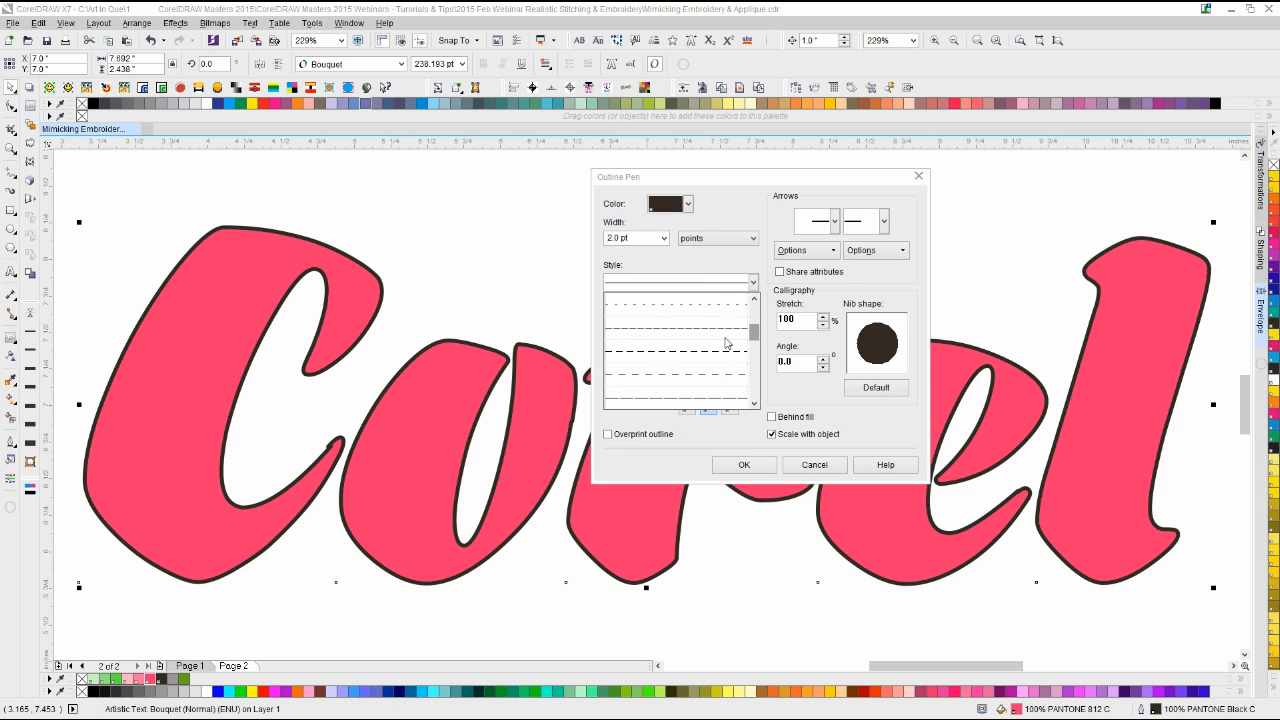
{"action": "left_click", "coordinate": [727, 346]}
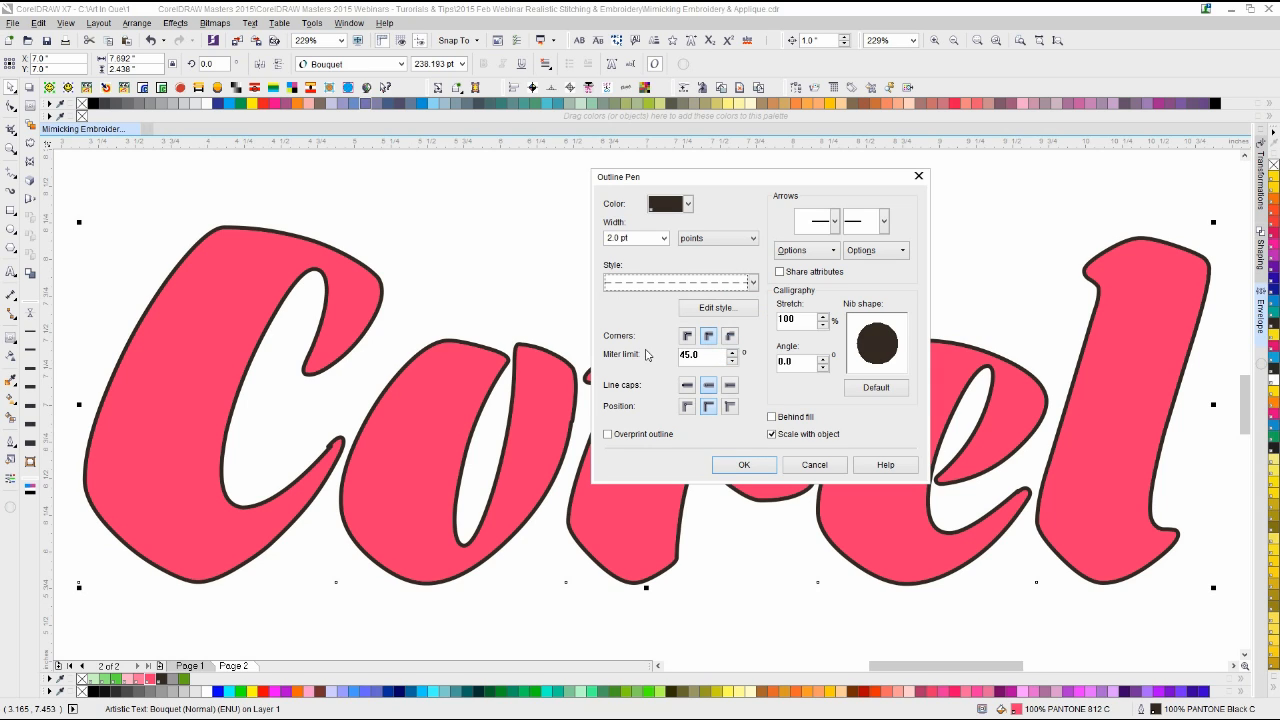
Step: Try other dash patterns for the outline and apply the one with short, evenly spaced dashes
{"action": "left_click", "coordinate": [752, 282]}
{"action": "left_click", "coordinate": [731, 351]}
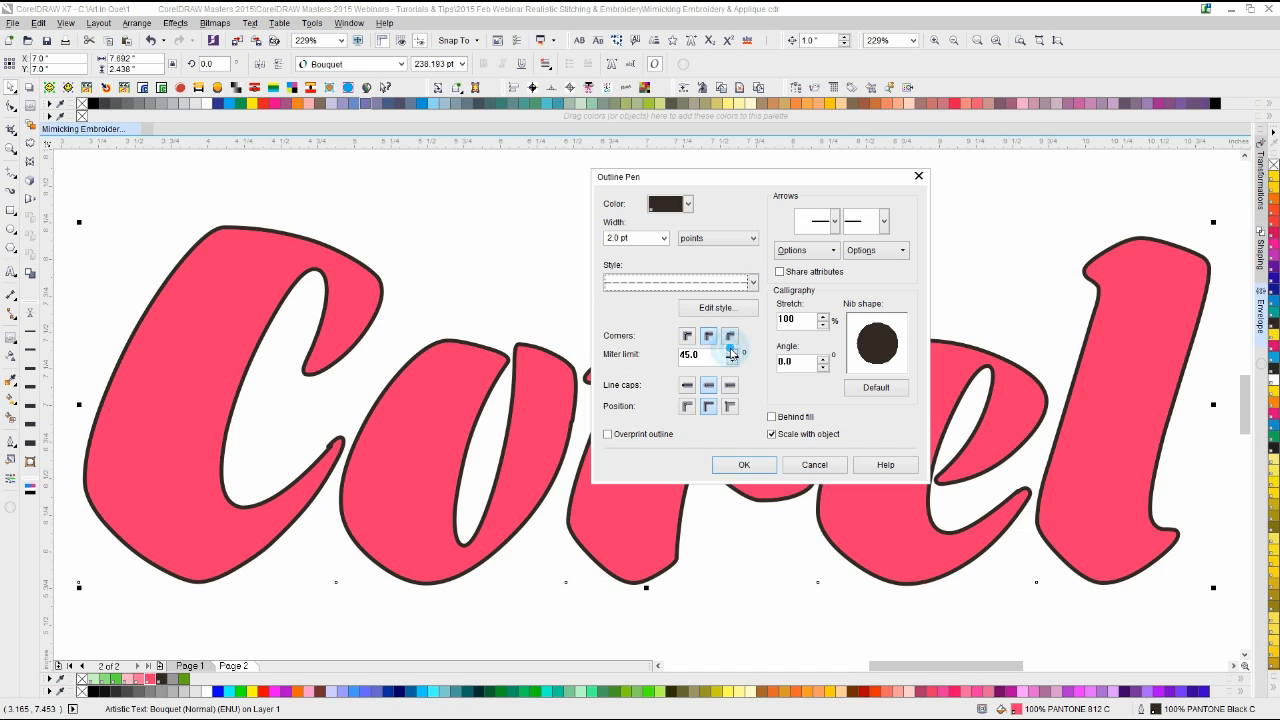
{"action": "left_click", "coordinate": [753, 282]}
{"action": "left_click", "coordinate": [735, 312]}
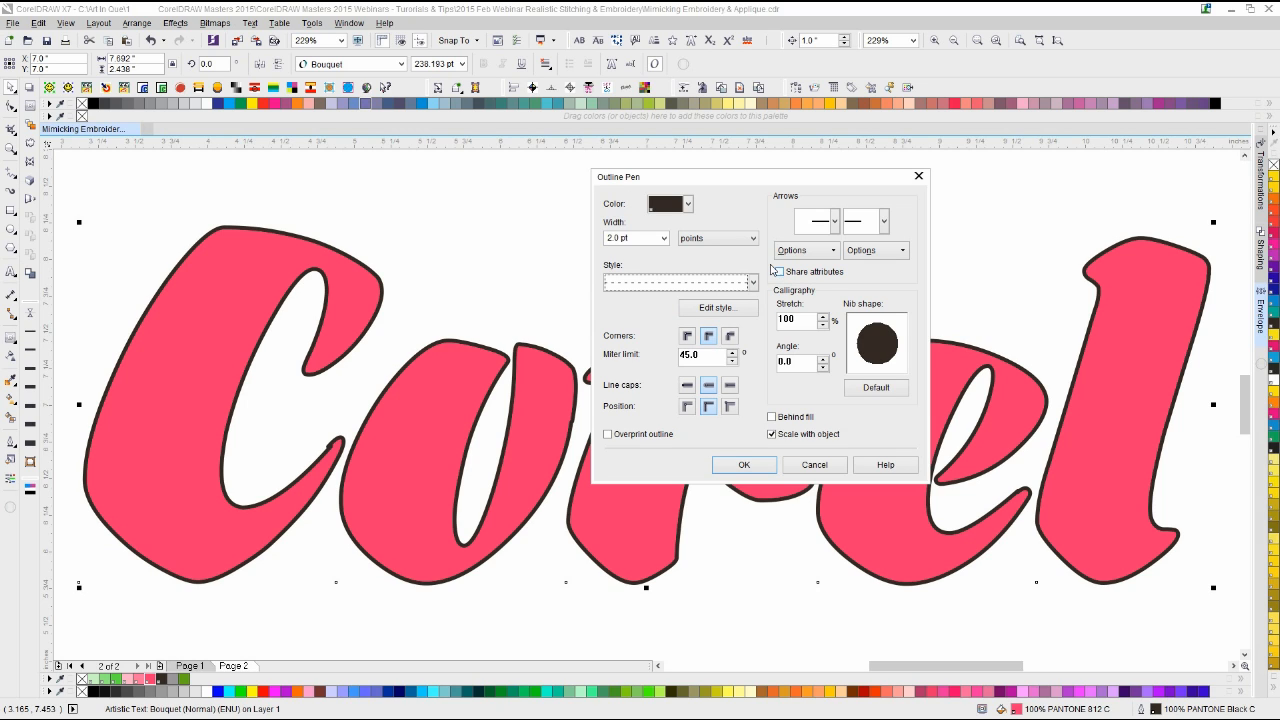
{"action": "left_click", "coordinate": [760, 466]}
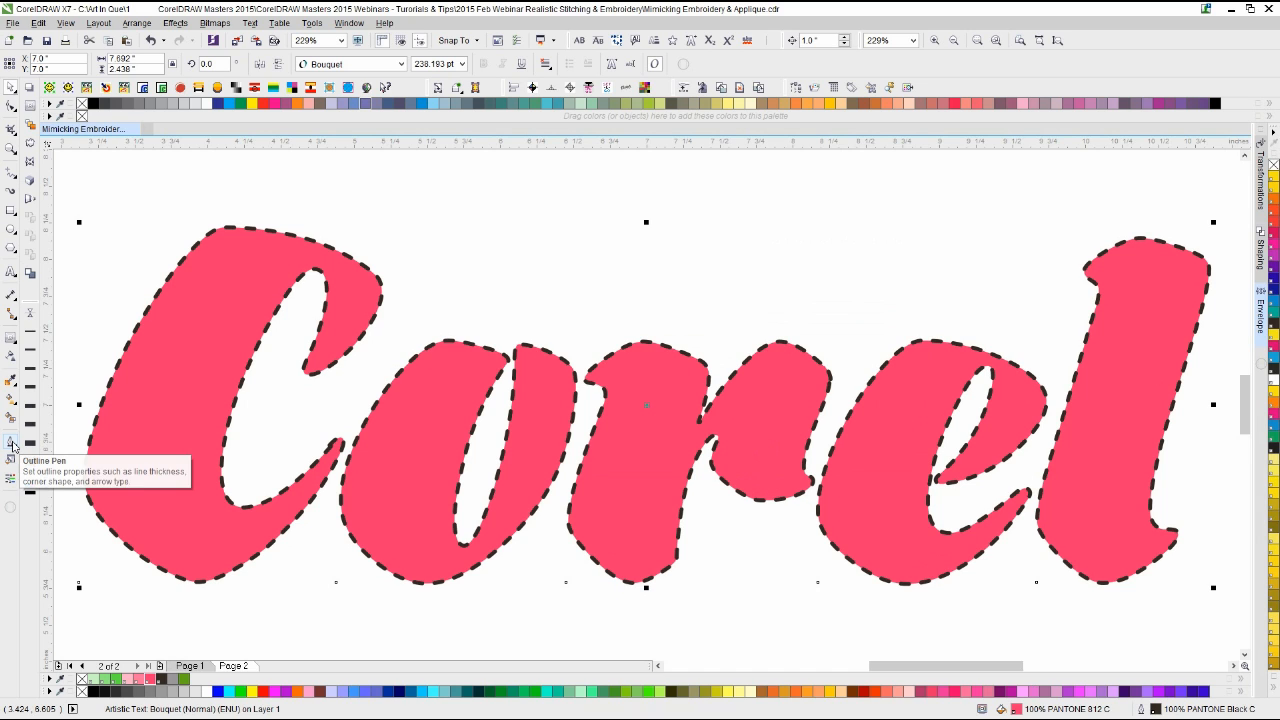
Step: Change the text outline to a dash pattern with very narrow gaps between the dashes
{"action": "left_click", "coordinate": [13, 447]}
{"action": "left_click", "coordinate": [119, 442]}
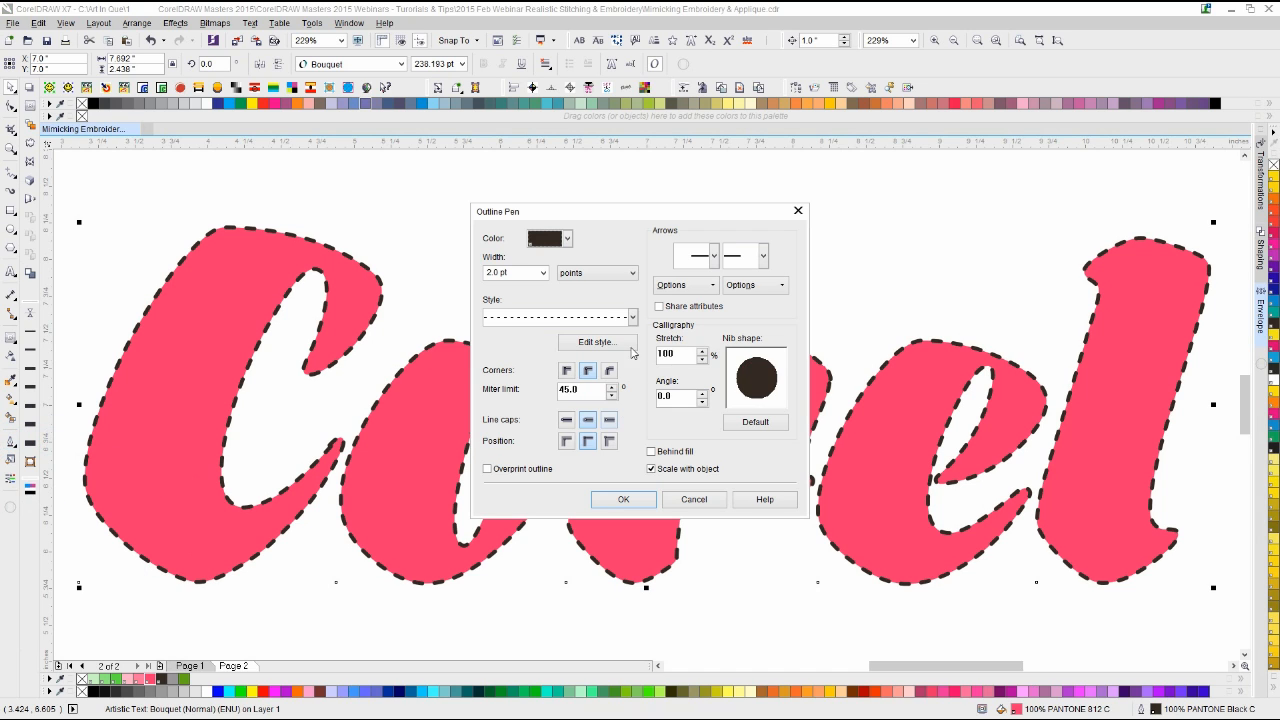
{"action": "left_click", "coordinate": [632, 318]}
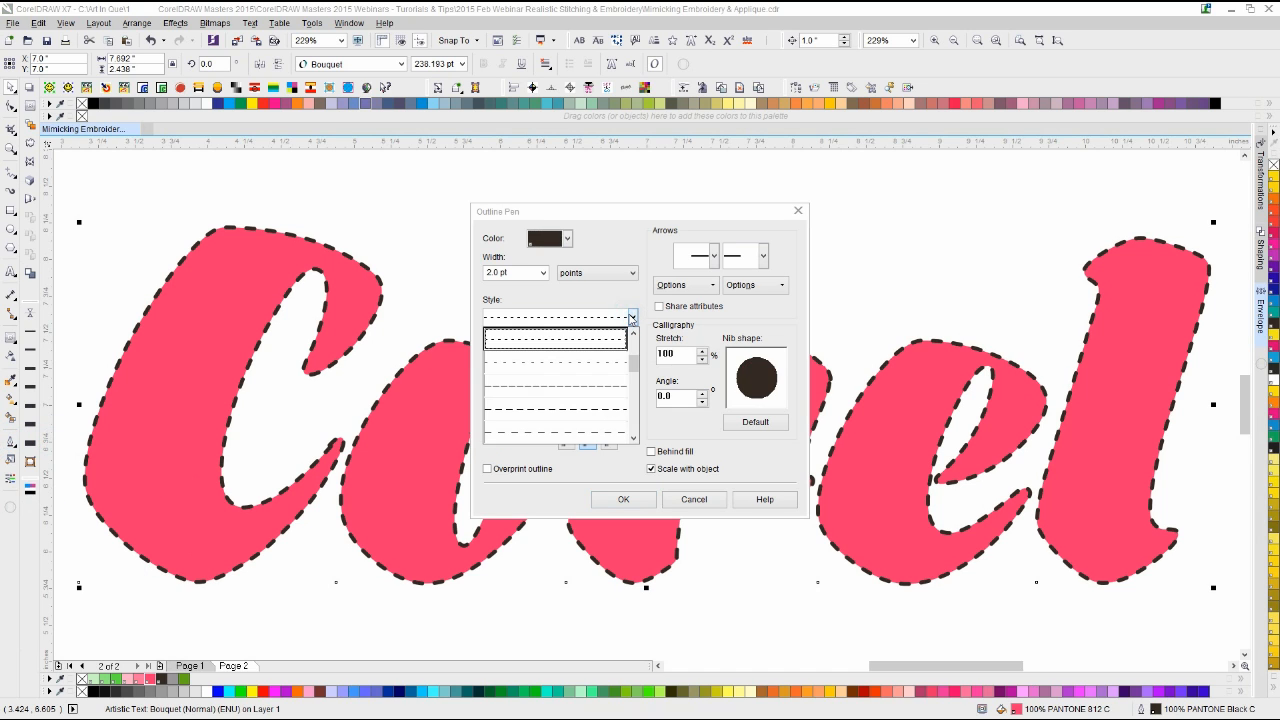
{"action": "left_click", "coordinate": [618, 388]}
{"action": "left_click", "coordinate": [640, 498]}
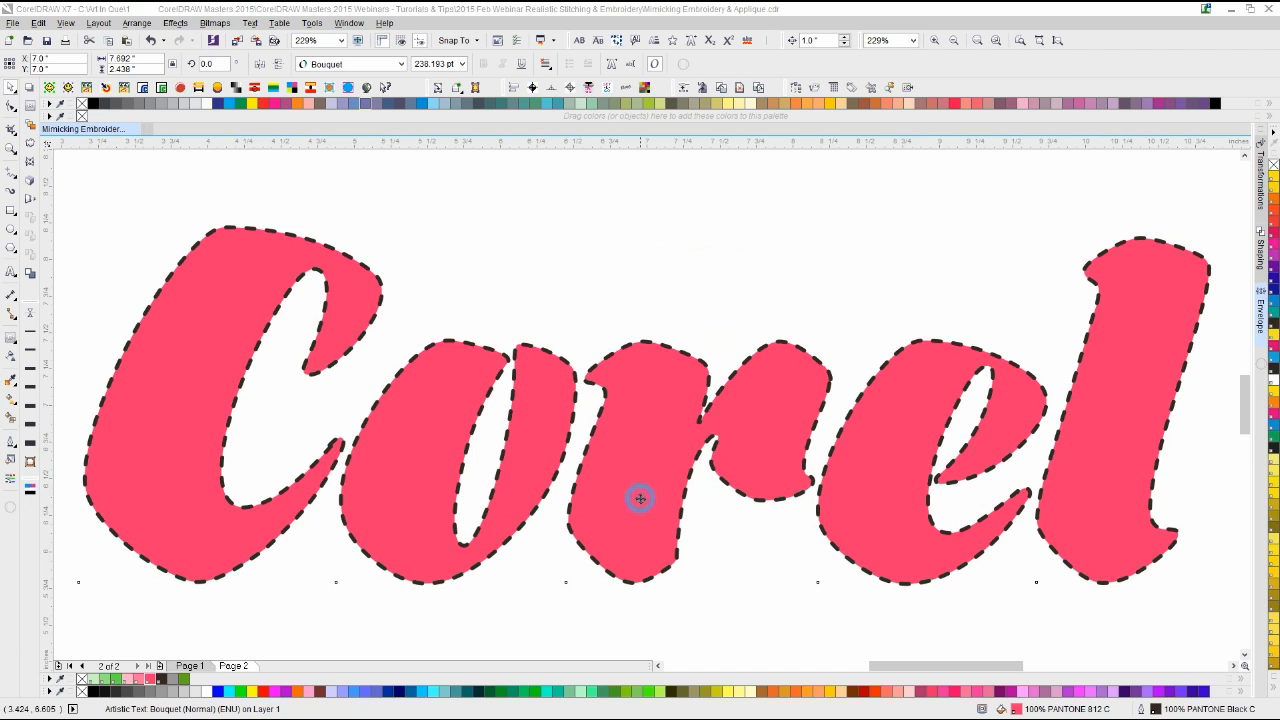
Step: Change the text outline to longer dashes with wider gaps so that it resembles running stitches
{"action": "left_click", "coordinate": [12, 442]}
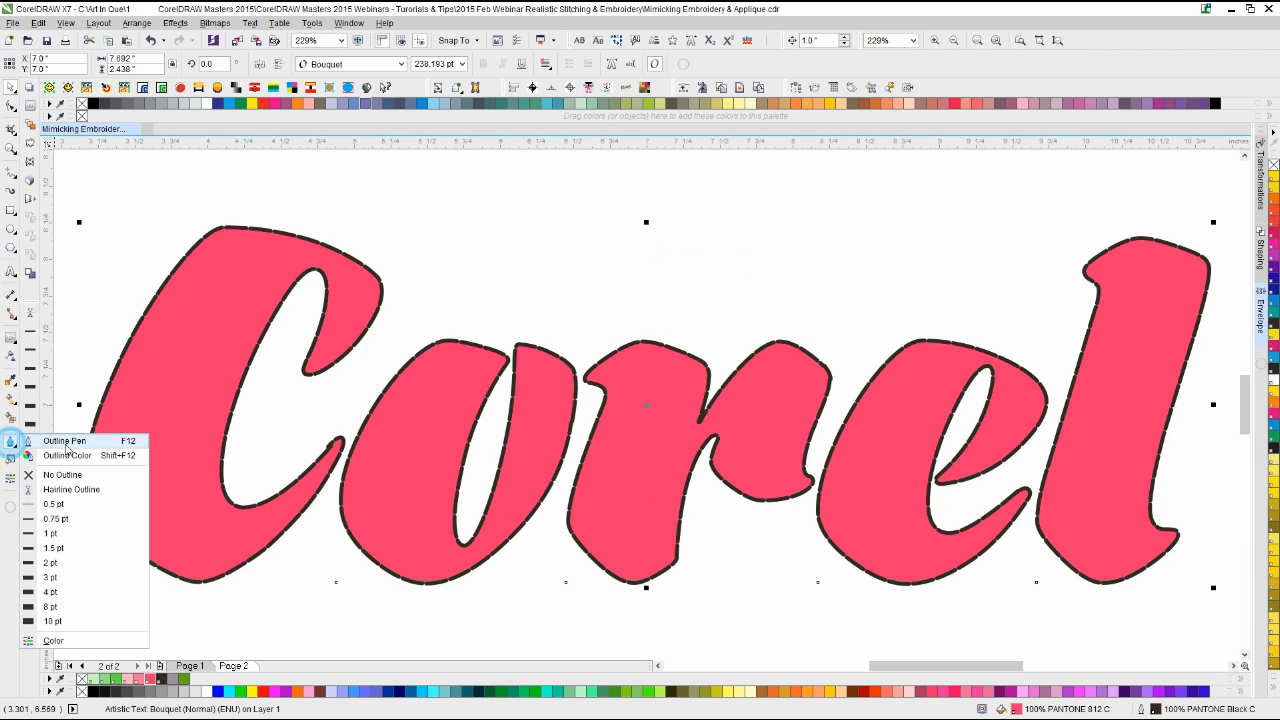
{"action": "left_click", "coordinate": [73, 442]}
{"action": "left_click", "coordinate": [586, 316]}
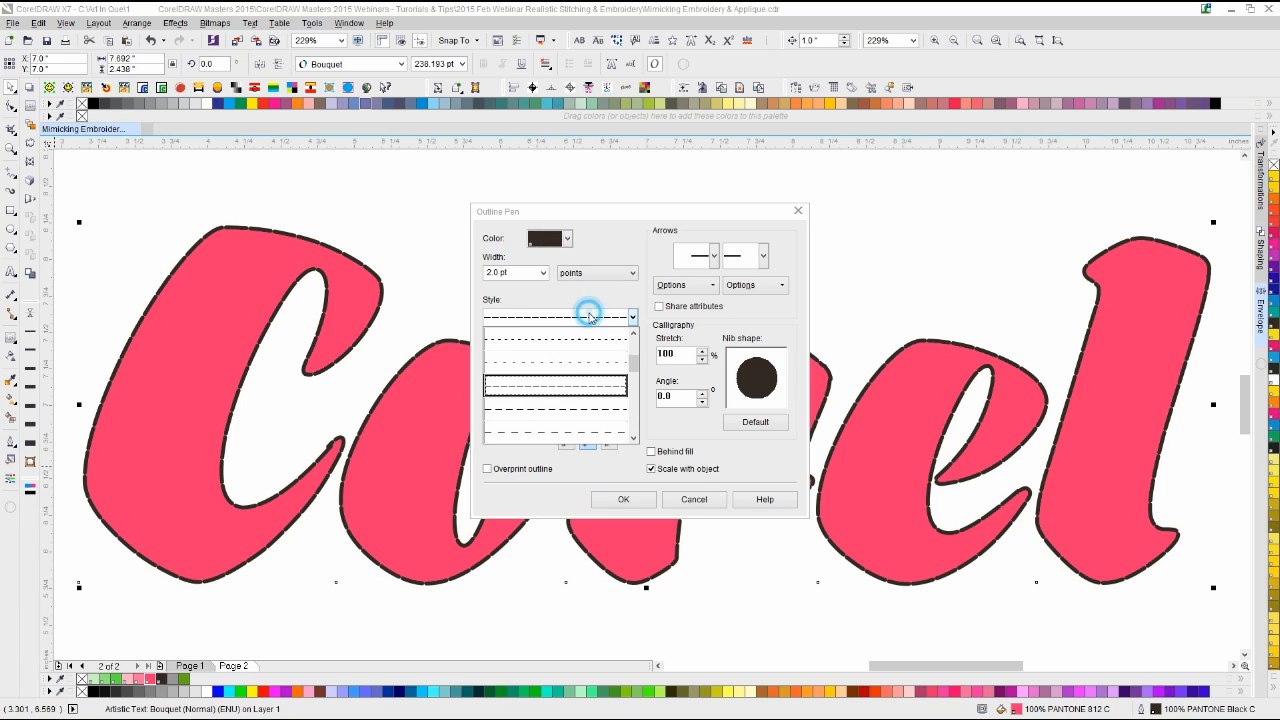
{"action": "left_click", "coordinate": [583, 410]}
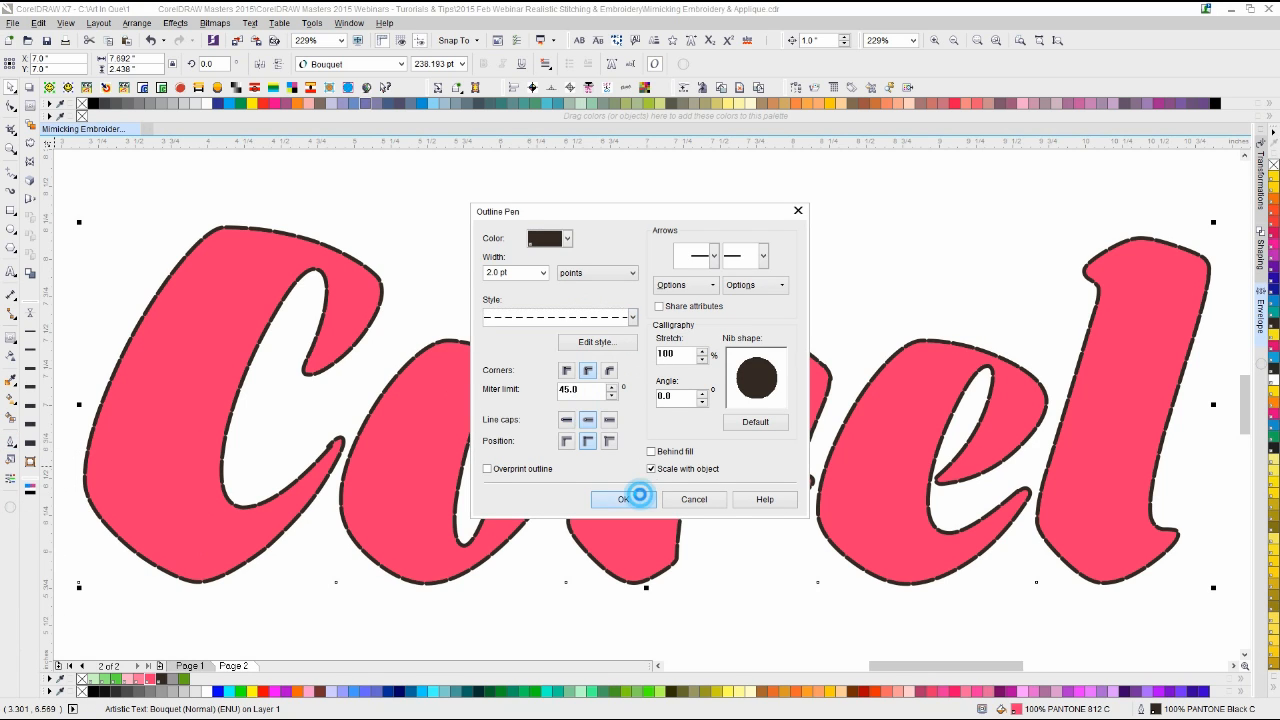
{"action": "left_click", "coordinate": [635, 494]}
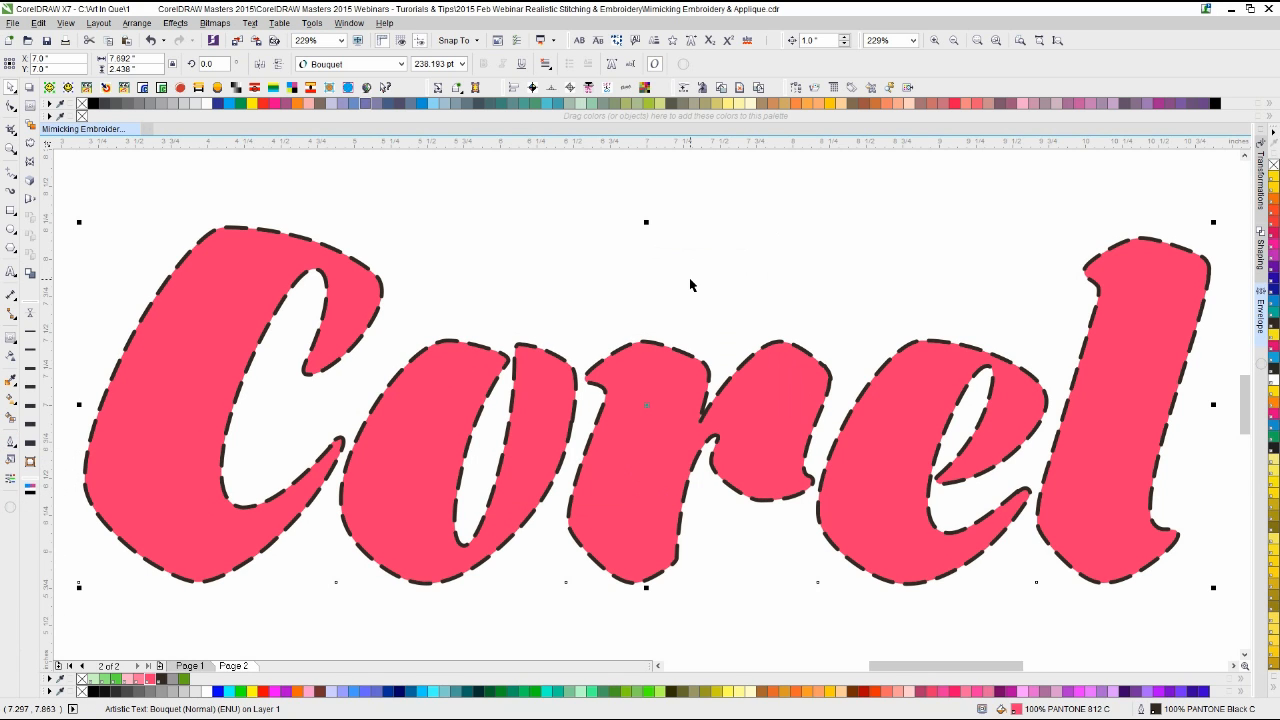
Step: Draw a freehand curve about 0.82 by 0.43 inches around the lower end of the letter r and close it
{"action": "scroll", "coordinate": [735, 543], "scroll_direction": "up", "scroll_amount": 1}
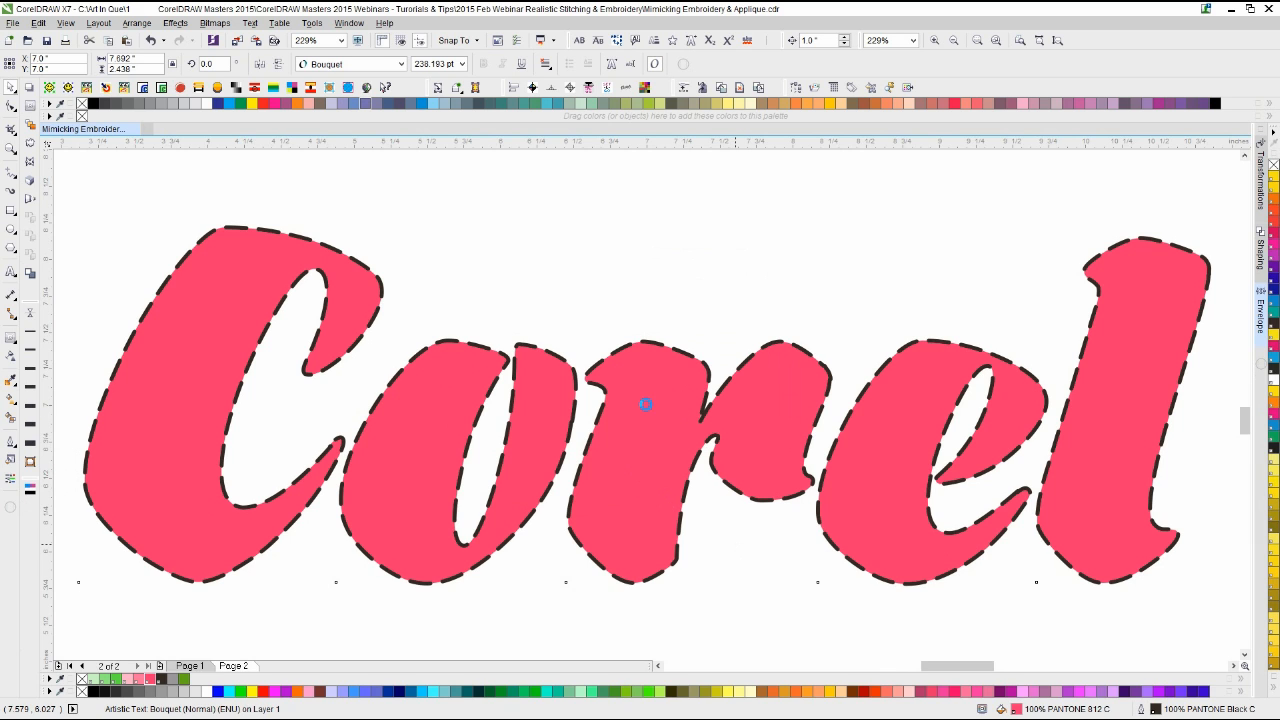
{"action": "scroll", "coordinate": [503, 437], "scroll_direction": "up", "scroll_amount": 1}
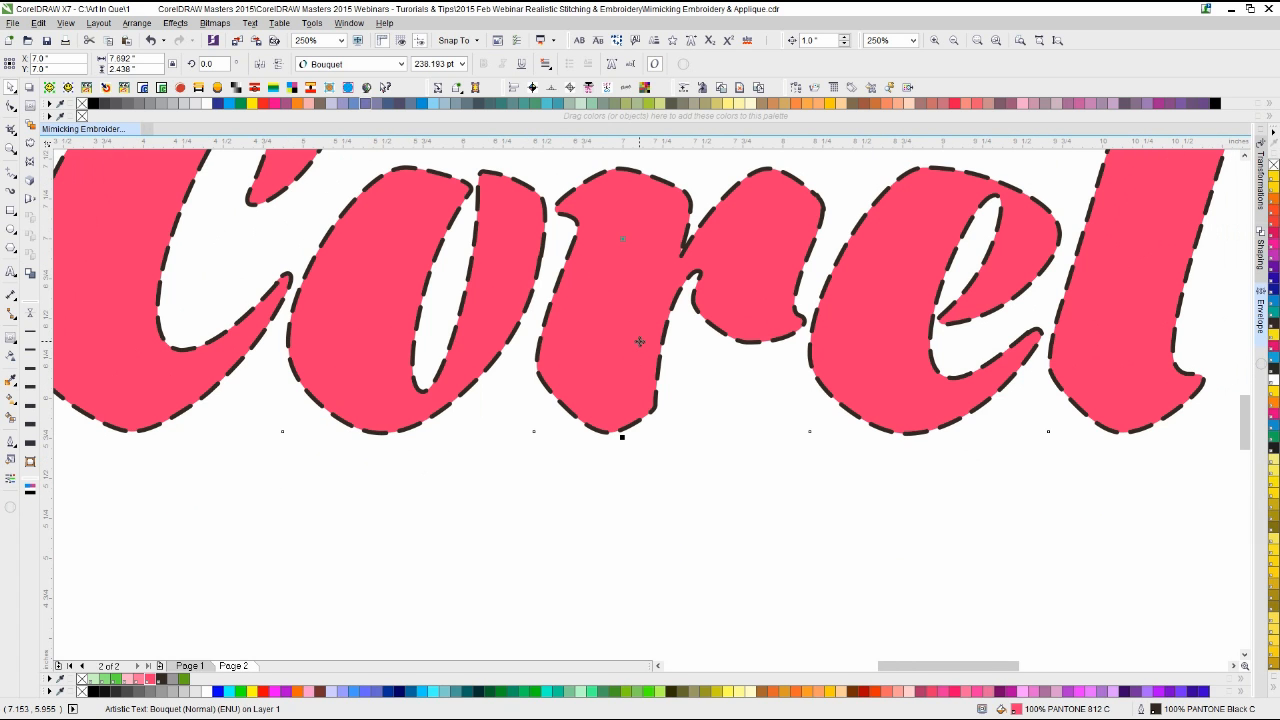
{"action": "scroll", "coordinate": [639, 341], "scroll_direction": "up", "scroll_amount": 2}
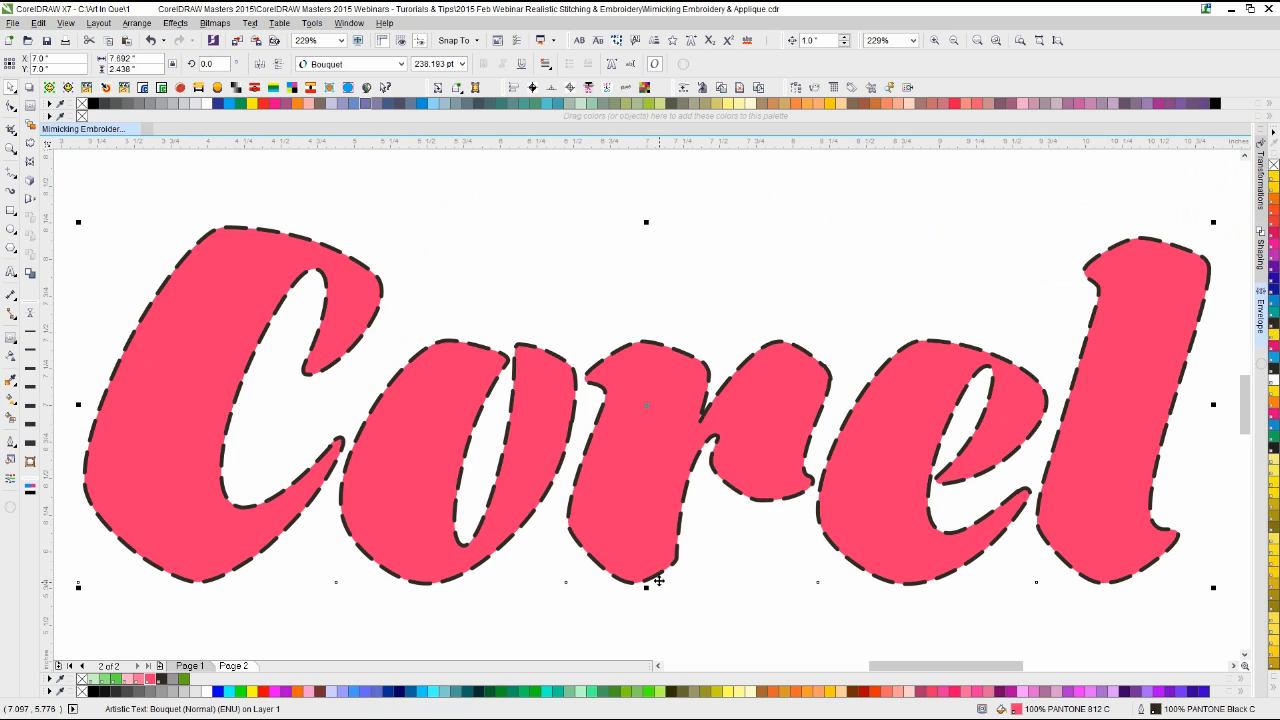
{"action": "scroll", "coordinate": [639, 593], "scroll_direction": "up", "scroll_amount": 1}
{"action": "scroll", "coordinate": [645, 402], "scroll_direction": "up", "scroll_amount": 1}
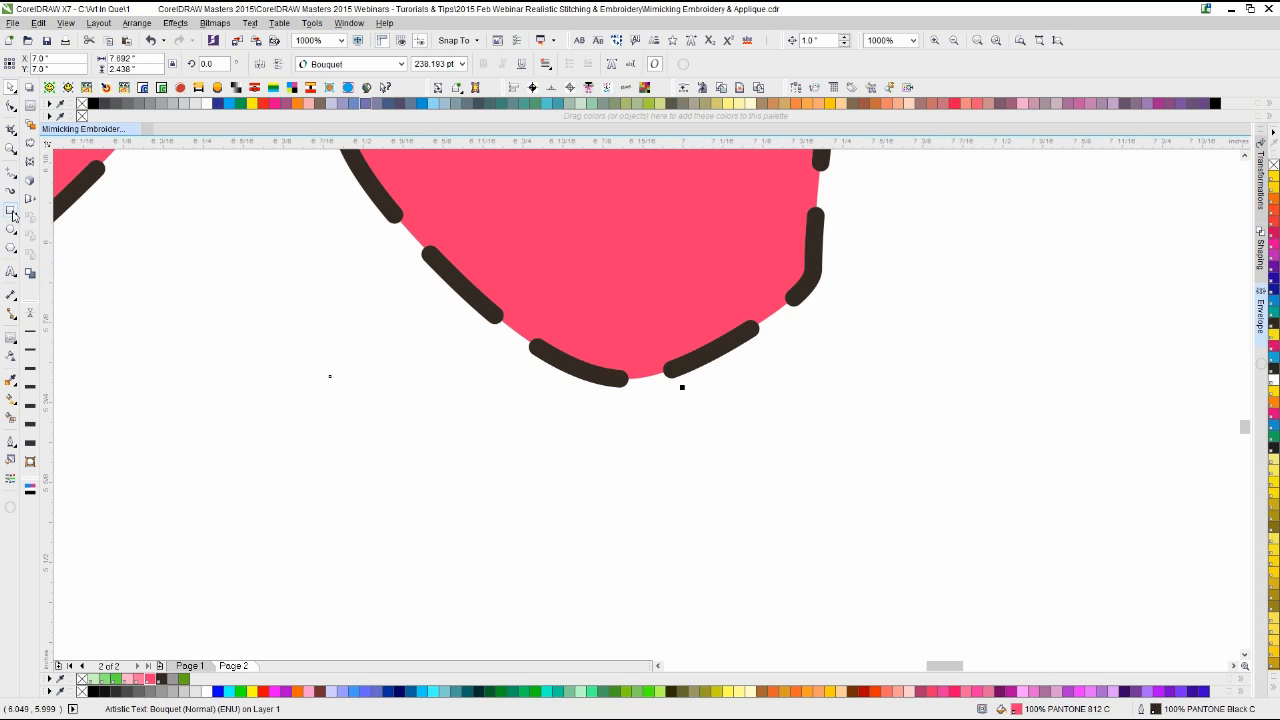
{"action": "left_click", "coordinate": [11, 174]}
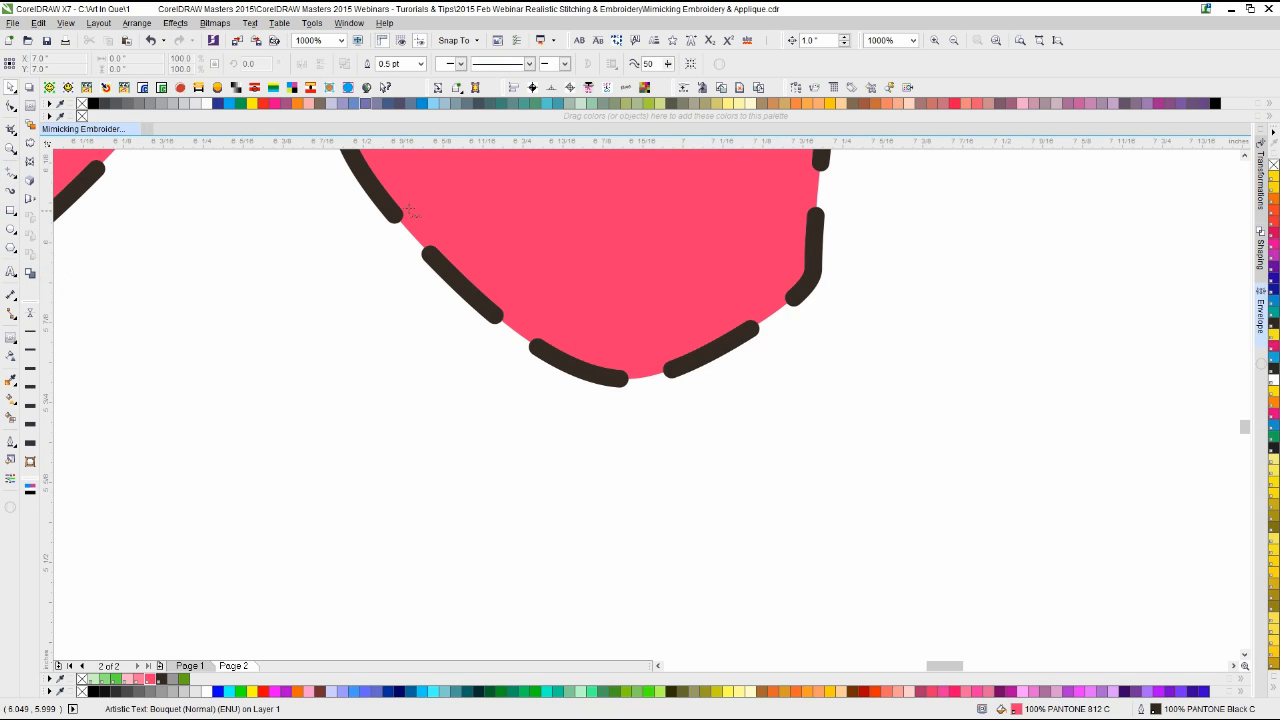
{"action": "mouse_move", "coordinate": [388, 182]}
{"action": "left_mouse_down"}
{"action": "mouse_move", "coordinate": [383, 286]}
{"action": "mouse_move", "coordinate": [488, 392]}
{"action": "mouse_move", "coordinate": [596, 428]}
{"action": "mouse_move", "coordinate": [678, 412]}
{"action": "mouse_move", "coordinate": [846, 316]}
{"action": "mouse_move", "coordinate": [866, 172]}
{"action": "mouse_move", "coordinate": [722, 154]}
{"action": "left_mouse_up"}
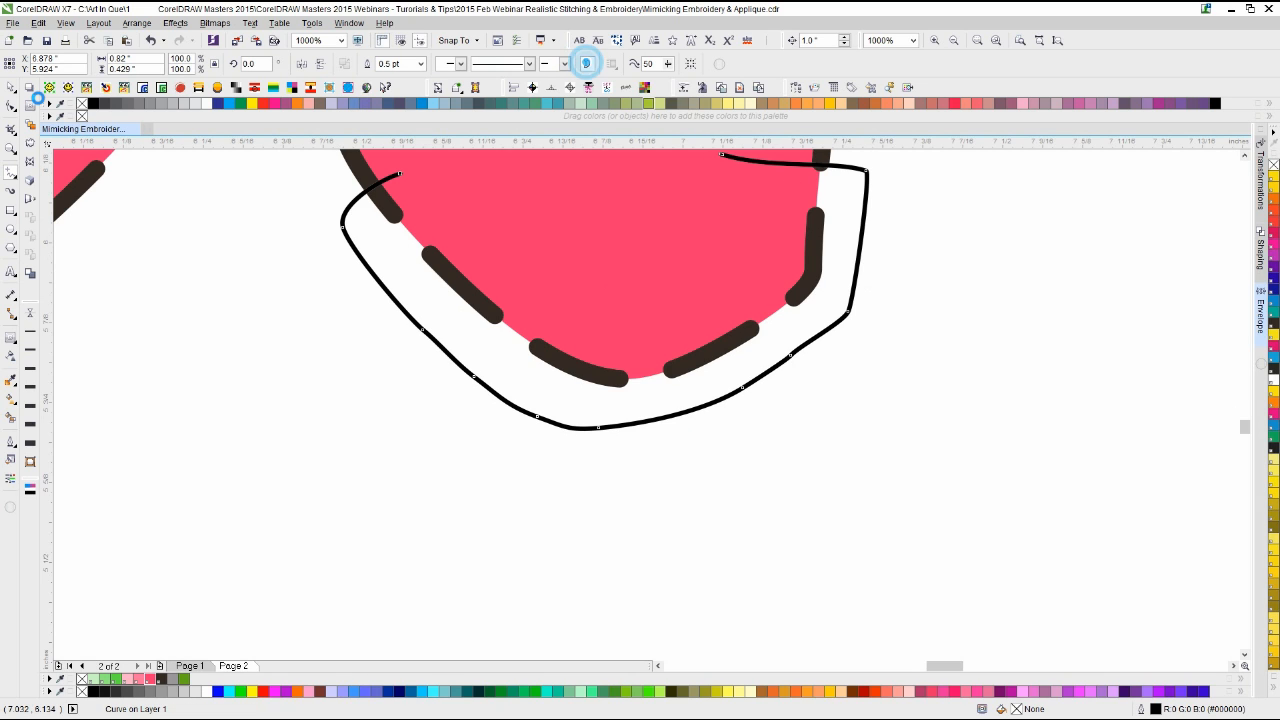
{"action": "left_click", "coordinate": [587, 63]}
{"action": "left_click", "coordinate": [11, 106]}
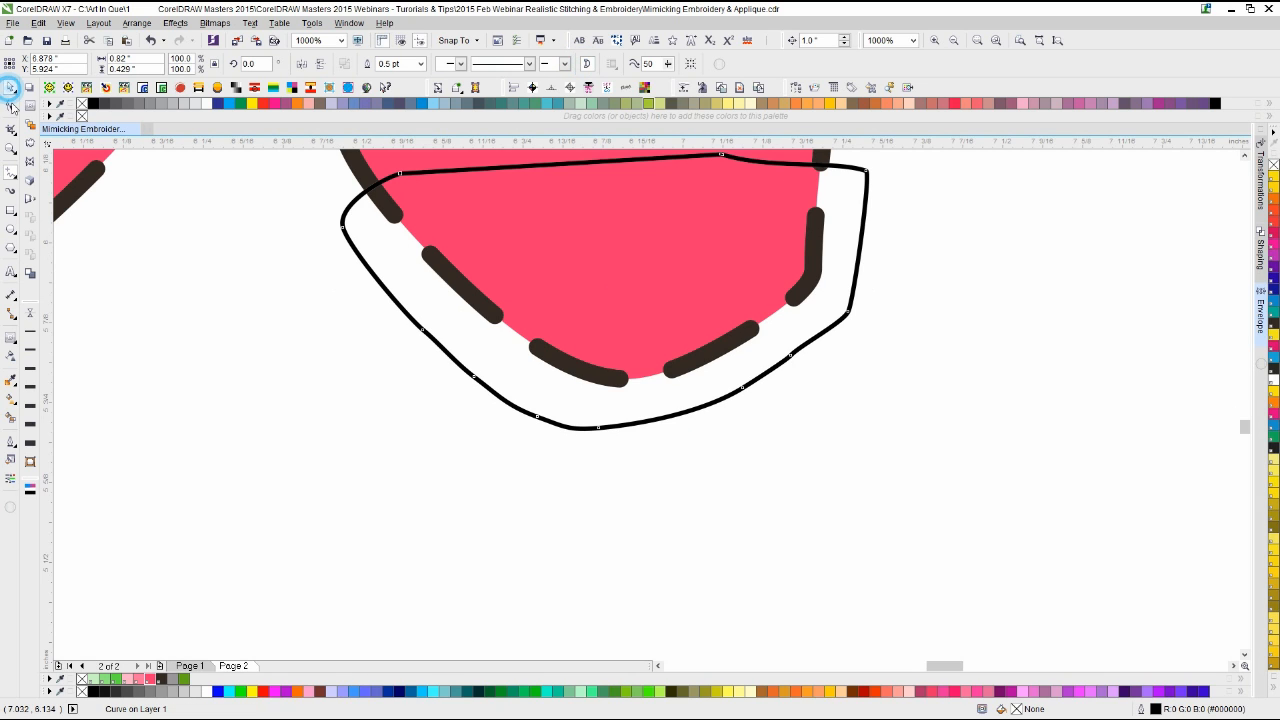
Step: Fill the freehand shape with PANTONE 812 C pink, remove its outline, and move it behind the dashed lettering, shifting it slightly
{"action": "left_click", "coordinate": [150, 679]}
{"action": "right_click", "coordinate": [82, 679]}
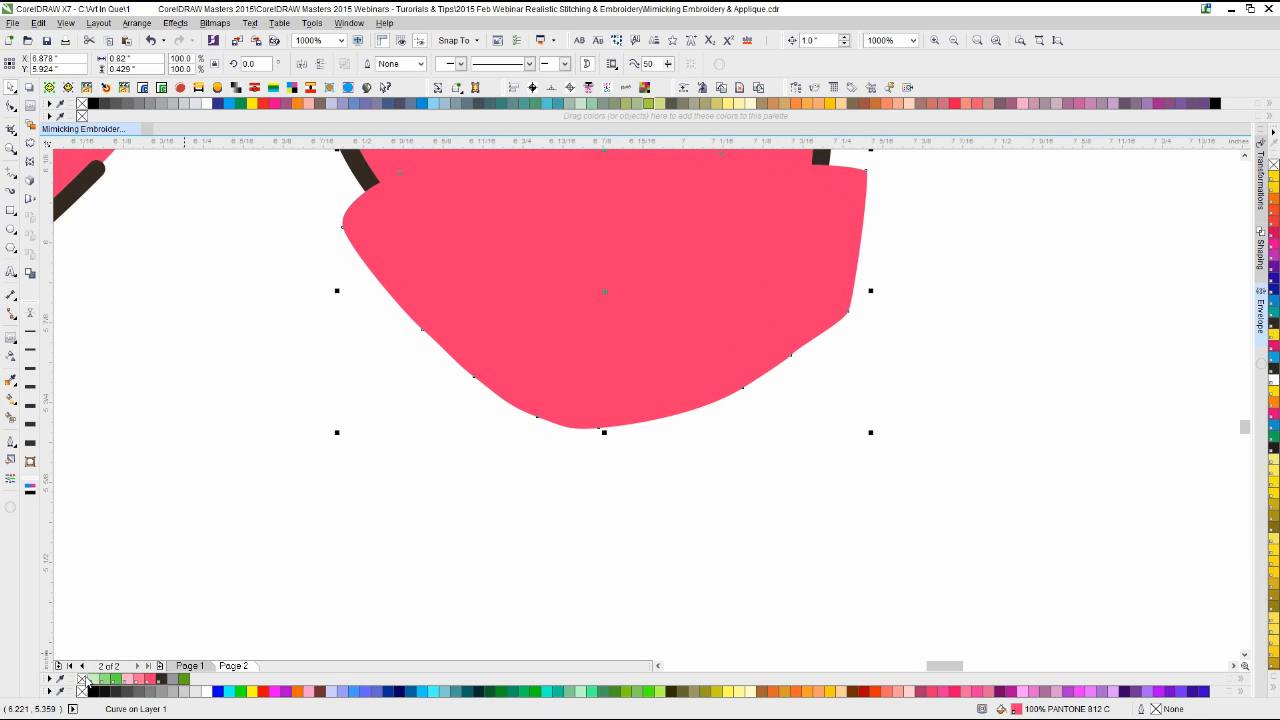
{"action": "key", "text": "ctrl+Page_Down"}
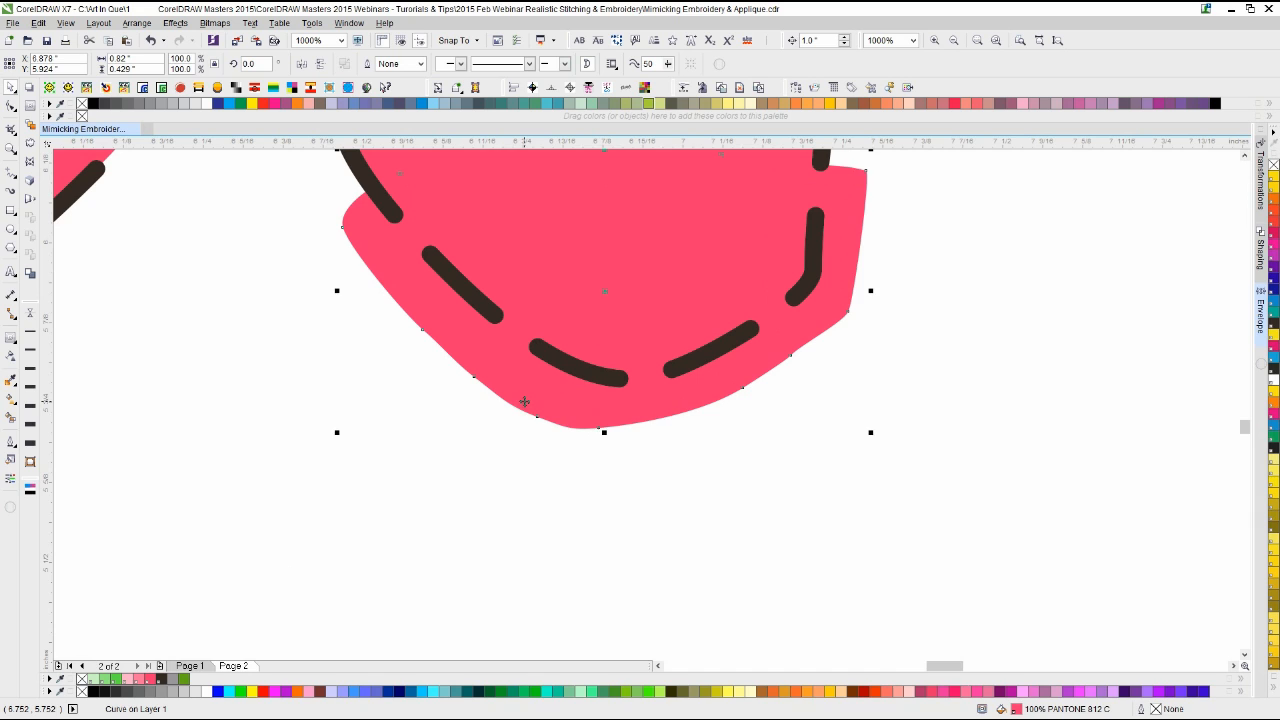
{"action": "left_click_drag", "start_coordinate": [523, 400], "coordinate": [531, 392]}
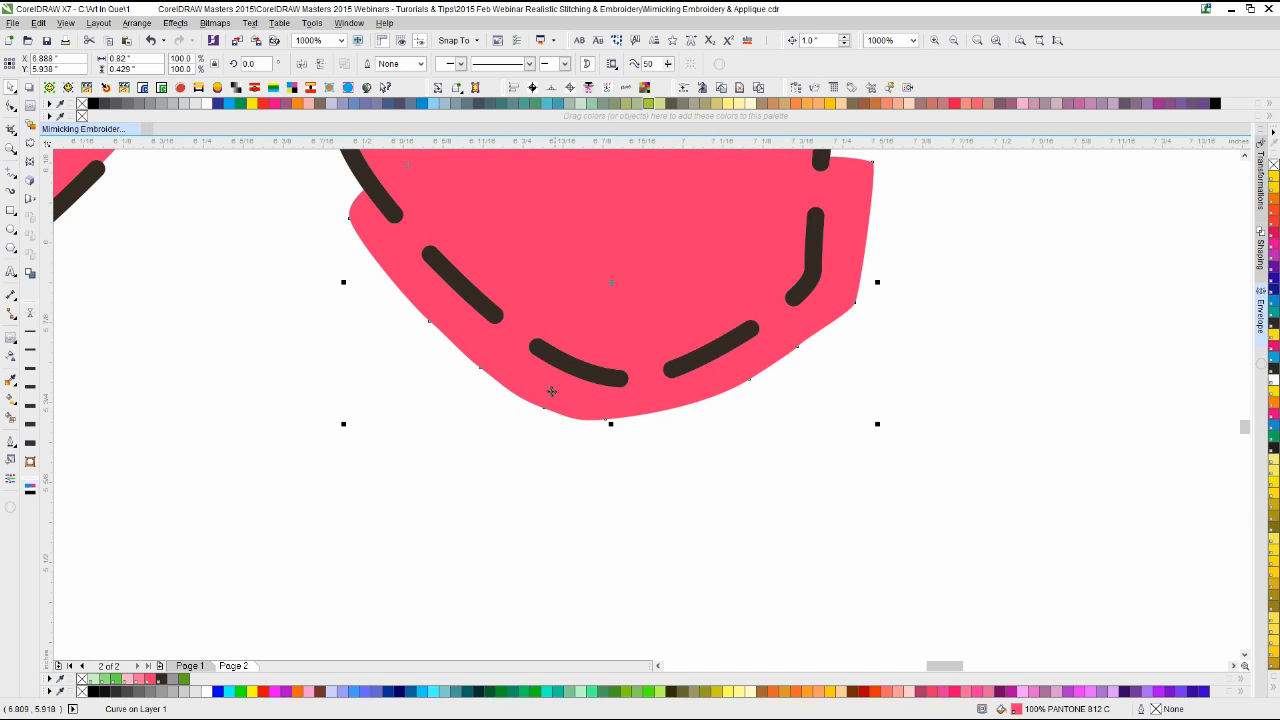
Step: Delete the pink freehand shape and reselect the dashed "Corel" lettering
{"action": "key", "text": "Delete"}
{"action": "left_click", "coordinate": [579, 372]}
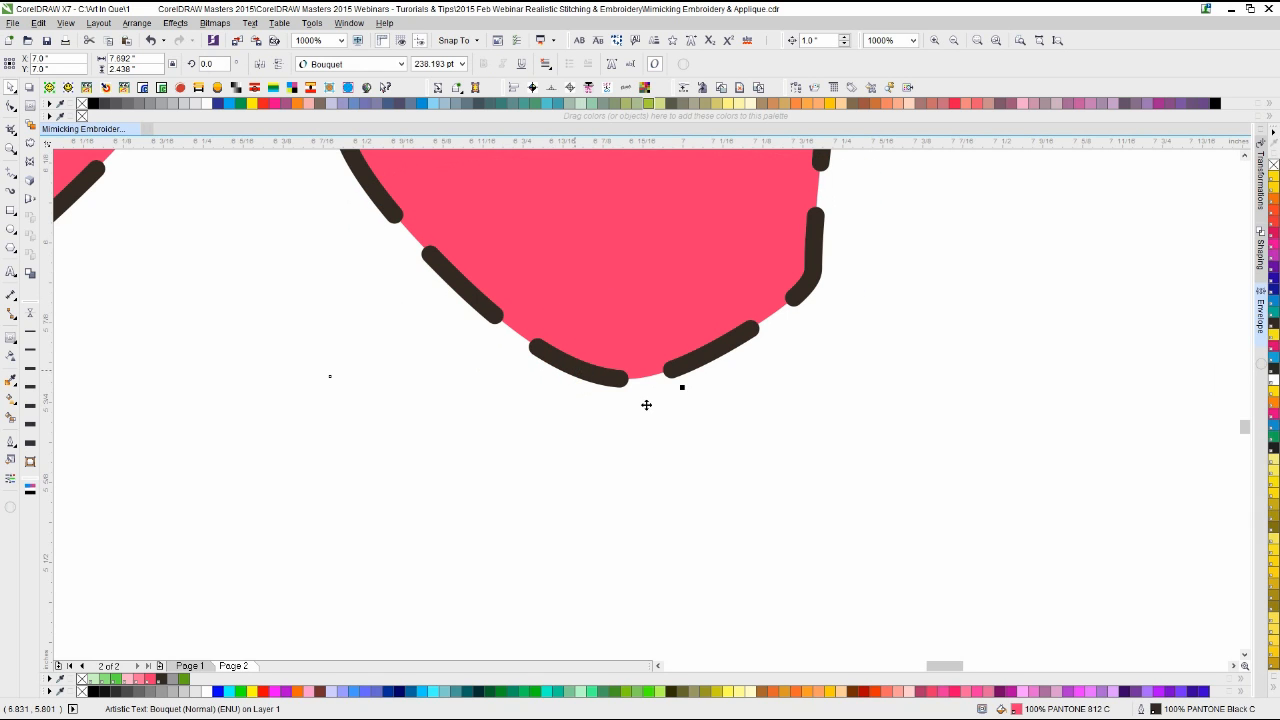
{"action": "scroll", "coordinate": [700, 418], "scroll_direction": "down", "scroll_amount": 1}
{"action": "scroll", "coordinate": [677, 382], "scroll_direction": "down", "scroll_amount": 1}
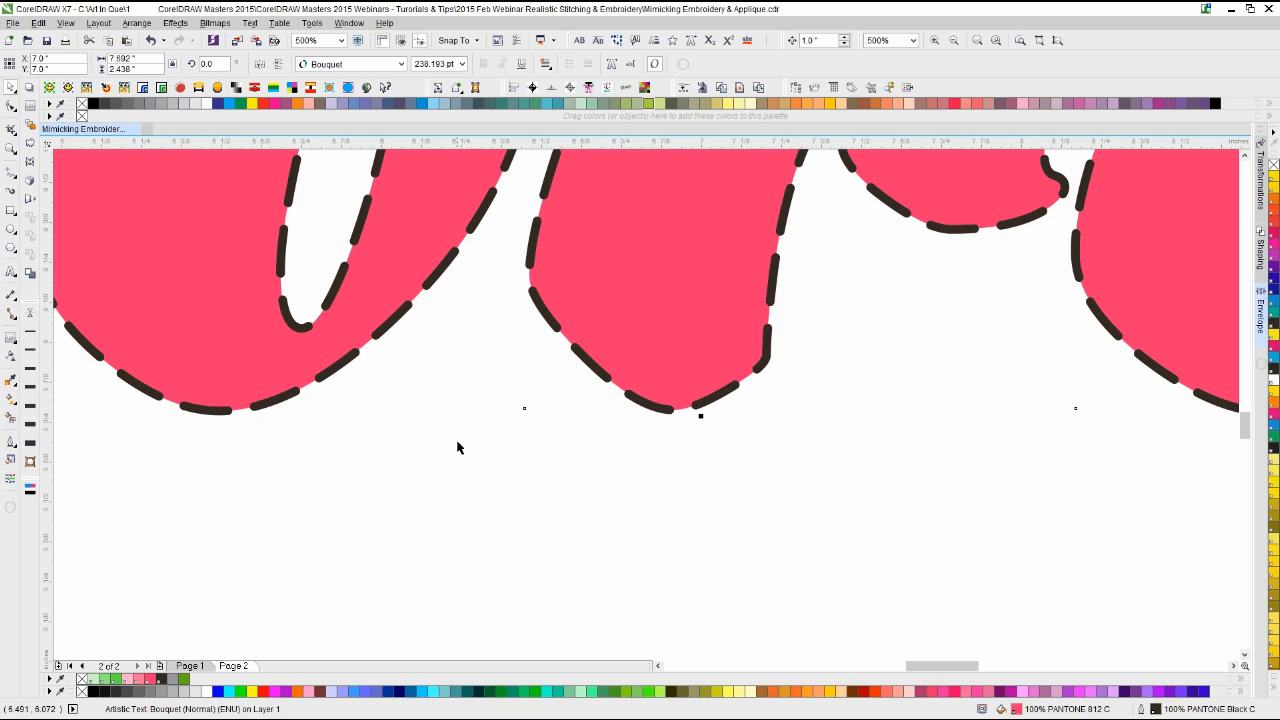
{"action": "scroll", "coordinate": [700, 400], "scroll_direction": "down", "scroll_amount": 1}
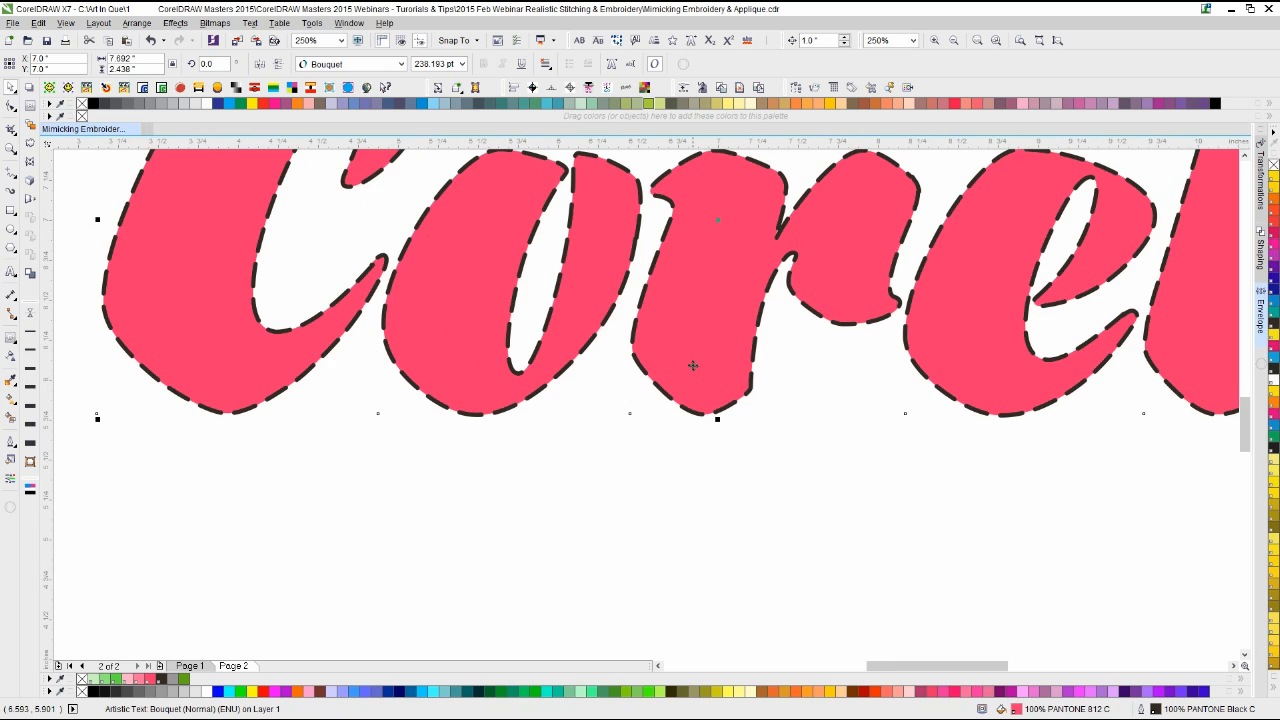
{"action": "key", "text": "F4"}
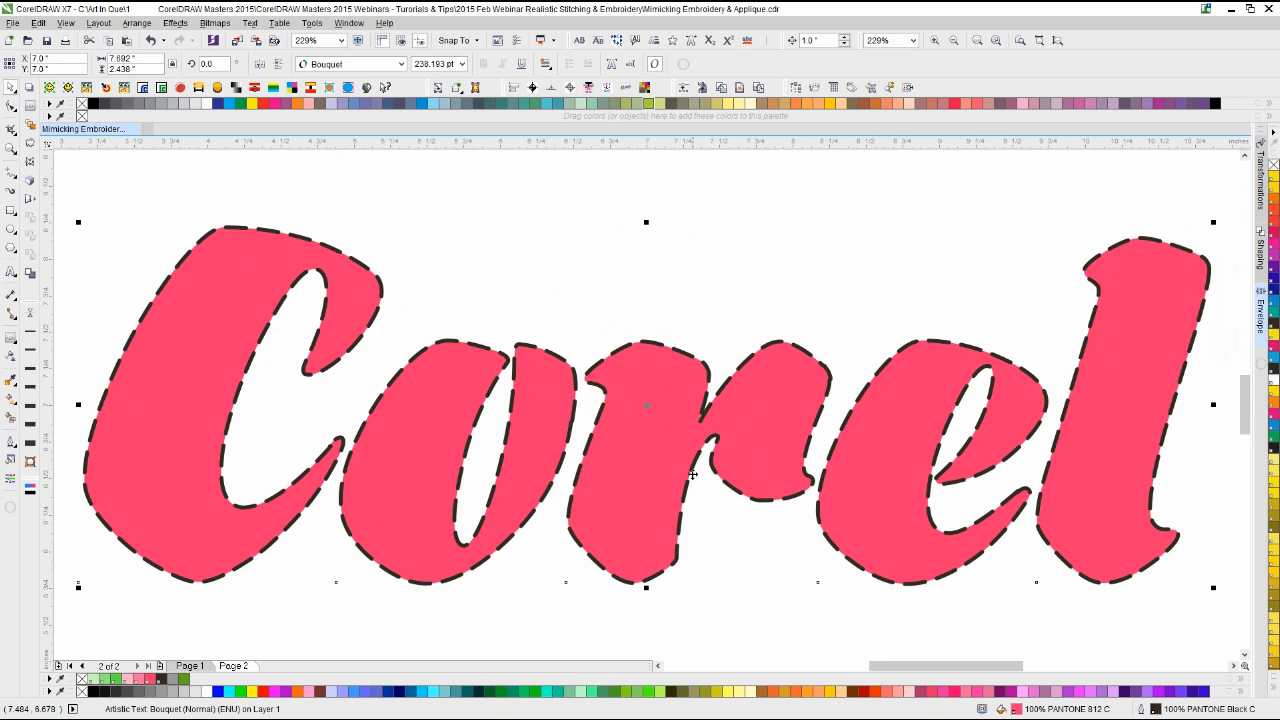
Step: Give the copy of the lettering behind the dashed text a solid outline 4 pt wide
{"action": "scroll", "coordinate": [679, 523], "scroll_direction": "up", "scroll_amount": 1}
{"action": "scroll", "coordinate": [645, 404], "scroll_direction": "up", "scroll_amount": 2}
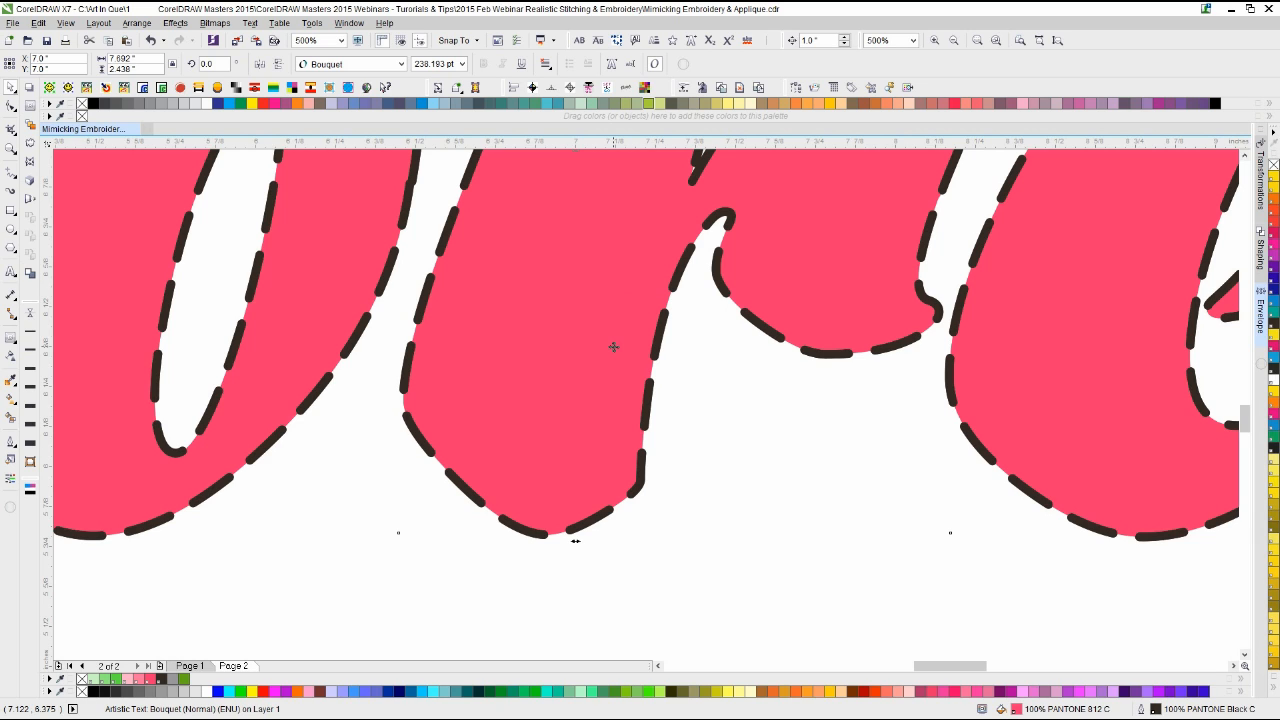
{"action": "left_click", "coordinate": [11, 441]}
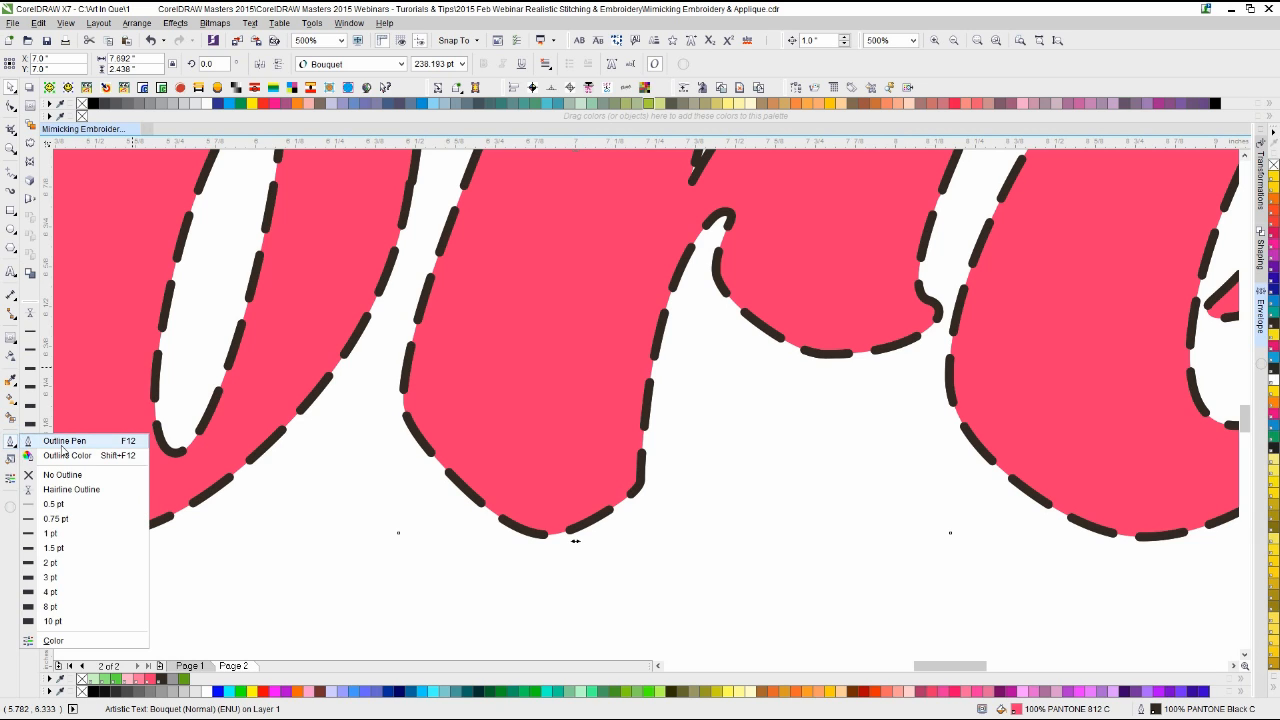
{"action": "left_click", "coordinate": [60, 444]}
{"action": "left_click", "coordinate": [540, 320]}
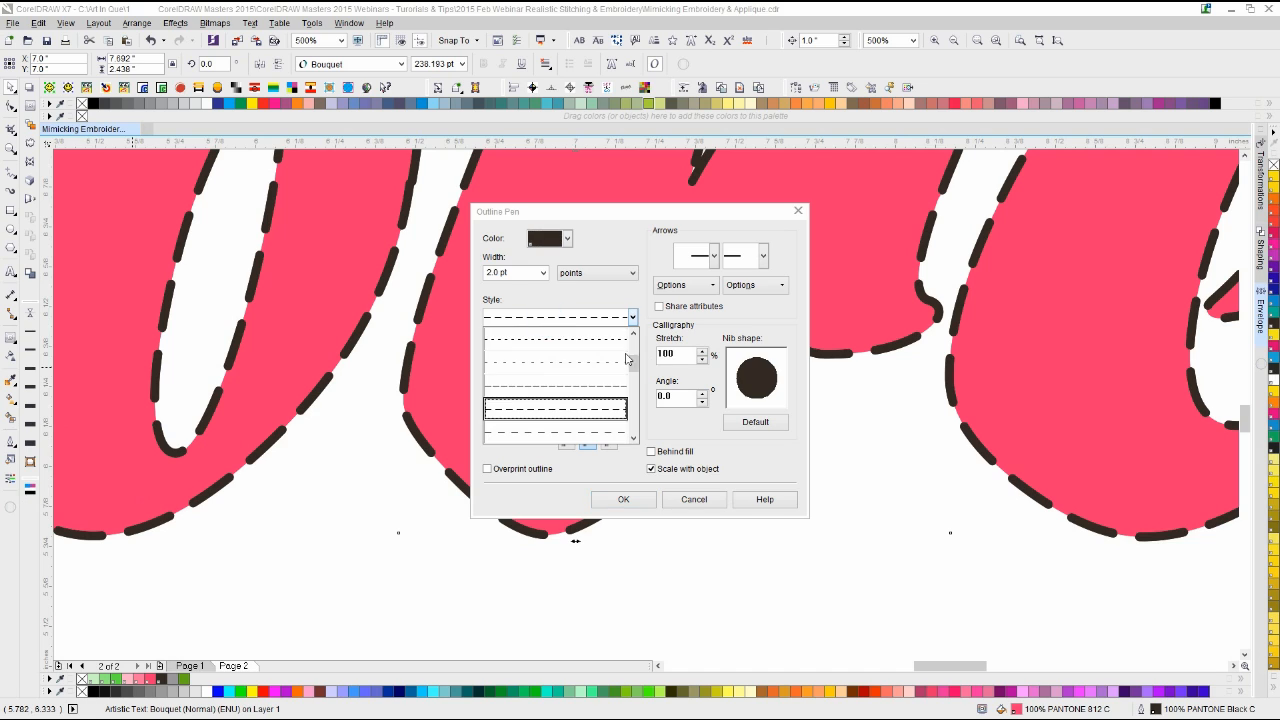
{"action": "left_click_drag", "start_coordinate": [634, 368], "coordinate": [634, 338]}
{"action": "left_click", "coordinate": [595, 337]}
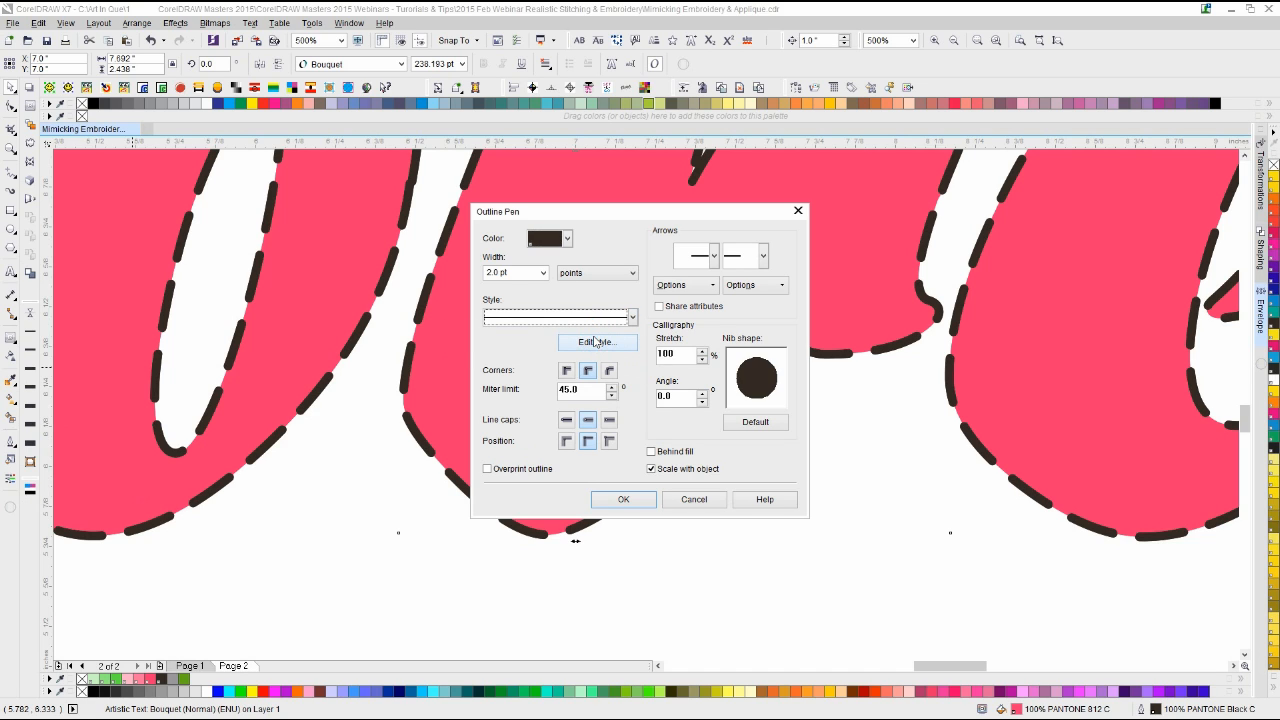
{"action": "left_click", "coordinate": [543, 273]}
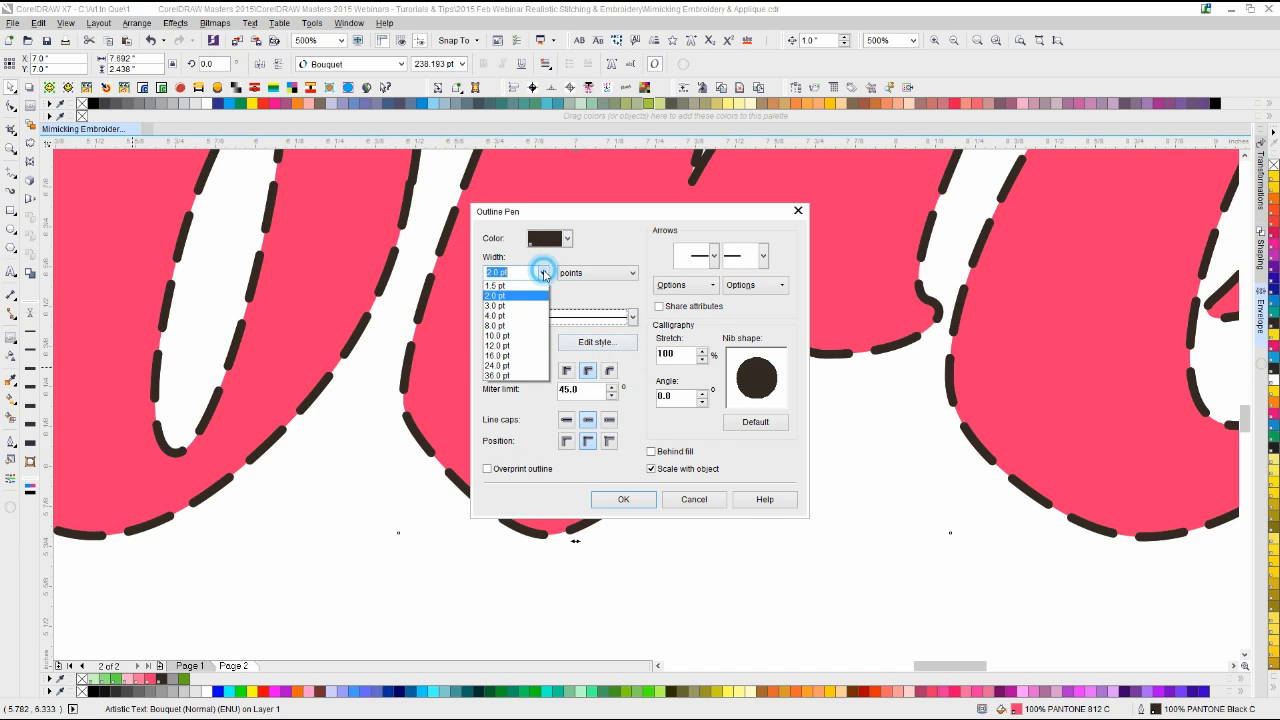
{"action": "left_click", "coordinate": [520, 366]}
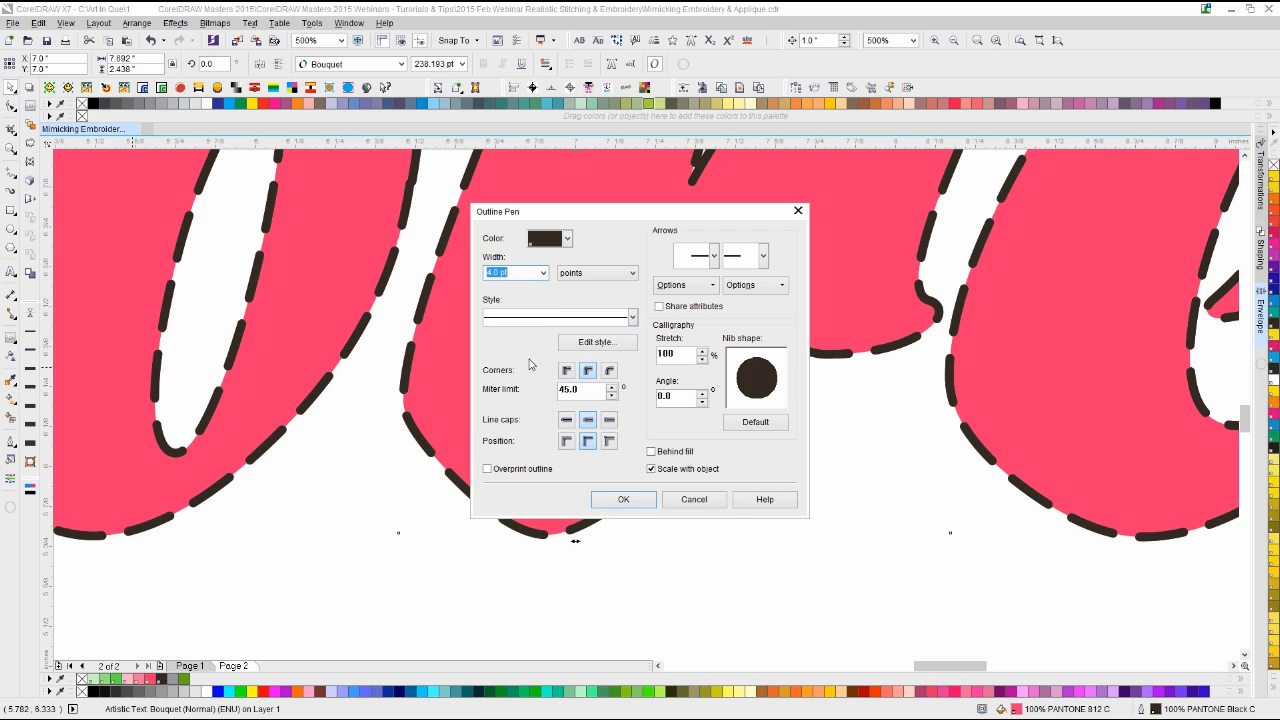
{"action": "left_click", "coordinate": [621, 499]}
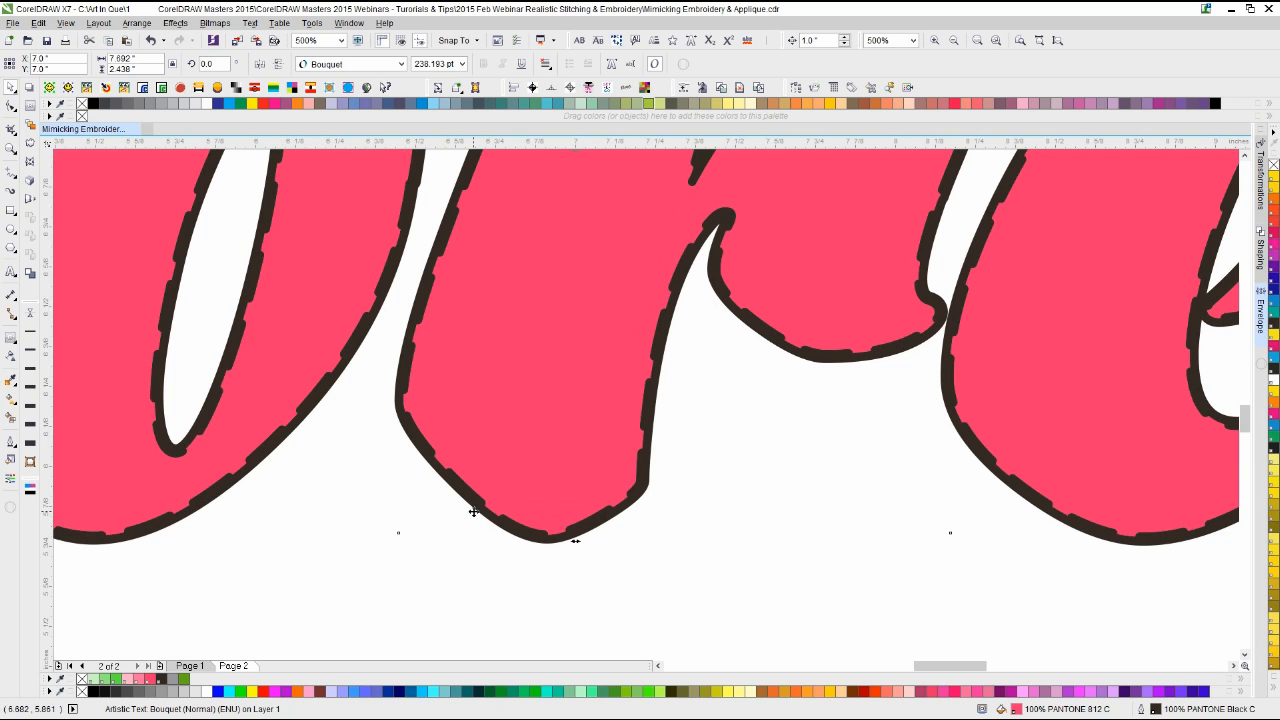
Step: Color the rear lettering's outline PANTONE 812 C pink to match its fill, and deselect it
{"action": "right_click", "coordinate": [151, 683]}
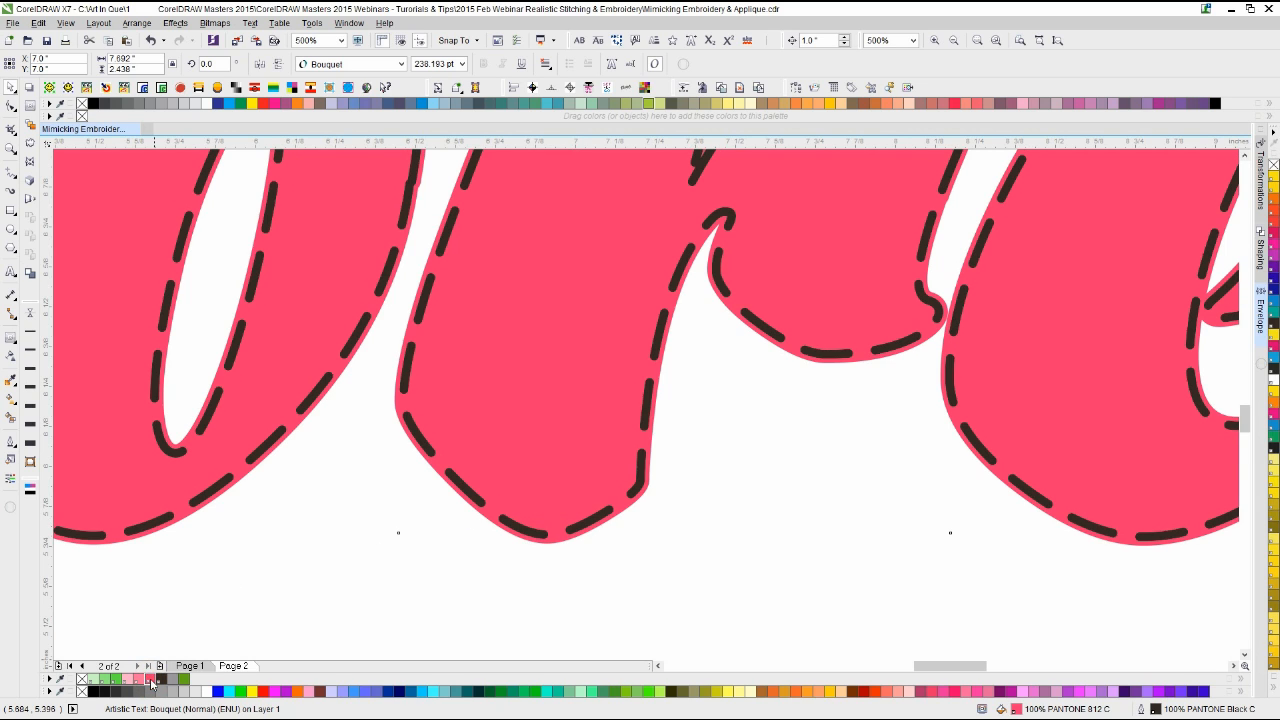
{"action": "left_click", "coordinate": [281, 610]}
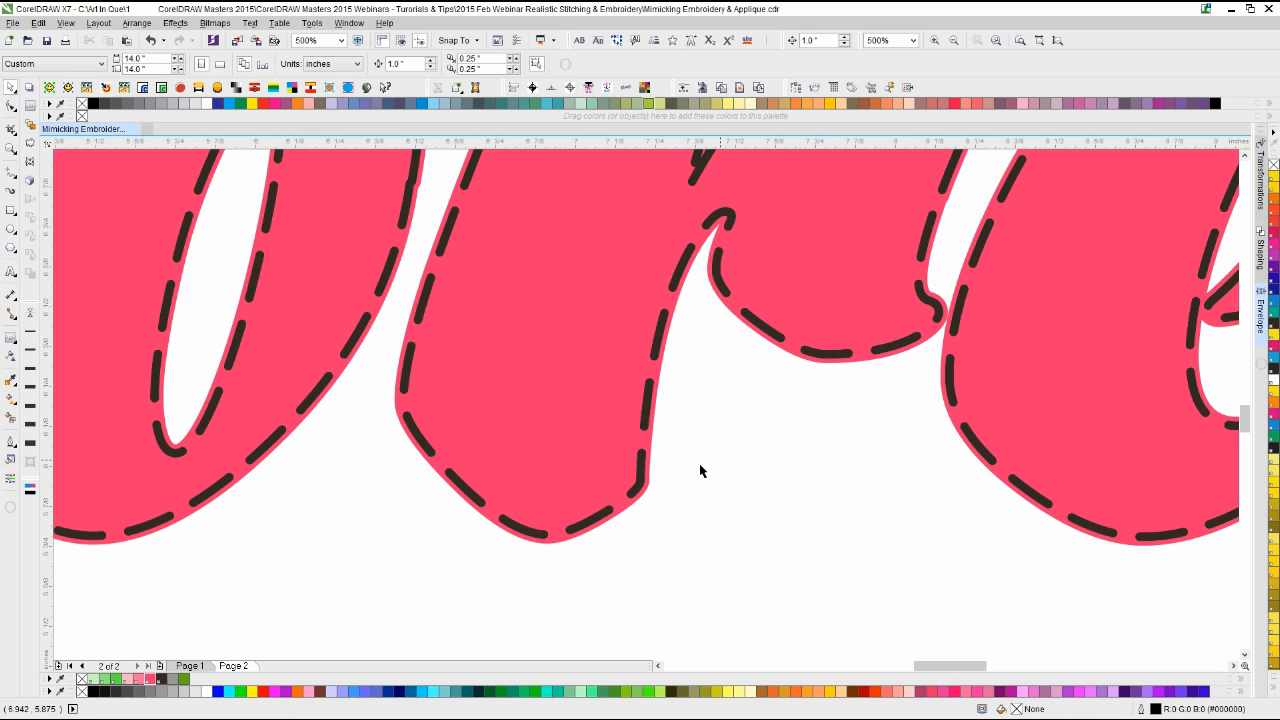
{"action": "scroll", "coordinate": [688, 306], "scroll_direction": "down", "scroll_amount": 2}
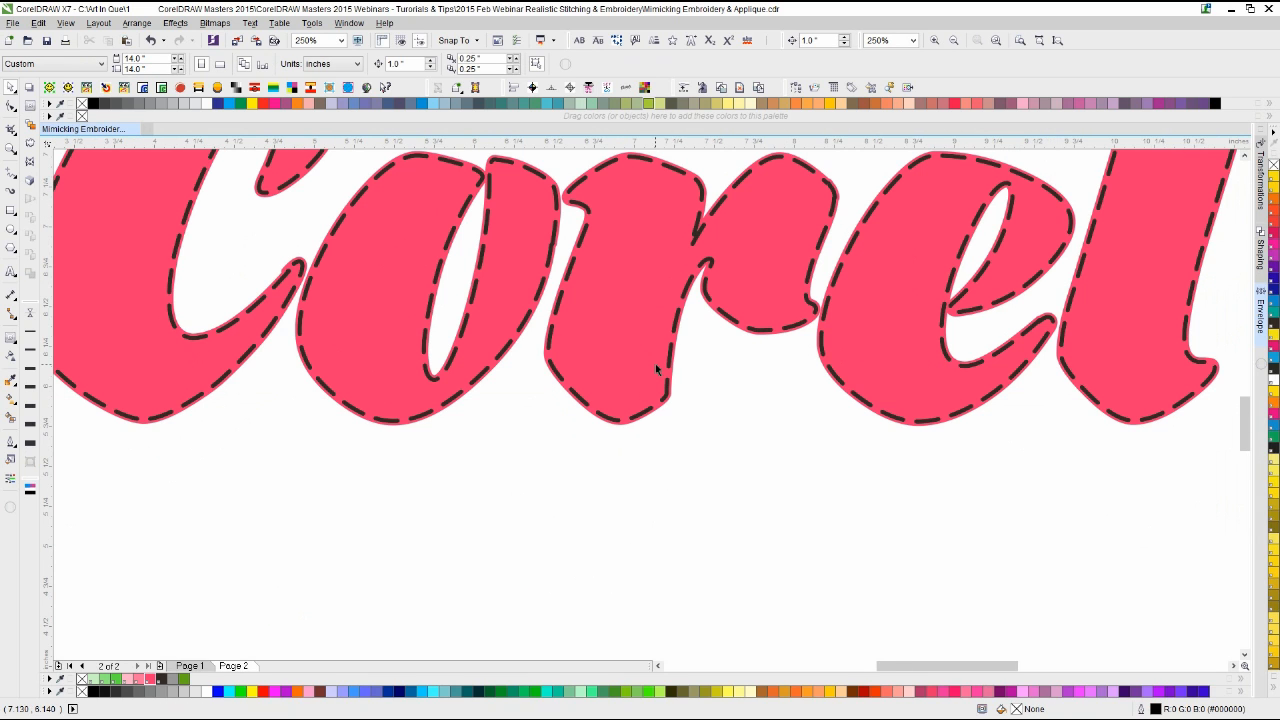
{"action": "scroll", "coordinate": [705, 380], "scroll_direction": "down", "scroll_amount": 1}
{"action": "scroll", "coordinate": [805, 210], "scroll_direction": "up", "scroll_amount": 1}
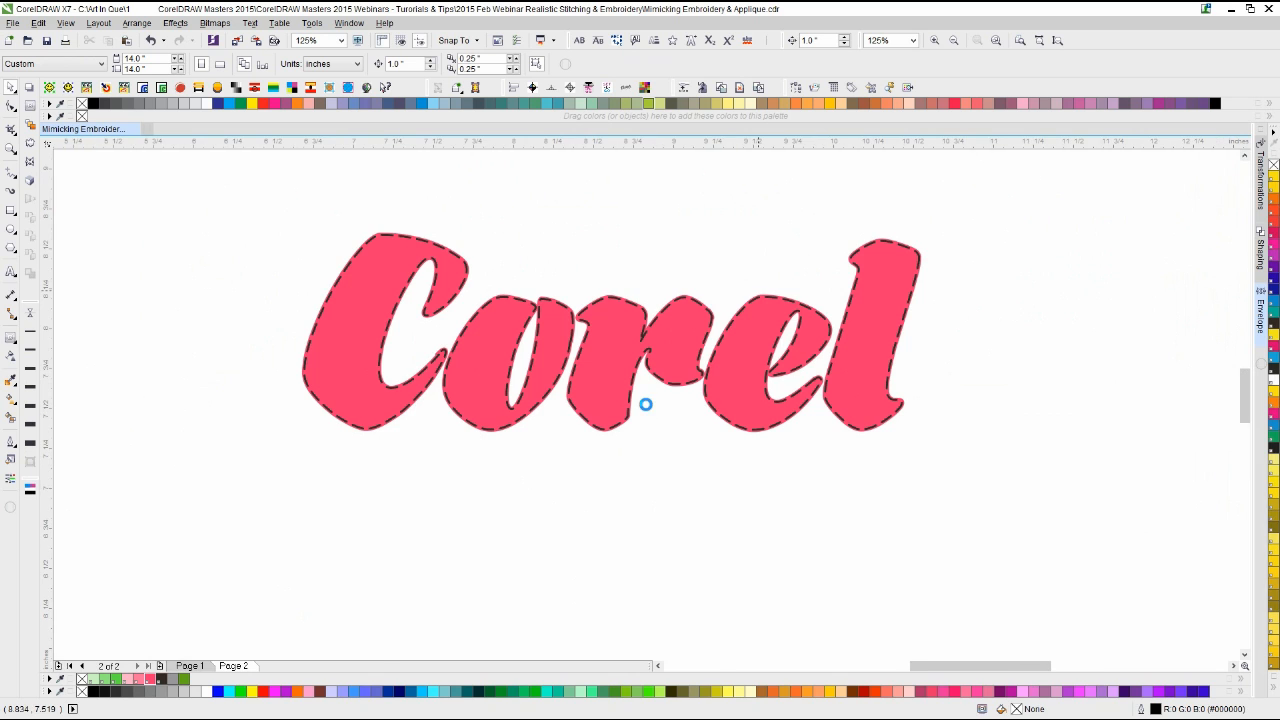
{"action": "key", "text": "F4"}
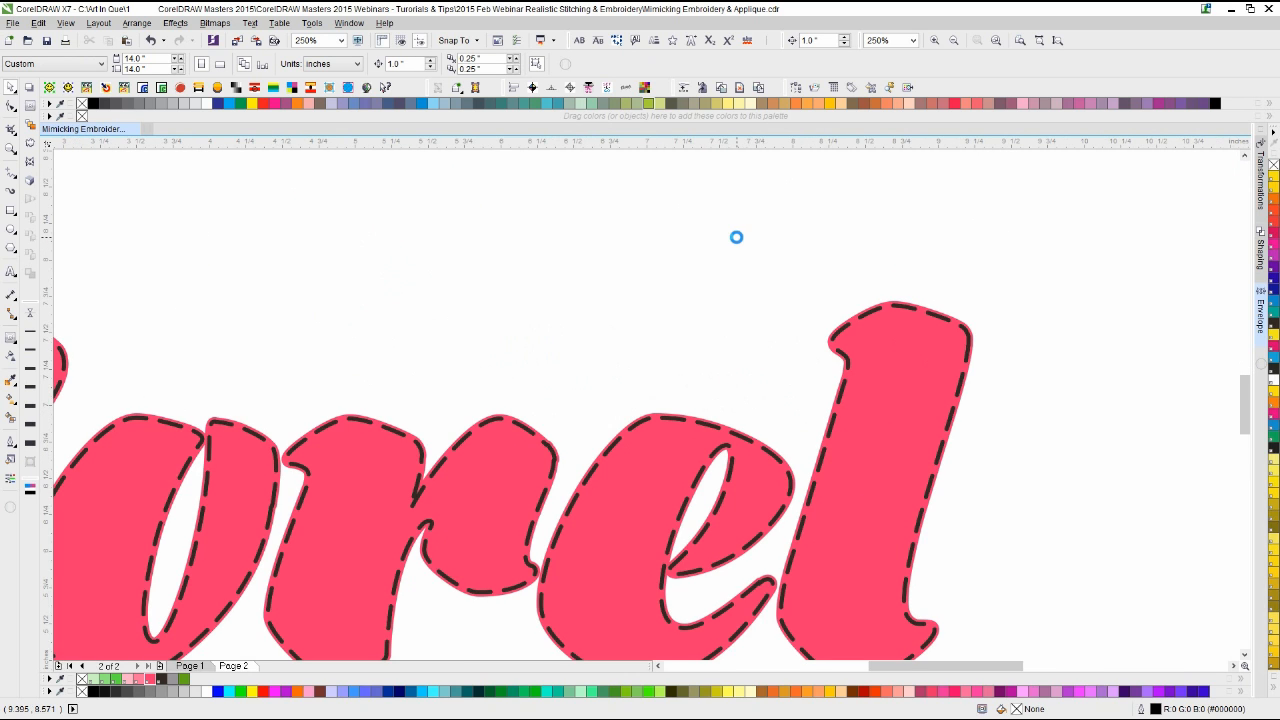
Step: Expand Layer 1 of Page 2 in the Object Manager and select each of the two stacked text objects to tell them apart
{"action": "left_click", "coordinate": [795, 88]}
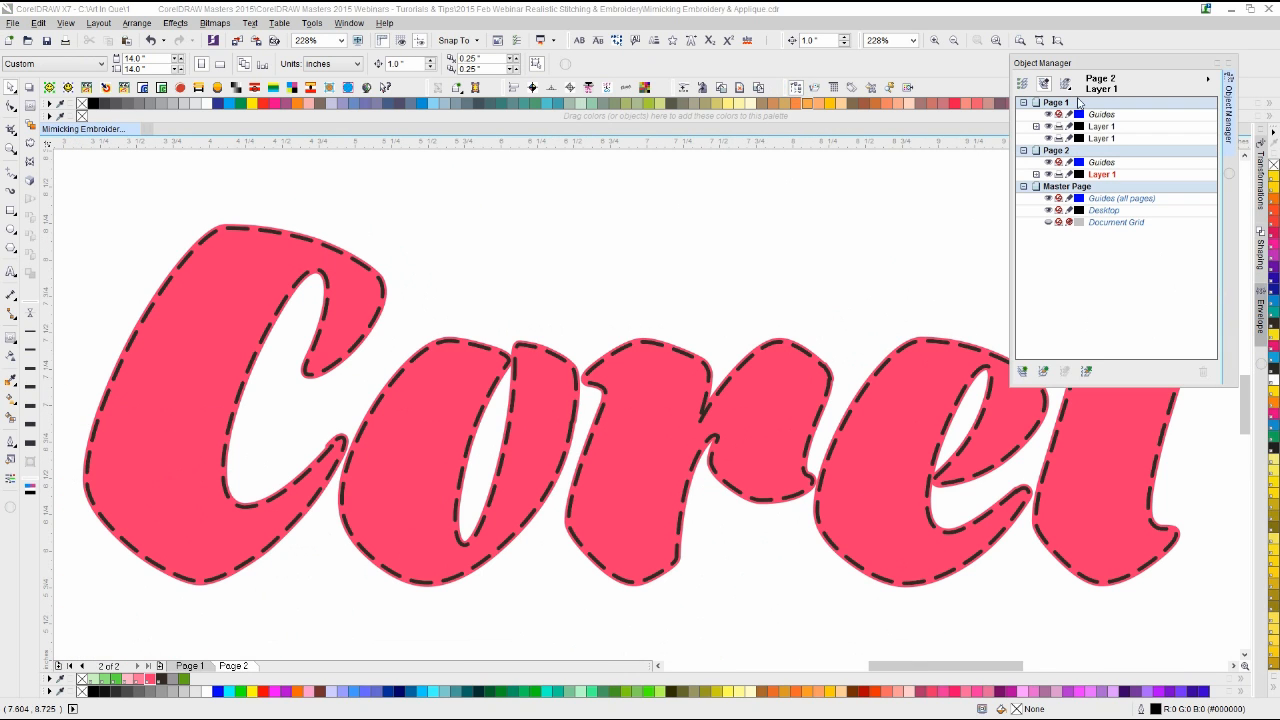
{"action": "left_click_drag", "start_coordinate": [1099, 67], "coordinate": [1073, 68]}
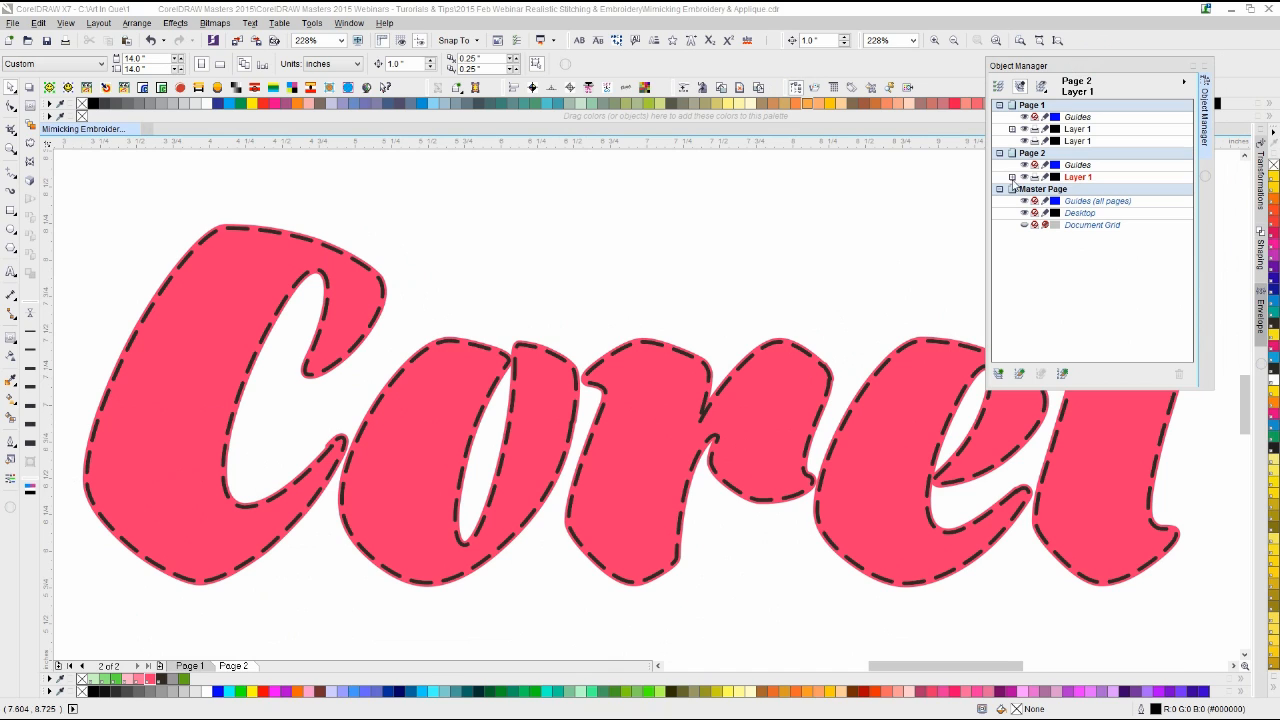
{"action": "left_click", "coordinate": [1012, 177]}
{"action": "left_click", "coordinate": [1058, 200]}
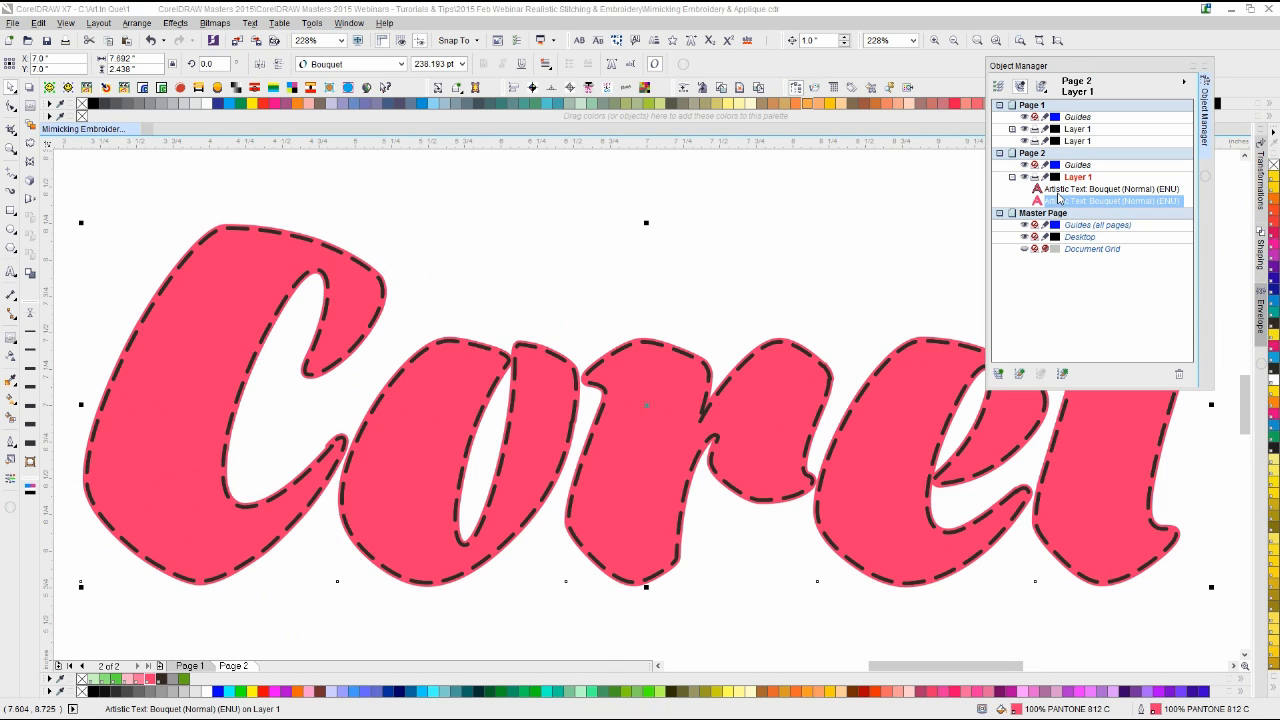
{"action": "left_click", "coordinate": [883, 283]}
{"action": "left_click", "coordinate": [894, 368]}
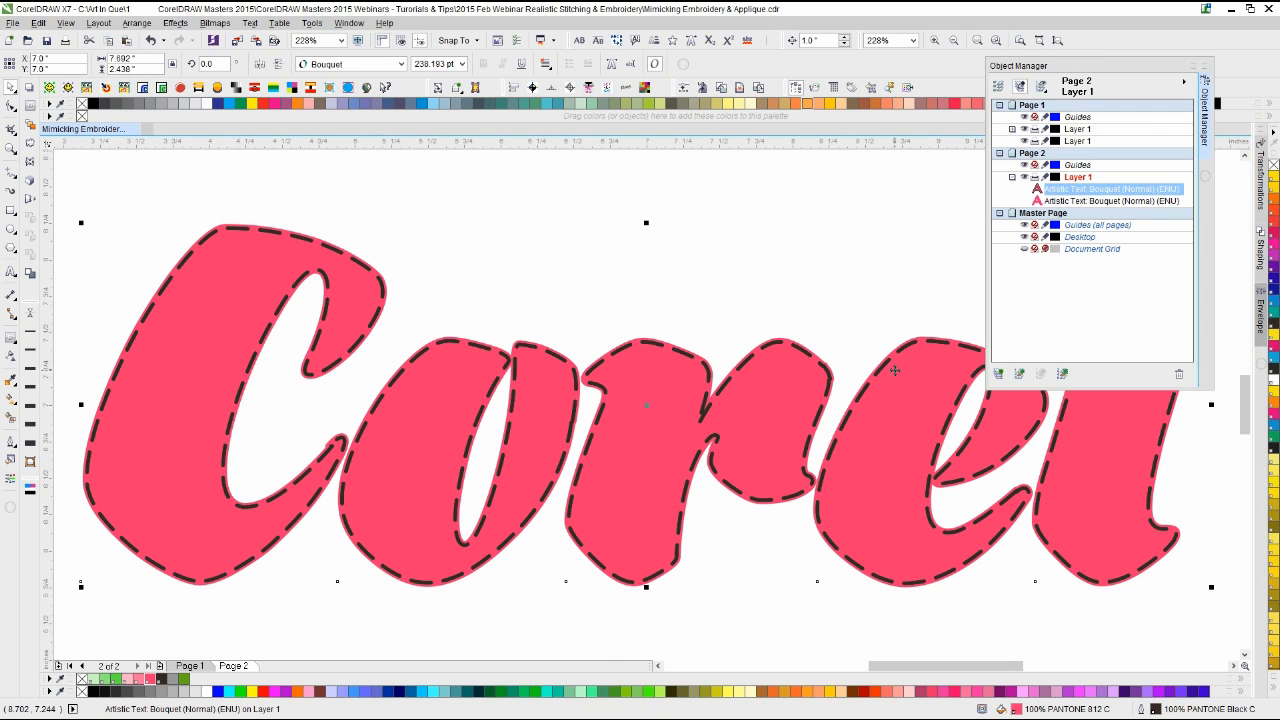
{"action": "key", "text": "Up"}
{"action": "key", "text": "ctrl+z"}
Step: Deselect the lettering and examine the dashed stitches and pink border up close and across the whole word
{"action": "left_click", "coordinate": [822, 274]}
{"action": "scroll", "coordinate": [649, 426], "scroll_direction": "down", "scroll_amount": 3}
{"action": "scroll", "coordinate": [650, 410], "scroll_direction": "up", "scroll_amount": 4}
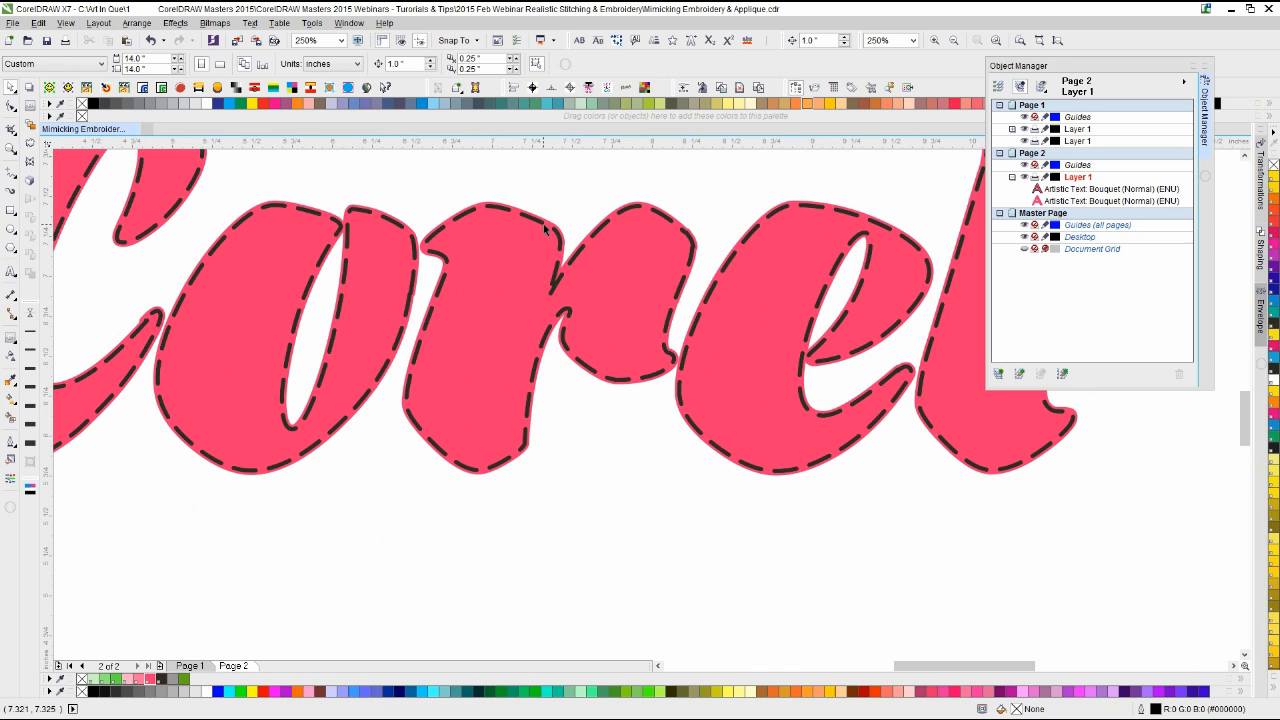
{"action": "scroll", "coordinate": [646, 405], "scroll_direction": "up", "scroll_amount": 2}
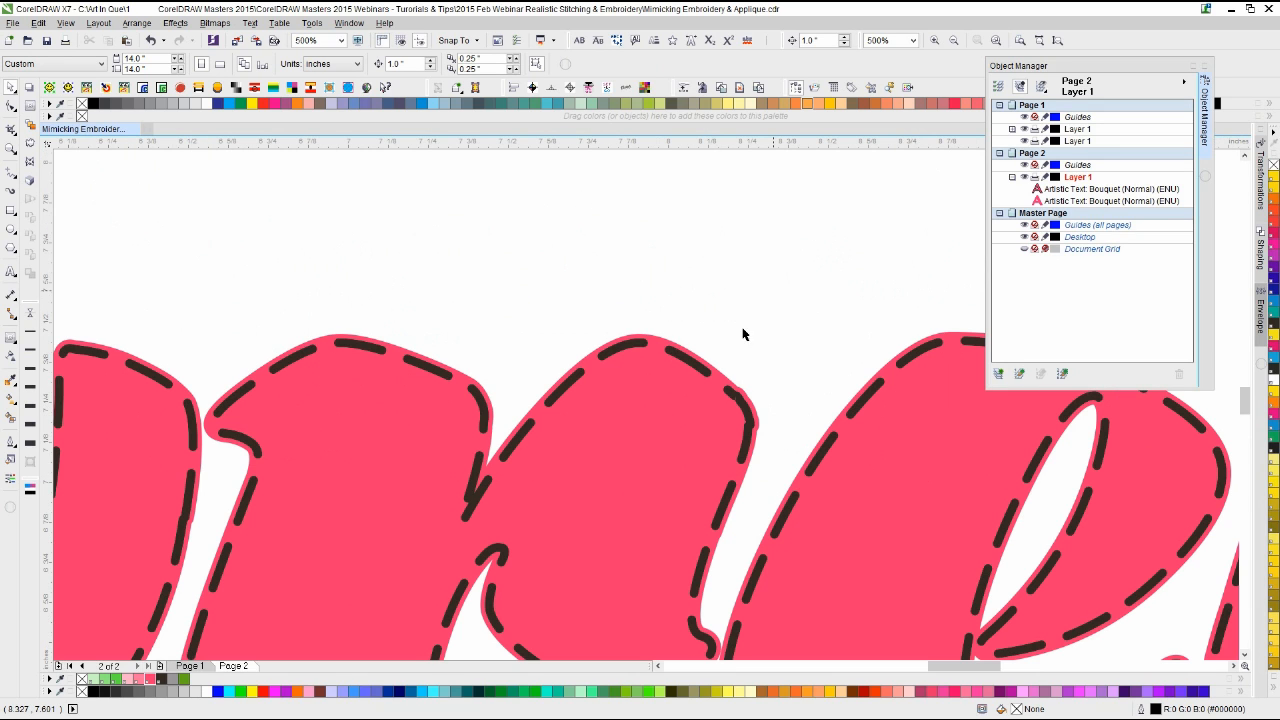
{"action": "scroll", "coordinate": [617, 394], "scroll_direction": "down", "scroll_amount": 2}
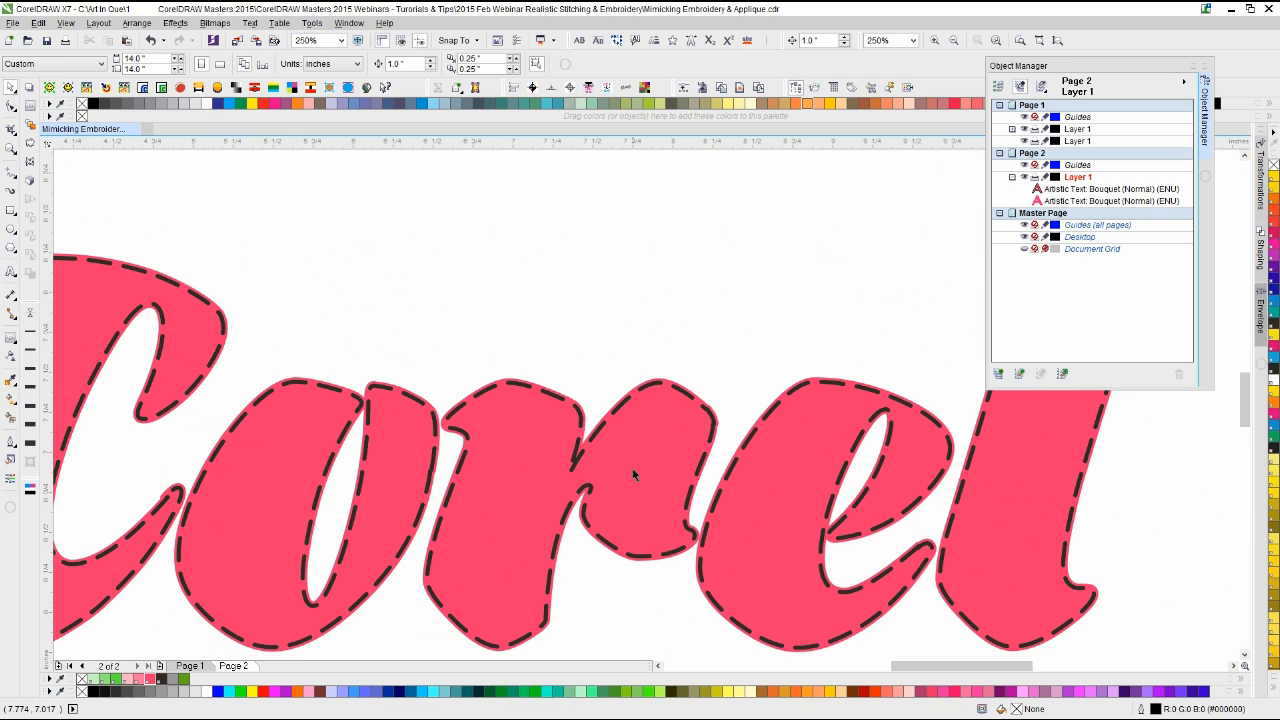
{"action": "scroll", "coordinate": [646, 409], "scroll_direction": "up", "scroll_amount": 2}
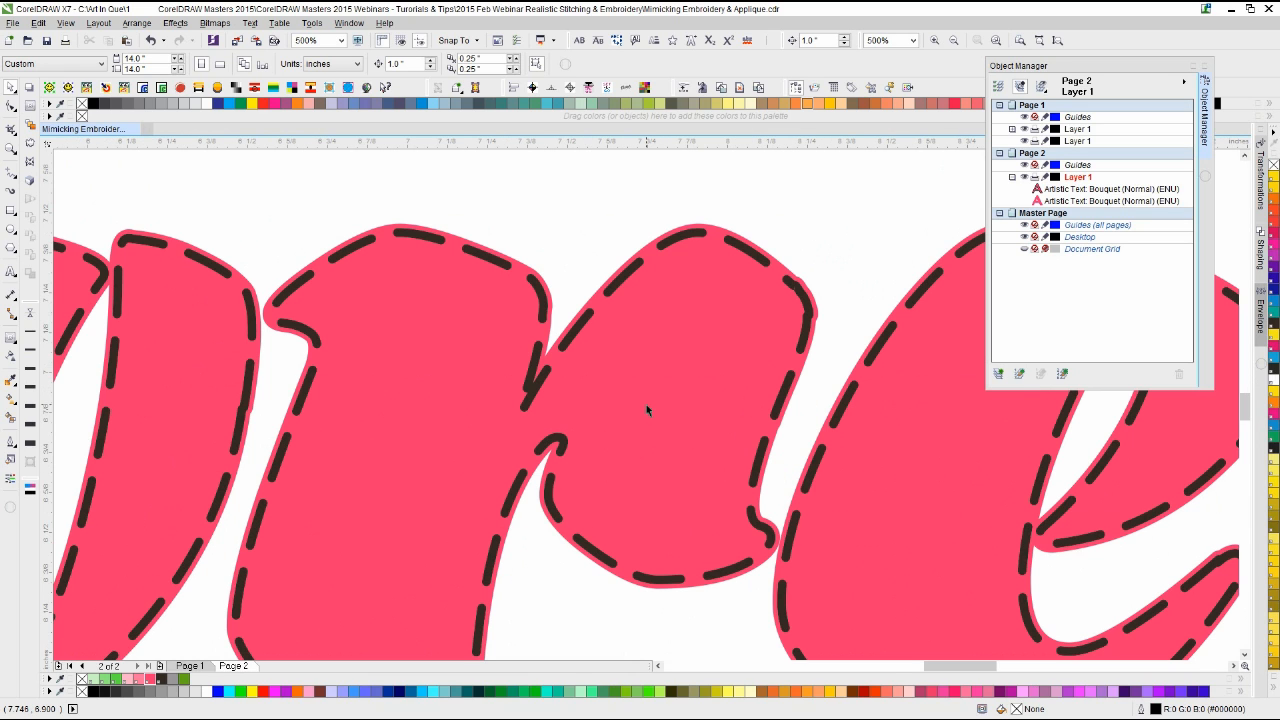
{"action": "scroll", "coordinate": [646, 409], "scroll_direction": "down", "scroll_amount": 2}
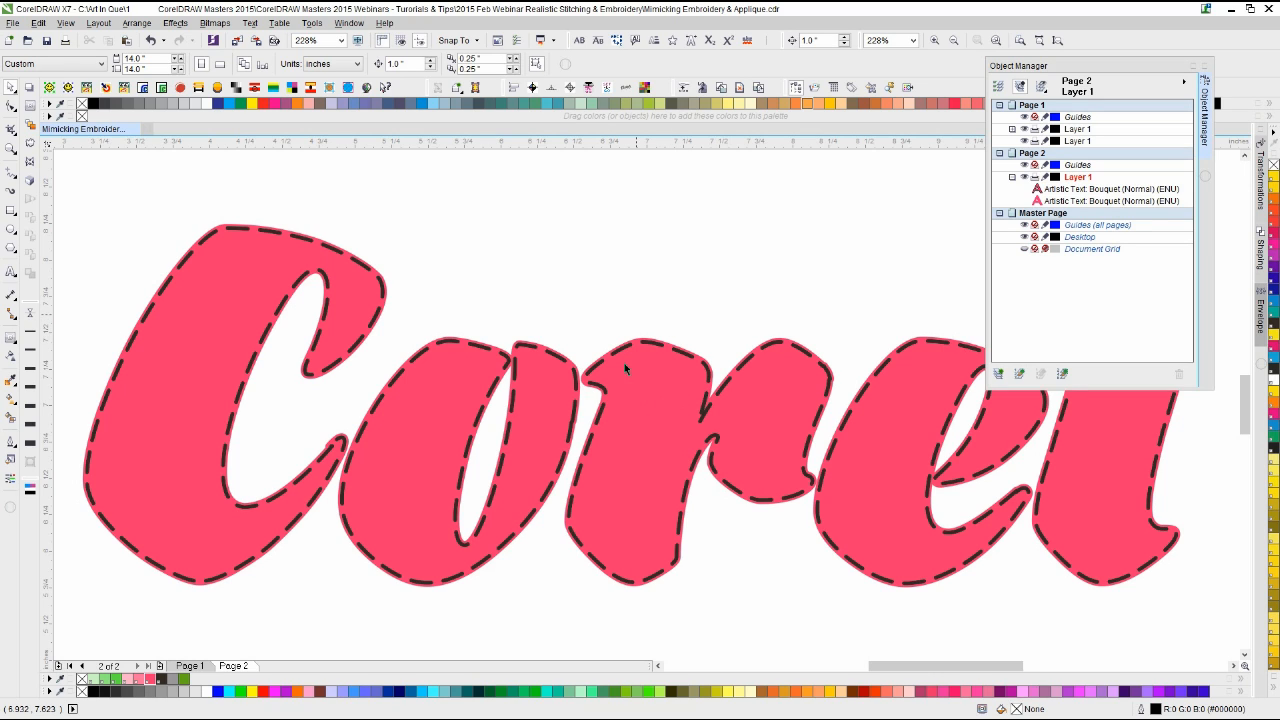
{"action": "left_click", "coordinate": [614, 391]}
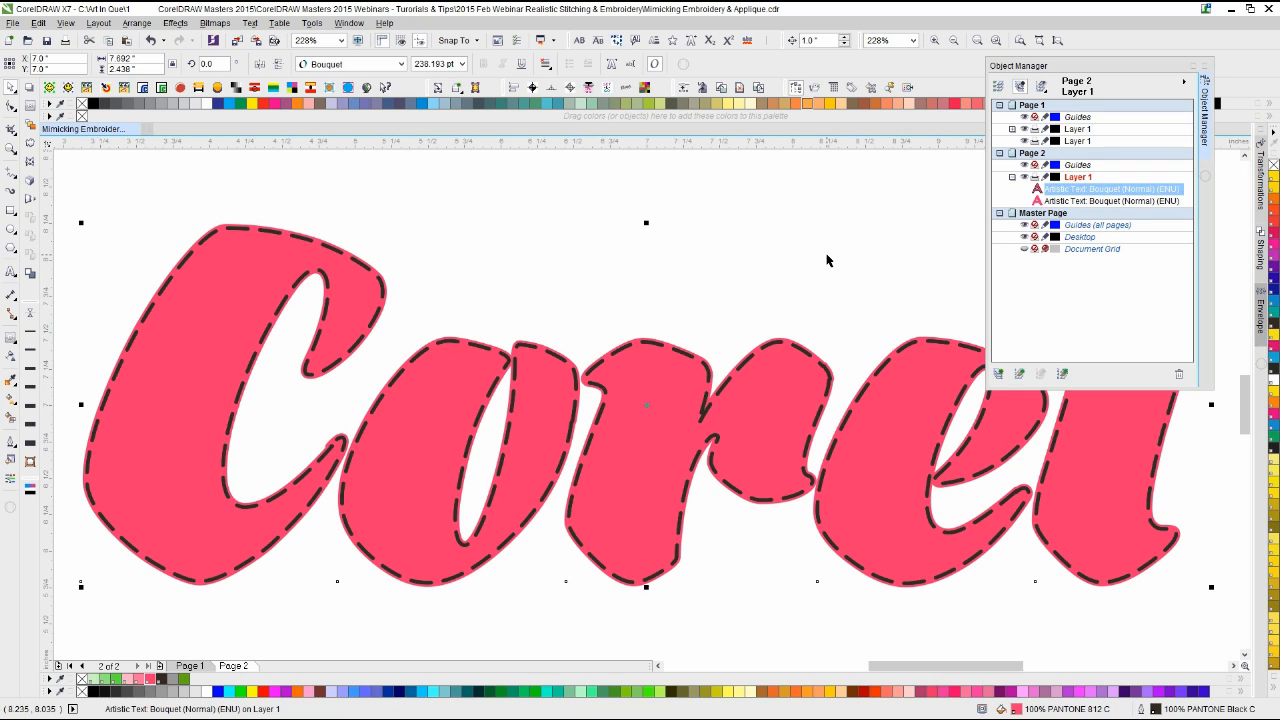
{"action": "left_click", "coordinate": [823, 286]}
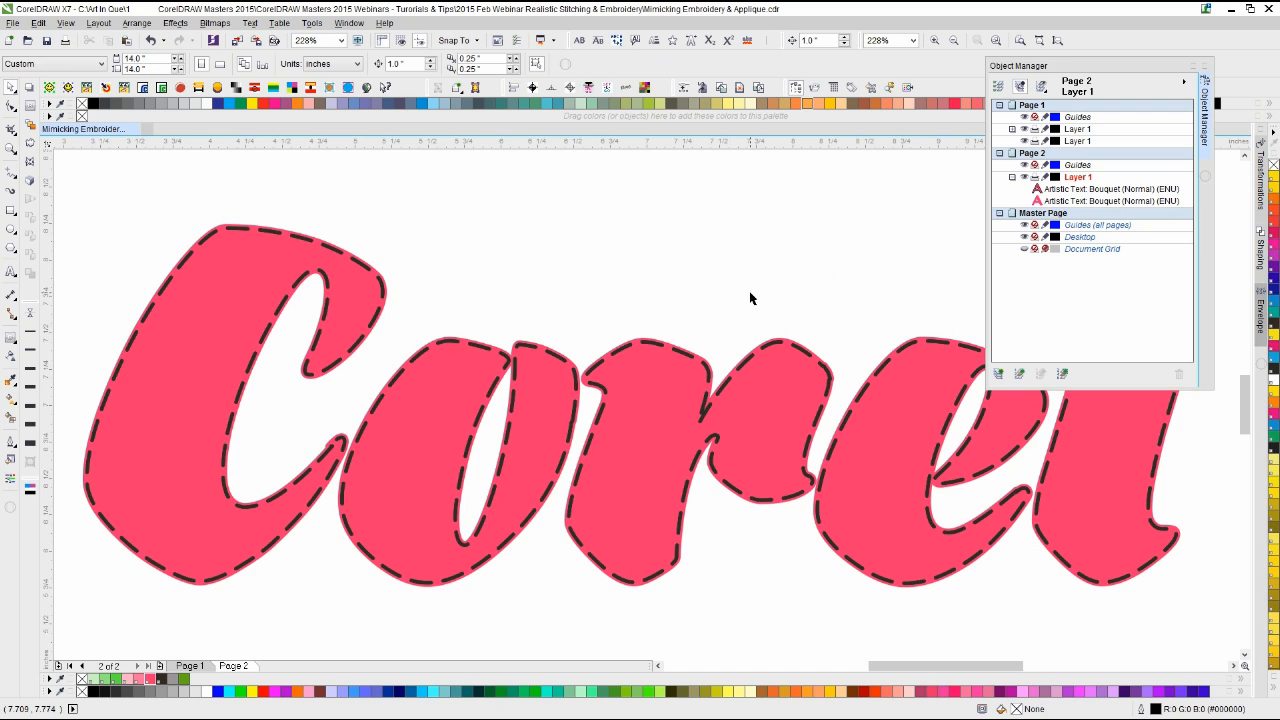
{"action": "scroll", "coordinate": [651, 403], "scroll_direction": "down", "scroll_amount": 3}
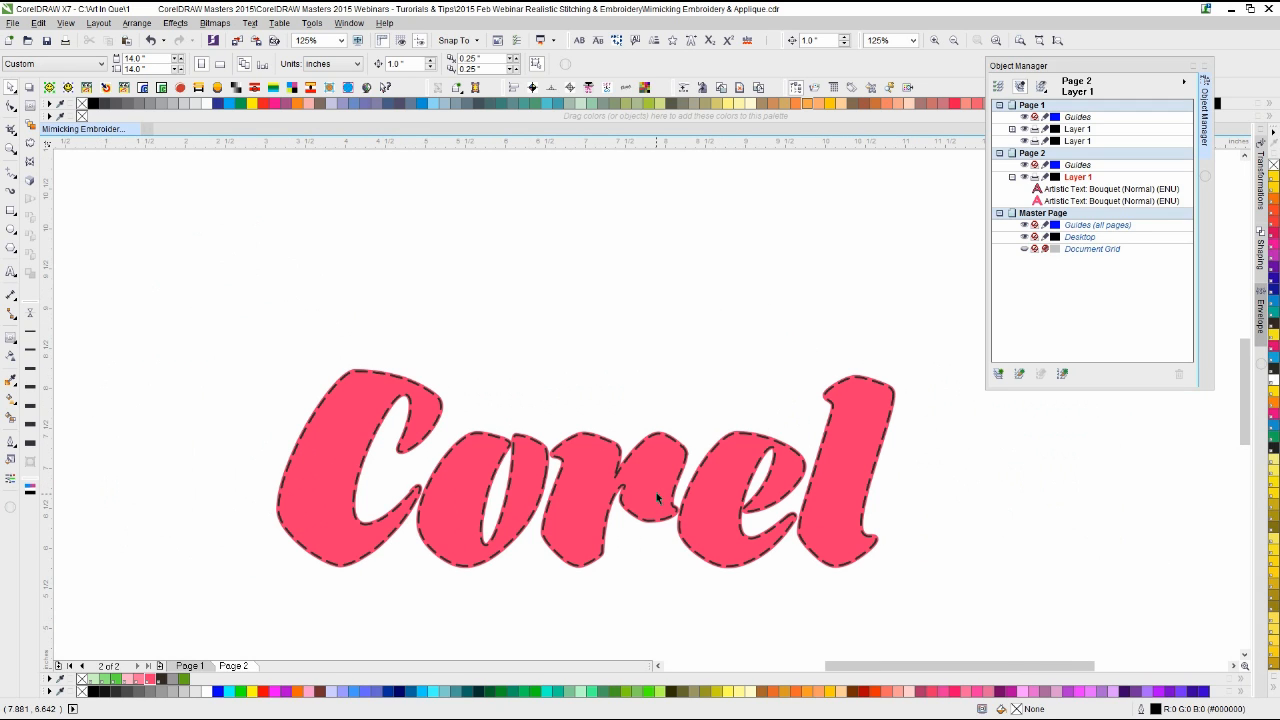
{"action": "scroll", "coordinate": [662, 467], "scroll_direction": "up", "scroll_amount": 3}
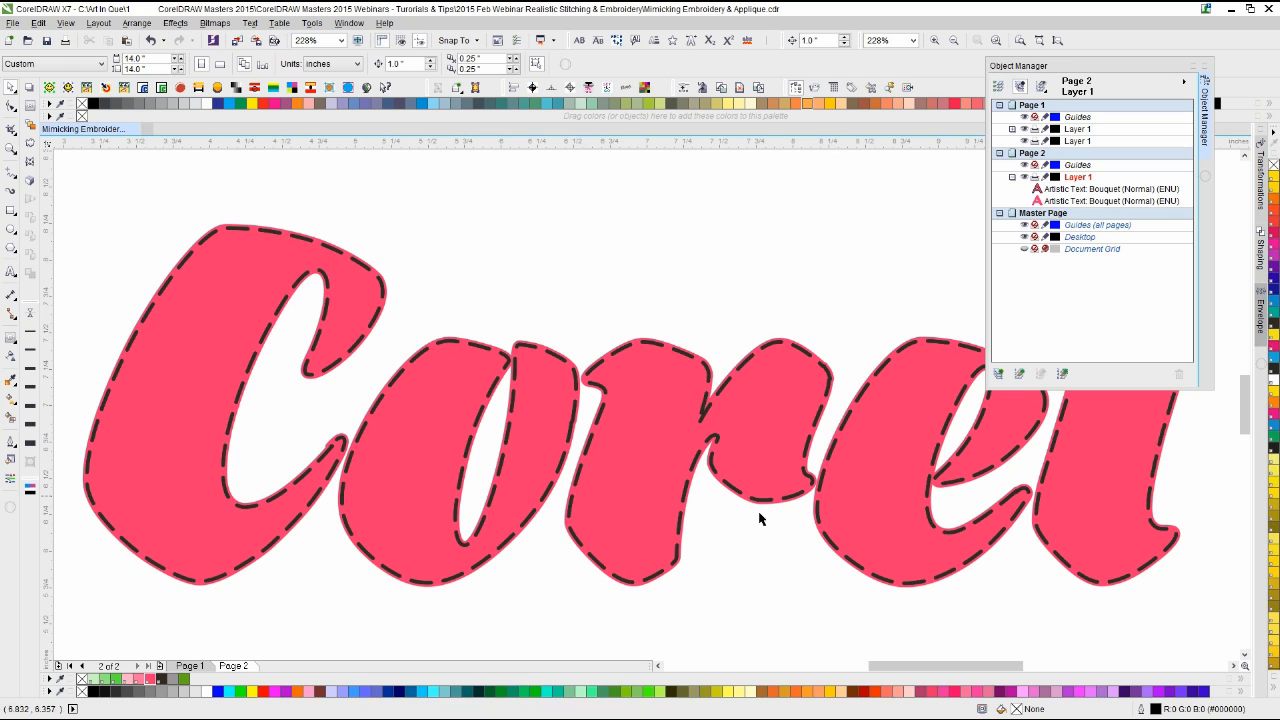
{"action": "left_click", "coordinate": [767, 435]}
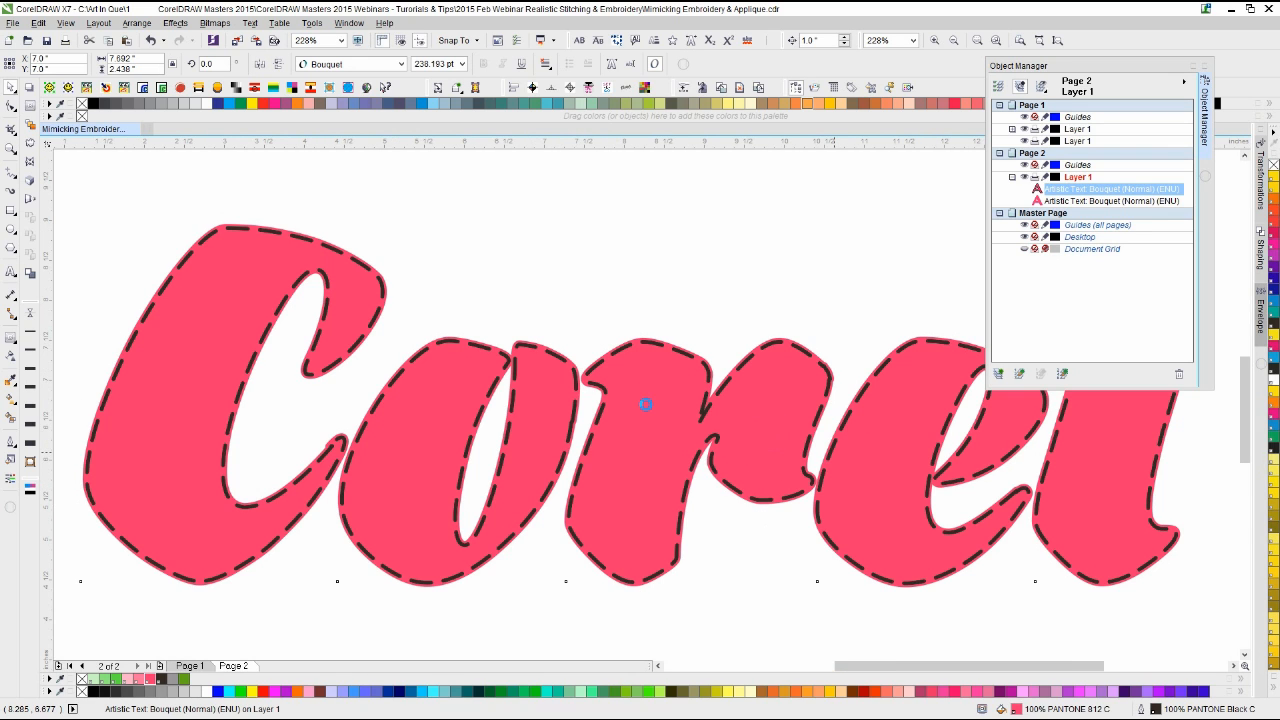
Step: Copy both stacked "Corel" text objects from Page 2 onto a new Page 3, and save the document
{"action": "scroll", "coordinate": [646, 404], "scroll_direction": "down", "scroll_amount": 3}
{"action": "left_click", "coordinate": [789, 234]}
{"action": "left_click_drag", "start_coordinate": [923, 209], "coordinate": [110, 538]}
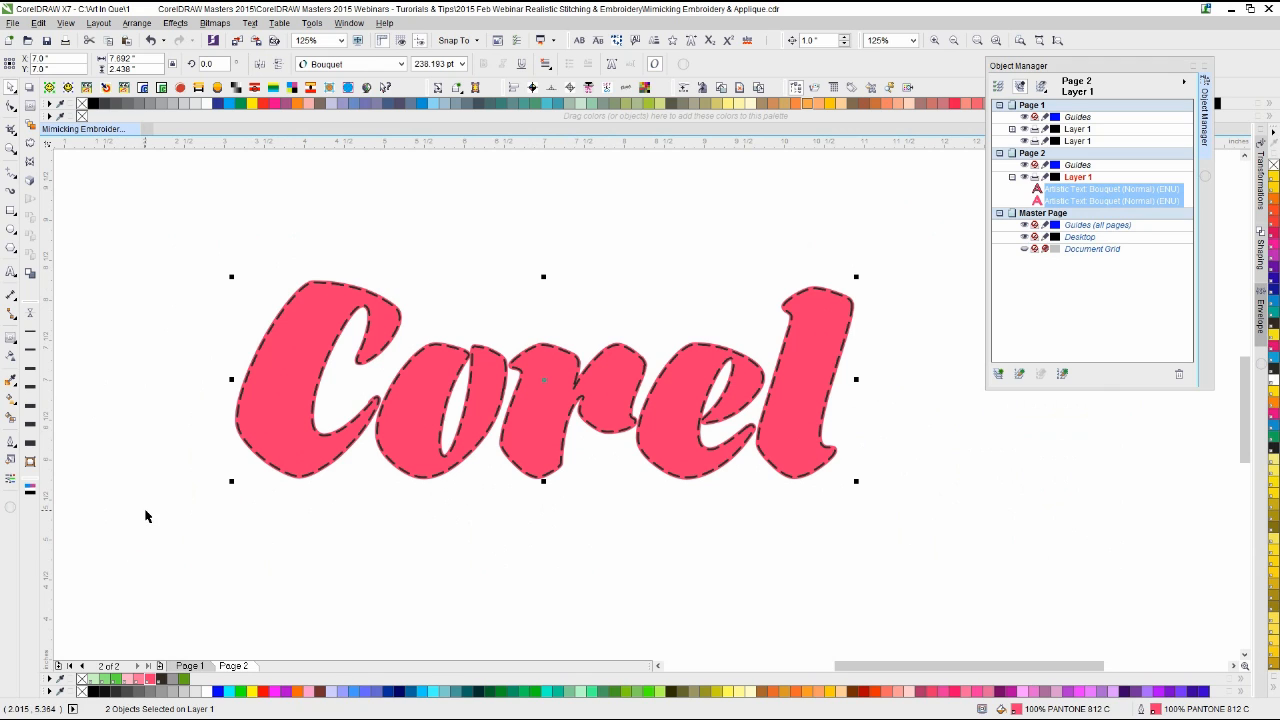
{"action": "left_click", "coordinate": [141, 513]}
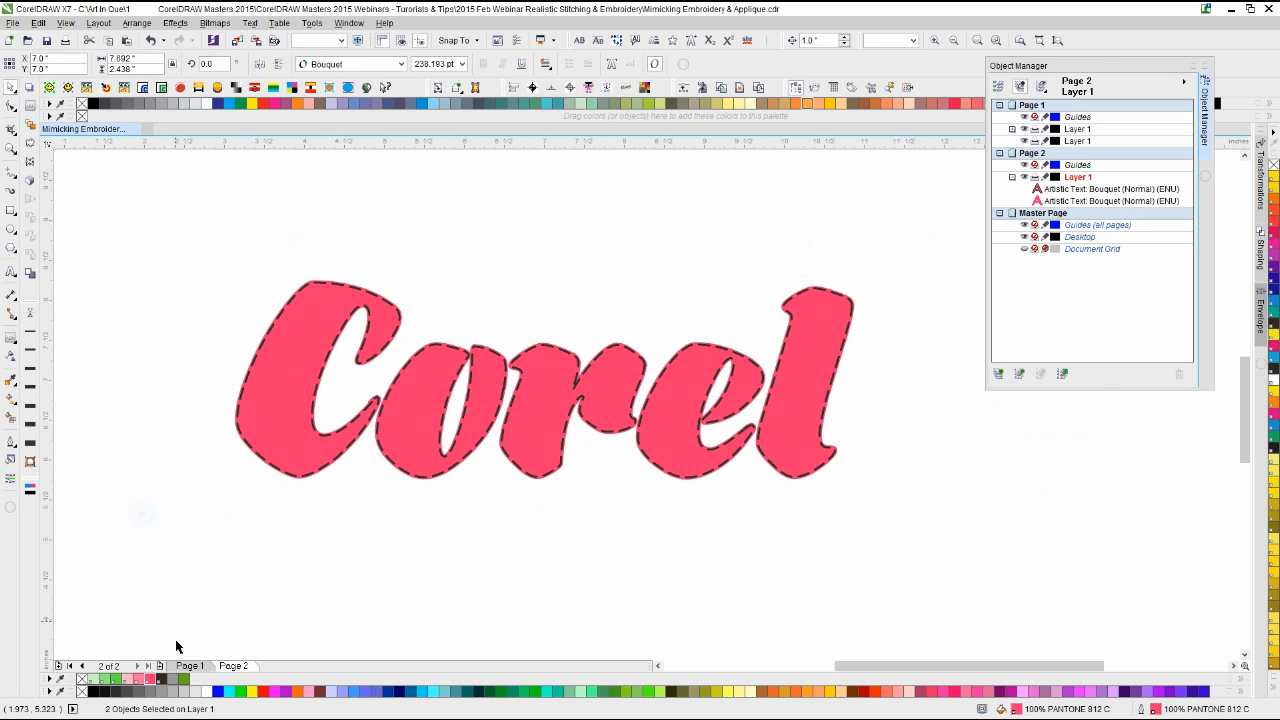
{"action": "left_click", "coordinate": [160, 666]}
{"action": "key", "text": "ctrl+v"}
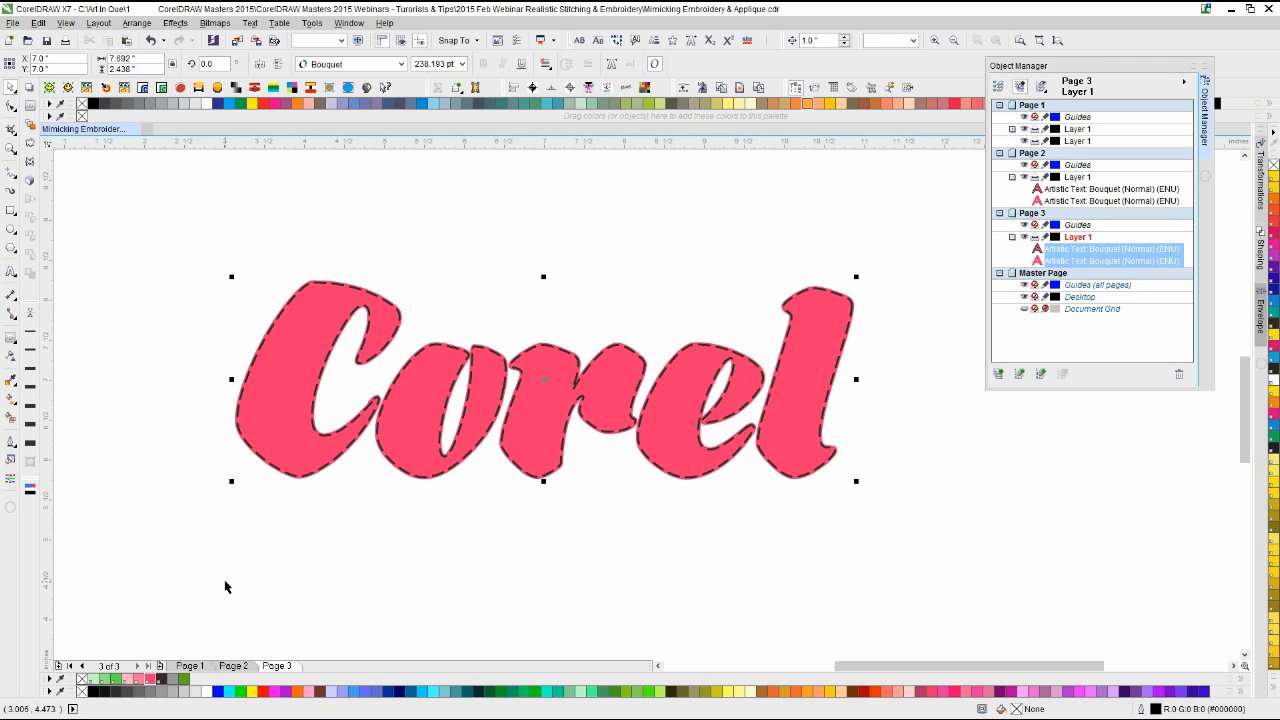
{"action": "left_click", "coordinate": [177, 560]}
{"action": "key", "text": "ctrl+s"}
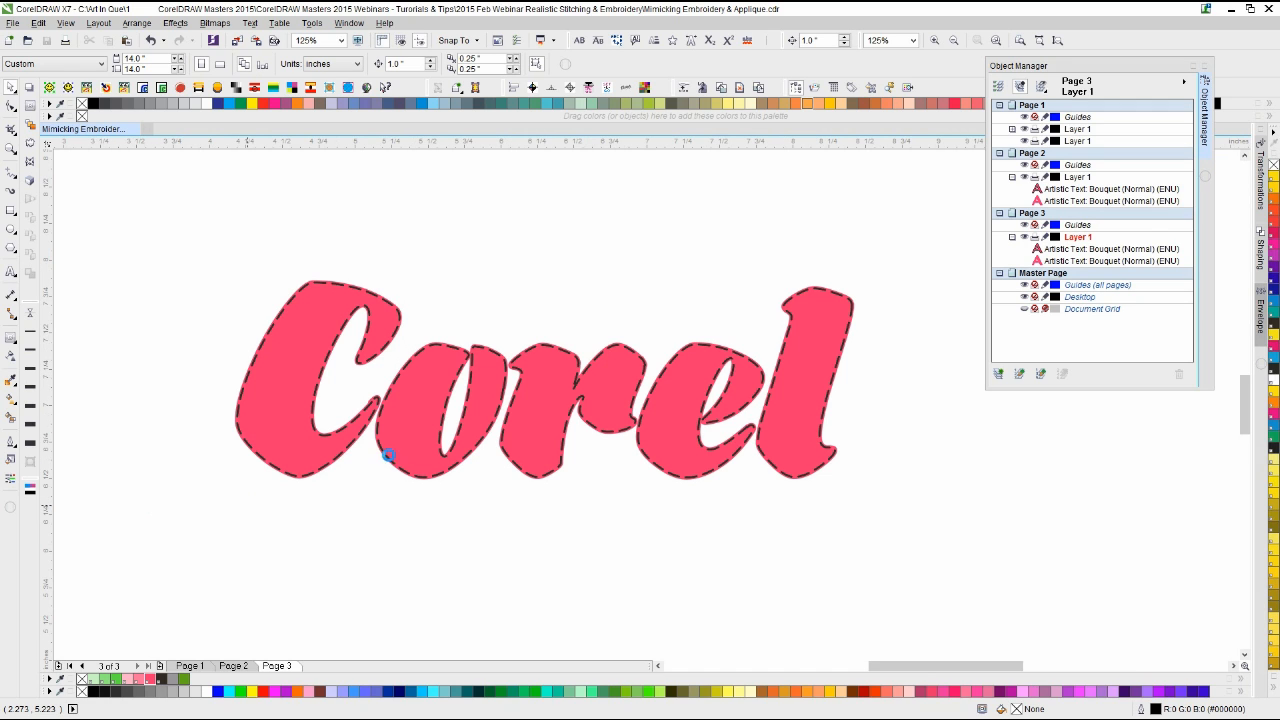
Step: Nudge the dashed lettering up off the solid pink copy behind it and back down, and deselect it
{"action": "scroll", "coordinate": [423, 350], "scroll_direction": "up", "scroll_amount": 3}
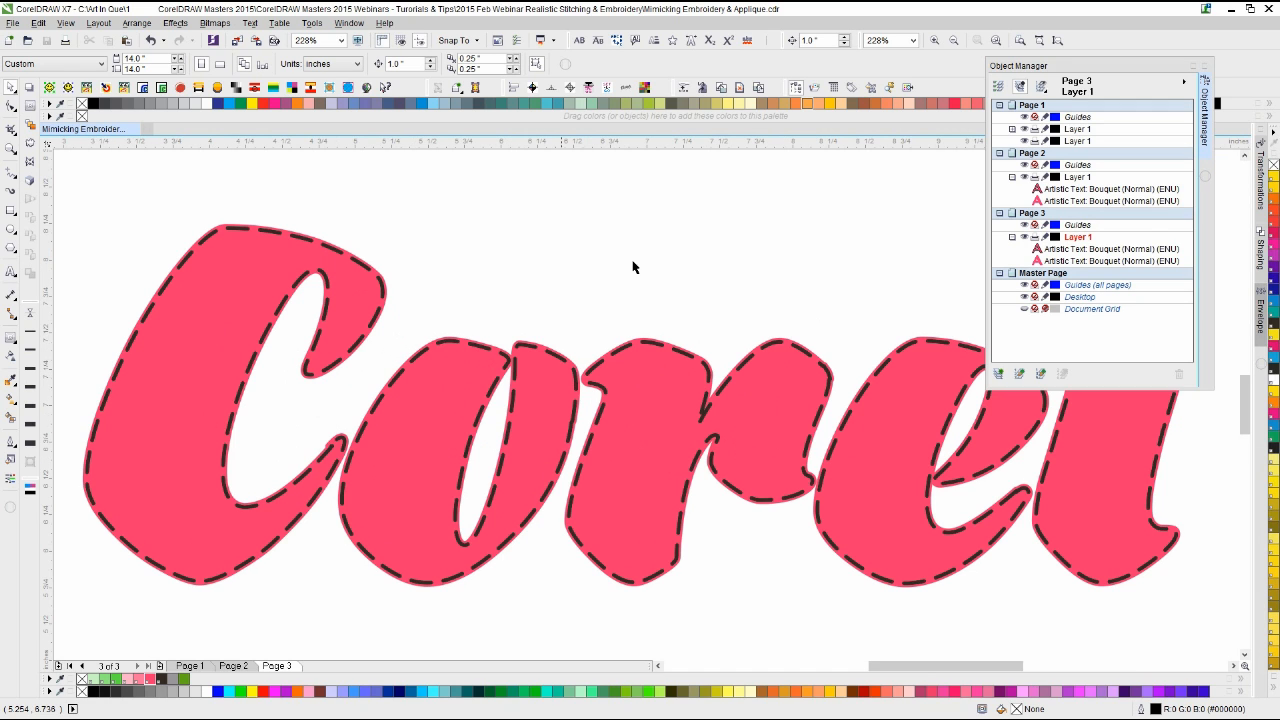
{"action": "left_click", "coordinate": [637, 353]}
{"action": "left_click", "coordinate": [655, 296]}
{"action": "left_click", "coordinate": [654, 351]}
{"action": "key", "text": "Up"}
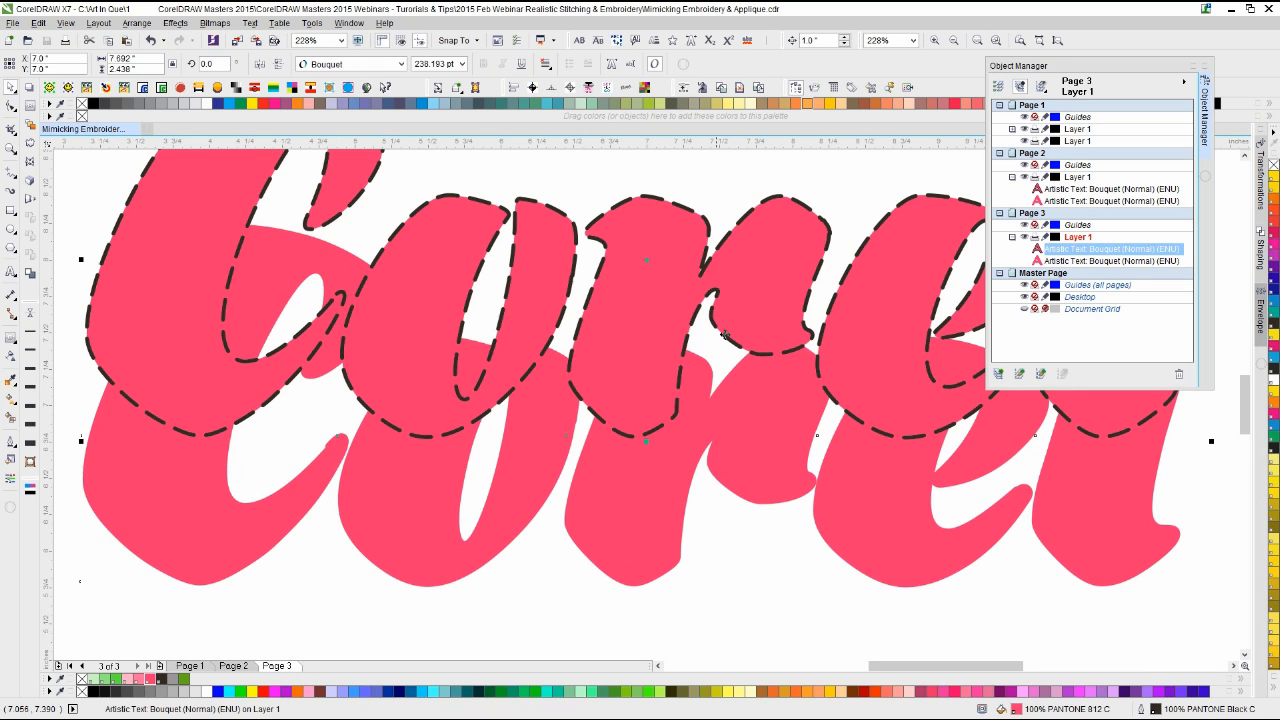
{"action": "key", "text": "Down"}
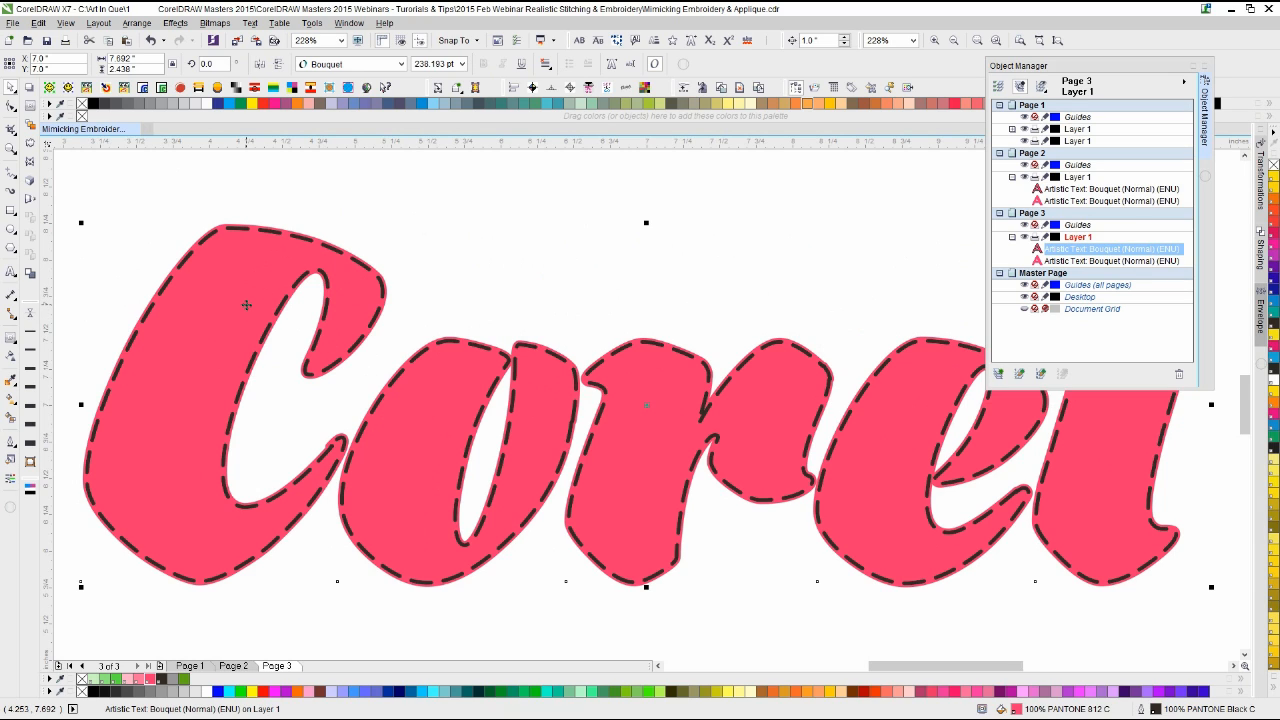
{"action": "left_click", "coordinate": [415, 257]}
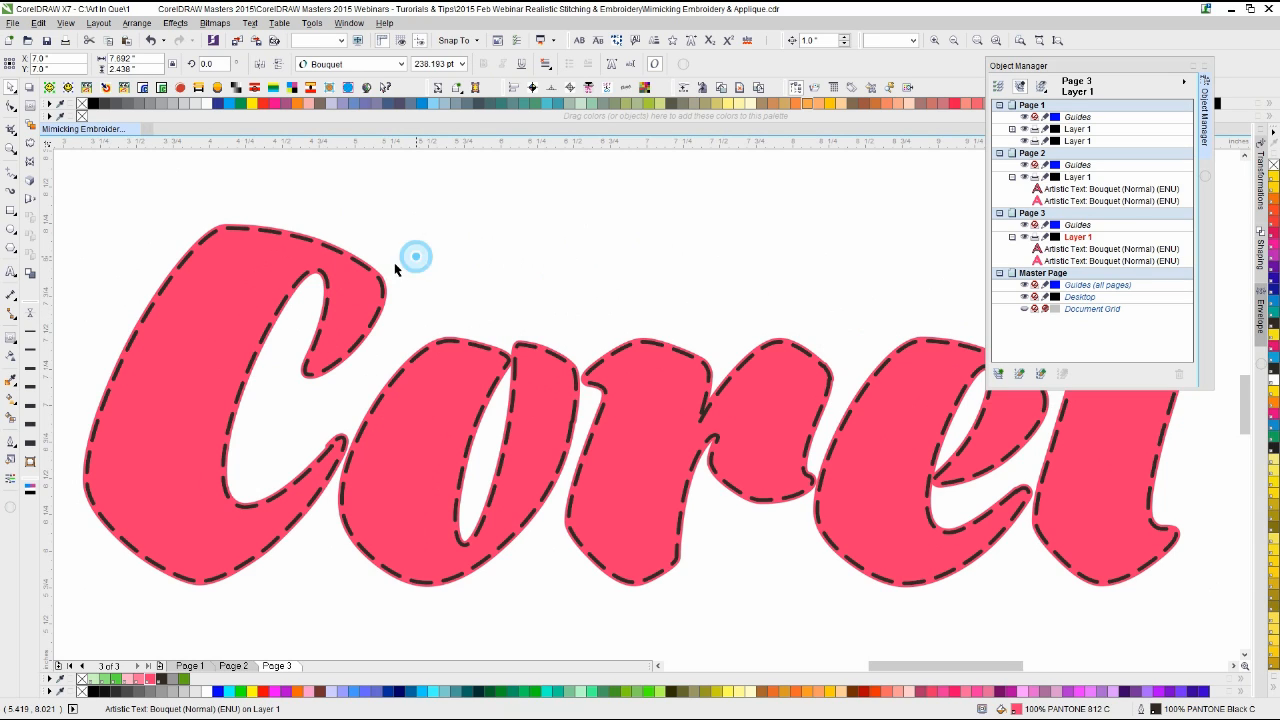
{"action": "left_click", "coordinate": [376, 278]}
{"action": "left_click", "coordinate": [524, 268]}
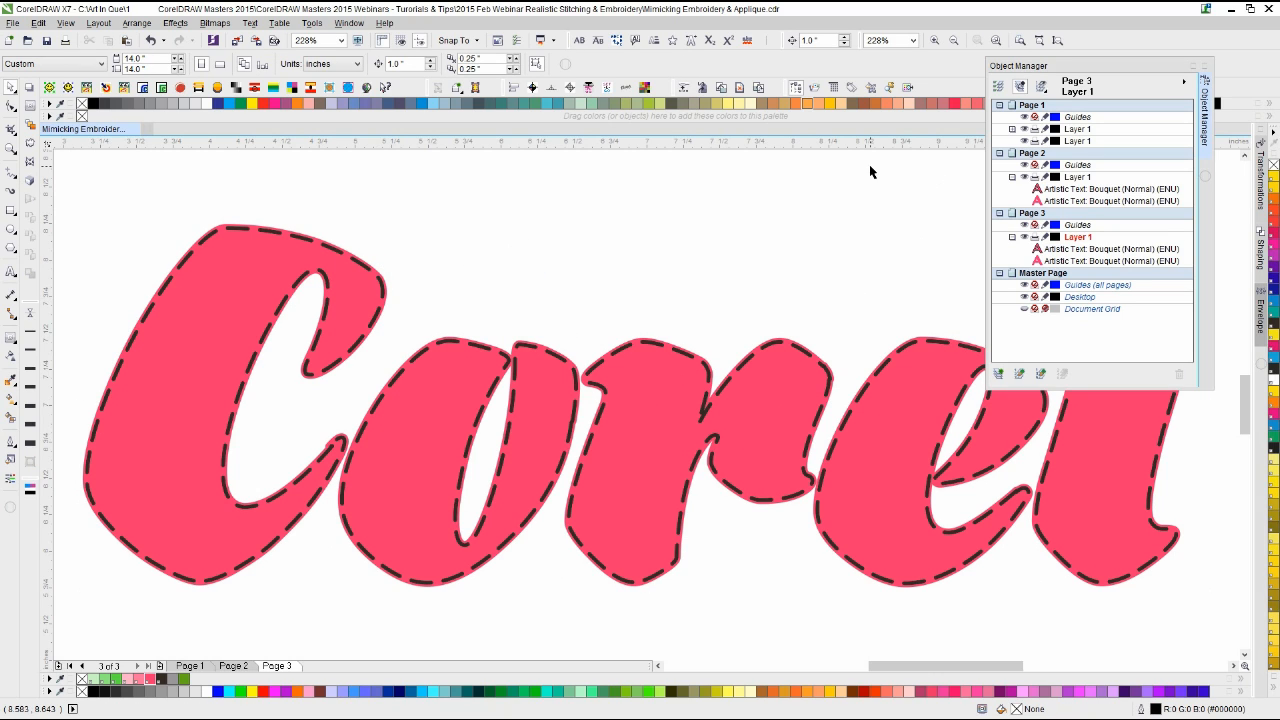
Step: Delete the solid pink copy behind the dashed lettering on Page 3, moving the dashed text up 1" to reach it and back again
{"action": "left_click", "coordinate": [759, 241]}
{"action": "left_click", "coordinate": [730, 379]}
{"action": "key", "text": "Up"}
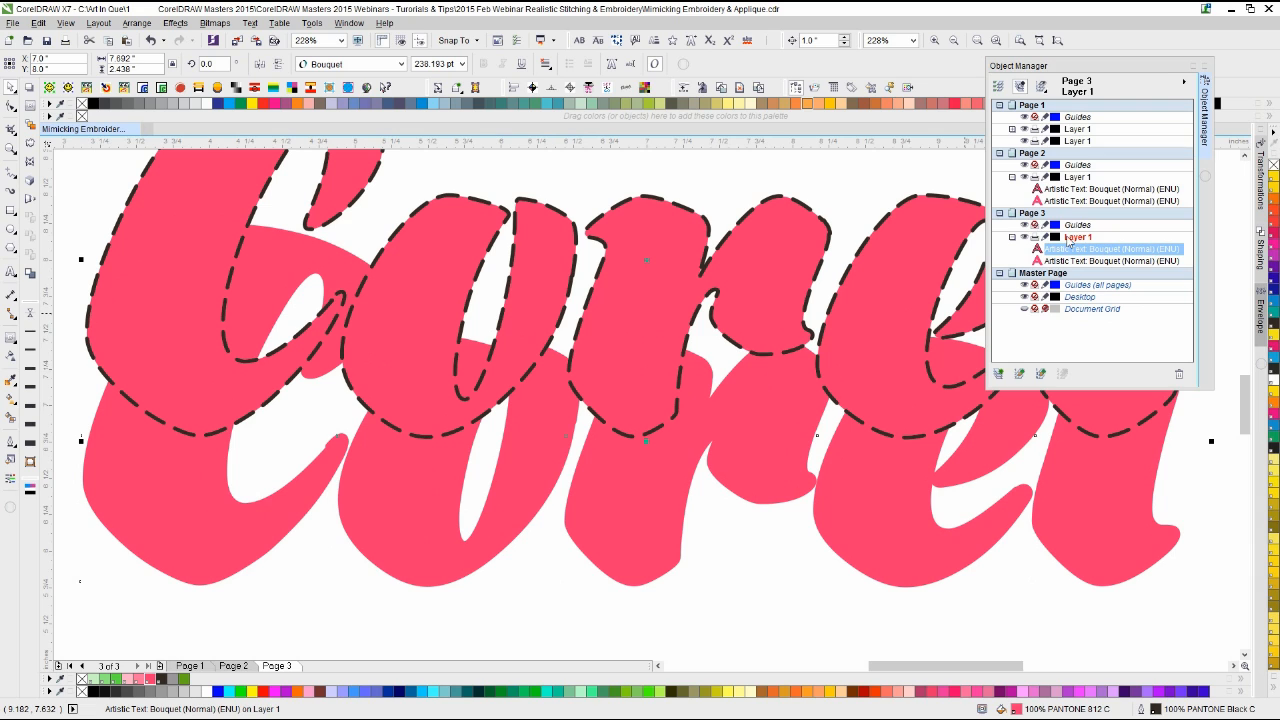
{"action": "left_click", "coordinate": [882, 486]}
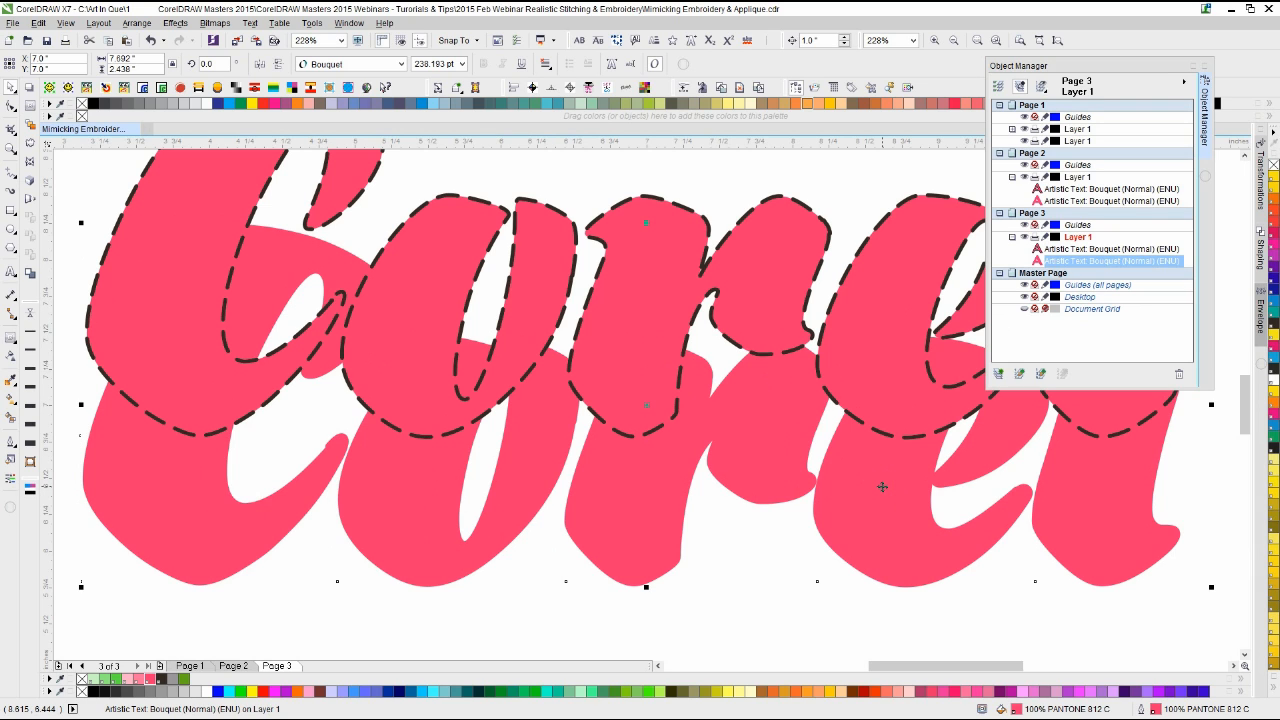
{"action": "key", "text": "Delete"}
{"action": "left_click", "coordinate": [889, 380]}
{"action": "key", "text": "Down"}
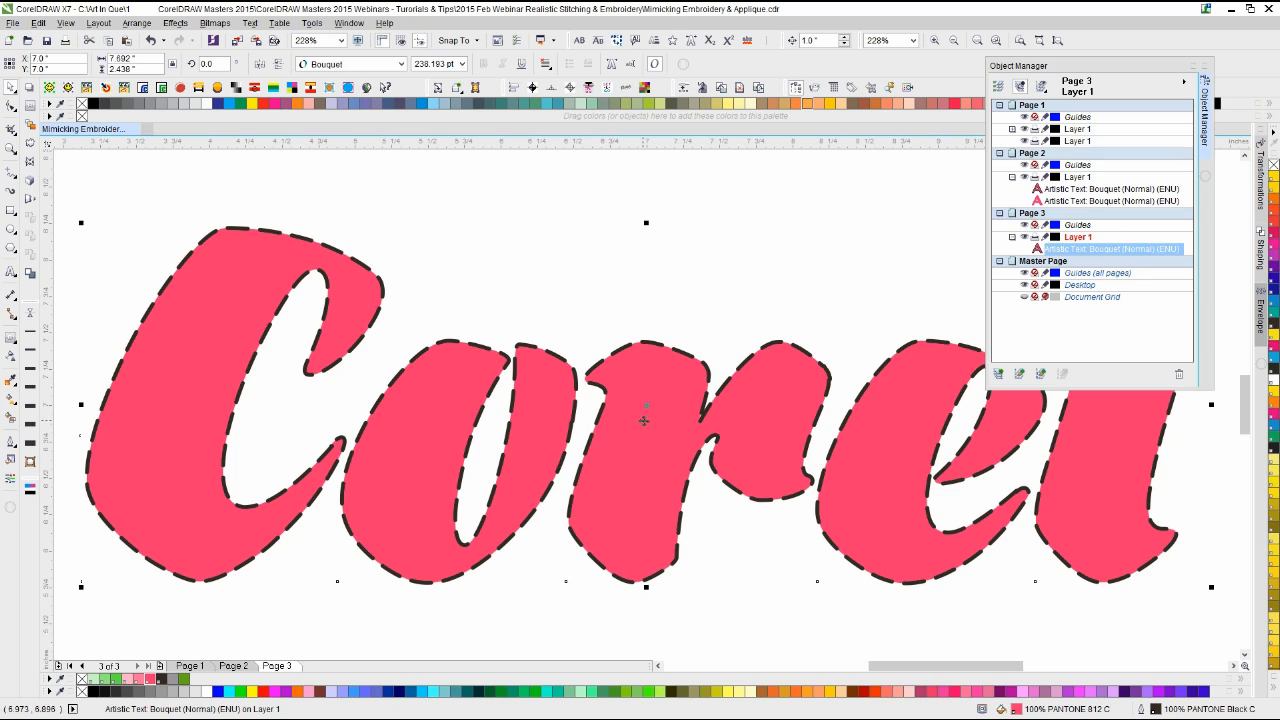
Step: Hide the Object Manager and deselect the dashed lettering on Page 3
{"action": "left_click", "coordinate": [314, 23]}
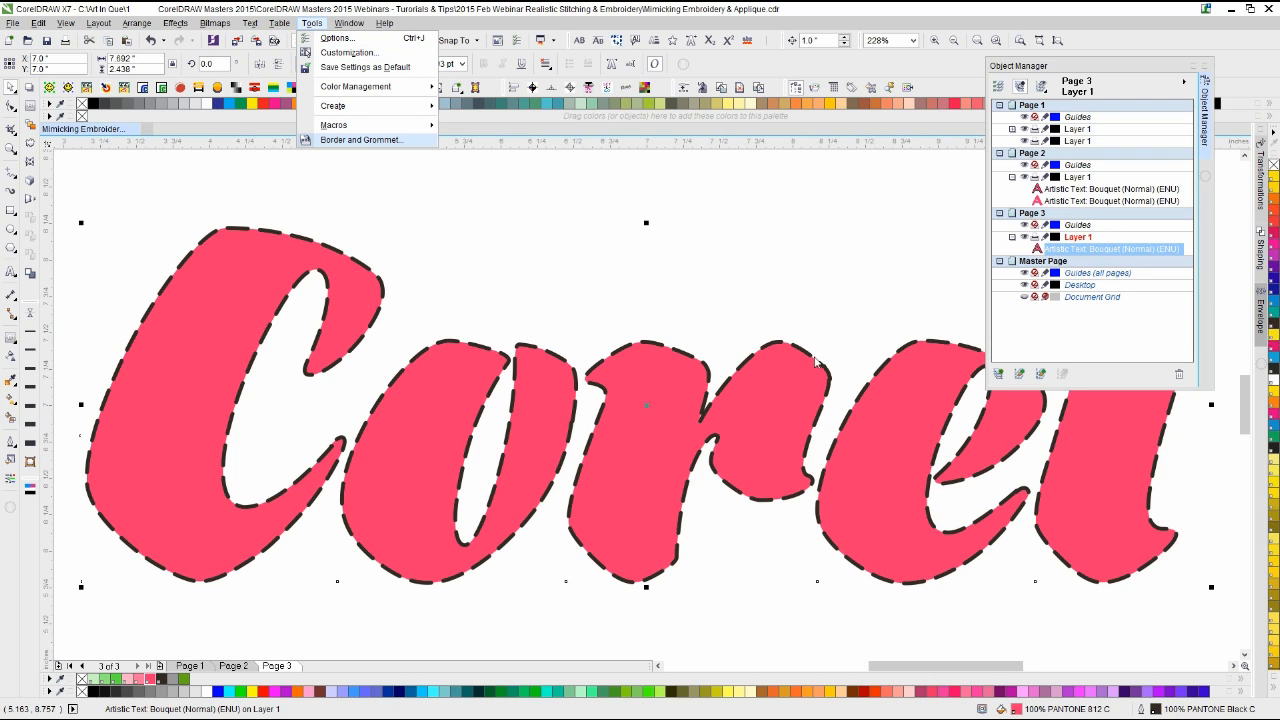
{"action": "left_click", "coordinate": [641, 364]}
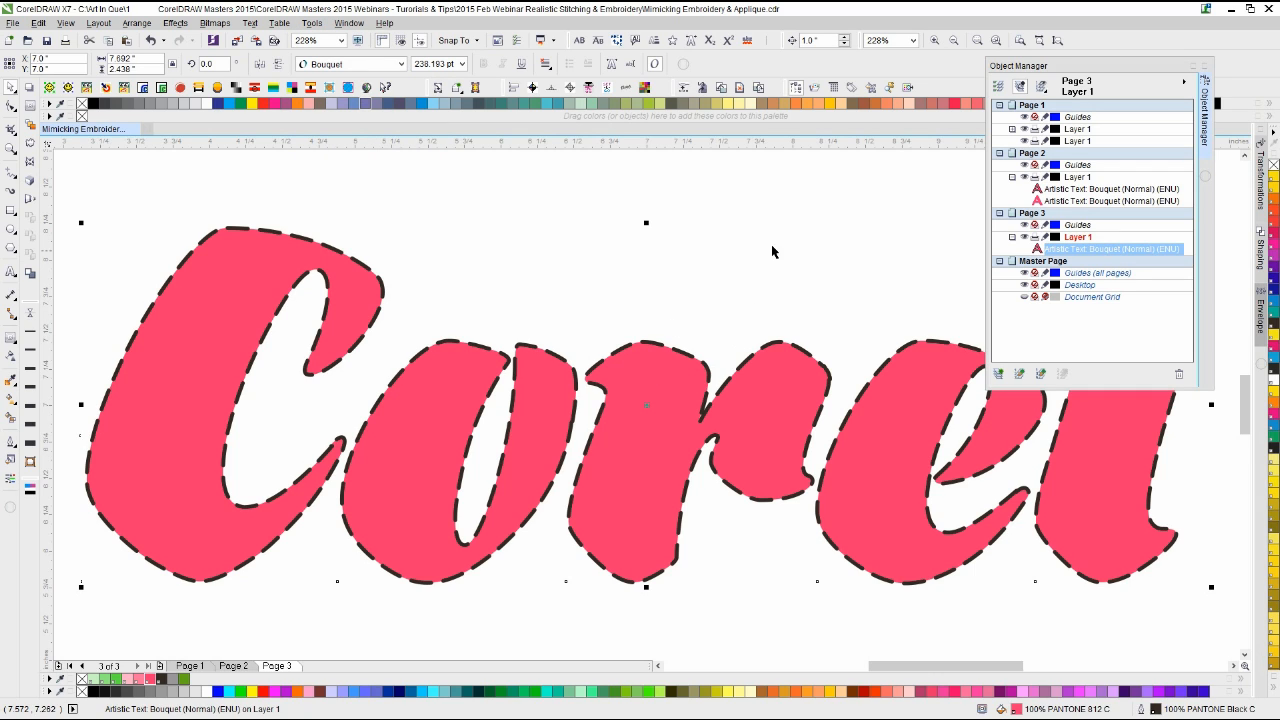
{"action": "left_click", "coordinate": [795, 88]}
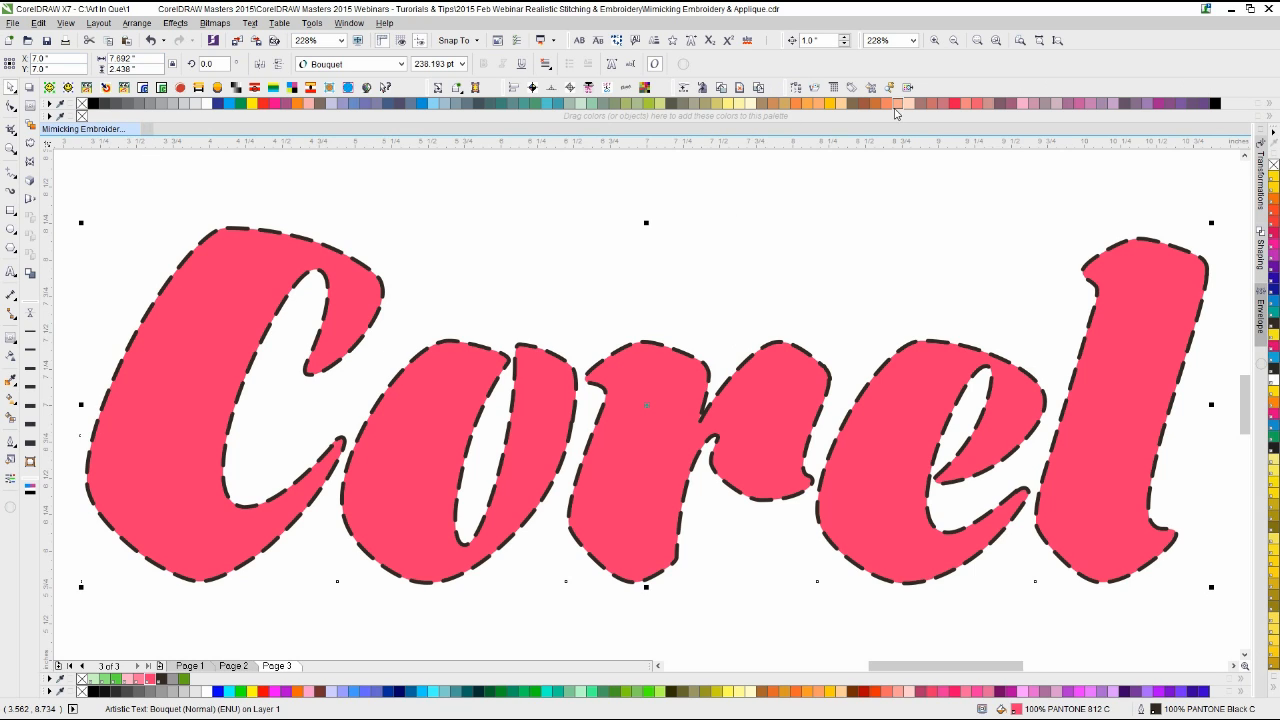
{"action": "left_click", "coordinate": [465, 213]}
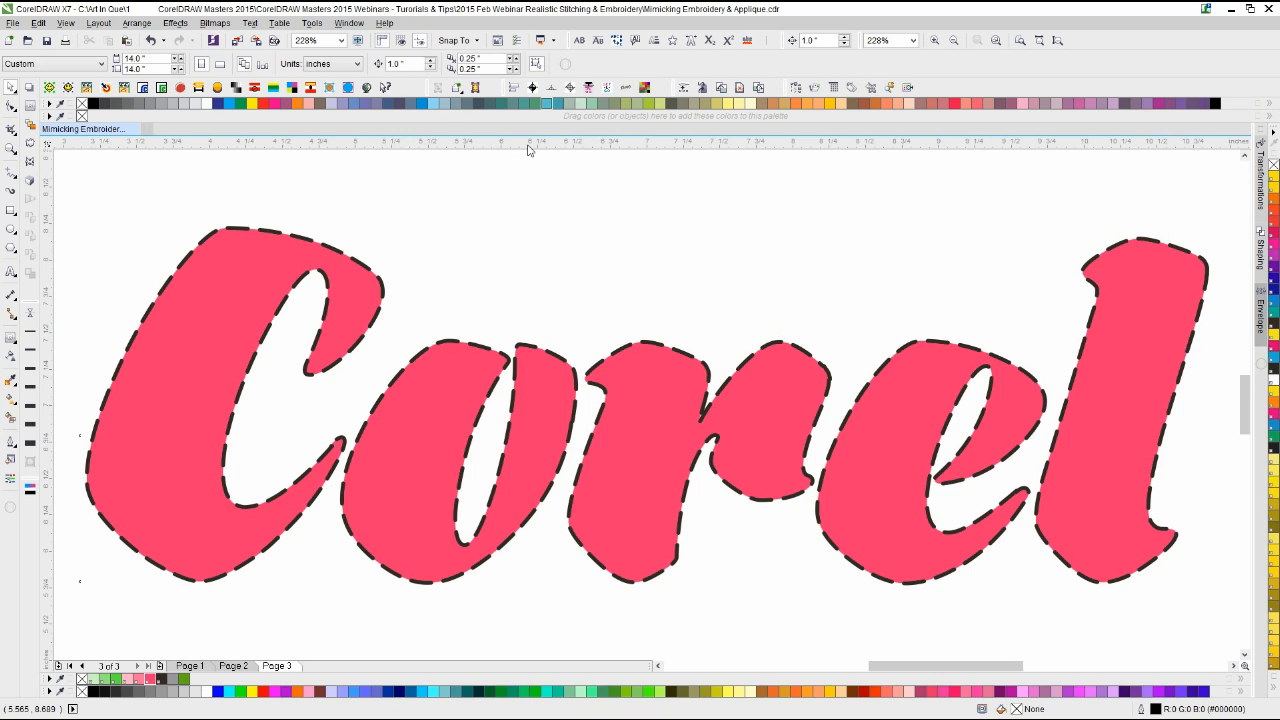
{"action": "left_click", "coordinate": [549, 253]}
Step: Try a thinner dashed outline on the Page 3 lettering and undo it
{"action": "left_click", "coordinate": [629, 384]}
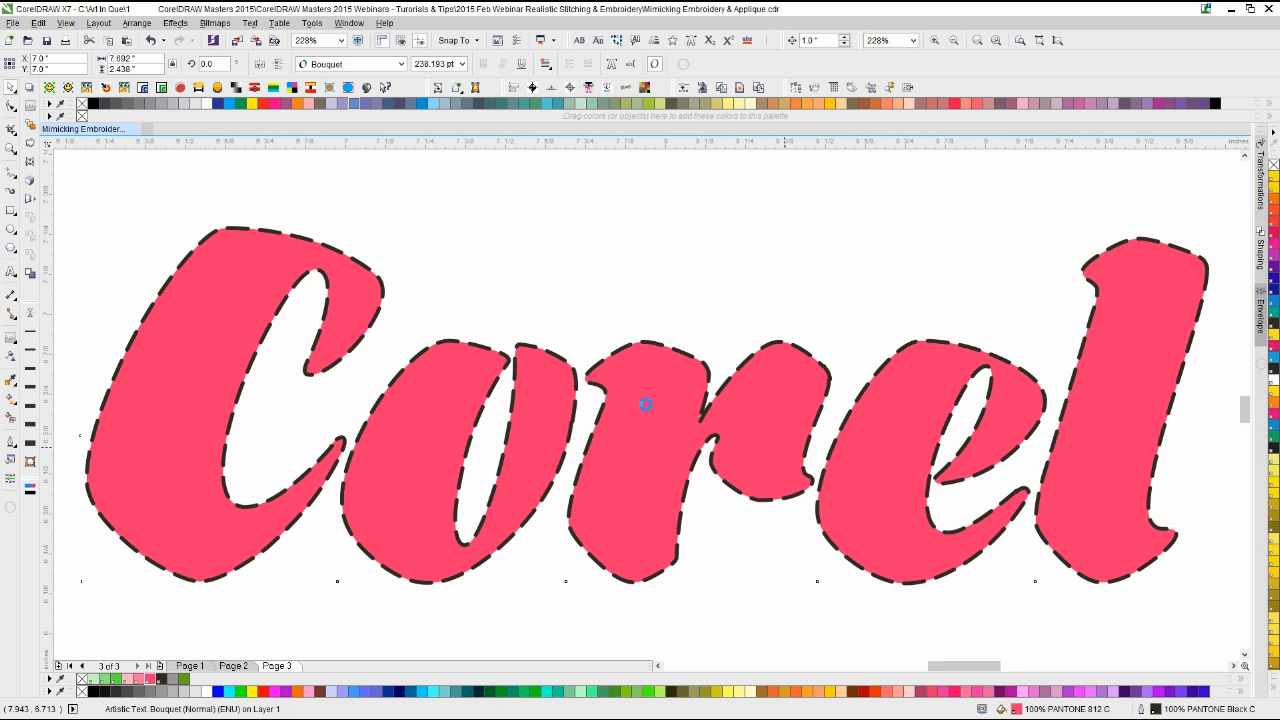
{"action": "scroll", "coordinate": [786, 450], "scroll_direction": "up", "scroll_amount": 3}
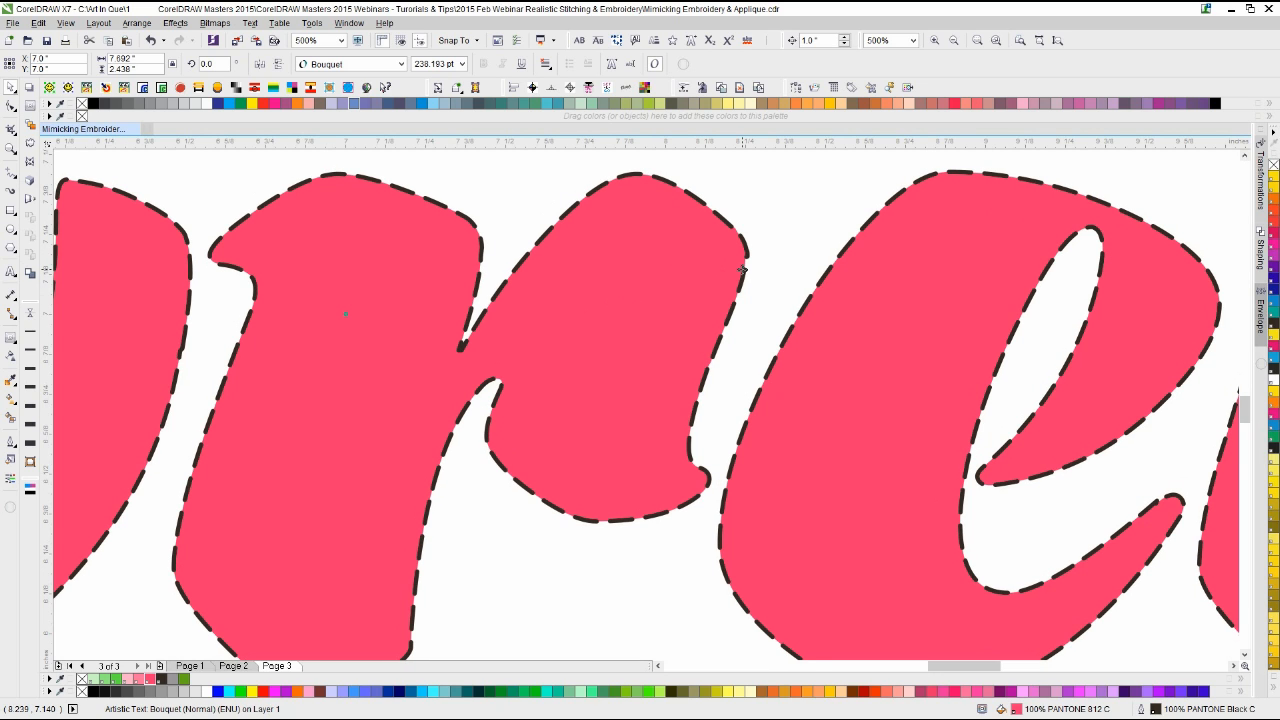
{"action": "key", "text": "ctrl+z"}
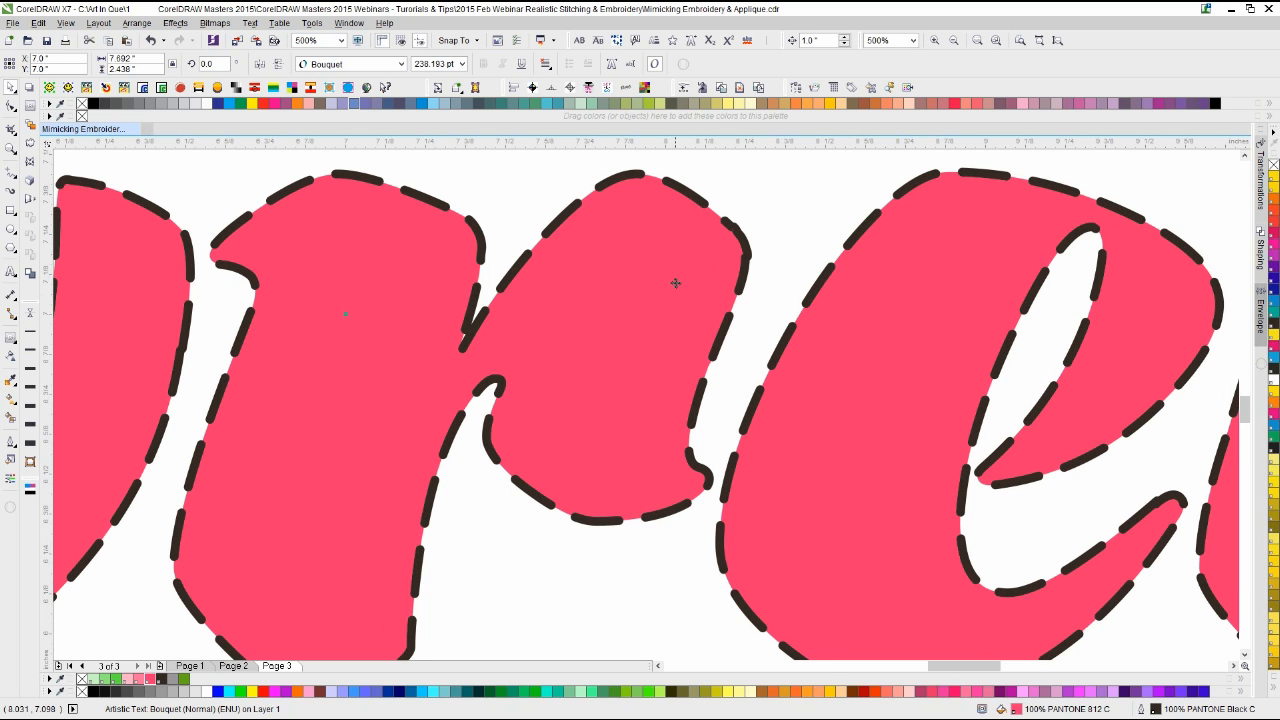
Step: Convert the dashed lettering on Page 3 to curves and check its object type in the Object Manager
{"action": "scroll", "coordinate": [536, 350], "scroll_direction": "down", "scroll_amount": 1}
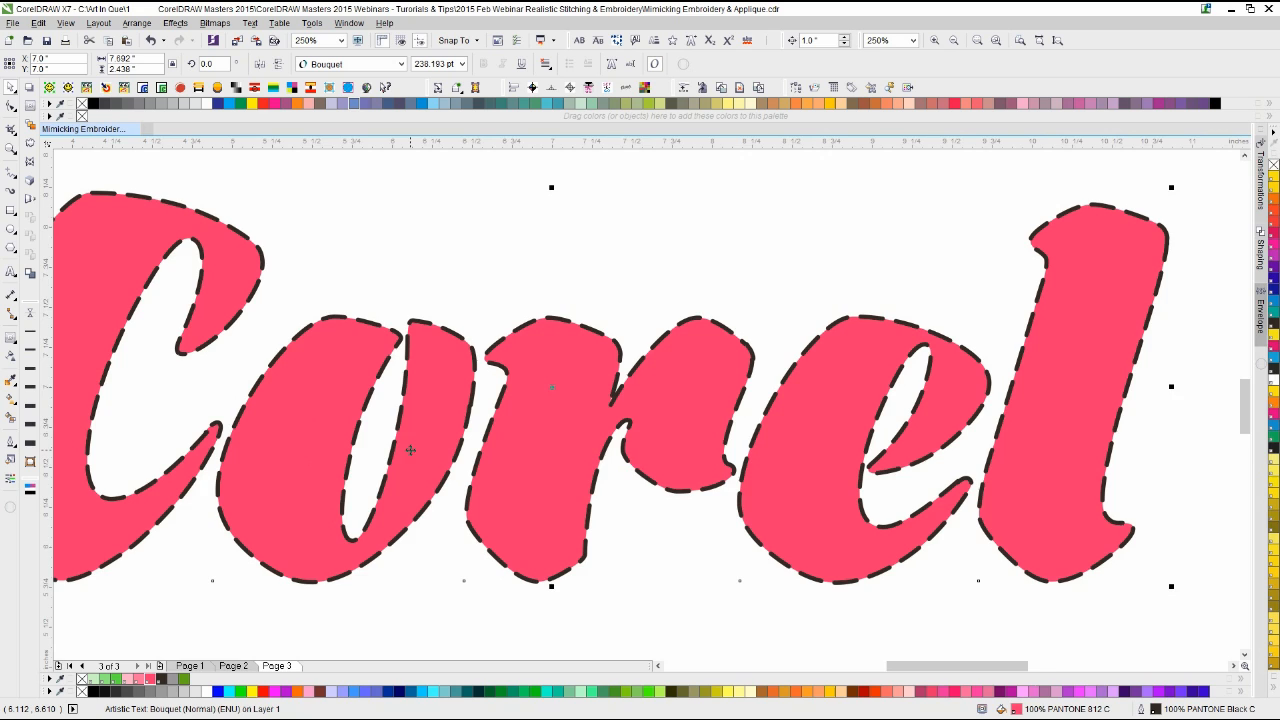
{"action": "scroll", "coordinate": [412, 450], "scroll_direction": "down", "scroll_amount": 1}
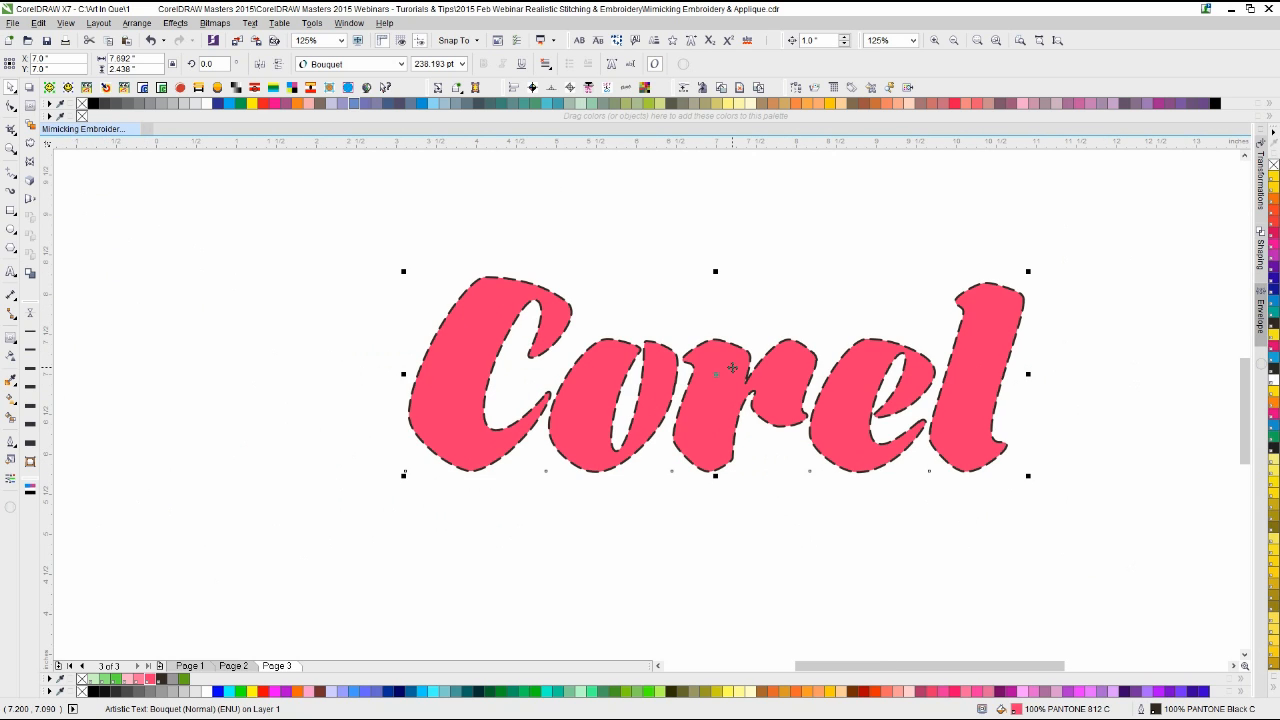
{"action": "scroll", "coordinate": [732, 367], "scroll_direction": "up", "scroll_amount": 1}
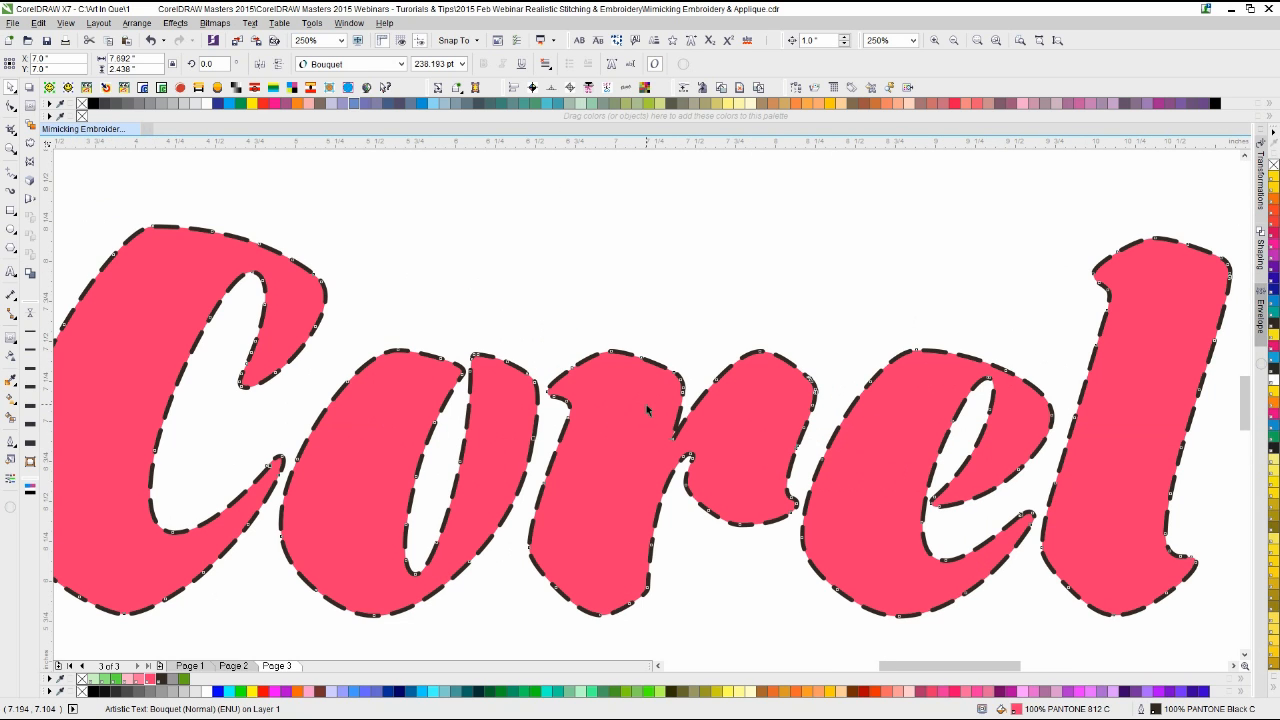
{"action": "key", "text": "ctrl+q"}
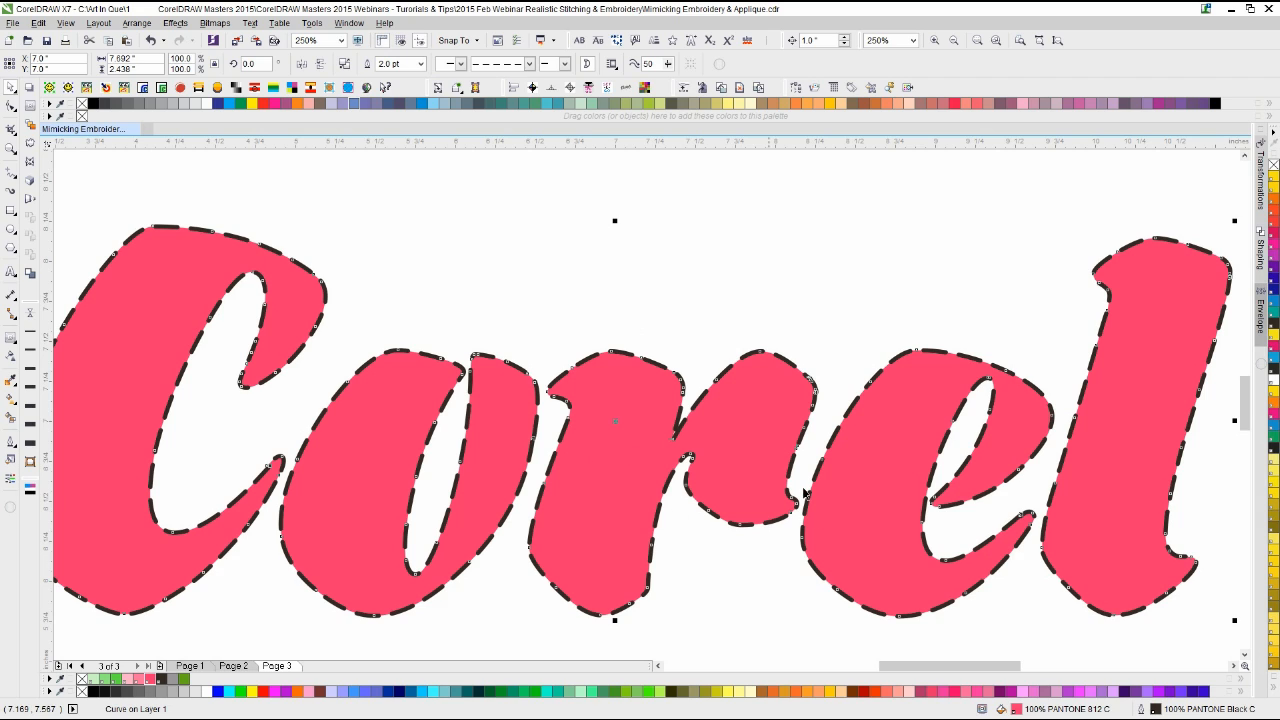
{"action": "left_click", "coordinate": [797, 88]}
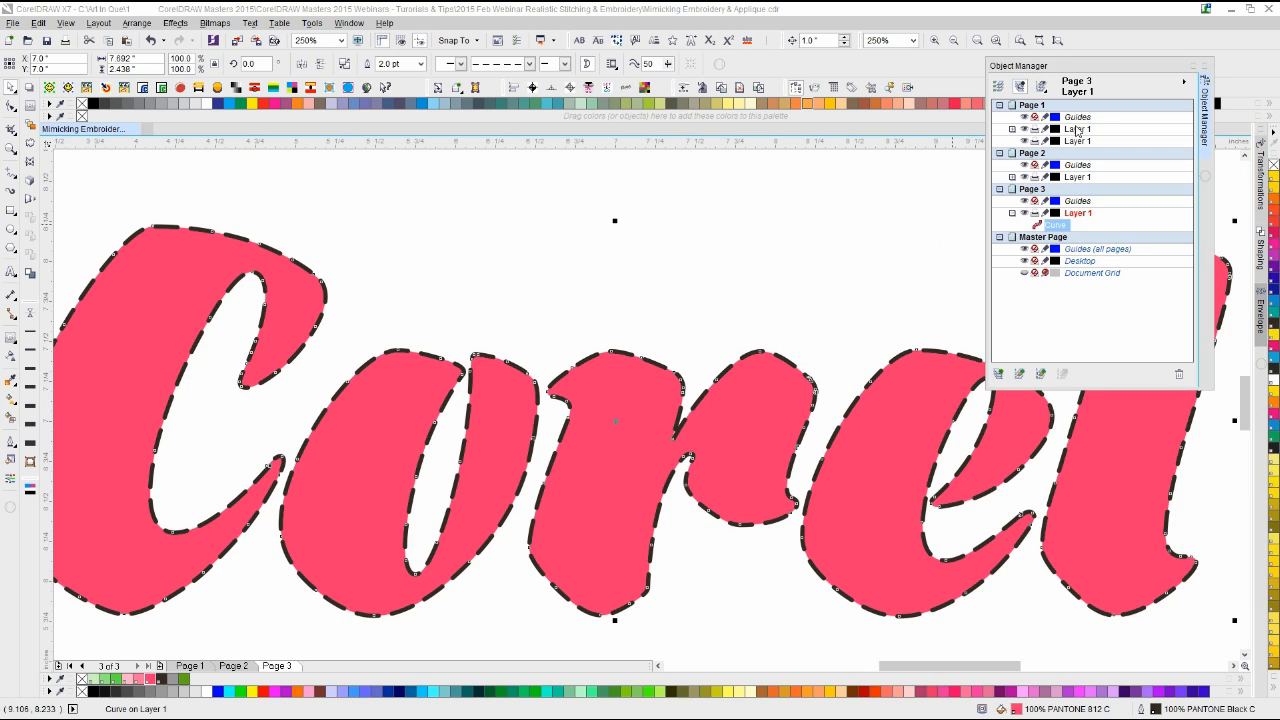
{"action": "left_click", "coordinate": [797, 88]}
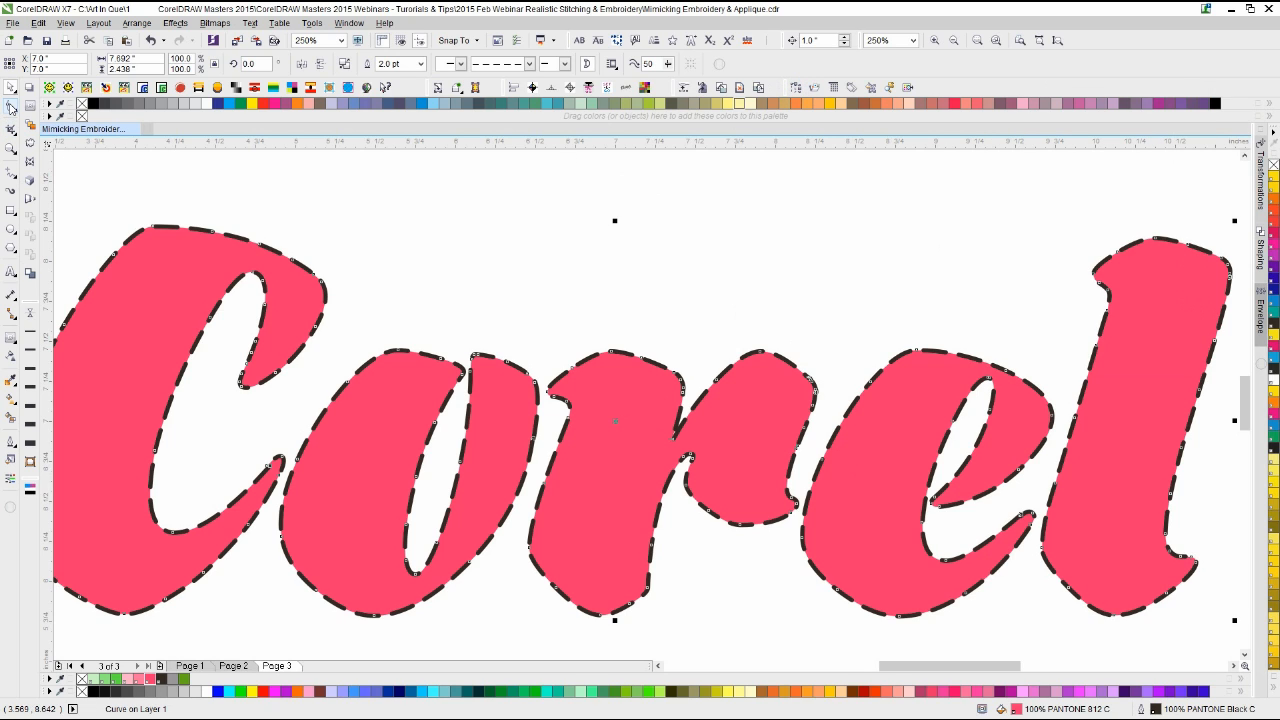
Step: Select all nodes of the lettering curve with the Shape tool and apply Reduce Nodes twice
{"action": "left_click", "coordinate": [11, 107]}
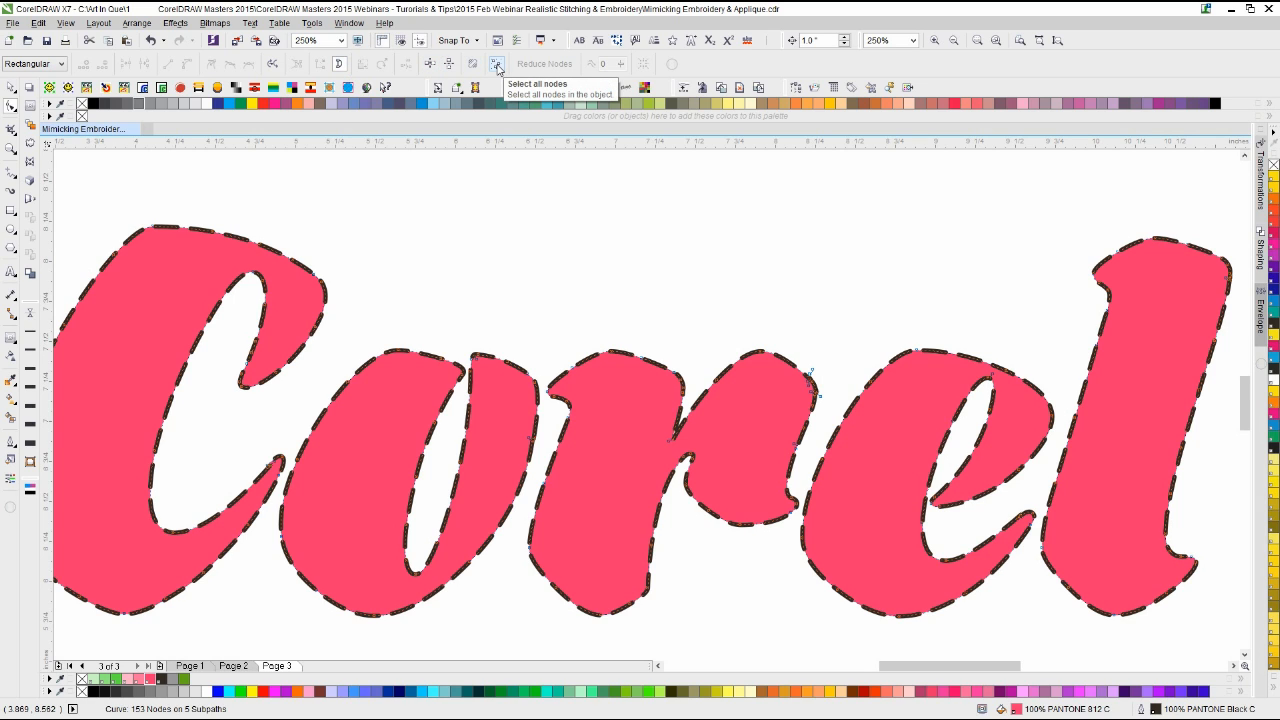
{"action": "left_click", "coordinate": [497, 69]}
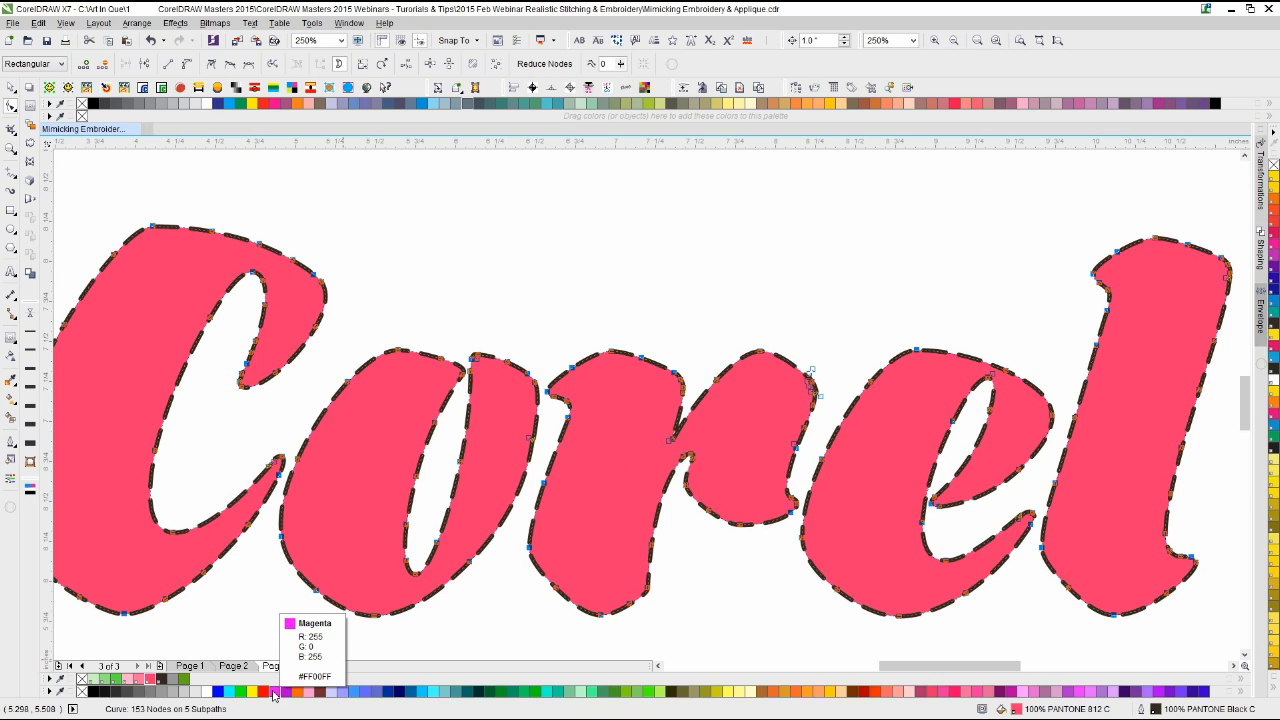
{"action": "left_click", "coordinate": [556, 63]}
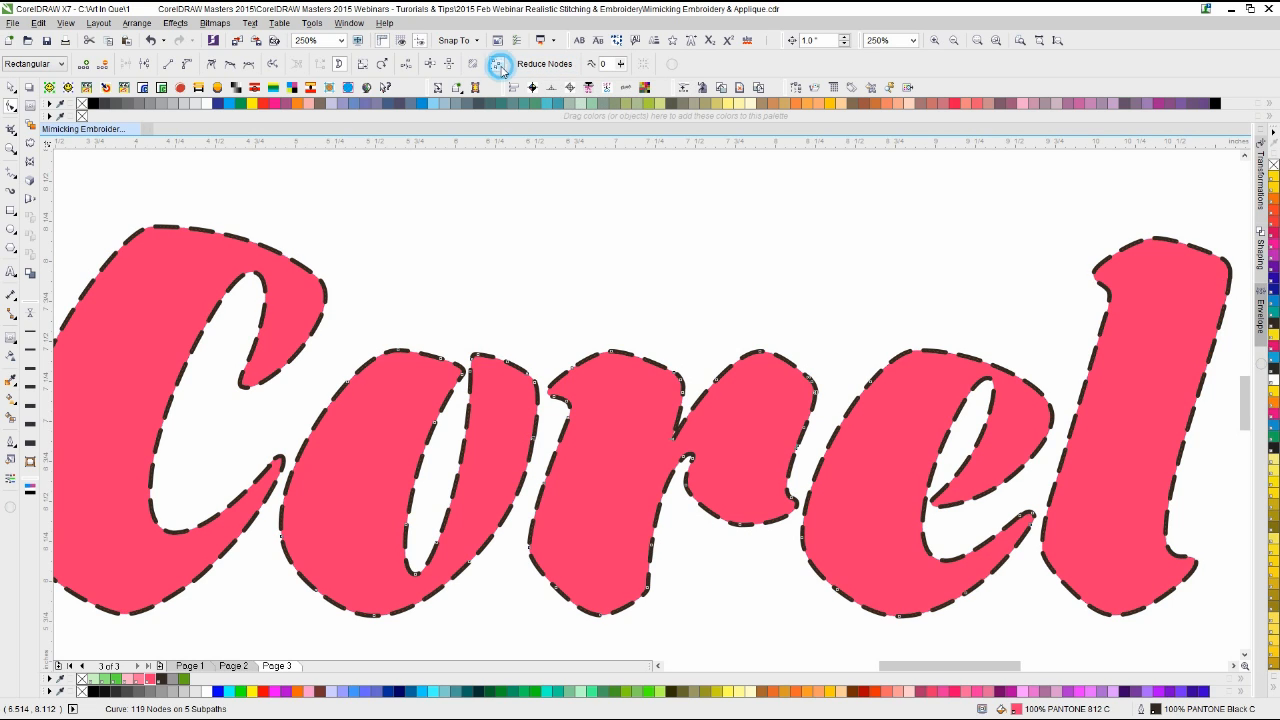
{"action": "left_click", "coordinate": [543, 66]}
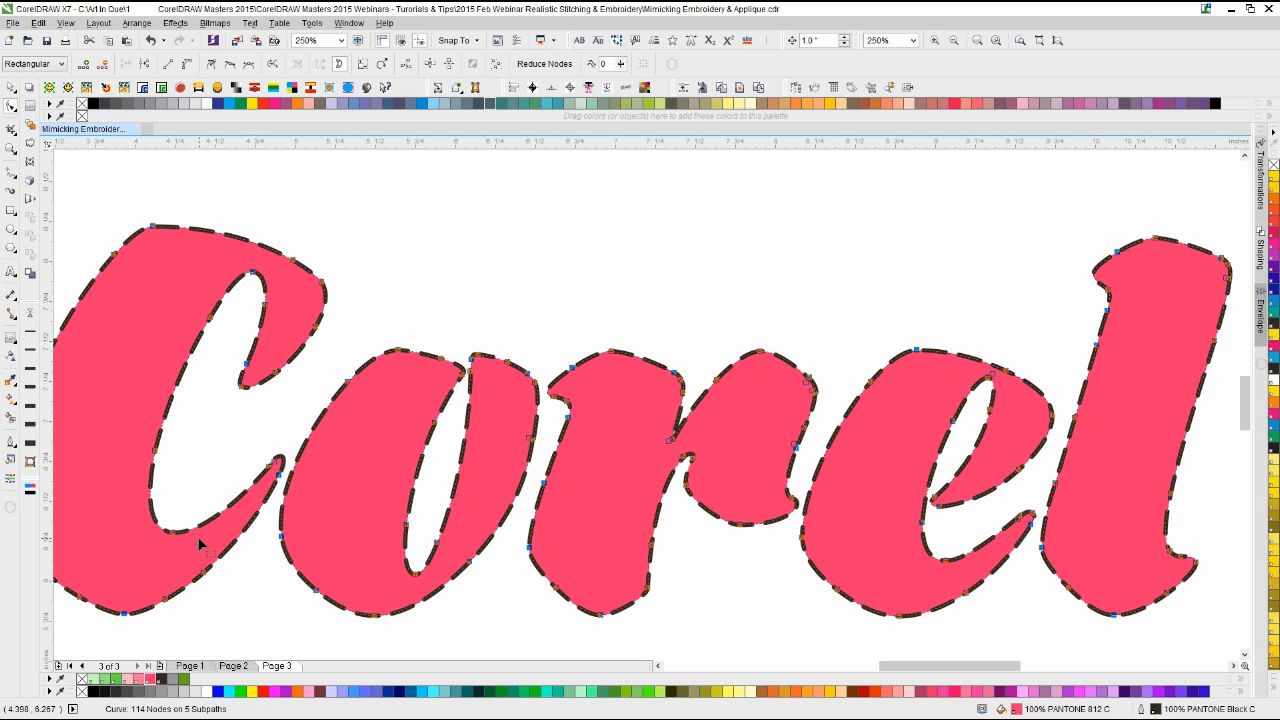
{"action": "left_click_drag", "start_coordinate": [153, 686], "coordinate": [207, 640]}
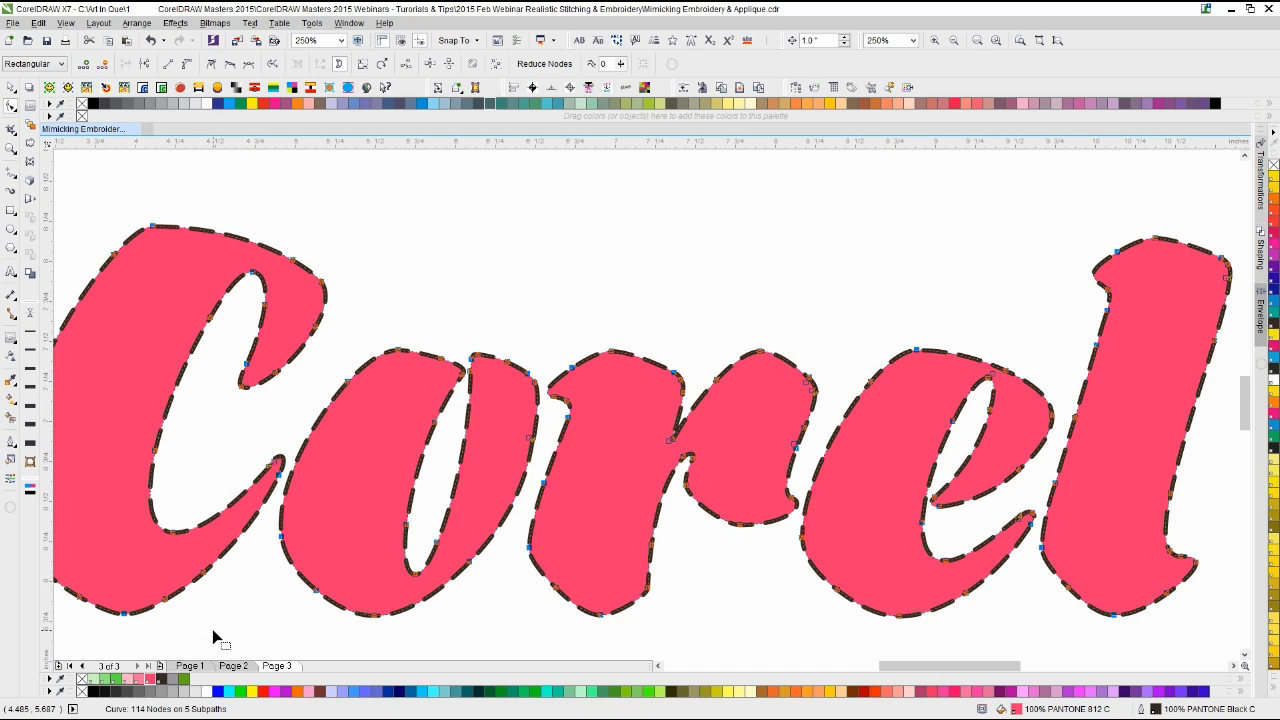
Step: Increase the curve smoothness of the selected lettering nodes, going past 13, to strip out more nodes
{"action": "left_click", "coordinate": [621, 64]}
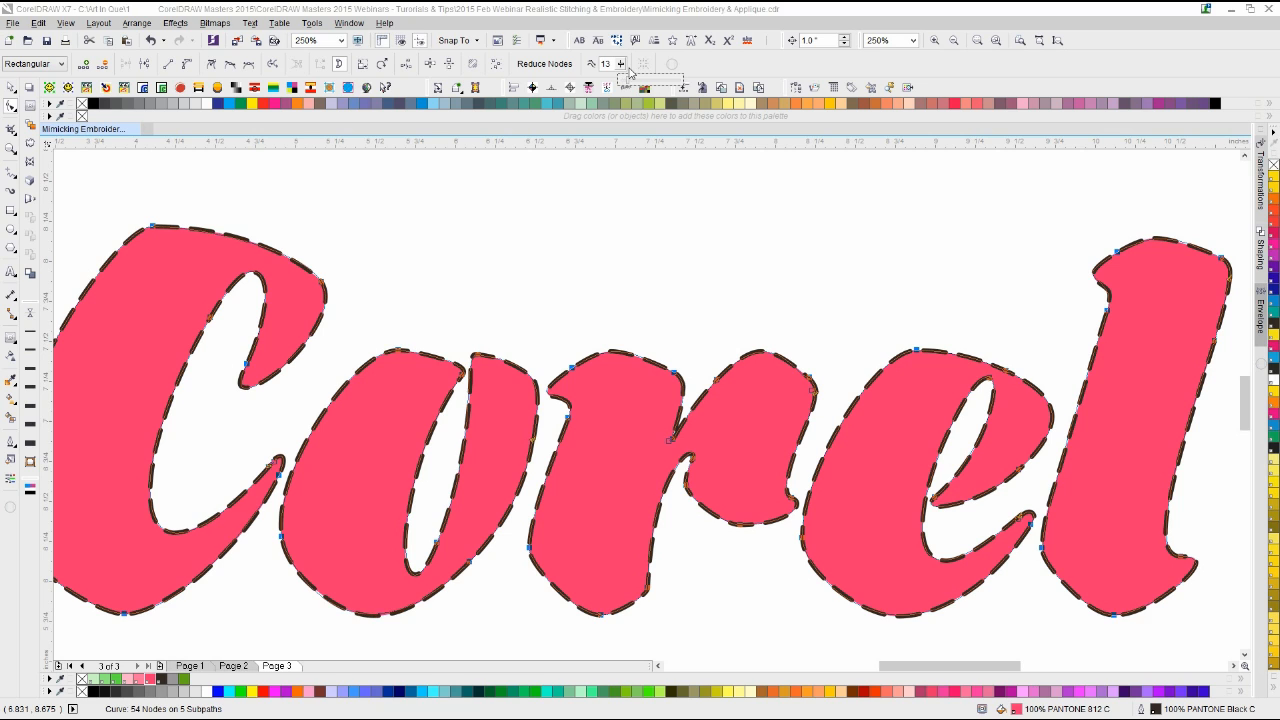
{"action": "mouse_move", "coordinate": [631, 68]}
{"action": "left_mouse_down"}
{"action": "mouse_move", "coordinate": [681, 80]}
{"action": "mouse_move", "coordinate": [617, 74]}
{"action": "mouse_move", "coordinate": [642, 85]}
{"action": "left_mouse_up"}
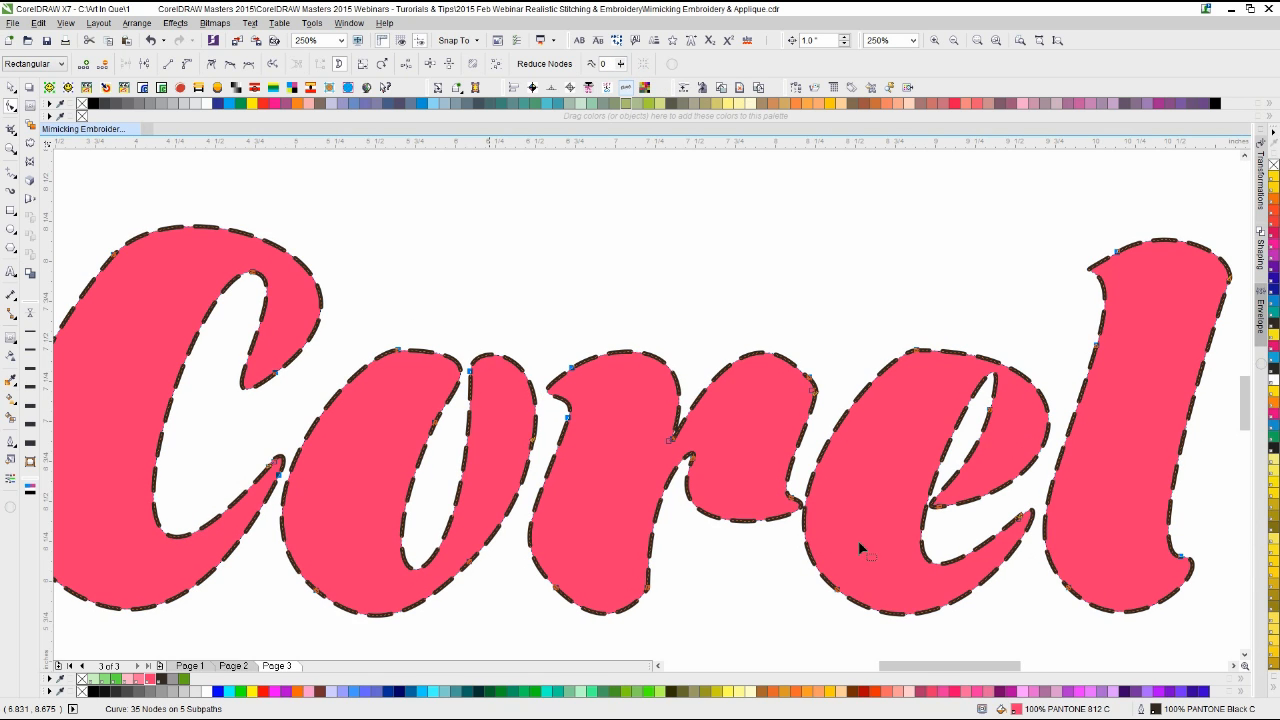
Step: Move the extra node in the notch of the "r", delete it, and readjust the curve beside it
{"action": "scroll", "coordinate": [650, 380], "scroll_direction": "up", "scroll_amount": 1}
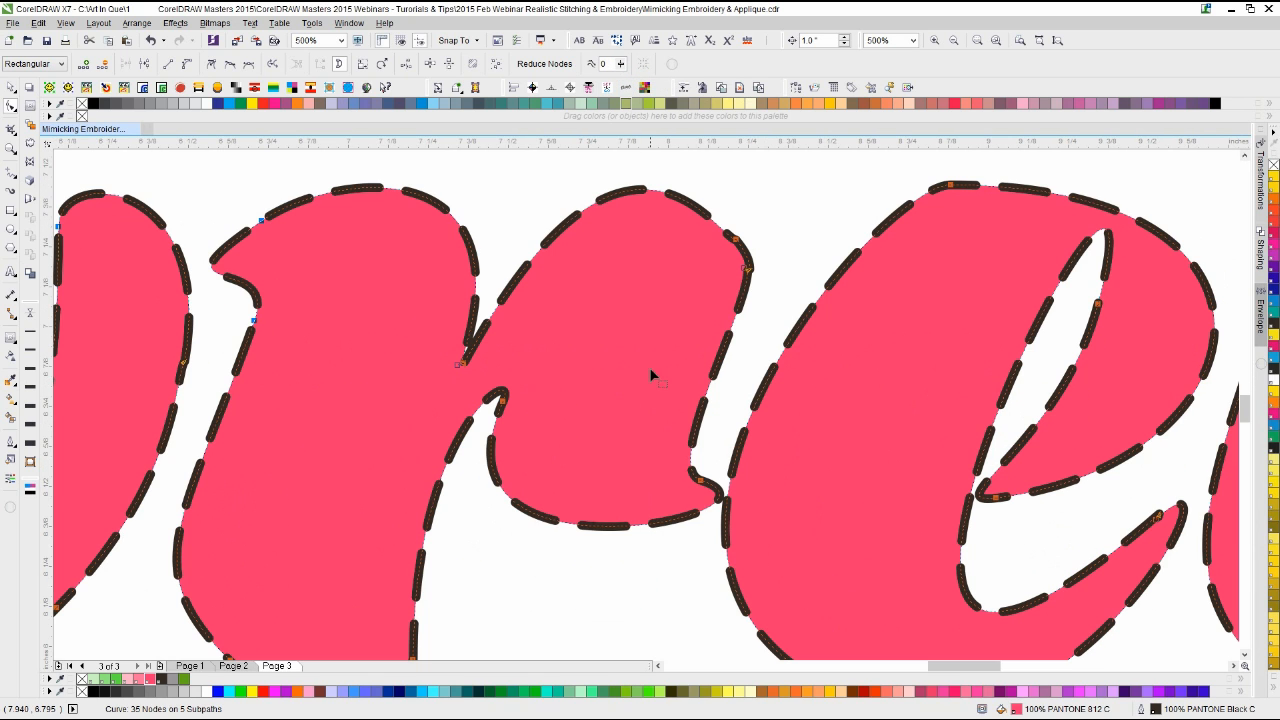
{"action": "scroll", "coordinate": [540, 420], "scroll_direction": "up", "scroll_amount": 1}
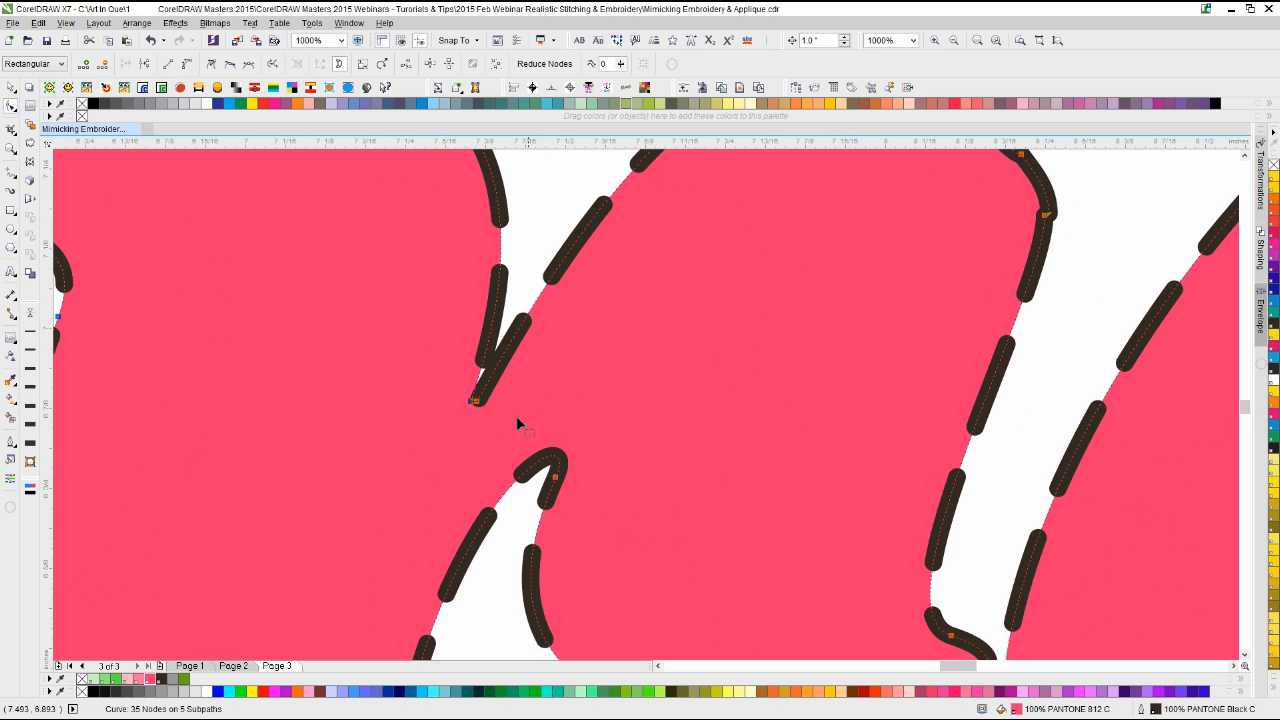
{"action": "scroll", "coordinate": [516, 391], "scroll_direction": "up", "scroll_amount": 1}
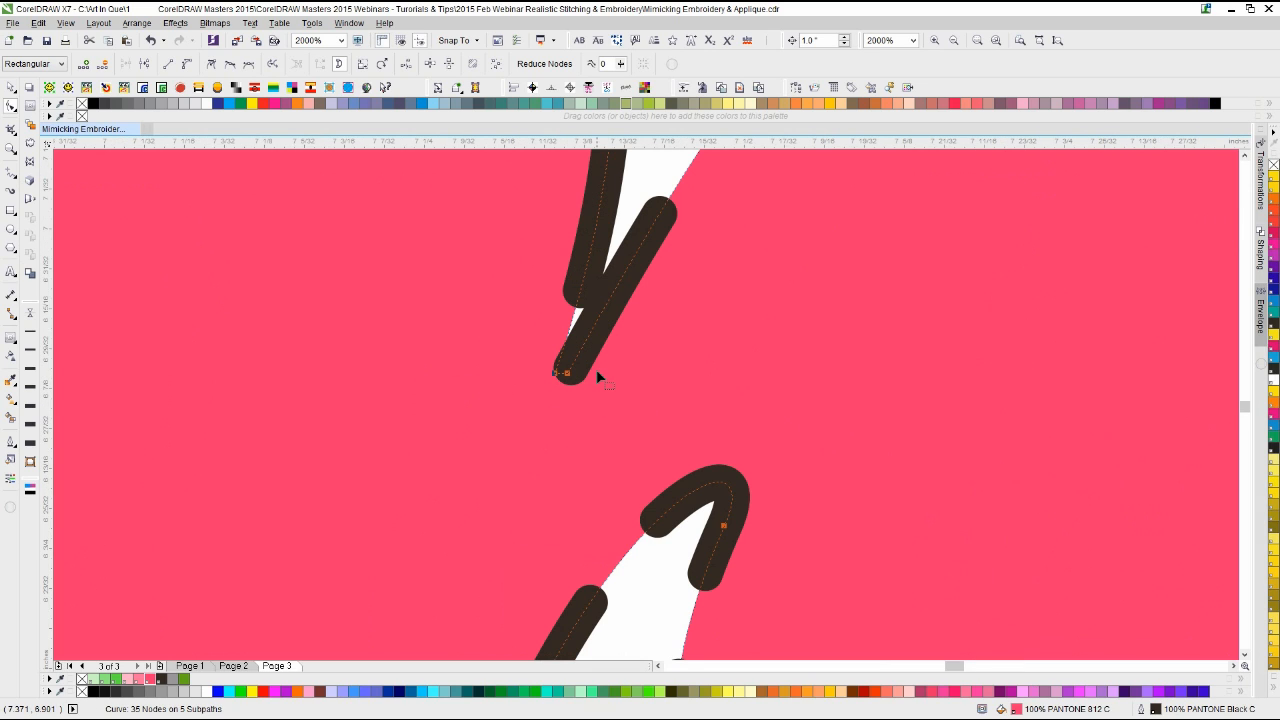
{"action": "left_click_drag", "start_coordinate": [567, 373], "coordinate": [596, 267]}
{"action": "scroll", "coordinate": [596, 267], "scroll_direction": "down", "scroll_amount": 2}
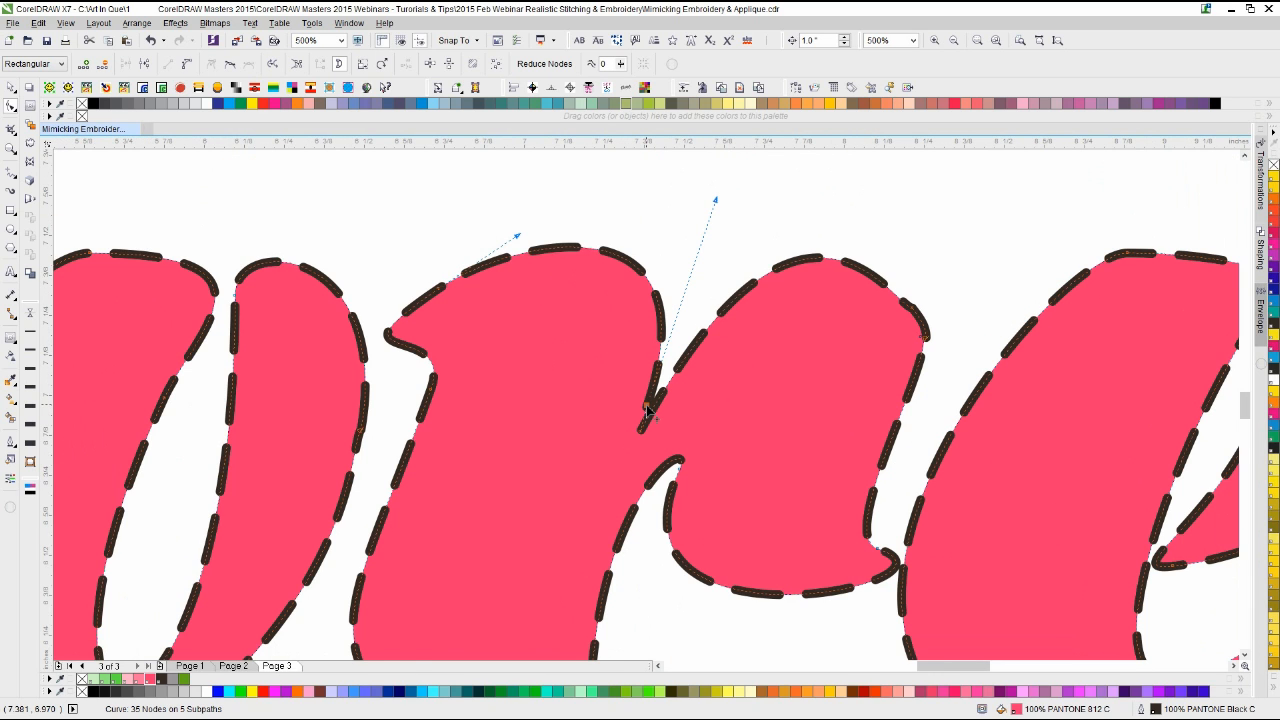
{"action": "double_click", "coordinate": [647, 405]}
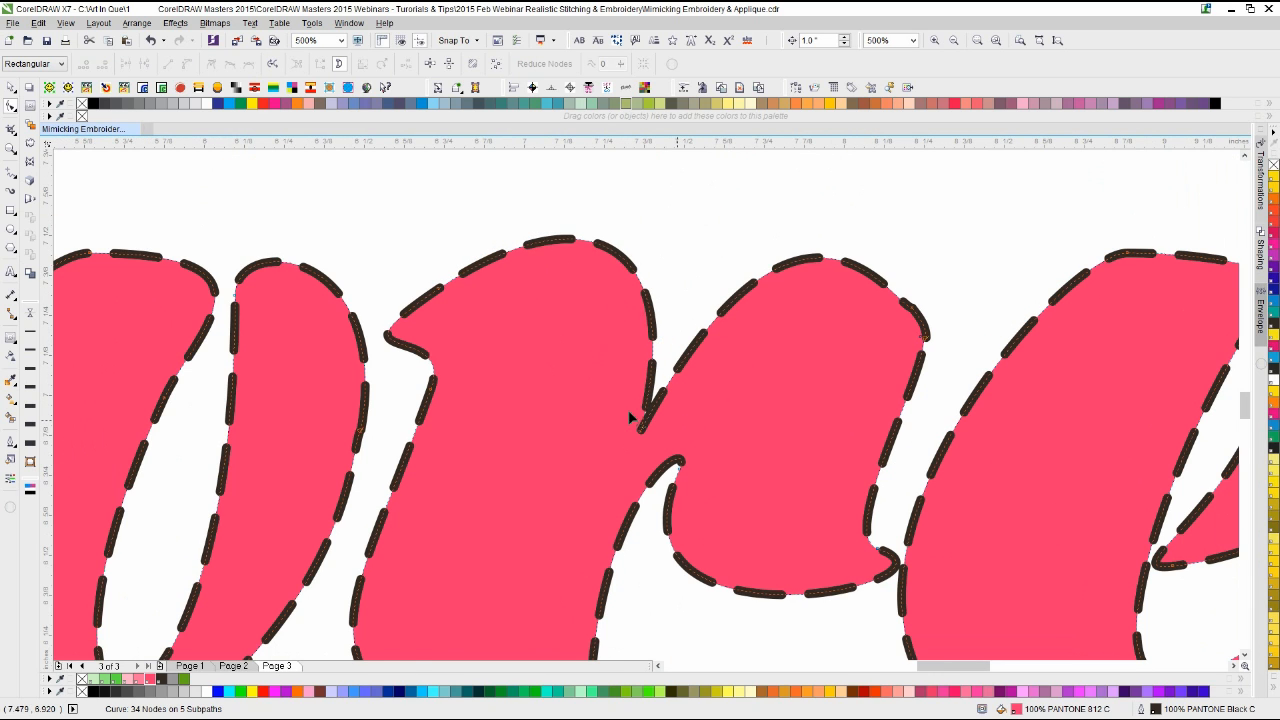
{"action": "left_click_drag", "start_coordinate": [657, 444], "coordinate": [660, 450]}
{"action": "left_click_drag", "start_coordinate": [691, 244], "coordinate": [695, 242]}
Step: Try smoothing and then deleting the corner node on the shoulder of the "r", undoing each attempt
{"action": "left_click_drag", "start_coordinate": [929, 288], "coordinate": [886, 330]}
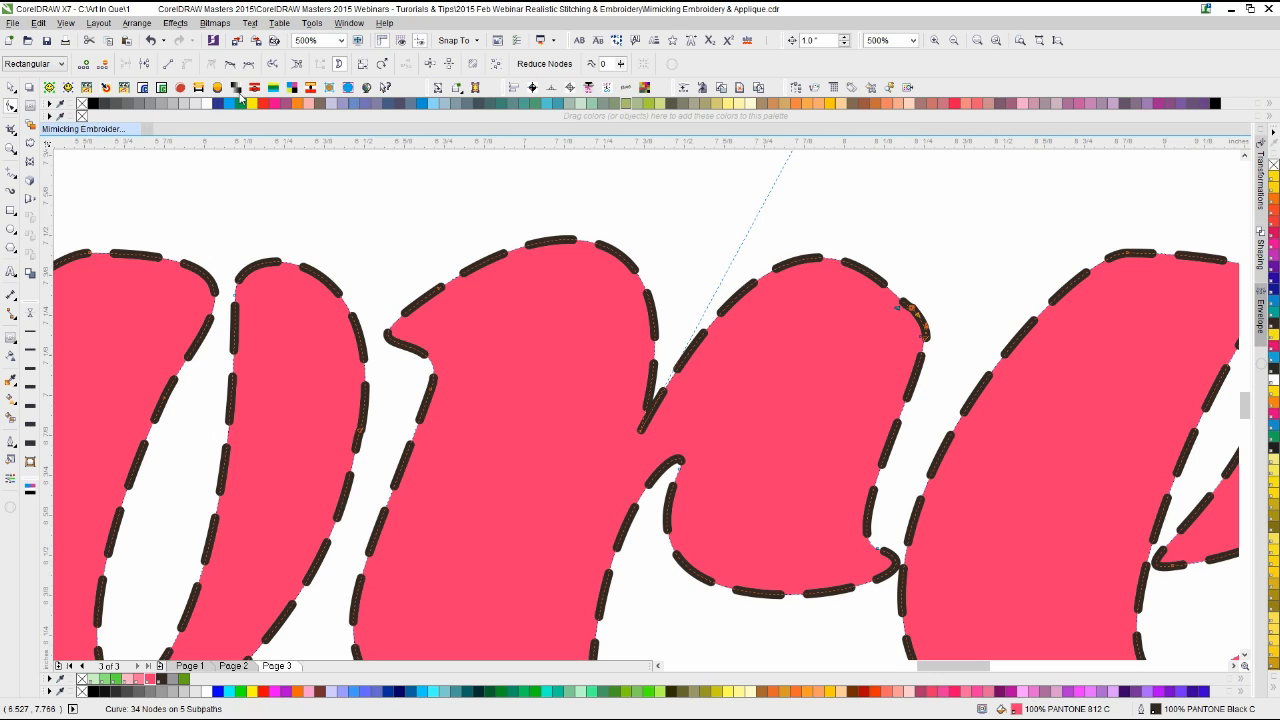
{"action": "left_click", "coordinate": [229, 64]}
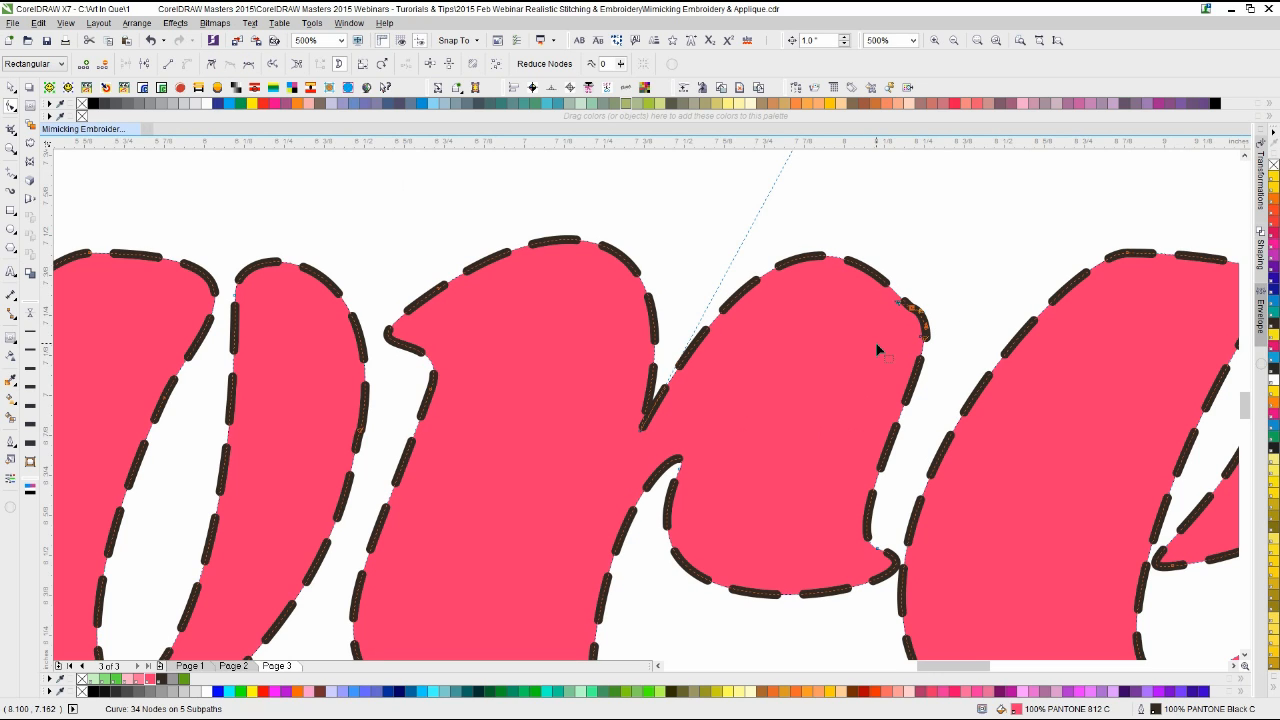
{"action": "key", "text": "ctrl+z"}
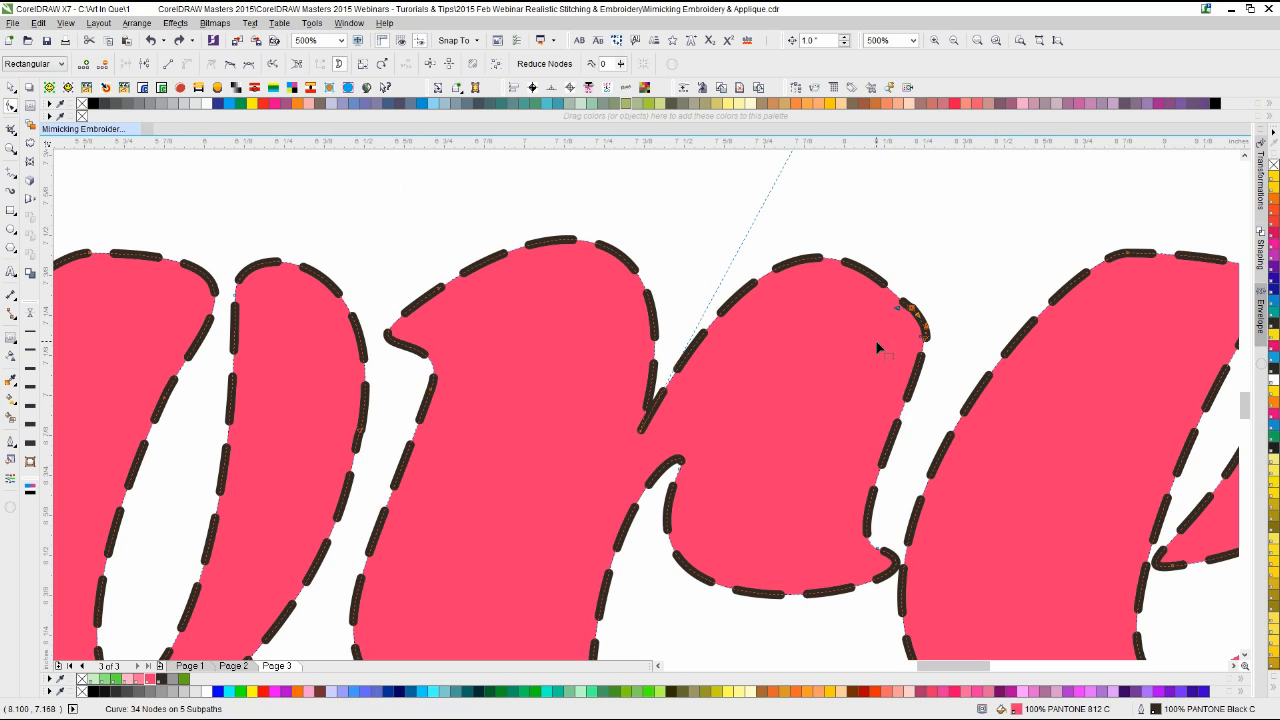
{"action": "key", "text": "Delete"}
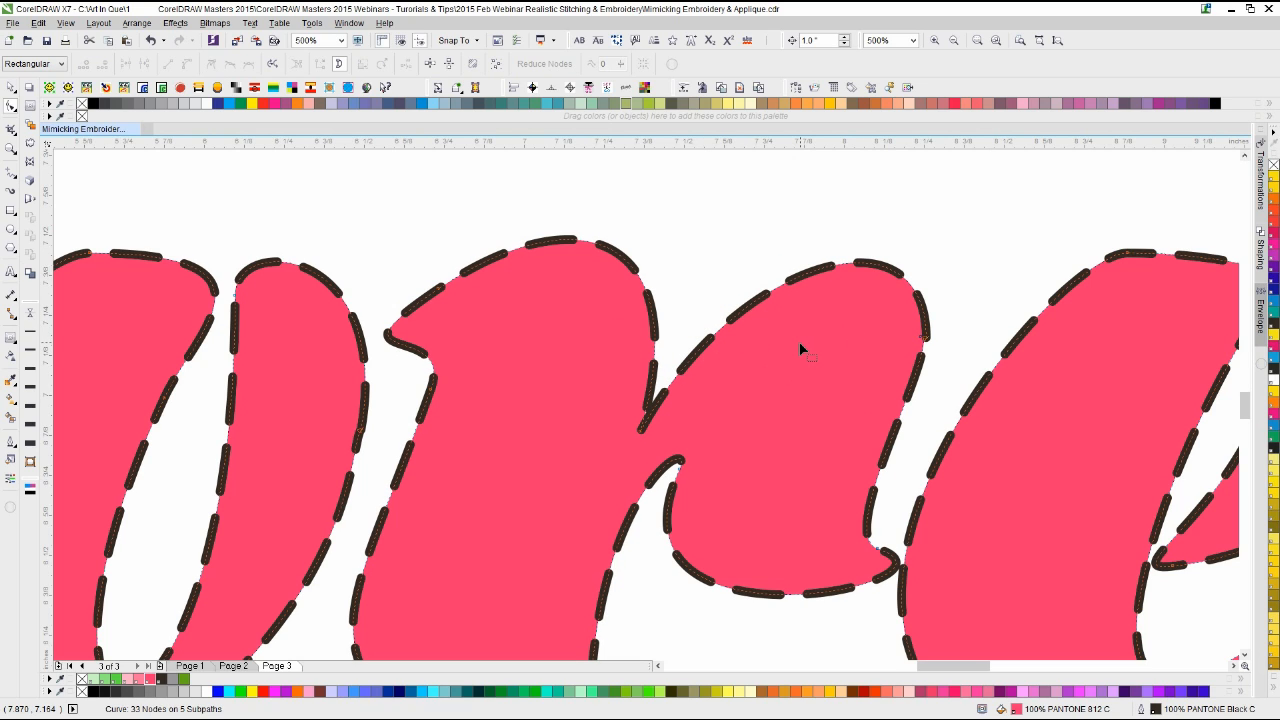
{"action": "key", "text": "ctrl+z"}
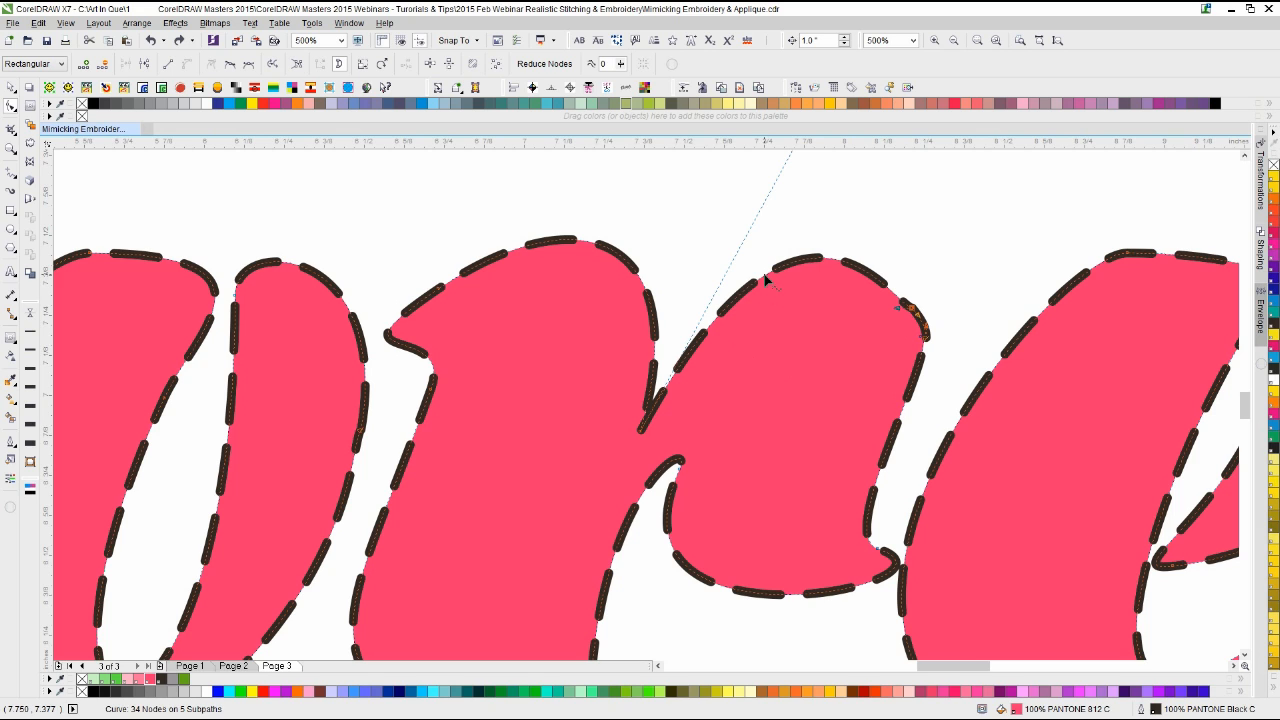
Step: Add a node on the upper arch of the "r" and delete the surplus node at its shoulder
{"action": "double_click", "coordinate": [762, 272]}
{"action": "key", "text": "Delete"}
{"action": "scroll", "coordinate": [640, 410], "scroll_direction": "down", "scroll_amount": 5}
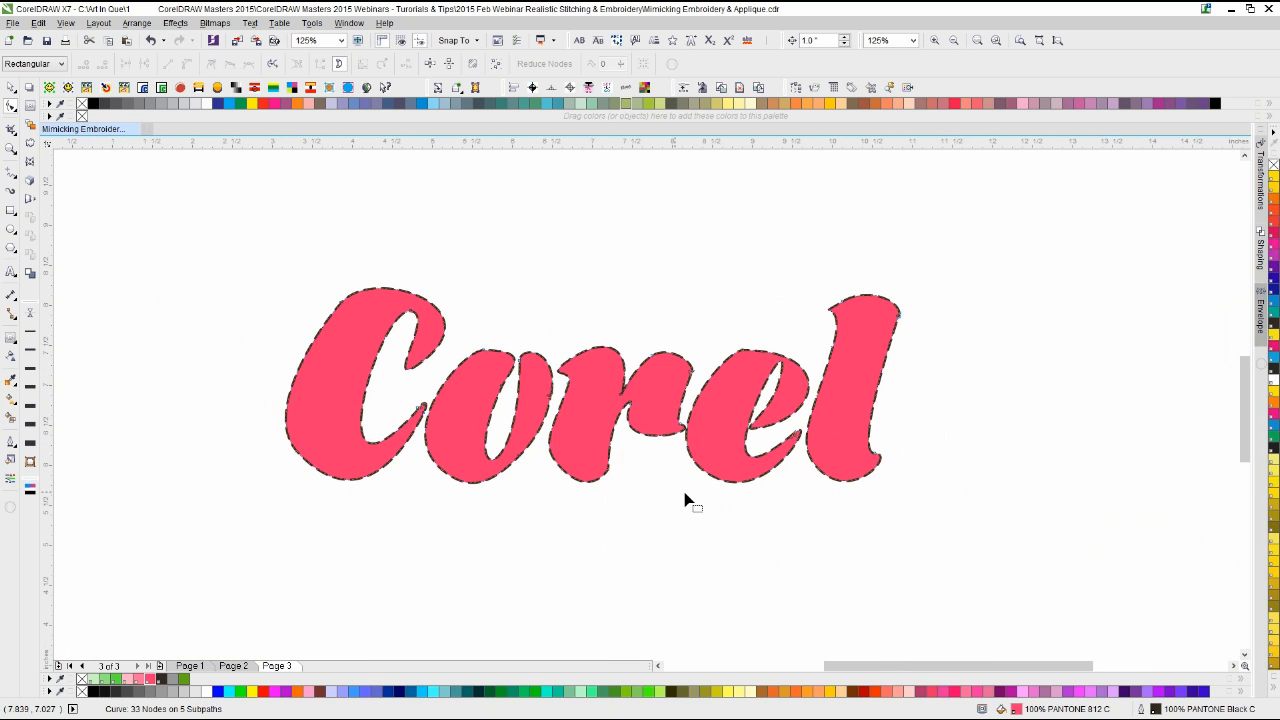
Step: Shift the node above the small lower serif on the arm of the "r" slightly inward to refine its curve
{"action": "scroll", "coordinate": [686, 500], "scroll_direction": "up", "scroll_amount": 6}
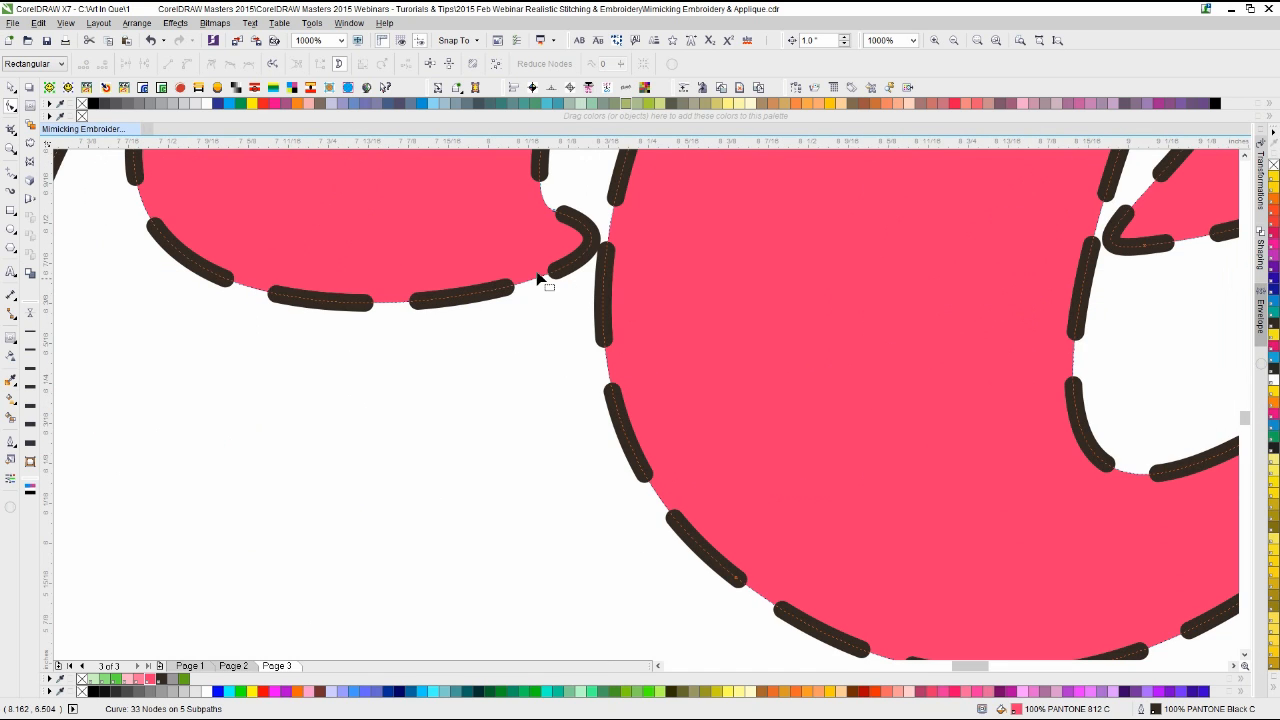
{"action": "scroll", "coordinate": [729, 399], "scroll_direction": "up", "scroll_amount": 2}
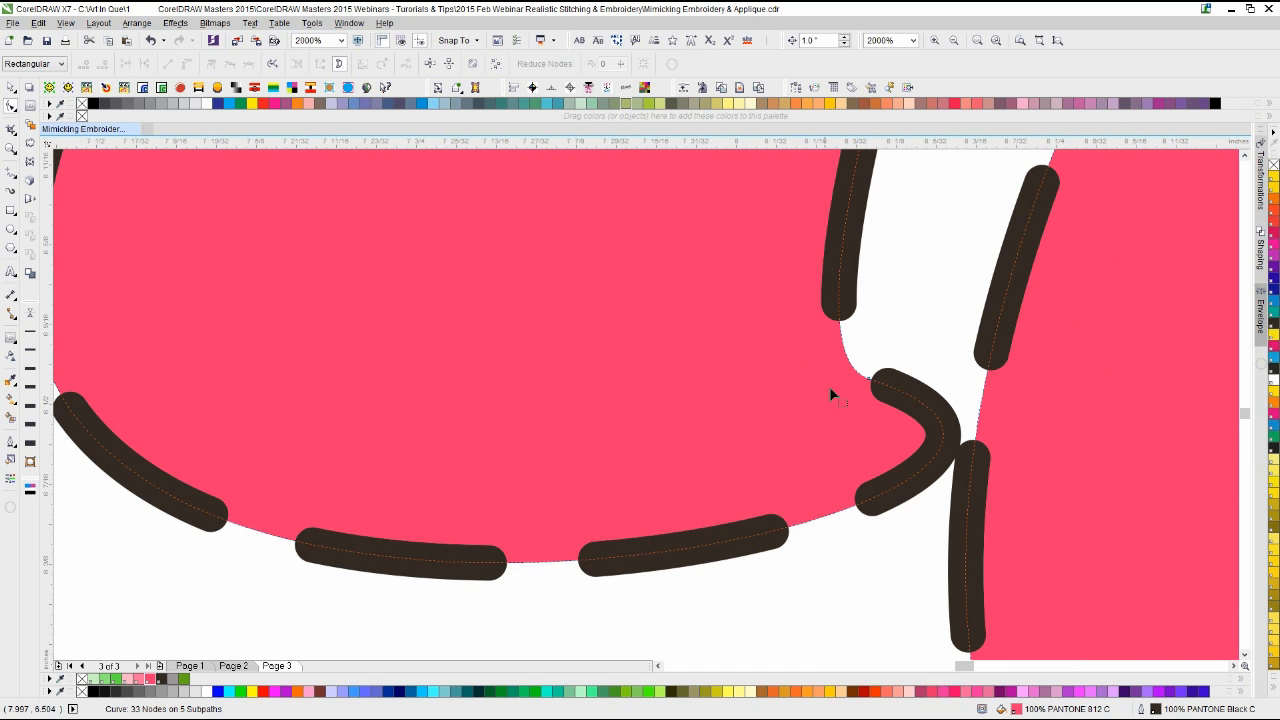
{"action": "left_click_drag", "start_coordinate": [870, 378], "coordinate": [838, 376]}
{"action": "scroll", "coordinate": [649, 403], "scroll_direction": "down", "scroll_amount": 4}
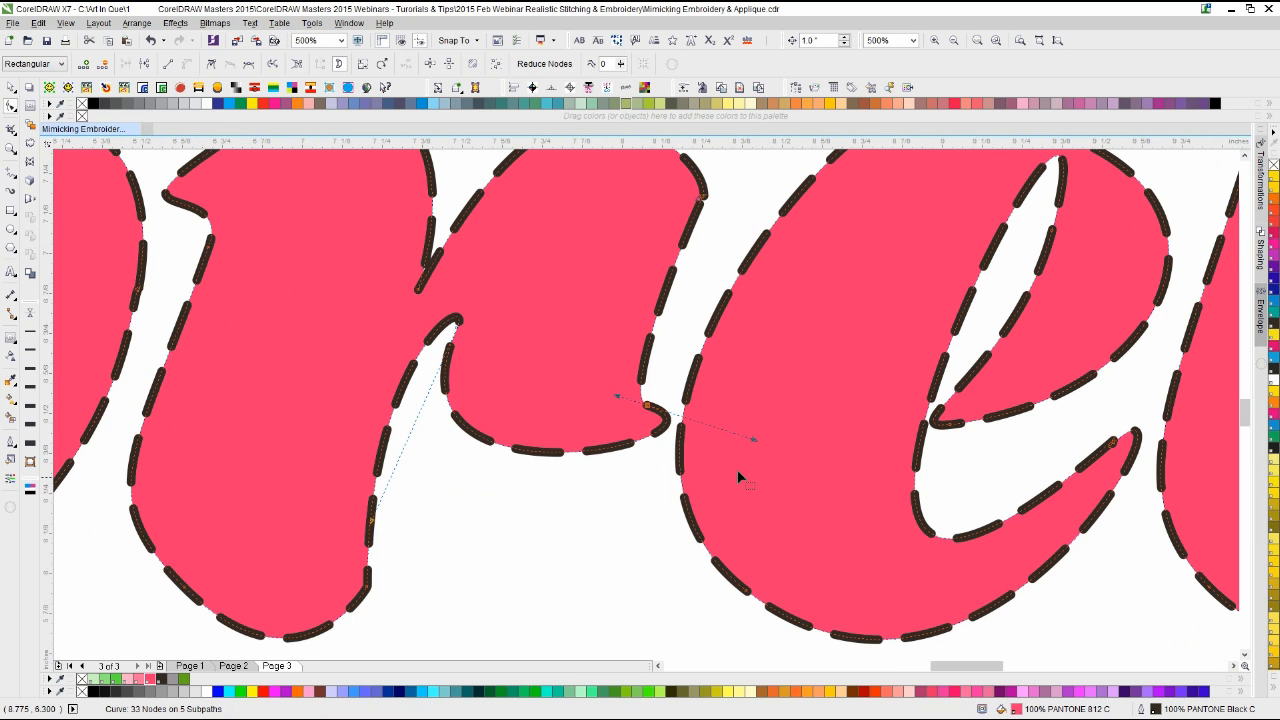
Step: Select all nodes of the lettering curve and check their placement across the whole word
{"action": "scroll", "coordinate": [651, 409], "scroll_direction": "down", "scroll_amount": 2}
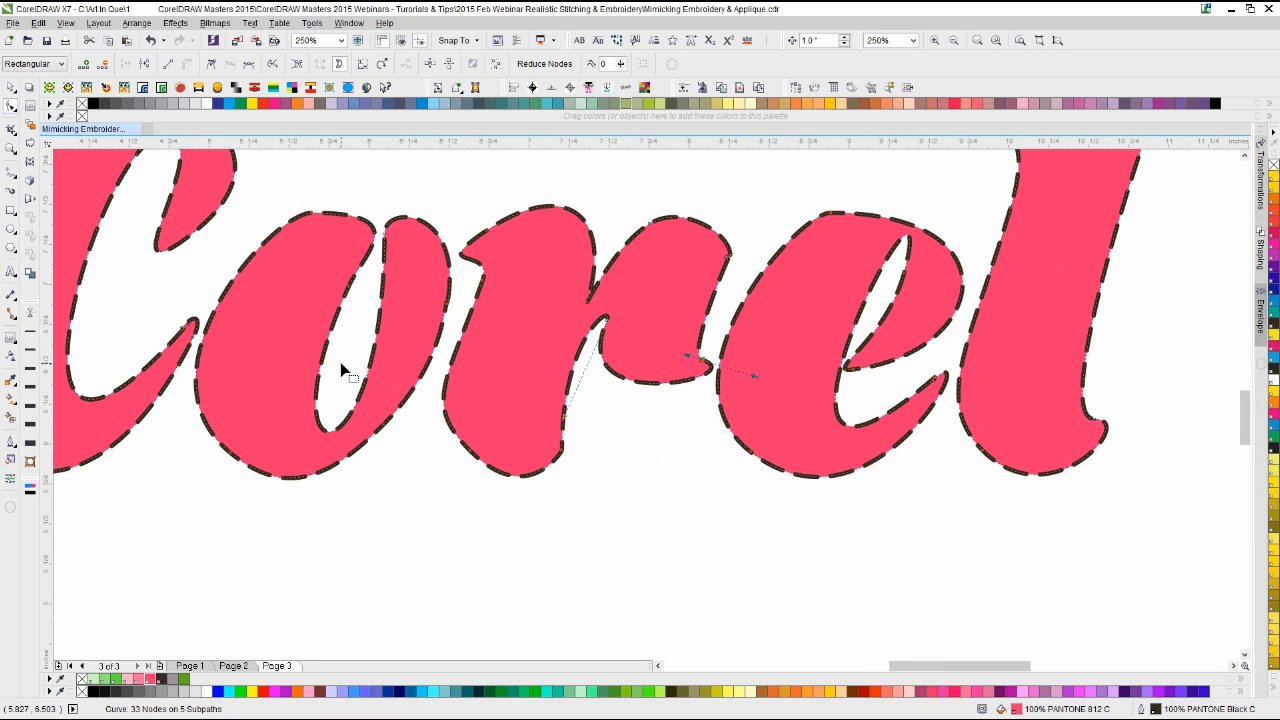
{"action": "scroll", "coordinate": [305, 338], "scroll_direction": "down", "scroll_amount": 2}
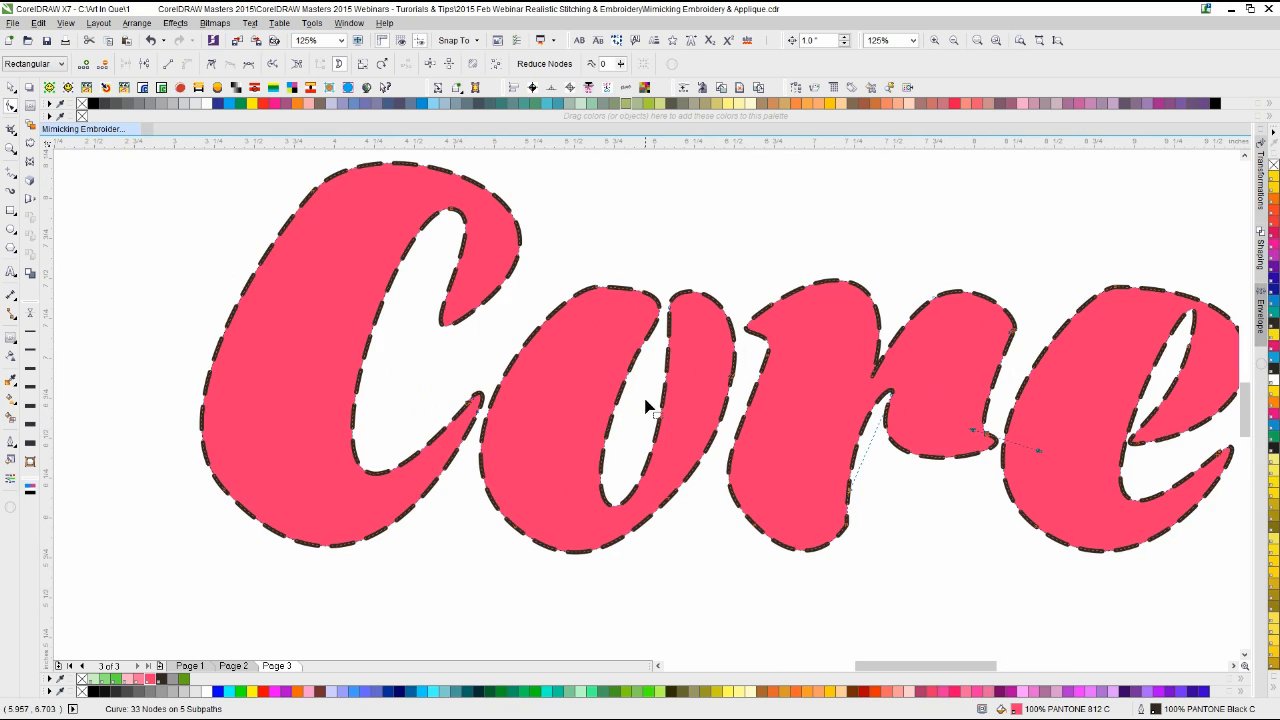
{"action": "scroll", "coordinate": [651, 415], "scroll_direction": "up", "scroll_amount": 2}
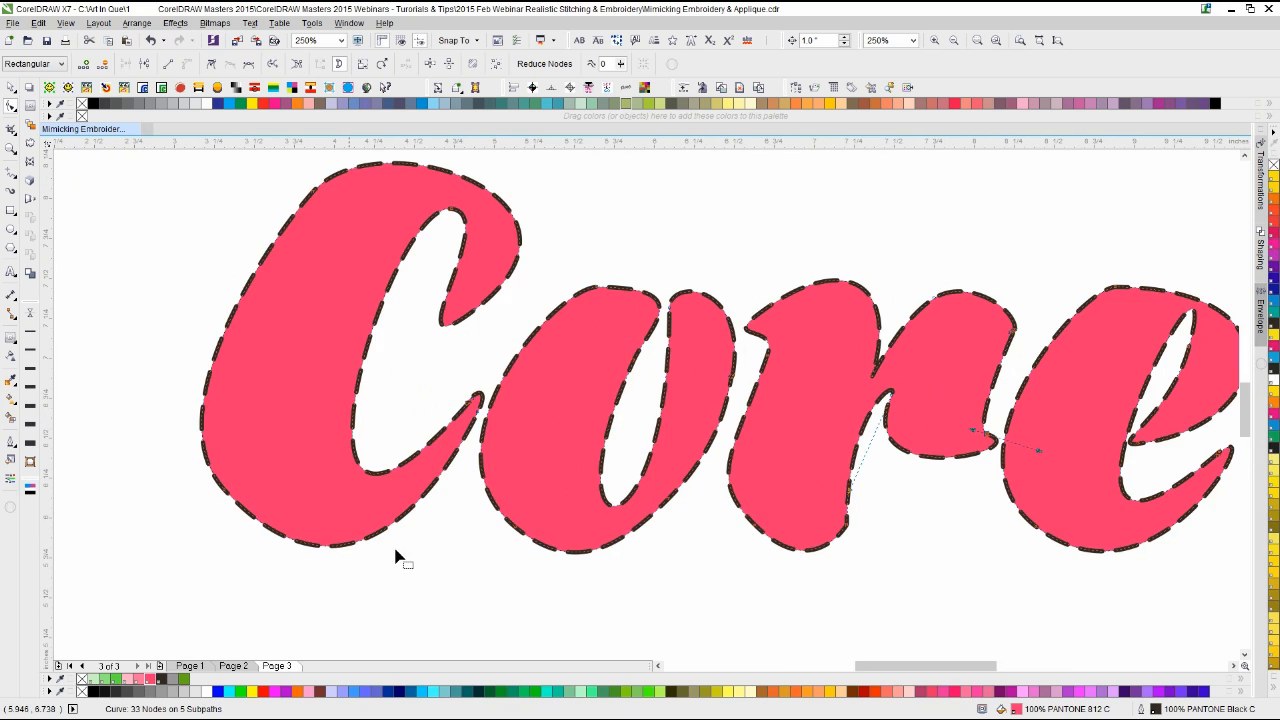
{"action": "left_click", "coordinate": [496, 64]}
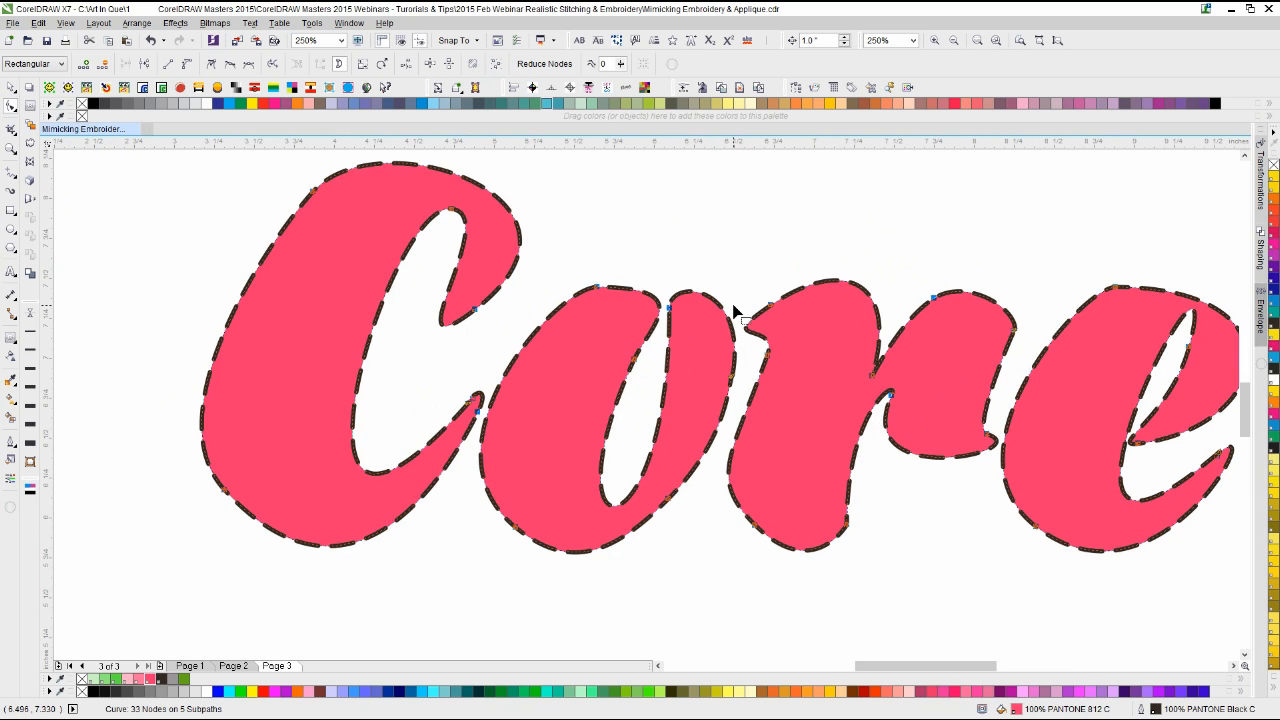
{"action": "scroll", "coordinate": [735, 312], "scroll_direction": "down", "scroll_amount": 1}
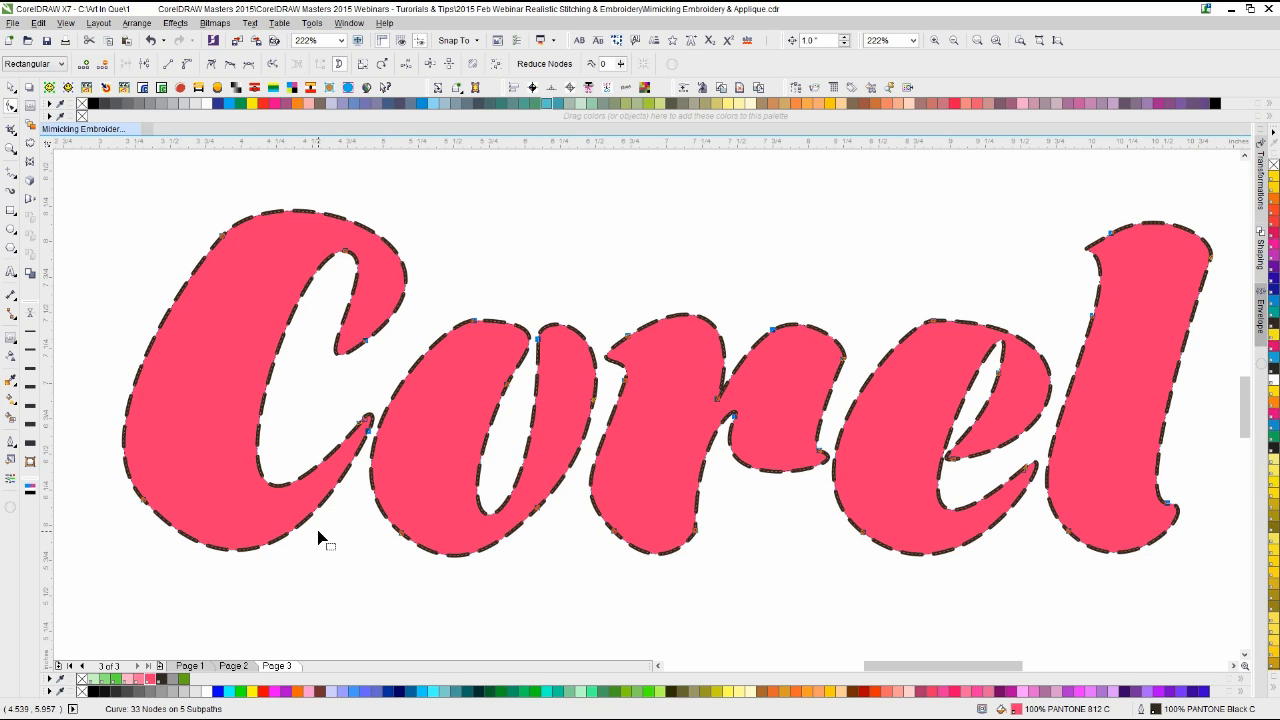
Step: Make the node at the upper shoulder of the "l" smooth and reposition it to round the corner
{"action": "scroll", "coordinate": [1167, 322], "scroll_direction": "up", "scroll_amount": 3}
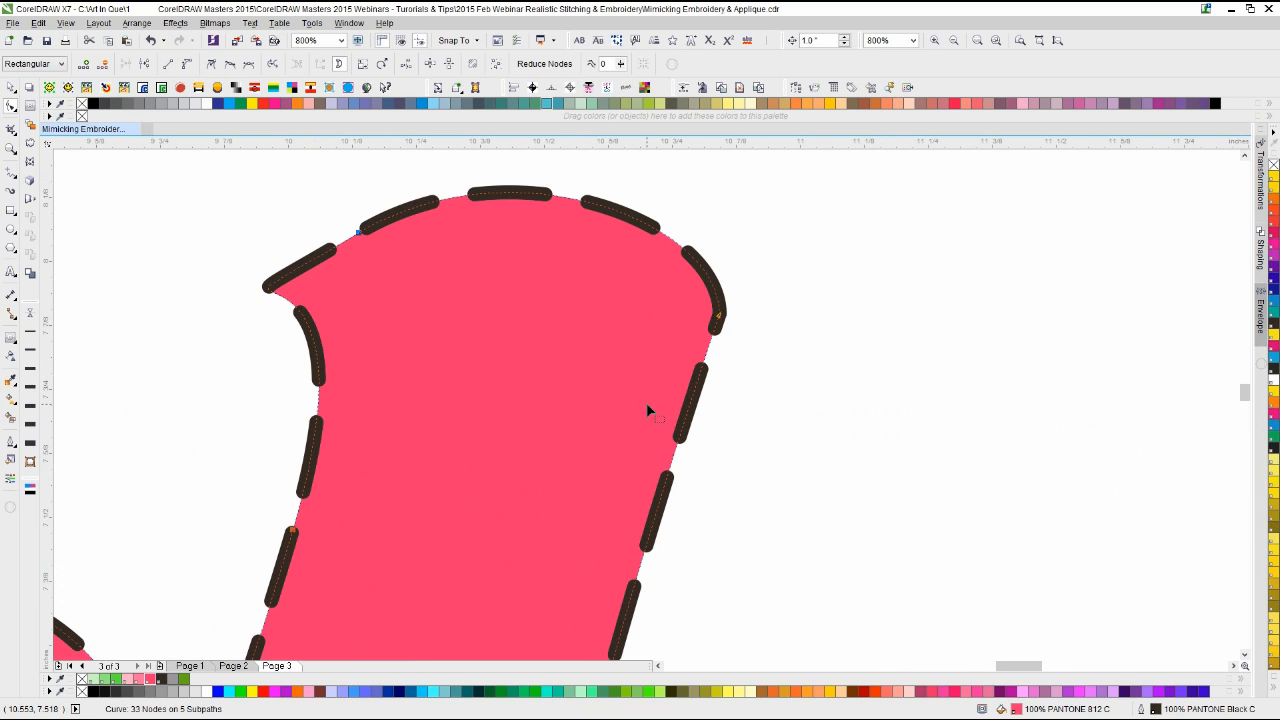
{"action": "left_click", "coordinate": [718, 315]}
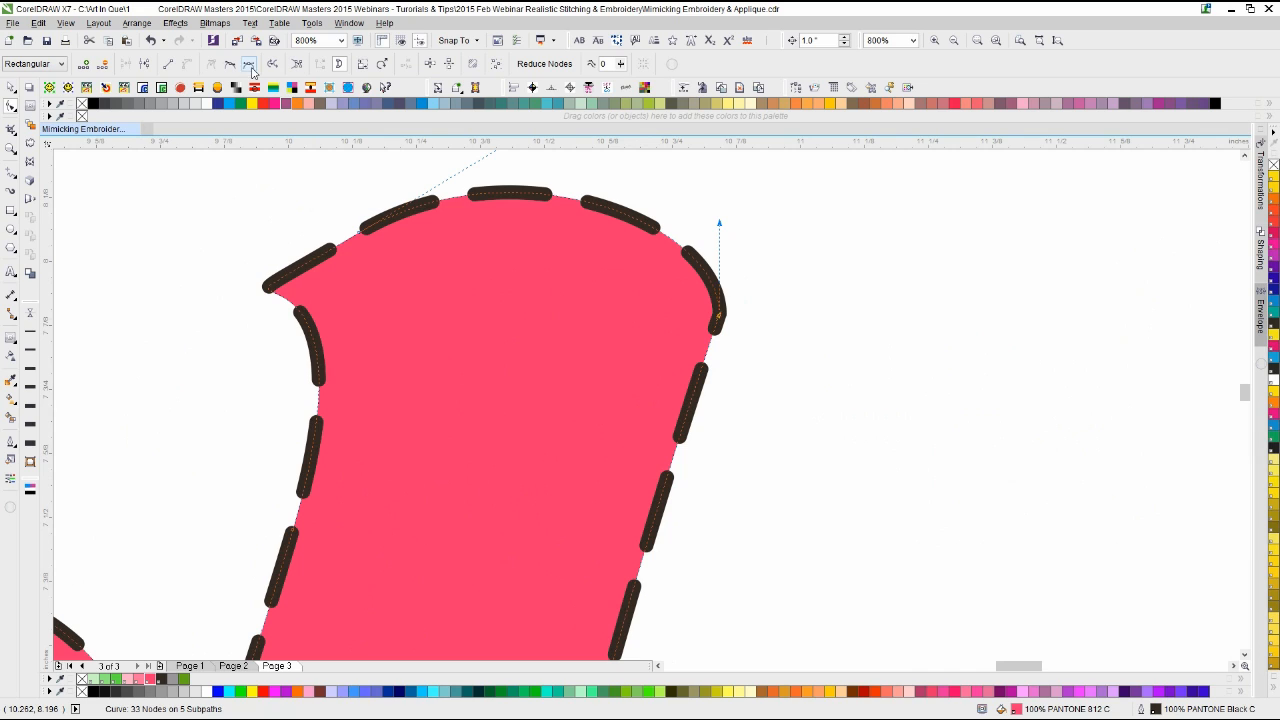
{"action": "left_click", "coordinate": [232, 65]}
{"action": "left_click", "coordinate": [720, 317]}
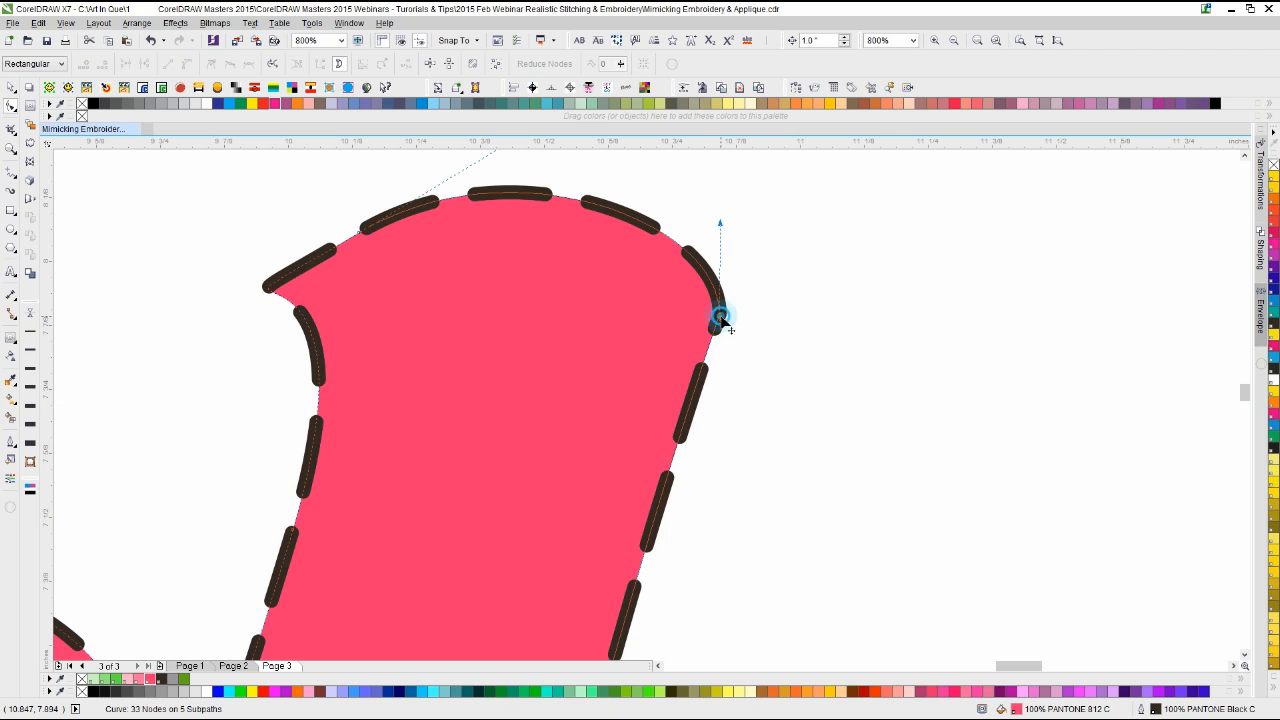
{"action": "left_click_drag", "start_coordinate": [720, 320], "coordinate": [708, 369]}
{"action": "scroll", "coordinate": [549, 494], "scroll_direction": "down", "scroll_amount": 3}
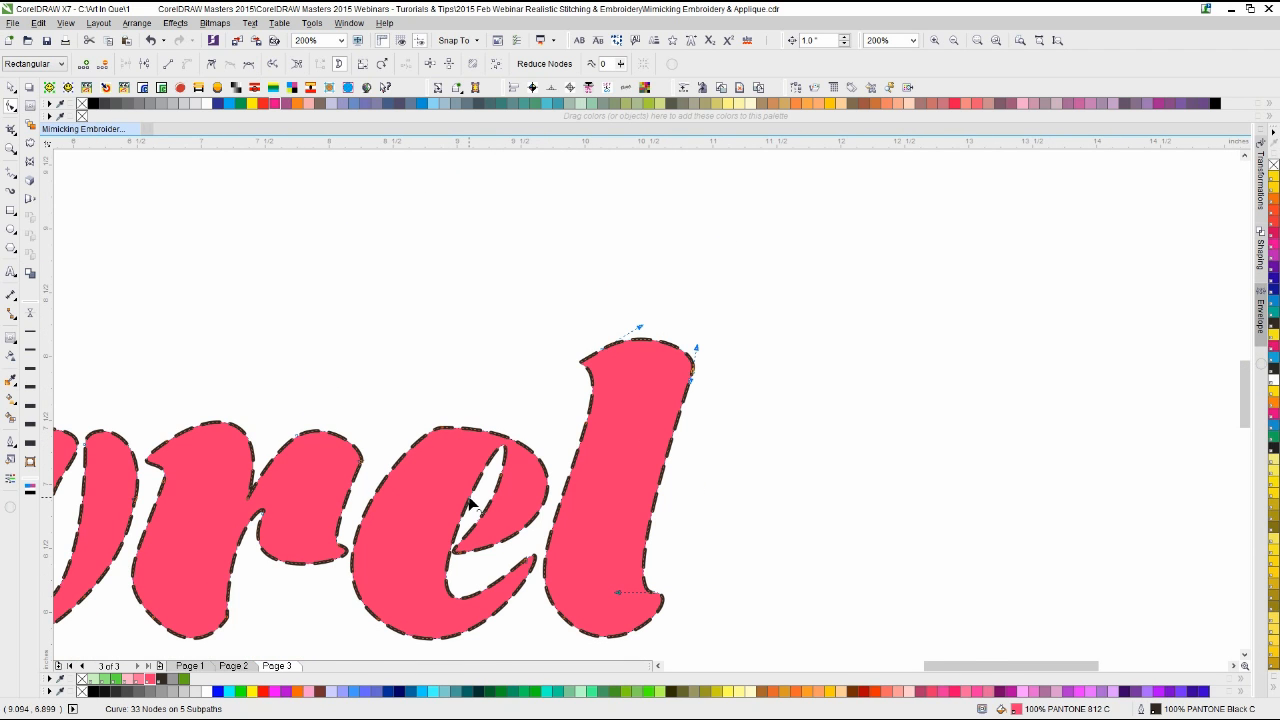
{"action": "key", "text": "F4"}
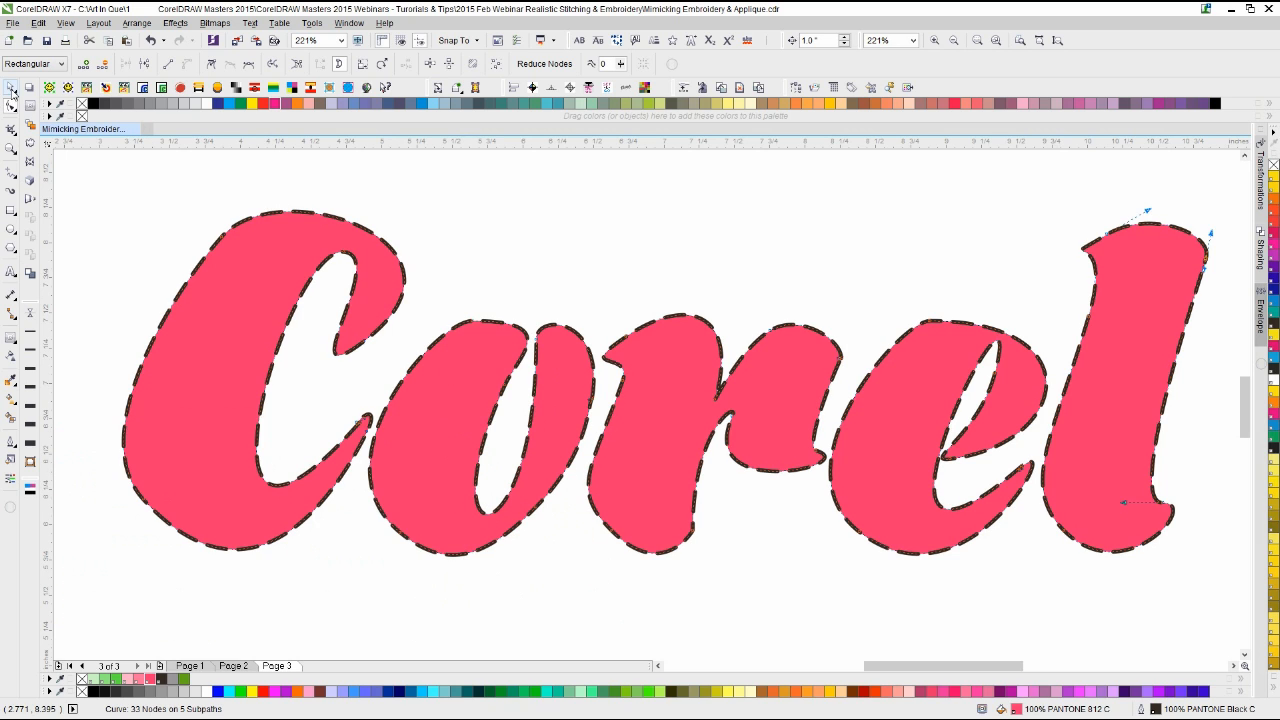
Step: Select the whole lettering curve and apply an outside contour of 2 steps with an offset of about 0.04"
{"action": "left_click", "coordinate": [11, 88]}
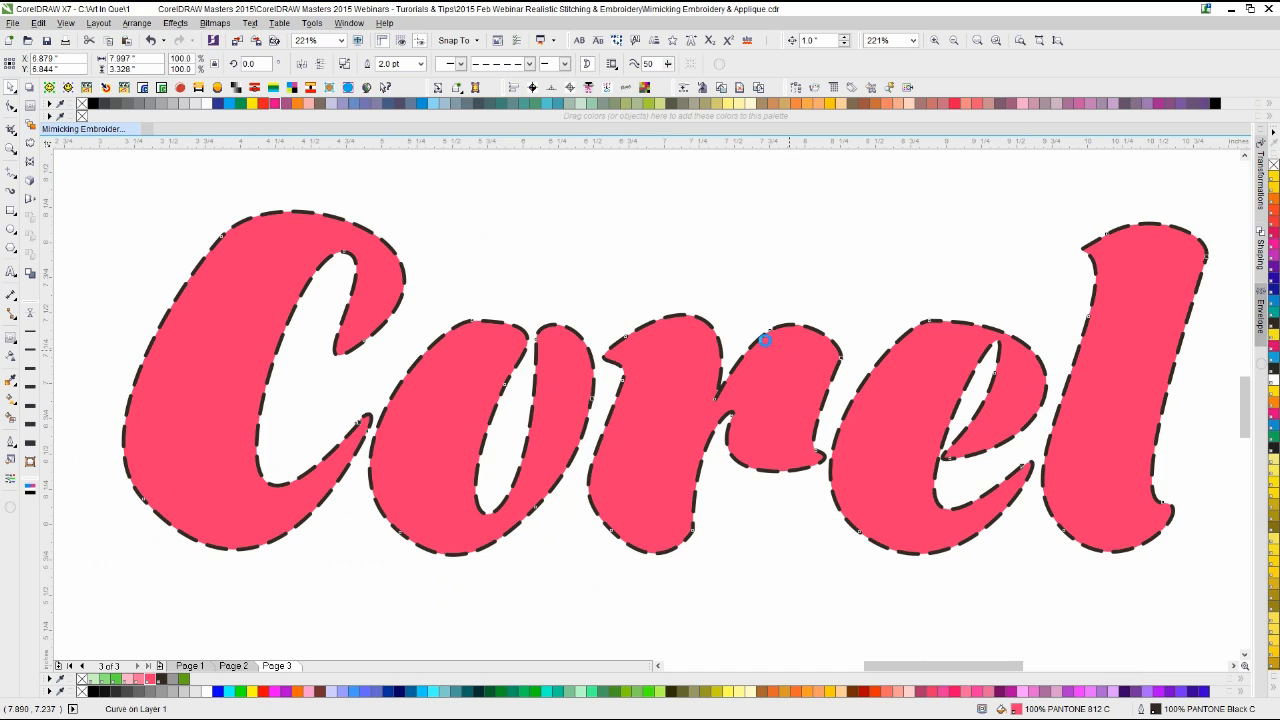
{"action": "left_click", "coordinate": [765, 341]}
{"action": "left_click", "coordinate": [692, 287]}
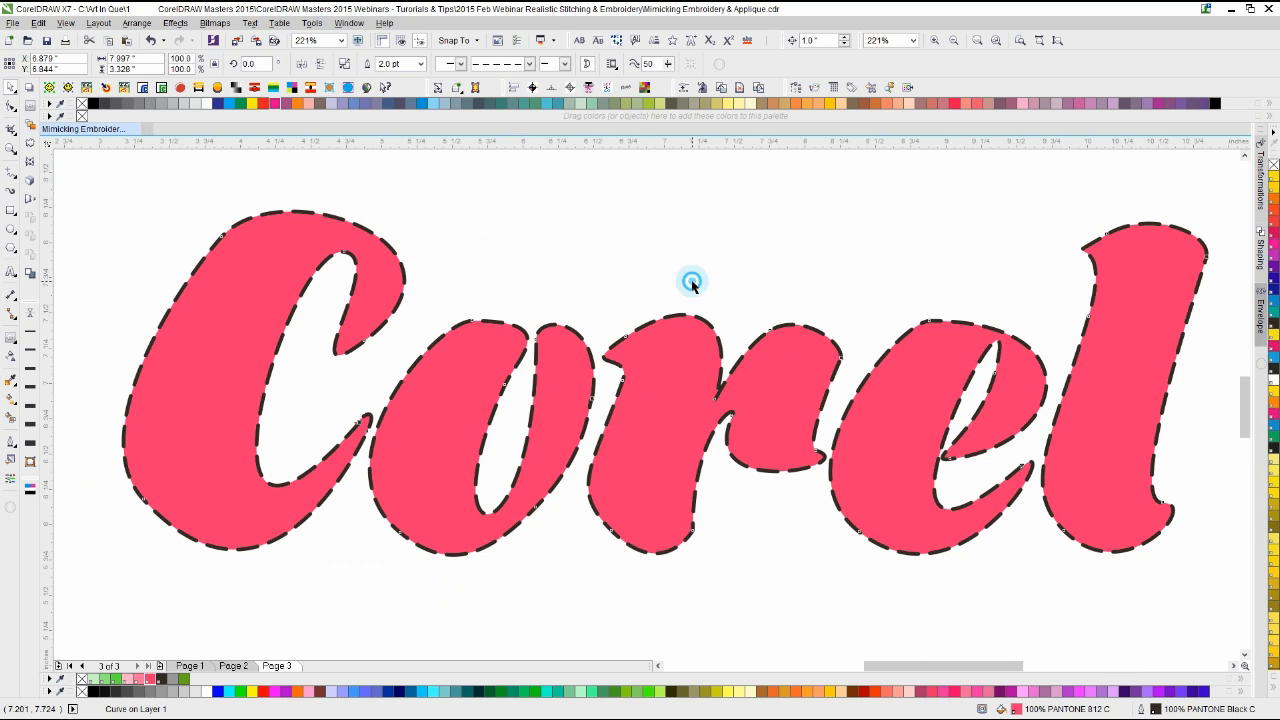
{"action": "left_click", "coordinate": [667, 345]}
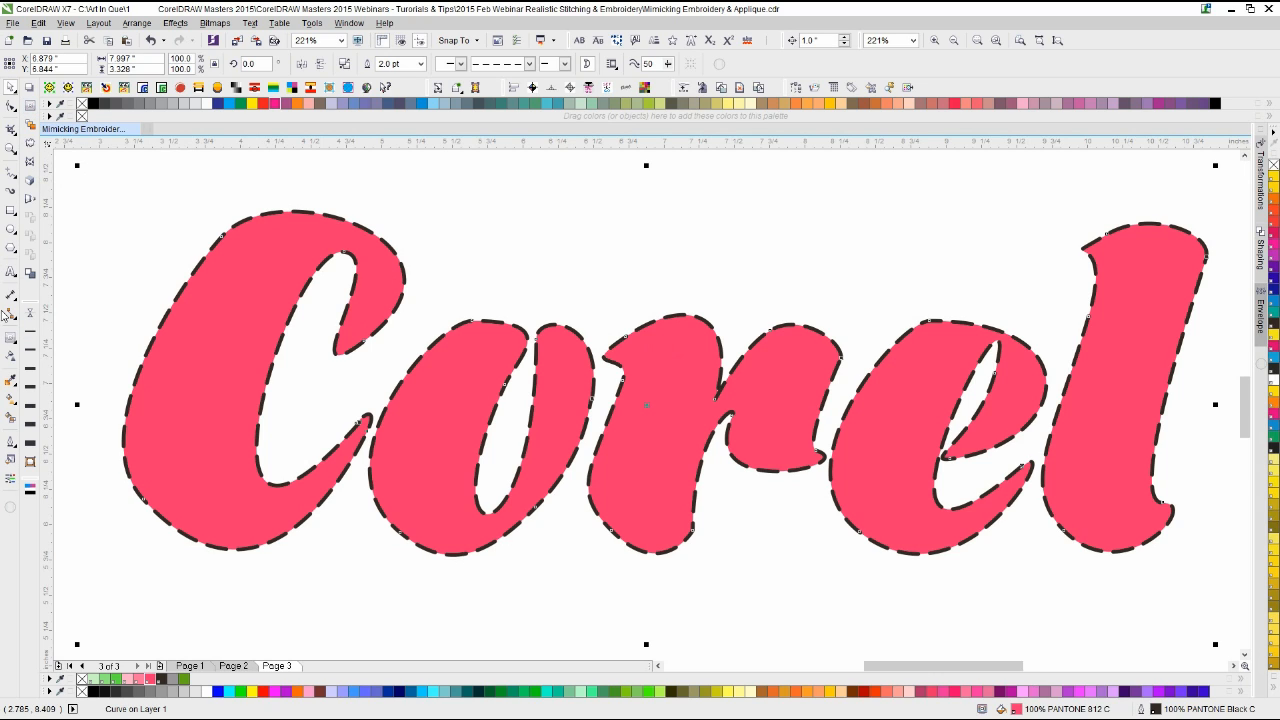
{"action": "left_click", "coordinate": [10, 340]}
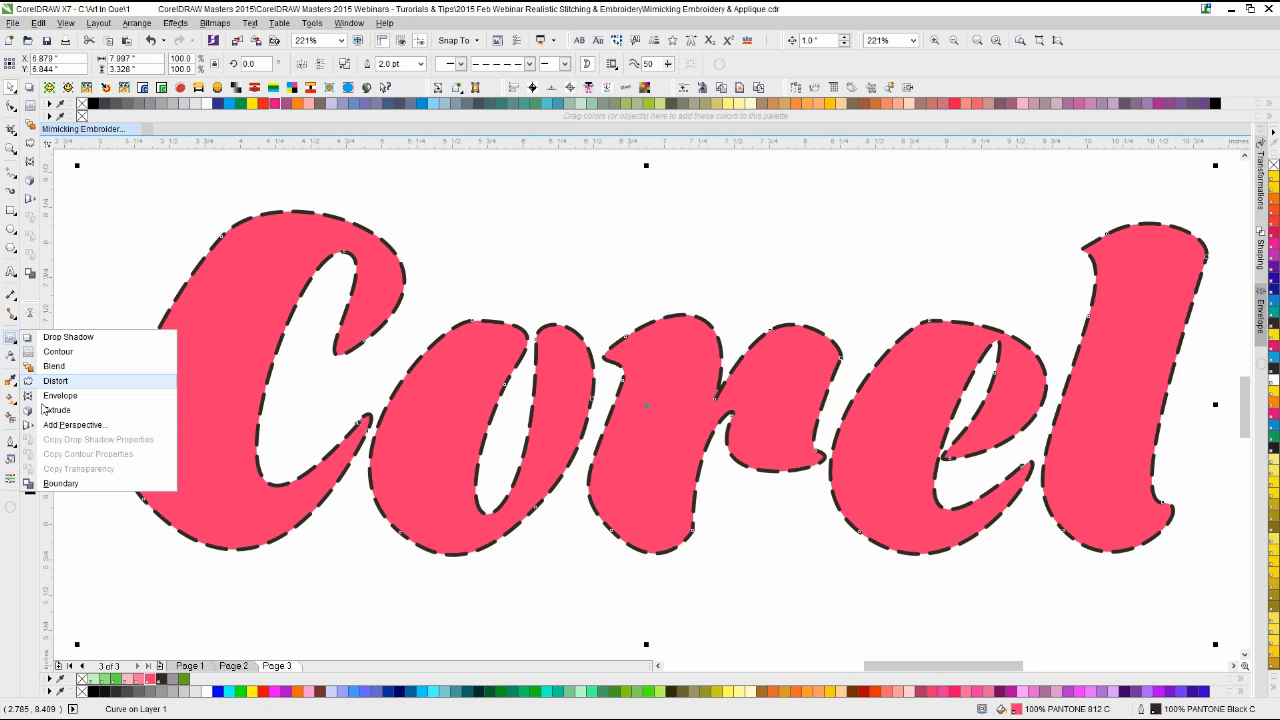
{"action": "left_click", "coordinate": [12, 340]}
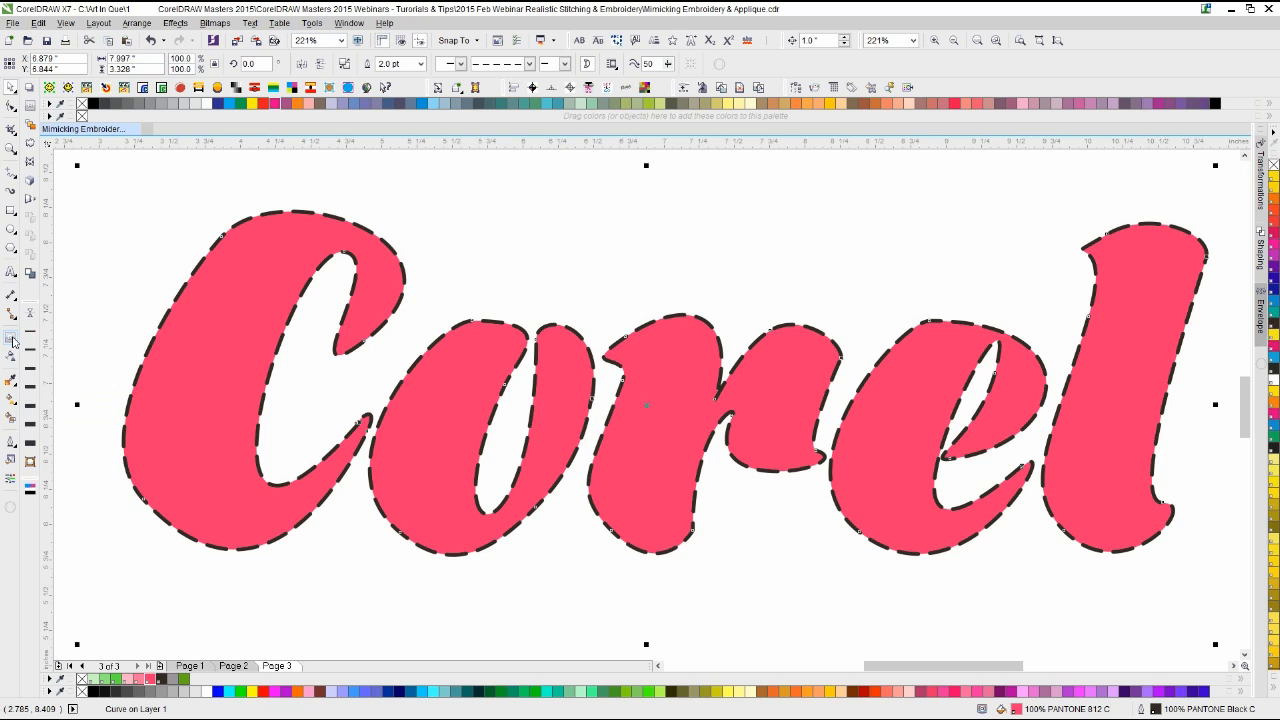
{"action": "left_click", "coordinate": [9, 107]}
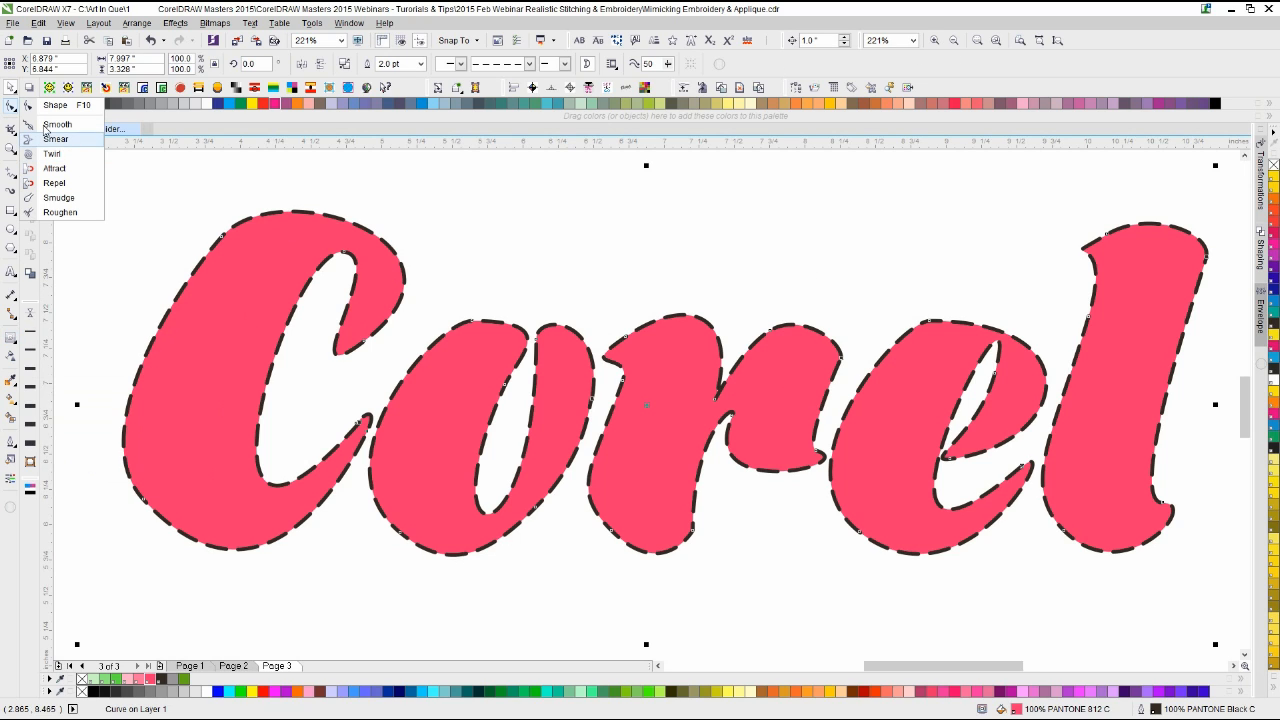
{"action": "left_click", "coordinate": [157, 192]}
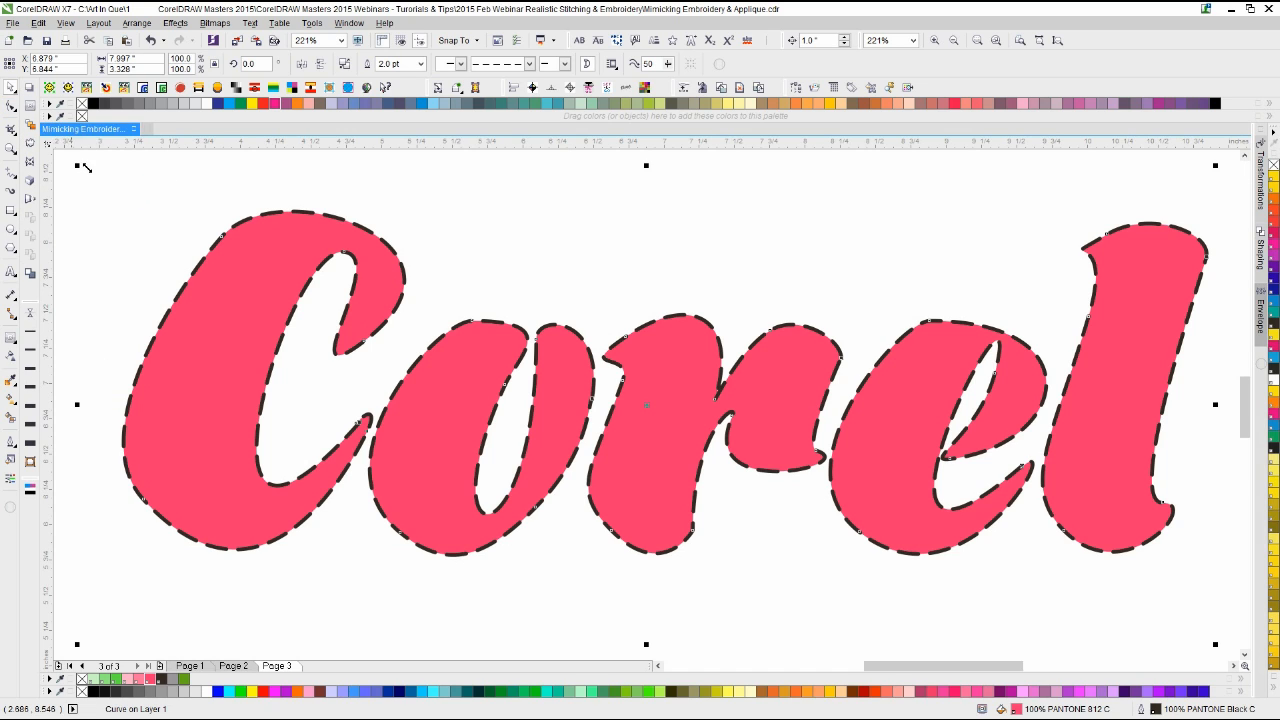
{"action": "left_click", "coordinate": [31, 105]}
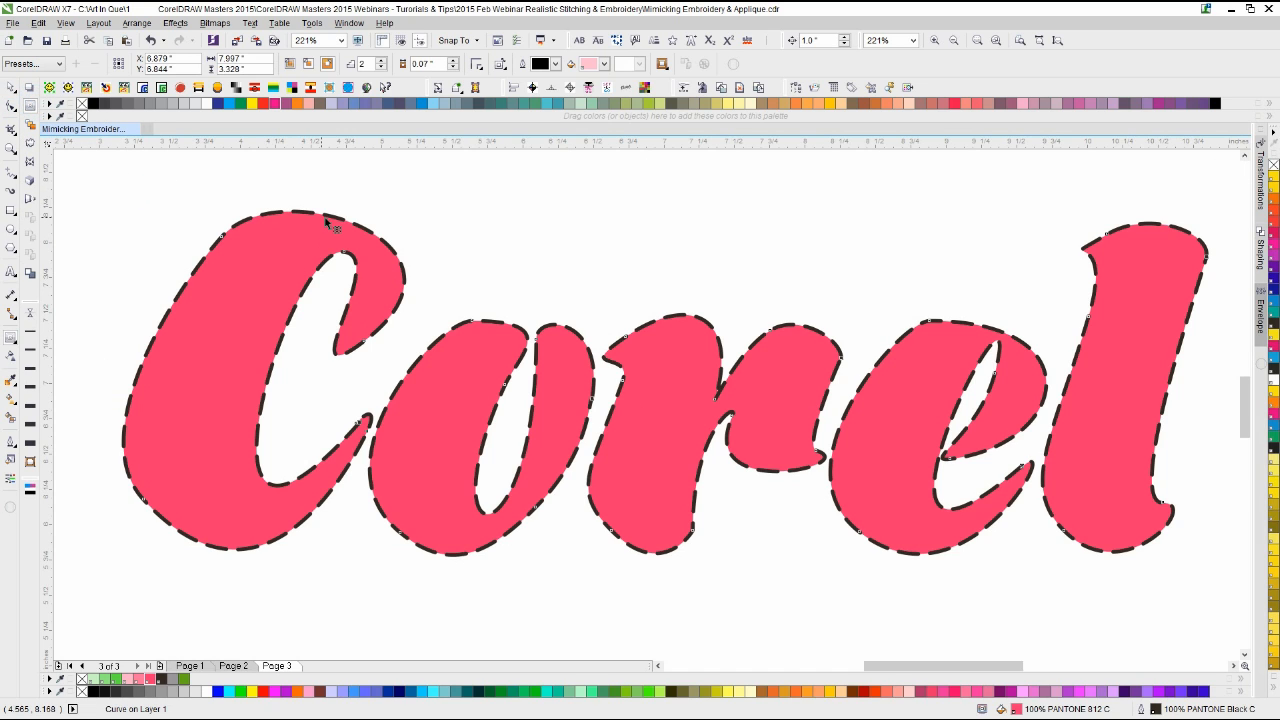
{"action": "left_click_drag", "start_coordinate": [322, 214], "coordinate": [502, 165]}
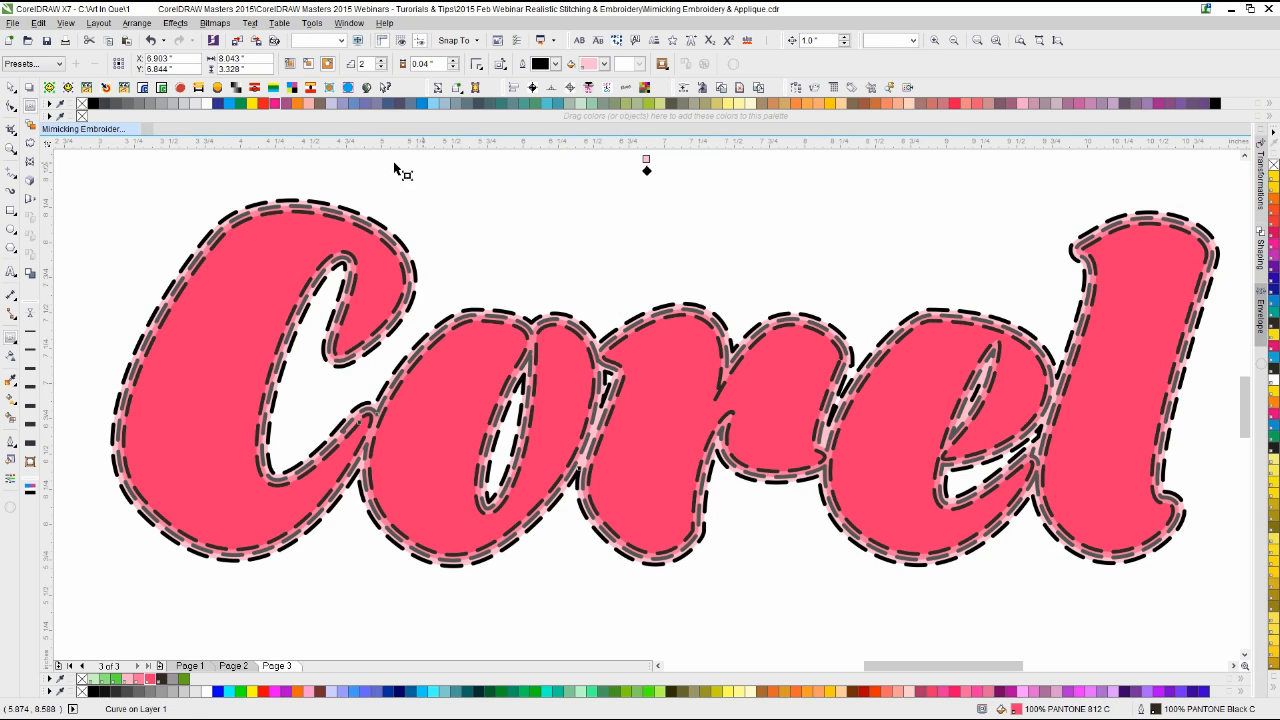
Step: Reduce the lettering's outside contour to 1 step and set its offset to 0.05"
{"action": "left_click", "coordinate": [381, 68]}
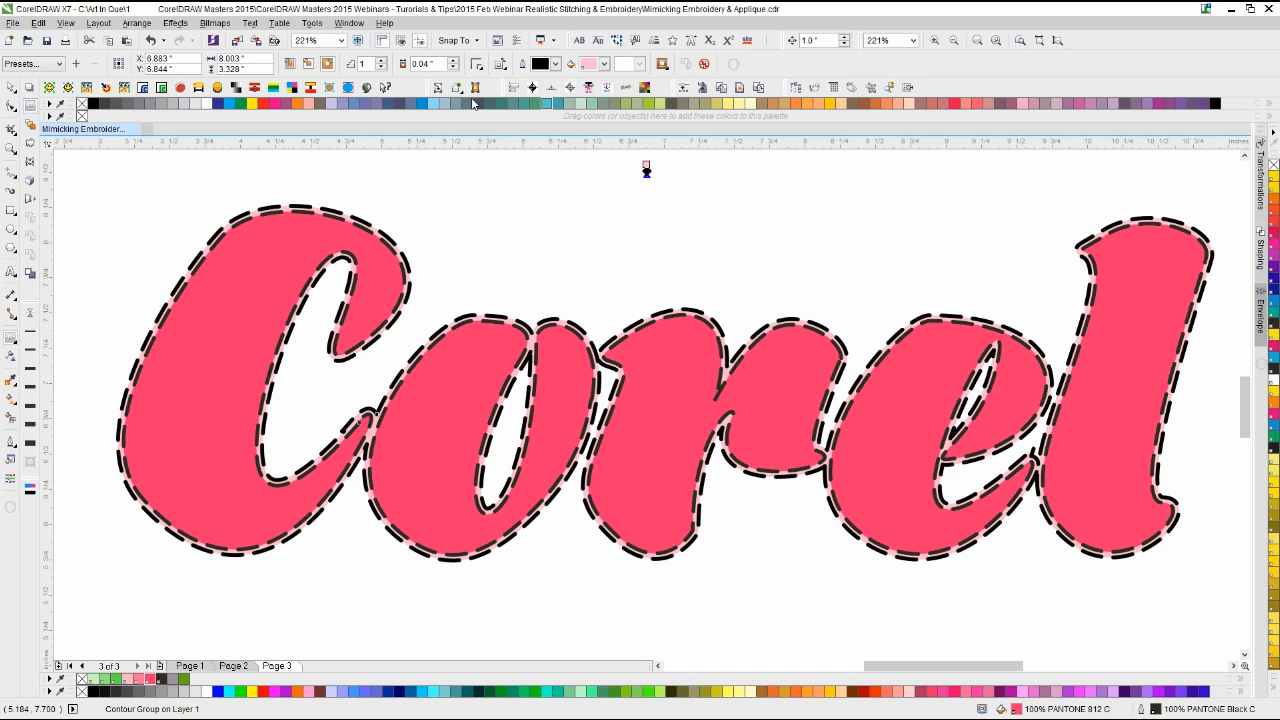
{"action": "left_click", "coordinate": [453, 63]}
{"action": "left_click", "coordinate": [453, 63]}
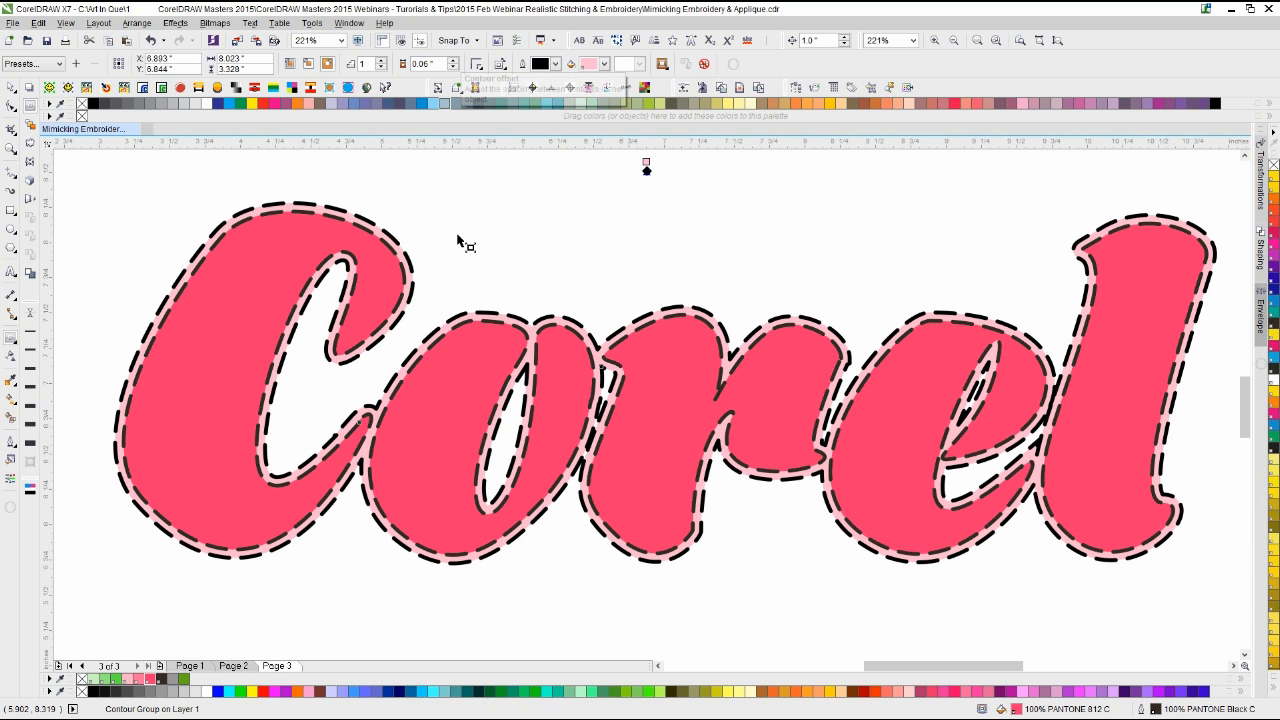
{"action": "scroll", "coordinate": [575, 419], "scroll_direction": "up", "scroll_amount": 1}
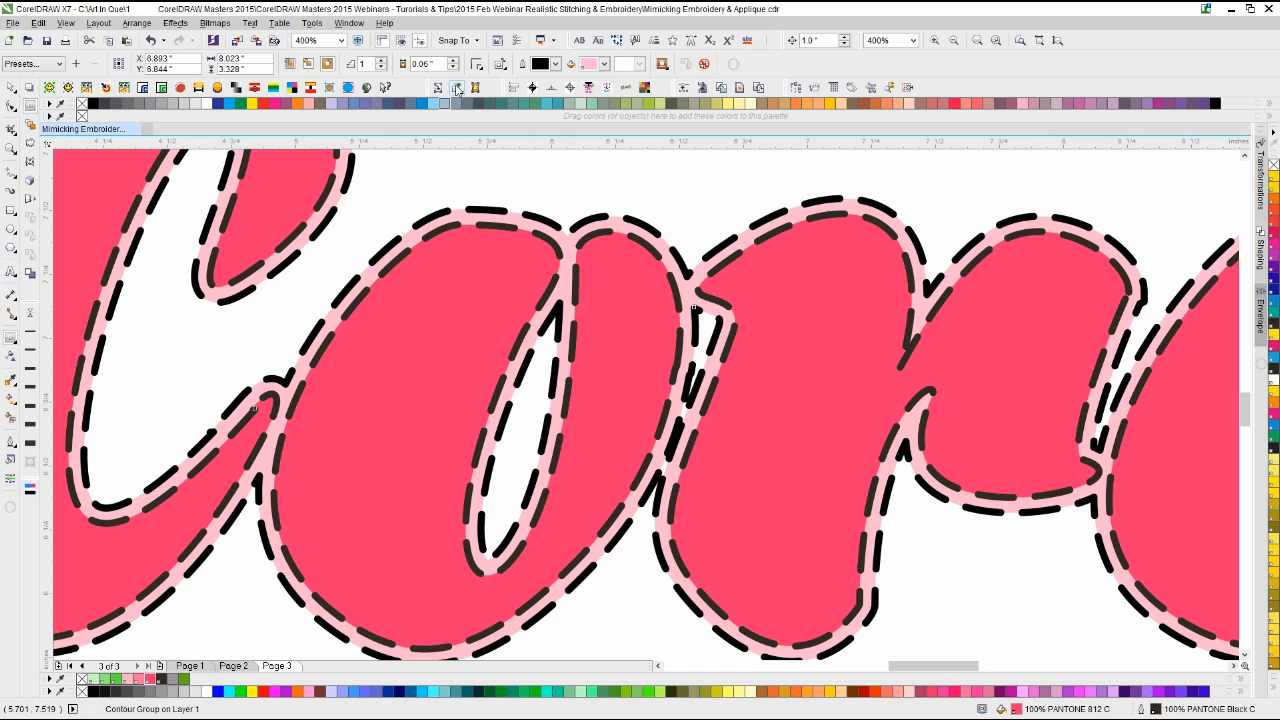
{"action": "left_click", "coordinate": [454, 68]}
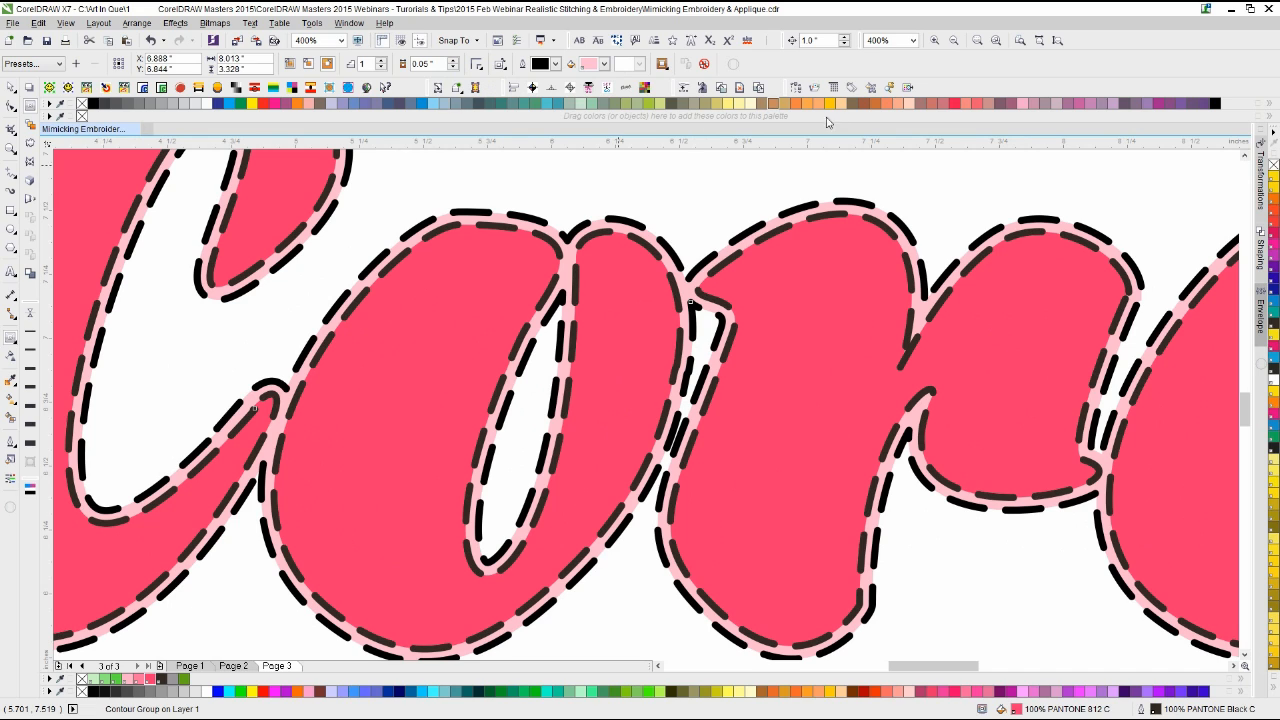
Step: Show the document's object list and break the contour group apart so the contour becomes a curve separate from the lettering
{"action": "left_click", "coordinate": [796, 87]}
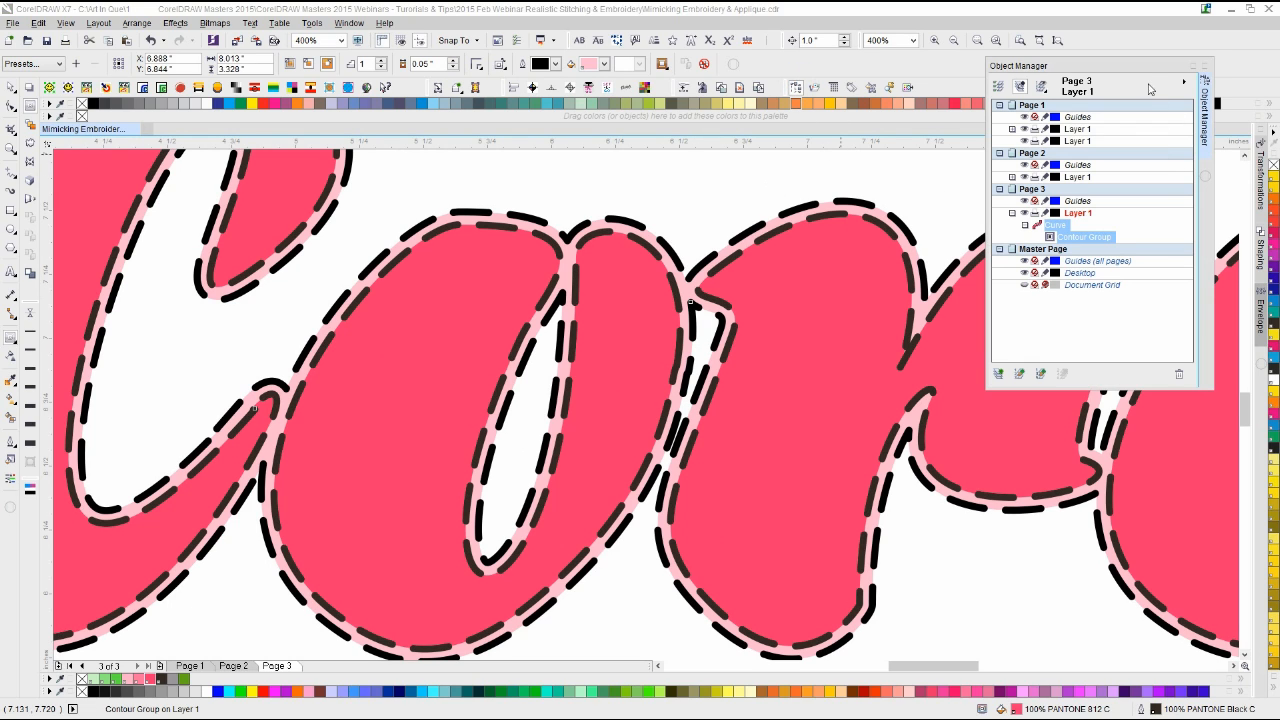
{"action": "left_click_drag", "start_coordinate": [1141, 69], "coordinate": [1138, 64]}
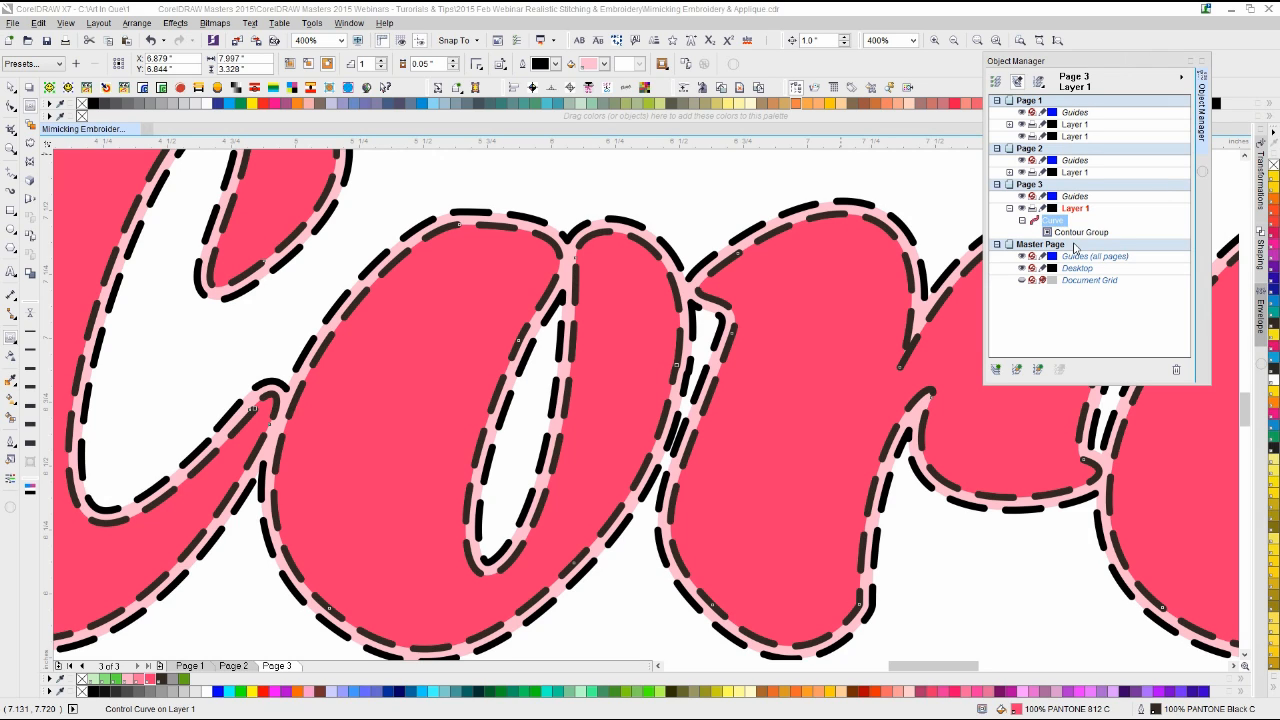
{"action": "left_click", "coordinate": [903, 207]}
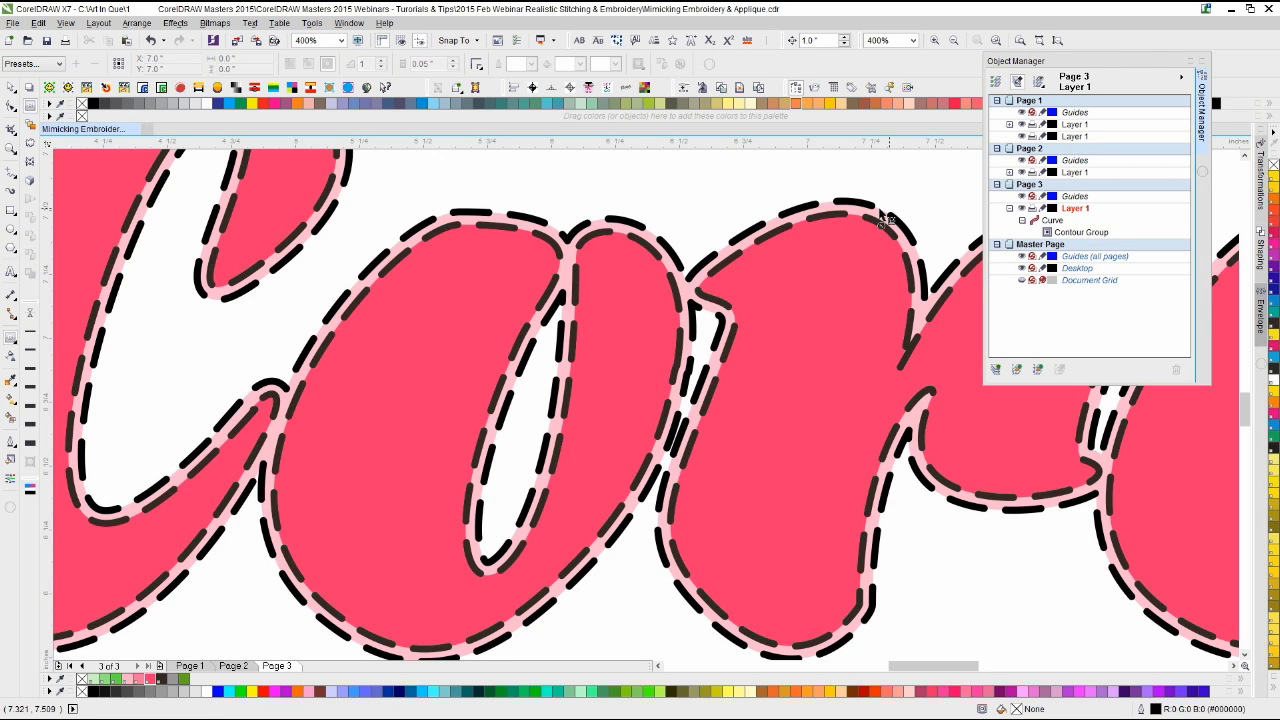
{"action": "left_click", "coordinate": [13, 91]}
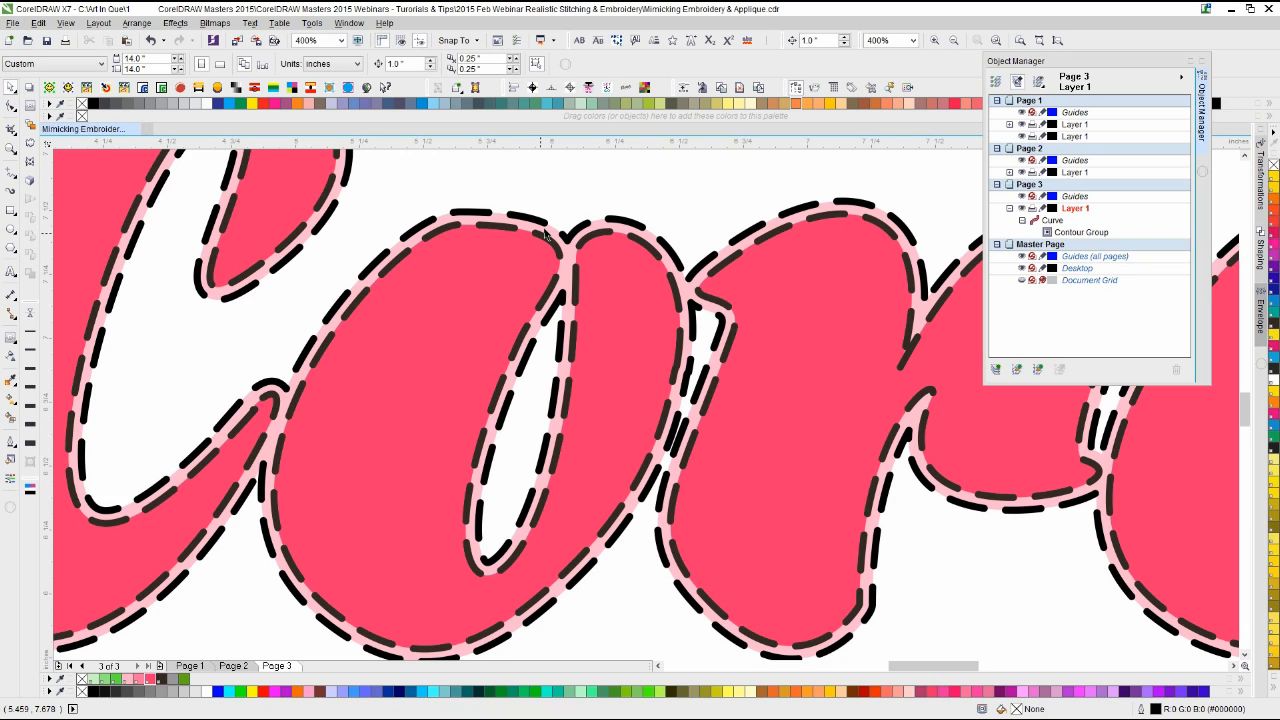
{"action": "left_click", "coordinate": [621, 219]}
{"action": "left_click", "coordinate": [899, 196]}
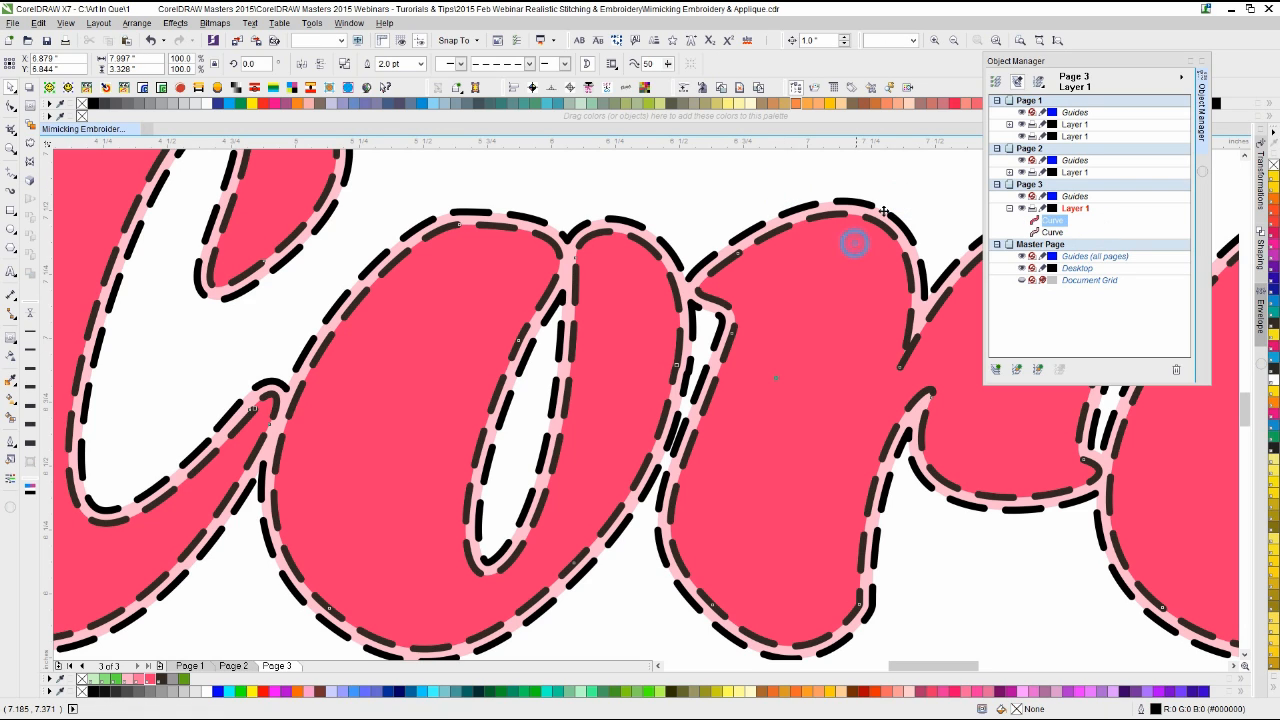
Step: Remove the dashed outline from the separated contour curve behind the lettering
{"action": "left_click", "coordinate": [858, 202]}
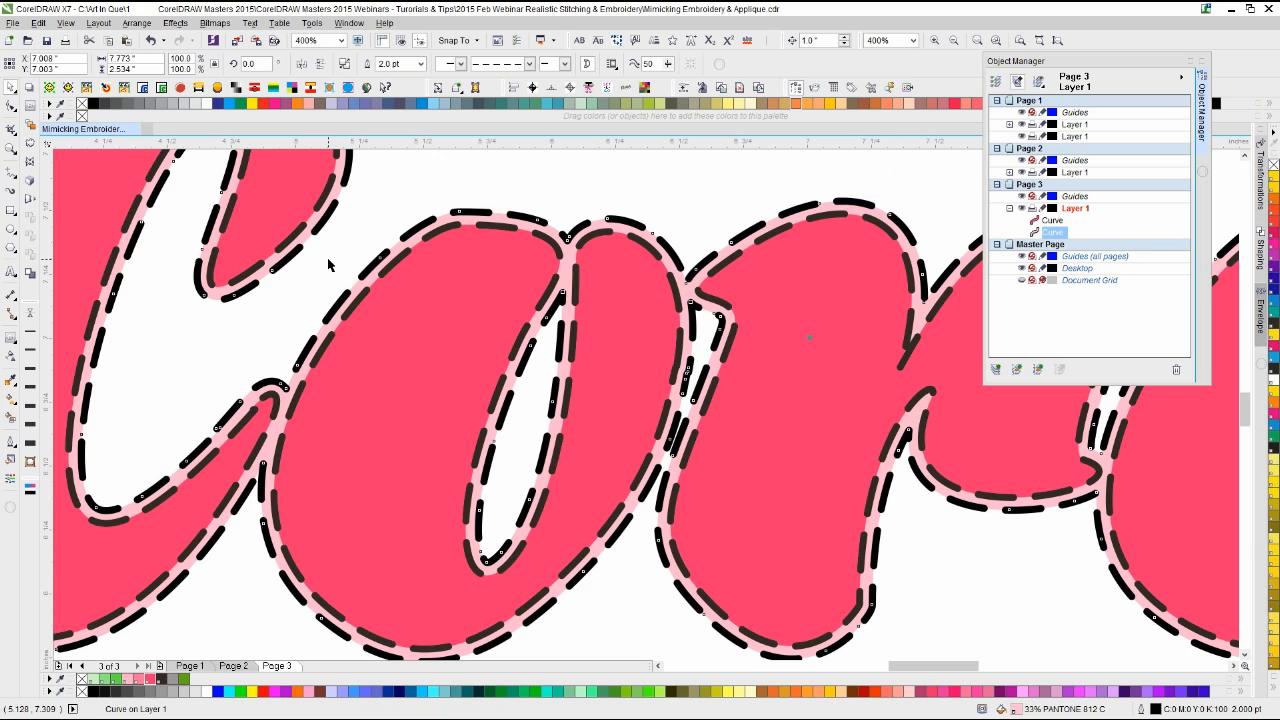
{"action": "right_click", "coordinate": [81, 681]}
{"action": "scroll", "coordinate": [712, 428], "scroll_direction": "down", "scroll_amount": 1}
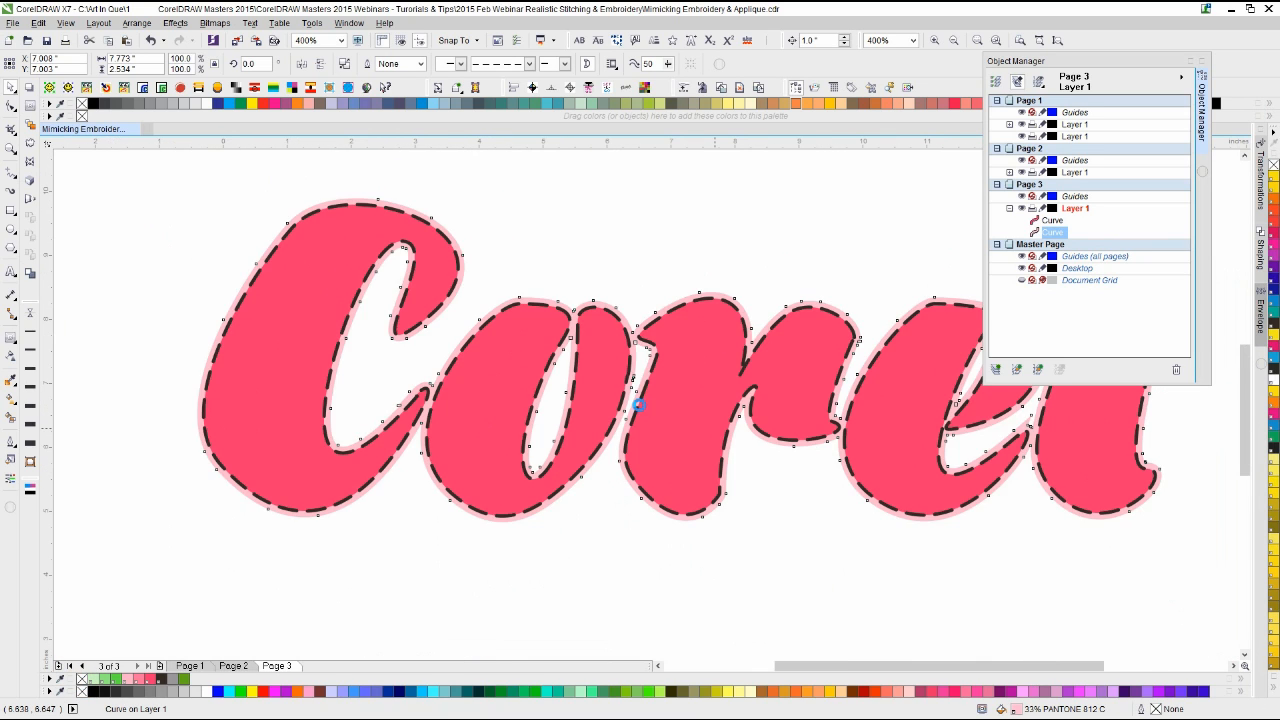
{"action": "left_click_drag", "start_coordinate": [300, 230], "coordinate": [988, 560]}
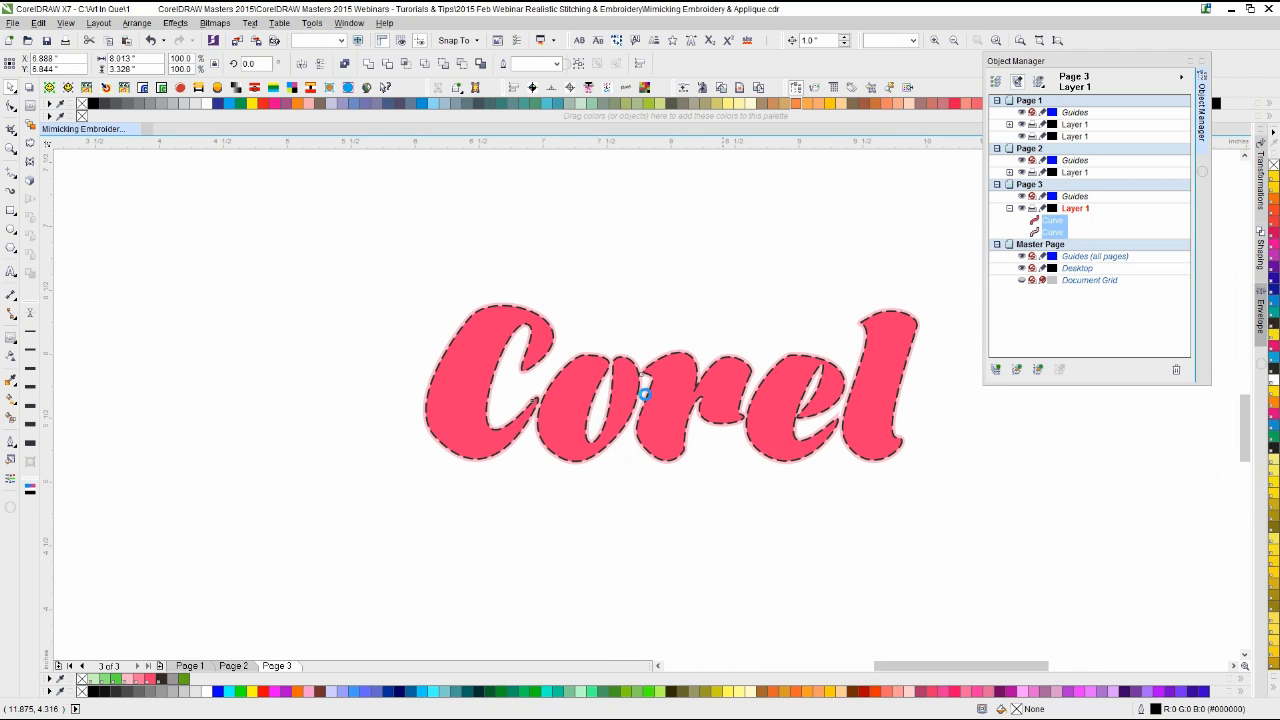
{"action": "scroll", "coordinate": [645, 395], "scroll_direction": "up", "scroll_amount": 1}
{"action": "left_click", "coordinate": [645, 400]}
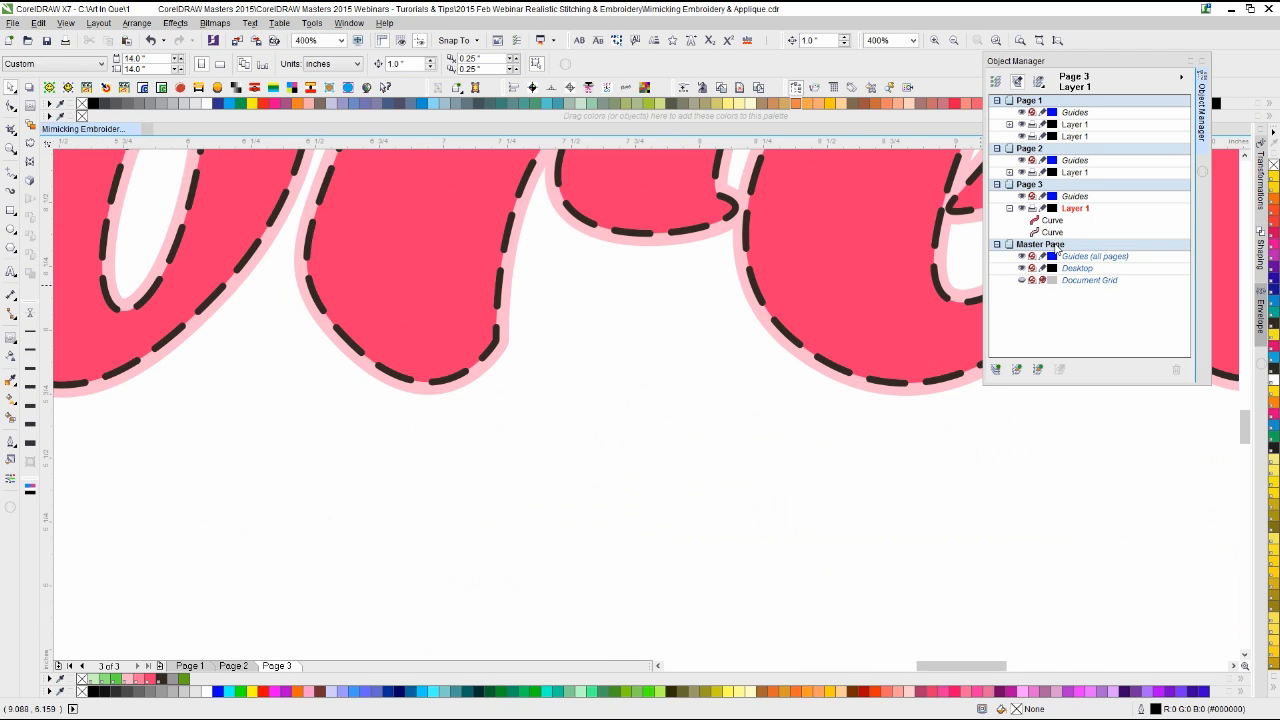
Step: Fill the contour curve behind the lettering with 100% PANTONE 812 C
{"action": "left_click", "coordinate": [1052, 232]}
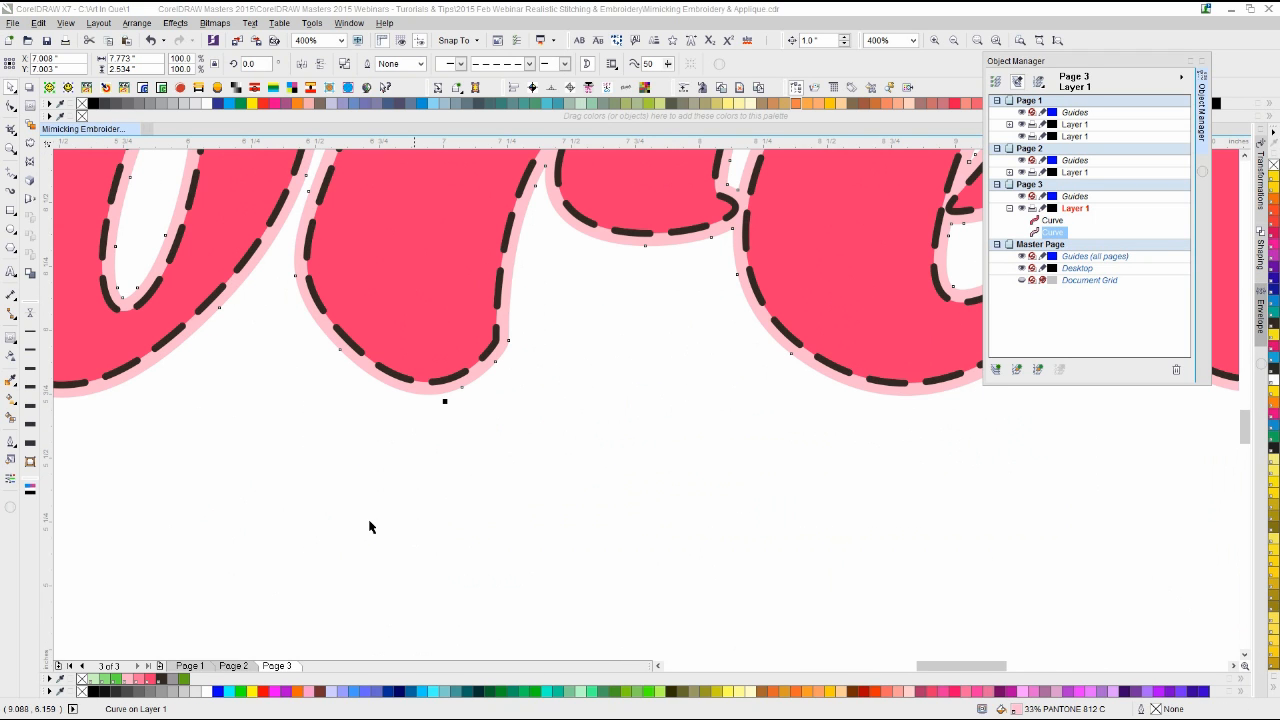
{"action": "left_click", "coordinate": [152, 679]}
{"action": "left_click", "coordinate": [645, 404]}
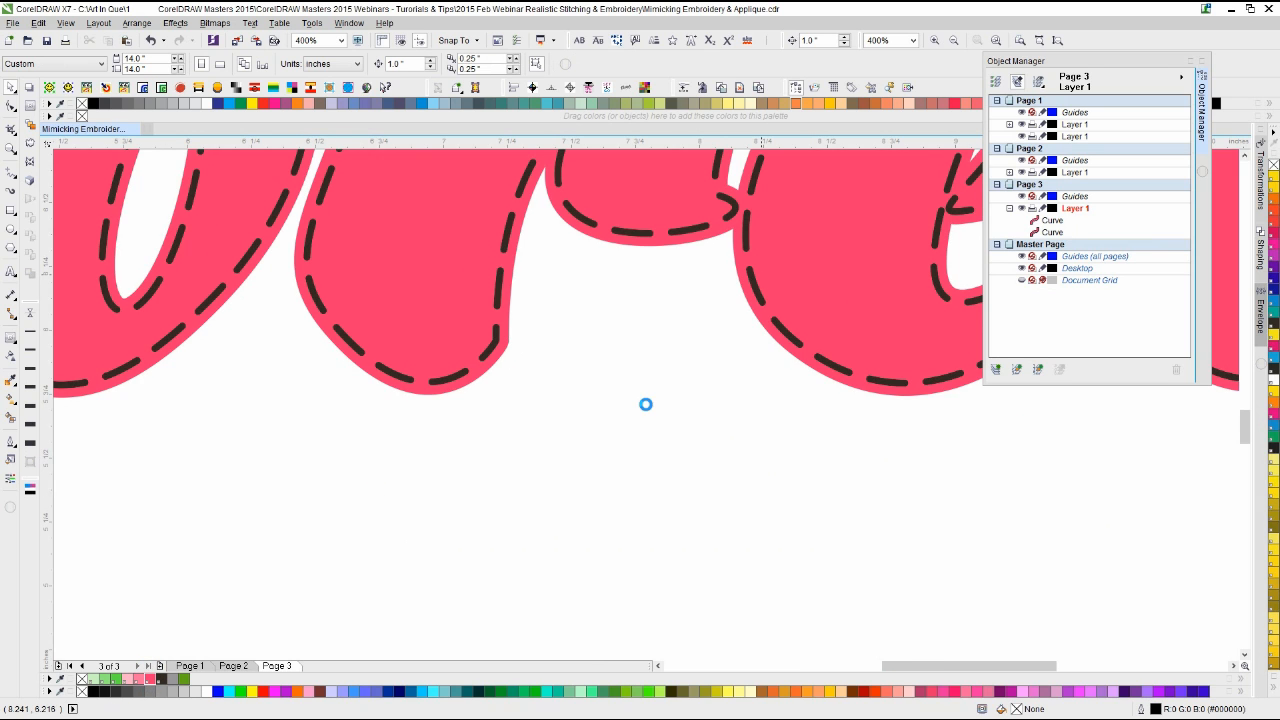
{"action": "scroll", "coordinate": [645, 404], "scroll_direction": "down", "scroll_amount": 1}
{"action": "scroll", "coordinate": [645, 404], "scroll_direction": "down", "scroll_amount": 1}
{"action": "left_click_drag", "start_coordinate": [919, 196], "coordinate": [153, 545]}
{"action": "scroll", "coordinate": [650, 350], "scroll_direction": "up", "scroll_amount": 2}
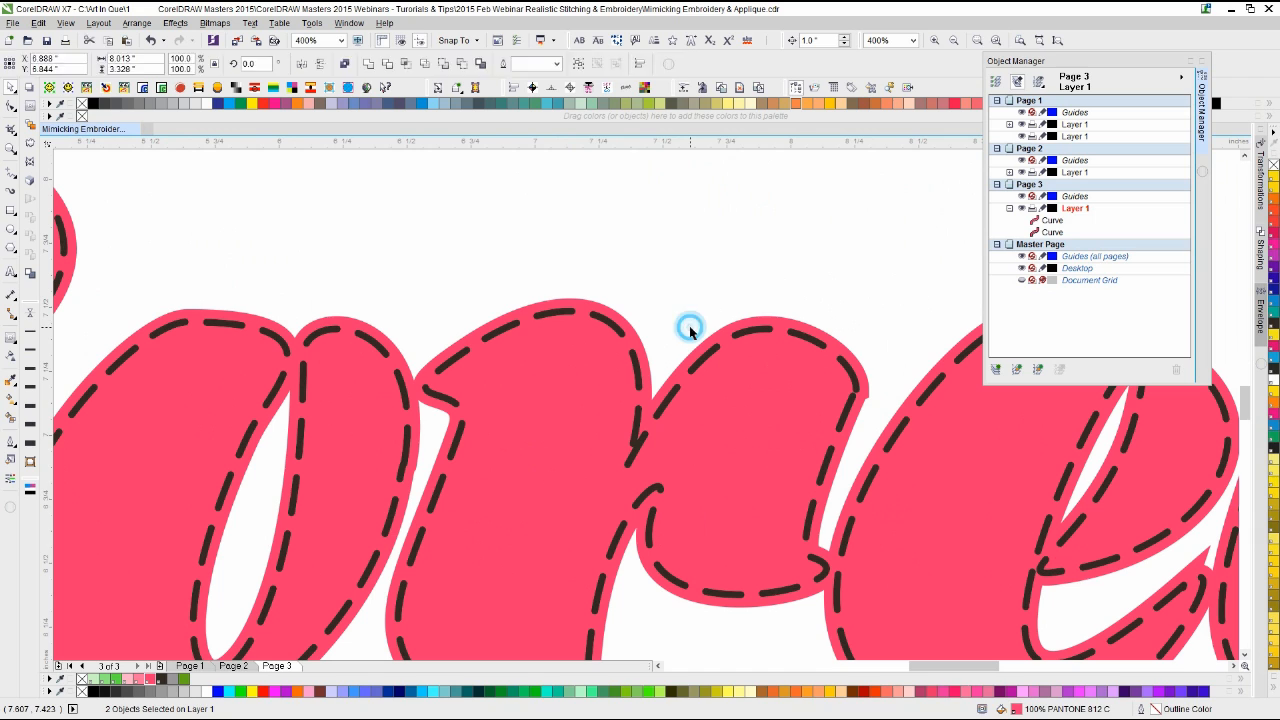
Step: Nudge the dashed lettering curve up 1" off the contour curve behind it and undo the move
{"action": "left_click", "coordinate": [690, 328]}
{"action": "left_click", "coordinate": [697, 446]}
{"action": "key", "text": "Up"}
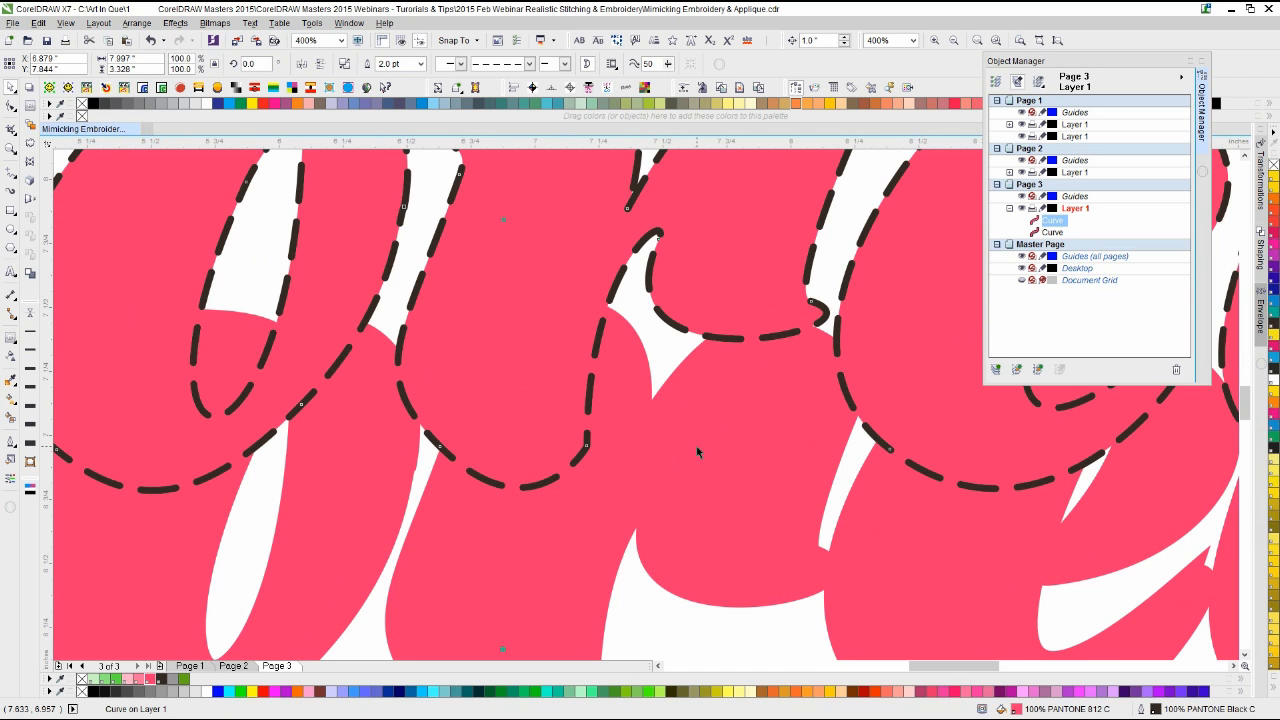
{"action": "key", "text": "ctrl+z"}
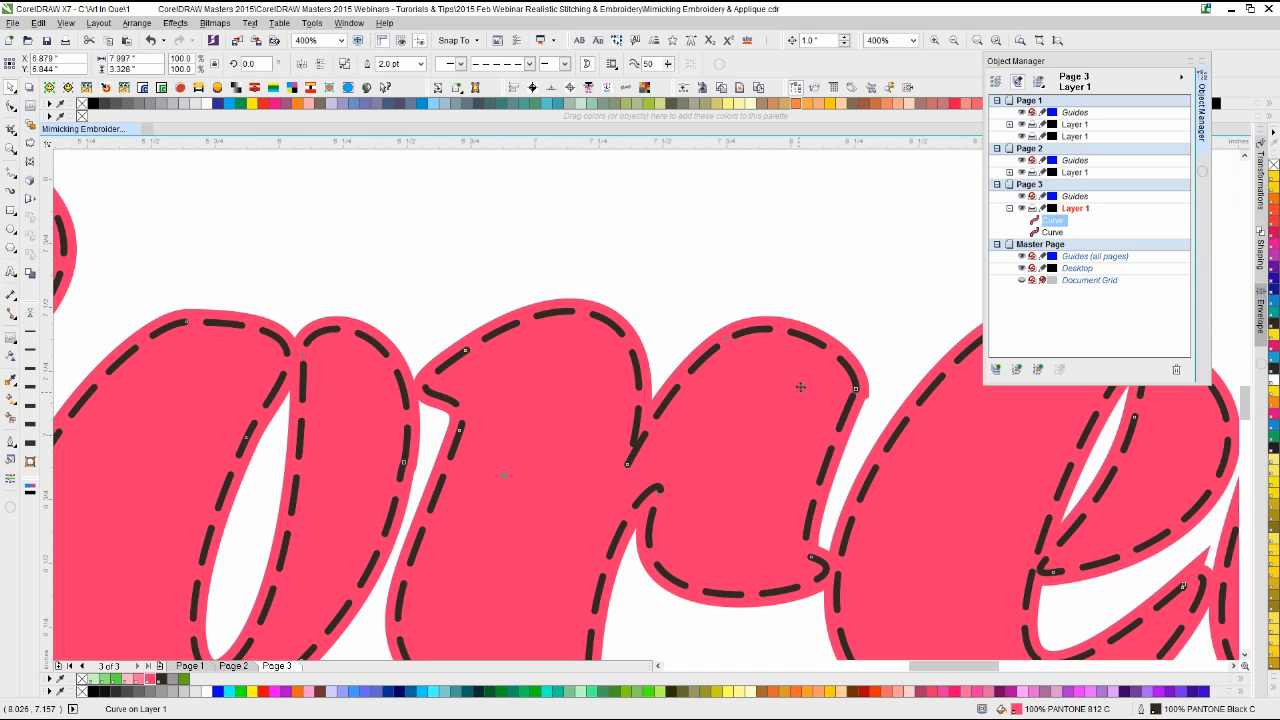
{"action": "key", "text": "Up"}
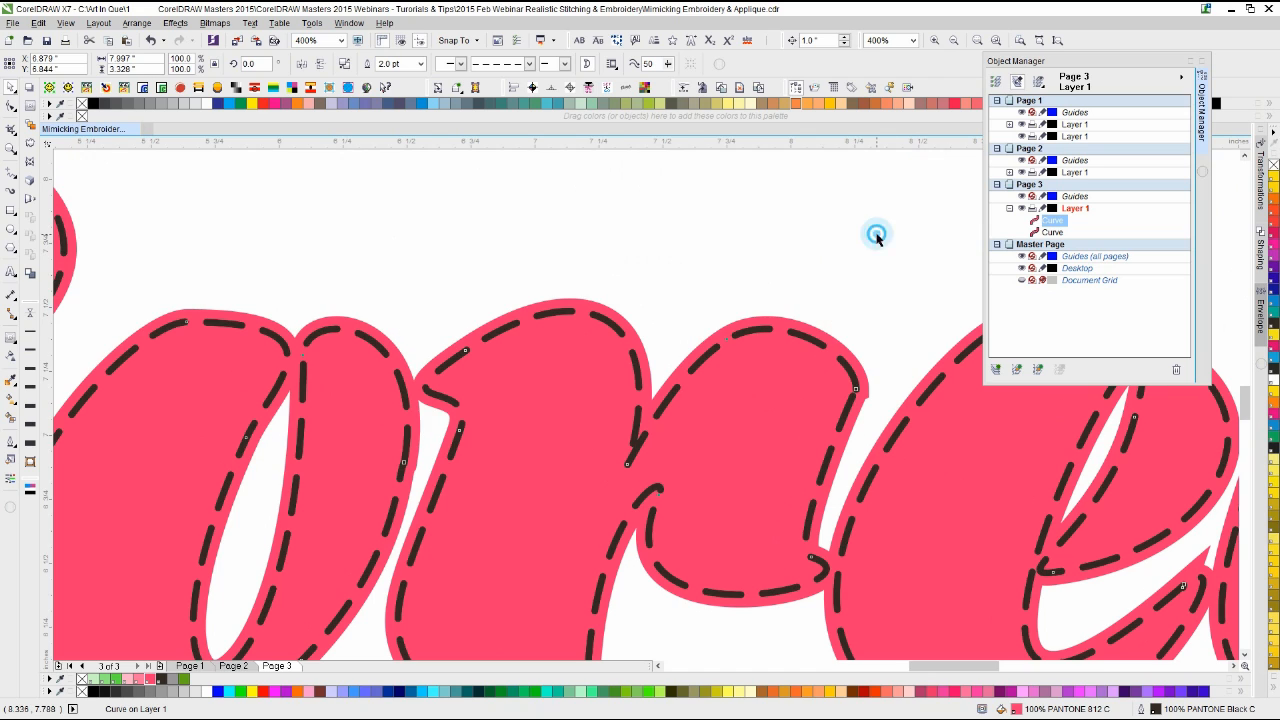
{"action": "left_click", "coordinate": [877, 234]}
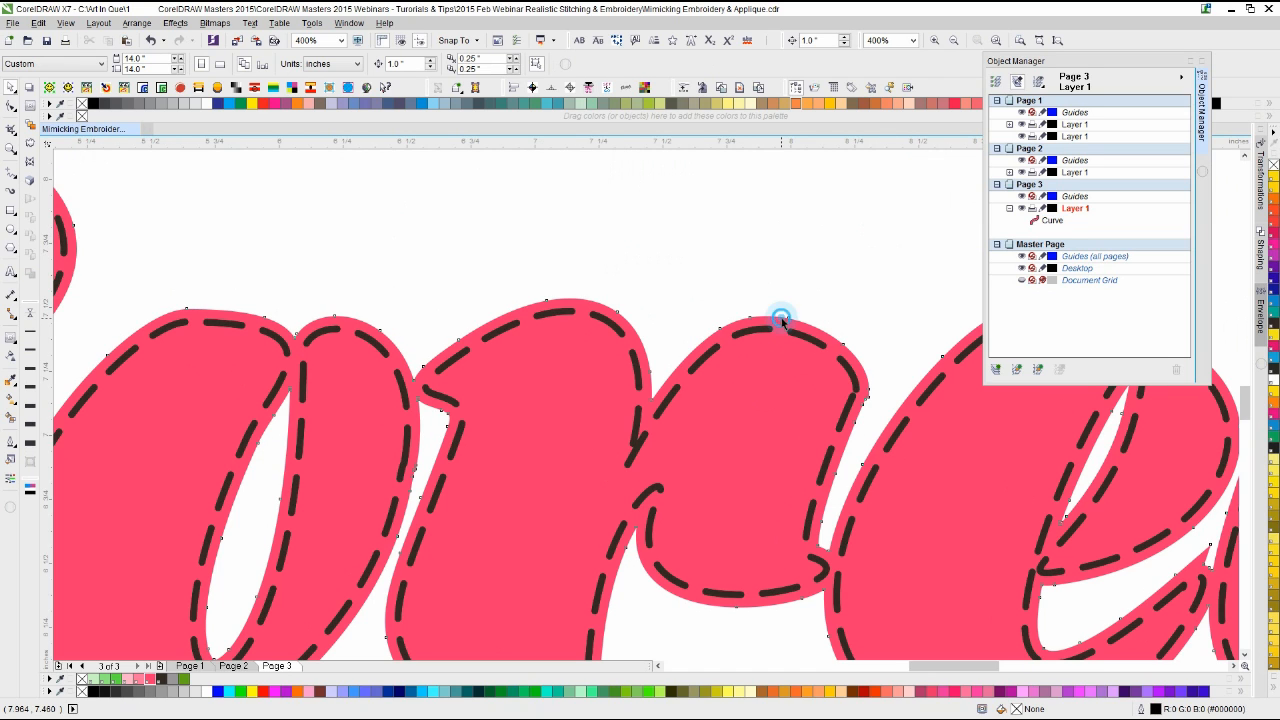
{"action": "left_click", "coordinate": [781, 318]}
{"action": "left_click", "coordinate": [771, 300]}
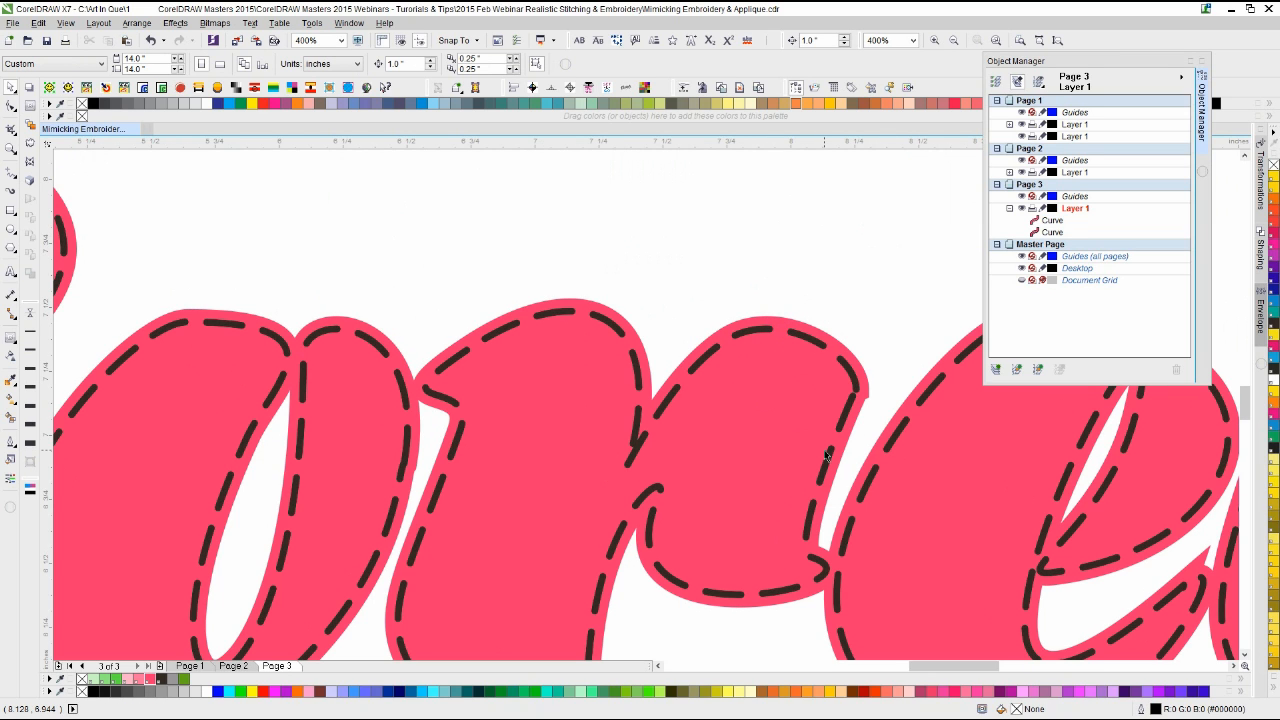
Step: Group the dashed lettering curve with the solid contour curve behind it
{"action": "scroll", "coordinate": [826, 455], "scroll_direction": "down", "scroll_amount": 2}
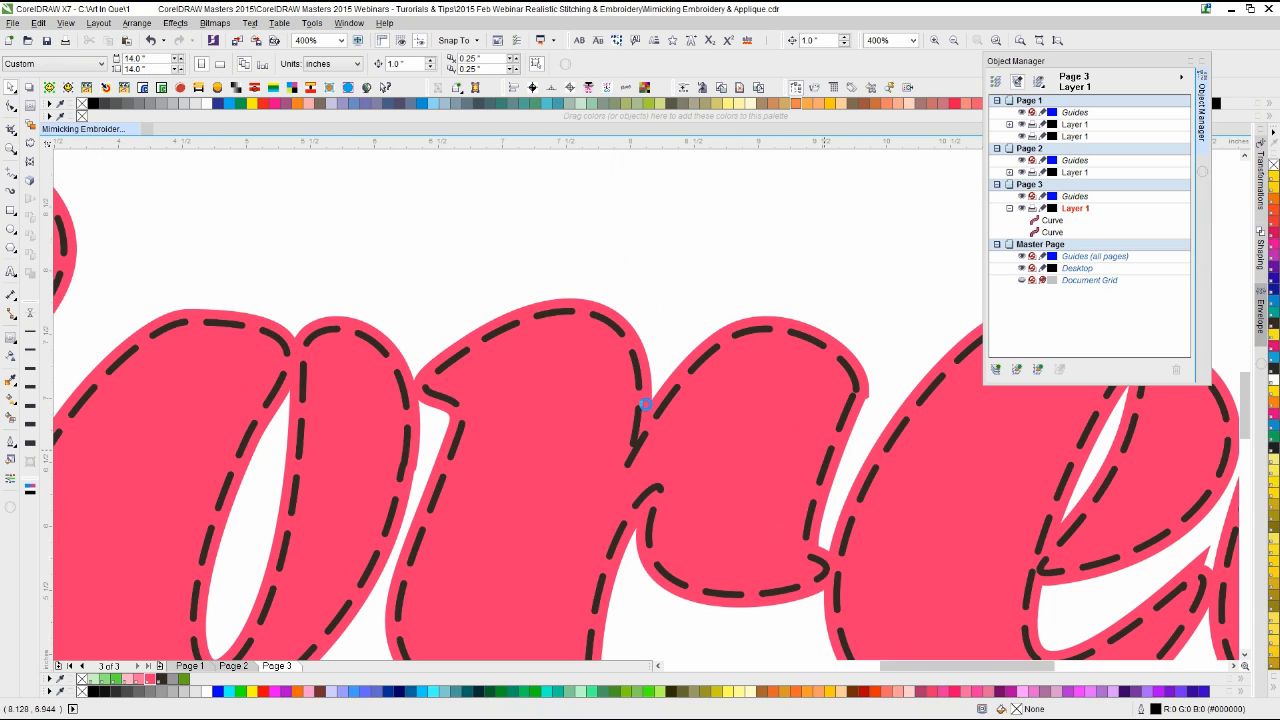
{"action": "scroll", "coordinate": [646, 410], "scroll_direction": "down", "scroll_amount": 1}
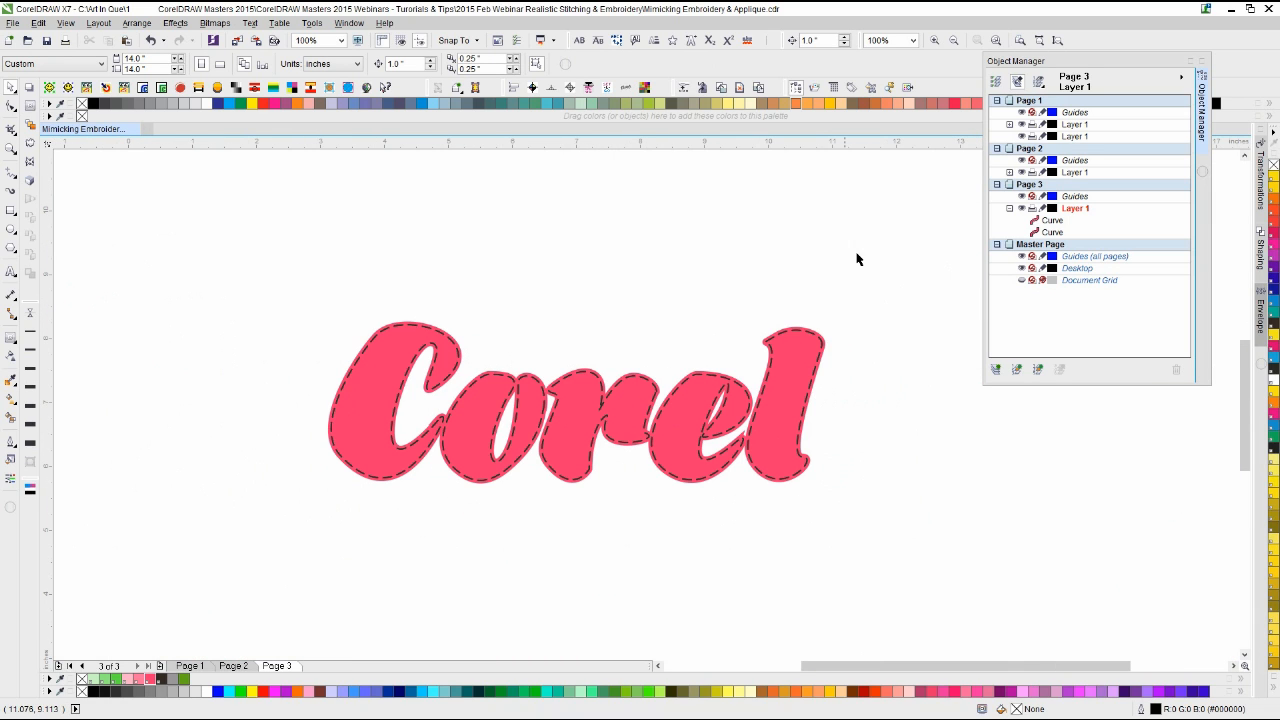
{"action": "left_click_drag", "start_coordinate": [856, 259], "coordinate": [165, 578]}
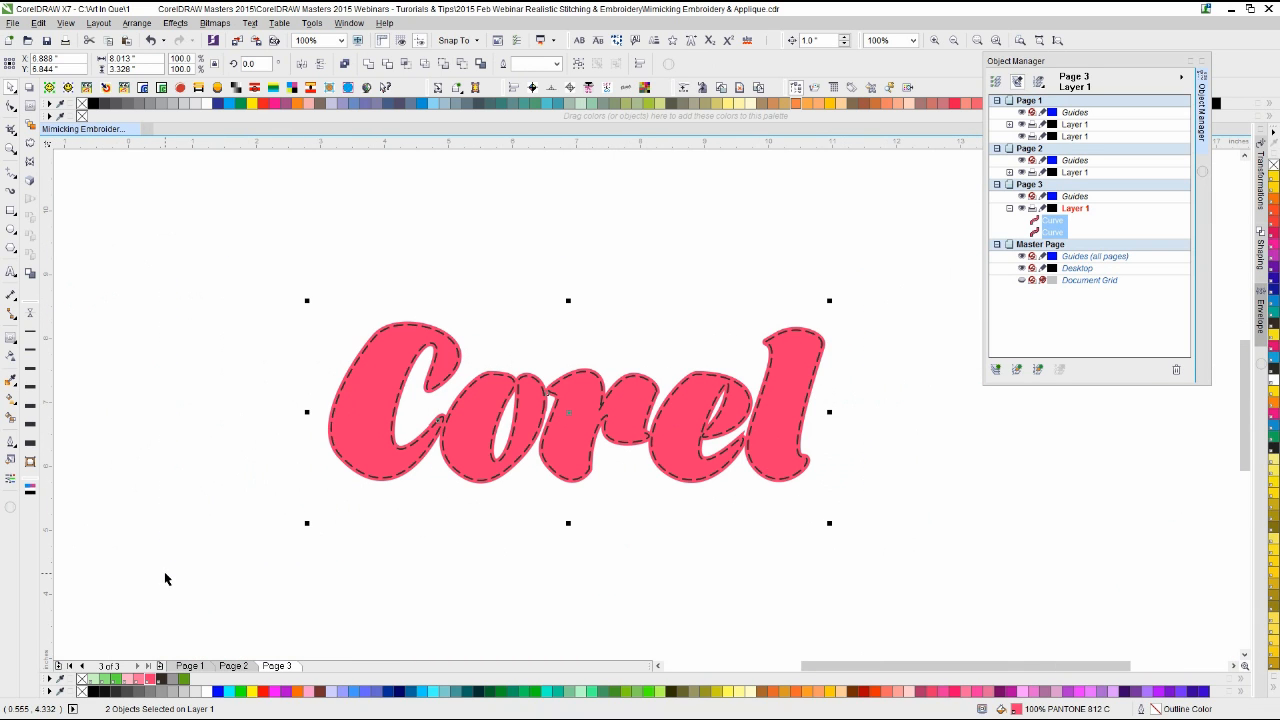
{"action": "left_click", "coordinate": [285, 410]}
{"action": "scroll", "coordinate": [651, 394], "scroll_direction": "up", "scroll_amount": 1}
{"action": "left_click", "coordinate": [622, 299]}
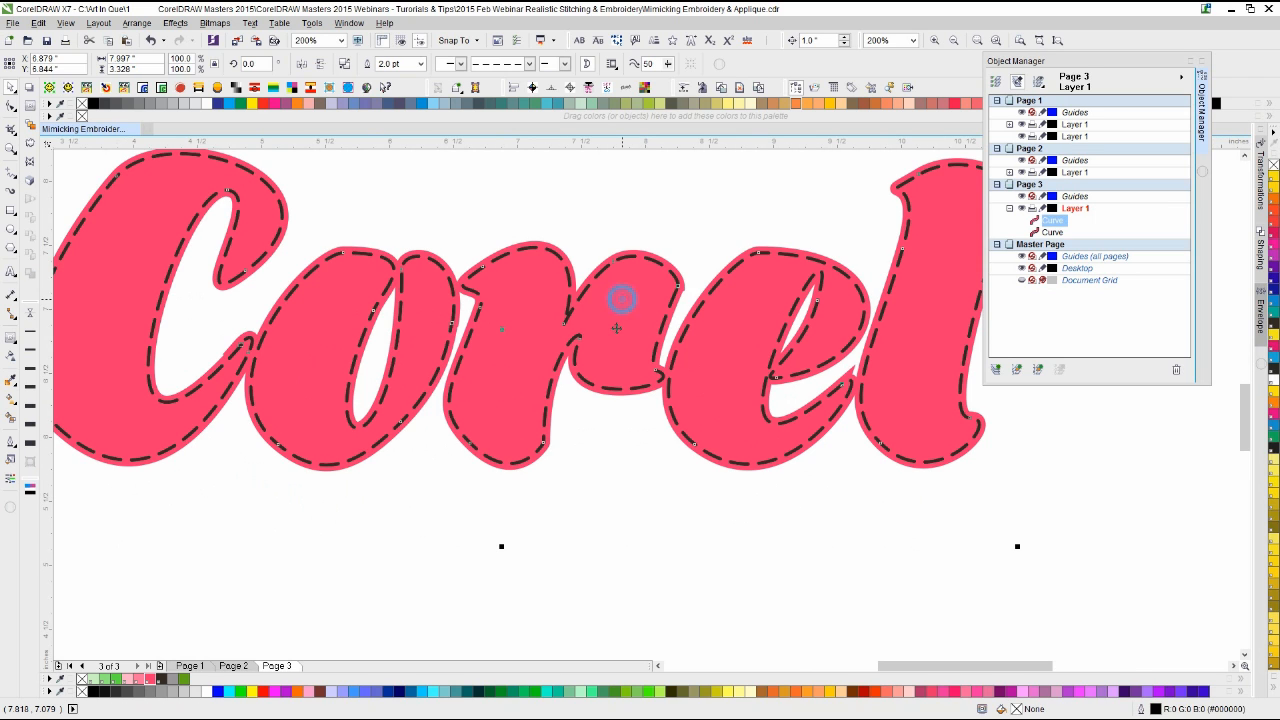
{"action": "left_click", "coordinate": [616, 451]}
{"action": "scroll", "coordinate": [647, 405], "scroll_direction": "down", "scroll_amount": 2}
{"action": "left_click_drag", "start_coordinate": [827, 233], "coordinate": [316, 546]}
{"action": "key", "text": "ctrl+g"}
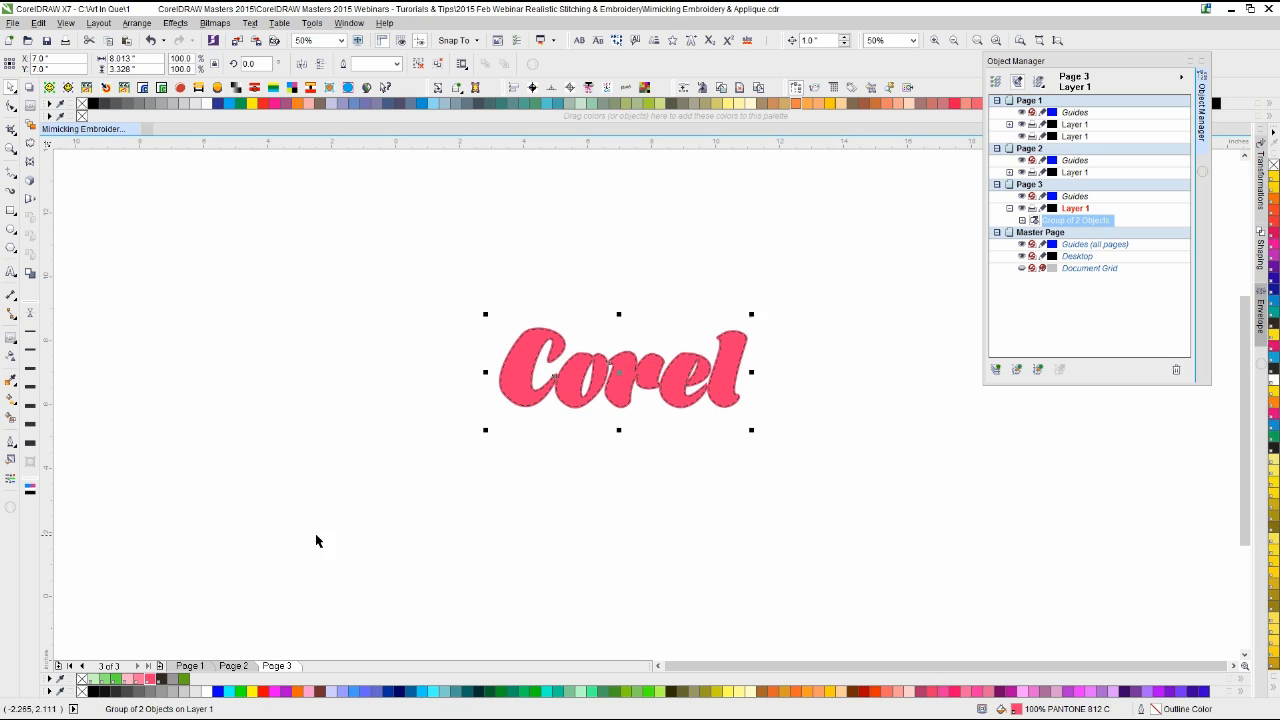
{"action": "left_click", "coordinate": [302, 440]}
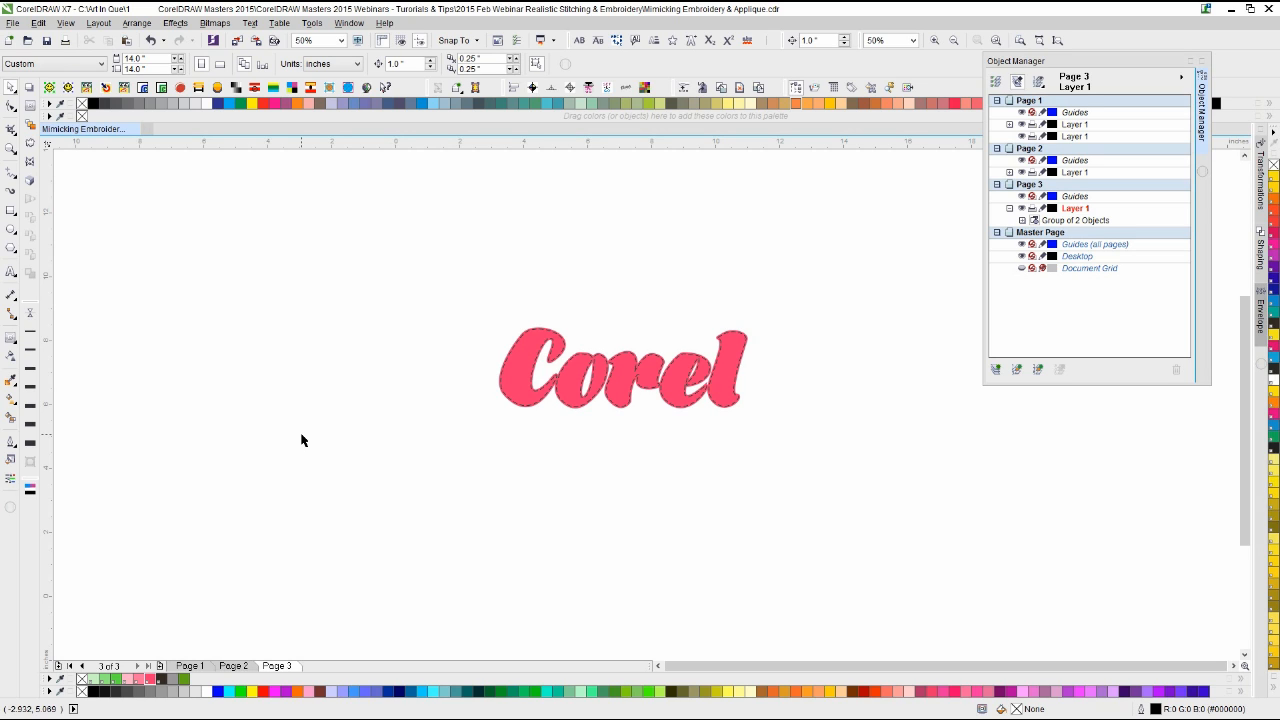
Step: Move the grouped lettering straight up by about 2.9"
{"action": "left_click", "coordinate": [281, 443]}
{"action": "scroll", "coordinate": [705, 365], "scroll_direction": "up", "scroll_amount": 1}
{"action": "left_click", "coordinate": [630, 410]}
{"action": "left_click", "coordinate": [574, 331]}
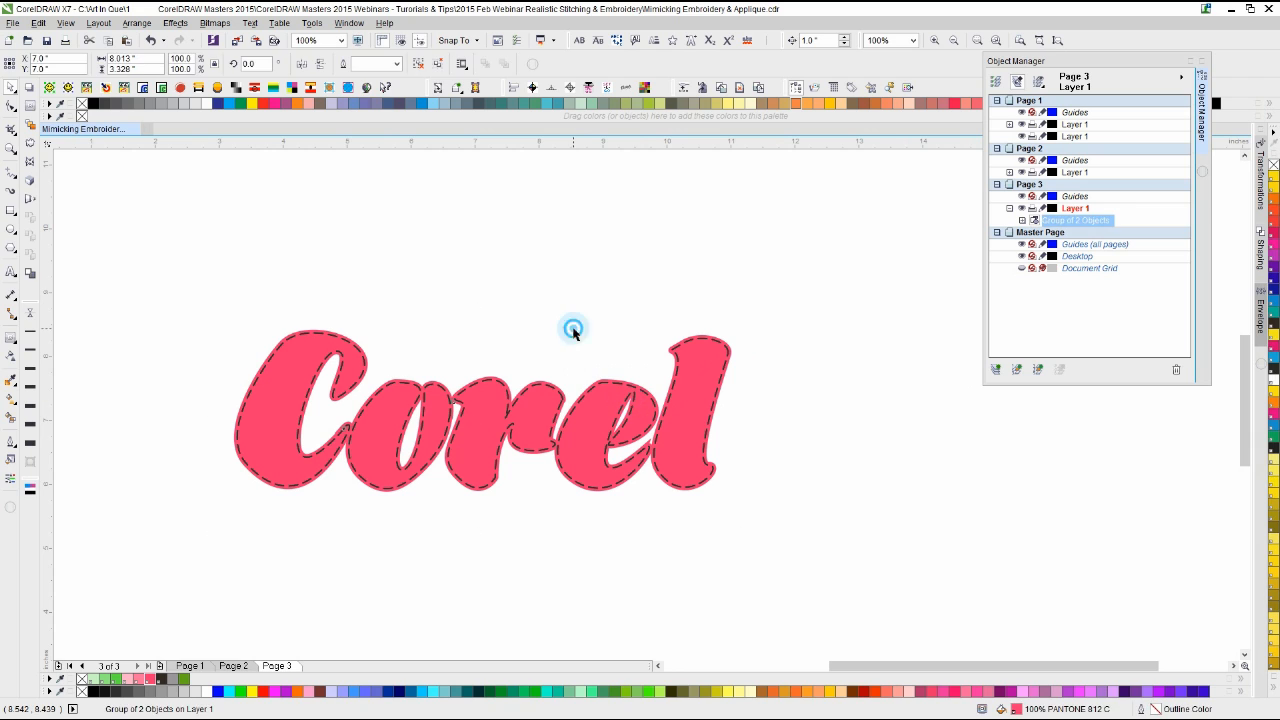
{"action": "left_click", "coordinate": [574, 531]}
{"action": "left_click_drag", "start_coordinate": [586, 466], "coordinate": [586, 282]}
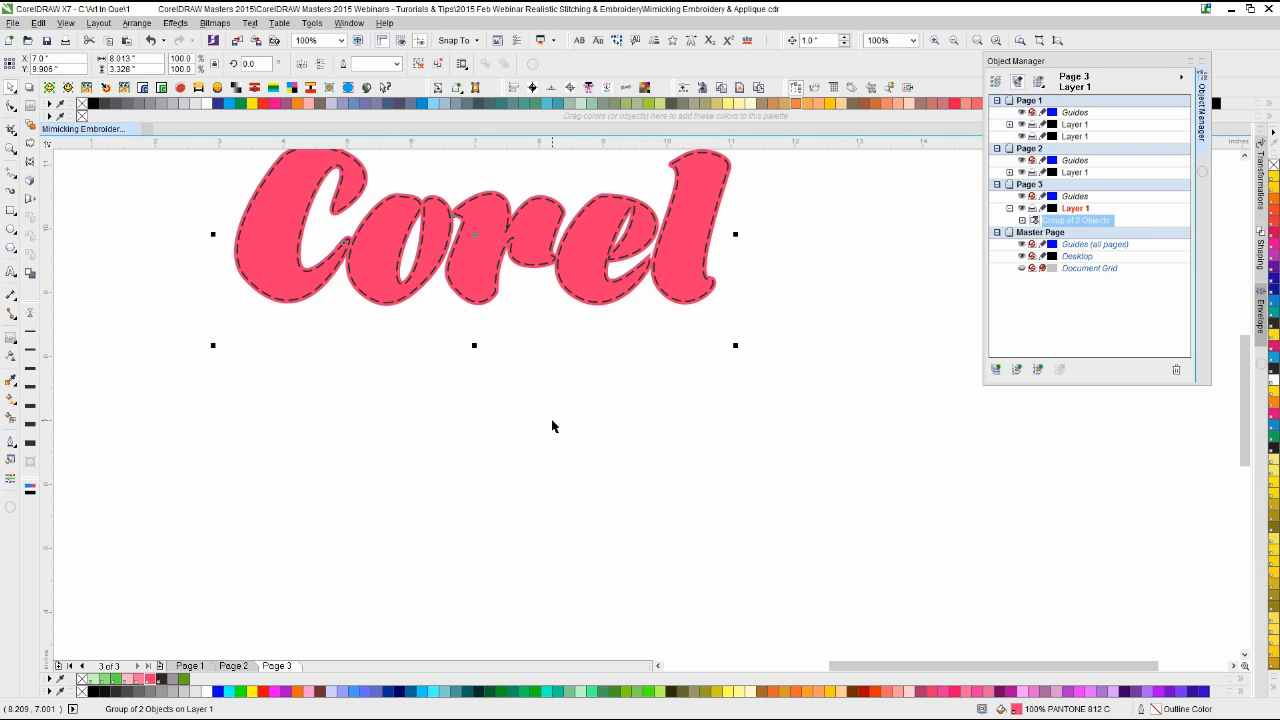
Step: Duplicate the lettering group and place one copy directly below the other, at the page centre
{"action": "key", "text": "ctrl+c"}
{"action": "key", "text": "ctrl+v"}
{"action": "left_click_drag", "start_coordinate": [563, 266], "coordinate": [560, 450]}
{"action": "left_click", "coordinate": [557, 357]}
{"action": "left_click", "coordinate": [565, 338]}
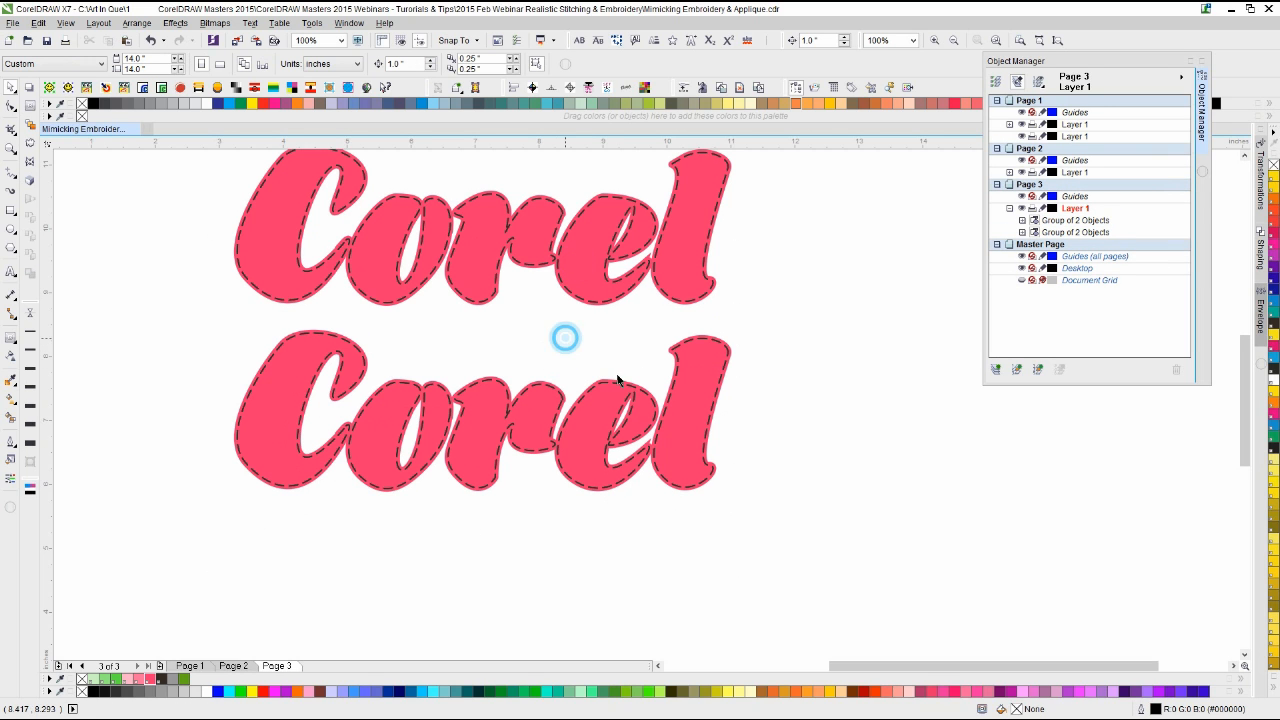
Step: Ungroup the lower copy of the lettering into its dashed curve and contour curve
{"action": "left_click", "coordinate": [697, 437]}
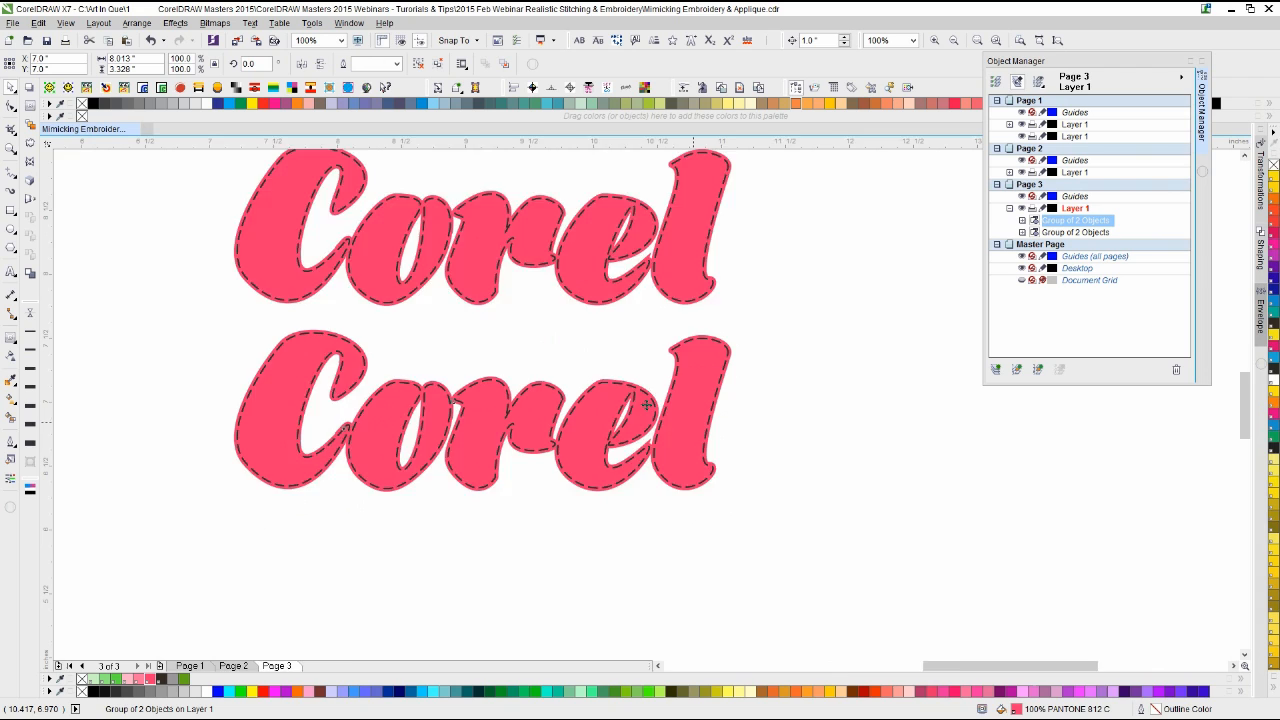
{"action": "scroll", "coordinate": [640, 400], "scroll_direction": "up", "scroll_amount": 2}
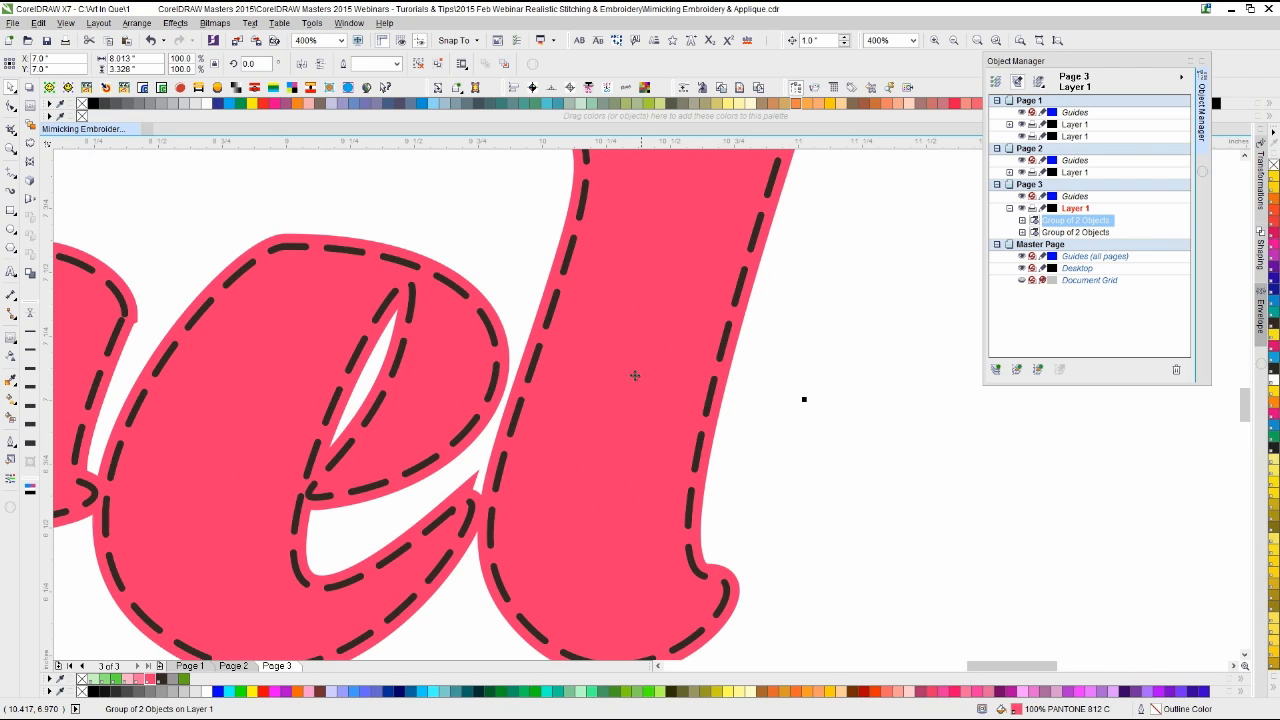
{"action": "left_click", "coordinate": [437, 63]}
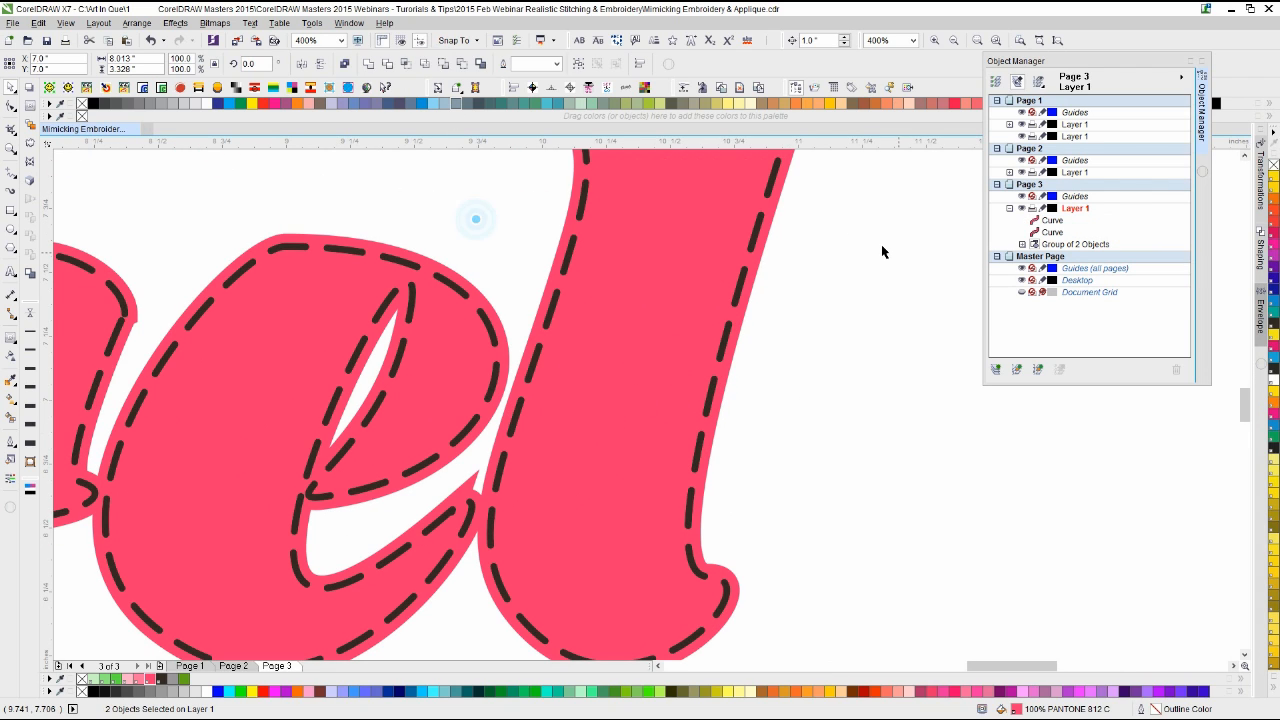
{"action": "left_click", "coordinate": [796, 210]}
Step: Move the intact lettering group to the top of Layer 1's stacking order and select the lower copy's contour curve
{"action": "left_click", "coordinate": [1052, 233]}
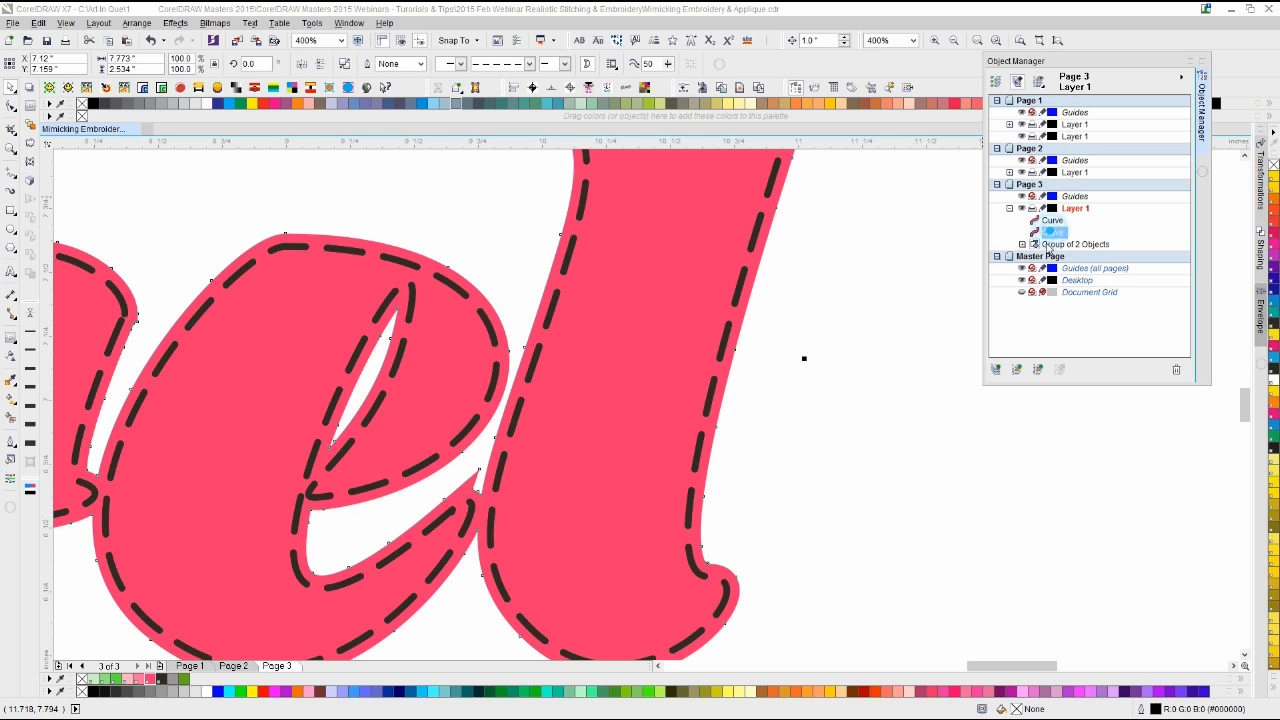
{"action": "left_click_drag", "start_coordinate": [1063, 249], "coordinate": [1065, 217]}
{"action": "left_click", "coordinate": [1052, 244]}
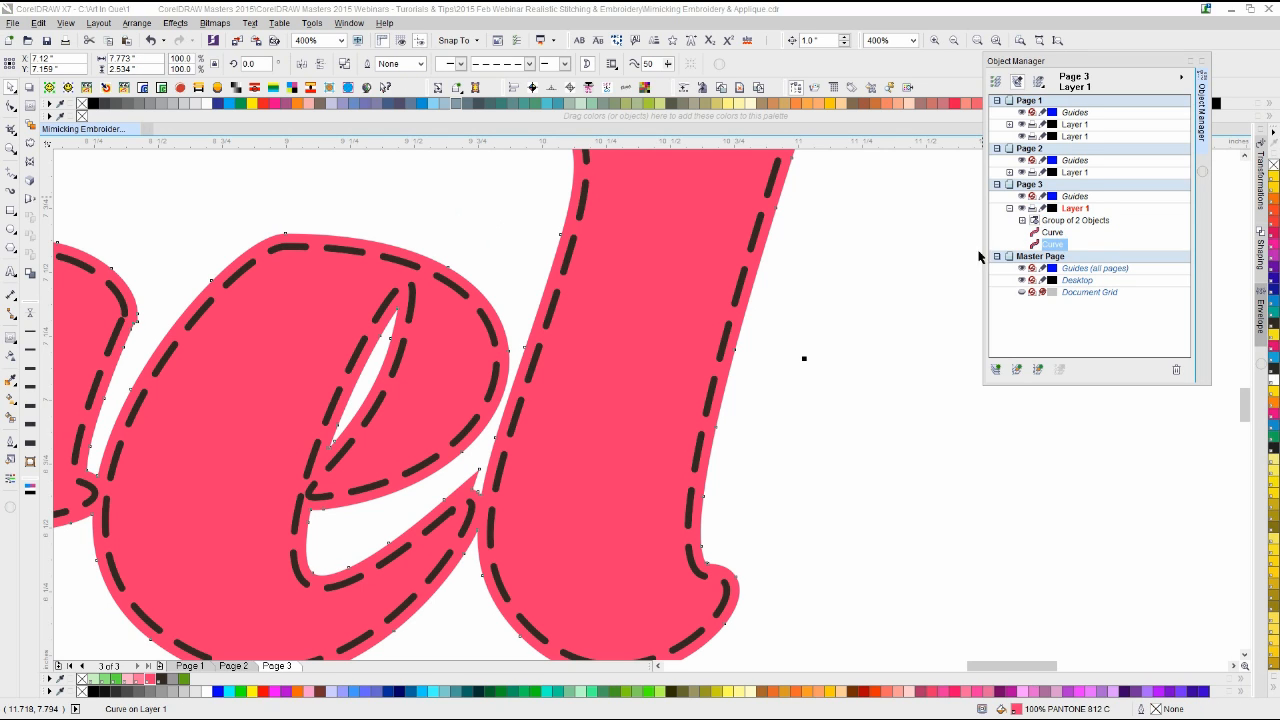
Step: Show object properties in the Object Manager and enlarge it to read the fills and outlines of the lower lettering's two curves
{"action": "left_click", "coordinate": [776, 212]}
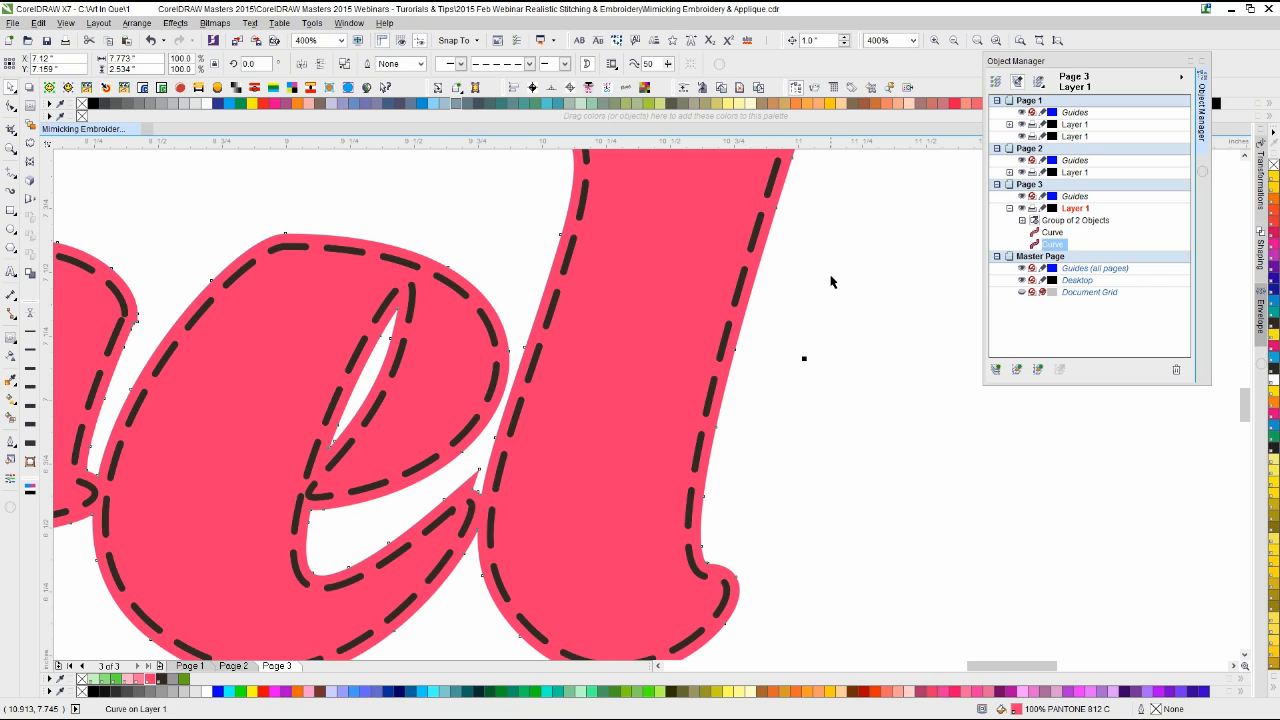
{"action": "left_click", "coordinate": [998, 86]}
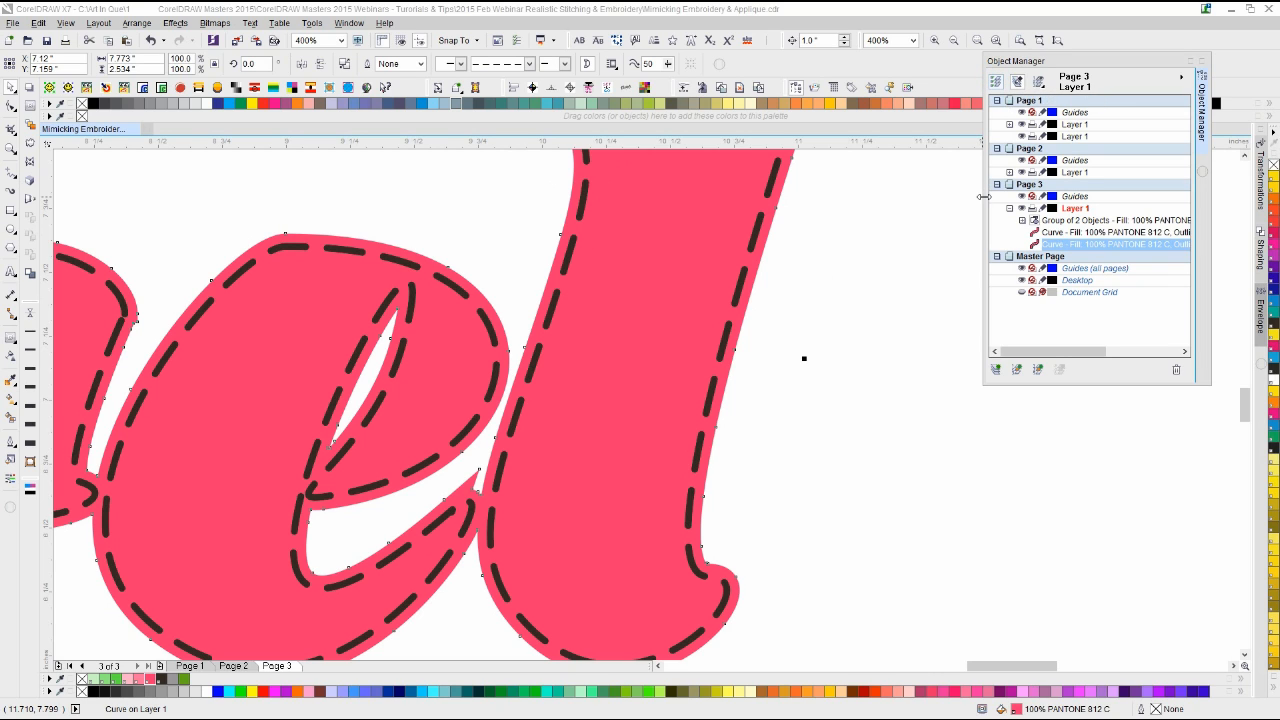
{"action": "left_click_drag", "start_coordinate": [985, 196], "coordinate": [900, 194]}
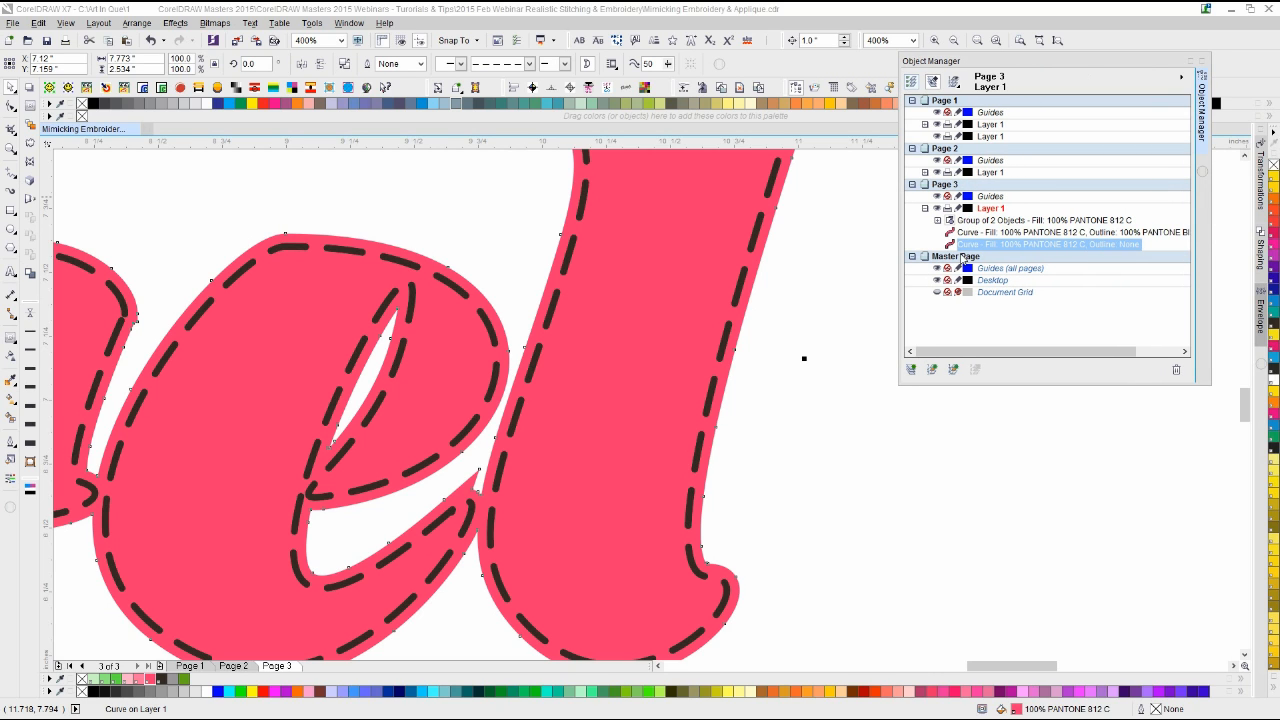
{"action": "left_click", "coordinate": [1075, 233]}
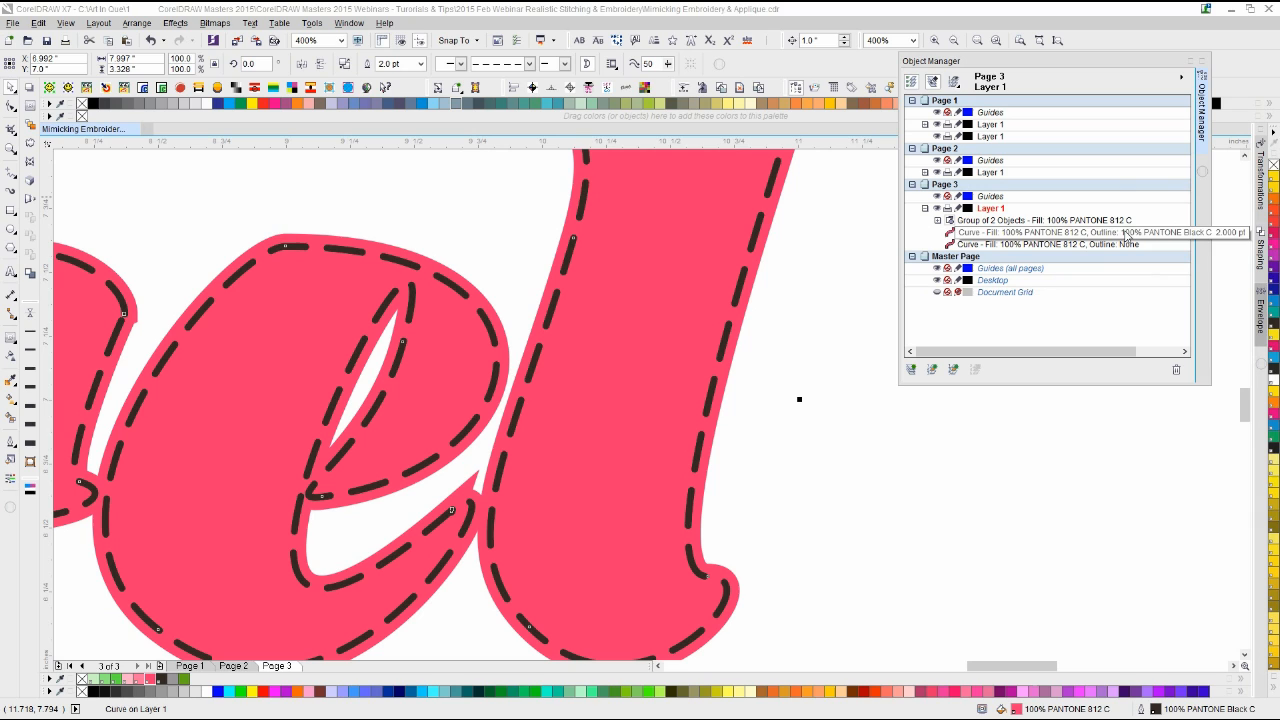
{"action": "left_click", "coordinate": [1088, 244]}
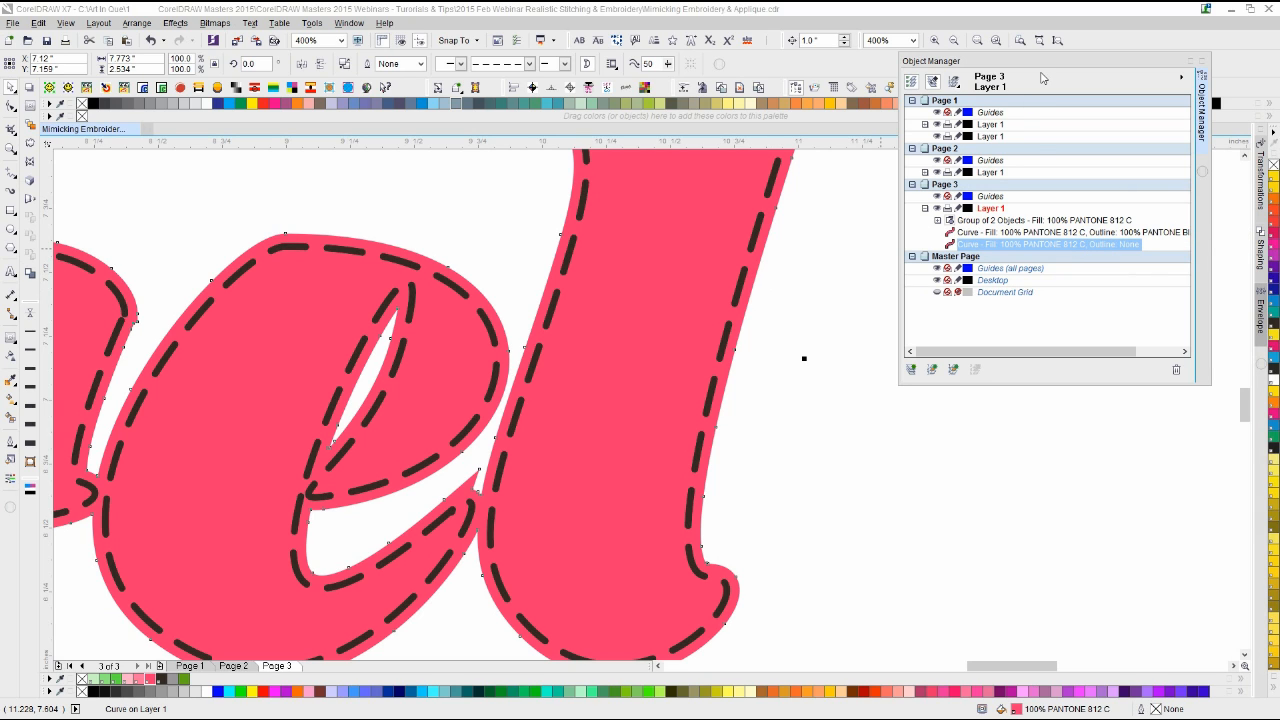
{"action": "mouse_move", "coordinate": [1046, 68]}
{"action": "left_mouse_down"}
{"action": "mouse_move", "coordinate": [1038, 61]}
{"action": "mouse_move", "coordinate": [1060, 66]}
{"action": "left_mouse_up"}
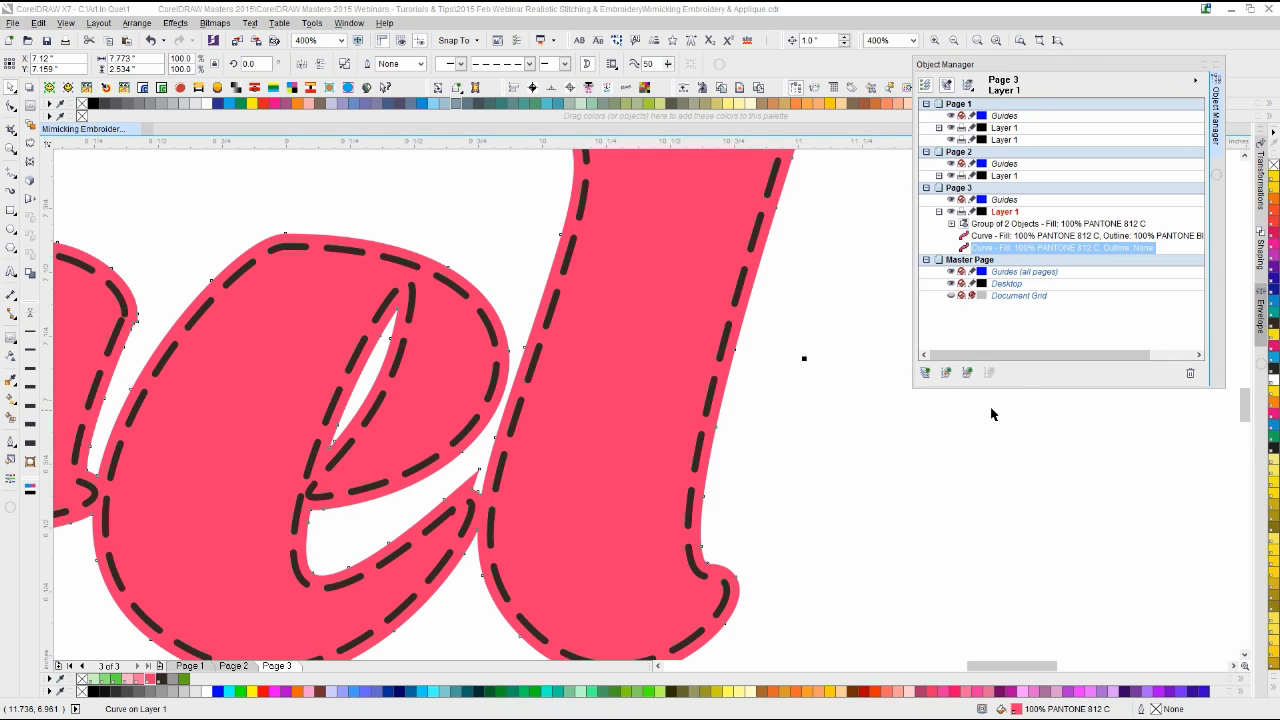
{"action": "left_click_drag", "start_coordinate": [1030, 386], "coordinate": [1006, 478]}
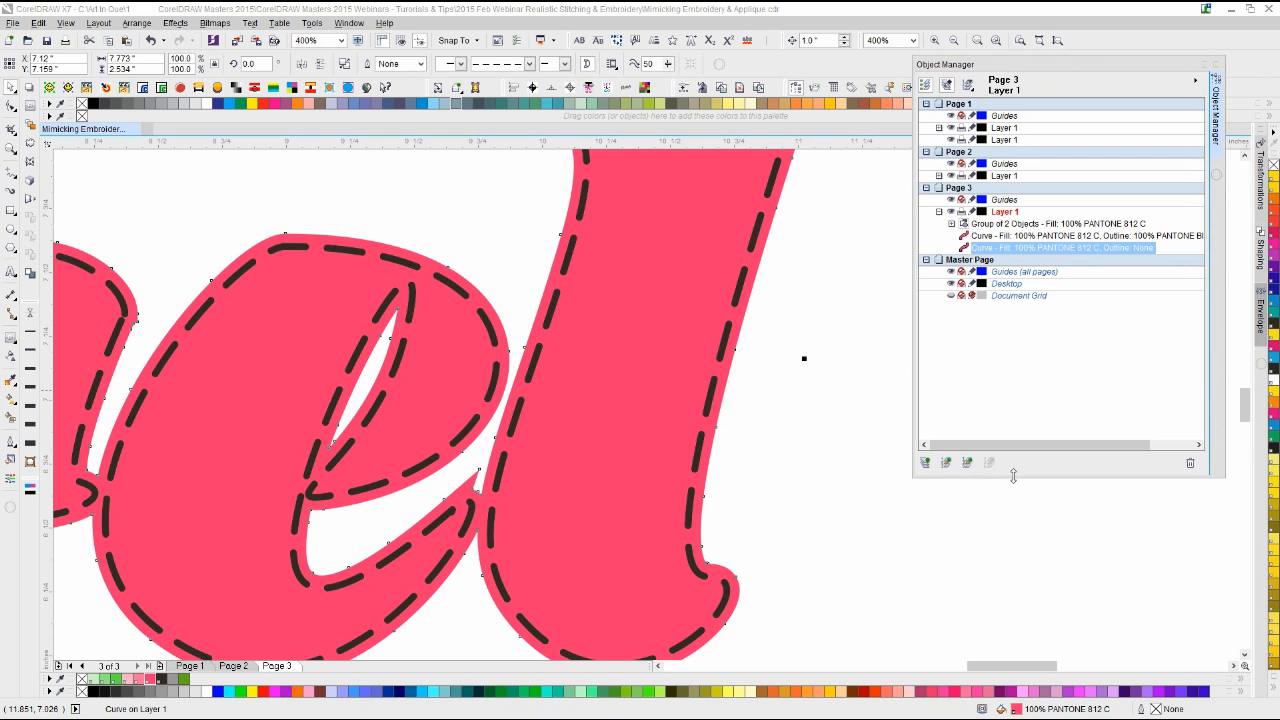
{"action": "left_click", "coordinate": [984, 381]}
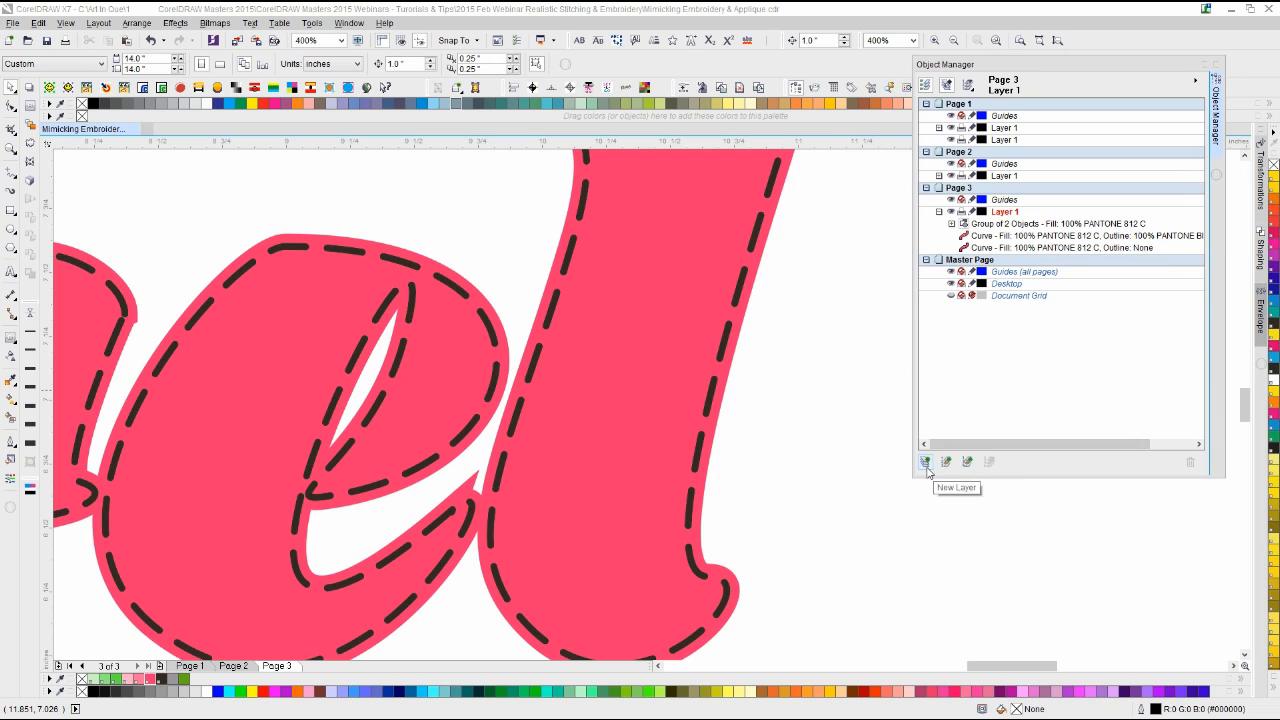
Step: Move the intact lettering group onto a new Page 3 layer, and lock and hide that layer
{"action": "left_click", "coordinate": [926, 463]}
{"action": "left_click_drag", "start_coordinate": [995, 240], "coordinate": [972, 212]}
{"action": "left_click", "coordinate": [972, 212]}
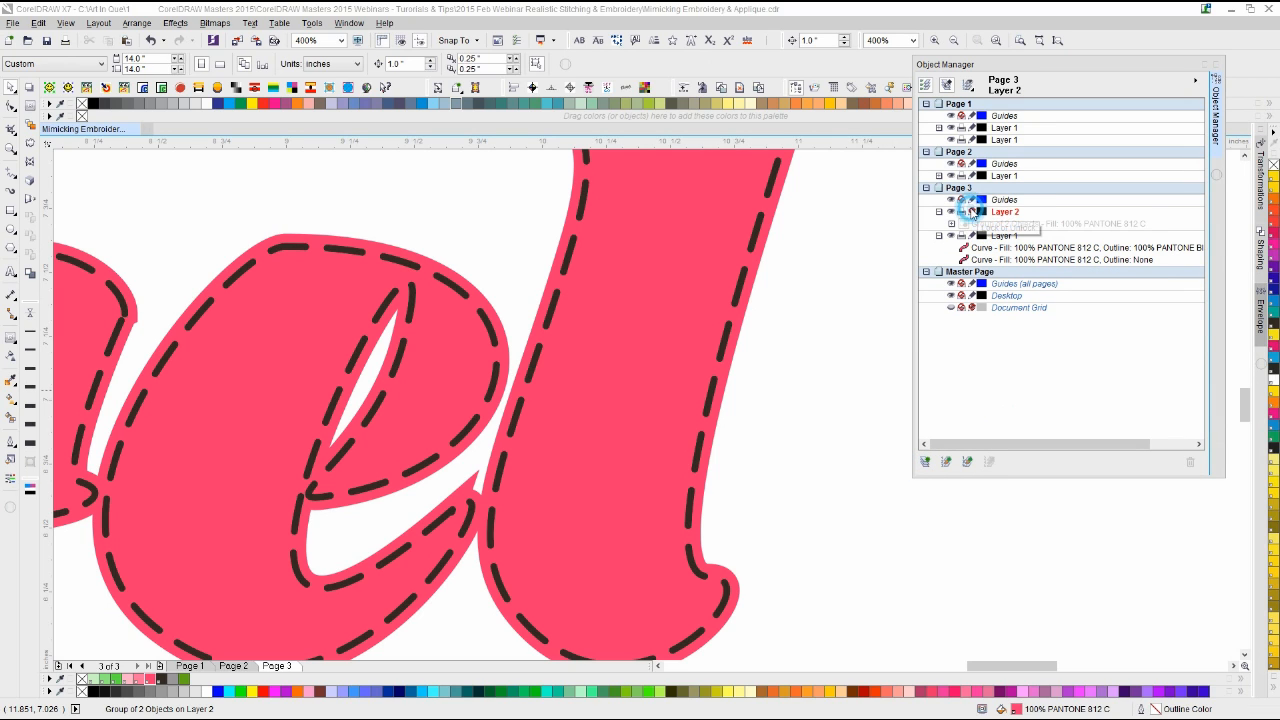
{"action": "left_click", "coordinate": [939, 212]}
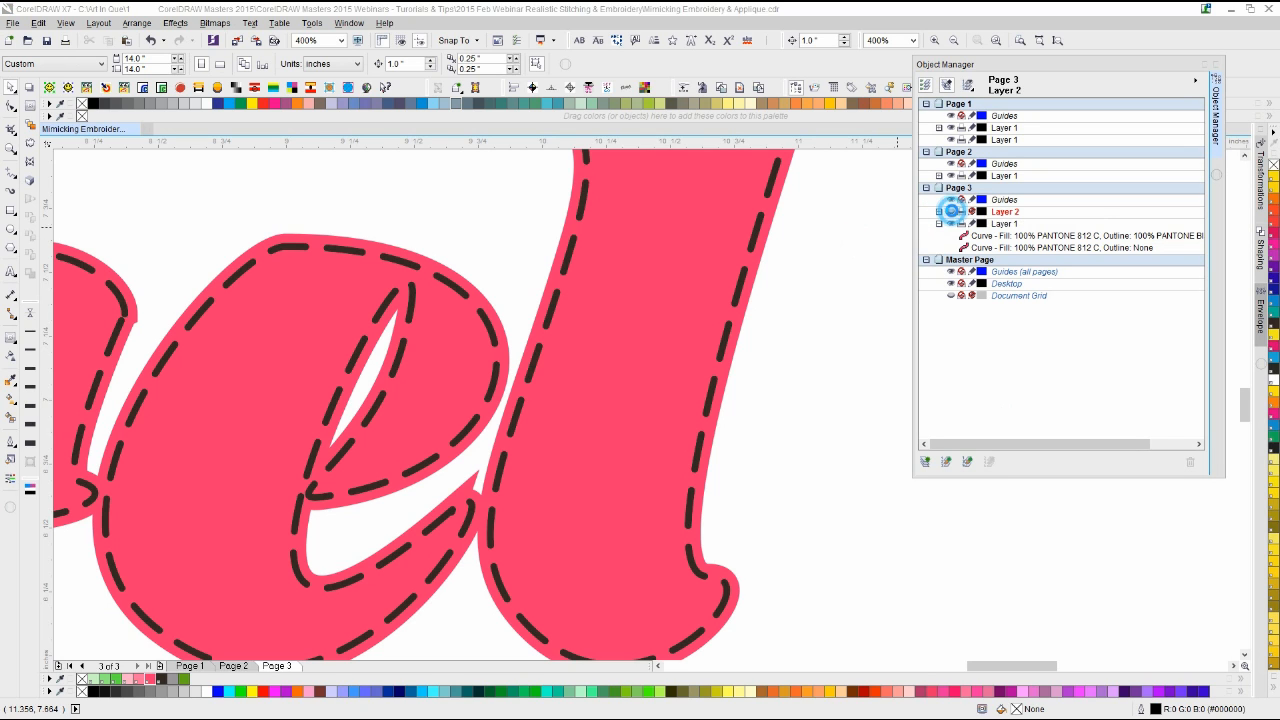
{"action": "scroll", "coordinate": [819, 332], "scroll_direction": "down", "scroll_amount": 3}
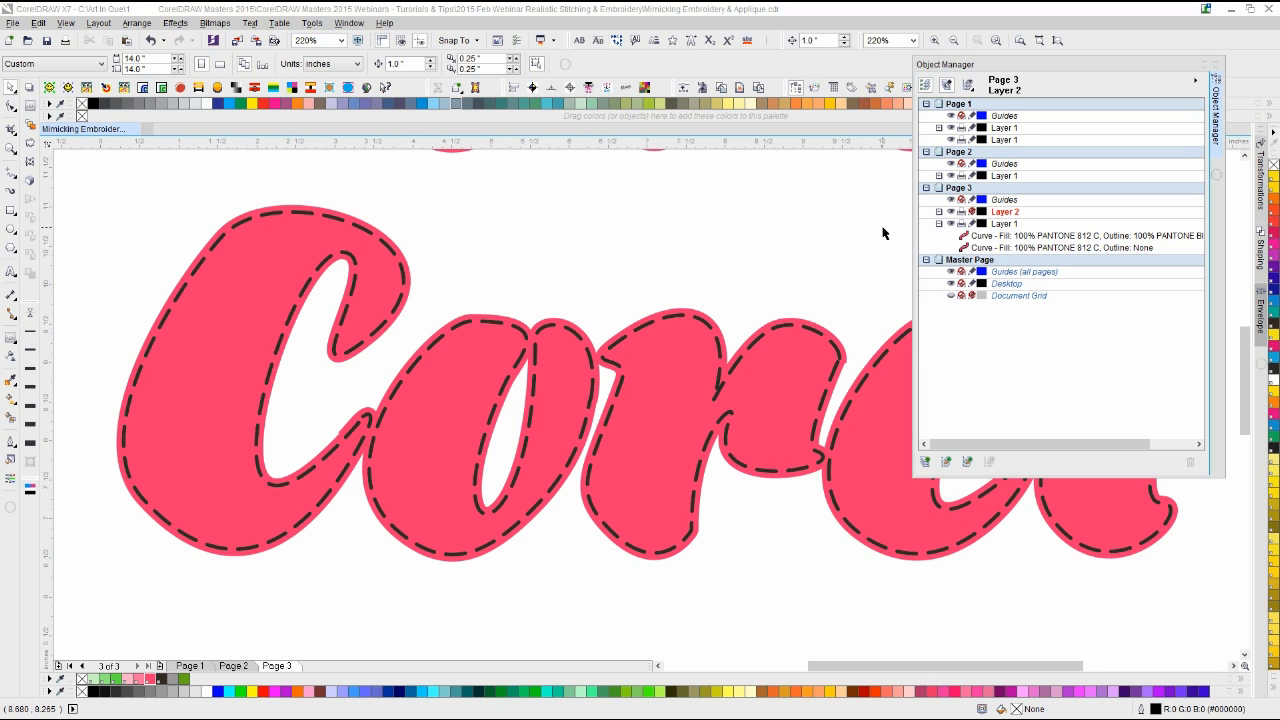
{"action": "scroll", "coordinate": [798, 258], "scroll_direction": "down", "scroll_amount": 2}
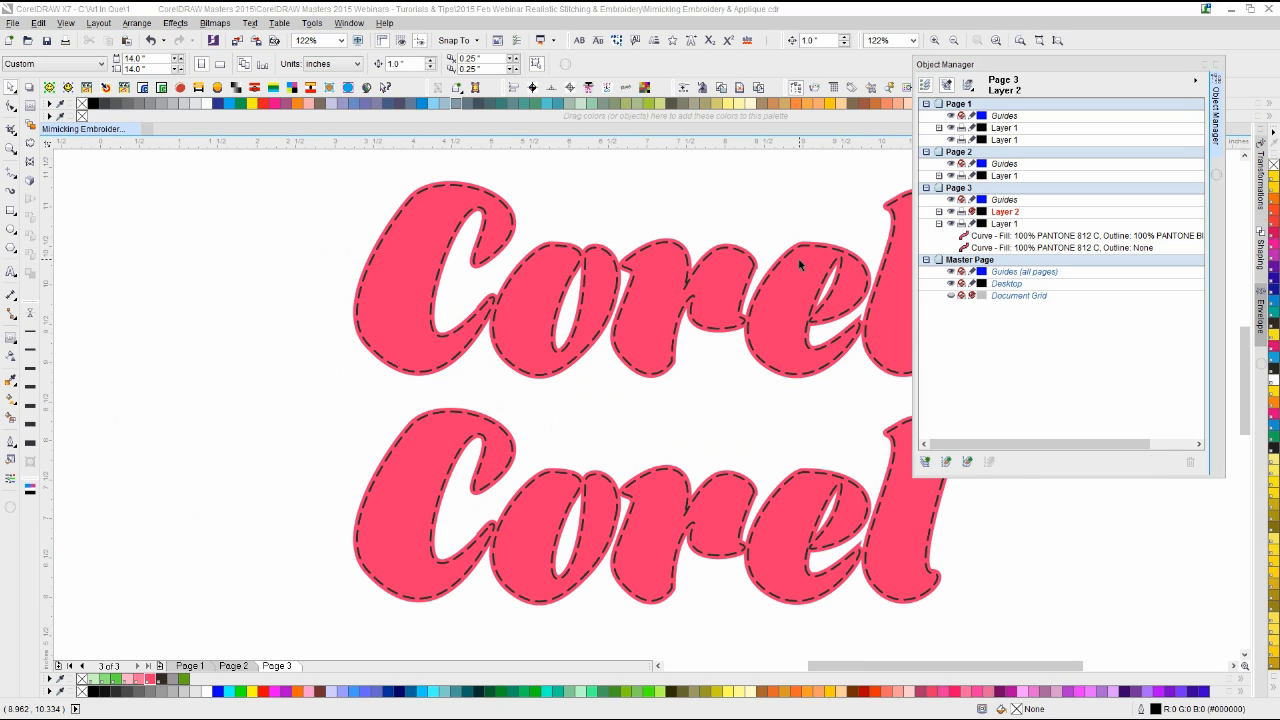
{"action": "left_click", "coordinate": [949, 212]}
Step: Narrow the Object Manager and move it further off the lettering
{"action": "scroll", "coordinate": [855, 258], "scroll_direction": "up", "scroll_amount": 2}
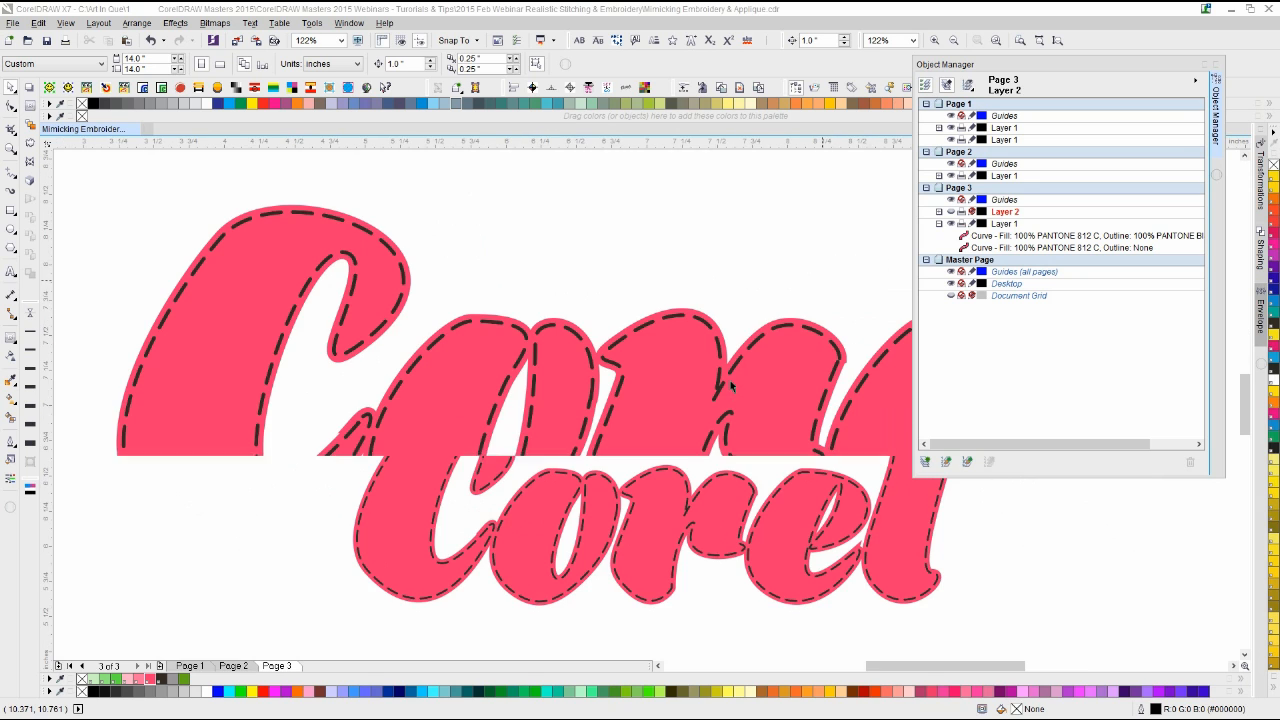
{"action": "left_click_drag", "start_coordinate": [909, 228], "coordinate": [977, 185]}
{"action": "left_click_drag", "start_coordinate": [1119, 56], "coordinate": [1096, 79]}
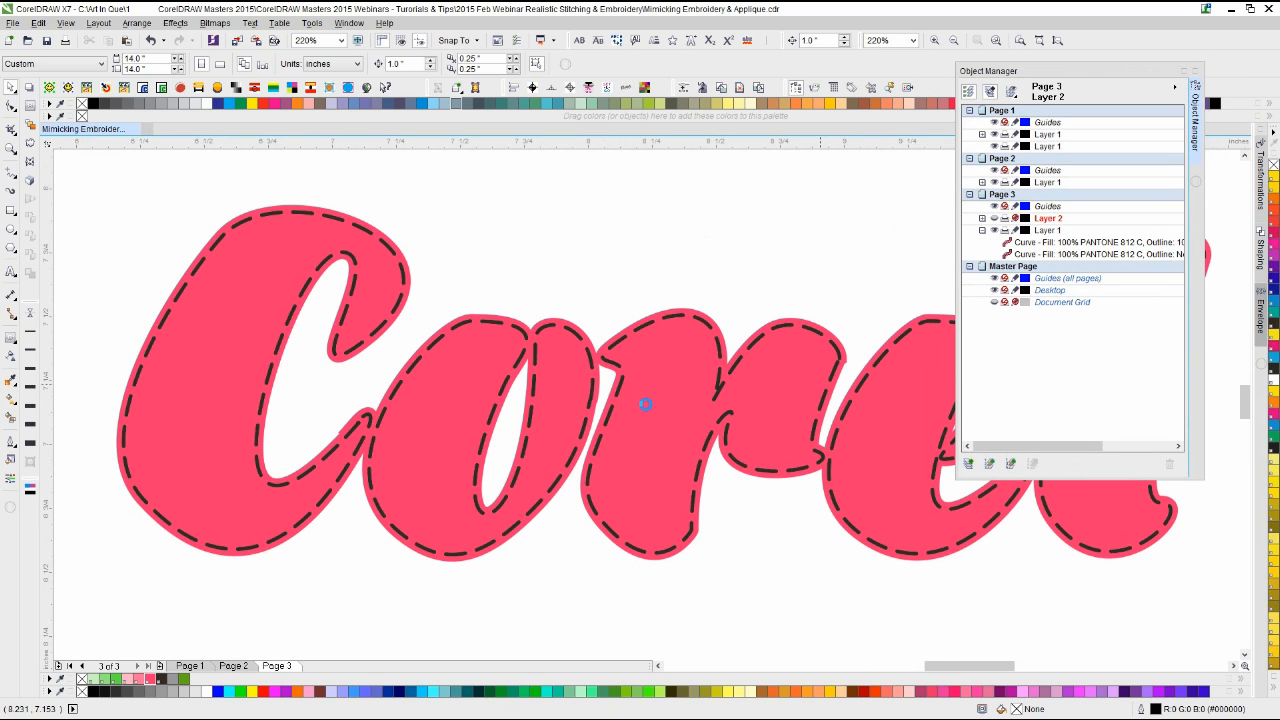
Step: Select the remaining lettering's contour curve and reduce the nodes along its whole outline
{"action": "scroll", "coordinate": [649, 403], "scroll_direction": "up", "scroll_amount": 2}
{"action": "scroll", "coordinate": [645, 404], "scroll_direction": "down", "scroll_amount": 2}
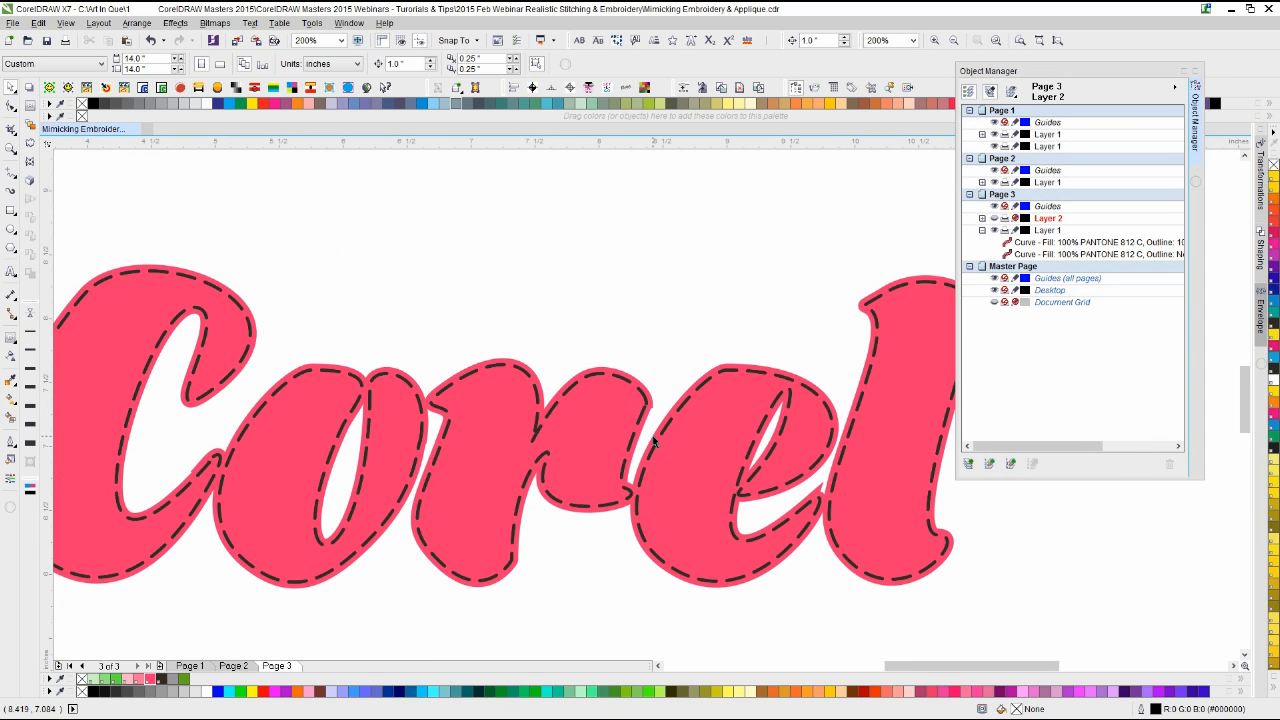
{"action": "scroll", "coordinate": [647, 400], "scroll_direction": "down", "scroll_amount": 1}
{"action": "scroll", "coordinate": [649, 398], "scroll_direction": "up", "scroll_amount": 1}
{"action": "scroll", "coordinate": [649, 398], "scroll_direction": "up", "scroll_amount": 2}
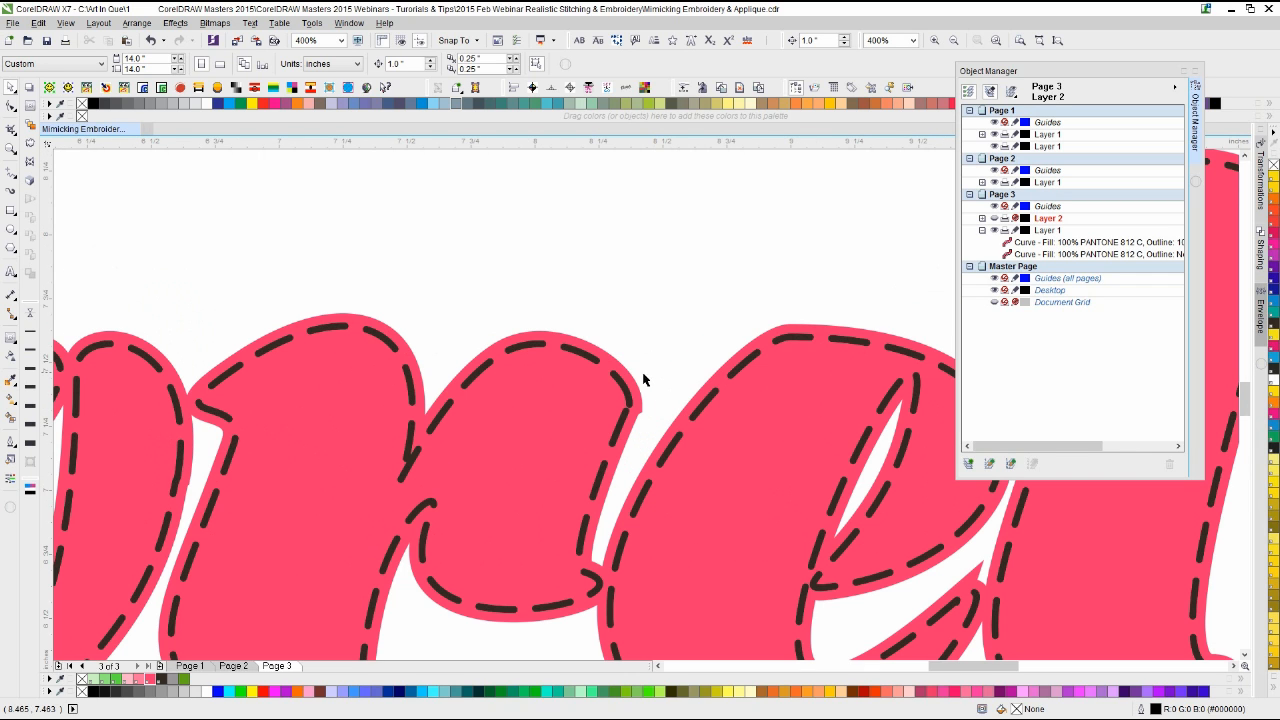
{"action": "left_click", "coordinate": [632, 372]}
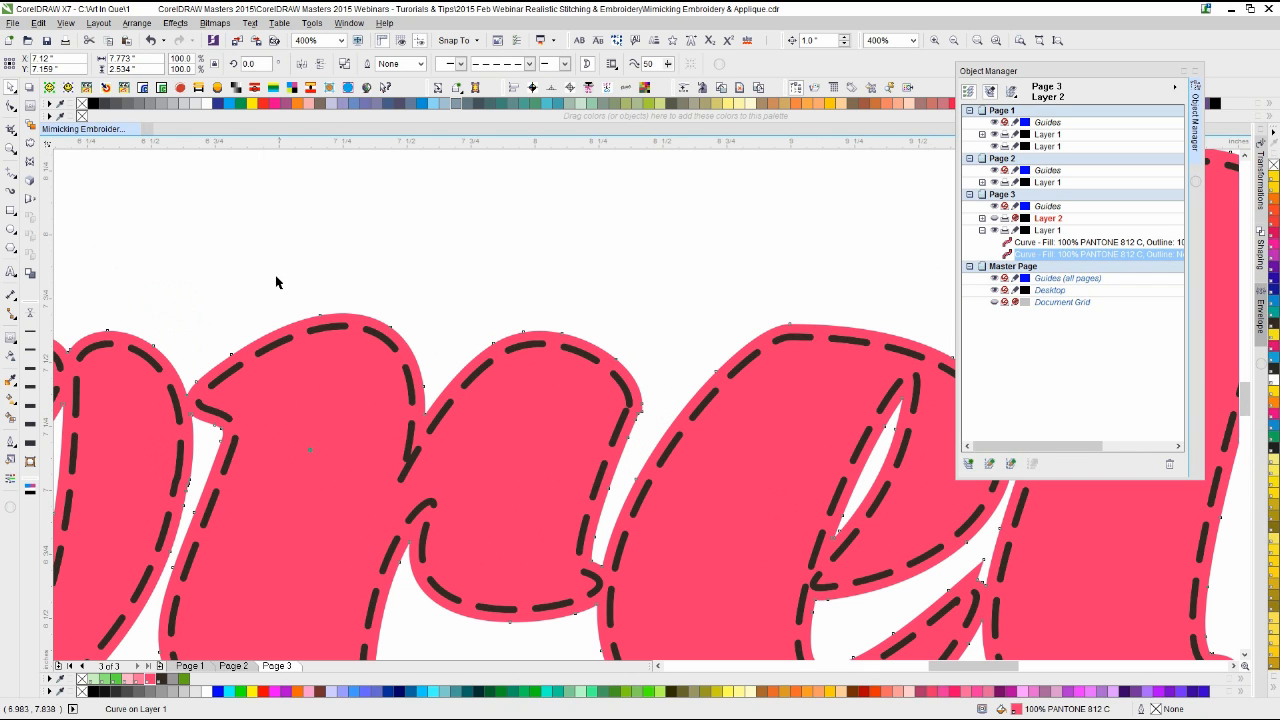
{"action": "left_click", "coordinate": [10, 106]}
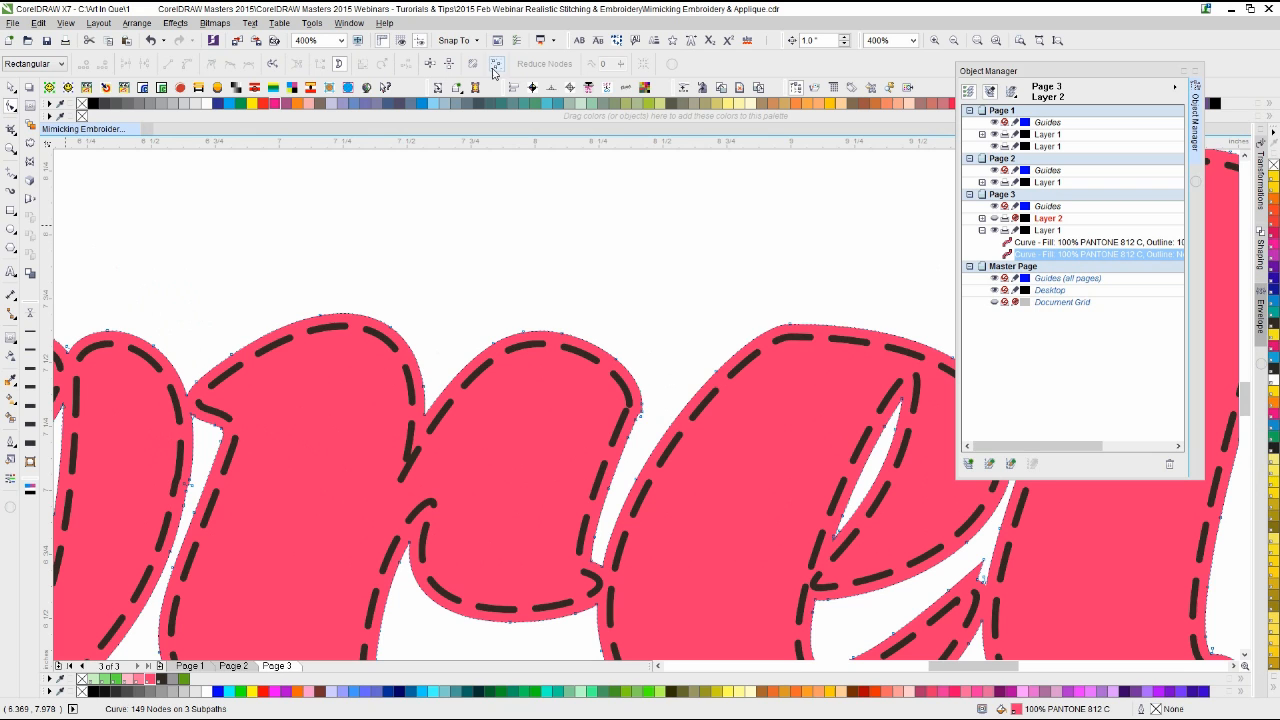
{"action": "left_click", "coordinate": [545, 64]}
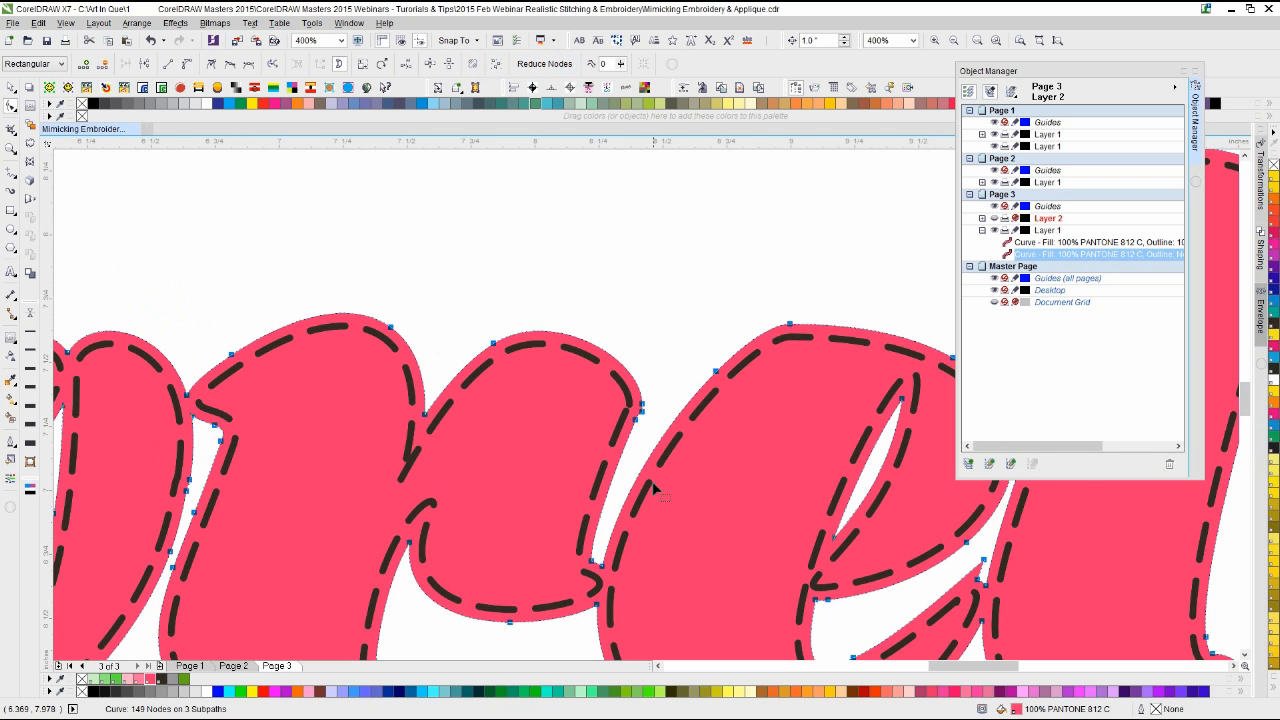
Step: Add a contour node on the r's upper shoulder beside the e, and delete the two nodes forming the bump below it
{"action": "scroll", "coordinate": [645, 404], "scroll_direction": "up", "scroll_amount": 1}
{"action": "scroll", "coordinate": [645, 404], "scroll_direction": "up", "scroll_amount": 3}
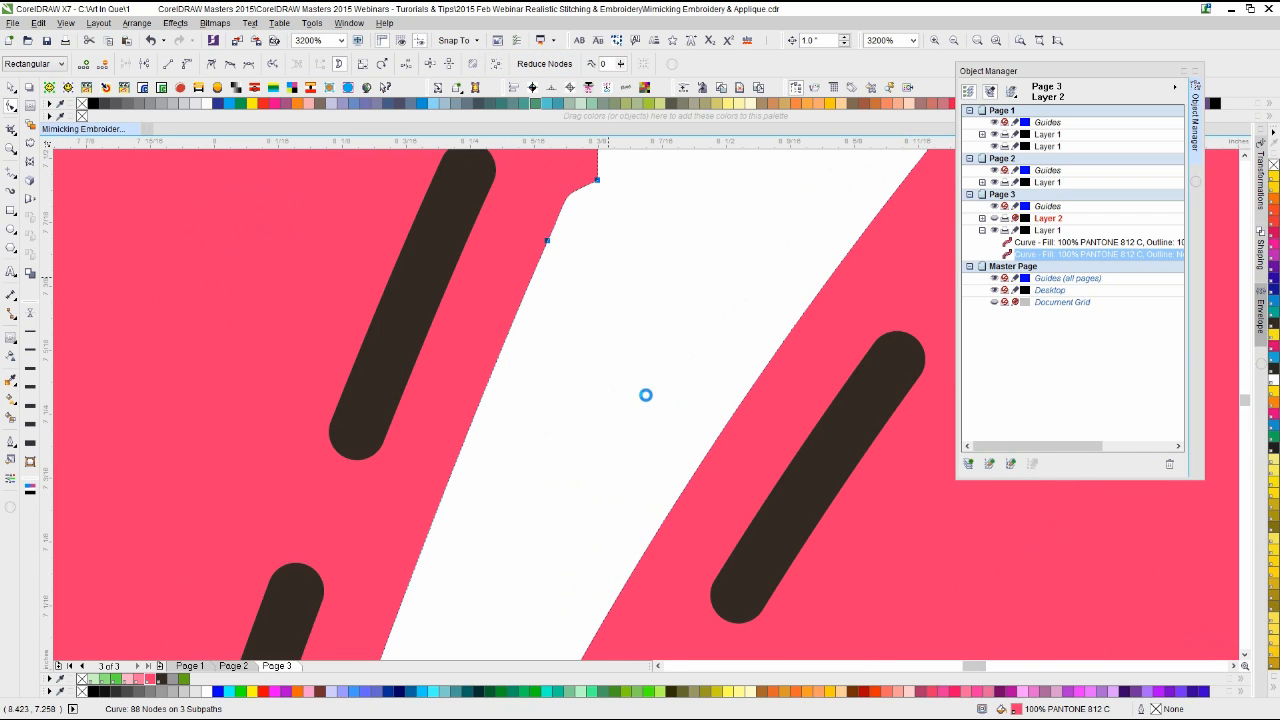
{"action": "scroll", "coordinate": [646, 394], "scroll_direction": "down", "scroll_amount": 1}
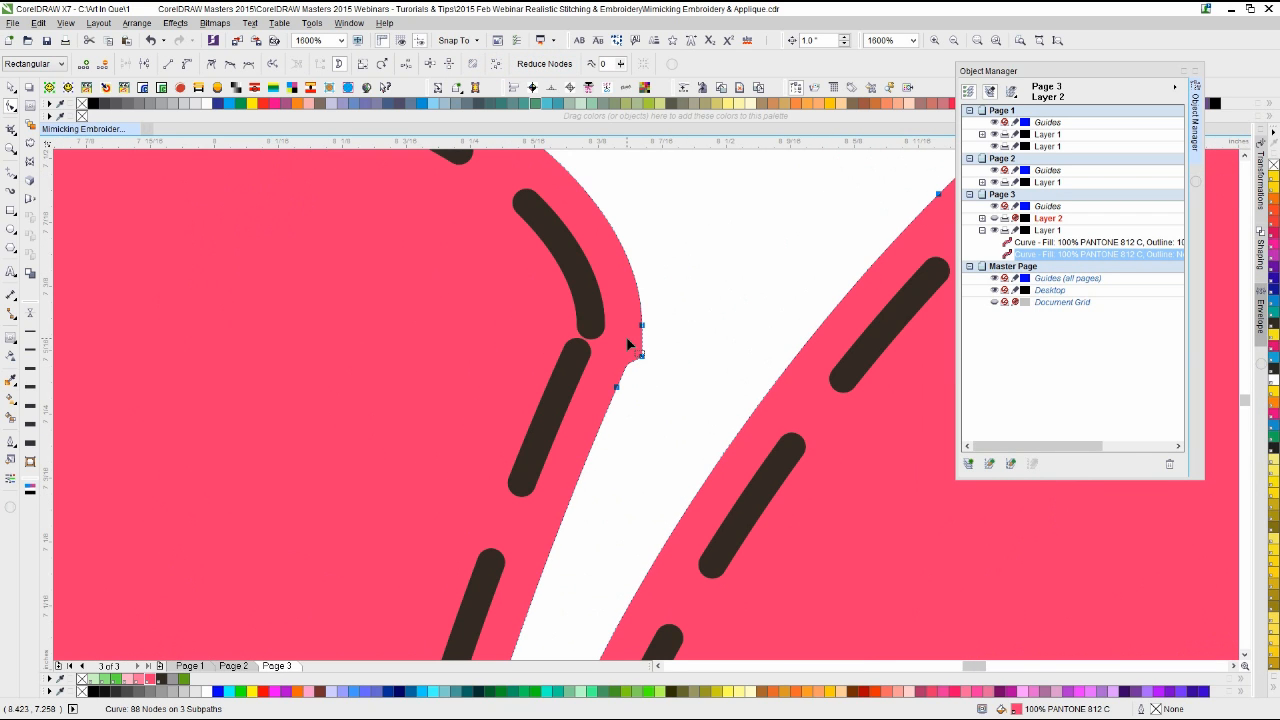
{"action": "double_click", "coordinate": [575, 180]}
{"action": "left_click_drag", "start_coordinate": [630, 315], "coordinate": [678, 370]}
{"action": "key", "text": "Delete"}
Step: Select all the contour's nodes and thin them out further with the curve smoothness control
{"action": "scroll", "coordinate": [646, 403], "scroll_direction": "down", "scroll_amount": 3}
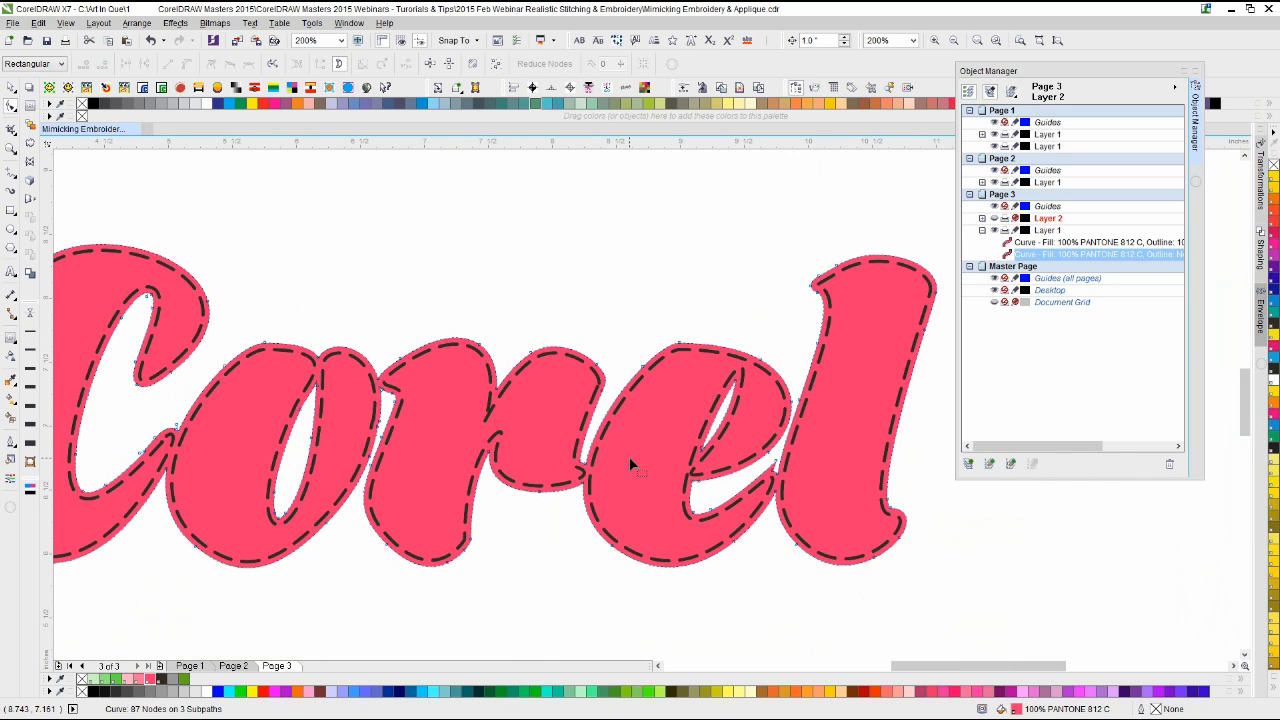
{"action": "scroll", "coordinate": [651, 414], "scroll_direction": "down", "scroll_amount": 1}
{"action": "scroll", "coordinate": [648, 410], "scroll_direction": "up", "scroll_amount": 1}
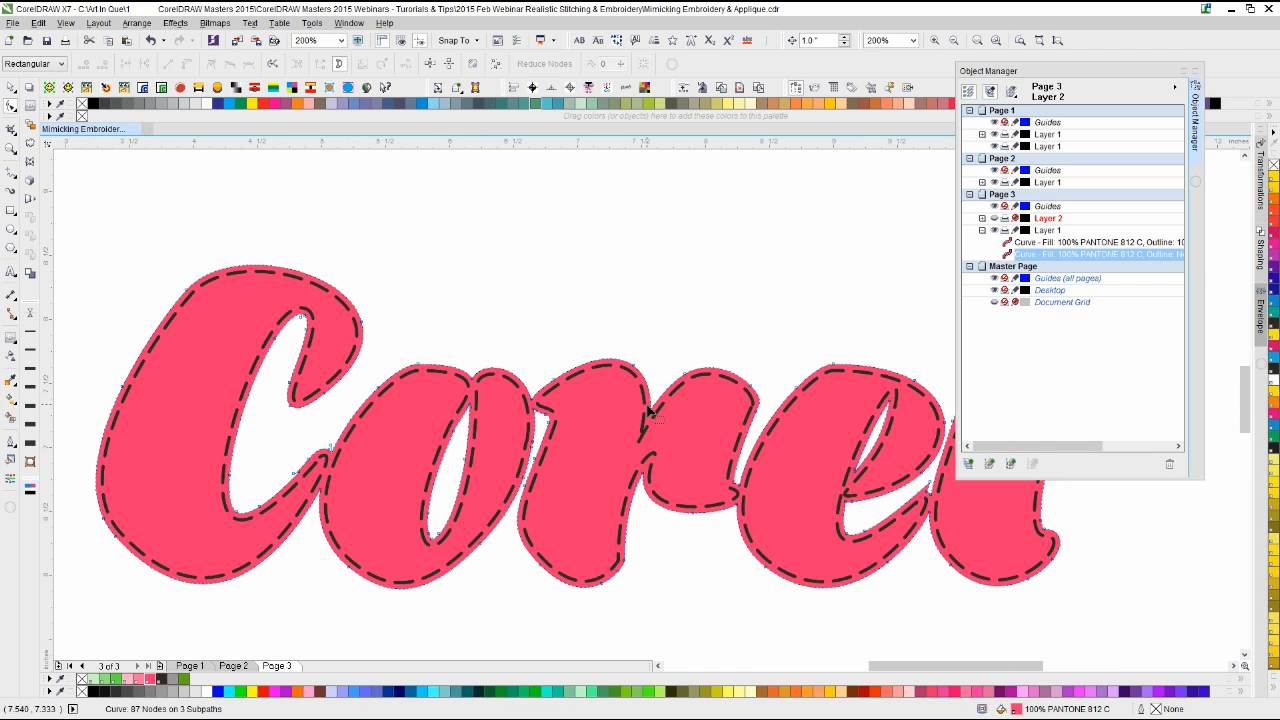
{"action": "left_click", "coordinate": [497, 64]}
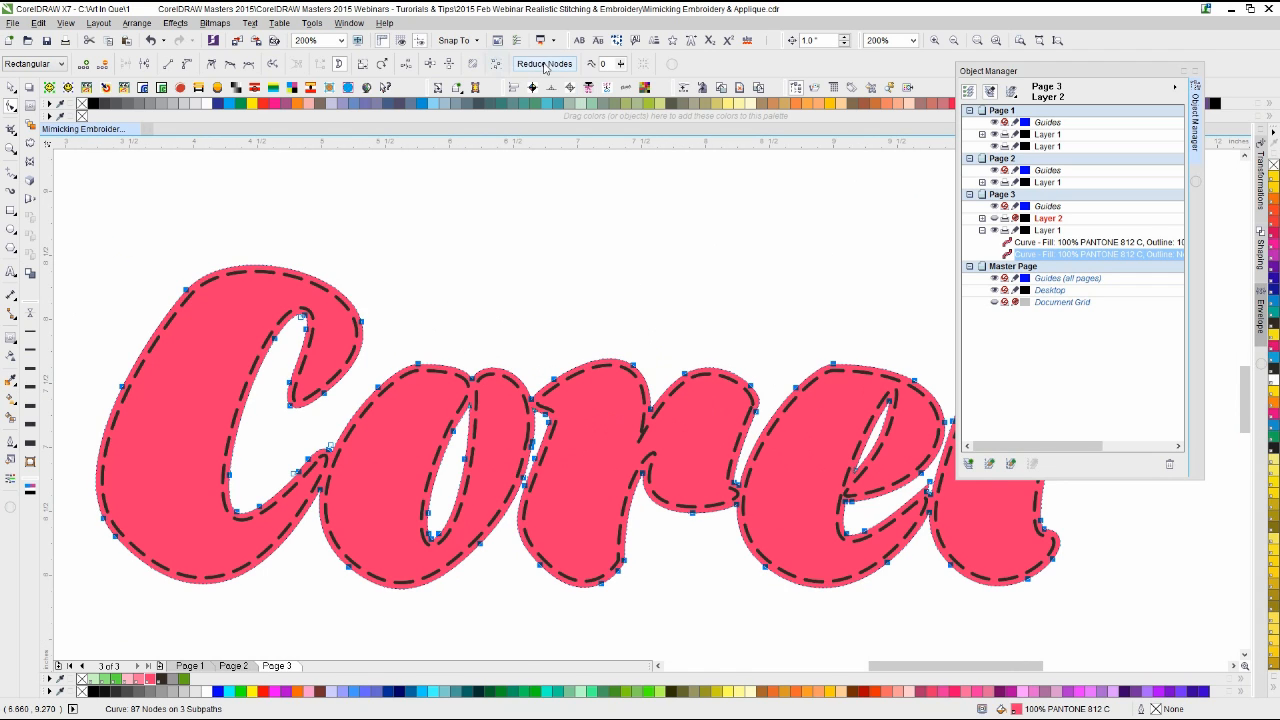
{"action": "left_click", "coordinate": [620, 64]}
{"action": "left_click", "coordinate": [620, 64]}
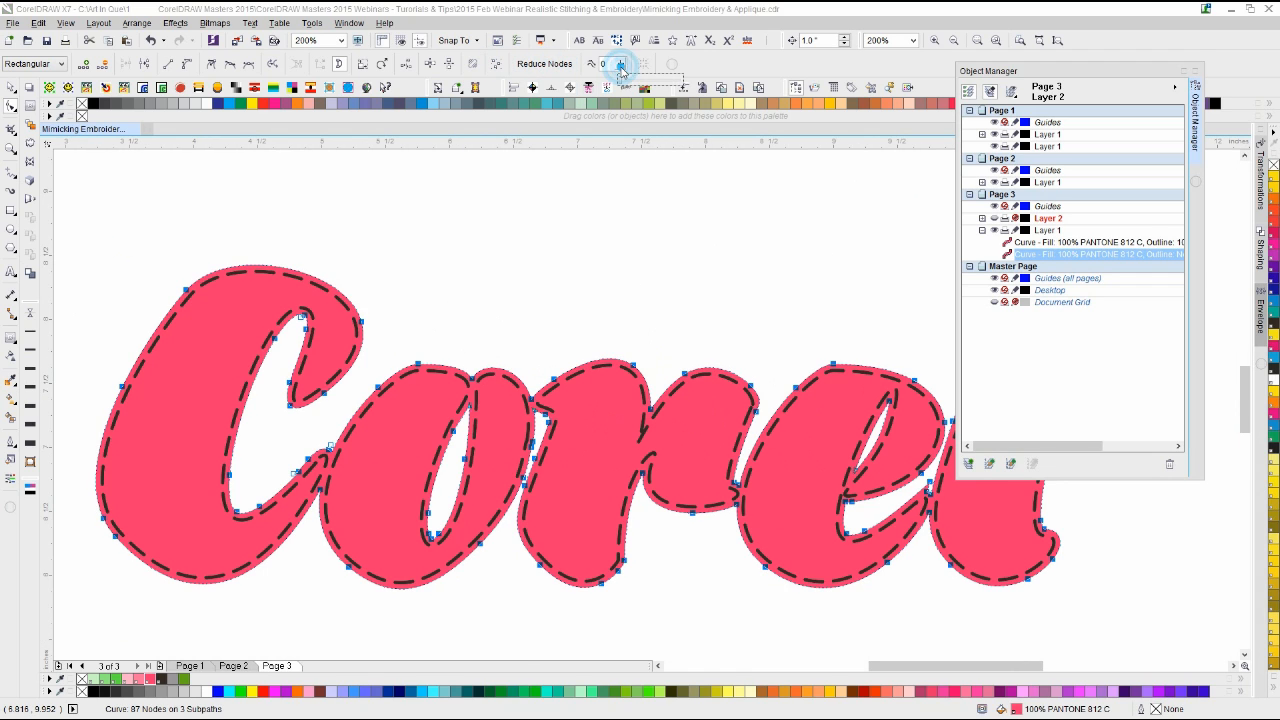
{"action": "left_click", "coordinate": [620, 64]}
{"action": "left_click", "coordinate": [620, 64]}
{"action": "left_click", "coordinate": [621, 66]}
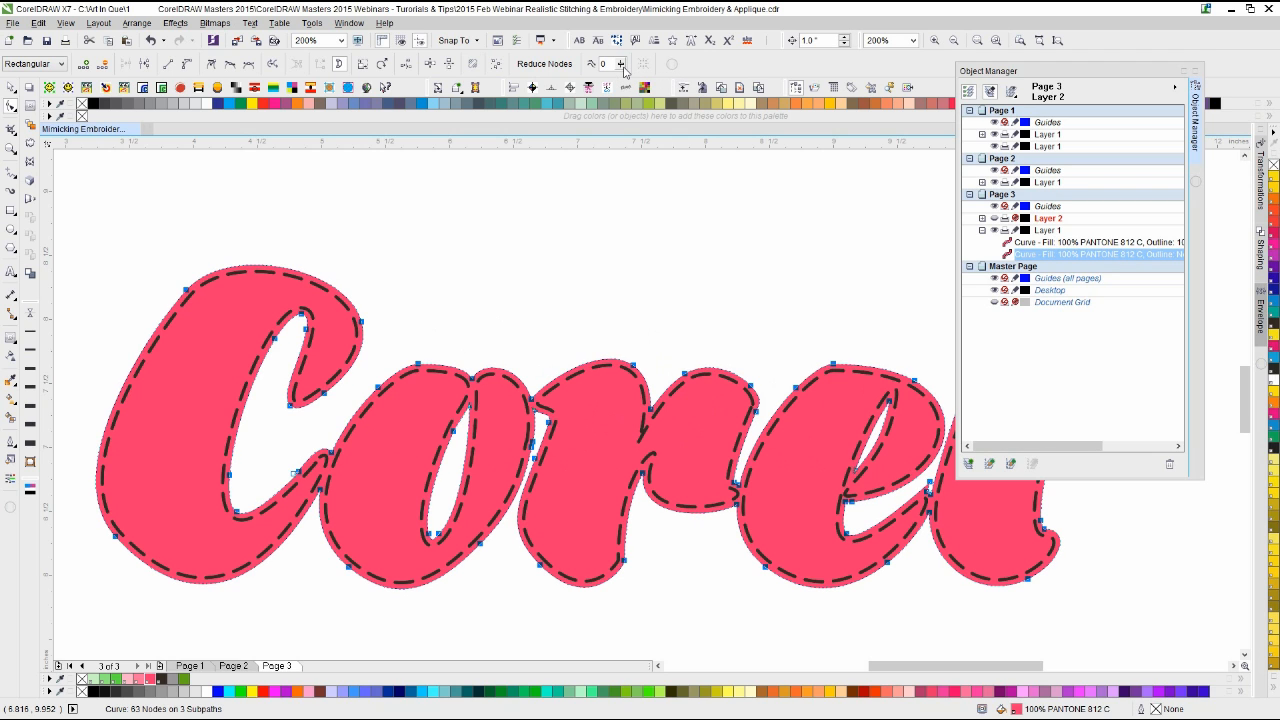
Step: Add a node on the upper edge of the C's tail near the o, and delete the two stray nodes at its kink
{"action": "scroll", "coordinate": [495, 471], "scroll_direction": "up", "scroll_amount": 1}
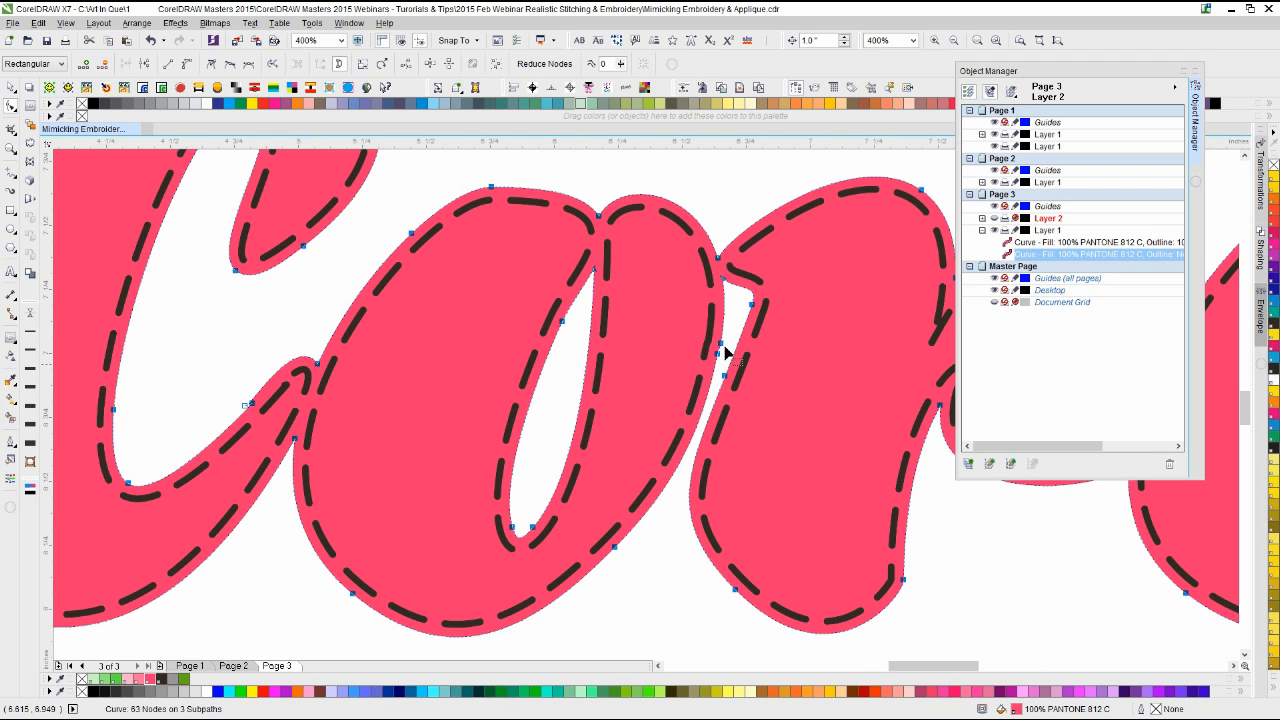
{"action": "scroll", "coordinate": [700, 405], "scroll_direction": "down", "scroll_amount": 1}
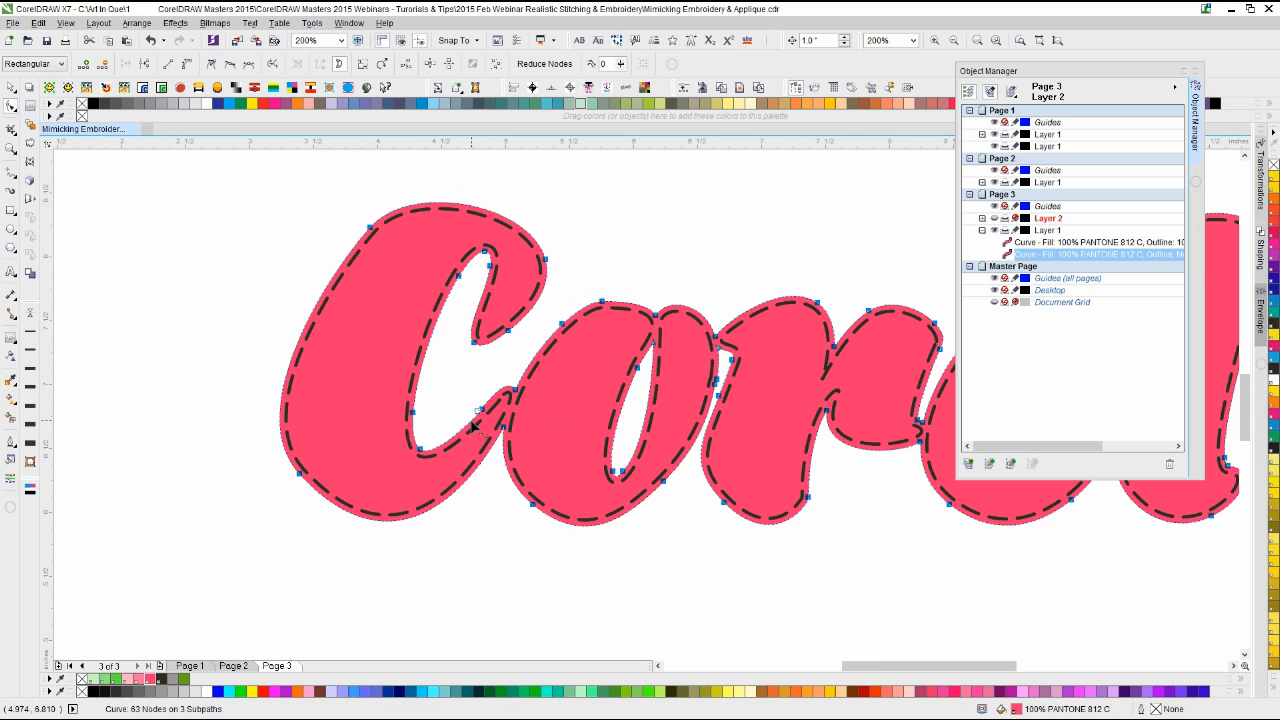
{"action": "scroll", "coordinate": [643, 402], "scroll_direction": "up", "scroll_amount": 3}
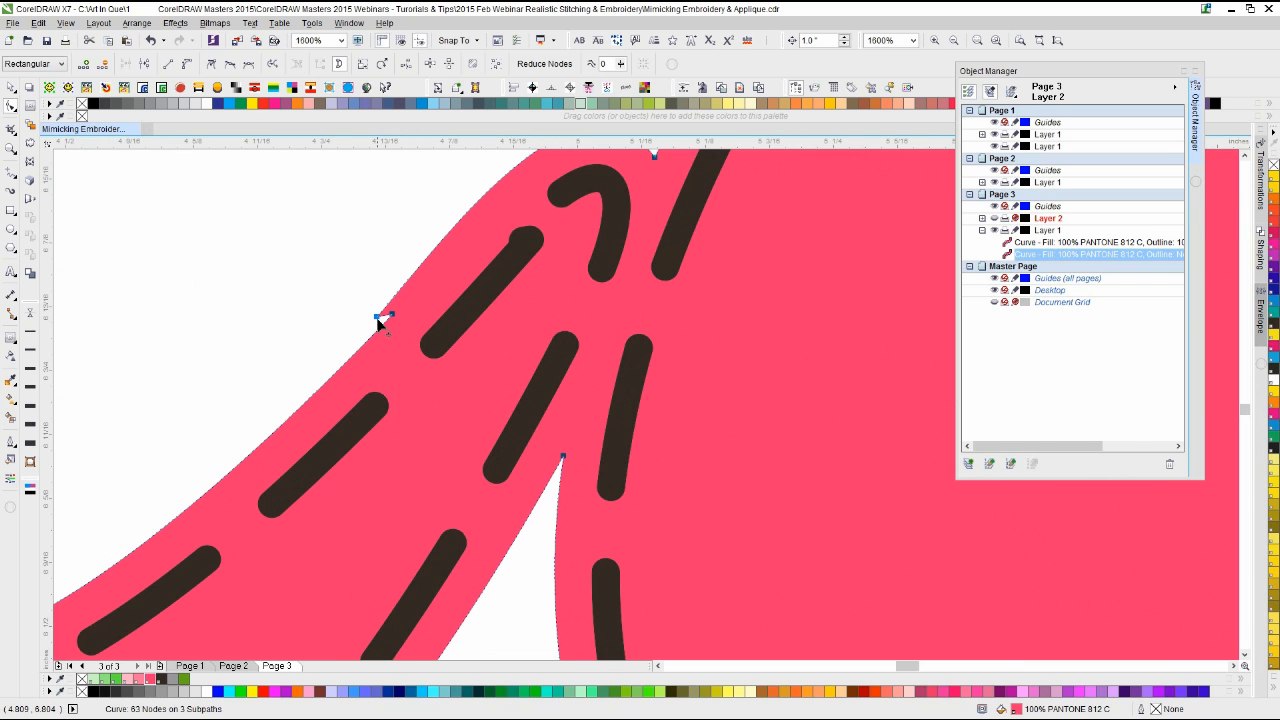
{"action": "double_click", "coordinate": [428, 256]}
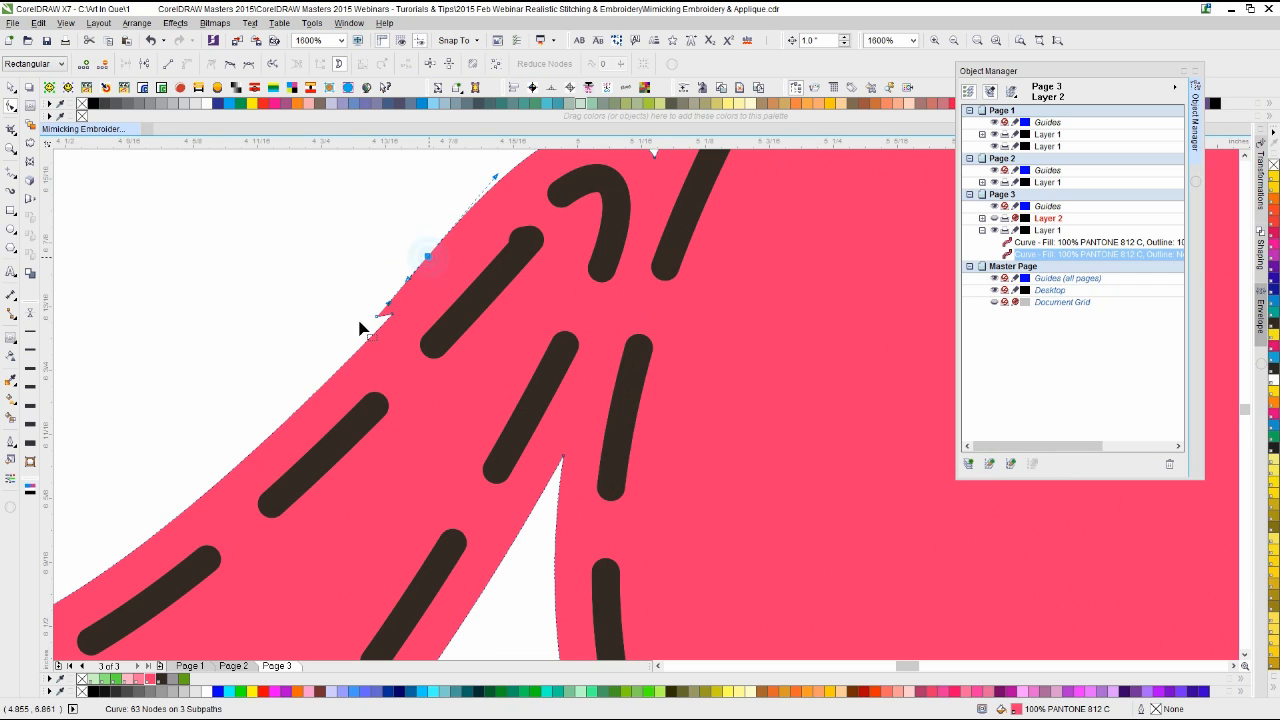
{"action": "scroll", "coordinate": [643, 404], "scroll_direction": "down", "scroll_amount": 1}
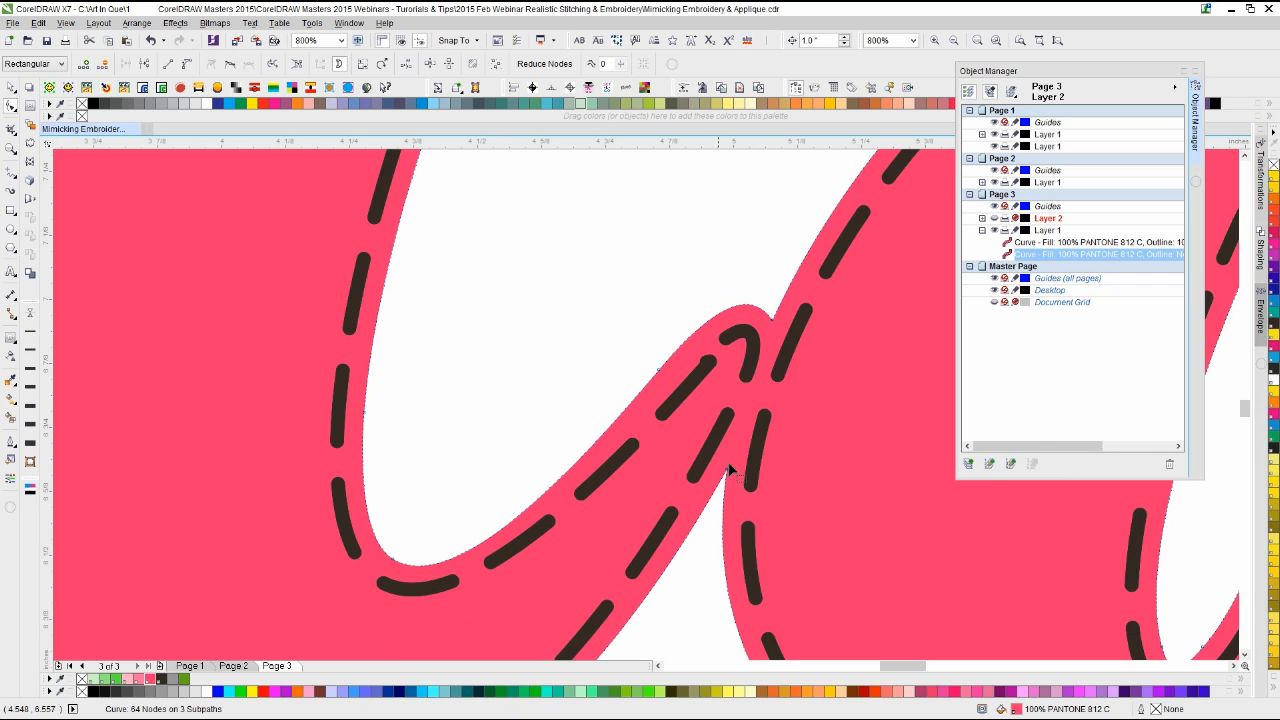
Step: Add a contour node on the o's outer edge facing the r, and delete the two stray nodes just above it
{"action": "scroll", "coordinate": [728, 462], "scroll_direction": "down", "scroll_amount": 1}
{"action": "scroll", "coordinate": [914, 457], "scroll_direction": "down", "scroll_amount": 1}
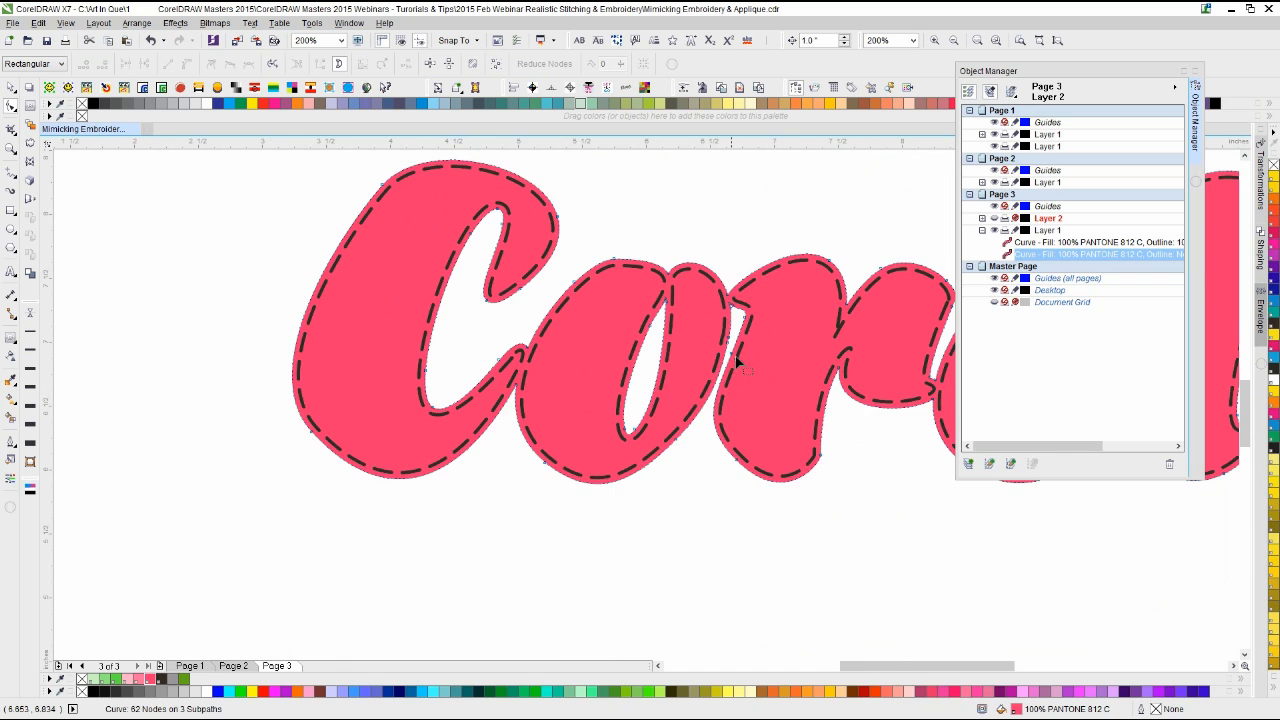
{"action": "scroll", "coordinate": [645, 402], "scroll_direction": "up", "scroll_amount": 1}
{"action": "scroll", "coordinate": [640, 406], "scroll_direction": "up", "scroll_amount": 1}
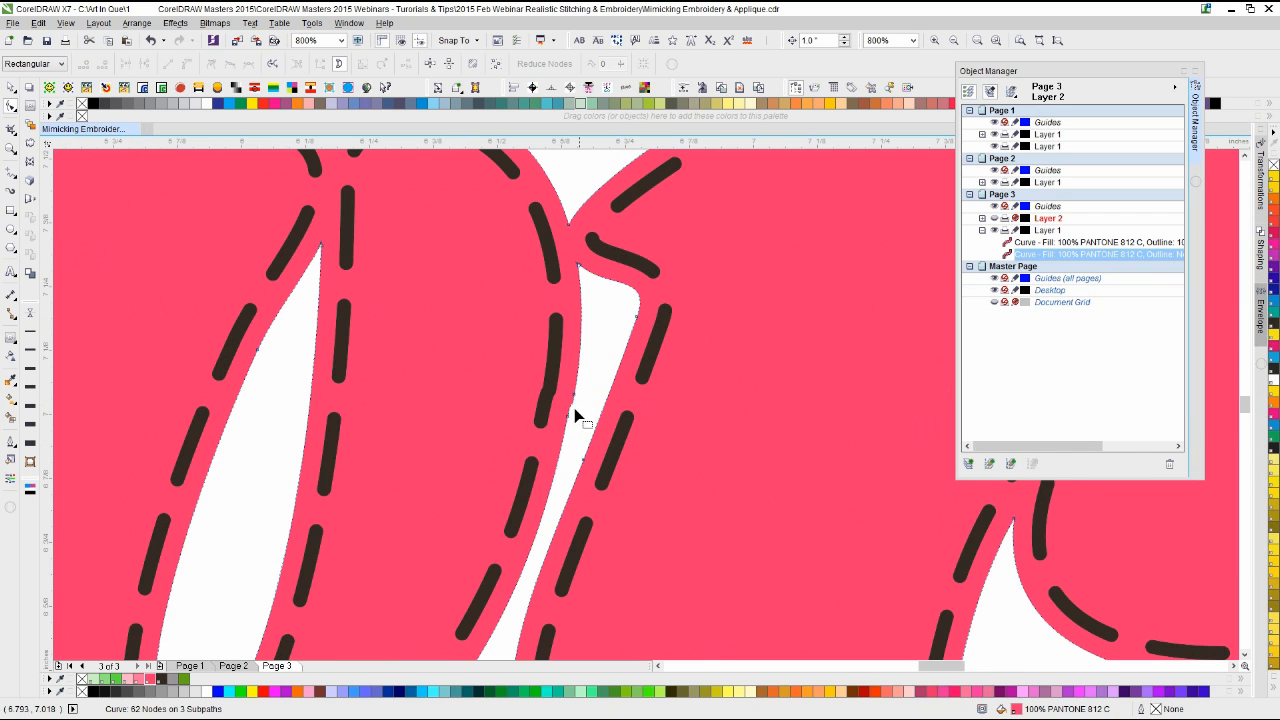
{"action": "double_click", "coordinate": [551, 487]}
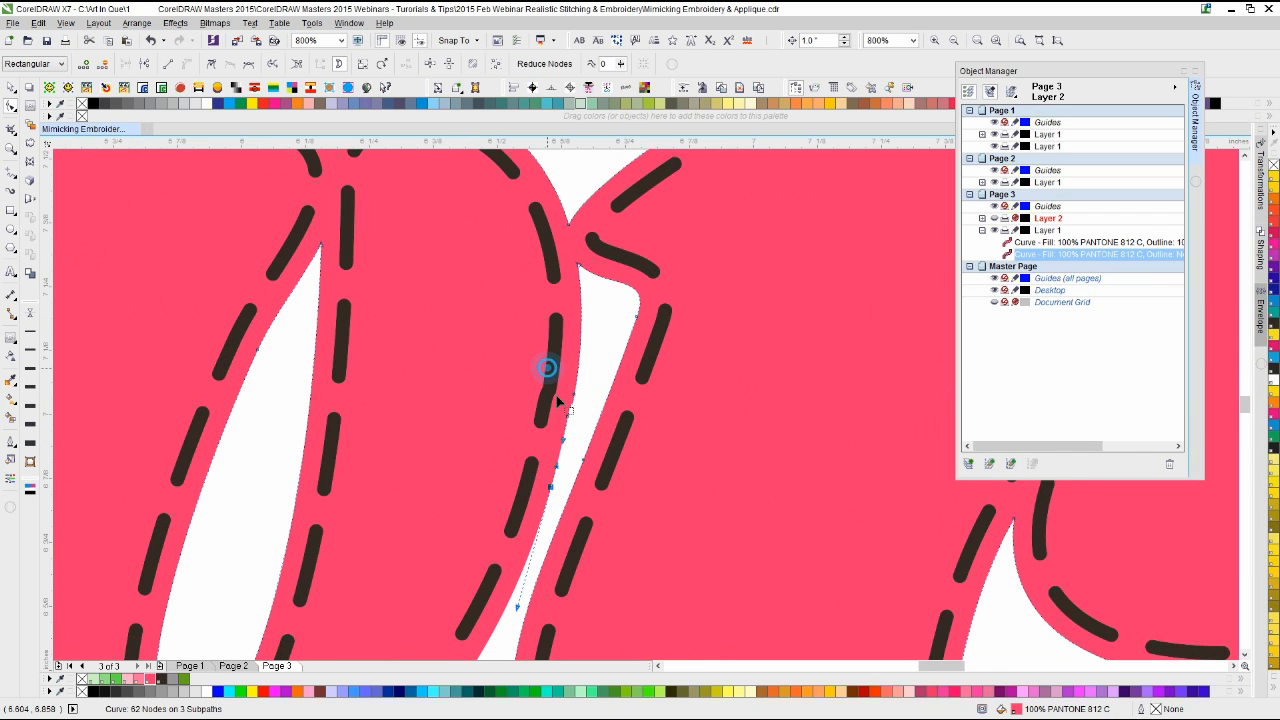
{"action": "left_click_drag", "start_coordinate": [546, 368], "coordinate": [584, 438]}
{"action": "key", "text": "Delete"}
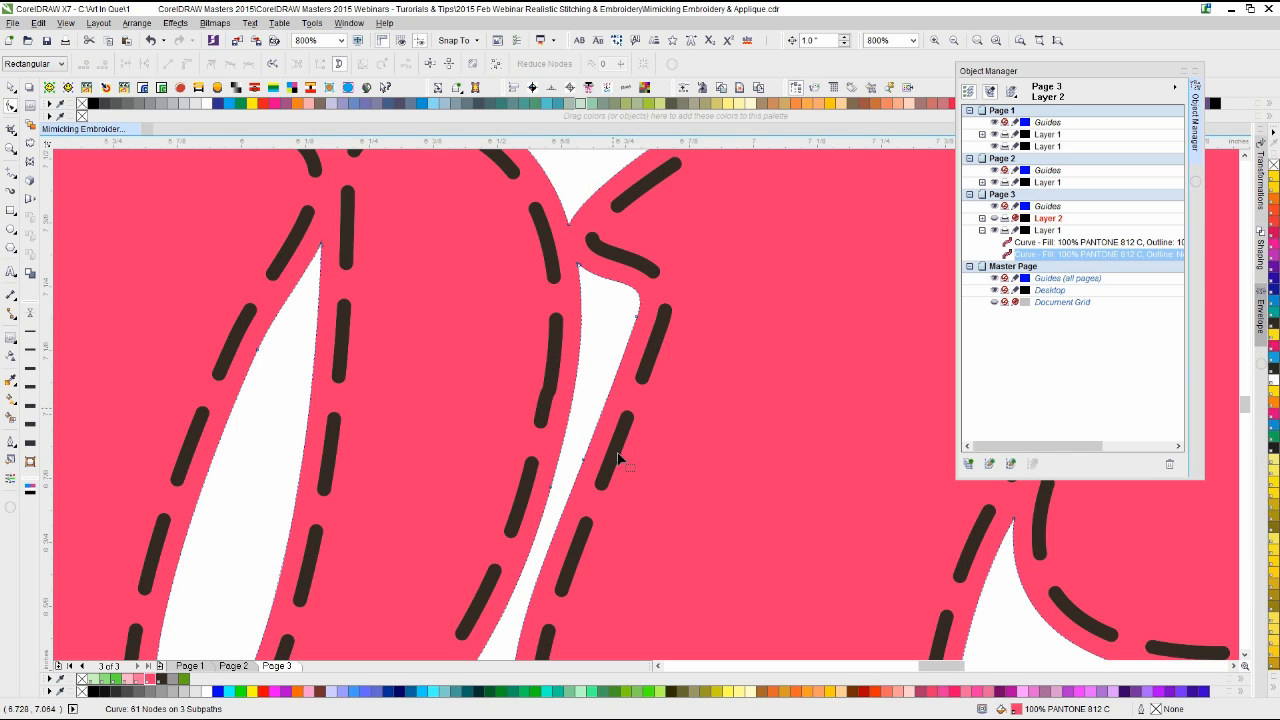
Step: Add a contour node on the upper edge of the e's tail near the l, and delete the two nodes forming the spike there
{"action": "scroll", "coordinate": [646, 403], "scroll_direction": "down", "scroll_amount": 2}
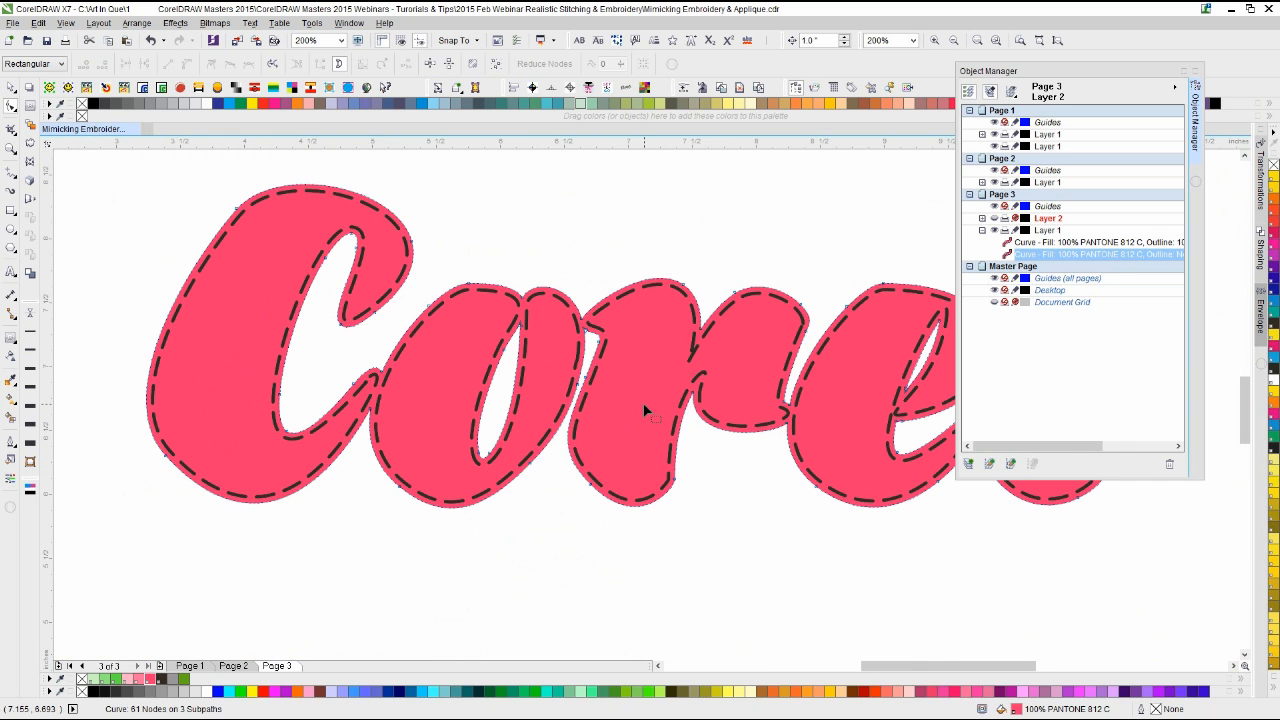
{"action": "scroll", "coordinate": [646, 400], "scroll_direction": "up", "scroll_amount": 2}
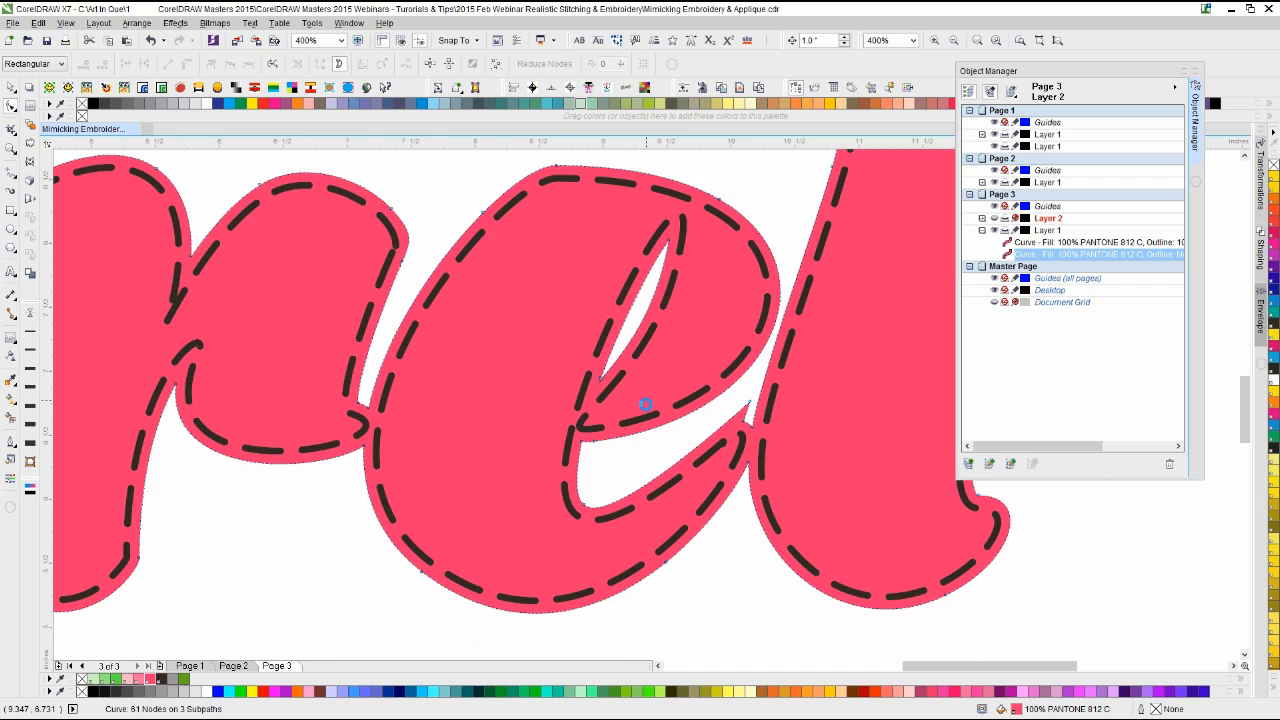
{"action": "scroll", "coordinate": [628, 322], "scroll_direction": "down", "scroll_amount": 2}
{"action": "scroll", "coordinate": [652, 412], "scroll_direction": "up", "scroll_amount": 3}
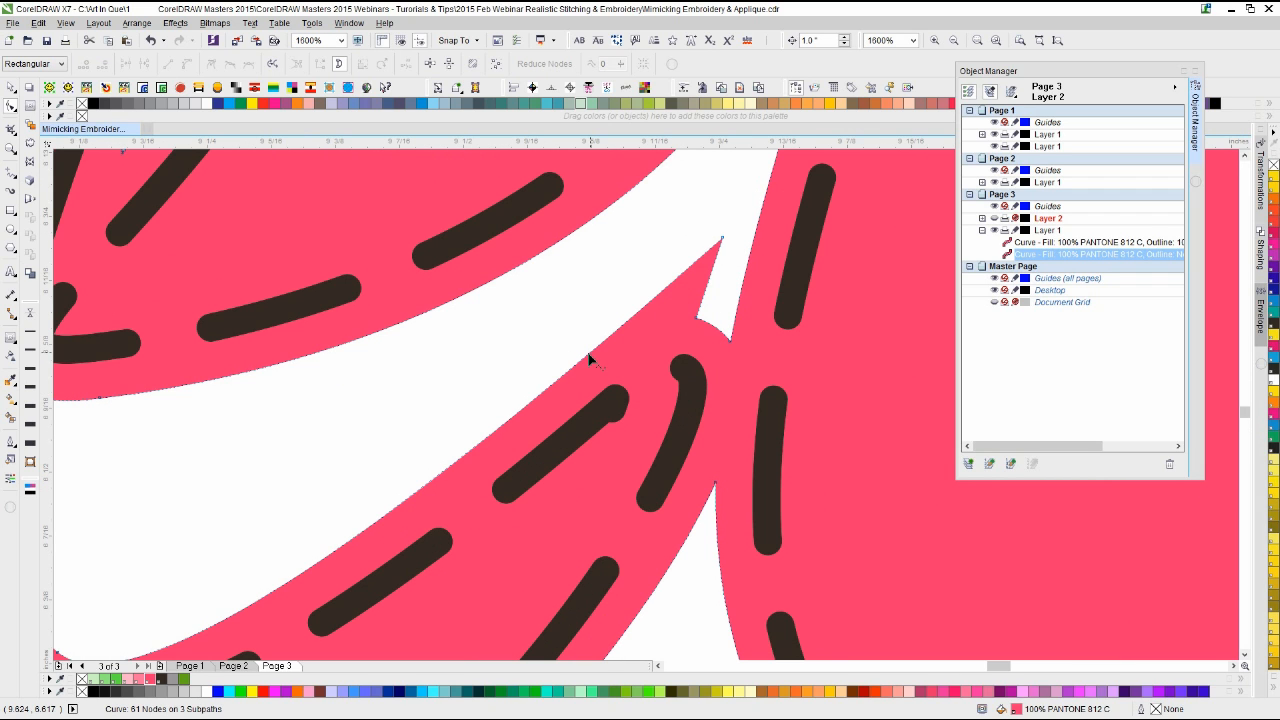
{"action": "double_click", "coordinate": [651, 300]}
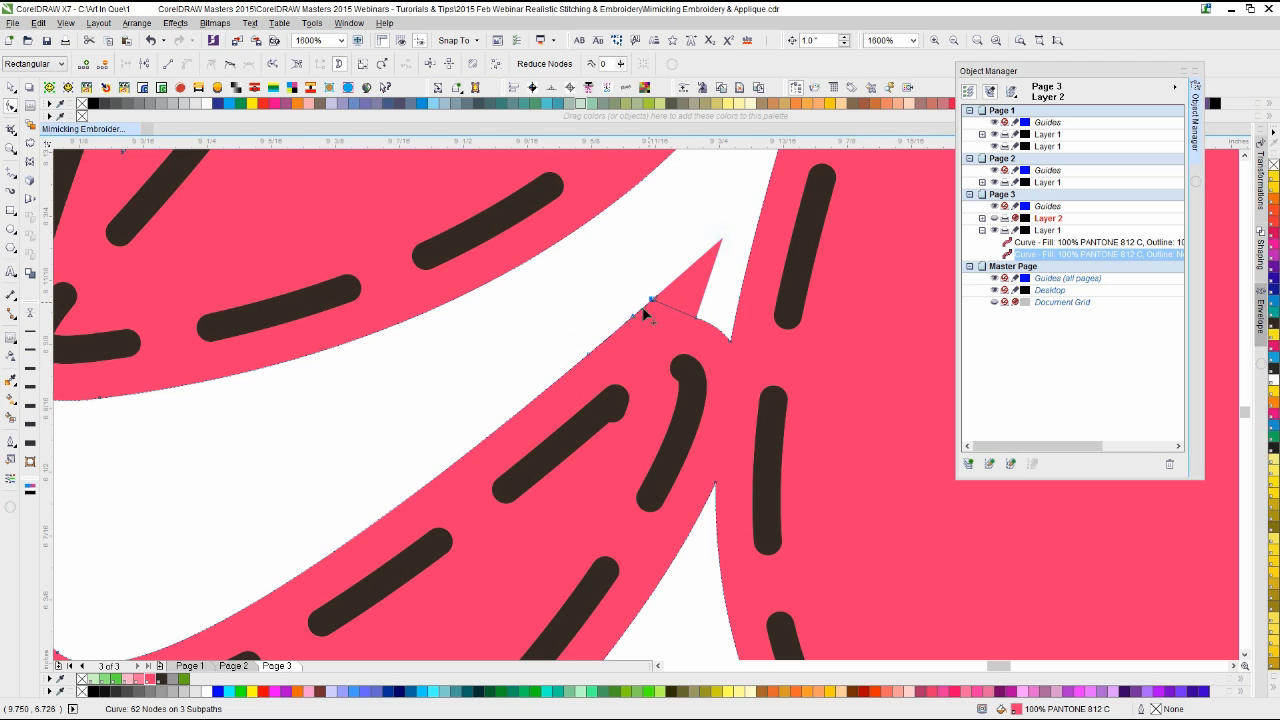
{"action": "left_click_drag", "start_coordinate": [643, 308], "coordinate": [708, 338]}
{"action": "key", "text": "Delete"}
{"action": "key", "text": "Delete"}
{"action": "scroll", "coordinate": [646, 408], "scroll_direction": "down", "scroll_amount": 2}
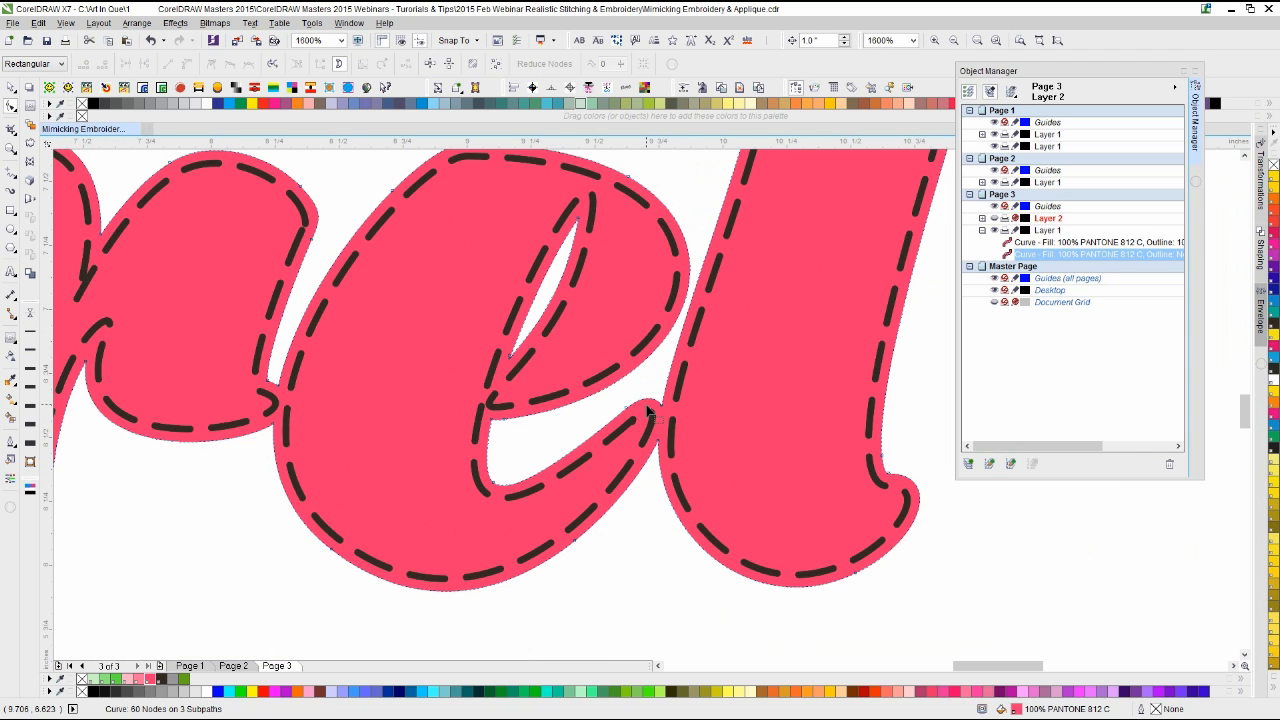
{"action": "scroll", "coordinate": [648, 410], "scroll_direction": "down", "scroll_amount": 2}
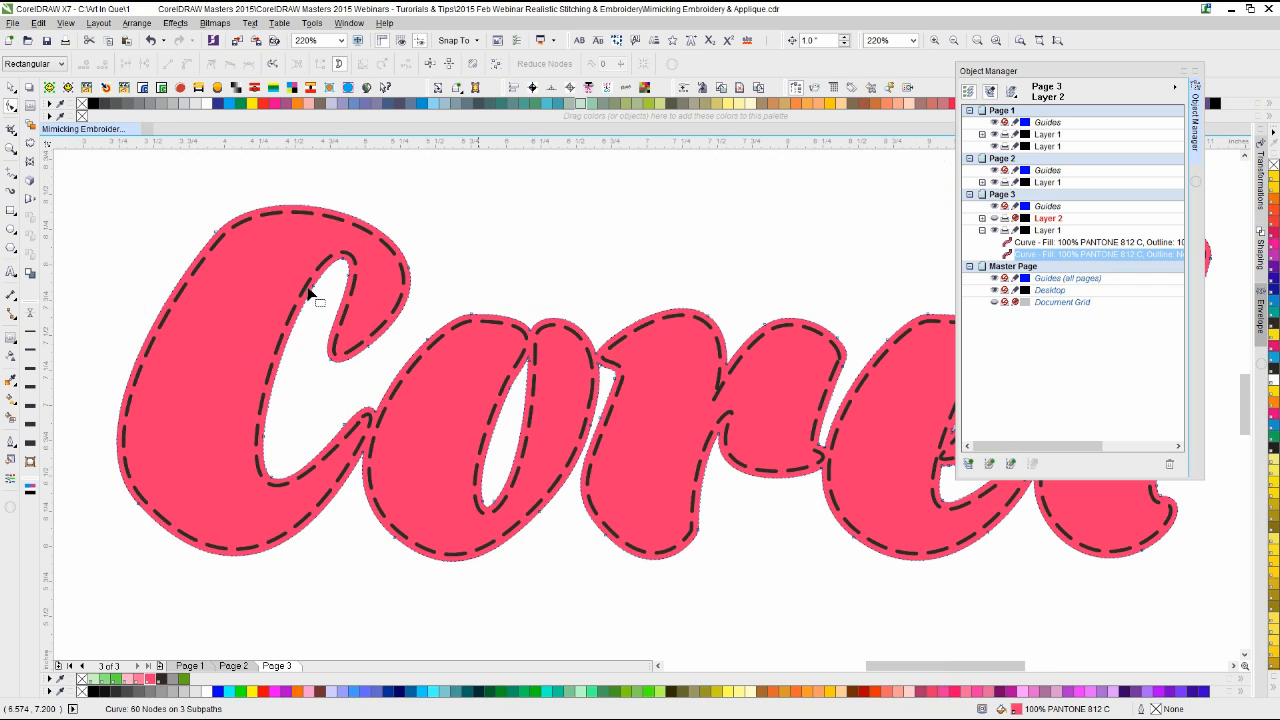
Step: Apply an outside contour with 2 steps and a 0.06" offset to the cleaned-up pink curve
{"action": "left_click", "coordinate": [10, 88]}
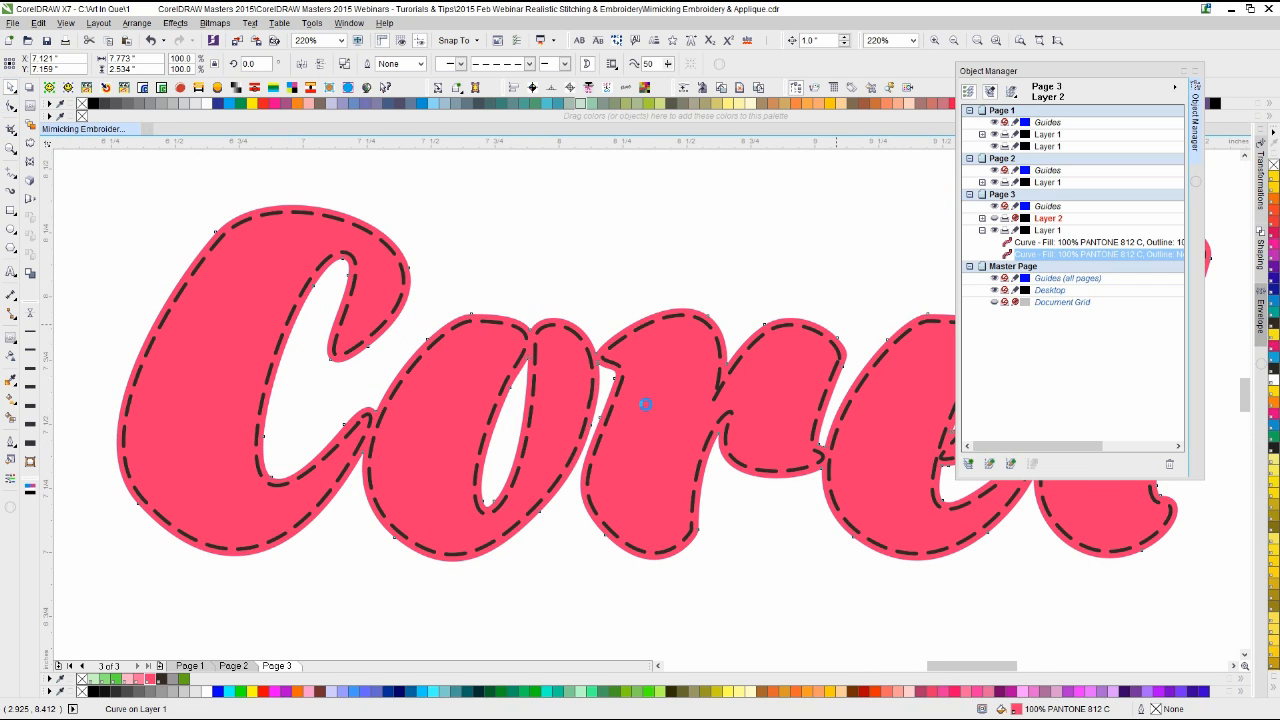
{"action": "scroll", "coordinate": [649, 400], "scroll_direction": "up", "scroll_amount": 2}
{"action": "left_click", "coordinate": [30, 107]}
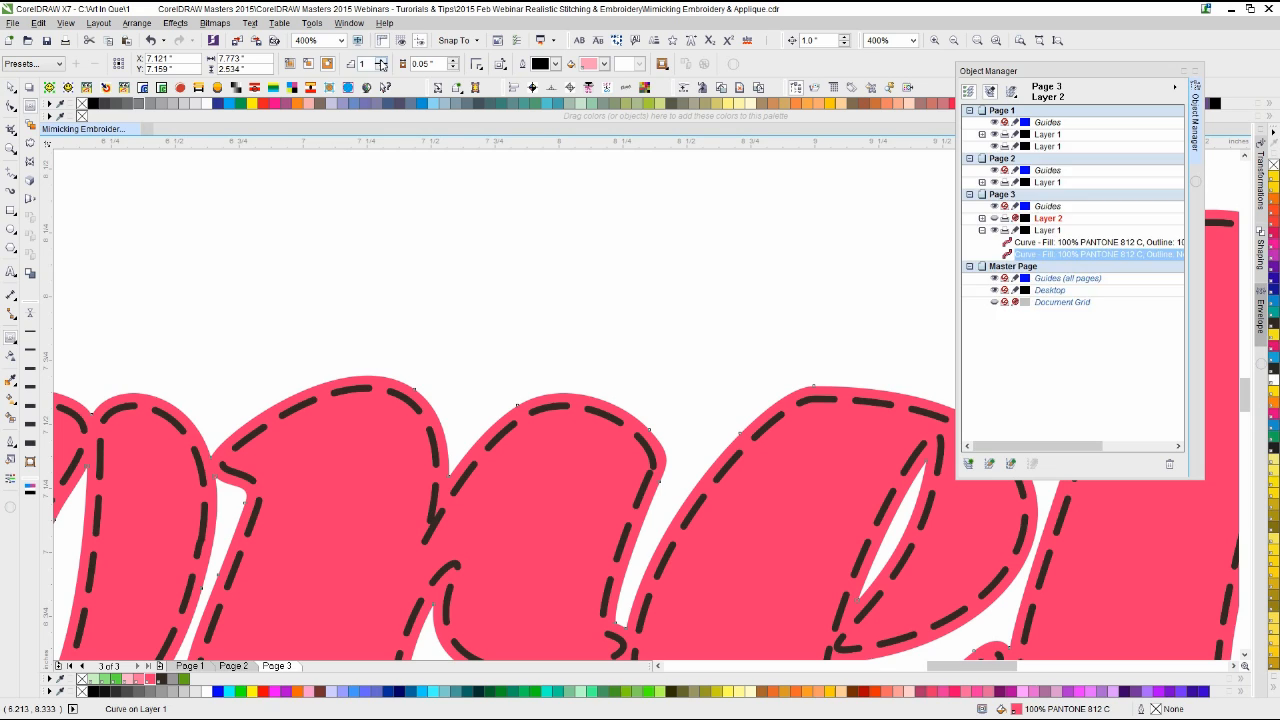
{"action": "left_click", "coordinate": [381, 62]}
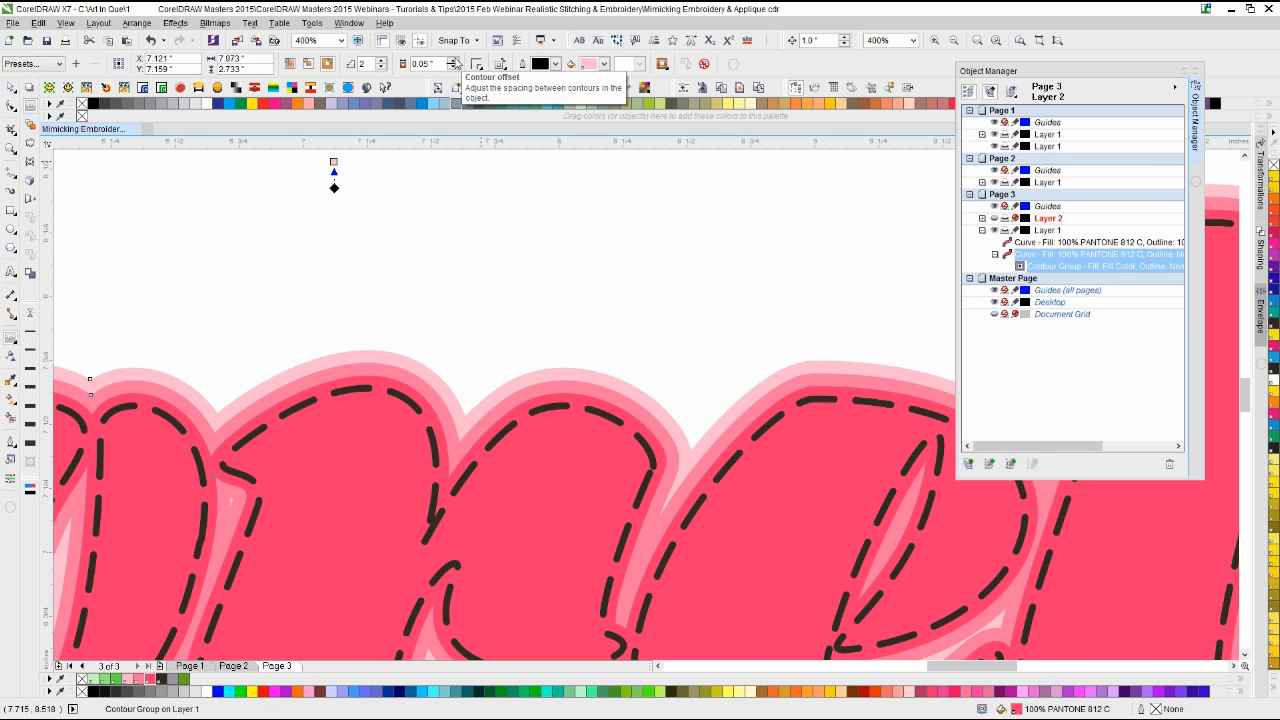
{"action": "left_click", "coordinate": [452, 59]}
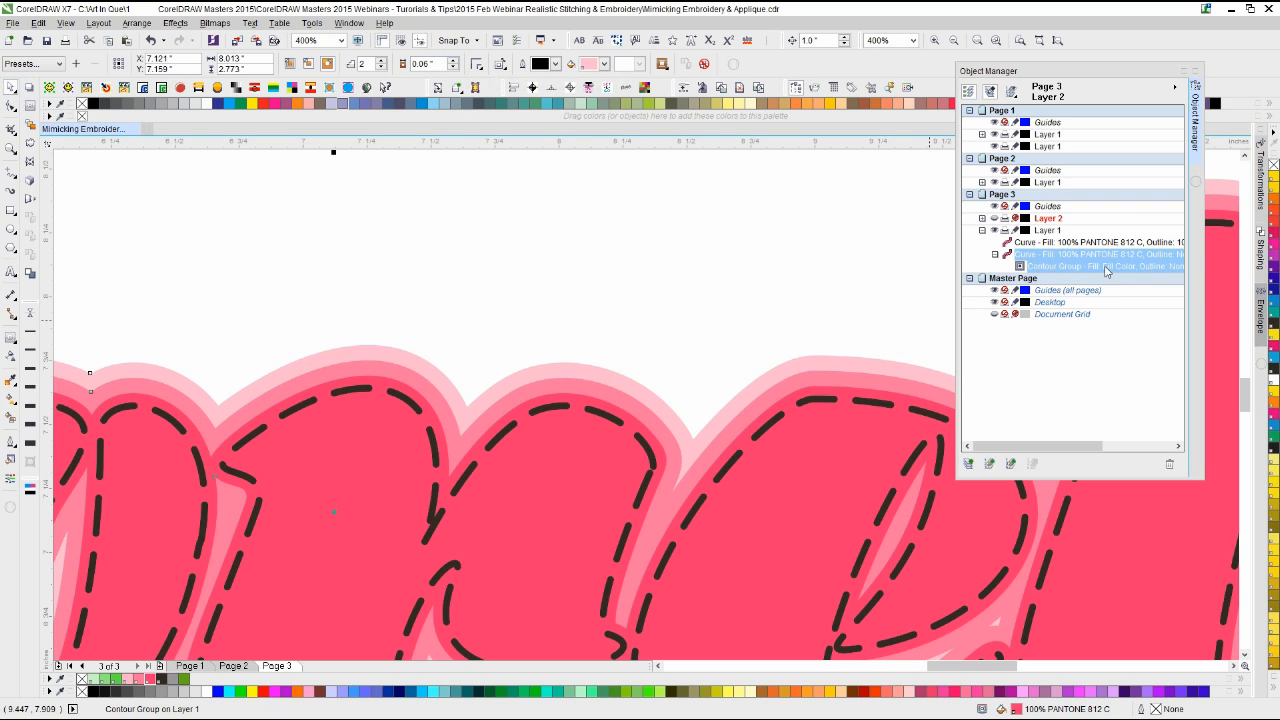
Step: Break the contour group apart from its source curve and ungroup it into separate curves
{"action": "key", "text": "ctrl+k"}
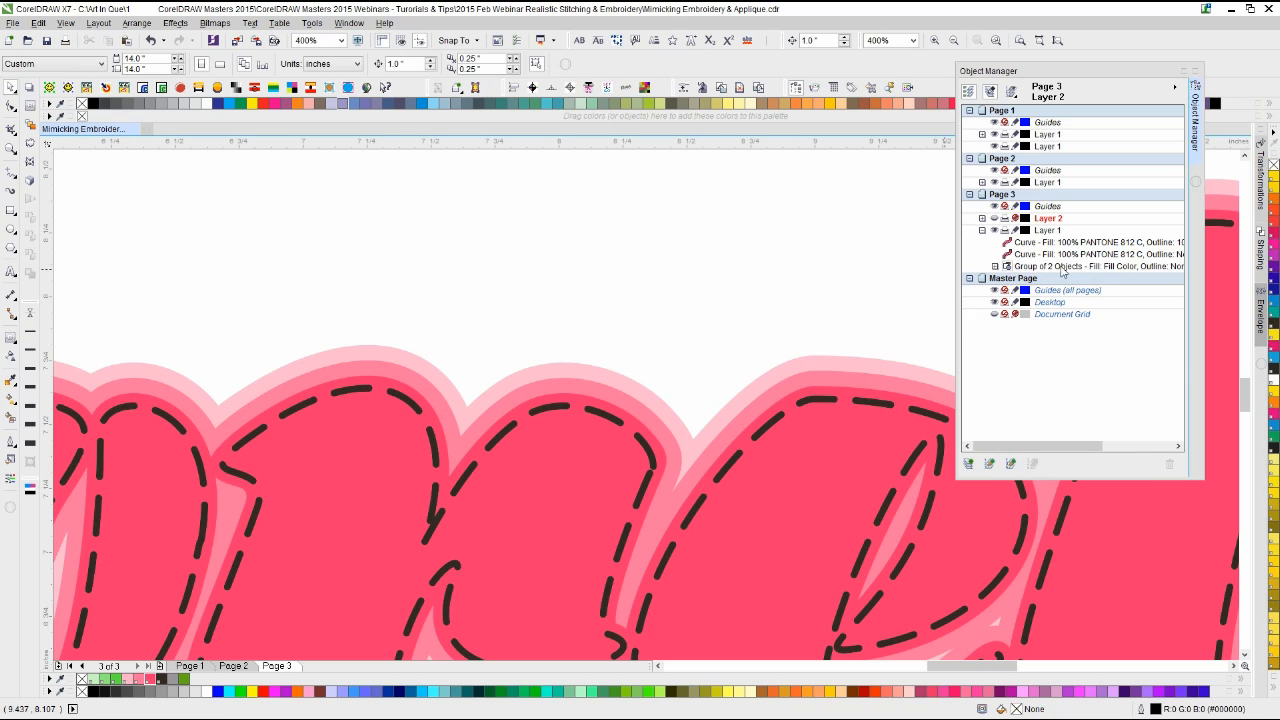
{"action": "left_click", "coordinate": [1061, 266]}
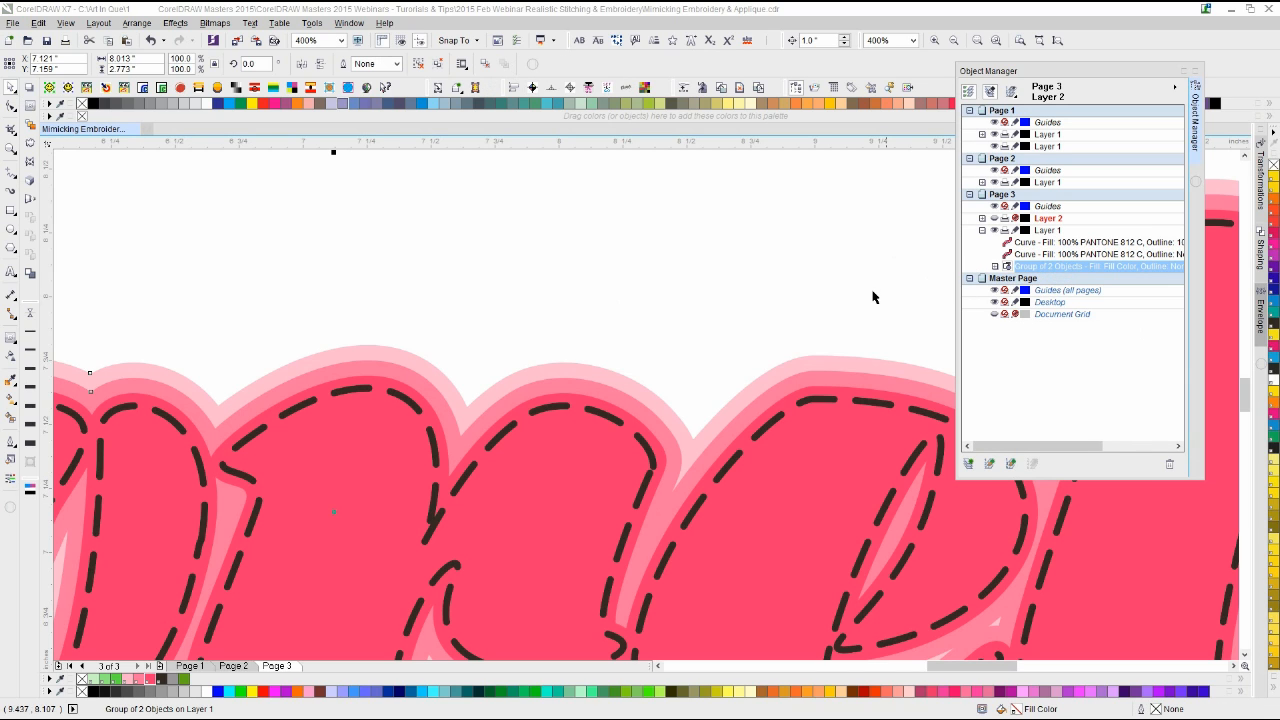
{"action": "left_click", "coordinate": [797, 319]}
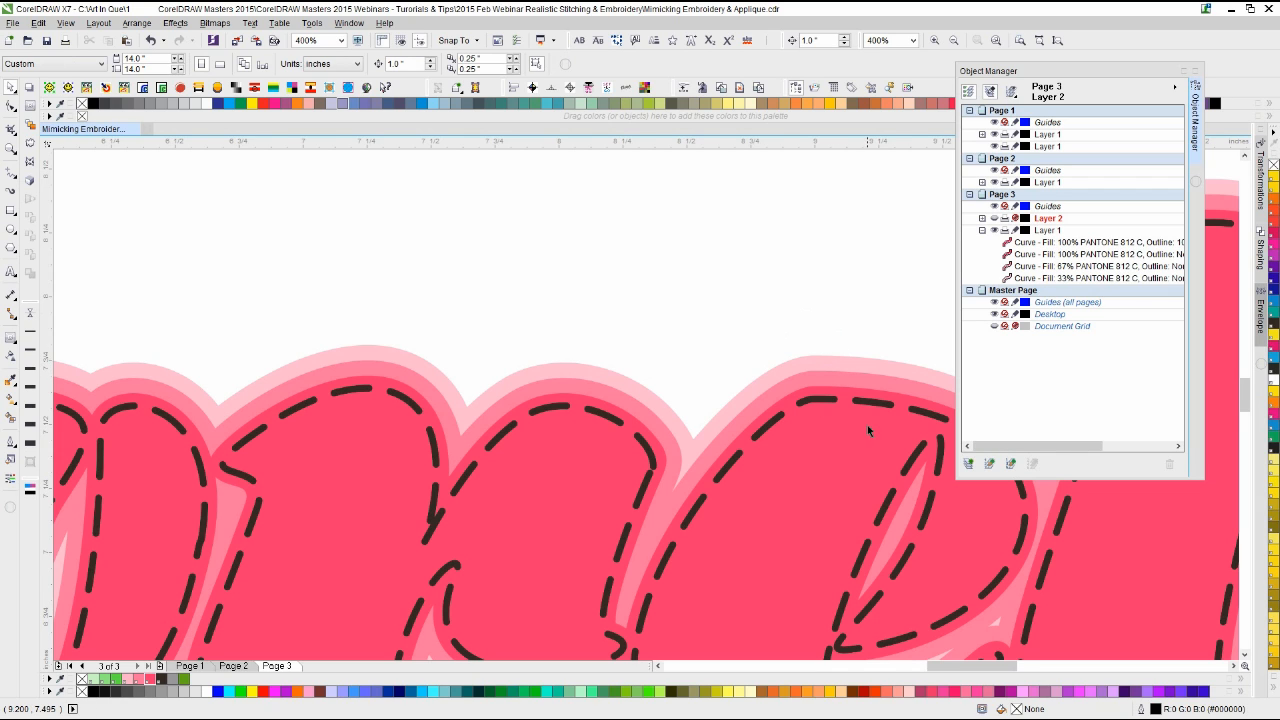
Step: Fill the inner of the two new contour curves with green PANTONE 802 C
{"action": "scroll", "coordinate": [869, 429], "scroll_direction": "up", "scroll_amount": 1}
{"action": "left_click", "coordinate": [636, 342]}
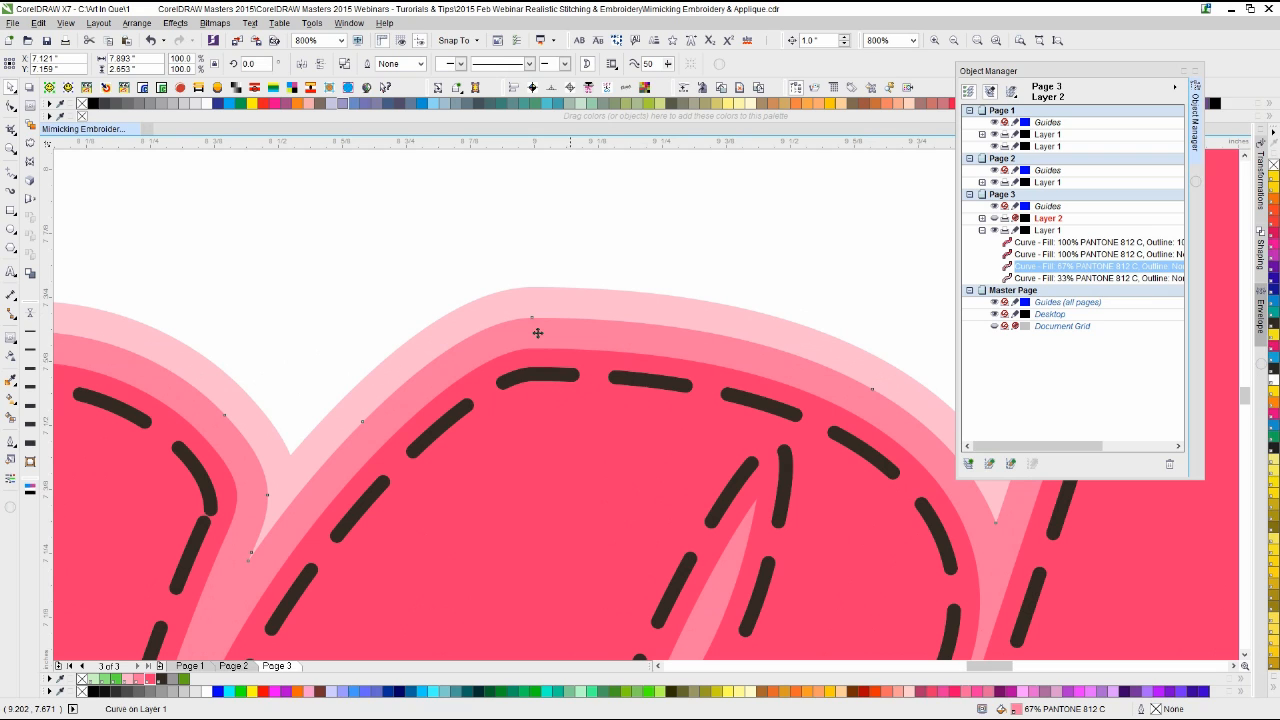
{"action": "left_click", "coordinate": [113, 679]}
{"action": "left_click", "coordinate": [110, 679]}
{"action": "left_click", "coordinate": [377, 268]}
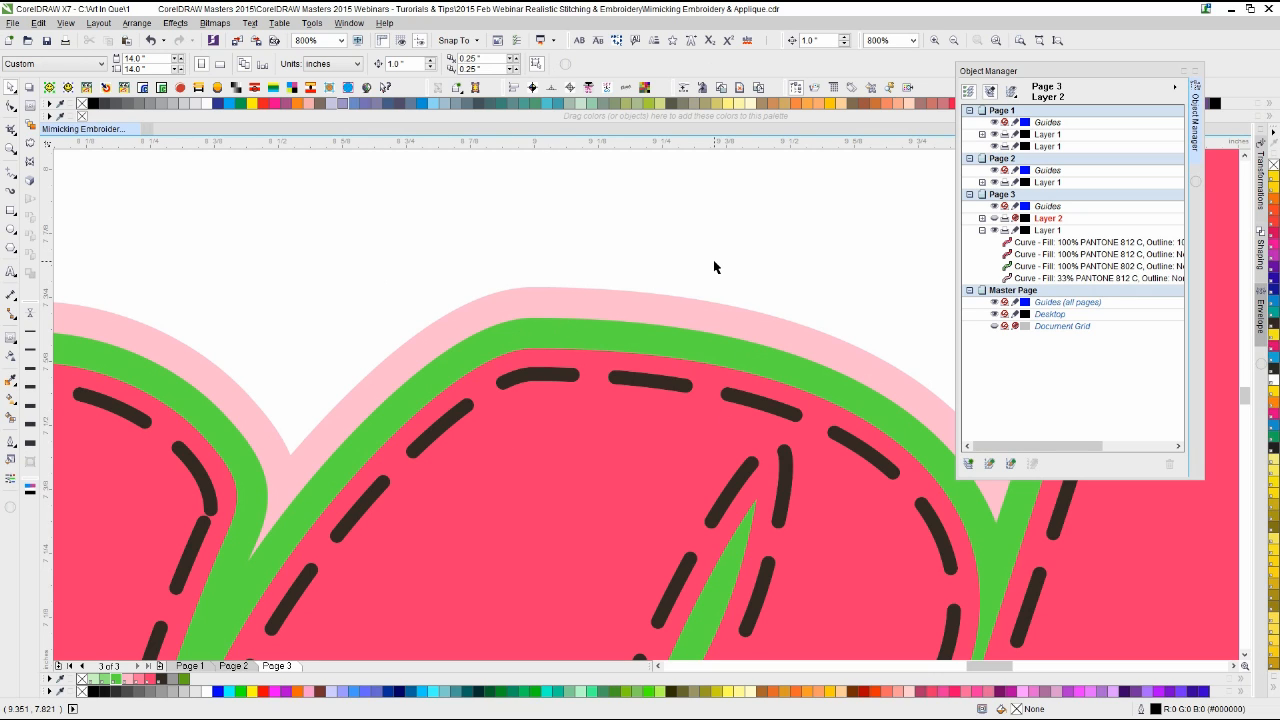
Step: Copy the dashed black outline from the stitched pink curve onto the green contour curve, leaving its fill alone
{"action": "left_click", "coordinate": [633, 382]}
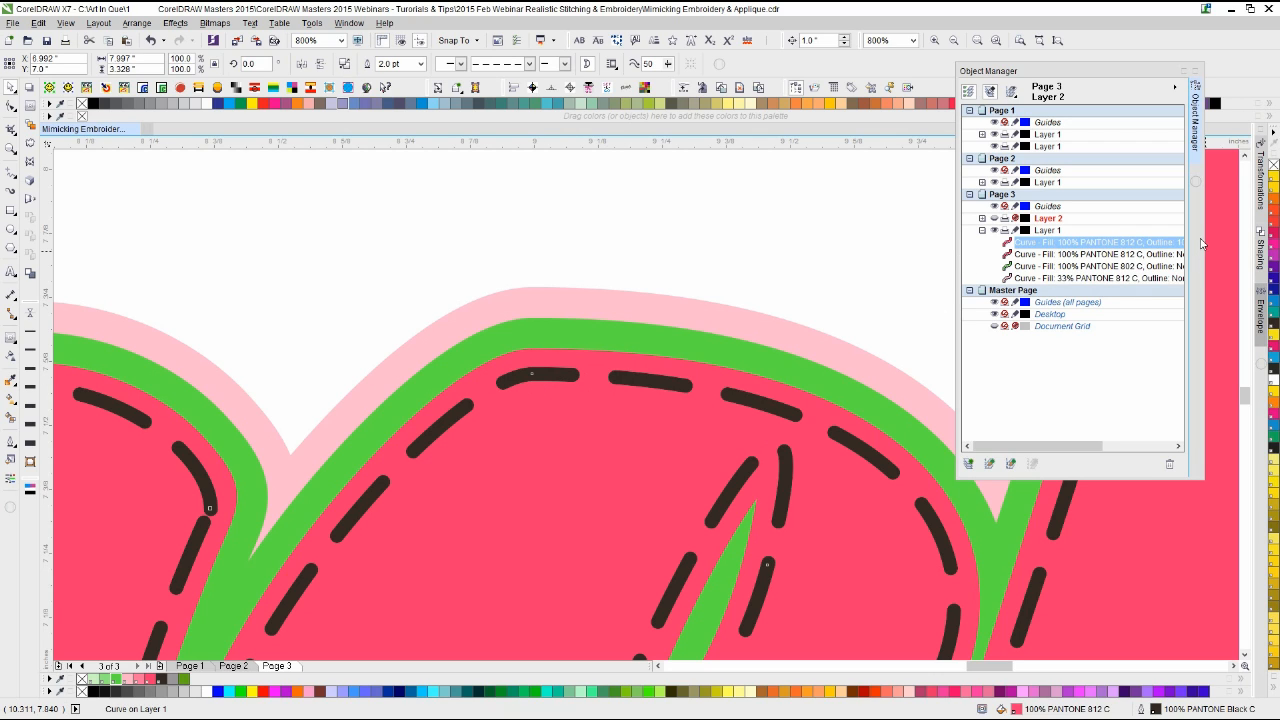
{"action": "left_click_drag", "start_coordinate": [1203, 237], "coordinate": [1230, 237]}
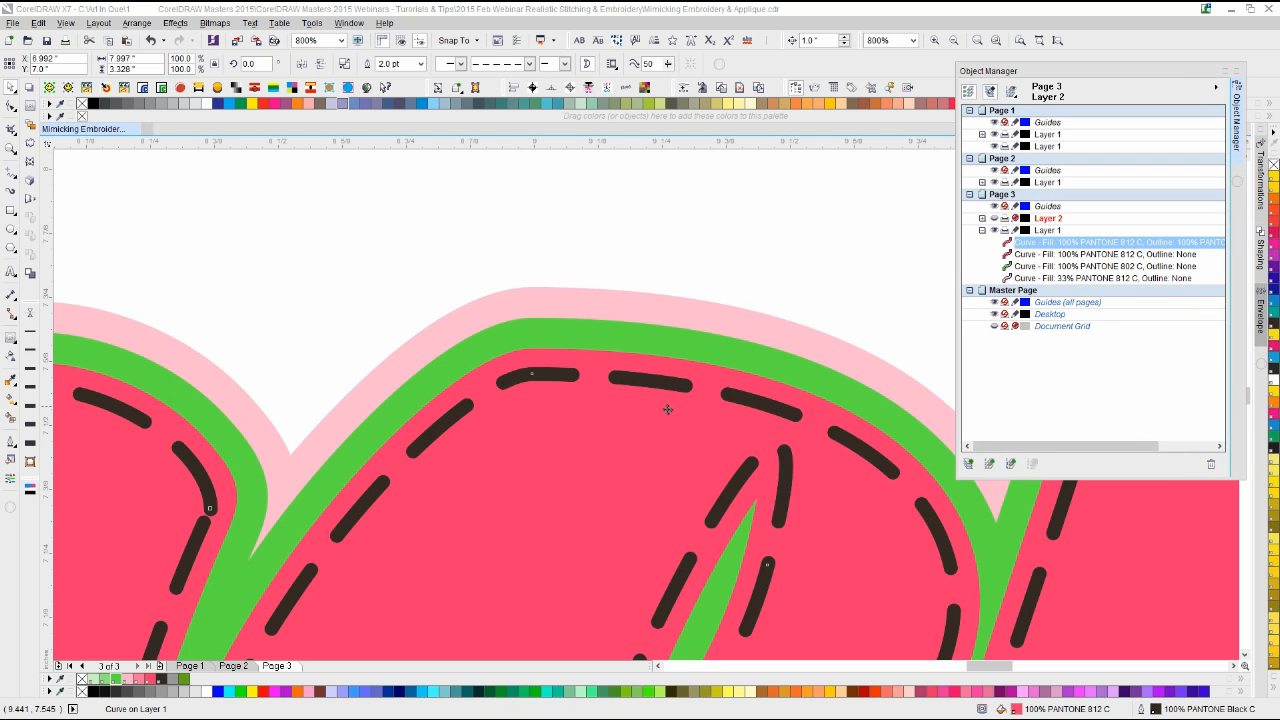
{"action": "left_click_drag", "start_coordinate": [658, 410], "coordinate": [671, 342]}
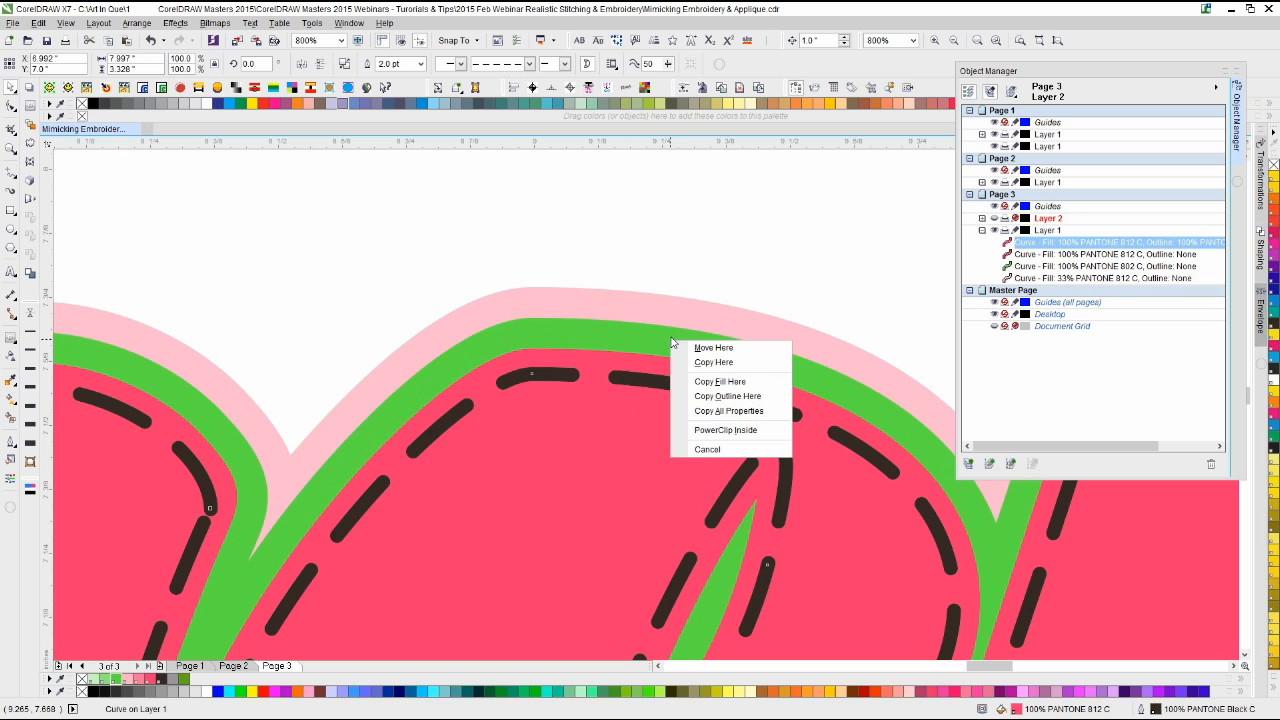
{"action": "left_click", "coordinate": [727, 396]}
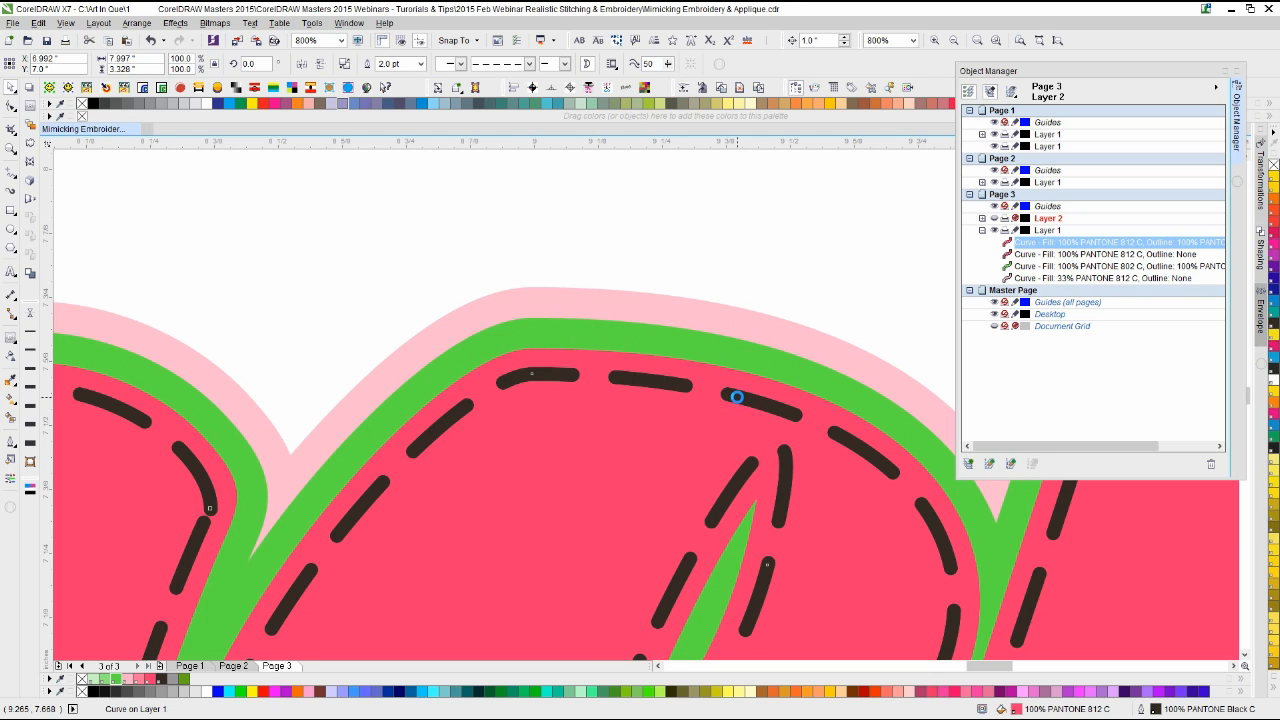
Step: Fill the outermost light pink contour curve with green PANTONE 802 C
{"action": "left_click", "coordinate": [699, 305]}
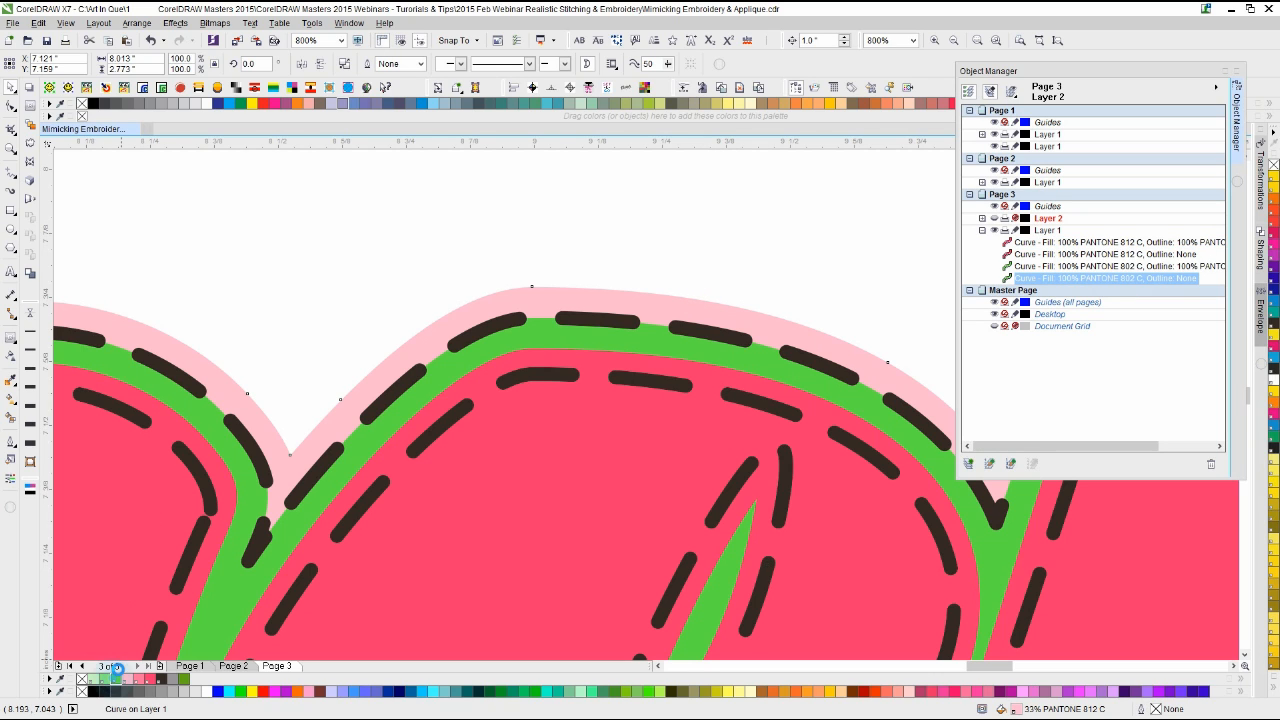
{"action": "left_click", "coordinate": [110, 680]}
{"action": "left_click", "coordinate": [331, 330]}
{"action": "scroll", "coordinate": [646, 404], "scroll_direction": "down", "scroll_amount": 3}
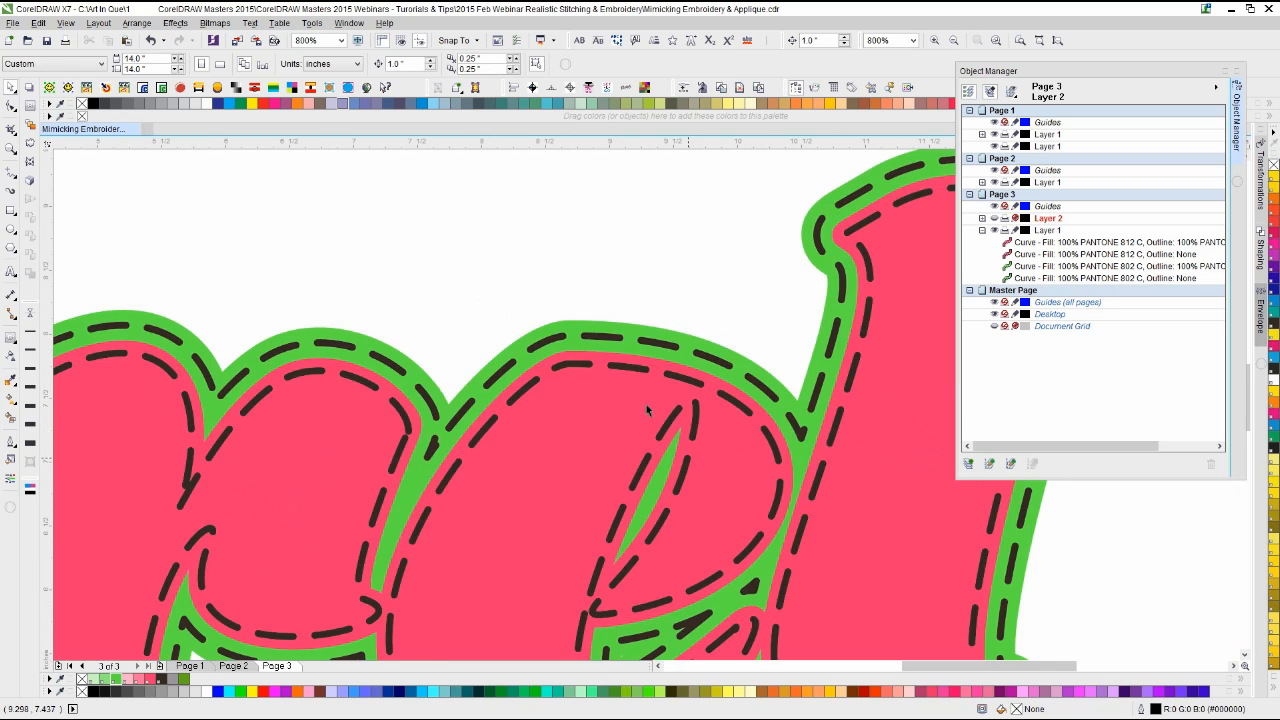
Step: Hide the Object Manager and examine the green border and its stitching across the whole lettering
{"action": "left_click", "coordinate": [643, 385]}
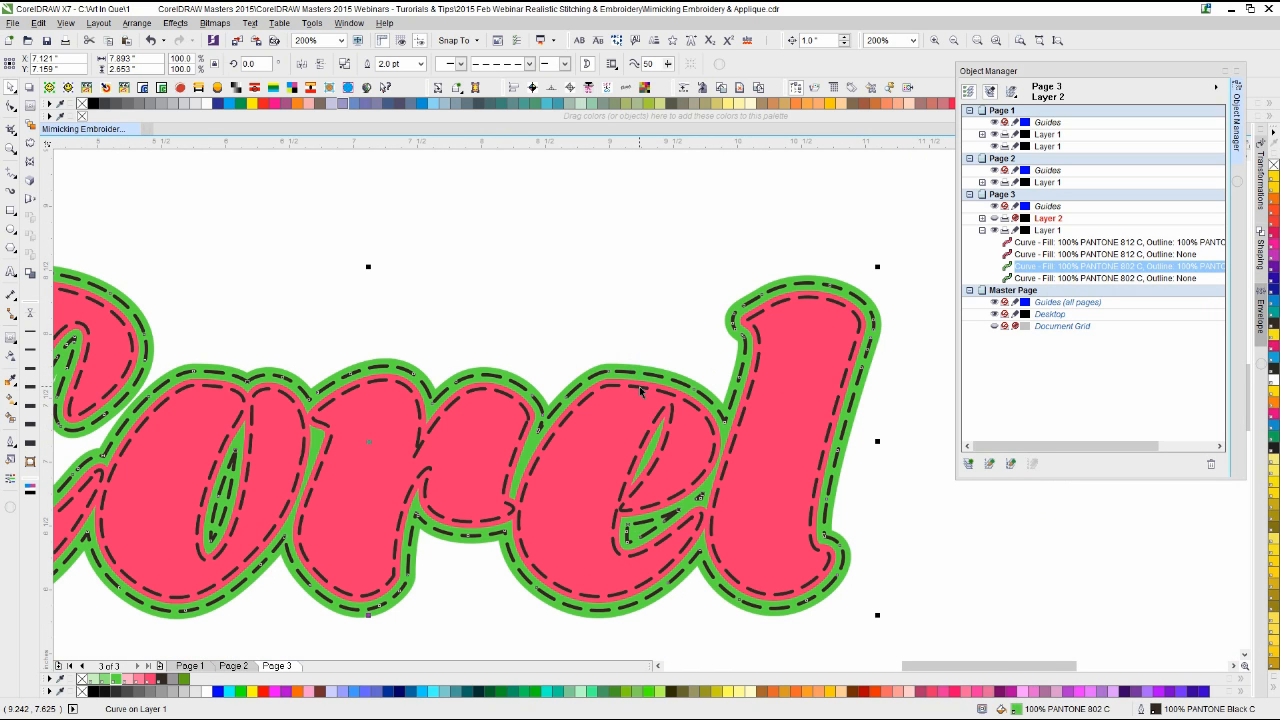
{"action": "left_click", "coordinate": [640, 388]}
{"action": "left_click", "coordinate": [631, 333]}
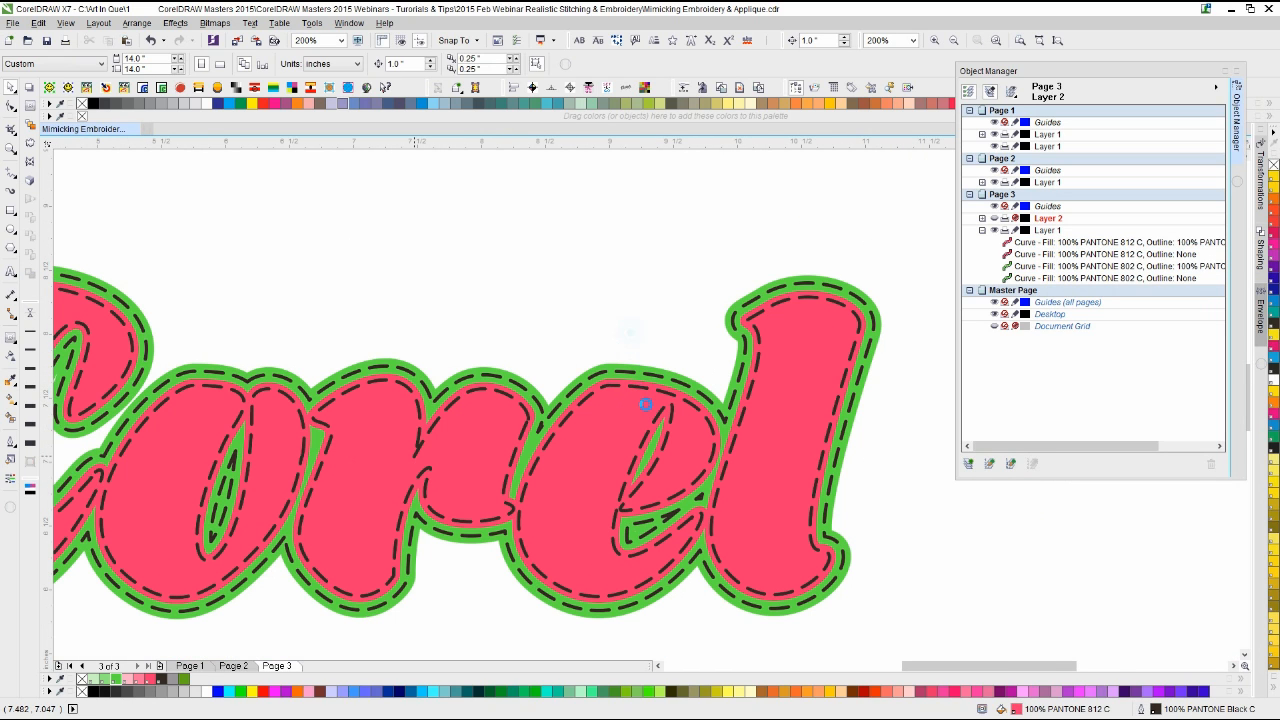
{"action": "scroll", "coordinate": [646, 403], "scroll_direction": "down", "scroll_amount": 1}
{"action": "scroll", "coordinate": [686, 405], "scroll_direction": "up", "scroll_amount": 1}
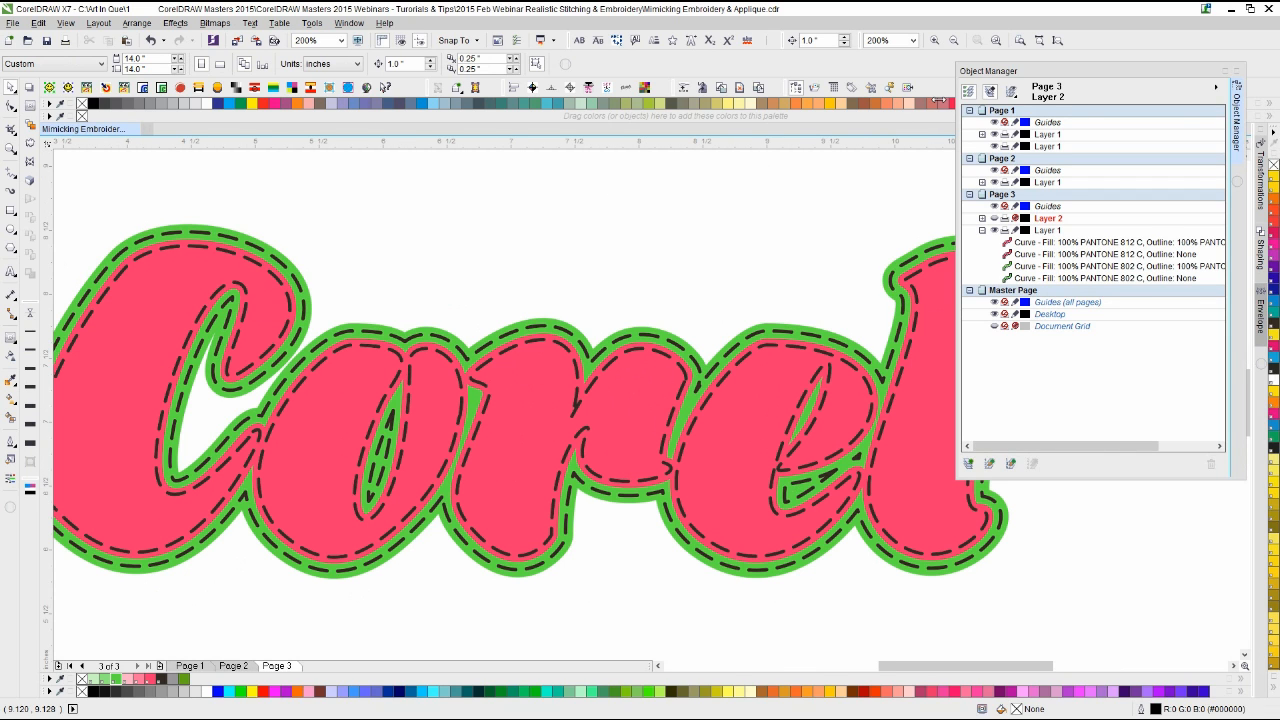
{"action": "left_click", "coordinate": [794, 87]}
{"action": "left_click", "coordinate": [800, 212]}
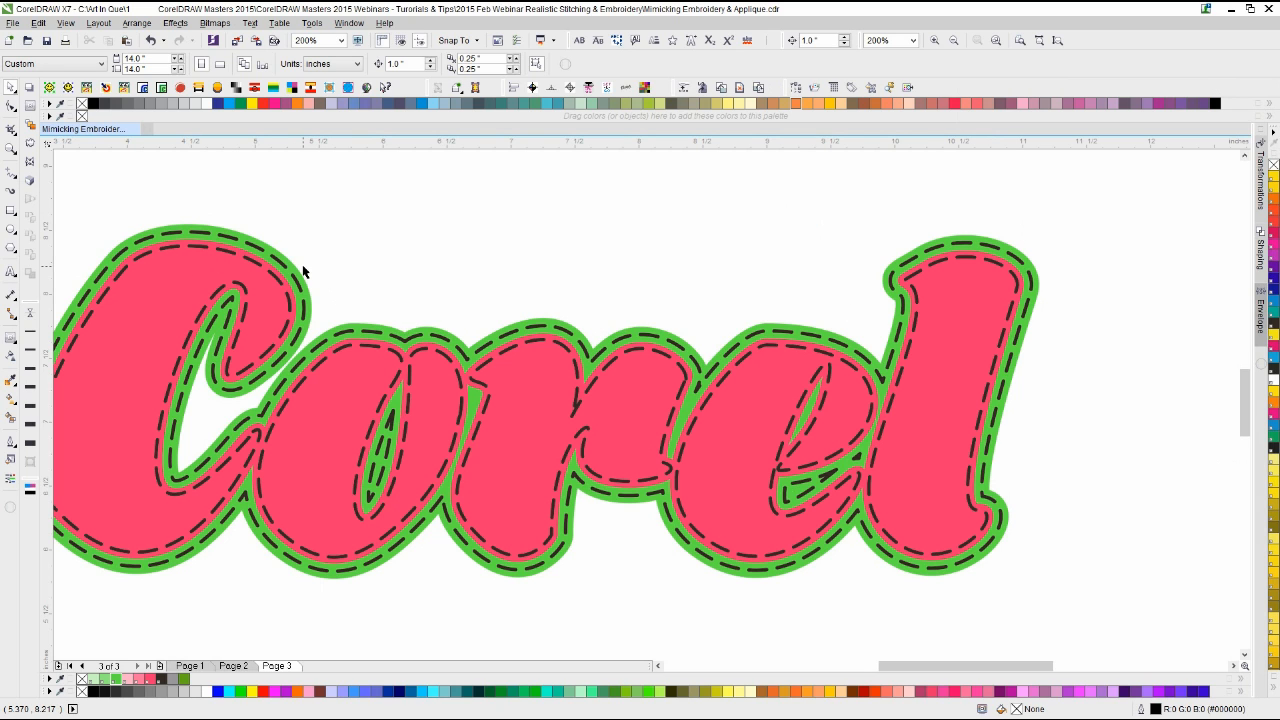
{"action": "key", "text": "F4"}
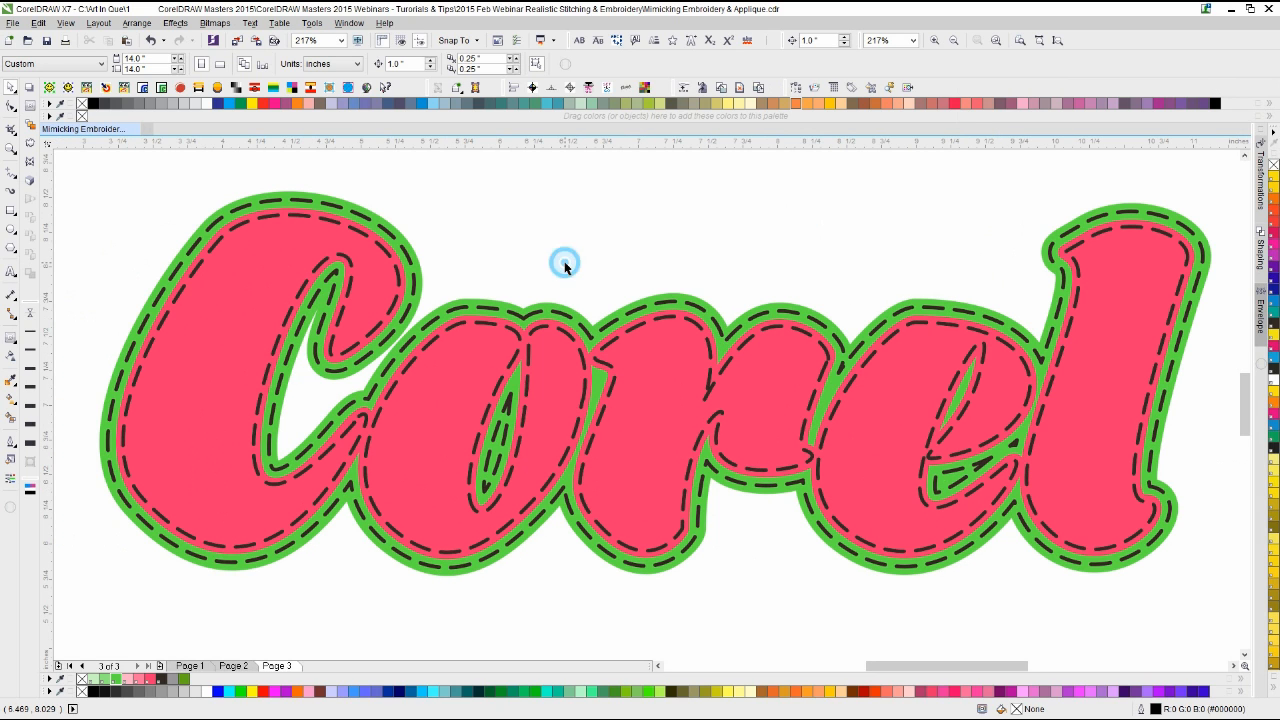
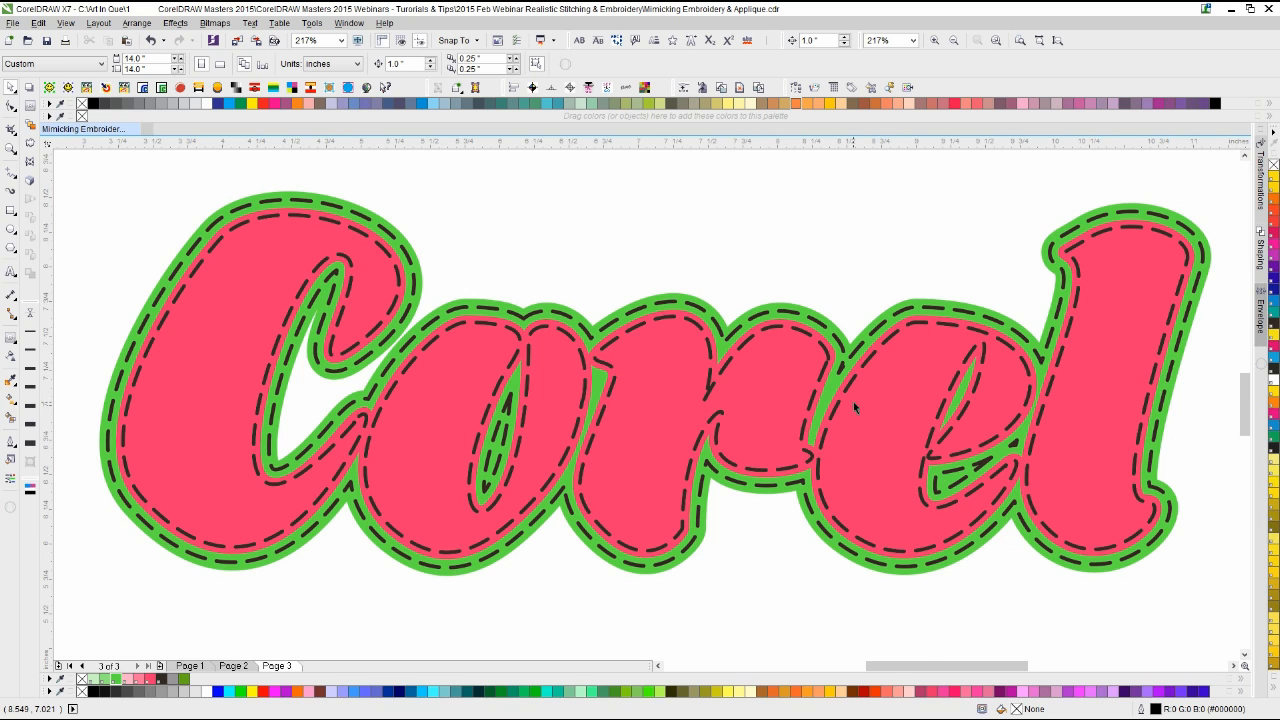
{"action": "scroll", "coordinate": [853, 401], "scroll_direction": "up", "scroll_amount": 2}
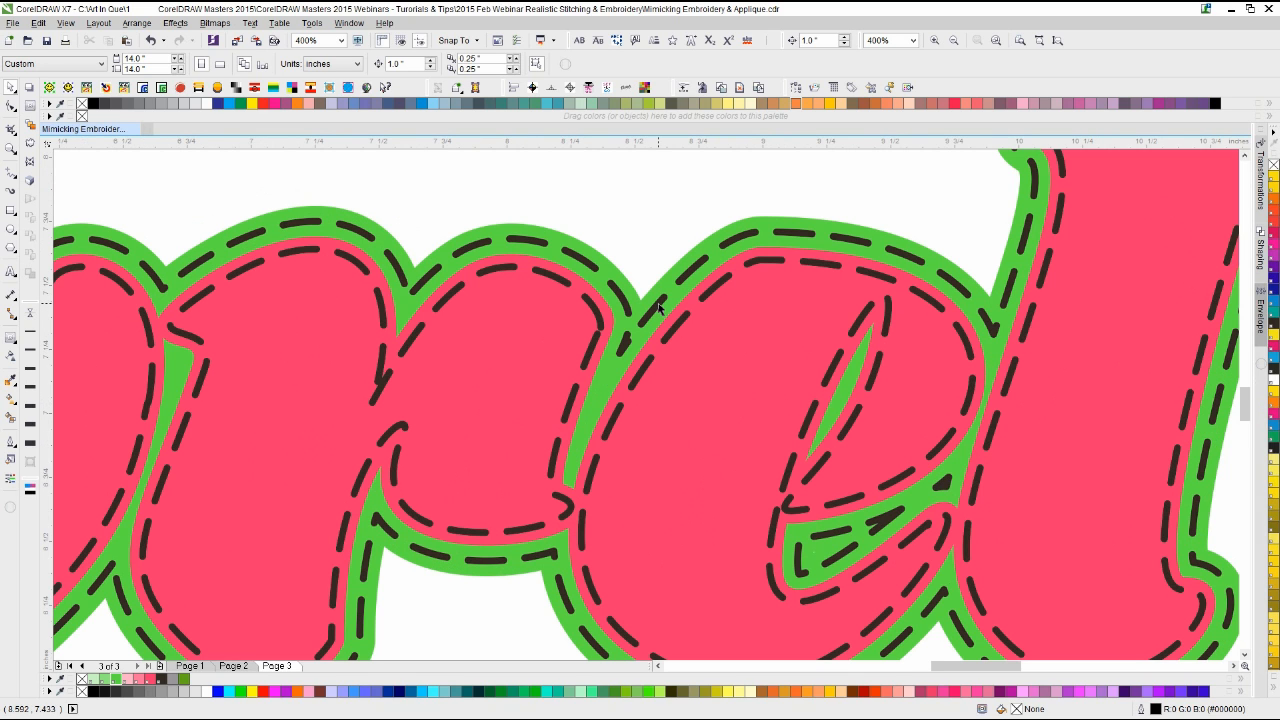
{"action": "scroll", "coordinate": [647, 405], "scroll_direction": "down", "scroll_amount": 2}
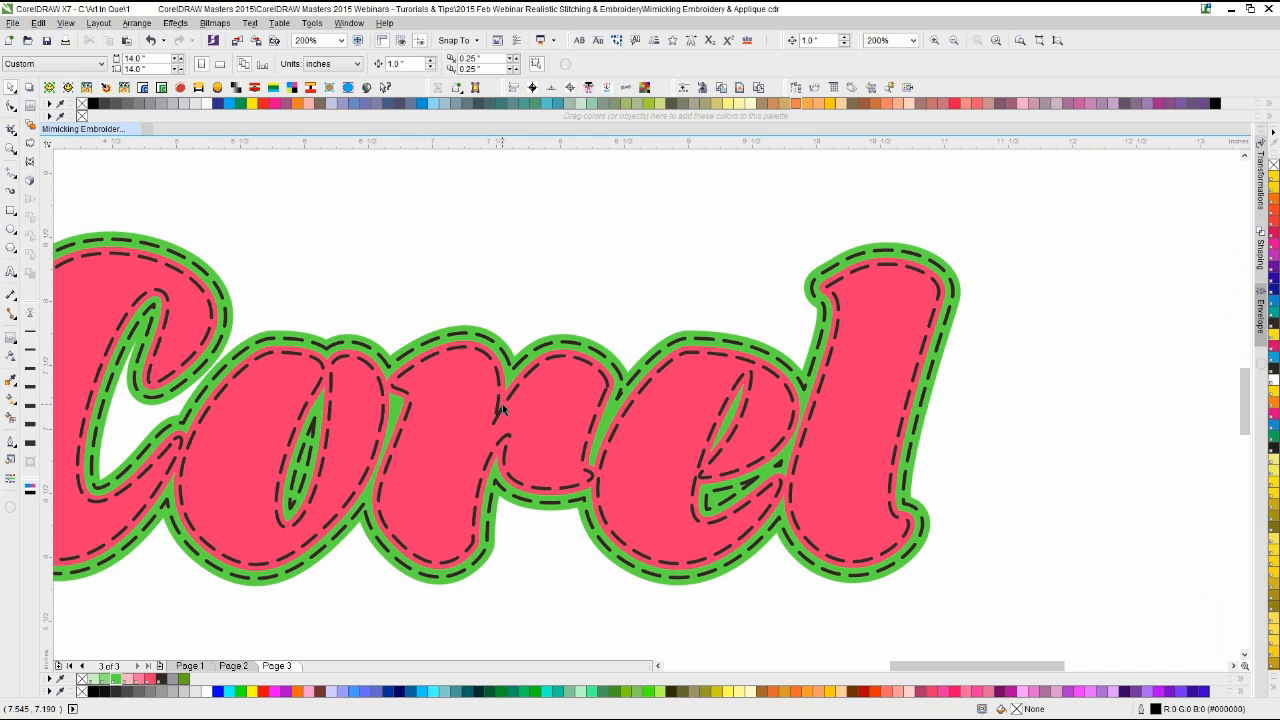
{"action": "key", "text": "F4"}
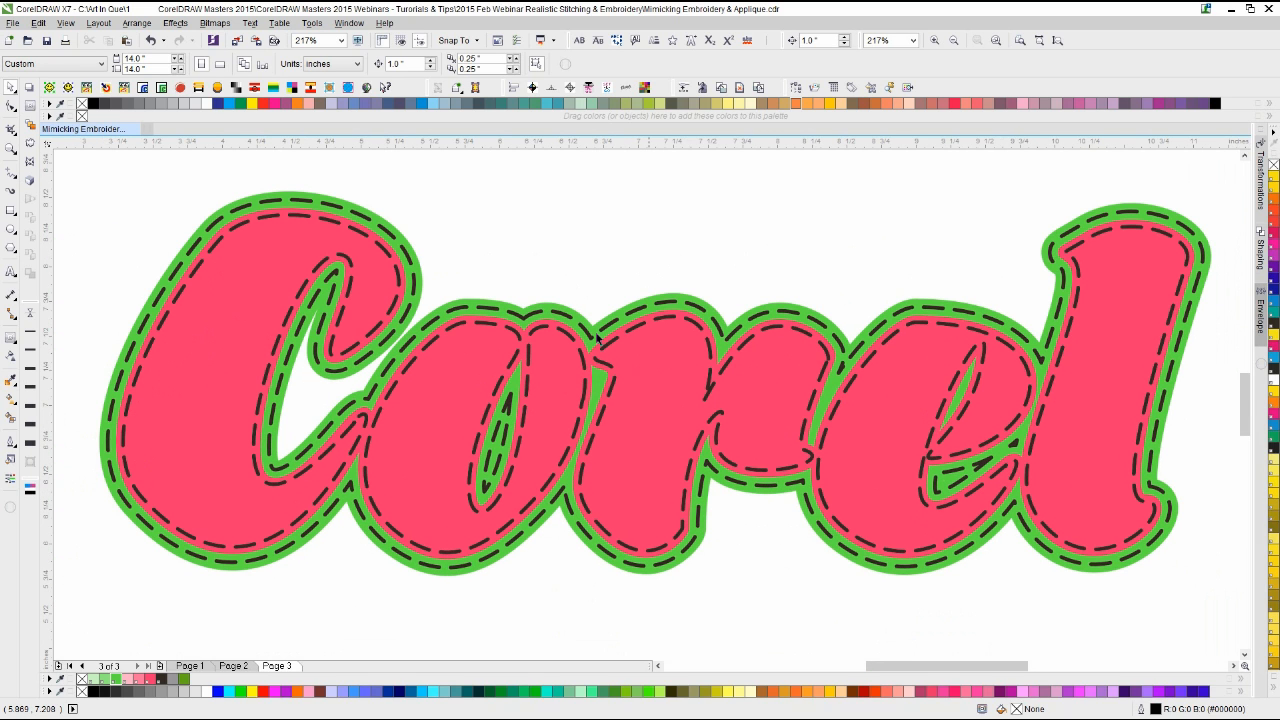
Step: Try to group all of the lettering's curves
{"action": "scroll", "coordinate": [656, 364], "scroll_direction": "down", "scroll_amount": 1}
{"action": "left_click_drag", "start_coordinate": [897, 268], "coordinate": [93, 597]}
{"action": "key", "text": "ctrl+g"}
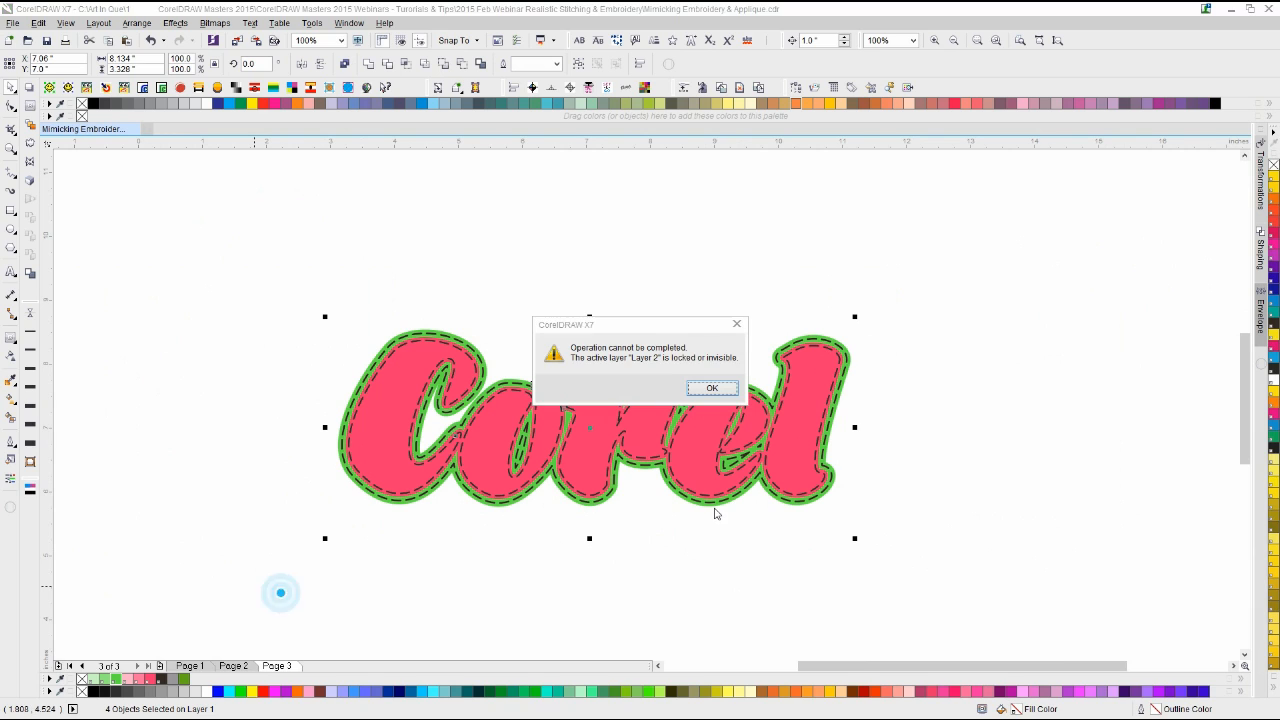
{"action": "left_click", "coordinate": [725, 396]}
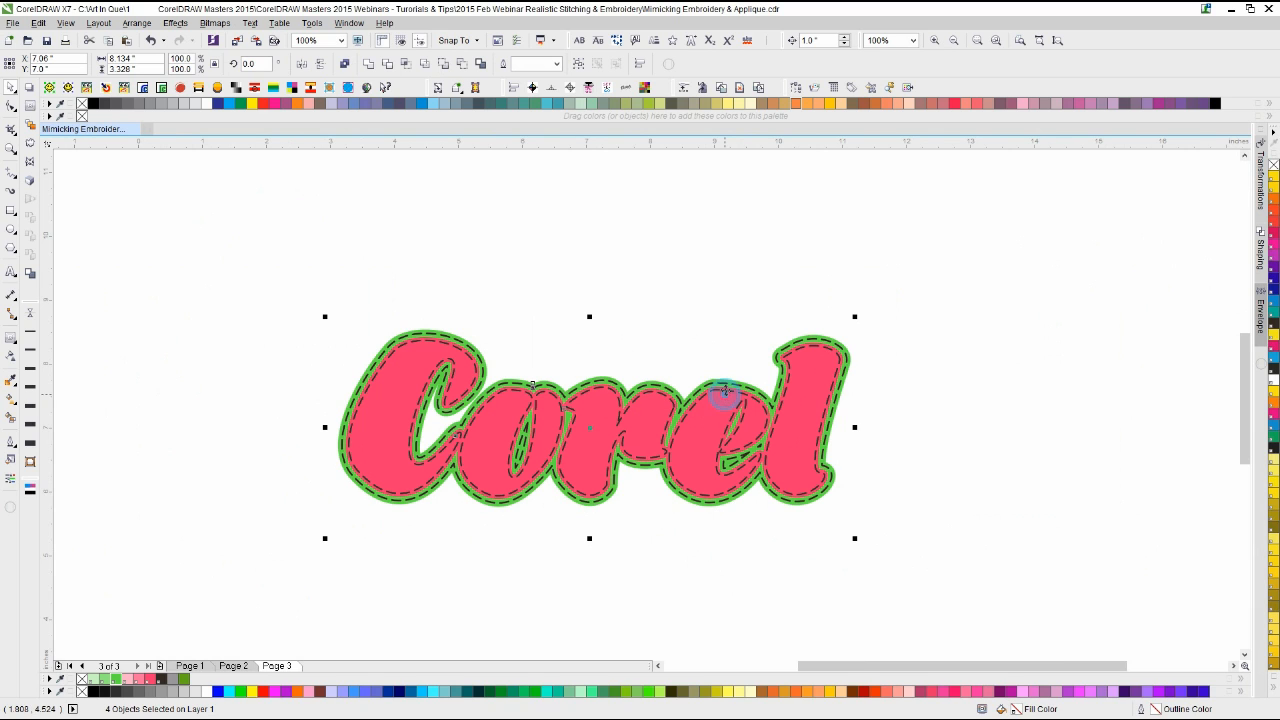
Step: With the Object Manager shown again, make Page 3's Layer 1 active and select all the lettering's curves
{"action": "left_click", "coordinate": [797, 87]}
{"action": "left_click", "coordinate": [1047, 230]}
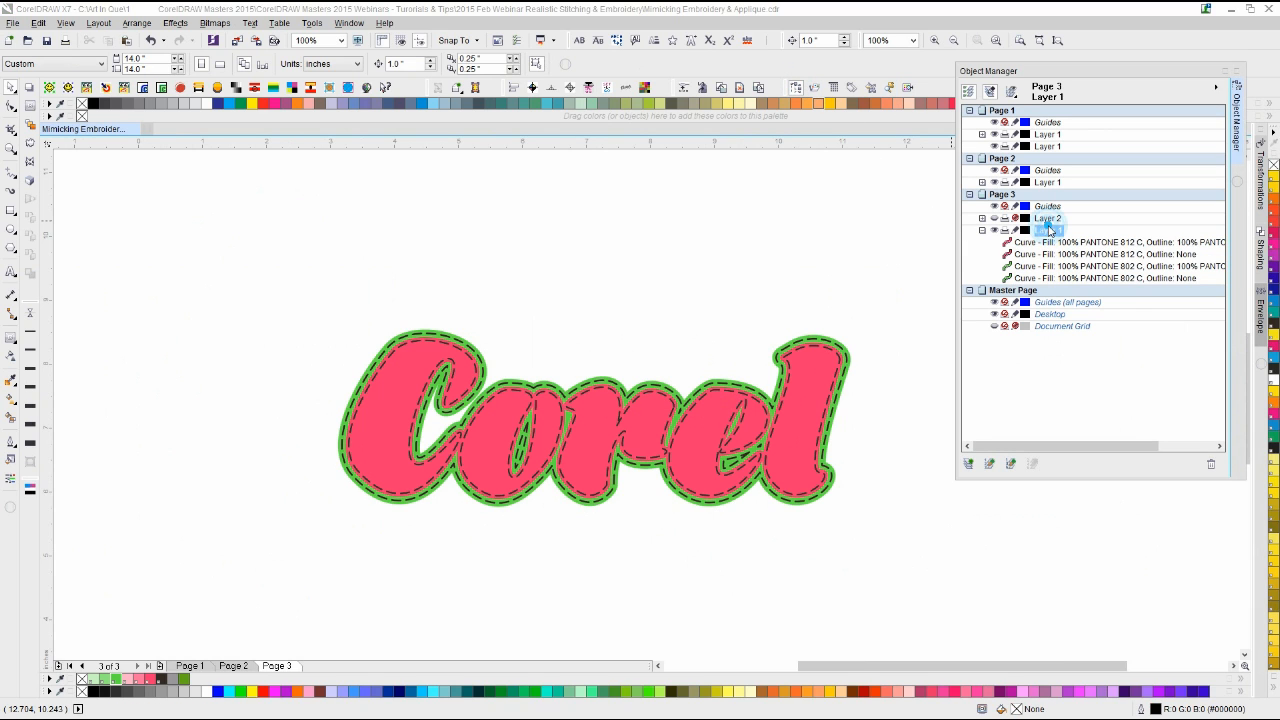
{"action": "left_click_drag", "start_coordinate": [263, 266], "coordinate": [929, 606]}
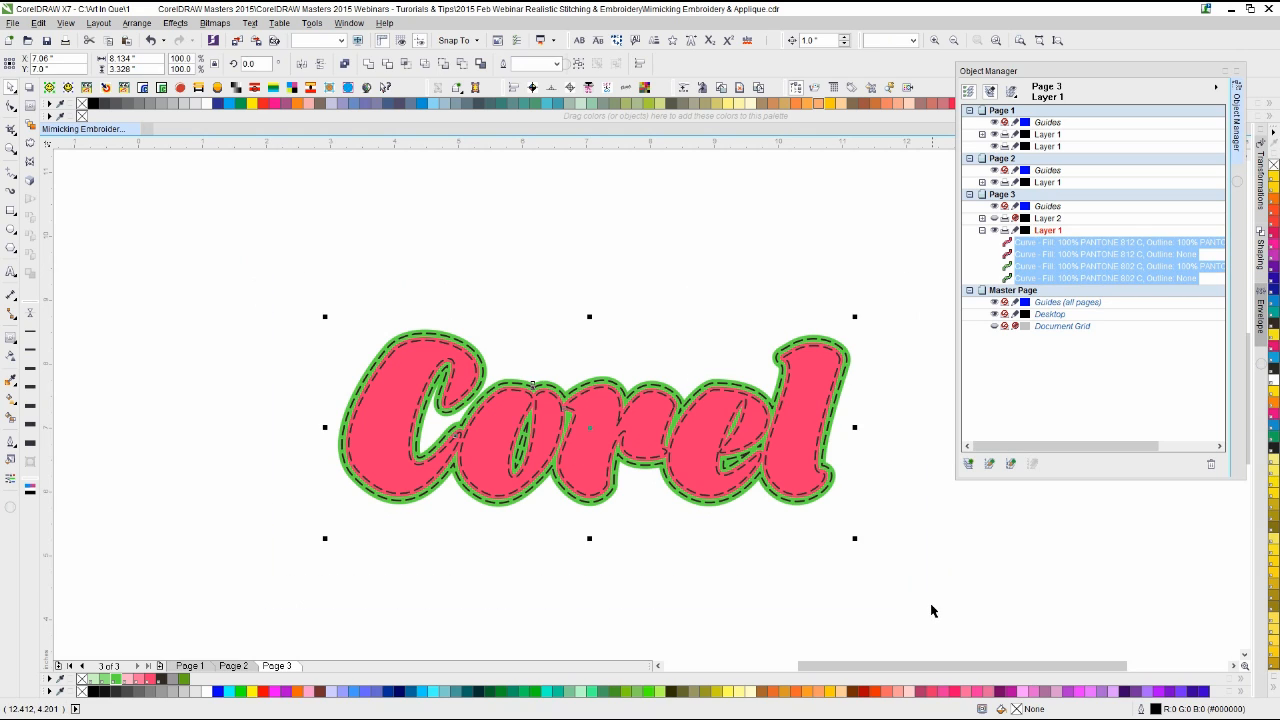
{"action": "left_click", "coordinate": [914, 349]}
Step: Try to group all of the lettering's curves while Page 3's hidden Layer 2 is the active layer
{"action": "left_click", "coordinate": [1047, 218]}
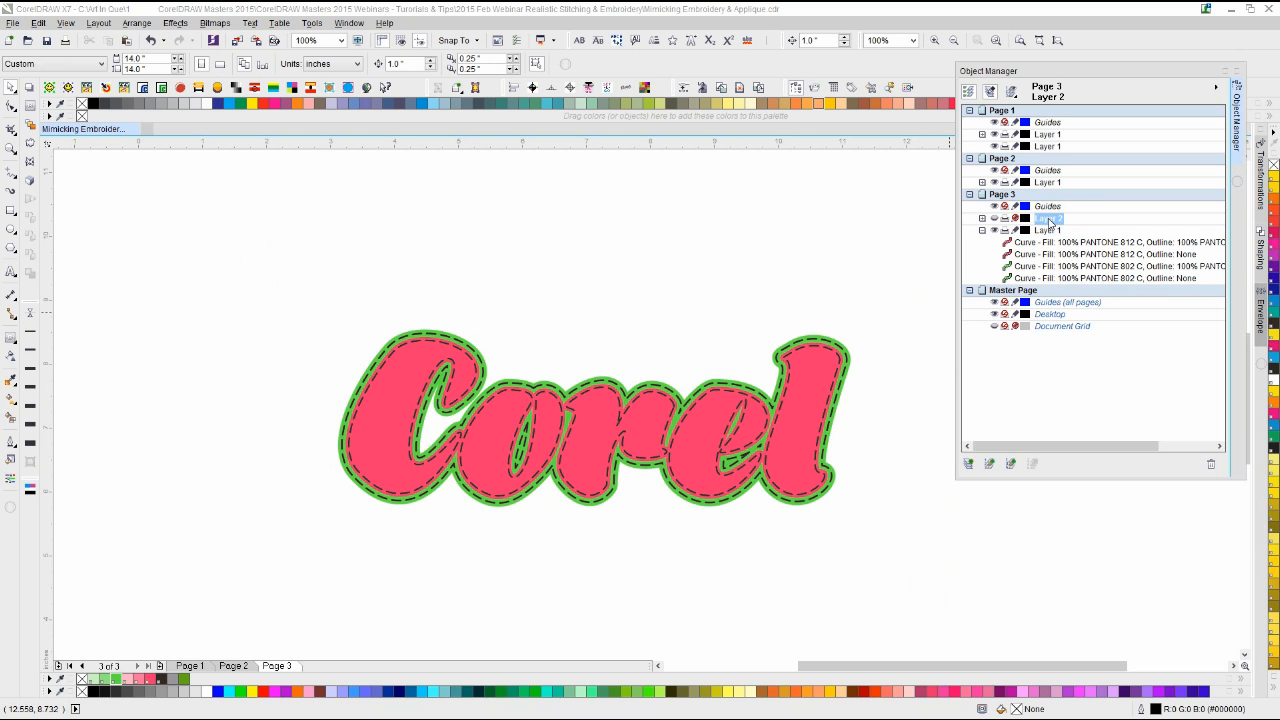
{"action": "left_click_drag", "start_coordinate": [249, 243], "coordinate": [1000, 594]}
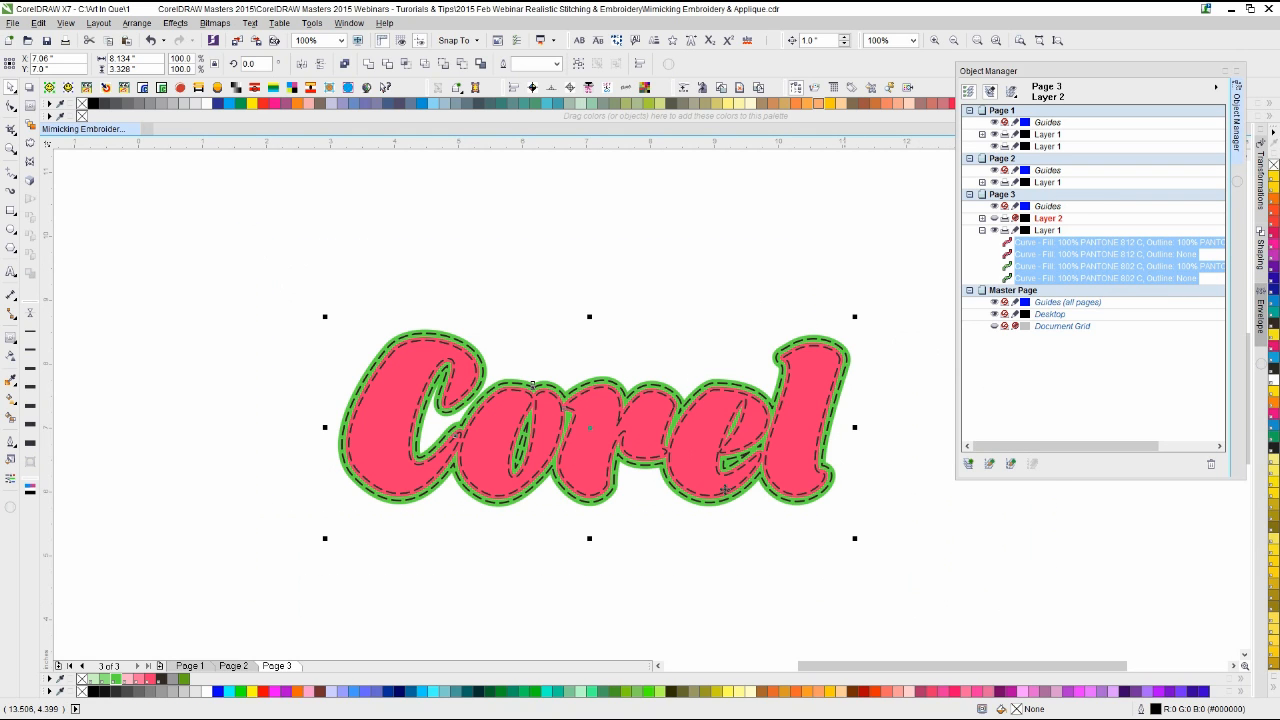
{"action": "left_click", "coordinate": [1048, 218]}
{"action": "left_click", "coordinate": [793, 311]}
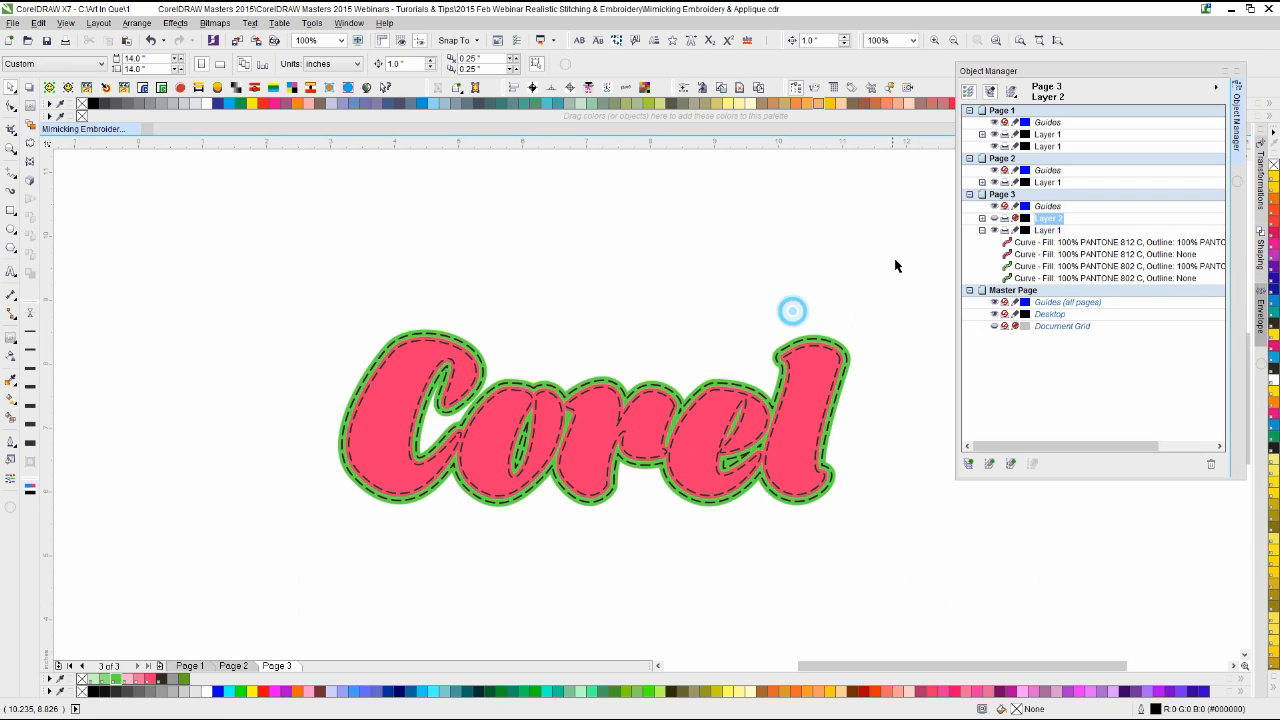
{"action": "left_click_drag", "start_coordinate": [934, 265], "coordinate": [116, 626]}
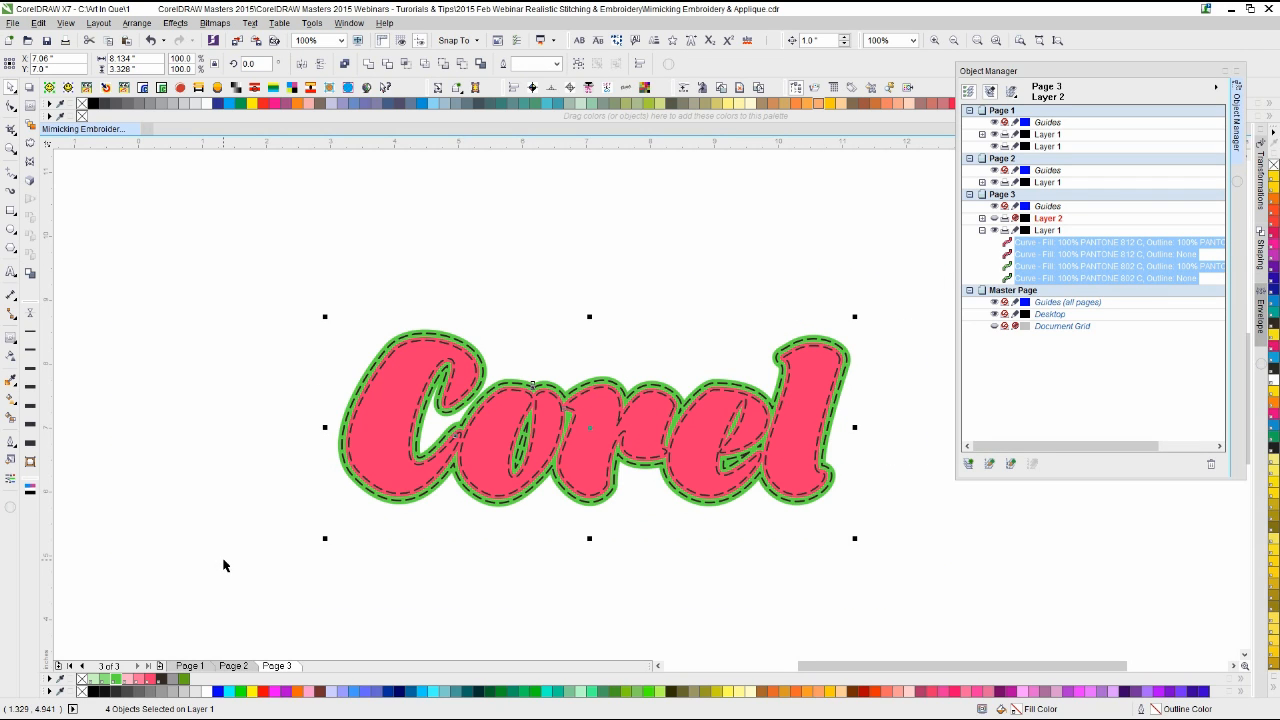
{"action": "key", "text": "ctrl+g"}
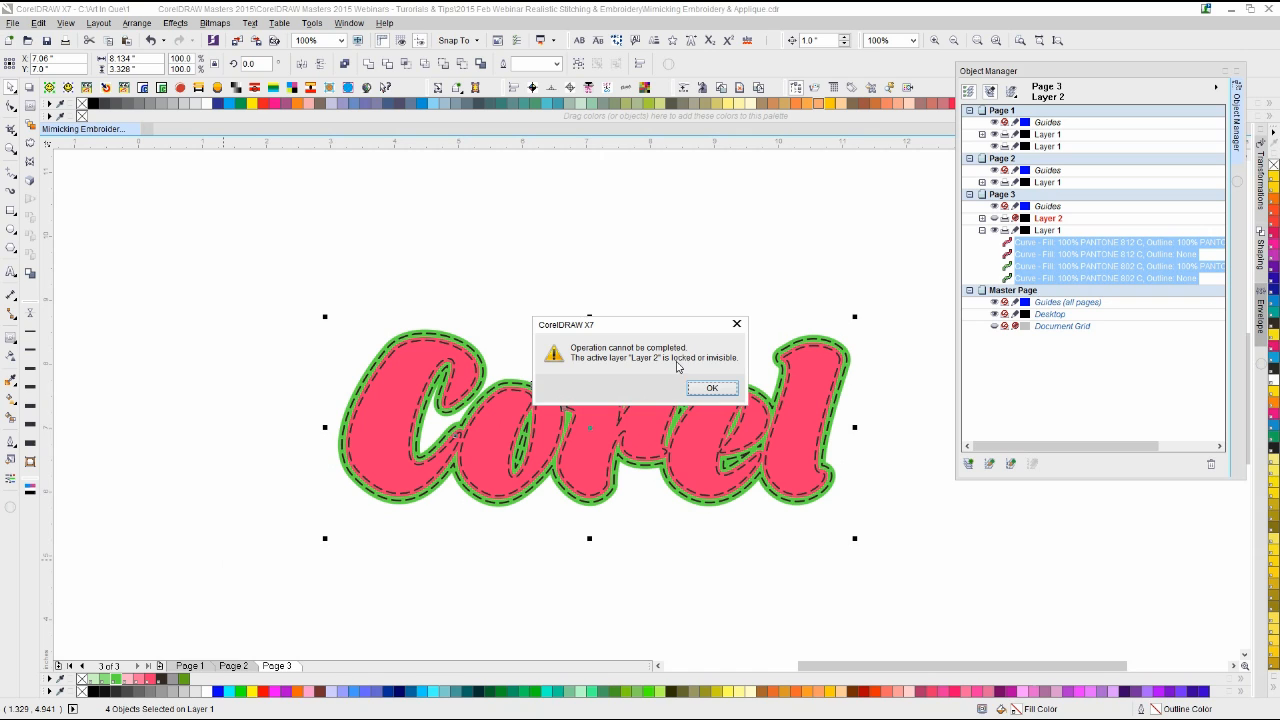
{"action": "left_click", "coordinate": [712, 388]}
Step: Make Page 3's Layer 1 active and group all four of the lettering's curves
{"action": "left_click", "coordinate": [1048, 230]}
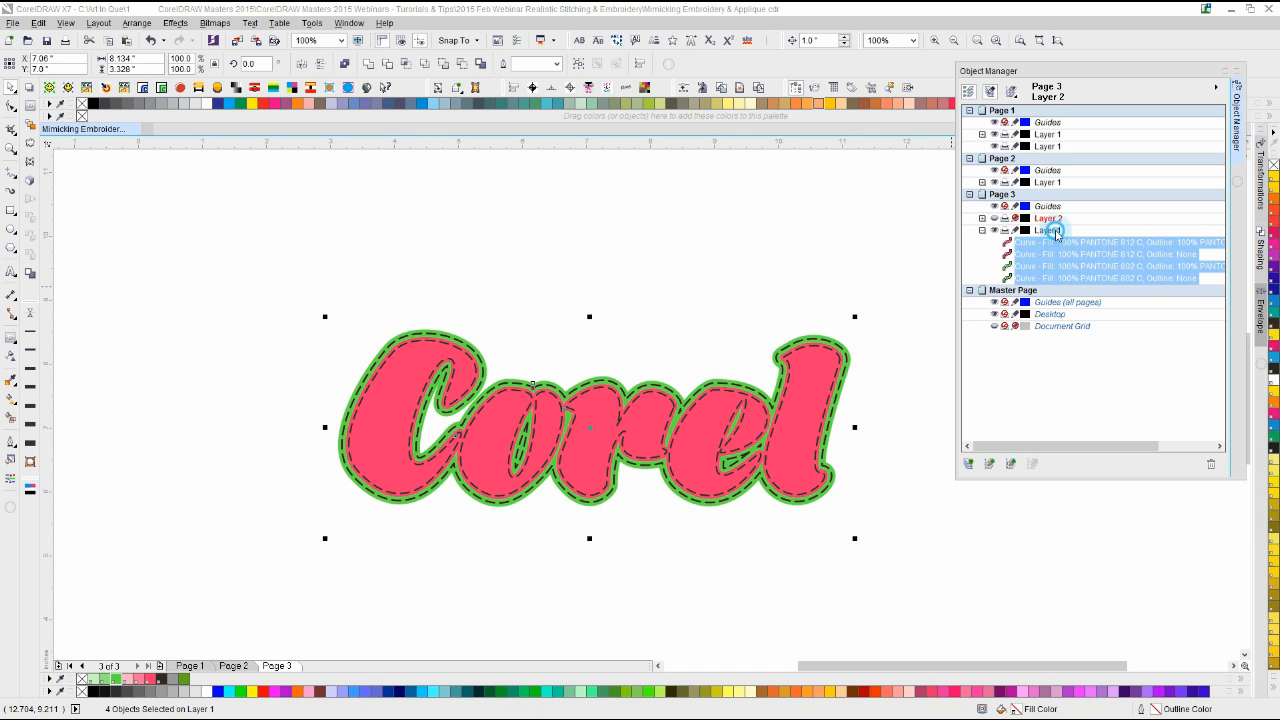
{"action": "left_click", "coordinate": [799, 286]}
{"action": "left_click_drag", "start_coordinate": [903, 243], "coordinate": [383, 534]}
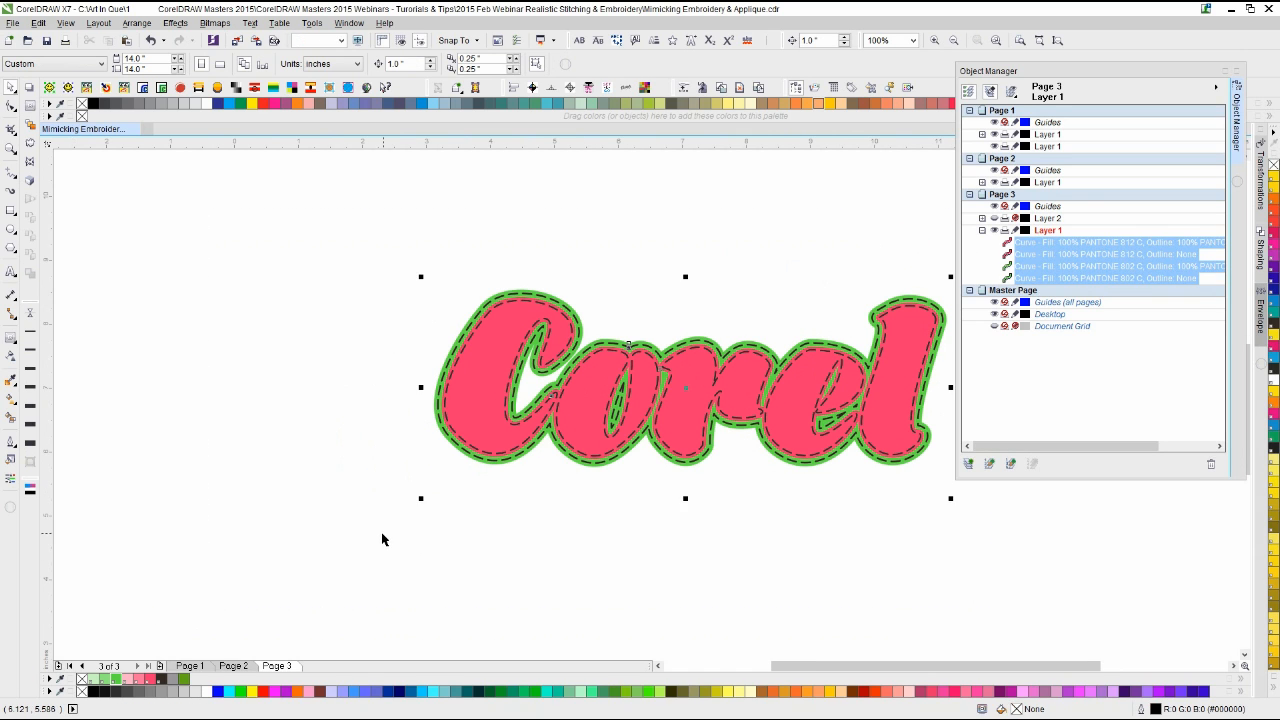
{"action": "key", "text": "ctrl+g"}
{"action": "left_click", "coordinate": [321, 537]}
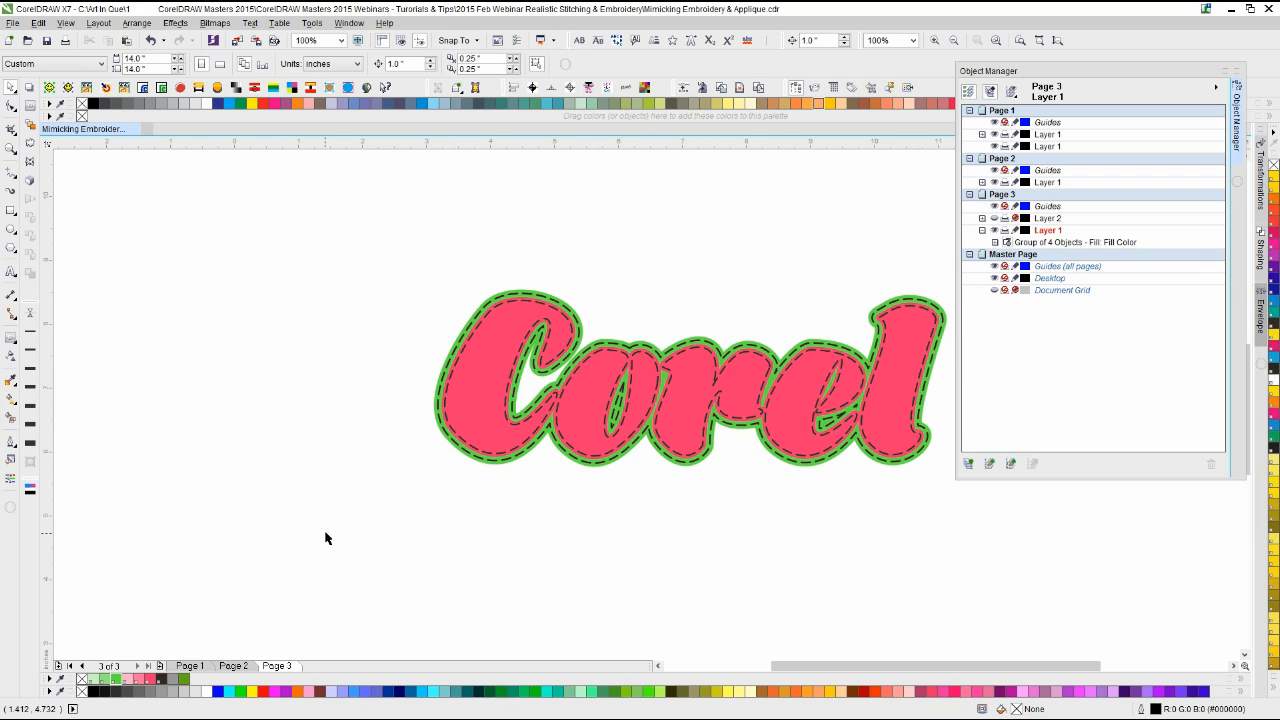
Step: Copy the grouped lettering onto a new Page 4 and ungroup it there
{"action": "scroll", "coordinate": [608, 610], "scroll_direction": "down", "scroll_amount": 1}
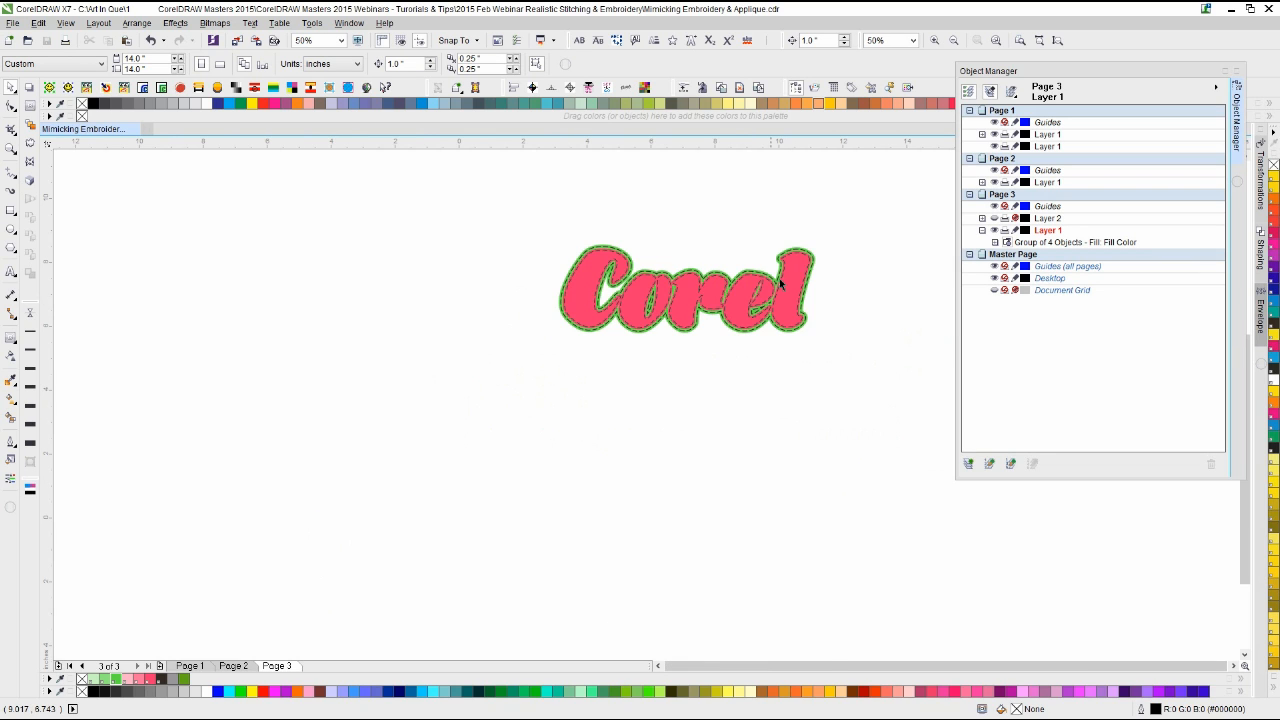
{"action": "scroll", "coordinate": [783, 276], "scroll_direction": "up", "scroll_amount": 1}
{"action": "key", "text": "F4"}
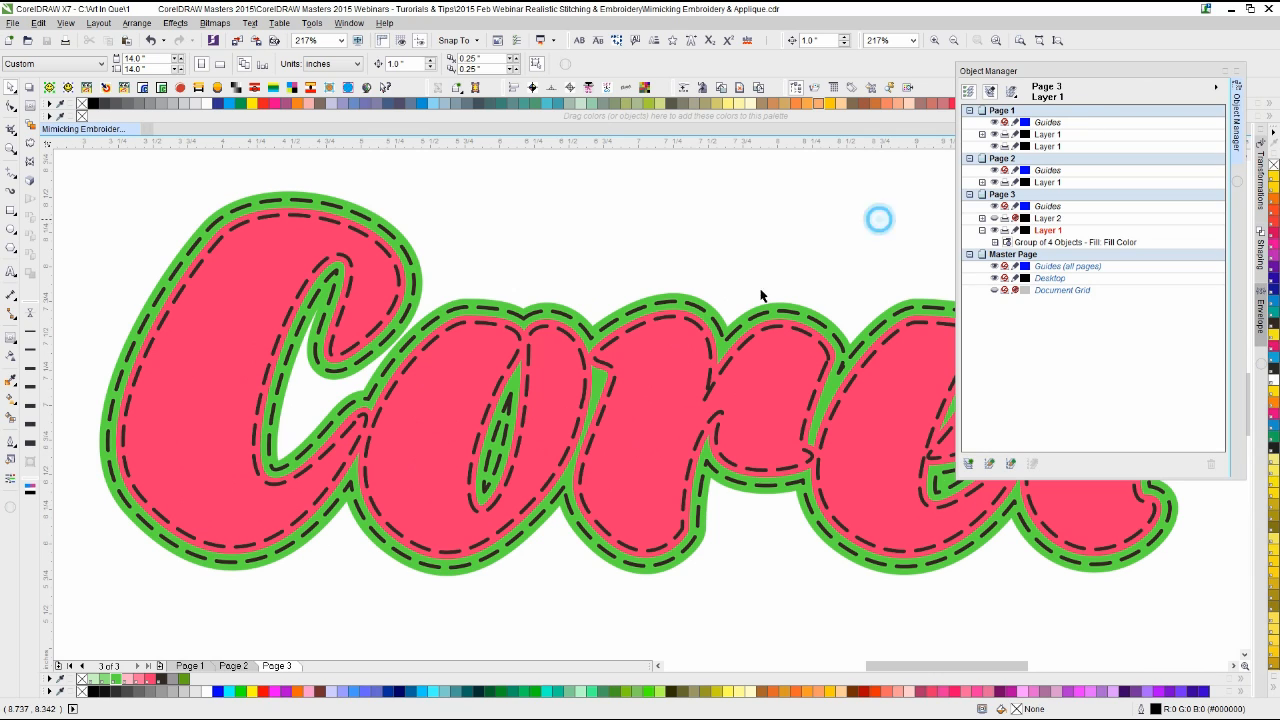
{"action": "left_click", "coordinate": [603, 370]}
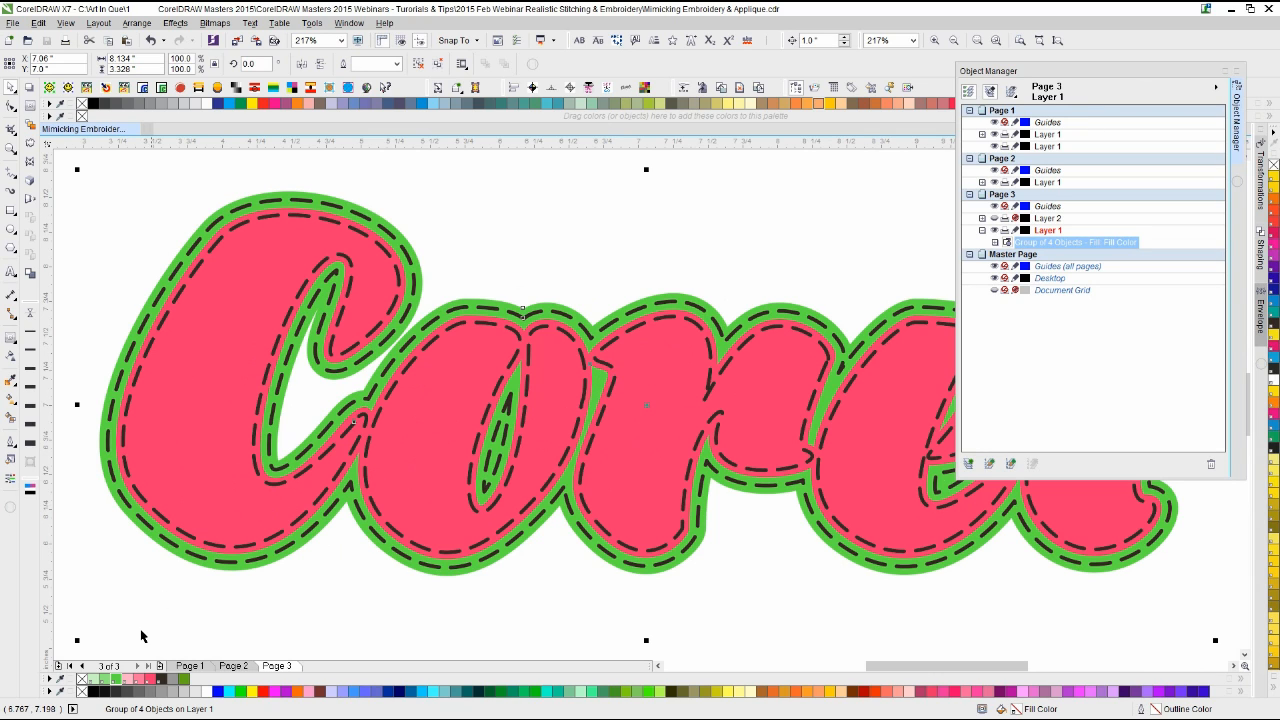
{"action": "left_click", "coordinate": [159, 665]}
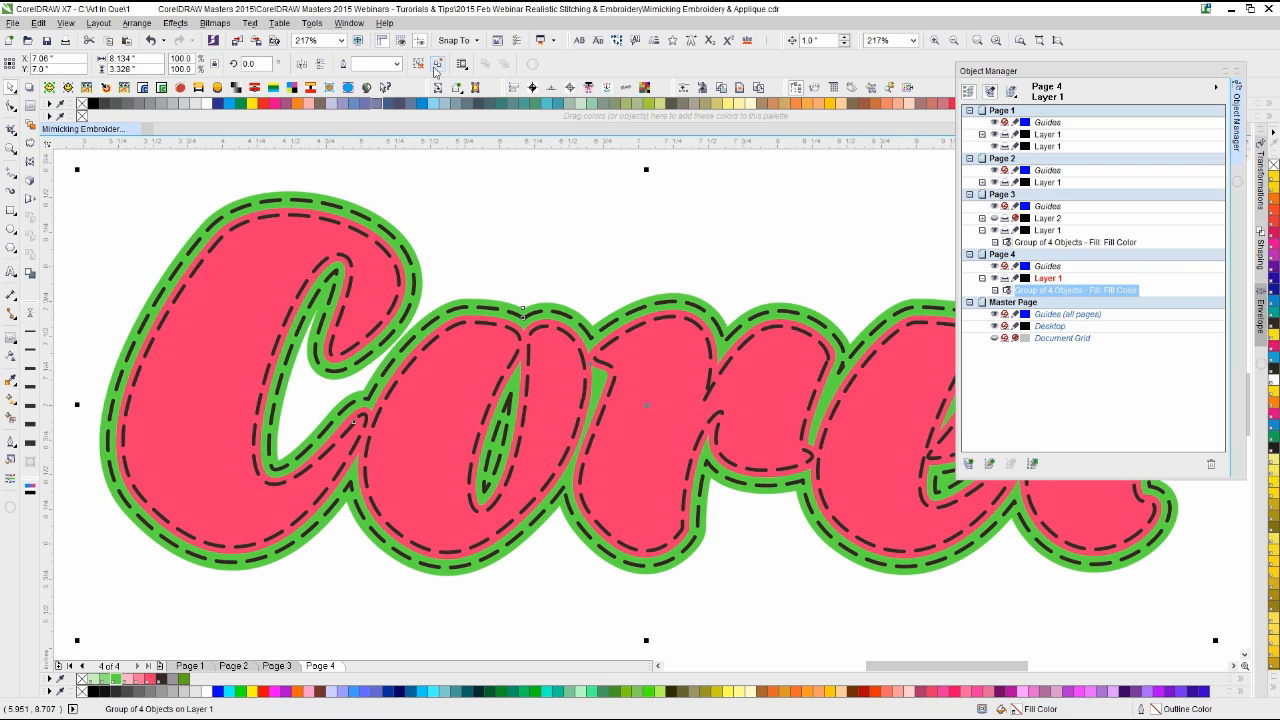
{"action": "left_click", "coordinate": [437, 65]}
{"action": "left_click", "coordinate": [466, 267]}
Step: Place a grouped copy of the lettering's curves 4 inches above the original on Page 4
{"action": "scroll", "coordinate": [811, 336], "scroll_direction": "down", "scroll_amount": 1}
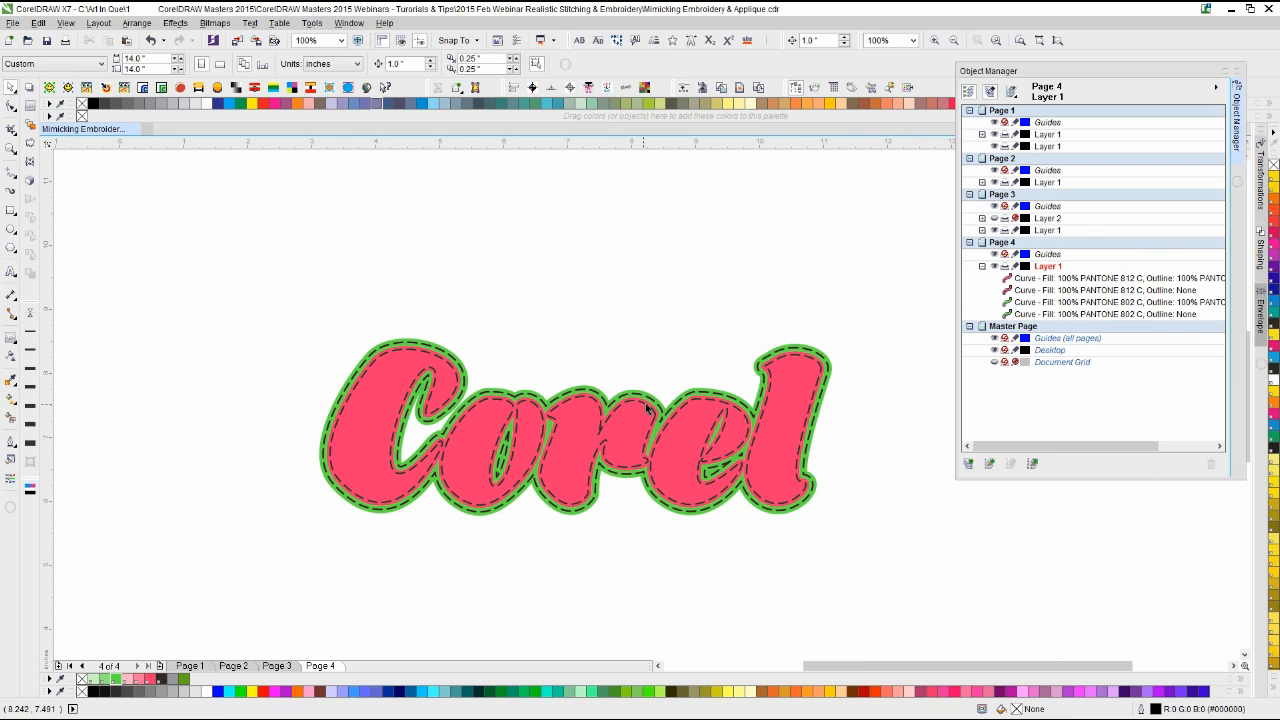
{"action": "scroll", "coordinate": [646, 409], "scroll_direction": "up", "scroll_amount": 1}
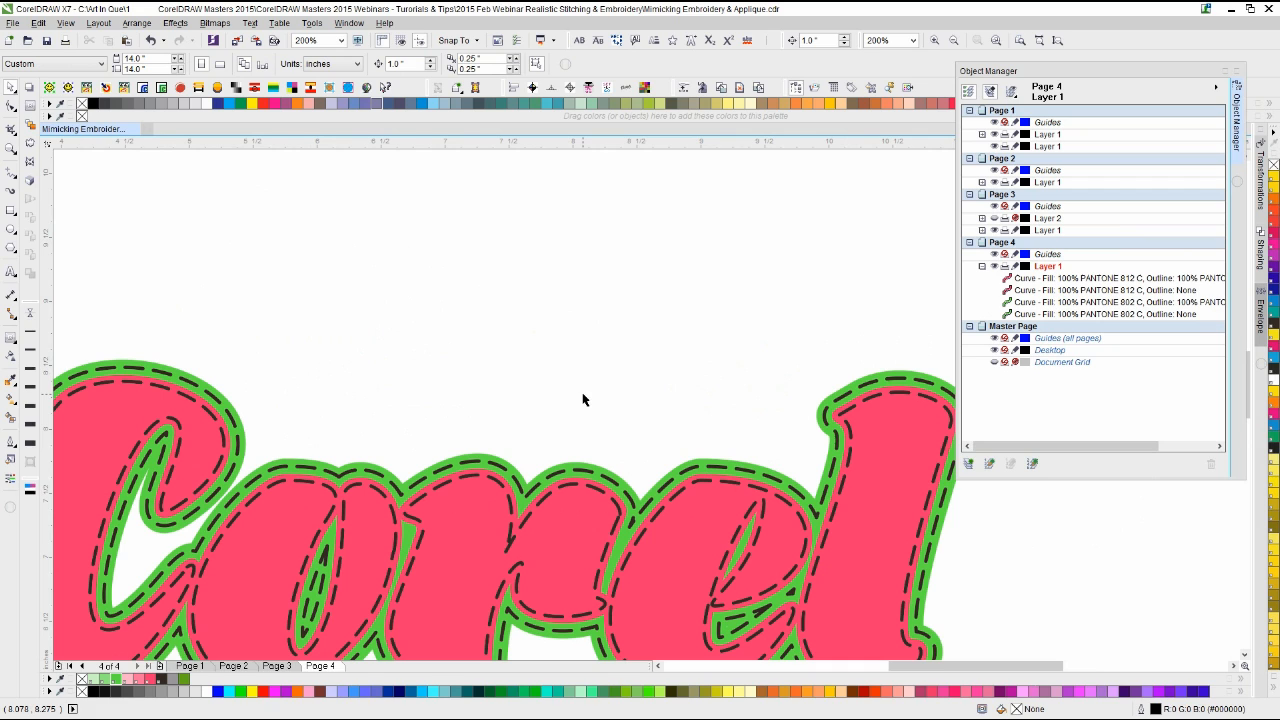
{"action": "scroll", "coordinate": [646, 403], "scroll_direction": "down", "scroll_amount": 1}
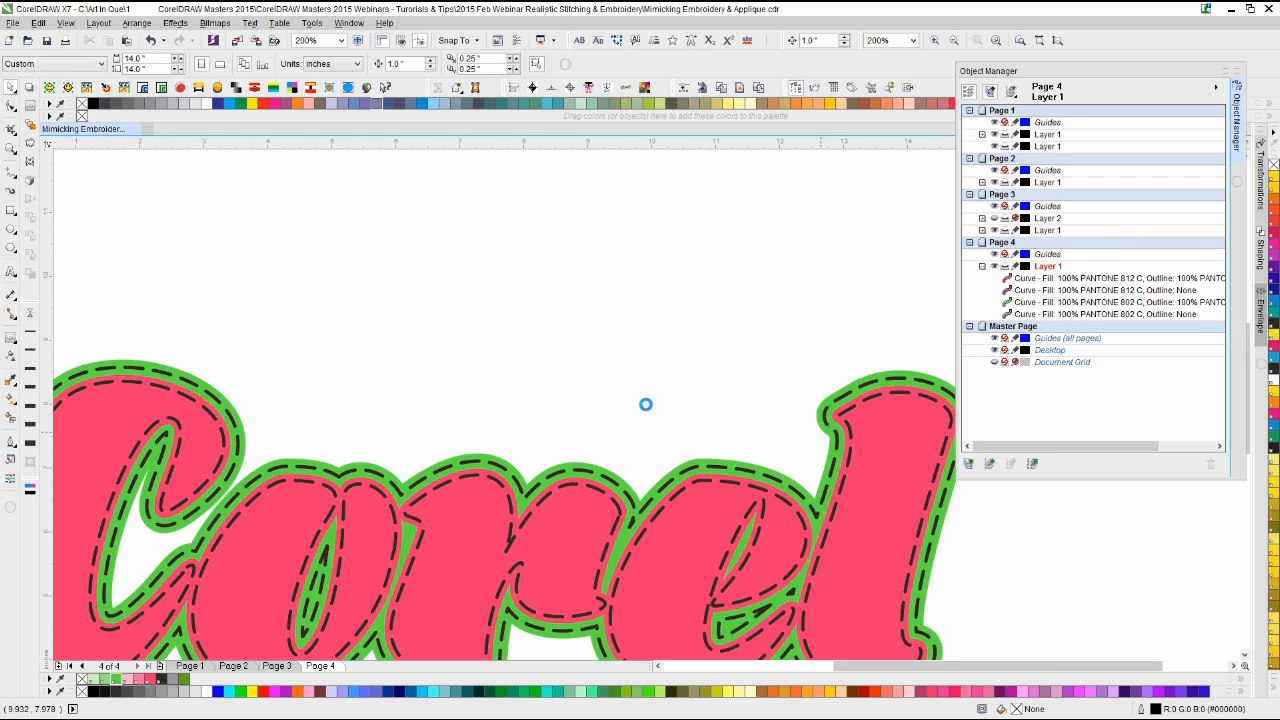
{"action": "left_click_drag", "start_coordinate": [778, 320], "coordinate": [162, 568]}
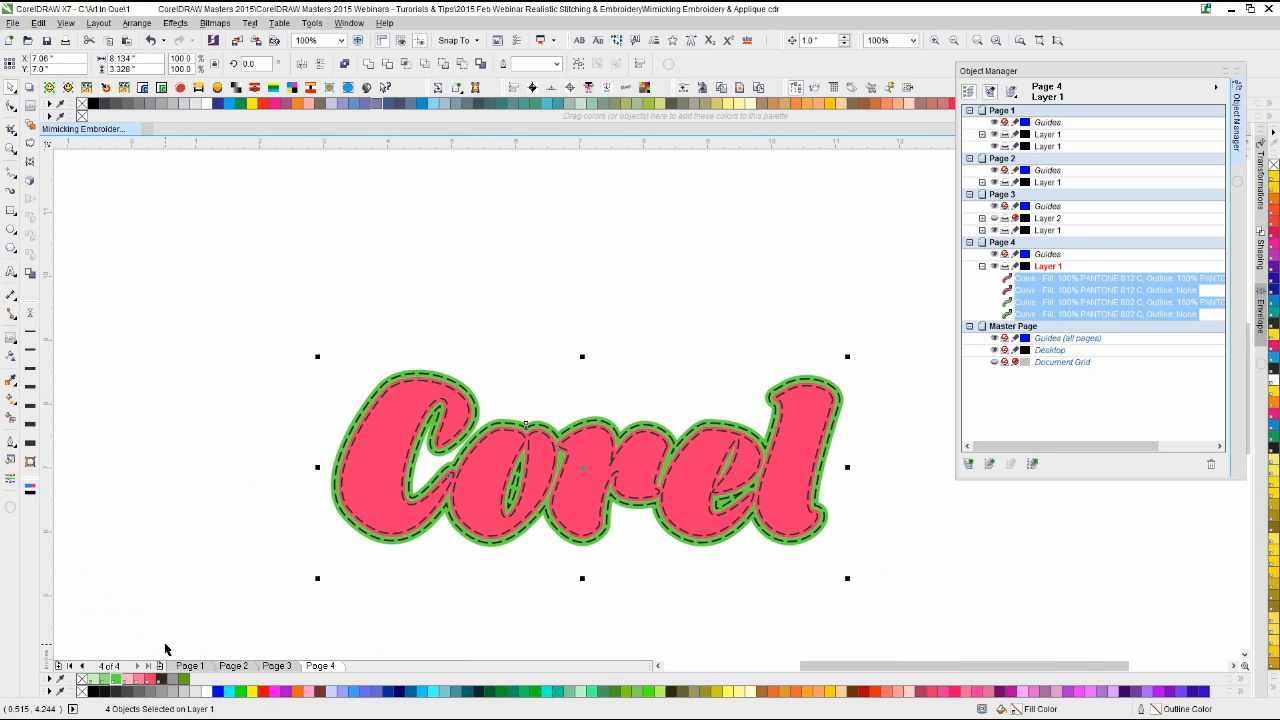
{"action": "key", "text": "ctrl+c"}
{"action": "key", "text": "ctrl+v"}
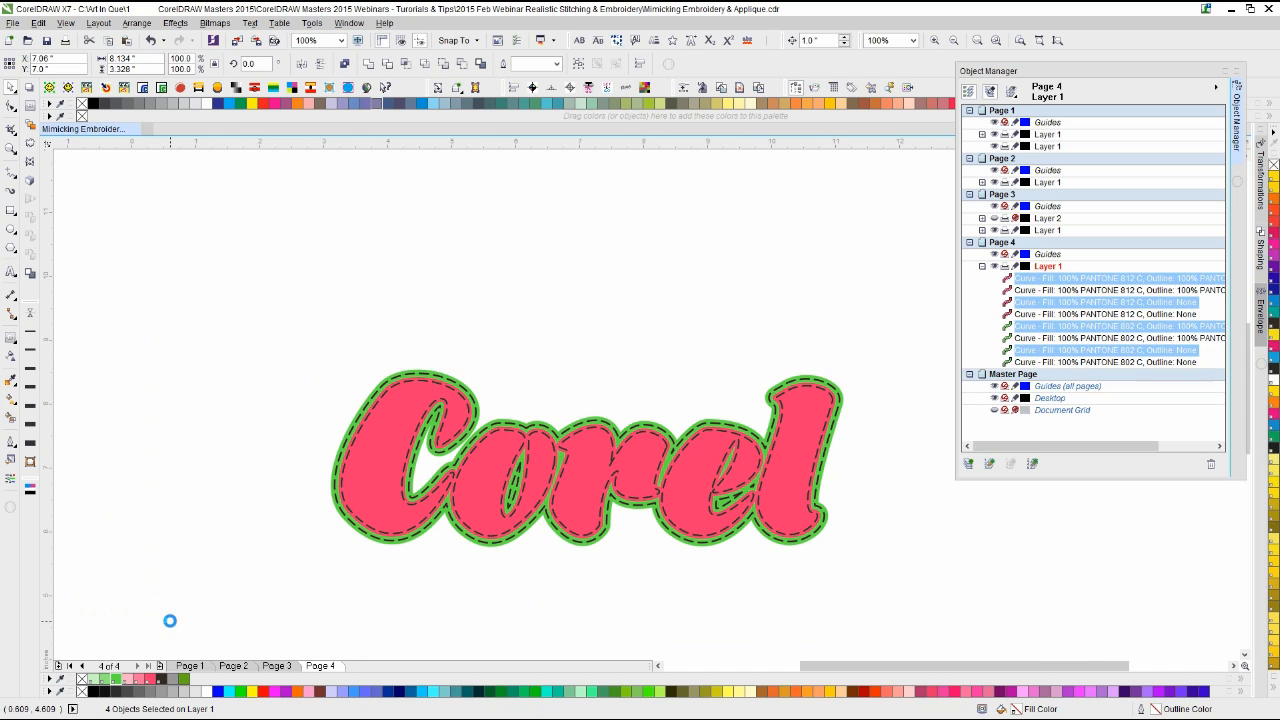
{"action": "key", "text": "Up"}
{"action": "key", "text": "Up"}
{"action": "key", "text": "Up"}
{"action": "key", "text": "Up"}
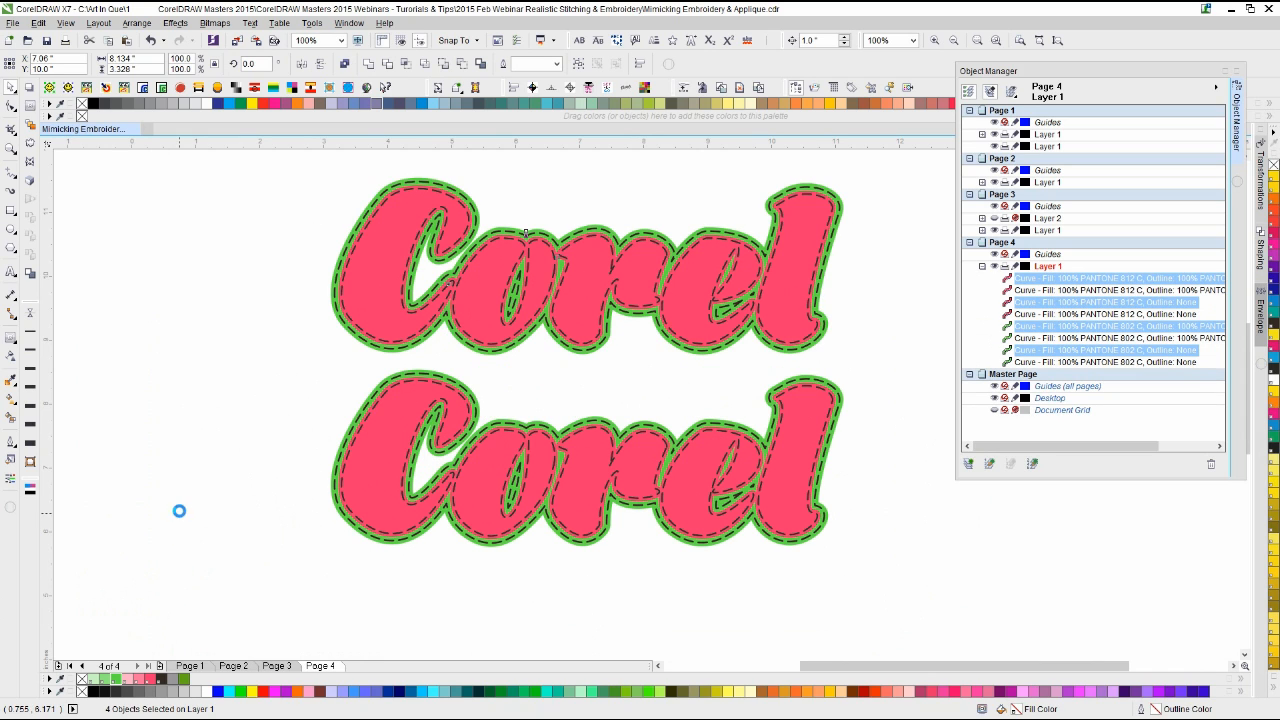
{"action": "key", "text": "ctrl+g"}
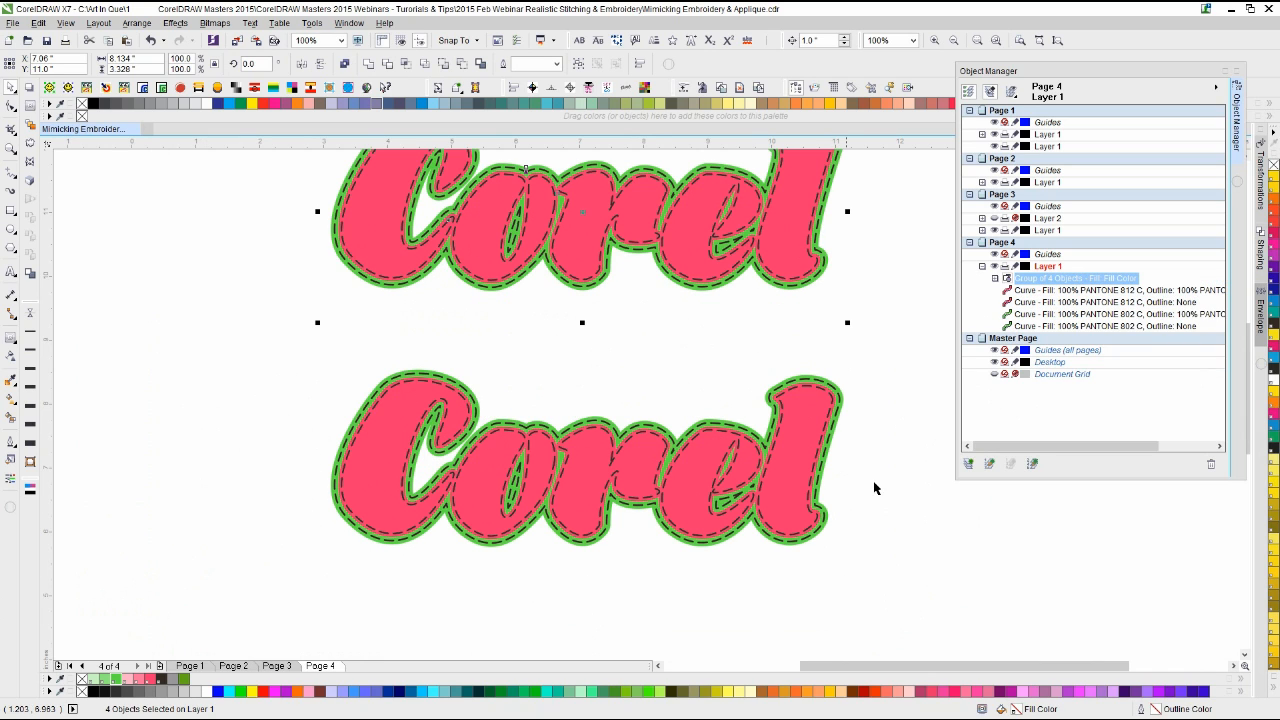
Step: Move the grouped copy to a new layer on Page 4 and lock and hide that layer
{"action": "left_click", "coordinate": [968, 463]}
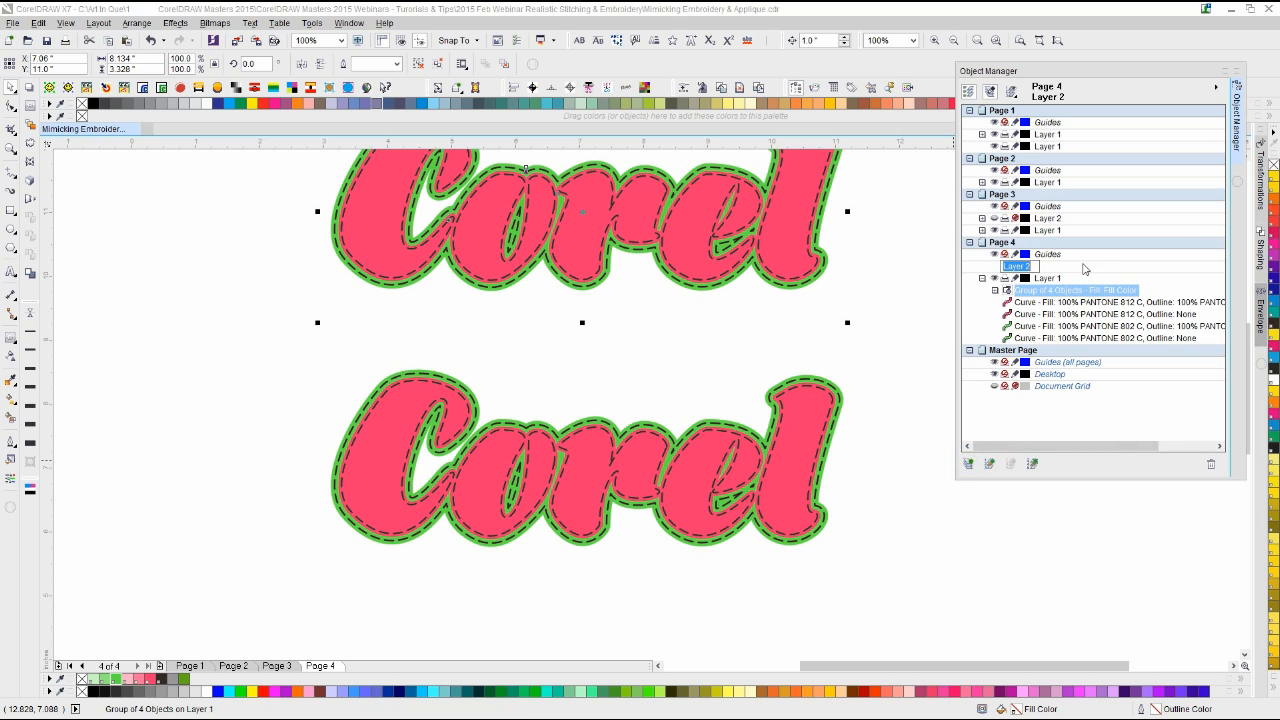
{"action": "left_click", "coordinate": [1087, 266]}
{"action": "left_click_drag", "start_coordinate": [1038, 291], "coordinate": [1020, 268]}
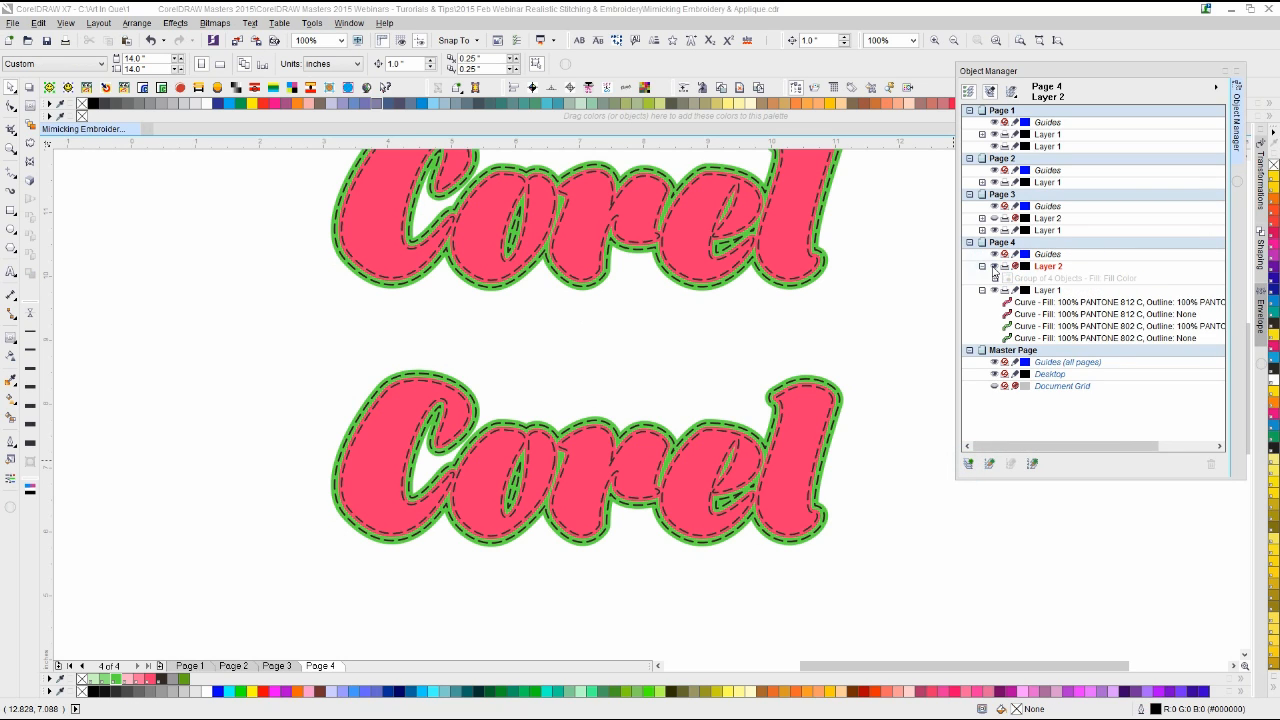
{"action": "left_click", "coordinate": [982, 266]}
{"action": "left_click", "coordinate": [994, 266]}
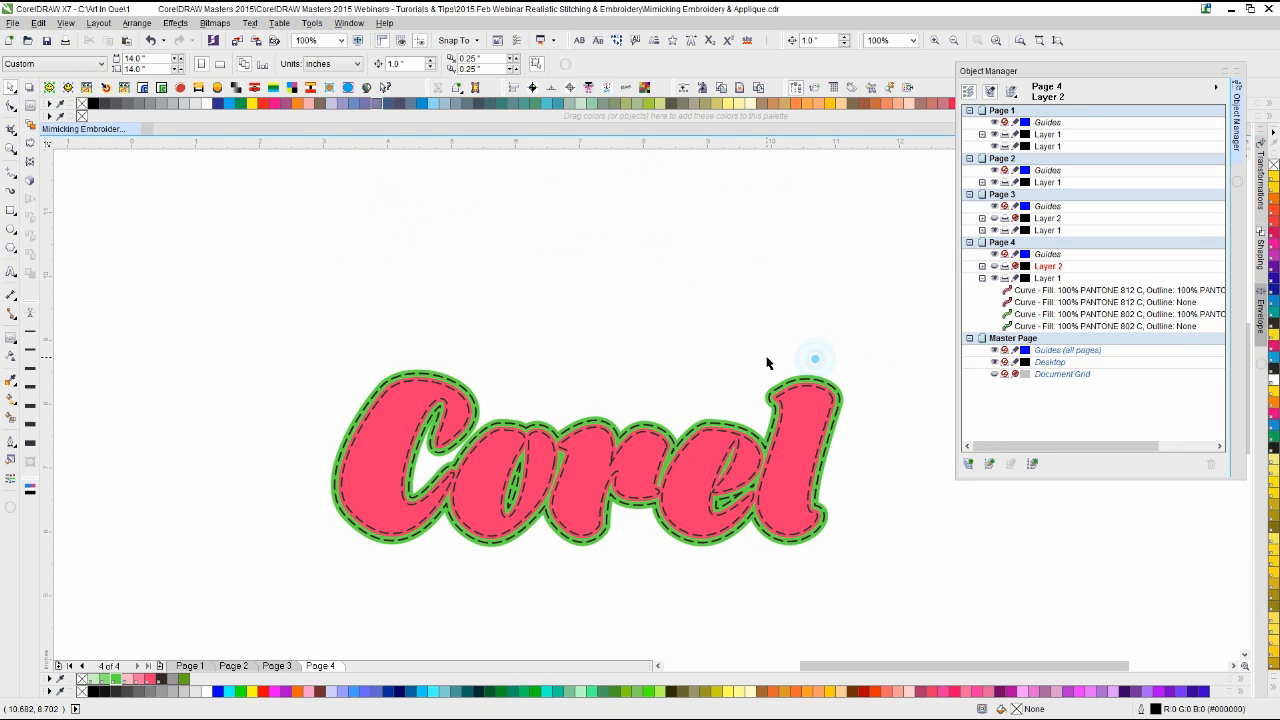
Step: Delete the two green border curves around the remaining lettering on Page 4
{"action": "key", "text": "F4"}
{"action": "left_click", "coordinate": [649, 383]}
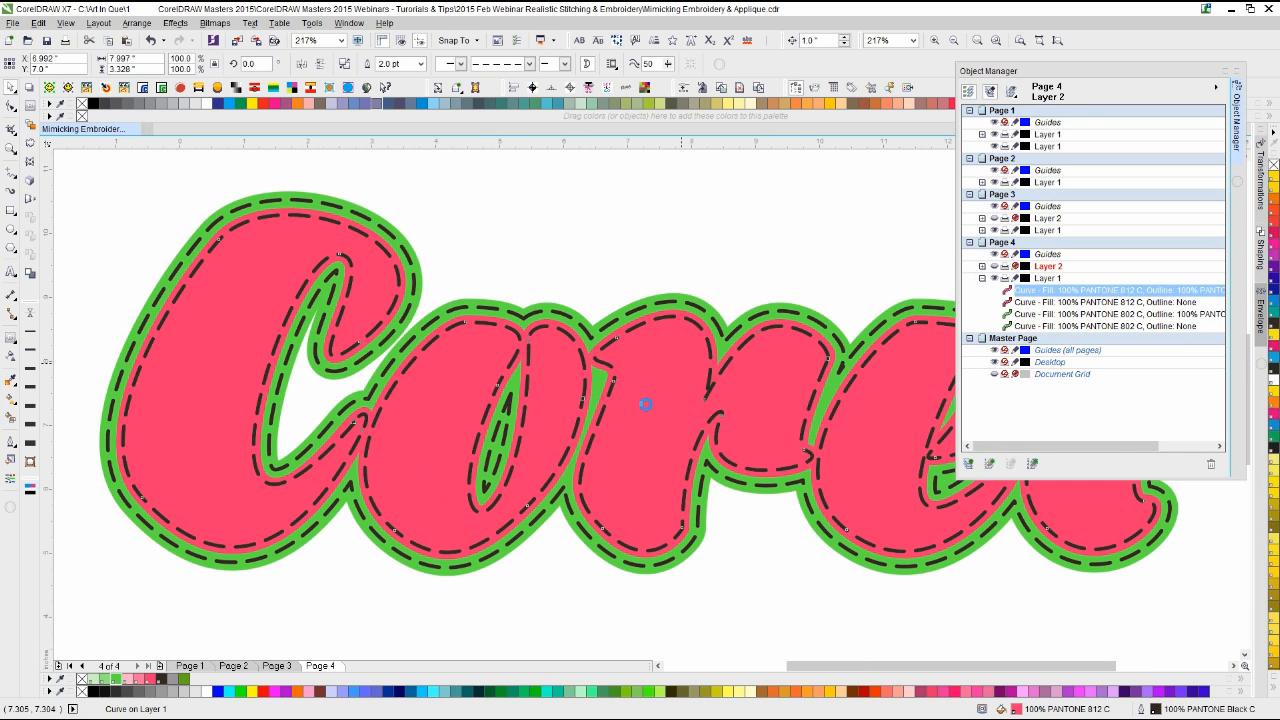
{"action": "scroll", "coordinate": [645, 400], "scroll_direction": "down", "scroll_amount": 3}
{"action": "scroll", "coordinate": [645, 404], "scroll_direction": "up", "scroll_amount": 3}
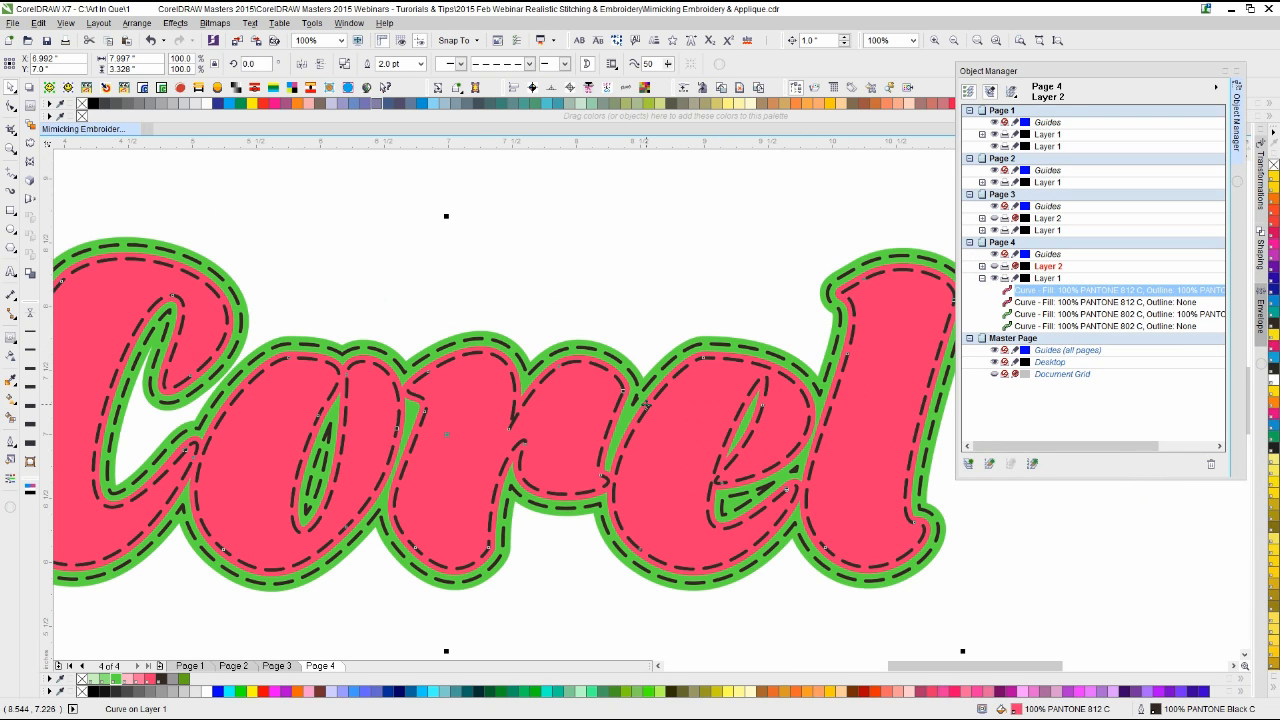
{"action": "left_click", "coordinate": [680, 280]}
{"action": "scroll", "coordinate": [802, 340], "scroll_direction": "up", "scroll_amount": 2}
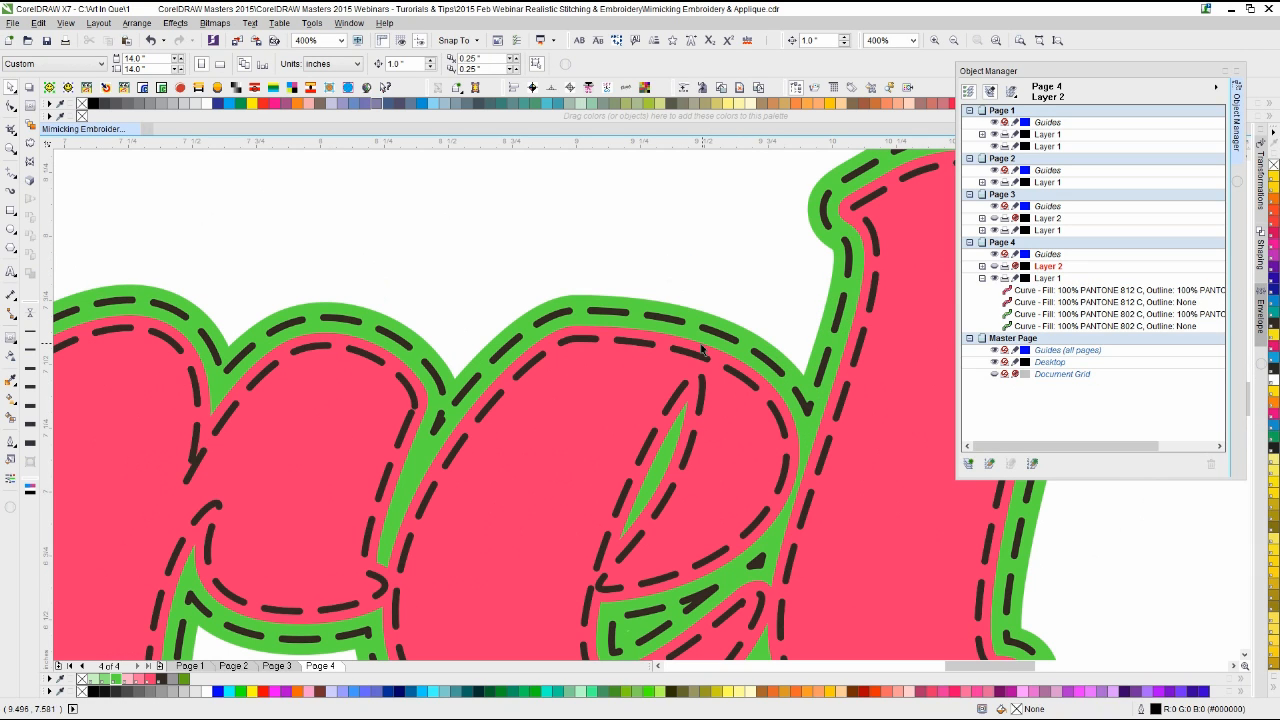
{"action": "left_click", "coordinate": [703, 345]}
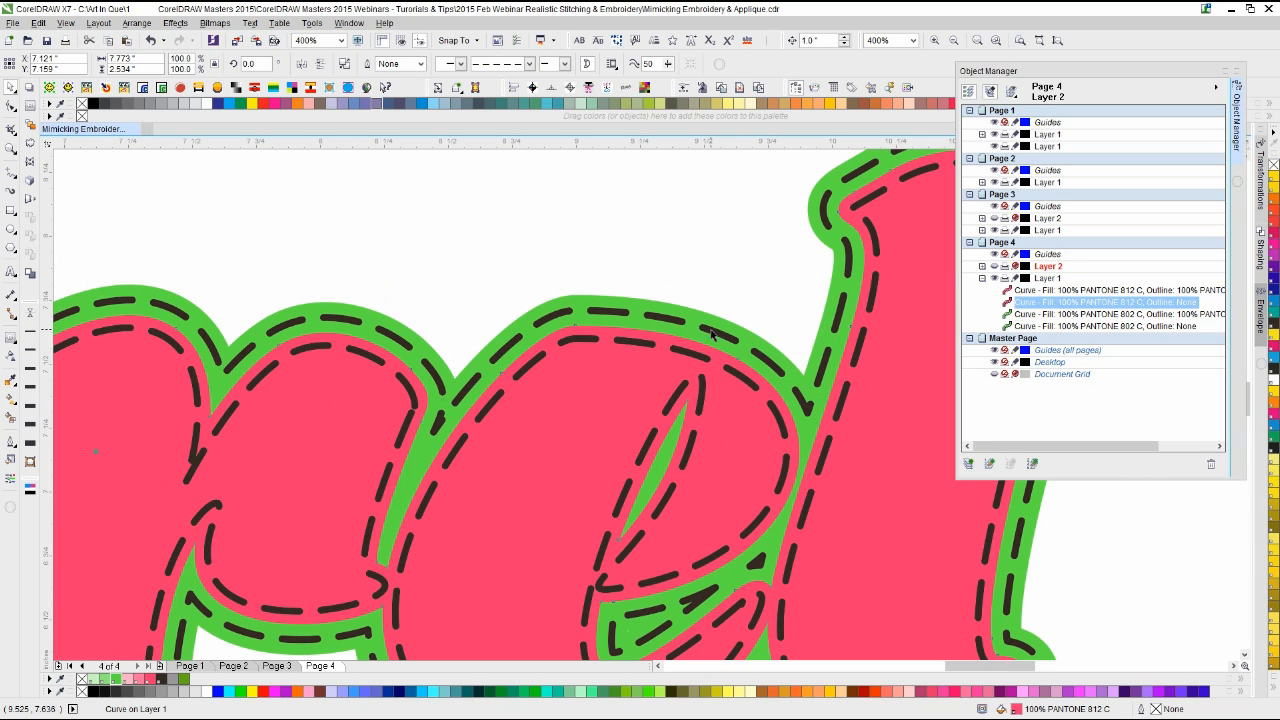
{"action": "left_click", "coordinate": [712, 334]}
{"action": "key", "text": "Delete"}
{"action": "left_click", "coordinate": [711, 325]}
{"action": "key", "text": "Delete"}
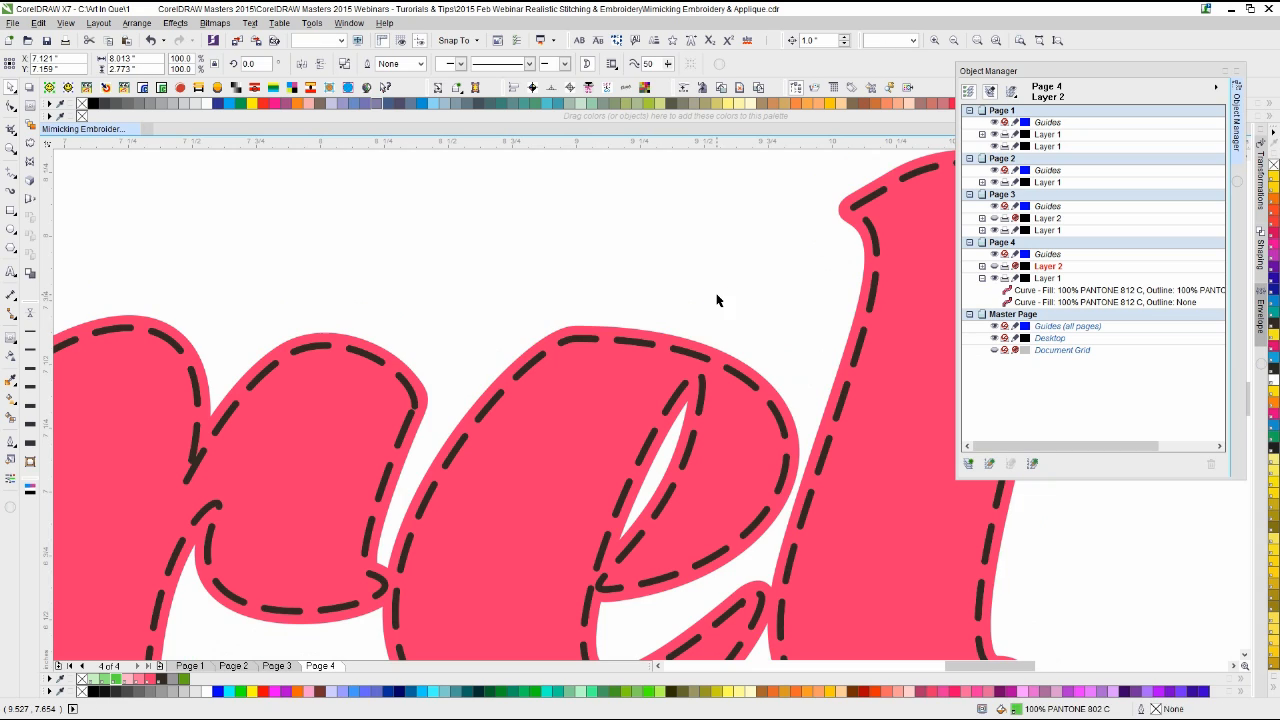
Step: Remove both the dashed outline and the fill from the inner pink lettering curve
{"action": "left_click", "coordinate": [685, 351]}
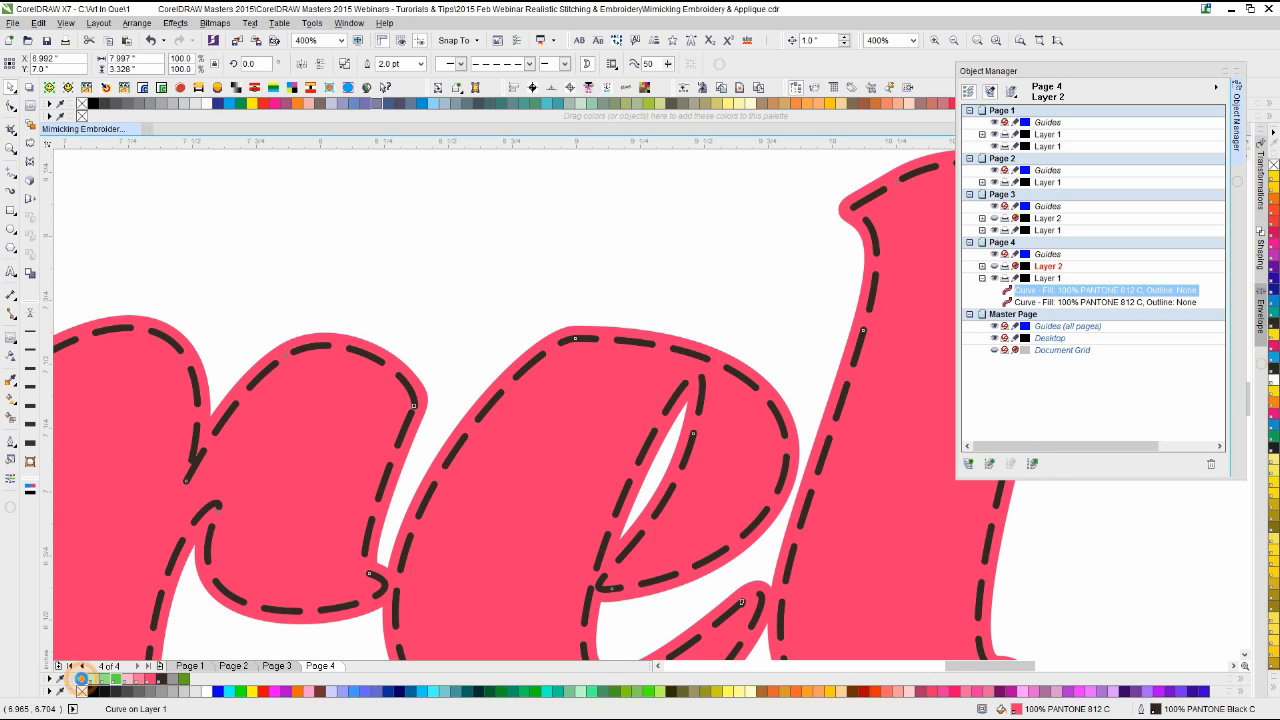
{"action": "right_click", "coordinate": [82, 690]}
{"action": "left_click", "coordinate": [82, 690]}
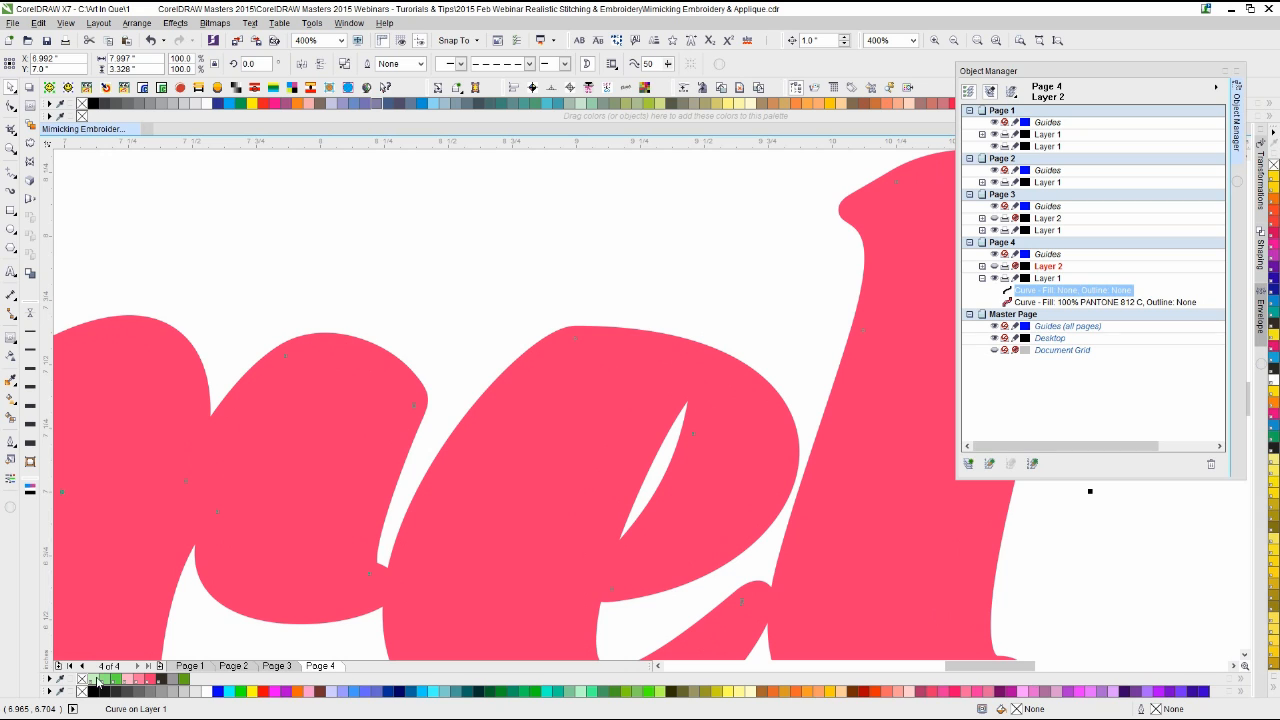
Step: Try a PANTONE Black C fill with a 12 pt PANTONE 802 C outline on the inner lettering curve, and remove both
{"action": "left_click", "coordinate": [162, 680]}
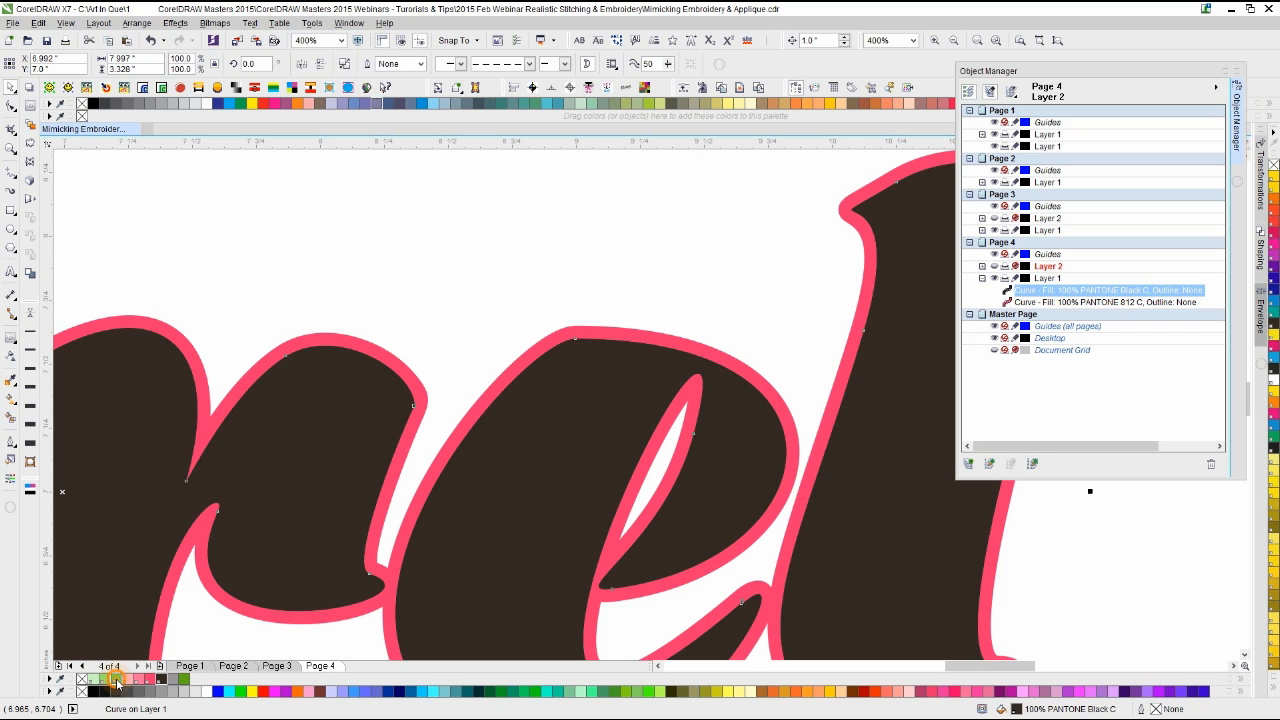
{"action": "right_click", "coordinate": [116, 680]}
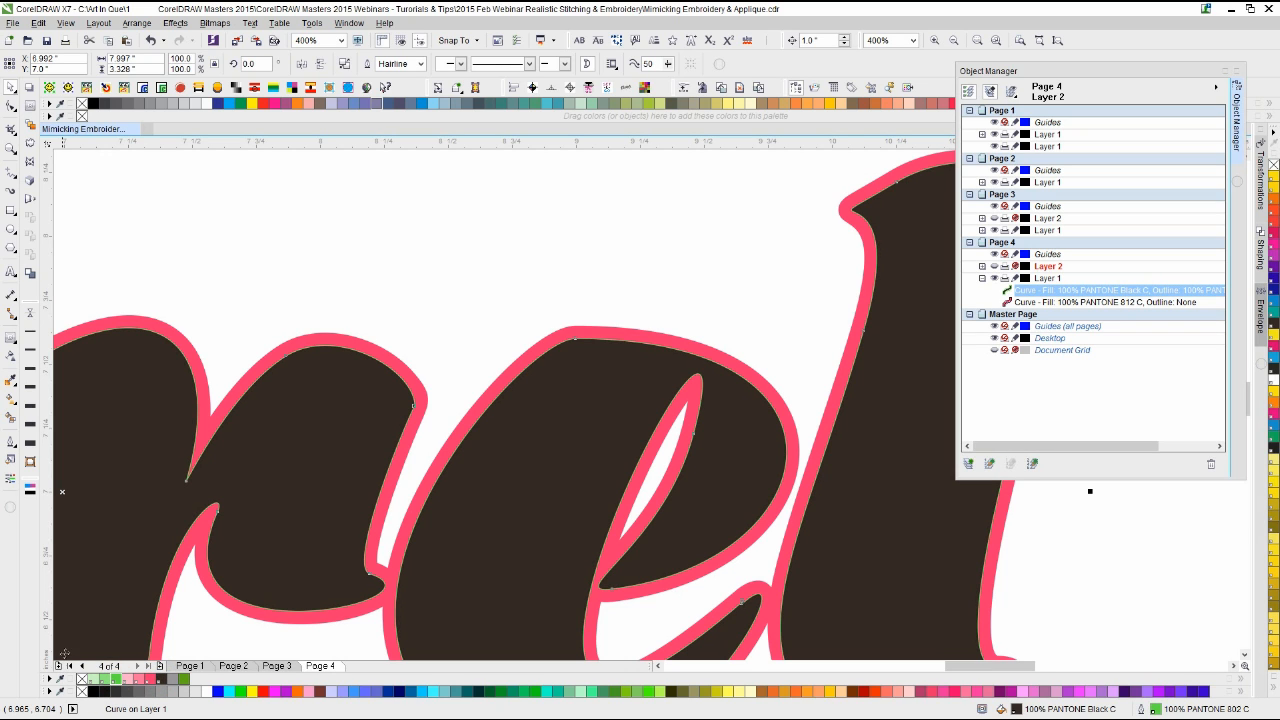
{"action": "left_click", "coordinate": [30, 406]}
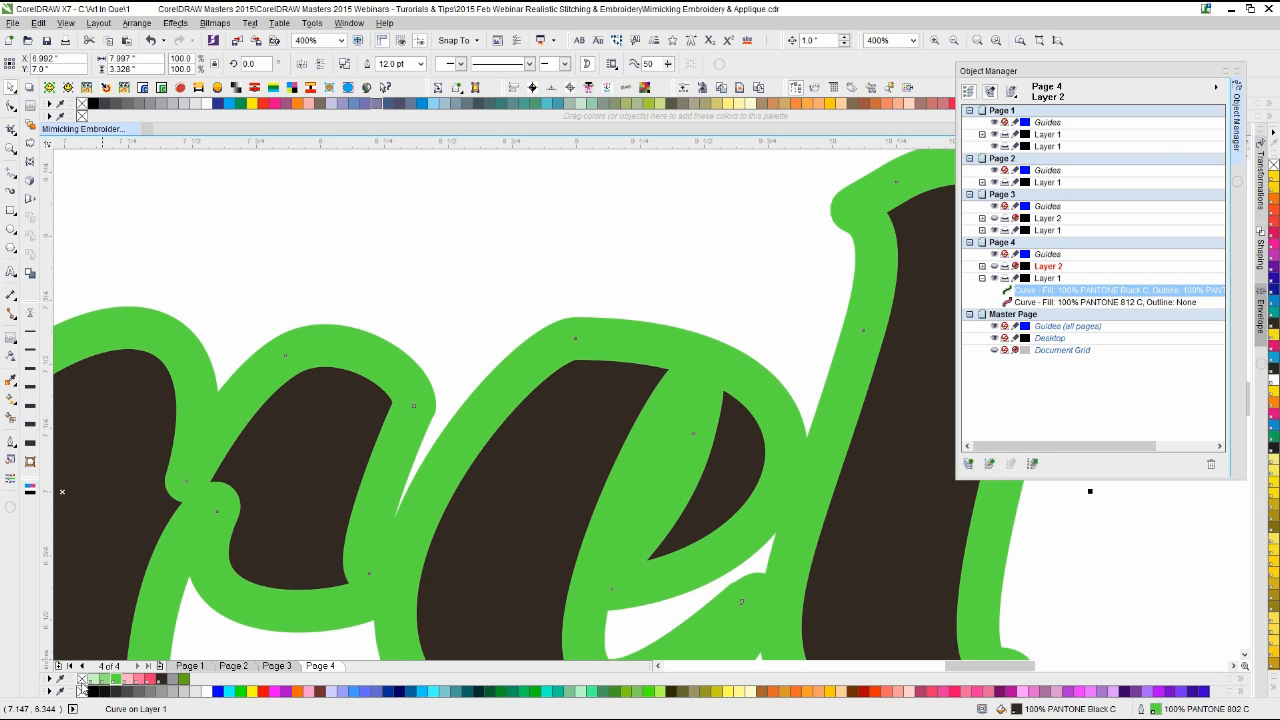
{"action": "right_click", "coordinate": [82, 680]}
{"action": "left_click", "coordinate": [82, 680]}
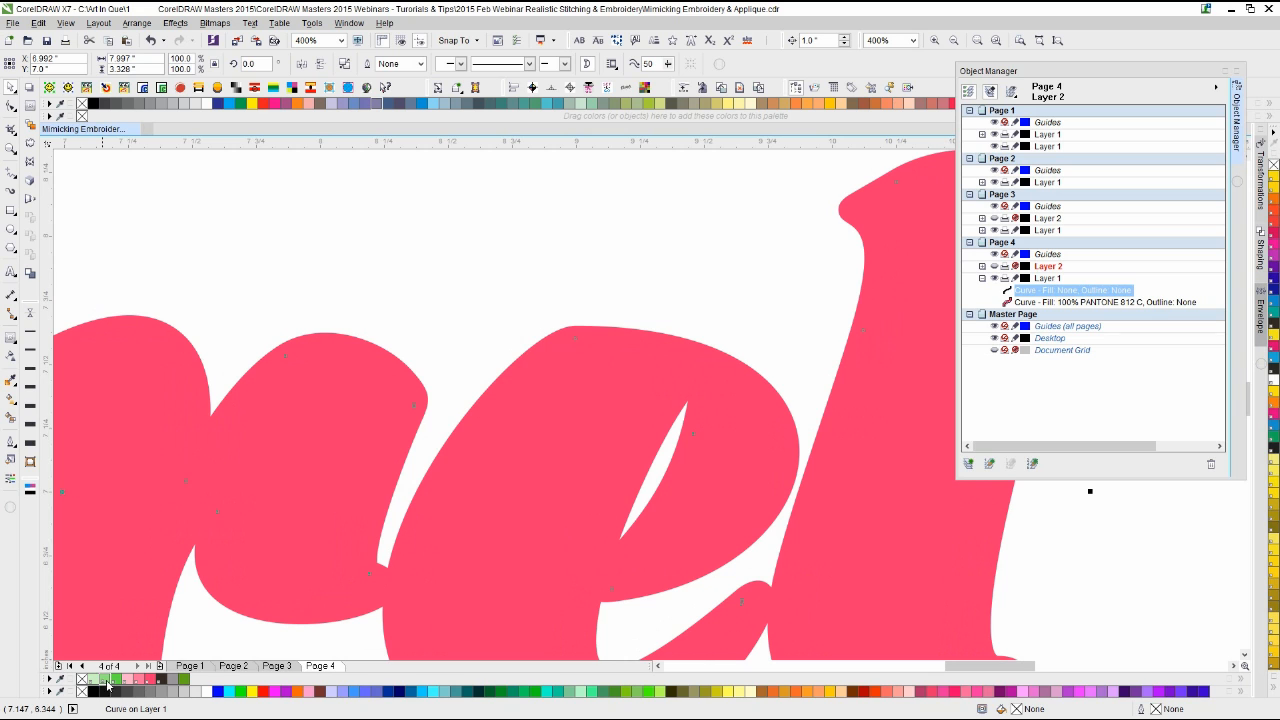
Step: Fill the inner lettering curve with 70% PANTONE 812 C and check it against the outer pink edge
{"action": "left_click", "coordinate": [137, 680]}
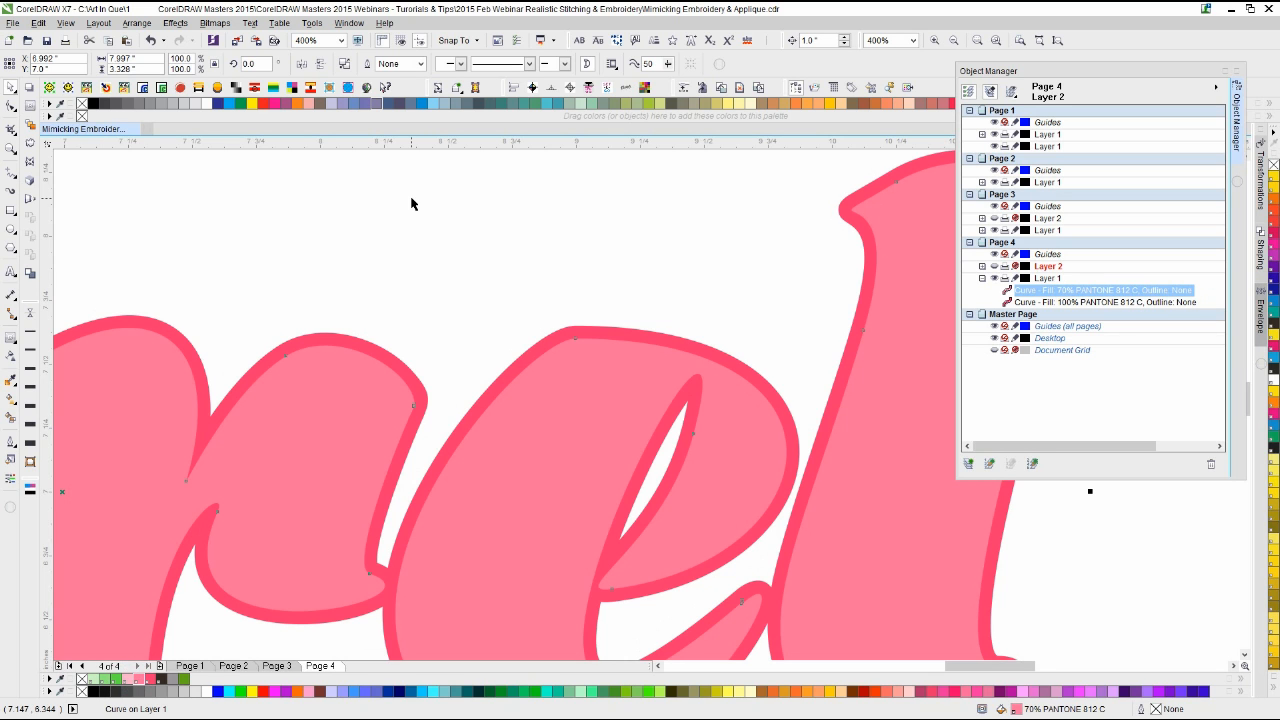
{"action": "left_click", "coordinate": [411, 204]}
{"action": "scroll", "coordinate": [649, 420], "scroll_direction": "down", "scroll_amount": 3}
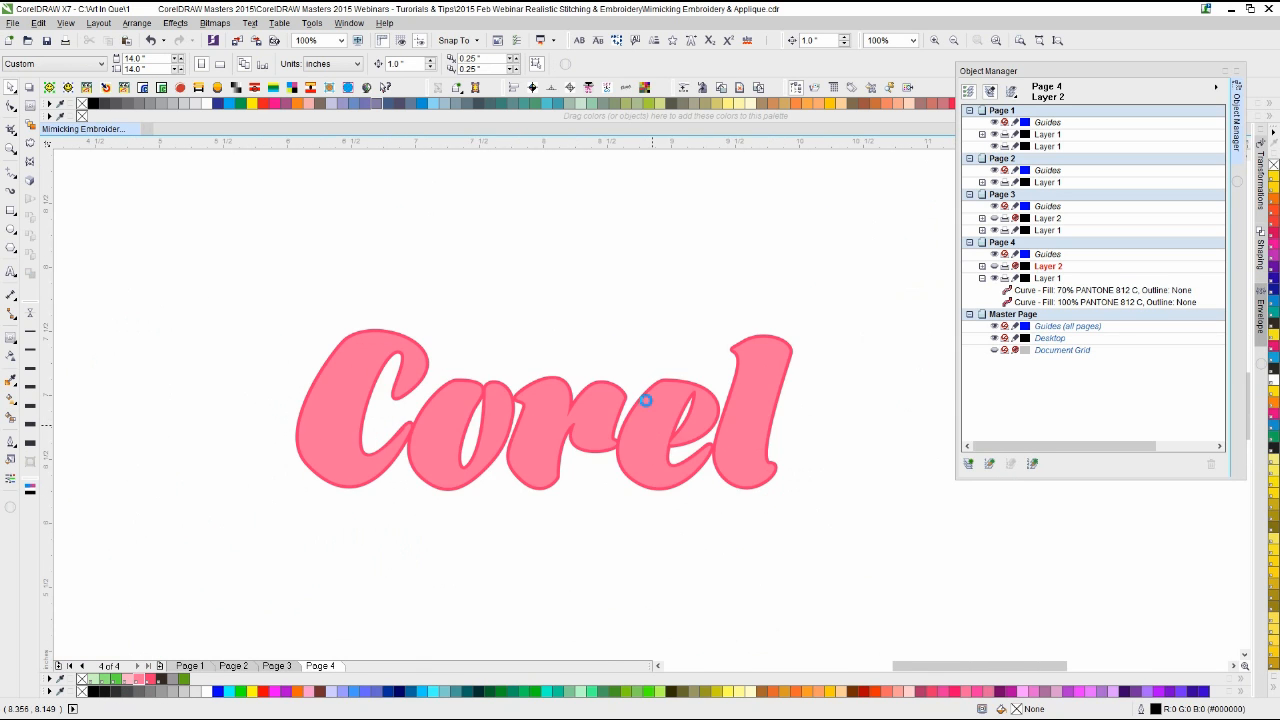
{"action": "scroll", "coordinate": [646, 404], "scroll_direction": "up", "scroll_amount": 4}
{"action": "left_click", "coordinate": [646, 358]}
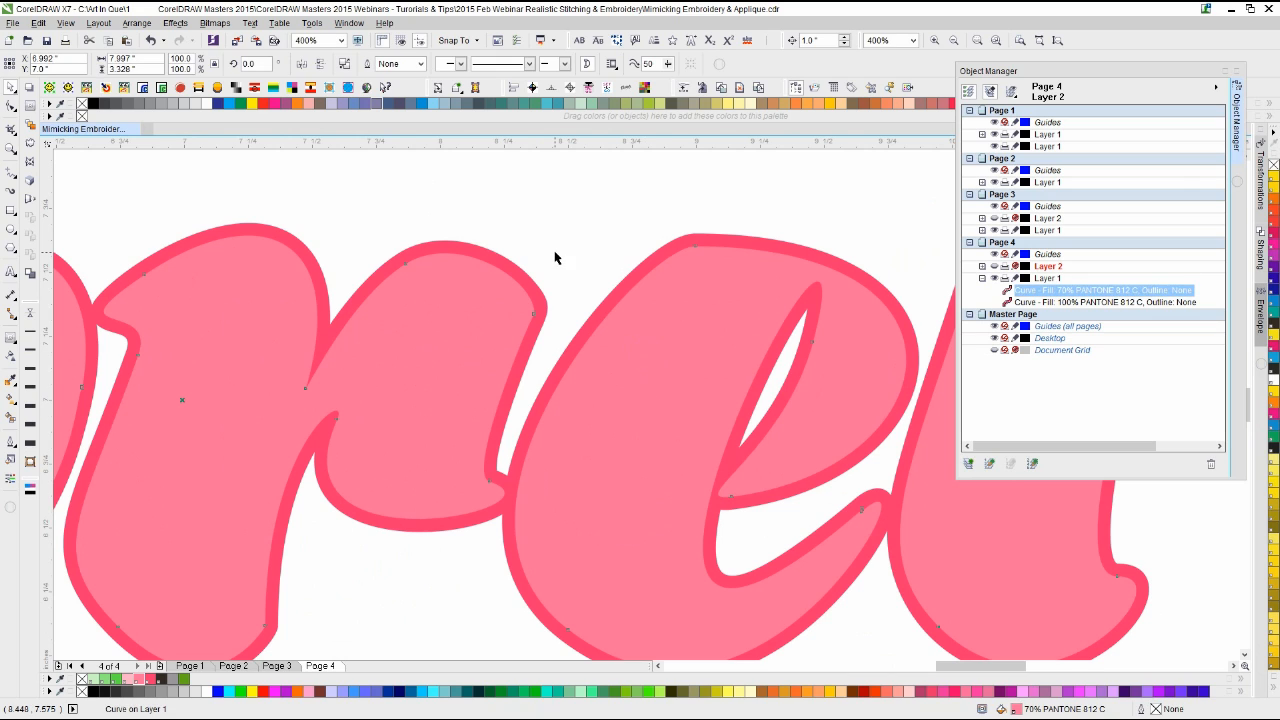
{"action": "scroll", "coordinate": [633, 410], "scroll_direction": "down", "scroll_amount": 1}
{"action": "left_click", "coordinate": [443, 290]}
{"action": "scroll", "coordinate": [633, 385], "scroll_direction": "down", "scroll_amount": 1}
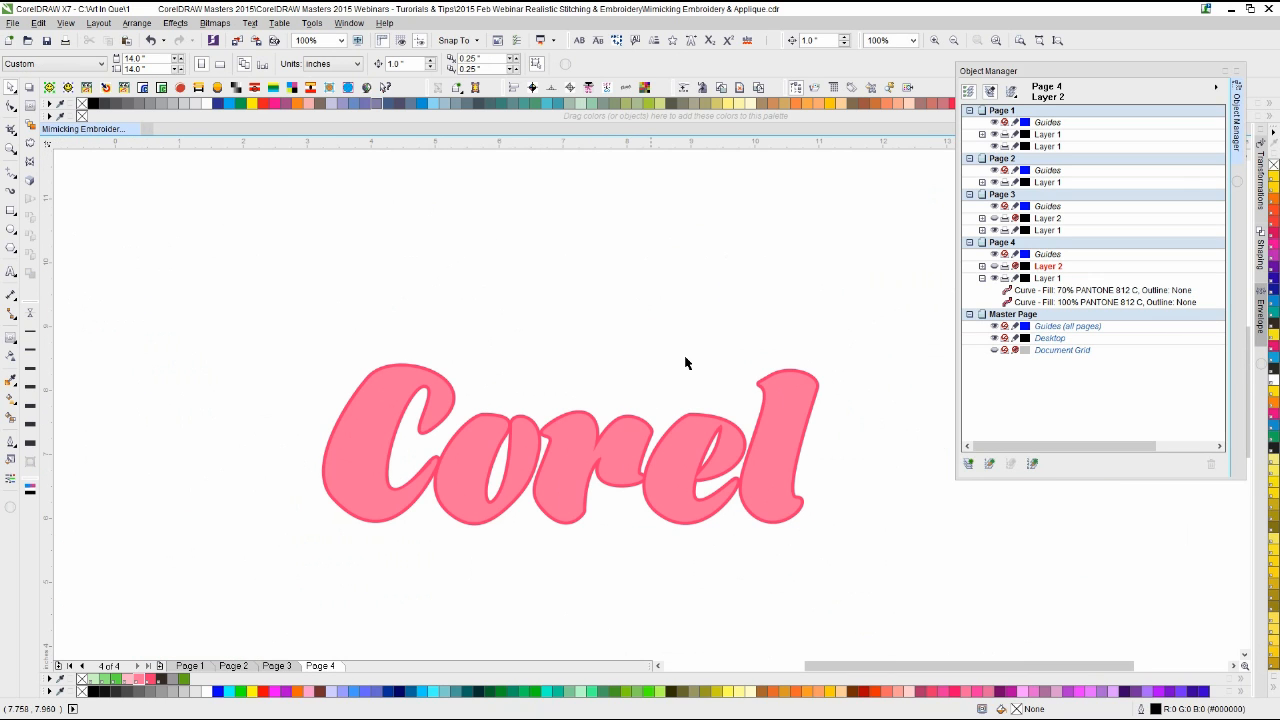
Step: Close the Object Manager to clear the empty drawing area beside the Corel lettering
{"action": "left_click", "coordinate": [685, 348]}
{"action": "left_click", "coordinate": [423, 292]}
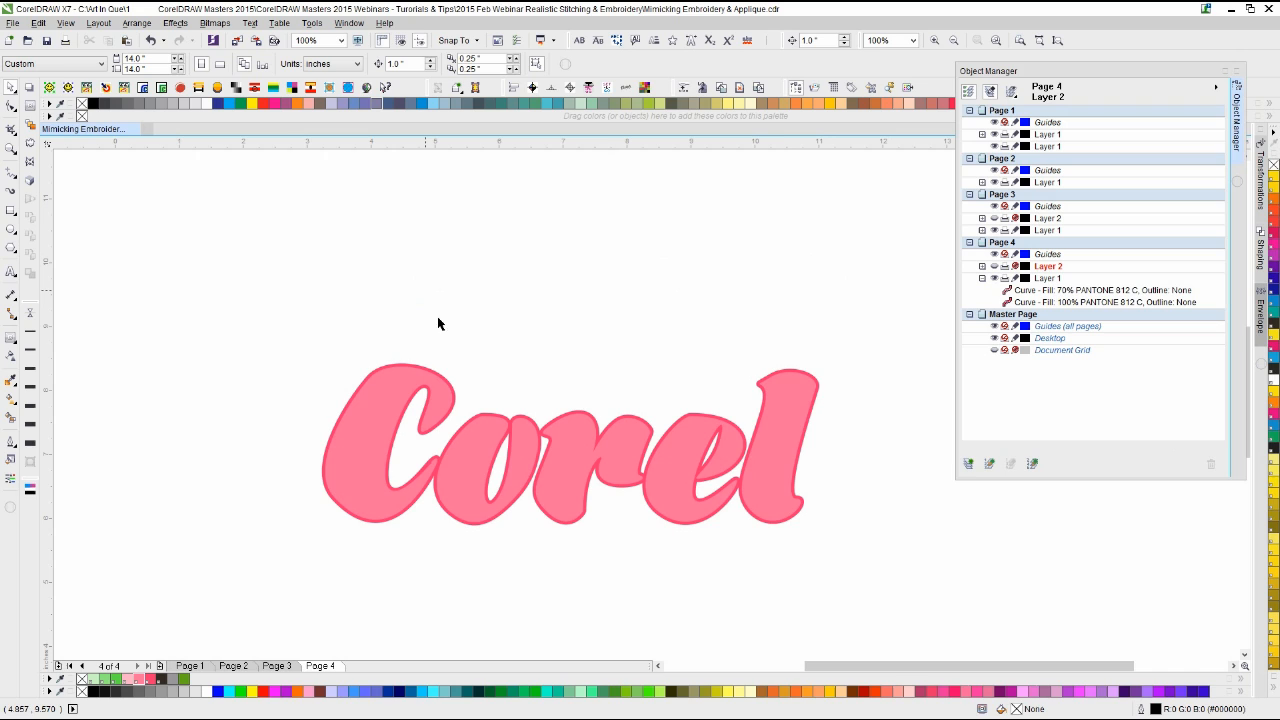
{"action": "left_click_drag", "start_coordinate": [822, 666], "coordinate": [883, 670]}
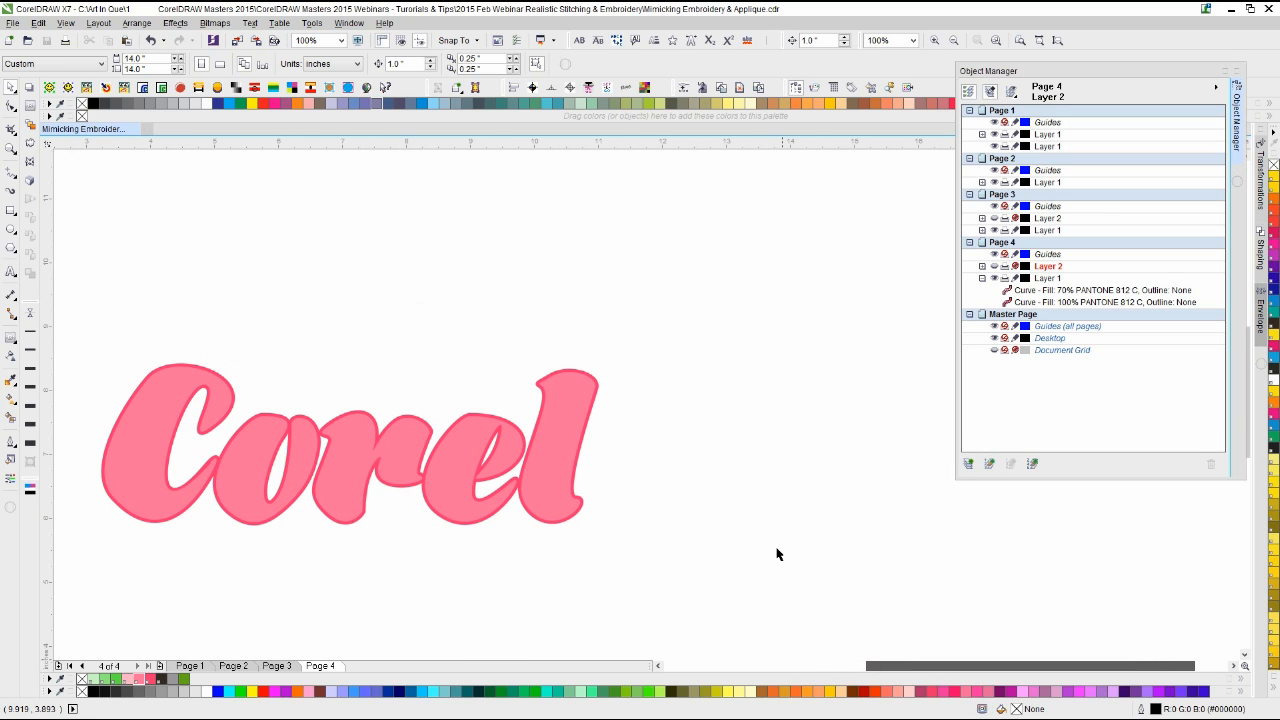
{"action": "left_click", "coordinate": [768, 543]}
{"action": "left_click", "coordinate": [800, 86]}
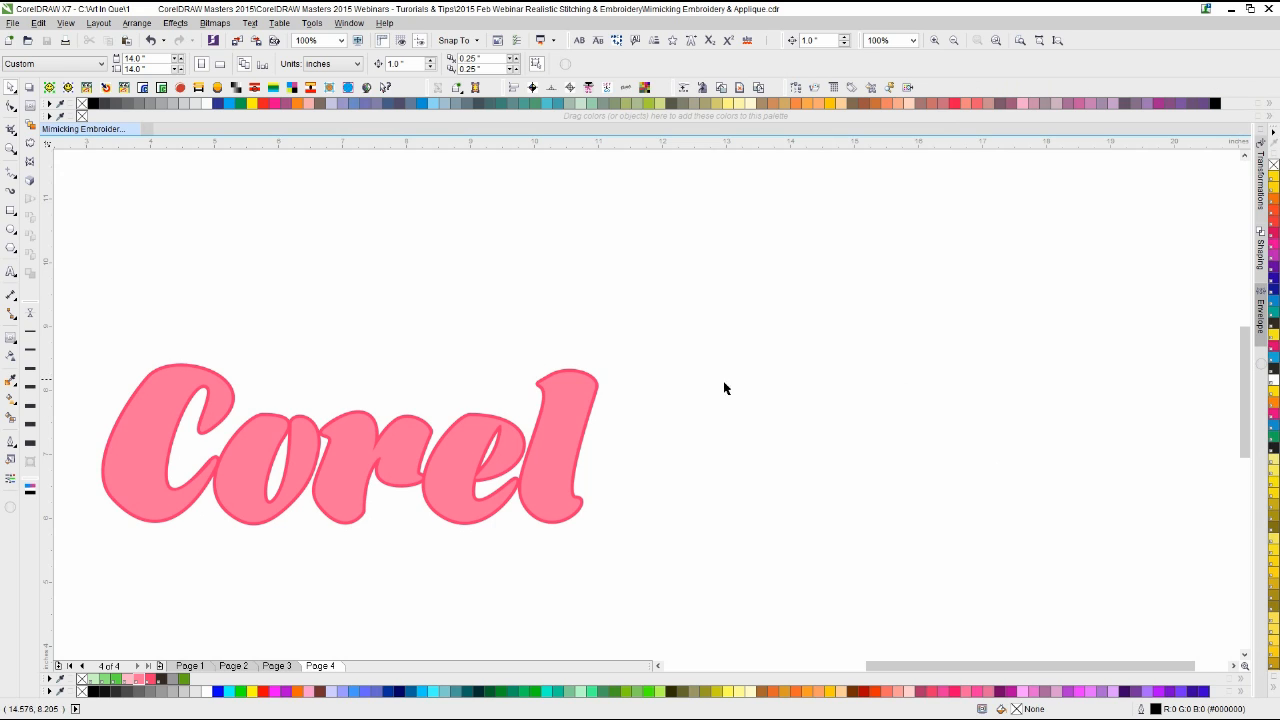
Step: Try to draw an ellipse in the empty area beside the Corel lettering
{"action": "left_click", "coordinate": [434, 336]}
{"action": "left_click", "coordinate": [13, 230]}
{"action": "left_click", "coordinate": [724, 314]}
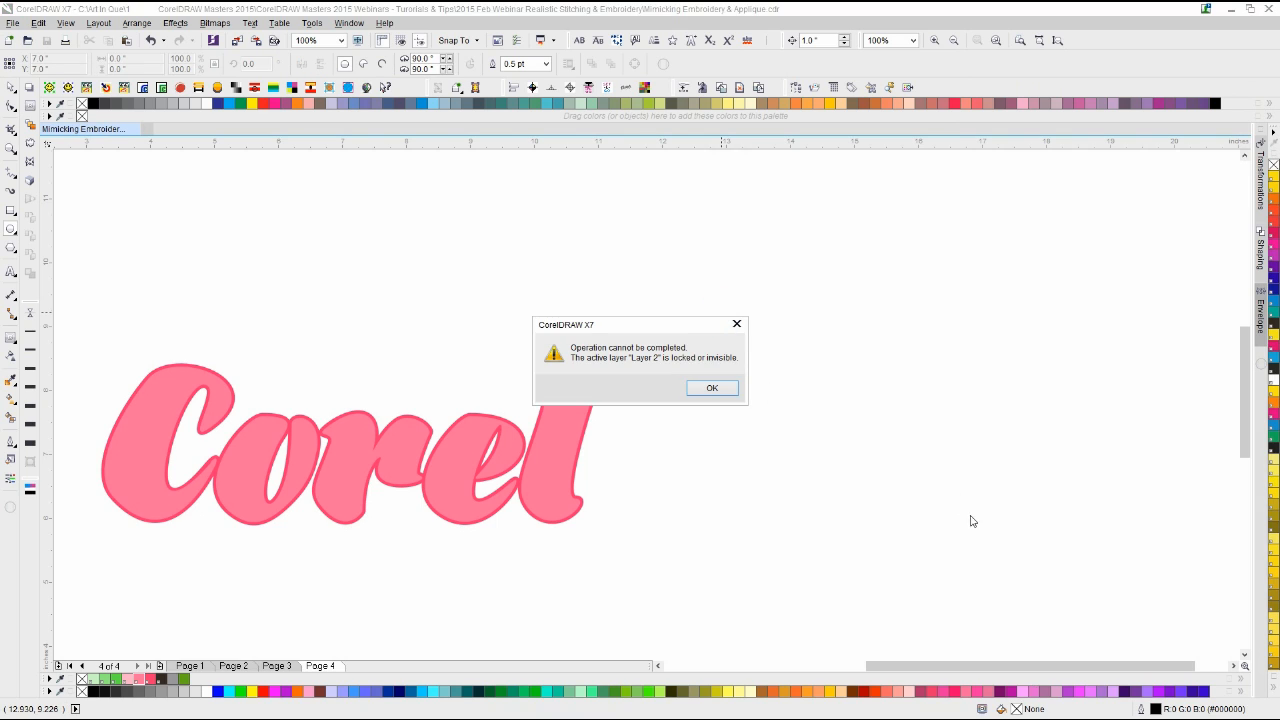
{"action": "left_click", "coordinate": [711, 387]}
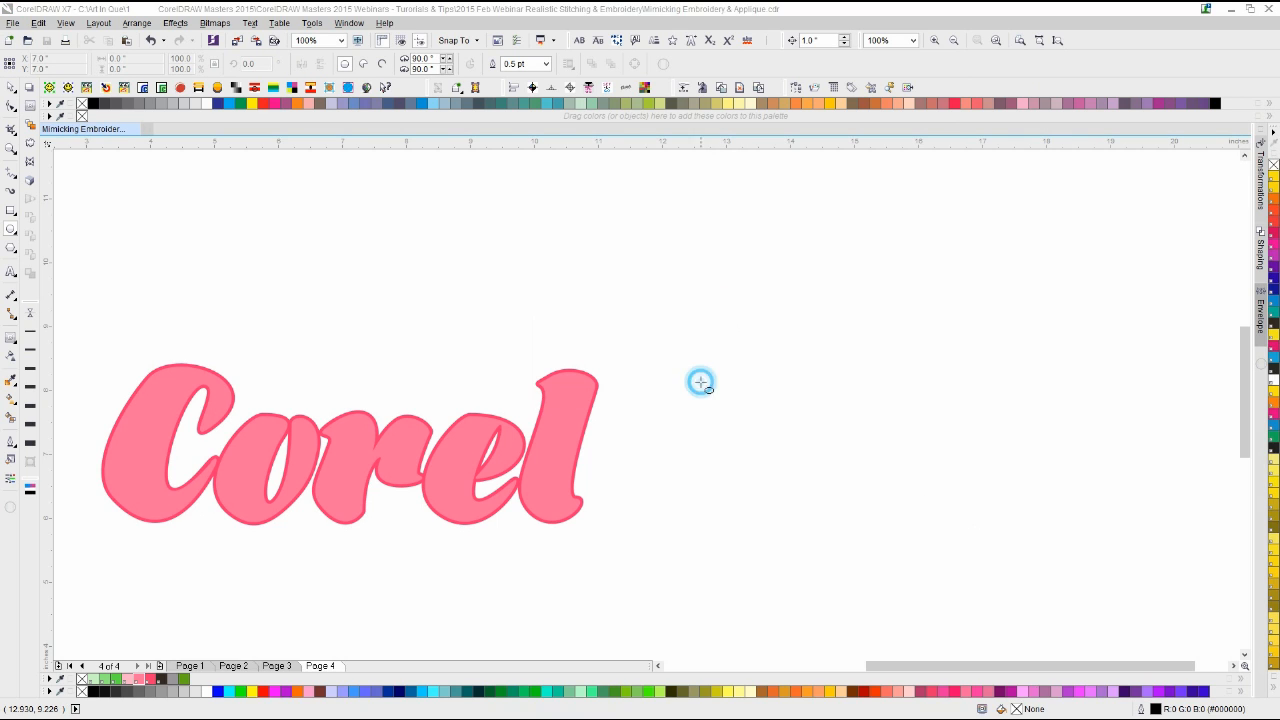
Step: Make Layer 1 of Page 4 the active layer and close the Object Manager
{"action": "left_click", "coordinate": [794, 87]}
{"action": "left_click", "coordinate": [1047, 280]}
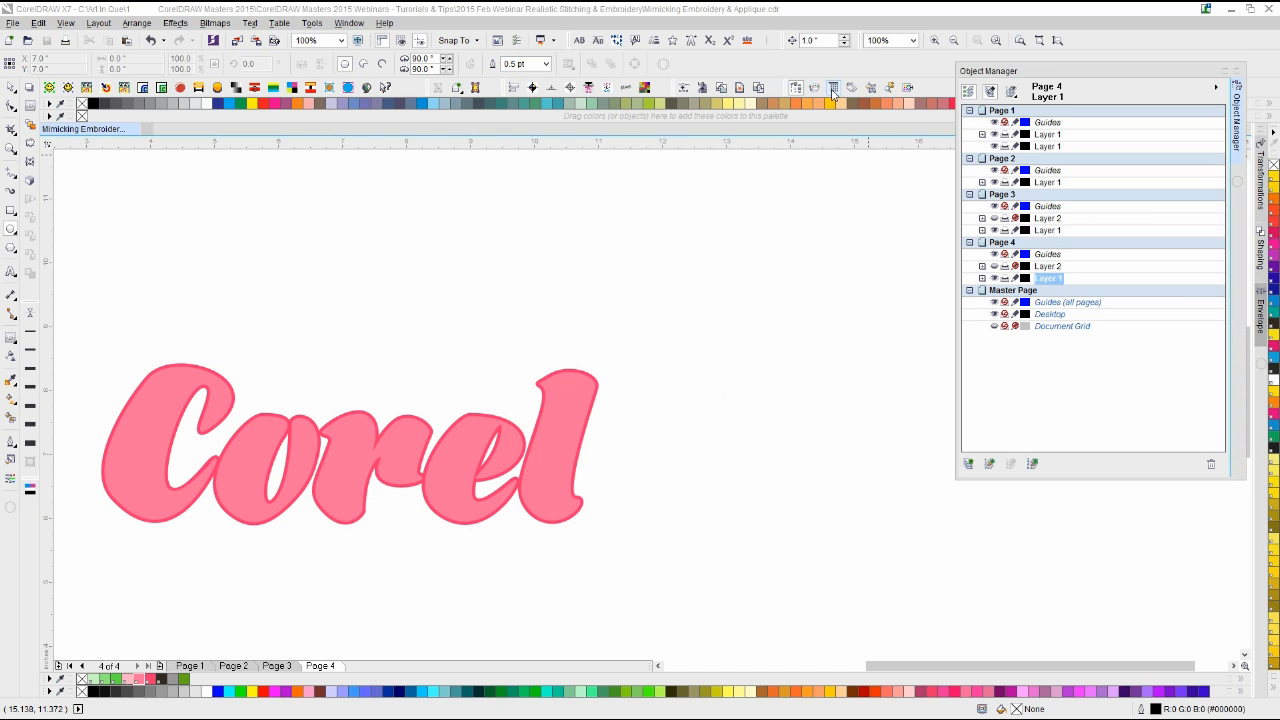
{"action": "left_click", "coordinate": [800, 90]}
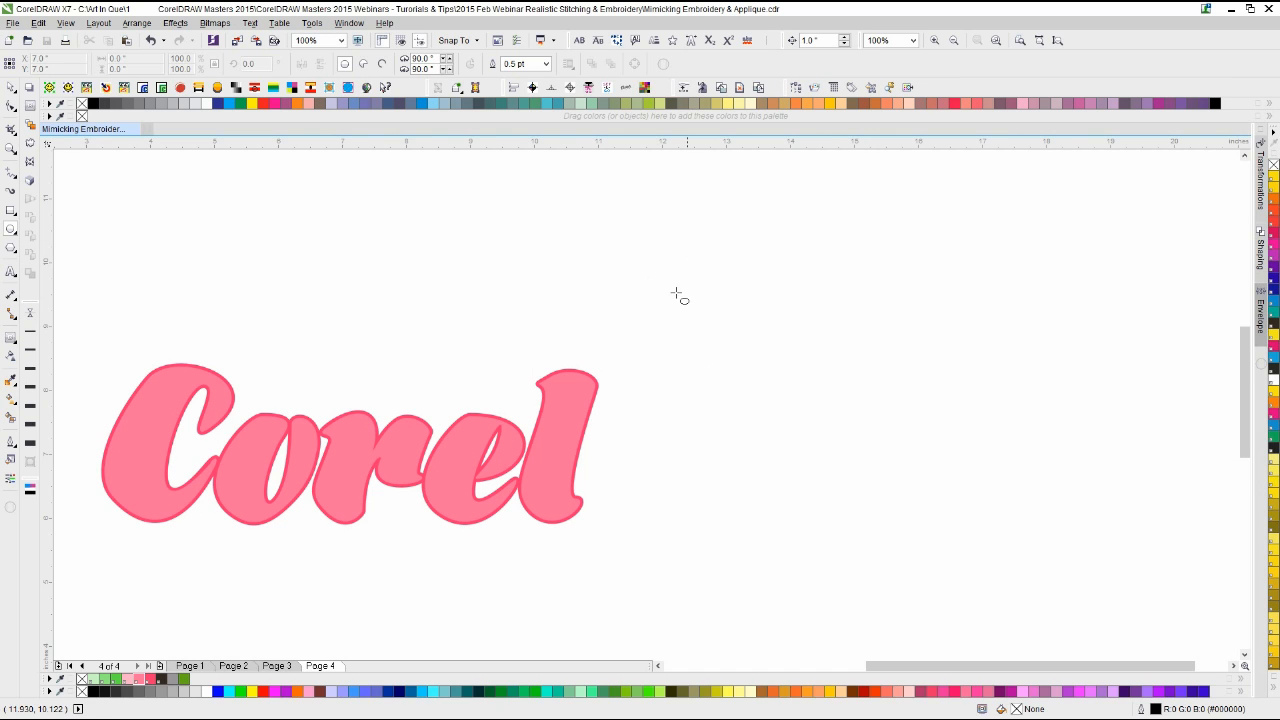
Step: Draw a circle about 4.9 inches wide to the right of the Corel lettering and scale it down to about 3.5 inches
{"action": "mouse_move", "coordinate": [676, 293]}
{"action": "left_mouse_down"}
{"action": "mouse_move", "coordinate": [991, 523]}
{"action": "mouse_move", "coordinate": [993, 605]}
{"action": "left_mouse_up"}
{"action": "left_click", "coordinate": [10, 87]}
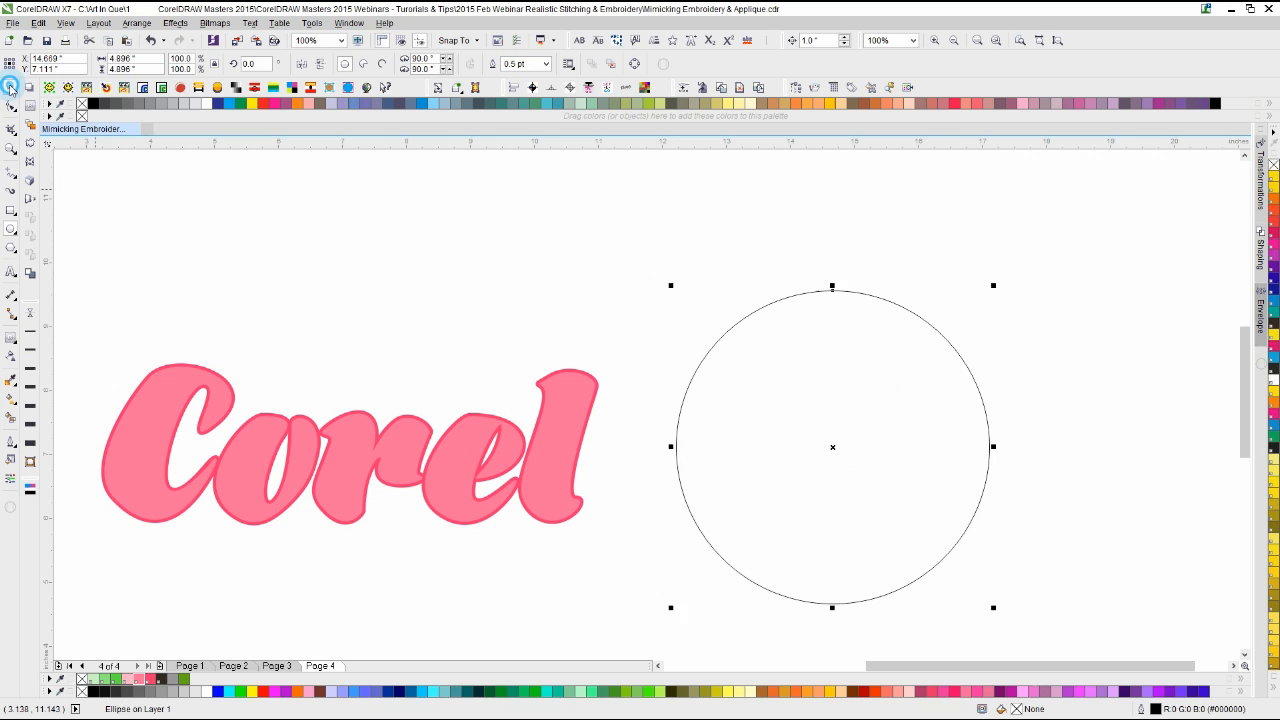
{"action": "left_click_drag", "start_coordinate": [773, 445], "coordinate": [788, 419]}
{"action": "left_click_drag", "start_coordinate": [1006, 260], "coordinate": [962, 301]}
{"action": "left_click", "coordinate": [723, 258]}
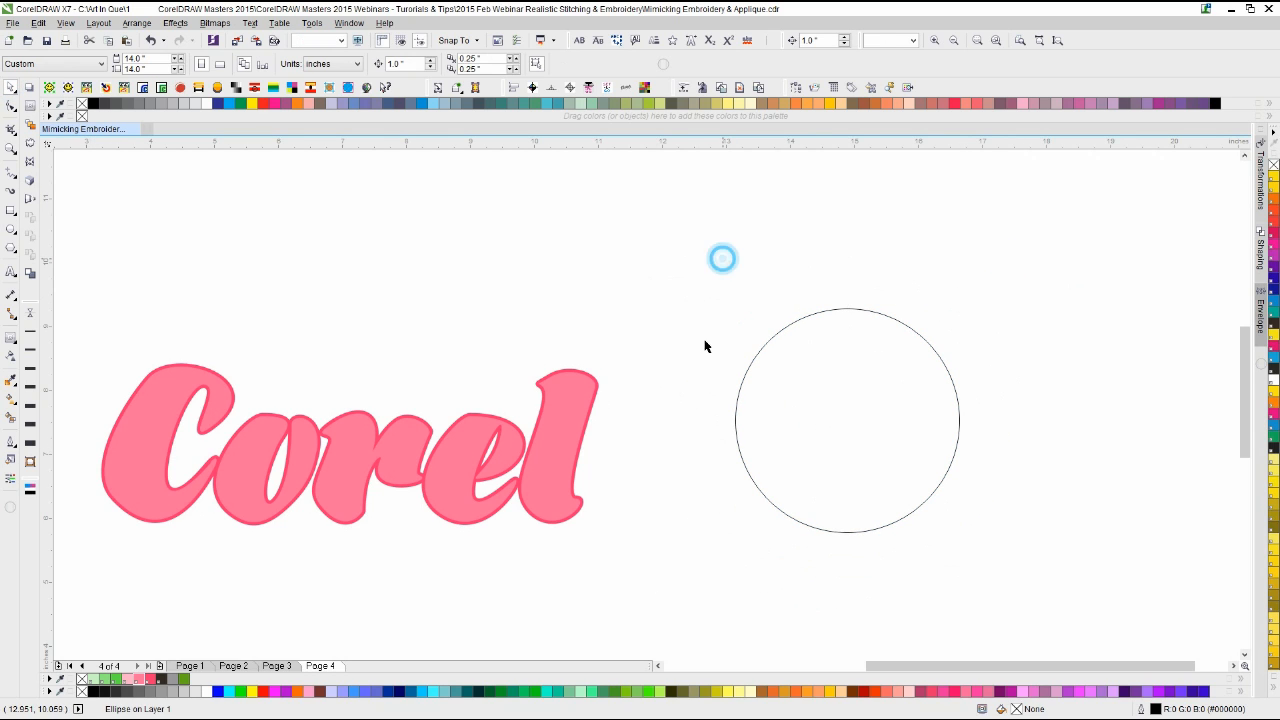
Step: Fill the circle with 100% PANTONE 812 C and remove its outline
{"action": "left_click", "coordinate": [778, 417]}
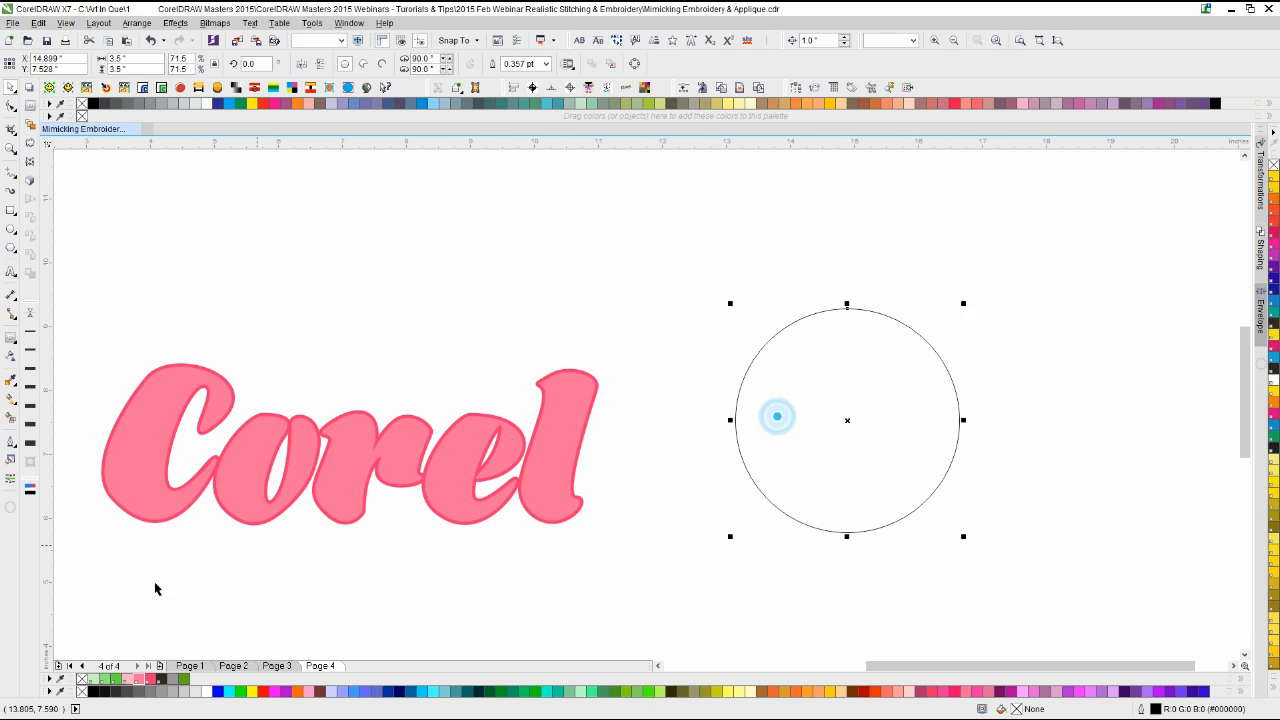
{"action": "left_click", "coordinate": [150, 679]}
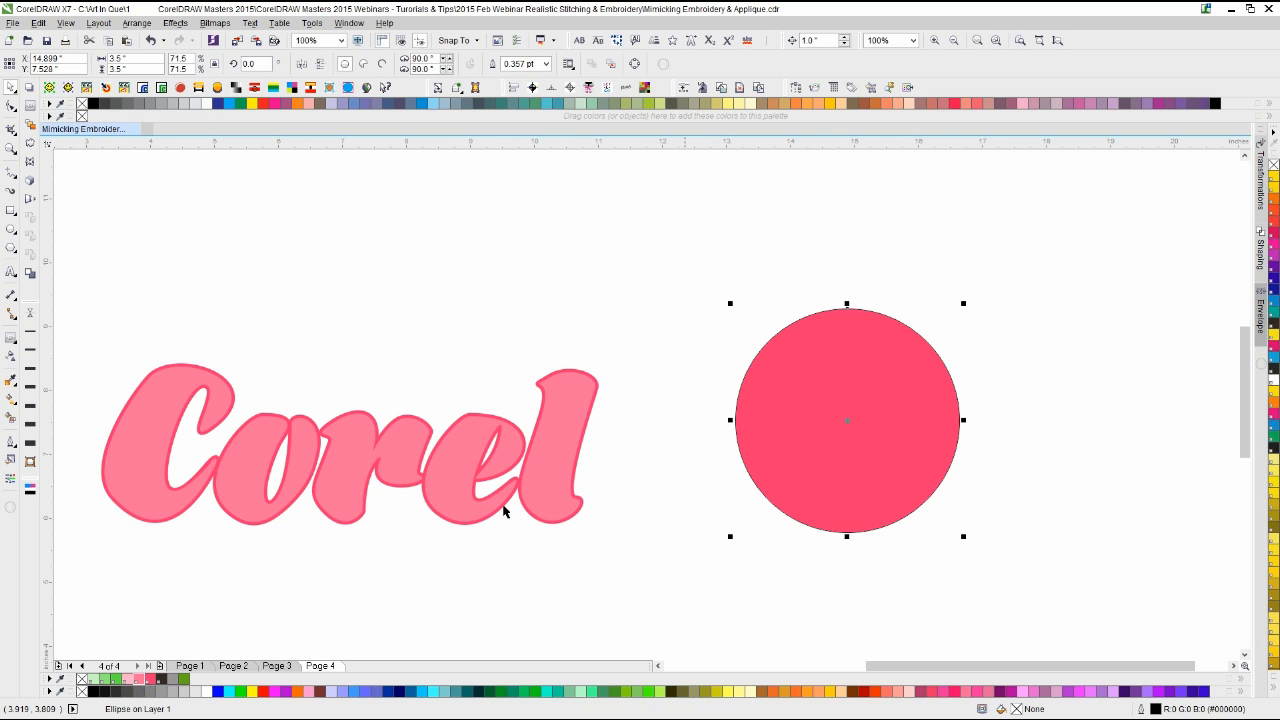
{"action": "right_click", "coordinate": [82, 679]}
{"action": "left_click", "coordinate": [621, 319]}
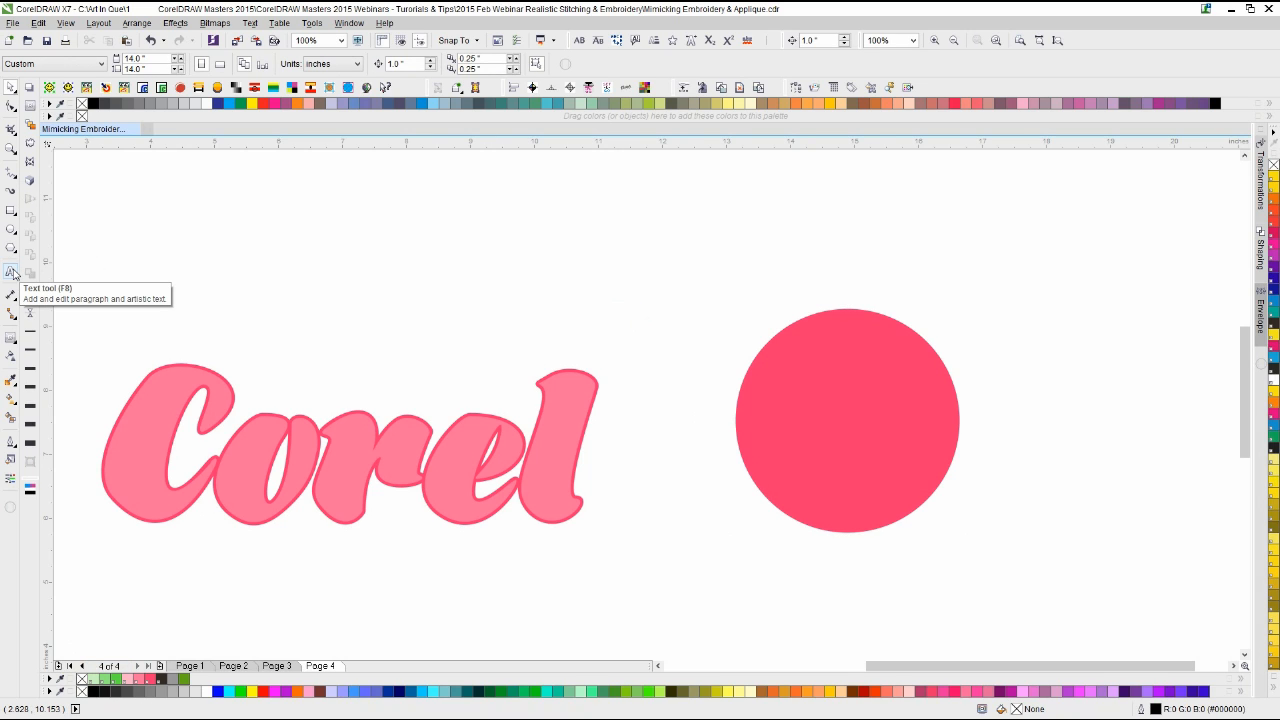
Step: Add a long row of lowercase v characters as artistic text above the Corel lettering and the circle
{"action": "left_click", "coordinate": [13, 273]}
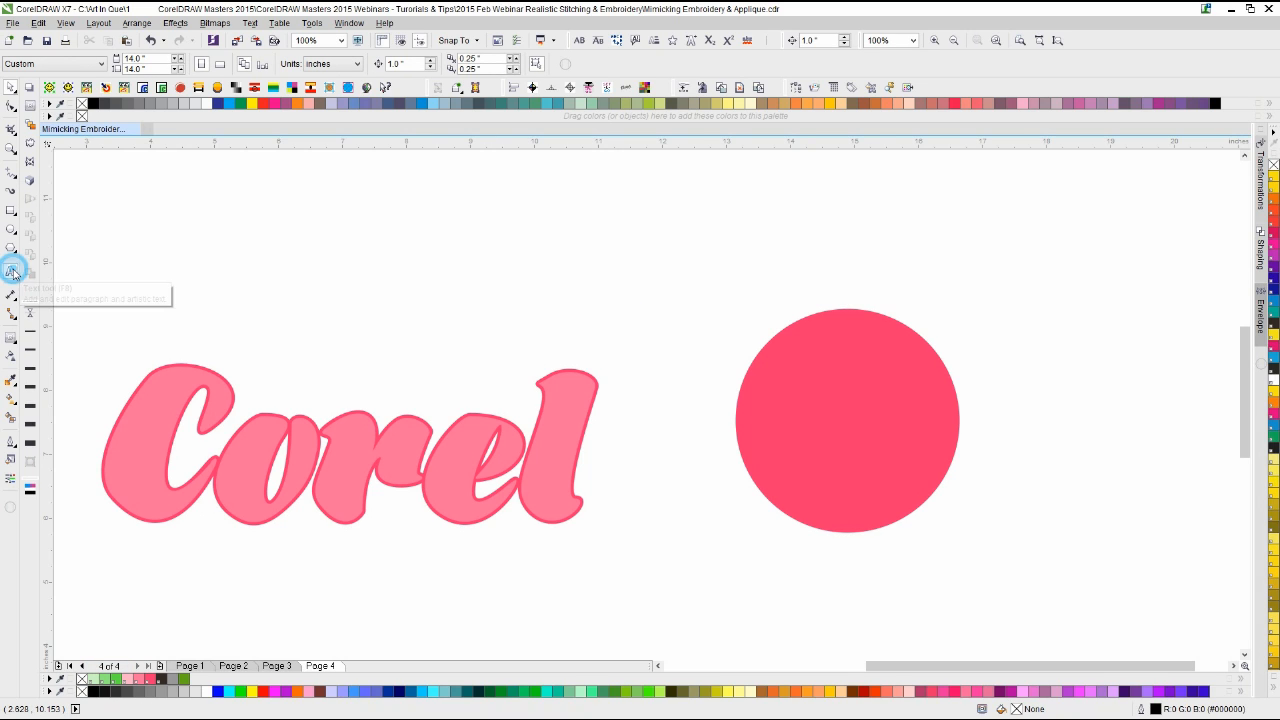
{"action": "left_click", "coordinate": [386, 219]}
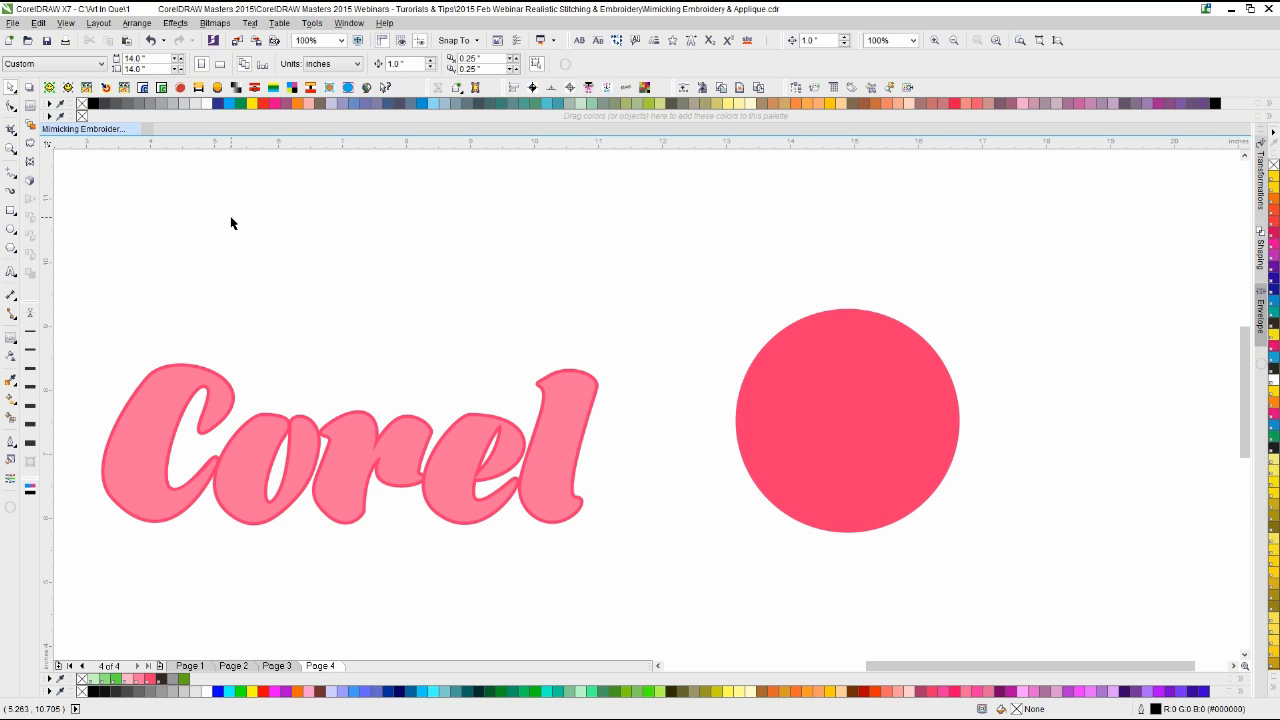
{"action": "left_click", "coordinate": [251, 211]}
{"action": "left_click", "coordinate": [13, 277]}
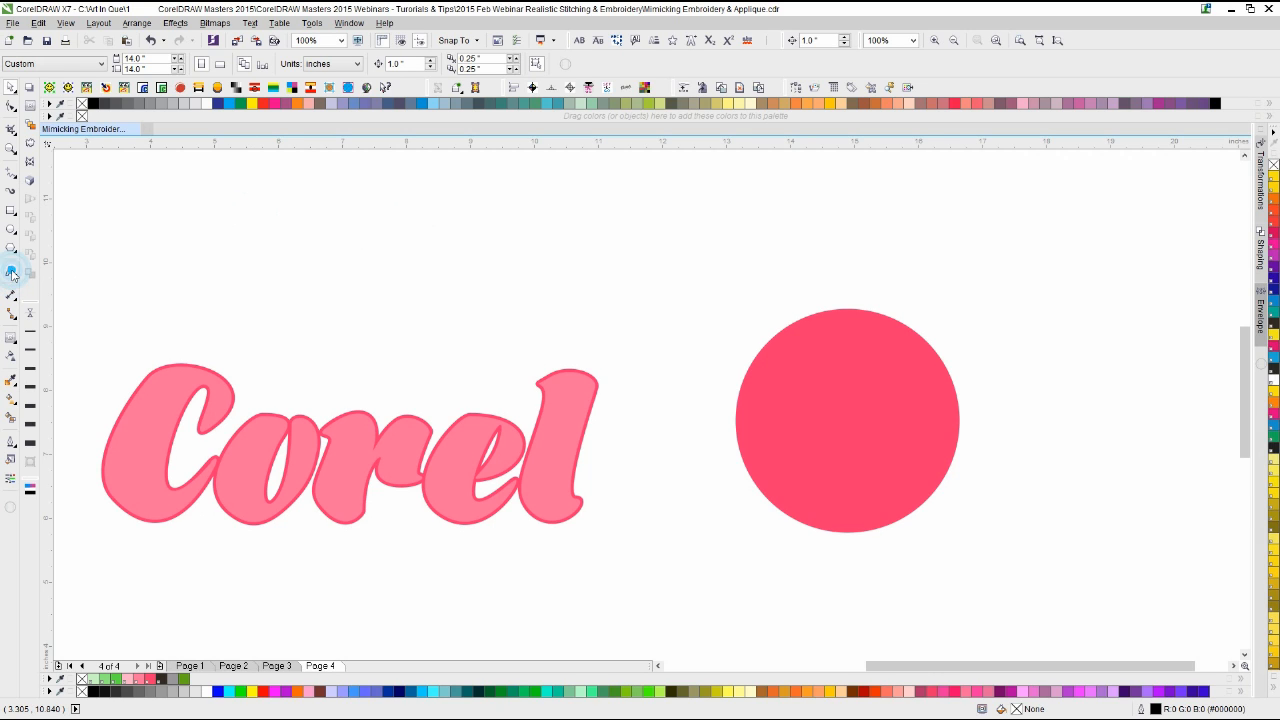
{"action": "left_click", "coordinate": [244, 197]}
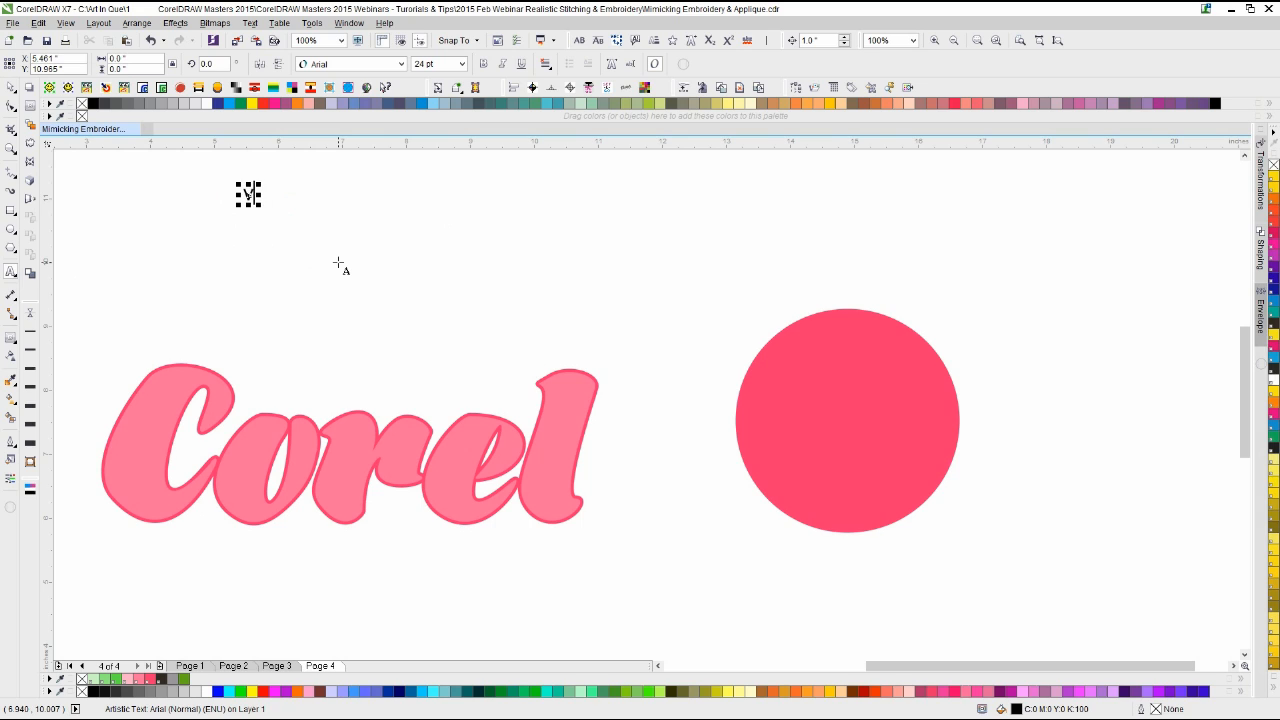
{"action": "type", "text": "vvvvvvvvvvvvvvvvvvvvvvvvvvvvvvvvvvvvvvvvvvvvvvvvvvvvvvvvvv"}
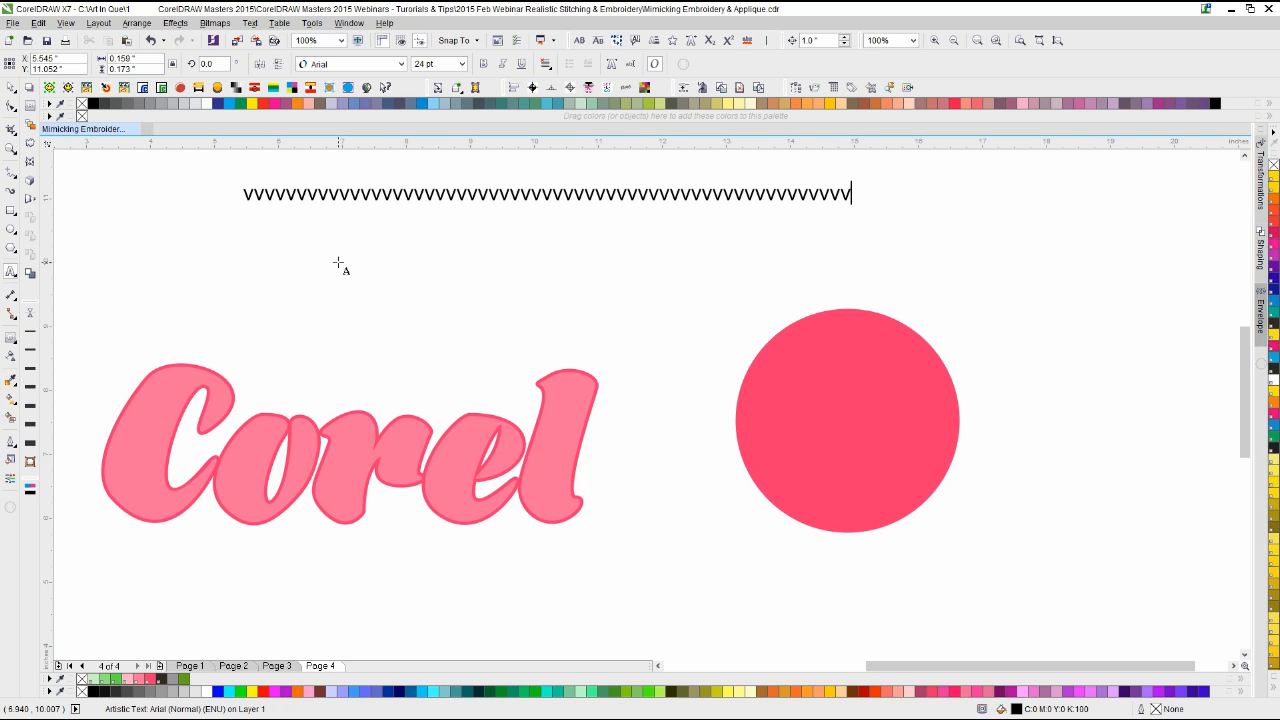
{"action": "type", "text": "vvvvvvvvvvvvvvvvvvvvvvvvvvvvvvvvv"}
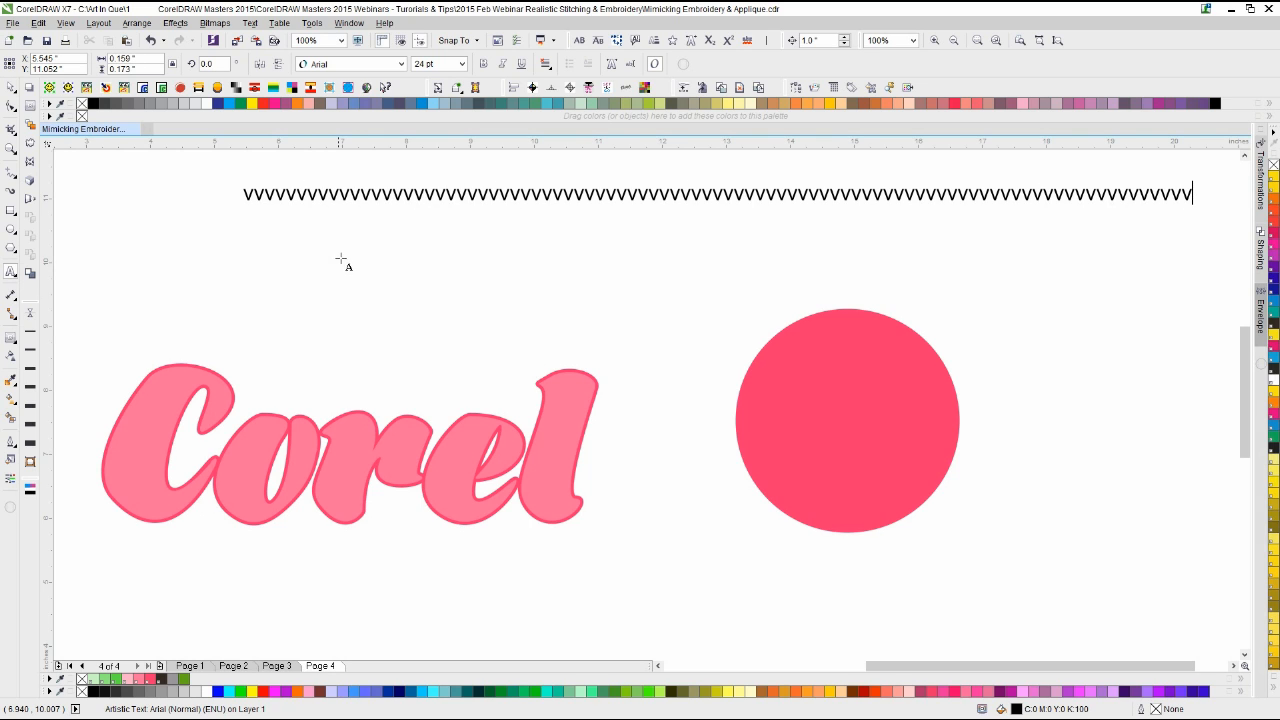
{"action": "left_click", "coordinate": [11, 87]}
{"action": "left_click", "coordinate": [365, 254]}
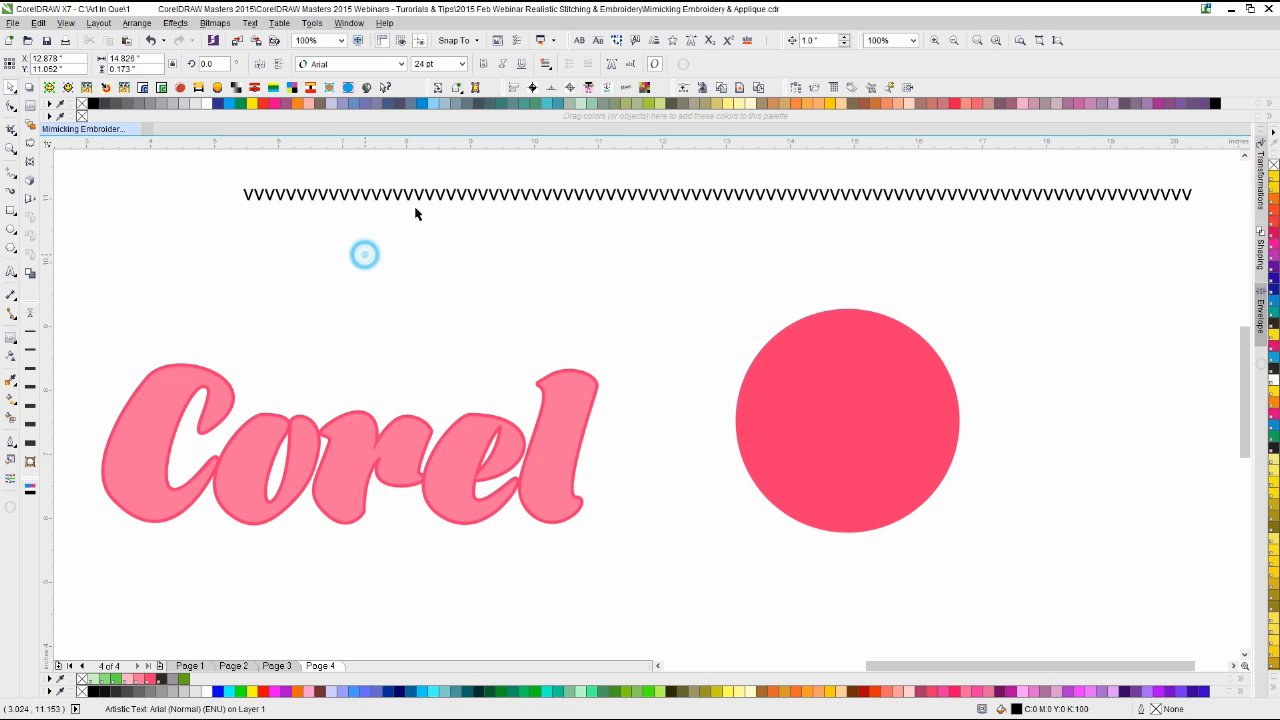
Step: Change the font of the row of v characters to Arial Rounded MT Bold
{"action": "left_click", "coordinate": [414, 194]}
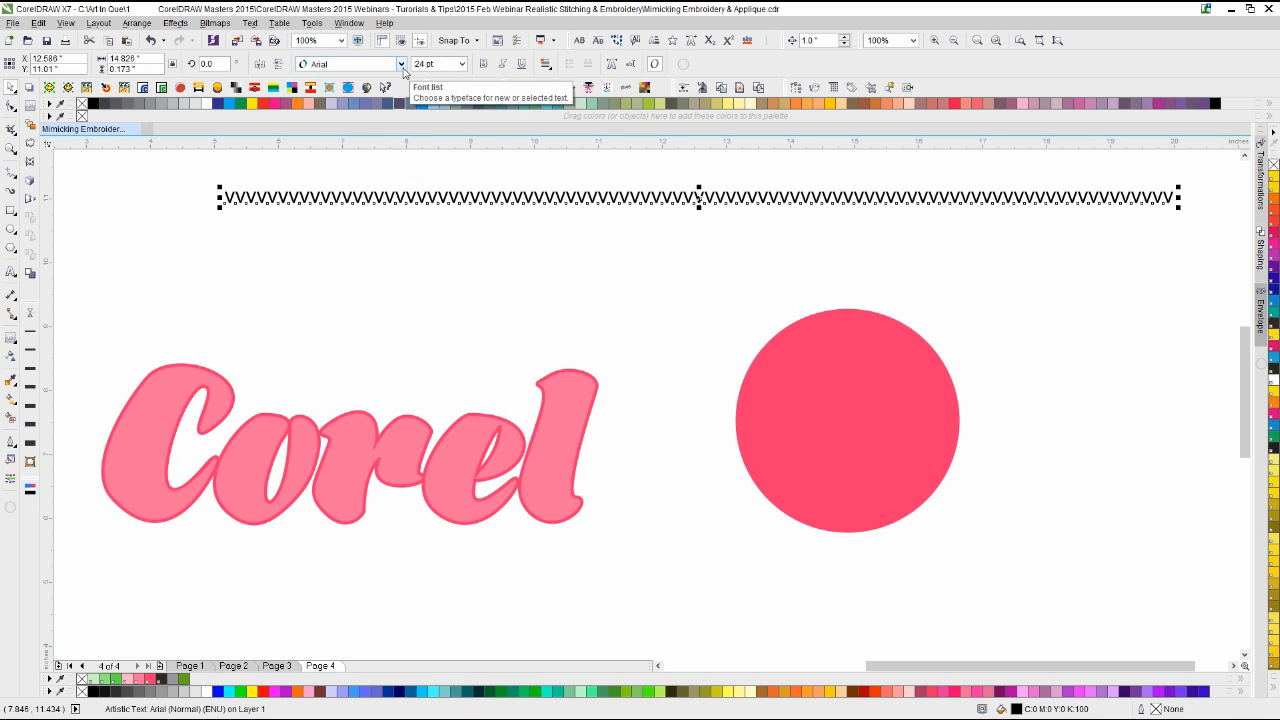
{"action": "left_click", "coordinate": [503, 64]}
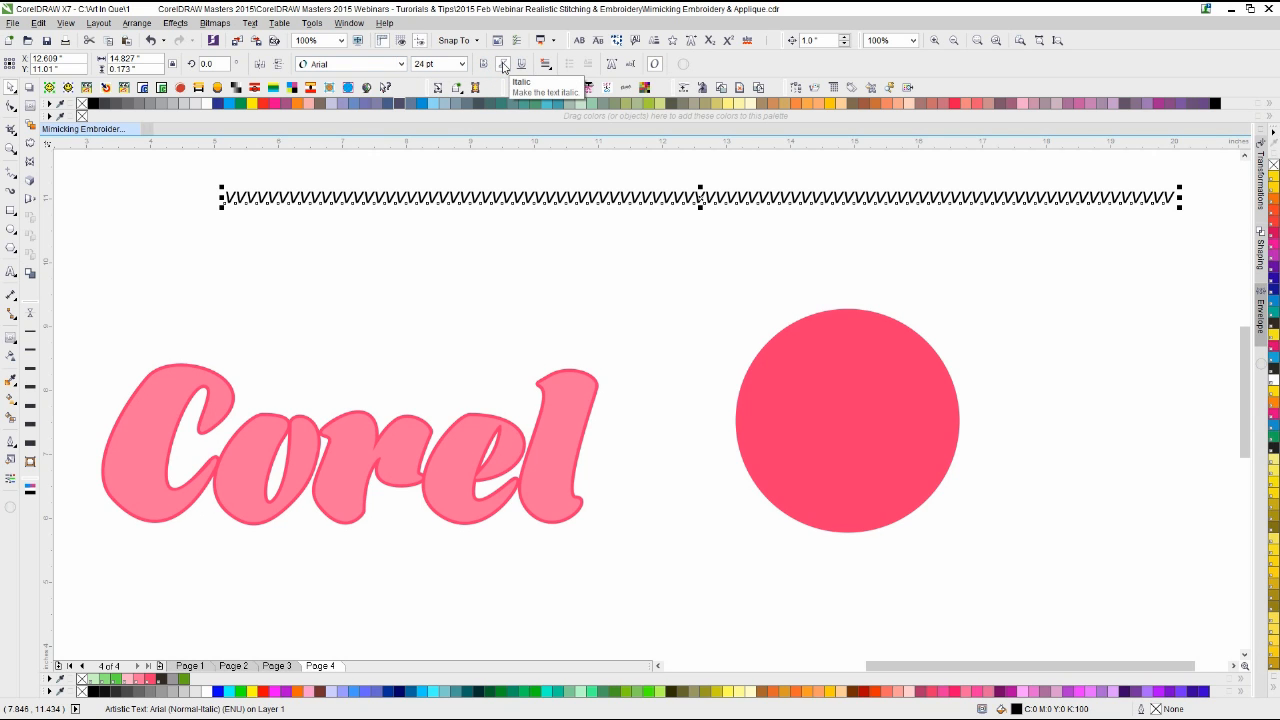
{"action": "left_click", "coordinate": [503, 64]}
{"action": "left_click", "coordinate": [401, 64]}
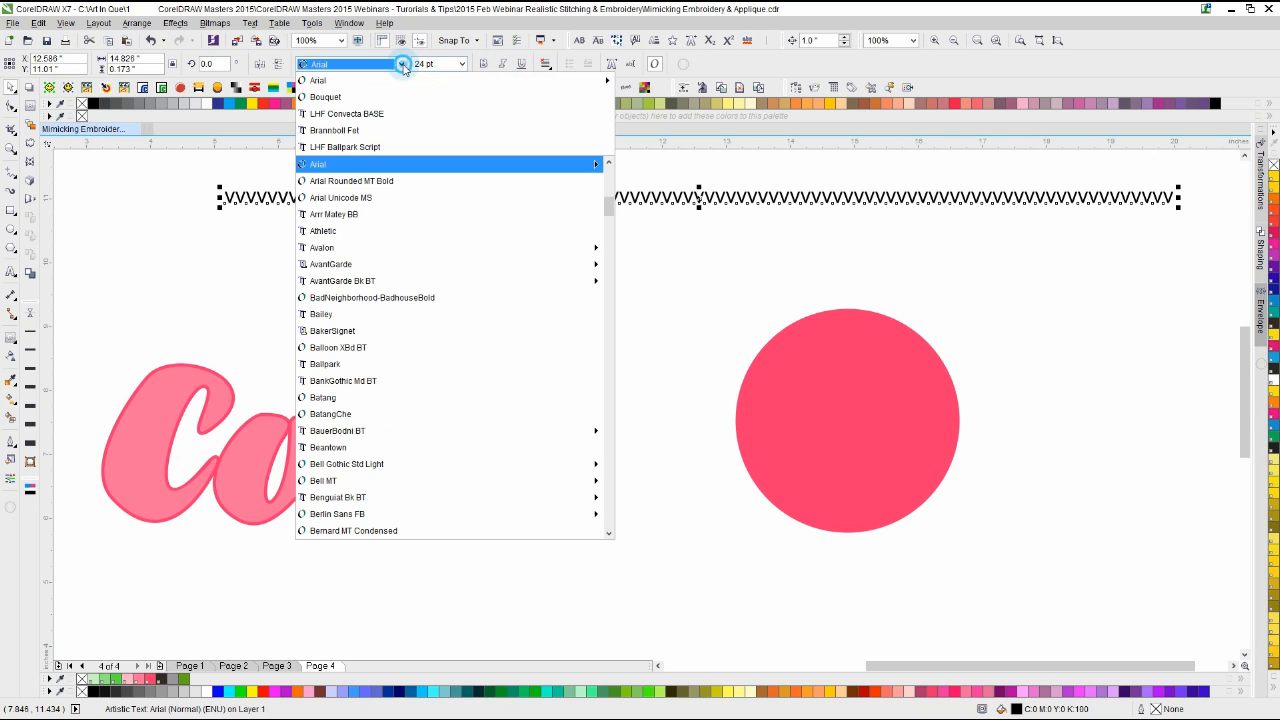
{"action": "left_click", "coordinate": [360, 181]}
{"action": "scroll", "coordinate": [646, 405], "scroll_direction": "up", "scroll_amount": 3}
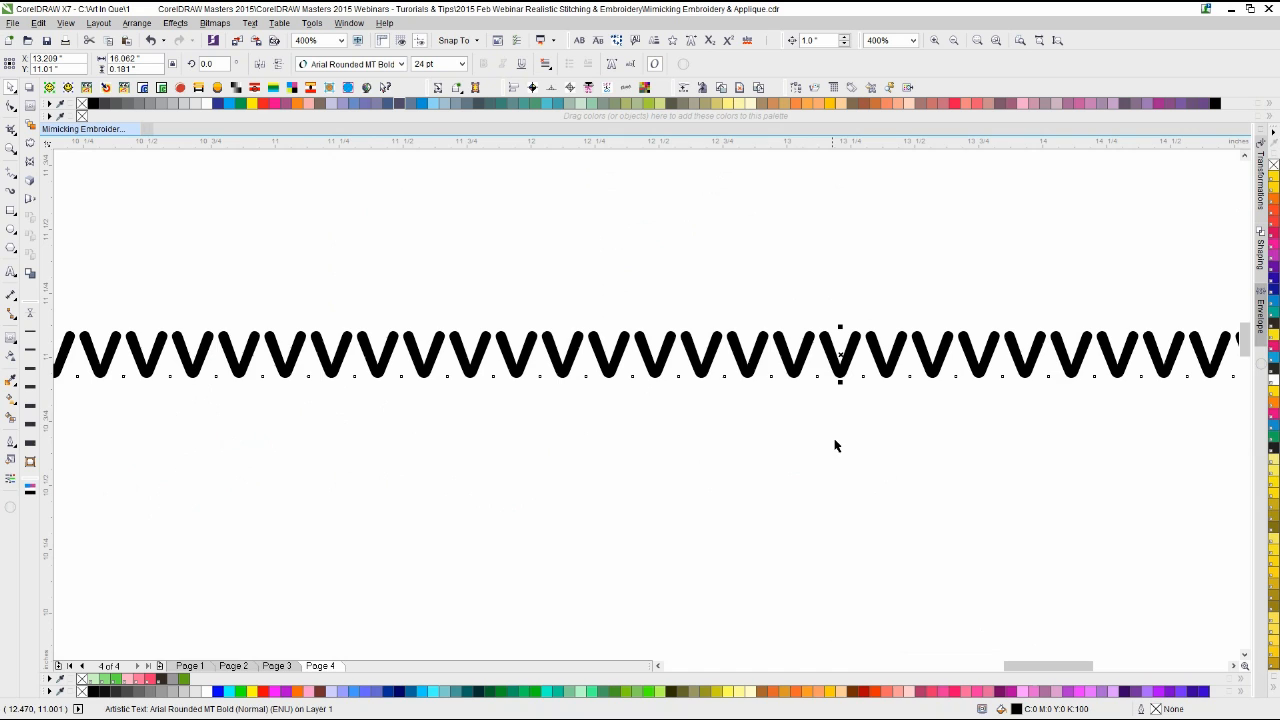
{"action": "scroll", "coordinate": [815, 476], "scroll_direction": "down", "scroll_amount": 1}
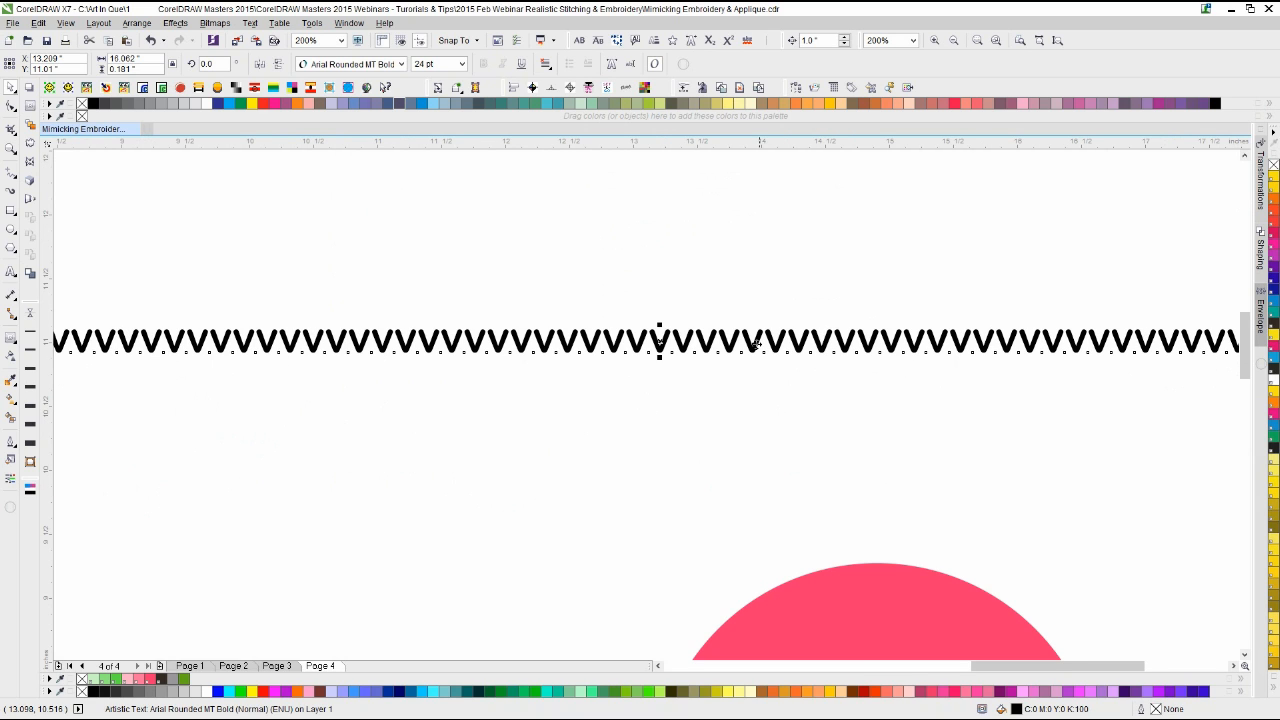
{"action": "scroll", "coordinate": [757, 343], "scroll_direction": "up", "scroll_amount": 1}
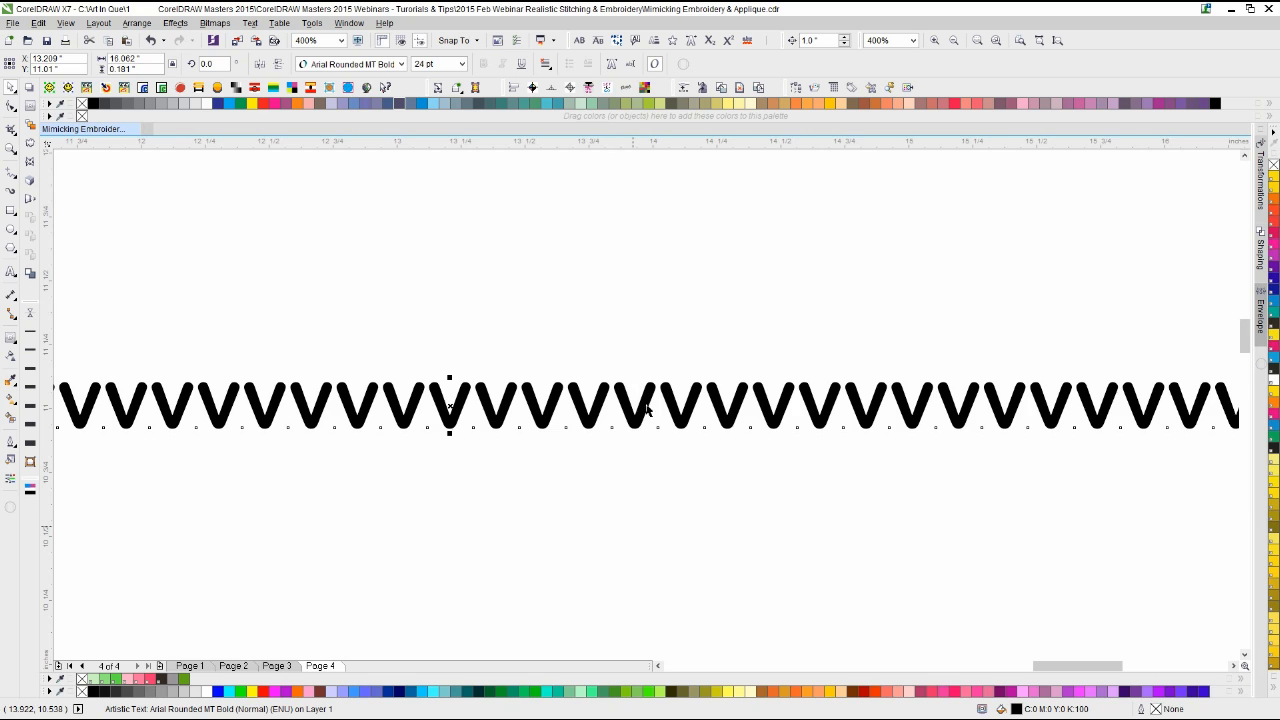
Step: Place a duplicate of the pink circle to the right of the original
{"action": "scroll", "coordinate": [646, 408], "scroll_direction": "down", "scroll_amount": 2}
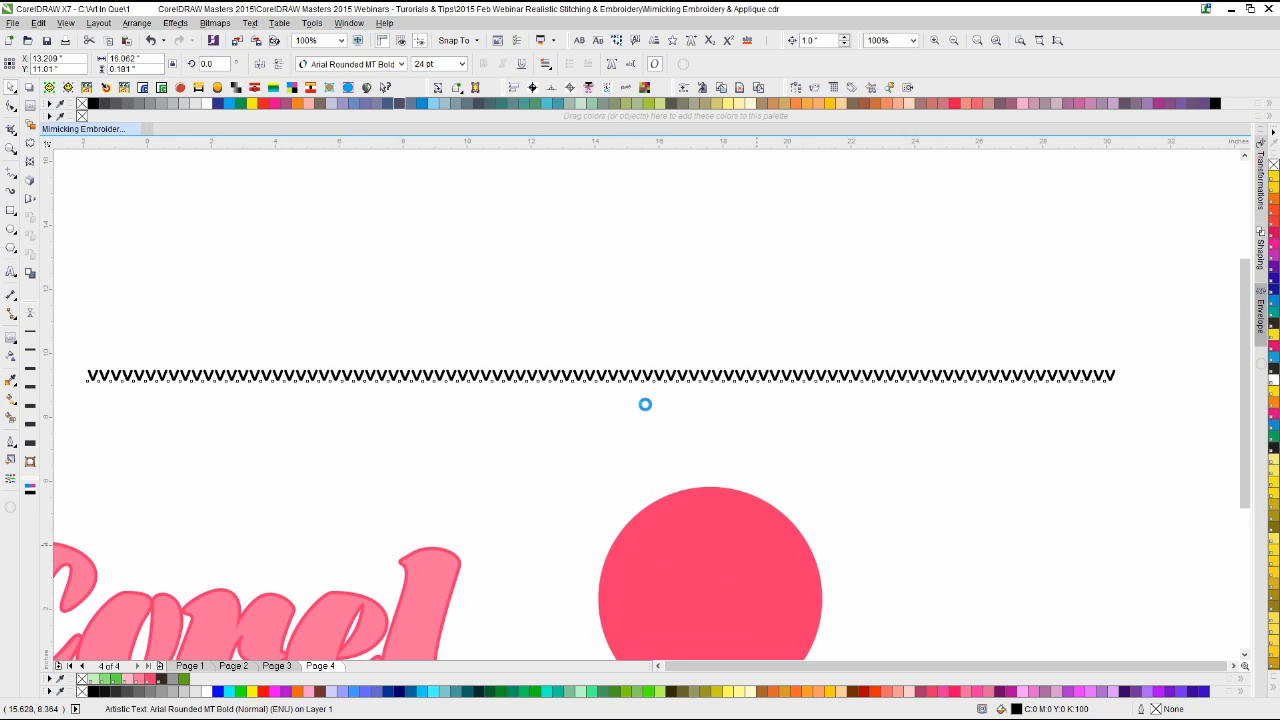
{"action": "scroll", "coordinate": [645, 404], "scroll_direction": "down", "scroll_amount": 1}
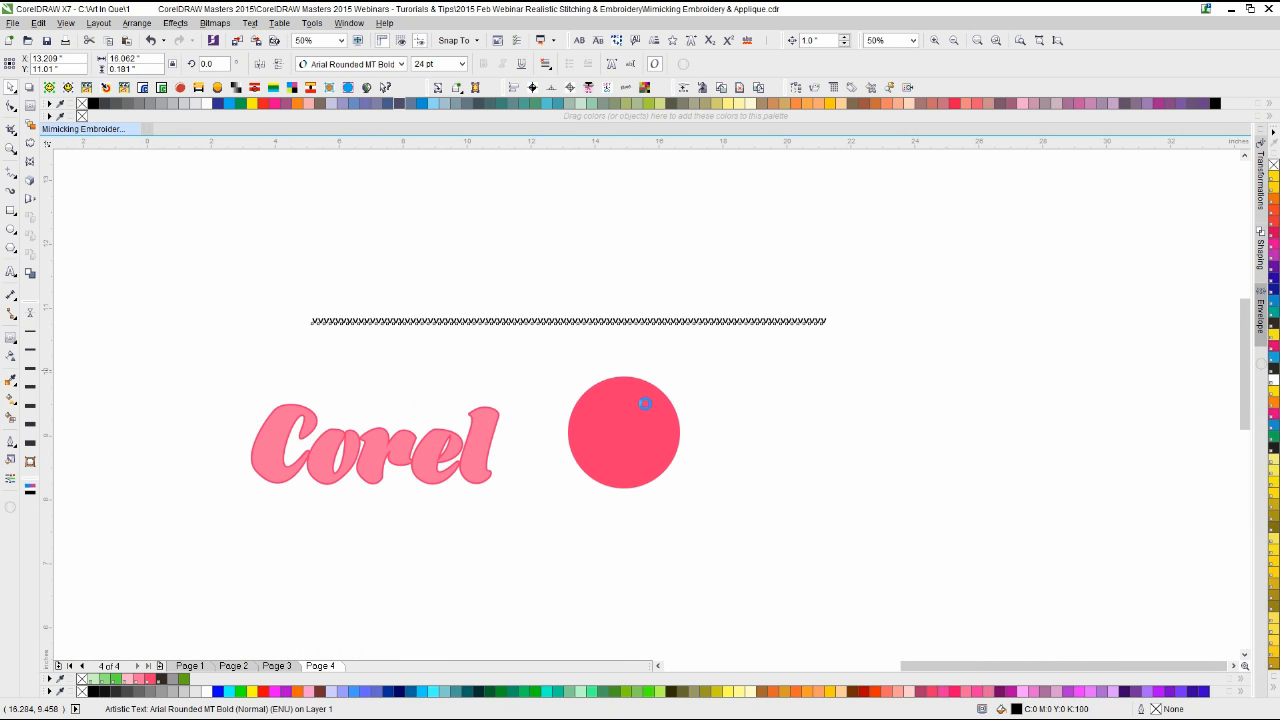
{"action": "scroll", "coordinate": [646, 404], "scroll_direction": "up", "scroll_amount": 1}
{"action": "left_click", "coordinate": [589, 450]}
{"action": "left_click", "coordinate": [580, 394]}
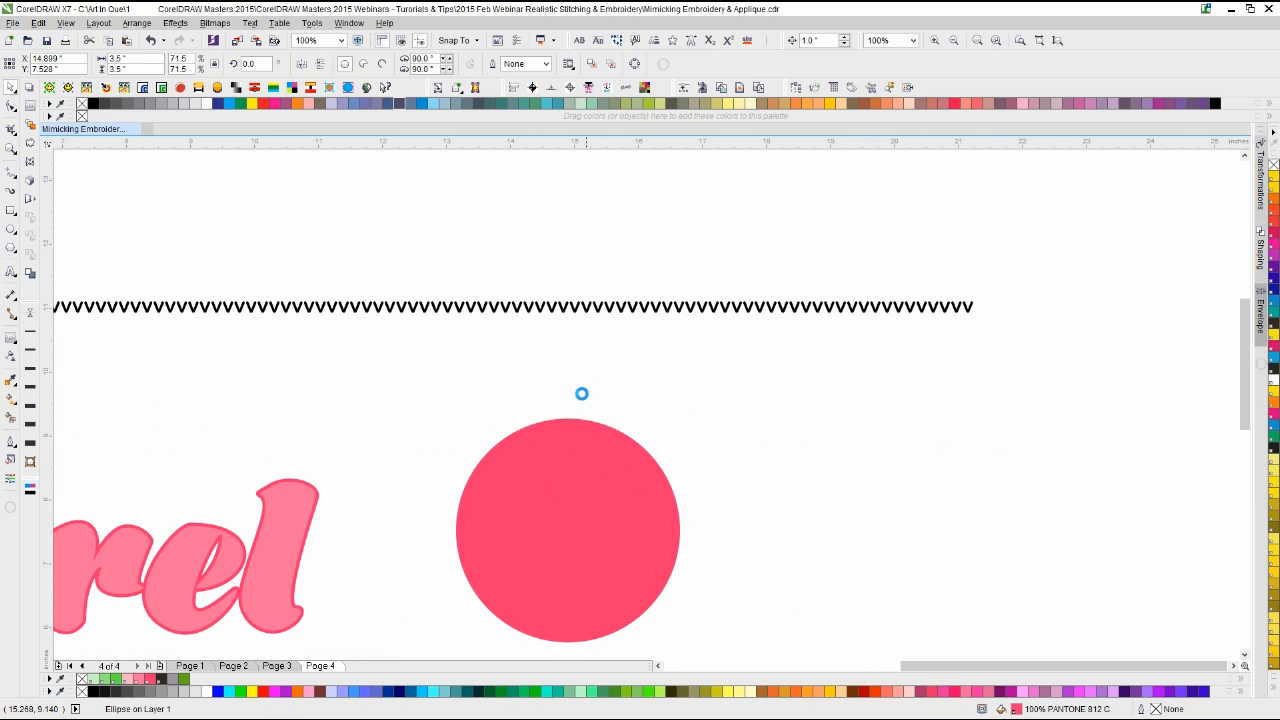
{"action": "left_click_drag", "start_coordinate": [567, 468], "coordinate": [811, 463]}
{"action": "left_click", "coordinate": [729, 407]}
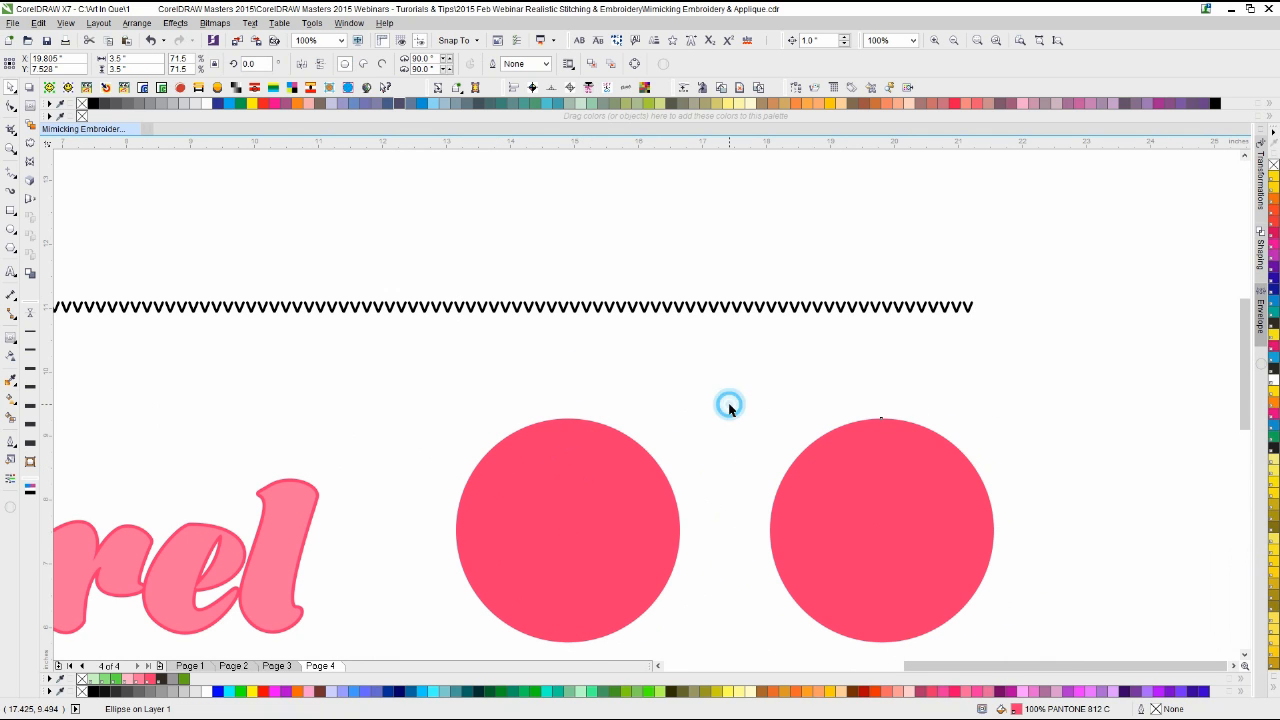
Step: Fit the row of v characters to the path of the original pink circle
{"action": "left_click", "coordinate": [578, 304]}
{"action": "left_click", "coordinate": [548, 465], "text": "shift"}
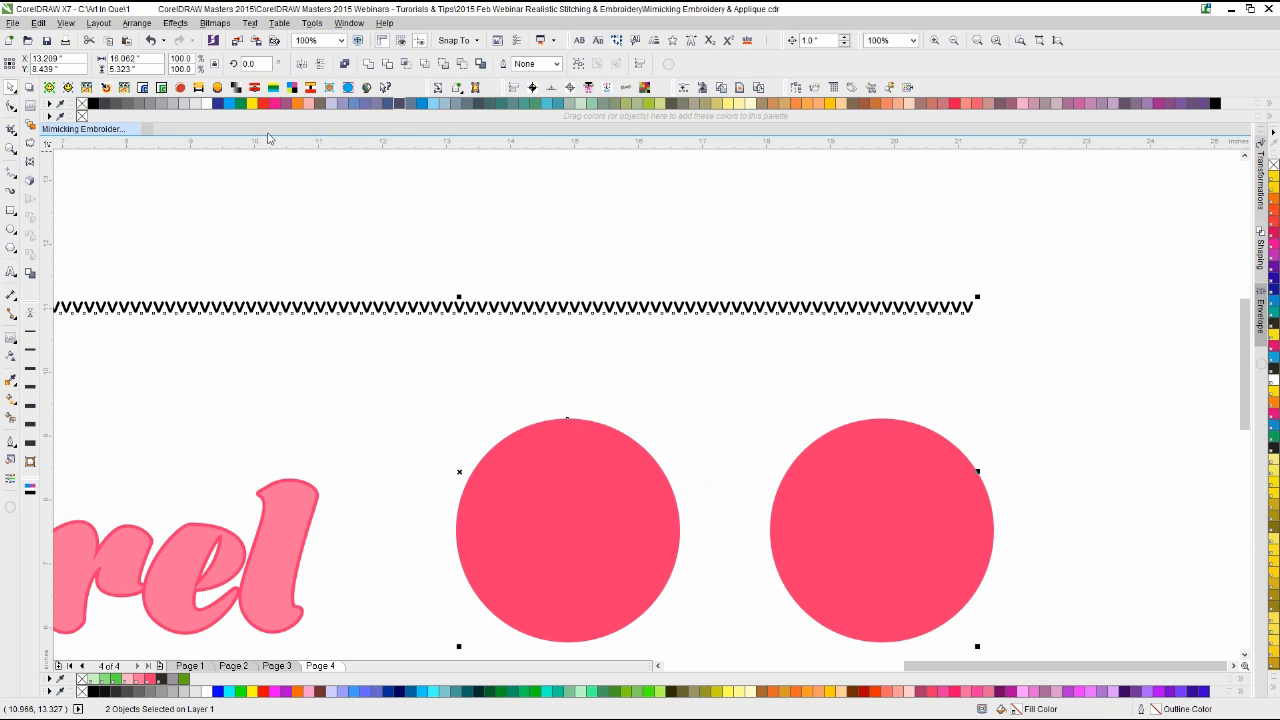
{"action": "left_click", "coordinate": [426, 374]}
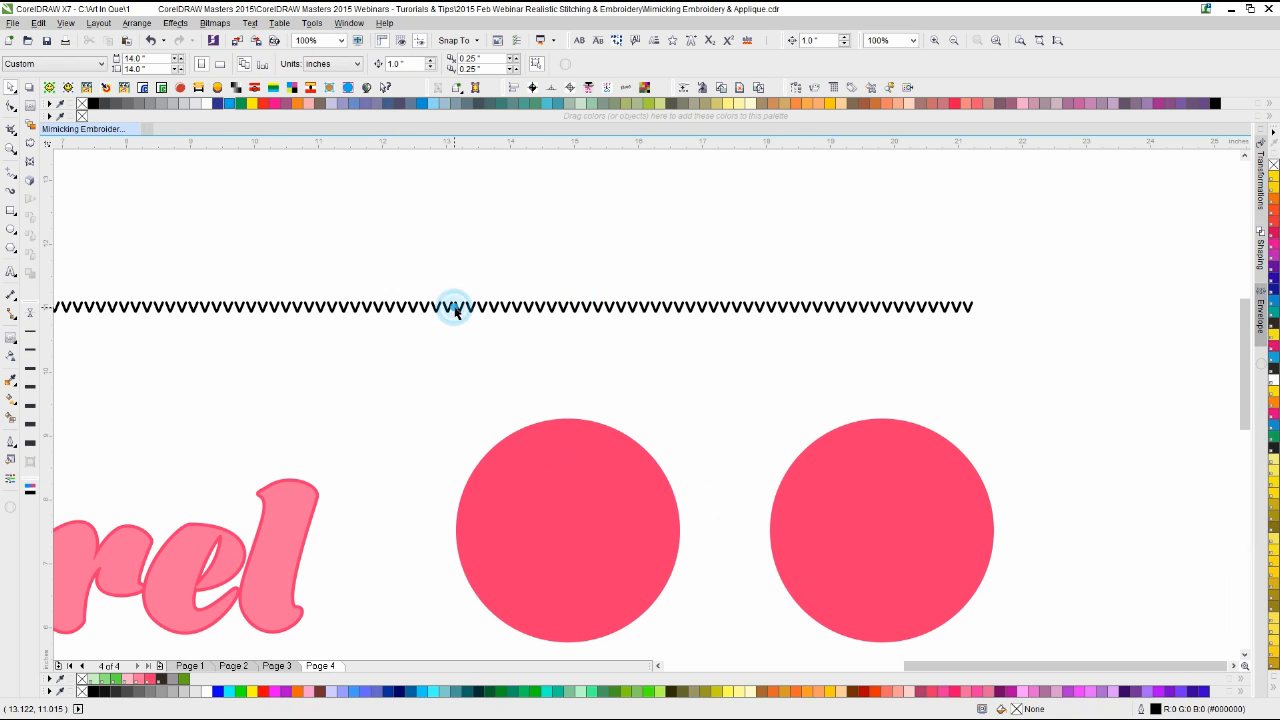
{"action": "left_click", "coordinate": [449, 306]}
{"action": "left_click", "coordinate": [561, 471], "text": "shift"}
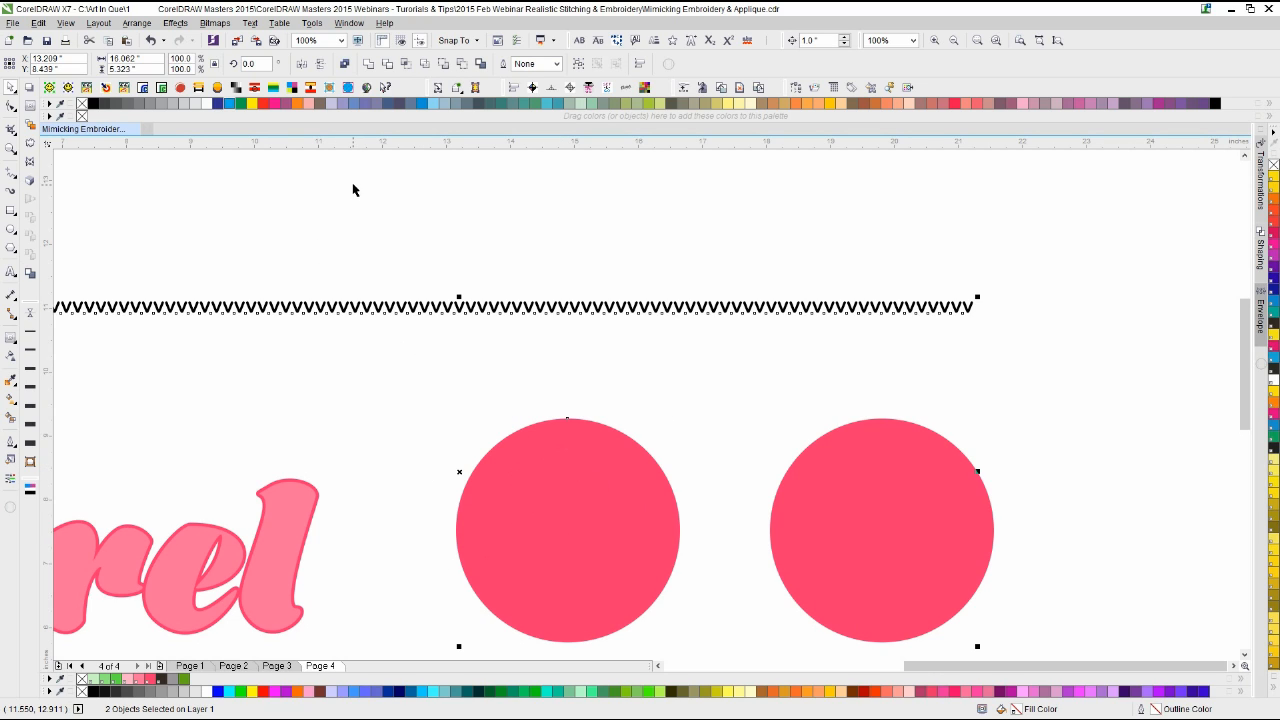
{"action": "left_click", "coordinate": [250, 23]}
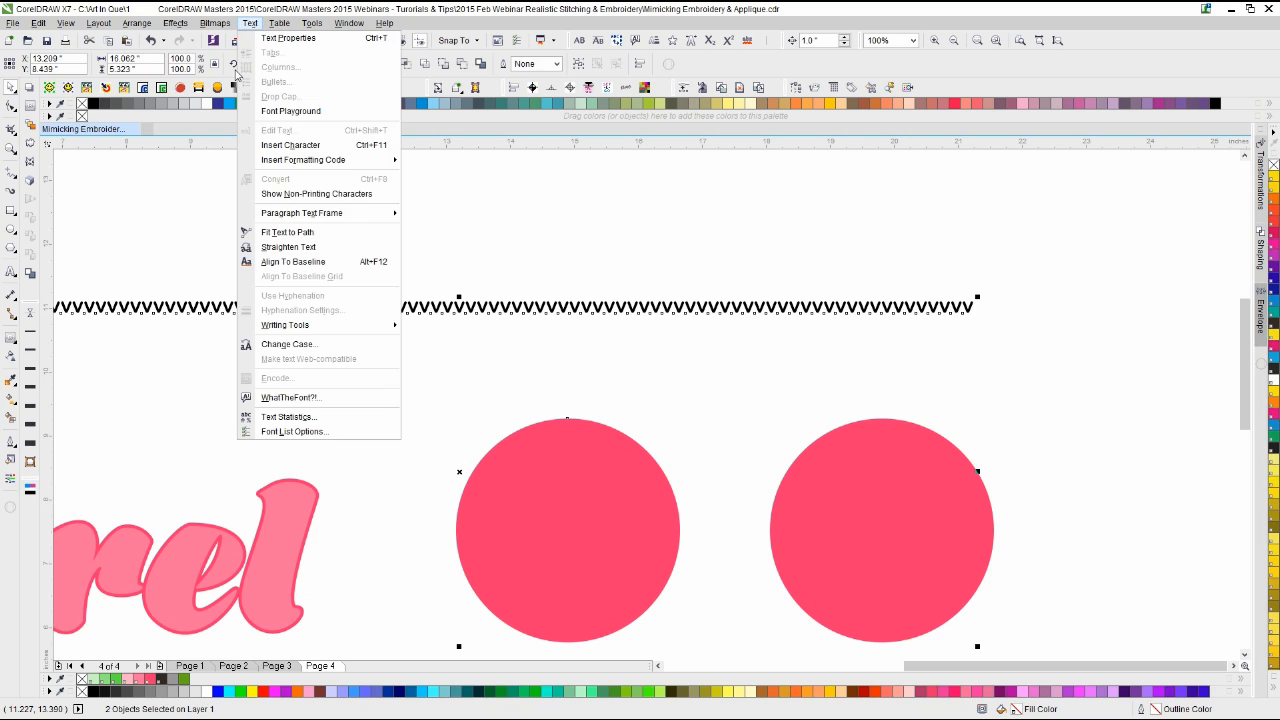
{"action": "left_click", "coordinate": [290, 232]}
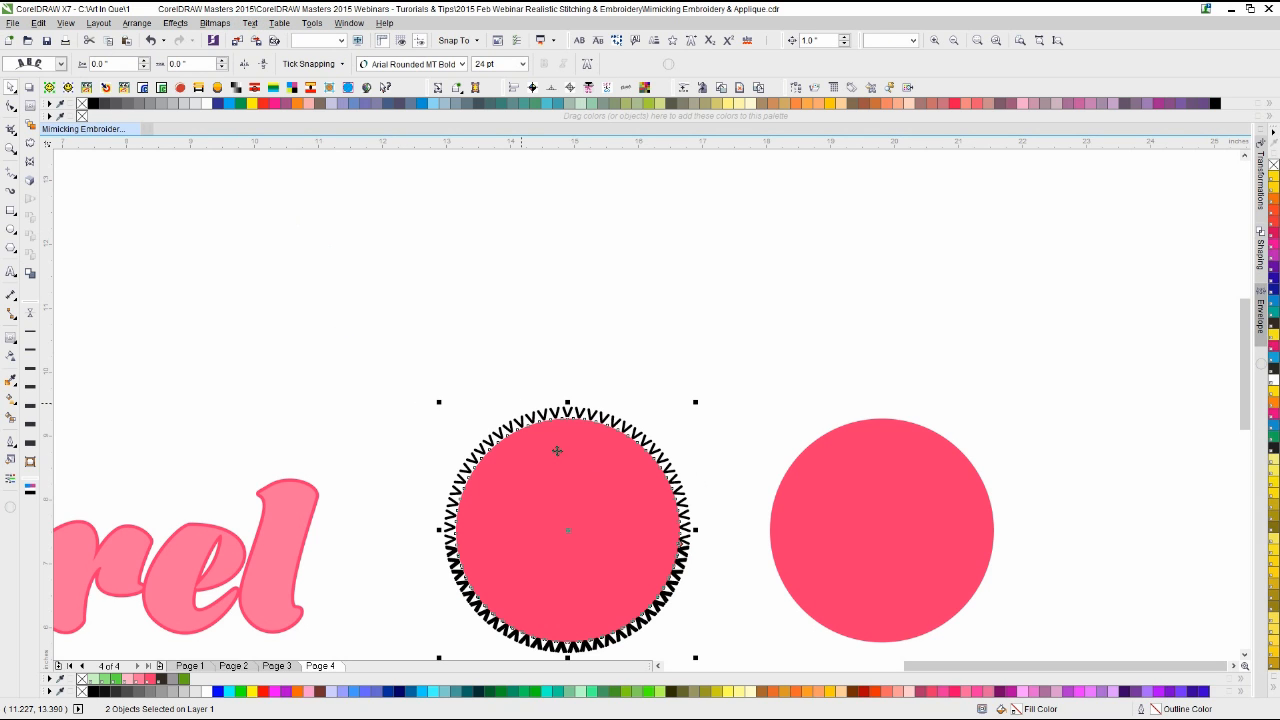
{"action": "scroll", "coordinate": [631, 591], "scroll_direction": "up", "scroll_amount": 1}
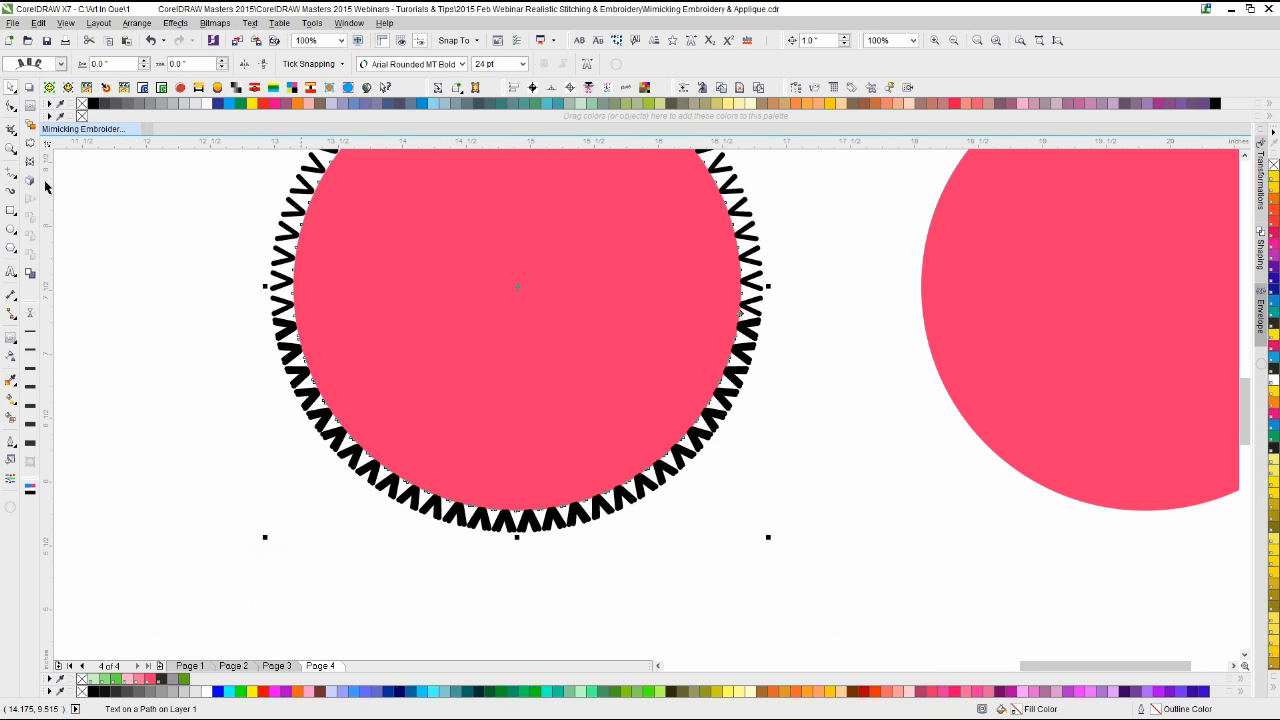
Step: Adjust the character spacing of the fitted v row with the Shape tool to form an even, closed zigzag around the circle
{"action": "left_click", "coordinate": [10, 107]}
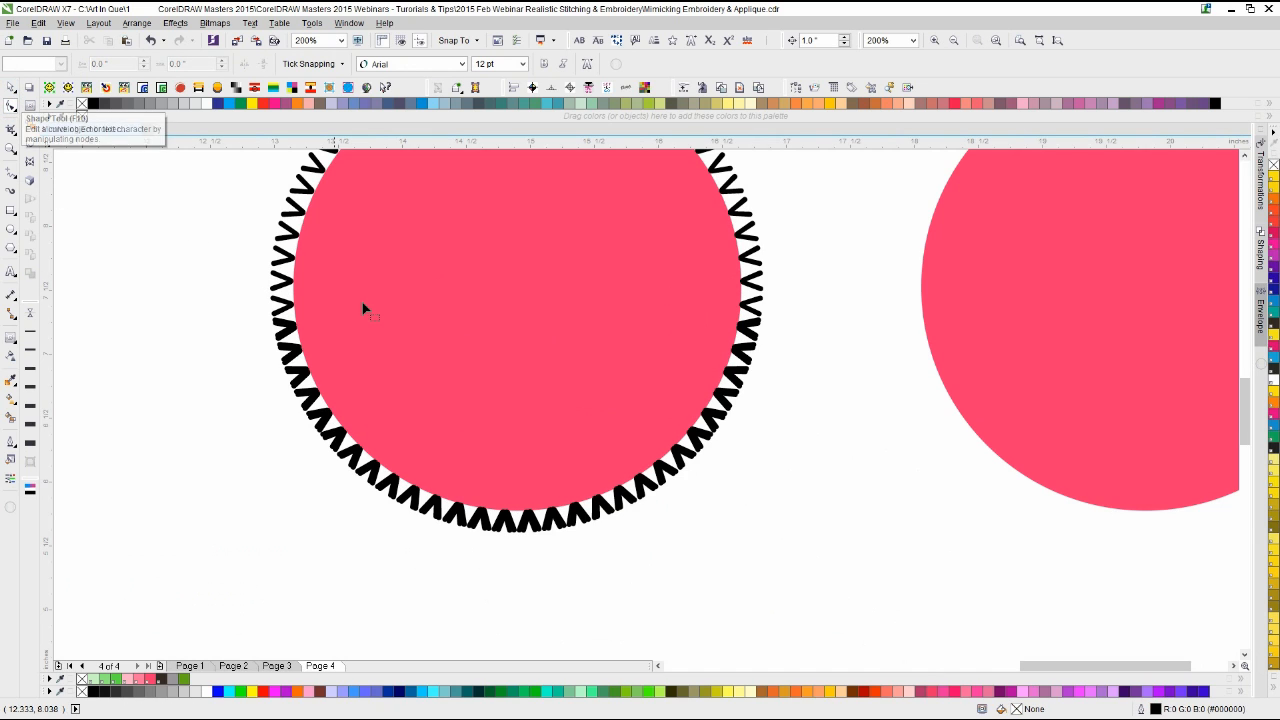
{"action": "left_click", "coordinate": [292, 342]}
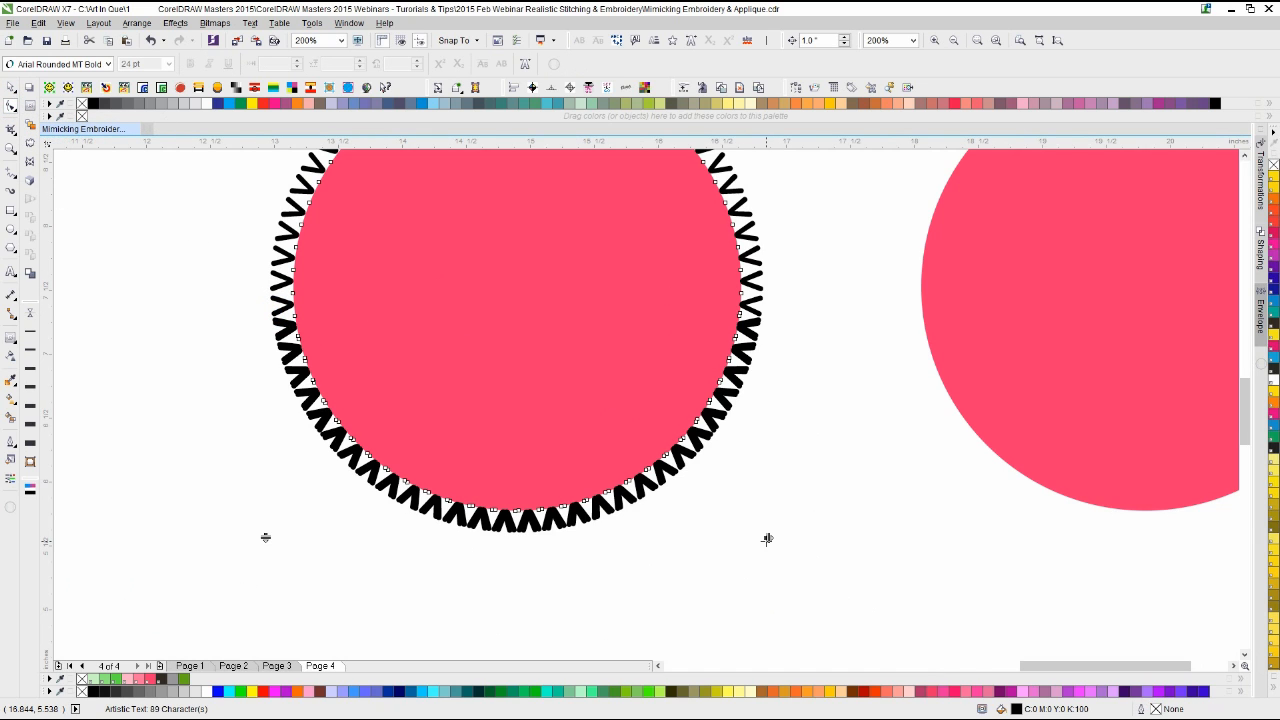
{"action": "left_click_drag", "start_coordinate": [768, 538], "coordinate": [924, 521]}
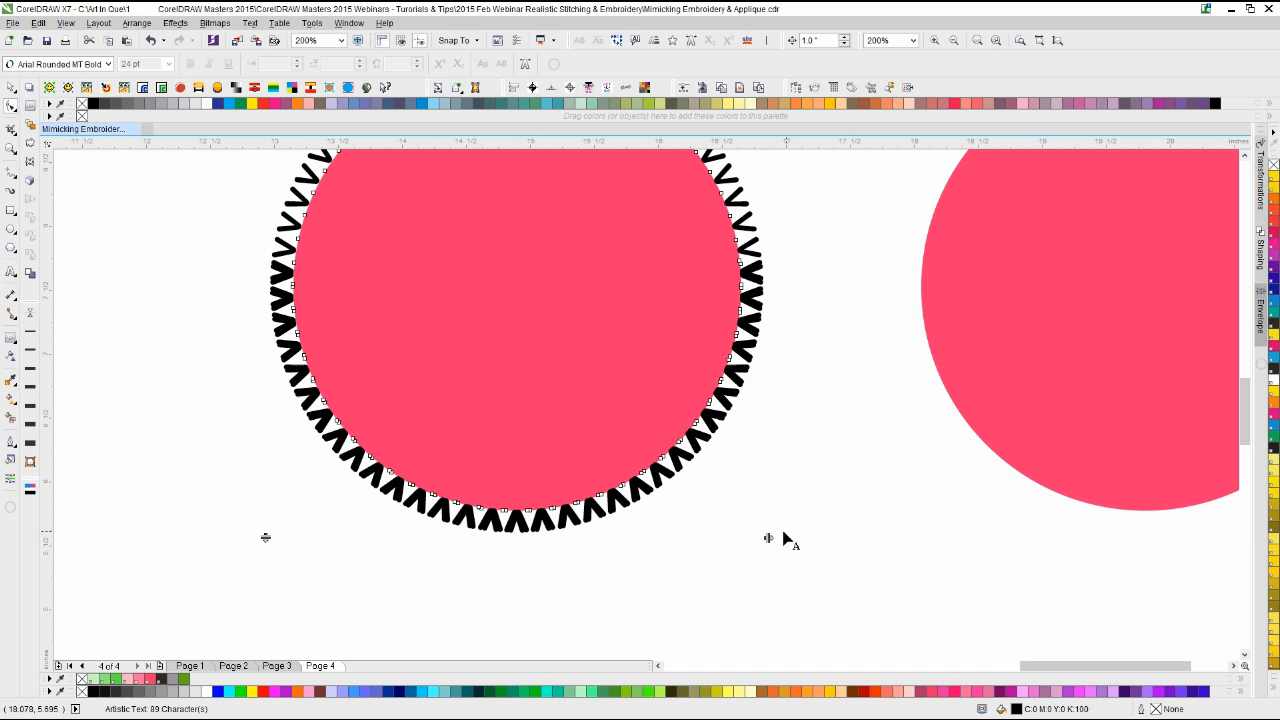
{"action": "left_click_drag", "start_coordinate": [769, 537], "coordinate": [814, 539]}
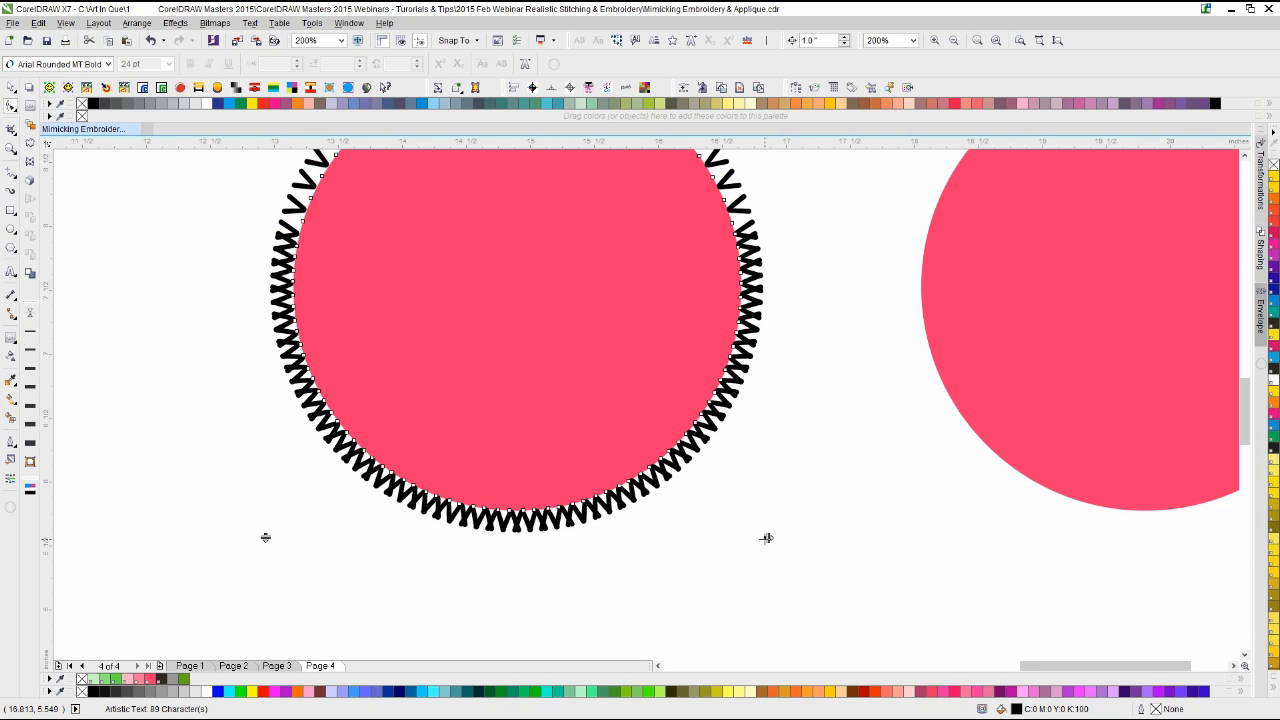
{"action": "left_click_drag", "start_coordinate": [767, 537], "coordinate": [638, 536]}
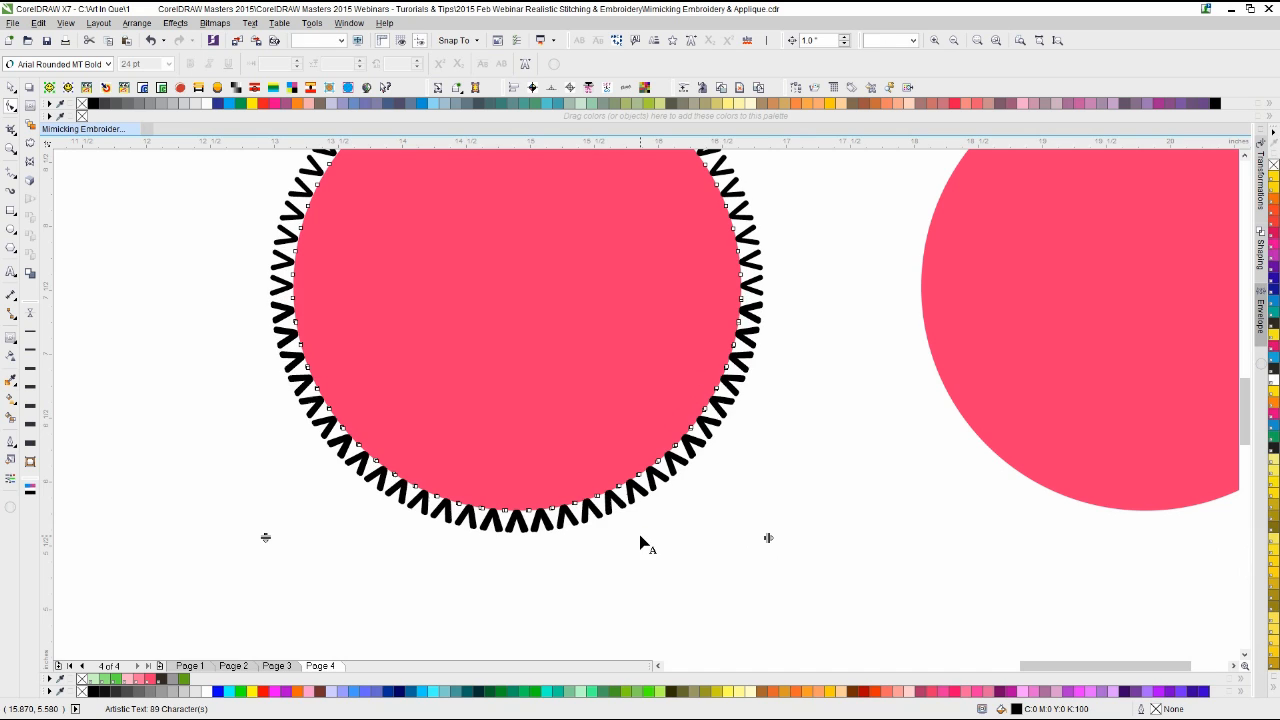
{"action": "left_click_drag", "start_coordinate": [766, 537], "coordinate": [647, 543]}
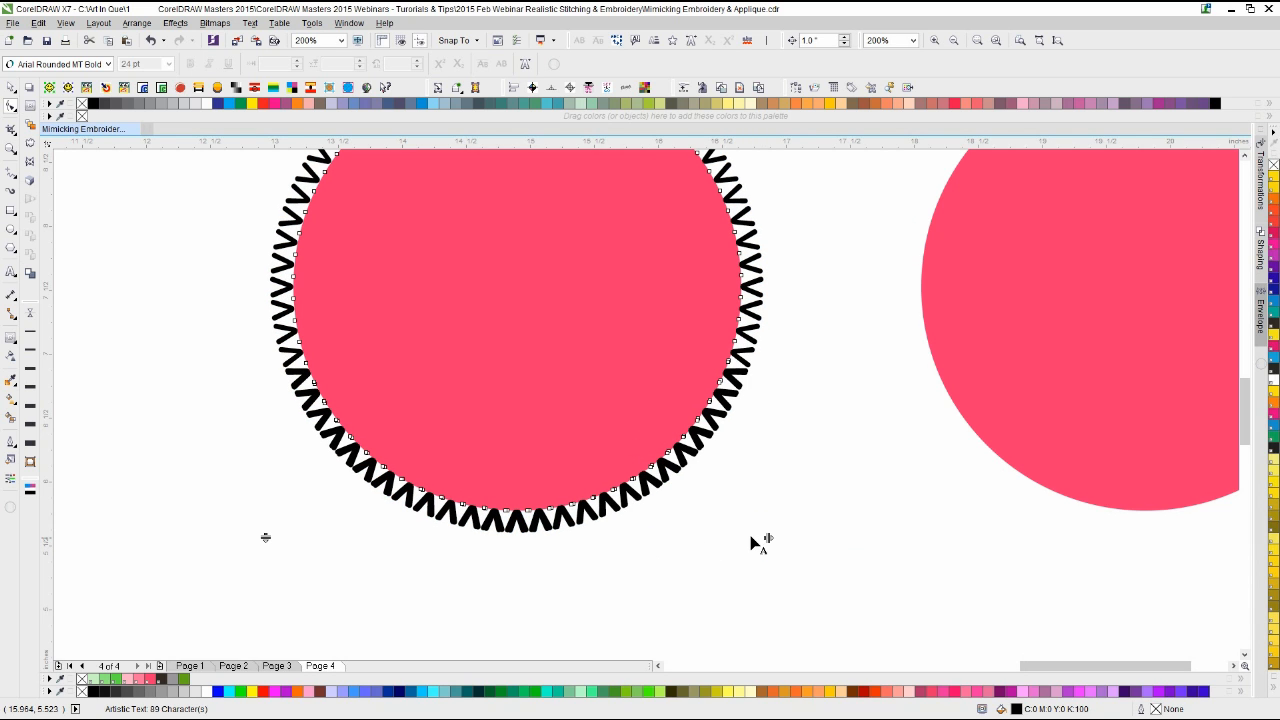
{"action": "left_click_drag", "start_coordinate": [767, 538], "coordinate": [700, 538]}
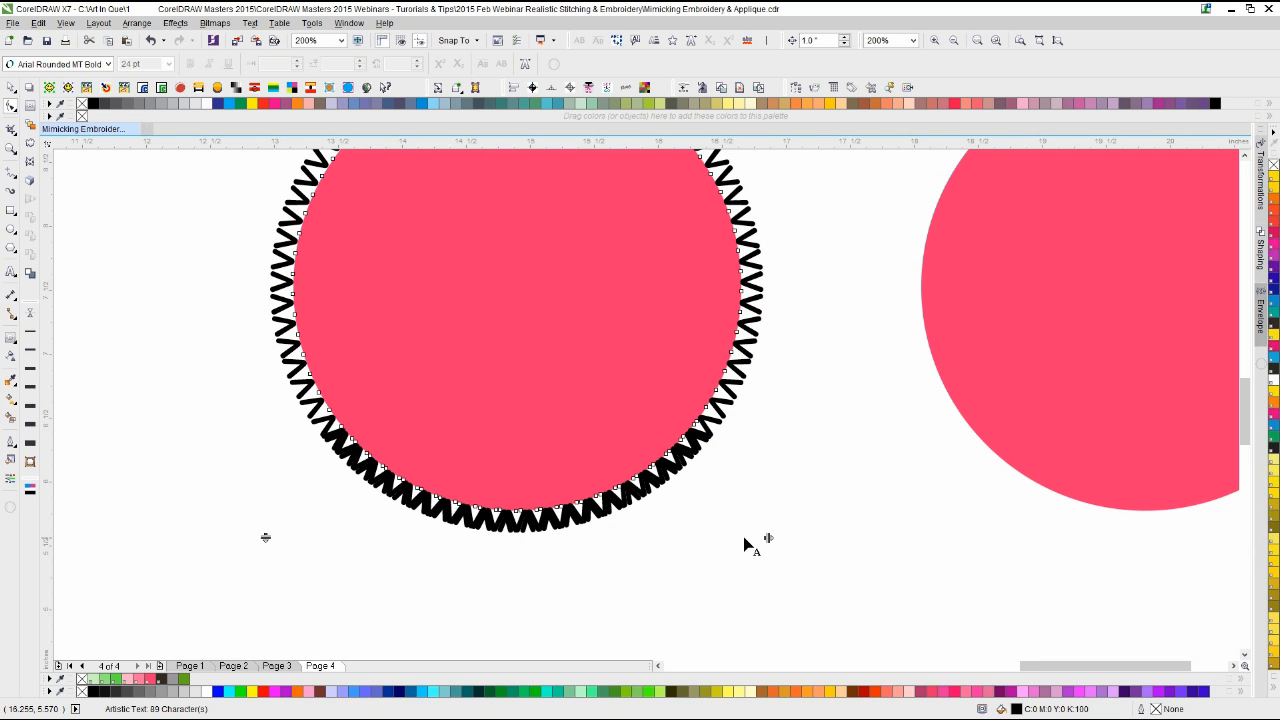
{"action": "left_click_drag", "start_coordinate": [766, 538], "coordinate": [687, 537]}
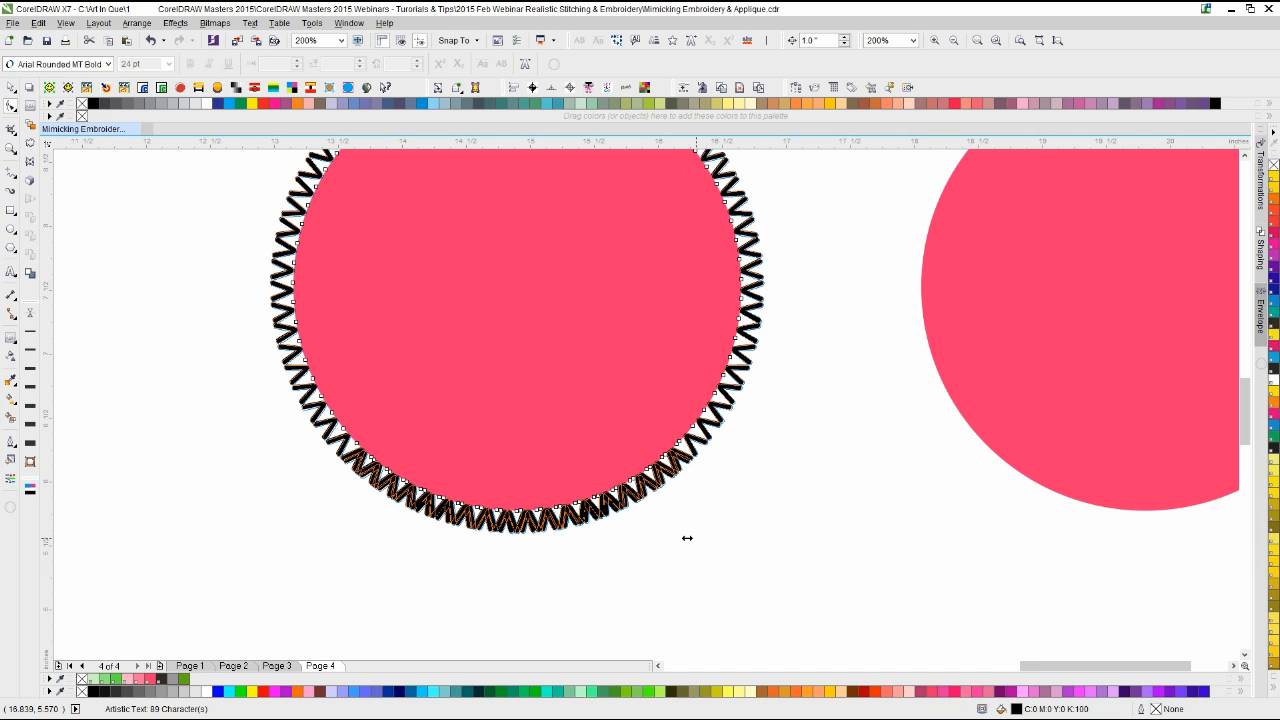
{"action": "scroll", "coordinate": [714, 480], "scroll_direction": "up", "scroll_amount": 1}
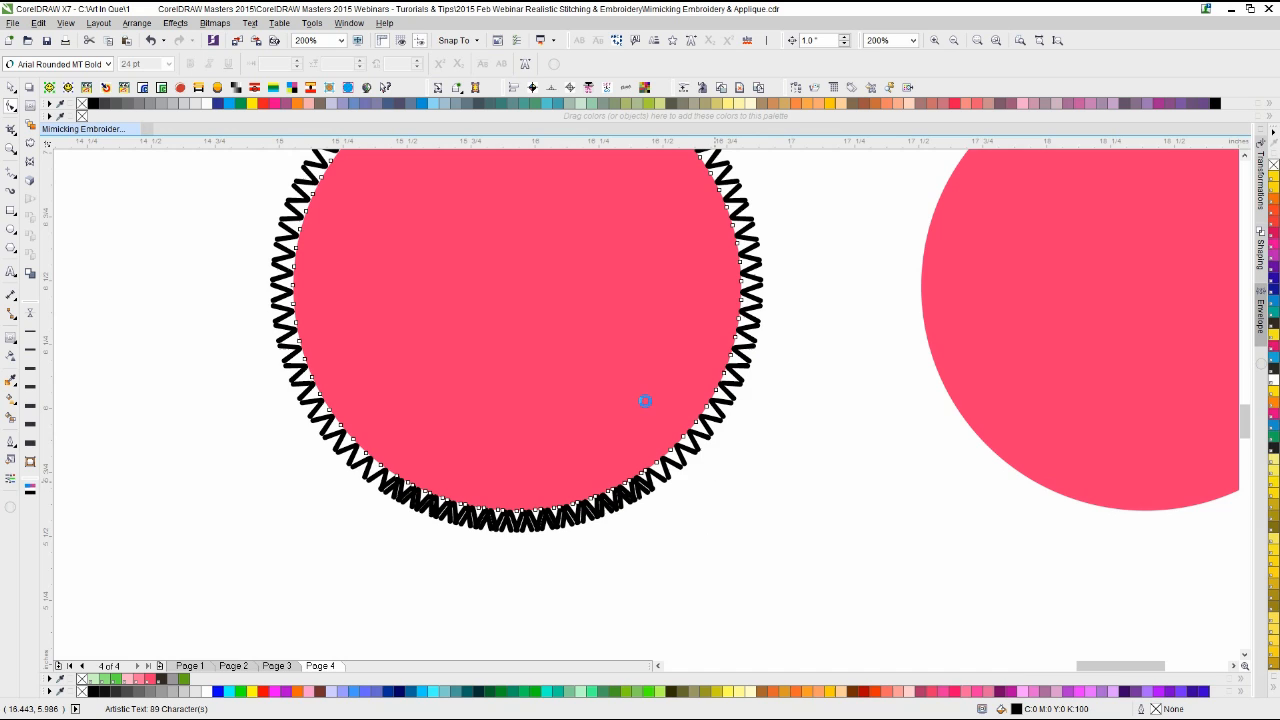
{"action": "scroll", "coordinate": [645, 401], "scroll_direction": "up", "scroll_amount": 1}
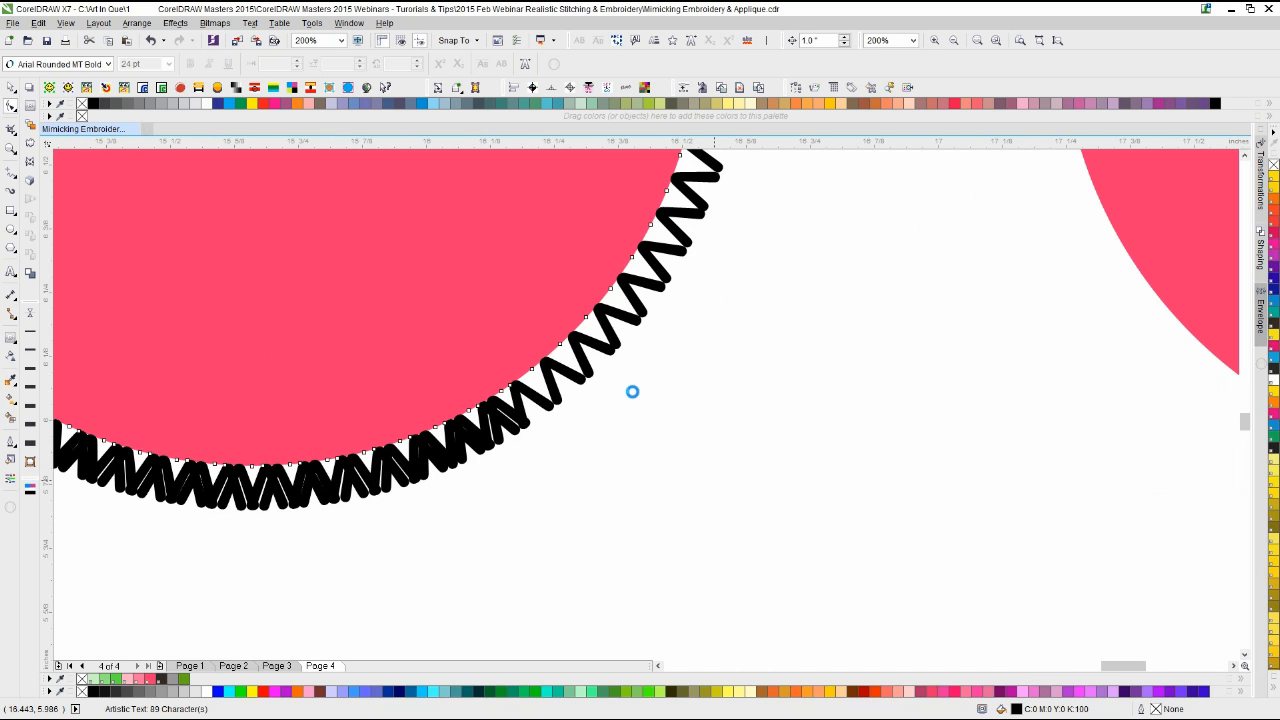
{"action": "scroll", "coordinate": [632, 391], "scroll_direction": "up", "scroll_amount": 1}
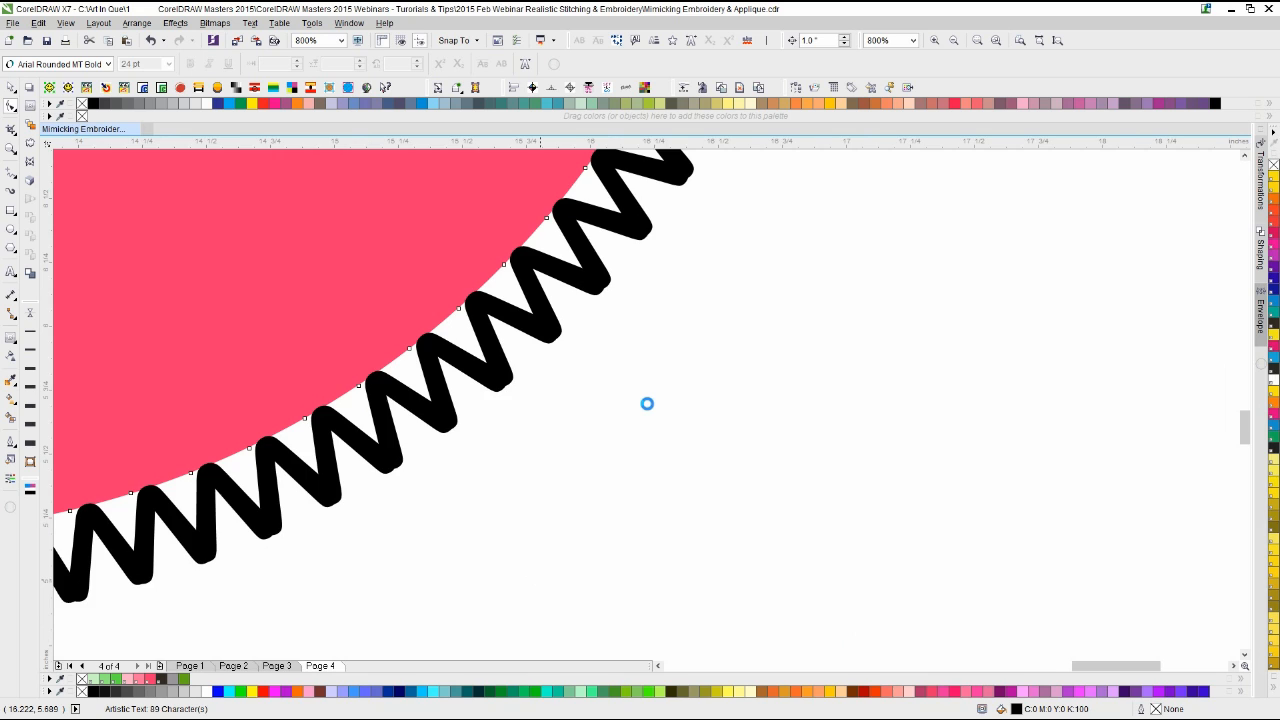
{"action": "scroll", "coordinate": [647, 403], "scroll_direction": "down", "scroll_amount": 2}
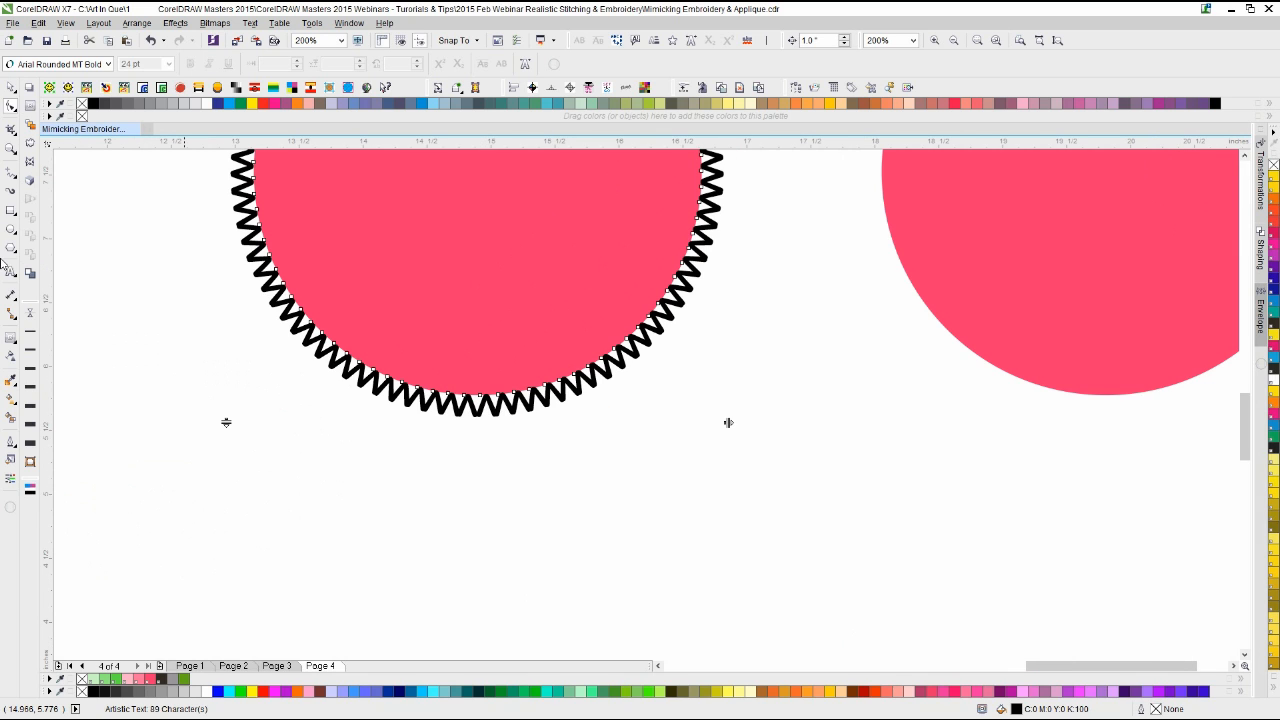
Step: Delete the v characters around the seam at the zigzag ring's lowest point and refill the gap with v characters
{"action": "left_click", "coordinate": [11, 271]}
{"action": "left_click", "coordinate": [476, 405]}
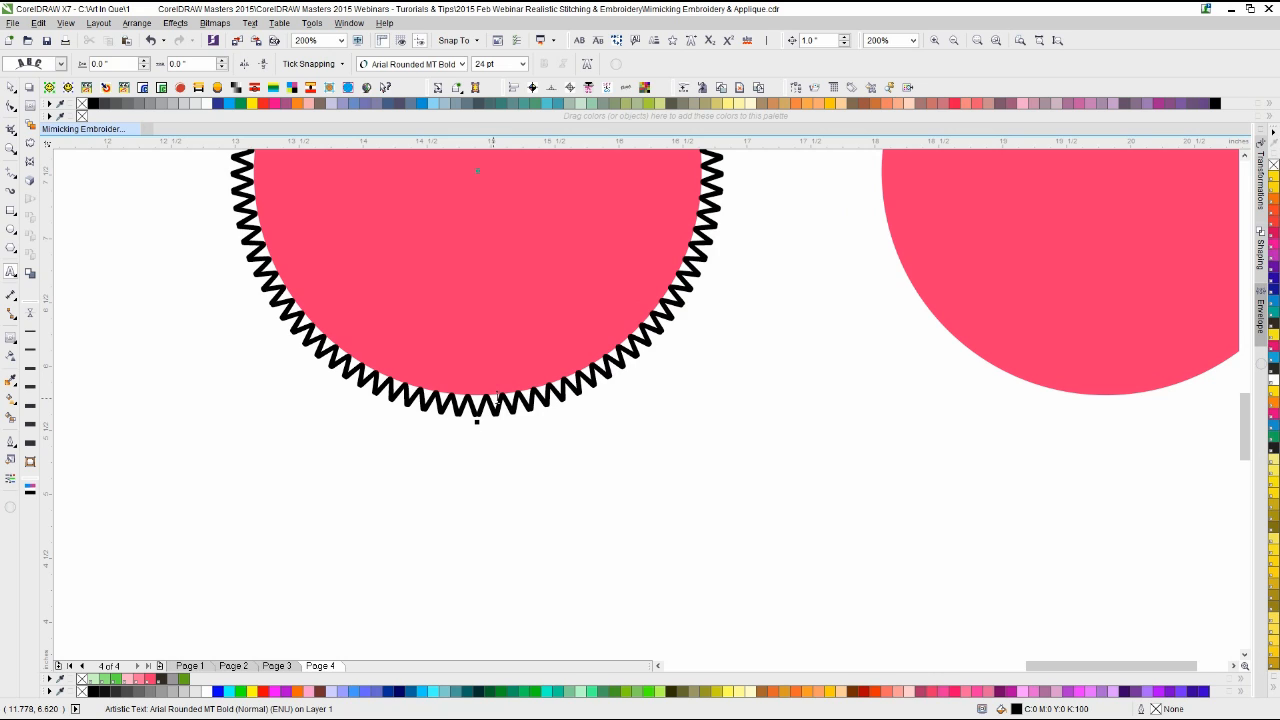
{"action": "left_click", "coordinate": [485, 405]}
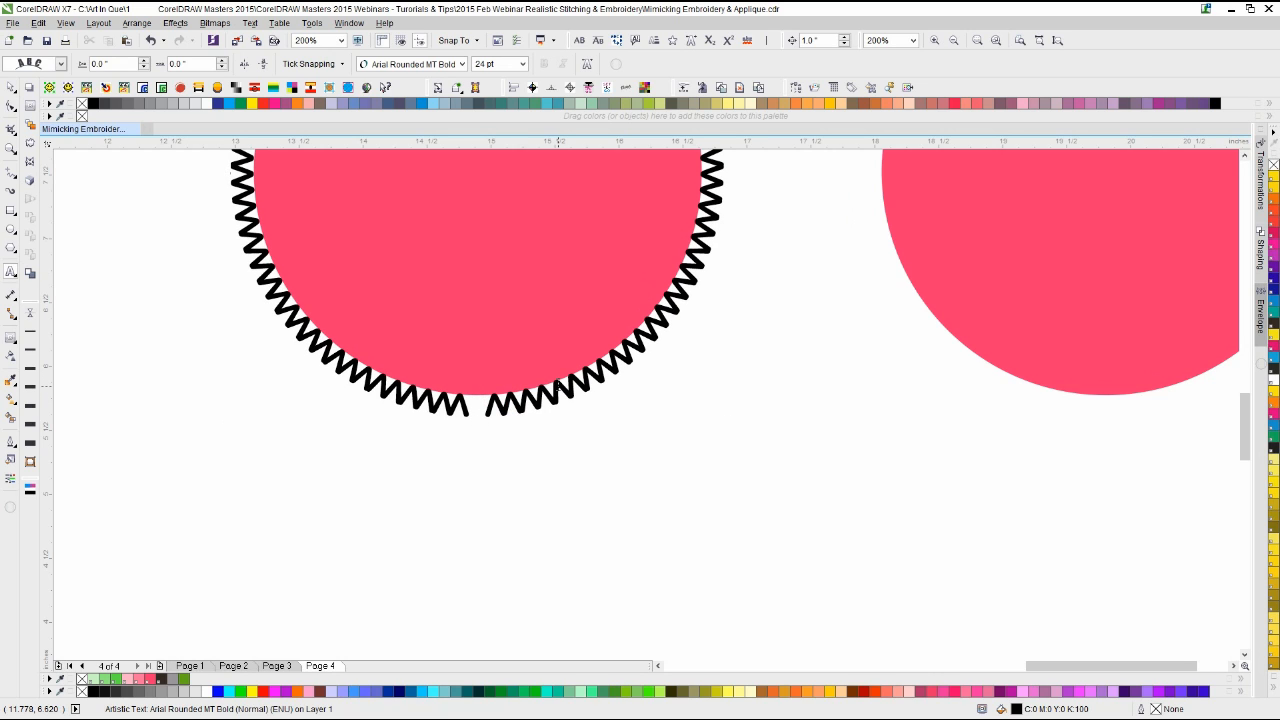
{"action": "key", "text": "BackSpace"}
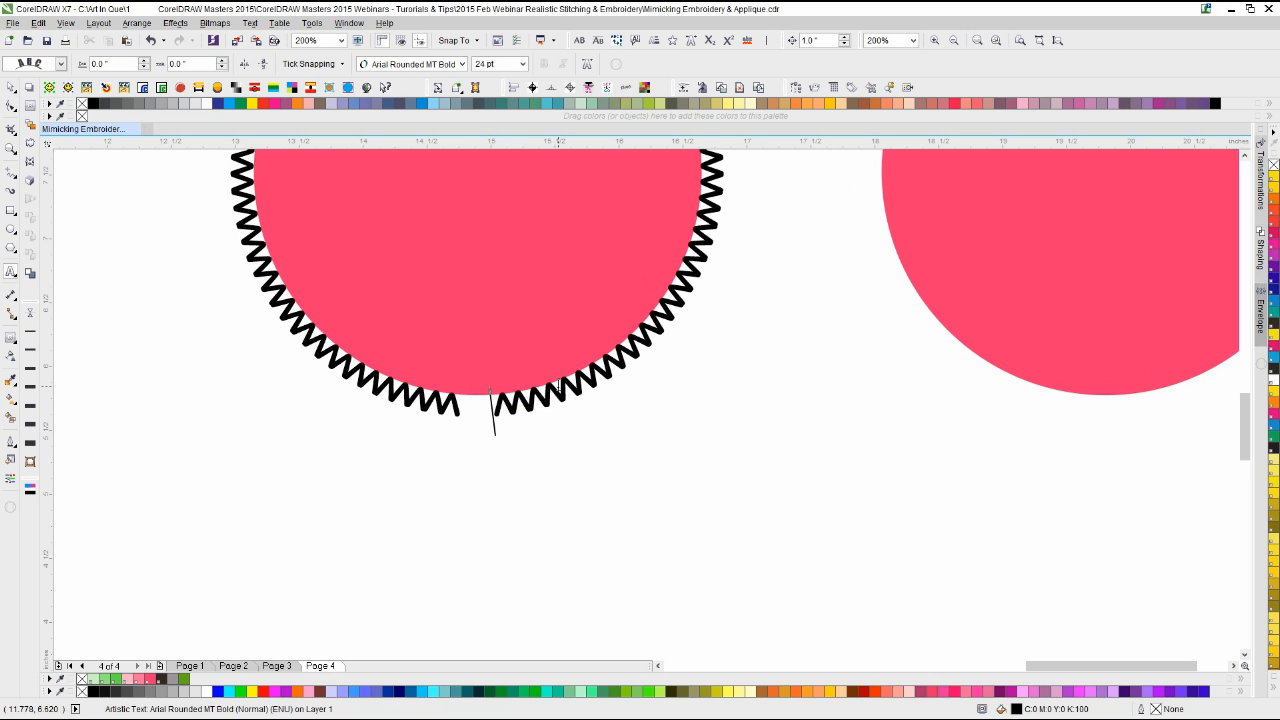
{"action": "type", "text": "vv"}
{"action": "left_click", "coordinate": [10, 87]}
{"action": "left_click", "coordinate": [330, 305]}
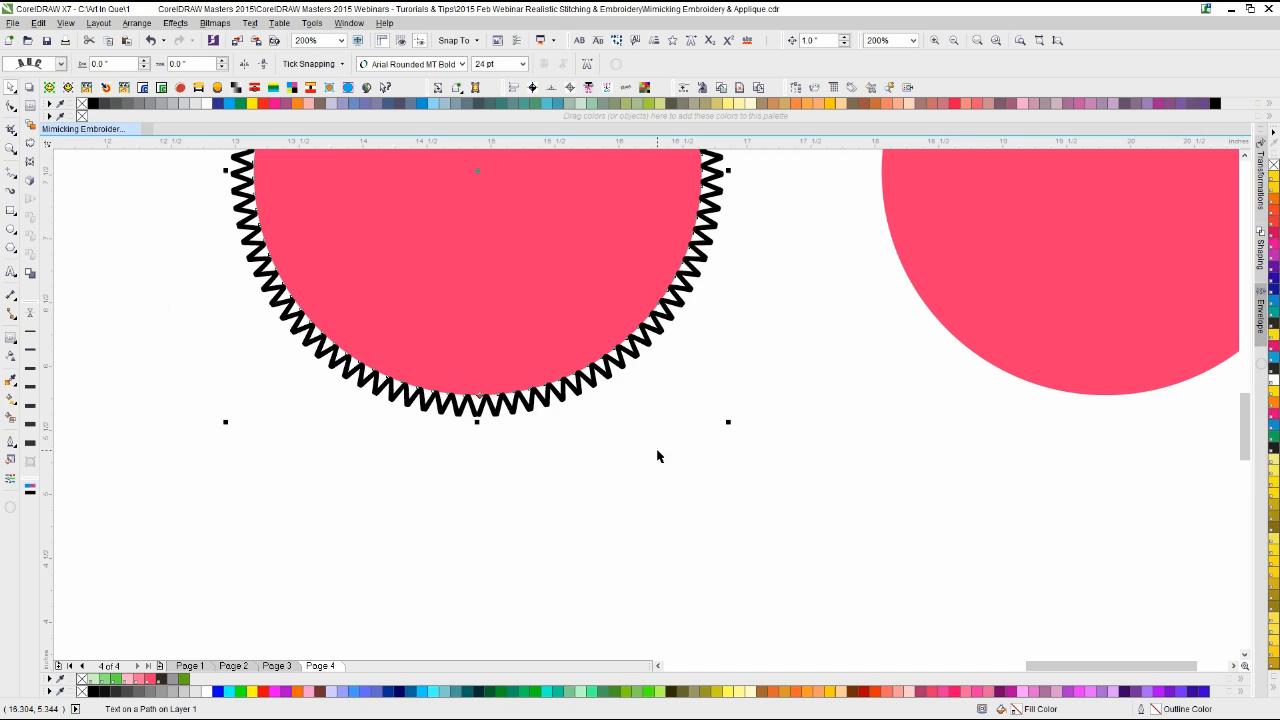
Step: Nudge the zigzag text and its circle 1 inch to the left and back again
{"action": "scroll", "coordinate": [621, 358], "scroll_direction": "down", "scroll_amount": 1}
{"action": "left_click", "coordinate": [437, 381]}
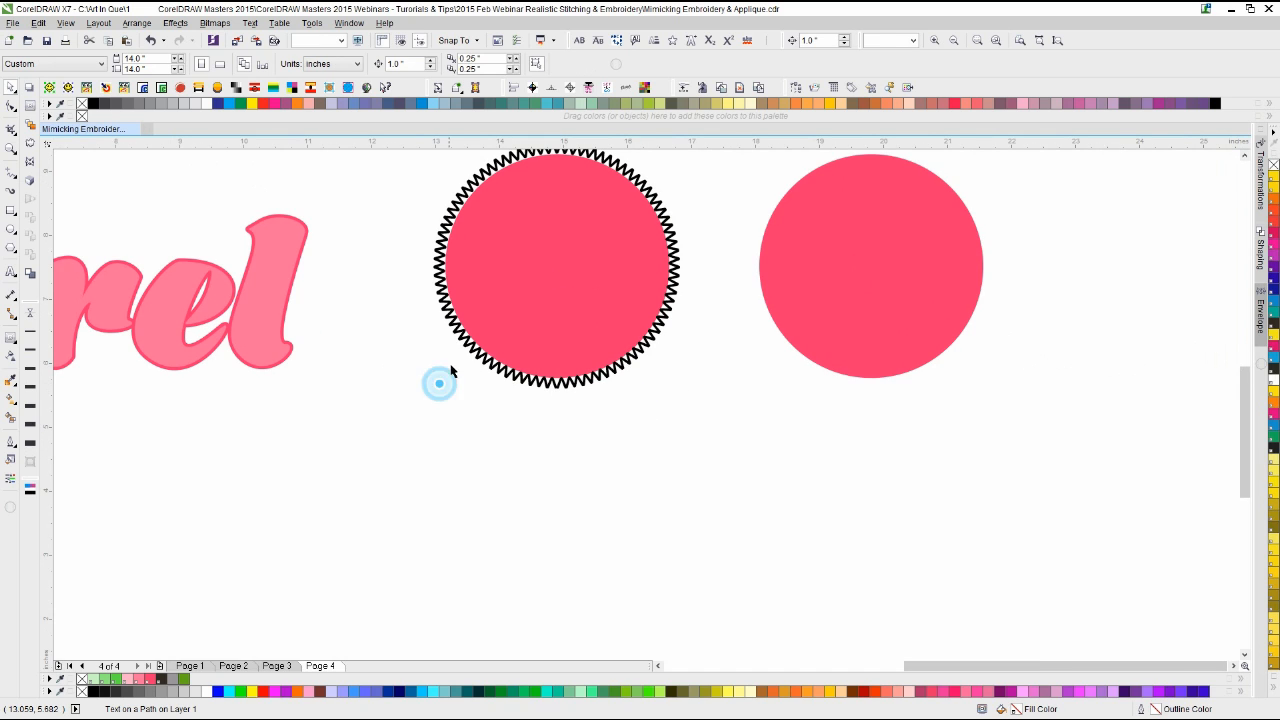
{"action": "left_click", "coordinate": [521, 289]}
{"action": "key", "text": "Left"}
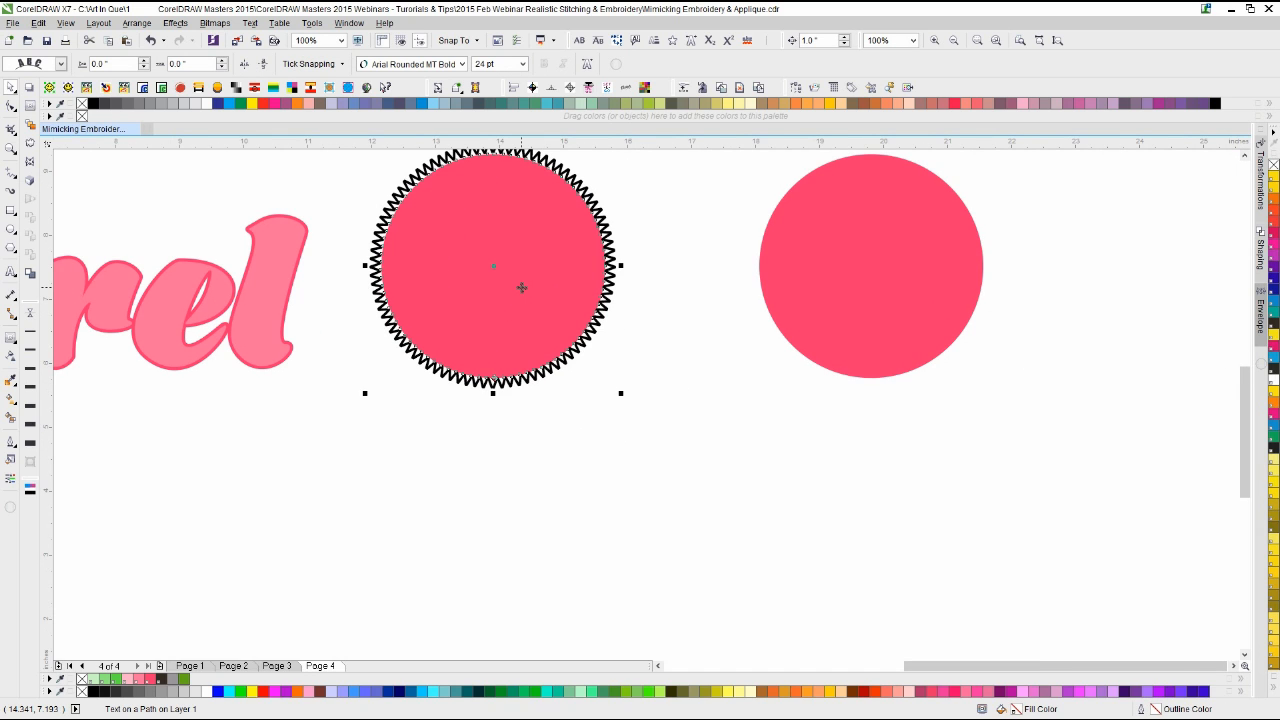
{"action": "key", "text": "Right"}
Step: Enlarge the pink circle behind the zigzag row about its centre to about 4.03 inches in diameter
{"action": "left_click", "coordinate": [527, 277]}
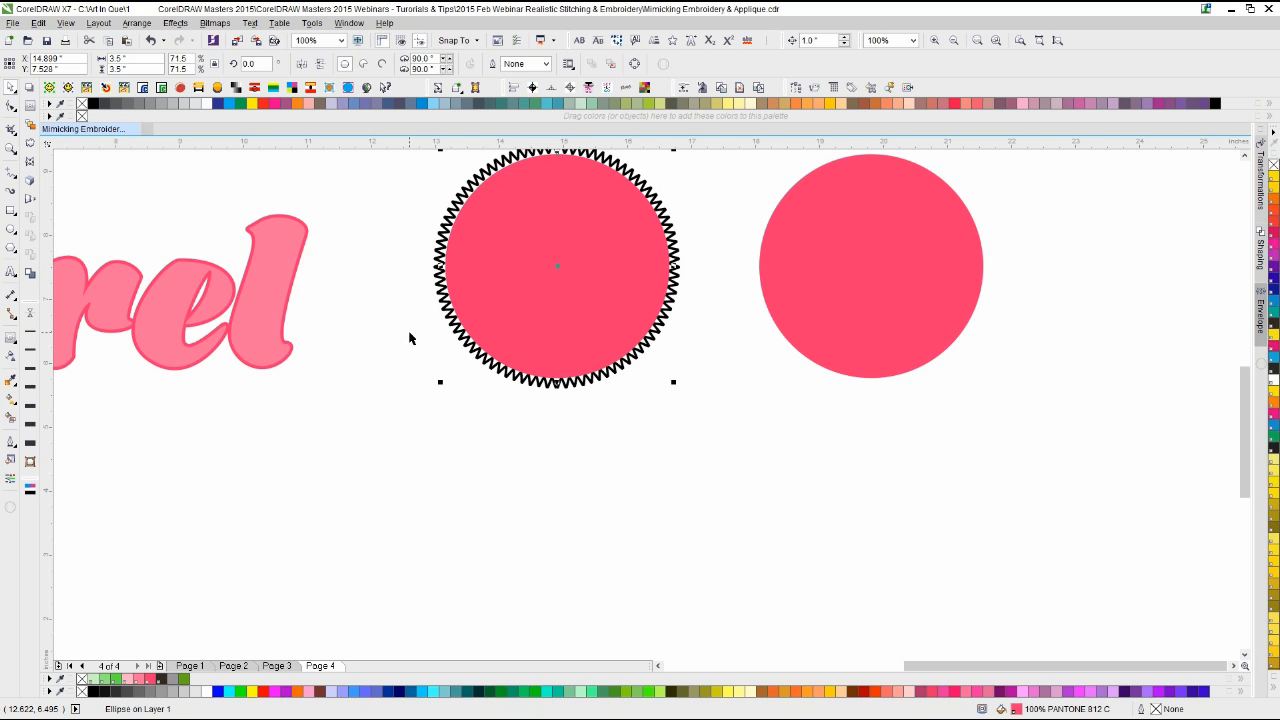
{"action": "left_click_drag", "start_coordinate": [441, 384], "coordinate": [407, 400]}
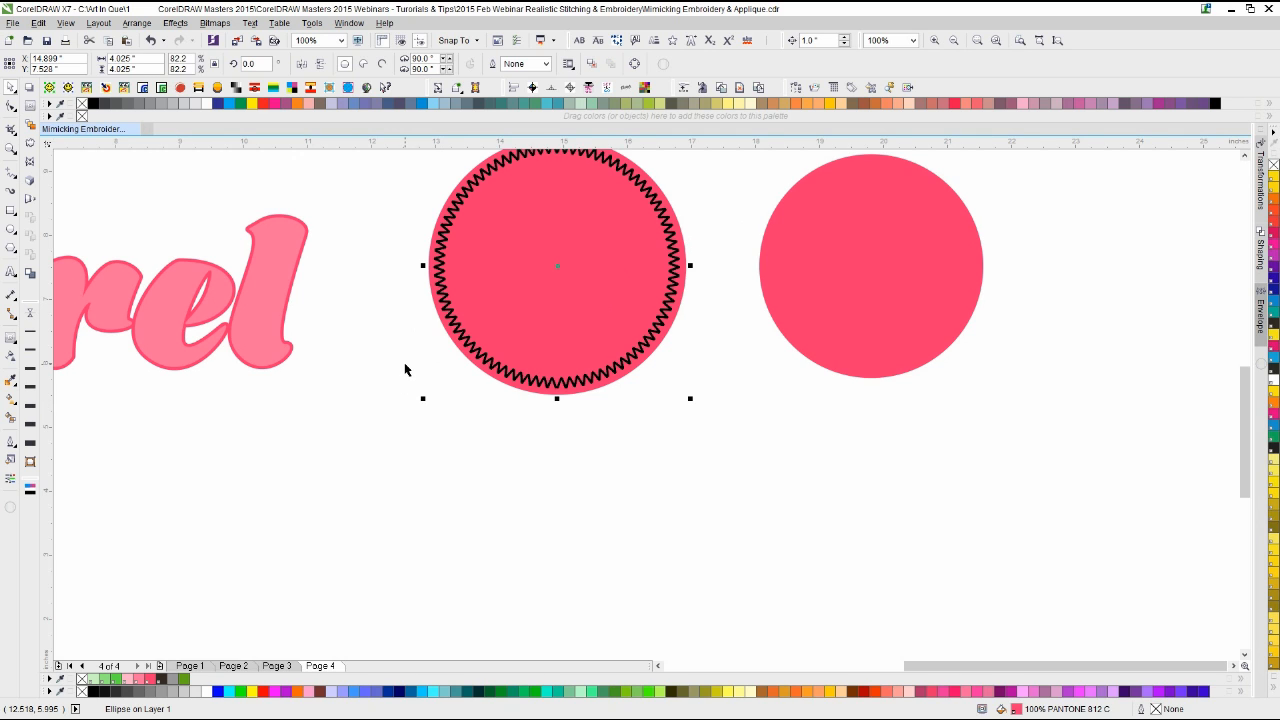
{"action": "left_click", "coordinate": [405, 370]}
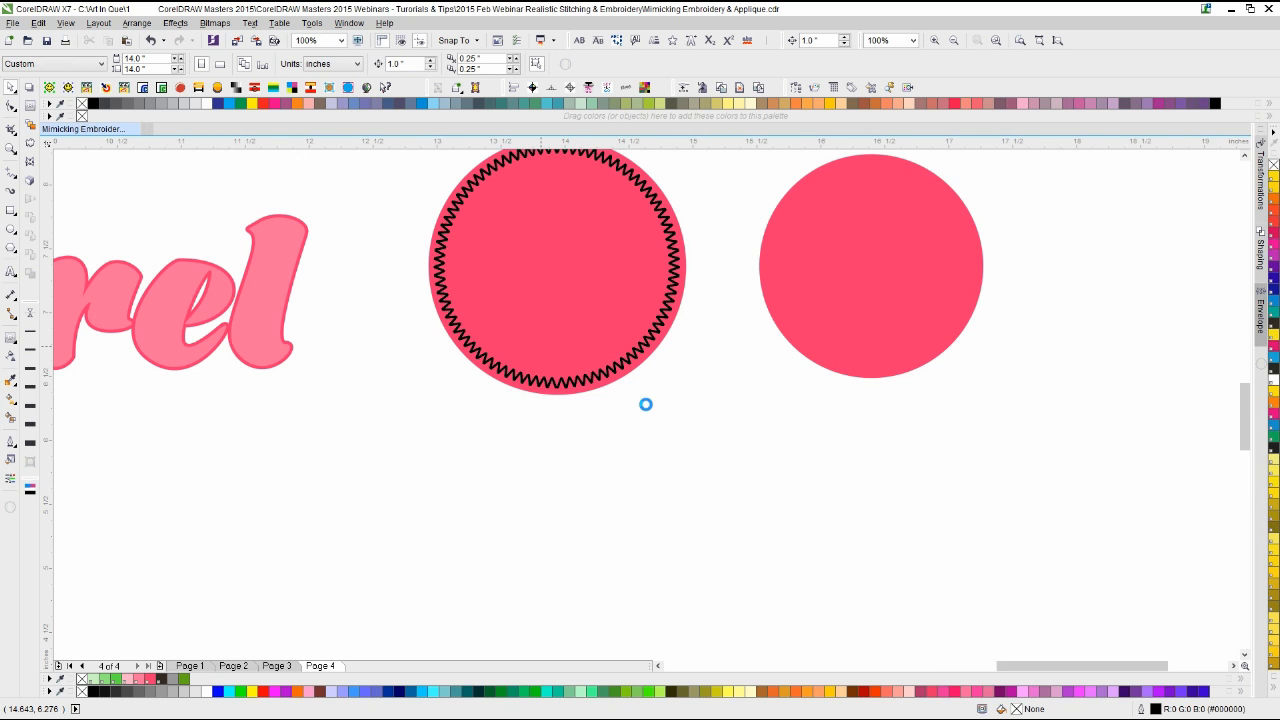
{"action": "scroll", "coordinate": [665, 359], "scroll_direction": "down", "scroll_amount": 1}
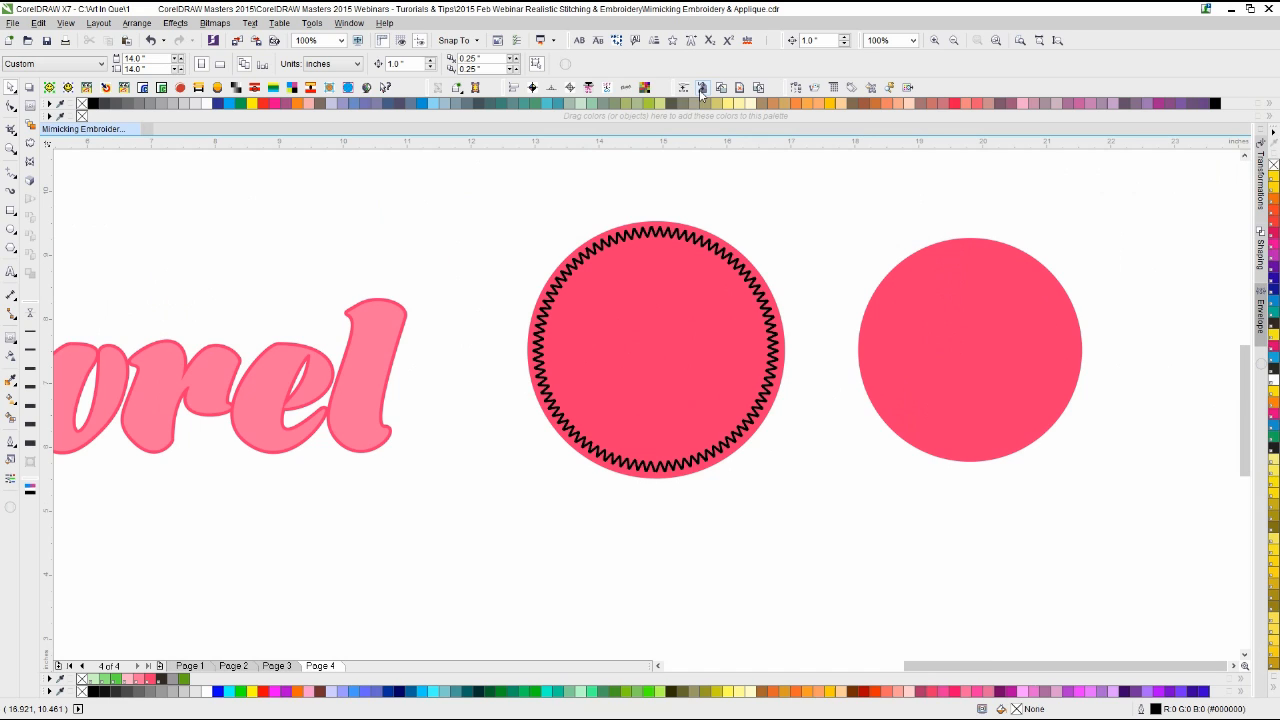
Step: Open the Object Manager and select the zigzag text on its path to examine its entries under Layer 1 of Page 4
{"action": "left_click", "coordinate": [796, 87]}
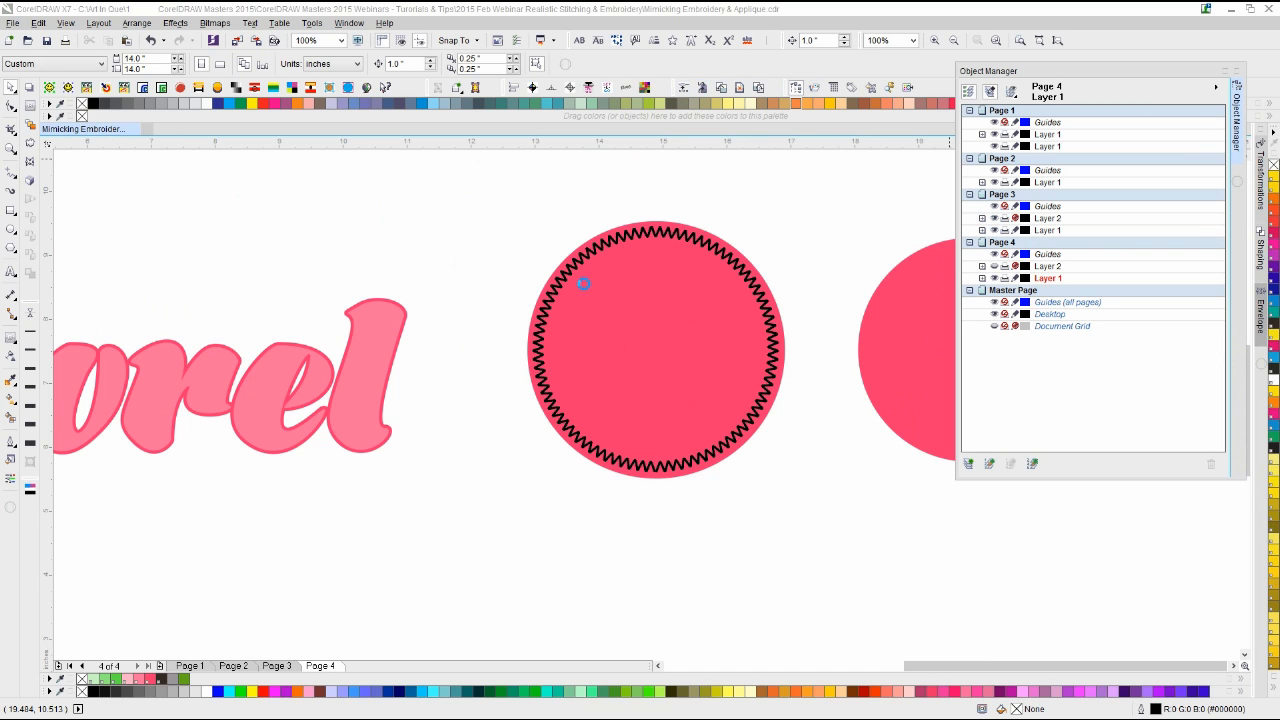
{"action": "scroll", "coordinate": [646, 403], "scroll_direction": "down", "scroll_amount": 1}
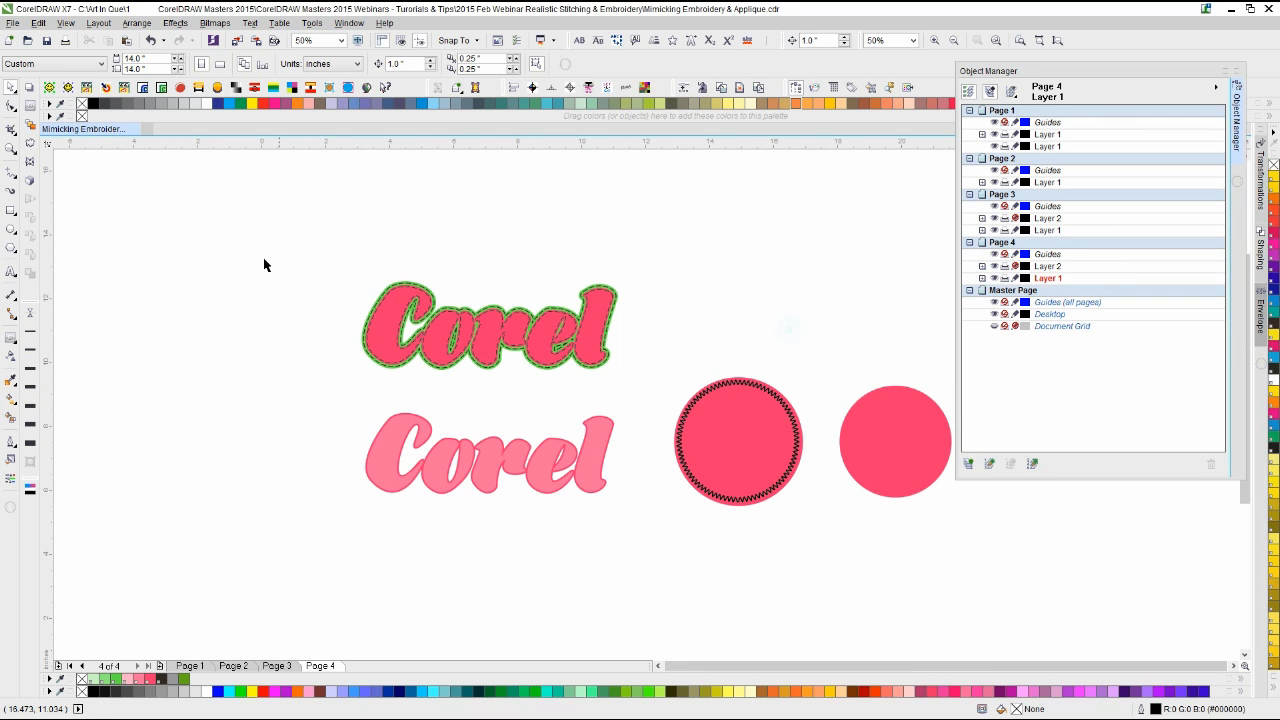
{"action": "mouse_move", "coordinate": [290, 234]}
{"action": "left_mouse_down"}
{"action": "mouse_move", "coordinate": [768, 449]}
{"action": "mouse_move", "coordinate": [676, 414]}
{"action": "left_mouse_up"}
{"action": "scroll", "coordinate": [727, 452], "scroll_direction": "up", "scroll_amount": 1}
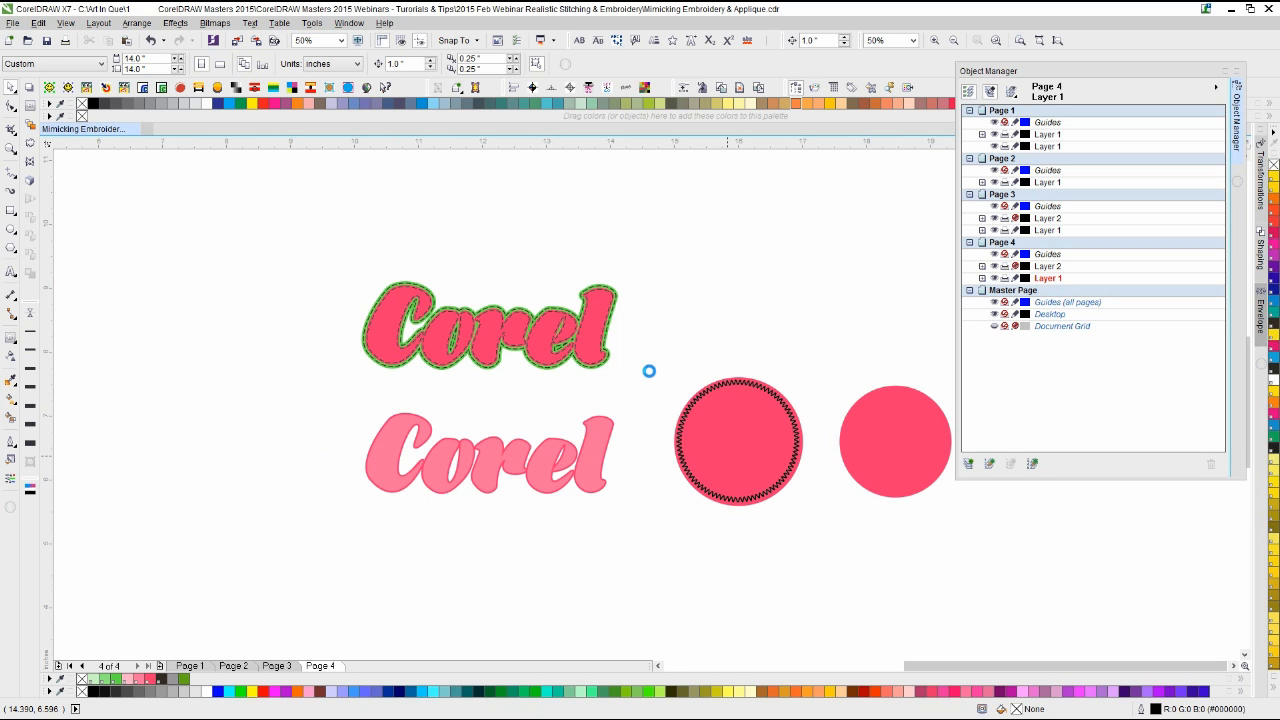
{"action": "left_click", "coordinate": [646, 277]}
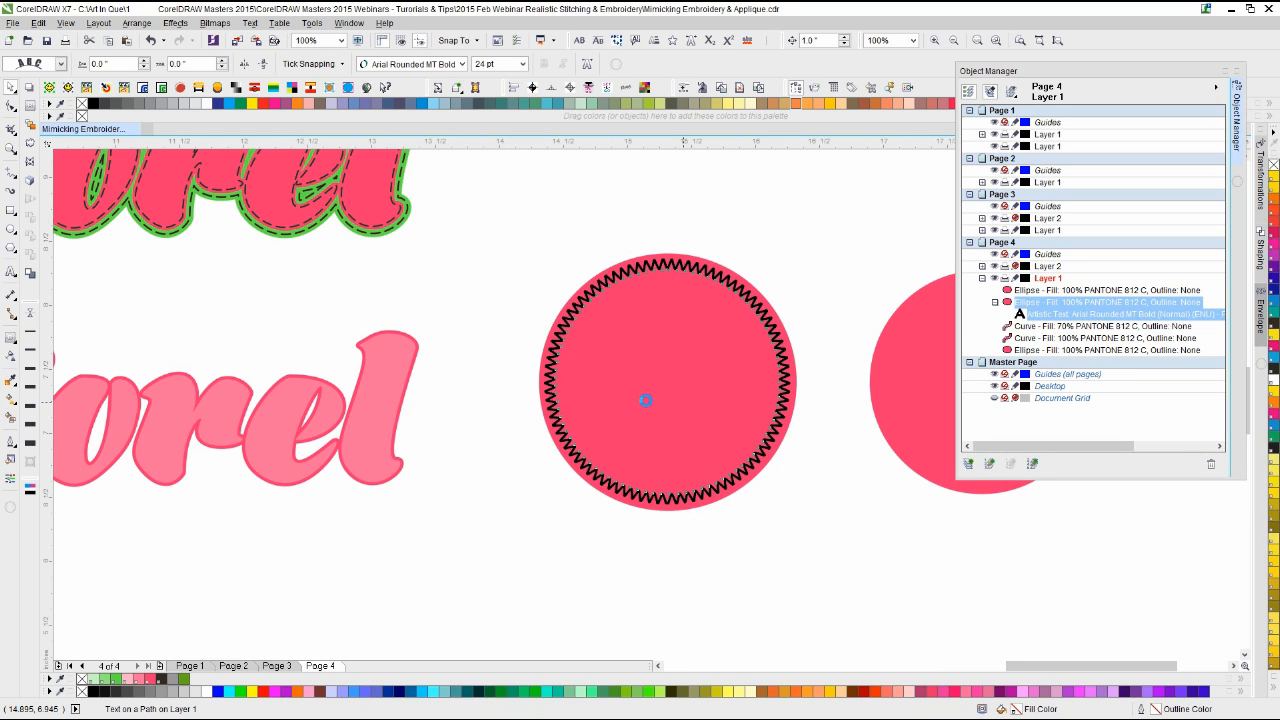
{"action": "scroll", "coordinate": [738, 394], "scroll_direction": "down", "scroll_amount": 1}
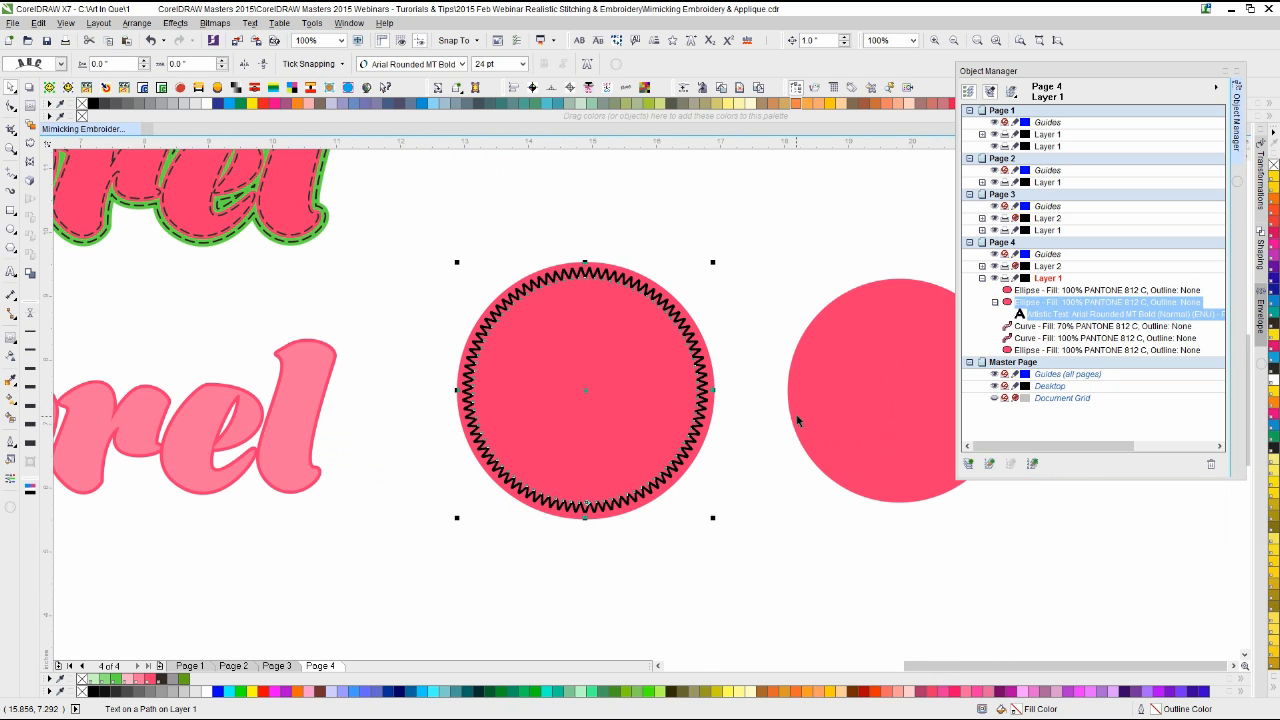
{"action": "scroll", "coordinate": [646, 404], "scroll_direction": "down", "scroll_amount": 1}
{"action": "scroll", "coordinate": [664, 380], "scroll_direction": "up", "scroll_amount": 1}
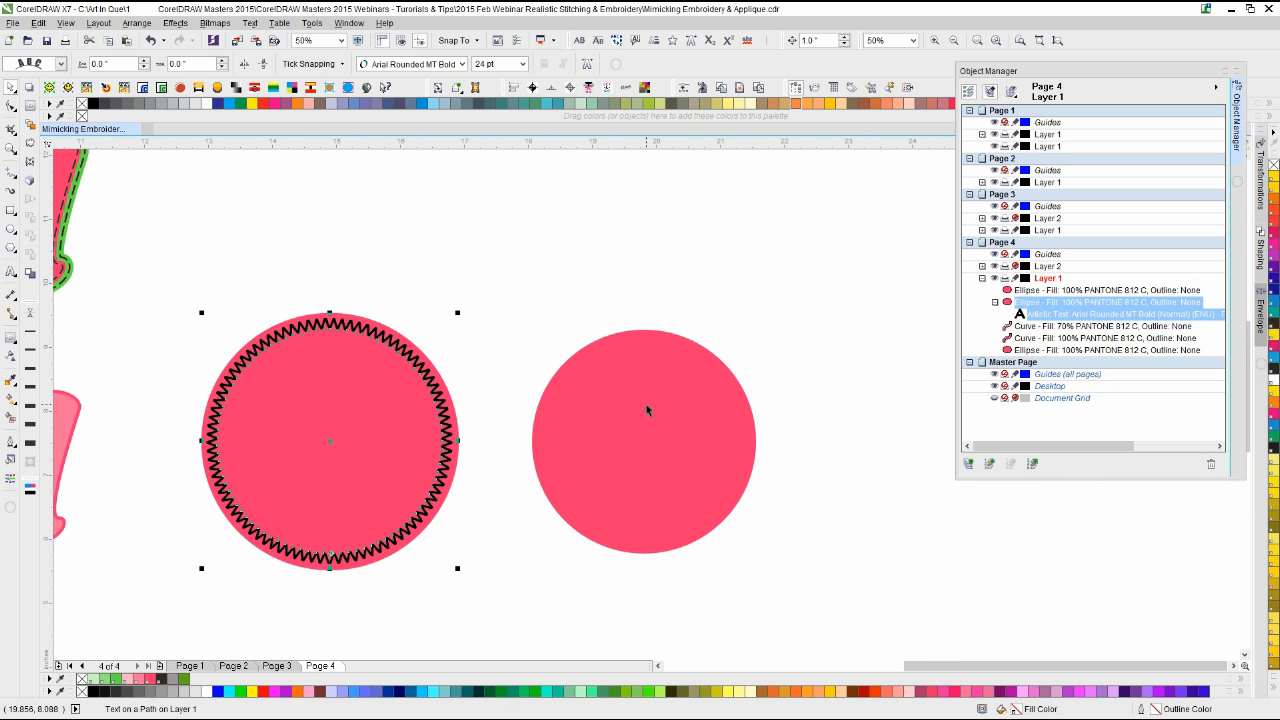
{"action": "scroll", "coordinate": [646, 404], "scroll_direction": "up", "scroll_amount": 1}
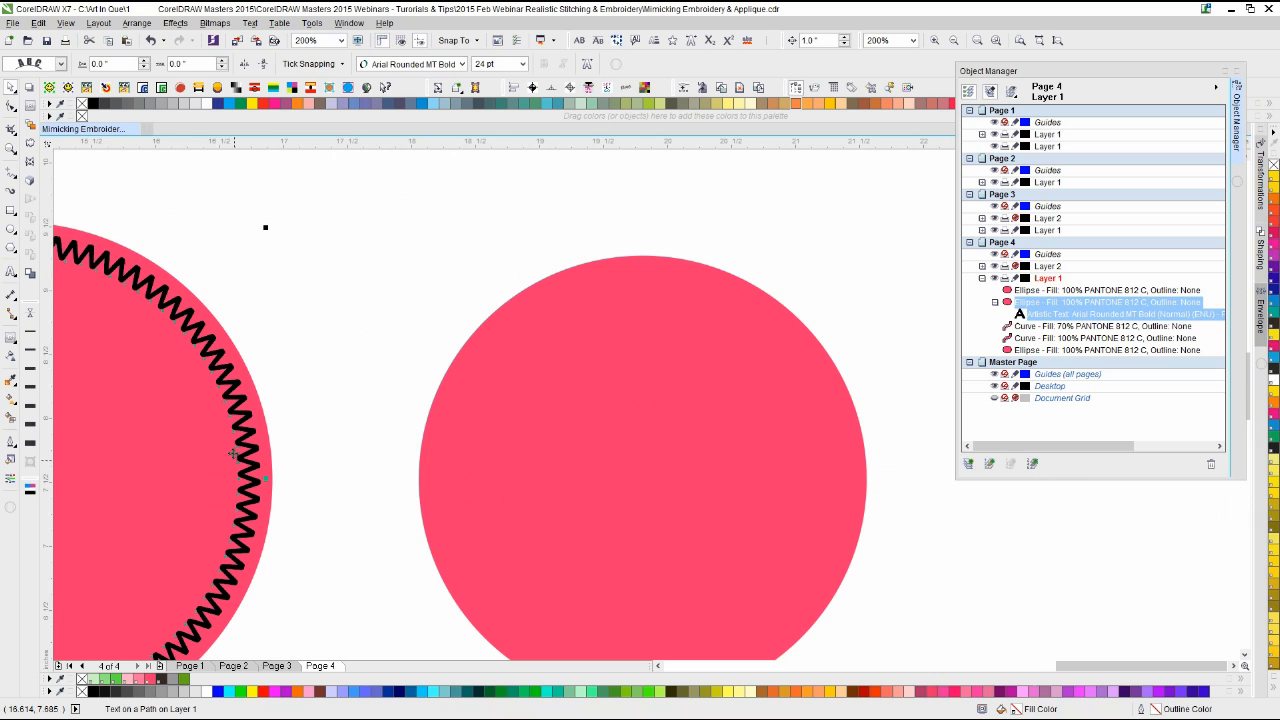
Step: Start text on the plain pink circle's edge, slightly before its highest point, and enter the first v
{"action": "left_click", "coordinate": [647, 318]}
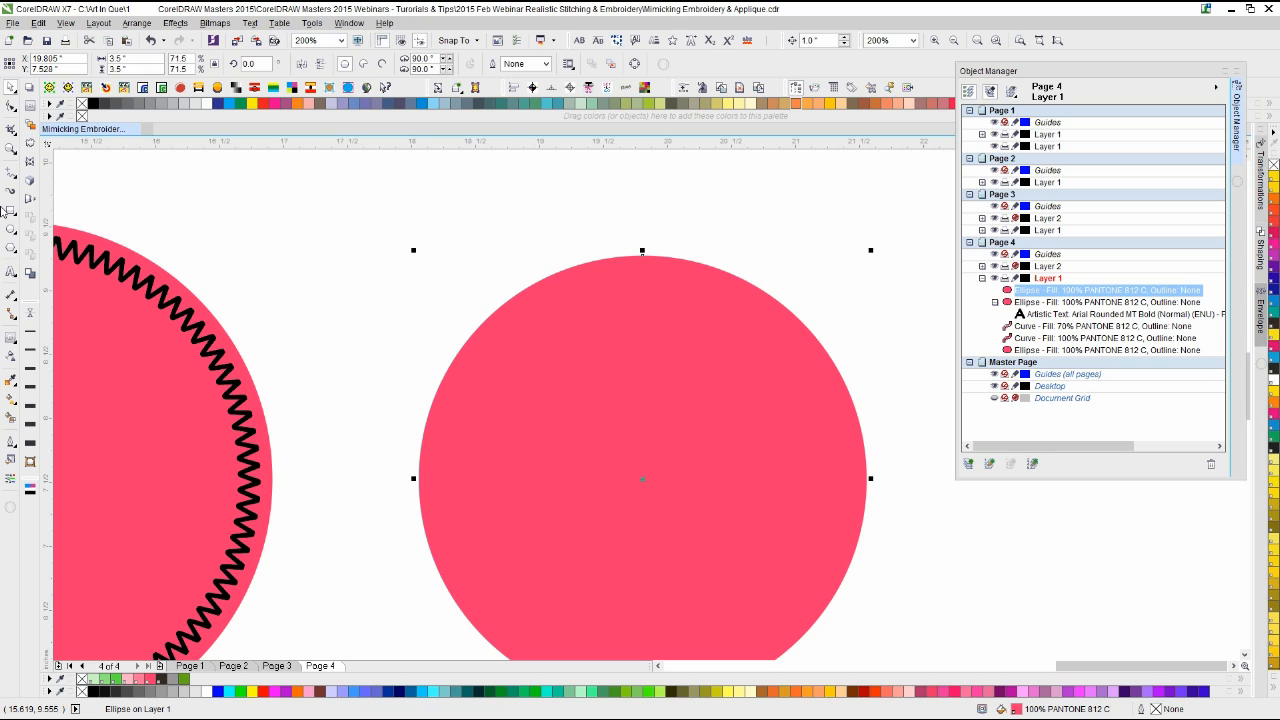
{"action": "left_click", "coordinate": [10, 271]}
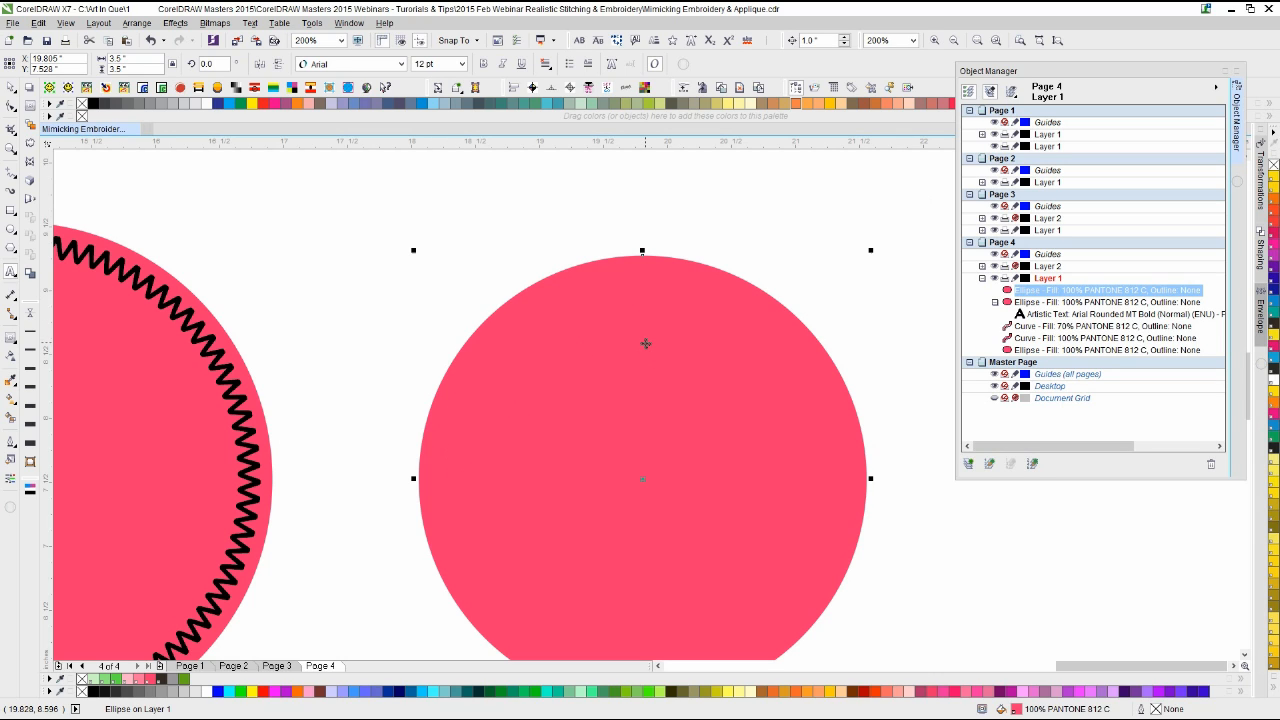
{"action": "key", "text": "ctrl+space"}
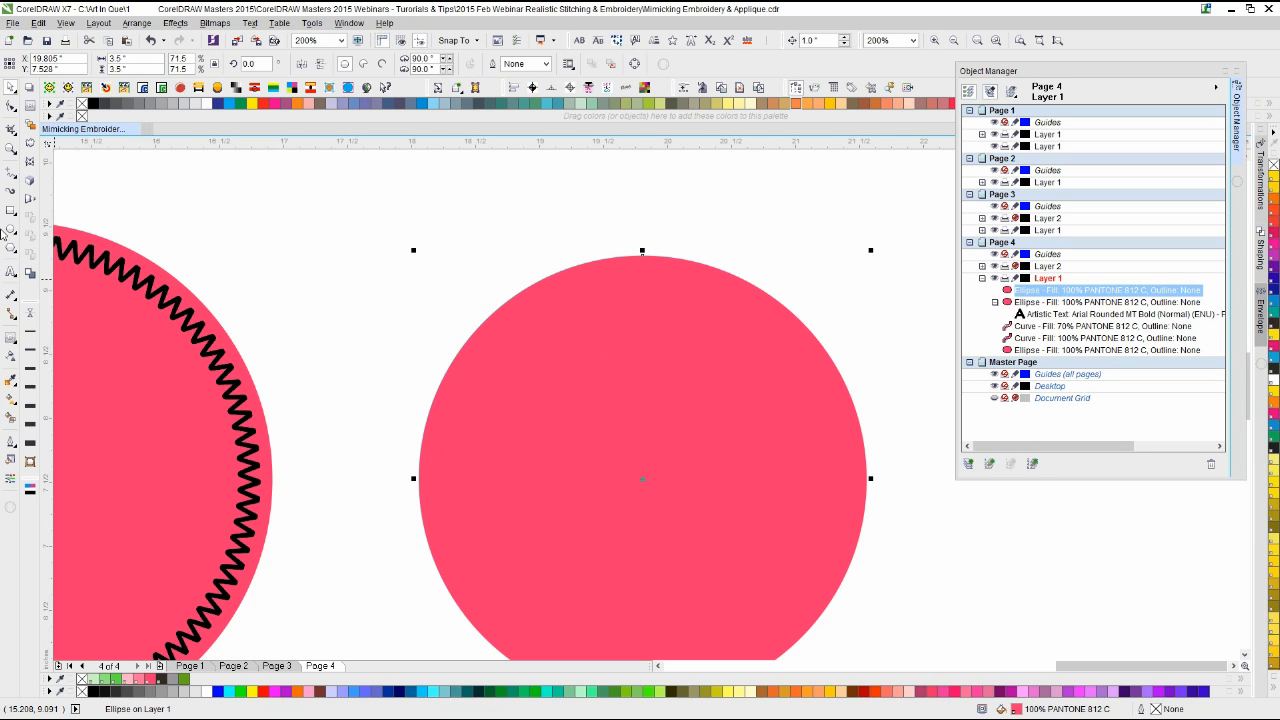
{"action": "left_click", "coordinate": [11, 271]}
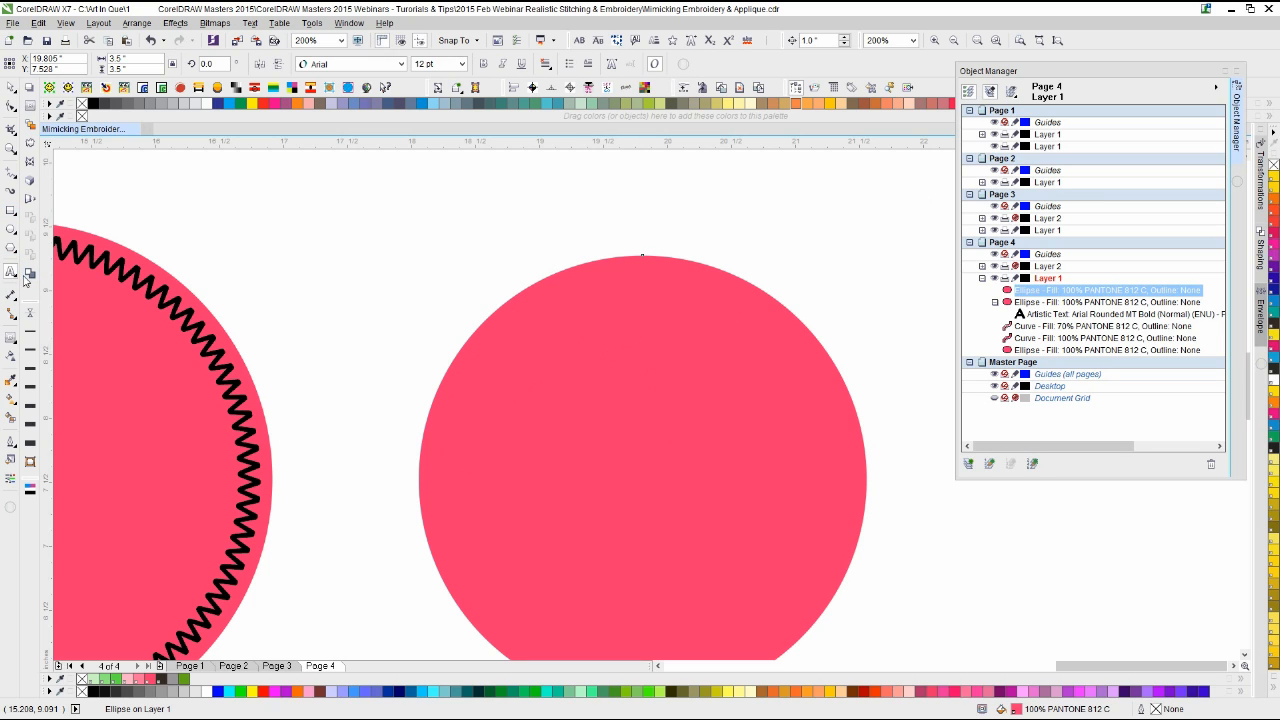
{"action": "scroll", "coordinate": [640, 285], "scroll_direction": "up", "scroll_amount": 2}
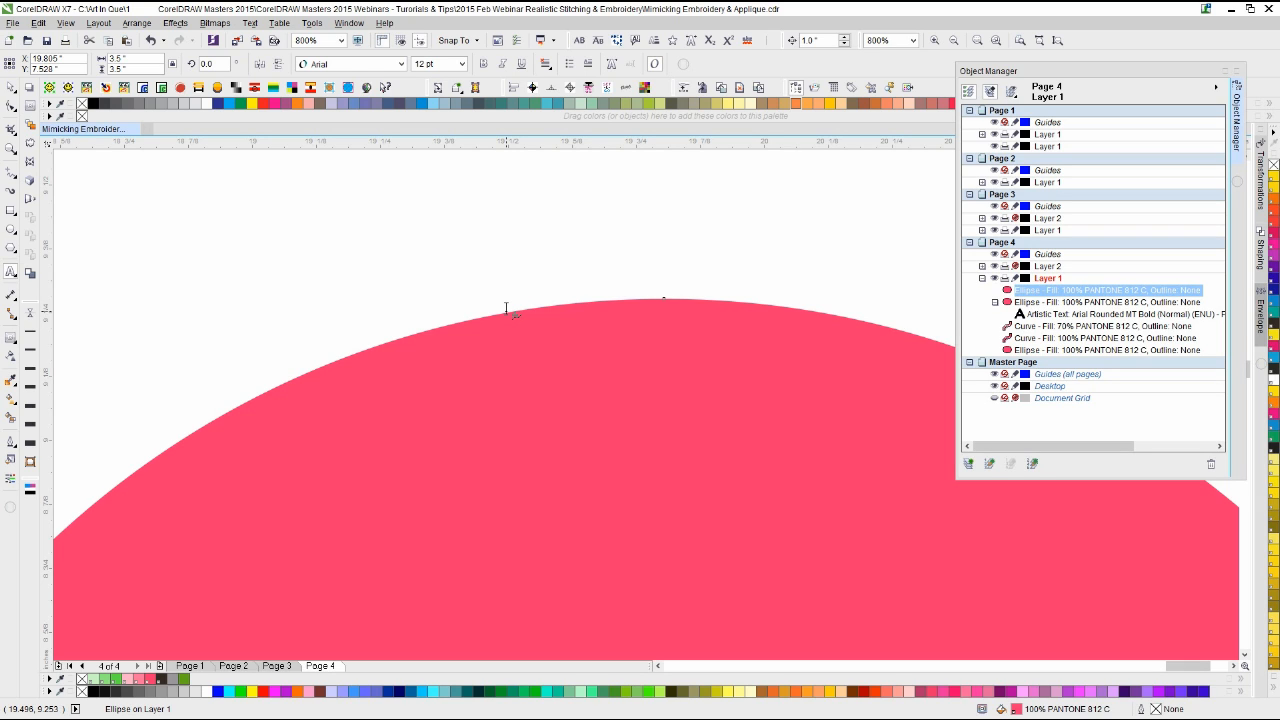
{"action": "left_click", "coordinate": [506, 308]}
{"action": "scroll", "coordinate": [645, 404], "scroll_direction": "down", "scroll_amount": 1}
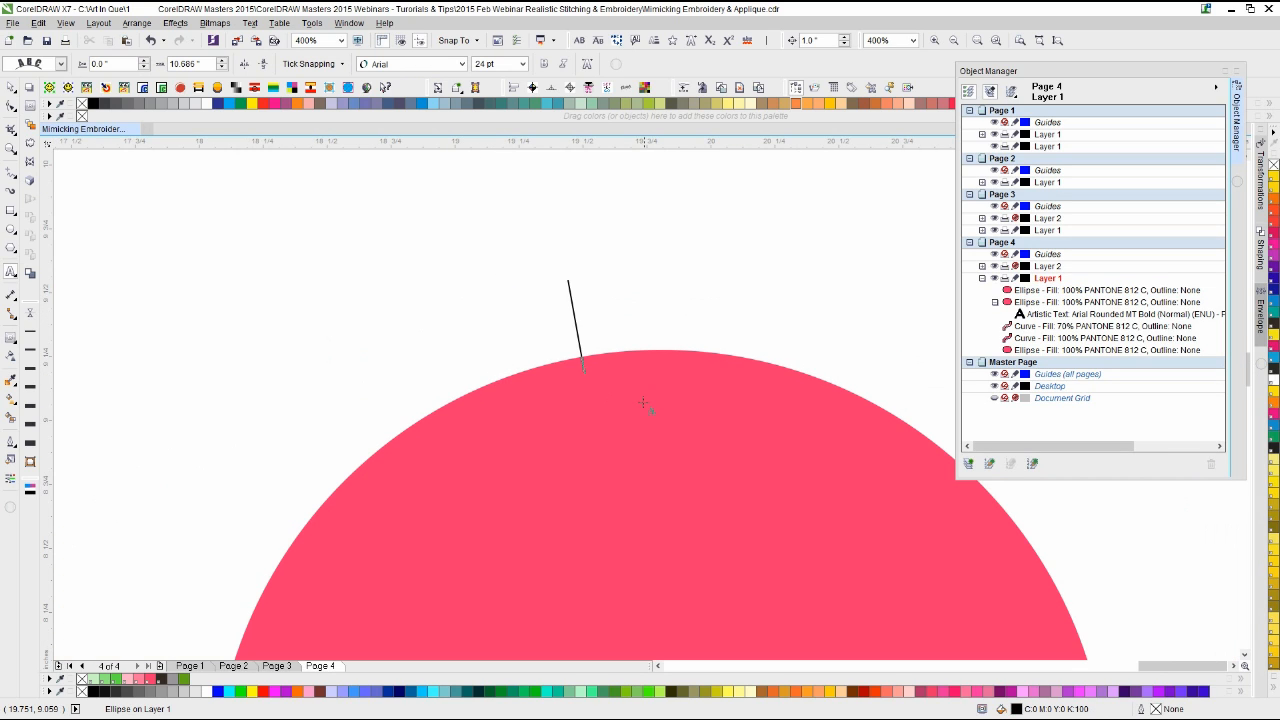
{"action": "scroll", "coordinate": [645, 404], "scroll_direction": "down", "scroll_amount": 1}
{"action": "type", "text": "V"}
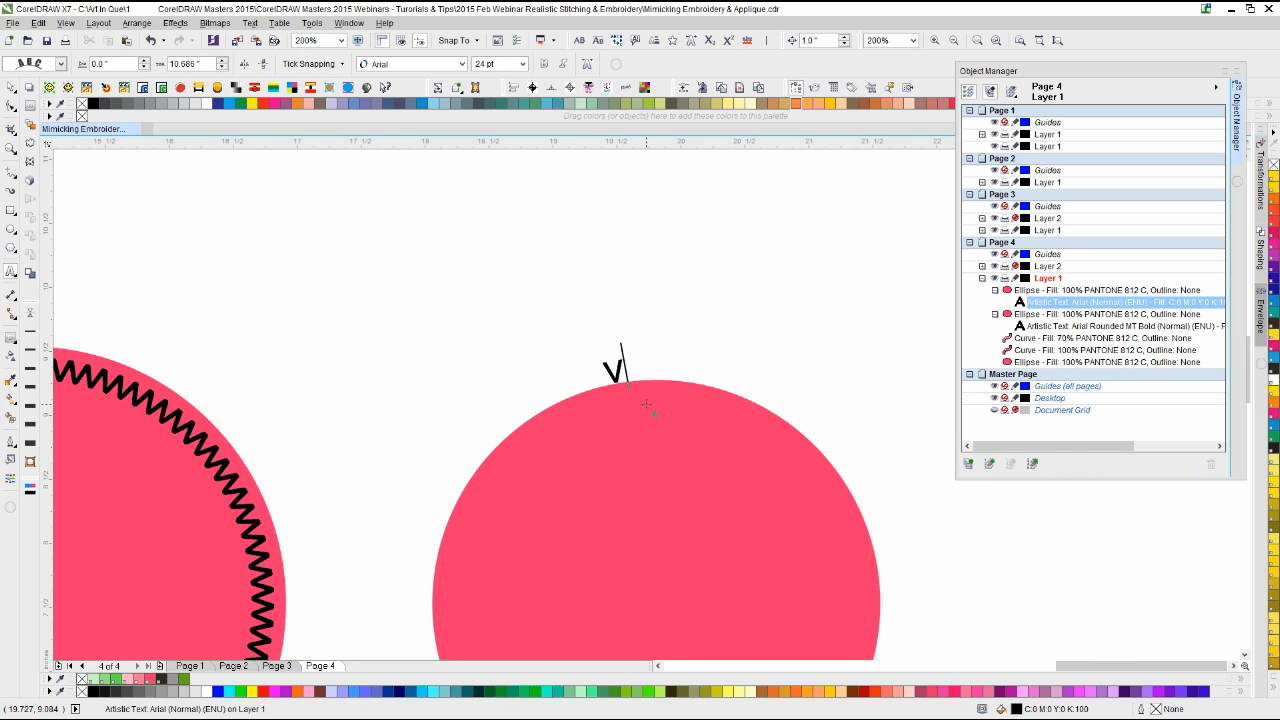
Step: Continue the row of v characters along the path until it goes all the way around the circle
{"action": "type", "text": "VVVVVVVVVVVVVVVVVVVVVVVVVVVVVVVVVVVVVVVVV"}
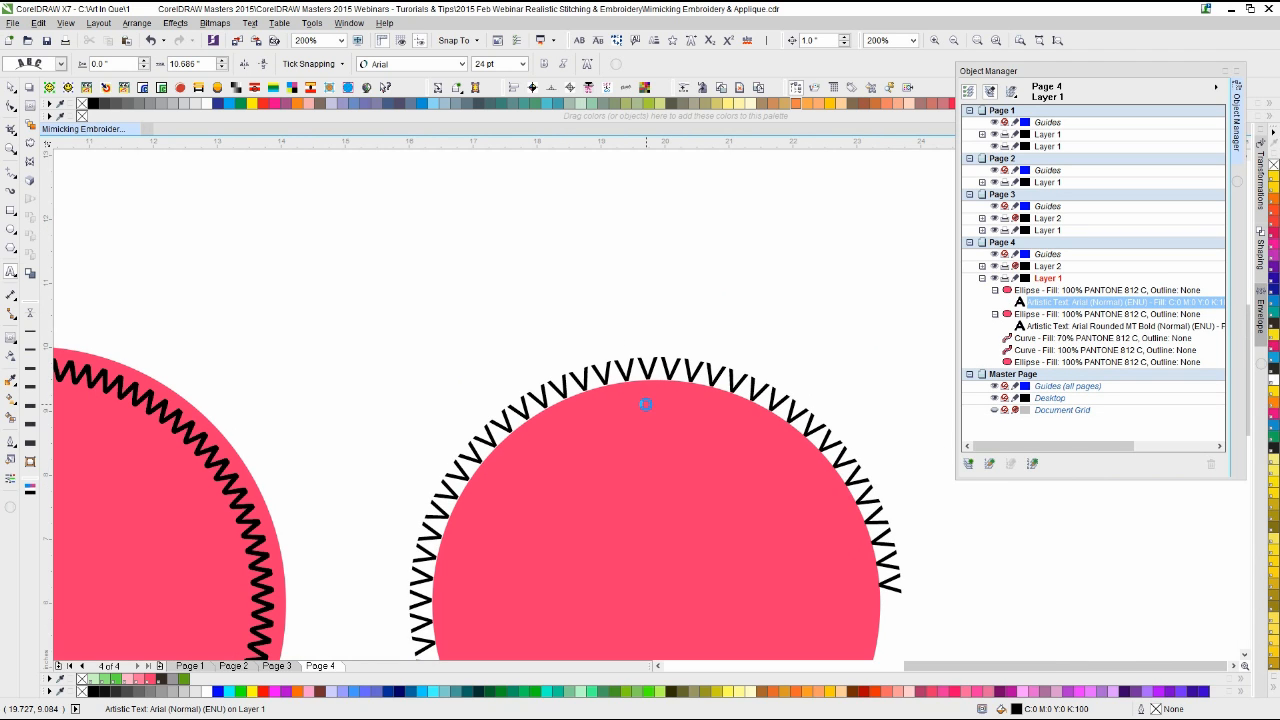
{"action": "scroll", "coordinate": [645, 404], "scroll_direction": "down", "scroll_amount": 1}
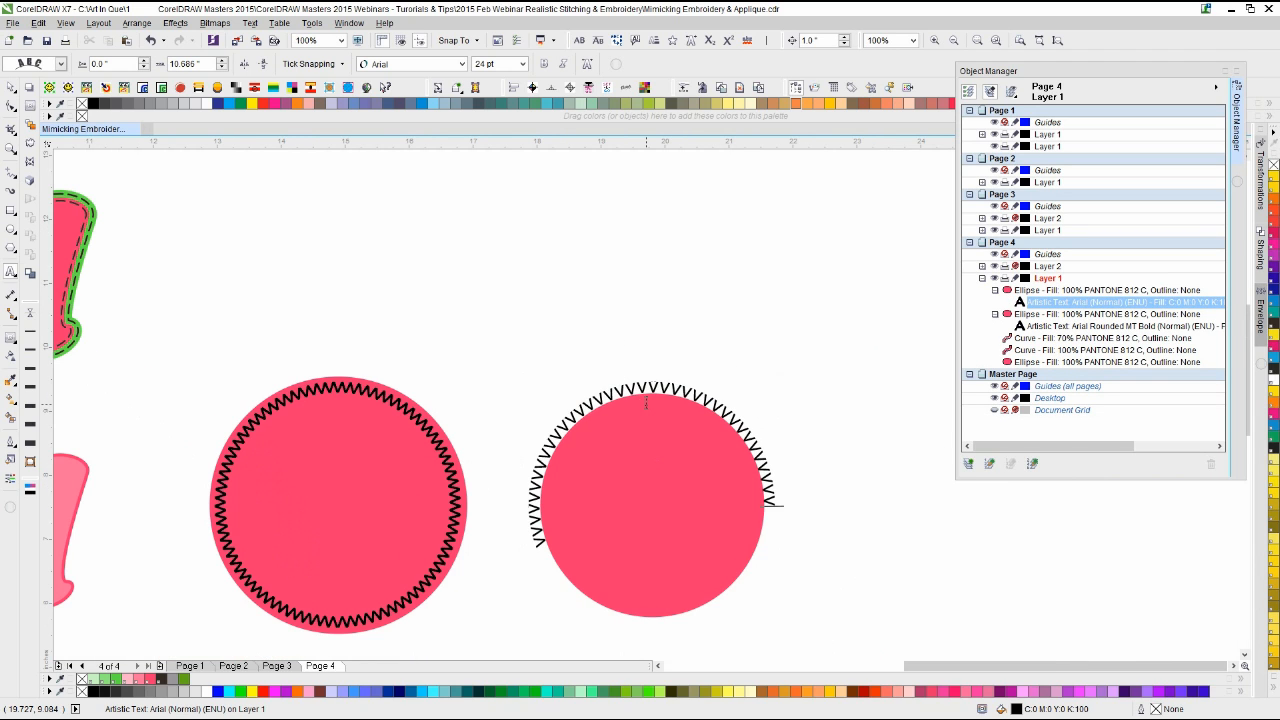
{"action": "type", "text": "VV"}
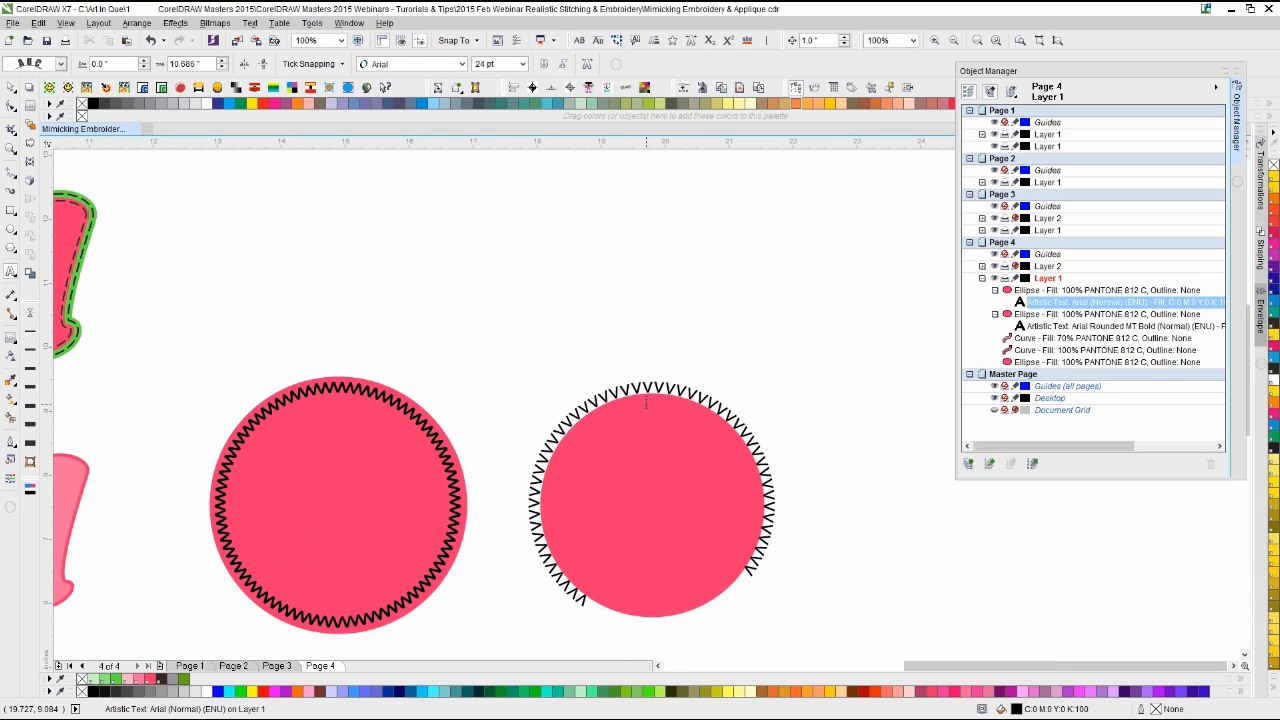
{"action": "type", "text": "VVVVVVVVVVVV"}
{"action": "type", "text": "VVVVVVVV"}
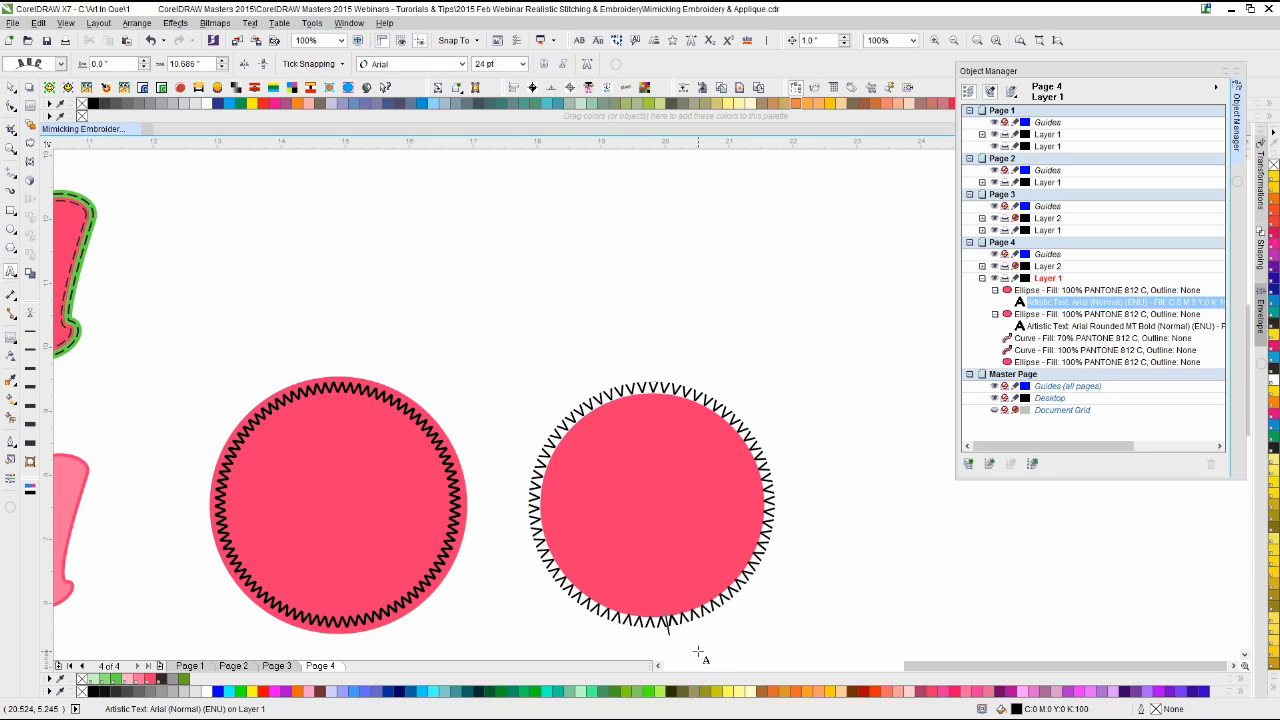
{"action": "type", "text": "V"}
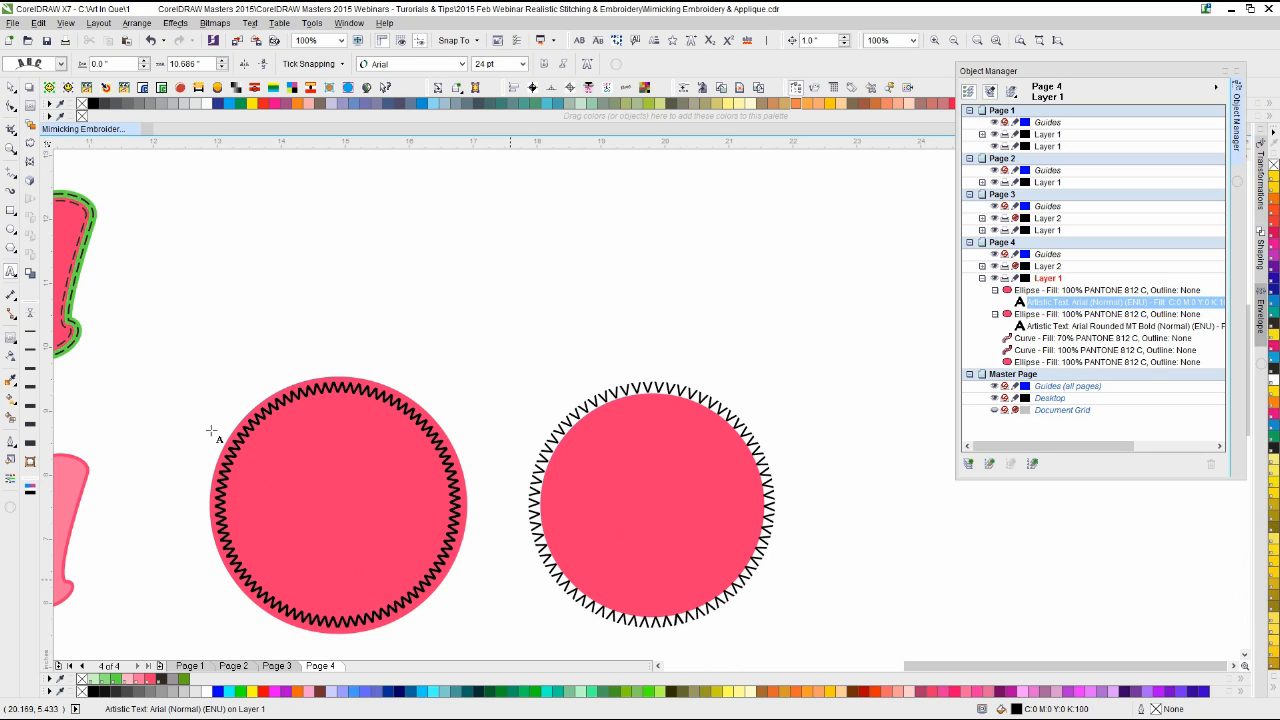
Step: Delete the pink circle together with the v row just typed around it
{"action": "left_click", "coordinate": [11, 88]}
{"action": "left_click", "coordinate": [848, 590]}
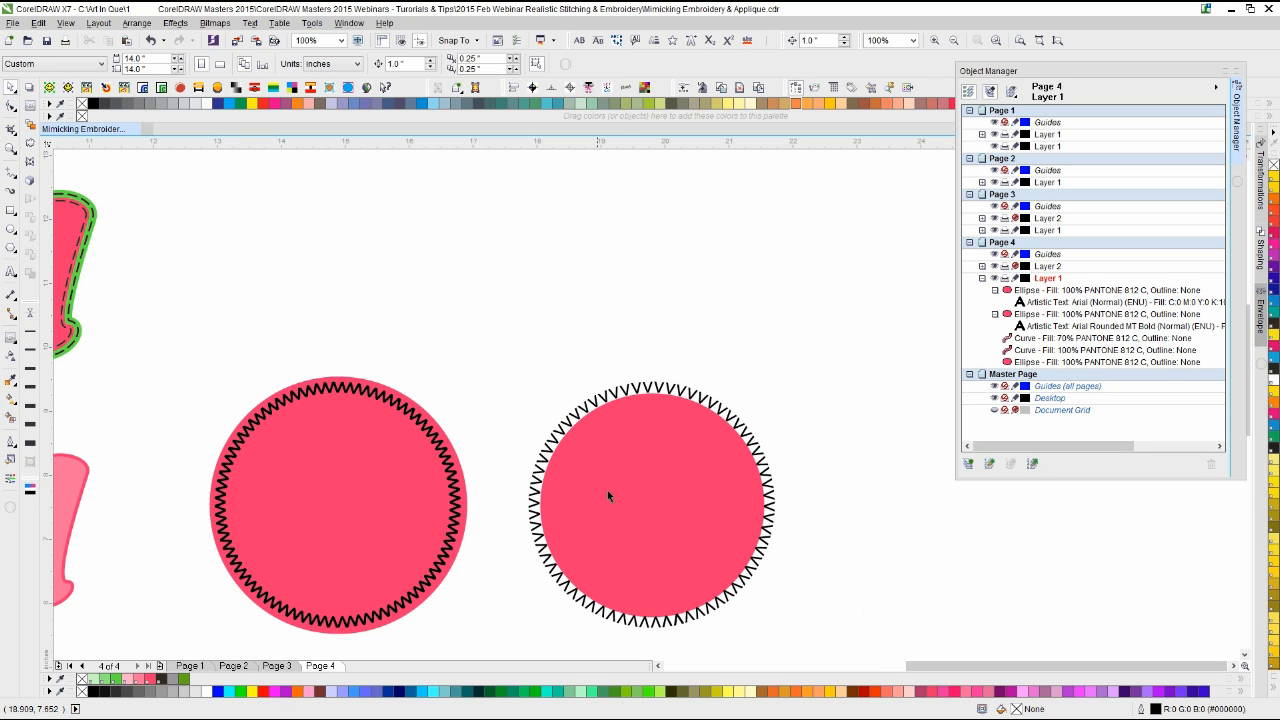
{"action": "left_click", "coordinate": [610, 490]}
{"action": "left_click", "coordinate": [749, 341]}
{"action": "left_click", "coordinate": [580, 411]}
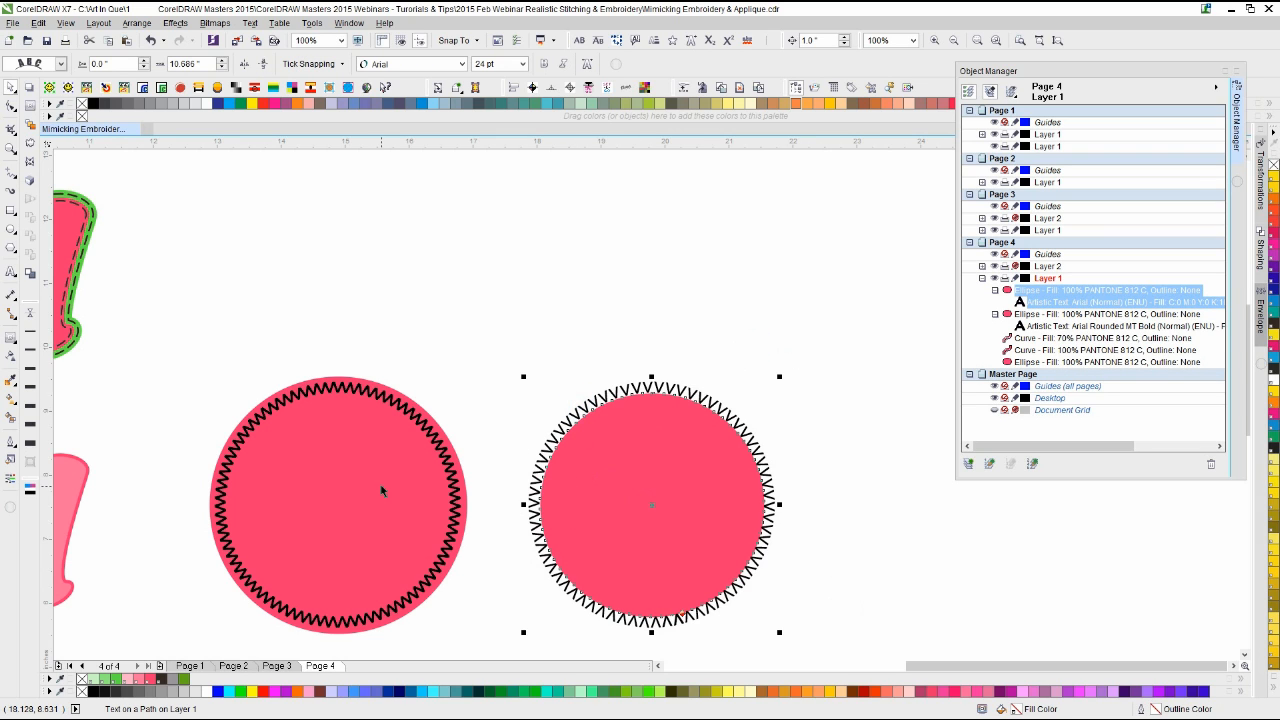
{"action": "key", "text": "Delete"}
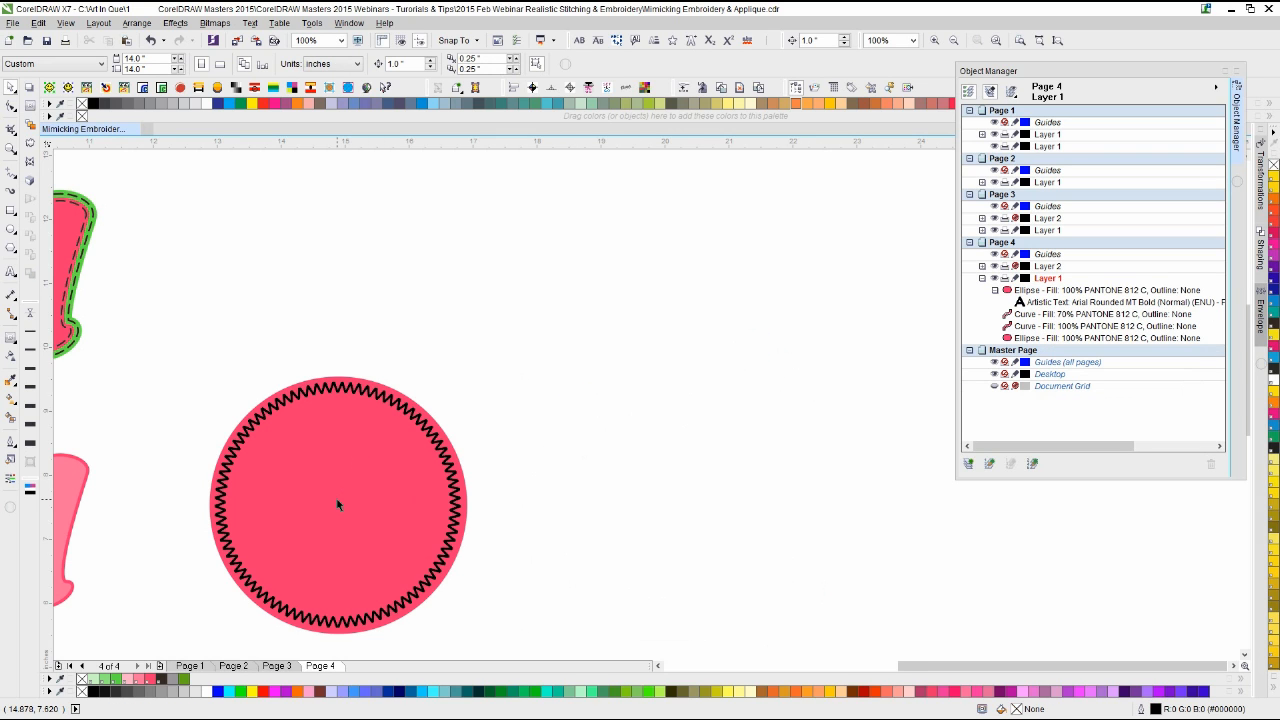
Step: Change the font of the remaining circle's zigzag text to Arial and make it italic
{"action": "scroll", "coordinate": [337, 500], "scroll_direction": "up", "scroll_amount": 1}
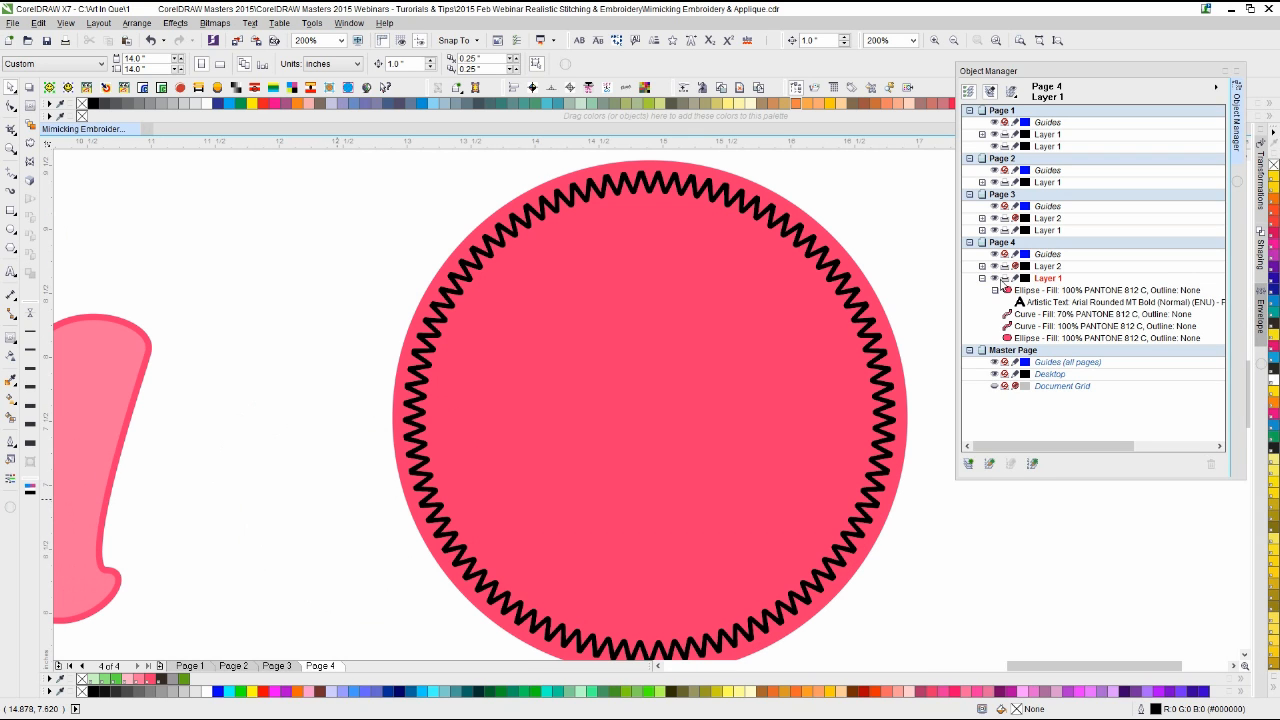
{"action": "left_click", "coordinate": [811, 250]}
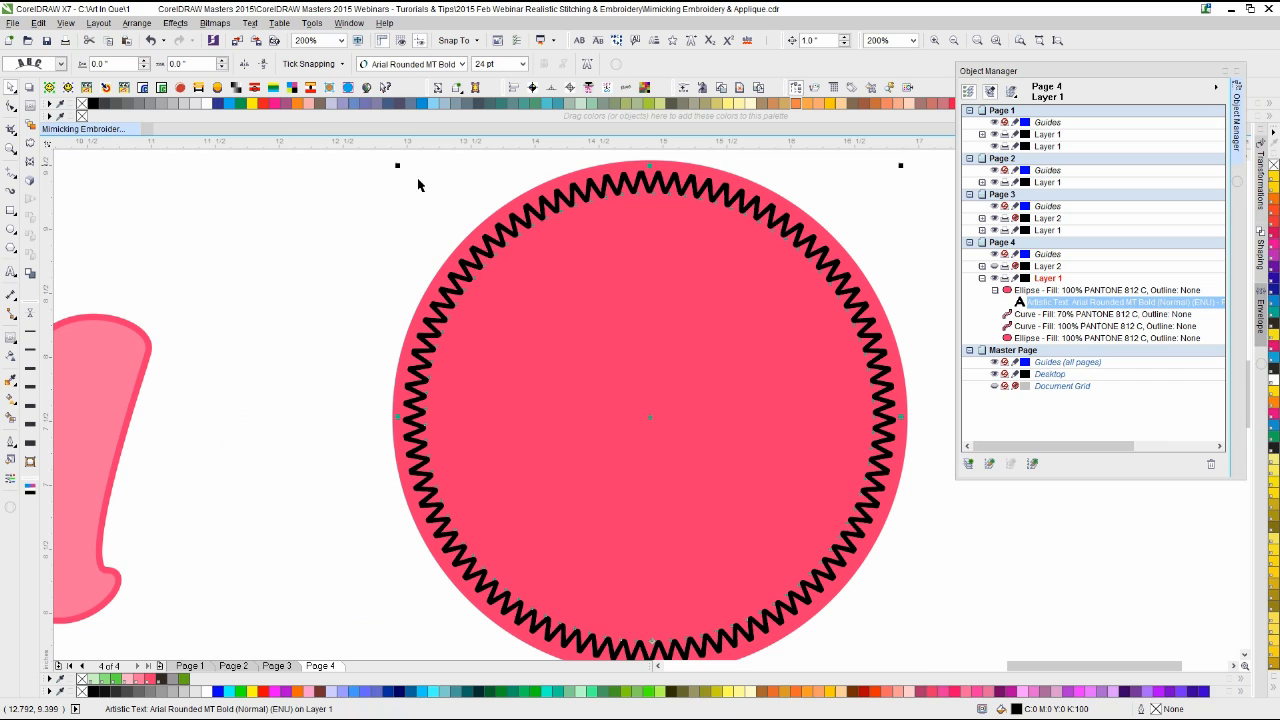
{"action": "left_click", "coordinate": [371, 259]}
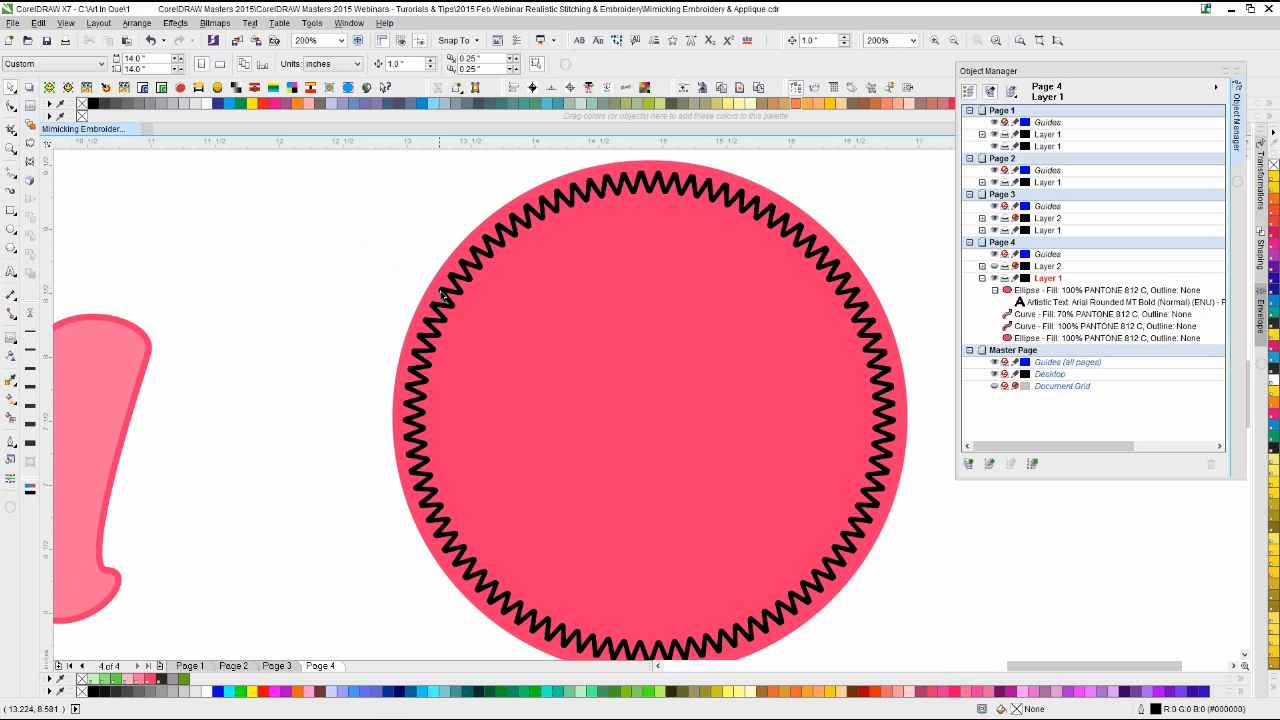
{"action": "left_click", "coordinate": [441, 289]}
{"action": "left_click", "coordinate": [449, 289]}
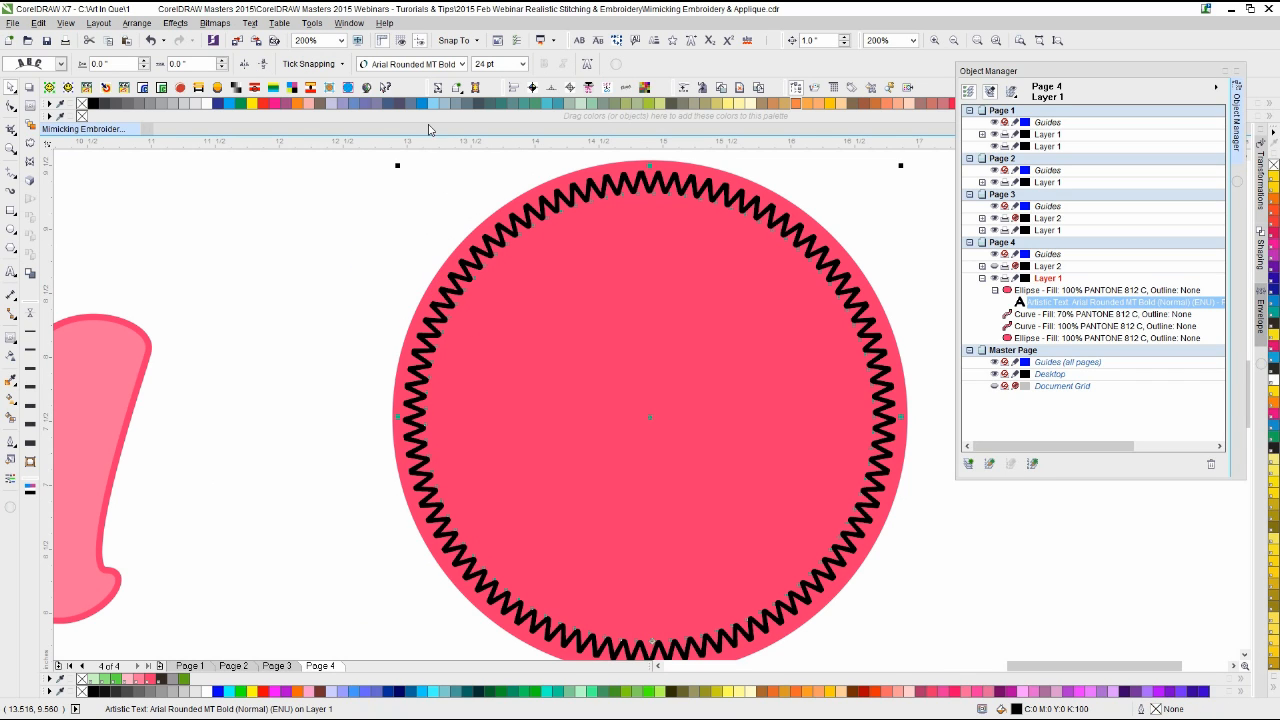
{"action": "left_click", "coordinate": [415, 63]}
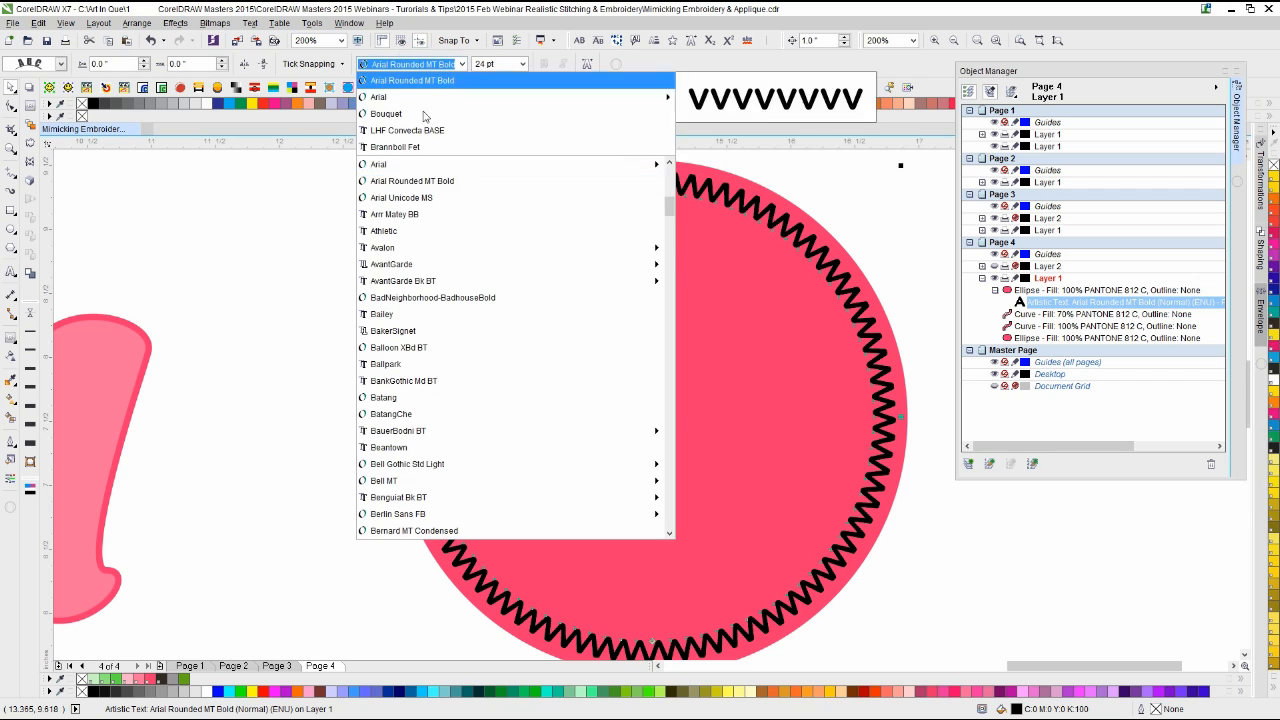
{"action": "left_click", "coordinate": [414, 168]}
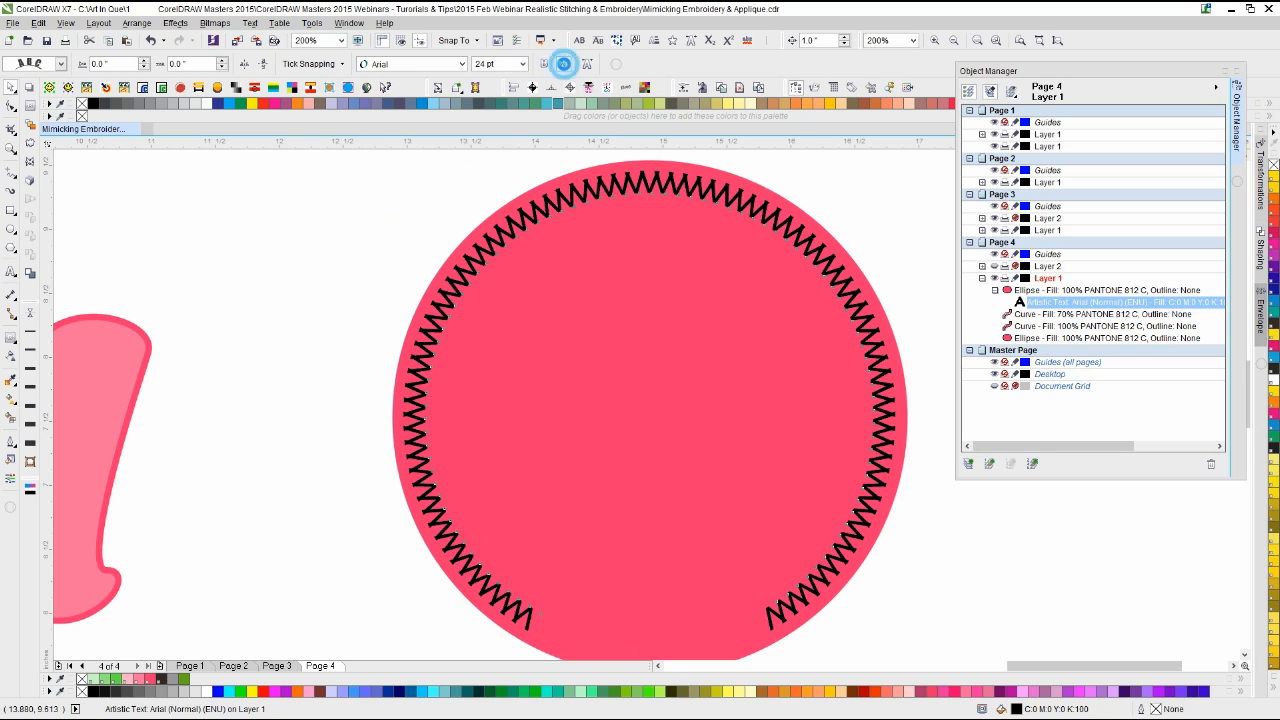
{"action": "left_click", "coordinate": [563, 63]}
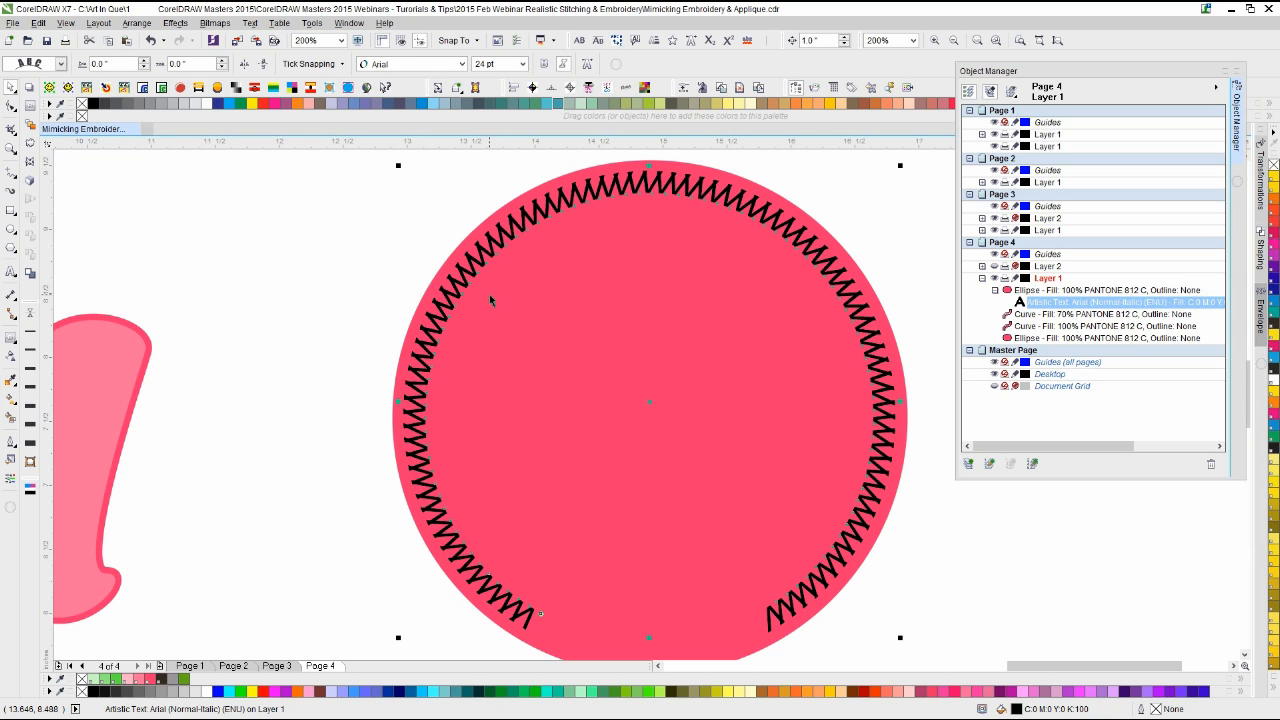
Step: Examine the slanted zigzag stitching around the circle up close and as a whole
{"action": "scroll", "coordinate": [646, 404], "scroll_direction": "down", "scroll_amount": 1}
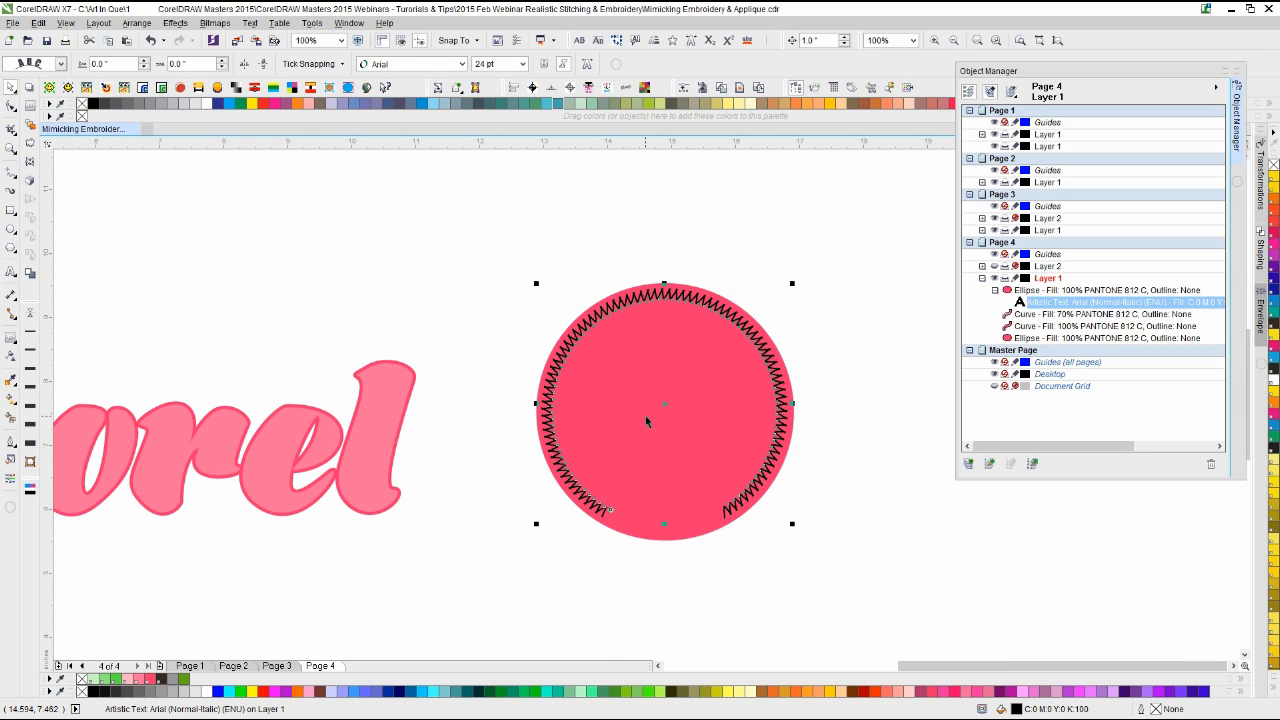
{"action": "scroll", "coordinate": [644, 412], "scroll_direction": "up", "scroll_amount": 1}
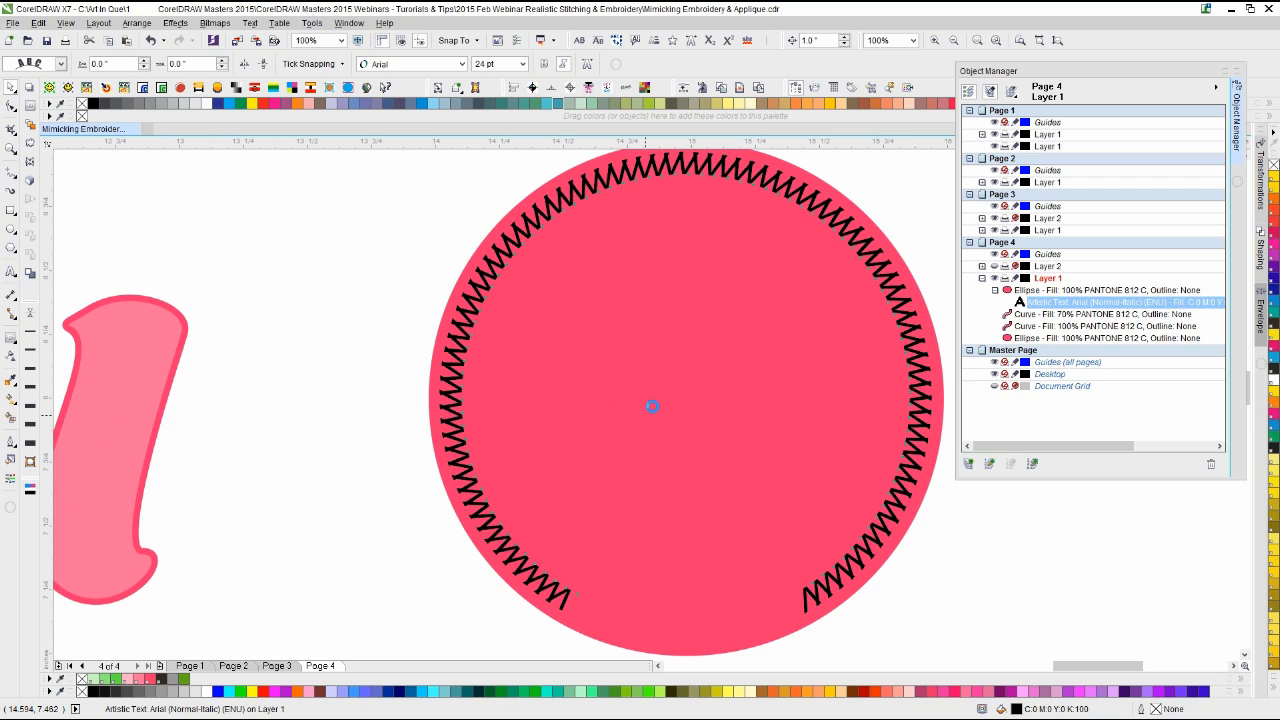
{"action": "scroll", "coordinate": [651, 405], "scroll_direction": "up", "scroll_amount": 1}
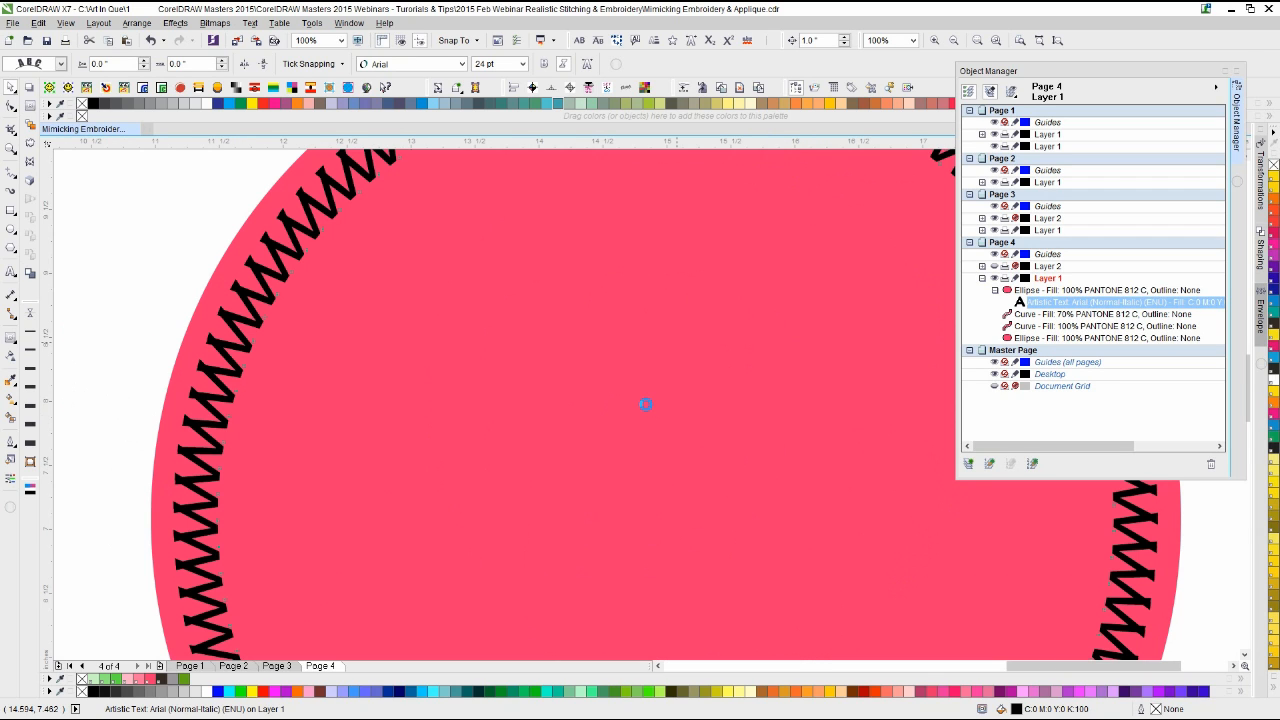
{"action": "scroll", "coordinate": [646, 404], "scroll_direction": "down", "scroll_amount": 2}
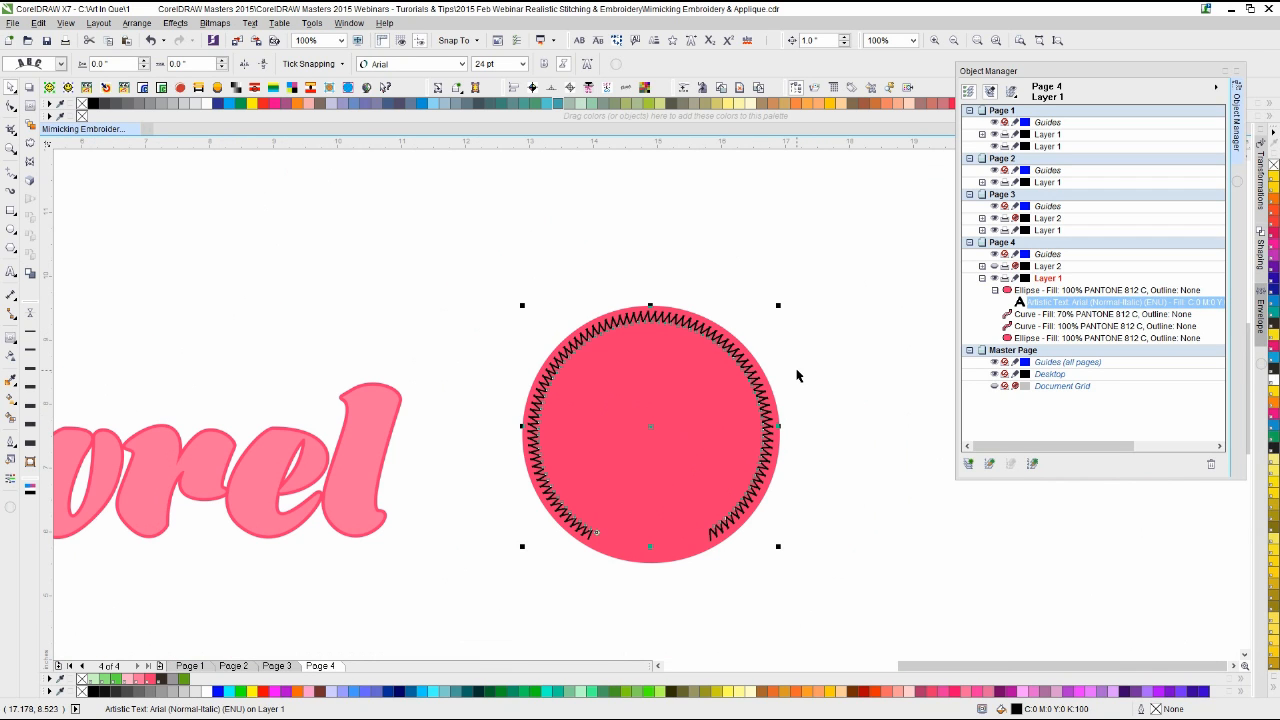
{"action": "left_click", "coordinate": [797, 375]}
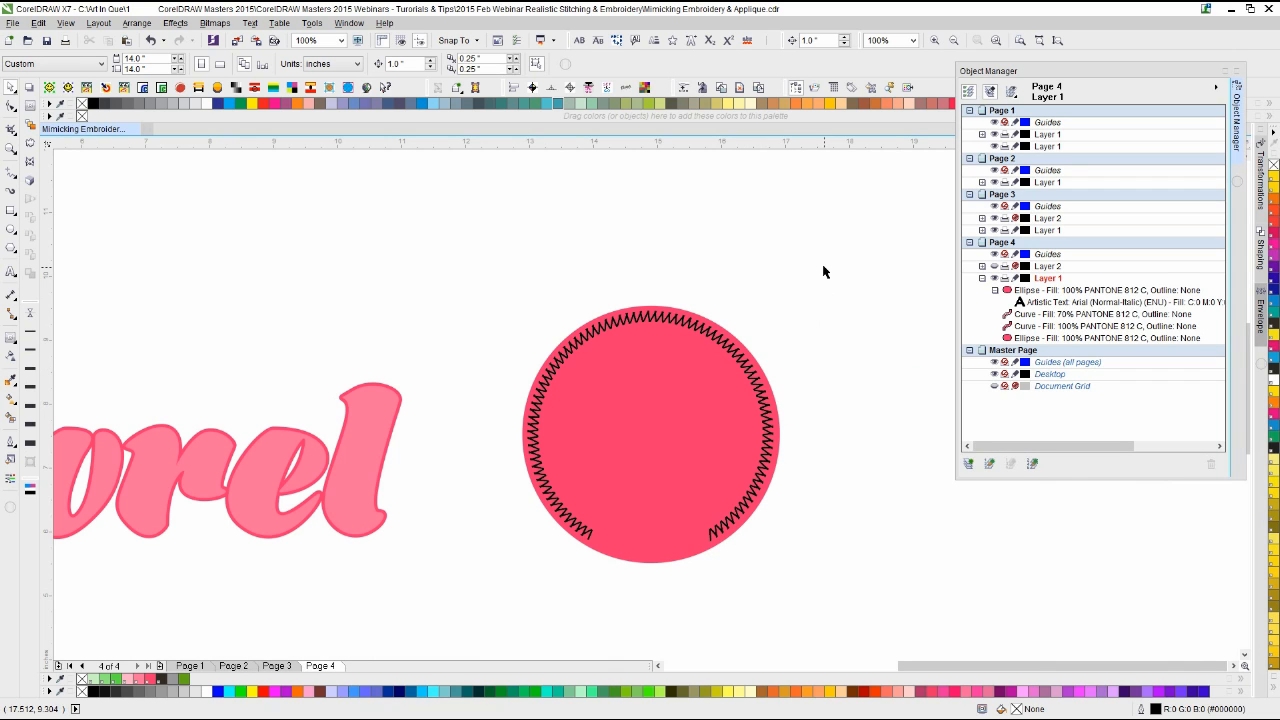
{"action": "left_click_drag", "start_coordinate": [820, 266], "coordinate": [440, 610]}
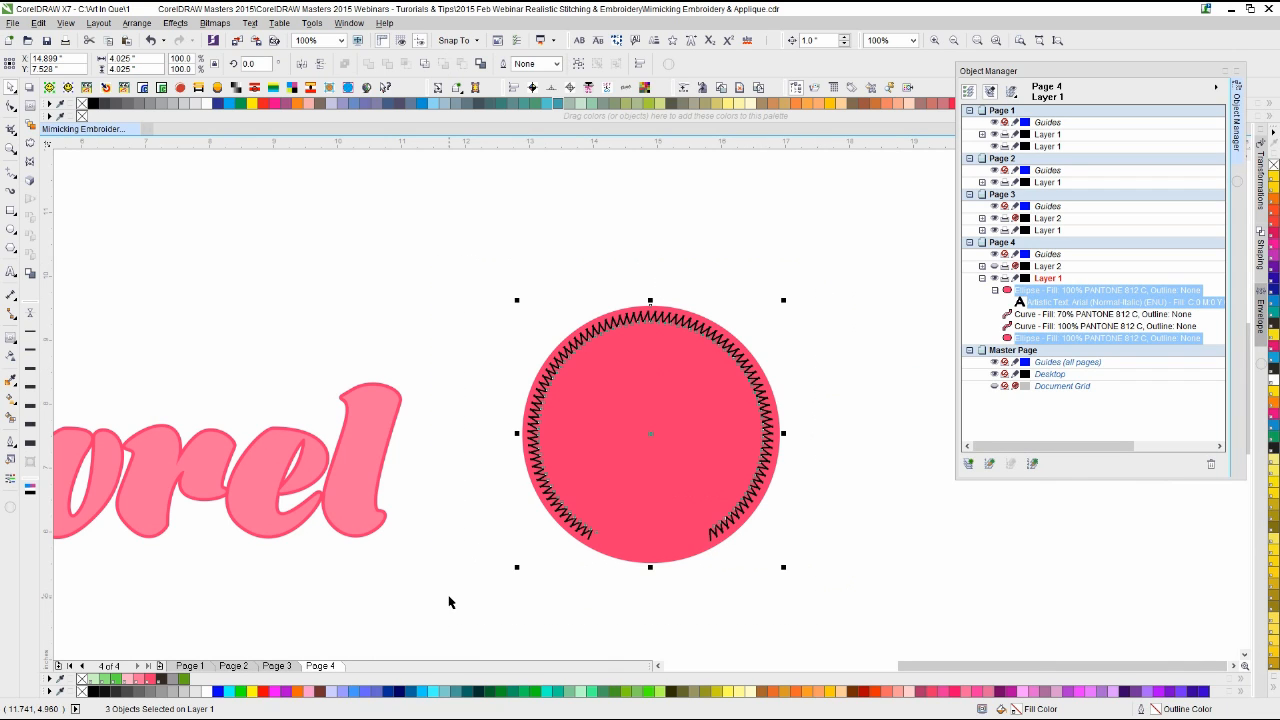
{"action": "left_click", "coordinate": [425, 546]}
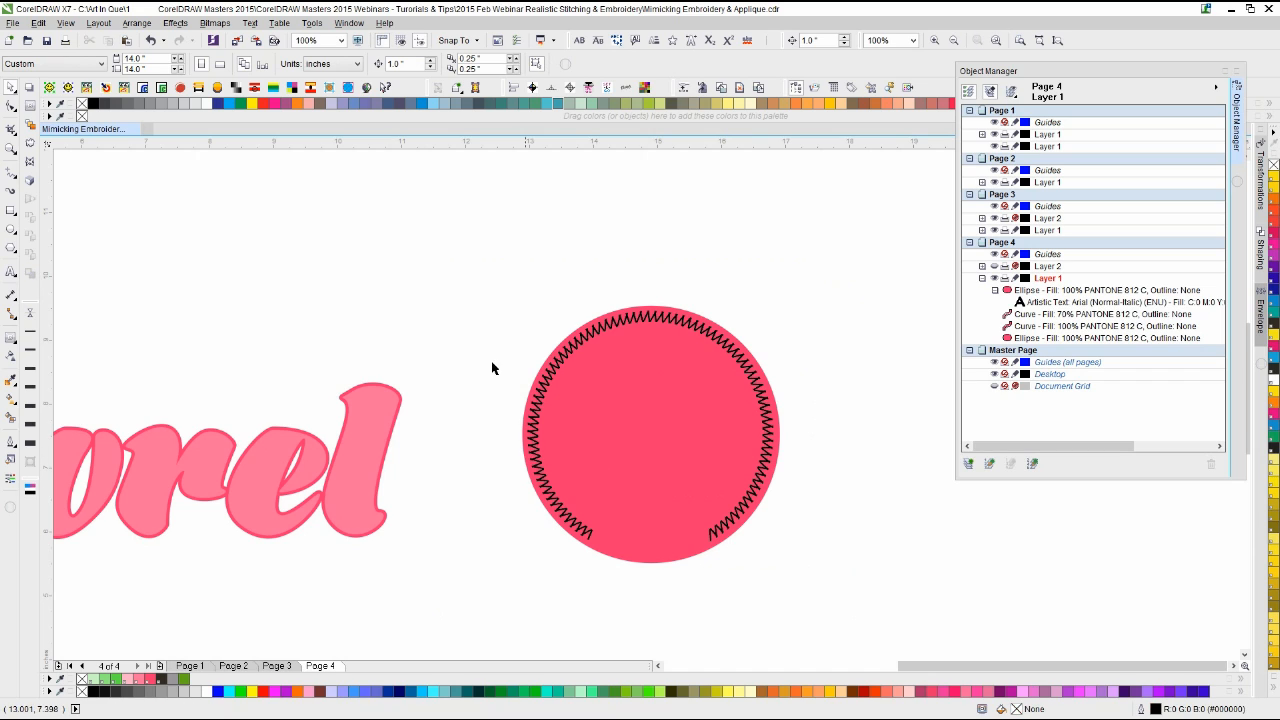
Step: Delete the control circle of the zigzag text and the larger pink circle behind it
{"action": "left_click", "coordinate": [591, 371]}
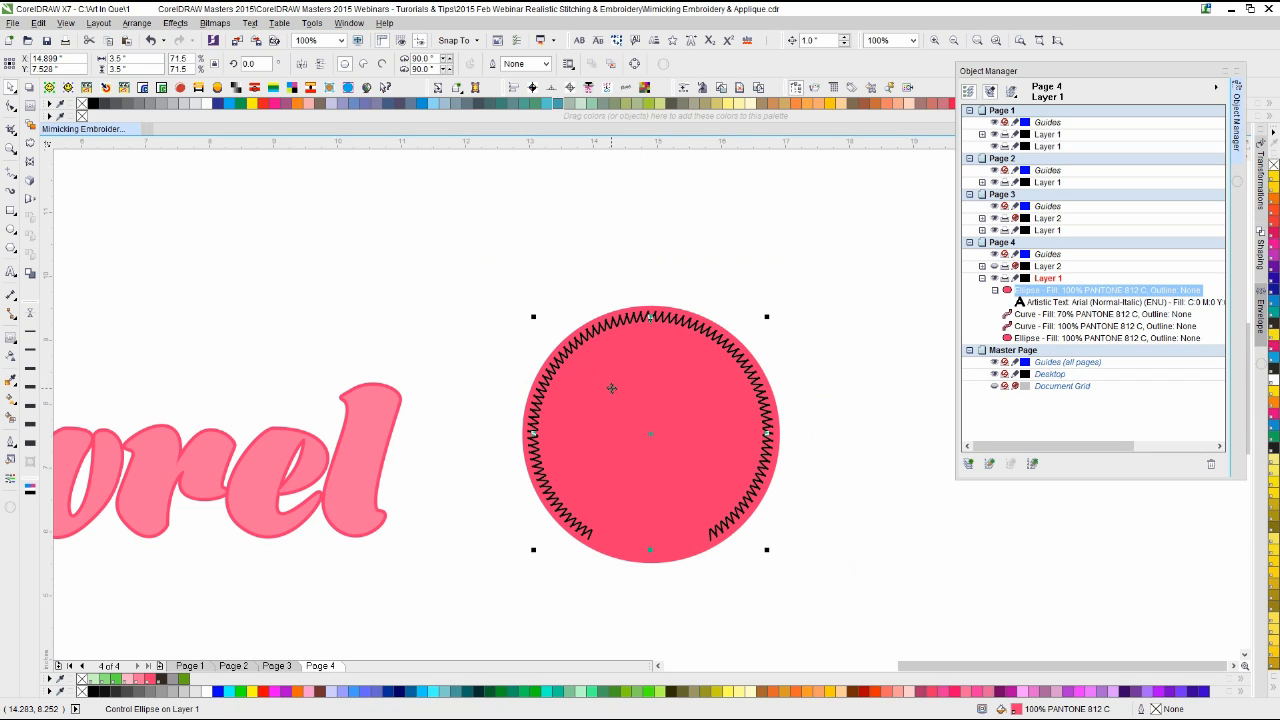
{"action": "key", "text": "Delete"}
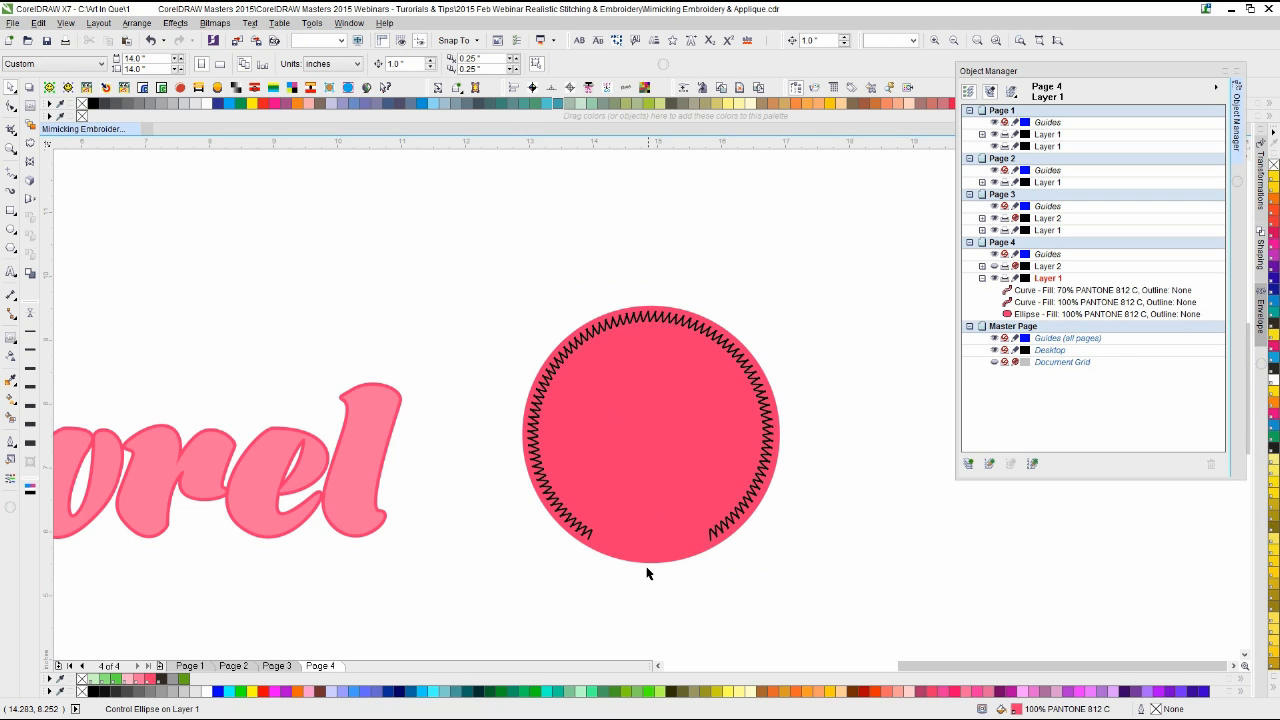
{"action": "left_click", "coordinate": [647, 560]}
{"action": "key", "text": "Delete"}
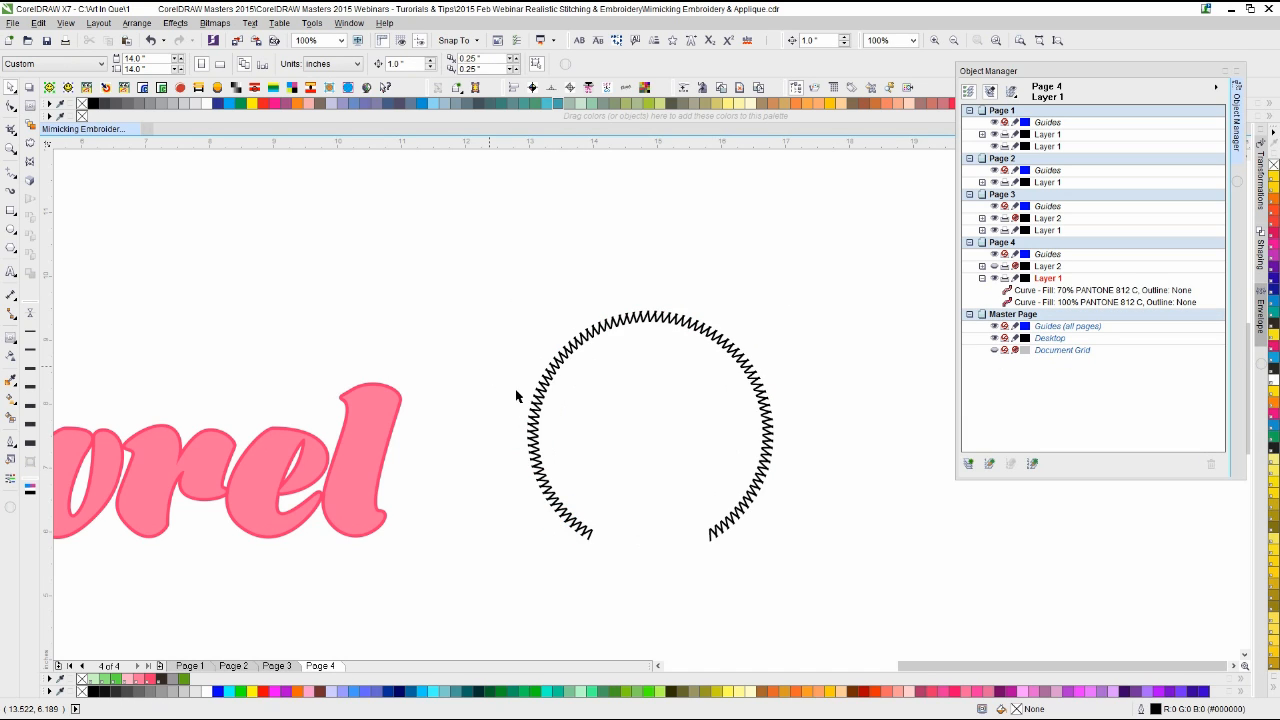
Step: Straighten the curved zigzag text into a horizontal line
{"action": "left_click", "coordinate": [588, 337]}
{"action": "left_click", "coordinate": [250, 22]}
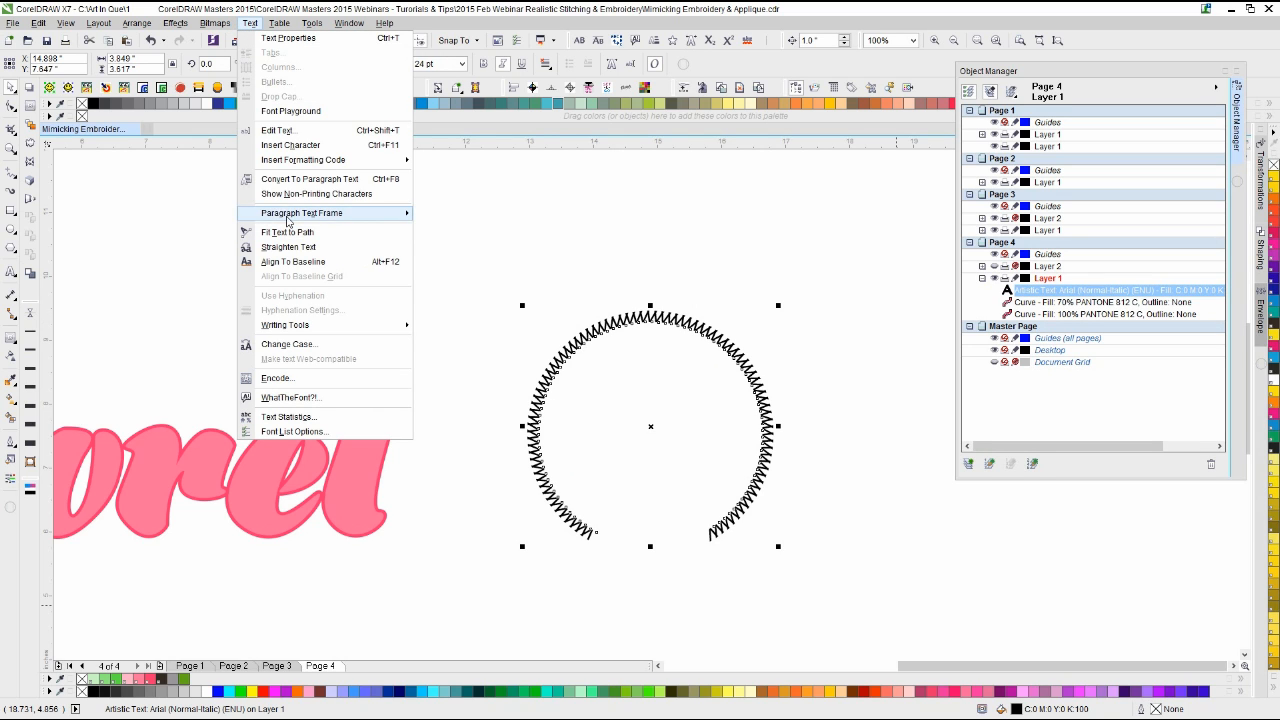
{"action": "left_click", "coordinate": [288, 248]}
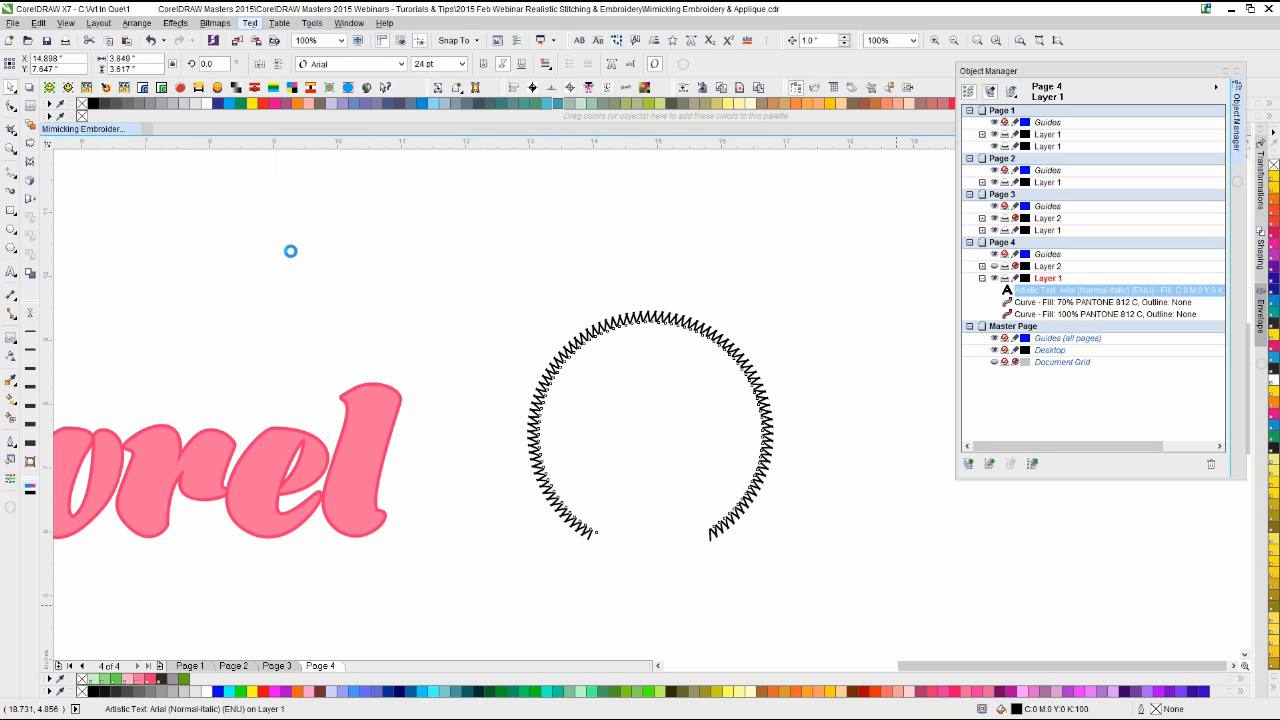
{"action": "left_click", "coordinate": [338, 291]}
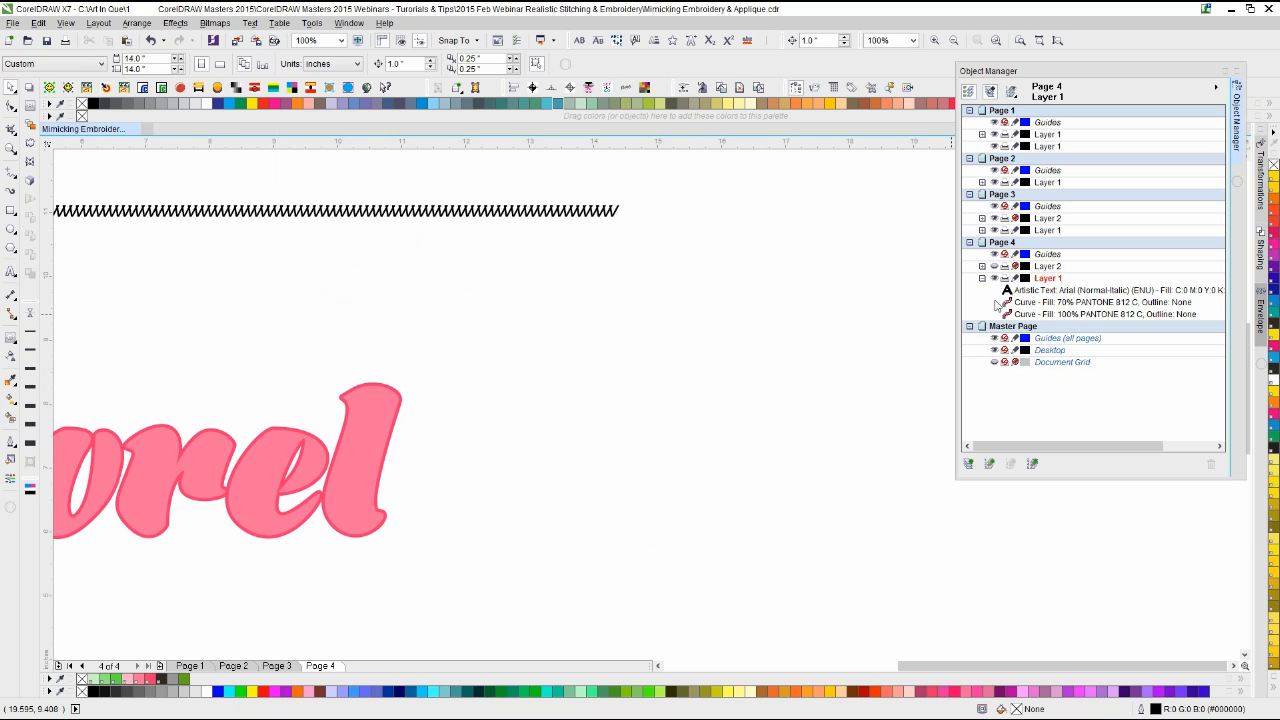
Step: Turn off italics for the straightened zigzag text and change its font to Arial Rounded MT Bold
{"action": "left_click", "coordinate": [795, 87]}
{"action": "left_click", "coordinate": [517, 214]}
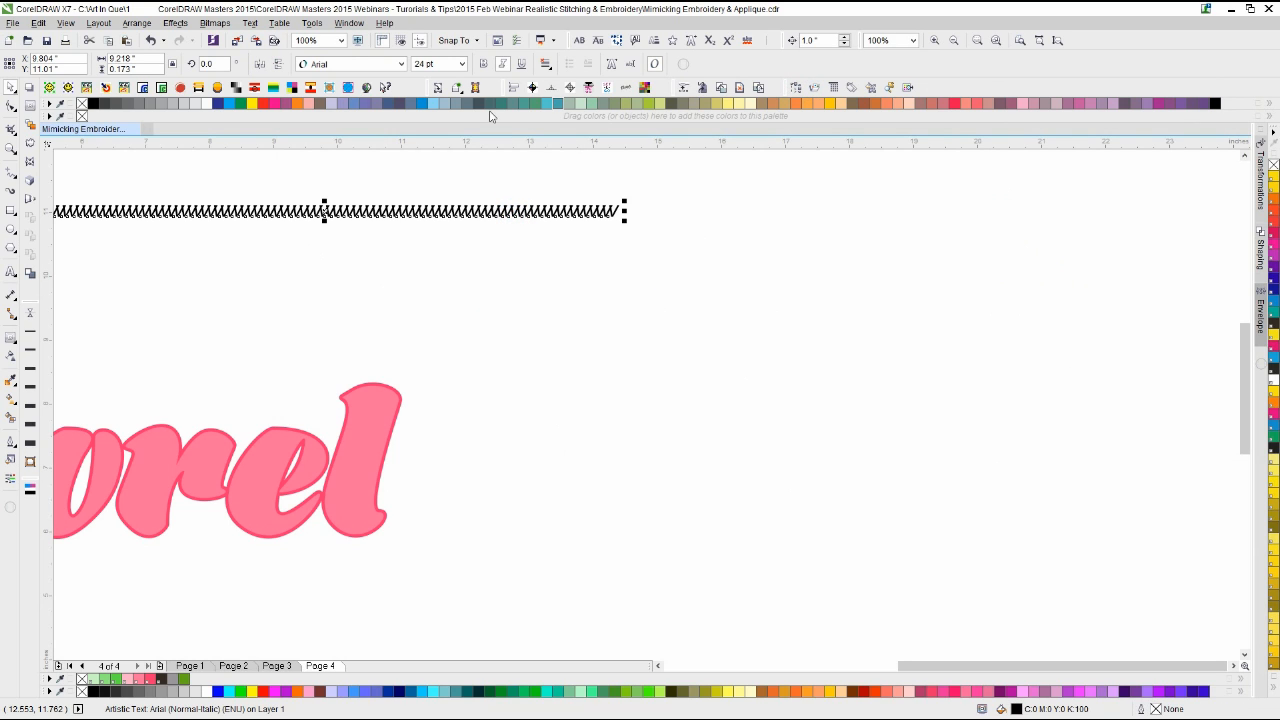
{"action": "left_click", "coordinate": [500, 66]}
{"action": "left_click", "coordinate": [400, 64]}
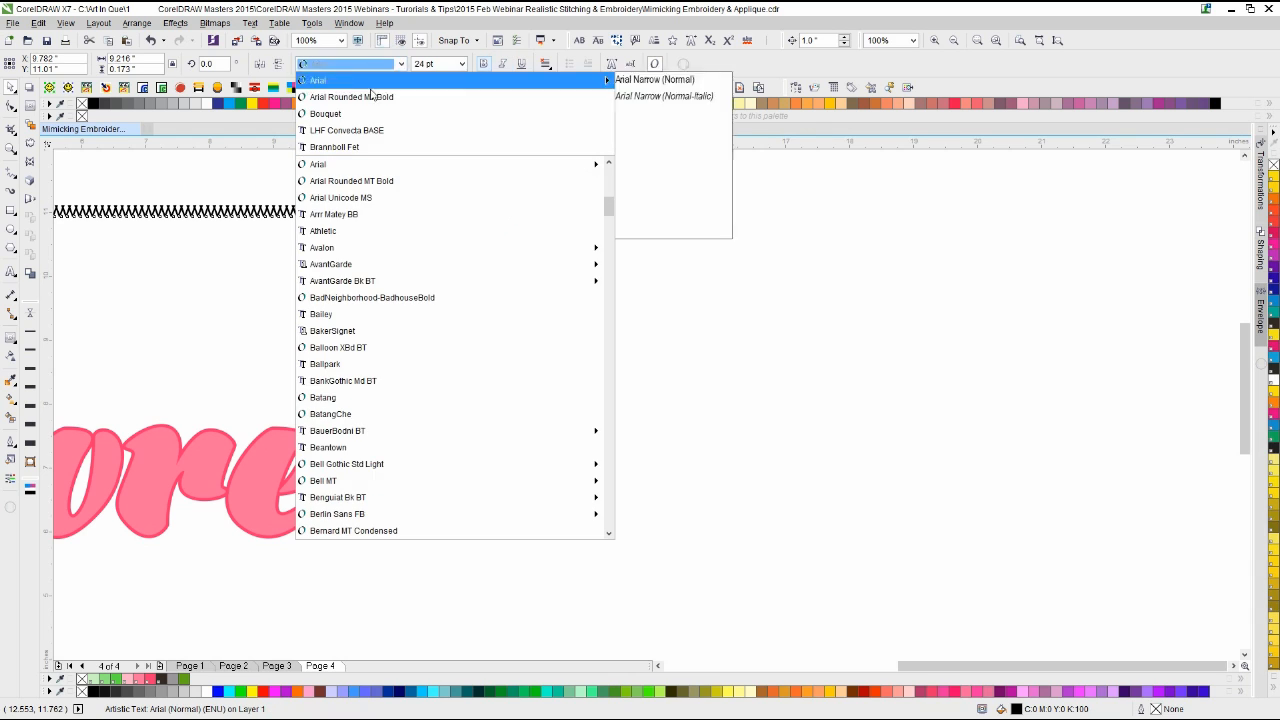
{"action": "left_click", "coordinate": [372, 97]}
{"action": "left_click", "coordinate": [231, 336]}
{"action": "scroll", "coordinate": [231, 336], "scroll_direction": "down", "scroll_amount": 1}
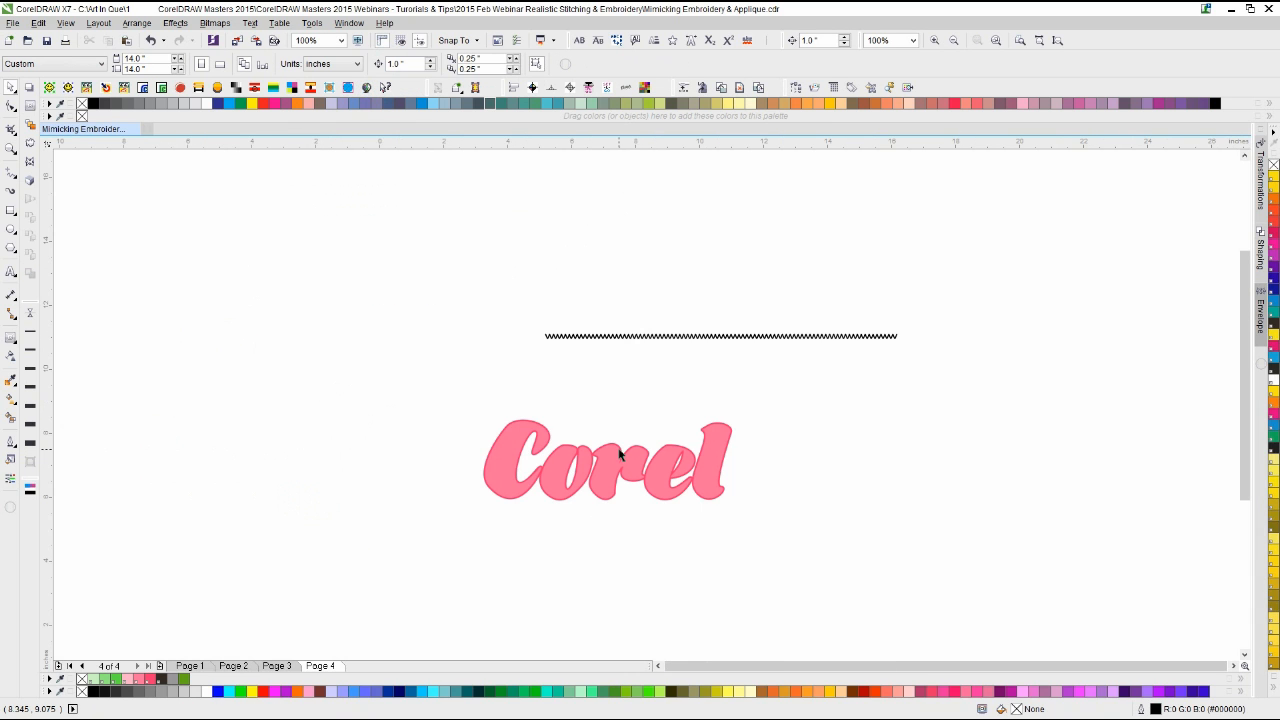
Step: Move the zigzag text line to just above the Corel lettering
{"action": "scroll", "coordinate": [617, 448], "scroll_direction": "up", "scroll_amount": 2}
{"action": "scroll", "coordinate": [646, 405], "scroll_direction": "down", "scroll_amount": 1}
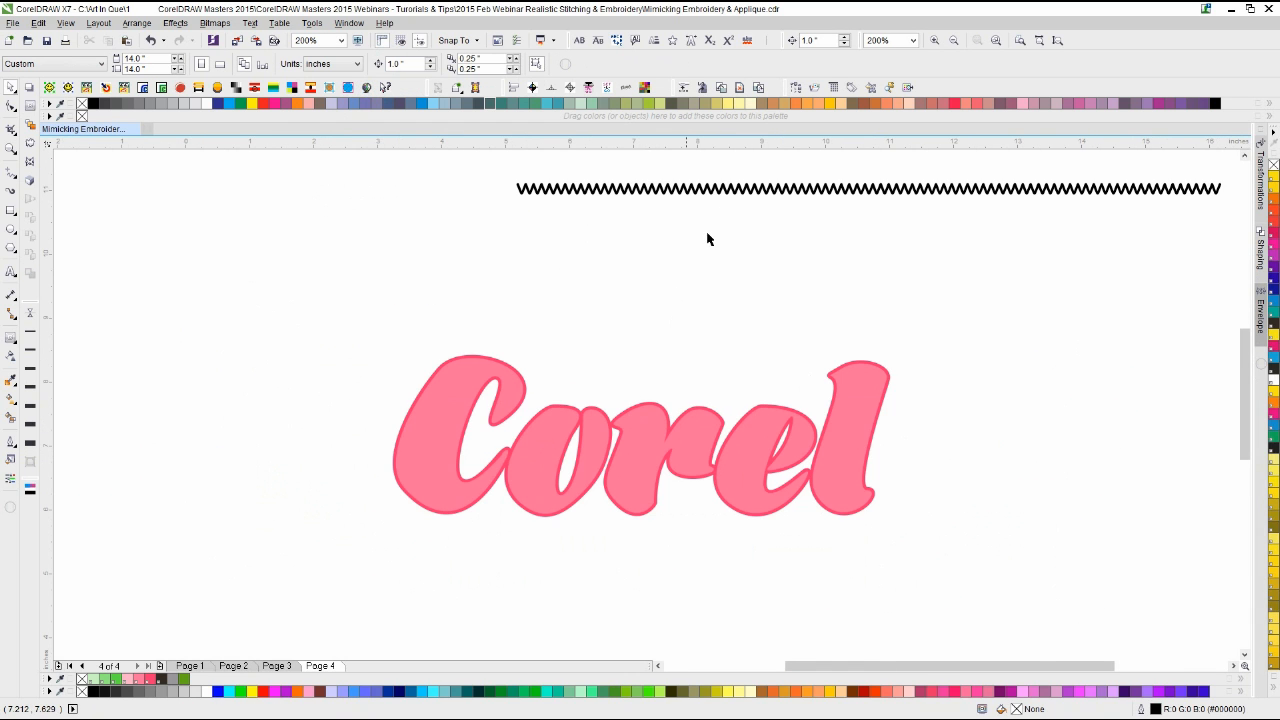
{"action": "left_click_drag", "start_coordinate": [711, 194], "coordinate": [500, 319]}
{"action": "scroll", "coordinate": [645, 400], "scroll_direction": "up", "scroll_amount": 1}
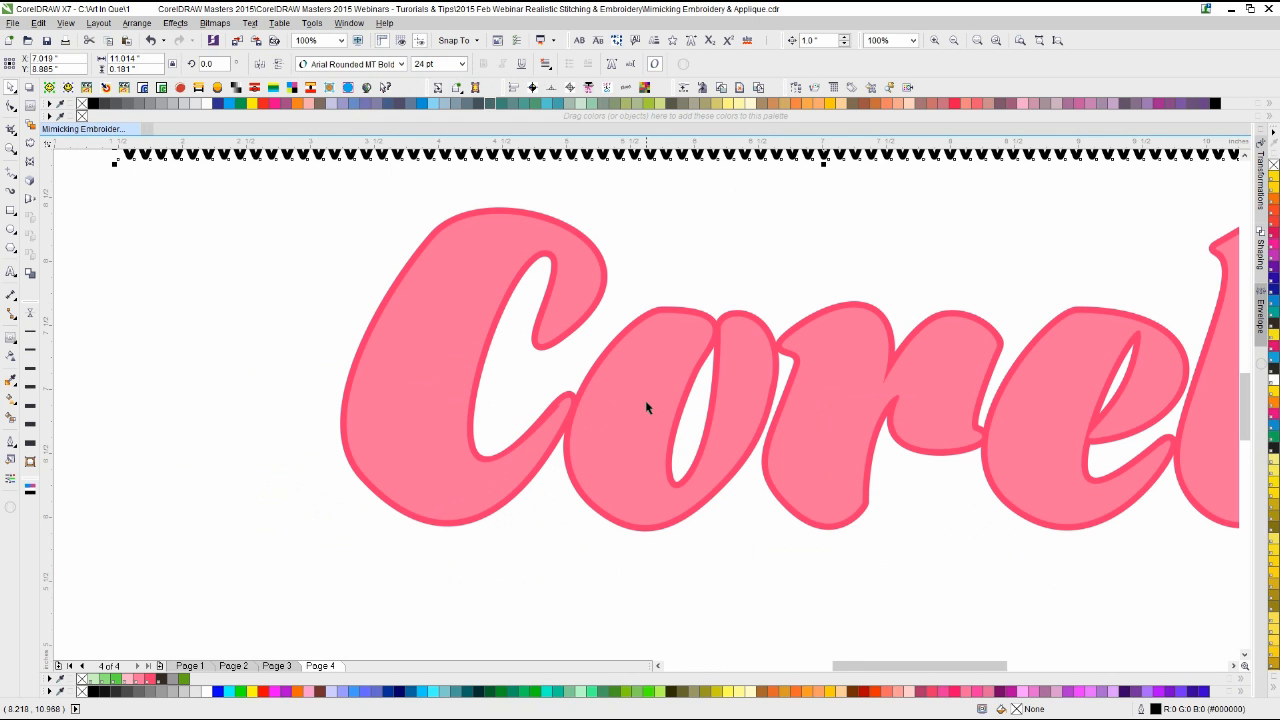
Step: Break apart the light pink Corel curve and delete its o, r, e and l, keeping only the C
{"action": "left_click", "coordinate": [658, 397]}
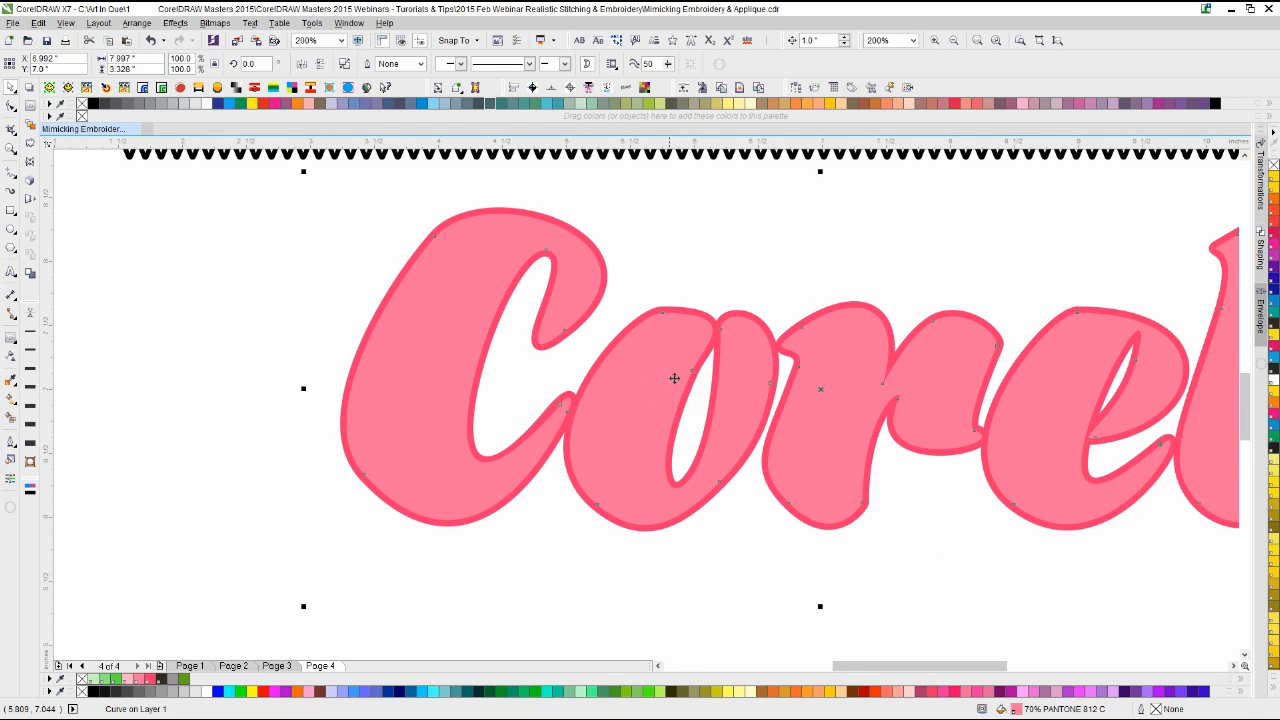
{"action": "scroll", "coordinate": [646, 403], "scroll_direction": "down", "scroll_amount": 1}
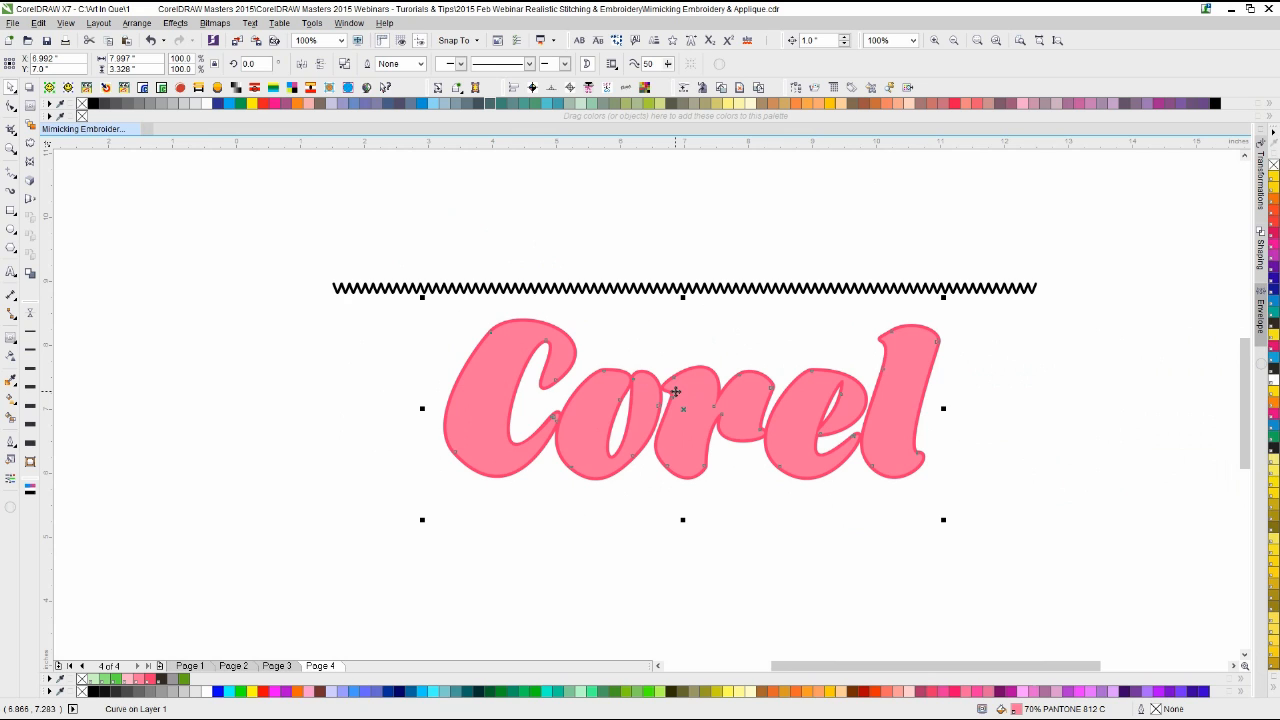
{"action": "key", "text": "ctrl+k"}
{"action": "left_click", "coordinate": [646, 354]}
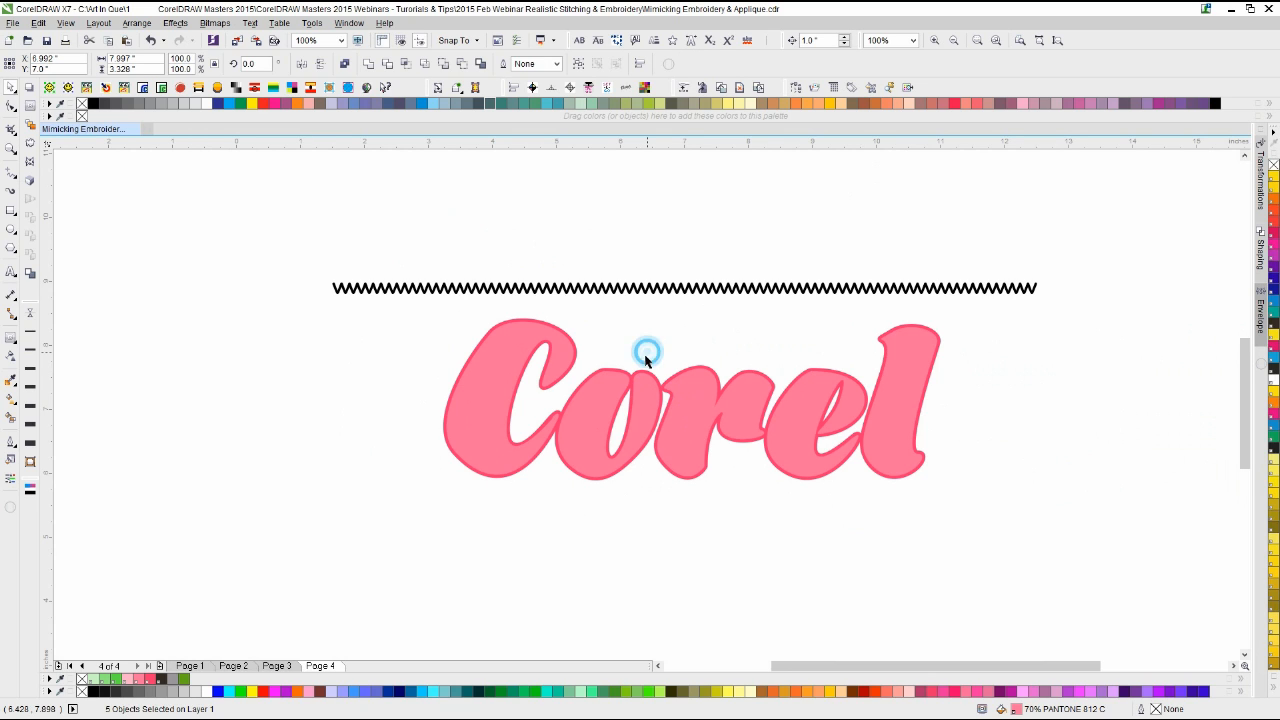
{"action": "left_click", "coordinate": [611, 394]}
{"action": "key", "text": "Delete"}
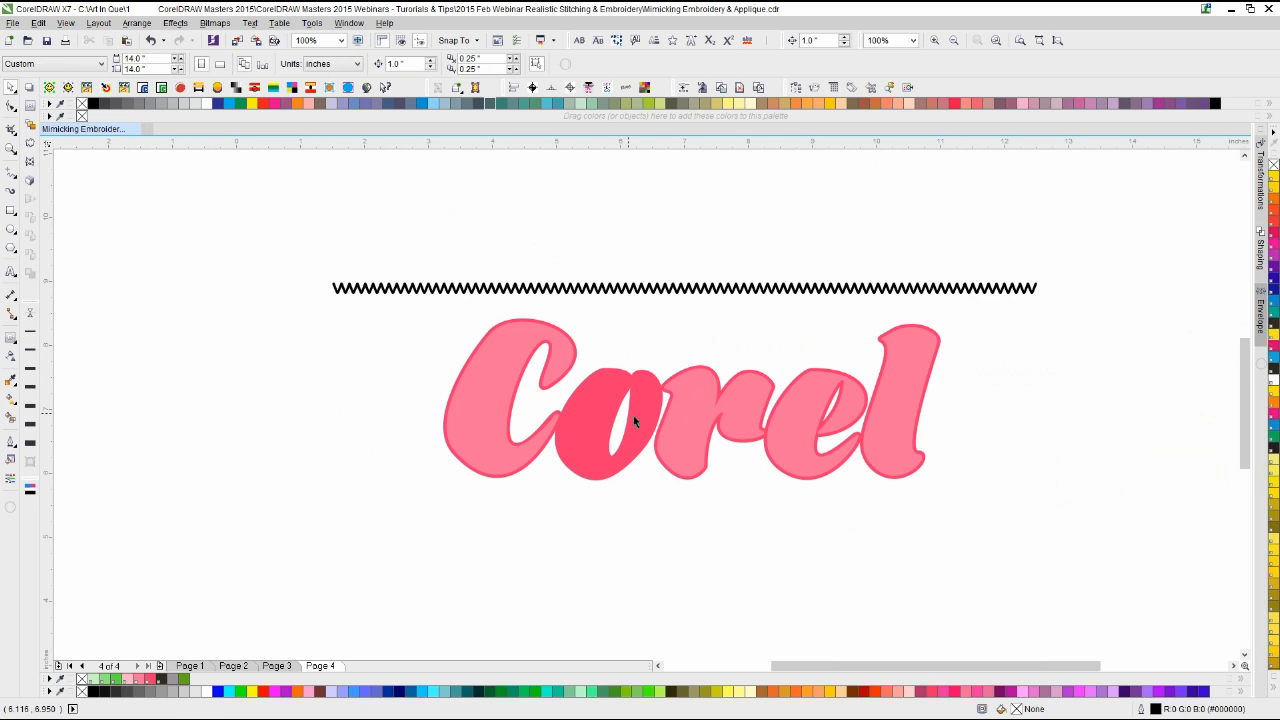
{"action": "left_click_drag", "start_coordinate": [623, 329], "coordinate": [994, 543]}
{"action": "key", "text": "Delete"}
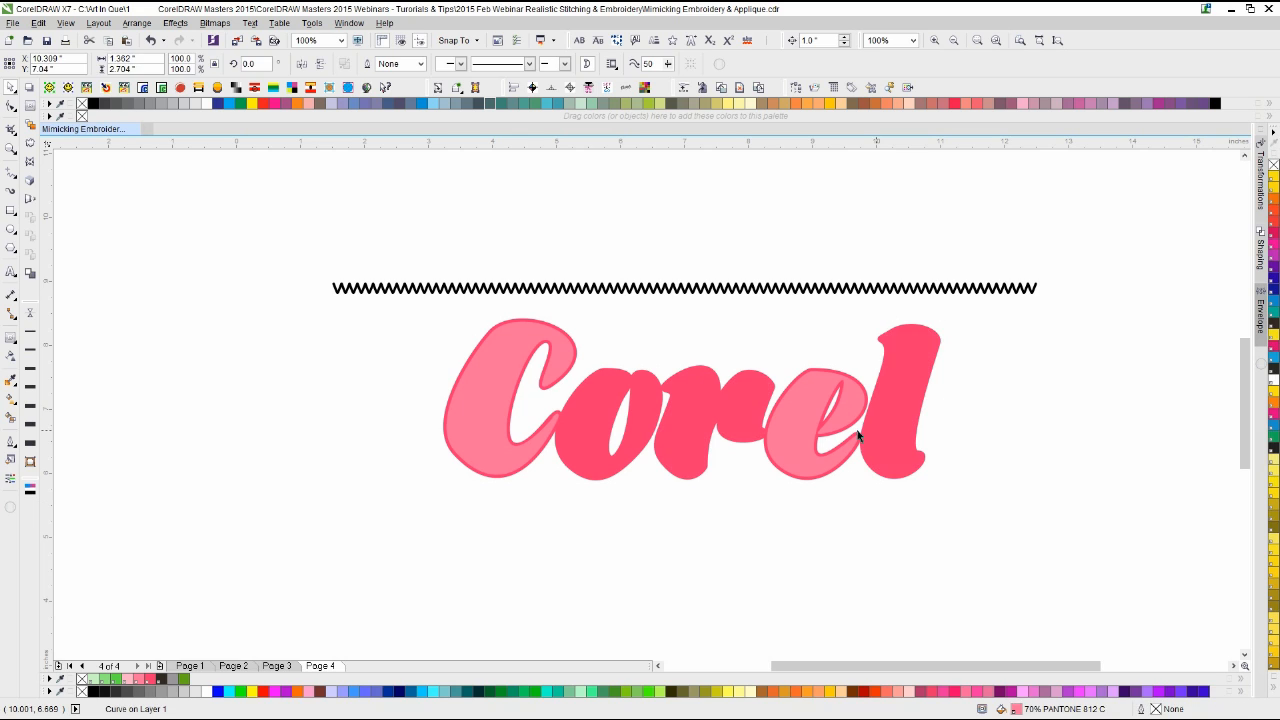
{"action": "left_click", "coordinate": [810, 420]}
{"action": "key", "text": "Delete"}
Step: Delete the nodes forming the o, r, e and l from the darker pink outline curve behind the letters
{"action": "left_click", "coordinate": [603, 428]}
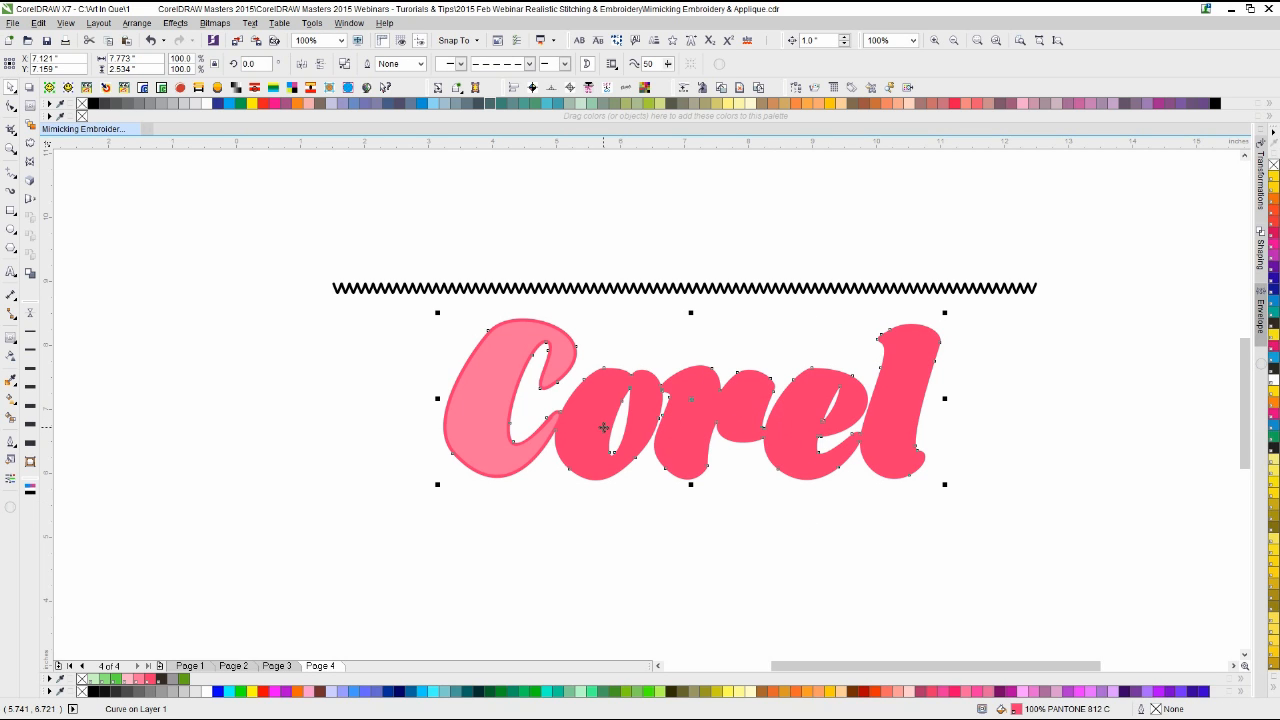
{"action": "left_click", "coordinate": [10, 106]}
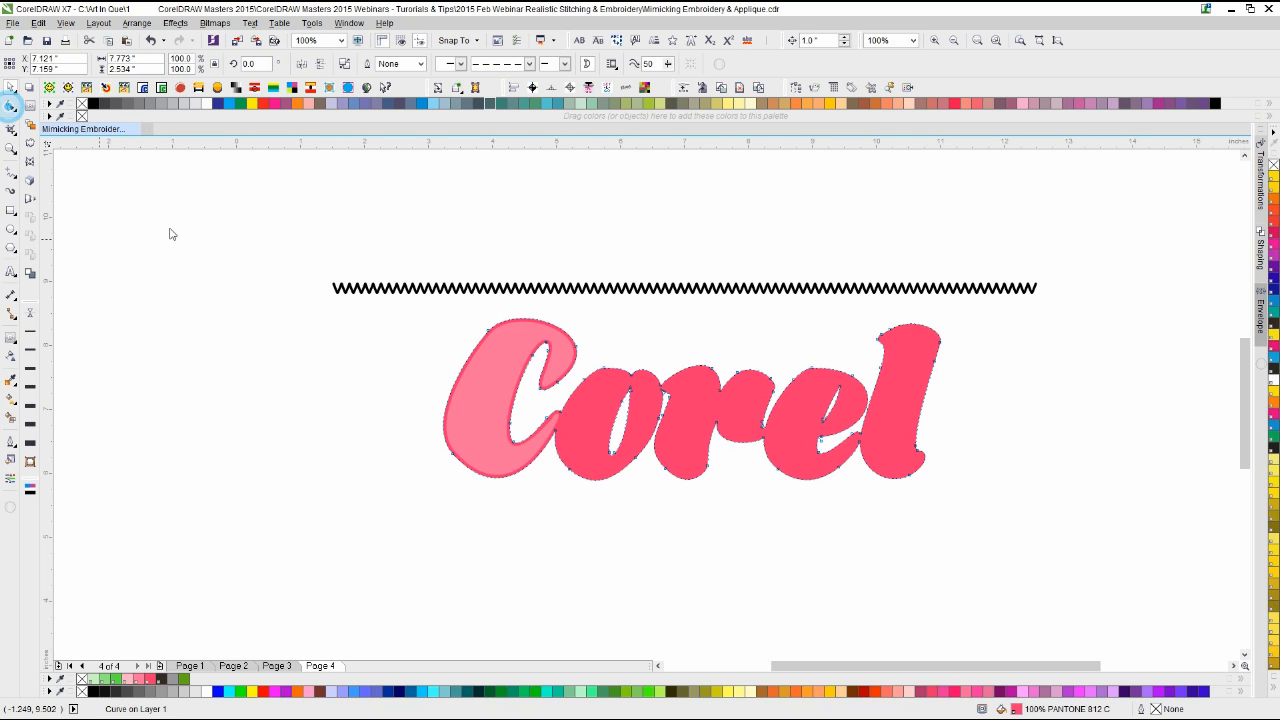
{"action": "left_click_drag", "start_coordinate": [626, 522], "coordinate": [1043, 298]}
{"action": "key", "text": "Delete"}
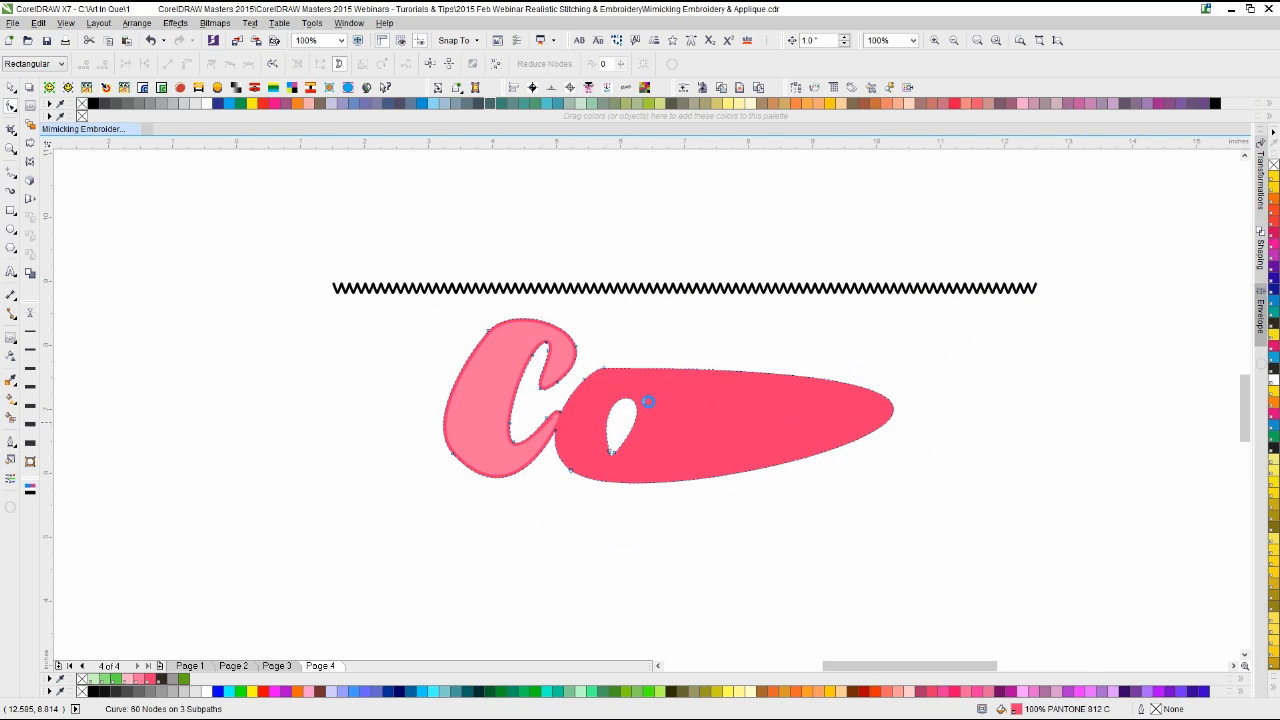
{"action": "scroll", "coordinate": [696, 346], "scroll_direction": "up", "scroll_amount": 2}
{"action": "left_click_drag", "start_coordinate": [688, 279], "coordinate": [788, 374]}
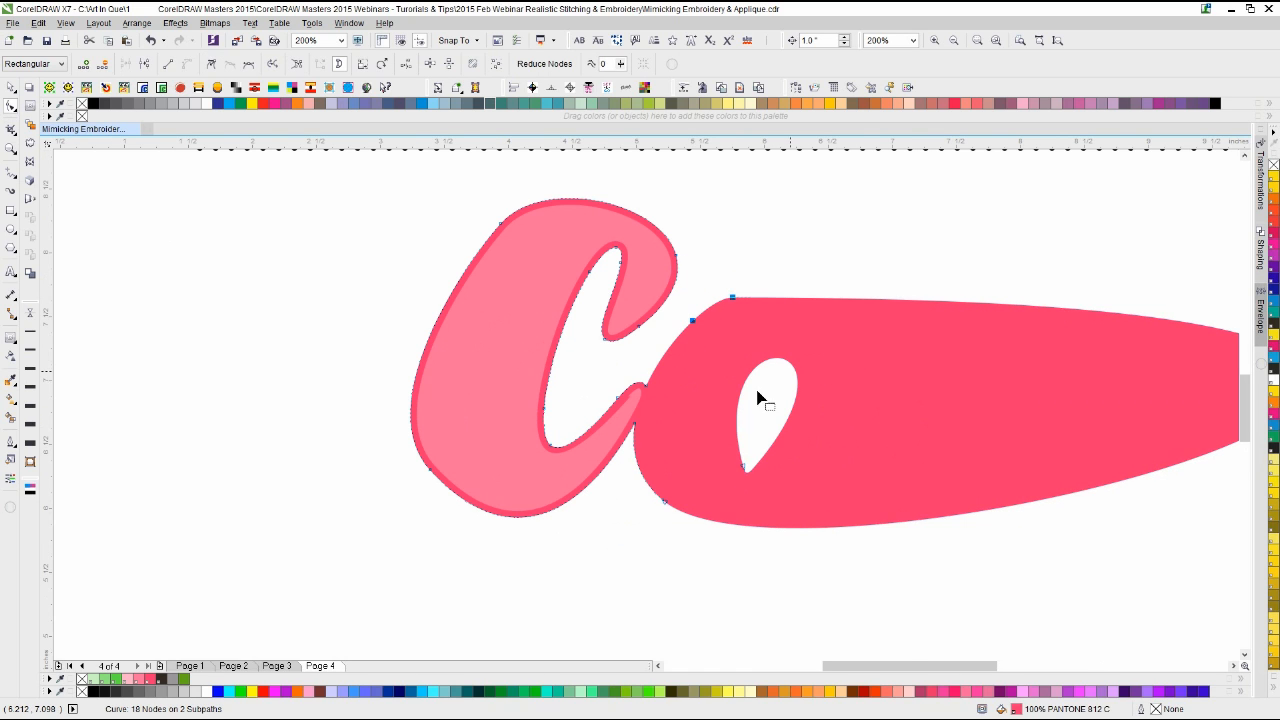
{"action": "key", "text": "Delete"}
{"action": "left_click_drag", "start_coordinate": [703, 369], "coordinate": [812, 540]}
{"action": "key", "text": "Delete"}
{"action": "left_click_drag", "start_coordinate": [626, 534], "coordinate": [706, 489]}
{"action": "key", "text": "Delete"}
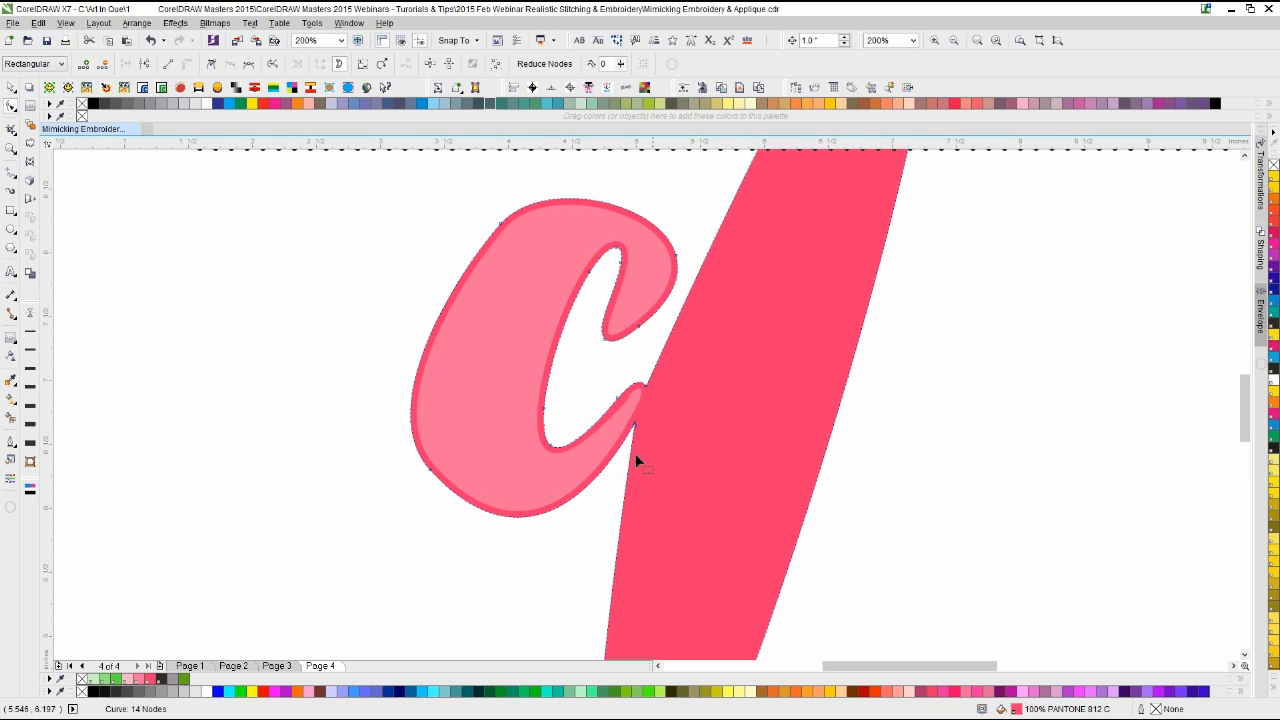
Step: Reshape the darker outline around the C's lower tip into a rounded end by adding a node, removing the corner node and adjusting the curve
{"action": "left_click", "coordinate": [632, 456]}
{"action": "left_click", "coordinate": [629, 452]}
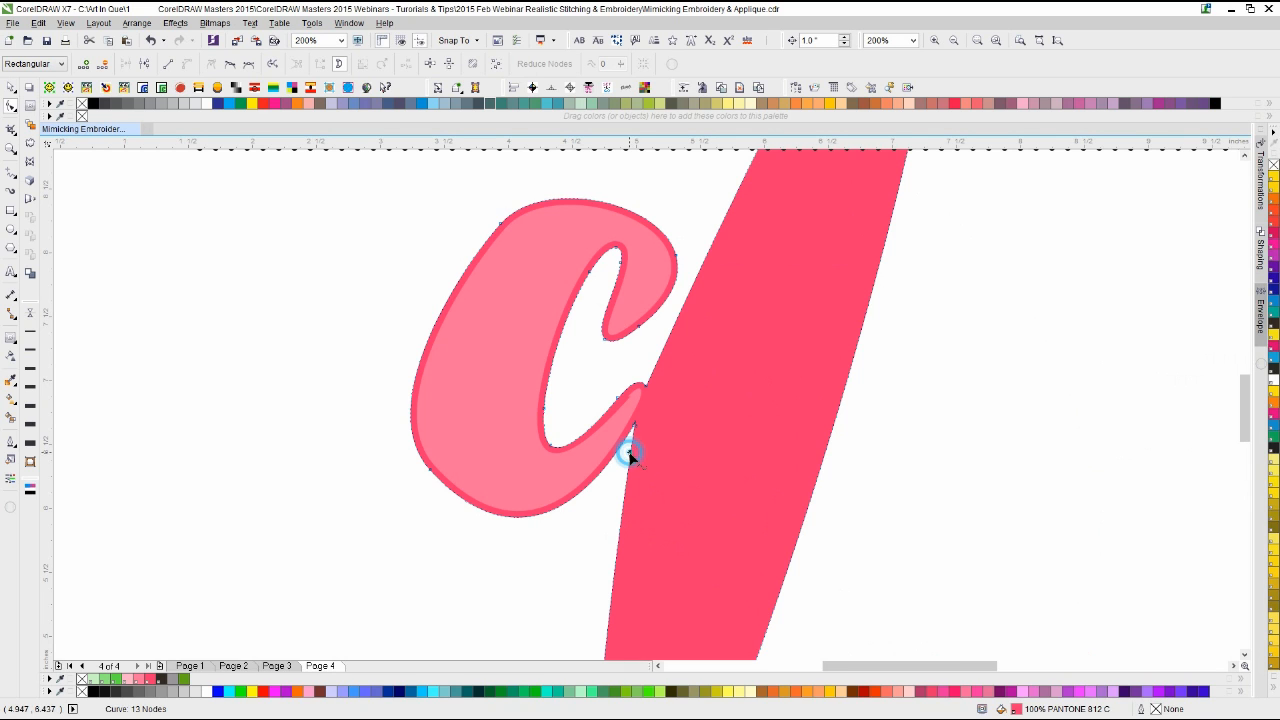
{"action": "scroll", "coordinate": [671, 457], "scroll_direction": "up", "scroll_amount": 3}
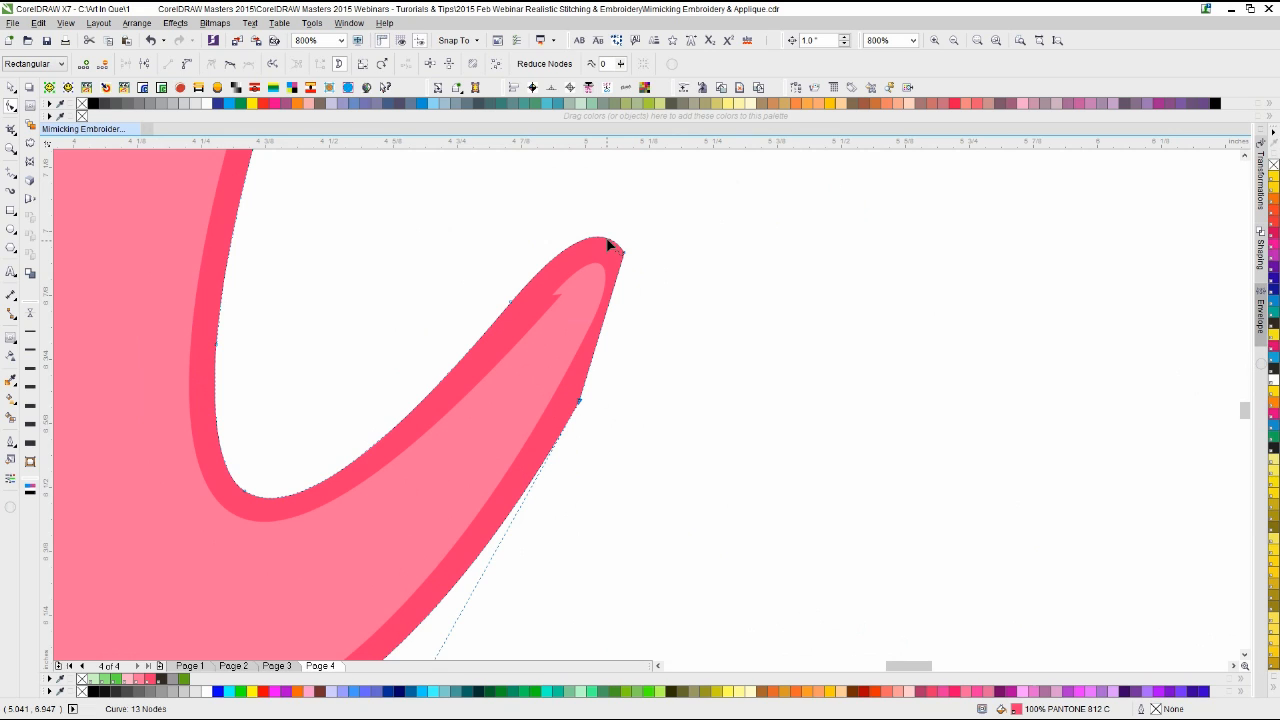
{"action": "double_click", "coordinate": [607, 238]}
{"action": "left_click_drag", "start_coordinate": [617, 228], "coordinate": [654, 296]}
{"action": "key", "text": "Delete"}
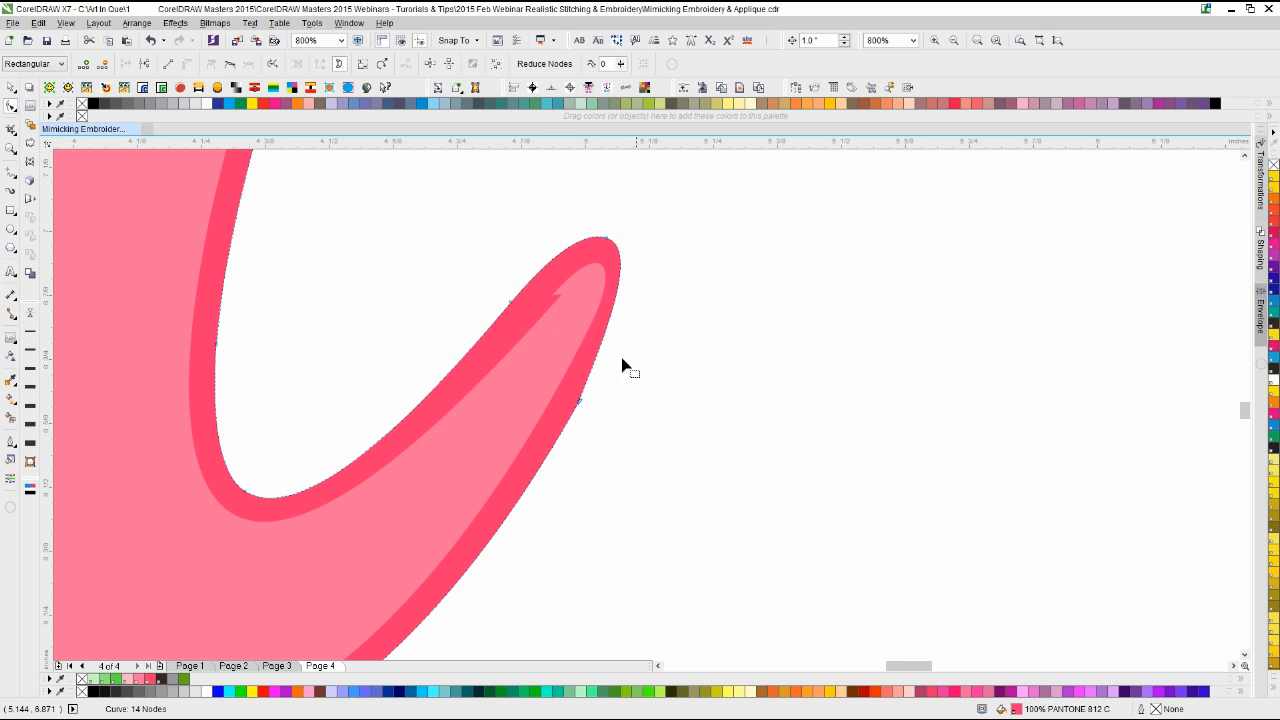
{"action": "left_click_drag", "start_coordinate": [580, 405], "coordinate": [641, 296]}
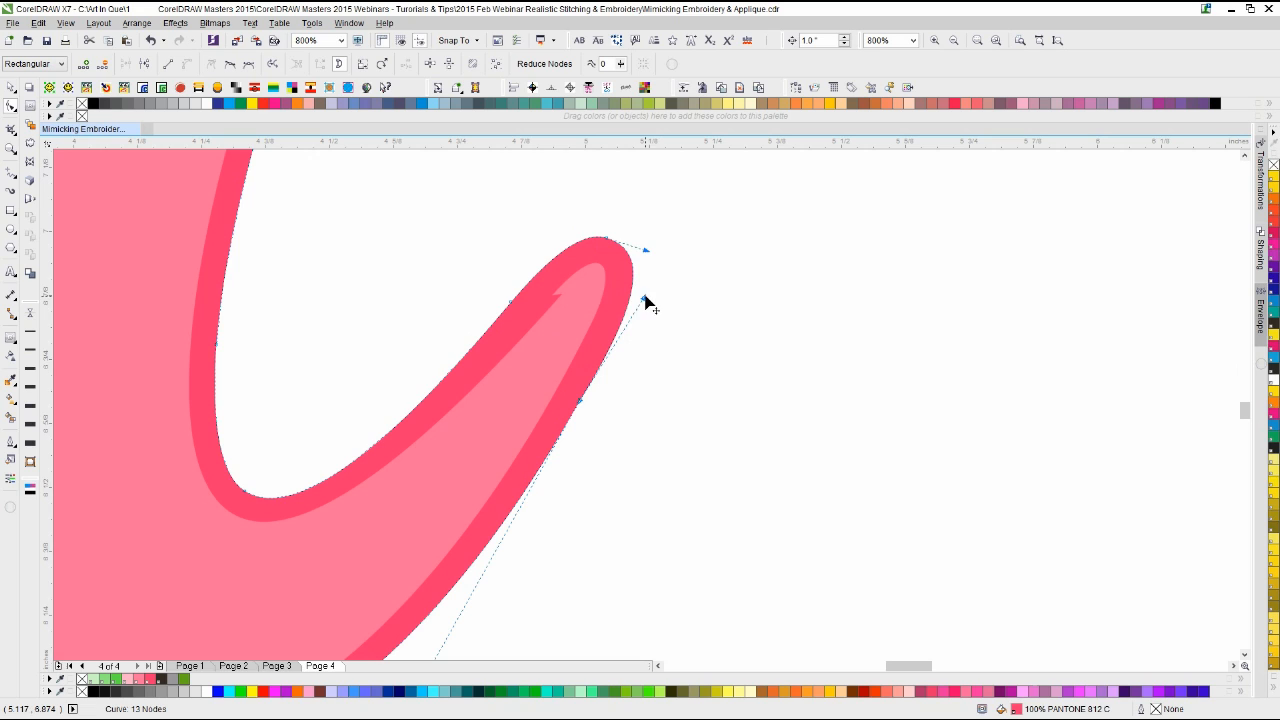
Step: Try to smooth the notch near the light pink C's lower tip by adding a node and deleting the notch nodes, and undo the deletion
{"action": "left_click", "coordinate": [552, 304]}
{"action": "left_click_drag", "start_coordinate": [536, 273], "coordinate": [574, 328]}
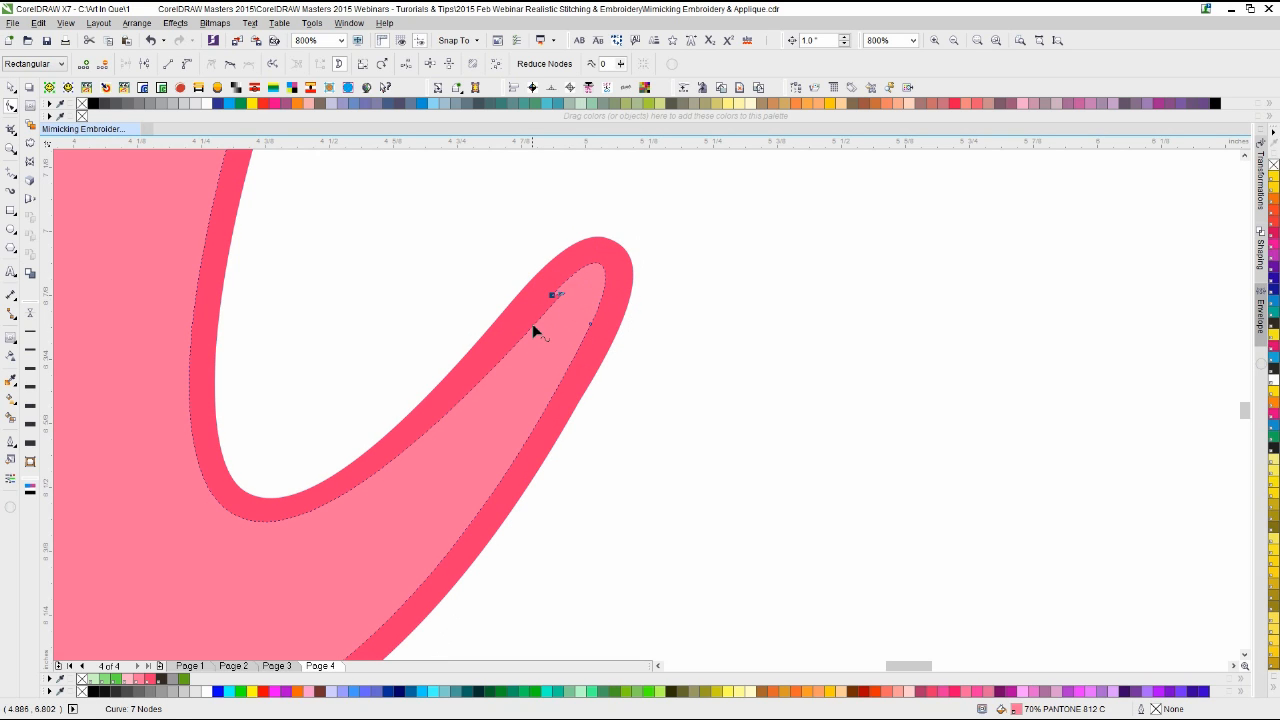
{"action": "double_click", "coordinate": [568, 279]}
{"action": "left_click_drag", "start_coordinate": [538, 289], "coordinate": [575, 327]}
{"action": "key", "text": "Delete"}
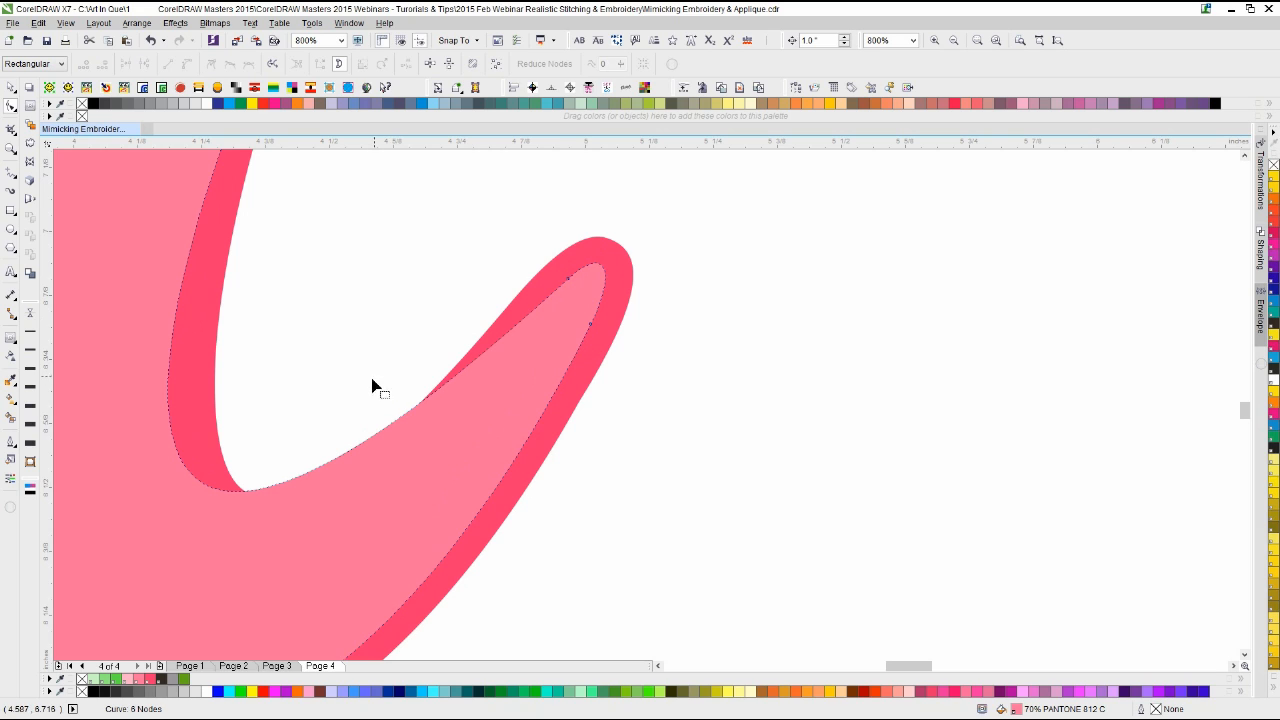
{"action": "key", "text": "ctrl+z"}
Step: Add a node on the inner edge of the light pink C, delete the notch nodes near its lower tip and smooth the curve
{"action": "left_click", "coordinate": [306, 513]}
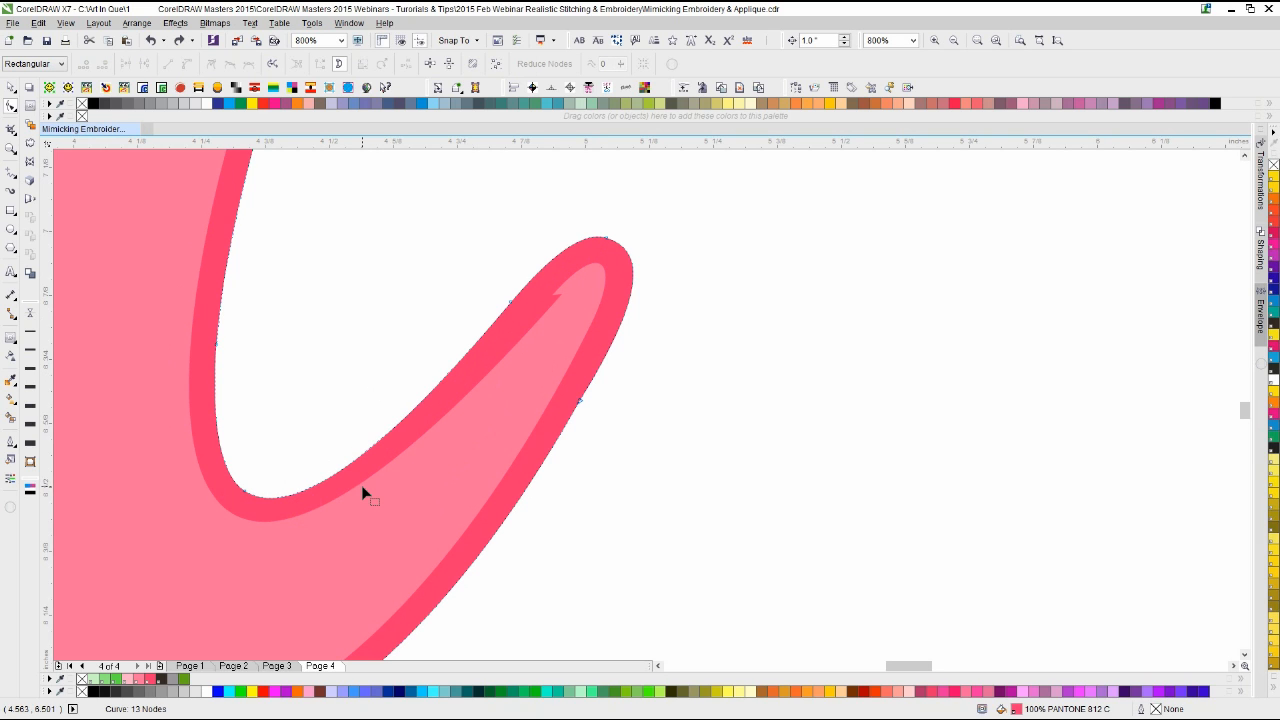
{"action": "left_click", "coordinate": [366, 486]}
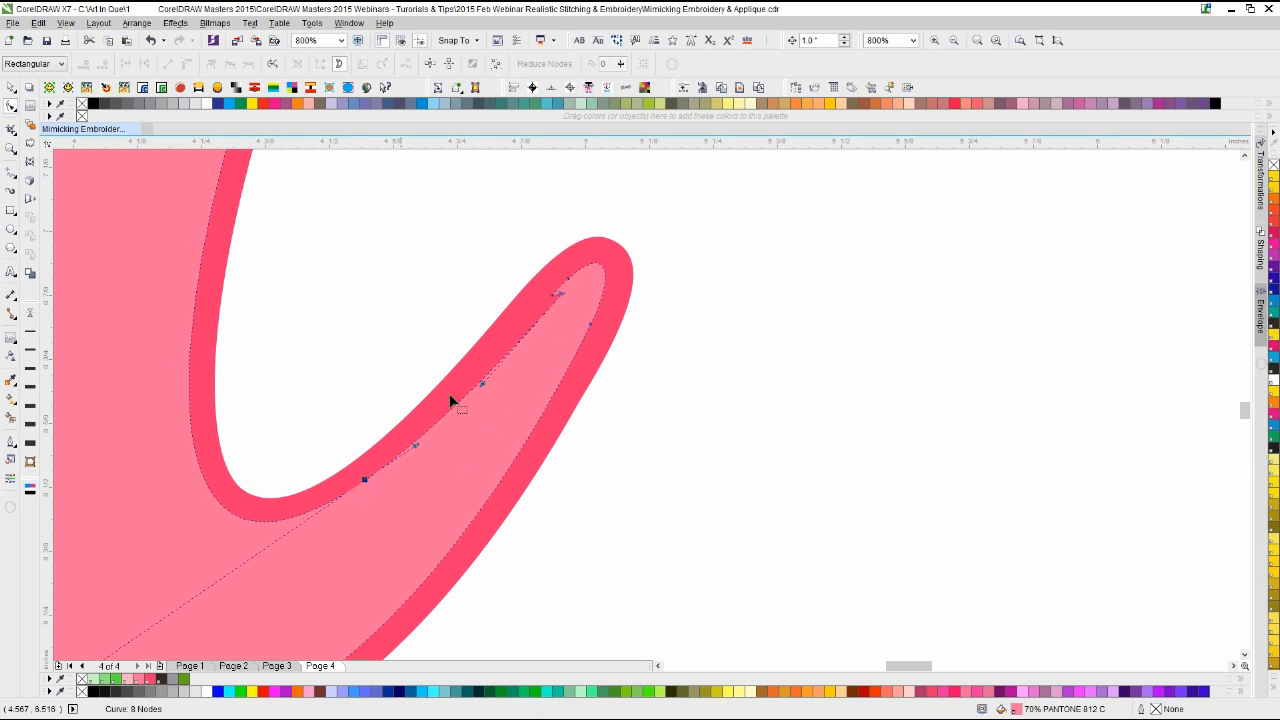
{"action": "left_click_drag", "start_coordinate": [519, 282], "coordinate": [578, 322]}
{"action": "key", "text": "Delete"}
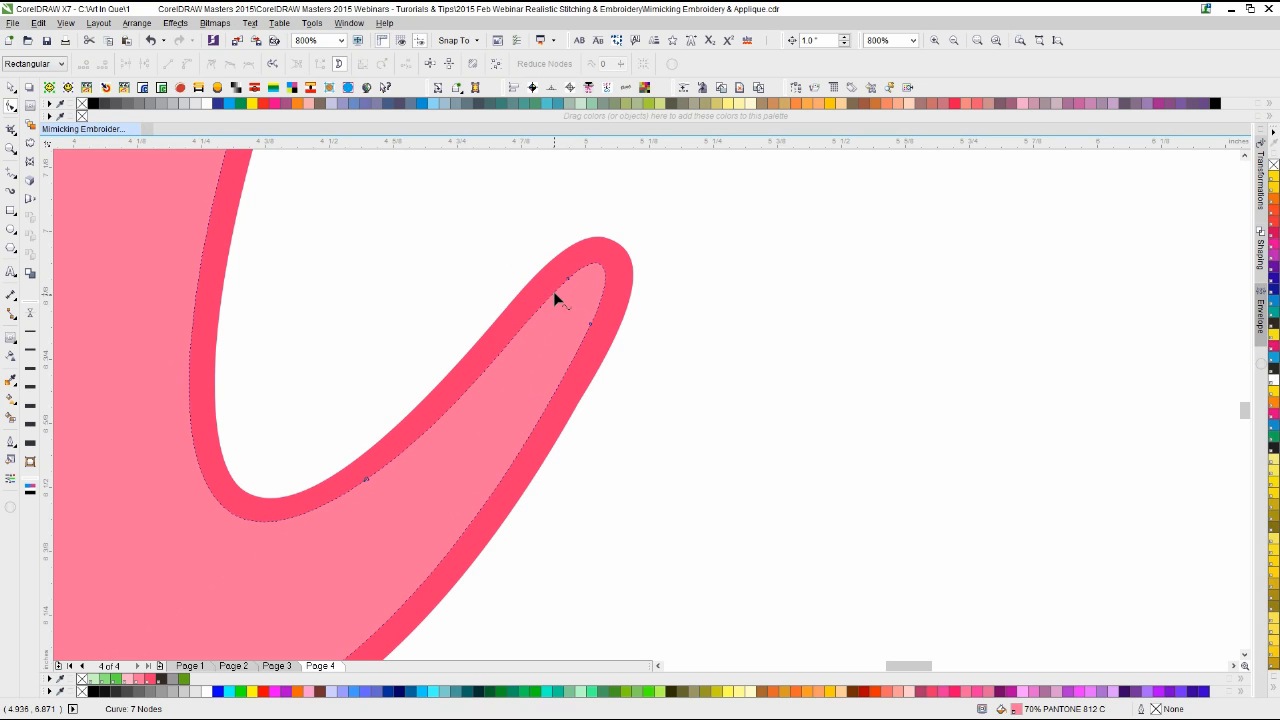
{"action": "left_click", "coordinate": [552, 291]}
{"action": "left_click", "coordinate": [566, 280]}
{"action": "key", "text": "Delete"}
{"action": "left_click", "coordinate": [553, 300]}
{"action": "left_click_drag", "start_coordinate": [554, 301], "coordinate": [541, 297]}
{"action": "left_click_drag", "start_coordinate": [479, 351], "coordinate": [500, 366]}
{"action": "scroll", "coordinate": [646, 403], "scroll_direction": "down", "scroll_amount": 1}
{"action": "key", "text": "space"}
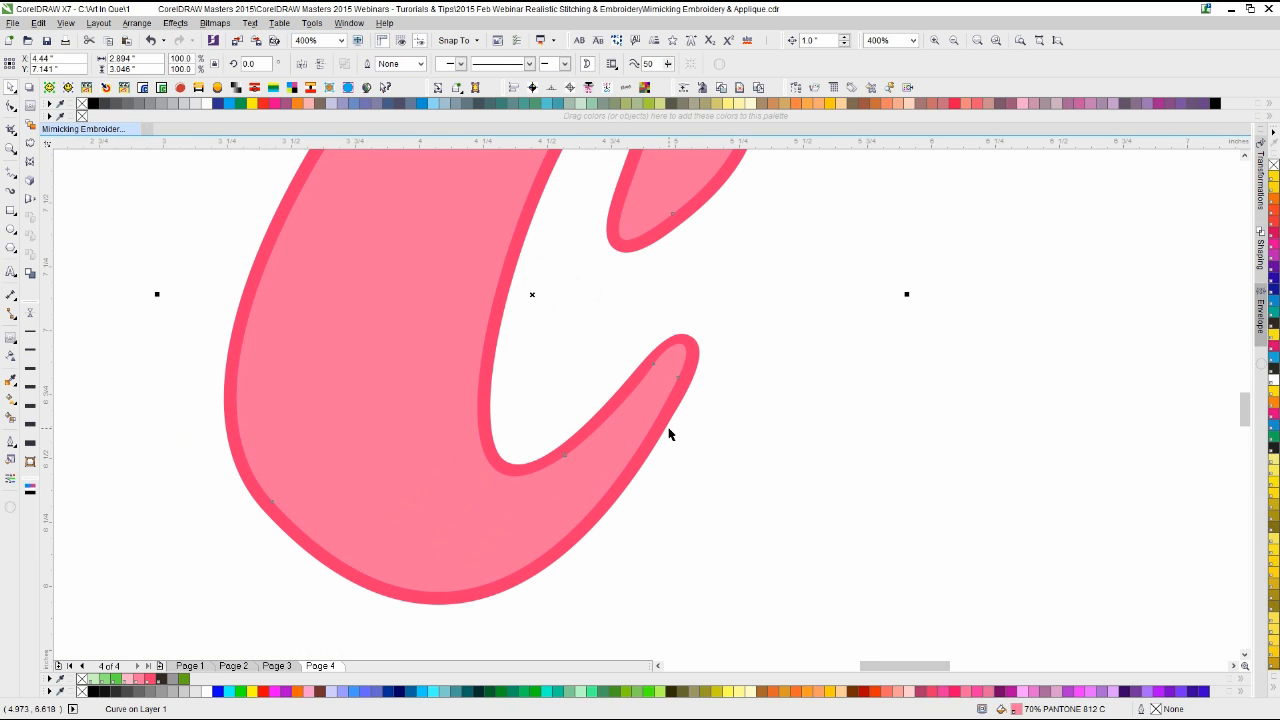
Step: Fit the zigzag text to the path of the light pink C
{"action": "scroll", "coordinate": [646, 403], "scroll_direction": "down", "scroll_amount": 1}
{"action": "scroll", "coordinate": [680, 343], "scroll_direction": "down", "scroll_amount": 1}
{"action": "scroll", "coordinate": [646, 403], "scroll_direction": "up", "scroll_amount": 1}
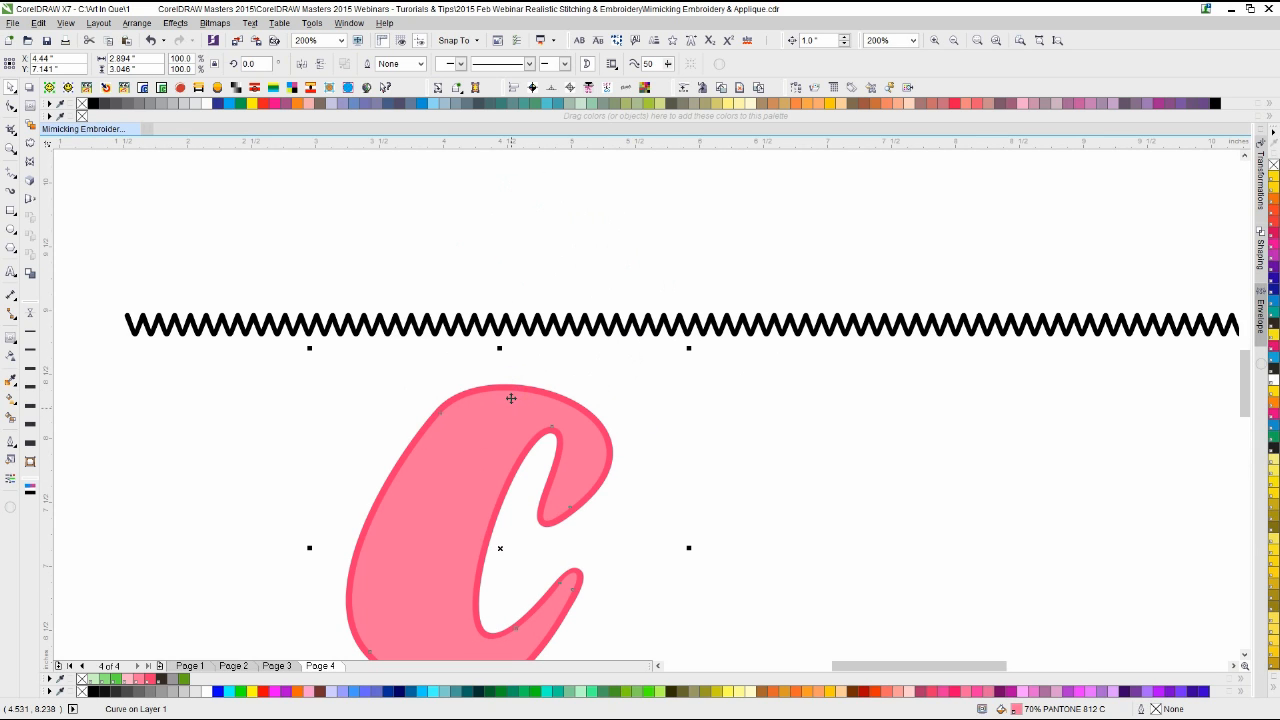
{"action": "left_click", "coordinate": [511, 330], "text": "shift"}
{"action": "left_click", "coordinate": [249, 22]}
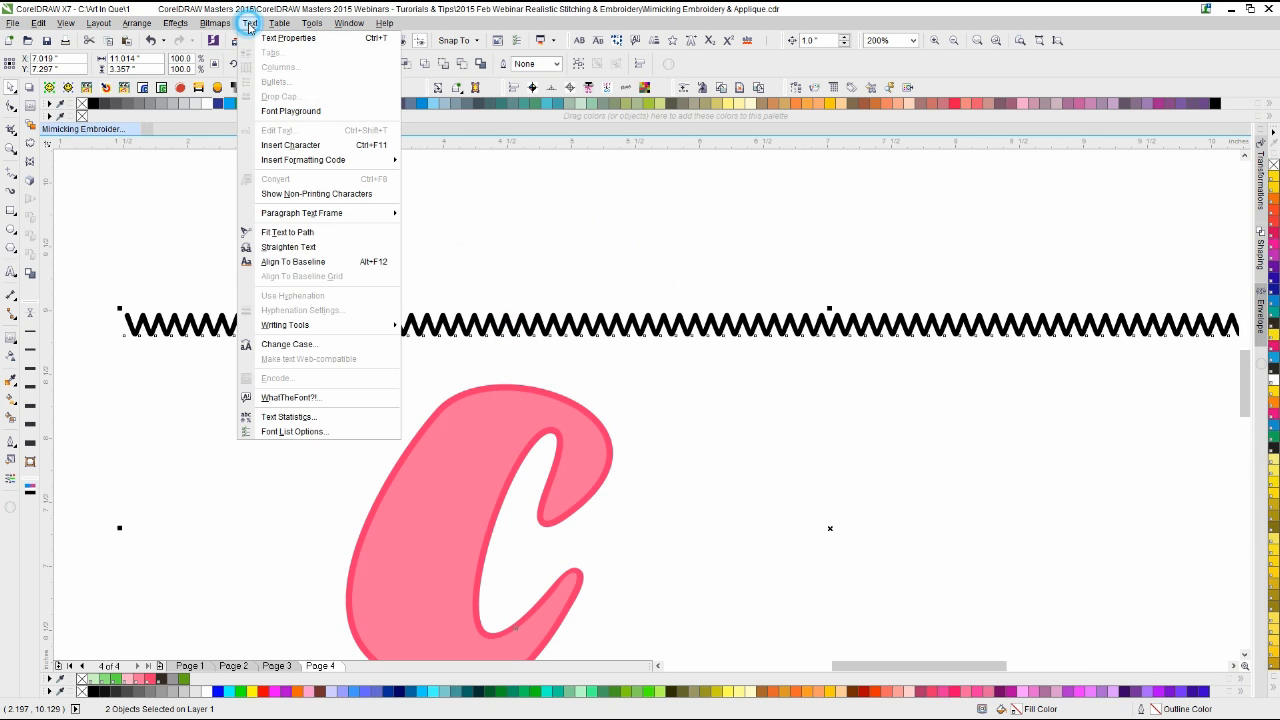
{"action": "left_click", "coordinate": [275, 234]}
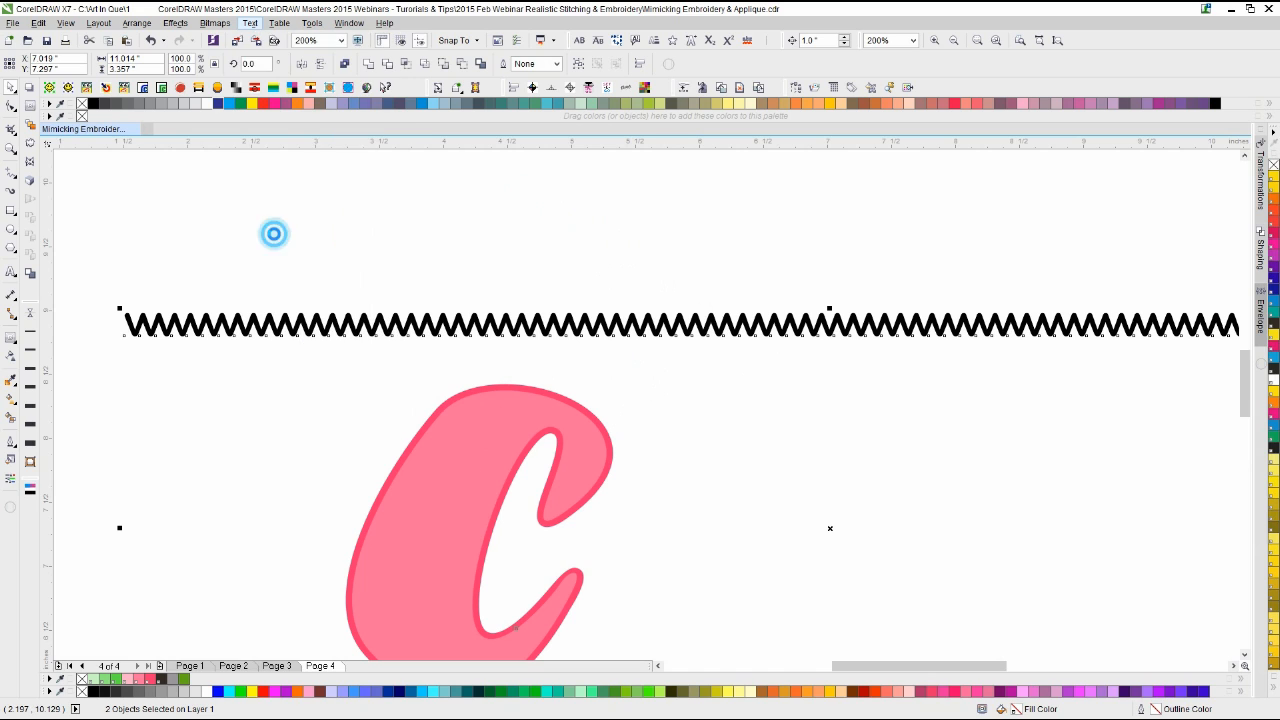
{"action": "left_click", "coordinate": [563, 385]}
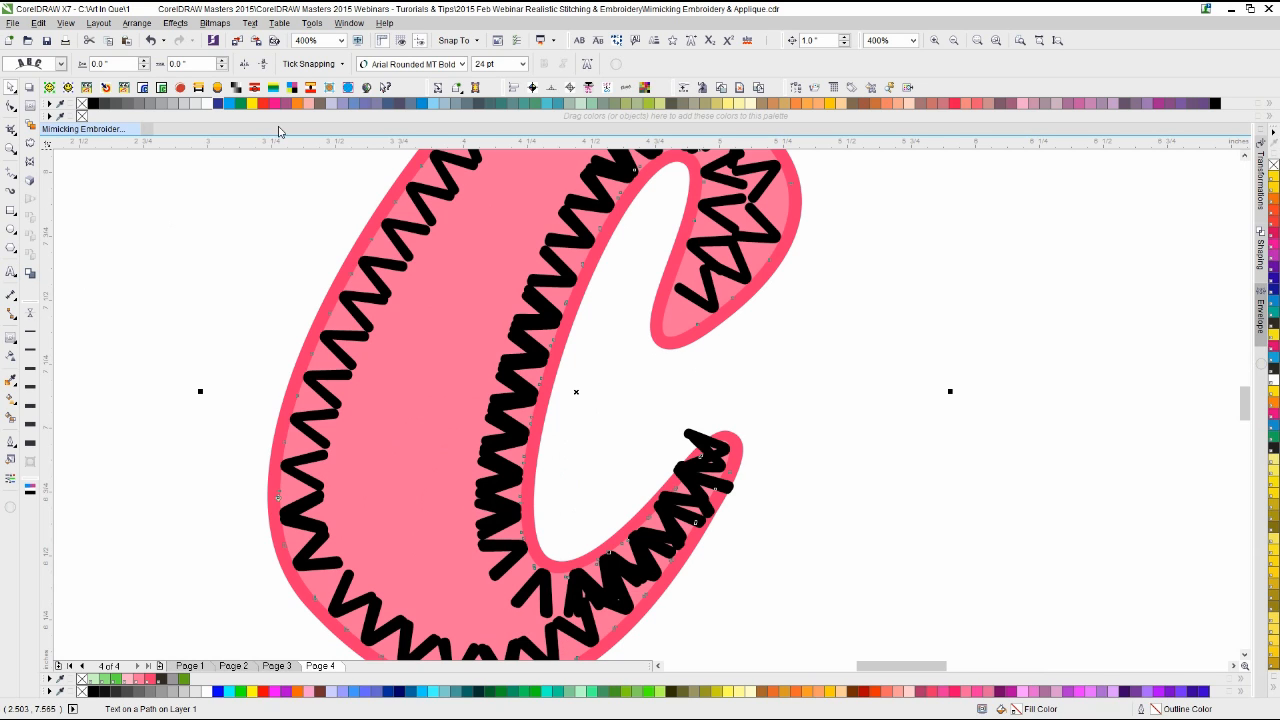
Step: Set the zigzag text on the C to 12 pt in Arial Rounded MT Bold
{"action": "left_click", "coordinate": [522, 64]}
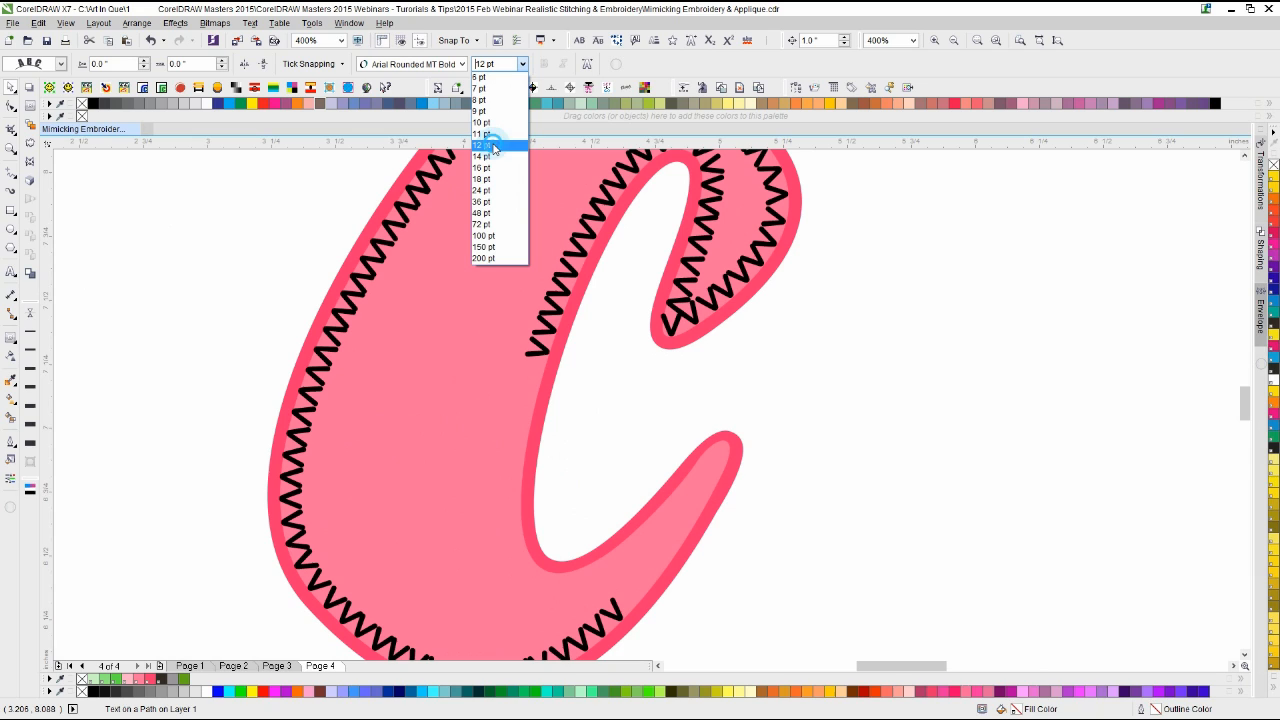
{"action": "left_click", "coordinate": [494, 147]}
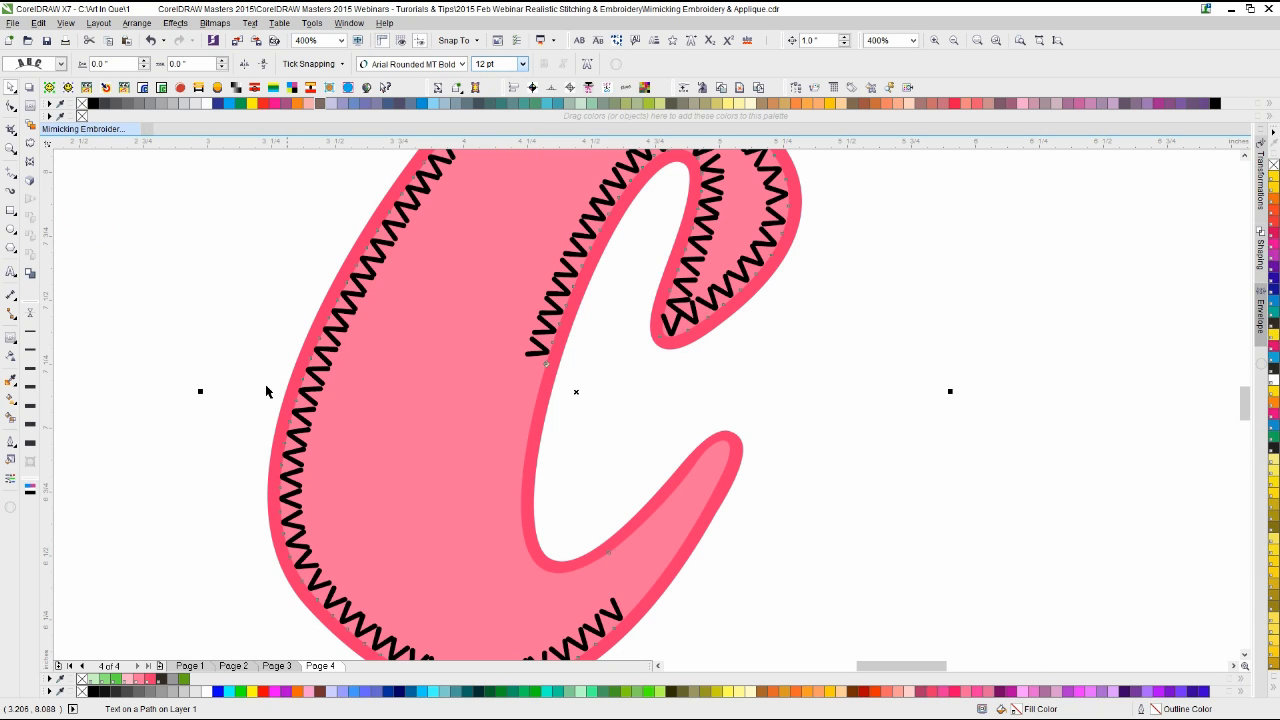
{"action": "left_click", "coordinate": [522, 64]}
{"action": "left_click", "coordinate": [523, 64]}
{"action": "left_click", "coordinate": [416, 64]}
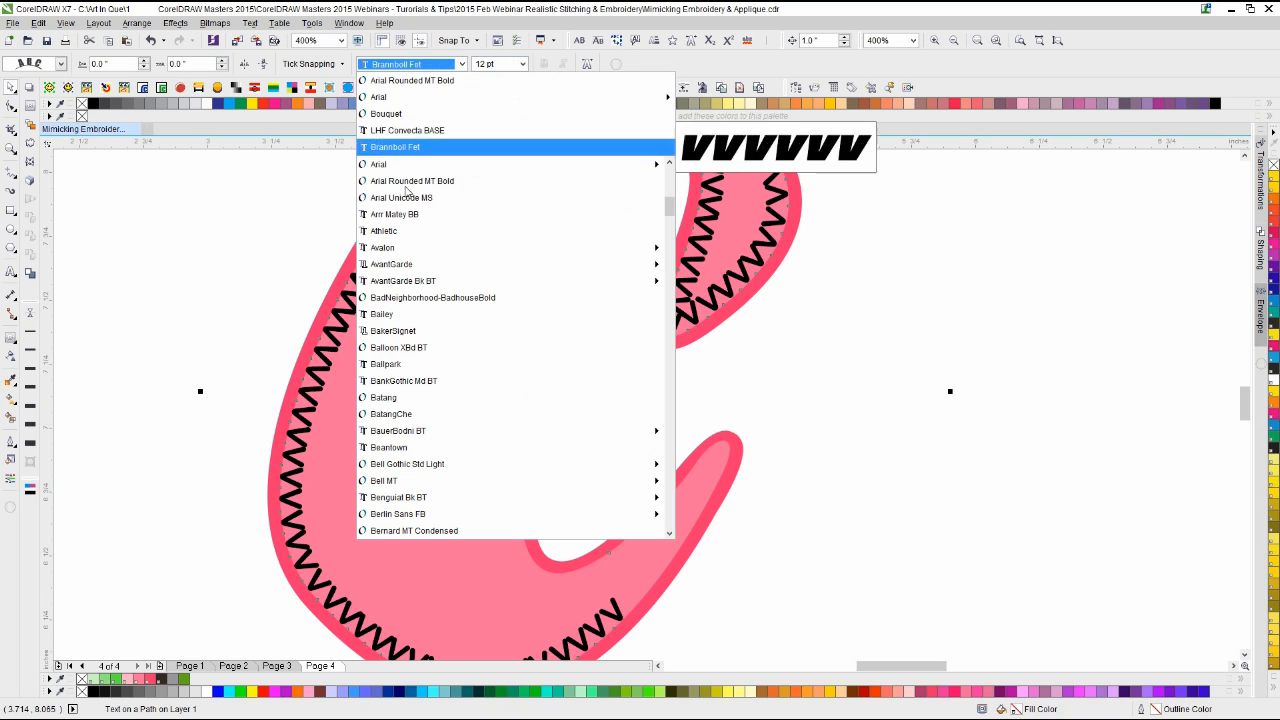
{"action": "left_click", "coordinate": [410, 181]}
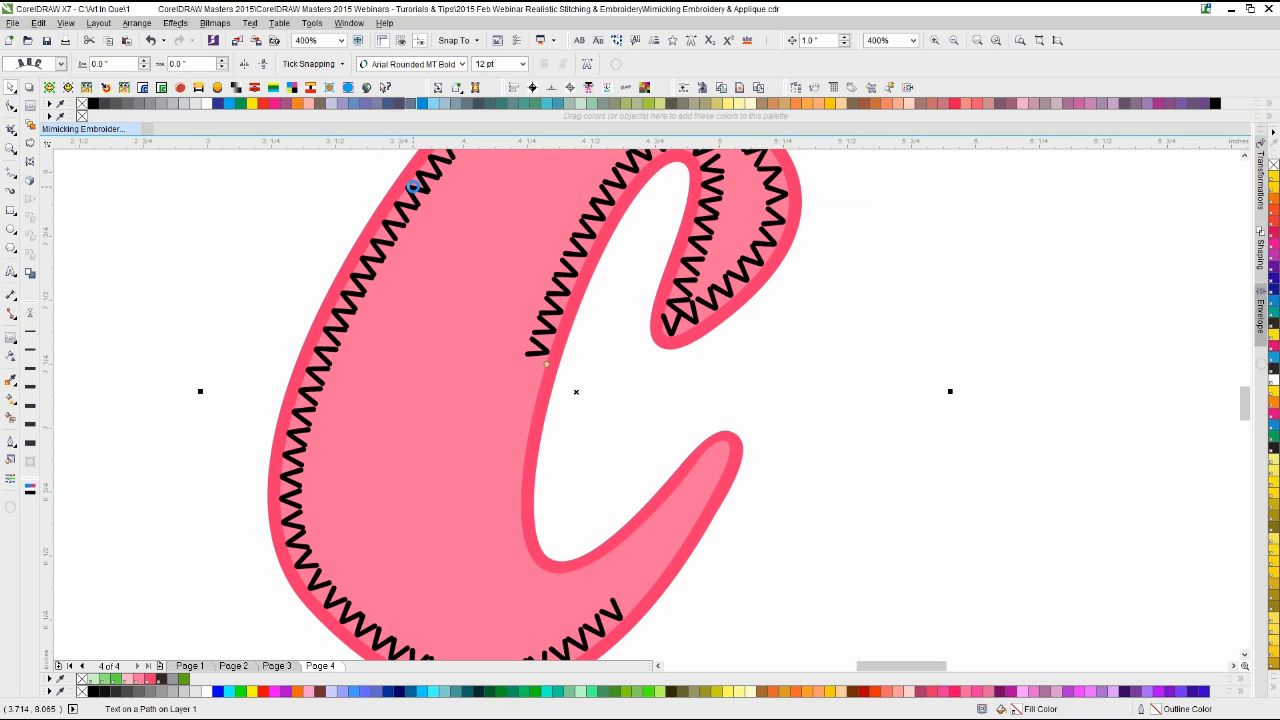
Step: Extend the zigzag text with more v characters along the C's inner edge, around the lower curve and into the lower tip
{"action": "left_click", "coordinate": [10, 271]}
{"action": "left_click", "coordinate": [541, 343]}
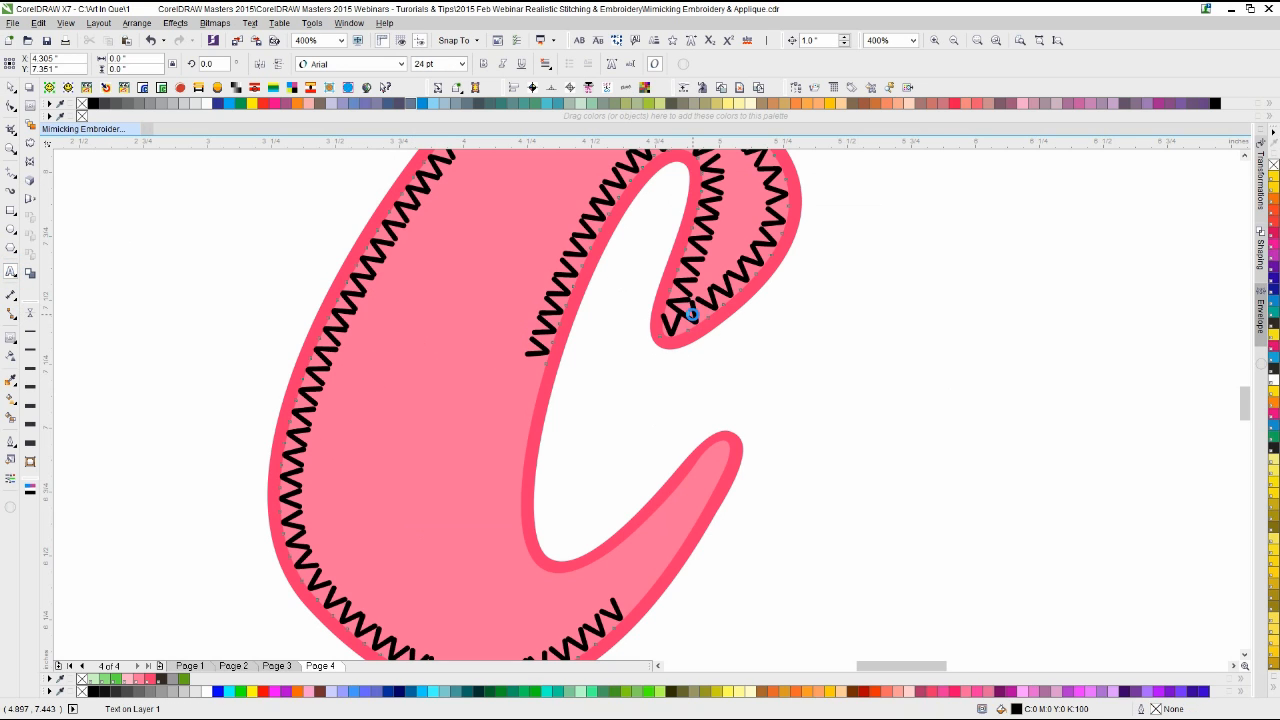
{"action": "left_click", "coordinate": [688, 302]}
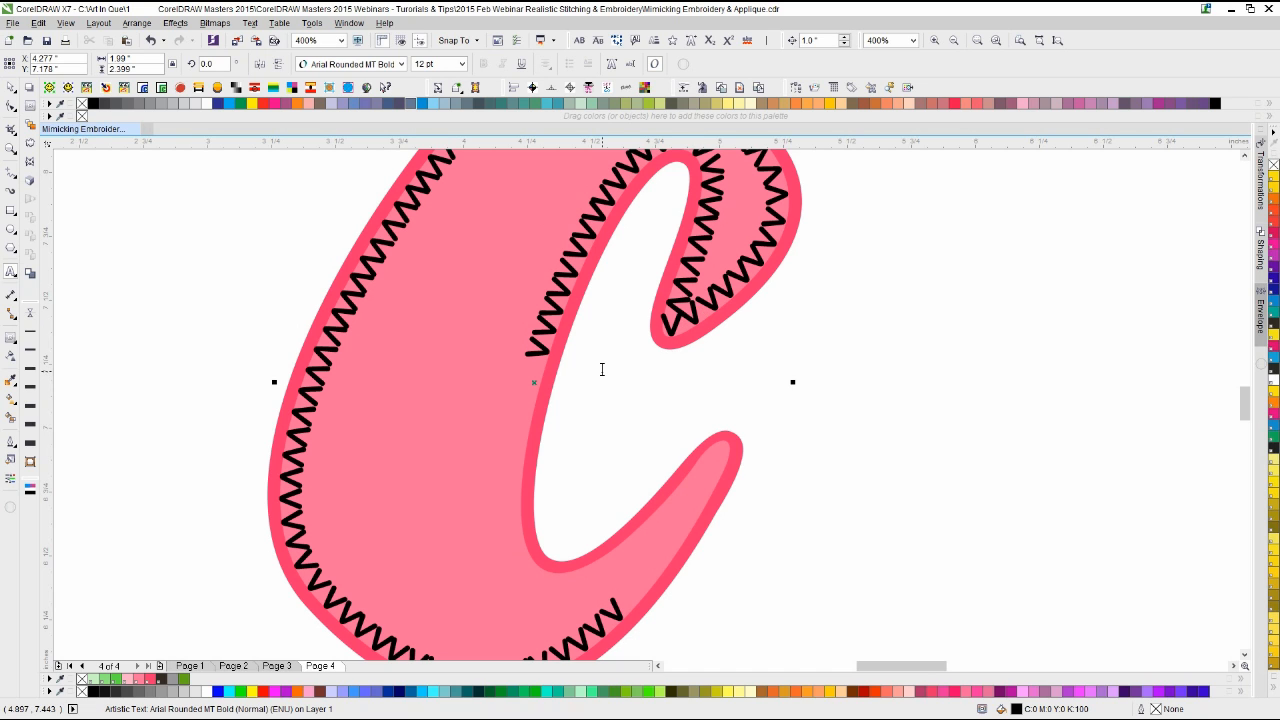
{"action": "type", "text": "vvvvv"}
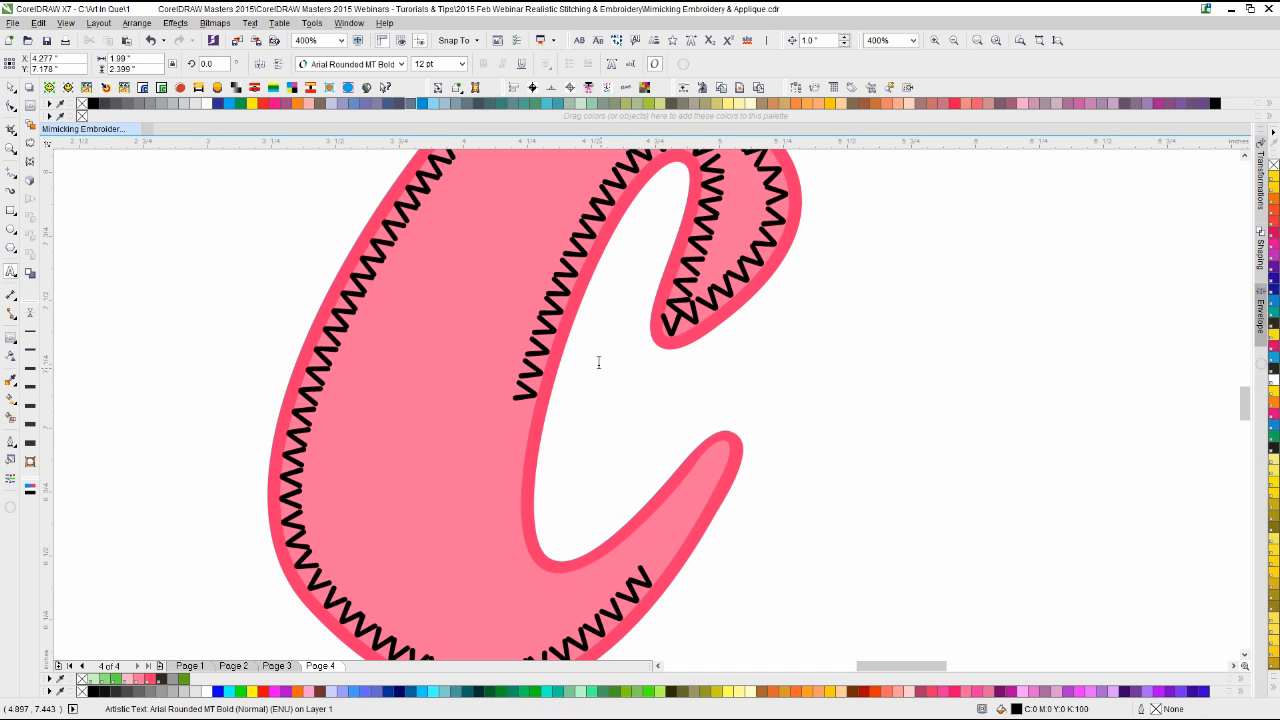
{"action": "type", "text": "vvv"}
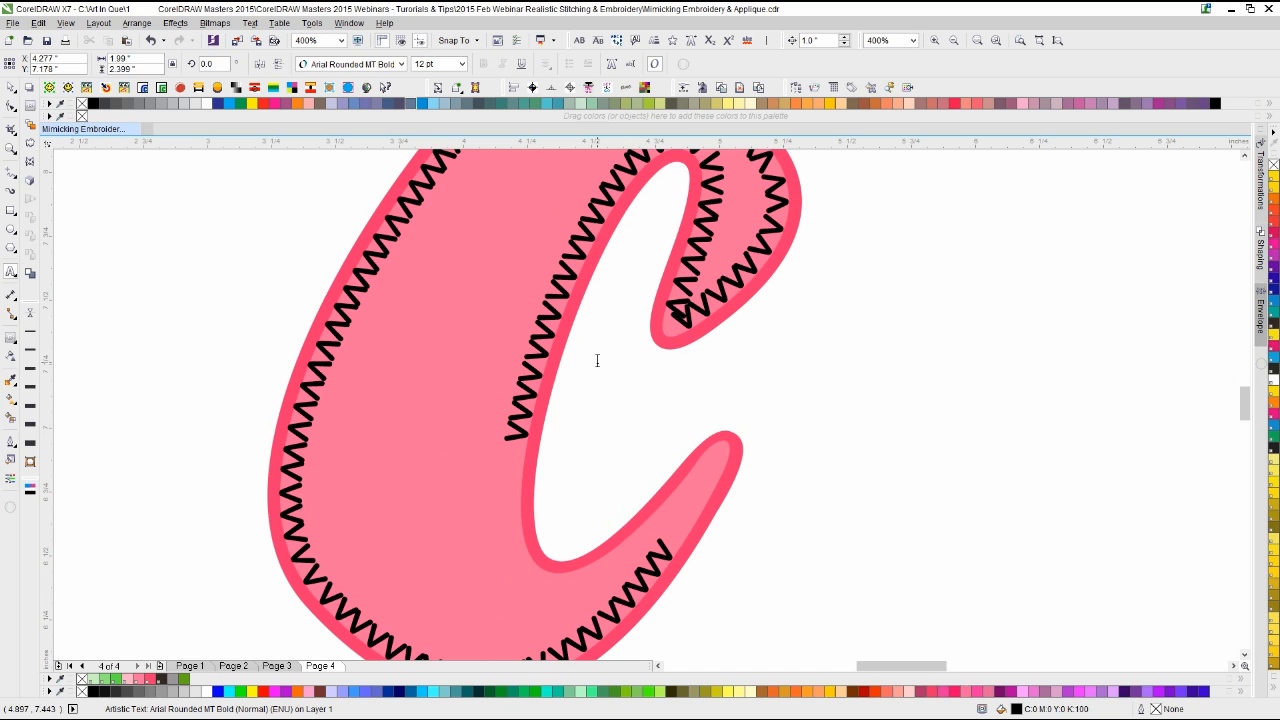
{"action": "type", "text": "vvvv"}
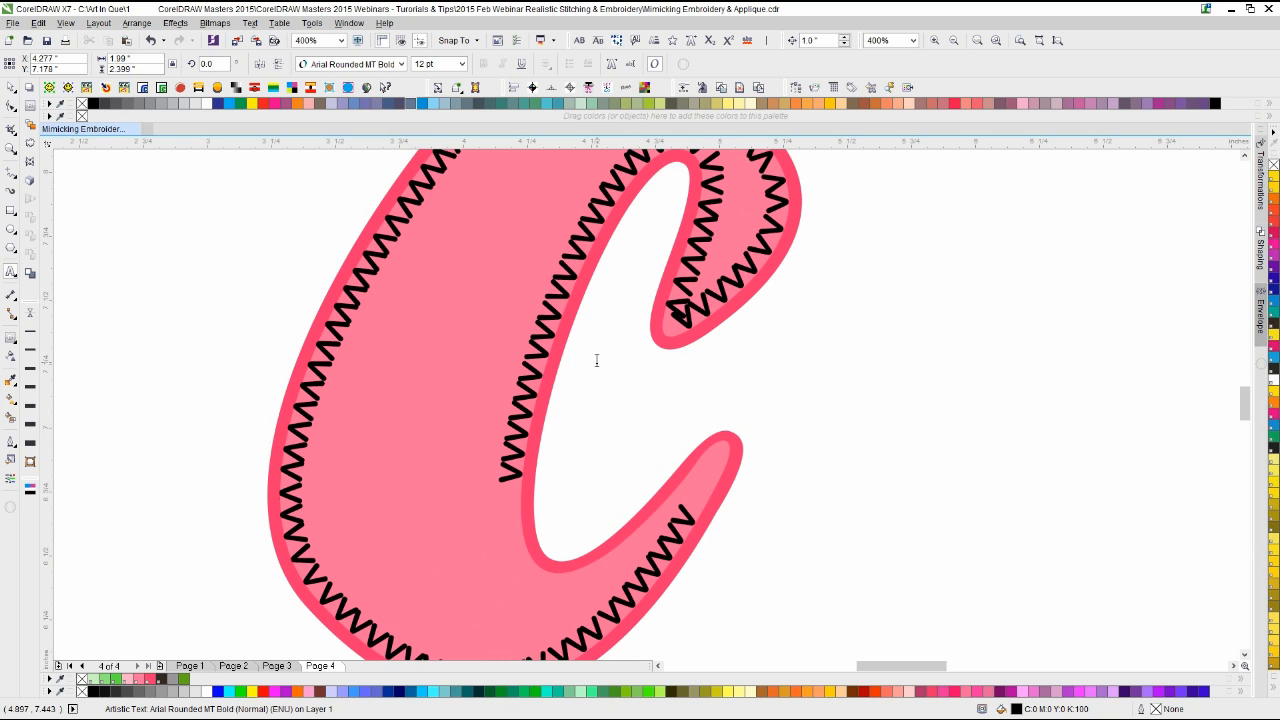
{"action": "type", "text": "vvvv"}
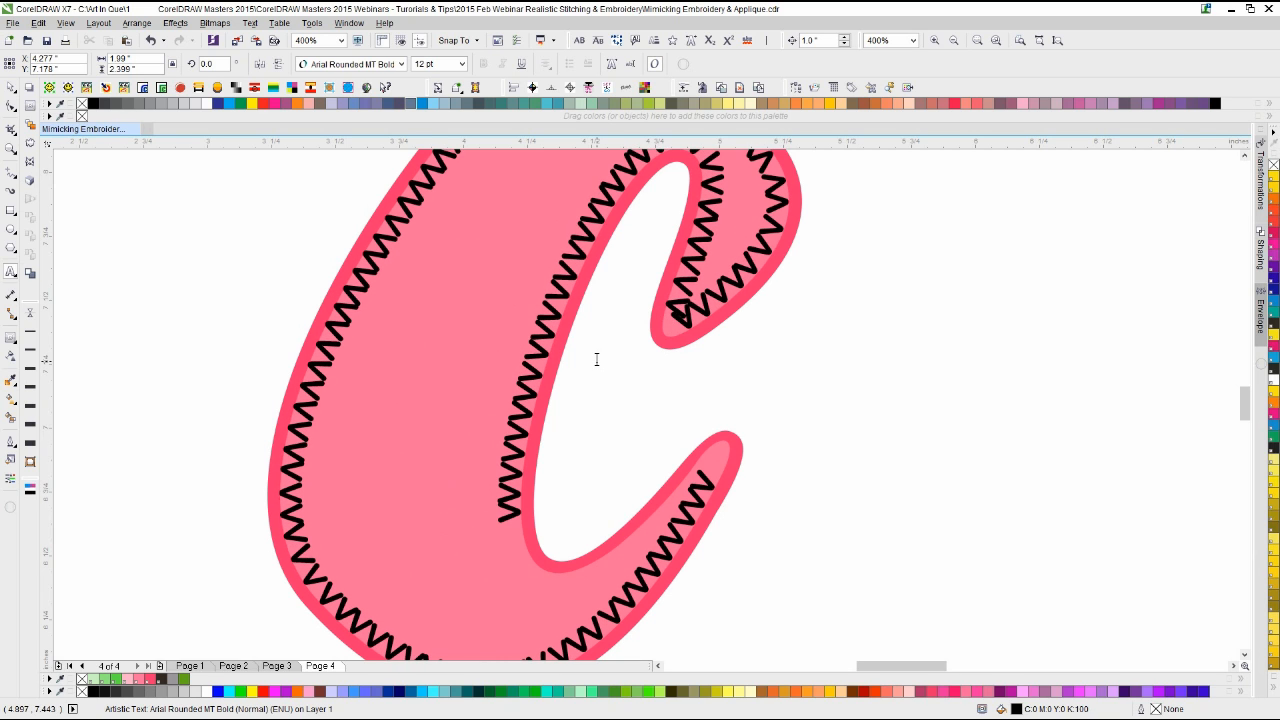
{"action": "type", "text": "vvvv"}
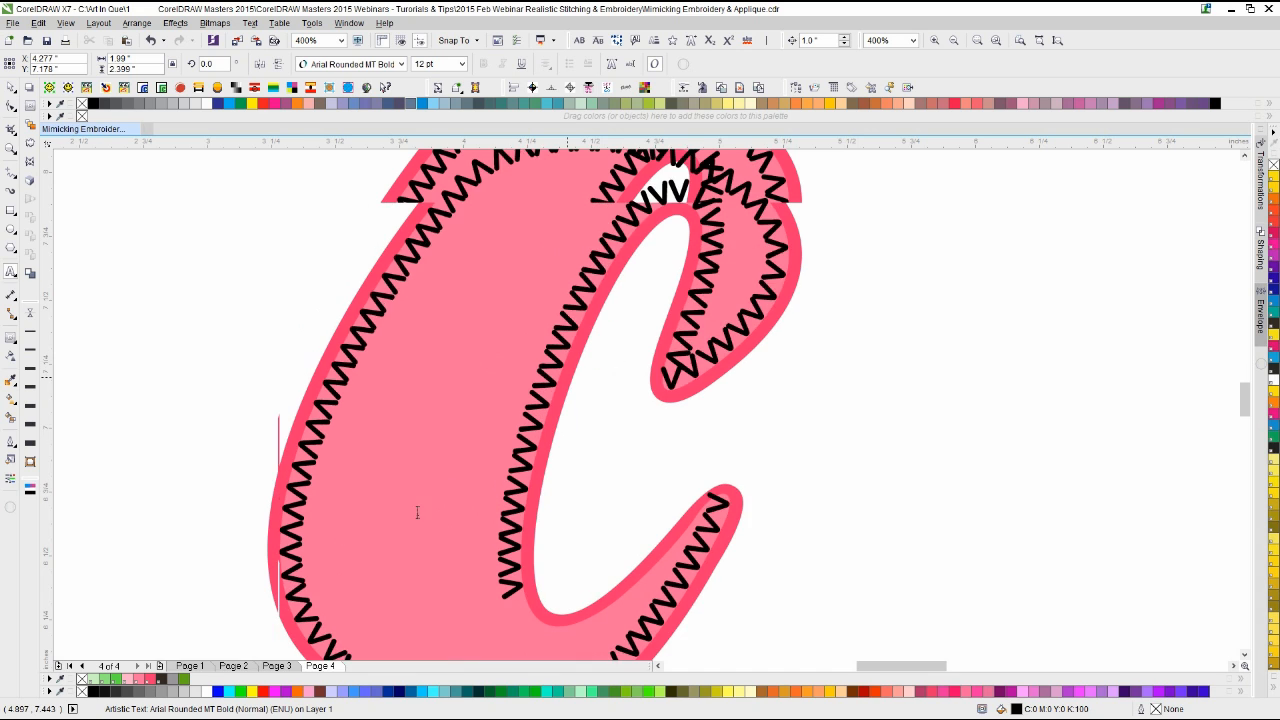
{"action": "type", "text": "vvv"}
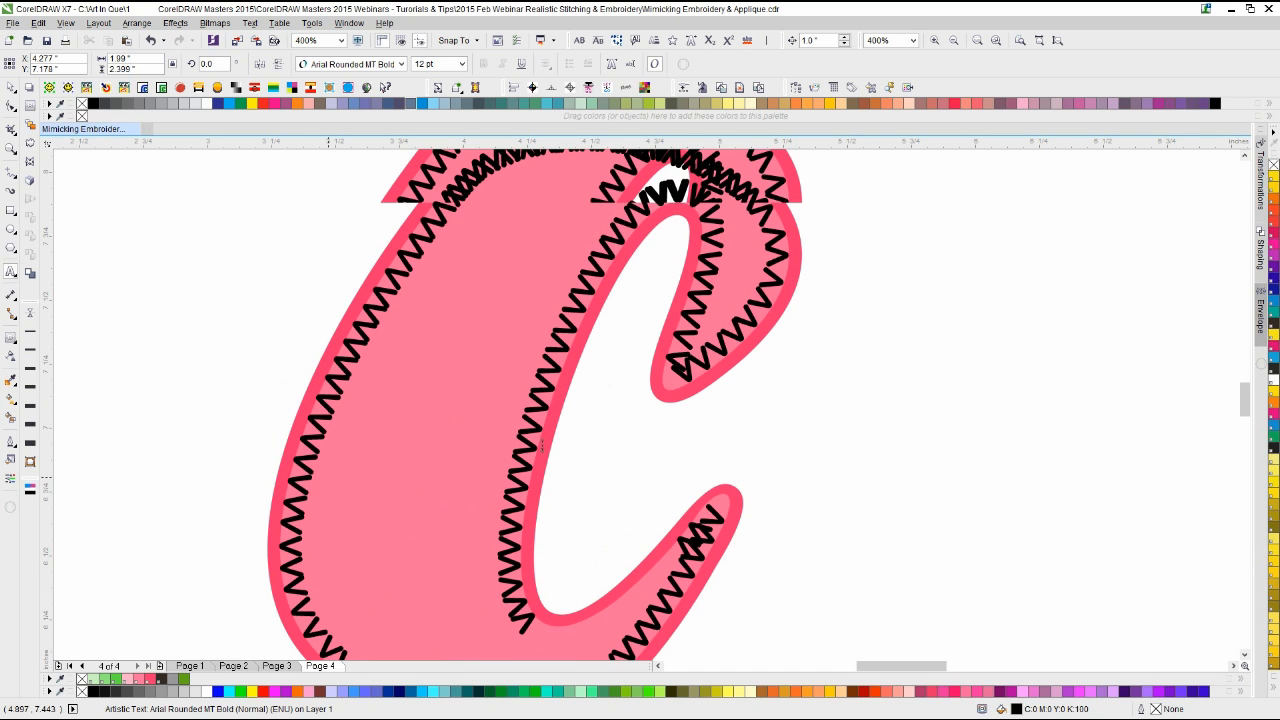
{"action": "scroll", "coordinate": [646, 402], "scroll_direction": "down", "scroll_amount": 1}
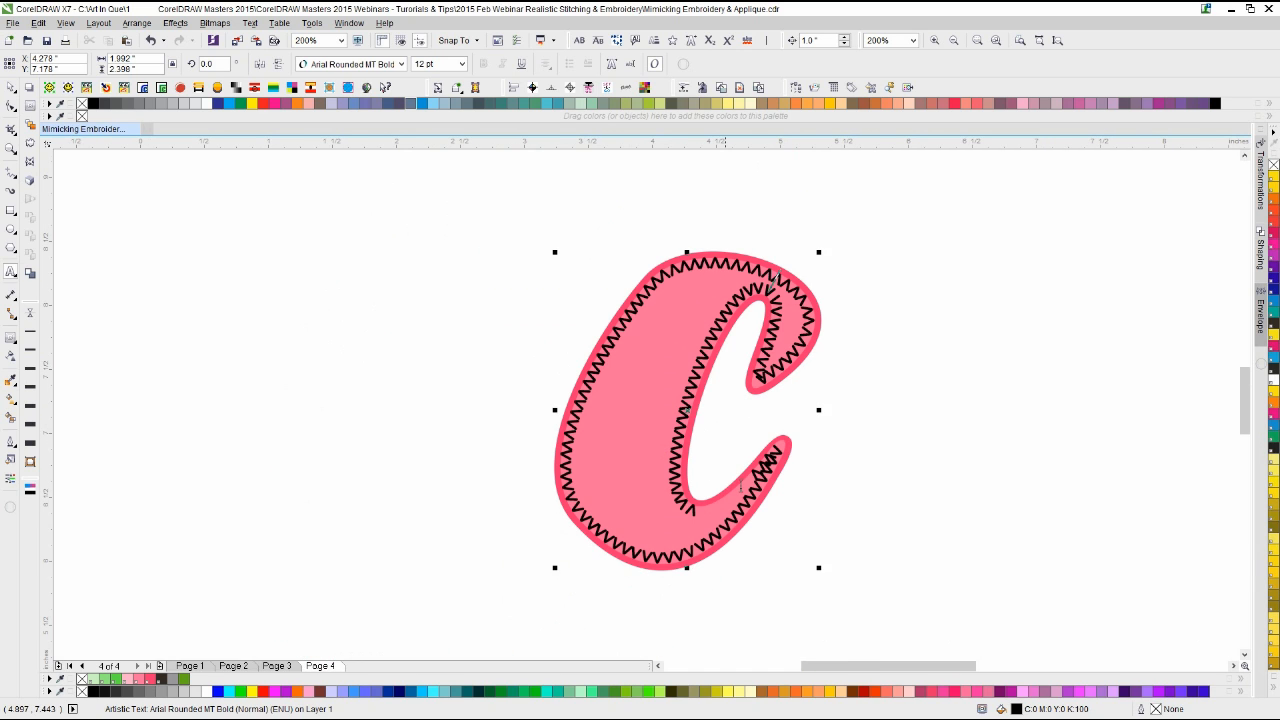
{"action": "type", "text": "vvvvvvv"}
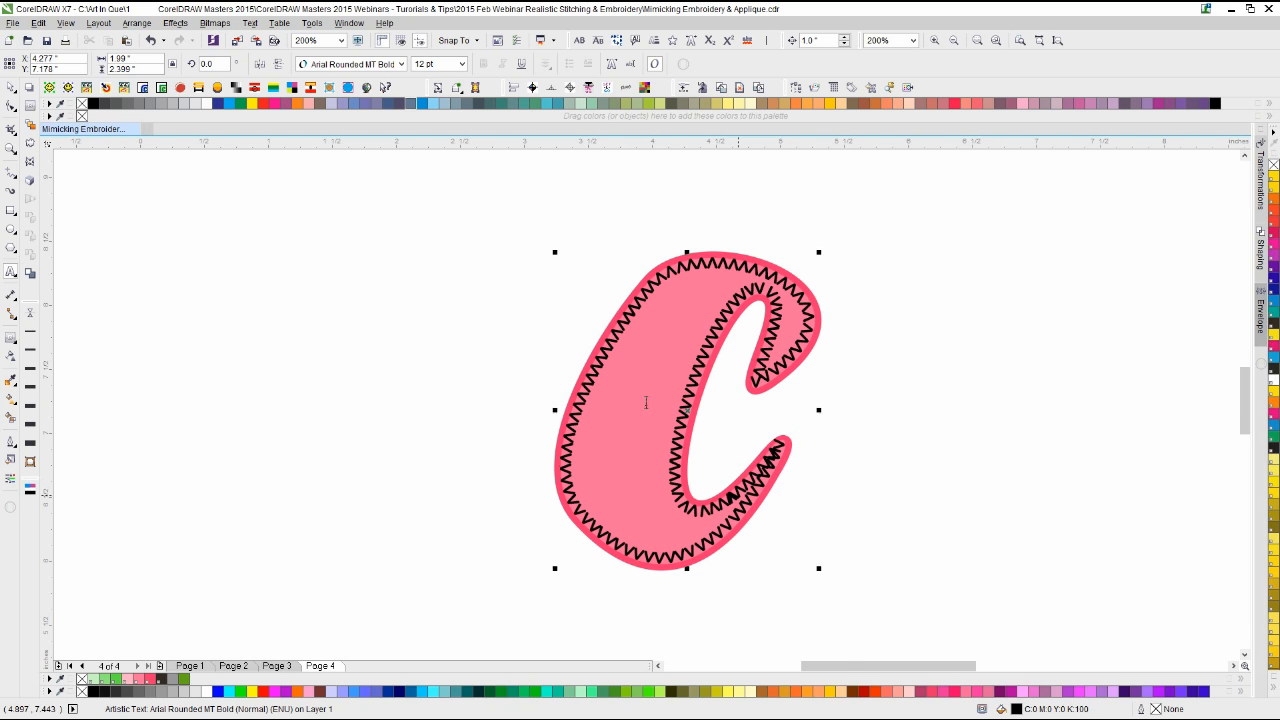
{"action": "scroll", "coordinate": [646, 402], "scroll_direction": "up", "scroll_amount": 1}
{"action": "scroll", "coordinate": [644, 402], "scroll_direction": "up", "scroll_amount": 1}
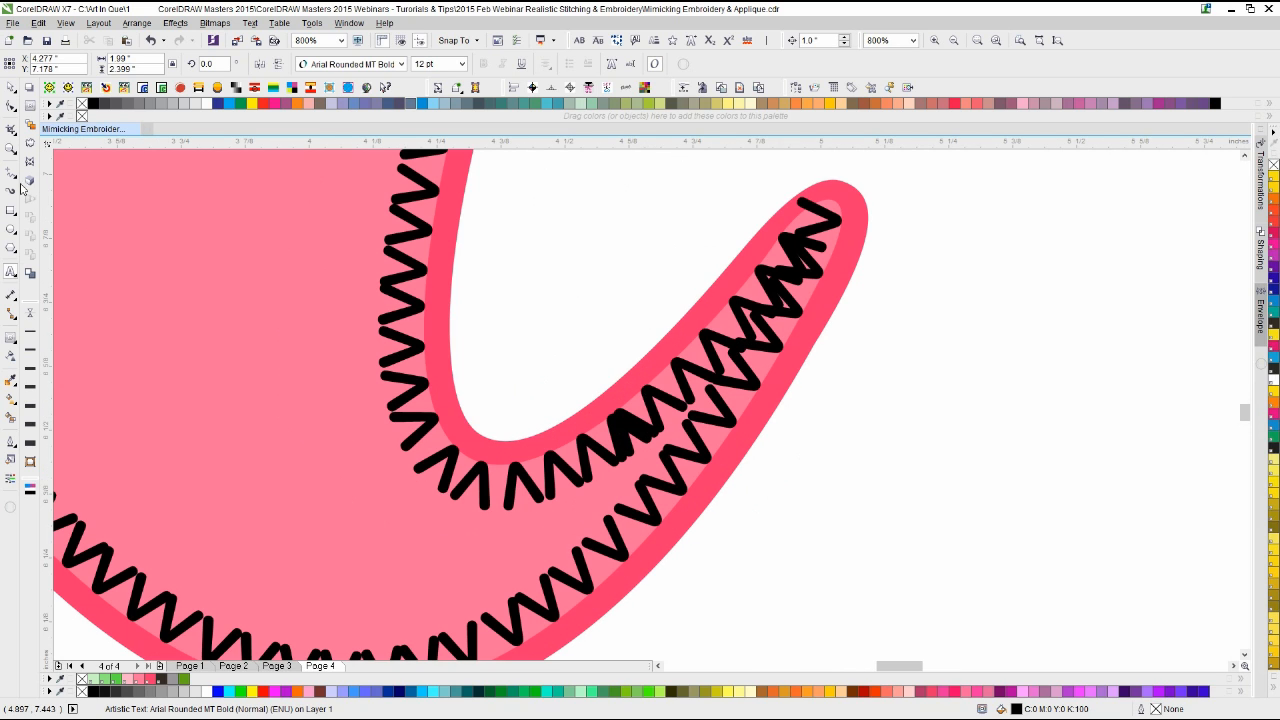
{"action": "left_click", "coordinate": [12, 106]}
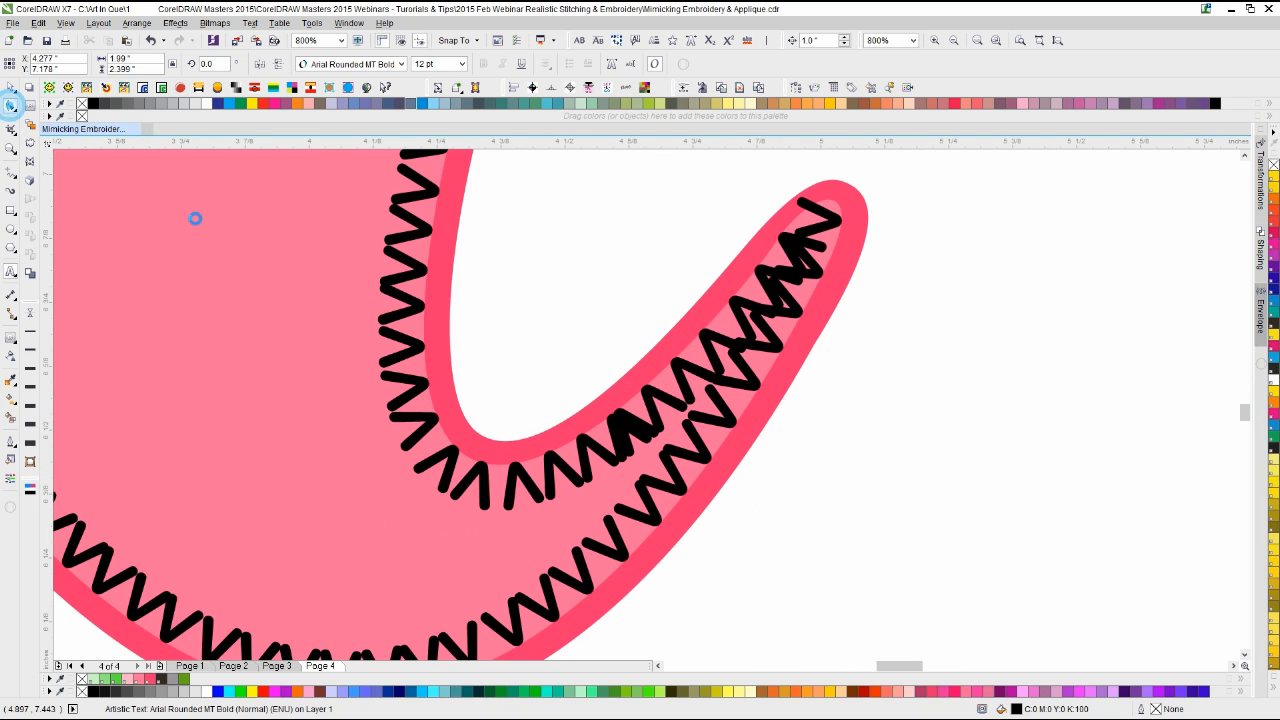
{"action": "left_click", "coordinate": [620, 440]}
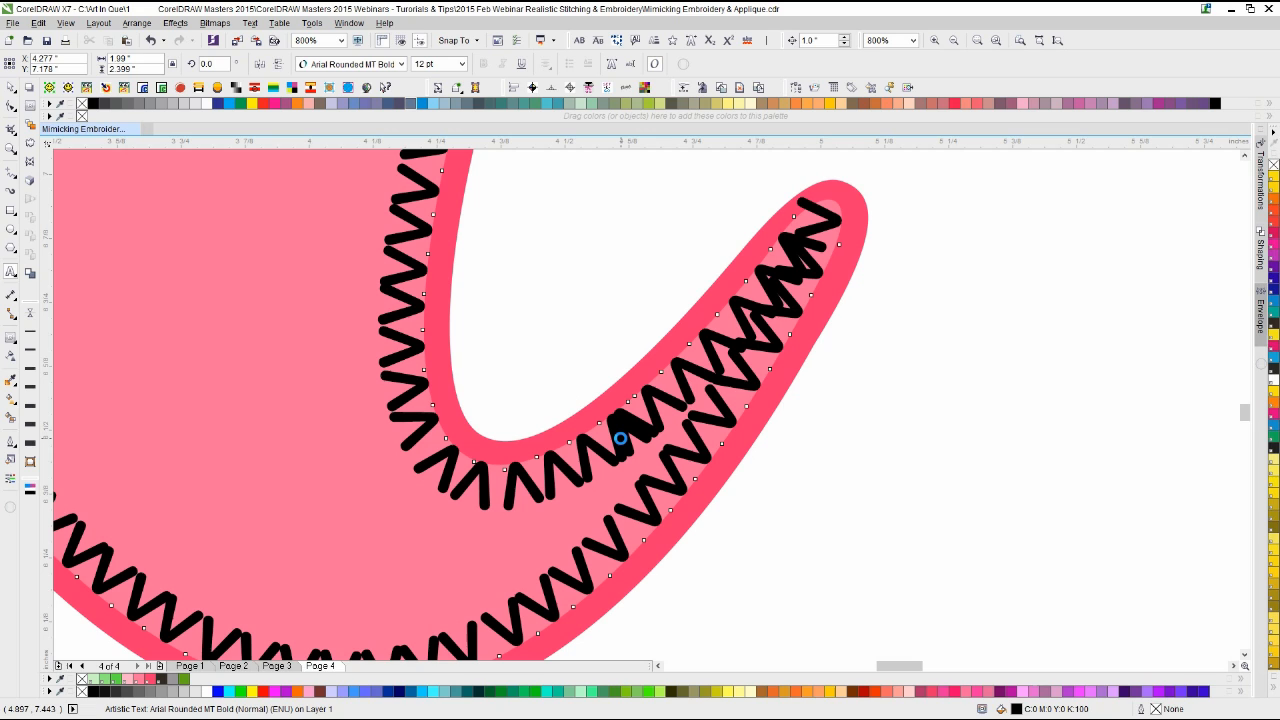
{"action": "scroll", "coordinate": [620, 431], "scroll_direction": "down", "scroll_amount": 1}
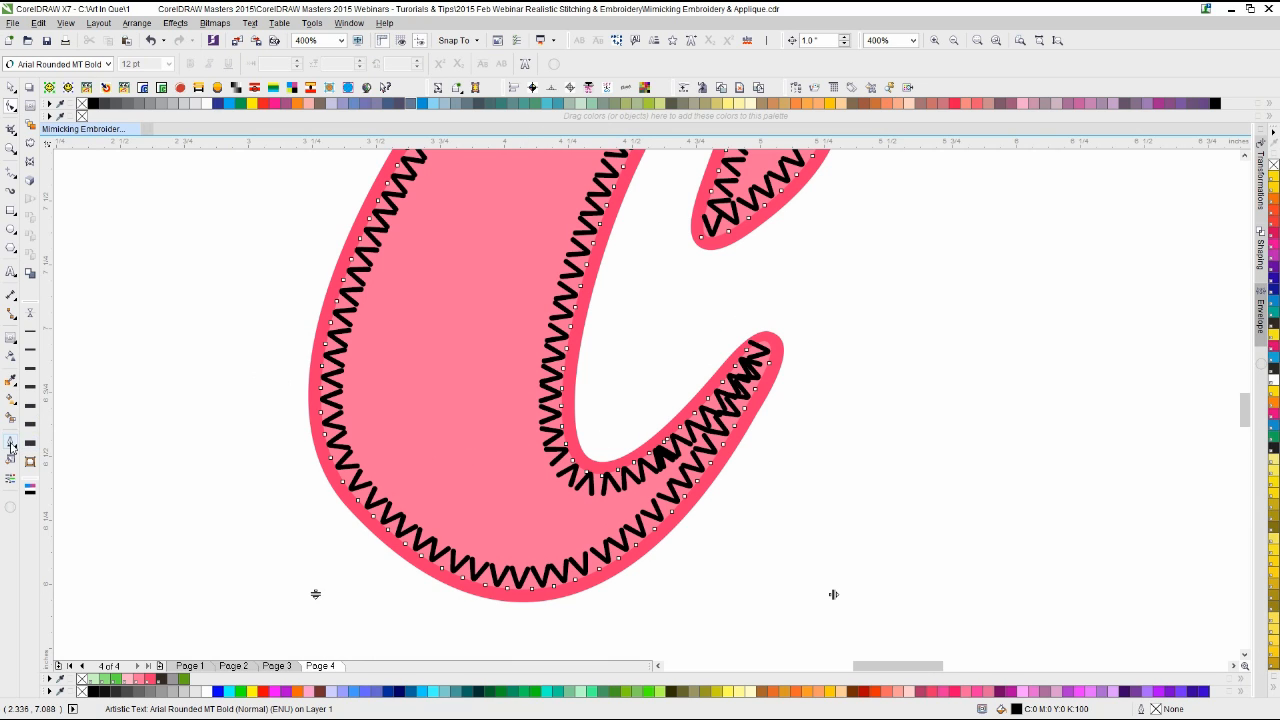
{"action": "left_click", "coordinate": [10, 443]}
{"action": "left_click", "coordinate": [43, 441]}
Step: Set the zigzag text's distance from the C's path to -0.05 in
{"action": "left_click", "coordinate": [10, 87]}
{"action": "left_click", "coordinate": [291, 346]}
{"action": "left_click", "coordinate": [336, 340]}
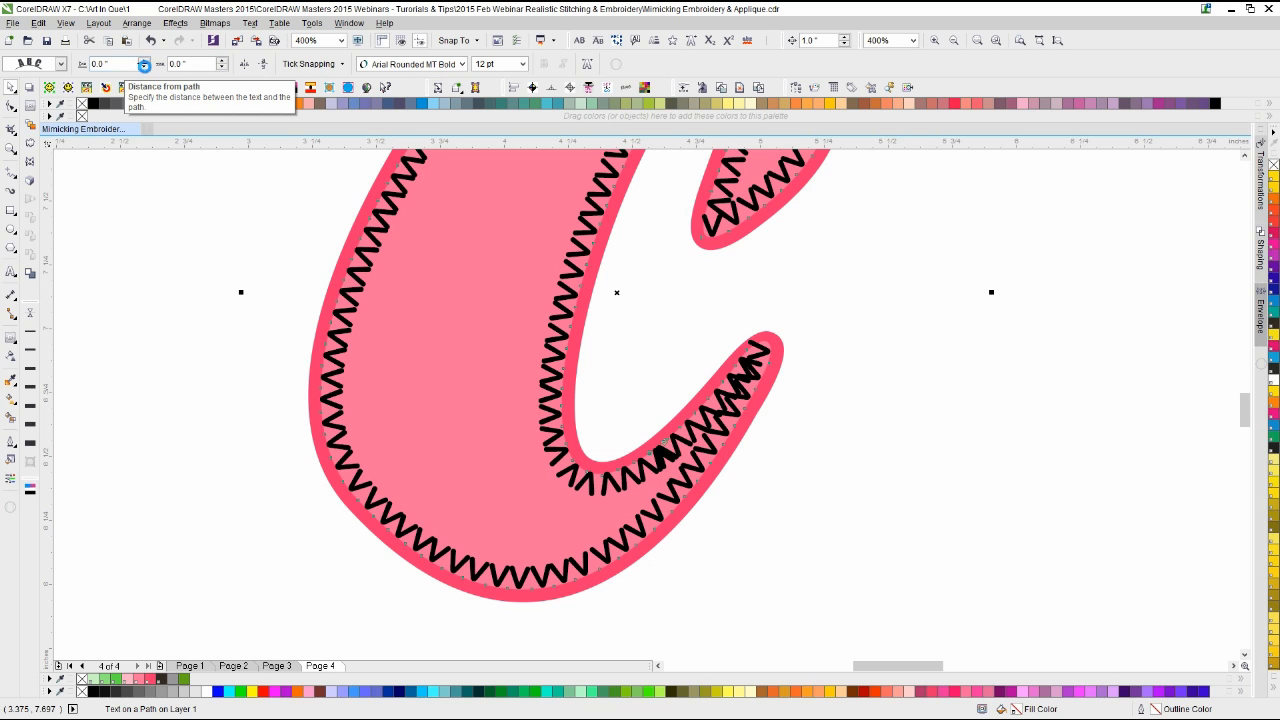
{"action": "left_click", "coordinate": [144, 67]}
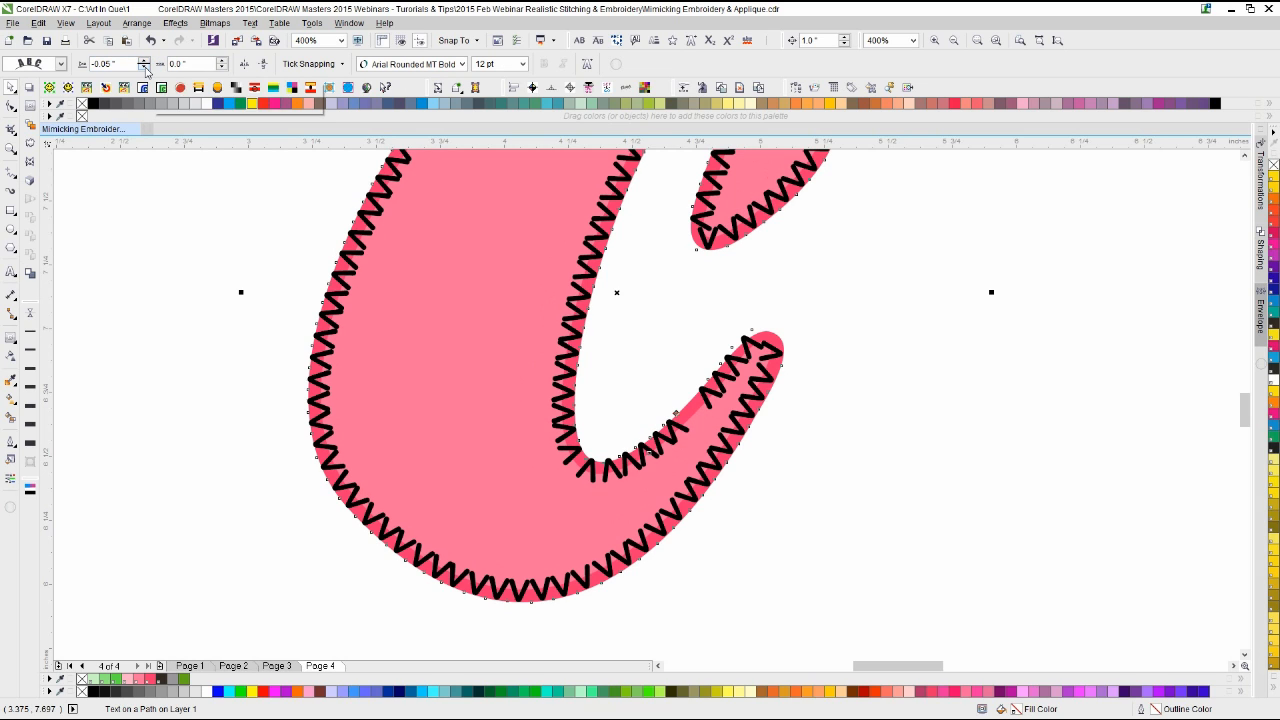
{"action": "left_click", "coordinate": [223, 360]}
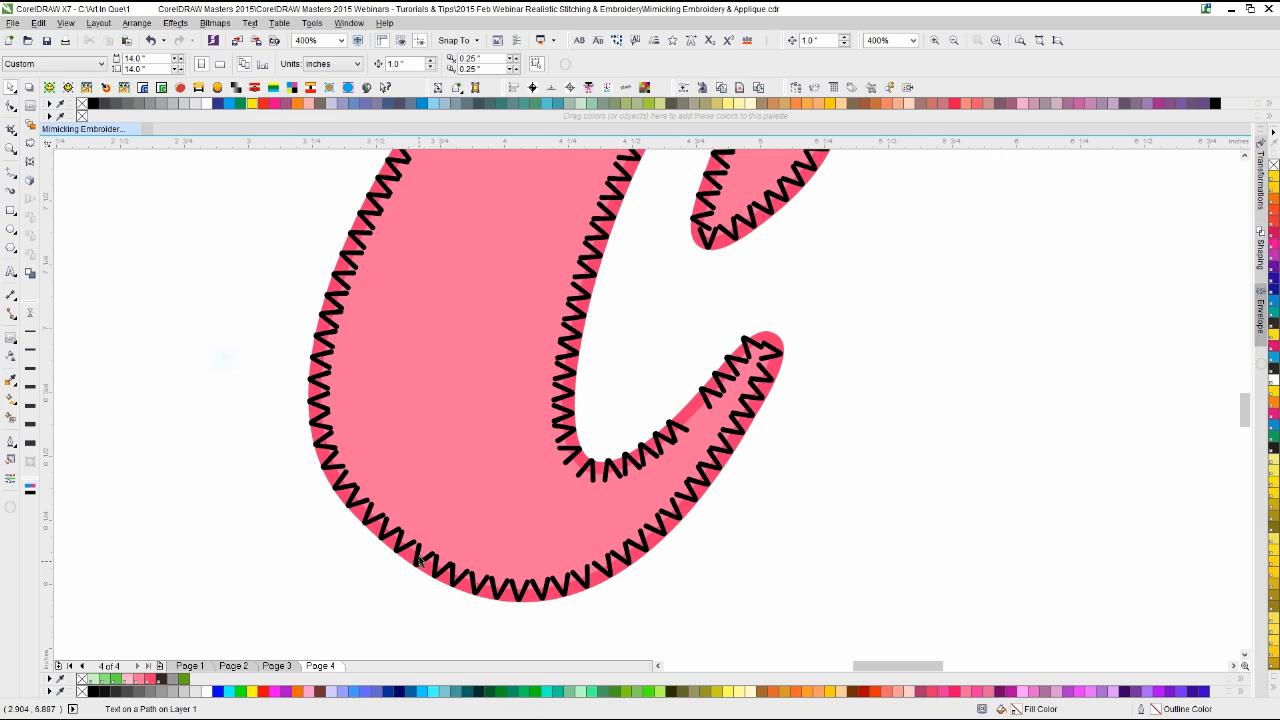
Step: Try a distance from path of -0.1 in for the zigzag text and restore it to -0.05 in
{"action": "scroll", "coordinate": [408, 354], "scroll_direction": "up", "scroll_amount": 1}
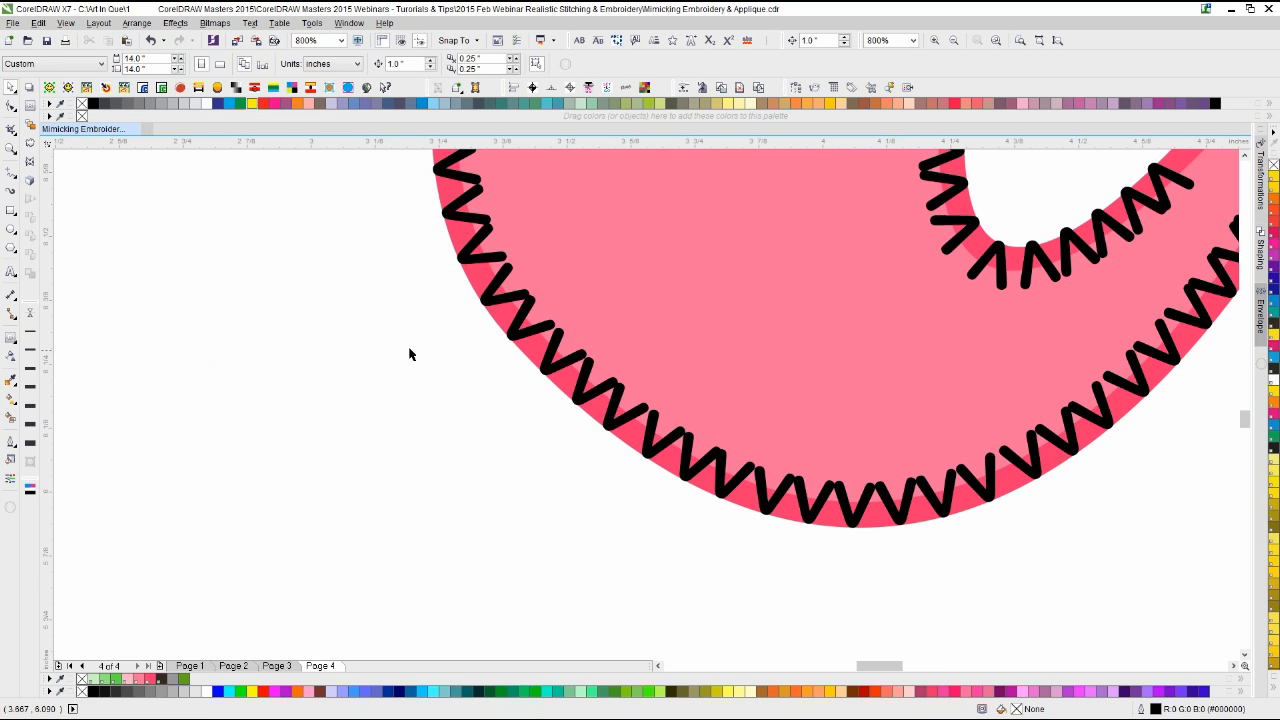
{"action": "left_click", "coordinate": [468, 202]}
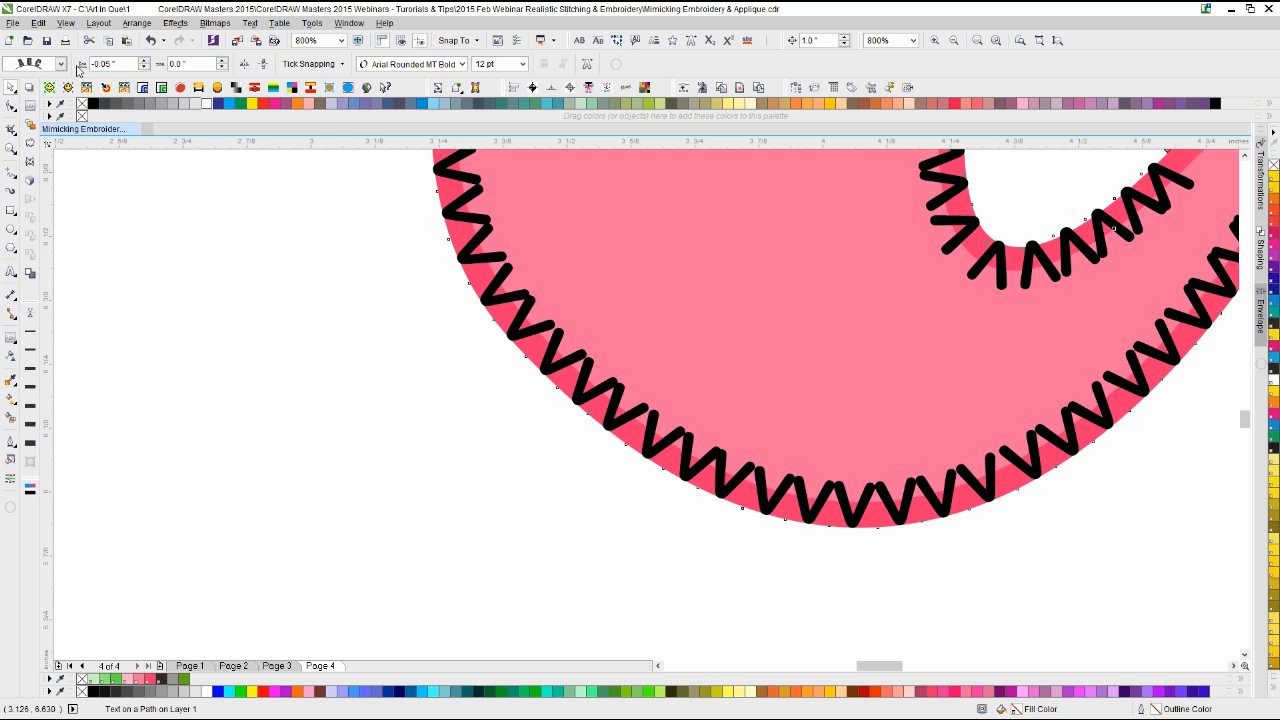
{"action": "left_click", "coordinate": [144, 68]}
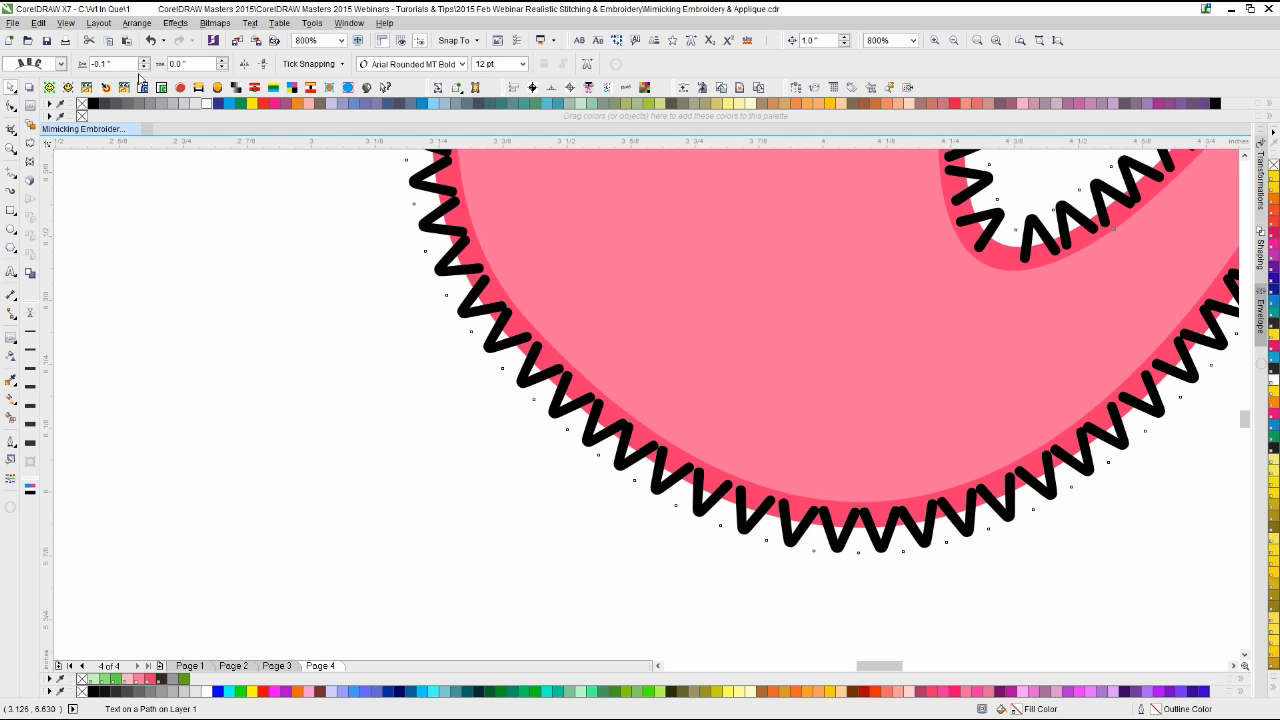
{"action": "left_click", "coordinate": [144, 60]}
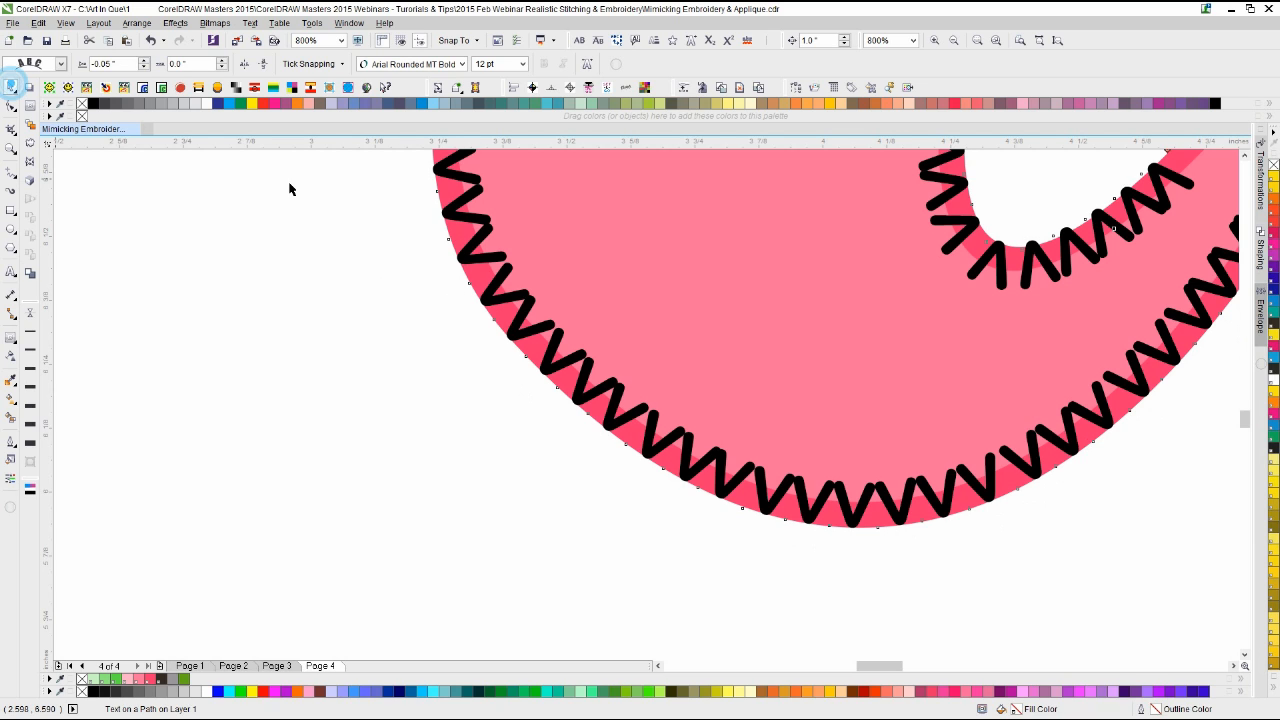
Step: Reduce the zigzag text on the C to 10 pt and finally to 9 pt
{"action": "left_click", "coordinate": [522, 63]}
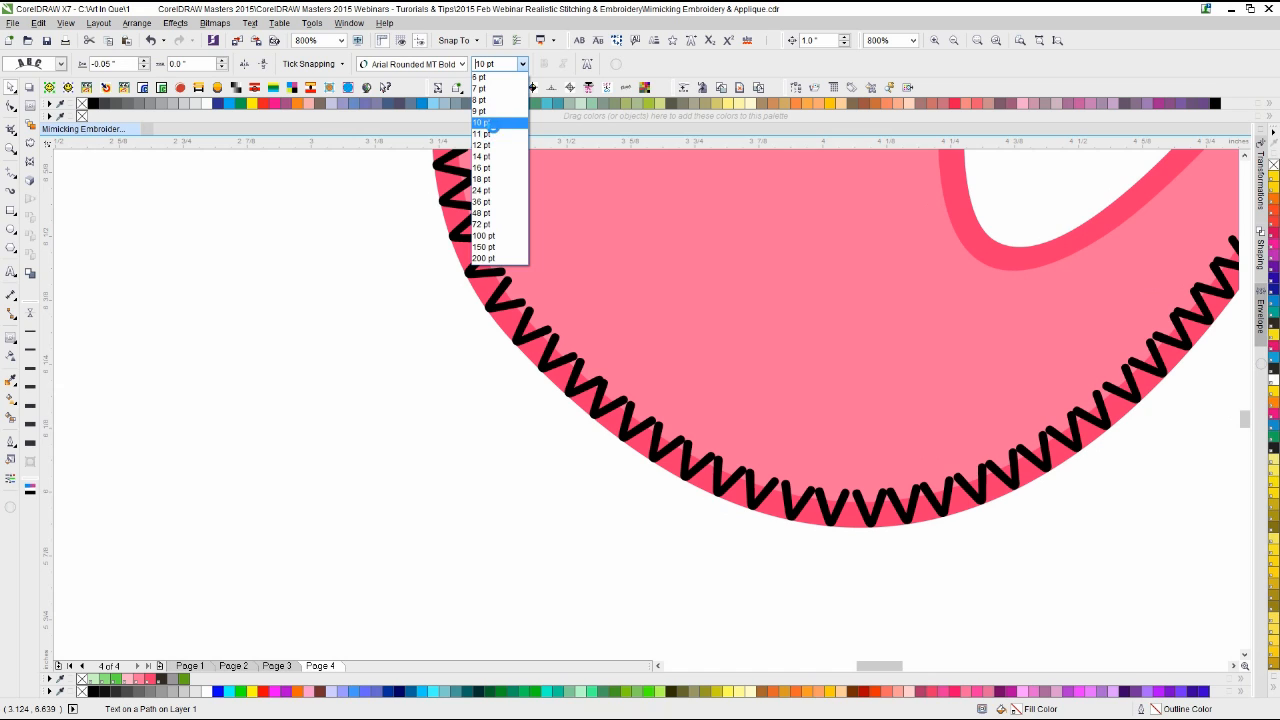
{"action": "left_click", "coordinate": [490, 122]}
{"action": "left_click", "coordinate": [520, 63]}
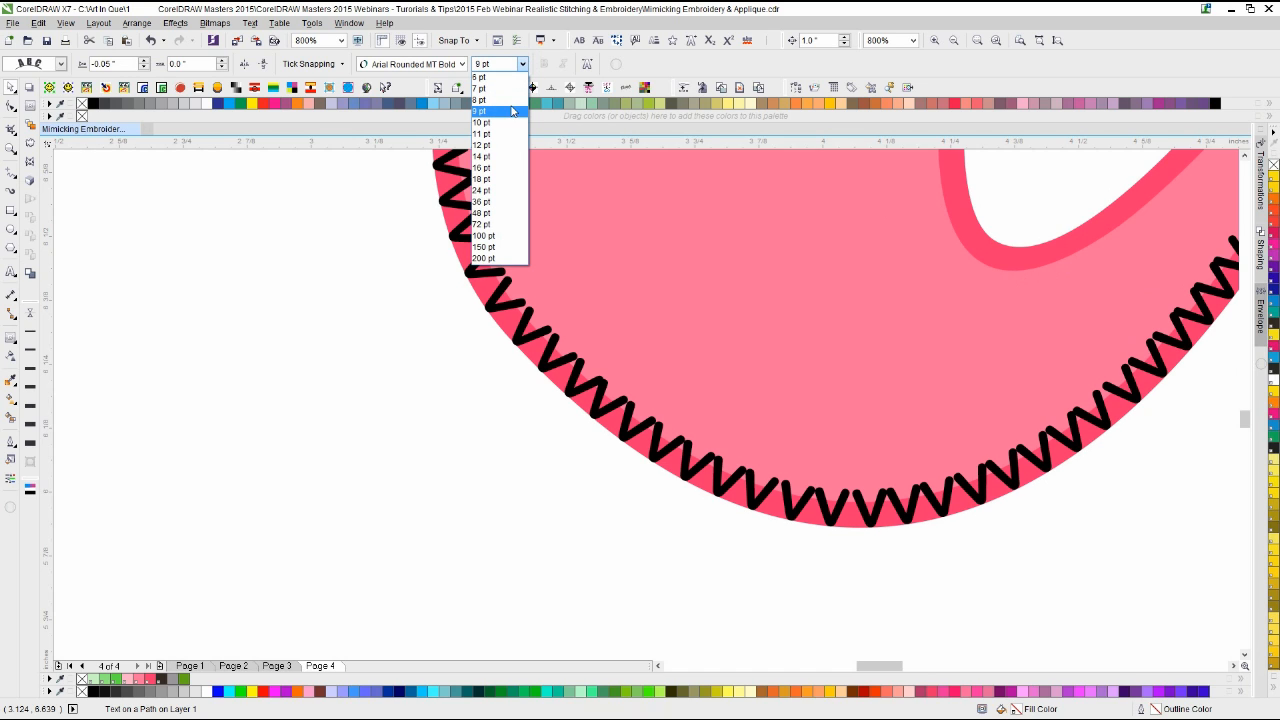
{"action": "left_click", "coordinate": [510, 110]}
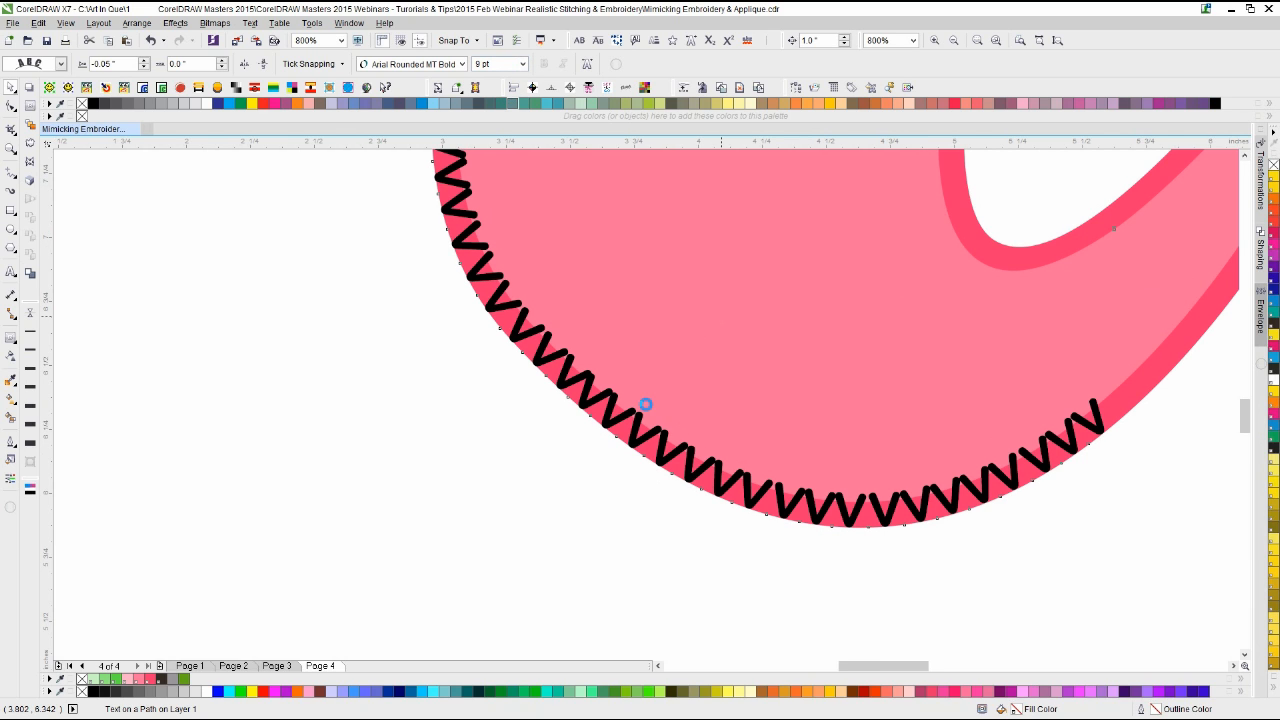
{"action": "scroll", "coordinate": [646, 400], "scroll_direction": "down", "scroll_amount": 3}
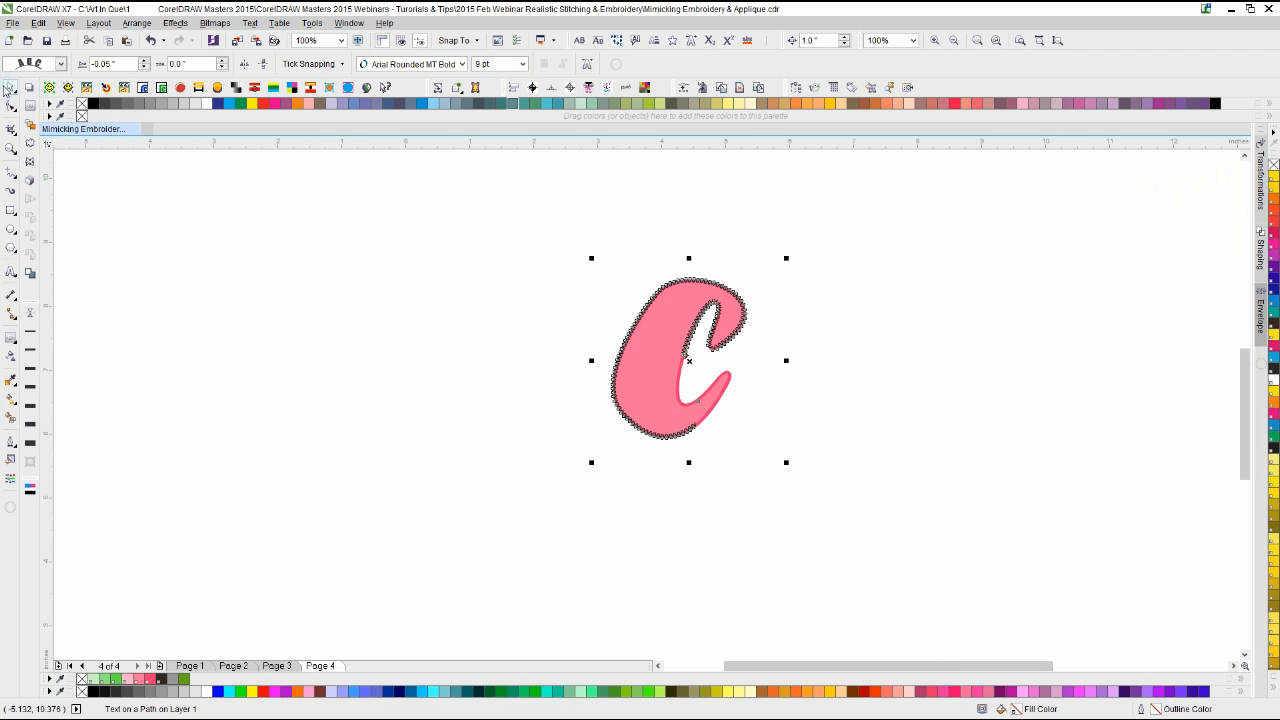
{"action": "left_click", "coordinate": [507, 369]}
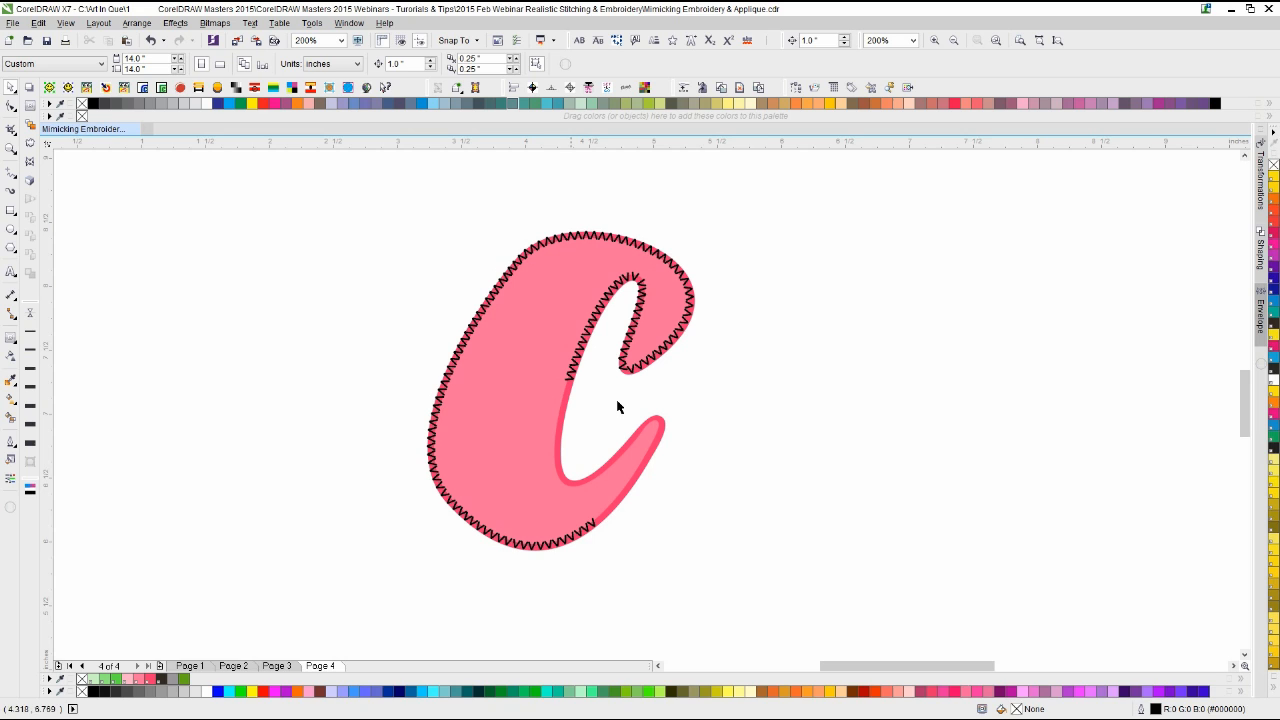
Step: Group both C shapes with the fitted zigzag text and centre the group on the page
{"action": "left_click_drag", "start_coordinate": [748, 203], "coordinate": [294, 576]}
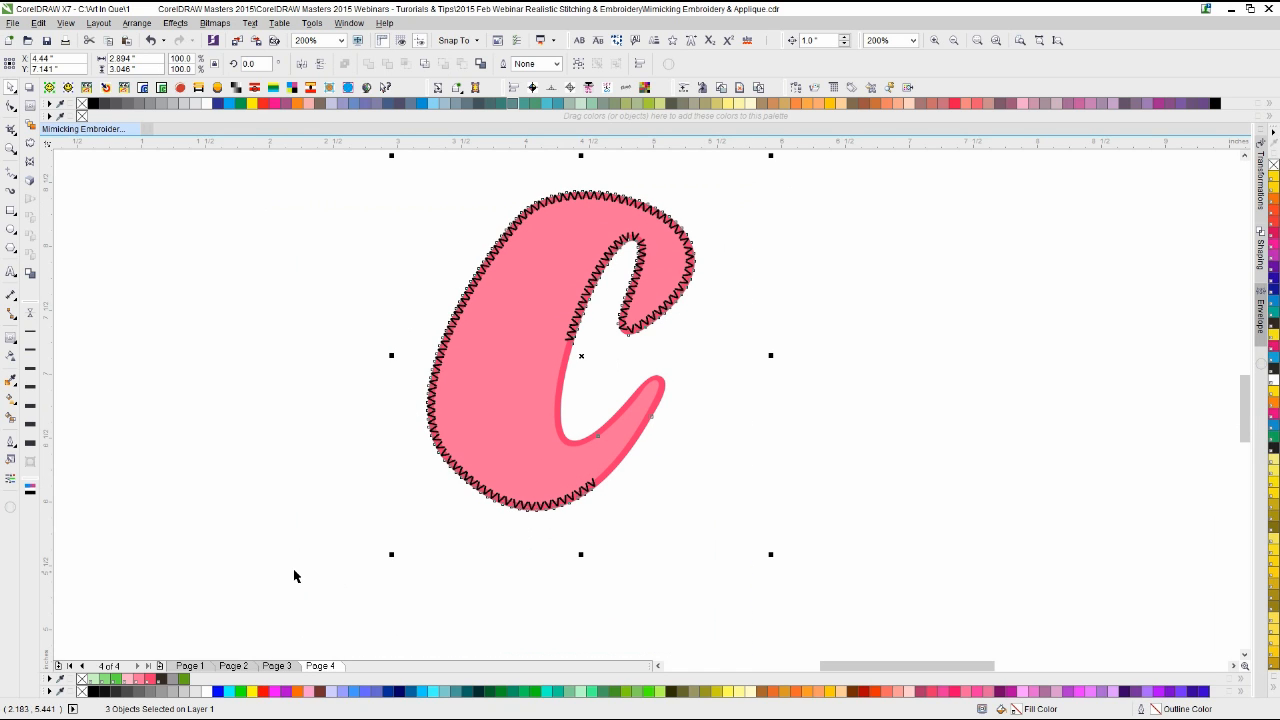
{"action": "left_click", "coordinate": [299, 562]}
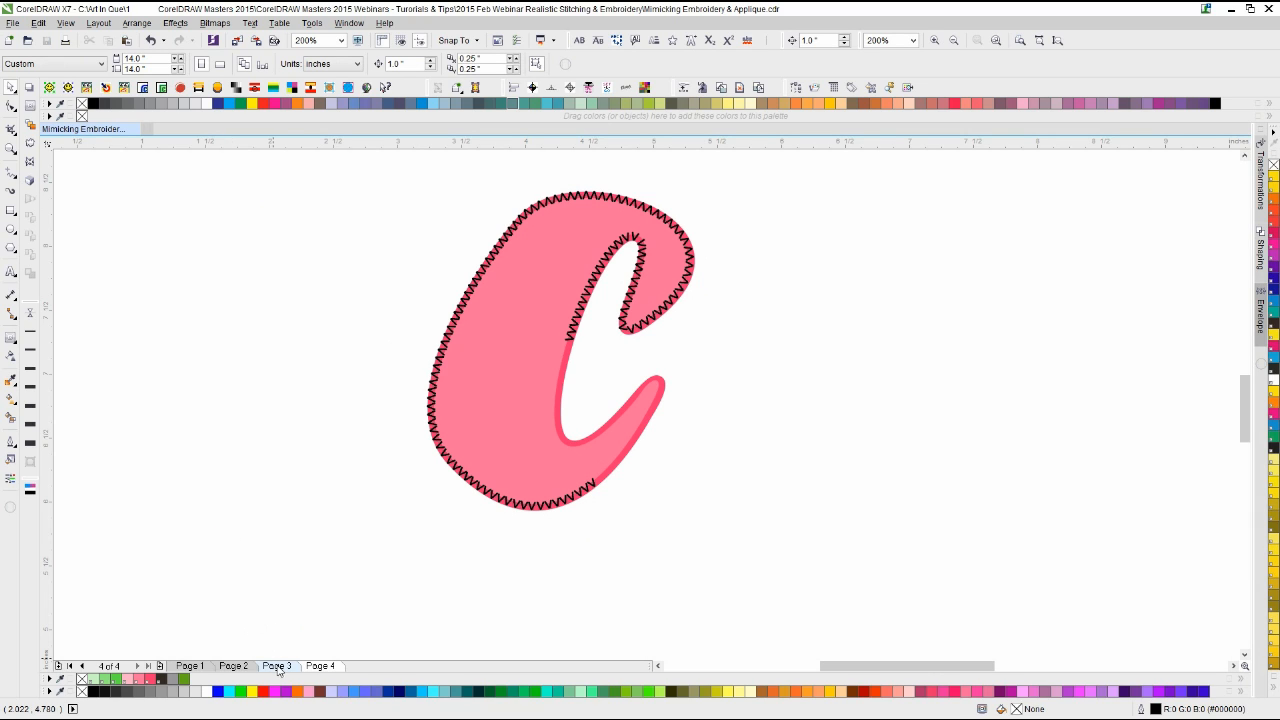
{"action": "left_click_drag", "start_coordinate": [766, 160], "coordinate": [320, 600]}
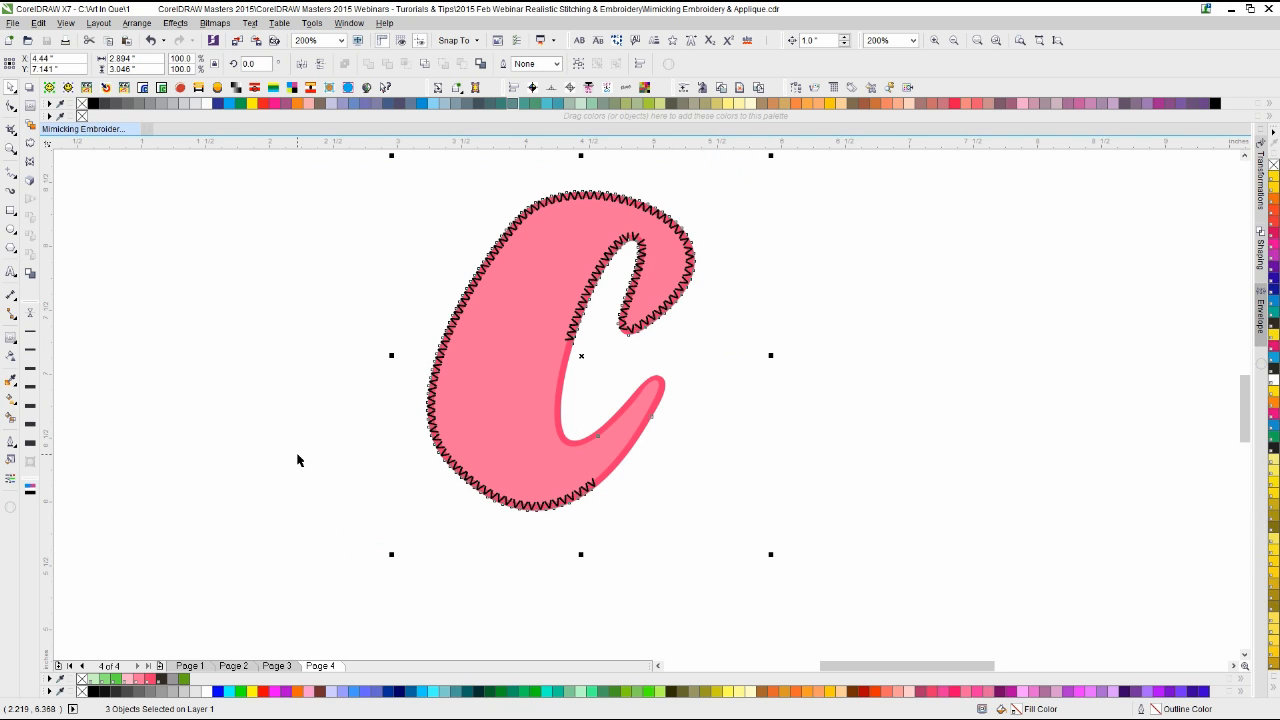
{"action": "left_click_drag", "start_coordinate": [300, 537], "coordinate": [845, 180]}
{"action": "key", "text": "ctrl+g"}
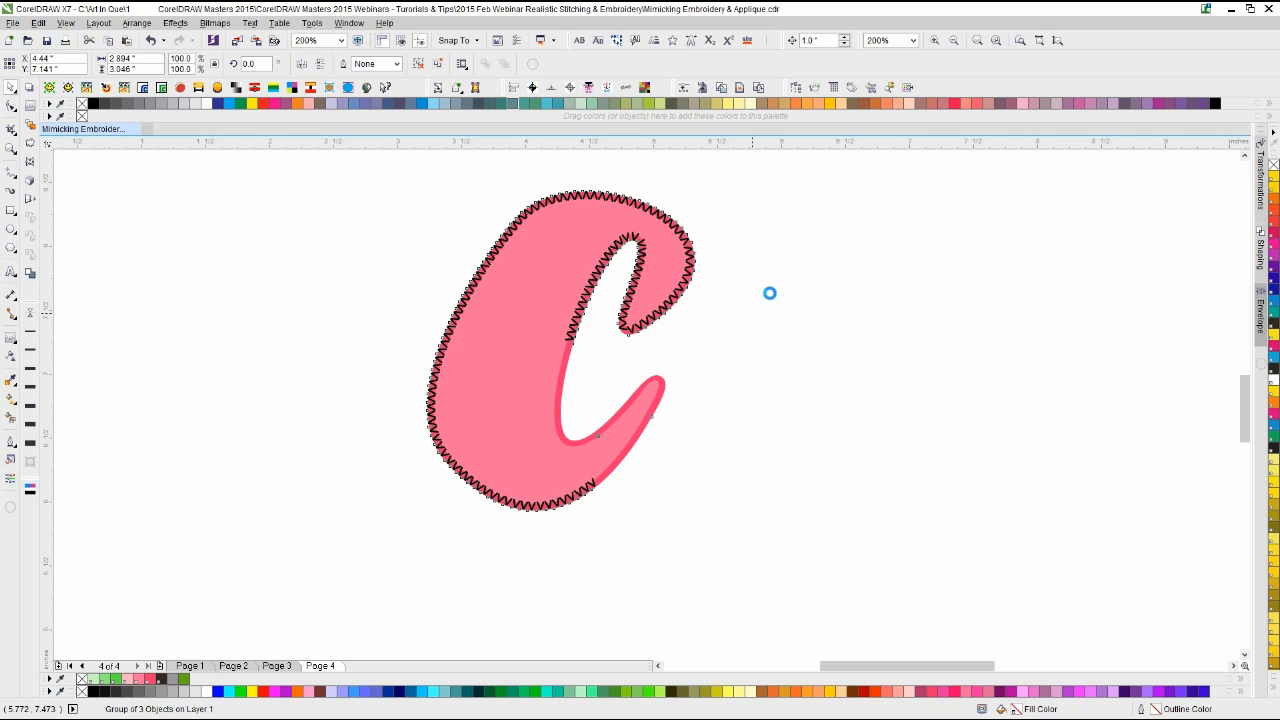
{"action": "key", "text": "p"}
{"action": "left_click", "coordinate": [762, 290]}
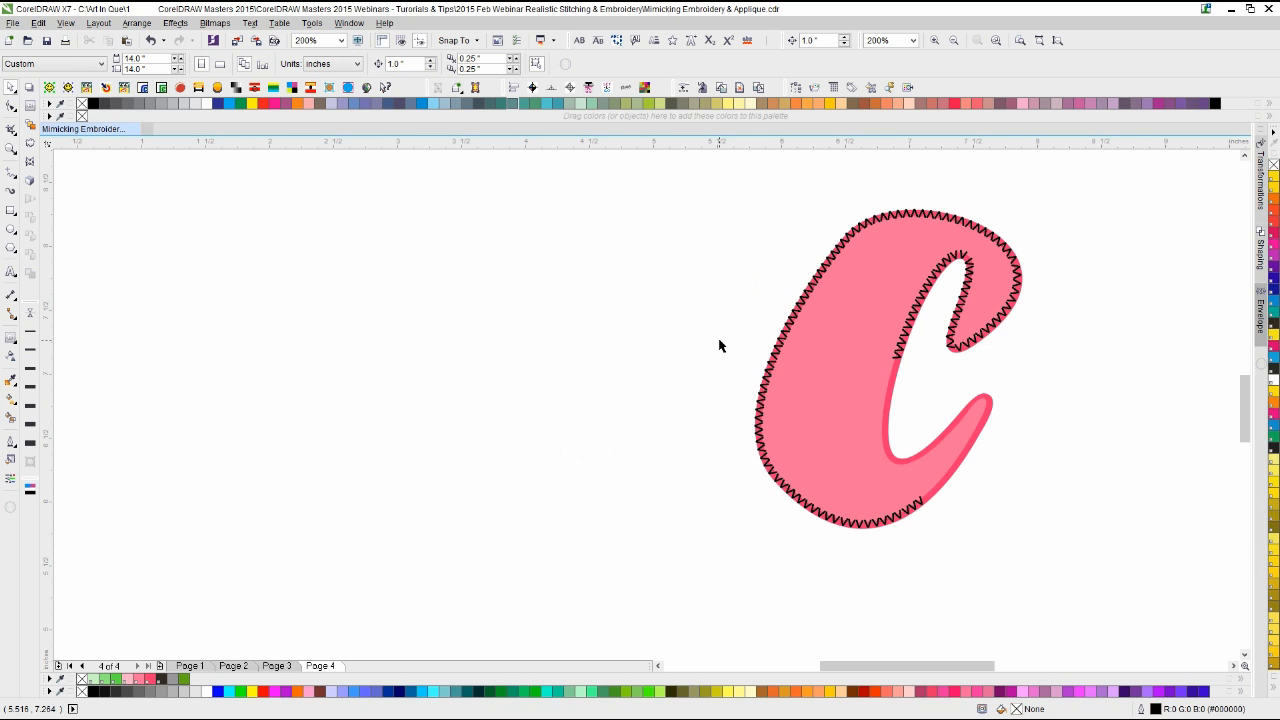
{"action": "key", "text": "F4"}
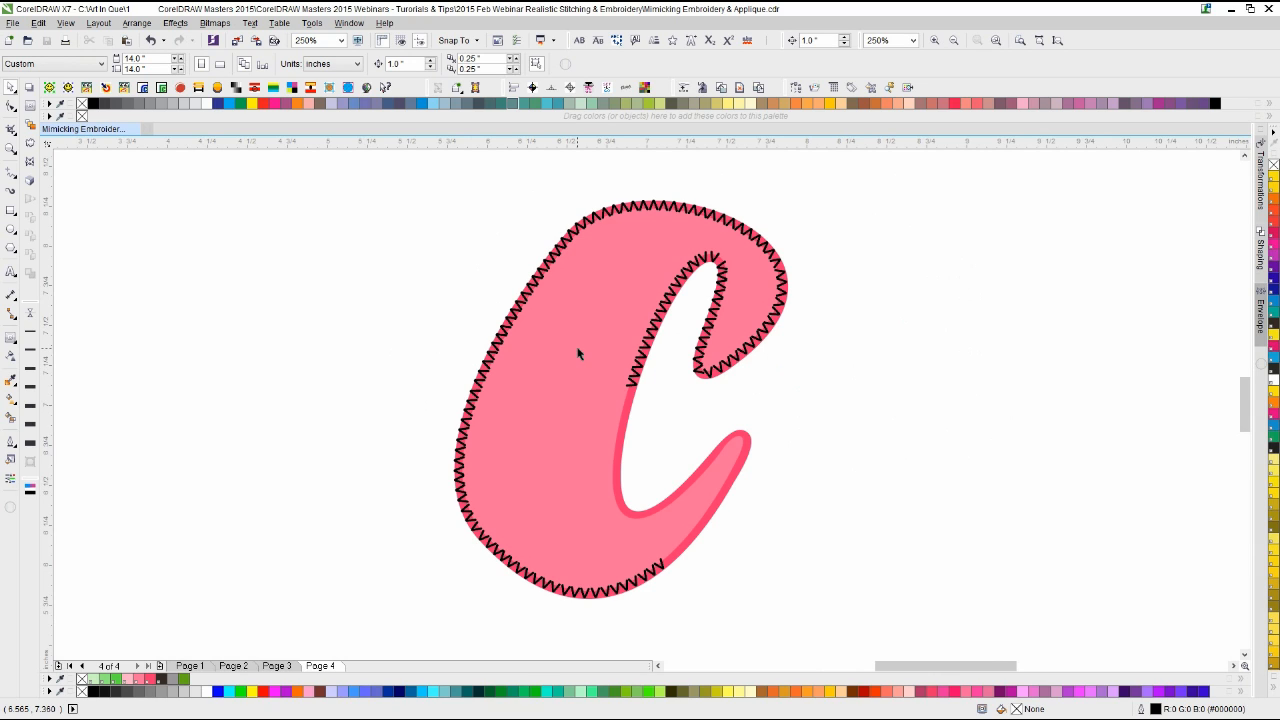
{"action": "left_click", "coordinate": [388, 342]}
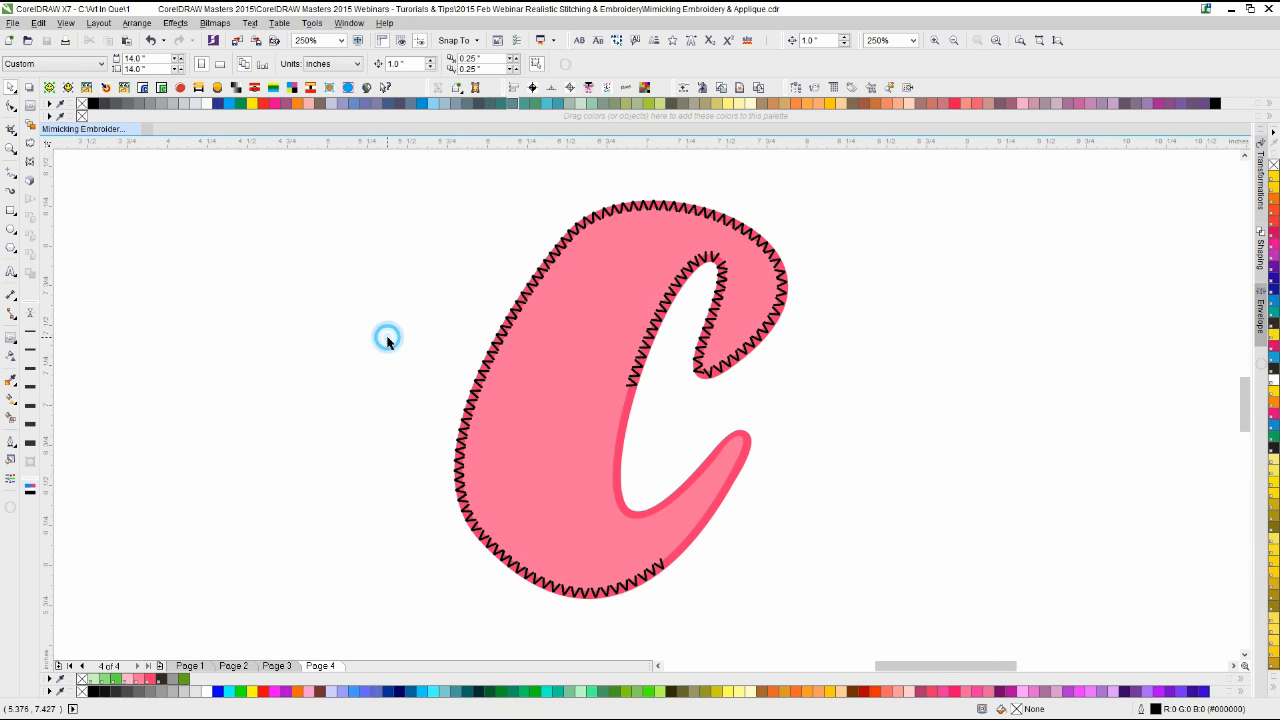
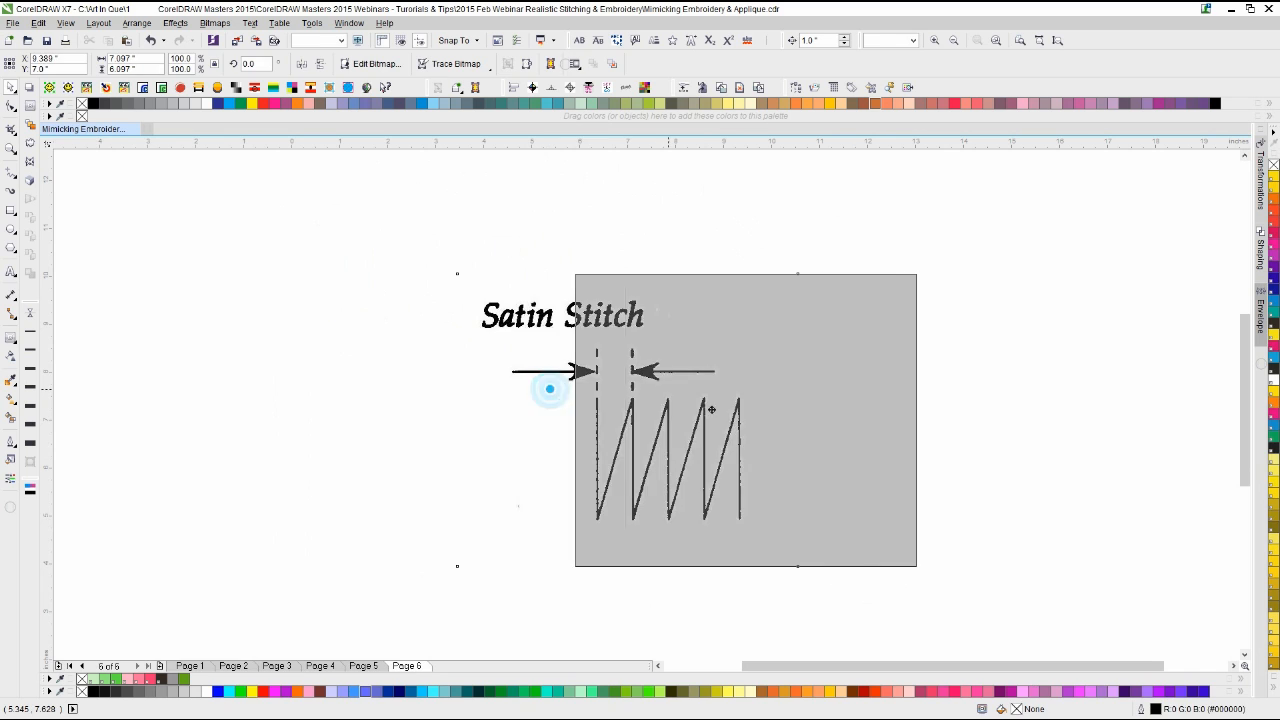
Step: Enlarge the 3-point and 4-point stitch image to about 9.98 x 4.99 in and place it beside the Satin Stitch image
{"action": "left_click", "coordinate": [633, 422]}
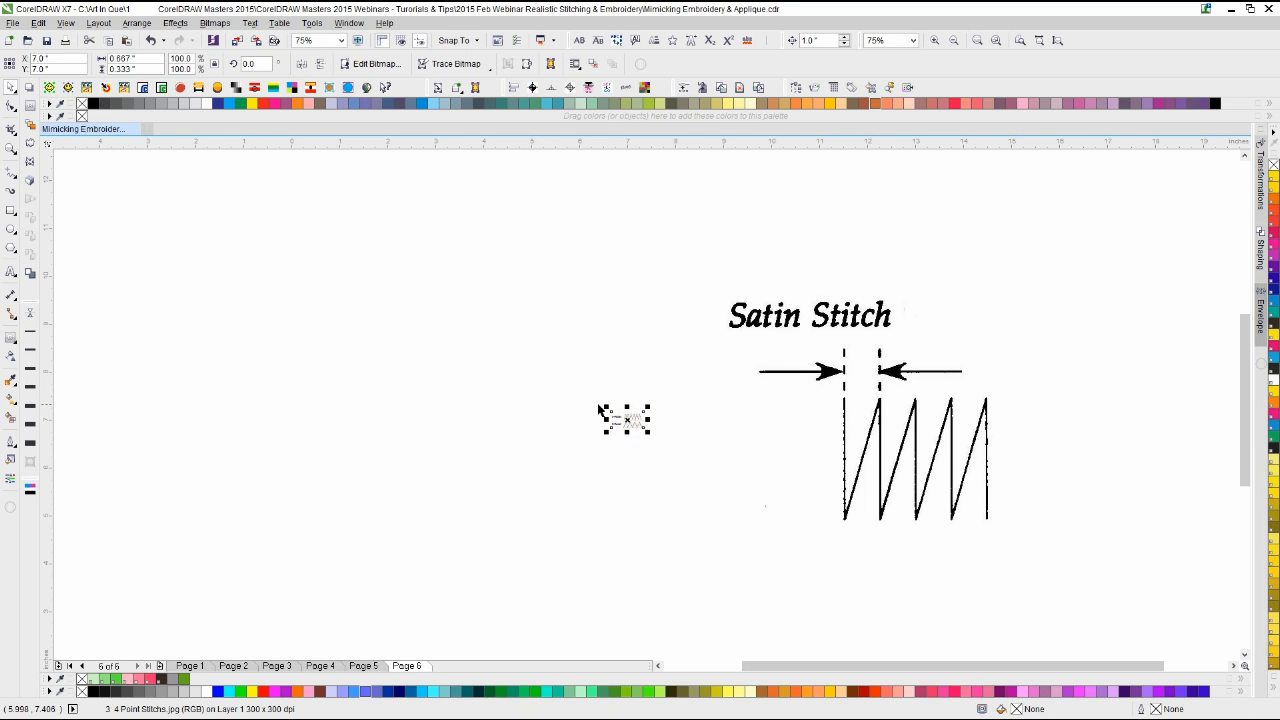
{"action": "left_click_drag", "start_coordinate": [602, 405], "coordinate": [381, 276]}
{"action": "left_click_drag", "start_coordinate": [612, 398], "coordinate": [516, 400]}
{"action": "left_click_drag", "start_coordinate": [629, 400], "coordinate": [605, 400]}
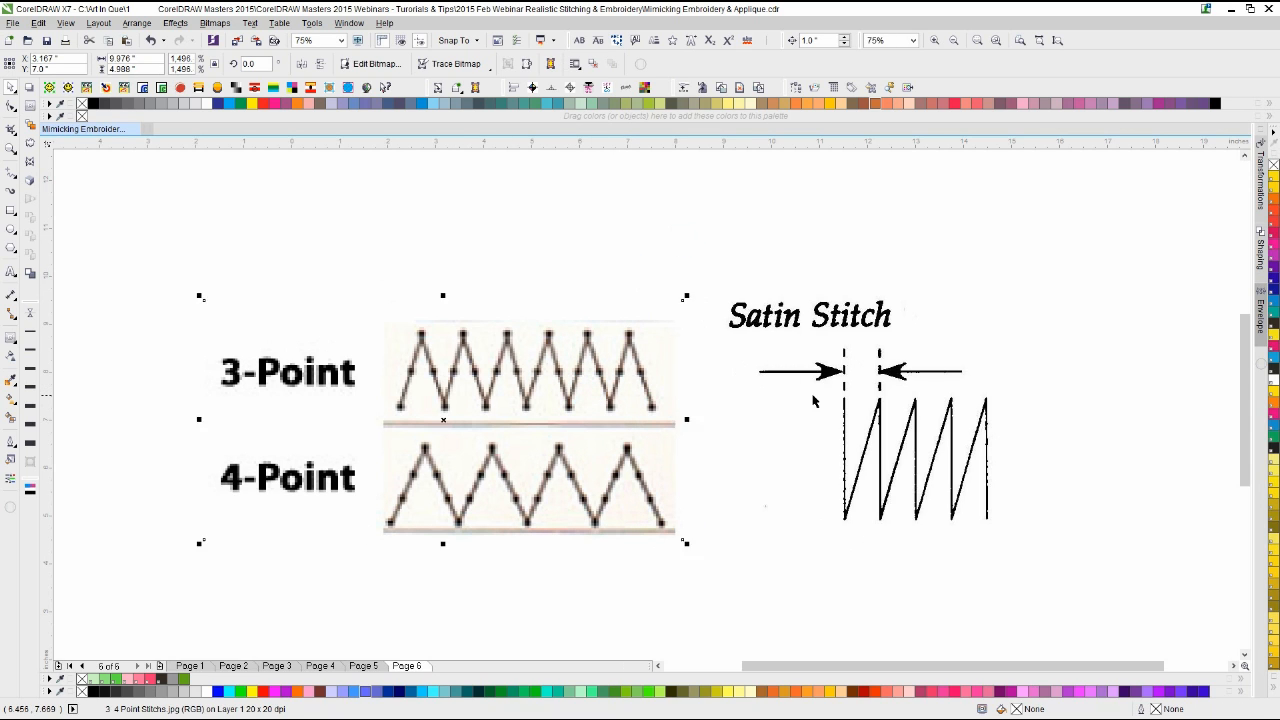
Step: Group the 3-point and 4-point image with the Satin Stitch image and centre the group on the page
{"action": "left_click", "coordinate": [757, 404], "text": "shift"}
{"action": "key", "text": "ctrl+g"}
{"action": "key", "text": "p"}
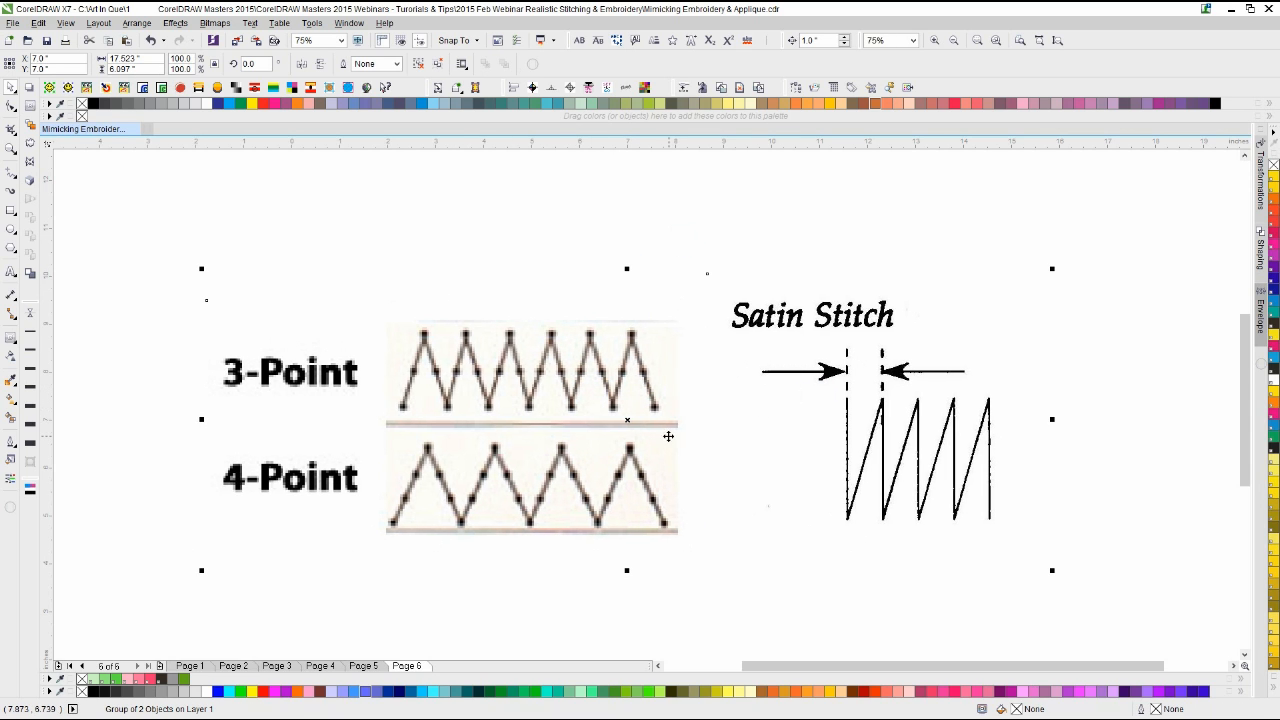
{"action": "left_click", "coordinate": [520, 240]}
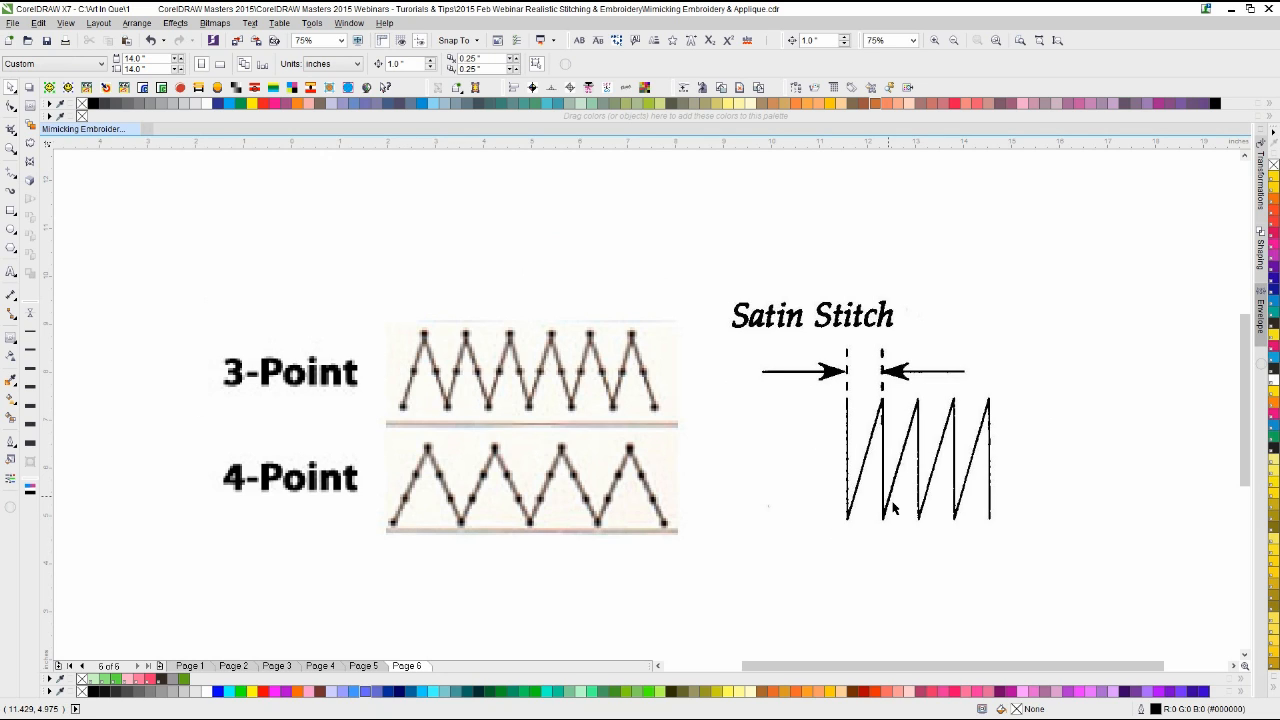
Step: Examine how the Satin Stitch strokes run compared with the zigzags and node points of the 3-point and 4-point stitches
{"action": "left_click", "coordinate": [987, 515]}
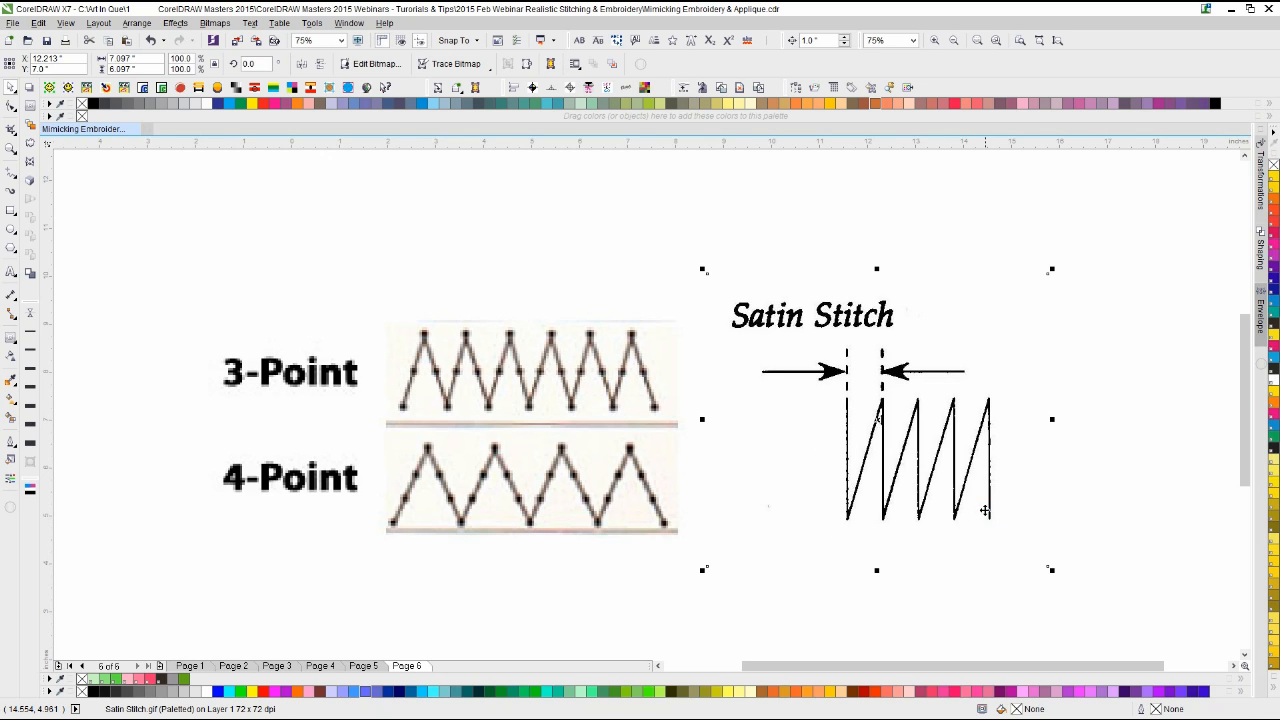
{"action": "left_click", "coordinate": [1093, 498]}
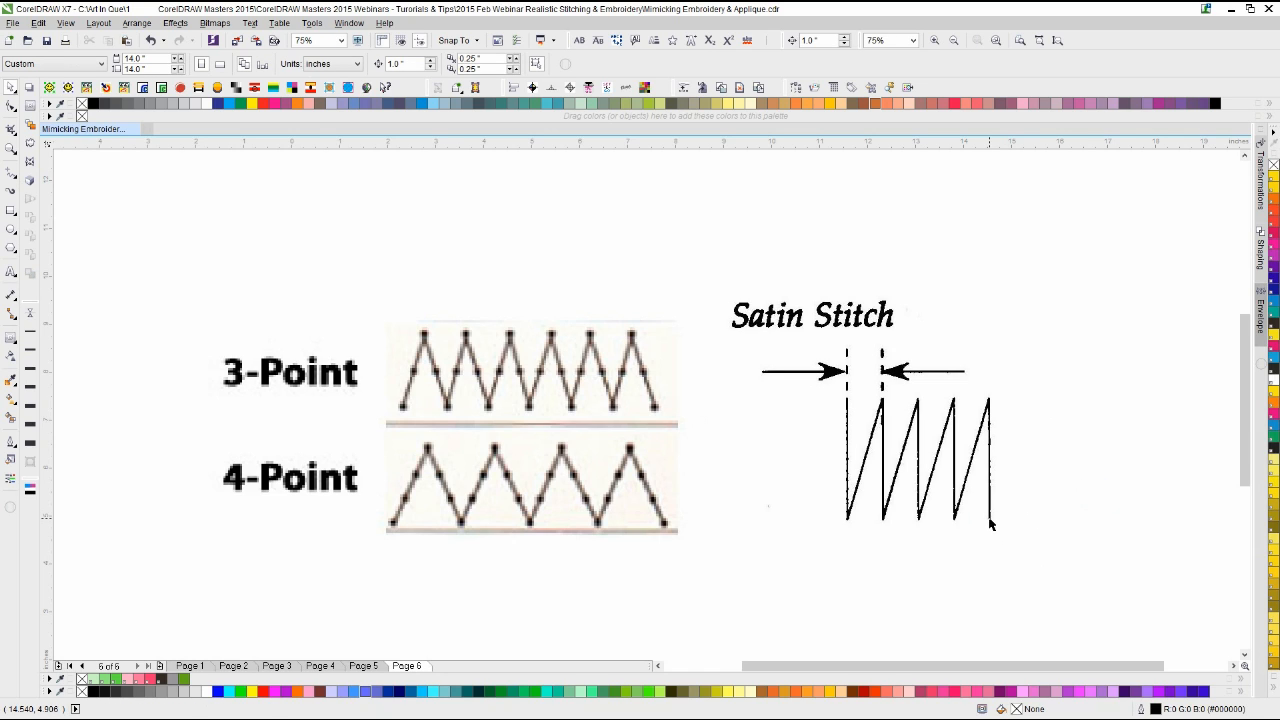
{"action": "left_click", "coordinate": [990, 523]}
{"action": "left_click", "coordinate": [994, 400]}
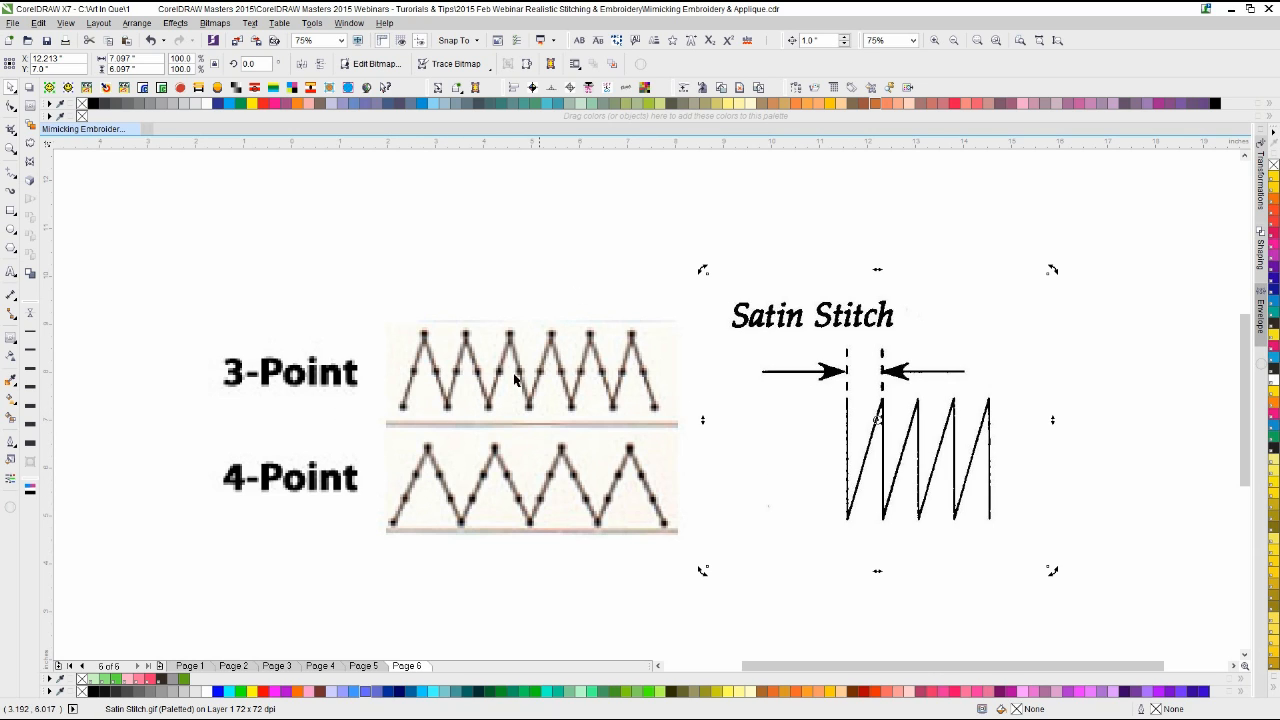
{"action": "left_click", "coordinate": [563, 209]}
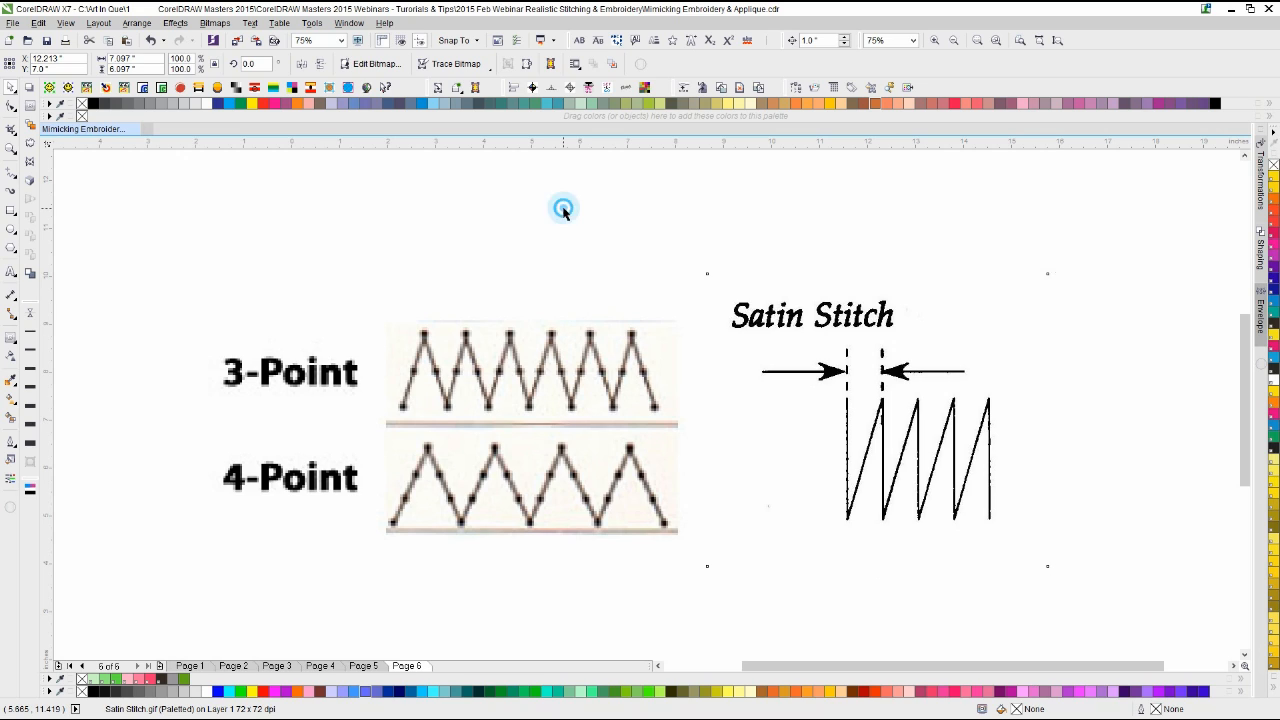
{"action": "left_click", "coordinate": [527, 399]}
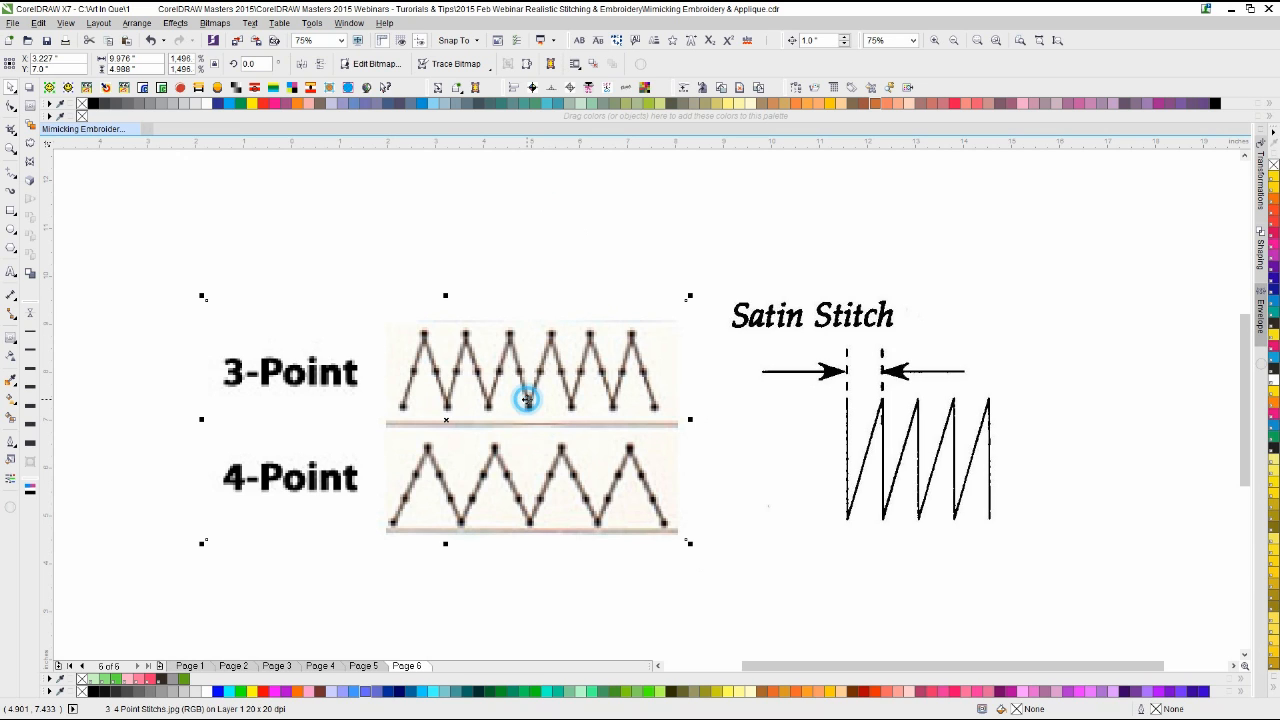
{"action": "left_click", "coordinate": [608, 393]}
{"action": "scroll", "coordinate": [647, 402], "scroll_direction": "up", "scroll_amount": 1}
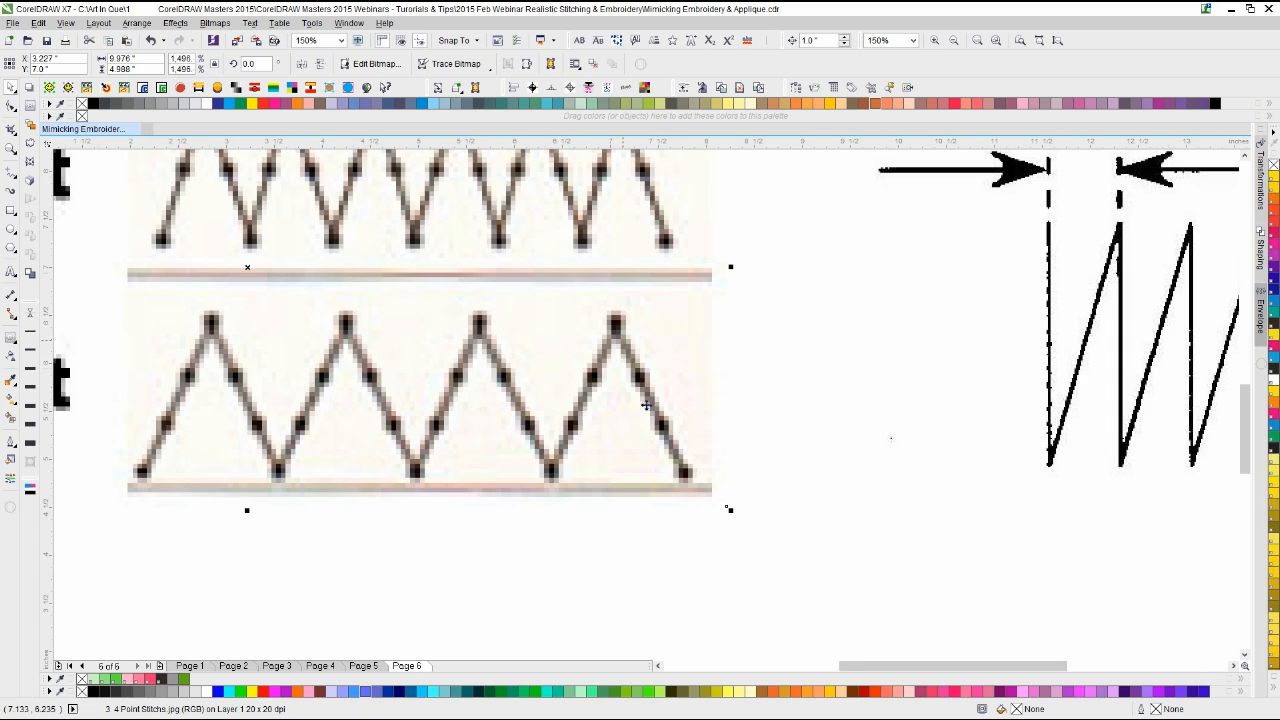
{"action": "scroll", "coordinate": [645, 404], "scroll_direction": "down", "scroll_amount": 1}
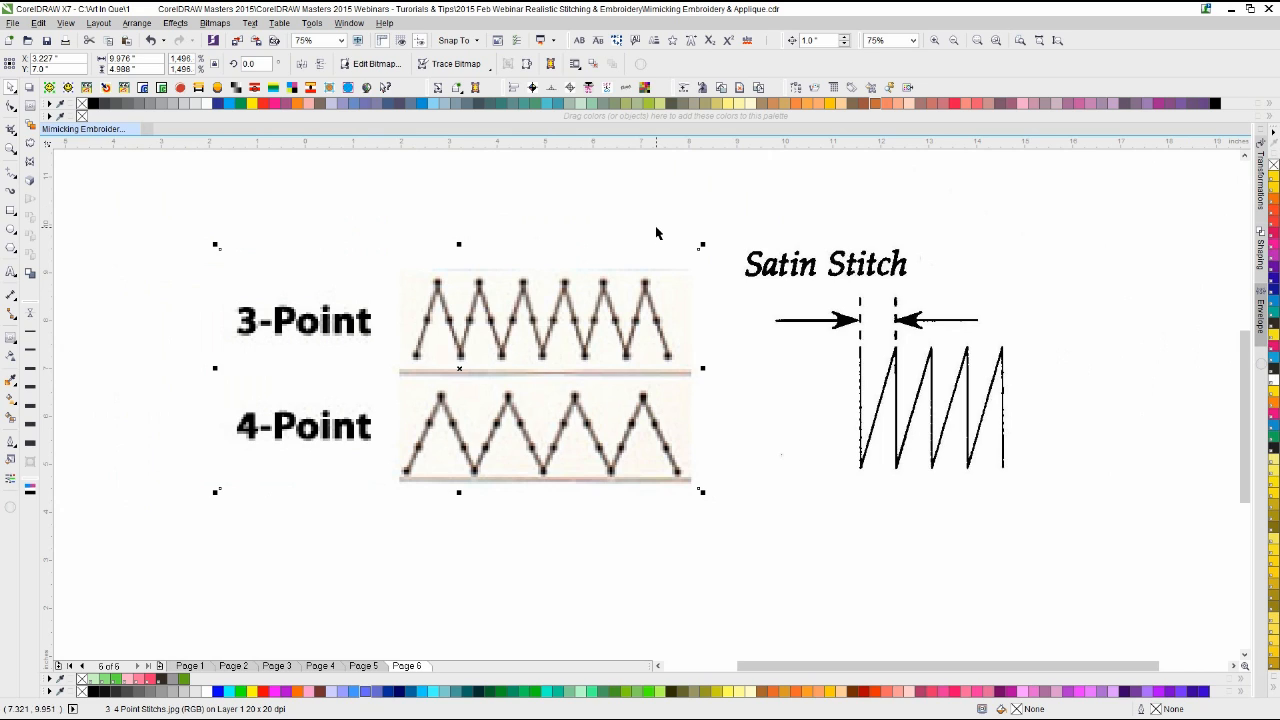
Step: Delete the 3-point and 4-point stitch image and centre the Satin Stitch image on the page
{"action": "key", "text": "Delete"}
{"action": "left_click", "coordinate": [745, 272]}
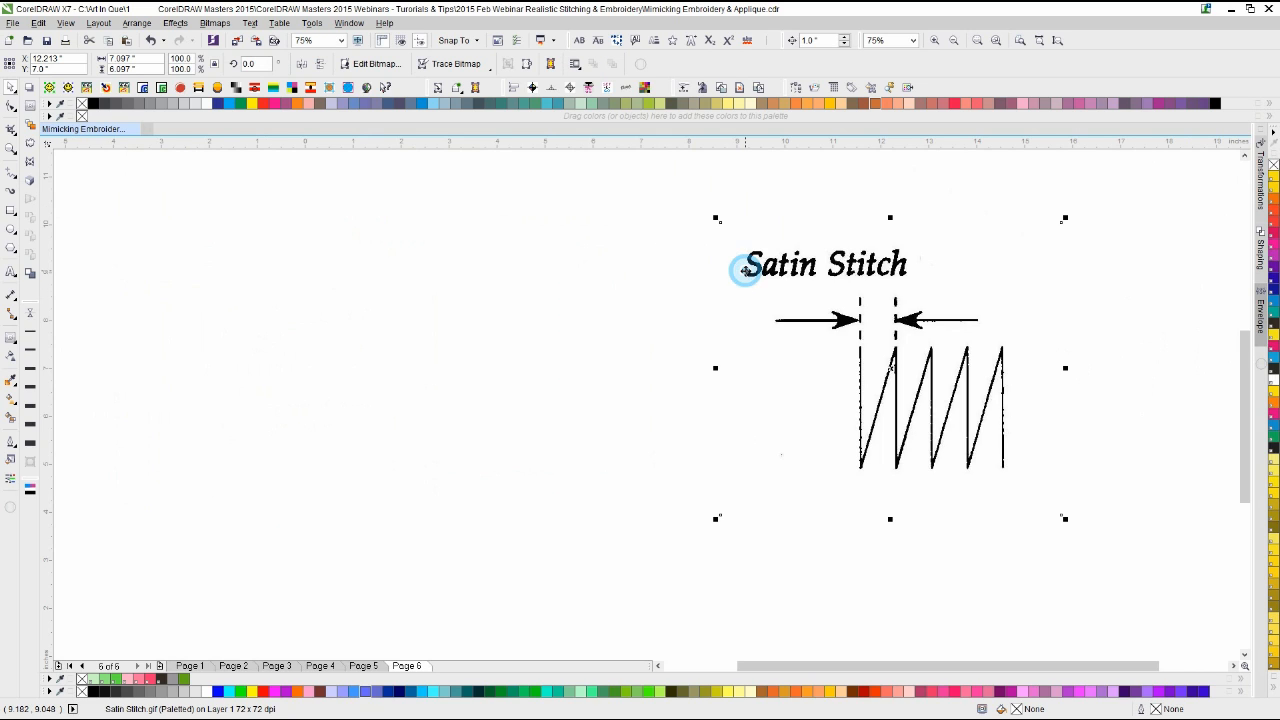
{"action": "key", "text": "p"}
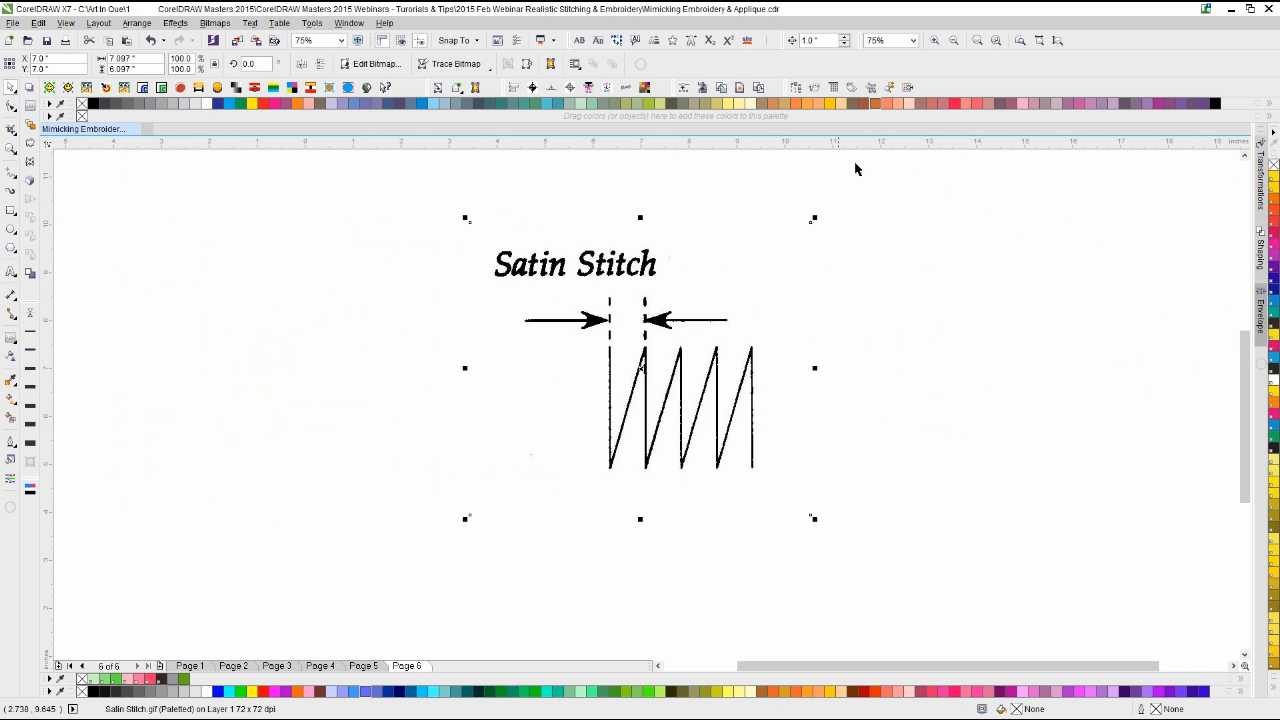
Step: Lock Layer 1 of Page 6 and add a new layer above it for tracing the stitch
{"action": "left_click", "coordinate": [793, 88]}
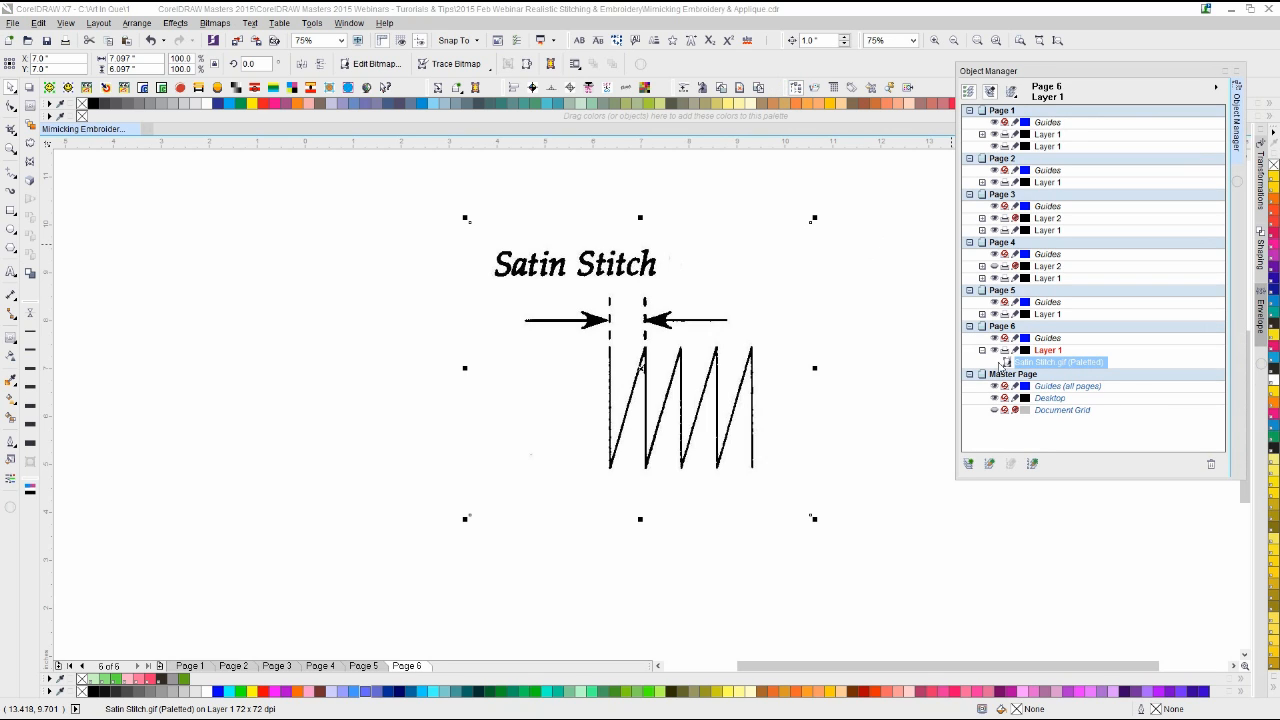
{"action": "key", "text": "Escape"}
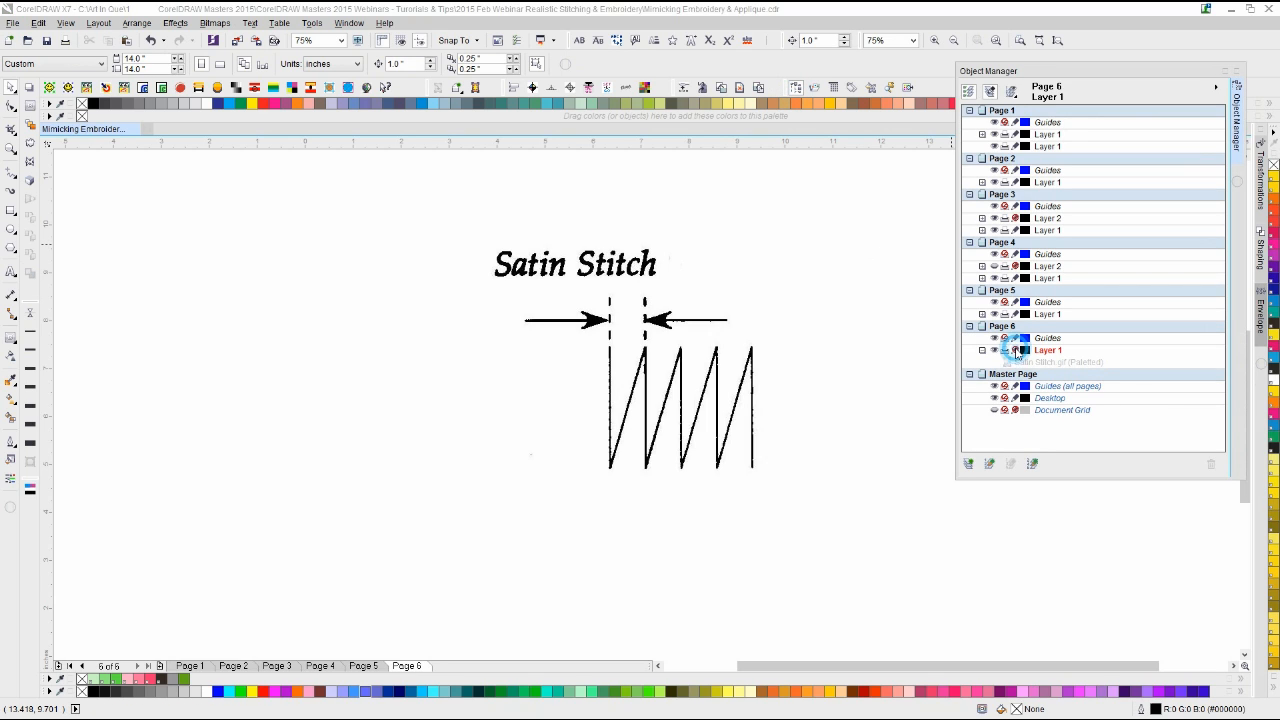
{"action": "left_click", "coordinate": [968, 464]}
{"action": "left_click", "coordinate": [892, 406]}
{"action": "left_click", "coordinate": [847, 391]}
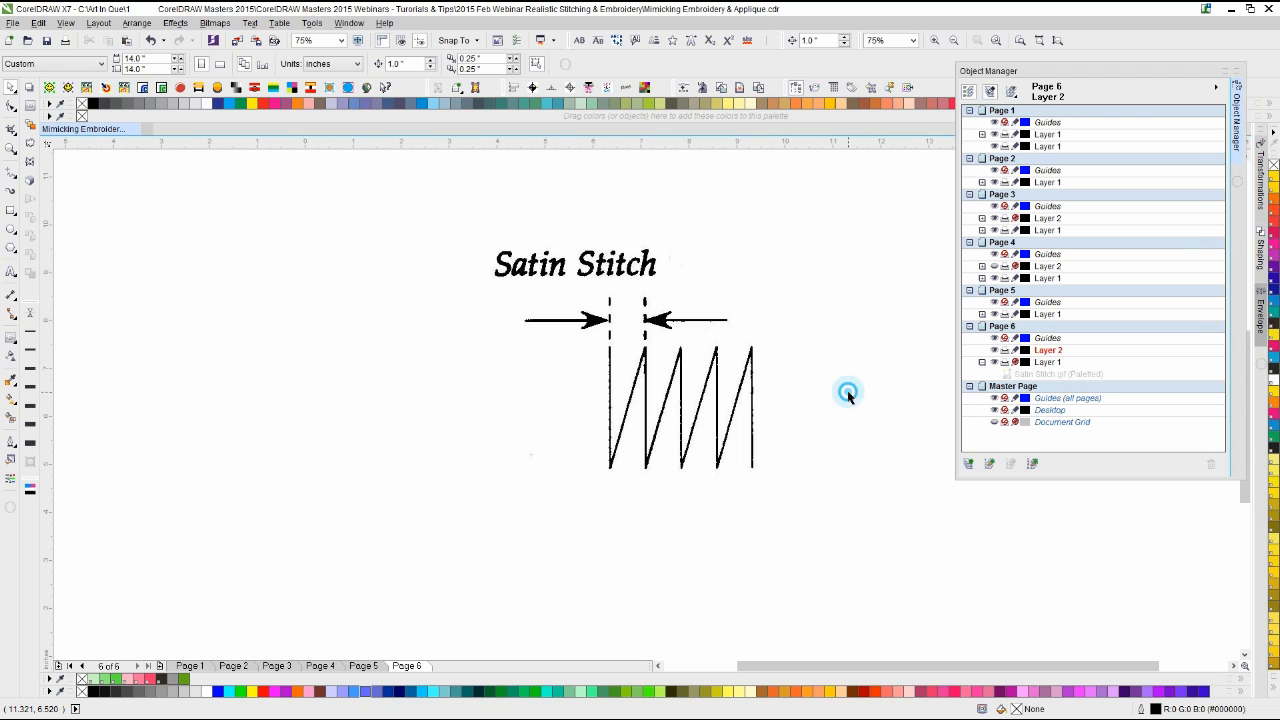
Step: Unlock Layer 1 and give the Satin Stitch image a uniform transparency of 70
{"action": "scroll", "coordinate": [768, 384], "scroll_direction": "up", "scroll_amount": 2}
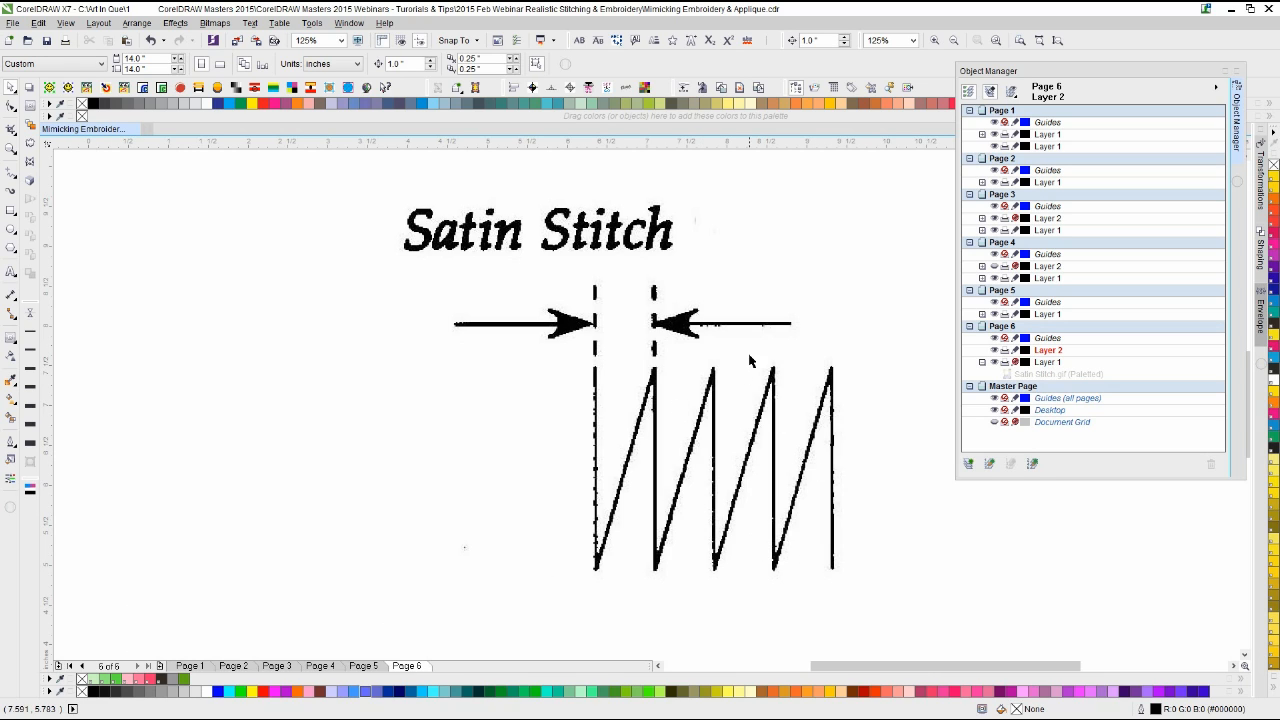
{"action": "left_click", "coordinate": [1015, 362]}
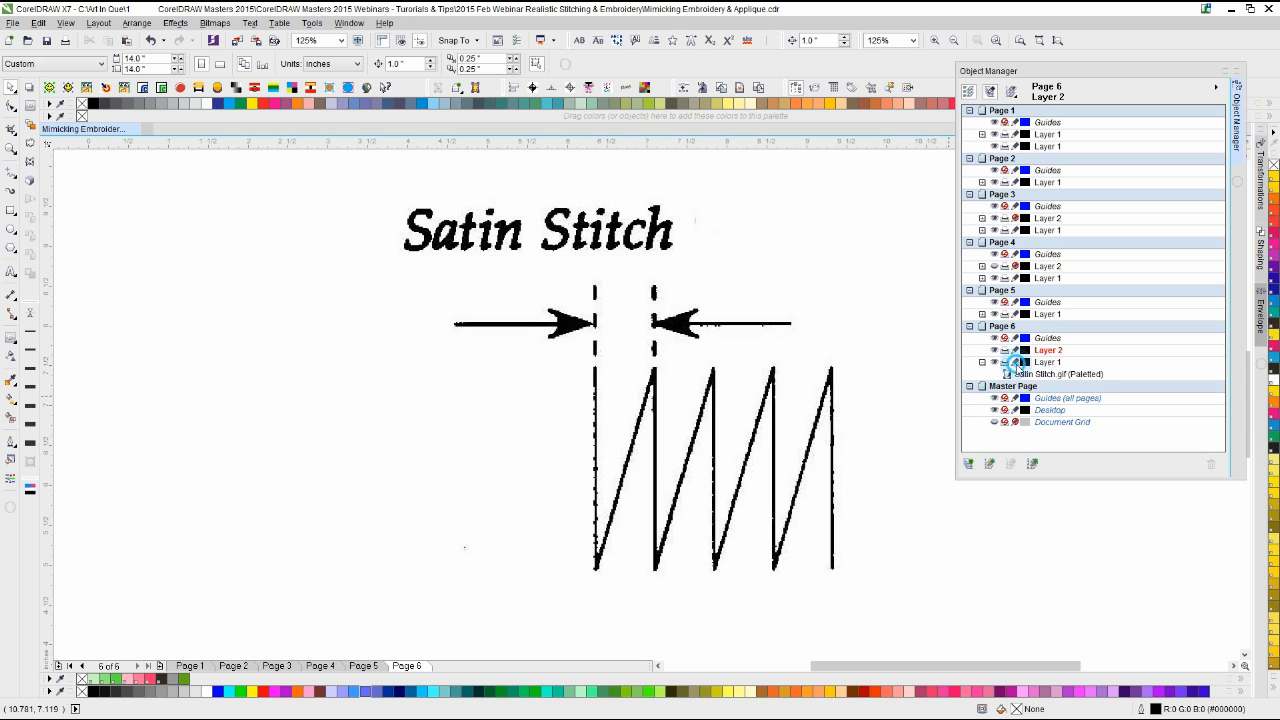
{"action": "left_click", "coordinate": [832, 405]}
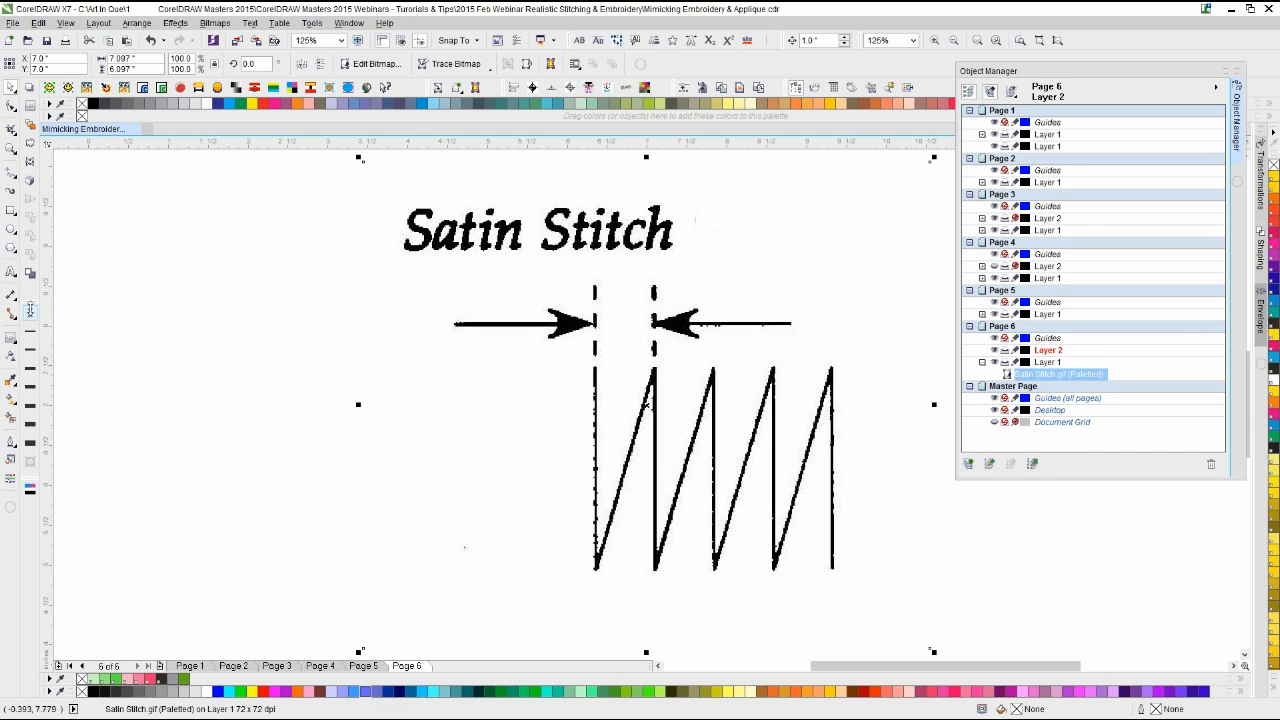
{"action": "left_click", "coordinate": [9, 357]}
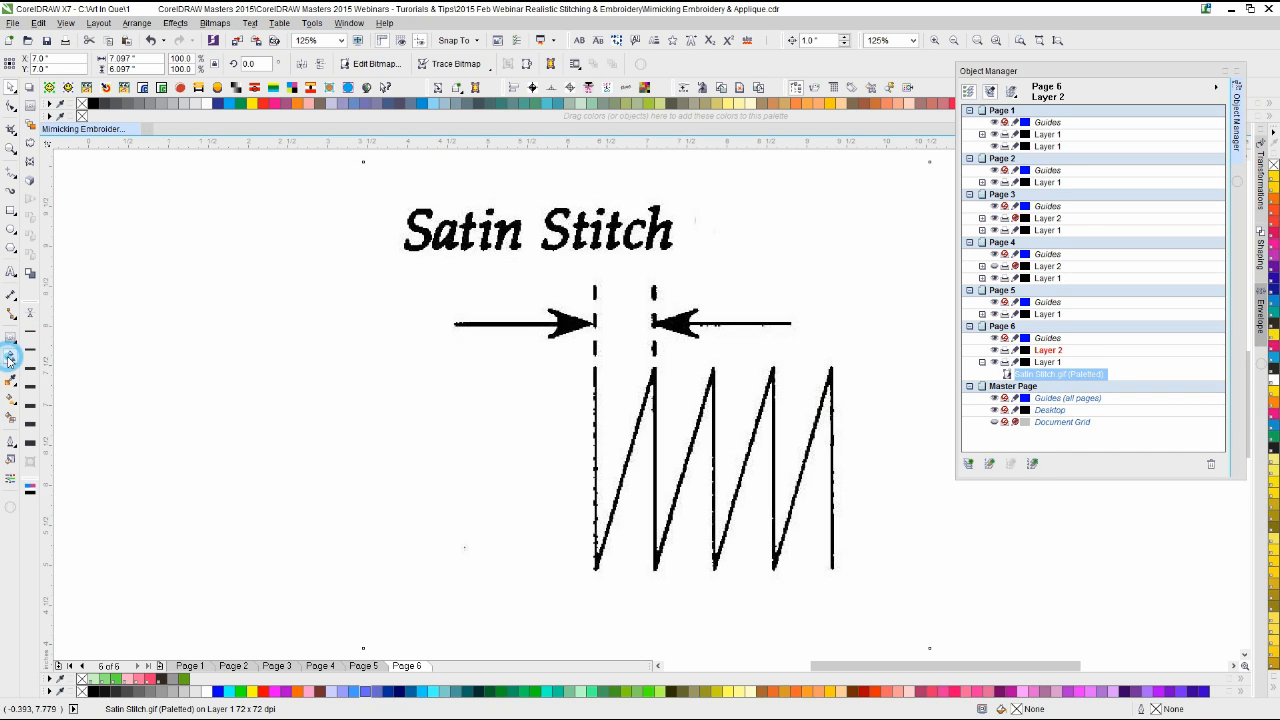
{"action": "left_click", "coordinate": [48, 88]}
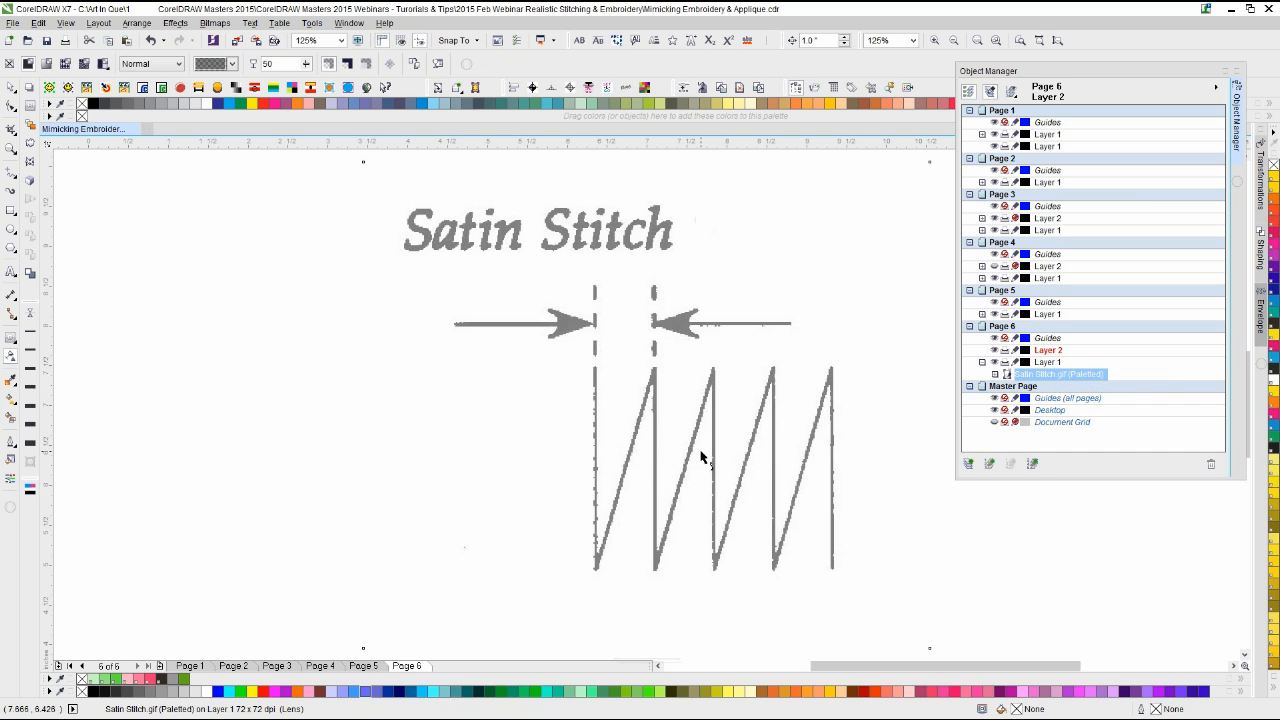
{"action": "left_click", "coordinate": [305, 65]}
{"action": "left_click_drag", "start_coordinate": [303, 78], "coordinate": [330, 87]}
{"action": "left_click", "coordinate": [305, 65]}
{"action": "left_click", "coordinate": [305, 65]}
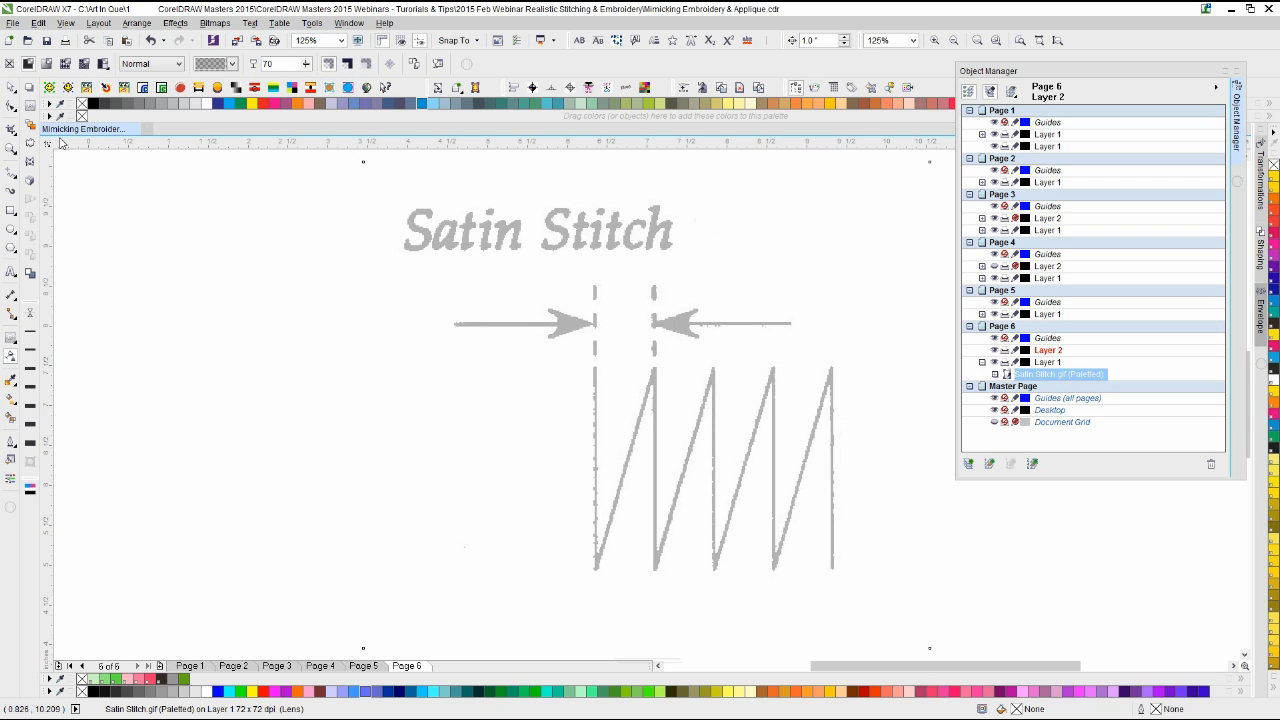
Step: Lock Page 6's Layer 1 again and collapse its object list
{"action": "left_click", "coordinate": [9, 87]}
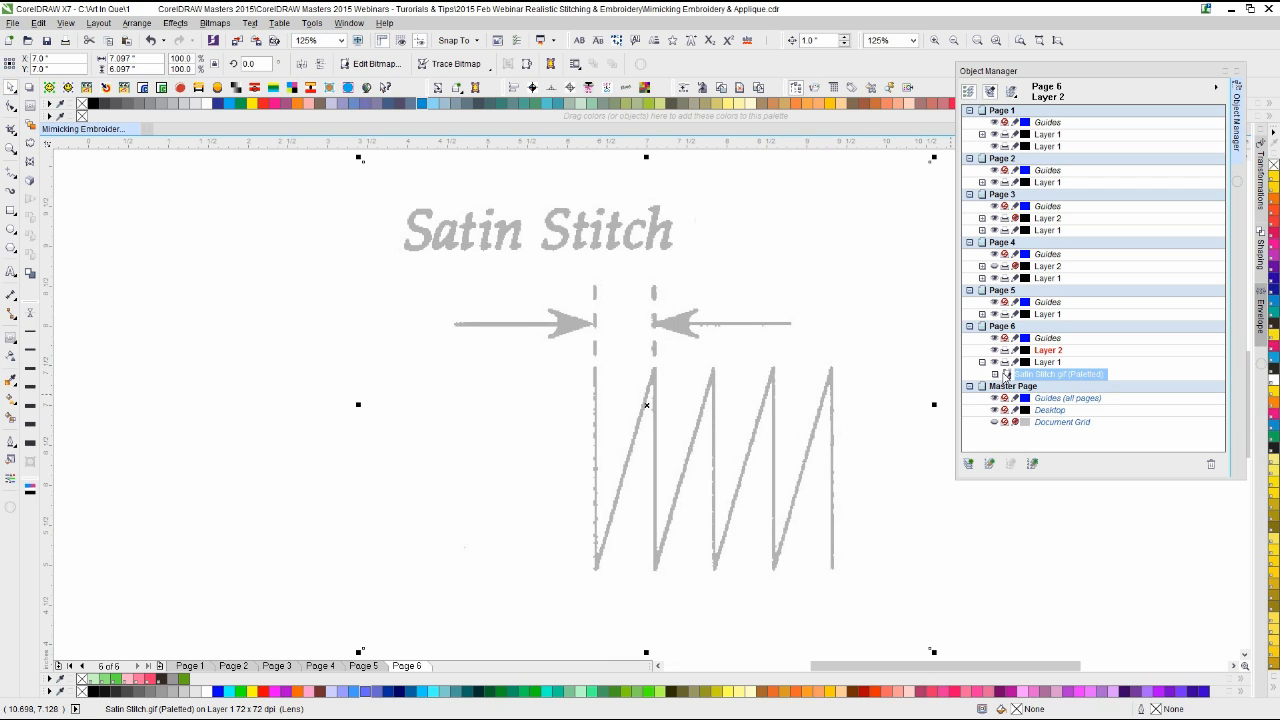
{"action": "left_click", "coordinate": [1015, 362]}
{"action": "left_click", "coordinate": [982, 362]}
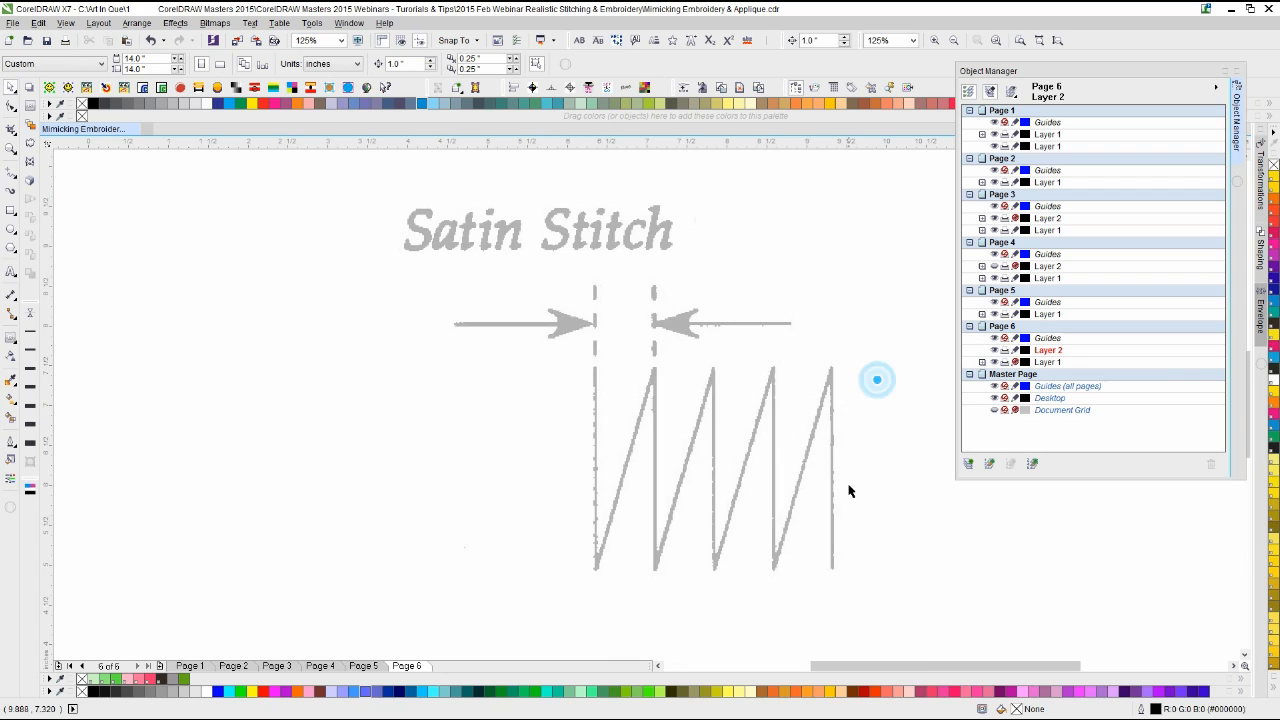
Step: Trace the last satin stitch with a vertical line and a connected diagonal down to the left, about 0.75 in wide and 2.53 in high
{"action": "scroll", "coordinate": [645, 404], "scroll_direction": "up", "scroll_amount": 2}
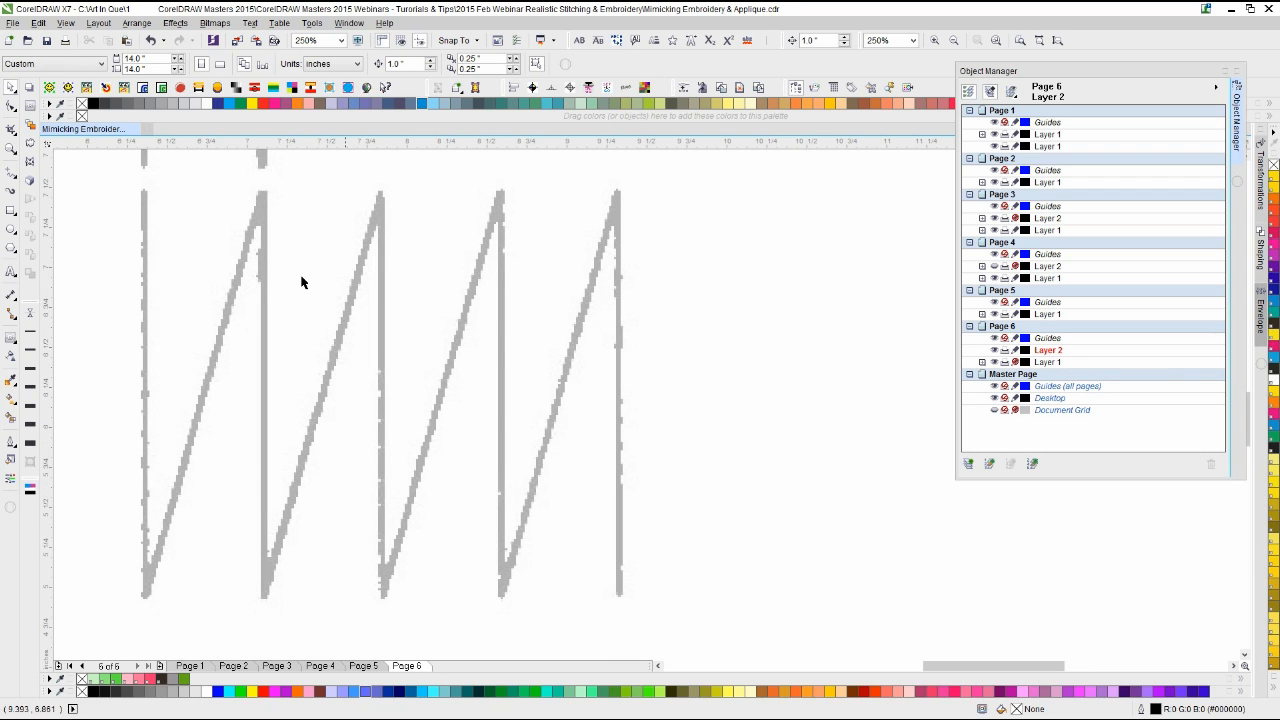
{"action": "left_click", "coordinate": [12, 173]}
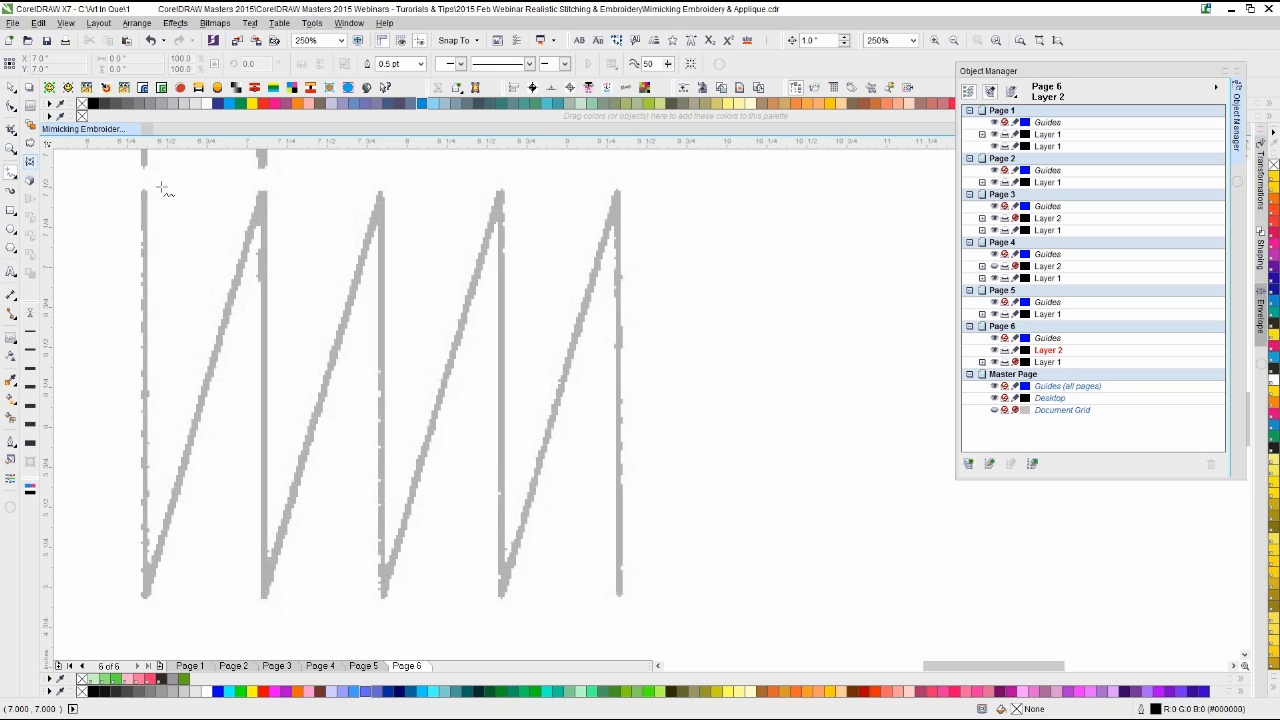
{"action": "left_click", "coordinate": [619, 593]}
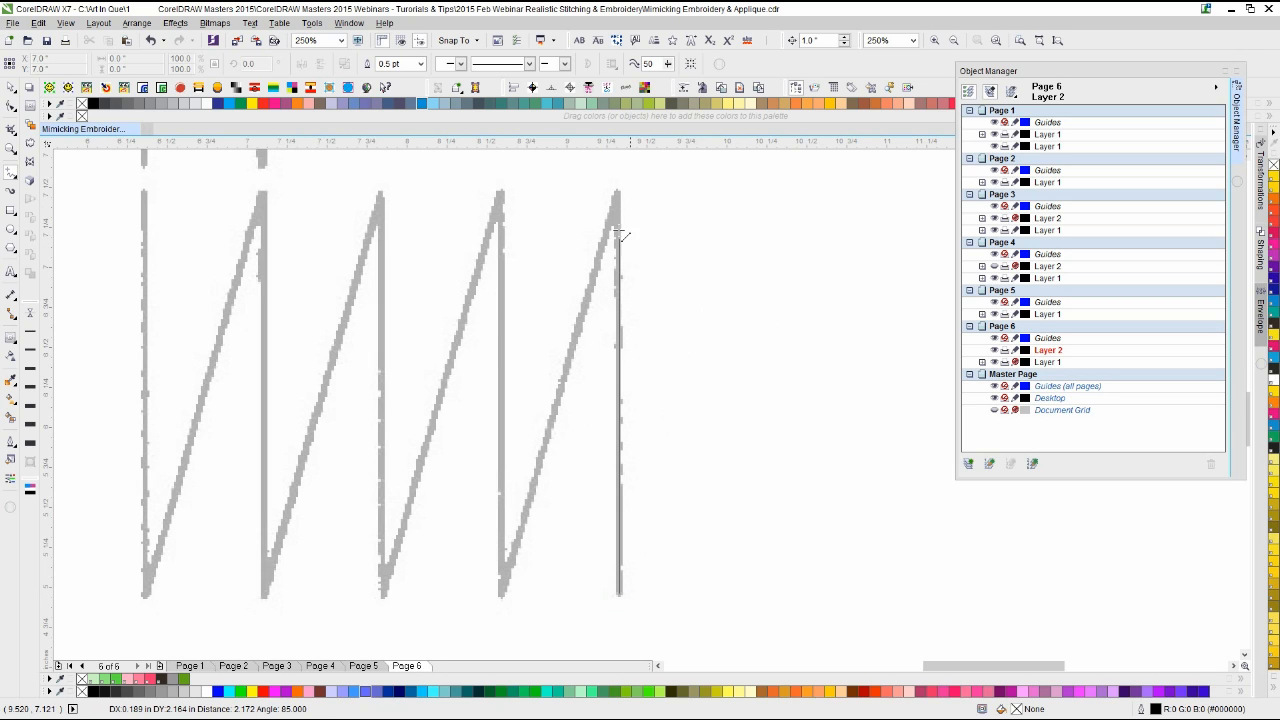
{"action": "left_click", "coordinate": [615, 191]}
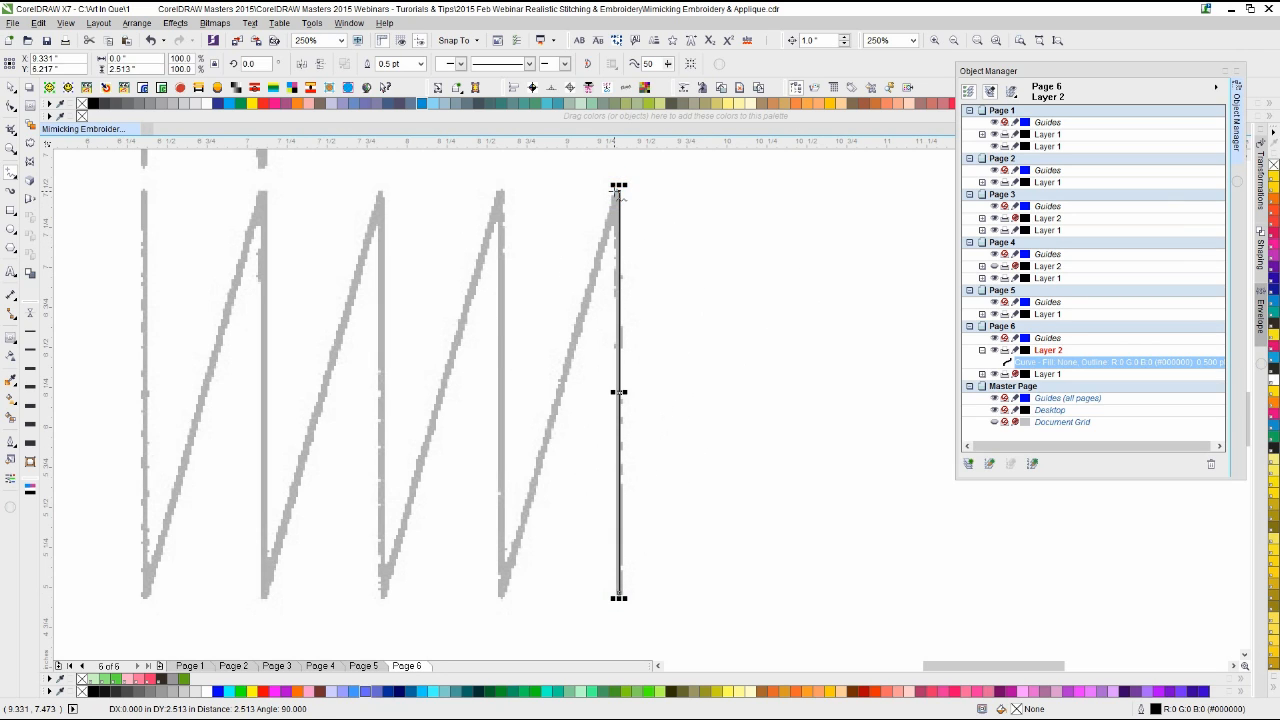
{"action": "left_click", "coordinate": [620, 193]}
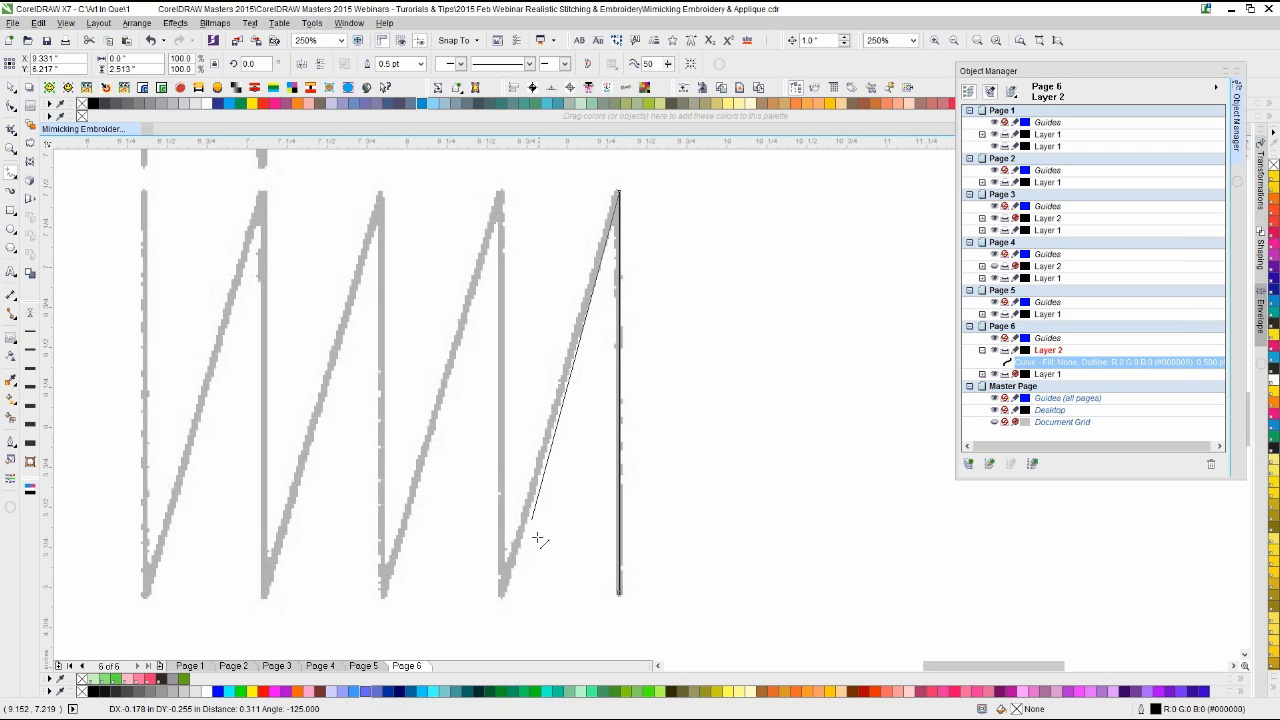
{"action": "left_click", "coordinate": [500, 596]}
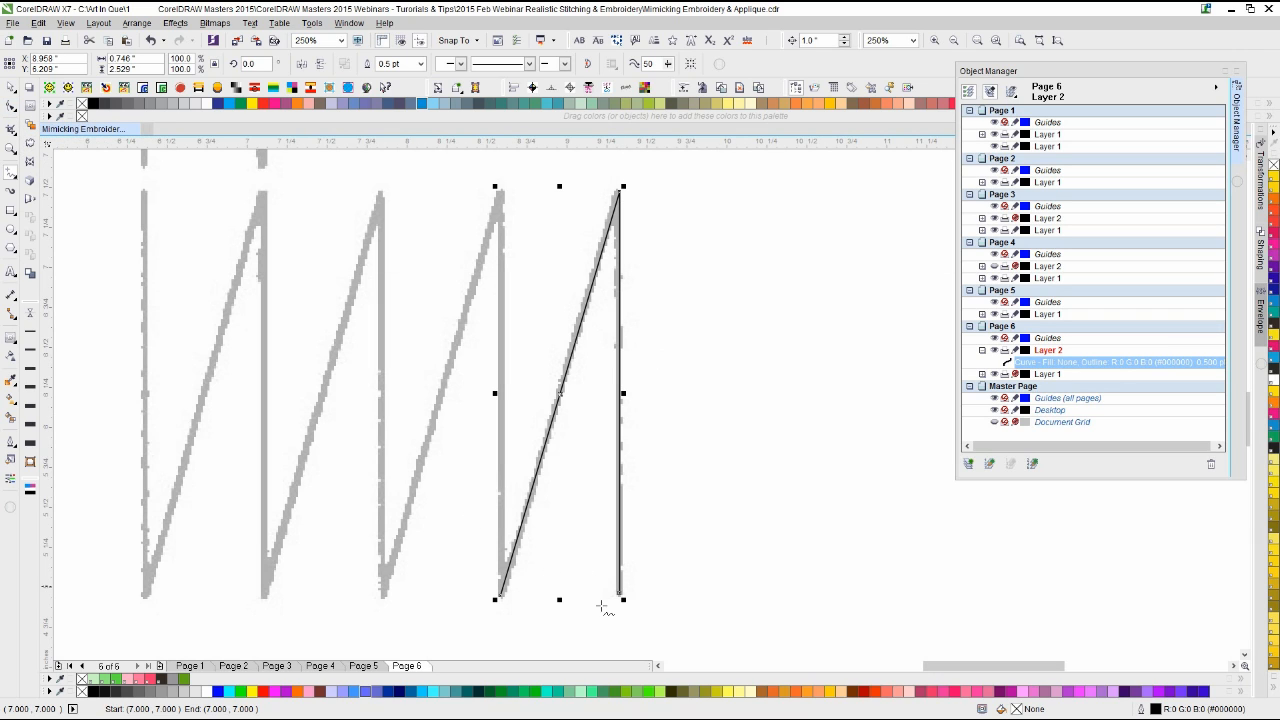
Step: Align the two bottom nodes of the traced stitch curve horizontally
{"action": "left_click", "coordinate": [10, 105]}
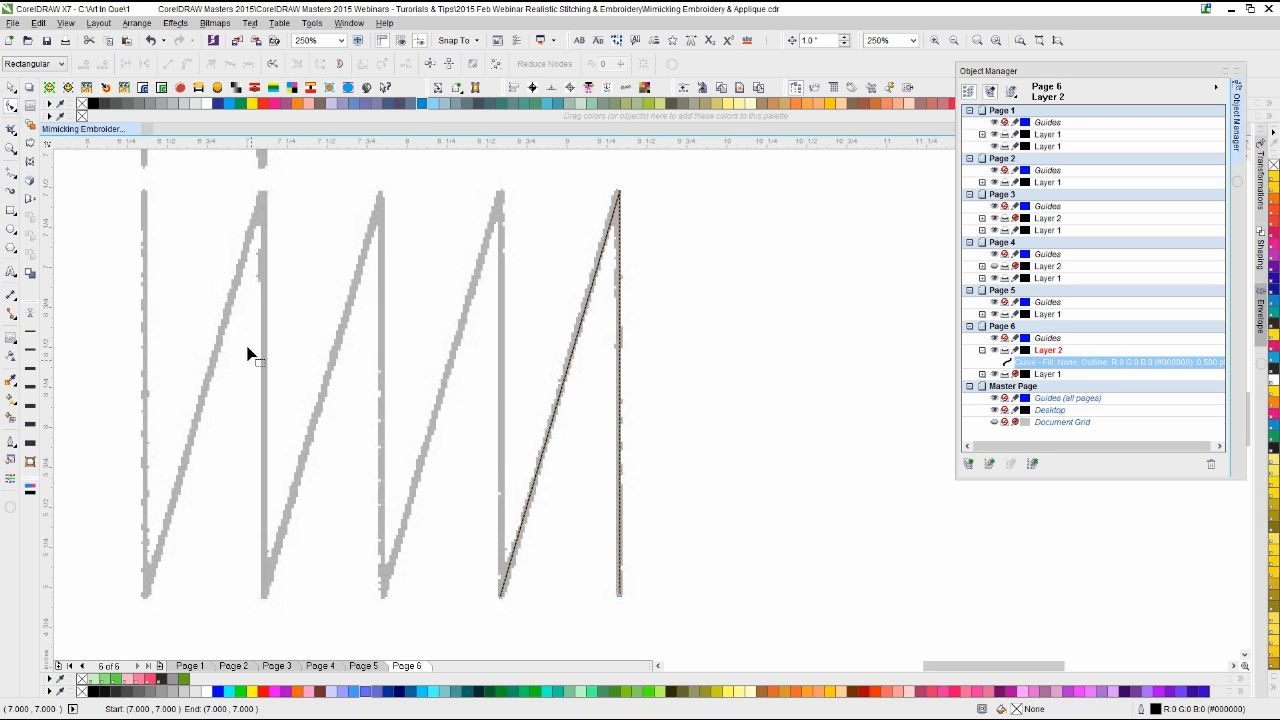
{"action": "left_click_drag", "start_coordinate": [414, 537], "coordinate": [737, 634]}
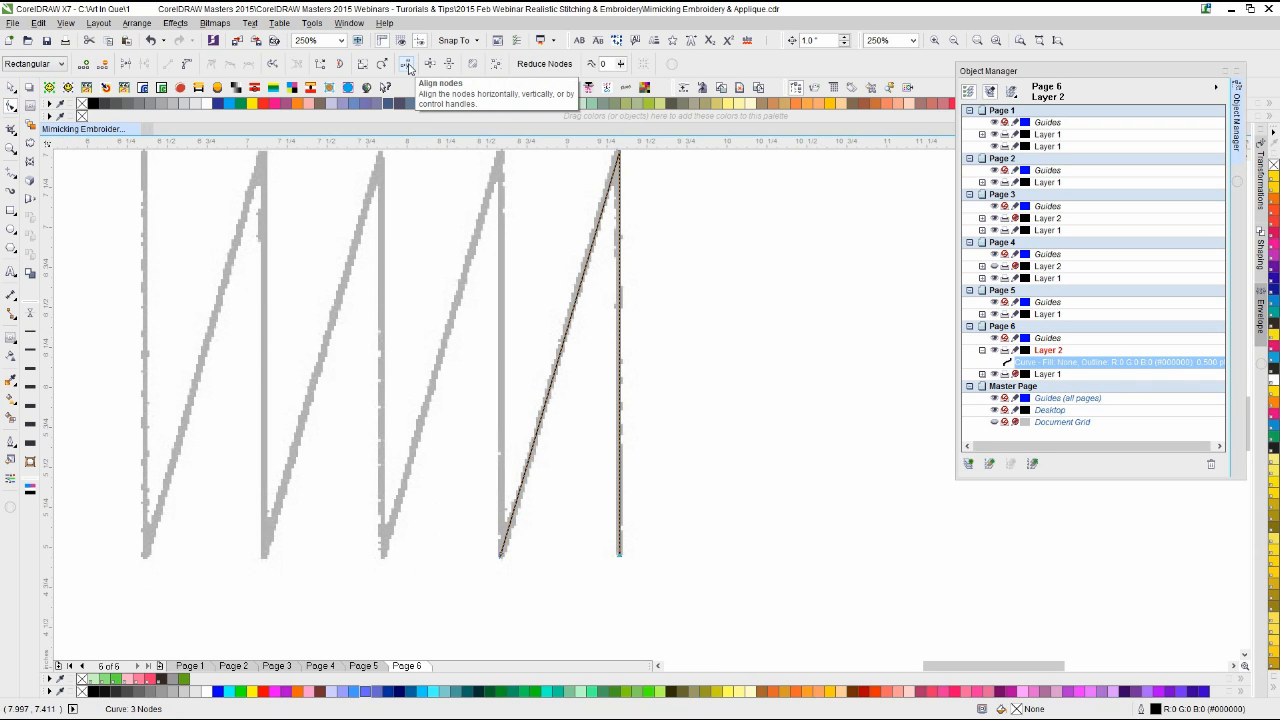
{"action": "left_click", "coordinate": [407, 64]}
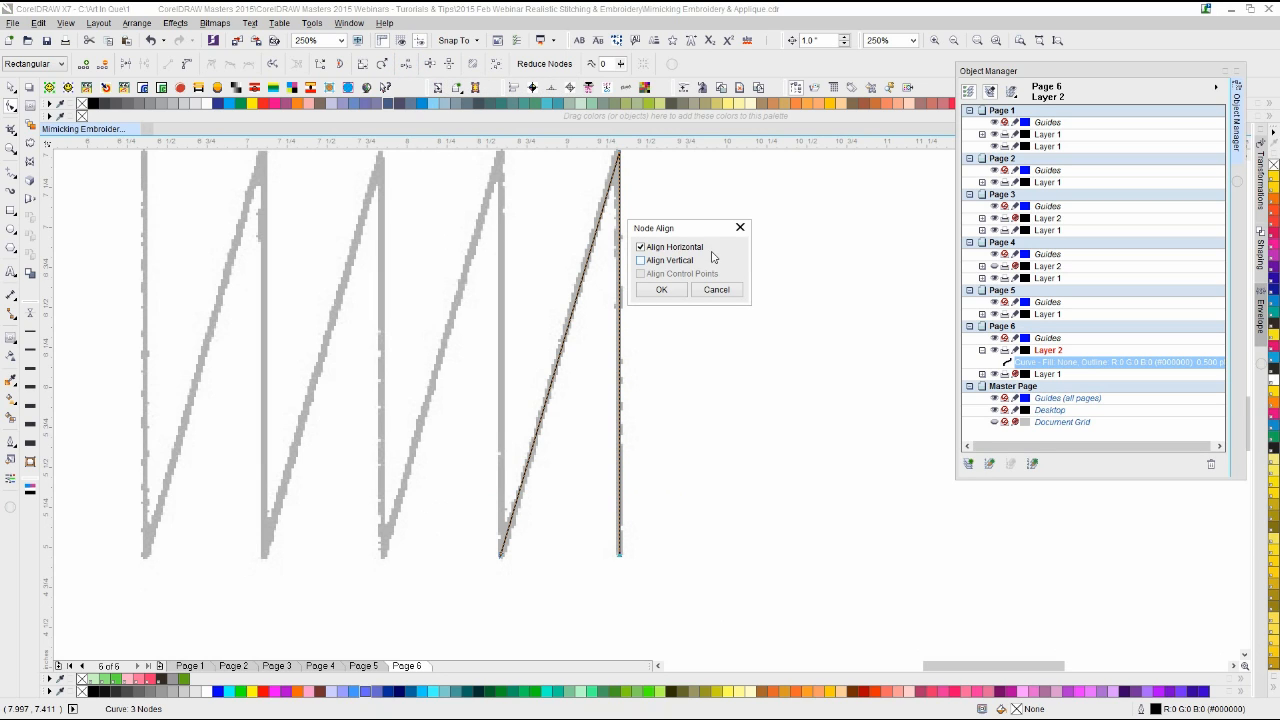
{"action": "left_click", "coordinate": [666, 293]}
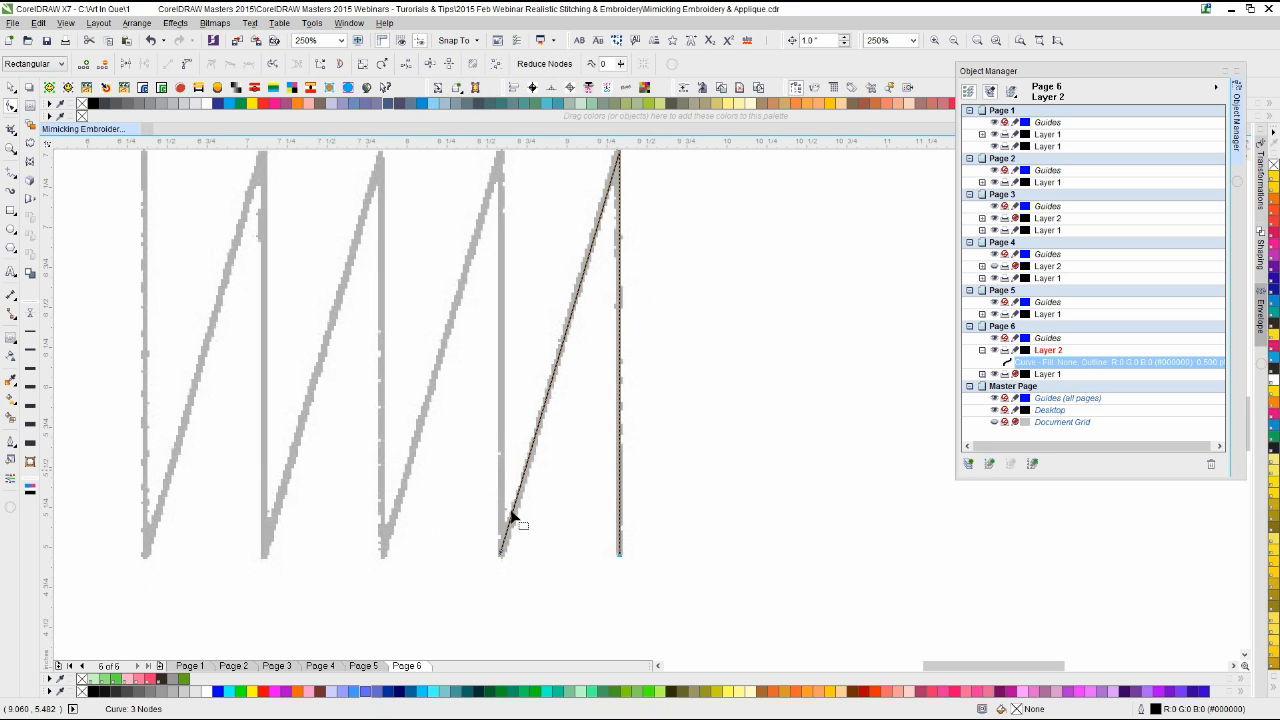
{"action": "left_click", "coordinate": [11, 88]}
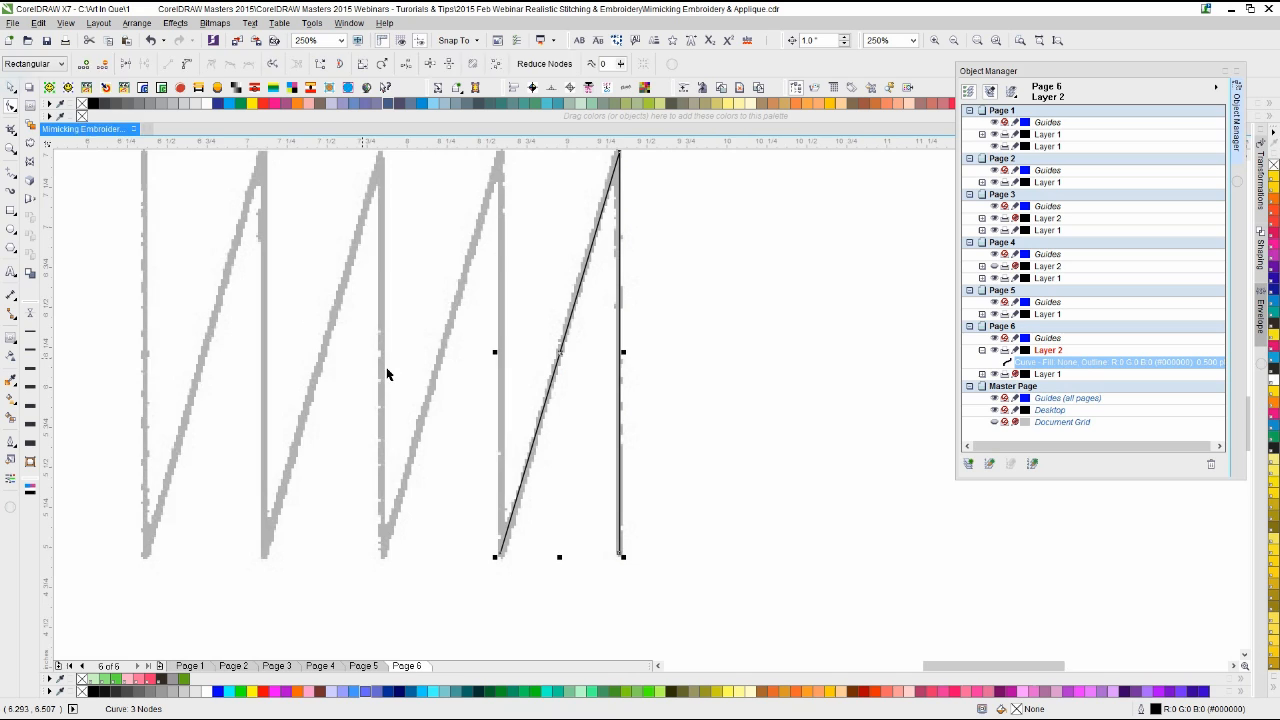
Step: Try to make 5 copies of the traced stitch using relative position with the middle-left anchor, offset -0.746 in horizontally
{"action": "scroll", "coordinate": [394, 373], "scroll_direction": "down", "scroll_amount": 2}
{"action": "scroll", "coordinate": [648, 402], "scroll_direction": "up", "scroll_amount": 2}
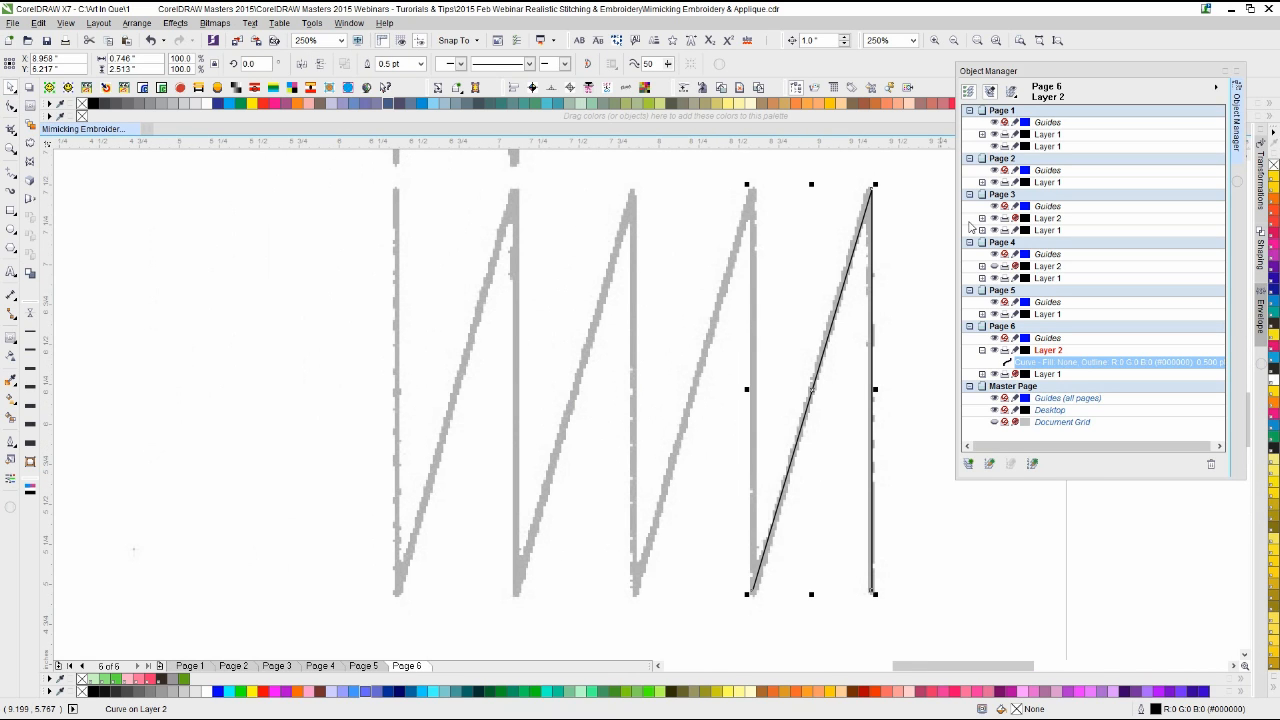
{"action": "left_click", "coordinate": [797, 87]}
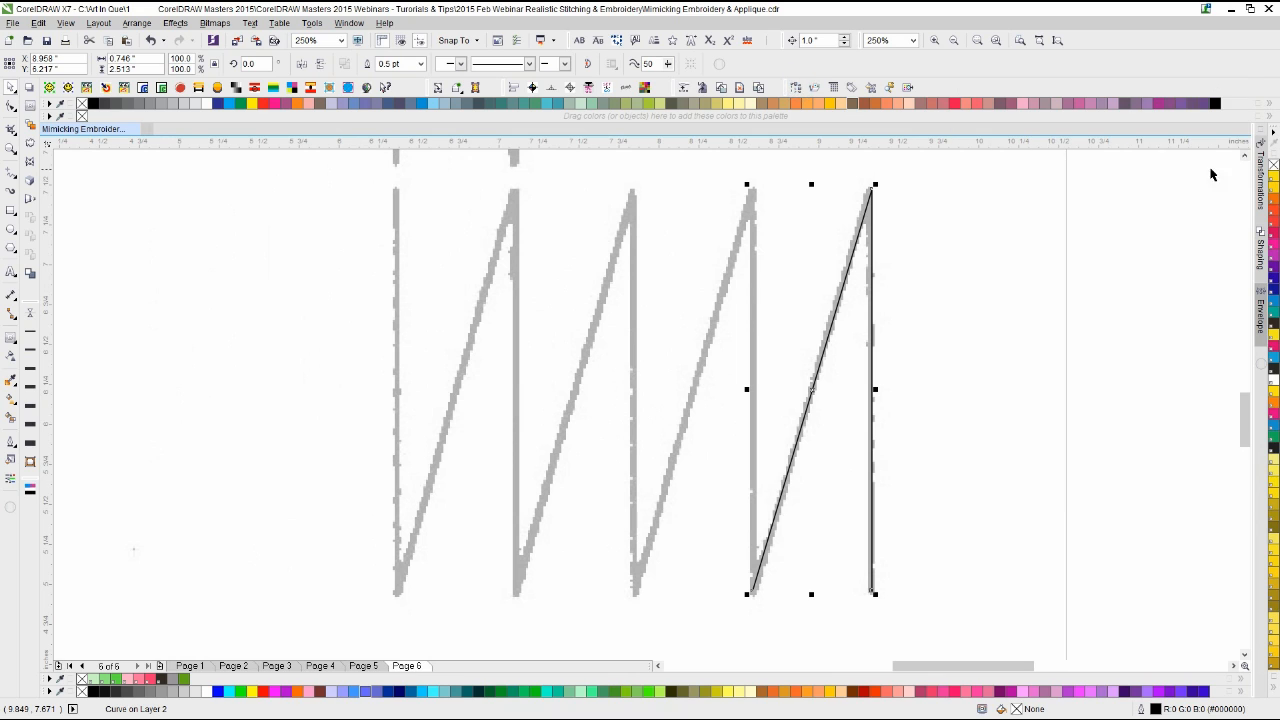
{"action": "left_click", "coordinate": [1260, 175]}
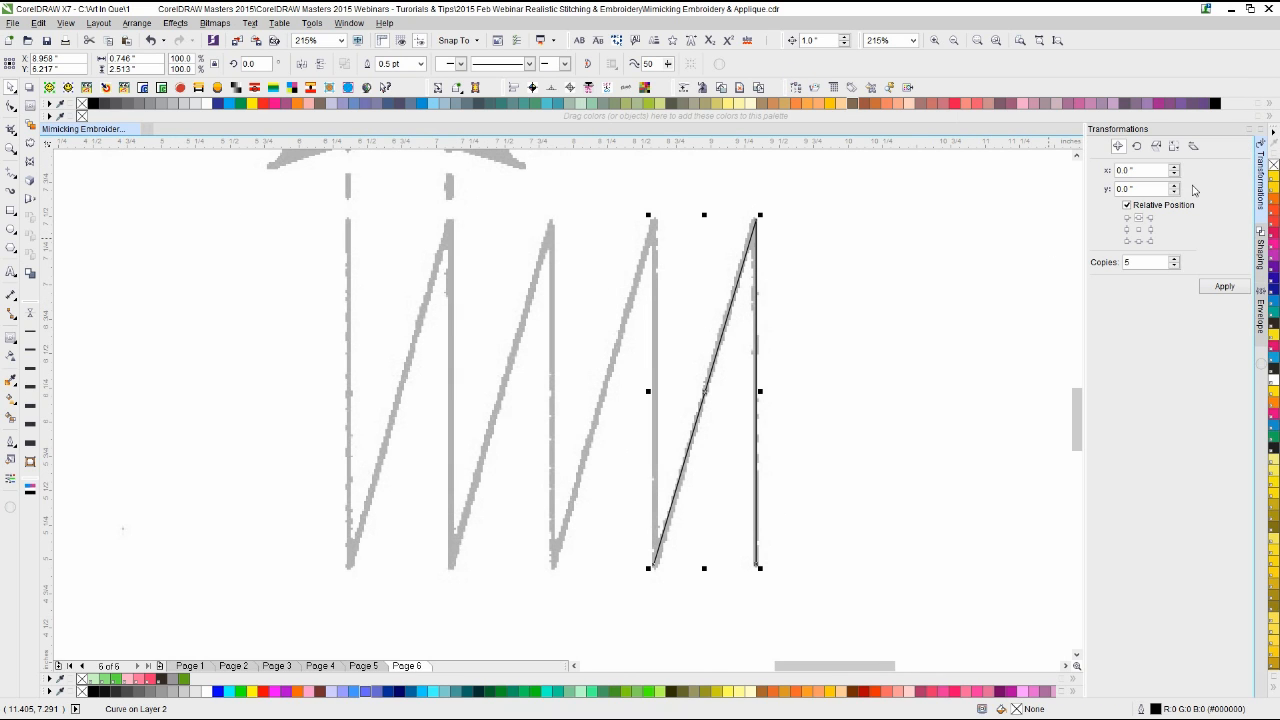
{"action": "left_click", "coordinate": [1126, 229]}
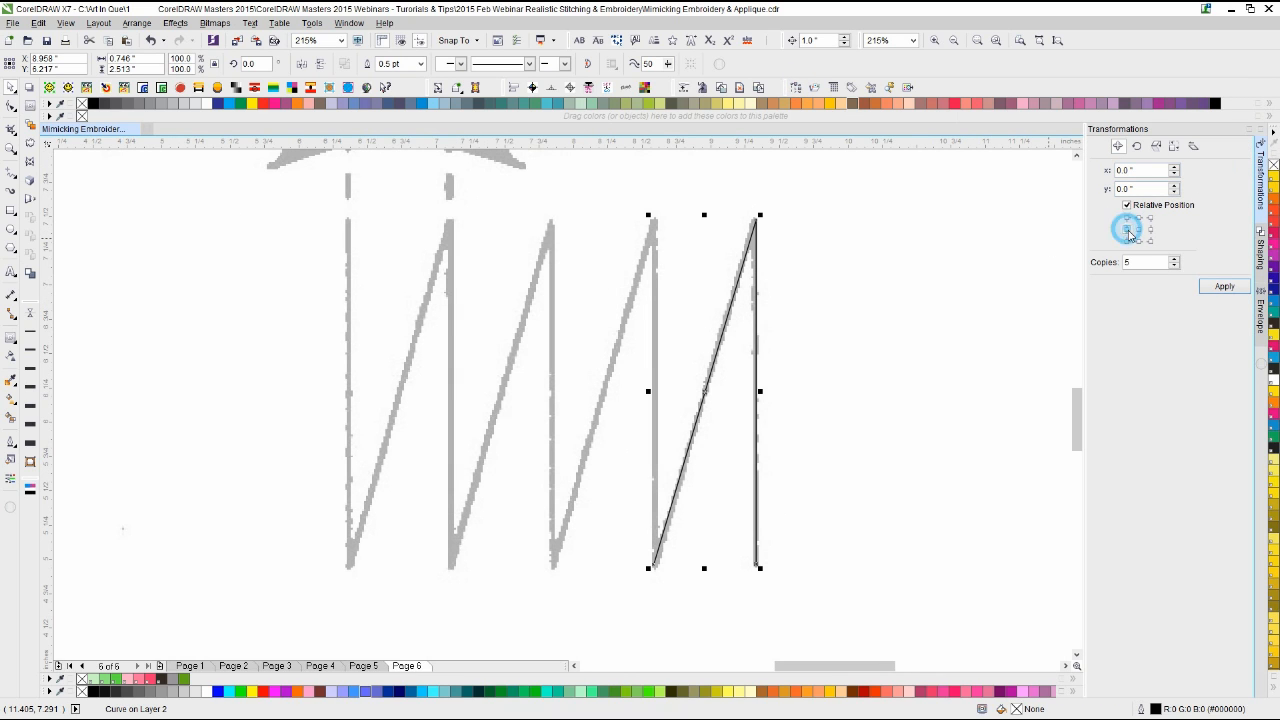
{"action": "left_click", "coordinate": [1221, 287]}
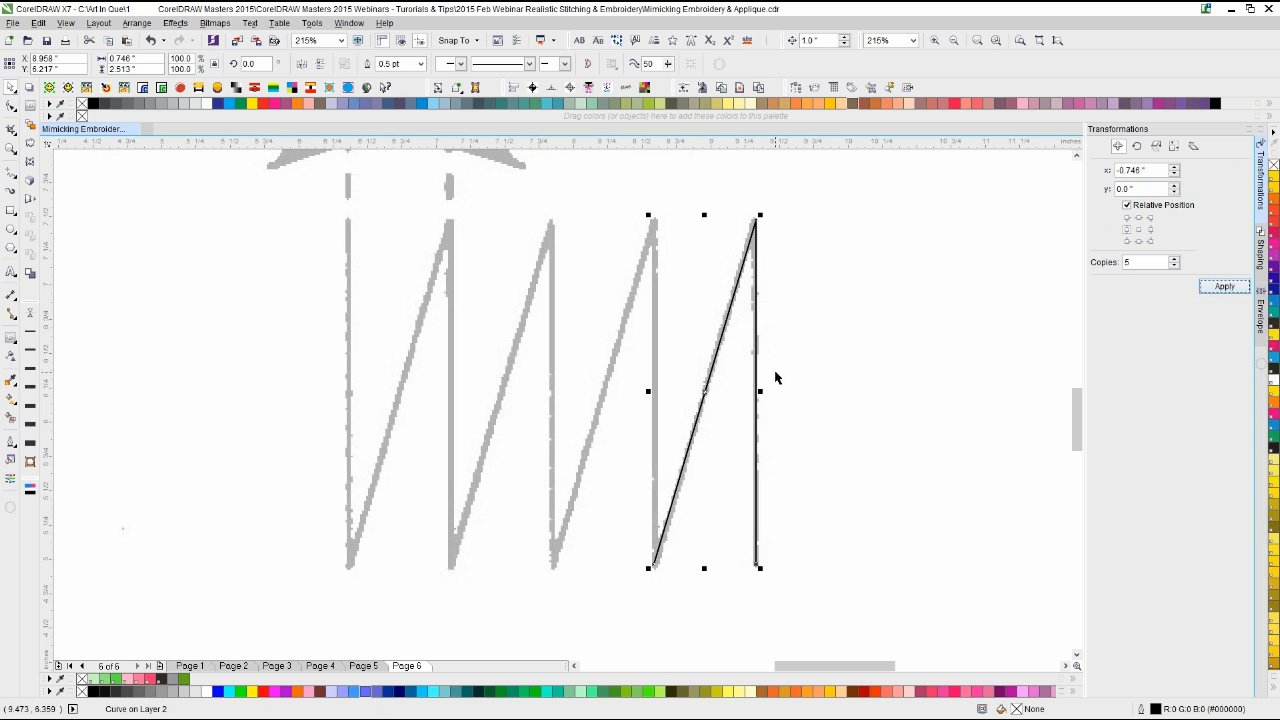
{"action": "left_click", "coordinate": [809, 367]}
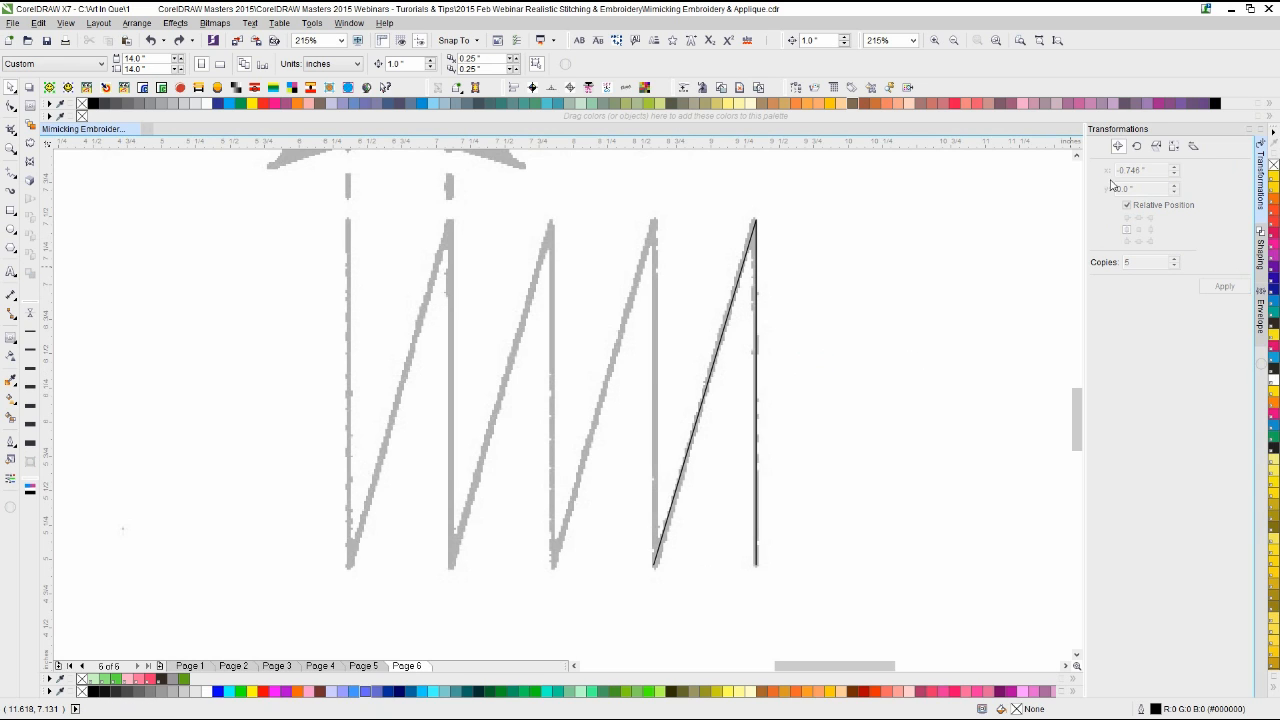
{"action": "left_click", "coordinate": [752, 340]}
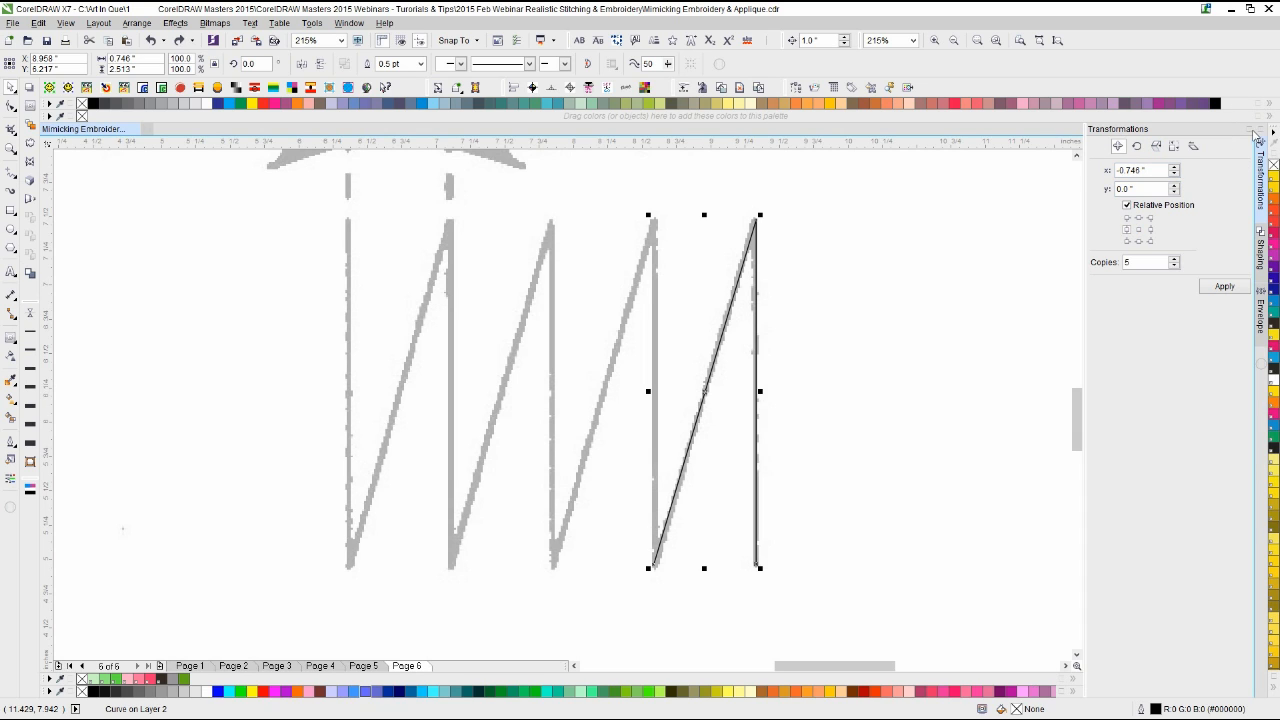
{"action": "left_click", "coordinate": [1248, 133]}
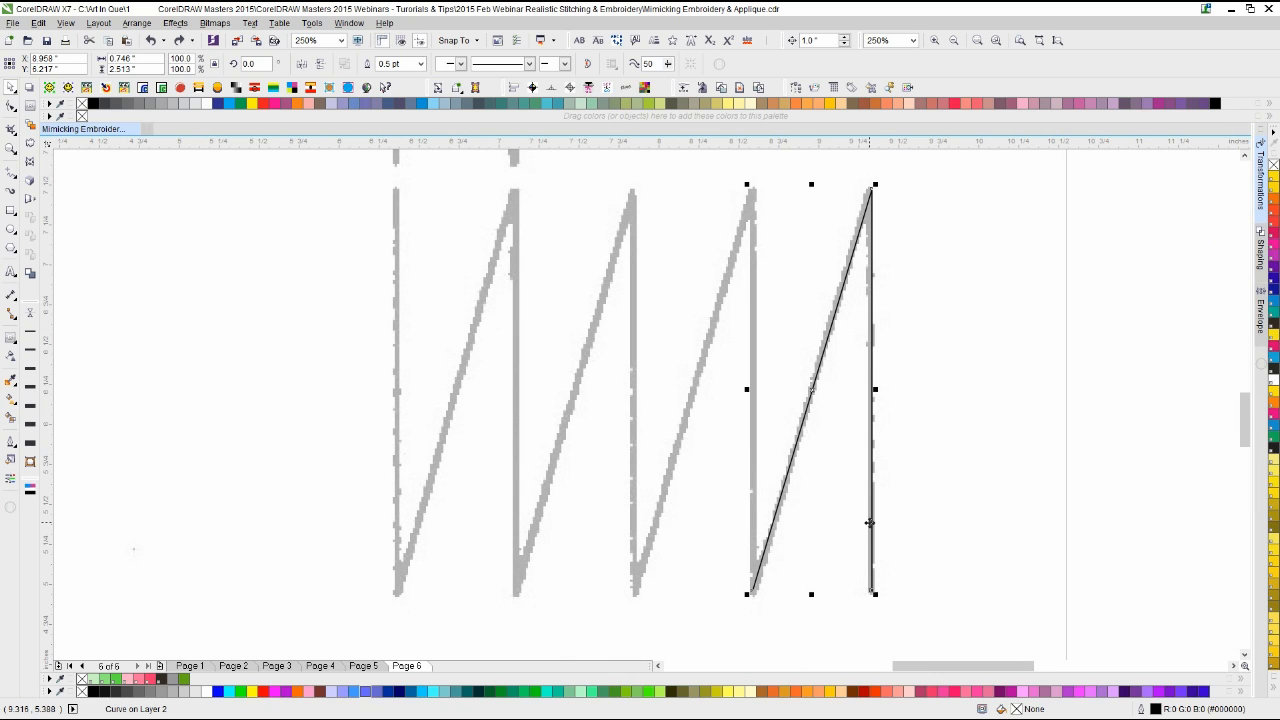
Step: Try placing a copy of the traced stitch freehand up and to the left, and undo it
{"action": "left_click_drag", "start_coordinate": [869, 523], "coordinate": [720, 510]}
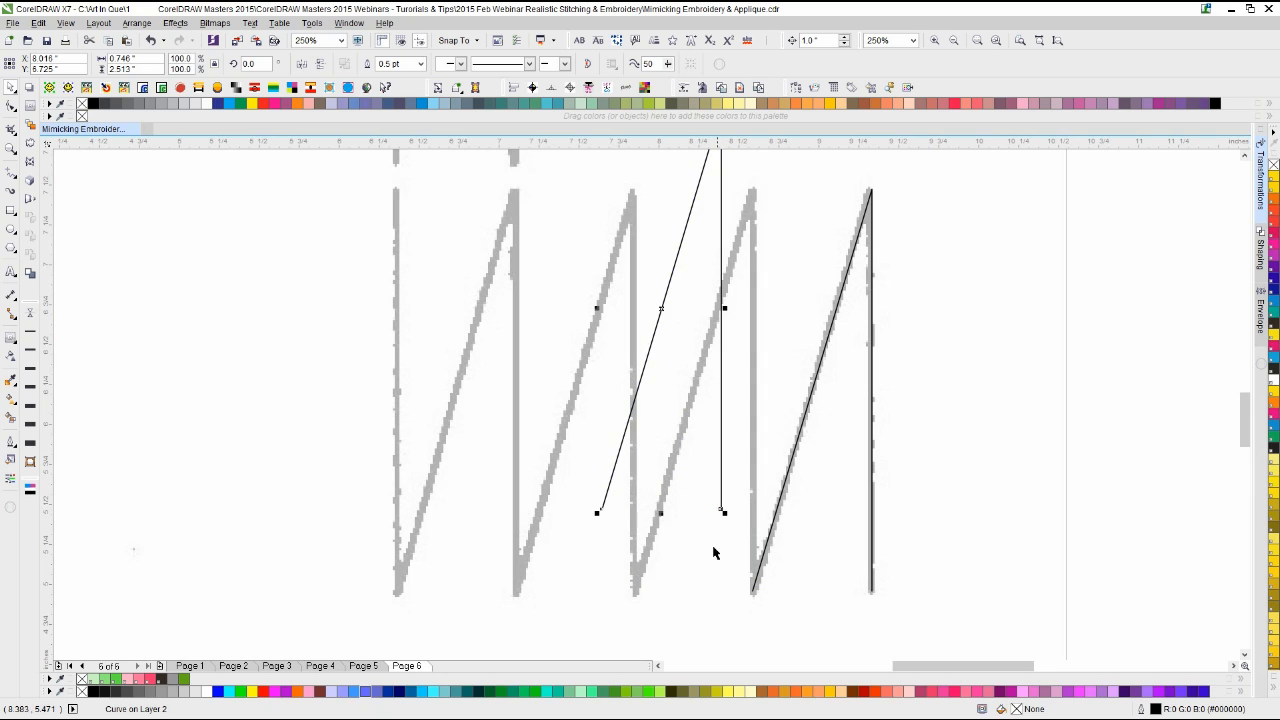
{"action": "key", "text": "ctrl+z"}
{"action": "key", "text": "ctrl+z"}
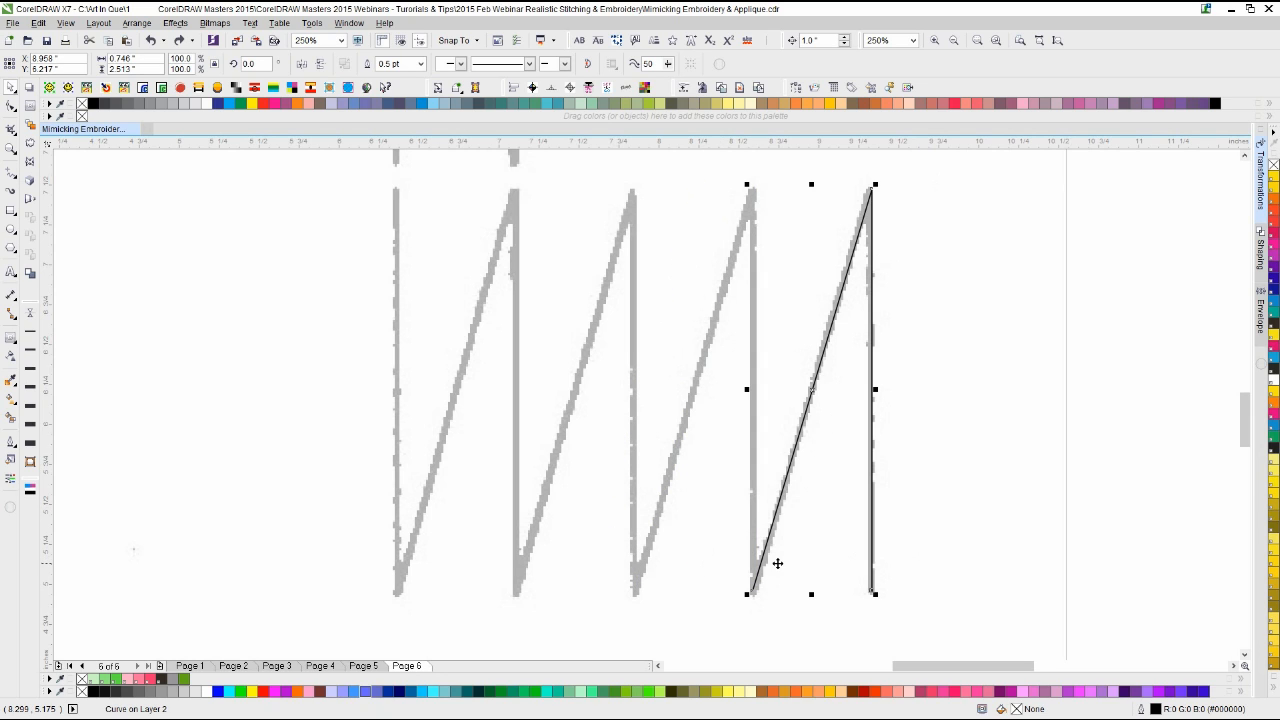
Step: Copy the traced stitch one stitch width to the left, snapped to its lower-left node, and repeat the duplication twice
{"action": "left_click_drag", "start_coordinate": [791, 557], "coordinate": [752, 592]}
{"action": "key", "text": "ctrl+r"}
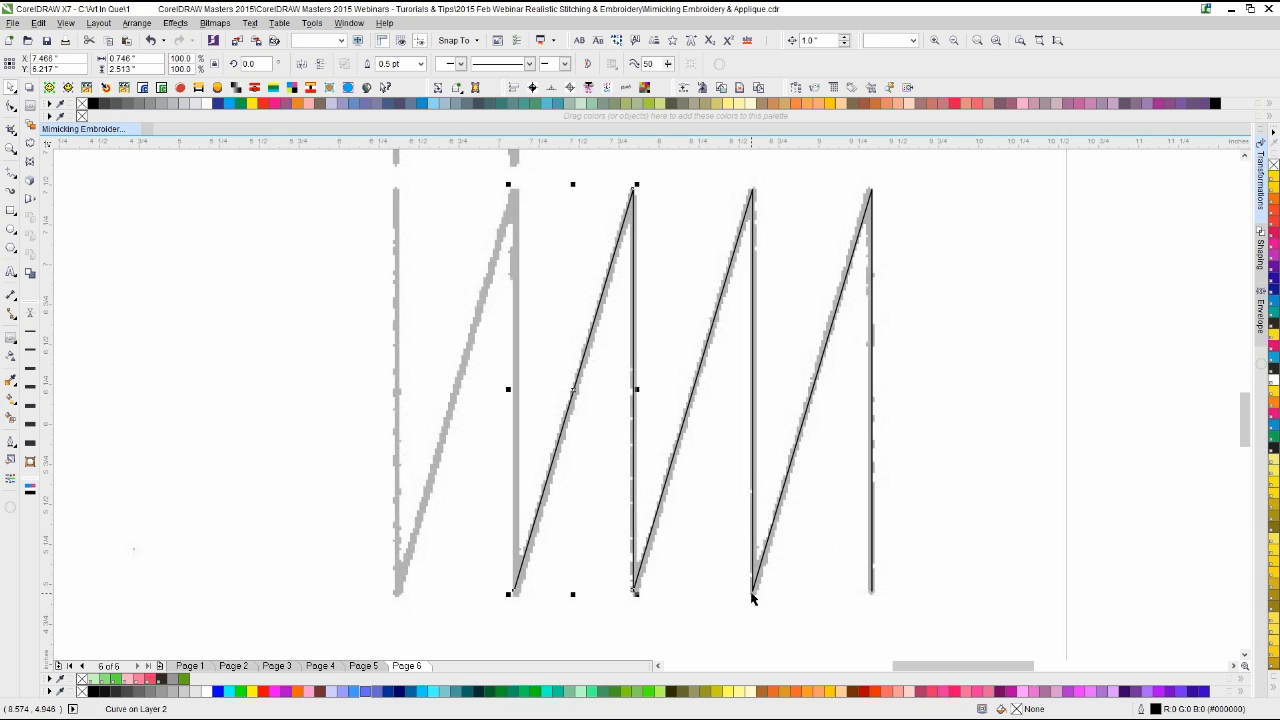
{"action": "key", "text": "ctrl+r"}
{"action": "left_click", "coordinate": [1087, 223]}
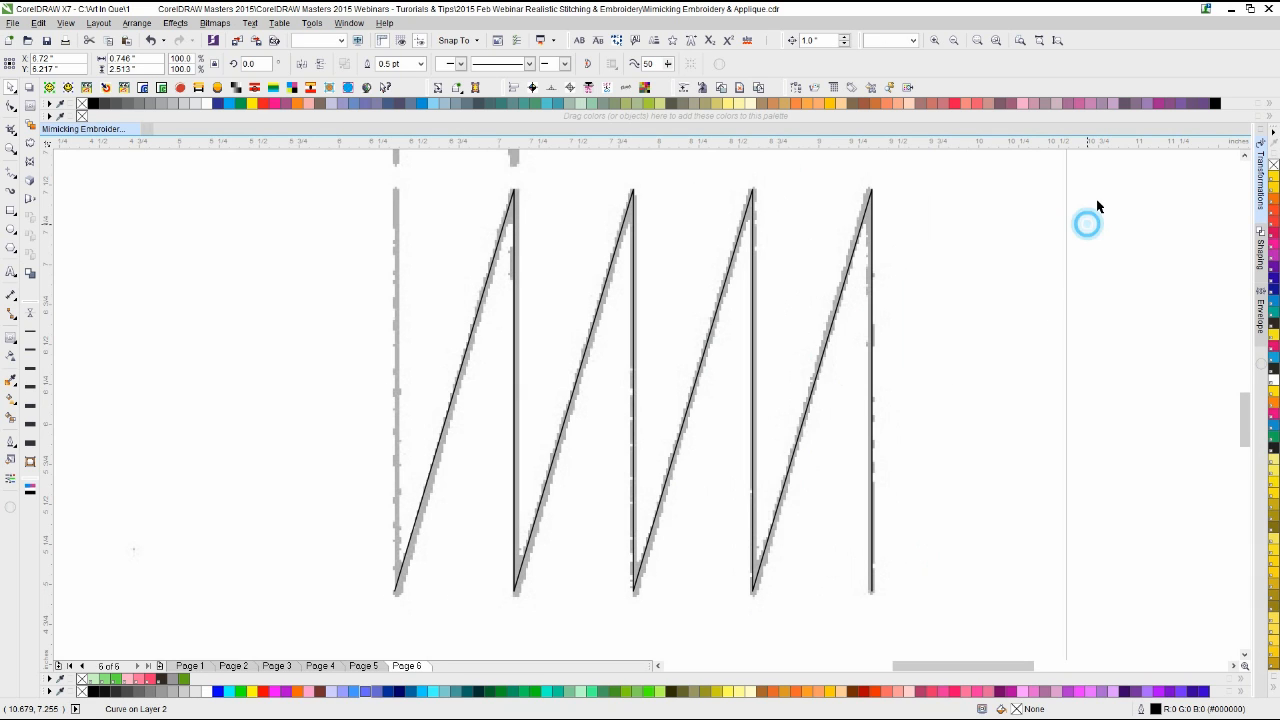
Step: Select all four traced stitches and combine them into one curve
{"action": "left_click_drag", "start_coordinate": [1100, 163], "coordinate": [302, 643]}
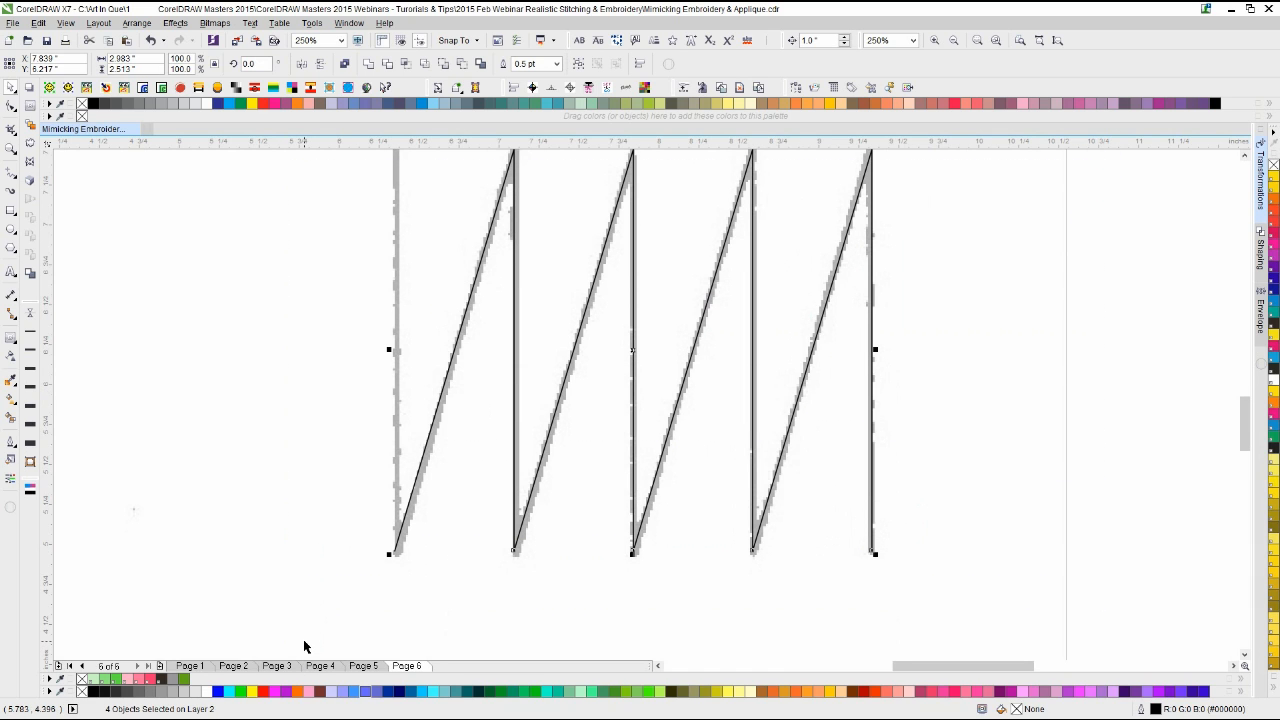
{"action": "key", "text": "ctrl+l"}
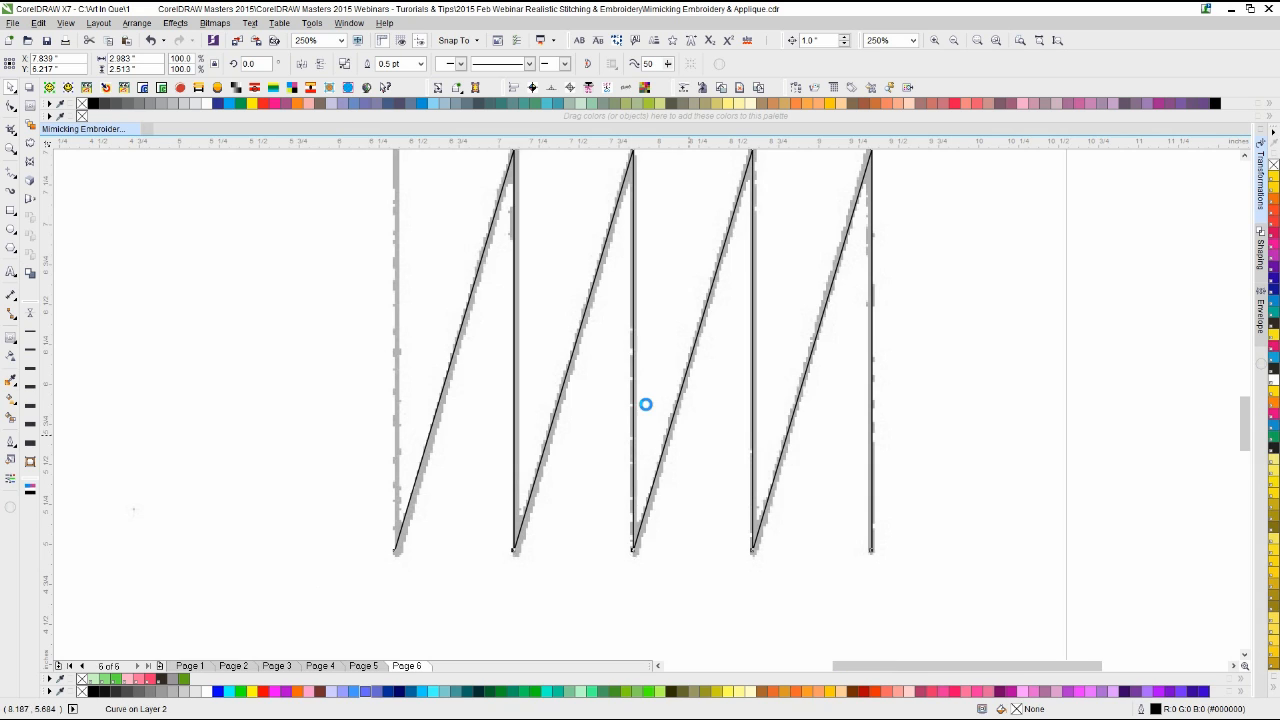
{"action": "scroll", "coordinate": [646, 403], "scroll_direction": "down", "scroll_amount": 2}
{"action": "left_click", "coordinate": [852, 205]}
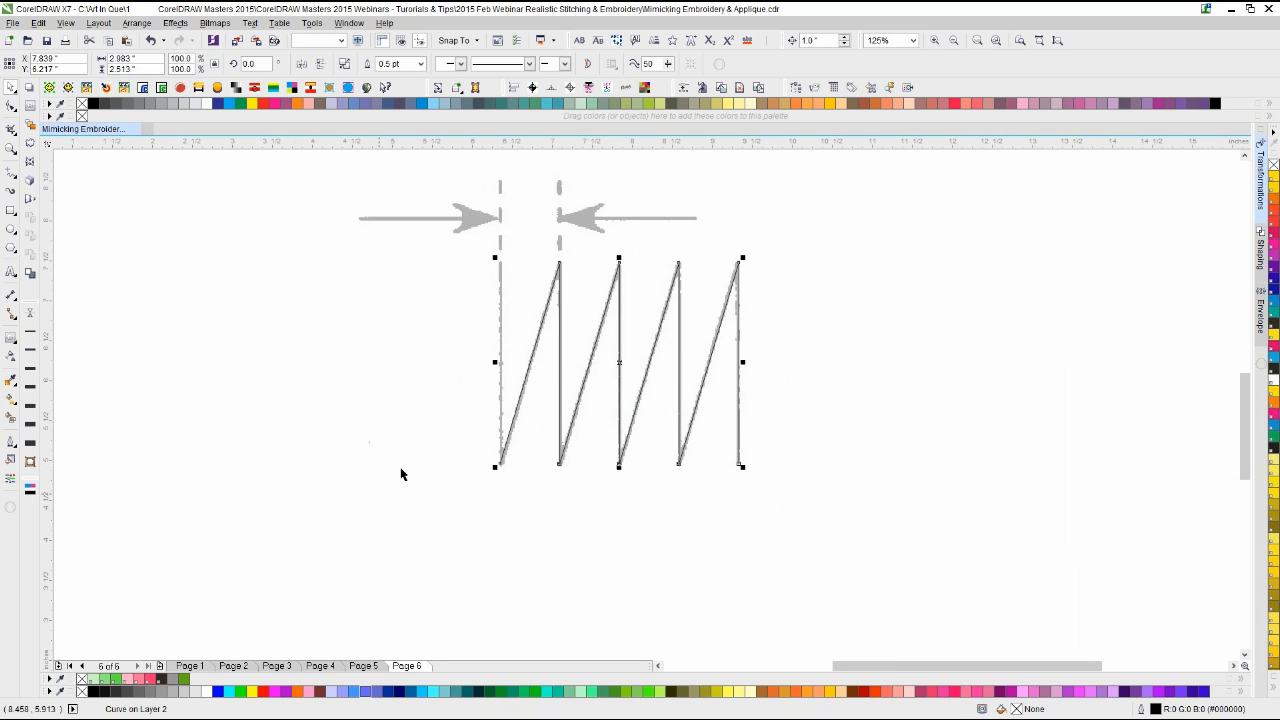
Step: Join the overlapping node pairs at the three inner bottom points so the combined stitches form one continuous zigzag path
{"action": "scroll", "coordinate": [646, 409], "scroll_direction": "up", "scroll_amount": 2}
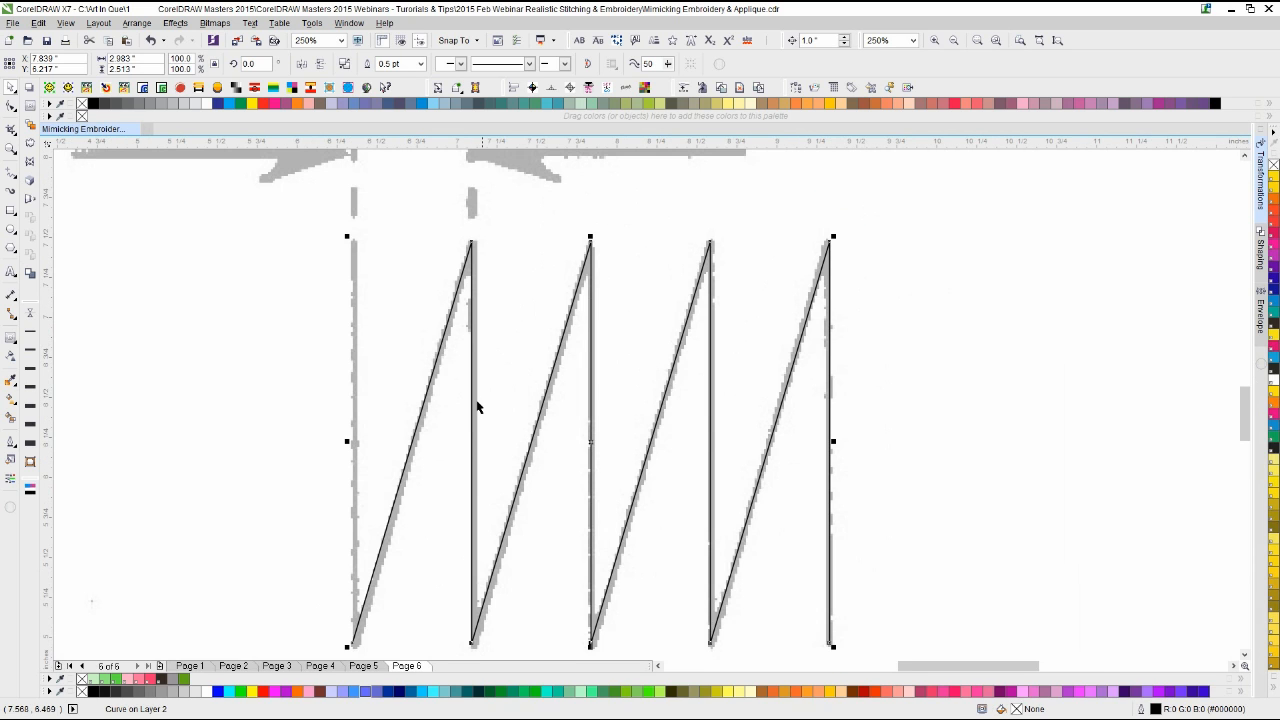
{"action": "scroll", "coordinate": [648, 406], "scroll_direction": "down", "scroll_amount": 2}
{"action": "scroll", "coordinate": [530, 393], "scroll_direction": "up", "scroll_amount": 2}
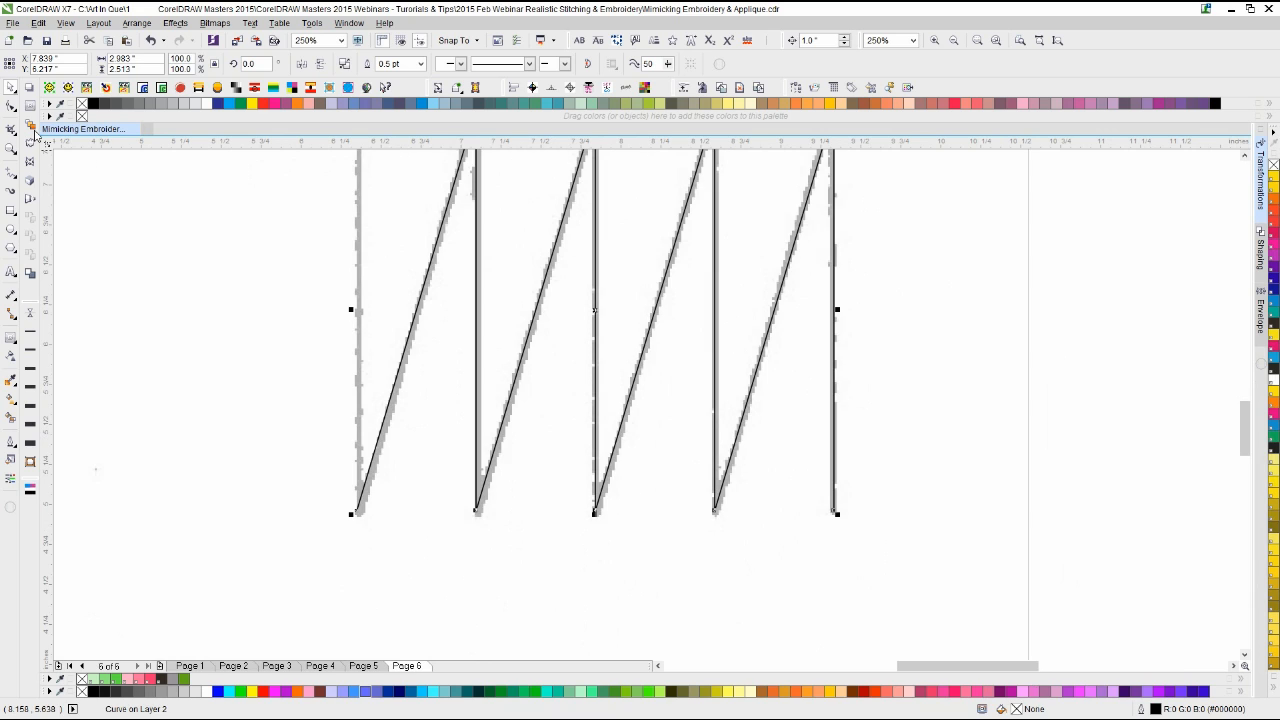
{"action": "left_click", "coordinate": [11, 105]}
{"action": "left_click_drag", "start_coordinate": [452, 536], "coordinate": [500, 500]}
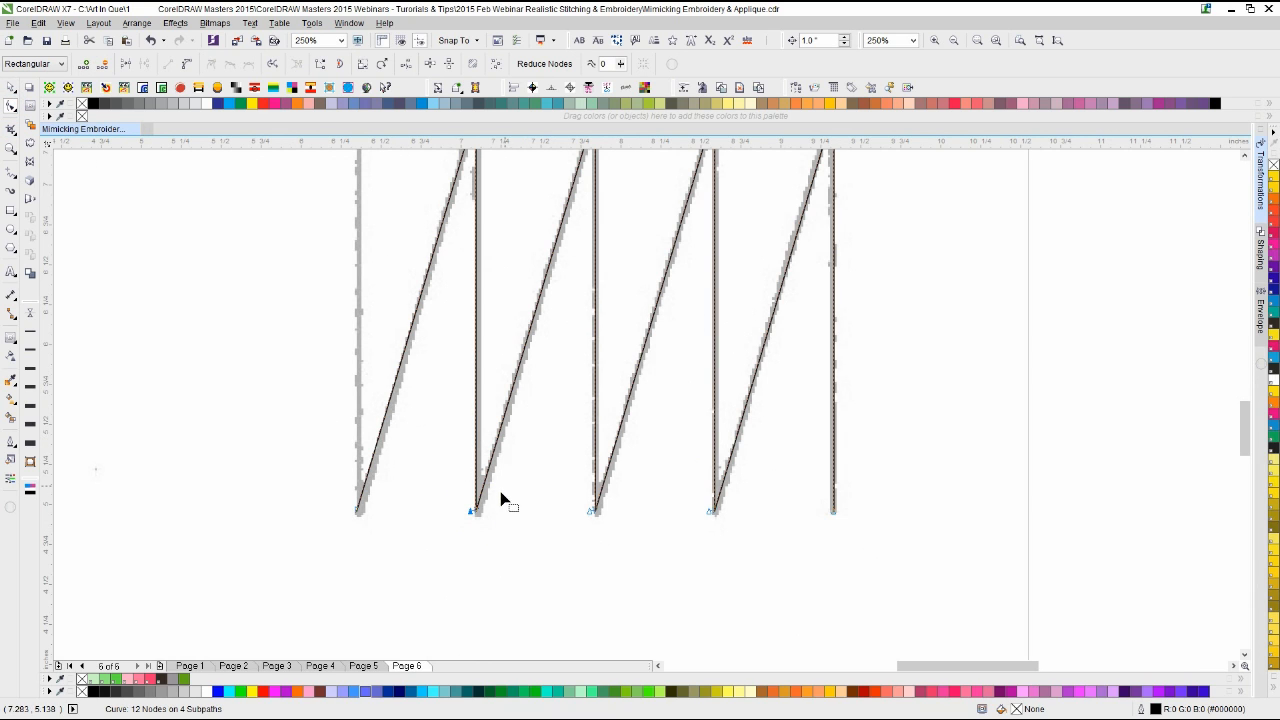
{"action": "left_click", "coordinate": [128, 66]}
{"action": "left_click_drag", "start_coordinate": [558, 502], "coordinate": [622, 552]}
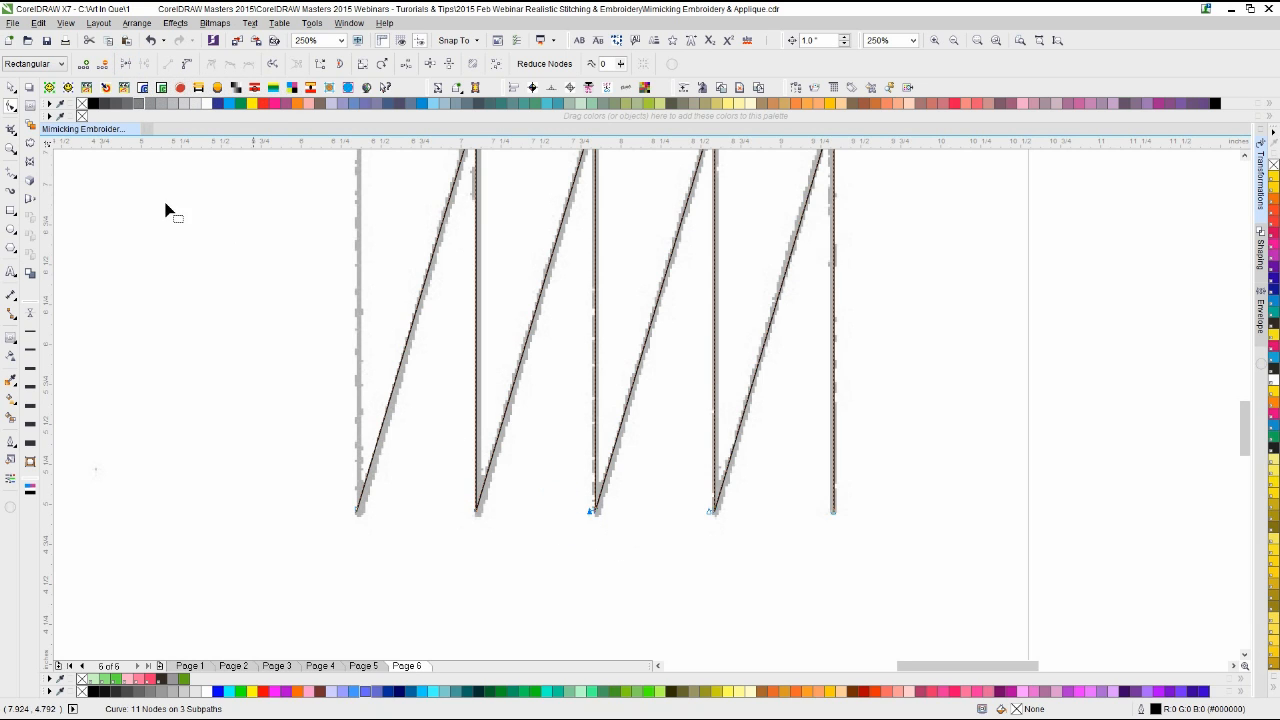
{"action": "left_click", "coordinate": [126, 64]}
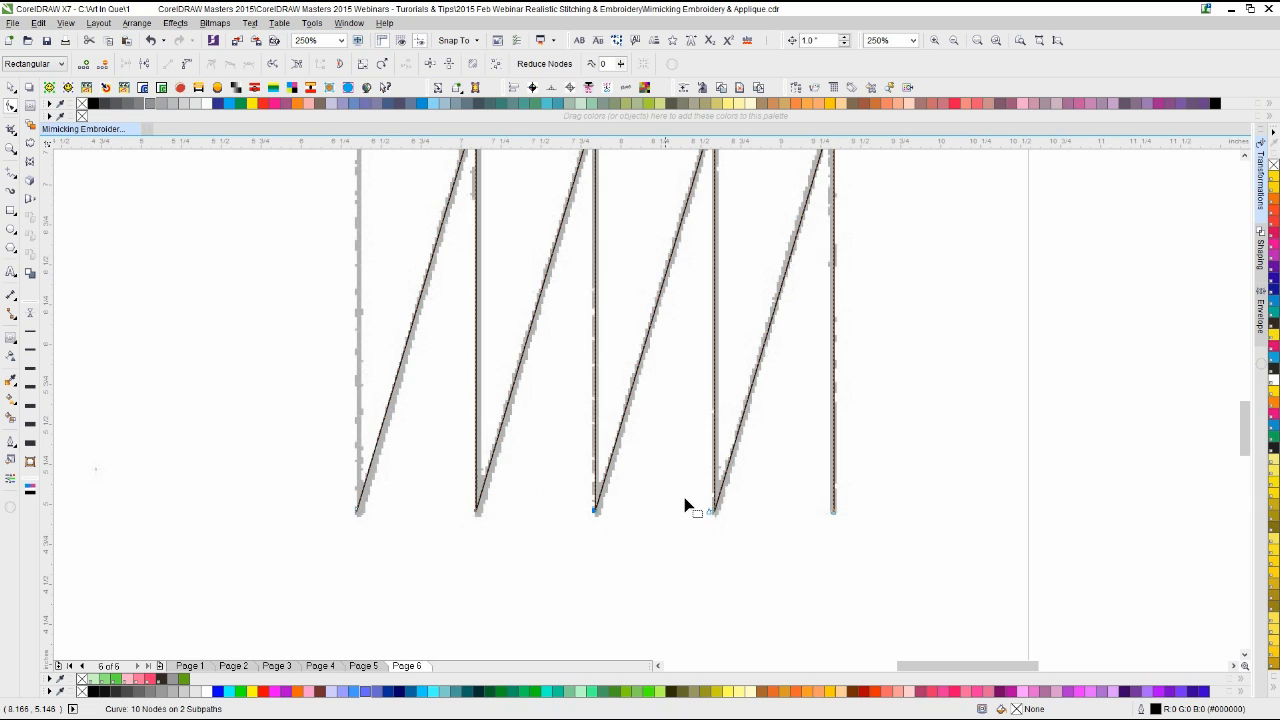
{"action": "left_click_drag", "start_coordinate": [684, 497], "coordinate": [748, 550]}
{"action": "left_click", "coordinate": [126, 64]}
{"action": "key", "text": "F3"}
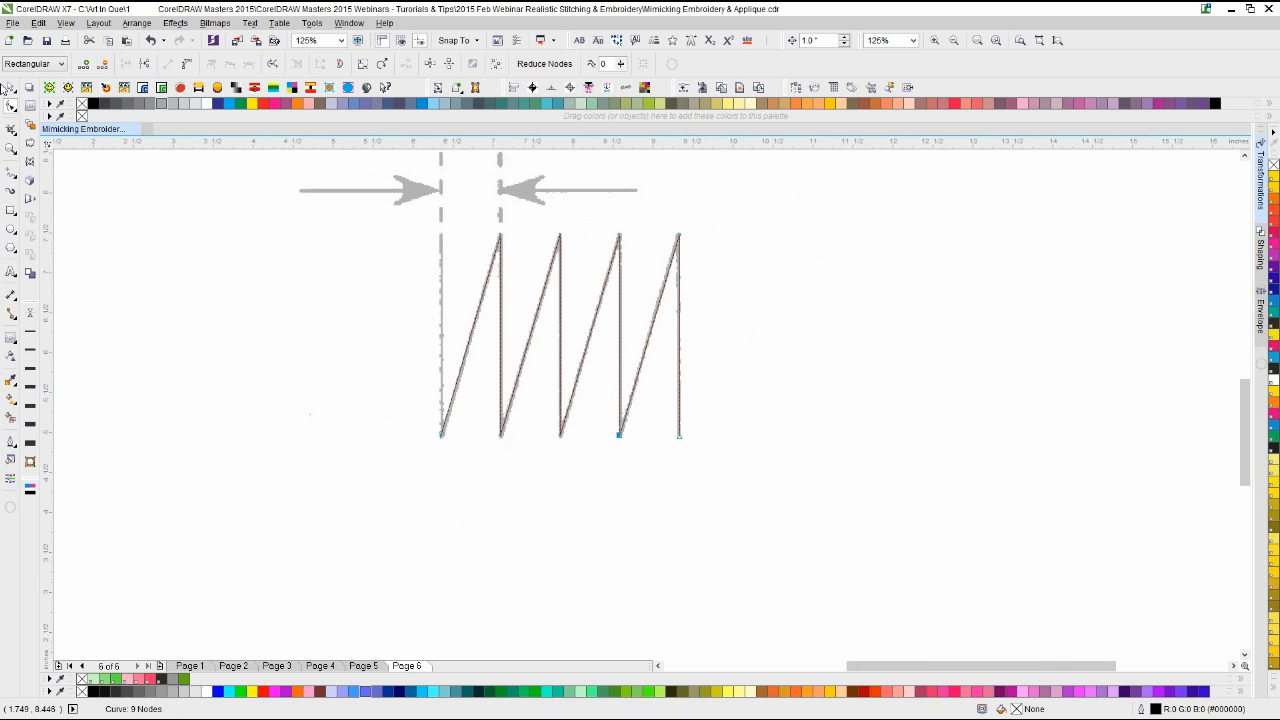
Step: Set the outline width of the joined zigzag curve to 4.0 pt
{"action": "left_click", "coordinate": [10, 87]}
{"action": "scroll", "coordinate": [800, 540], "scroll_direction": "down", "scroll_amount": 1}
{"action": "scroll", "coordinate": [715, 400], "scroll_direction": "up", "scroll_amount": 1}
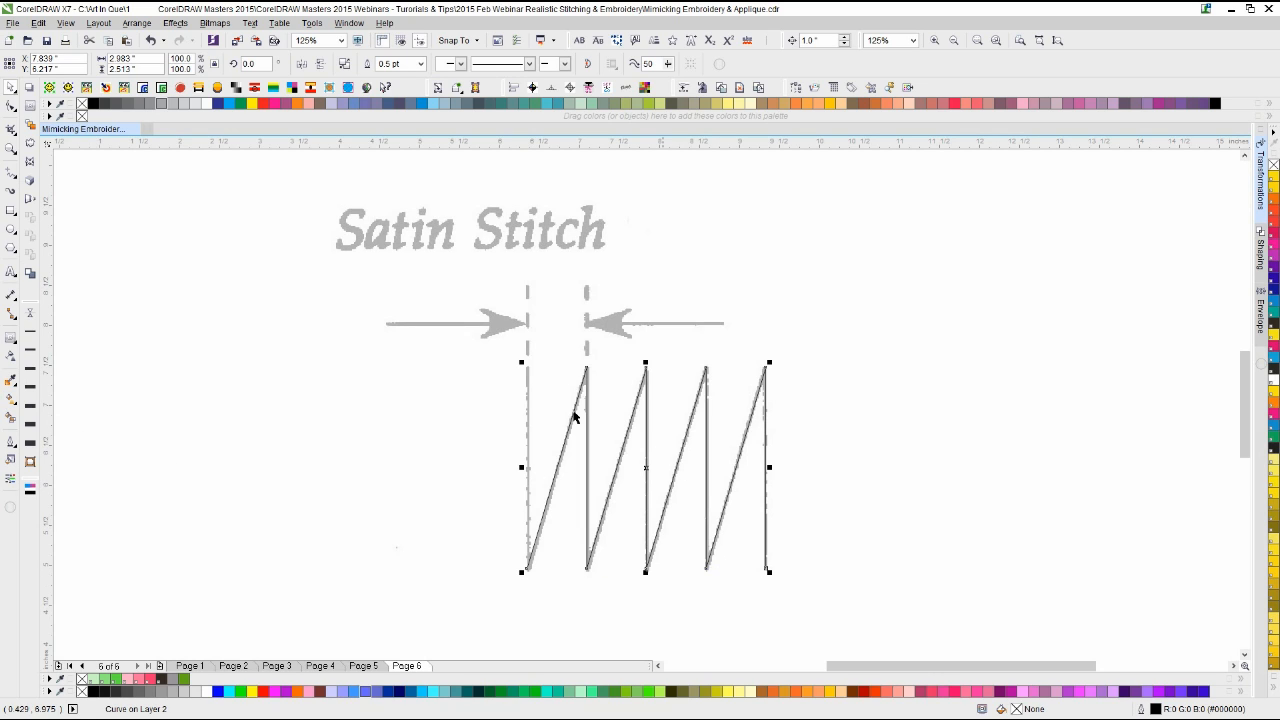
{"action": "left_click", "coordinate": [31, 372]}
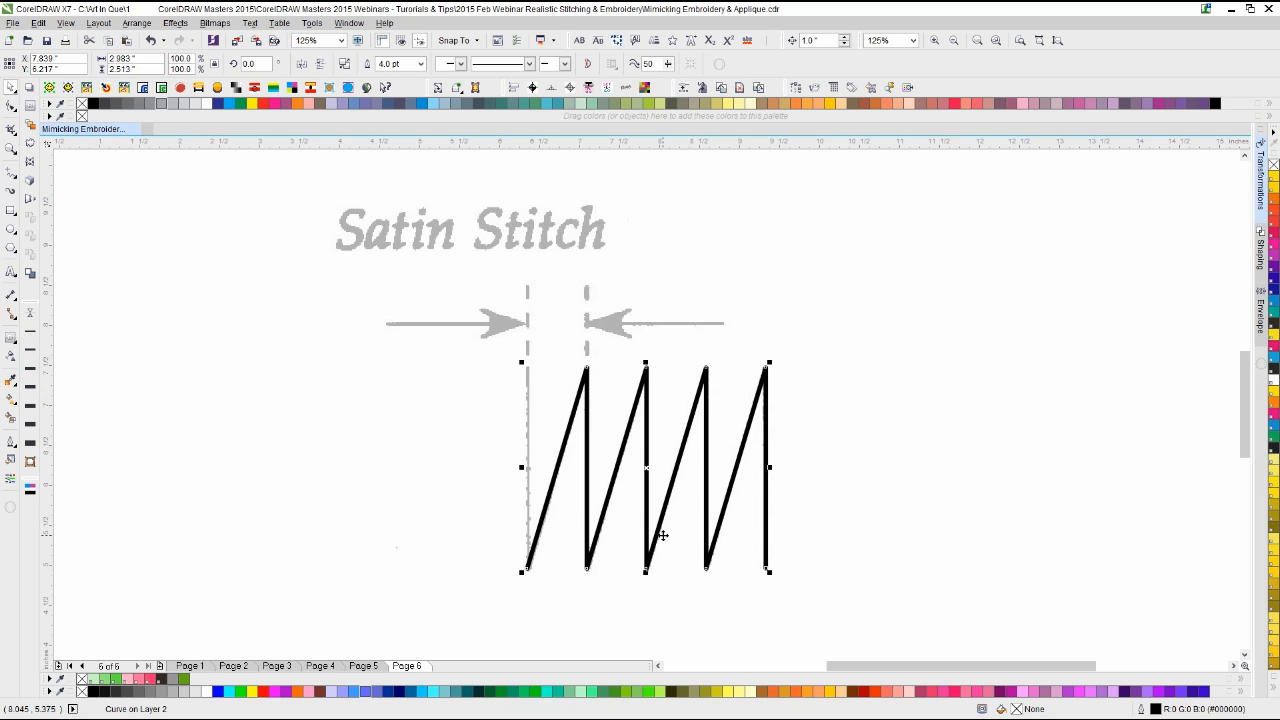
{"action": "left_click", "coordinate": [422, 596]}
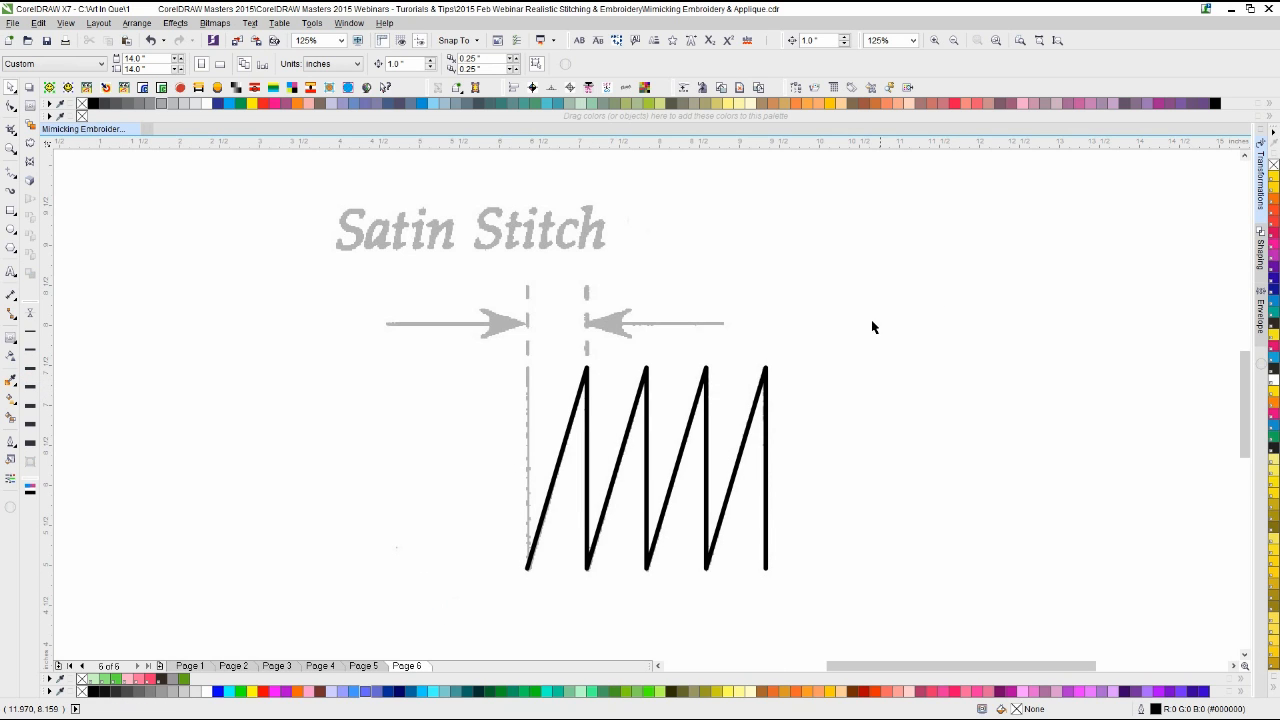
Step: Hide Page 6's Layer 1 with the Satin Stitch reference image and close the Object Manager
{"action": "left_click", "coordinate": [796, 87]}
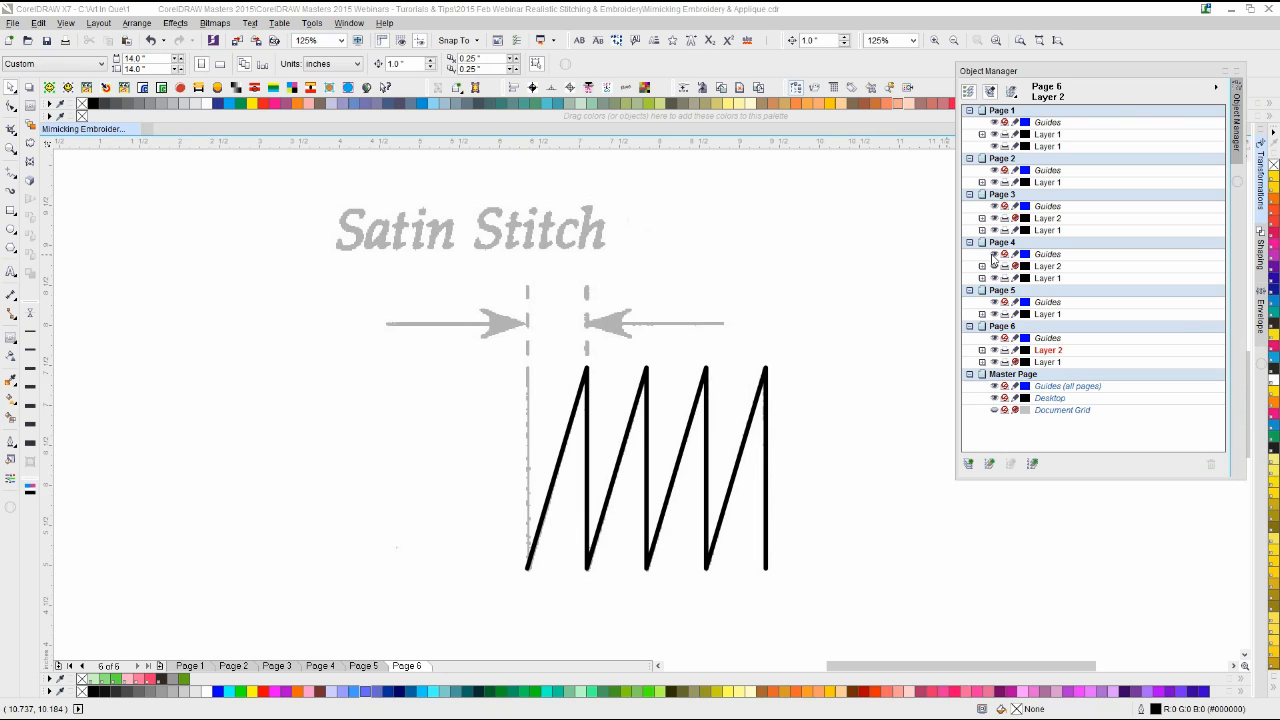
{"action": "left_click", "coordinate": [995, 362]}
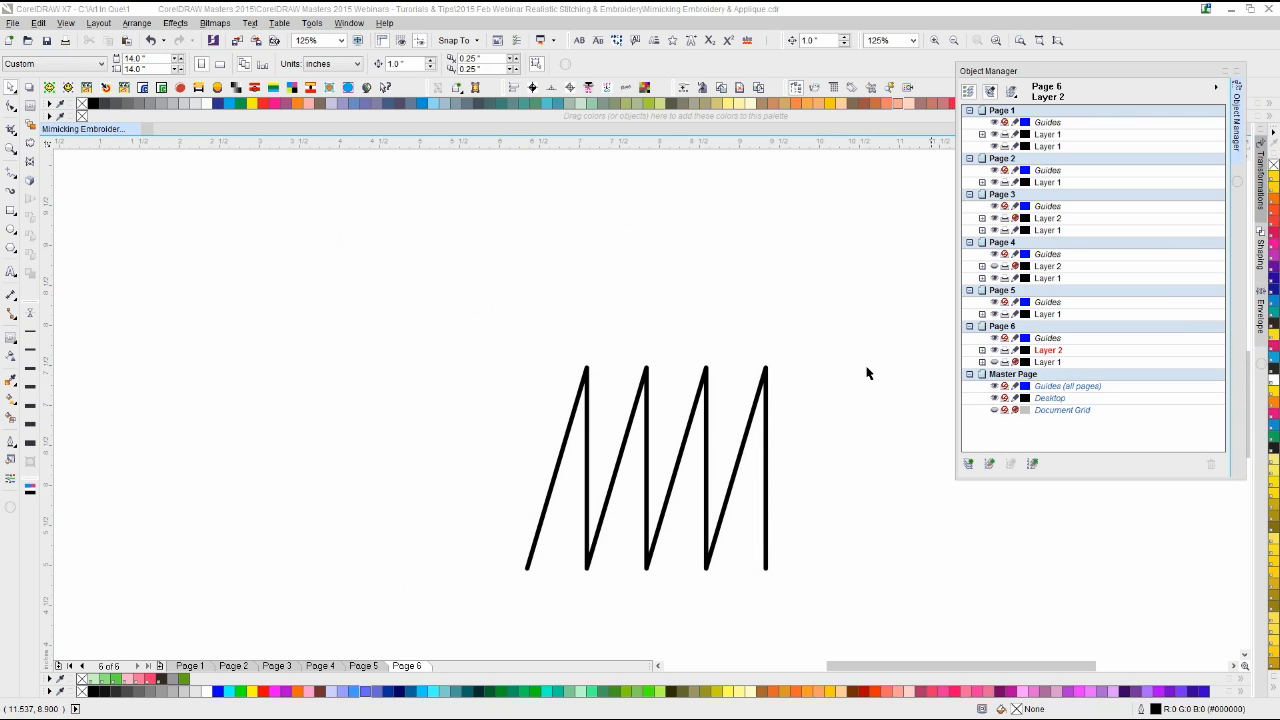
{"action": "left_click", "coordinate": [993, 362]}
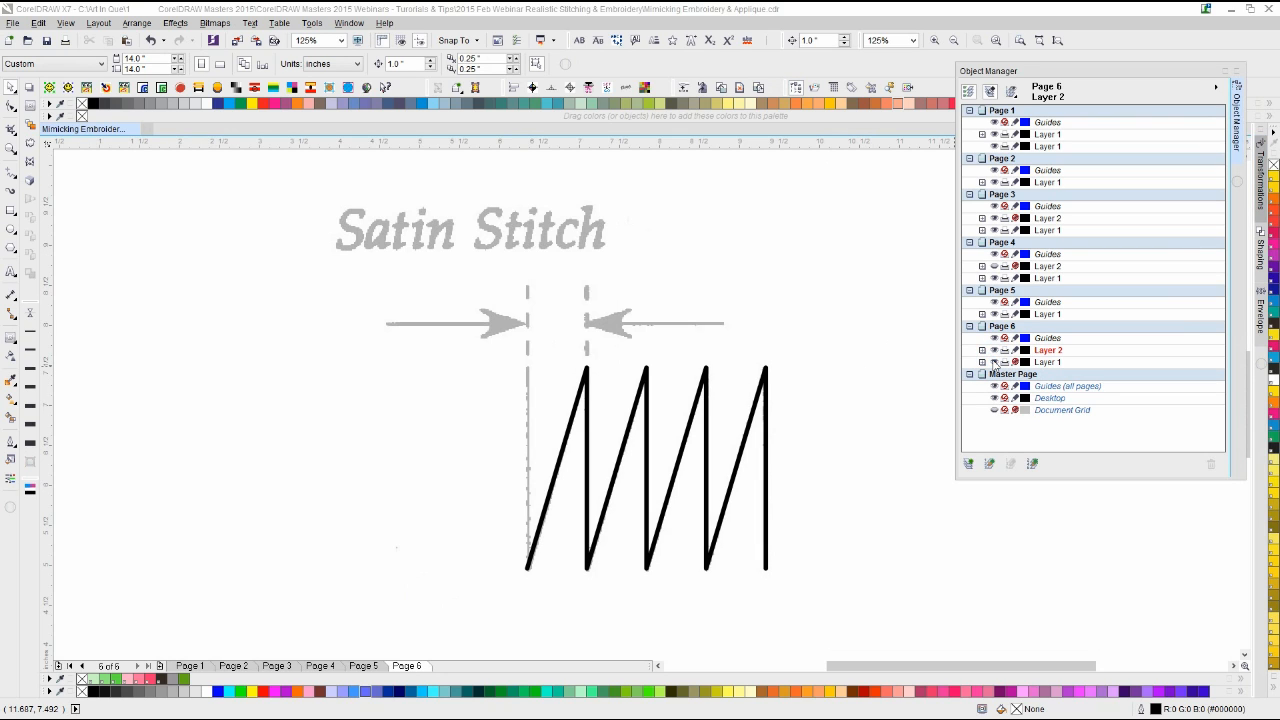
{"action": "left_click", "coordinate": [995, 363]}
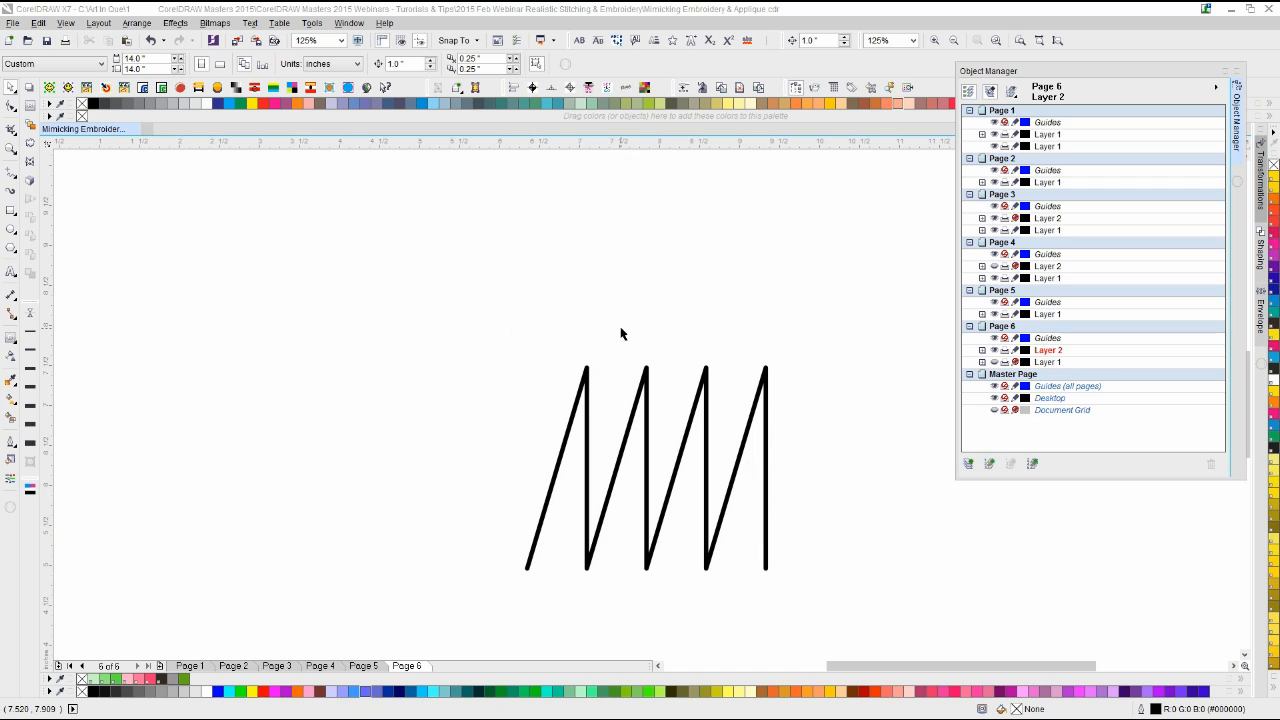
{"action": "scroll", "coordinate": [734, 419], "scroll_direction": "down", "scroll_amount": 1}
{"action": "scroll", "coordinate": [701, 416], "scroll_direction": "up", "scroll_amount": 1}
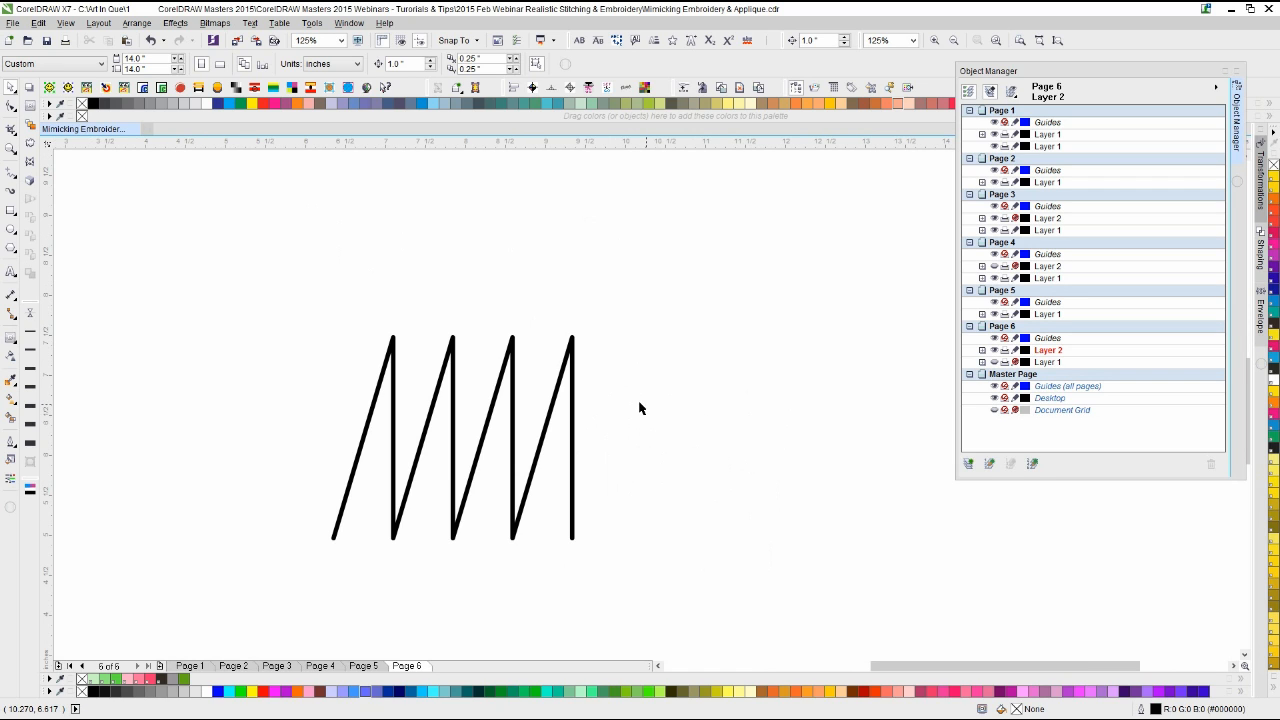
{"action": "left_click", "coordinate": [797, 86]}
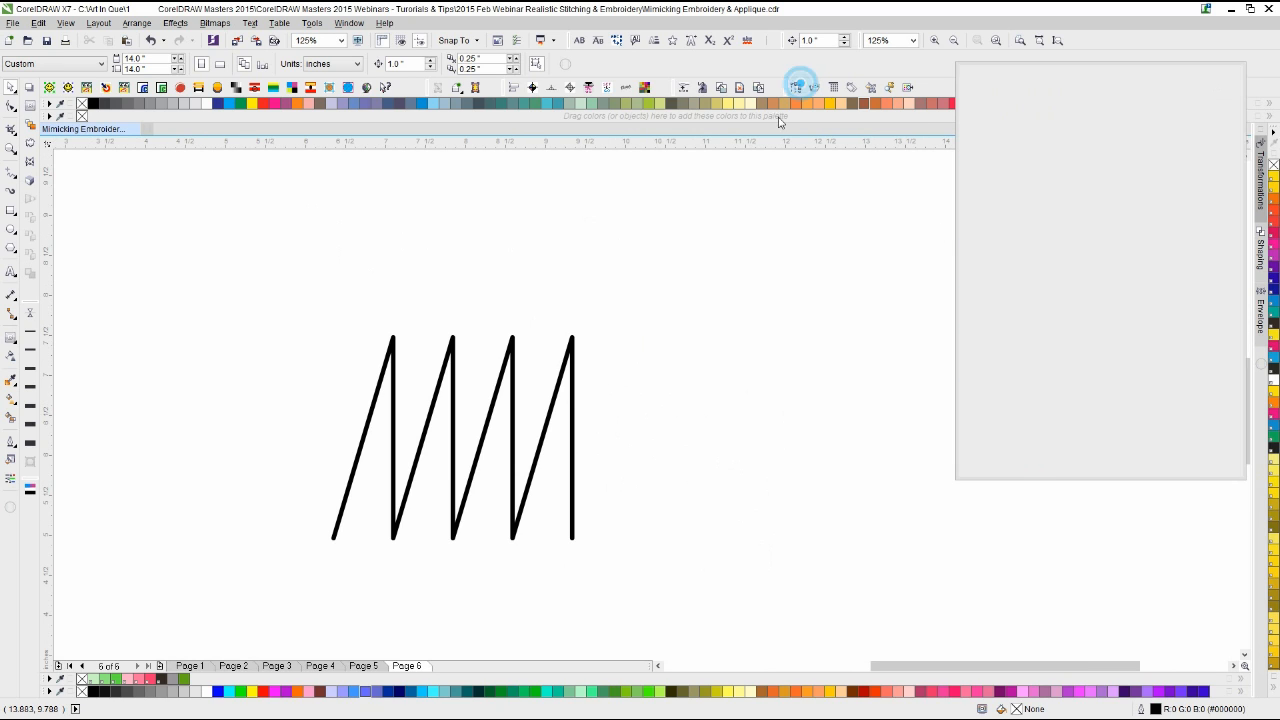
Step: Give the zigzag curve a PANTONE Black C outline
{"action": "left_click", "coordinate": [756, 228]}
{"action": "left_click", "coordinate": [555, 394]}
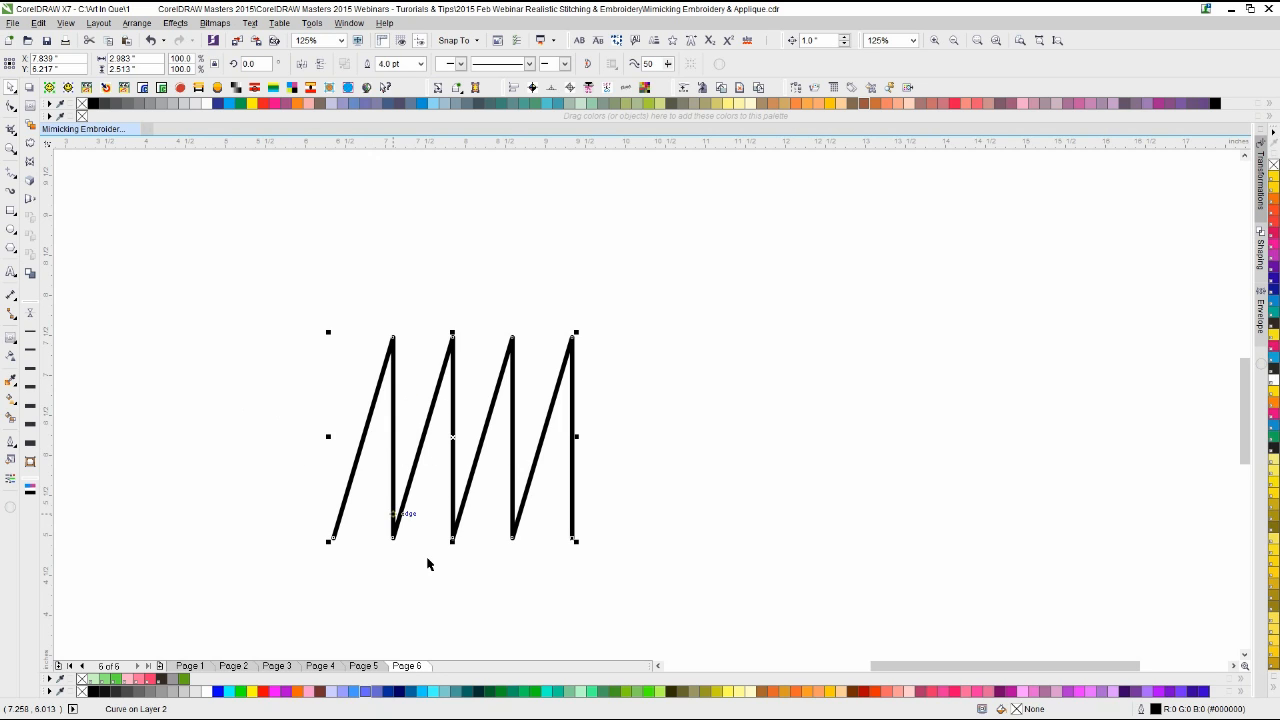
{"action": "right_click", "coordinate": [160, 683]}
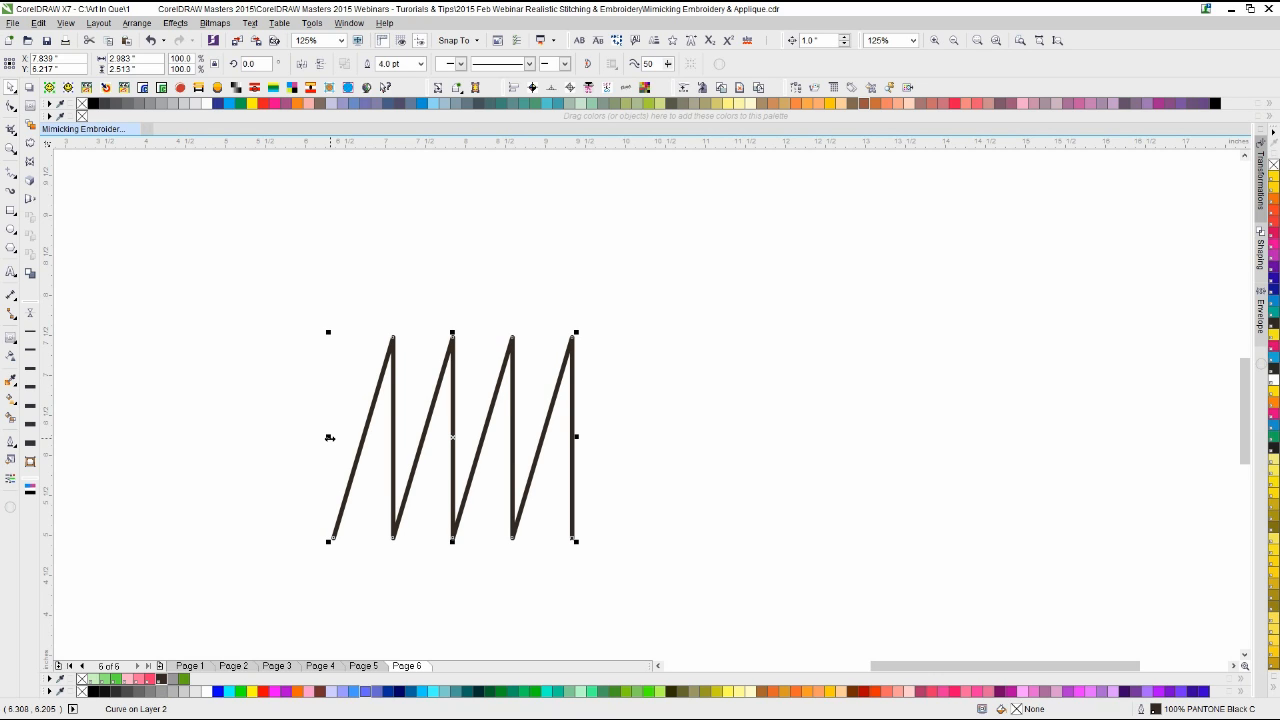
Step: Duplicate the zigzag curve, place the copy to the right of the original, and align the bottoms of both curves
{"action": "key", "text": "ctrl+d"}
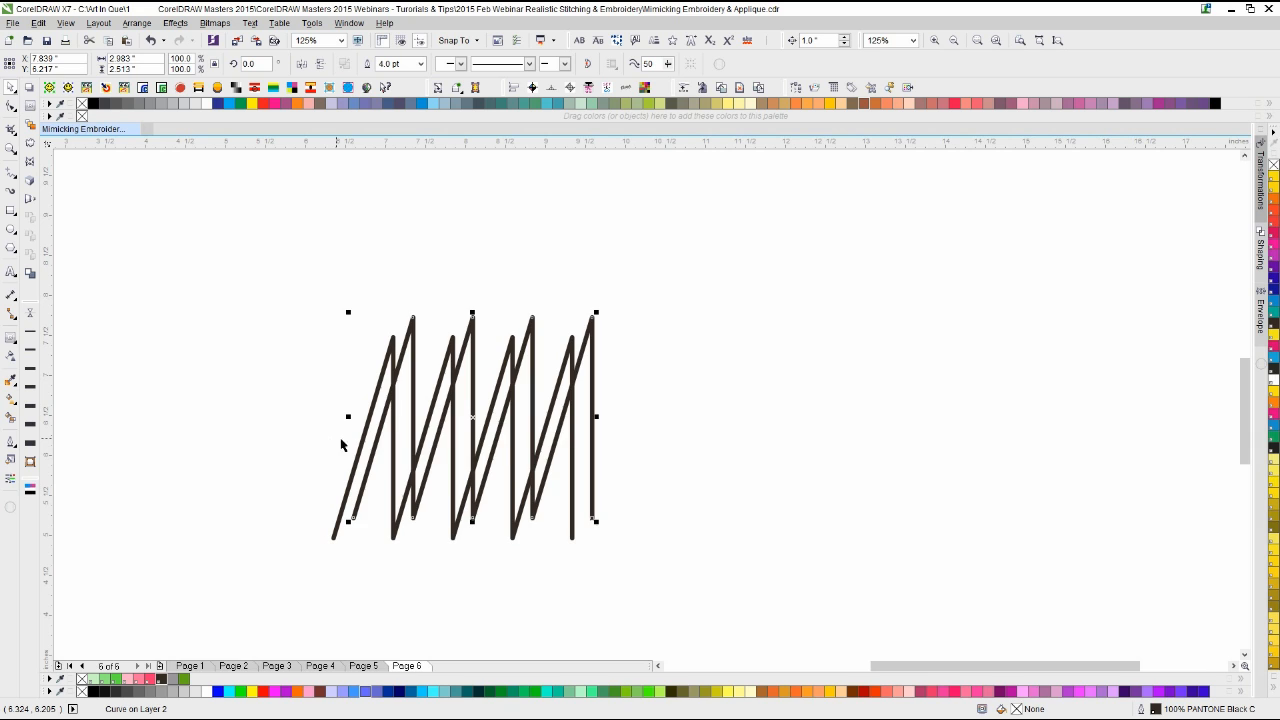
{"action": "left_click_drag", "start_coordinate": [413, 398], "coordinate": [690, 418]}
{"action": "left_click", "coordinate": [868, 290]}
{"action": "left_click_drag", "start_coordinate": [988, 278], "coordinate": [588, 572]}
{"action": "left_click", "coordinate": [574, 507], "text": "shift"}
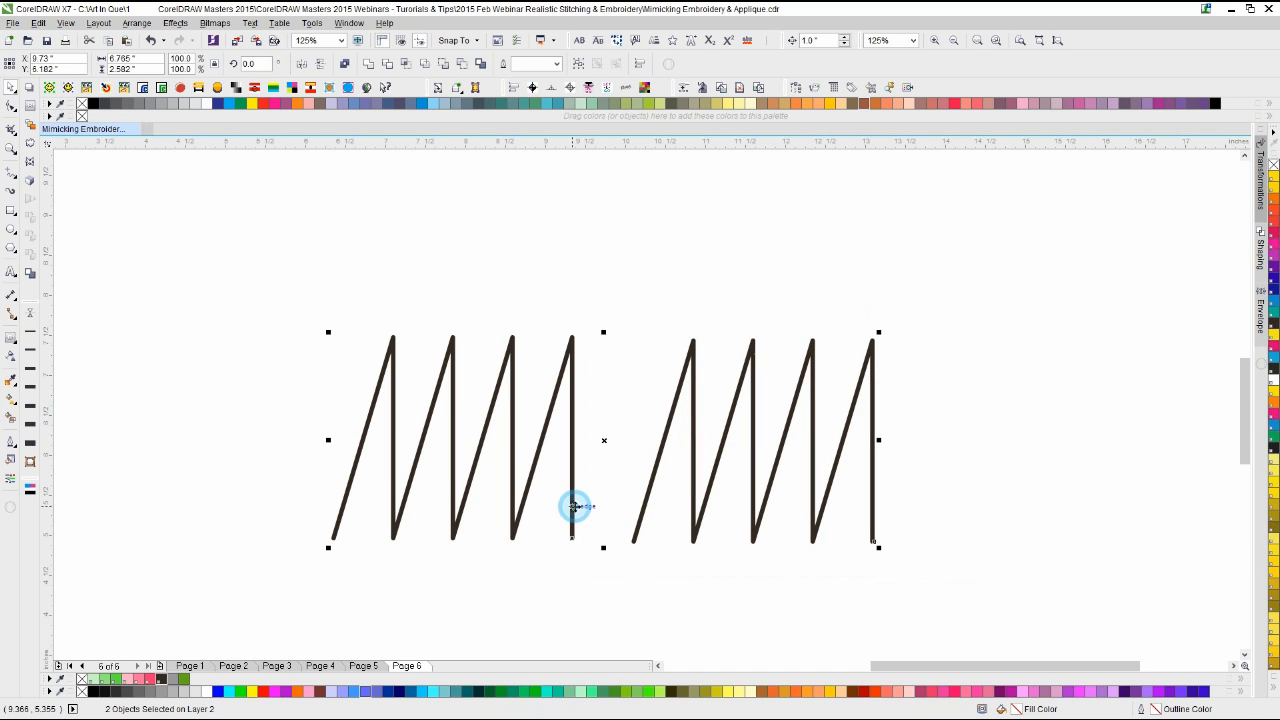
{"action": "key", "text": "b"}
{"action": "key", "text": "Escape"}
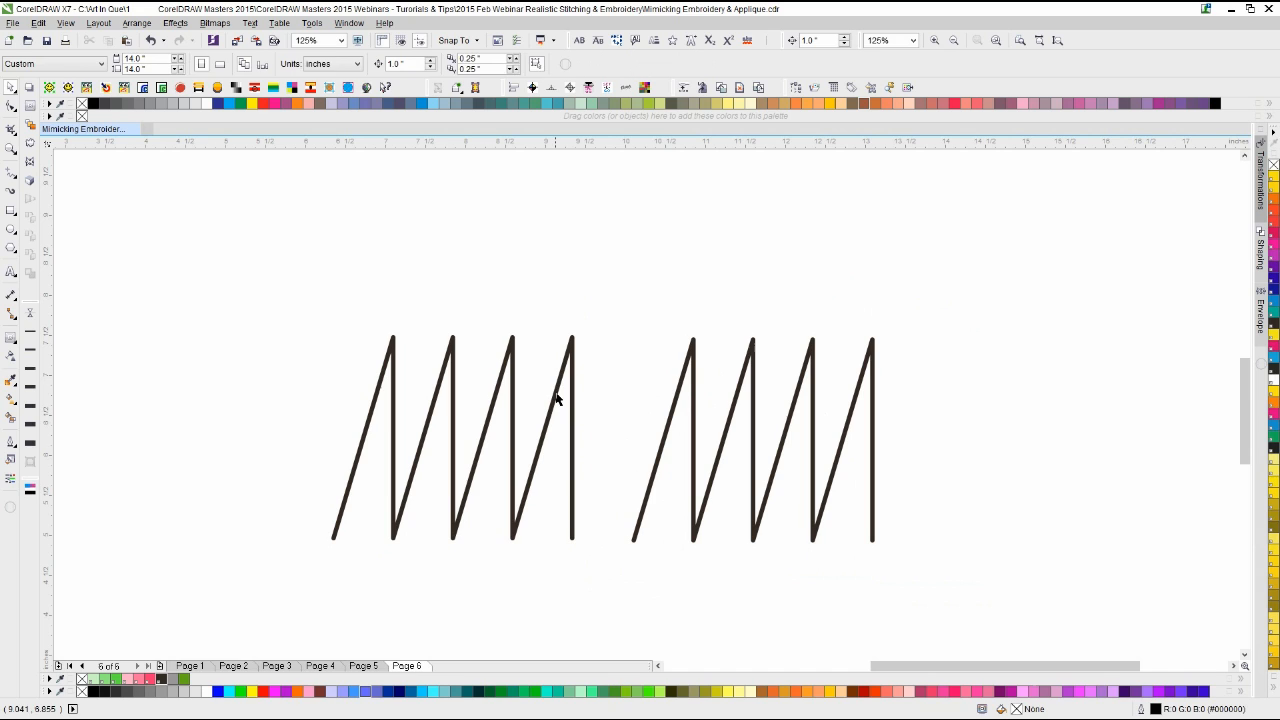
Step: Inspect the nodes of the zigzag copy to the right of the original and delete that copy
{"action": "left_click", "coordinate": [556, 391]}
{"action": "left_click", "coordinate": [692, 378]}
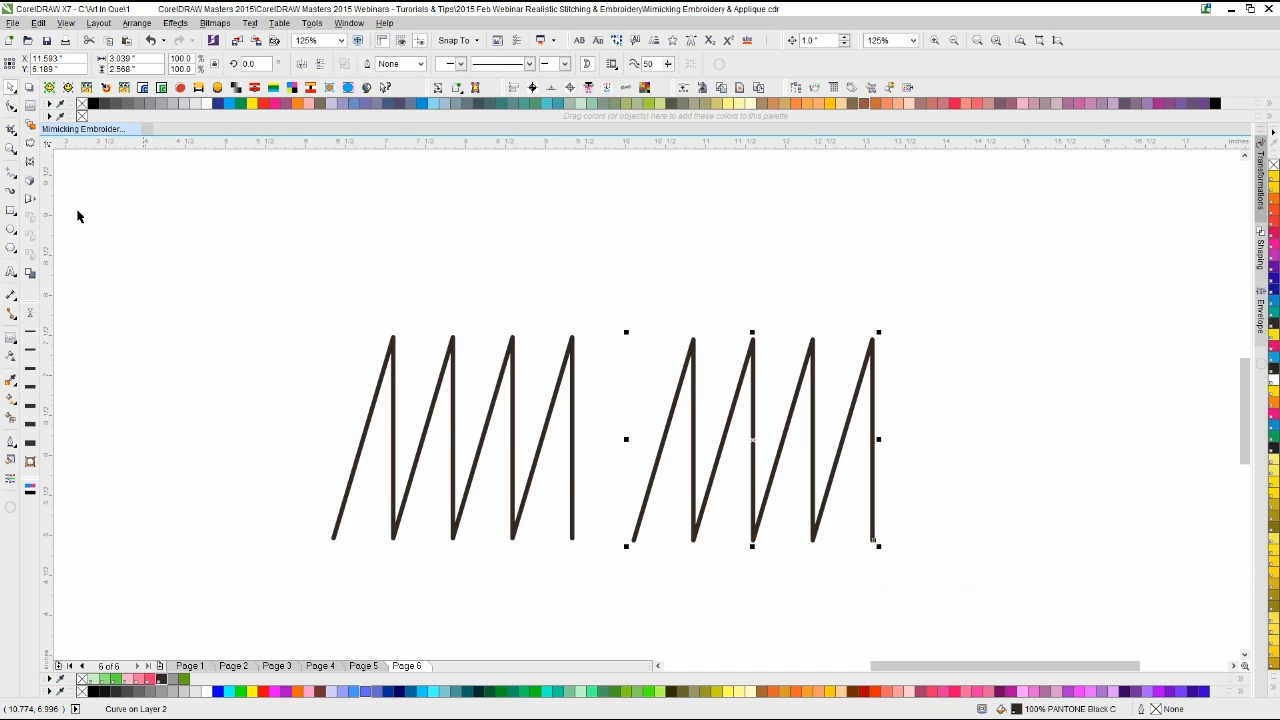
{"action": "left_click", "coordinate": [11, 105]}
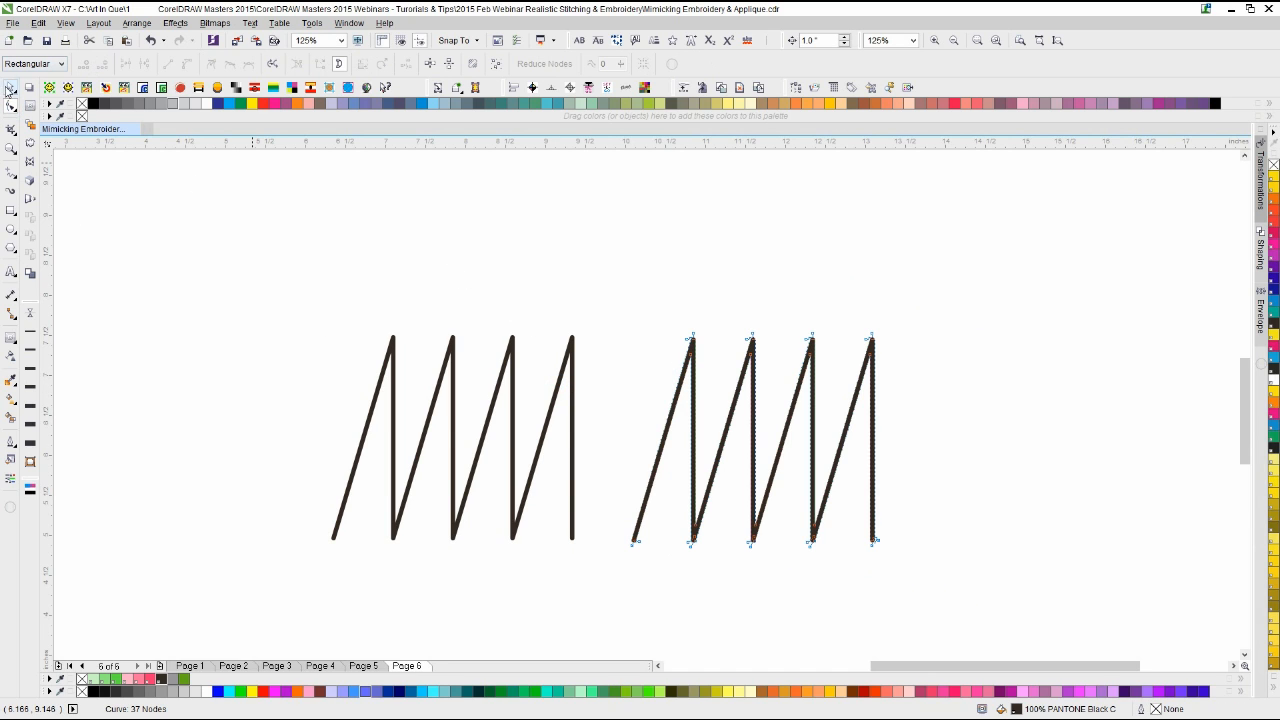
{"action": "left_click", "coordinate": [9, 89]}
{"action": "key", "text": "Delete"}
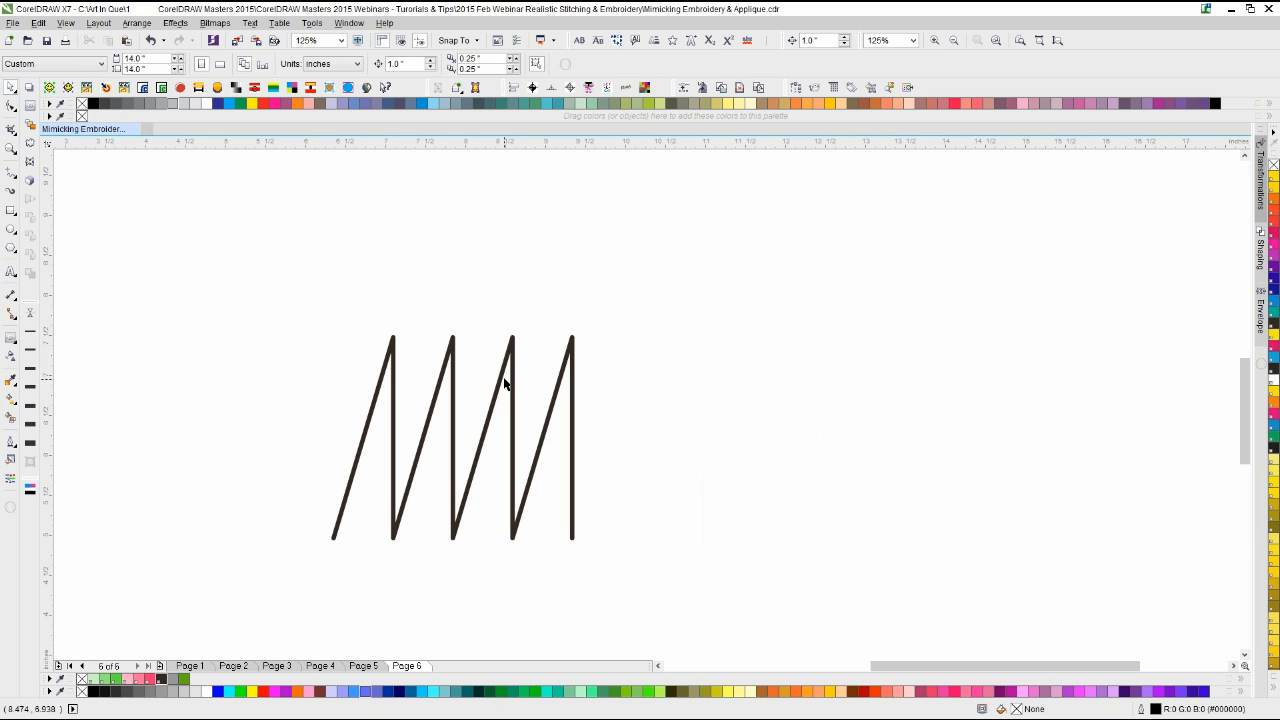
{"action": "left_click", "coordinate": [513, 382]}
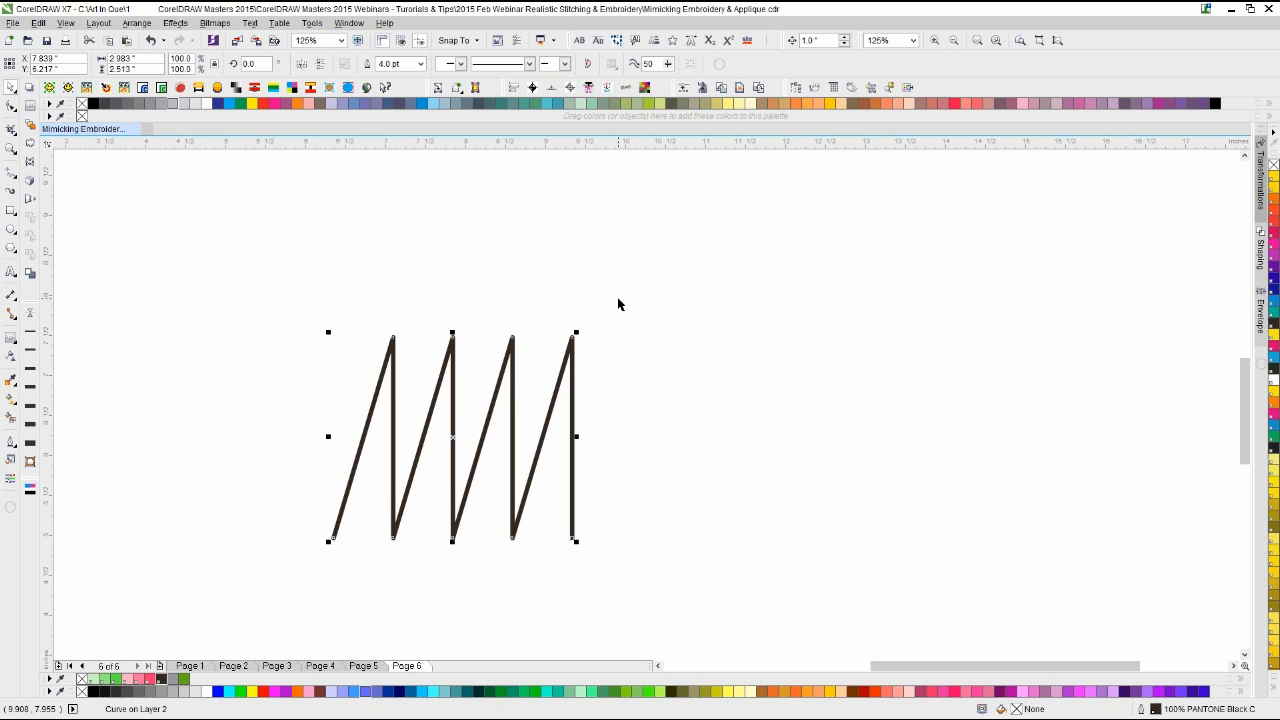
{"action": "left_click", "coordinate": [227, 311]}
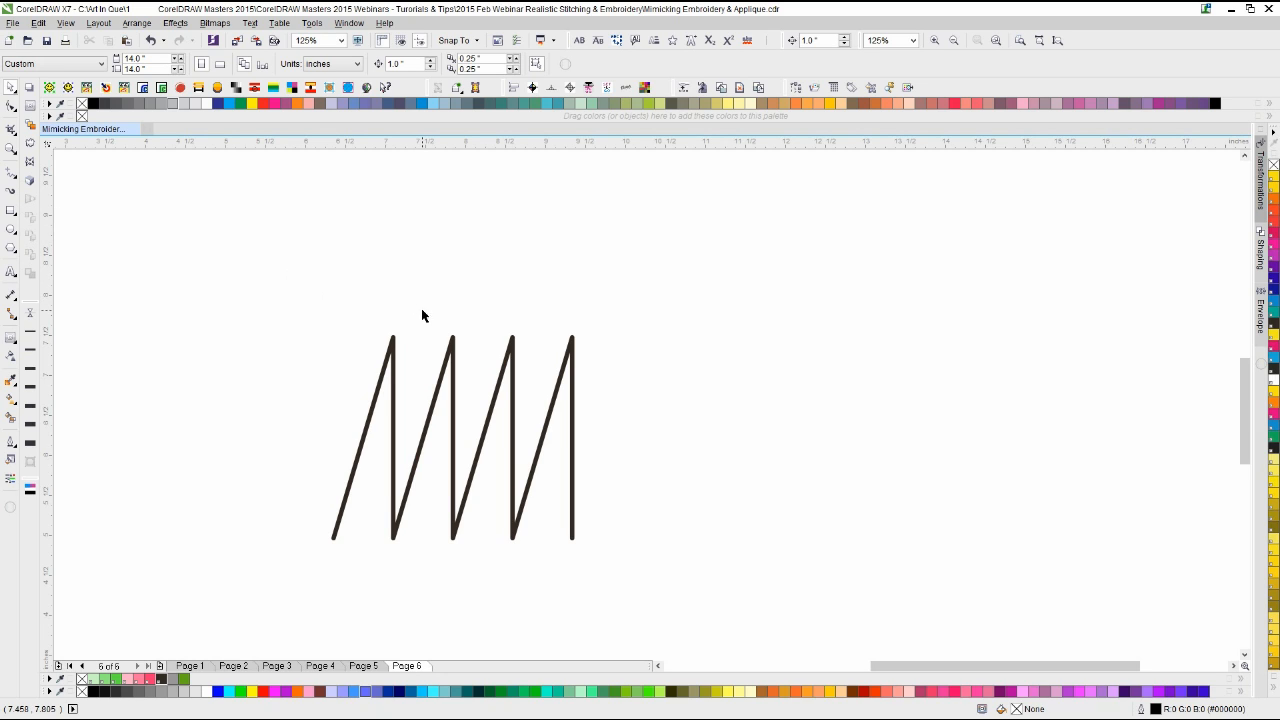
Step: Activate the Artistic Media tool in Sprayer mode and review its spray categories and the playlist of the Brush Strokes spray
{"action": "key", "text": "i"}
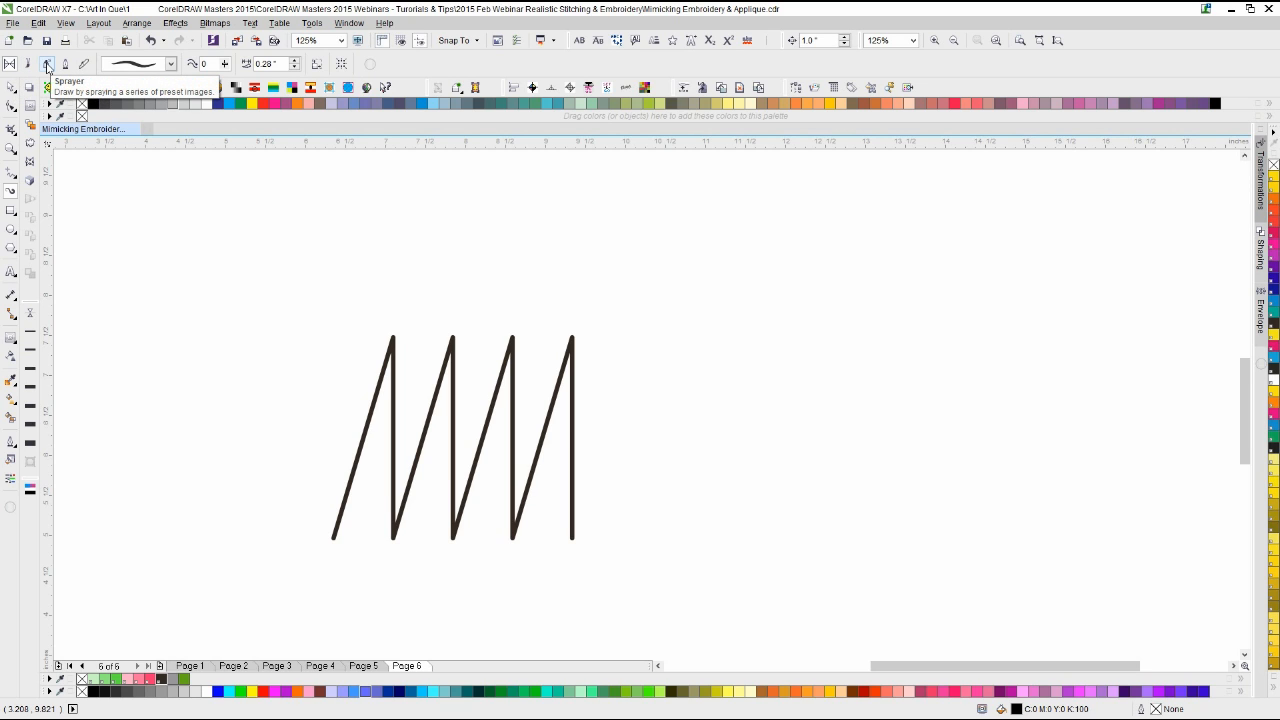
{"action": "left_click", "coordinate": [47, 66]}
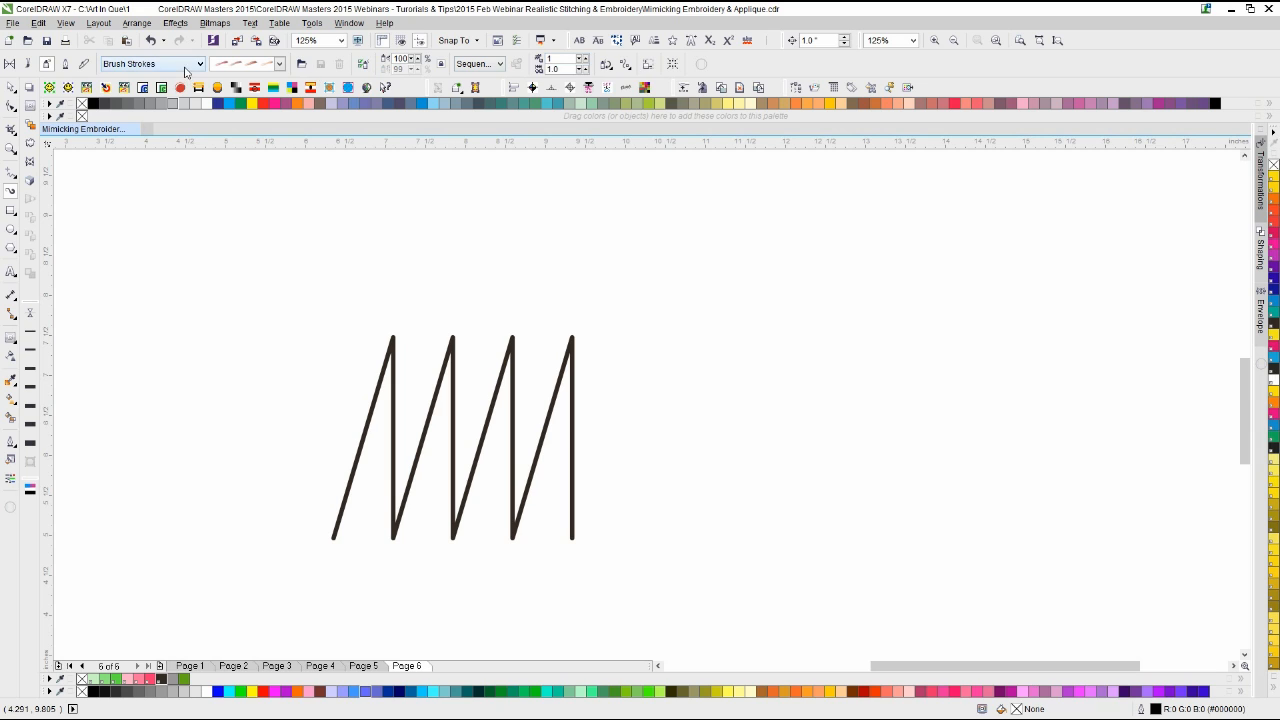
{"action": "left_click", "coordinate": [185, 66]}
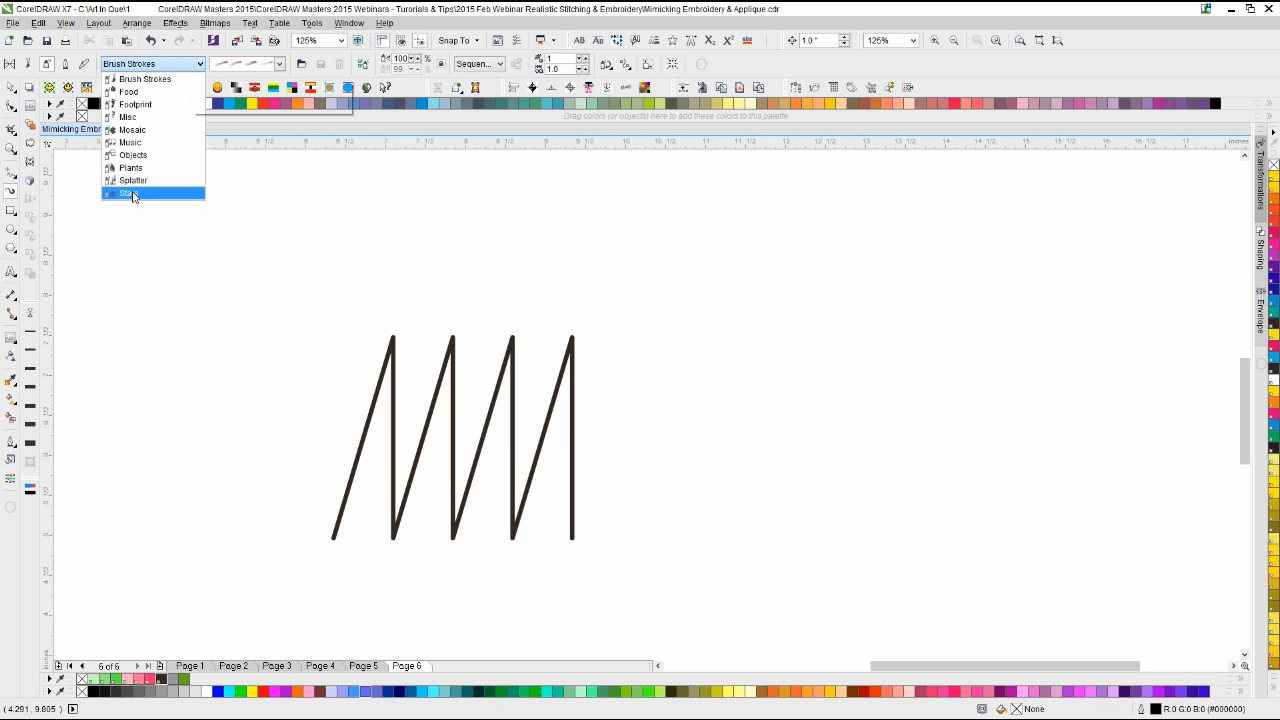
{"action": "left_click", "coordinate": [173, 64]}
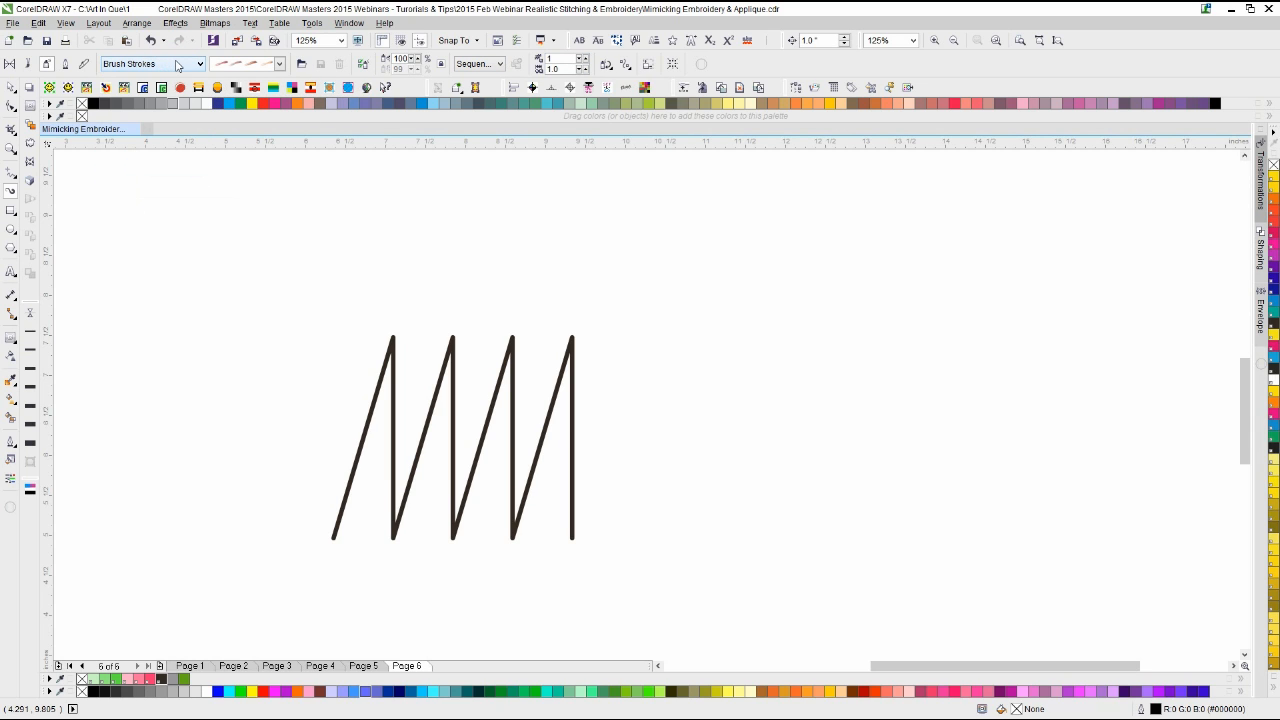
{"action": "left_click", "coordinate": [177, 64]}
{"action": "left_click", "coordinate": [177, 66]}
{"action": "left_click", "coordinate": [363, 64]}
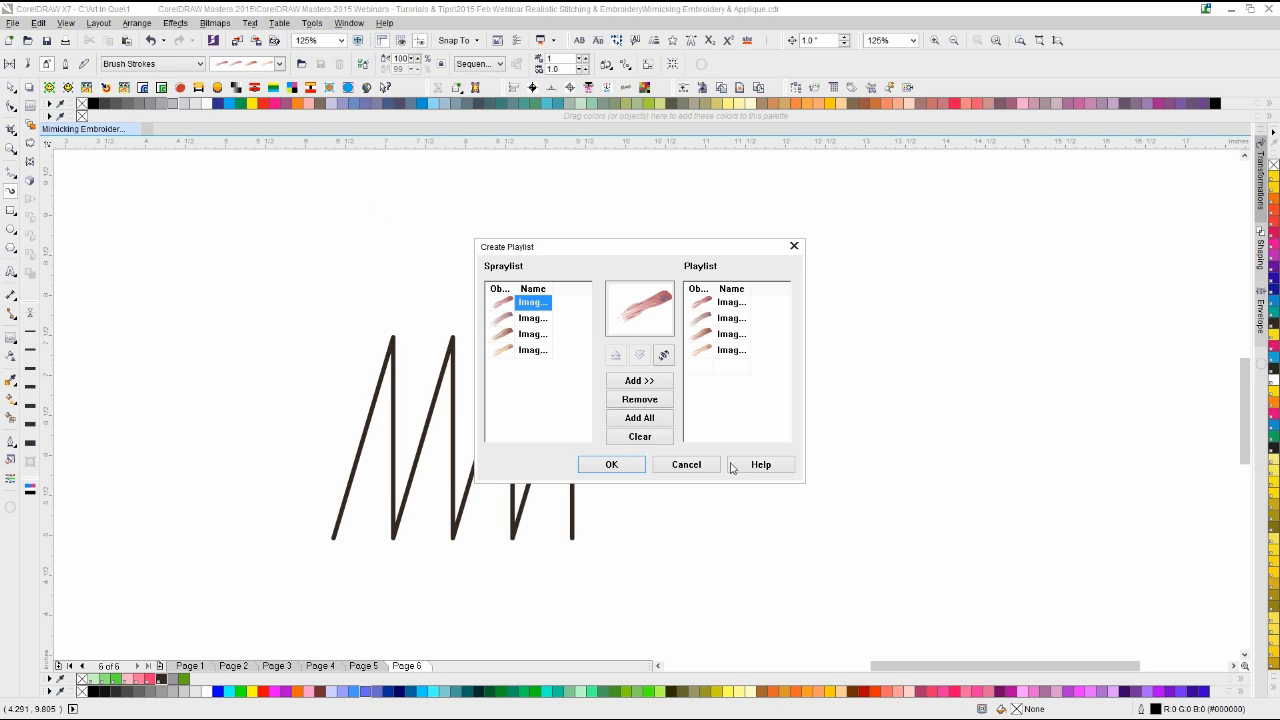
{"action": "left_click", "coordinate": [666, 466]}
{"action": "left_click", "coordinate": [678, 468]}
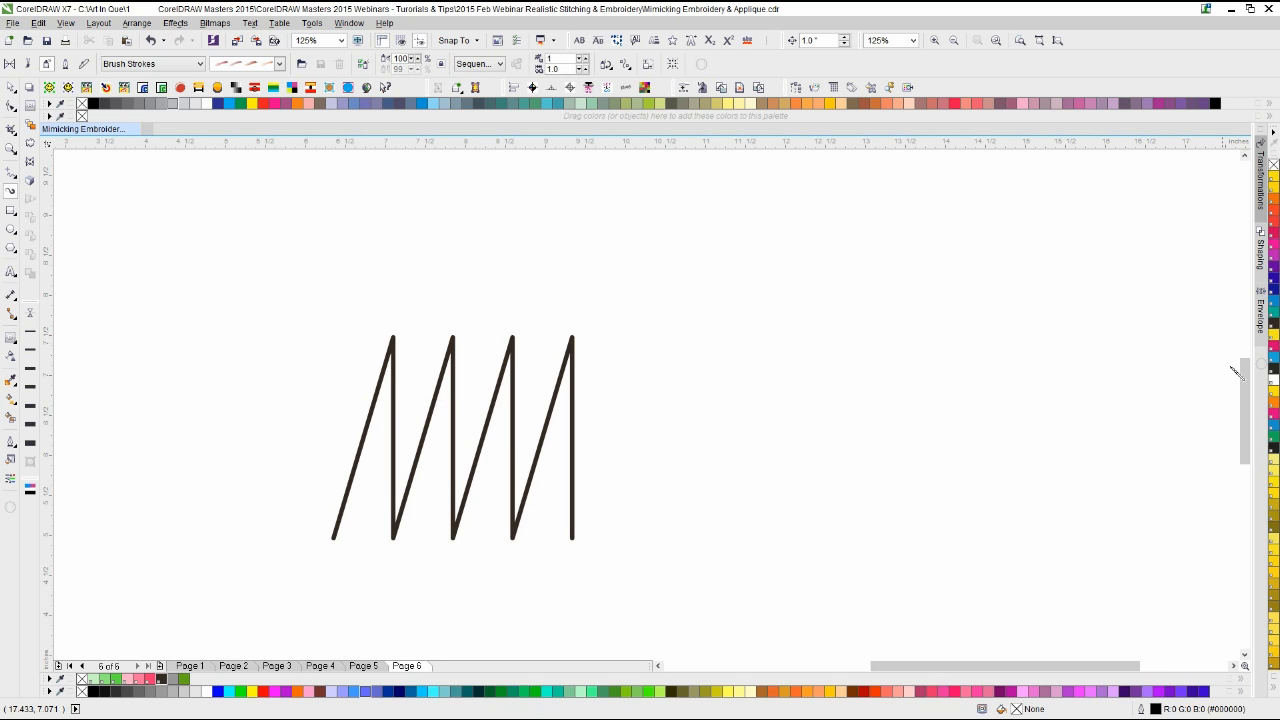
Step: Add the Artistic Media docker to the workspace and expand it
{"action": "right_click", "coordinate": [1263, 367]}
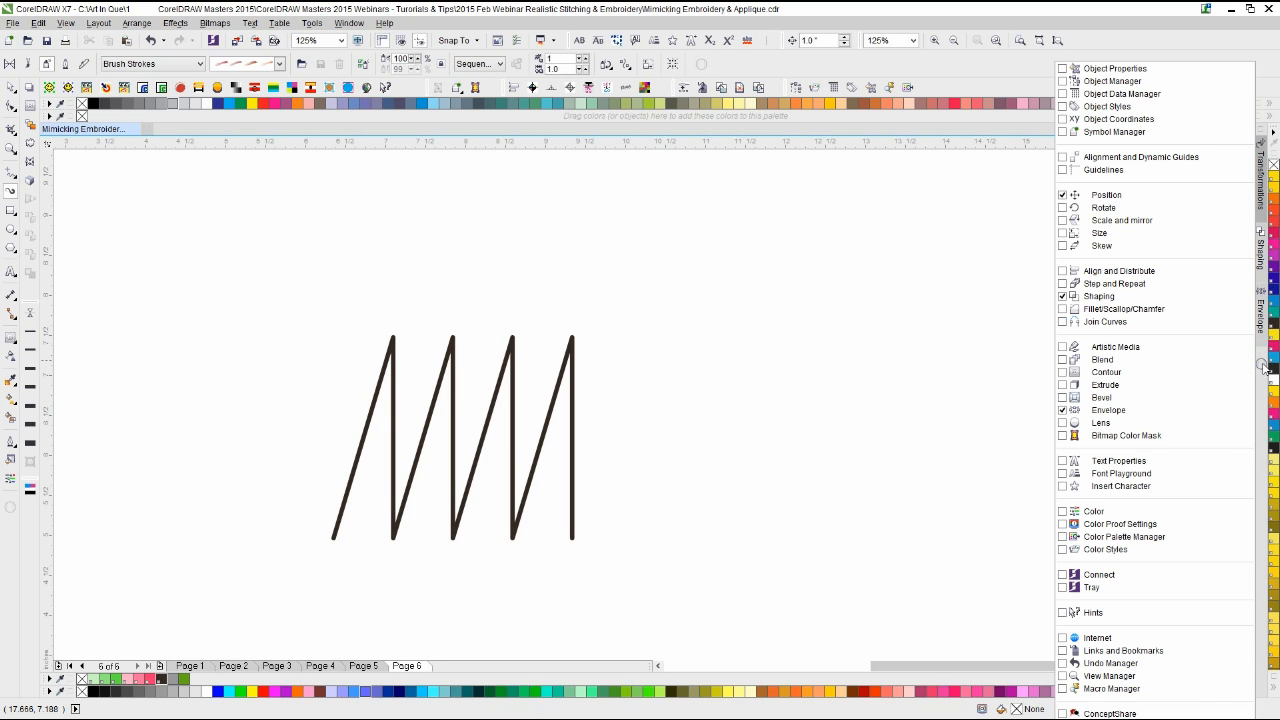
{"action": "left_click", "coordinate": [1065, 349]}
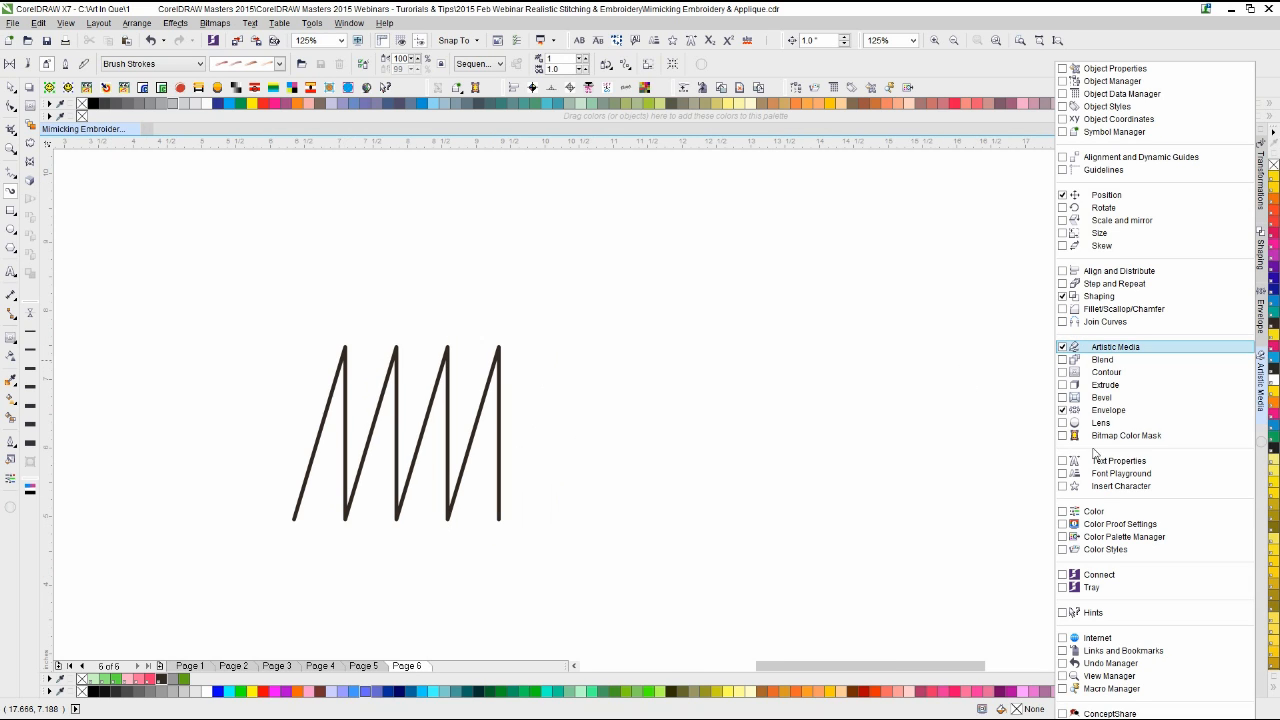
{"action": "left_click", "coordinate": [1261, 382]}
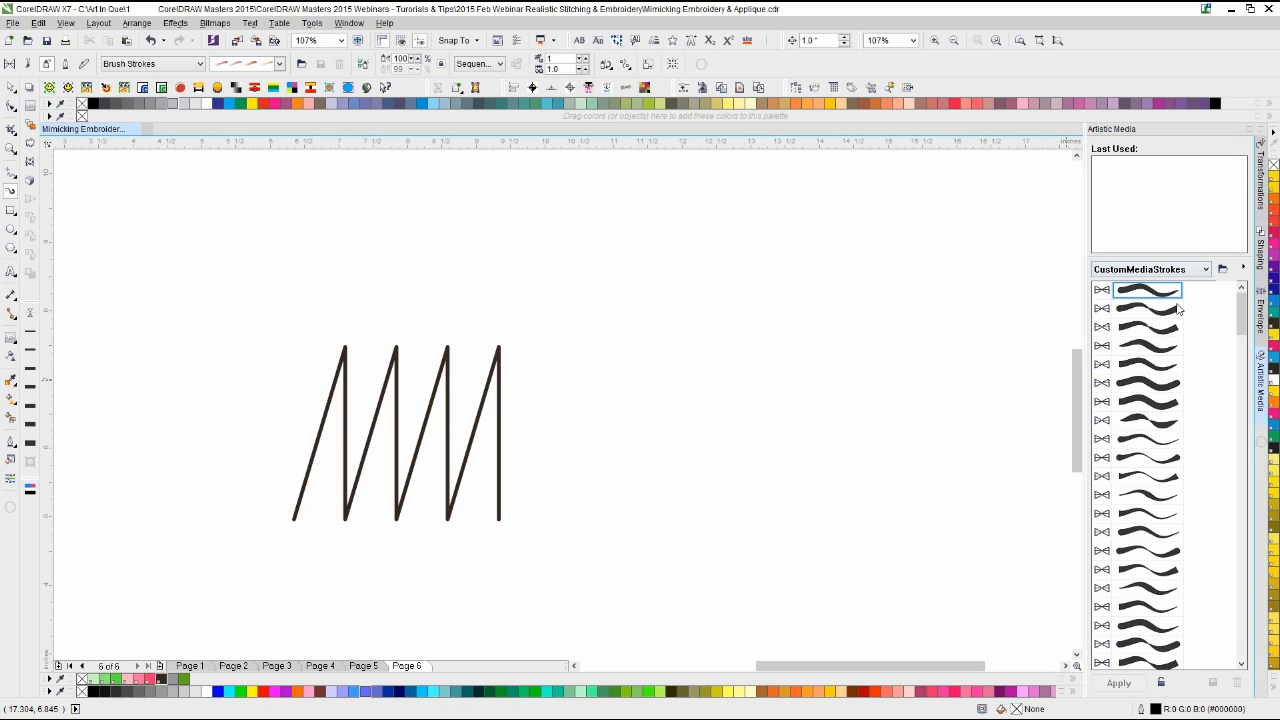
Step: Hide the Preset strokes from the CustomMediaStrokes list, leaving only the Object Sprayer type shown
{"action": "left_click", "coordinate": [1186, 272]}
{"action": "left_click", "coordinate": [1186, 272]}
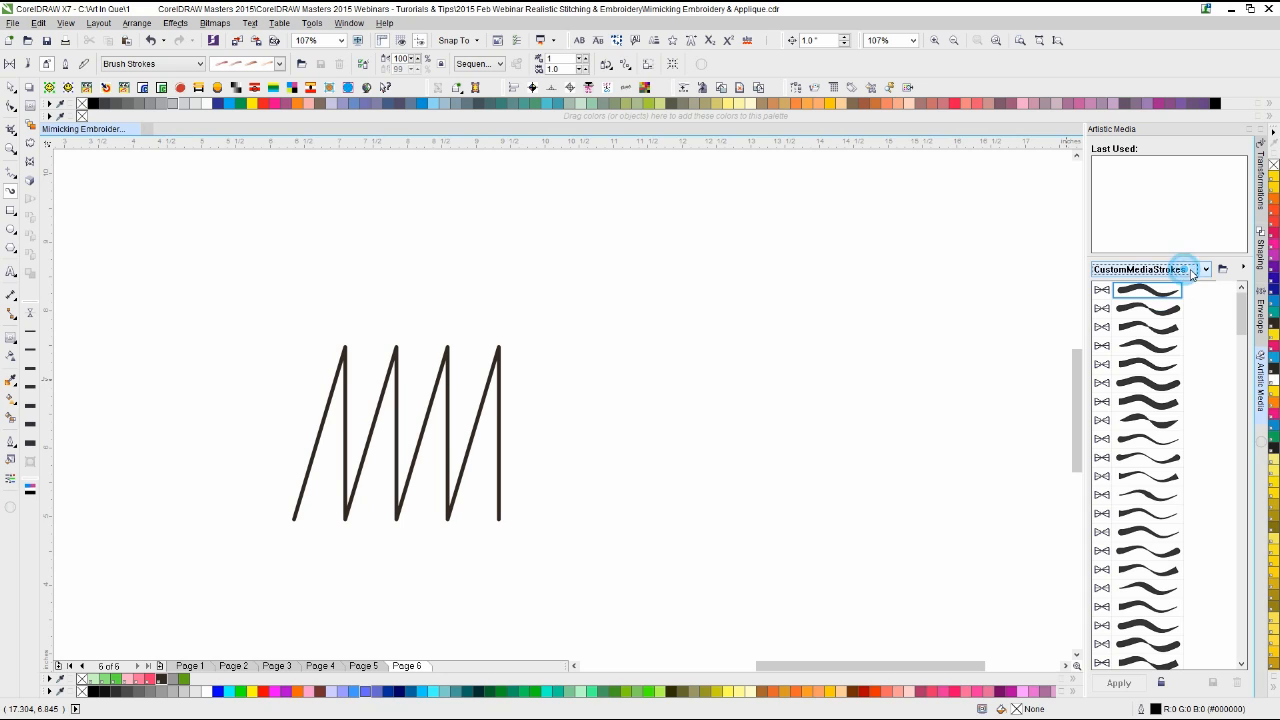
{"action": "left_click", "coordinate": [1241, 268]}
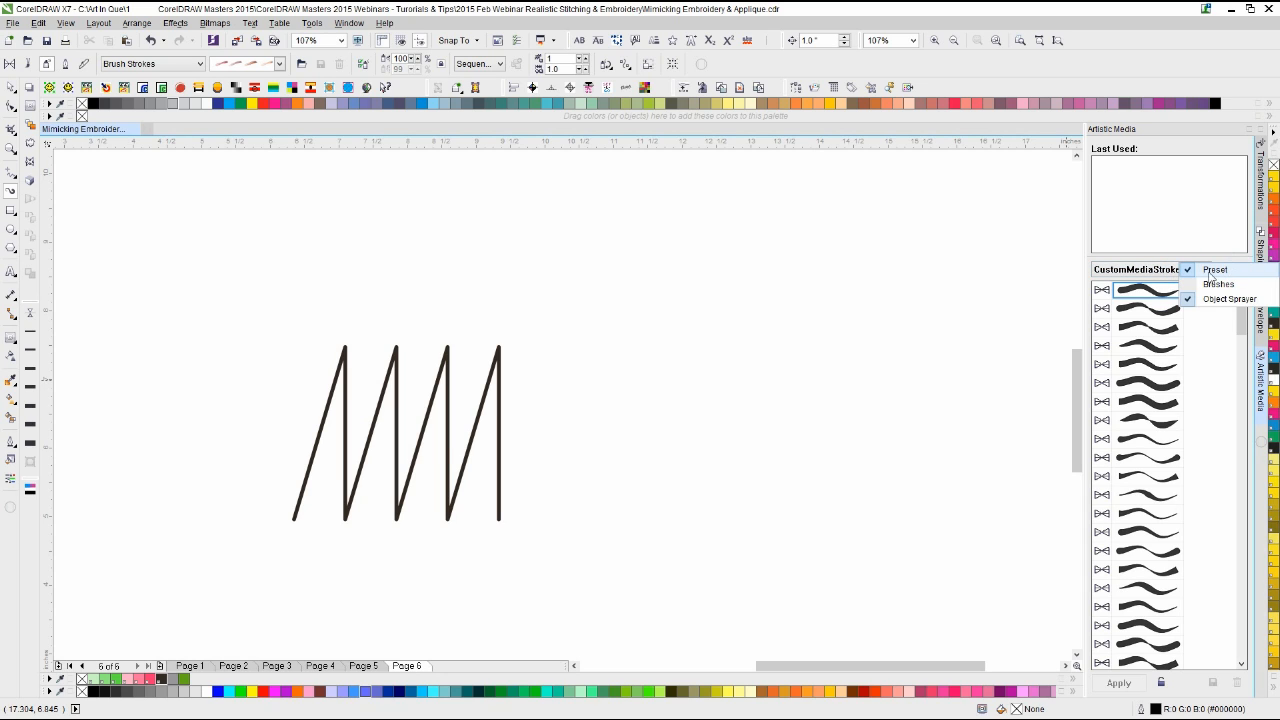
{"action": "left_click", "coordinate": [1205, 270]}
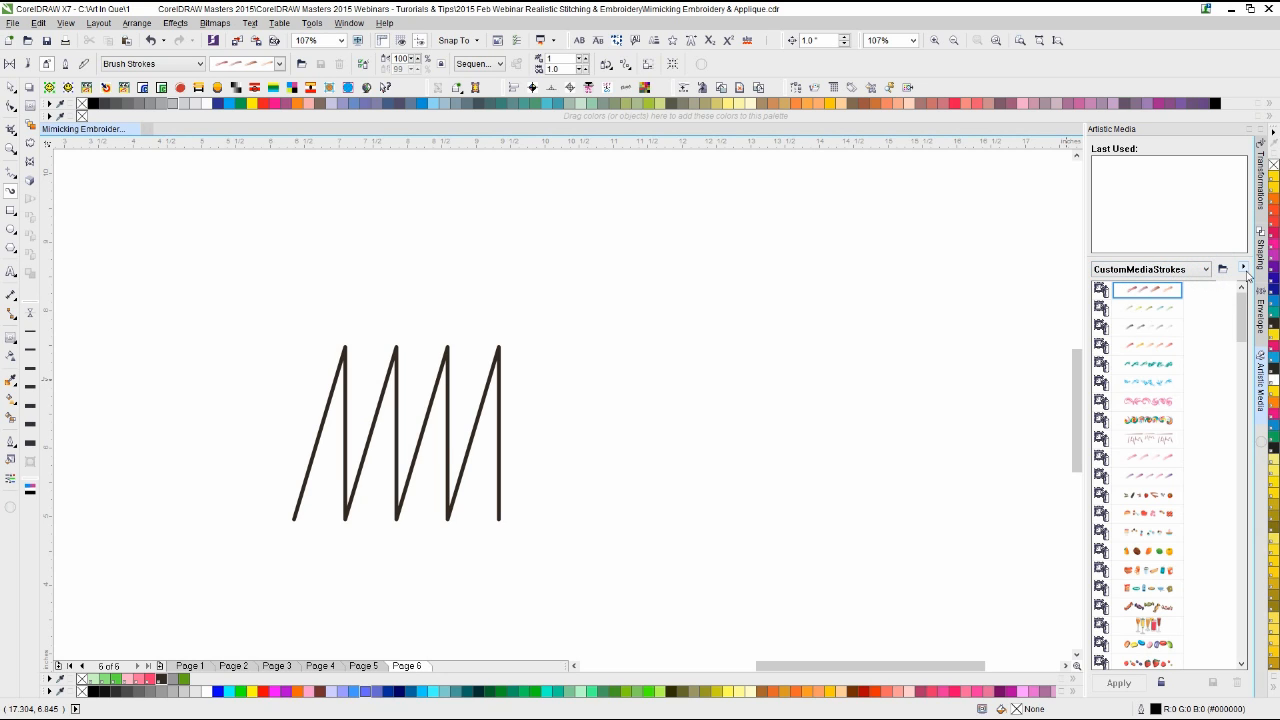
{"action": "left_click", "coordinate": [1245, 270]}
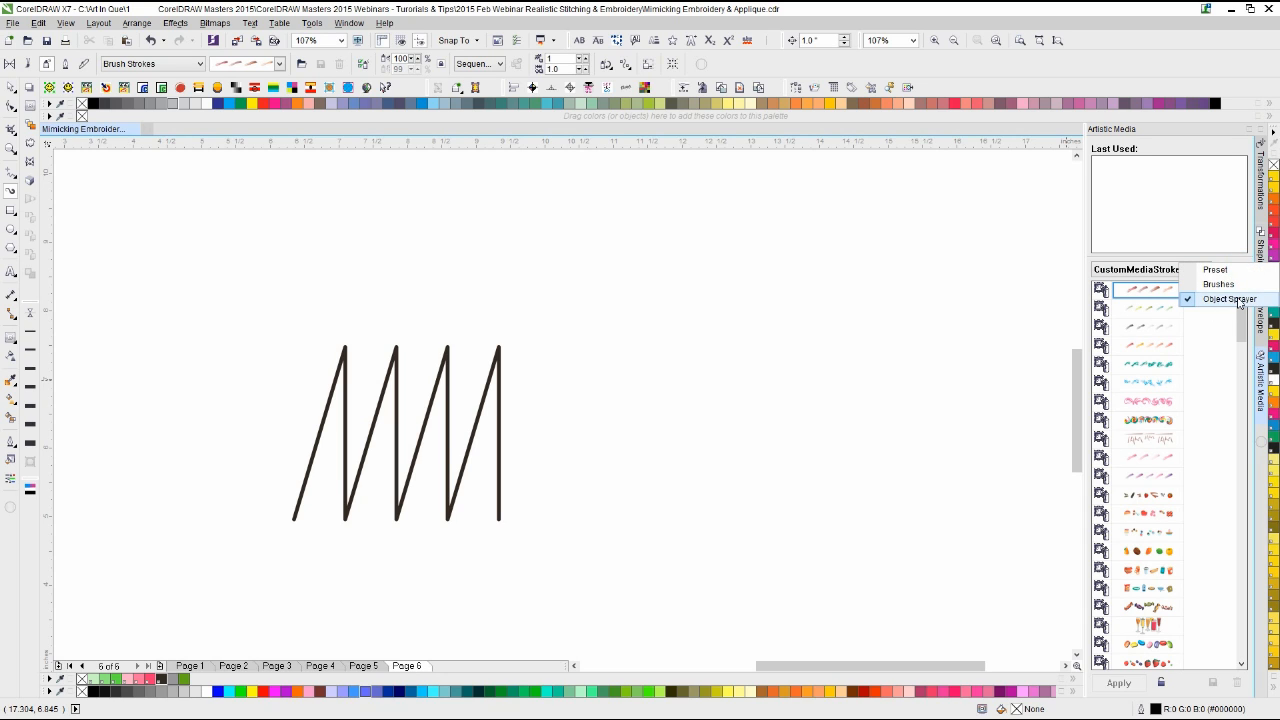
{"action": "left_click", "coordinate": [1159, 269]}
{"action": "left_click", "coordinate": [1171, 268]}
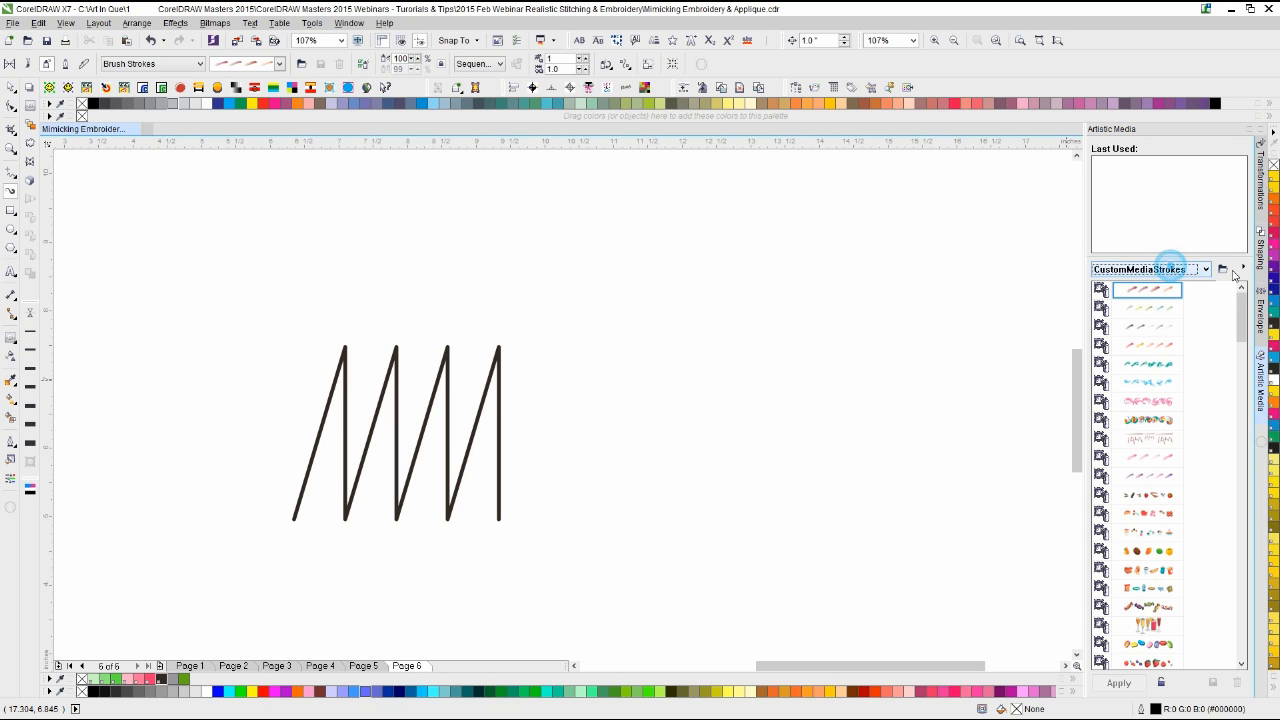
Step: Turn the display of Object Sprayer strokes off and back on in the CustomMediaStrokes list
{"action": "left_click", "coordinate": [1243, 269]}
{"action": "left_click", "coordinate": [1231, 302]}
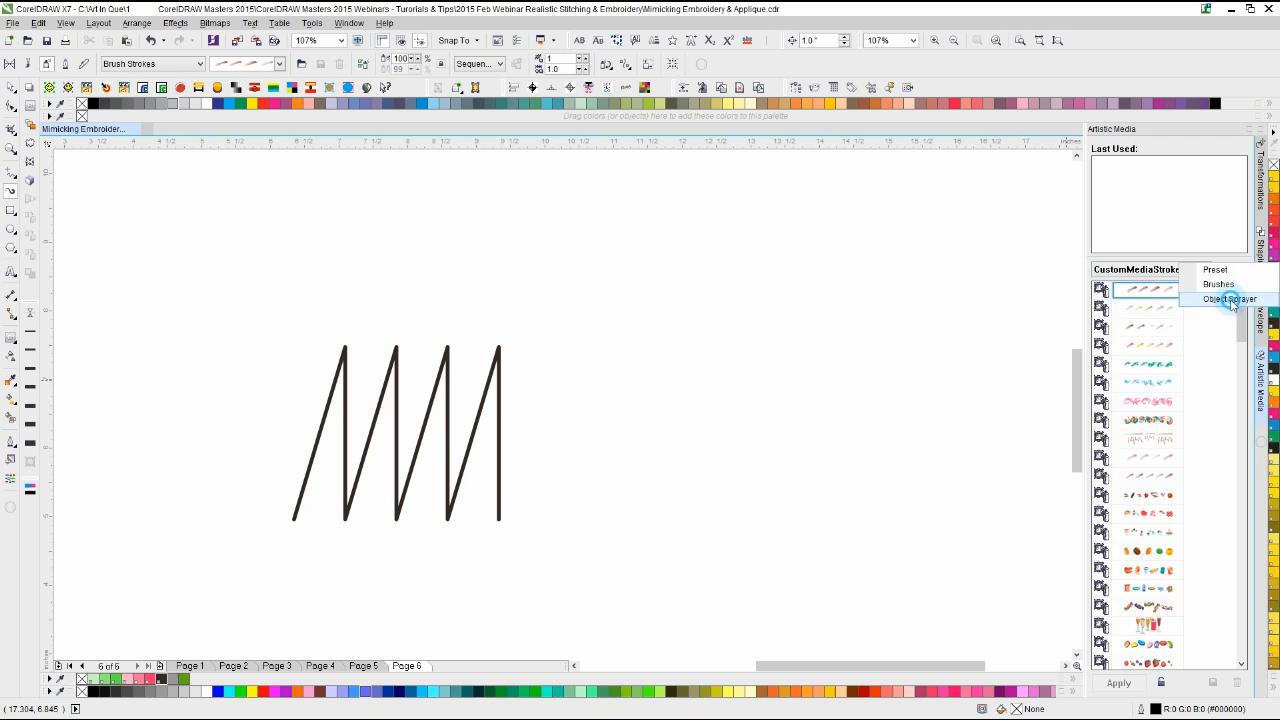
{"action": "left_click", "coordinate": [1243, 269]}
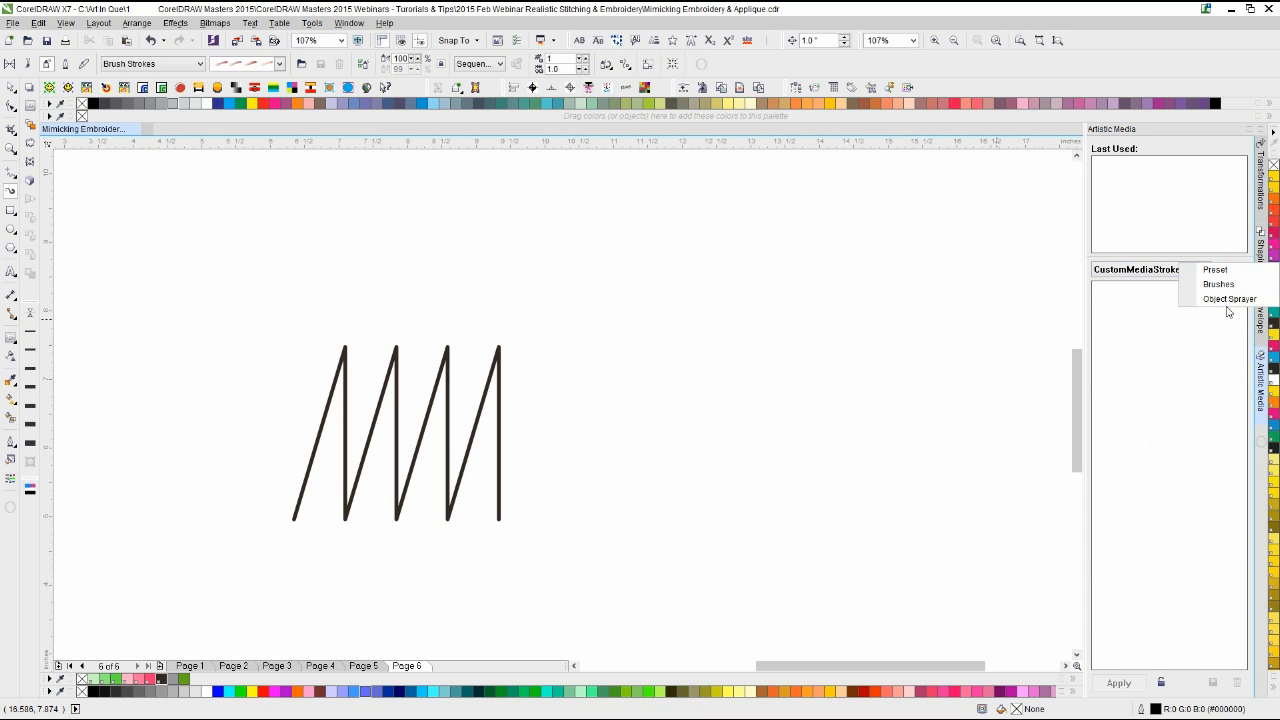
{"action": "left_click", "coordinate": [1231, 300]}
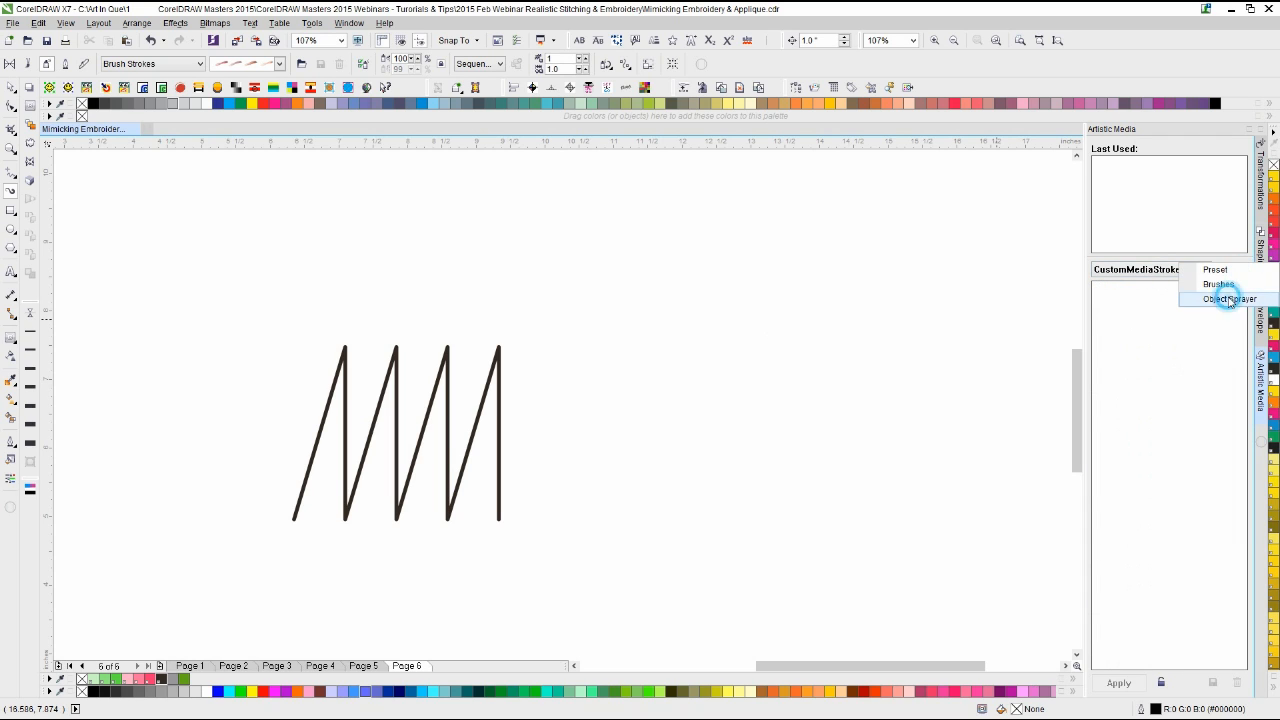
Step: Start saving the zigzag curve as a new artistic media stroke of the Object Sprayer kind
{"action": "left_click", "coordinate": [342, 363]}
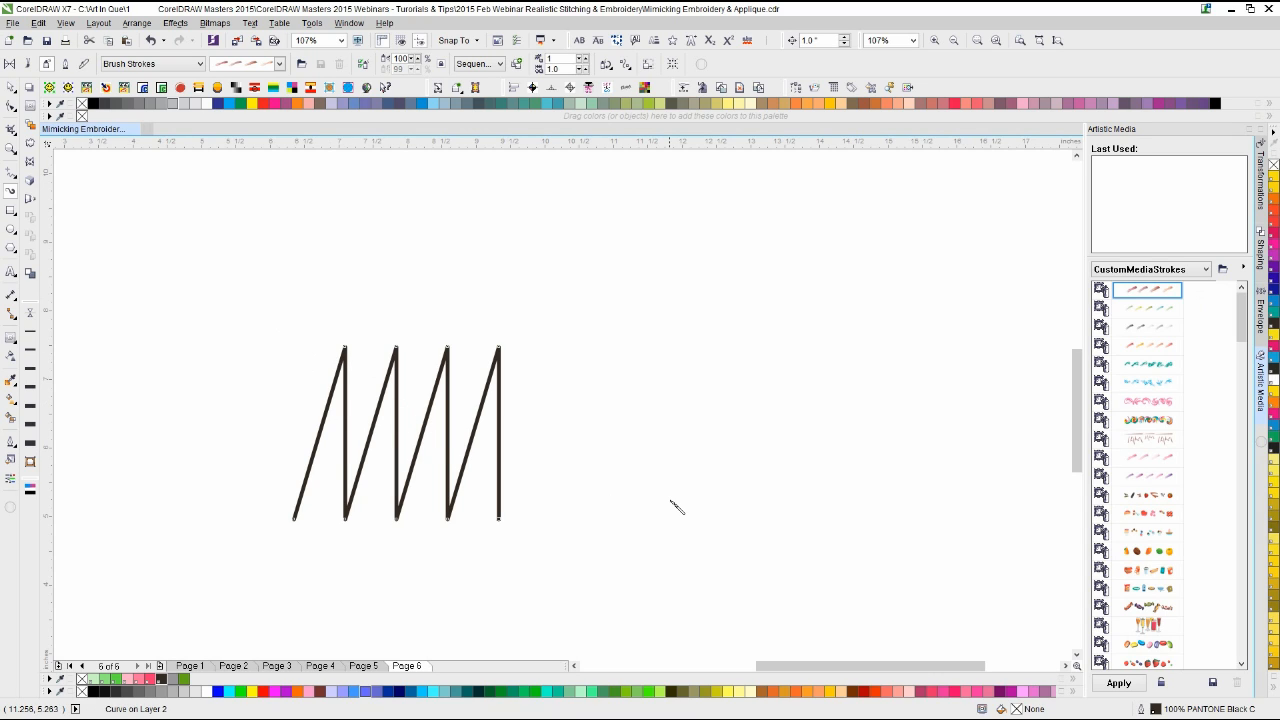
{"action": "left_click", "coordinate": [1212, 683]}
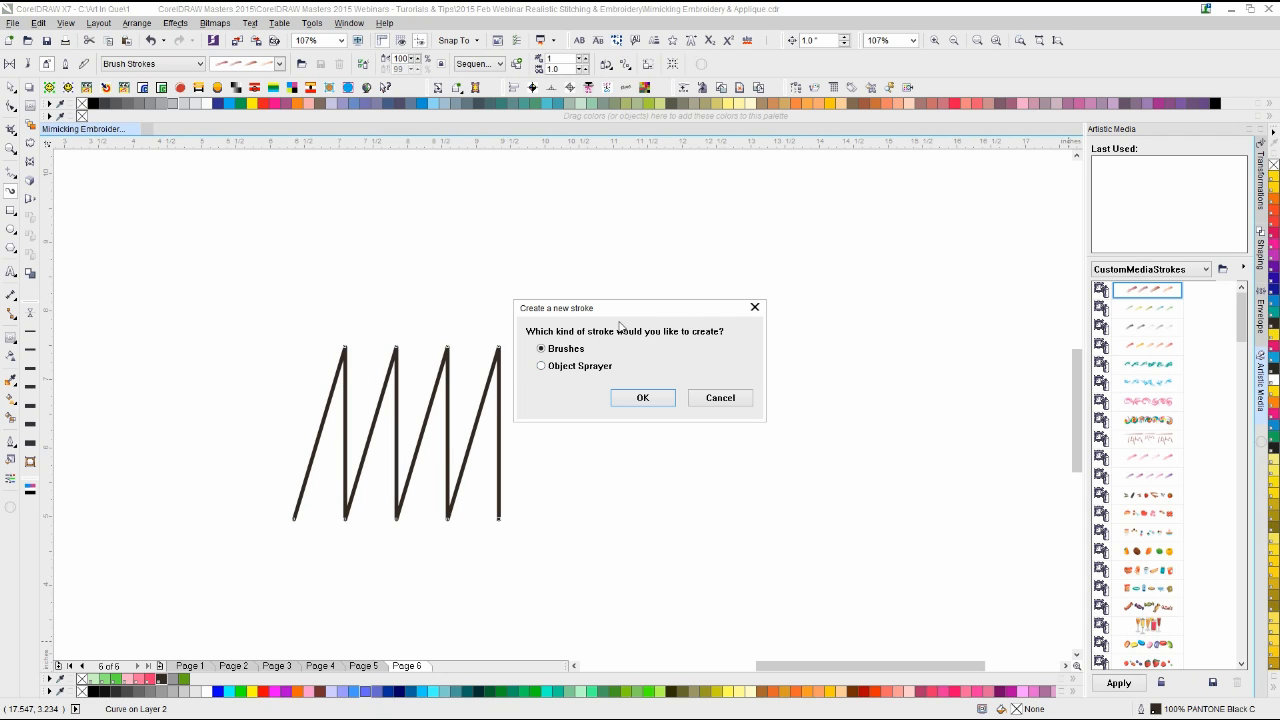
{"action": "left_click_drag", "start_coordinate": [620, 318], "coordinate": [624, 352]}
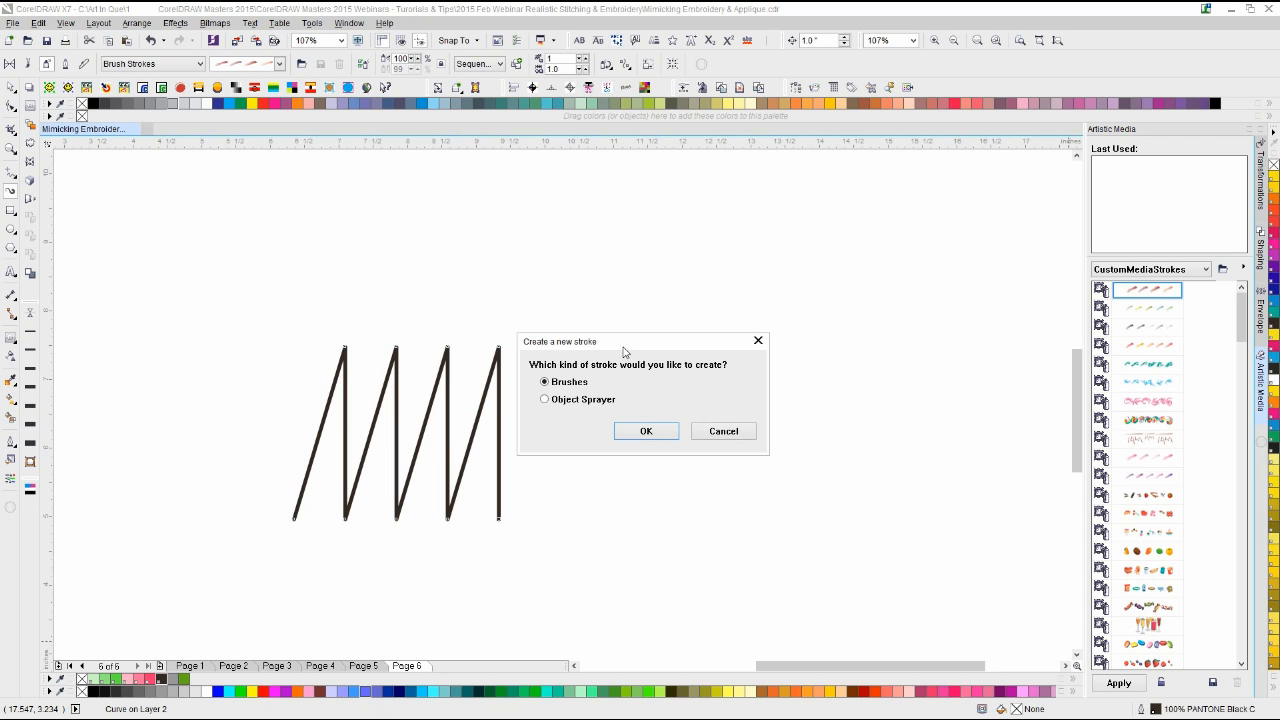
{"action": "left_click", "coordinate": [545, 400]}
{"action": "left_click", "coordinate": [646, 431]}
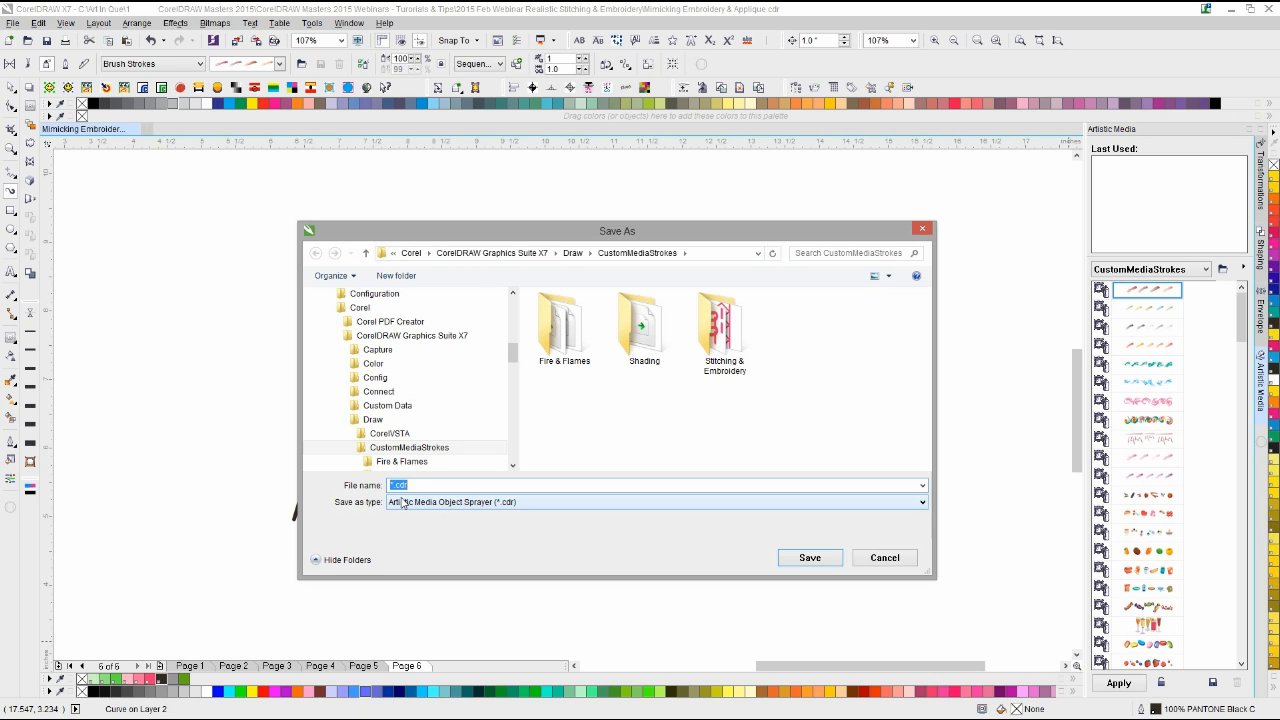
Step: Save the sprayer stroke as Satin in a new folder named Webinar Stitches inside CustomMediaStrokes
{"action": "type", "text": "Satin"}
{"action": "left_click_drag", "start_coordinate": [828, 238], "coordinate": [745, 222]}
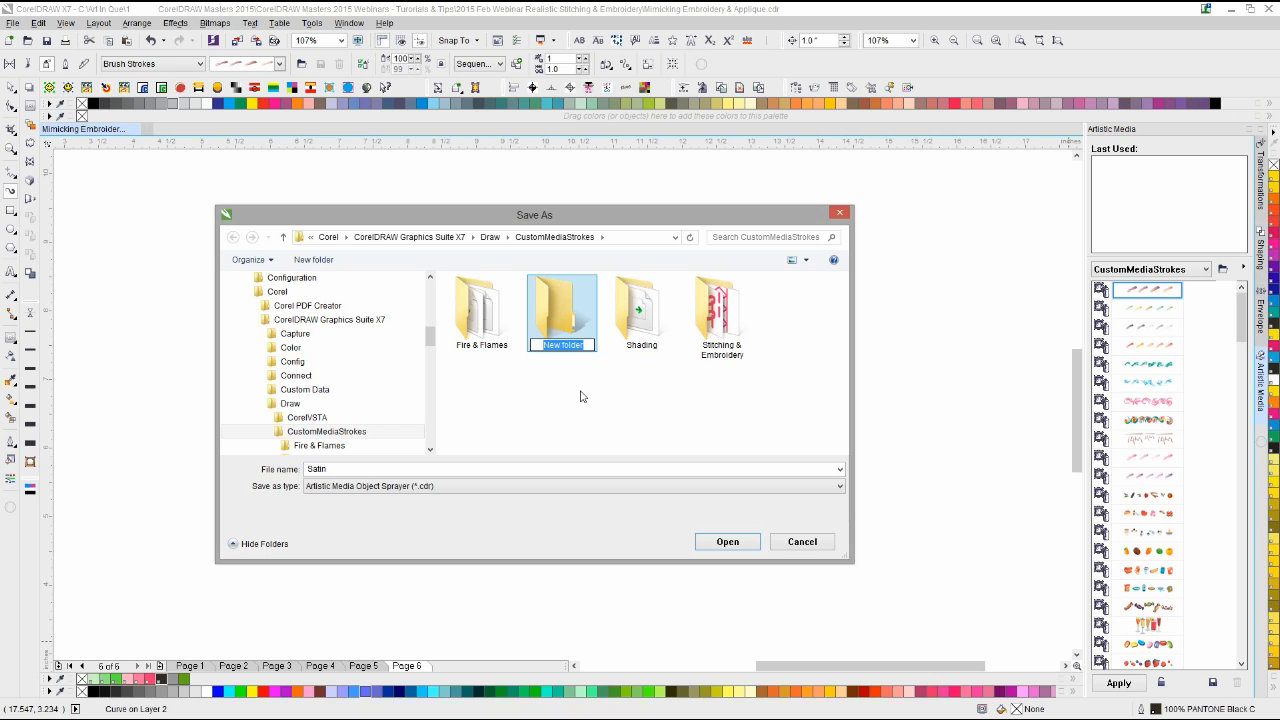
{"action": "type", "text": "Webinar Stitches"}
{"action": "left_click", "coordinate": [584, 400]}
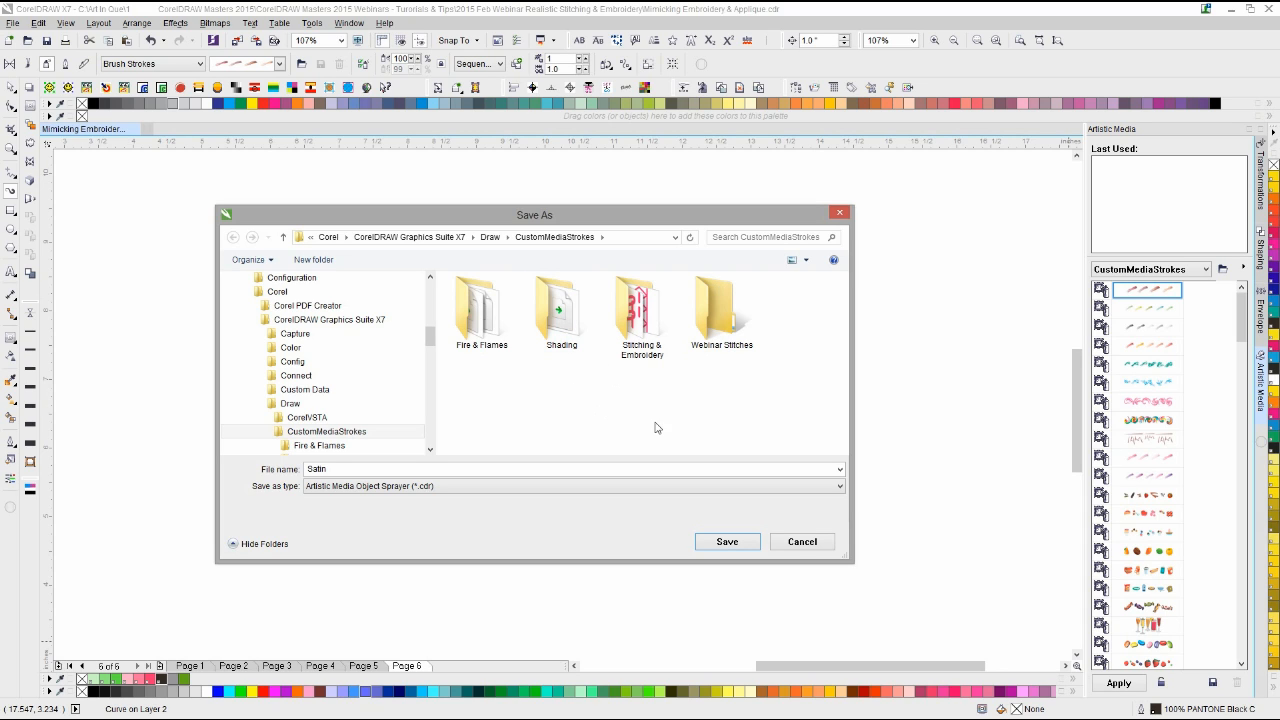
{"action": "double_click", "coordinate": [718, 310]}
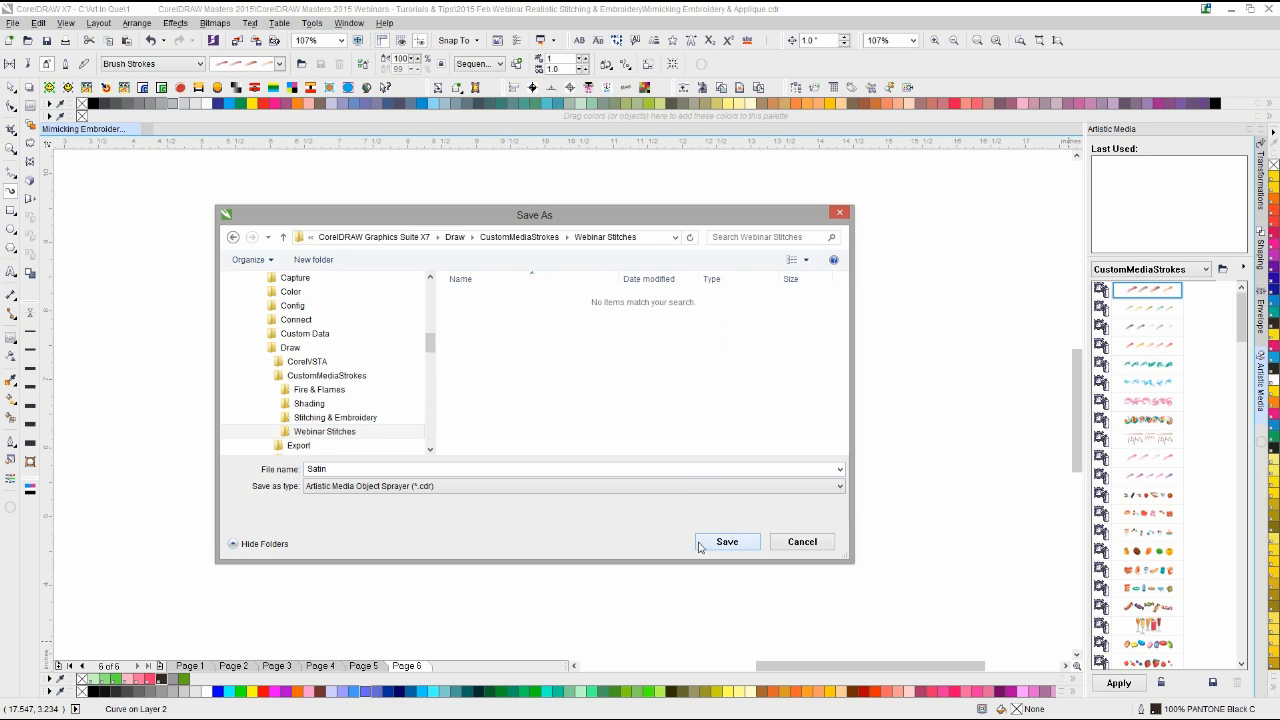
{"action": "left_click", "coordinate": [731, 547]}
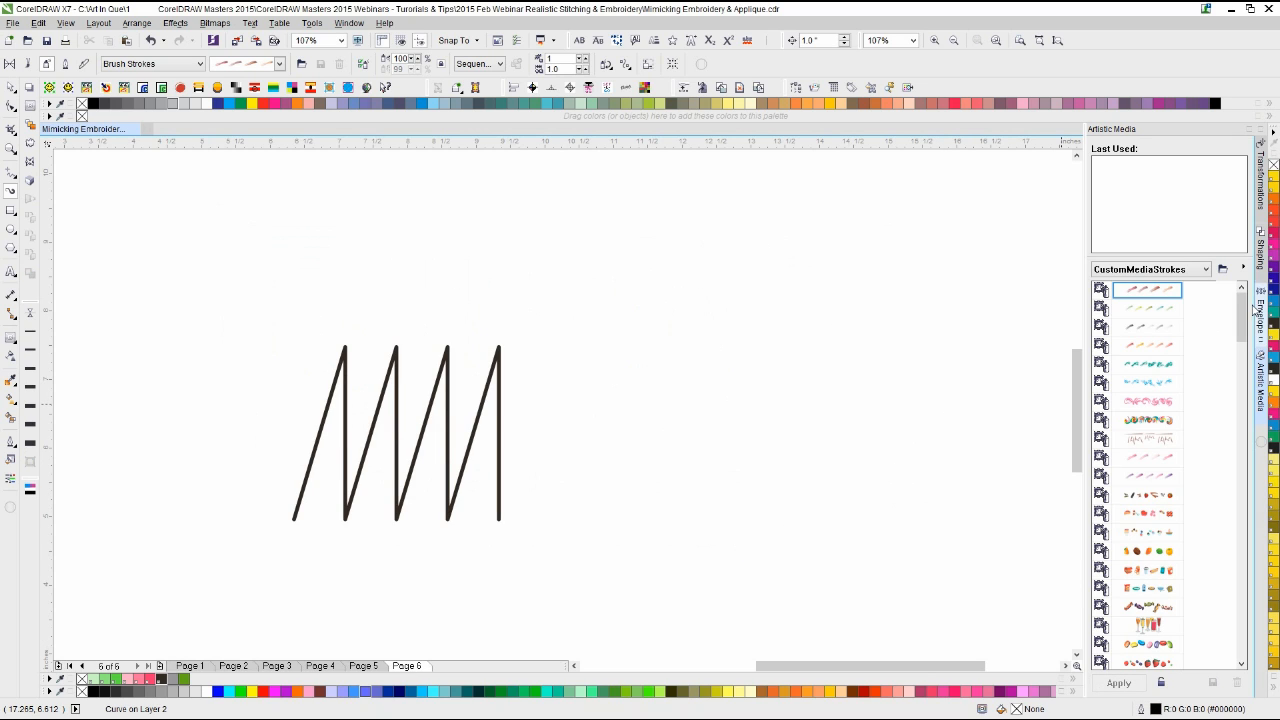
Step: Choose the saved Satin zigzag from the end of the sprayer list and spray a long test stroke across the page above the original curve
{"action": "left_click_drag", "start_coordinate": [1242, 308], "coordinate": [1246, 426]}
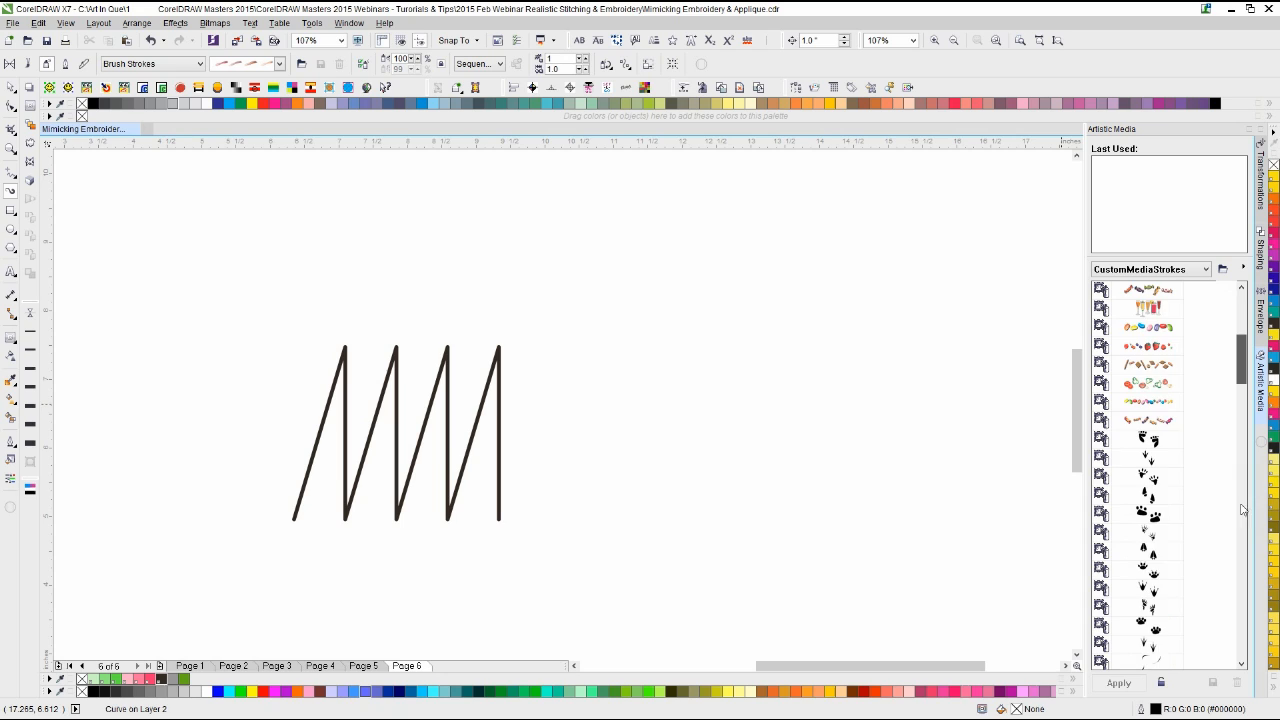
{"action": "left_click_drag", "start_coordinate": [1242, 510], "coordinate": [1246, 548]}
{"action": "left_click_drag", "start_coordinate": [1242, 597], "coordinate": [1247, 651]}
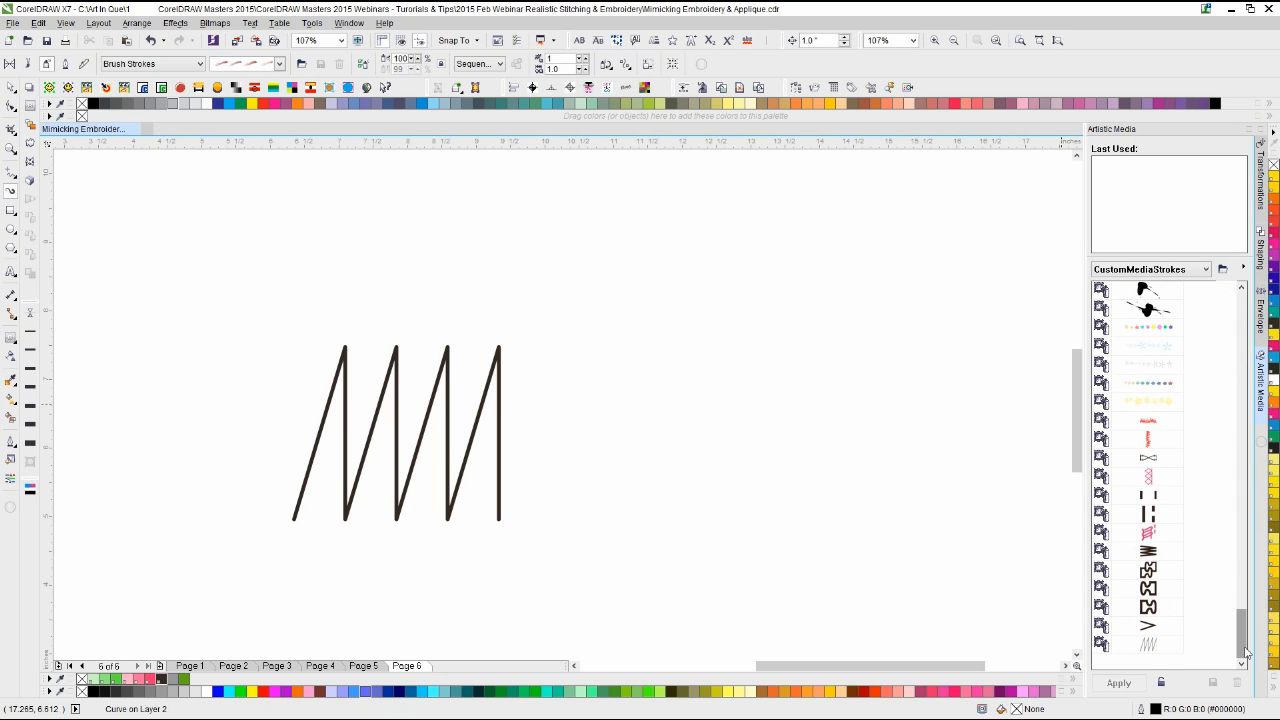
{"action": "left_click", "coordinate": [1149, 645]}
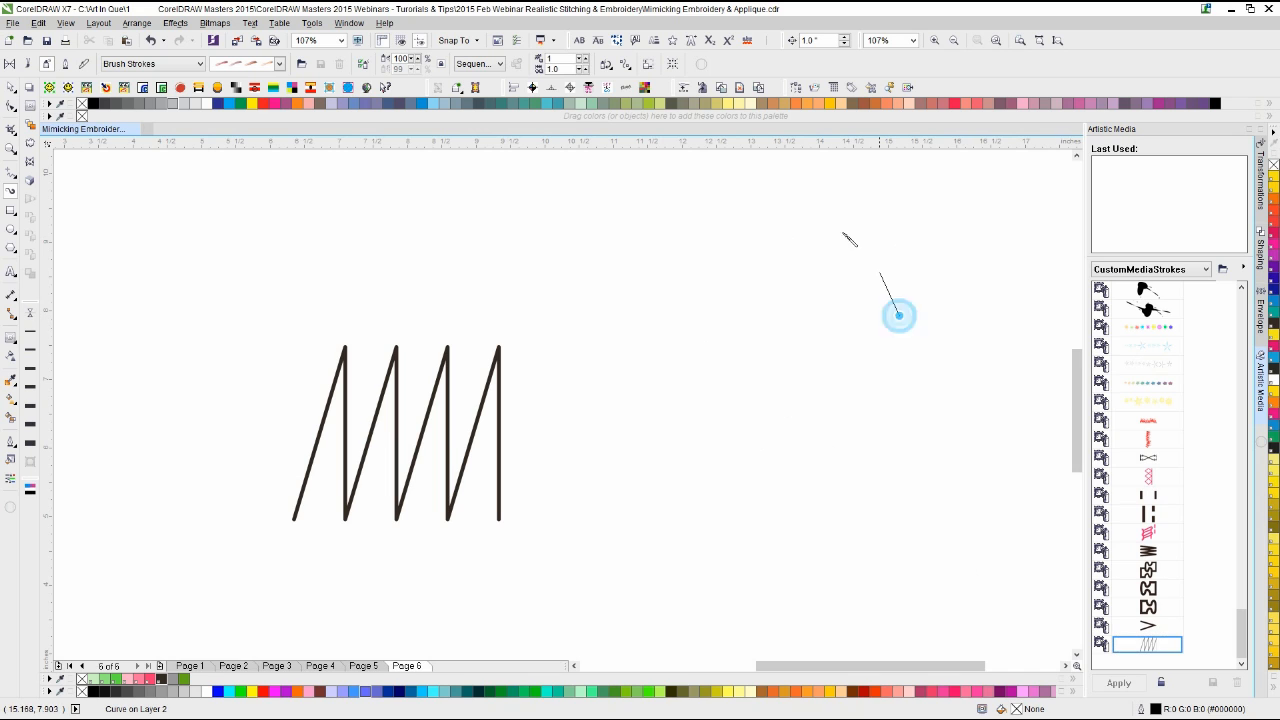
{"action": "mouse_move", "coordinate": [899, 316]}
{"action": "left_mouse_down"}
{"action": "mouse_move", "coordinate": [856, 245]}
{"action": "mouse_move", "coordinate": [731, 207]}
{"action": "mouse_move", "coordinate": [523, 267]}
{"action": "mouse_move", "coordinate": [334, 236]}
{"action": "mouse_move", "coordinate": [222, 244]}
{"action": "mouse_move", "coordinate": [107, 298]}
{"action": "left_mouse_up"}
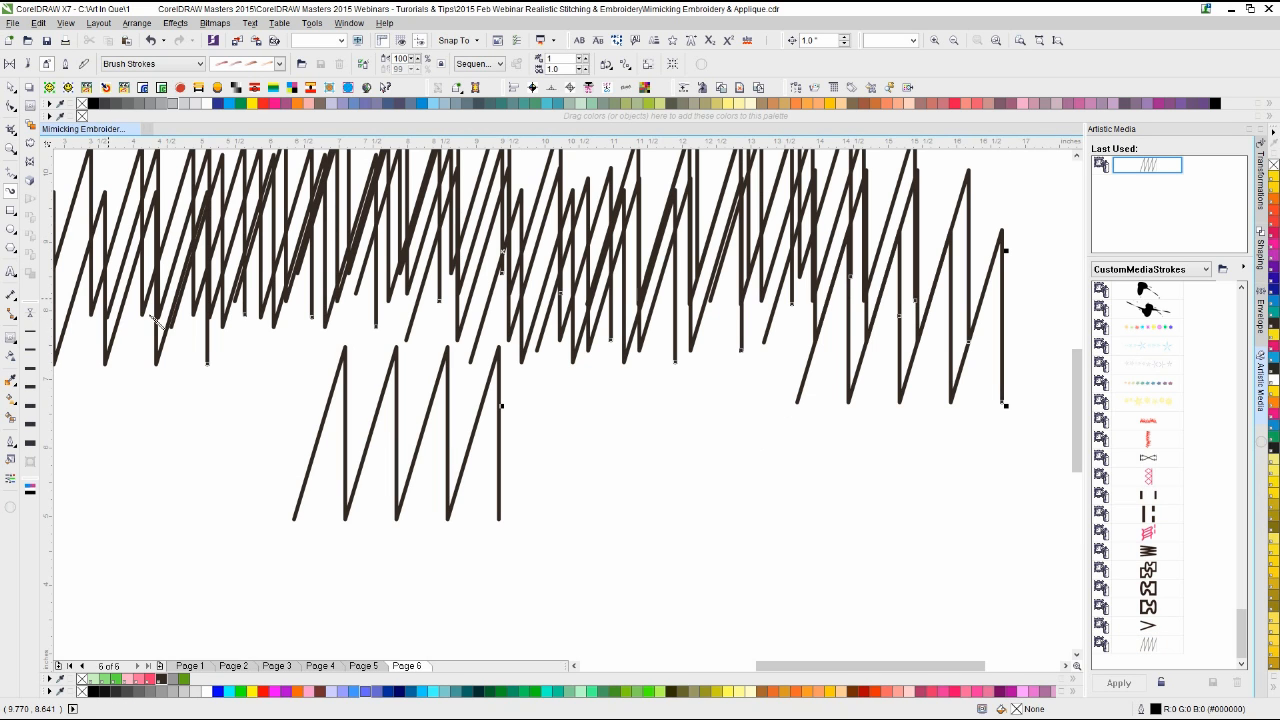
{"action": "scroll", "coordinate": [774, 354], "scroll_direction": "down", "scroll_amount": 1}
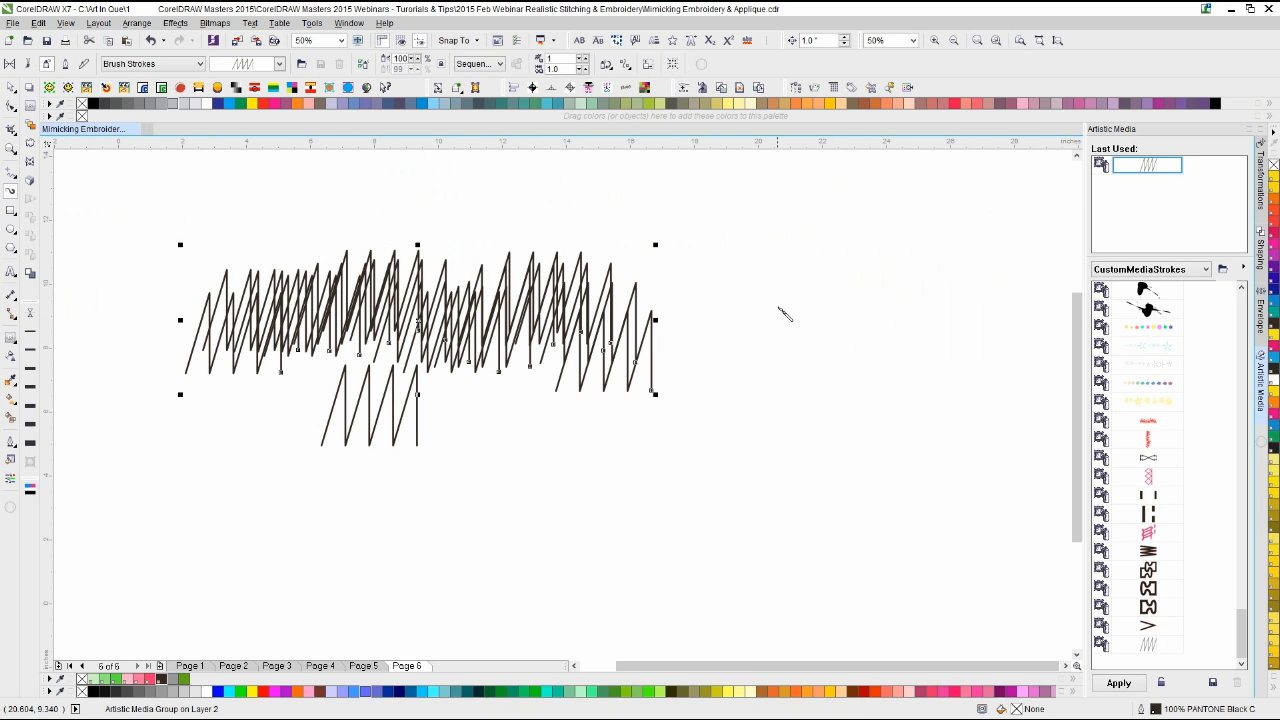
Step: Spray a long freehand Satin stroke across the page above the earlier test stroke, check its stitch pattern, and delete it
{"action": "scroll", "coordinate": [346, 494], "scroll_direction": "down", "scroll_amount": 1}
{"action": "scroll", "coordinate": [830, 342], "scroll_direction": "down", "scroll_amount": 1}
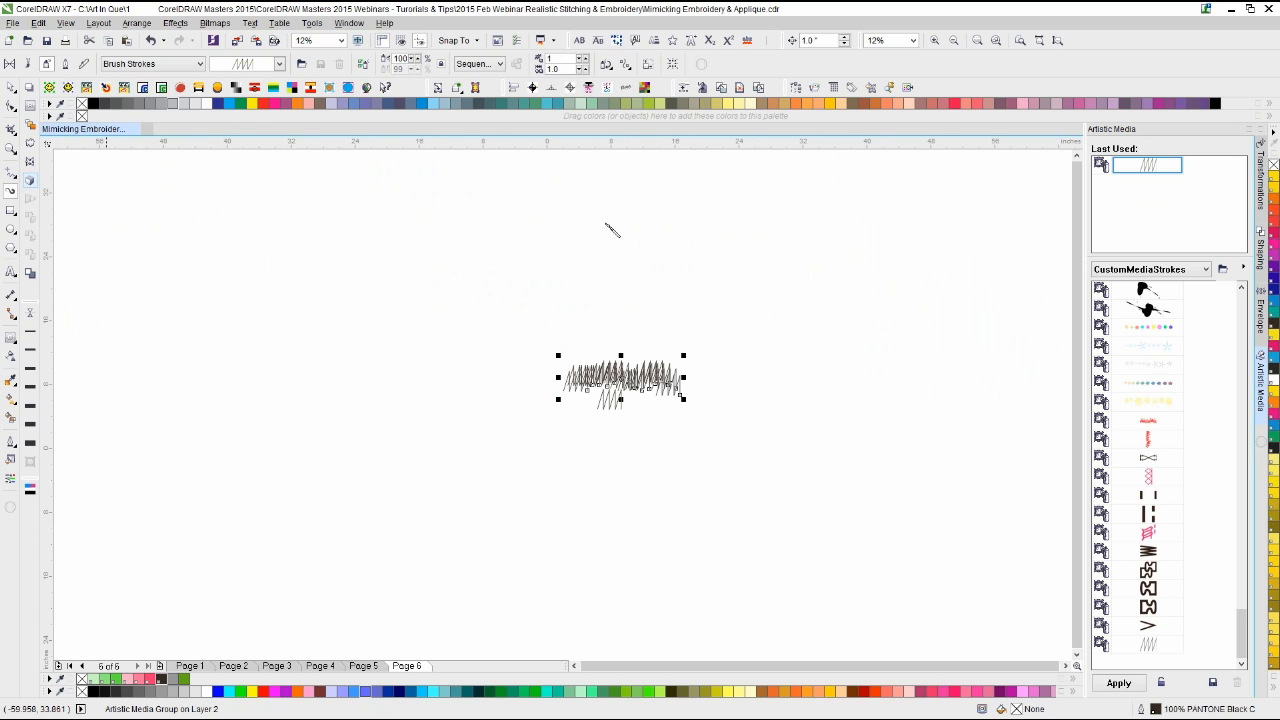
{"action": "mouse_move", "coordinate": [940, 254]}
{"action": "left_mouse_down"}
{"action": "mouse_move", "coordinate": [403, 268]}
{"action": "mouse_move", "coordinate": [86, 259]}
{"action": "left_mouse_up"}
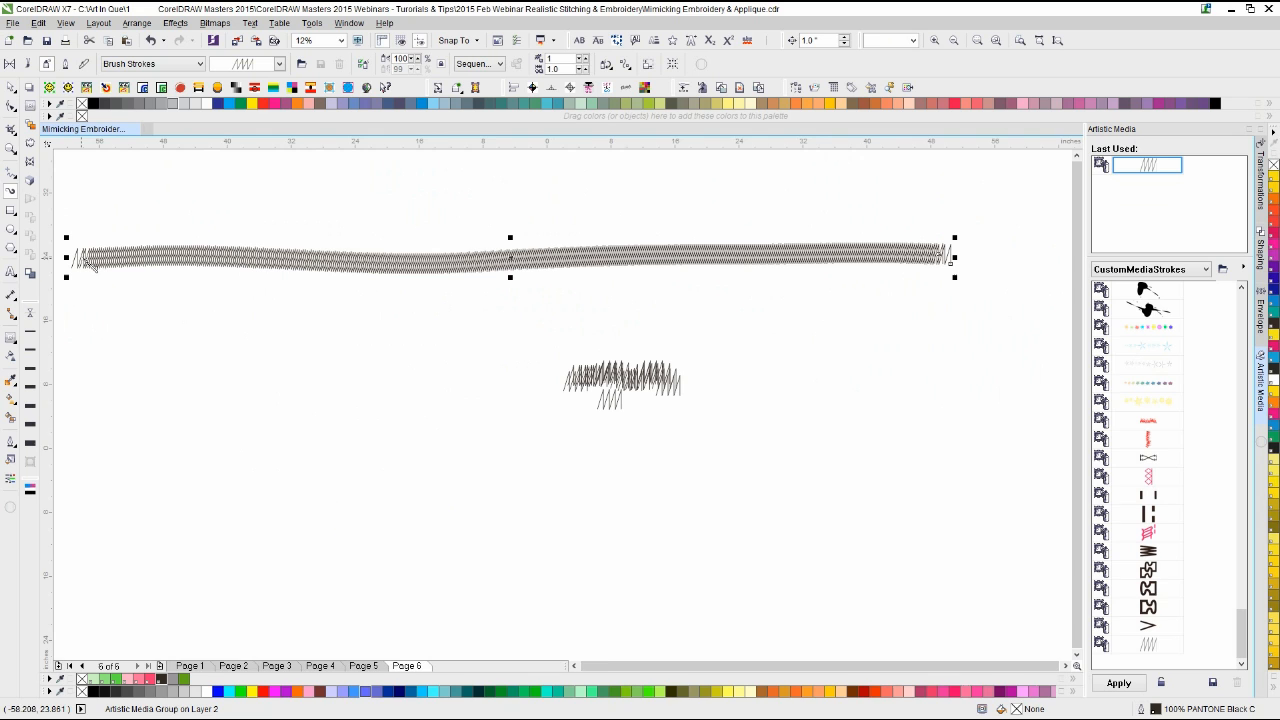
{"action": "scroll", "coordinate": [563, 403], "scroll_direction": "up", "scroll_amount": 2}
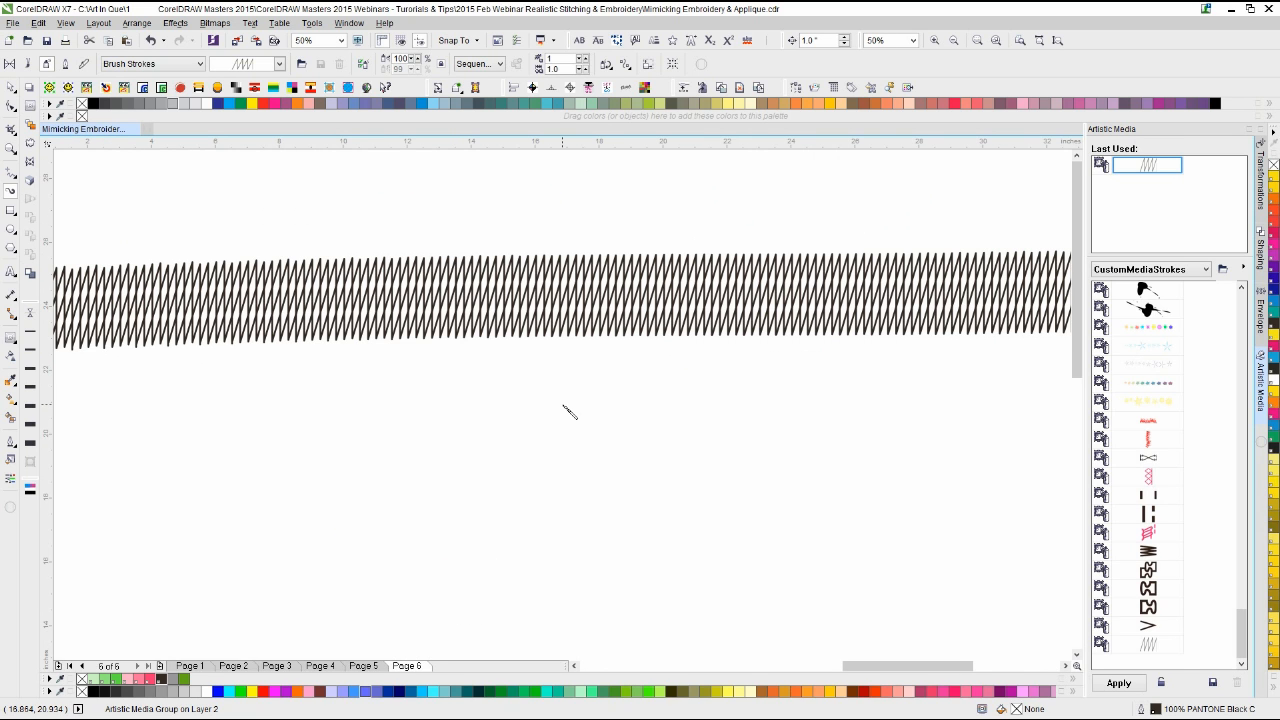
{"action": "scroll", "coordinate": [561, 404], "scroll_direction": "down", "scroll_amount": 2}
{"action": "left_click", "coordinate": [10, 88]}
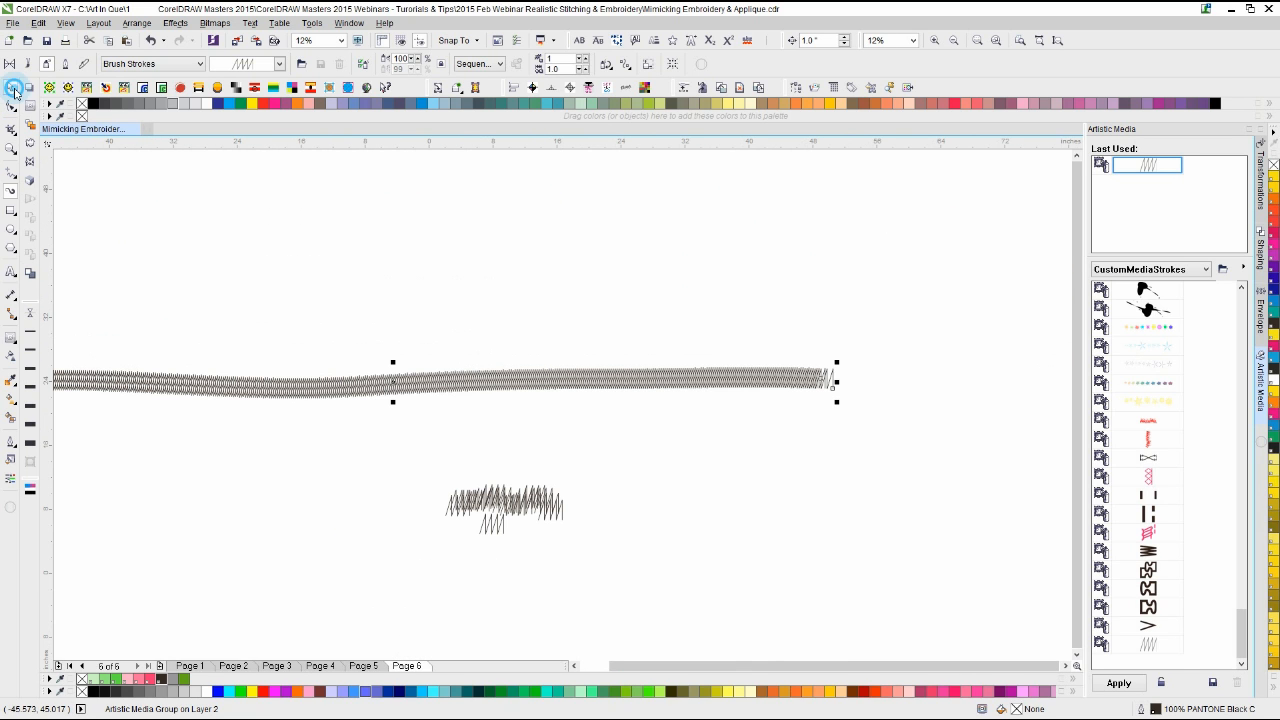
{"action": "key", "text": "Delete"}
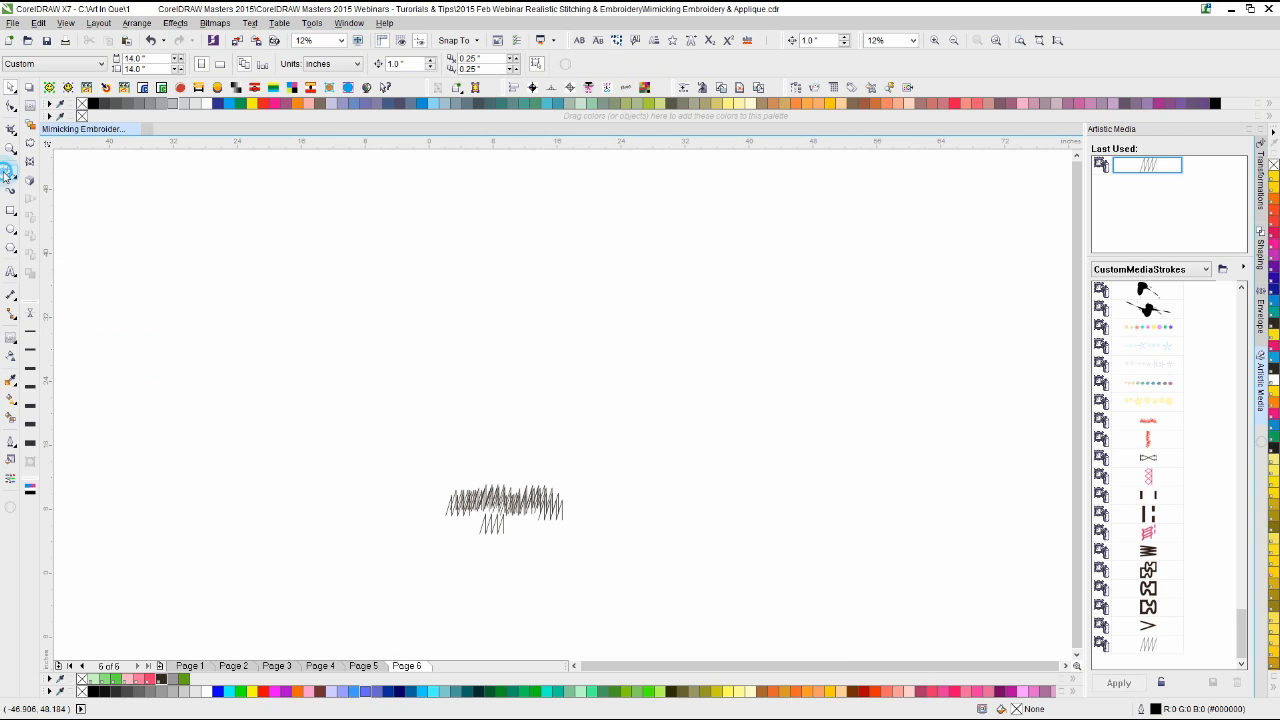
Step: Draw a straight horizontal line about 106.7 inches long above the zigzag test stroke and move it slightly up and to the left
{"action": "left_click", "coordinate": [10, 172]}
{"action": "left_click", "coordinate": [140, 280]}
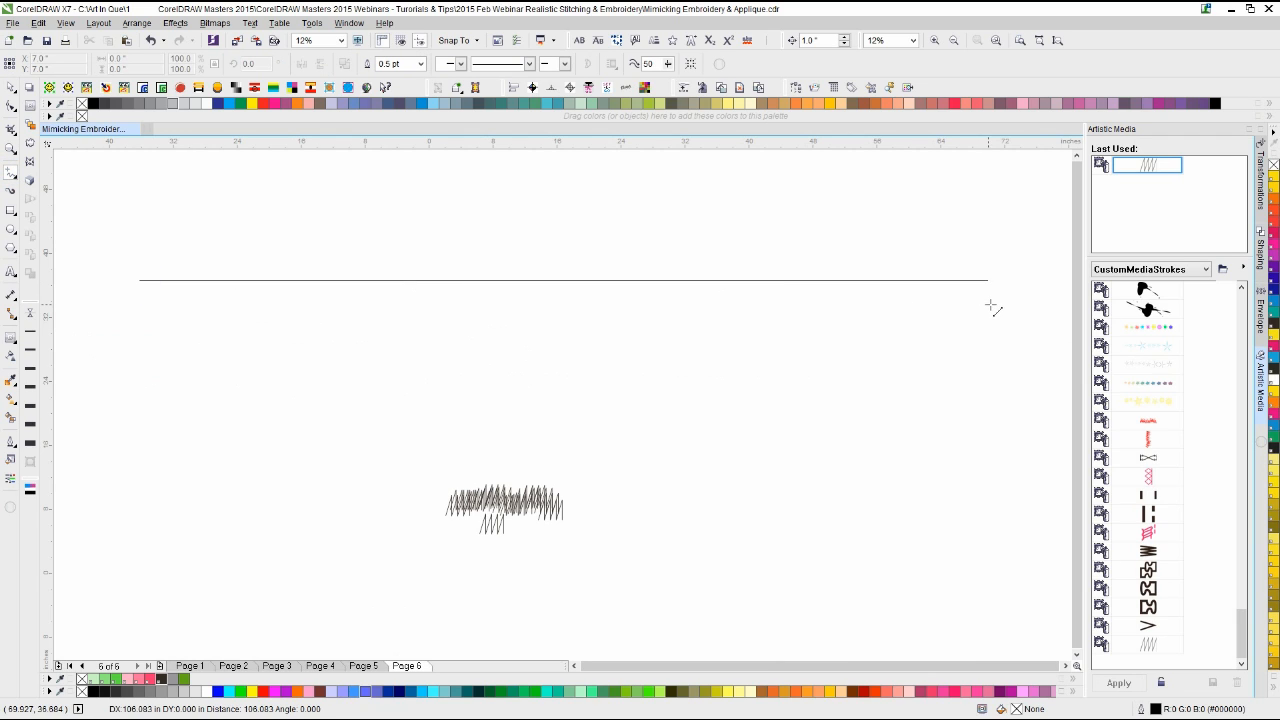
{"action": "left_click", "coordinate": [994, 300], "text": "ctrl"}
{"action": "left_click", "coordinate": [11, 90]}
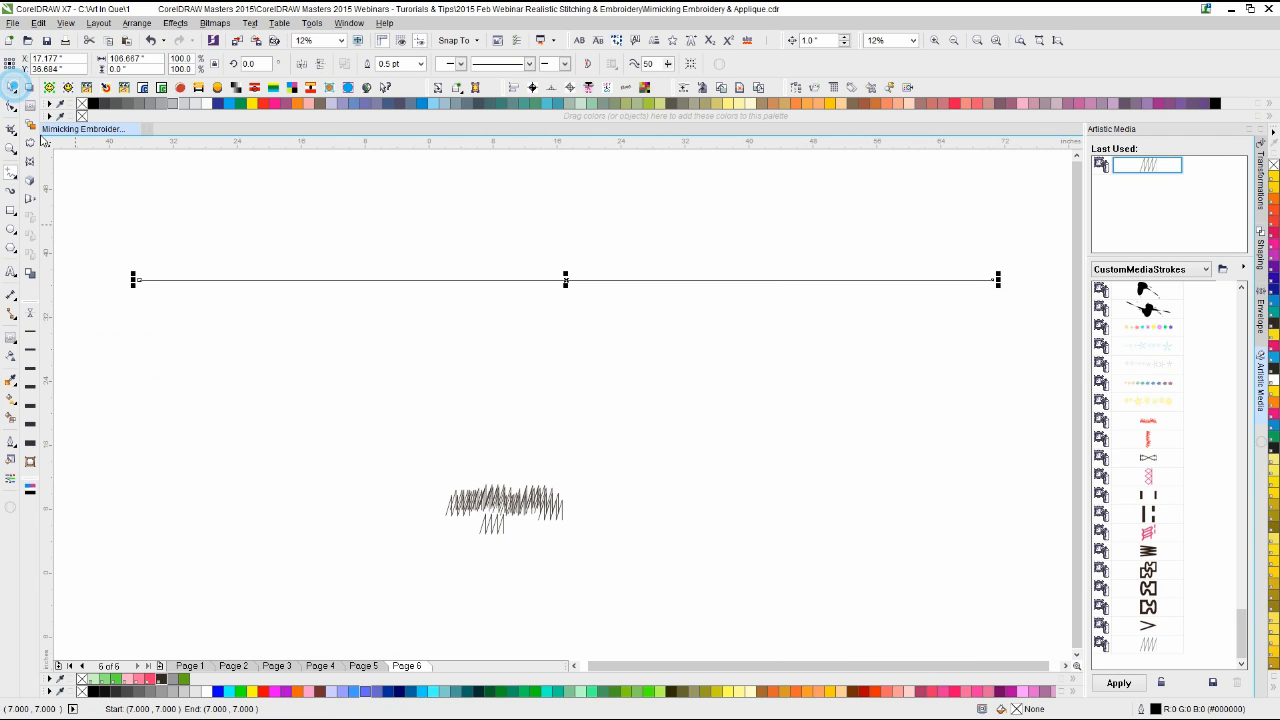
{"action": "left_click_drag", "start_coordinate": [277, 280], "coordinate": [232, 254]}
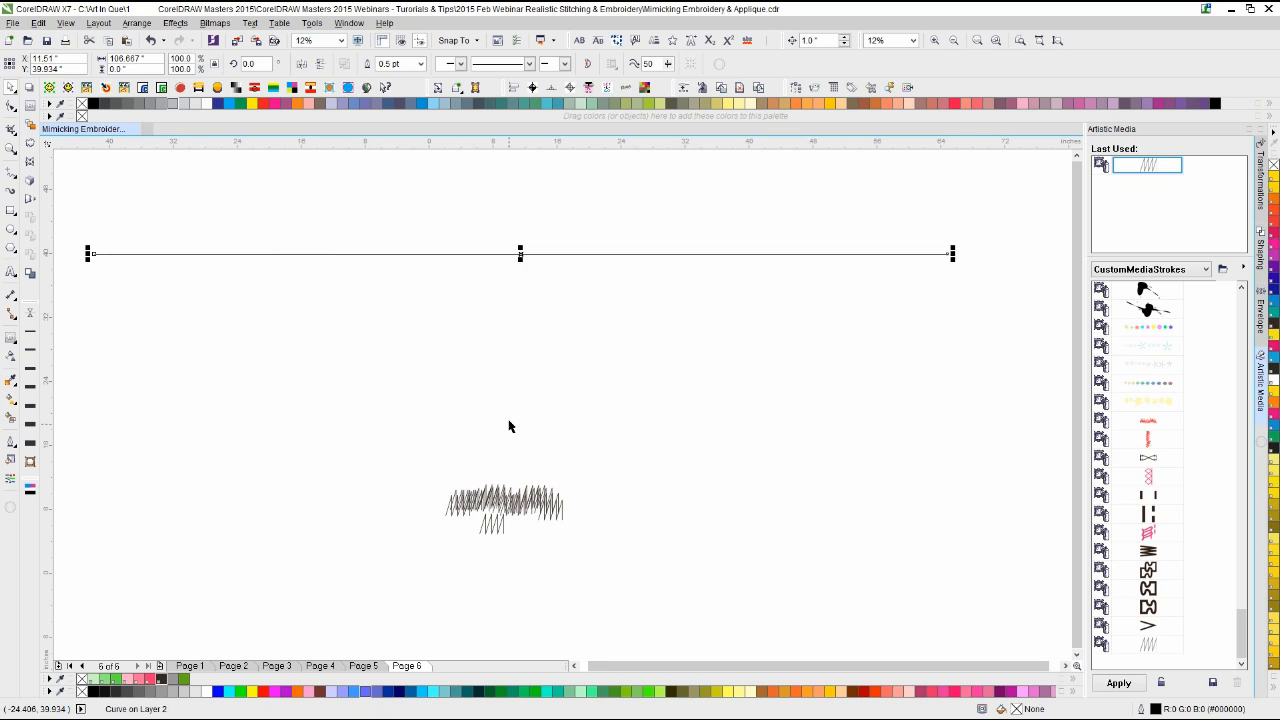
{"action": "left_click", "coordinate": [512, 427]}
{"action": "left_click", "coordinate": [1148, 645]}
{"action": "left_click_drag", "start_coordinate": [1000, 537], "coordinate": [693, 470]}
{"action": "left_click", "coordinate": [11, 193]}
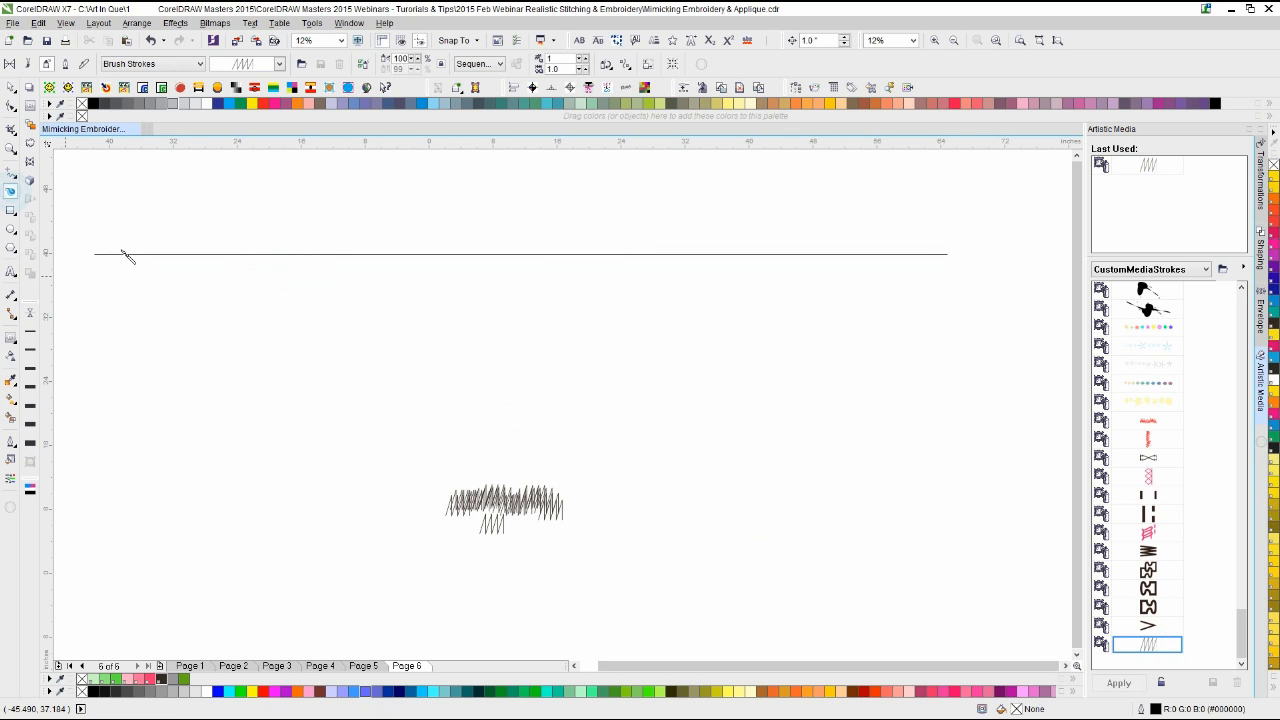
{"action": "mouse_move", "coordinate": [934, 521]}
{"action": "left_mouse_down"}
{"action": "mouse_move", "coordinate": [855, 401]}
{"action": "mouse_move", "coordinate": [717, 466]}
{"action": "left_mouse_up"}
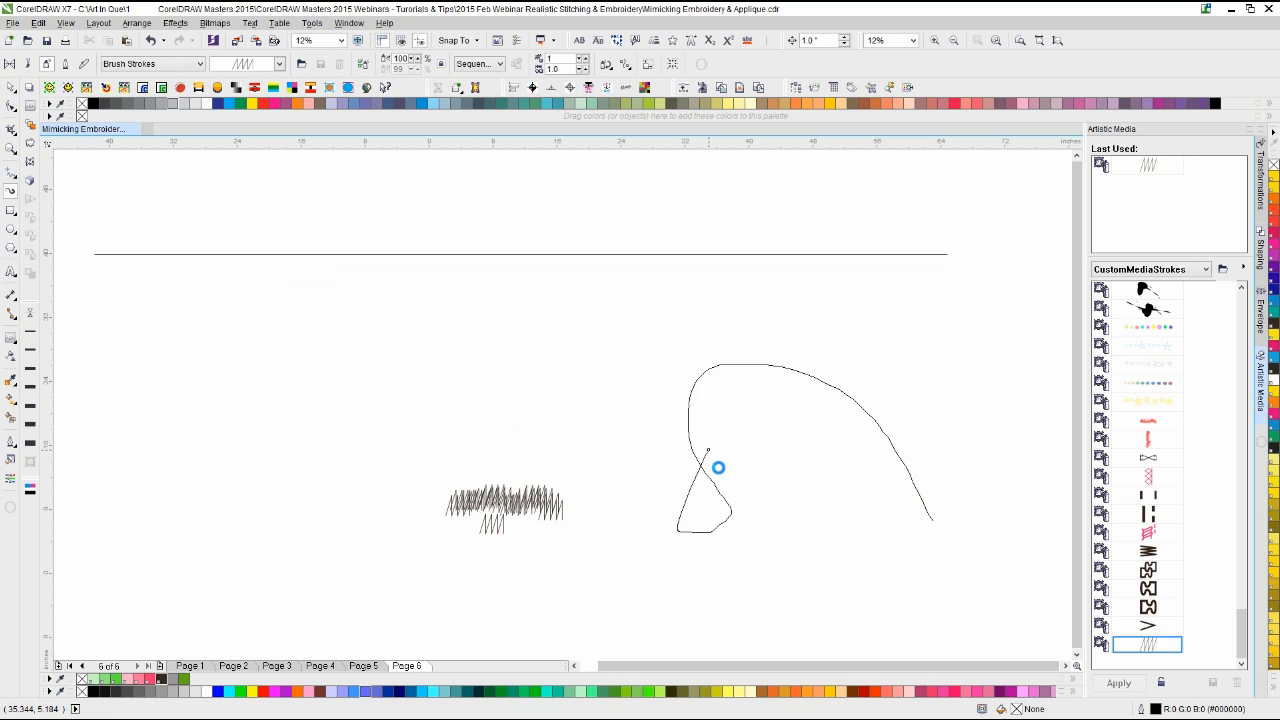
{"action": "key", "text": "ctrl+z"}
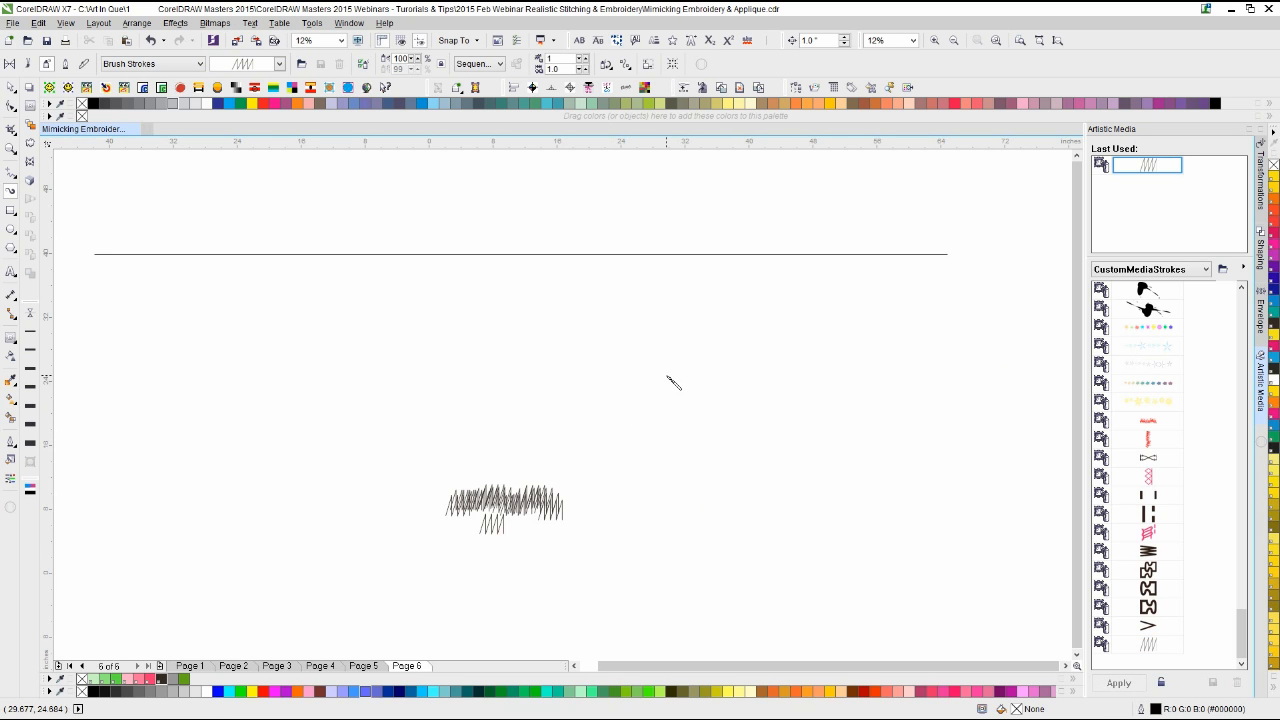
Step: Select the straight horizontal line and apply the saved Satin sprayer stroke to it
{"action": "key", "text": "space"}
{"action": "left_click", "coordinate": [658, 254]}
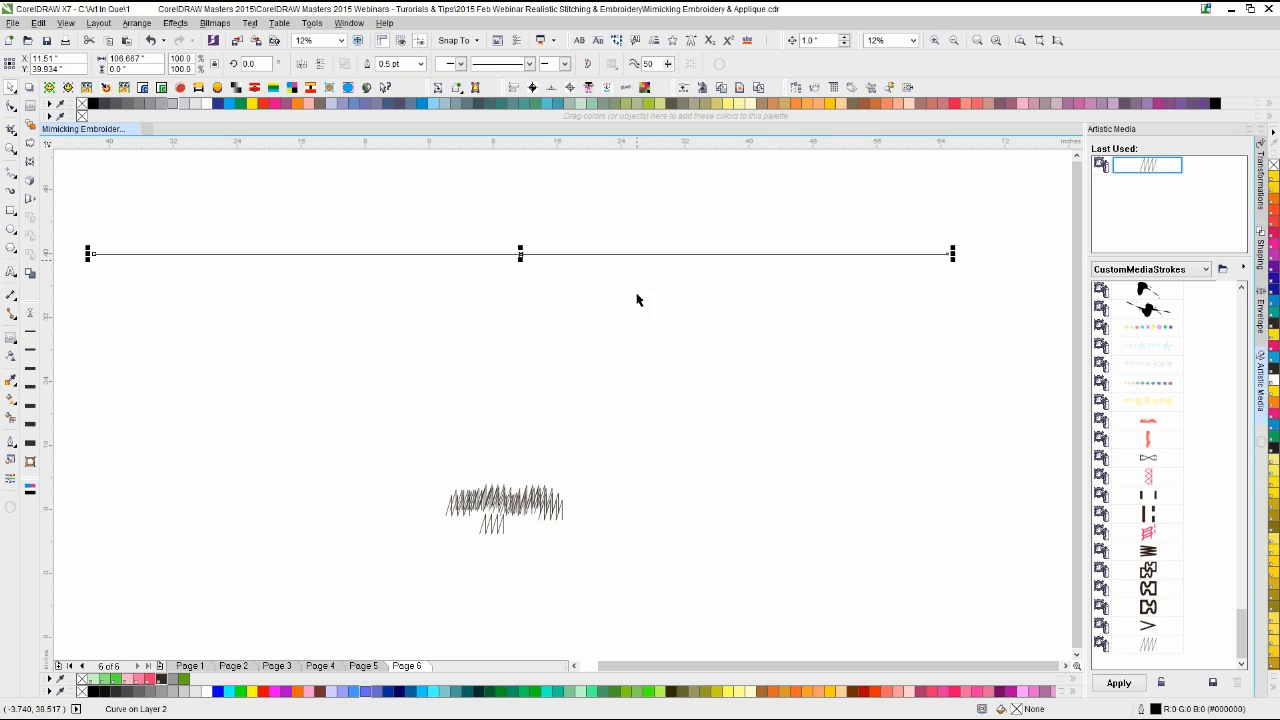
{"action": "left_click", "coordinate": [1149, 645]}
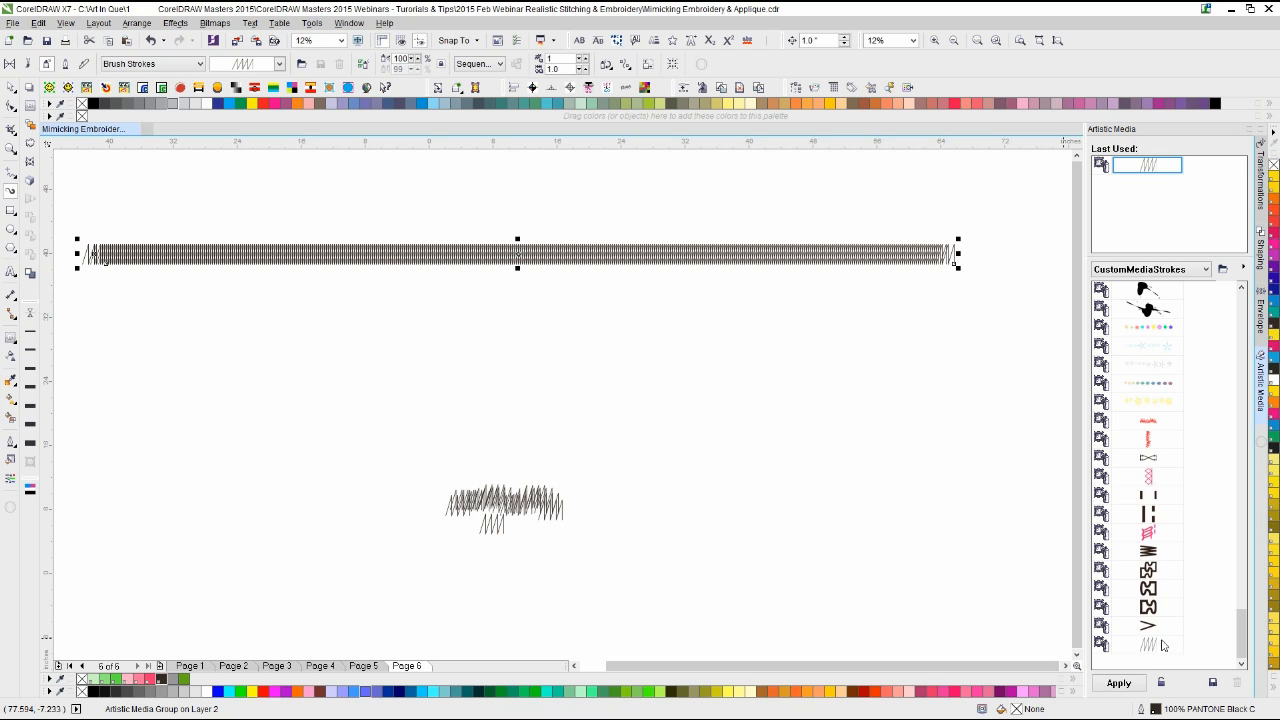
Step: Reduce the spacing of the sprayed zigzags along the straight line gradually to 0.79
{"action": "scroll", "coordinate": [496, 240], "scroll_direction": "up", "scroll_amount": 1}
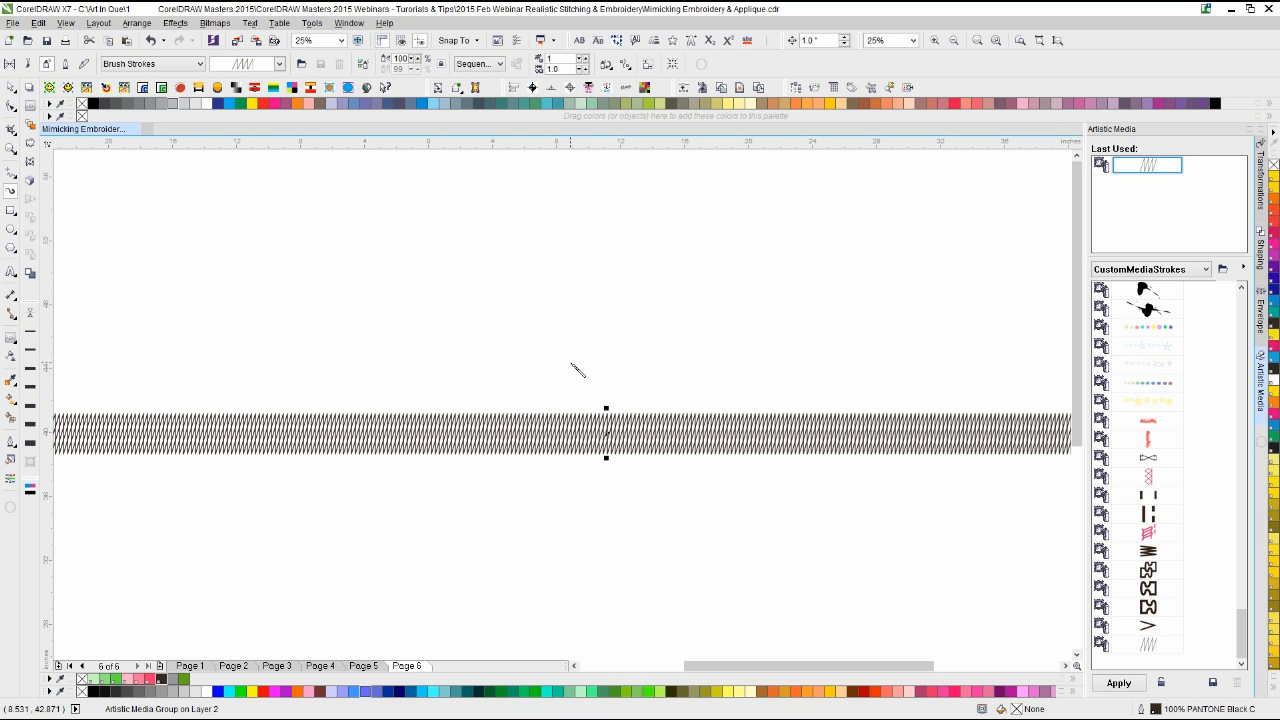
{"action": "left_click", "coordinate": [582, 69]}
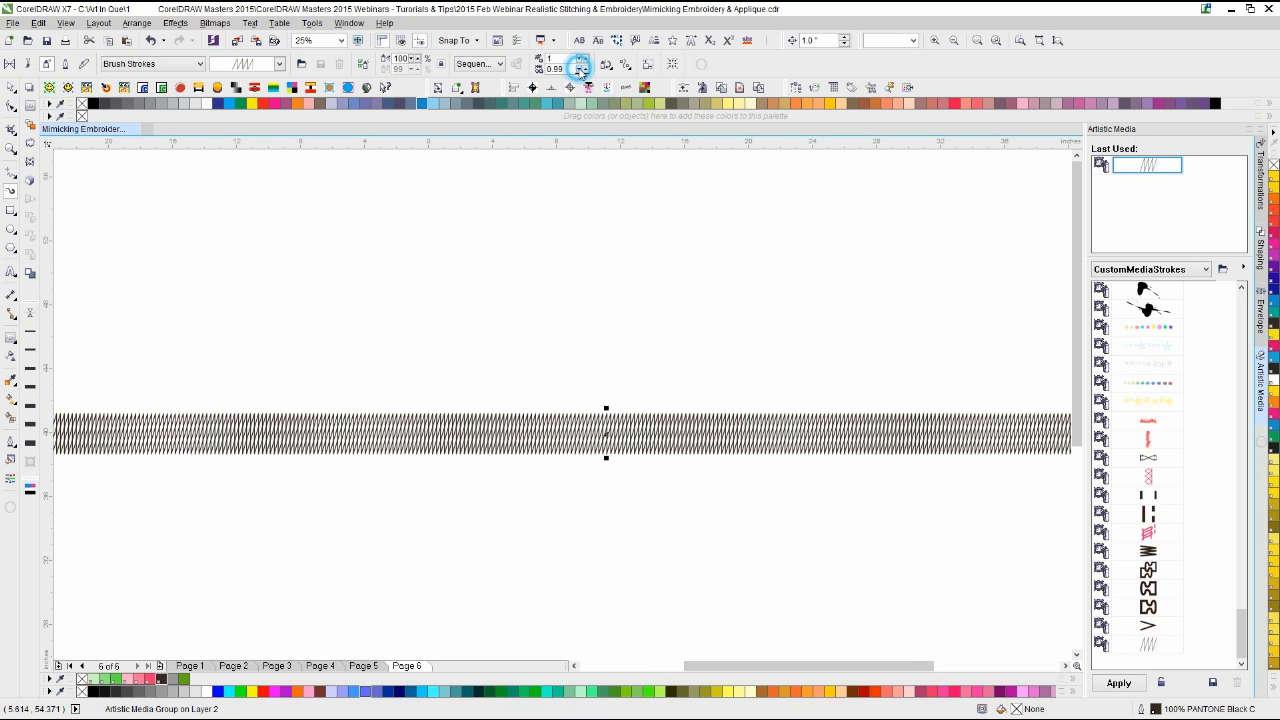
{"action": "left_click", "coordinate": [582, 69]}
{"action": "left_click", "coordinate": [582, 69]}
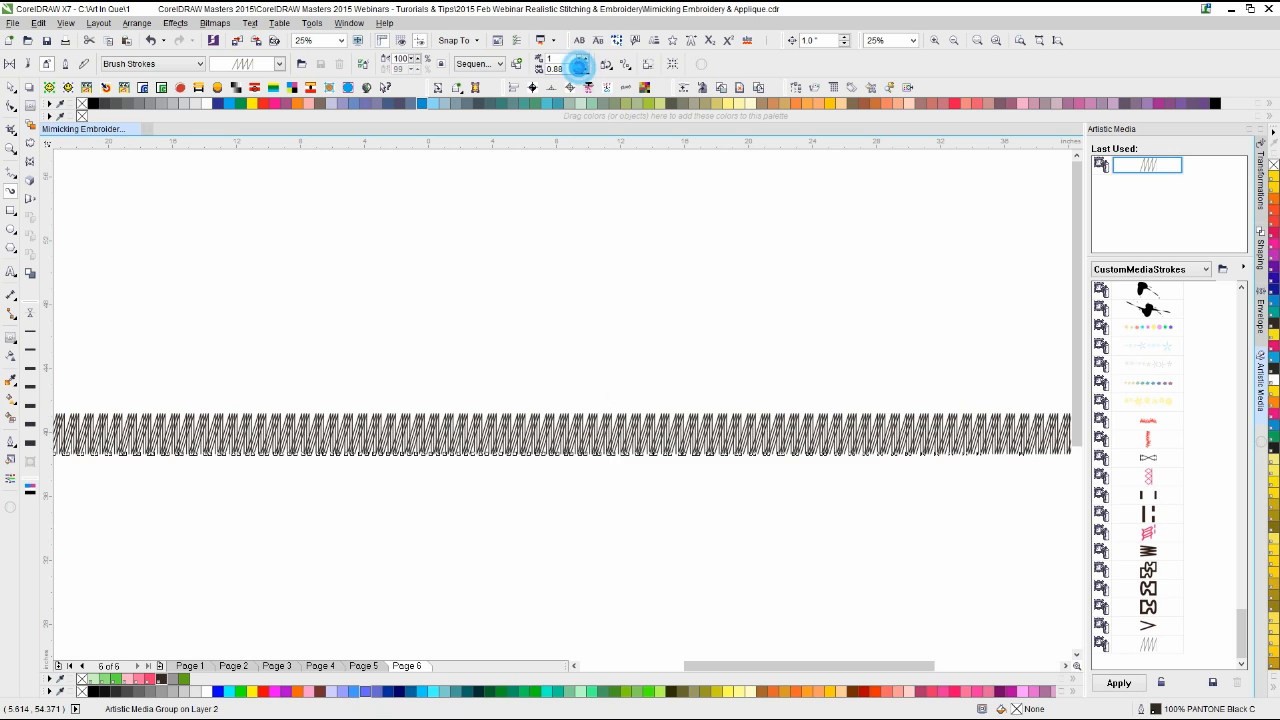
{"action": "left_click", "coordinate": [582, 69]}
{"action": "left_click", "coordinate": [582, 69]}
{"action": "left_click", "coordinate": [582, 69]}
{"action": "left_click", "coordinate": [582, 69]}
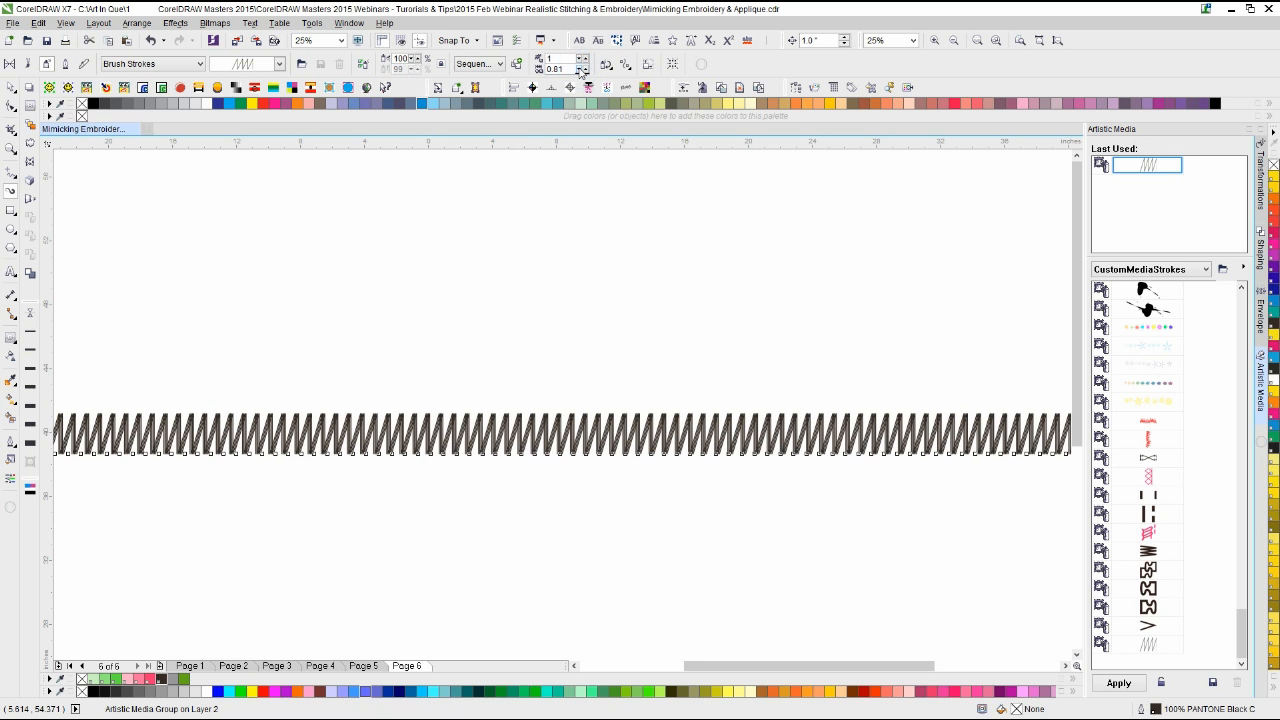
{"action": "left_click", "coordinate": [582, 69]}
{"action": "left_click", "coordinate": [582, 69]}
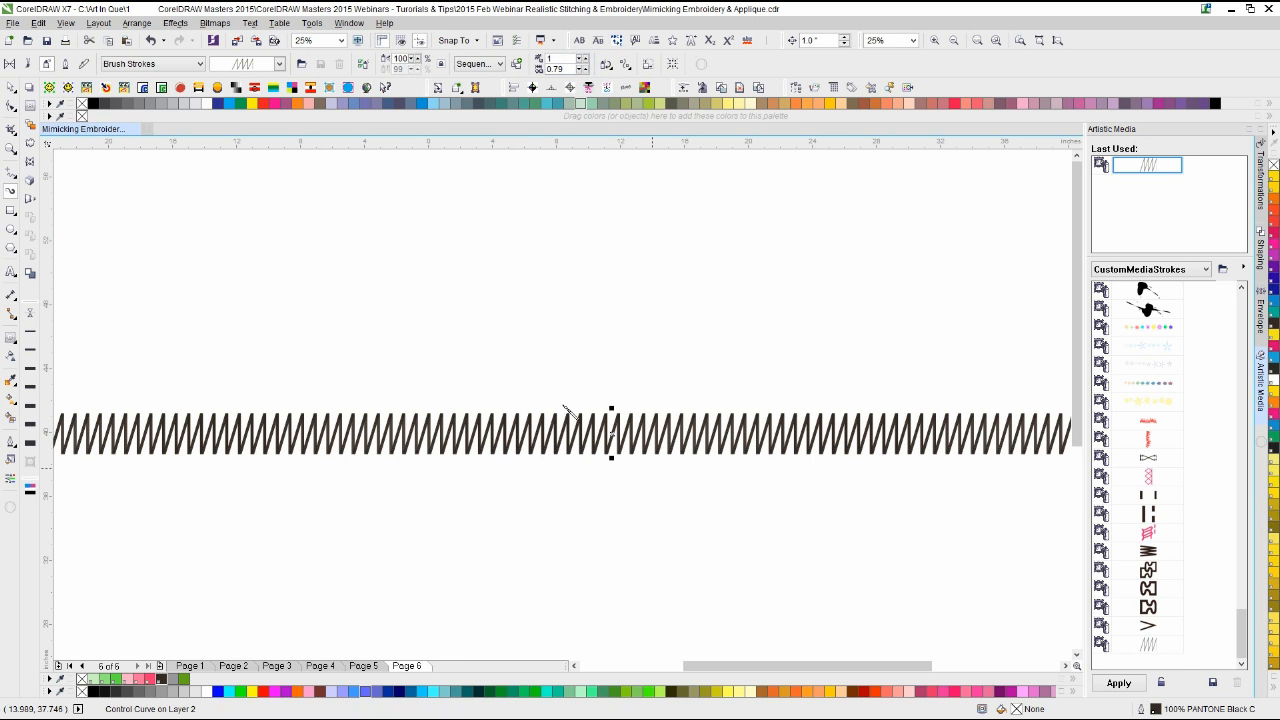
{"action": "scroll", "coordinate": [574, 457], "scroll_direction": "down", "scroll_amount": 1}
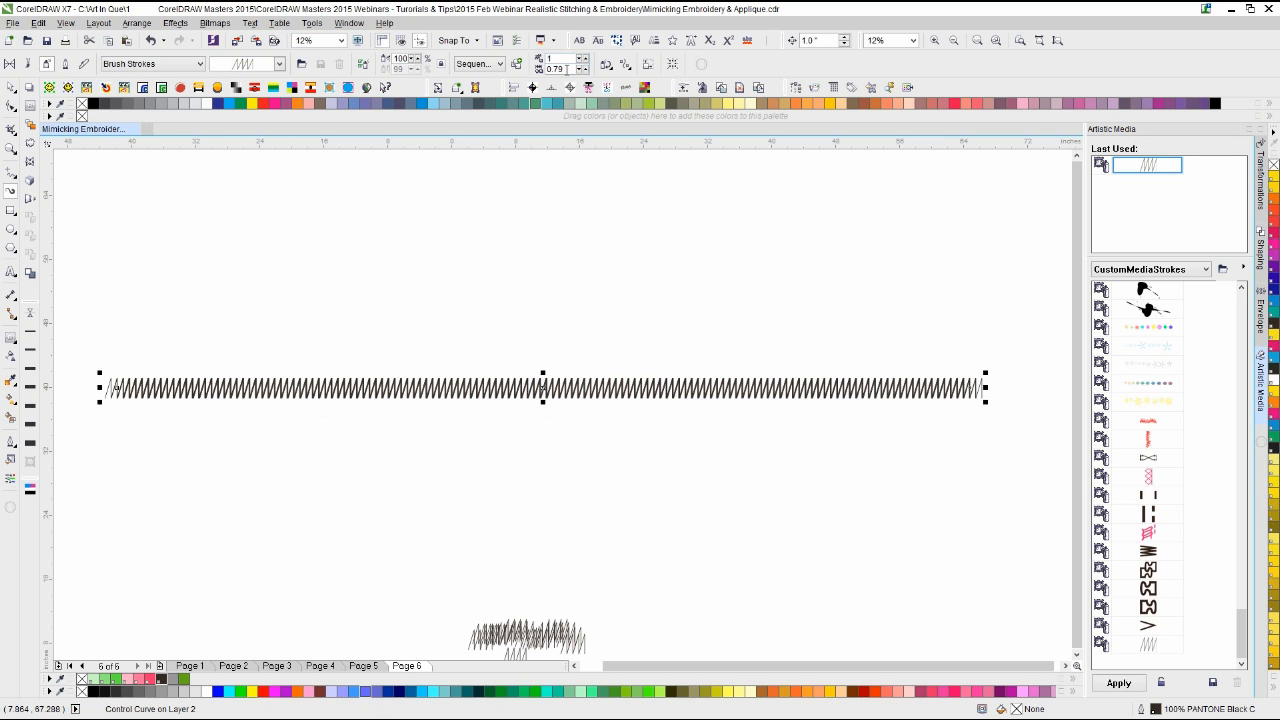
Step: Tighten the spacing of the sprayed zigzags on the line further, down to 0.35
{"action": "left_click", "coordinate": [582, 69]}
{"action": "left_click", "coordinate": [582, 69]}
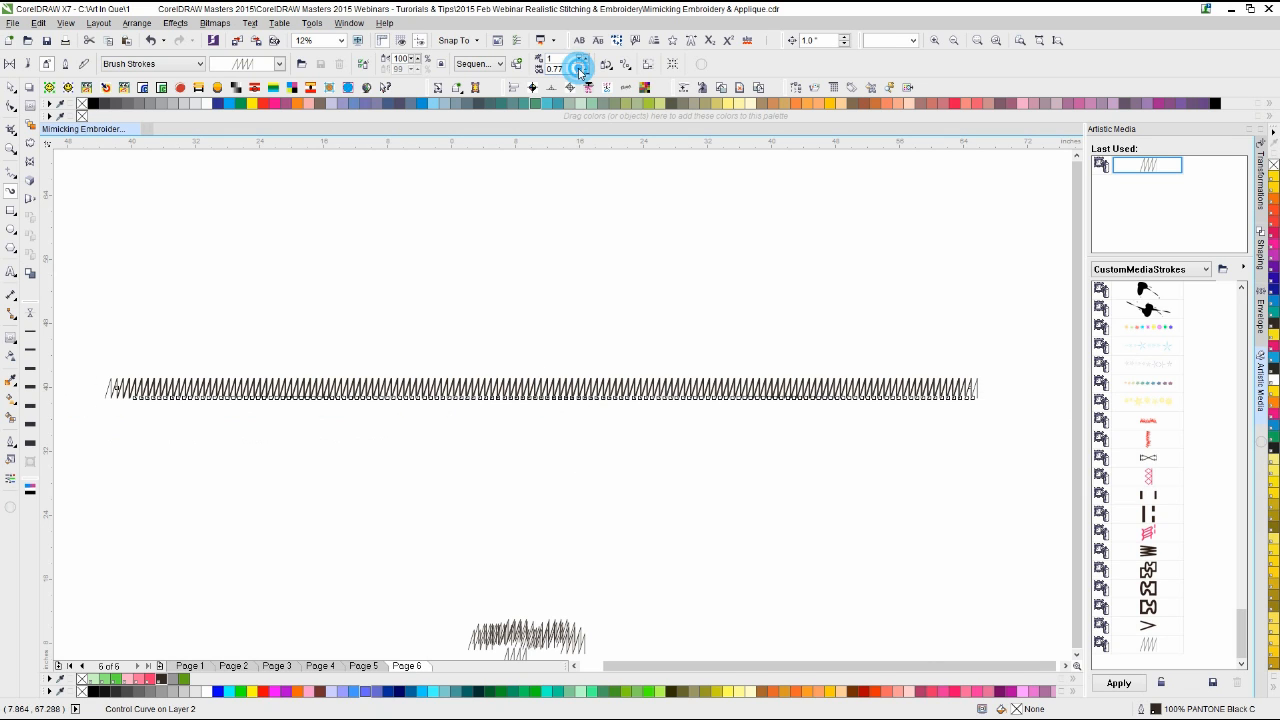
{"action": "left_click", "coordinate": [582, 69]}
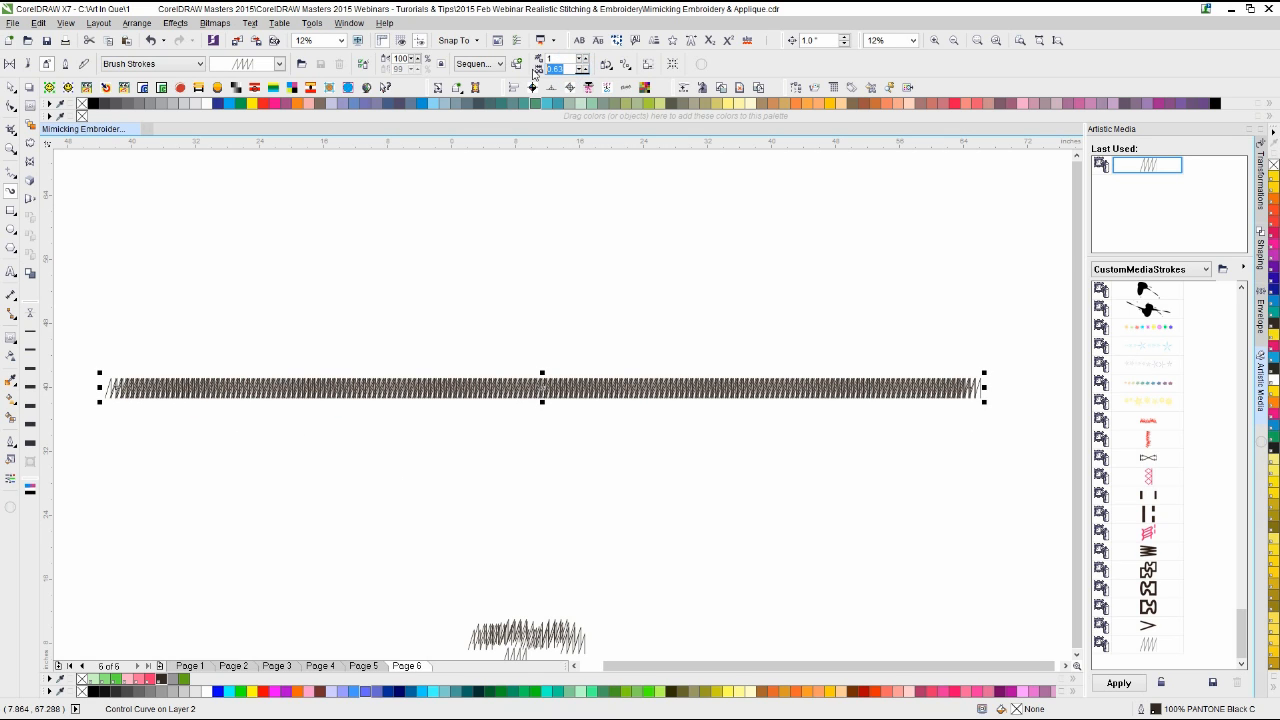
{"action": "type", "text": "0.35"}
{"action": "key", "text": "Return"}
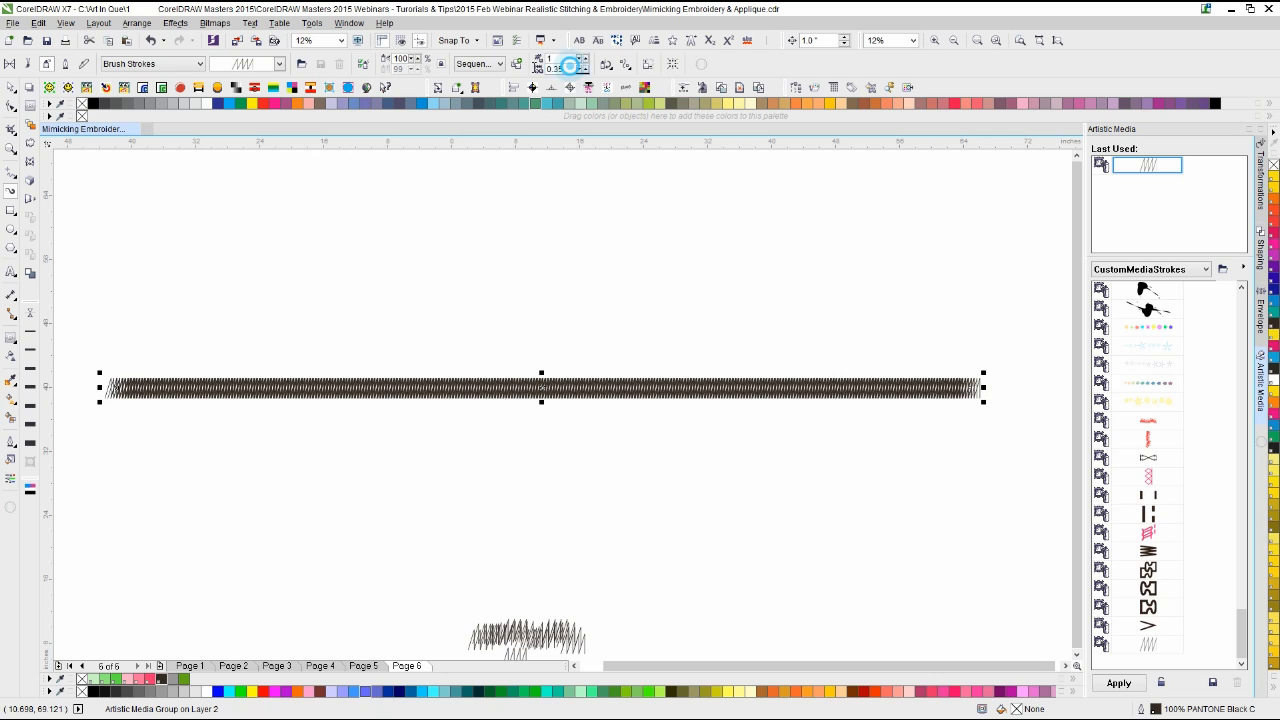
Step: Try a sprayed zigzag spacing of 0.5 on the line and reset the spacing to 1.0
{"action": "double_click", "coordinate": [569, 66]}
{"action": "type", "text": "0.5"}
{"action": "key", "text": "Return"}
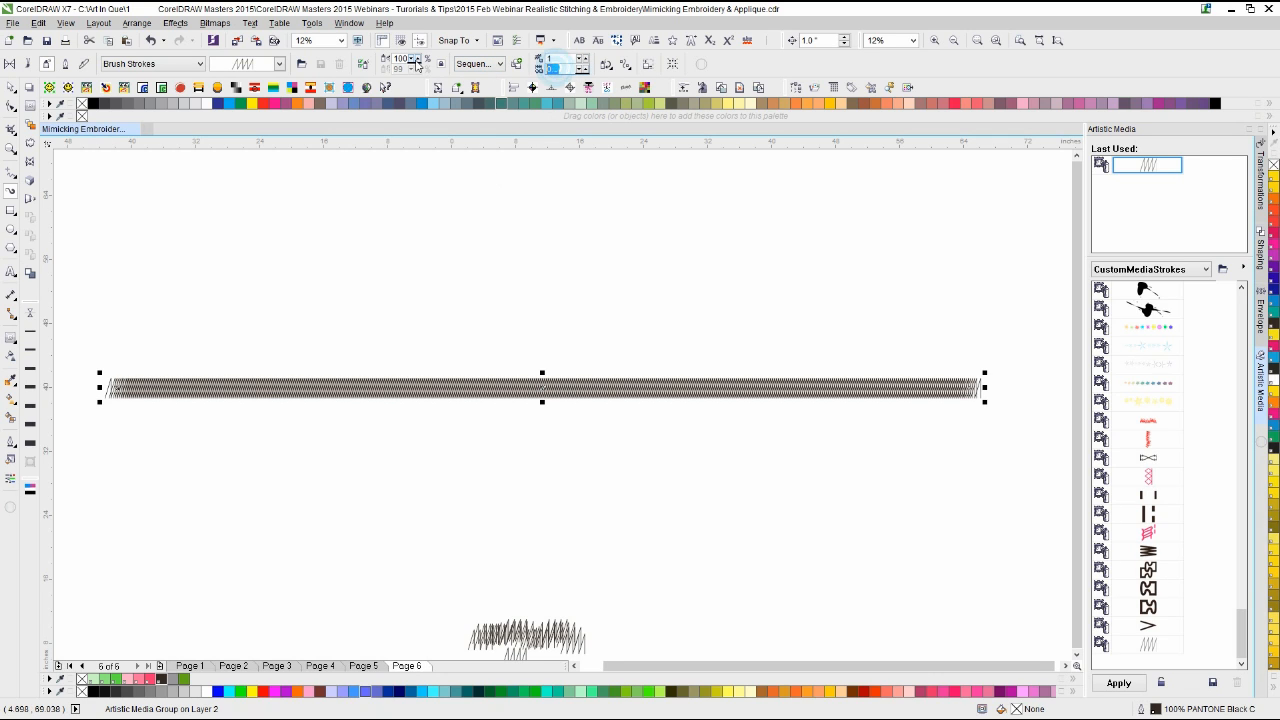
{"action": "type", "text": "1"}
{"action": "key", "text": "Return"}
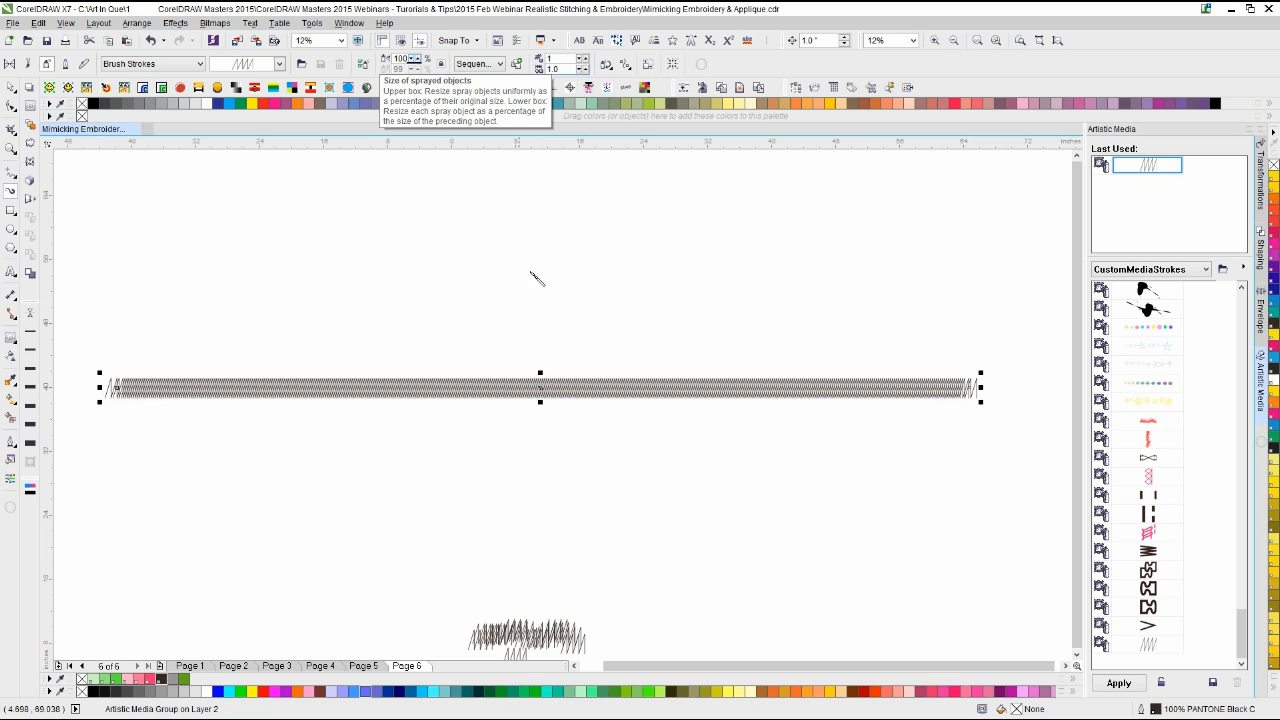
Step: Increase the spacing of the sprayed zigzags on the line gradually to 1.21
{"action": "left_click", "coordinate": [583, 67]}
{"action": "left_click", "coordinate": [583, 67]}
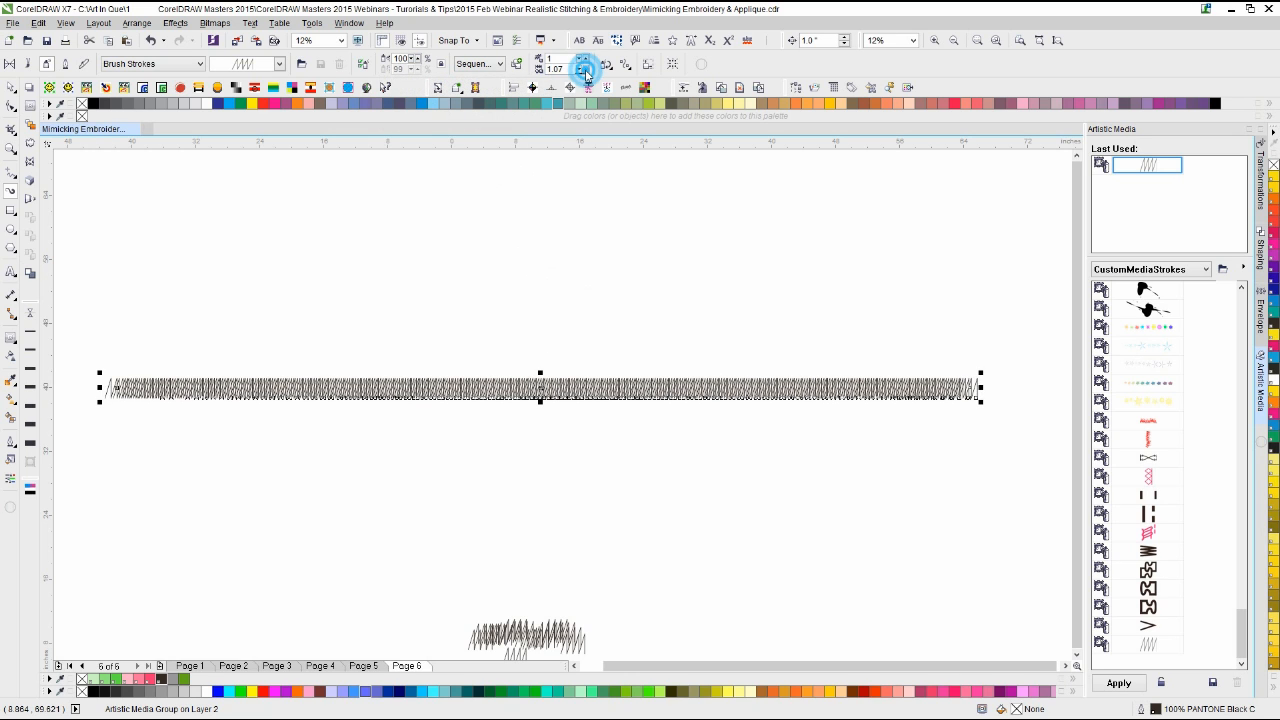
{"action": "left_click", "coordinate": [583, 67]}
{"action": "left_click", "coordinate": [583, 67]}
{"action": "left_click", "coordinate": [584, 68]}
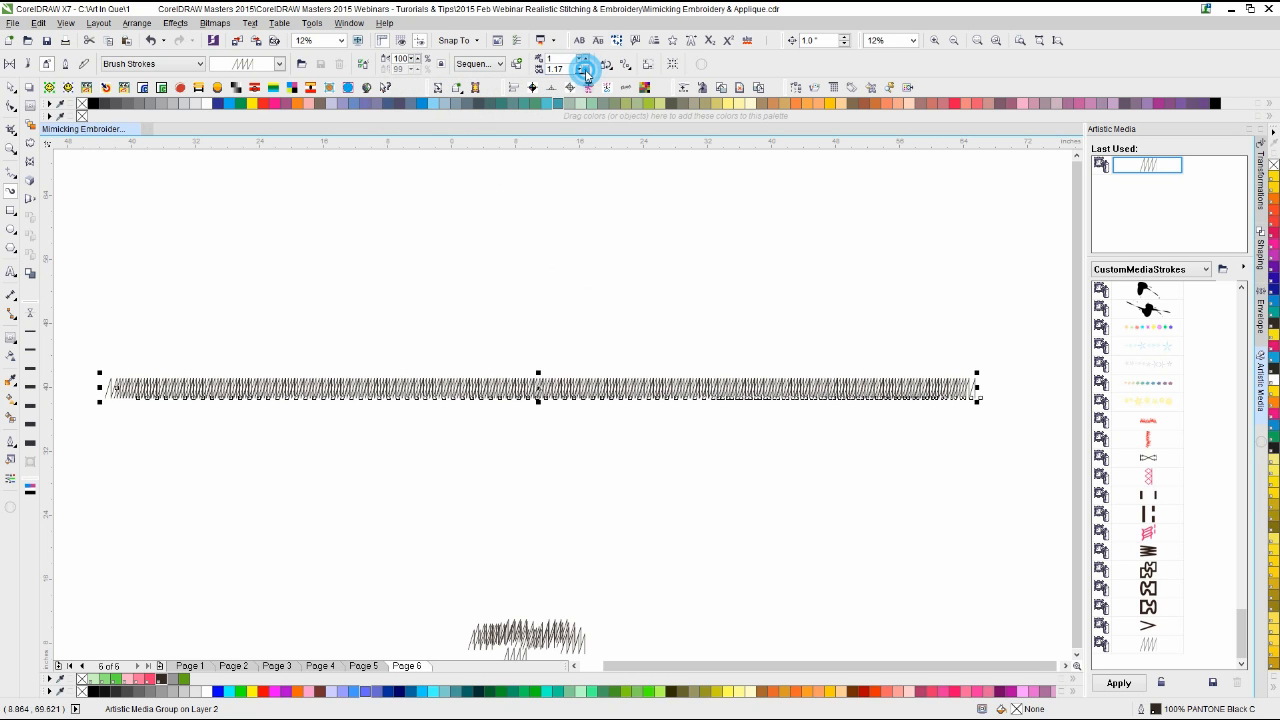
{"action": "left_click", "coordinate": [583, 67]}
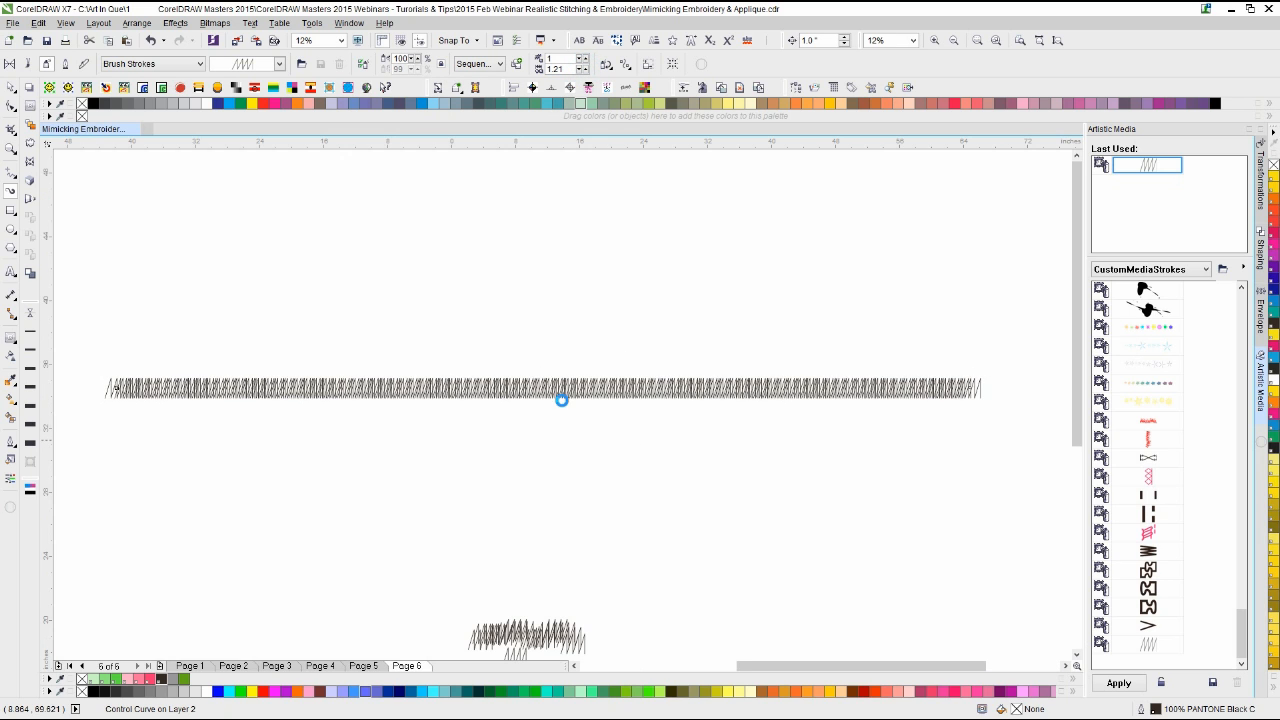
Step: Try a sprayed zigzag spacing of 2.0 on the line and widen it to 2.25
{"action": "scroll", "coordinate": [561, 400], "scroll_direction": "up", "scroll_amount": 2}
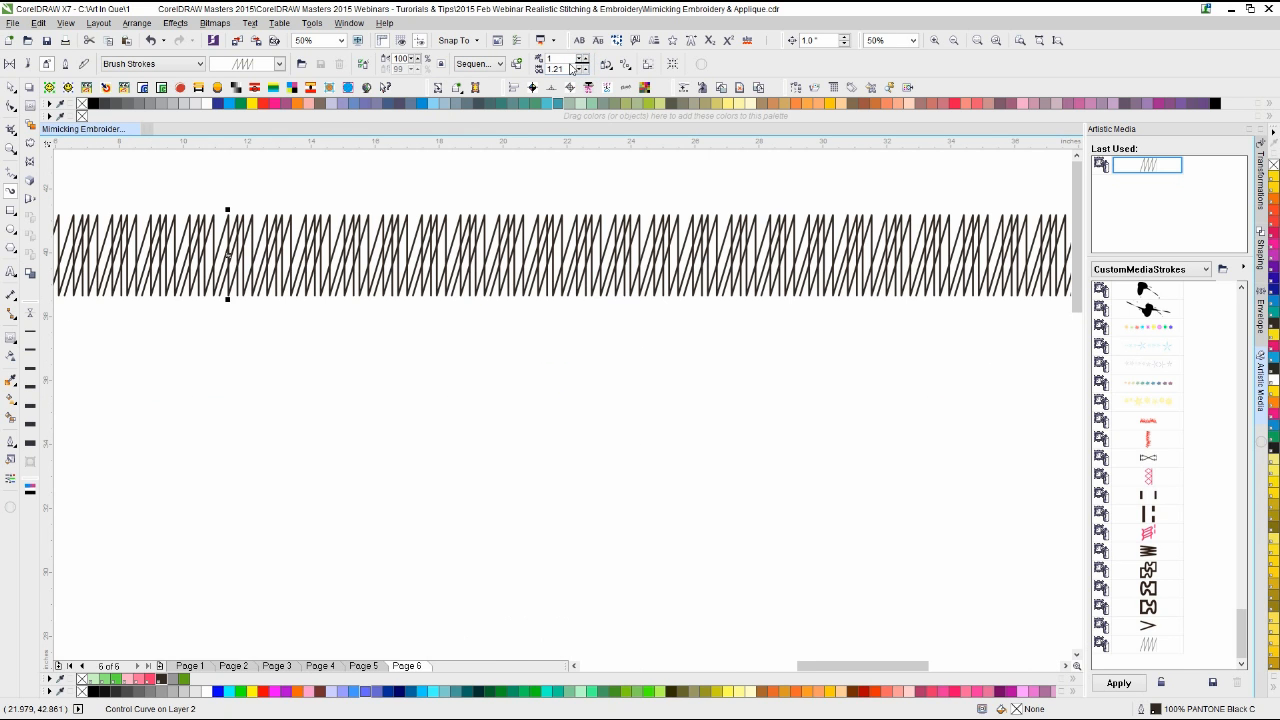
{"action": "double_click", "coordinate": [567, 69]}
{"action": "type", "text": "2"}
{"action": "key", "text": "Return"}
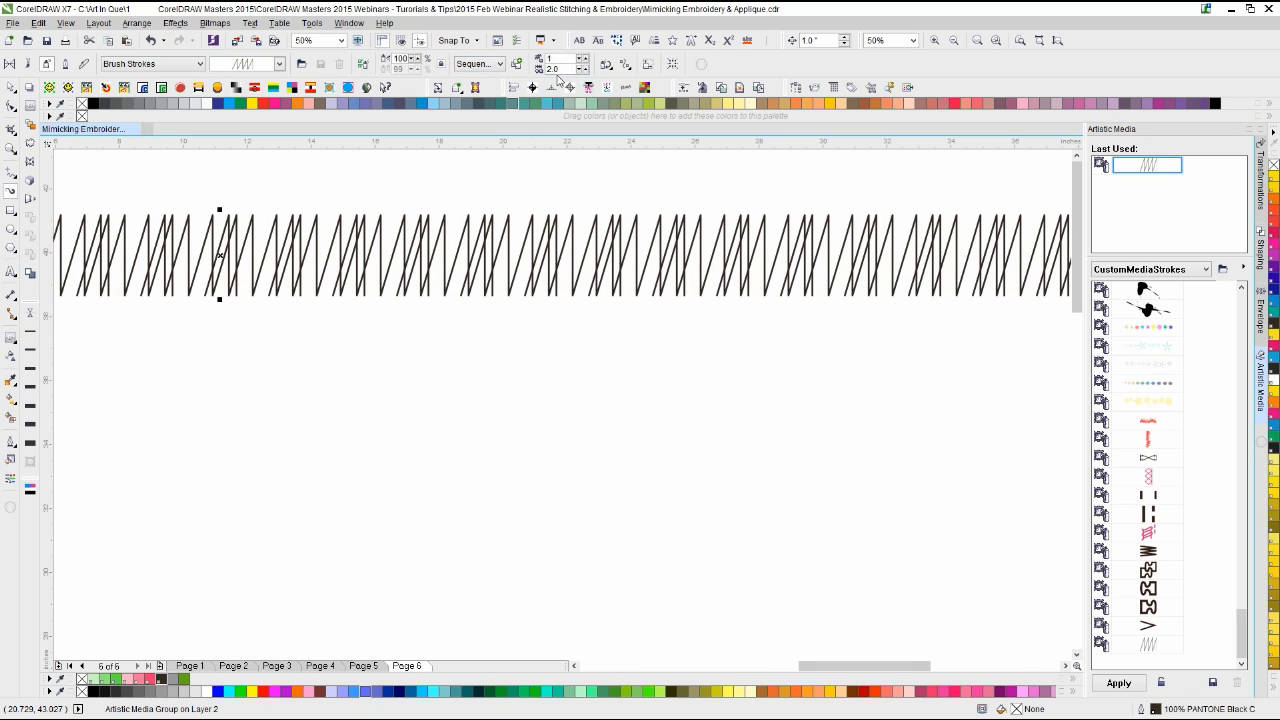
{"action": "double_click", "coordinate": [560, 66]}
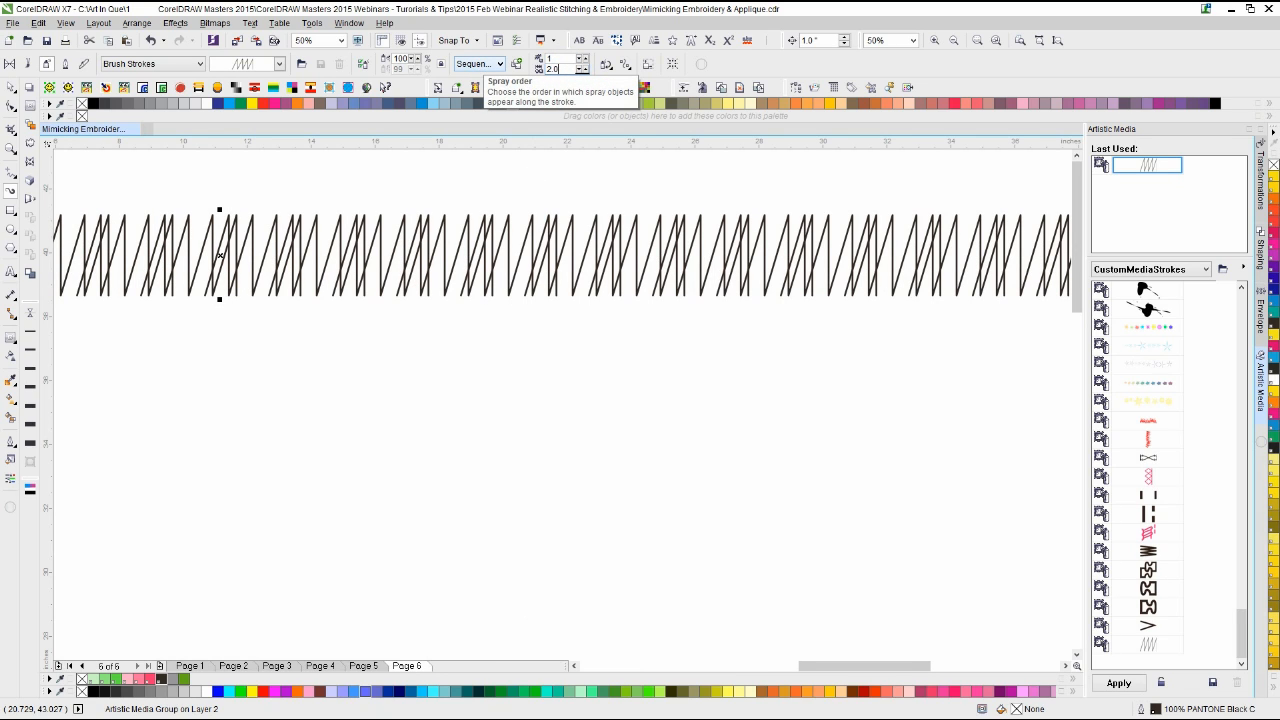
{"action": "double_click", "coordinate": [558, 69]}
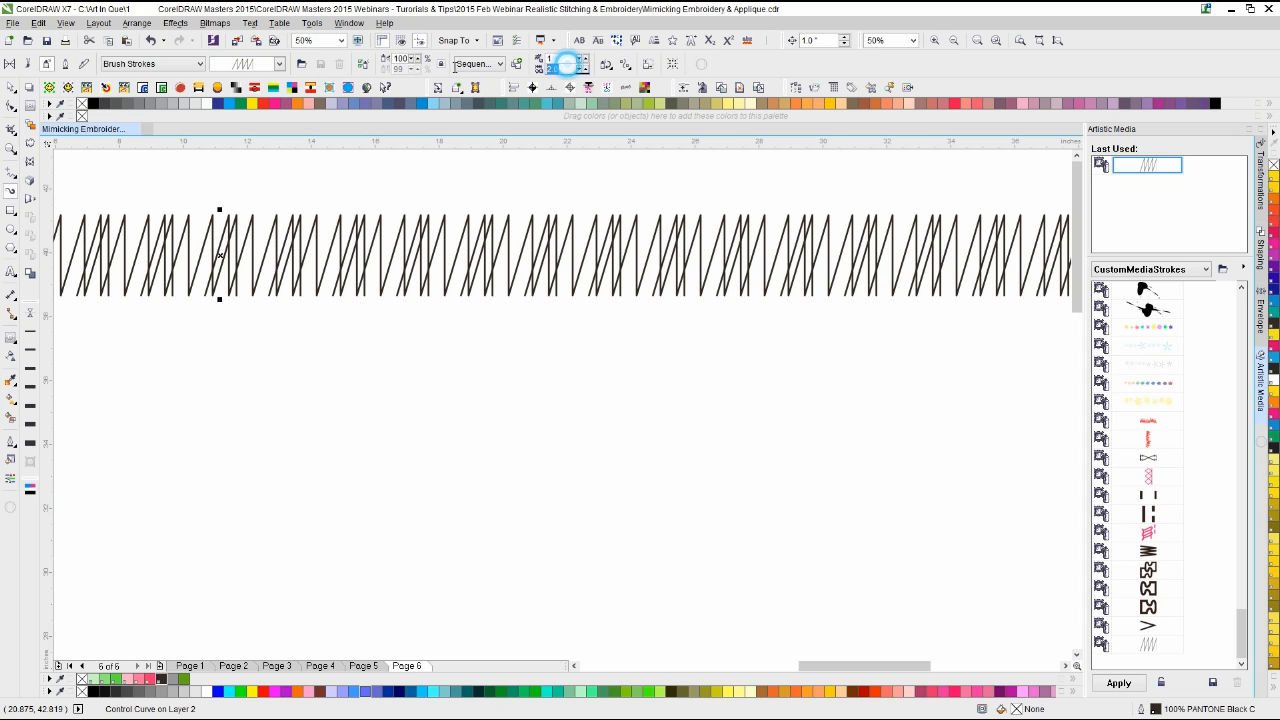
{"action": "type", "text": "25"}
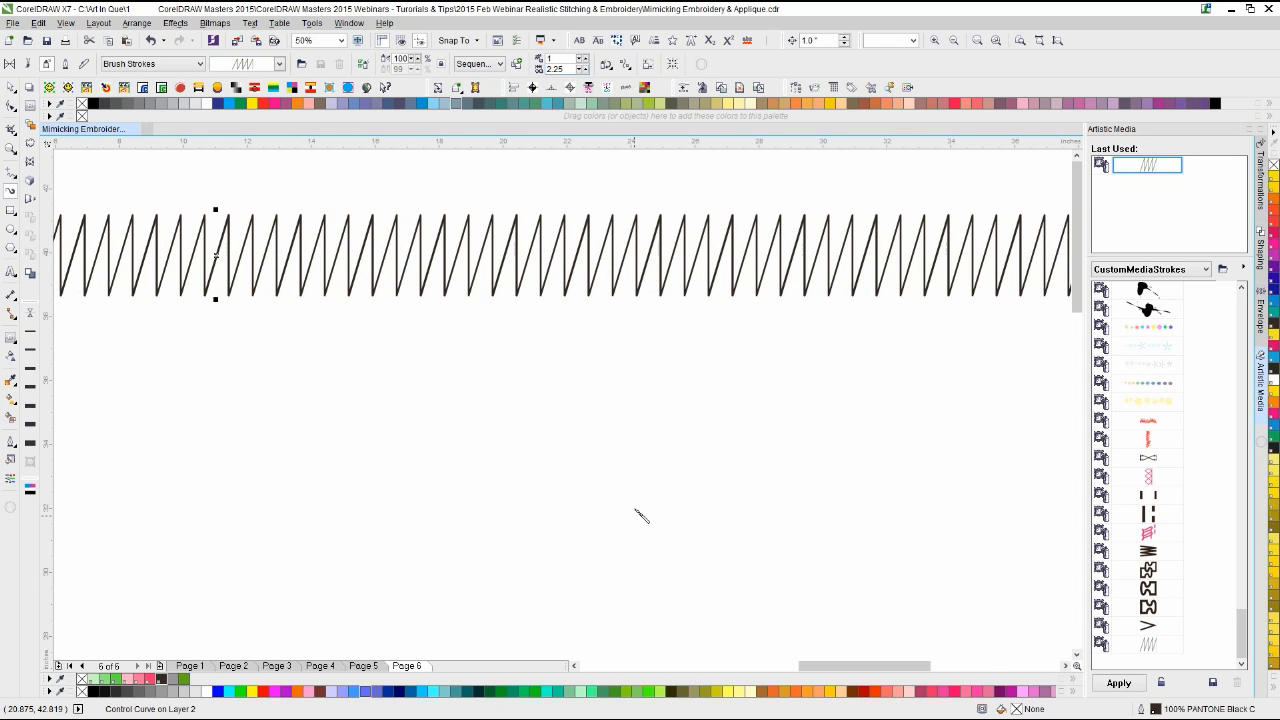
Step: Delete the short overlapping test stroke and move the original zigzag curve up toward the long stitched line
{"action": "scroll", "coordinate": [563, 403], "scroll_direction": "down", "scroll_amount": 2}
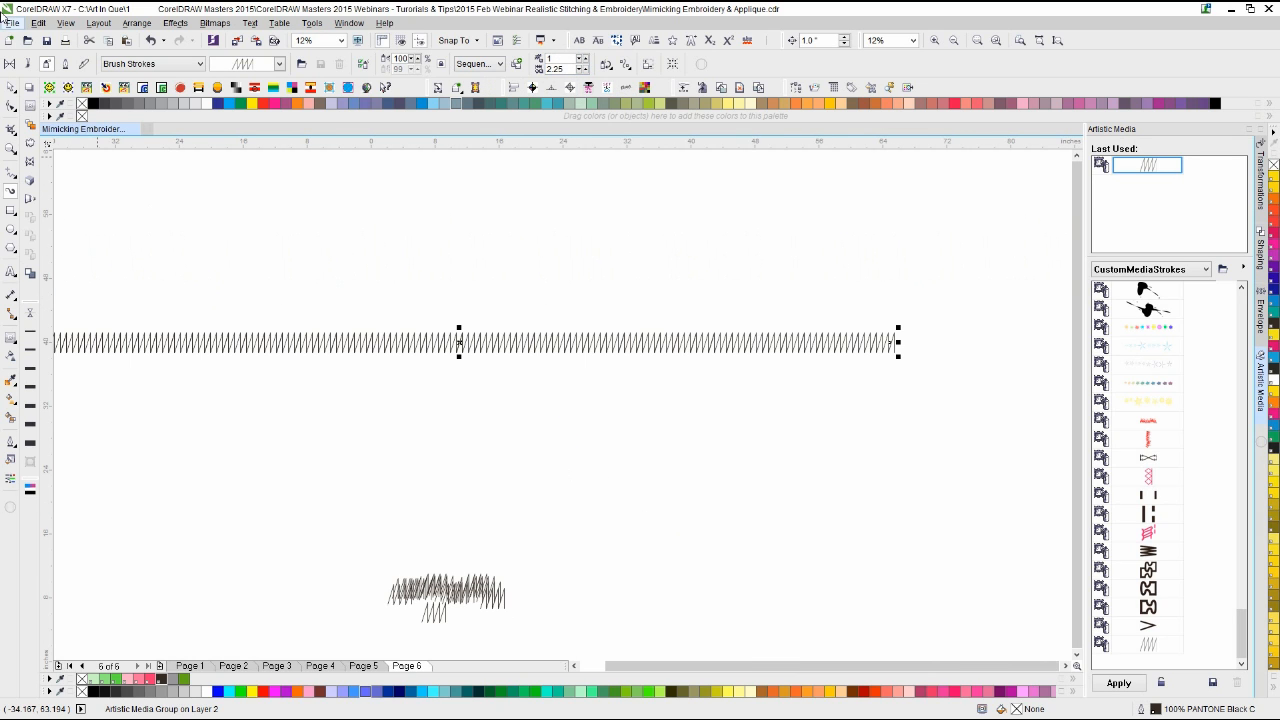
{"action": "left_click", "coordinate": [10, 87]}
{"action": "left_click", "coordinate": [349, 523]}
{"action": "left_click_drag", "start_coordinate": [349, 523], "coordinate": [554, 612]}
{"action": "key", "text": "Delete"}
{"action": "left_click_drag", "start_coordinate": [440, 612], "coordinate": [476, 468]}
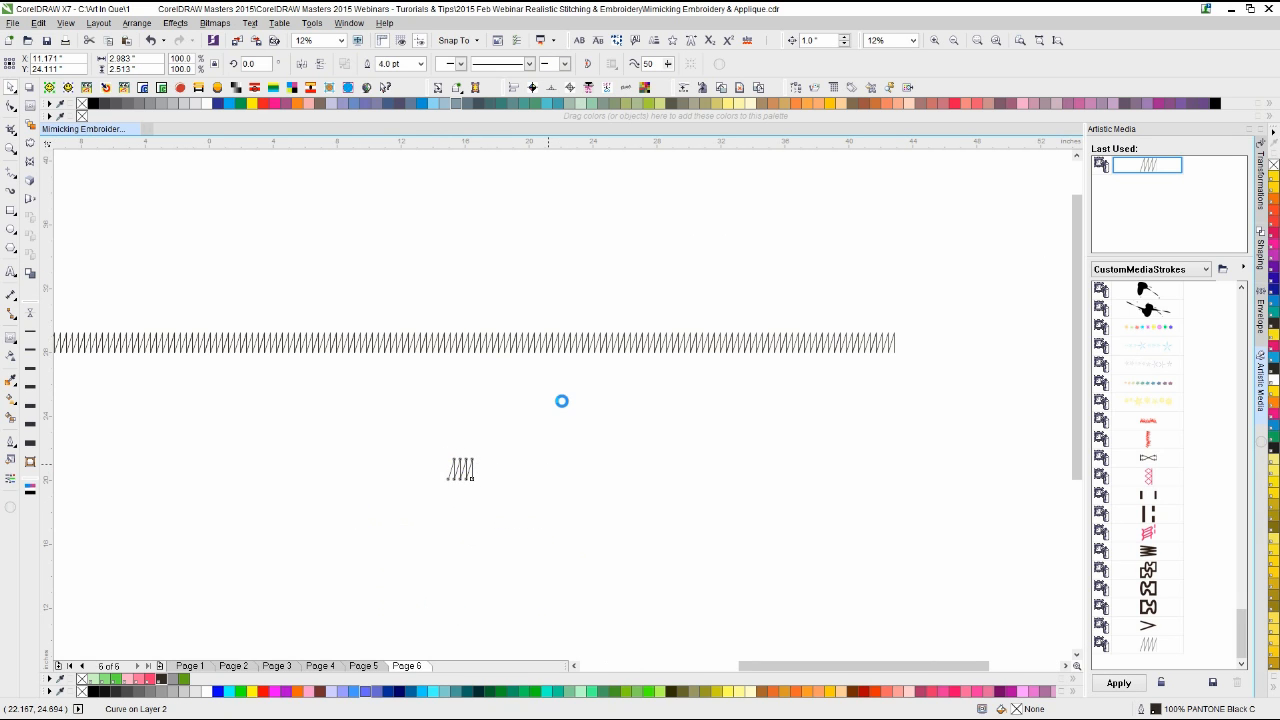
Step: Make a proportionally reduced copy of the zigzag curve at about 62.4% scale, just beside the original
{"action": "scroll", "coordinate": [563, 400], "scroll_direction": "up", "scroll_amount": 1}
{"action": "left_click_drag", "start_coordinate": [514, 171], "coordinate": [526, 266]}
{"action": "left_click", "coordinate": [467, 291]}
{"action": "left_click", "coordinate": [399, 401]}
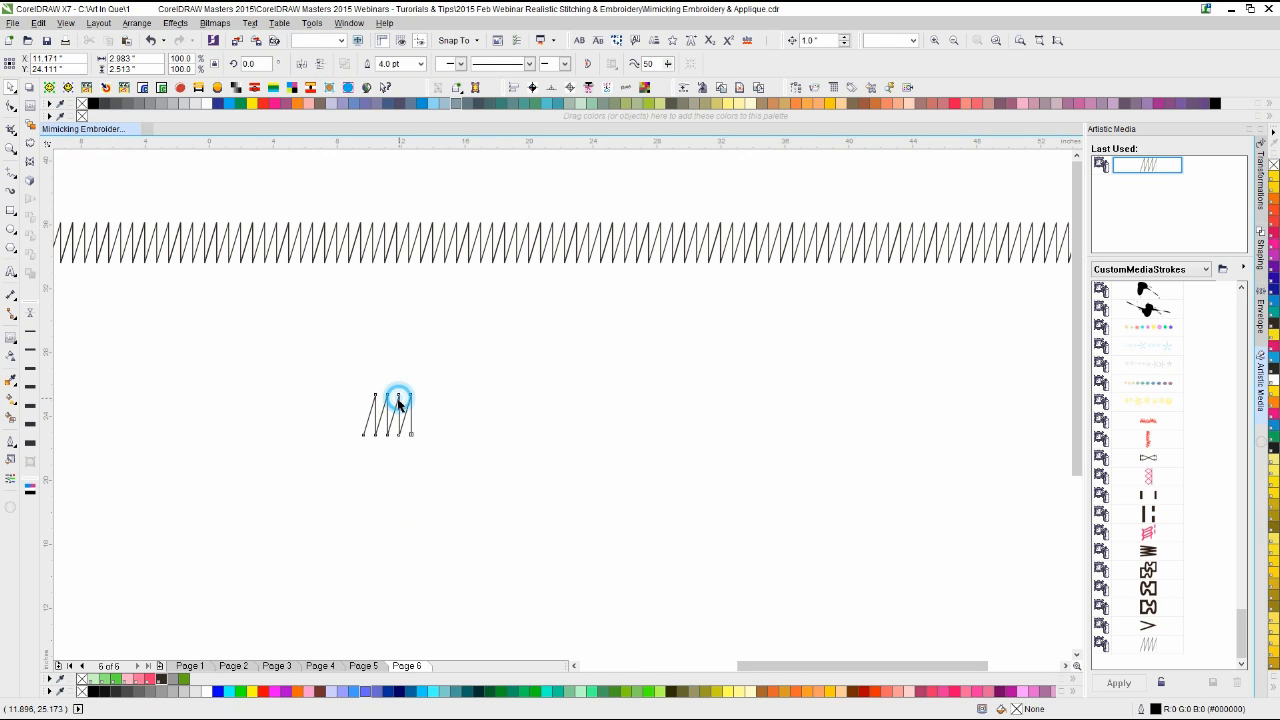
{"action": "left_click", "coordinate": [414, 363]}
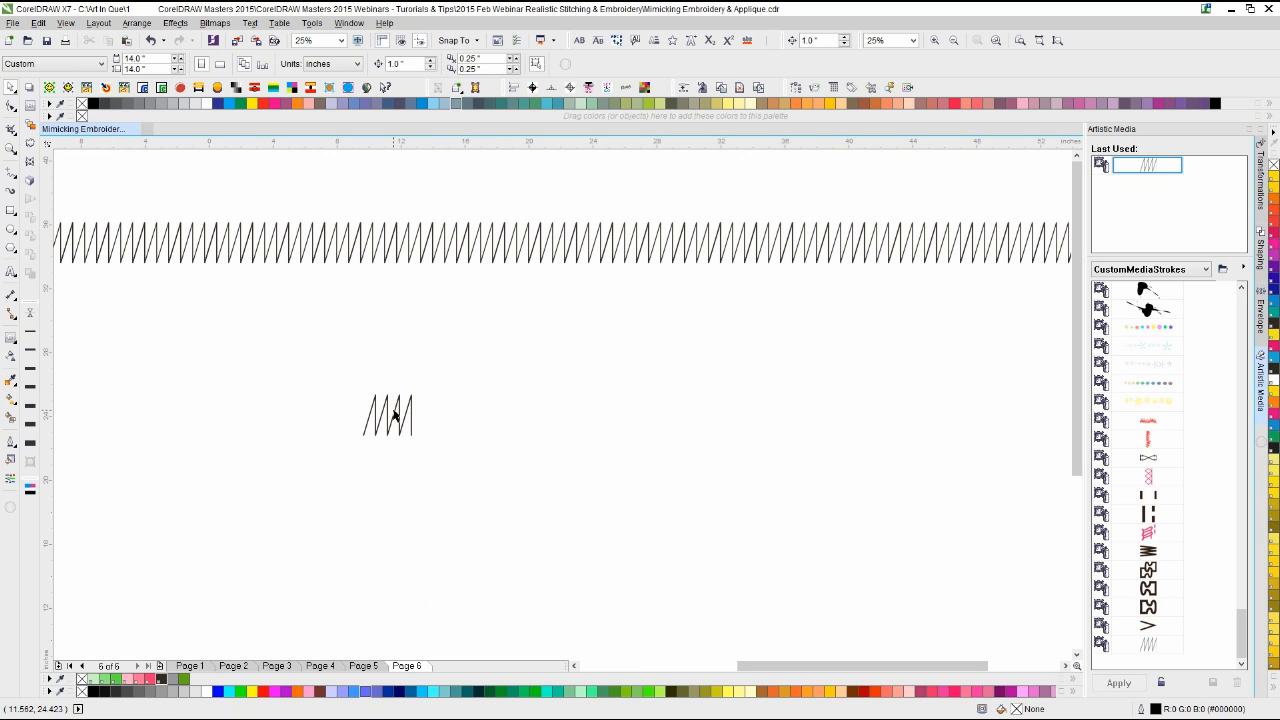
{"action": "left_click_drag", "start_coordinate": [396, 416], "coordinate": [457, 404]}
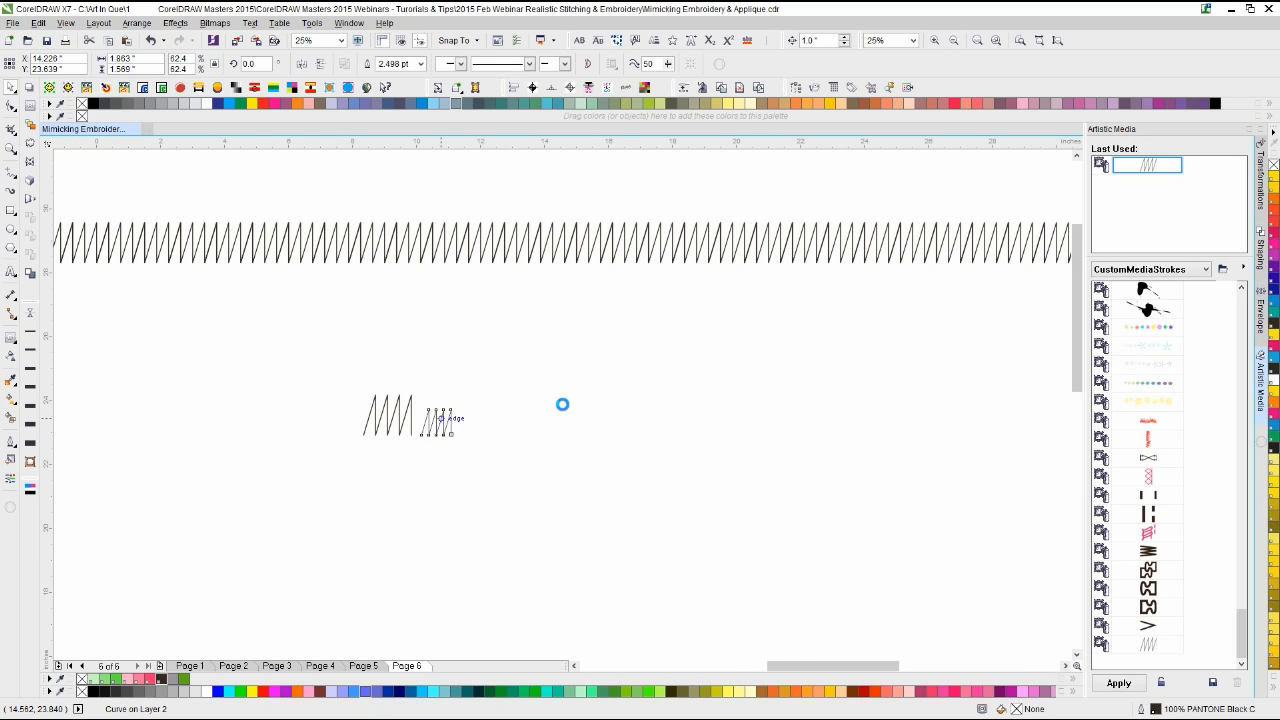
Step: Copy the large zigzag's outline to the smaller copy and confirm its outline pen settings with Scale with object enabled
{"action": "scroll", "coordinate": [563, 403], "scroll_direction": "up", "scroll_amount": 2}
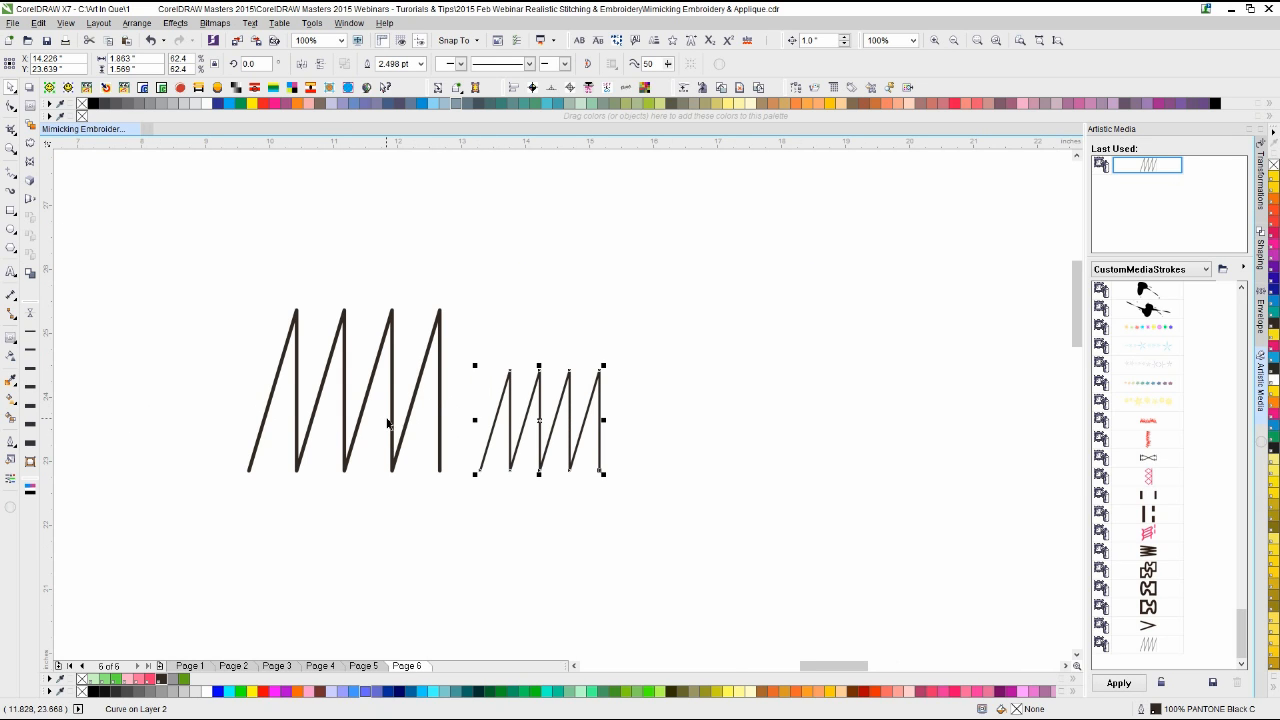
{"action": "left_click_drag", "start_coordinate": [390, 420], "coordinate": [497, 412]}
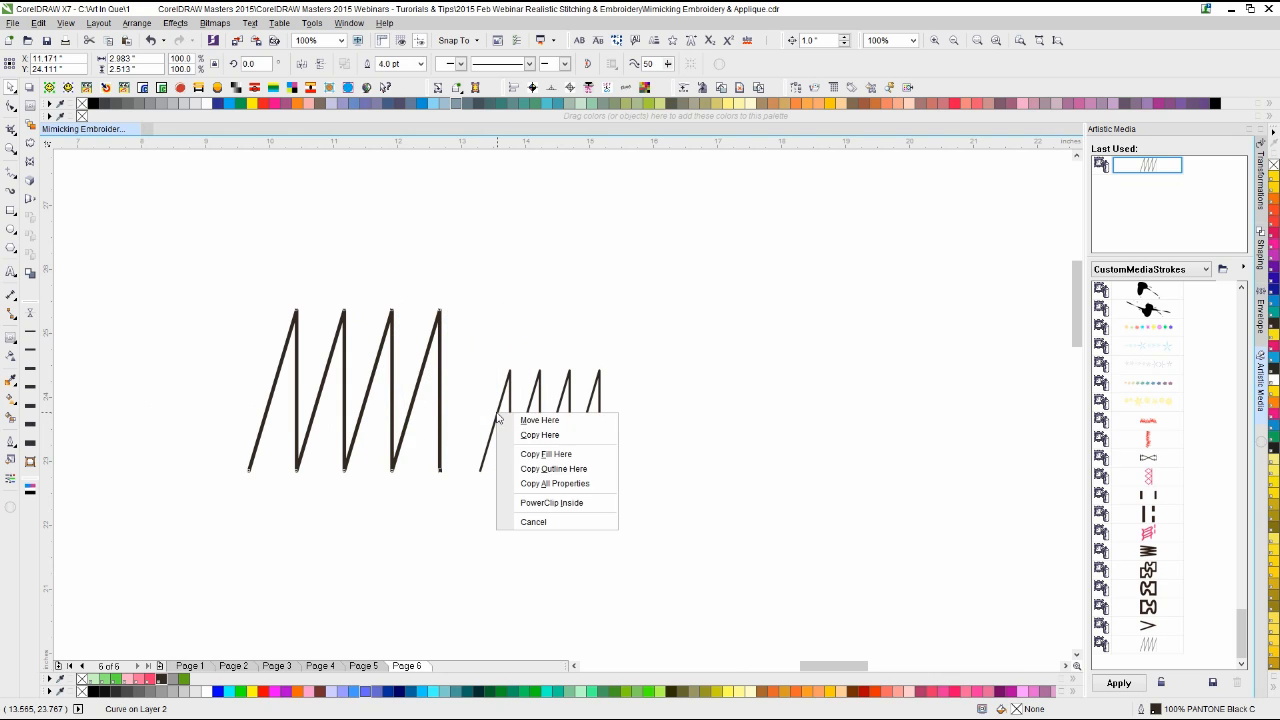
{"action": "left_click", "coordinate": [537, 484]}
{"action": "left_click", "coordinate": [537, 466]}
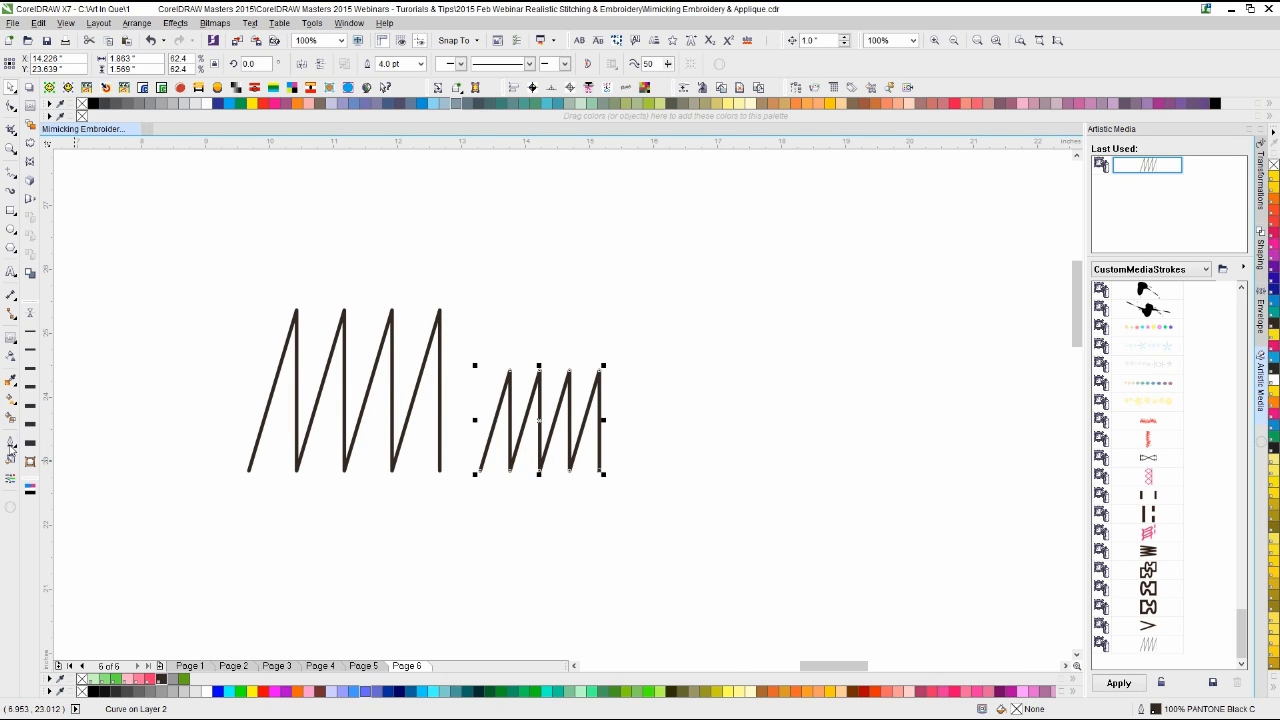
{"action": "left_click", "coordinate": [13, 443]}
{"action": "left_click", "coordinate": [62, 444]}
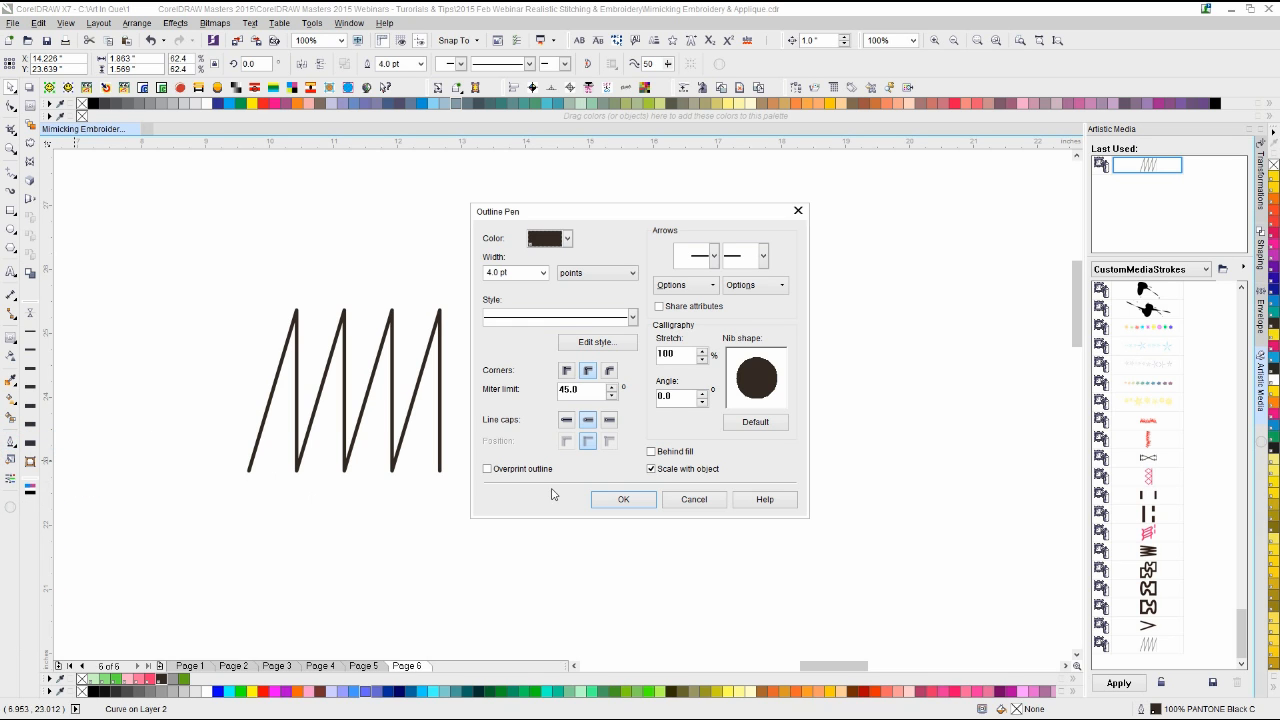
{"action": "left_click", "coordinate": [611, 497]}
{"action": "left_click", "coordinate": [612, 496]}
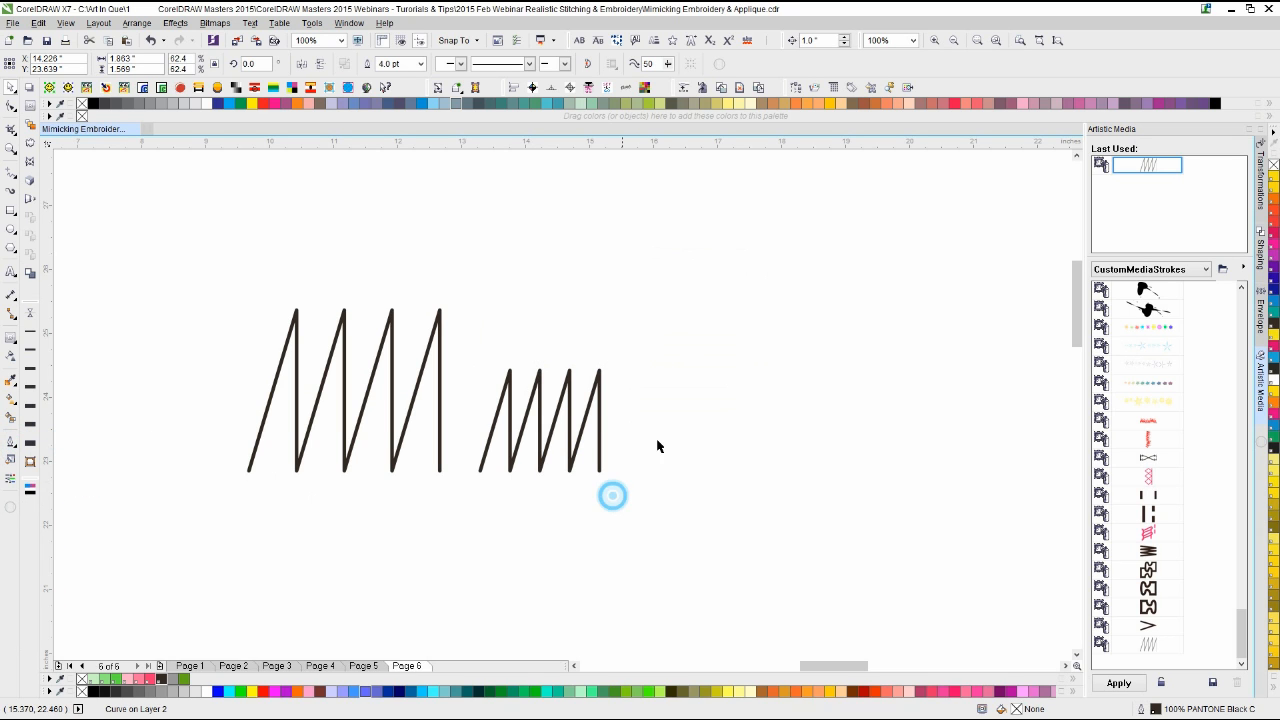
Step: Select the smaller zigzag with the Artistic Media tool as the source for a new custom stroke
{"action": "scroll", "coordinate": [676, 420], "scroll_direction": "down", "scroll_amount": 1}
{"action": "scroll", "coordinate": [562, 404], "scroll_direction": "down", "scroll_amount": 2}
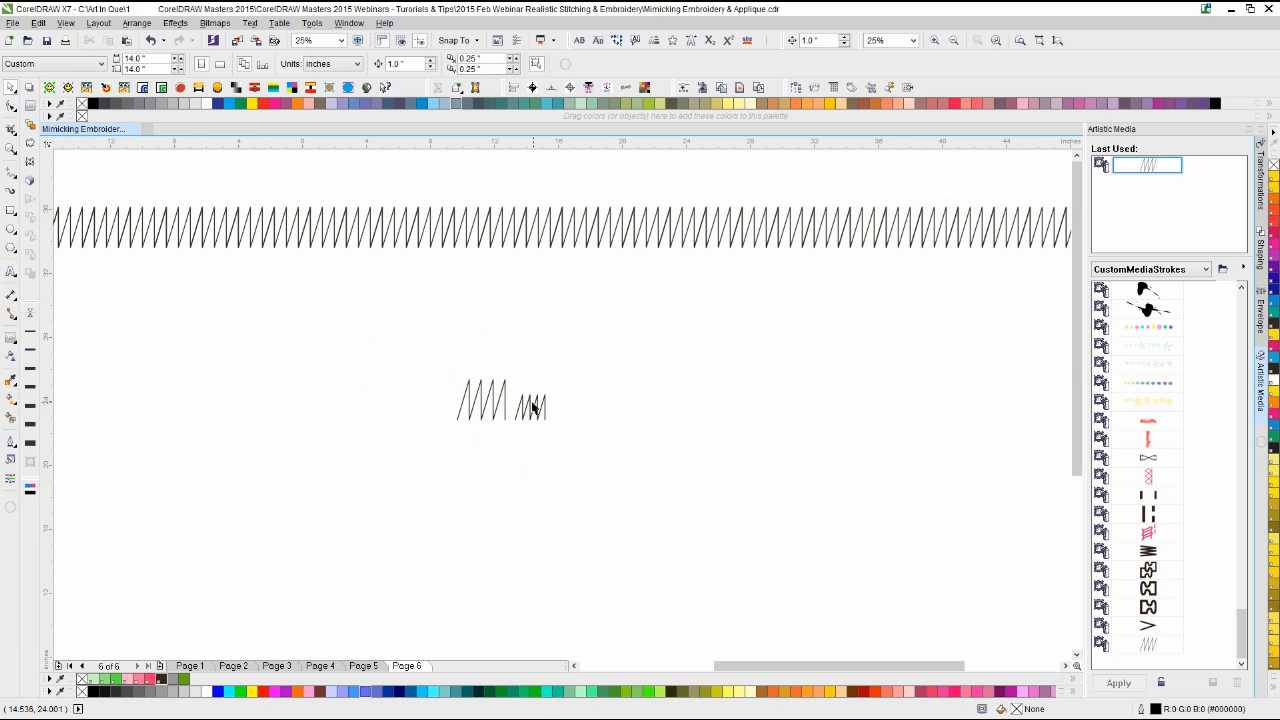
{"action": "left_click_drag", "start_coordinate": [531, 468], "coordinate": [653, 341]}
{"action": "key", "text": "i"}
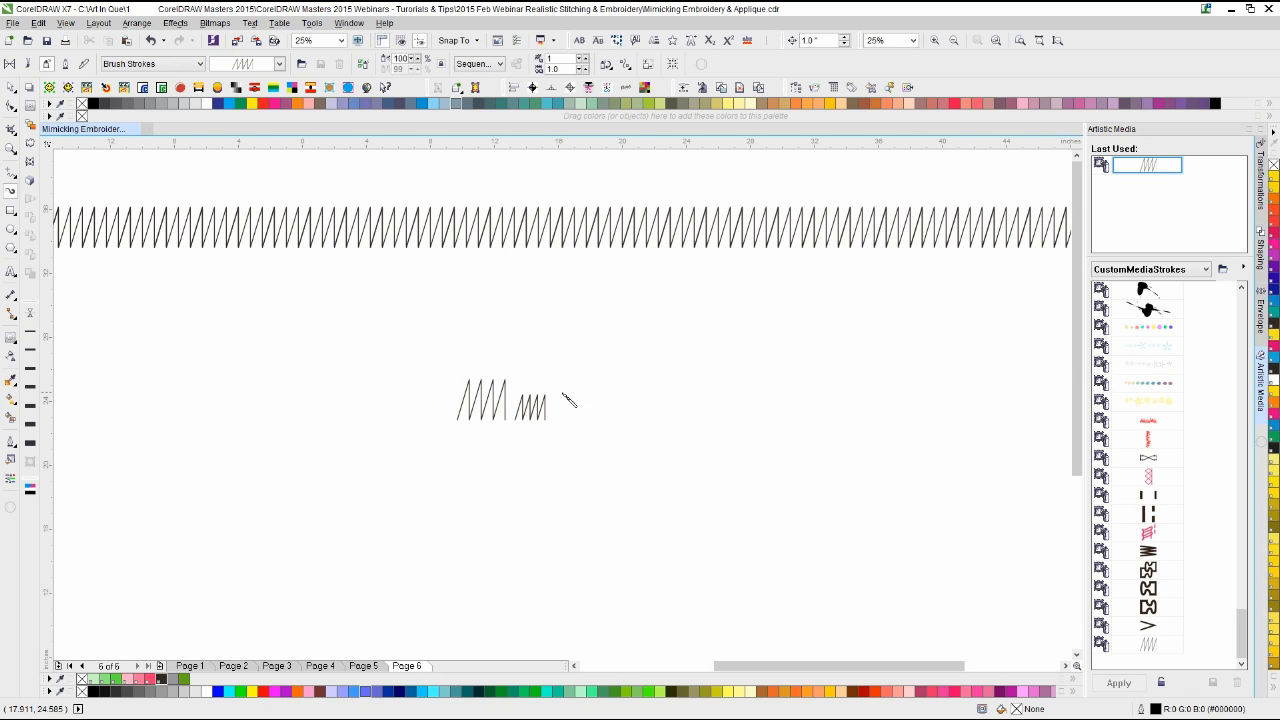
{"action": "left_click_drag", "start_coordinate": [540, 415], "coordinate": [546, 420]}
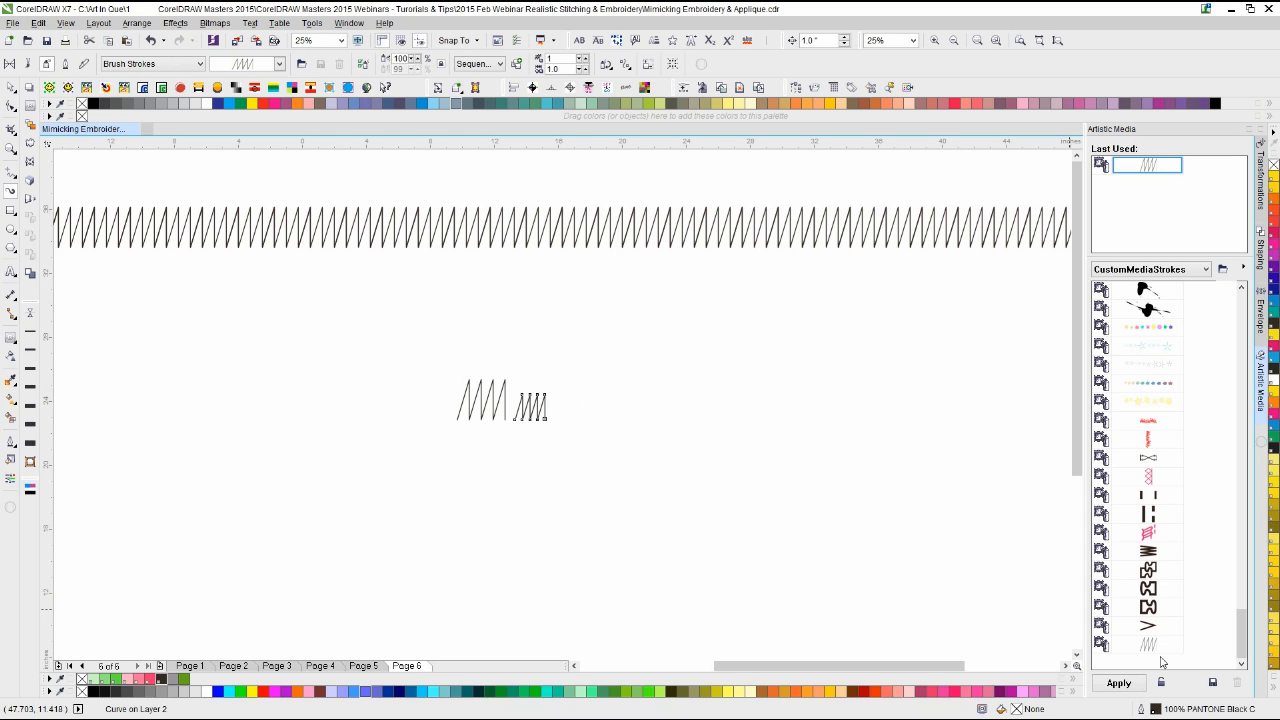
Step: Save the small zigzag as an Object Sprayer stroke named Satin Small in the Webinar Stitches folder
{"action": "left_click", "coordinate": [1213, 682]}
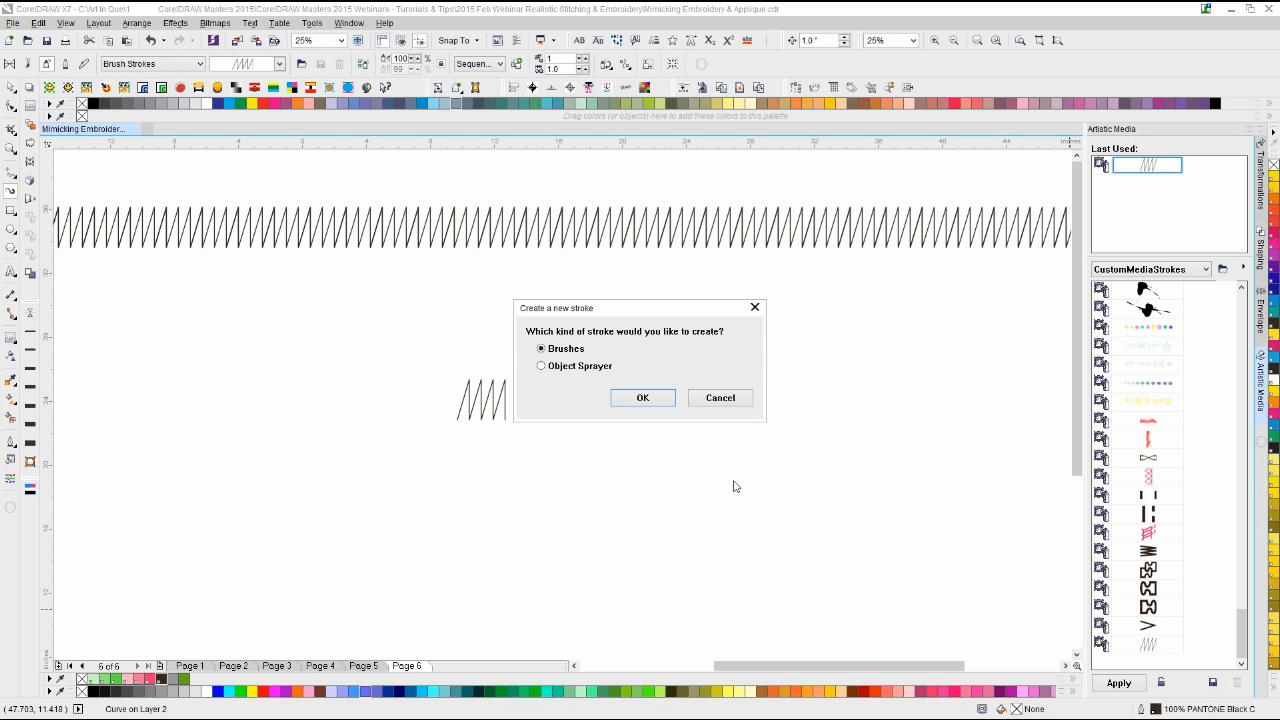
{"action": "left_click", "coordinate": [583, 368]}
{"action": "left_click", "coordinate": [634, 400]}
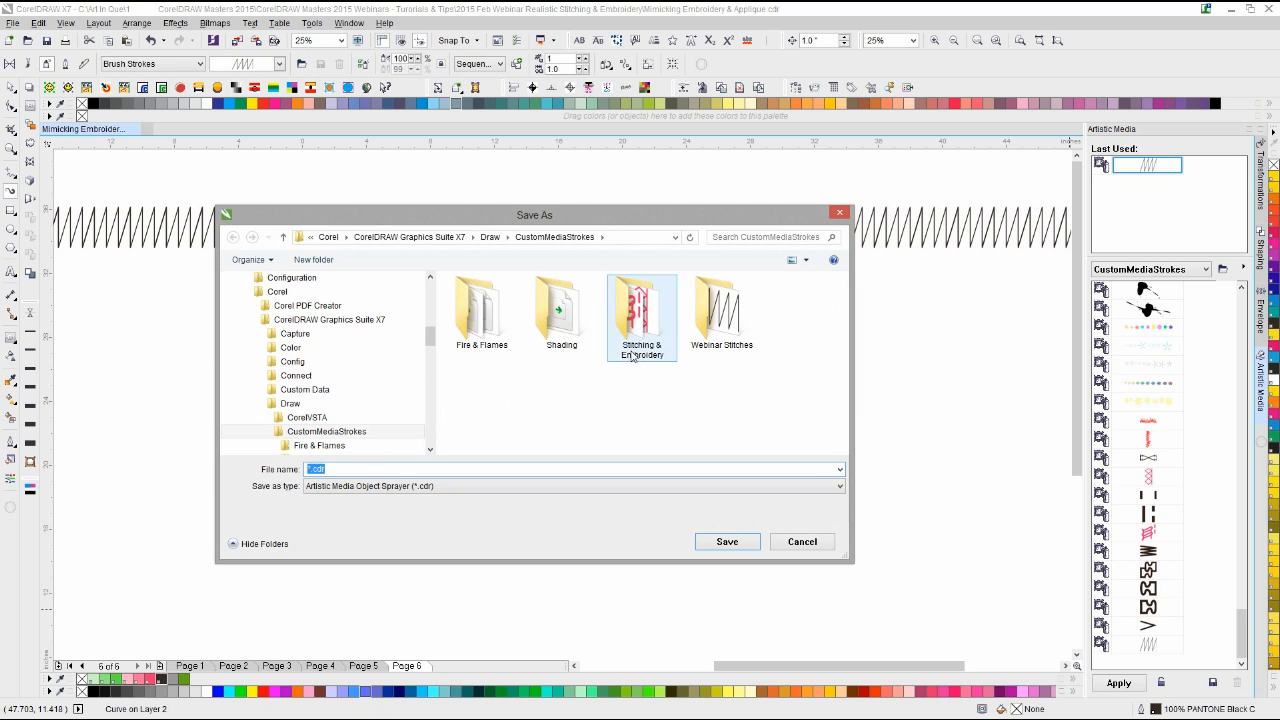
{"action": "left_click", "coordinate": [712, 318]}
{"action": "double_click", "coordinate": [712, 318]}
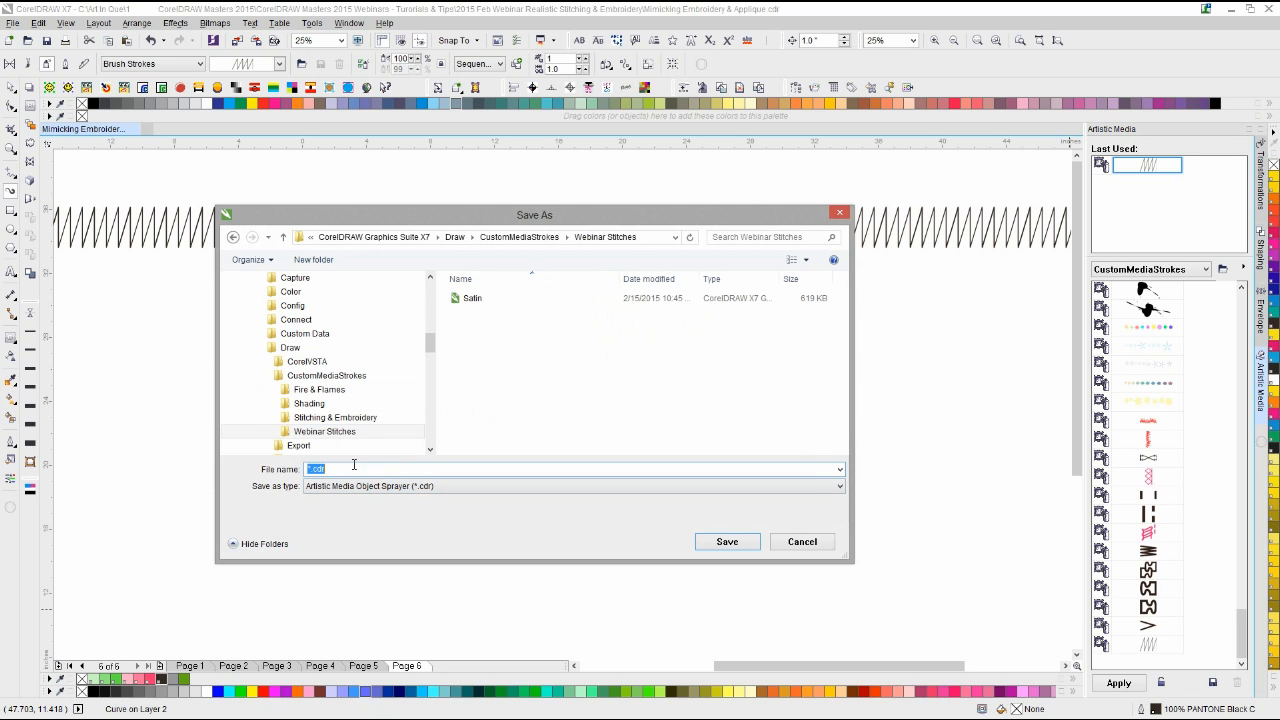
{"action": "type", "text": "Satin Small"}
{"action": "key", "text": "Return"}
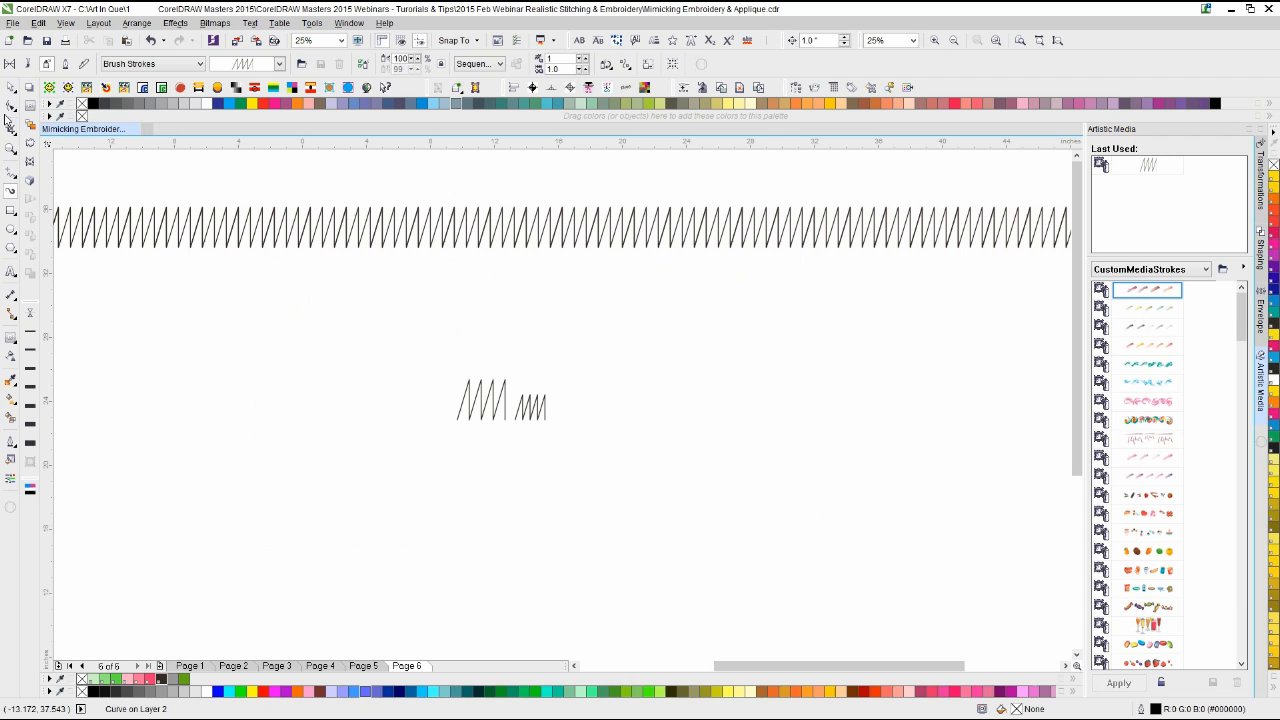
Step: Draw a straight horizontal line about 108.8 inches long just below the long zigzag strip on page 6
{"action": "left_click", "coordinate": [11, 90]}
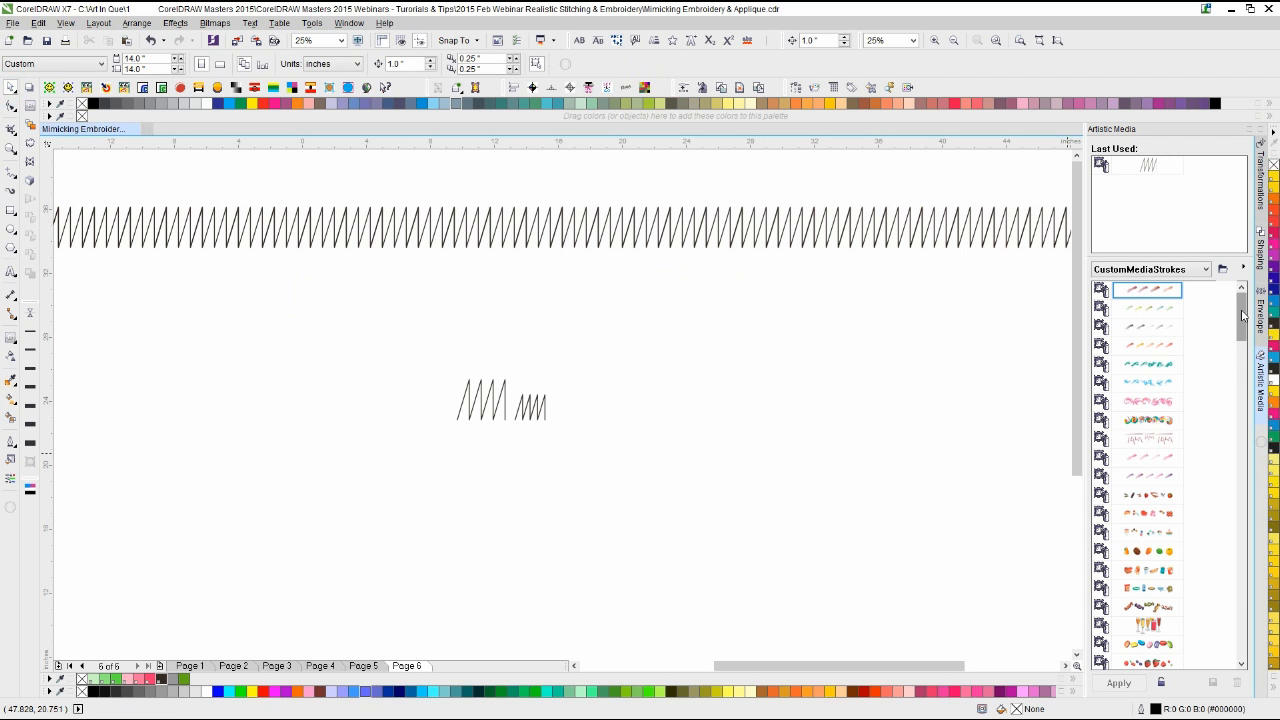
{"action": "left_click_drag", "start_coordinate": [1240, 309], "coordinate": [1242, 659]}
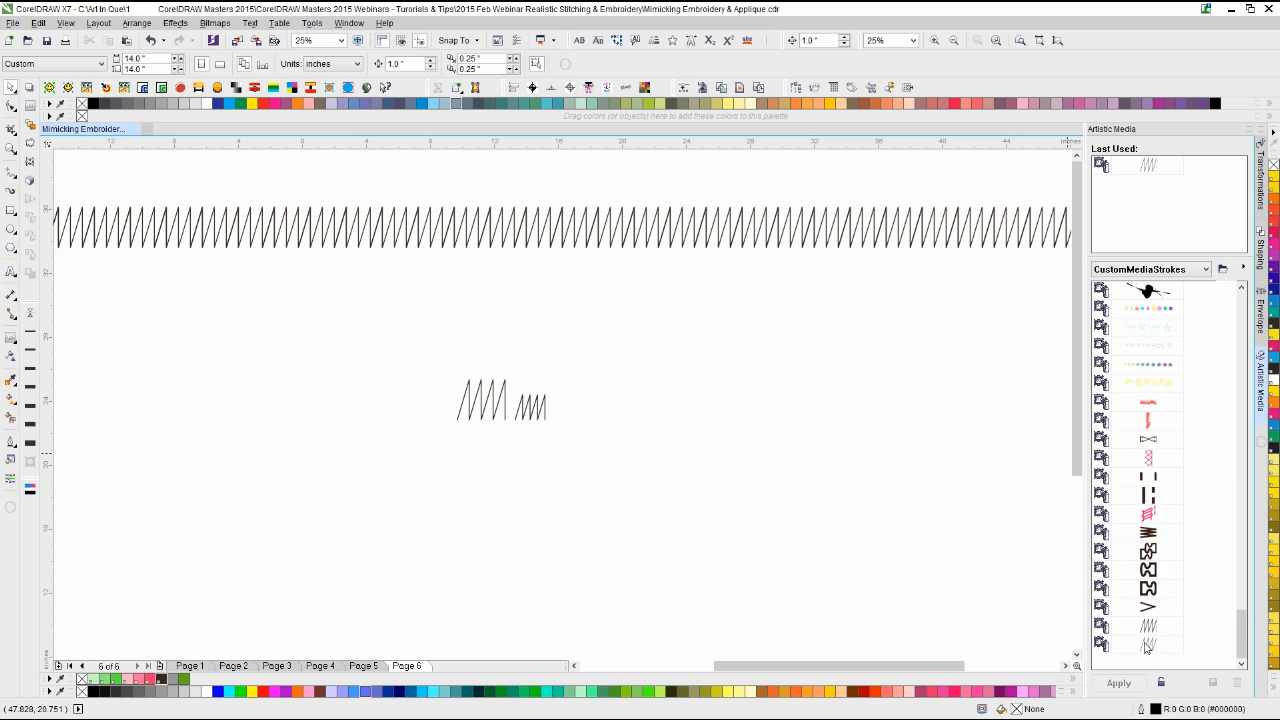
{"action": "scroll", "coordinate": [769, 373], "scroll_direction": "down", "scroll_amount": 1}
{"action": "left_click", "coordinate": [511, 335]}
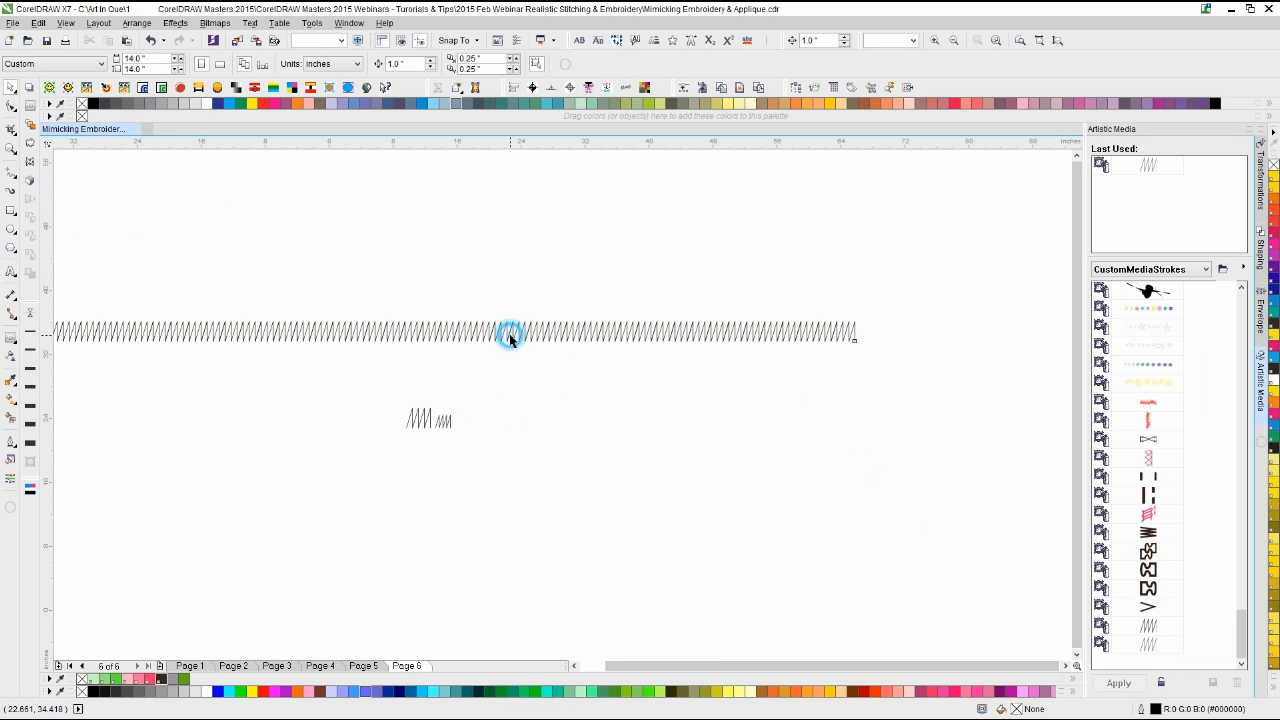
{"action": "scroll", "coordinate": [562, 404], "scroll_direction": "down", "scroll_amount": 1}
{"action": "scroll", "coordinate": [562, 404], "scroll_direction": "up", "scroll_amount": 1}
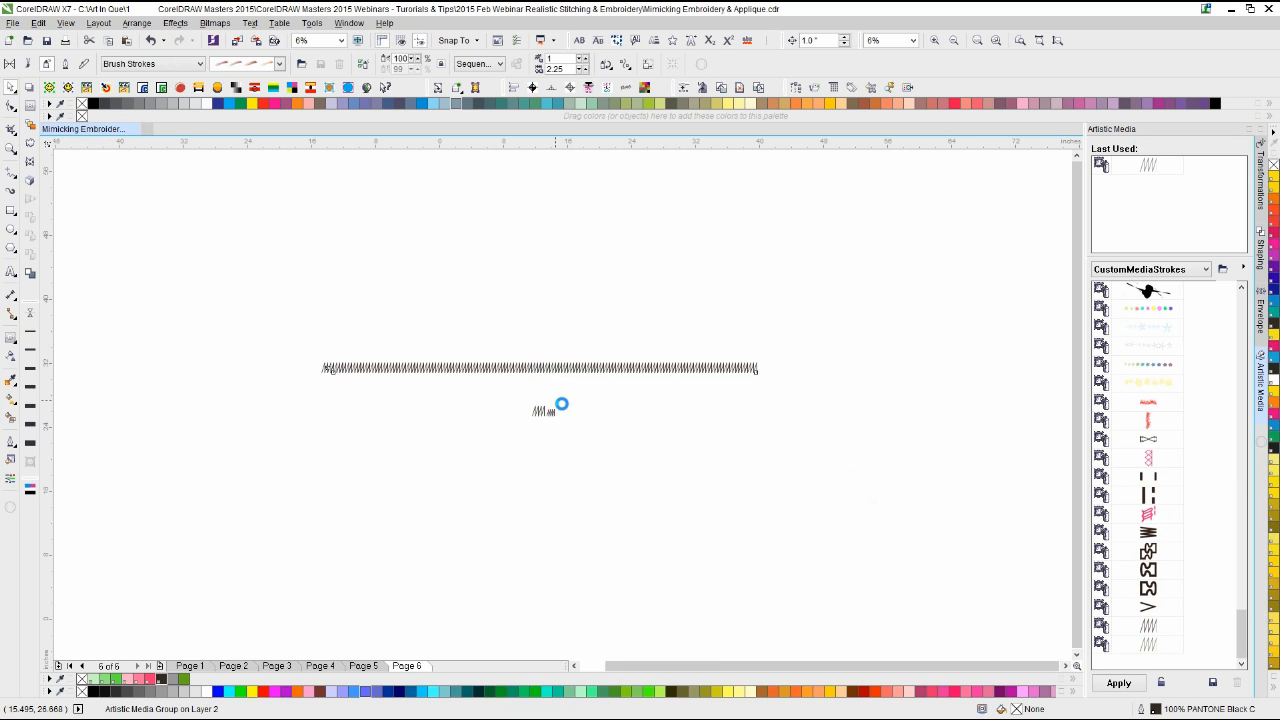
{"action": "left_click", "coordinate": [391, 384]}
{"action": "left_click", "coordinate": [9, 175]}
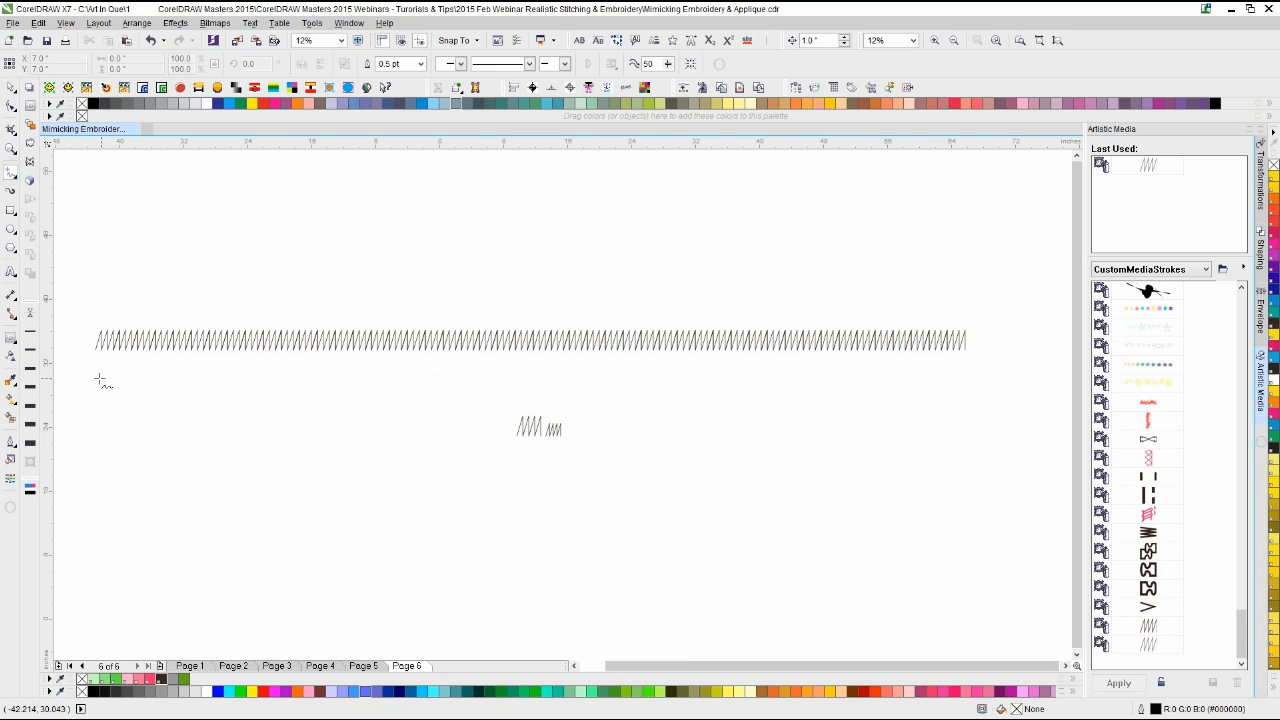
{"action": "left_click", "coordinate": [98, 379]}
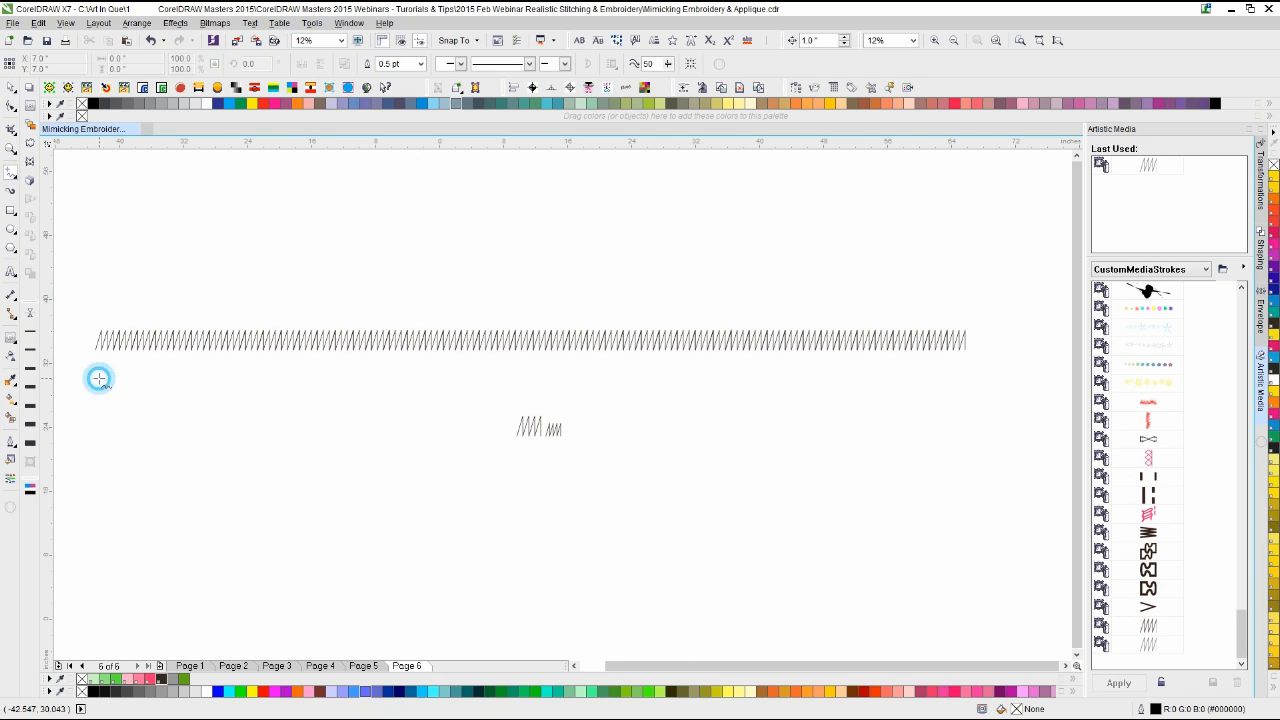
{"action": "left_click", "coordinate": [969, 399]}
{"action": "left_click", "coordinate": [10, 88]}
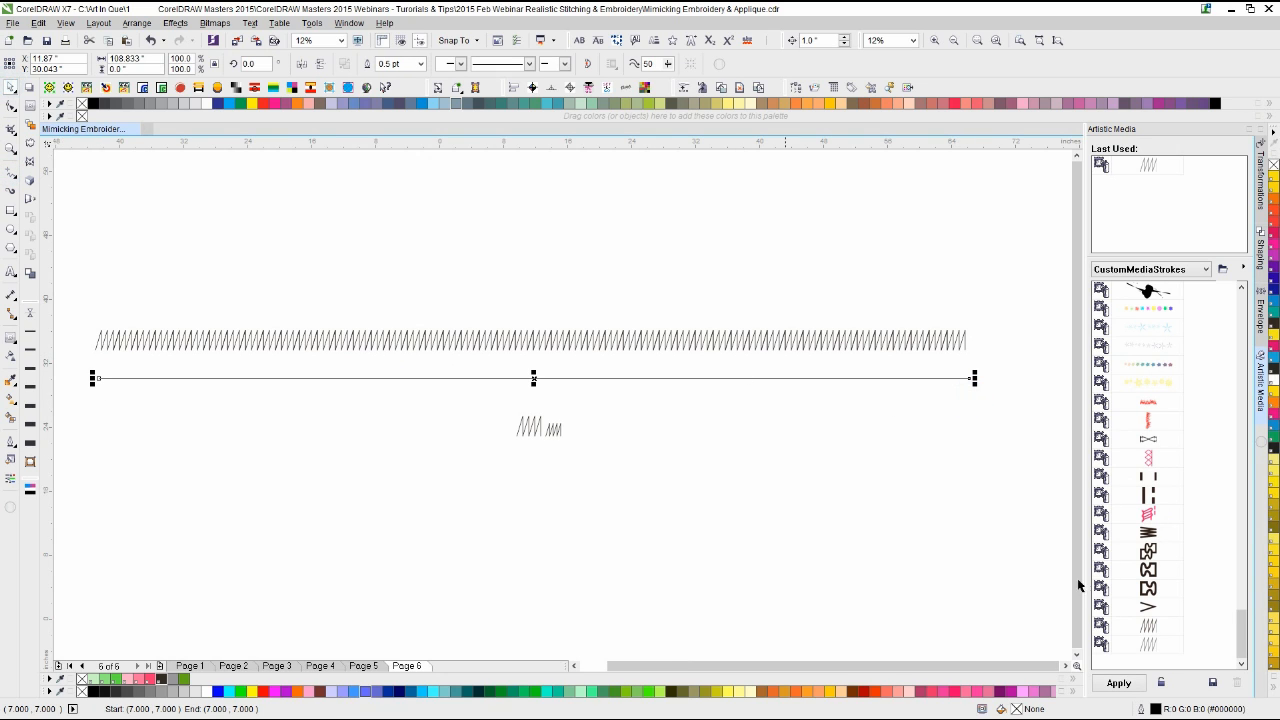
Step: Apply the last zigzag stroke in the CustomMediaStrokes list to the straight line
{"action": "scroll", "coordinate": [1148, 640], "scroll_direction": "up", "scroll_amount": 10}
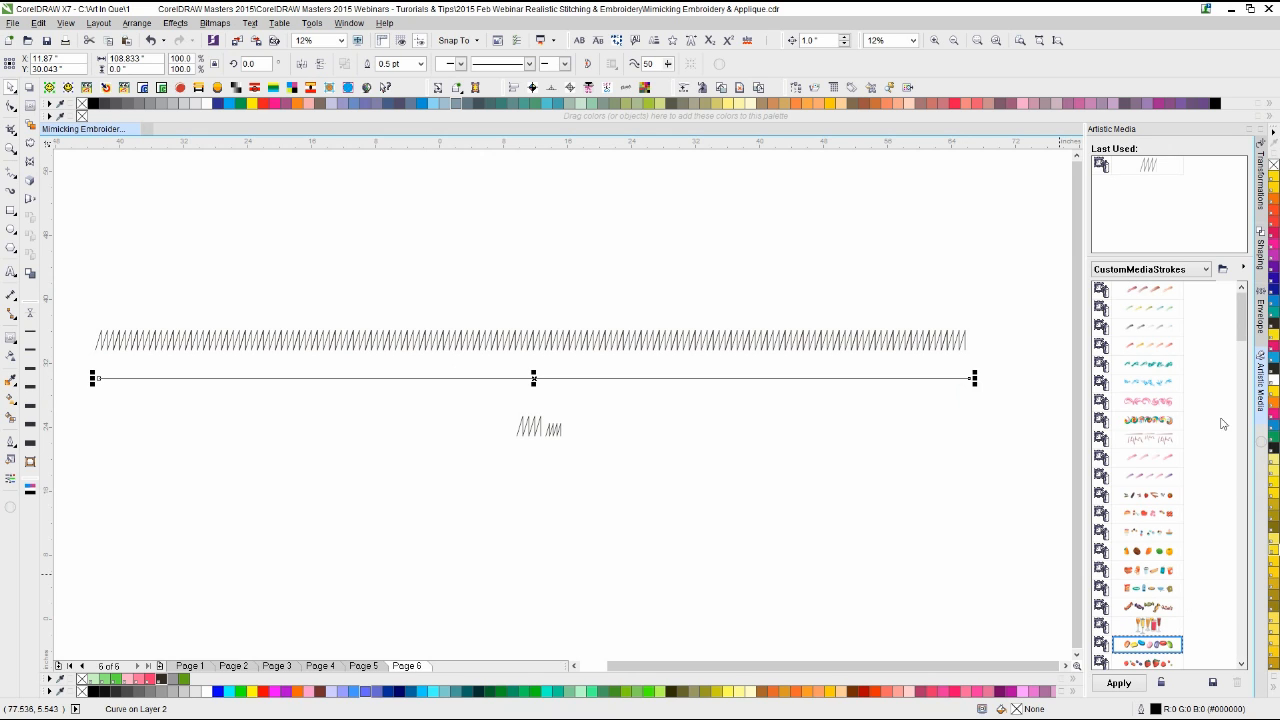
{"action": "left_click_drag", "start_coordinate": [1237, 320], "coordinate": [1242, 656]}
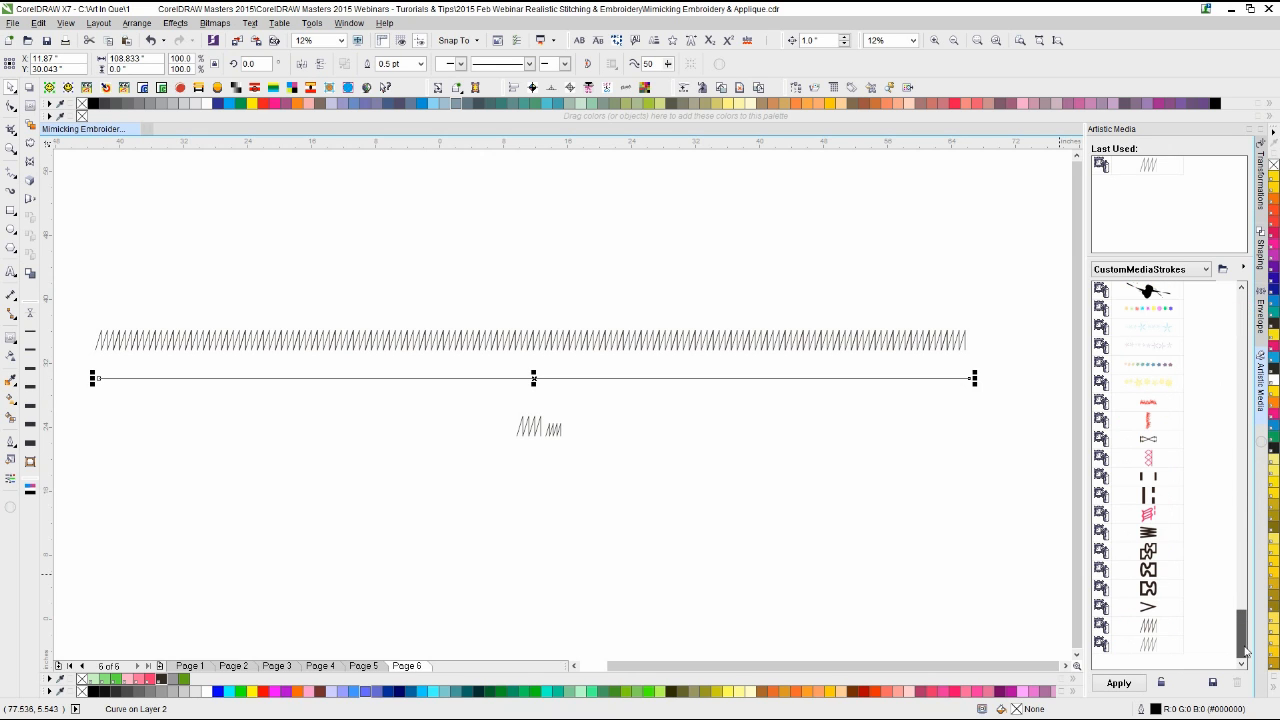
{"action": "left_click", "coordinate": [1147, 648]}
{"action": "double_click", "coordinate": [1147, 648]}
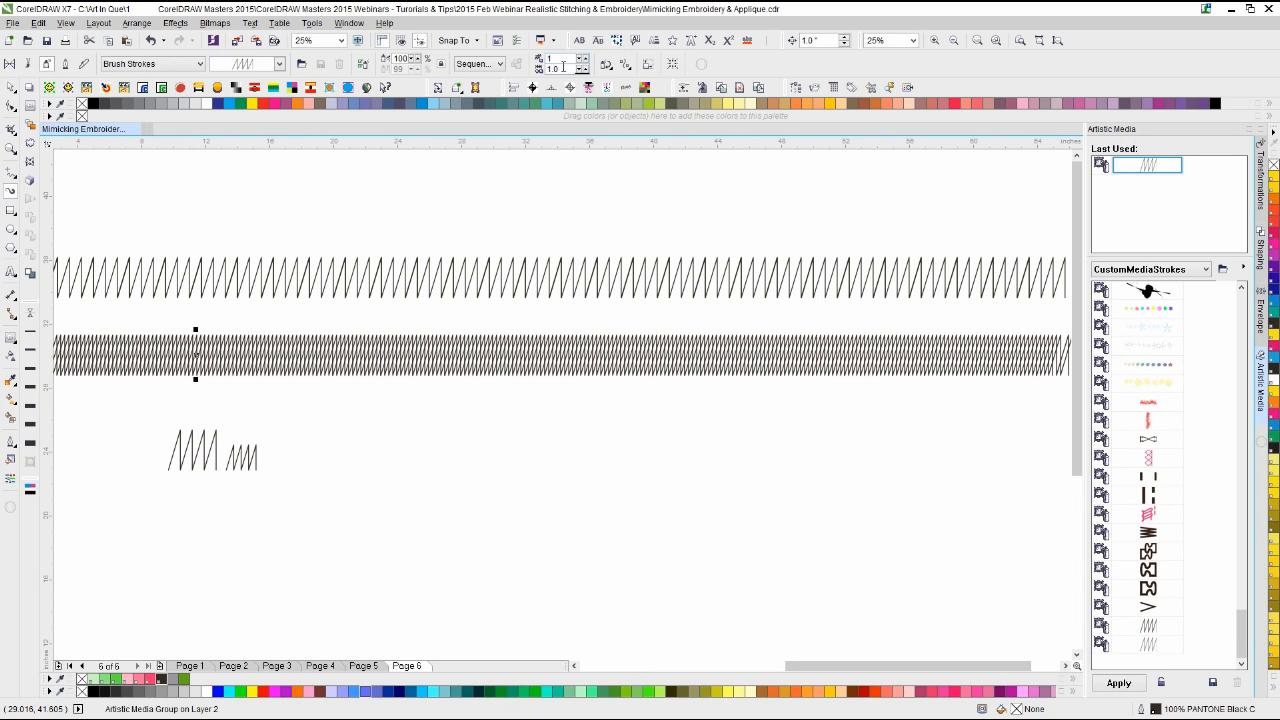
Step: Set the image spacing of the sprayed zigzag stroke to 2.14
{"action": "double_click", "coordinate": [562, 68]}
{"action": "key", "text": "Return"}
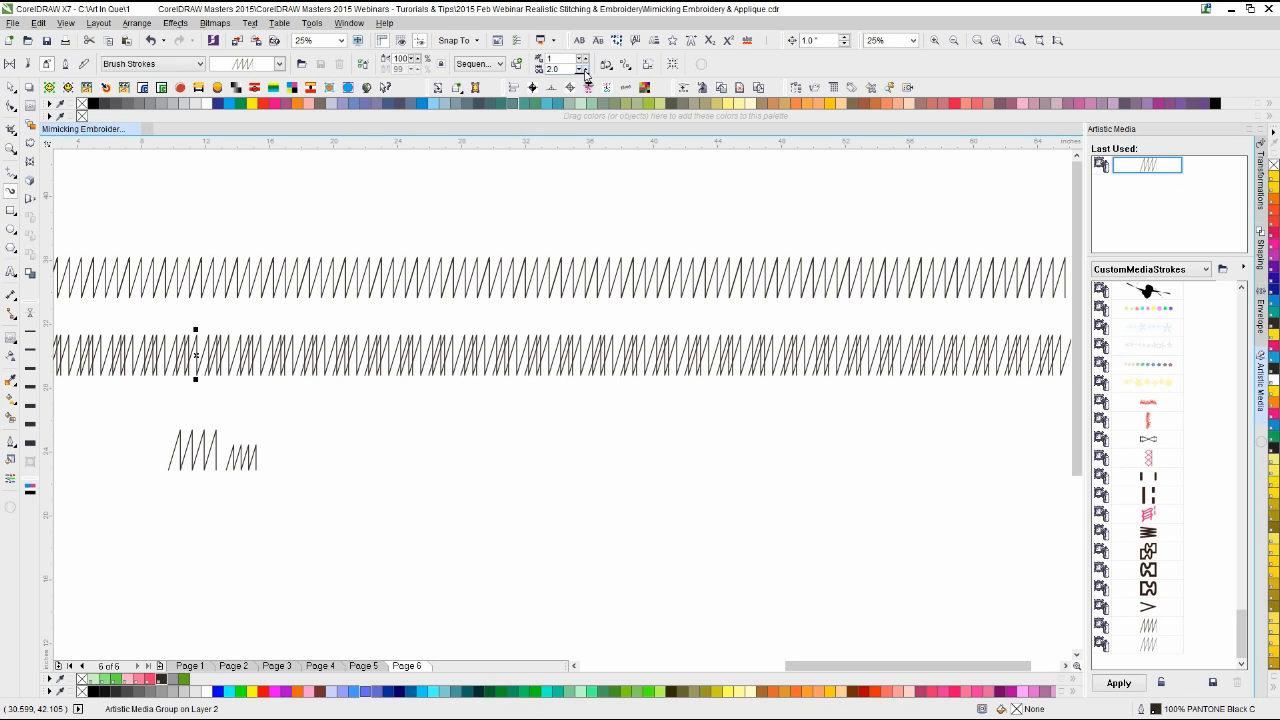
{"action": "left_click", "coordinate": [585, 70]}
{"action": "left_click", "coordinate": [585, 70]}
{"action": "left_click", "coordinate": [585, 70]}
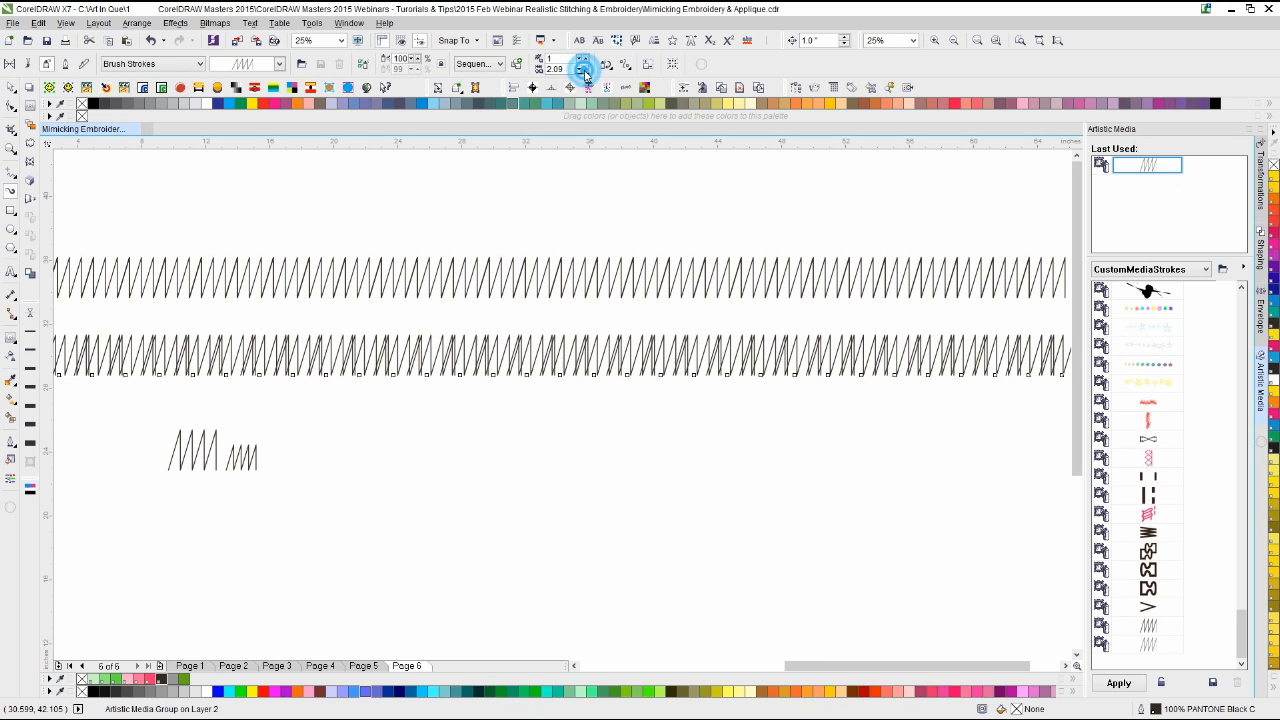
{"action": "left_click", "coordinate": [585, 70]}
{"action": "left_click", "coordinate": [585, 70]}
{"action": "left_click", "coordinate": [585, 70]}
{"action": "left_click", "coordinate": [585, 70]}
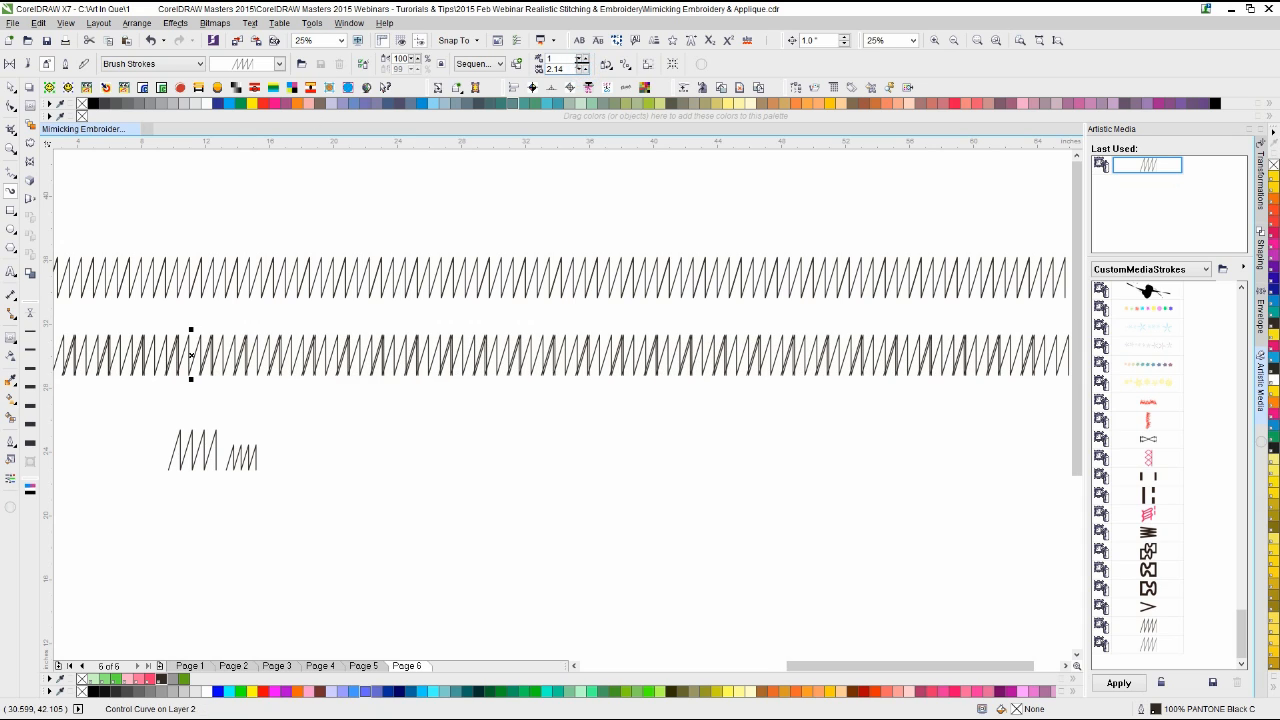
Step: Raise the number of dabs in the sprayed zigzag stroke to 13
{"action": "left_click", "coordinate": [582, 57]}
{"action": "left_click", "coordinate": [582, 57]}
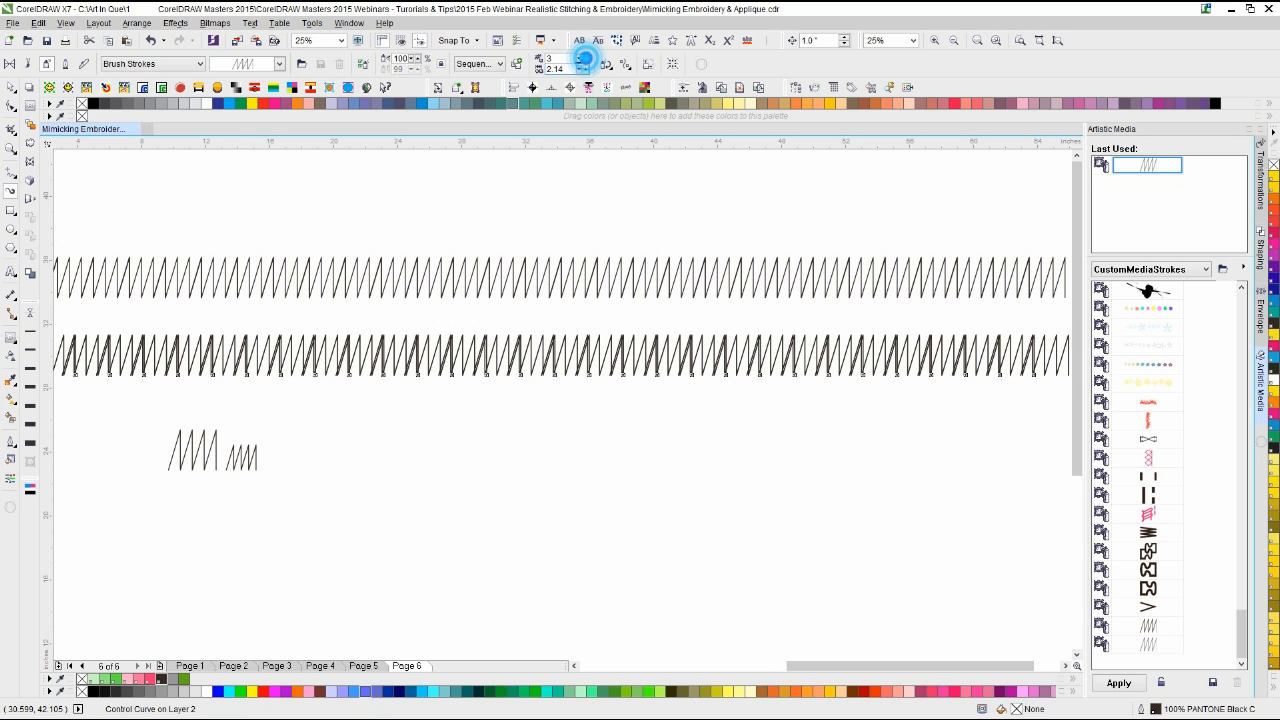
{"action": "left_click", "coordinate": [582, 57]}
{"action": "left_click", "coordinate": [582, 57]}
{"action": "left_click", "coordinate": [582, 57]}
{"action": "left_click", "coordinate": [582, 57]}
{"action": "left_click", "coordinate": [582, 57]}
{"action": "left_click", "coordinate": [582, 57]}
{"action": "left_click", "coordinate": [582, 57]}
{"action": "left_click", "coordinate": [582, 57]}
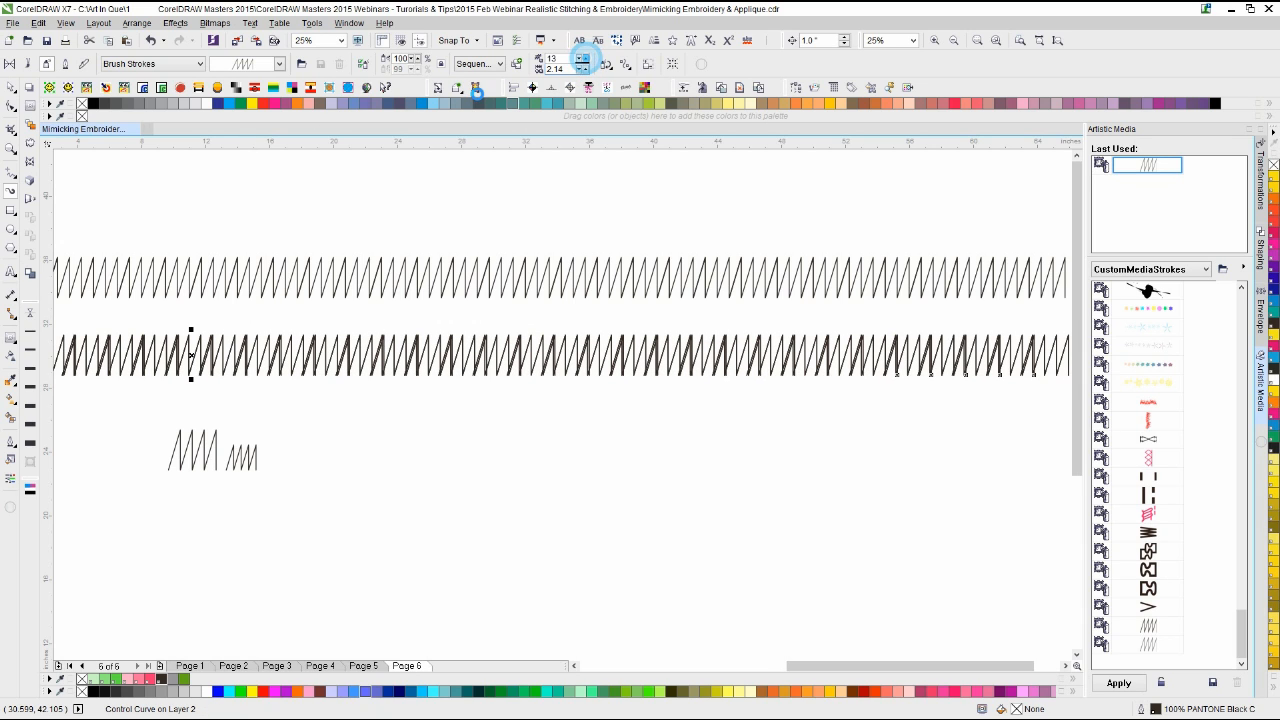
Step: Delete the sprayed test line, the long zigzag strip and both zigzag samples from page 6
{"action": "left_click", "coordinate": [11, 87]}
{"action": "left_click", "coordinate": [443, 358]}
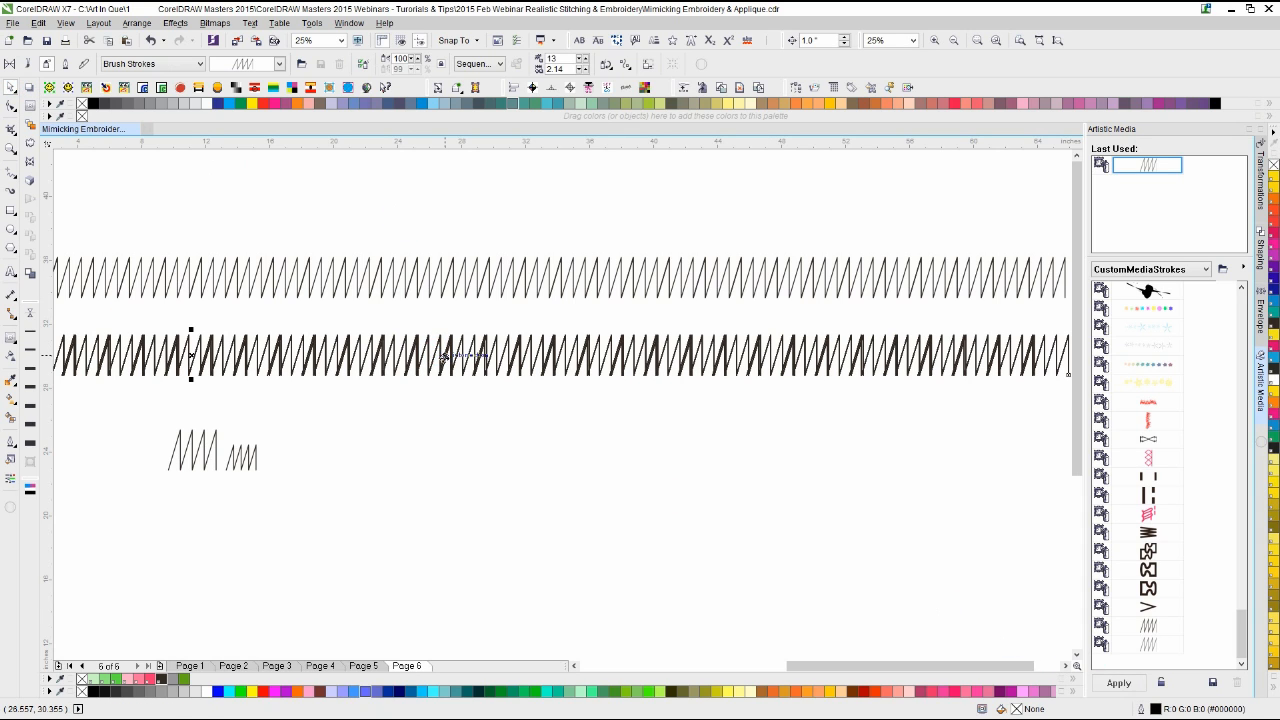
{"action": "key", "text": "Delete"}
{"action": "left_click", "coordinate": [241, 455]}
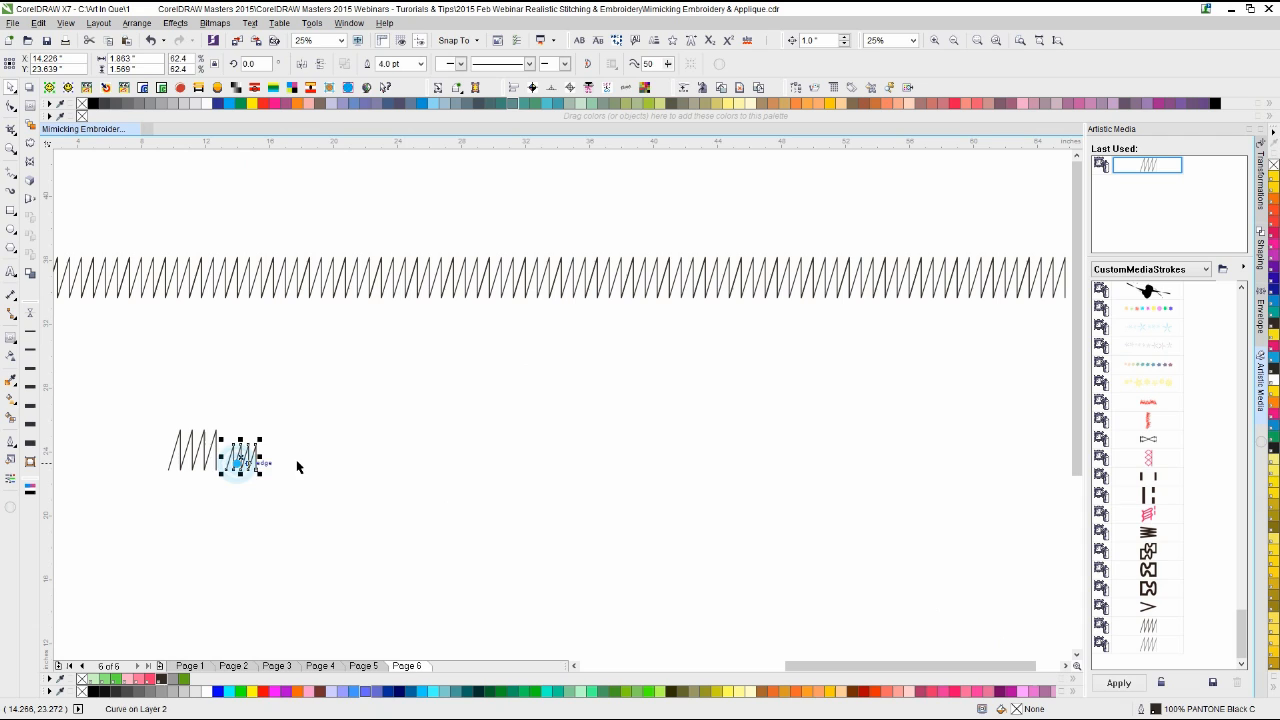
{"action": "left_click", "coordinate": [323, 453]}
{"action": "left_click_drag", "start_coordinate": [243, 457], "coordinate": [360, 459]}
{"action": "scroll", "coordinate": [417, 424], "scroll_direction": "down", "scroll_amount": 1}
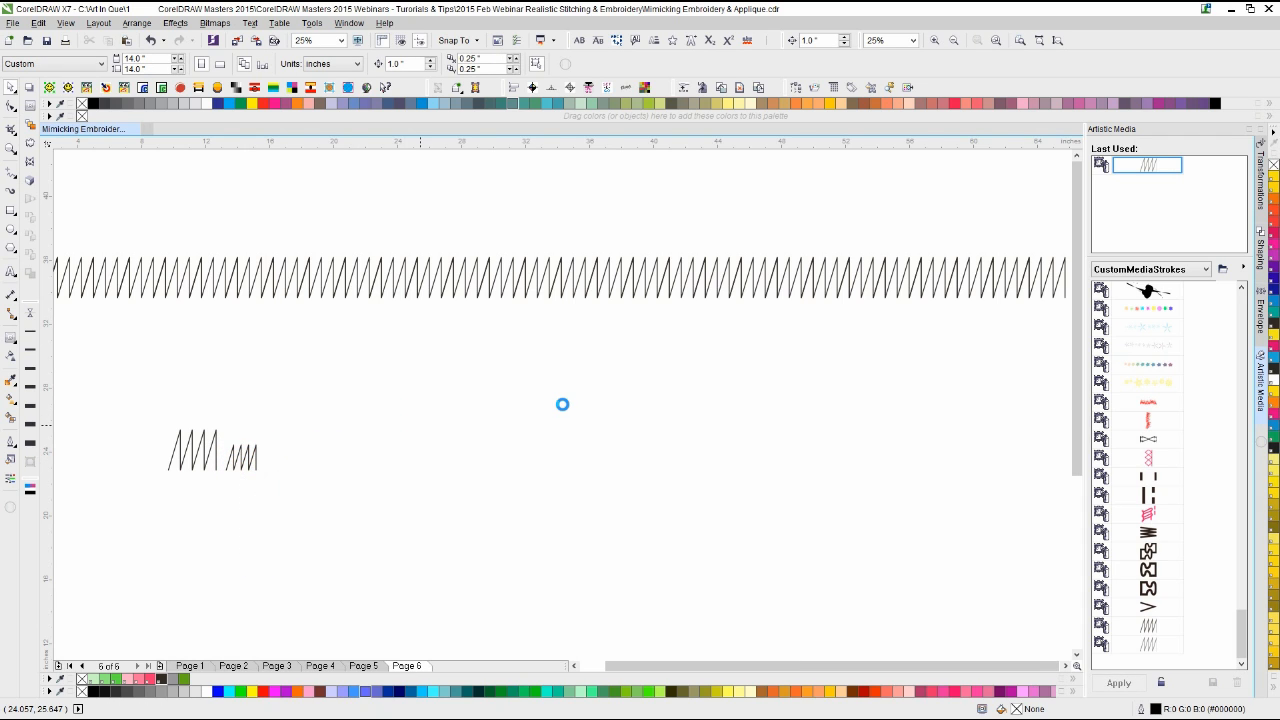
{"action": "scroll", "coordinate": [567, 410], "scroll_direction": "down", "scroll_amount": 1}
{"action": "left_click_drag", "start_coordinate": [759, 301], "coordinate": [108, 494]}
{"action": "key", "text": "Delete"}
Step: Copy the dashed Corel lettering from page 2 and paste it onto page 6
{"action": "left_click", "coordinate": [190, 666]}
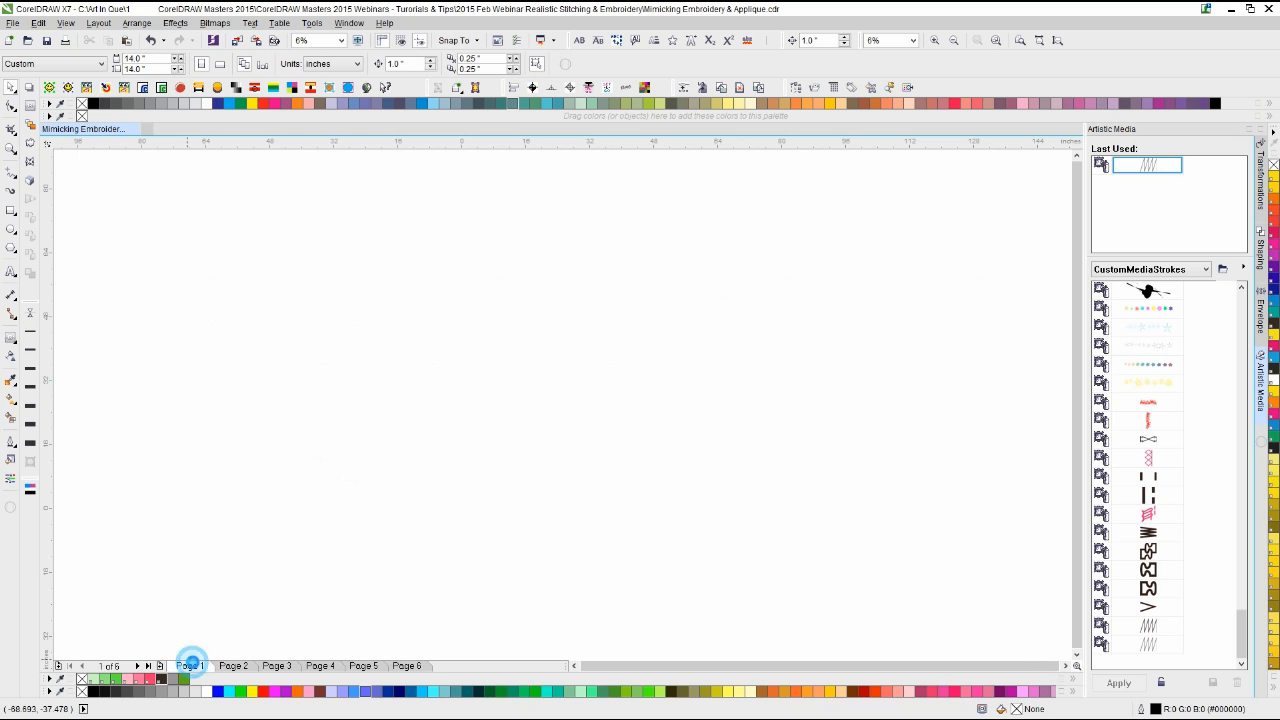
{"action": "left_click", "coordinate": [233, 666]}
{"action": "left_click", "coordinate": [339, 576]}
{"action": "scroll", "coordinate": [494, 500], "scroll_direction": "up", "scroll_amount": 1}
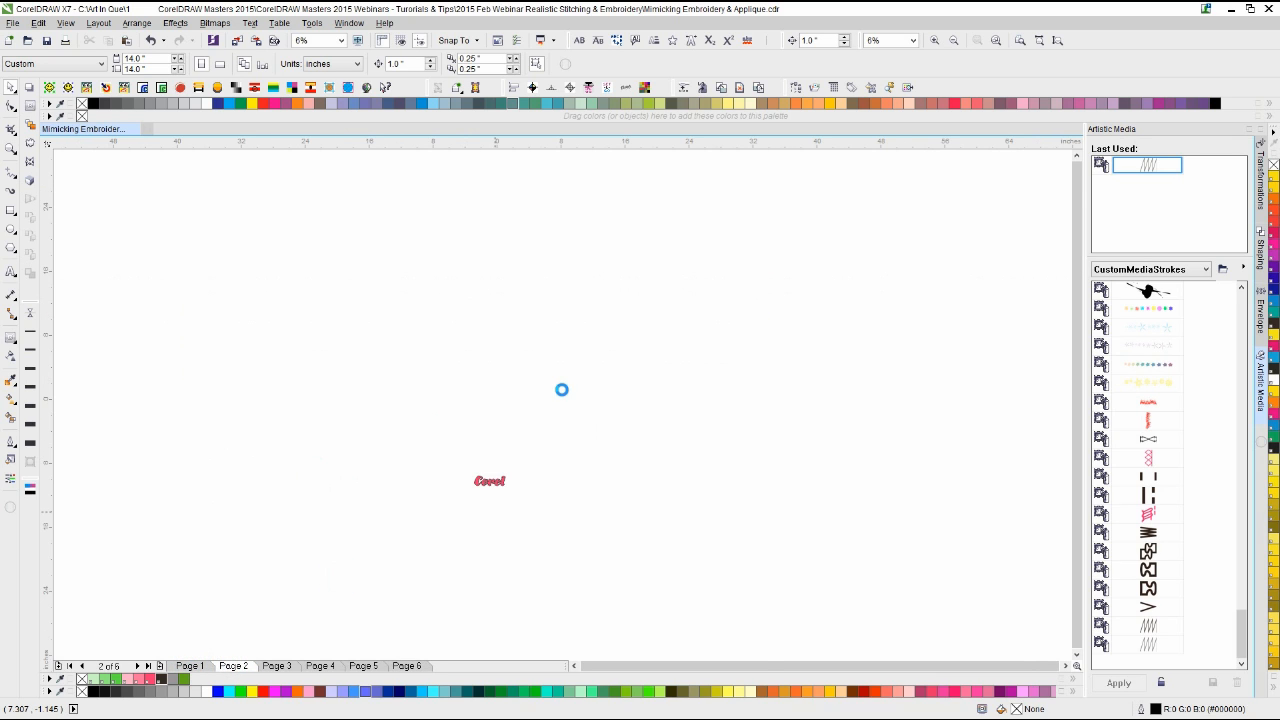
{"action": "scroll", "coordinate": [563, 398], "scroll_direction": "up", "scroll_amount": 3}
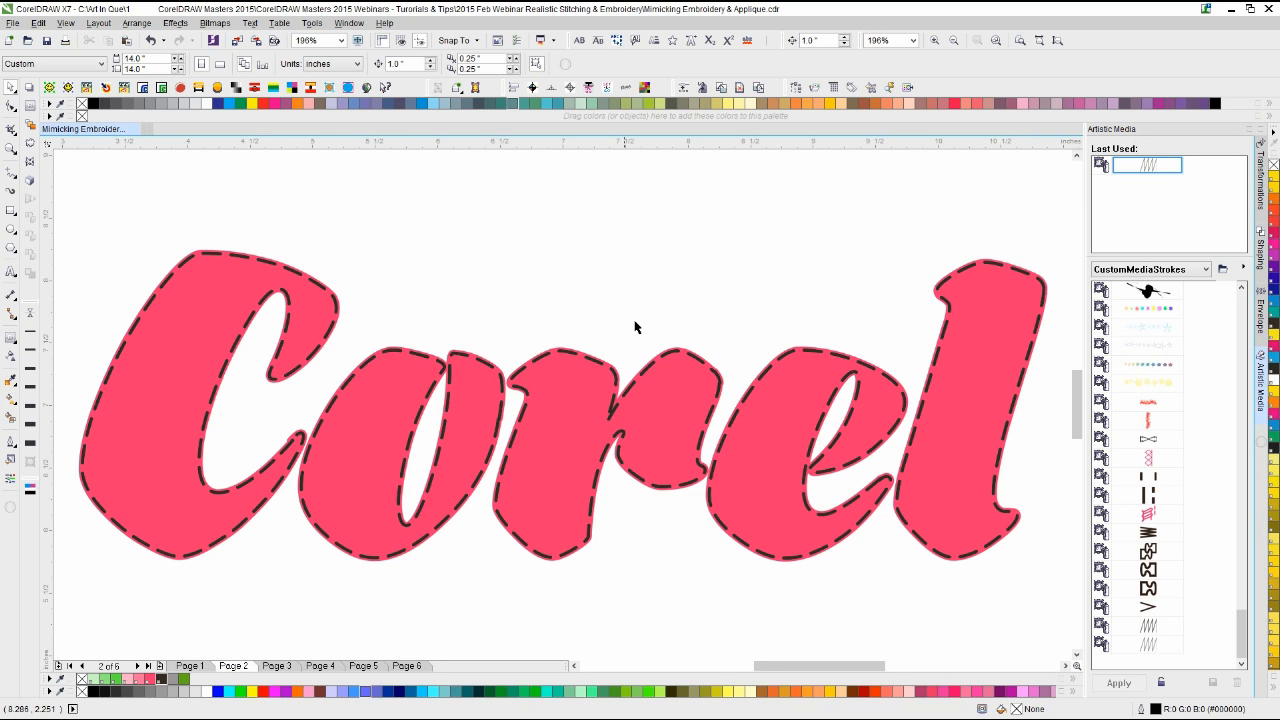
{"action": "scroll", "coordinate": [560, 400], "scroll_direction": "down", "scroll_amount": 1}
{"action": "left_click_drag", "start_coordinate": [861, 308], "coordinate": [146, 602]}
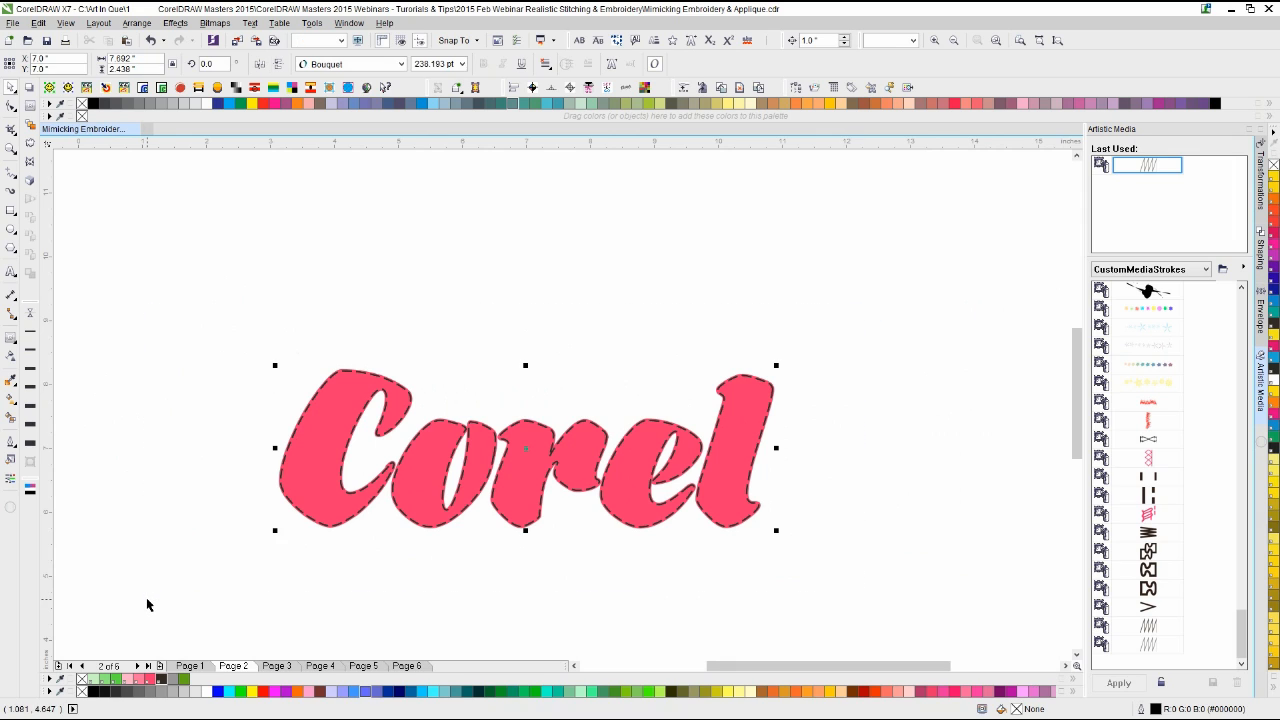
{"action": "left_click", "coordinate": [403, 665]}
{"action": "key", "text": "ctrl+v"}
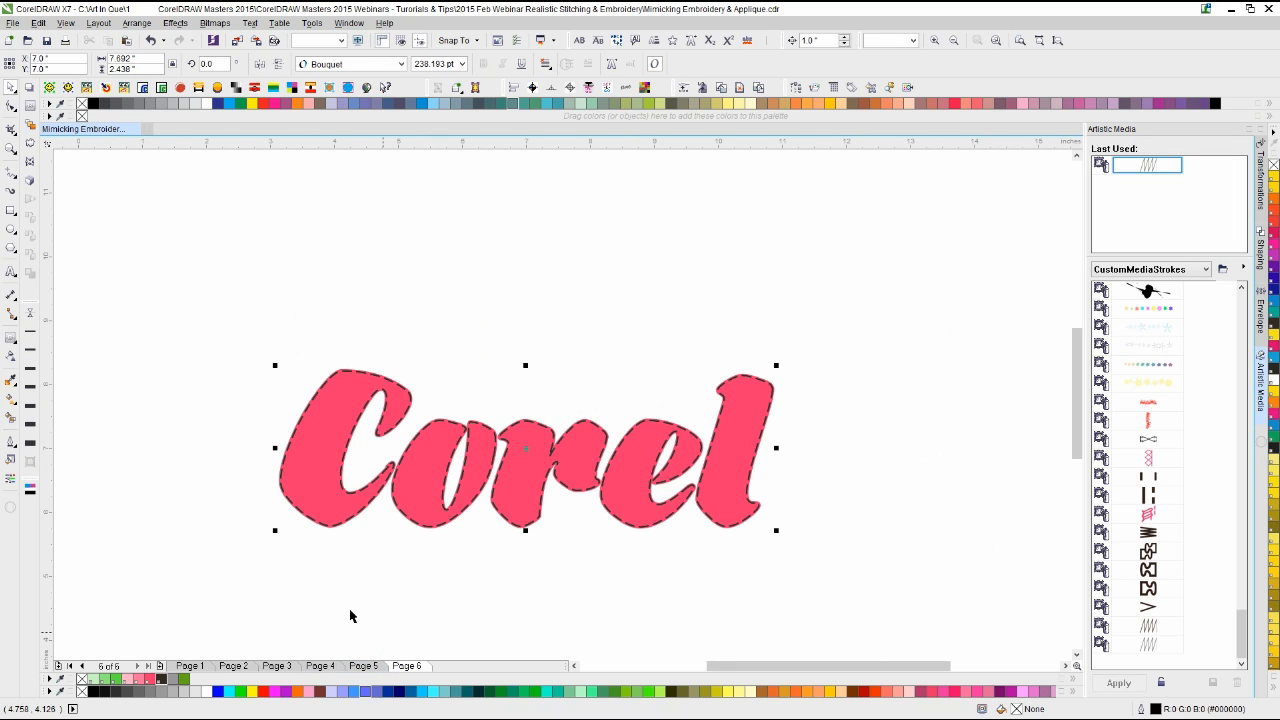
Step: Deselect the pasted lettering and open the Object Manager, narrowed so the letters stay visible beside it
{"action": "scroll", "coordinate": [624, 499], "scroll_direction": "up", "scroll_amount": 1}
{"action": "left_click", "coordinate": [503, 472]}
{"action": "left_click", "coordinate": [561, 397]}
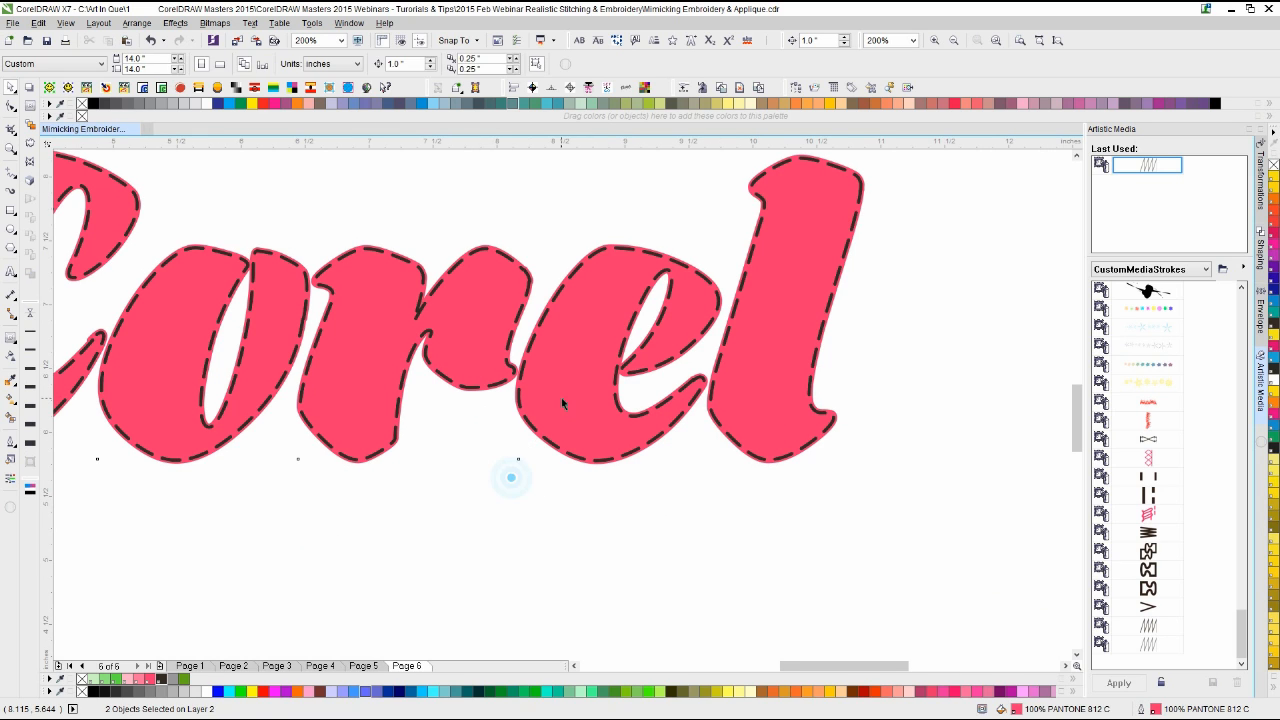
{"action": "left_click", "coordinate": [905, 214]}
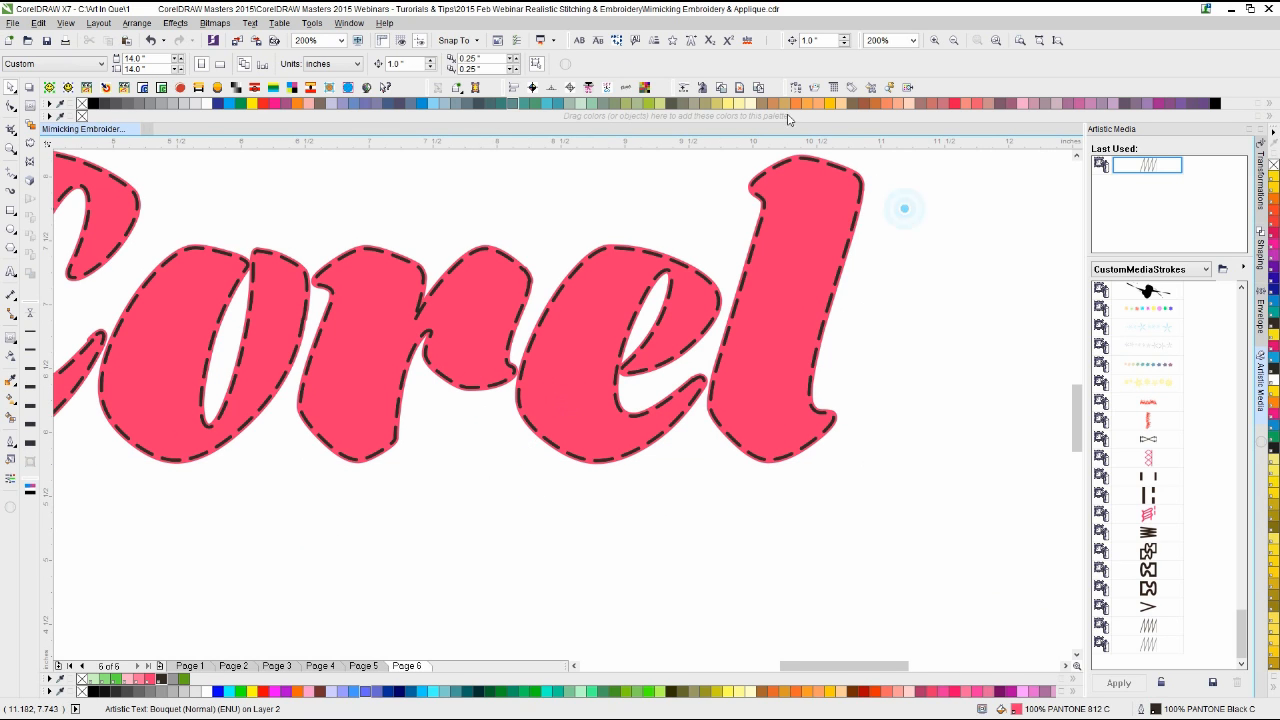
{"action": "left_click", "coordinate": [795, 87]}
{"action": "left_click_drag", "start_coordinate": [1112, 77], "coordinate": [945, 85]}
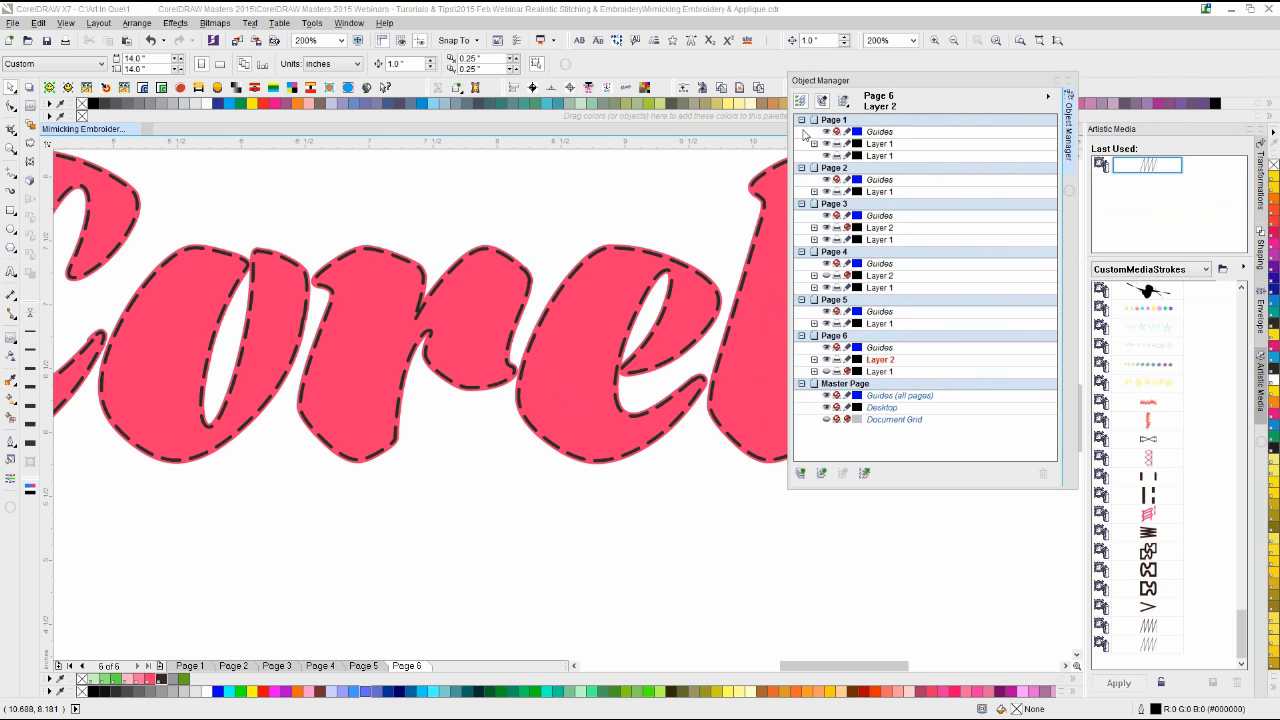
{"action": "left_click_drag", "start_coordinate": [789, 133], "coordinate": [872, 133]}
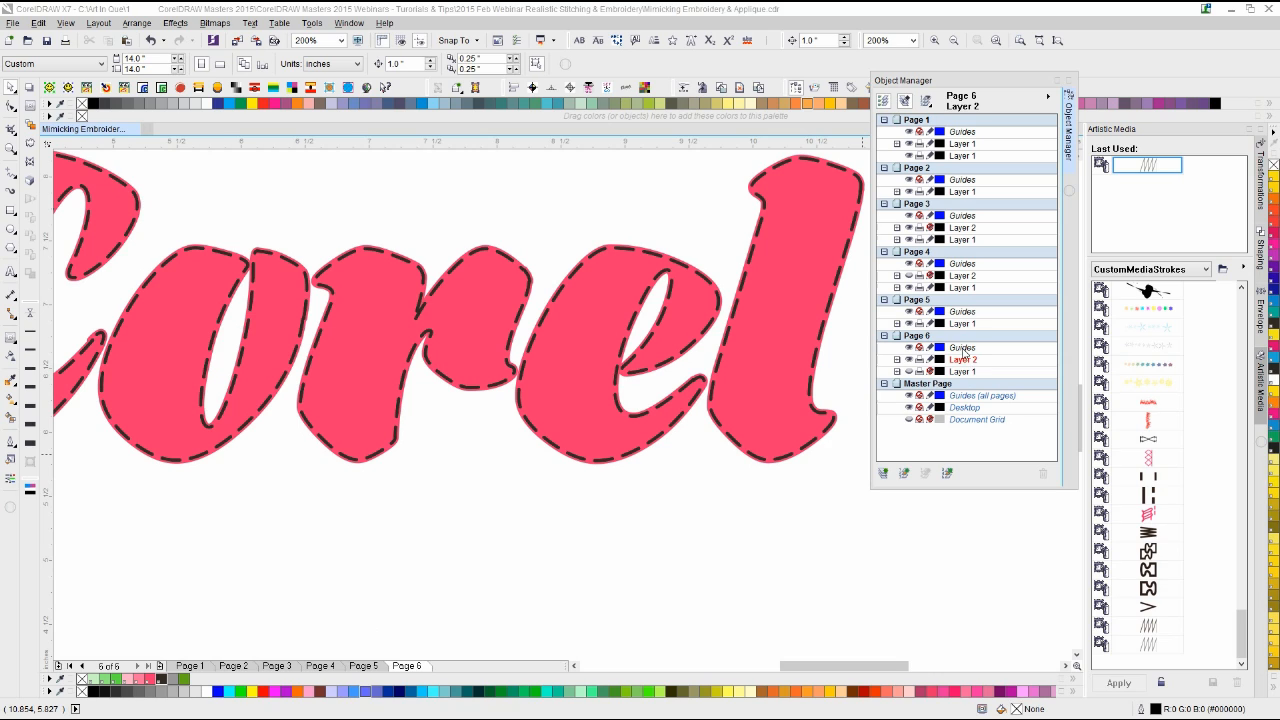
Step: Expand Layer 2 of page 6 and select the upper of its two Bouquet artistic text objects
{"action": "left_click", "coordinate": [896, 371]}
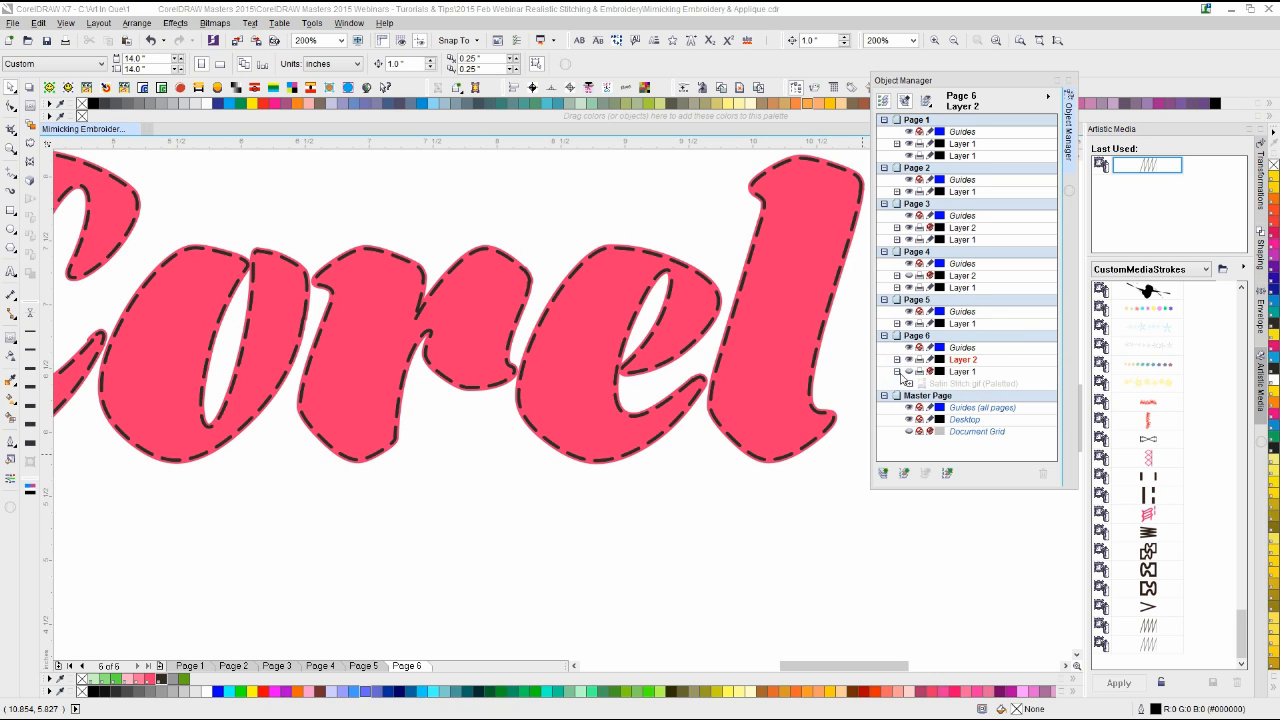
{"action": "left_click", "coordinate": [909, 372]}
{"action": "left_click", "coordinate": [910, 373]}
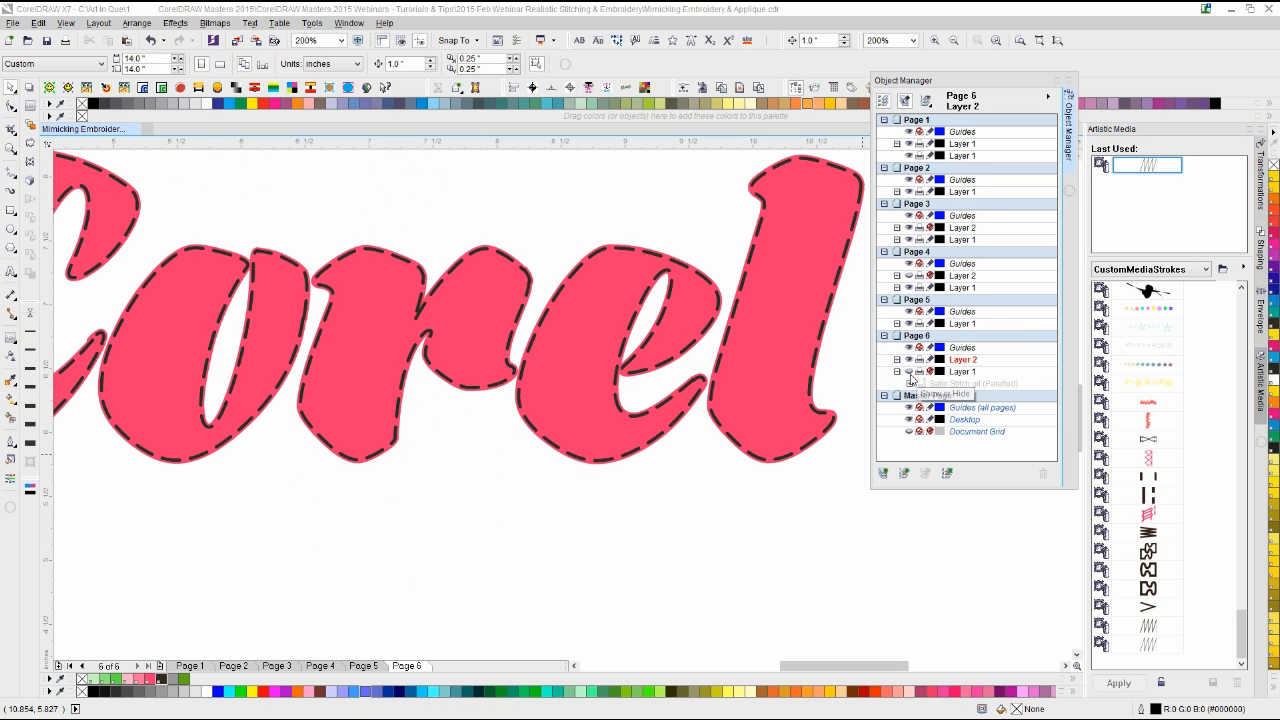
{"action": "left_click", "coordinate": [896, 371]}
{"action": "left_click", "coordinate": [896, 359]}
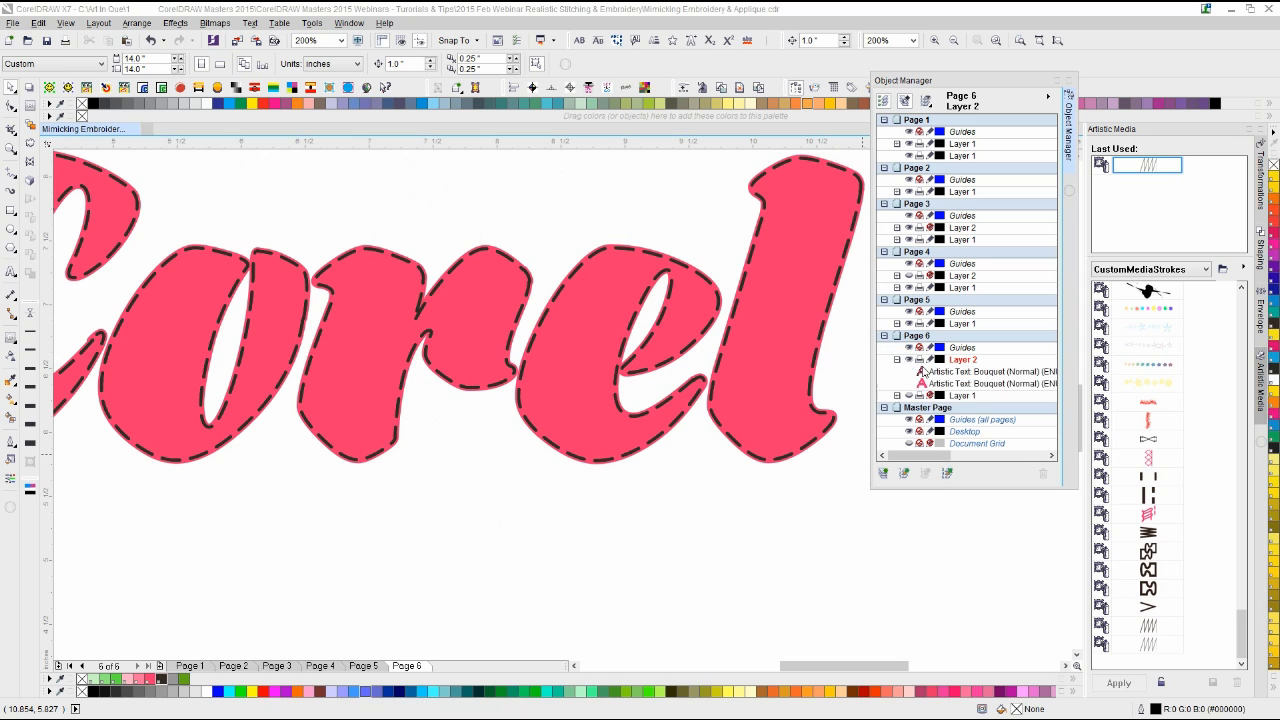
{"action": "left_click", "coordinate": [930, 371]}
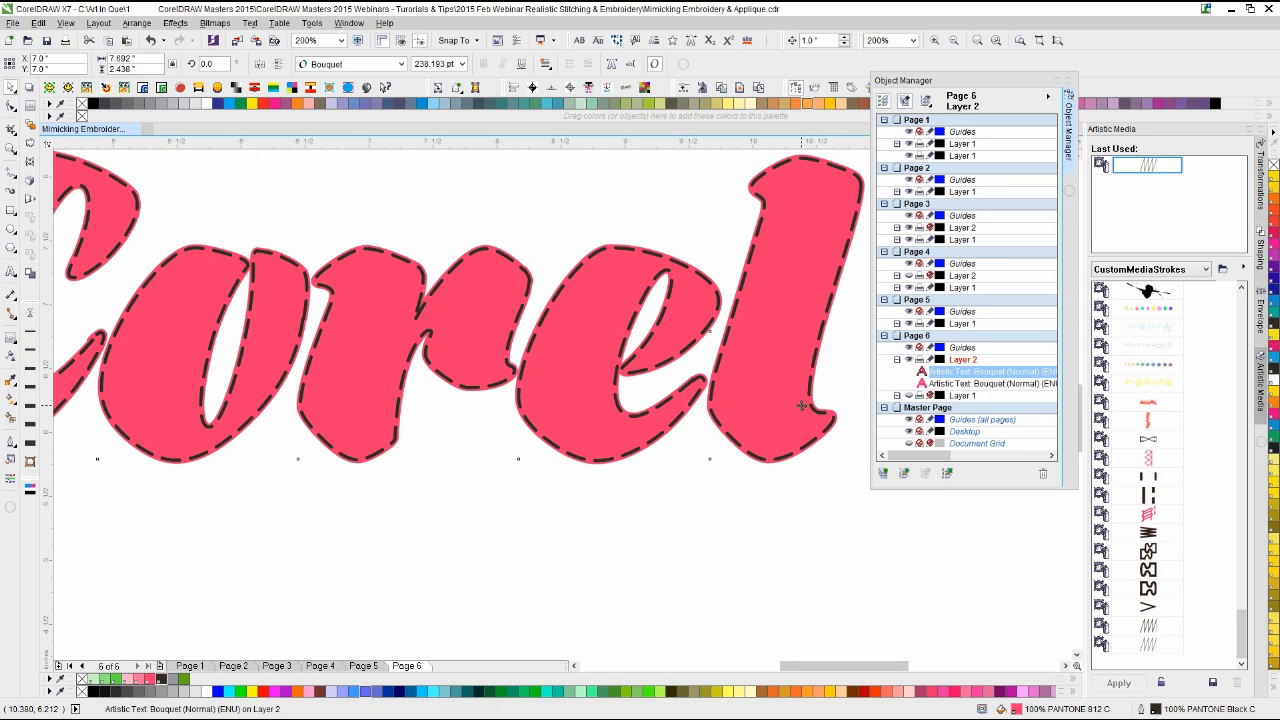
Step: Remove the dashed outline from the upper Corel text on page 6 and fill it with PANTONE 802 C green
{"action": "key", "text": "Up"}
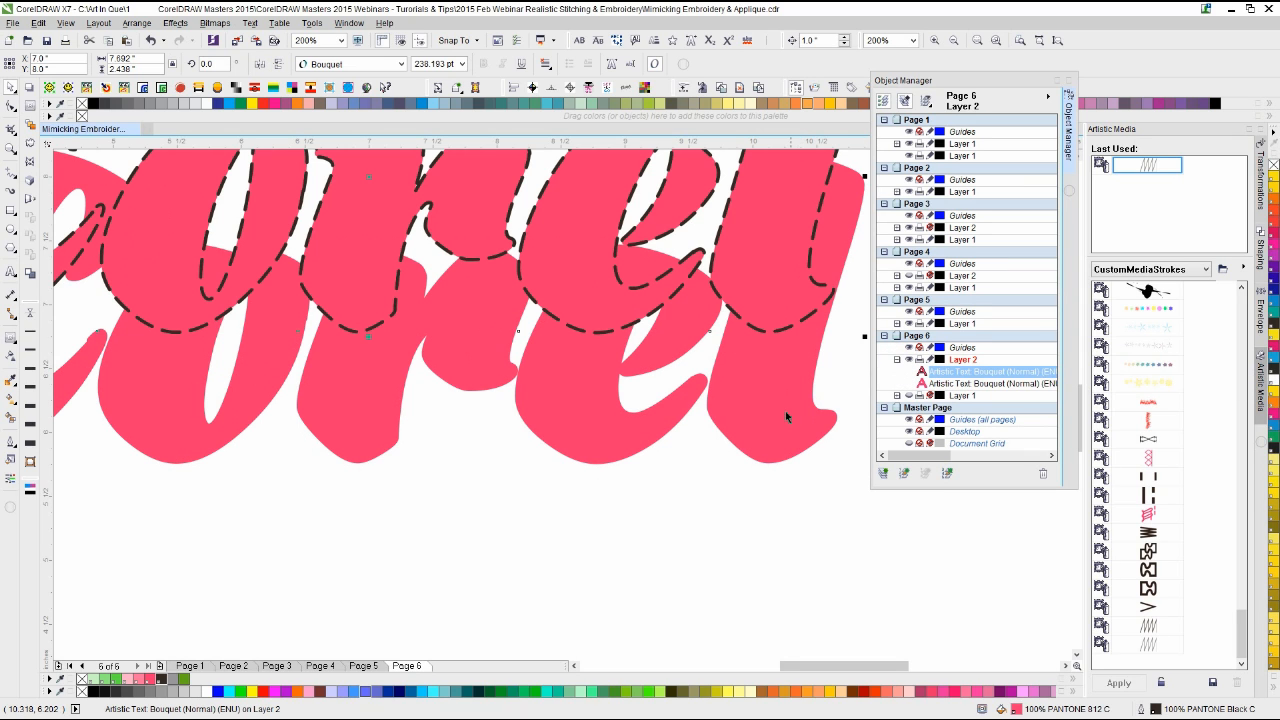
{"action": "right_click", "coordinate": [82, 679]}
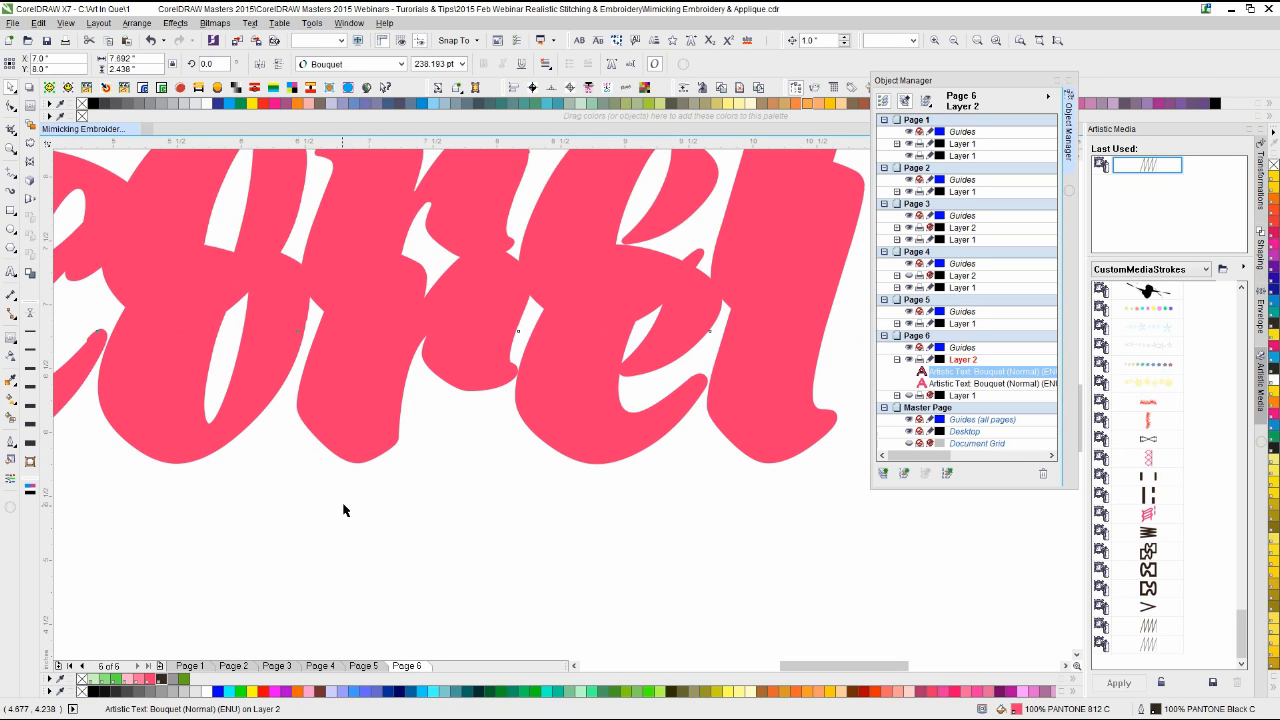
{"action": "key", "text": "Down"}
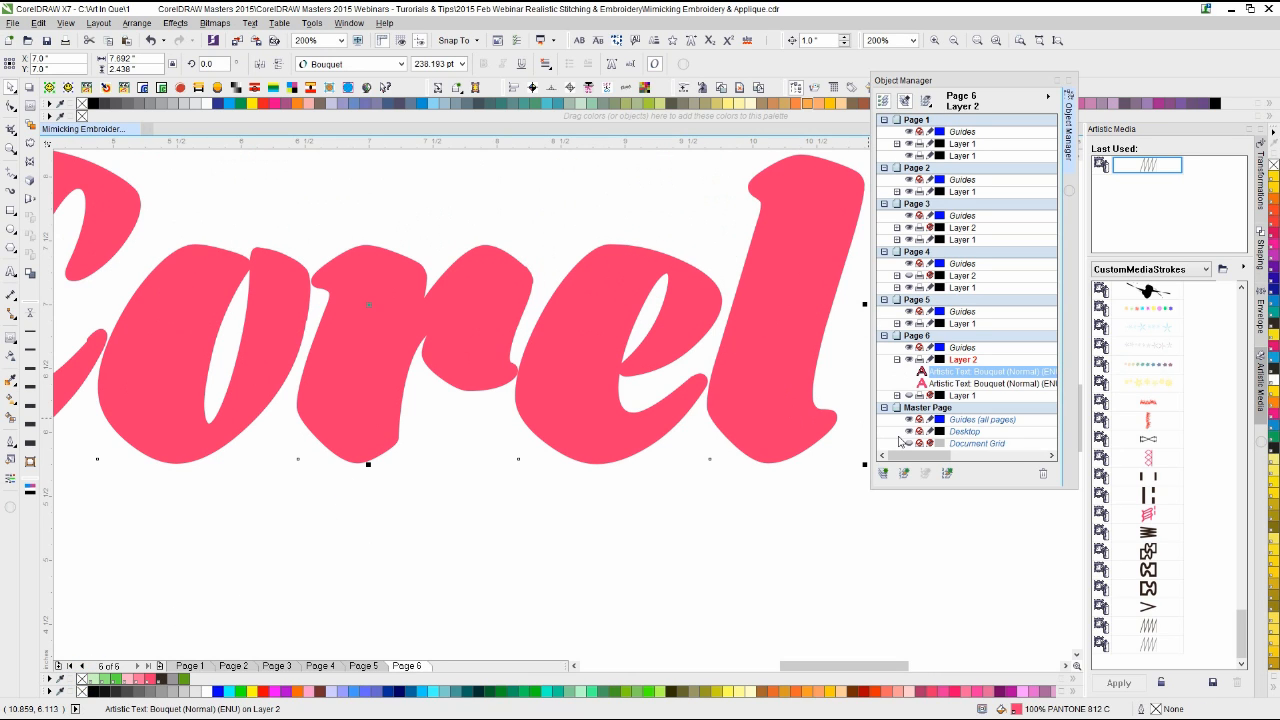
{"action": "key", "text": "Up"}
{"action": "left_click", "coordinate": [115, 680]}
{"action": "left_click", "coordinate": [574, 530]}
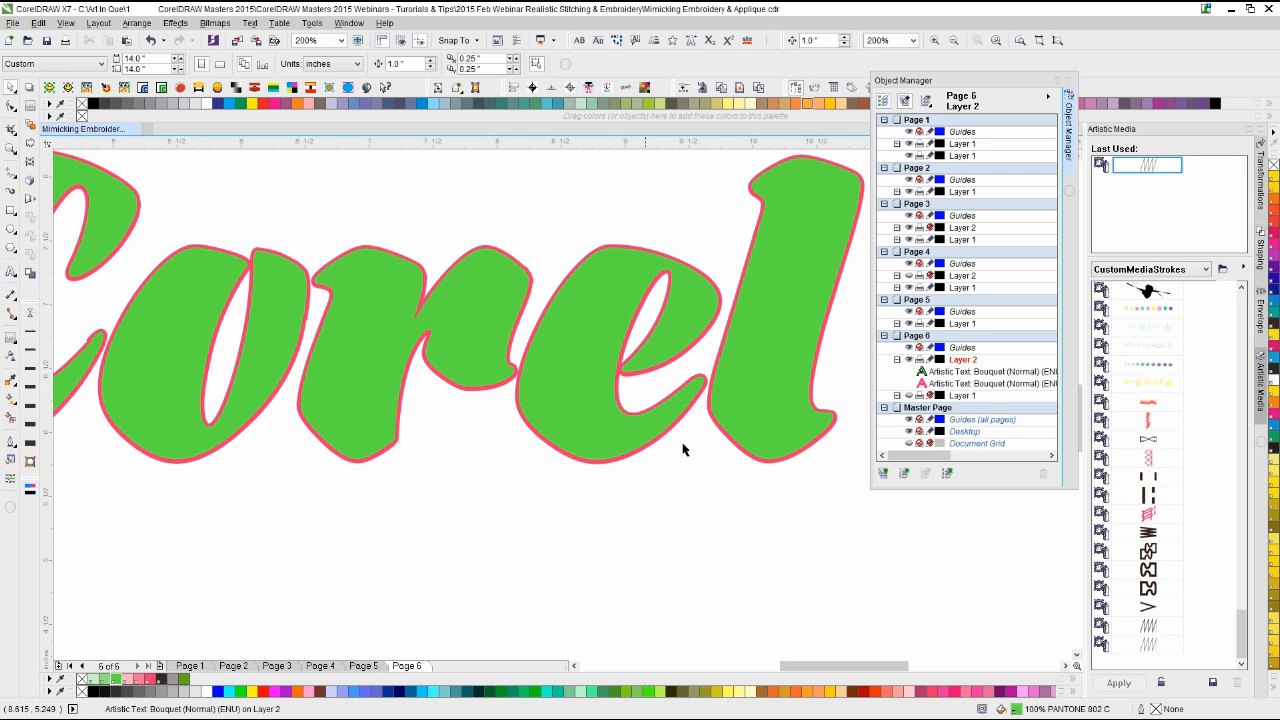
Step: Try to apply the last zigzag sprayer stroke in CustomMediaStrokes to the green Corel text
{"action": "scroll", "coordinate": [561, 404], "scroll_direction": "up", "scroll_amount": 2}
{"action": "scroll", "coordinate": [561, 404], "scroll_direction": "up", "scroll_amount": 2}
{"action": "left_click", "coordinate": [506, 340]}
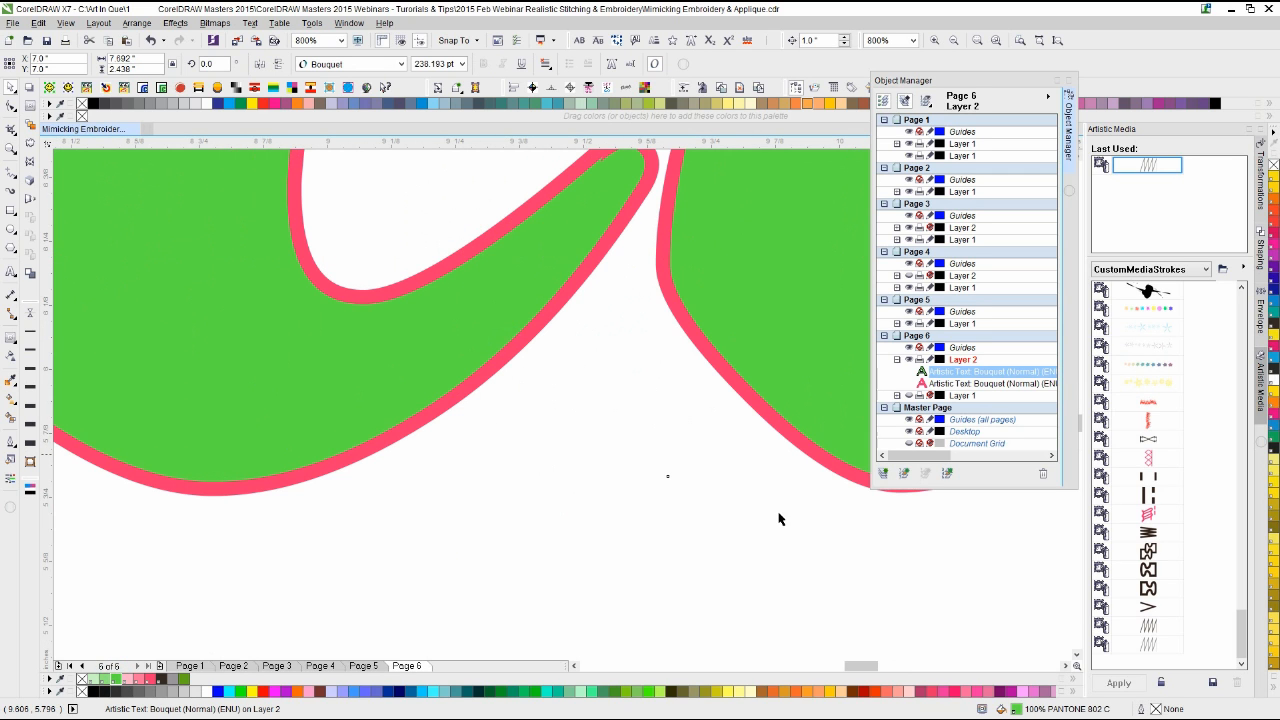
{"action": "left_click", "coordinate": [1148, 648]}
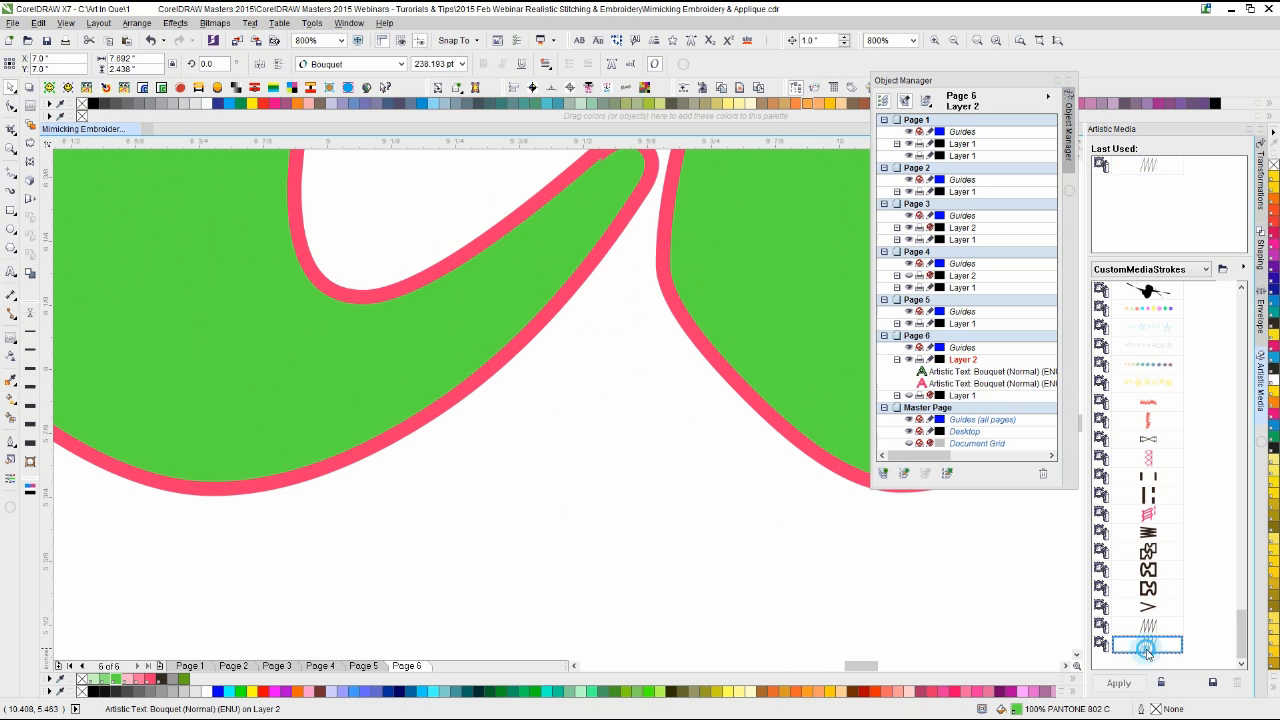
{"action": "left_click", "coordinate": [784, 384]}
{"action": "left_click", "coordinate": [1143, 645]}
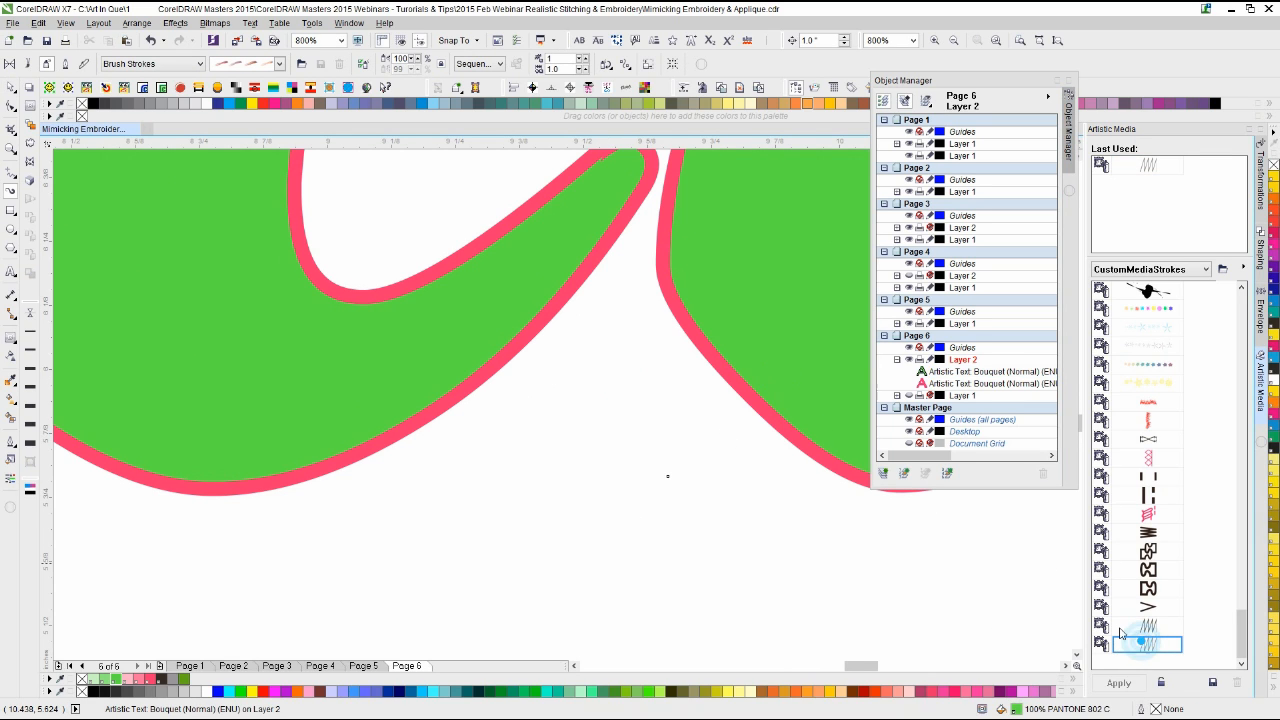
{"action": "scroll", "coordinate": [561, 404], "scroll_direction": "down", "scroll_amount": 2}
{"action": "scroll", "coordinate": [561, 404], "scroll_direction": "down", "scroll_amount": 1}
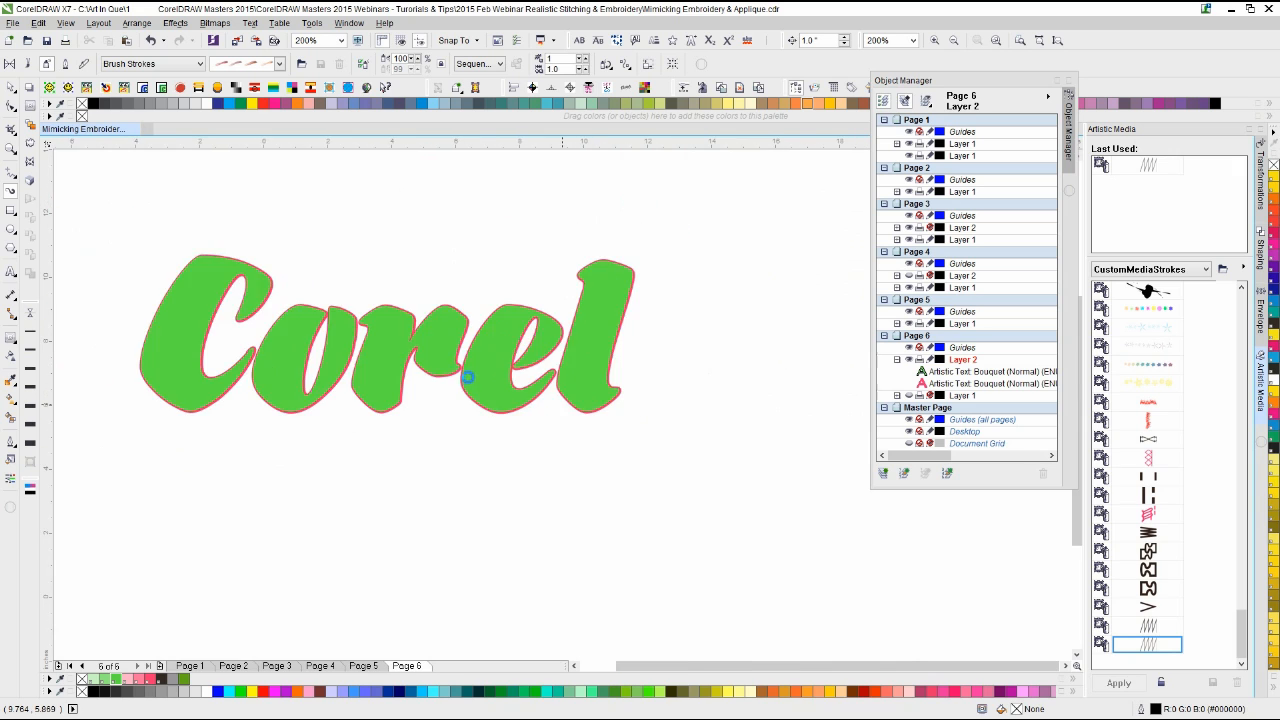
Step: Move the green Corel text up 2 inches, away from the pink text
{"action": "scroll", "coordinate": [557, 413], "scroll_direction": "up", "scroll_amount": 4}
{"action": "left_click", "coordinate": [557, 413]}
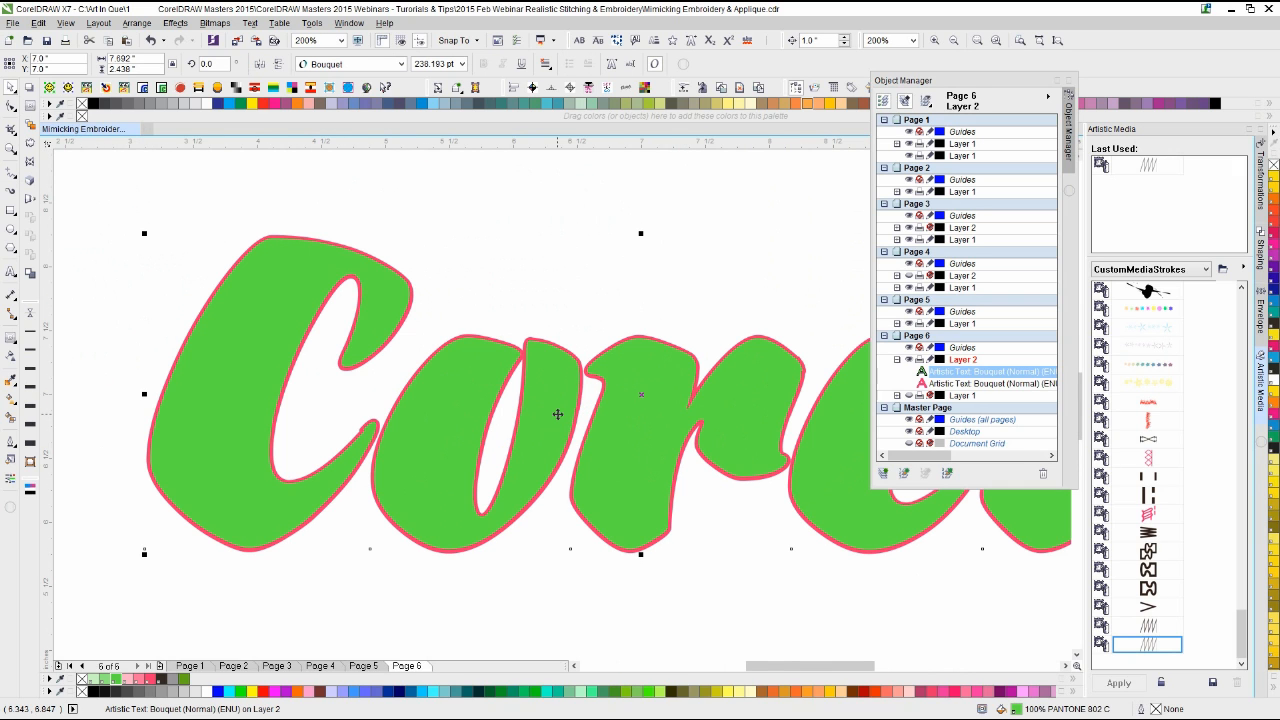
{"action": "left_click", "coordinate": [652, 282]}
{"action": "left_click", "coordinate": [643, 371]}
{"action": "key", "text": "Up"}
{"action": "key", "text": "Up"}
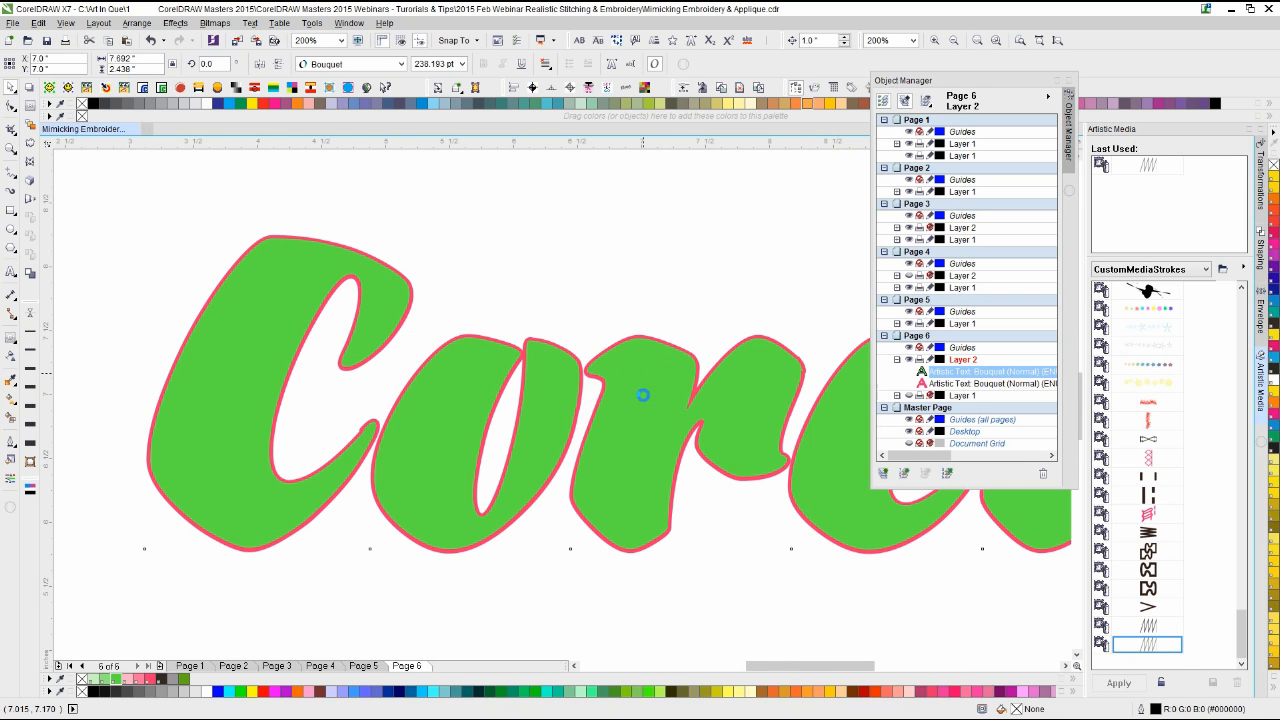
Step: Convert the pink and the green Corel text to curves and move the green lettering back down 2 inches
{"action": "left_click", "coordinate": [641, 423]}
{"action": "scroll", "coordinate": [663, 405], "scroll_direction": "down", "scroll_amount": 1}
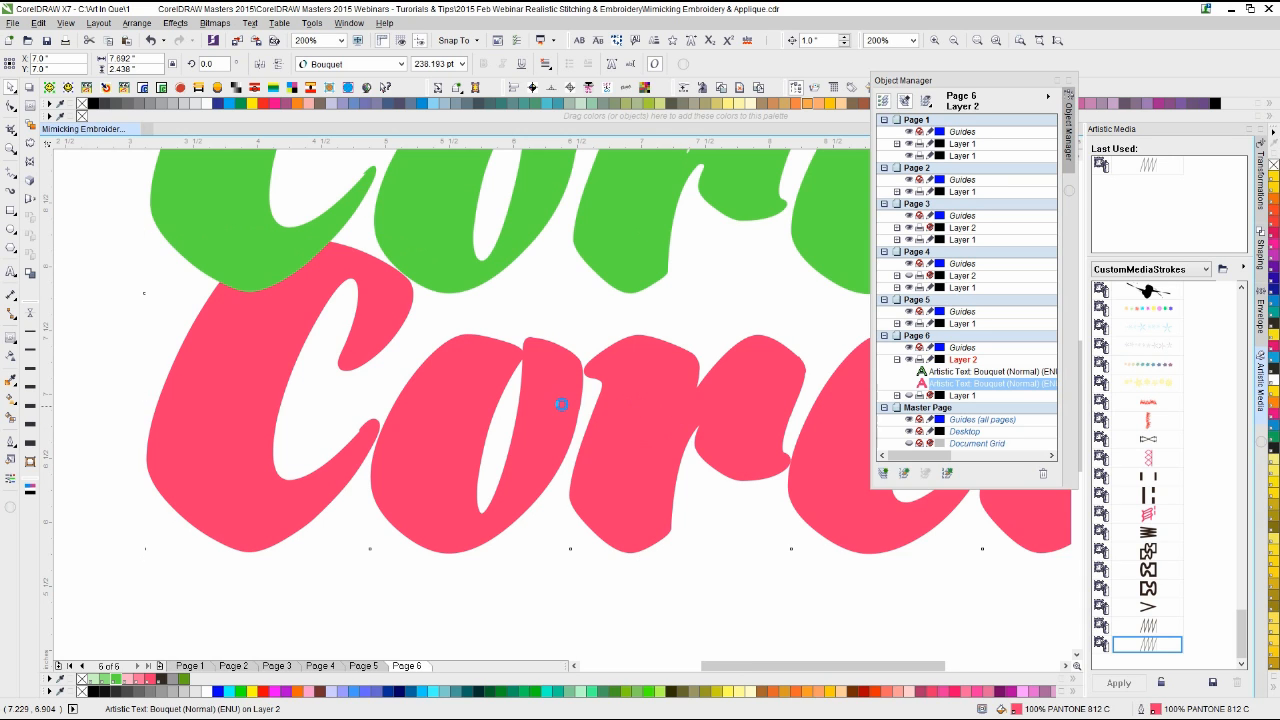
{"action": "key", "text": "ctrl+q"}
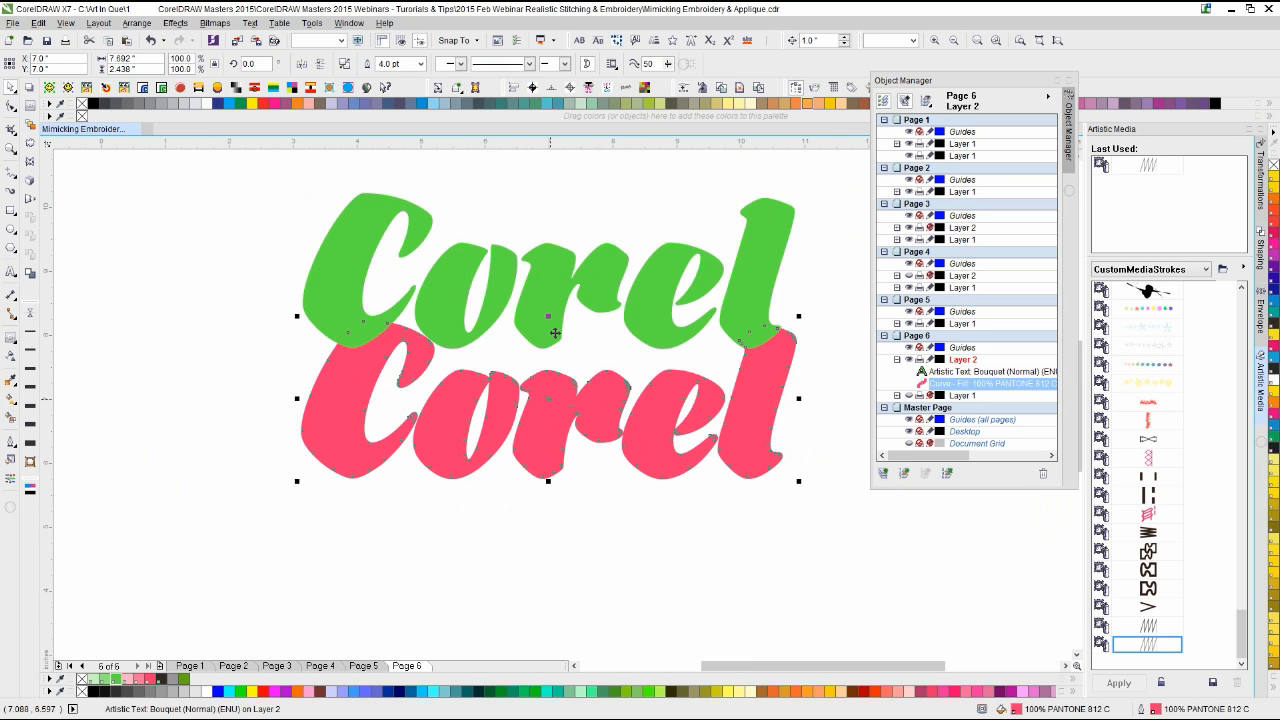
{"action": "left_click", "coordinate": [549, 290]}
{"action": "key", "text": "ctrl+q"}
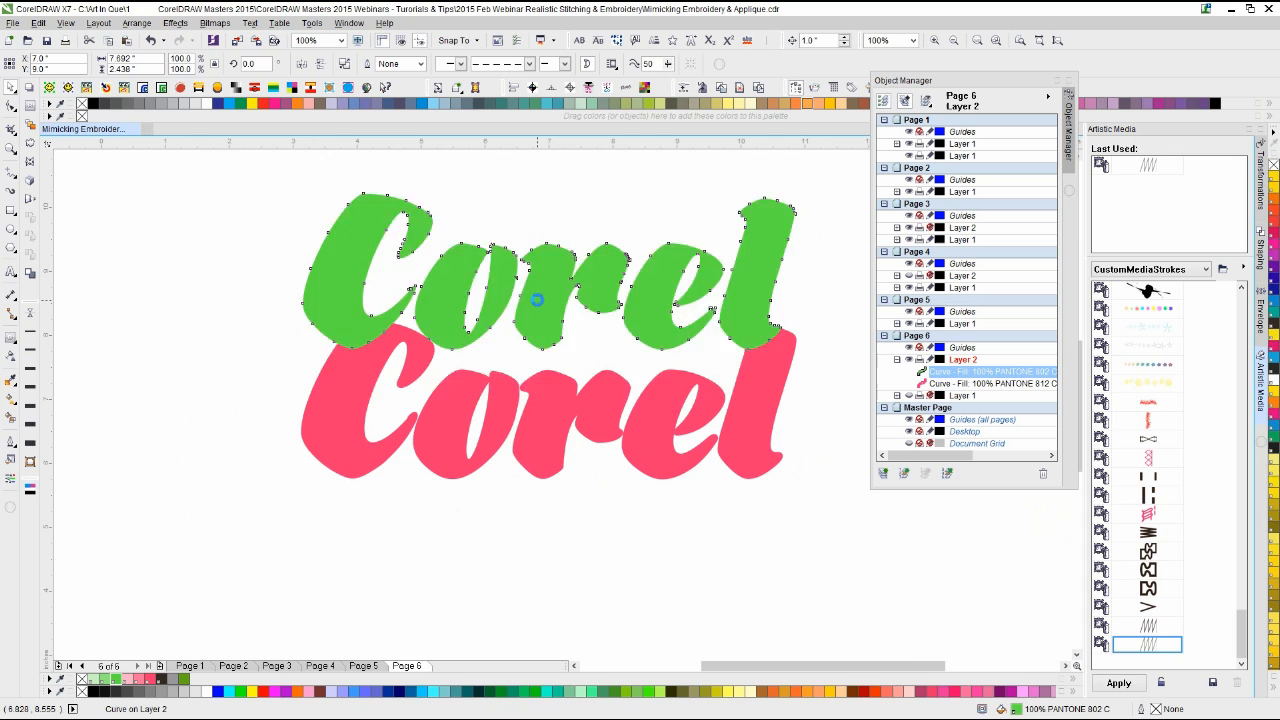
{"action": "key", "text": "Down"}
{"action": "key", "text": "Down"}
Step: Select all nodes of the green Corel curve and apply Reduce Nodes
{"action": "scroll", "coordinate": [676, 425], "scroll_direction": "up", "scroll_amount": 1}
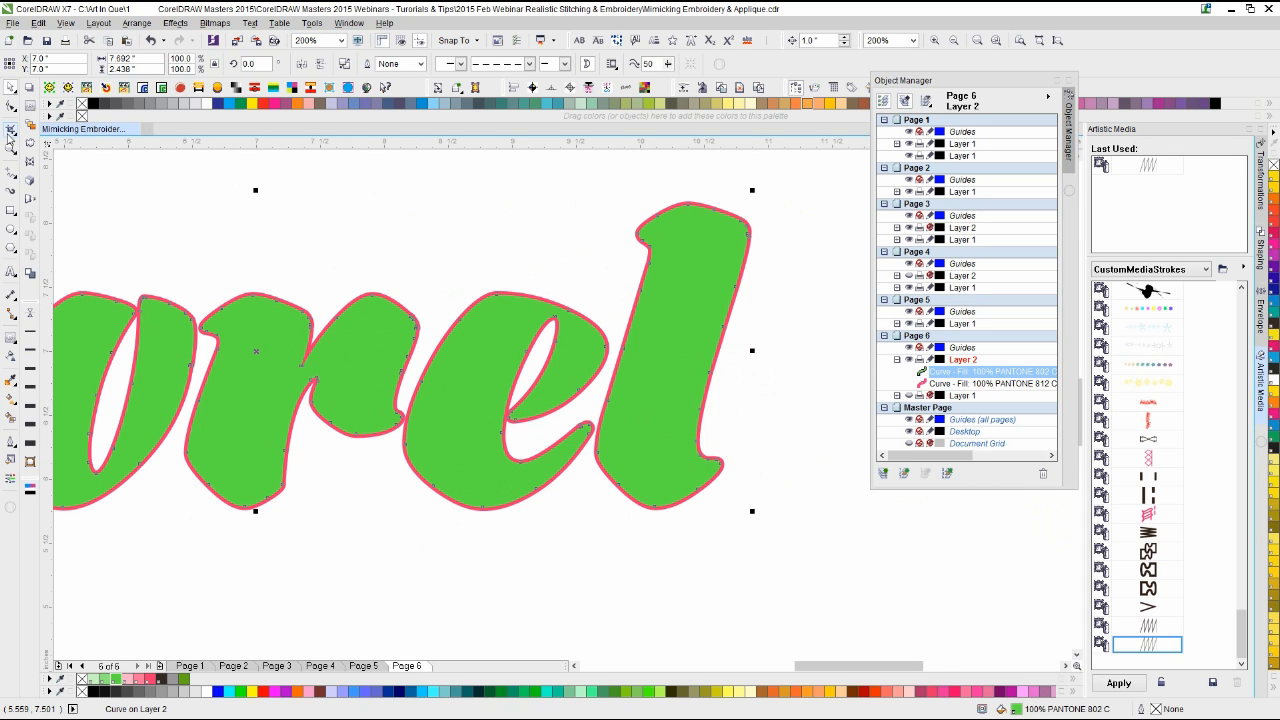
{"action": "left_click", "coordinate": [10, 106]}
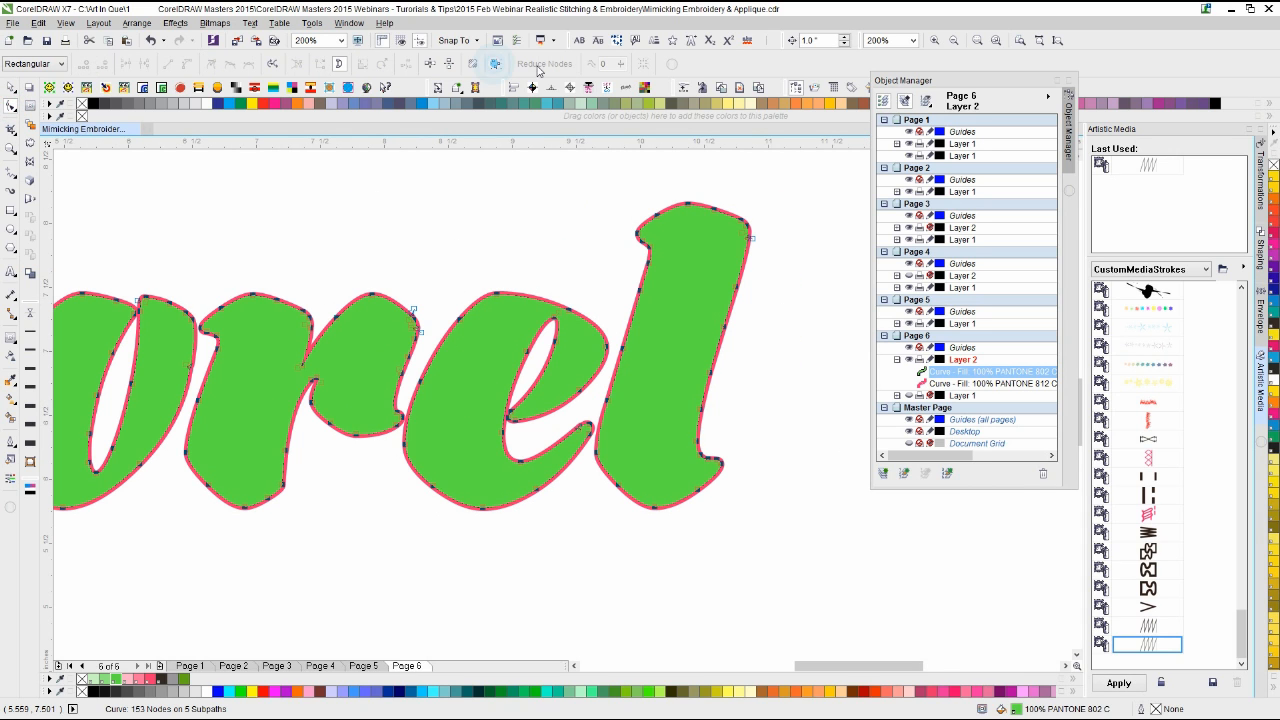
{"action": "key", "text": "ctrl+a"}
{"action": "left_click", "coordinate": [540, 63]}
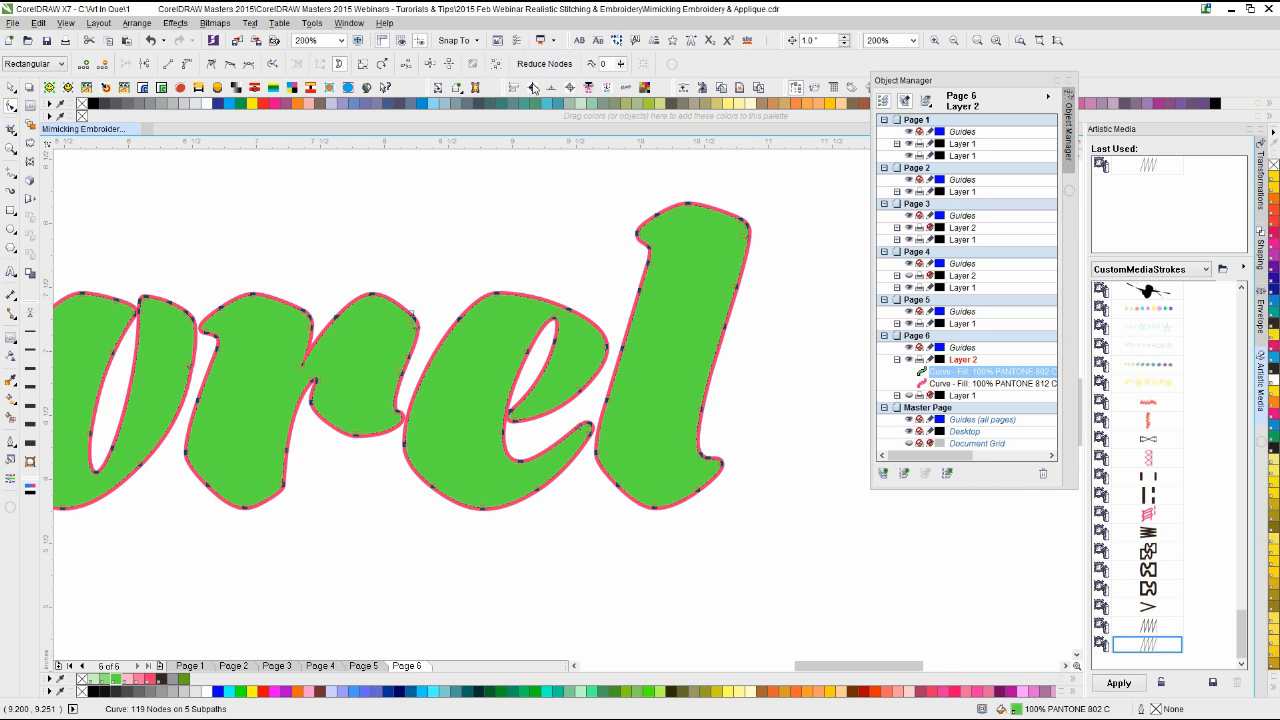
{"action": "left_click", "coordinate": [535, 283]}
{"action": "left_click", "coordinate": [221, 205]}
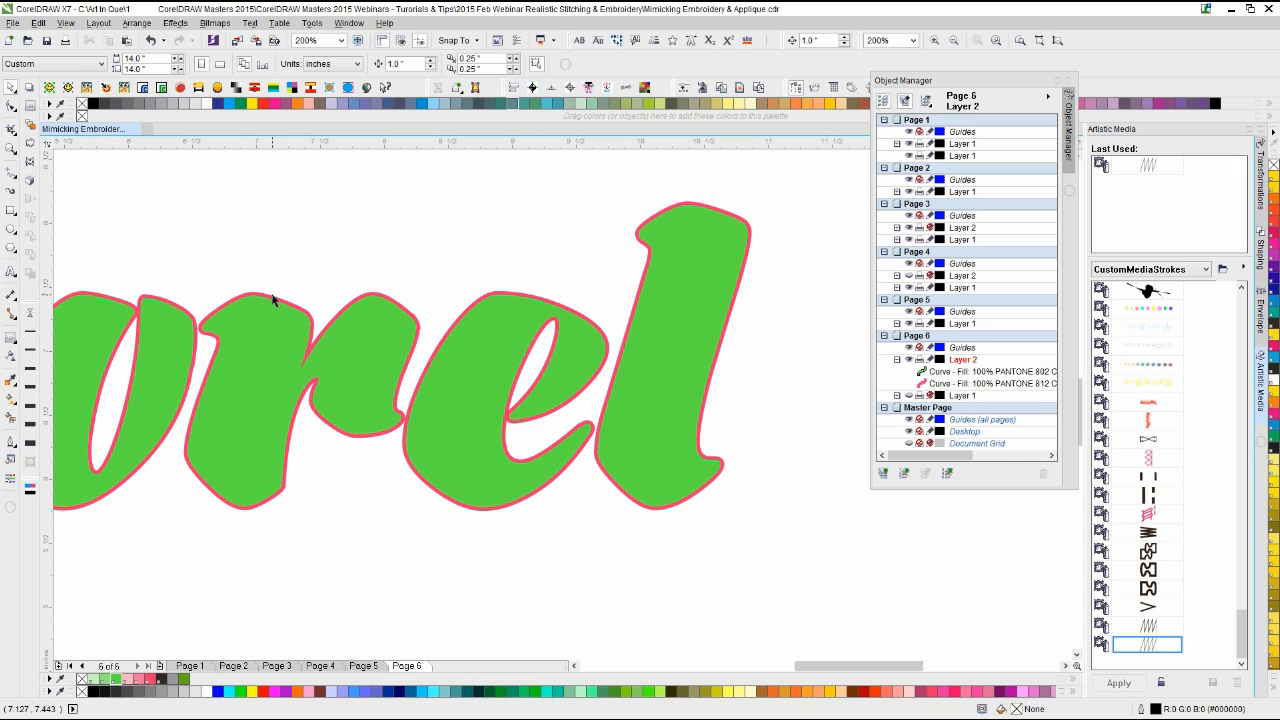
Step: Delete the pink Corel curve behind the green lettering and select the green curve
{"action": "left_click", "coordinate": [272, 295]}
{"action": "key", "text": "Delete"}
{"action": "left_click", "coordinate": [272, 298]}
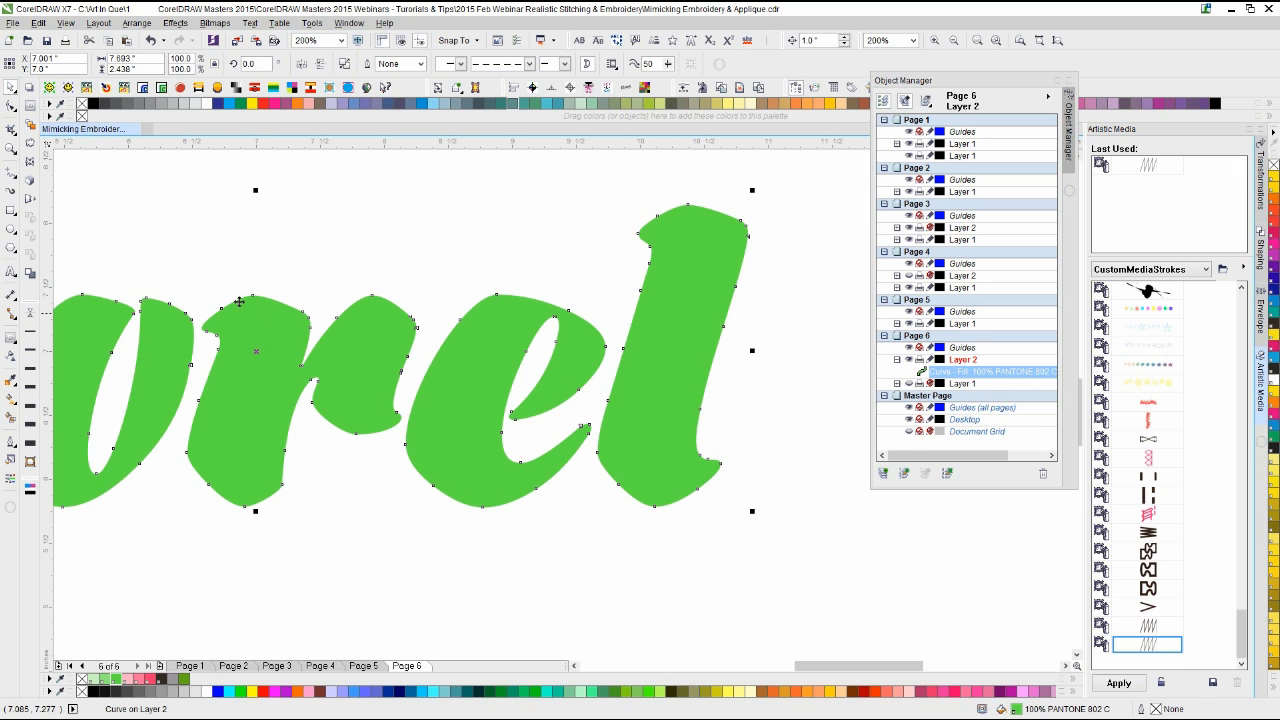
Step: Select all nodes of the green lettering and increase the curve smoothness to thin them out further
{"action": "left_click", "coordinate": [11, 106]}
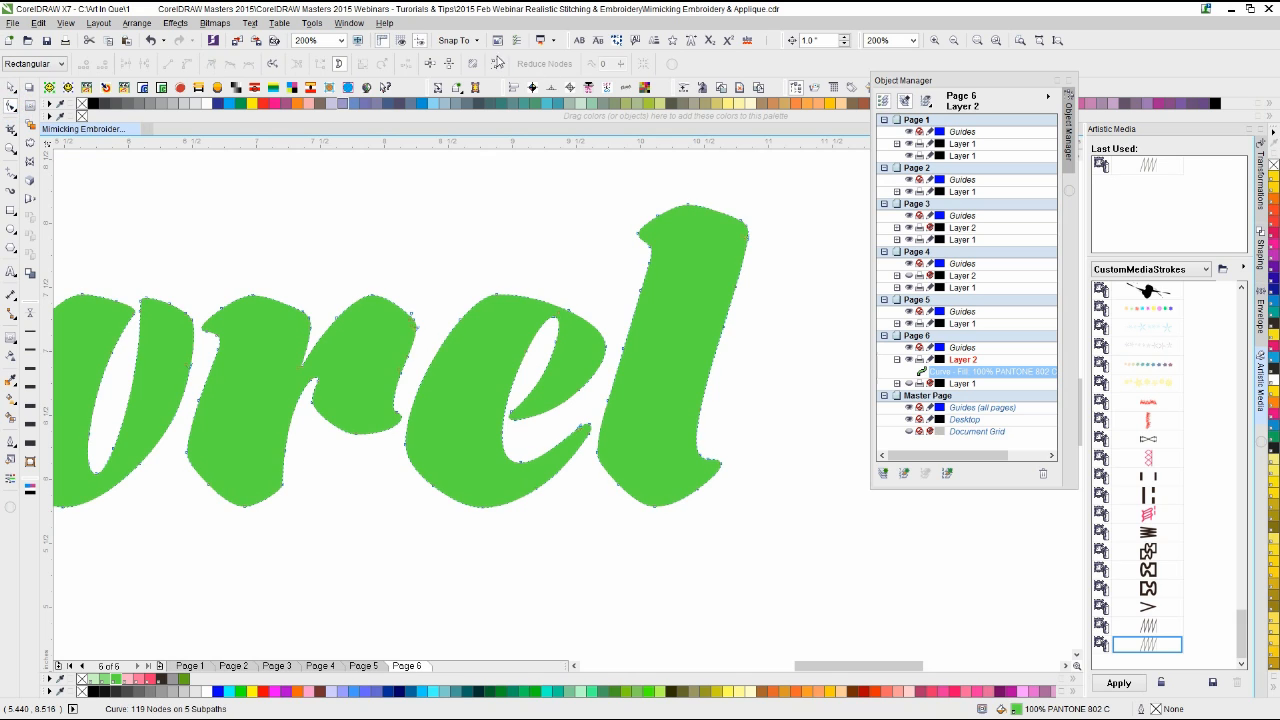
{"action": "left_click", "coordinate": [497, 63]}
{"action": "left_click", "coordinate": [621, 66]}
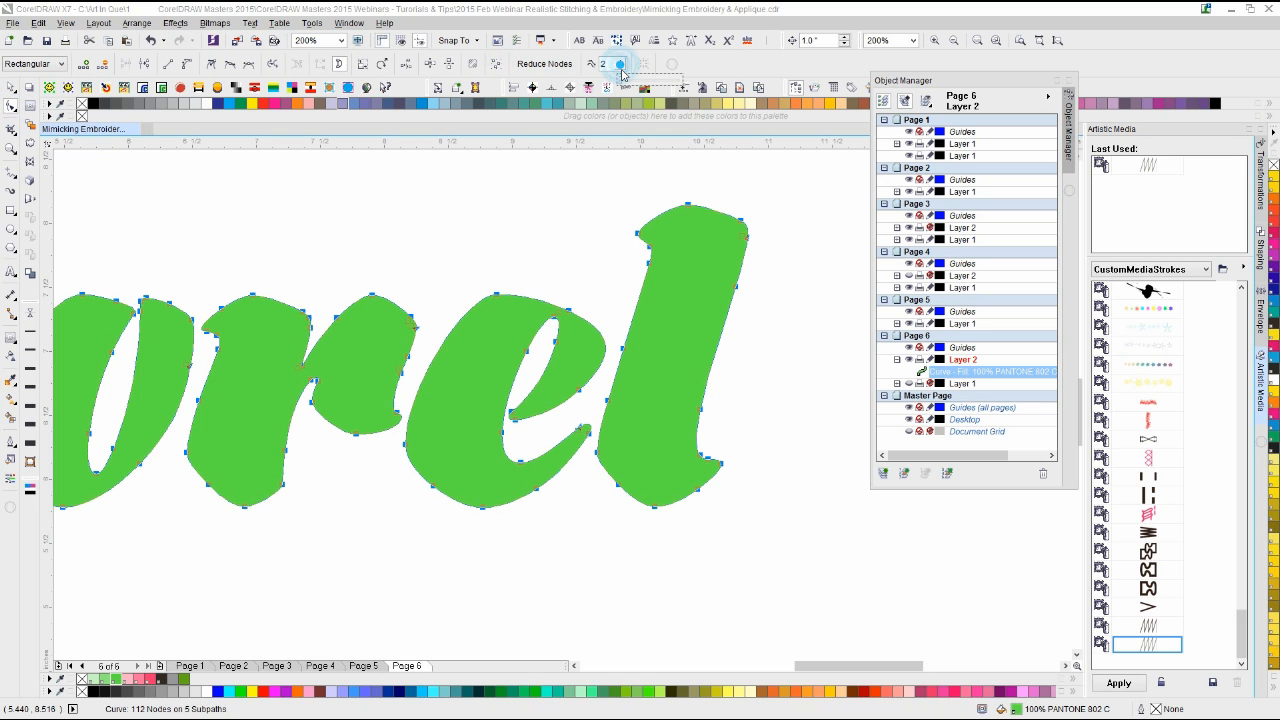
{"action": "left_click", "coordinate": [621, 66]}
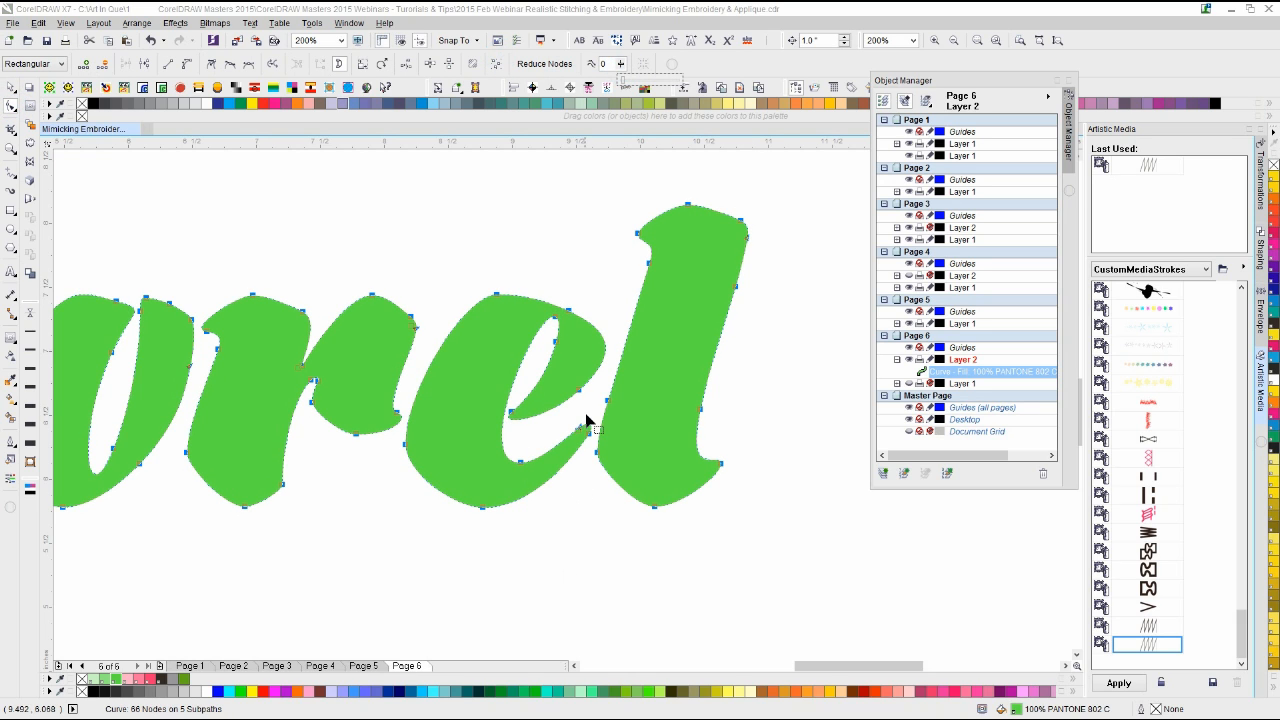
Step: Add a node on each side of the spike on the tail of the e and delete the spike's nodes
{"action": "scroll", "coordinate": [563, 403], "scroll_direction": "up", "scroll_amount": 4}
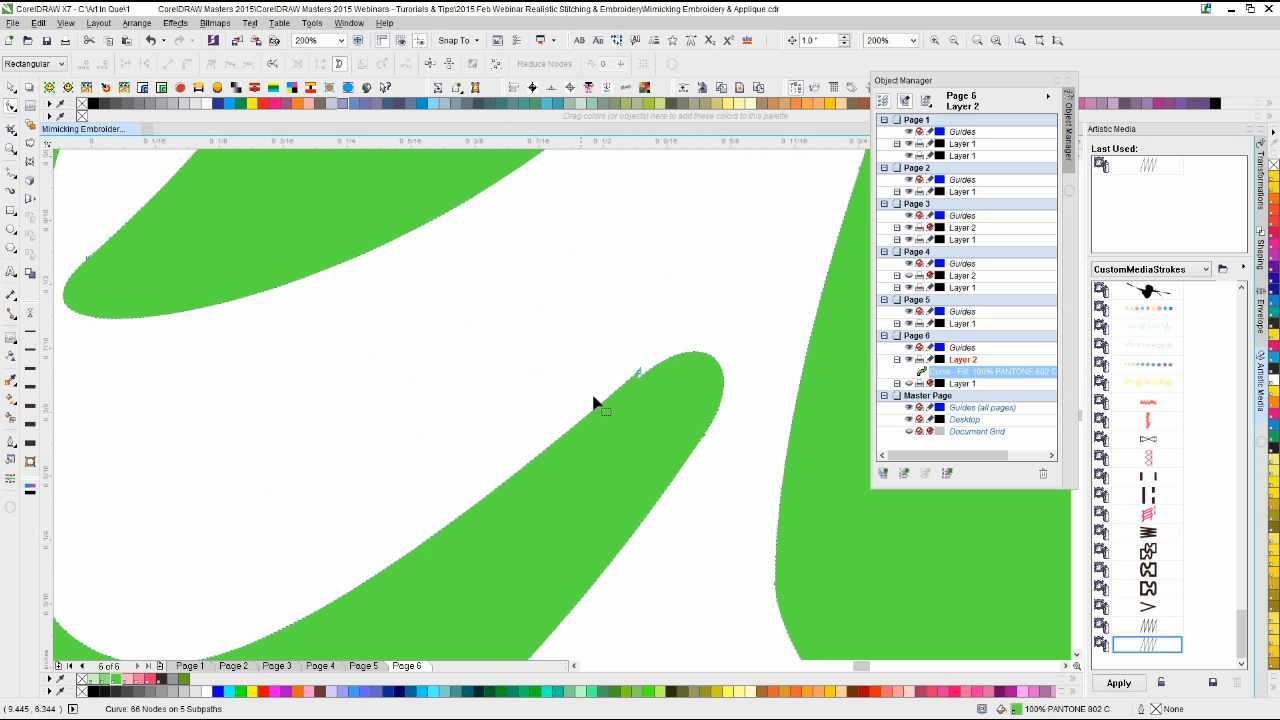
{"action": "left_click", "coordinate": [664, 364]}
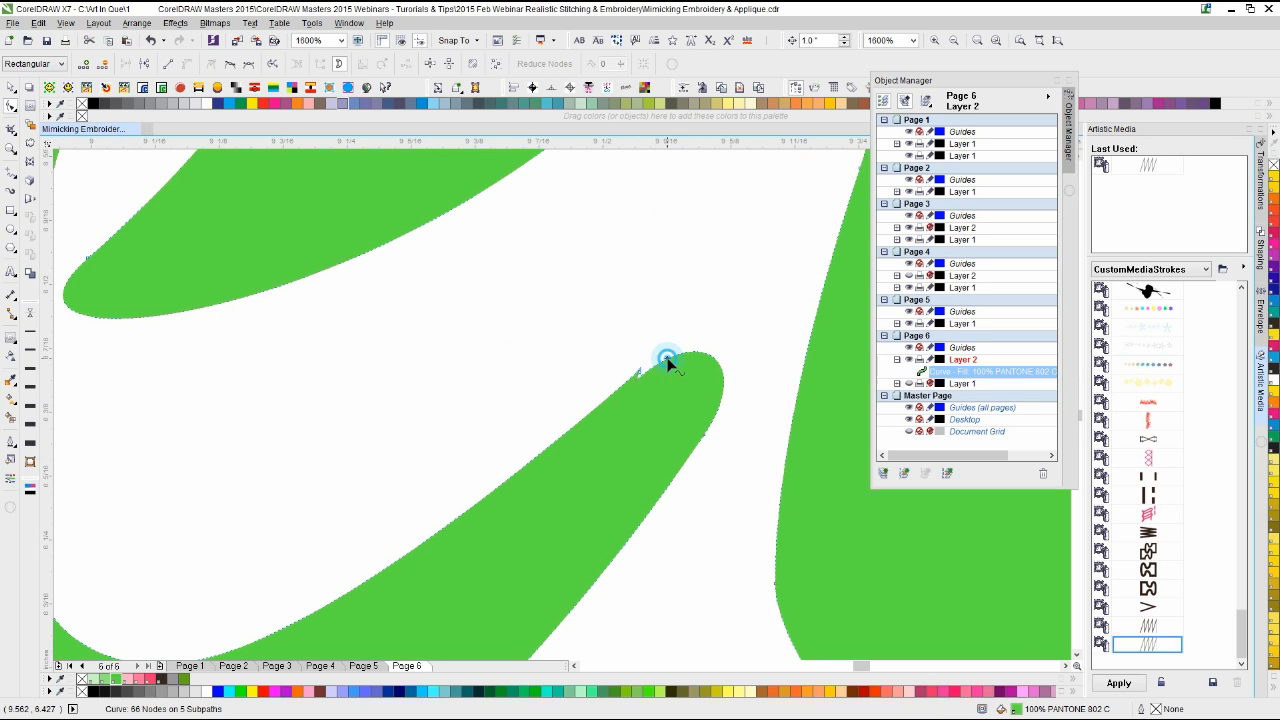
{"action": "double_click", "coordinate": [494, 490]}
{"action": "left_click_drag", "start_coordinate": [579, 358], "coordinate": [648, 403]}
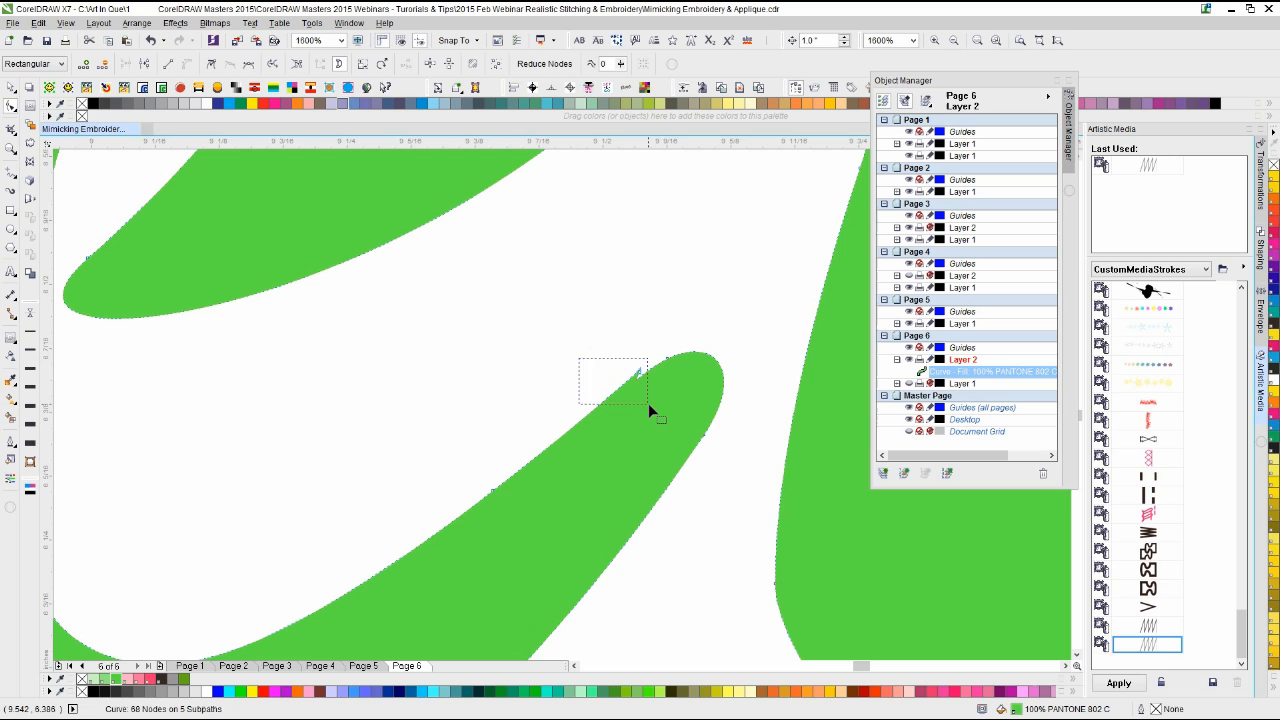
{"action": "key", "text": "Delete"}
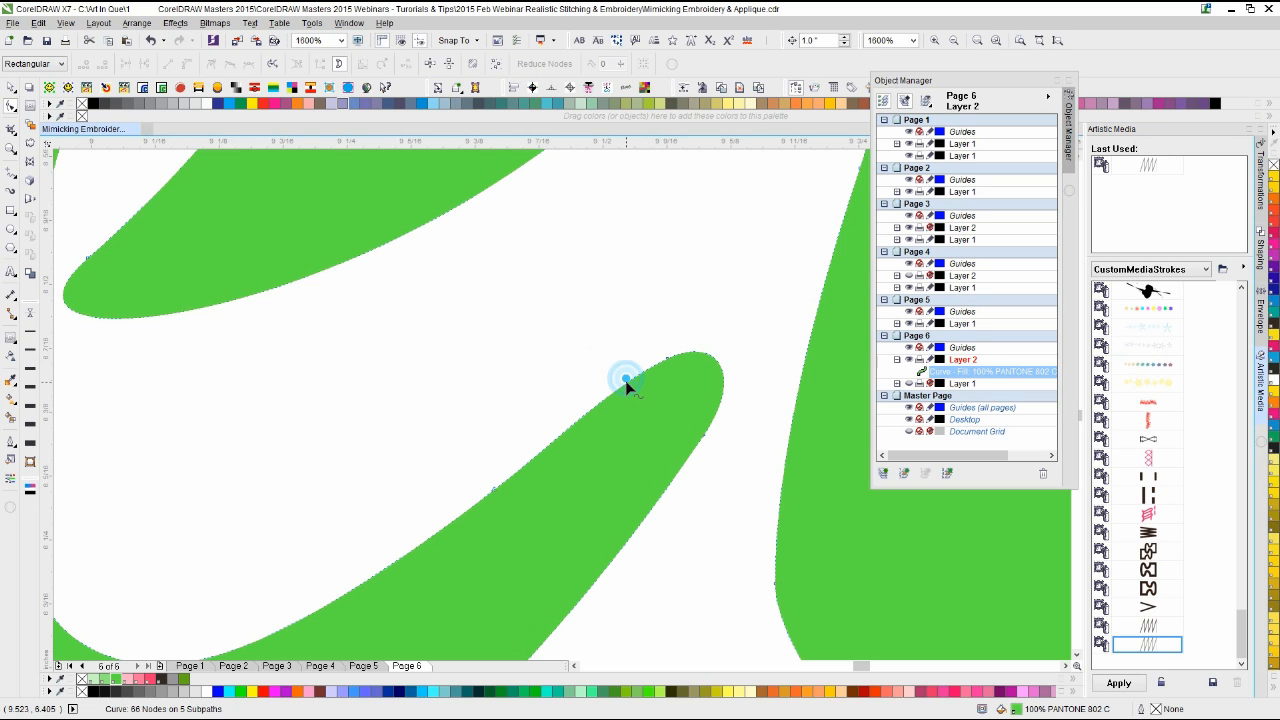
Step: Delete the surplus node near the tip of the e's tail to smooth its upper edge
{"action": "left_click", "coordinate": [625, 380]}
{"action": "left_click_drag", "start_coordinate": [637, 346], "coordinate": [681, 382]}
{"action": "key", "text": "Delete"}
{"action": "scroll", "coordinate": [274, 500], "scroll_direction": "down", "scroll_amount": 1}
{"action": "scroll", "coordinate": [561, 404], "scroll_direction": "down", "scroll_amount": 1}
{"action": "scroll", "coordinate": [540, 402], "scroll_direction": "down", "scroll_amount": 2}
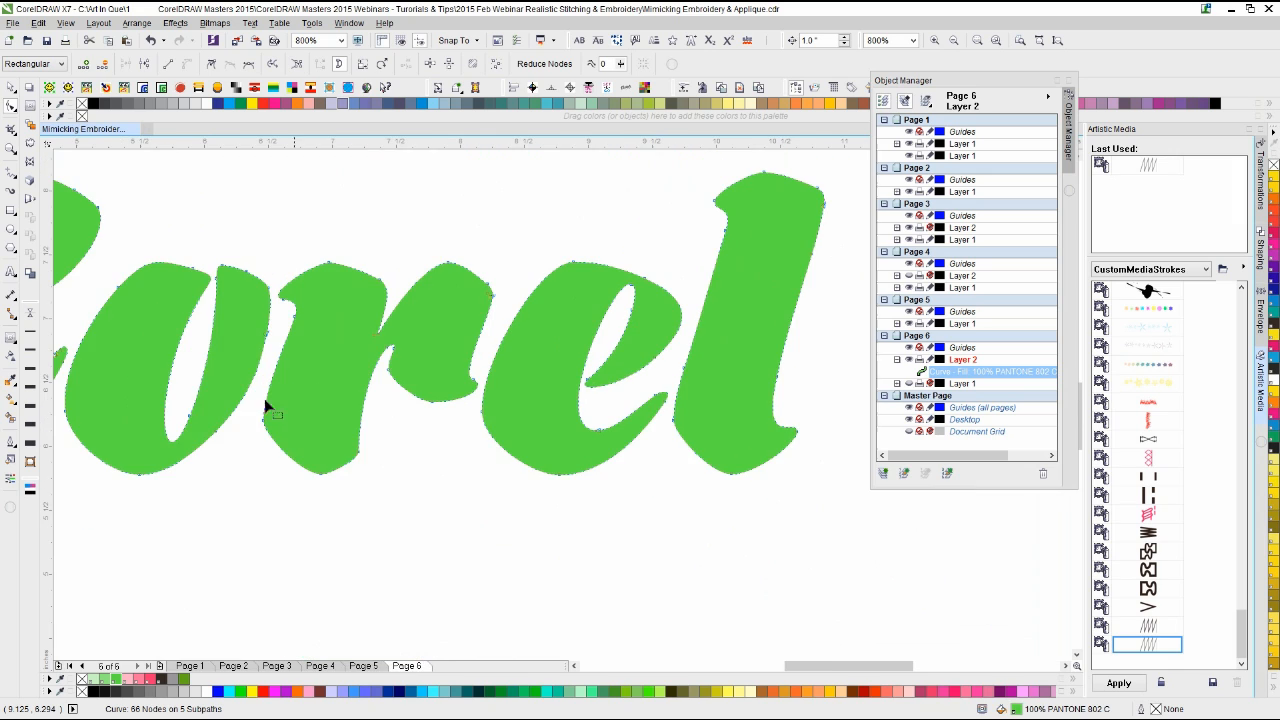
Step: Remove the spike on the lower tail of the C by deleting its nodes
{"action": "scroll", "coordinate": [391, 371], "scroll_direction": "up", "scroll_amount": 1}
{"action": "scroll", "coordinate": [563, 405], "scroll_direction": "up", "scroll_amount": 1}
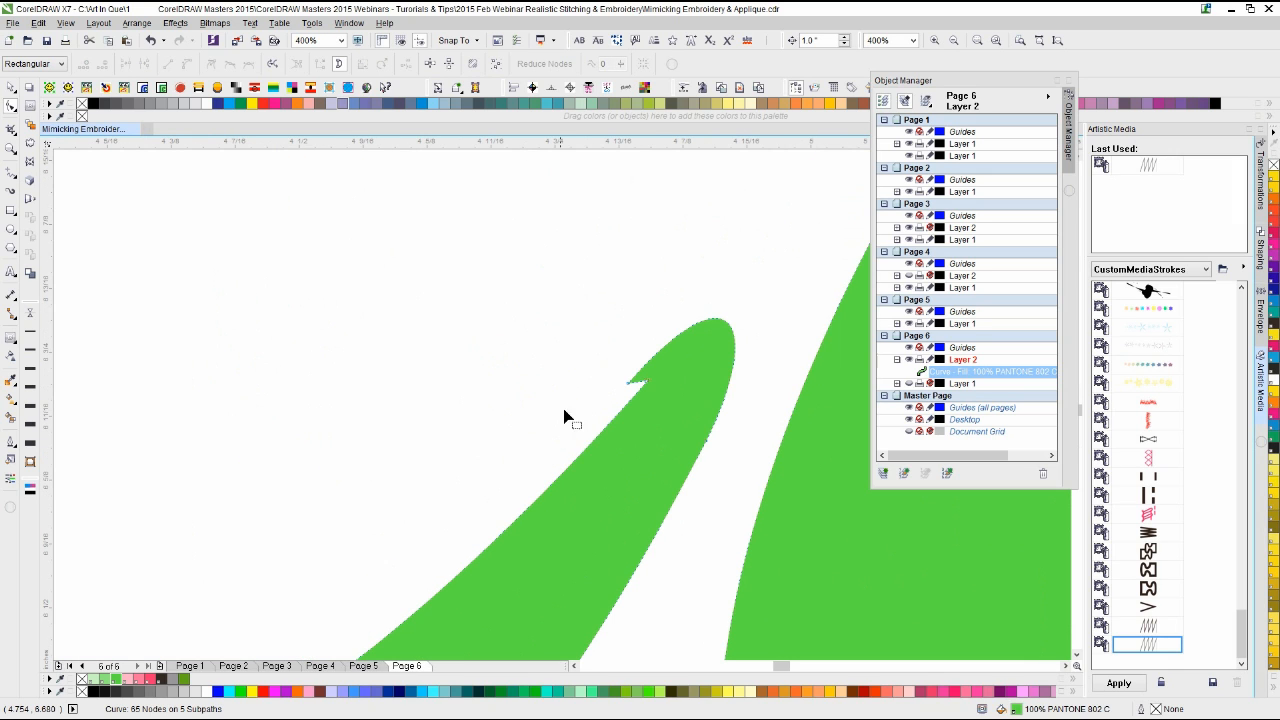
{"action": "left_click_drag", "start_coordinate": [610, 358], "coordinate": [655, 405]}
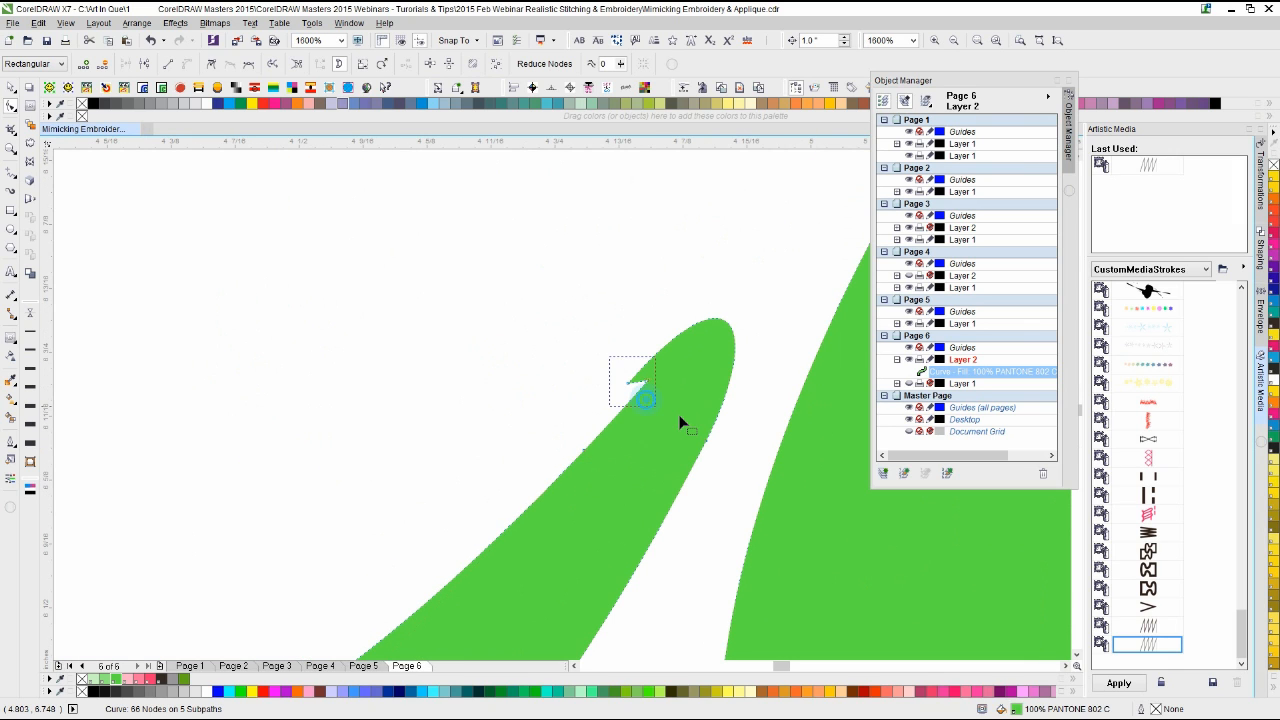
{"action": "key", "text": "Delete"}
{"action": "scroll", "coordinate": [557, 400], "scroll_direction": "down", "scroll_amount": 3}
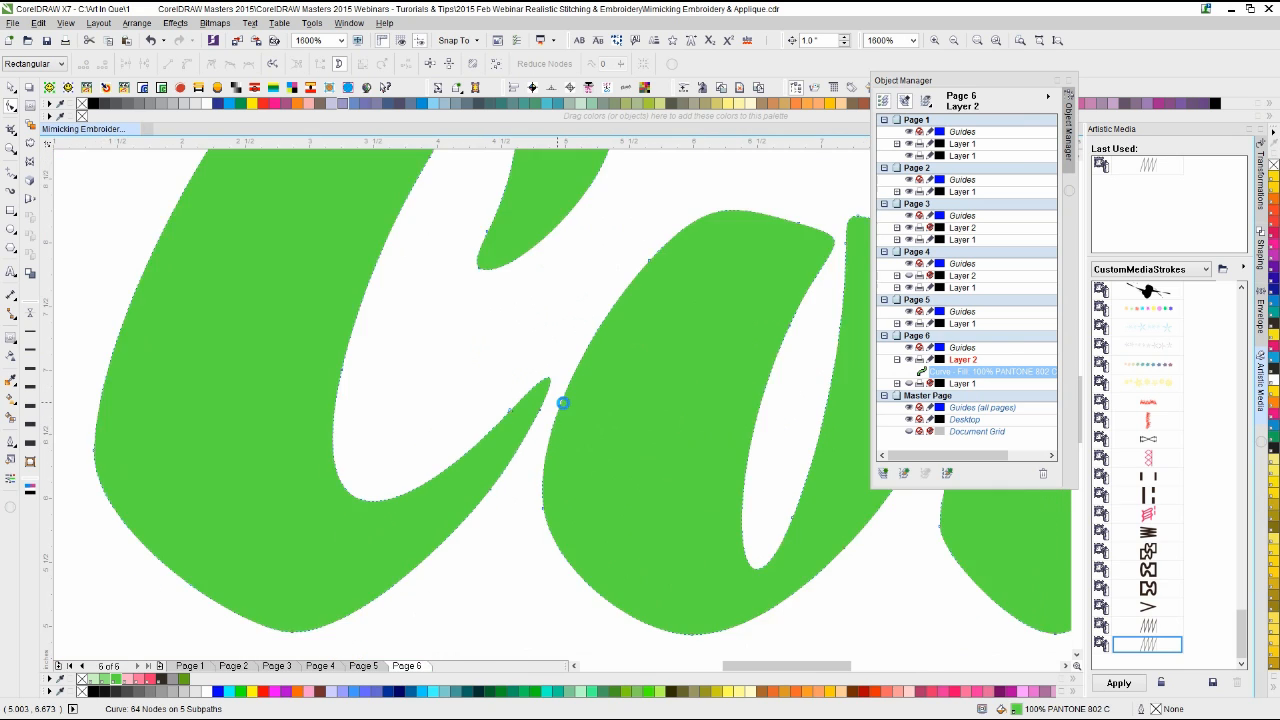
Step: Leave node editing, deselect the cleaned lettering and close the Object Manager
{"action": "left_click", "coordinate": [10, 88]}
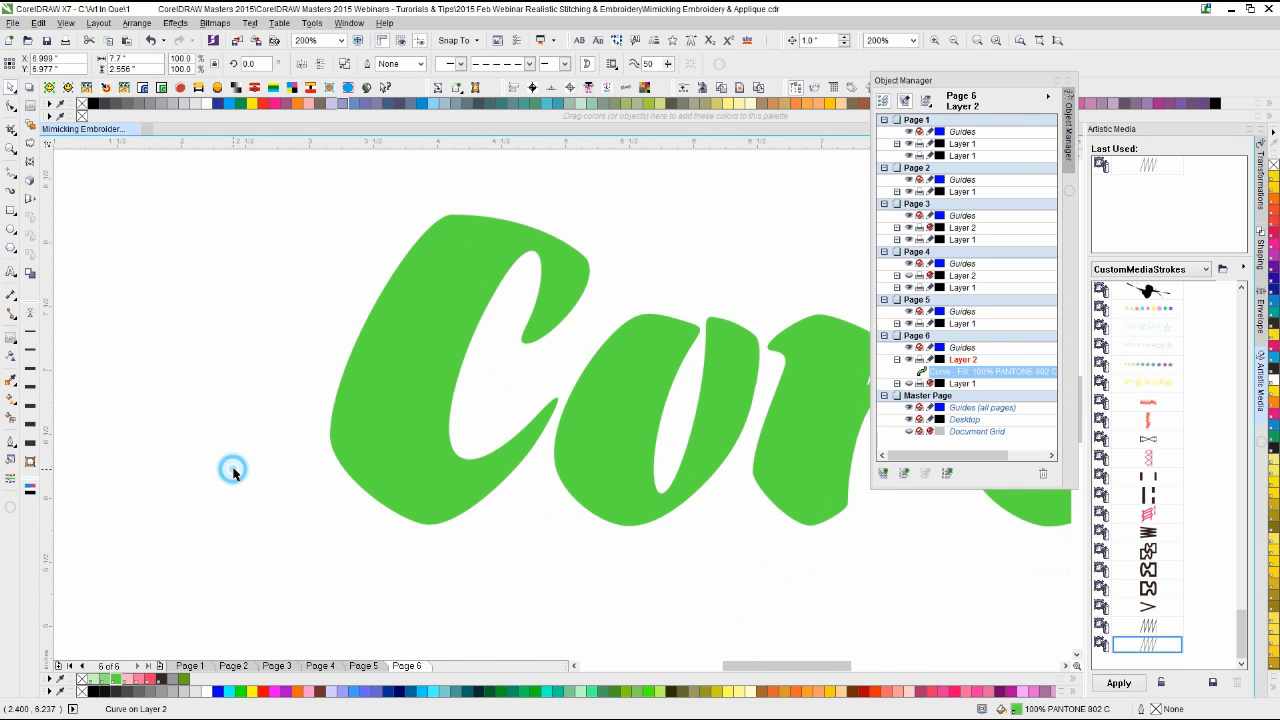
{"action": "left_click", "coordinate": [229, 466]}
{"action": "key", "text": "F4"}
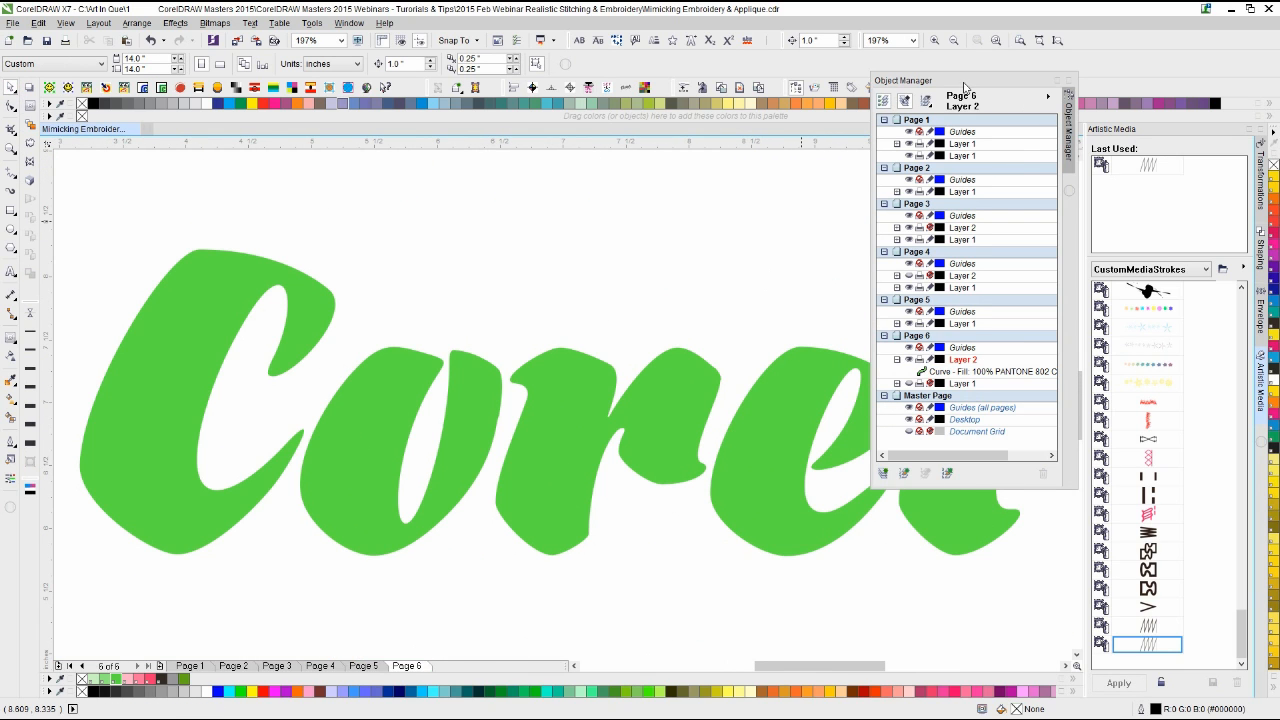
{"action": "left_click", "coordinate": [797, 88]}
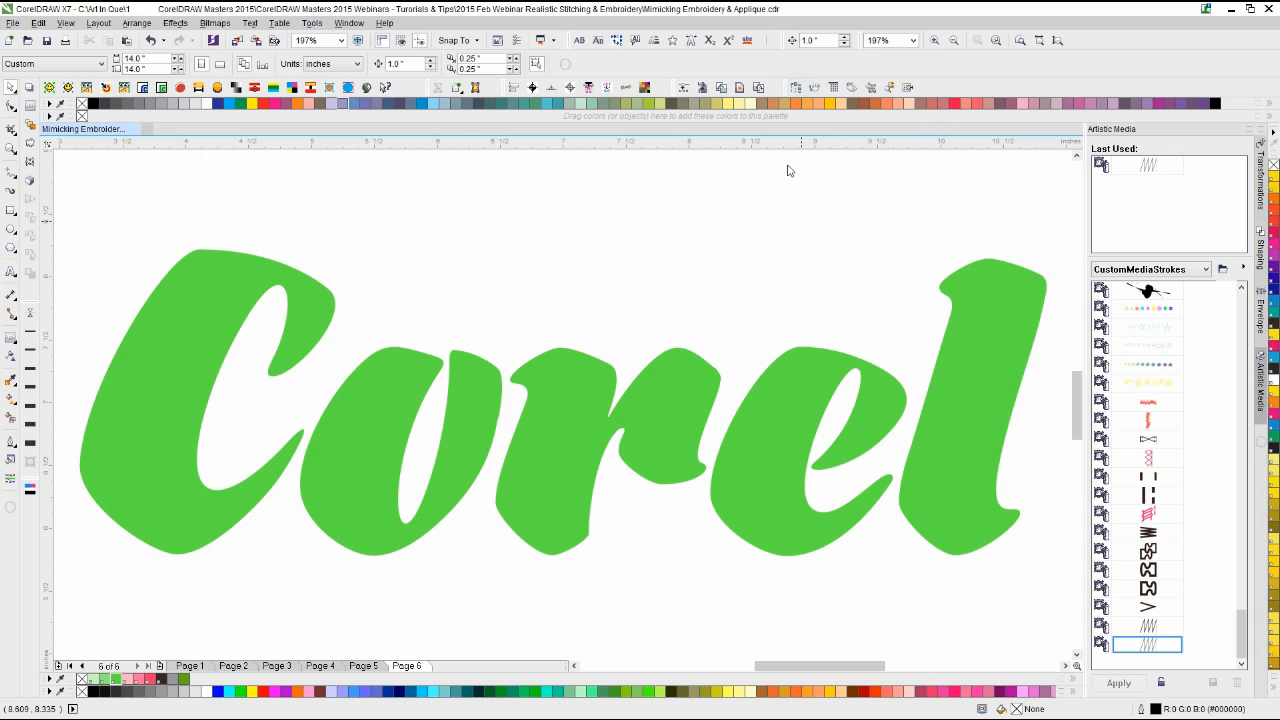
Step: Apply an outside contour to the green lettering with 1 step and an offset of 0.13 inches
{"action": "left_click", "coordinate": [794, 428]}
{"action": "left_click", "coordinate": [33, 112]}
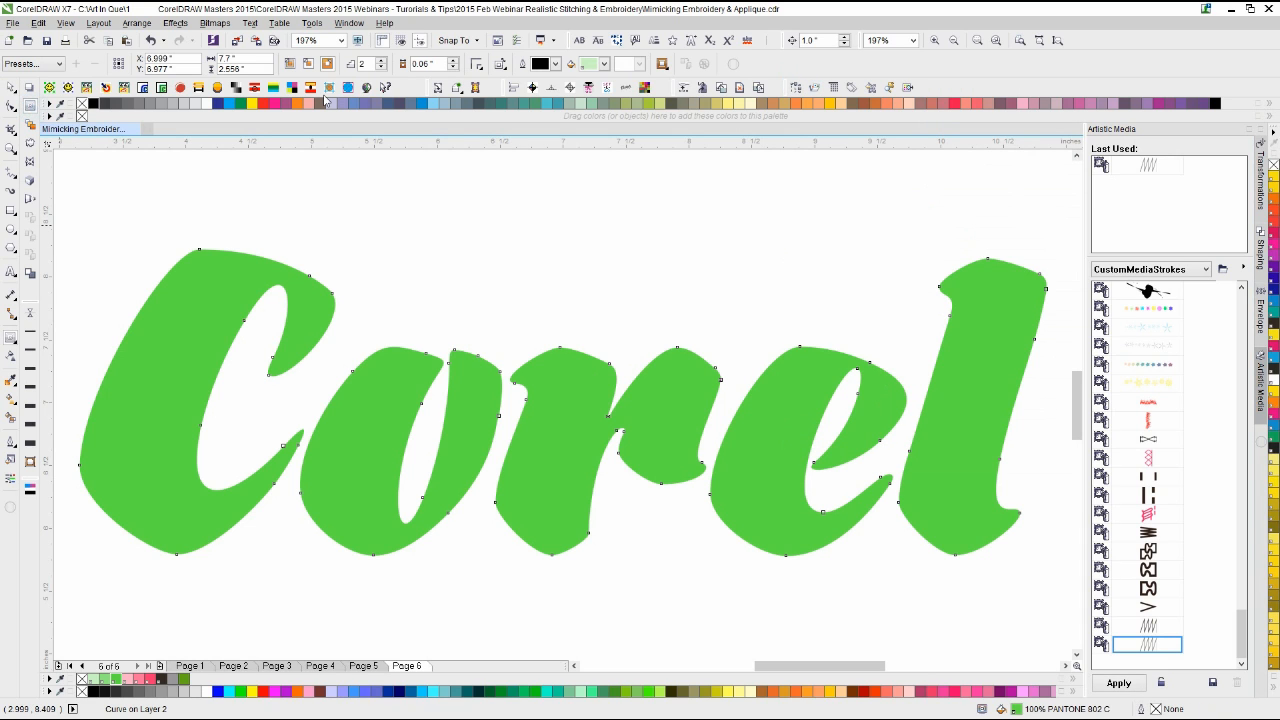
{"action": "left_click", "coordinate": [381, 67]}
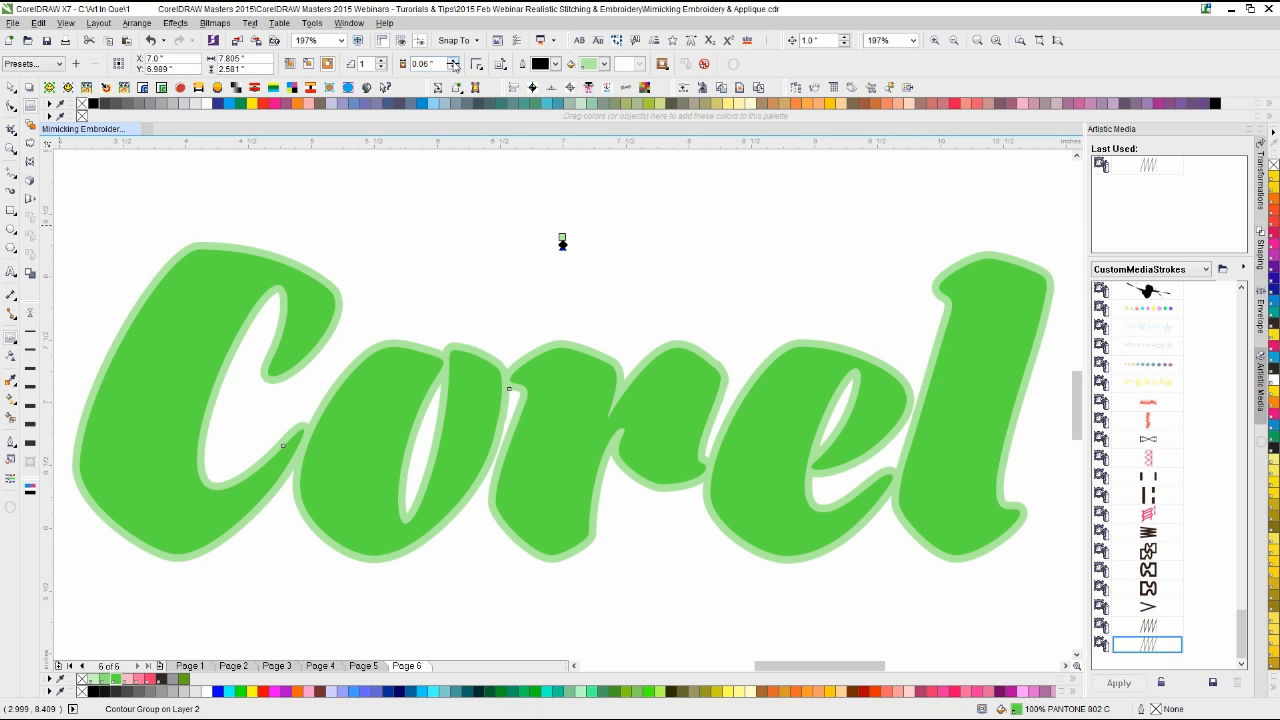
{"action": "left_click", "coordinate": [453, 61]}
{"action": "left_click", "coordinate": [453, 61]}
{"action": "left_click", "coordinate": [453, 61]}
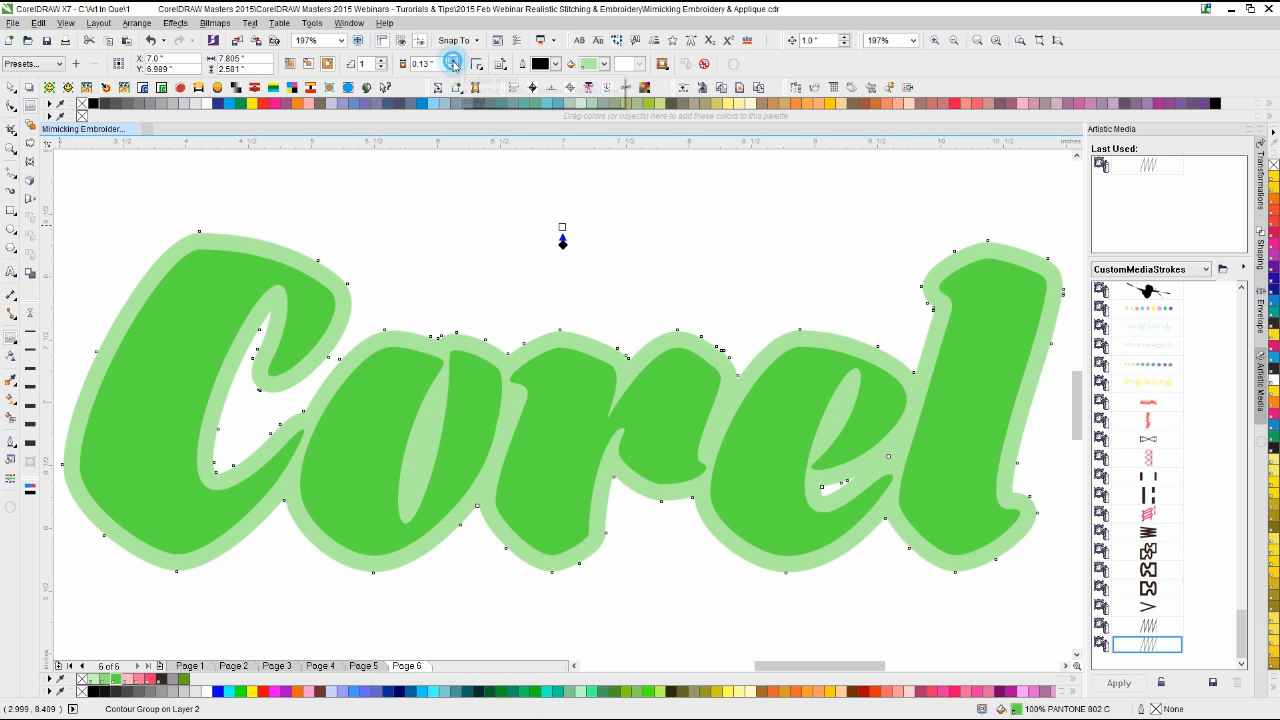
Step: Increase the contour's offset to 0.14 inches, set its fill to pink PANTONE 812 C, and leave the contour deselected
{"action": "left_click", "coordinate": [453, 61]}
{"action": "left_click", "coordinate": [604, 64]}
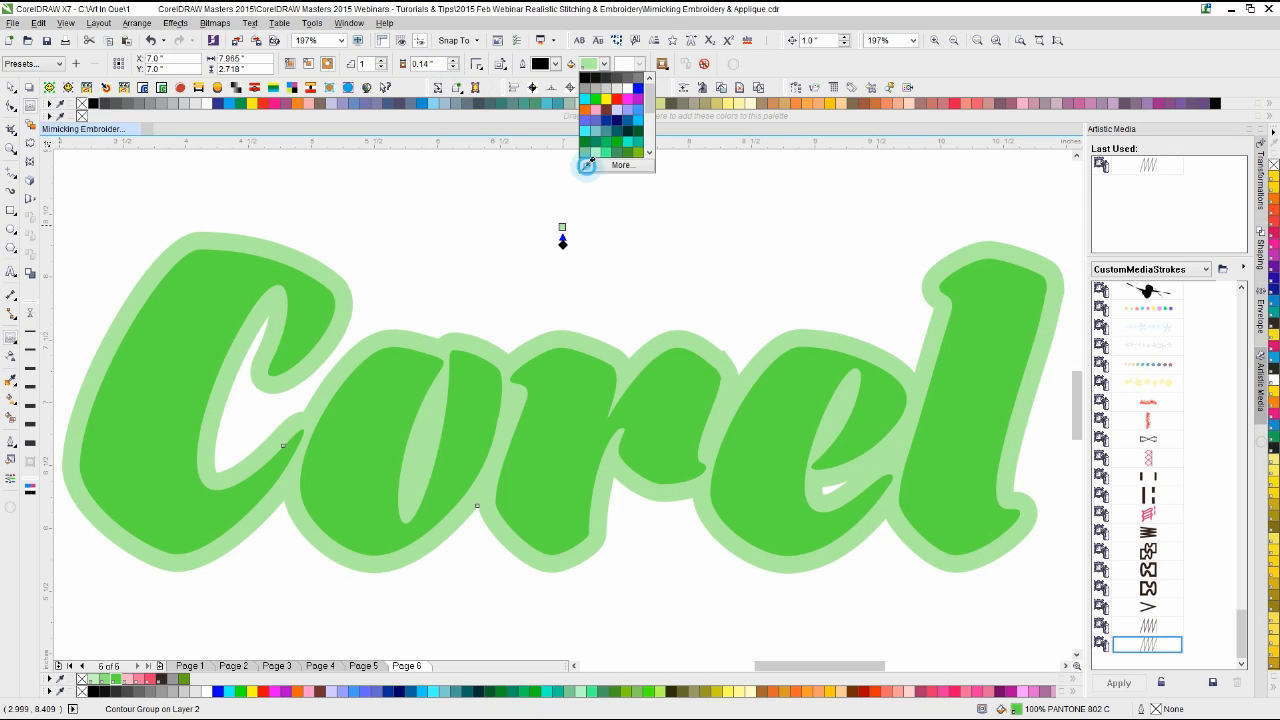
{"action": "left_click", "coordinate": [149, 680]}
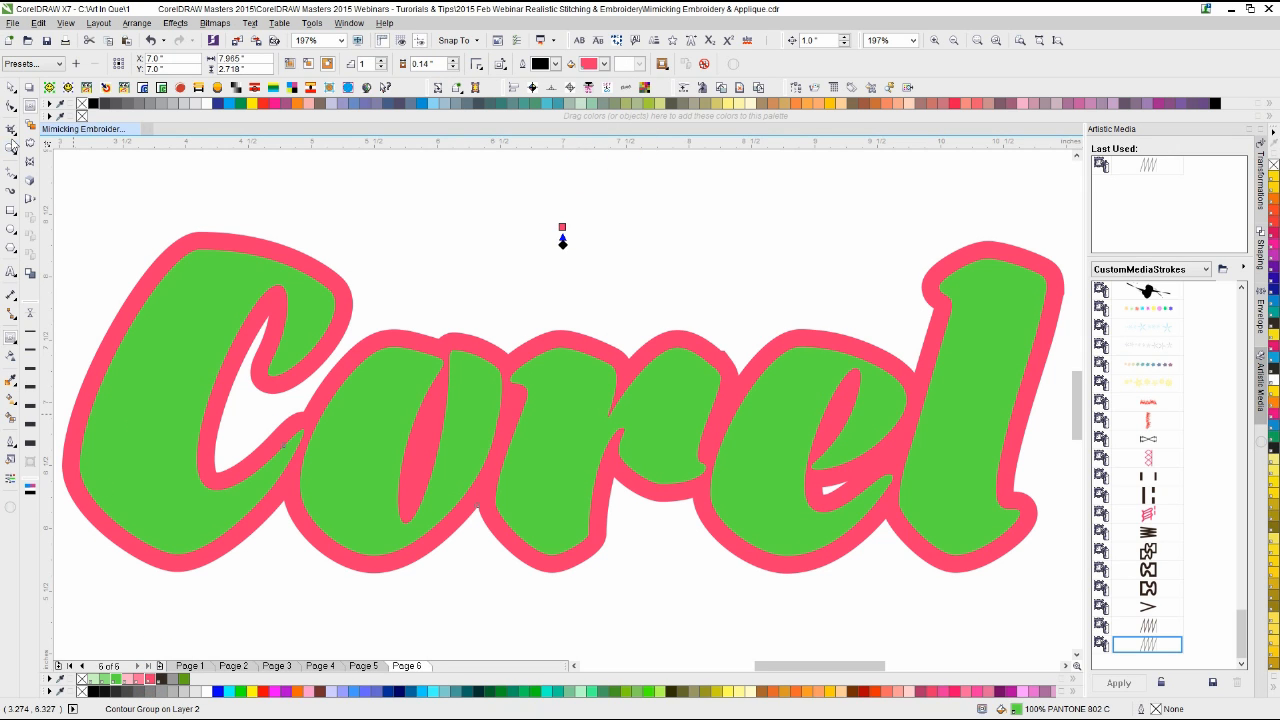
{"action": "left_click", "coordinate": [12, 91]}
{"action": "left_click", "coordinate": [426, 214]}
Step: Break the contour group apart, select the green lettering curve, and show the page 6 objects in the Object Manager
{"action": "scroll", "coordinate": [851, 486], "scroll_direction": "up", "scroll_amount": 2}
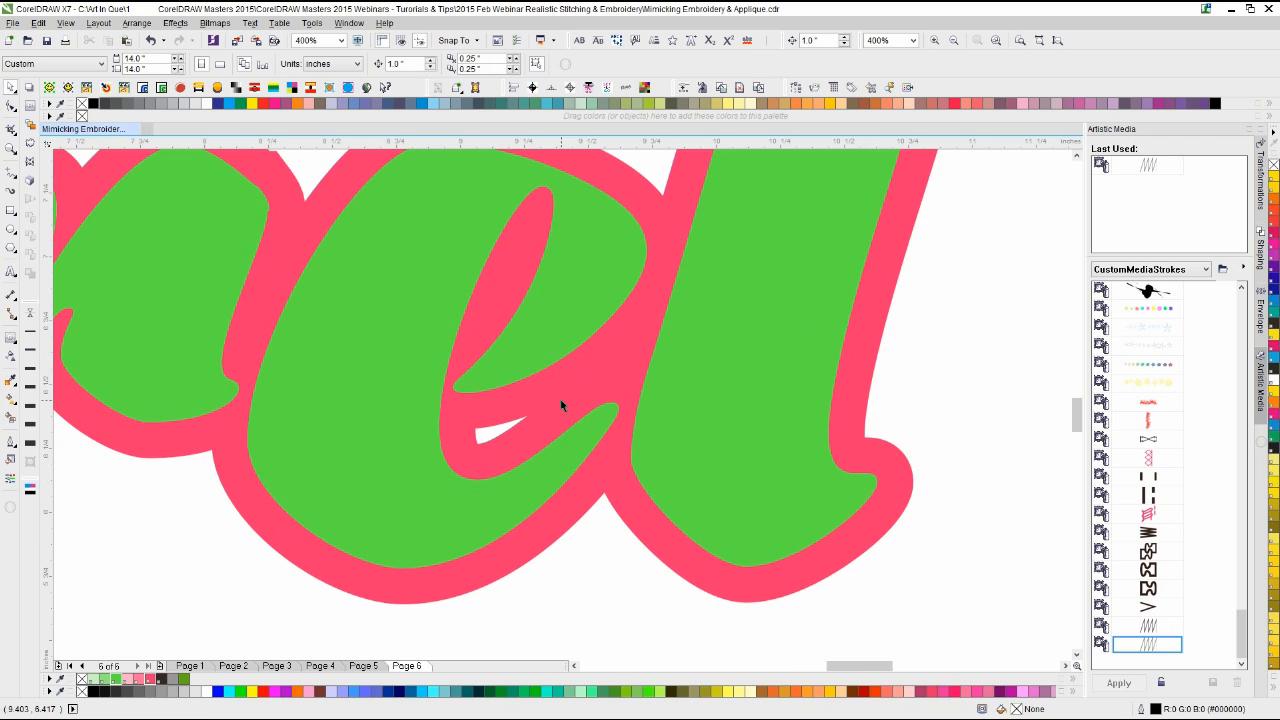
{"action": "left_click", "coordinate": [571, 532]}
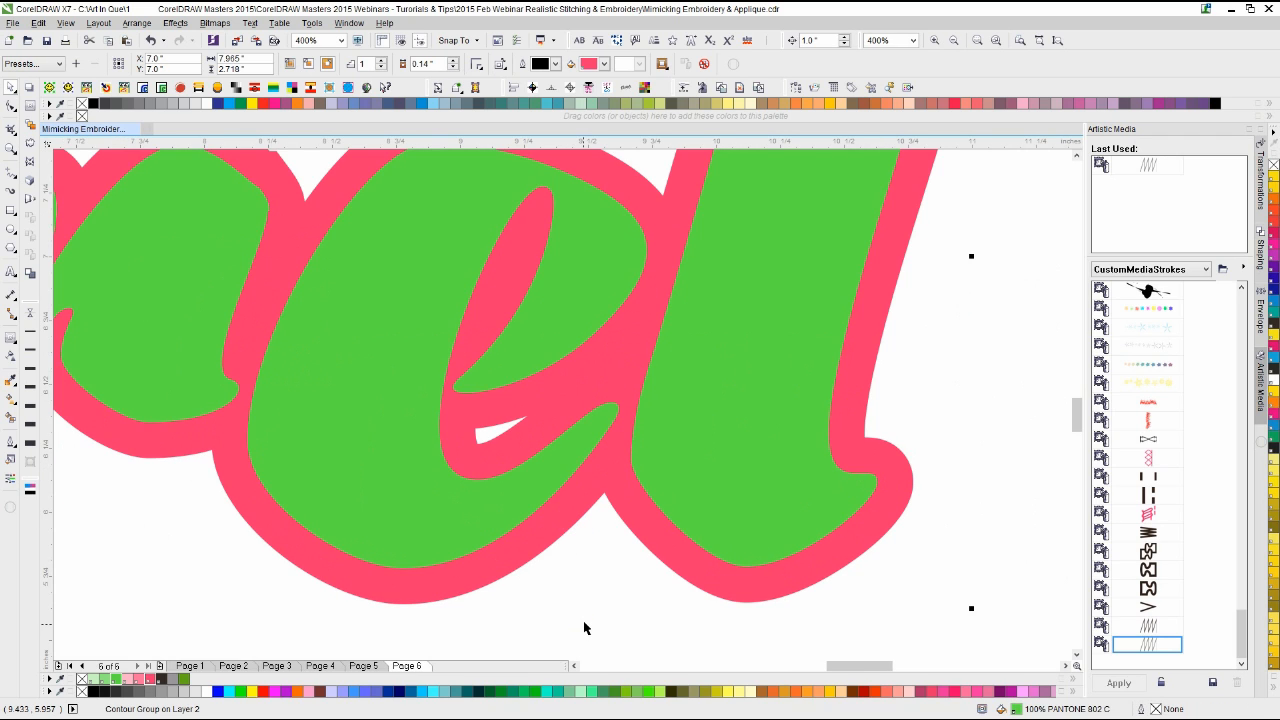
{"action": "key", "text": "ctrl+k"}
{"action": "left_click", "coordinate": [504, 521]}
{"action": "scroll", "coordinate": [503, 517], "scroll_direction": "down", "scroll_amount": 2}
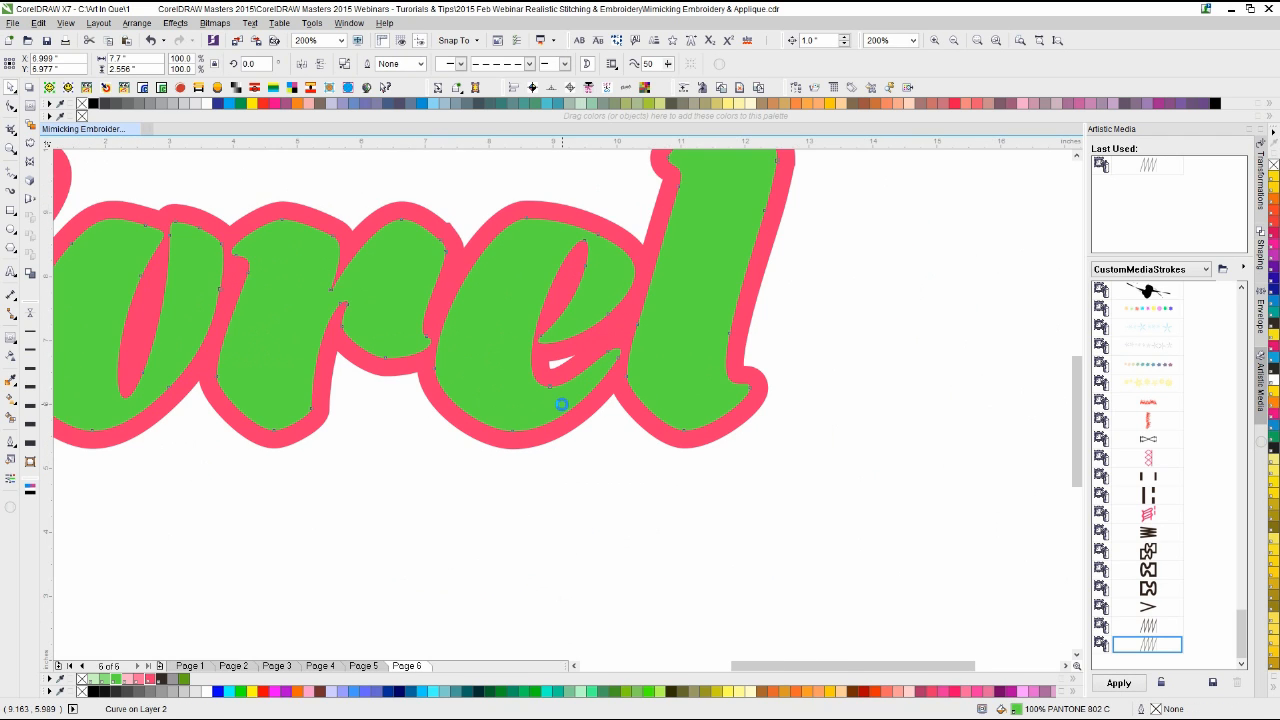
{"action": "scroll", "coordinate": [562, 405], "scroll_direction": "up", "scroll_amount": 2}
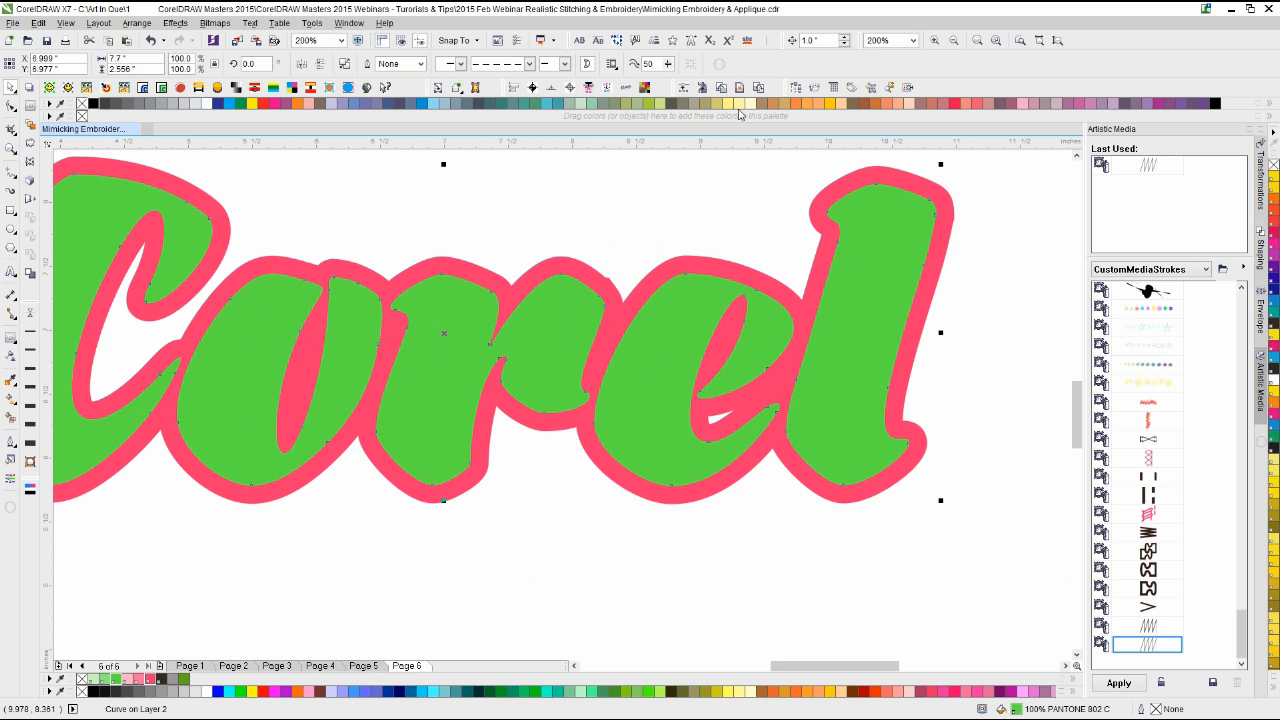
{"action": "left_click", "coordinate": [794, 89]}
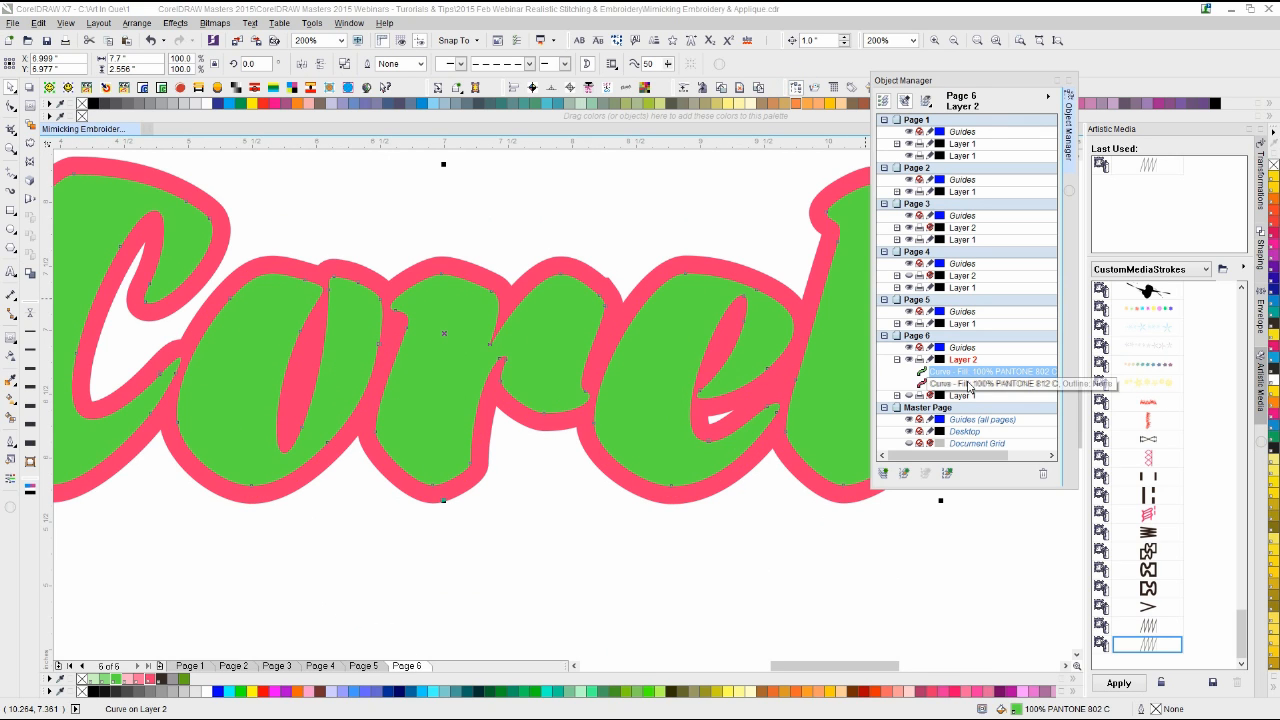
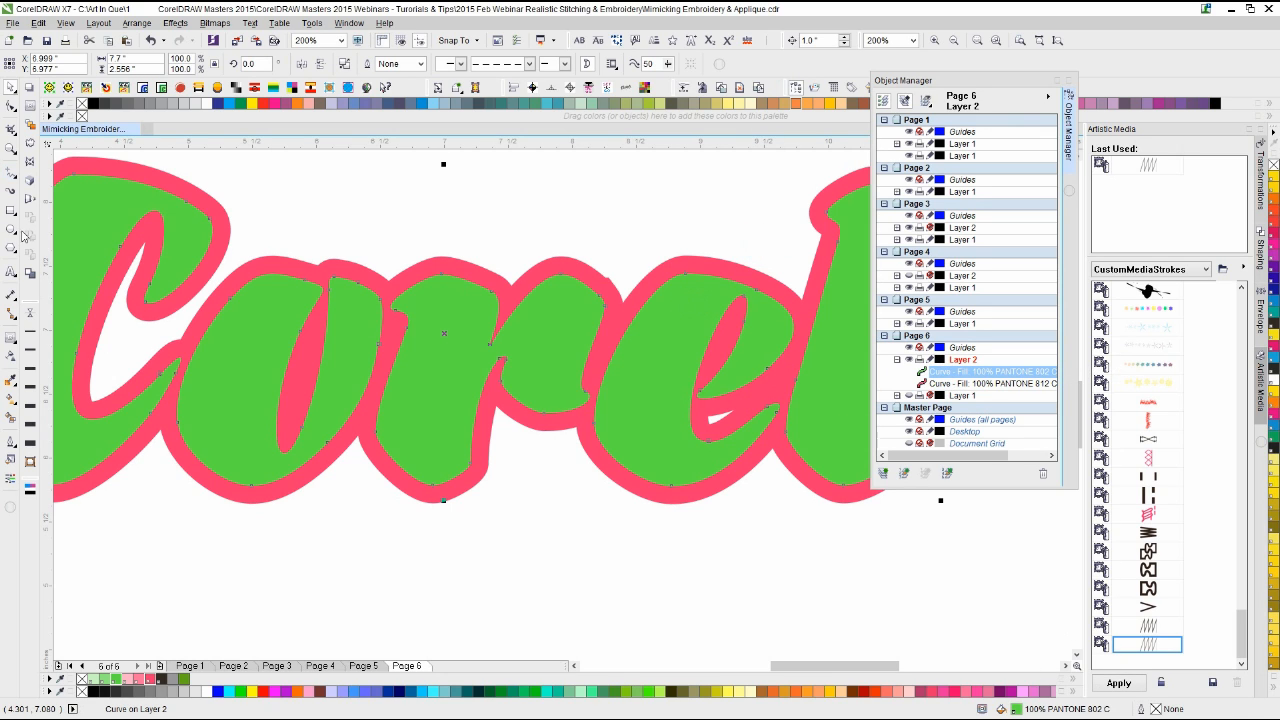
Step: Try the last zigzag brush stroke from CustomMediaStrokes on the green lettering curve
{"action": "left_click", "coordinate": [10, 190]}
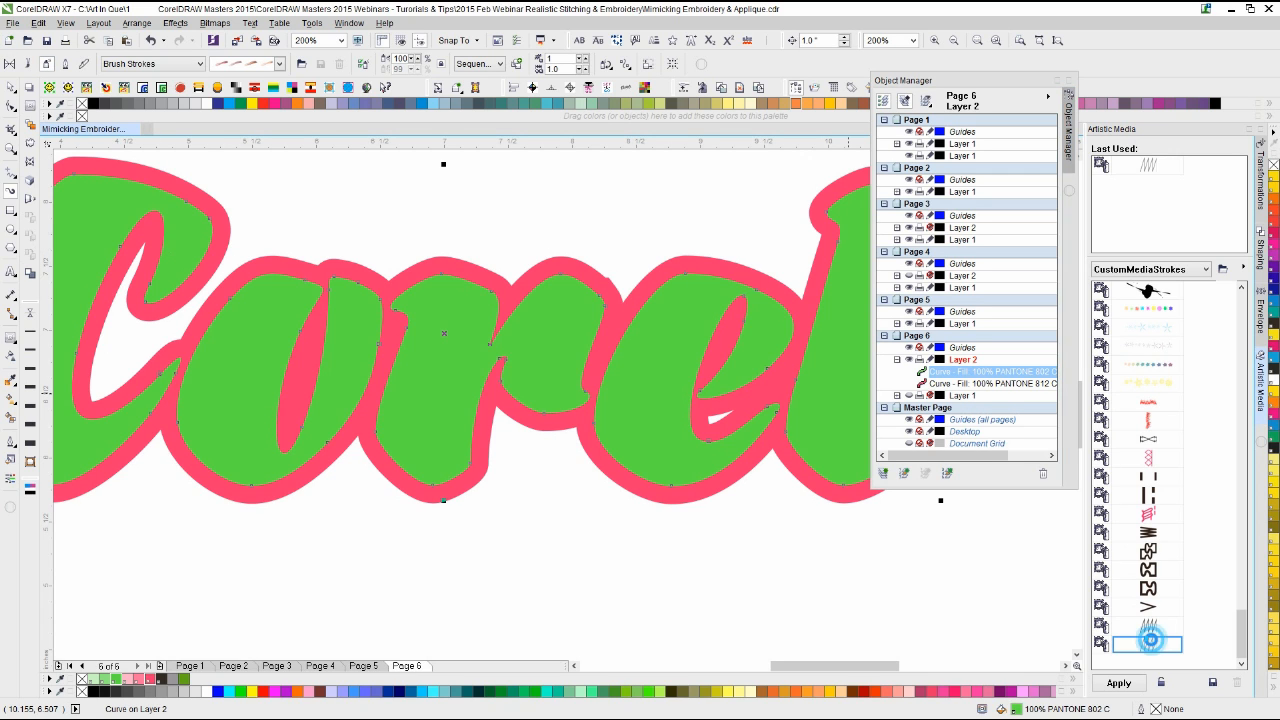
{"action": "left_click", "coordinate": [1152, 645]}
{"action": "scroll", "coordinate": [562, 402], "scroll_direction": "down", "scroll_amount": 1}
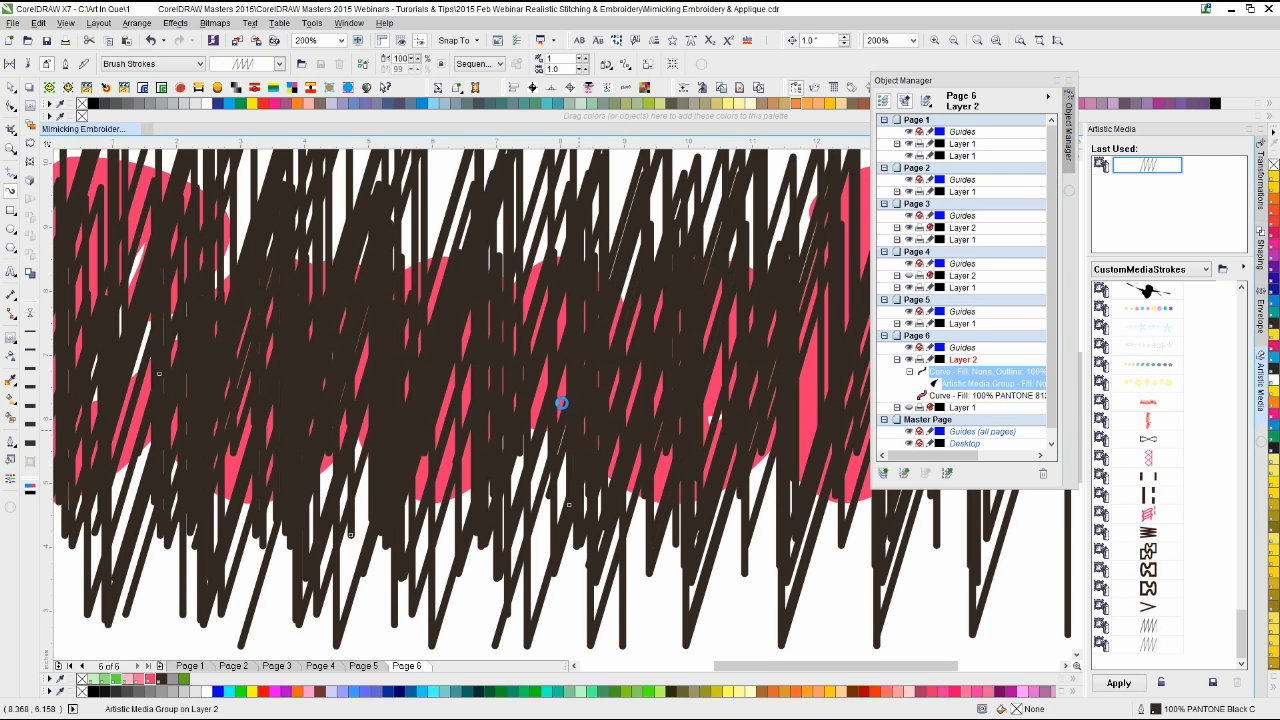
{"action": "key", "text": "ctrl+z"}
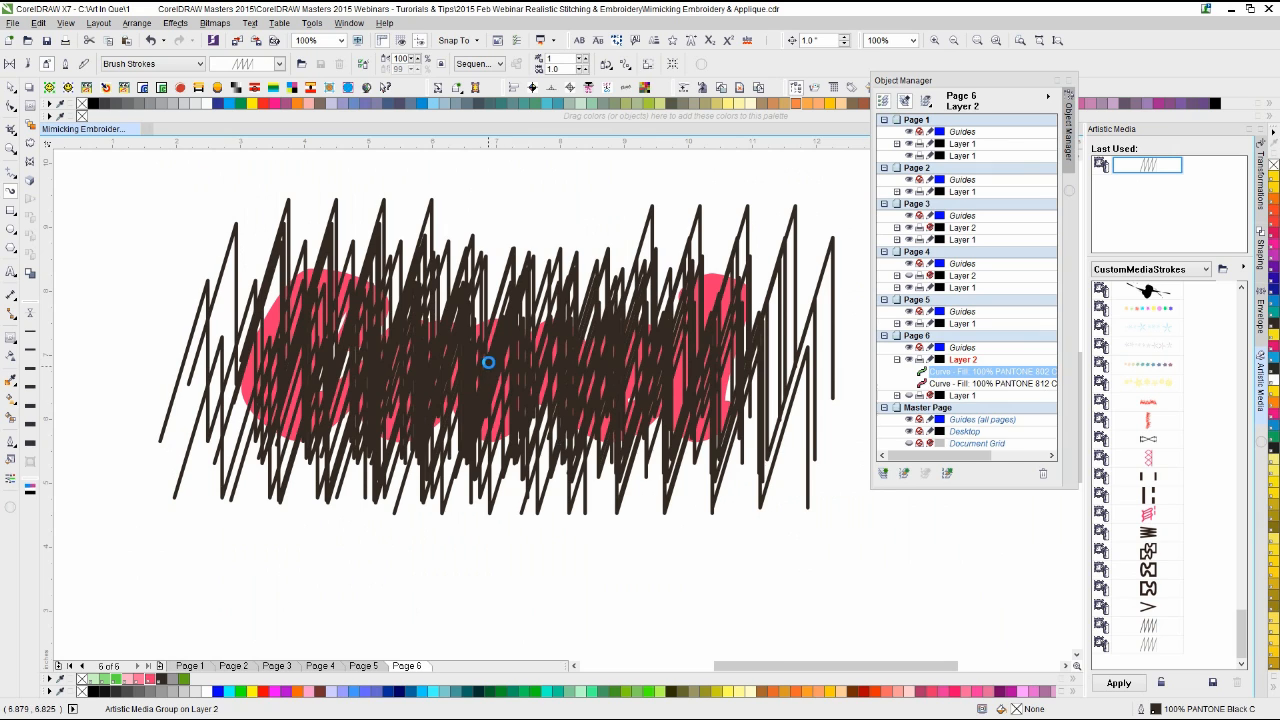
{"action": "left_click", "coordinate": [300, 171]}
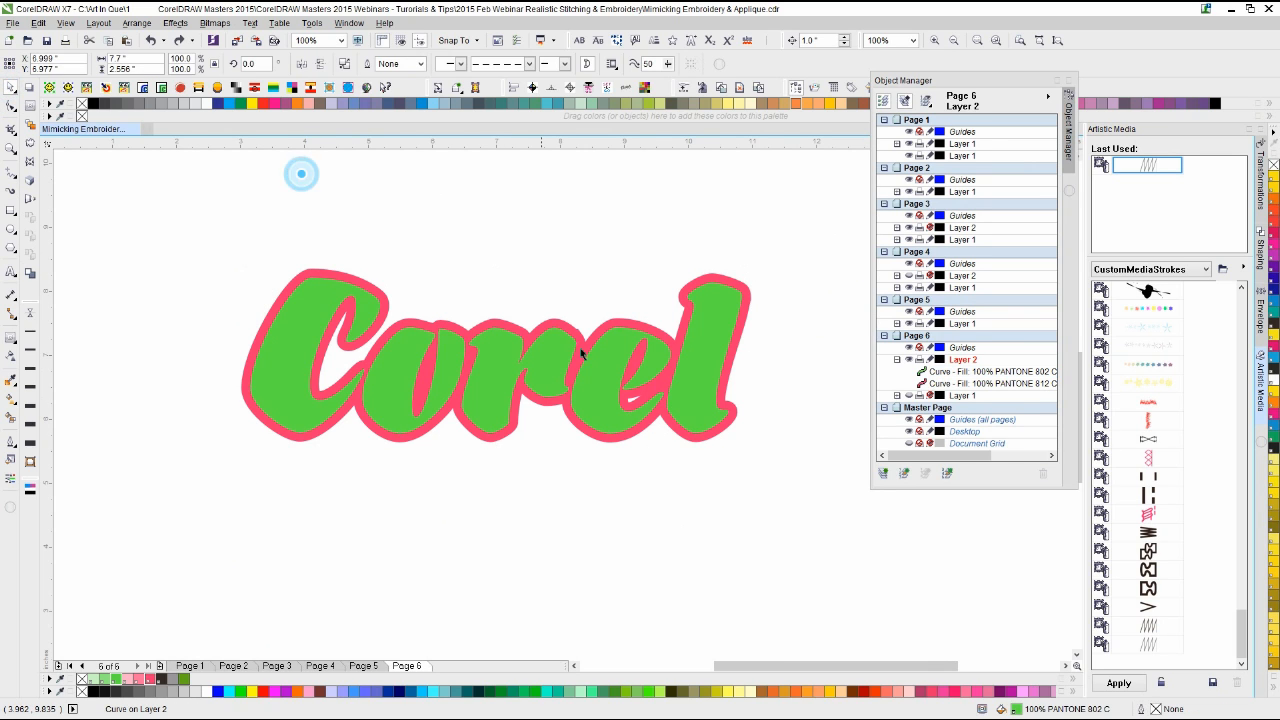
Step: Draw a narrow inverted V above the lettering from a vertical and a slanted line, about 0.10 by 0.59 inches
{"action": "scroll", "coordinate": [557, 314], "scroll_direction": "up", "scroll_amount": 1}
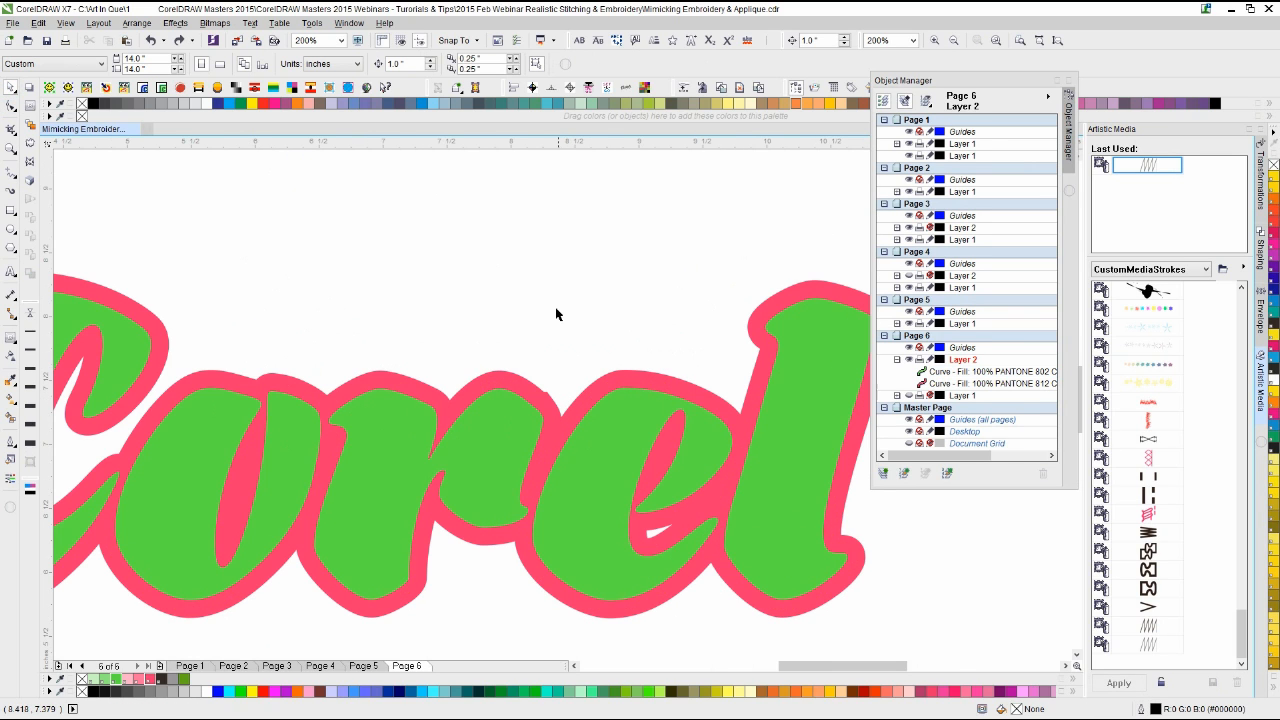
{"action": "left_click", "coordinate": [12, 176]}
{"action": "left_click_drag", "start_coordinate": [545, 286], "coordinate": [545, 205]}
{"action": "left_click_drag", "start_coordinate": [533, 262], "coordinate": [529, 280]}
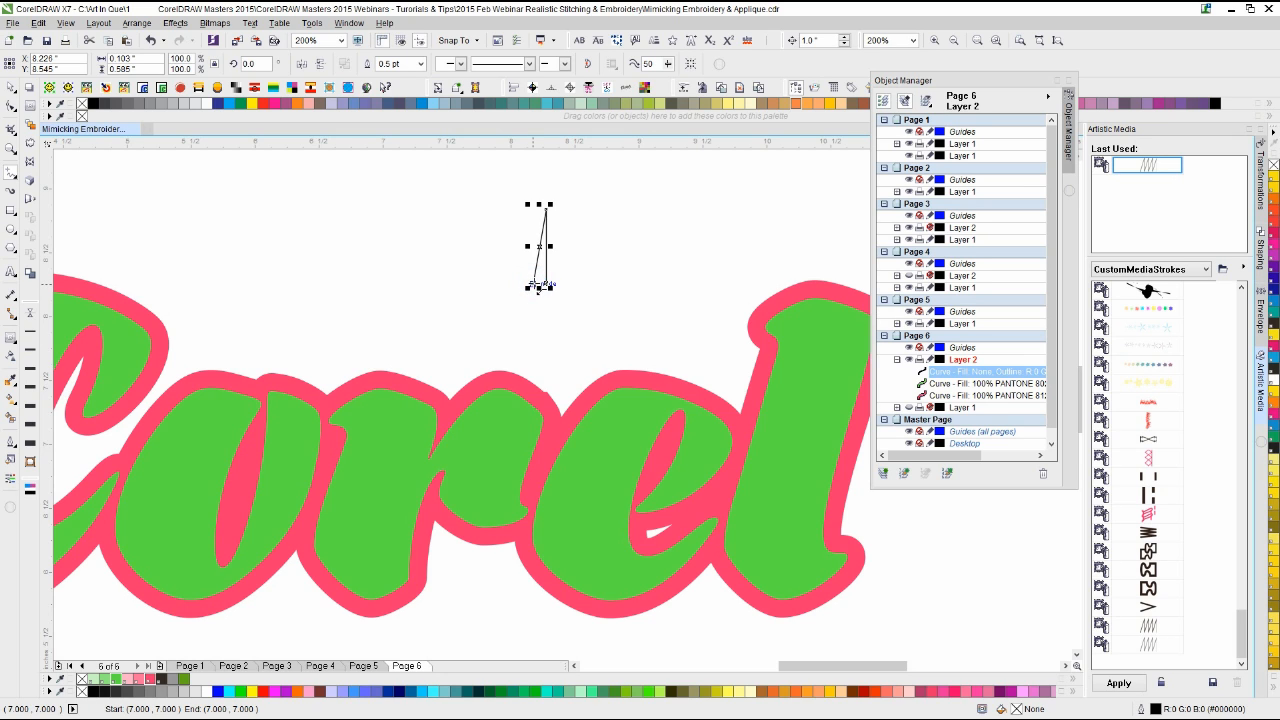
Step: Align the inverted V's two lower end nodes to the same height and leave node editing
{"action": "scroll", "coordinate": [560, 403], "scroll_direction": "up", "scroll_amount": 2}
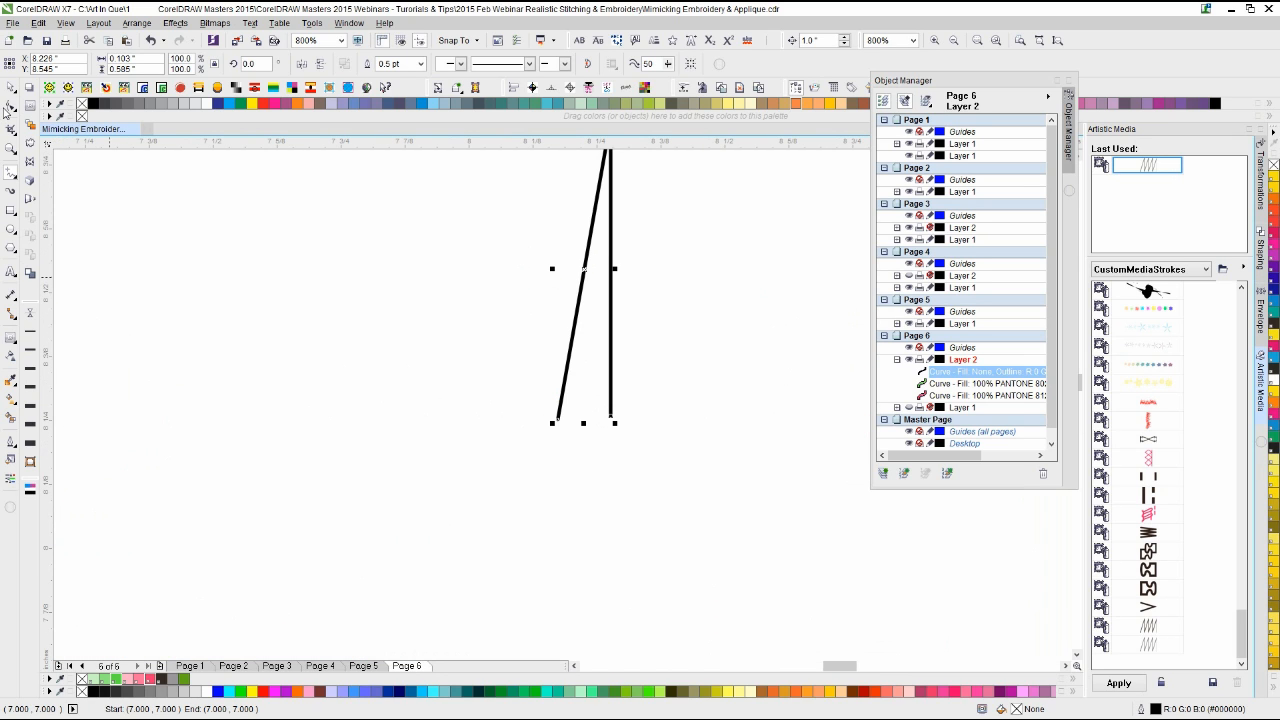
{"action": "left_click", "coordinate": [10, 106]}
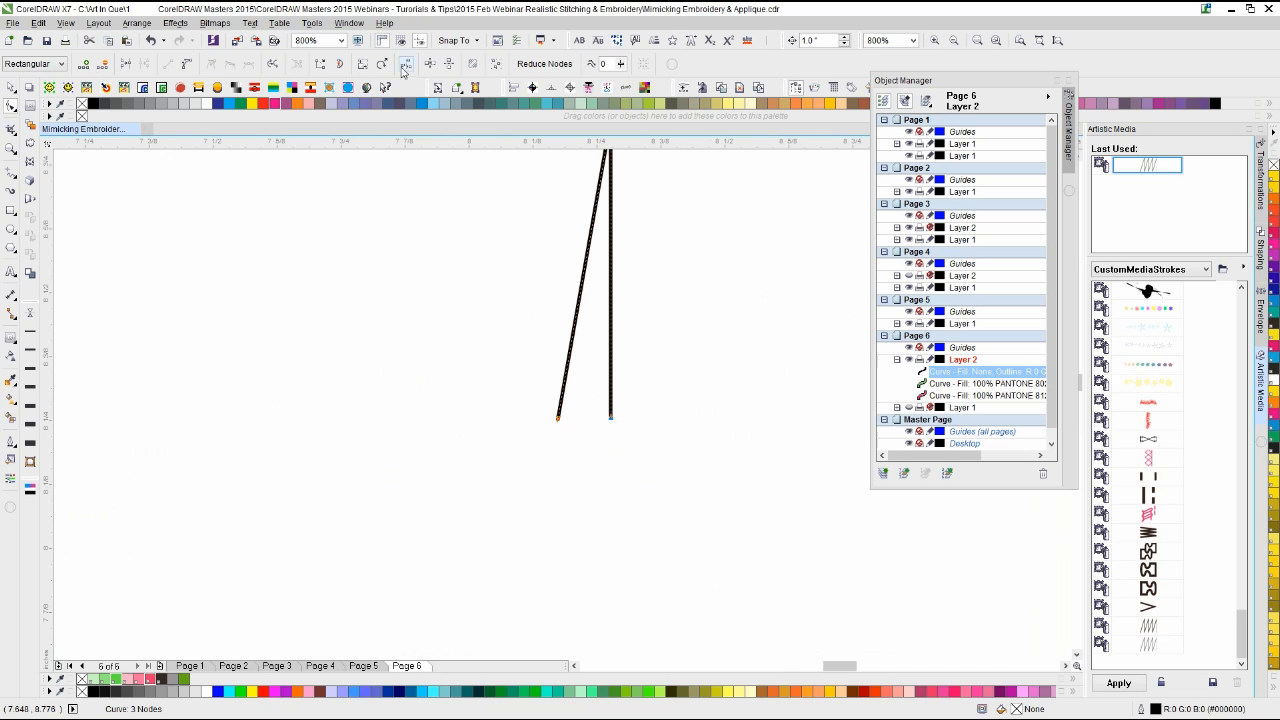
{"action": "left_click", "coordinate": [405, 64]}
{"action": "left_click", "coordinate": [658, 290]}
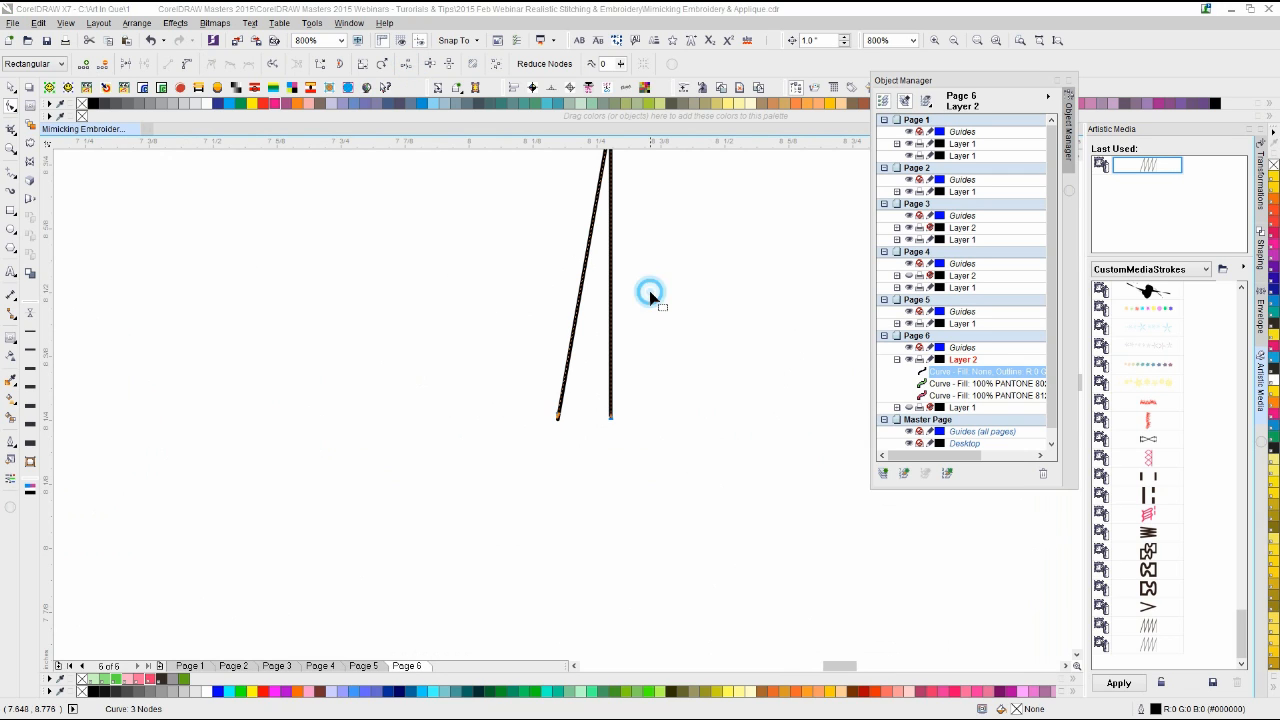
{"action": "left_click", "coordinate": [10, 88]}
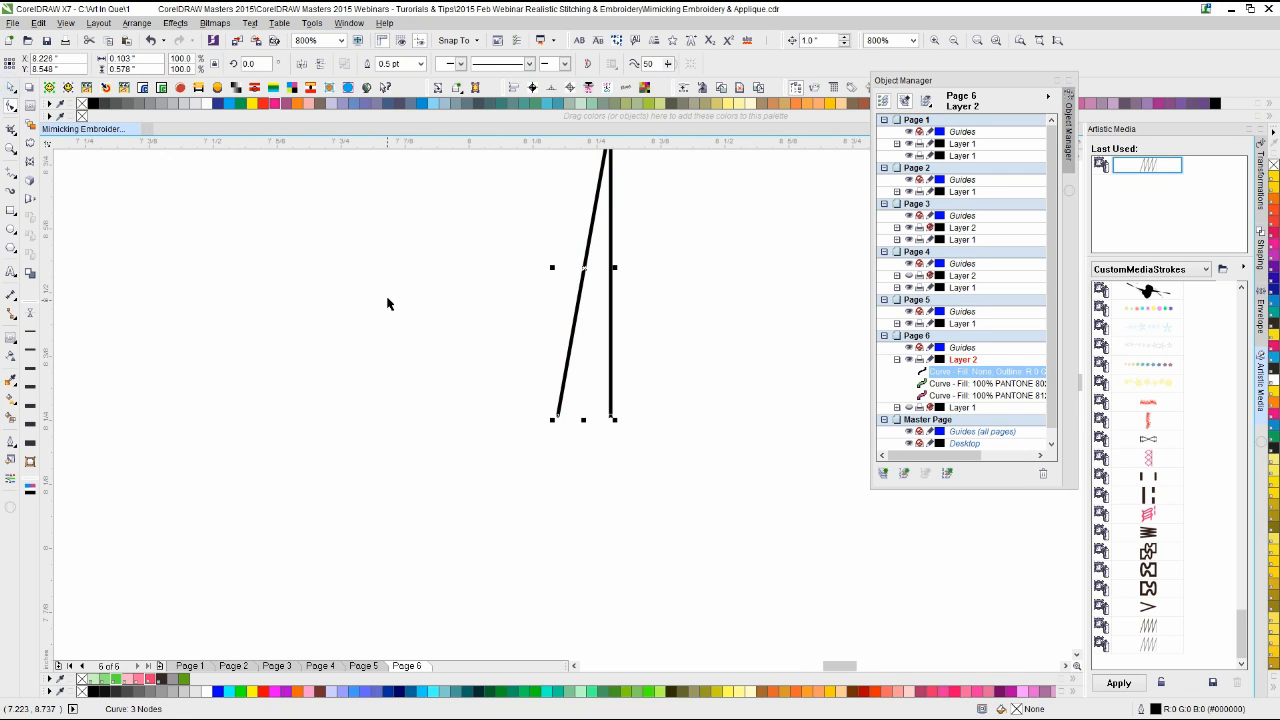
Step: Duplicate the inverted V, snap the copy onto the original's lower end, and repeat until four units form a zigzag
{"action": "key", "text": "ctrl+d"}
{"action": "left_click_drag", "start_coordinate": [740, 290], "coordinate": [558, 418]}
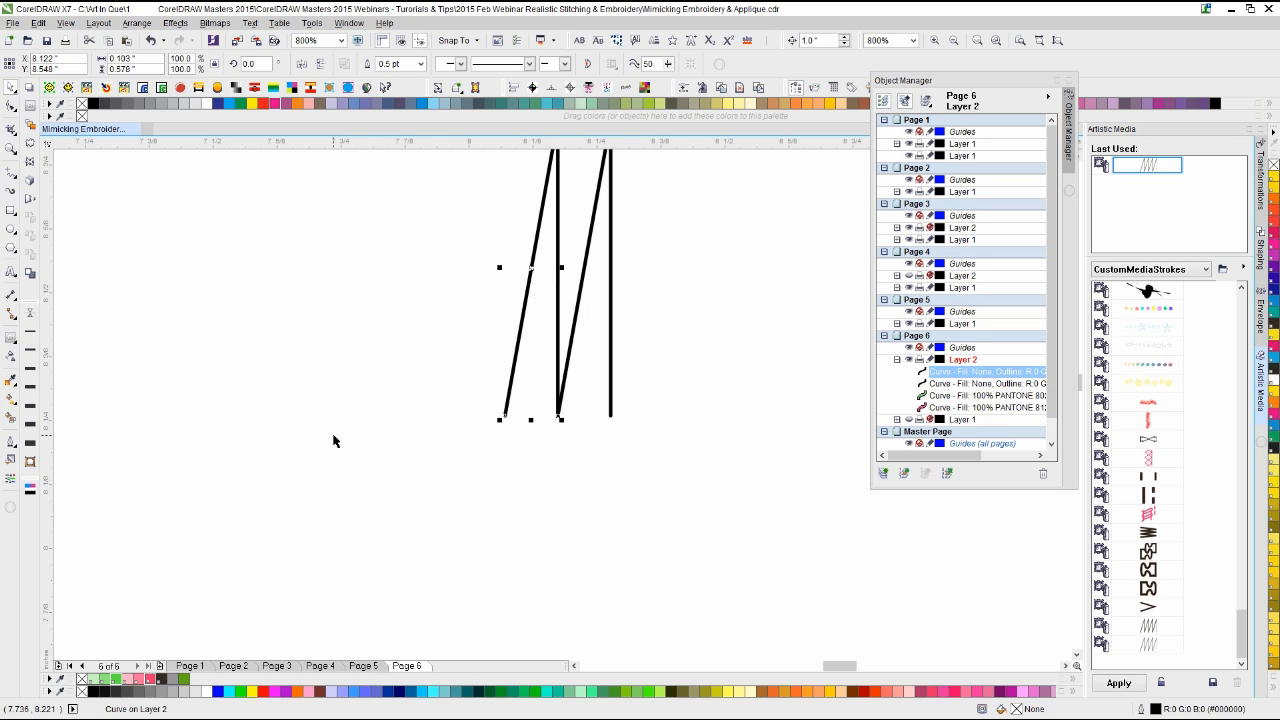
{"action": "key", "text": "ctrl+d"}
{"action": "key", "text": "ctrl+d"}
Step: Extend the zigzag with repeated duplicates to 24 units and select the whole row
{"action": "key", "text": "ctrl+d"}
{"action": "key", "text": "ctrl+d"}
{"action": "key", "text": "ctrl+d"}
{"action": "key", "text": "ctrl+d"}
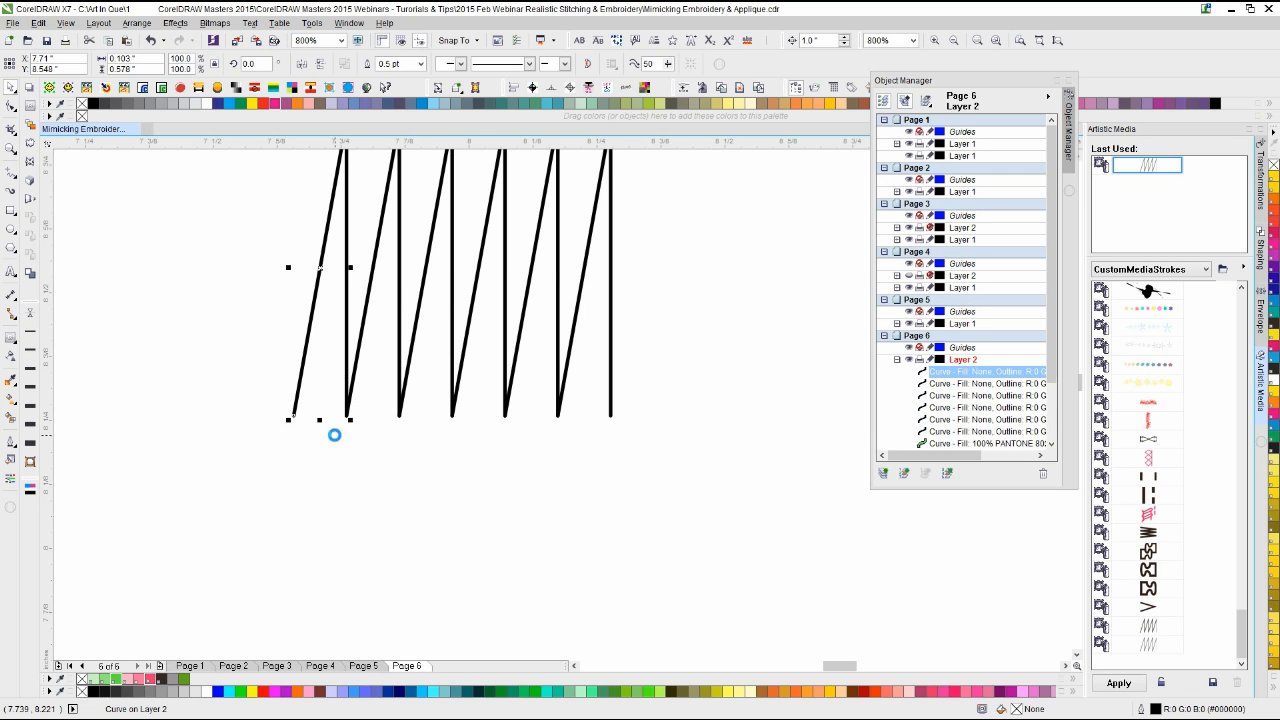
{"action": "key", "text": "ctrl+d"}
{"action": "key", "text": "ctrl+d"}
{"action": "scroll", "coordinate": [335, 435], "scroll_direction": "down", "scroll_amount": 1}
{"action": "key", "text": "ctrl+d"}
{"action": "key", "text": "ctrl+d"}
{"action": "key", "text": "ctrl+d"}
{"action": "key", "text": "ctrl+d"}
{"action": "key", "text": "ctrl+d"}
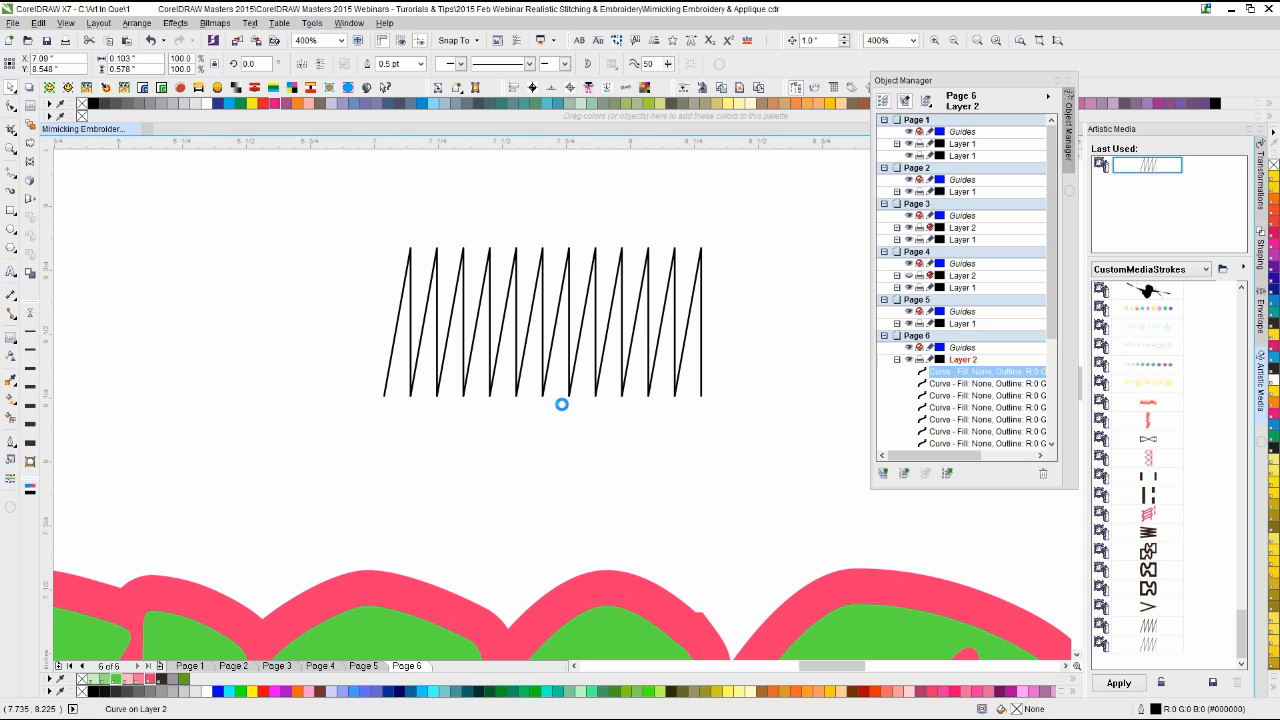
{"action": "key", "text": "ctrl+d"}
{"action": "key", "text": "ctrl+d"}
{"action": "key", "text": "ctrl+d"}
{"action": "key", "text": "ctrl+d"}
{"action": "key", "text": "ctrl+d"}
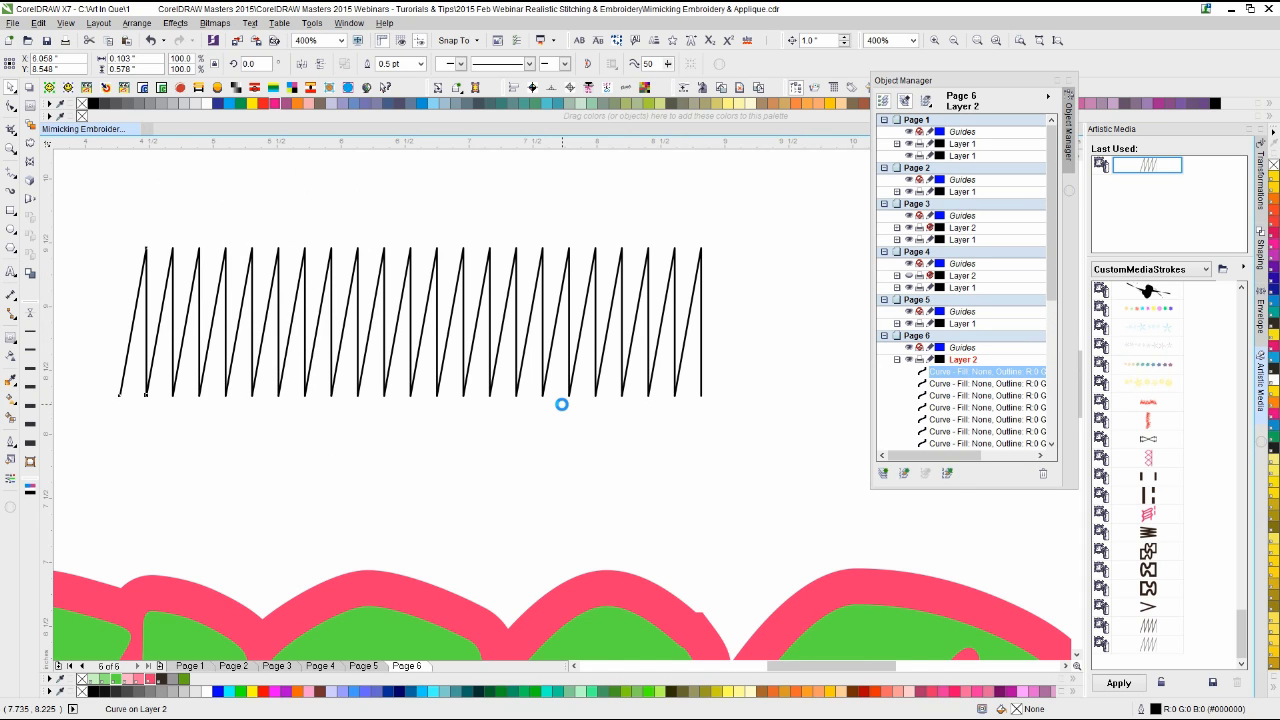
{"action": "scroll", "coordinate": [561, 406], "scroll_direction": "down", "scroll_amount": 1}
{"action": "left_click_drag", "start_coordinate": [697, 296], "coordinate": [186, 428]}
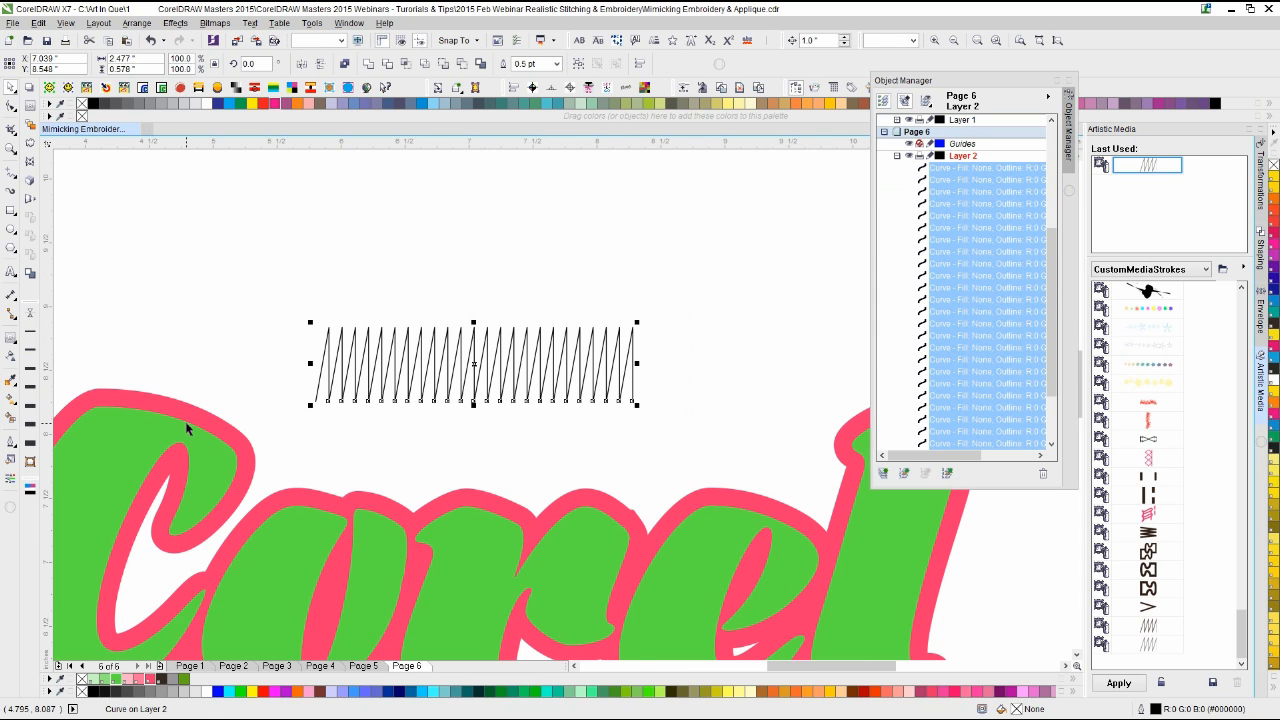
Step: Undo the extra duplicates until only four zigzag units remain
{"action": "key", "text": "ctrl+z"}
{"action": "key", "text": "ctrl+z"}
{"action": "key", "text": "ctrl+z"}
{"action": "key", "text": "ctrl+z"}
{"action": "key", "text": "ctrl+z"}
{"action": "key", "text": "ctrl+z"}
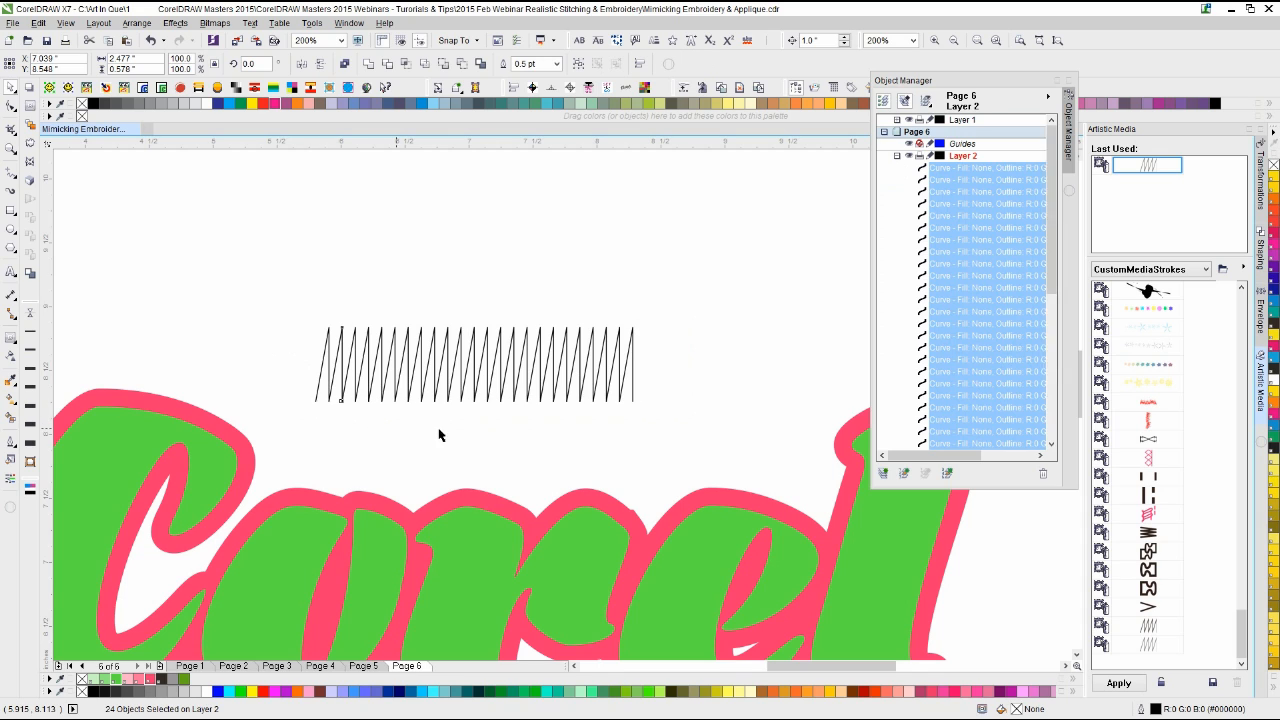
{"action": "key", "text": "ctrl+z"}
{"action": "key", "text": "ctrl+z"}
{"action": "key", "text": "ctrl+z"}
{"action": "key", "text": "ctrl+z"}
{"action": "key", "text": "ctrl+z"}
{"action": "key", "text": "ctrl+z"}
{"action": "key", "text": "ctrl+z"}
{"action": "key", "text": "ctrl+z"}
{"action": "key", "text": "ctrl+z"}
{"action": "key", "text": "ctrl+z"}
{"action": "key", "text": "ctrl+z"}
{"action": "key", "text": "ctrl+z"}
{"action": "key", "text": "ctrl+z"}
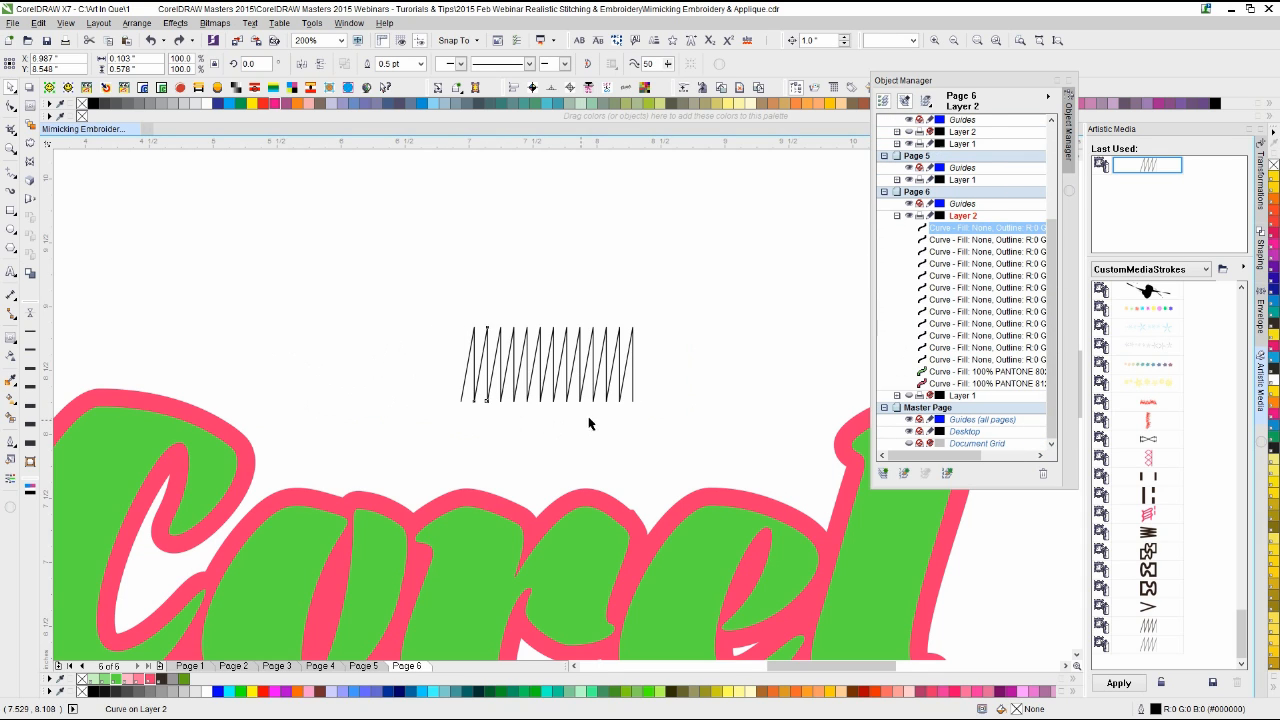
{"action": "key", "text": "ctrl+z"}
{"action": "key", "text": "ctrl+z"}
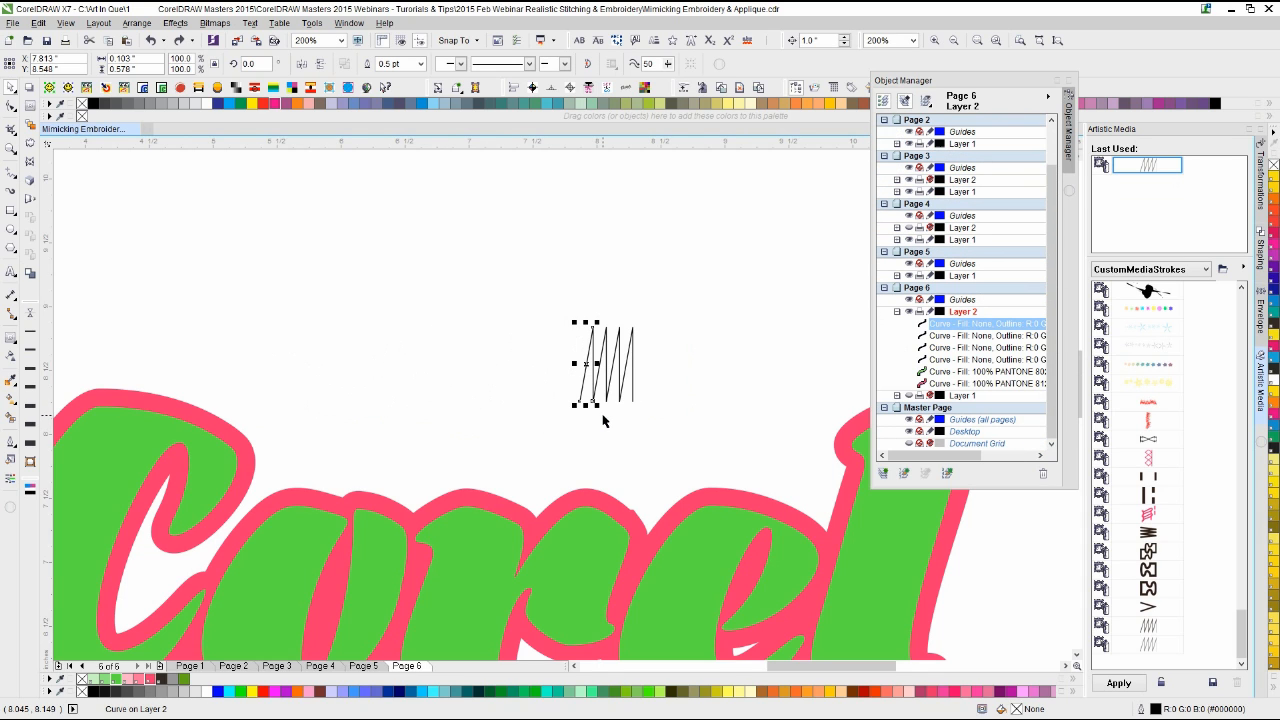
Step: Select the four zigzag units and combine them into a single curve object
{"action": "scroll", "coordinate": [562, 408], "scroll_direction": "up", "scroll_amount": 2}
{"action": "scroll", "coordinate": [562, 408], "scroll_direction": "up", "scroll_amount": 1}
{"action": "scroll", "coordinate": [561, 405], "scroll_direction": "down", "scroll_amount": 1}
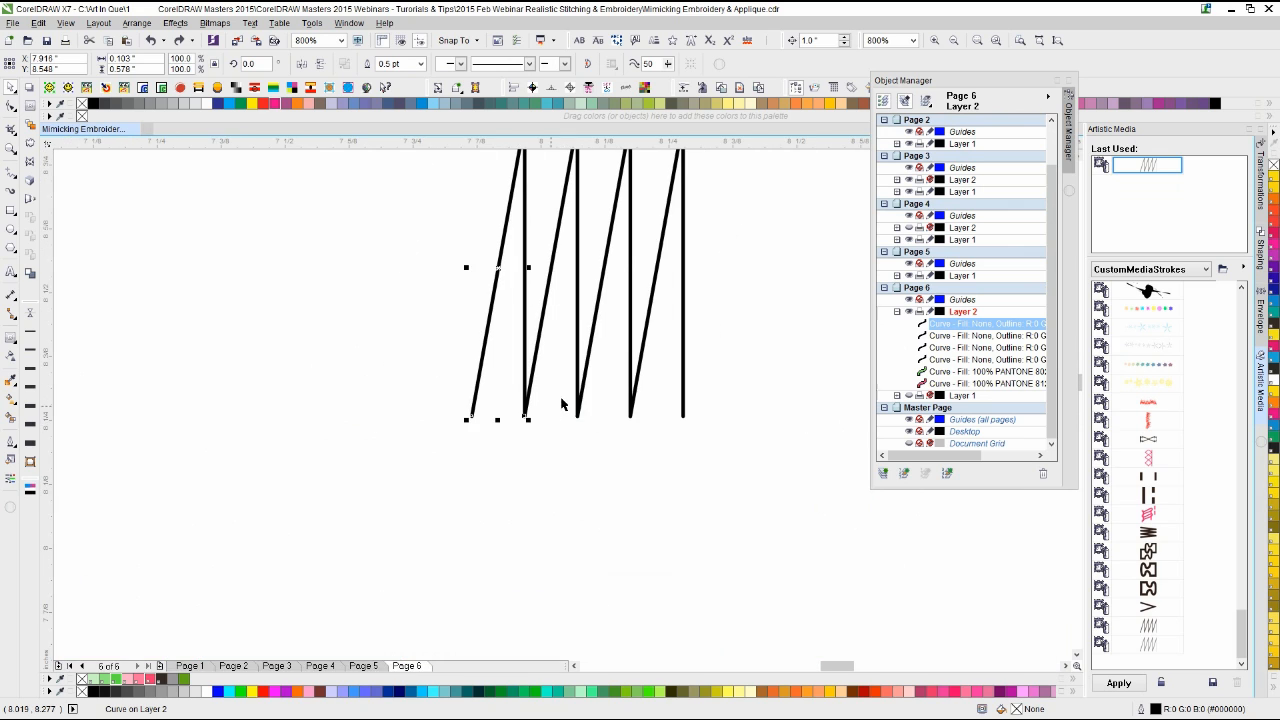
{"action": "scroll", "coordinate": [553, 424], "scroll_direction": "down", "scroll_amount": 1}
{"action": "left_click_drag", "start_coordinate": [700, 443], "coordinate": [458, 224]}
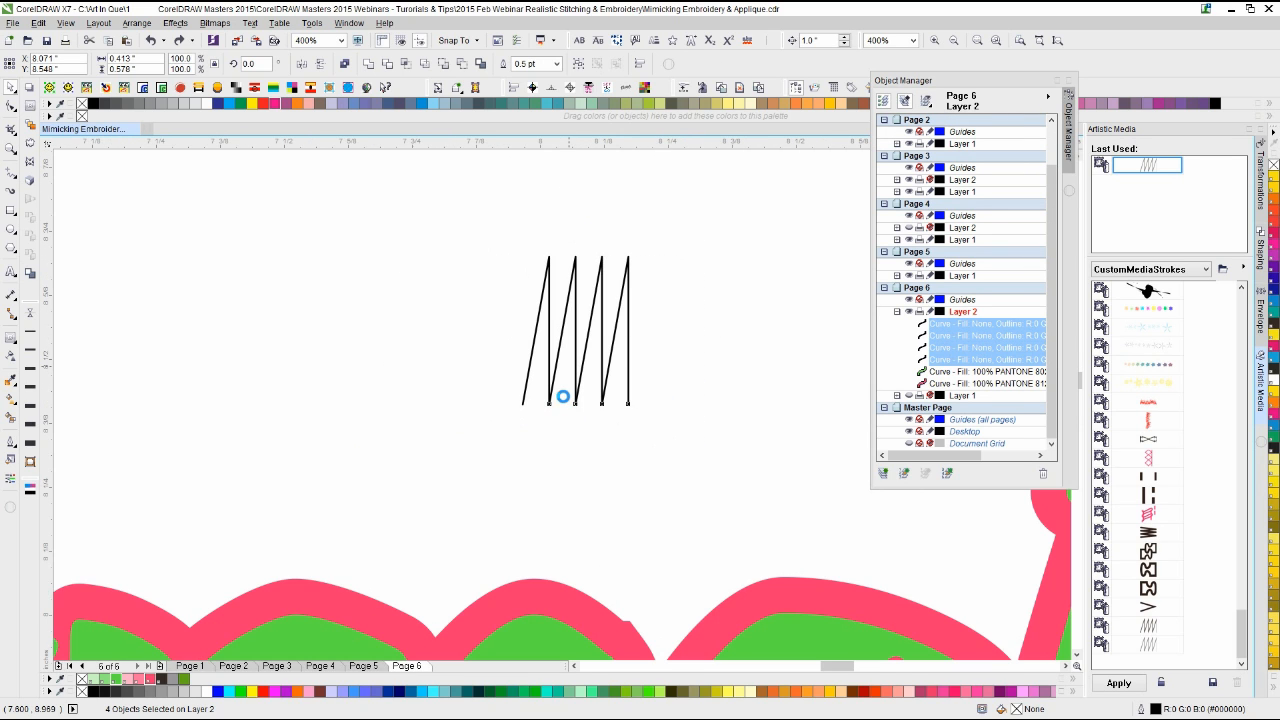
{"action": "scroll", "coordinate": [563, 397], "scroll_direction": "up", "scroll_amount": 1}
{"action": "key", "text": "ctrl+l"}
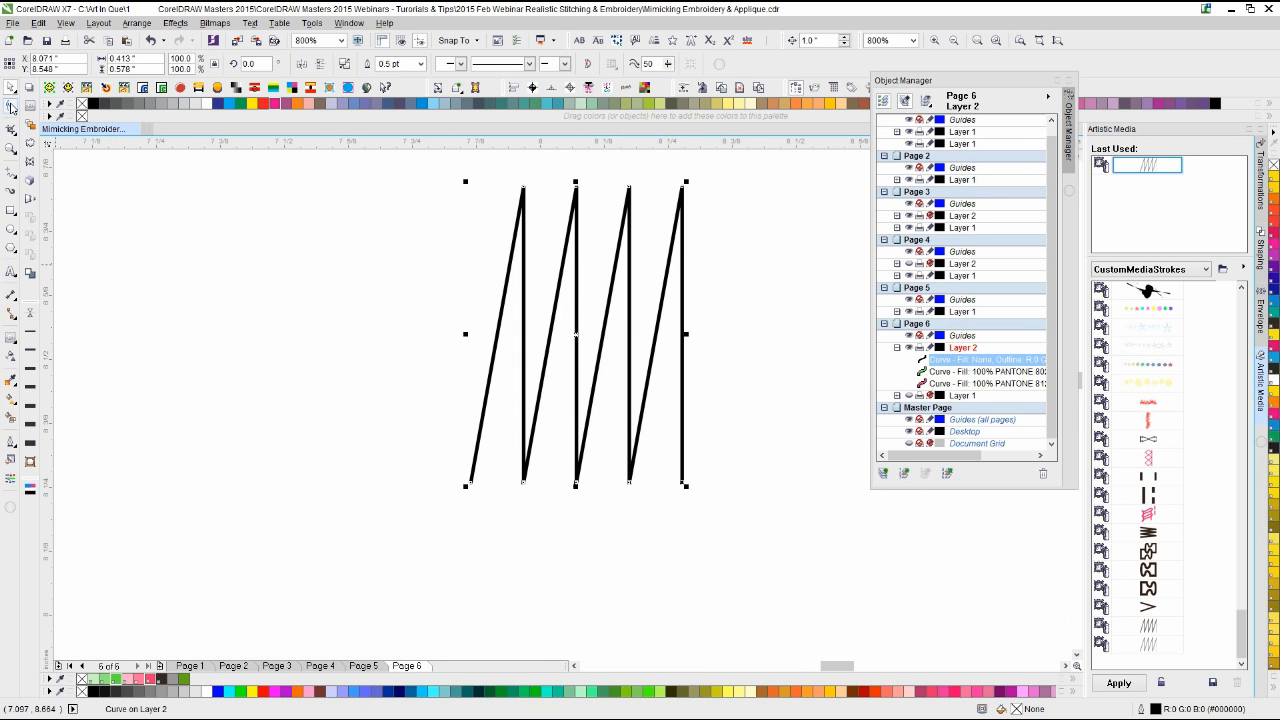
Step: Join the overlapping nodes at the zigzag's lower corners into one continuous path, and deselect it
{"action": "left_click", "coordinate": [10, 105]}
{"action": "left_click_drag", "start_coordinate": [497, 455], "coordinate": [586, 497]}
{"action": "left_click", "coordinate": [125, 65]}
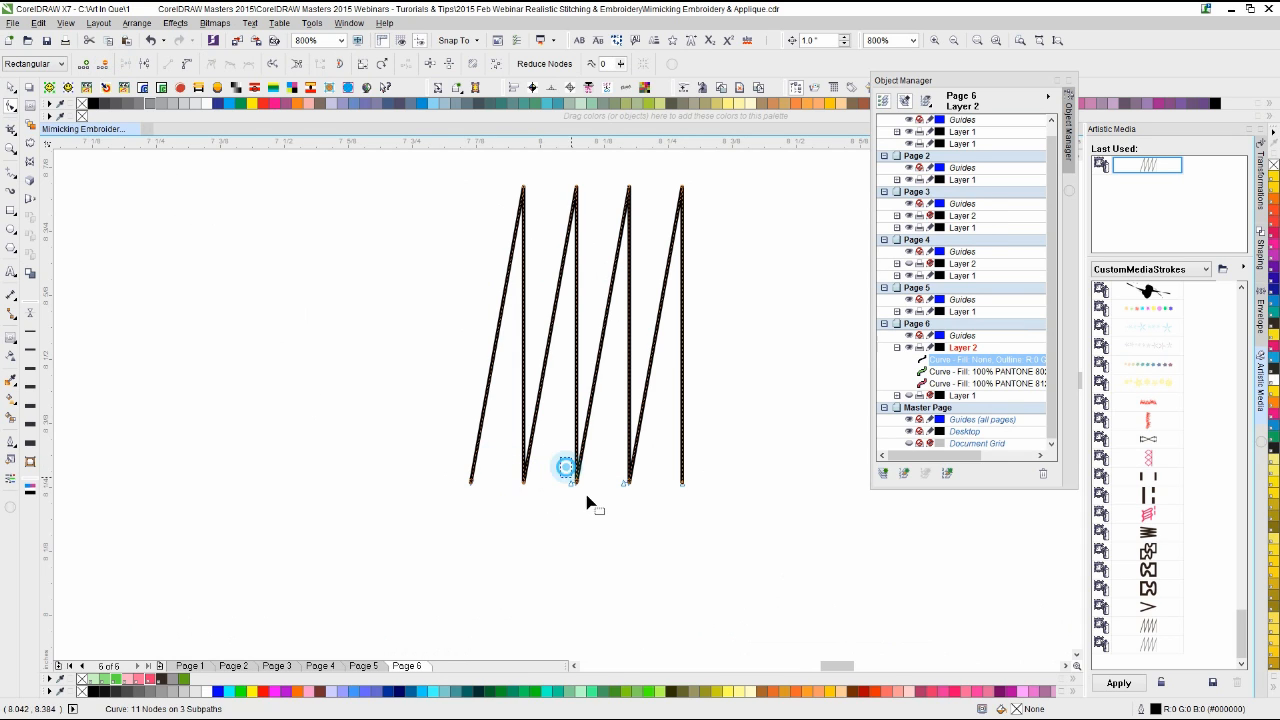
{"action": "left_click_drag", "start_coordinate": [593, 449], "coordinate": [648, 515]}
{"action": "left_click", "coordinate": [125, 65]}
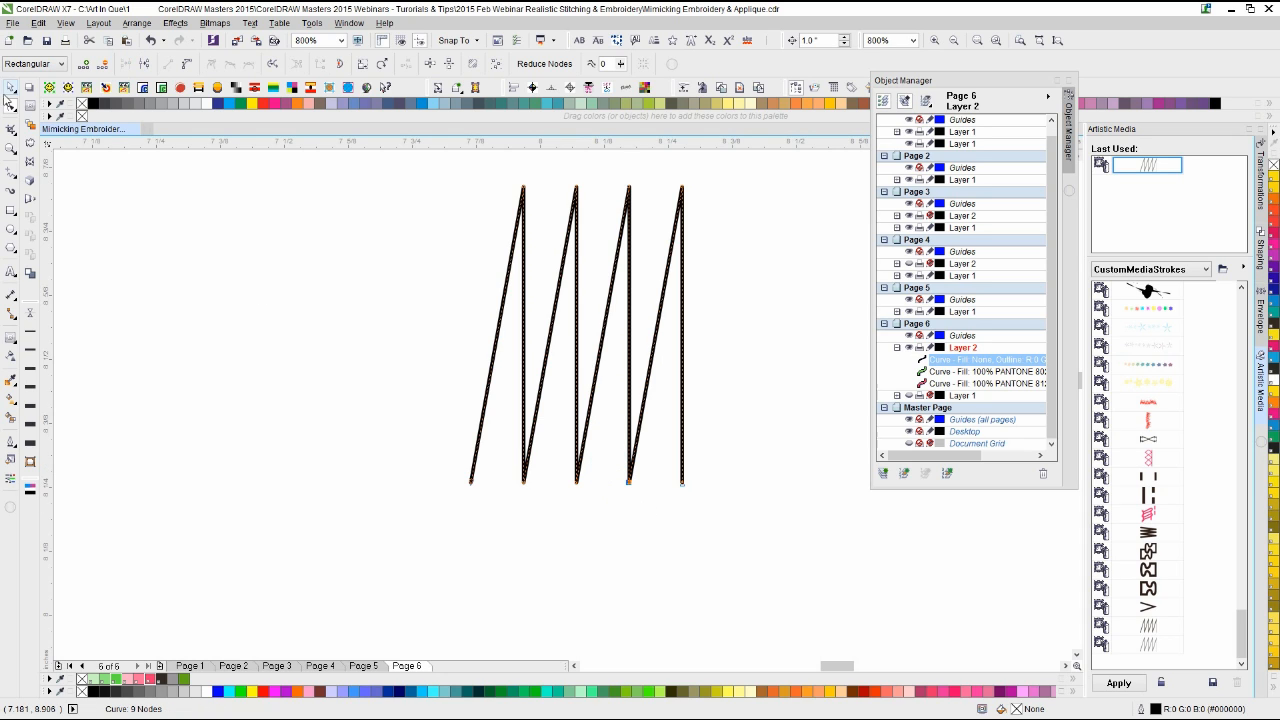
{"action": "left_click", "coordinate": [10, 87]}
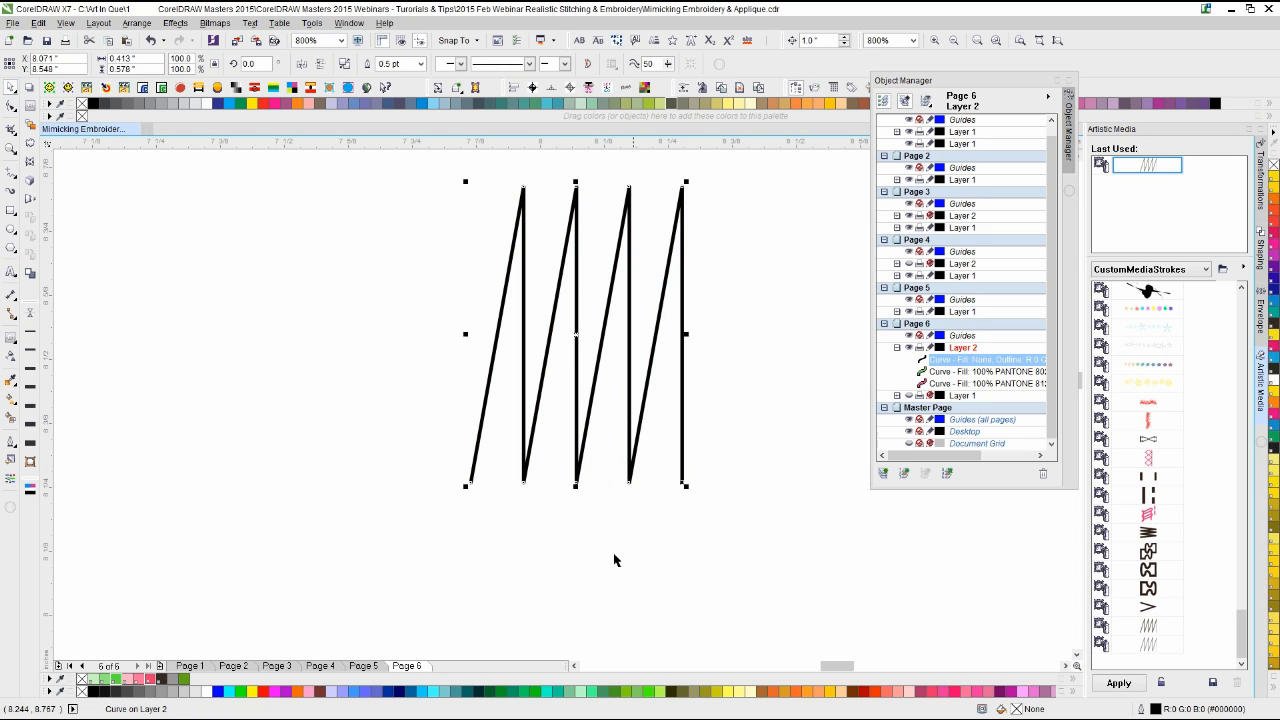
{"action": "left_click", "coordinate": [303, 342]}
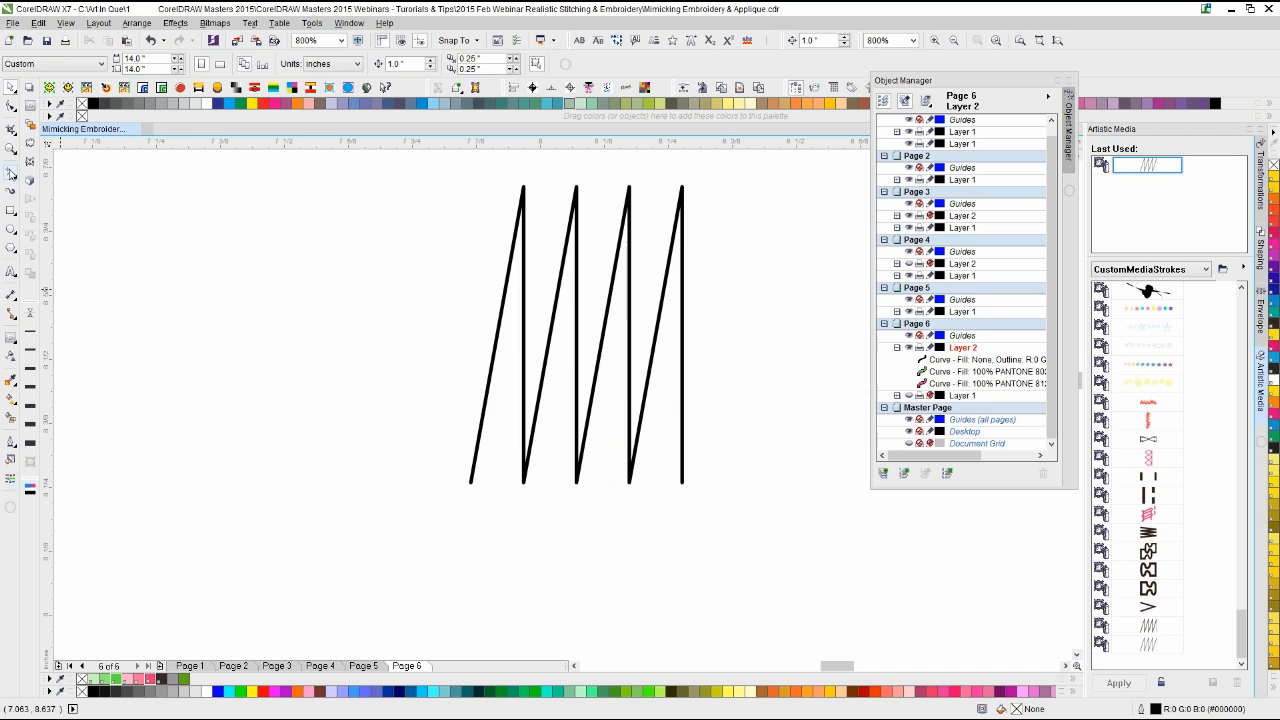
Step: Draw a second zigzag of five connected straight lines, about 0.3 by 0.56 inches, beside the existing zigzag
{"action": "left_click", "coordinate": [10, 172]}
{"action": "left_click", "coordinate": [372, 476]}
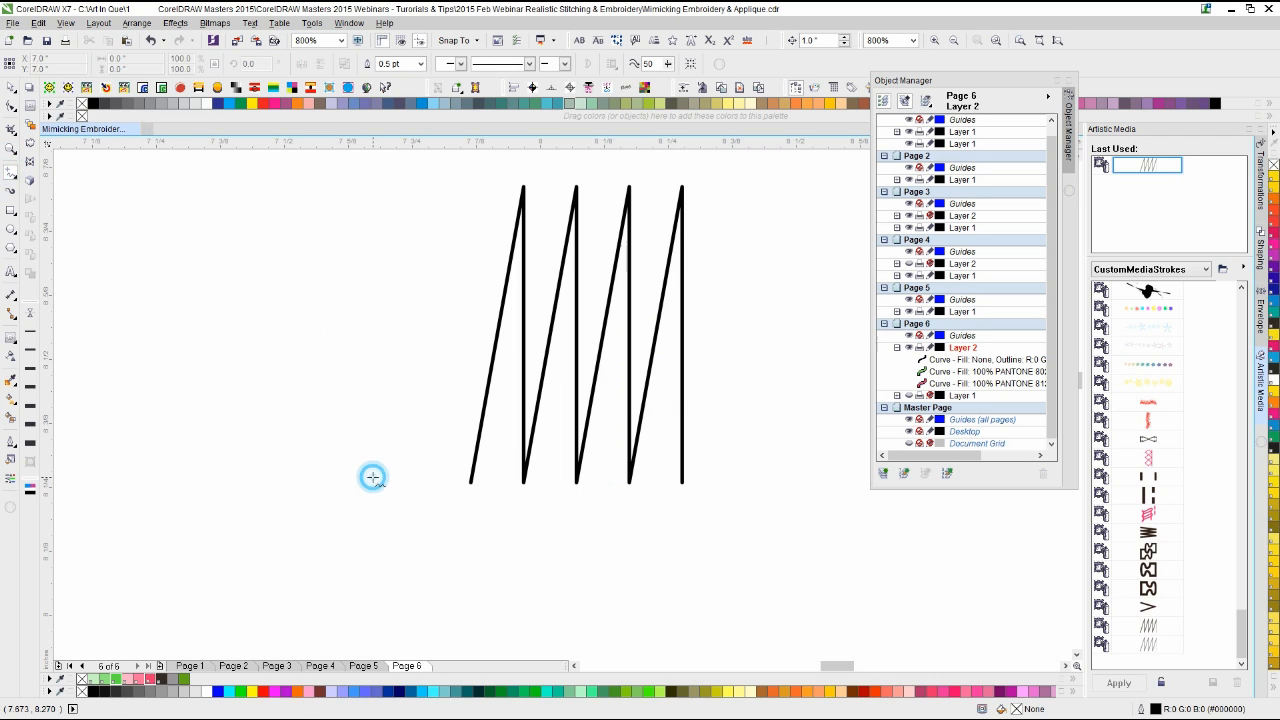
{"action": "left_click", "coordinate": [371, 192]}
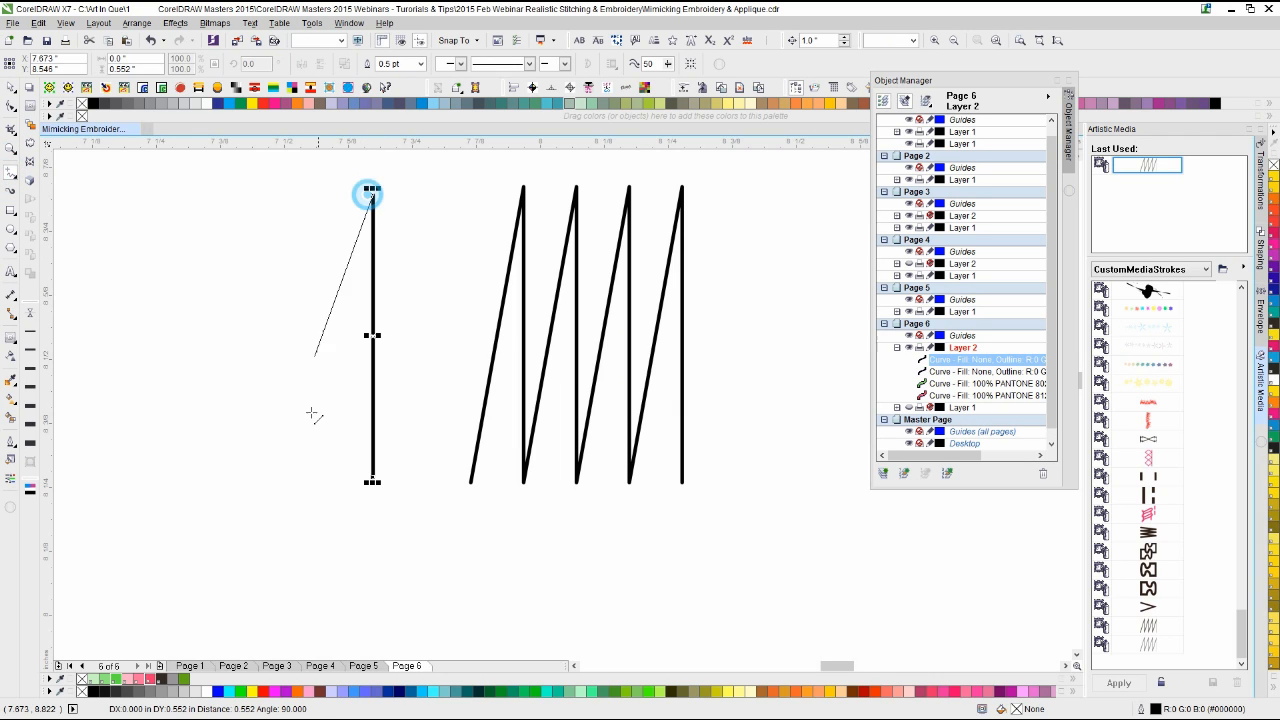
{"action": "left_click", "coordinate": [298, 482]}
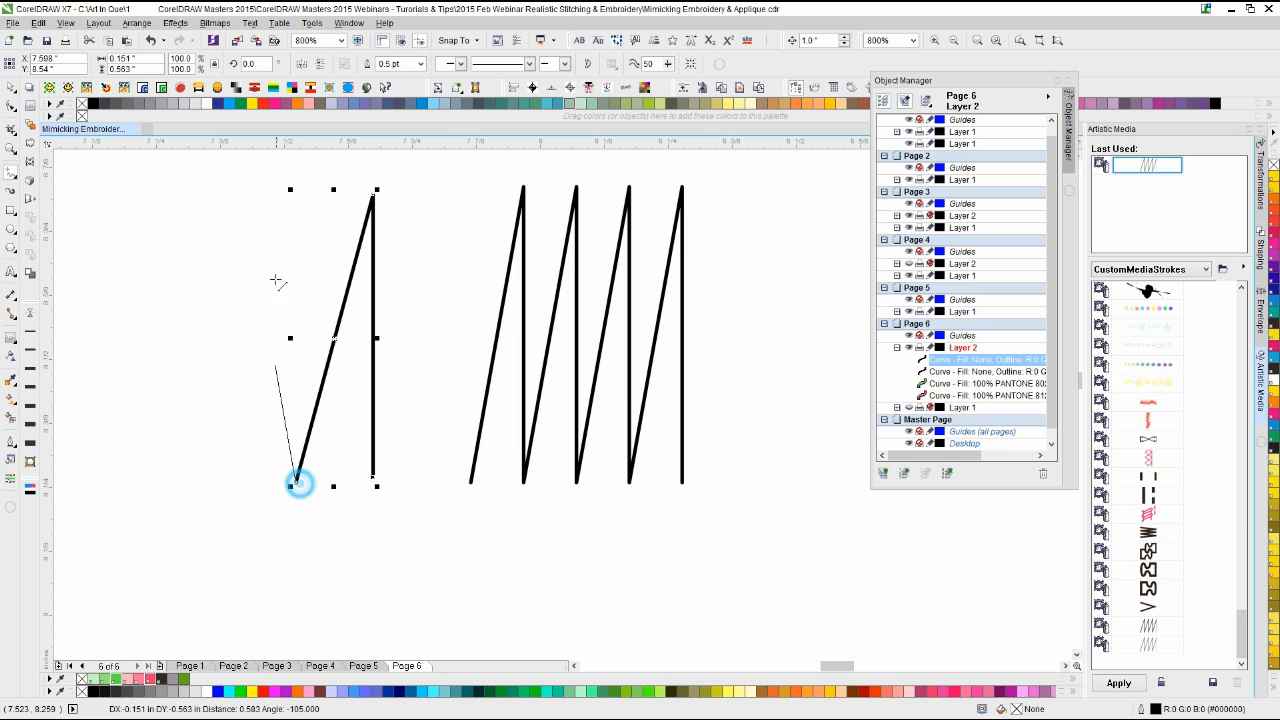
{"action": "left_click", "coordinate": [299, 197]}
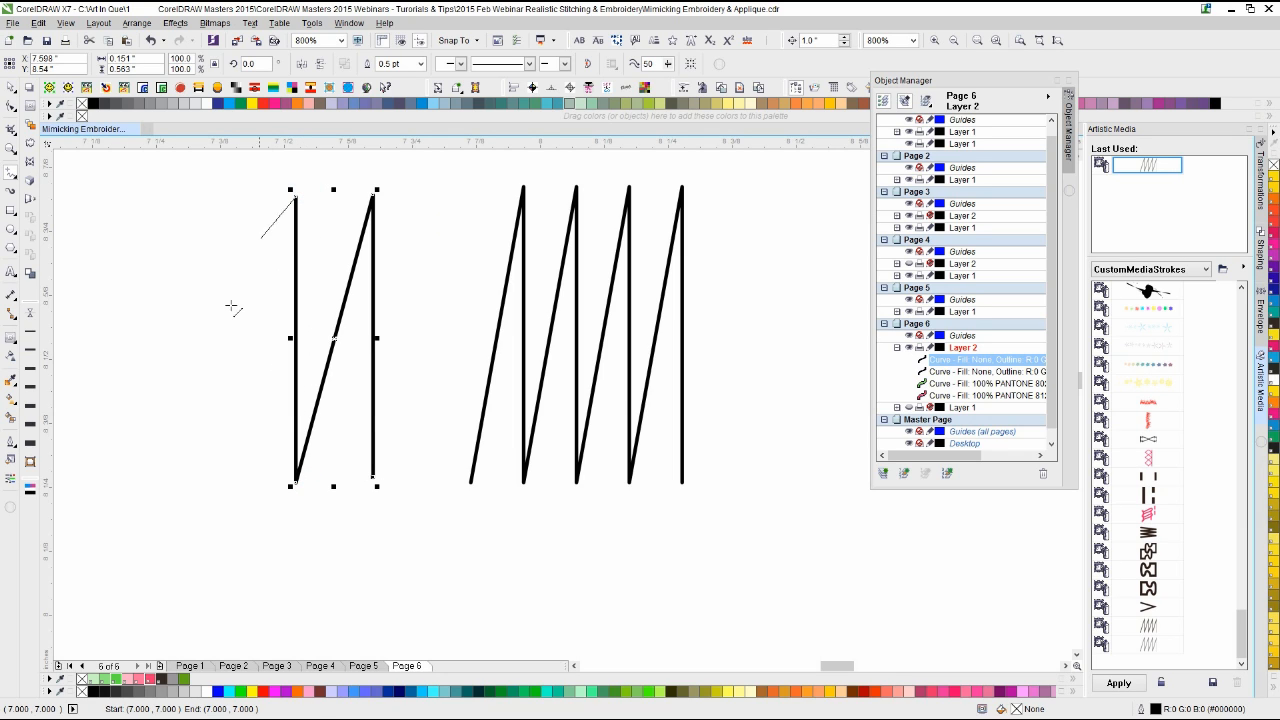
{"action": "left_click", "coordinate": [224, 484]}
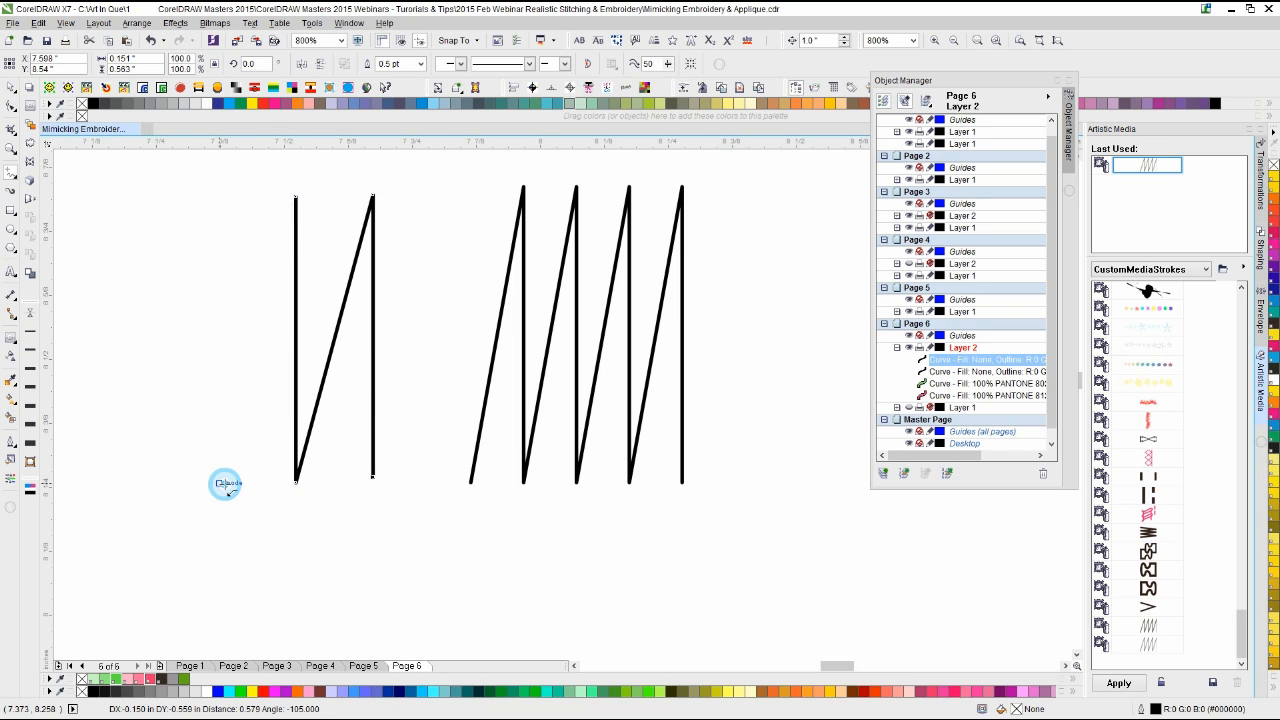
{"action": "left_click", "coordinate": [225, 197]}
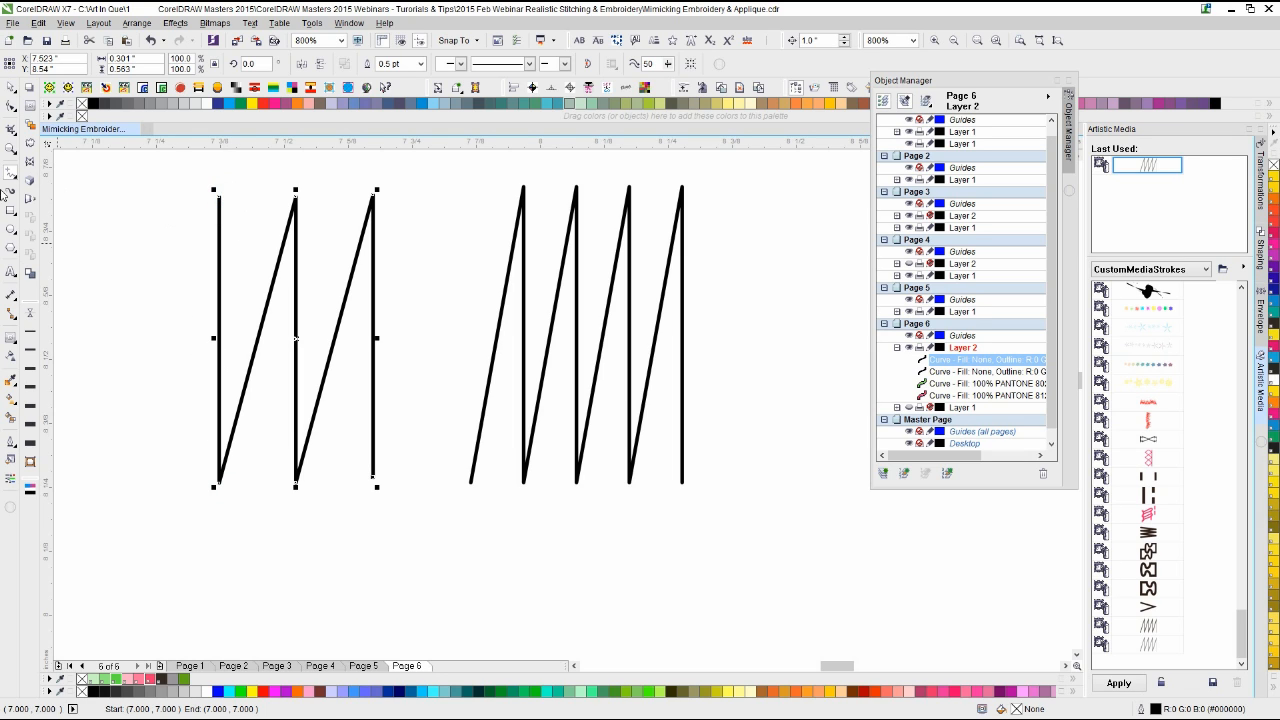
Step: Select the upper nodes of the newly drawn zigzag, and delete that whole zigzag
{"action": "left_click", "coordinate": [10, 105]}
{"action": "left_click_drag", "start_coordinate": [140, 203], "coordinate": [230, 208]}
{"action": "left_click_drag", "start_coordinate": [177, 154], "coordinate": [392, 257]}
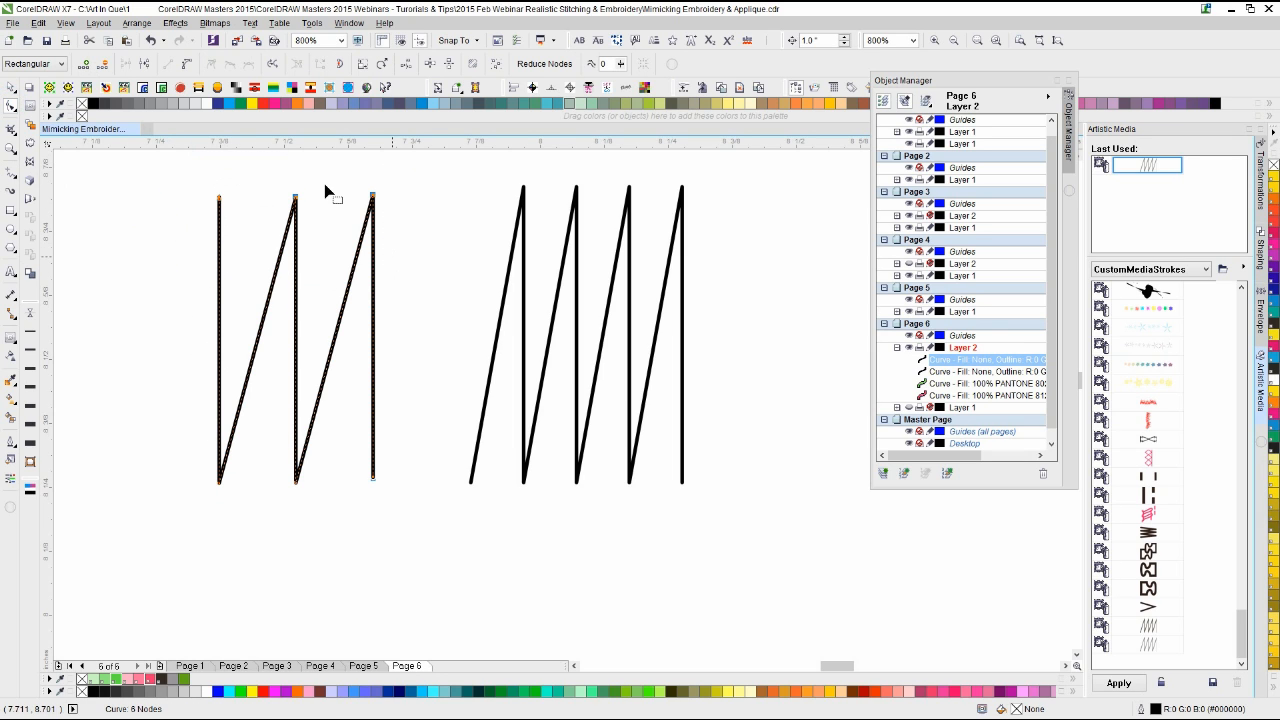
{"action": "left_click", "coordinate": [10, 87]}
{"action": "key", "text": "Delete"}
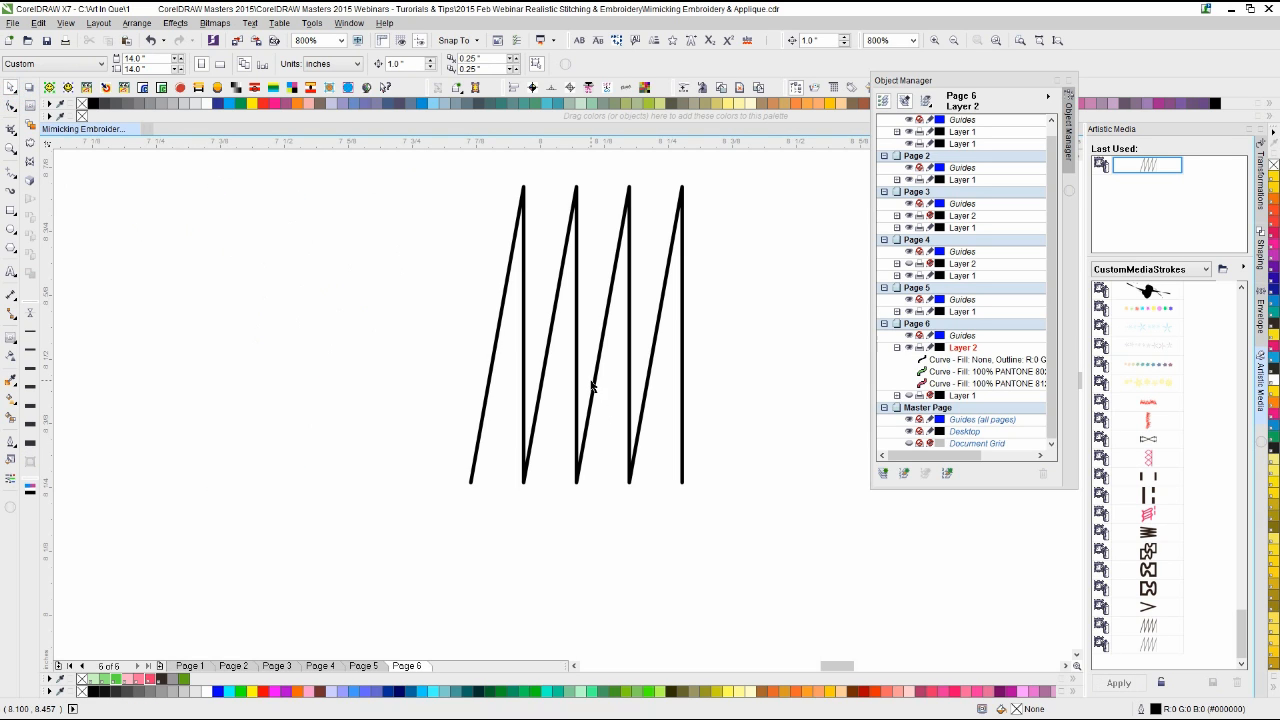
Step: Move the remaining zigzag slightly down and set its outline width to 2 pt
{"action": "left_click", "coordinate": [594, 391]}
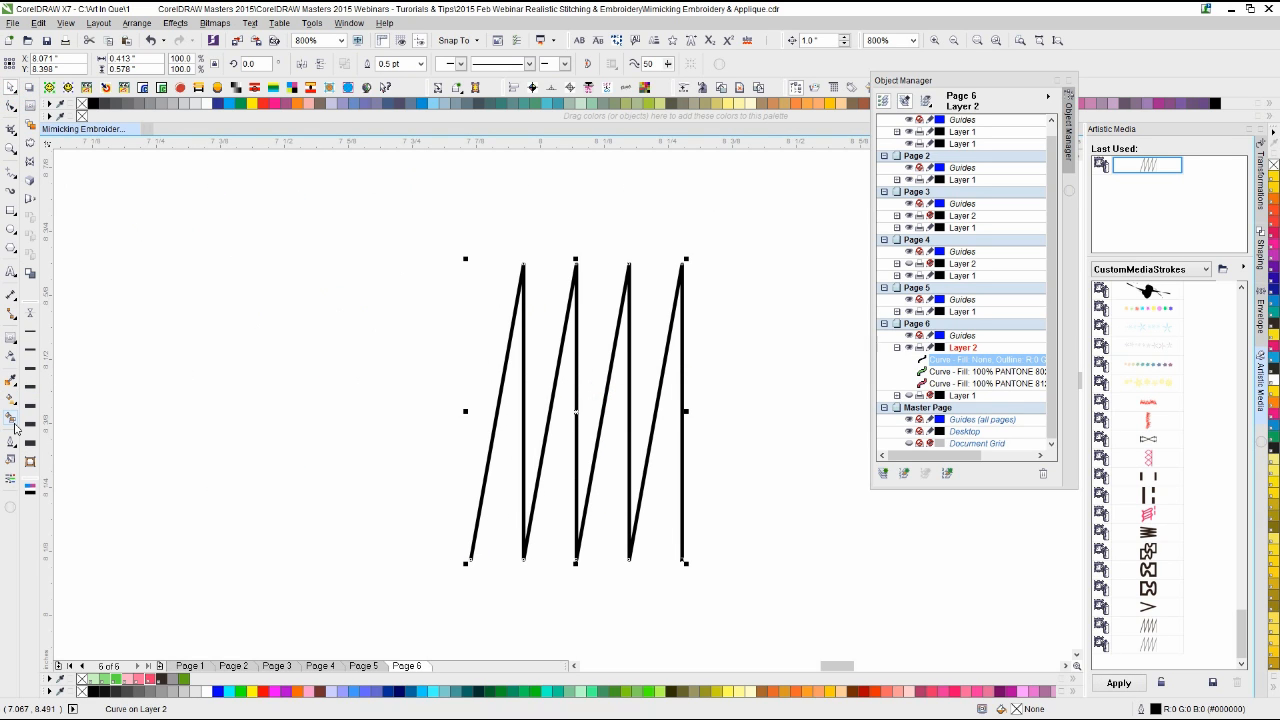
{"action": "left_click", "coordinate": [30, 369]}
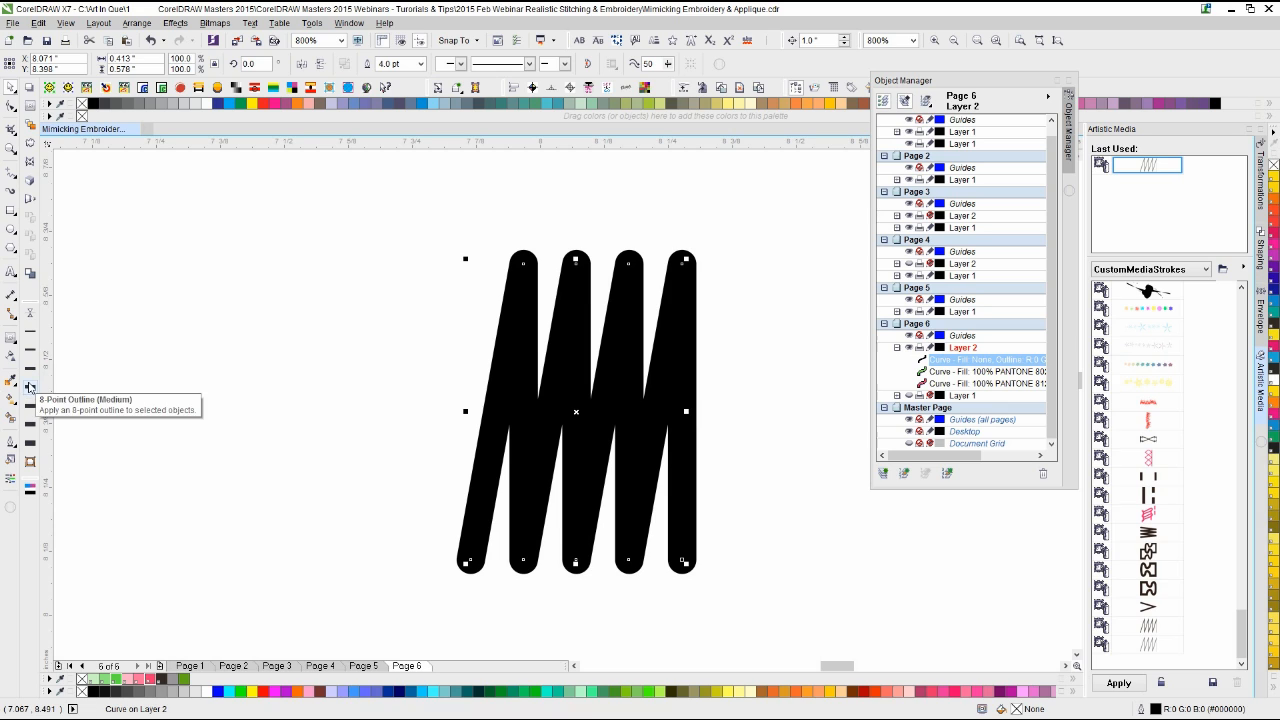
{"action": "left_click", "coordinate": [31, 350]}
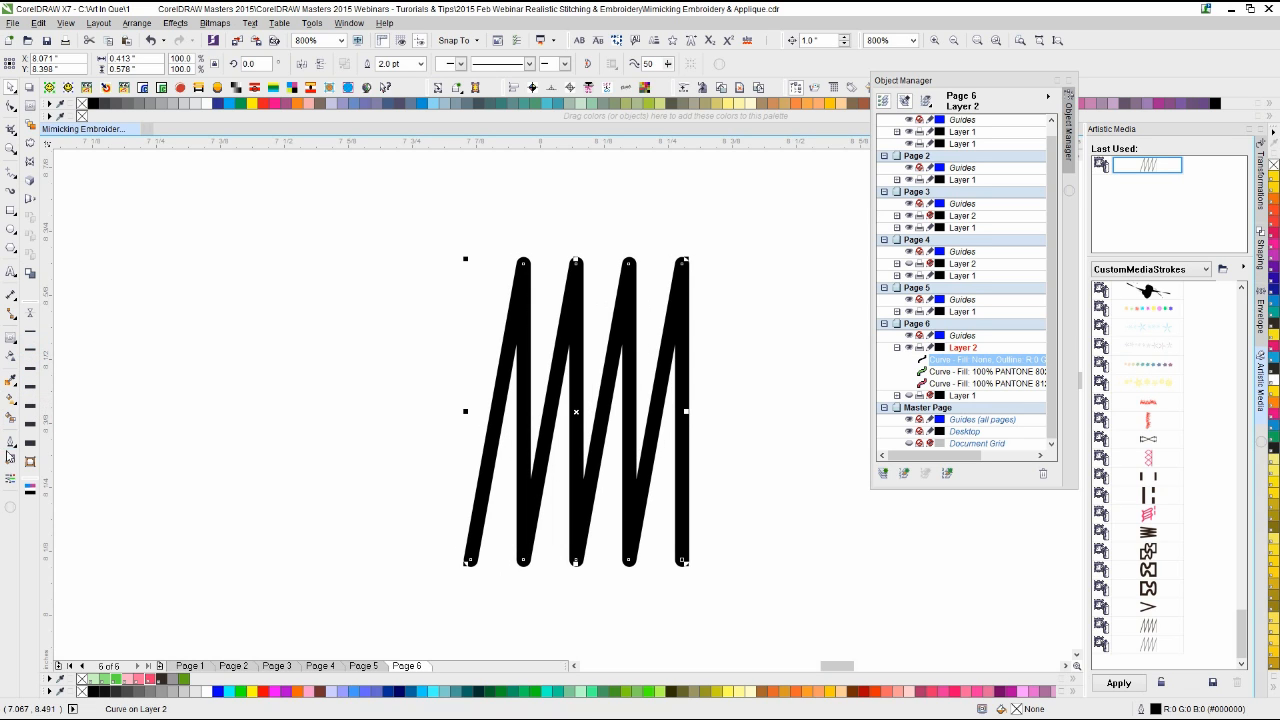
Step: Configure the zigzag's outline with round corners, round line caps and scaling with the object
{"action": "left_click", "coordinate": [11, 447]}
{"action": "left_click", "coordinate": [55, 438]}
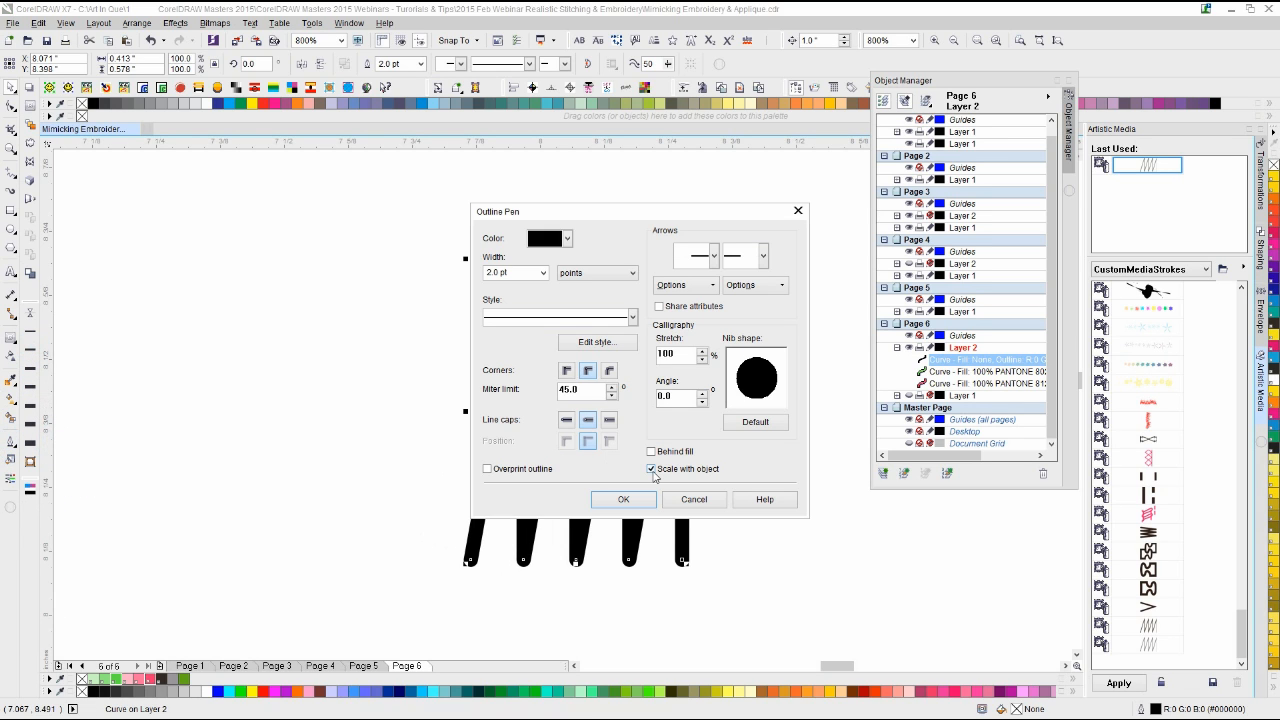
{"action": "left_click", "coordinate": [653, 471]}
{"action": "left_click", "coordinate": [652, 470]}
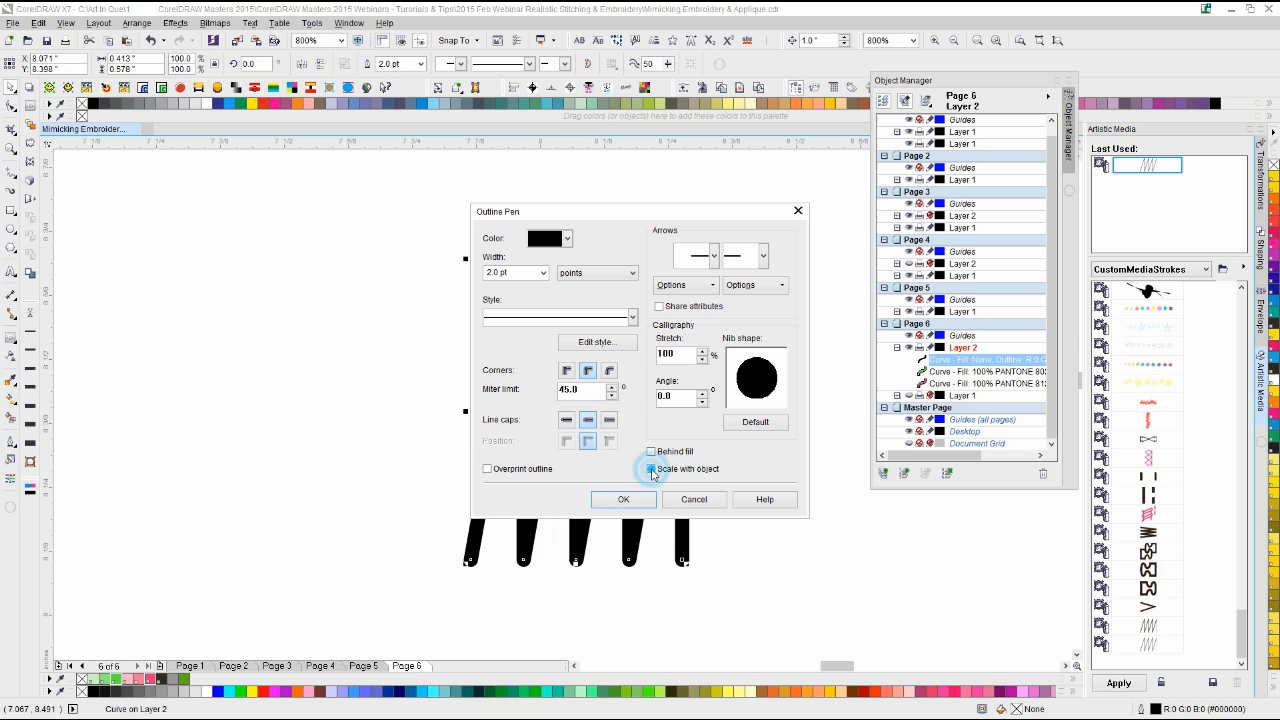
{"action": "left_click", "coordinate": [589, 421]}
{"action": "left_click", "coordinate": [588, 369]}
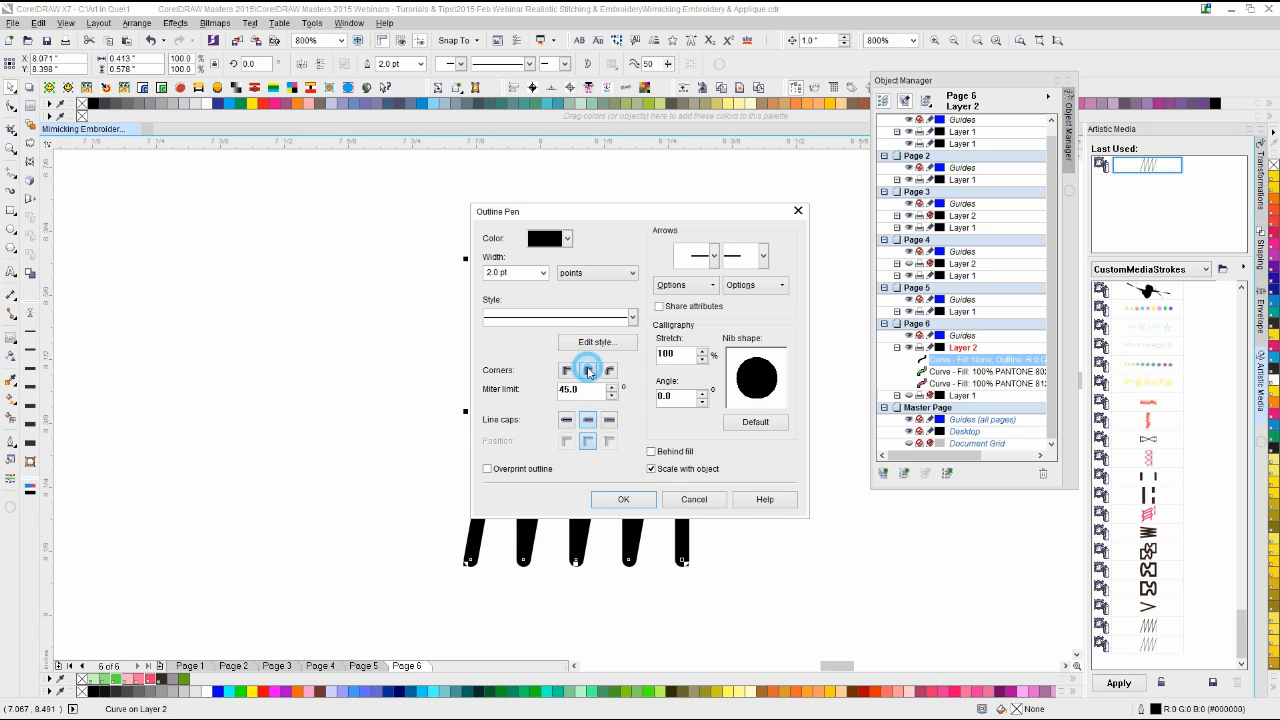
{"action": "left_click", "coordinate": [631, 500]}
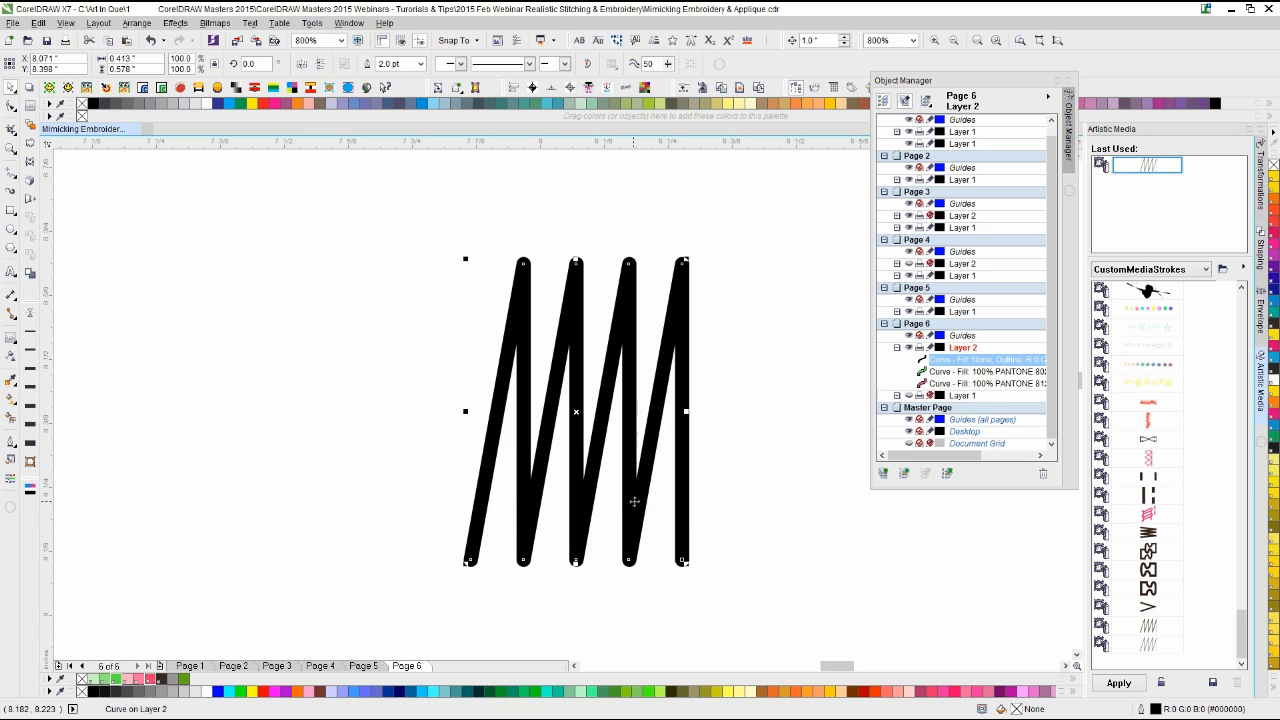
Step: Color the zigzag's outline with the pink PANTONE 812 C swatch and deselect it
{"action": "right_click", "coordinate": [151, 683]}
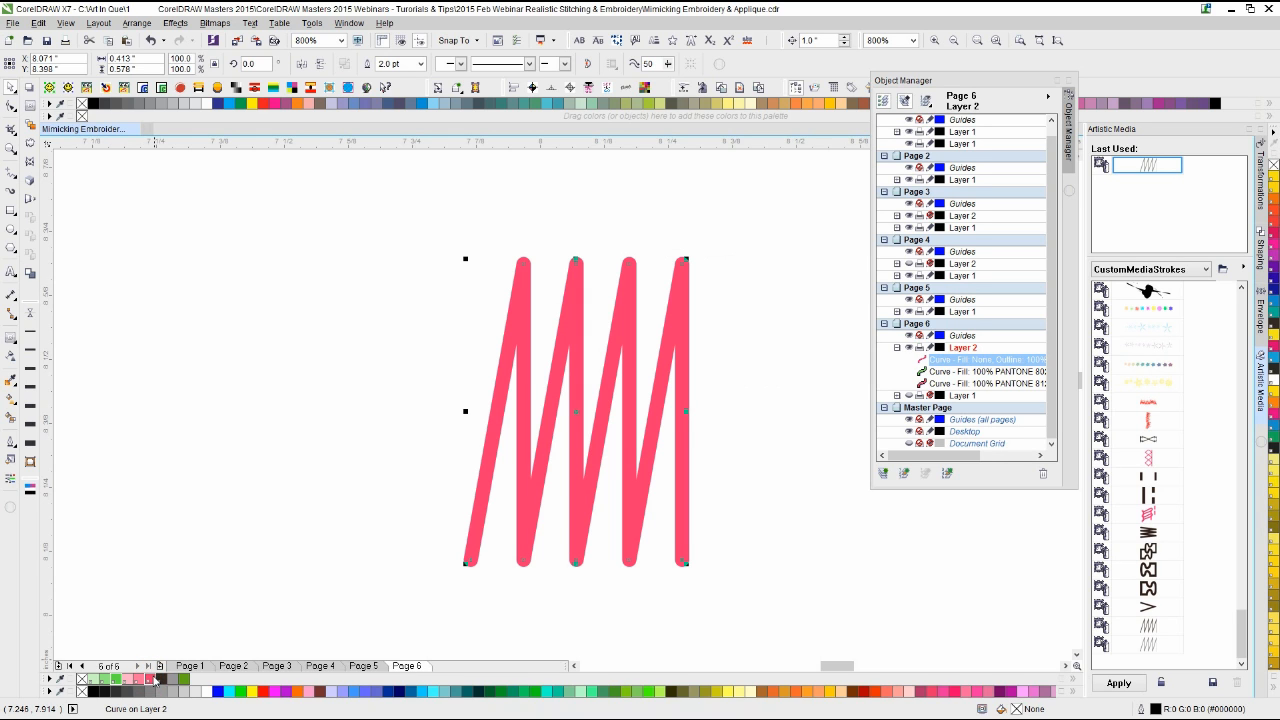
{"action": "left_click", "coordinate": [560, 406]}
{"action": "scroll", "coordinate": [561, 408], "scroll_direction": "down", "scroll_amount": 1}
{"action": "scroll", "coordinate": [560, 408], "scroll_direction": "down", "scroll_amount": 1}
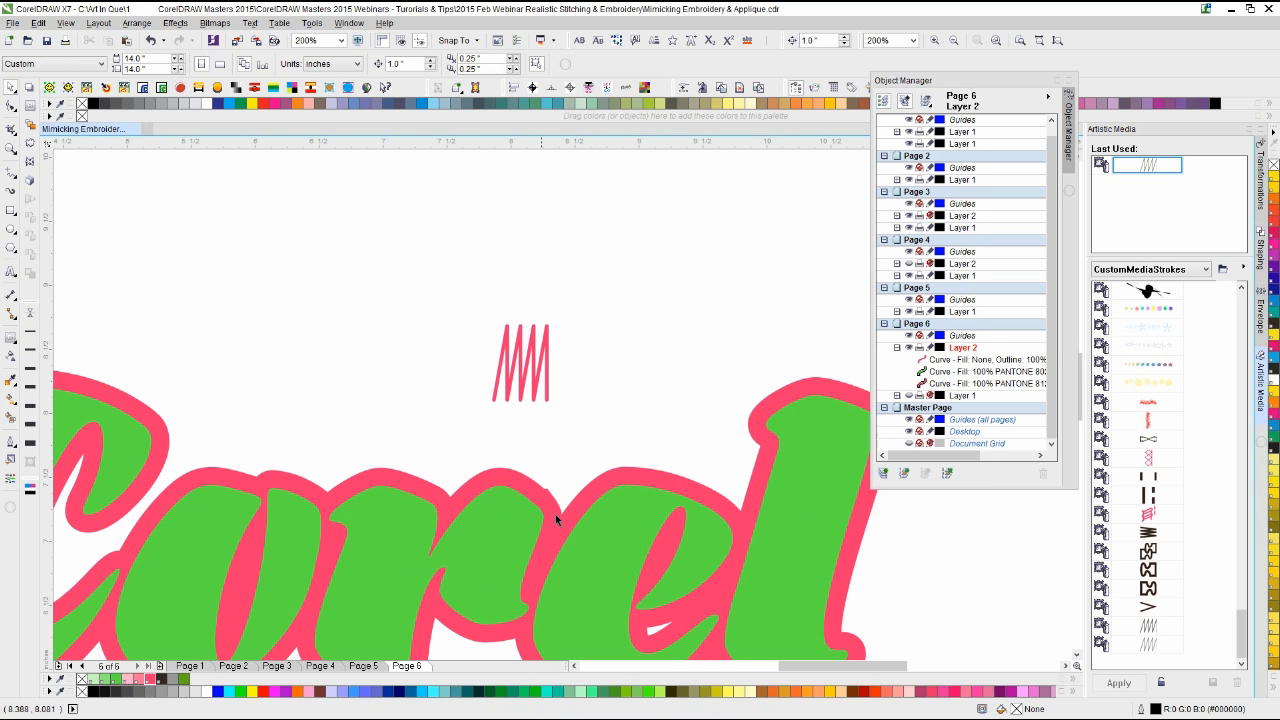
Step: Fill the contour around the Corel lettering with the light green 70% PANTONE 802 C swatch
{"action": "scroll", "coordinate": [563, 406], "scroll_direction": "up", "scroll_amount": 1}
{"action": "left_click", "coordinate": [505, 353]}
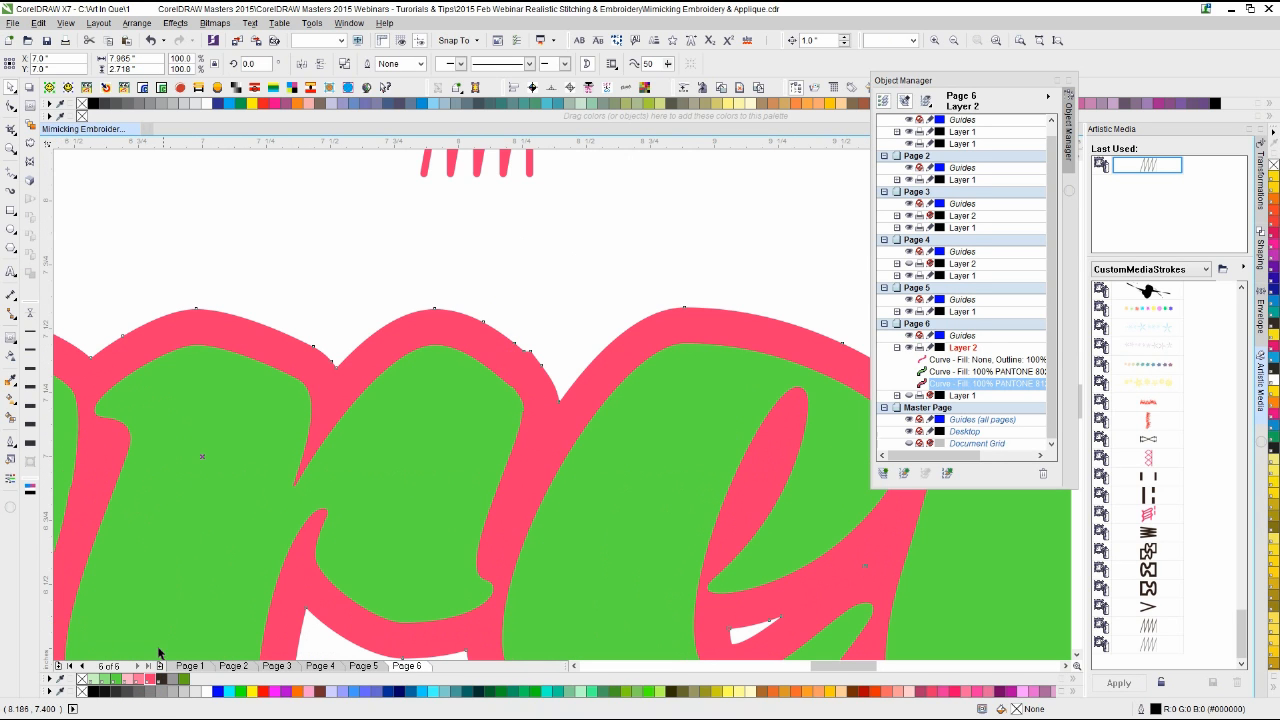
{"action": "left_click", "coordinate": [111, 680]}
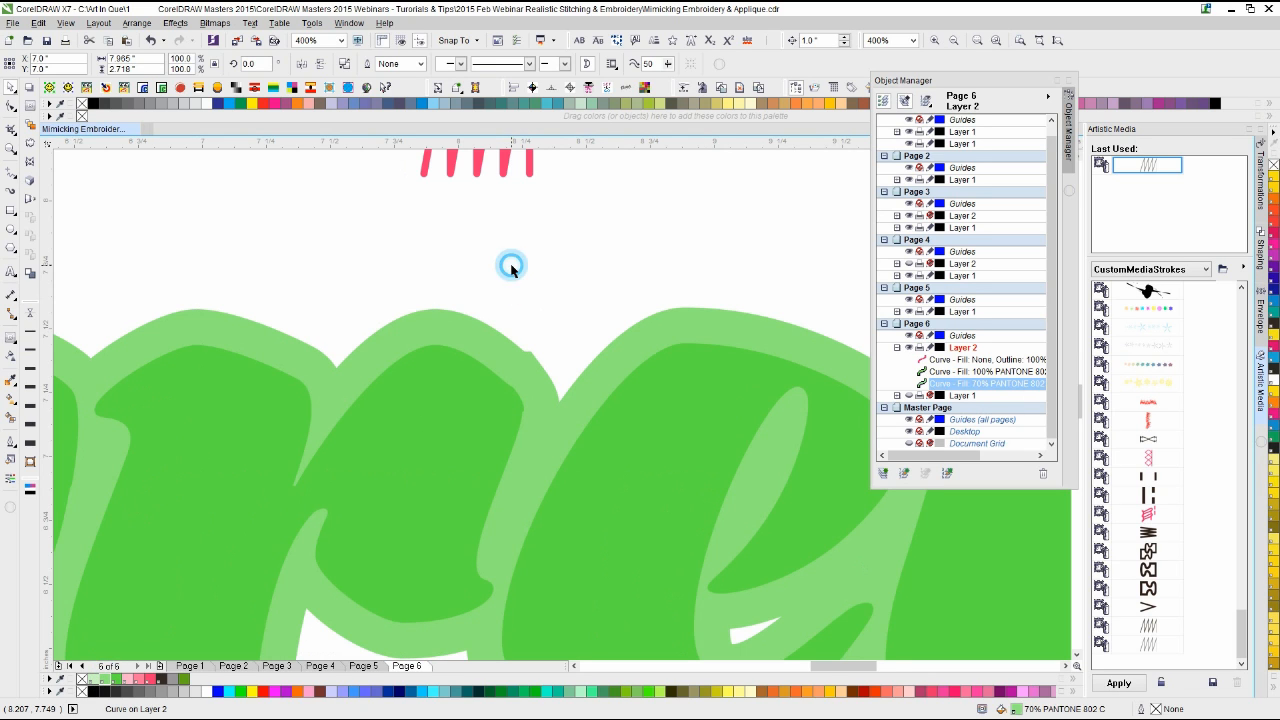
Step: Move the zigzag onto the lettering's contour edge, scale it down and narrow it to about 0.076 by 0.141 inches
{"action": "left_click_drag", "start_coordinate": [506, 213], "coordinate": [492, 424]}
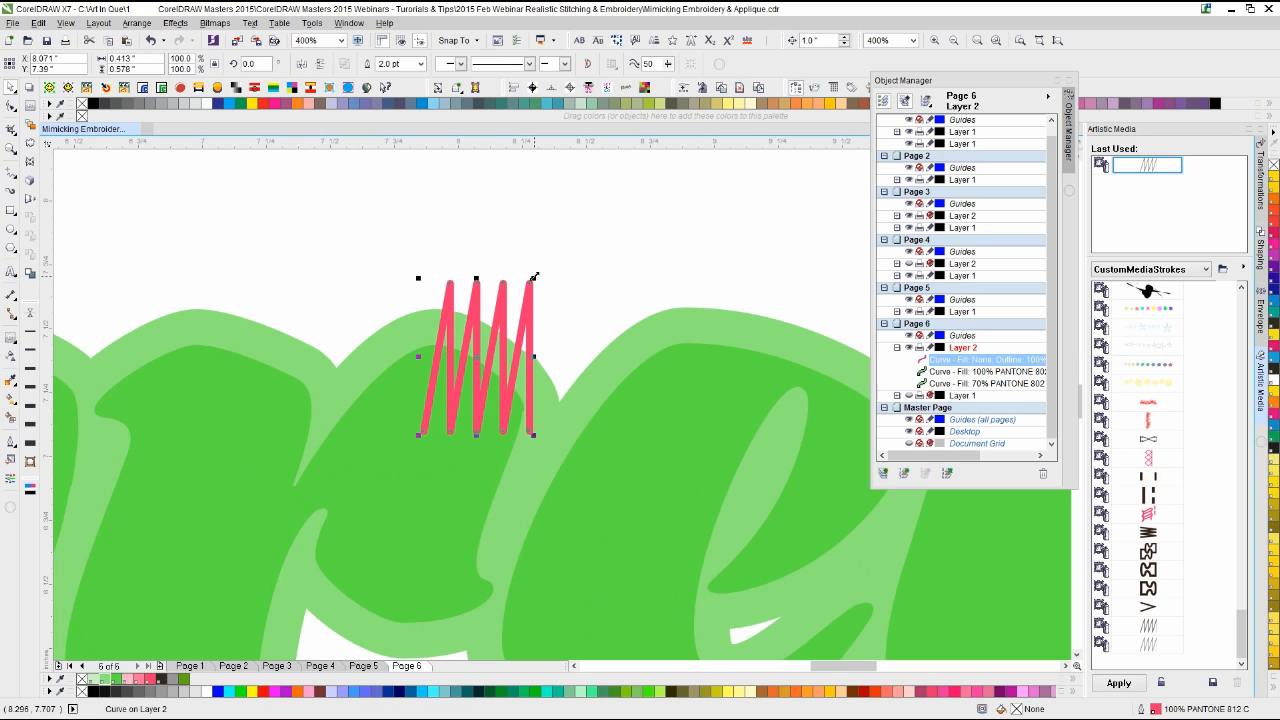
{"action": "left_click_drag", "start_coordinate": [535, 276], "coordinate": [500, 326]}
{"action": "scroll", "coordinate": [495, 324], "scroll_direction": "up", "scroll_amount": 2}
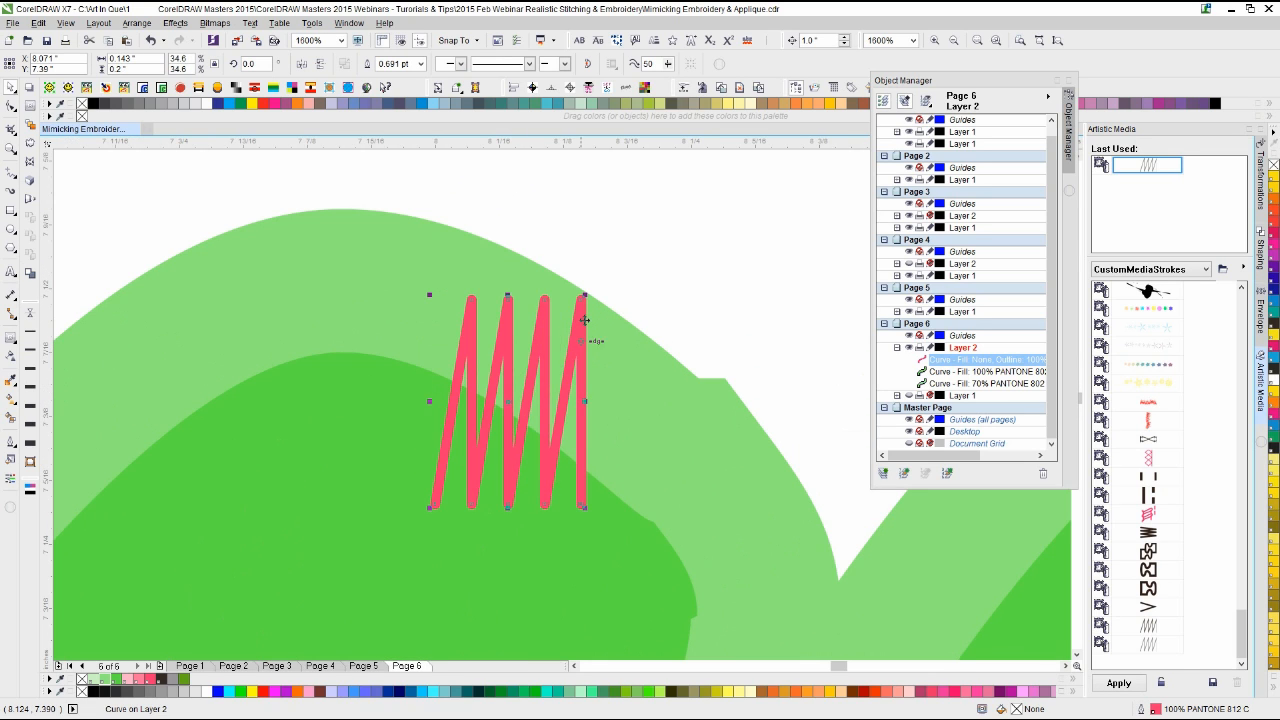
{"action": "left_click_drag", "start_coordinate": [587, 296], "coordinate": [550, 345]}
{"action": "left_click", "coordinate": [546, 415]}
{"action": "left_click_drag", "start_coordinate": [546, 415], "coordinate": [541, 416]}
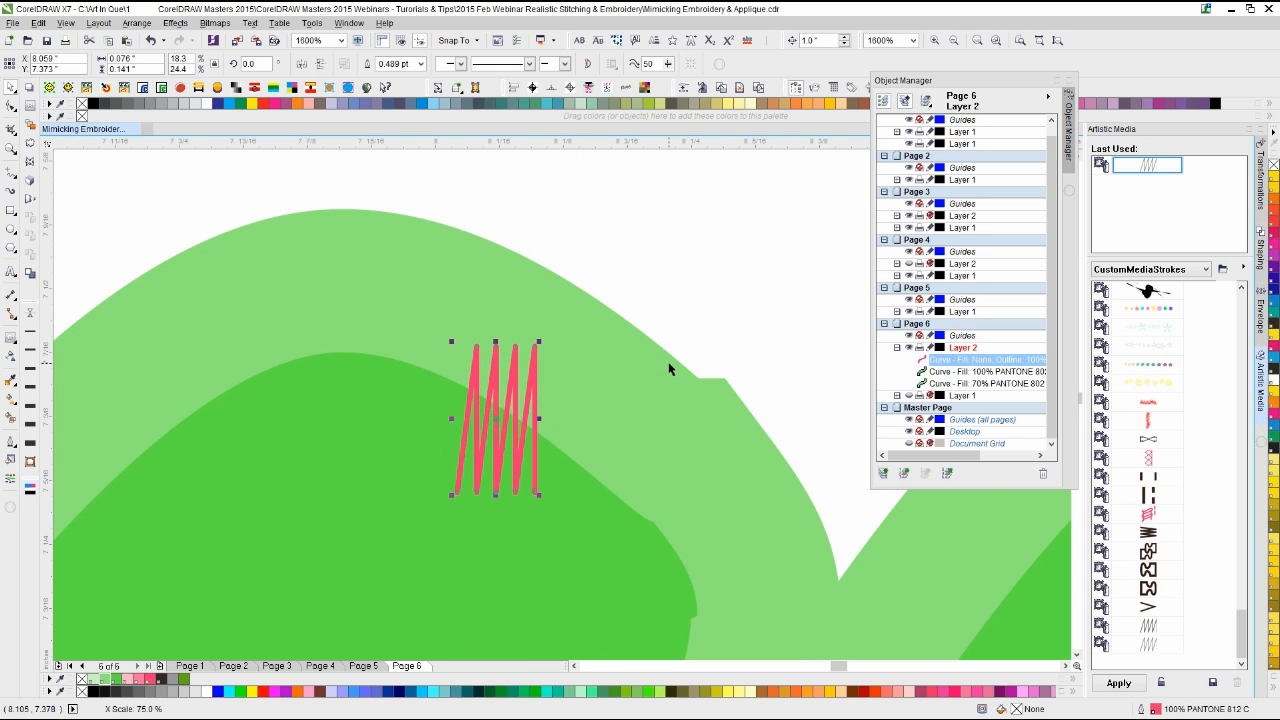
Step: Set the small zigzag's outline width to 0.75 pt
{"action": "scroll", "coordinate": [560, 406], "scroll_direction": "down", "scroll_amount": 2}
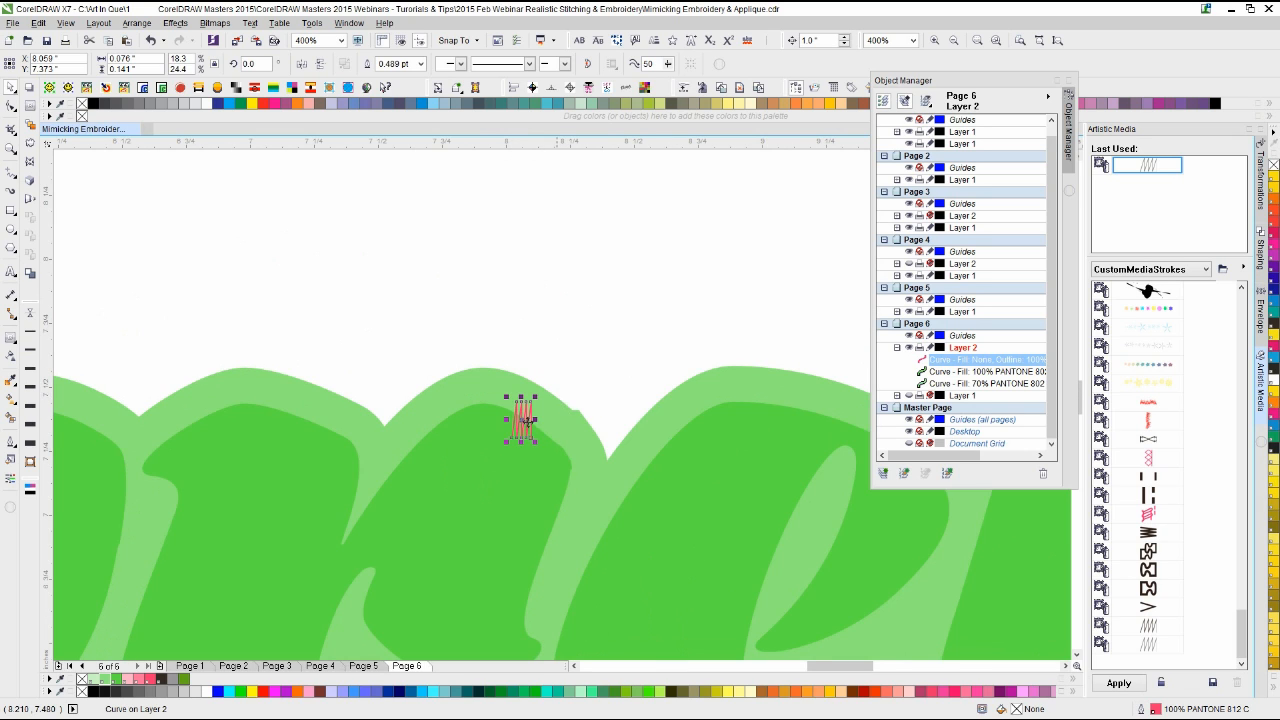
{"action": "scroll", "coordinate": [510, 425], "scroll_direction": "up", "scroll_amount": 2}
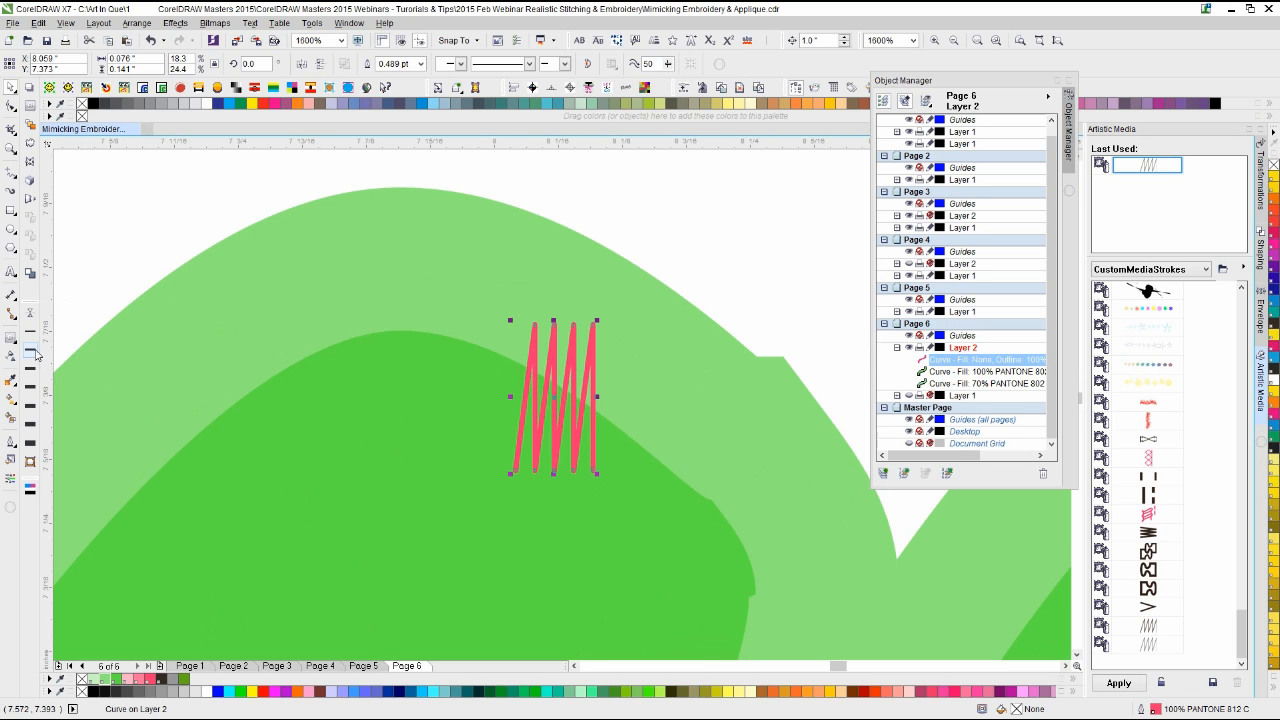
{"action": "left_click", "coordinate": [34, 350]}
{"action": "left_click", "coordinate": [31, 336]}
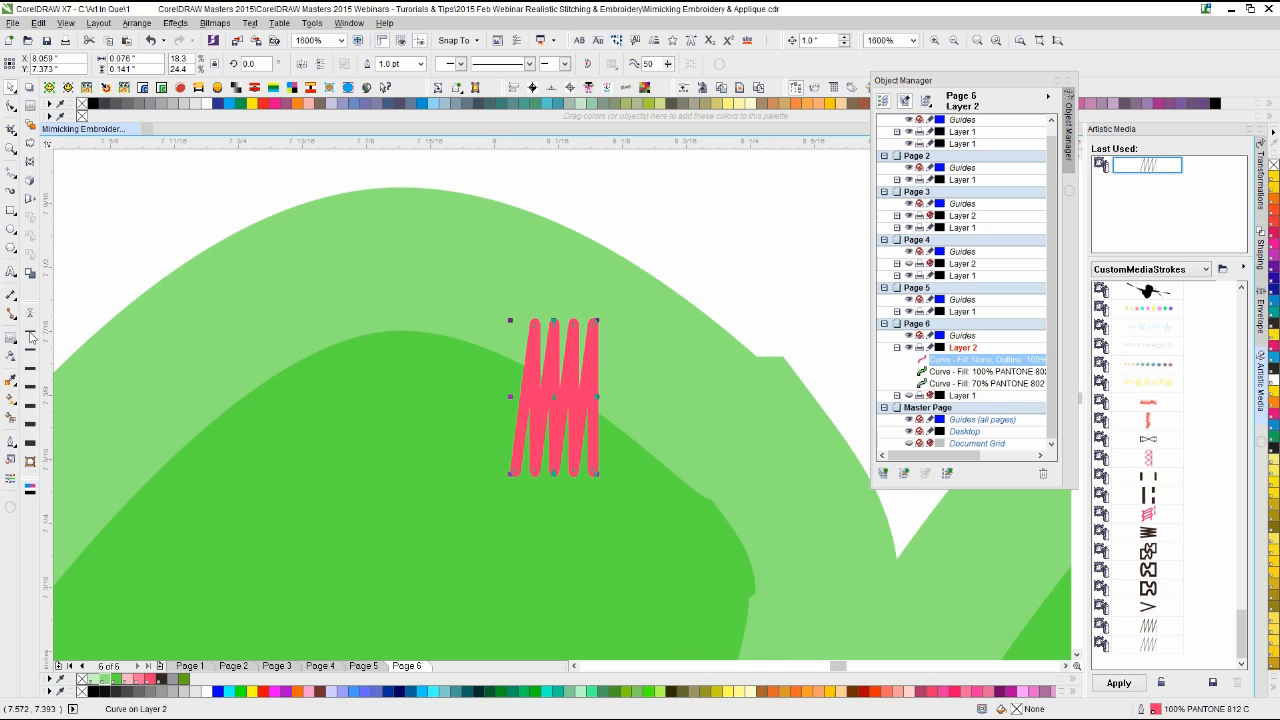
{"action": "scroll", "coordinate": [500, 375], "scroll_direction": "down", "scroll_amount": 1}
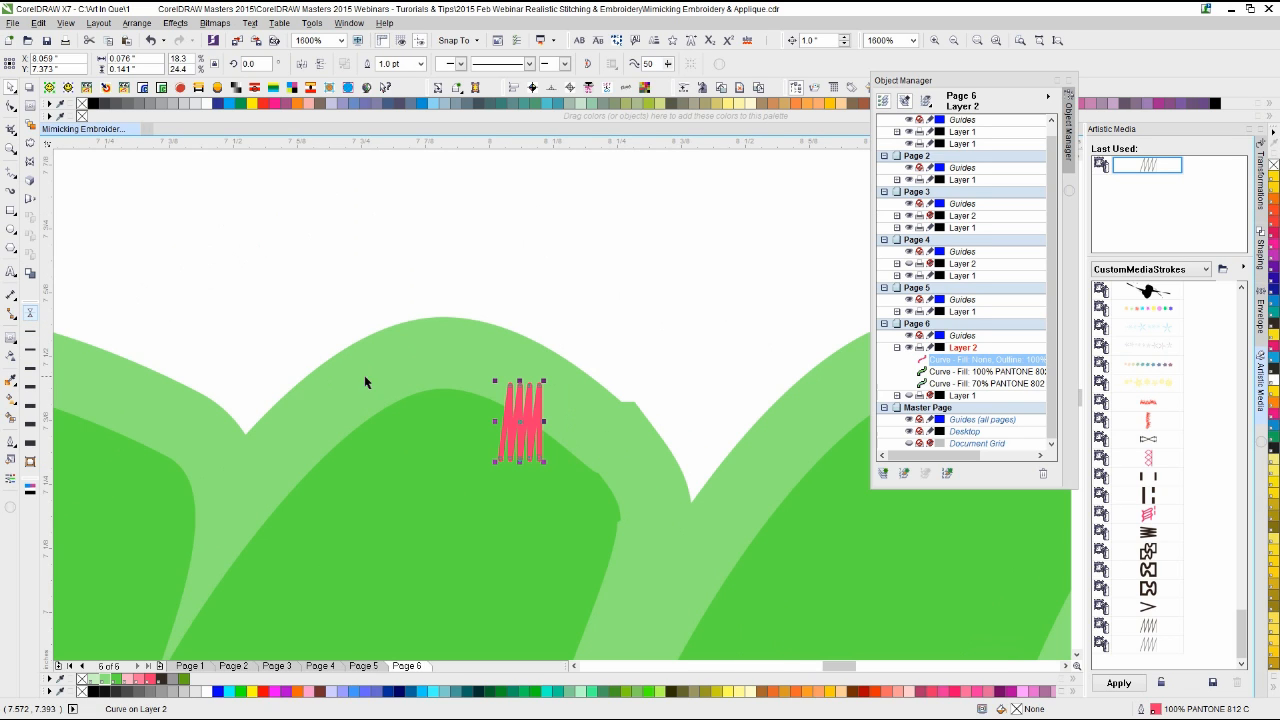
{"action": "left_click", "coordinate": [12, 446]}
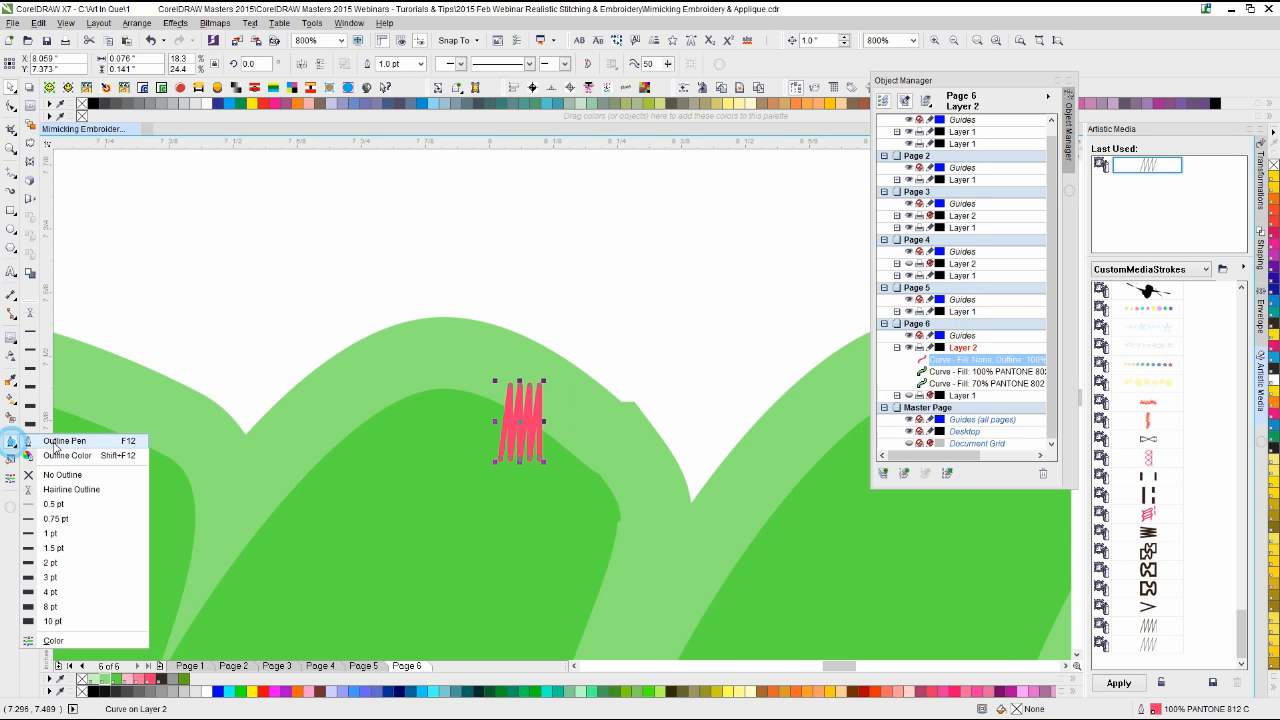
{"action": "left_click", "coordinate": [56, 442]}
{"action": "left_click", "coordinate": [505, 272]}
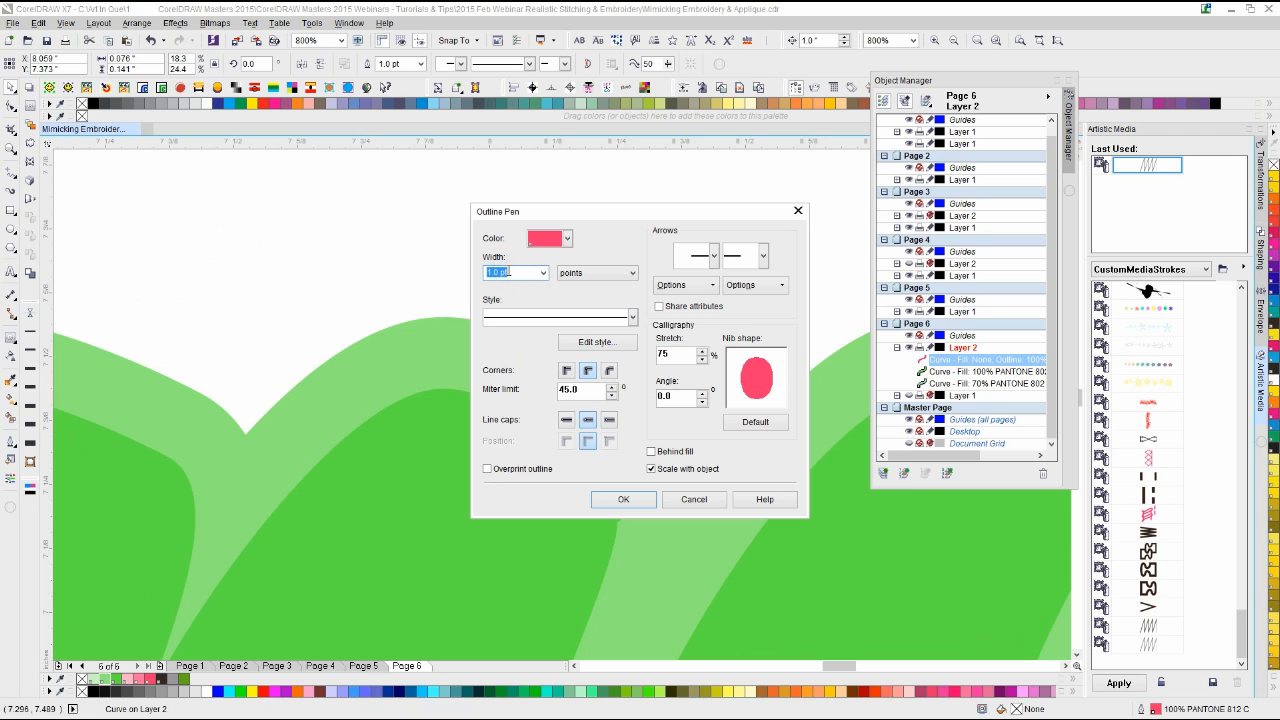
{"action": "type", "text": "0.7"}
{"action": "key", "text": "Return"}
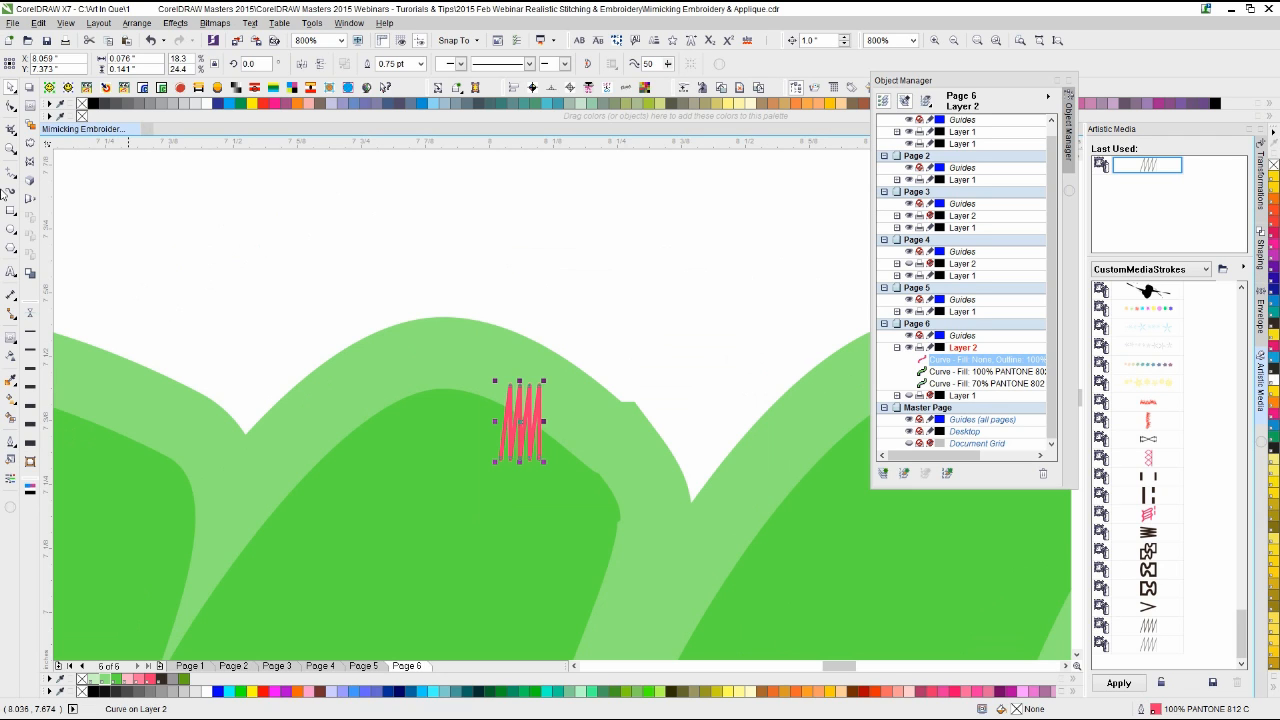
Step: Move the zigzag above the lettering onto the blank area and select it with the Artistic Media tool
{"action": "left_click_drag", "start_coordinate": [545, 423], "coordinate": [516, 247]}
{"action": "left_click", "coordinate": [179, 232]}
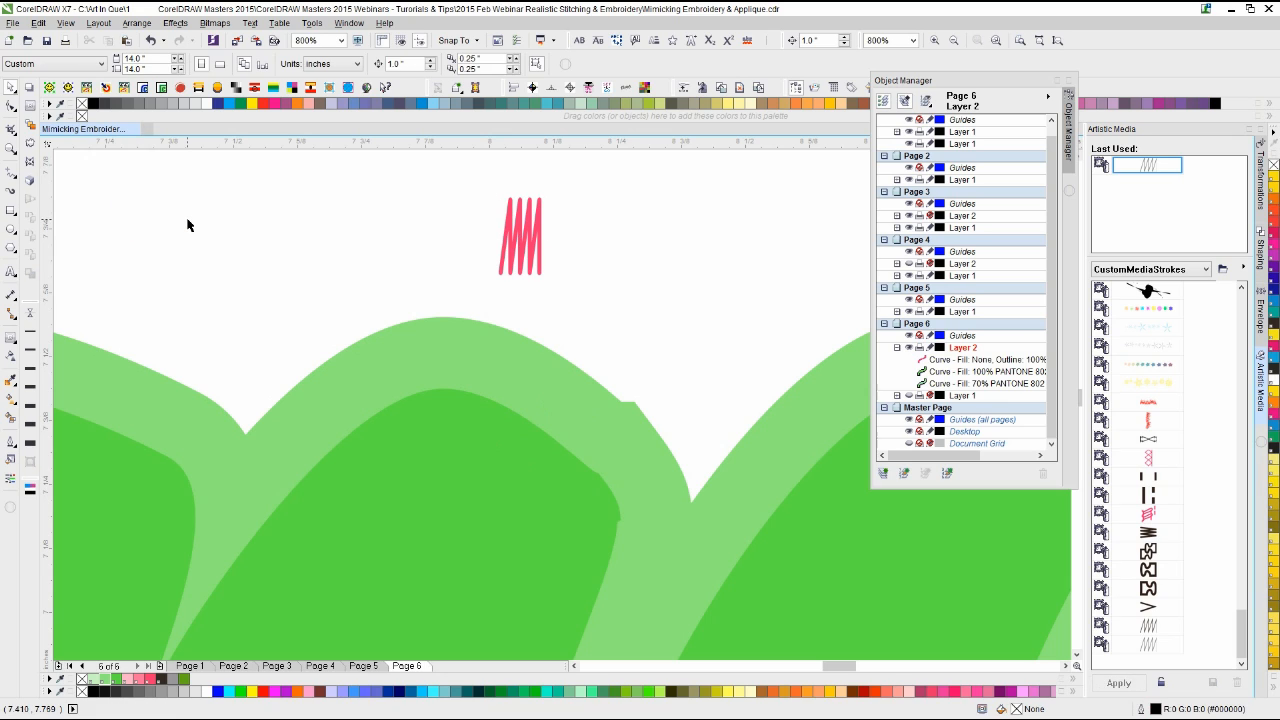
{"action": "key", "text": "i"}
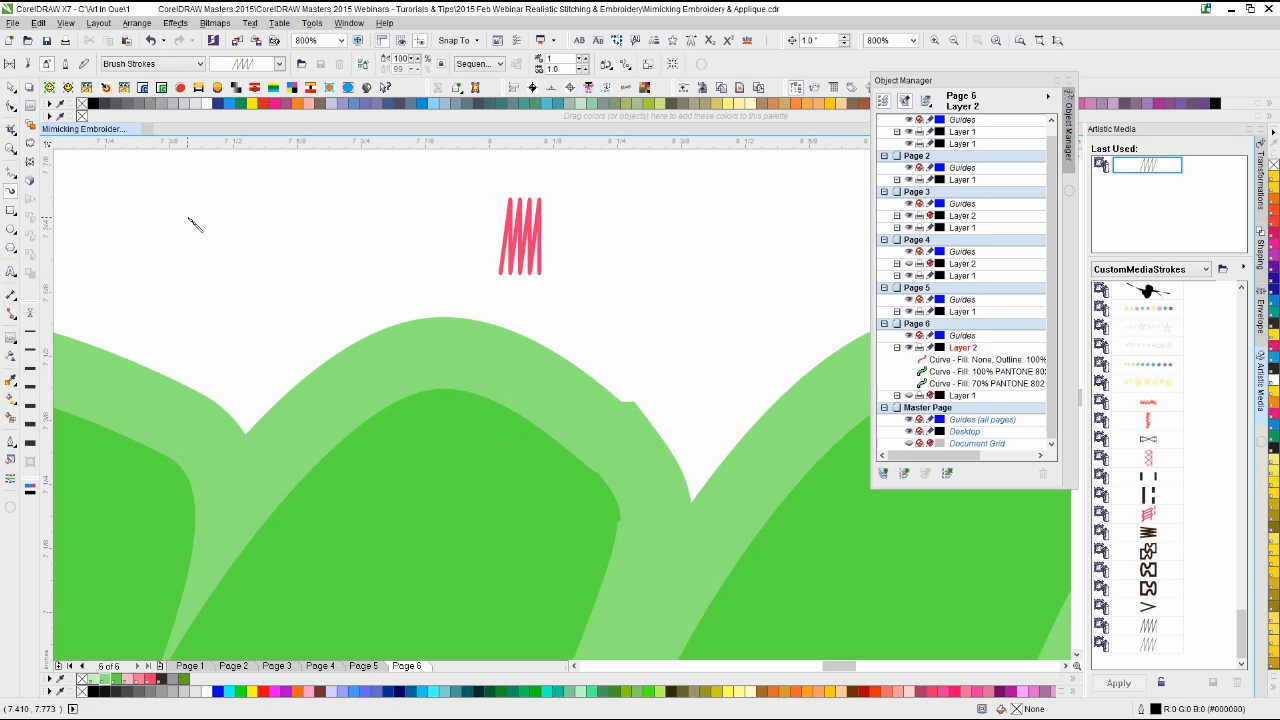
{"action": "left_click", "coordinate": [529, 236]}
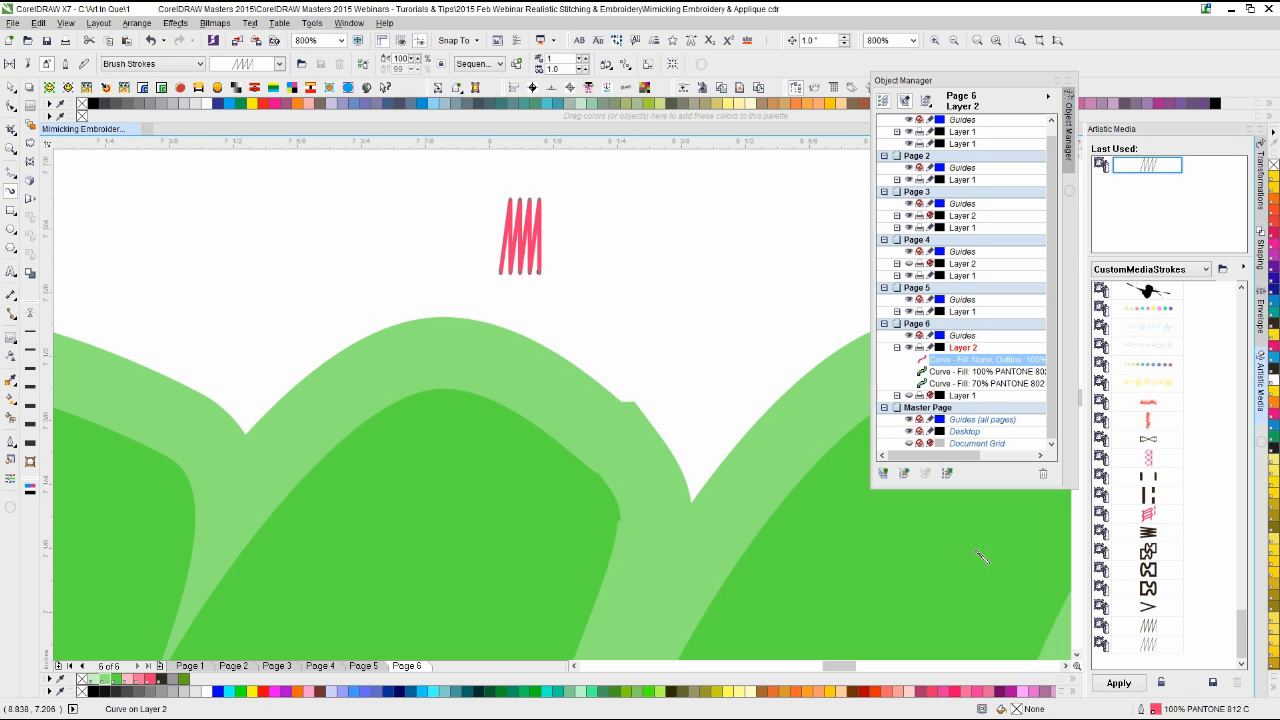
Step: Save the zigzag as a new Object Sprayer stroke in the Webinar Stitches folder, with a name beginning "Pink Sat"
{"action": "left_click", "coordinate": [1213, 683]}
{"action": "left_click", "coordinate": [560, 366]}
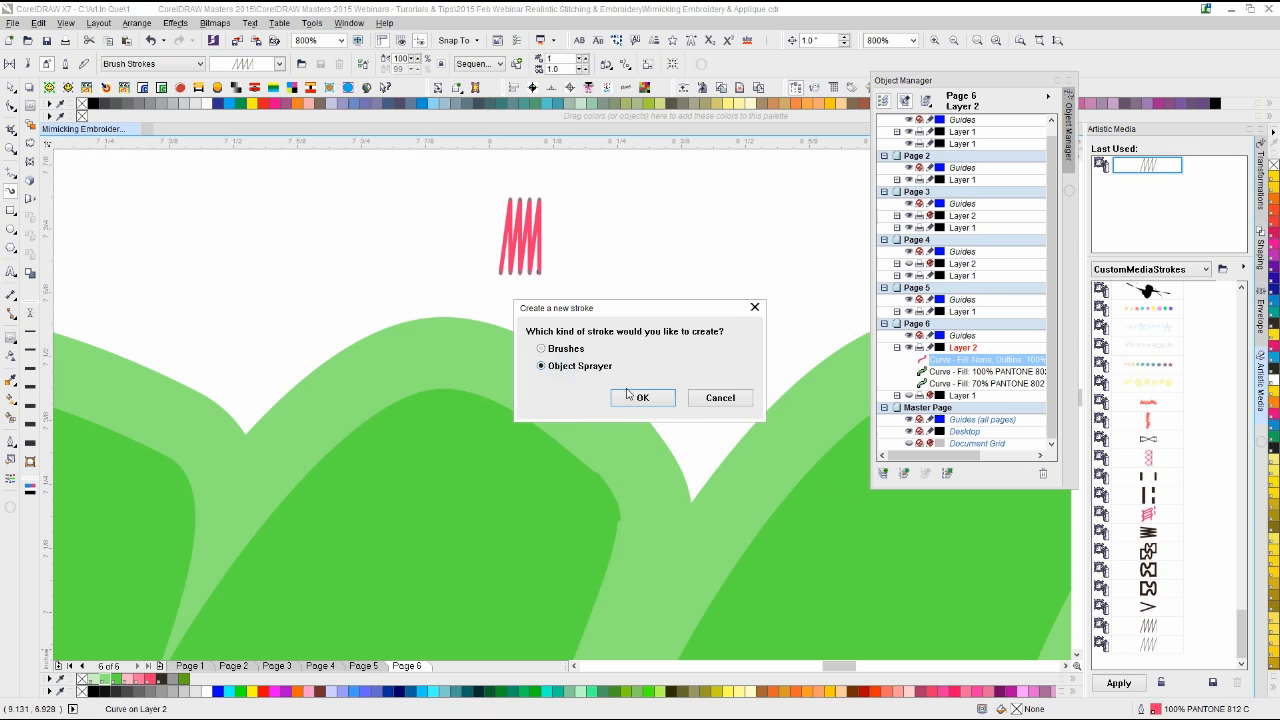
{"action": "left_click", "coordinate": [642, 397]}
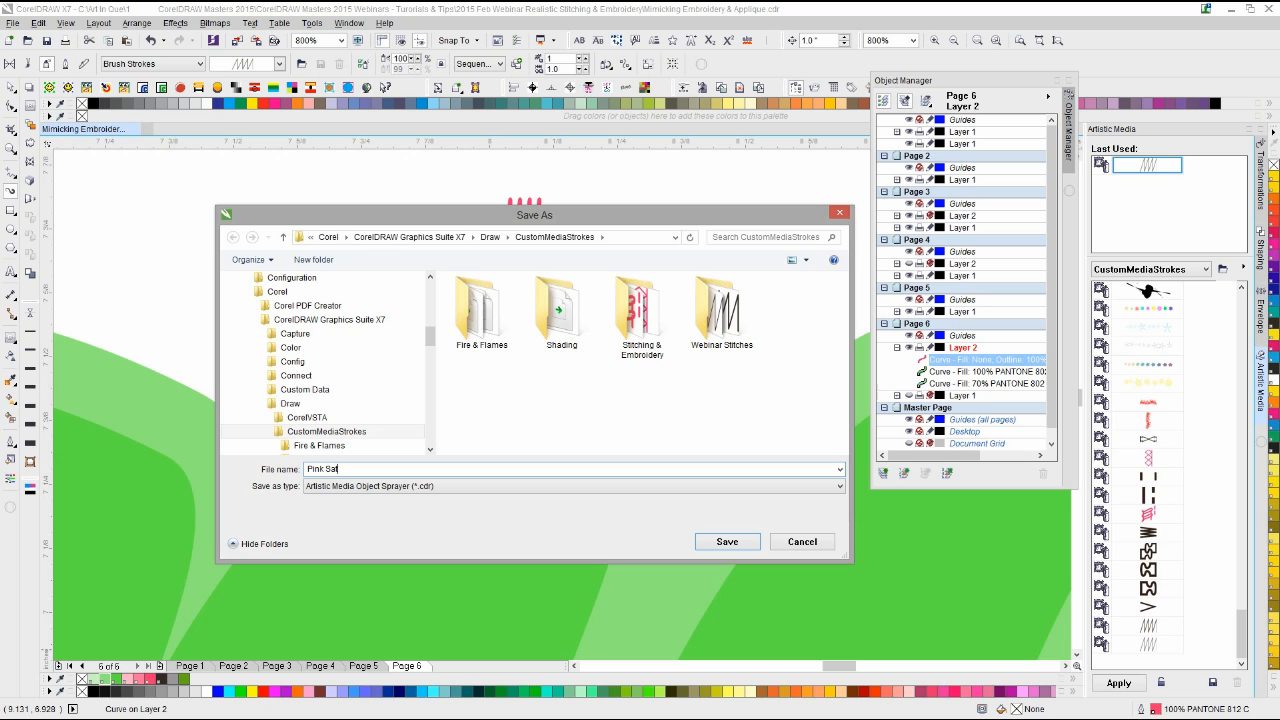
{"action": "double_click", "coordinate": [715, 330]}
{"action": "left_click", "coordinate": [726, 542]}
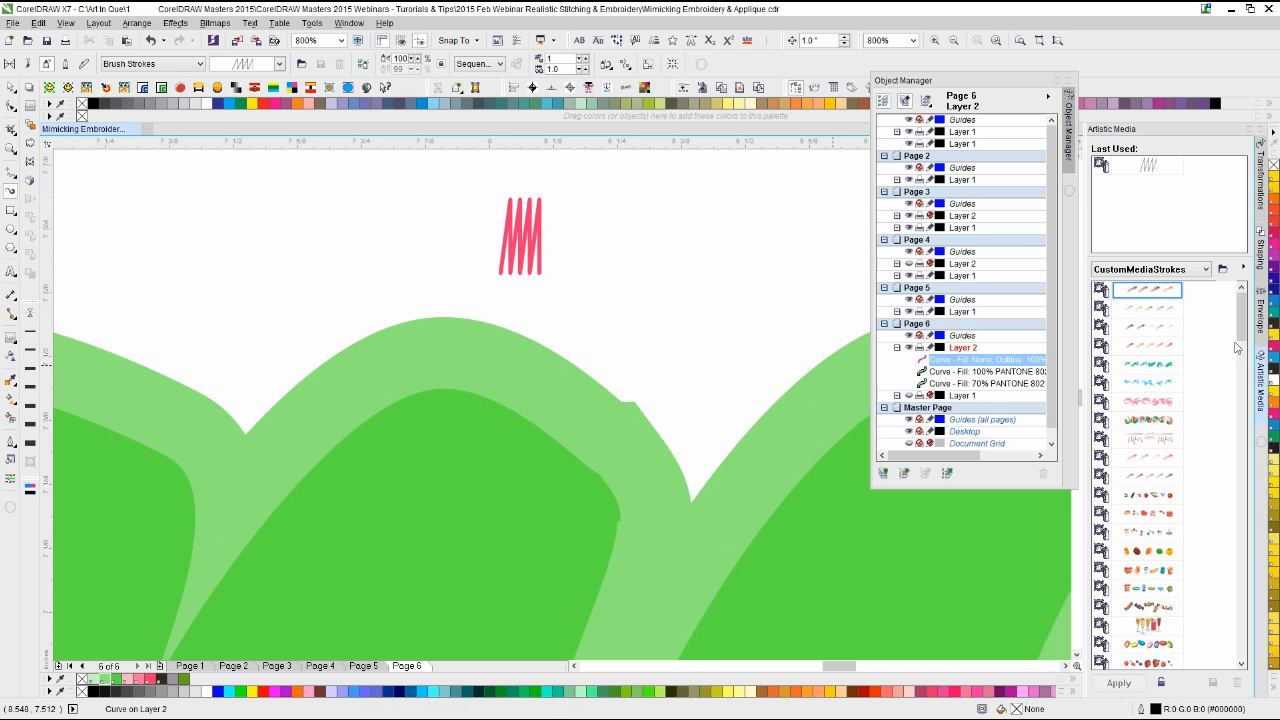
Step: Move the zigzag straight down 2 inches, closer to the Corel lettering
{"action": "left_click_drag", "start_coordinate": [1240, 333], "coordinate": [1244, 657]}
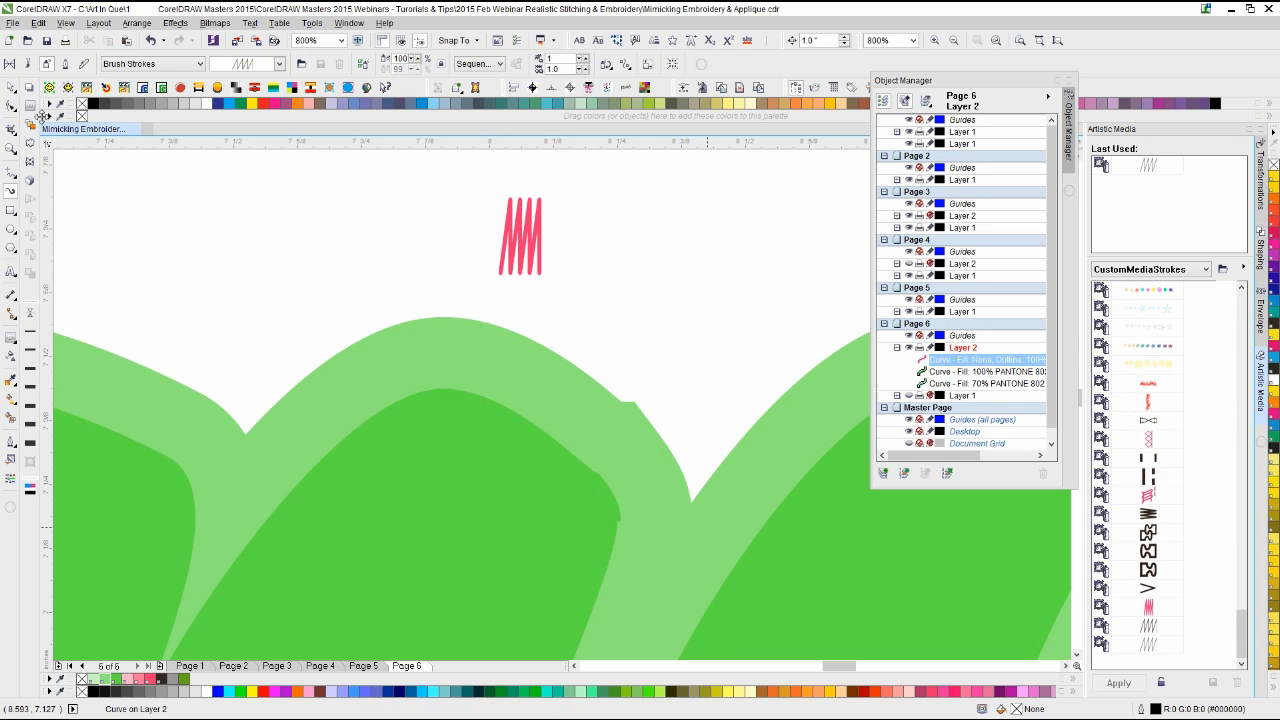
{"action": "left_click", "coordinate": [11, 87]}
{"action": "left_click", "coordinate": [331, 249]}
{"action": "left_click_drag", "start_coordinate": [420, 174], "coordinate": [634, 345]}
{"action": "scroll", "coordinate": [650, 370], "scroll_direction": "down", "scroll_amount": 5}
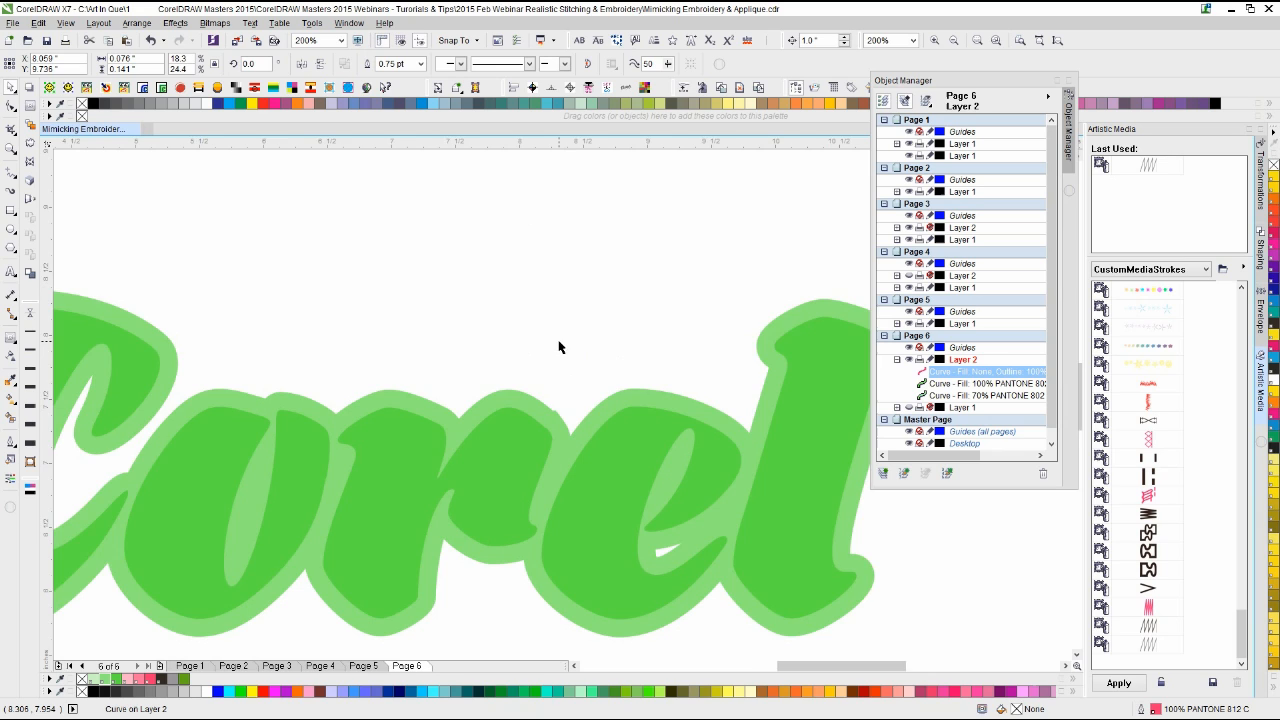
{"action": "scroll", "coordinate": [560, 380], "scroll_direction": "down", "scroll_amount": 1}
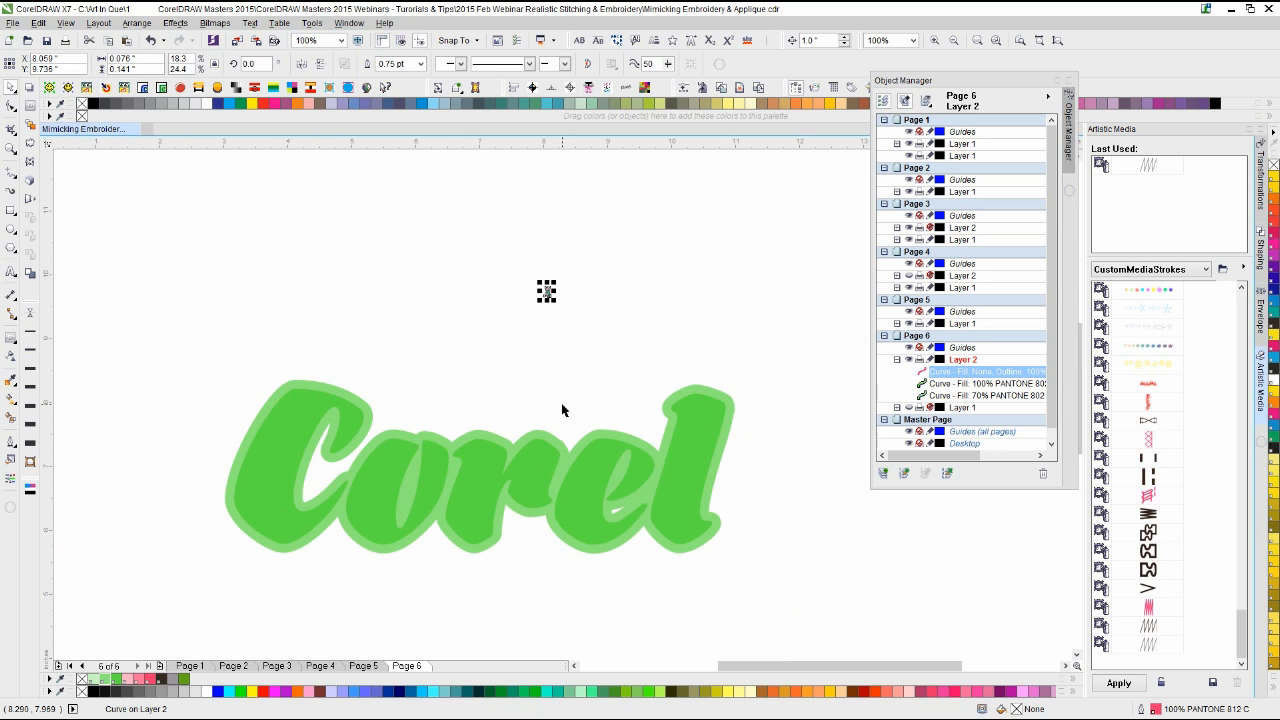
{"action": "left_click", "coordinate": [560, 403]}
{"action": "scroll", "coordinate": [562, 401], "scroll_direction": "up", "scroll_amount": 1}
{"action": "scroll", "coordinate": [561, 400], "scroll_direction": "down", "scroll_amount": 1}
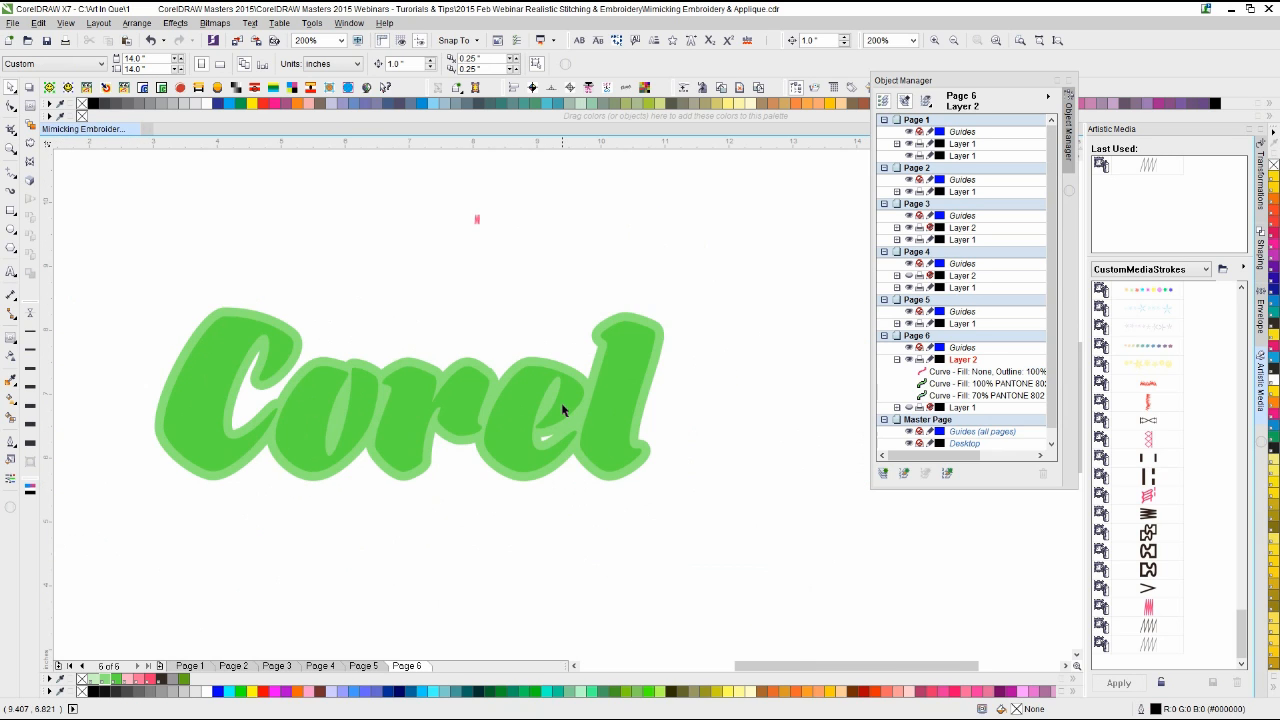
{"action": "key", "text": "F4"}
{"action": "left_click", "coordinate": [686, 177]}
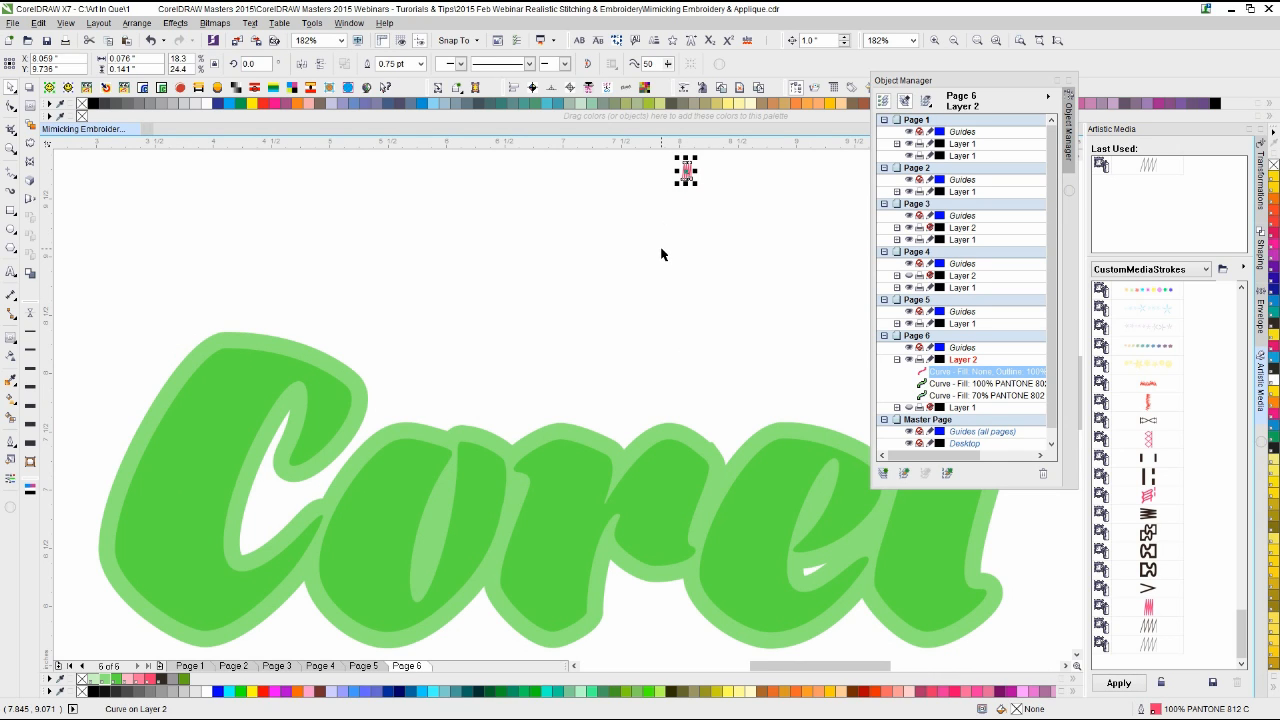
{"action": "key", "text": "Down"}
{"action": "key", "text": "Down"}
{"action": "key", "text": "F4"}
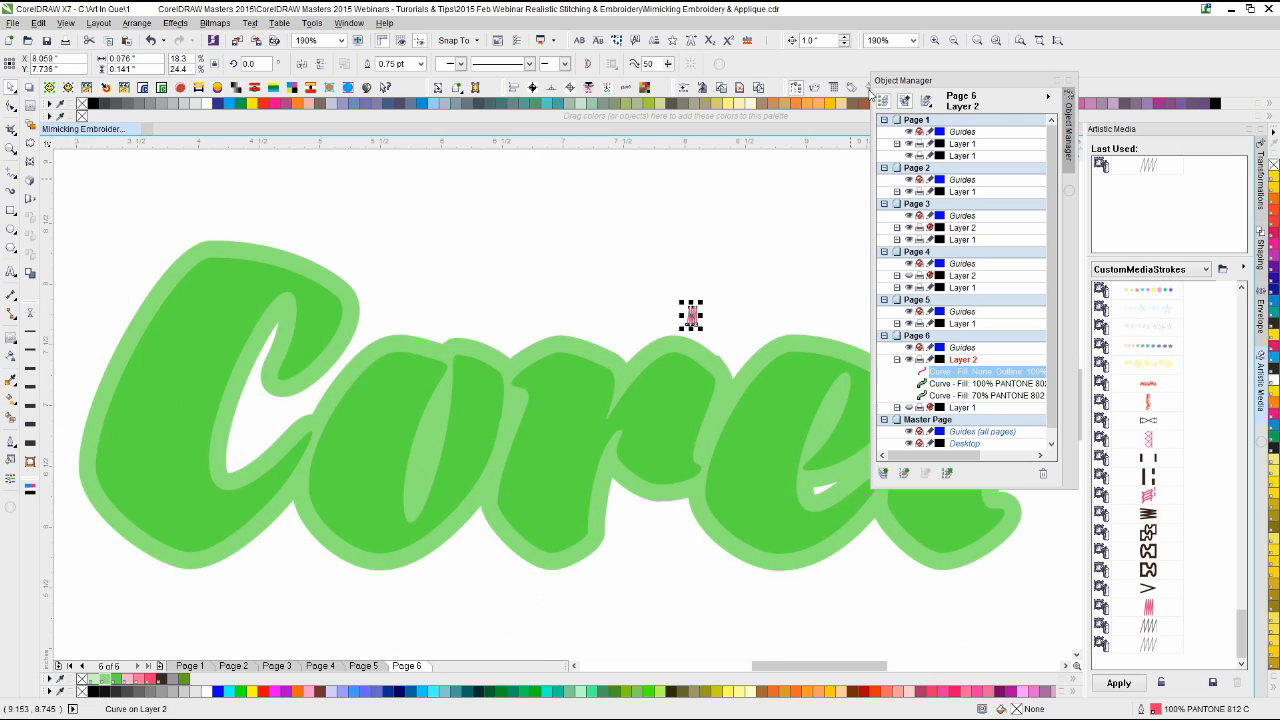
Step: Close the Object Manager and delete the small pink zigzag above the lettering
{"action": "left_click", "coordinate": [797, 88]}
{"action": "key", "text": "Escape"}
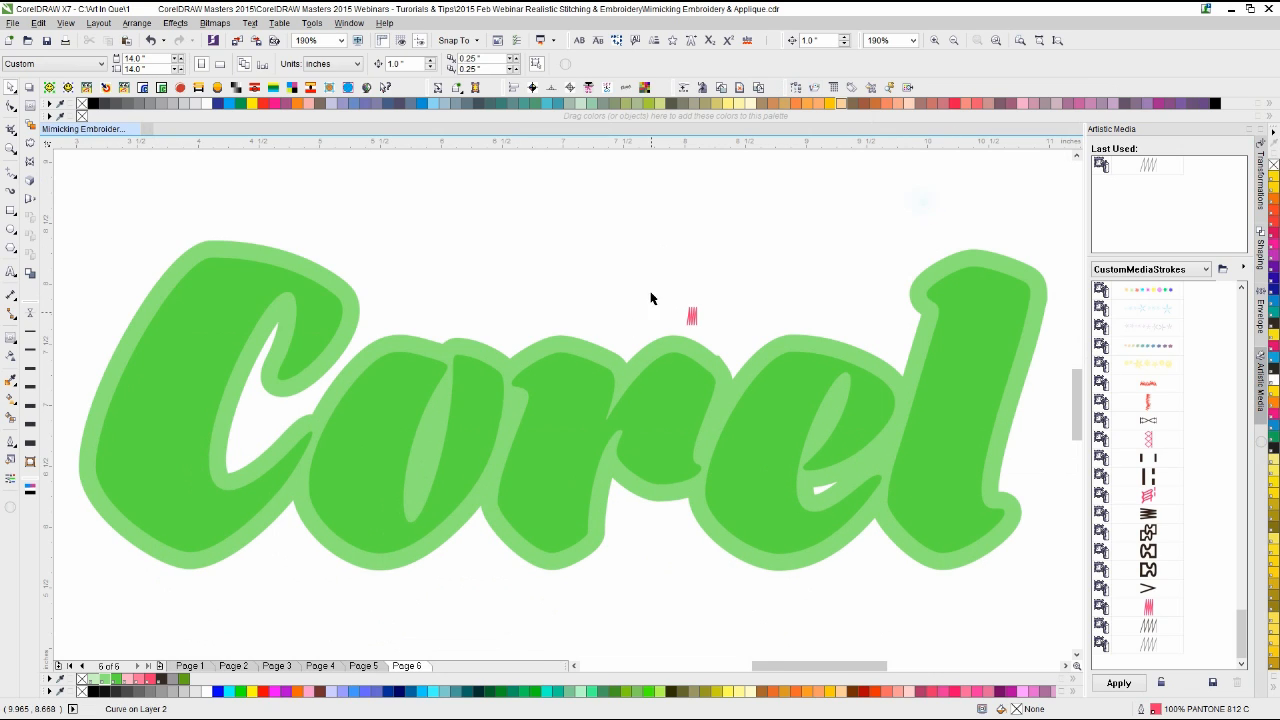
{"action": "mouse_move", "coordinate": [650, 272]}
{"action": "left_mouse_down"}
{"action": "mouse_move", "coordinate": [735, 352]}
{"action": "mouse_move", "coordinate": [730, 341]}
{"action": "left_mouse_up"}
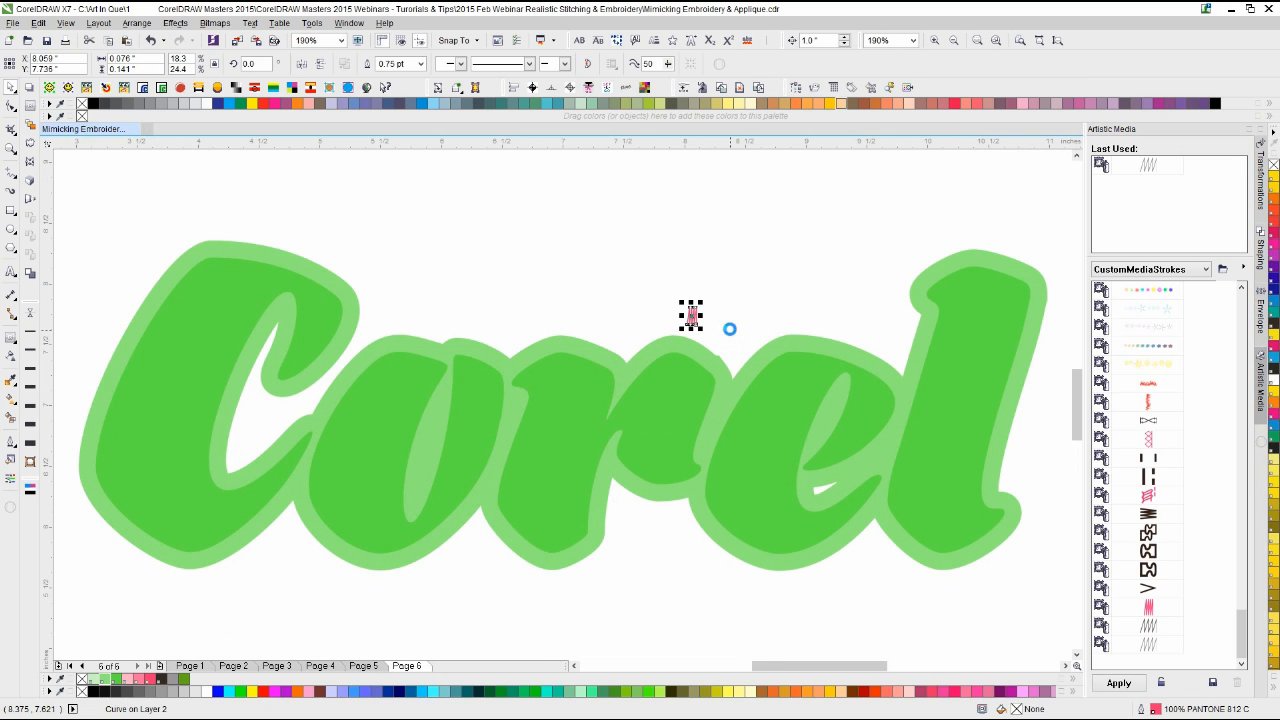
{"action": "key", "text": "Delete"}
Step: Apply the saved pink zigzag sprayer stroke from CustomMediaStrokes to the green Corel lettering
{"action": "left_click", "coordinate": [660, 406]}
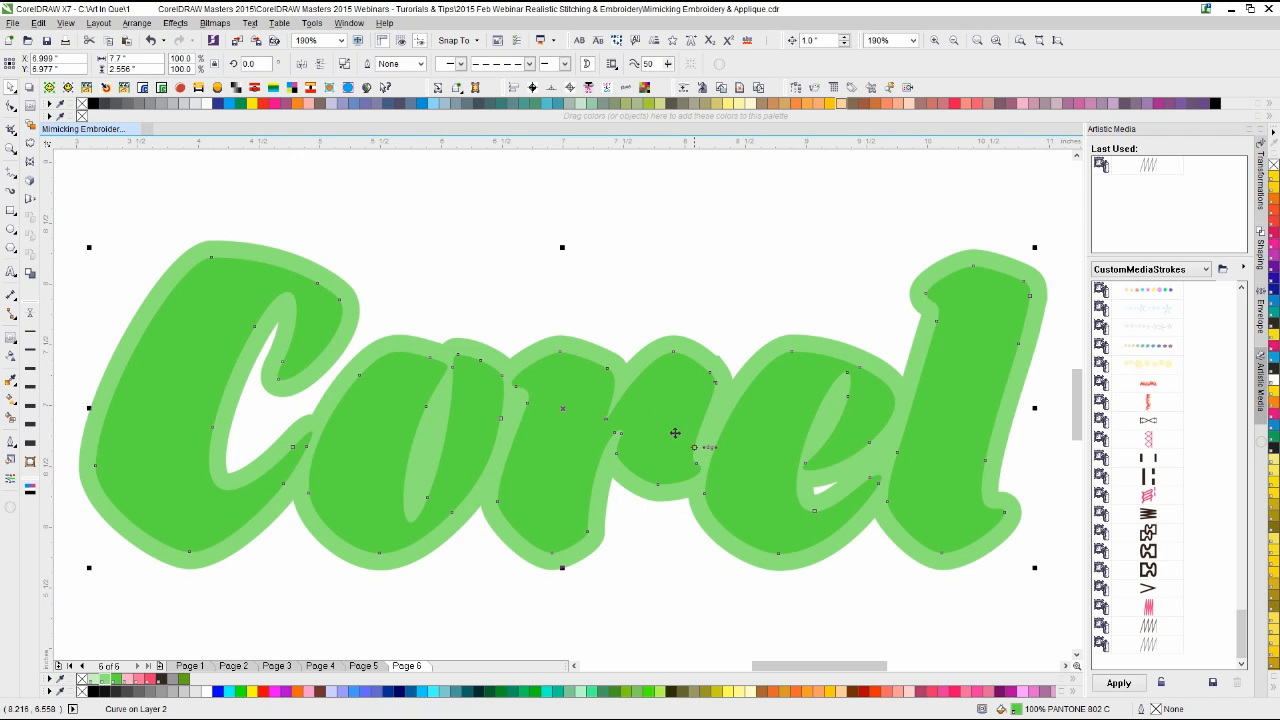
{"action": "left_click", "coordinate": [1149, 612]}
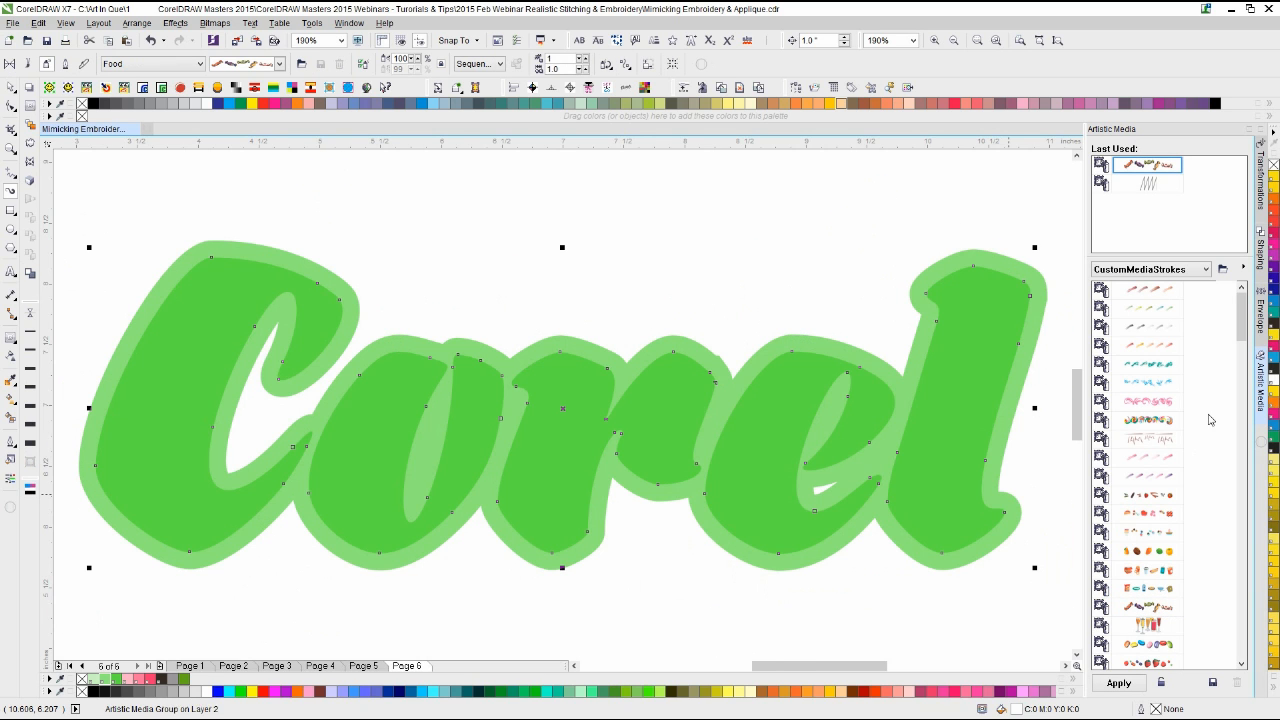
{"action": "left_click_drag", "start_coordinate": [1239, 318], "coordinate": [1244, 650]}
{"action": "left_click", "coordinate": [1157, 612]}
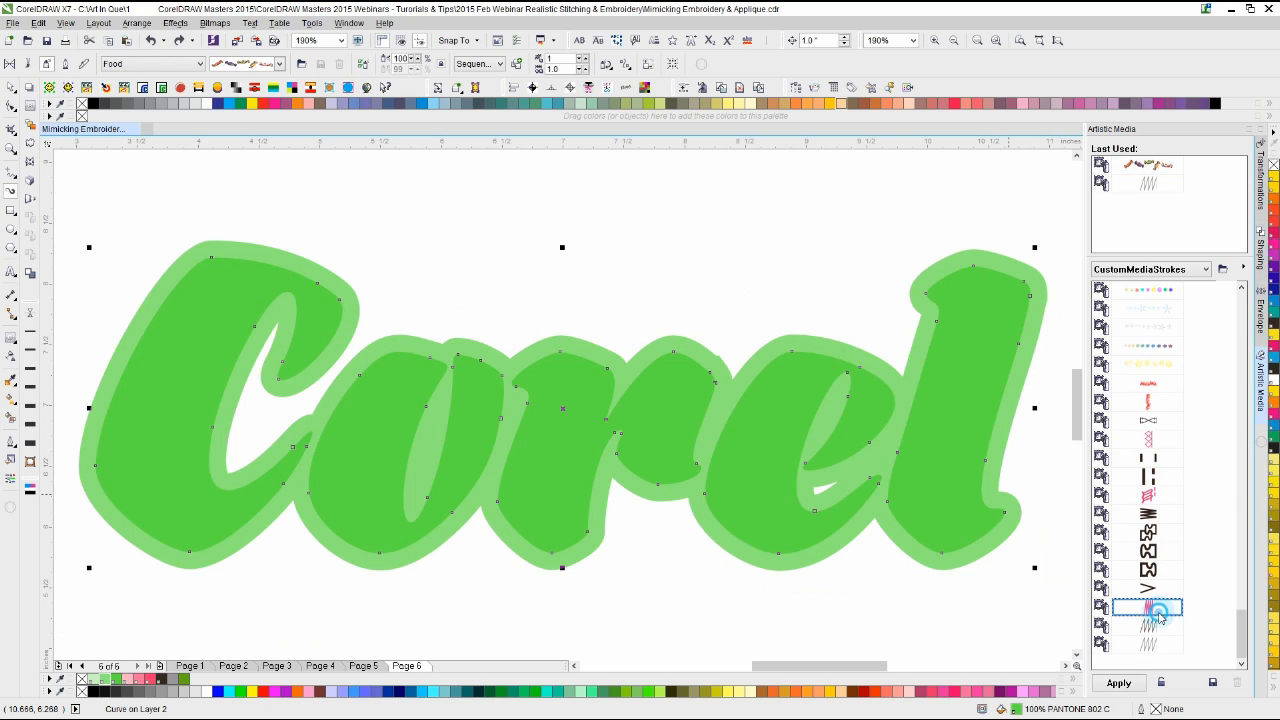
{"action": "left_click", "coordinate": [1150, 612]}
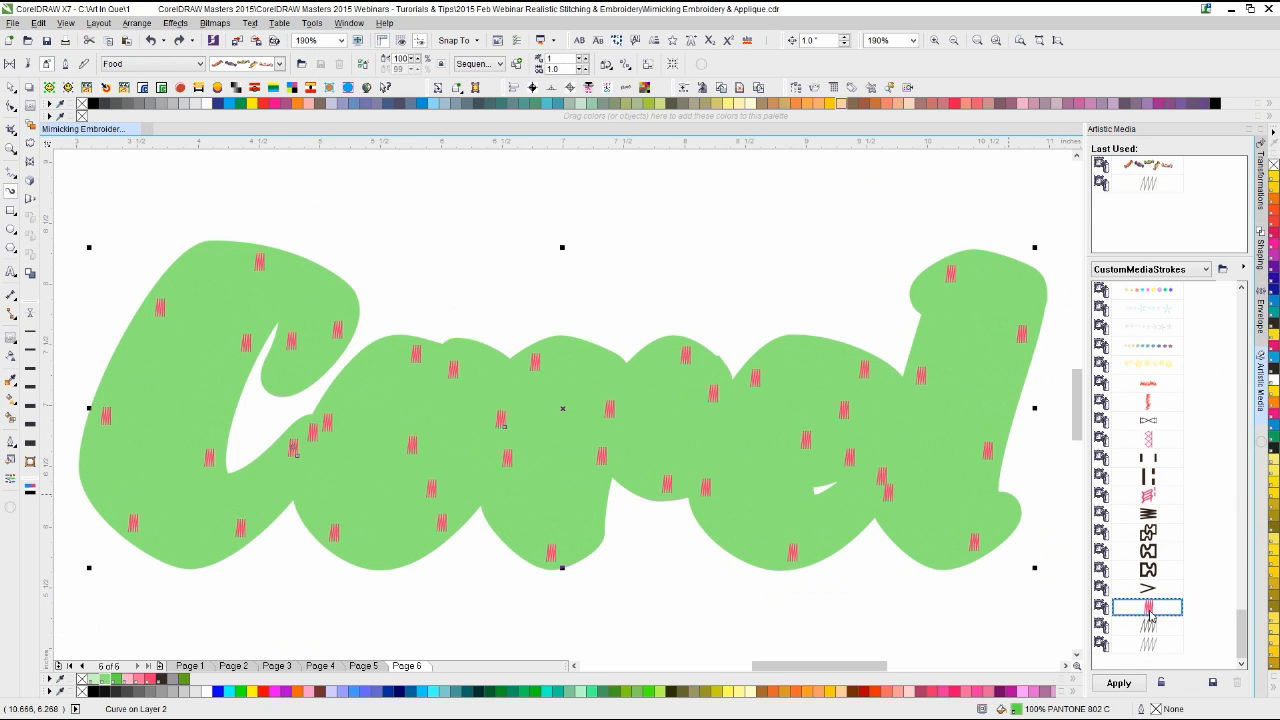
Step: Tighten the image spacing of the sprayed zigzags to 0.5, 0.1 and finally 0.06 along the letter outlines
{"action": "double_click", "coordinate": [556, 69]}
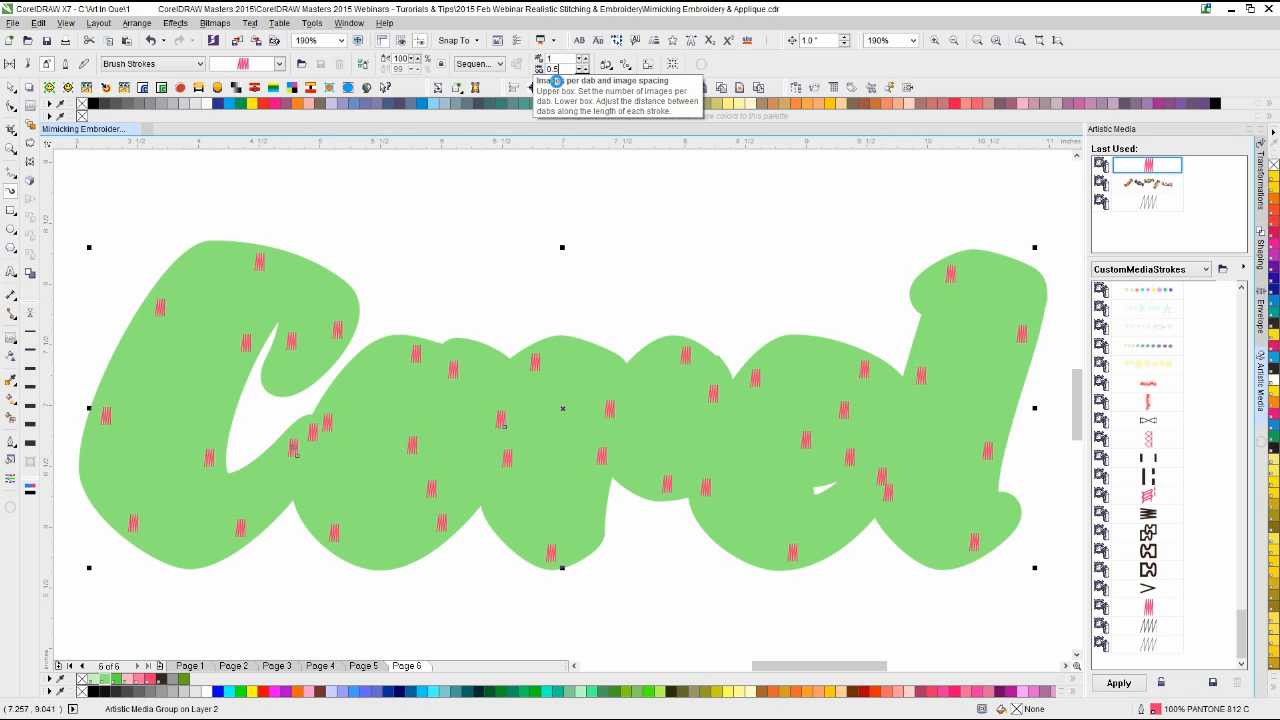
{"action": "key", "text": "Return"}
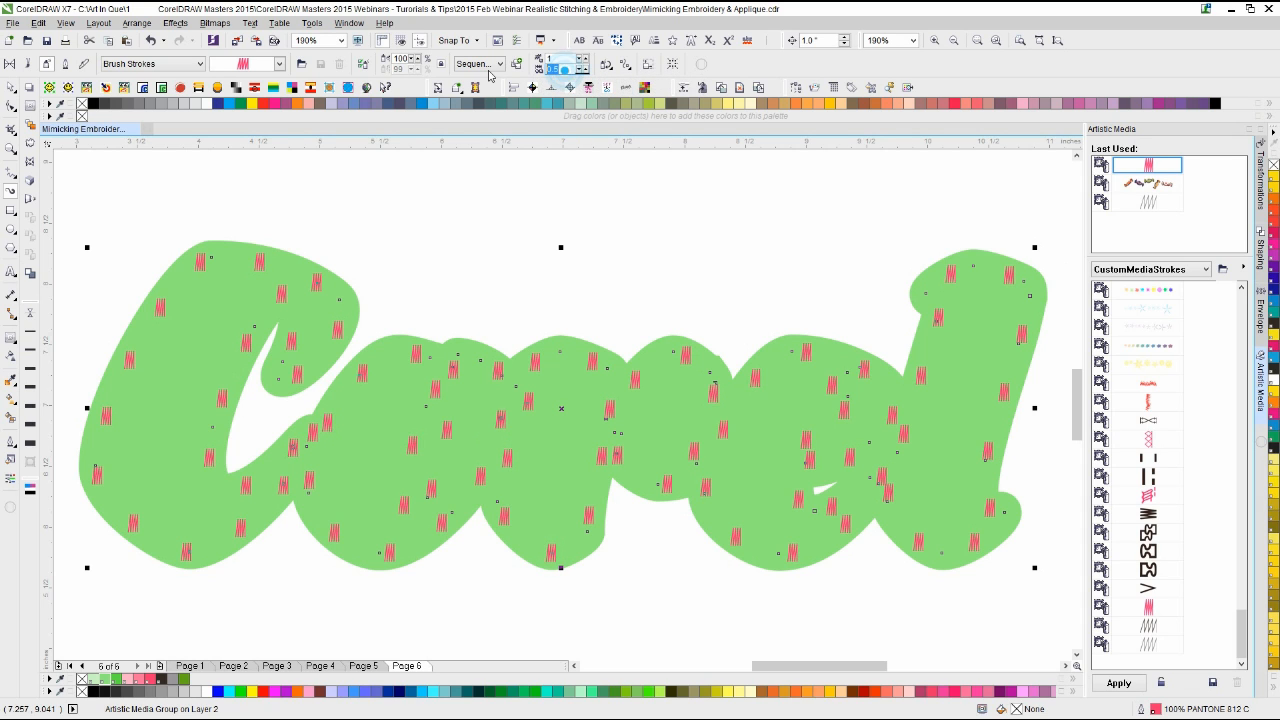
{"action": "type", "text": "0.1"}
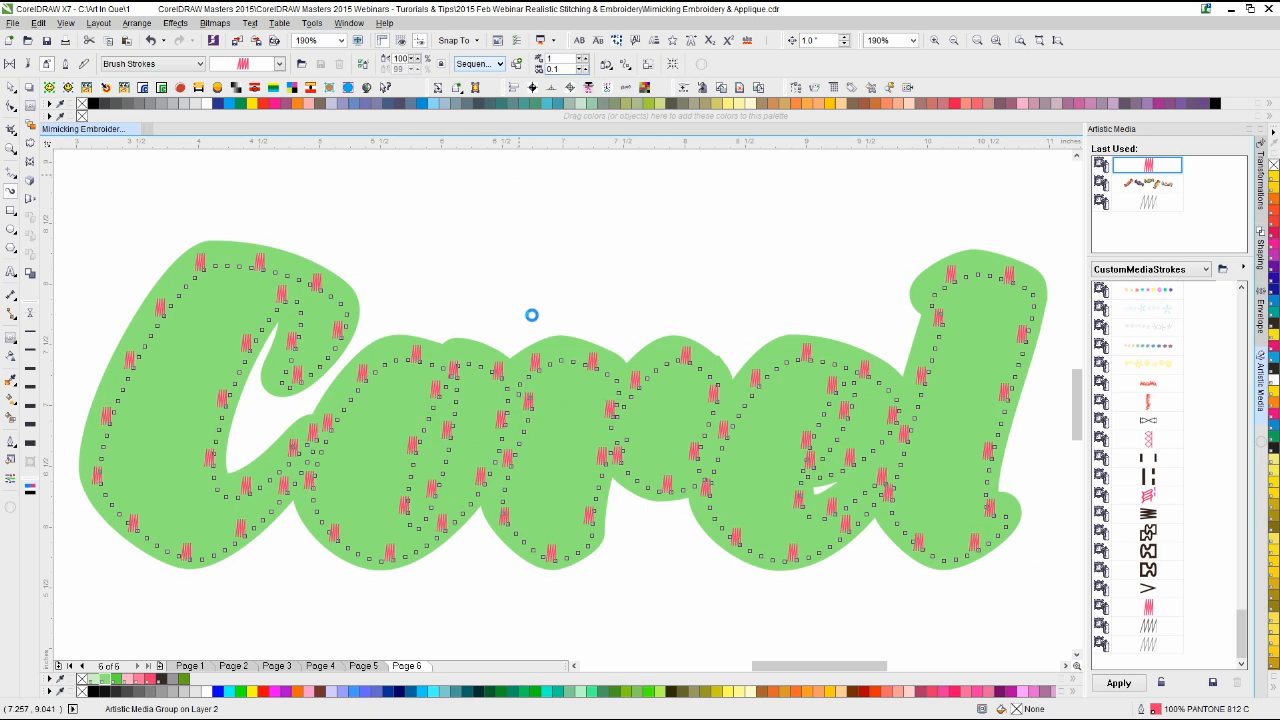
{"action": "key", "text": "Return"}
{"action": "scroll", "coordinate": [667, 439], "scroll_direction": "up", "scroll_amount": 1}
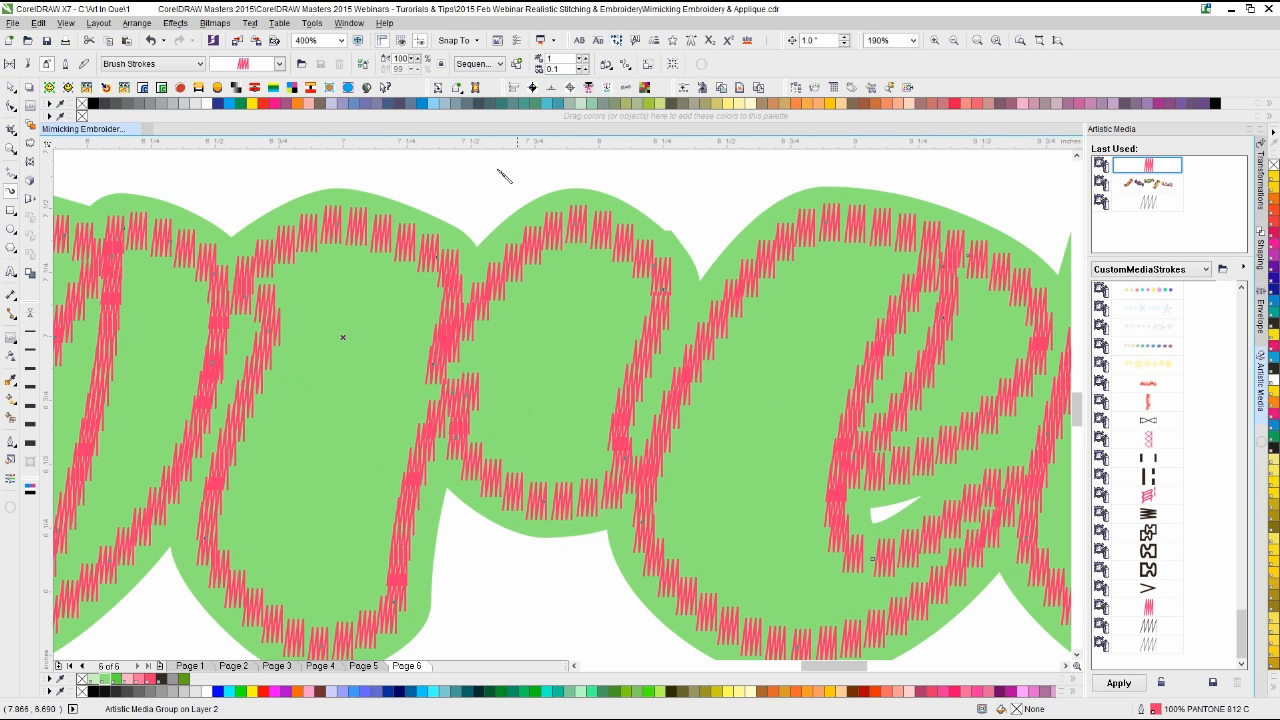
{"action": "left_click", "coordinate": [581, 73]}
{"action": "left_click", "coordinate": [581, 73]}
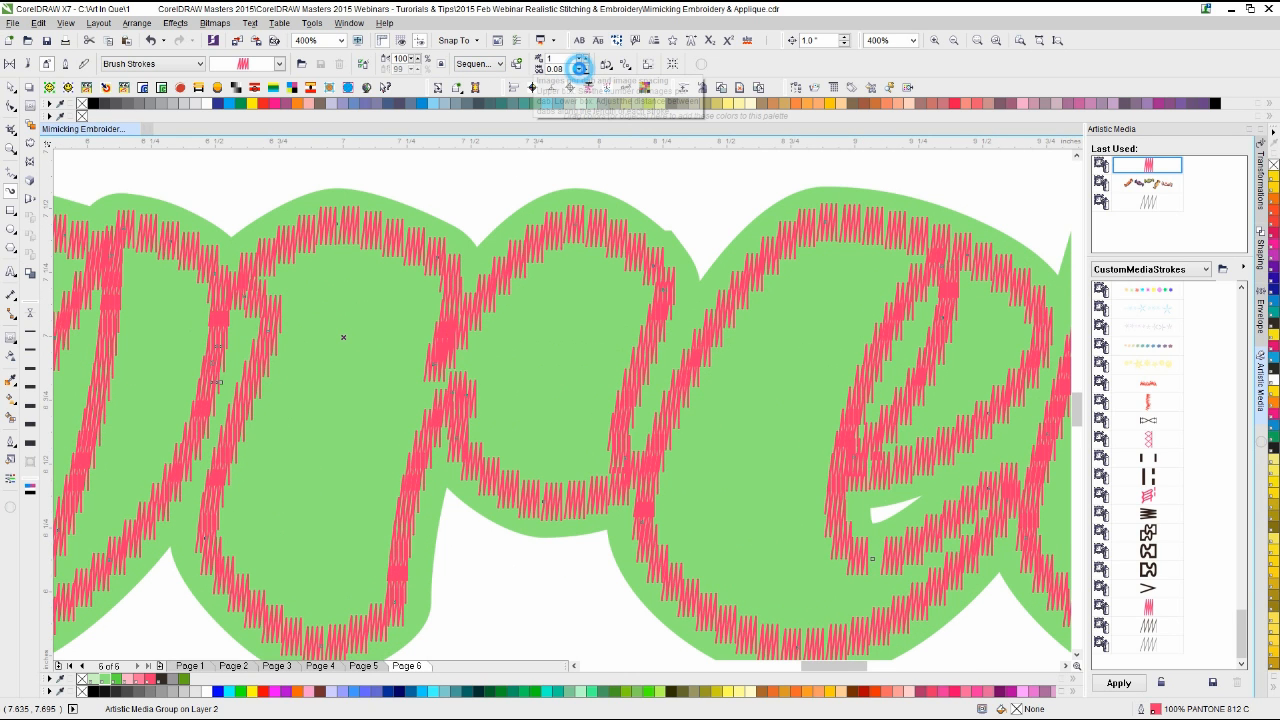
{"action": "left_click", "coordinate": [581, 73]}
{"action": "left_click", "coordinate": [581, 73]}
{"action": "left_click", "coordinate": [581, 73]}
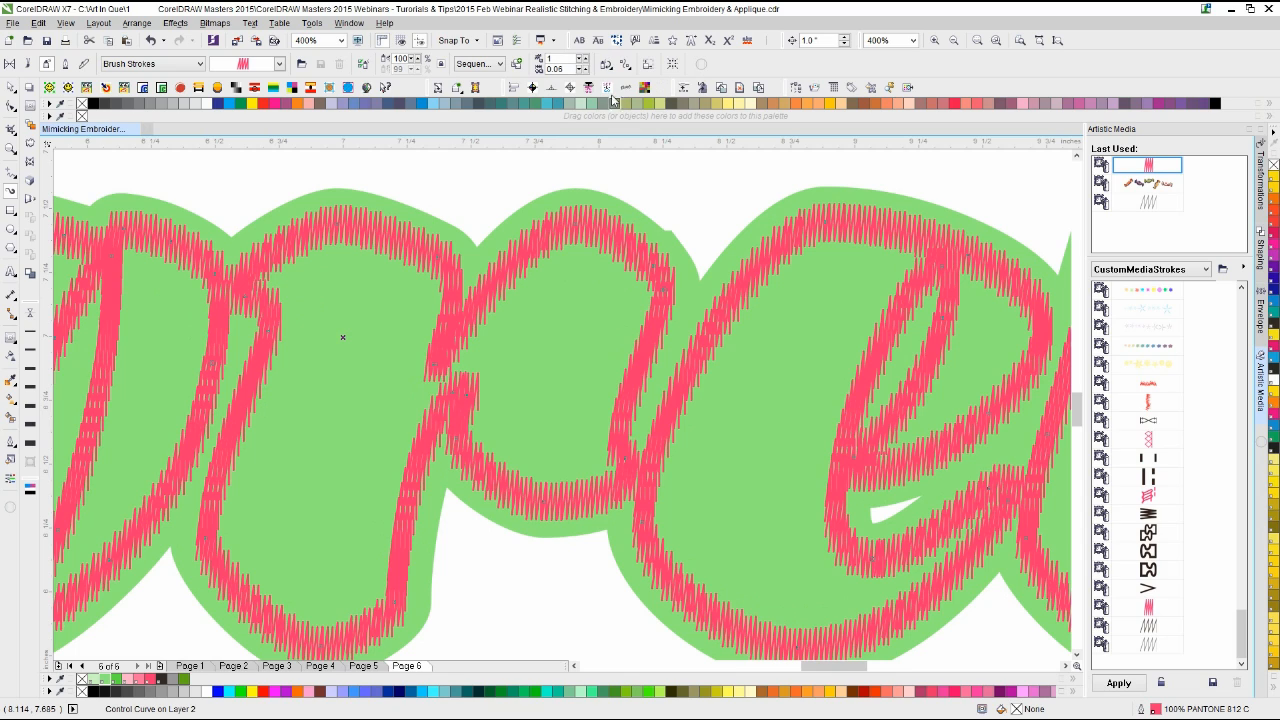
Step: Set the sprayed zigzags' rotation to 90 degrees relative to the path
{"action": "left_click", "coordinate": [608, 66]}
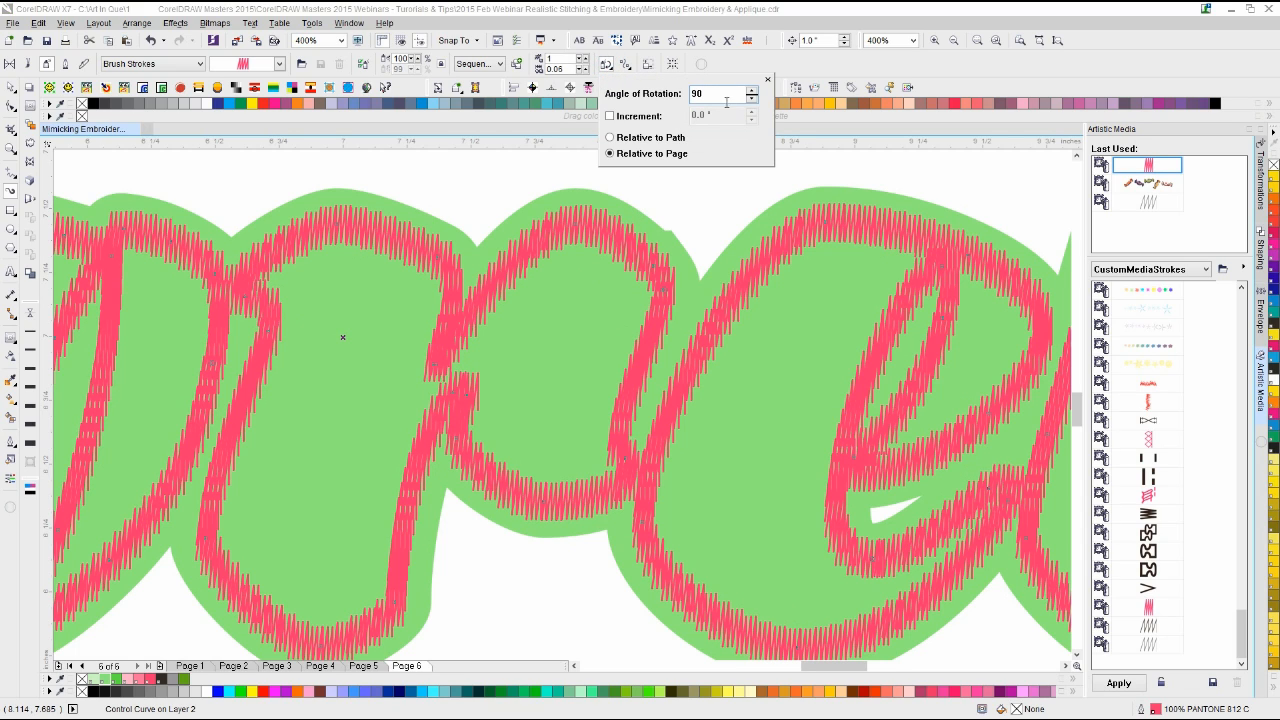
{"action": "left_click", "coordinate": [628, 141]}
{"action": "left_click", "coordinate": [720, 238]}
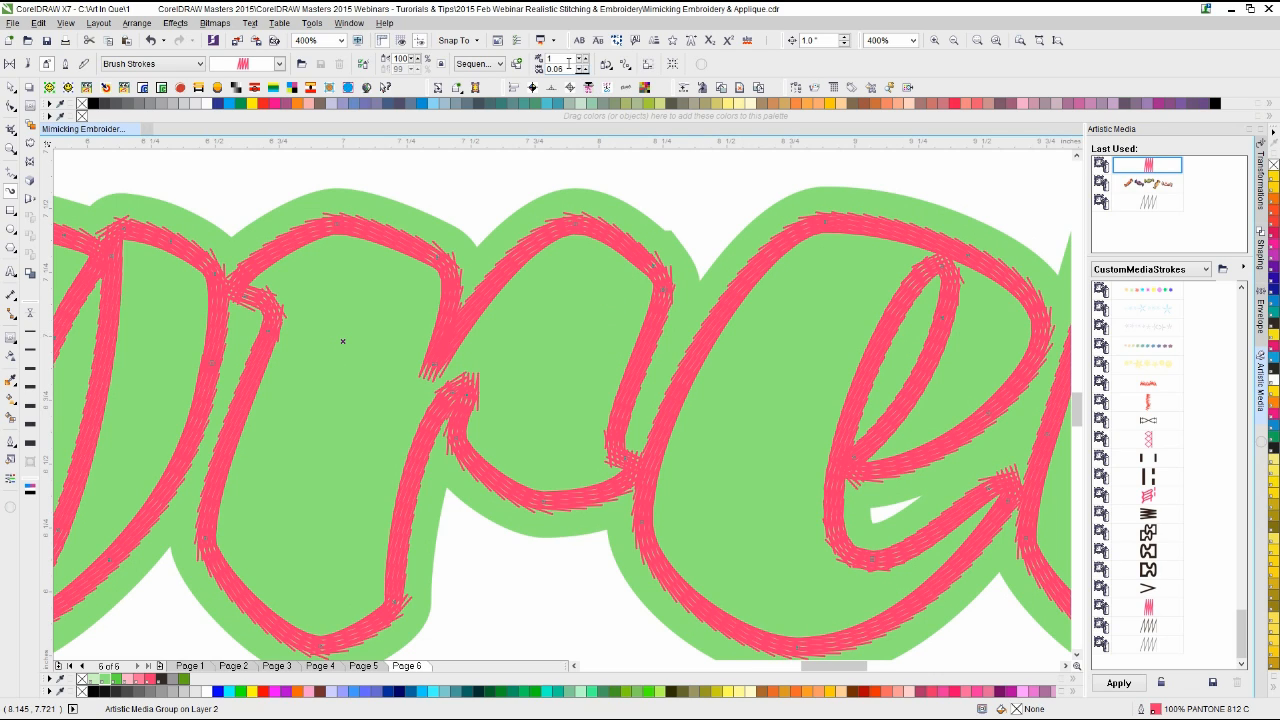
Step: Change the zigzags' angle of rotation so the stitches stand perpendicular to the letter outlines
{"action": "left_click", "coordinate": [606, 65]}
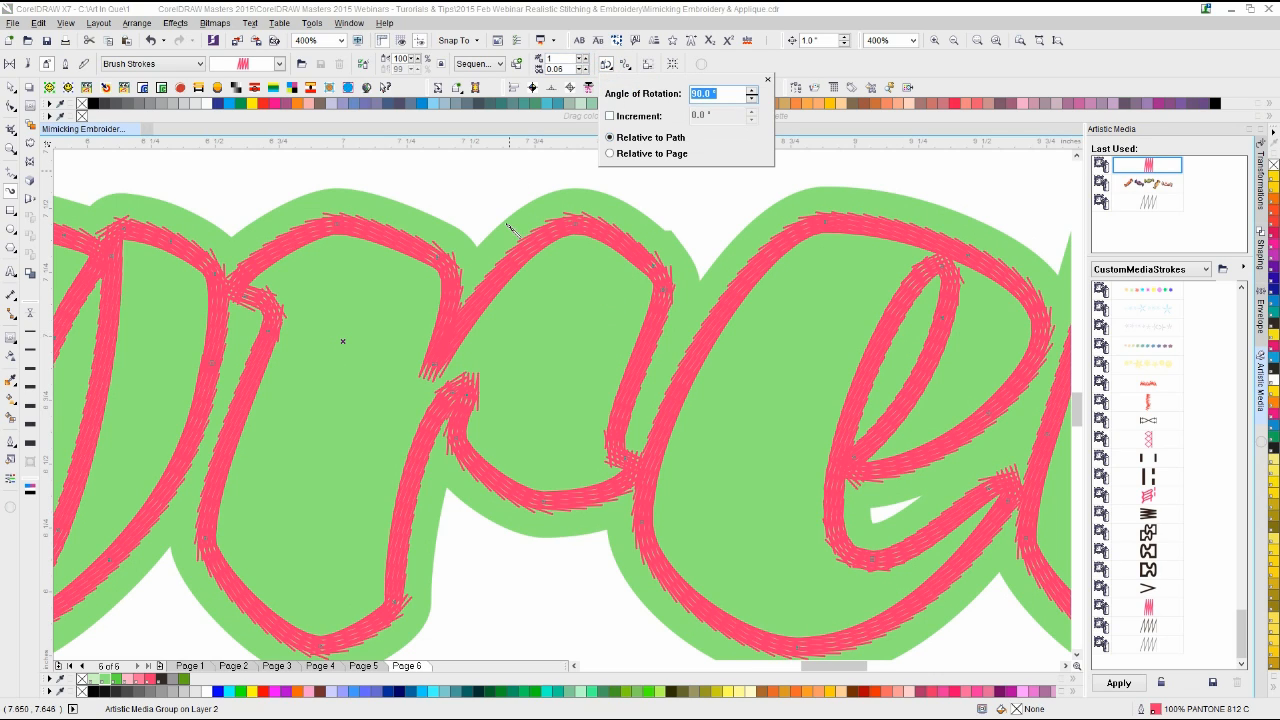
{"action": "left_click", "coordinate": [1077, 156]}
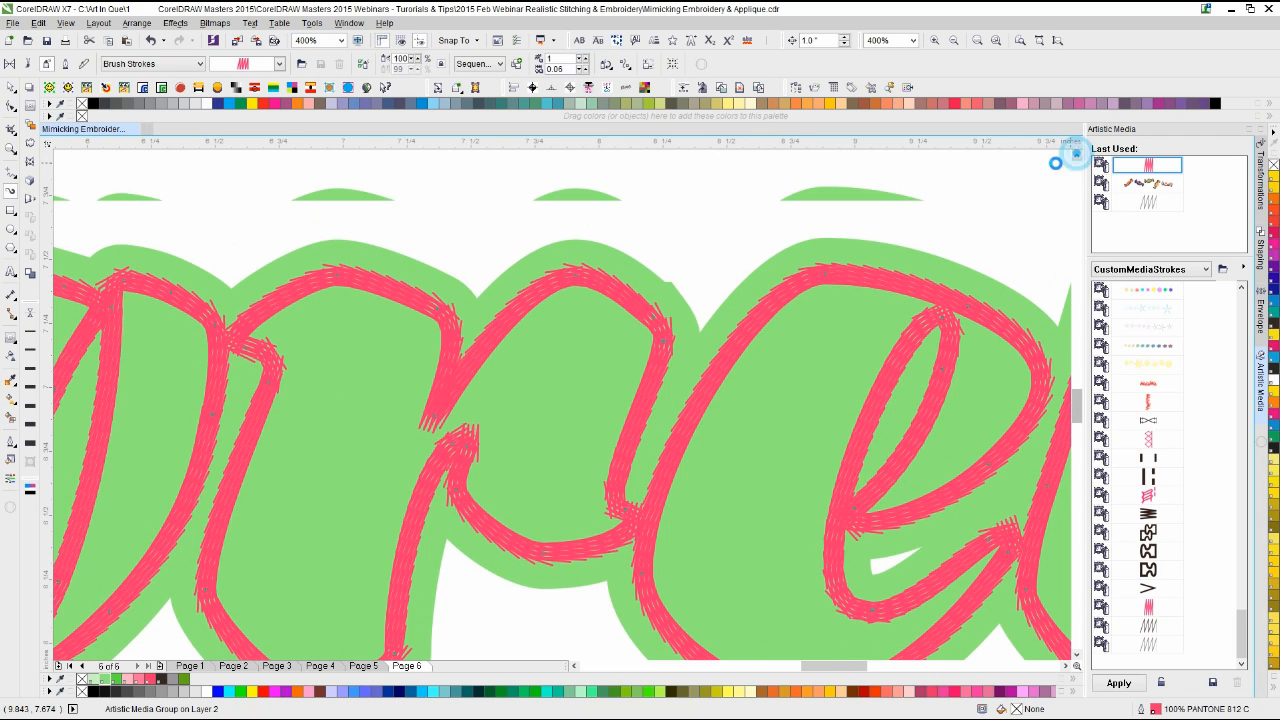
{"action": "left_click", "coordinate": [613, 66]}
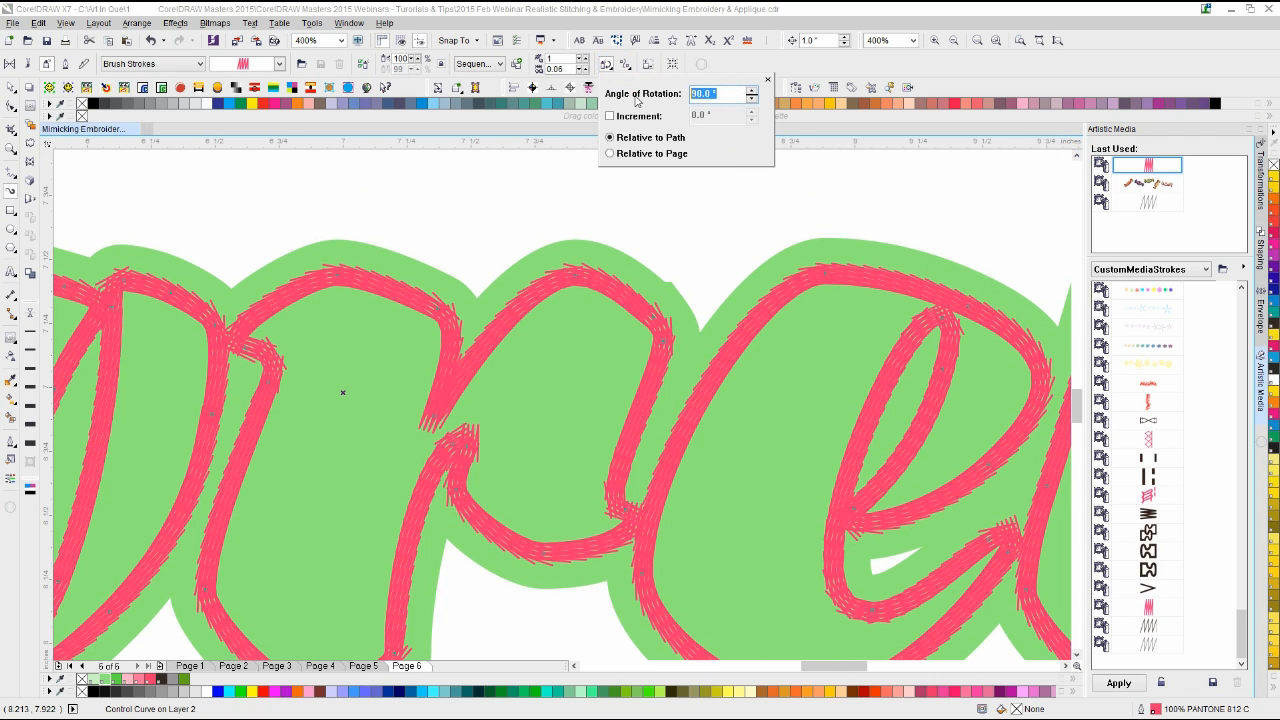
{"action": "type", "text": "60"}
{"action": "key", "text": "Return"}
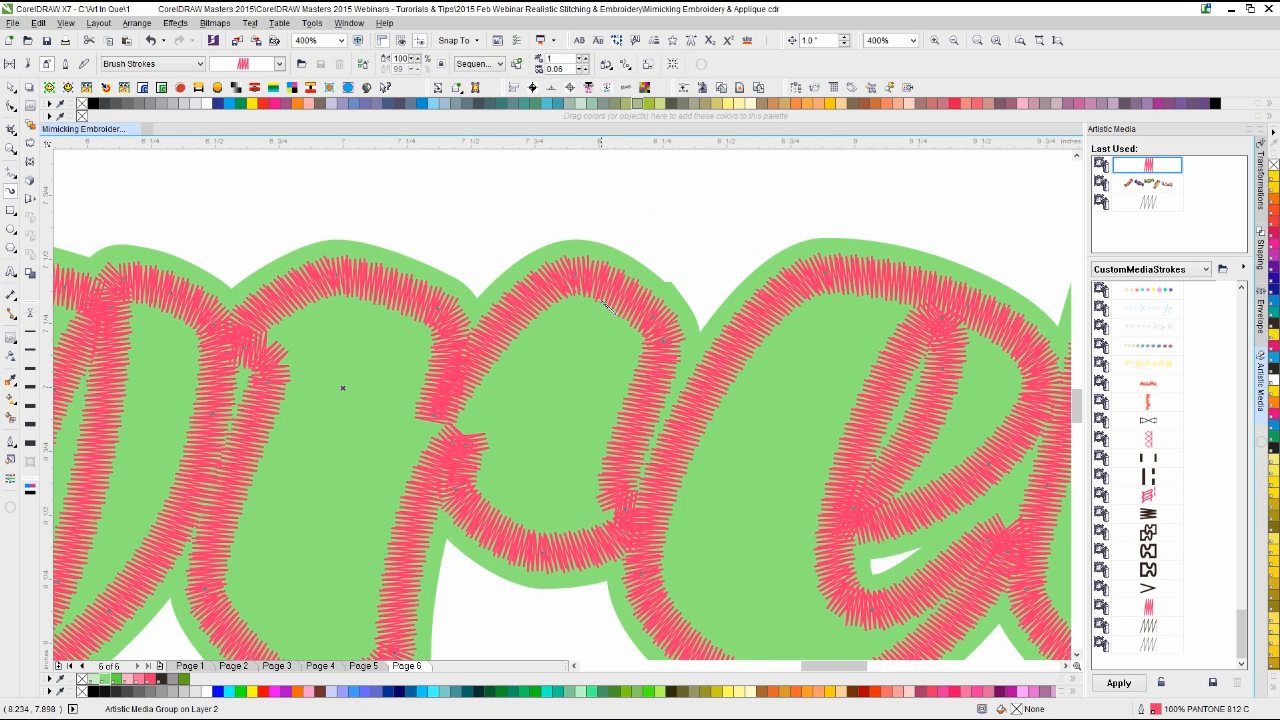
Step: Fill the pink-stitched lettering with 100% PANTONE 802 C green
{"action": "scroll", "coordinate": [611, 393], "scroll_direction": "down", "scroll_amount": 1}
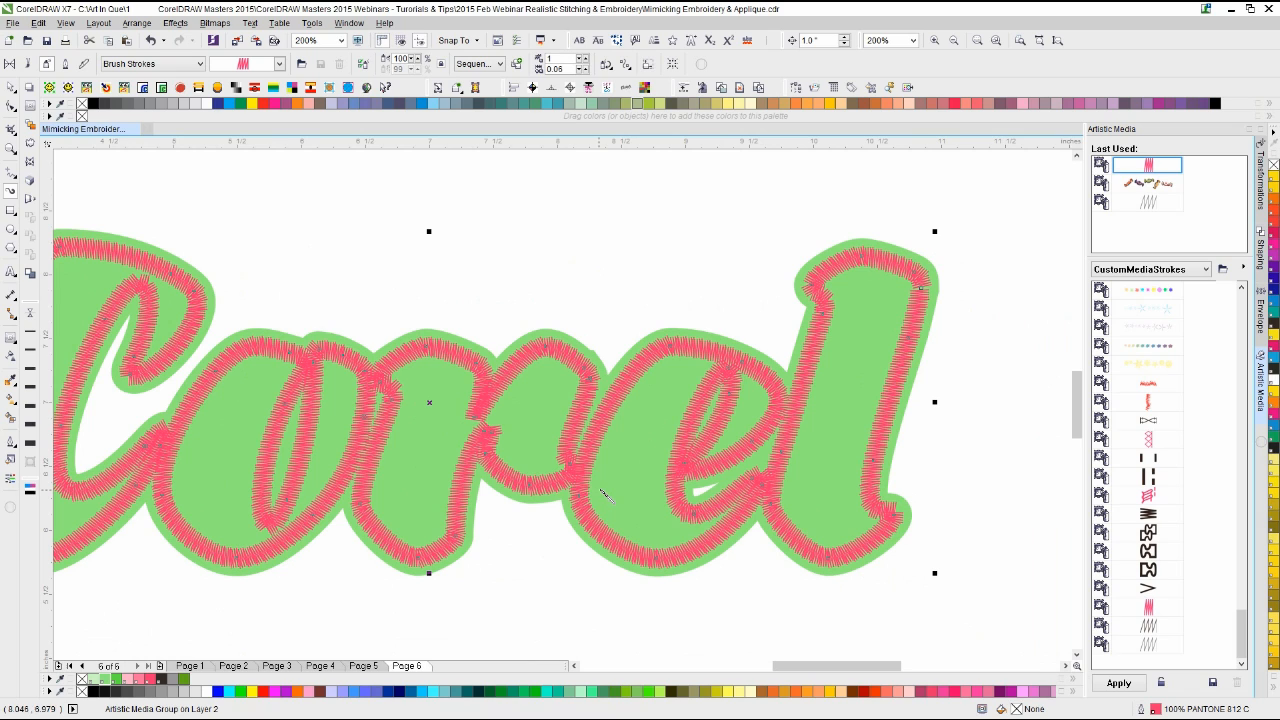
{"action": "left_click", "coordinate": [11, 87]}
{"action": "left_click", "coordinate": [269, 256]}
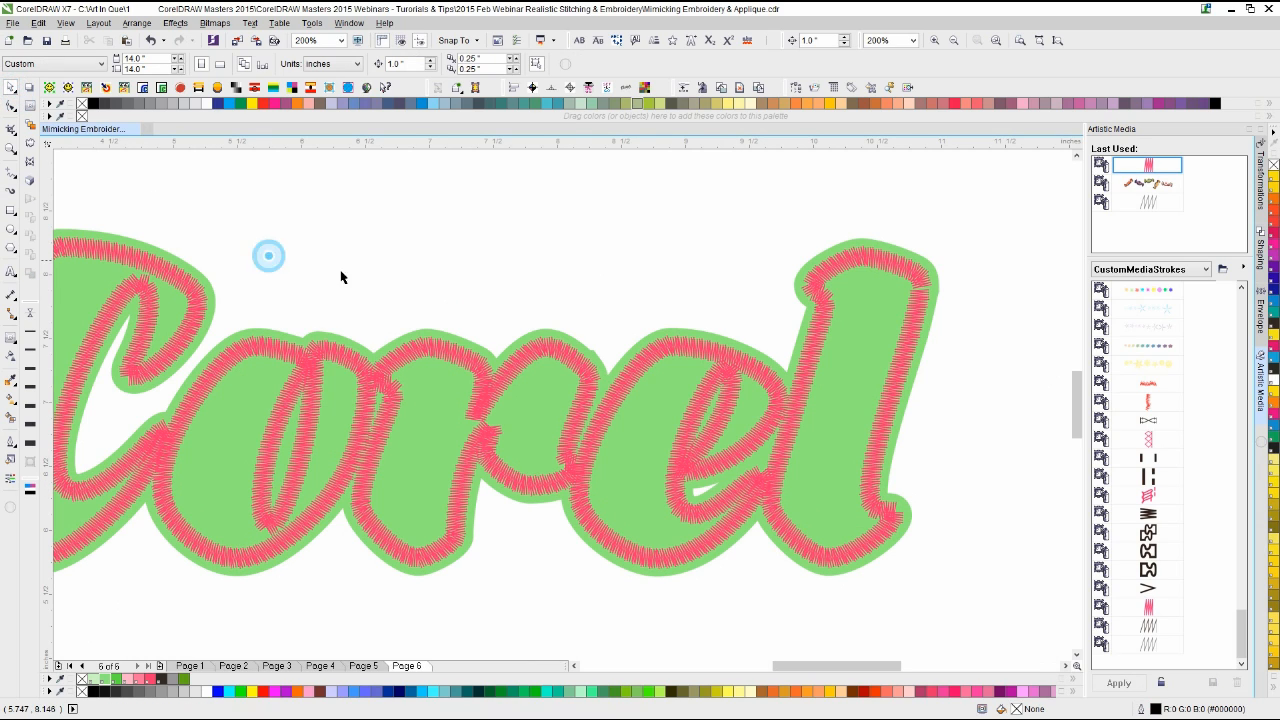
{"action": "left_click", "coordinate": [600, 431]}
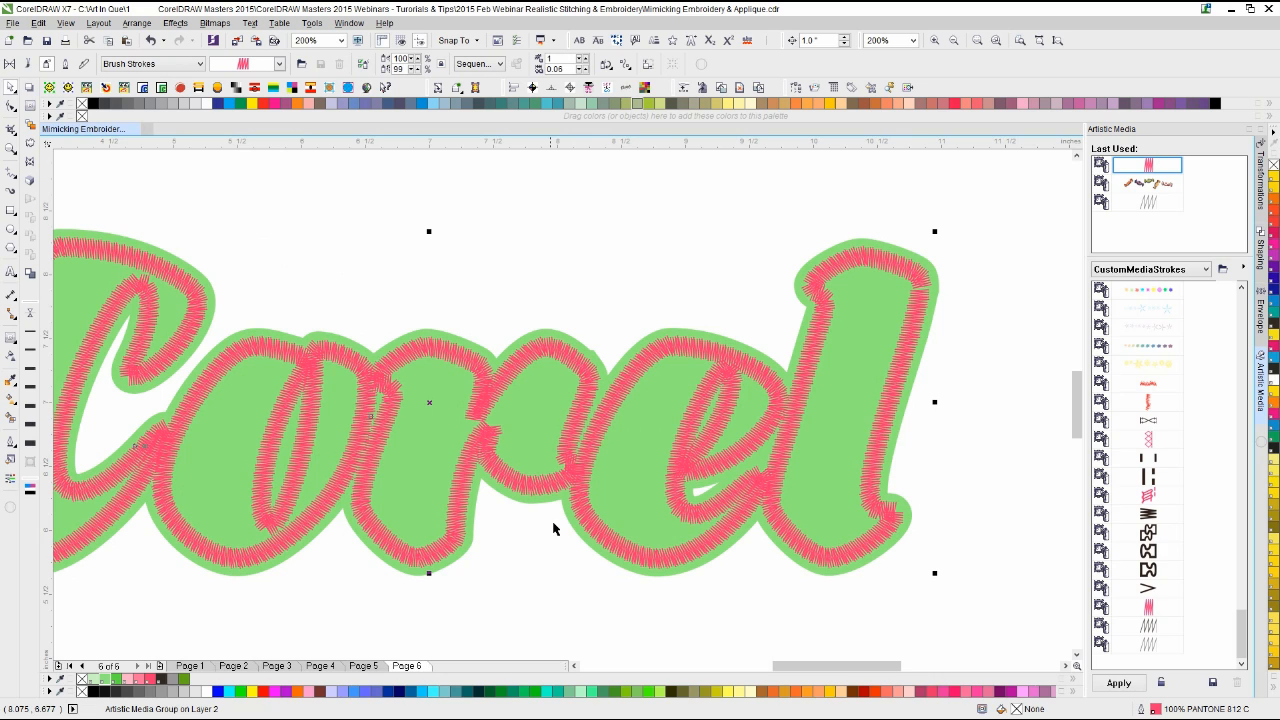
{"action": "right_click", "coordinate": [163, 679]}
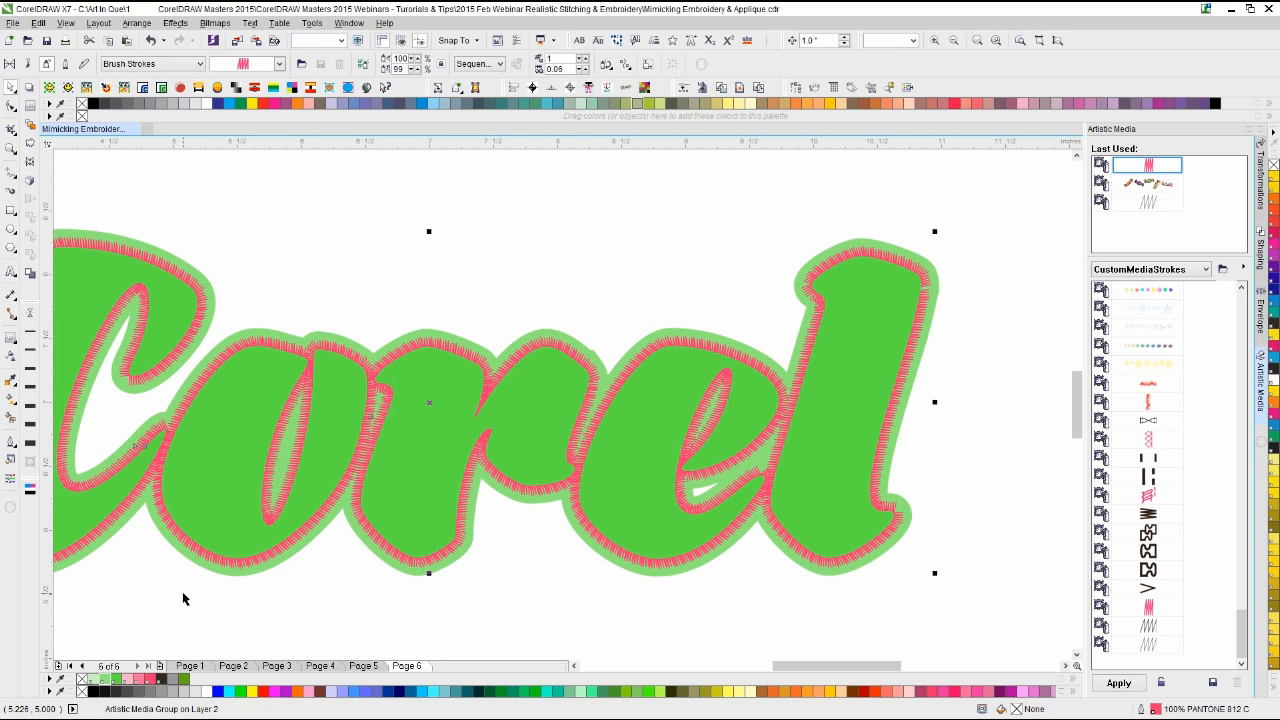
{"action": "left_click", "coordinate": [182, 594]}
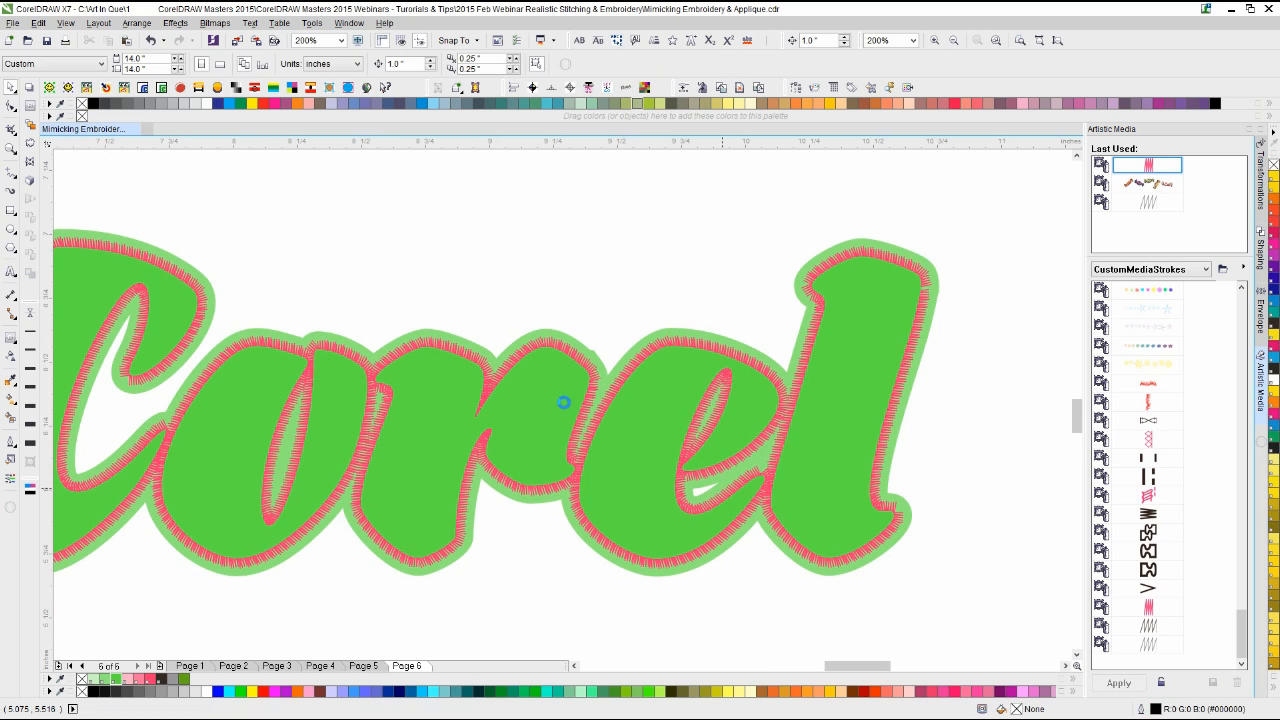
{"action": "scroll", "coordinate": [566, 396], "scroll_direction": "up", "scroll_amount": 1}
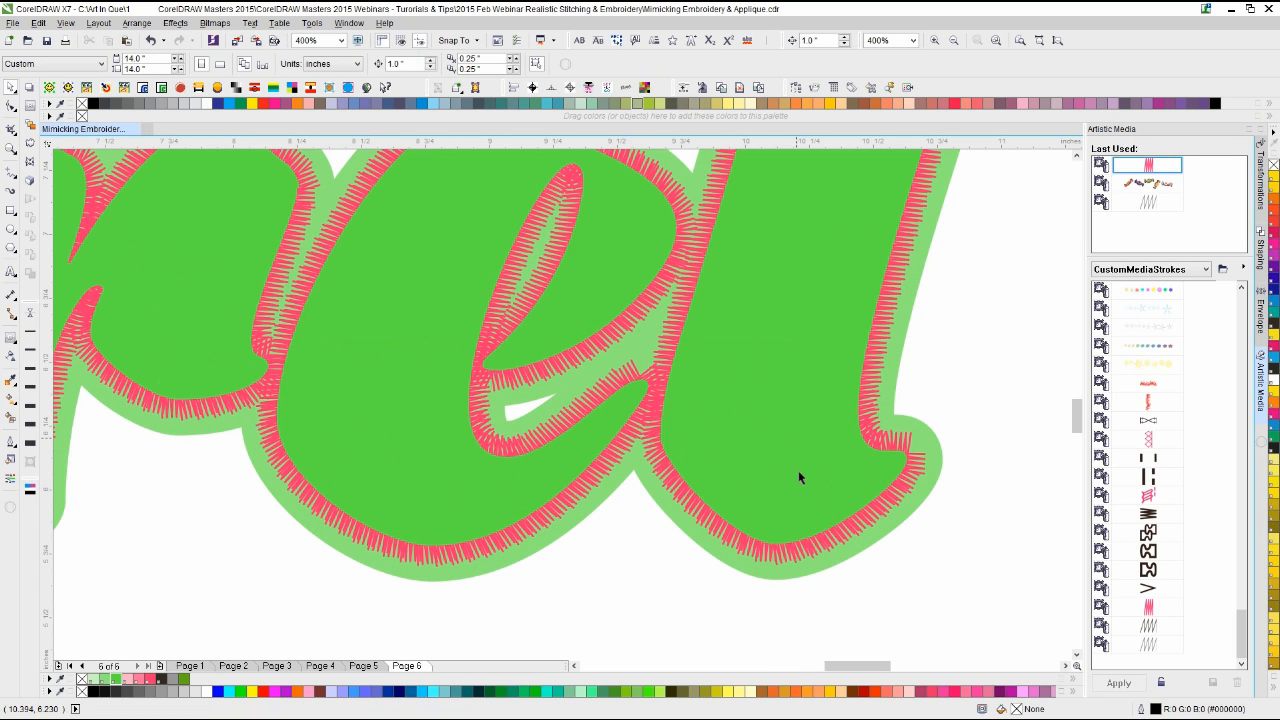
Step: Remove the green fill from the stitched lettering's control curve
{"action": "left_click", "coordinate": [861, 483]}
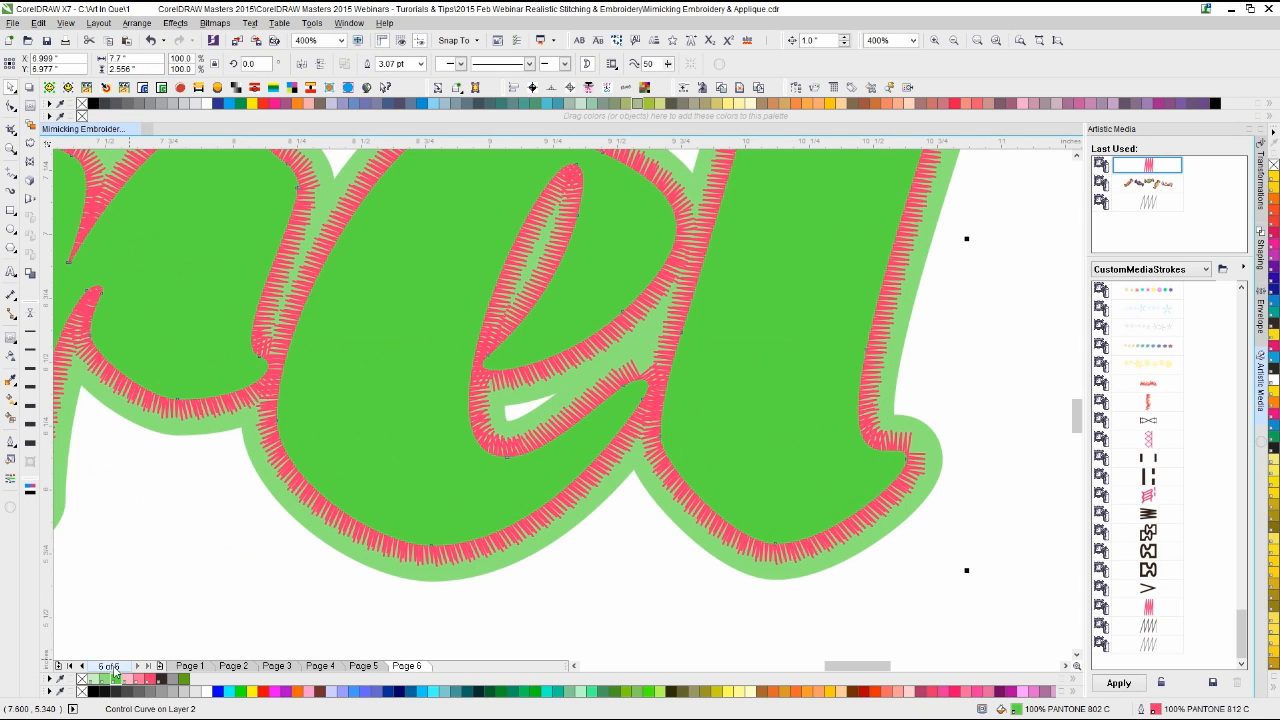
{"action": "left_click", "coordinate": [81, 687]}
Step: Fill the contour shape behind the stitching with the darker 100% PANTONE 802 C green
{"action": "left_click", "coordinate": [319, 530]}
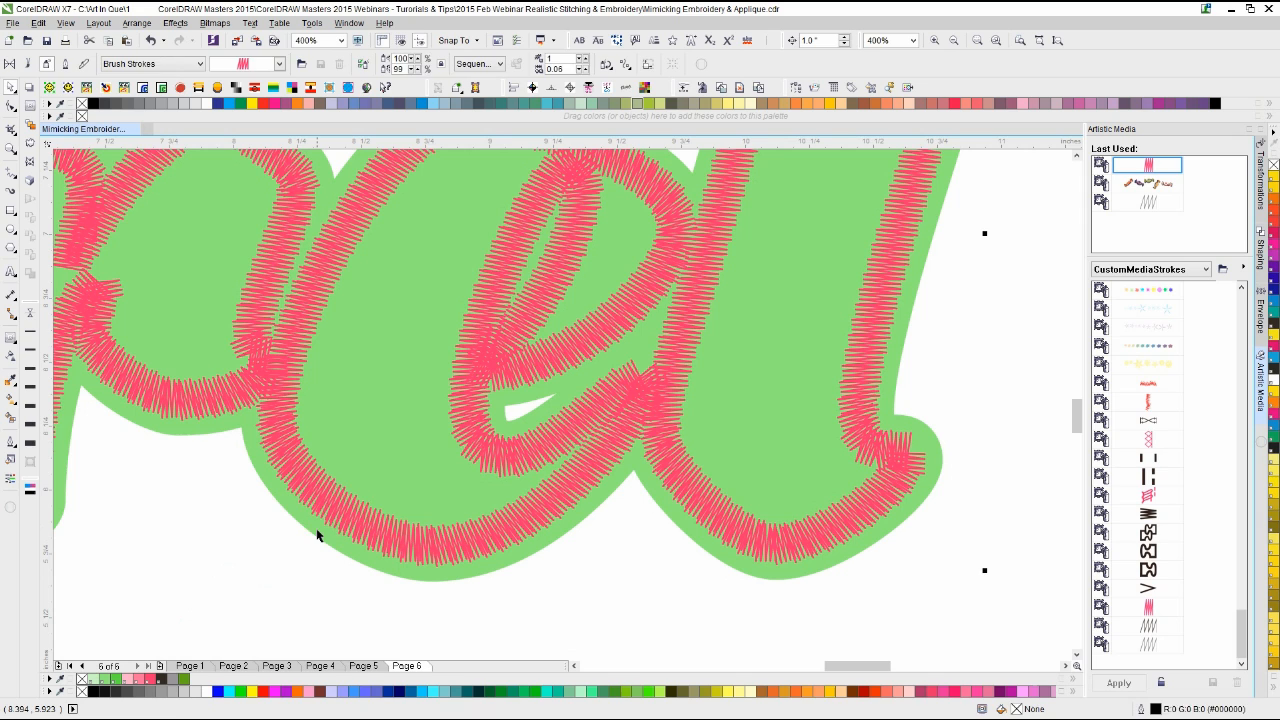
{"action": "left_click", "coordinate": [116, 680]}
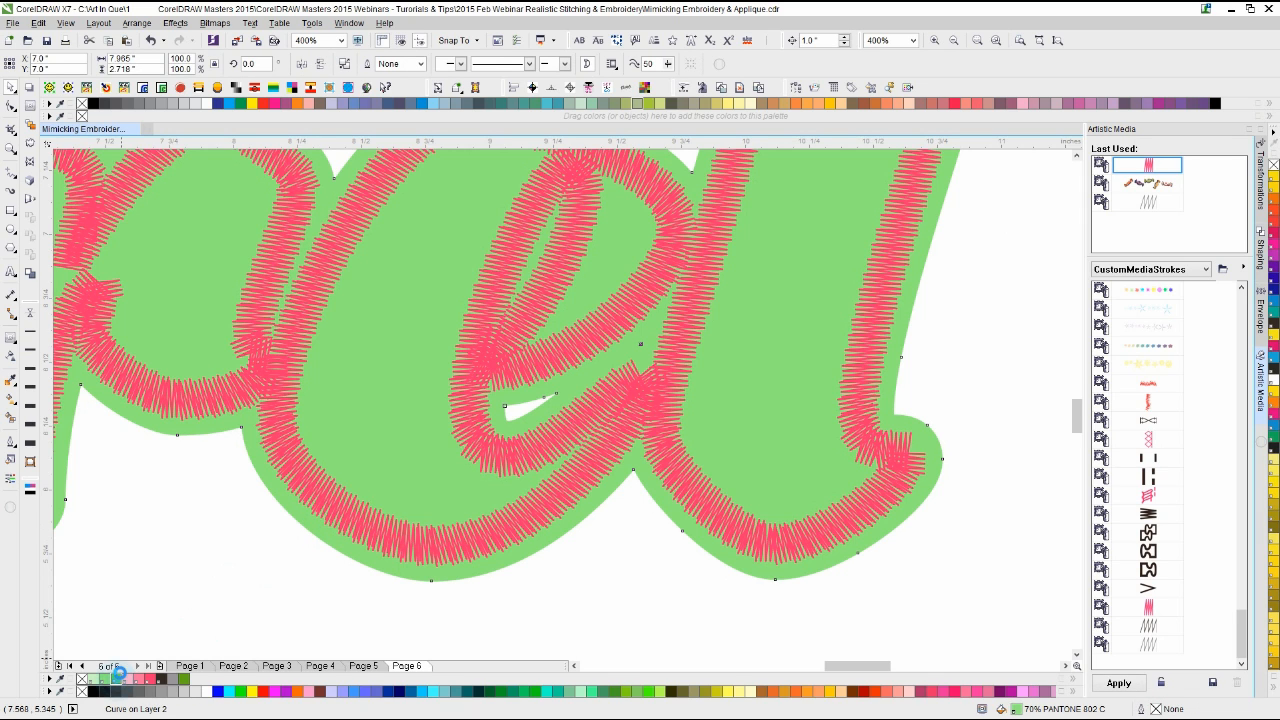
{"action": "left_click", "coordinate": [244, 551]}
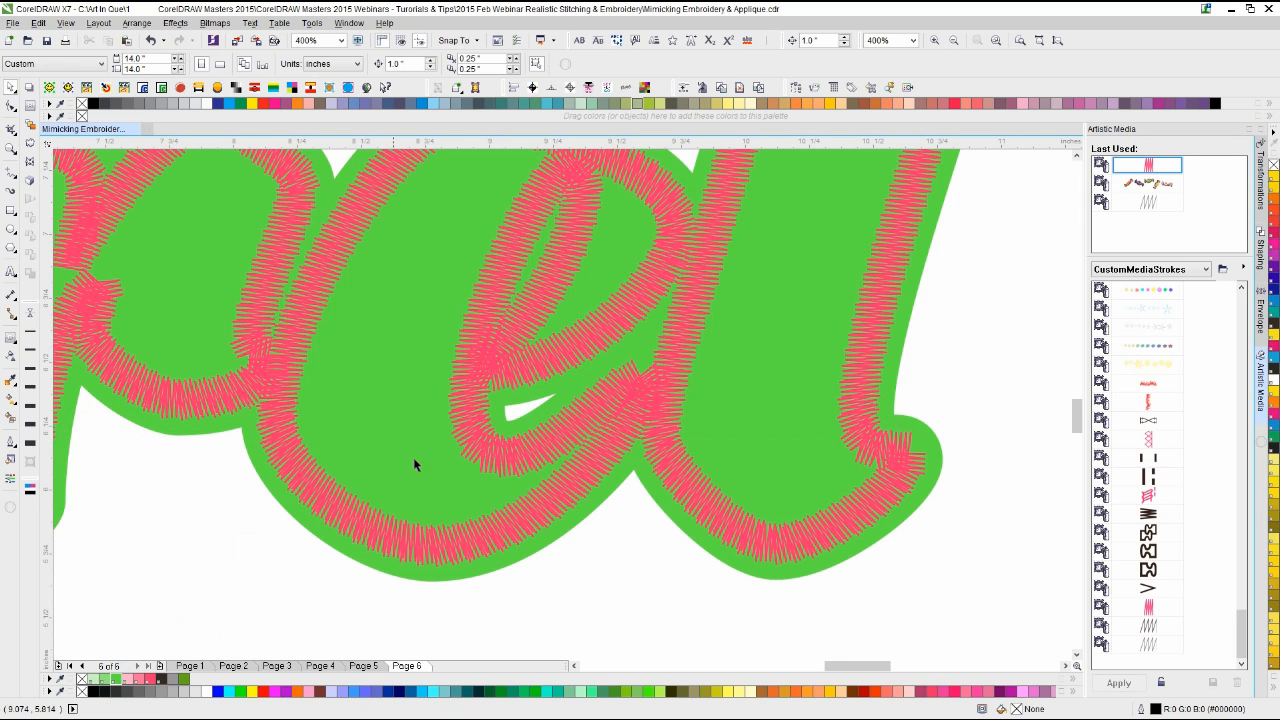
{"action": "scroll", "coordinate": [646, 430], "scroll_direction": "down", "scroll_amount": 2}
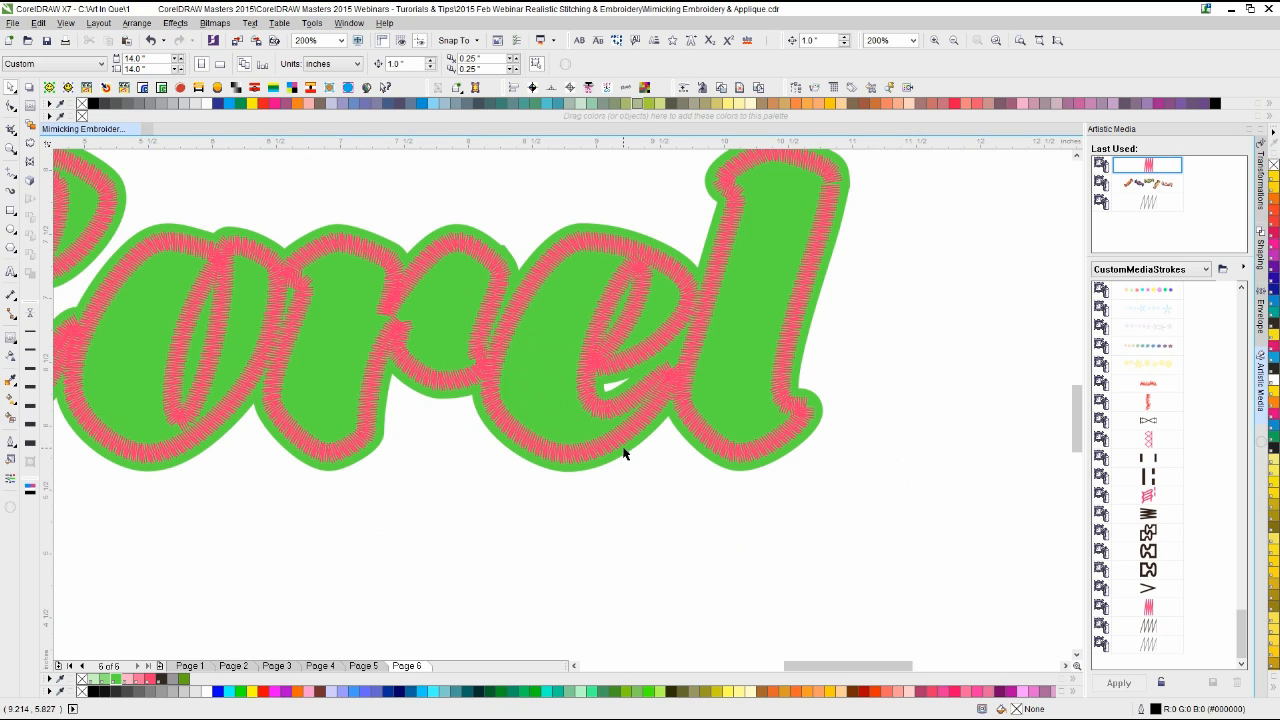
Step: Try an inside contour on the green shape behind the stitched lettering and undo it
{"action": "left_click", "coordinate": [570, 396]}
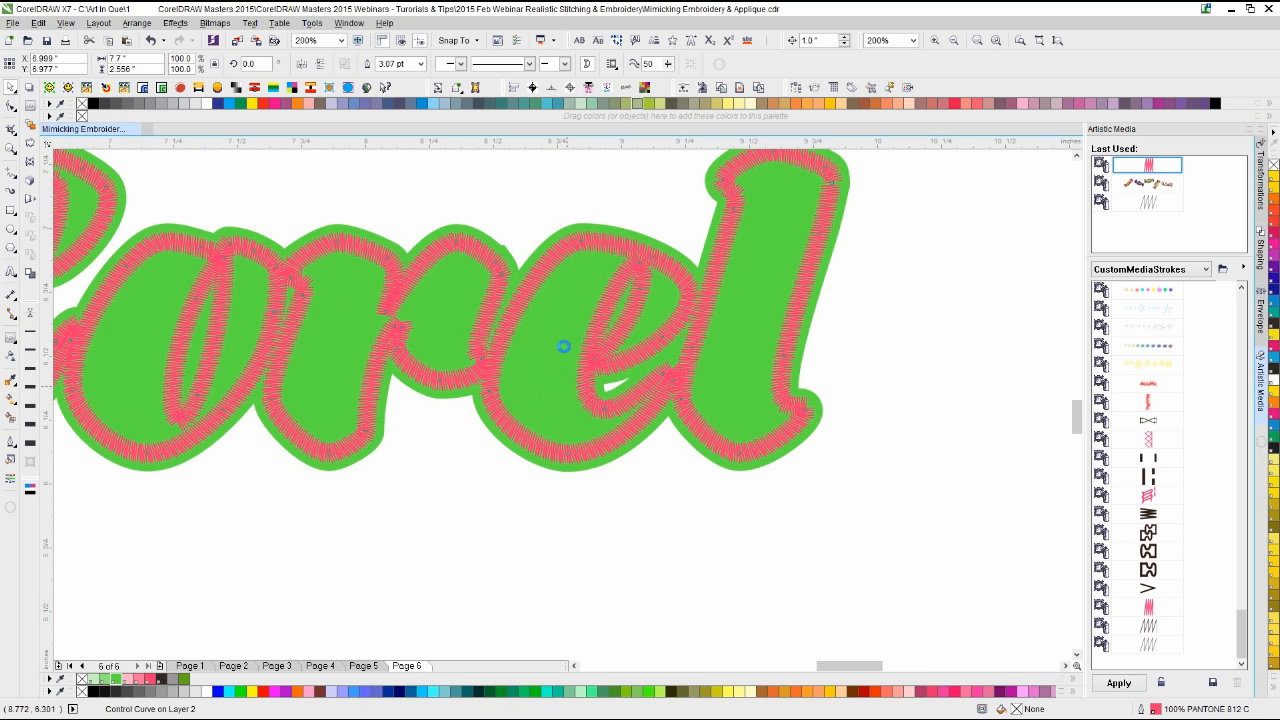
{"action": "scroll", "coordinate": [566, 346], "scroll_direction": "up", "scroll_amount": 2}
{"action": "left_click", "coordinate": [368, 549]}
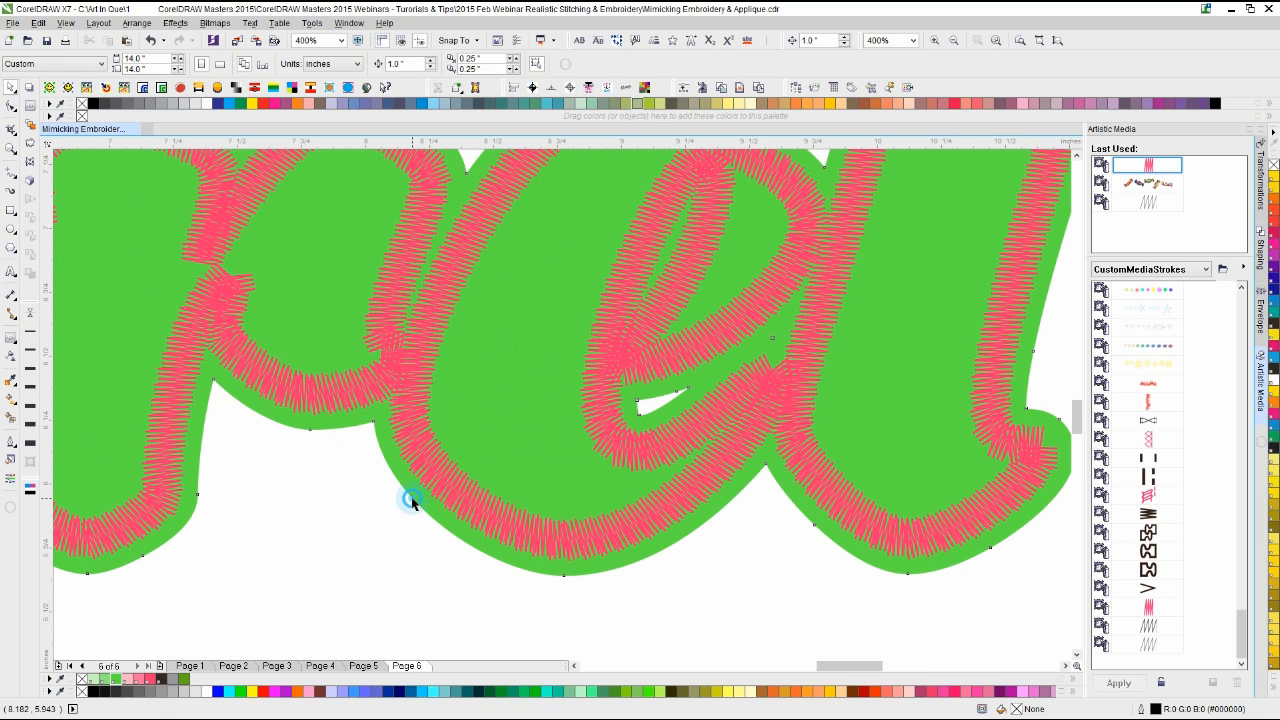
{"action": "left_click", "coordinate": [30, 106]}
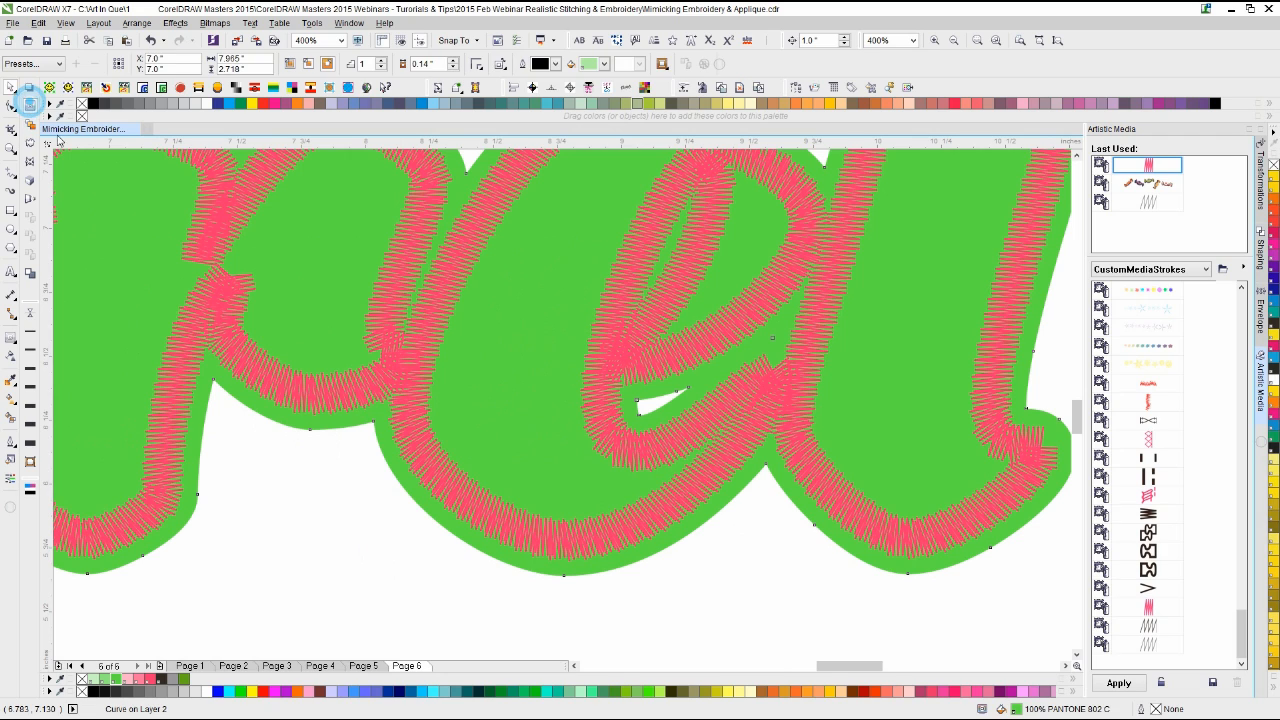
{"action": "left_click", "coordinate": [308, 62]}
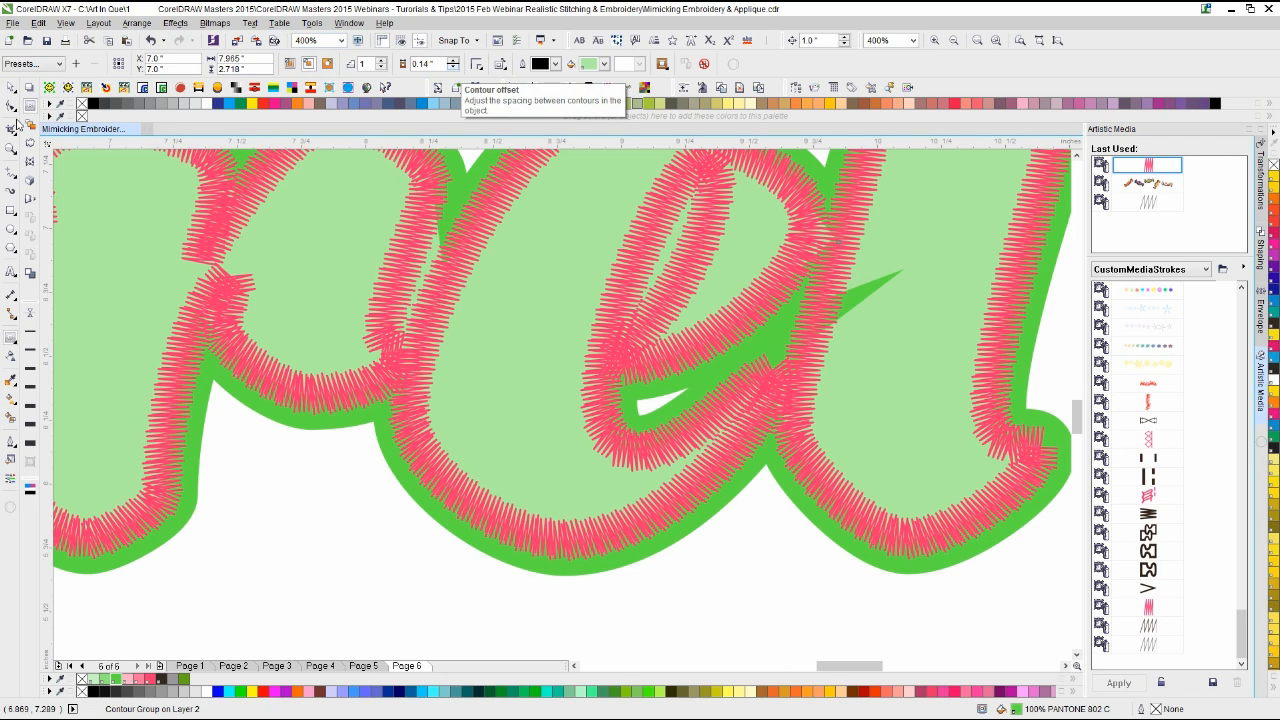
{"action": "left_click", "coordinate": [10, 87]}
{"action": "left_click", "coordinate": [283, 490]}
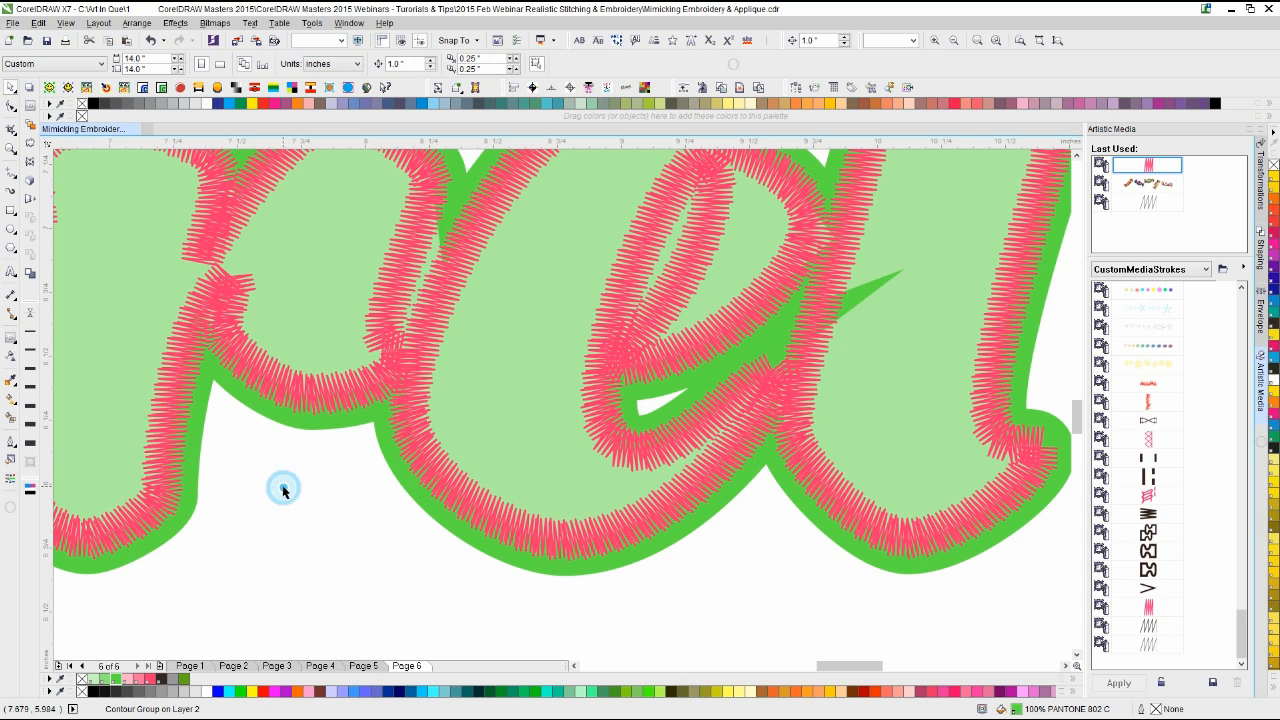
{"action": "key", "text": "ctrl+z"}
Step: Step through the edit history to restore the green-filled letters with pink stitching over the lighter 70% PANTONE 802 C contour
{"action": "left_click", "coordinate": [283, 484]}
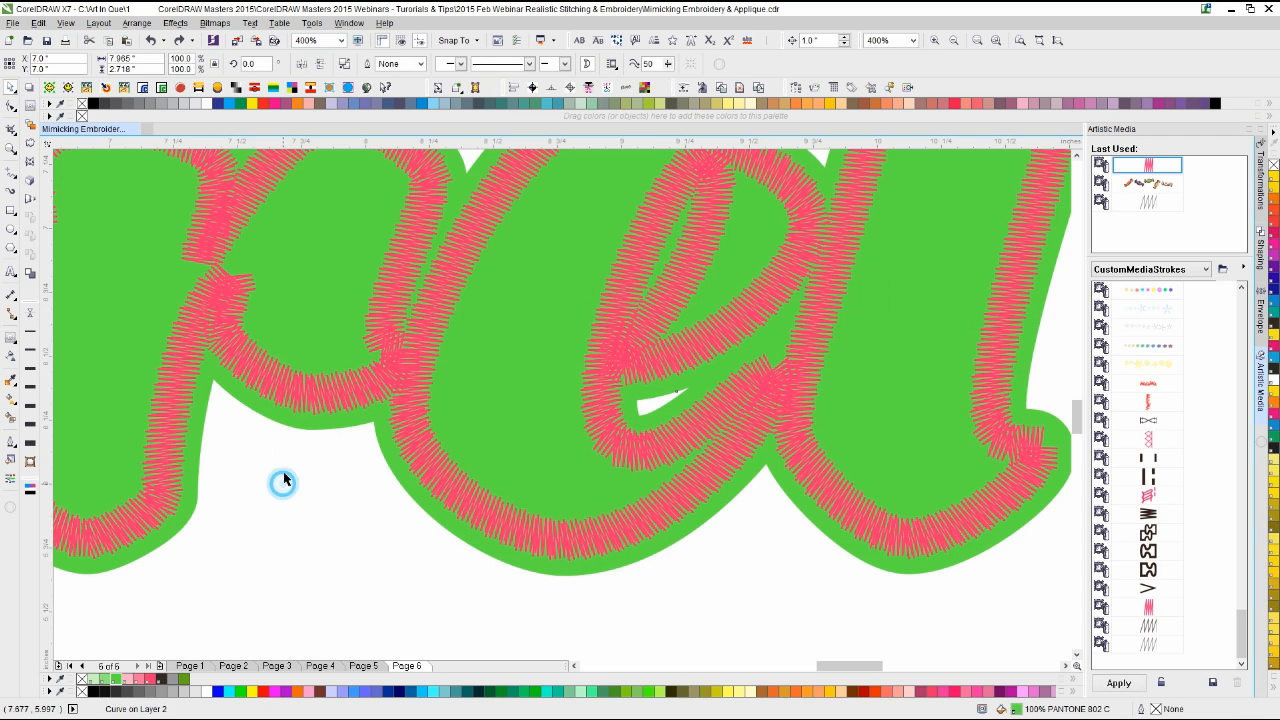
{"action": "left_click", "coordinate": [306, 400]}
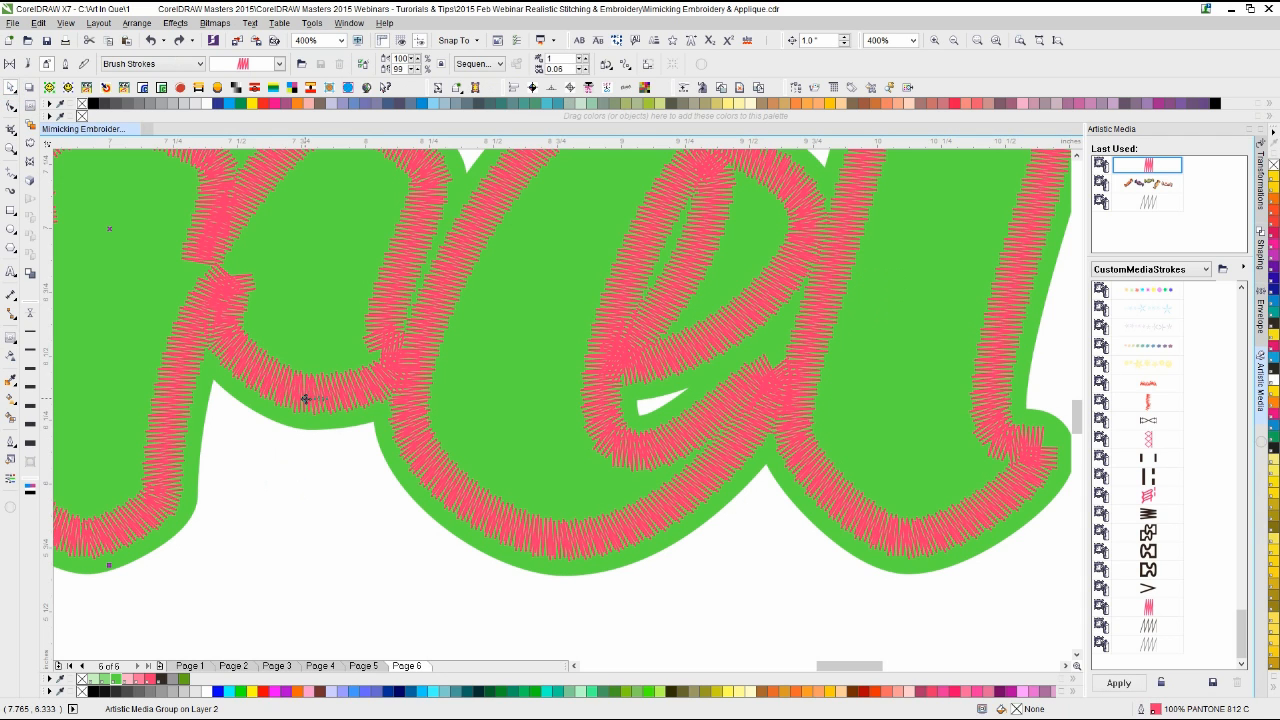
{"action": "left_click", "coordinate": [273, 474]}
{"action": "key", "text": "ctrl+shift+z"}
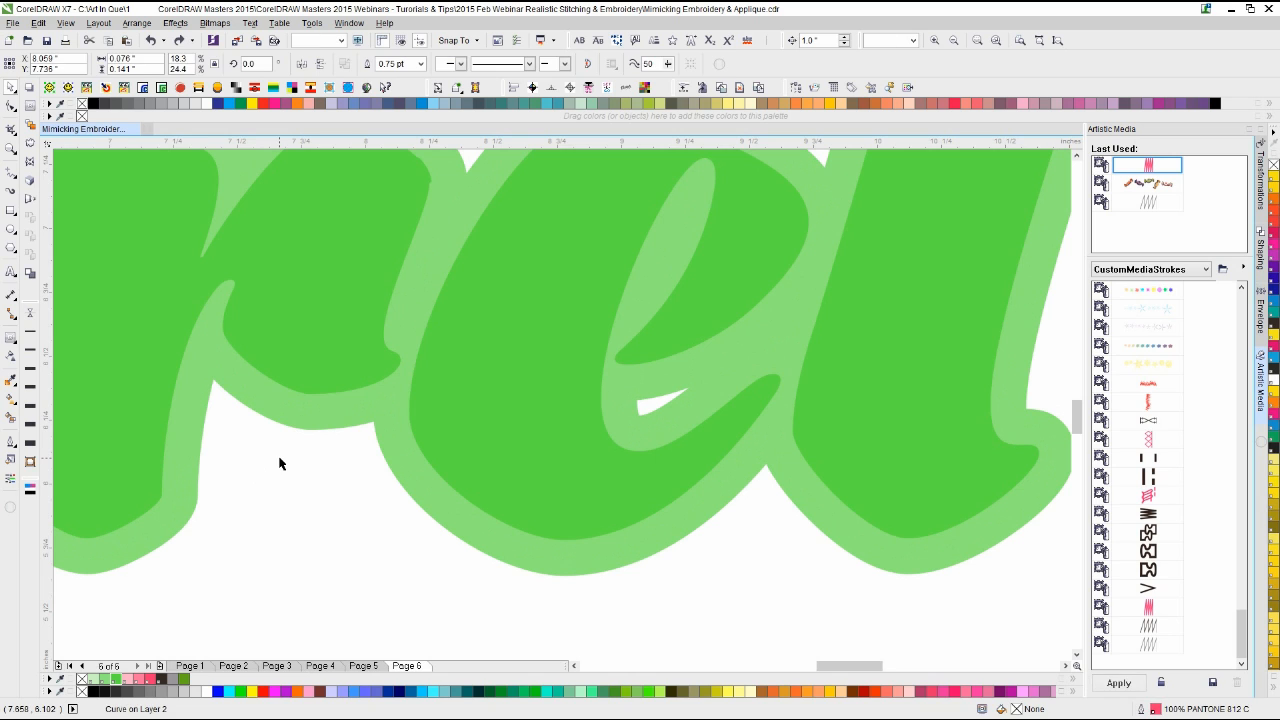
{"action": "left_click", "coordinate": [280, 459]}
{"action": "left_click", "coordinate": [294, 374]}
{"action": "left_click", "coordinate": [240, 528]}
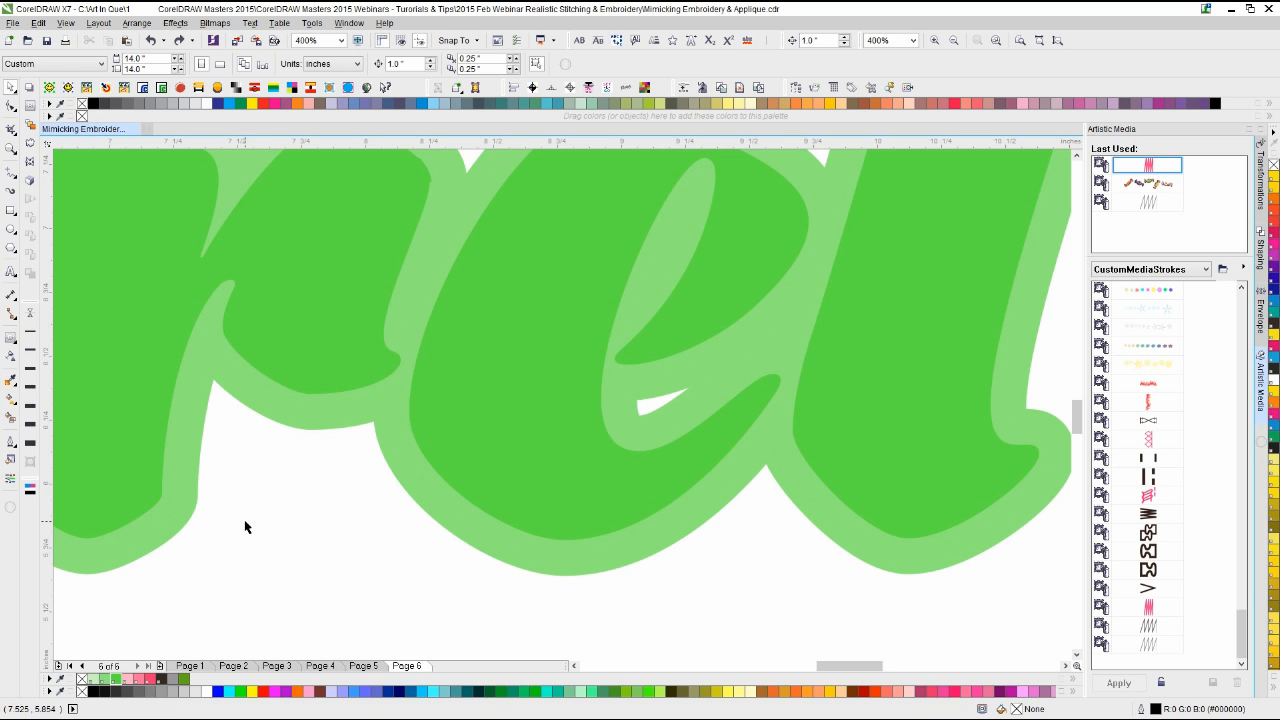
{"action": "key", "text": "ctrl+z"}
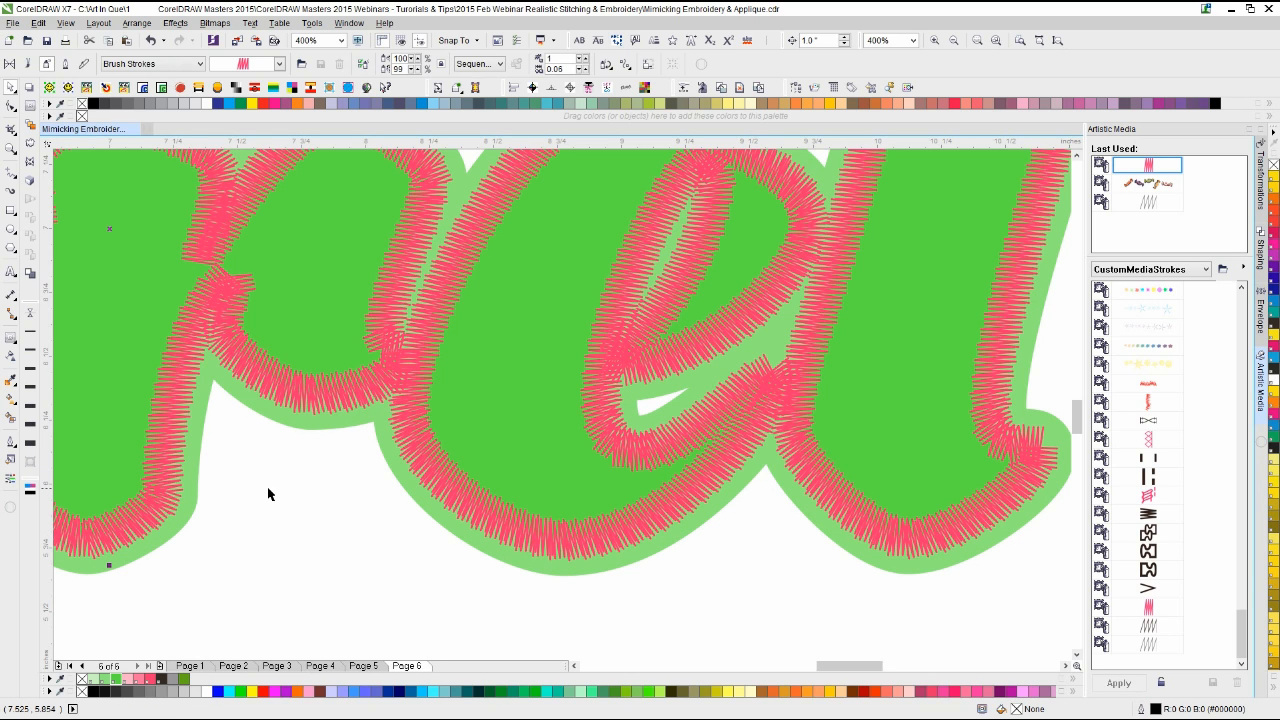
Step: Fill the contour shape behind the stitching with 38% PANTONE 812 C and delete it
{"action": "left_click", "coordinate": [267, 488]}
{"action": "left_click", "coordinate": [401, 480]}
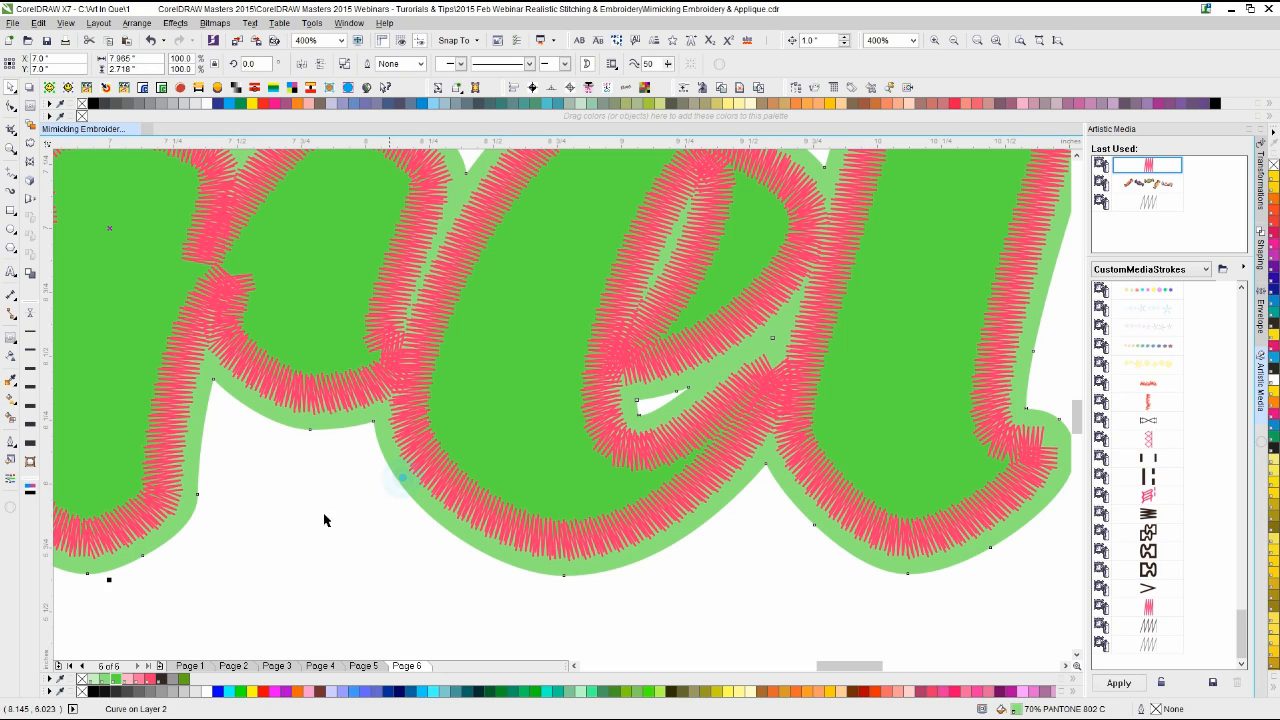
{"action": "left_click", "coordinate": [129, 680]}
{"action": "key", "text": "Delete"}
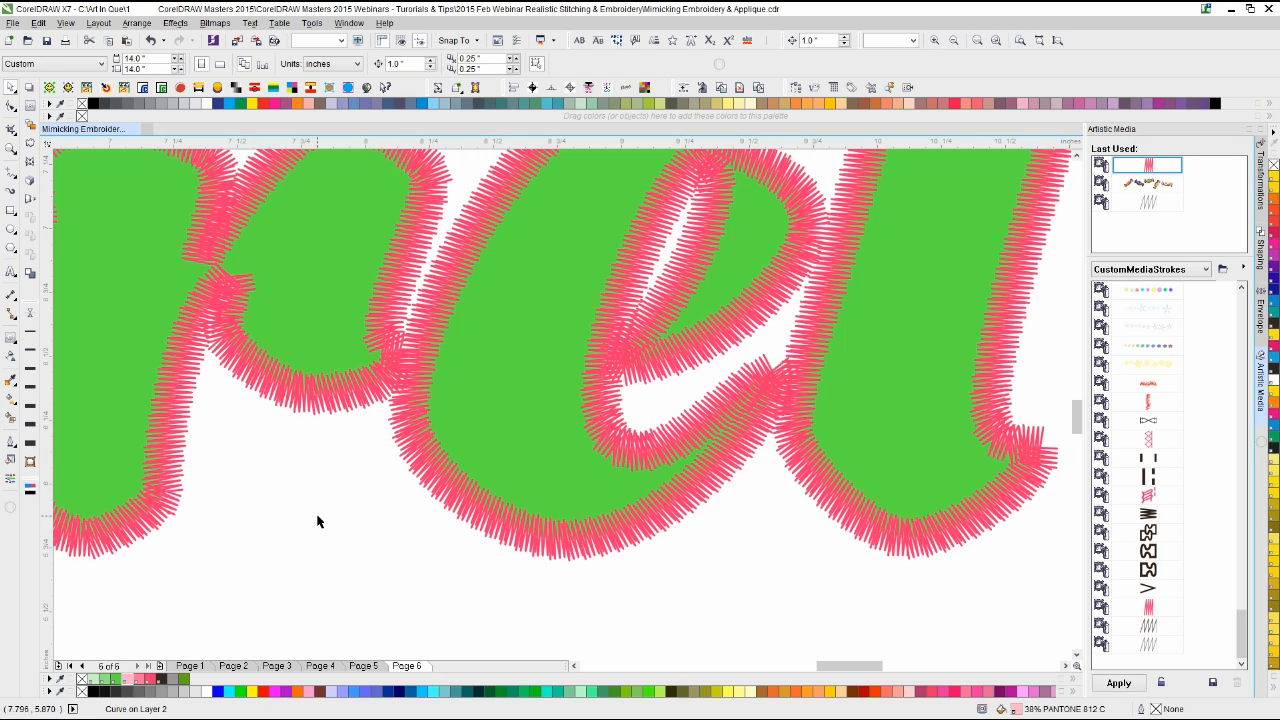
Step: Browse the Stitch Patterns Misc folder for stitch references to import, enlarging the file dialog to show more samples
{"action": "scroll", "coordinate": [569, 378], "scroll_direction": "down", "scroll_amount": 2}
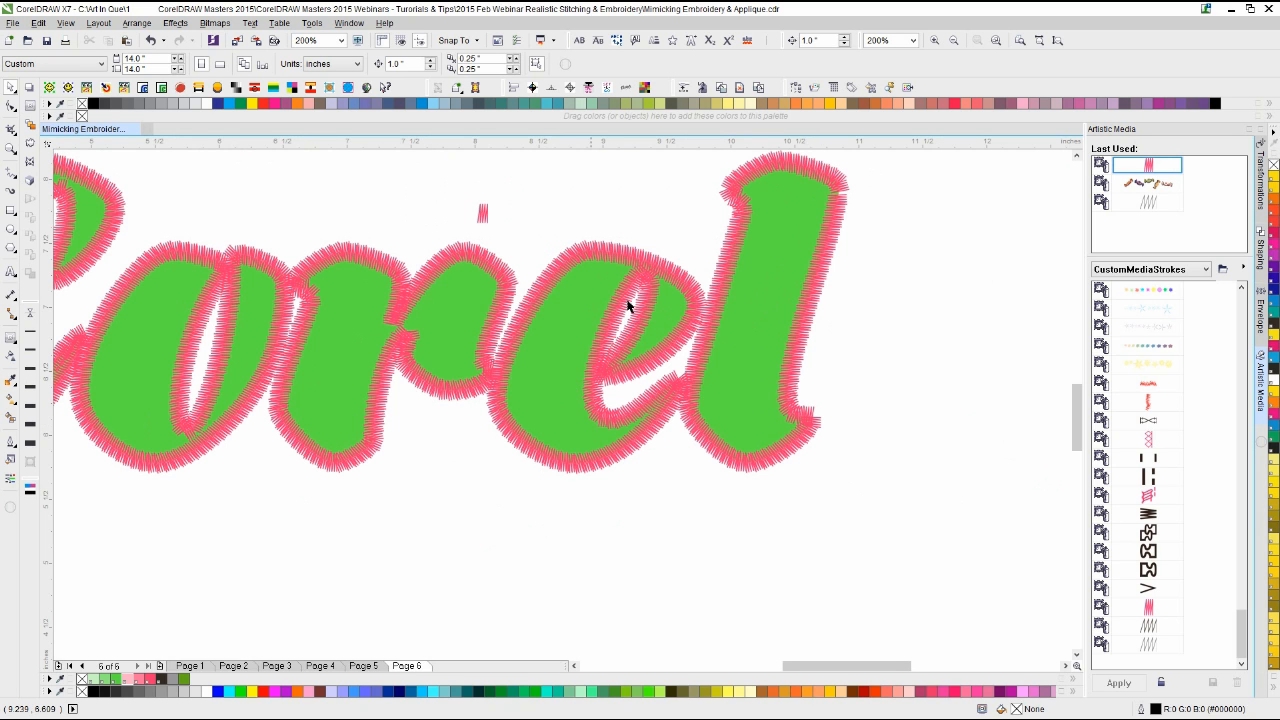
{"action": "mouse_move", "coordinate": [1077, 412]}
{"action": "left_mouse_down"}
{"action": "mouse_move", "coordinate": [1074, 371]}
{"action": "mouse_move", "coordinate": [1069, 398]}
{"action": "left_mouse_up"}
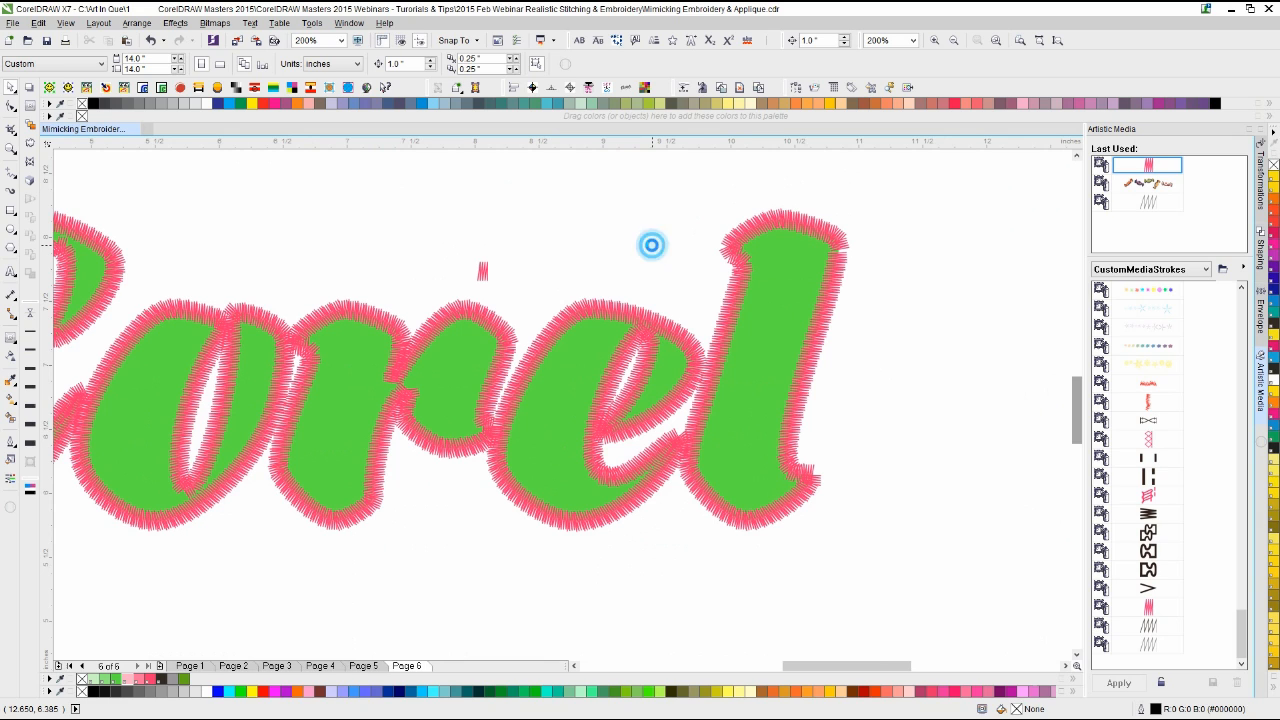
{"action": "key", "text": "ctrl+i"}
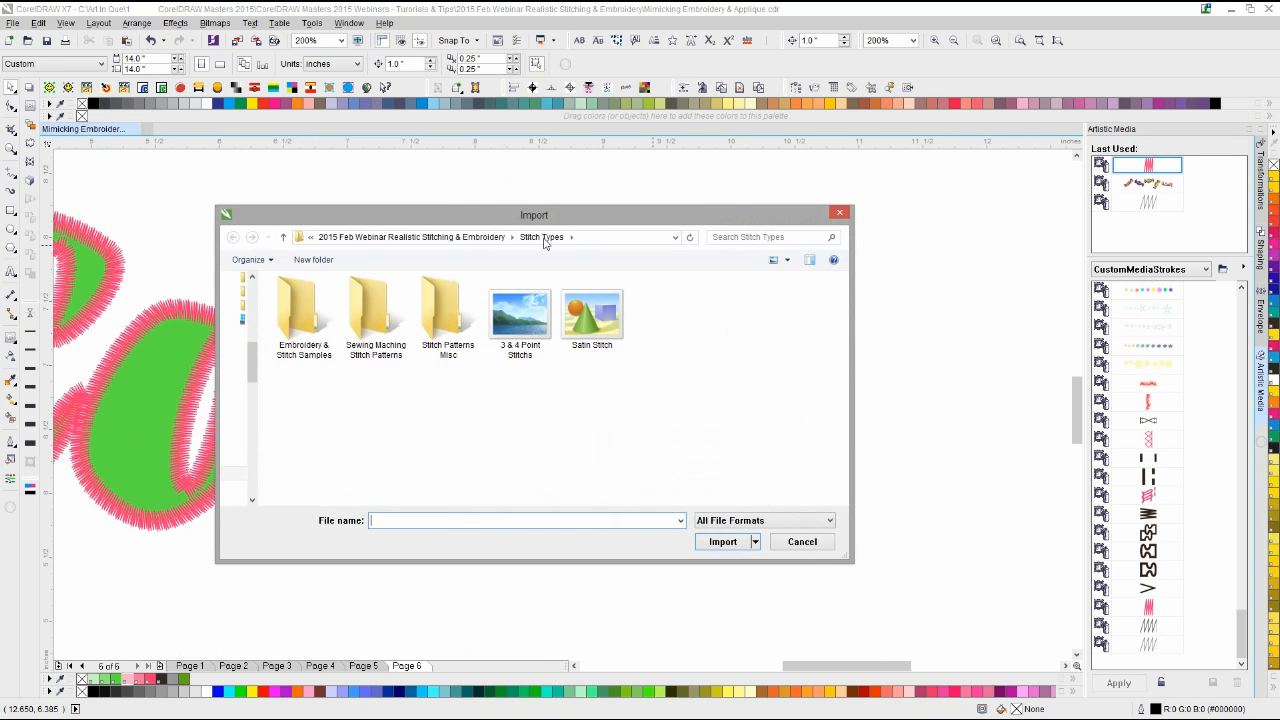
{"action": "double_click", "coordinate": [443, 318]}
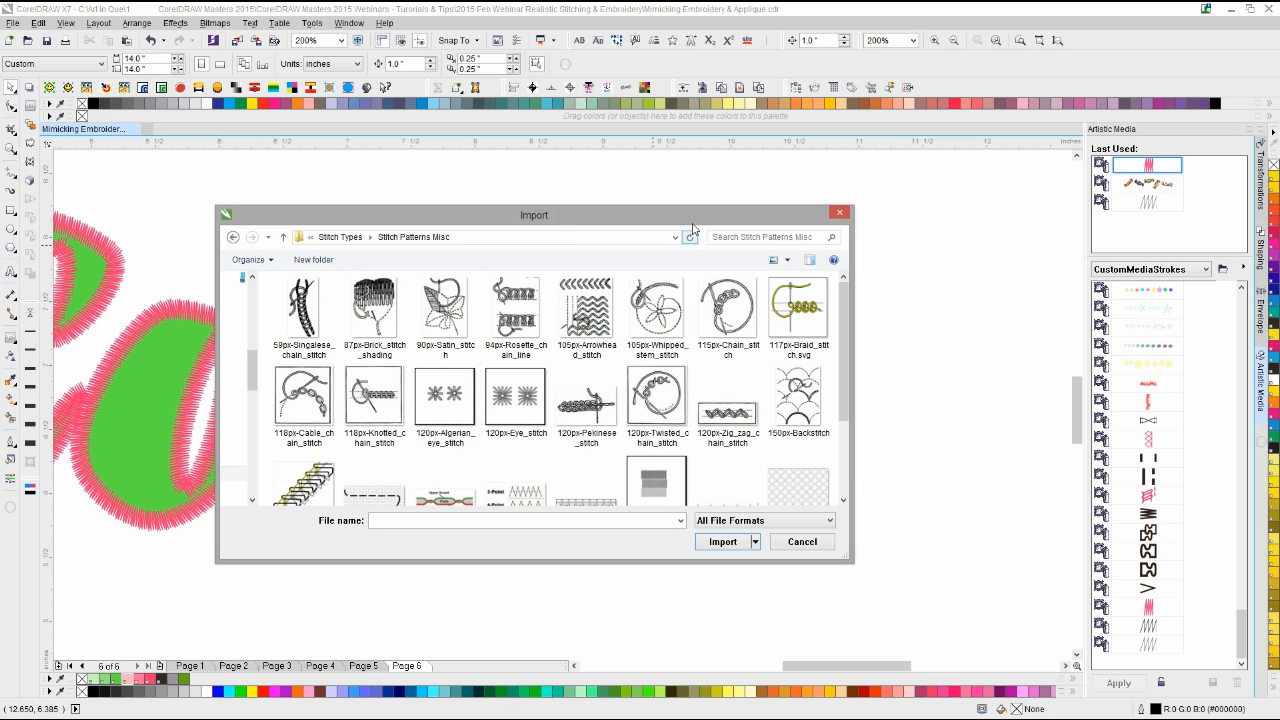
{"action": "left_click_drag", "start_coordinate": [696, 212], "coordinate": [723, 141]}
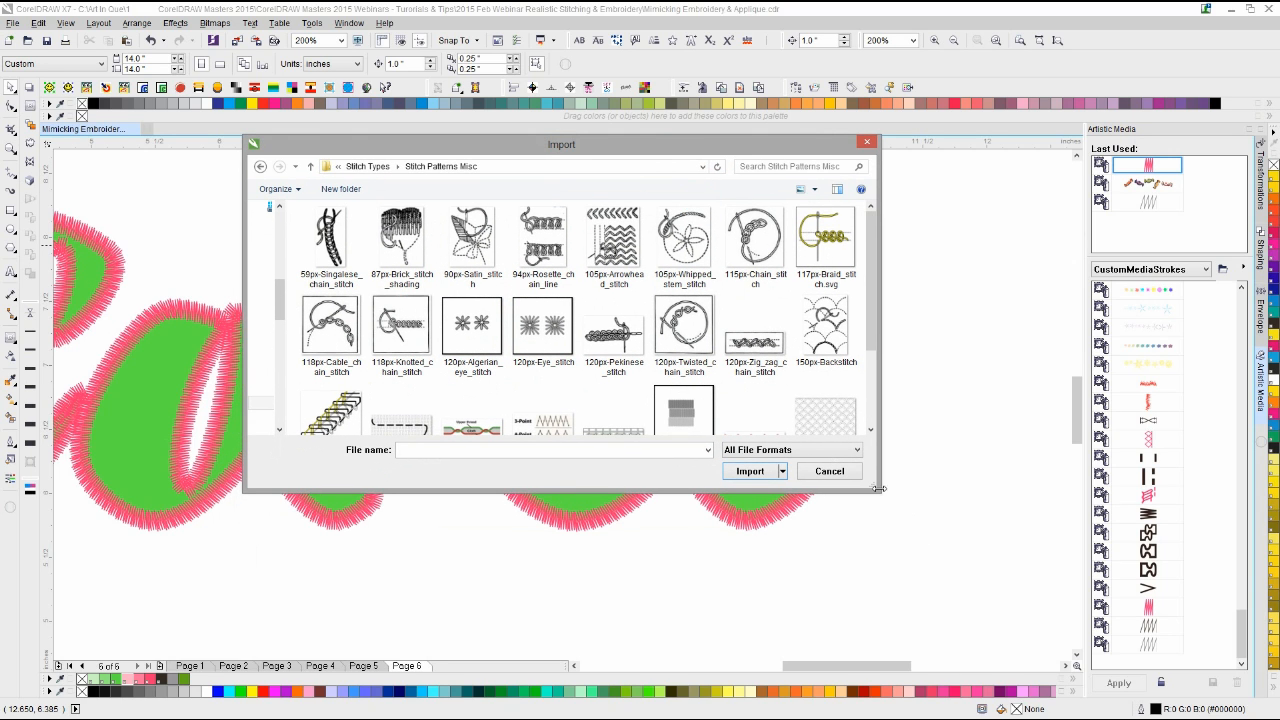
{"action": "left_click_drag", "start_coordinate": [876, 488], "coordinate": [928, 595]}
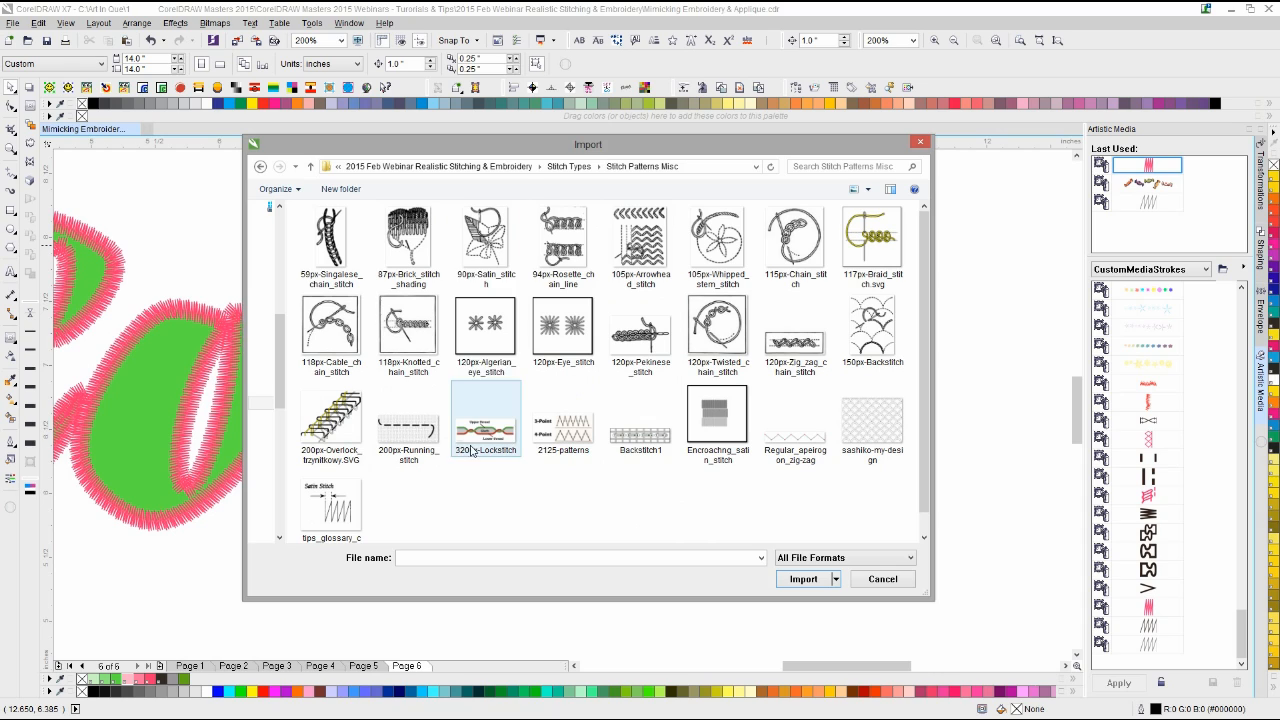
Step: View the reference charts in the Sewing Maching Stitch Patterns folder as extra large icons
{"action": "left_click", "coordinate": [583, 167]}
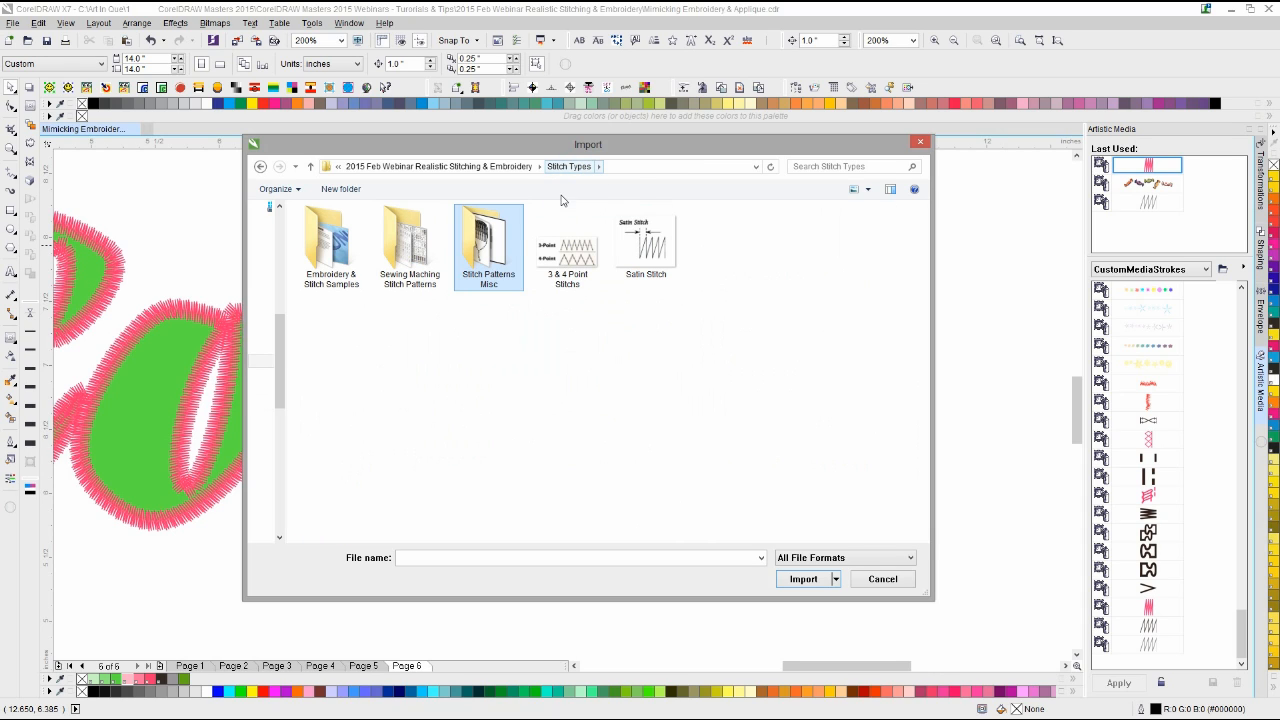
{"action": "double_click", "coordinate": [424, 258]}
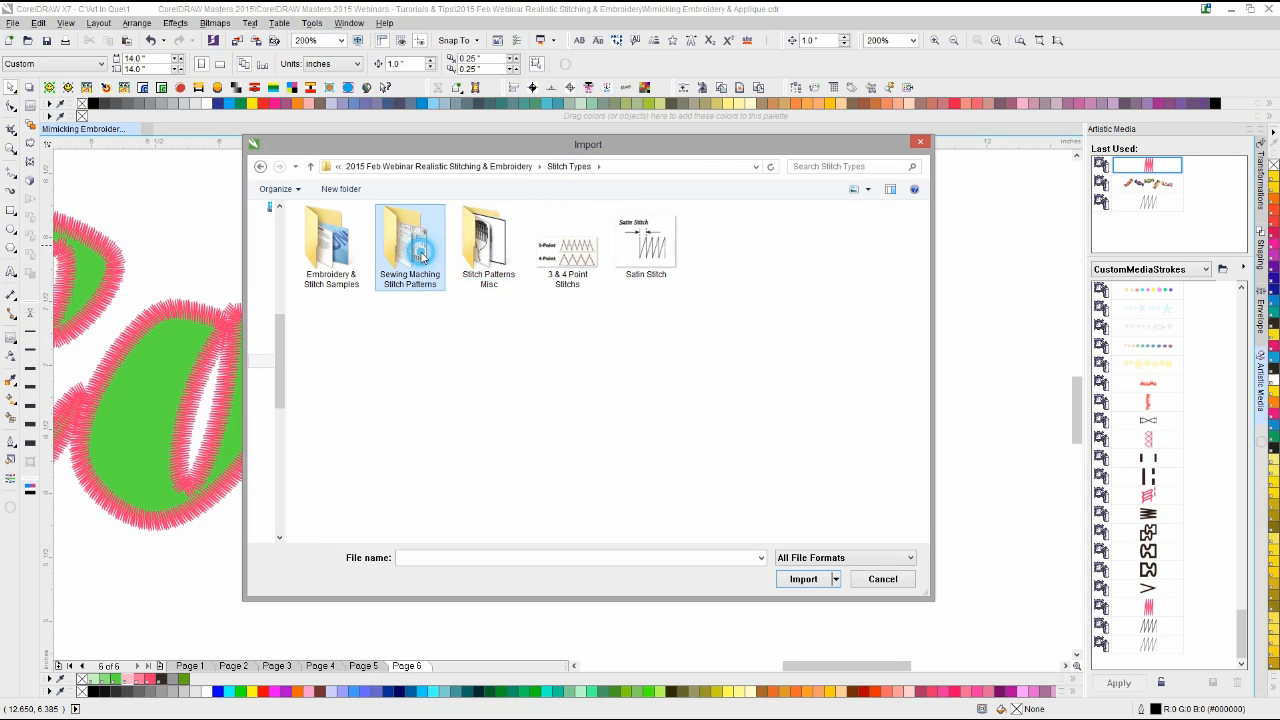
{"action": "right_click", "coordinate": [472, 344]}
{"action": "left_click", "coordinate": [506, 351]}
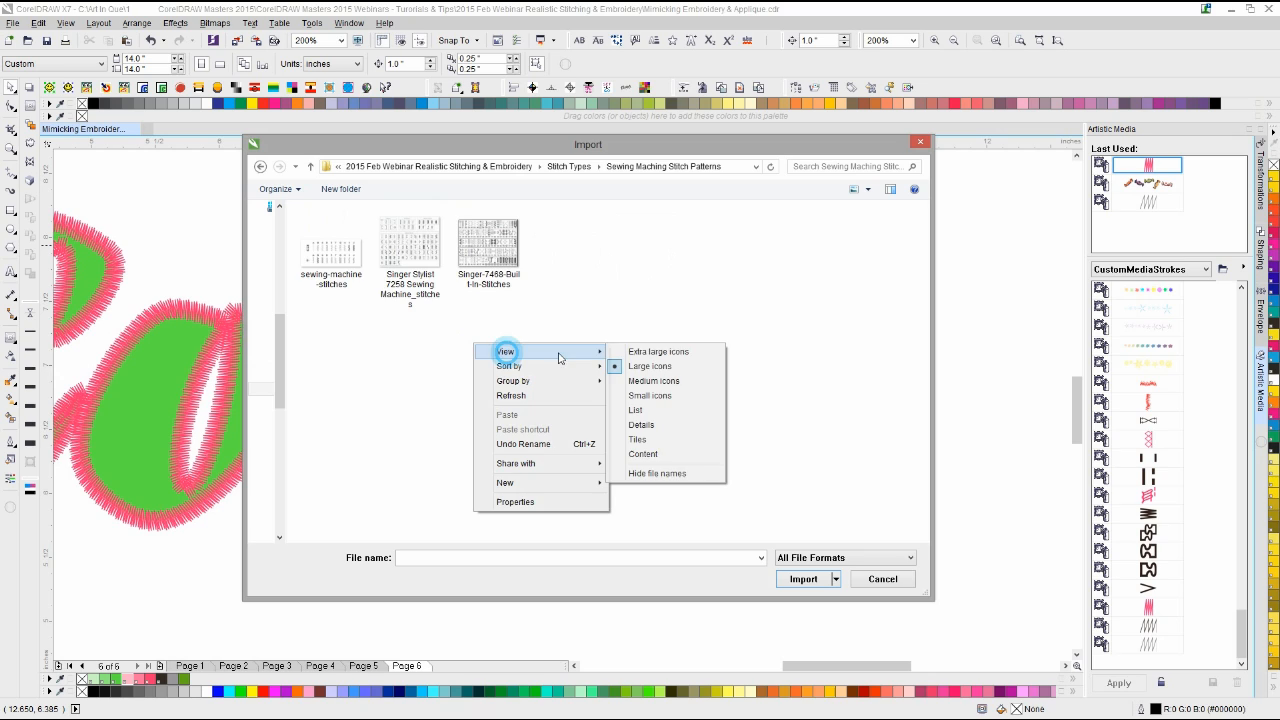
{"action": "left_click", "coordinate": [652, 352]}
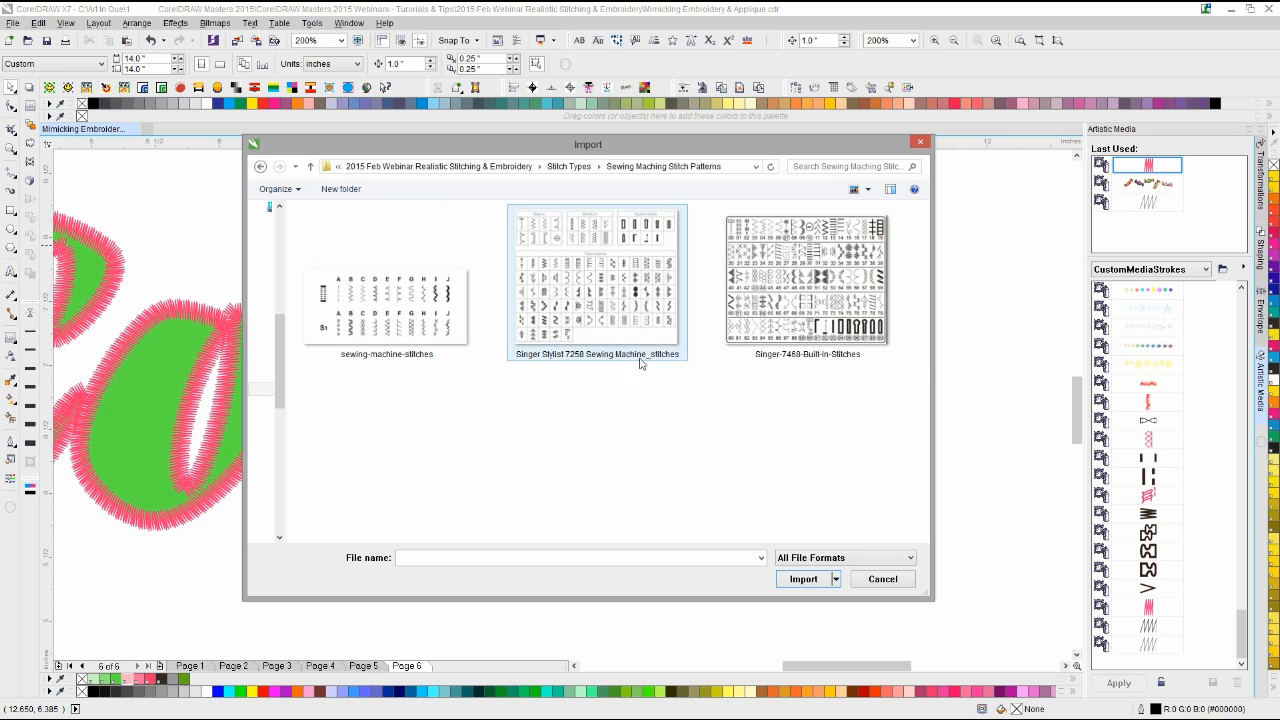
{"action": "left_click", "coordinate": [867, 189]}
{"action": "left_click", "coordinate": [893, 193]}
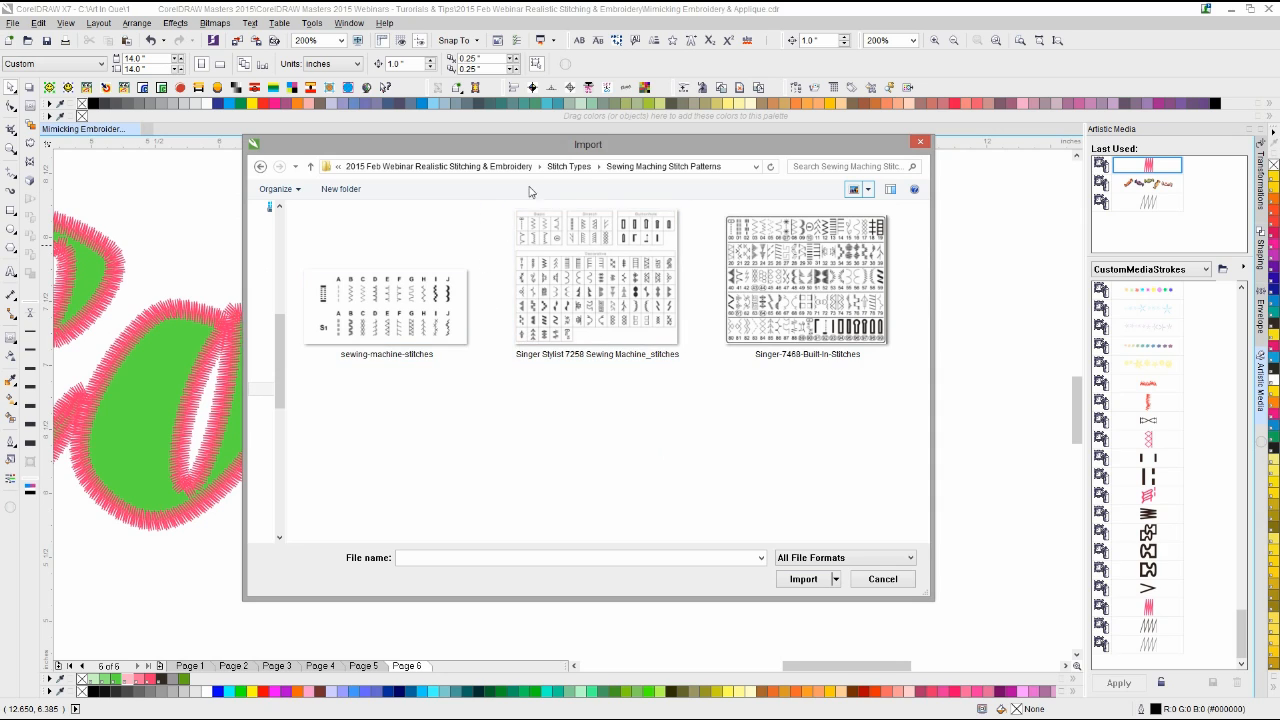
Step: Import the Satin Stitch image from the Embroidery & Stitch Samples folder and place it behind the upper part of the Corel lettering
{"action": "left_click", "coordinate": [572, 166]}
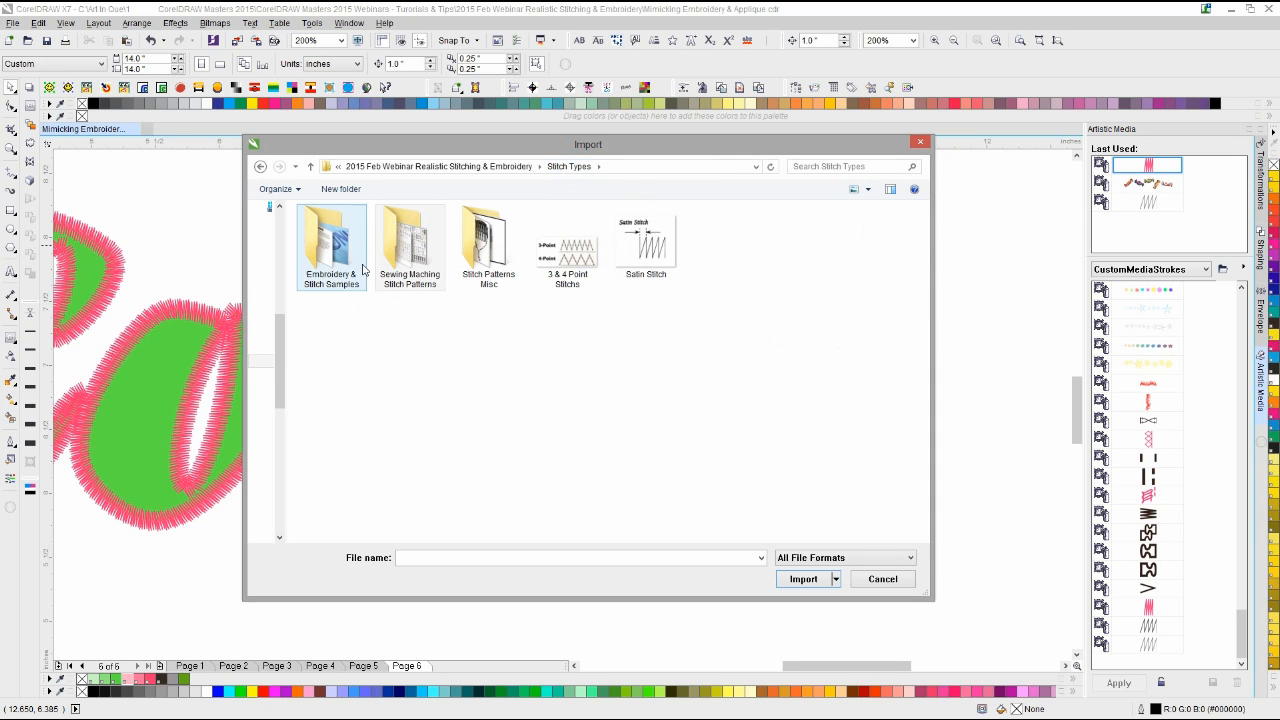
{"action": "double_click", "coordinate": [328, 245]}
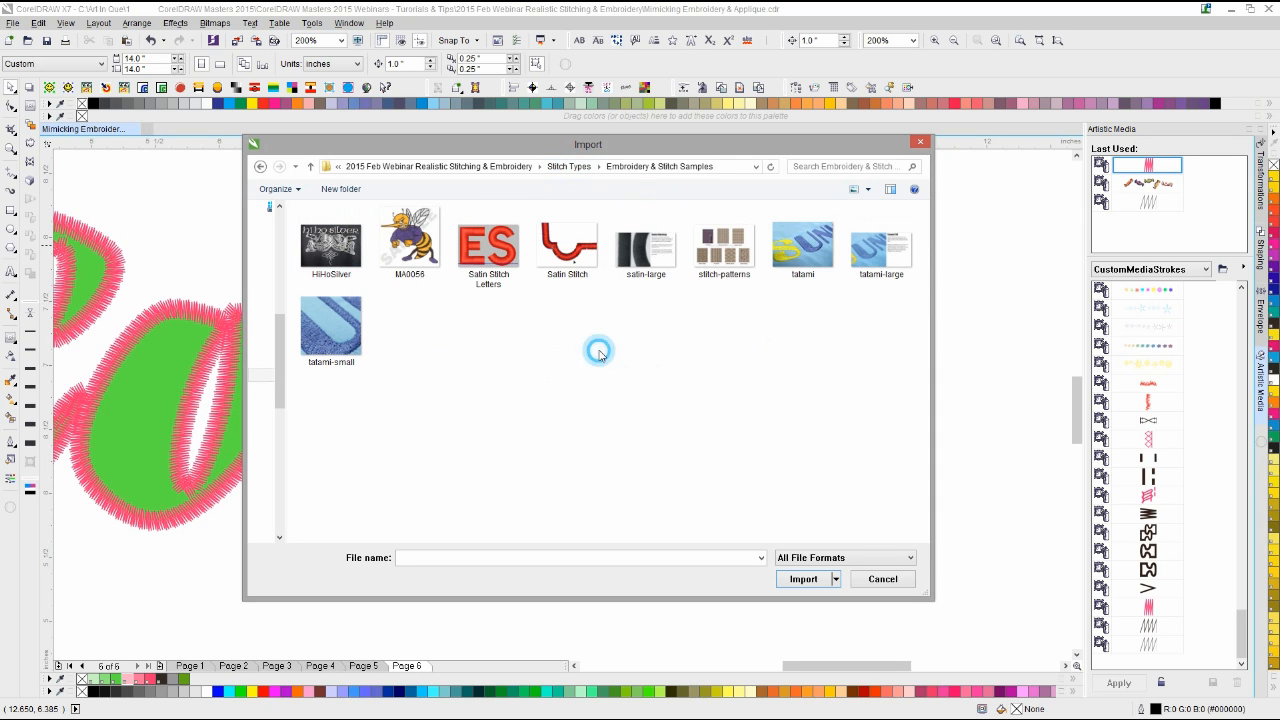
{"action": "double_click", "coordinate": [552, 245]}
{"action": "left_click", "coordinate": [549, 189]}
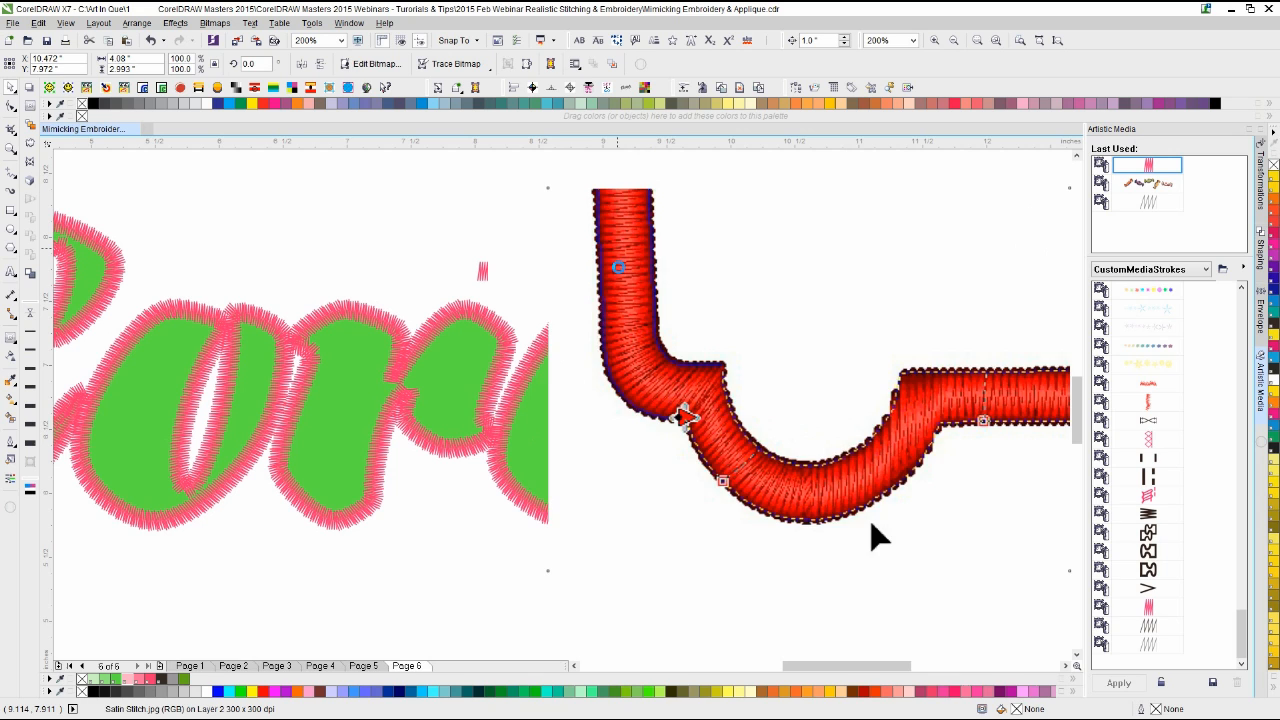
{"action": "left_click_drag", "start_coordinate": [873, 535], "coordinate": [858, 398]}
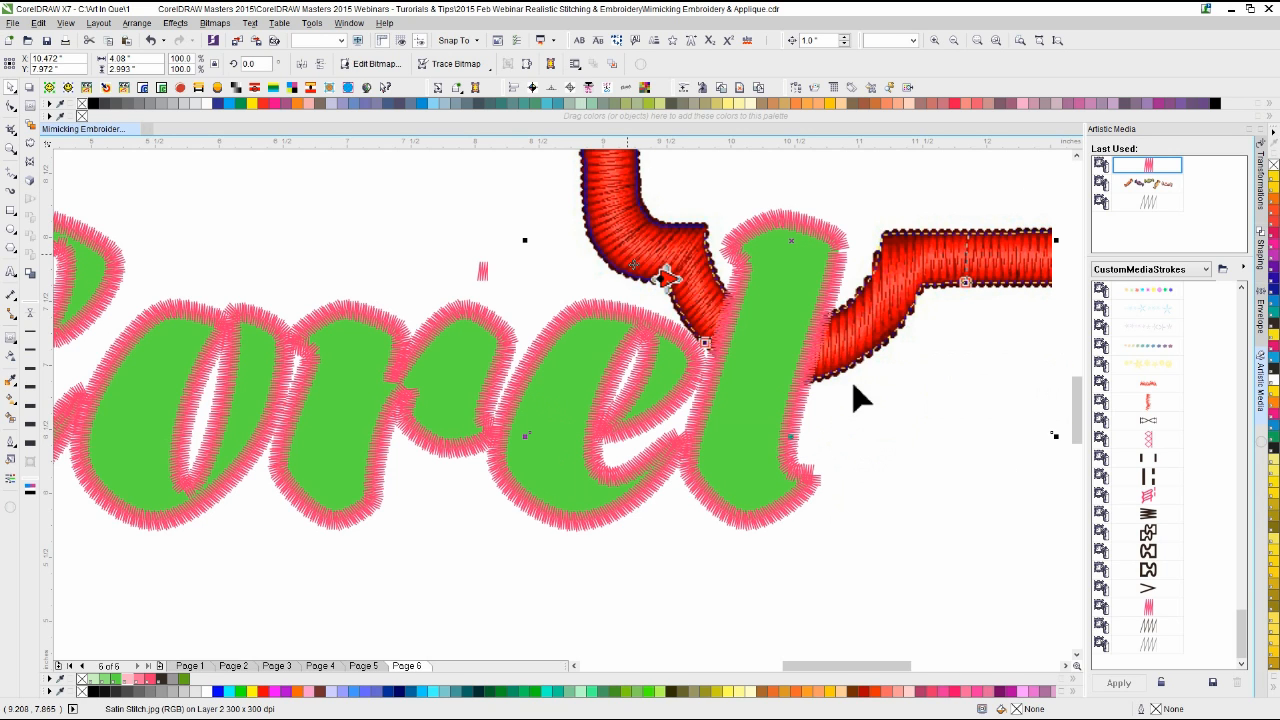
{"action": "left_click_drag", "start_coordinate": [858, 398], "coordinate": [851, 345]}
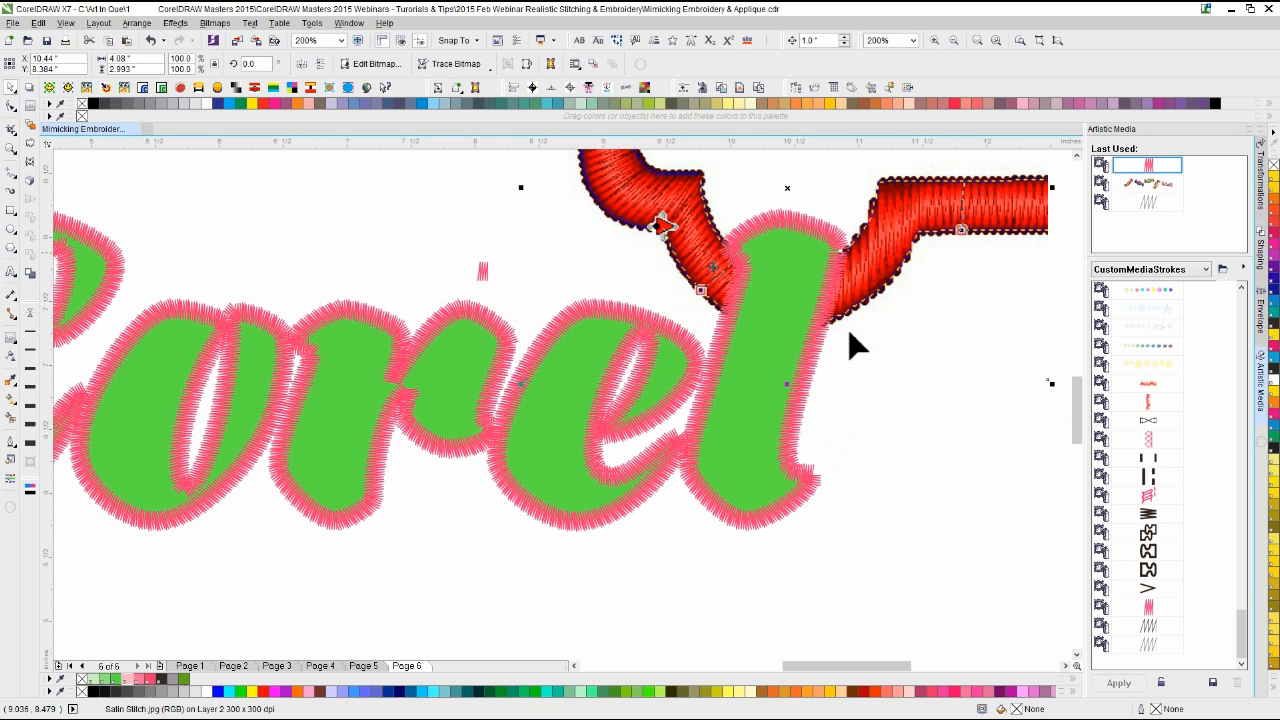
{"action": "left_click_drag", "start_coordinate": [699, 283], "coordinate": [600, 308]}
Step: Recolour the zigzag stitching around the Corel letters to dark brown
{"action": "scroll", "coordinate": [600, 308], "scroll_direction": "up", "scroll_amount": 1}
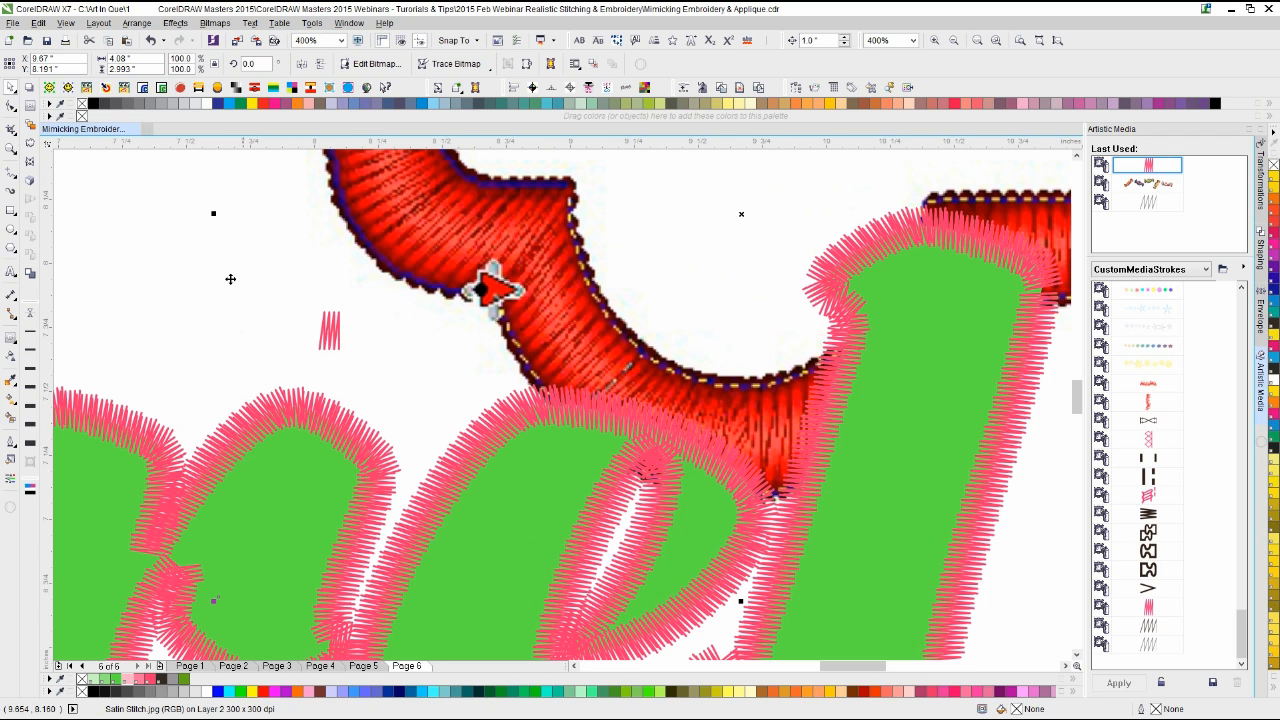
{"action": "scroll", "coordinate": [559, 410], "scroll_direction": "down", "scroll_amount": 1}
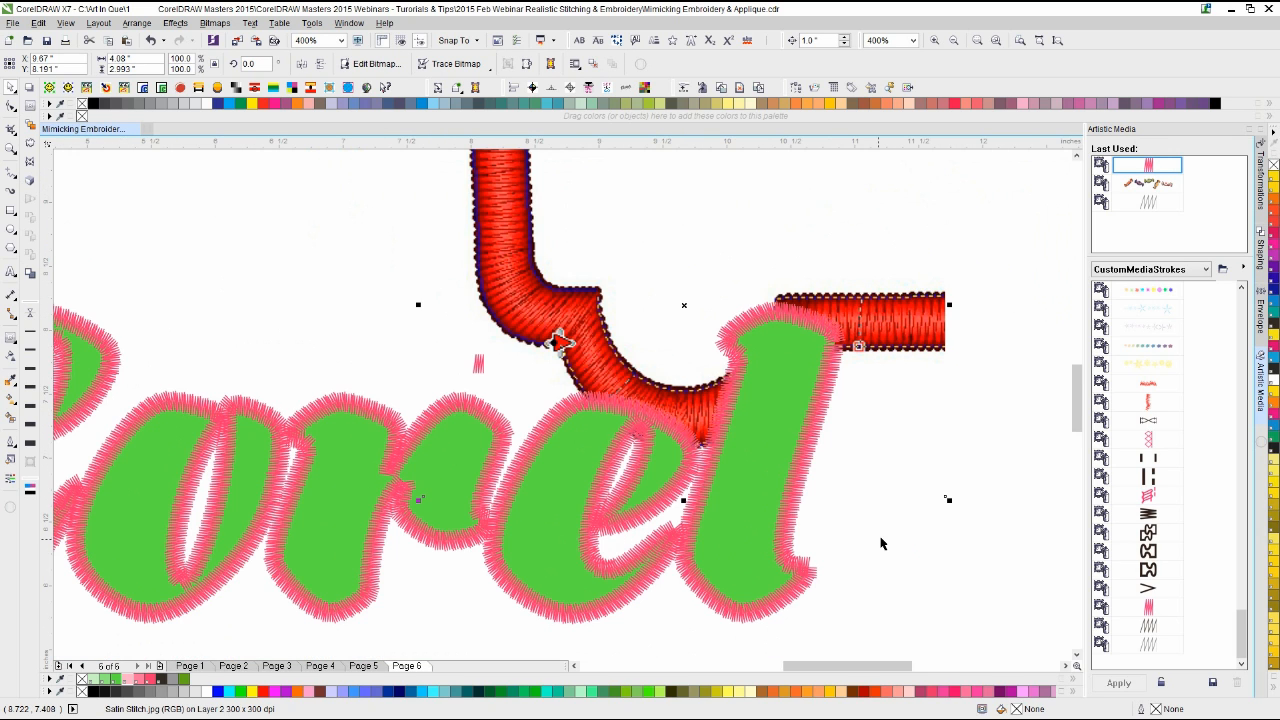
{"action": "left_click", "coordinate": [814, 480]}
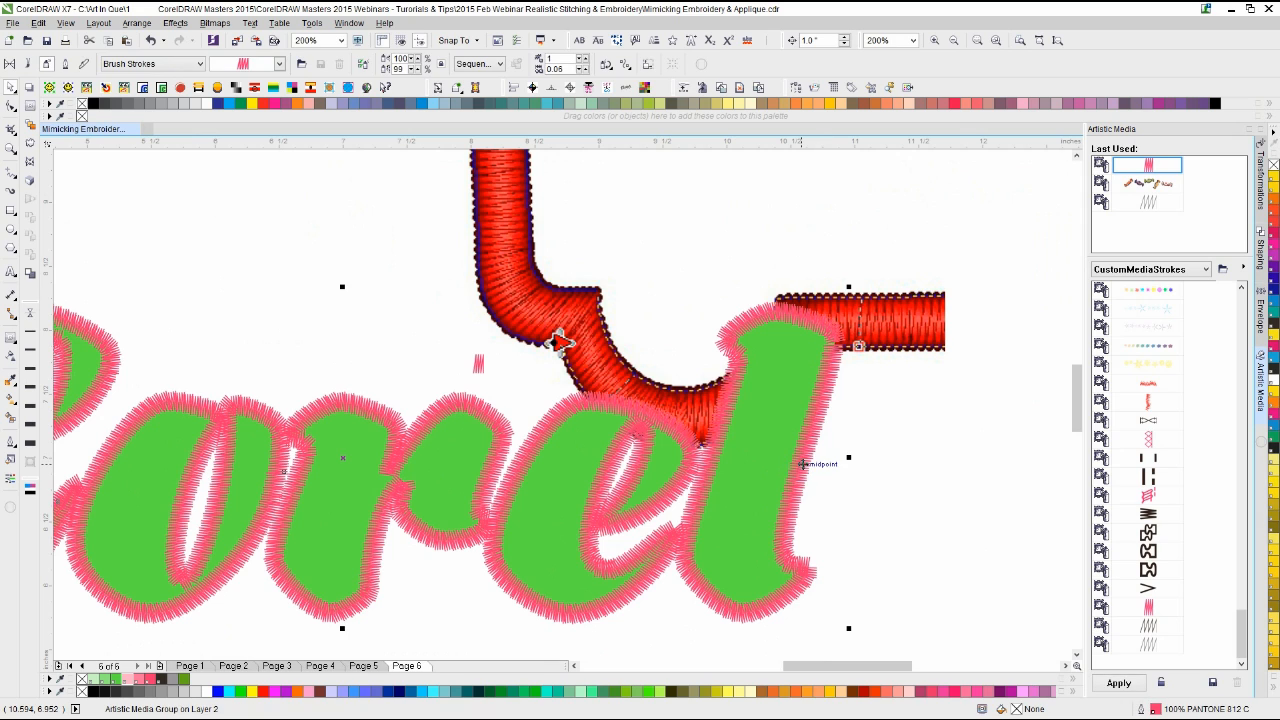
{"action": "right_click", "coordinate": [161, 679]}
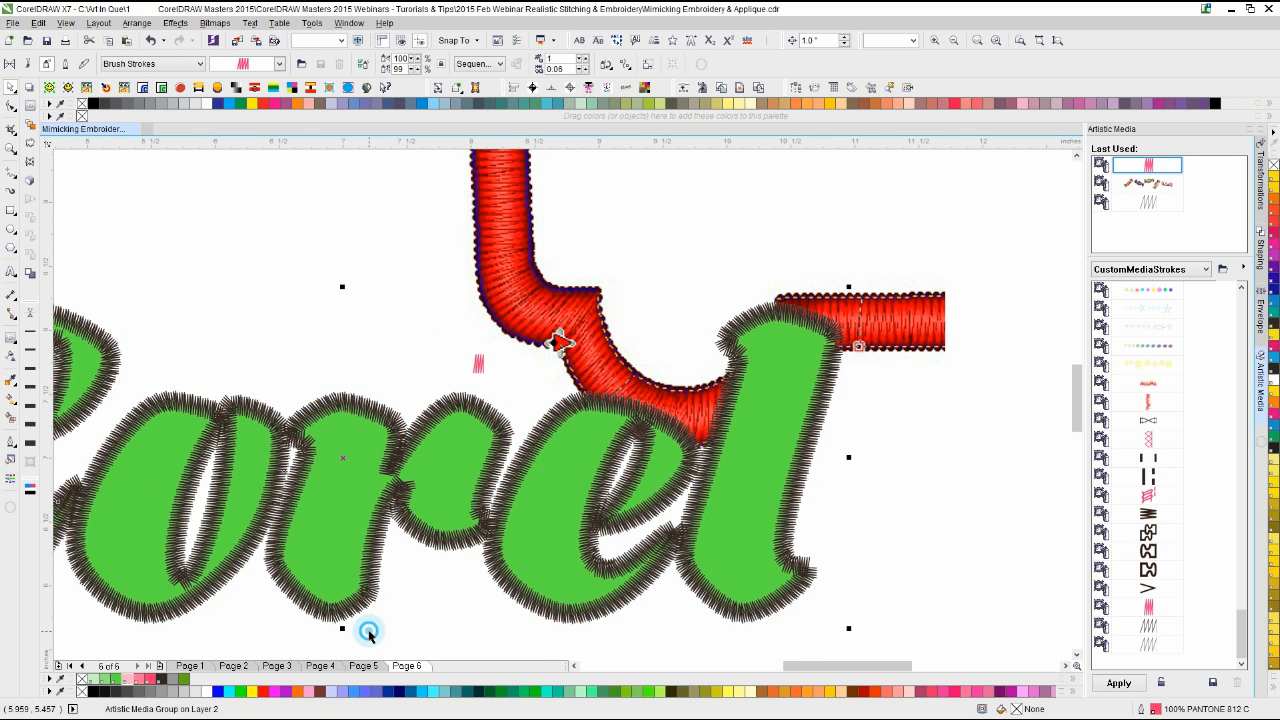
Step: Move the satin stitch photo beside the top of the letter l and compare its threads with the zigzag stitching up close
{"action": "left_click", "coordinate": [897, 323]}
{"action": "left_click_drag", "start_coordinate": [897, 323], "coordinate": [659, 309]}
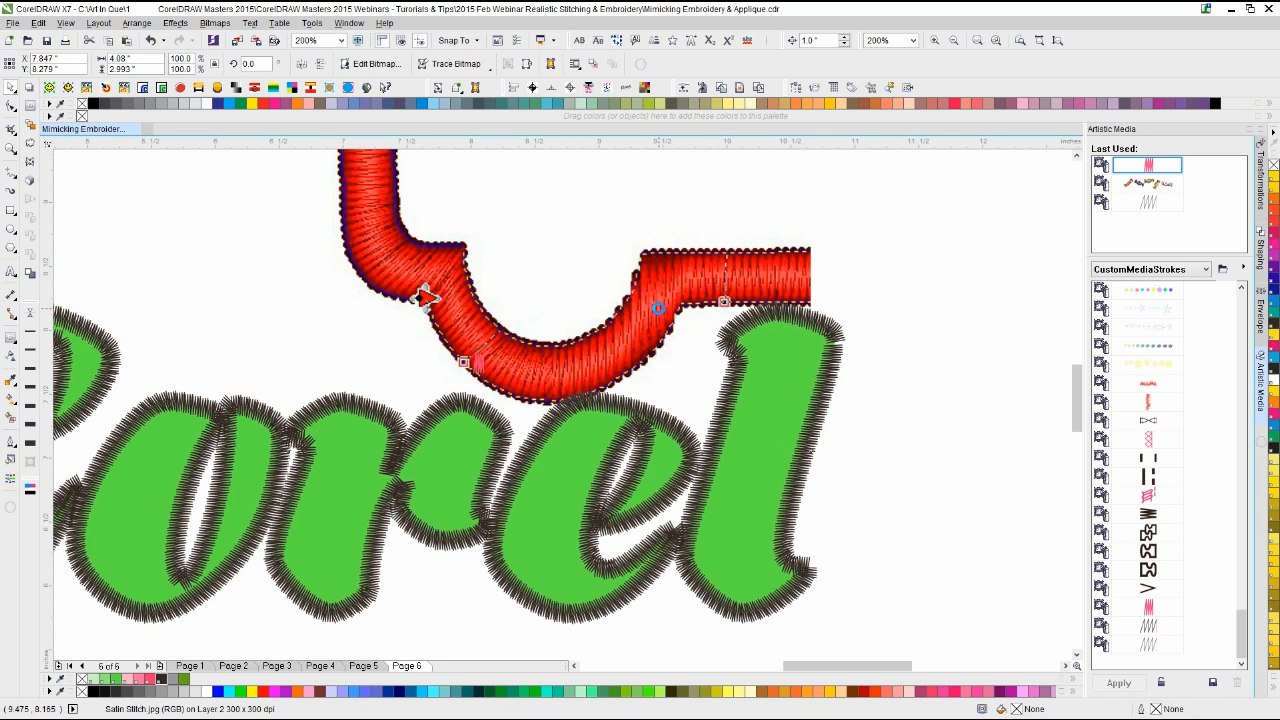
{"action": "scroll", "coordinate": [728, 349], "scroll_direction": "up", "scroll_amount": 2}
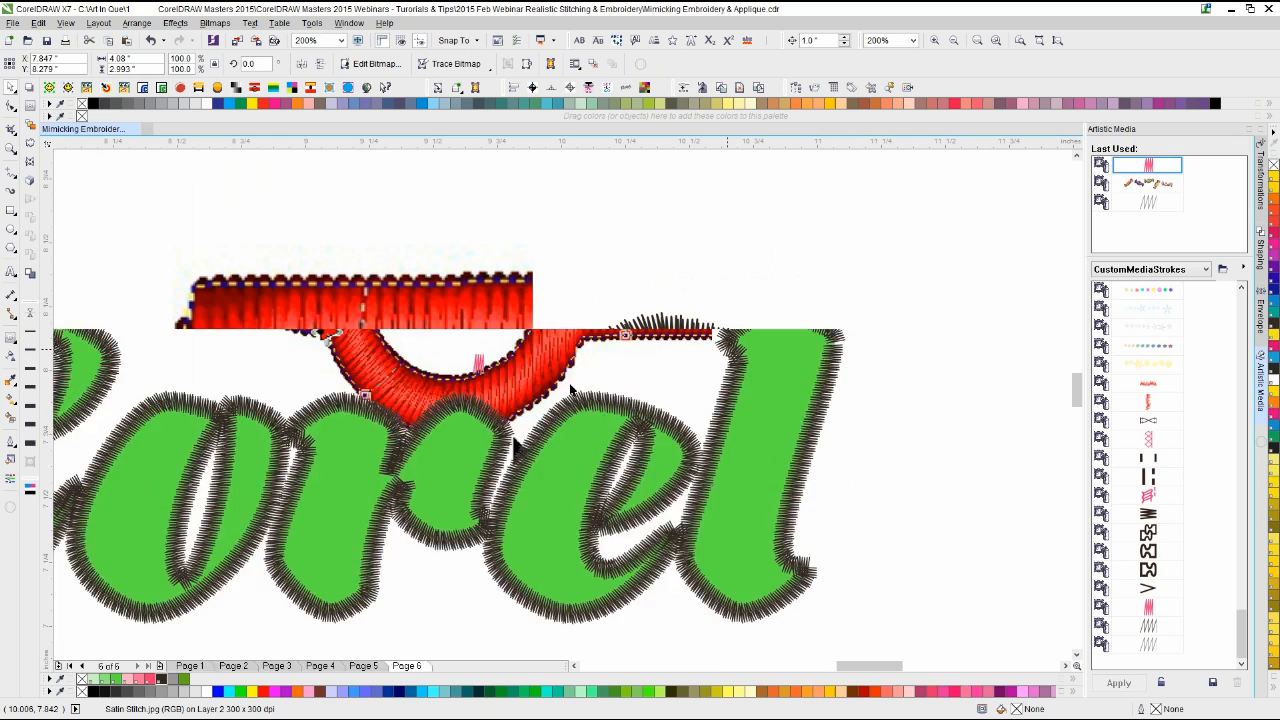
{"action": "scroll", "coordinate": [514, 343], "scroll_direction": "up", "scroll_amount": 2}
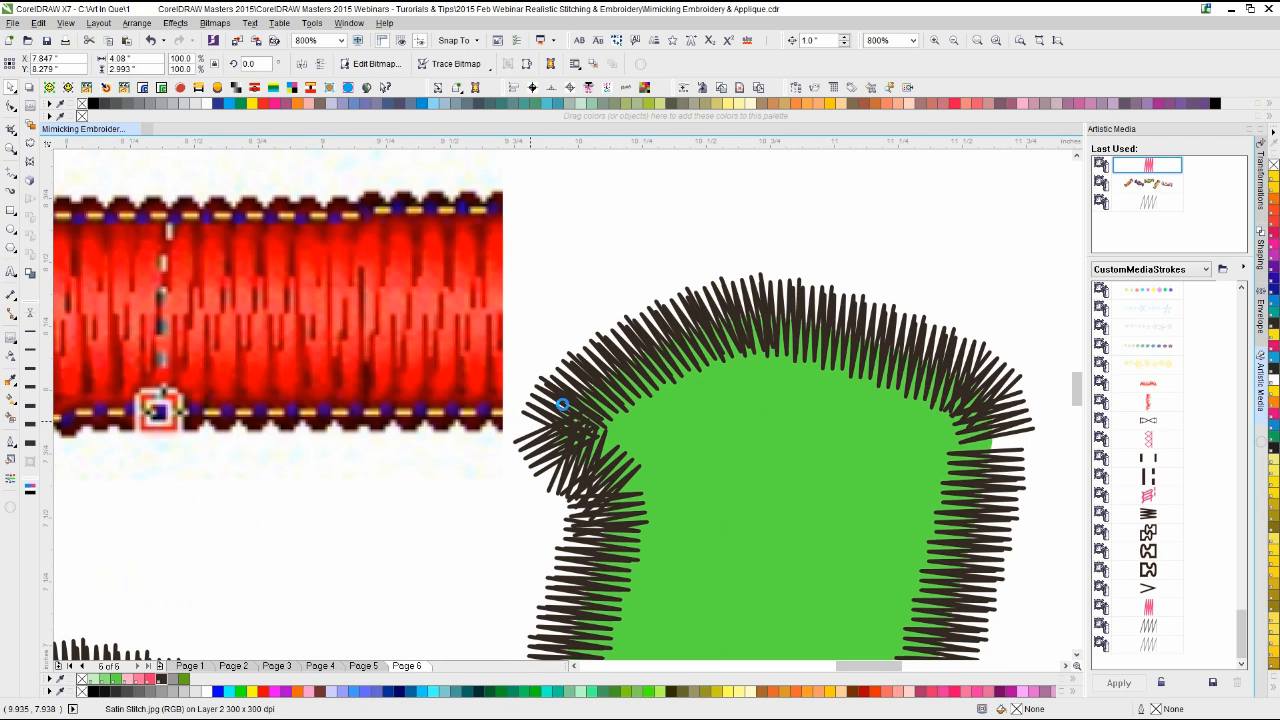
Step: Draw a horizontal line about 1.35 inches long just above the straight end of the satin stitch photo
{"action": "scroll", "coordinate": [527, 380], "scroll_direction": "down", "scroll_amount": 1}
{"action": "scroll", "coordinate": [528, 380], "scroll_direction": "down", "scroll_amount": 1}
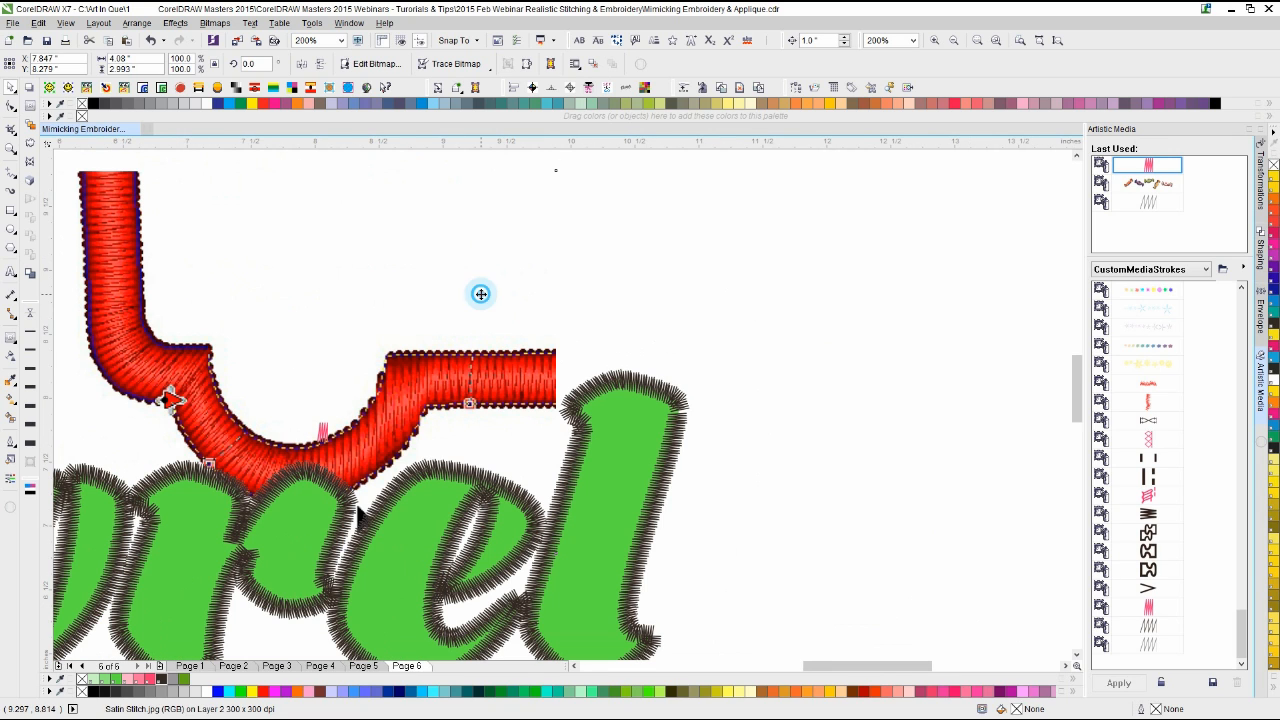
{"action": "left_click", "coordinate": [727, 298]}
{"action": "left_click", "coordinate": [10, 172]}
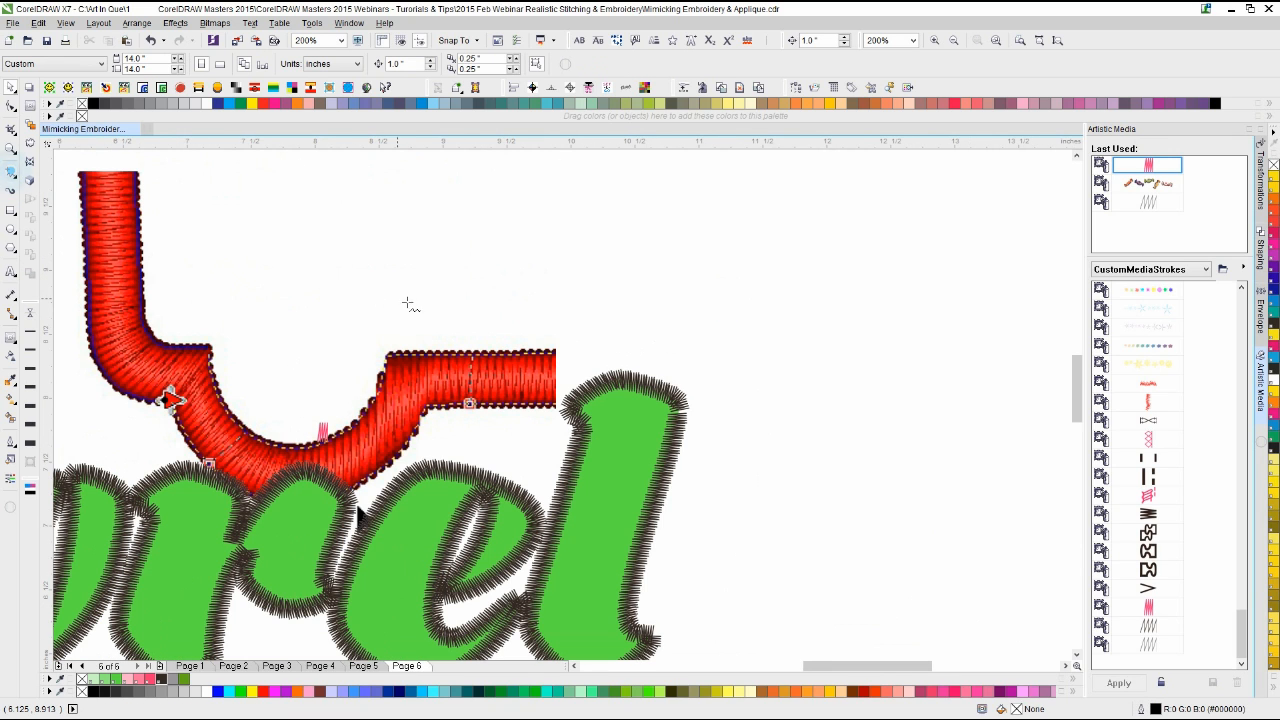
{"action": "left_click", "coordinate": [384, 310]}
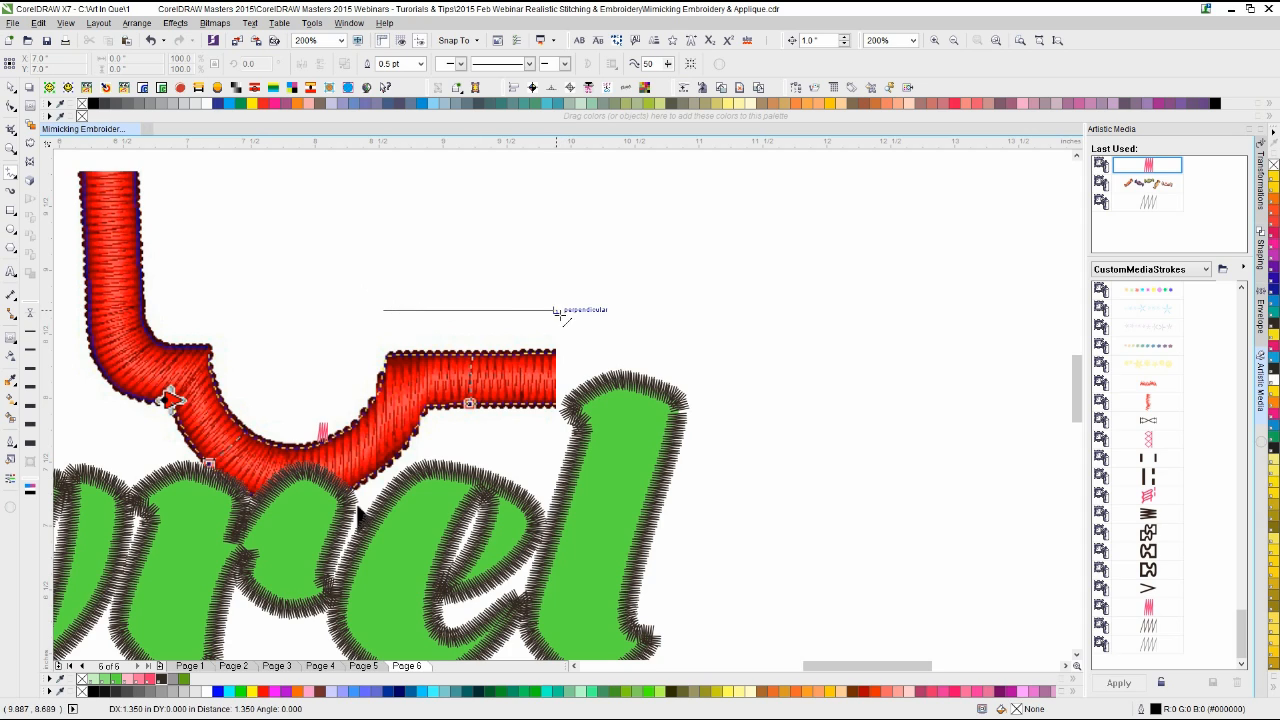
{"action": "left_click", "coordinate": [561, 310]}
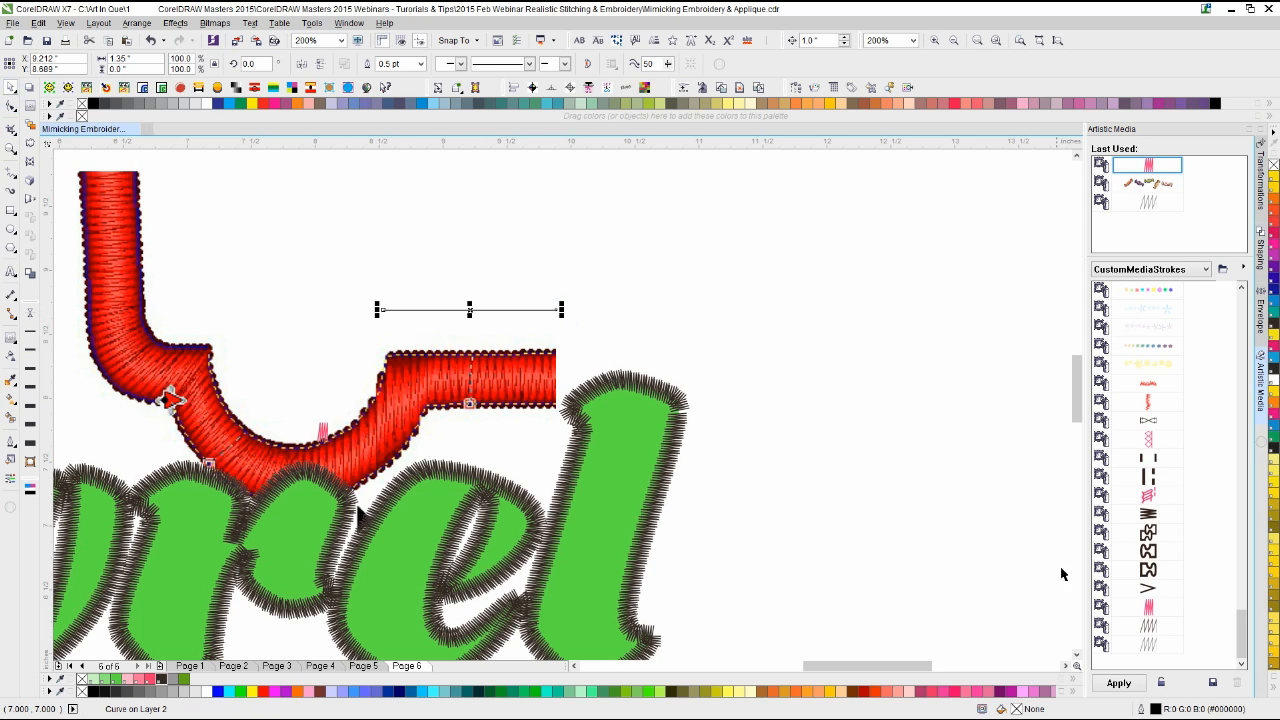
Step: Apply the pink zigzag sprayer stroke to the line with a spacing of 0.07 inches
{"action": "left_click", "coordinate": [1148, 607]}
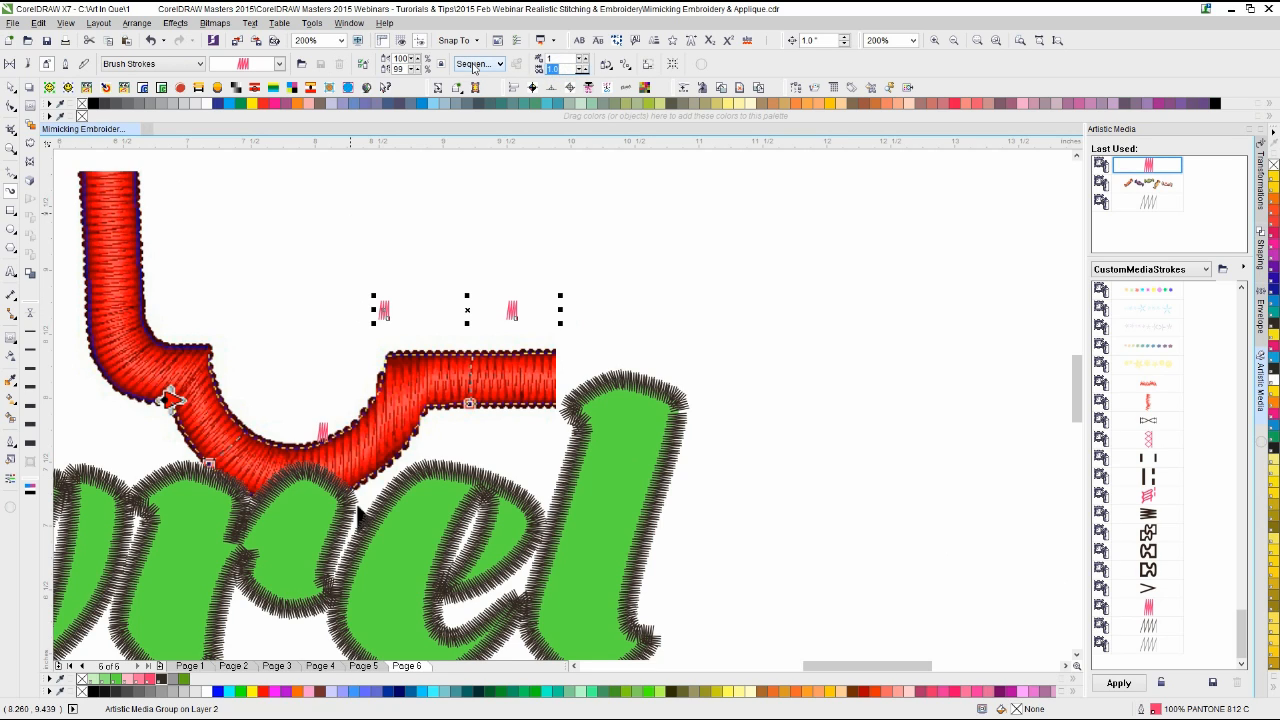
{"action": "type", "text": ".1"}
{"action": "key", "text": "Return"}
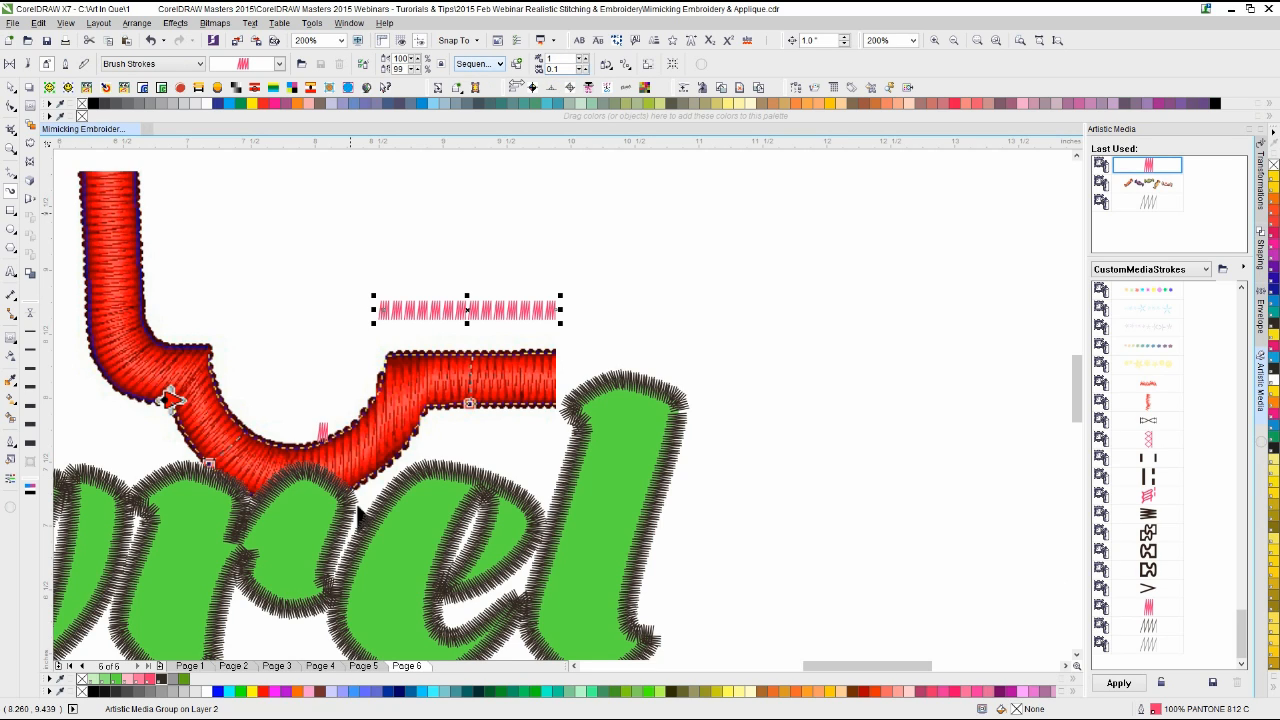
{"action": "left_click", "coordinate": [579, 73]}
{"action": "left_click", "coordinate": [579, 73]}
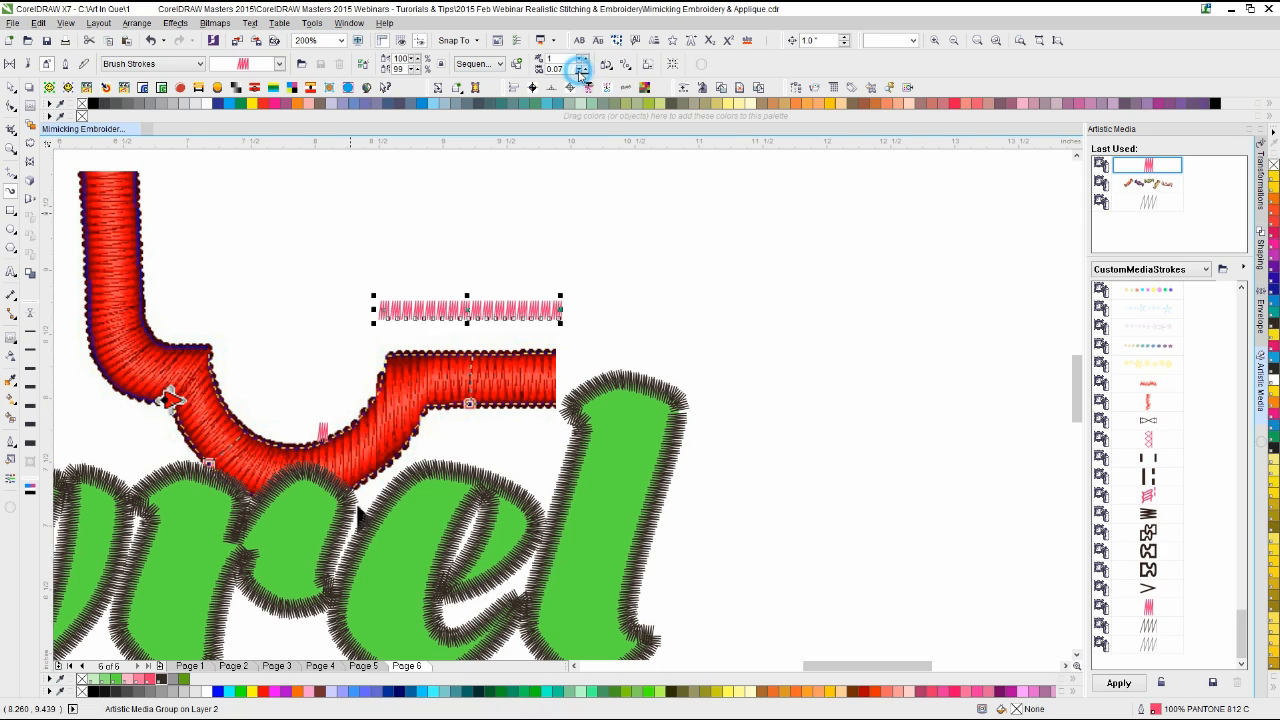
{"action": "left_click", "coordinate": [579, 73]}
Step: Recolour the zigzag strip to red and move it down directly above the photo's satin stitching
{"action": "scroll", "coordinate": [344, 259], "scroll_direction": "up", "scroll_amount": 1}
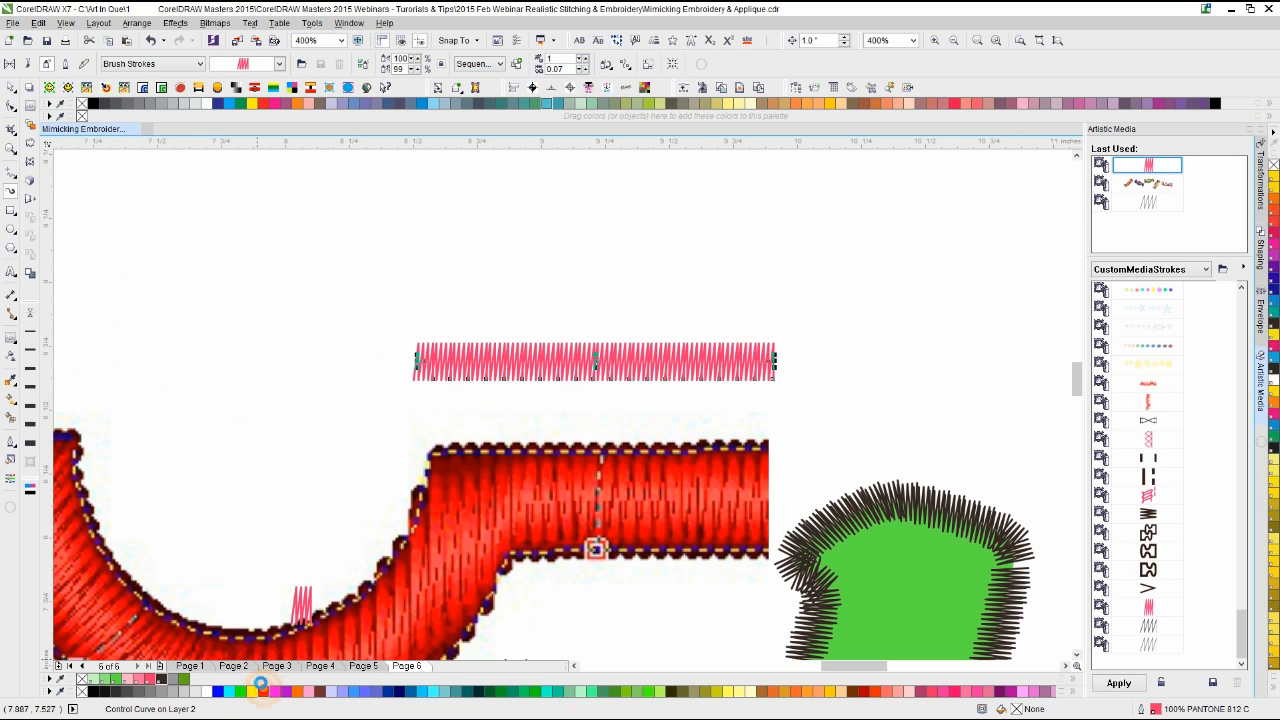
{"action": "right_click", "coordinate": [263, 692]}
{"action": "left_click", "coordinate": [11, 88]}
{"action": "left_click", "coordinate": [526, 400]}
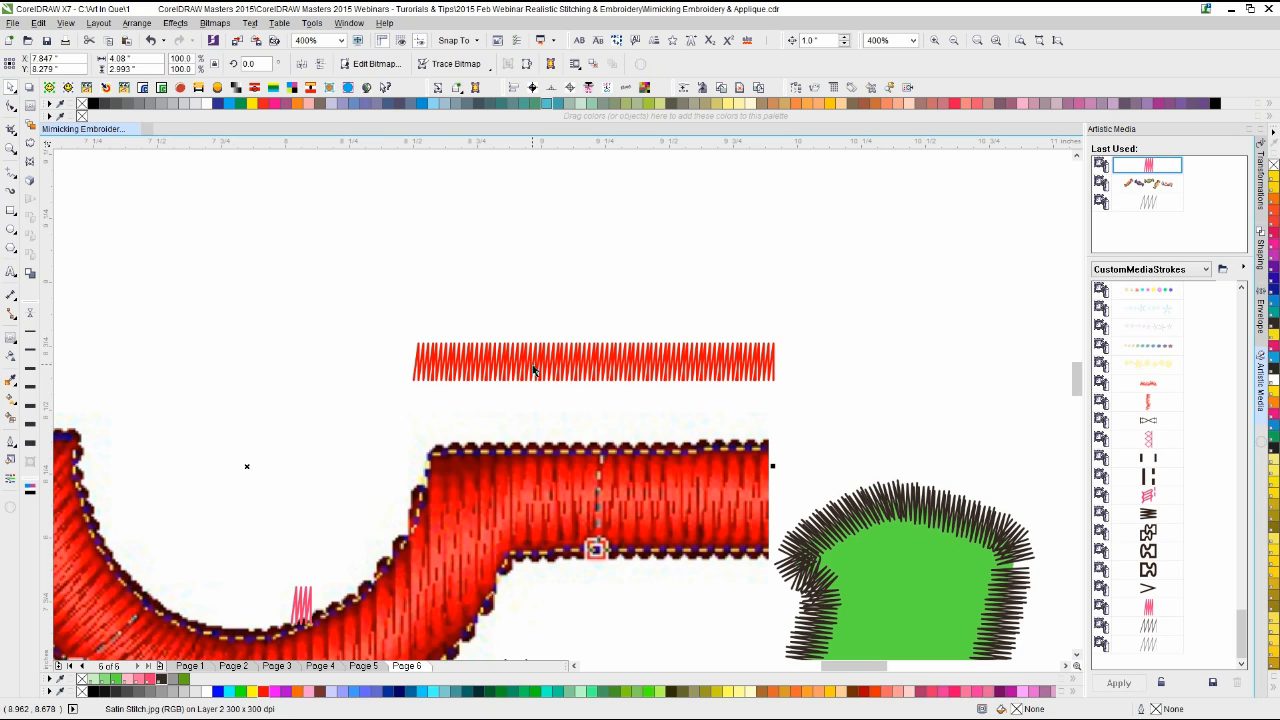
{"action": "left_click", "coordinate": [562, 364]}
{"action": "left_click_drag", "start_coordinate": [562, 364], "coordinate": [566, 410]}
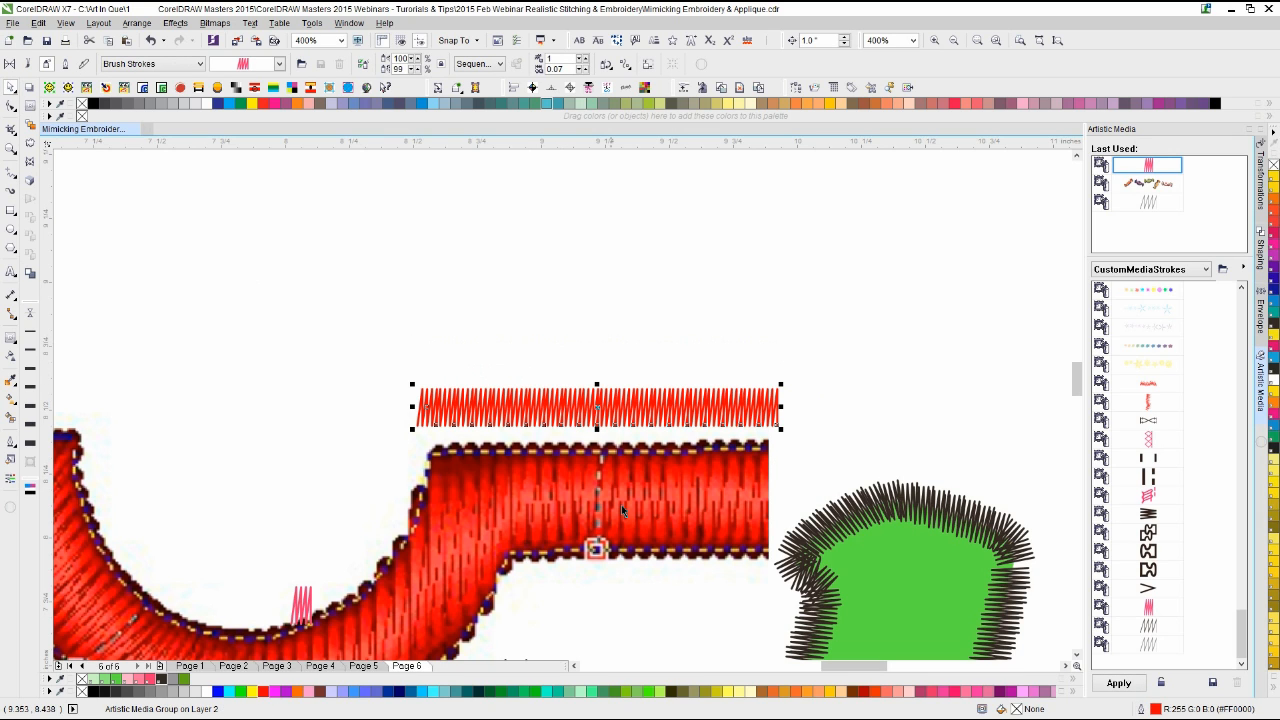
Step: Move the satin stitch photo up away from the lettering and place the red zigzag strip beside its straight end
{"action": "scroll", "coordinate": [673, 500], "scroll_direction": "up", "scroll_amount": 1}
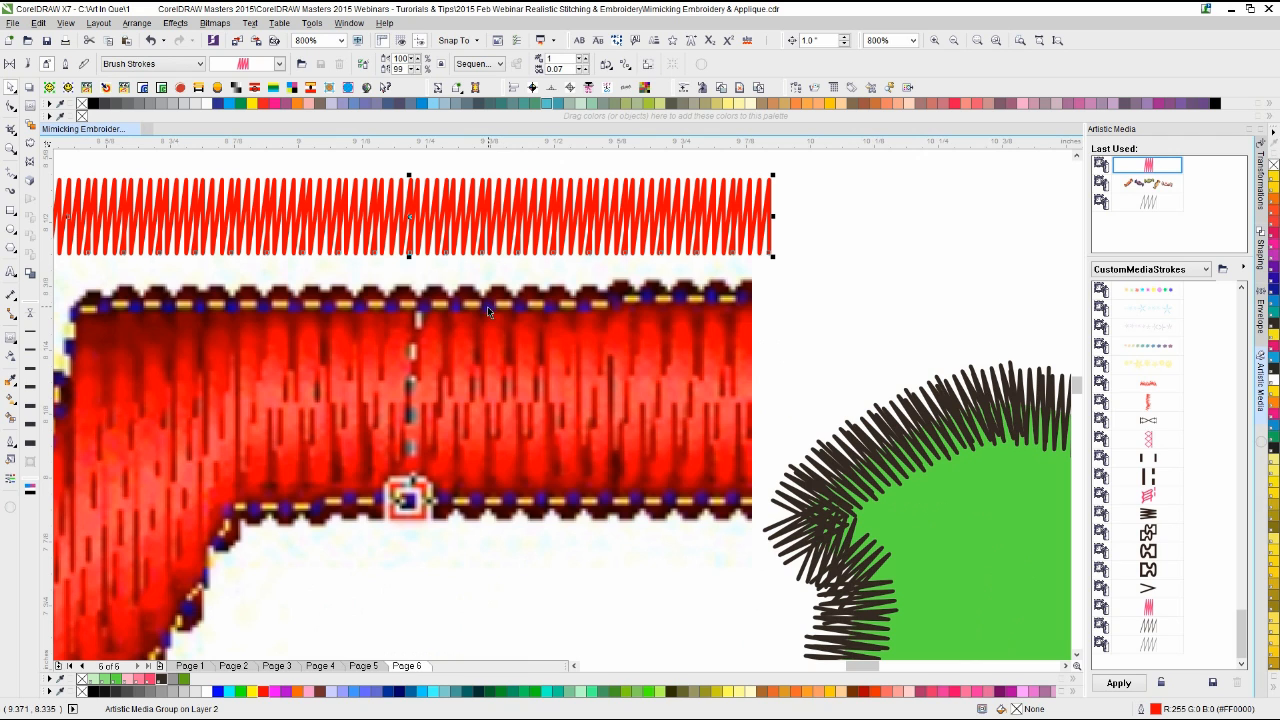
{"action": "scroll", "coordinate": [379, 410], "scroll_direction": "down", "scroll_amount": 1}
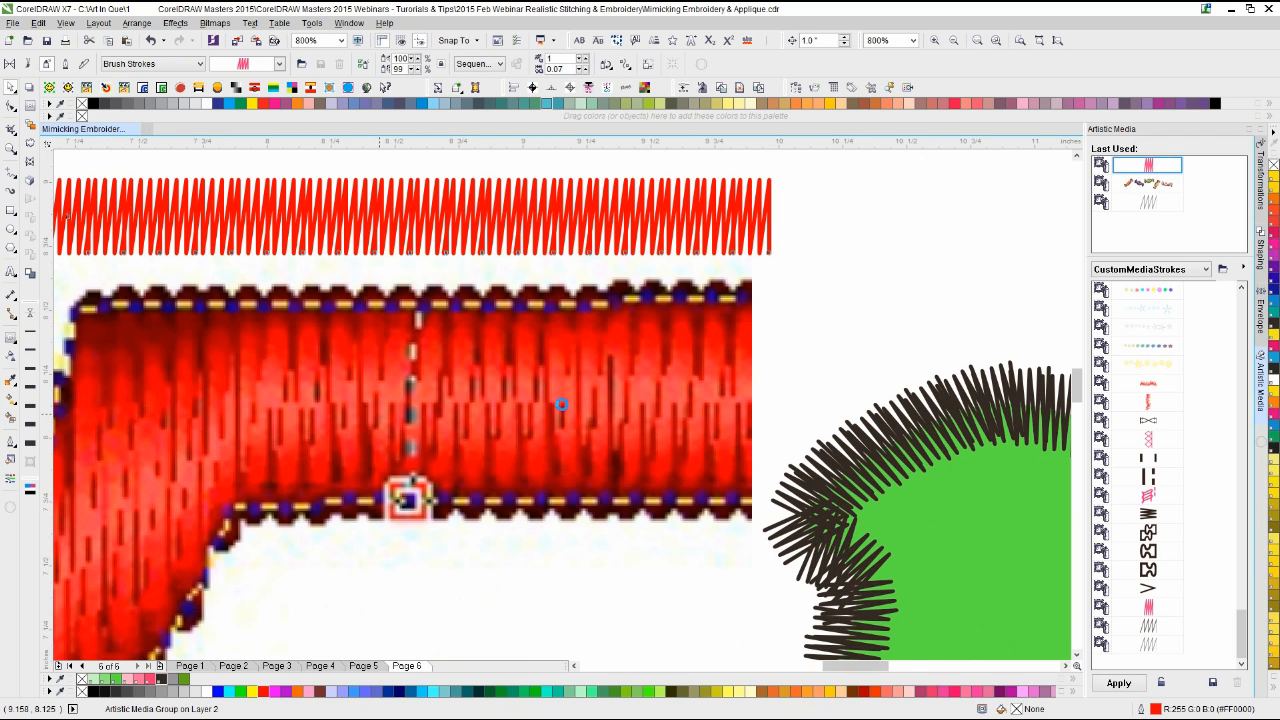
{"action": "scroll", "coordinate": [540, 404], "scroll_direction": "down", "scroll_amount": 1}
{"action": "left_click_drag", "start_coordinate": [333, 444], "coordinate": [199, 256]}
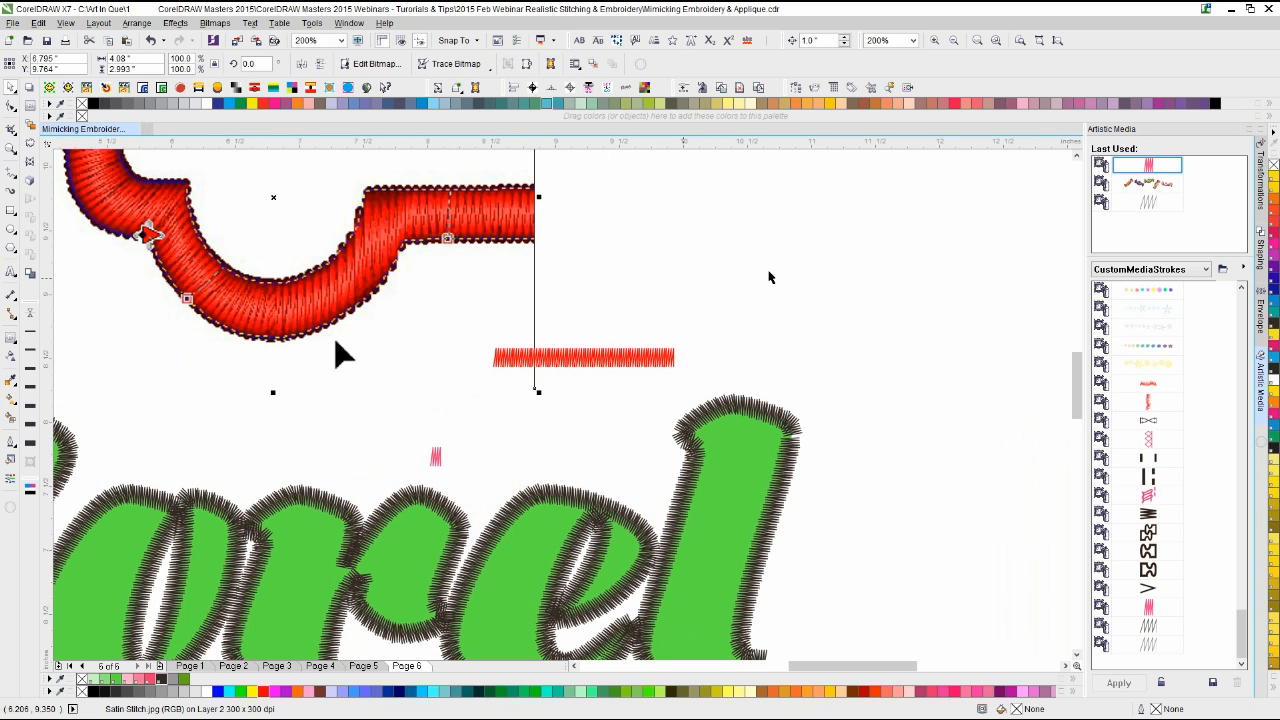
{"action": "left_click_drag", "start_coordinate": [524, 362], "coordinate": [582, 214]}
{"action": "scroll", "coordinate": [501, 235], "scroll_direction": "up", "scroll_amount": 1}
{"action": "scroll", "coordinate": [562, 404], "scroll_direction": "up", "scroll_amount": 1}
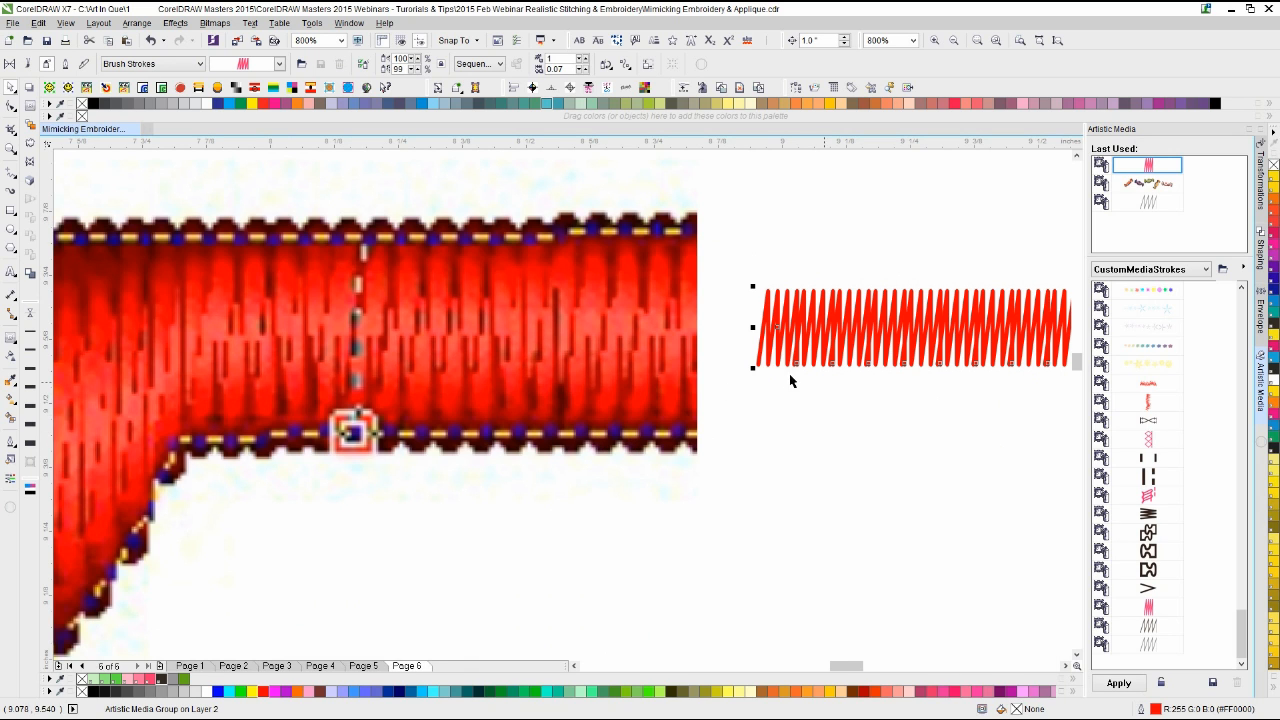
Step: Inspect the red zigzag strip's individual threads up close, and delete the strip
{"action": "scroll", "coordinate": [551, 403], "scroll_direction": "down", "scroll_amount": 1}
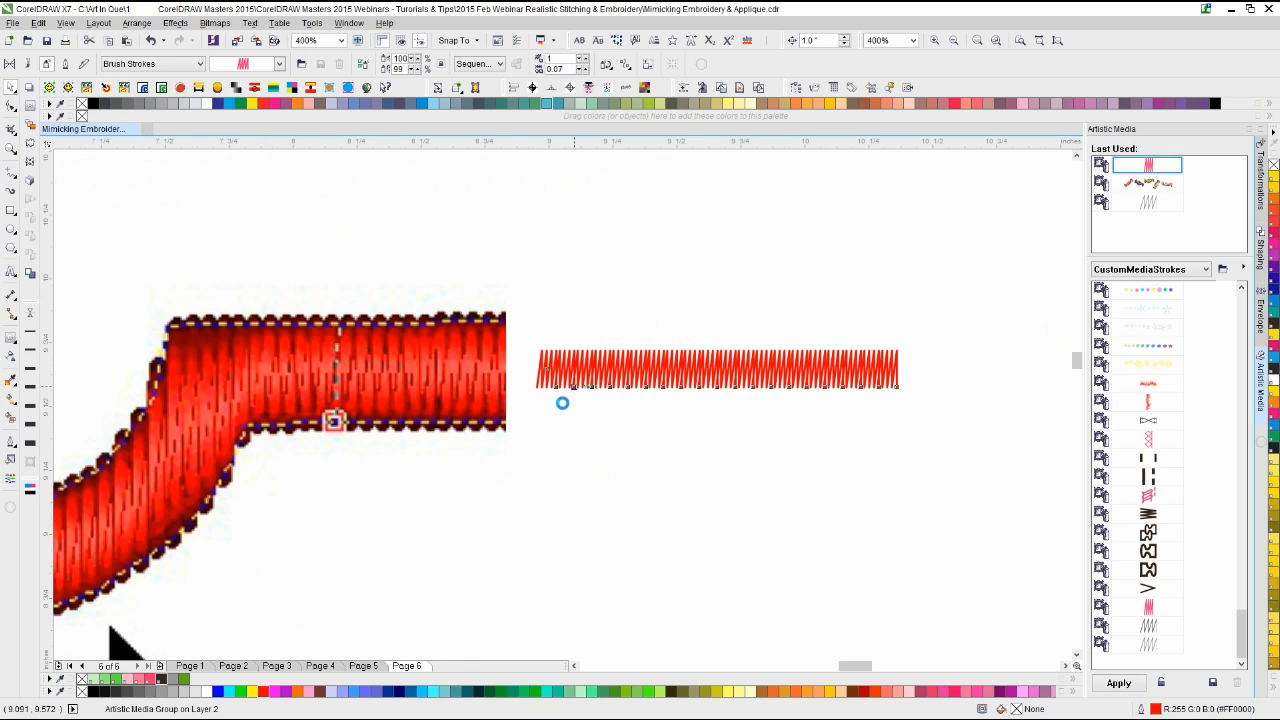
{"action": "scroll", "coordinate": [560, 400], "scroll_direction": "up", "scroll_amount": 1}
{"action": "scroll", "coordinate": [562, 401], "scroll_direction": "up", "scroll_amount": 2}
{"action": "left_click", "coordinate": [486, 523]}
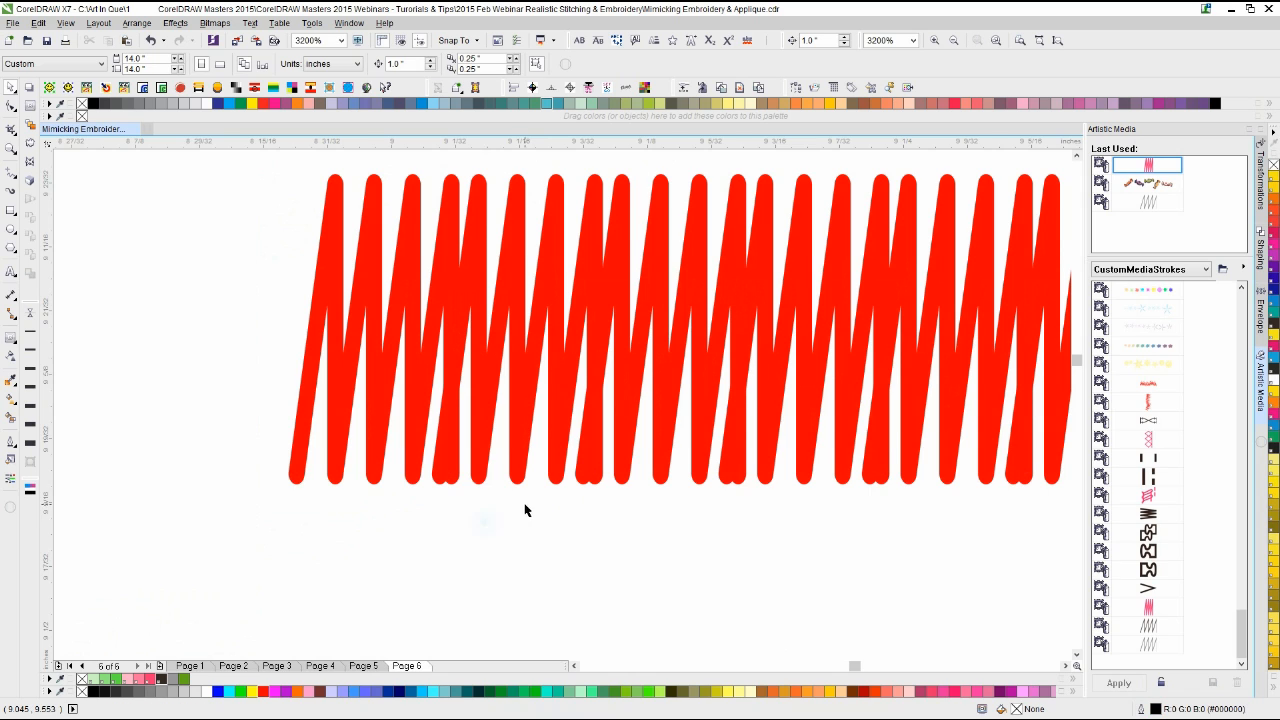
{"action": "scroll", "coordinate": [566, 397], "scroll_direction": "down", "scroll_amount": 1}
{"action": "scroll", "coordinate": [566, 397], "scroll_direction": "down", "scroll_amount": 1}
{"action": "left_click", "coordinate": [603, 358]}
{"action": "key", "text": "Delete"}
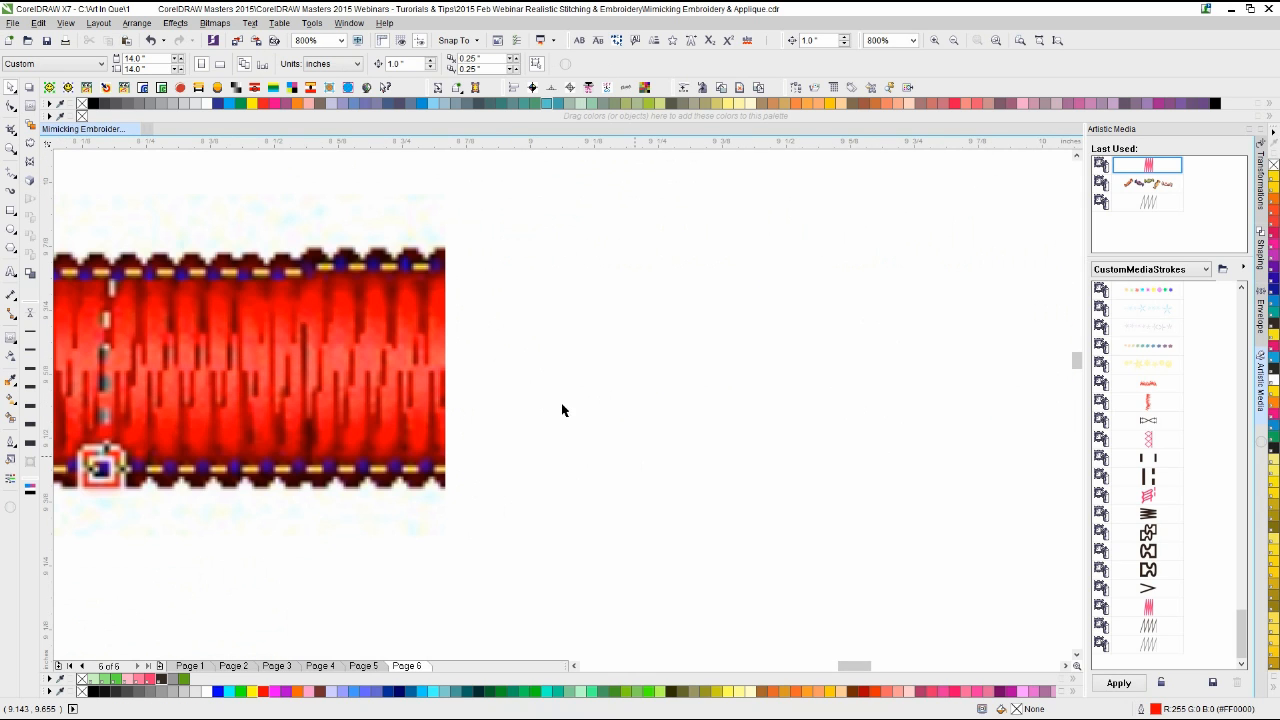
Step: Move the small pink zigzag sample to the empty area beside the photo and enlarge it to about 0.79 by 1.48 inches
{"action": "scroll", "coordinate": [562, 404], "scroll_direction": "down", "scroll_amount": 1}
{"action": "scroll", "coordinate": [562, 404], "scroll_direction": "down", "scroll_amount": 2}
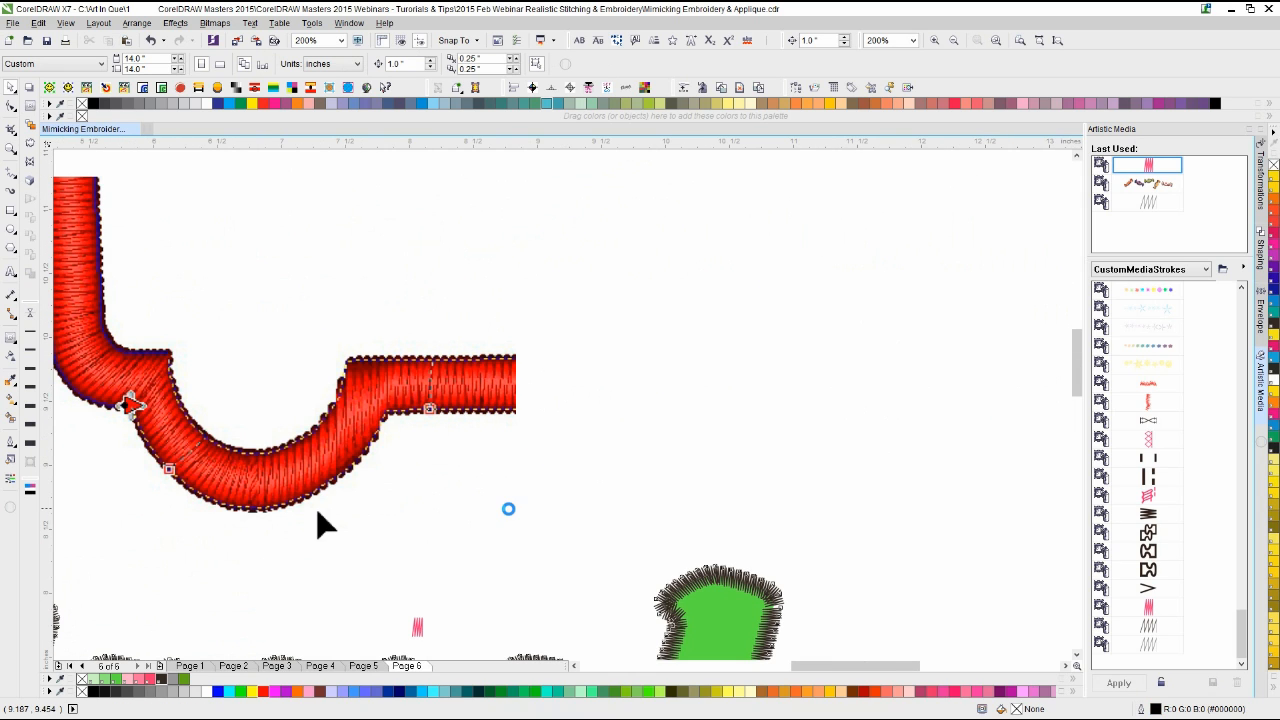
{"action": "key", "text": "ctrl+z"}
{"action": "key", "text": "ctrl+z"}
{"action": "left_click_drag", "start_coordinate": [418, 628], "coordinate": [748, 353]}
{"action": "scroll", "coordinate": [690, 485], "scroll_direction": "up", "scroll_amount": 1}
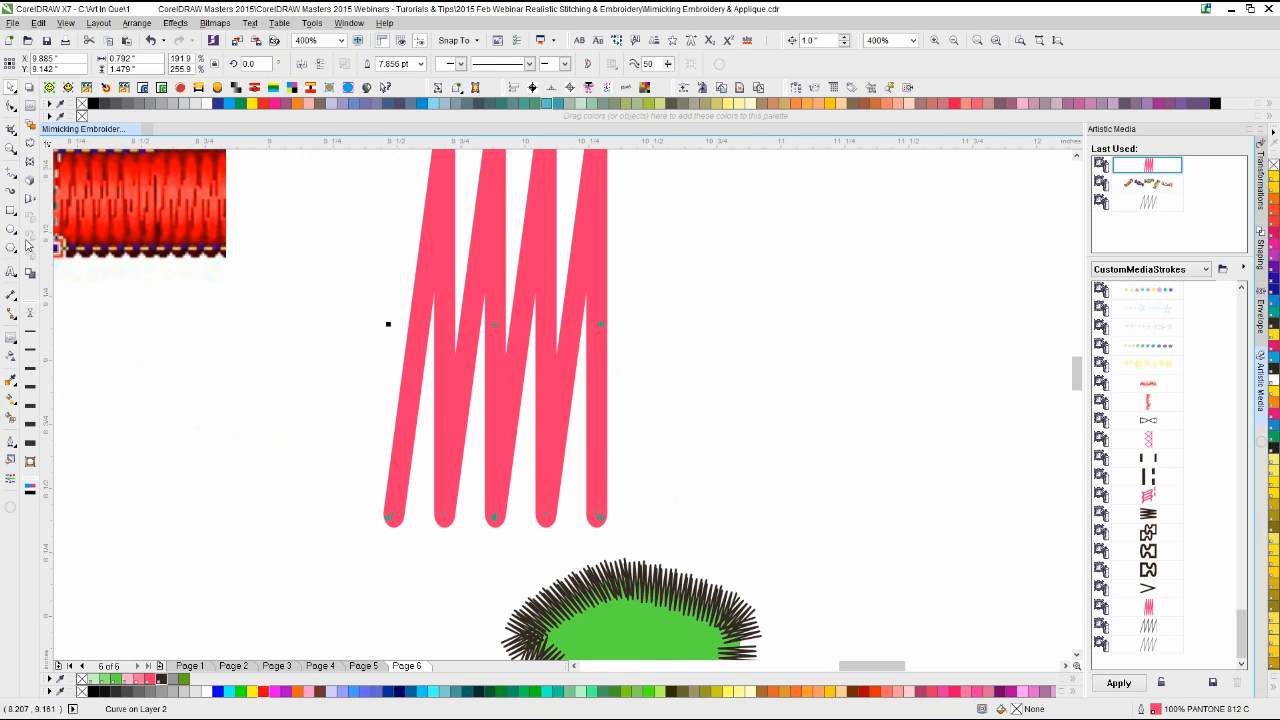
Step: Draw a circle about 0.18 inches wide over the zigzag's first lower tip, filled with 100% PANTONE 812 C and without outline
{"action": "left_click", "coordinate": [15, 233]}
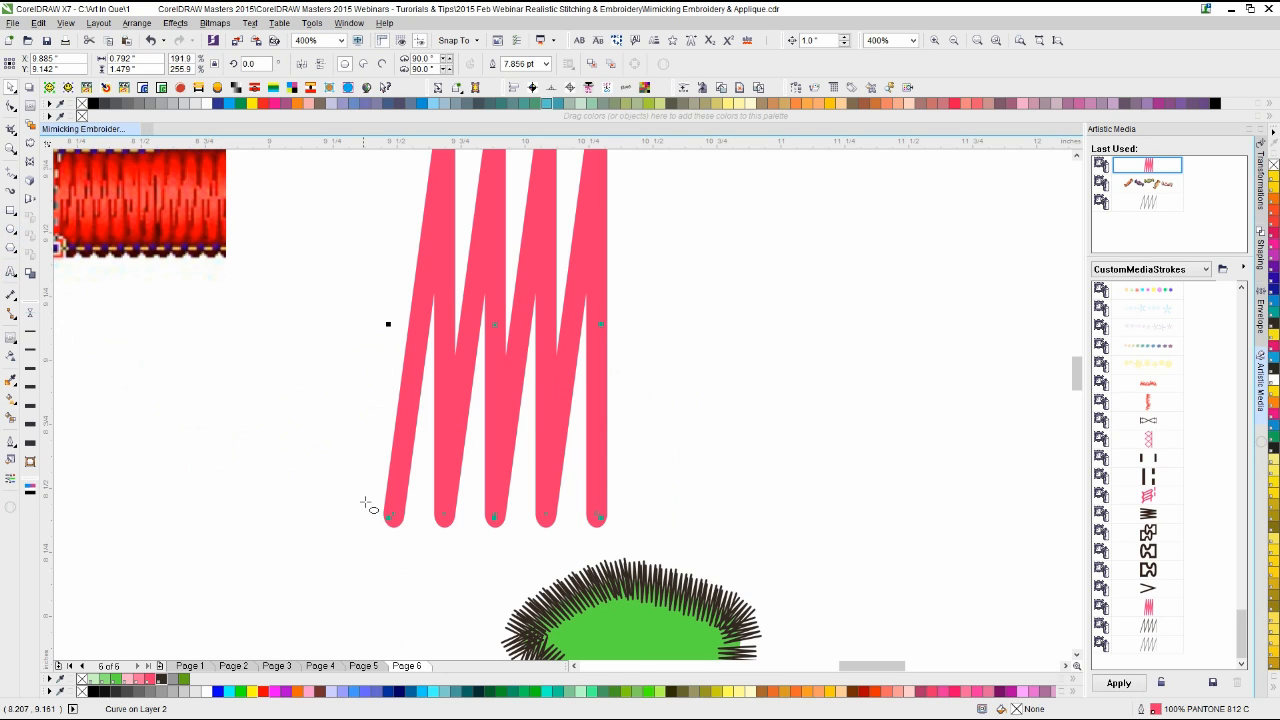
{"action": "left_click_drag", "start_coordinate": [363, 489], "coordinate": [419, 545]}
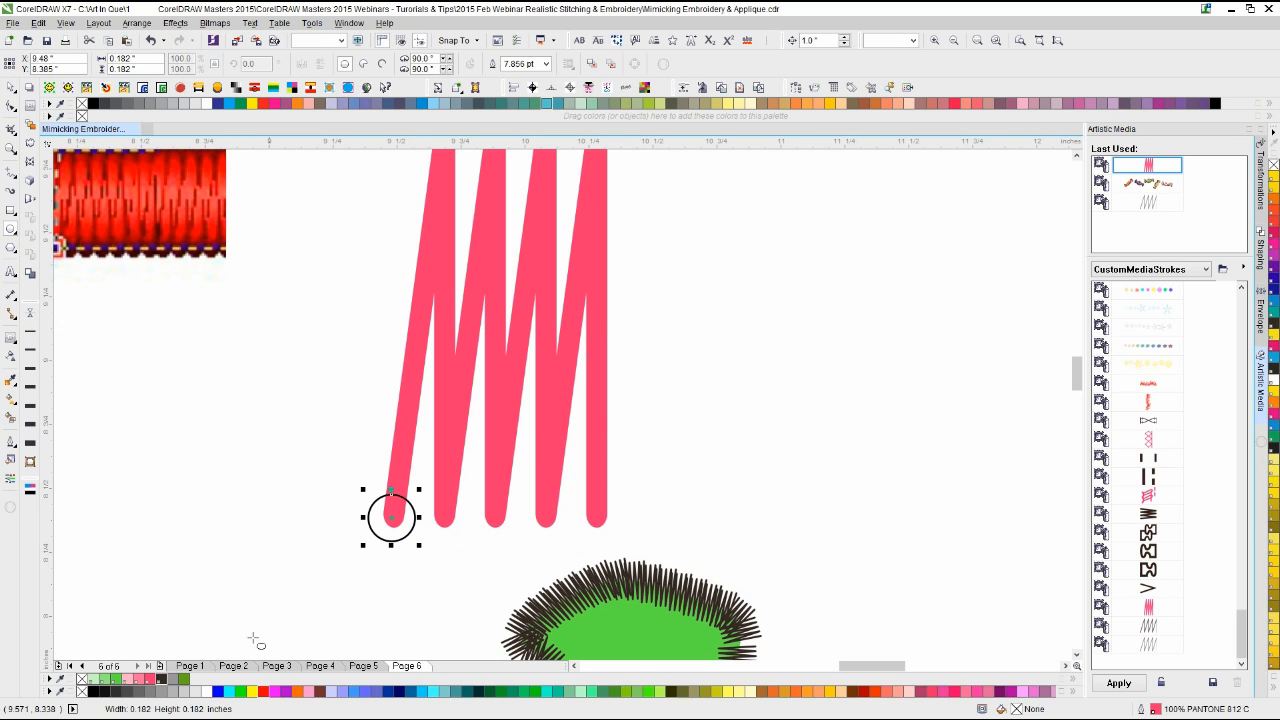
{"action": "left_click", "coordinate": [152, 680]}
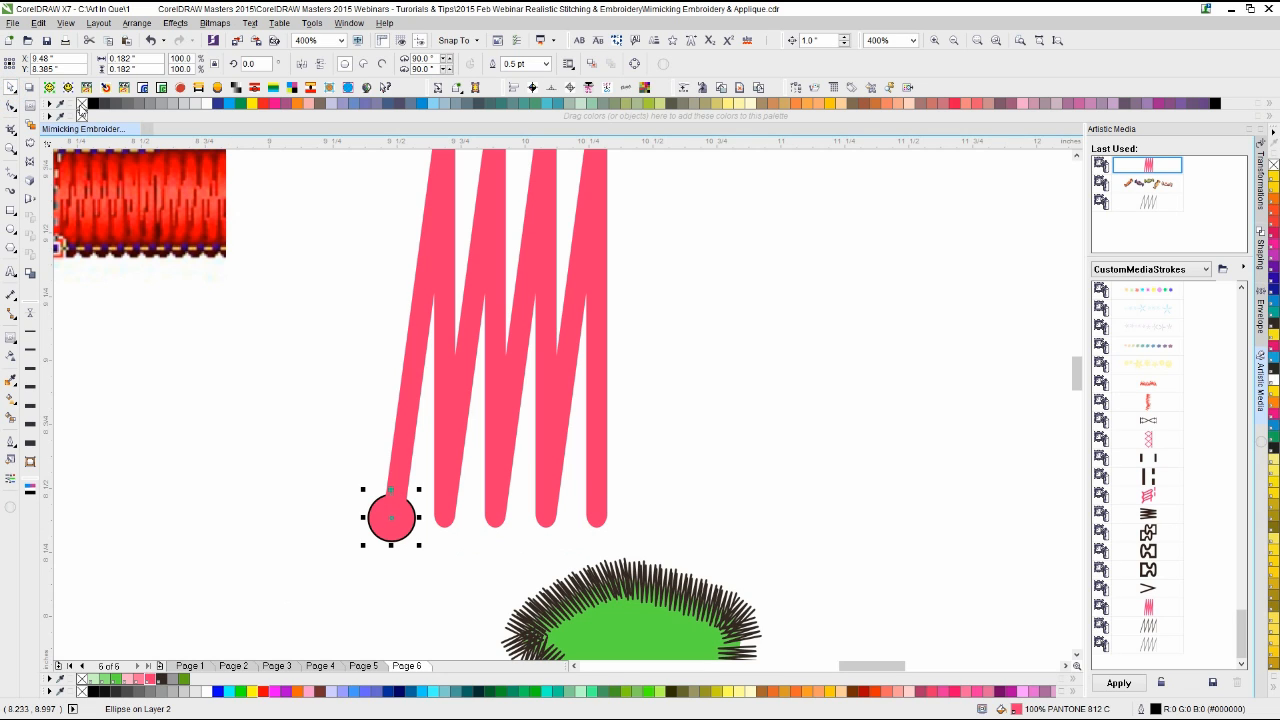
{"action": "right_click", "coordinate": [82, 103]}
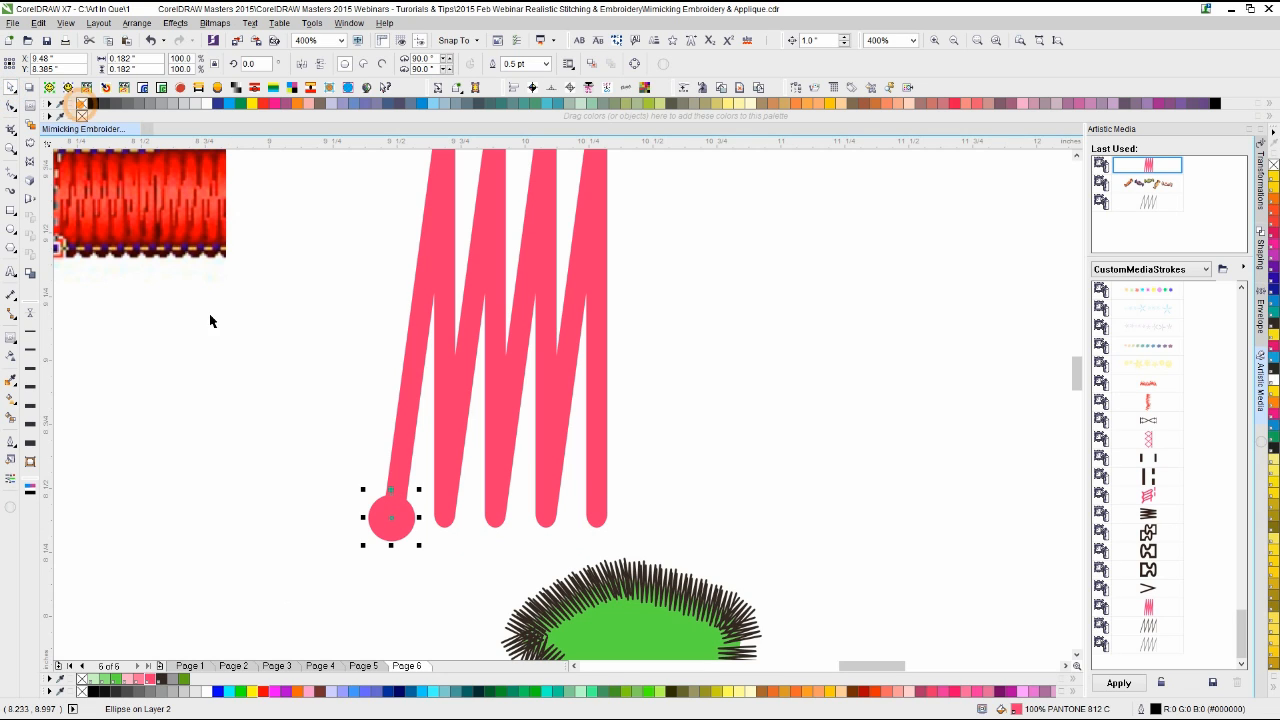
Step: Shrink the circle to about 0.13 inches and copy it four times onto the zigzag's remaining lower tips
{"action": "left_click", "coordinate": [360, 543]}
{"action": "left_click", "coordinate": [389, 526]}
{"action": "left_click_drag", "start_coordinate": [389, 526], "coordinate": [443, 528]}
{"action": "key", "text": "ctrl+r"}
{"action": "key", "text": "ctrl+r"}
{"action": "key", "text": "ctrl+r"}
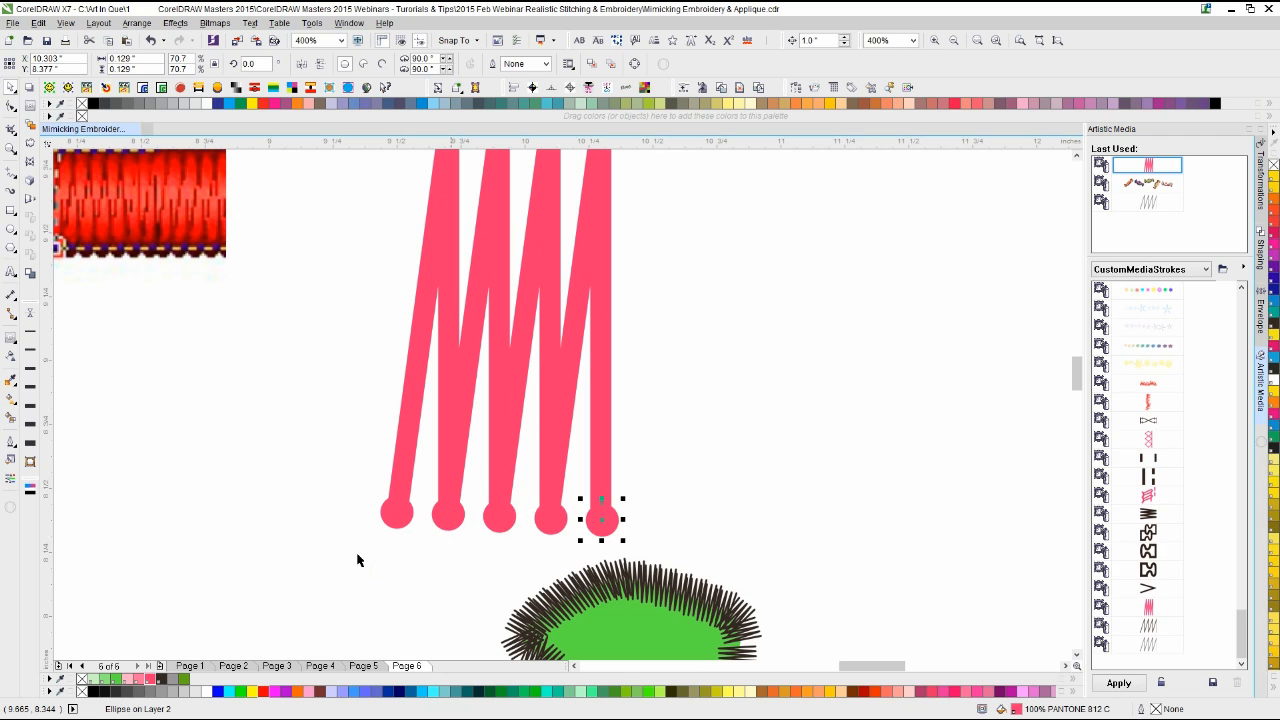
Step: Level the five circles in one row along the zigzag's lower tips and combine them into one object
{"action": "mouse_move", "coordinate": [340, 566]}
{"action": "left_mouse_down"}
{"action": "mouse_move", "coordinate": [590, 470]}
{"action": "mouse_move", "coordinate": [383, 551]}
{"action": "mouse_move", "coordinate": [331, 545]}
{"action": "left_mouse_up"}
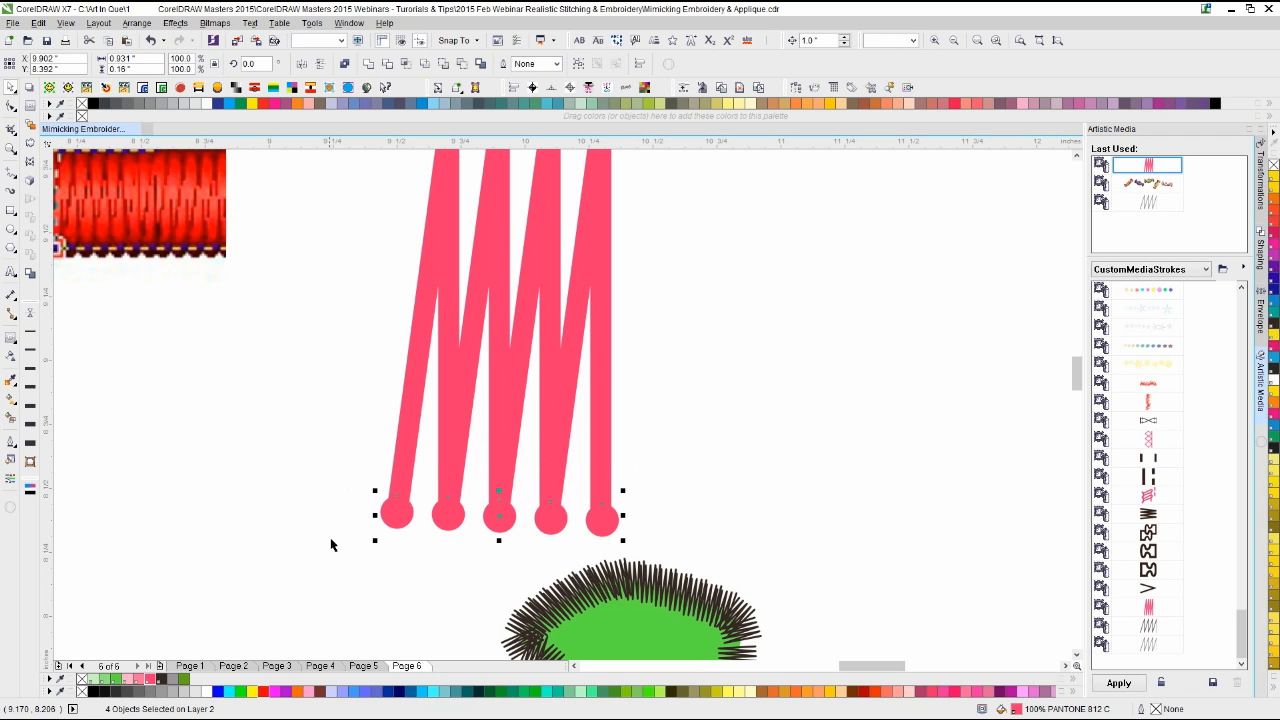
{"action": "left_click", "coordinate": [405, 455], "text": "shift"}
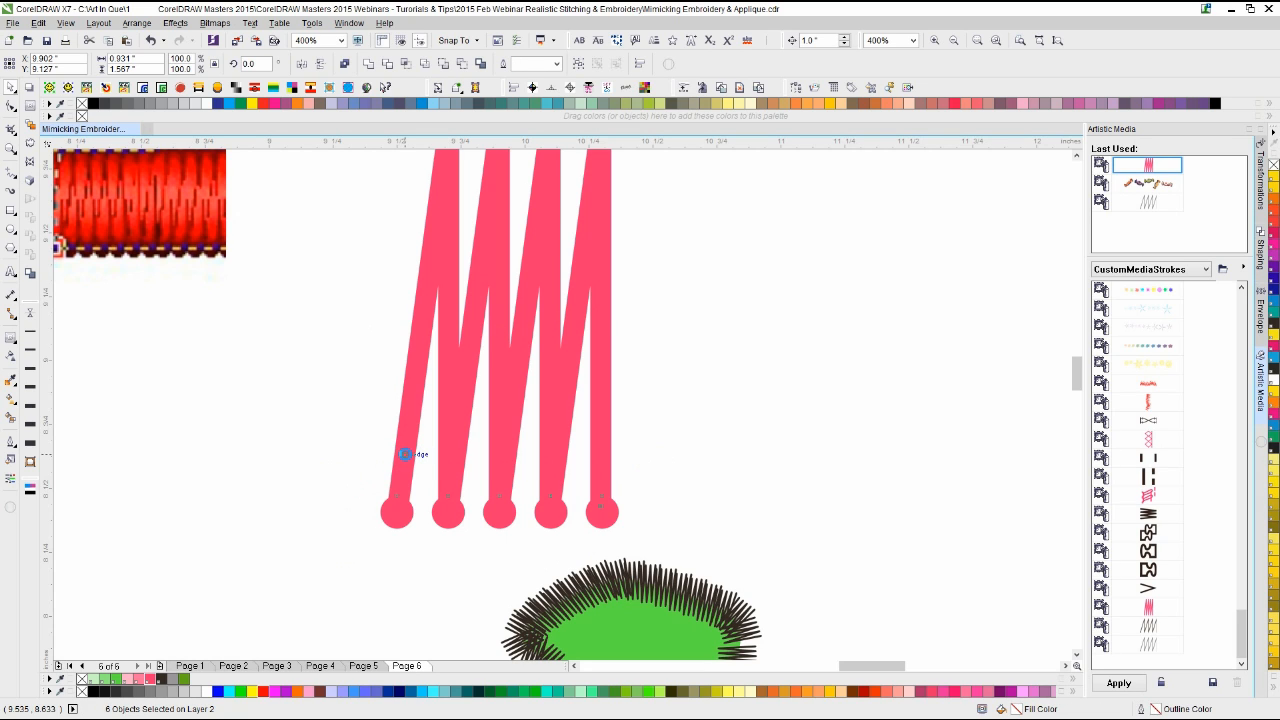
{"action": "key", "text": "Up"}
{"action": "left_click", "coordinate": [337, 486]}
{"action": "mouse_move", "coordinate": [350, 449]}
{"action": "left_mouse_down"}
{"action": "mouse_move", "coordinate": [666, 529]}
{"action": "mouse_move", "coordinate": [614, 515]}
{"action": "left_mouse_up"}
{"action": "key", "text": "ctrl+l"}
{"action": "left_click", "coordinate": [660, 491]}
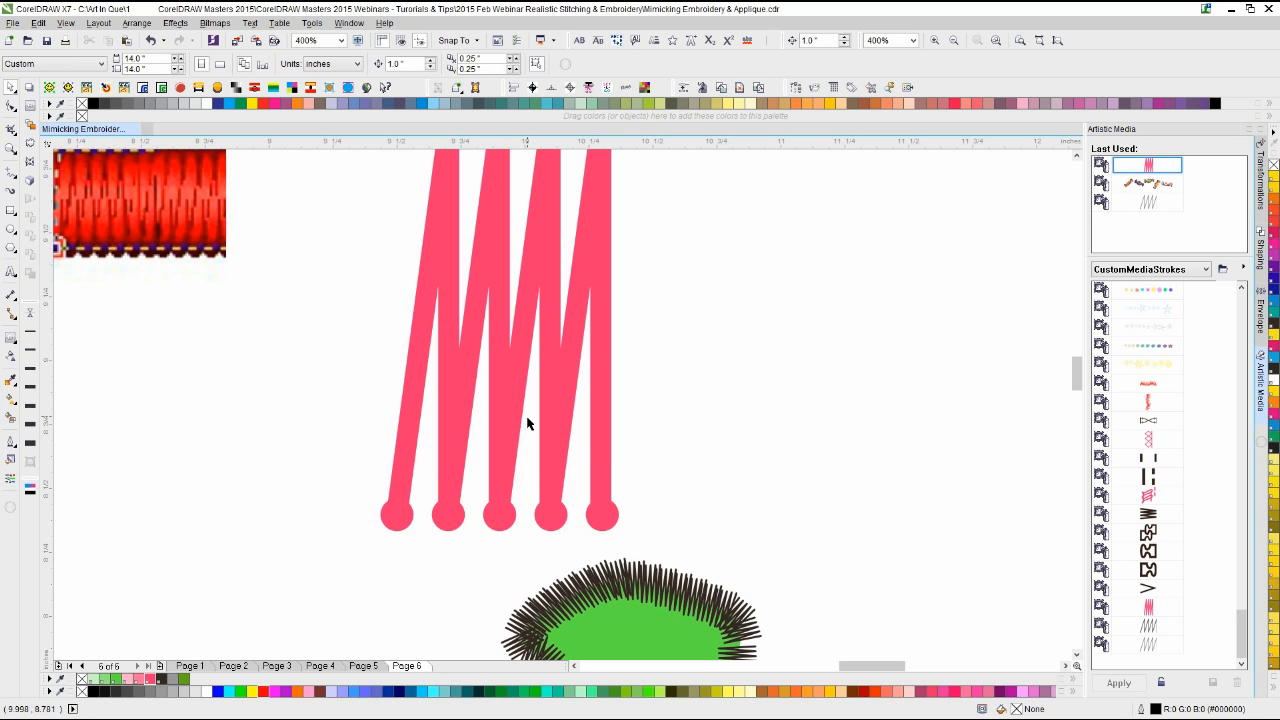
Step: Overlay the pink zigzag with a thinner copy that has a 6.5 pt outline in 70% PANTONE 812 C
{"action": "left_click", "coordinate": [564, 404]}
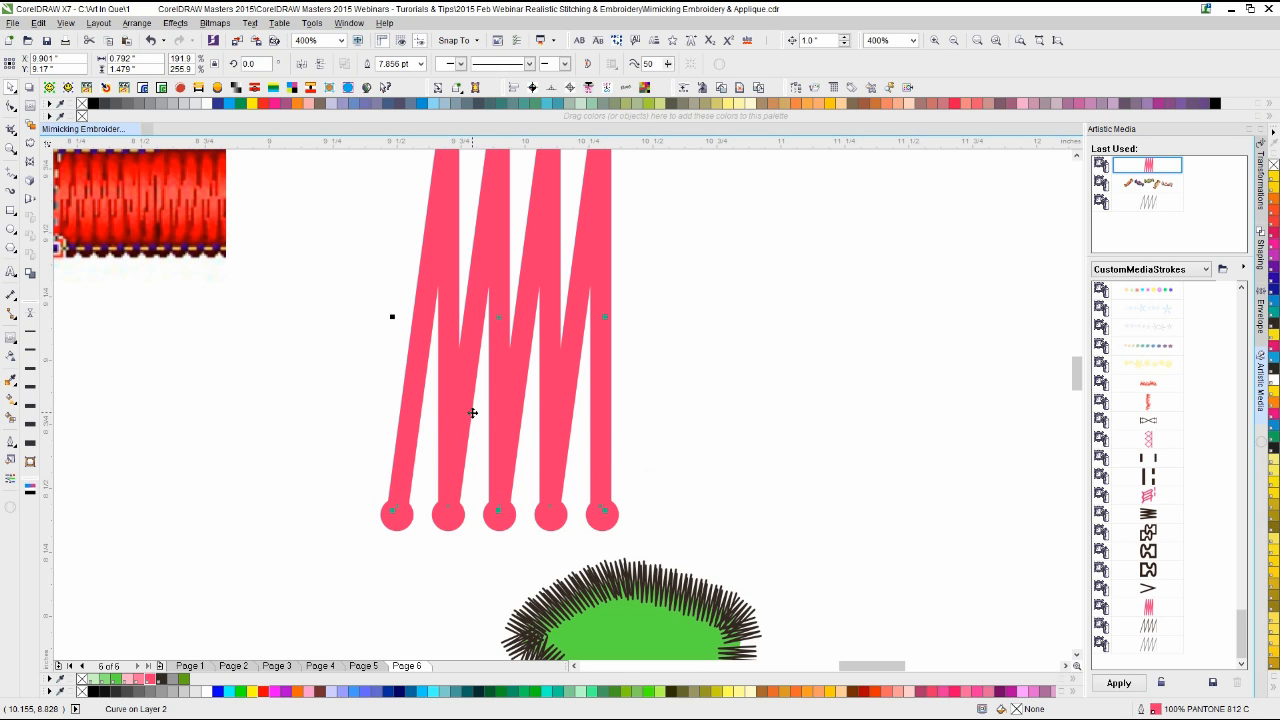
{"action": "left_click", "coordinate": [418, 383]}
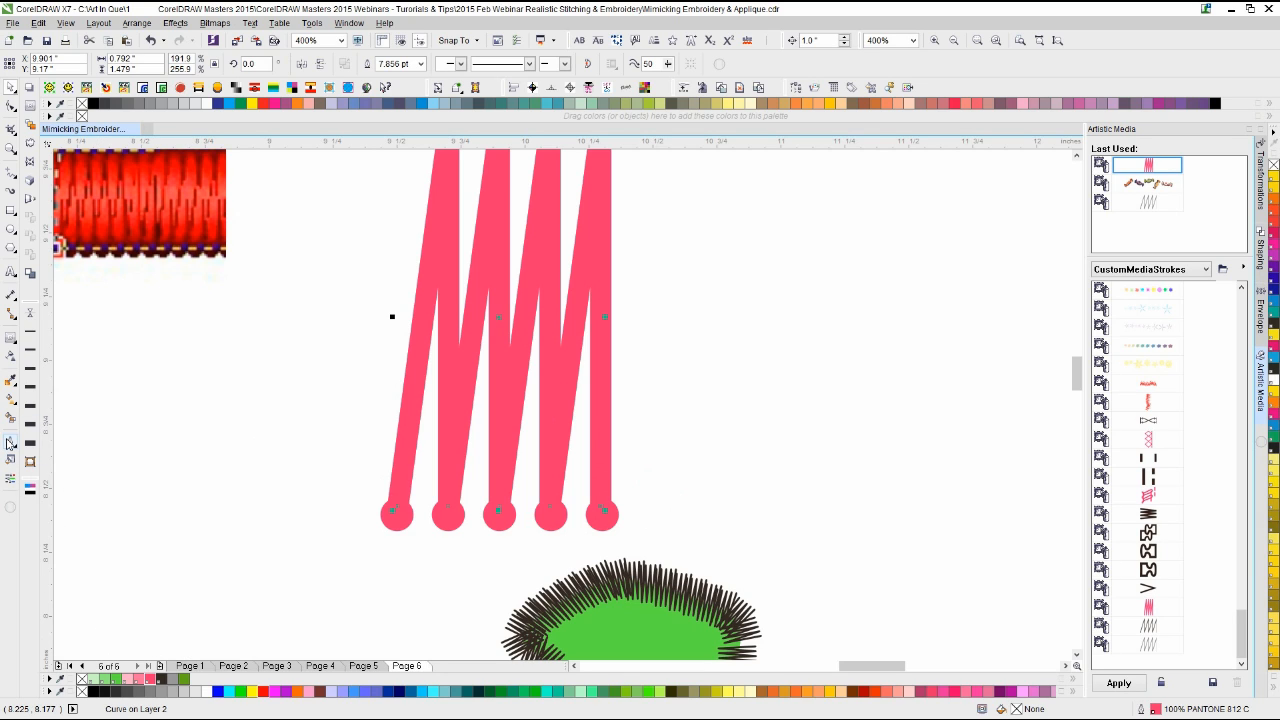
{"action": "left_click", "coordinate": [9, 443]}
{"action": "key", "text": "F12"}
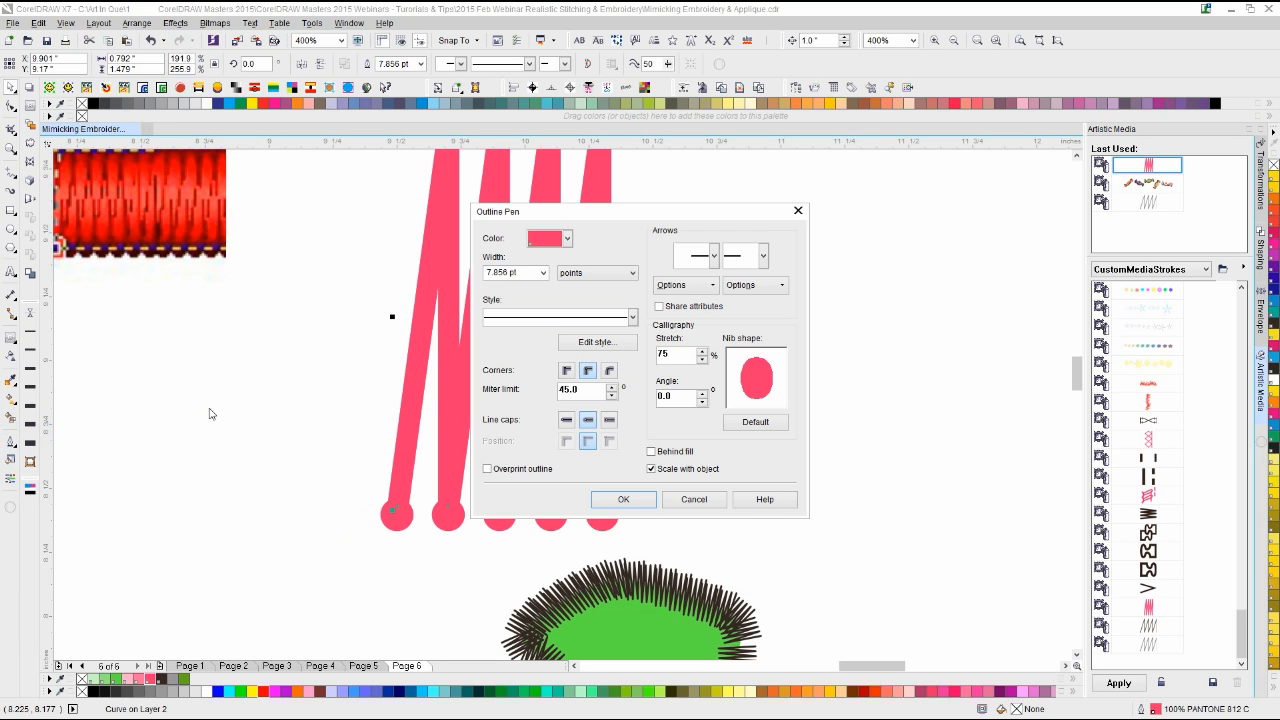
{"action": "left_click_drag", "start_coordinate": [533, 272], "coordinate": [446, 279]}
{"action": "type", "text": "6.5"}
{"action": "key", "text": "Return"}
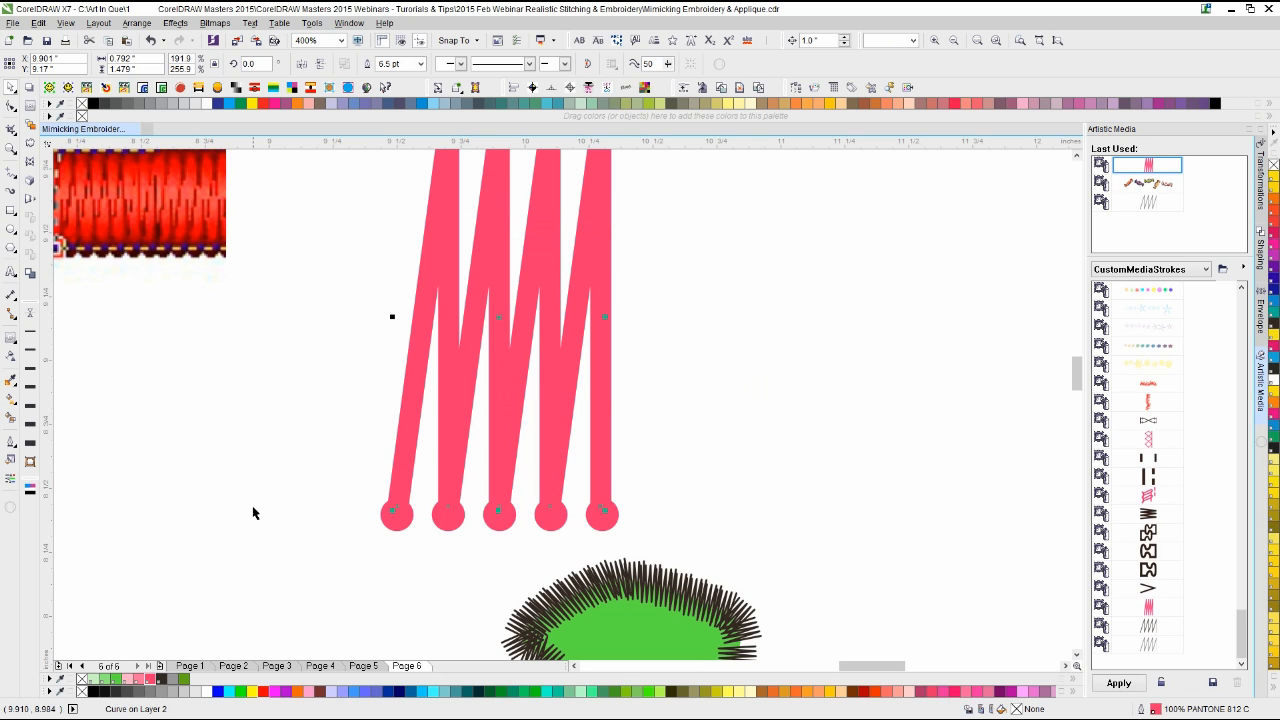
{"action": "left_click", "coordinate": [137, 680]}
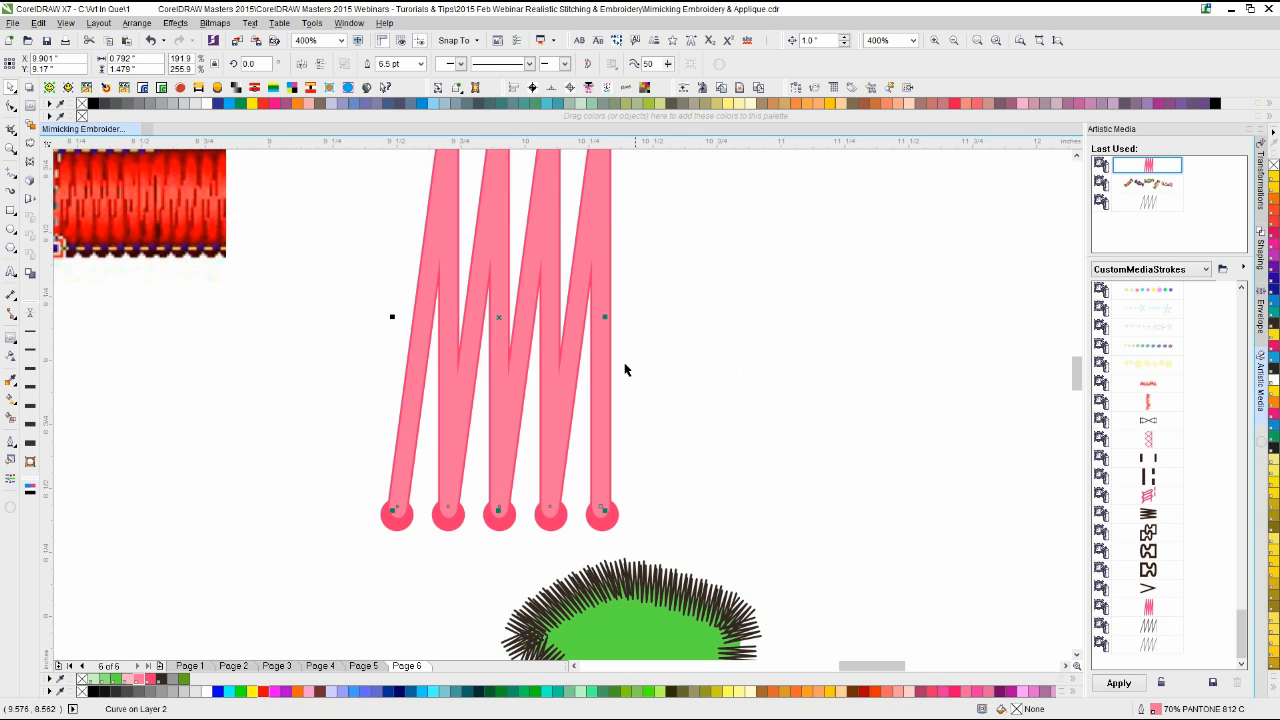
Step: Delete the enlarged zigzag sample with its circles and the satin stitch reference photo
{"action": "scroll", "coordinate": [561, 404], "scroll_direction": "down", "scroll_amount": 1}
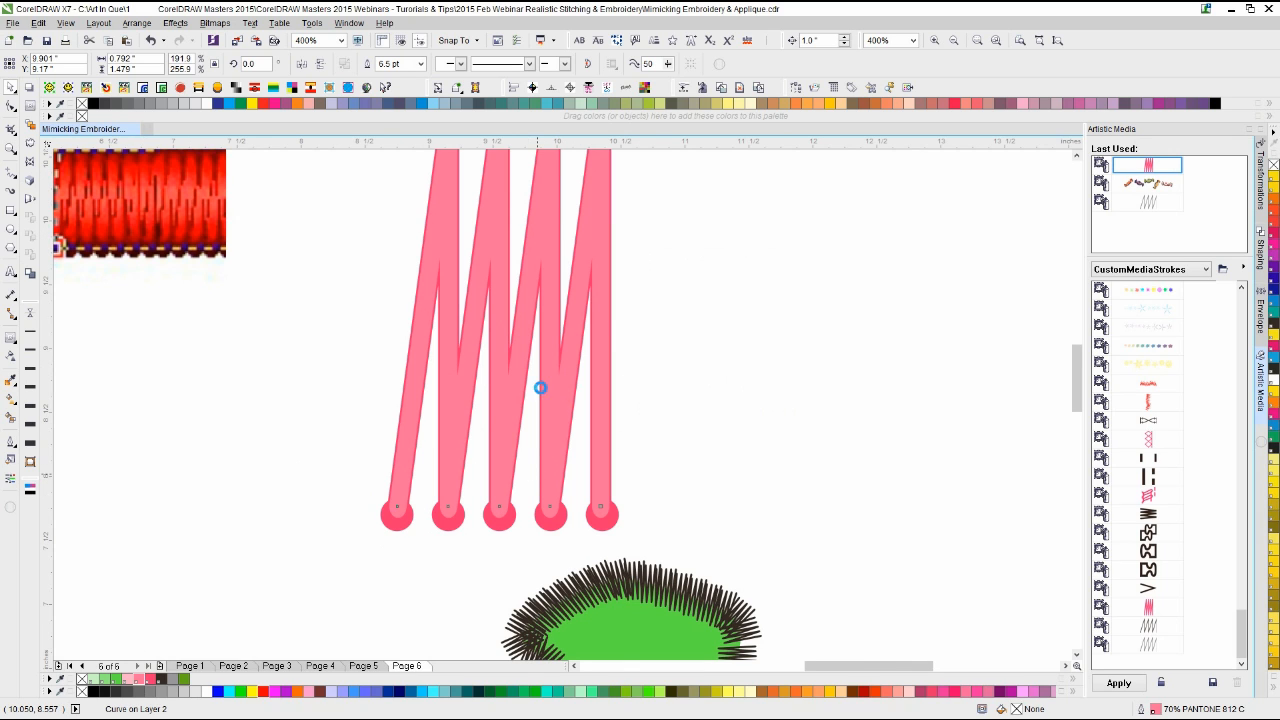
{"action": "left_click", "coordinate": [793, 214]}
{"action": "left_click_drag", "start_coordinate": [721, 189], "coordinate": [370, 480]}
{"action": "key", "text": "Delete"}
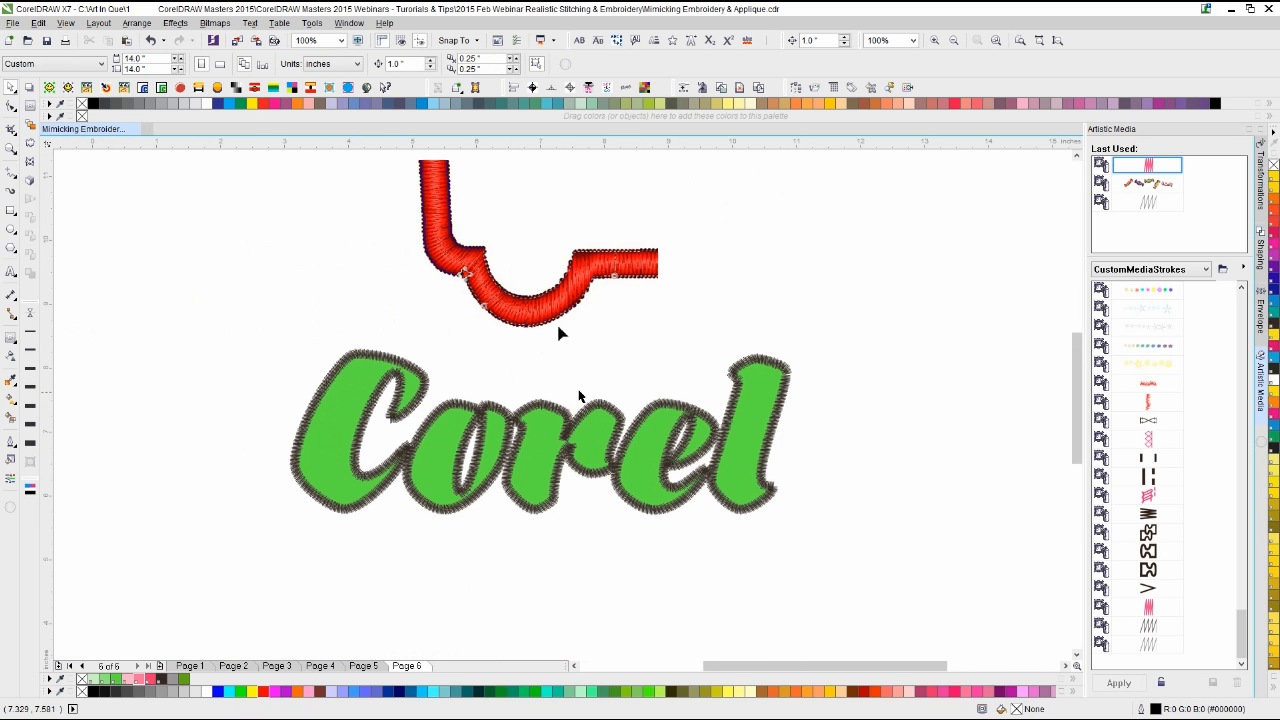
{"action": "left_click", "coordinate": [561, 317]}
{"action": "key", "text": "Delete"}
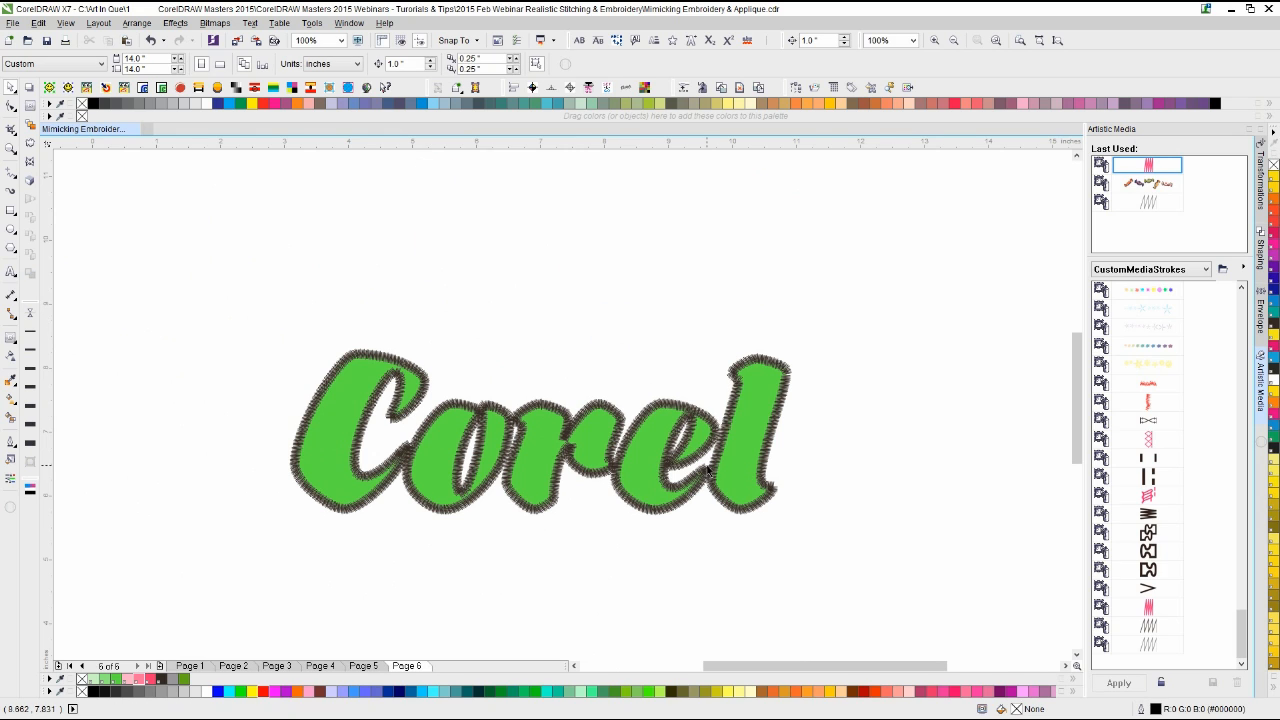
Step: Move the stitched outline 2 inches up off the green Corel lettering and put away the Artistic Media controls
{"action": "scroll", "coordinate": [707, 463], "scroll_direction": "up", "scroll_amount": 1}
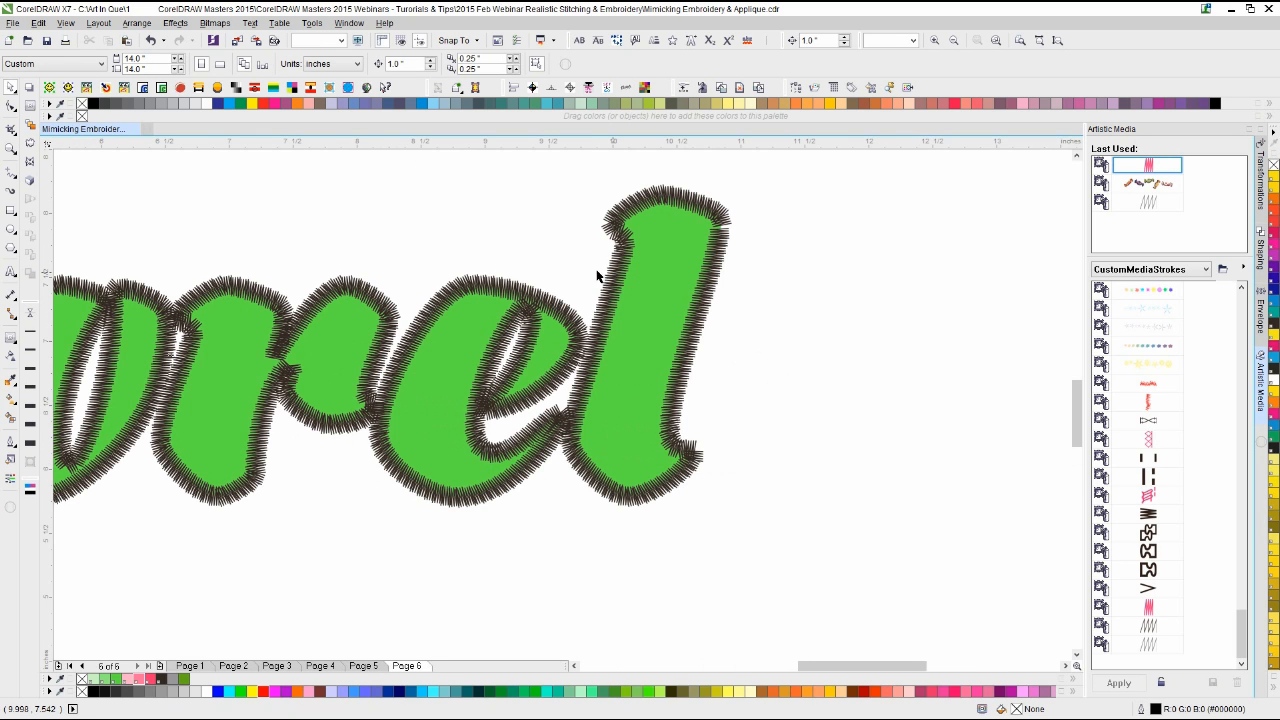
{"action": "scroll", "coordinate": [563, 403], "scroll_direction": "down", "scroll_amount": 1}
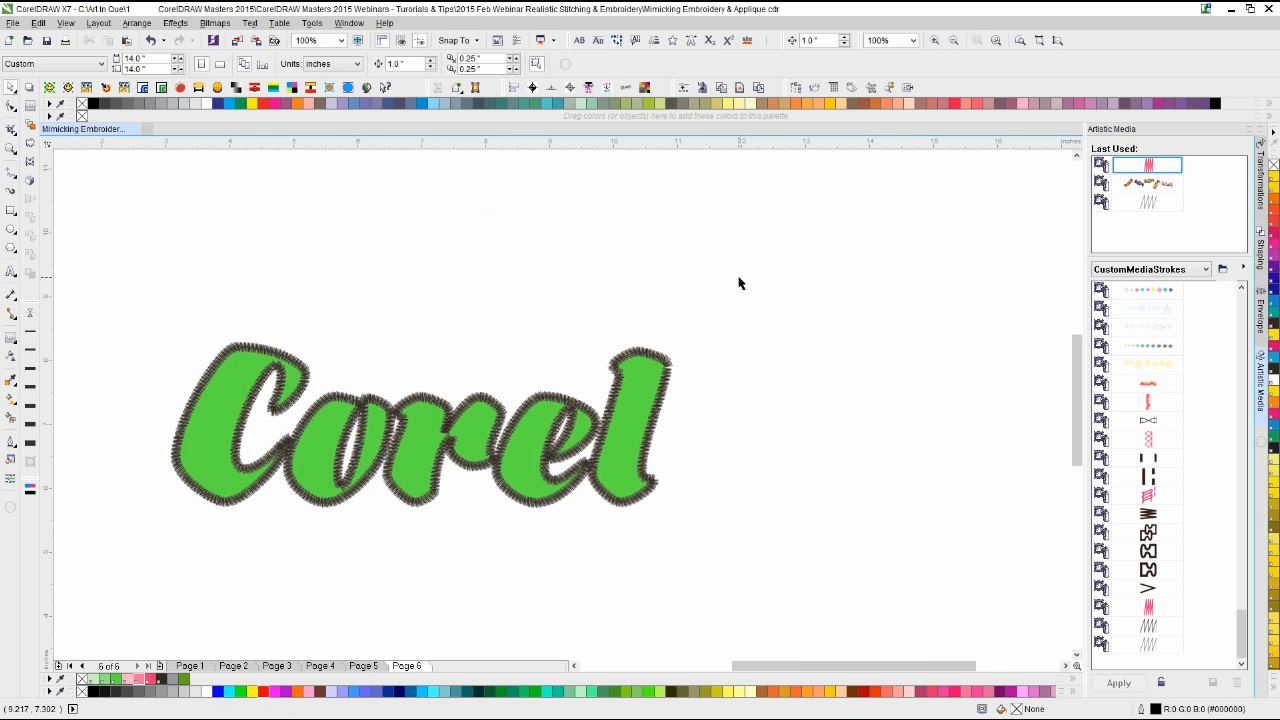
{"action": "left_click", "coordinate": [635, 347]}
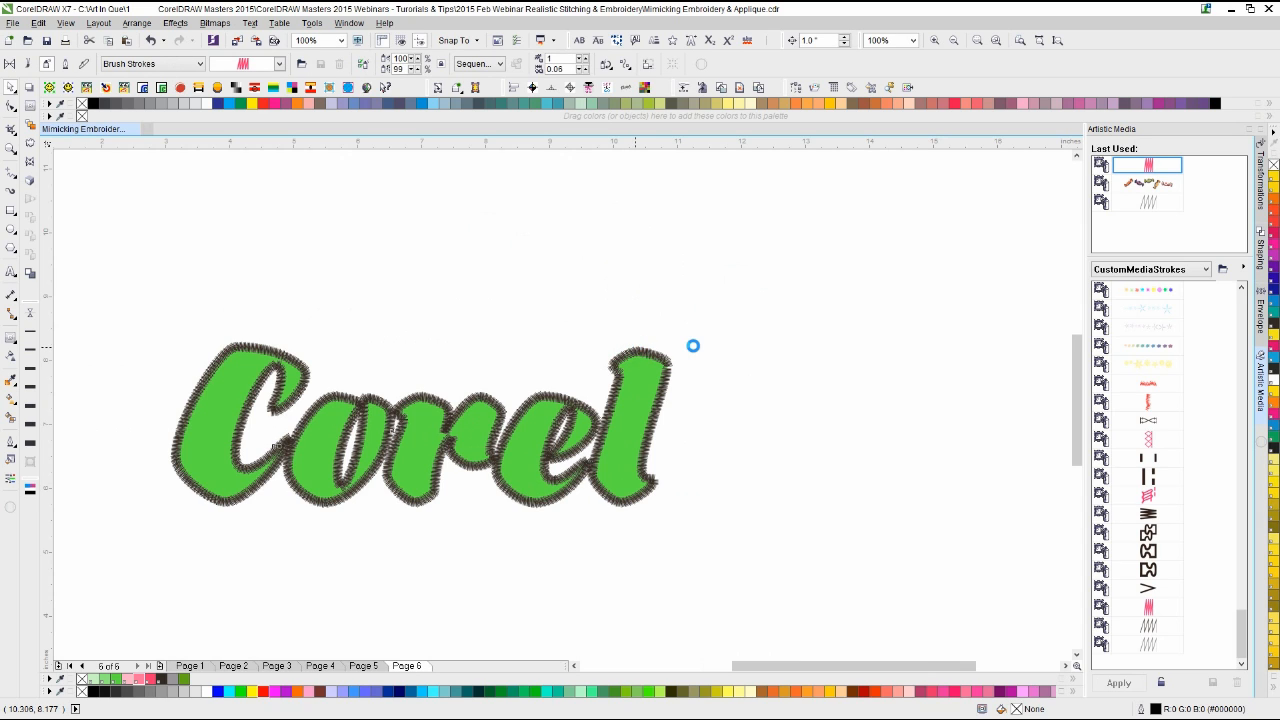
{"action": "key", "text": "Up"}
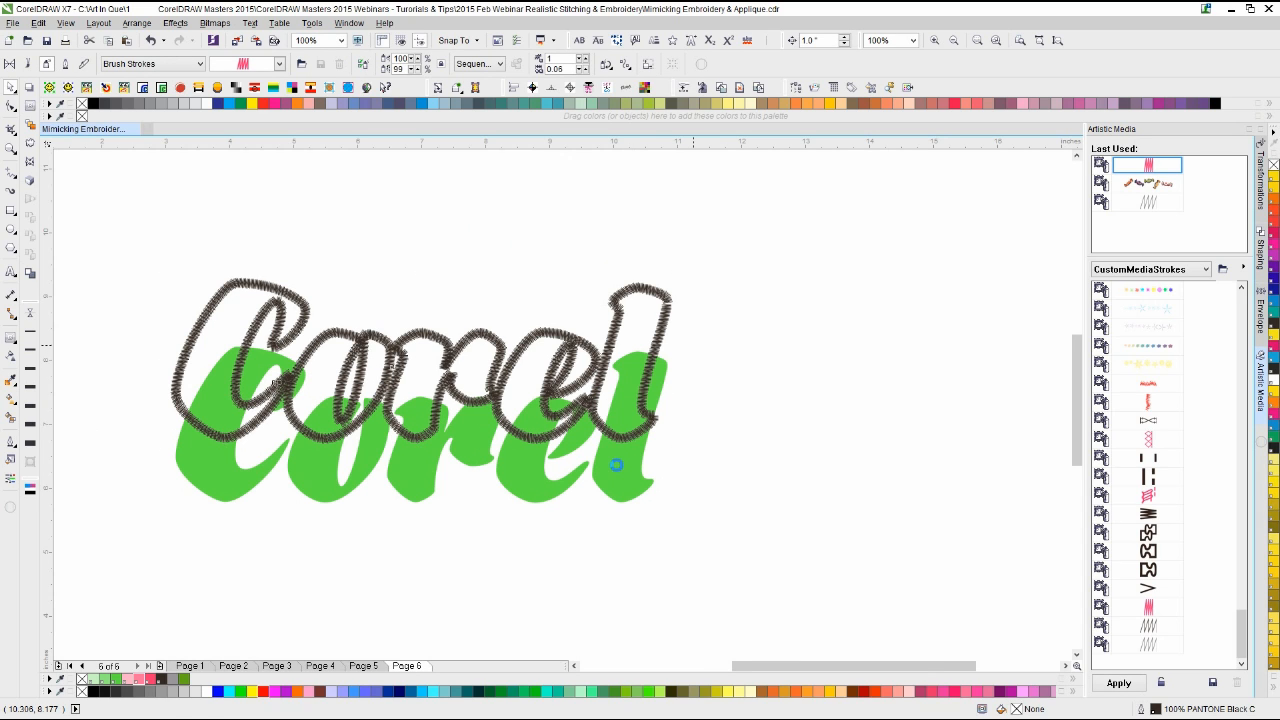
{"action": "key", "text": "Up"}
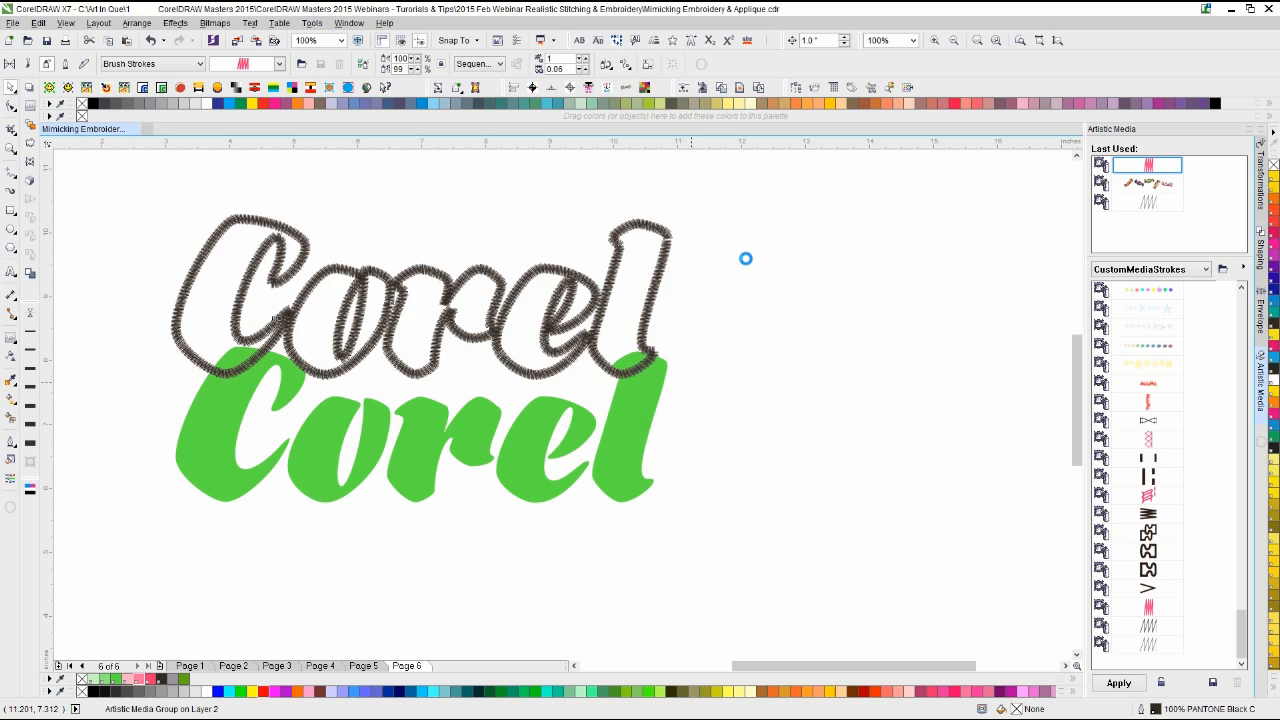
{"action": "key", "text": "Down"}
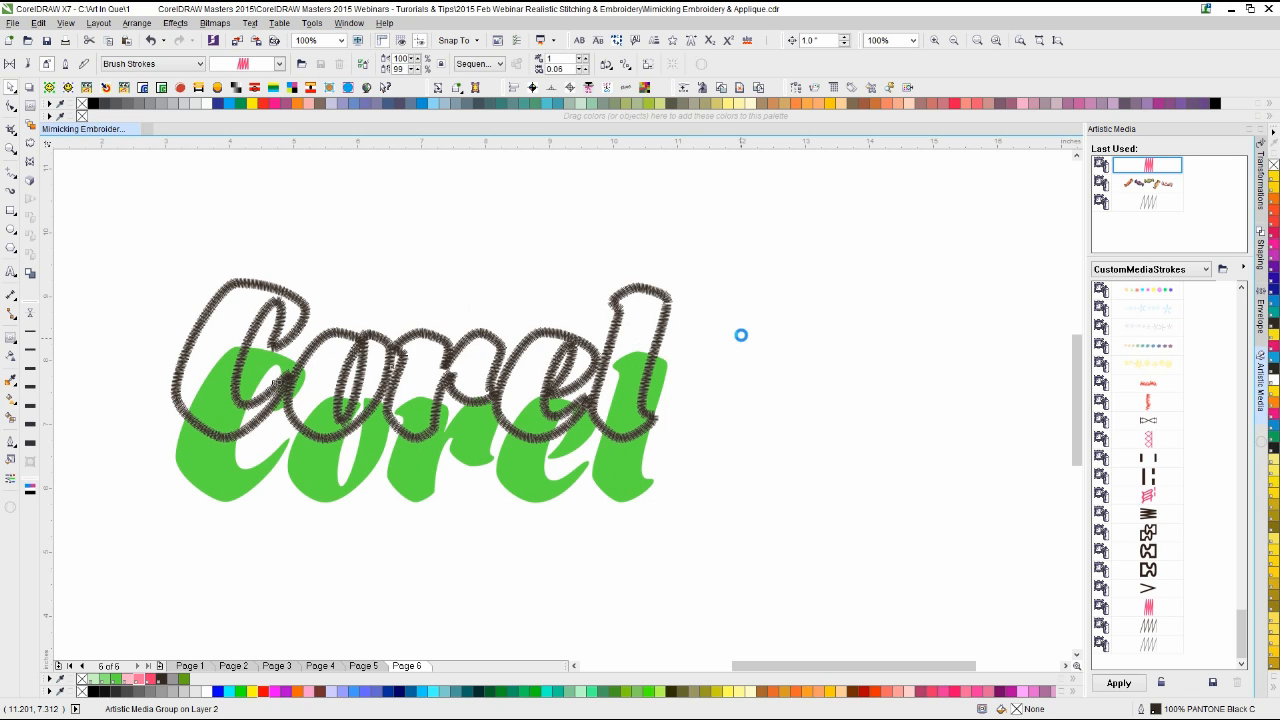
{"action": "key", "text": "Up"}
{"action": "key", "text": "Escape"}
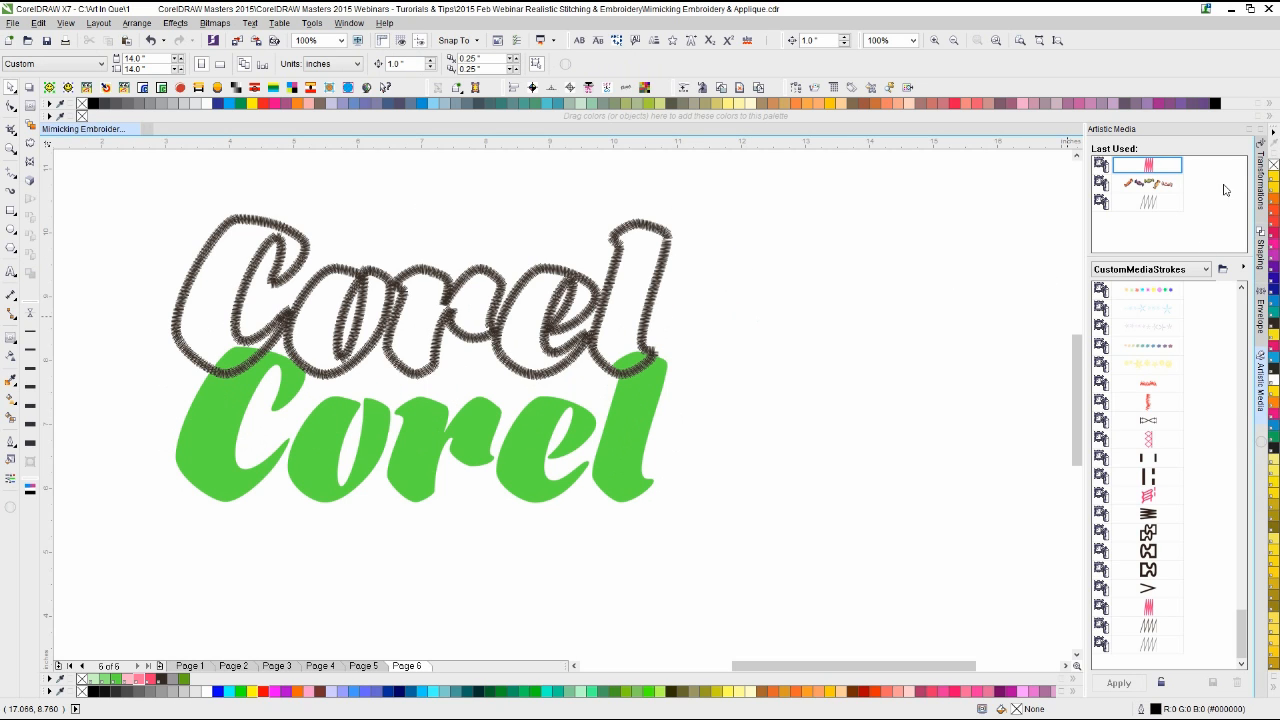
{"action": "left_click", "coordinate": [1249, 133]}
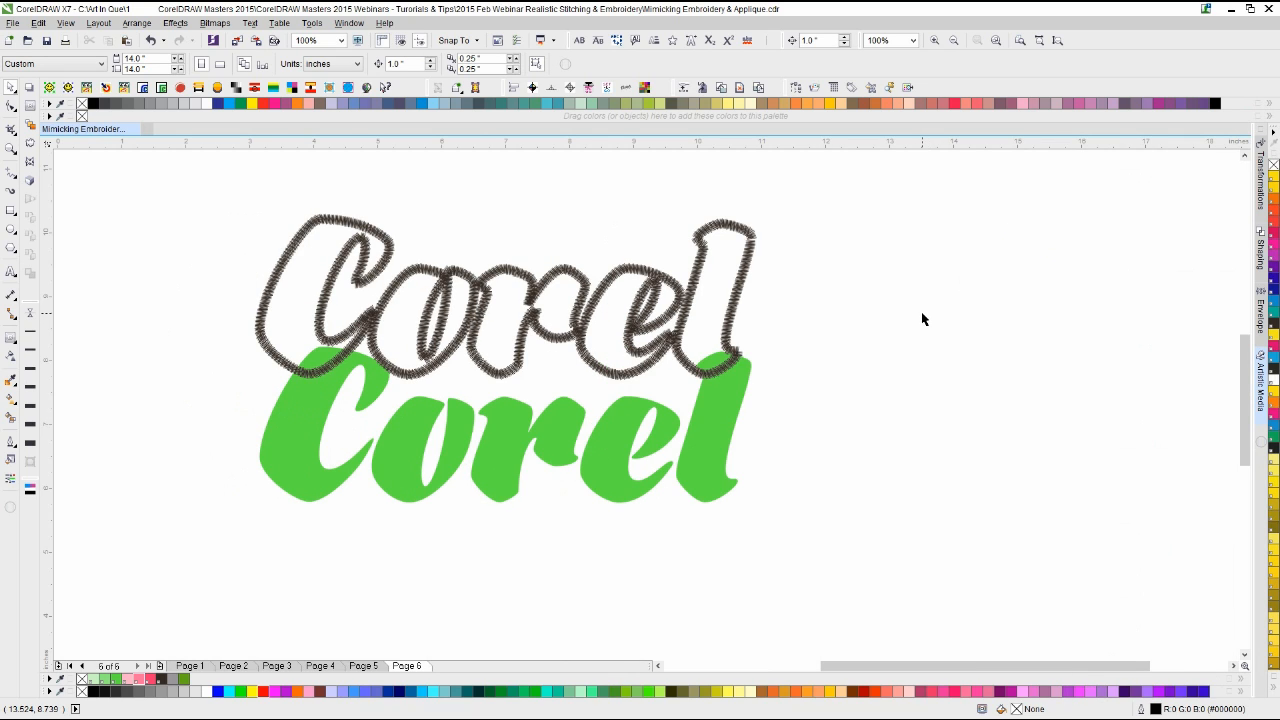
Step: Copy the pink Corel lettering with its dashed outline from Page 2 onto a new Page 7
{"action": "left_click", "coordinate": [205, 665]}
{"action": "left_click", "coordinate": [232, 665]}
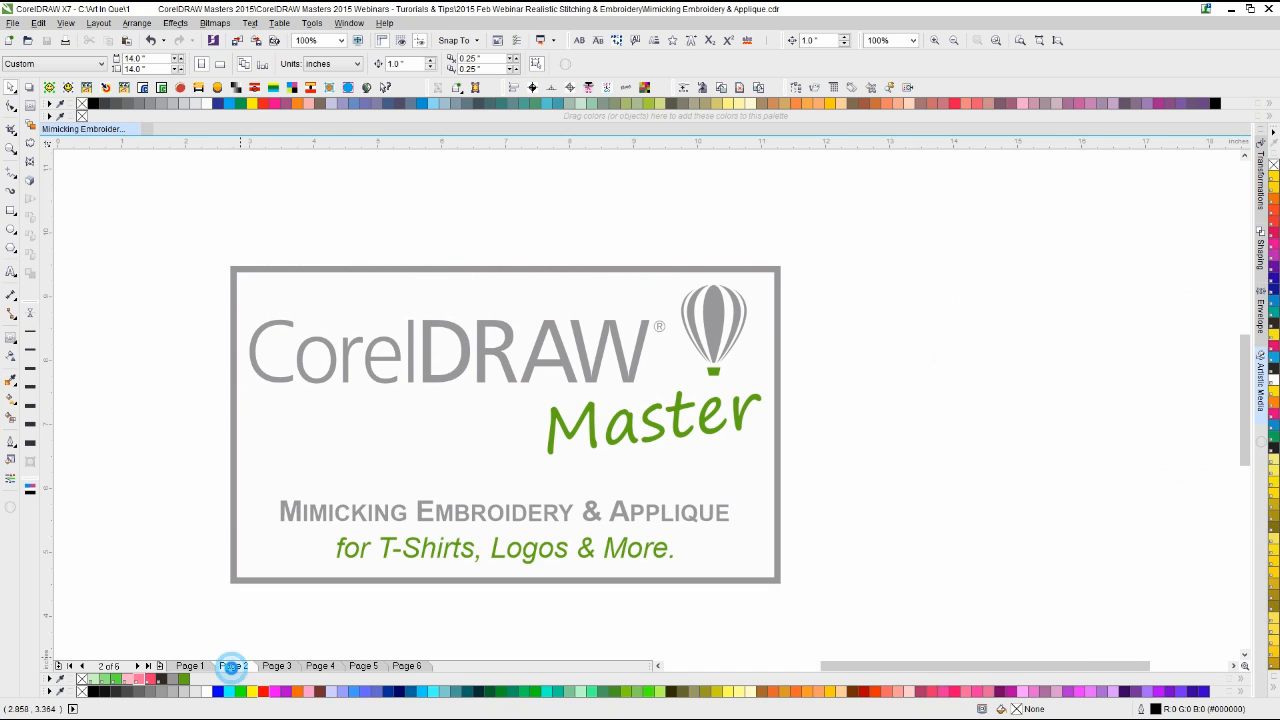
{"action": "left_click_drag", "start_coordinate": [203, 266], "coordinate": [797, 557]}
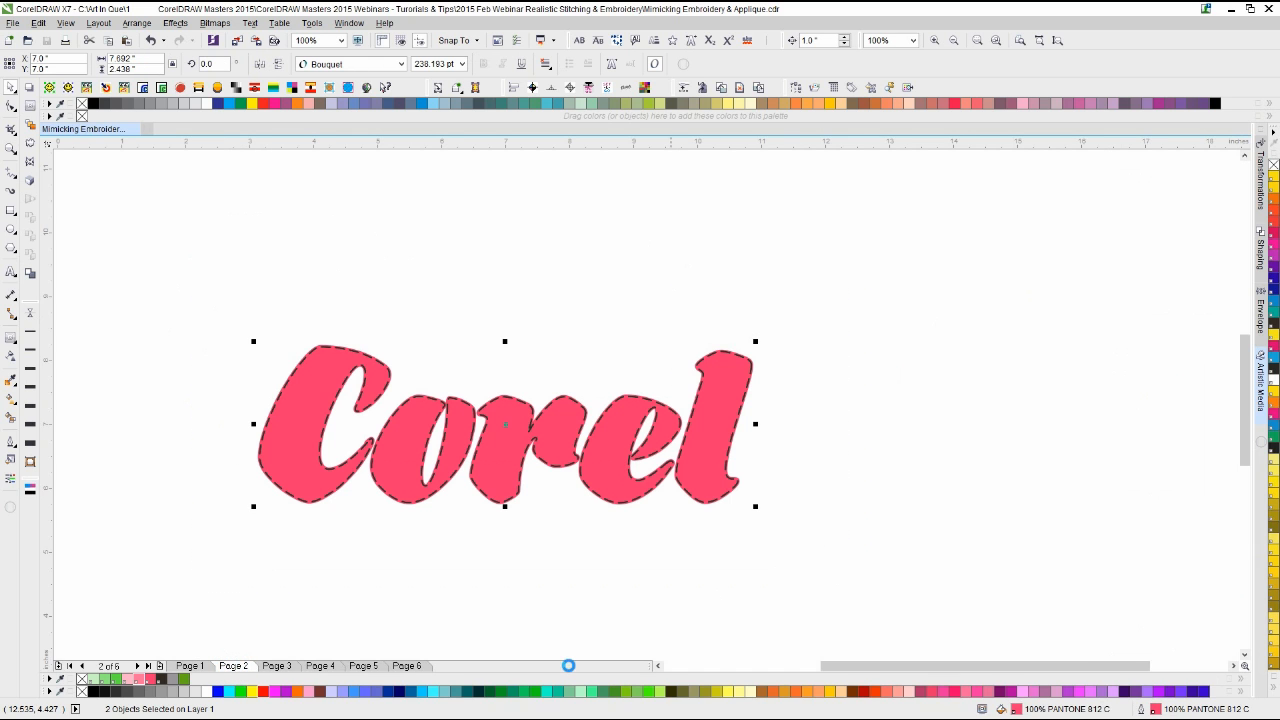
{"action": "left_click", "coordinate": [405, 665]}
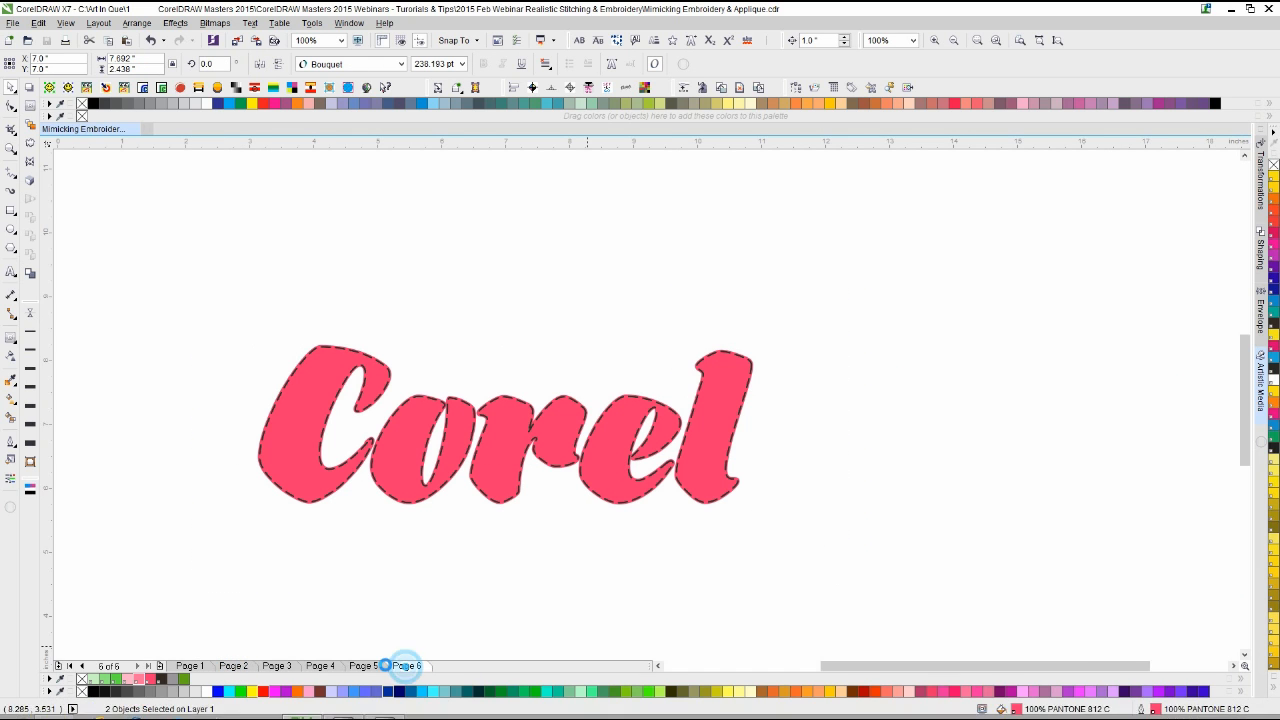
{"action": "left_click", "coordinate": [160, 666]}
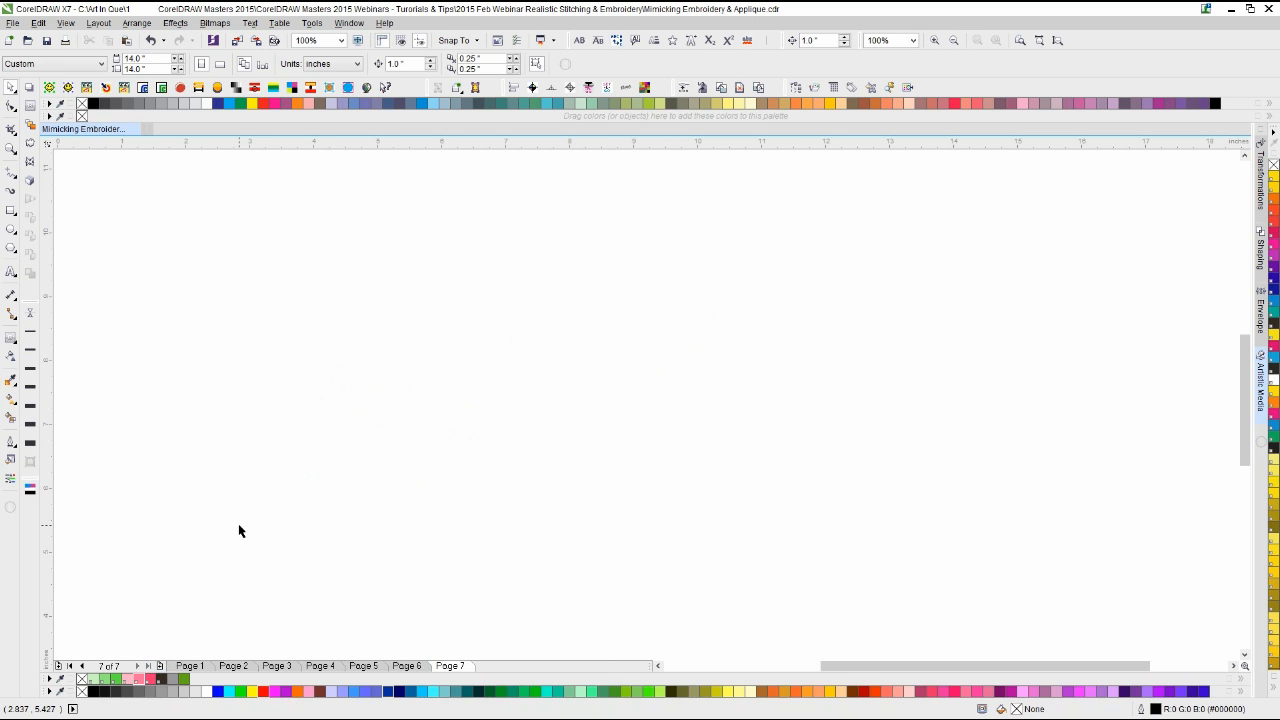
{"action": "key", "text": "ctrl+v"}
Step: Examine the pasted pink lettering and its dashed stitch text on Page 7, with the Object Manager open
{"action": "left_click", "coordinate": [240, 451]}
{"action": "left_click", "coordinate": [302, 450]}
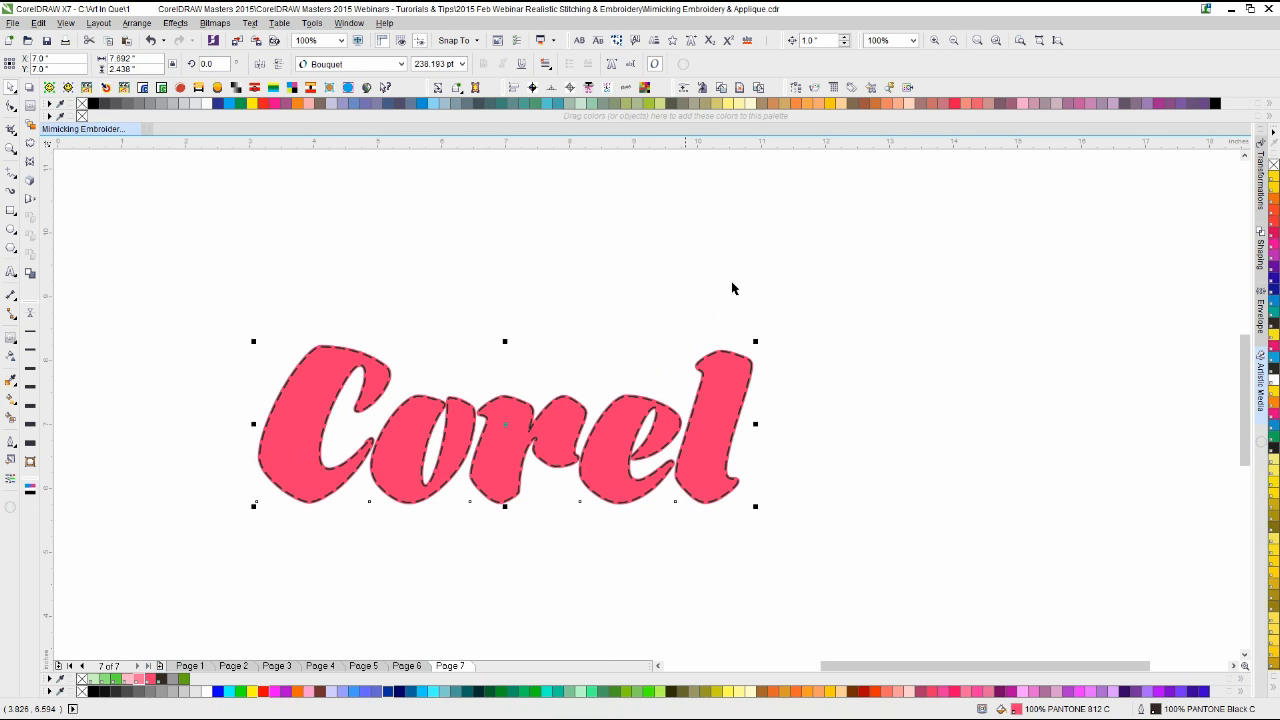
{"action": "left_click", "coordinate": [796, 87]}
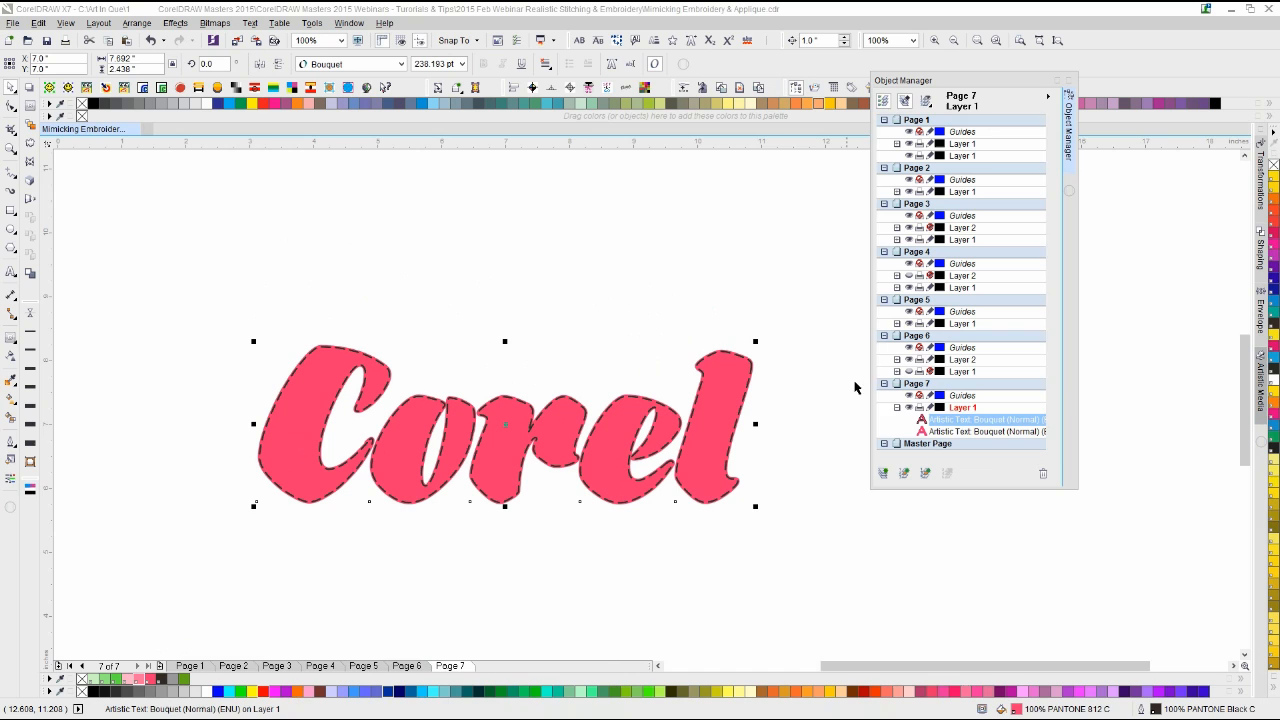
{"action": "scroll", "coordinate": [1043, 380], "scroll_direction": "down", "scroll_amount": 3}
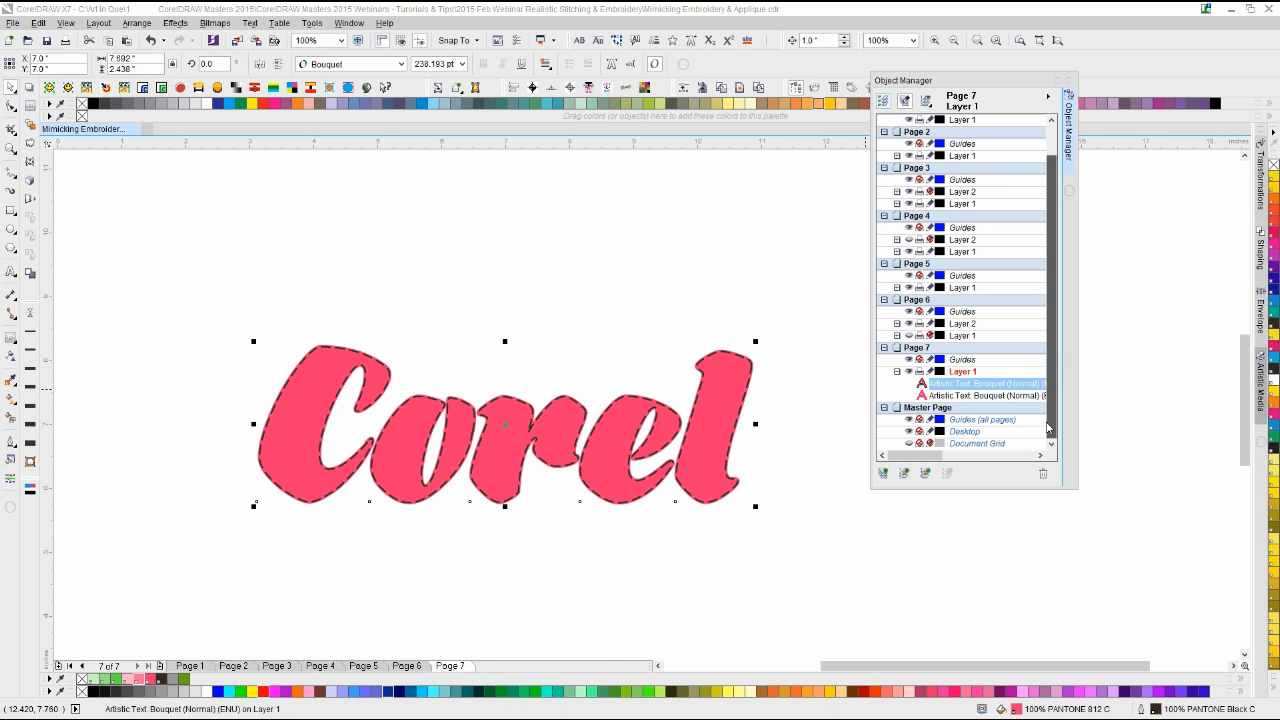
{"action": "left_click", "coordinate": [815, 461]}
{"action": "scroll", "coordinate": [720, 463], "scroll_direction": "up", "scroll_amount": 1}
{"action": "left_click", "coordinate": [642, 378]}
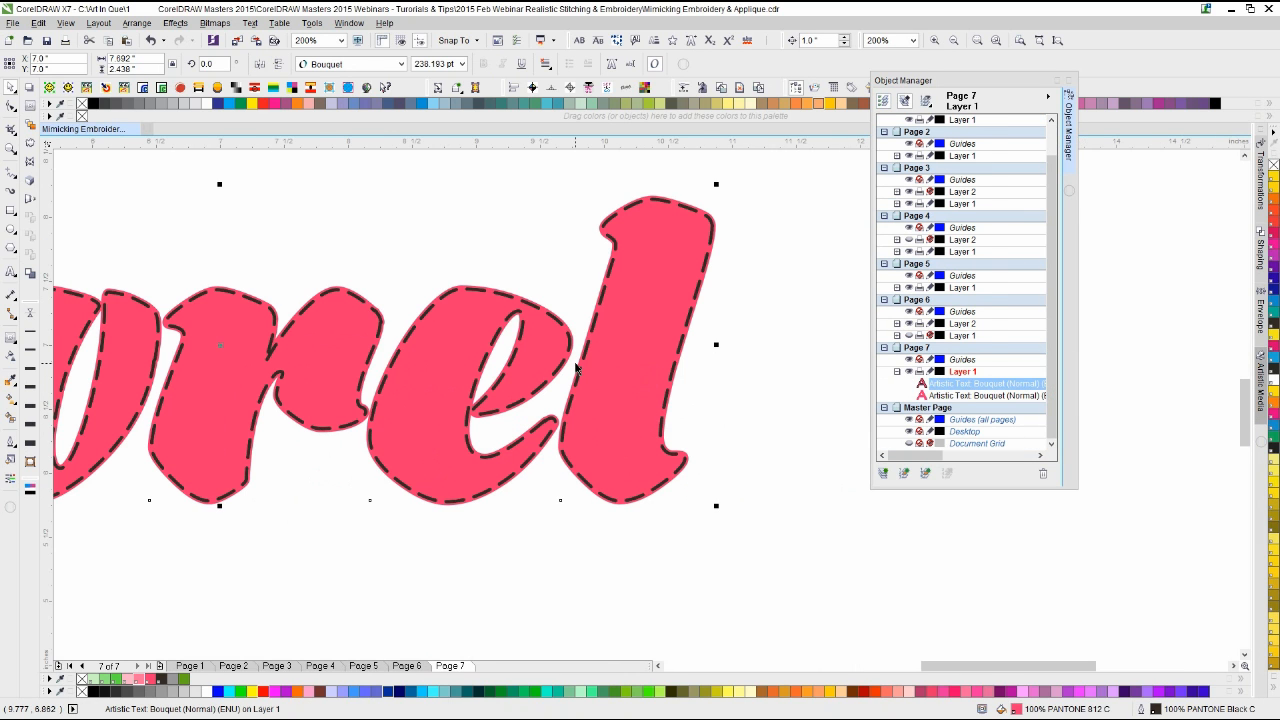
{"action": "key", "text": "Up"}
{"action": "key", "text": "Down"}
{"action": "left_click", "coordinate": [374, 250]}
{"action": "scroll", "coordinate": [487, 303], "scroll_direction": "down", "scroll_amount": 1}
Step: Import the blue-tufted-fabric-texture image from the Raster Textures & Fills folder onto Page 7
{"action": "key", "text": "ctrl+i"}
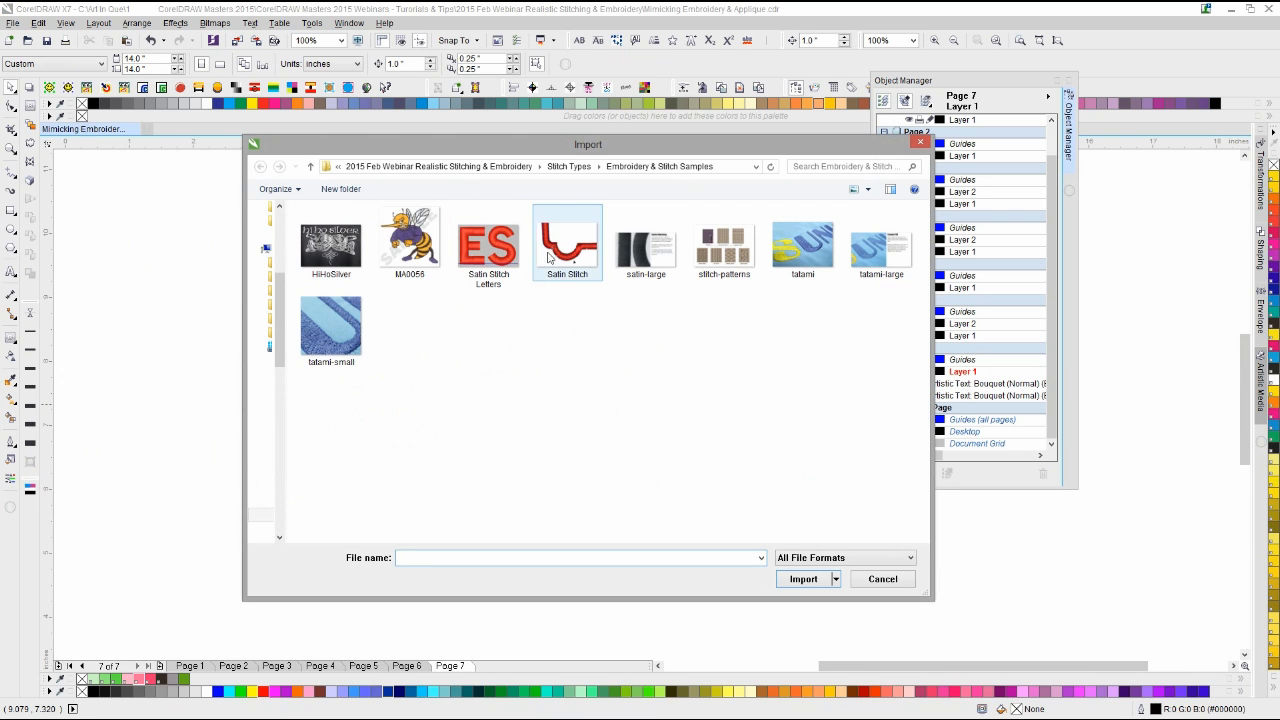
{"action": "left_click", "coordinate": [568, 166]}
{"action": "double_click", "coordinate": [336, 240]}
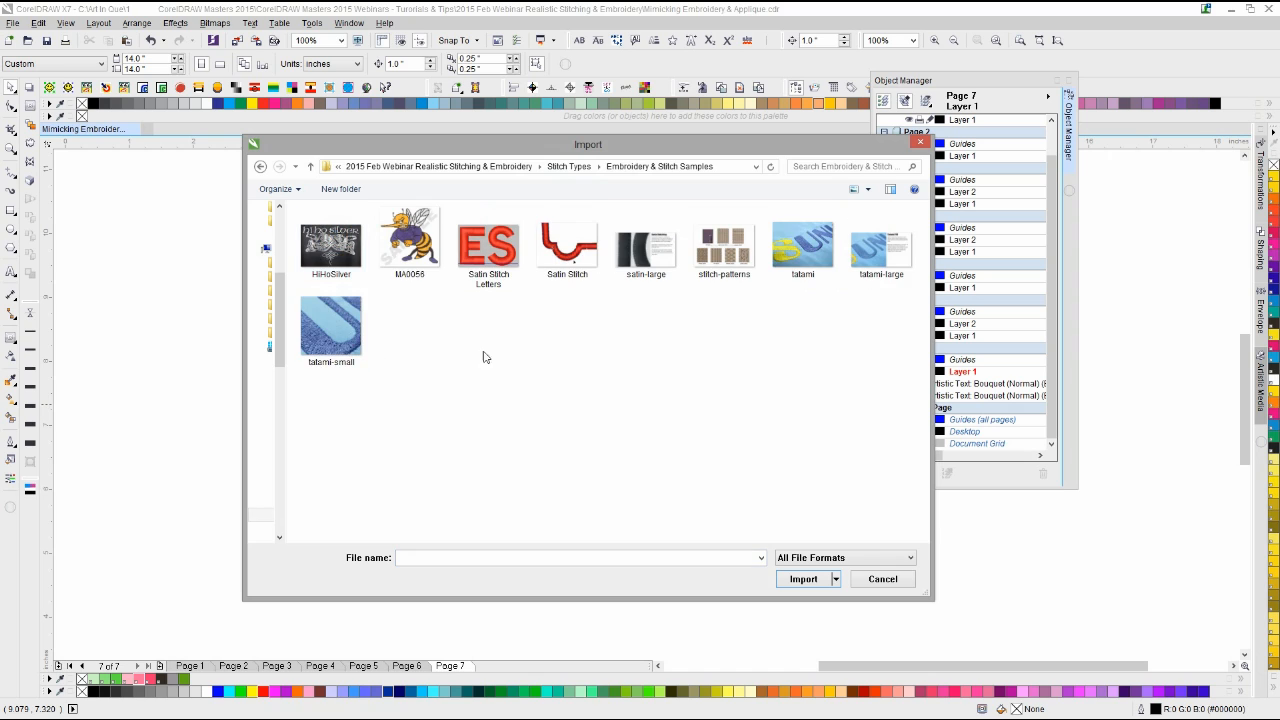
{"action": "left_click", "coordinate": [566, 167]}
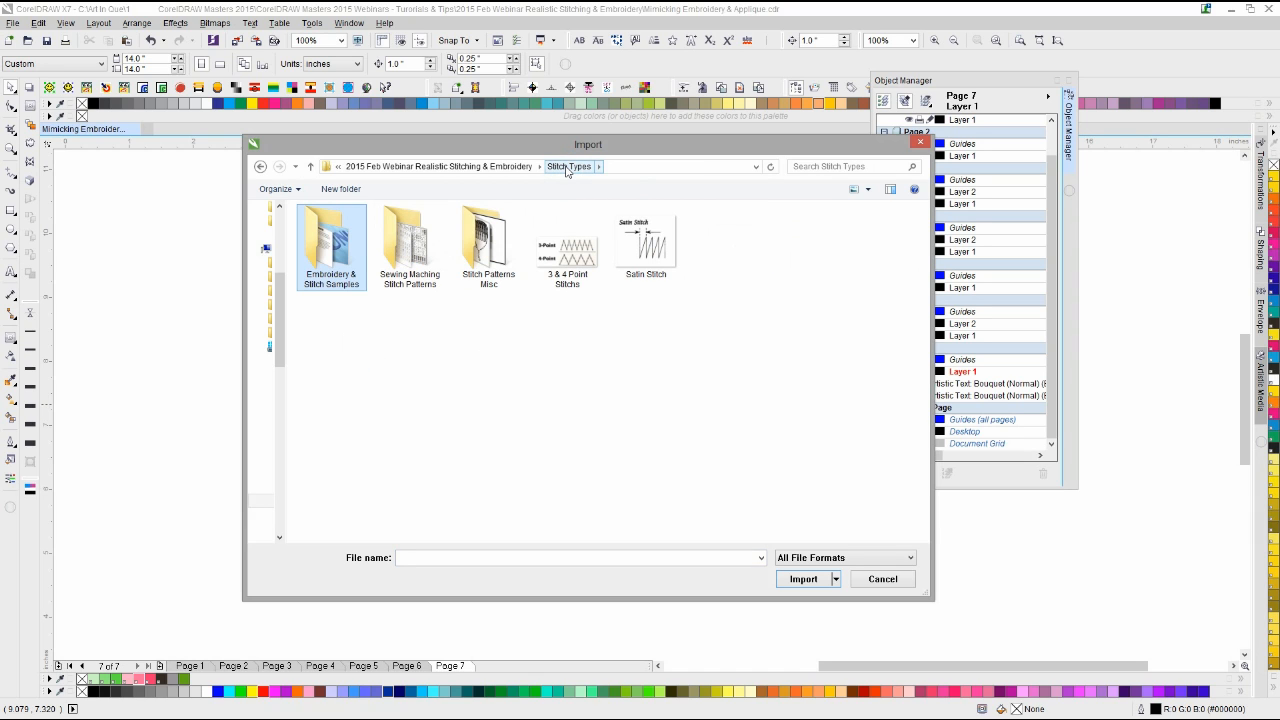
{"action": "left_click", "coordinate": [491, 166]}
{"action": "left_click", "coordinate": [453, 322]}
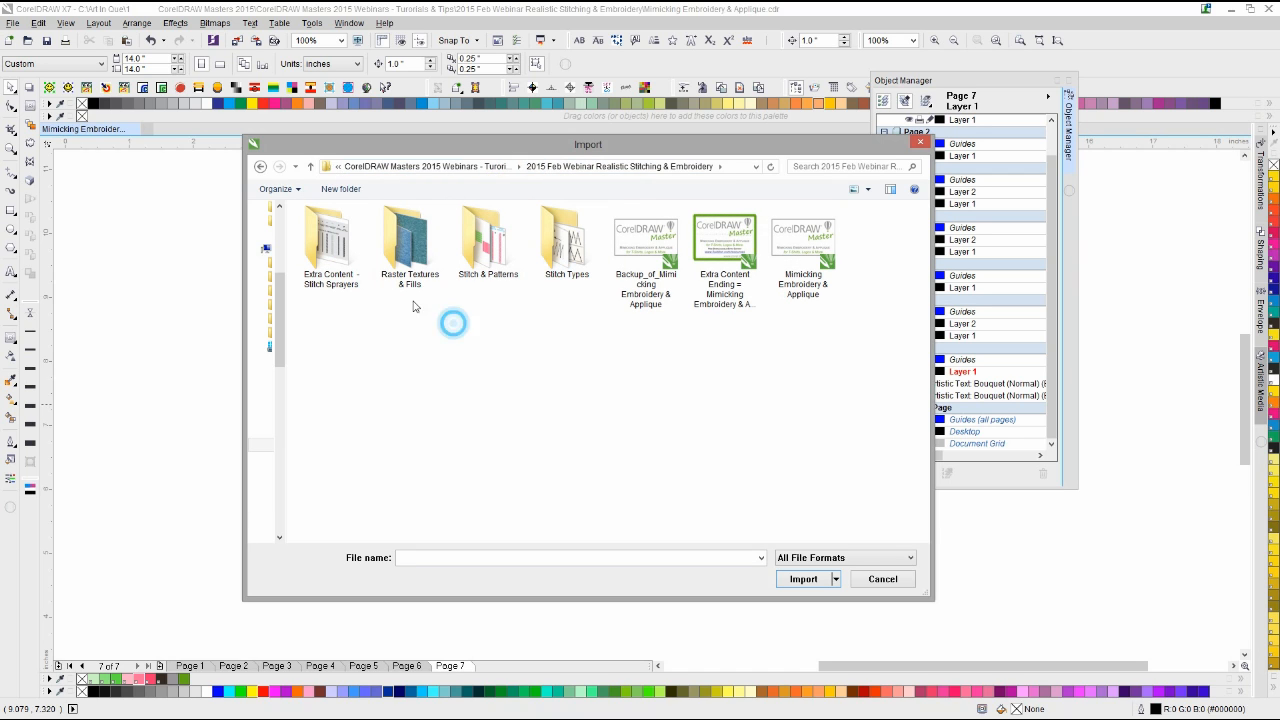
{"action": "double_click", "coordinate": [408, 250]}
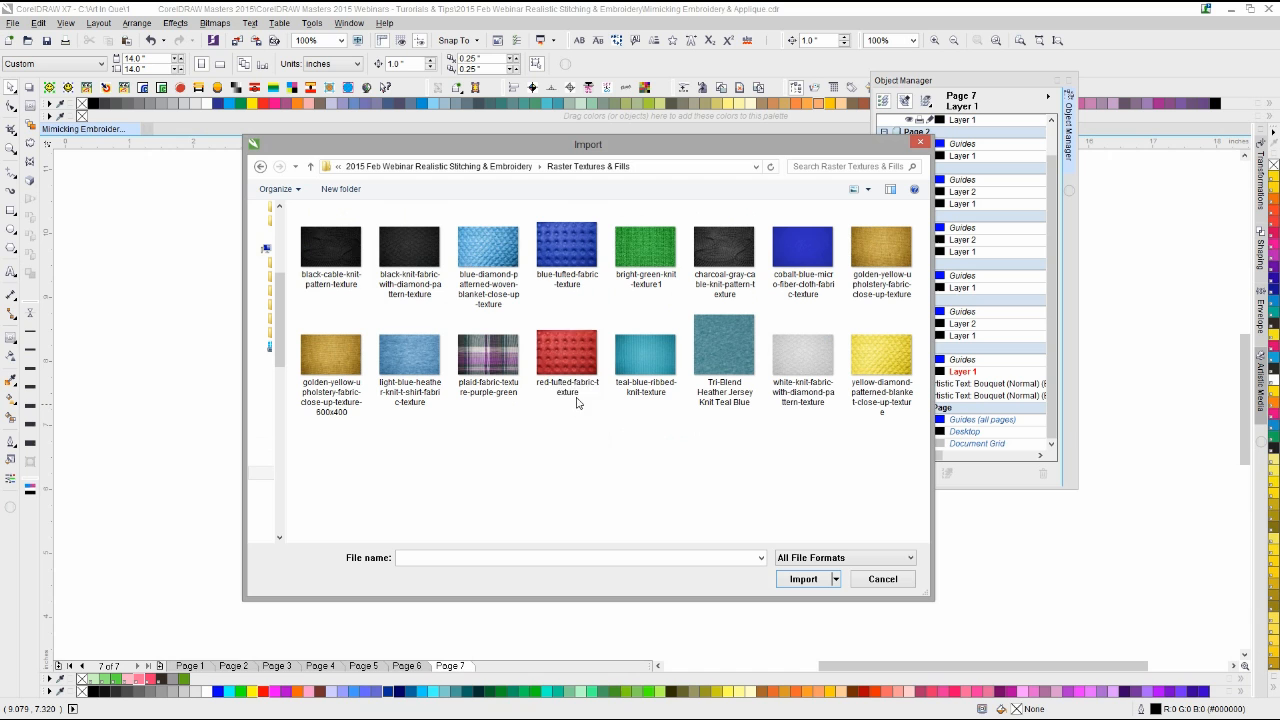
{"action": "left_click_drag", "start_coordinate": [662, 140], "coordinate": [595, 173]}
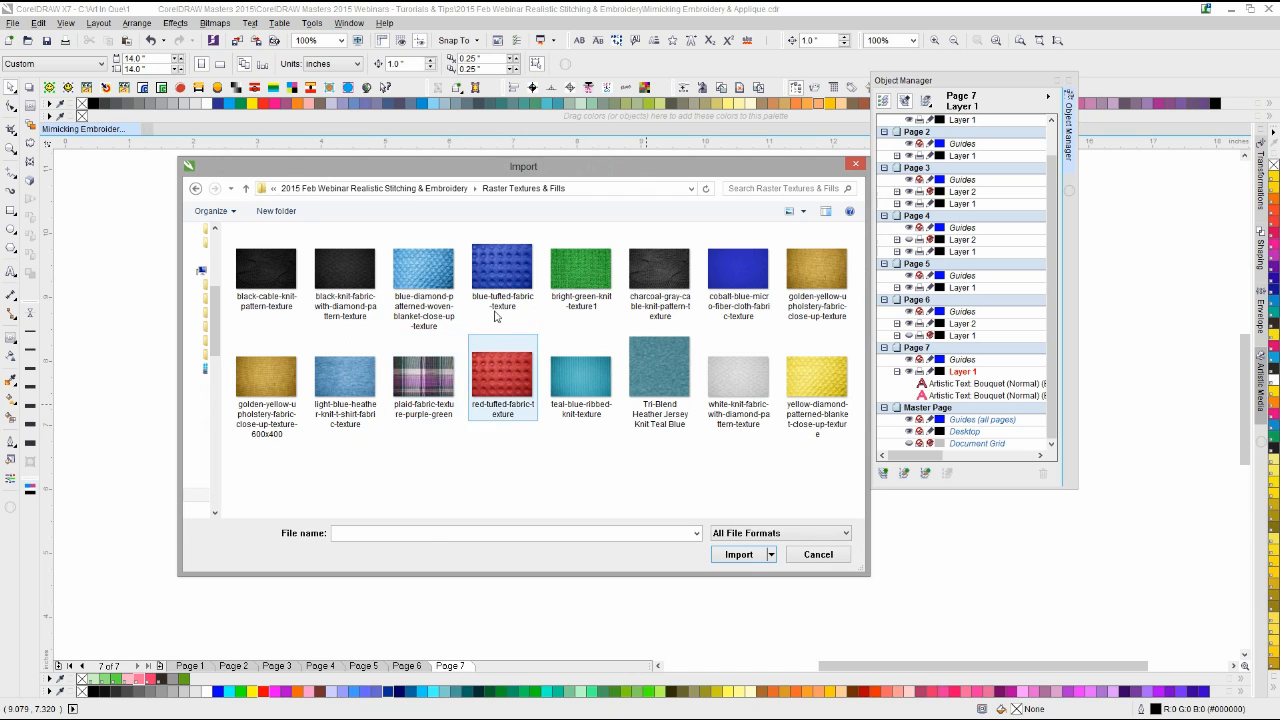
{"action": "left_click", "coordinate": [495, 272]}
{"action": "left_click", "coordinate": [380, 294]}
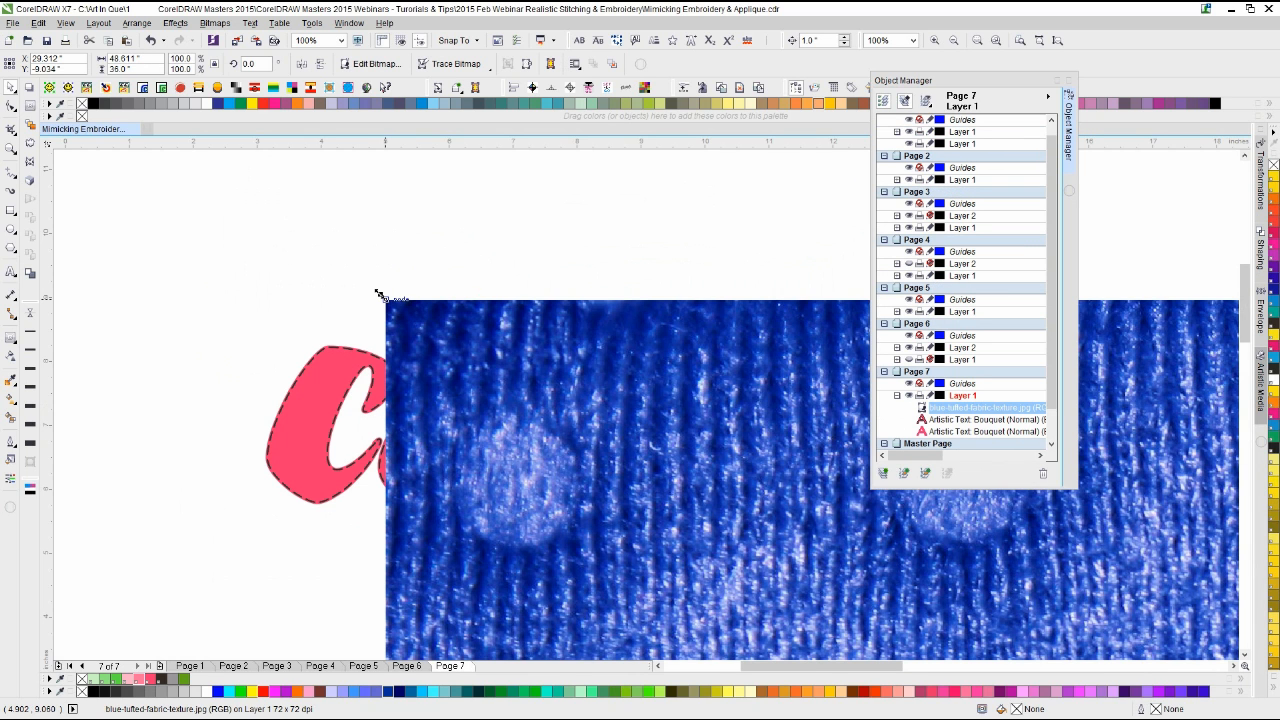
Step: Shrink the blue fabric image to about 1.87 by 1.385 inches and place it over the lower part of the letter C
{"action": "key", "text": "p"}
{"action": "scroll", "coordinate": [380, 294], "scroll_direction": "down", "scroll_amount": 2}
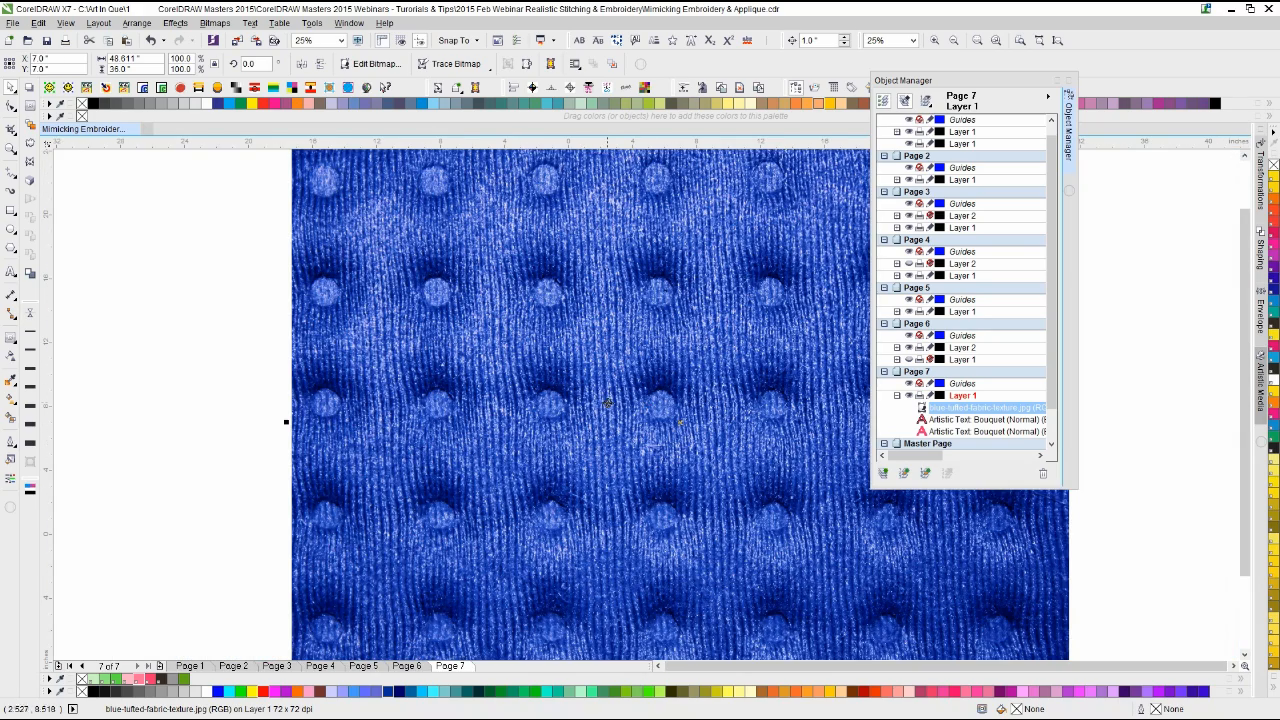
{"action": "scroll", "coordinate": [643, 400], "scroll_direction": "down", "scroll_amount": 1}
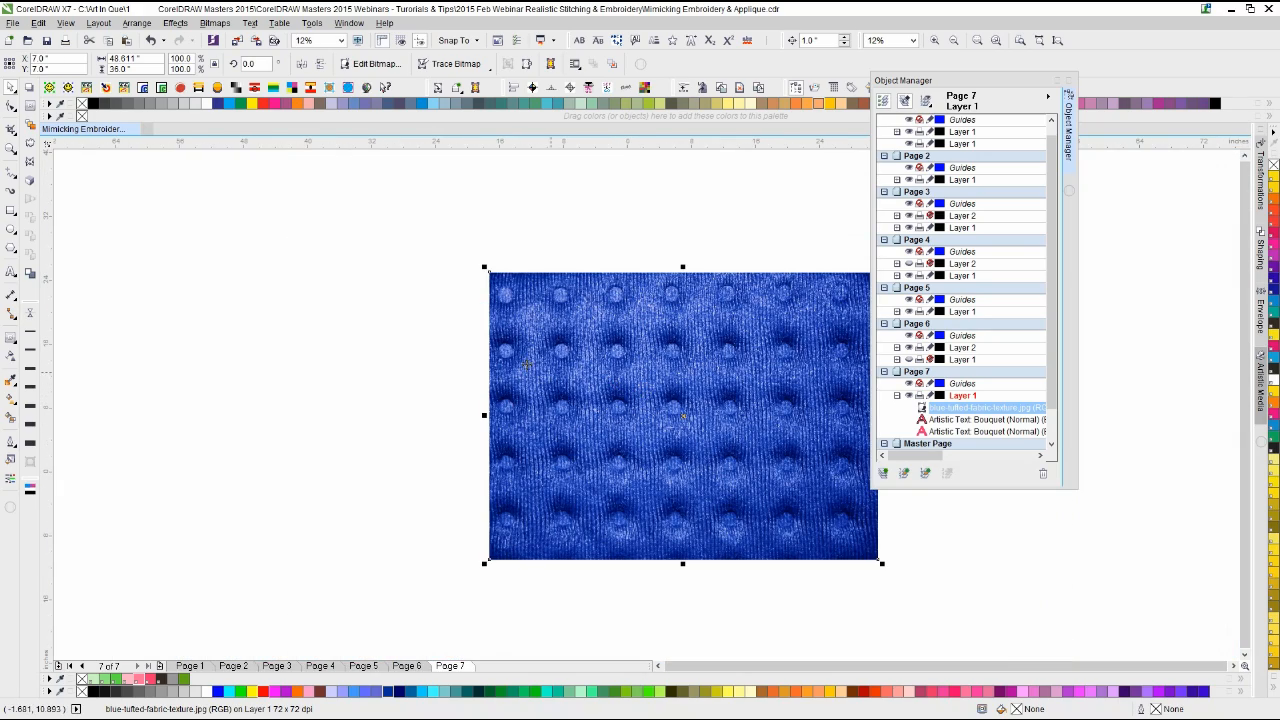
{"action": "left_click_drag", "start_coordinate": [483, 266], "coordinate": [652, 402]}
{"action": "scroll", "coordinate": [647, 403], "scroll_direction": "up", "scroll_amount": 2}
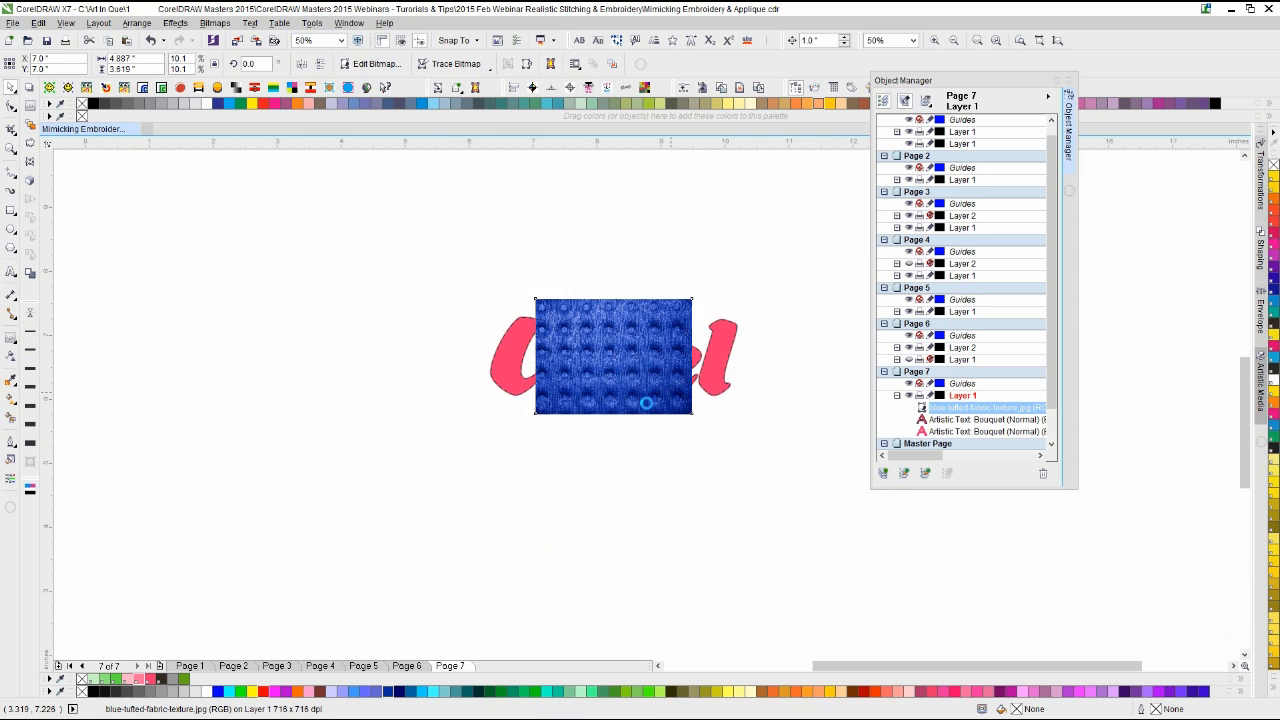
{"action": "left_click_drag", "start_coordinate": [693, 215], "coordinate": [496, 362]}
{"action": "left_click_drag", "start_coordinate": [408, 437], "coordinate": [347, 430]}
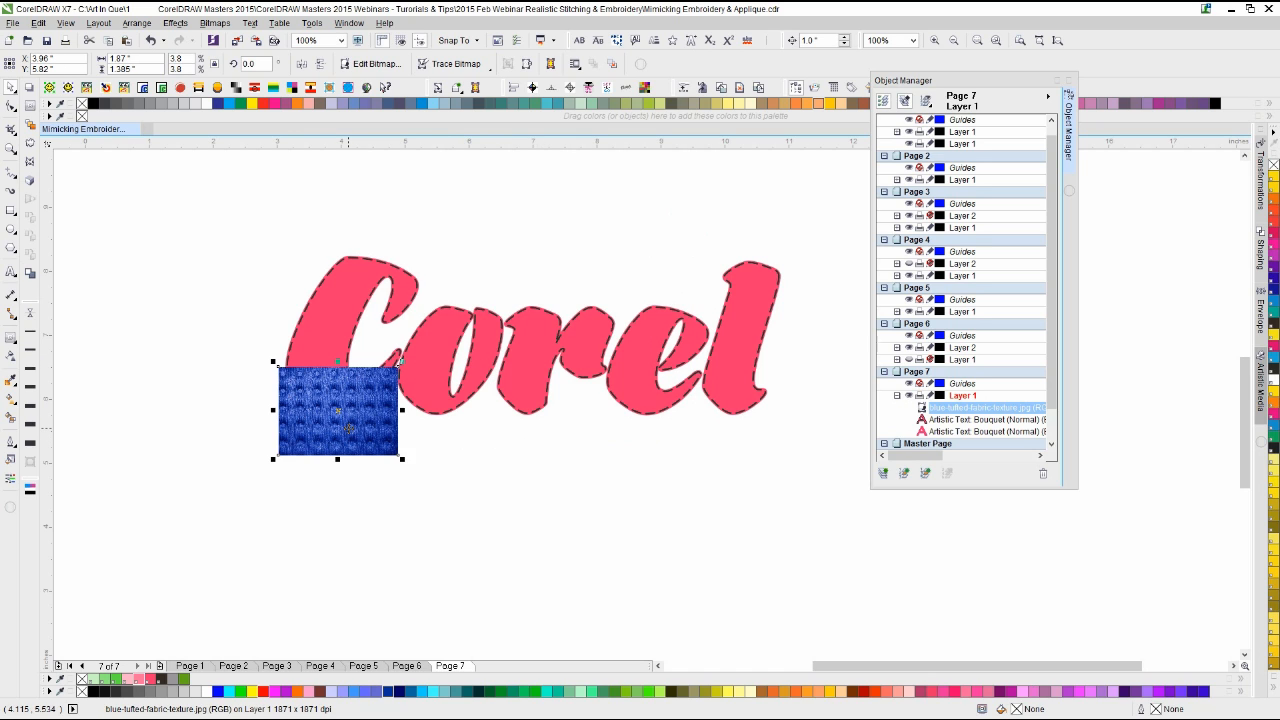
Step: Build a row of four fabric tiles by mirroring copies horizontally, first of the single tile and then of the pair
{"action": "key", "text": "KP_Add"}
{"action": "left_click_drag", "start_coordinate": [271, 410], "coordinate": [463, 430]}
{"action": "left_click", "coordinate": [347, 428], "text": "shift"}
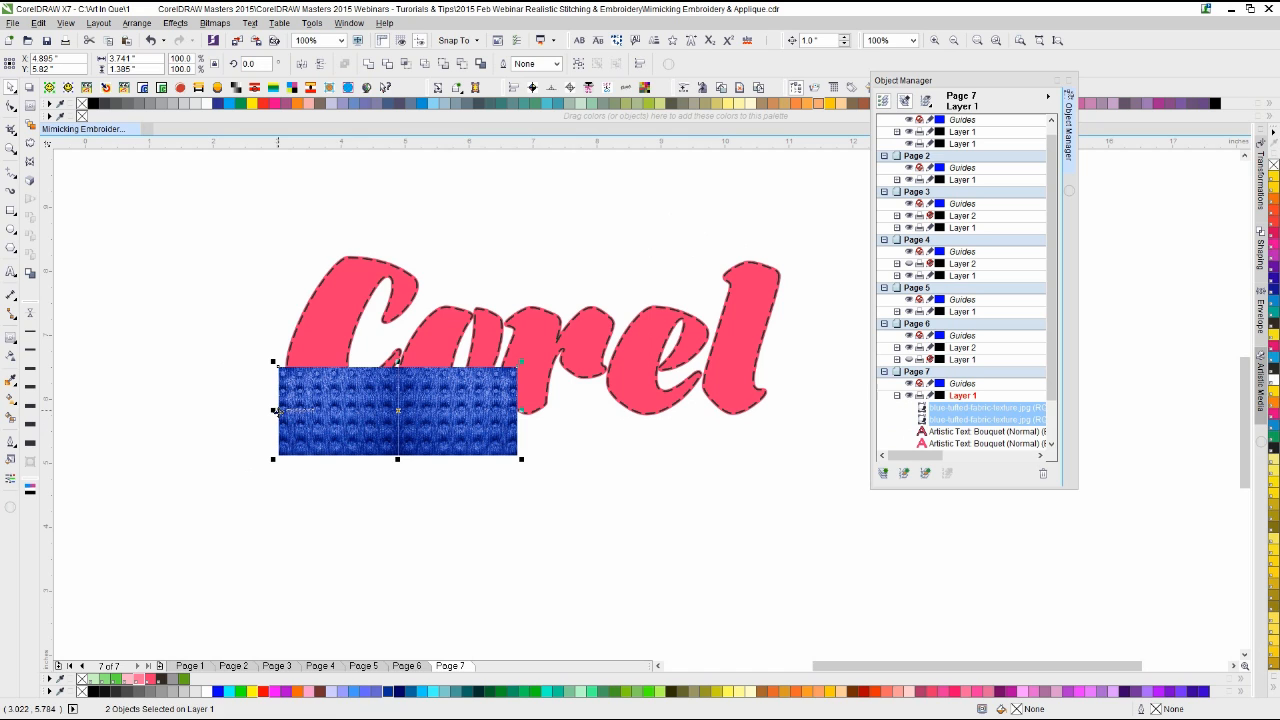
{"action": "key", "text": "KP_Add"}
{"action": "left_click_drag", "start_coordinate": [273, 410], "coordinate": [543, 423]}
{"action": "left_click", "coordinate": [480, 430], "text": "shift"}
{"action": "left_click", "coordinate": [375, 426], "text": "shift"}
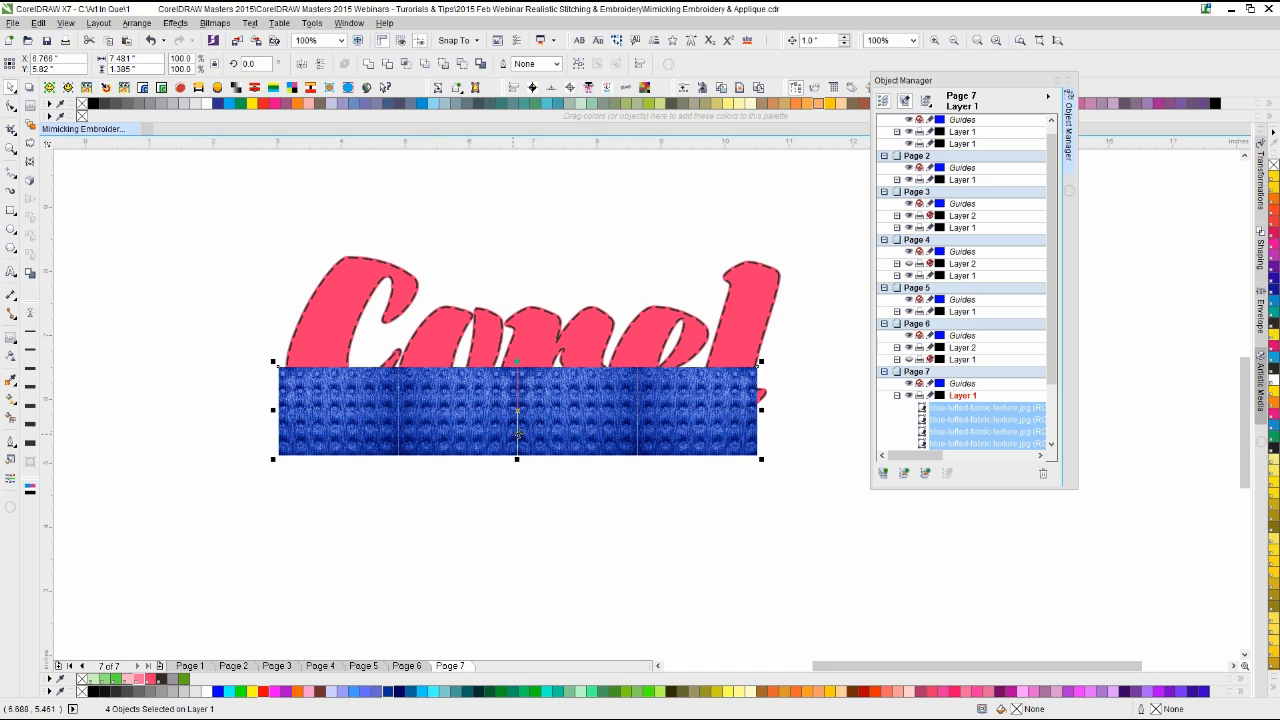
Step: Group the four fabric tiles and enlarge the row to about 8.49 by 1.572 inches, spanning the lettering's full width
{"action": "key", "text": "ctrl+g"}
{"action": "left_click_drag", "start_coordinate": [762, 362], "coordinate": [813, 353]}
{"action": "left_click_drag", "start_coordinate": [273, 350], "coordinate": [268, 354]}
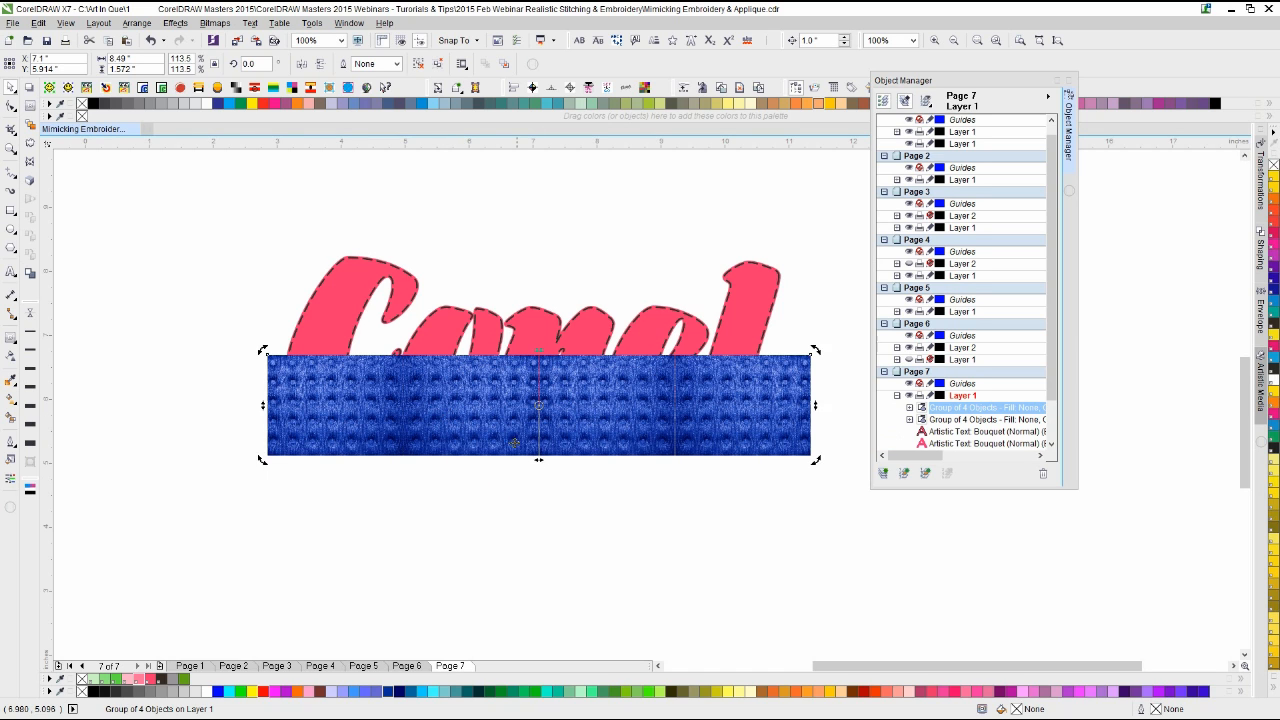
Step: Add a vertically mirrored copy of the fabric row above it and send the two rows as one group behind the lettering
{"action": "left_click_drag", "start_coordinate": [538, 460], "coordinate": [538, 461]}
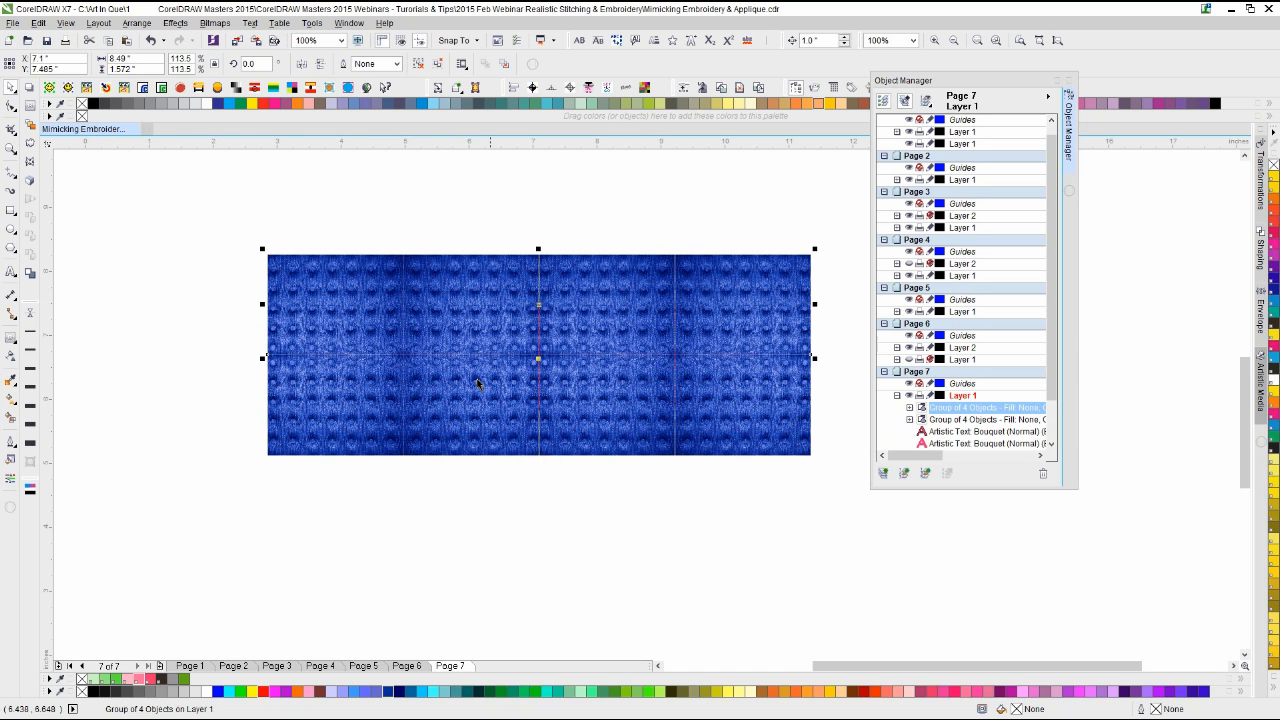
{"action": "left_click", "coordinate": [431, 389], "text": "shift"}
{"action": "key", "text": "ctrl+g"}
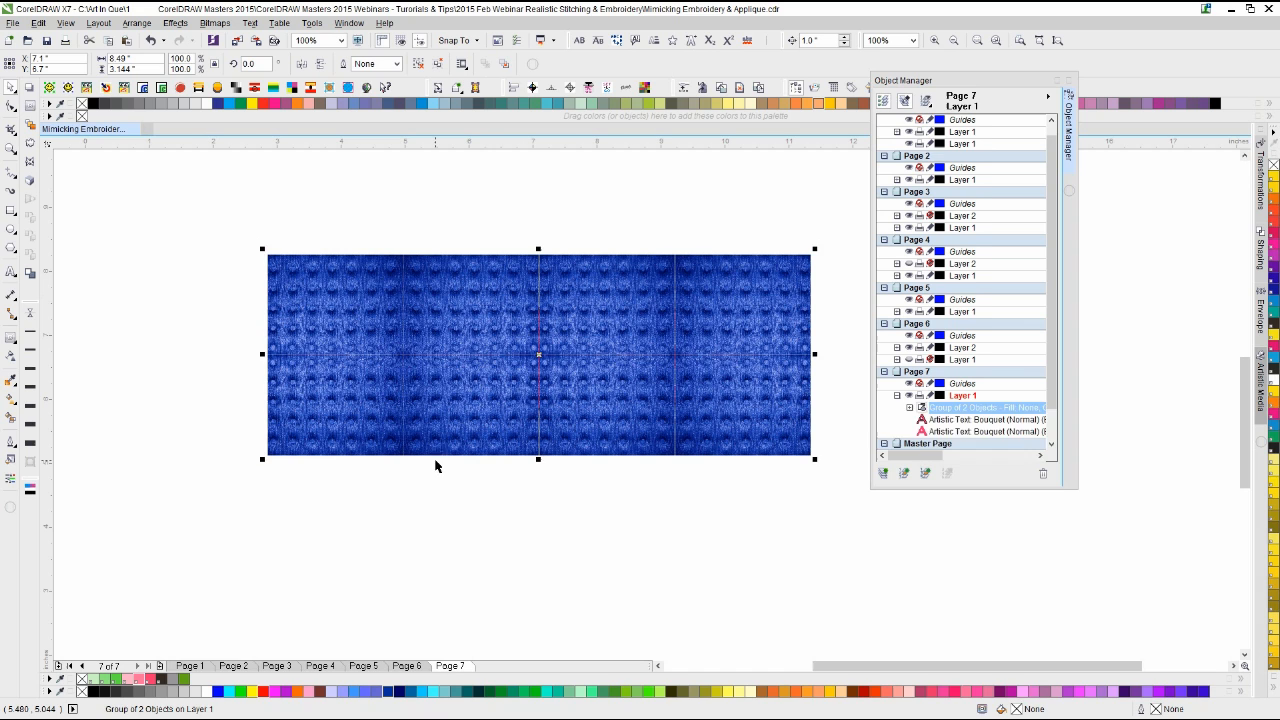
{"action": "key", "text": "shift+Page_Down"}
{"action": "scroll", "coordinate": [629, 532], "scroll_direction": "up", "scroll_amount": 1}
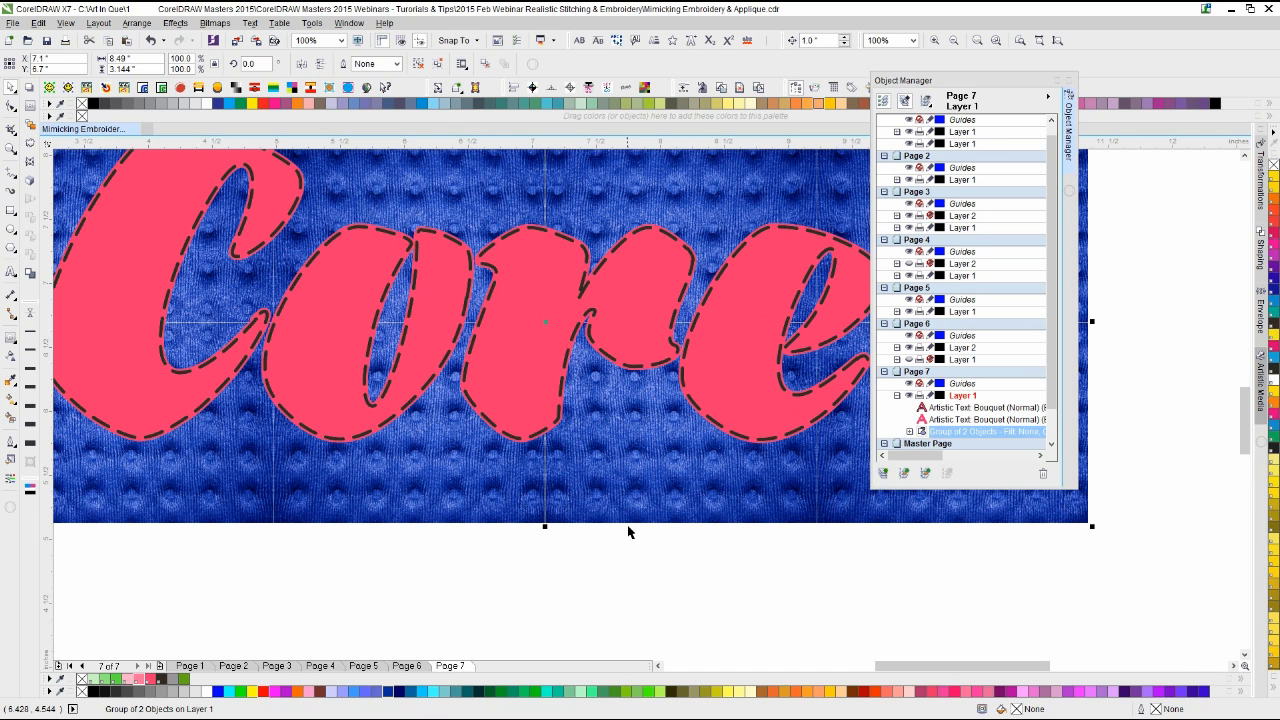
{"action": "left_click", "coordinate": [175, 22]}
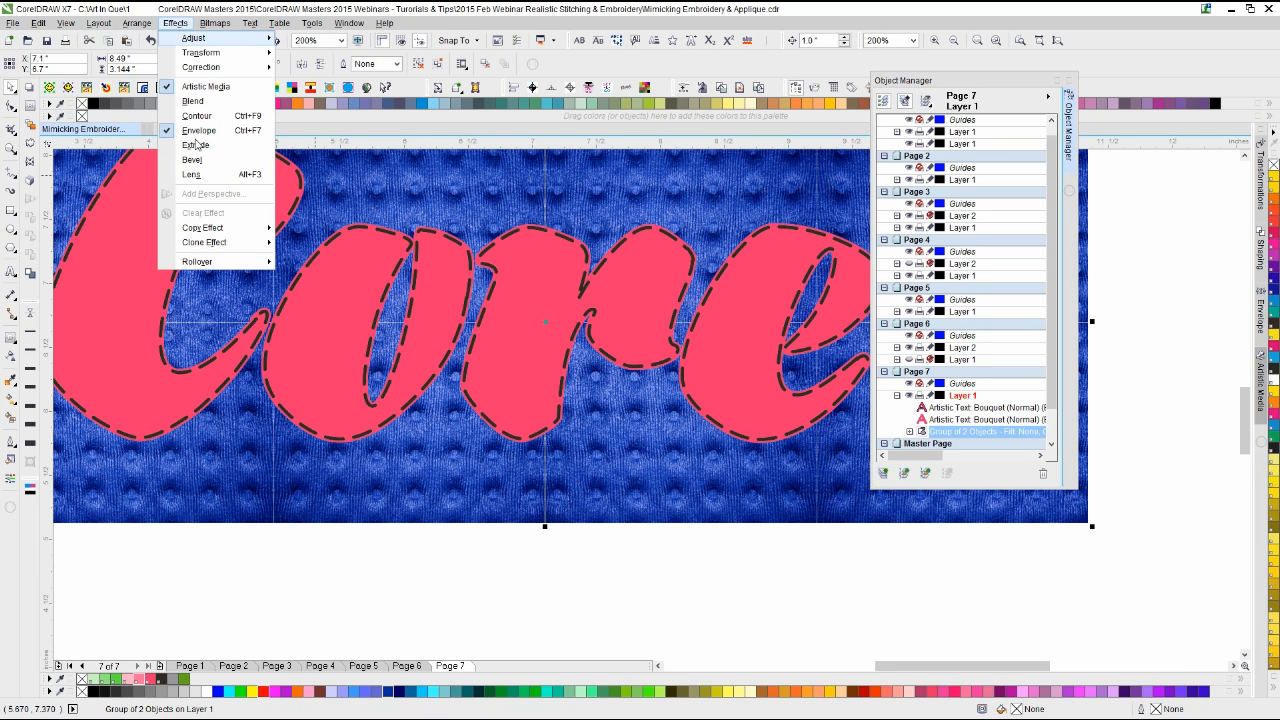
{"action": "left_click", "coordinate": [133, 27]}
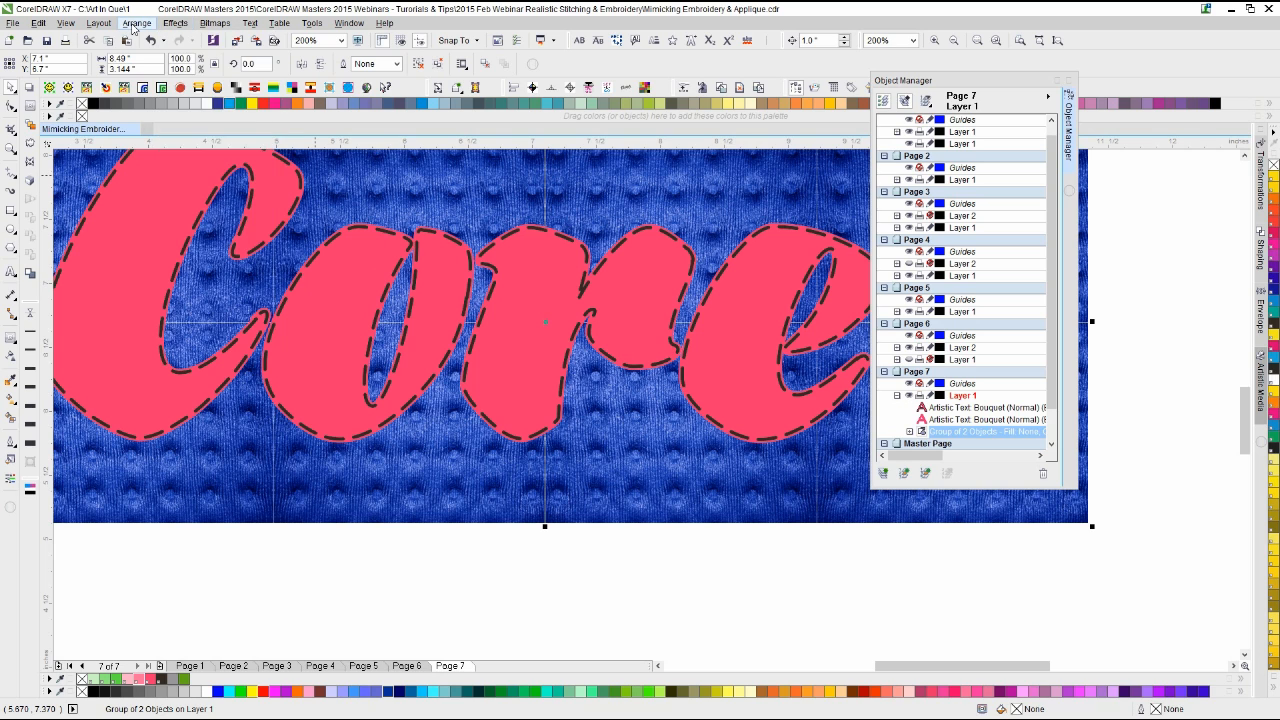
Step: Try to PowerClip the fabric group inside the dash-outlined copy of the lettering and undo it
{"action": "left_click", "coordinate": [133, 27]}
{"action": "mouse_move", "coordinate": [279, 143]}
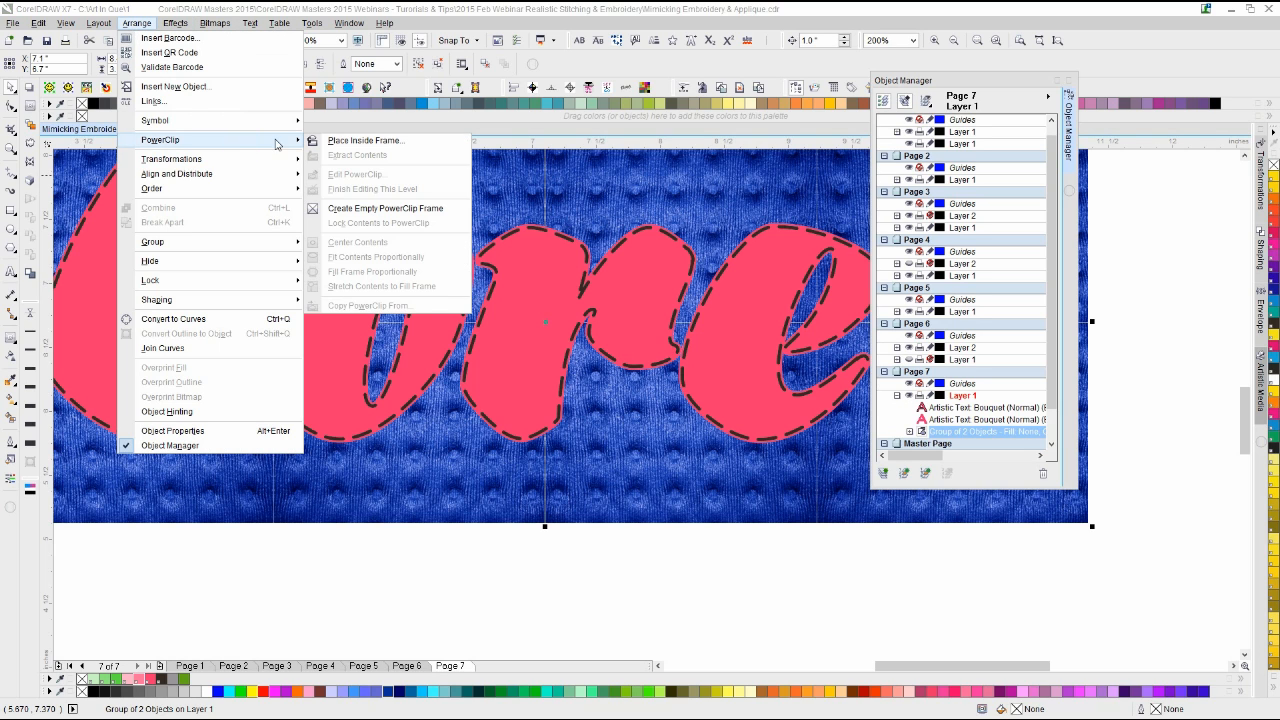
{"action": "left_click", "coordinate": [335, 146]}
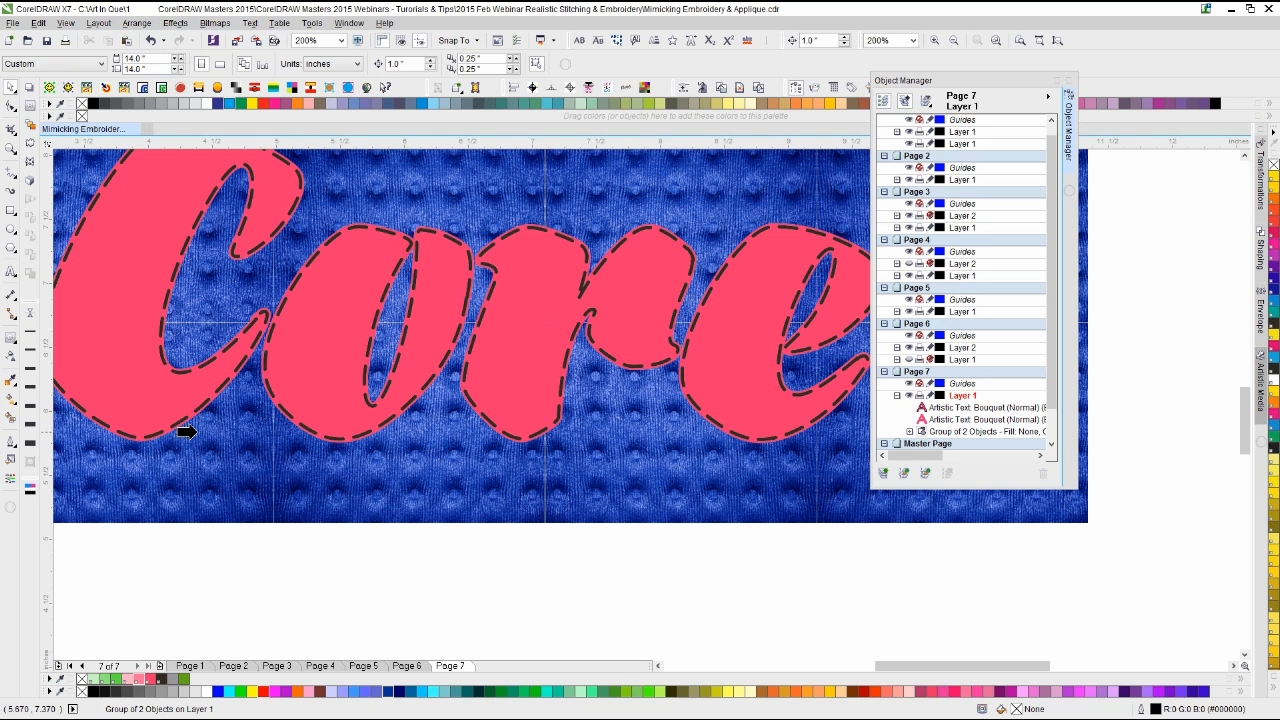
{"action": "left_click", "coordinate": [312, 437]}
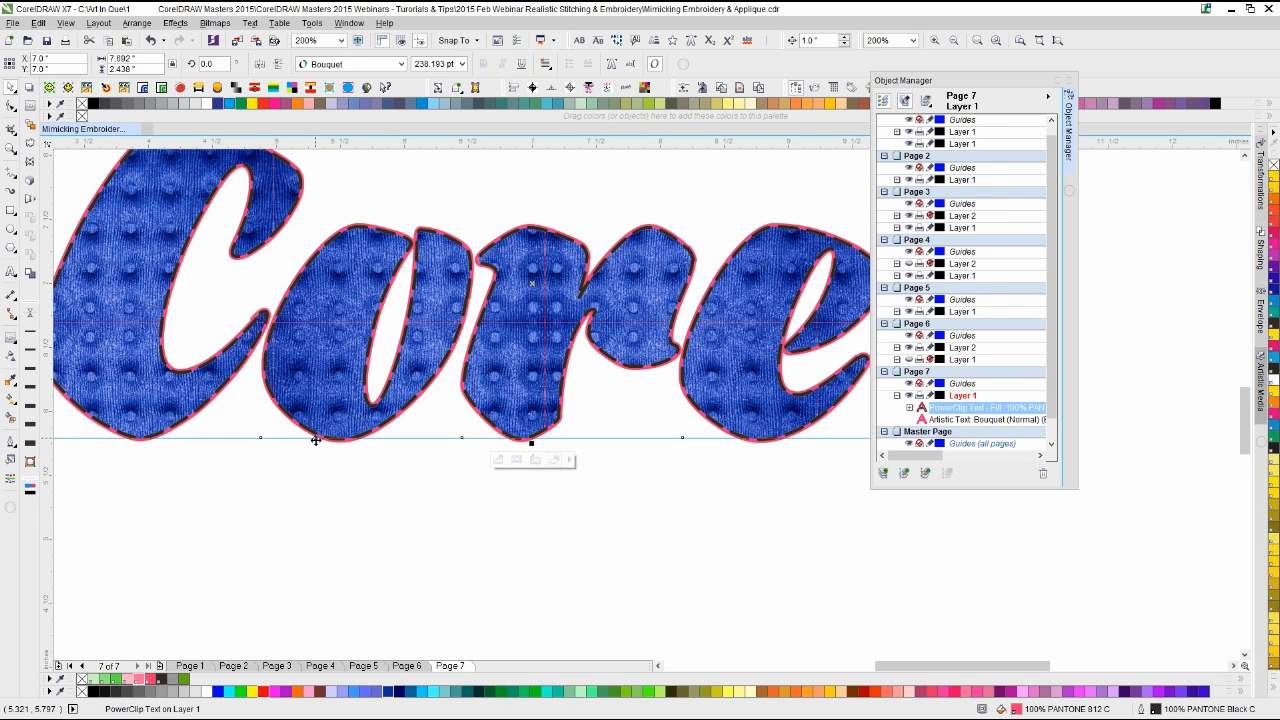
{"action": "left_click", "coordinate": [313, 468]}
{"action": "scroll", "coordinate": [451, 442], "scroll_direction": "up", "scroll_amount": 1}
{"action": "key", "text": "ctrl+z"}
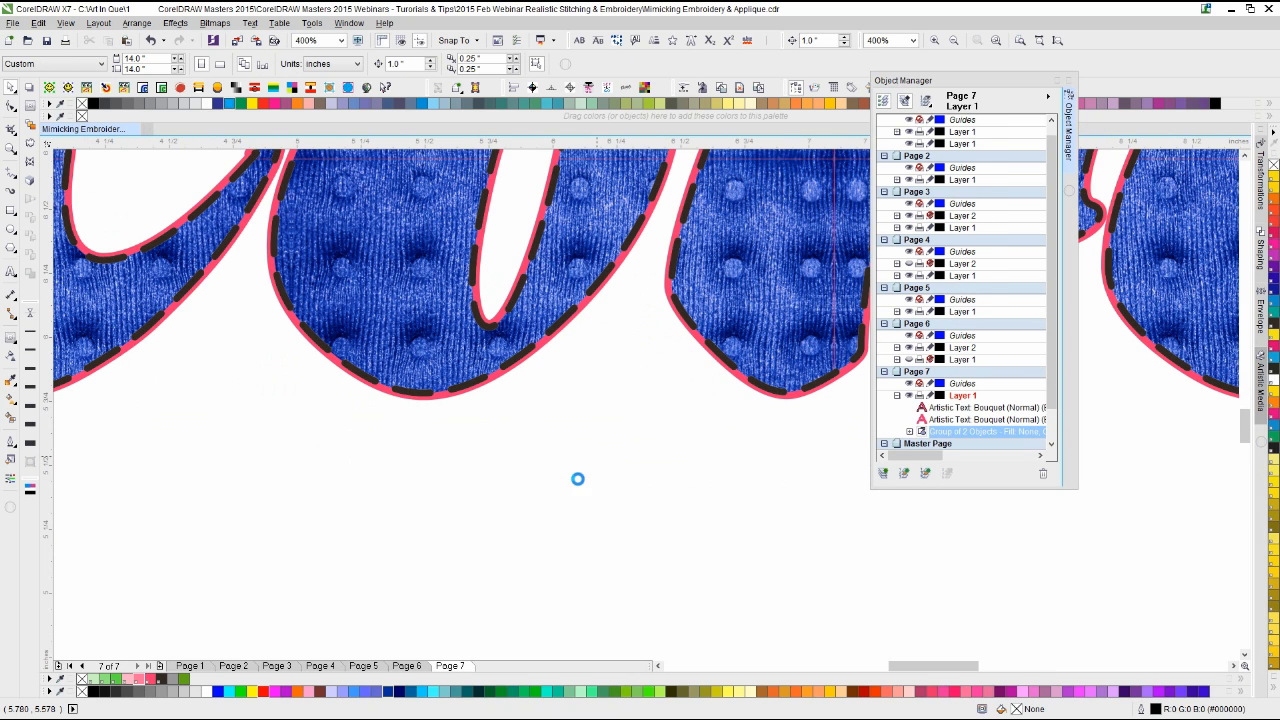
Step: Move the dash-outlined copy of the lettering 1 inch up, clear of the pink copy beneath it
{"action": "left_click", "coordinate": [409, 595]}
{"action": "scroll", "coordinate": [474, 428], "scroll_direction": "up", "scroll_amount": 1}
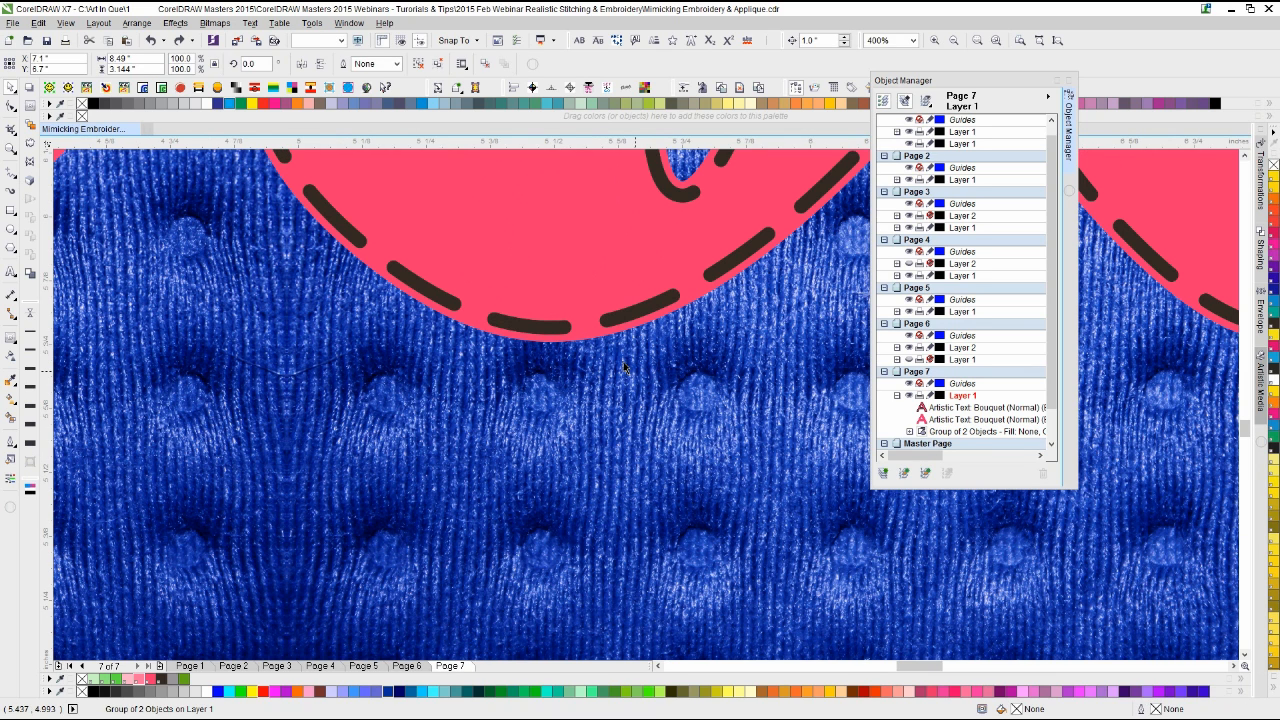
{"action": "left_click", "coordinate": [733, 476]}
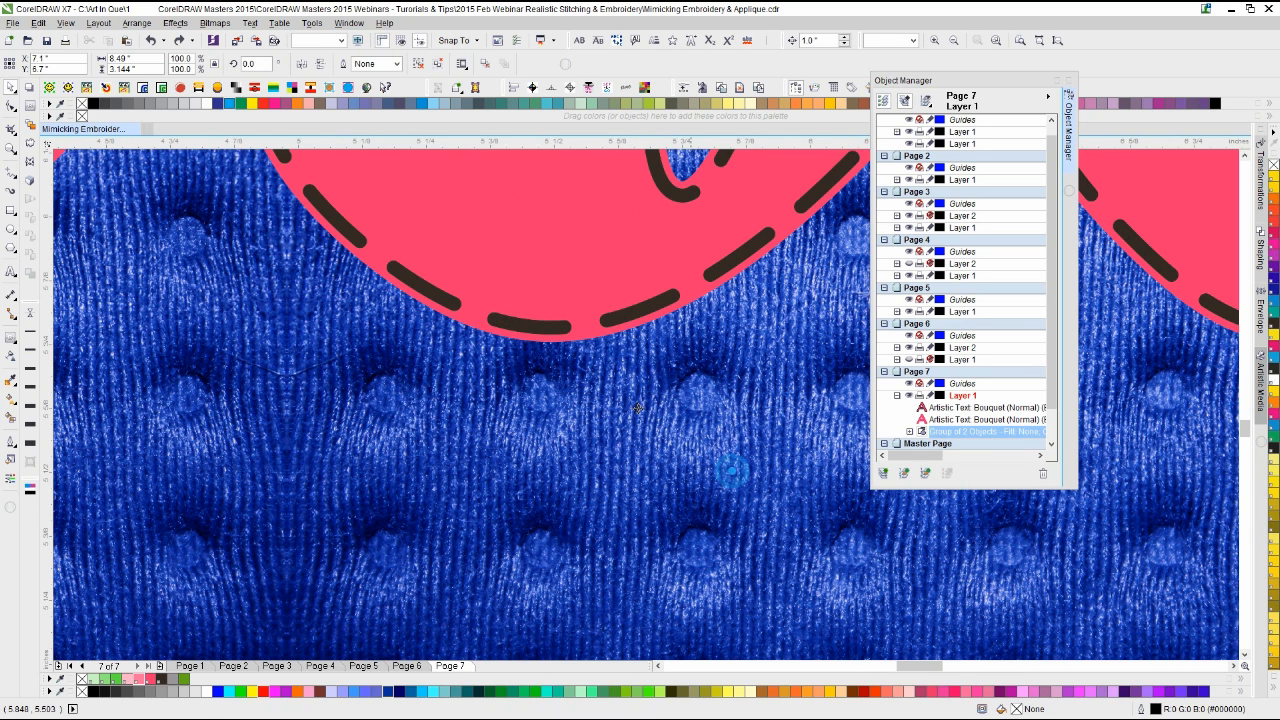
{"action": "left_click", "coordinate": [620, 316]}
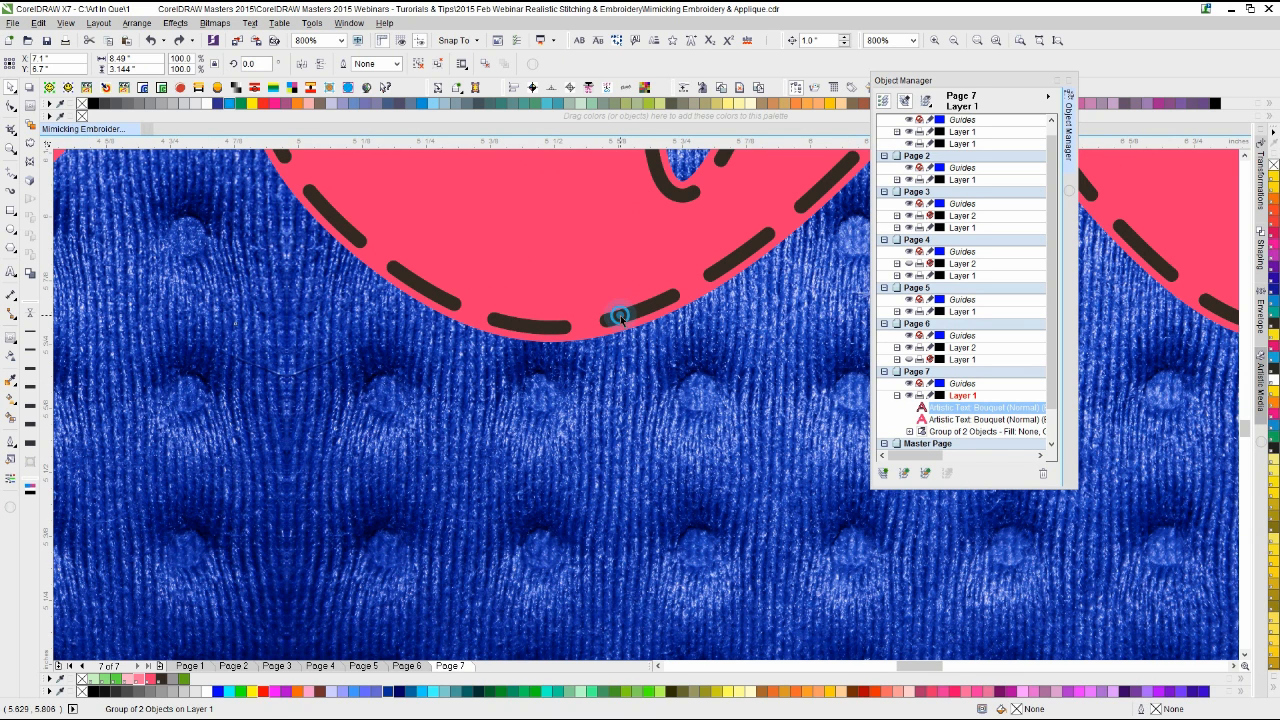
Step: Try to make an empty PowerClip frame from the fabric group and undo it
{"action": "left_click", "coordinate": [615, 405]}
{"action": "left_click", "coordinate": [151, 25]}
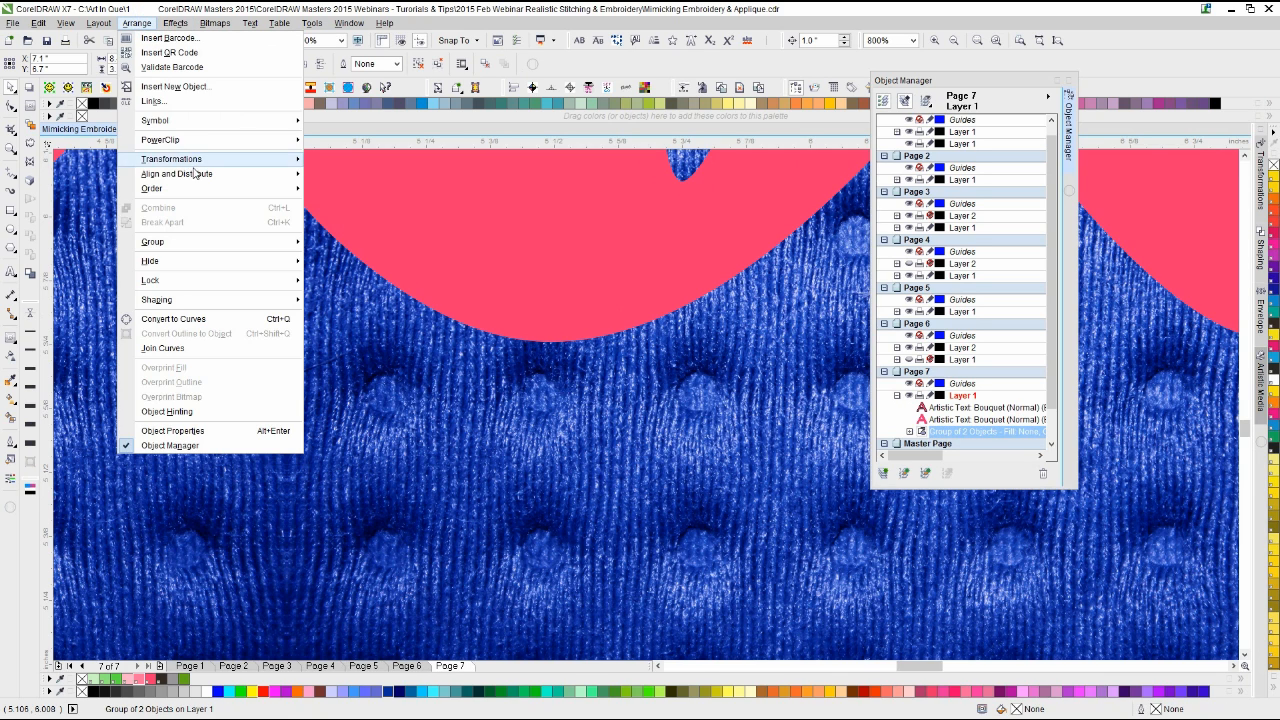
{"action": "mouse_move", "coordinate": [200, 140]}
{"action": "left_click", "coordinate": [348, 208]}
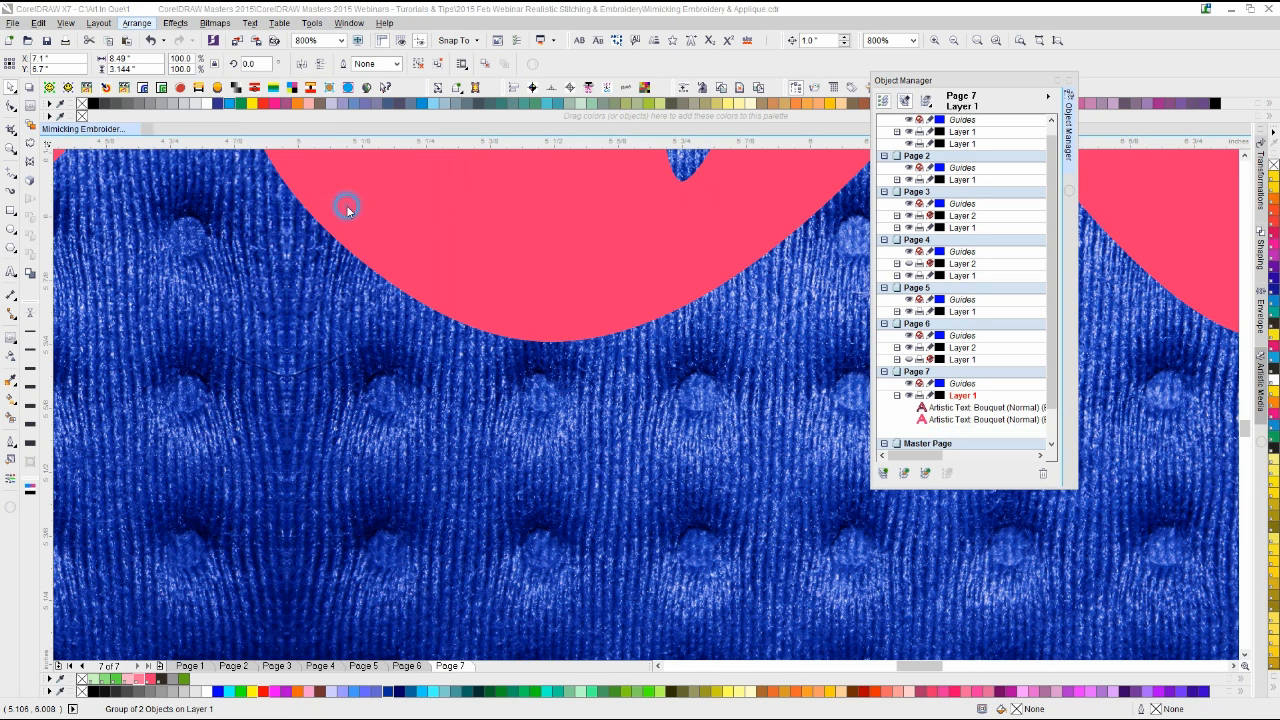
{"action": "left_click", "coordinate": [305, 224]}
{"action": "key", "text": "ctrl+z"}
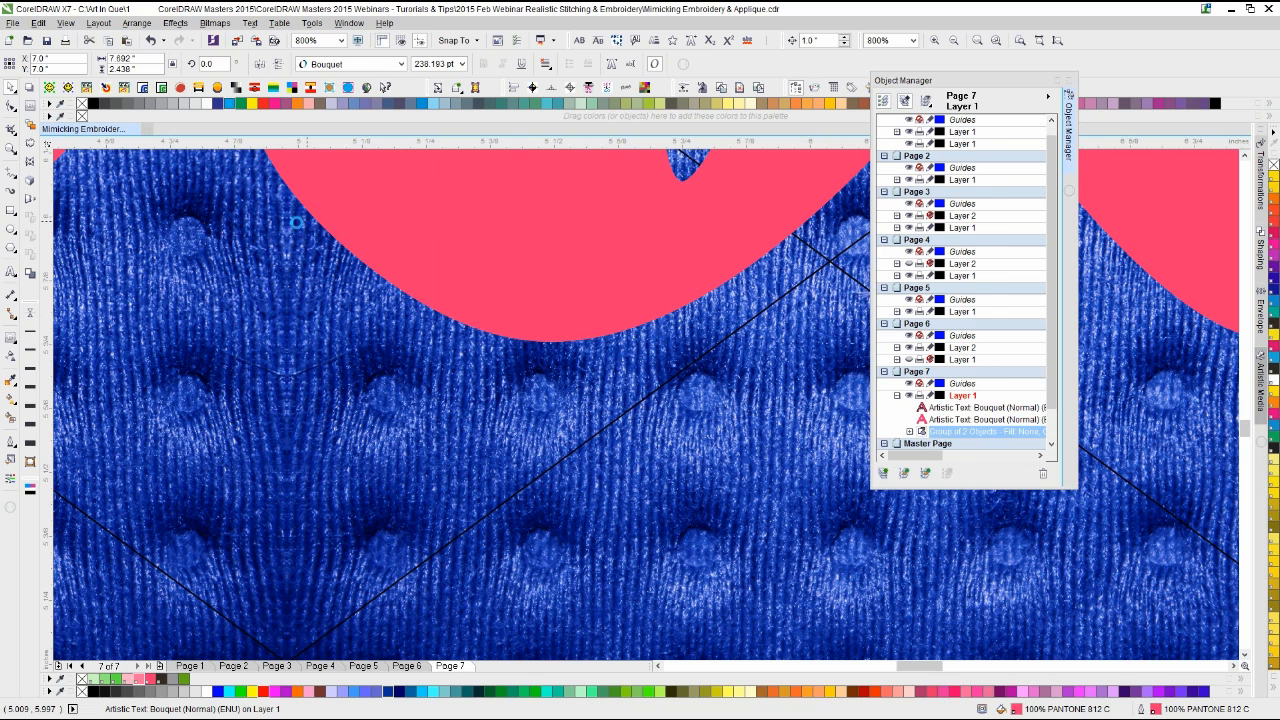
Step: PowerClip the fabric group inside the plain pink lettering
{"action": "scroll", "coordinate": [645, 404], "scroll_direction": "down", "scroll_amount": 1}
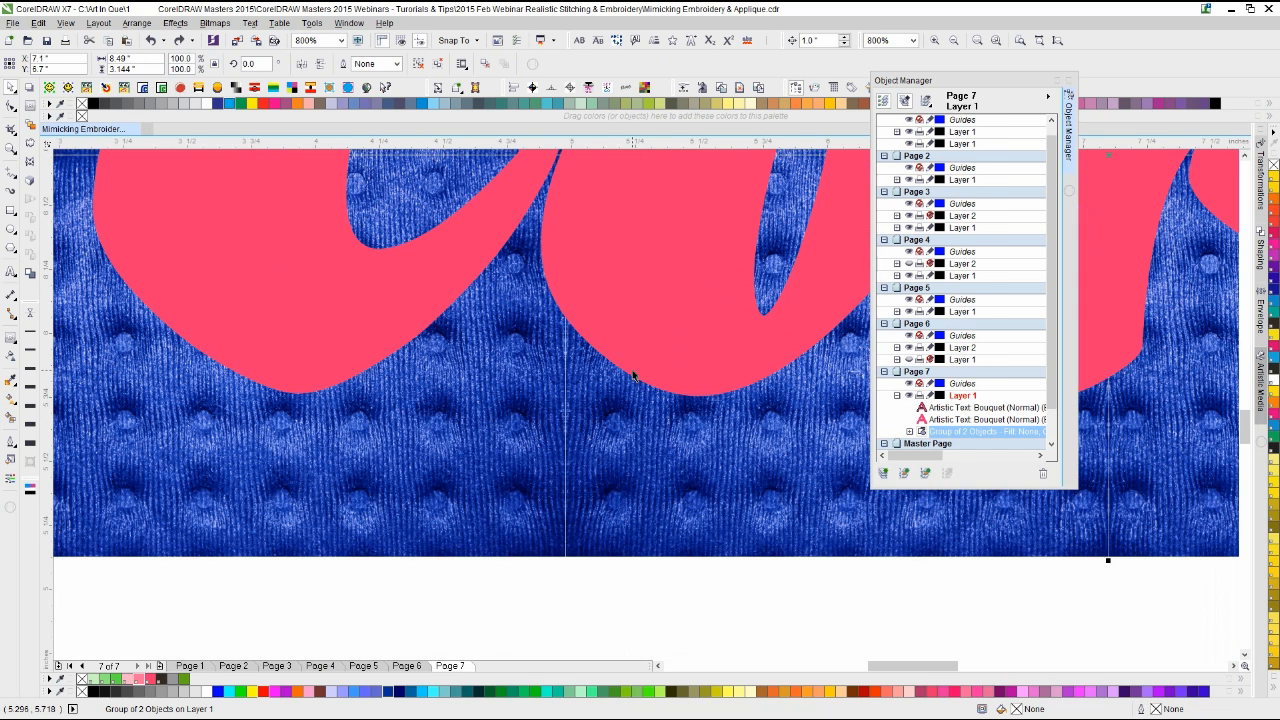
{"action": "left_click", "coordinate": [137, 22]}
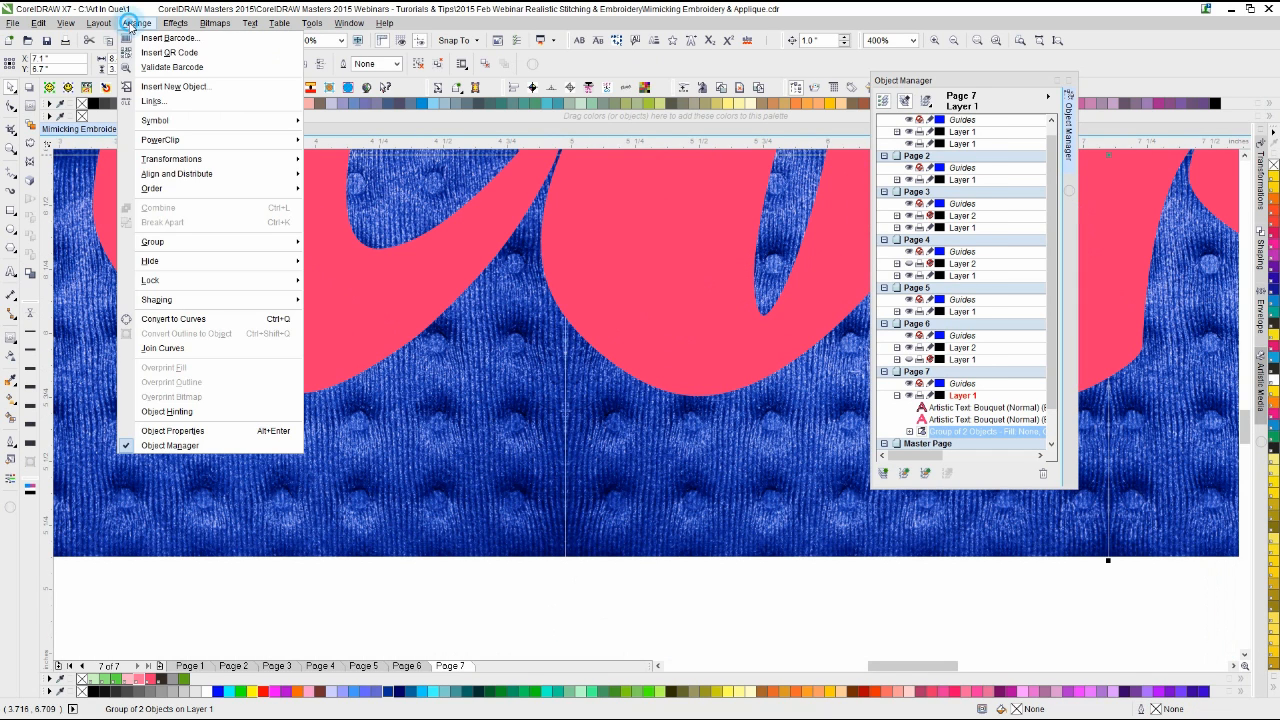
{"action": "mouse_move", "coordinate": [175, 141]}
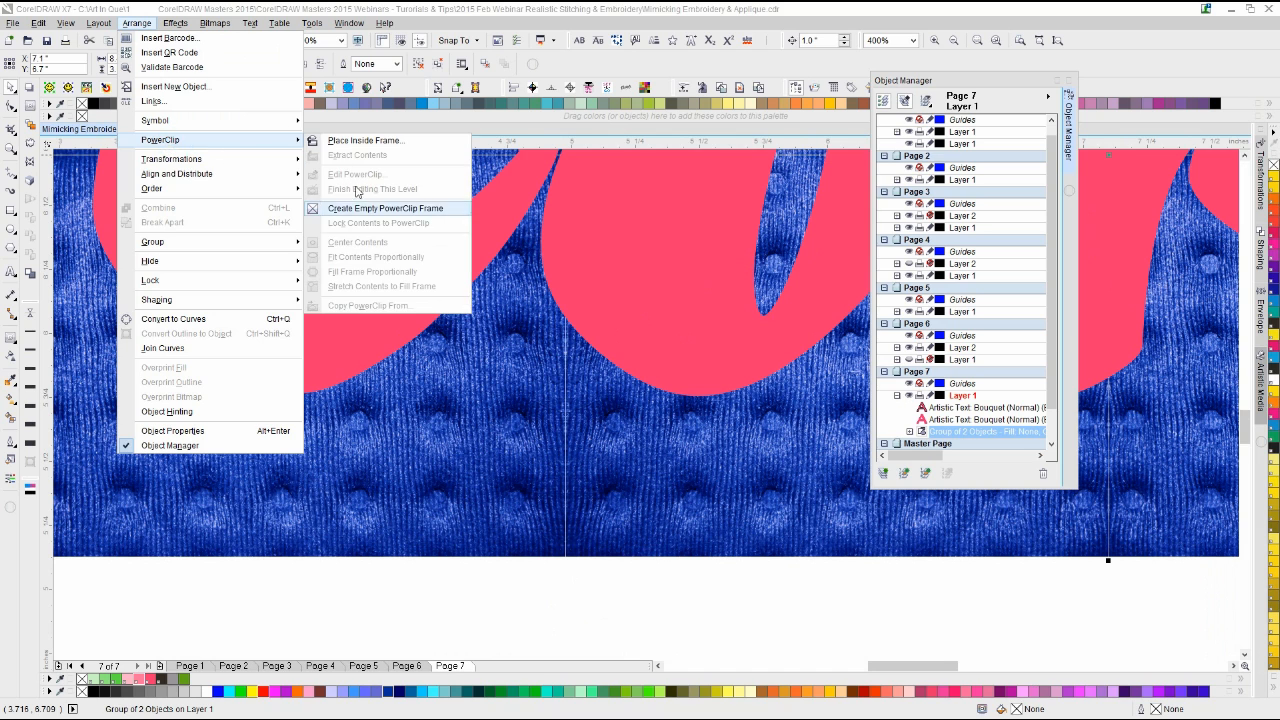
{"action": "left_click", "coordinate": [366, 141]}
{"action": "left_click", "coordinate": [352, 289]}
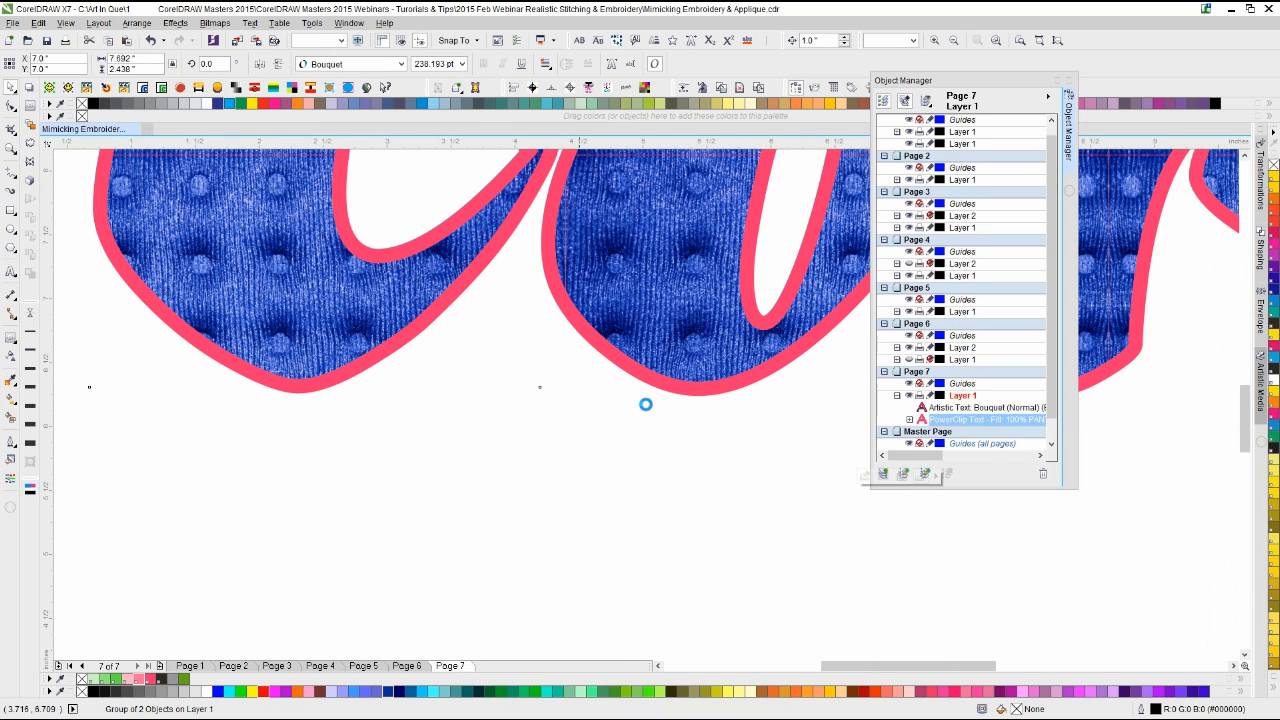
Step: Remove the pink fill from the dashed lettering and move it 1 inch down over the fabric-filled lettering
{"action": "scroll", "coordinate": [646, 405], "scroll_direction": "down", "scroll_amount": 1}
{"action": "left_click", "coordinate": [617, 466]}
{"action": "left_click", "coordinate": [680, 352]}
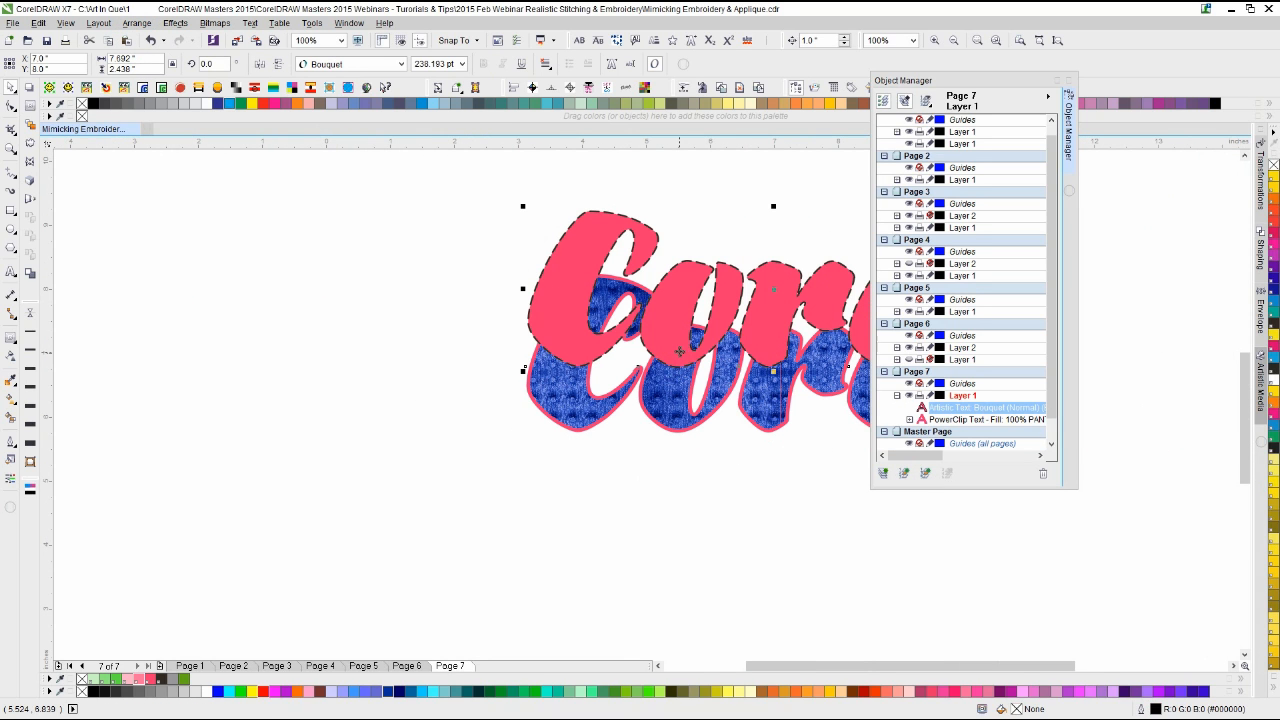
{"action": "left_click", "coordinate": [81, 103]}
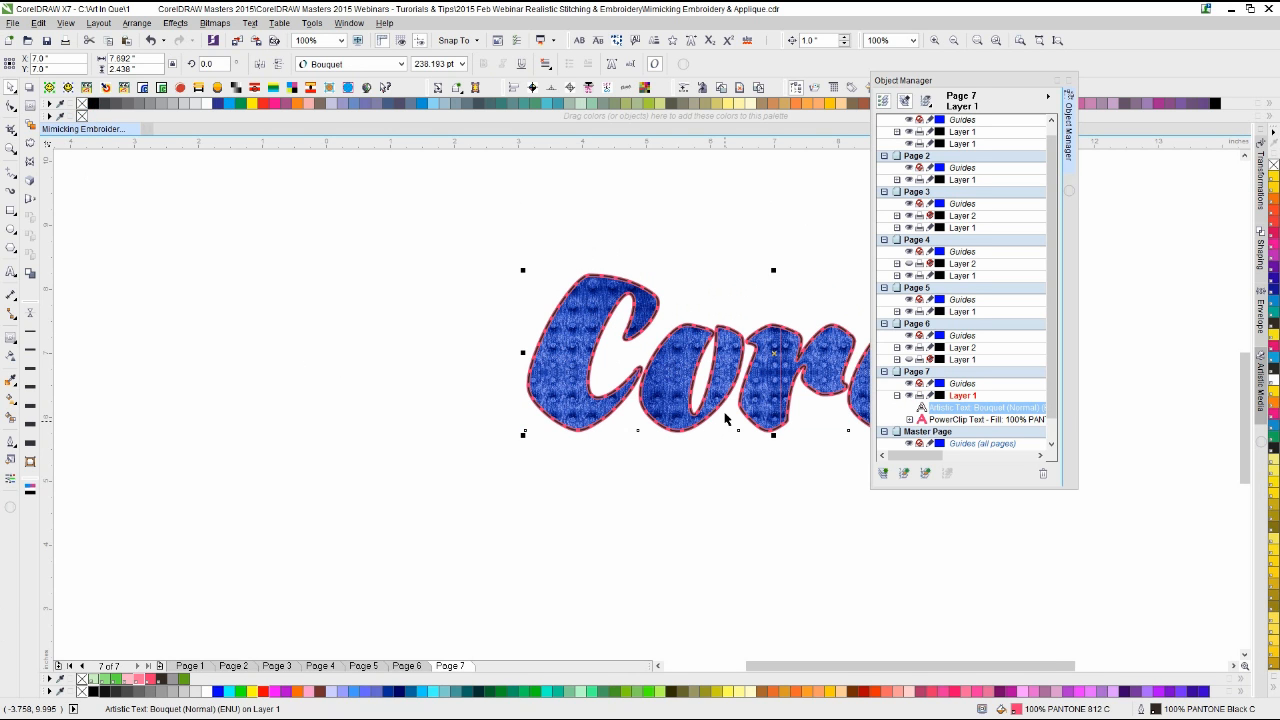
{"action": "scroll", "coordinate": [646, 394], "scroll_direction": "up", "scroll_amount": 2}
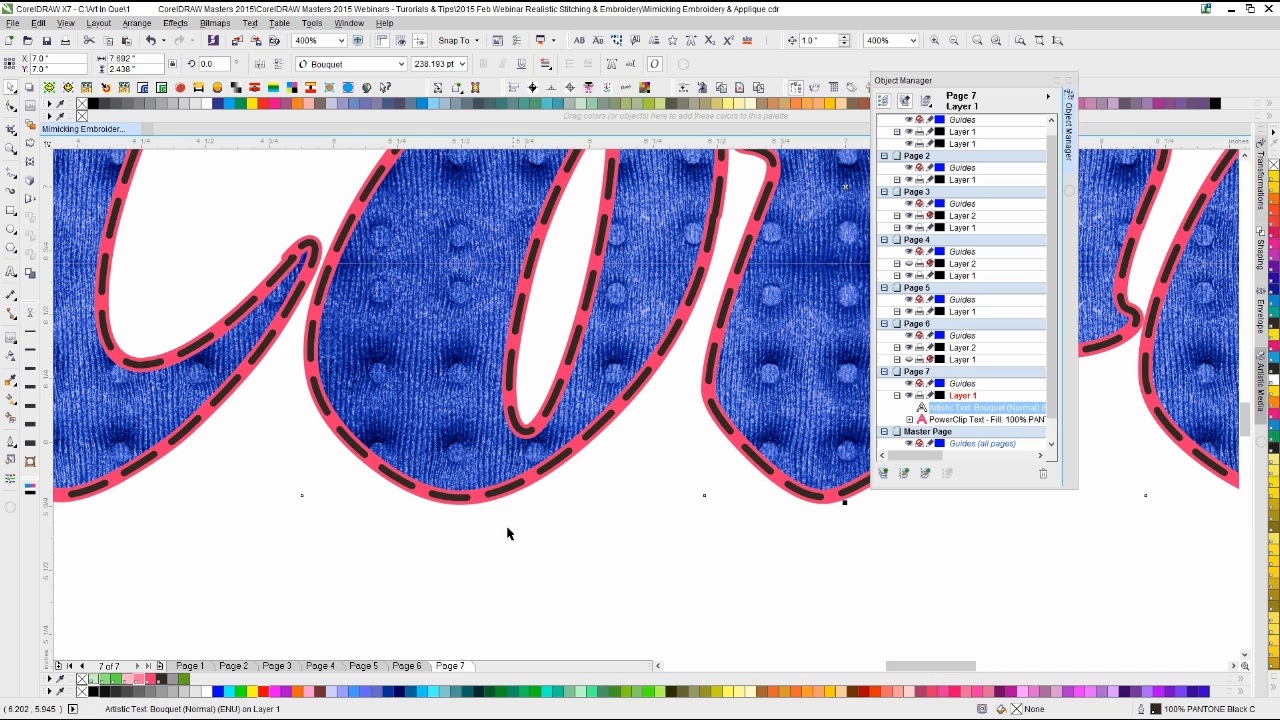
{"action": "left_click", "coordinate": [507, 534]}
{"action": "scroll", "coordinate": [646, 404], "scroll_direction": "up", "scroll_amount": 1}
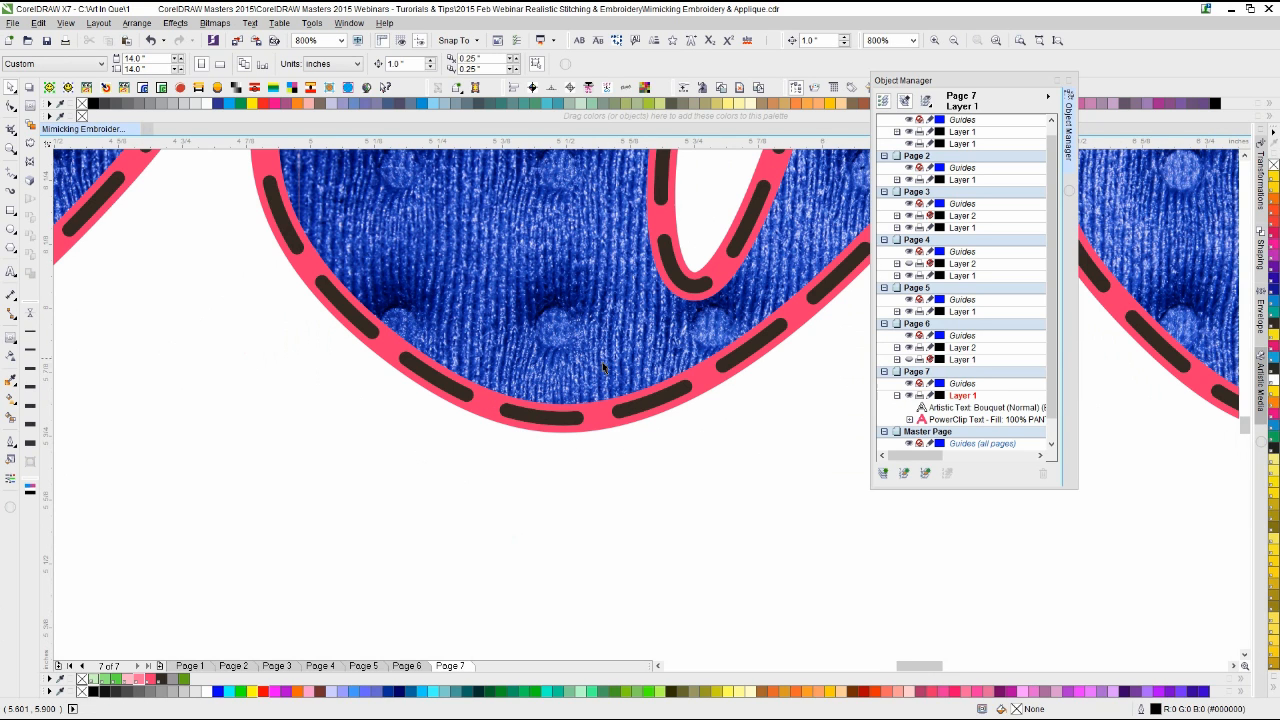
Step: Set the dashed lettering's outline position to inside the letter edges
{"action": "left_click", "coordinate": [535, 416]}
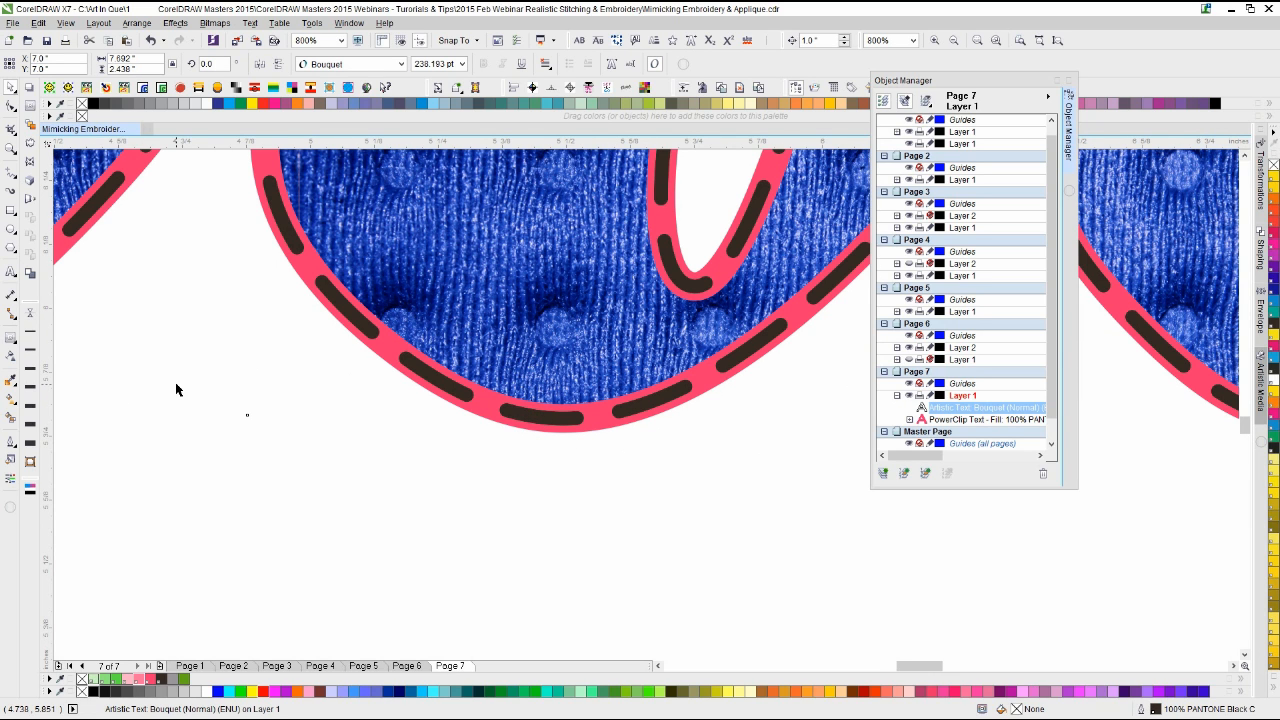
{"action": "key", "text": "ctrl+shift+q"}
{"action": "left_click", "coordinate": [11, 444]}
{"action": "left_click", "coordinate": [55, 444]}
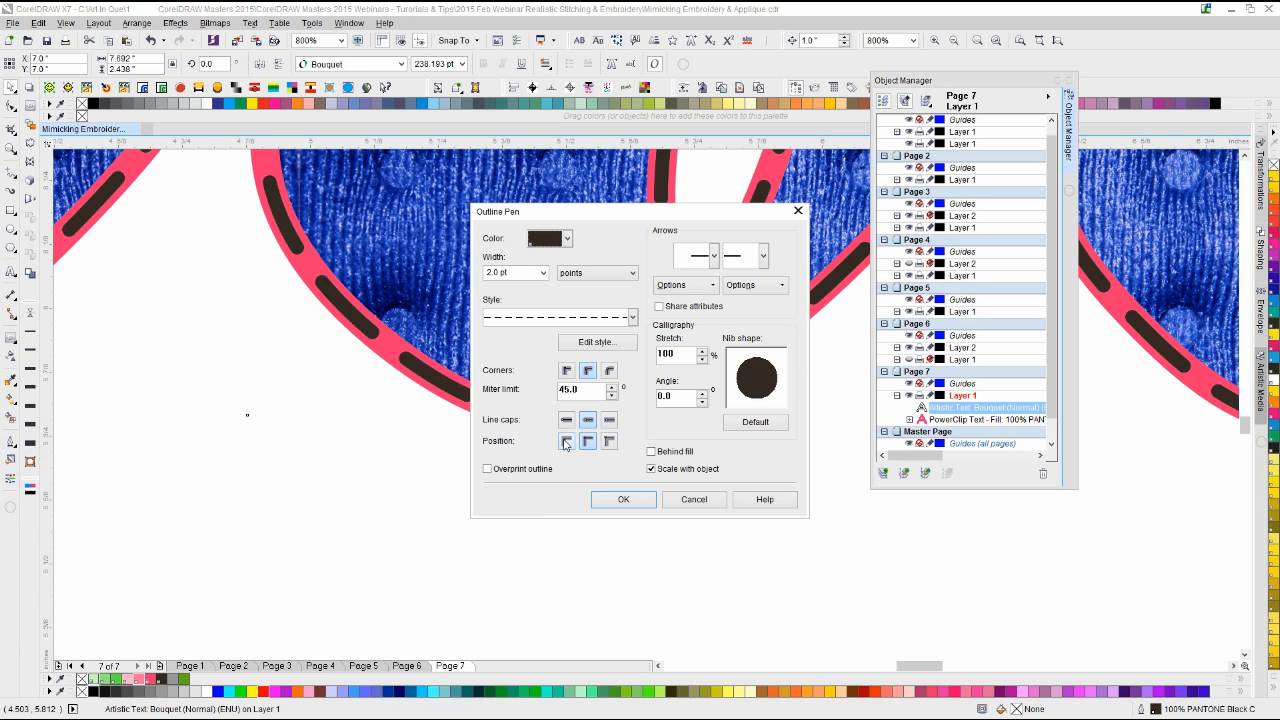
{"action": "left_click", "coordinate": [607, 442]}
{"action": "left_click", "coordinate": [618, 500]}
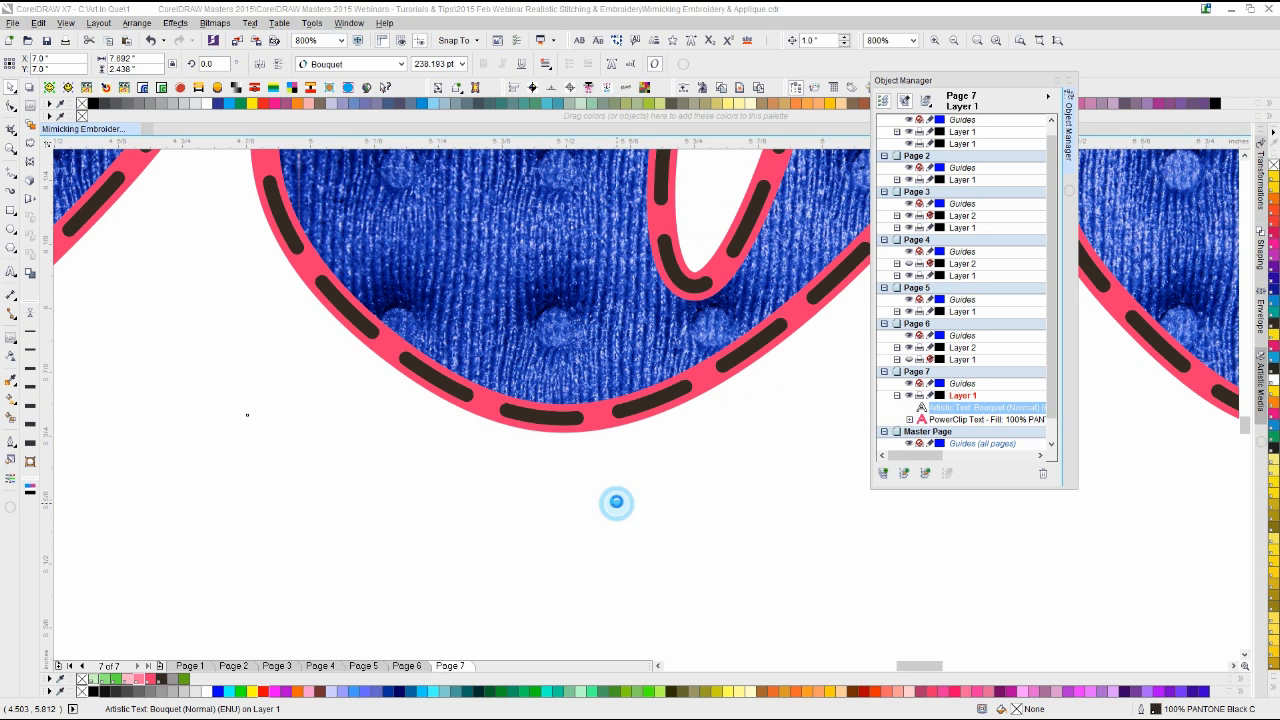
{"action": "left_click", "coordinate": [537, 452]}
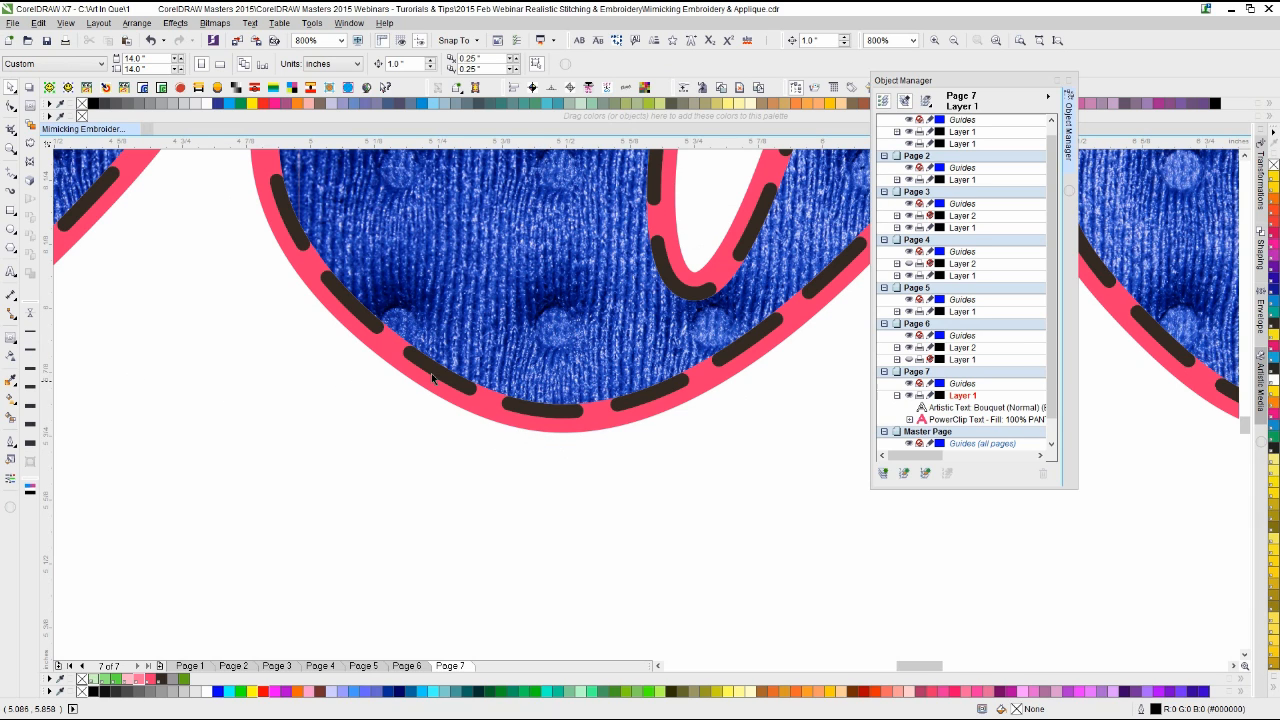
Step: Move the dashed lettering 1 inch up and remove the pink outline from the fabric-filled lettering
{"action": "left_click", "coordinate": [474, 355]}
{"action": "key", "text": "ctrl+shift+q"}
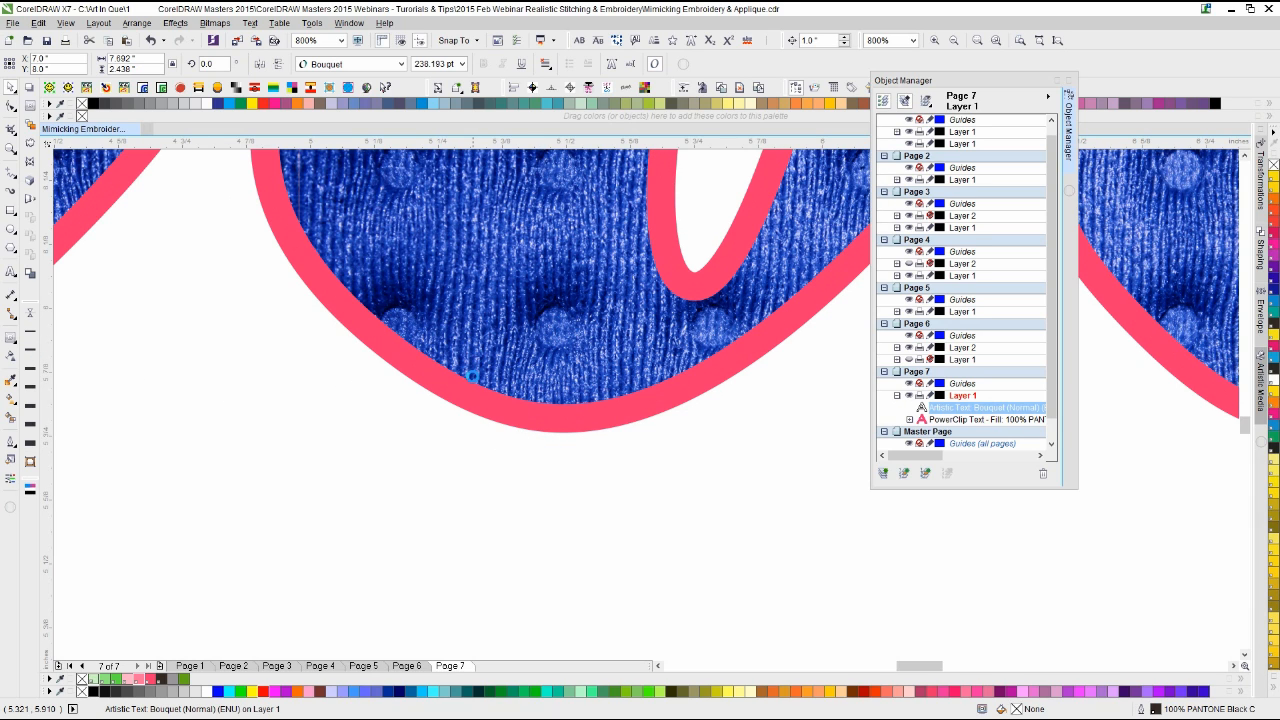
{"action": "key", "text": "Down"}
{"action": "key", "text": "Up"}
{"action": "left_click", "coordinate": [485, 399]}
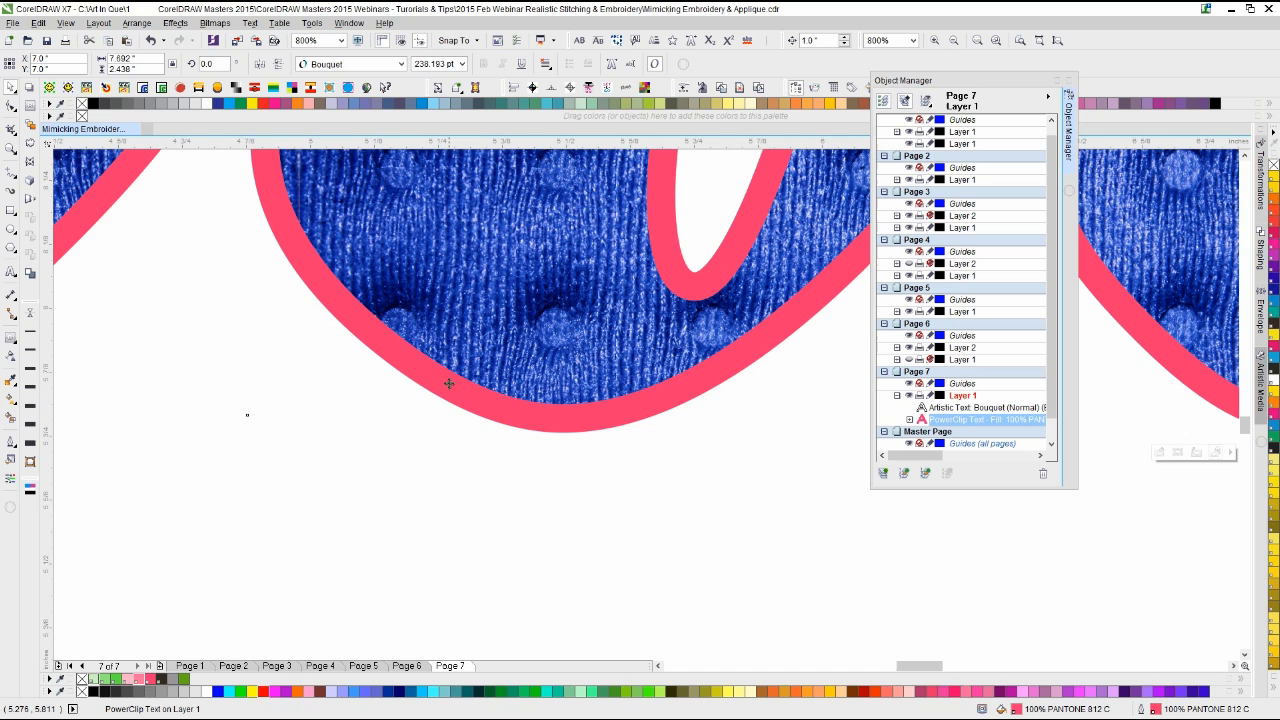
{"action": "left_click", "coordinate": [352, 459]}
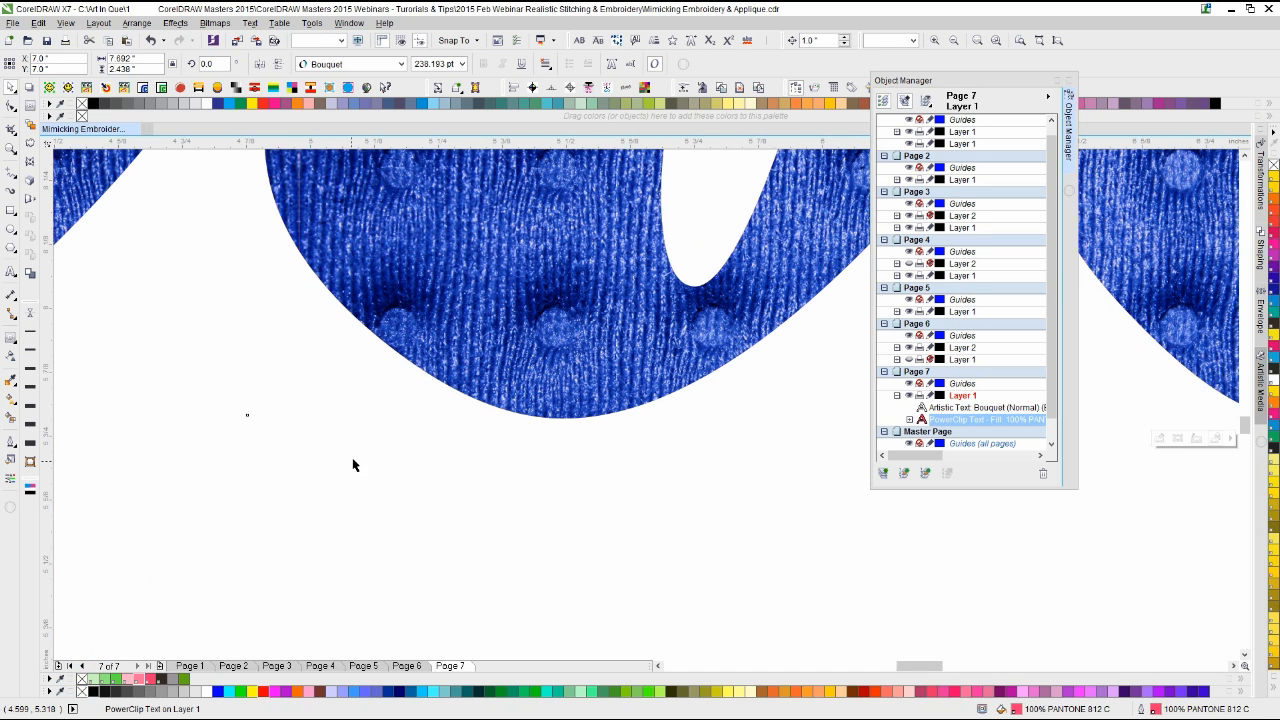
Step: Check the dashed stitching on the fabric edge by moving it 1 inch down onto the lettering and back up
{"action": "scroll", "coordinate": [547, 360], "scroll_direction": "down", "scroll_amount": 2}
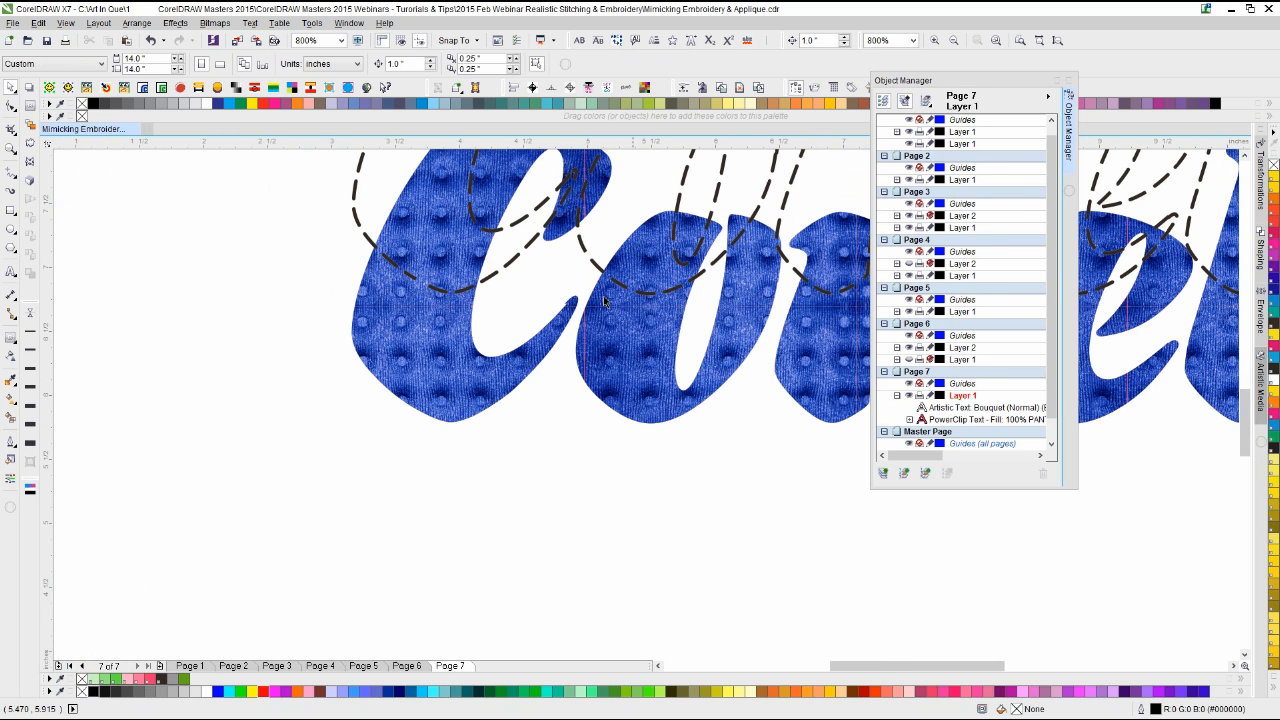
{"action": "left_click", "coordinate": [709, 426]}
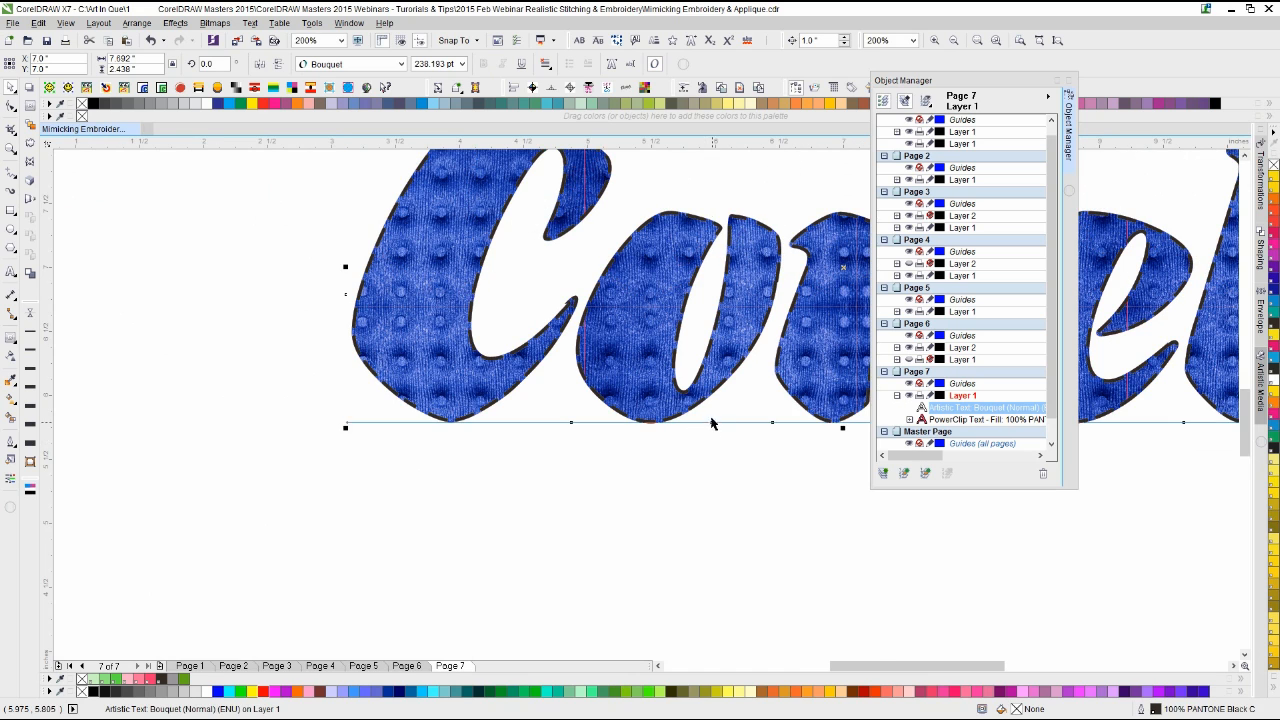
{"action": "scroll", "coordinate": [643, 401], "scroll_direction": "up", "scroll_amount": 2}
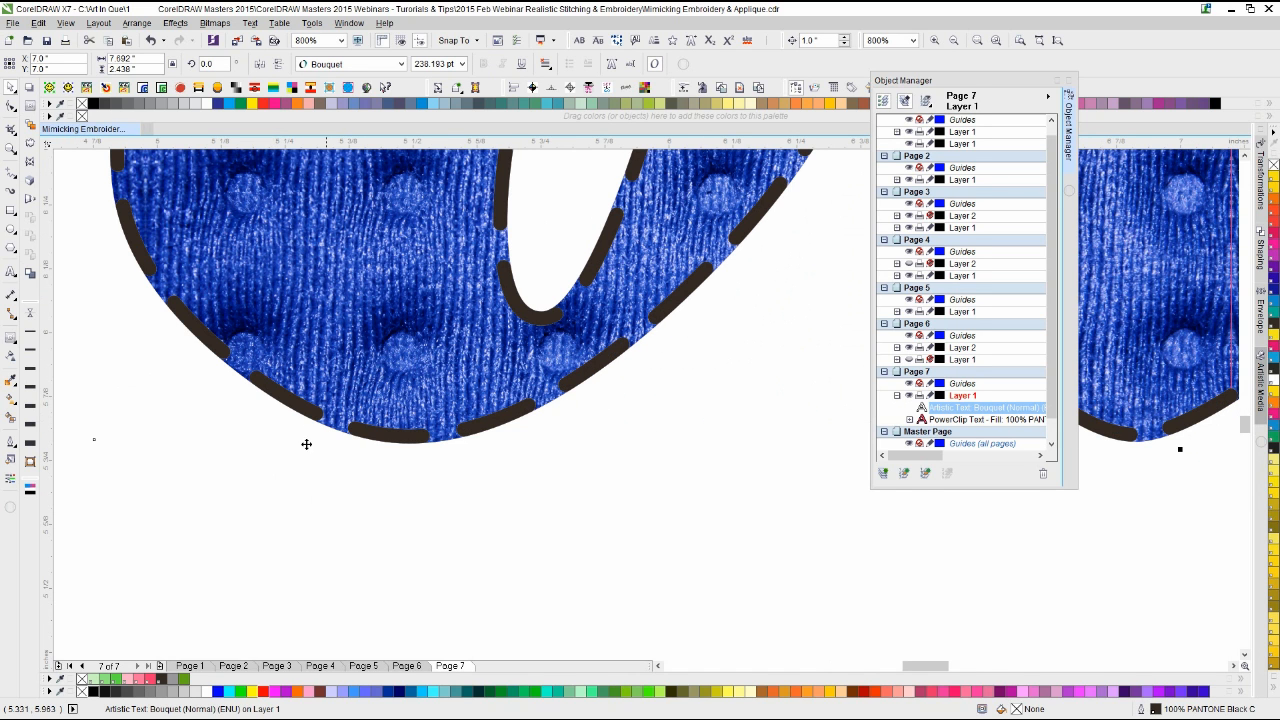
{"action": "scroll", "coordinate": [645, 406], "scroll_direction": "down", "scroll_amount": 1}
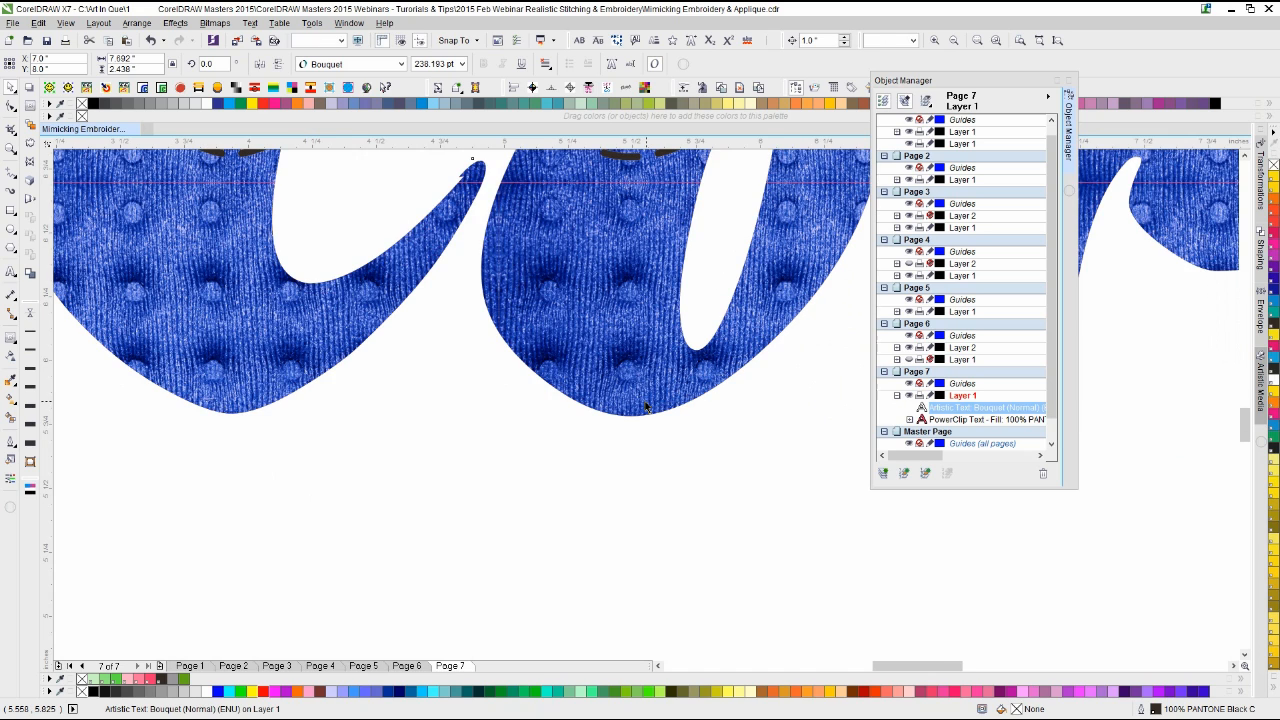
Step: Add a one-step outside contour with a 0.05 inch offset to the fabric-filled lettering
{"action": "left_click", "coordinate": [640, 400]}
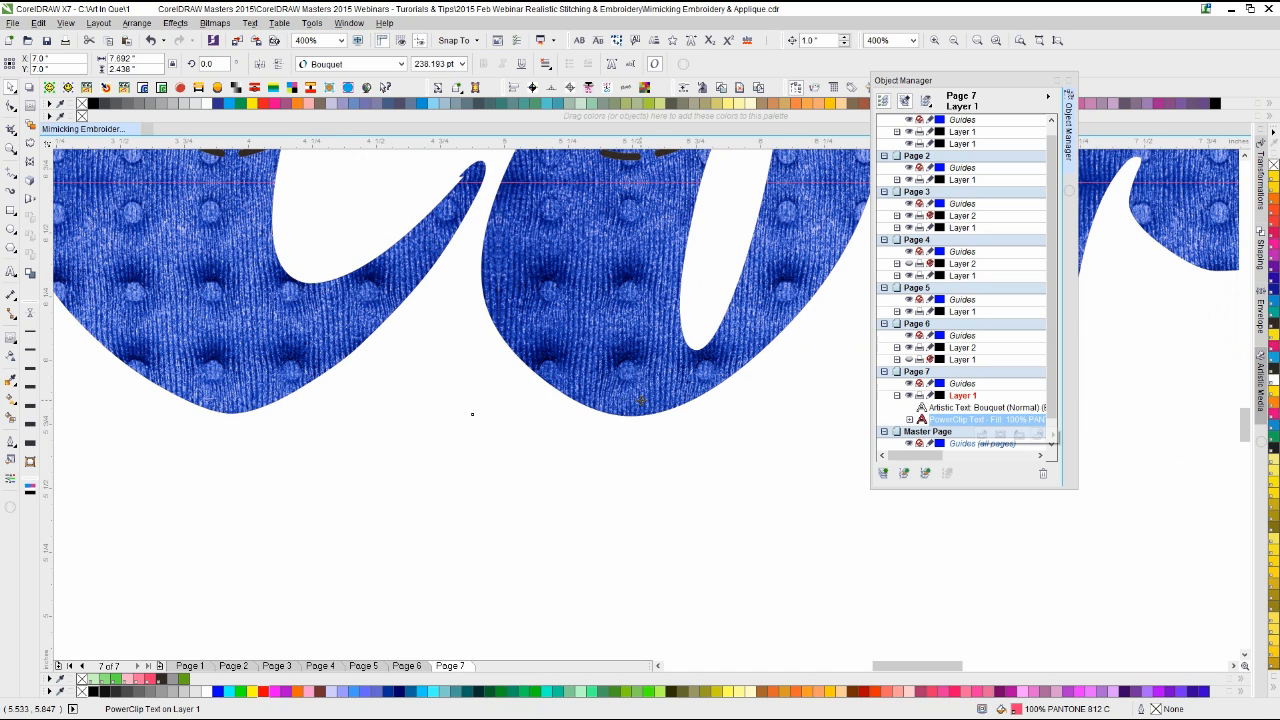
{"action": "left_click", "coordinate": [13, 109]}
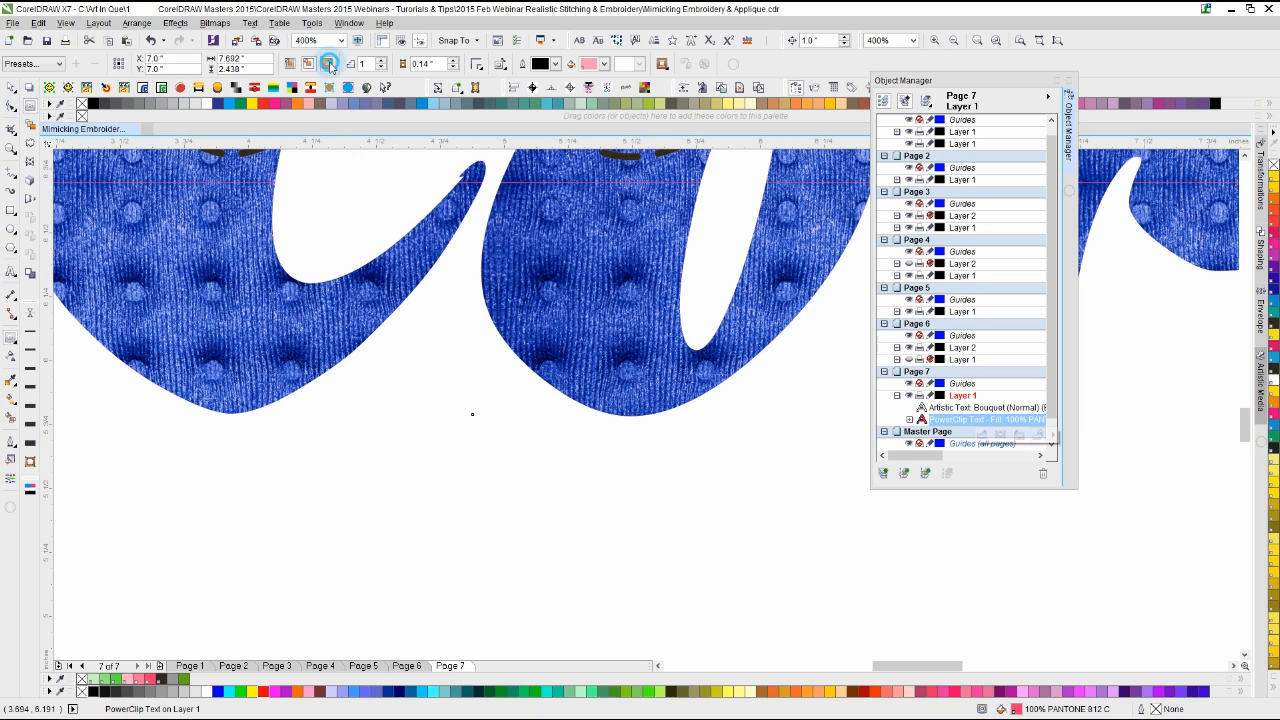
{"action": "left_click", "coordinate": [327, 63]}
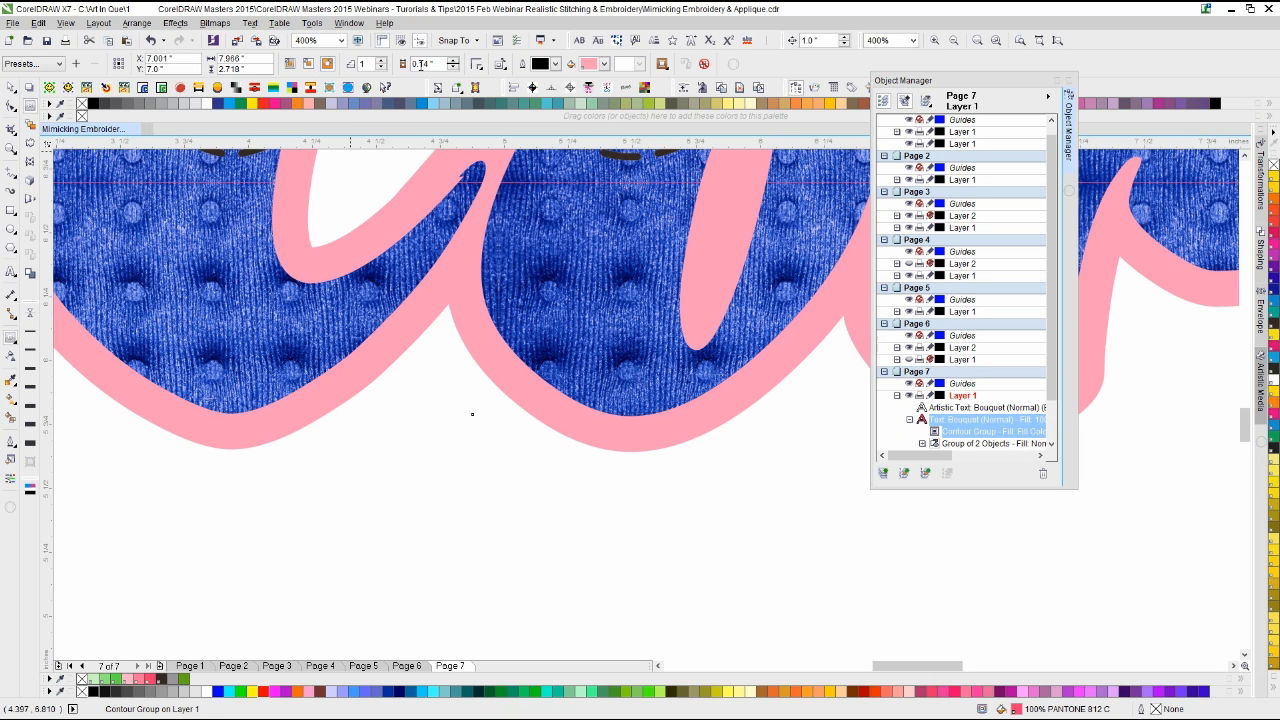
{"action": "double_click", "coordinate": [428, 63]}
{"action": "type", "text": "0."}
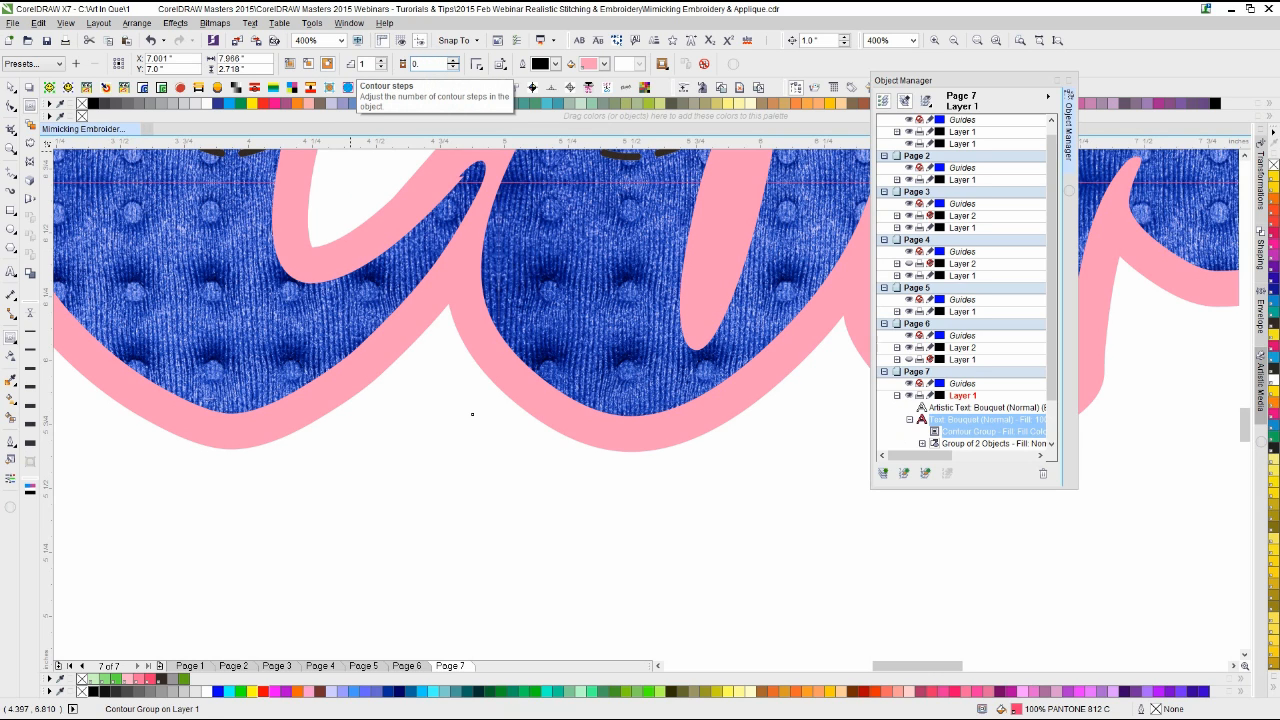
{"action": "type", "text": "5"}
{"action": "key", "text": "Return"}
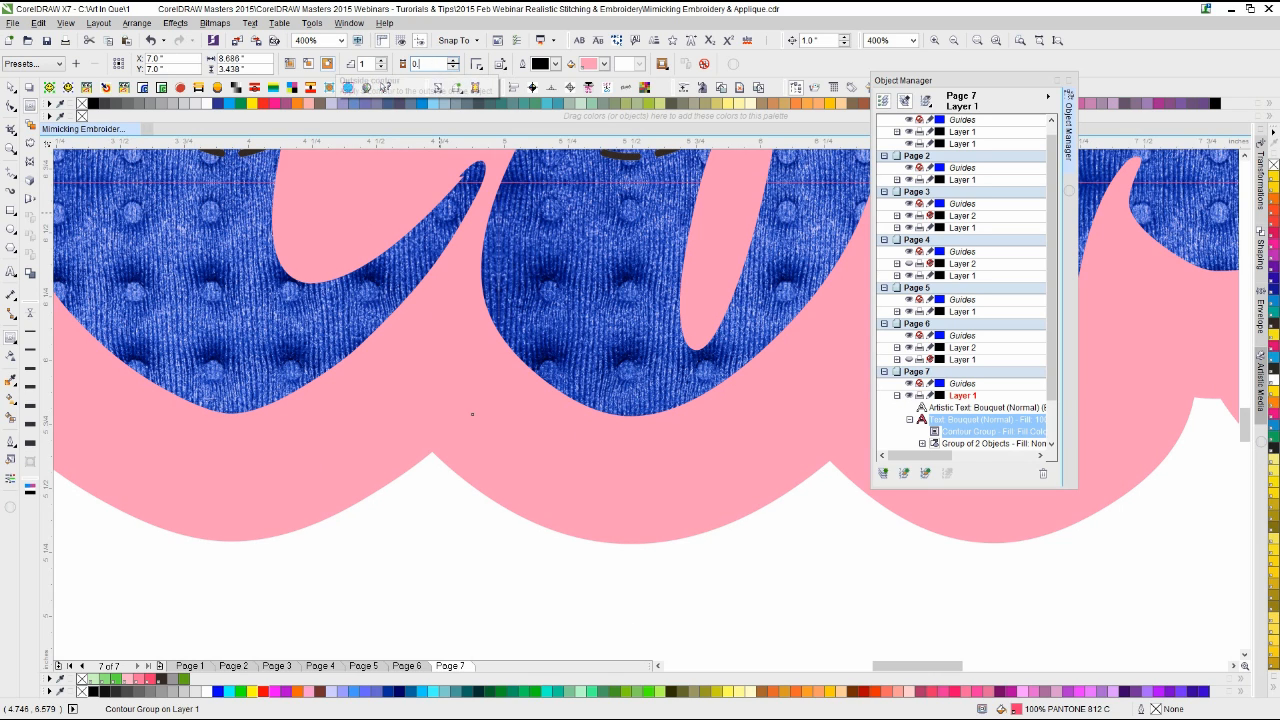
{"action": "type", "text": "05"}
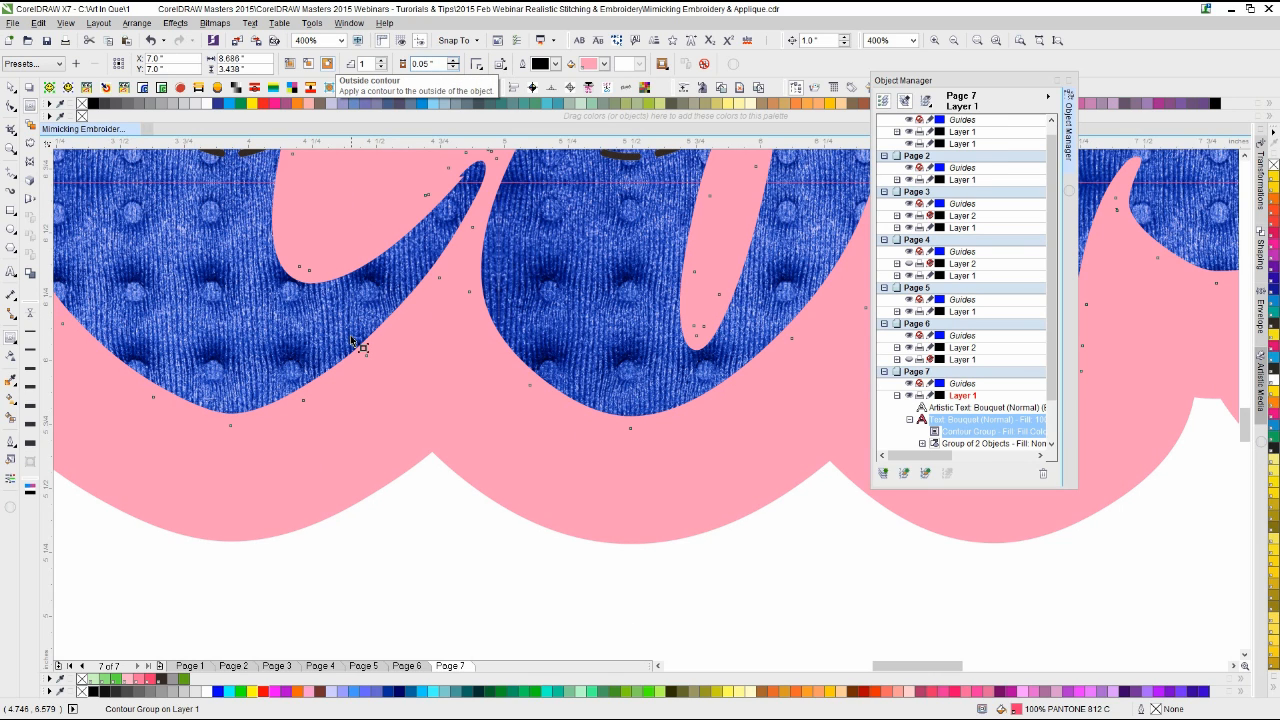
{"action": "key", "text": "Return"}
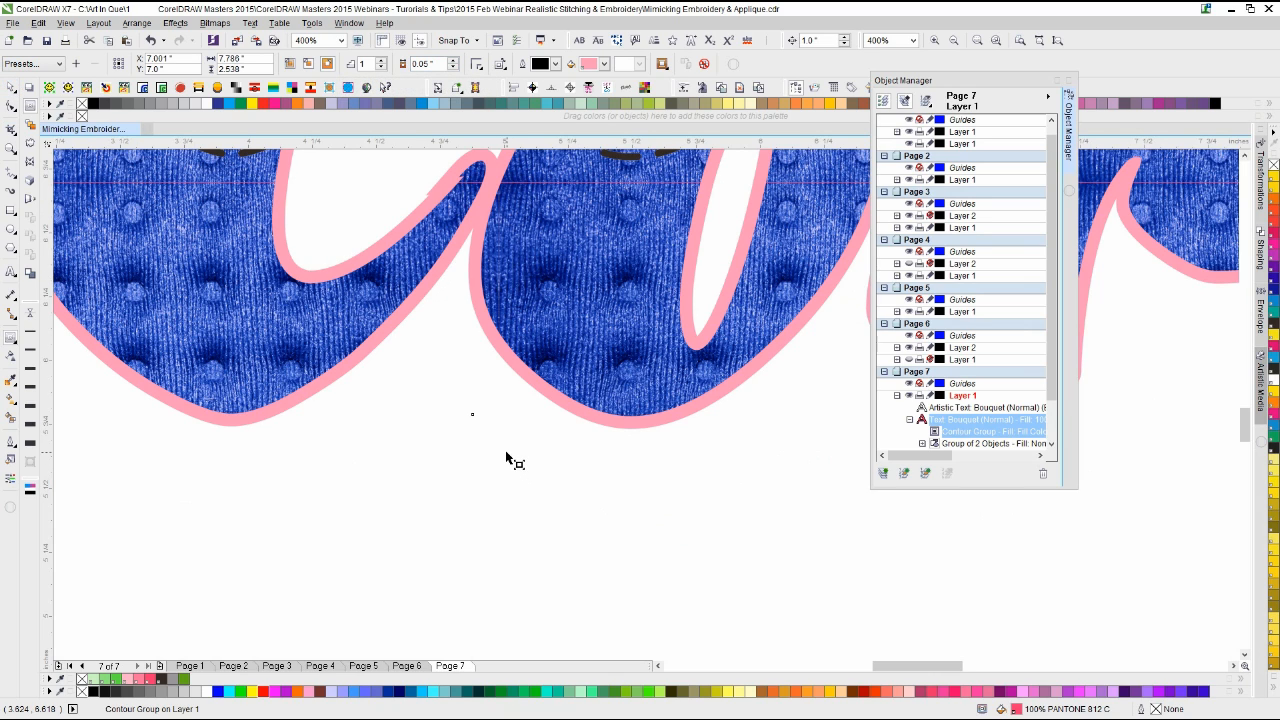
Step: Break the contour apart from the fabric-filled lettering into its own curve, and select the lettering alone
{"action": "key", "text": "ctrl+k"}
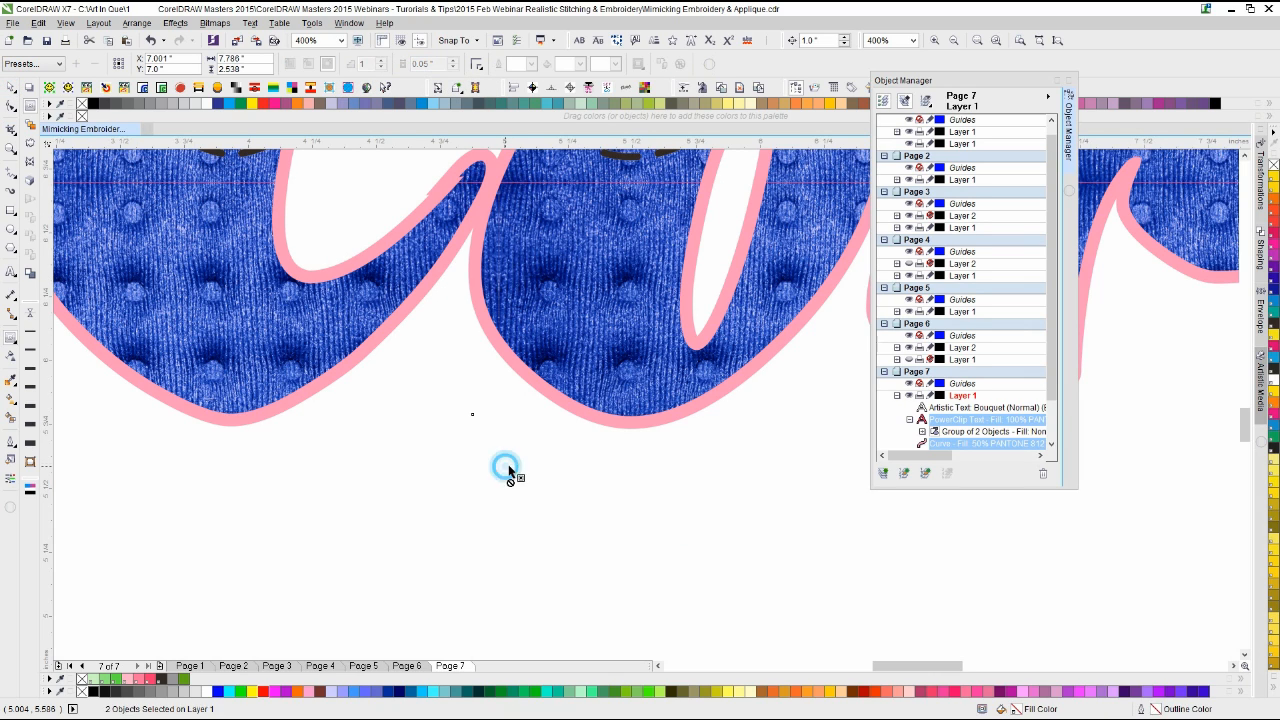
{"action": "key", "text": "Escape"}
{"action": "key", "text": "space"}
{"action": "left_click", "coordinate": [598, 369]}
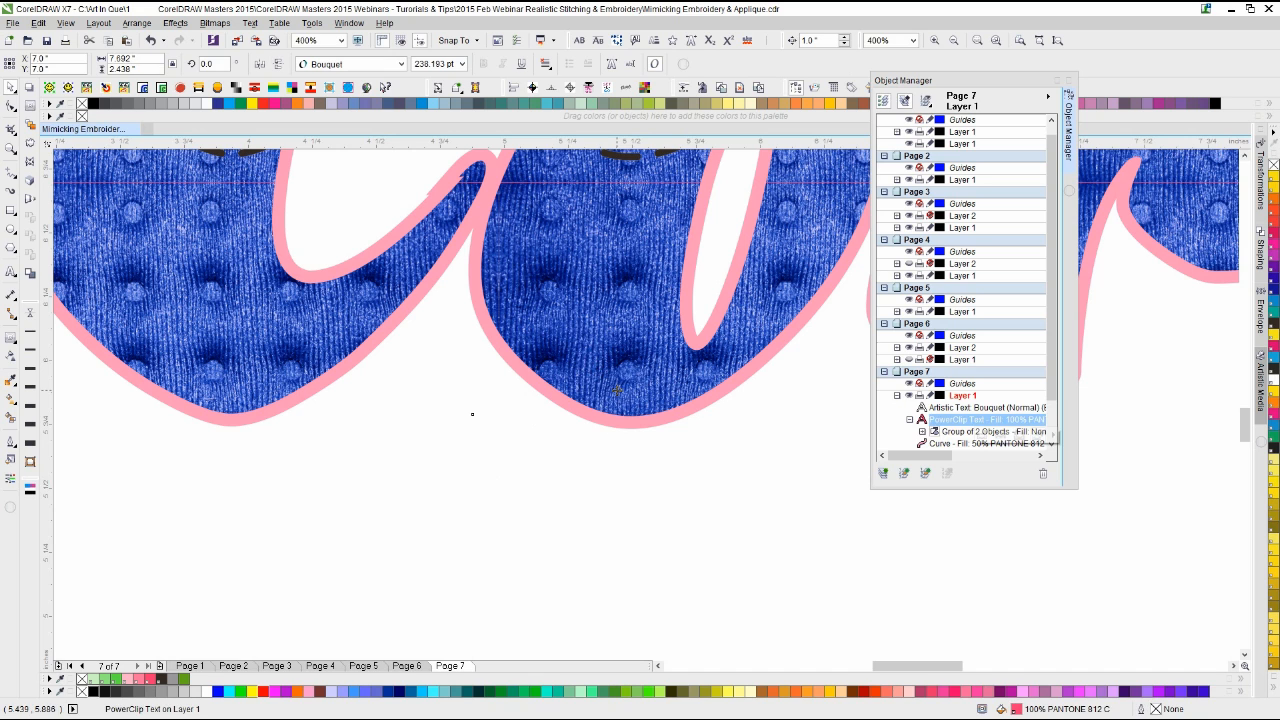
Step: Select the denim group inside the lettering's PowerClip and copy it
{"action": "scroll", "coordinate": [644, 409], "scroll_direction": "down", "scroll_amount": 3}
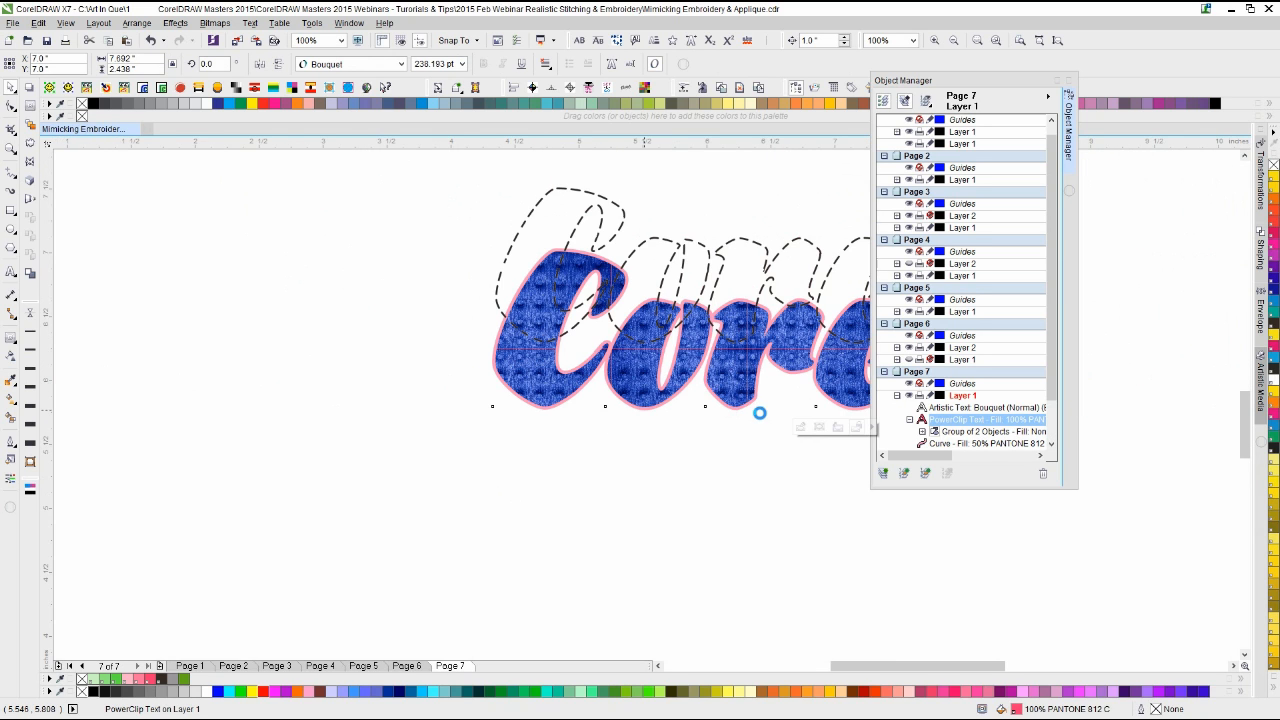
{"action": "scroll", "coordinate": [644, 405], "scroll_direction": "up", "scroll_amount": 3}
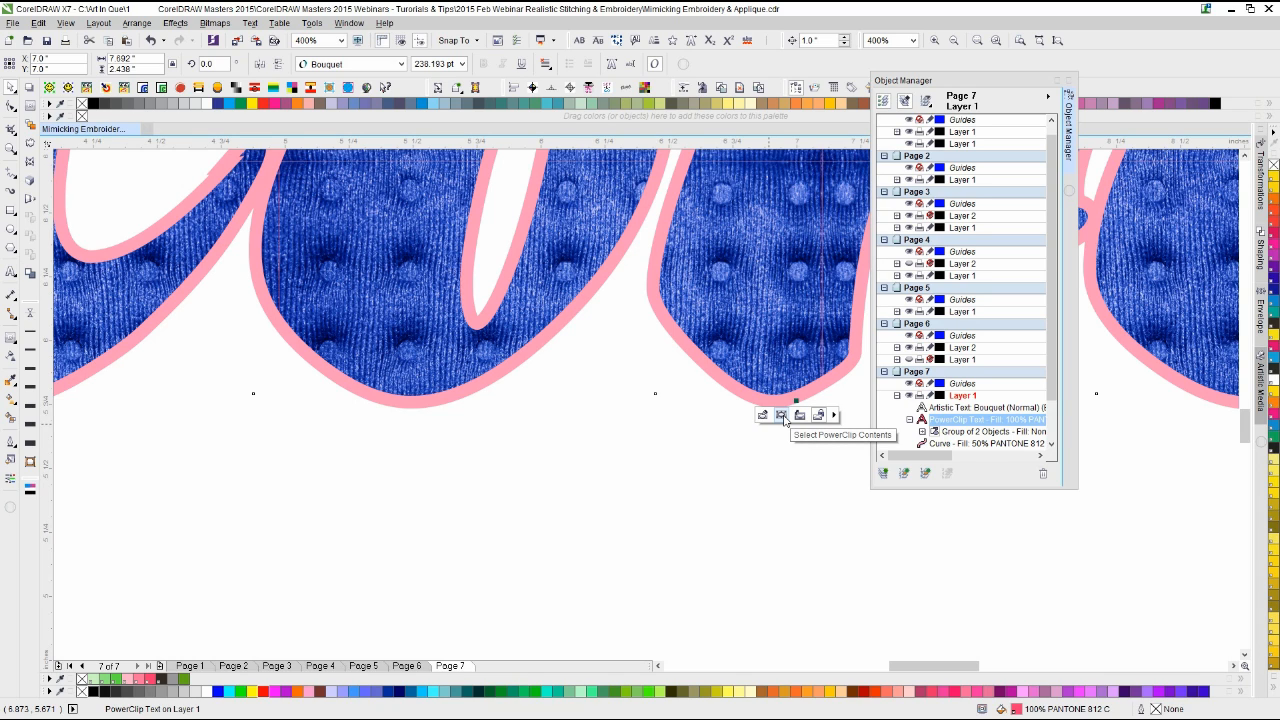
{"action": "left_click", "coordinate": [783, 416]}
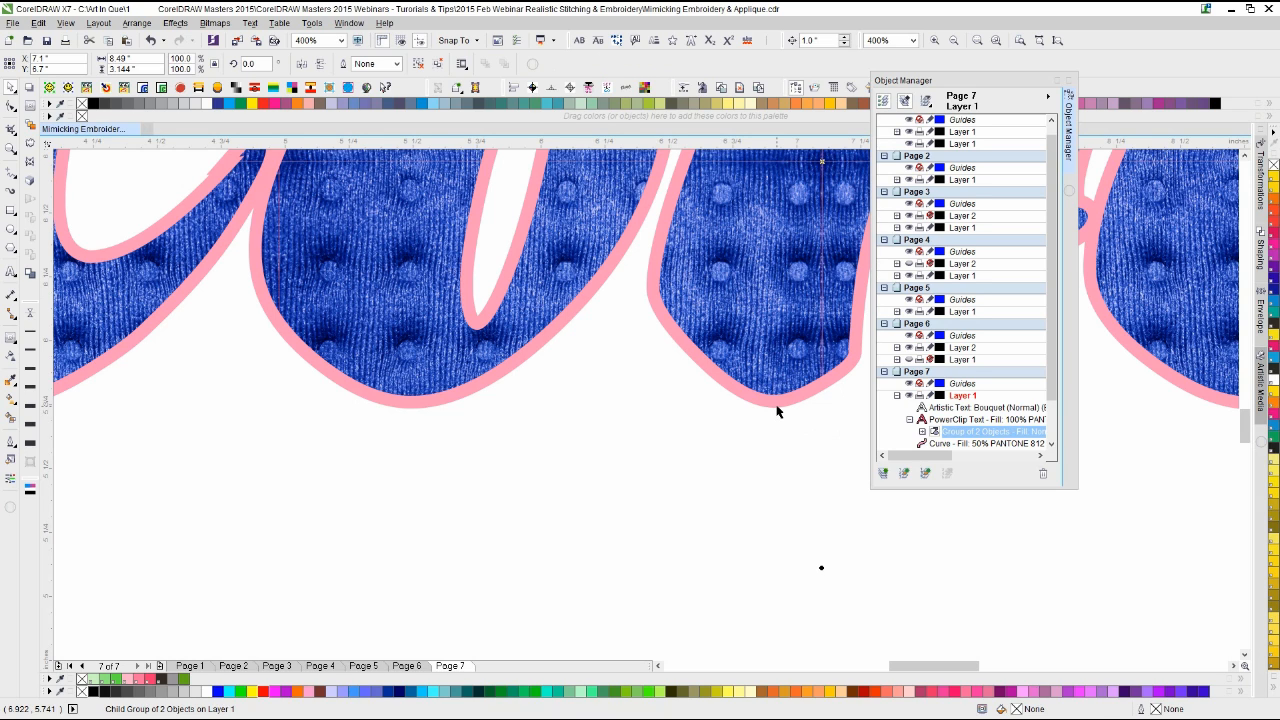
Step: Bring the pink outline curve to the front and paste the copied denim group behind all the lettering
{"action": "left_click", "coordinate": [777, 407]}
{"action": "key", "text": "shift+Page_Up"}
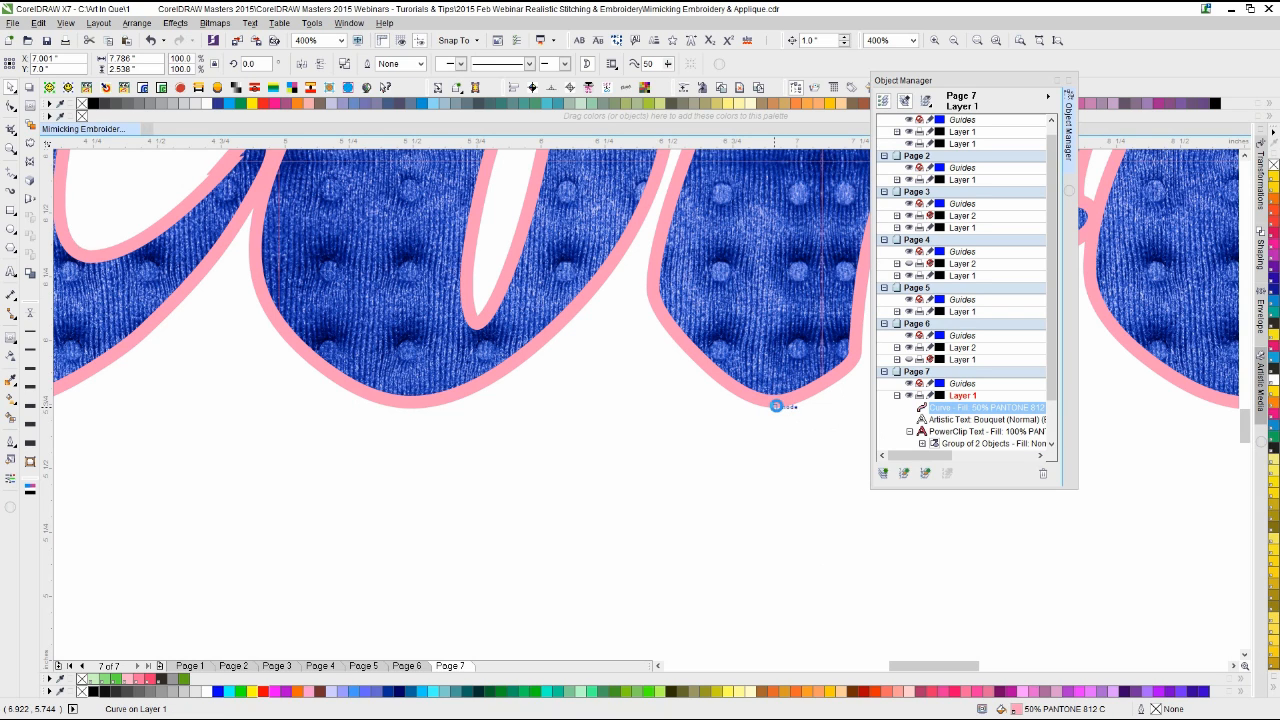
{"action": "key", "text": "ctrl+v"}
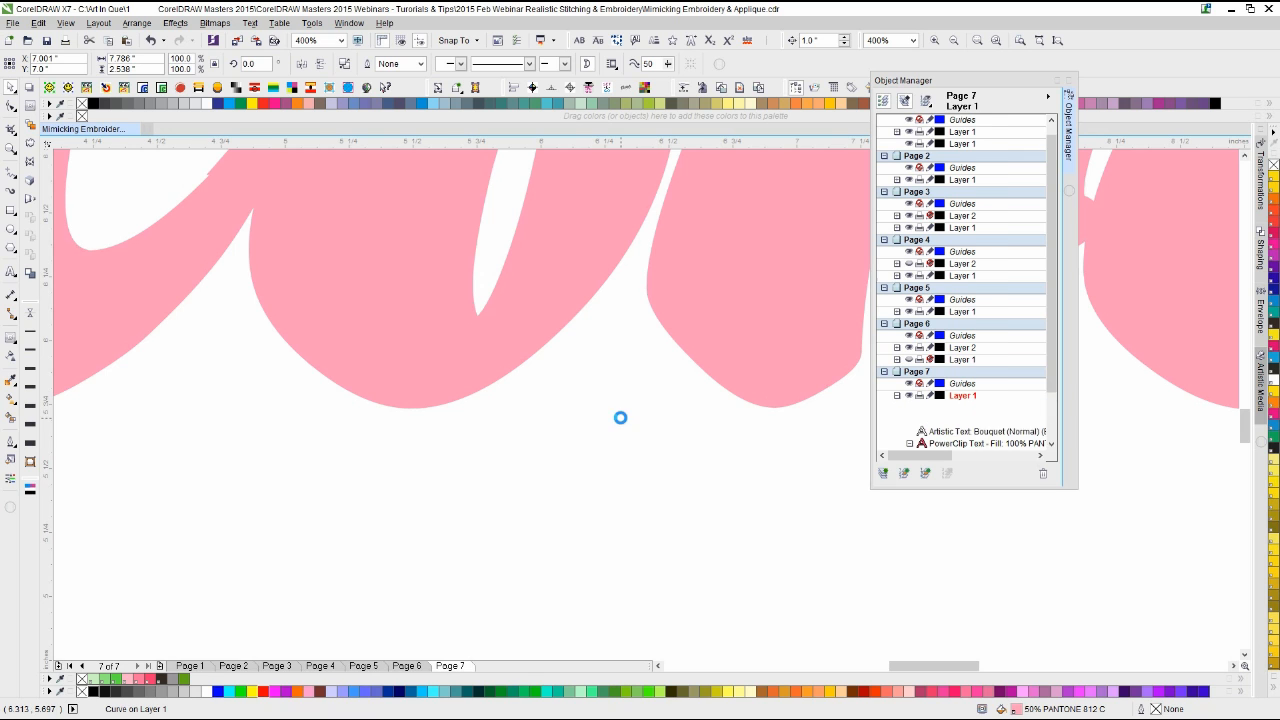
{"action": "key", "text": "shift+Page_Down"}
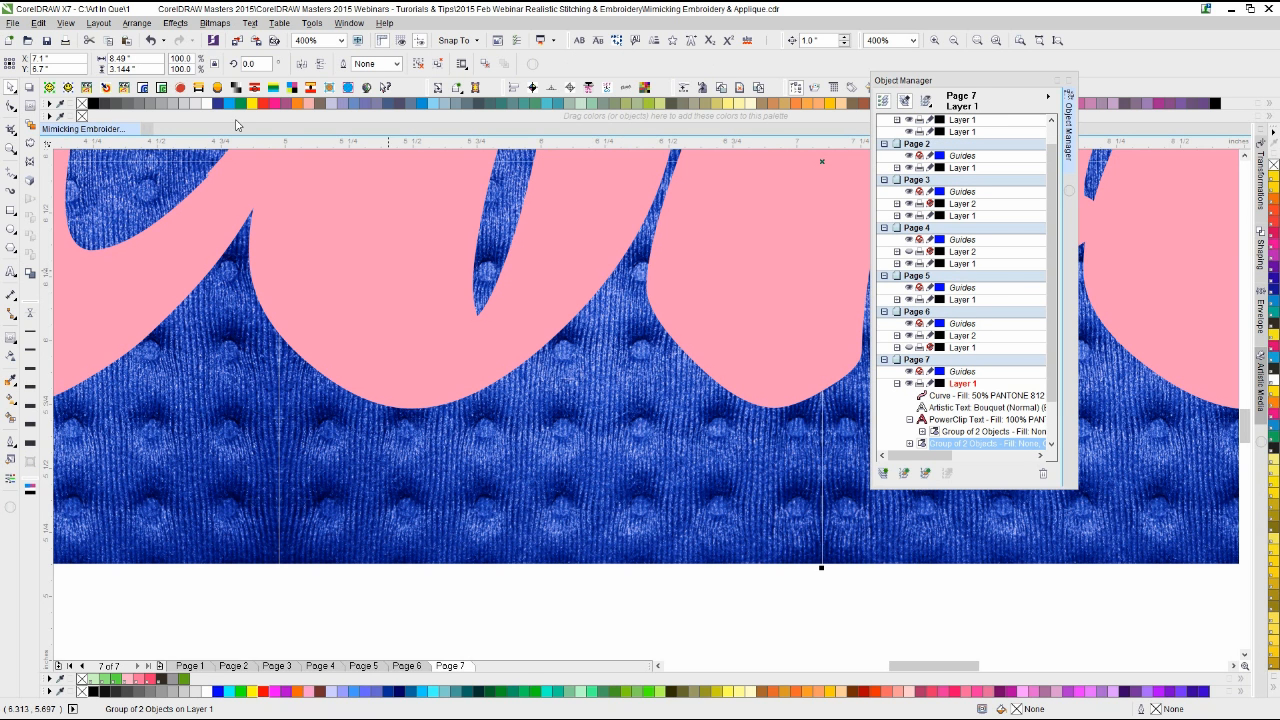
Step: PowerClip the pasted denim group inside the pink outline curve and clear the selection
{"action": "left_click", "coordinate": [175, 22]}
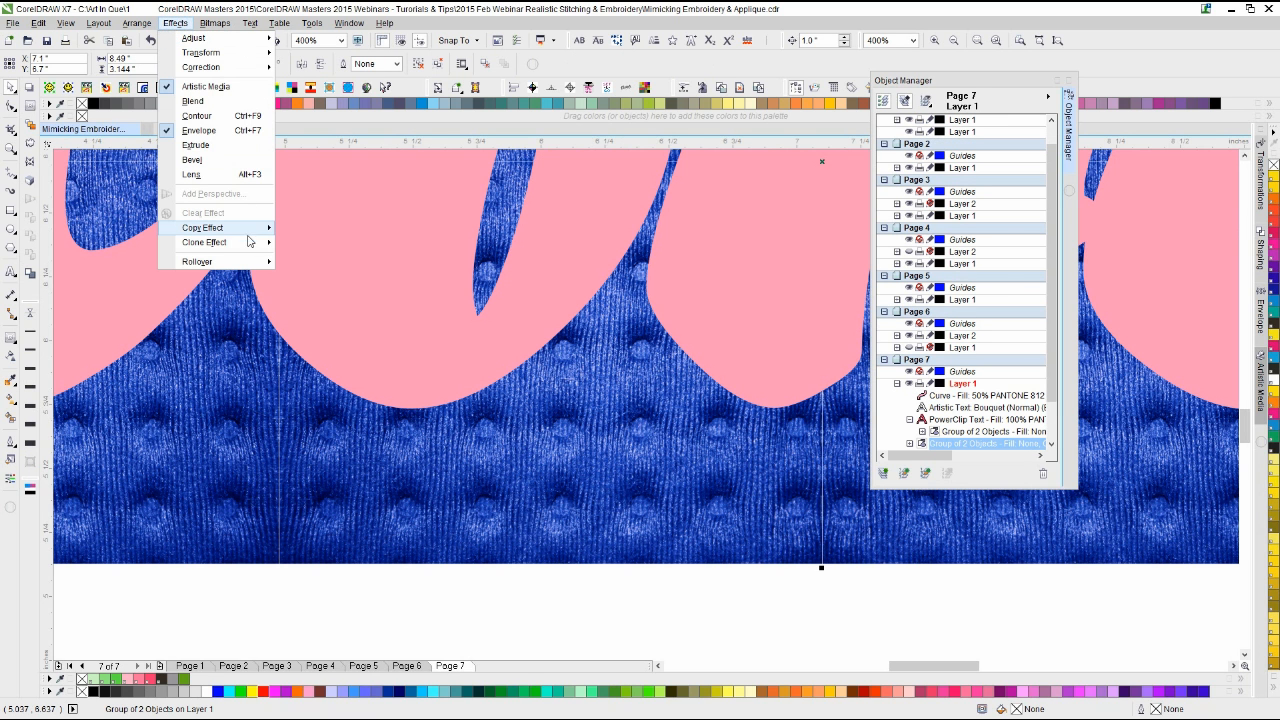
{"action": "mouse_move", "coordinate": [134, 26]}
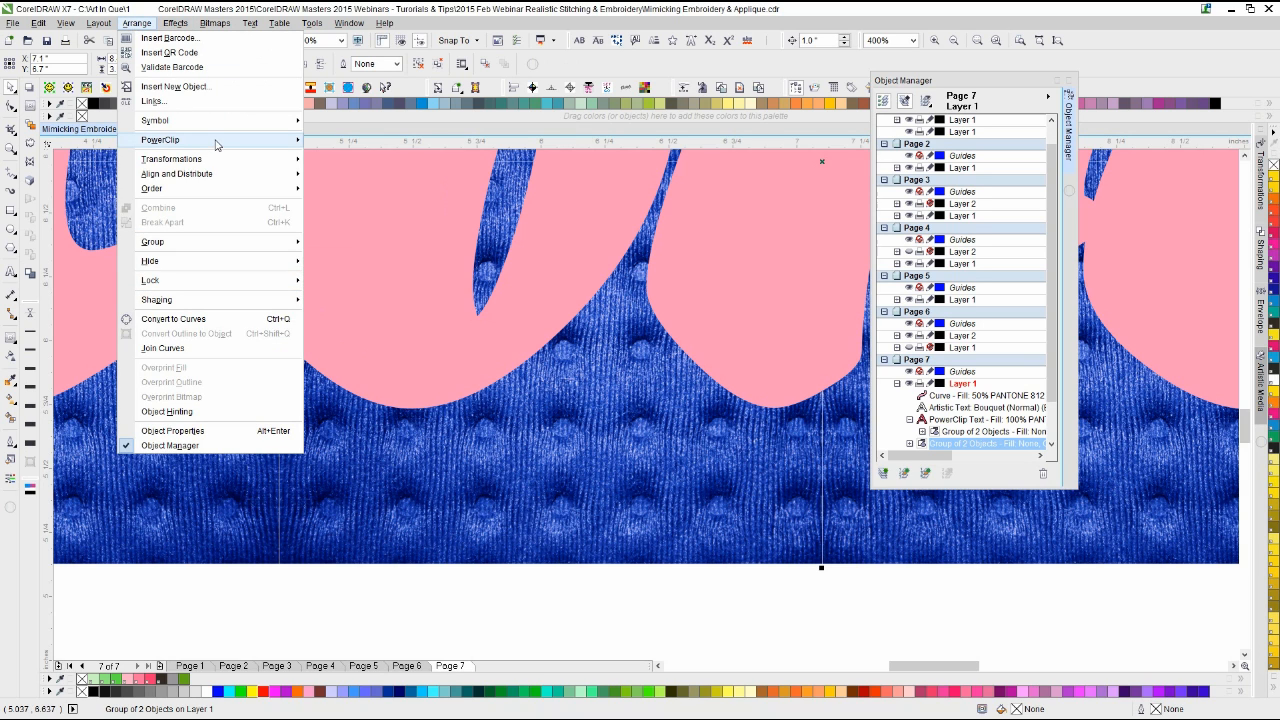
{"action": "mouse_move", "coordinate": [214, 139]}
{"action": "left_click", "coordinate": [345, 138]}
{"action": "left_click", "coordinate": [343, 206]}
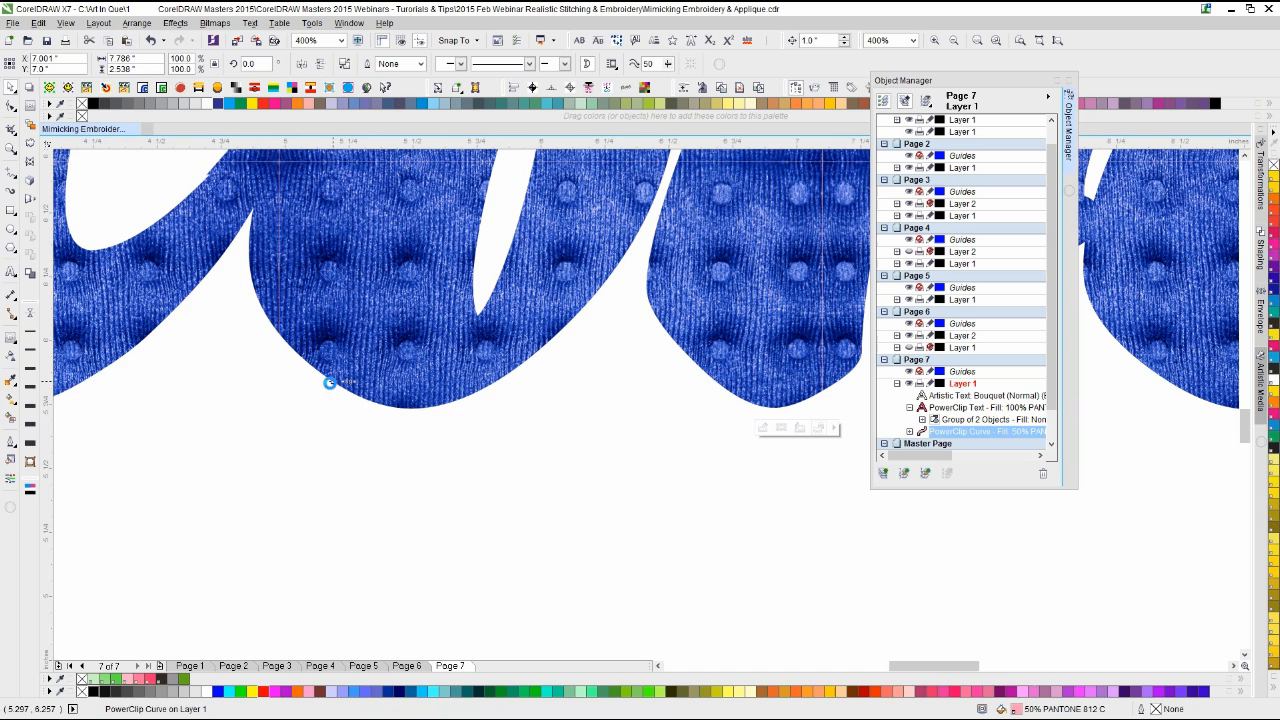
{"action": "left_click", "coordinate": [305, 407]}
{"action": "left_click", "coordinate": [645, 404]}
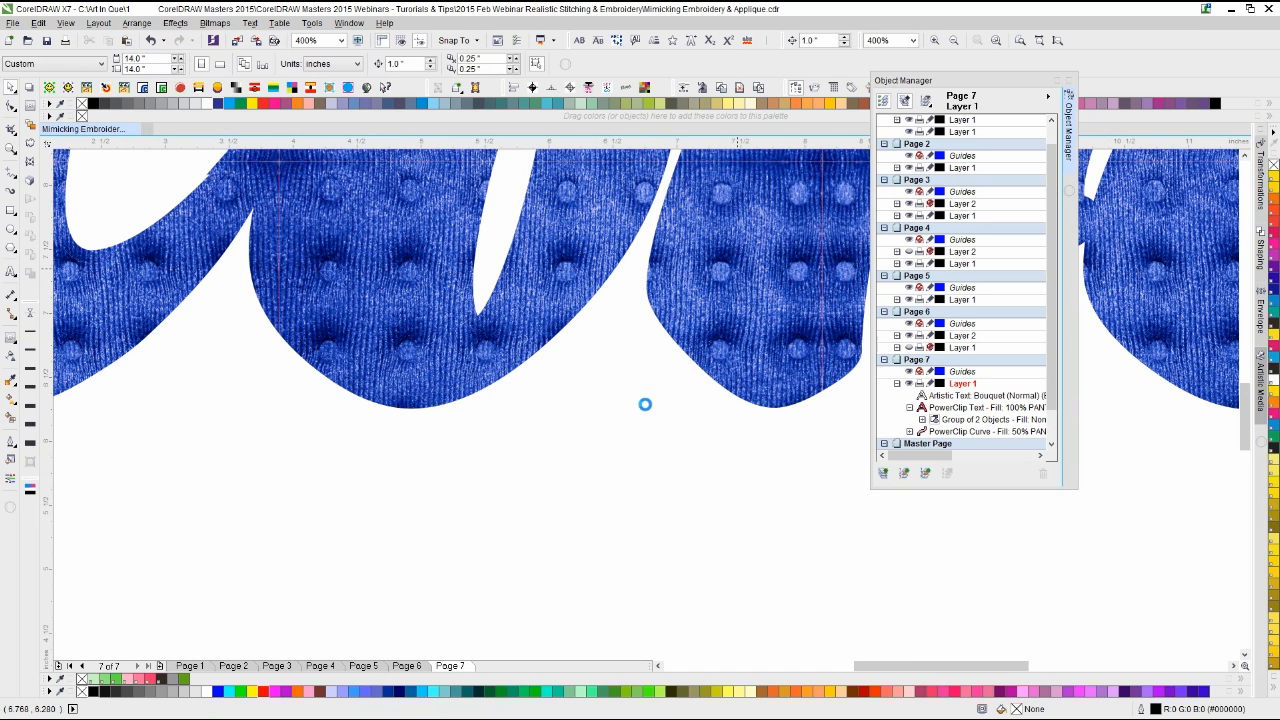
Step: Move the dashed stitch text down 1 inch onto the denim lettering
{"action": "scroll", "coordinate": [638, 407], "scroll_direction": "down", "scroll_amount": 1}
{"action": "left_click", "coordinate": [607, 227]}
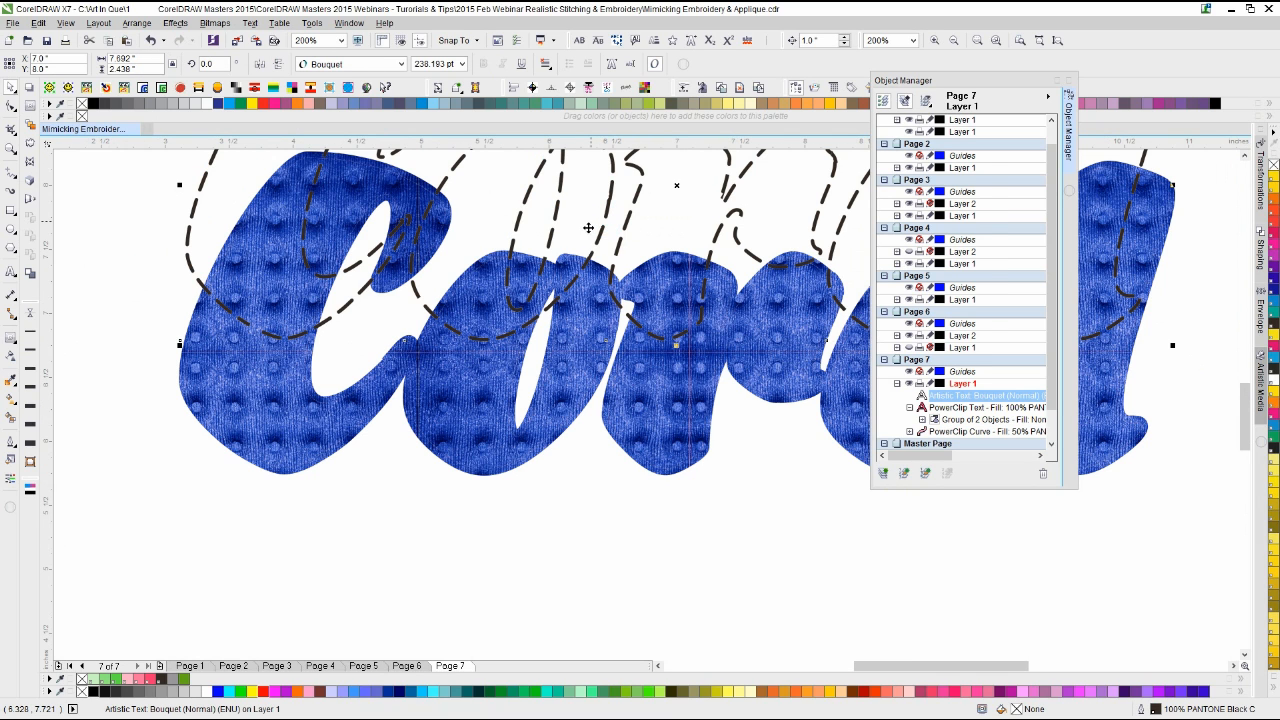
{"action": "left_click_drag", "start_coordinate": [586, 229], "coordinate": [645, 400]}
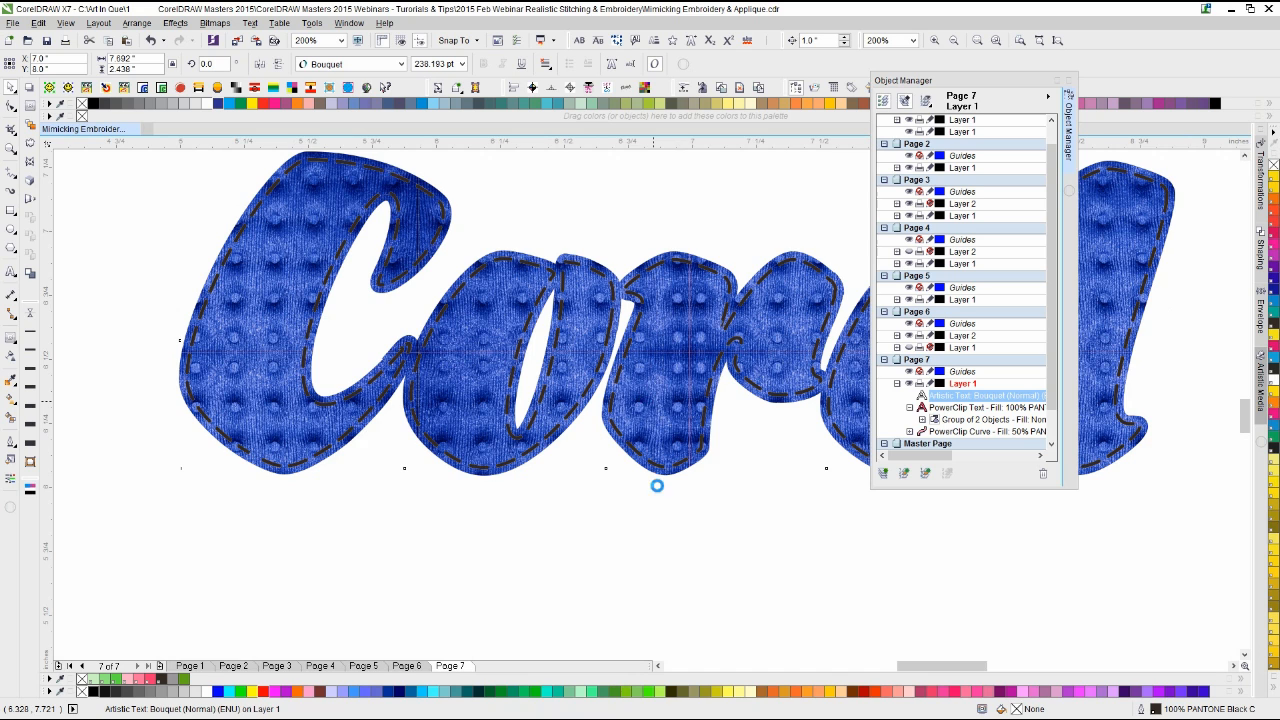
{"action": "scroll", "coordinate": [716, 514], "scroll_direction": "up", "scroll_amount": 1}
{"action": "scroll", "coordinate": [648, 400], "scroll_direction": "up", "scroll_amount": 1}
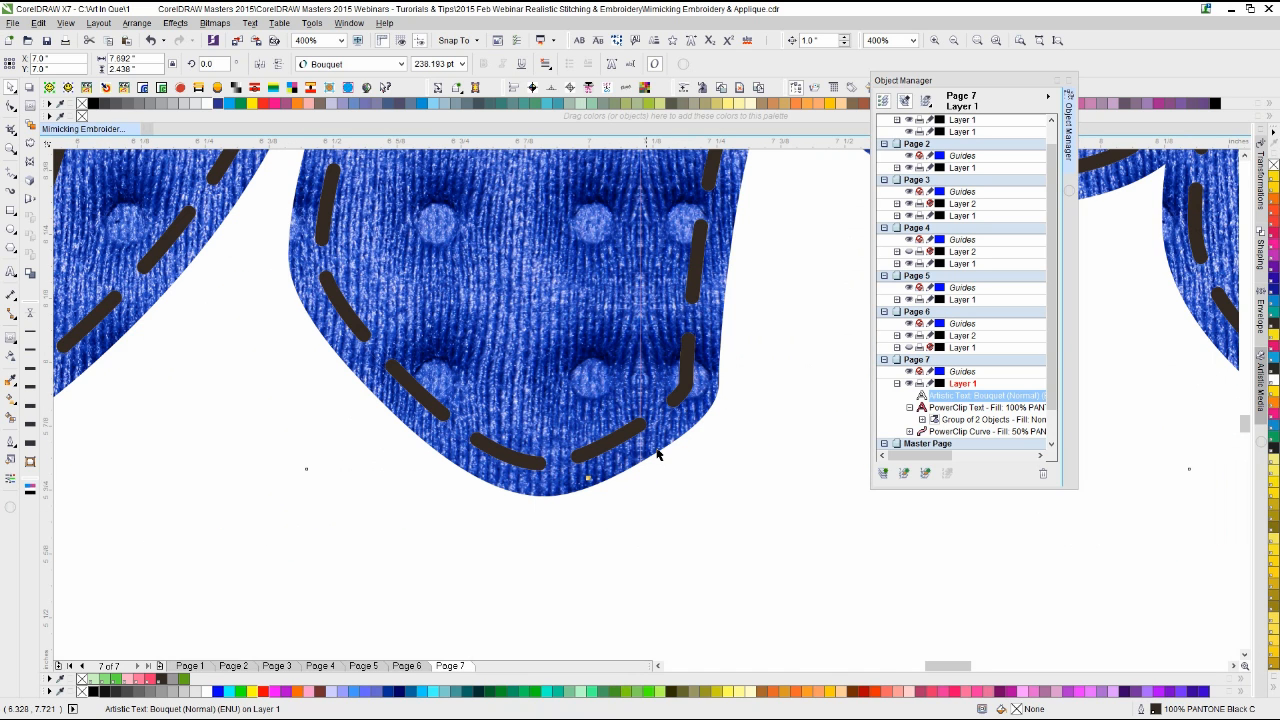
{"action": "left_click", "coordinate": [694, 528]}
Step: Sample a medium blue from the denim with the Color Eyedropper and apply it to the dashed stitch outline
{"action": "left_click", "coordinate": [11, 382]}
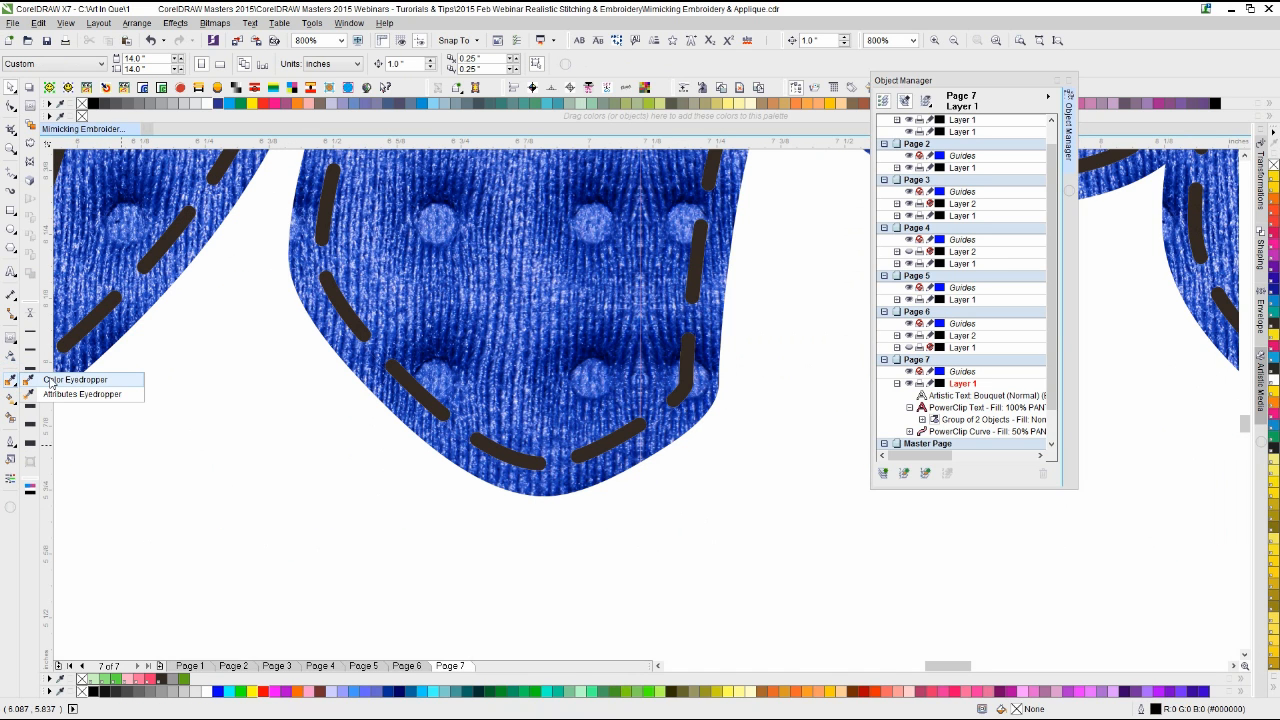
{"action": "left_click", "coordinate": [68, 381]}
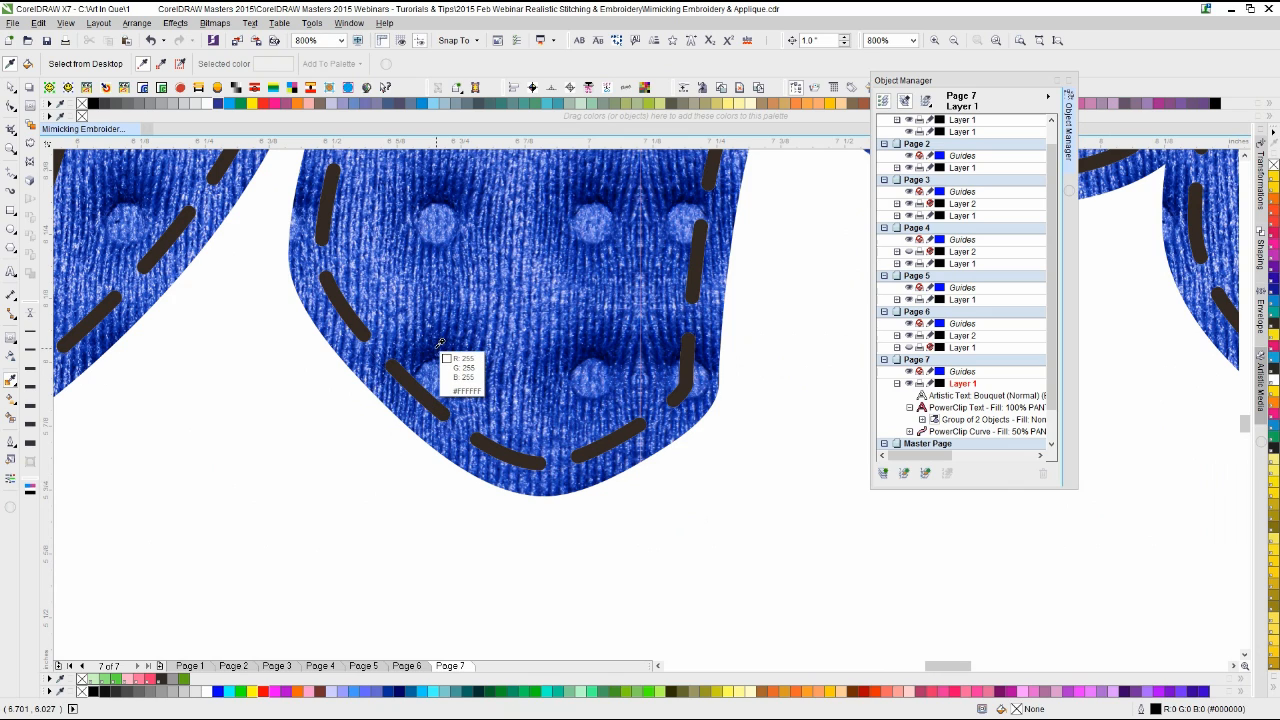
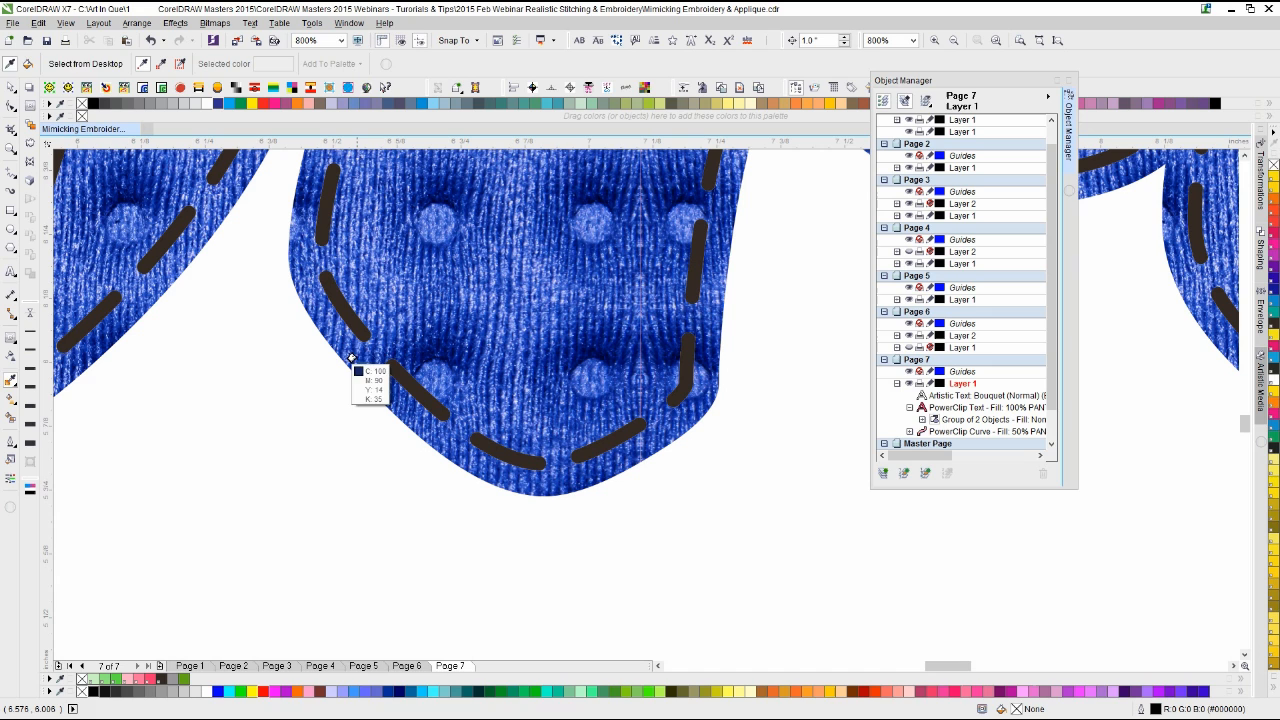
{"action": "left_click", "coordinate": [352, 358]}
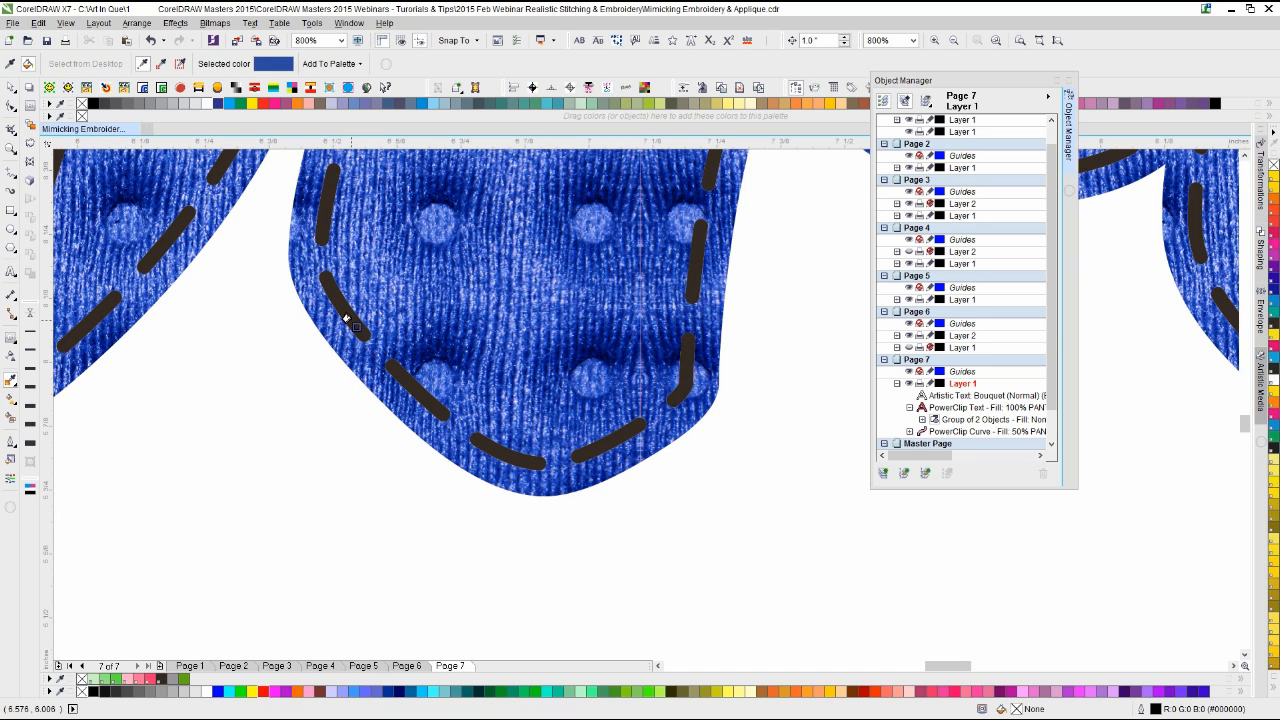
{"action": "left_click", "coordinate": [348, 320]}
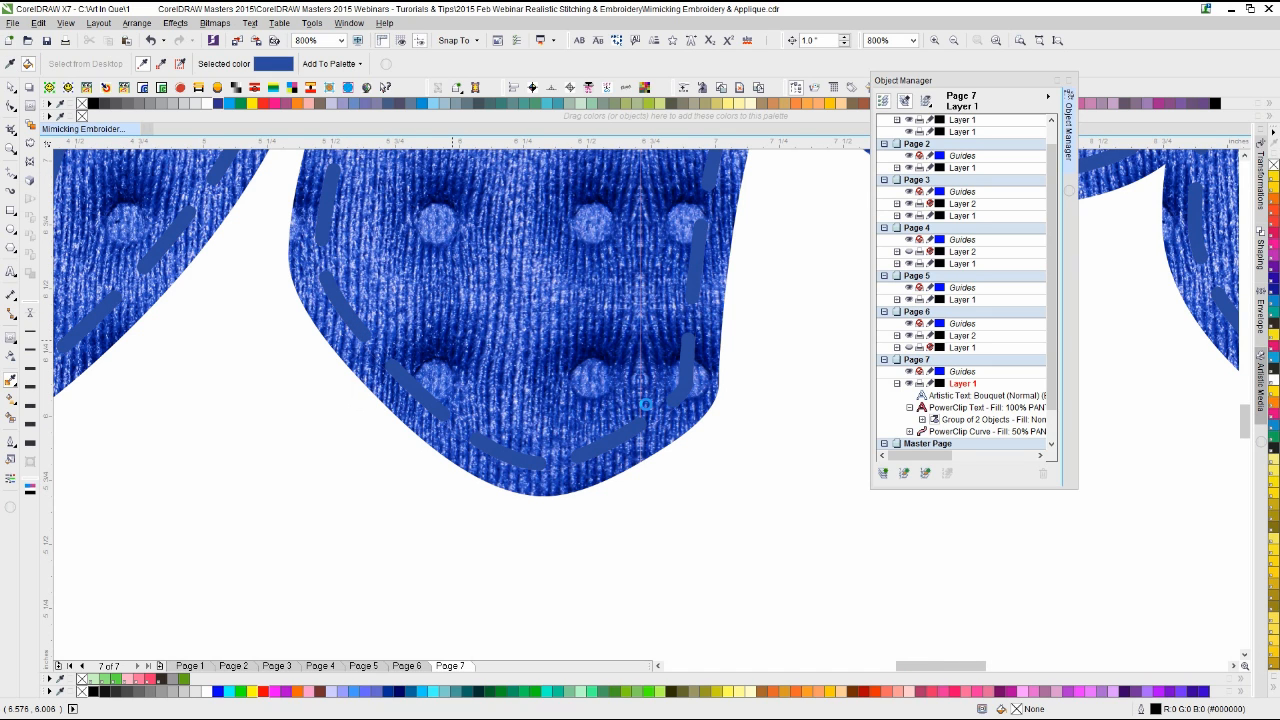
Step: Sample a darker denim blue (C100 M91 Y21 K20) with the Color Eyedropper and apply it to the dashed stitch outline
{"action": "scroll", "coordinate": [700, 418], "scroll_direction": "down", "scroll_amount": 2}
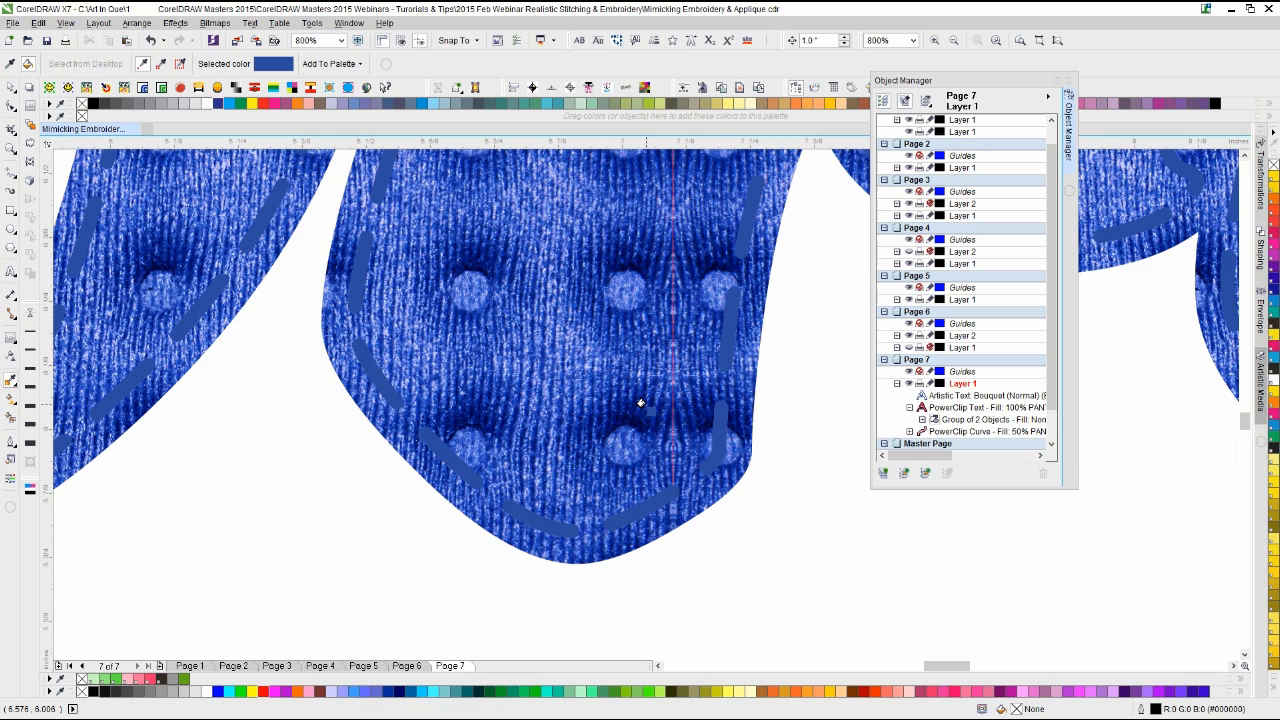
{"action": "scroll", "coordinate": [645, 405], "scroll_direction": "up", "scroll_amount": 2}
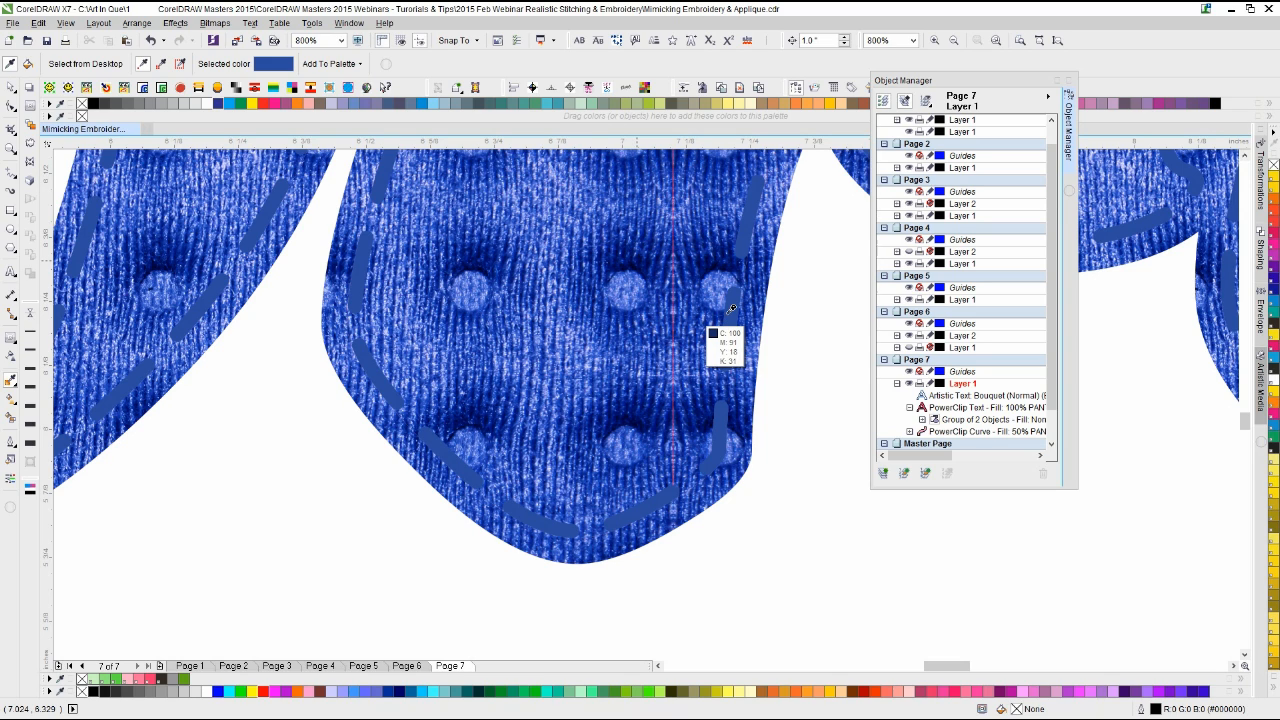
{"action": "left_click", "coordinate": [730, 413]}
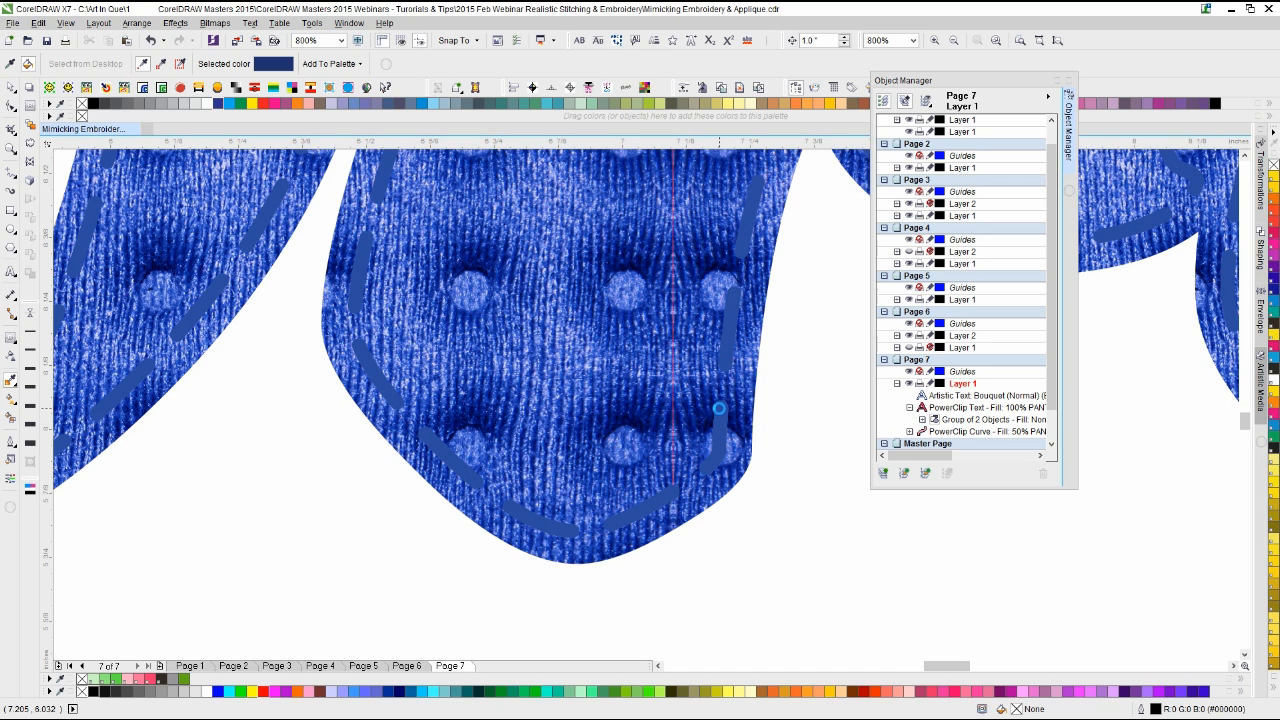
{"action": "left_click", "coordinate": [714, 407]}
{"action": "scroll", "coordinate": [642, 403], "scroll_direction": "down", "scroll_amount": 1}
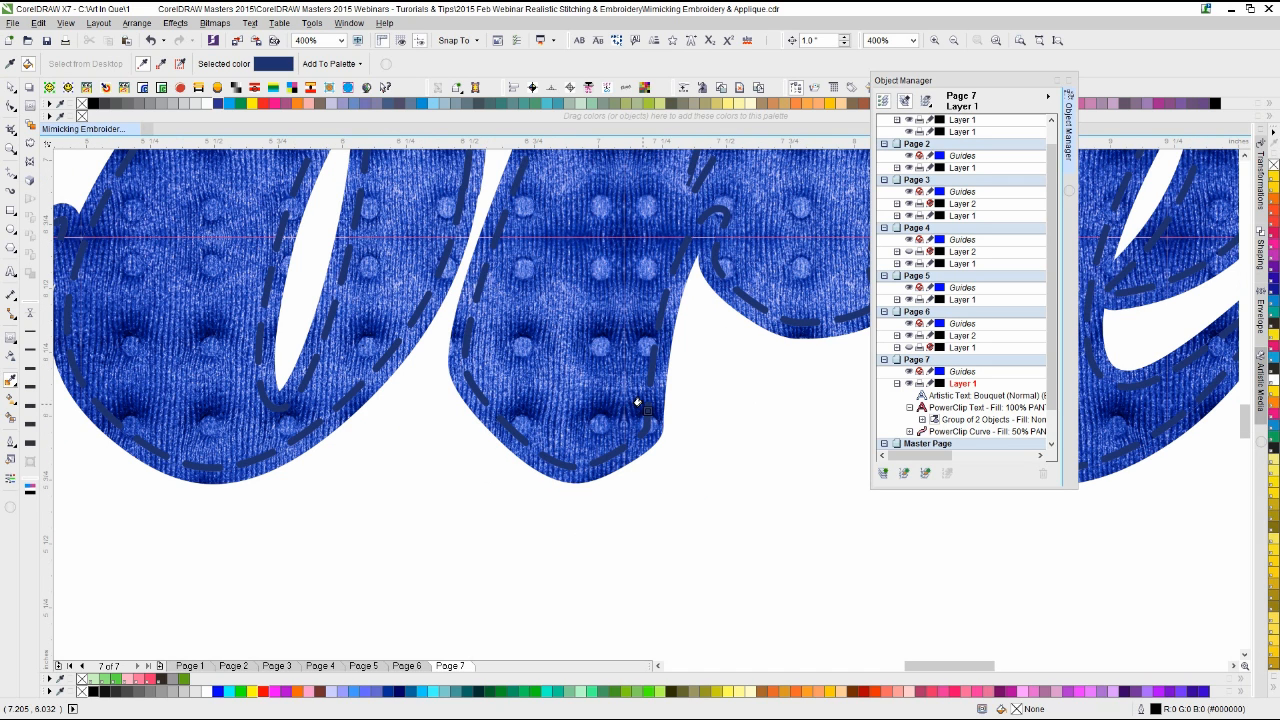
{"action": "key", "text": "space"}
{"action": "scroll", "coordinate": [424, 500], "scroll_direction": "down", "scroll_amount": 1}
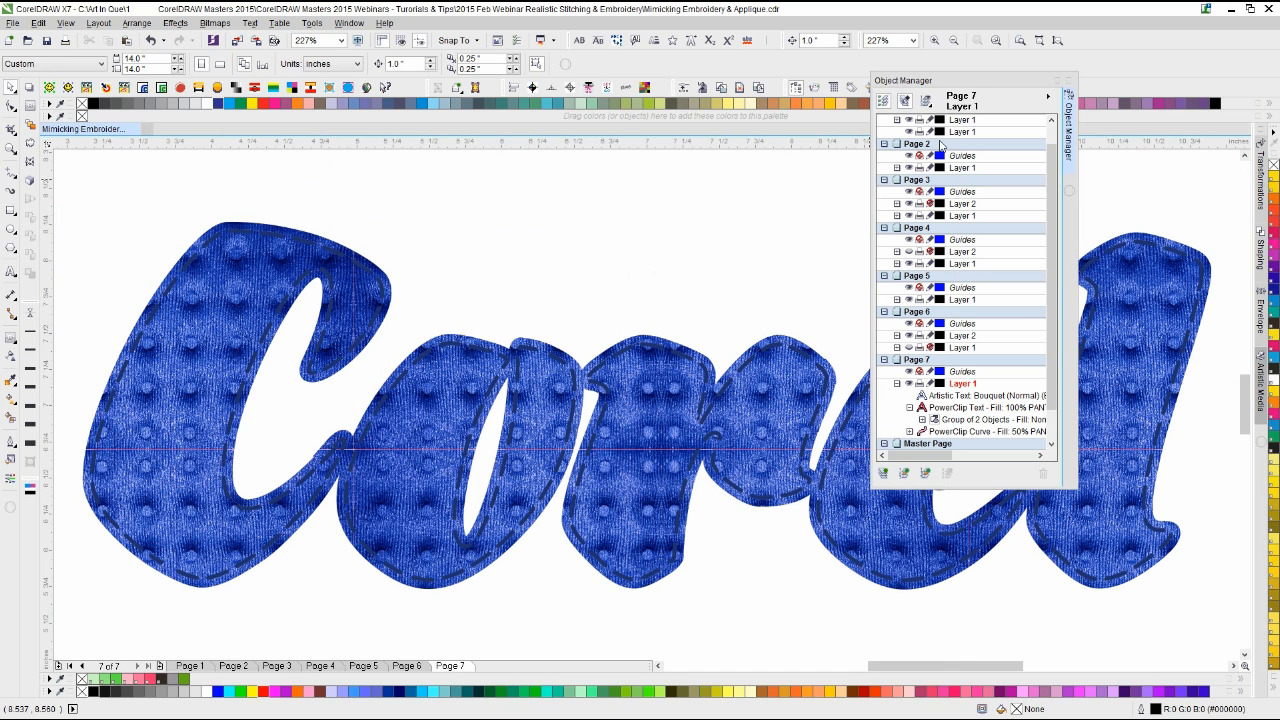
Step: Try filling the dashed stitch text with blue R0 G51 B153, and undo the fill
{"action": "scroll", "coordinate": [645, 410], "scroll_direction": "down", "scroll_amount": 1}
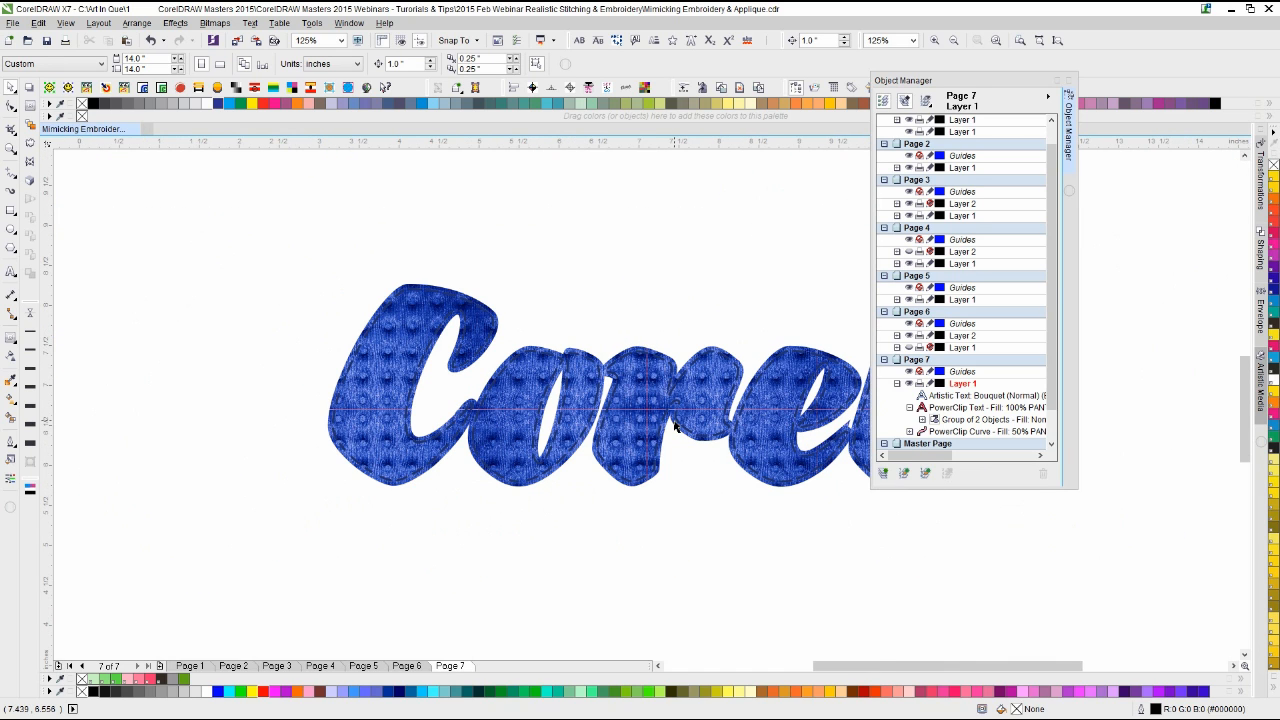
{"action": "scroll", "coordinate": [643, 401], "scroll_direction": "up", "scroll_amount": 1}
{"action": "left_click", "coordinate": [608, 360]}
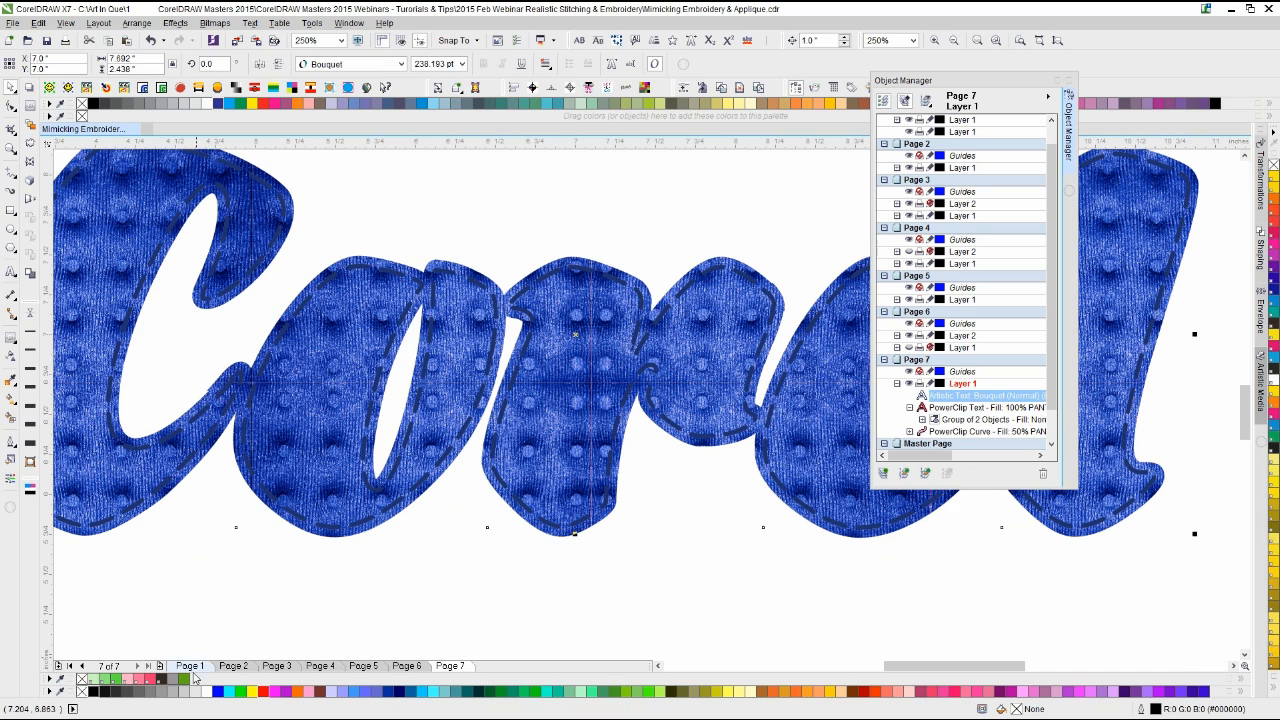
{"action": "left_click", "coordinate": [389, 569]}
{"action": "left_click", "coordinate": [369, 520]}
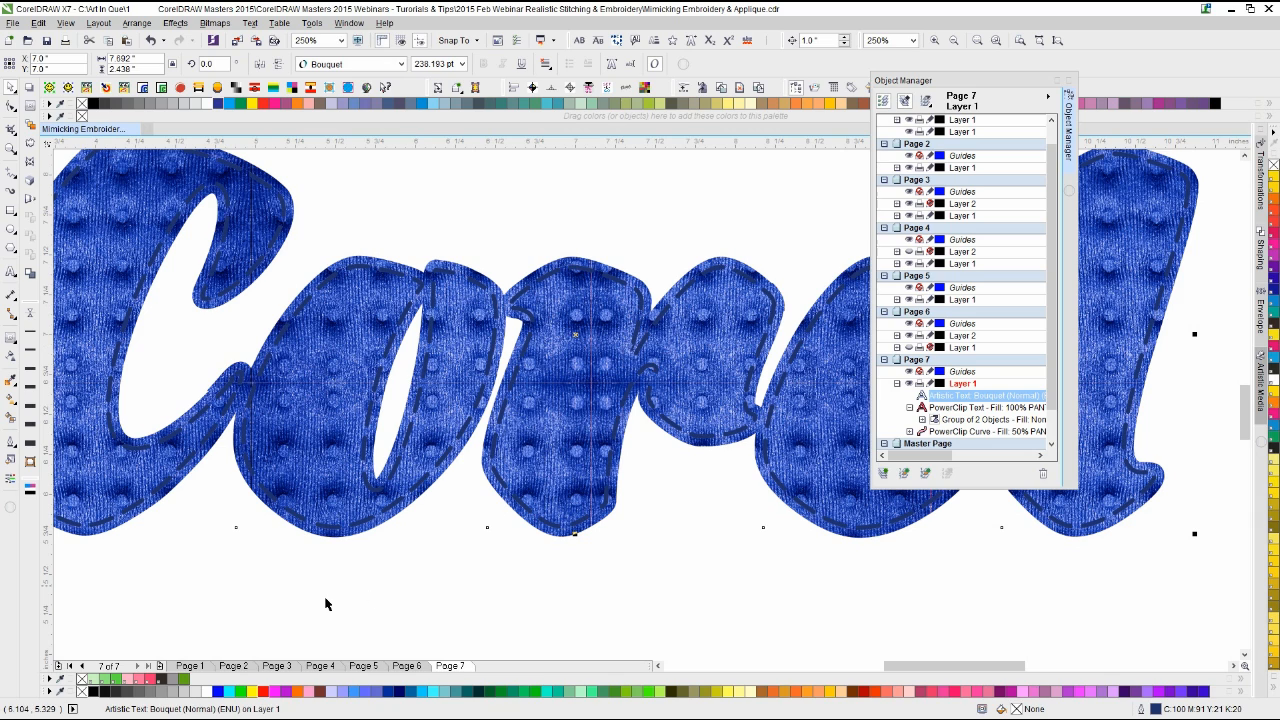
{"action": "left_click", "coordinate": [390, 690]}
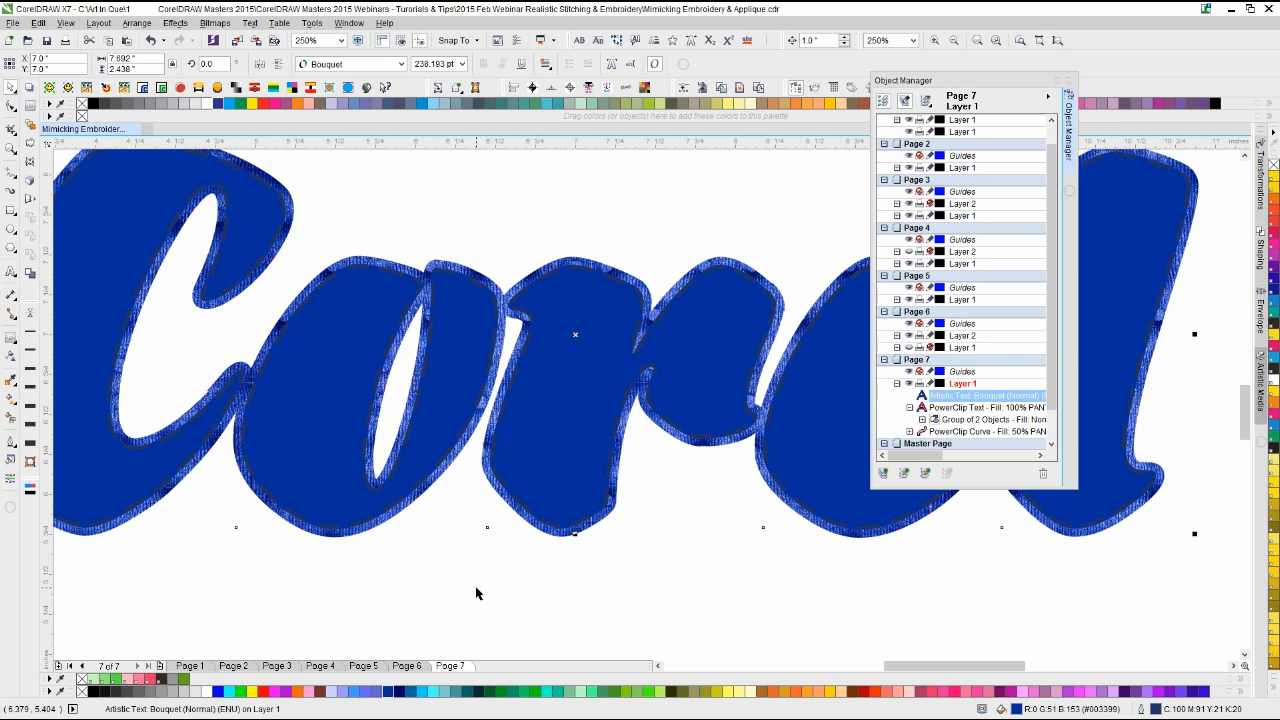
{"action": "key", "text": "ctrl+z"}
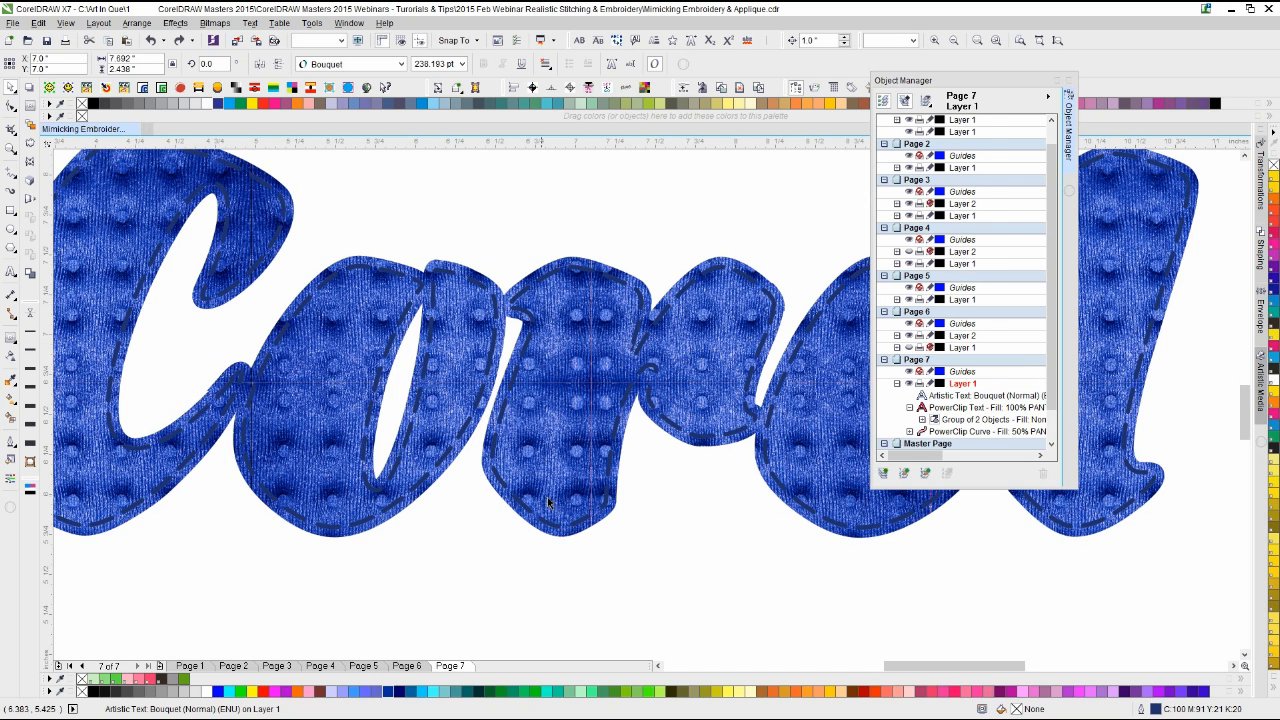
Step: Move the dashed stitch text up 1 inch and fill both denim PowerClip objects, the text and the outline curve, with dark blue
{"action": "left_click", "coordinate": [547, 500]}
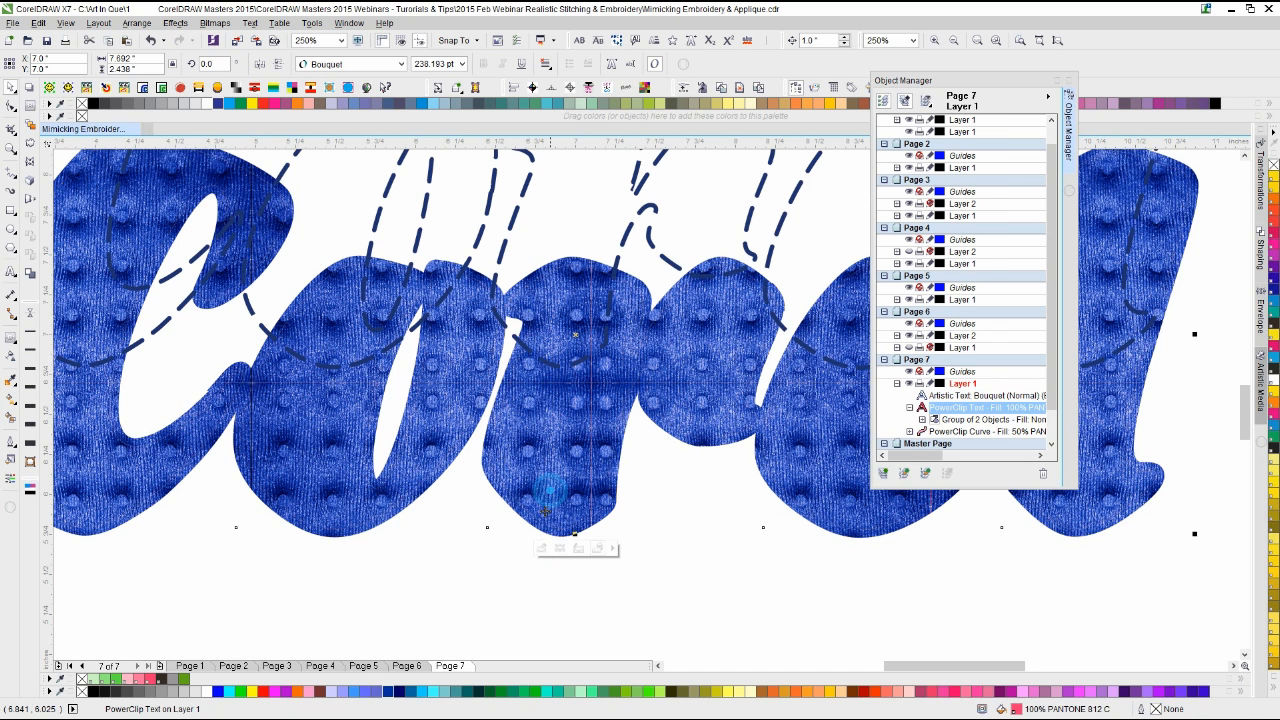
{"action": "left_click", "coordinate": [482, 541]}
{"action": "left_click_drag", "start_coordinate": [493, 572], "coordinate": [597, 476]}
{"action": "left_click", "coordinate": [389, 692]}
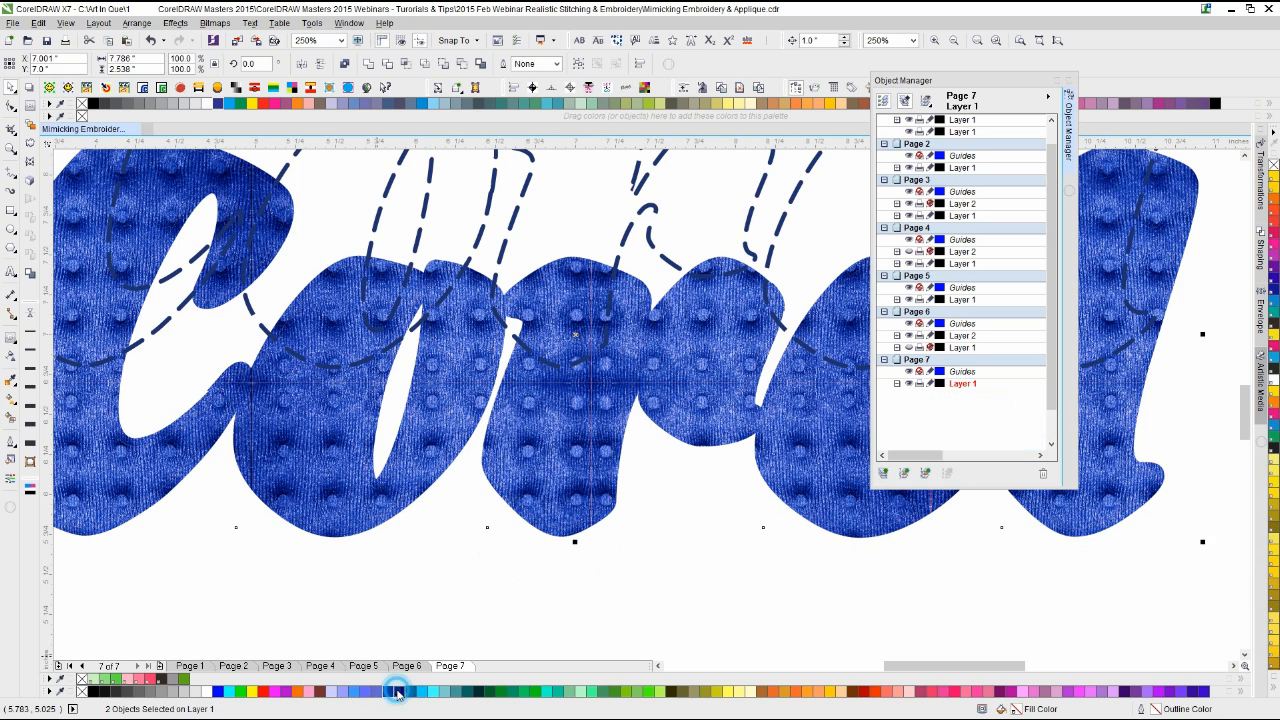
Step: Move the dashed stitch text back down 1 inch onto the denim lettering
{"action": "left_click", "coordinate": [503, 578]}
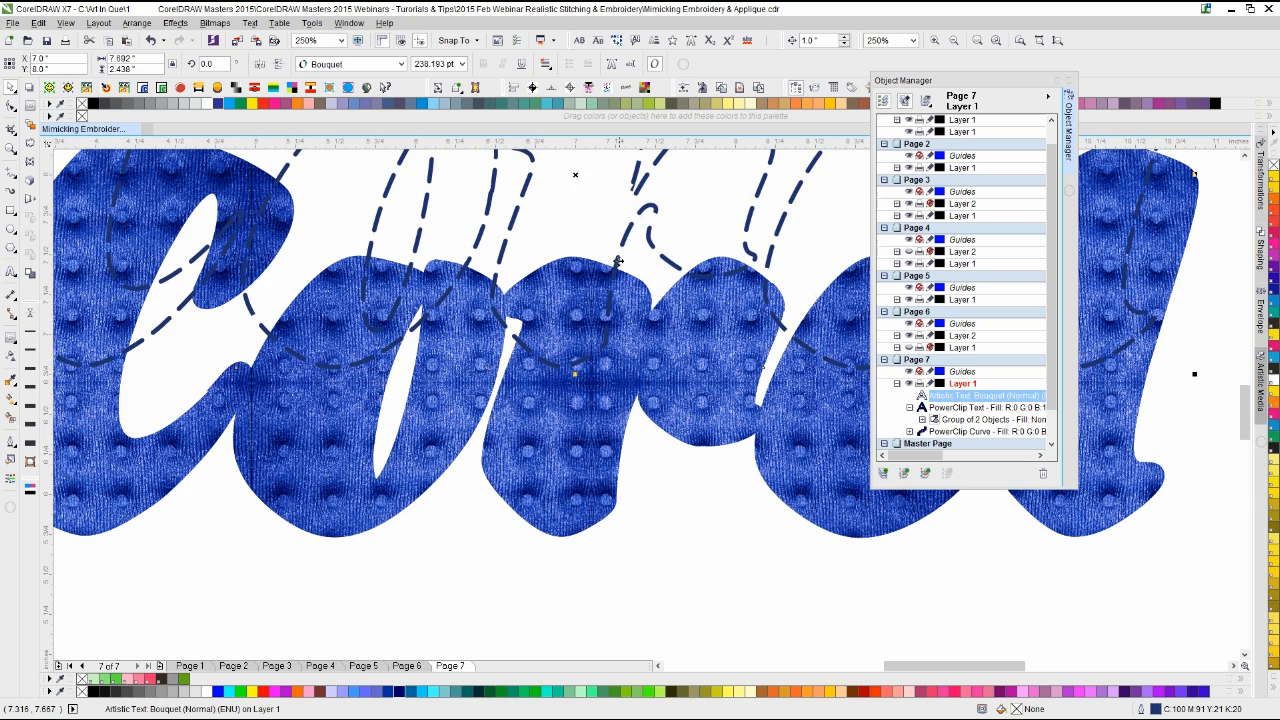
{"action": "left_click_drag", "start_coordinate": [620, 318], "coordinate": [594, 290]}
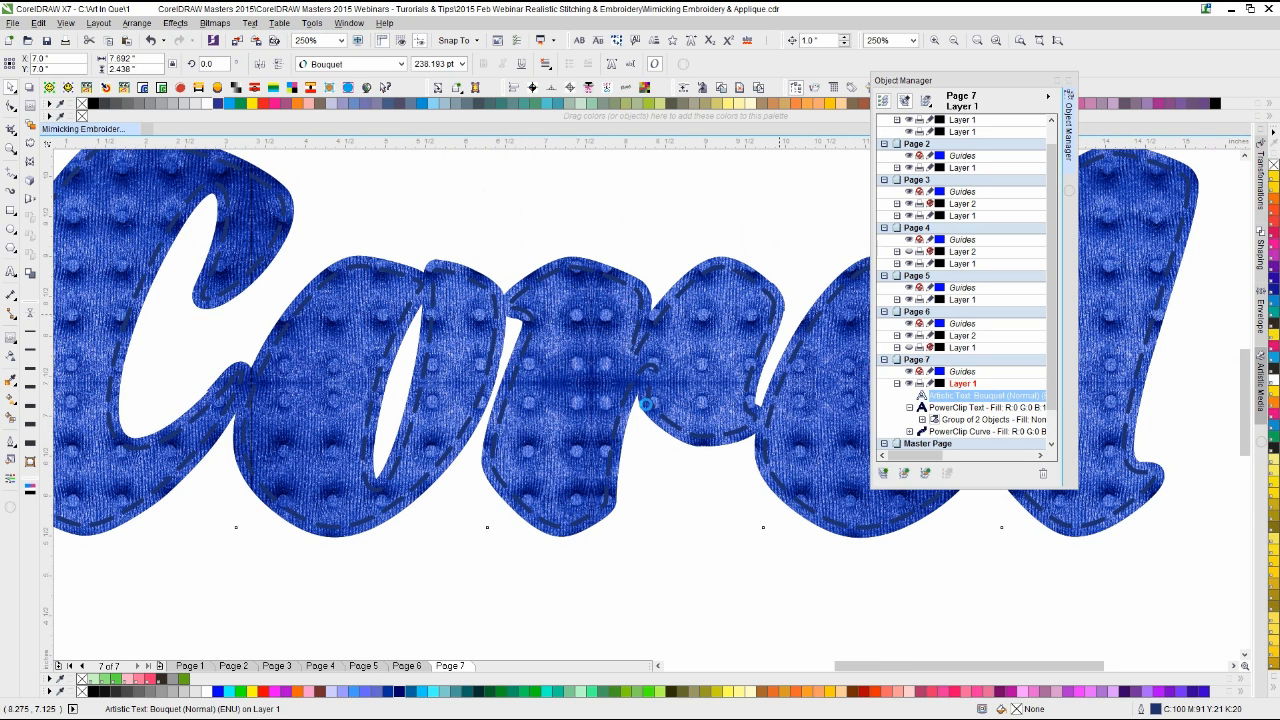
{"action": "scroll", "coordinate": [646, 404], "scroll_direction": "down", "scroll_amount": 2}
{"action": "left_click", "coordinate": [606, 304]}
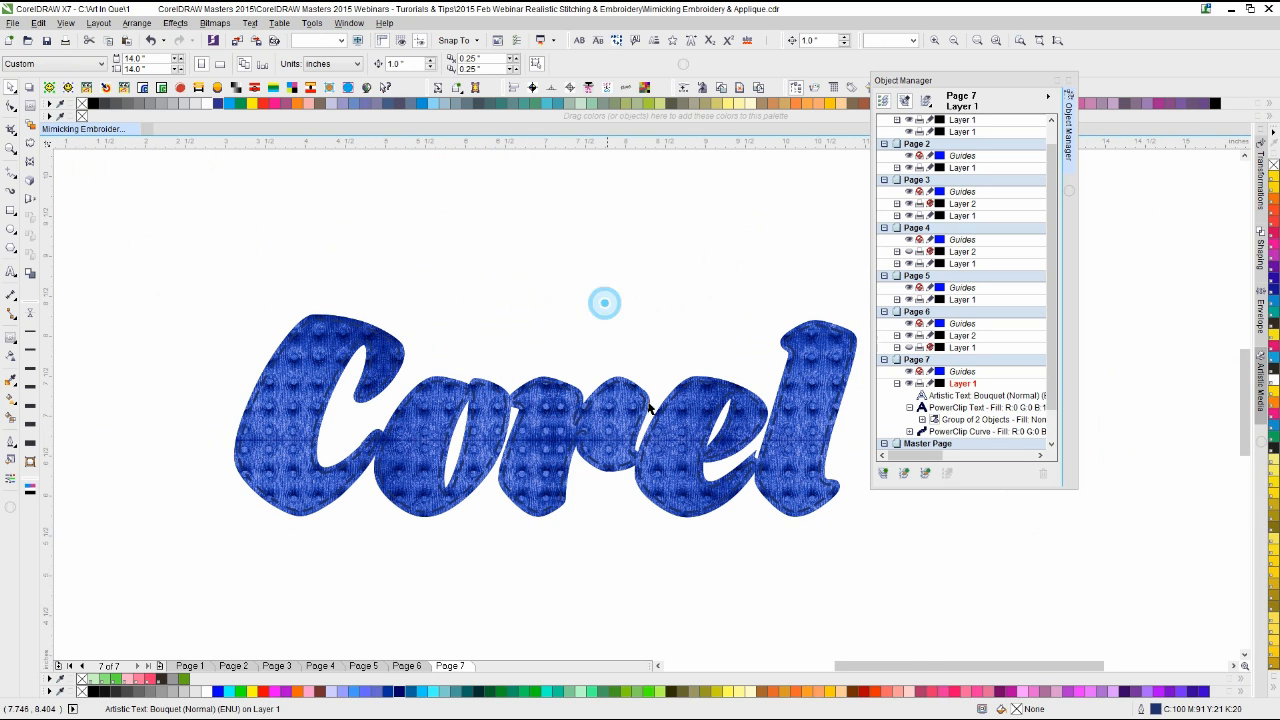
{"action": "scroll", "coordinate": [646, 402], "scroll_direction": "up", "scroll_amount": 2}
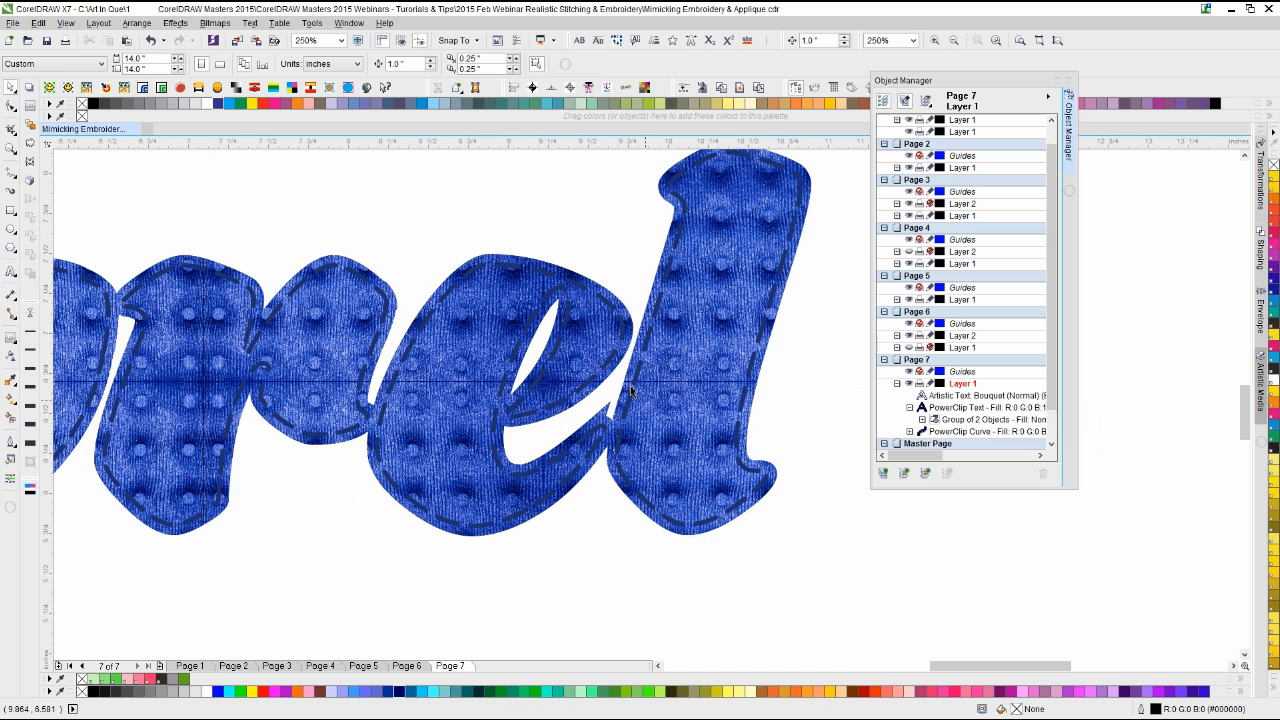
{"action": "left_click", "coordinate": [622, 490]}
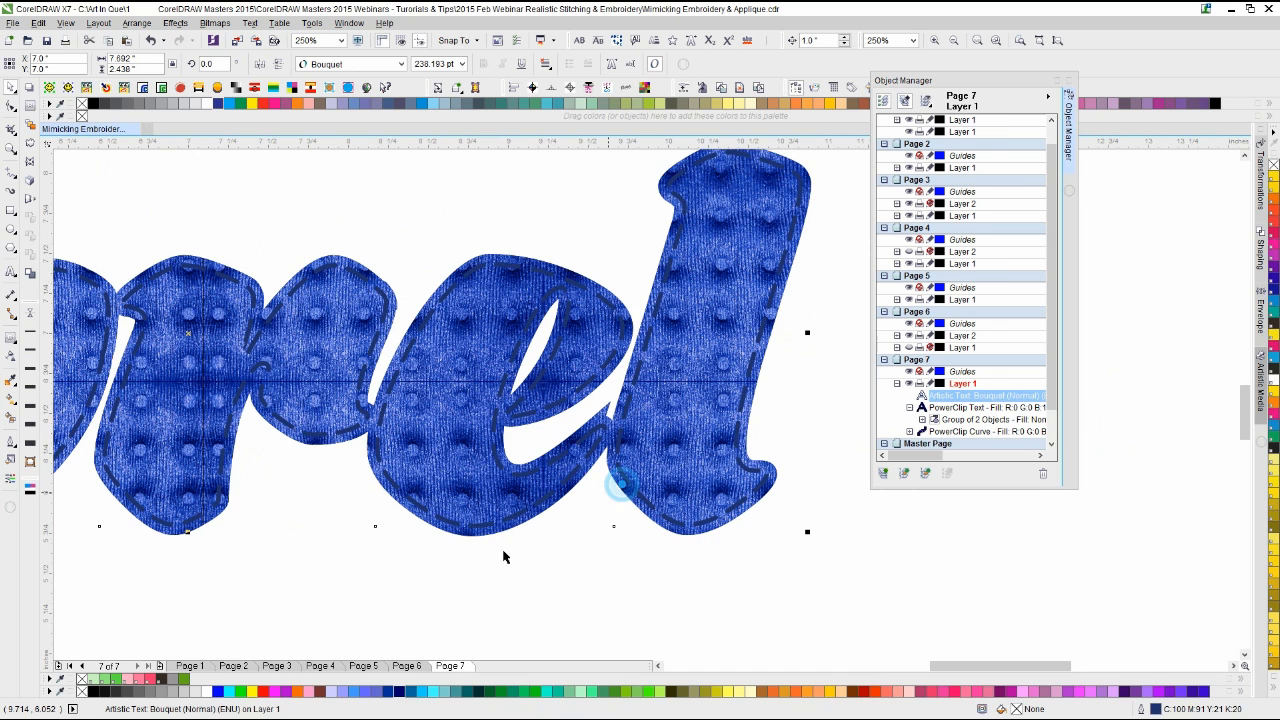
Step: Try filling the dashed stitch text with green R121 G166 B40, and undo the fill
{"action": "left_click", "coordinate": [184, 679]}
{"action": "left_click", "coordinate": [376, 588]}
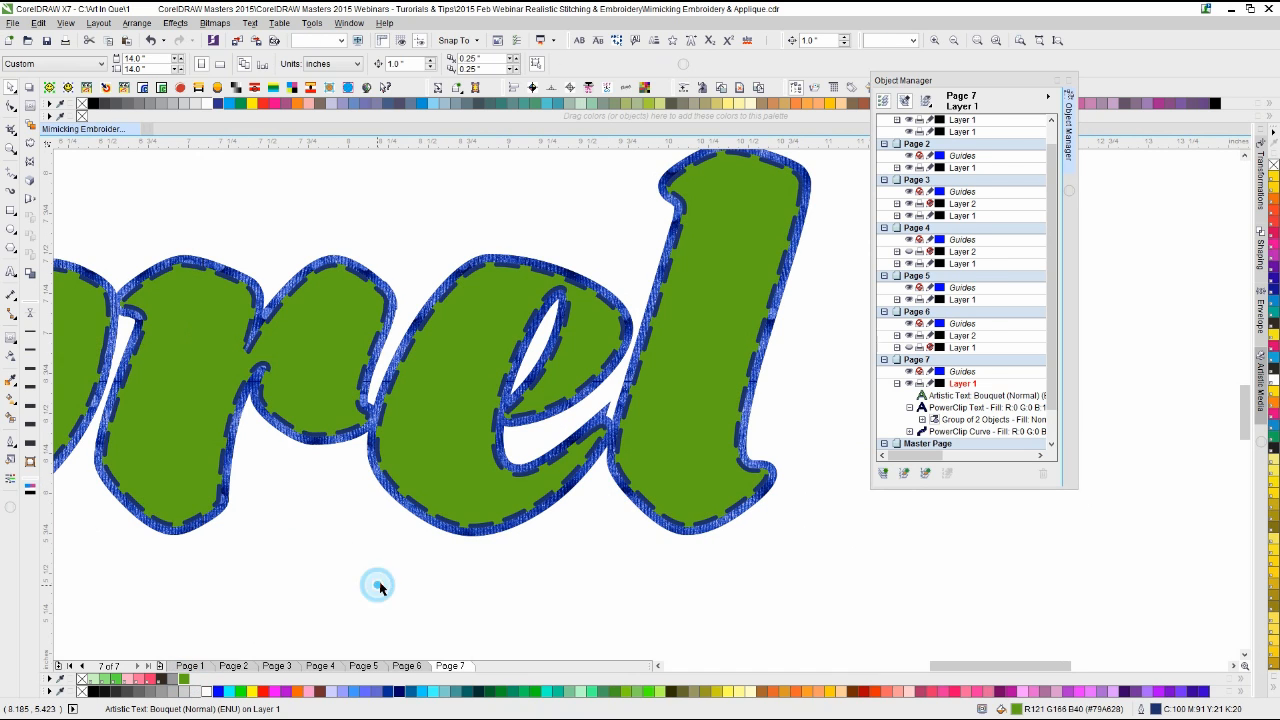
{"action": "key", "text": "ctrl+z"}
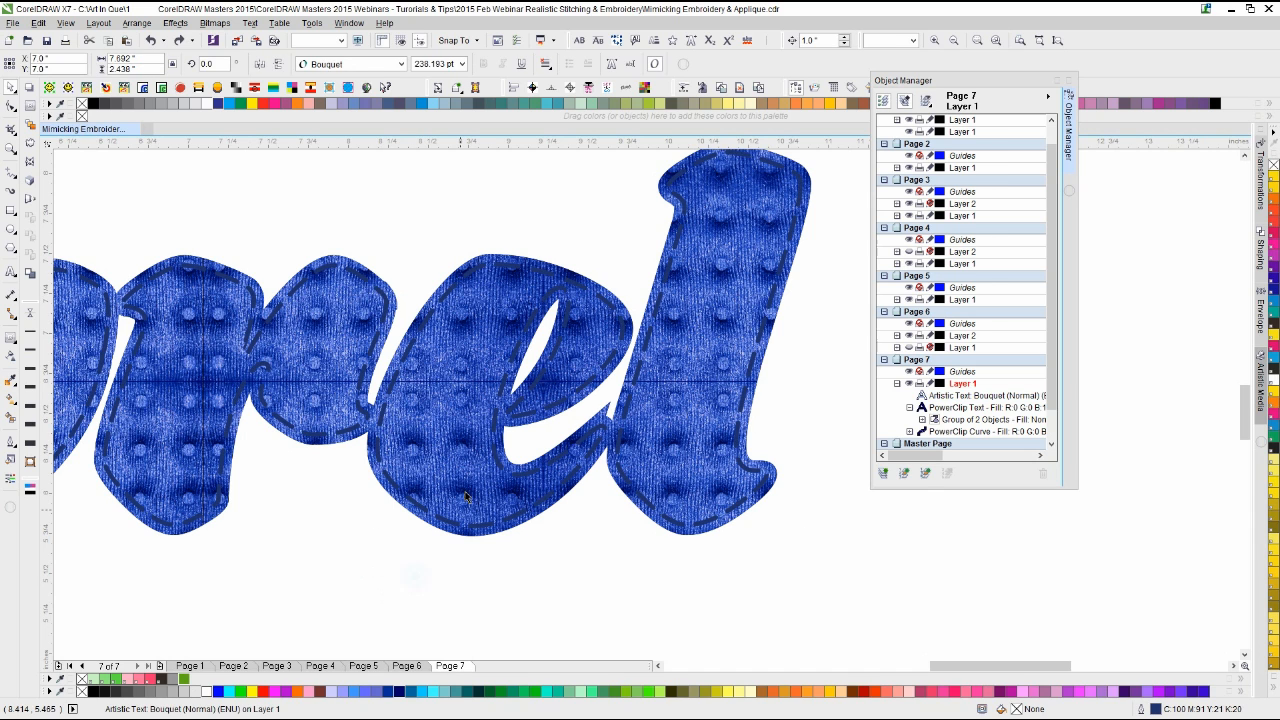
Step: Move the dashed stitch text up 1 inch and change its outline from dashed to a solid line style
{"action": "left_click", "coordinate": [465, 481]}
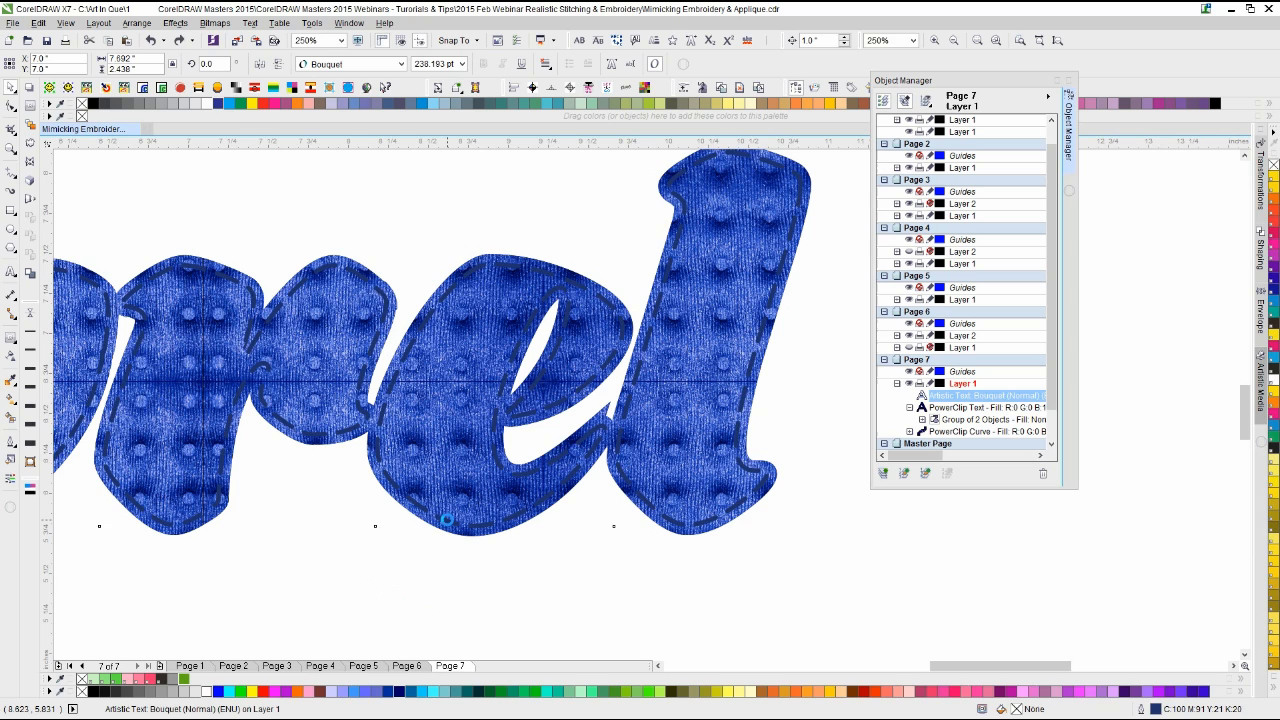
{"action": "key", "text": "Up"}
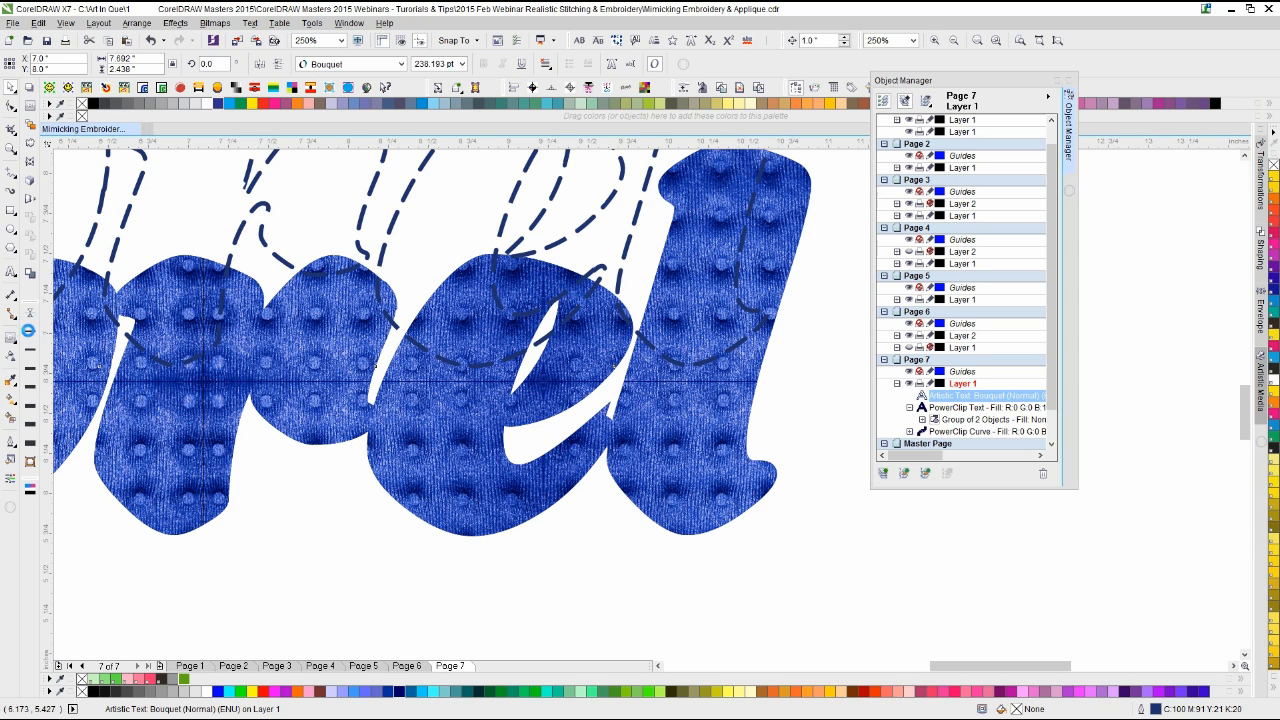
{"action": "left_click", "coordinate": [30, 335]}
{"action": "left_click", "coordinate": [11, 441]}
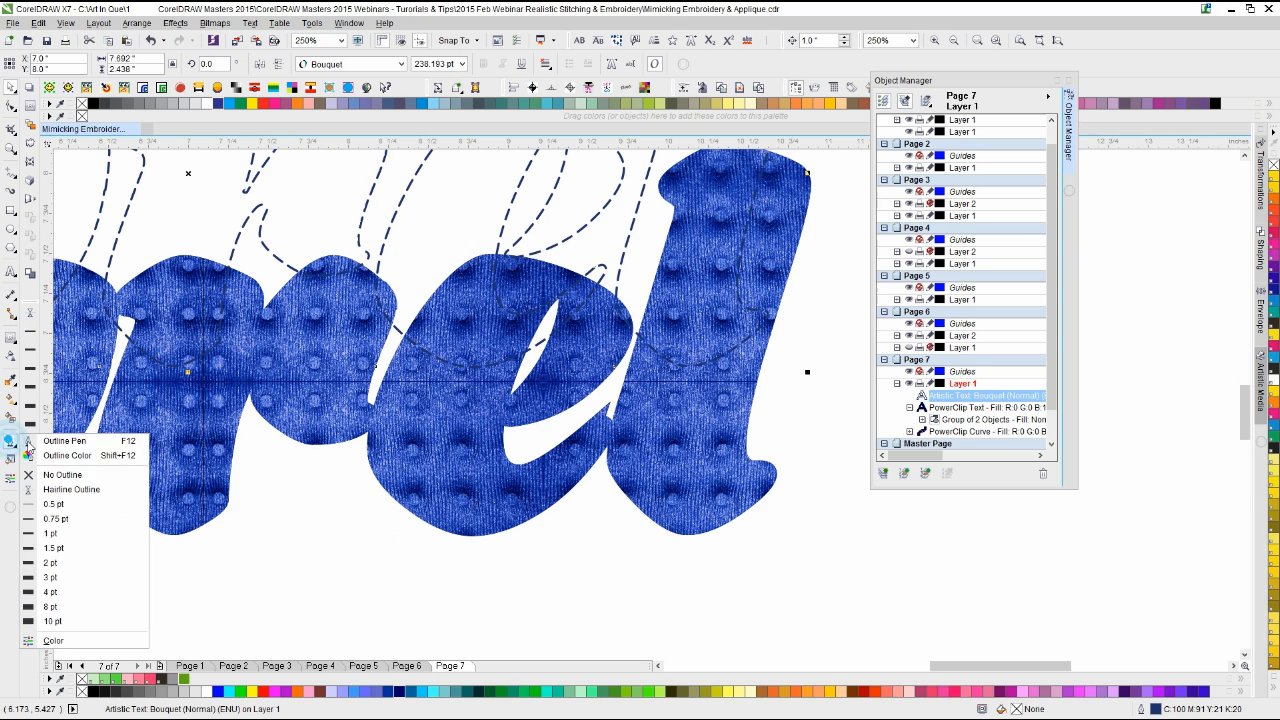
{"action": "left_click", "coordinate": [60, 444]}
{"action": "left_click", "coordinate": [530, 322]}
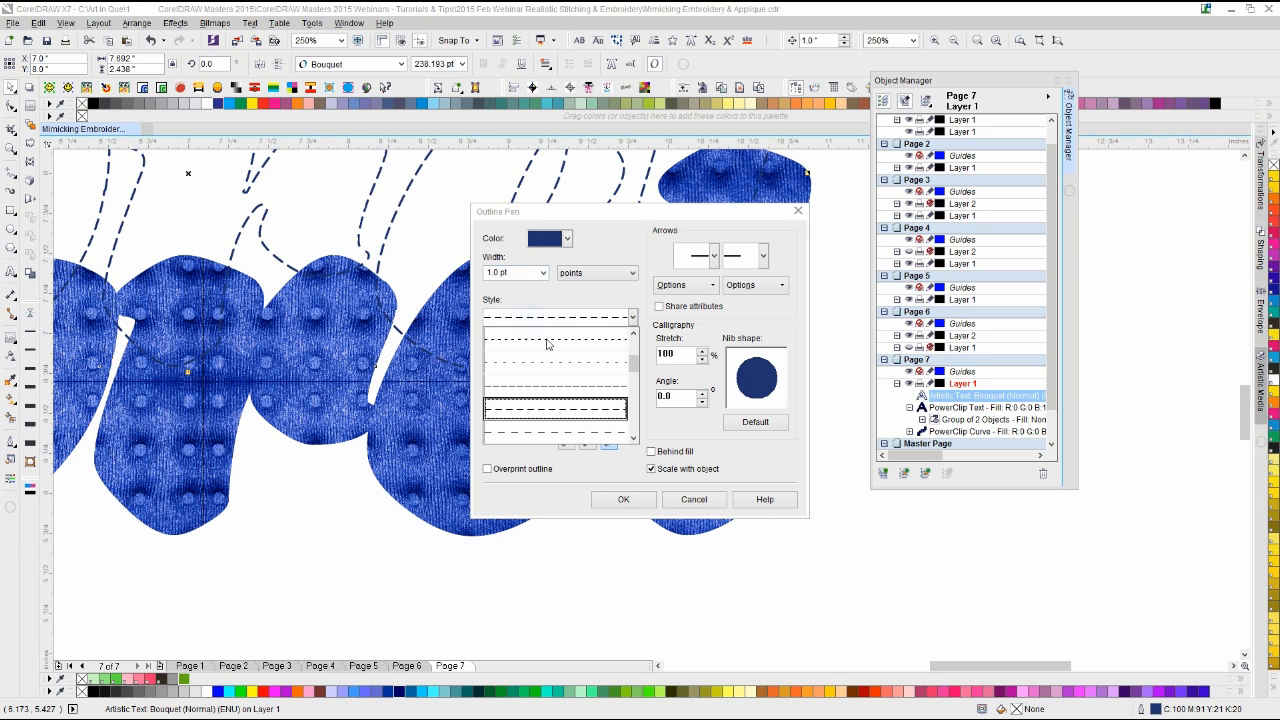
{"action": "left_click", "coordinate": [621, 342]}
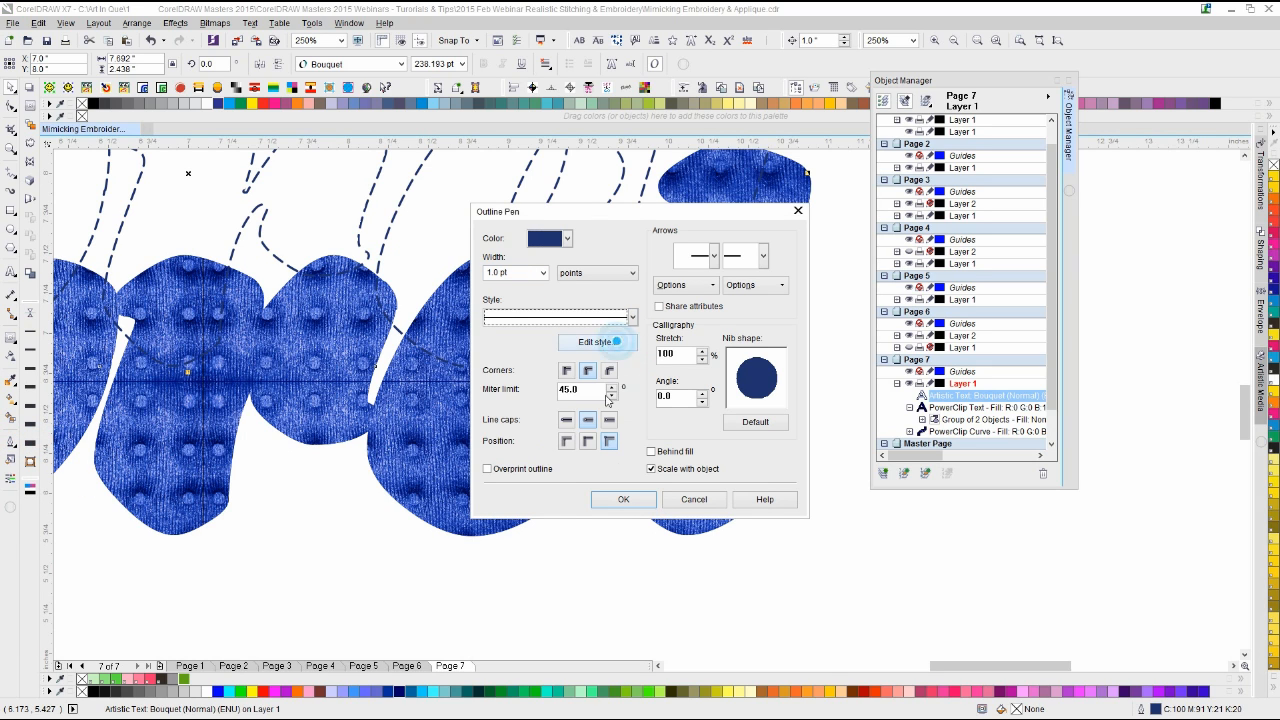
{"action": "left_click", "coordinate": [623, 498]}
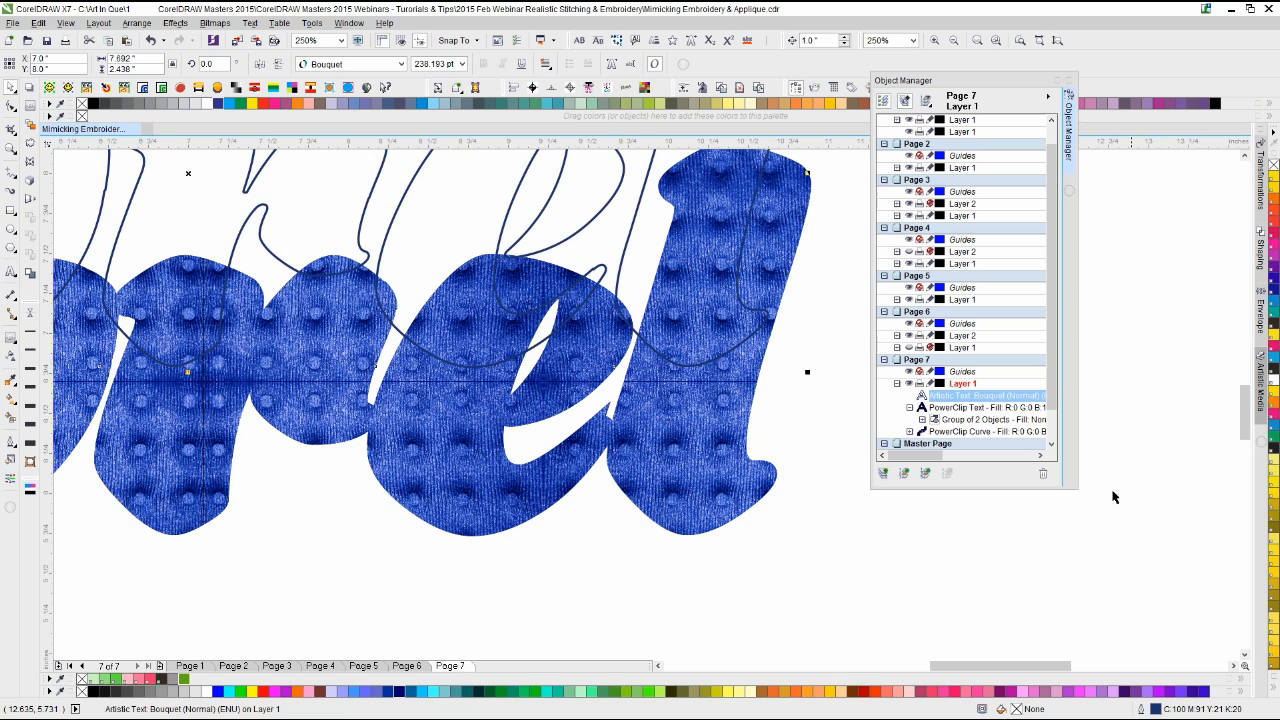
Step: Activate Artistic Media, show its stroke library, and try the pink stitch brush from CustomMediaStrokes on the outlined text
{"action": "left_click", "coordinate": [527, 588]}
{"action": "key", "text": "i"}
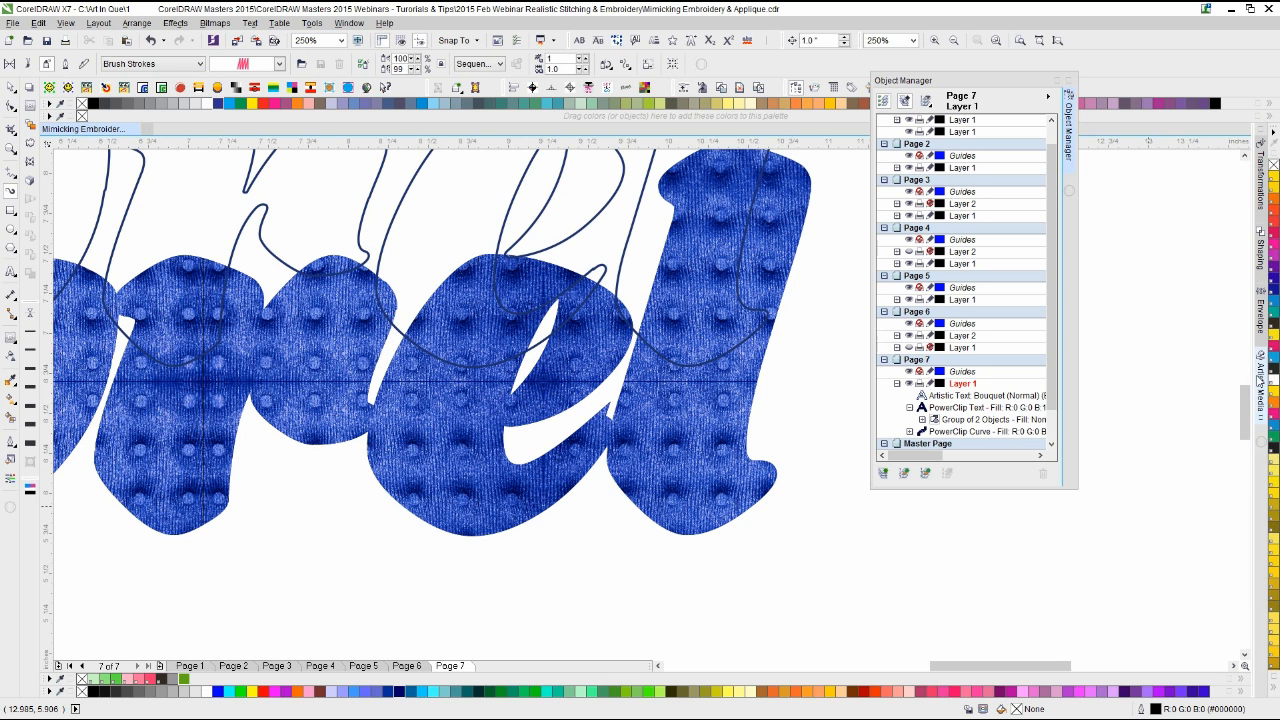
{"action": "left_click", "coordinate": [1258, 385]}
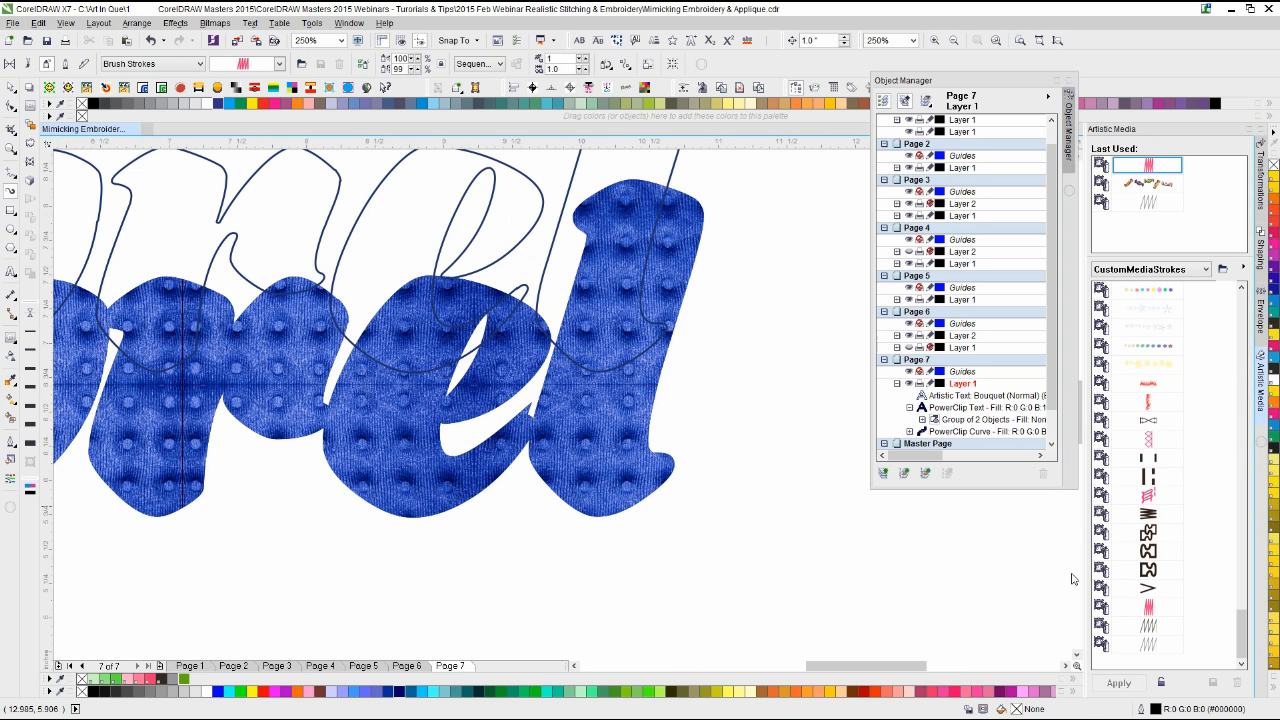
{"action": "left_click", "coordinate": [500, 200]}
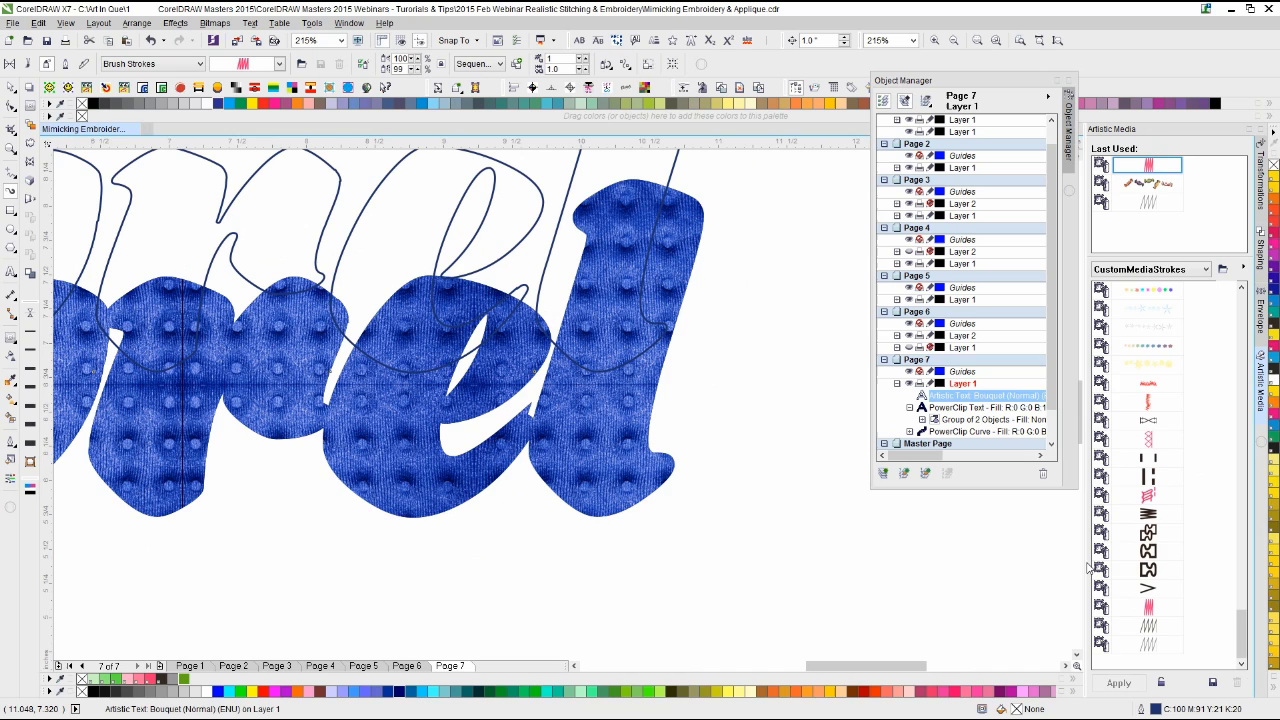
{"action": "left_click", "coordinate": [1149, 606]}
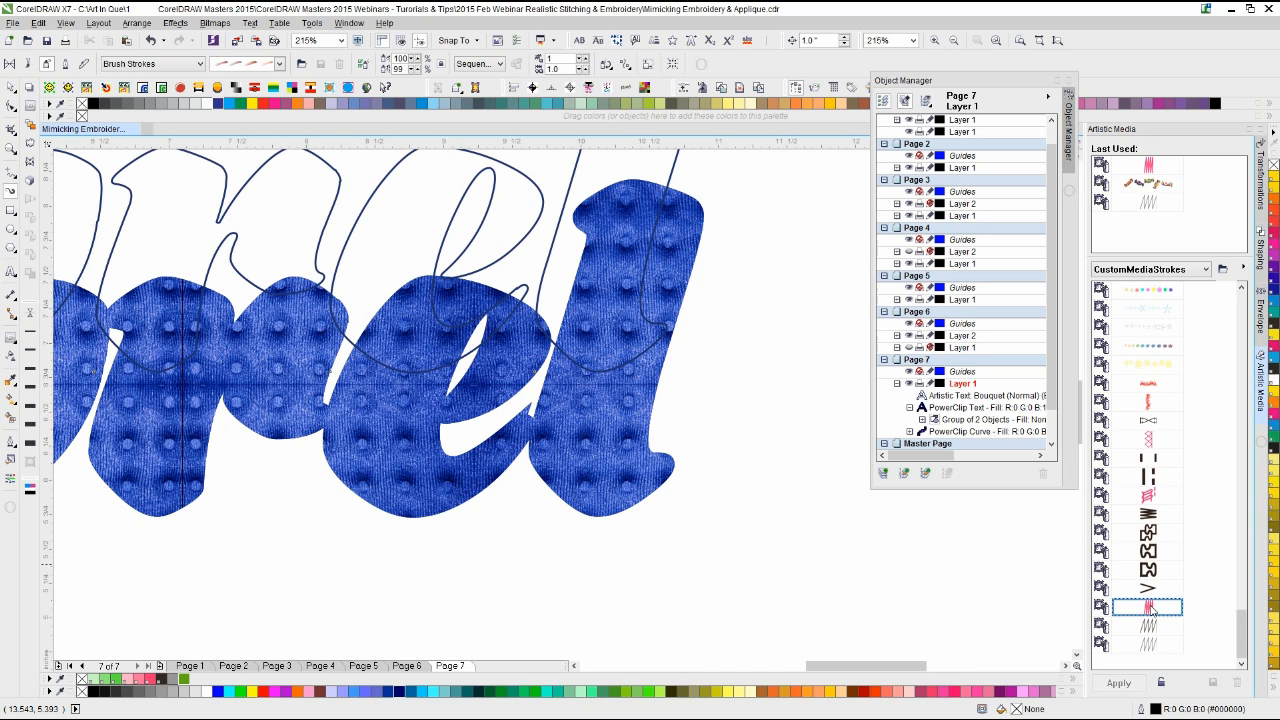
Step: Convert the outlined Corel text to curves and apply the pink stitch brush from CustomMediaStrokes to it
{"action": "scroll", "coordinate": [568, 412], "scroll_direction": "down", "scroll_amount": 2}
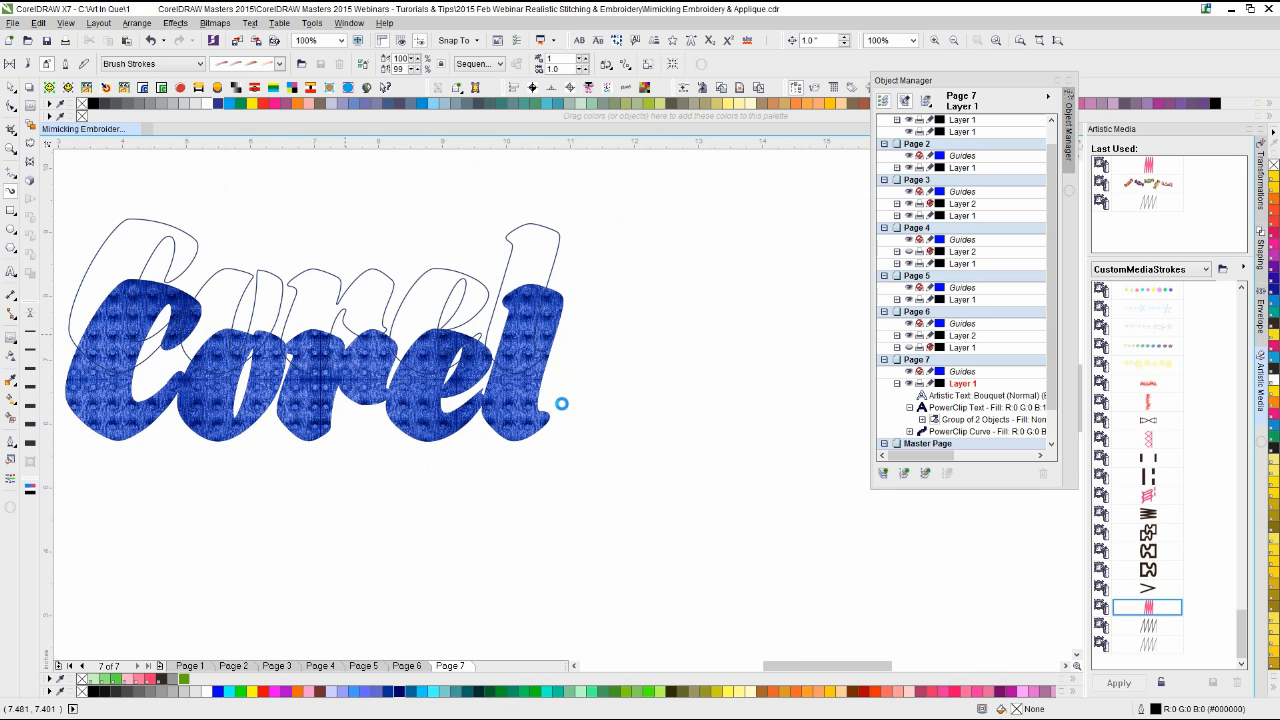
{"action": "scroll", "coordinate": [566, 405], "scroll_direction": "up", "scroll_amount": 2}
{"action": "key", "text": "space"}
{"action": "left_click", "coordinate": [563, 330]}
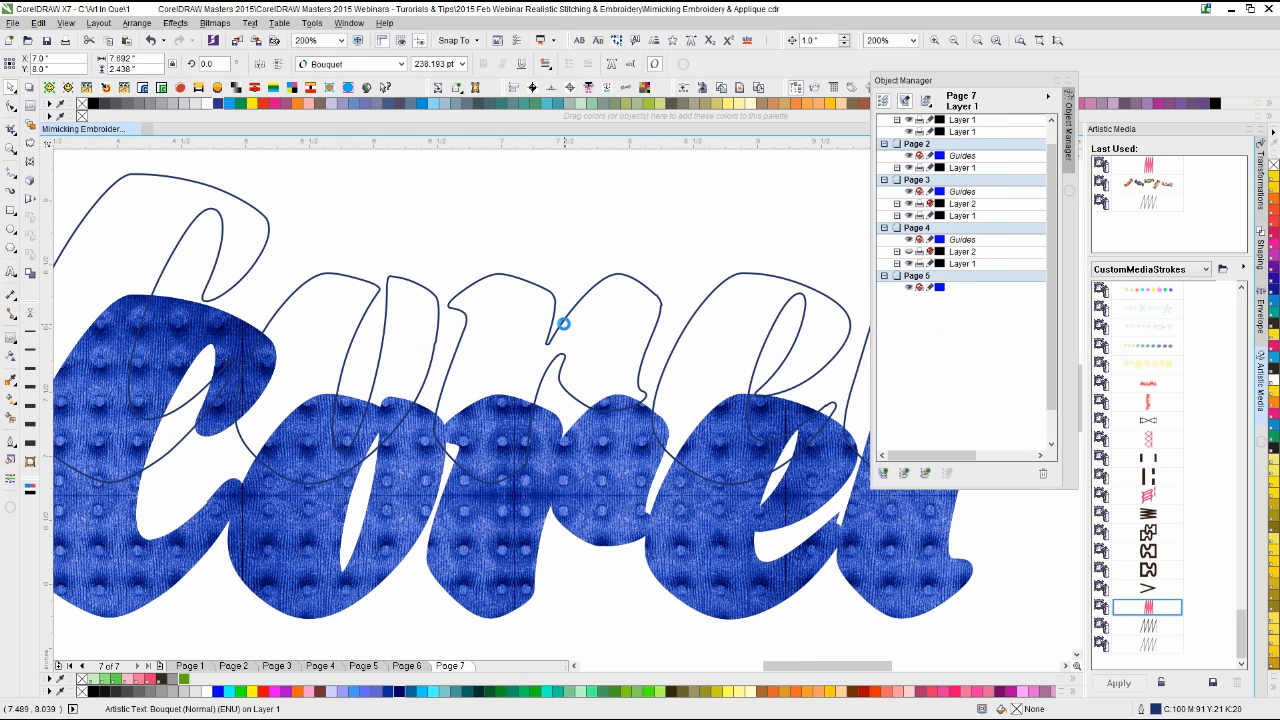
{"action": "key", "text": "ctrl+q"}
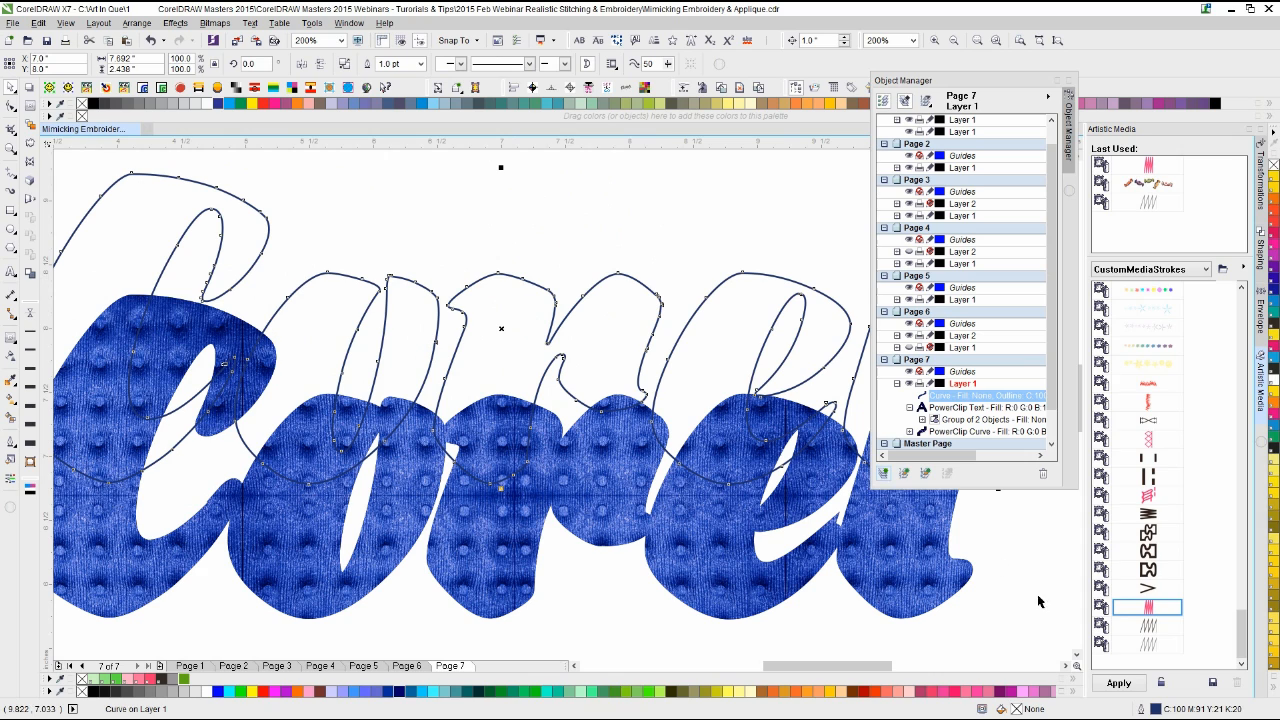
{"action": "left_click", "coordinate": [1148, 607]}
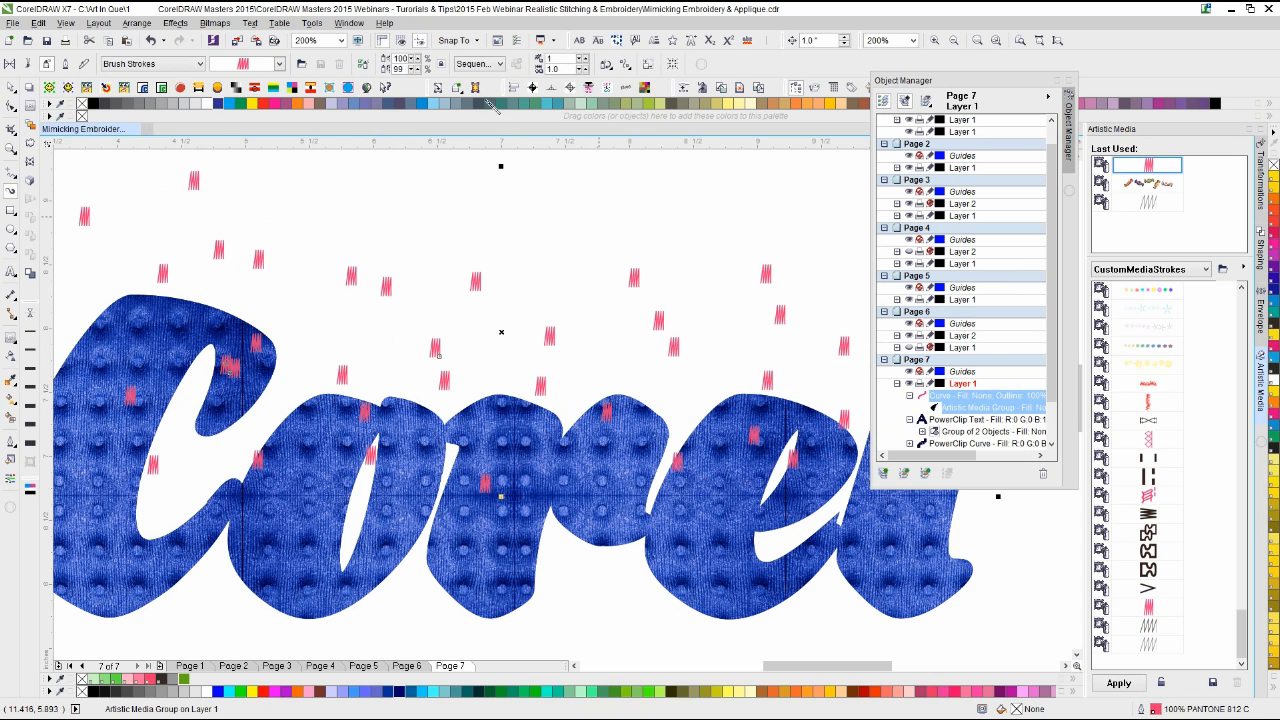
Step: Tighten the spacing of the pink stitch spray through 0.25 and 0.1 to 0.07
{"action": "type", "text": "0"}
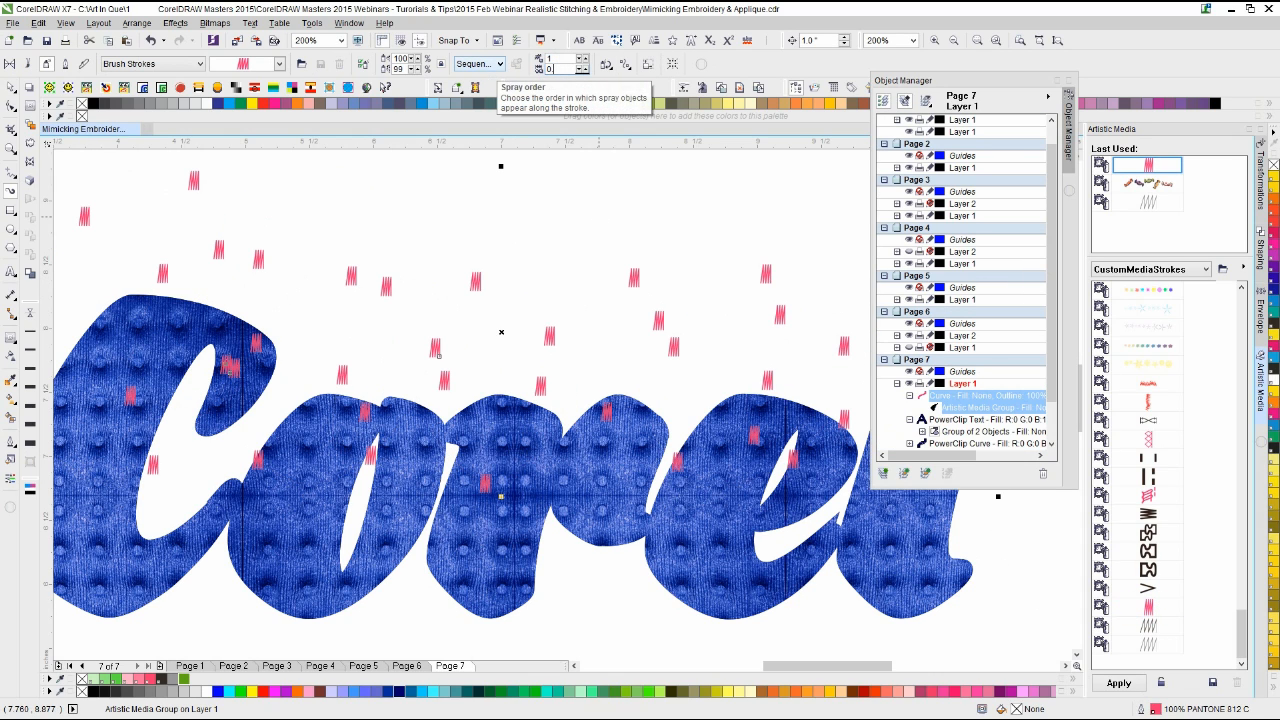
{"action": "type", "text": ".25"}
{"action": "key", "text": "Return"}
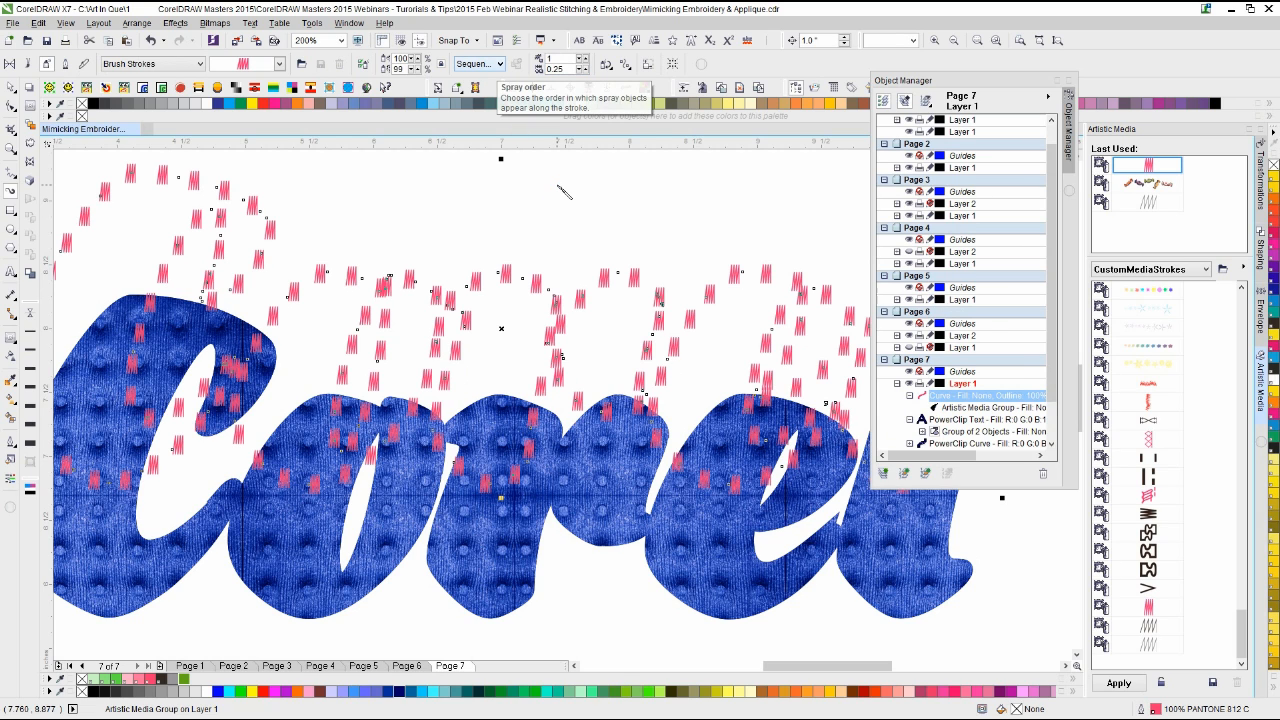
{"action": "double_click", "coordinate": [556, 69]}
{"action": "type", "text": "0"}
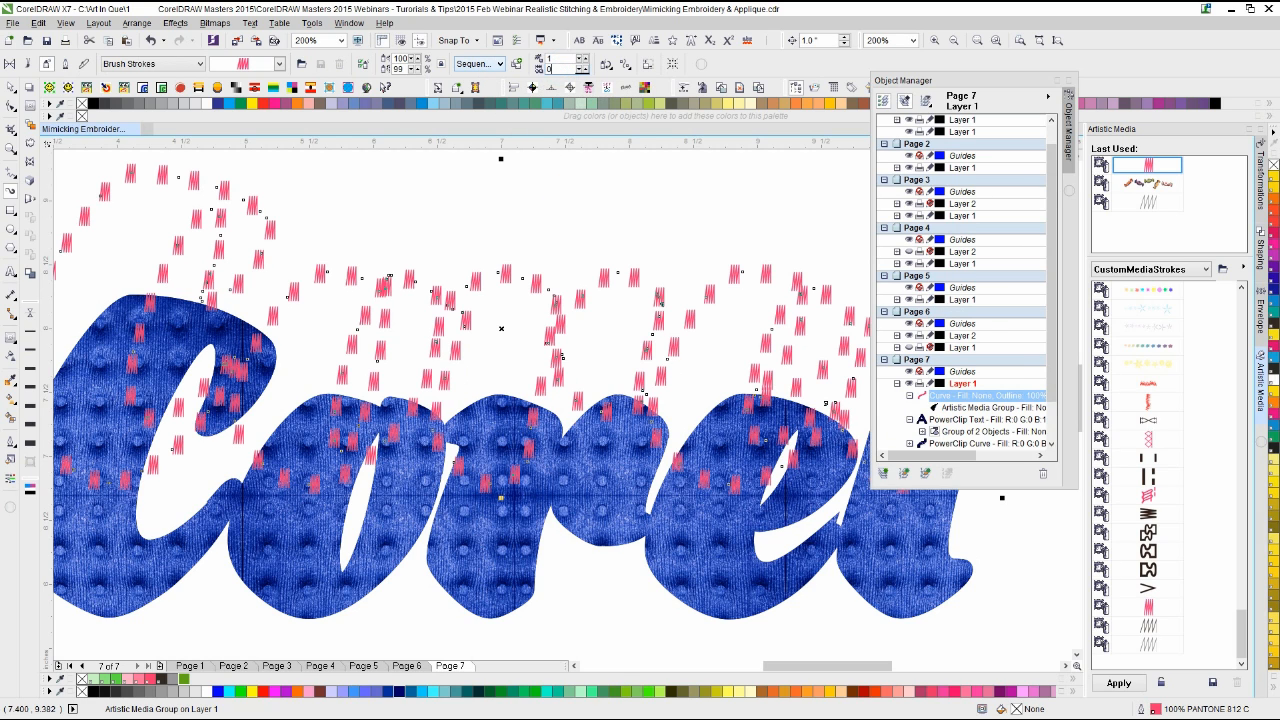
{"action": "type", "text": ".1"}
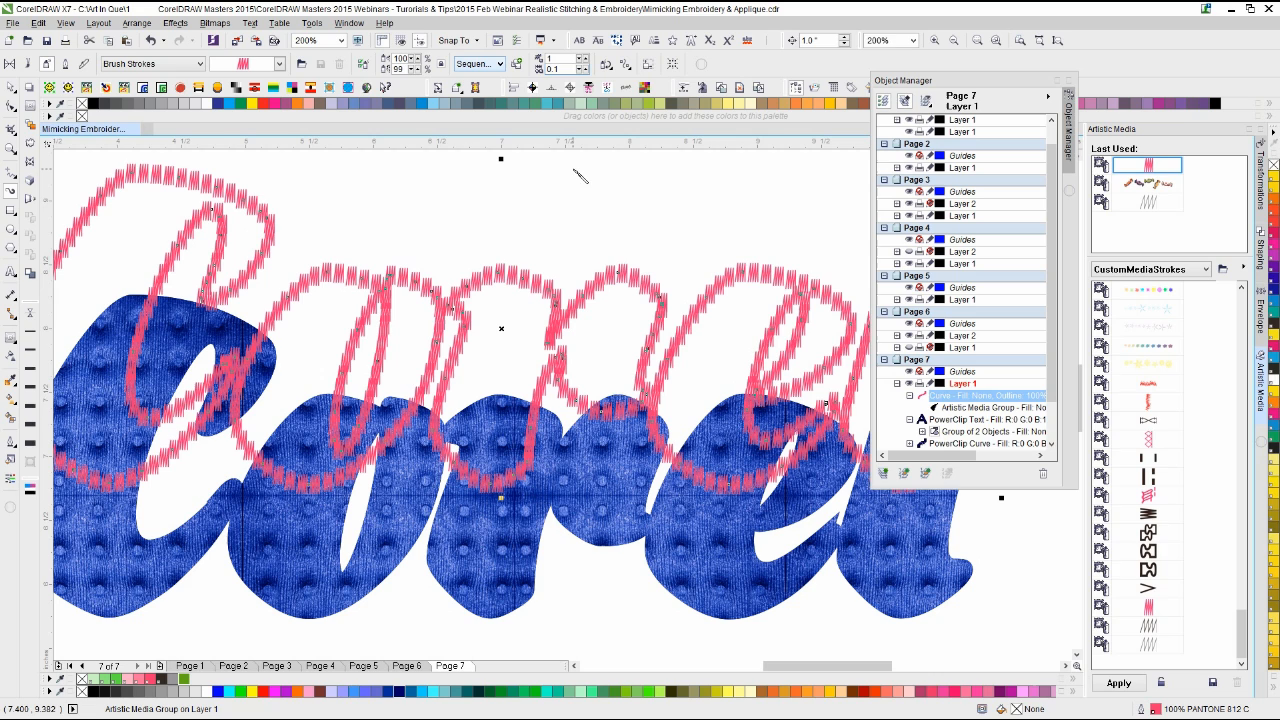
{"action": "key", "text": "Return"}
{"action": "left_click", "coordinate": [581, 69]}
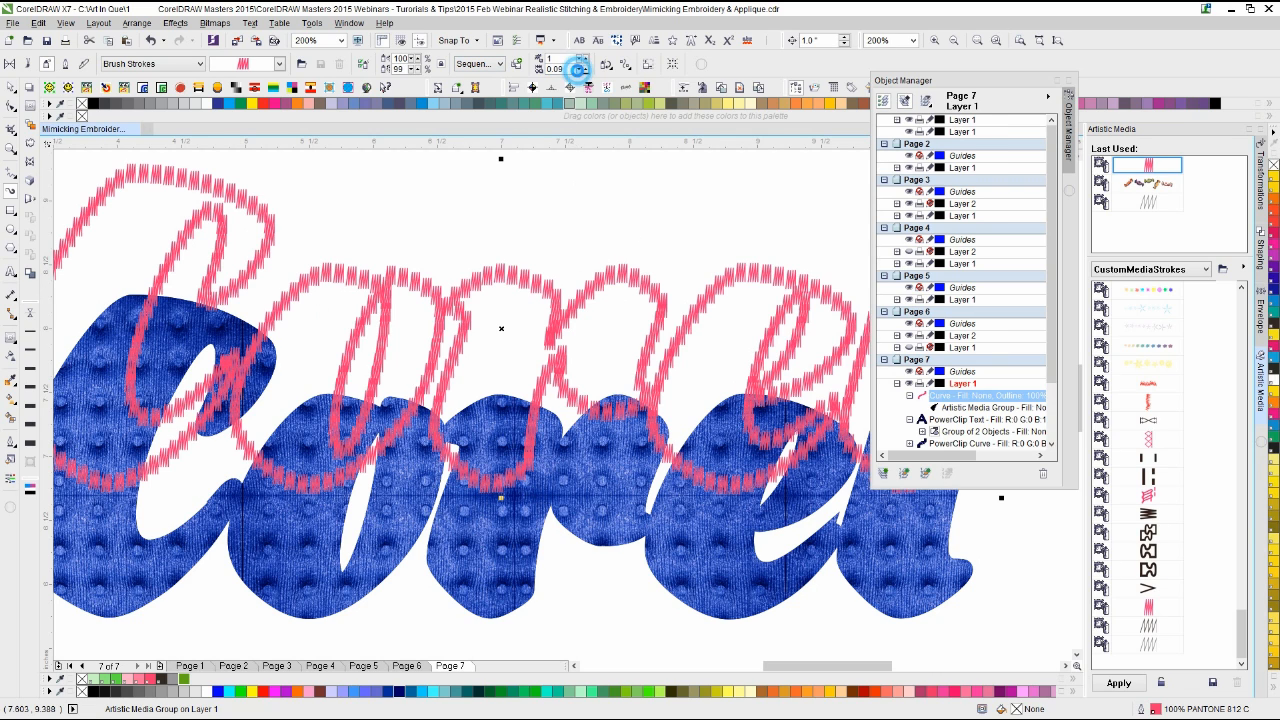
{"action": "left_click", "coordinate": [581, 69]}
{"action": "left_click", "coordinate": [580, 69]}
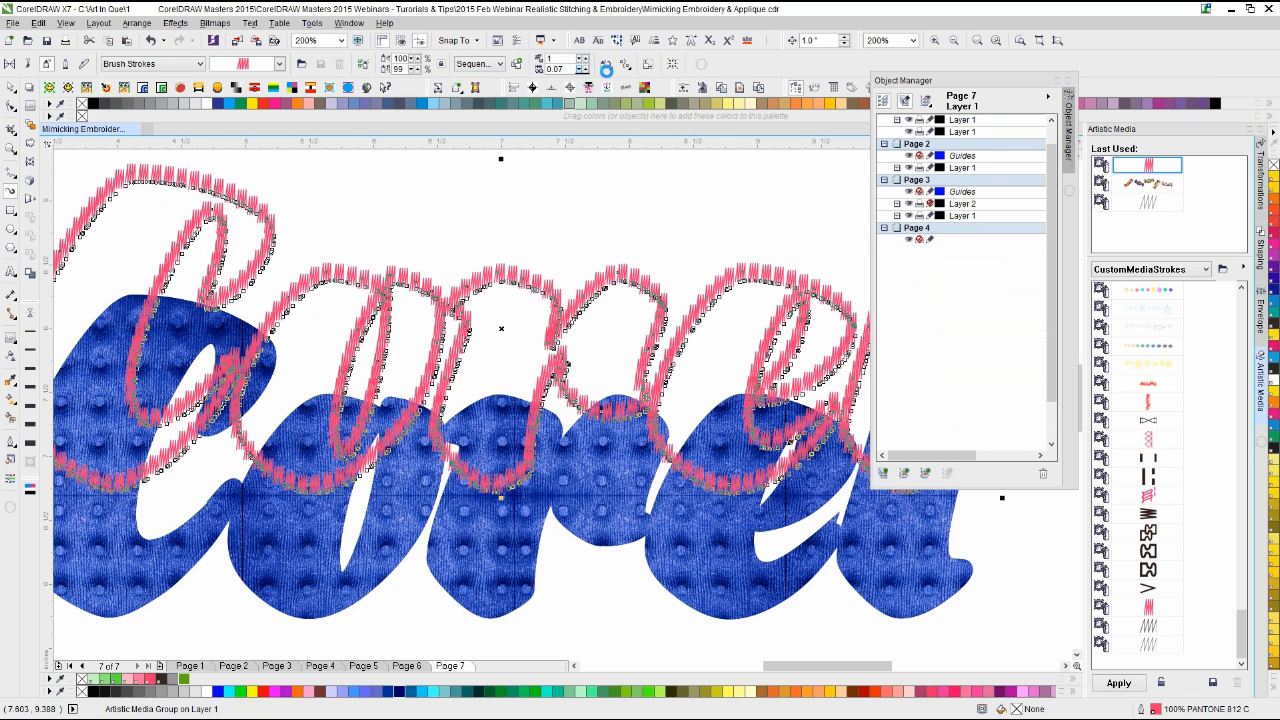
Step: Set the stitch spray rotation to 15° and make it relative to the path
{"action": "left_click", "coordinate": [607, 66]}
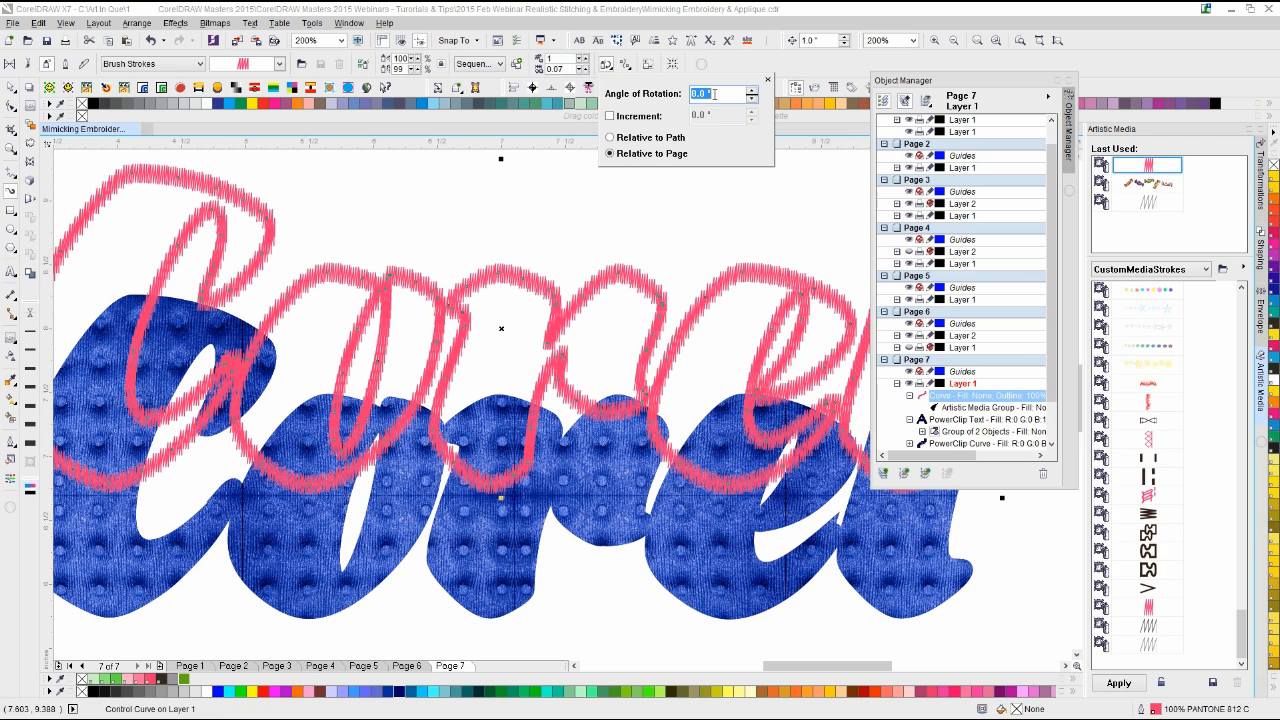
{"action": "type", "text": "15."}
{"action": "key", "text": "Return"}
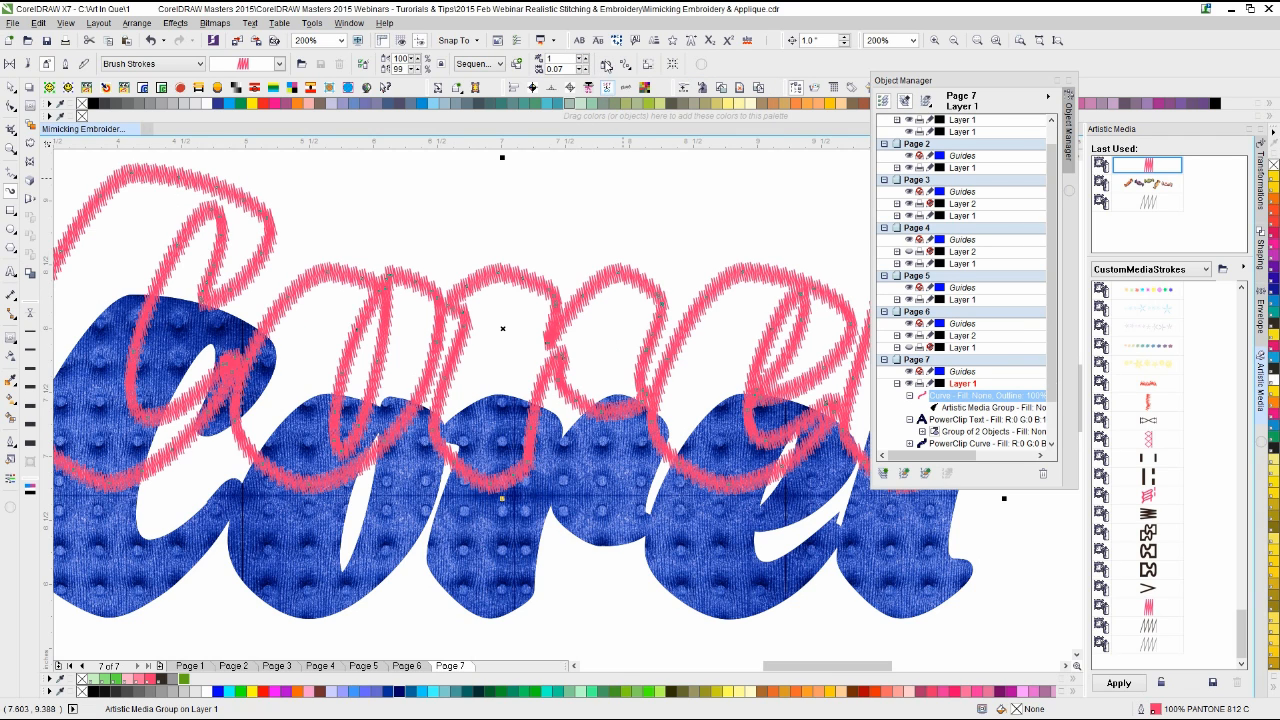
{"action": "left_click", "coordinate": [607, 64]}
{"action": "left_click", "coordinate": [612, 138]}
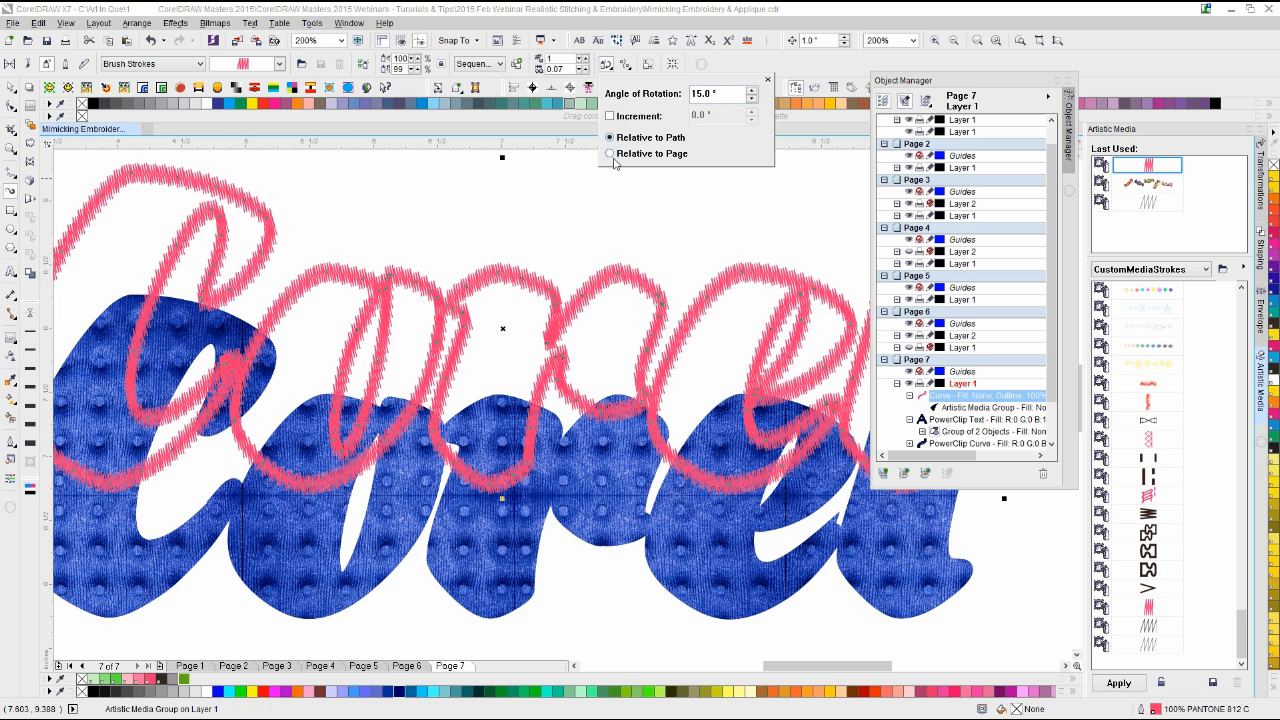
{"action": "left_click", "coordinate": [643, 223]}
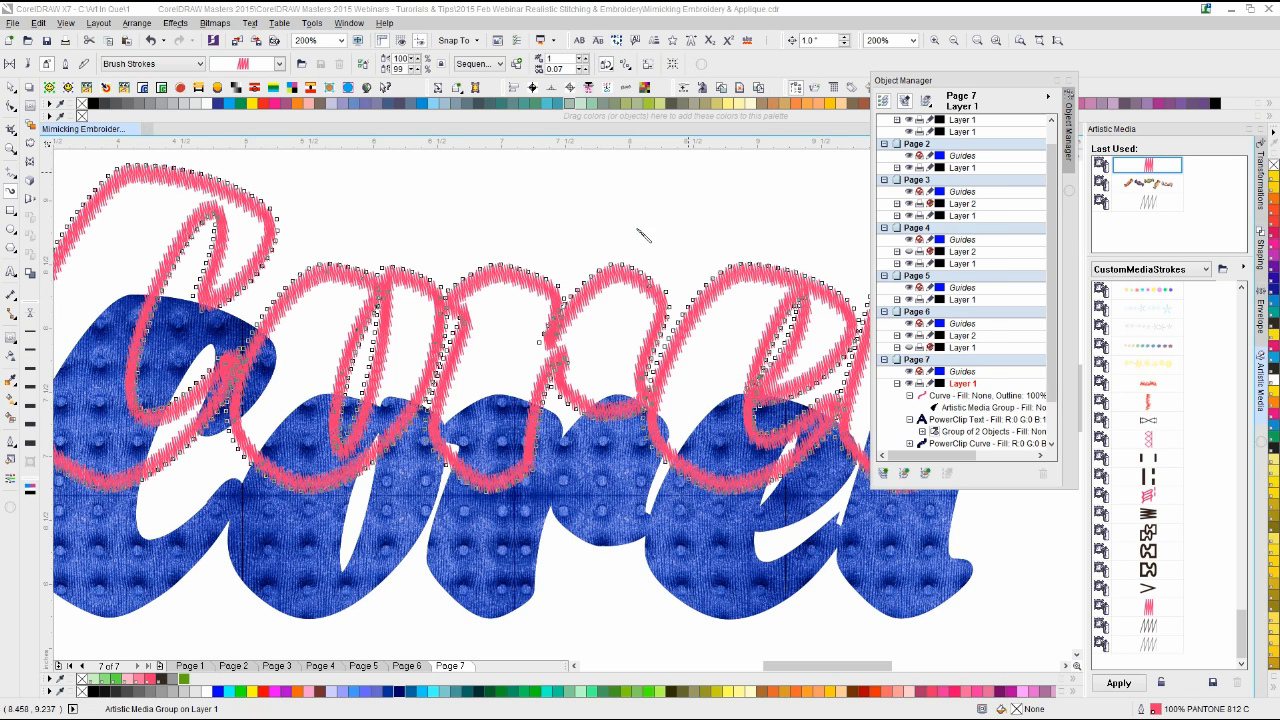
Step: Move the pink stitch outline down 1 inch onto the edge of the denim lettering
{"action": "left_click", "coordinate": [12, 89]}
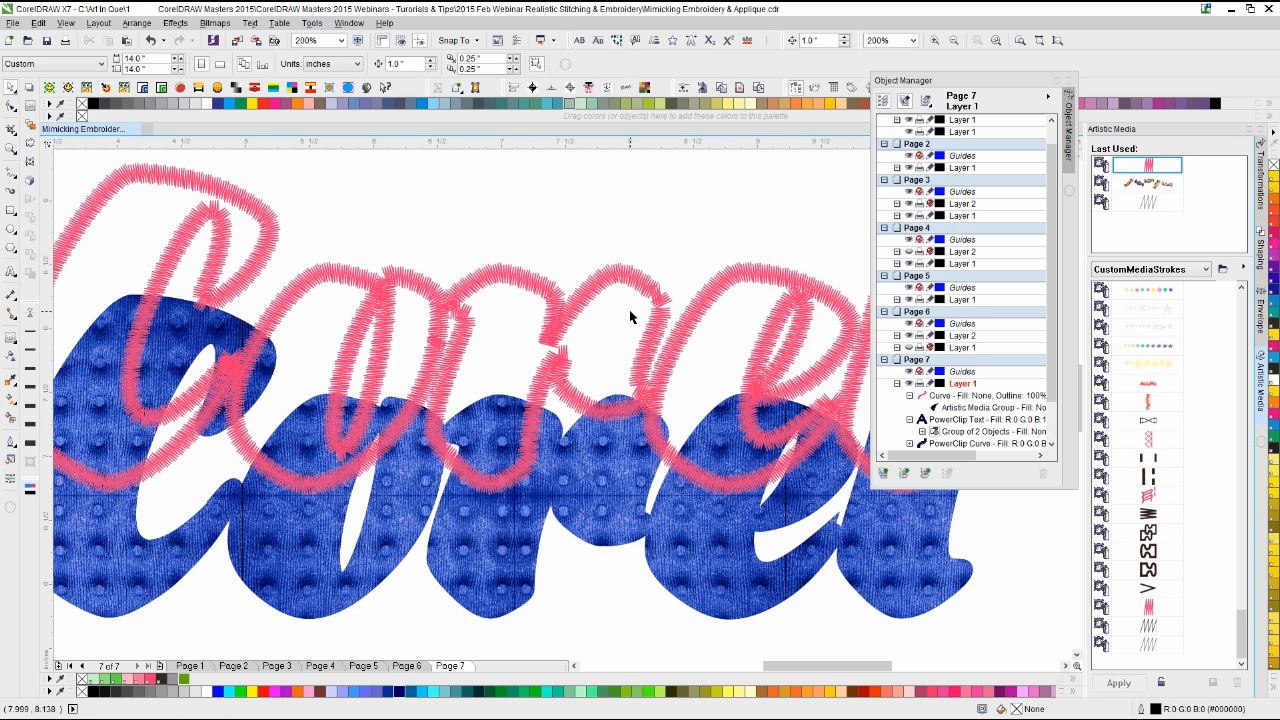
{"action": "left_click", "coordinate": [630, 277]}
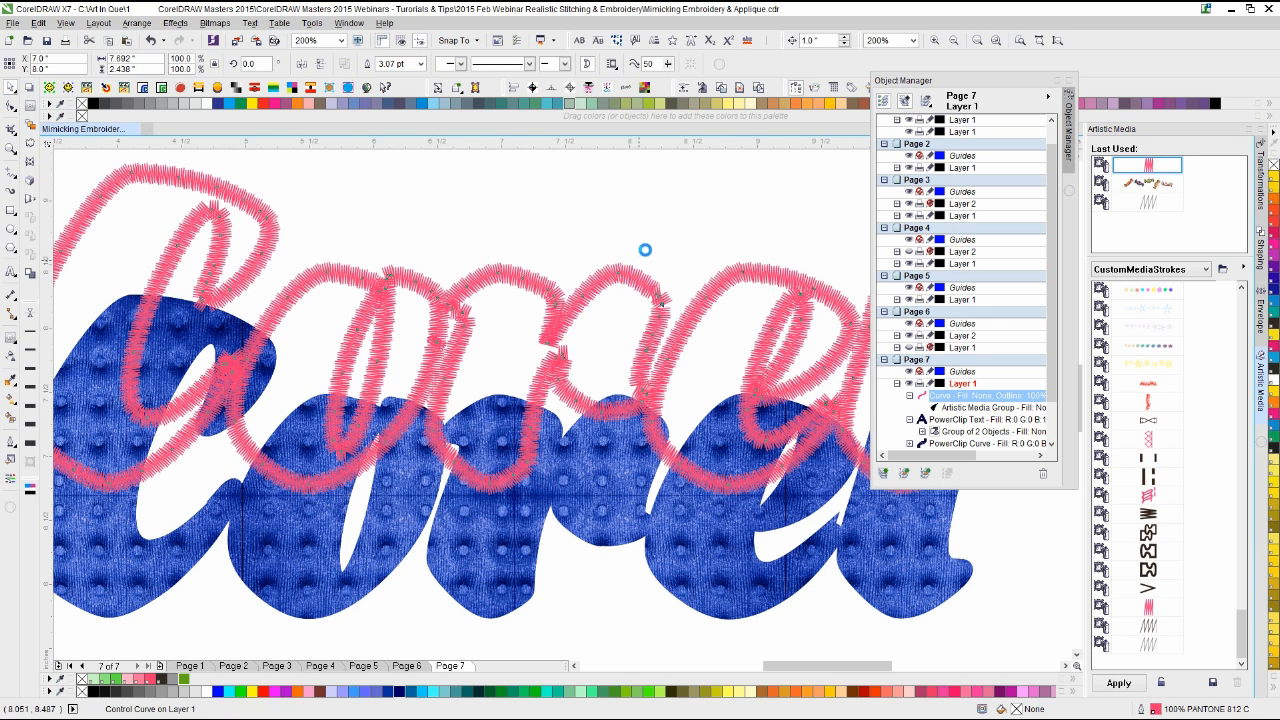
{"action": "key", "text": "Down"}
{"action": "left_click", "coordinate": [634, 314]}
{"action": "scroll", "coordinate": [651, 621], "scroll_direction": "up", "scroll_amount": 1}
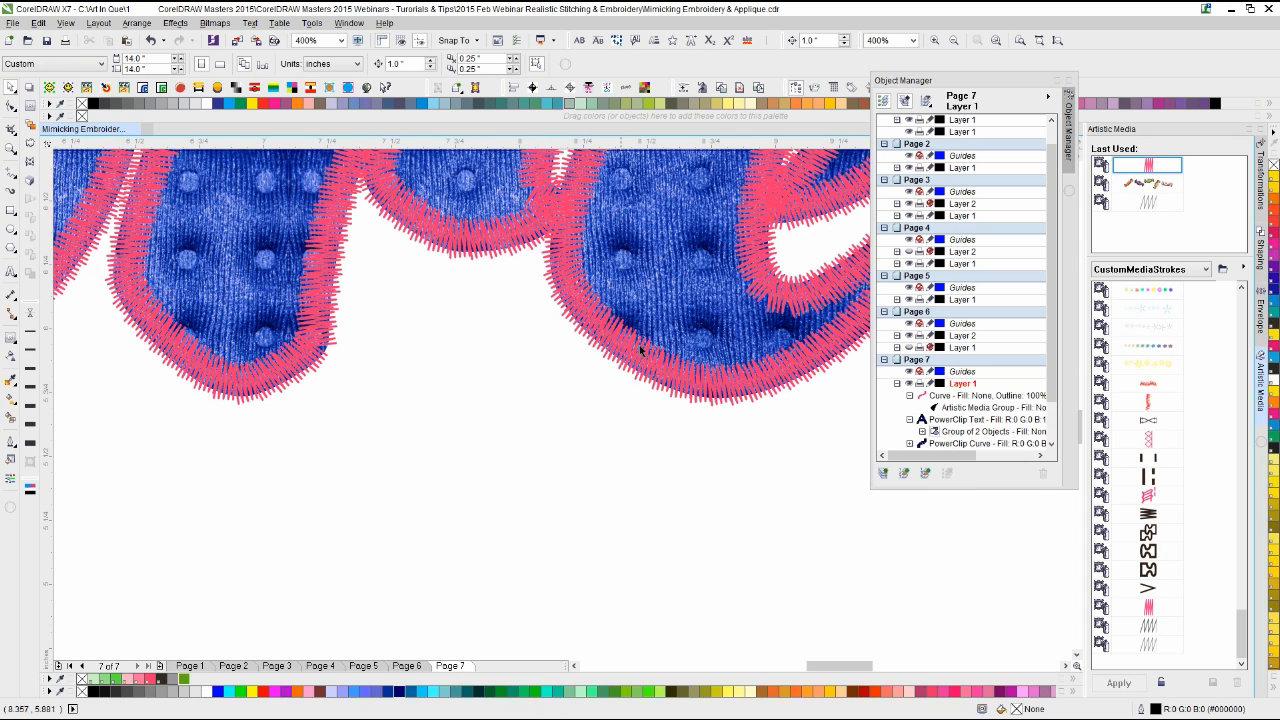
Step: Move the stitch outline back up 1 inch and add one colour from the denim PowerClip text's bitmap to the document palette
{"action": "left_click", "coordinate": [690, 378]}
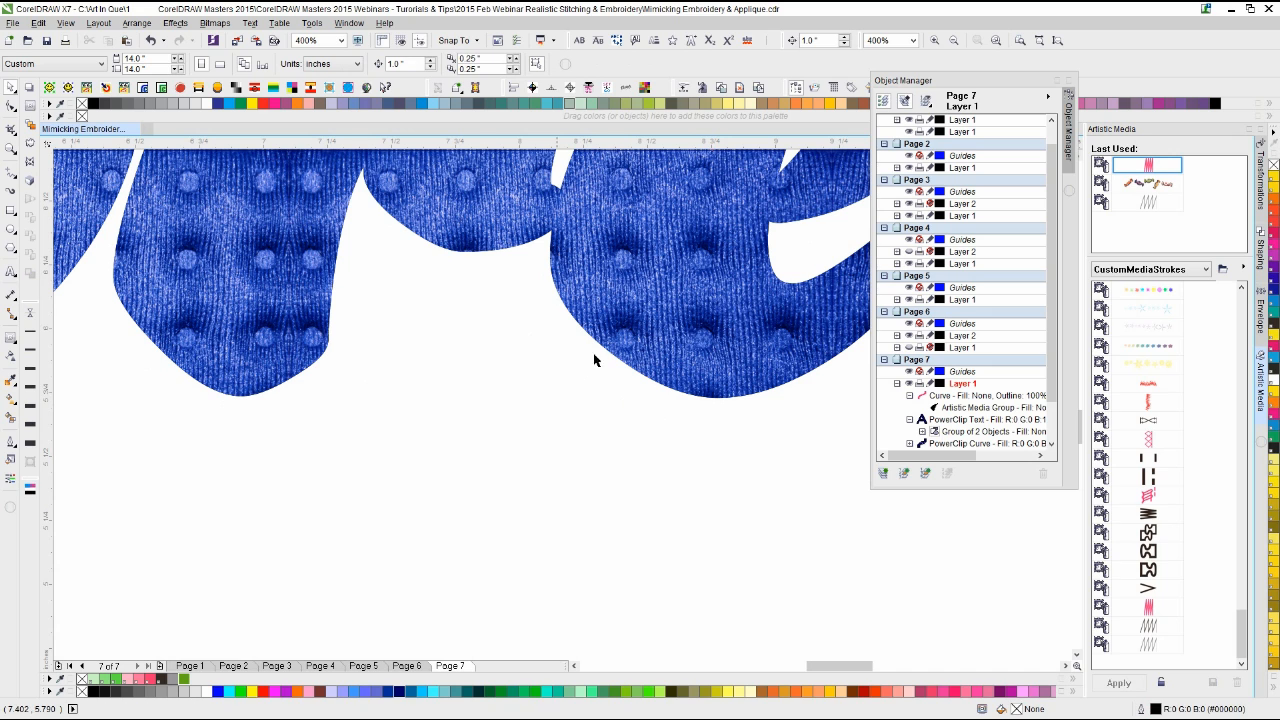
{"action": "left_click", "coordinate": [686, 337]}
{"action": "left_click_drag", "start_coordinate": [687, 335], "coordinate": [605, 677]}
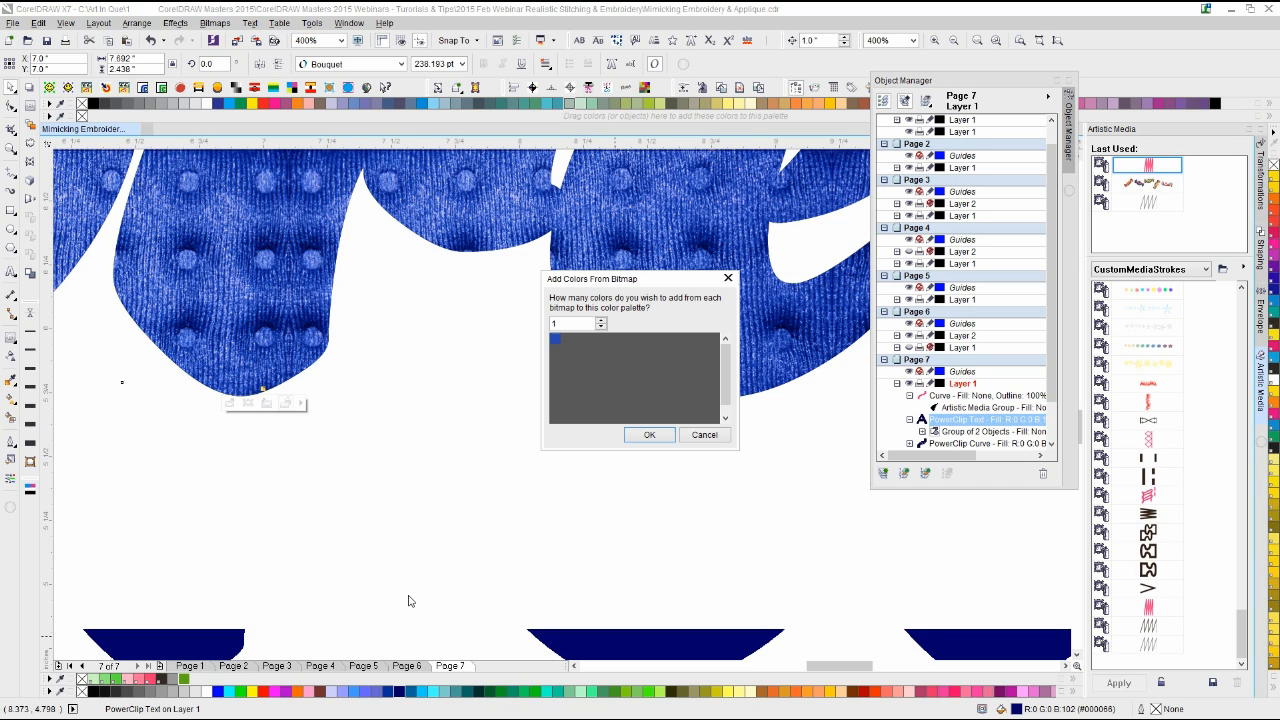
{"action": "left_click", "coordinate": [657, 440]}
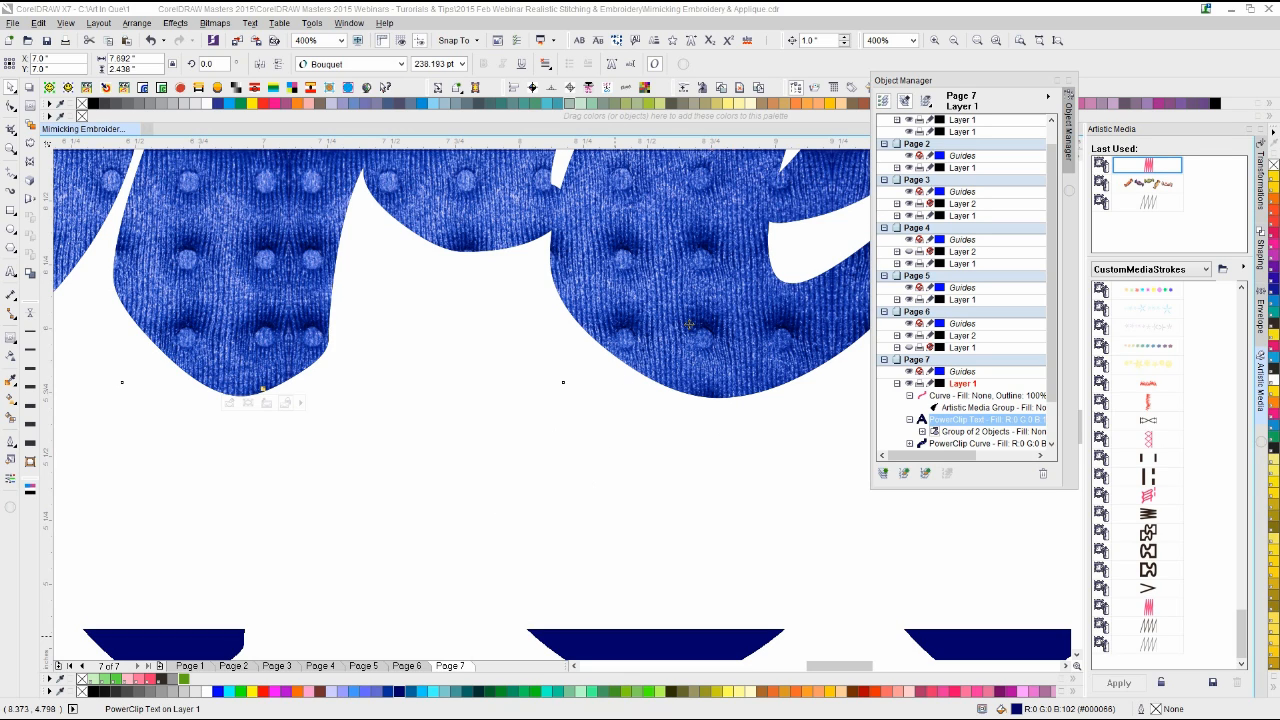
Step: Convert the grouped denim contents inside the PowerClip text to a 100 dpi RGB Color (24-bit) bitmap
{"action": "scroll", "coordinate": [549, 447], "scroll_direction": "down", "scroll_amount": 1}
{"action": "left_click", "coordinate": [552, 473]}
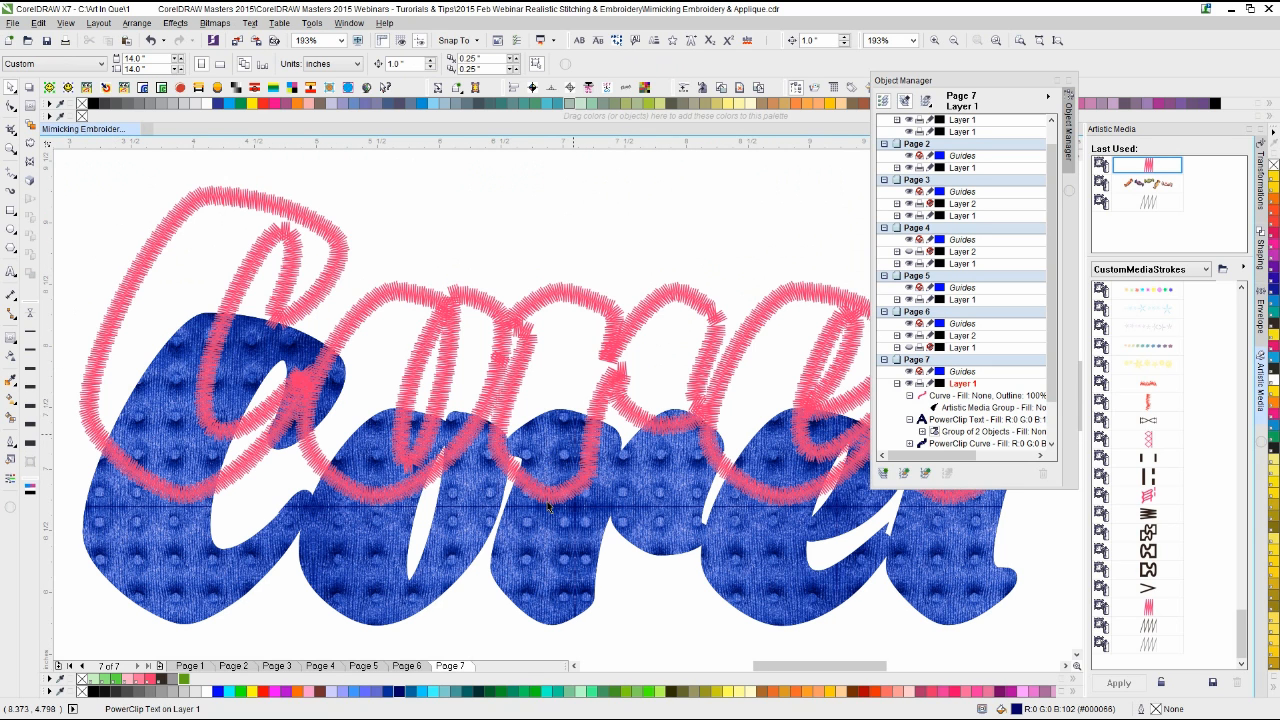
{"action": "left_click", "coordinate": [547, 580]}
{"action": "left_click", "coordinate": [547, 580], "text": "ctrl"}
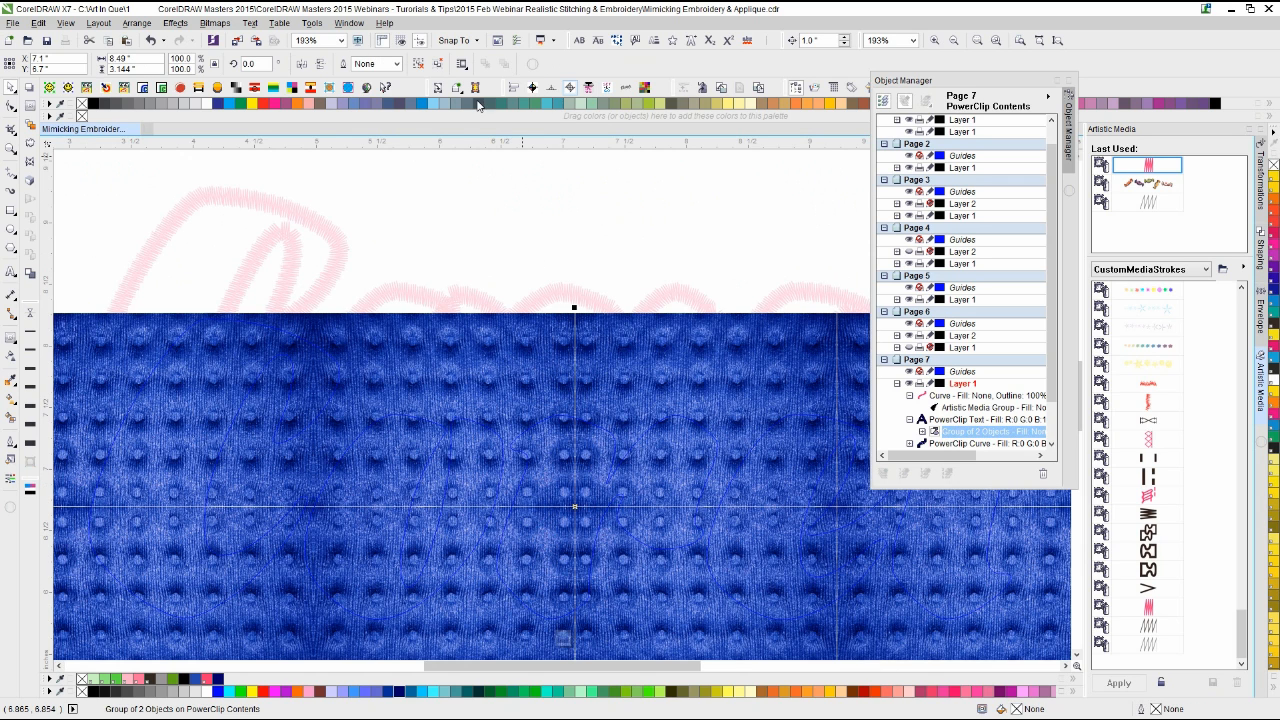
{"action": "left_click", "coordinate": [438, 88]}
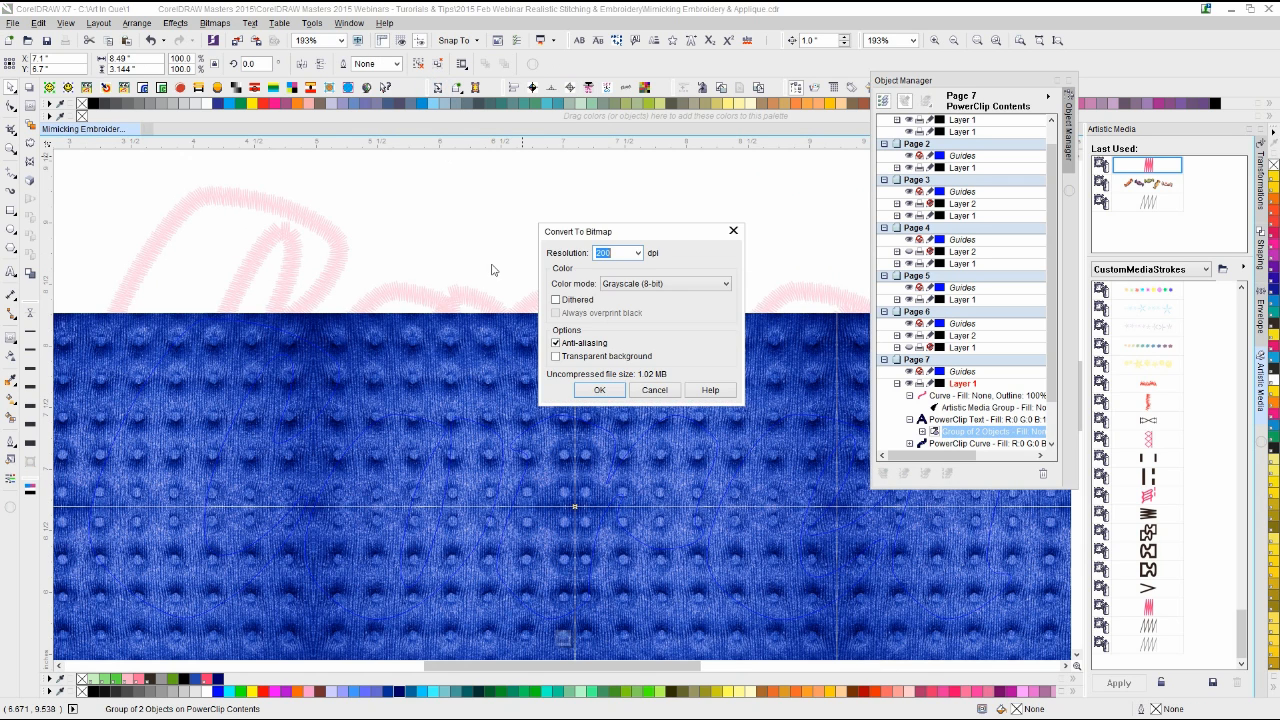
{"action": "left_click", "coordinate": [638, 253]}
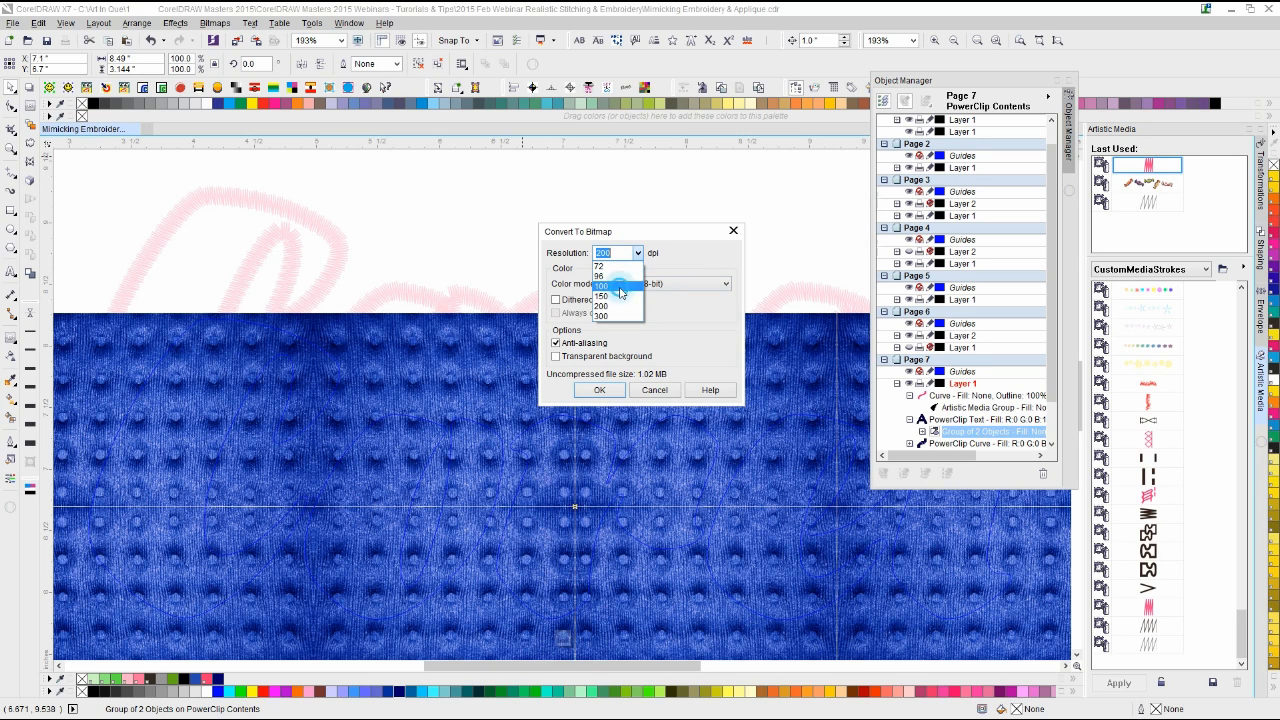
{"action": "left_click", "coordinate": [628, 286]}
{"action": "left_click", "coordinate": [616, 284]}
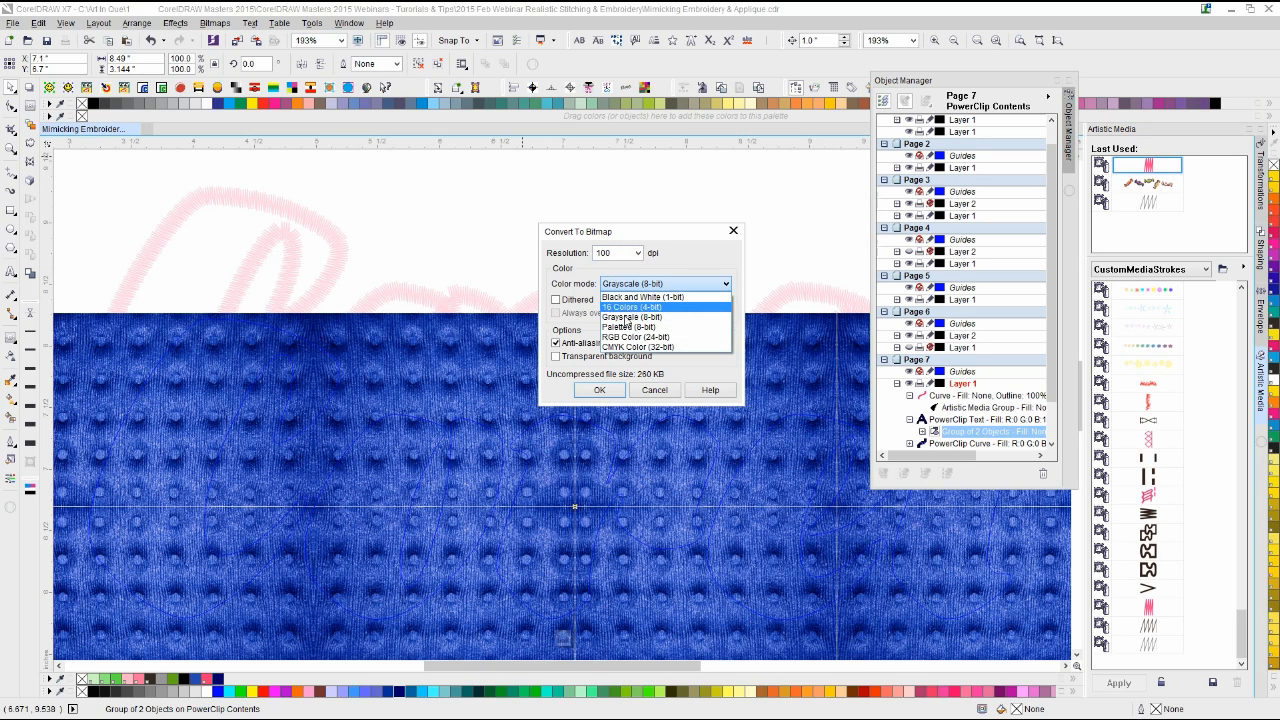
{"action": "left_click", "coordinate": [627, 337]}
{"action": "left_click", "coordinate": [600, 389]}
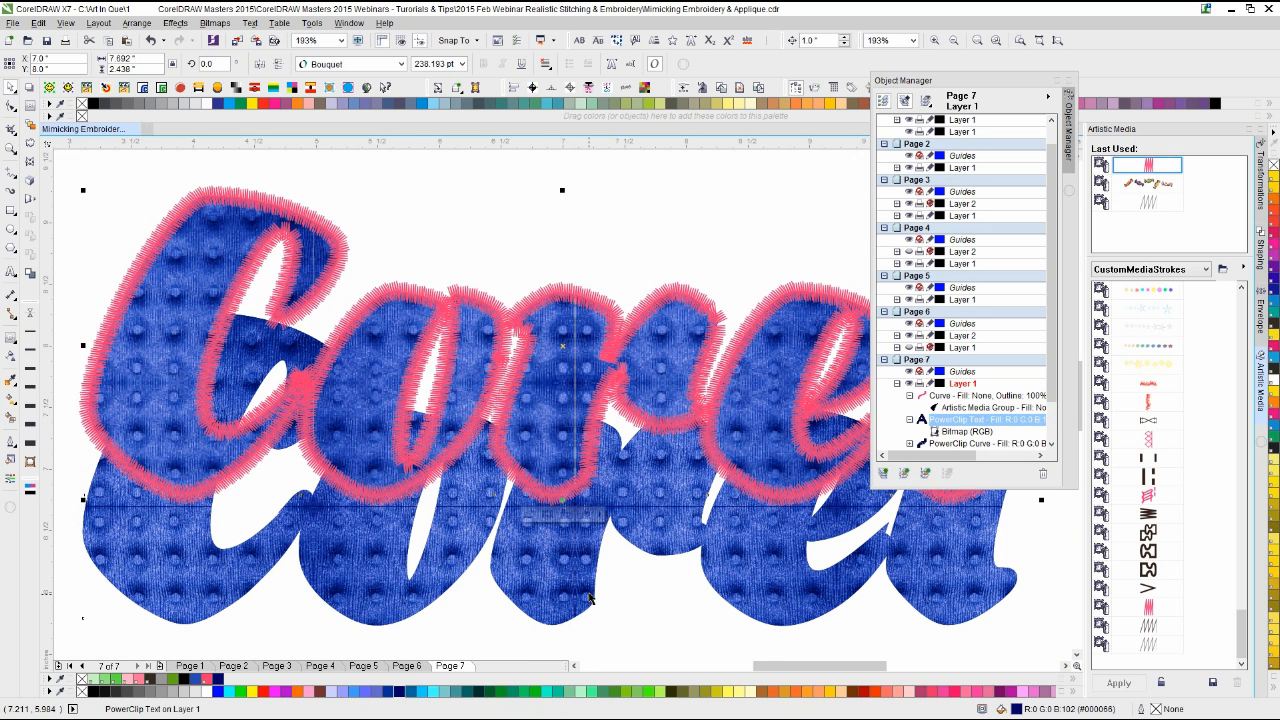
Step: Replace the denim group inside the PowerClip curve with a copy of the PowerClip text's RGB bitmap, moved down 2 inches
{"action": "left_click", "coordinate": [541, 232], "text": "ctrl"}
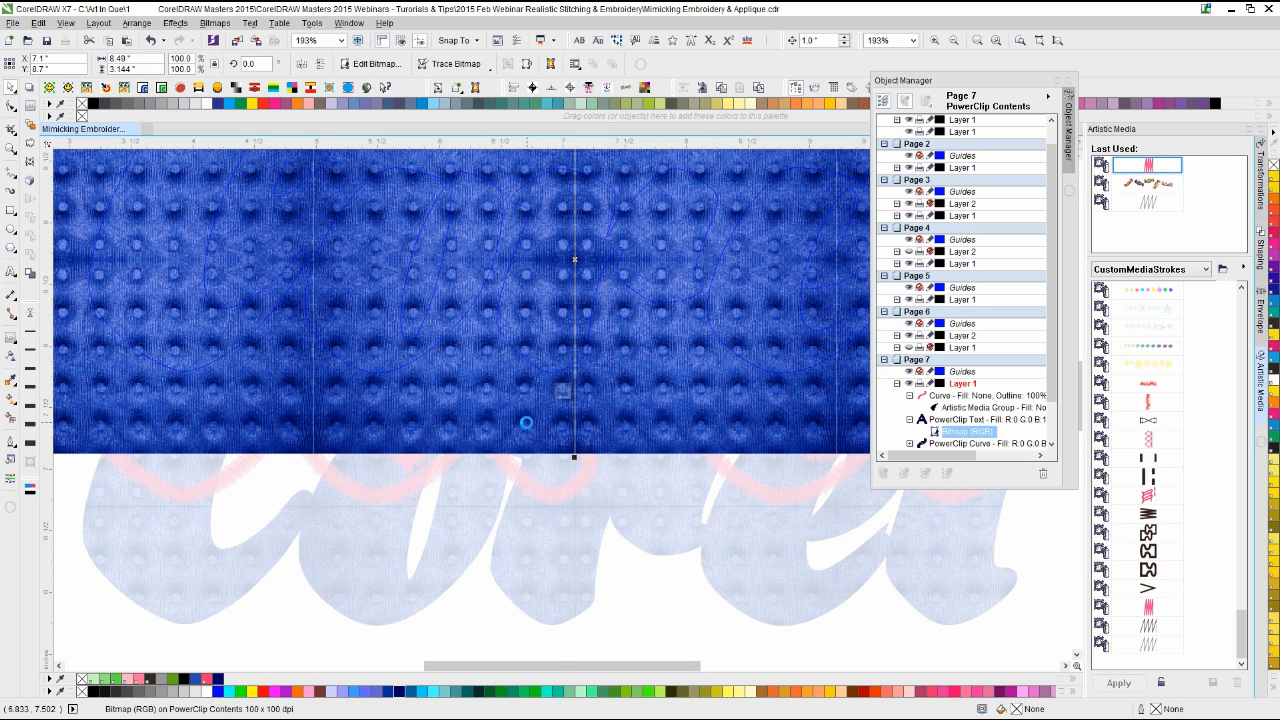
{"action": "left_click", "coordinate": [558, 396]}
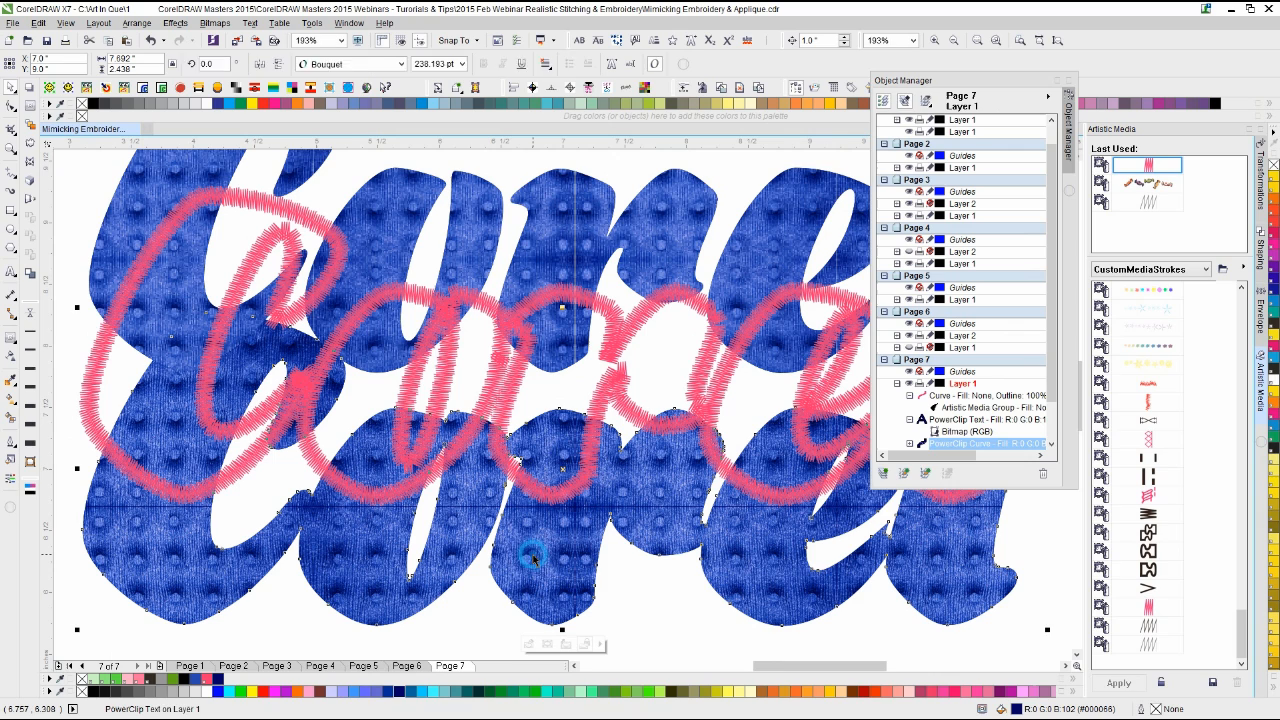
{"action": "left_click", "coordinate": [533, 555], "text": "ctrl"}
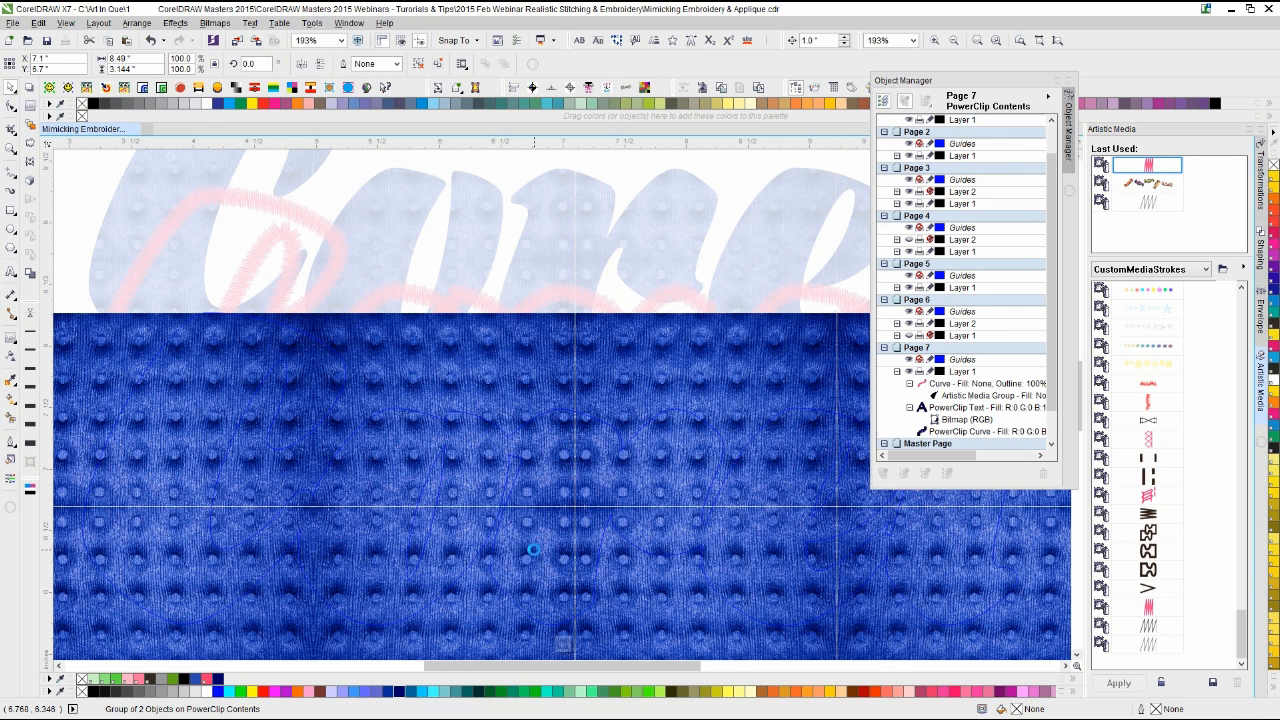
{"action": "key", "text": "Delete"}
{"action": "key", "text": "ctrl+v"}
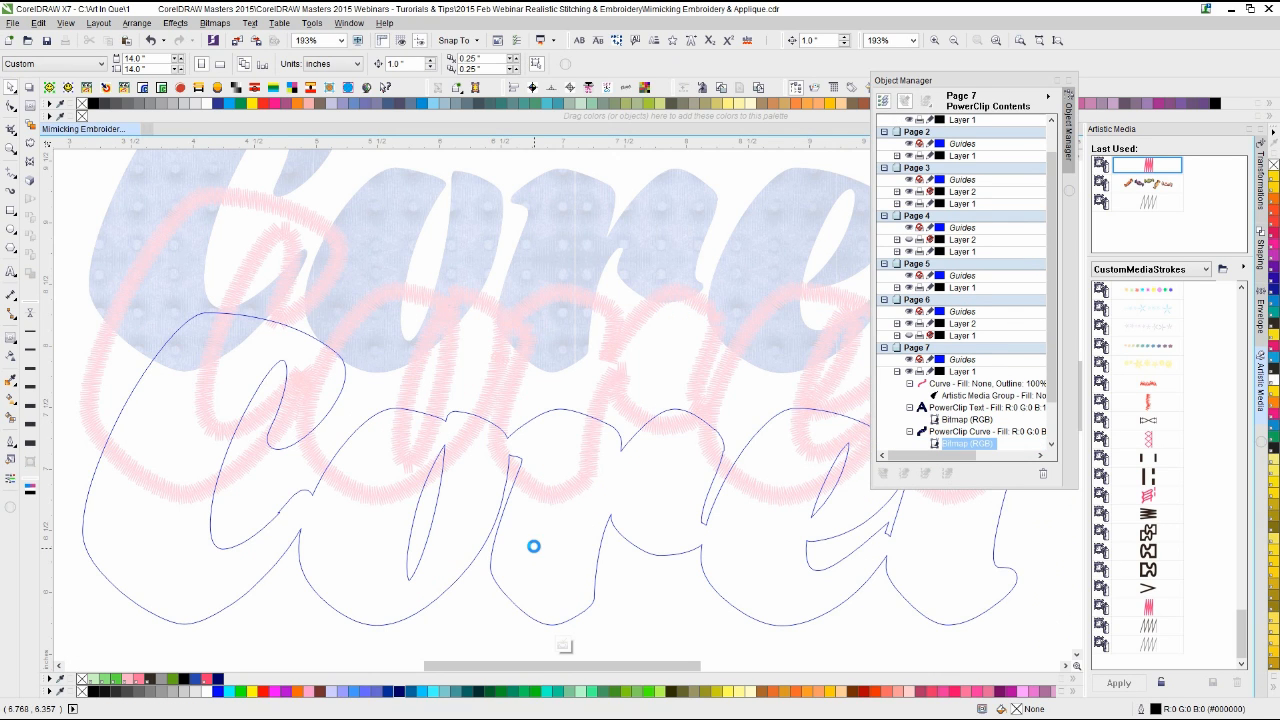
{"action": "key", "text": "Down"}
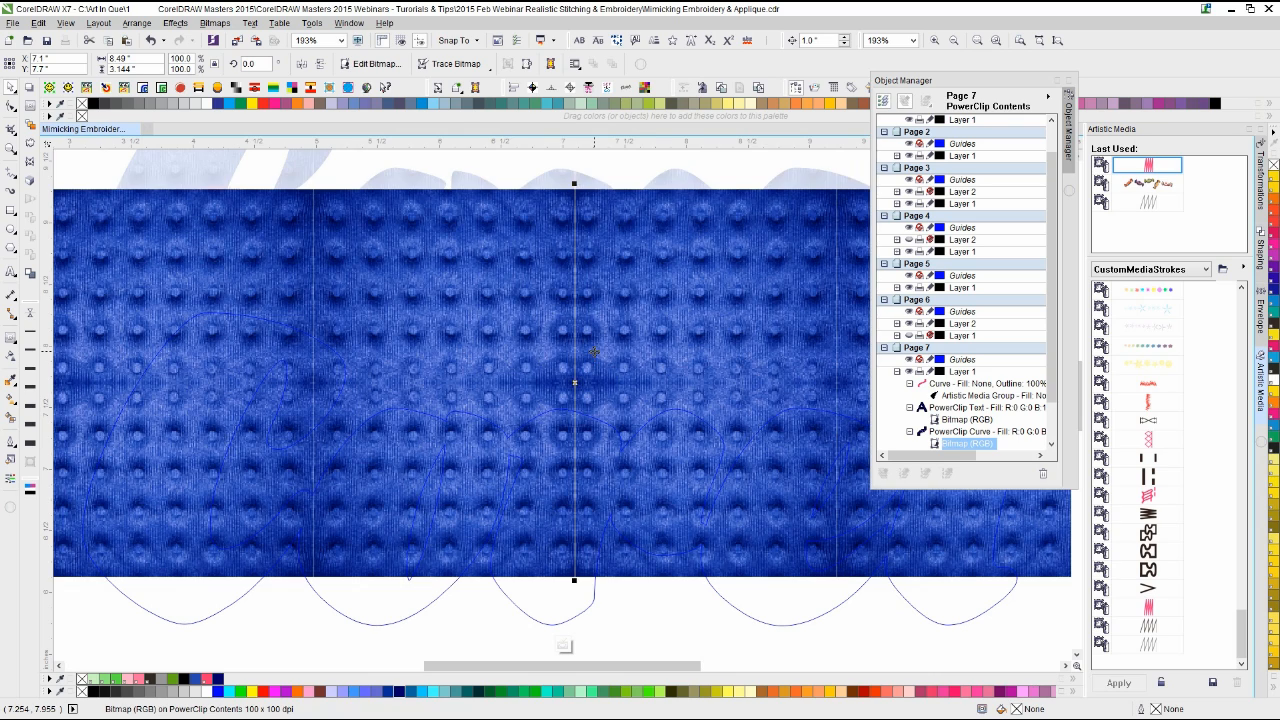
{"action": "key", "text": "Down"}
{"action": "left_click", "coordinate": [600, 247], "text": "ctrl"}
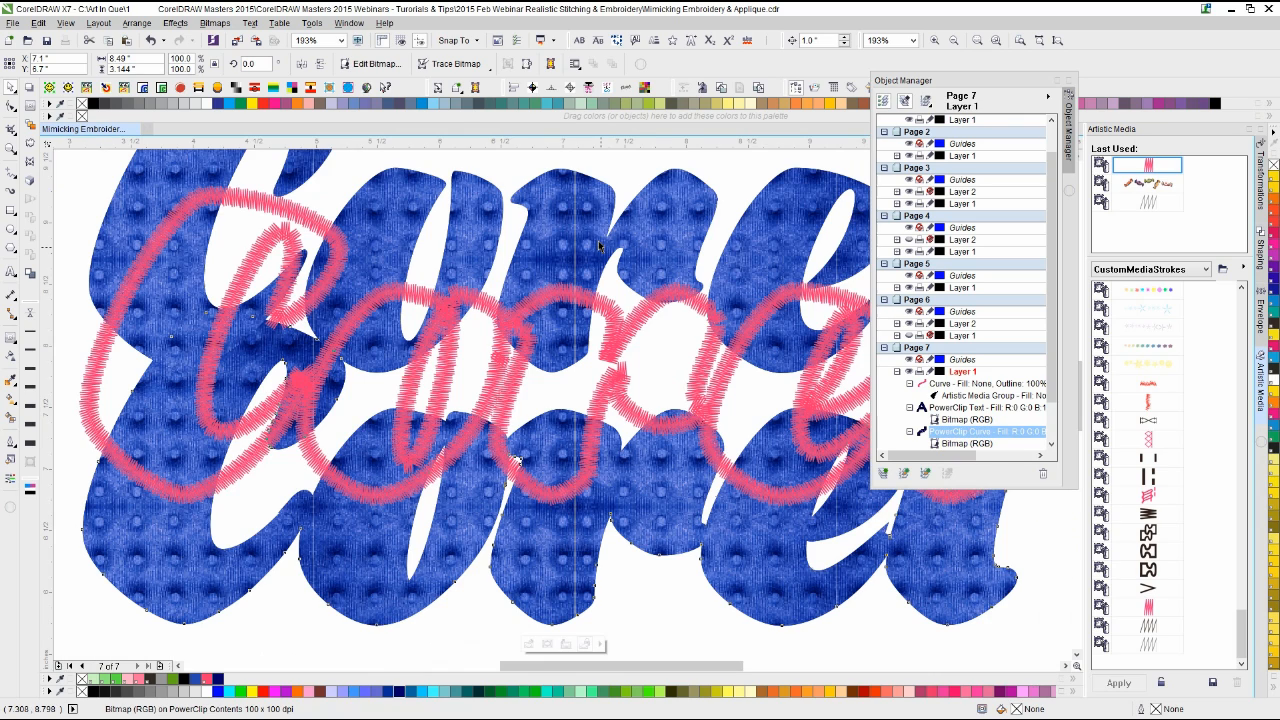
Step: Move the denim PowerClip text down 2 inches onto the matching PowerClip curve
{"action": "left_click", "coordinate": [601, 238]}
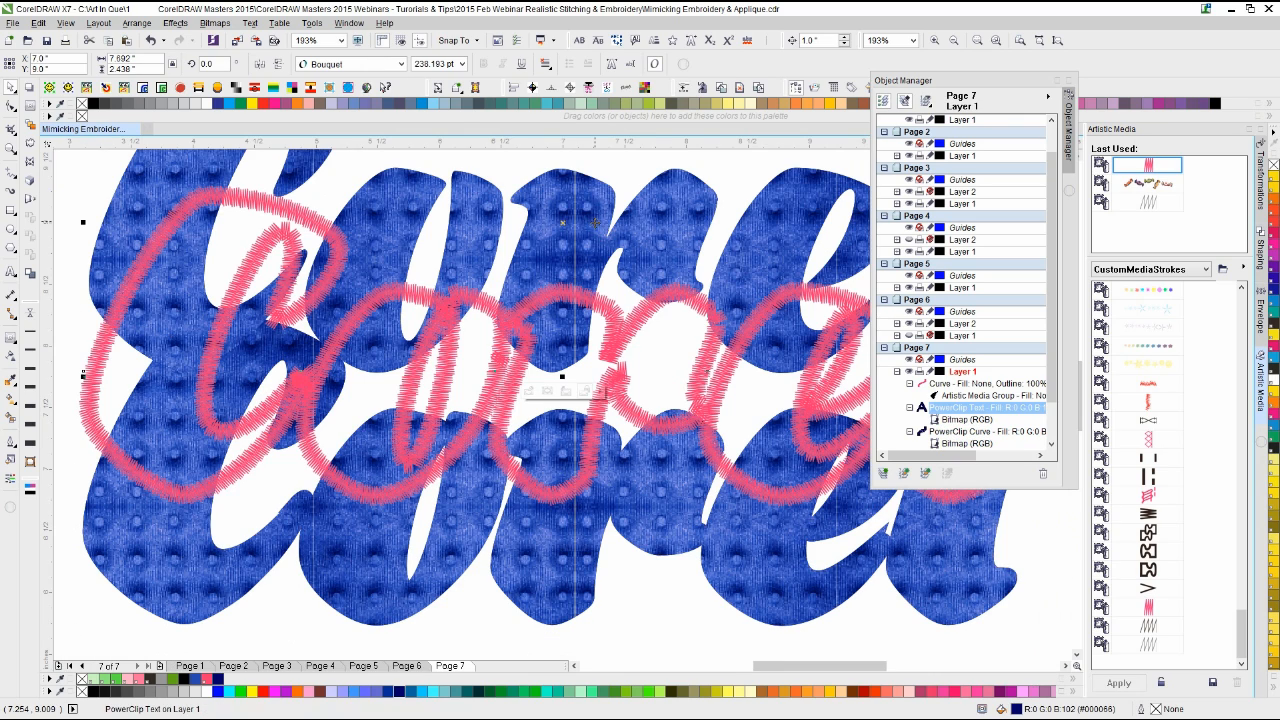
{"action": "key", "text": "Down"}
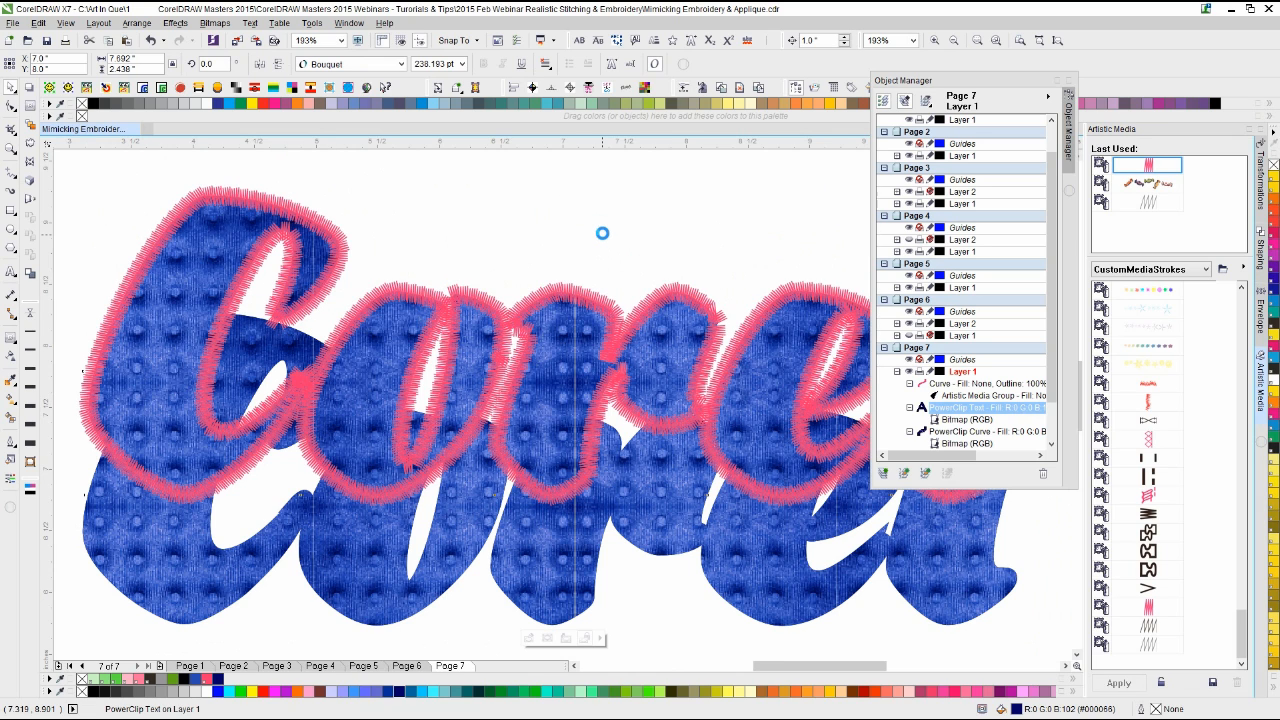
{"action": "key", "text": "Down"}
Step: Move the pink stitch outline down 1 inch onto the denim lettering and recolour it Deep Navy Blue (#000066)
{"action": "left_click", "coordinate": [586, 306]}
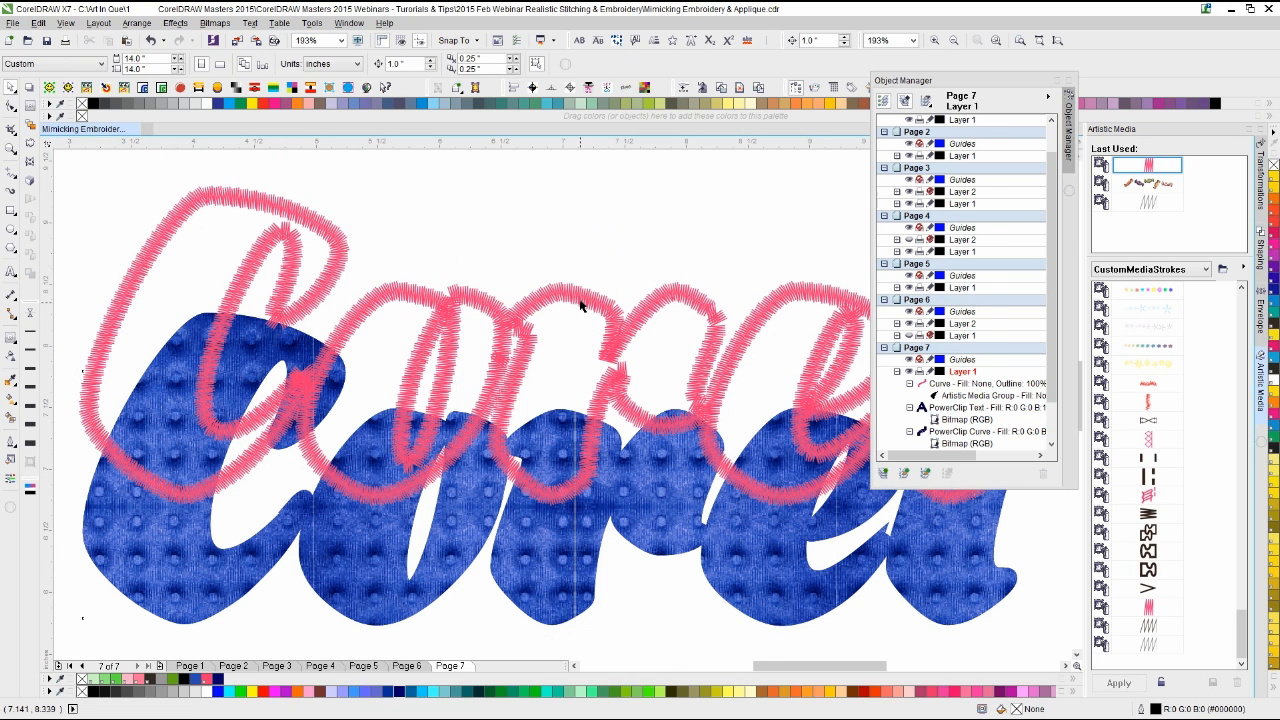
{"action": "key", "text": "Down"}
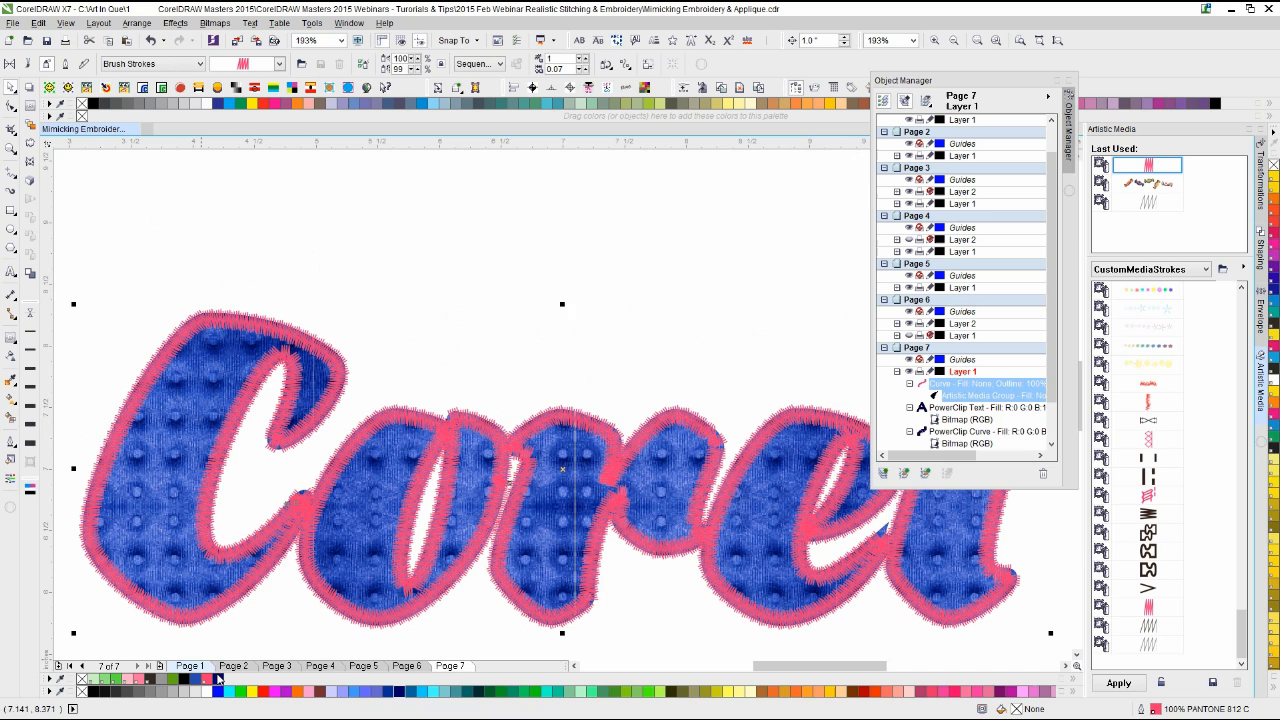
{"action": "left_click", "coordinate": [278, 630]}
Step: Examine the navy stitching along the edges of the denim lettering, especially around the e and l
{"action": "scroll", "coordinate": [562, 404], "scroll_direction": "down", "scroll_amount": 1}
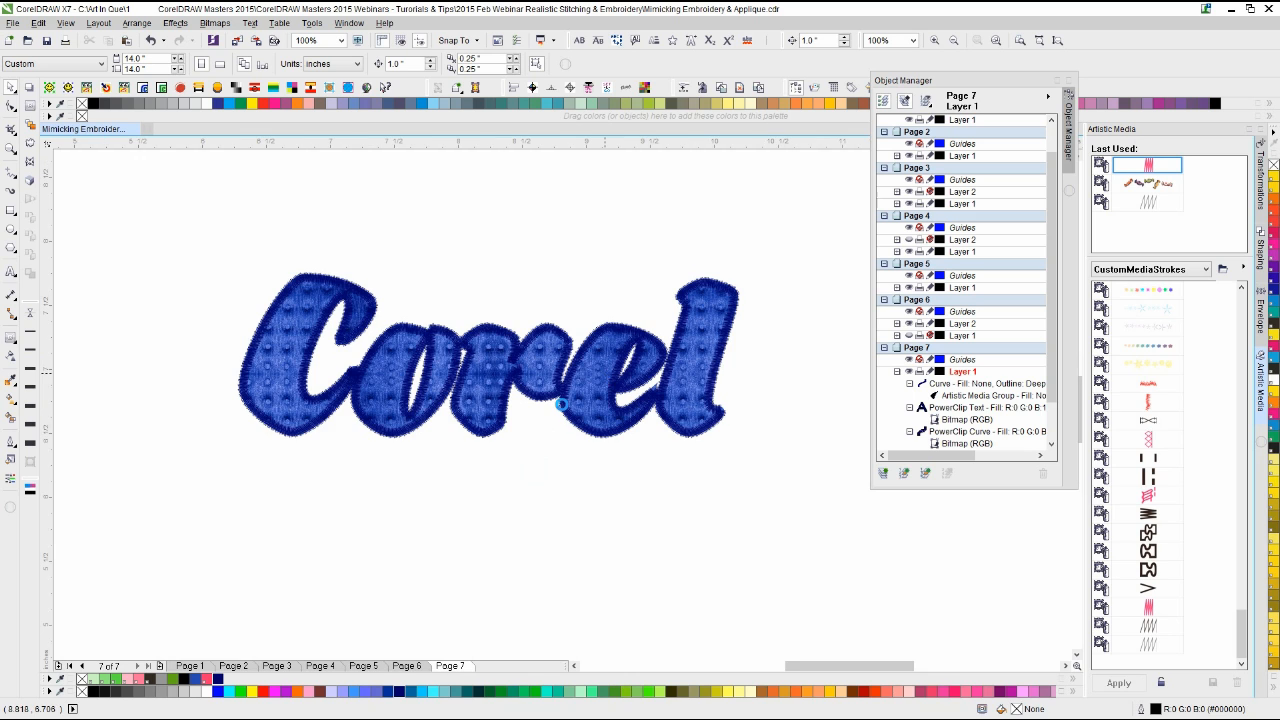
{"action": "scroll", "coordinate": [563, 410], "scroll_direction": "up", "scroll_amount": 1}
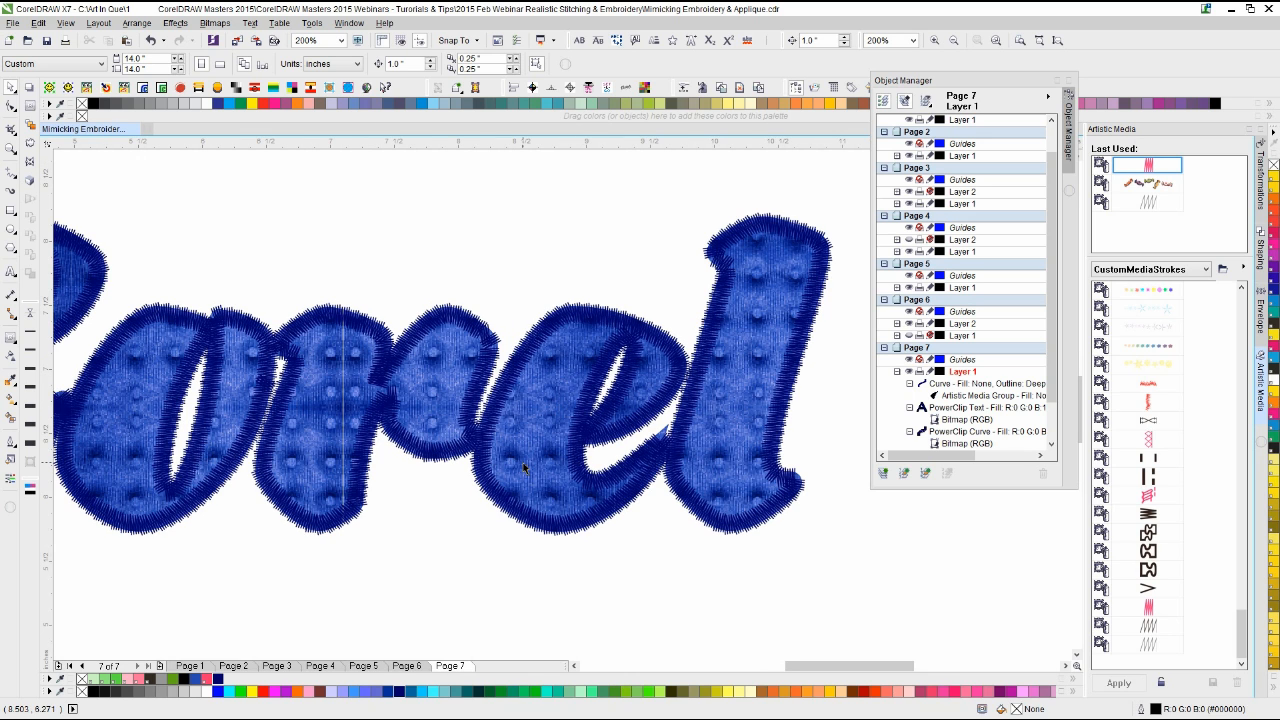
{"action": "scroll", "coordinate": [524, 467], "scroll_direction": "down", "scroll_amount": 1}
{"action": "scroll", "coordinate": [558, 400], "scroll_direction": "up", "scroll_amount": 1}
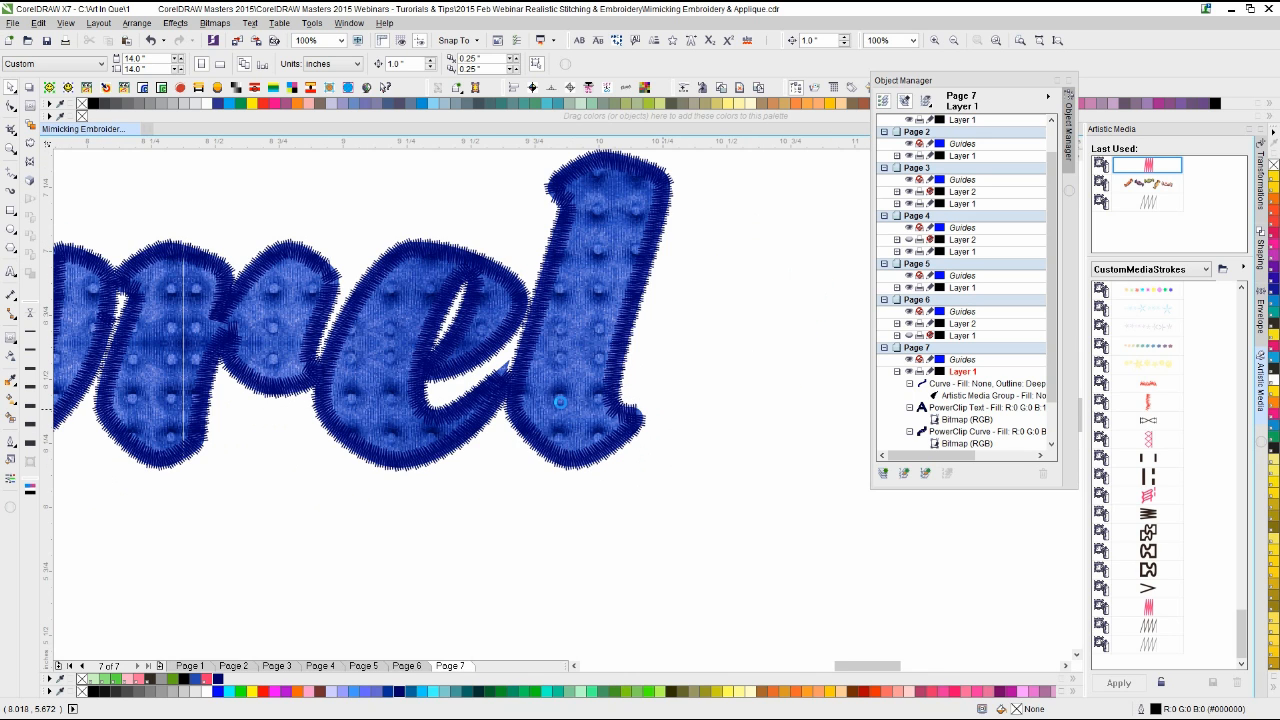
{"action": "scroll", "coordinate": [520, 393], "scroll_direction": "up", "scroll_amount": 2}
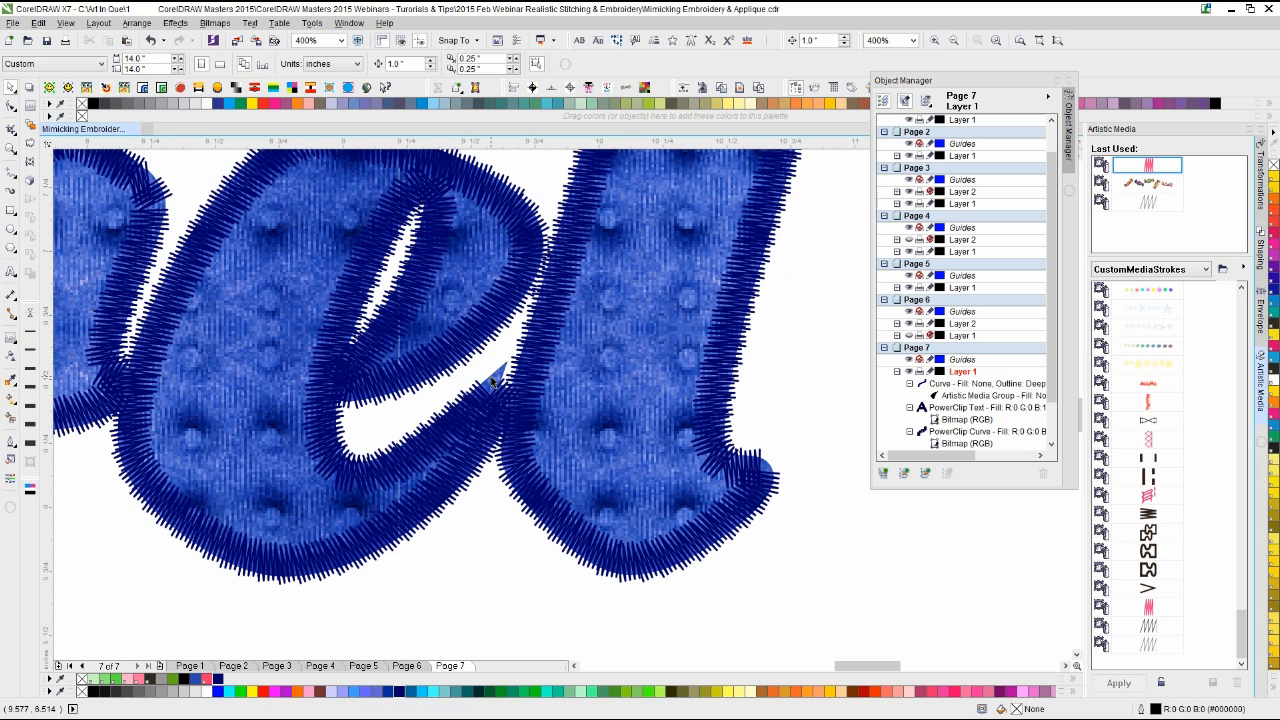
{"action": "scroll", "coordinate": [563, 408], "scroll_direction": "down", "scroll_amount": 1}
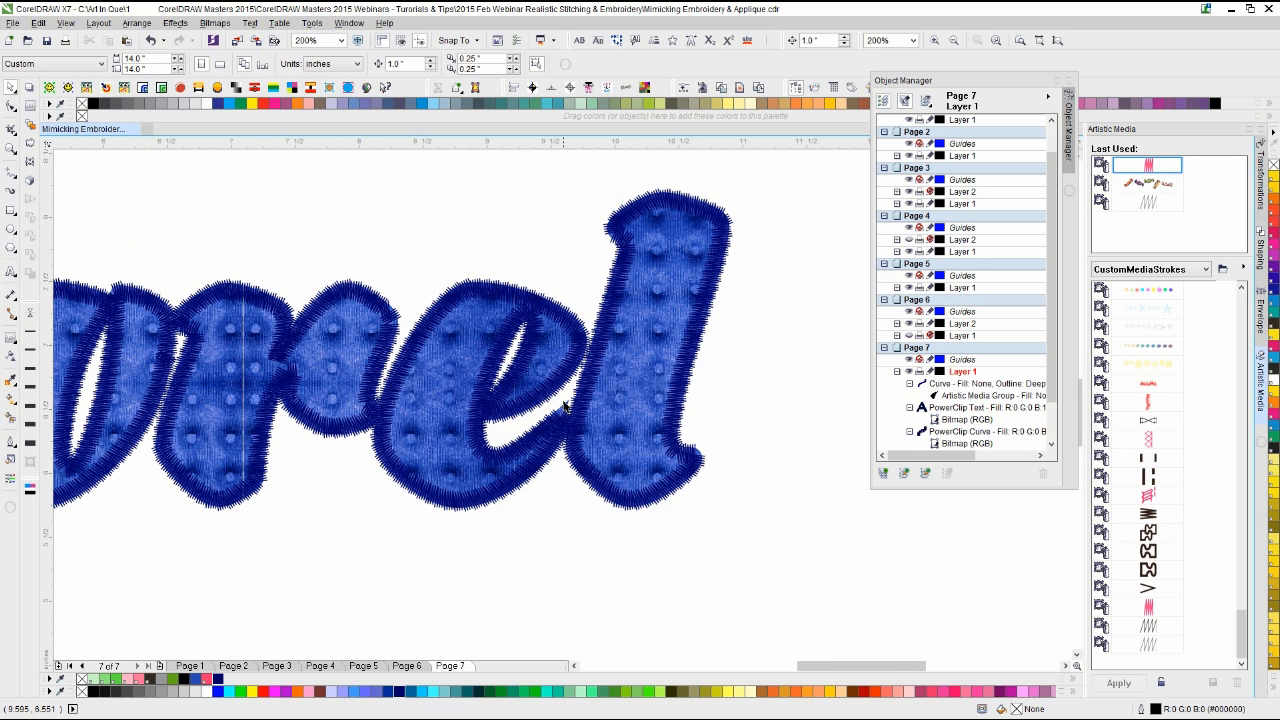
{"action": "scroll", "coordinate": [565, 405], "scroll_direction": "down", "scroll_amount": 1}
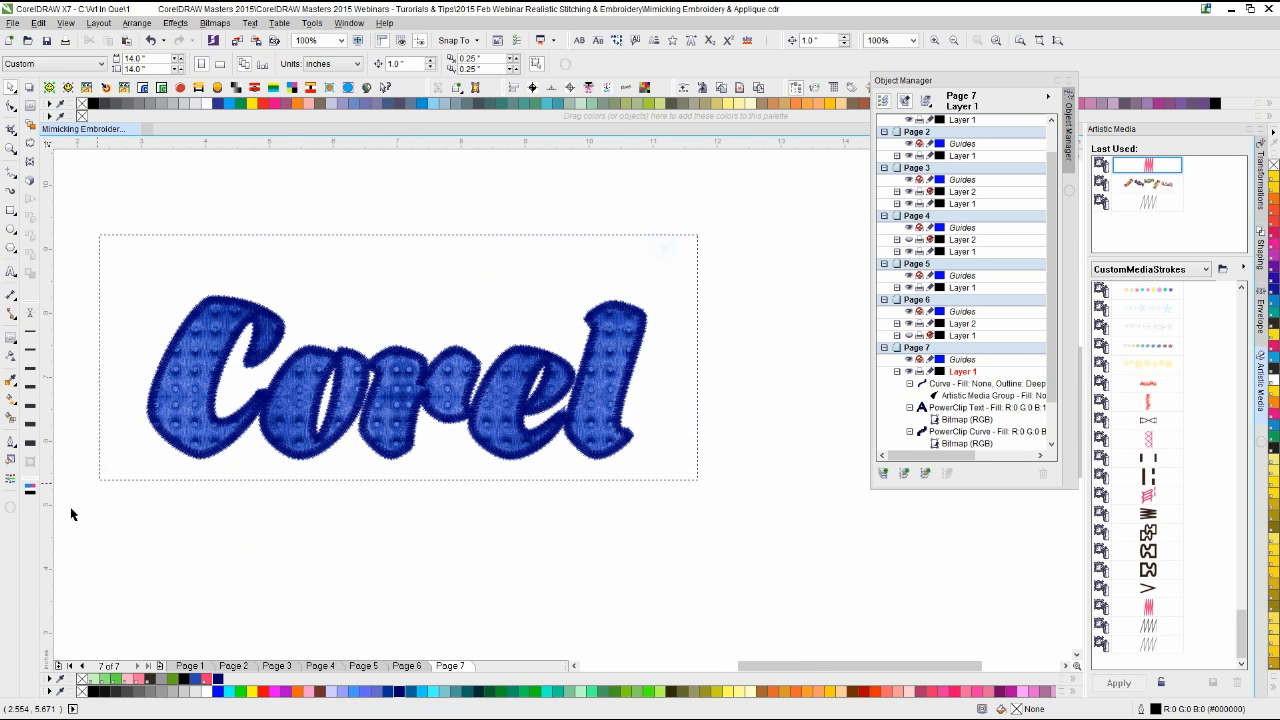
{"action": "left_click_drag", "start_coordinate": [71, 514], "coordinate": [74, 521]}
{"action": "left_click", "coordinate": [247, 509]}
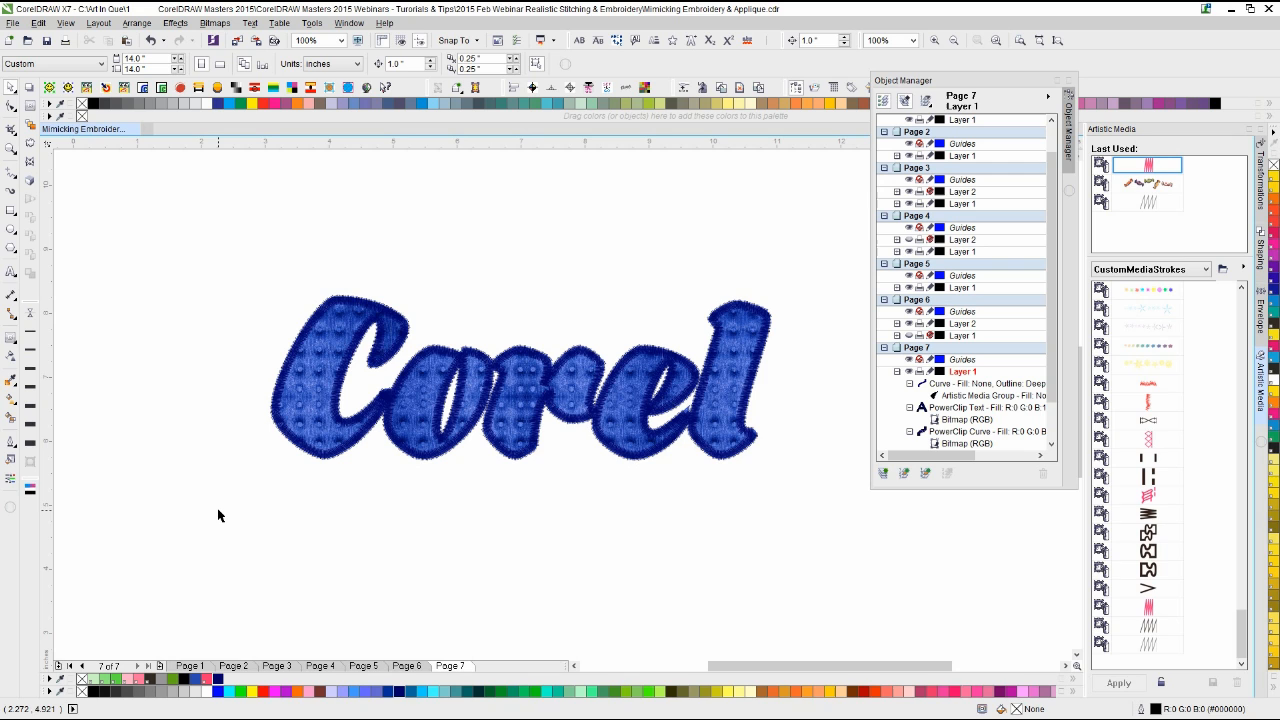
Step: Move the navy stitch outline up 3 inches, clear of the denim lettering
{"action": "left_click", "coordinate": [284, 404]}
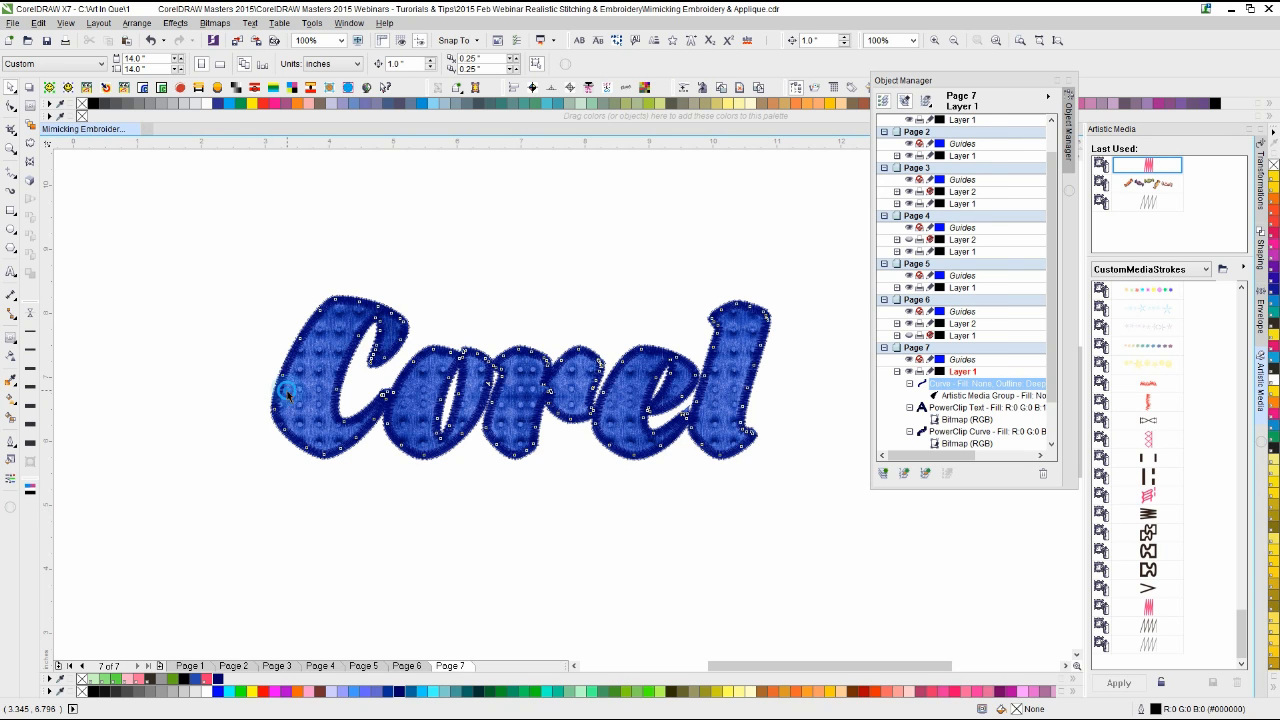
{"action": "key", "text": "Up"}
{"action": "key", "text": "Up"}
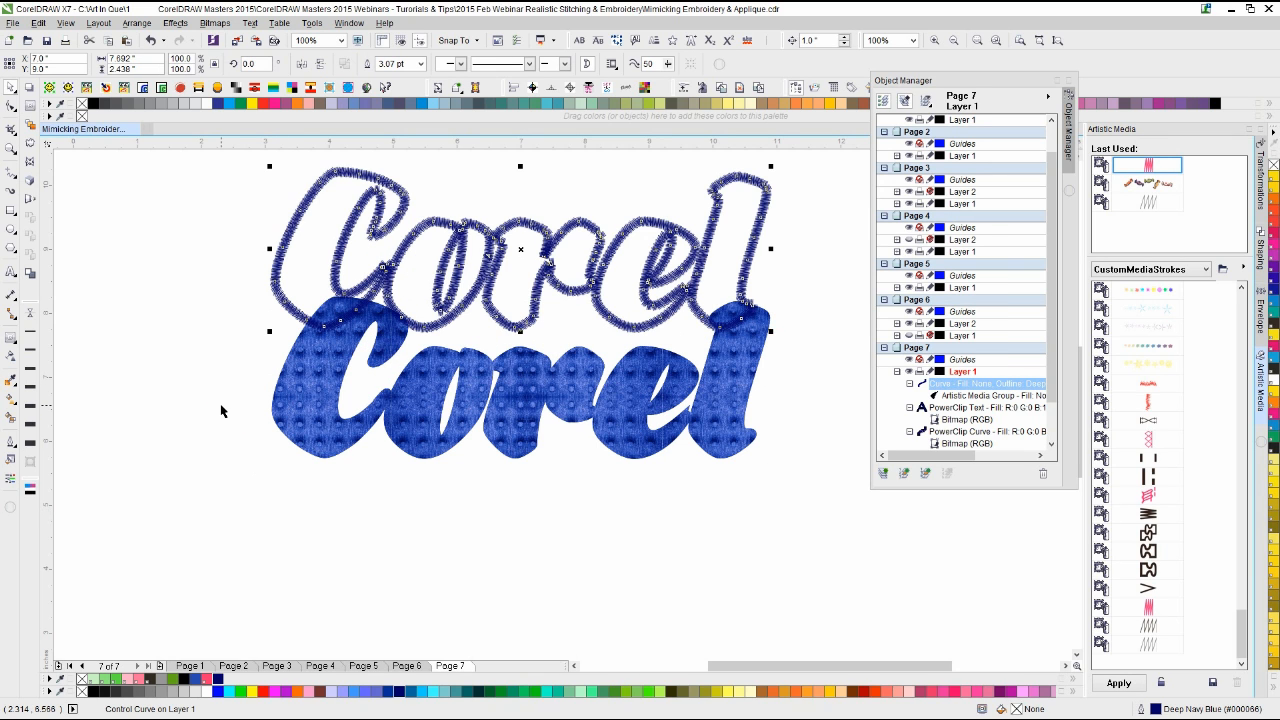
{"action": "key", "text": "Down"}
{"action": "key", "text": "Up"}
{"action": "key", "text": "Up"}
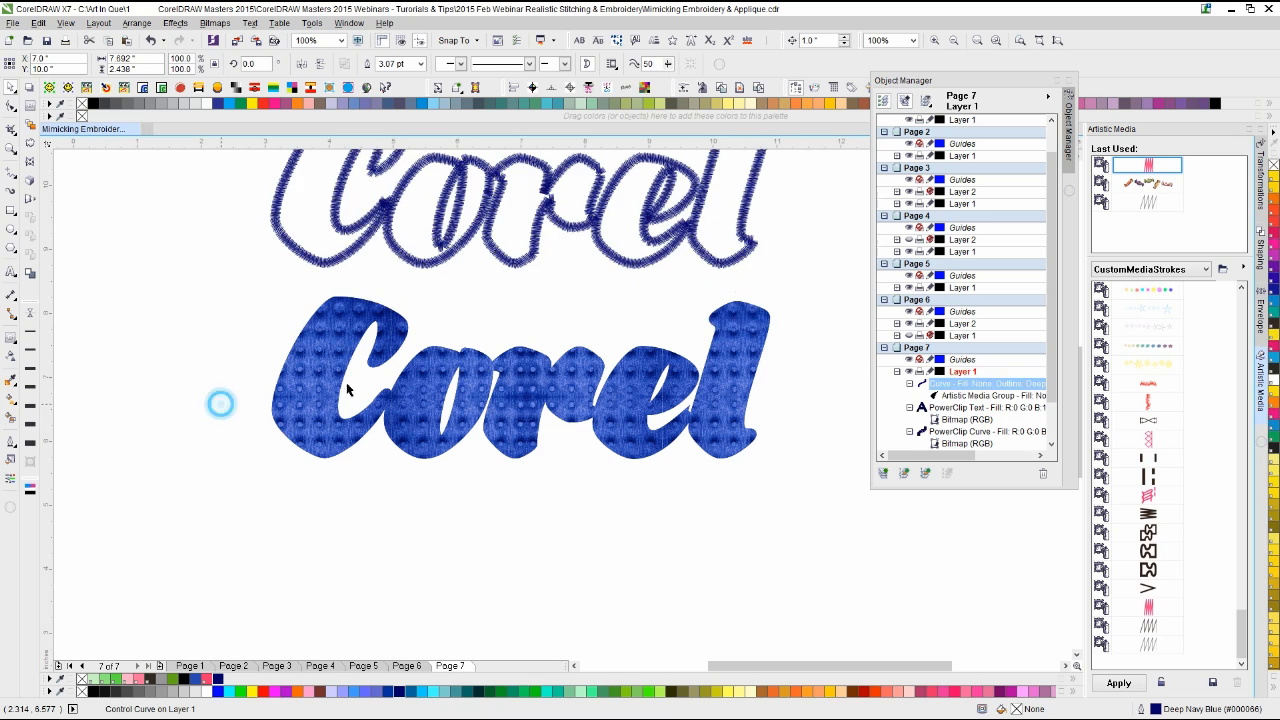
{"action": "key", "text": "Escape"}
Step: Move the stitch outline and denim lettering together 3 inches to the left
{"action": "scroll", "coordinate": [562, 404], "scroll_direction": "down", "scroll_amount": 1}
{"action": "left_click_drag", "start_coordinate": [658, 250], "coordinate": [239, 524]}
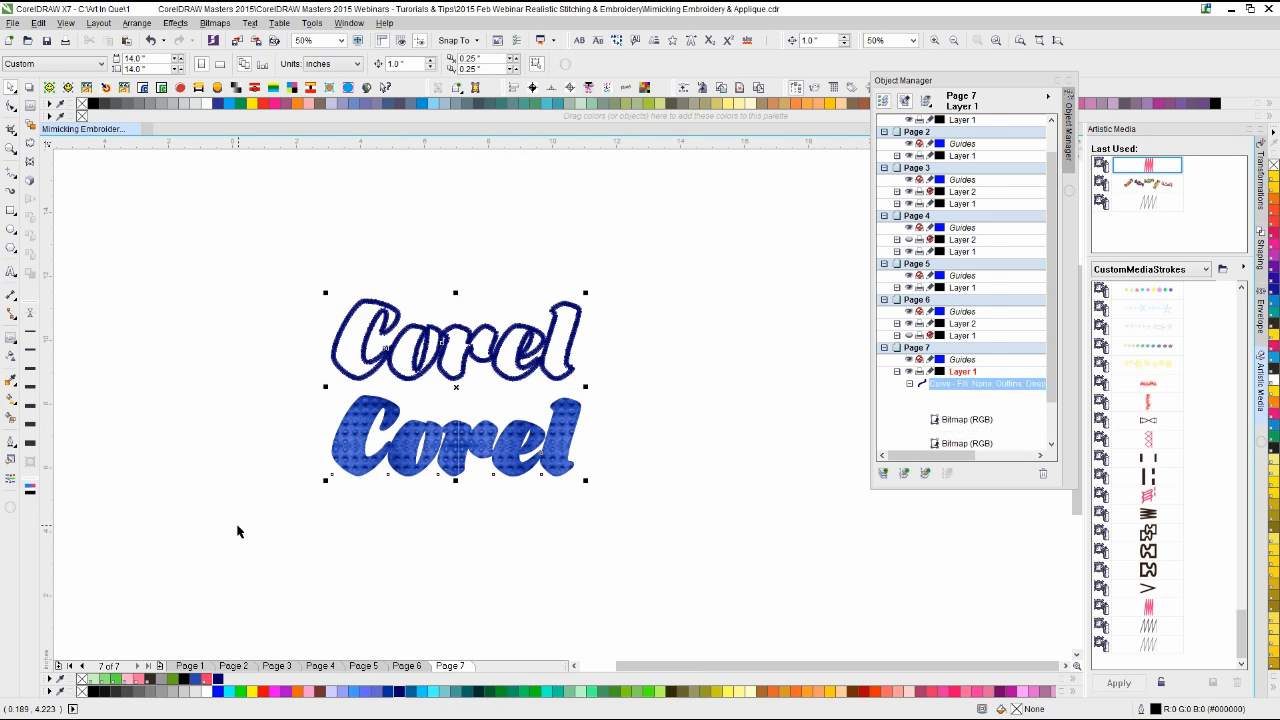
{"action": "key", "text": "Left"}
{"action": "key", "text": "Left"}
{"action": "key", "text": "Left"}
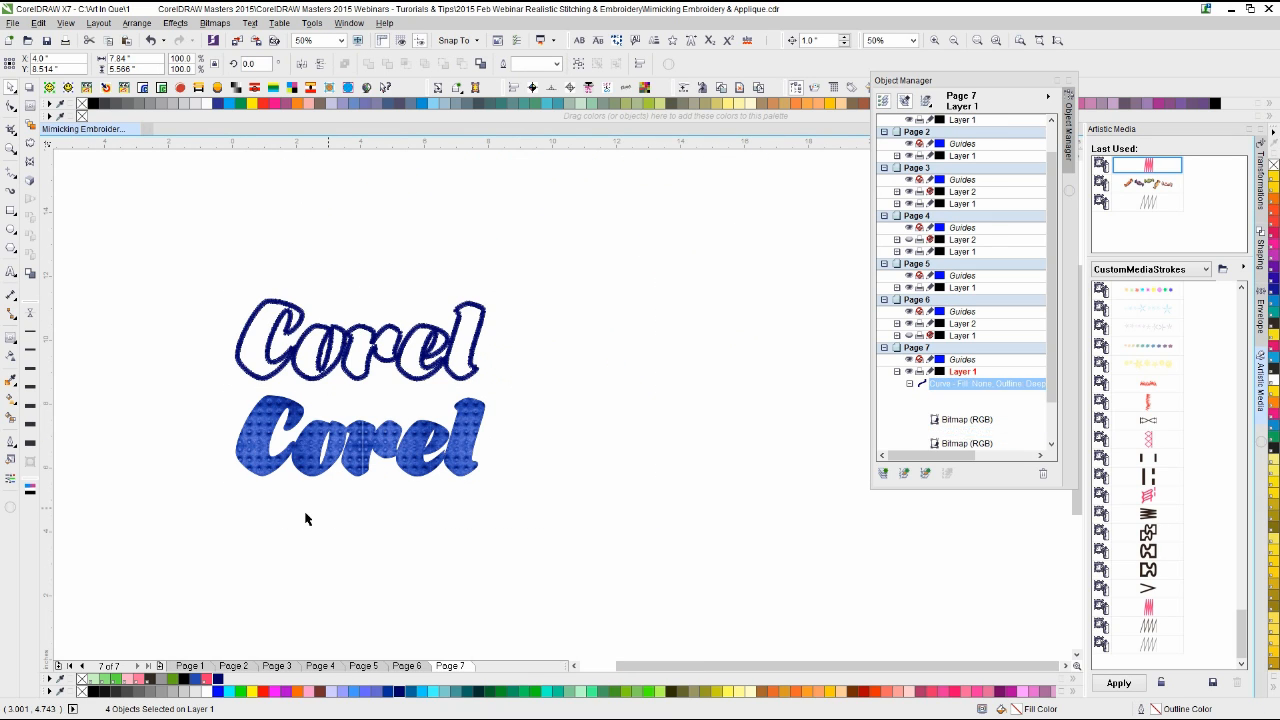
Step: Move the selected outline and lettering back 3 inches to the right and undo the recent moves
{"action": "key", "text": "Right"}
{"action": "key", "text": "Right"}
{"action": "key", "text": "Right"}
{"action": "key", "text": "ctrl+z"}
{"action": "key", "text": "ctrl+z"}
{"action": "key", "text": "ctrl+z"}
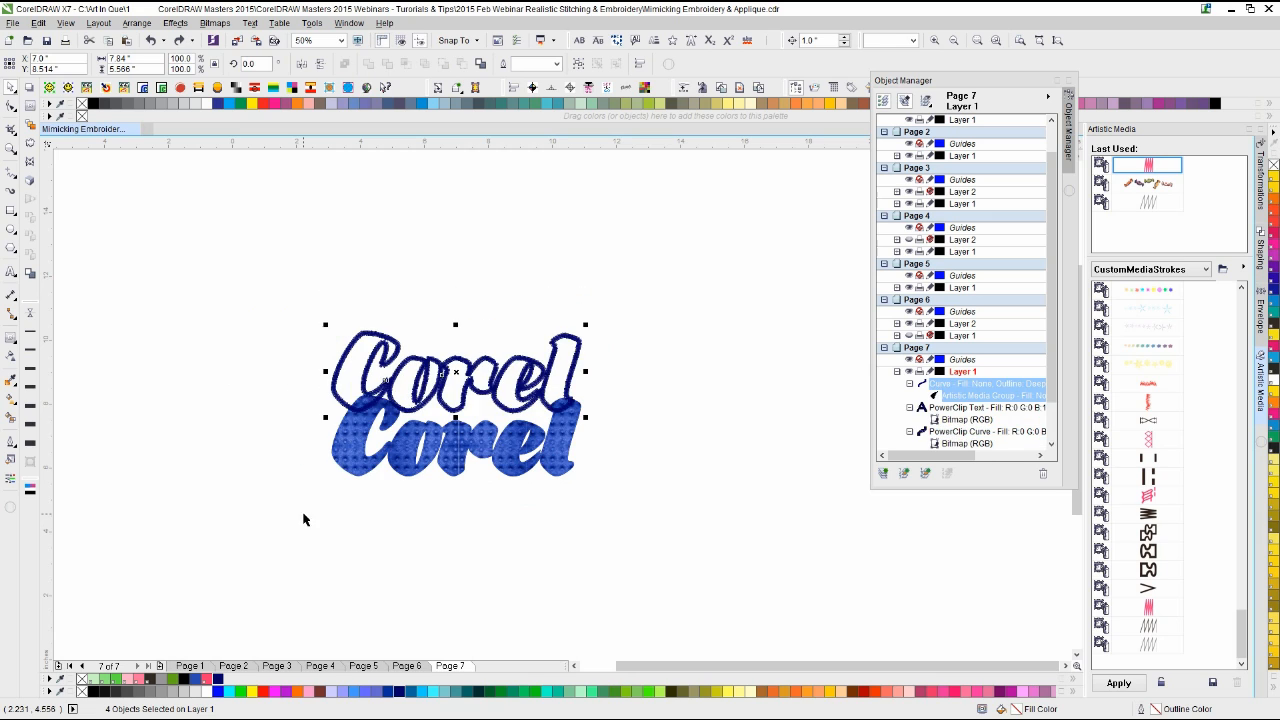
Step: Lower the navy stitch outline back onto the edge of the denim lettering
{"action": "key", "text": "Down"}
{"action": "key", "text": "Down"}
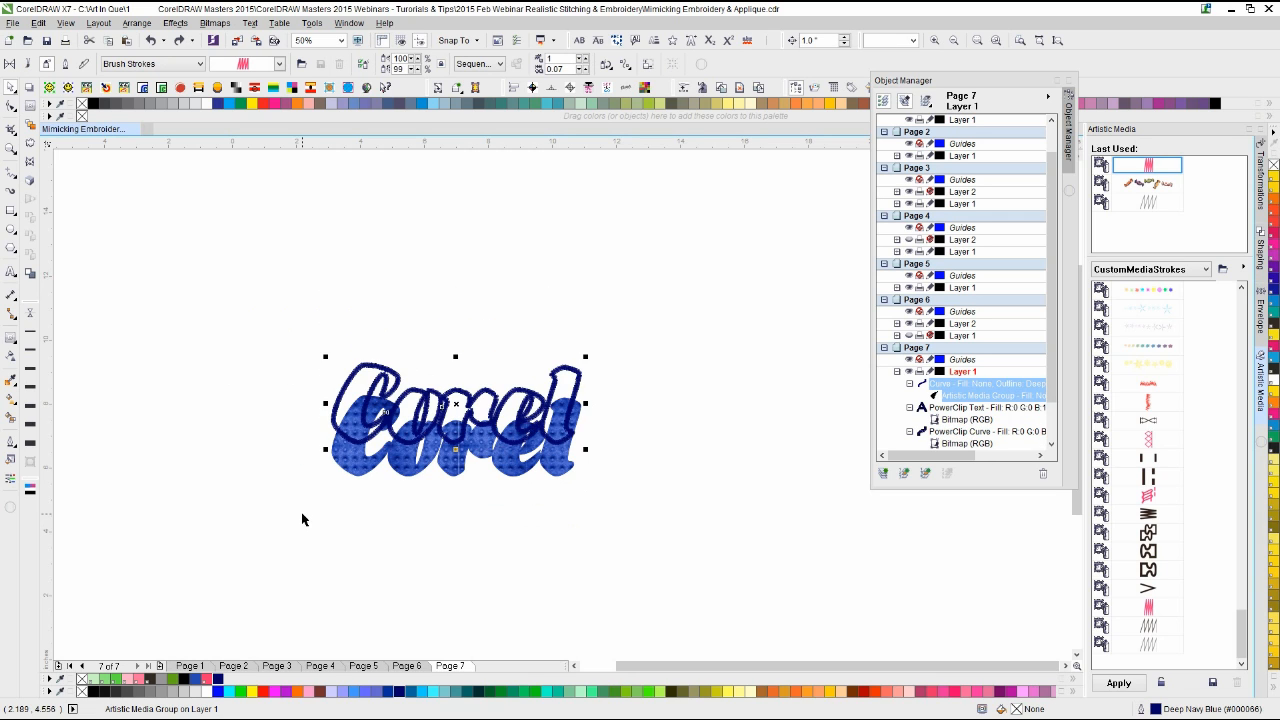
{"action": "key", "text": "Escape"}
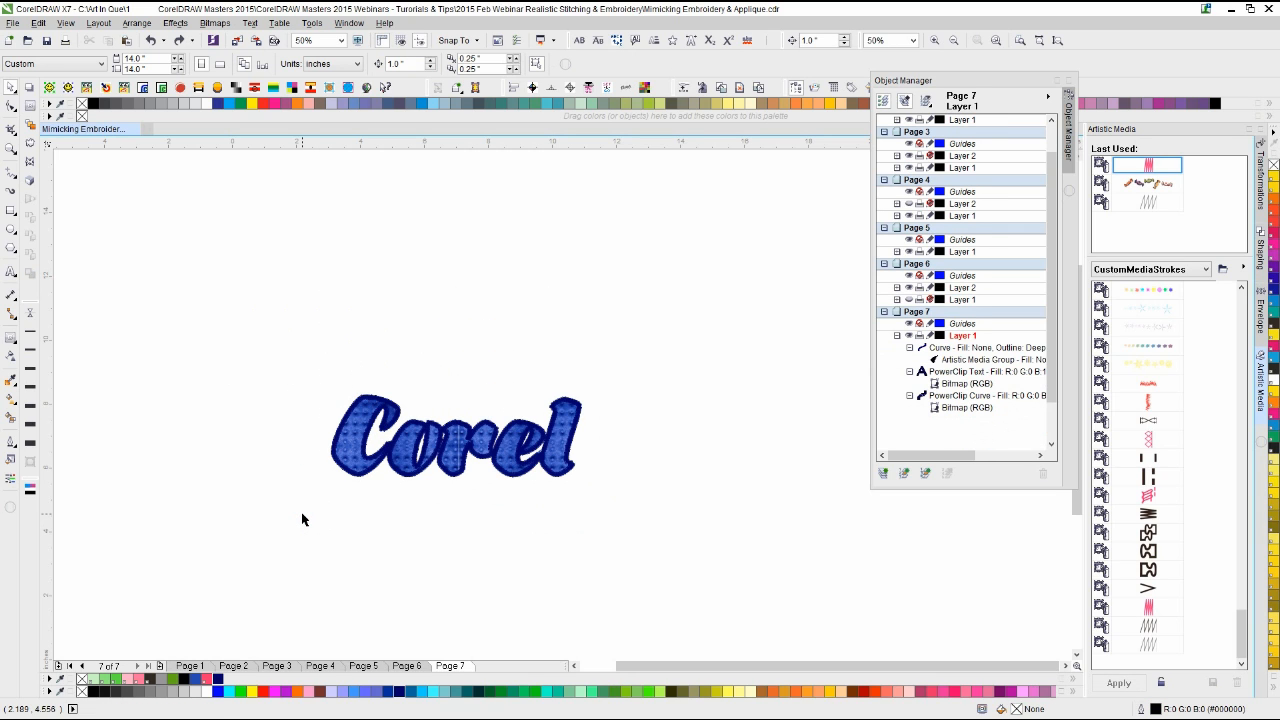
Step: Add a new page 8 and paste a copy of the two Corel text objects from page 2 onto it
{"action": "left_click", "coordinate": [159, 667]}
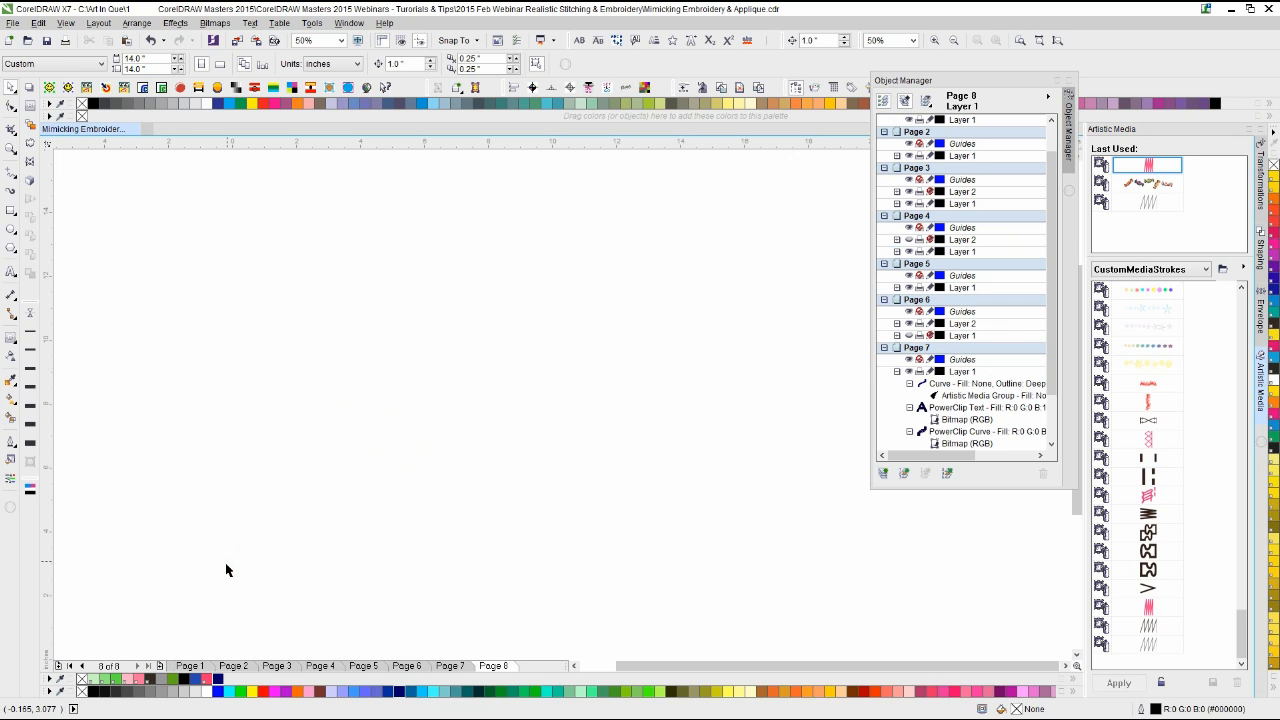
{"action": "left_click", "coordinate": [233, 666]}
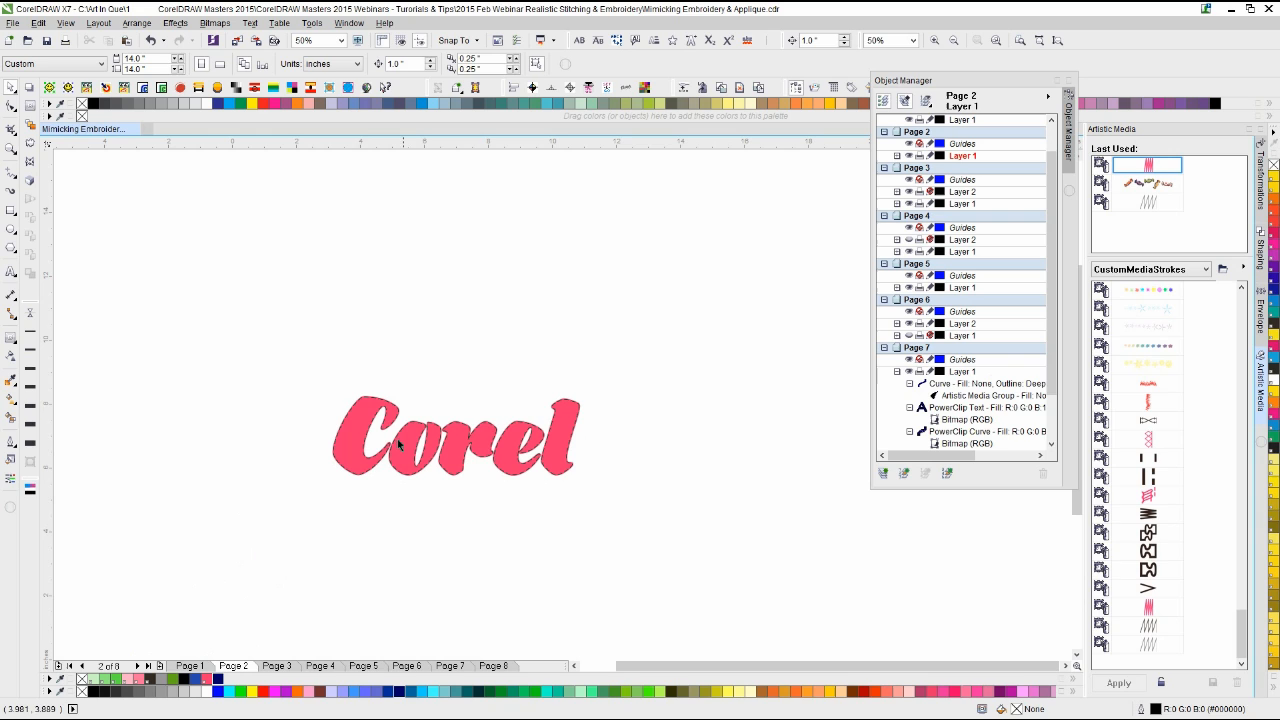
{"action": "left_click_drag", "start_coordinate": [320, 340], "coordinate": [620, 535]}
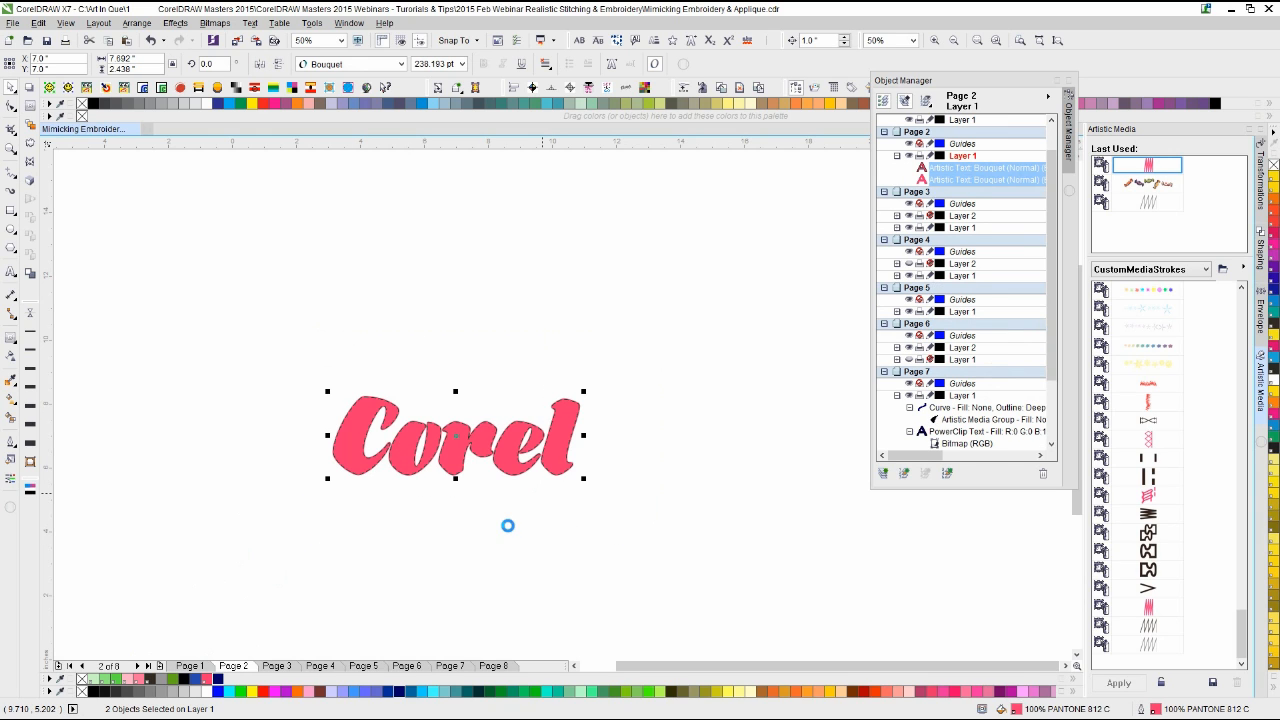
{"action": "left_click", "coordinate": [493, 666]}
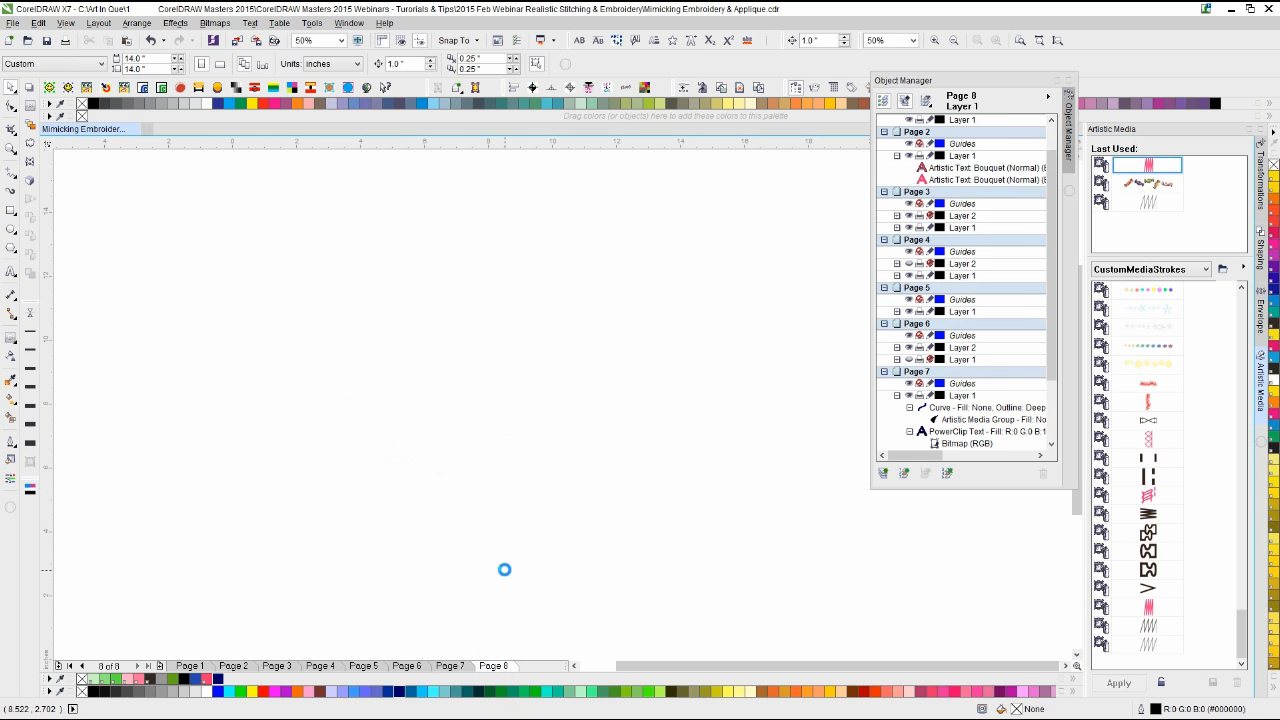
{"action": "key", "text": "ctrl+v"}
Step: Move the dashed Corel text up 1 inch on page 8 and convert both text objects to curves
{"action": "scroll", "coordinate": [569, 386], "scroll_direction": "up", "scroll_amount": 1}
{"action": "scroll", "coordinate": [703, 377], "scroll_direction": "up", "scroll_amount": 1}
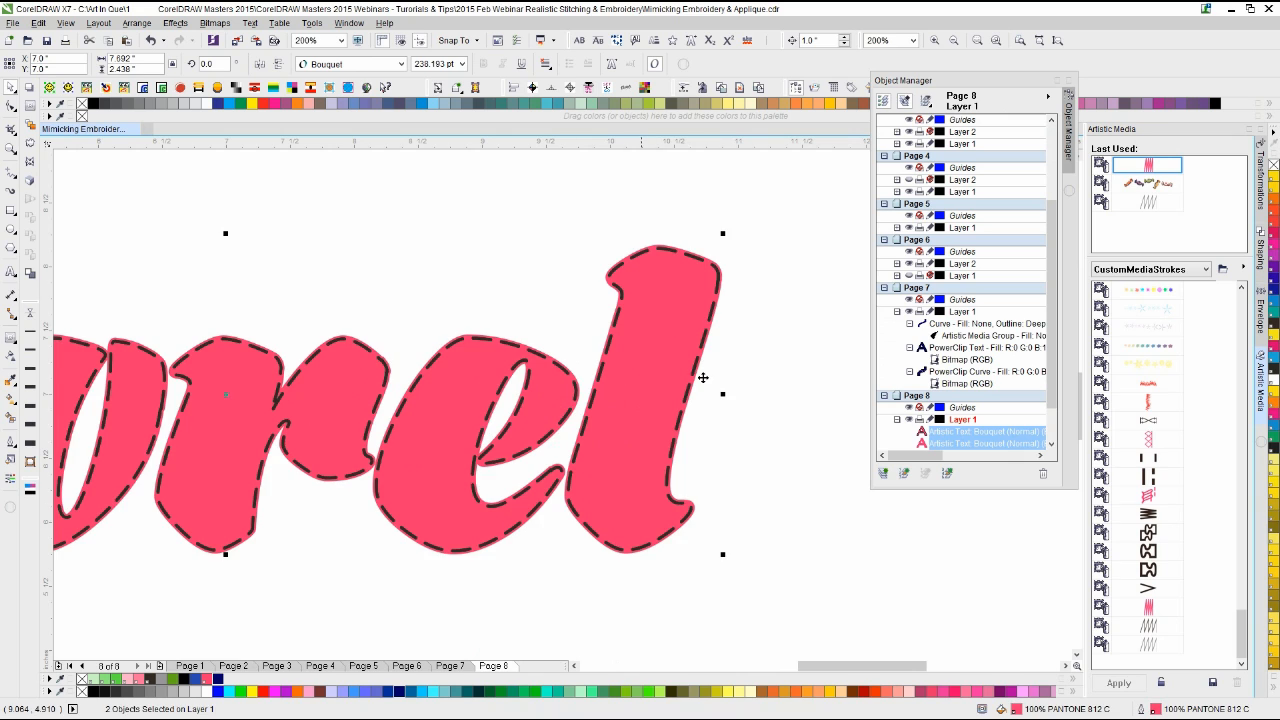
{"action": "left_click", "coordinate": [708, 377]}
{"action": "left_click", "coordinate": [679, 367]}
{"action": "key", "text": "Up"}
{"action": "key", "text": "Up"}
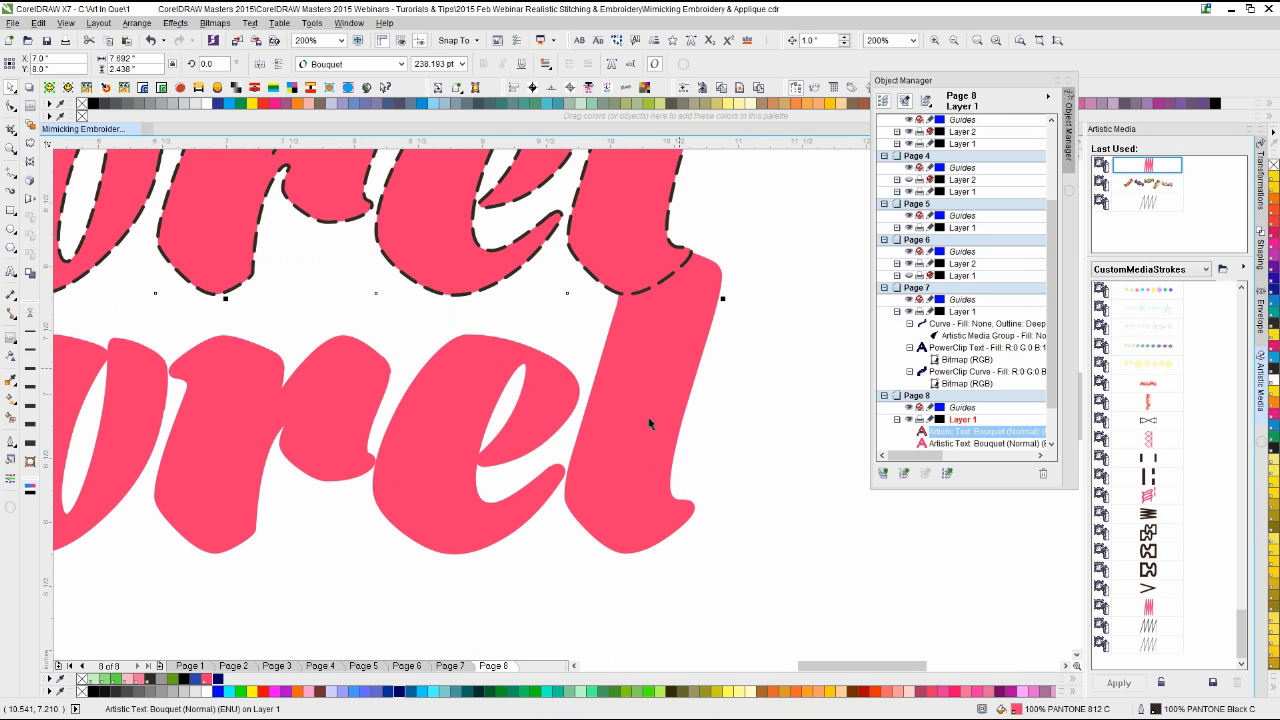
{"action": "left_click", "coordinate": [638, 470], "text": "shift"}
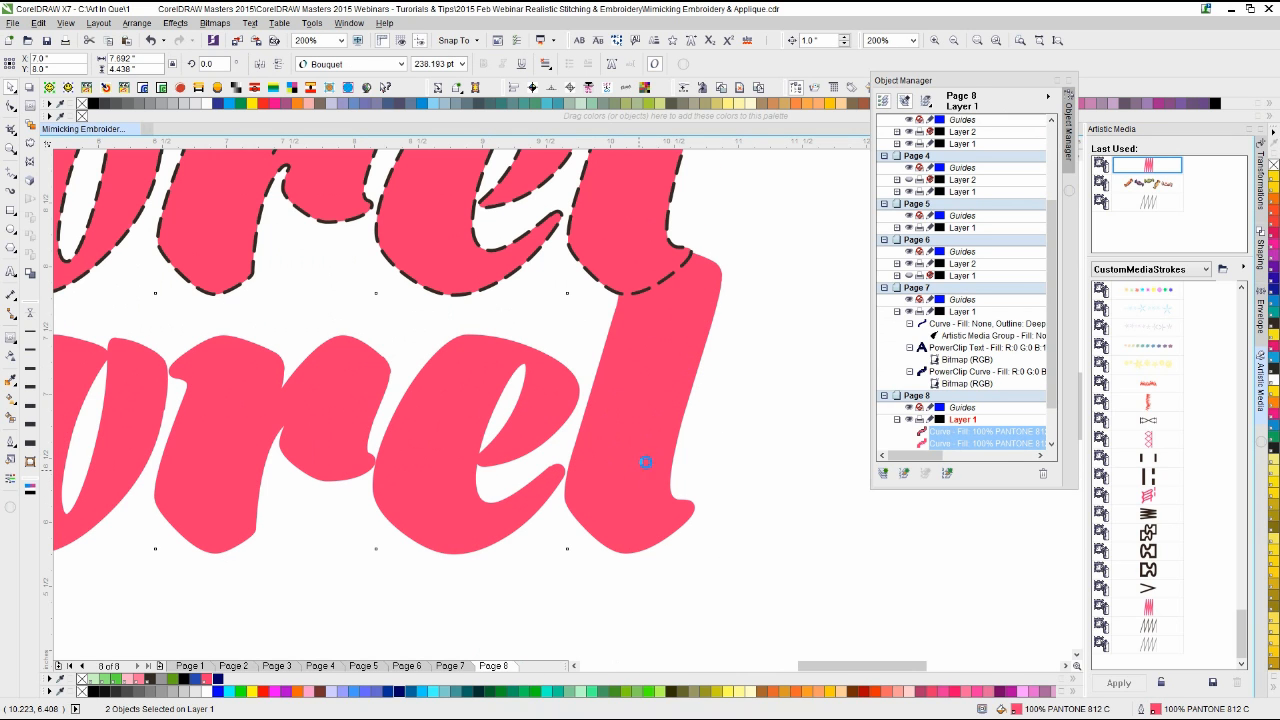
{"action": "key", "text": "ctrl+q"}
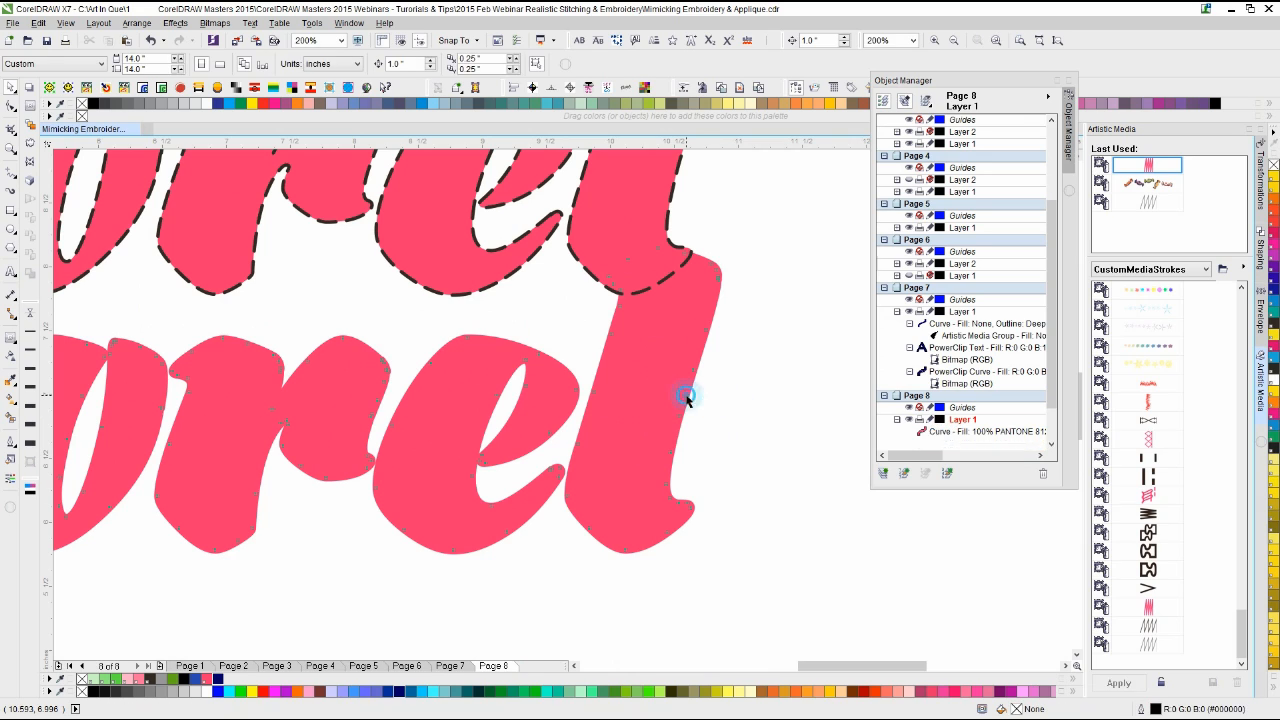
Step: Remove the lower Corel lettering's outline and add an outside contour with round corners to it
{"action": "left_click", "coordinate": [688, 396]}
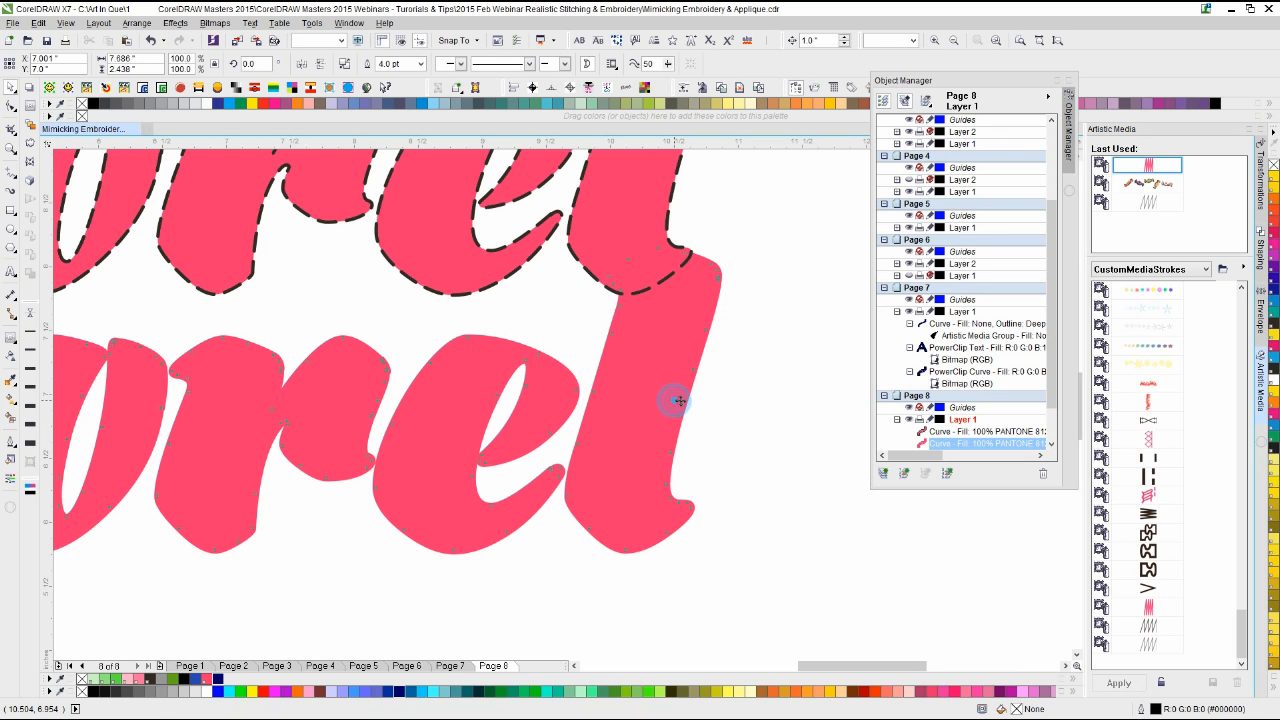
{"action": "right_click", "coordinate": [82, 680]}
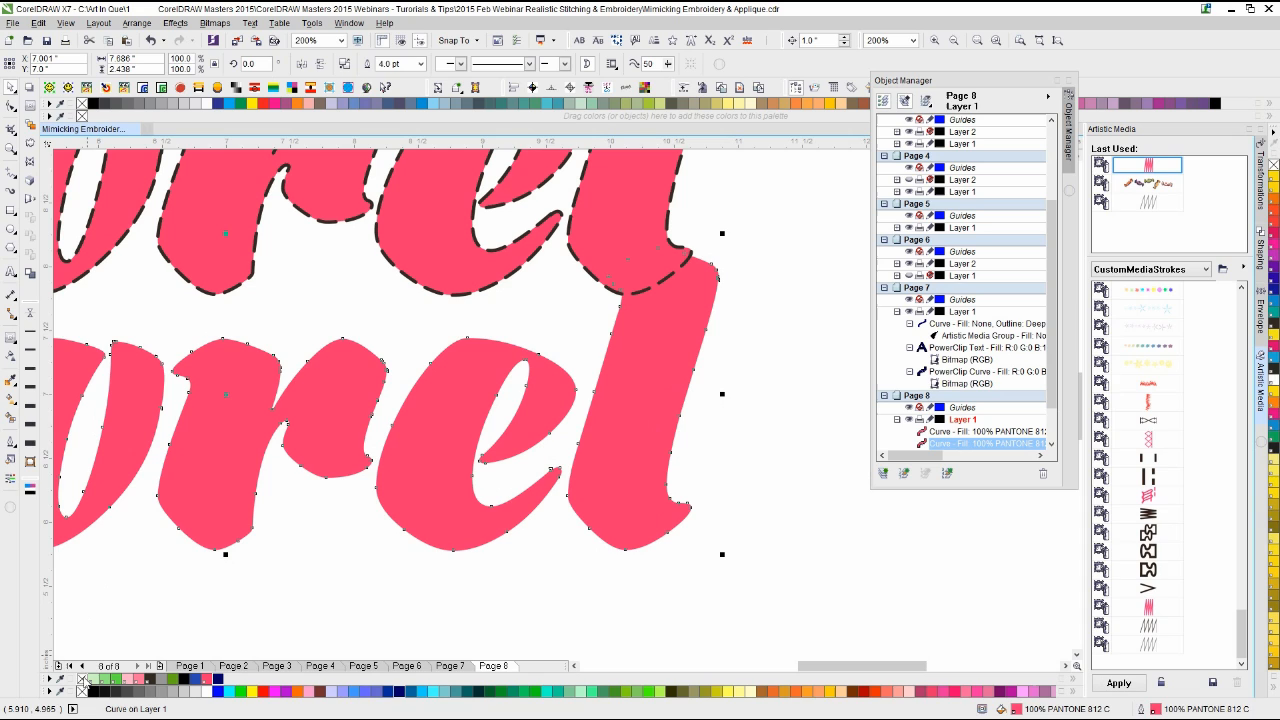
{"action": "left_click", "coordinate": [31, 108]}
{"action": "left_click", "coordinate": [328, 65]}
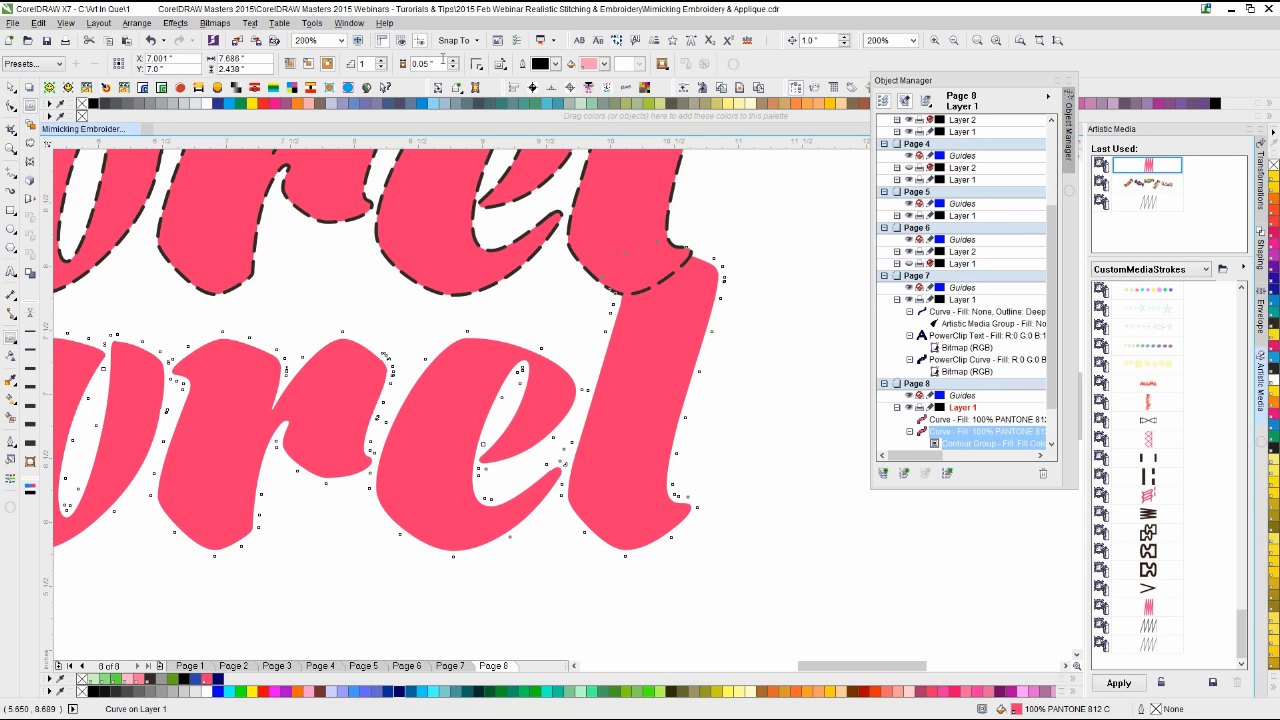
{"action": "left_click", "coordinate": [477, 64]}
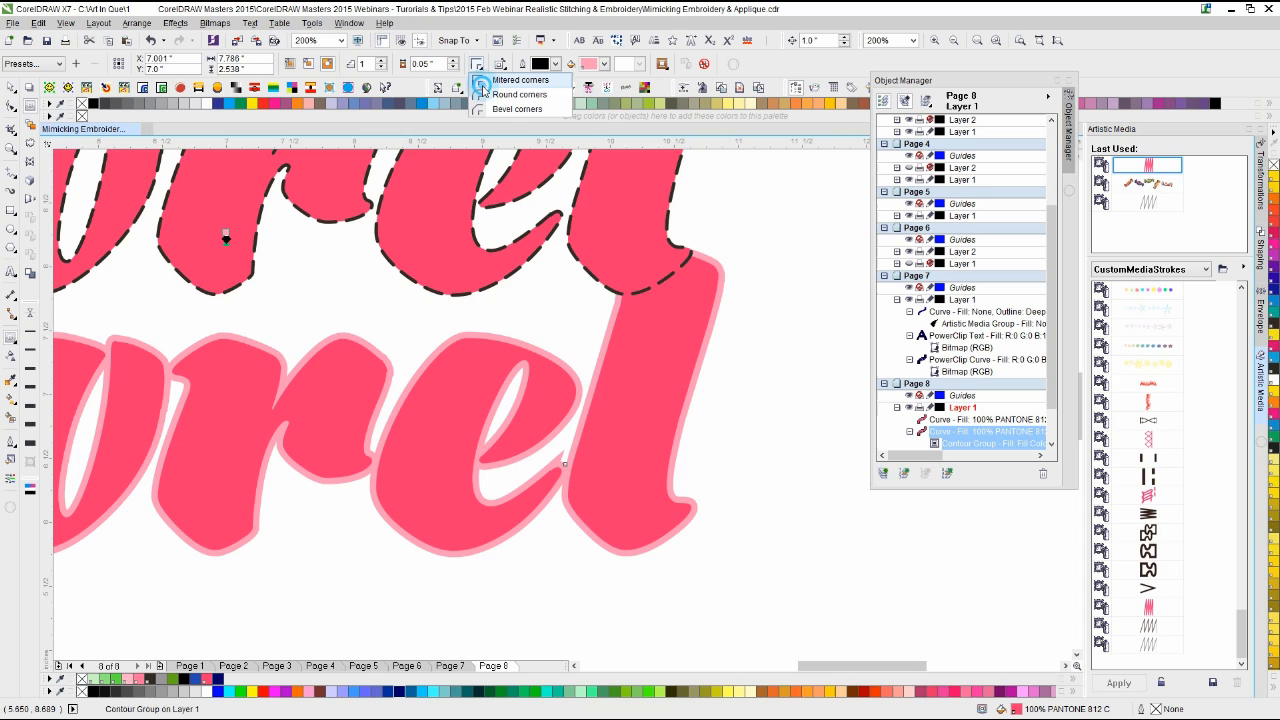
{"action": "left_click", "coordinate": [484, 94]}
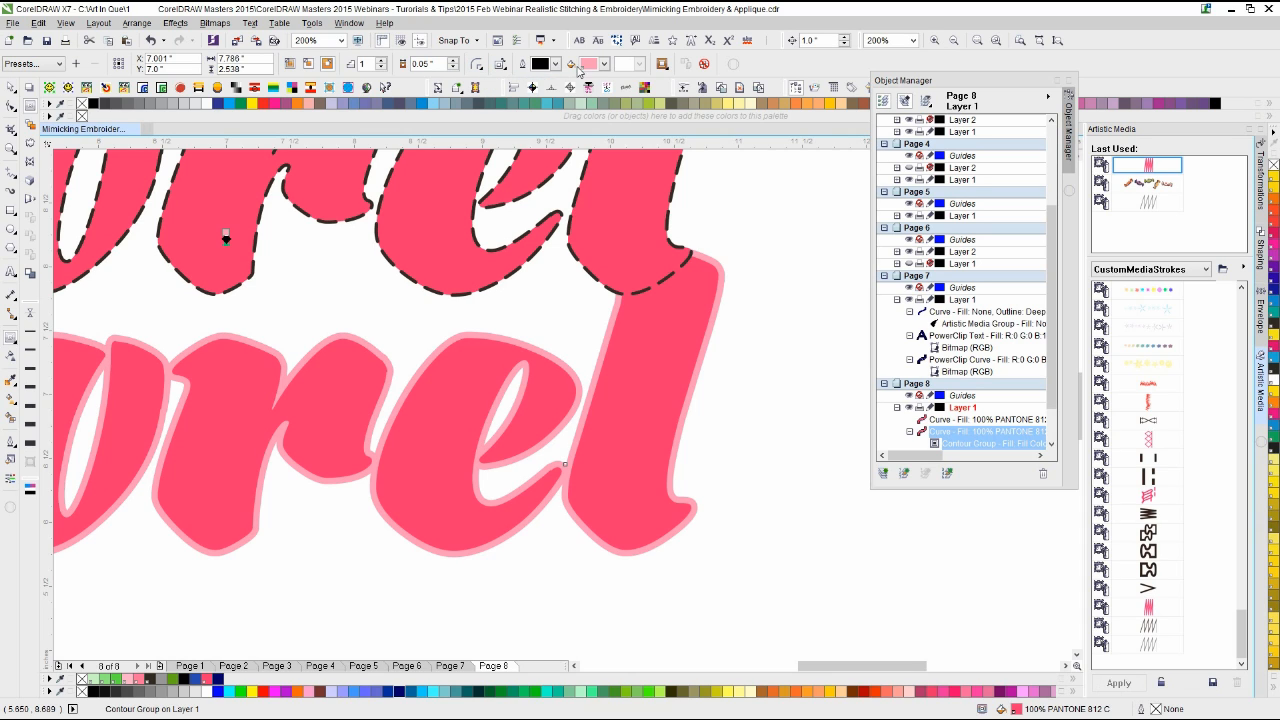
Step: Increase the contour offset around the lower Corel lettering to 0.09 inches
{"action": "left_click", "coordinate": [453, 60]}
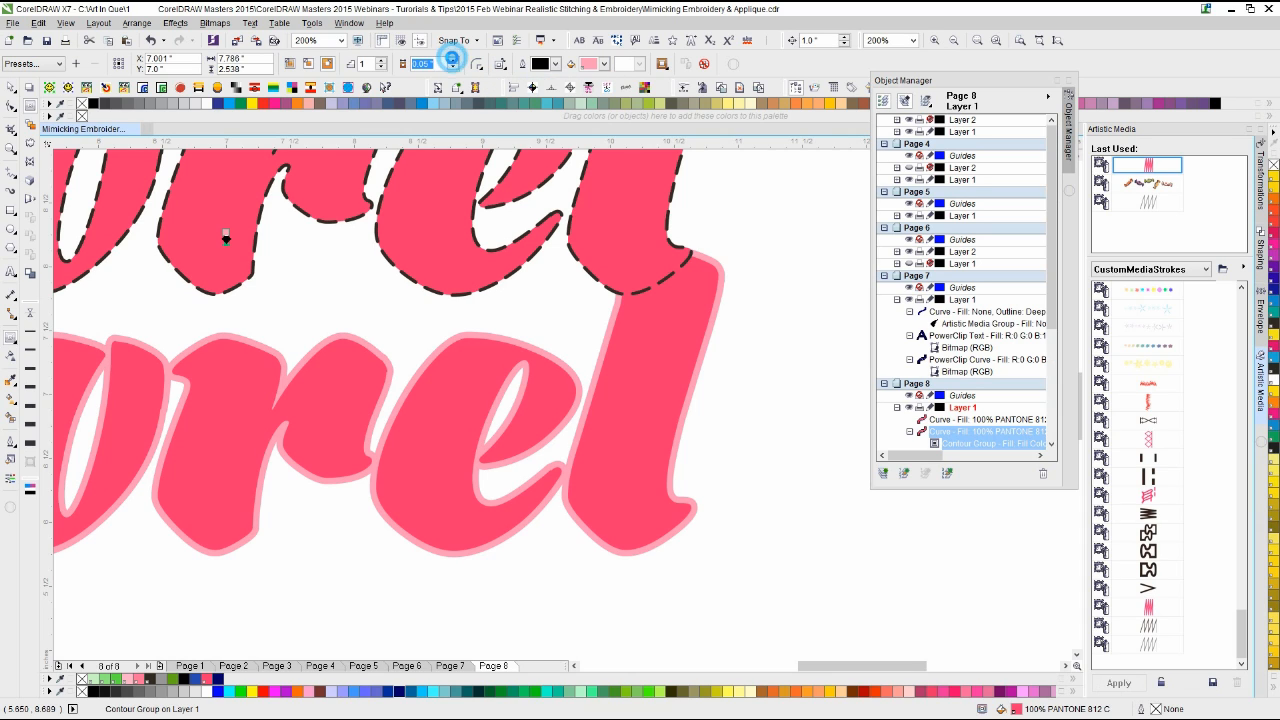
{"action": "left_click", "coordinate": [453, 60]}
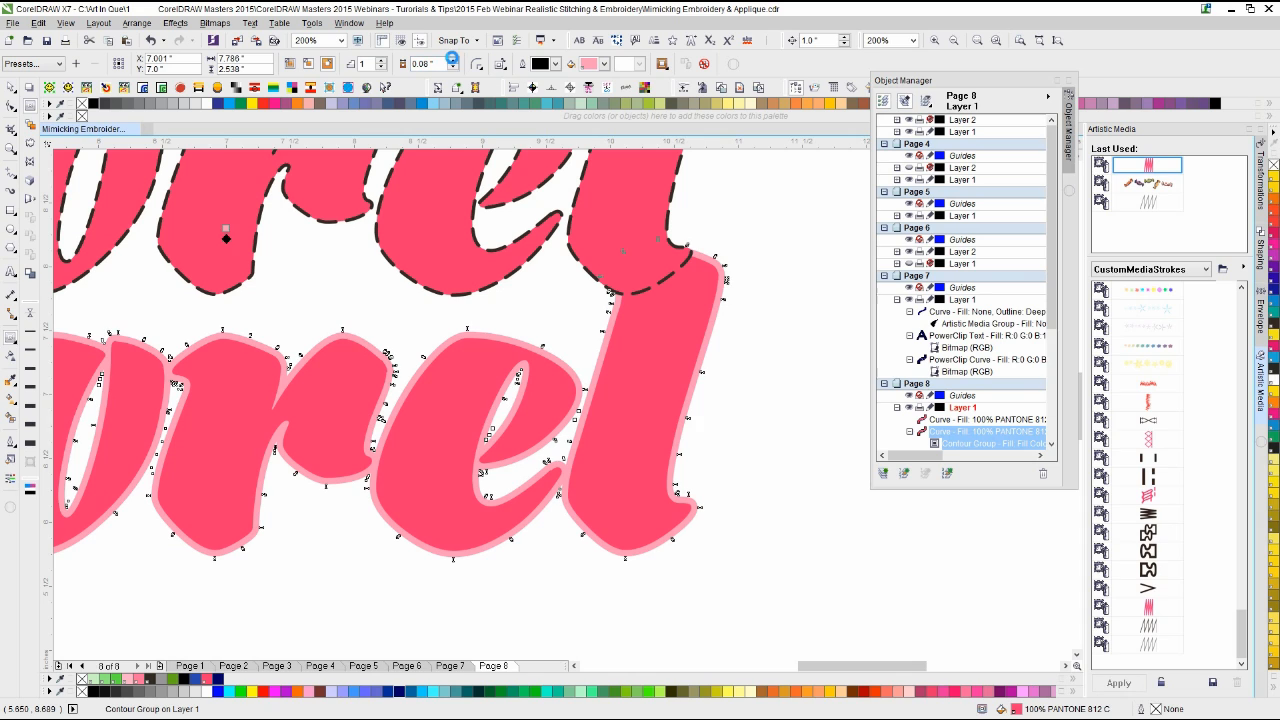
{"action": "left_click", "coordinate": [453, 60]}
{"action": "left_click", "coordinate": [453, 60]}
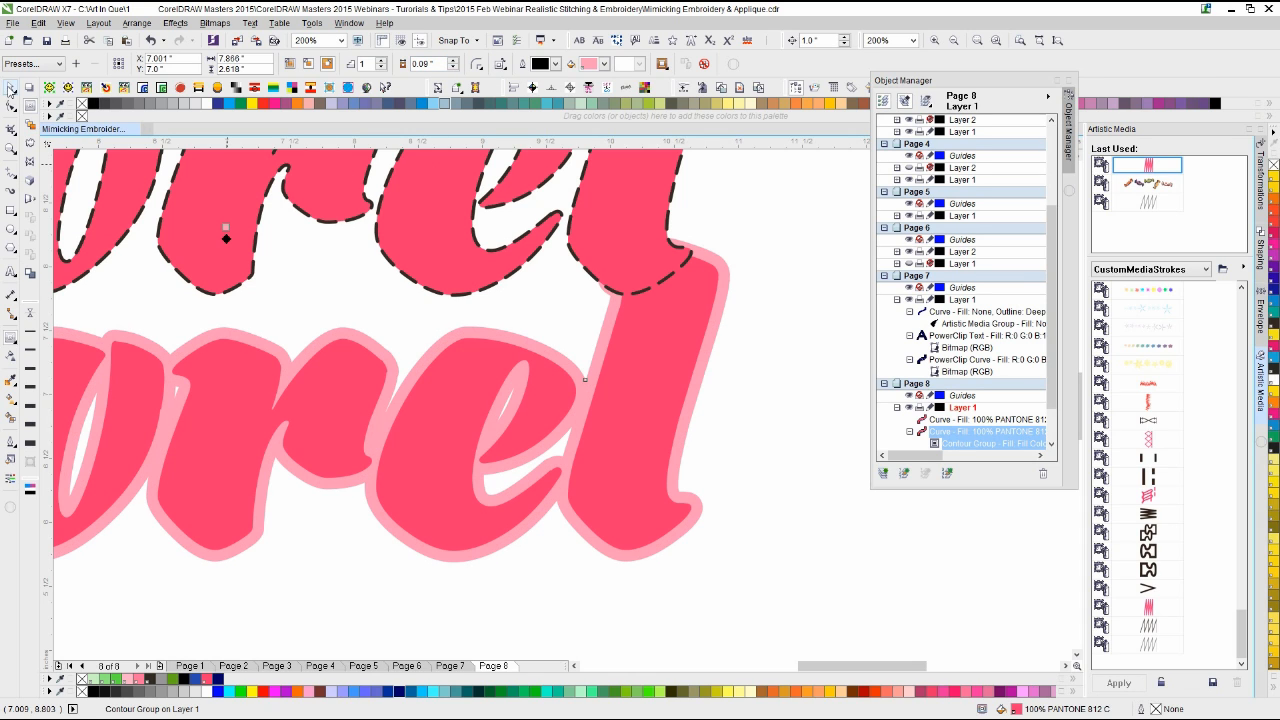
Step: Move the dashed-outline lettering up 2 inches, clear of the contoured Corel lettering
{"action": "left_click", "coordinate": [11, 87]}
{"action": "left_click", "coordinate": [637, 241]}
{"action": "key", "text": "Up"}
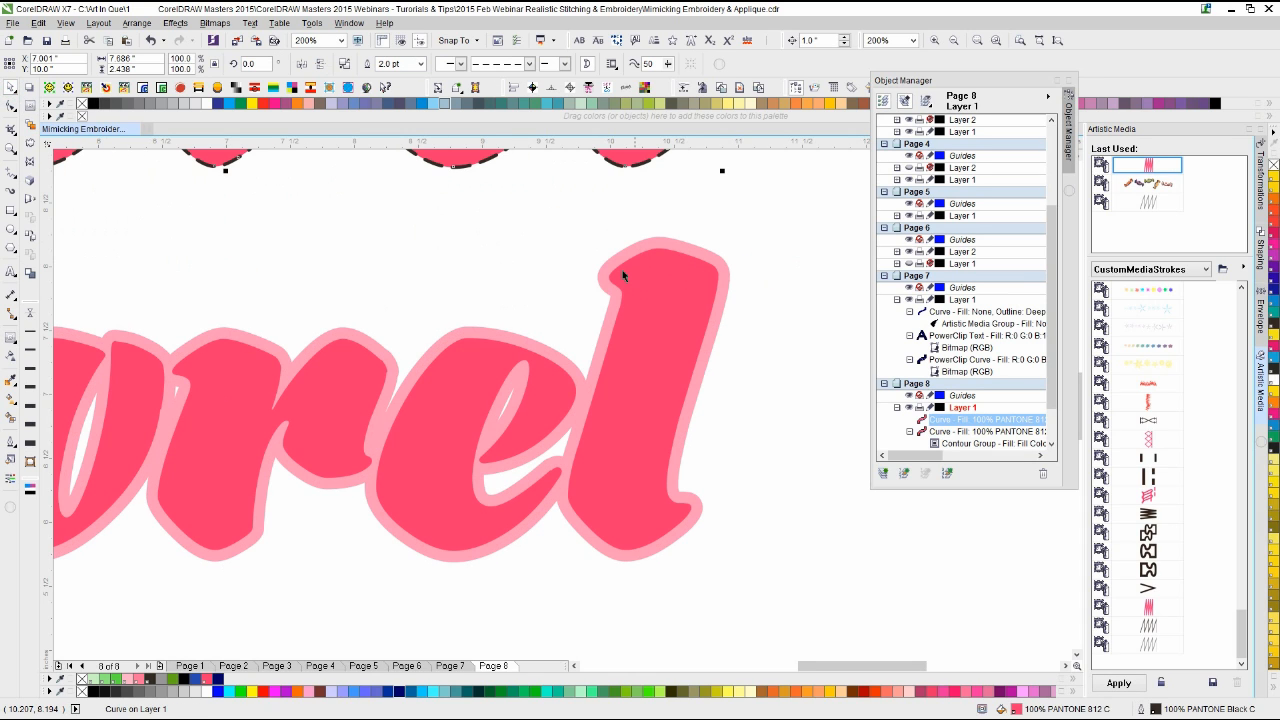
Step: Select the control curve of the contoured Corel lettering and open its fill for editing
{"action": "left_click", "coordinate": [663, 246]}
{"action": "left_click", "coordinate": [660, 262]}
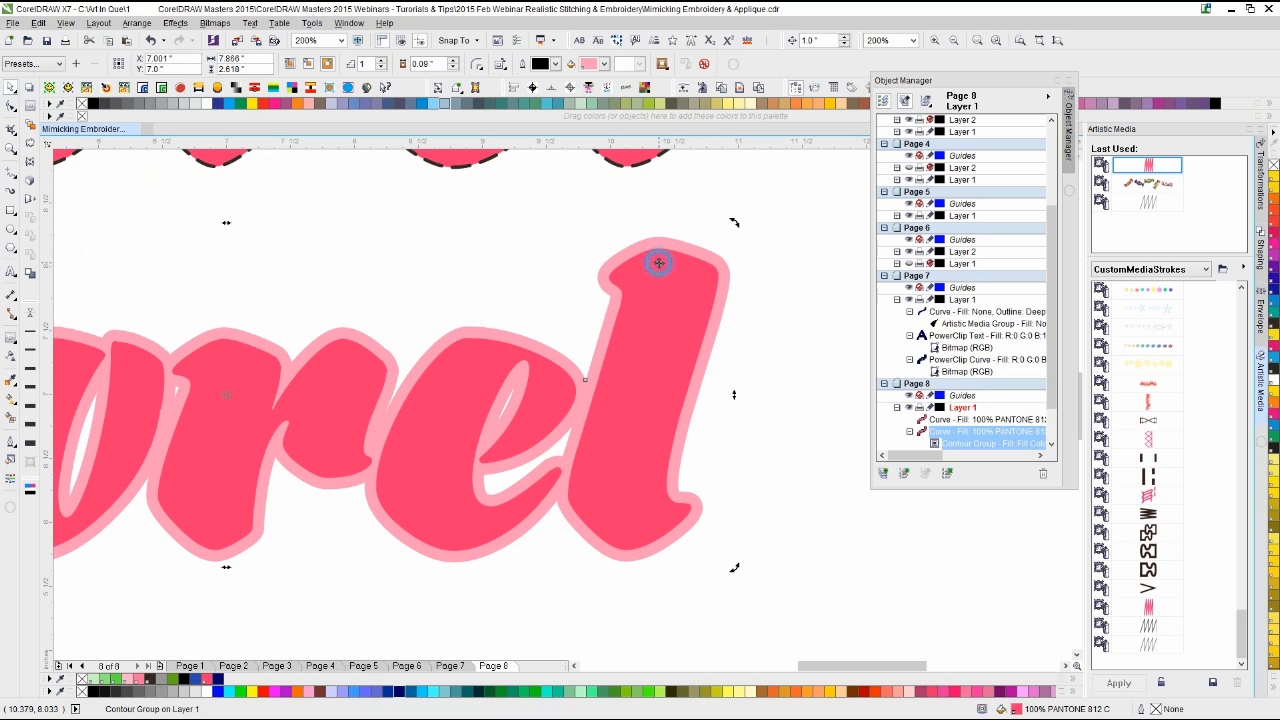
{"action": "left_click", "coordinate": [677, 246]}
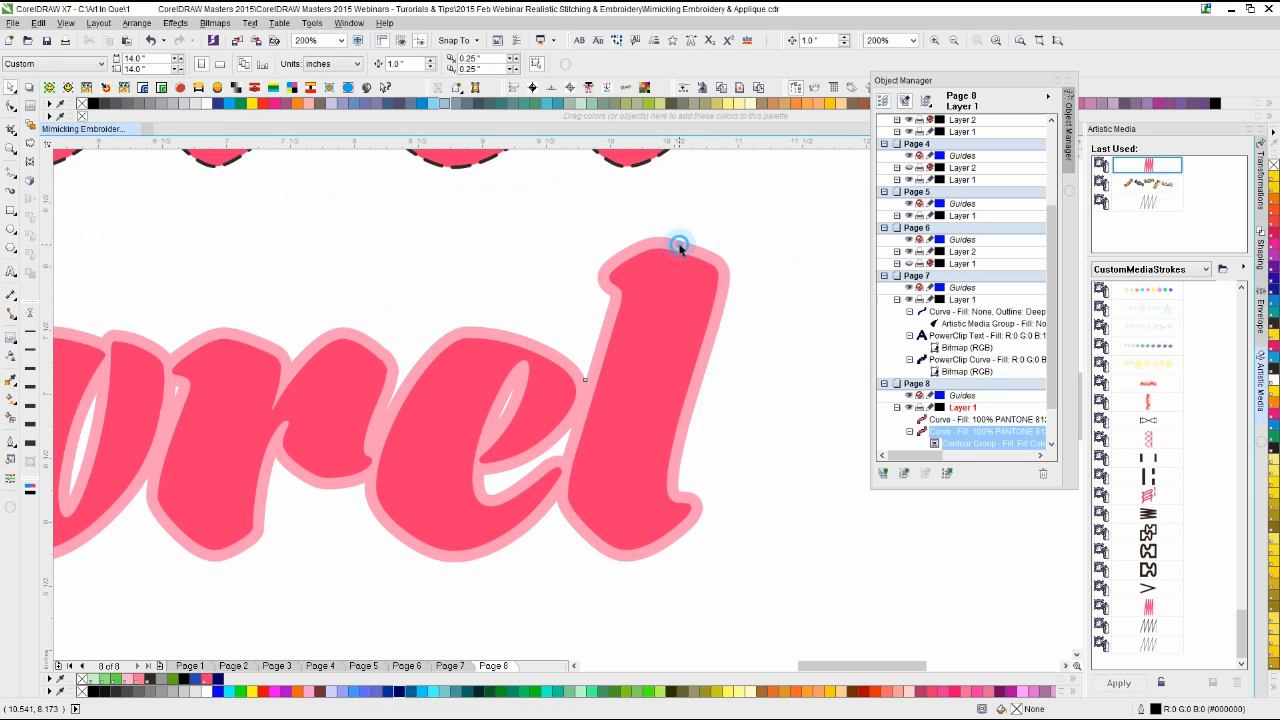
{"action": "left_click", "coordinate": [689, 224]}
{"action": "left_click", "coordinate": [677, 267]}
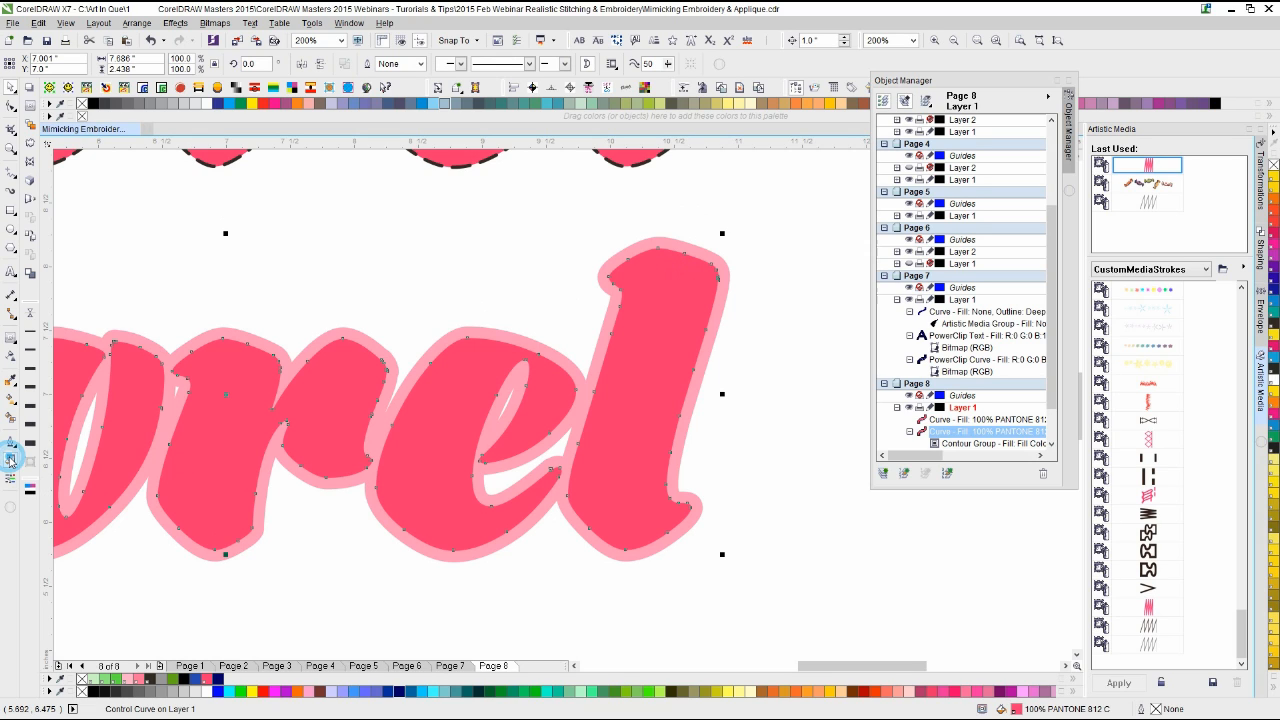
{"action": "left_click", "coordinate": [10, 460]}
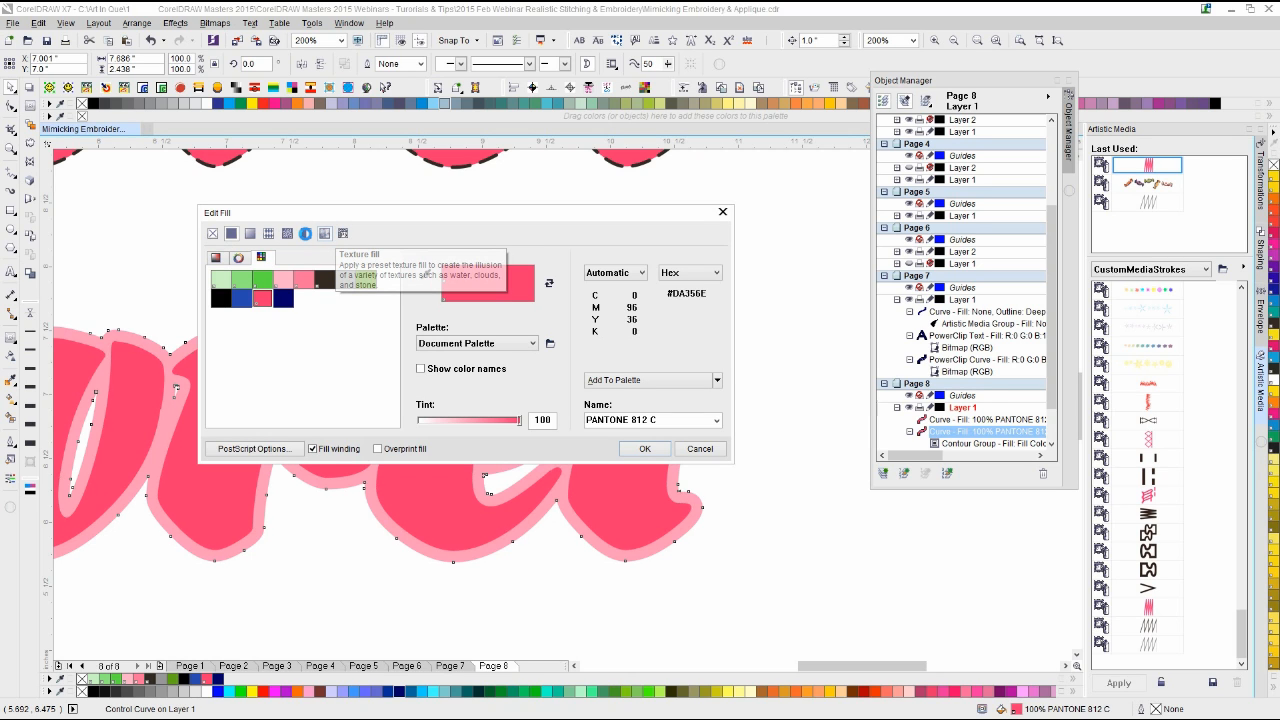
Step: Try a texture fill on the lettering and look through the sample textures without choosing another
{"action": "left_click", "coordinate": [305, 234]}
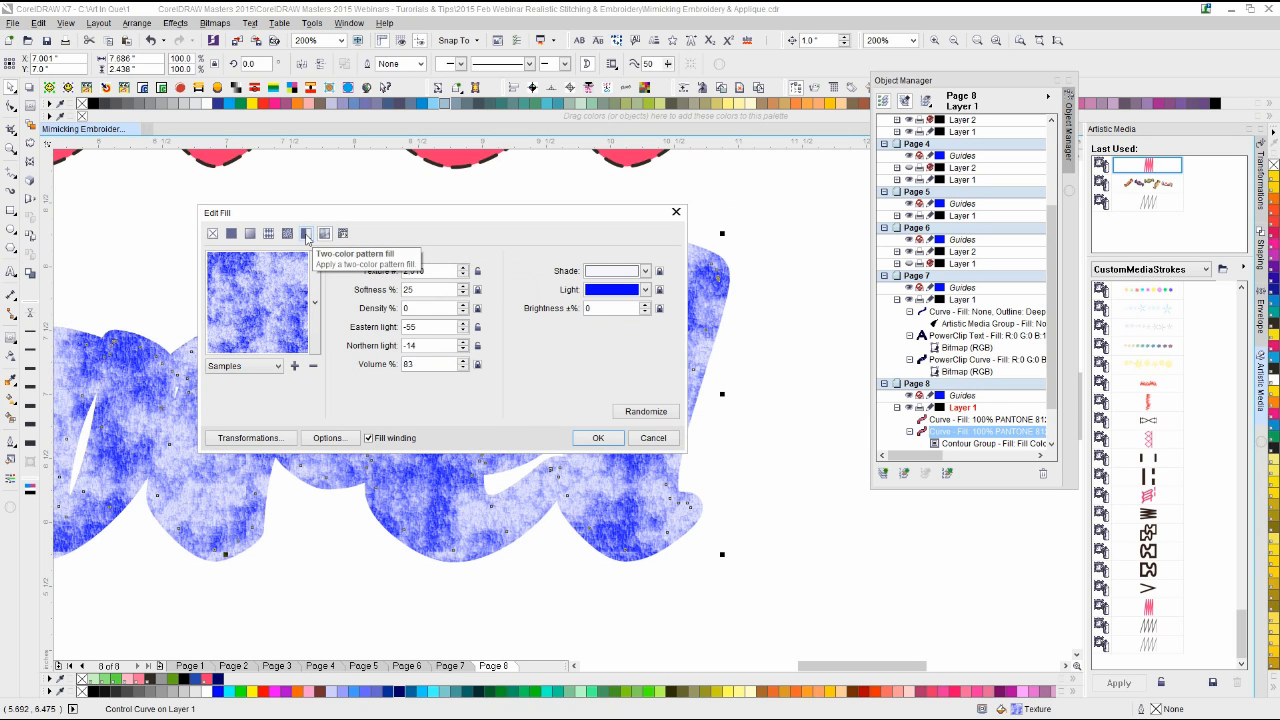
{"action": "left_click", "coordinate": [315, 279]}
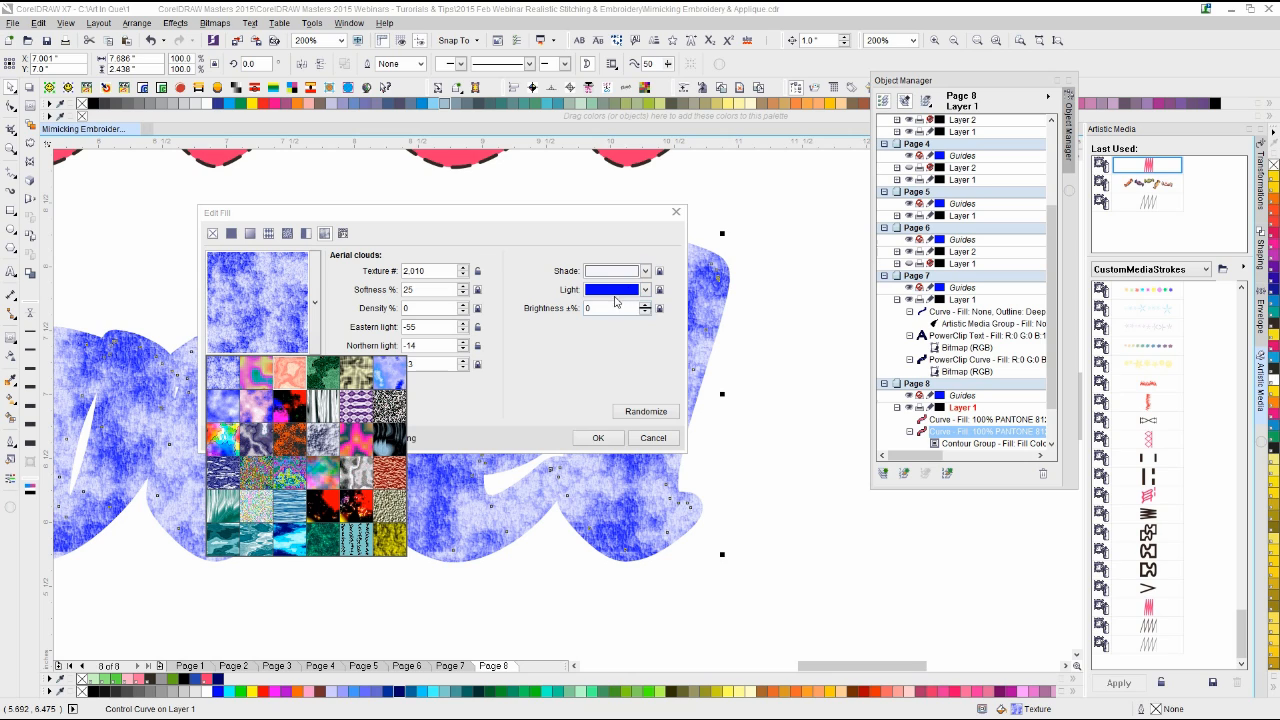
{"action": "left_click", "coordinate": [541, 240]}
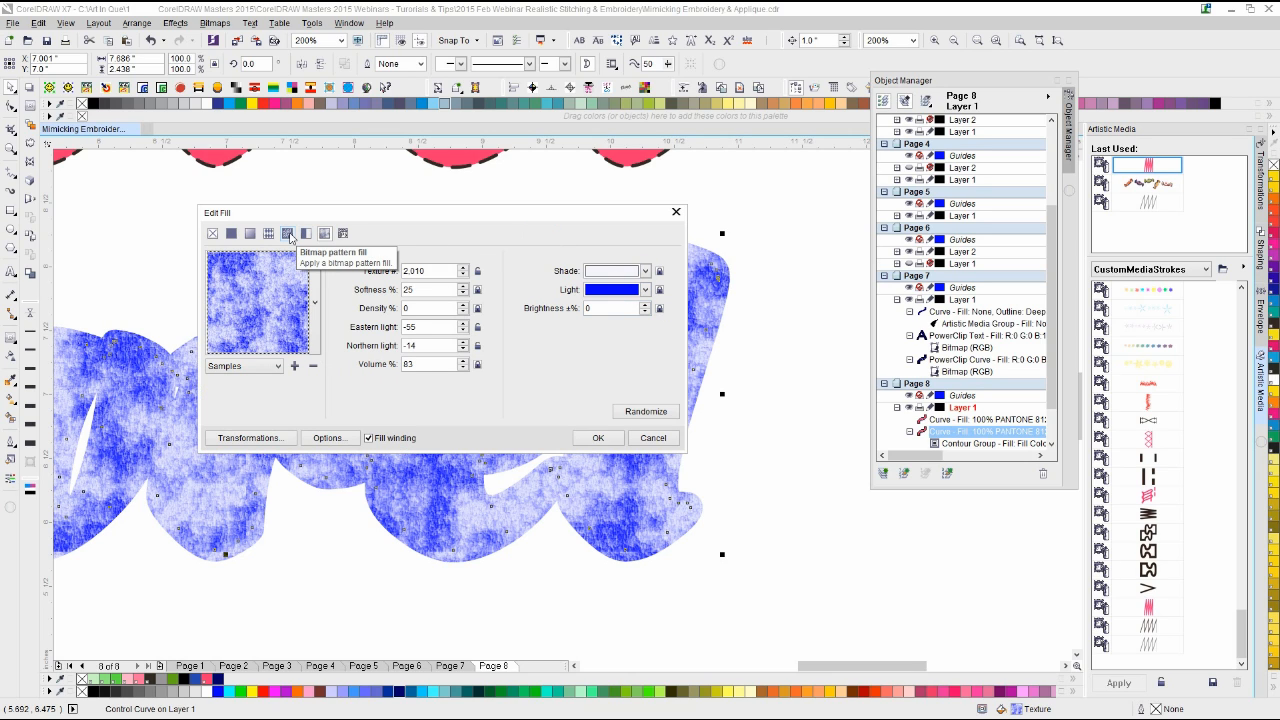
Step: Try a bitmap pattern fill on the lettering and browse the Content Exchange fills, including the Abstract category
{"action": "left_click", "coordinate": [289, 236]}
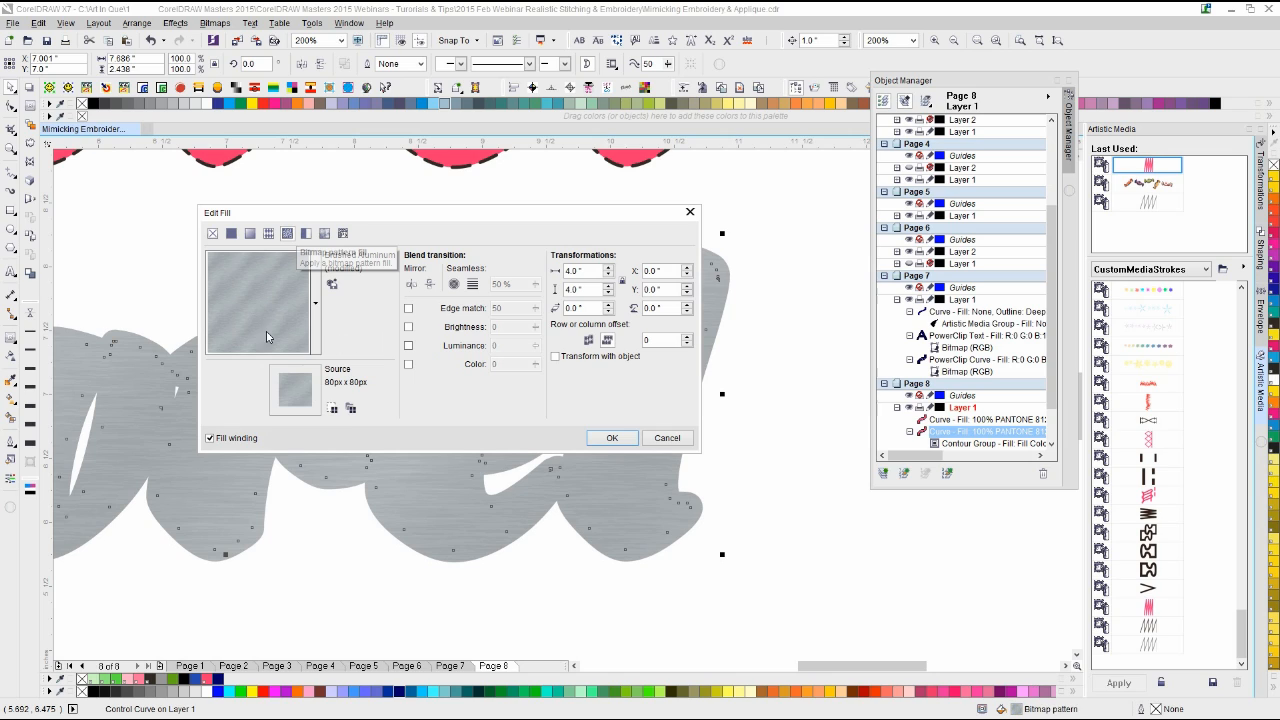
{"action": "left_click", "coordinate": [318, 335]}
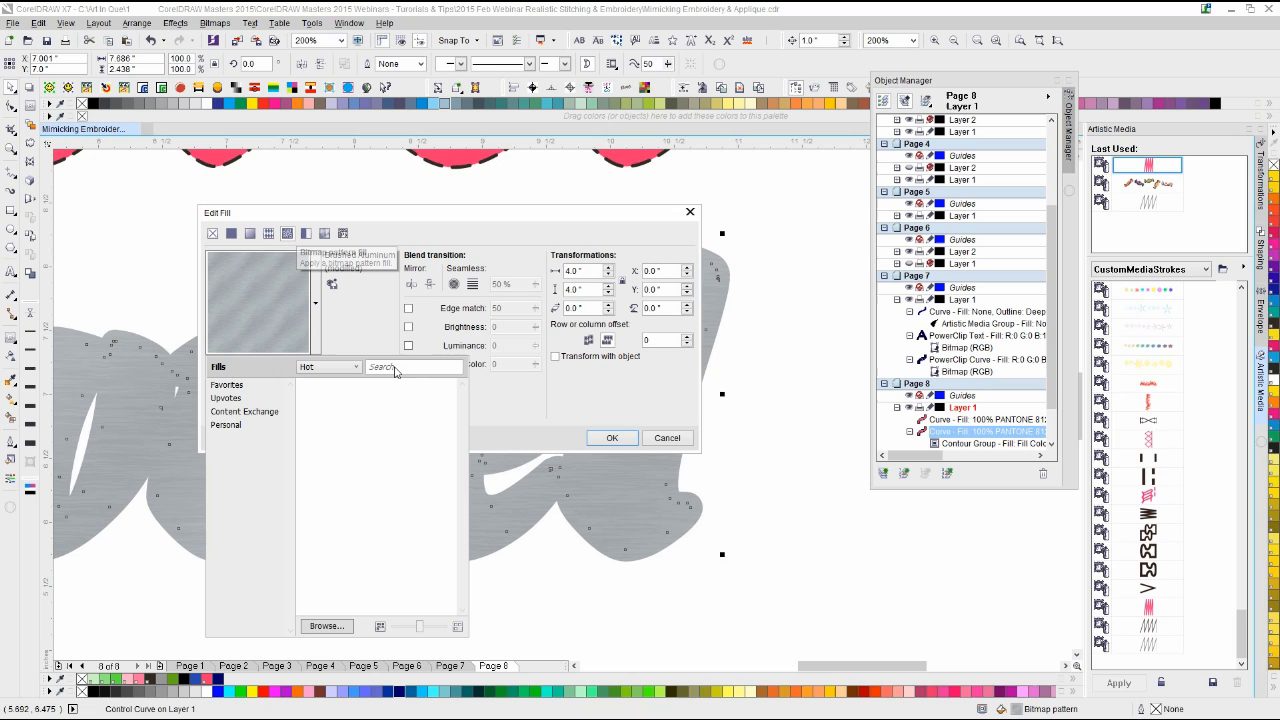
{"action": "key", "text": "Escape"}
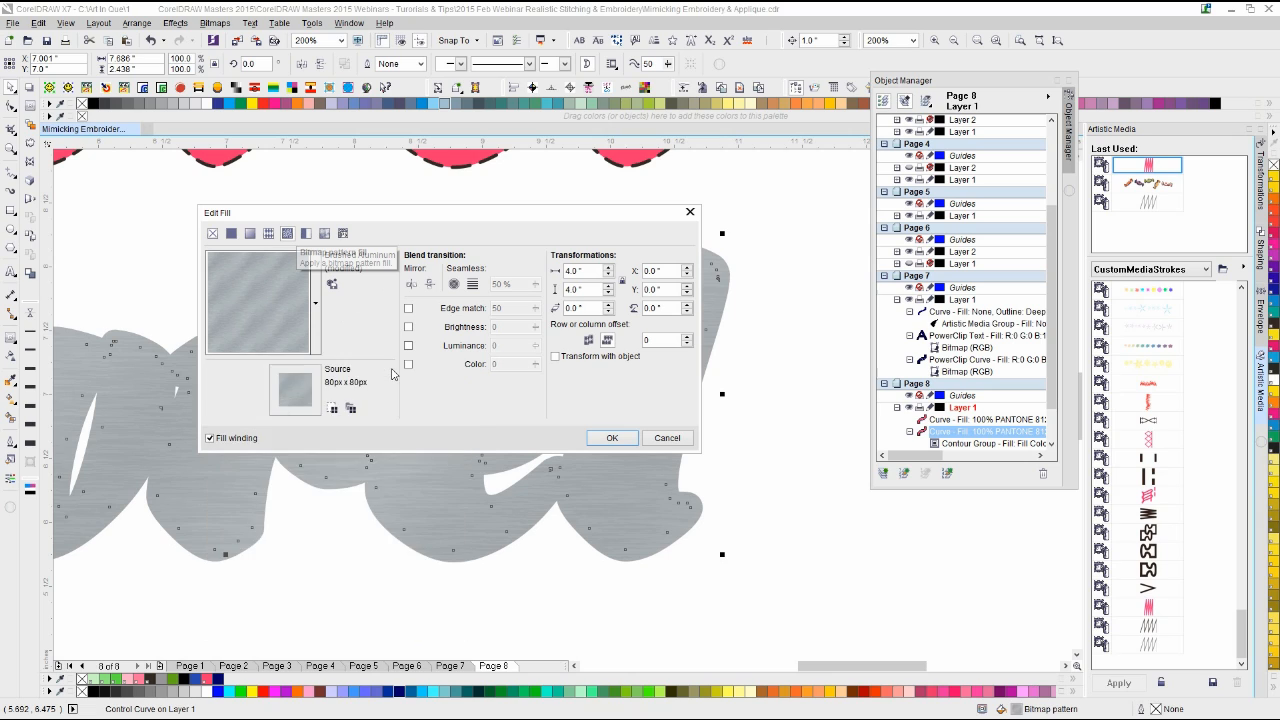
{"action": "left_click", "coordinate": [316, 330]}
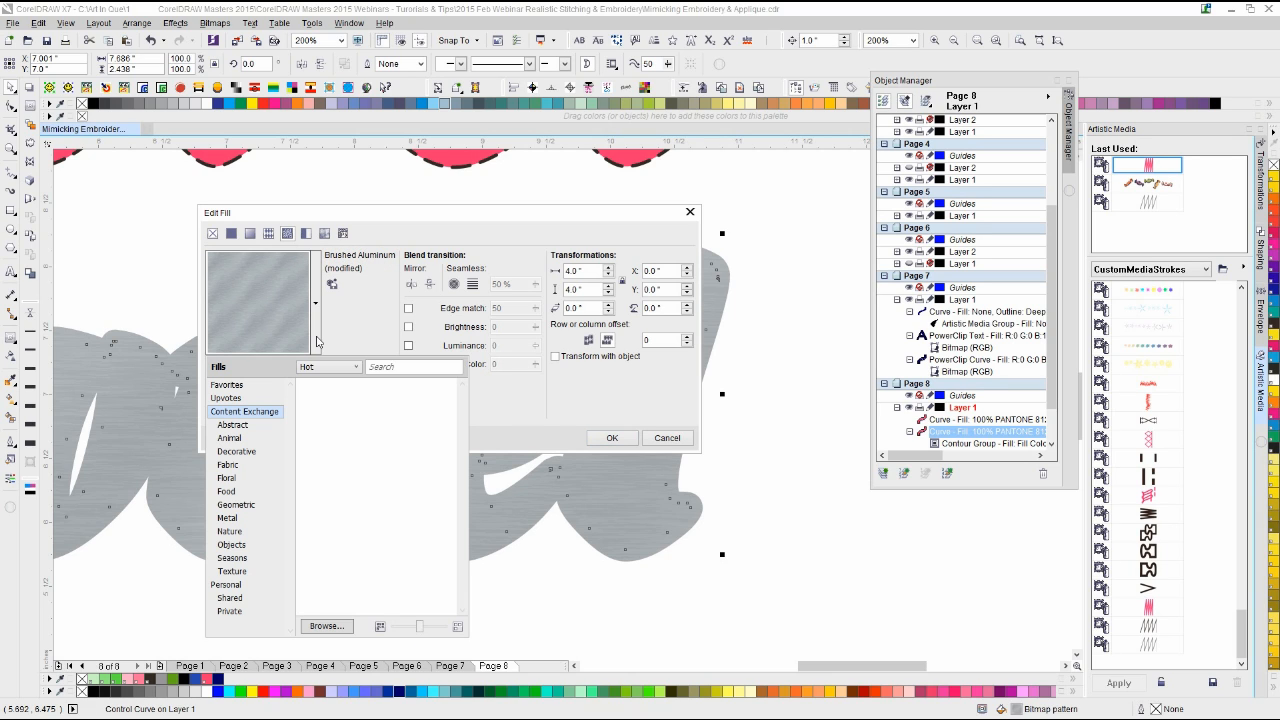
{"action": "left_click", "coordinate": [389, 367]}
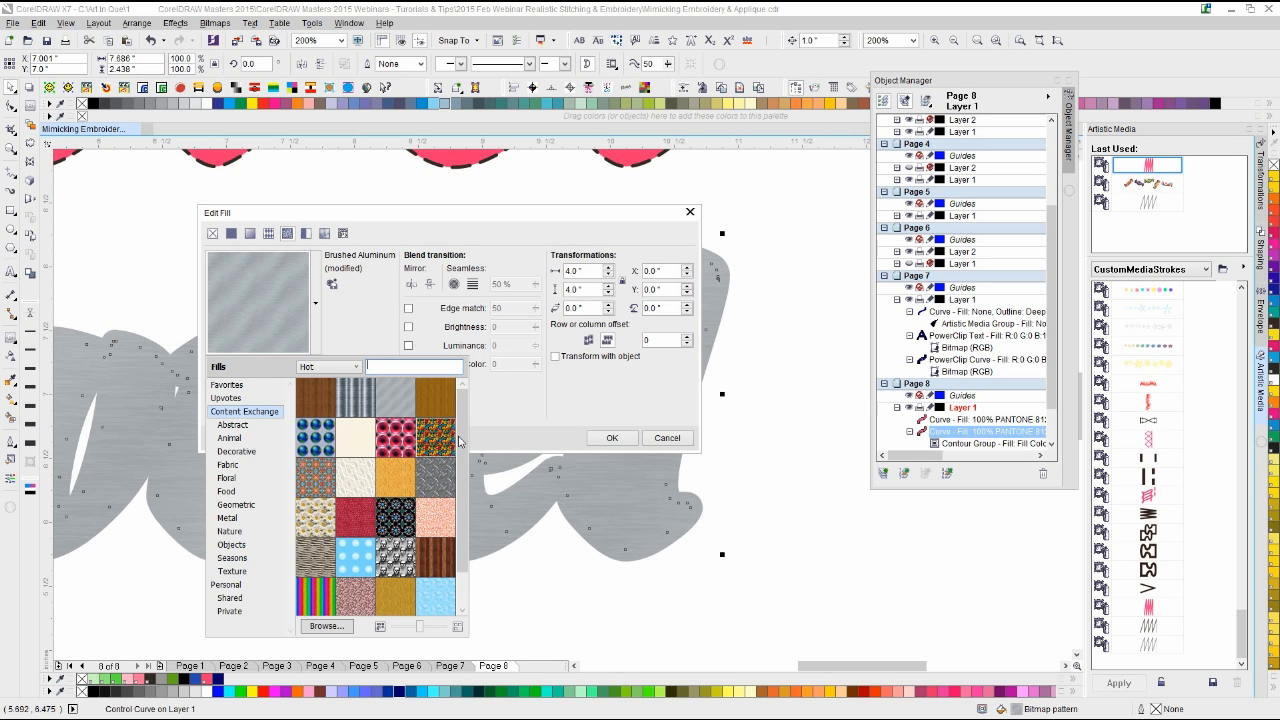
{"action": "left_click_drag", "start_coordinate": [462, 442], "coordinate": [462, 527]}
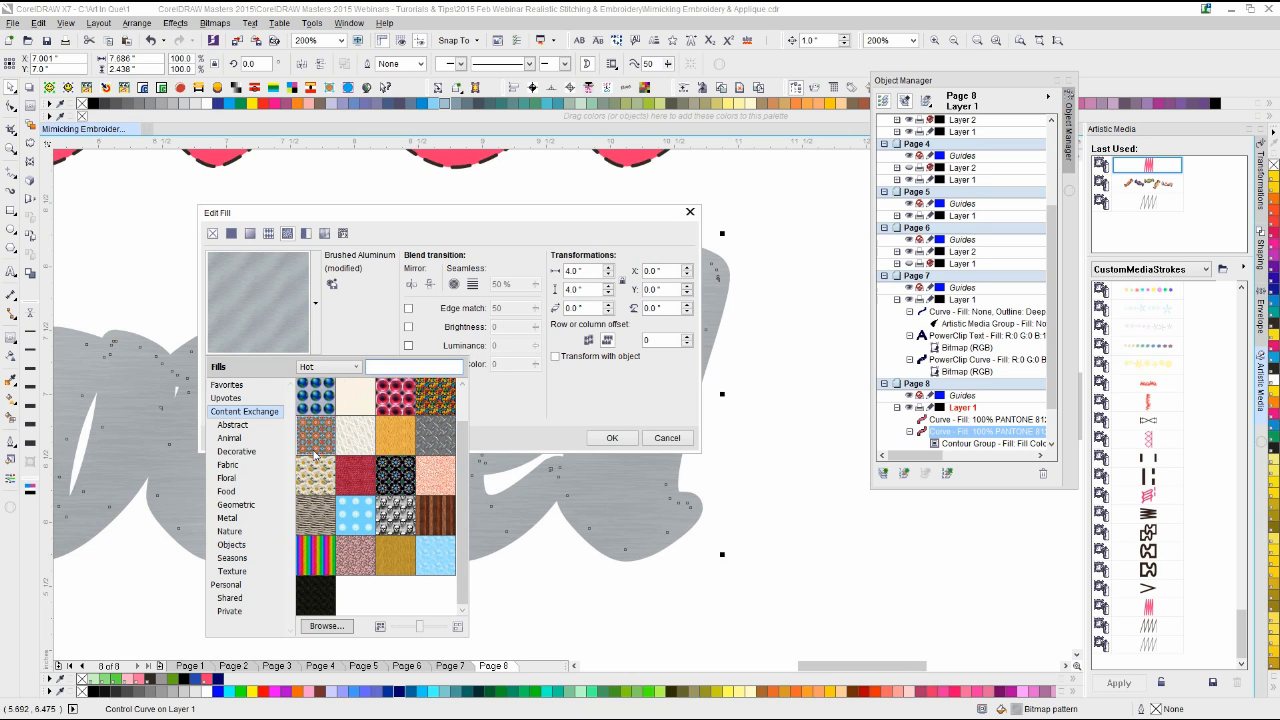
{"action": "left_click", "coordinate": [231, 426]}
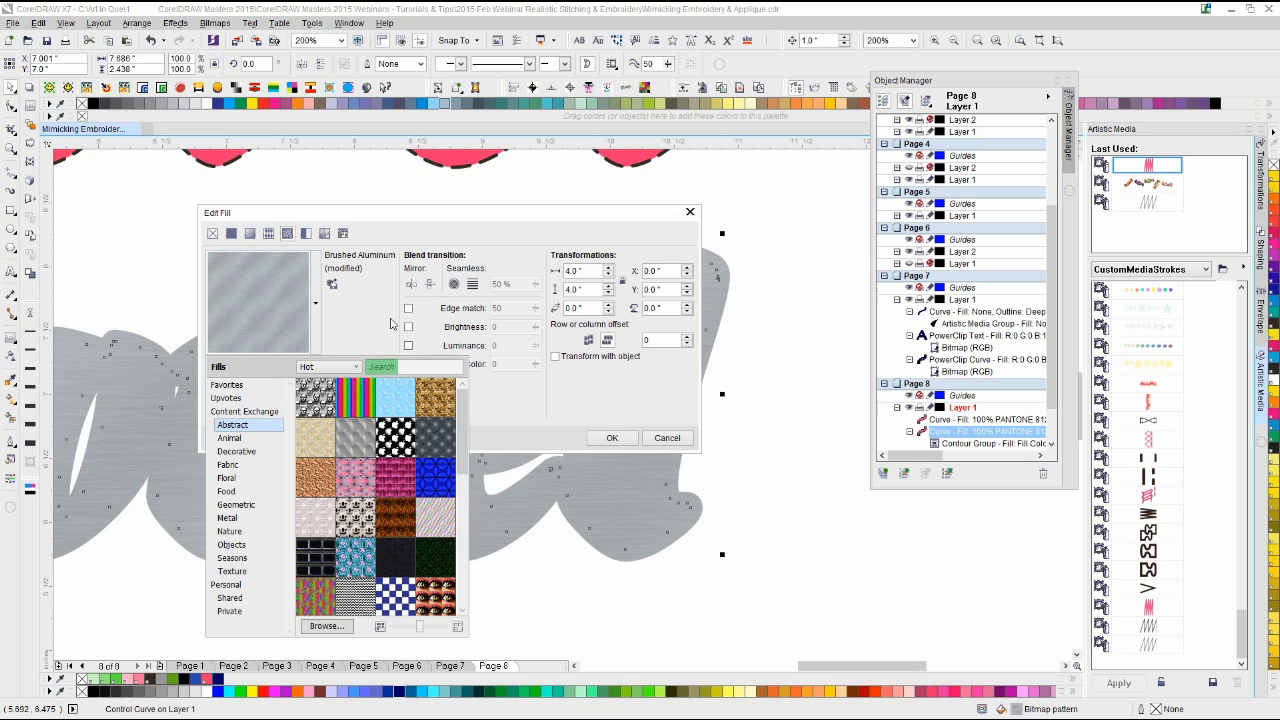
{"action": "left_click", "coordinate": [390, 319]}
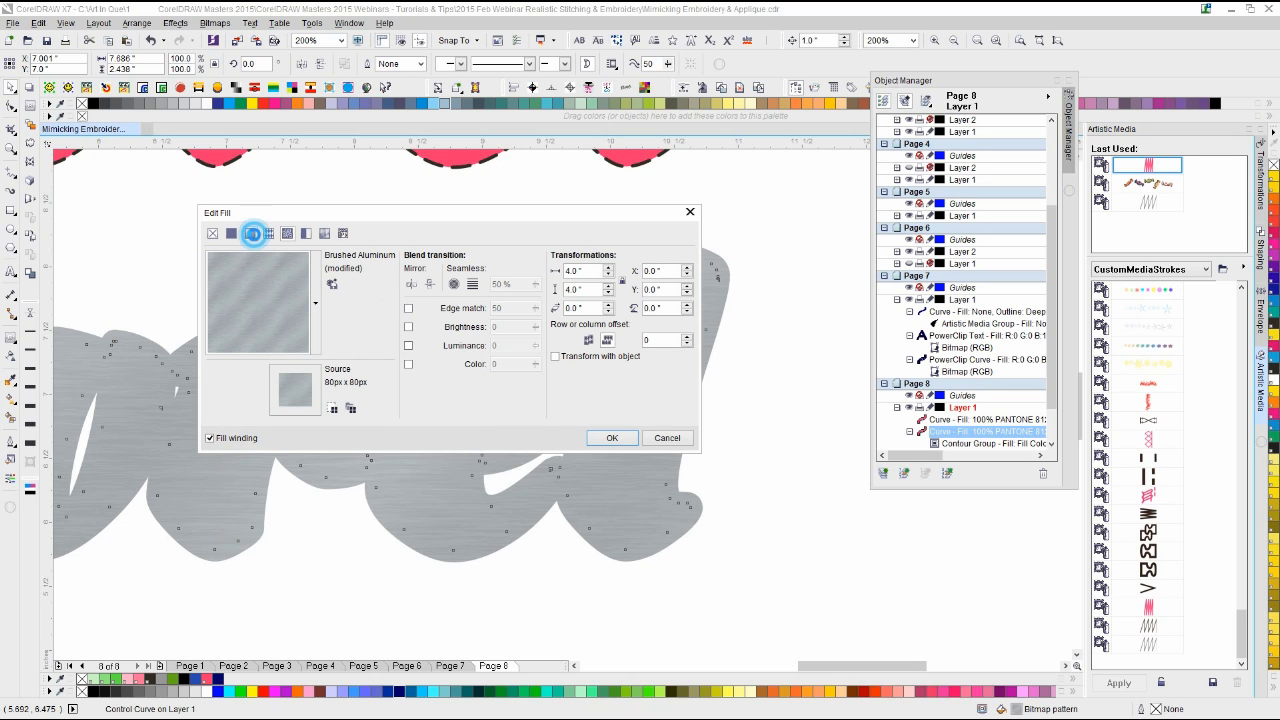
Step: Try a fountain fill on the contoured lettering, settle on the Black and White Scroll vector pattern, and set its tile size to 1 inch
{"action": "left_click", "coordinate": [251, 234]}
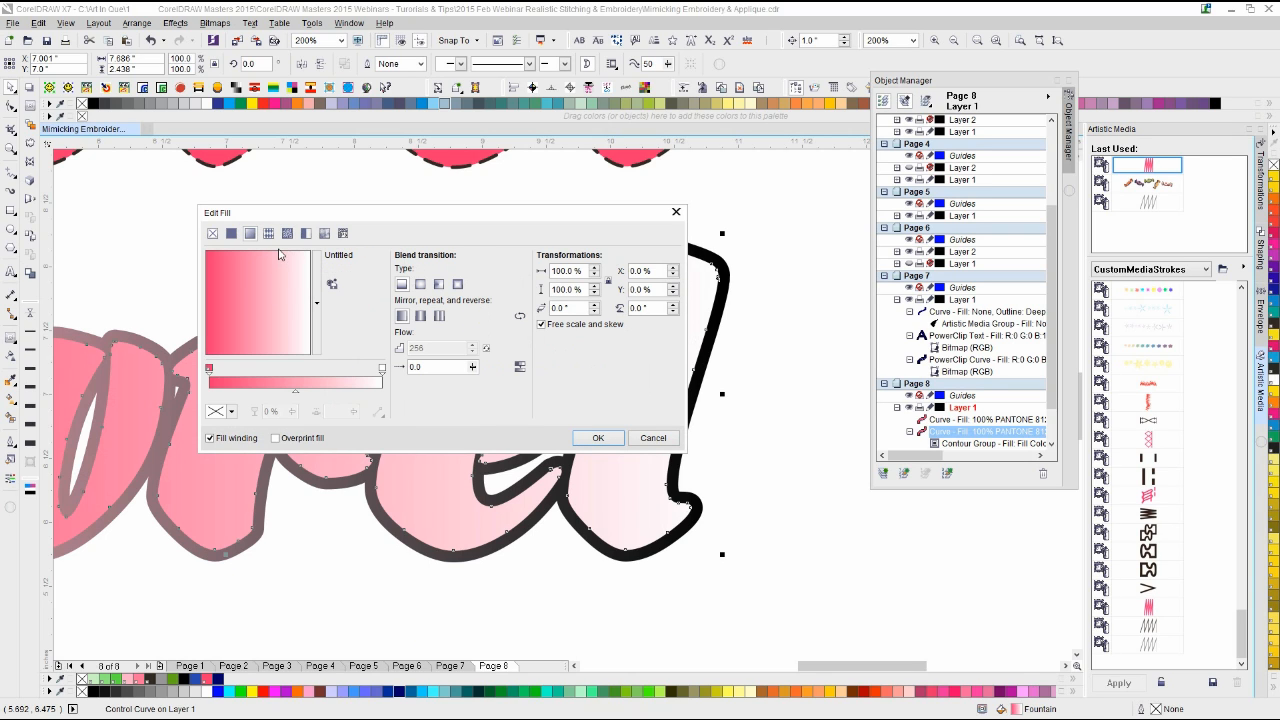
{"action": "left_click", "coordinate": [266, 233]}
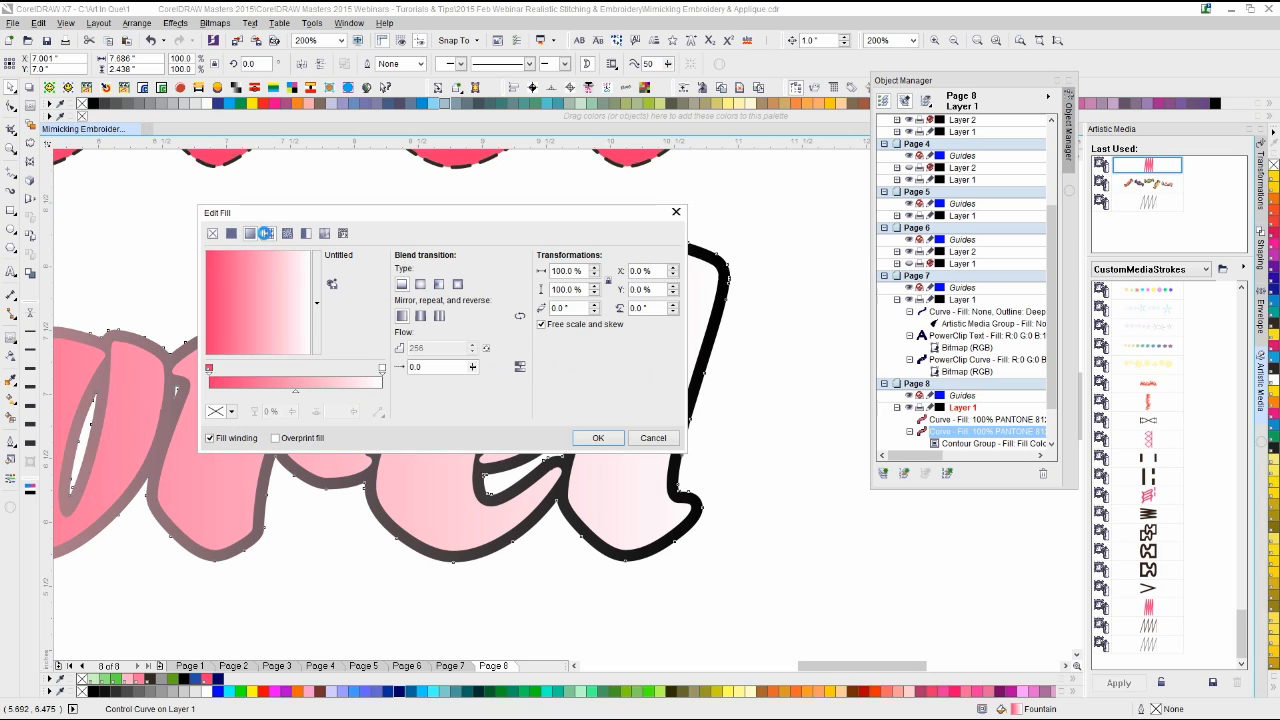
{"action": "left_click", "coordinate": [232, 235]}
{"action": "left_click_drag", "start_coordinate": [500, 210], "coordinate": [573, 260]}
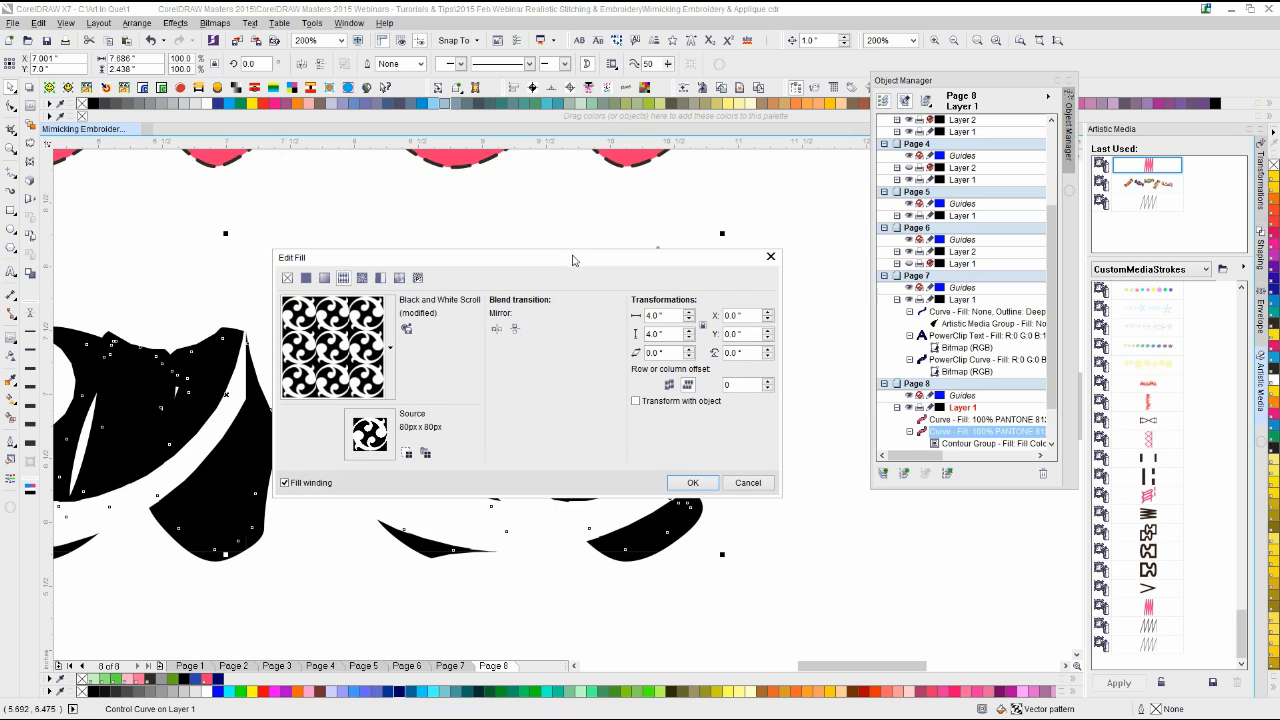
{"action": "double_click", "coordinate": [651, 315]}
{"action": "type", "text": "1"}
{"action": "key", "text": "Return"}
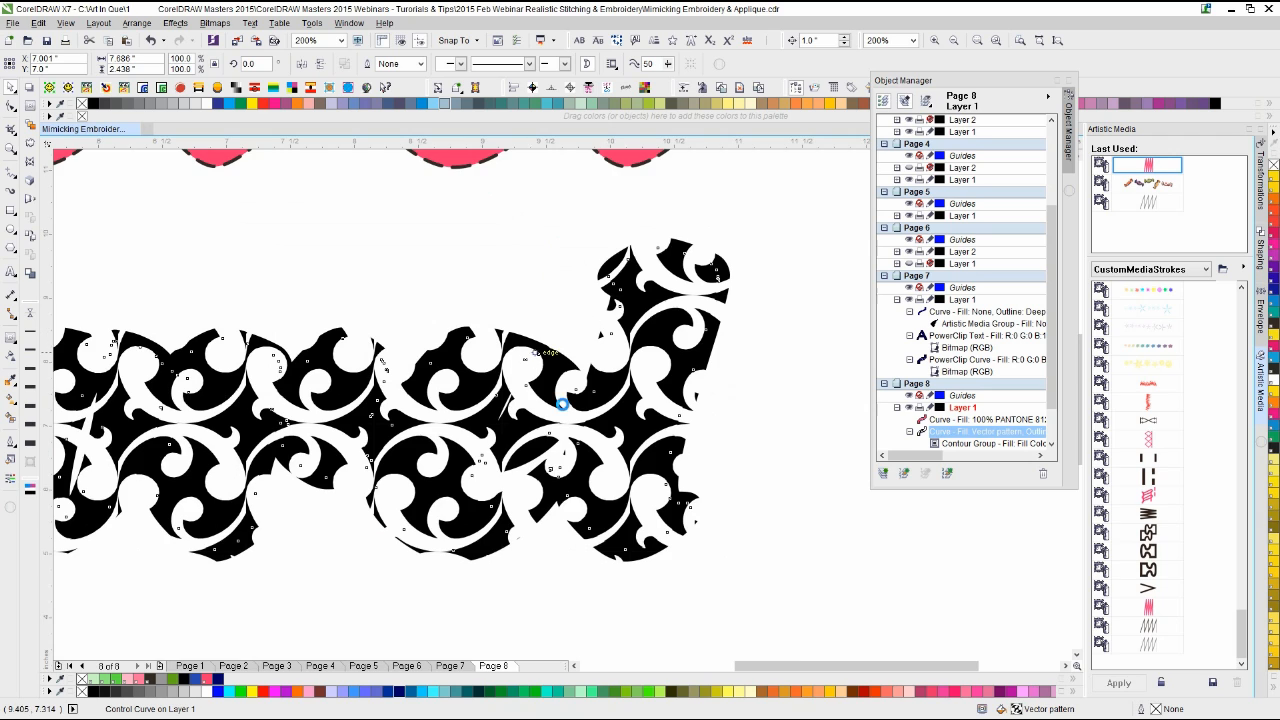
{"action": "scroll", "coordinate": [595, 452], "scroll_direction": "down", "scroll_amount": 2}
{"action": "scroll", "coordinate": [537, 428], "scroll_direction": "up", "scroll_amount": 2}
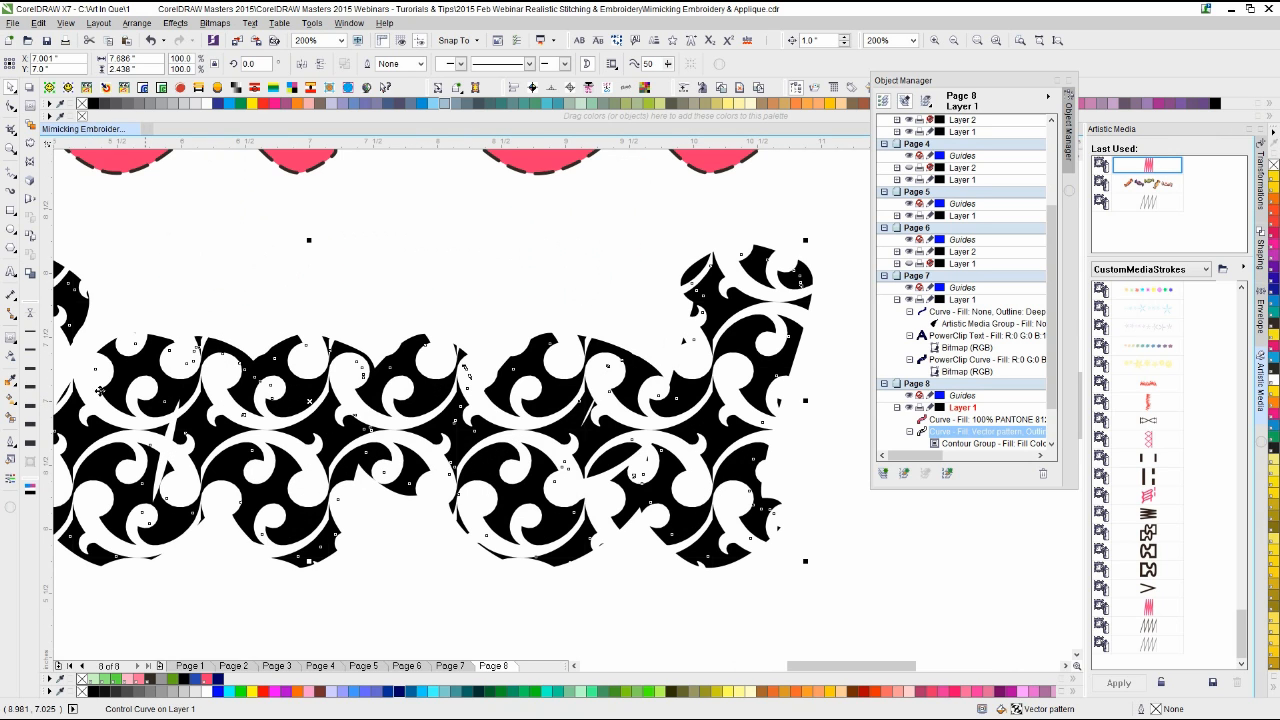
Step: Try shrinking the lettering's scroll pattern tiles to 0.1 inch
{"action": "left_click", "coordinate": [12, 461]}
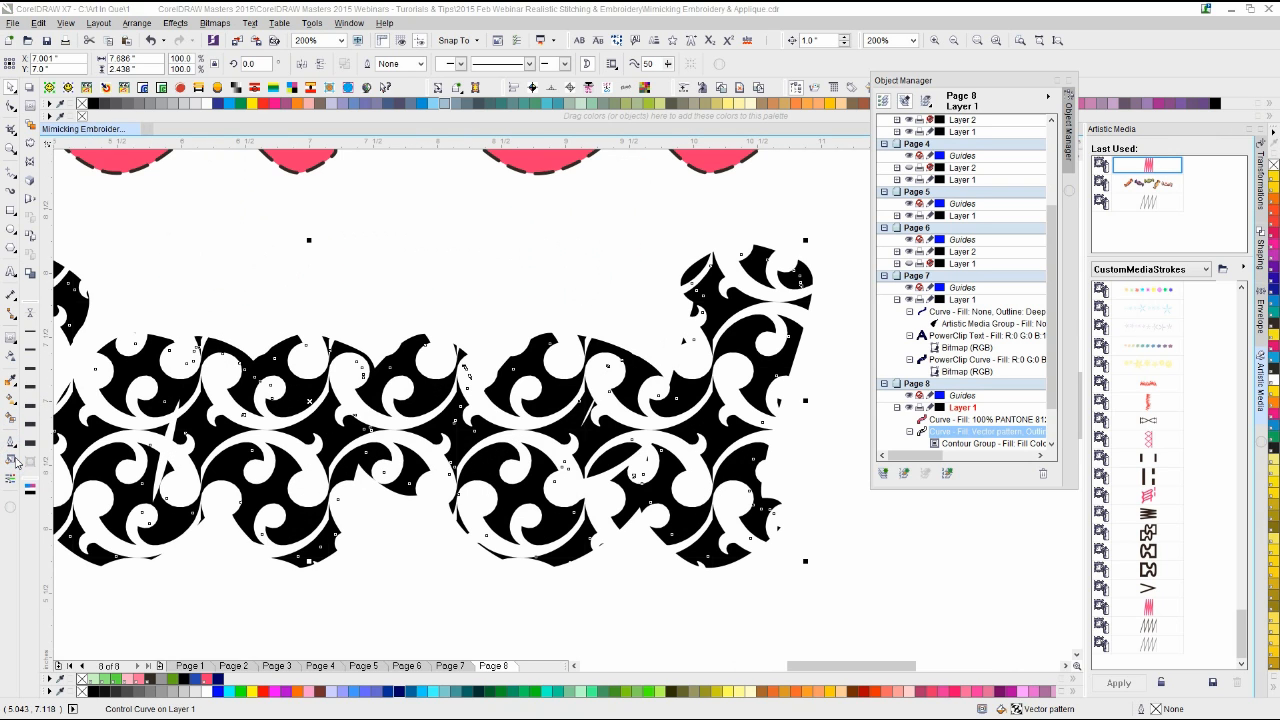
{"action": "double_click", "coordinate": [677, 333]}
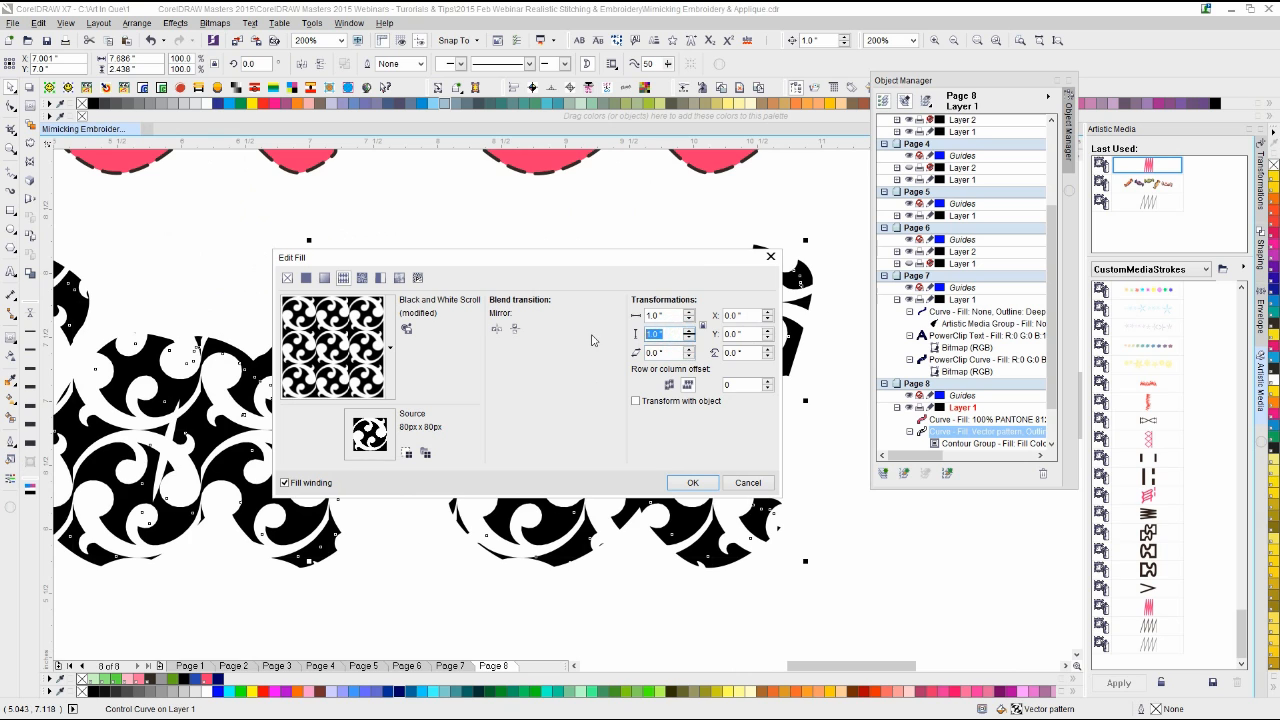
{"action": "key", "text": "BackSpace"}
{"action": "type", "text": ".025"}
{"action": "key", "text": "Return"}
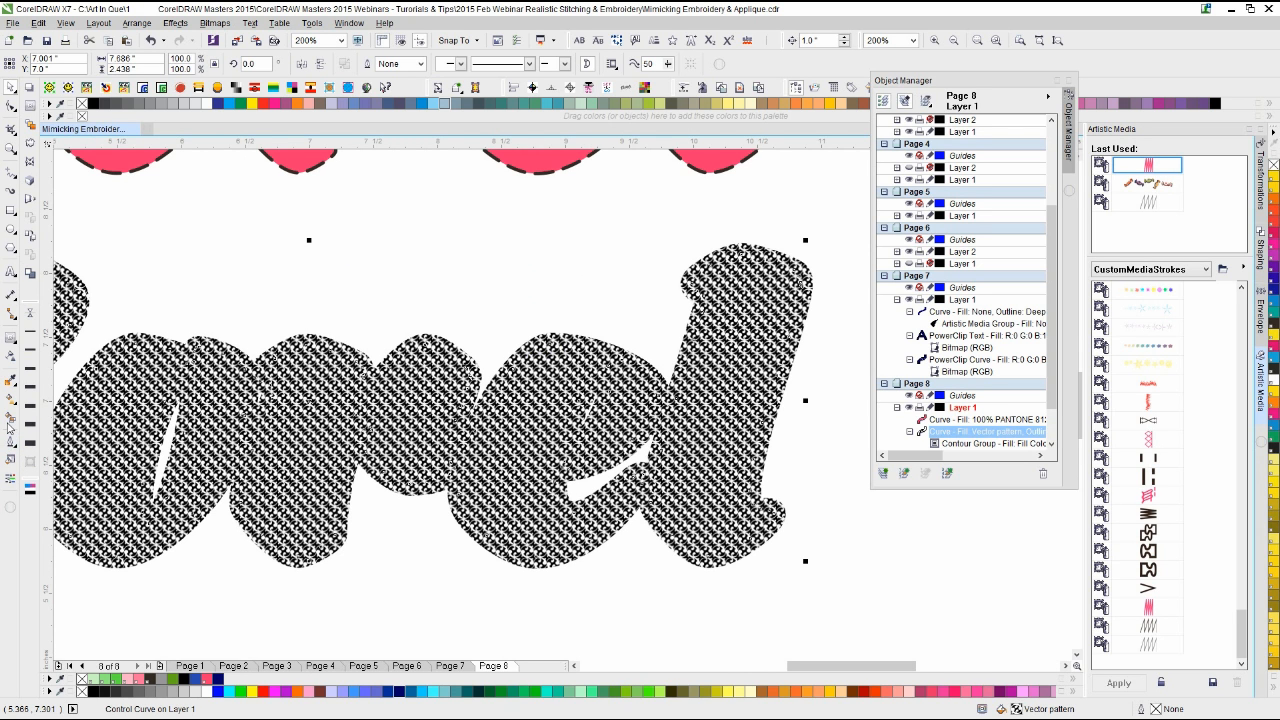
Step: Set the scroll pattern's tile size on the lettering to a medium scale, between 0.1 and 1 inch
{"action": "left_click", "coordinate": [10, 418]}
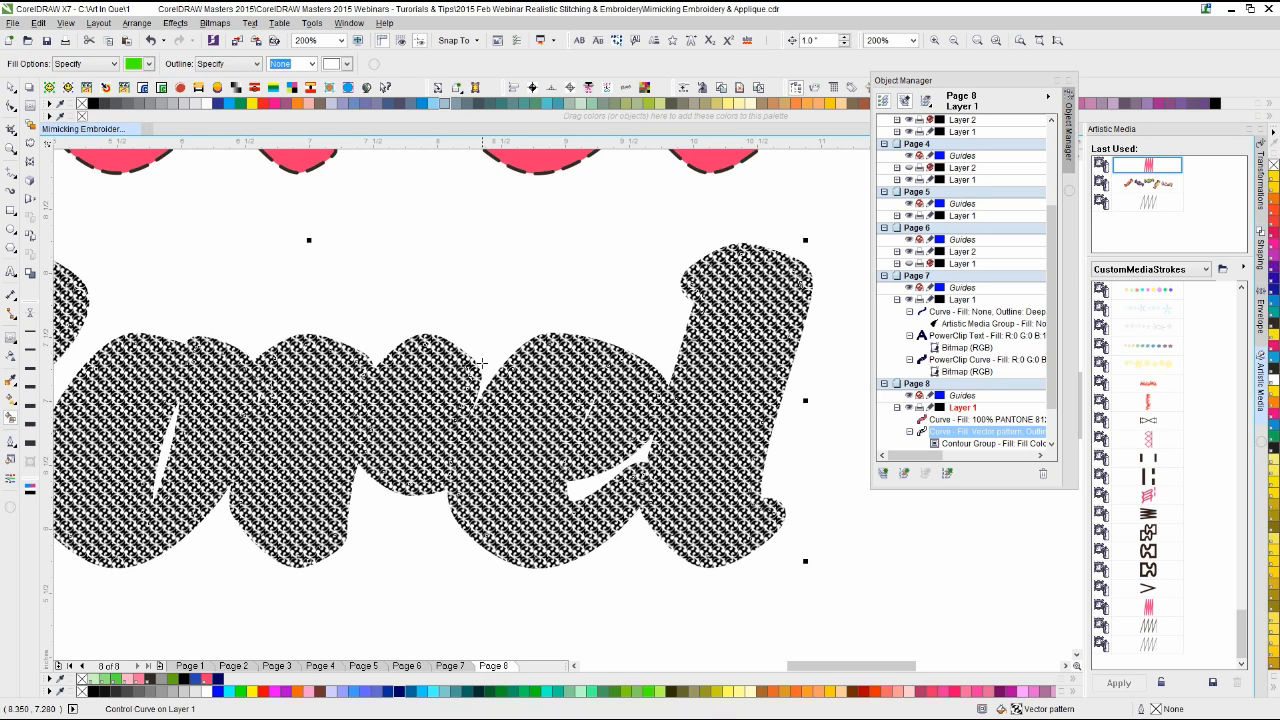
{"action": "left_click", "coordinate": [11, 462]}
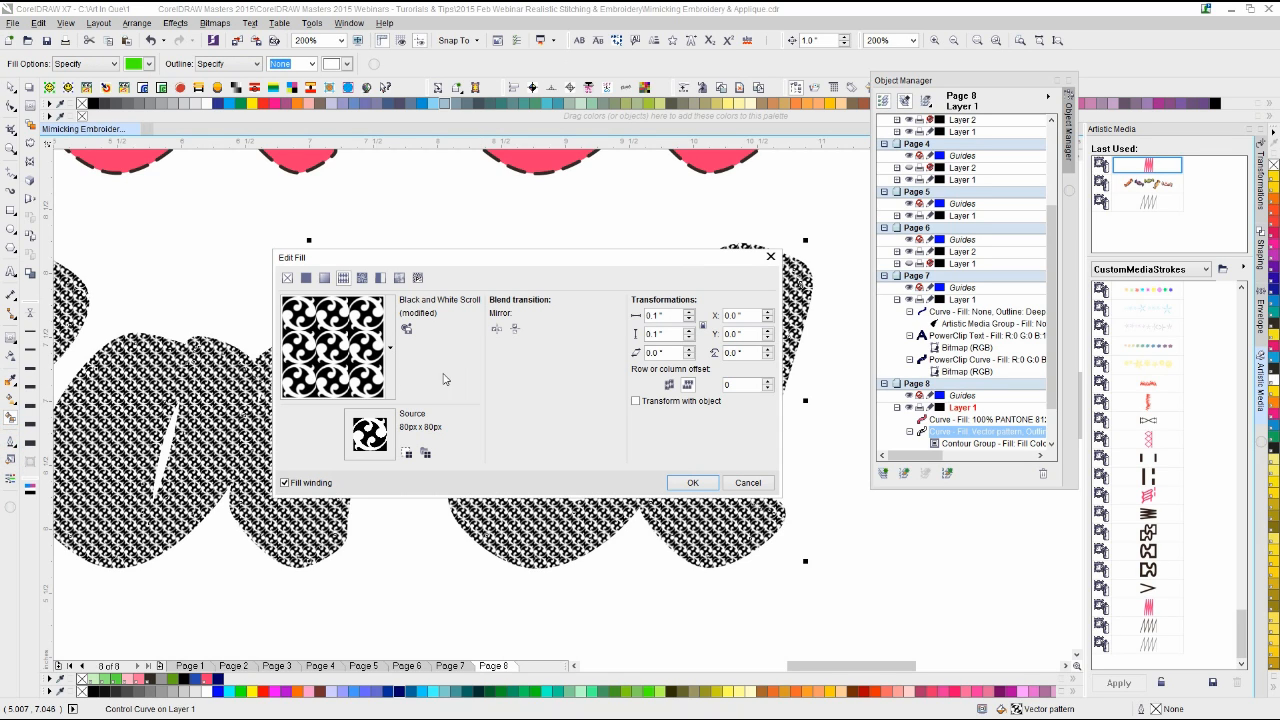
{"action": "double_click", "coordinate": [665, 329]}
{"action": "type", "text": "0"}
{"action": "key", "text": "Return"}
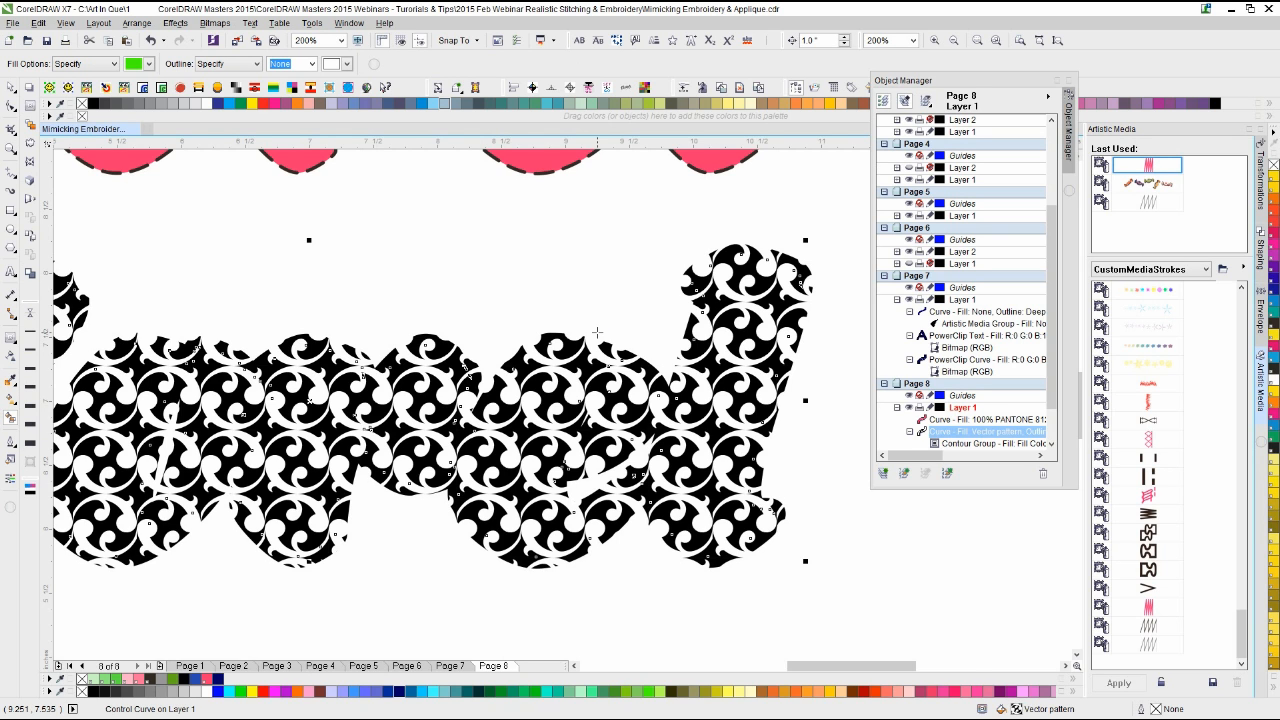
{"action": "scroll", "coordinate": [597, 332], "scroll_direction": "down", "scroll_amount": 1}
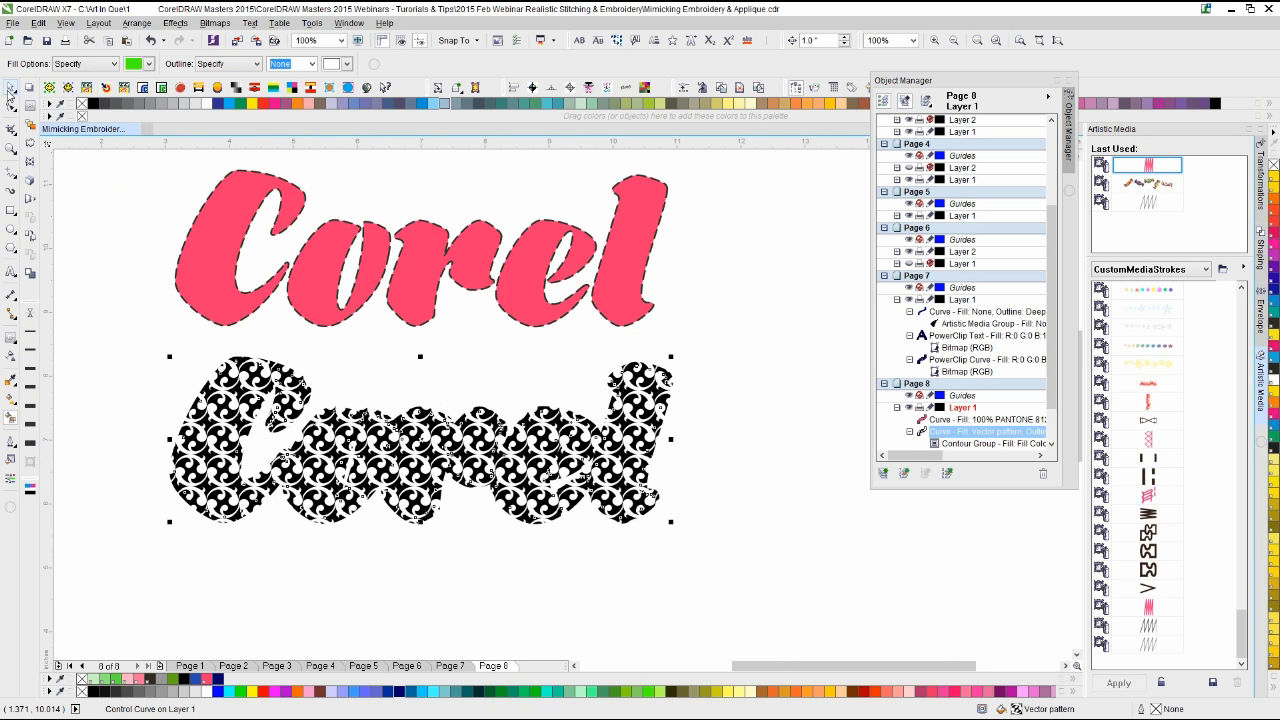
Step: Remove the fill from the dashed-outline lettering and move it down 3 inches onto the pattern-filled lettering
{"action": "left_click", "coordinate": [10, 88]}
{"action": "left_click", "coordinate": [177, 263]}
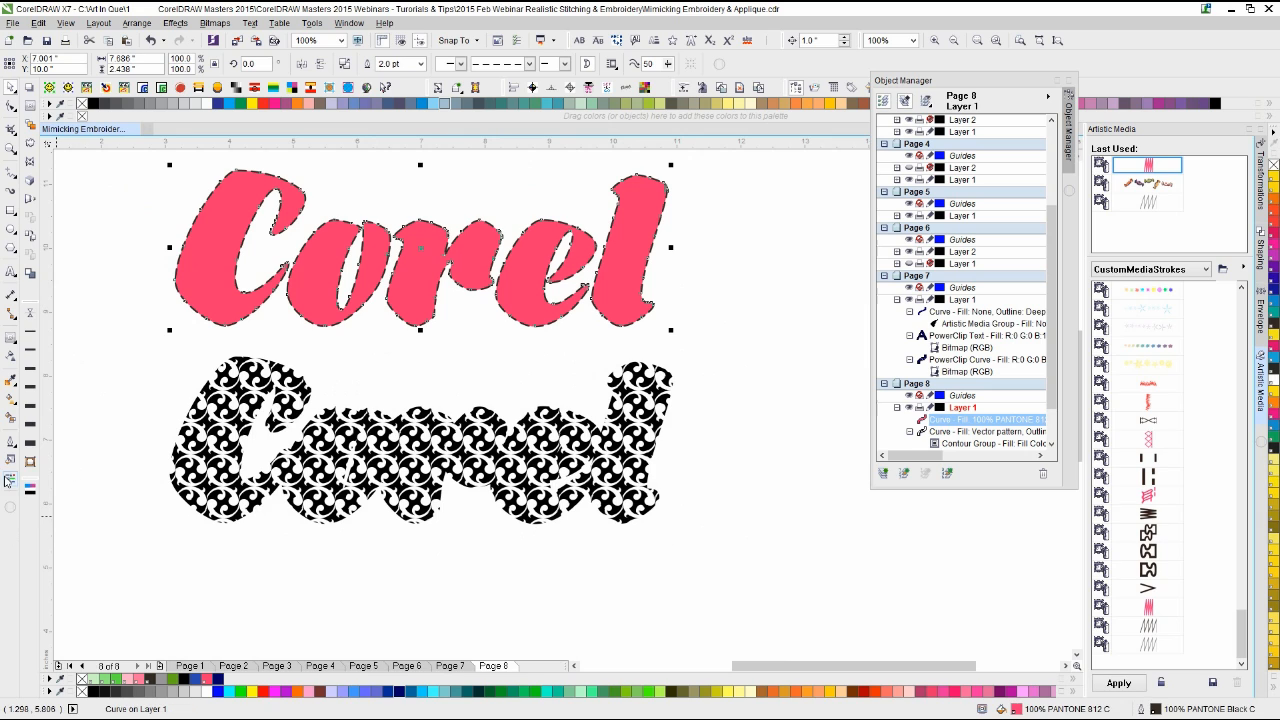
{"action": "left_click", "coordinate": [82, 679]}
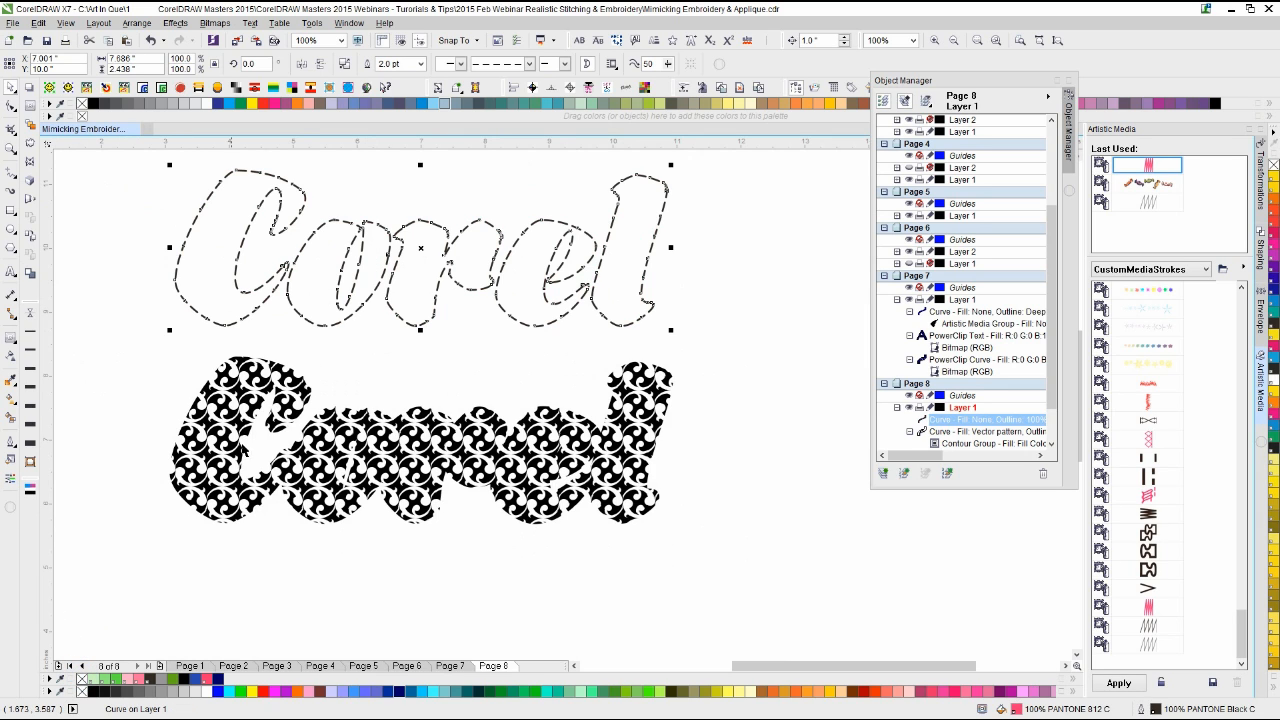
{"action": "left_click_drag", "start_coordinate": [348, 362], "coordinate": [509, 443]}
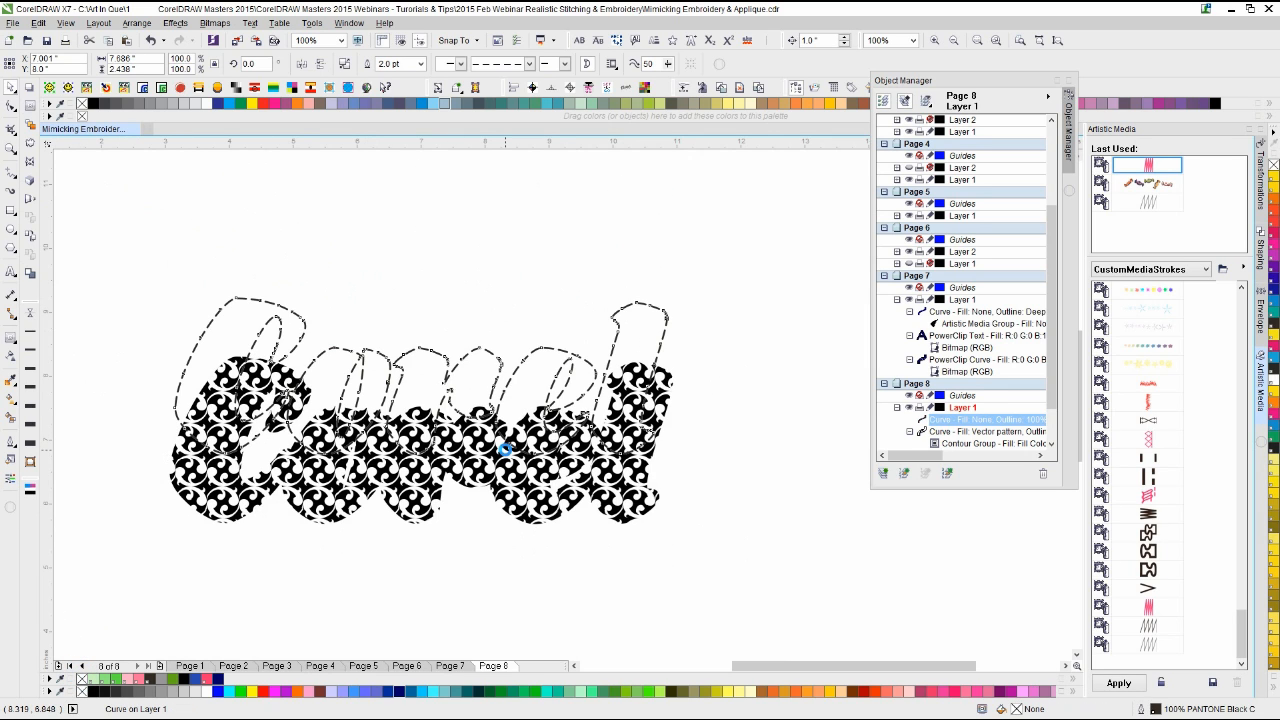
Step: Set the stitch outline's colour to PANTONE 812 C and its line style to solid
{"action": "right_click", "coordinate": [206, 679]}
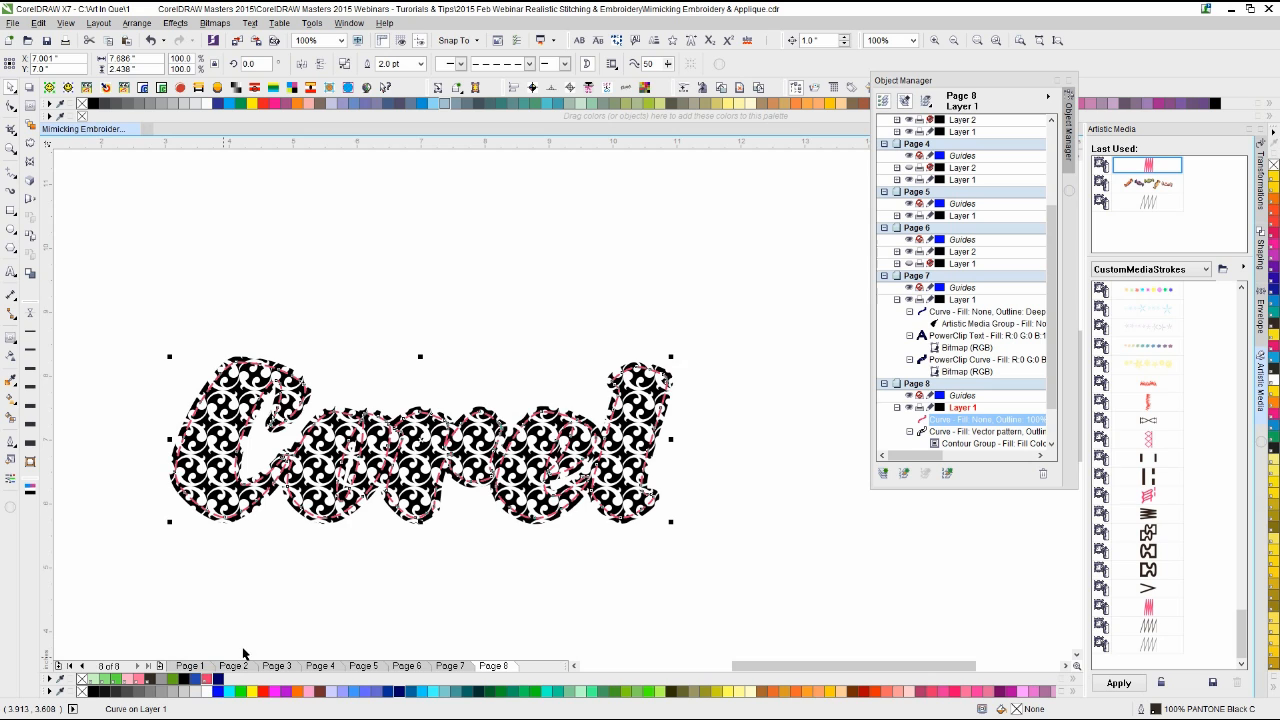
{"action": "scroll", "coordinate": [545, 490], "scroll_direction": "up", "scroll_amount": 1}
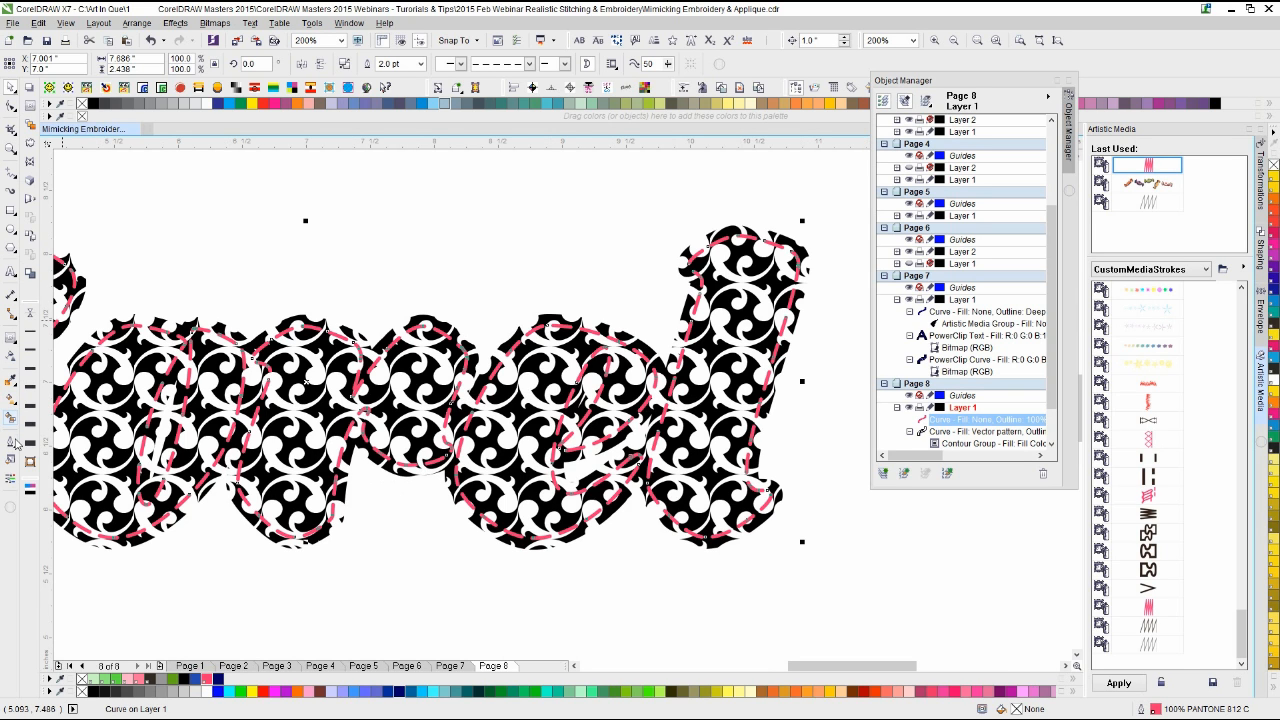
{"action": "left_click", "coordinate": [12, 443]}
{"action": "left_click", "coordinate": [55, 437]}
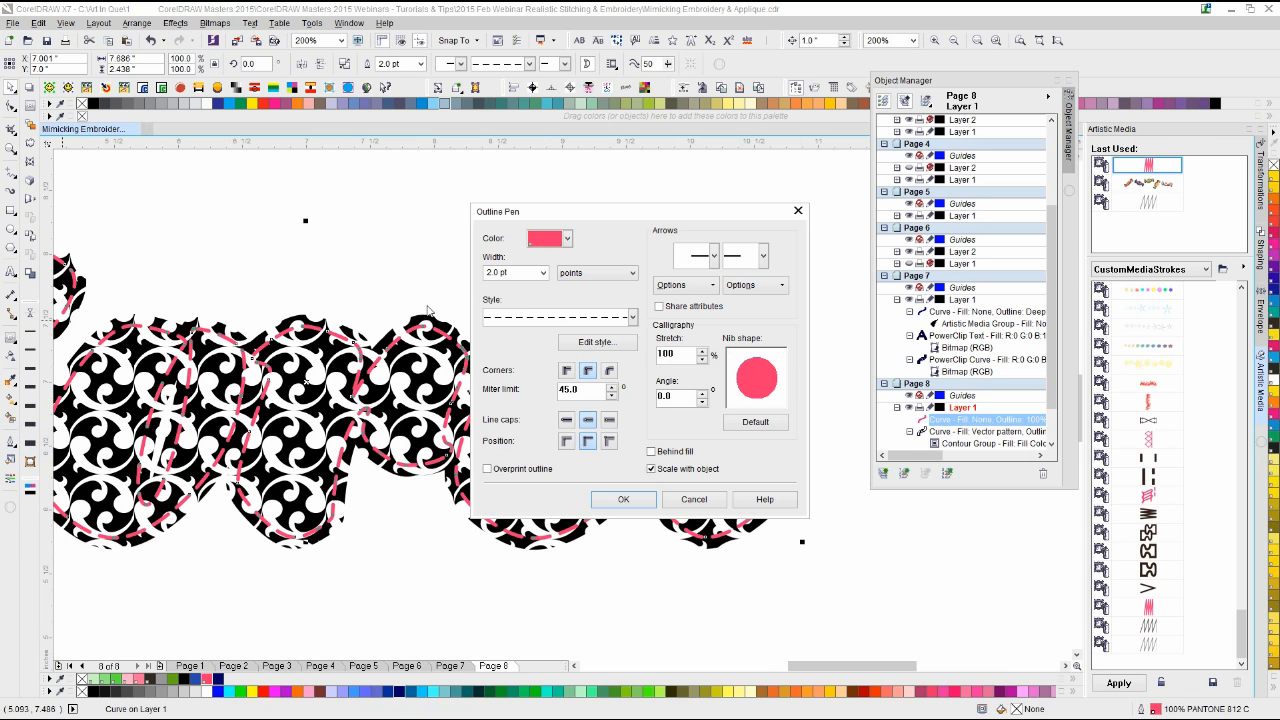
{"action": "left_click", "coordinate": [518, 315]}
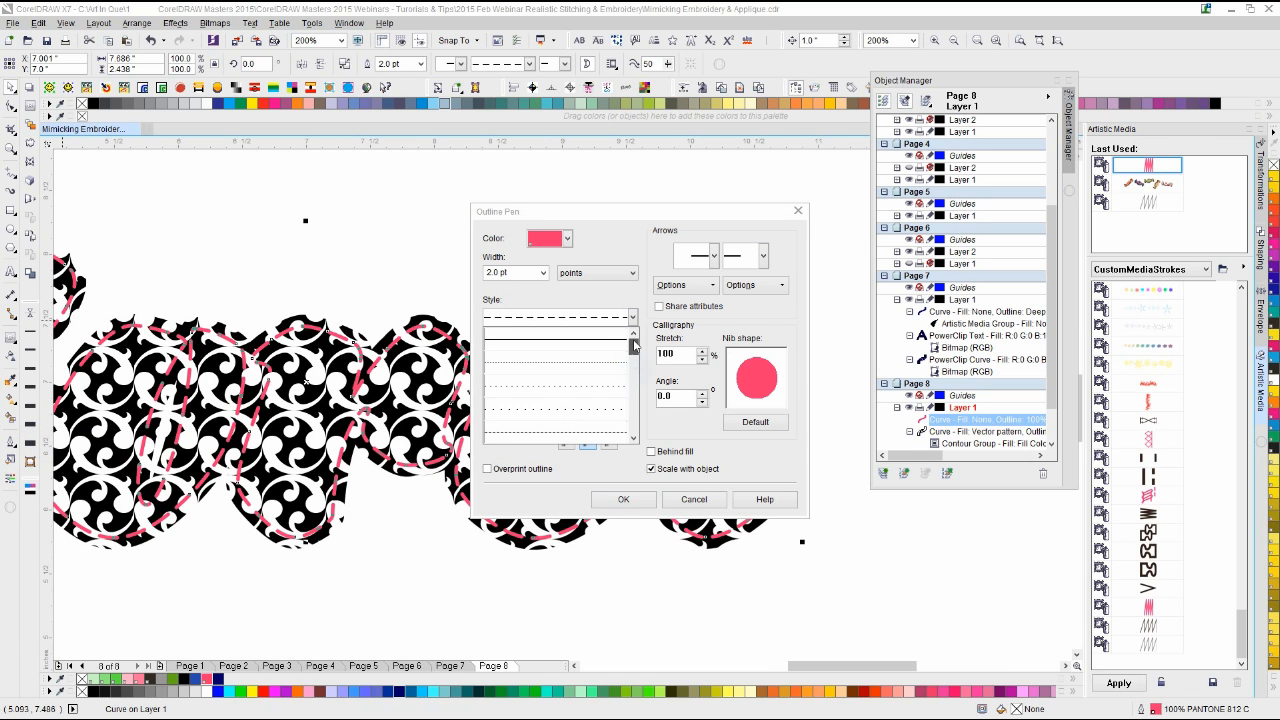
{"action": "left_click", "coordinate": [611, 342]}
{"action": "left_click", "coordinate": [620, 499]}
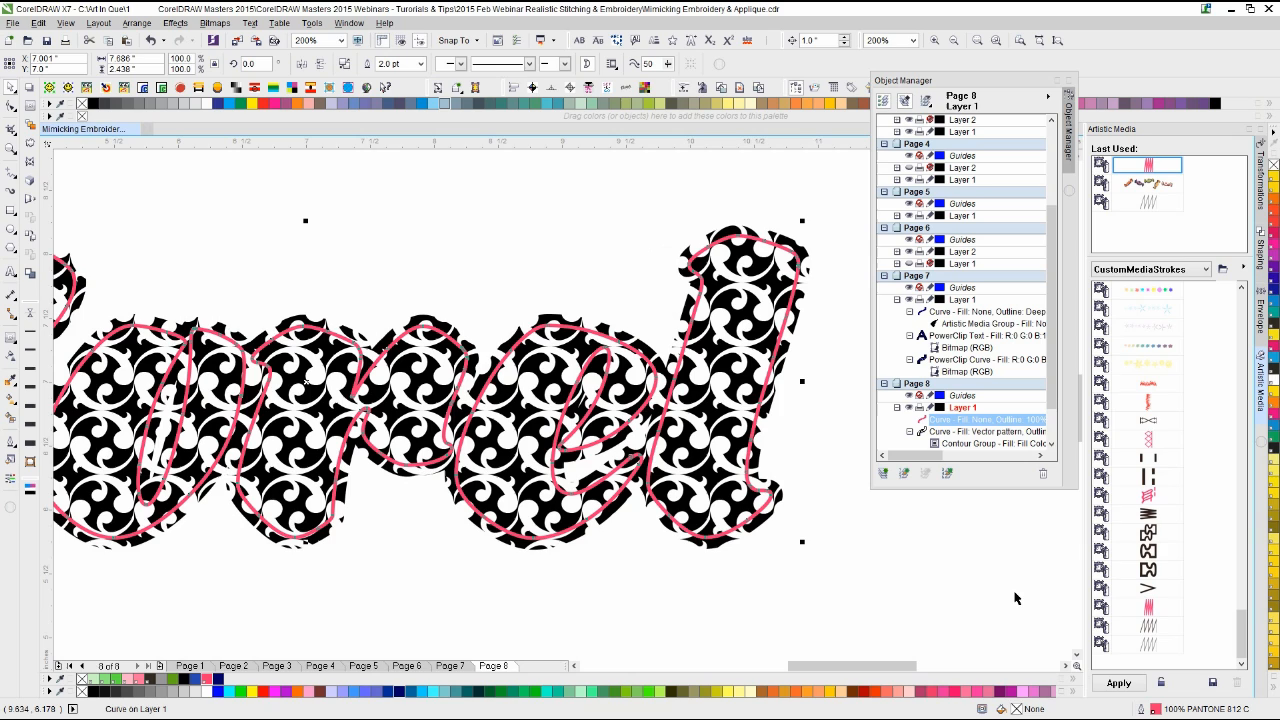
Step: Apply the pink zigzag stitch spray from CustomMediaStrokes to the outline, trying a spacing of 0.25 before setting it to 0.05
{"action": "left_click", "coordinate": [1148, 607]}
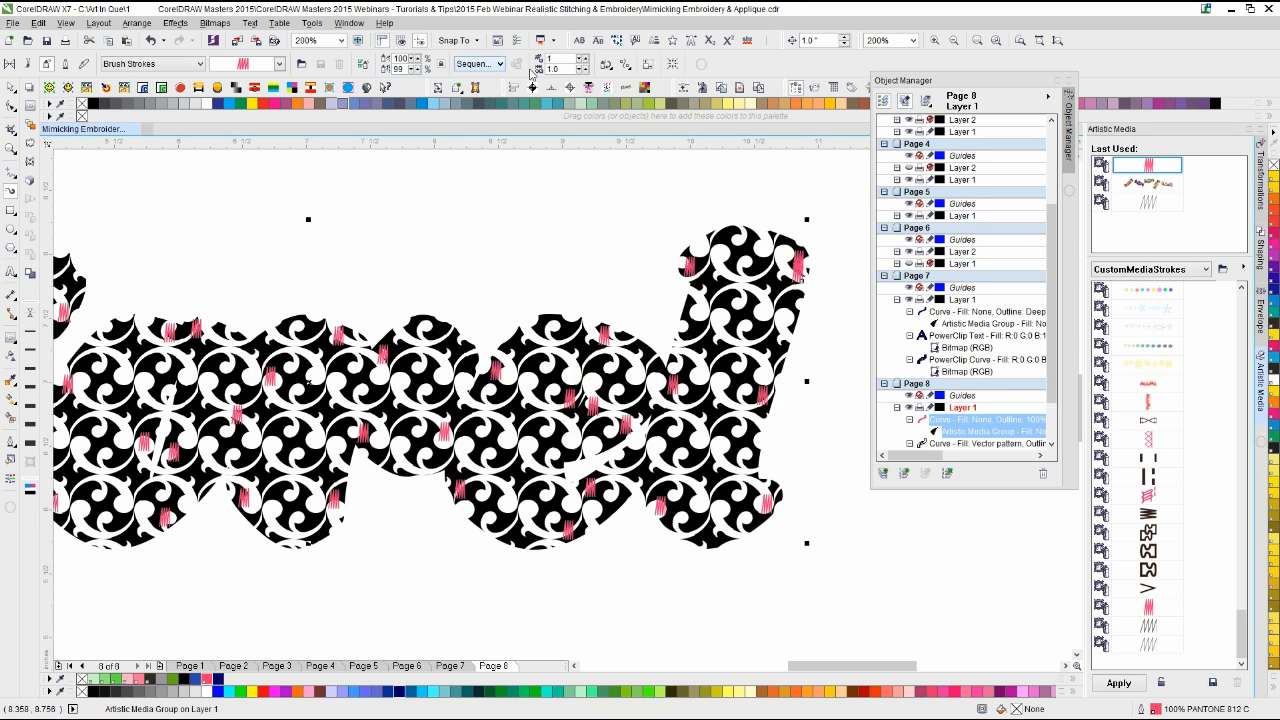
{"action": "double_click", "coordinate": [562, 69]}
{"action": "type", "text": "0.25"}
{"action": "key", "text": "Return"}
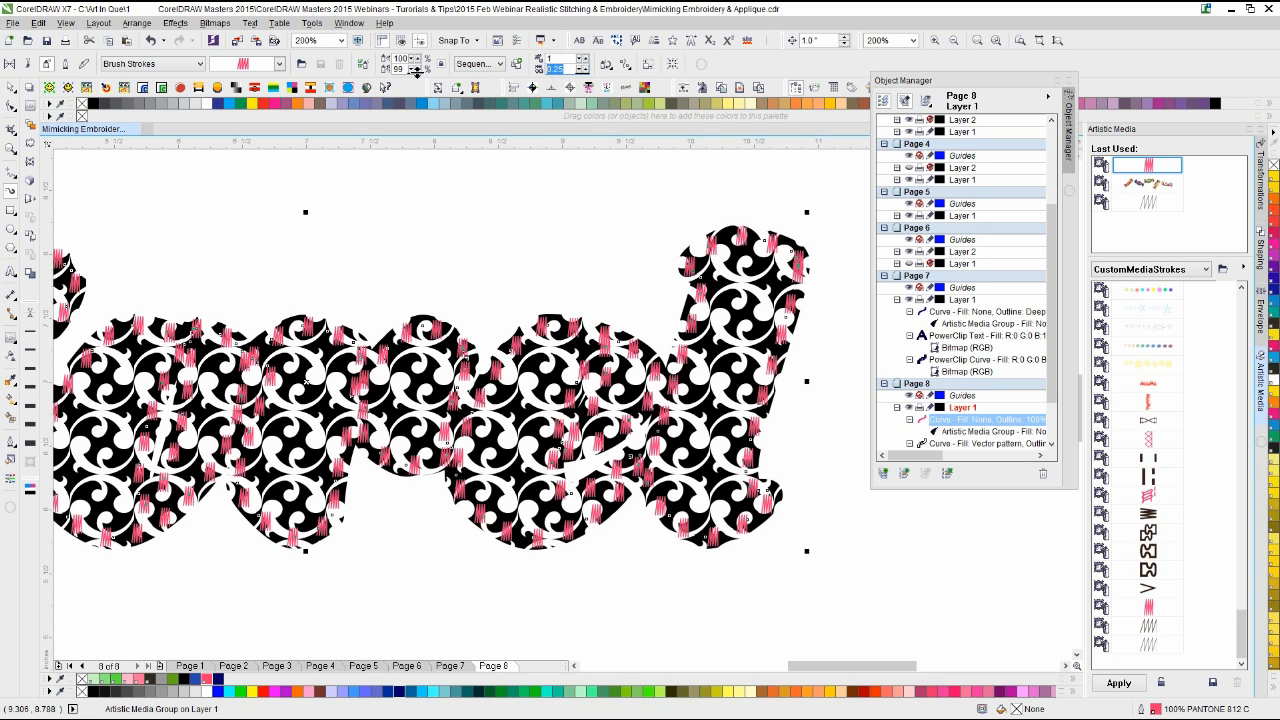
{"action": "type", "text": "0"}
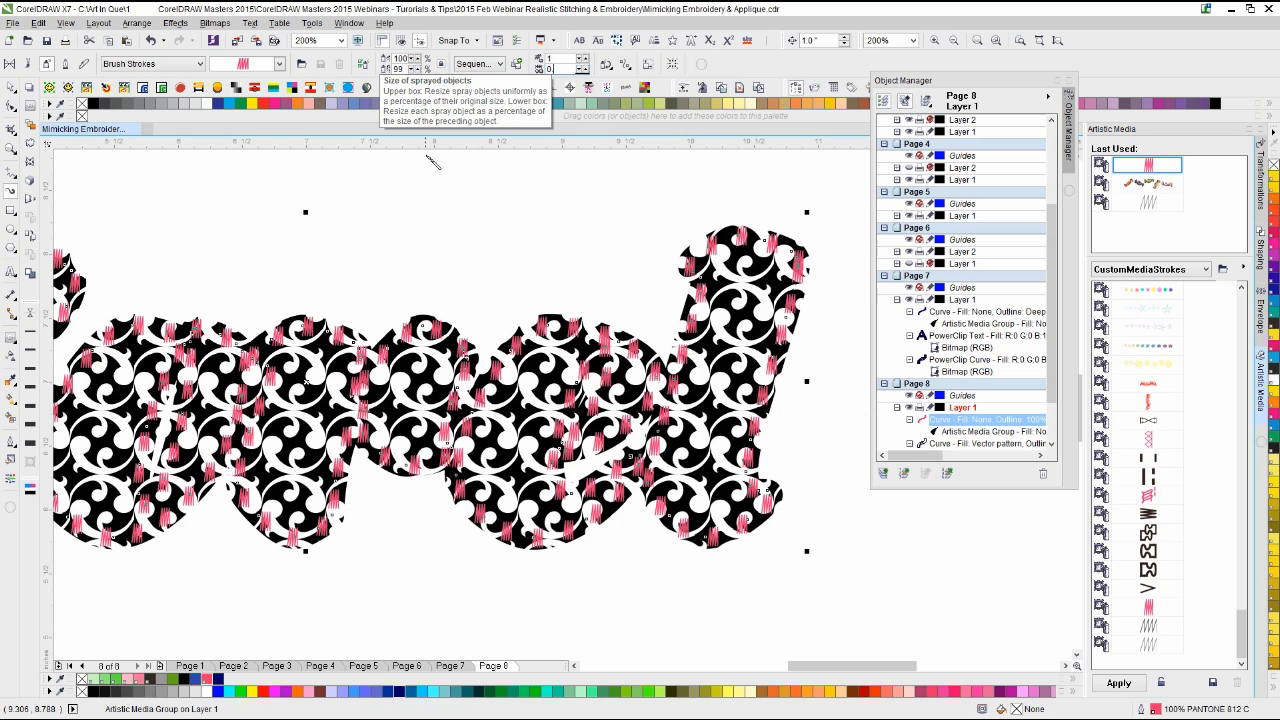
{"action": "type", "text": ".05"}
{"action": "key", "text": "Return"}
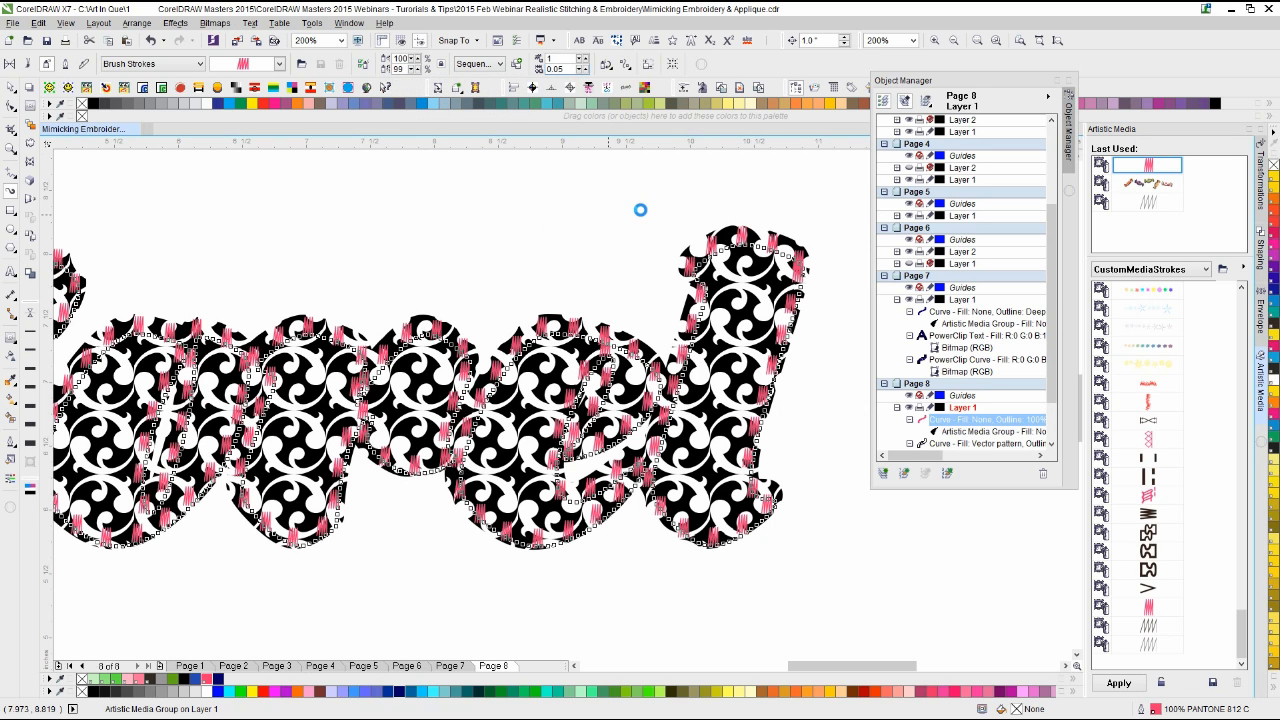
Step: Rotate the sprayed zigzag stitches by 15 degrees relative to the path
{"action": "left_click", "coordinate": [606, 64]}
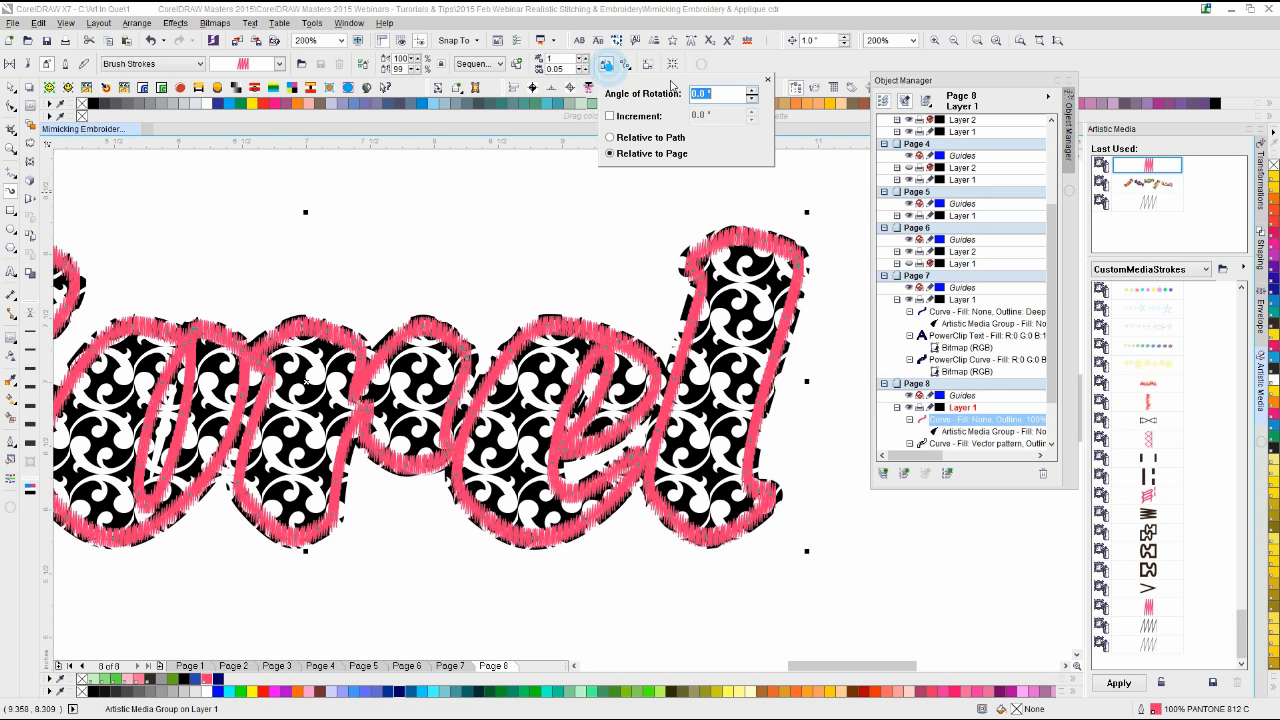
{"action": "type", "text": "15"}
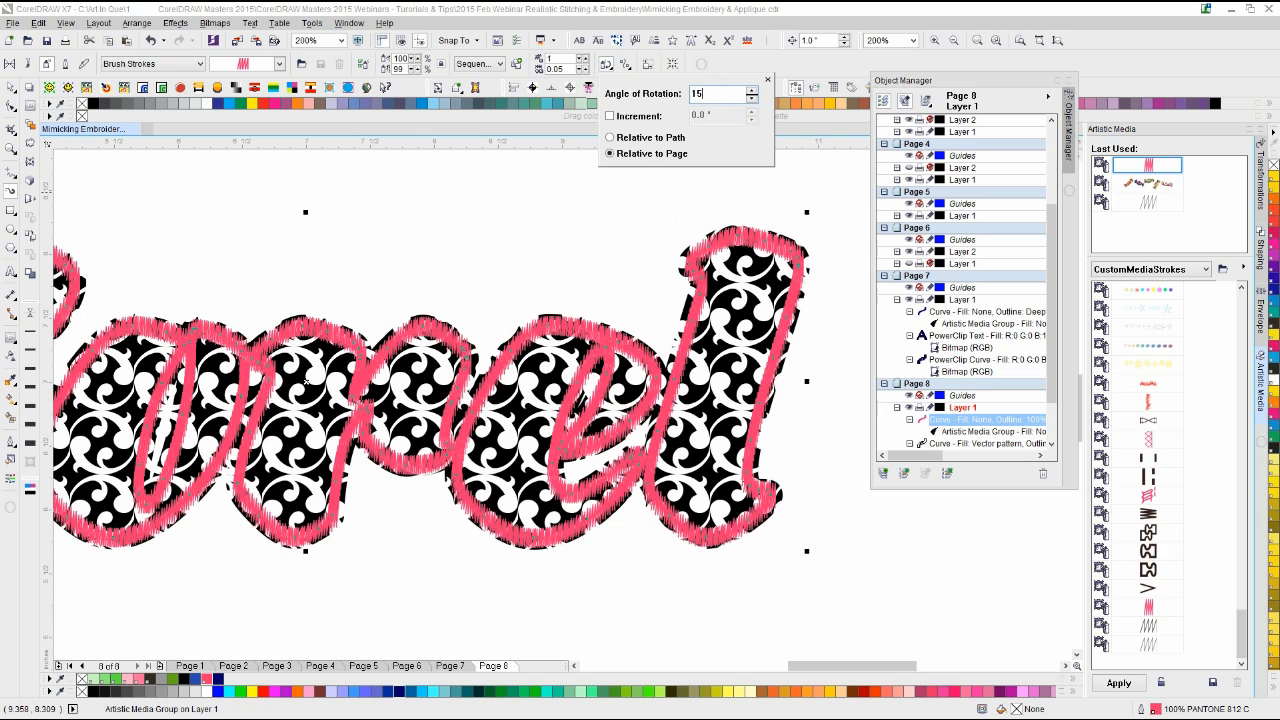
{"action": "left_click", "coordinate": [641, 138]}
{"action": "left_click", "coordinate": [585, 180]}
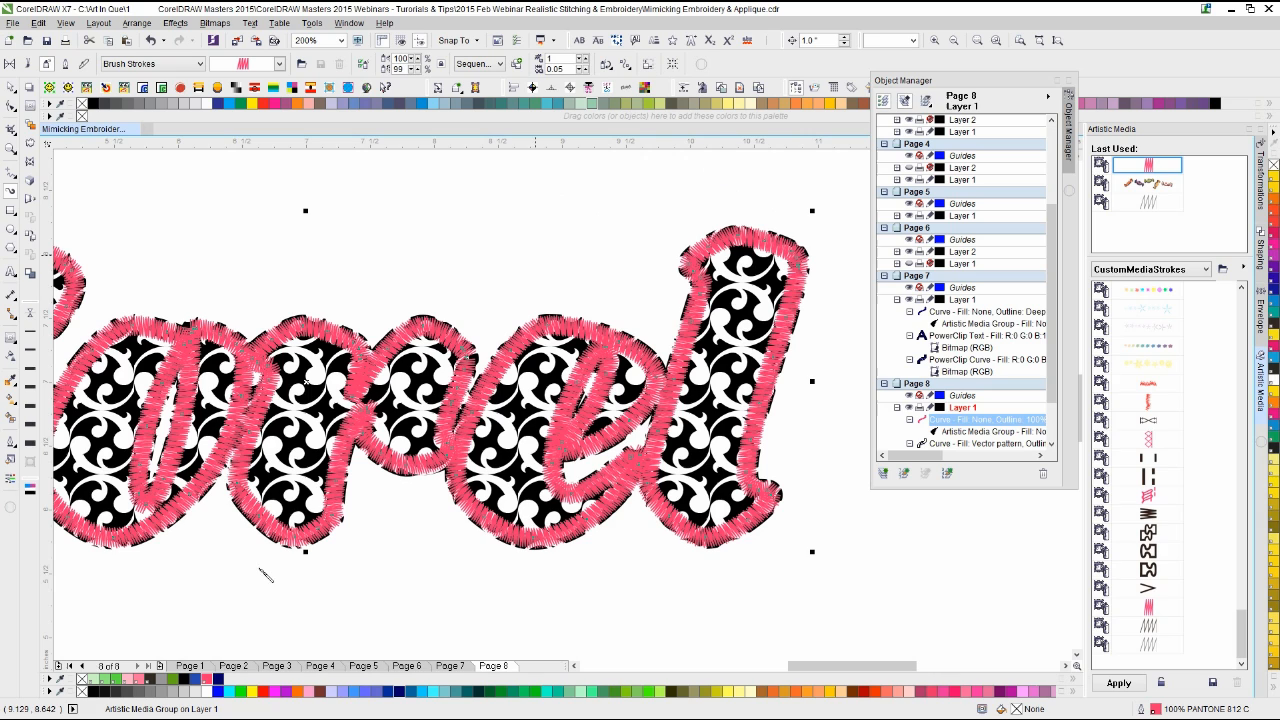
Step: Try black on the zigzag stitches, then recolour their control curve with the document palette's grey (#989798)
{"action": "right_click", "coordinate": [95, 692]}
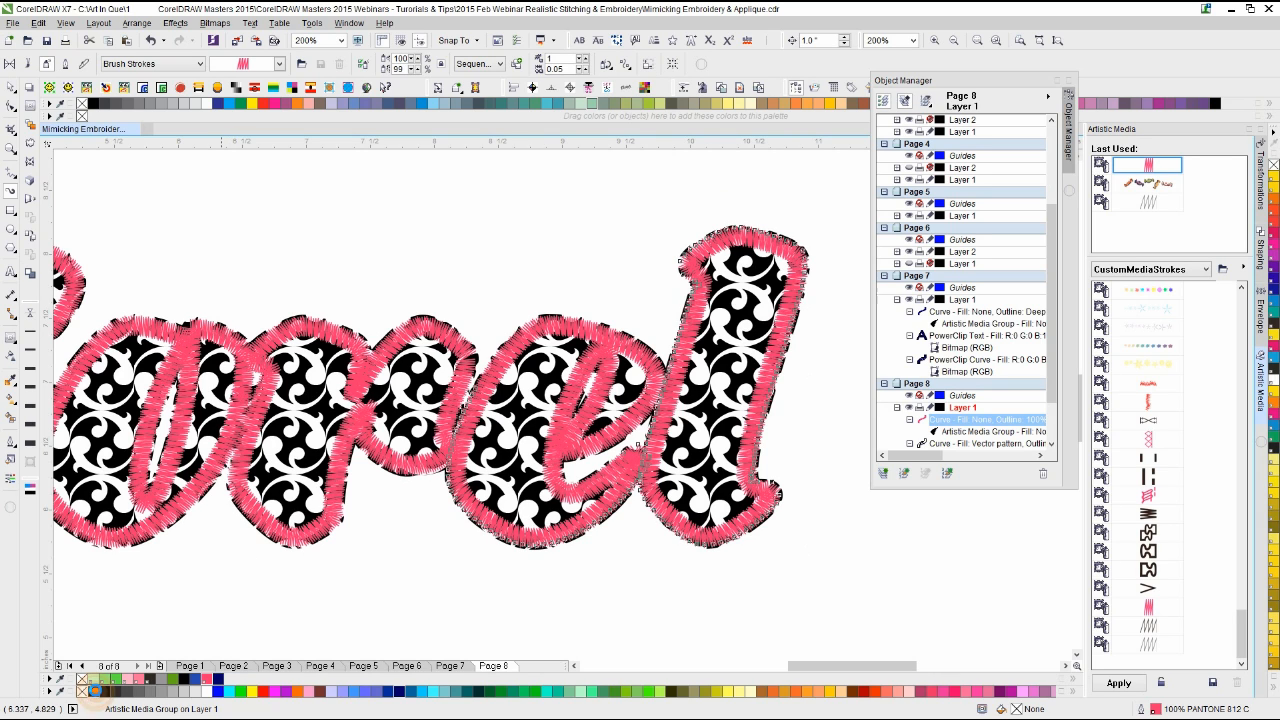
{"action": "key", "text": "space"}
{"action": "left_click", "coordinate": [221, 577]}
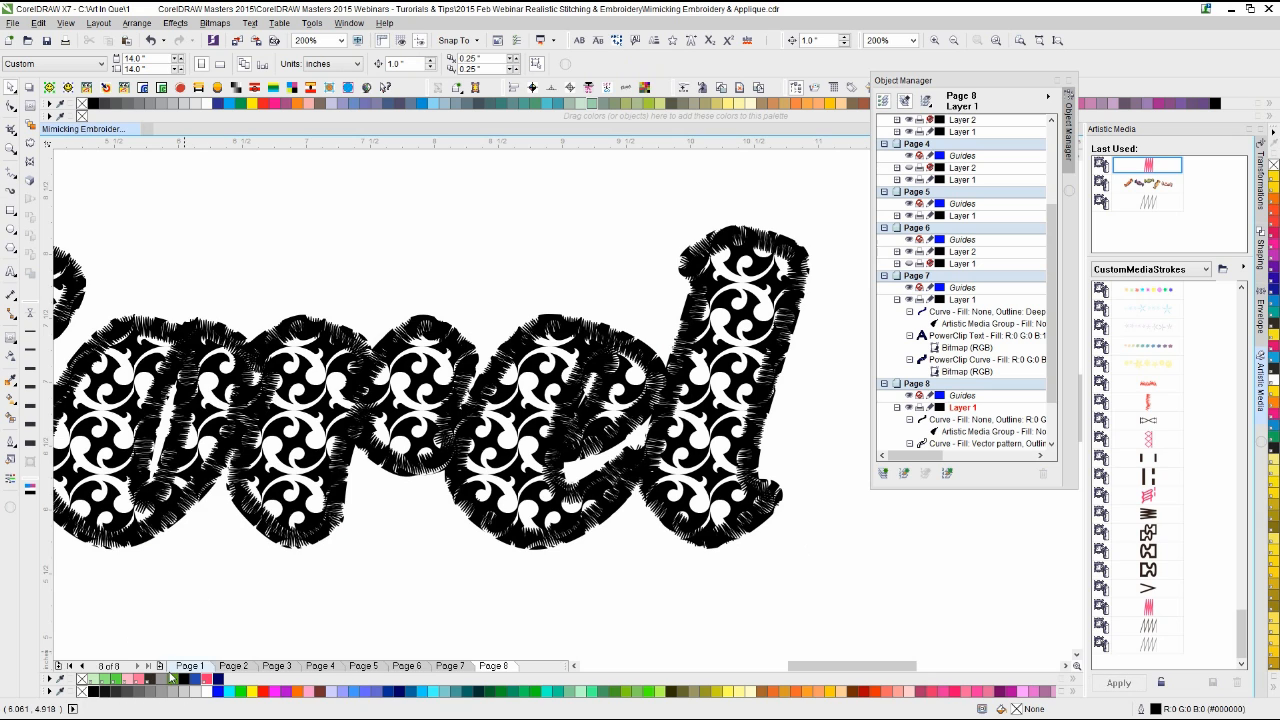
{"action": "left_click", "coordinate": [270, 530]}
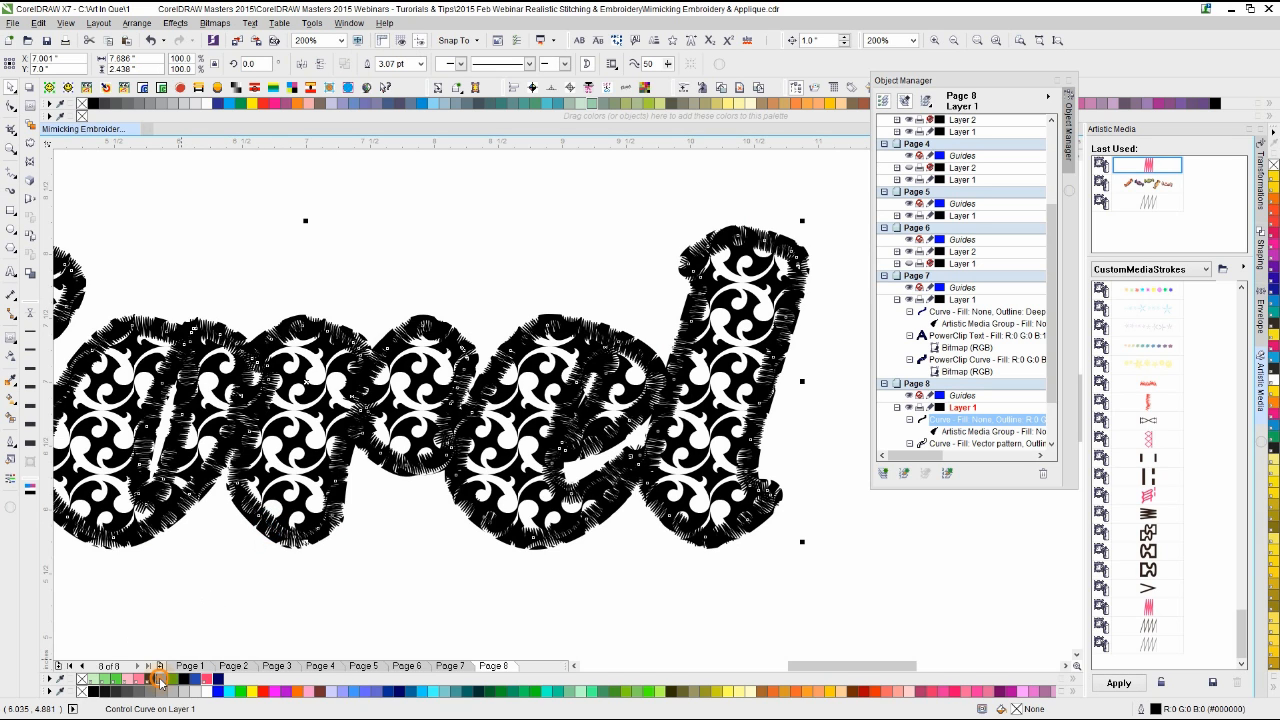
{"action": "left_click", "coordinate": [433, 535]}
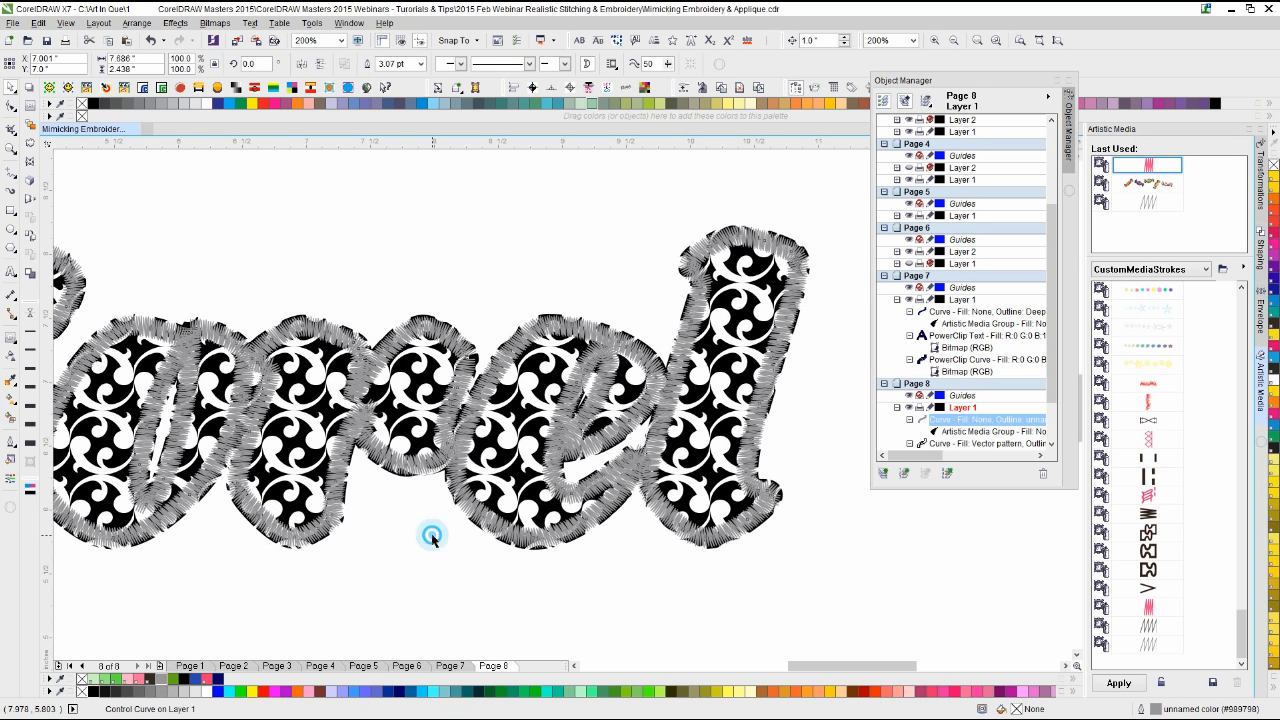
Step: Try deleting the grey zigzag stitches around the patterned lettering, then restore them
{"action": "scroll", "coordinate": [488, 500], "scroll_direction": "down", "scroll_amount": 1}
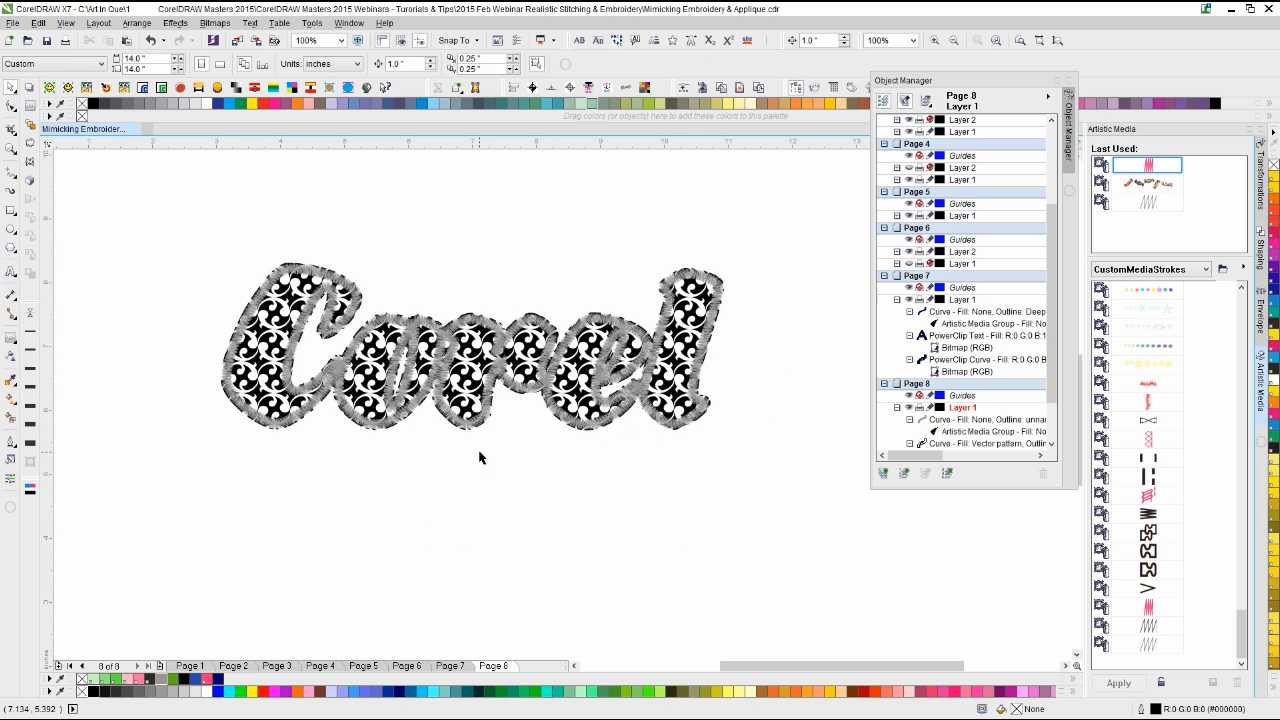
{"action": "scroll", "coordinate": [608, 394], "scroll_direction": "up", "scroll_amount": 1}
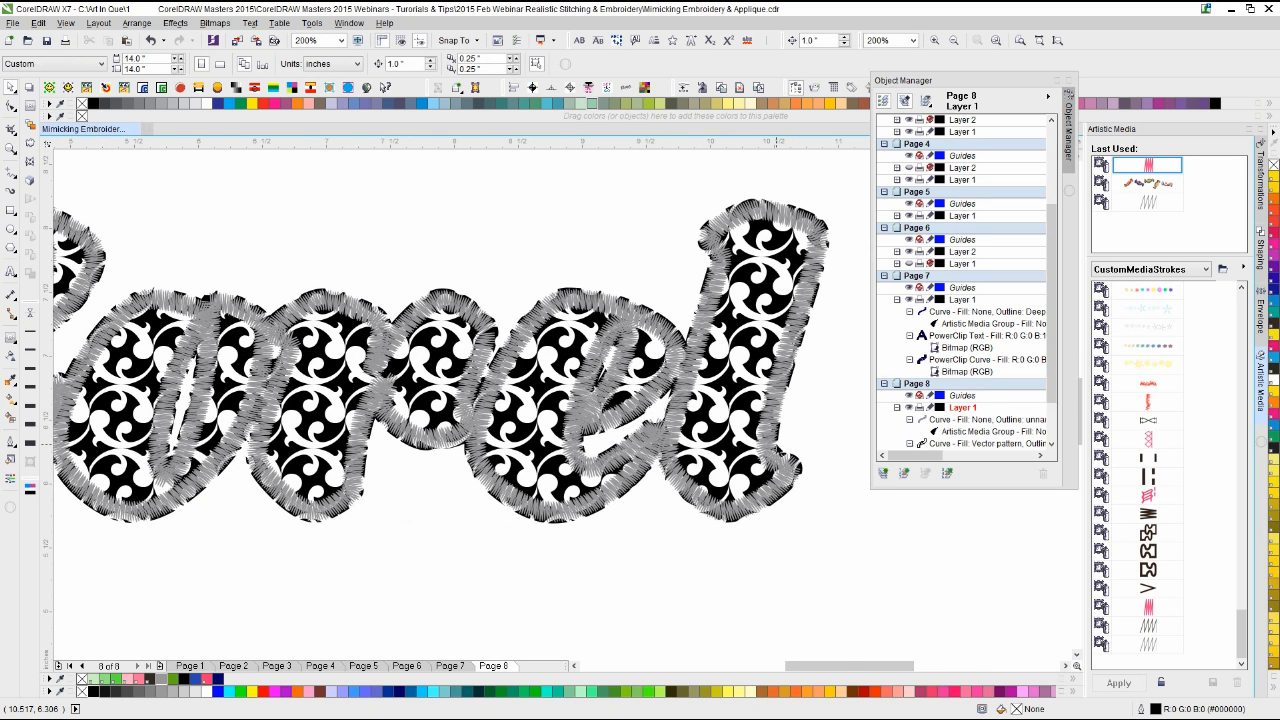
{"action": "scroll", "coordinate": [562, 406], "scroll_direction": "up", "scroll_amount": 1}
{"action": "scroll", "coordinate": [560, 402], "scroll_direction": "down", "scroll_amount": 1}
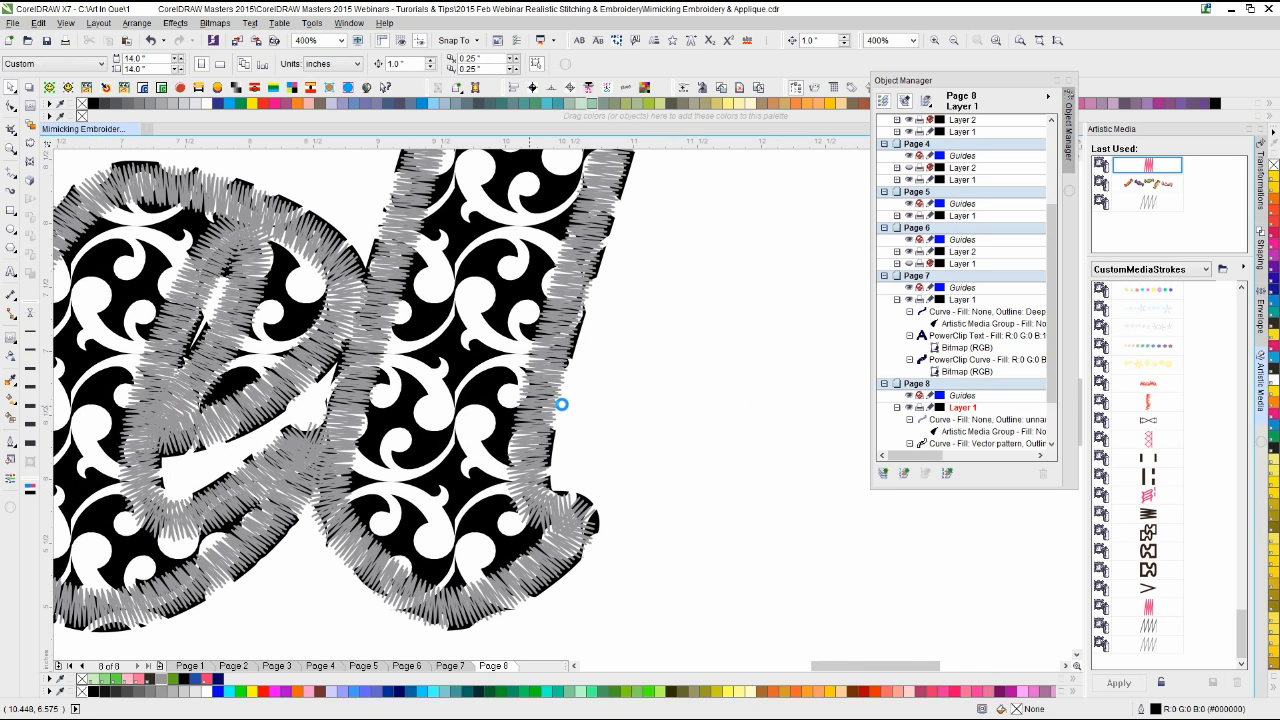
{"action": "left_click", "coordinate": [609, 278]}
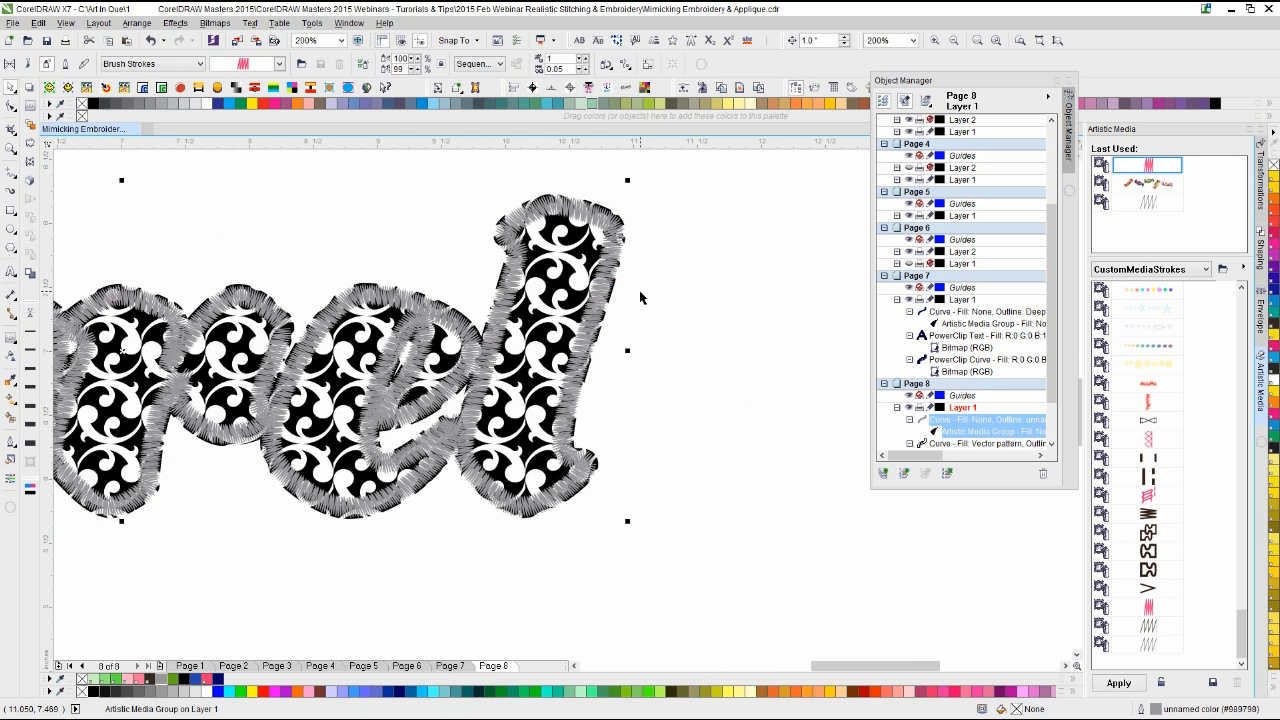
{"action": "key", "text": "Delete"}
{"action": "left_click", "coordinate": [665, 296]}
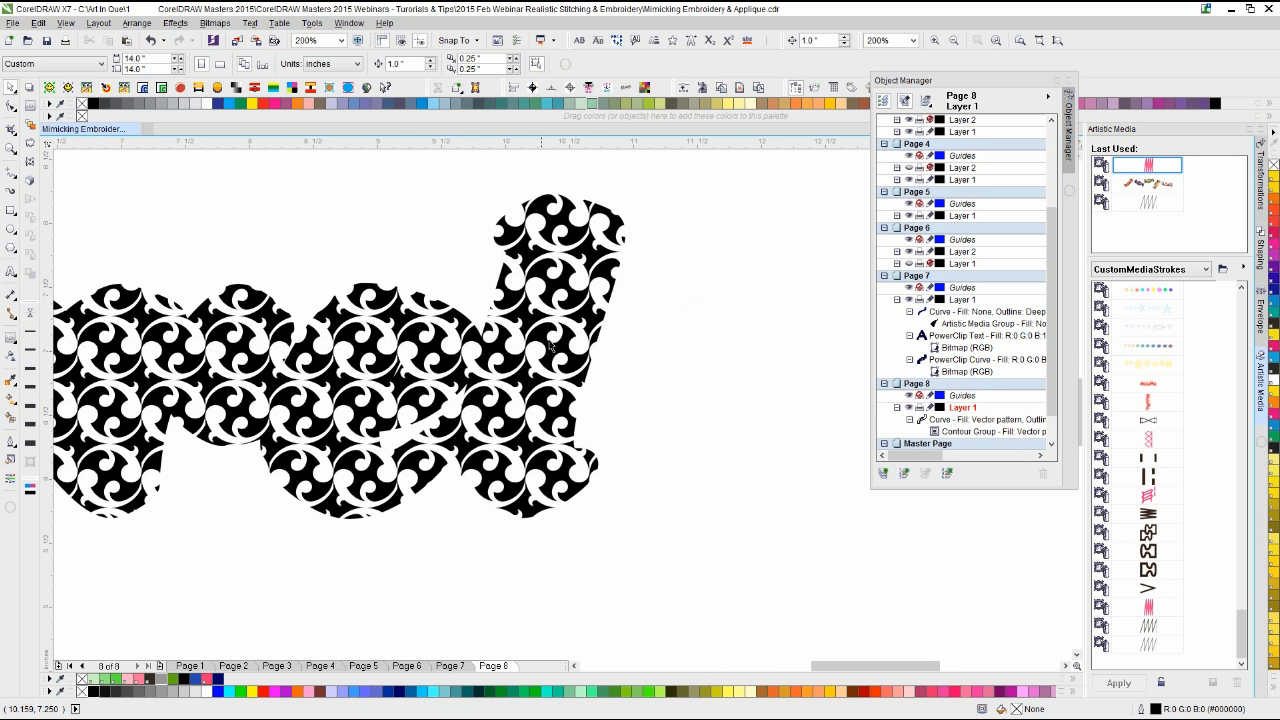
{"action": "key", "text": "ctrl+z"}
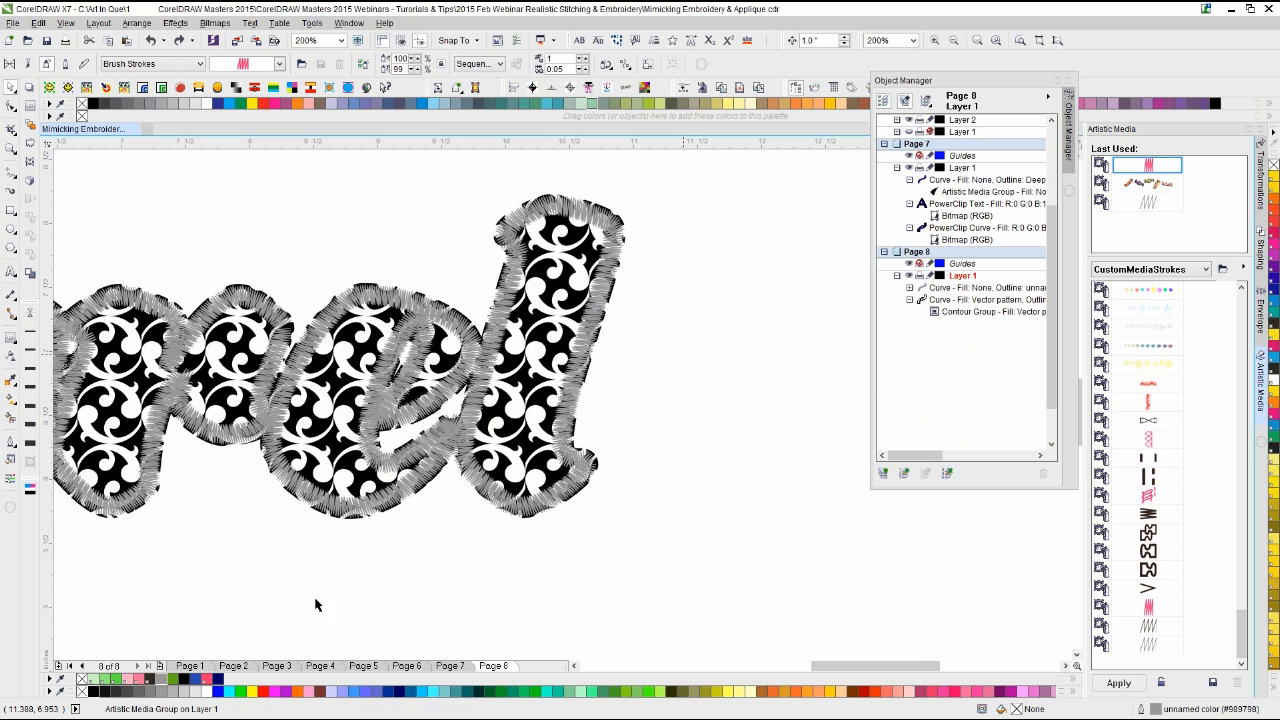
Step: Add page 9 after page 8 and import the Stitch Sprayers file from the Stitch & Patterns folder
{"action": "left_click", "coordinate": [159, 665]}
{"action": "left_click", "coordinate": [290, 545]}
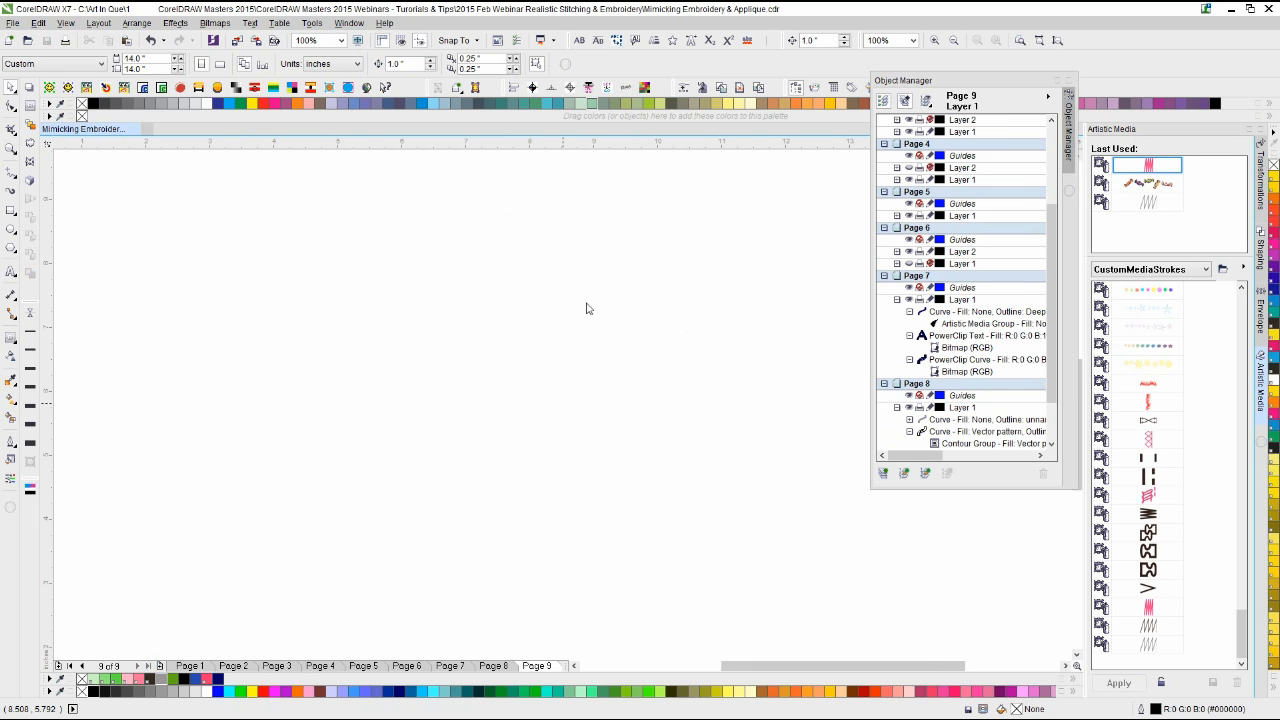
{"action": "key", "text": "ctrl+i"}
{"action": "left_click", "coordinate": [445, 190]}
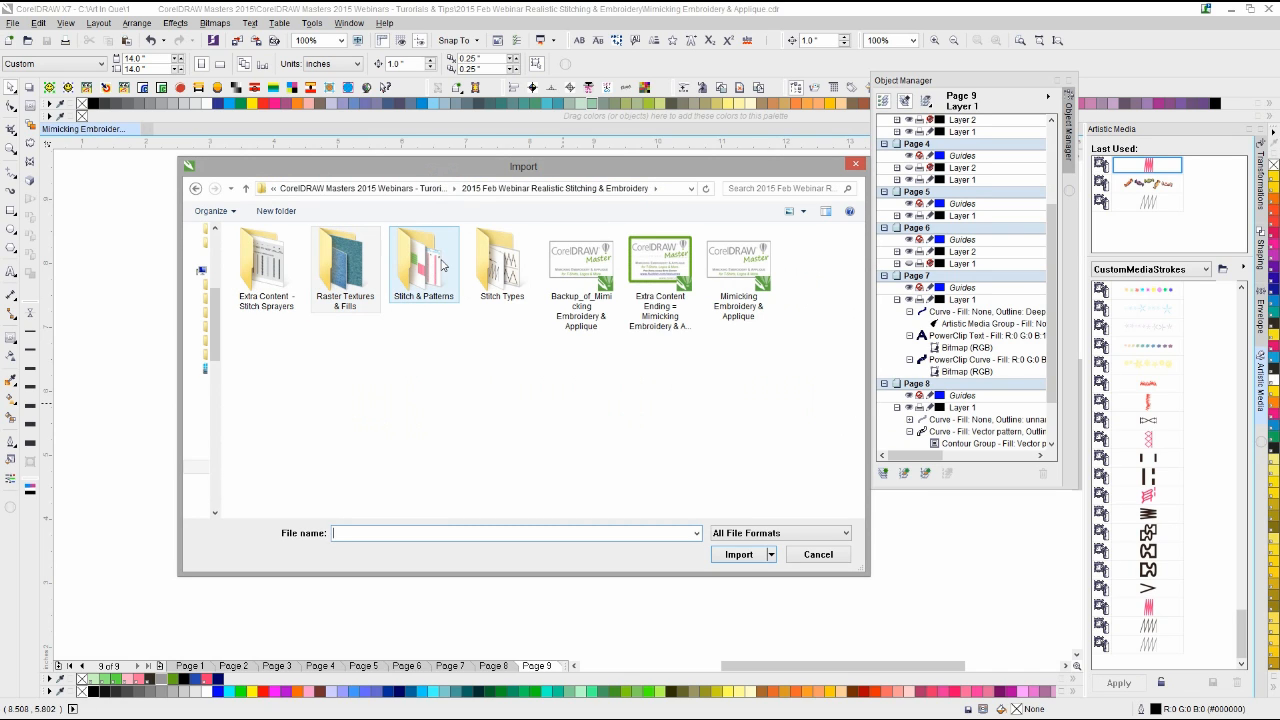
{"action": "double_click", "coordinate": [425, 268]}
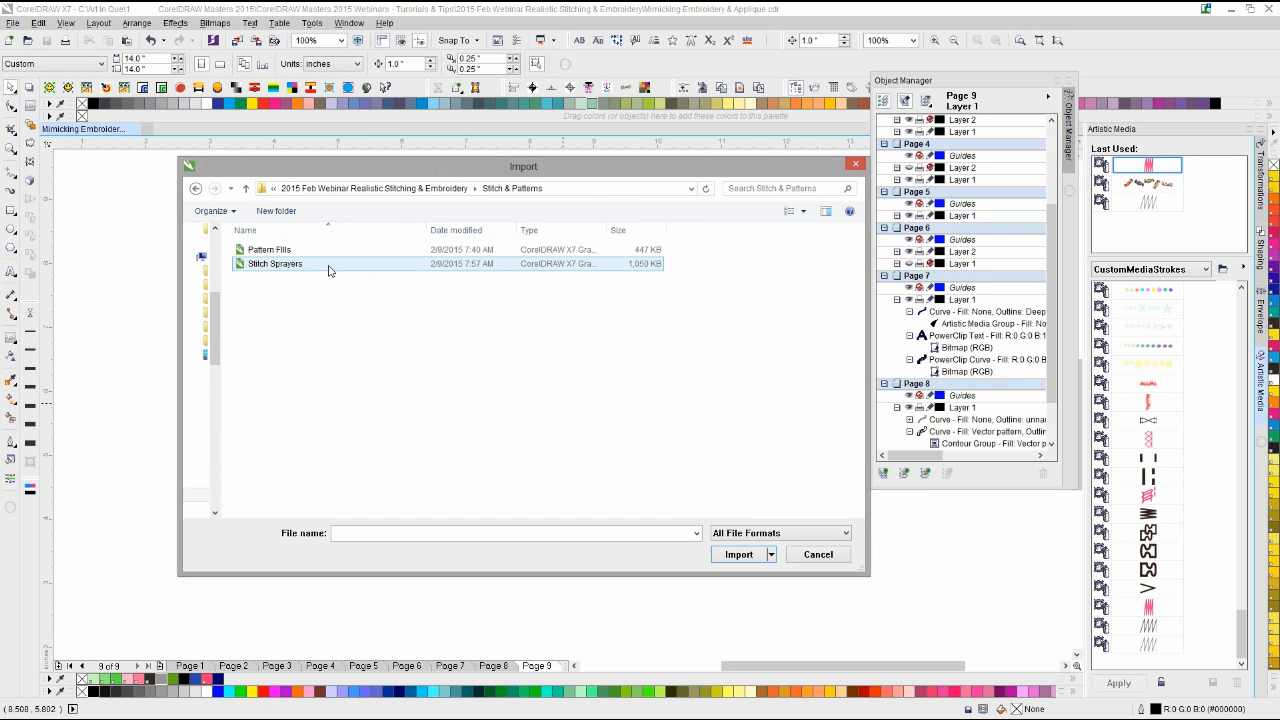
{"action": "left_click", "coordinate": [263, 252]}
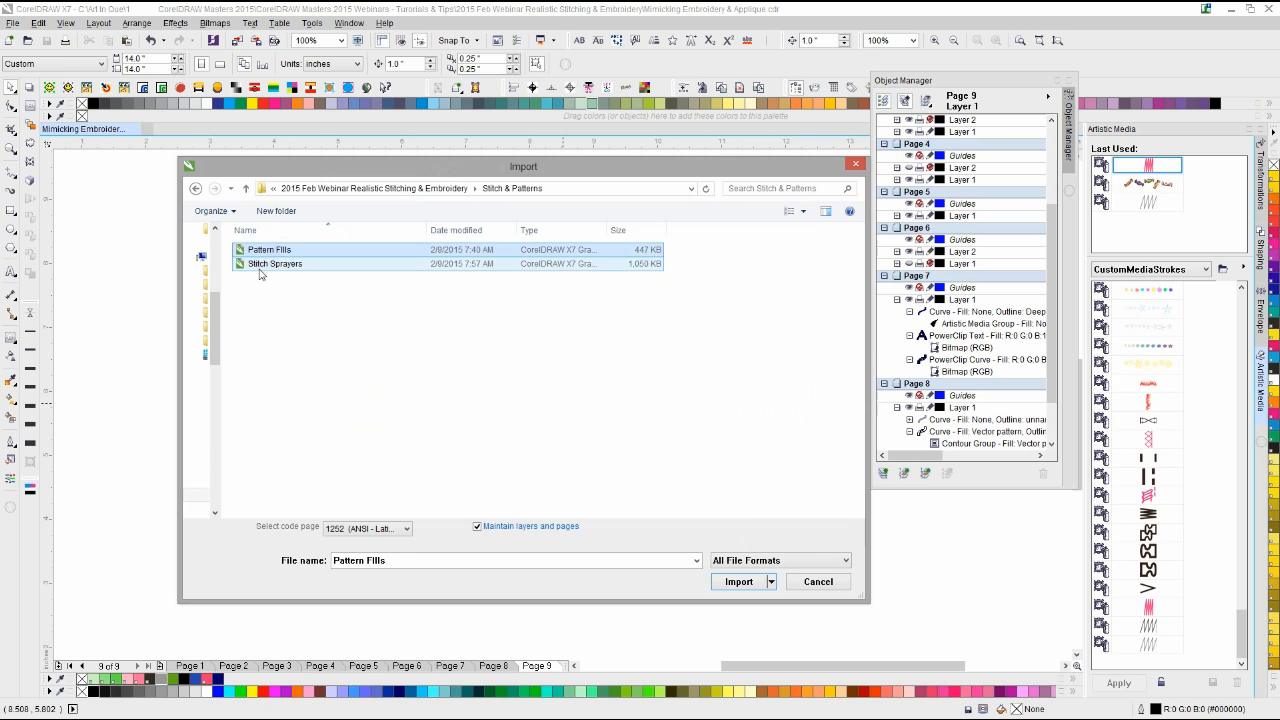
{"action": "left_click", "coordinate": [259, 267]}
{"action": "double_click", "coordinate": [262, 264]}
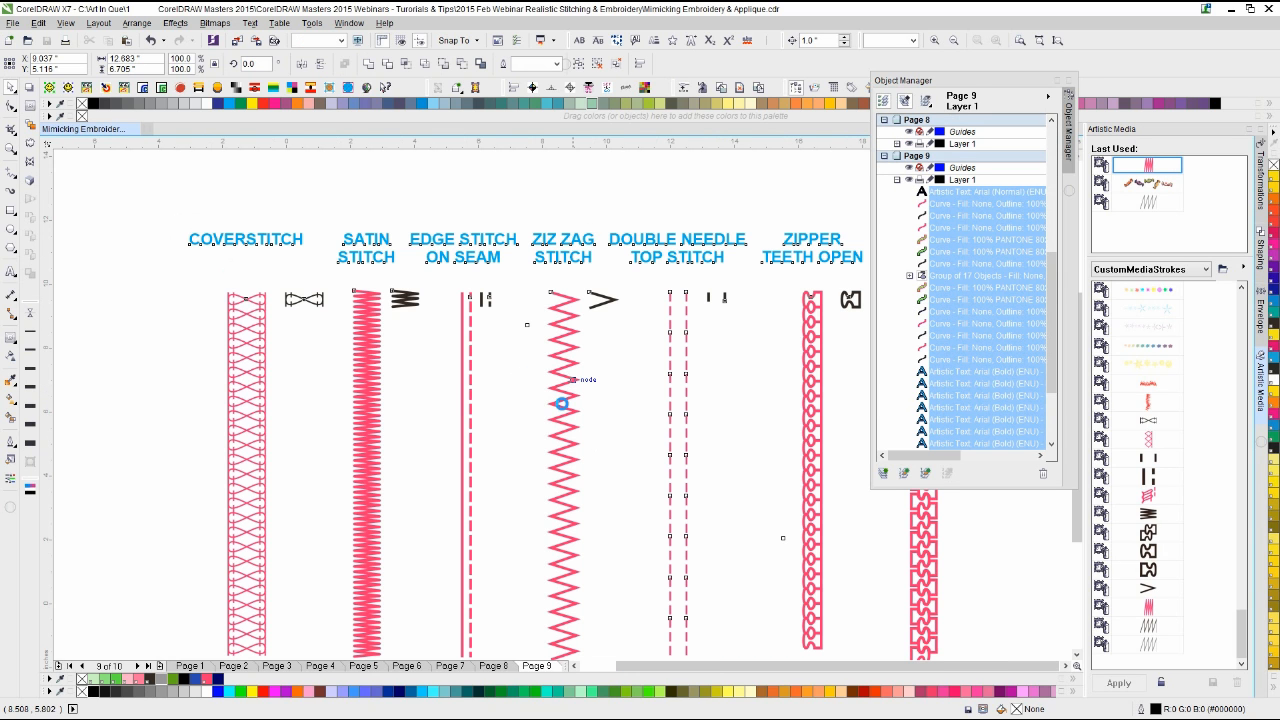
Step: Group the imported stitch samples and centre them on page 9
{"action": "scroll", "coordinate": [566, 392], "scroll_direction": "down", "scroll_amount": 2}
{"action": "left_click_drag", "start_coordinate": [560, 397], "coordinate": [495, 336]}
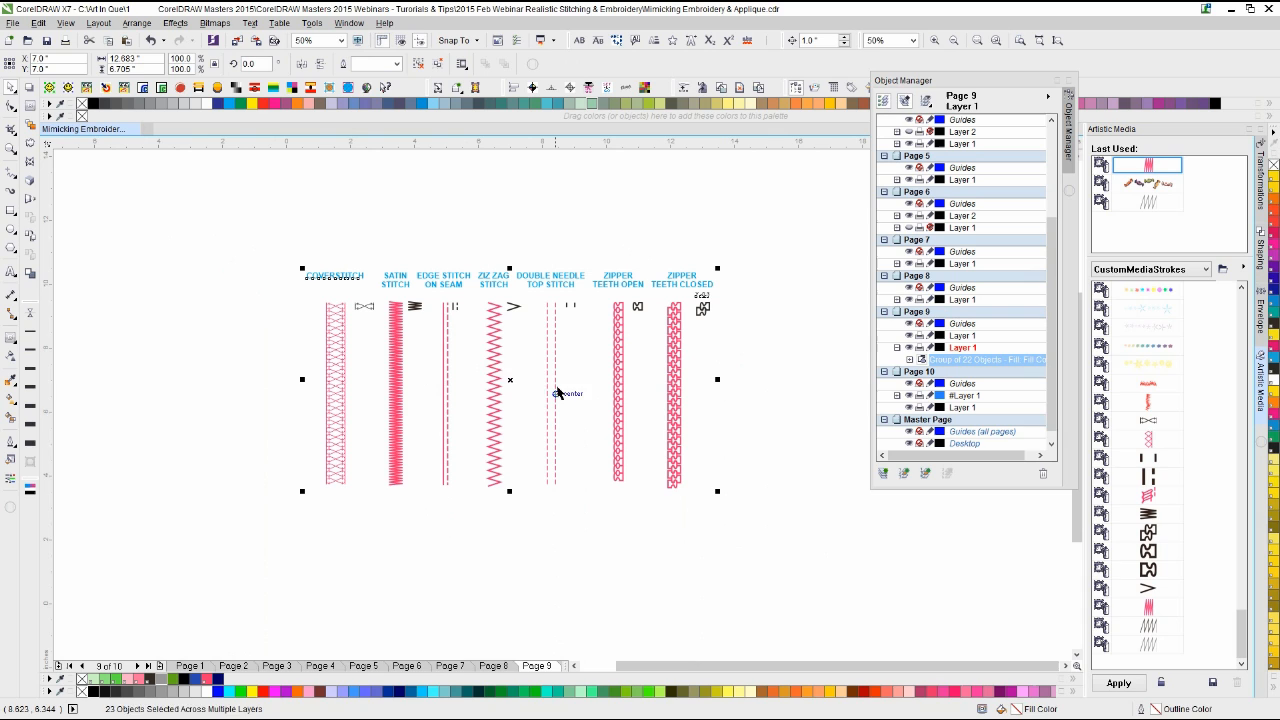
{"action": "left_click", "coordinate": [233, 293]}
{"action": "scroll", "coordinate": [233, 292], "scroll_direction": "up", "scroll_amount": 2}
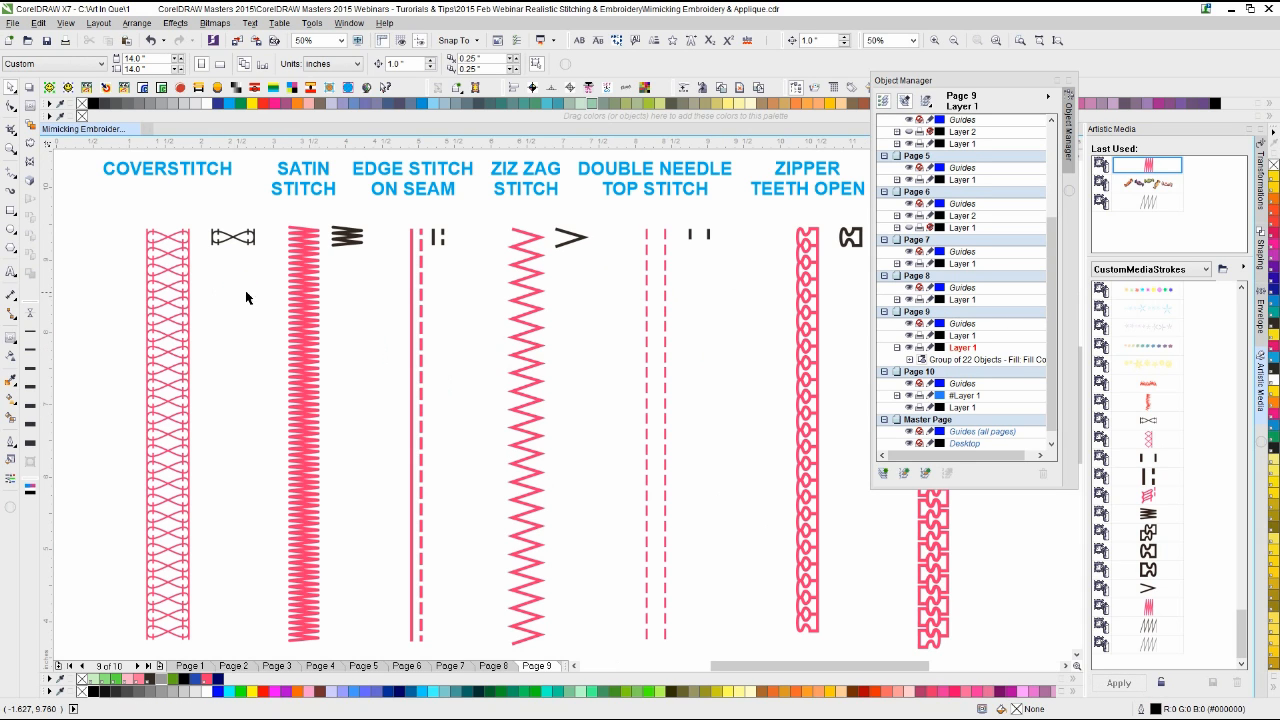
Step: Hide the Object Manager and Artistic Media dockers and look over the labelled stitch and zipper samples
{"action": "left_click", "coordinate": [801, 91]}
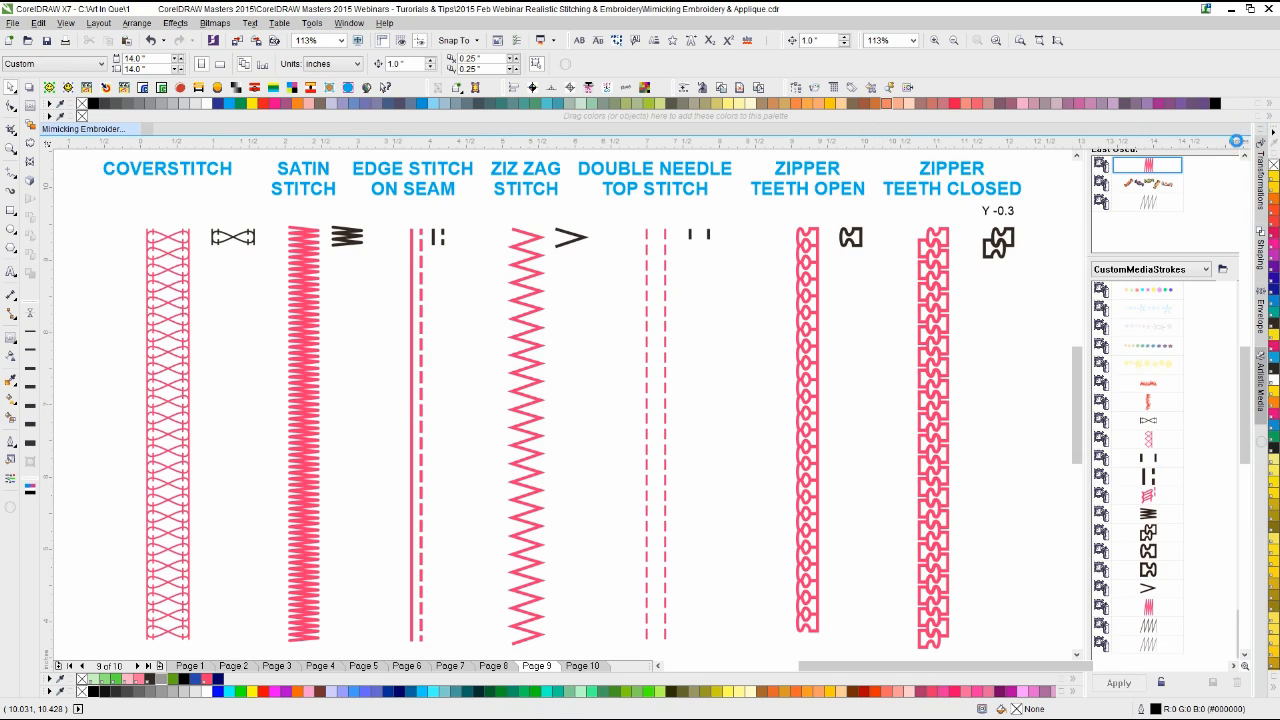
{"action": "left_click", "coordinate": [1236, 141]}
{"action": "left_click", "coordinate": [1149, 245]}
{"action": "left_click_drag", "start_coordinate": [1242, 396], "coordinate": [1185, 392]}
{"action": "left_click", "coordinate": [1046, 364]}
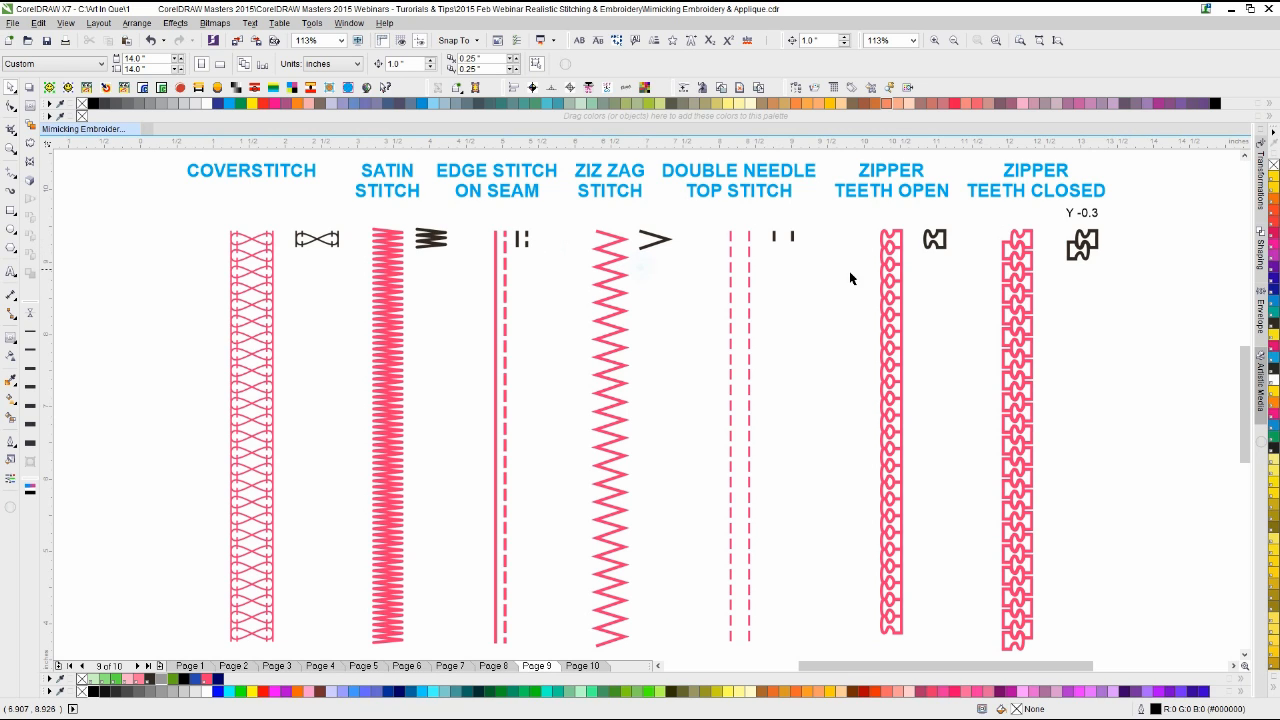
{"action": "scroll", "coordinate": [851, 276], "scroll_direction": "down", "scroll_amount": 1}
{"action": "scroll", "coordinate": [769, 422], "scroll_direction": "up", "scroll_amount": 1}
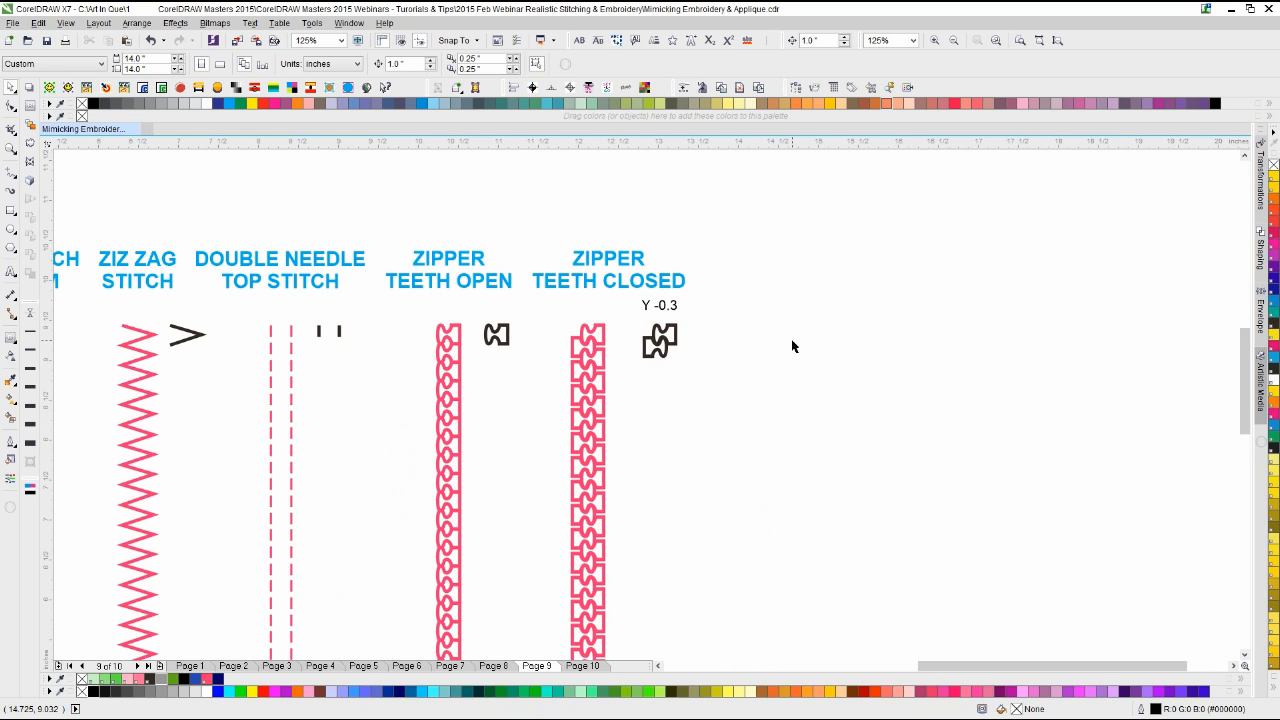
{"action": "left_click", "coordinate": [497, 335]}
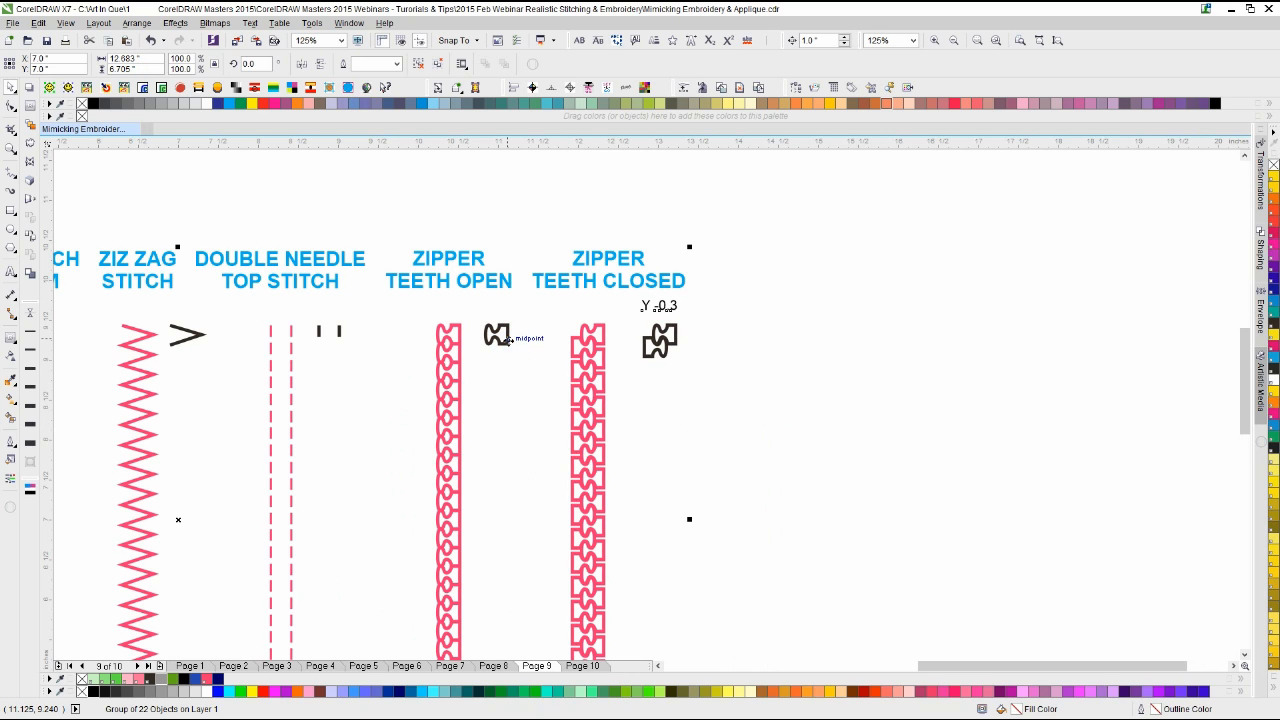
{"action": "left_click", "coordinate": [793, 376]}
Step: Draw a vertical straight line about 8 inches tall in the empty area beyond the Zipper Teeth Closed sample
{"action": "scroll", "coordinate": [643, 411], "scroll_direction": "down", "scroll_amount": 1}
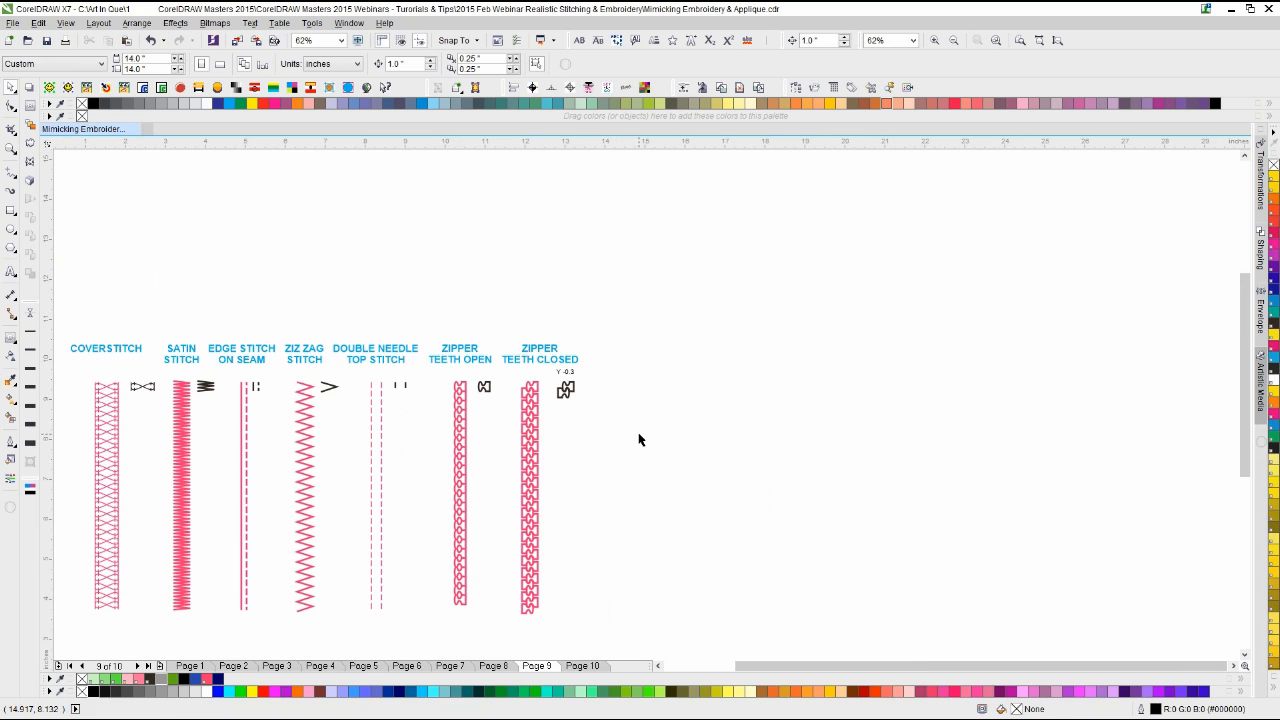
{"action": "left_click", "coordinate": [12, 177]}
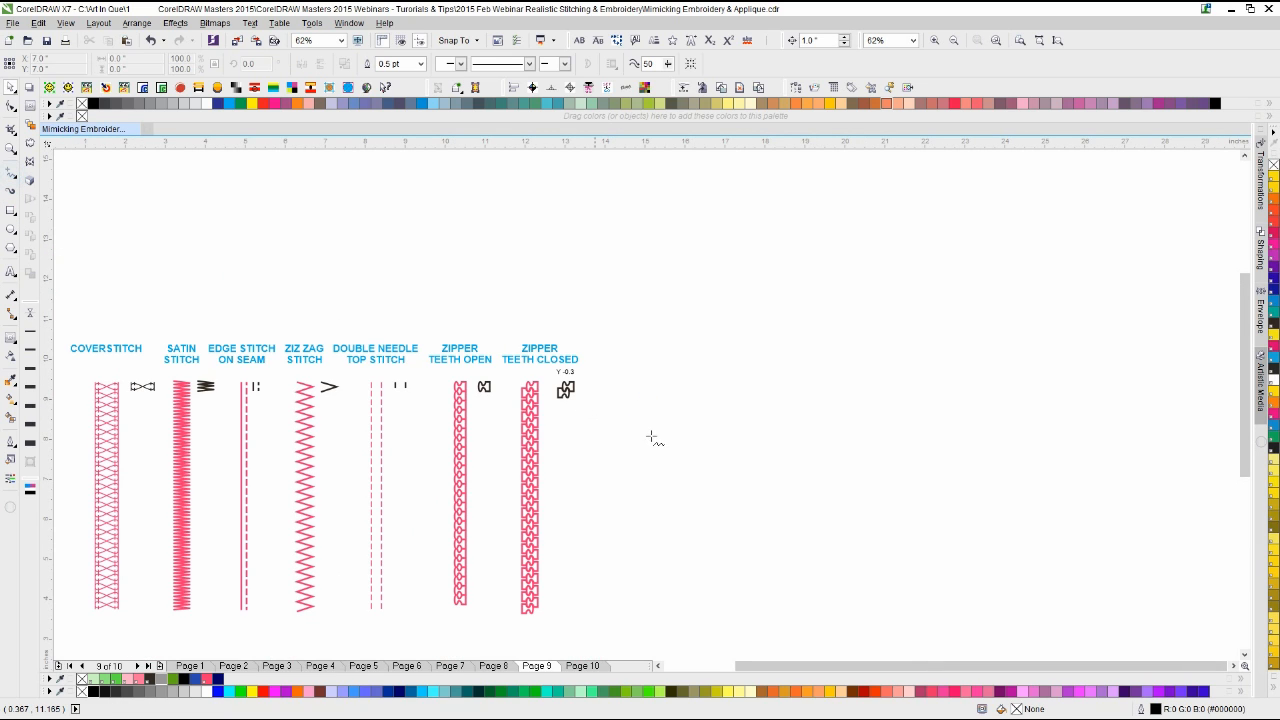
{"action": "left_click", "coordinate": [799, 533]}
{"action": "left_click", "coordinate": [799, 206]}
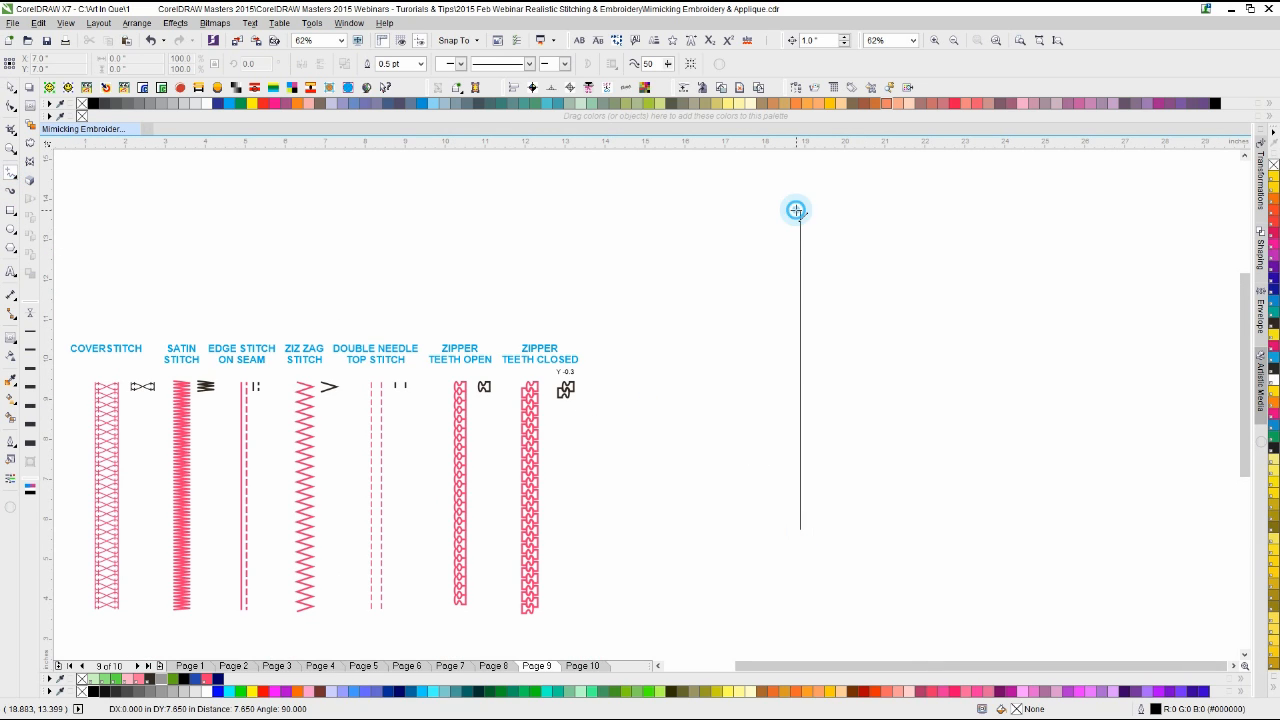
{"action": "left_click", "coordinate": [15, 89]}
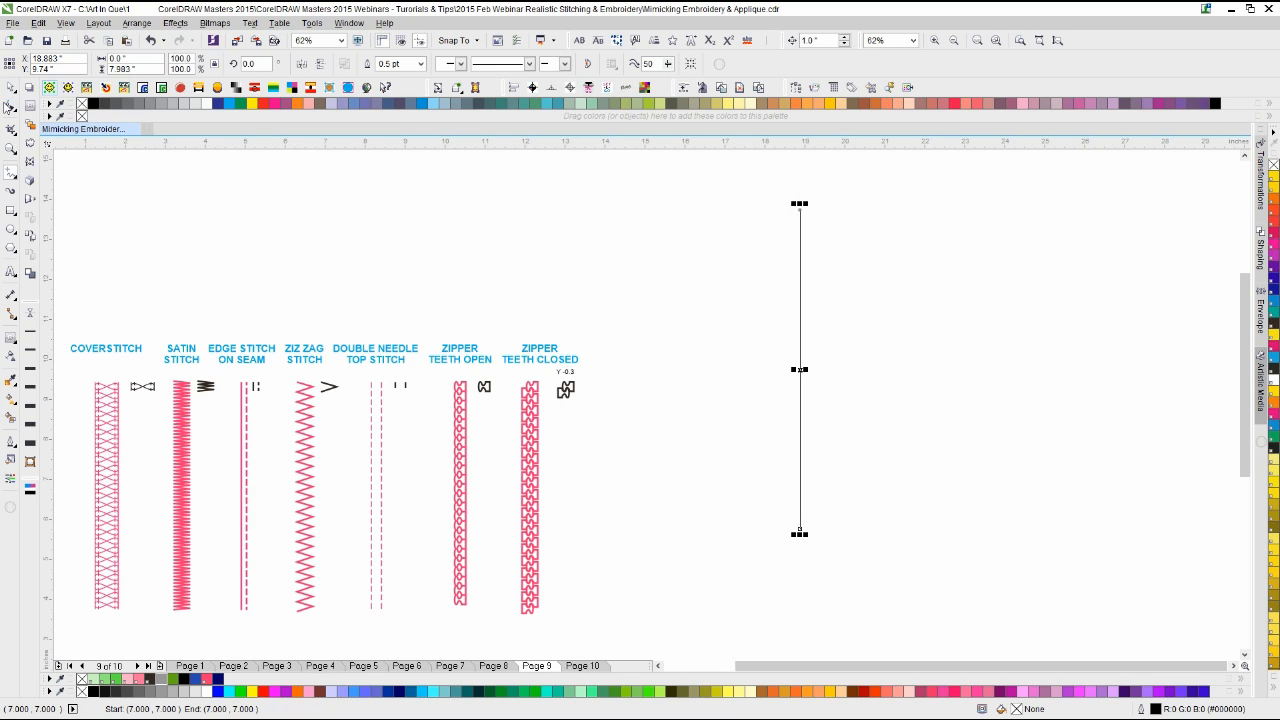
Step: Shift the line's upper node about 2.4 inches to the right, convert the line to a curve and bend it outward
{"action": "left_click", "coordinate": [10, 106]}
{"action": "left_click", "coordinate": [800, 263]}
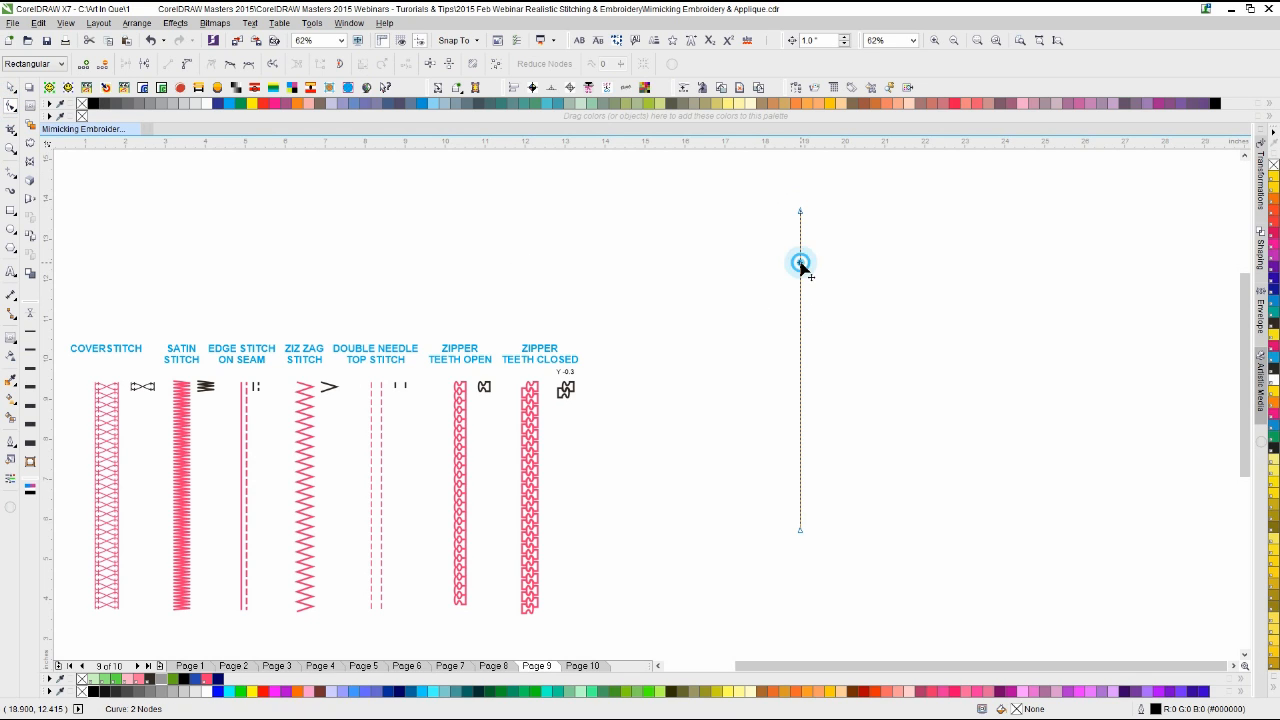
{"action": "left_click_drag", "start_coordinate": [800, 212], "coordinate": [894, 212]}
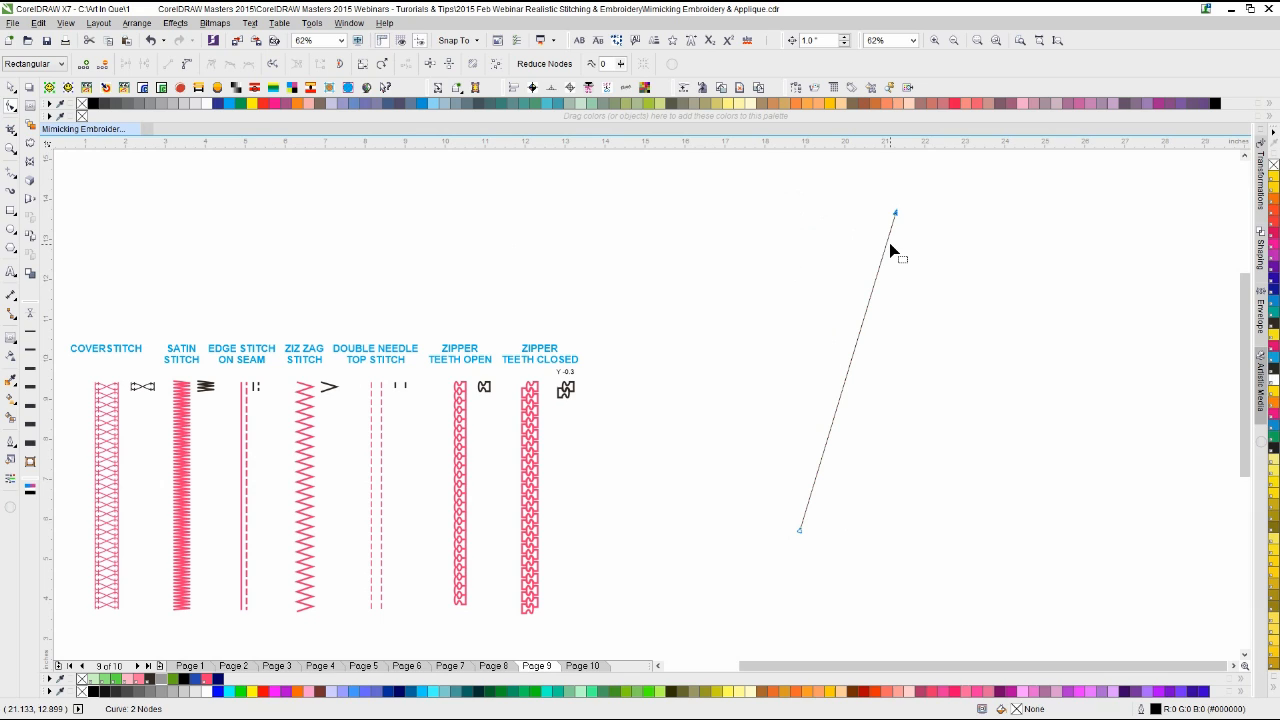
{"action": "left_click", "coordinate": [886, 243]}
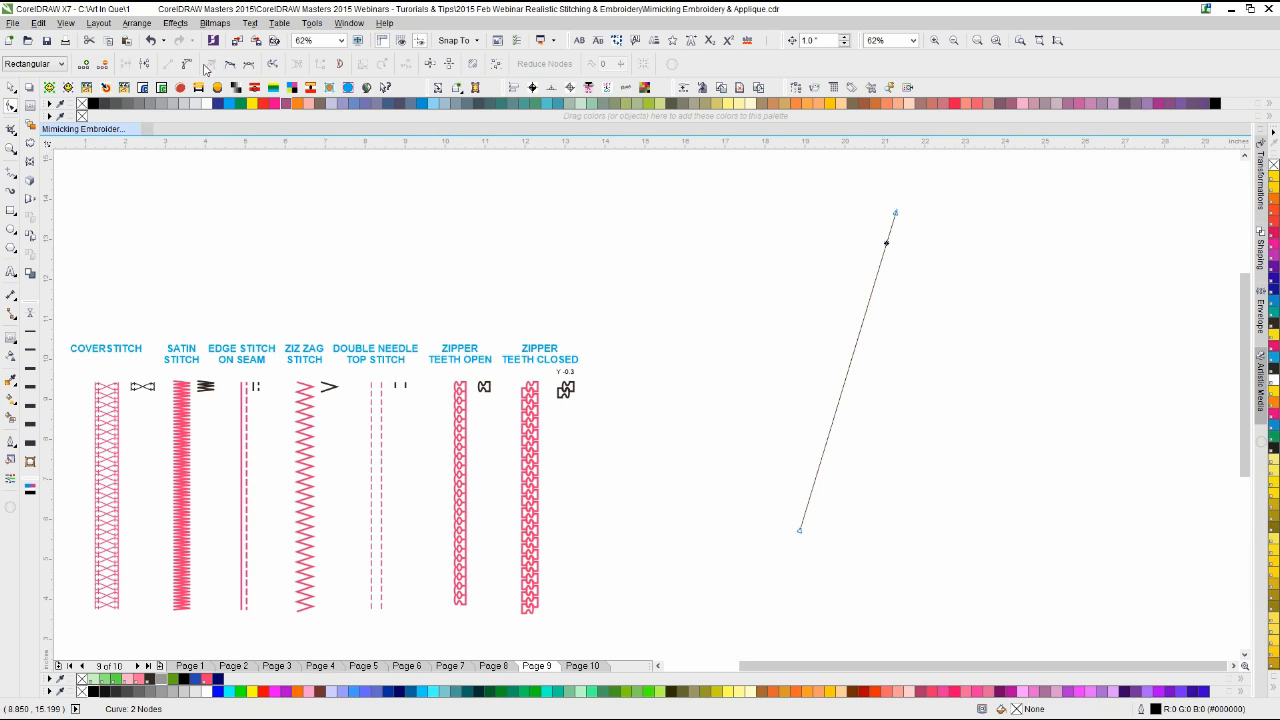
{"action": "left_click_drag", "start_coordinate": [852, 357], "coordinate": [823, 340]}
{"action": "left_click", "coordinate": [10, 87]}
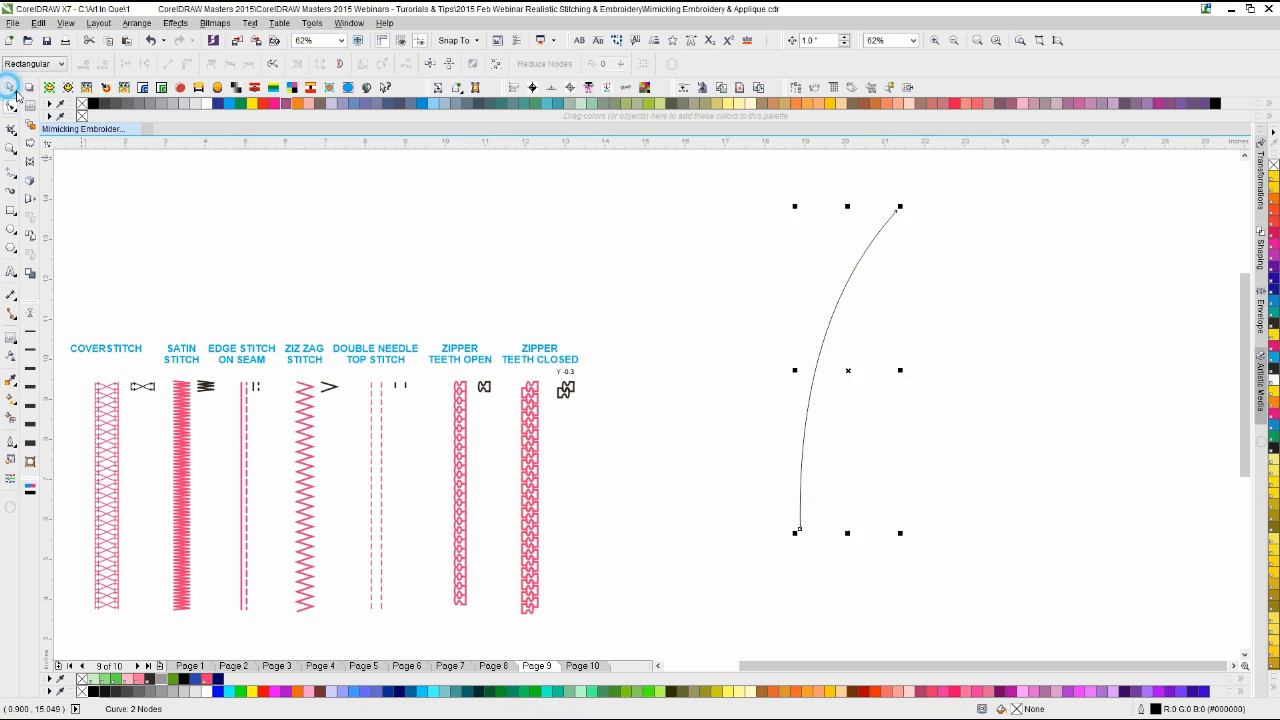
{"action": "left_click", "coordinate": [700, 322]}
Step: Apply the single zipper-tooth spray from CustomMediaStrokes to the curve, trying a spacing of 0.5 before setting it to 0.25
{"action": "left_click", "coordinate": [1260, 380]}
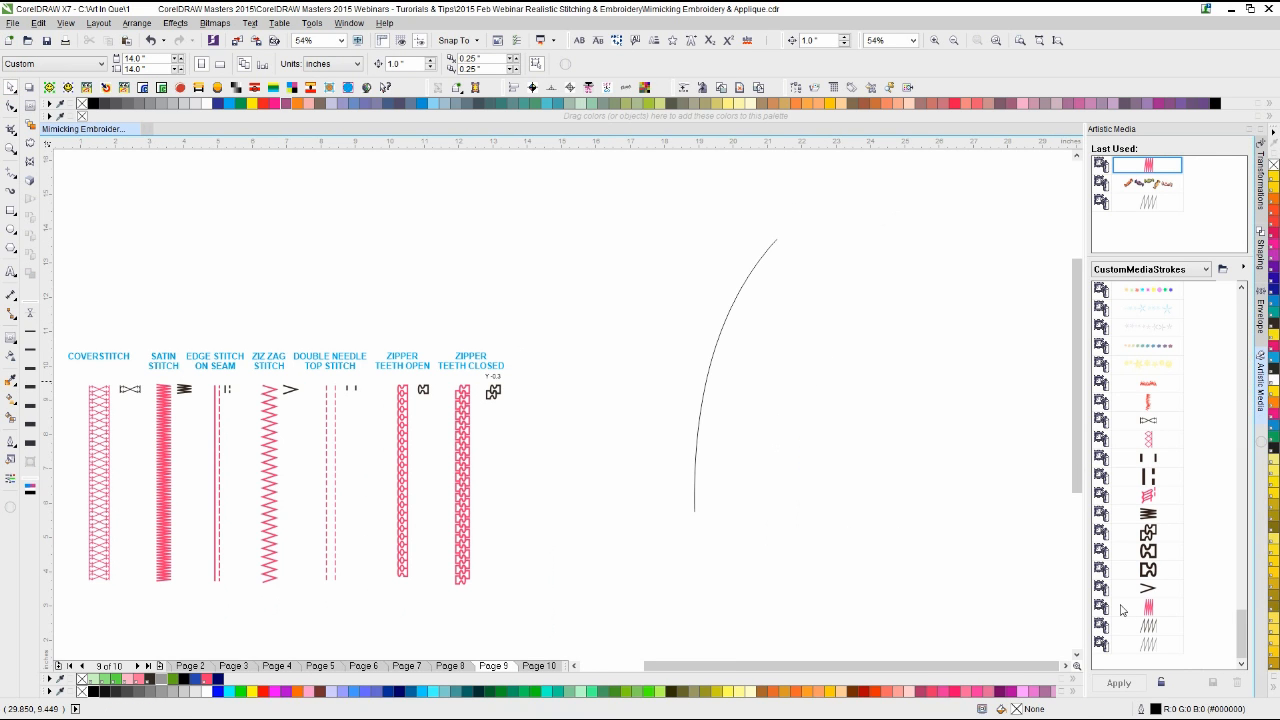
{"action": "left_click", "coordinate": [729, 313]}
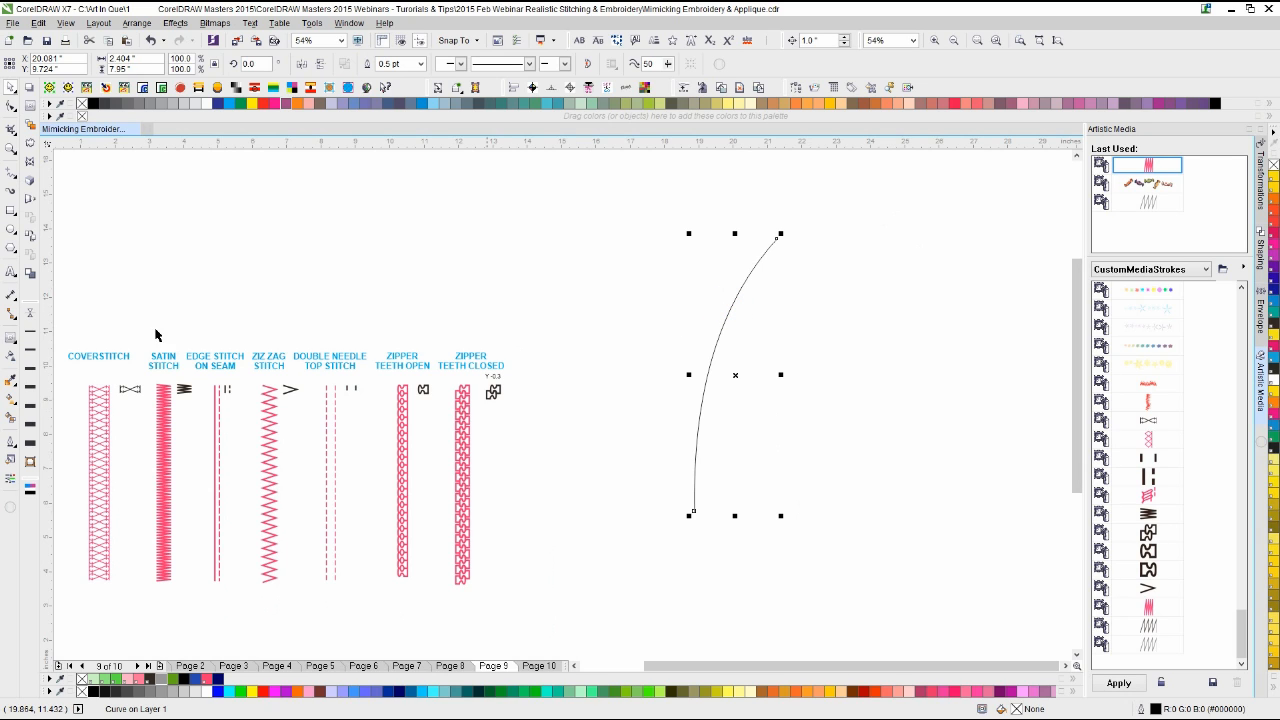
{"action": "left_click", "coordinate": [10, 193]}
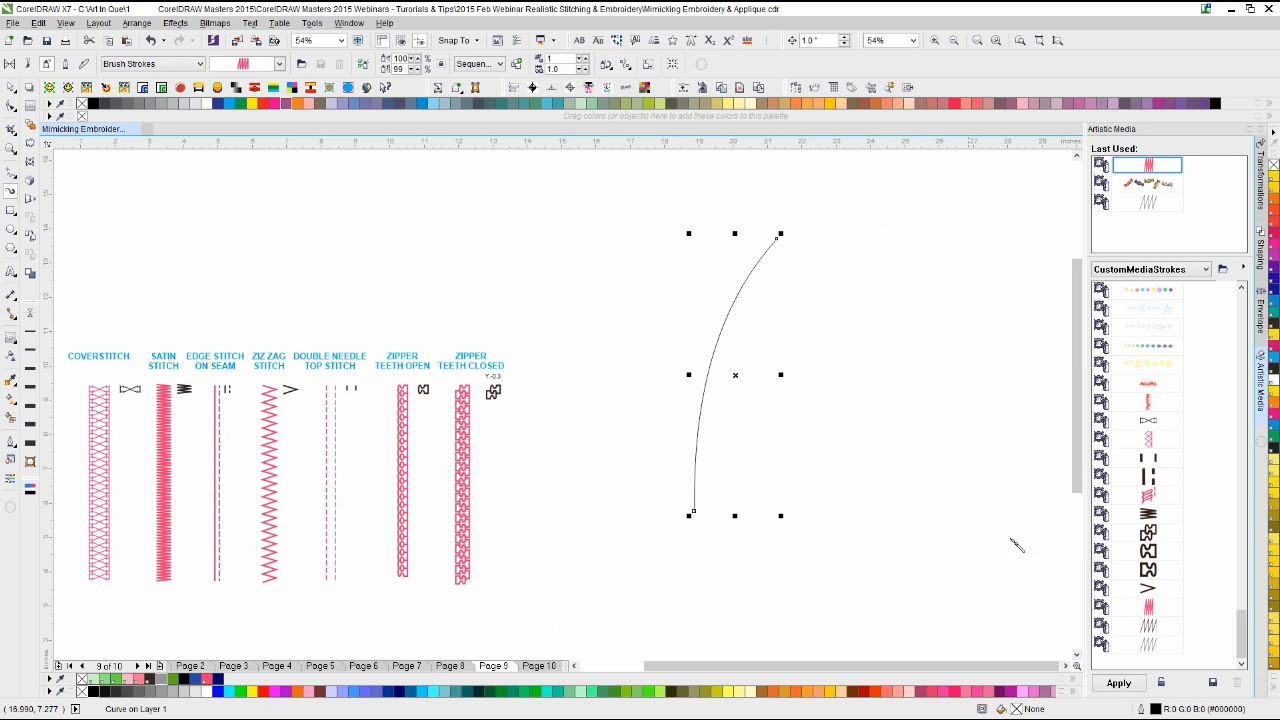
{"action": "left_click", "coordinate": [1148, 554]}
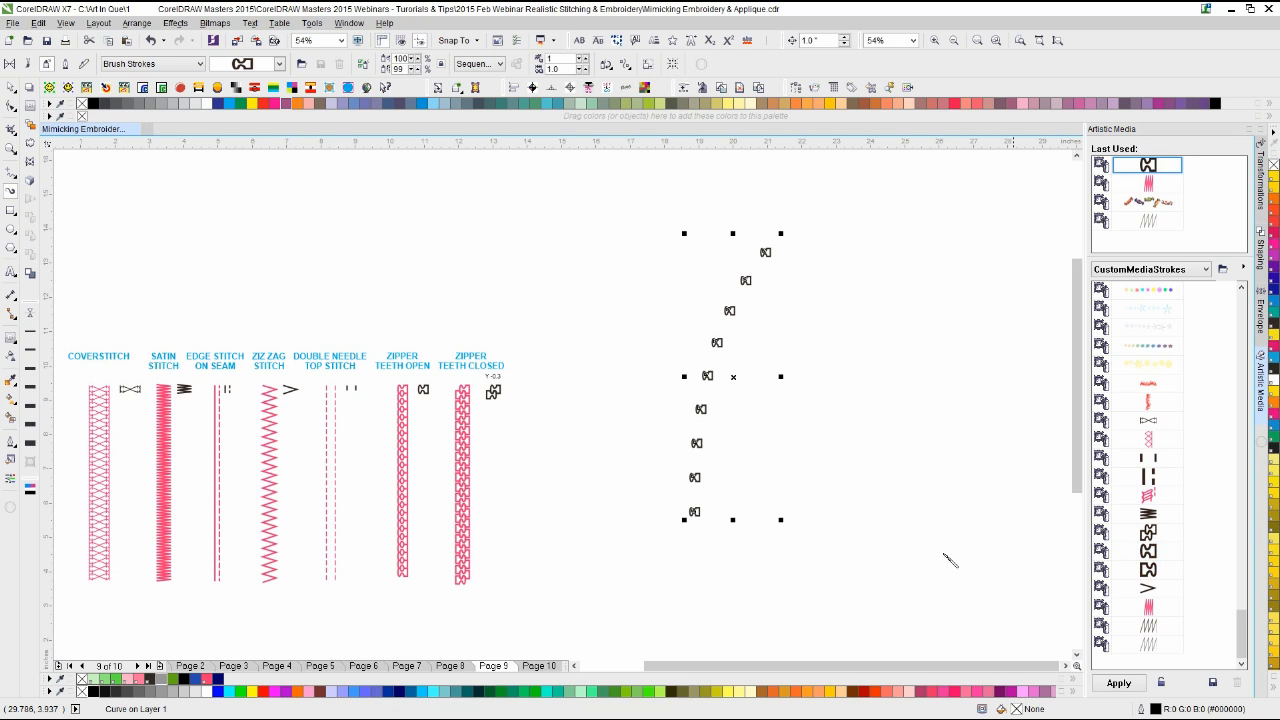
{"action": "double_click", "coordinate": [561, 68]}
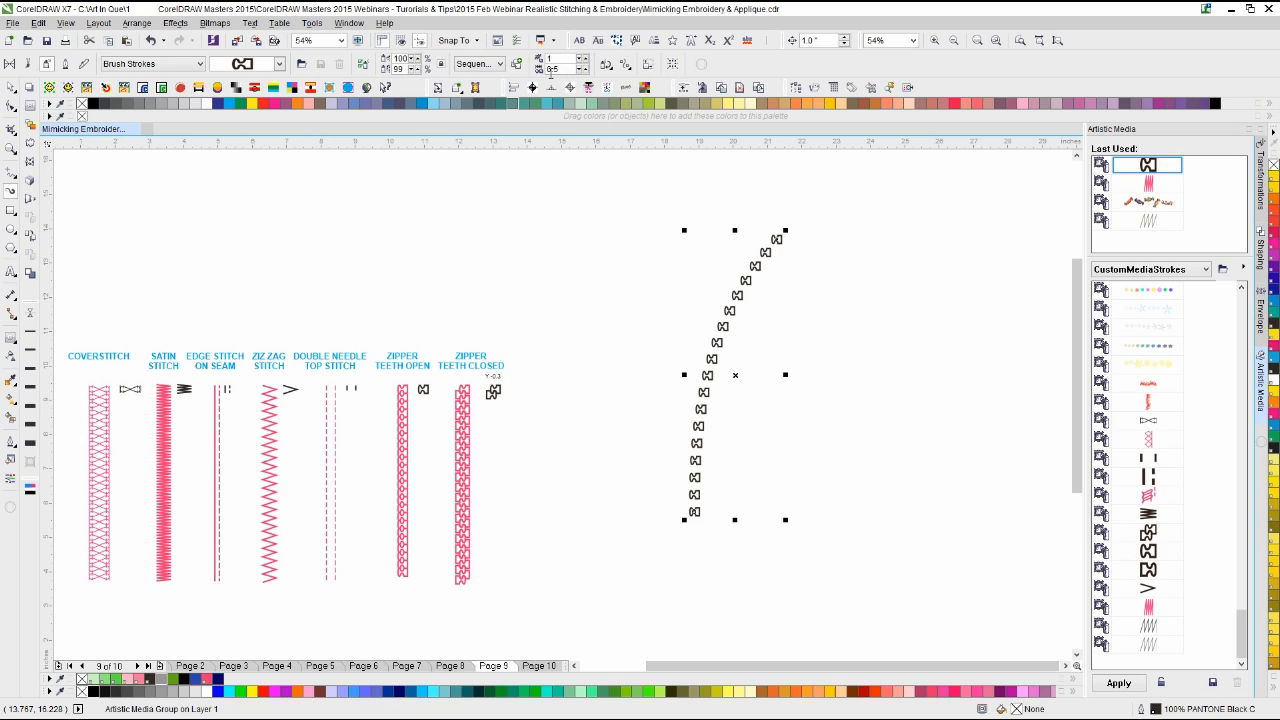
{"action": "double_click", "coordinate": [561, 70]}
{"action": "type", "text": "0.25"}
{"action": "key", "text": "Return"}
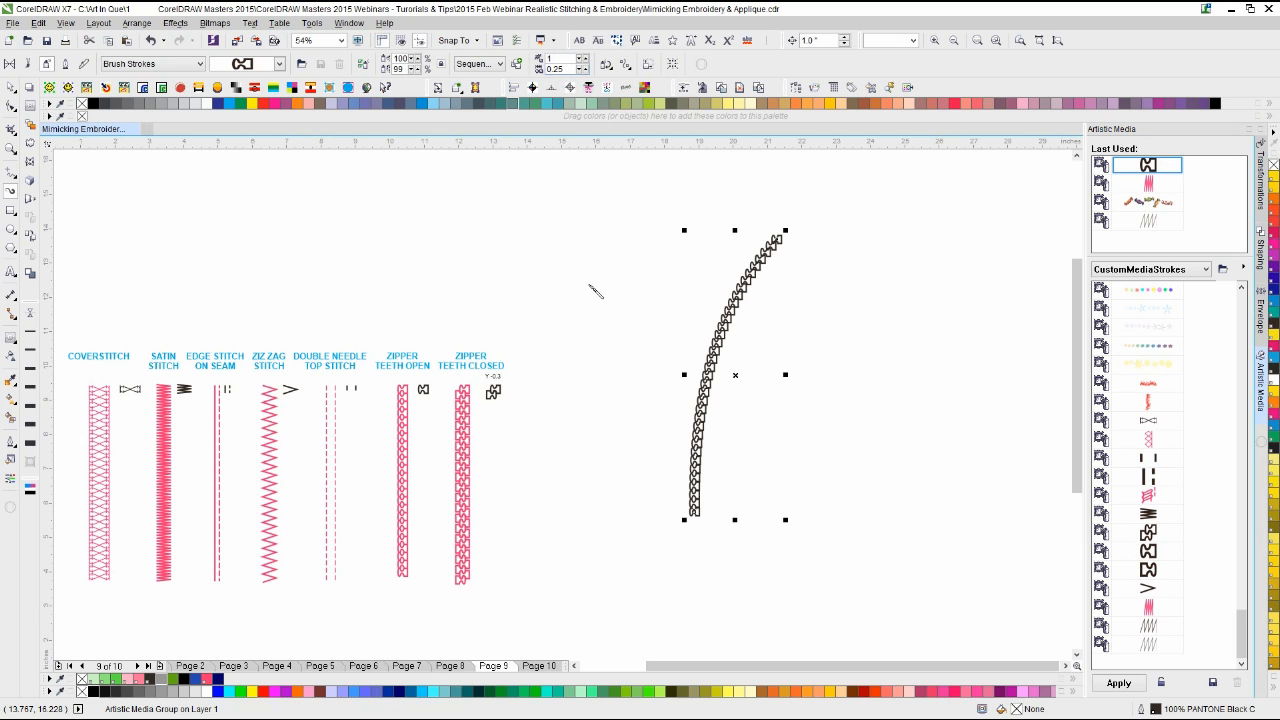
{"action": "left_click", "coordinate": [11, 87]}
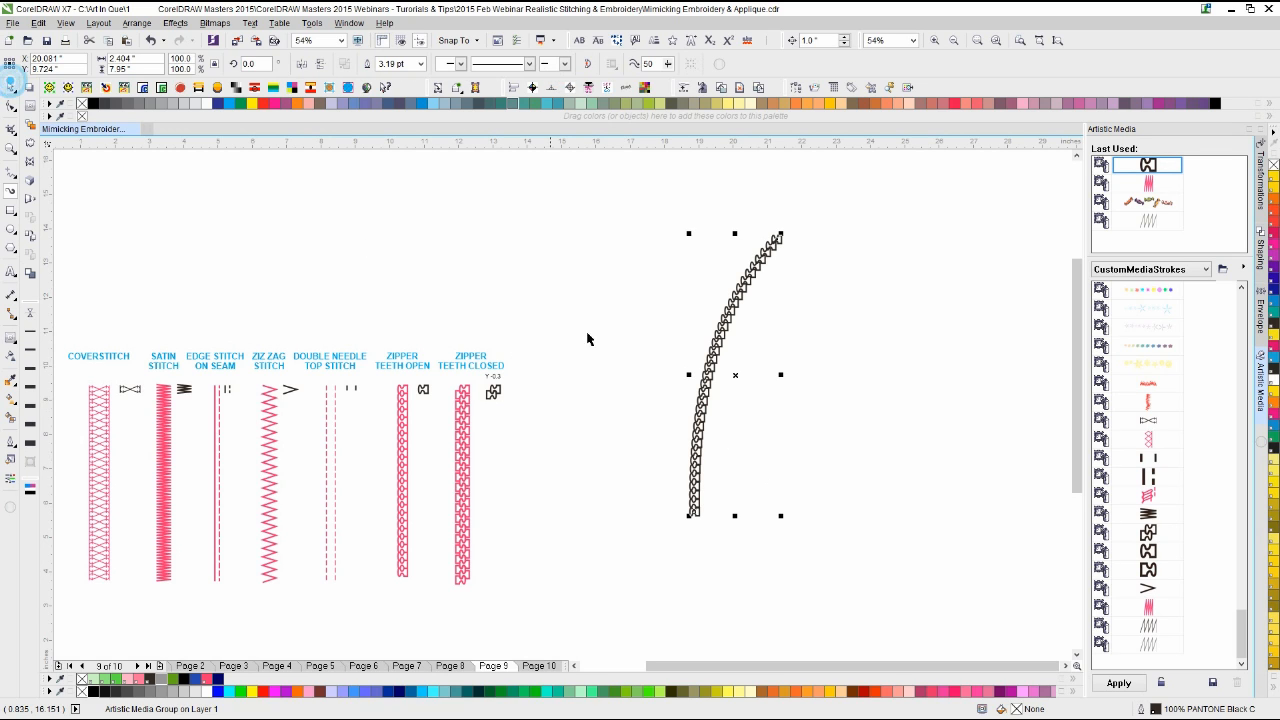
Step: Move the curved zipper strip about 2.2 inches to the right and group its control curve with the sprayed teeth
{"action": "left_click", "coordinate": [650, 341]}
{"action": "left_click_drag", "start_coordinate": [709, 370], "coordinate": [784, 370]}
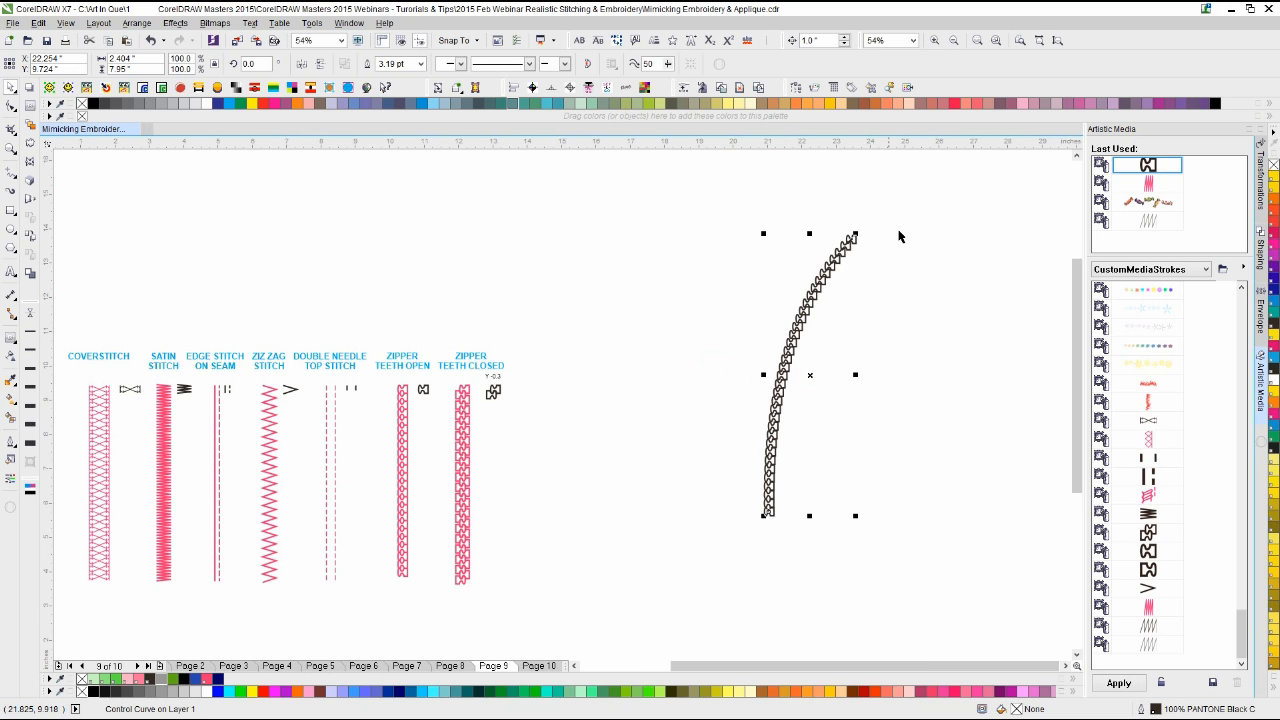
{"action": "mouse_move", "coordinate": [910, 210]}
{"action": "left_mouse_down"}
{"action": "mouse_move", "coordinate": [631, 537]}
{"action": "mouse_move", "coordinate": [621, 582]}
{"action": "left_mouse_up"}
{"action": "key", "text": "ctrl+q"}
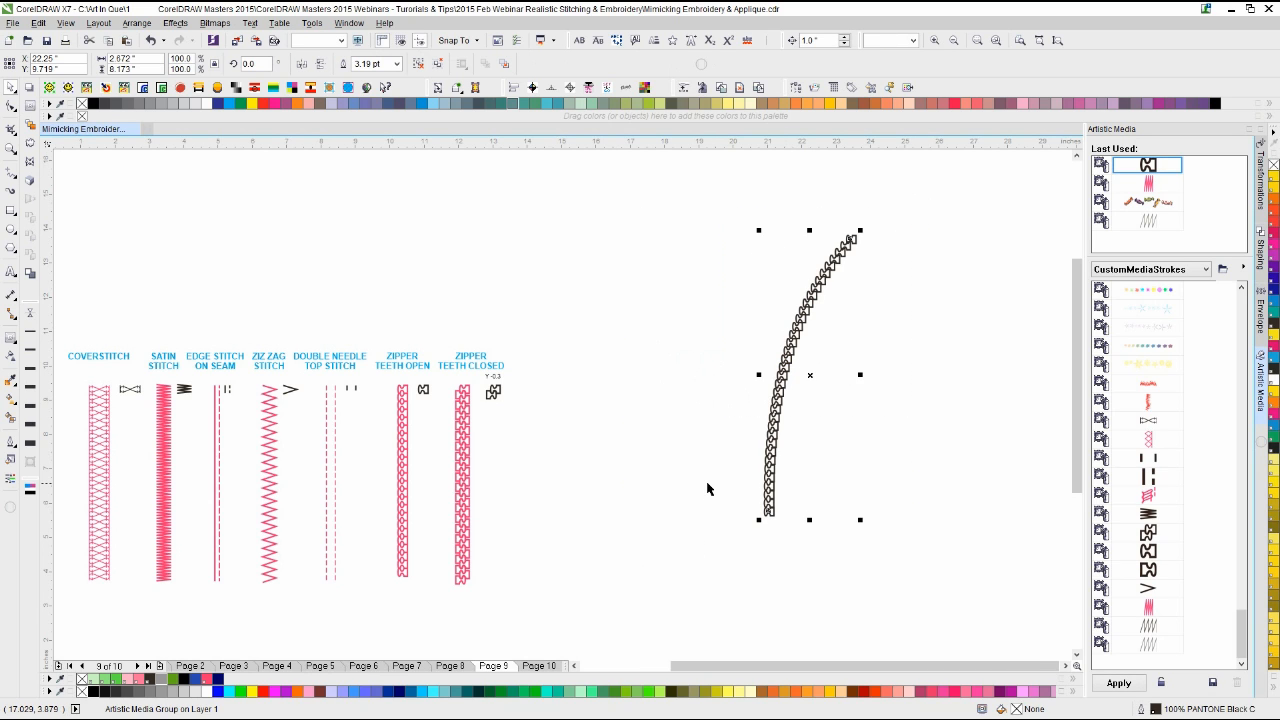
Step: Create a horizontally mirrored copy of the curved zipper strip and shift it about 0.6 inch left, leaving a gap between the strips
{"action": "left_click_drag", "start_coordinate": [862, 375], "coordinate": [663, 377]}
{"action": "left_click", "coordinate": [748, 390]}
{"action": "left_click_drag", "start_coordinate": [740, 392], "coordinate": [730, 392]}
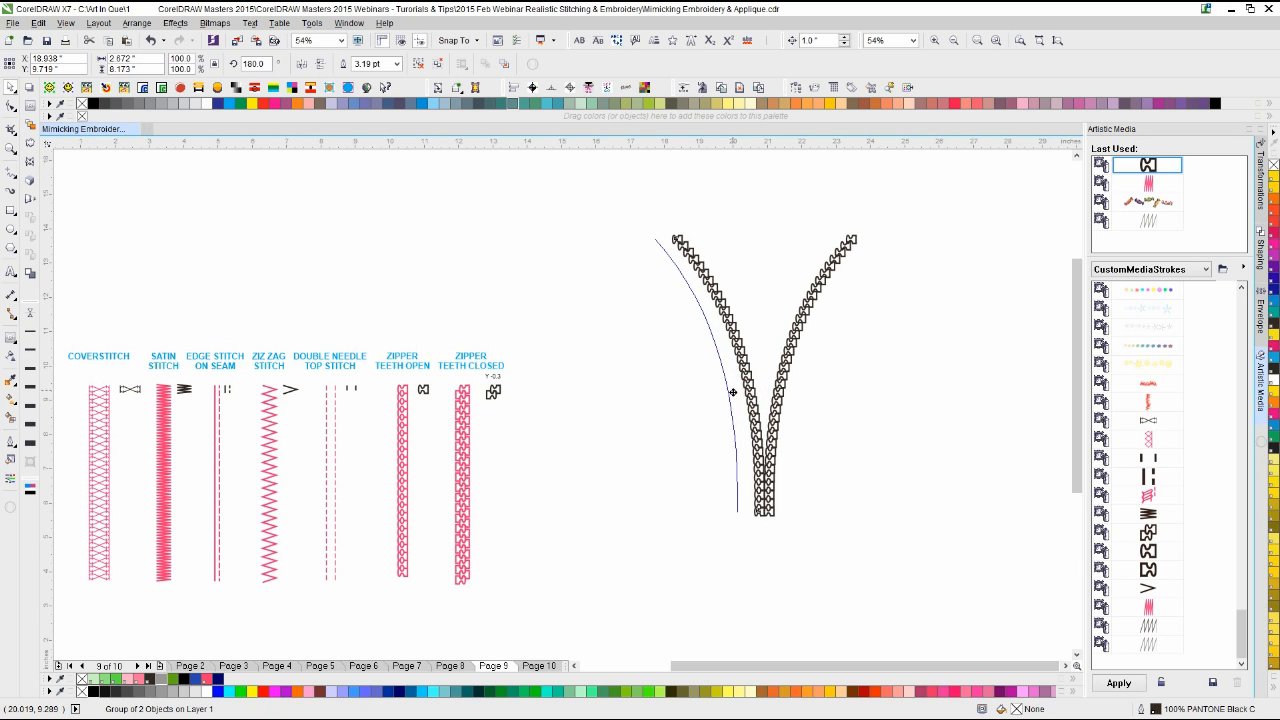
{"action": "left_click", "coordinate": [861, 415]}
{"action": "scroll", "coordinate": [739, 410], "scroll_direction": "up", "scroll_amount": 1}
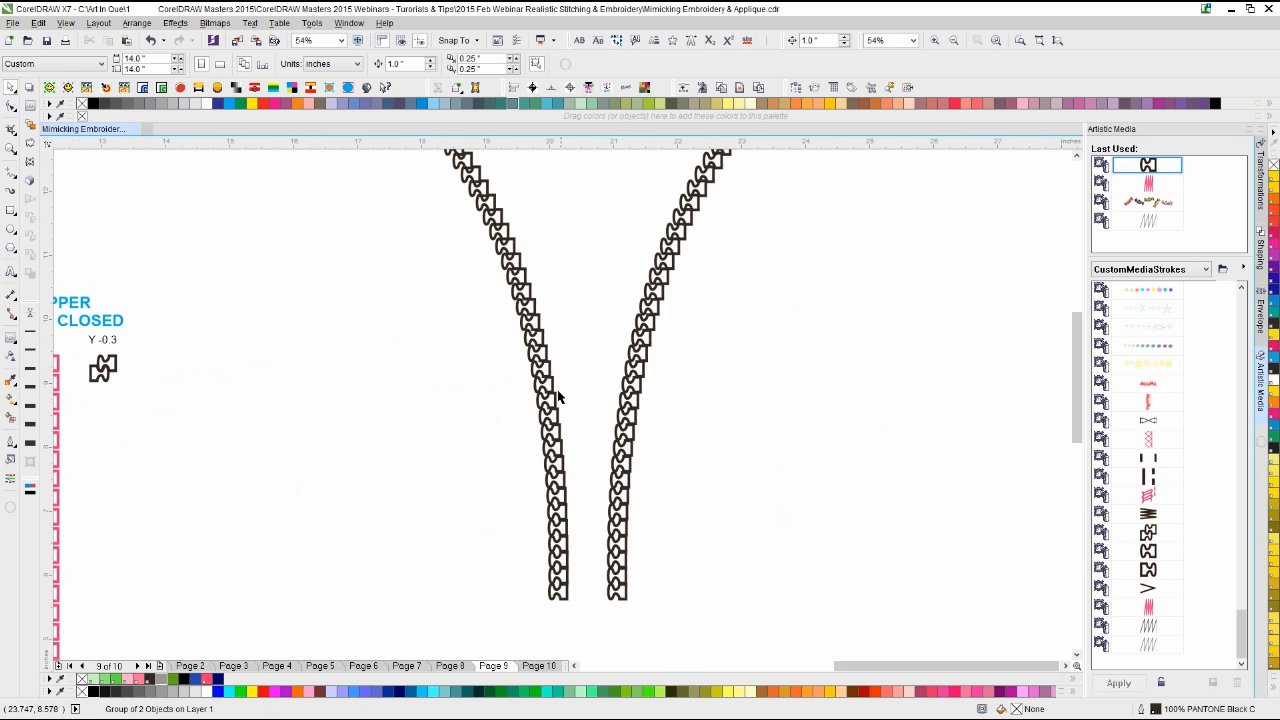
Step: Ungroup the mirrored left strip and delete its sprayed teeth, keeping only the curve
{"action": "left_click", "coordinate": [541, 386]}
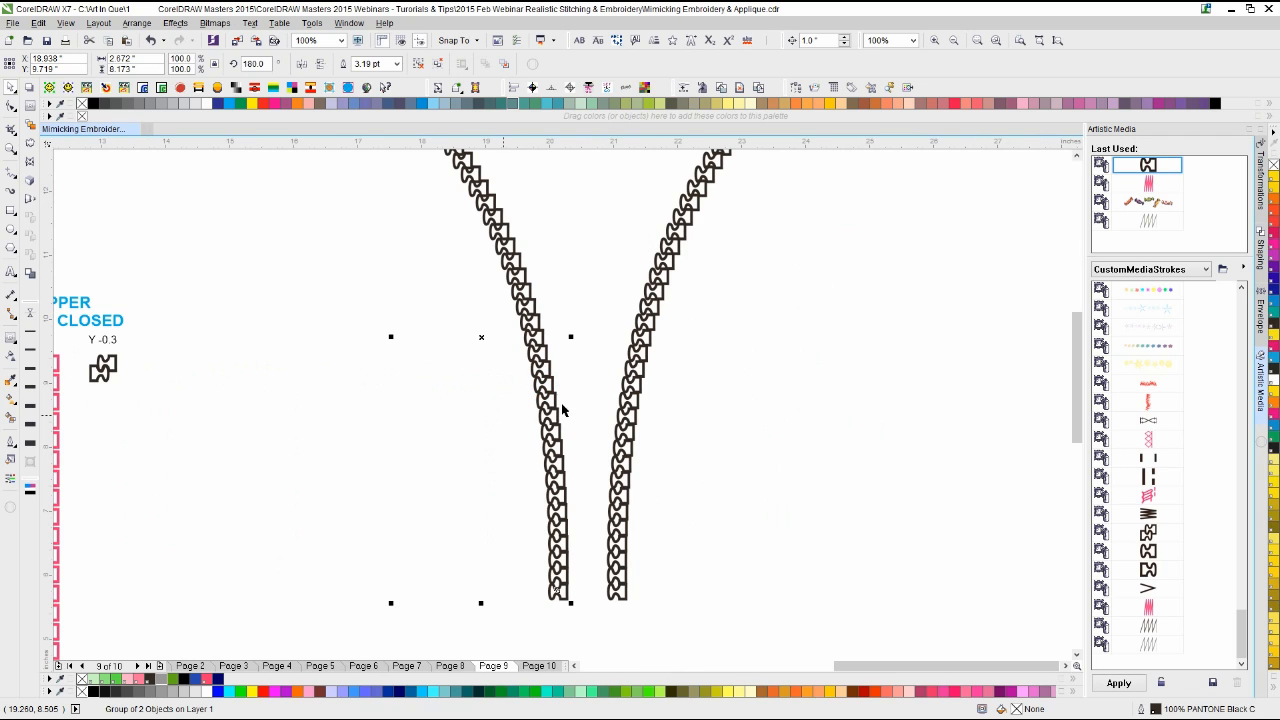
{"action": "scroll", "coordinate": [562, 410], "scroll_direction": "down", "scroll_amount": 1}
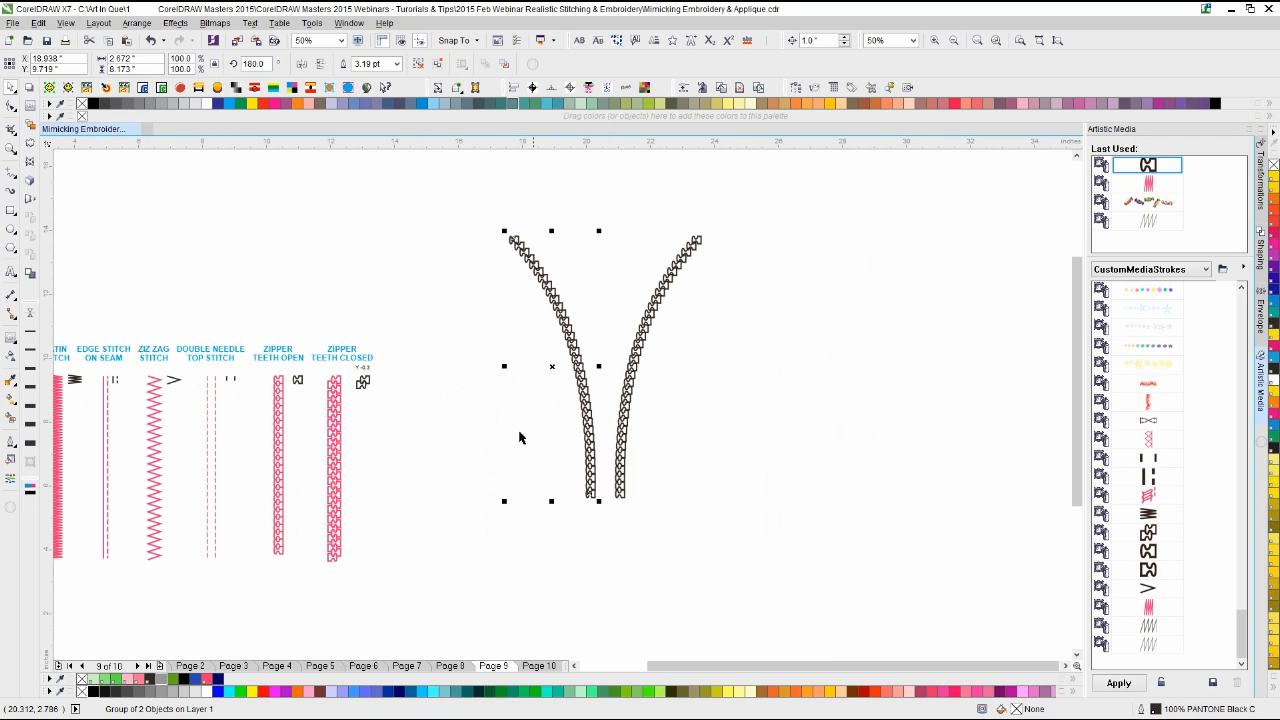
{"action": "left_click", "coordinate": [572, 447]}
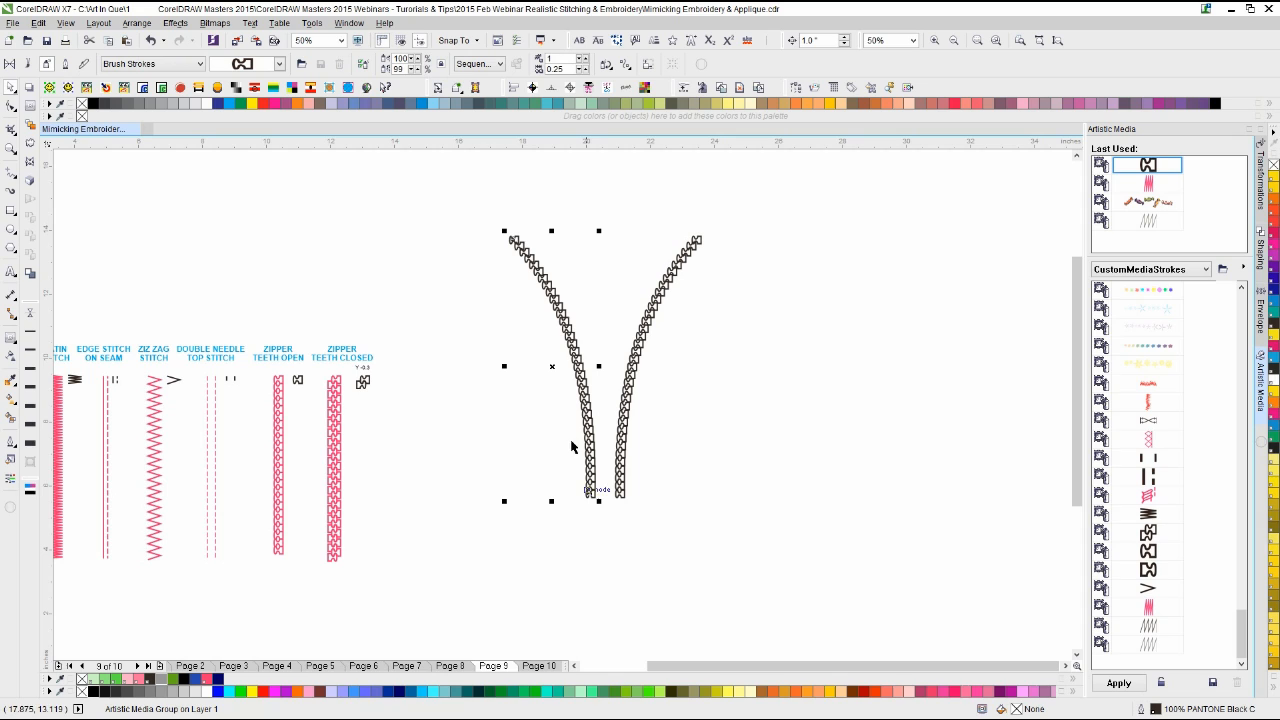
{"action": "left_click", "coordinate": [438, 315]}
{"action": "left_click", "coordinate": [570, 329]}
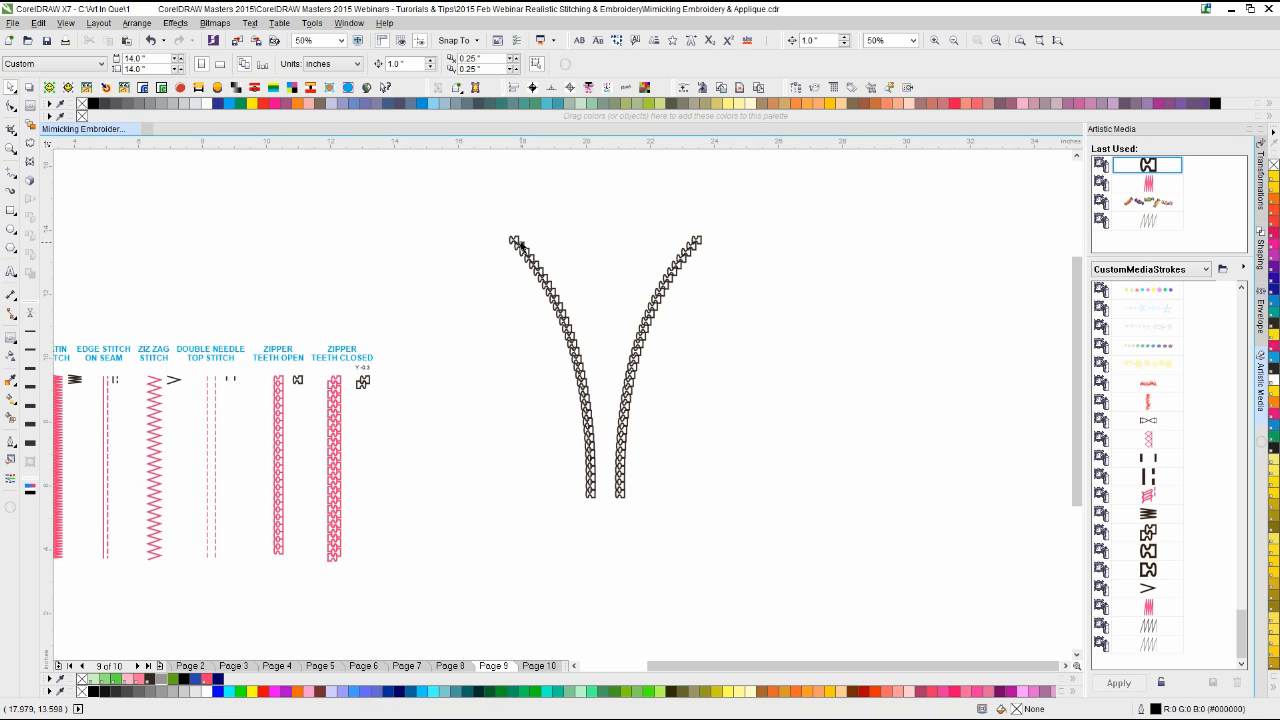
{"action": "left_click", "coordinate": [517, 240]}
{"action": "key", "text": "Delete"}
{"action": "left_click", "coordinate": [516, 242]}
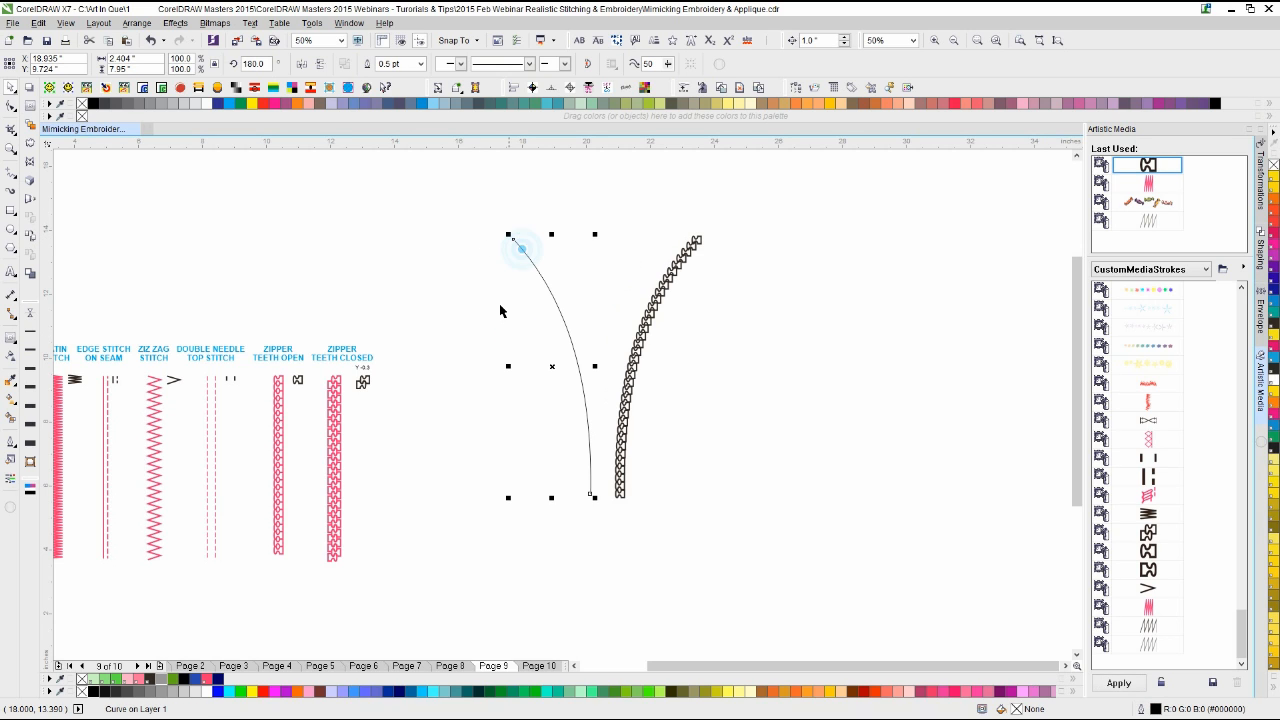
{"action": "left_click", "coordinate": [500, 305]}
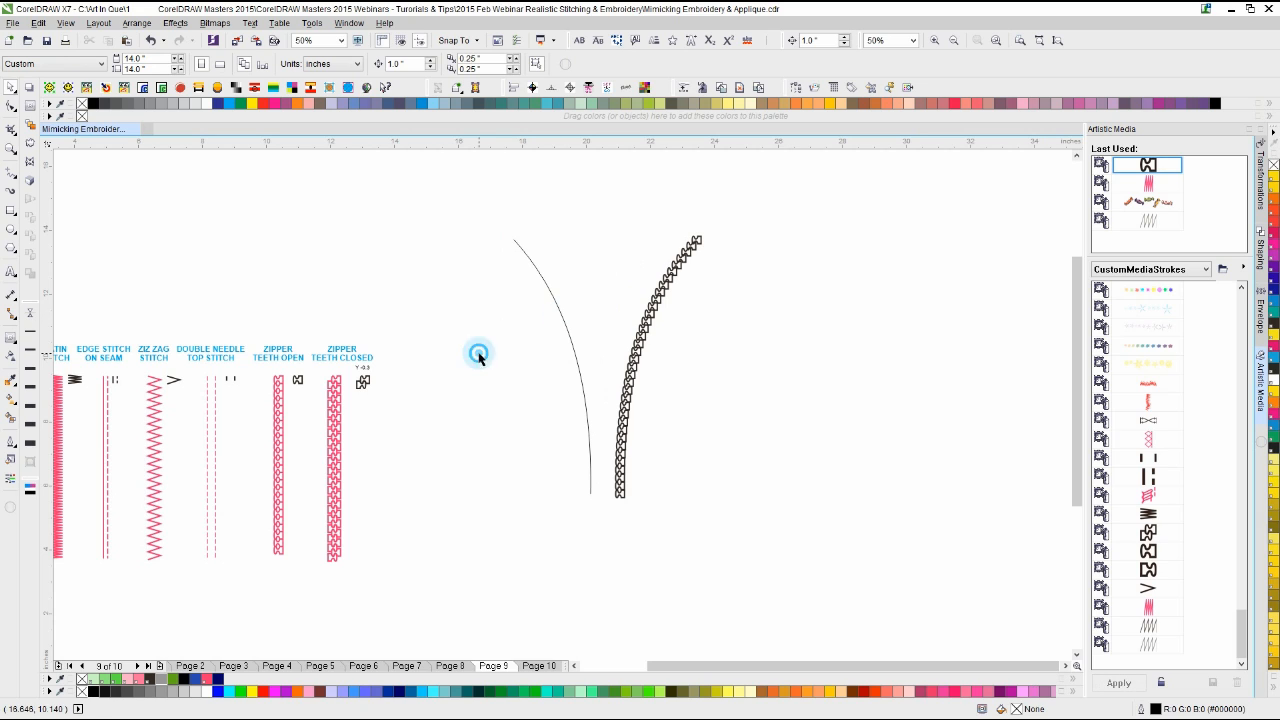
Step: Place a copy of the single open zipper tooth outside the right strip, level with the original, and recolor that strip grey
{"action": "scroll", "coordinate": [478, 389], "scroll_direction": "up", "scroll_amount": 1}
{"action": "left_click", "coordinate": [201, 385]}
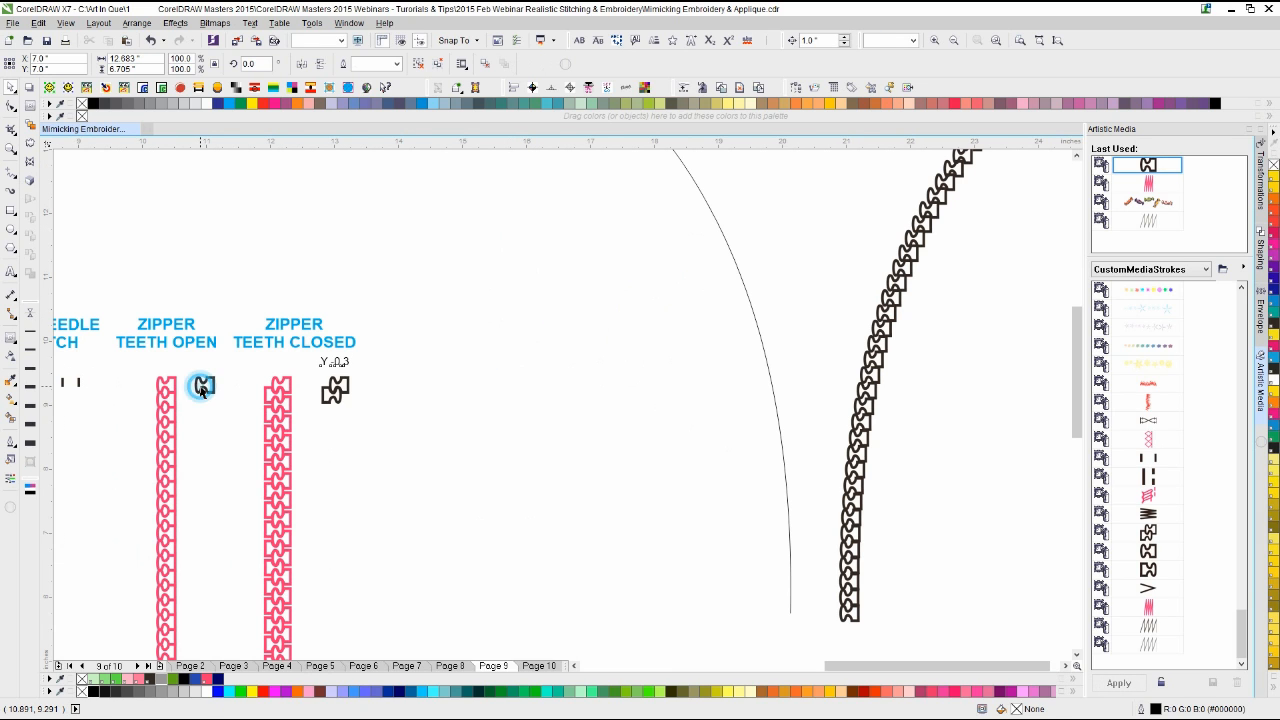
{"action": "left_click", "coordinate": [203, 385], "text": "ctrl"}
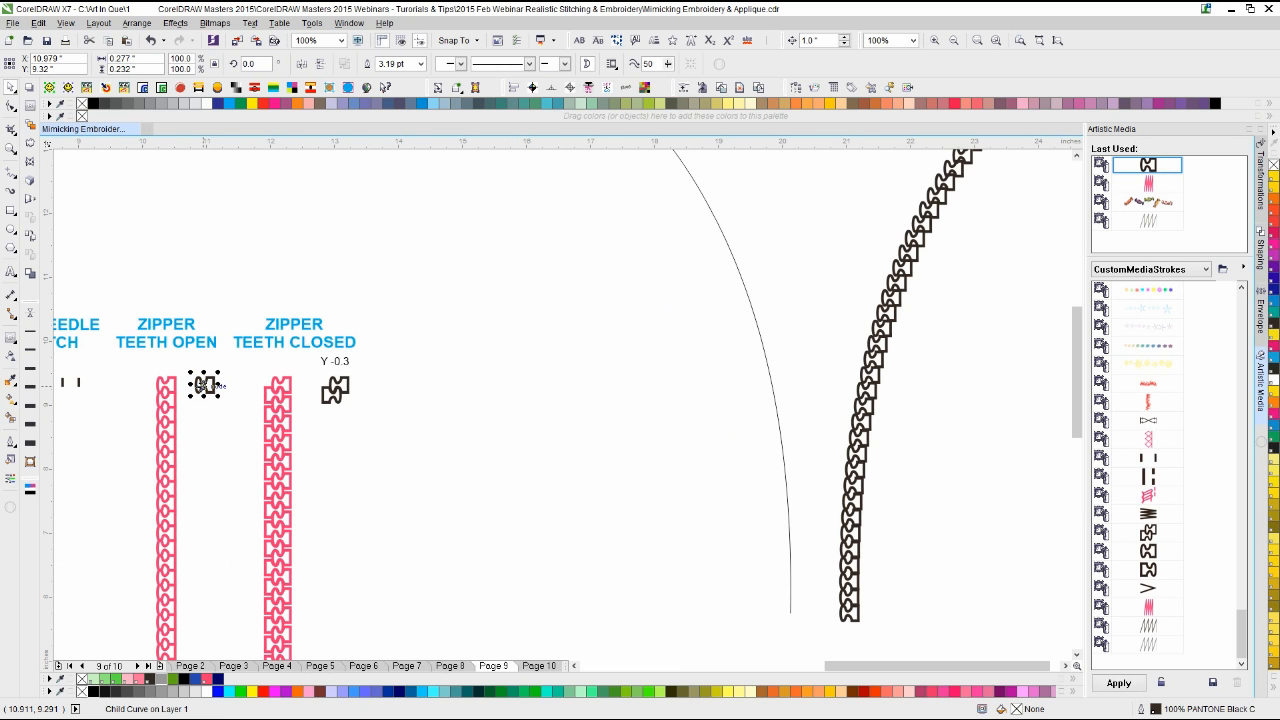
{"action": "key", "text": "ctrl+v"}
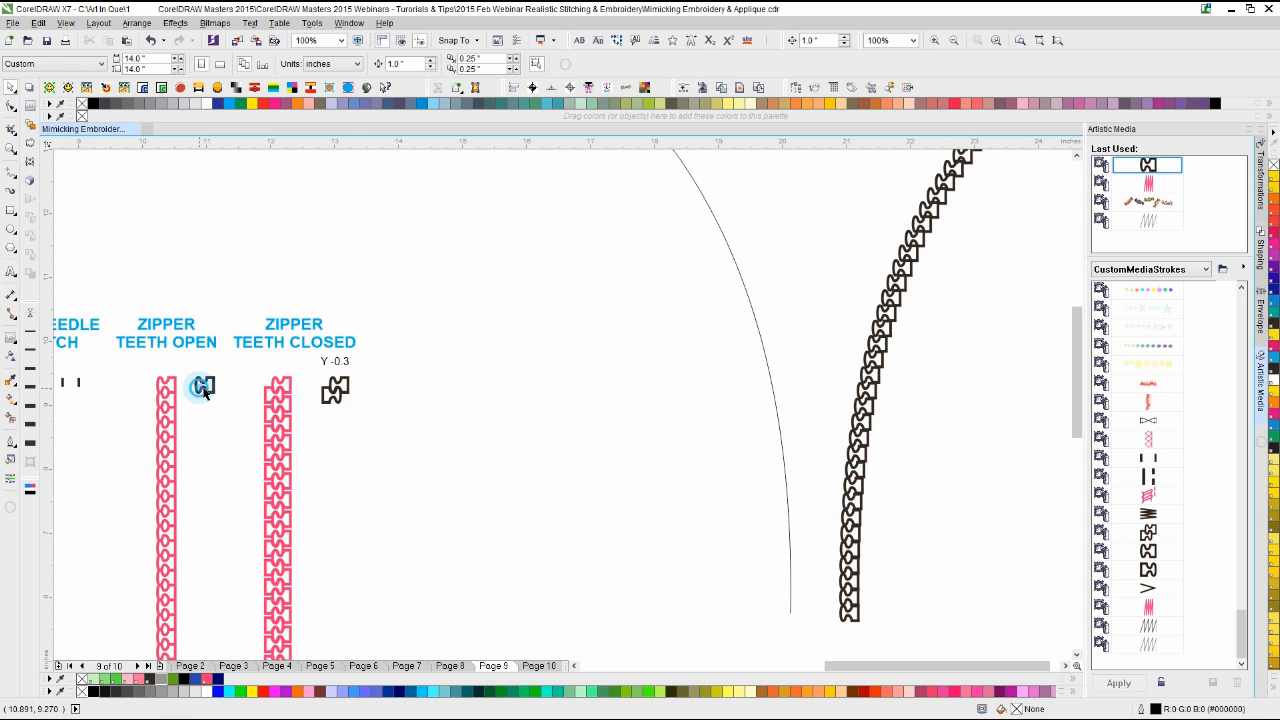
{"action": "left_click_drag", "start_coordinate": [202, 386], "coordinate": [939, 408]}
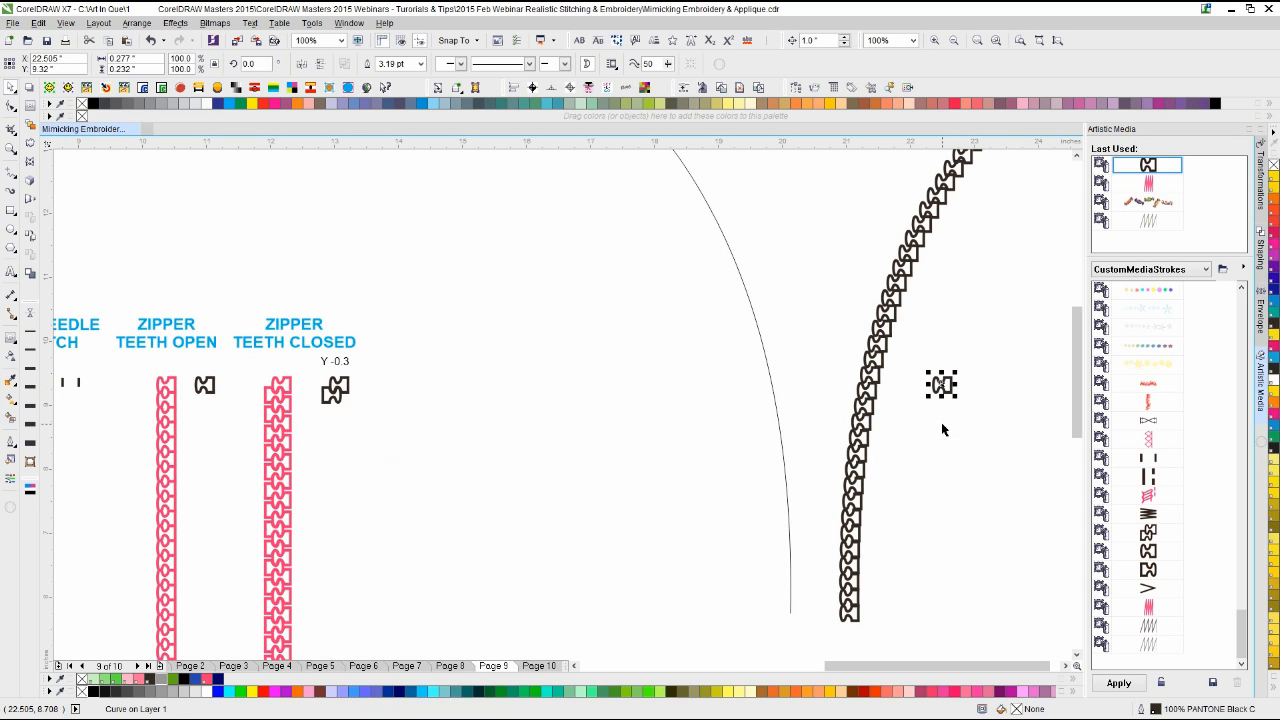
{"action": "key", "text": "Escape"}
{"action": "left_click", "coordinate": [947, 392]}
{"action": "left_click", "coordinate": [953, 190]}
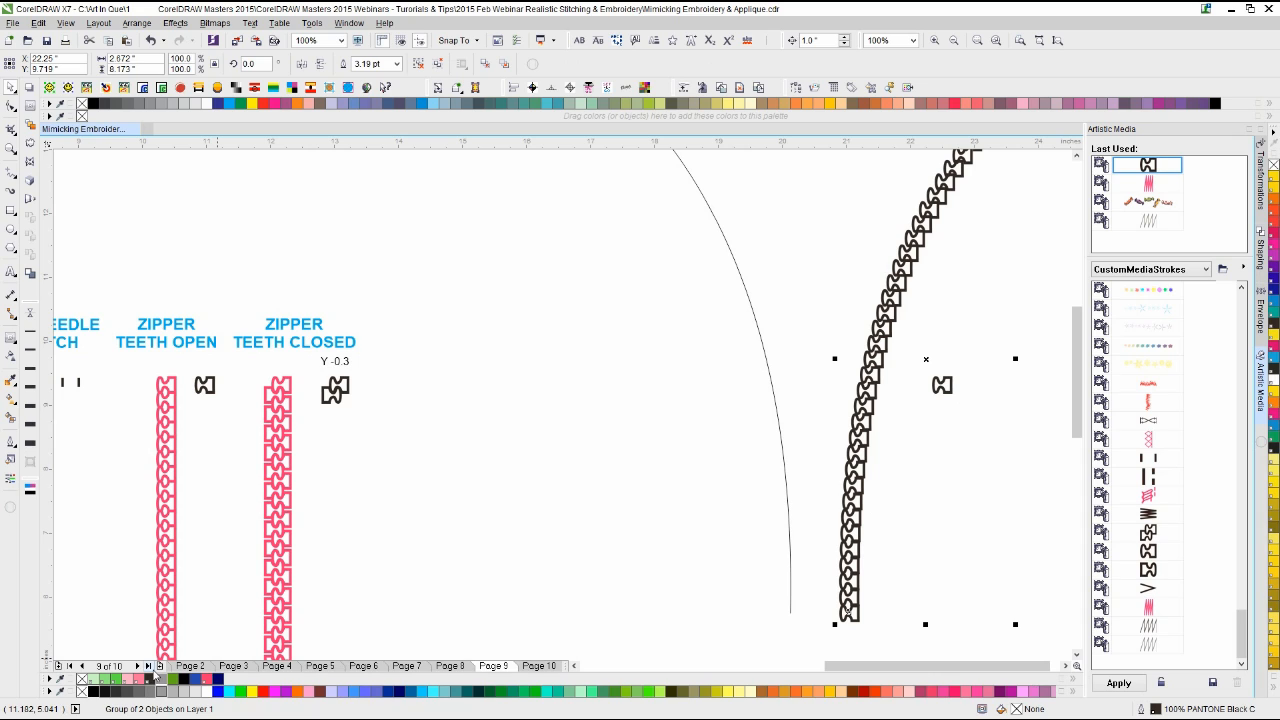
{"action": "left_click_drag", "start_coordinate": [162, 686], "coordinate": [868, 497]}
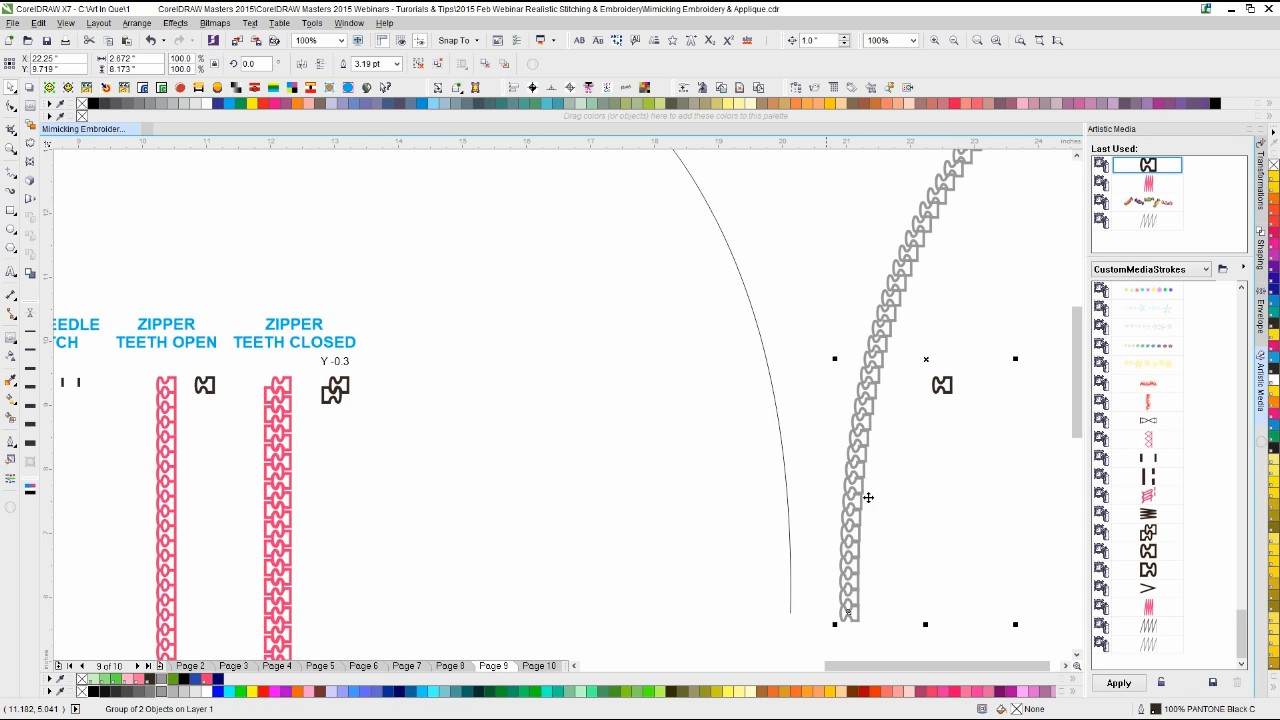
Step: Make a horizontally mirrored copy of the loose tooth about 3.6 inches to its left, beyond the bare curve
{"action": "left_click", "coordinate": [941, 387]}
{"action": "left_click", "coordinate": [943, 394]}
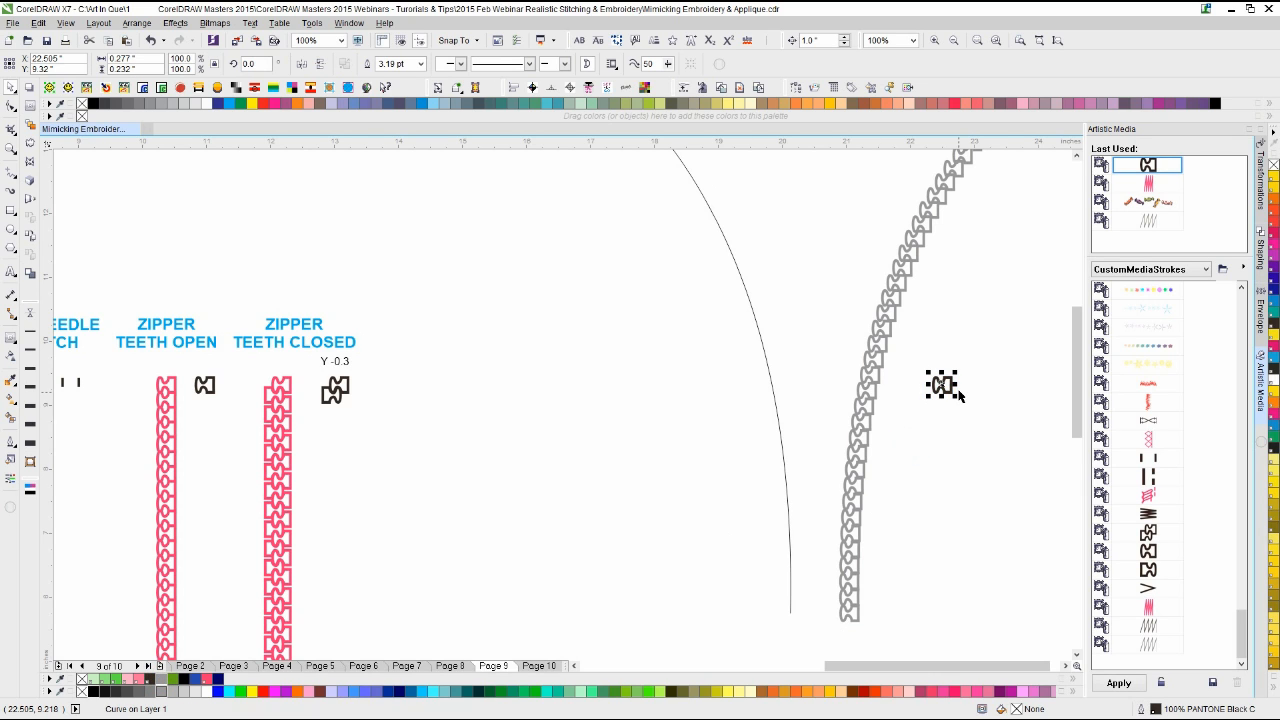
{"action": "left_click_drag", "start_coordinate": [958, 386], "coordinate": [709, 398]}
{"action": "right_click", "coordinate": [922, 390]}
{"action": "left_click", "coordinate": [921, 400]}
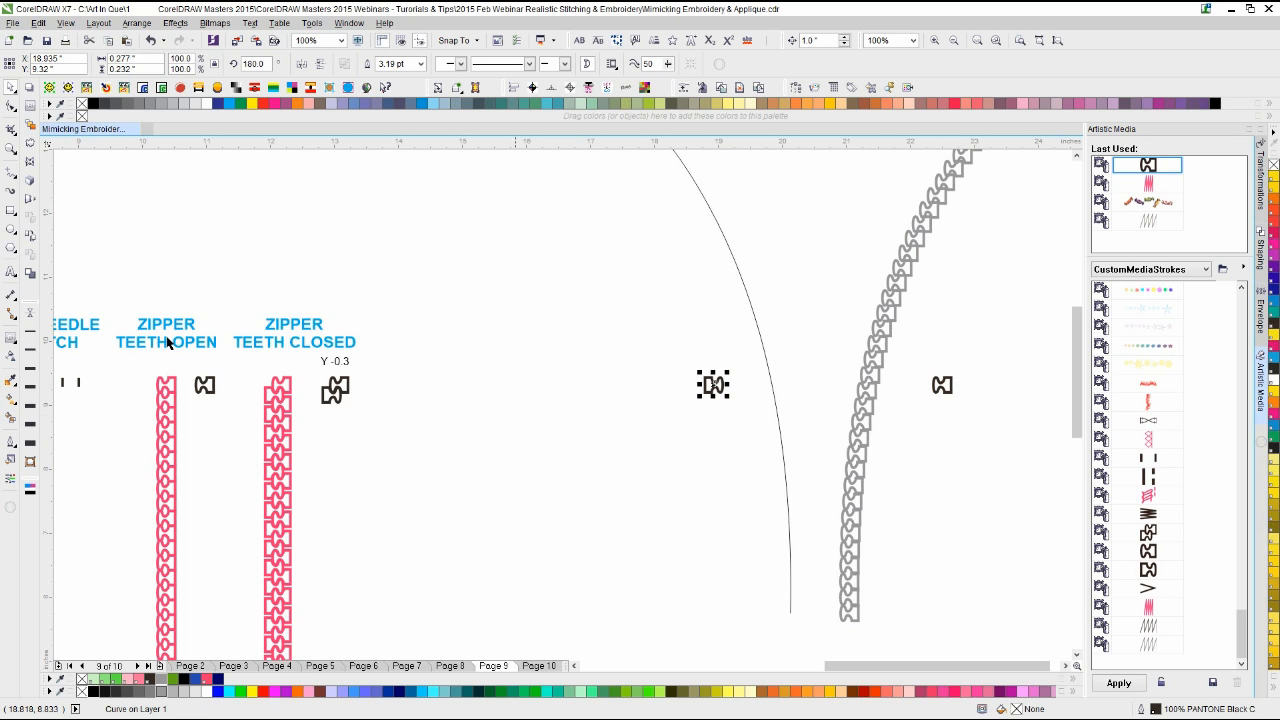
Step: Save the mirrored tooth as an Object Sprayer stroke named Zipper Right in the Webinar Stitches folder
{"action": "left_click", "coordinate": [11, 192]}
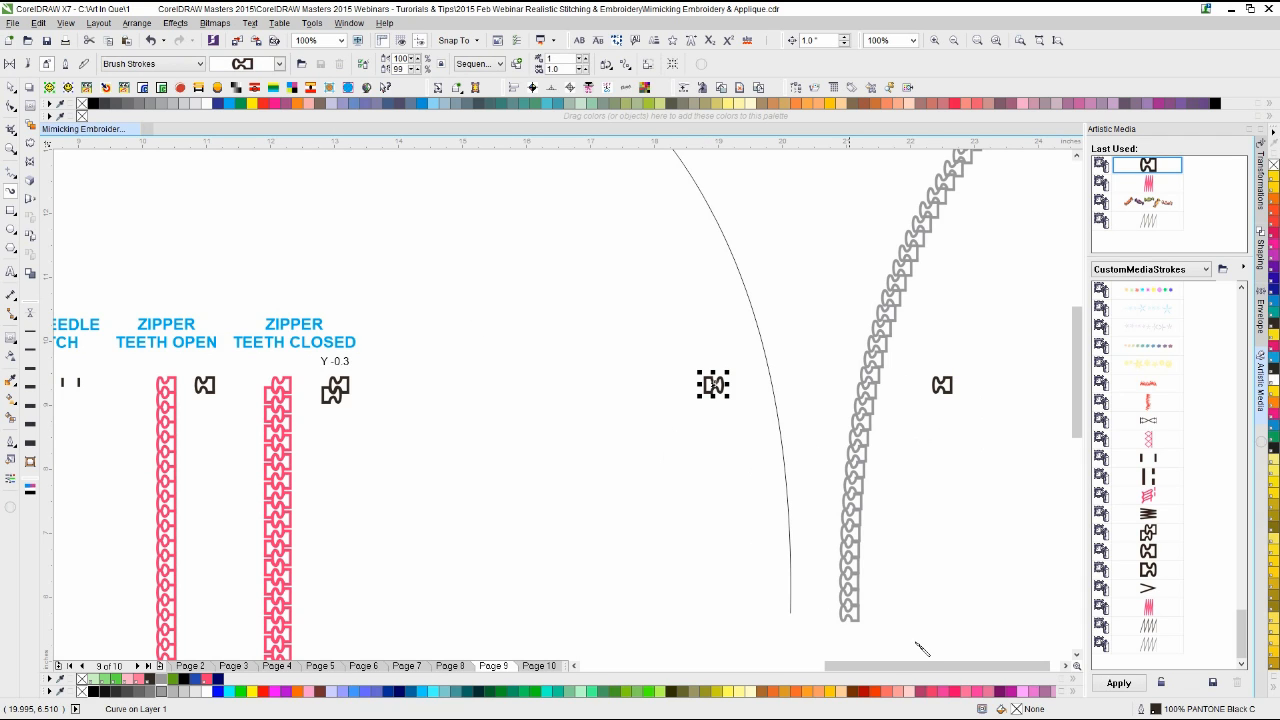
{"action": "left_click", "coordinate": [1211, 684]}
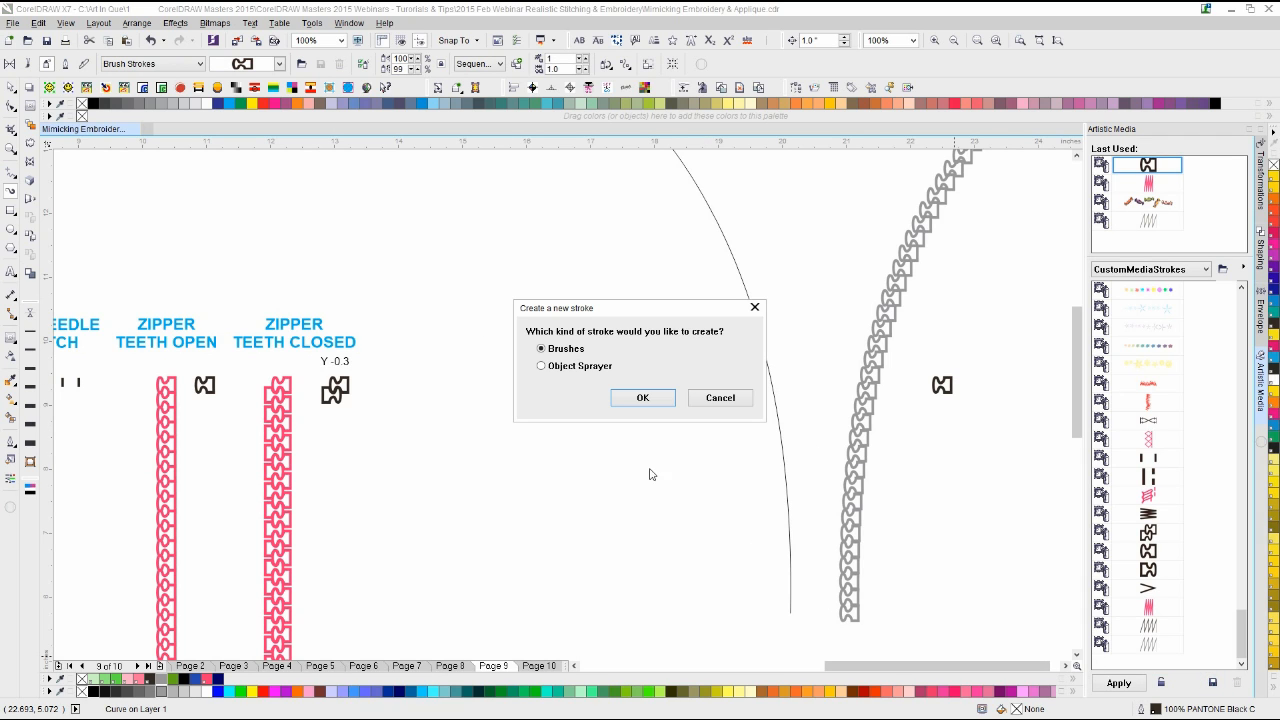
{"action": "left_click", "coordinate": [595, 367]}
{"action": "left_click", "coordinate": [632, 398]}
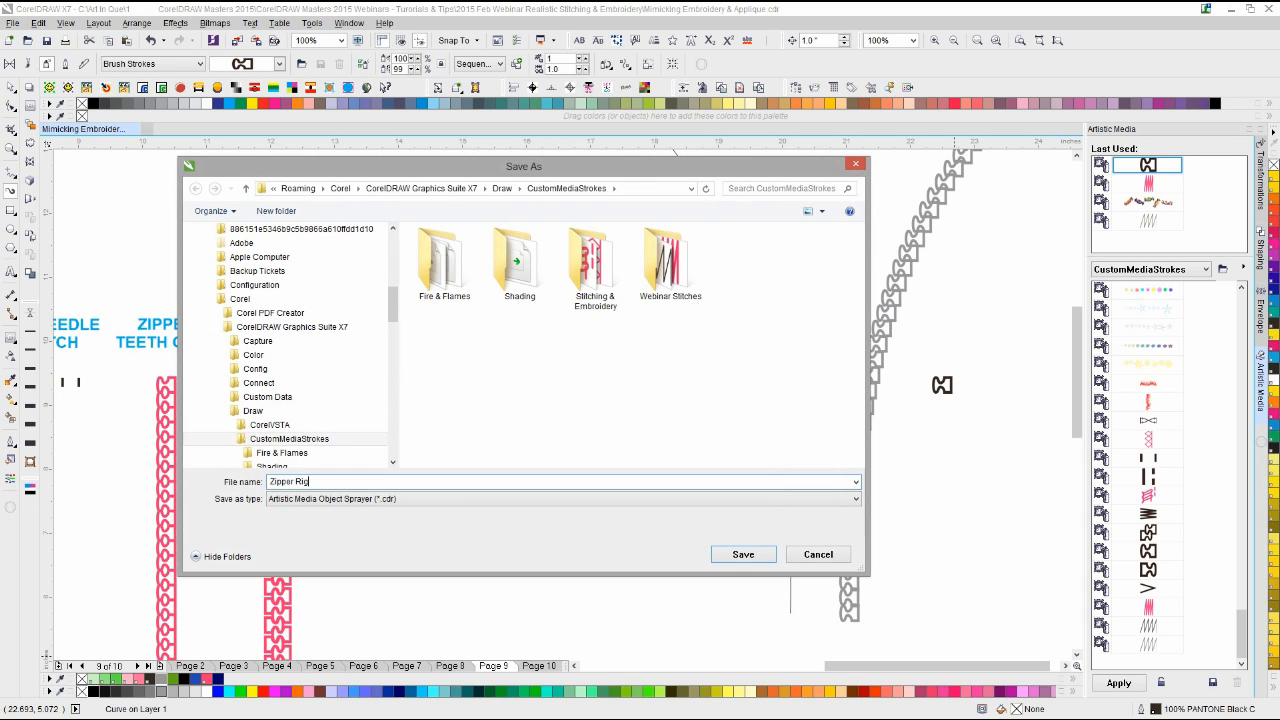
{"action": "double_click", "coordinate": [667, 281]}
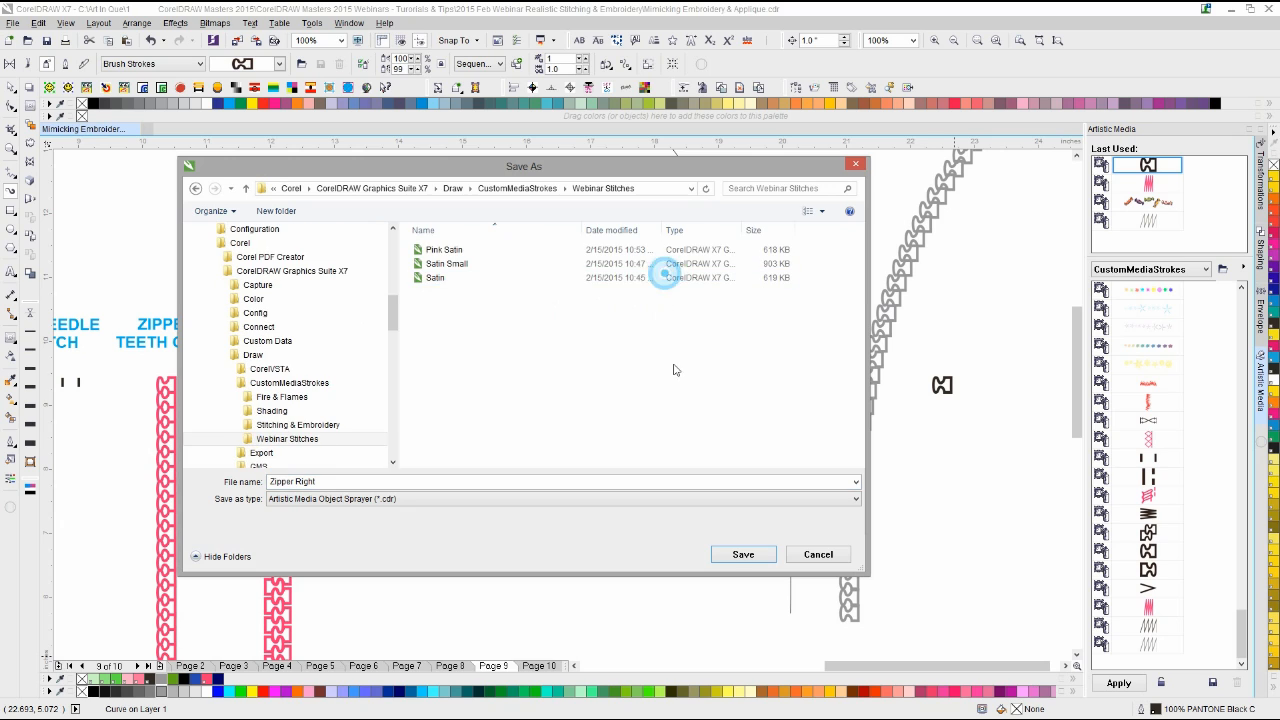
{"action": "left_click", "coordinate": [743, 555]}
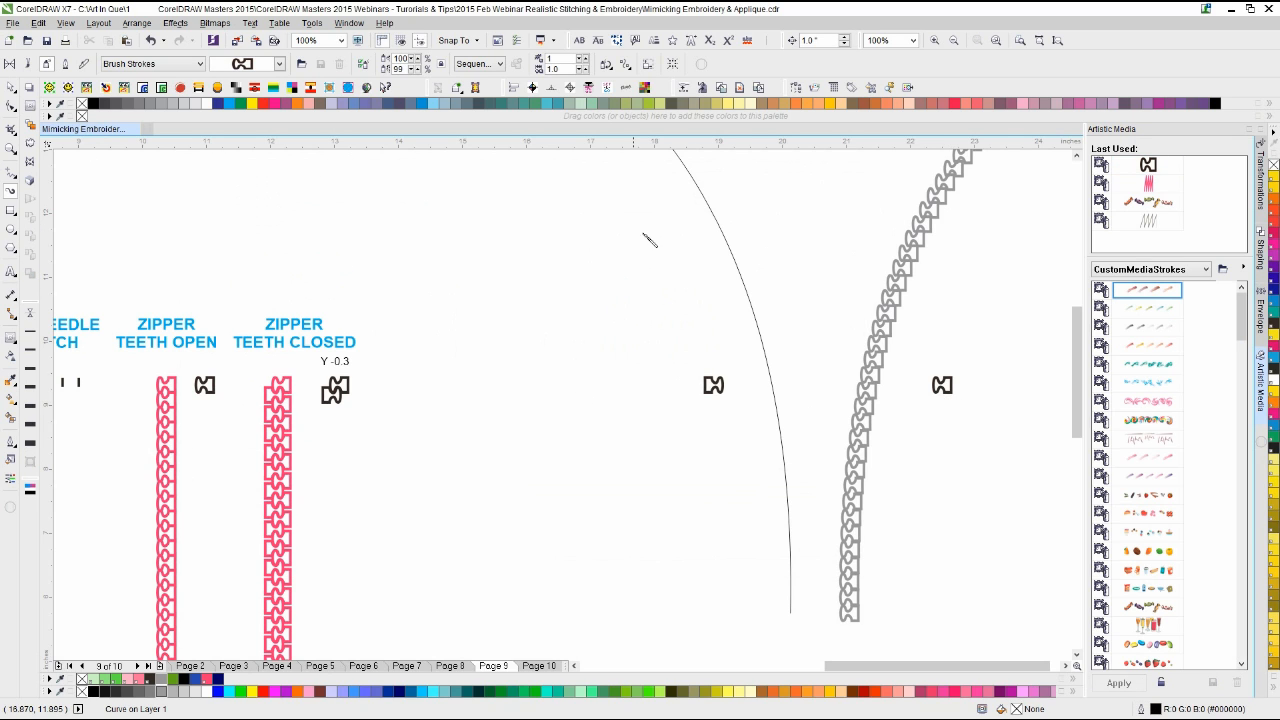
Step: Apply the new mirrored zipper-tooth spray from CustomMediaStrokes to the left curve and set its spacing to 0.25
{"action": "left_click", "coordinate": [728, 250]}
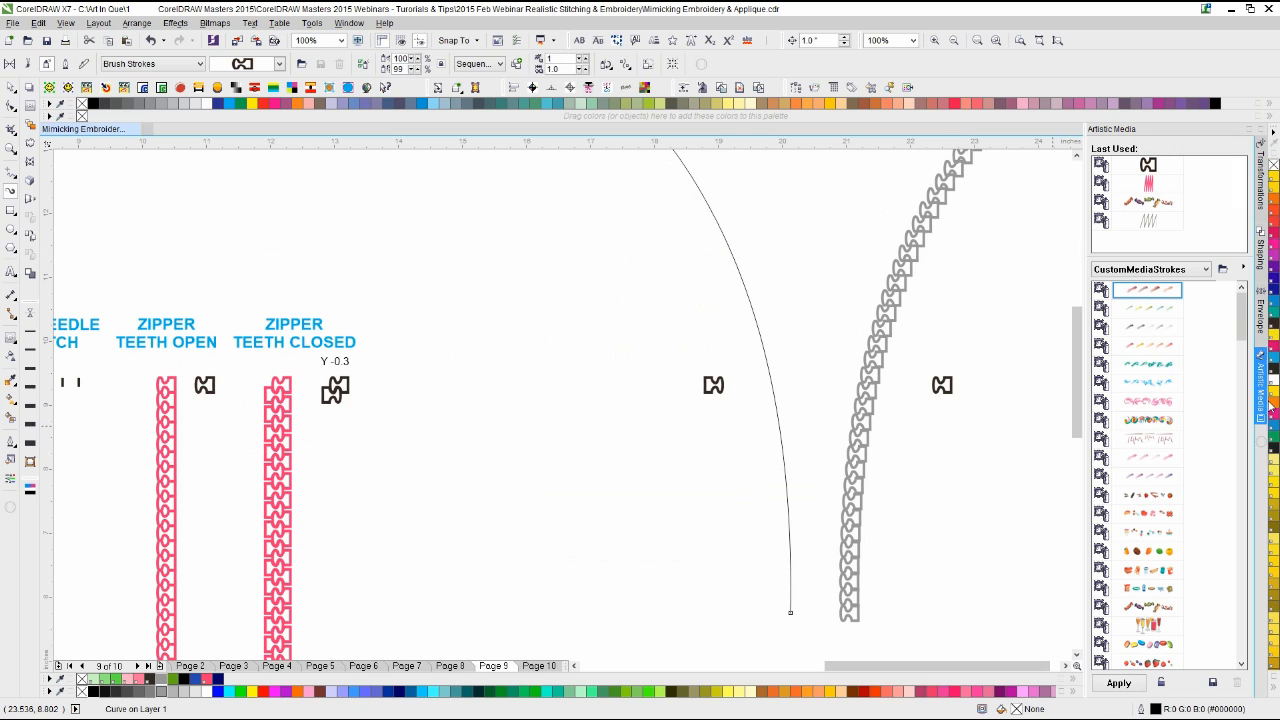
{"action": "left_click_drag", "start_coordinate": [1248, 362], "coordinate": [1245, 667]}
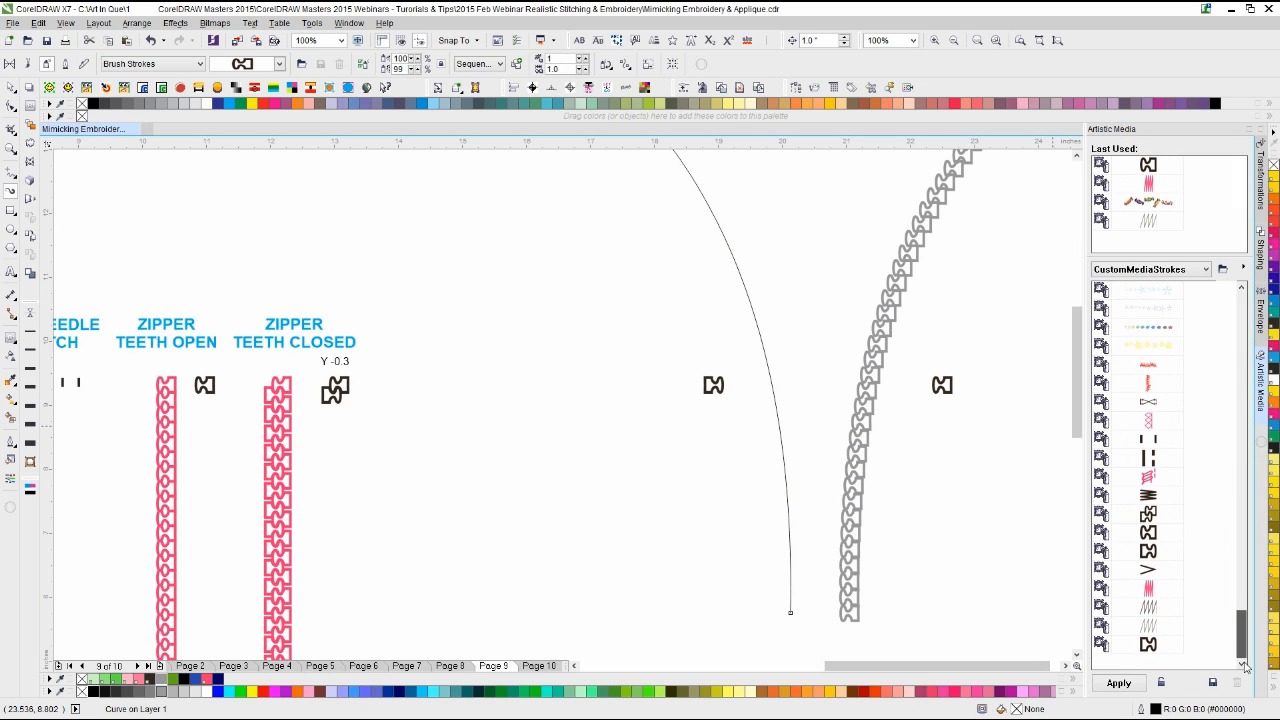
{"action": "left_click", "coordinate": [1147, 645]}
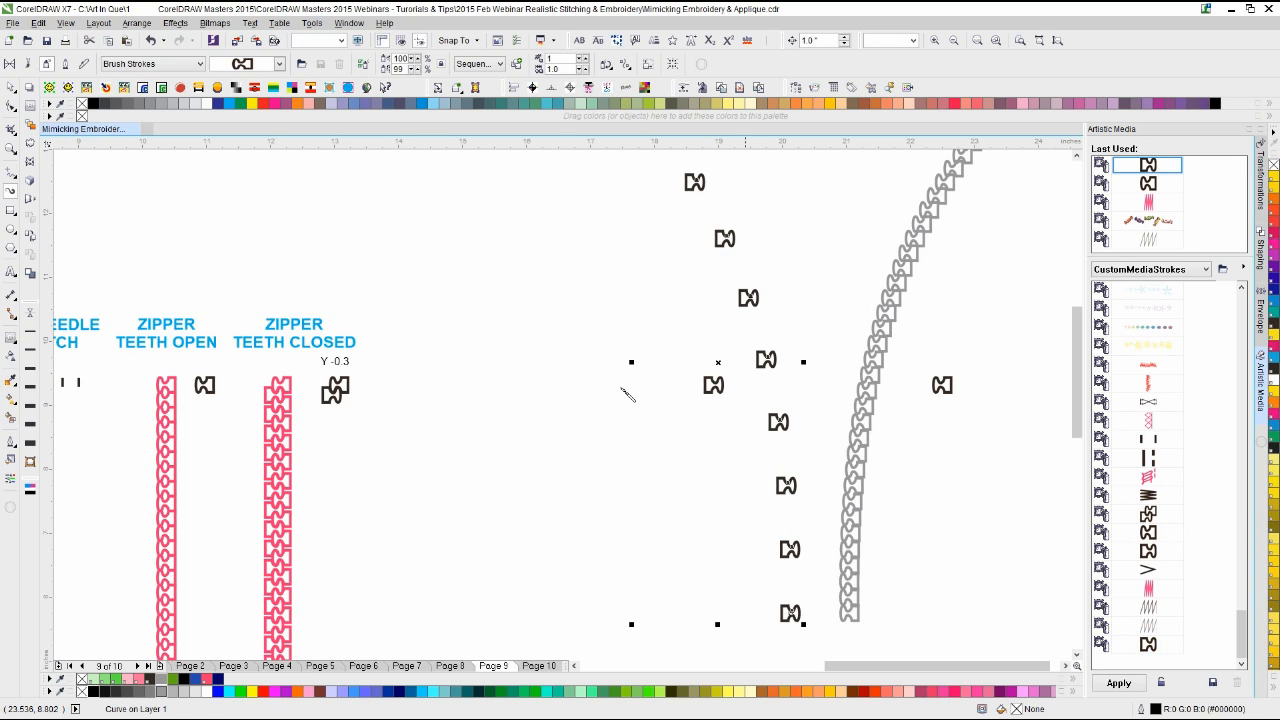
{"action": "double_click", "coordinate": [567, 69]}
{"action": "type", "text": "0.2"}
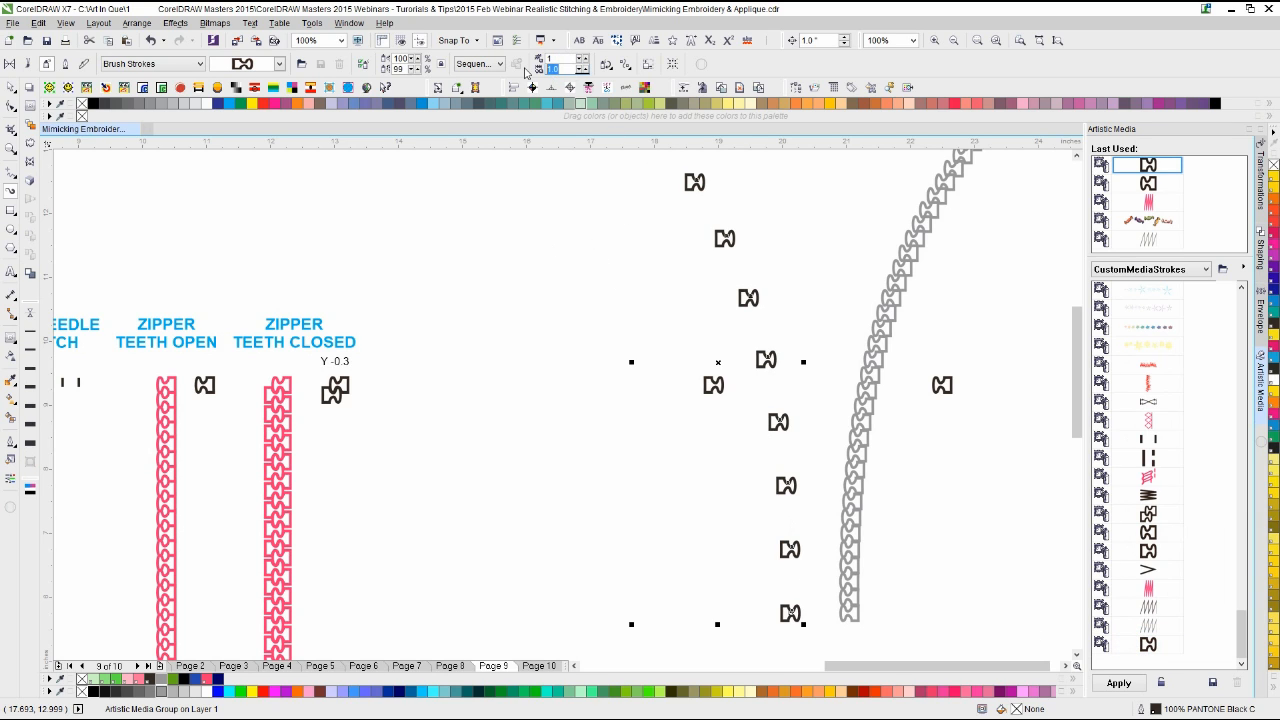
{"action": "type", "text": "5"}
{"action": "key", "text": "Return"}
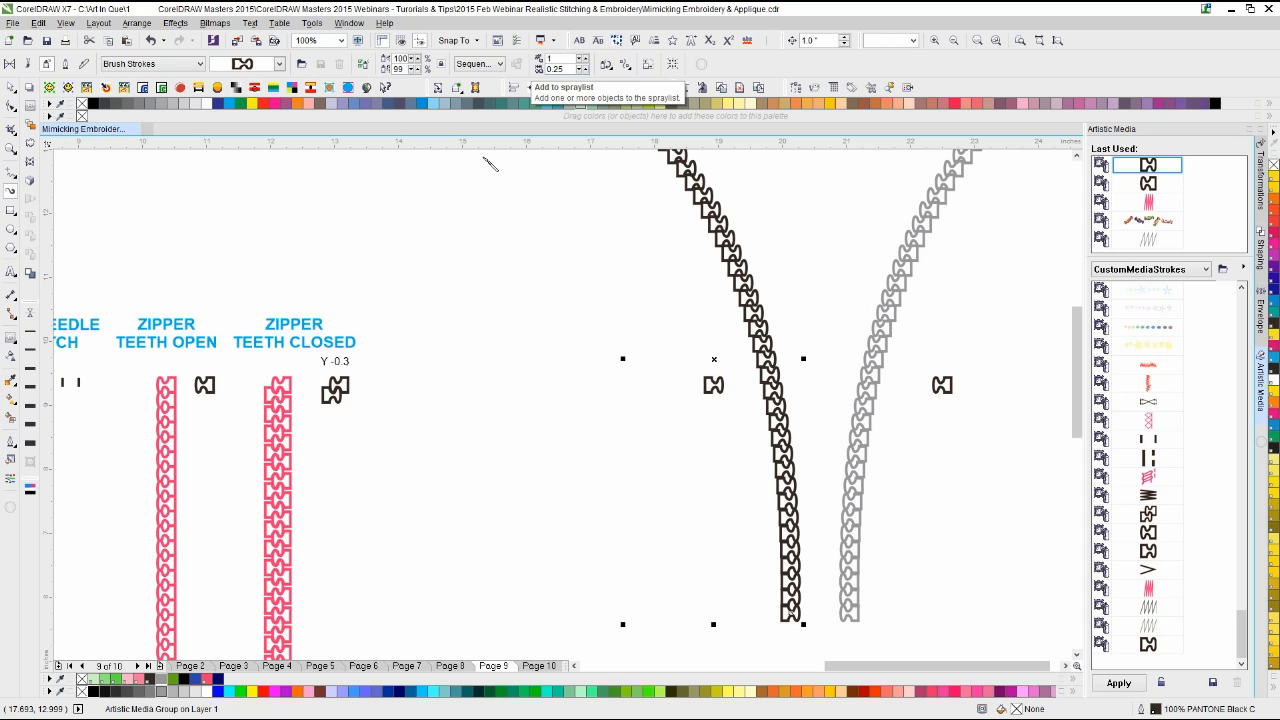
Step: Recolor the left zipper strip grey and move it about 0.8 inch right so its lower teeth mesh with the right strip
{"action": "left_click", "coordinate": [10, 88]}
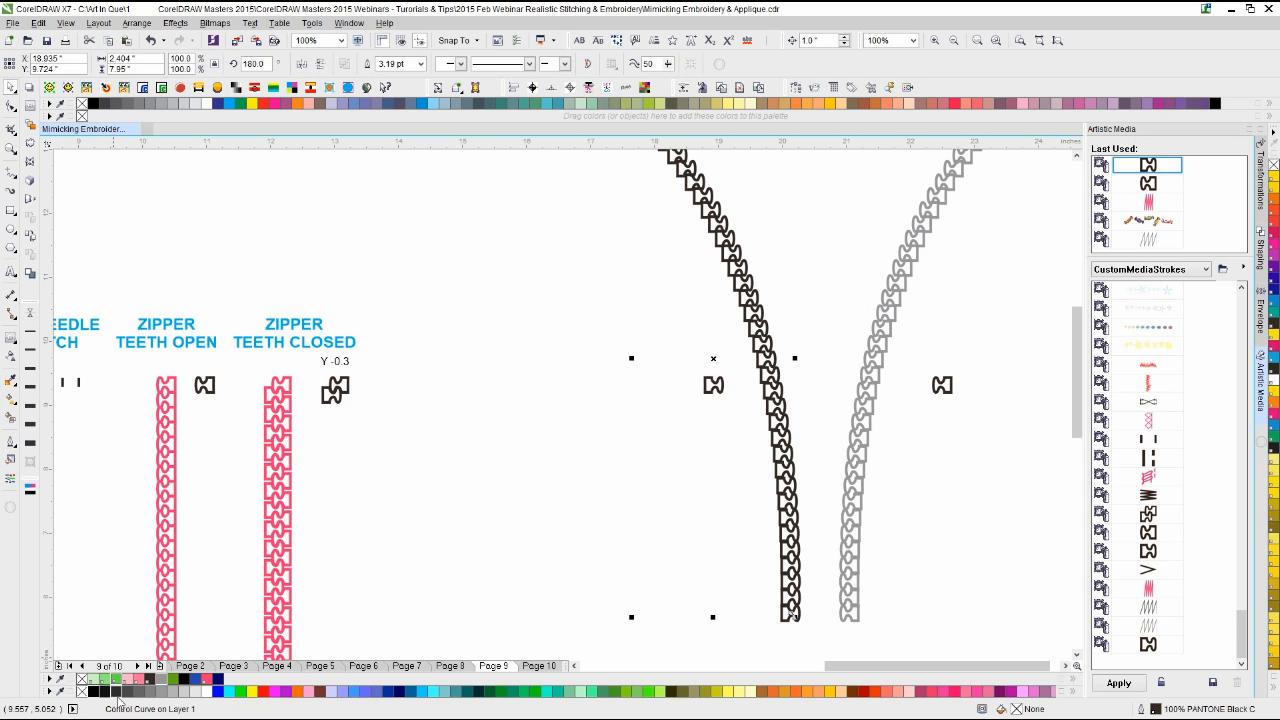
{"action": "left_click", "coordinate": [163, 685]}
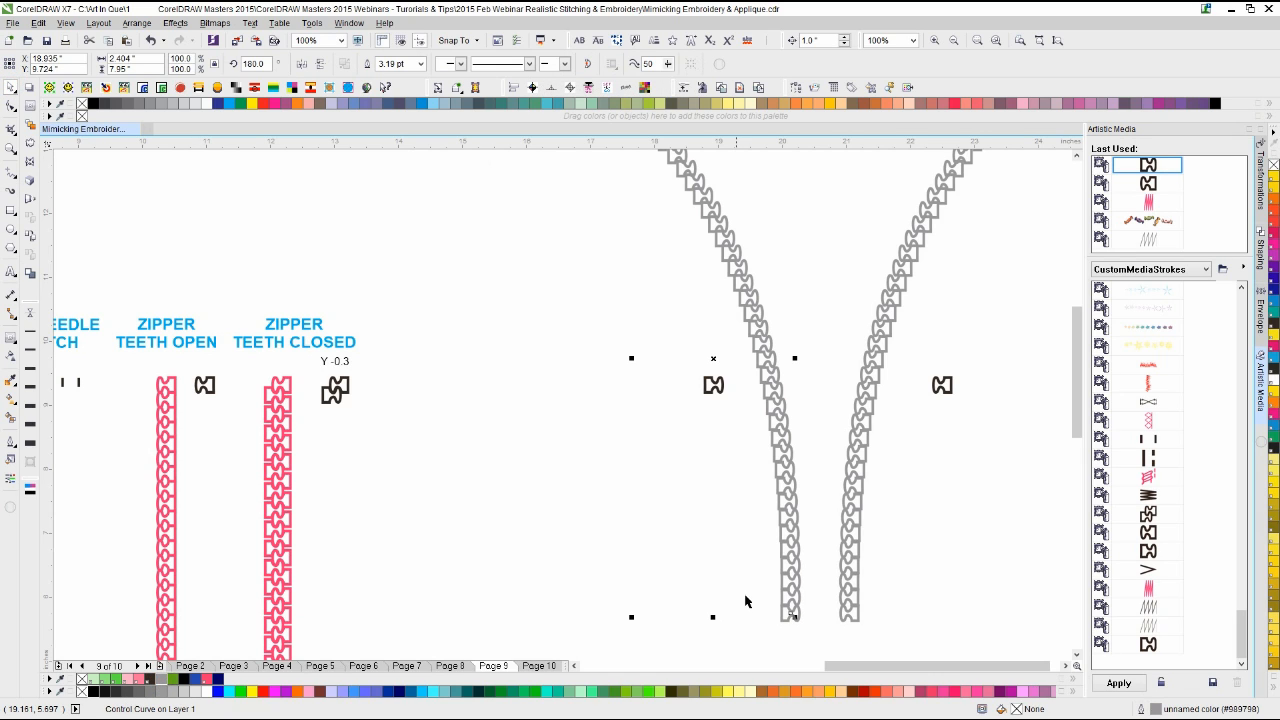
{"action": "left_click", "coordinate": [791, 608]}
{"action": "left_click_drag", "start_coordinate": [792, 603], "coordinate": [843, 606]}
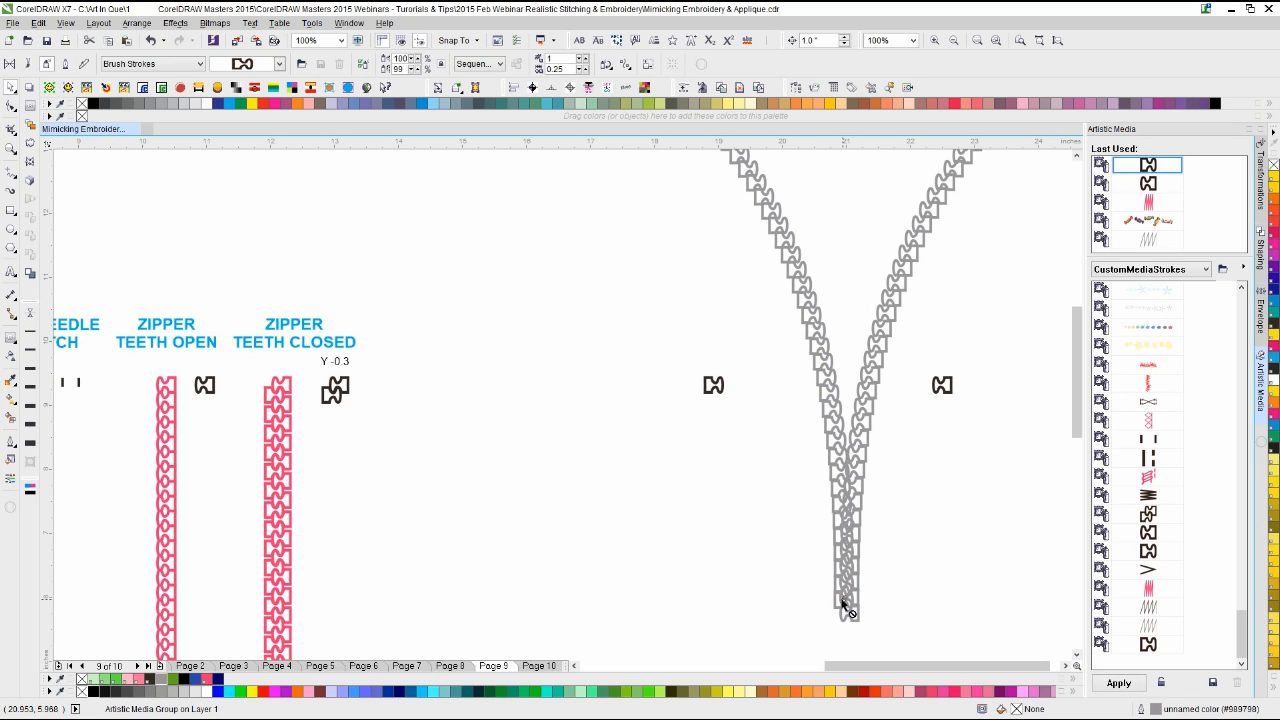
{"action": "left_click", "coordinate": [909, 549]}
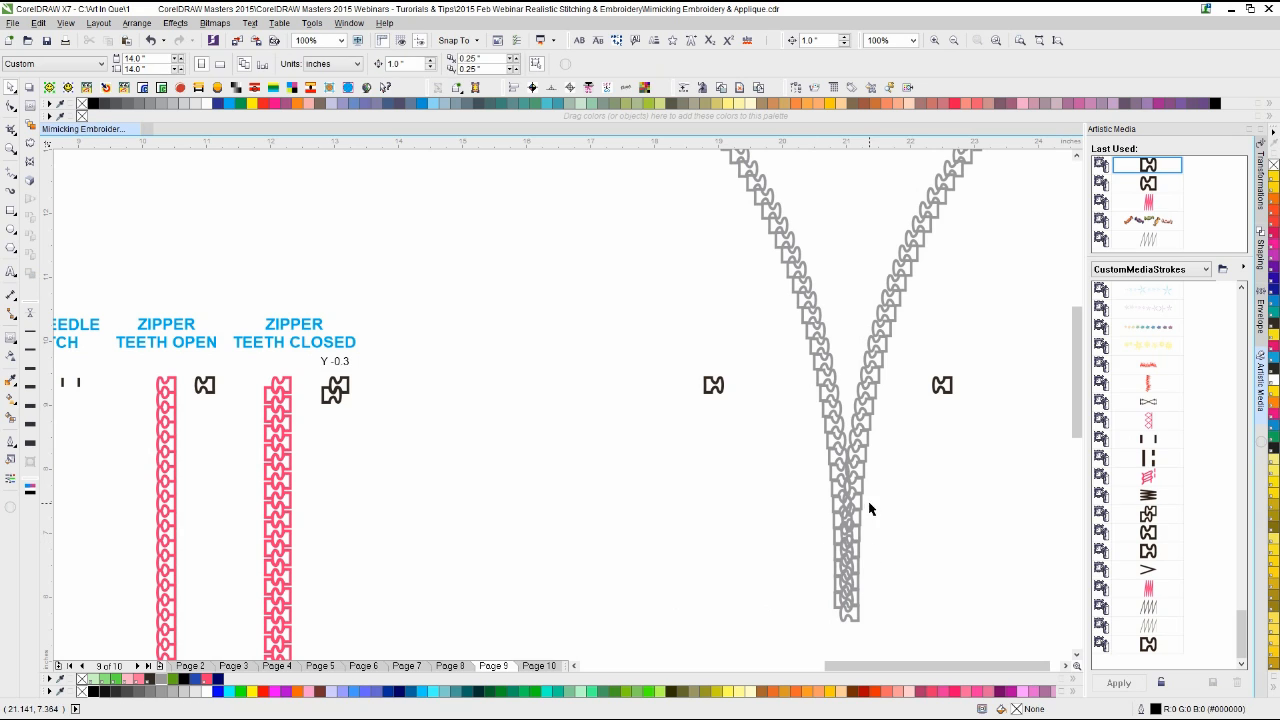
Step: Delete the two loose zipper teeth on either side of the open zipper
{"action": "scroll", "coordinate": [557, 404], "scroll_direction": "down", "scroll_amount": 1}
{"action": "scroll", "coordinate": [555, 400], "scroll_direction": "up", "scroll_amount": 1}
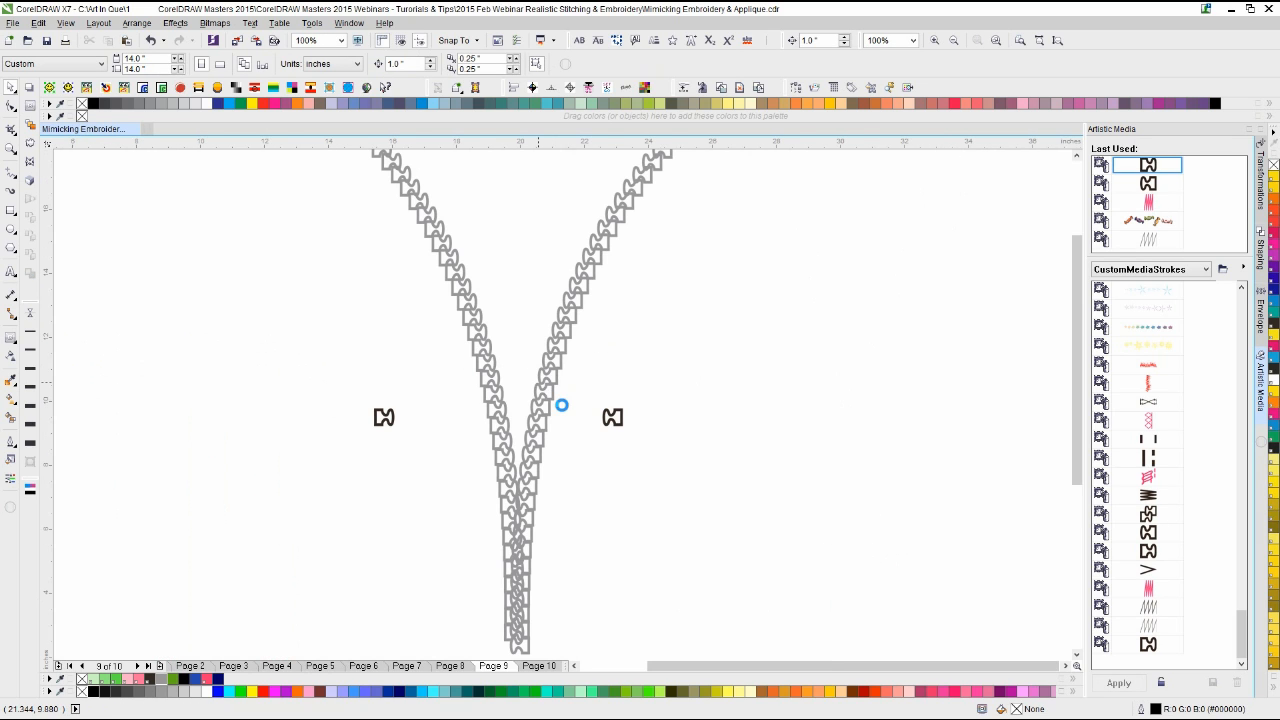
{"action": "scroll", "coordinate": [560, 403], "scroll_direction": "down", "scroll_amount": 1}
{"action": "left_click_drag", "start_coordinate": [466, 409], "coordinate": [621, 442]}
{"action": "key", "text": "Delete"}
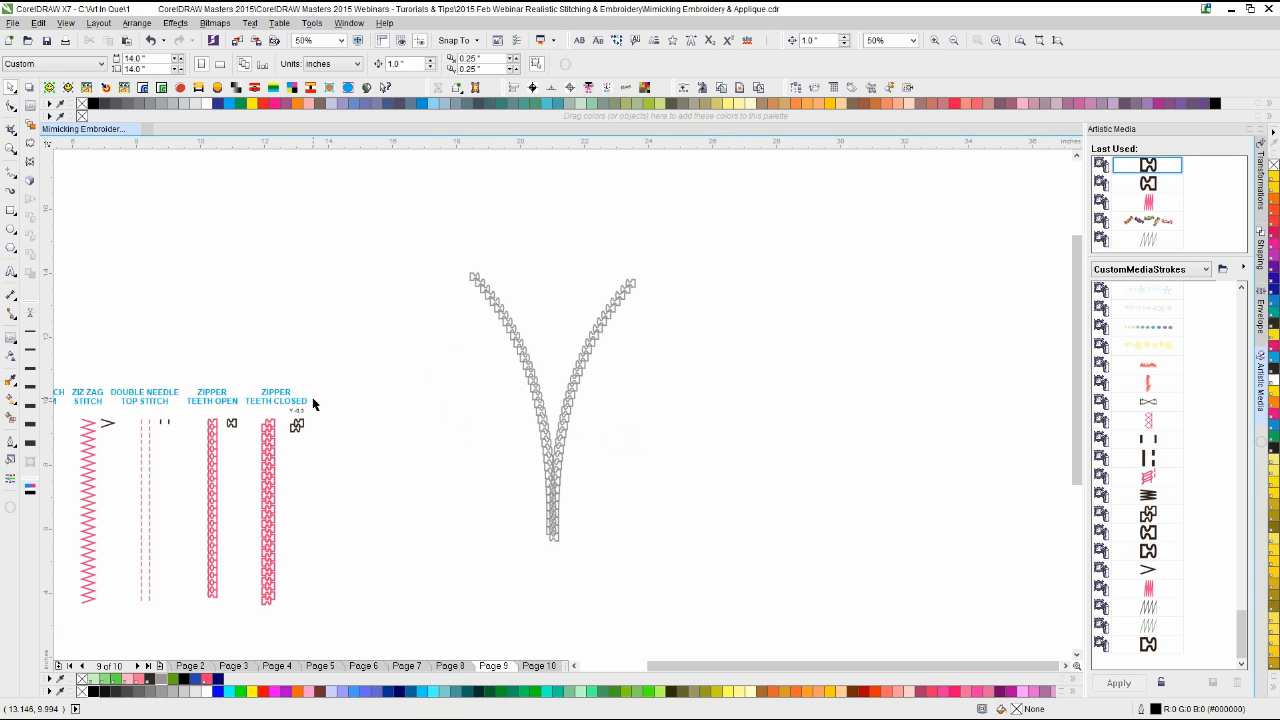
Step: Draw a freehand garment-like outline about 15.3 by 12.4 inches around the zipper, from the right strip's upper end to the left strip's
{"action": "left_click", "coordinate": [12, 173]}
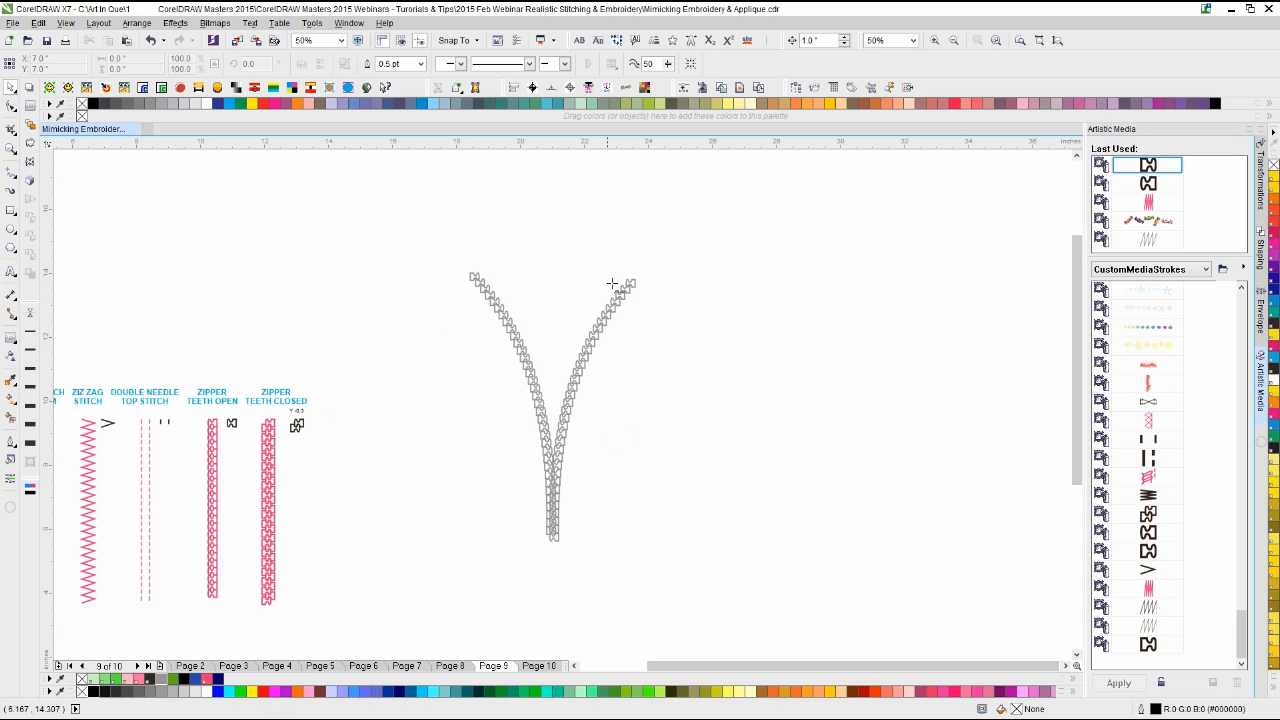
{"action": "mouse_move", "coordinate": [632, 283]}
{"action": "left_mouse_down"}
{"action": "mouse_move", "coordinate": [799, 258]}
{"action": "mouse_move", "coordinate": [771, 483]}
{"action": "mouse_move", "coordinate": [835, 630]}
{"action": "left_mouse_up"}
{"action": "mouse_move", "coordinate": [677, 644]}
{"action": "left_mouse_down"}
{"action": "mouse_move", "coordinate": [615, 577]}
{"action": "mouse_move", "coordinate": [518, 621]}
{"action": "left_mouse_up"}
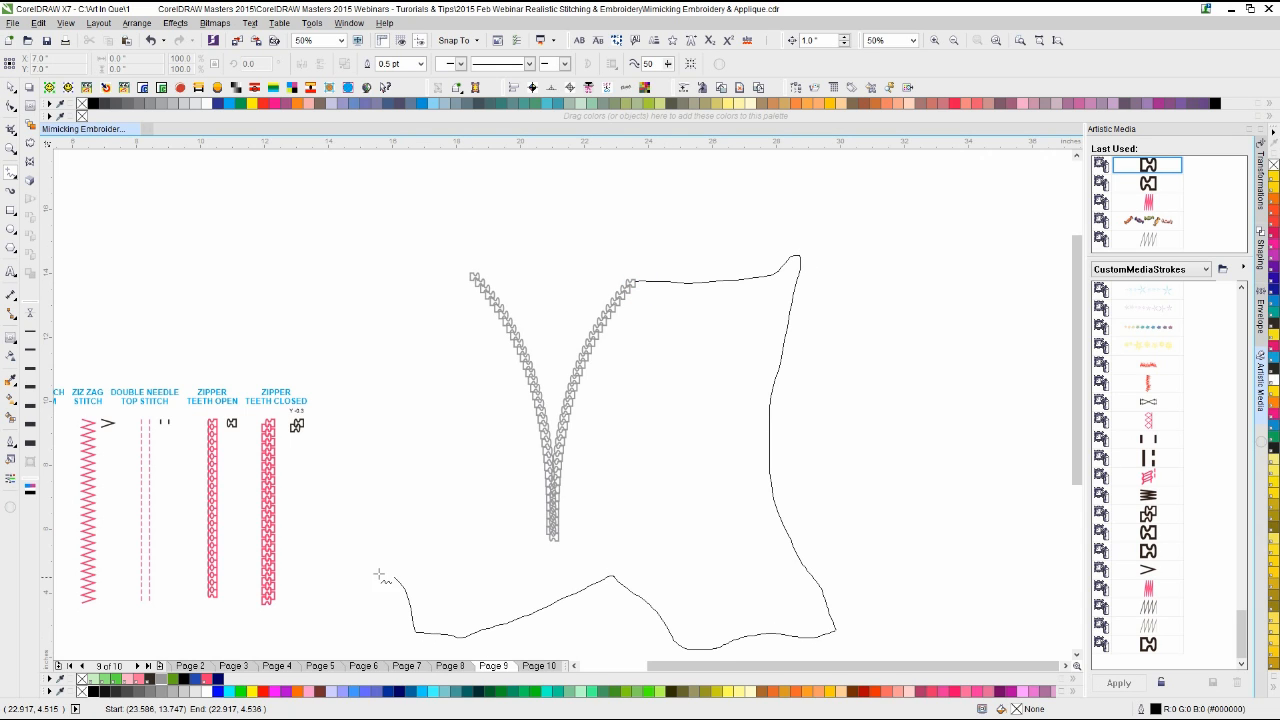
{"action": "mouse_move", "coordinate": [380, 575]}
{"action": "left_mouse_down"}
{"action": "mouse_move", "coordinate": [355, 504]}
{"action": "mouse_move", "coordinate": [394, 302]}
{"action": "left_mouse_up"}
{"action": "left_click_drag", "start_coordinate": [450, 271], "coordinate": [469, 277]}
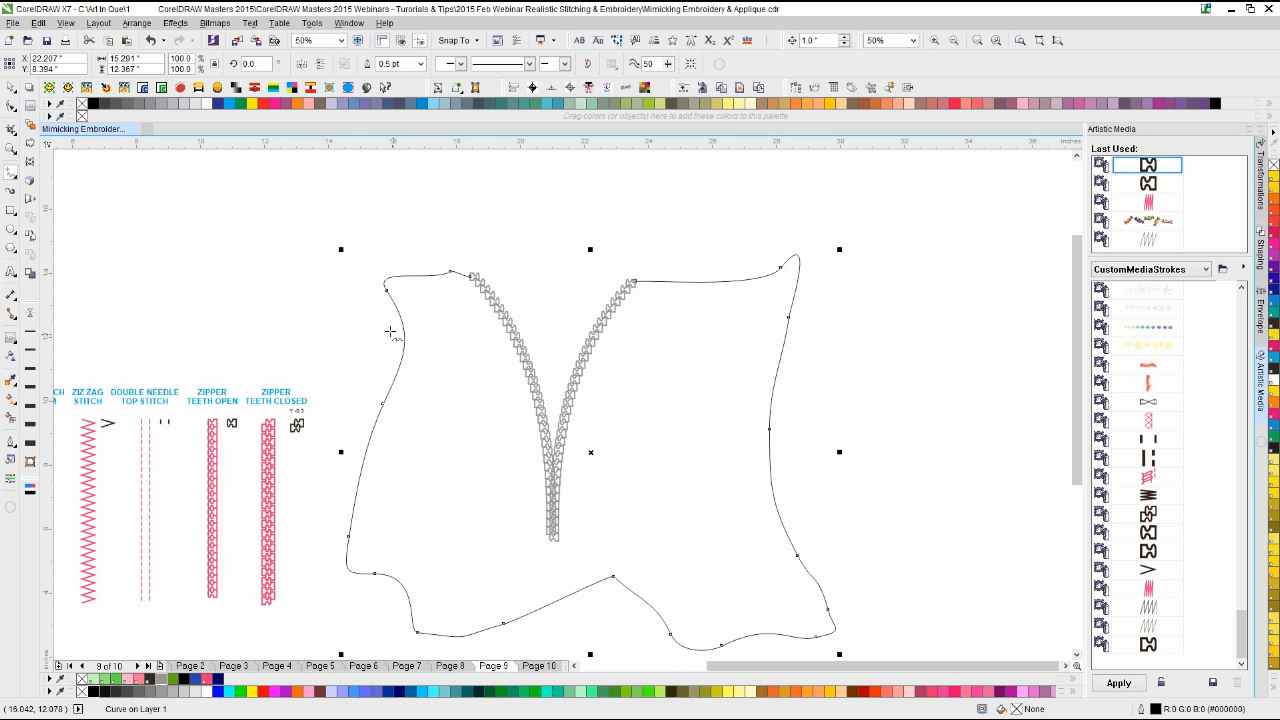
Step: Draw freehand seam lines across the upper garment, about 3 inches wide on the left and about 6.2 inches on the right
{"action": "mouse_move", "coordinate": [366, 334]}
{"action": "left_mouse_down"}
{"action": "mouse_move", "coordinate": [697, 308]}
{"action": "mouse_move", "coordinate": [827, 336]}
{"action": "left_mouse_up"}
{"action": "key", "text": "Delete"}
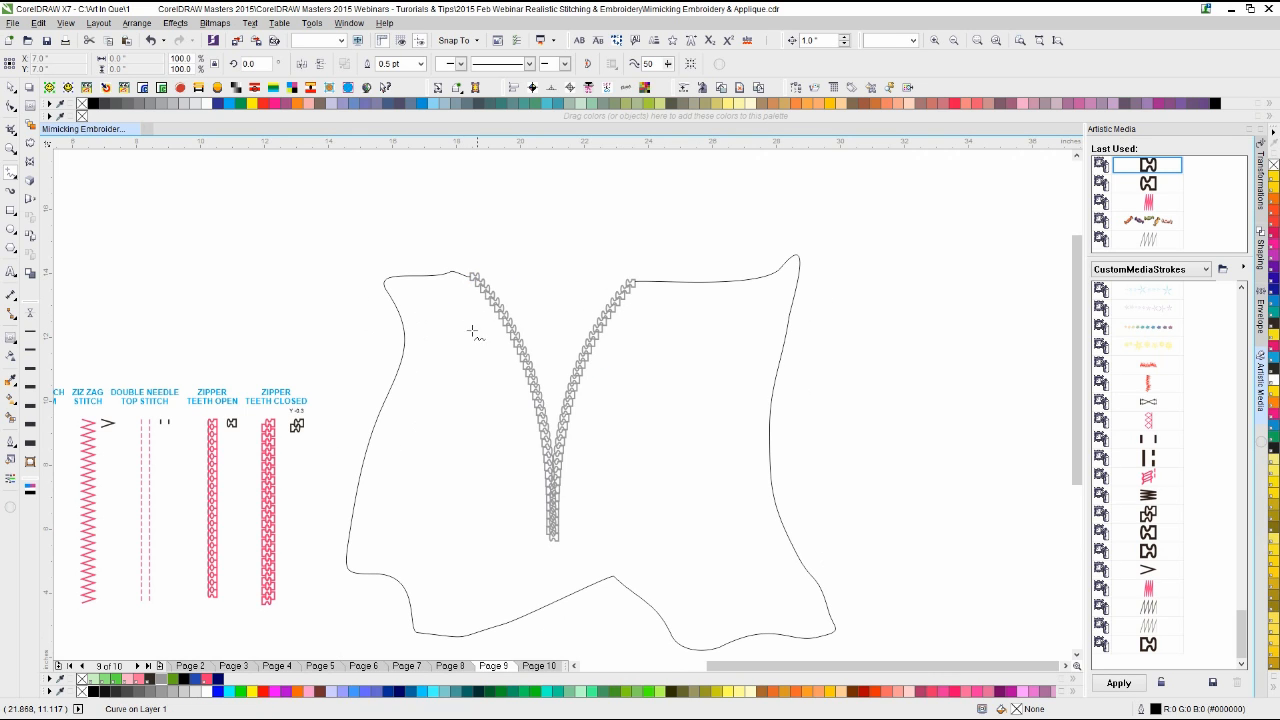
{"action": "left_click", "coordinate": [495, 307]}
{"action": "left_click", "coordinate": [399, 313]}
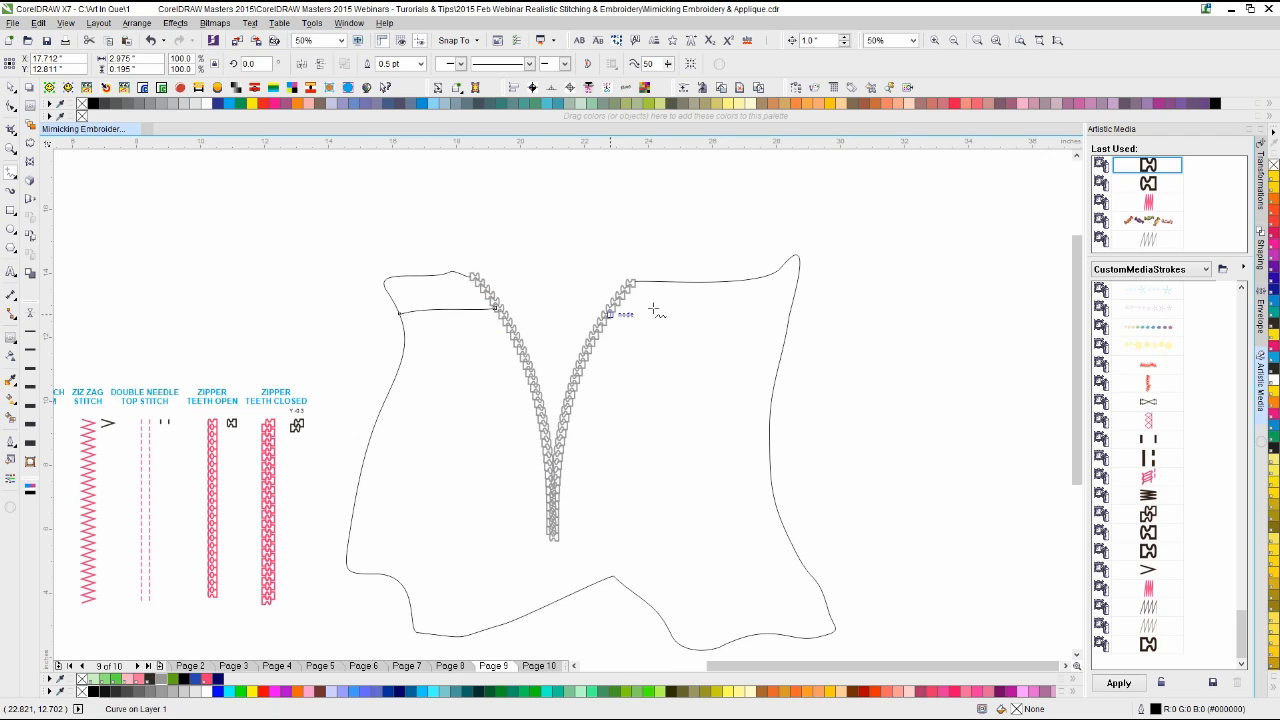
{"action": "left_click_drag", "start_coordinate": [607, 313], "coordinate": [812, 318]}
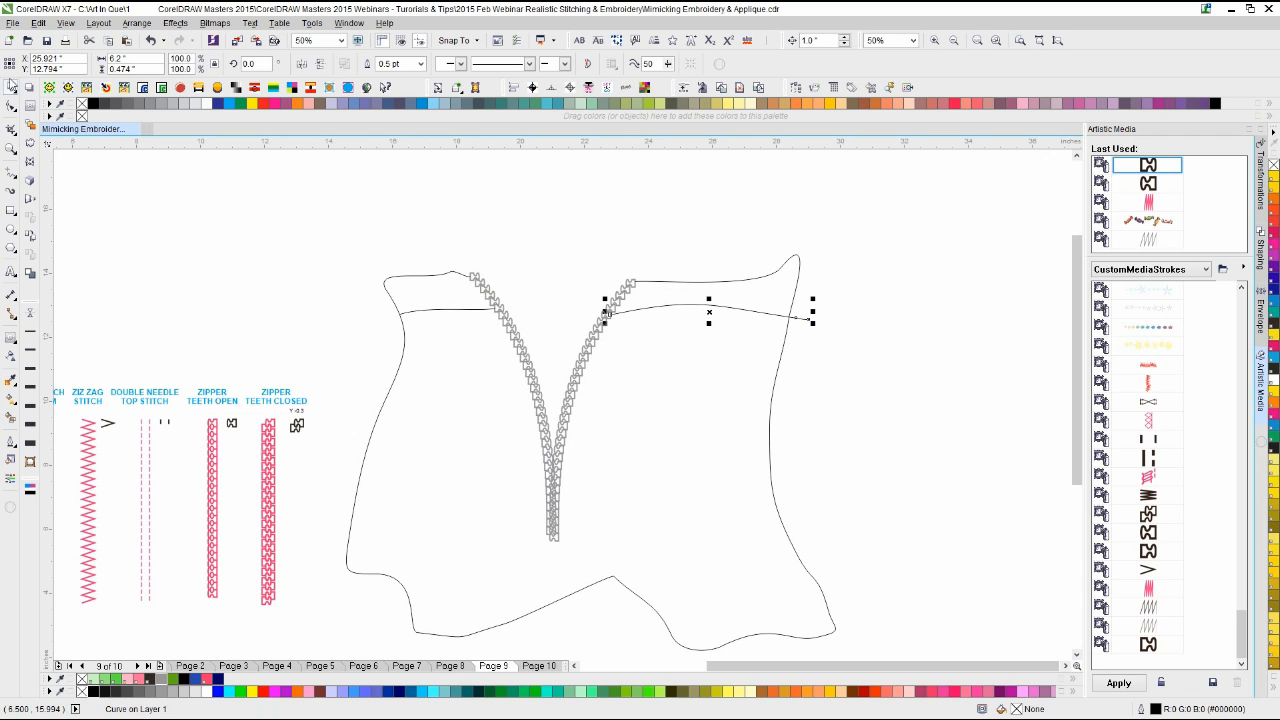
Step: Delete the garment outline, both horizontal seam lines and the open zipper from page 9
{"action": "left_click", "coordinate": [9, 83]}
{"action": "left_click", "coordinate": [285, 225]}
{"action": "left_click", "coordinate": [416, 313]}
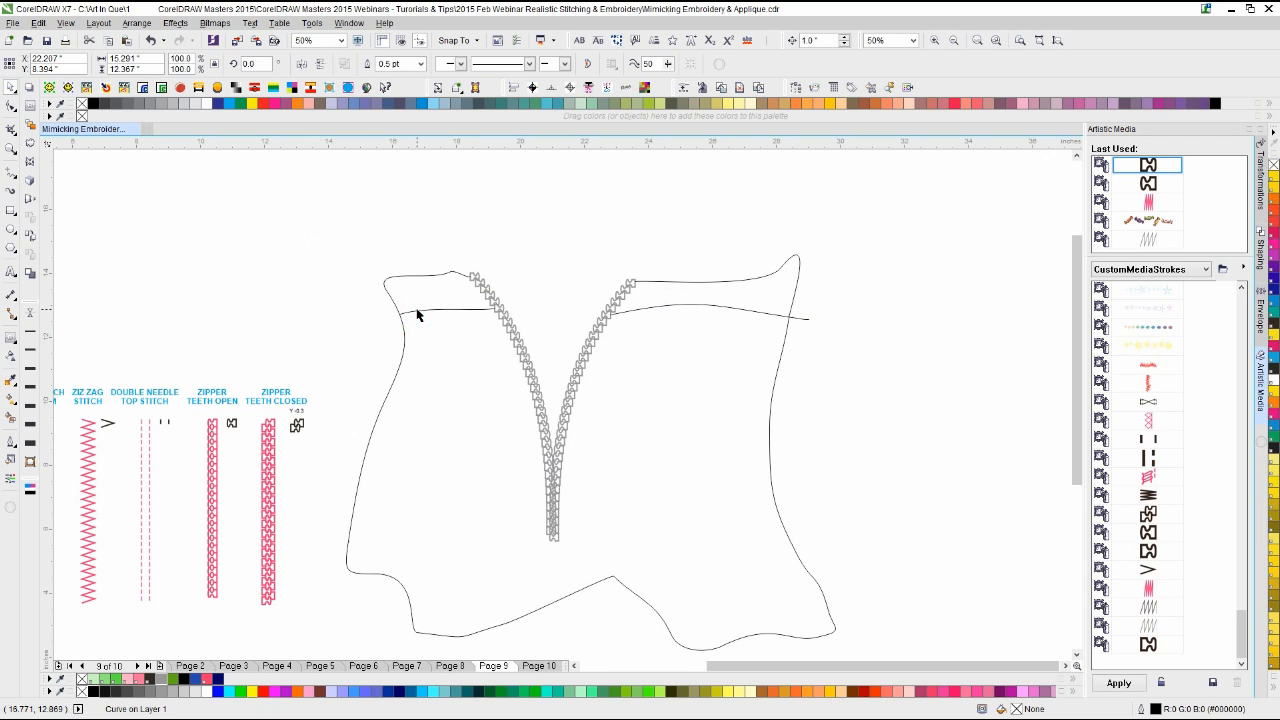
{"action": "key", "text": "Delete"}
{"action": "left_click", "coordinate": [417, 311]}
{"action": "key", "text": "Delete"}
{"action": "left_click", "coordinate": [646, 307]}
{"action": "key", "text": "Delete"}
{"action": "left_click_drag", "start_coordinate": [686, 240], "coordinate": [381, 557]}
{"action": "key", "text": "Delete"}
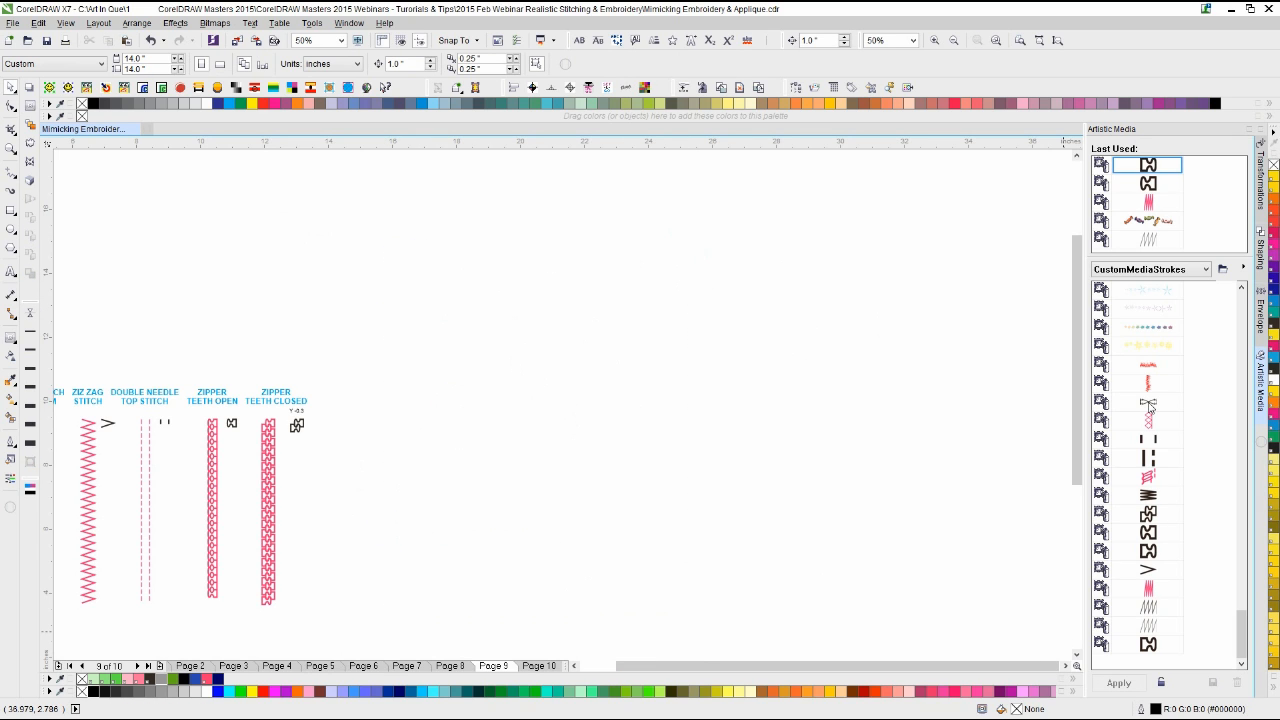
Step: Examine the labelled stitch samples on page 9, from coverstitch to closed zipper teeth, in an enlarged view
{"action": "scroll", "coordinate": [311, 467], "scroll_direction": "down", "scroll_amount": 1}
{"action": "scroll", "coordinate": [435, 432], "scroll_direction": "up", "scroll_amount": 1}
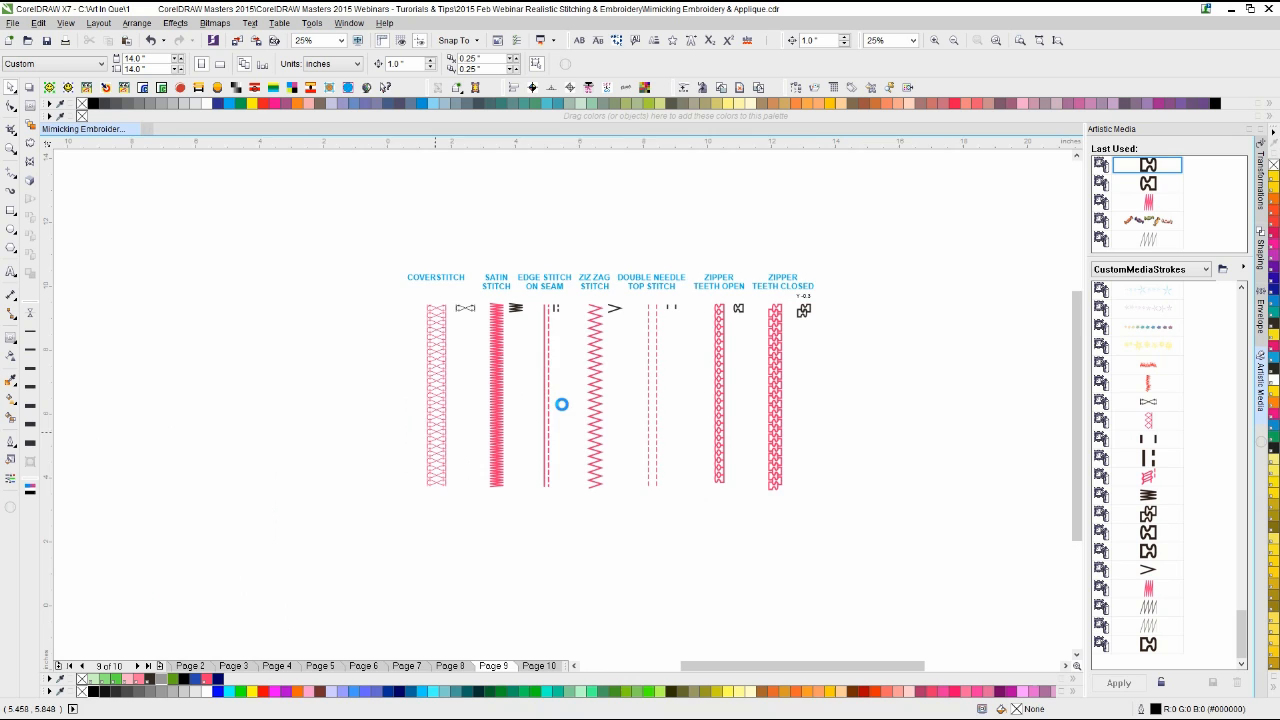
{"action": "scroll", "coordinate": [563, 403], "scroll_direction": "up", "scroll_amount": 1}
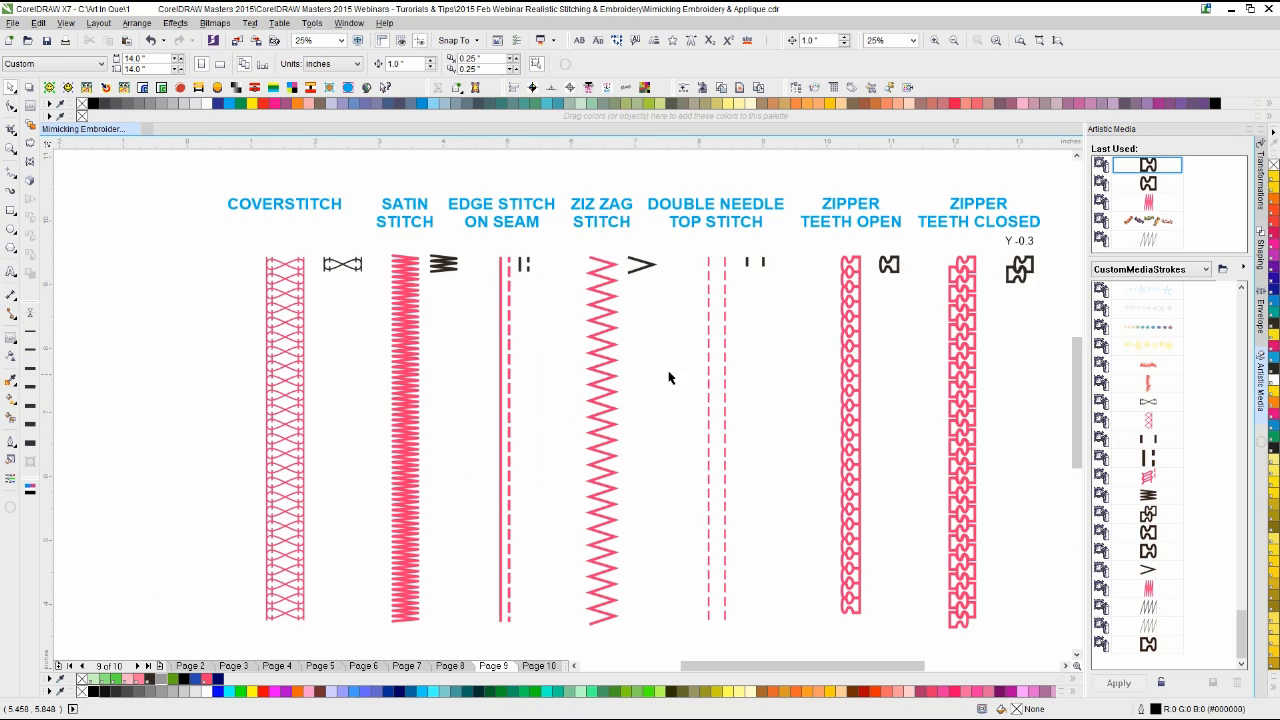
{"action": "left_click", "coordinate": [1256, 130]}
{"action": "left_click", "coordinate": [1059, 181]}
{"action": "scroll", "coordinate": [778, 373], "scroll_direction": "down", "scroll_amount": 1}
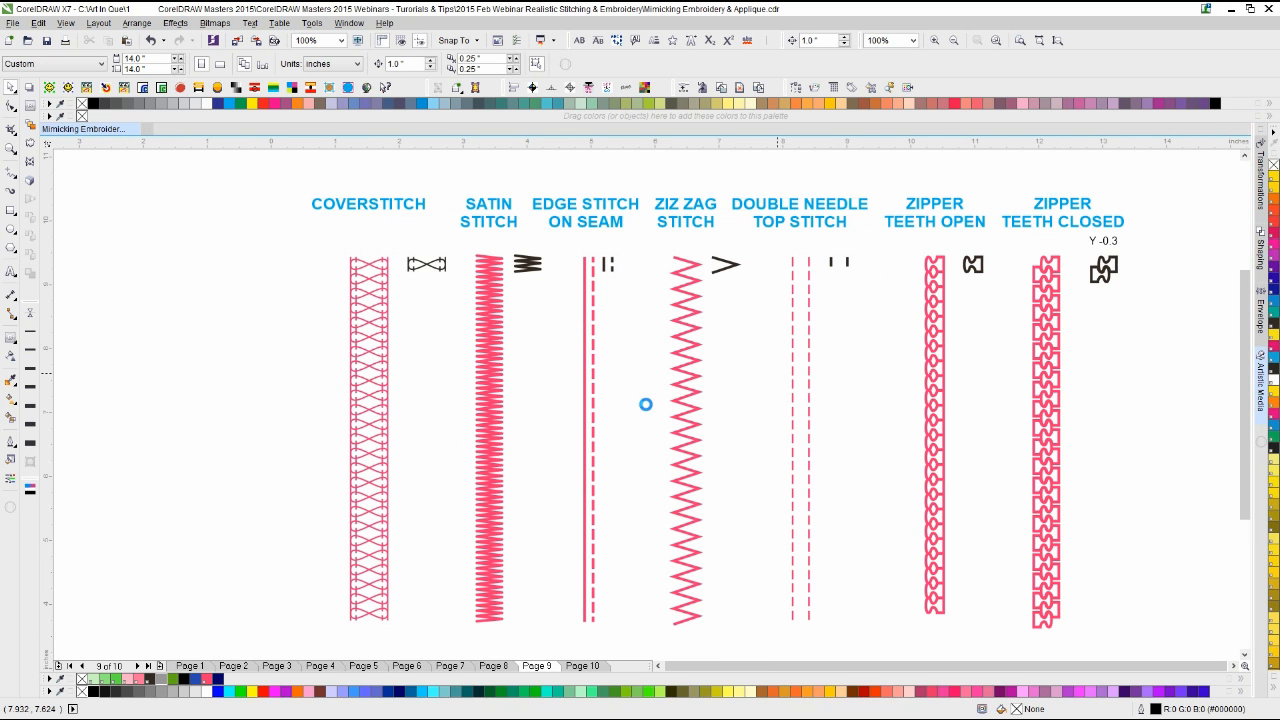
{"action": "scroll", "coordinate": [643, 403], "scroll_direction": "up", "scroll_amount": 1}
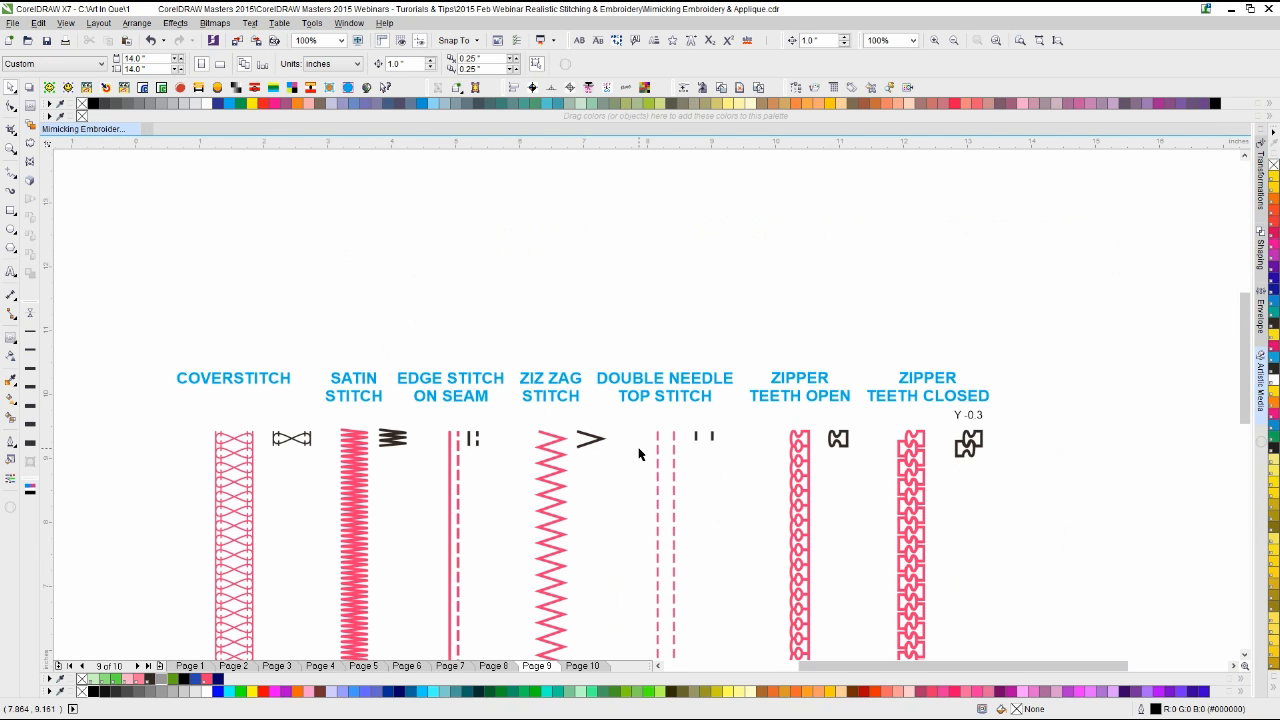
{"action": "scroll", "coordinate": [640, 449], "scroll_direction": "down", "scroll_amount": 1}
Step: Open page 10, group all its stitch samples and centre the group on the page
{"action": "left_click", "coordinate": [582, 665]}
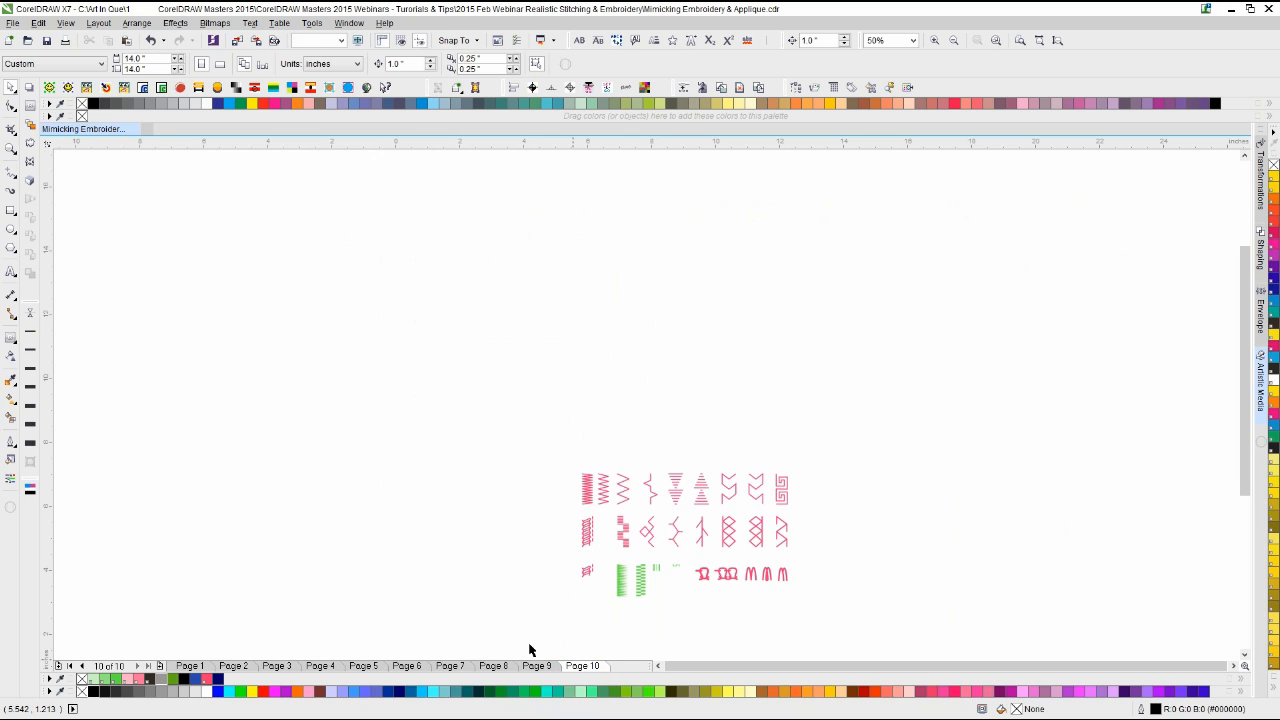
{"action": "scroll", "coordinate": [652, 596], "scroll_direction": "up", "scroll_amount": 1}
{"action": "left_click_drag", "start_coordinate": [854, 217], "coordinate": [249, 561]}
{"action": "key", "text": "p"}
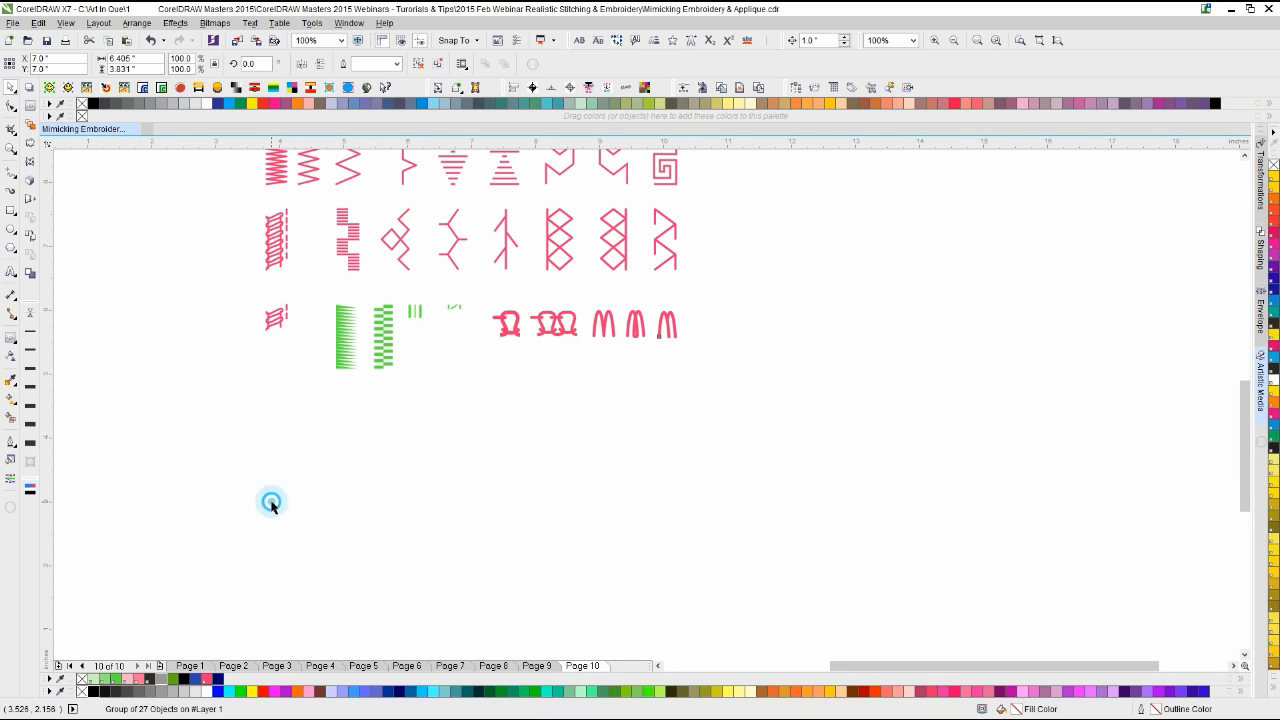
{"action": "key", "text": "Escape"}
{"action": "key", "text": "F4"}
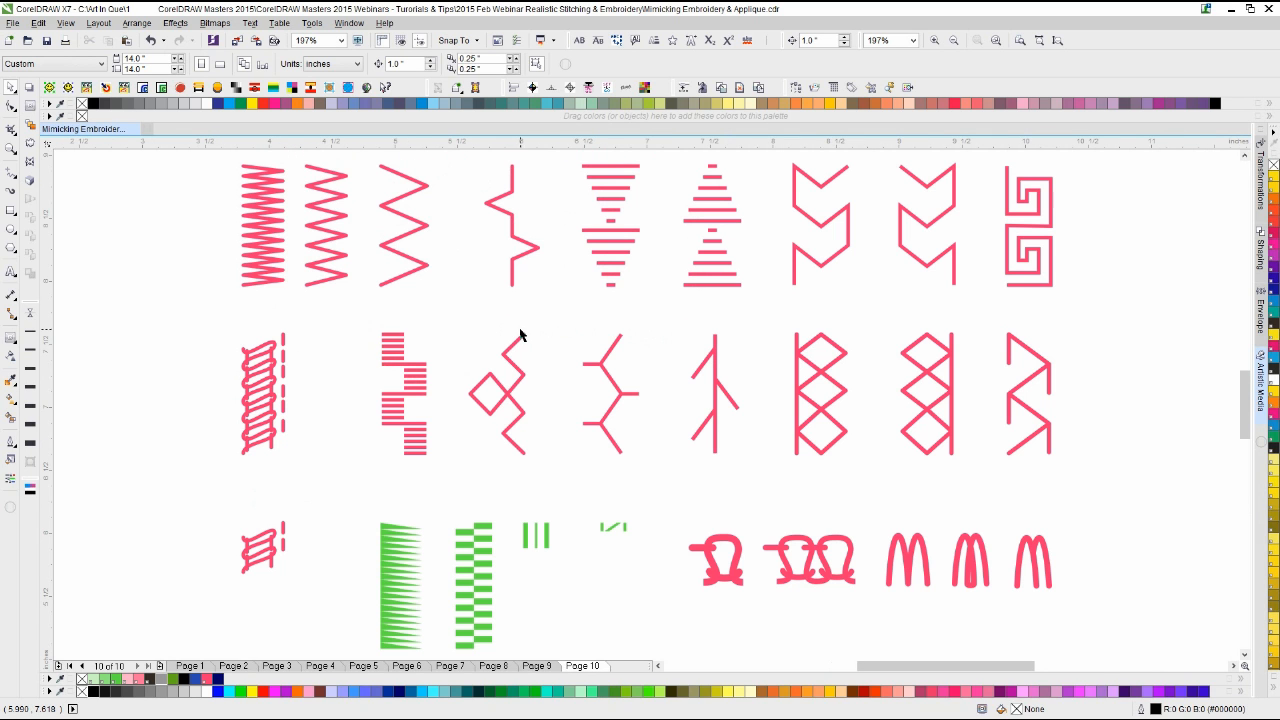
Step: Ungroup the centred stitch samples on page 10
{"action": "scroll", "coordinate": [853, 398], "scroll_direction": "down", "scroll_amount": 1}
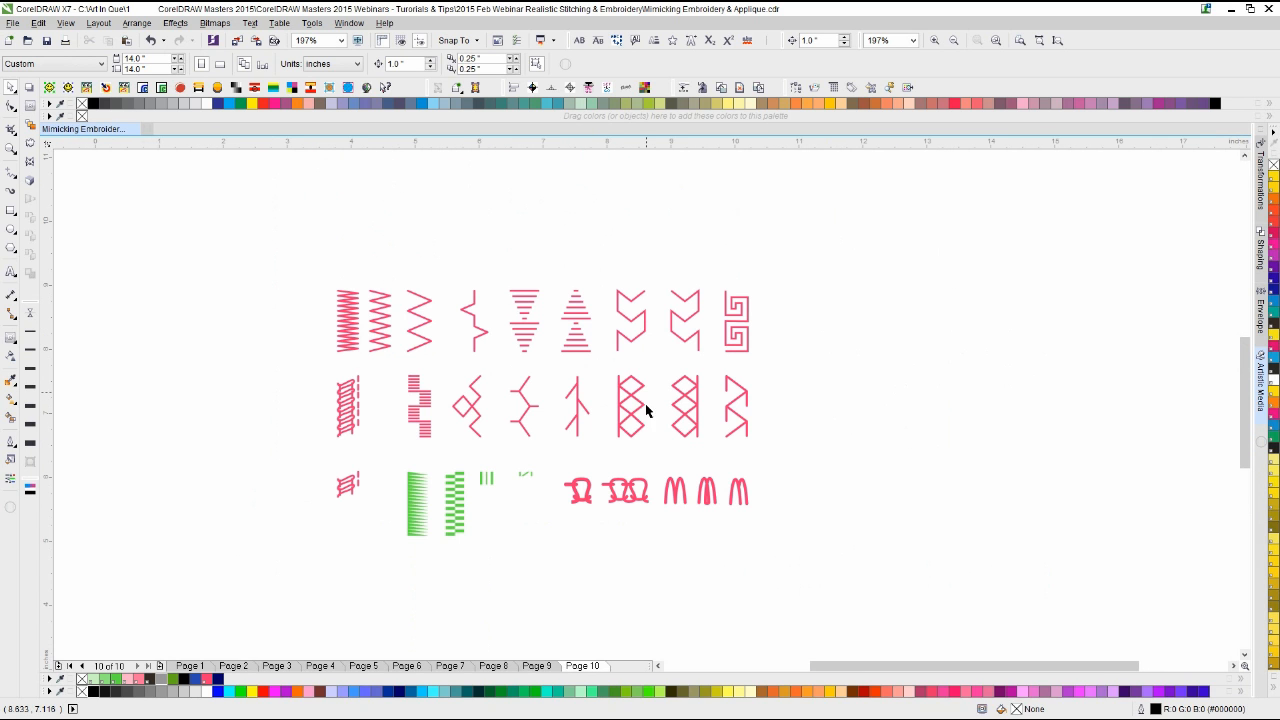
{"action": "scroll", "coordinate": [652, 428], "scroll_direction": "up", "scroll_amount": 1}
{"action": "scroll", "coordinate": [645, 408], "scroll_direction": "down", "scroll_amount": 1}
{"action": "left_click", "coordinate": [628, 398]}
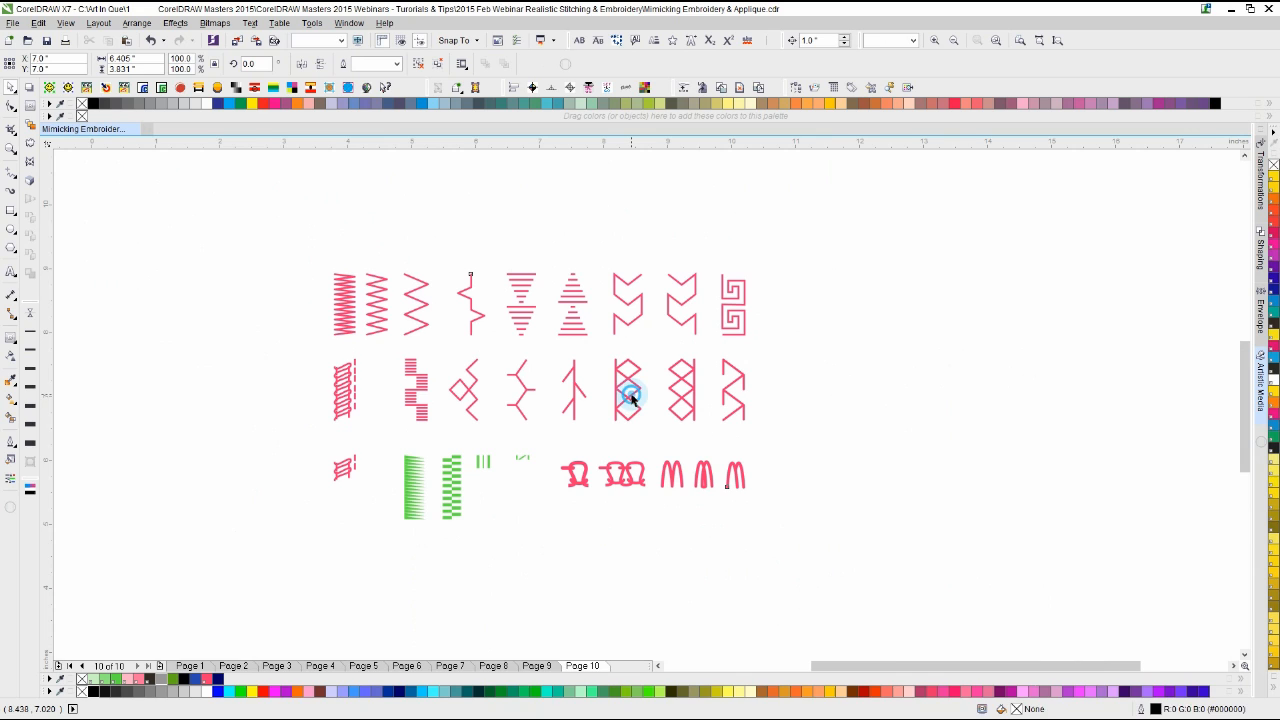
{"action": "left_click", "coordinate": [509, 250]}
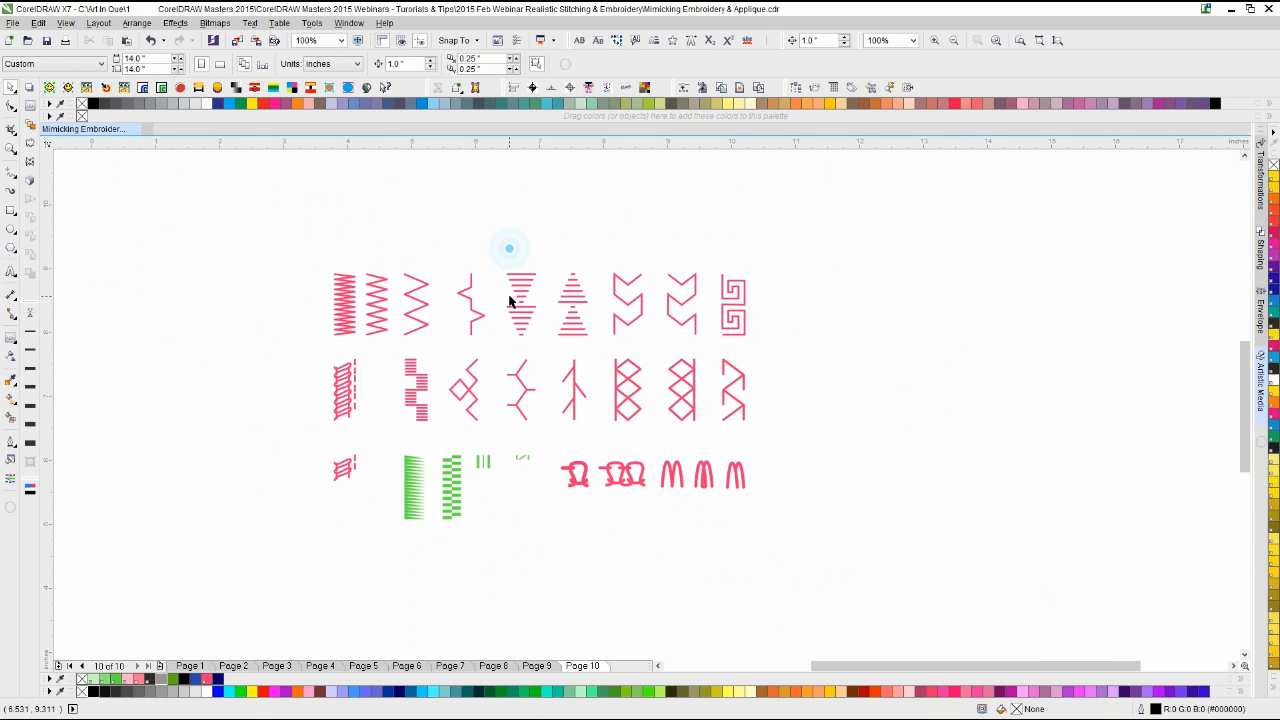
{"action": "left_click", "coordinate": [573, 446]}
{"action": "left_click", "coordinate": [615, 467]}
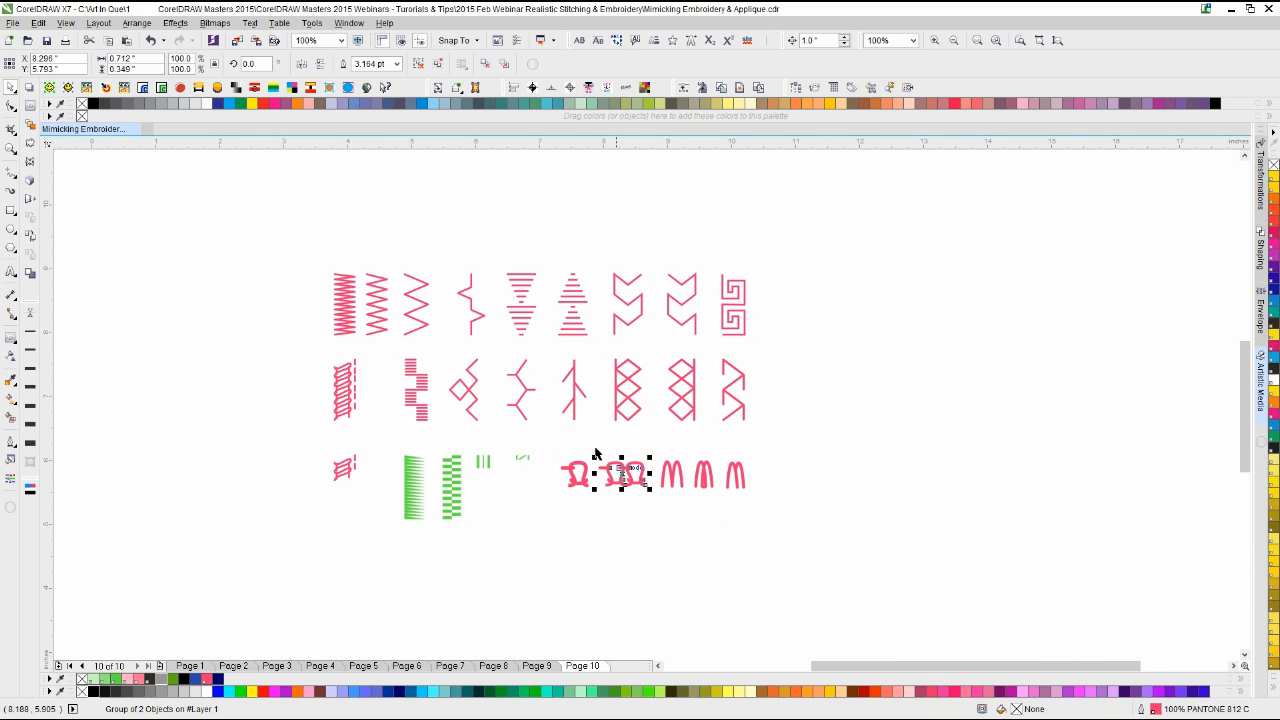
{"action": "left_click", "coordinate": [589, 440]}
{"action": "left_click", "coordinate": [570, 468]}
{"action": "left_click_drag", "start_coordinate": [570, 468], "coordinate": [850, 331]}
{"action": "right_click", "coordinate": [850, 331]}
{"action": "key", "text": "Delete"}
{"action": "left_click", "coordinate": [816, 269]}
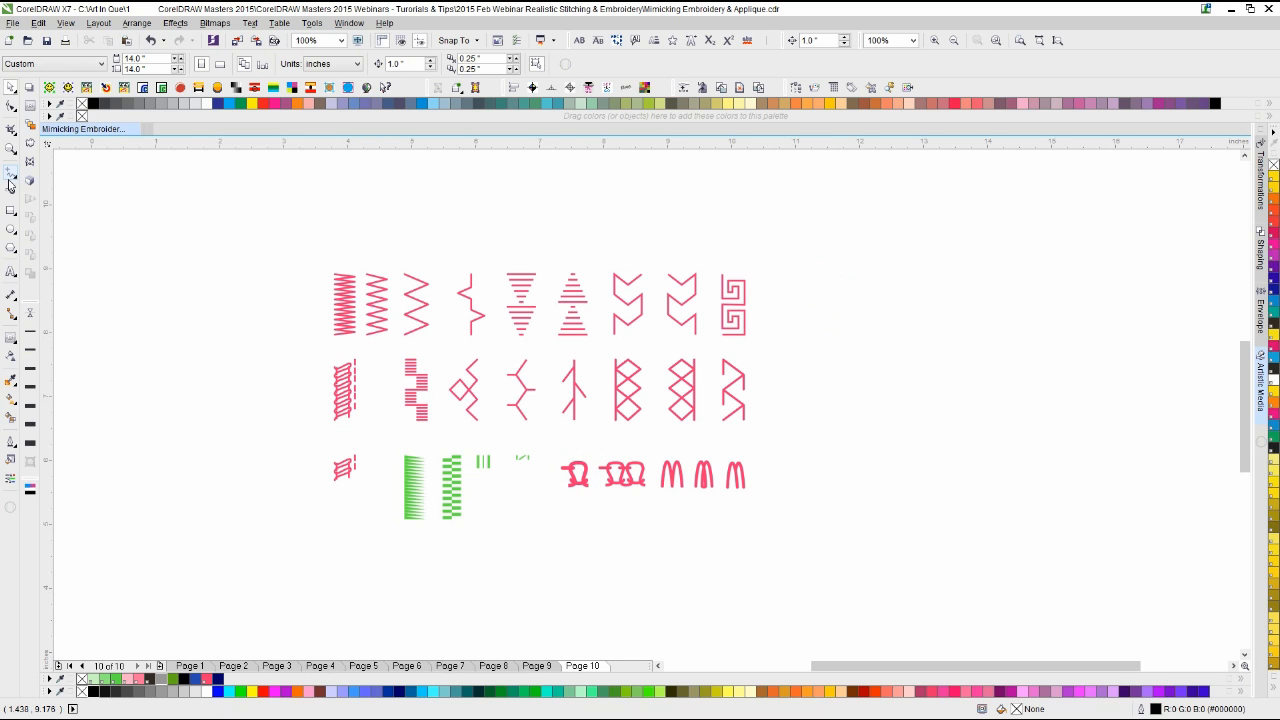
Step: Draw a horizontal line about 12.5 inches long above the samples and apply the pink diagonal-and-dash stitch spray from CustomMediaStrokes
{"action": "left_click", "coordinate": [12, 173]}
{"action": "left_click", "coordinate": [169, 208]}
{"action": "left_click", "coordinate": [252, 207]}
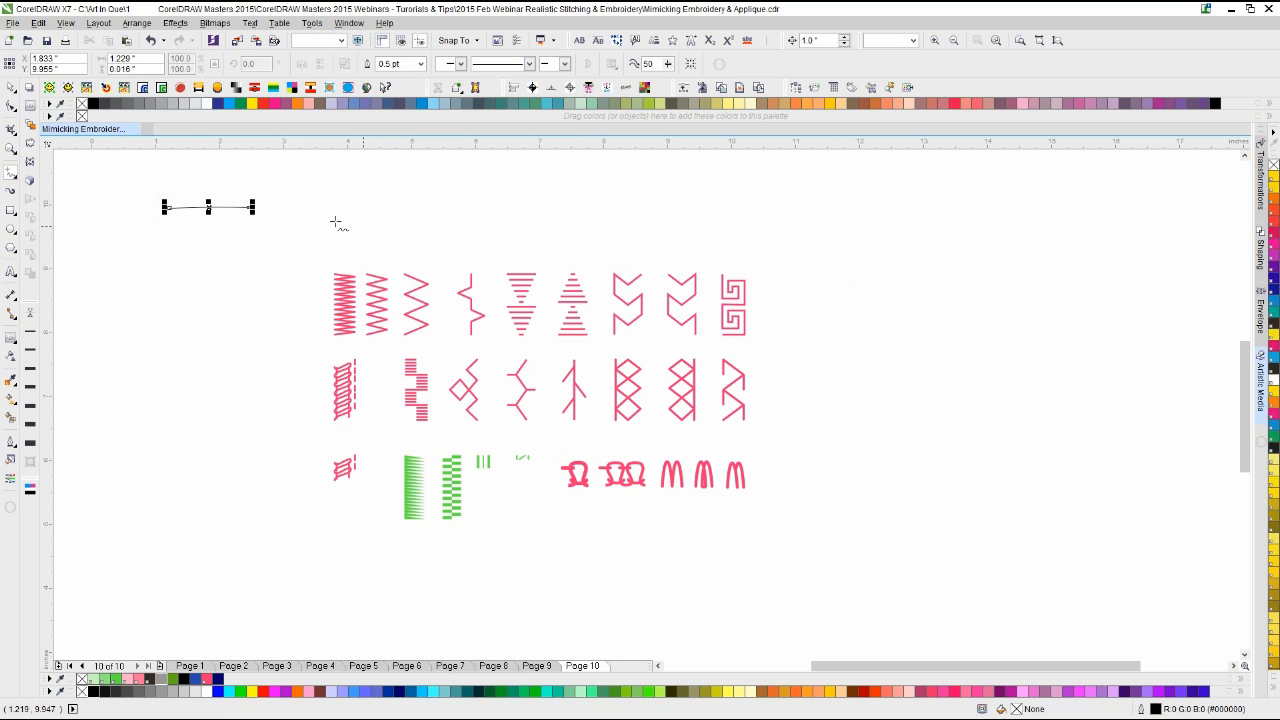
{"action": "mouse_move", "coordinate": [252, 207]}
{"action": "left_mouse_down"}
{"action": "mouse_move", "coordinate": [674, 189]}
{"action": "mouse_move", "coordinate": [971, 200]}
{"action": "left_mouse_up"}
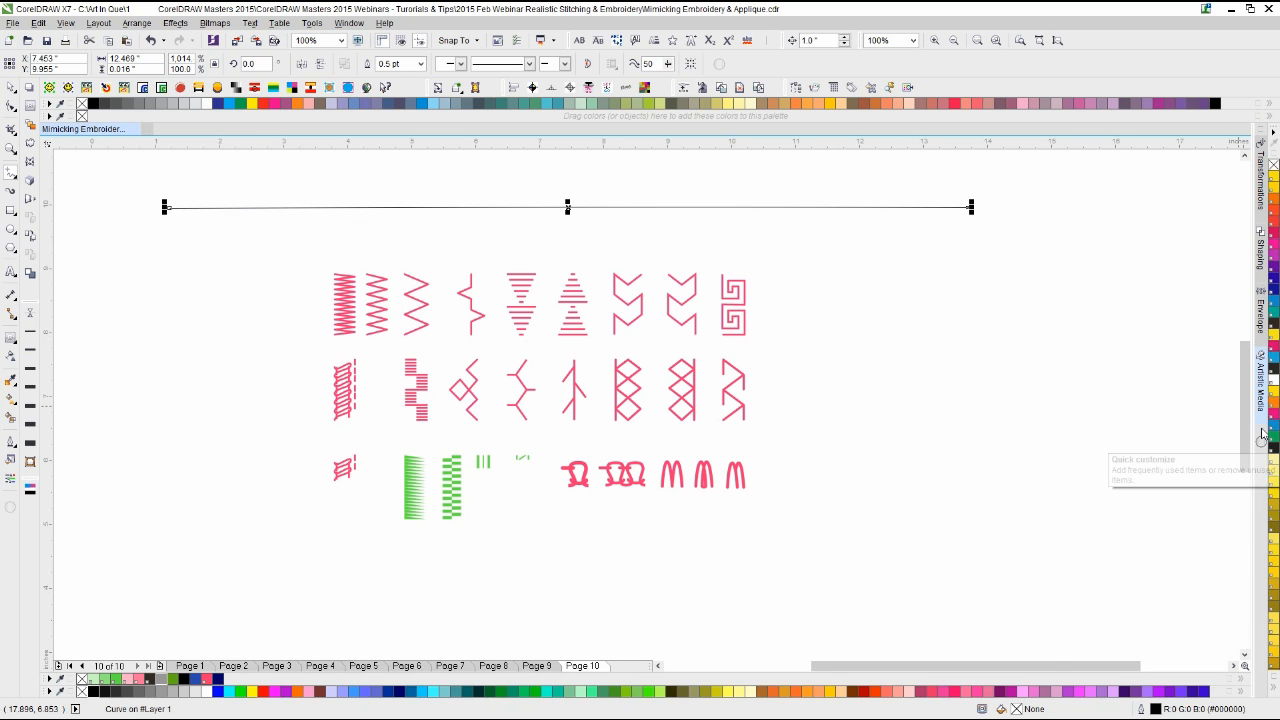
{"action": "left_click", "coordinate": [1259, 395]}
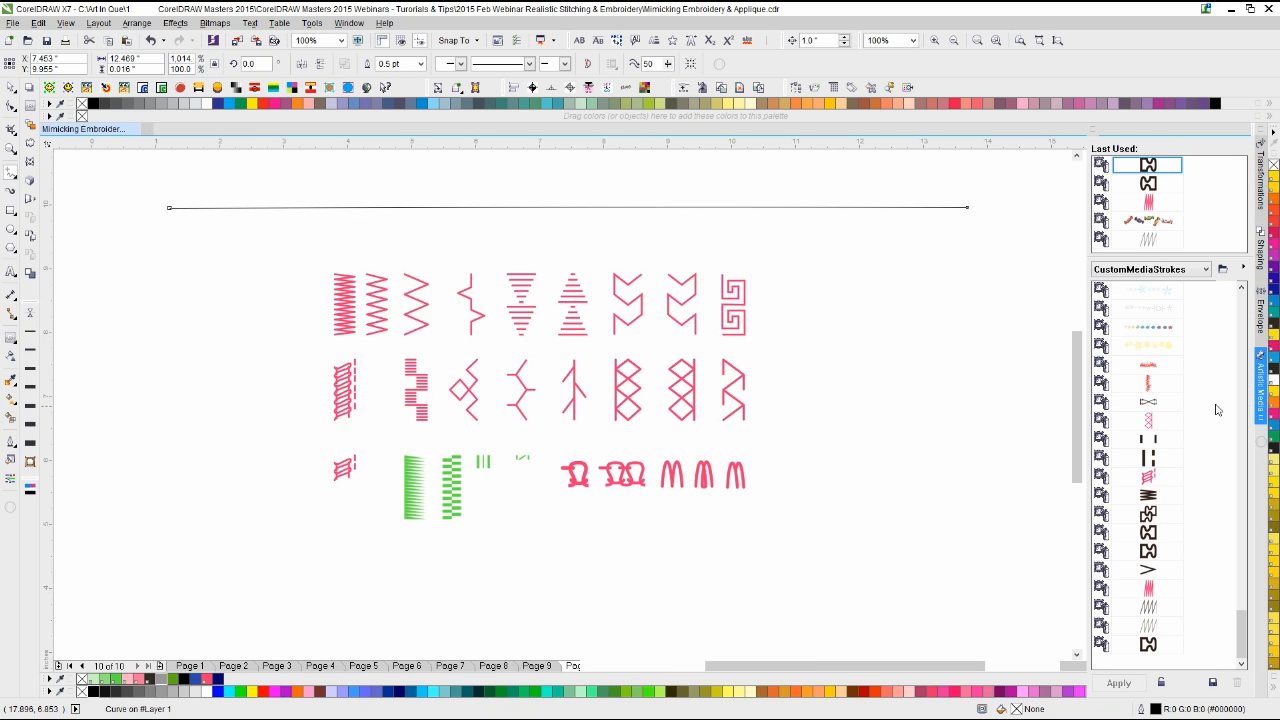
{"action": "left_click", "coordinate": [1147, 477]}
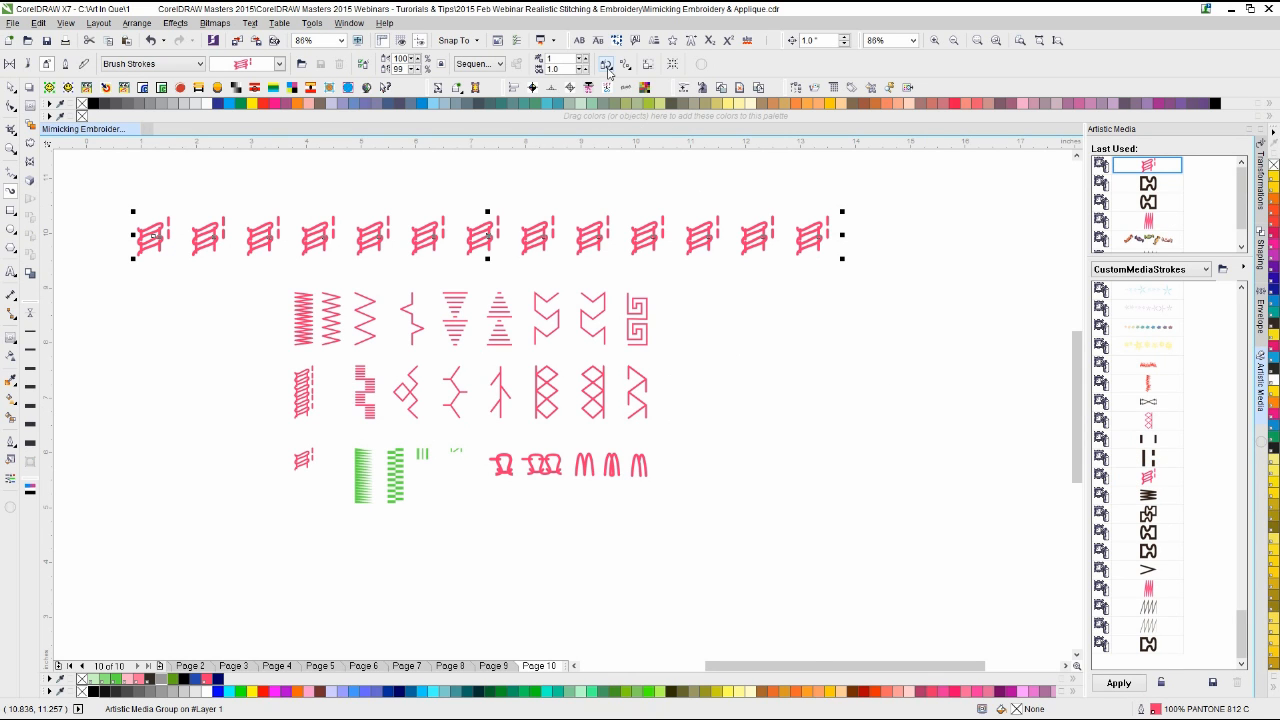
Step: Rotate the sprayed stitch units a quarter turn so their dashes run along the line, and set the spacing to 0.5
{"action": "left_click", "coordinate": [606, 64]}
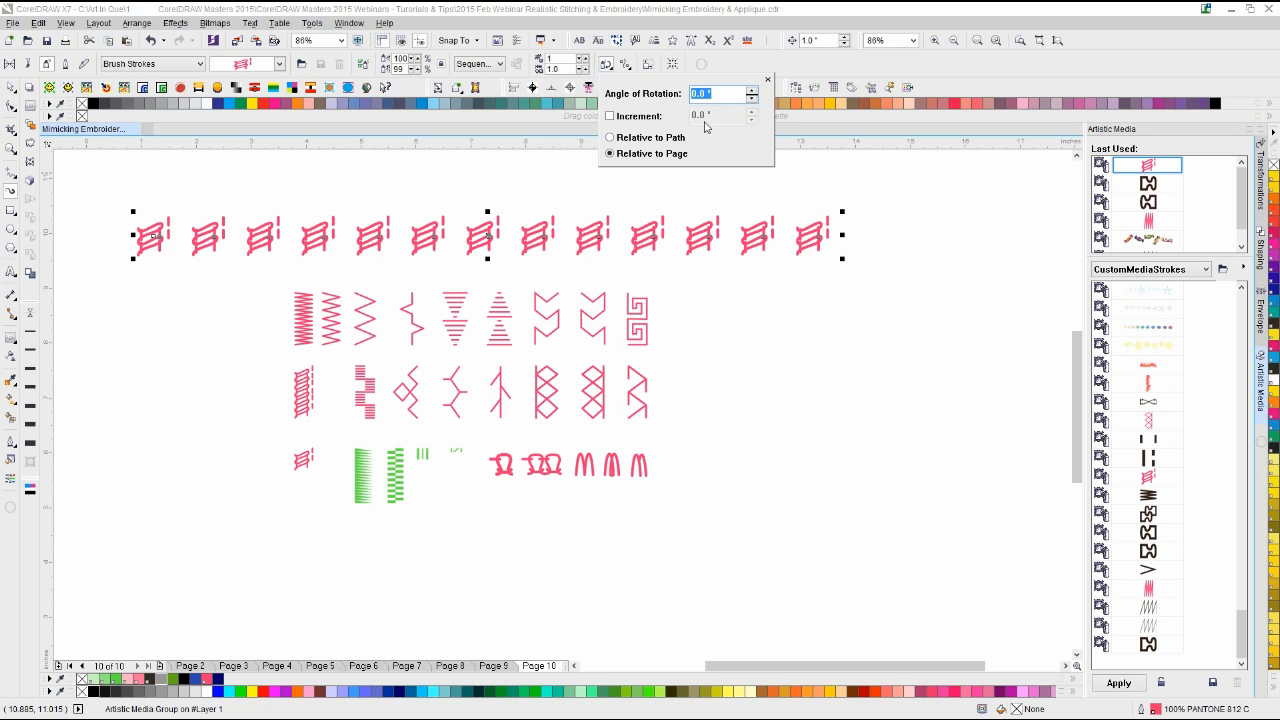
{"action": "key", "text": "Return"}
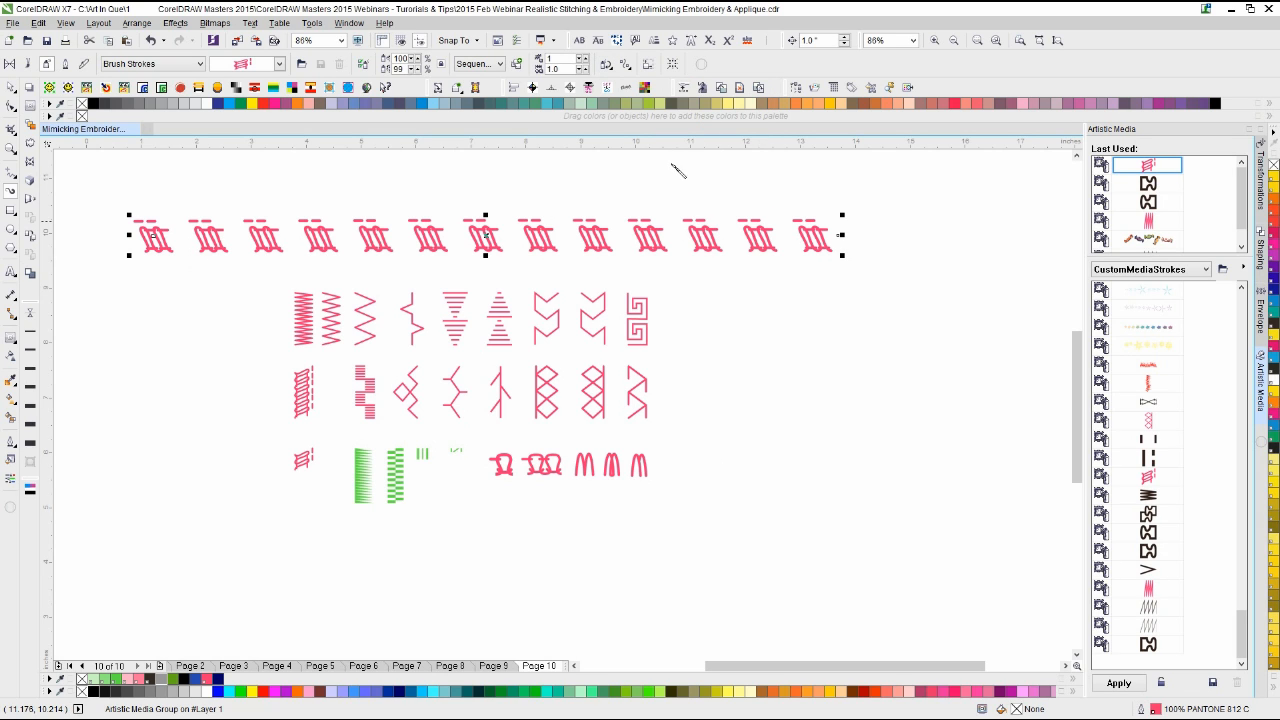
{"action": "double_click", "coordinate": [569, 69]}
{"action": "double_click", "coordinate": [568, 69]}
{"action": "type", "text": "0.5"}
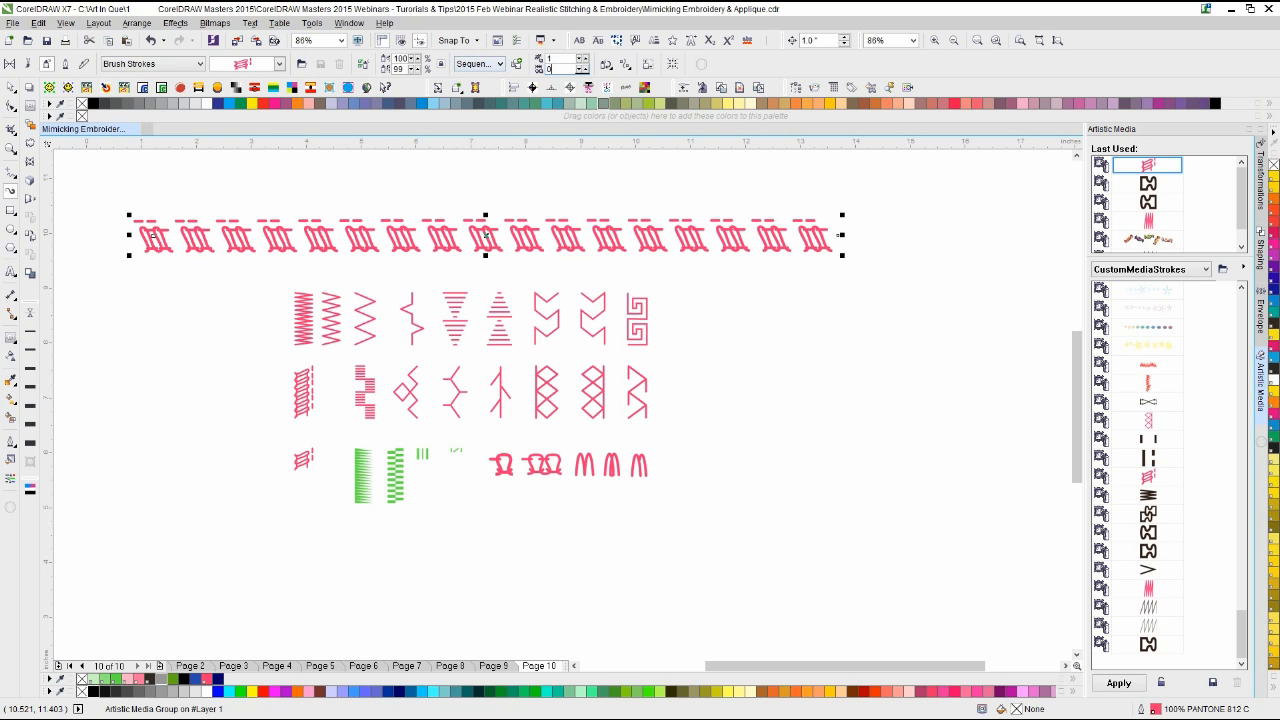
{"action": "left_click", "coordinate": [10, 87]}
{"action": "left_click", "coordinate": [312, 175]}
Step: Examine the diagonal-and-dash stitch row above the page 10 samples, both close up and as a whole
{"action": "scroll", "coordinate": [640, 292], "scroll_direction": "up", "scroll_amount": 1}
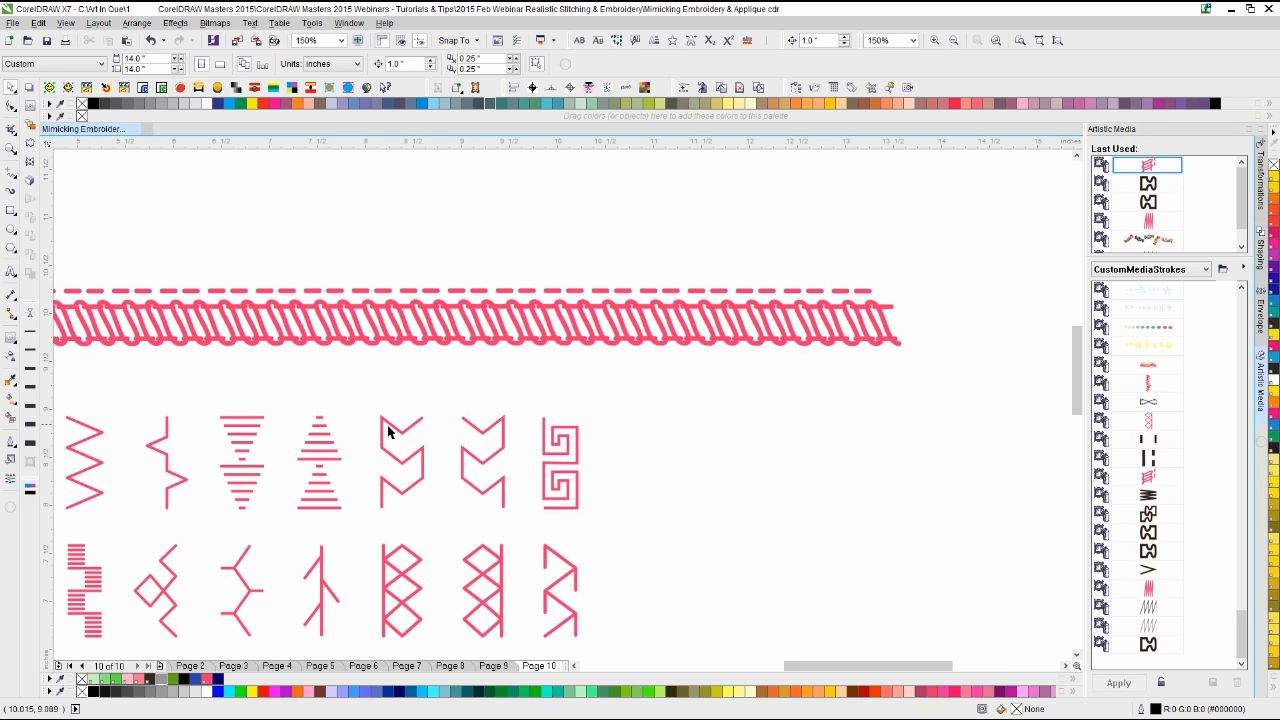
{"action": "scroll", "coordinate": [543, 363], "scroll_direction": "down", "scroll_amount": 1}
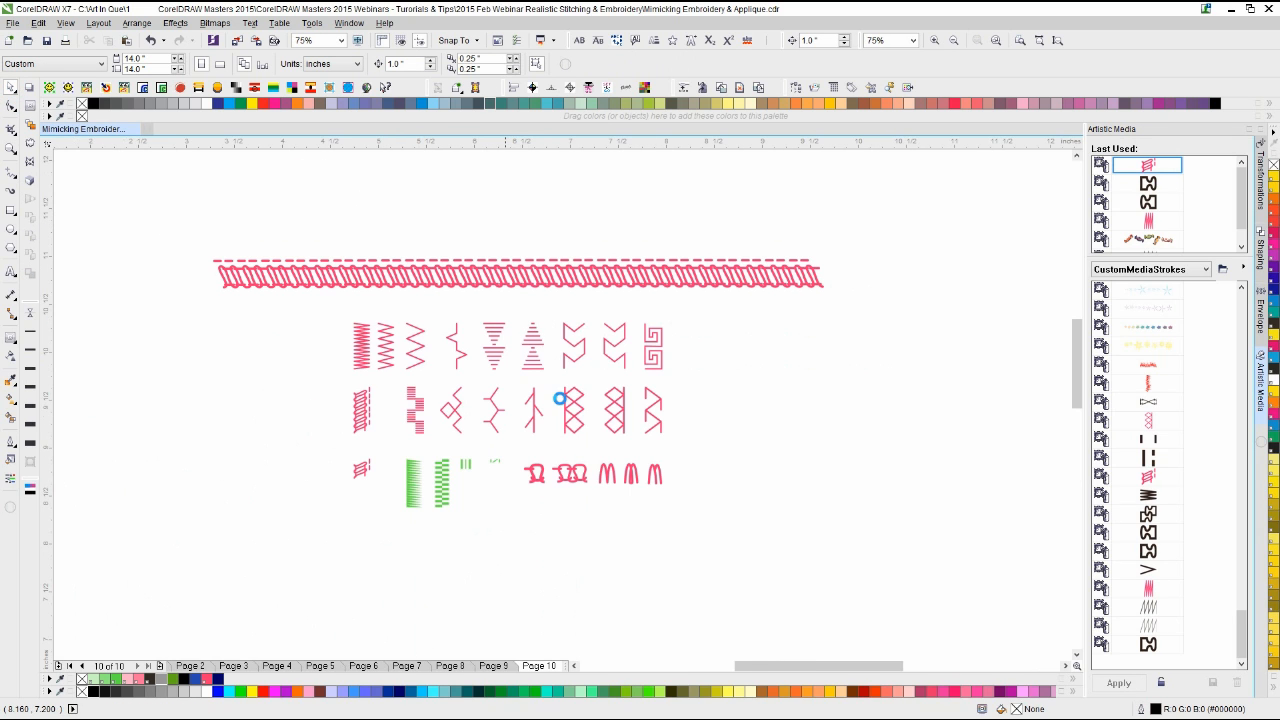
{"action": "scroll", "coordinate": [560, 397], "scroll_direction": "up", "scroll_amount": 1}
{"action": "left_click", "coordinate": [580, 363]}
{"action": "scroll", "coordinate": [660, 420], "scroll_direction": "down", "scroll_amount": 1}
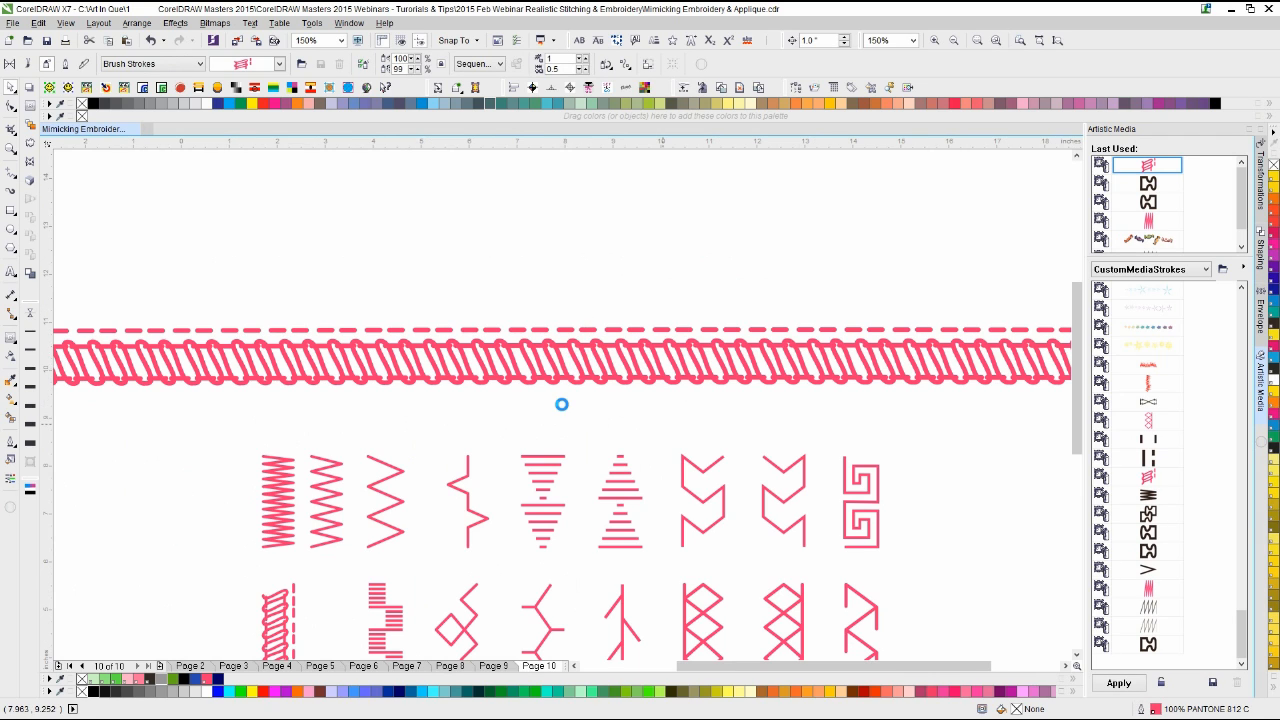
{"action": "left_click", "coordinate": [740, 300]}
{"action": "left_click_drag", "start_coordinate": [929, 252], "coordinate": [530, 395]}
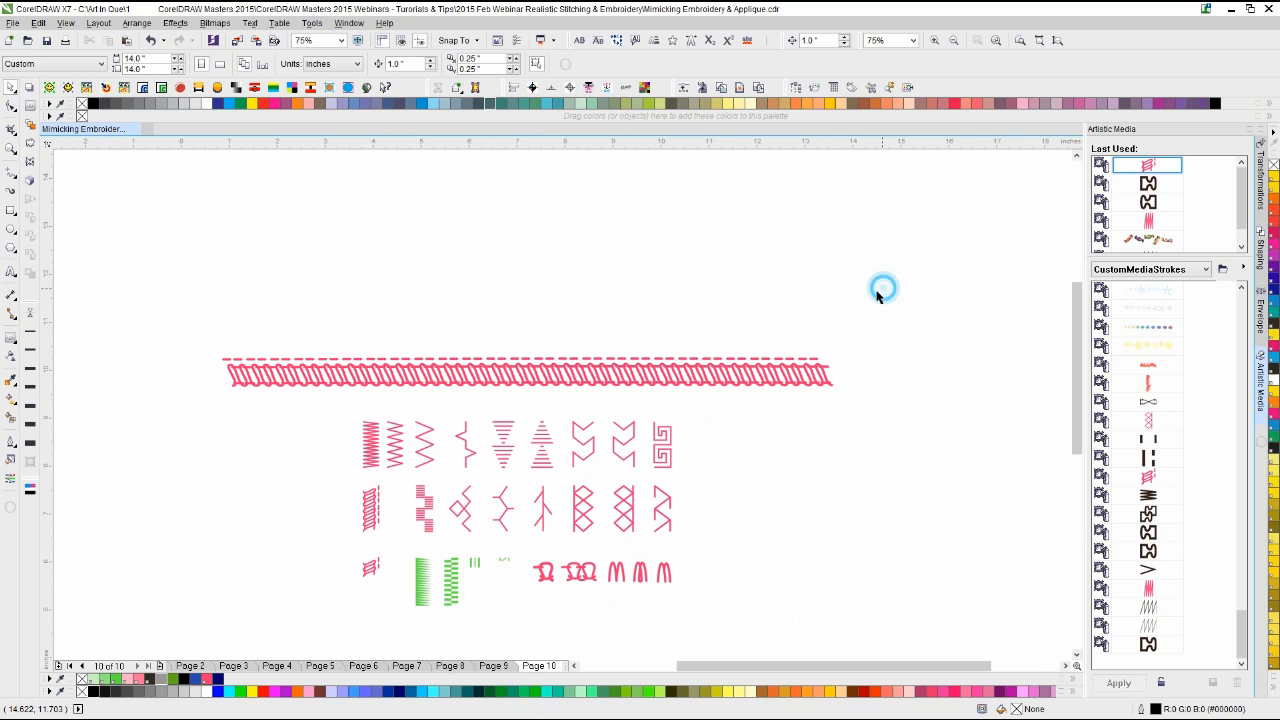
{"action": "left_click_drag", "start_coordinate": [884, 289], "coordinate": [130, 434]}
{"action": "left_click", "coordinate": [251, 508]}
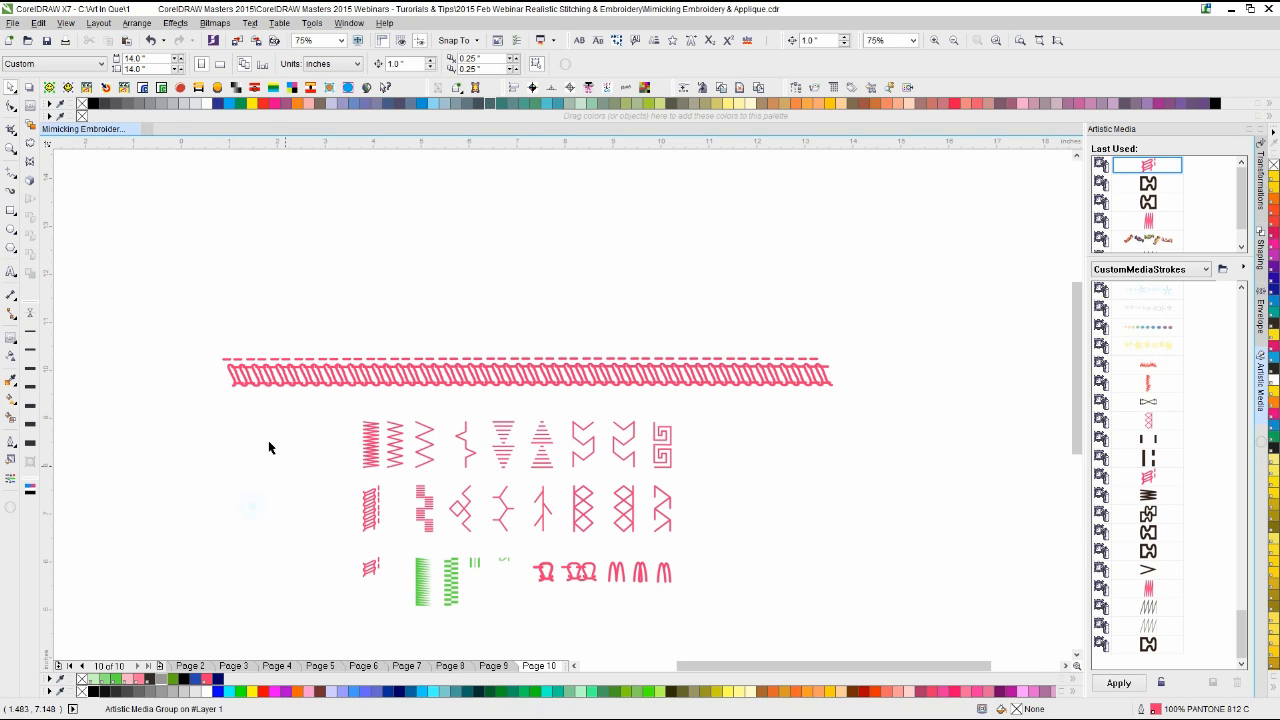
{"action": "mouse_move", "coordinate": [182, 324]}
{"action": "left_mouse_down"}
{"action": "mouse_move", "coordinate": [780, 409]}
{"action": "mouse_move", "coordinate": [906, 409]}
{"action": "left_mouse_up"}
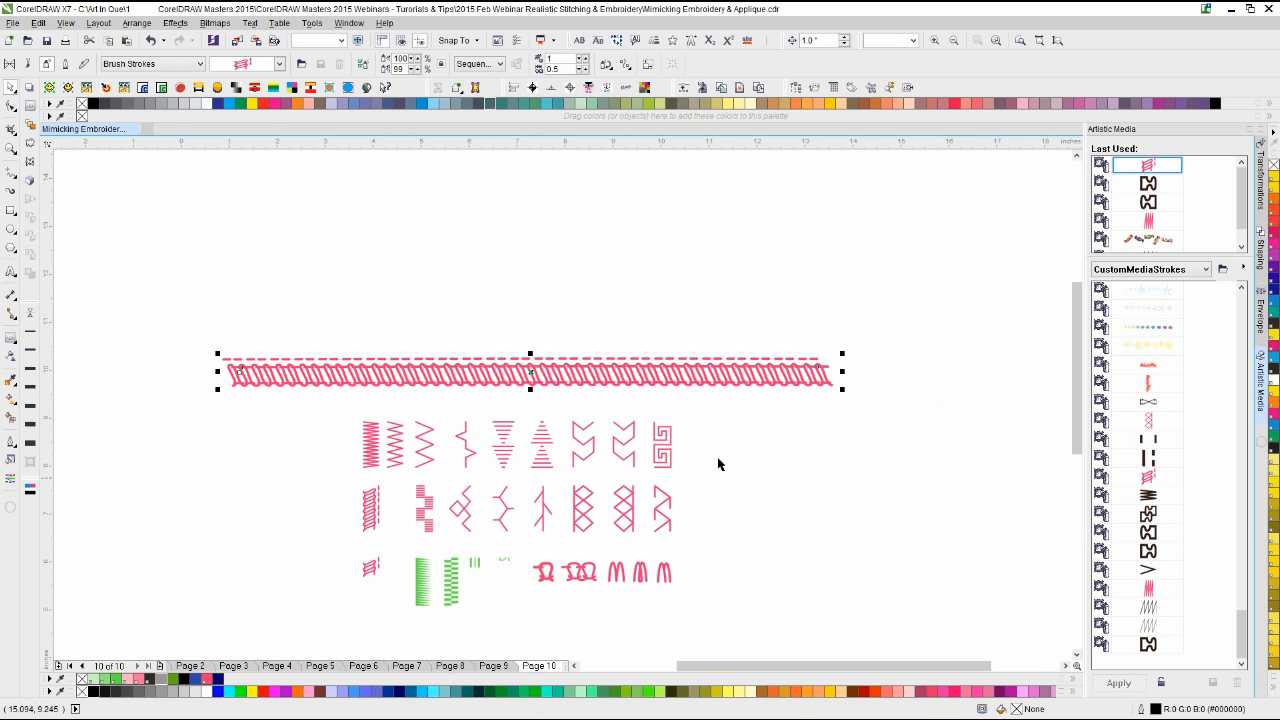
{"action": "left_click", "coordinate": [742, 437]}
{"action": "left_click", "coordinate": [733, 378]}
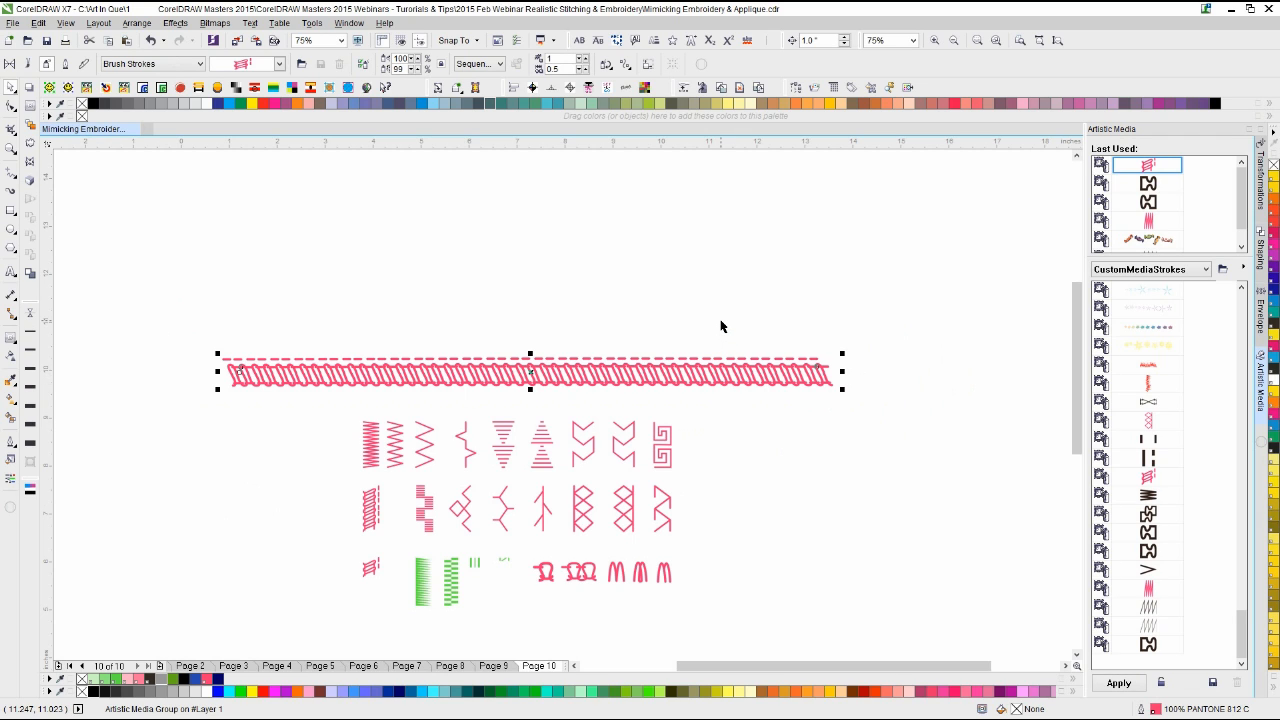
{"action": "left_click", "coordinate": [721, 324]}
{"action": "left_click", "coordinate": [713, 382]}
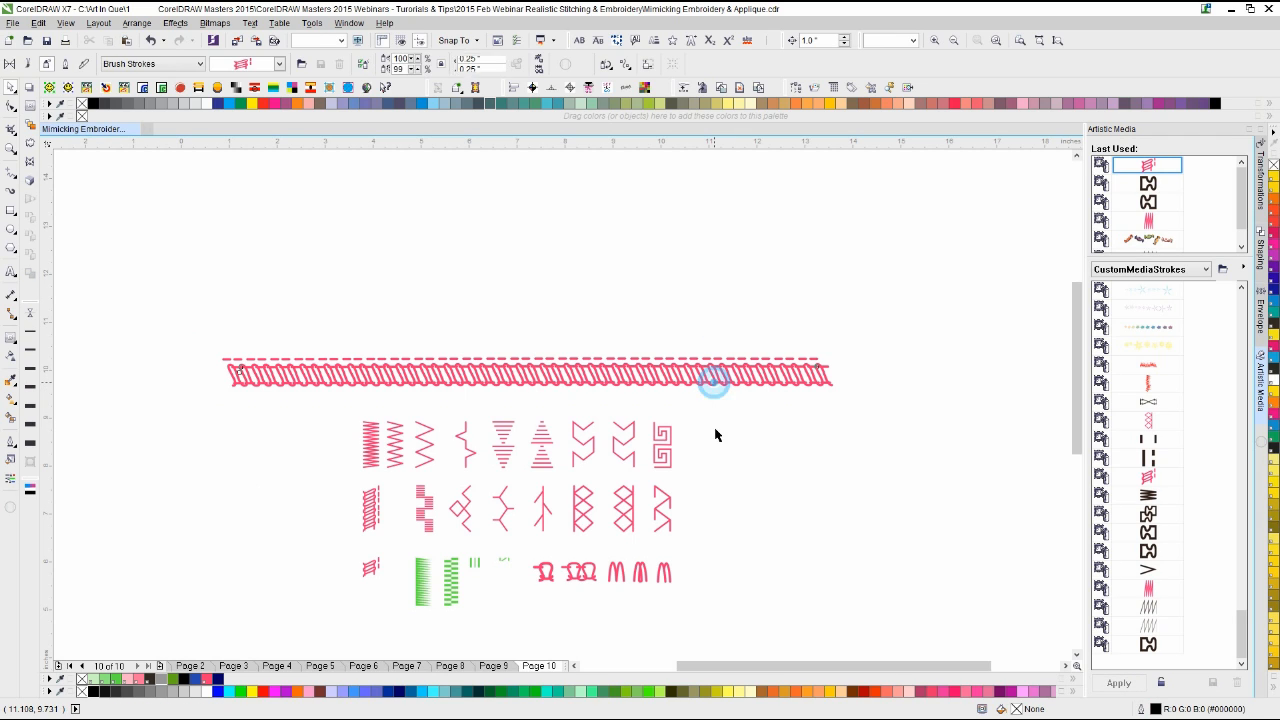
{"action": "left_click_drag", "start_coordinate": [906, 324], "coordinate": [196, 537]}
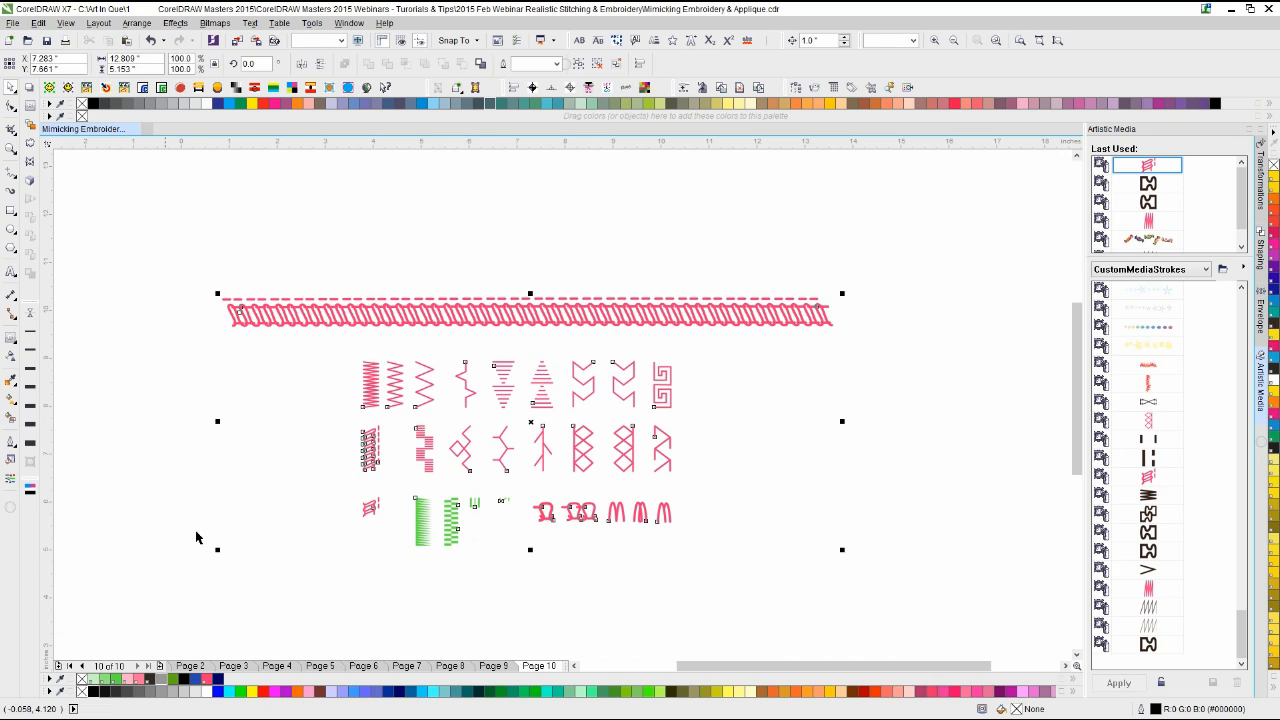
{"action": "left_click", "coordinate": [196, 533]}
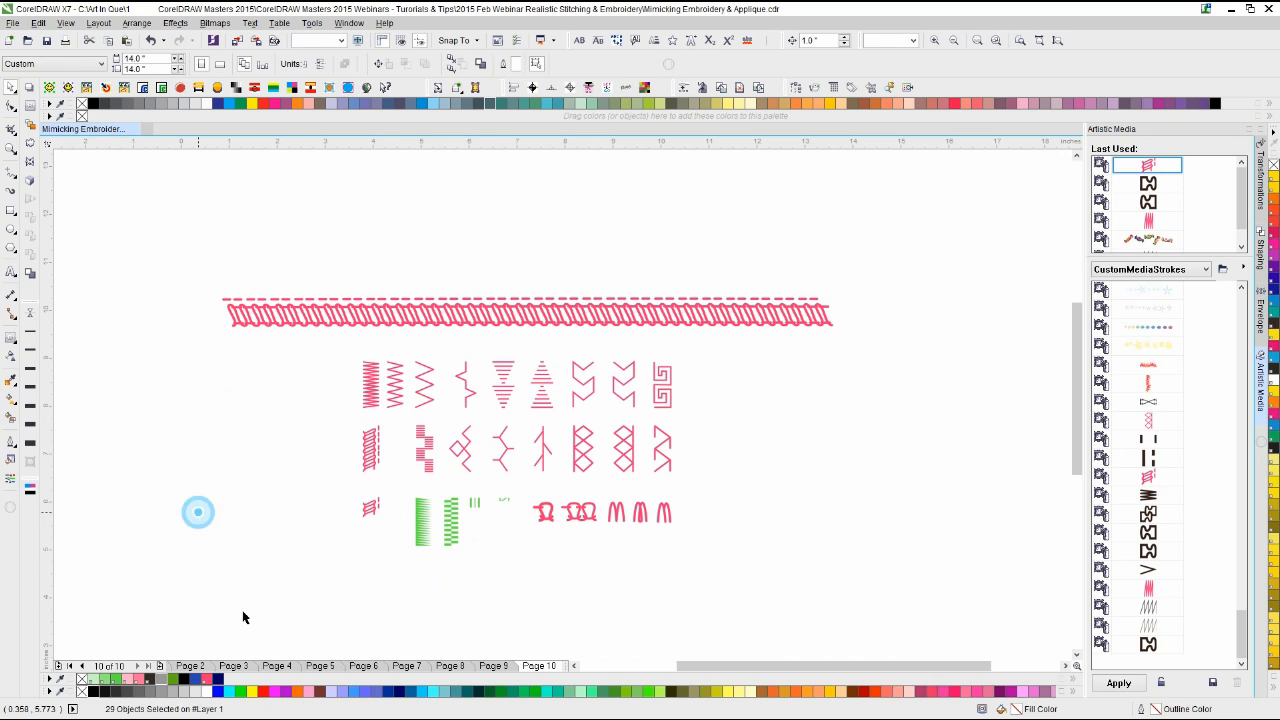
{"action": "left_click", "coordinate": [382, 604]}
{"action": "left_click", "coordinate": [411, 621]}
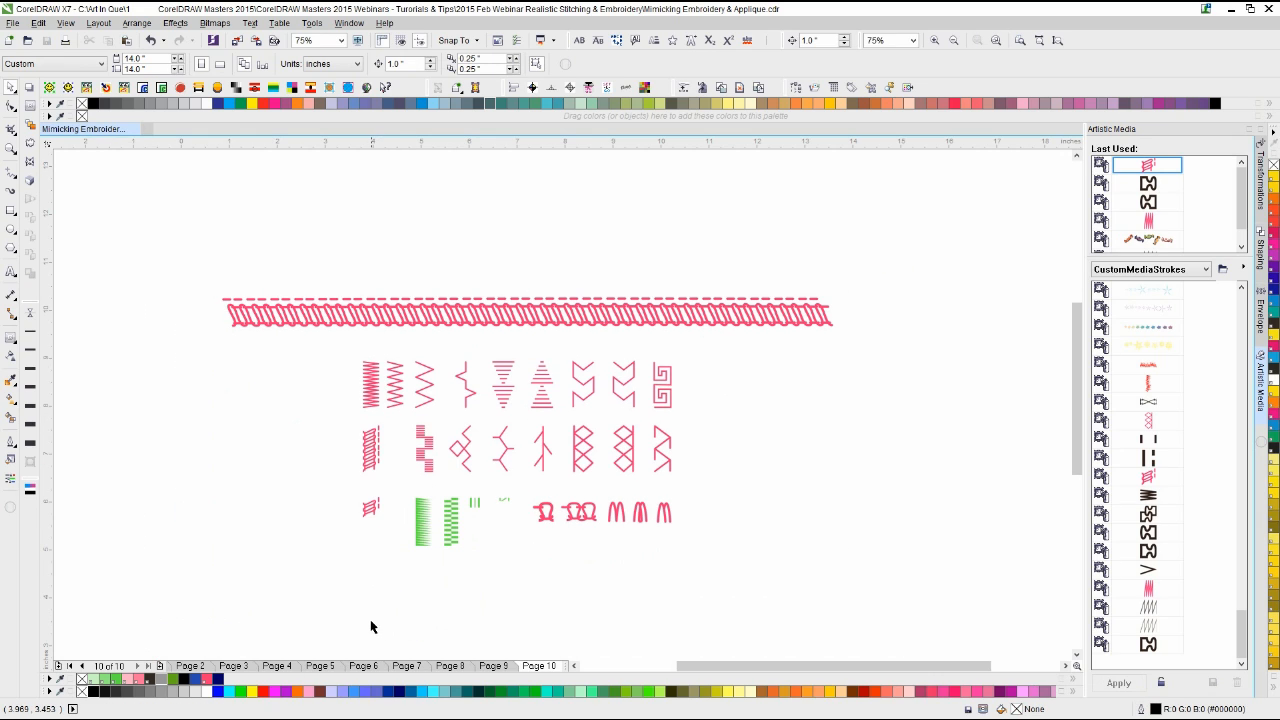
Step: Shift the sprayed diagonal-and-dash stitch row on page 10 about 0.4 inches to the left, leaving the samples in place
{"action": "scroll", "coordinate": [371, 621], "scroll_direction": "down", "scroll_amount": 1}
{"action": "scroll", "coordinate": [598, 301], "scroll_direction": "up", "scroll_amount": 1}
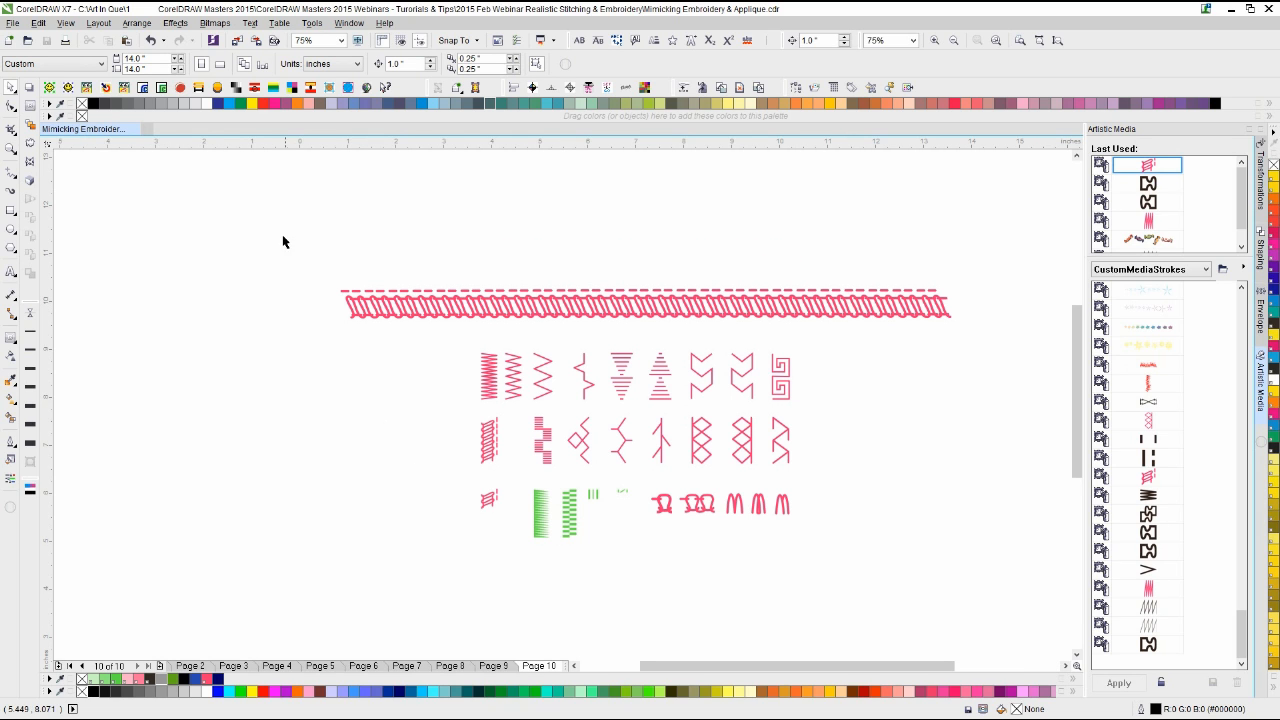
{"action": "left_click_drag", "start_coordinate": [283, 241], "coordinate": [971, 599]}
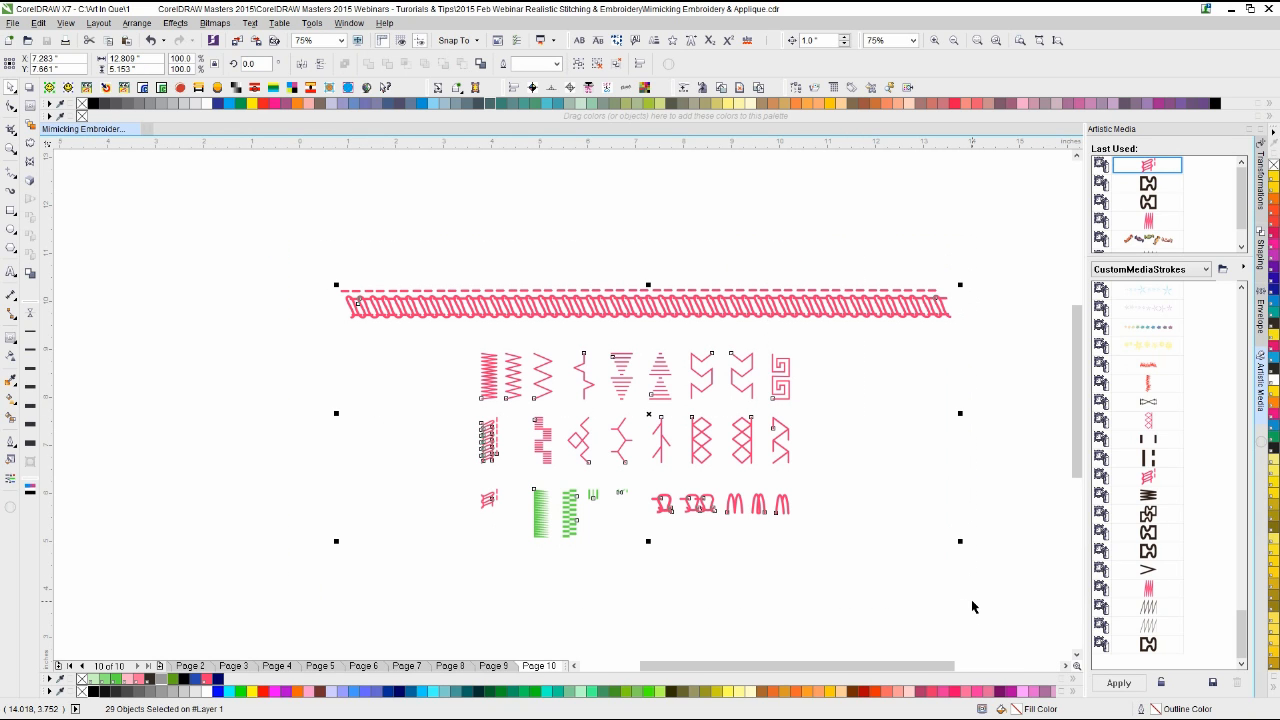
{"action": "left_click", "coordinate": [896, 598]}
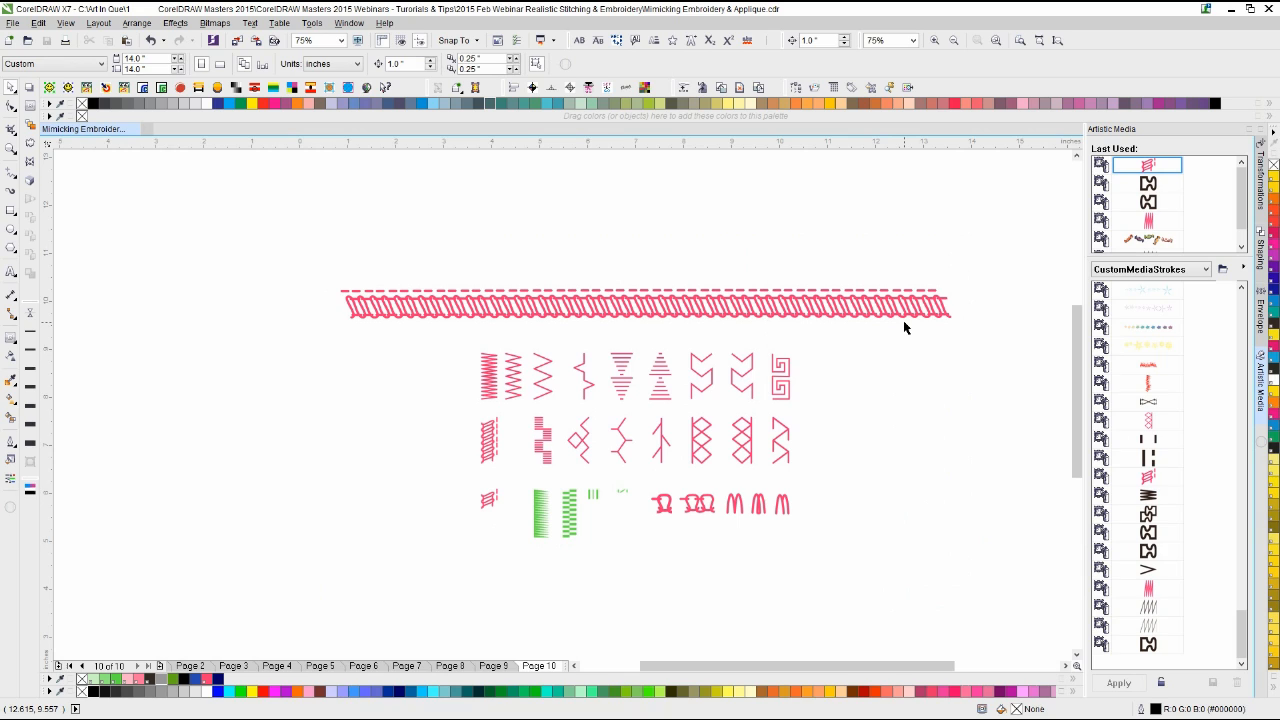
{"action": "left_click_drag", "start_coordinate": [903, 322], "coordinate": [885, 322]}
{"action": "left_click", "coordinate": [868, 370]}
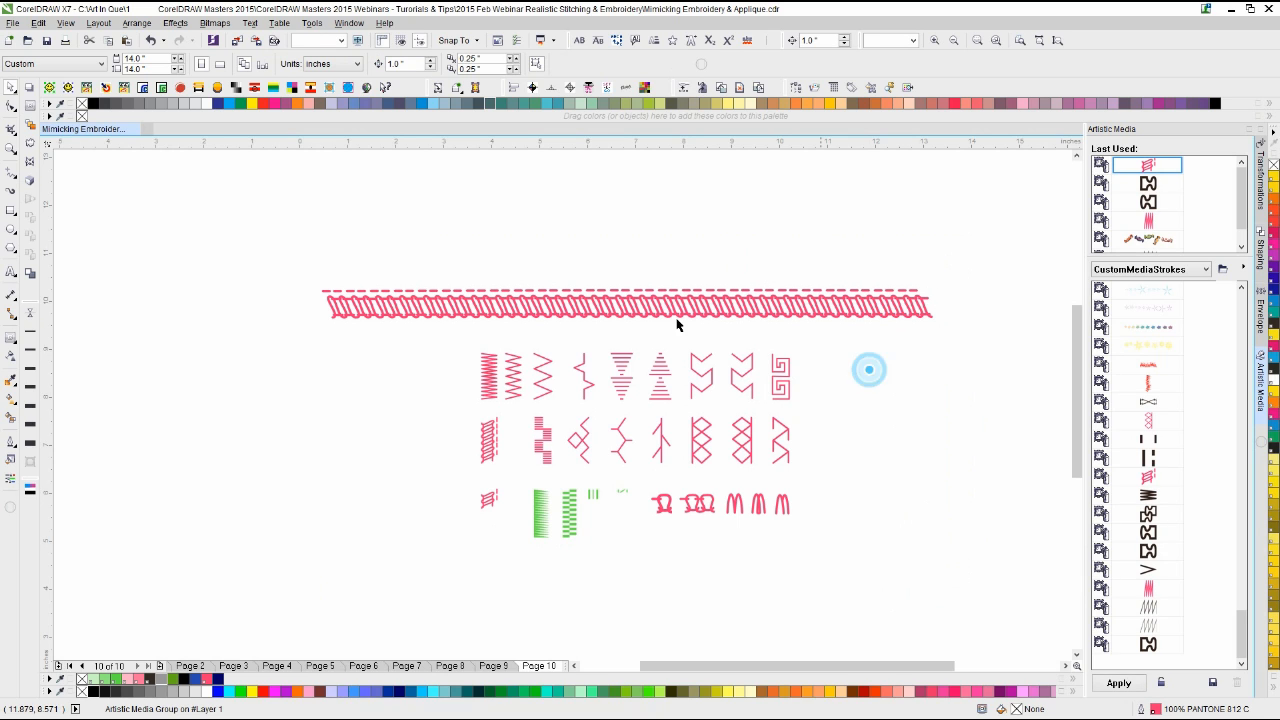
{"action": "left_click", "coordinate": [577, 266]}
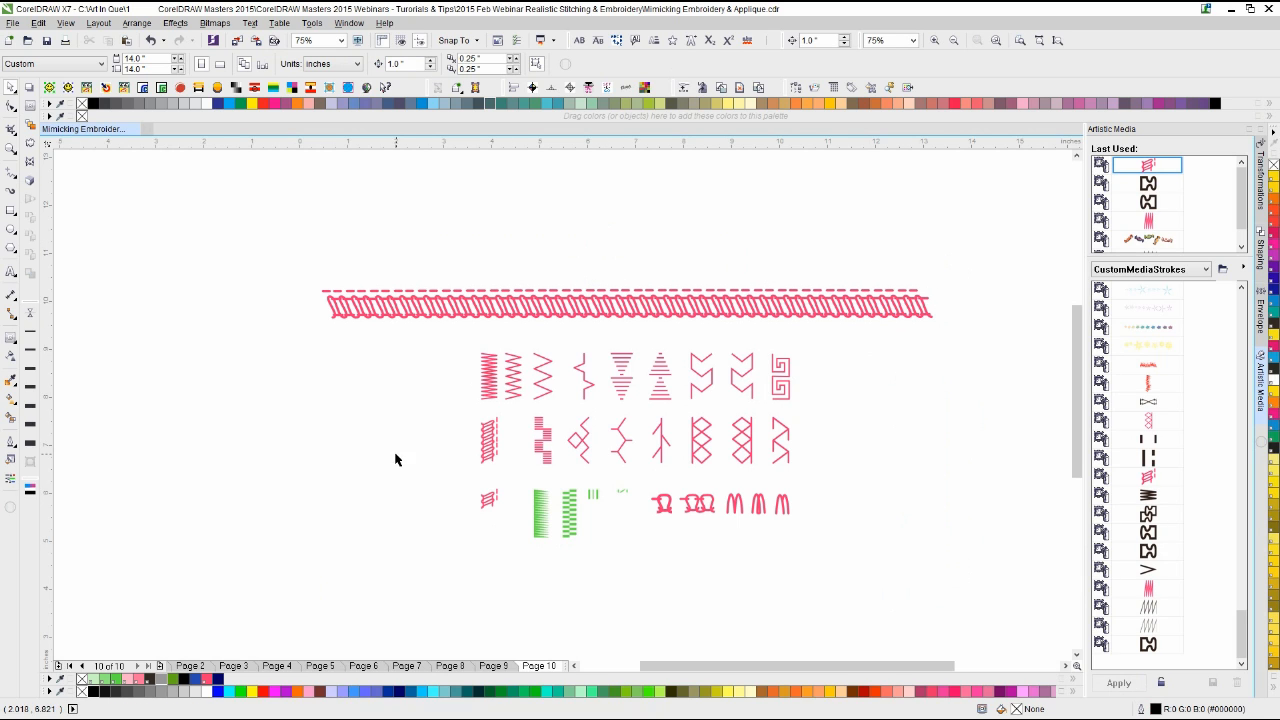
Step: Look at the lettering on page 2 and examine the whole title artwork on page 1
{"action": "left_click", "coordinate": [188, 665]}
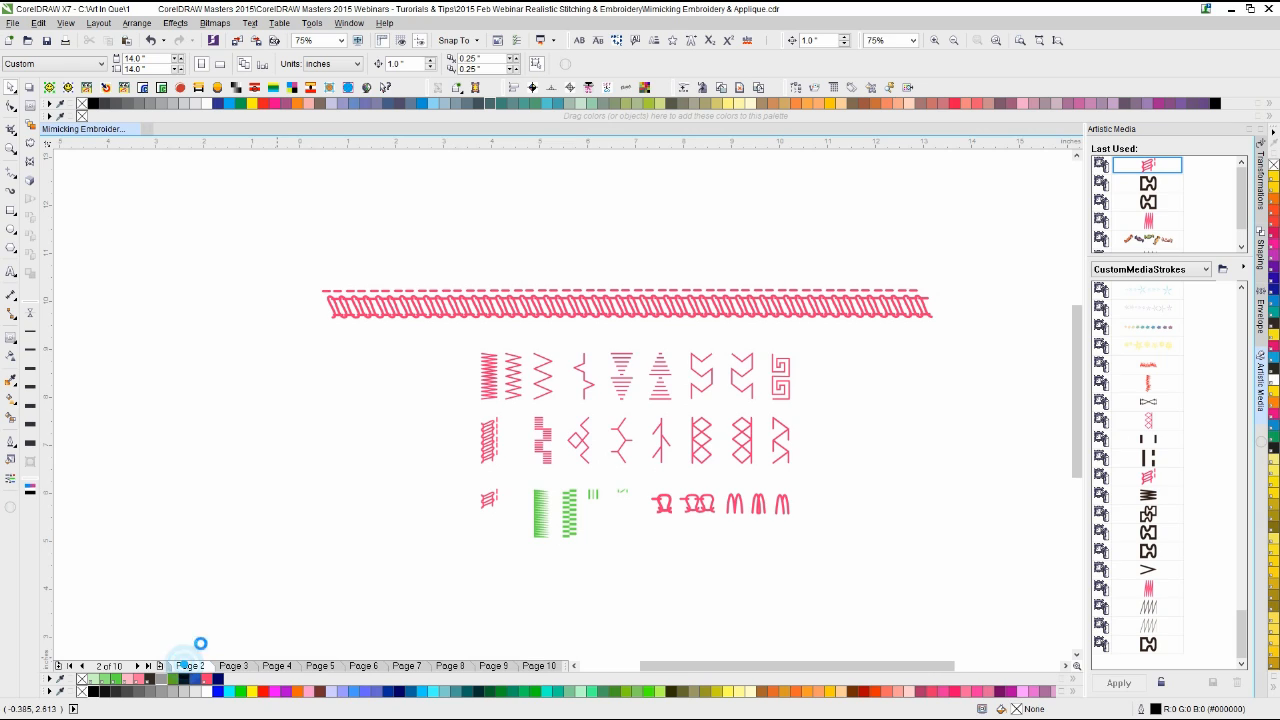
{"action": "left_click", "coordinate": [336, 561]}
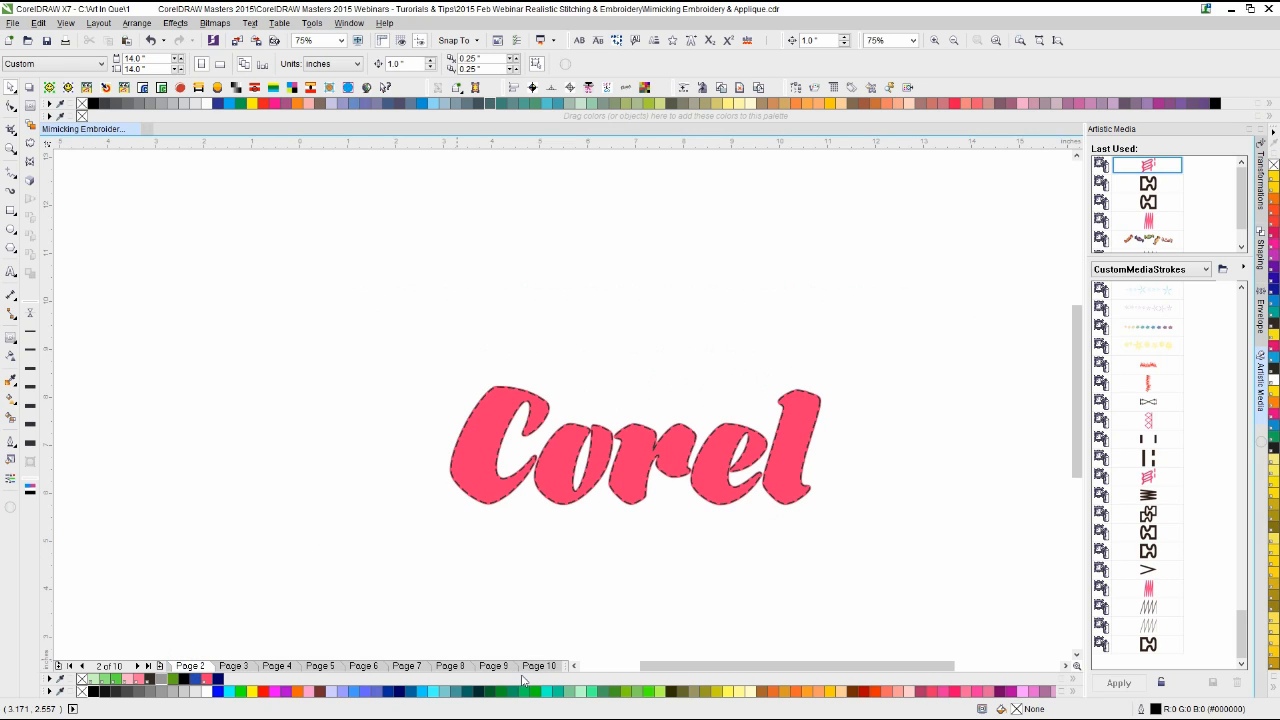
{"action": "left_click", "coordinate": [70, 666]}
{"action": "left_click", "coordinate": [244, 552]}
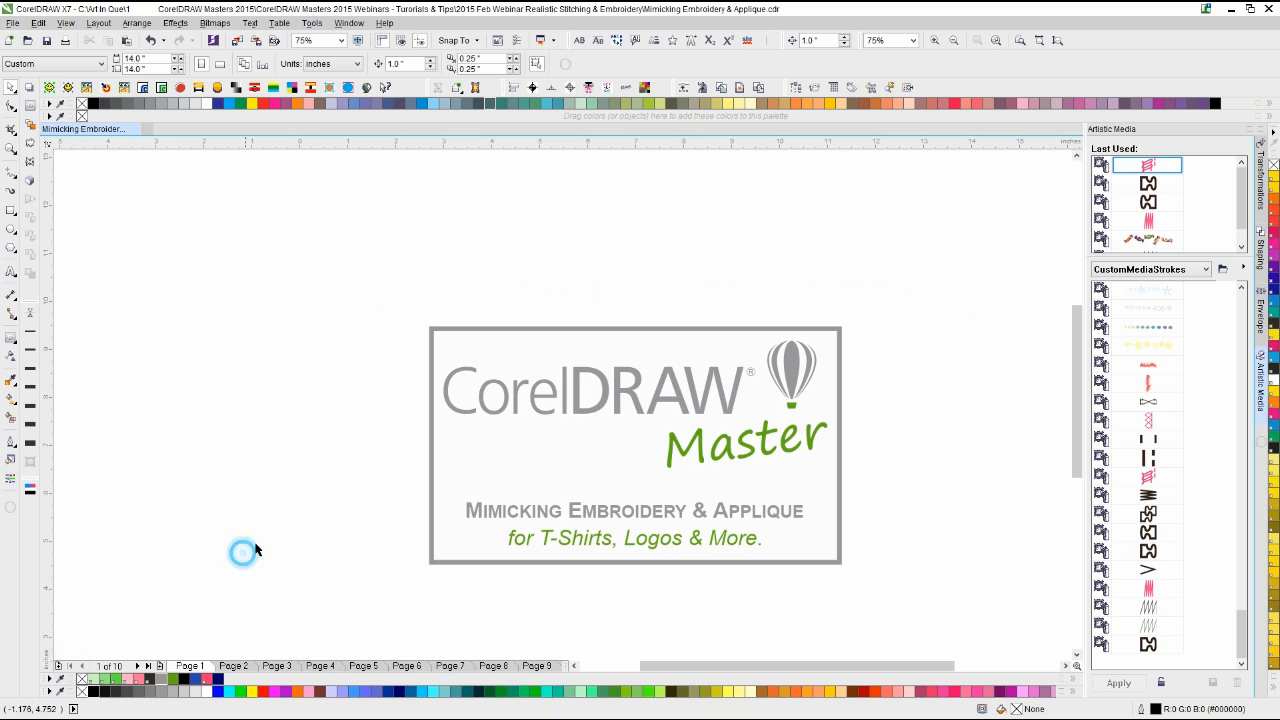
{"action": "key", "text": "shift+F4"}
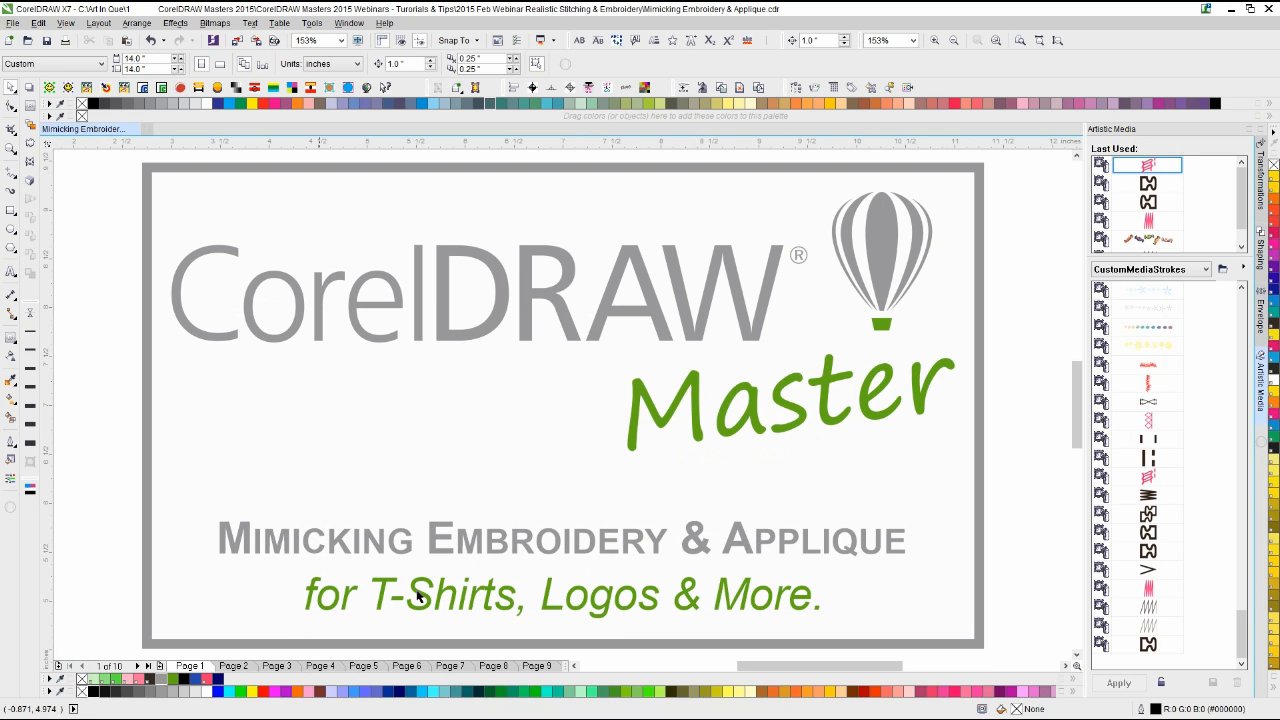
{"action": "left_click", "coordinate": [1034, 451]}
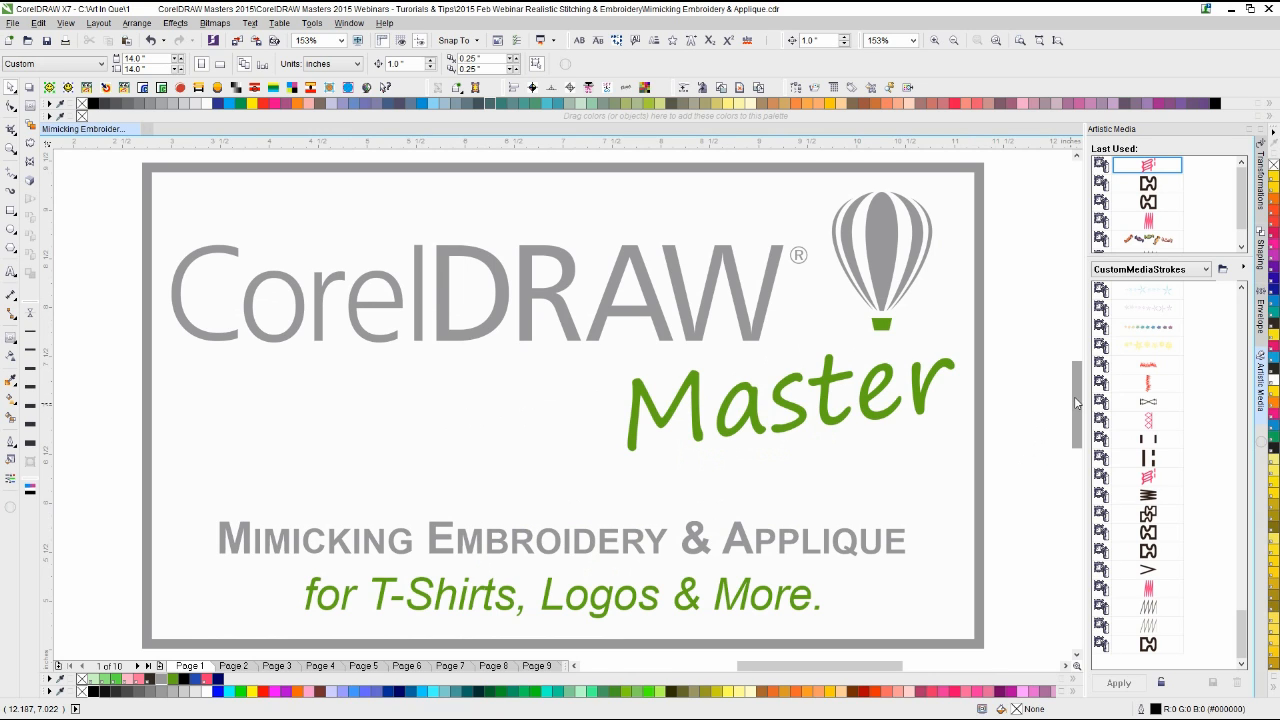
{"action": "left_click_drag", "start_coordinate": [1076, 405], "coordinate": [1075, 405]}
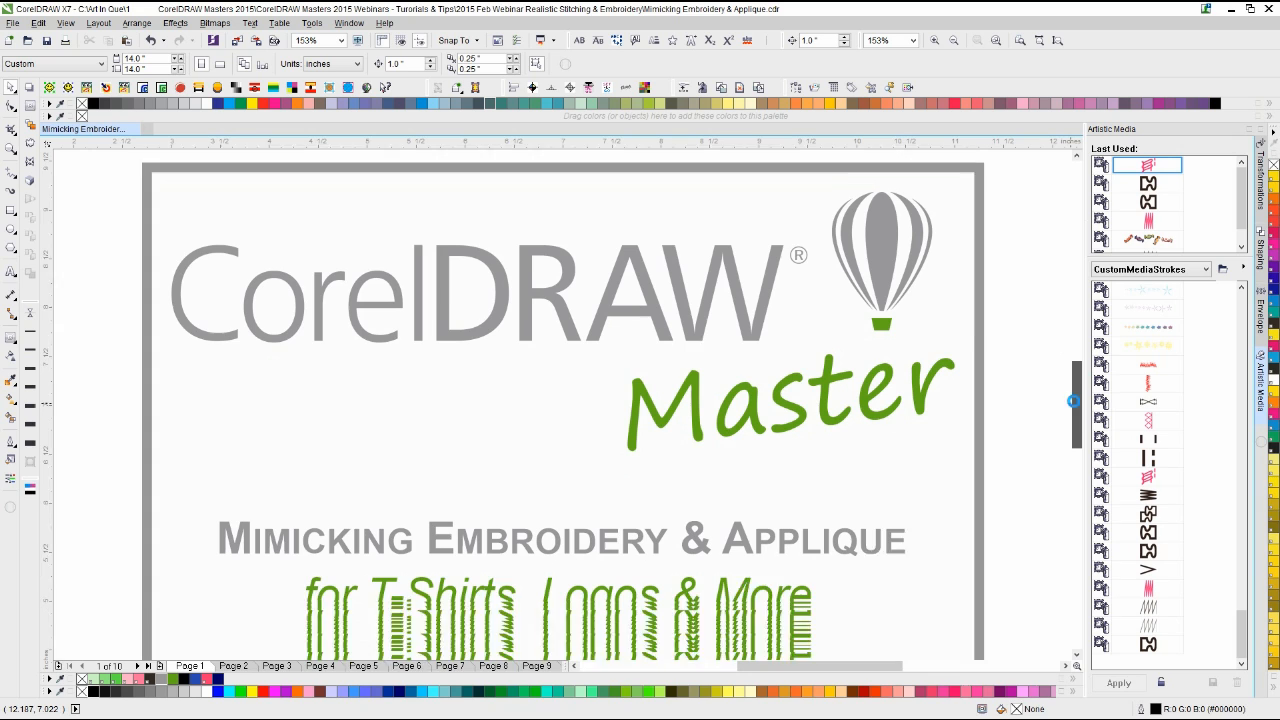
{"action": "left_click_drag", "start_coordinate": [818, 665], "coordinate": [880, 667]}
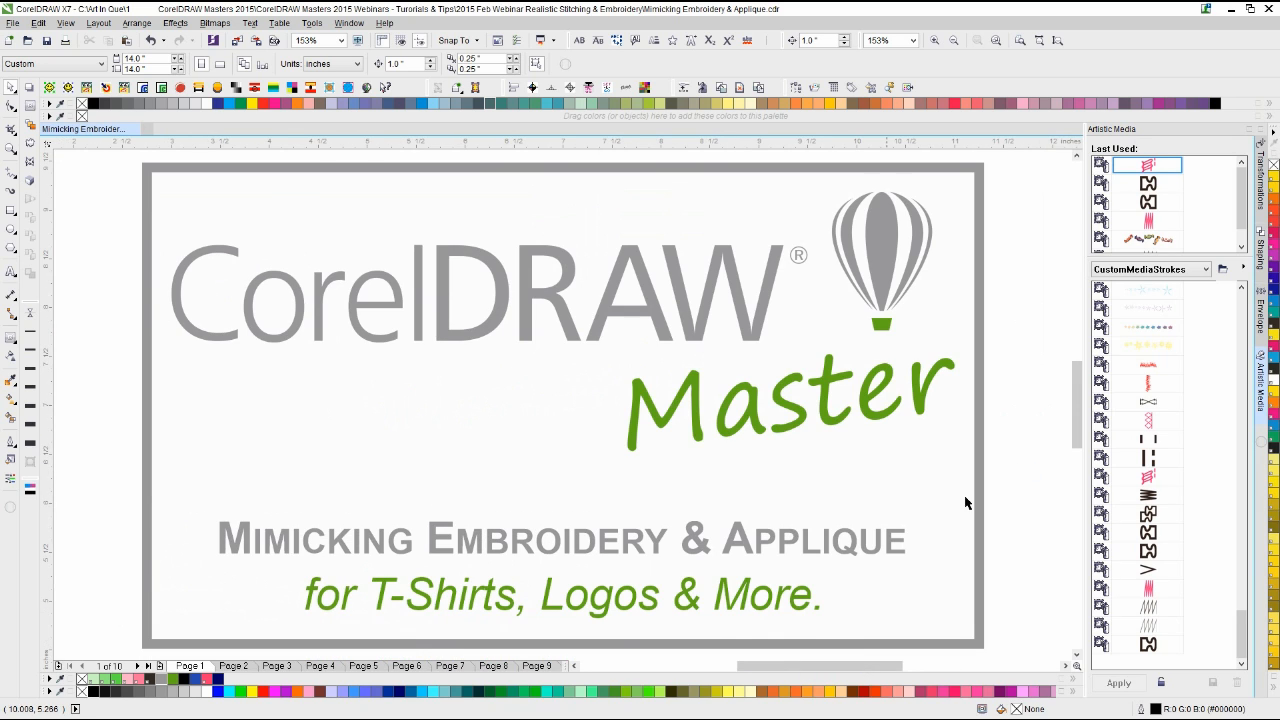
{"action": "left_click", "coordinate": [1022, 462]}
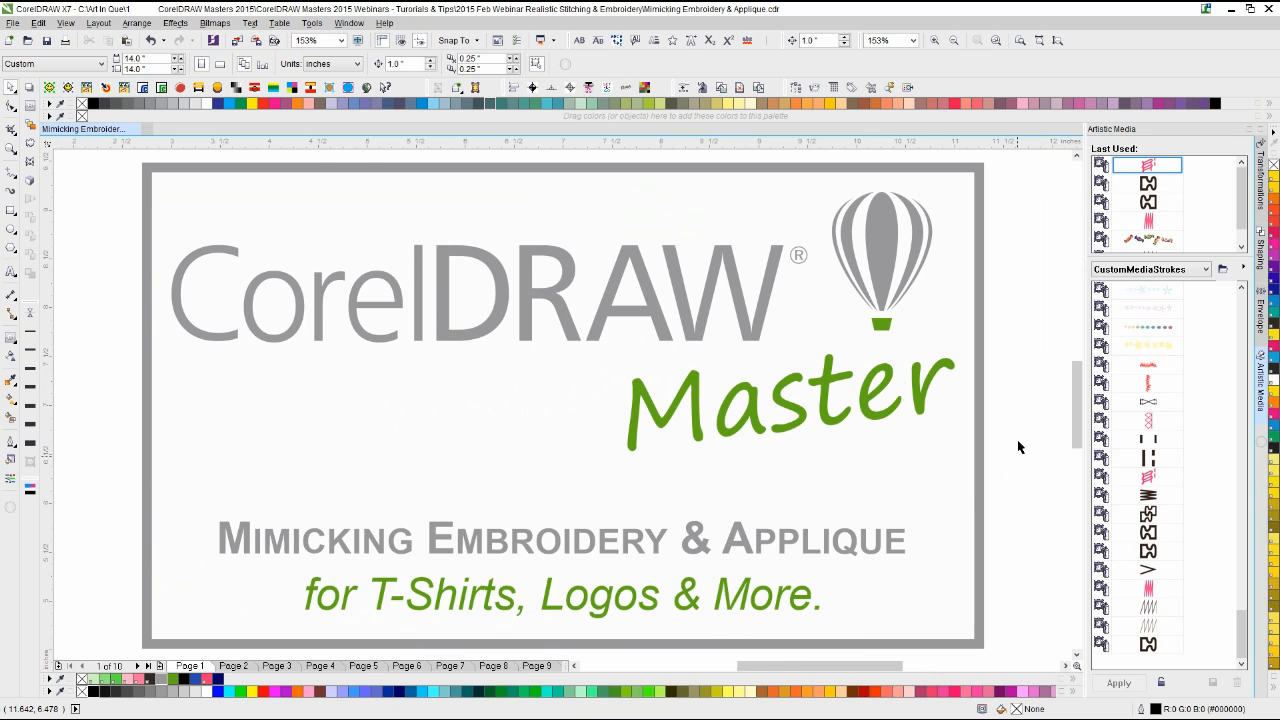
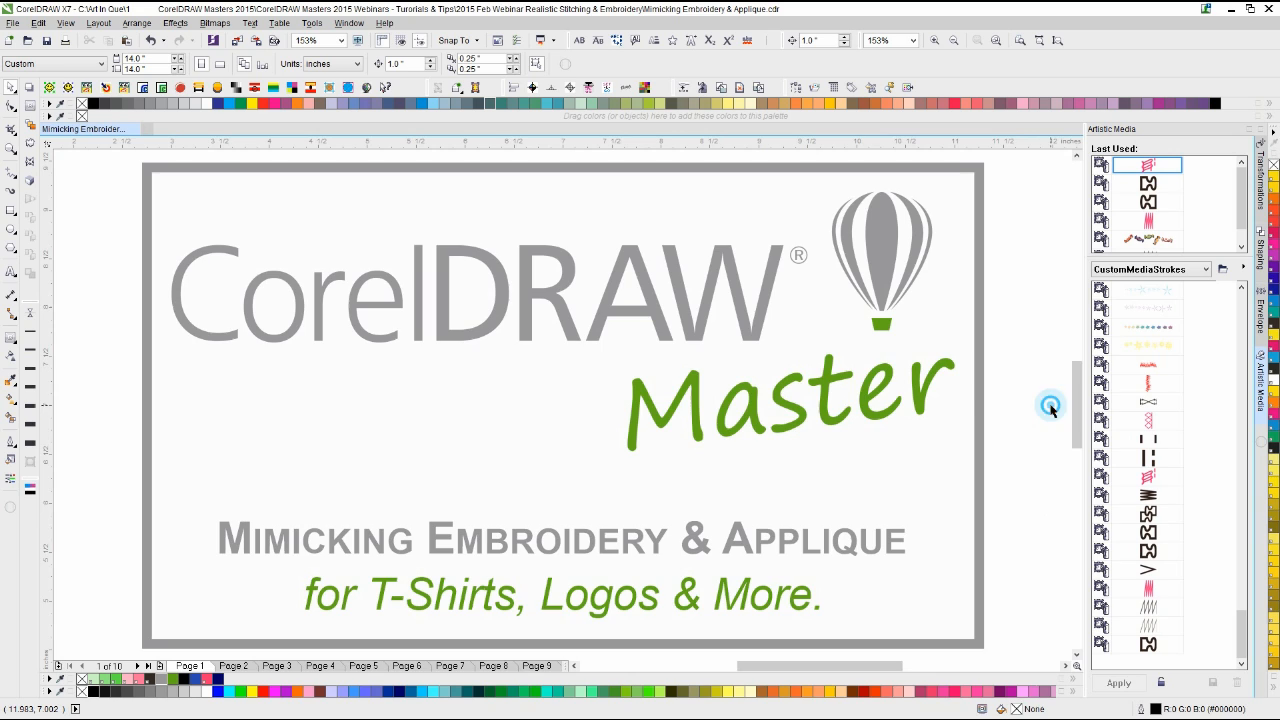
Step: Select all pieces of the hot-air balloon in the page 1 title artwork and copy them
{"action": "scroll", "coordinate": [1051, 407], "scroll_direction": "down", "scroll_amount": 3}
{"action": "scroll", "coordinate": [632, 433], "scroll_direction": "up", "scroll_amount": 2}
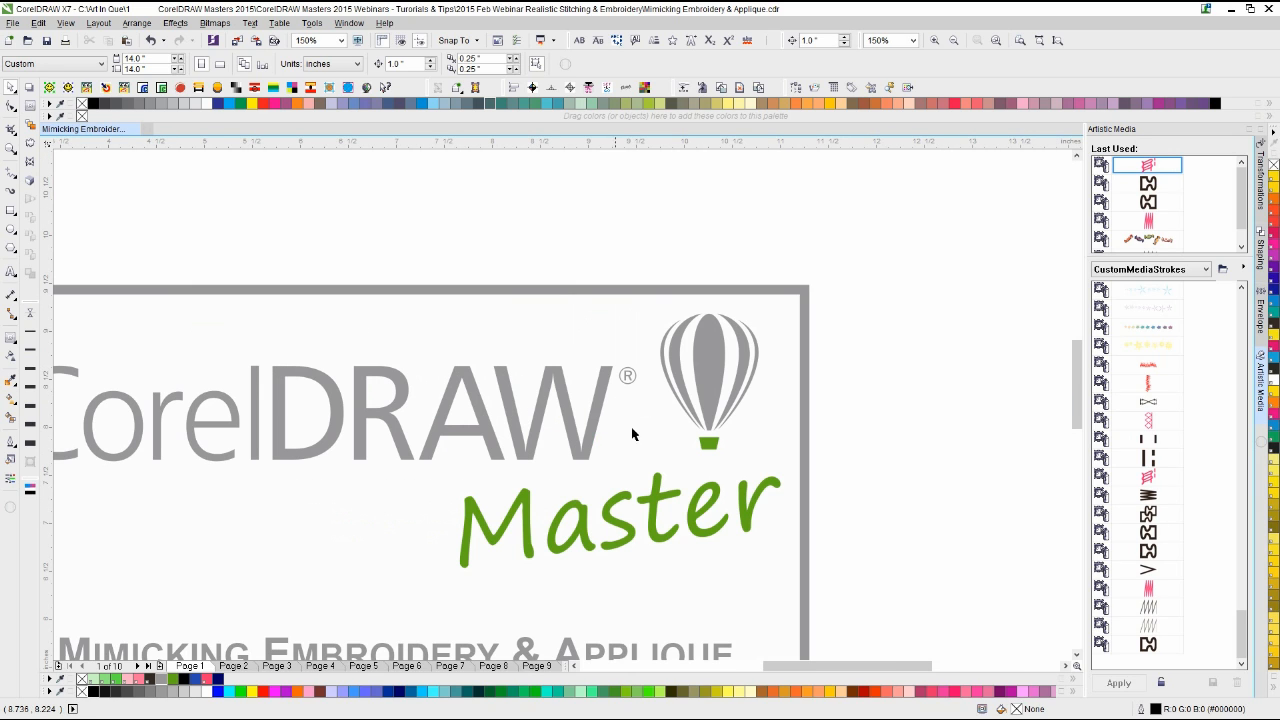
{"action": "left_click", "coordinate": [710, 386]}
{"action": "left_click", "coordinate": [710, 385], "text": "ctrl"}
{"action": "left_click", "coordinate": [857, 402]}
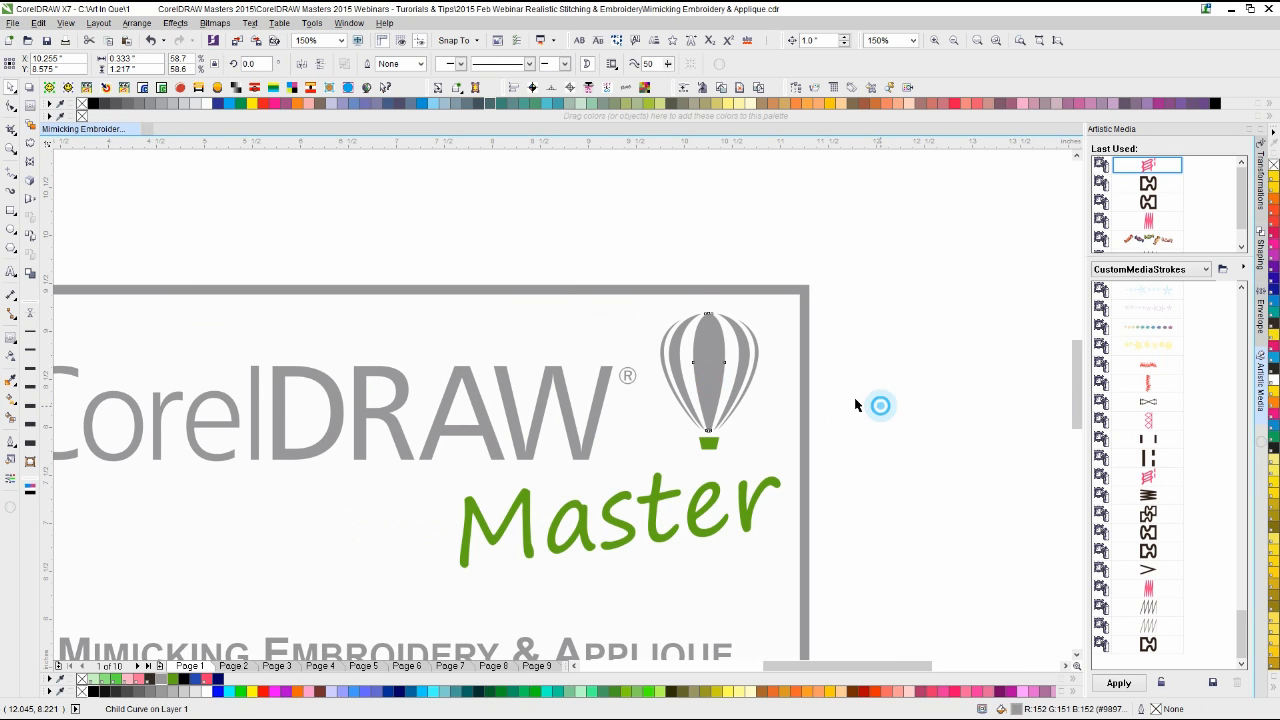
{"action": "left_click", "coordinate": [724, 376]}
{"action": "left_click", "coordinate": [859, 353]}
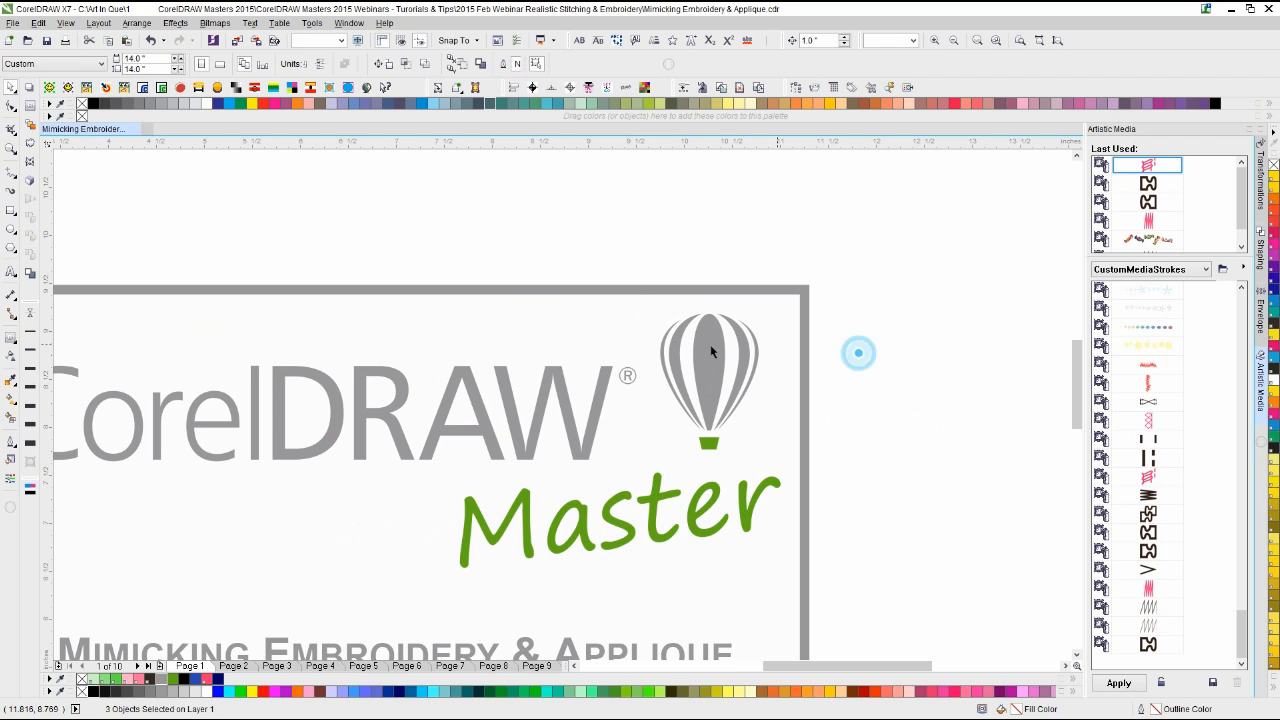
{"action": "left_click_drag", "start_coordinate": [865, 262], "coordinate": [636, 470]}
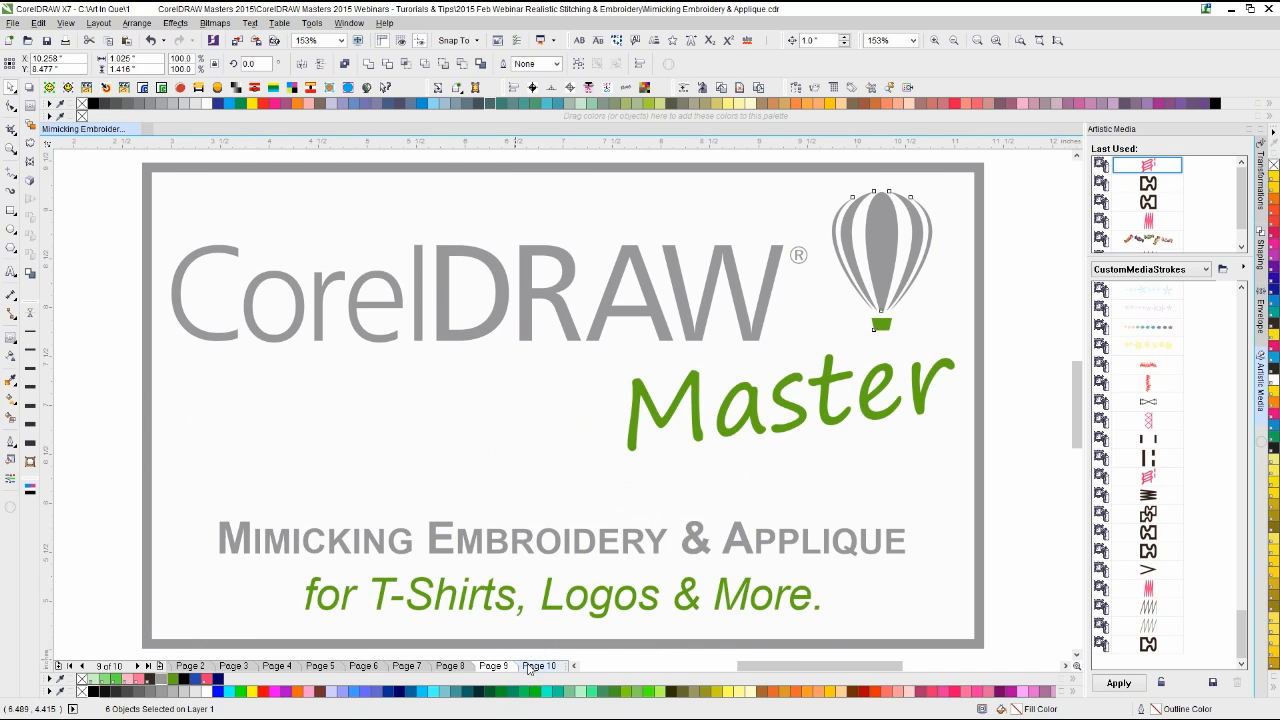
Step: Add a new blank page after page 10
{"action": "left_click", "coordinate": [537, 665]}
{"action": "left_click", "coordinate": [538, 666]}
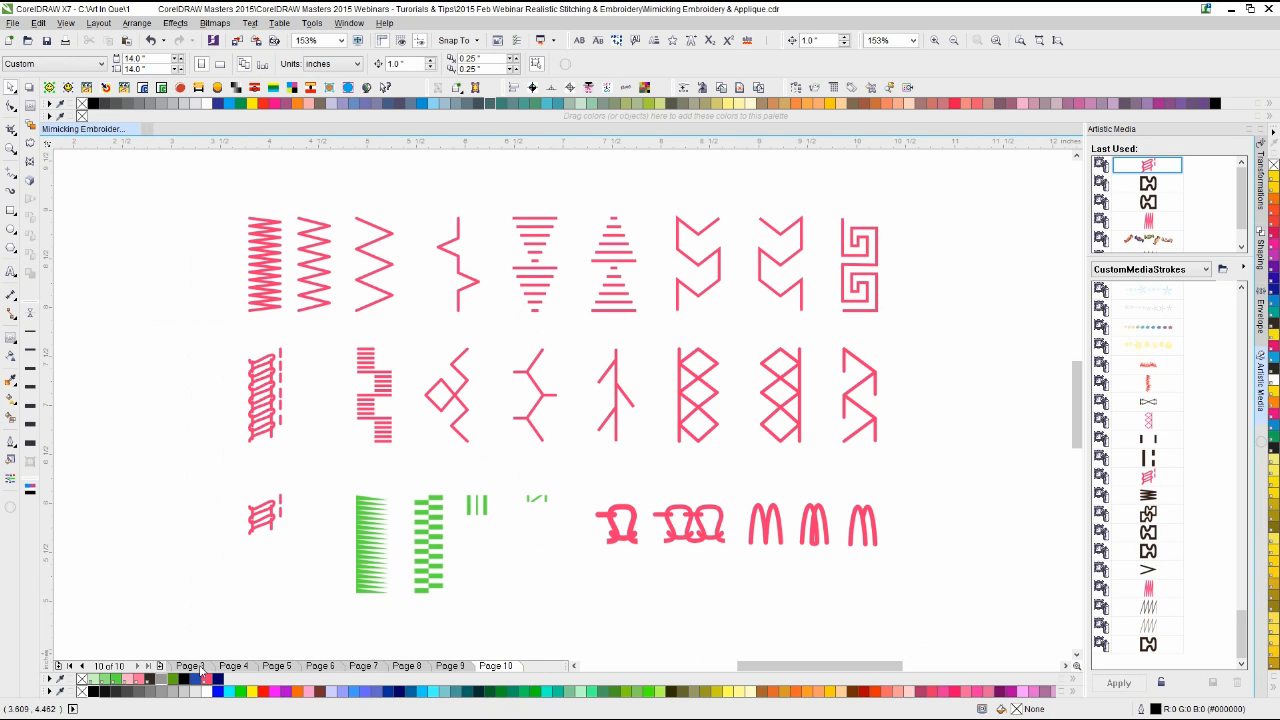
{"action": "left_click", "coordinate": [159, 666]}
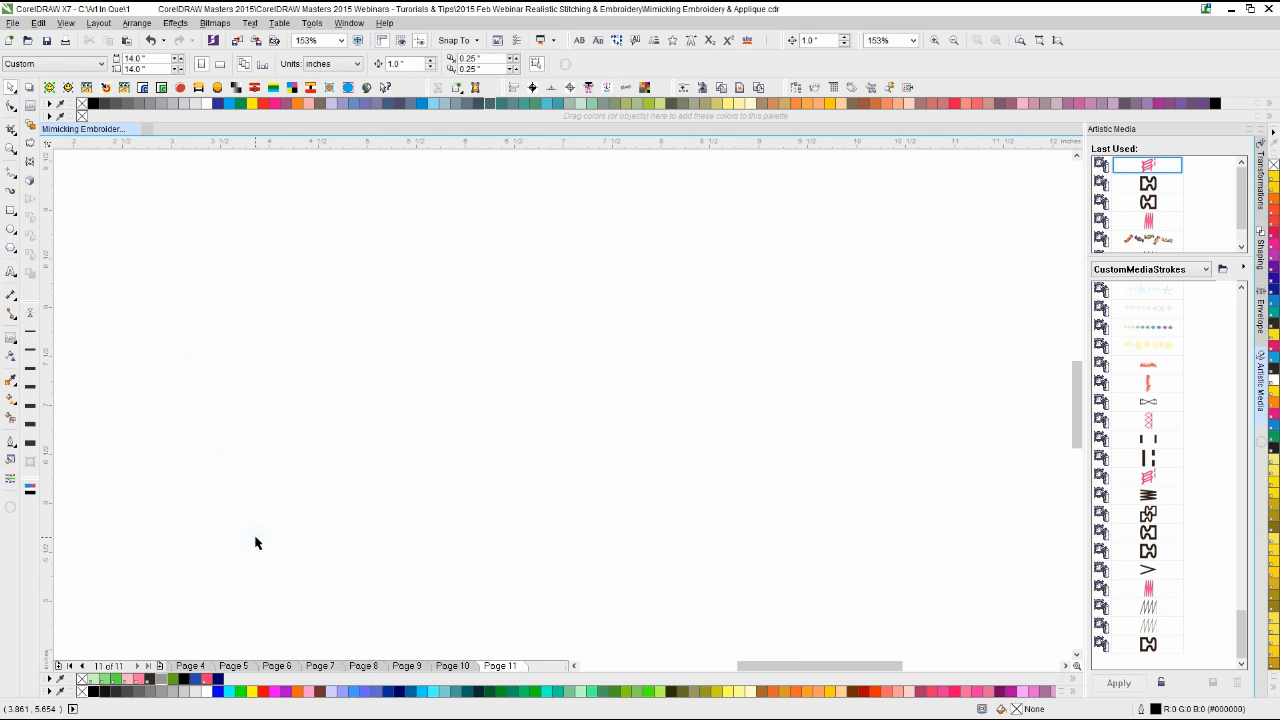
Step: Paste the copied balloon on page 11 as one group, centre it on the page and scale it to about 31.8%
{"action": "key", "text": "ctrl+v"}
{"action": "key", "text": "ctrl+g"}
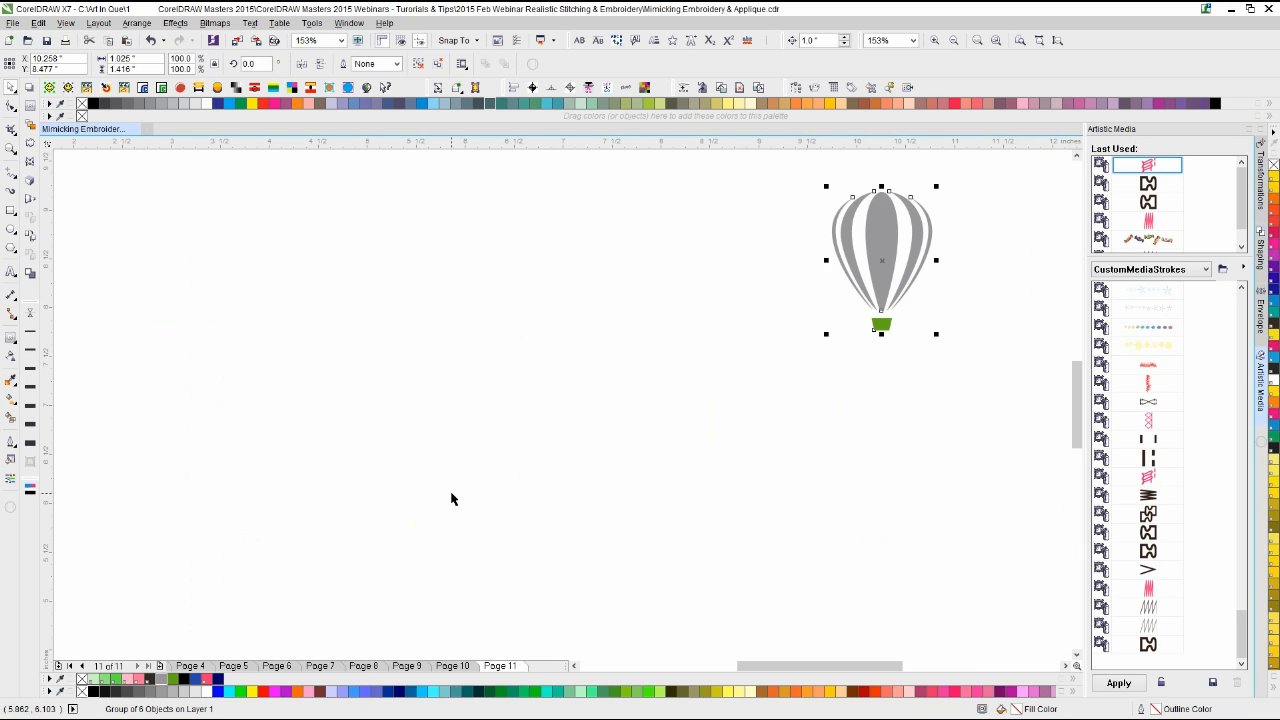
{"action": "key", "text": "p"}
{"action": "left_click_drag", "start_coordinate": [619, 329], "coordinate": [581, 380]}
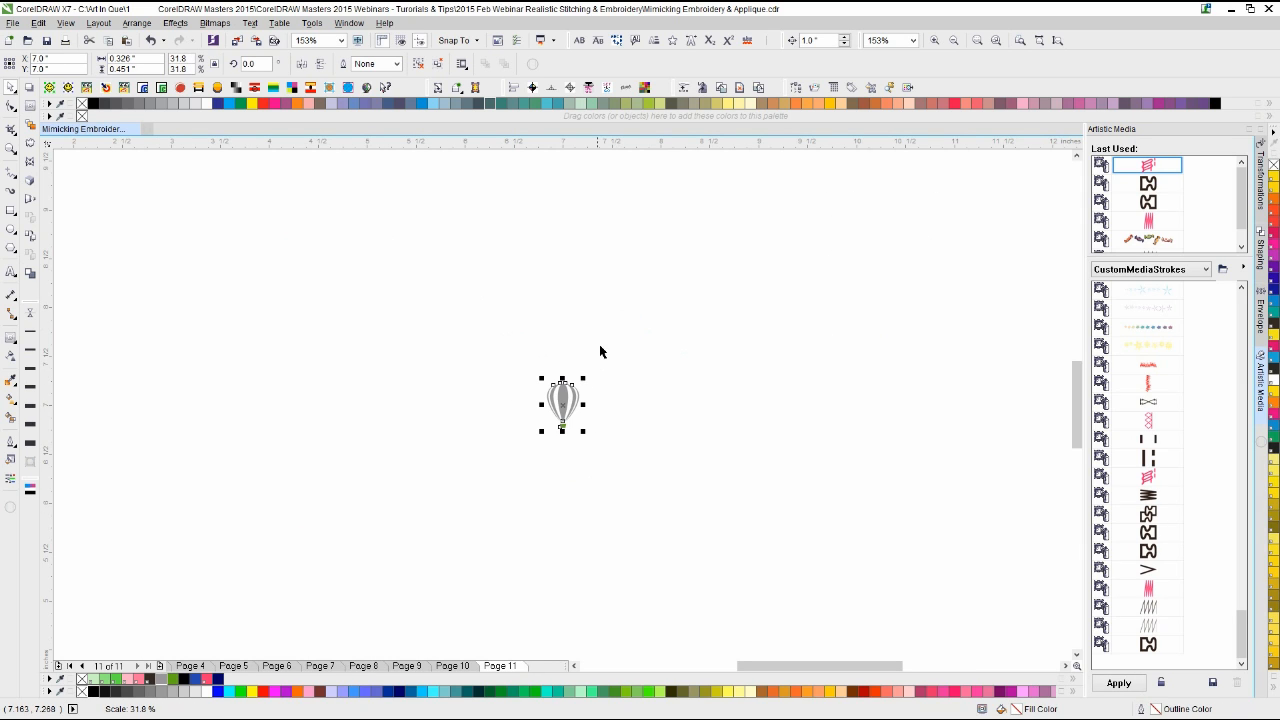
Step: Save the balloon group as an Object Sprayer stroke named Corel Balloon in the Webinar Stitches folder, leaving the balloon deselected
{"action": "left_click", "coordinate": [10, 190]}
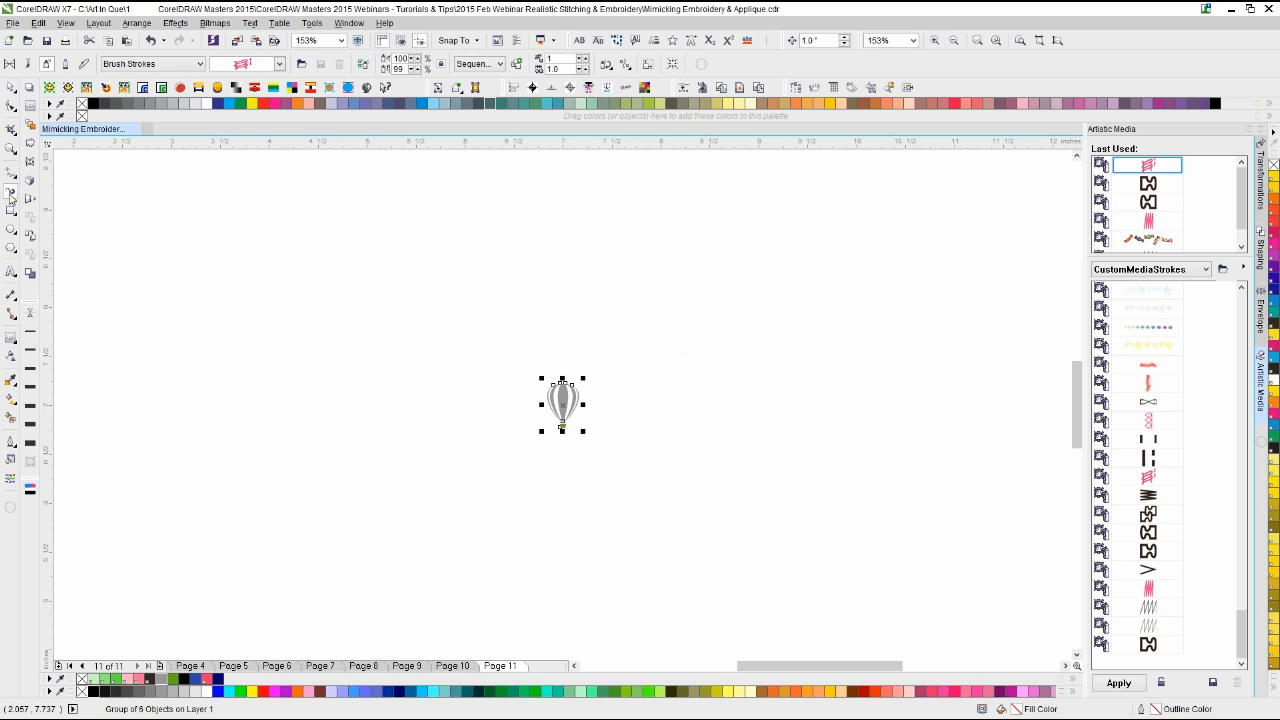
{"action": "left_click", "coordinate": [1209, 683]}
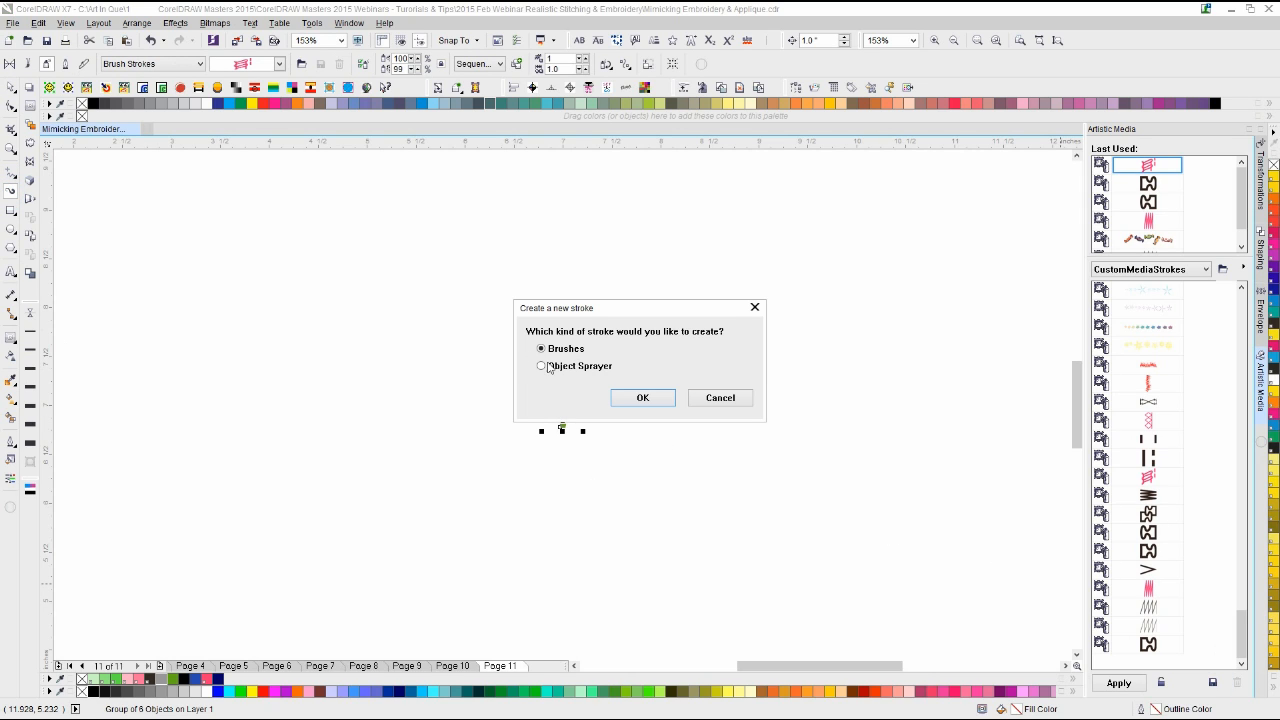
{"action": "left_click", "coordinate": [548, 367]}
{"action": "left_click", "coordinate": [621, 405]}
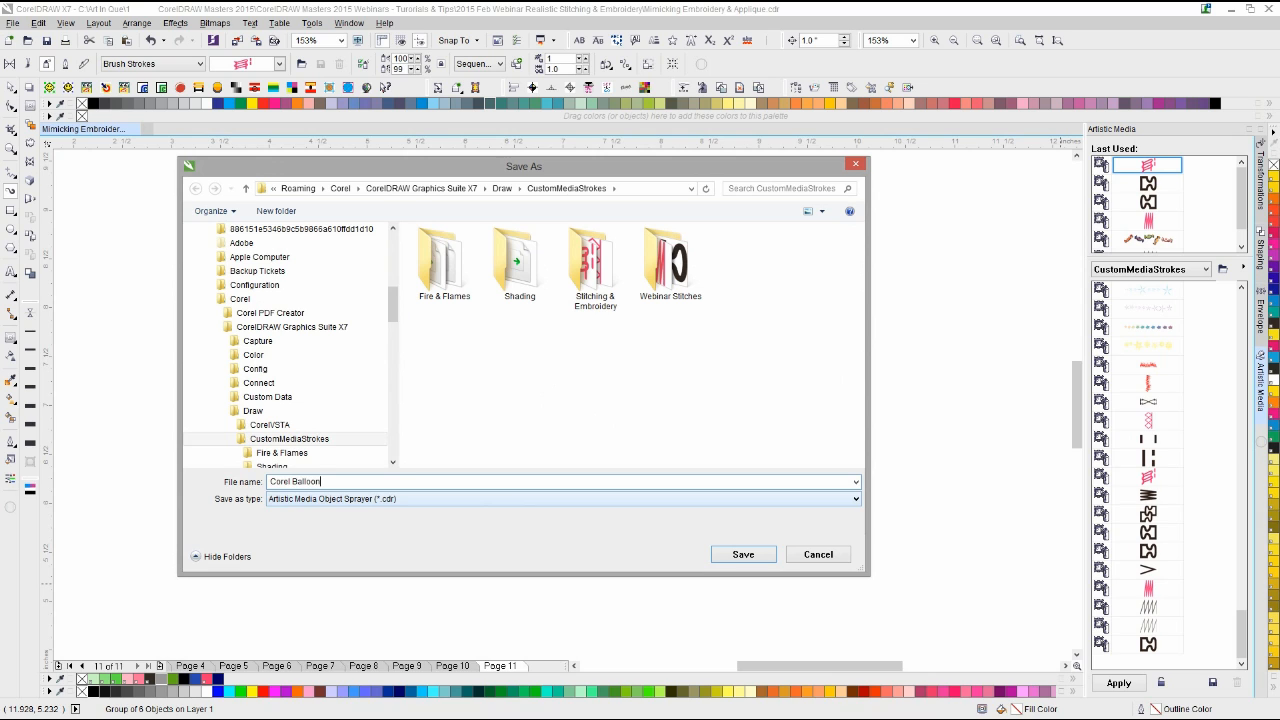
{"action": "double_click", "coordinate": [668, 262]}
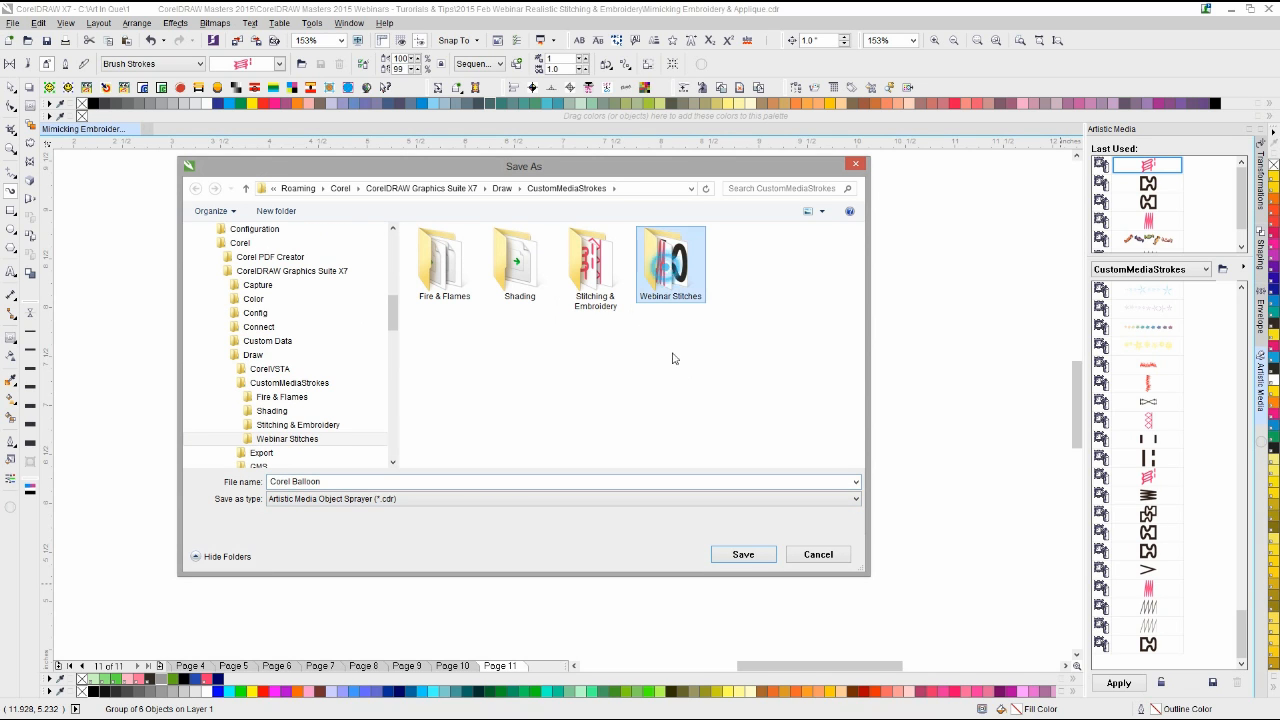
{"action": "left_click", "coordinate": [750, 551]}
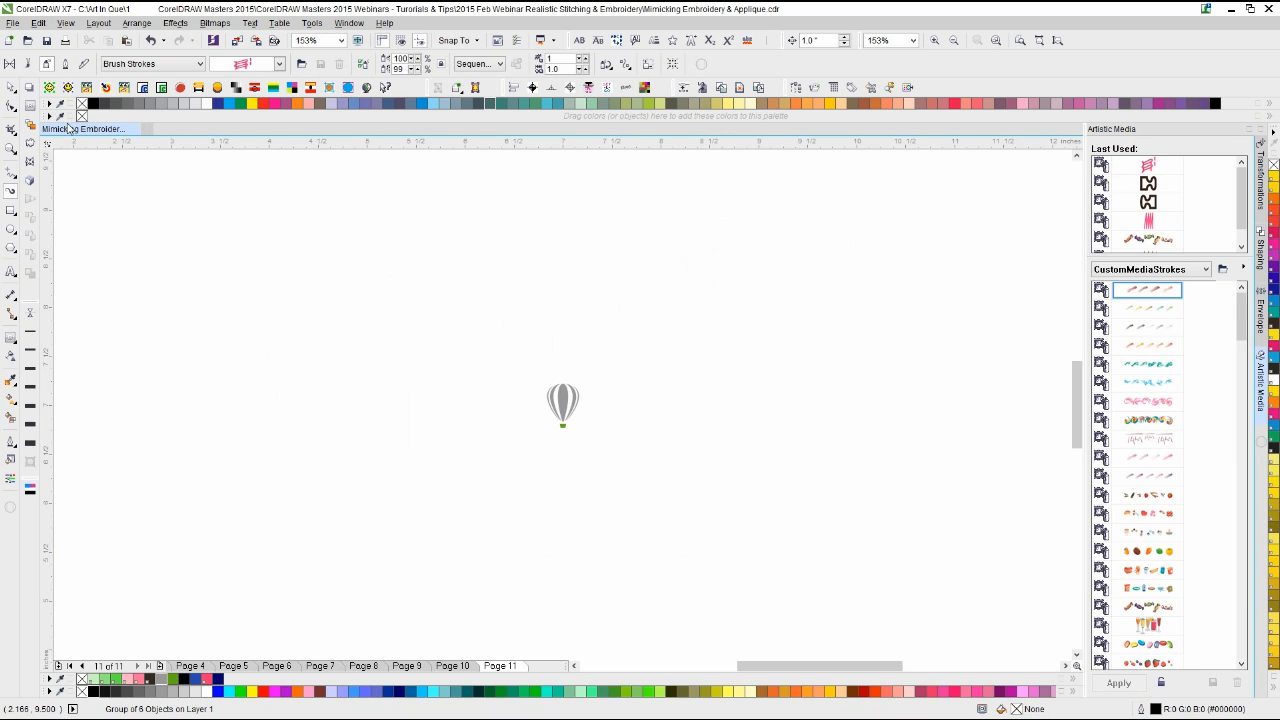
{"action": "left_click", "coordinate": [10, 86]}
{"action": "left_click", "coordinate": [326, 314]}
{"action": "key", "text": "shift+F4"}
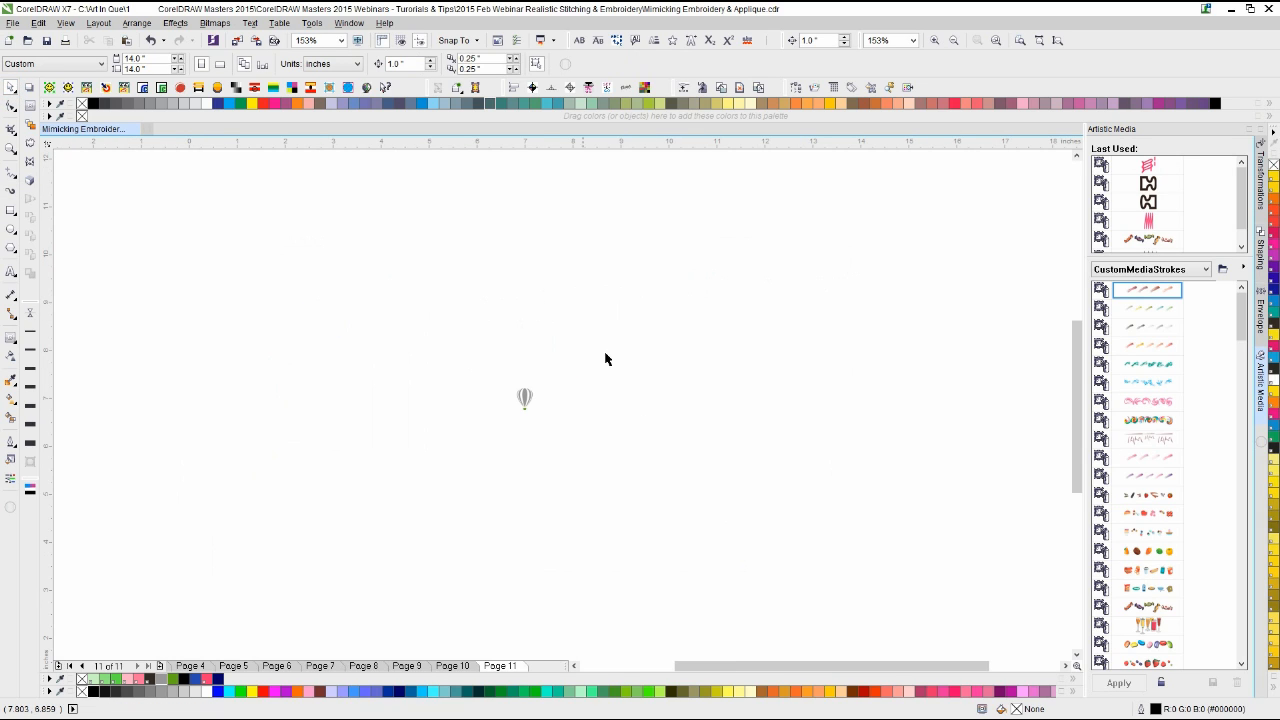
Step: Add page 12 and spray the balloon stroke from CustomMediaStrokes along a winding freehand path about 17 inches wide
{"action": "left_click", "coordinate": [157, 666]}
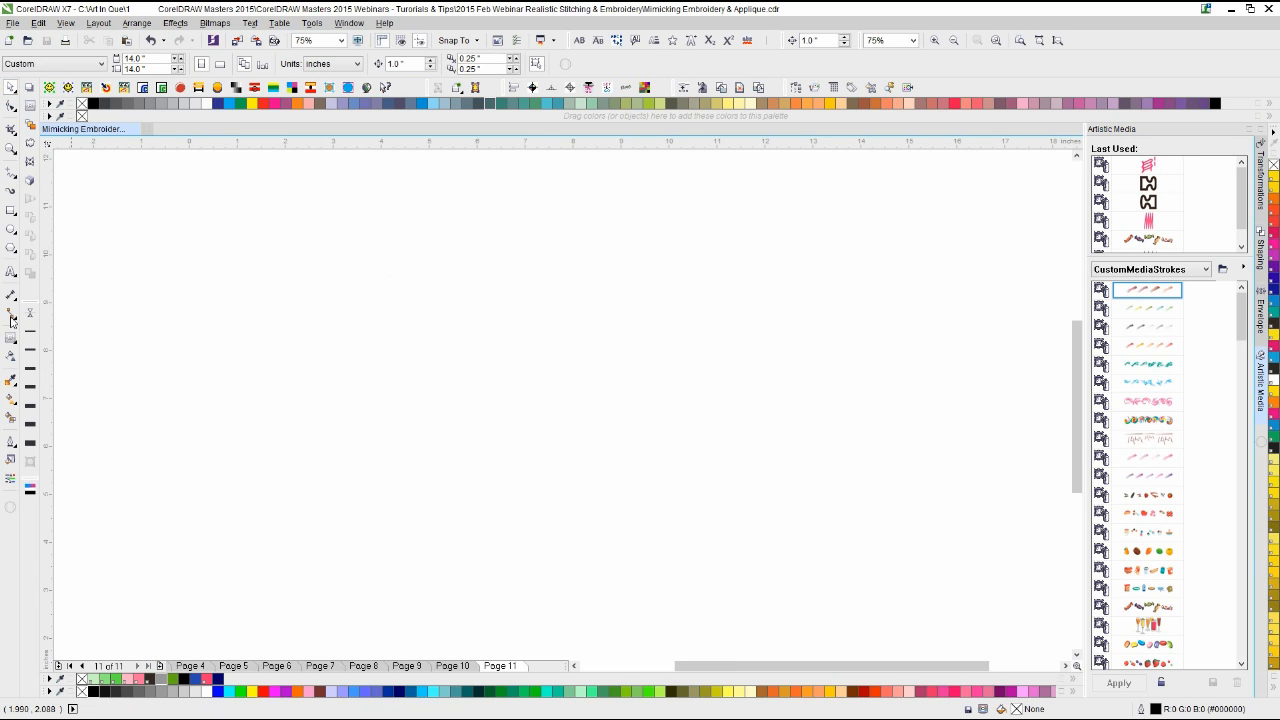
{"action": "left_click", "coordinate": [9, 192]}
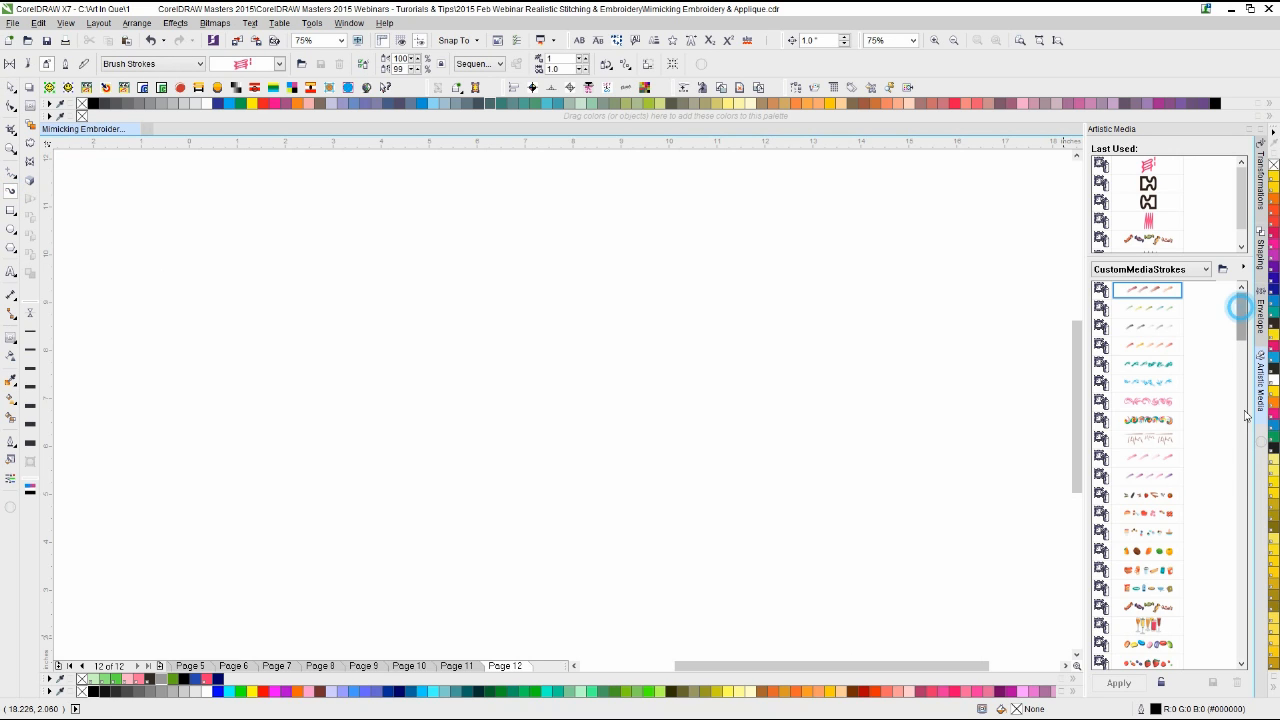
{"action": "left_click_drag", "start_coordinate": [1240, 308], "coordinate": [1246, 650]}
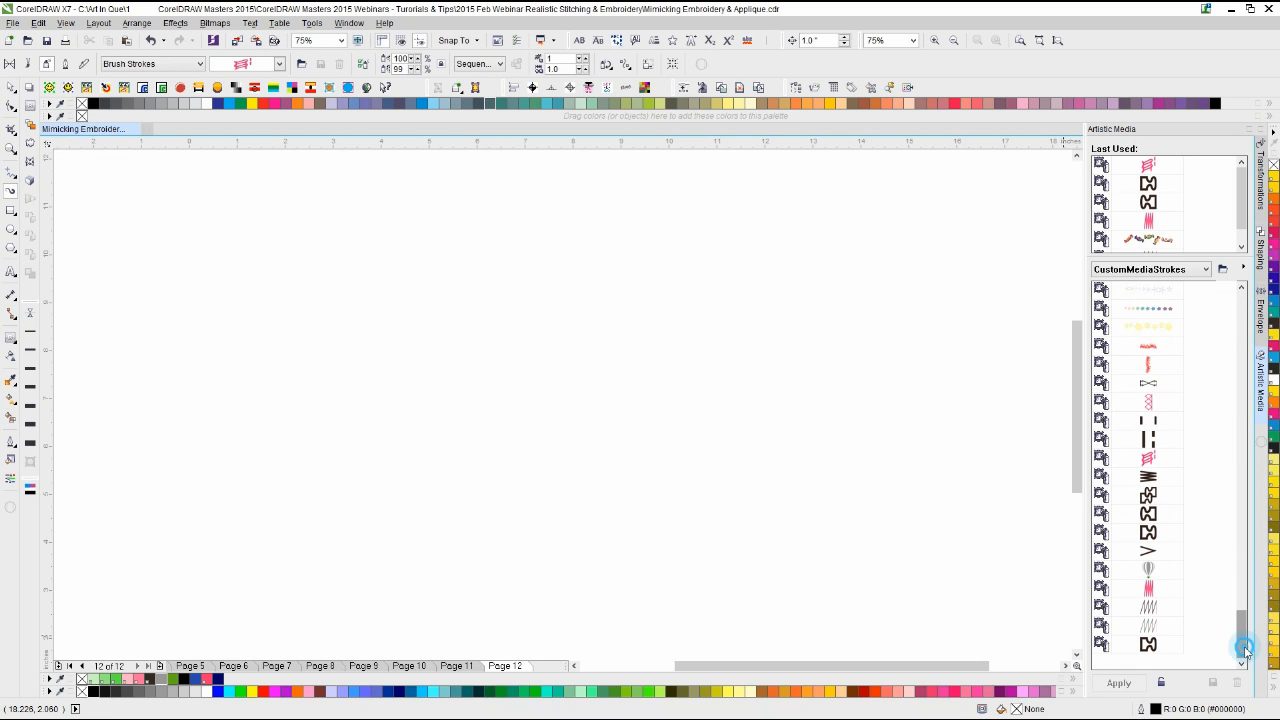
{"action": "left_click", "coordinate": [1150, 570]}
{"action": "mouse_move", "coordinate": [137, 193]}
{"action": "left_mouse_down"}
{"action": "mouse_move", "coordinate": [191, 266]}
{"action": "mouse_move", "coordinate": [399, 184]}
{"action": "mouse_move", "coordinate": [516, 329]}
{"action": "mouse_move", "coordinate": [691, 337]}
{"action": "mouse_move", "coordinate": [823, 272]}
{"action": "mouse_move", "coordinate": [911, 363]}
{"action": "mouse_move", "coordinate": [849, 479]}
{"action": "mouse_move", "coordinate": [246, 432]}
{"action": "mouse_move", "coordinate": [178, 492]}
{"action": "mouse_move", "coordinate": [193, 527]}
{"action": "mouse_move", "coordinate": [614, 537]}
{"action": "mouse_move", "coordinate": [740, 596]}
{"action": "mouse_move", "coordinate": [860, 591]}
{"action": "mouse_move", "coordinate": [930, 609]}
{"action": "left_mouse_up"}
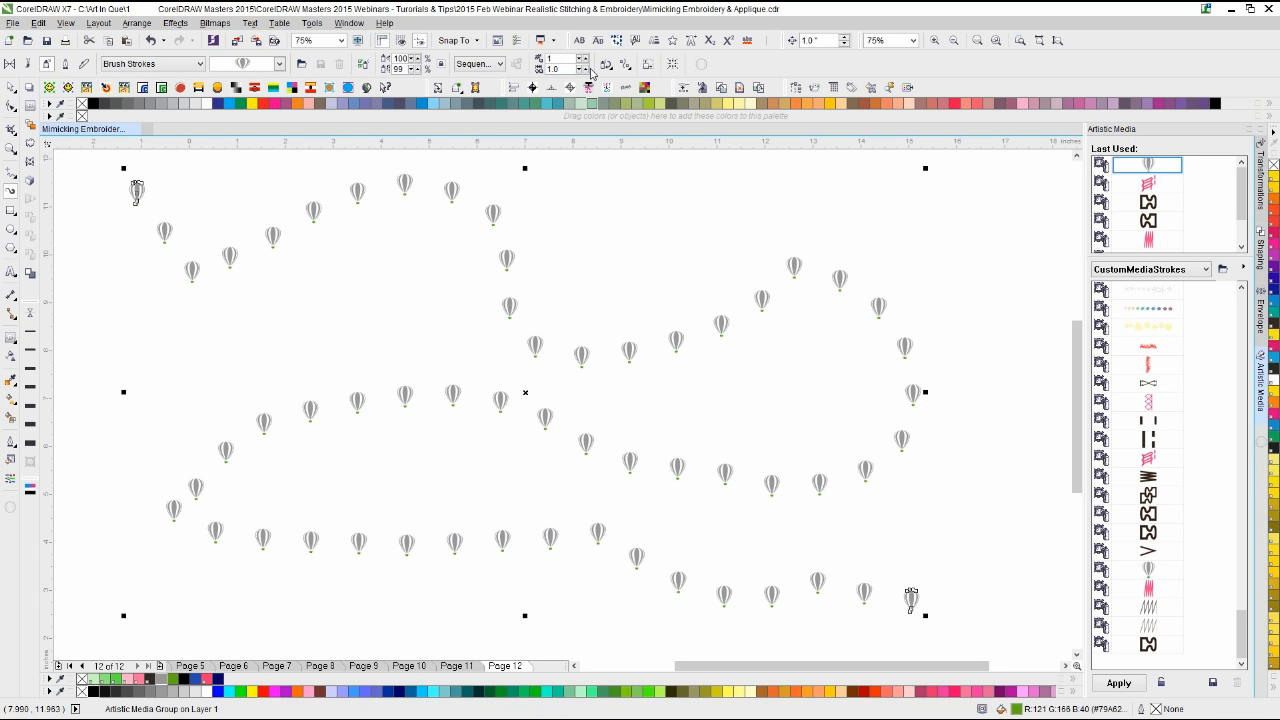
Step: Set the spacing of the sprayed balloons to 1.05, and delete the balloon spray from page 12
{"action": "left_click", "coordinate": [584, 66]}
{"action": "left_click", "coordinate": [584, 66]}
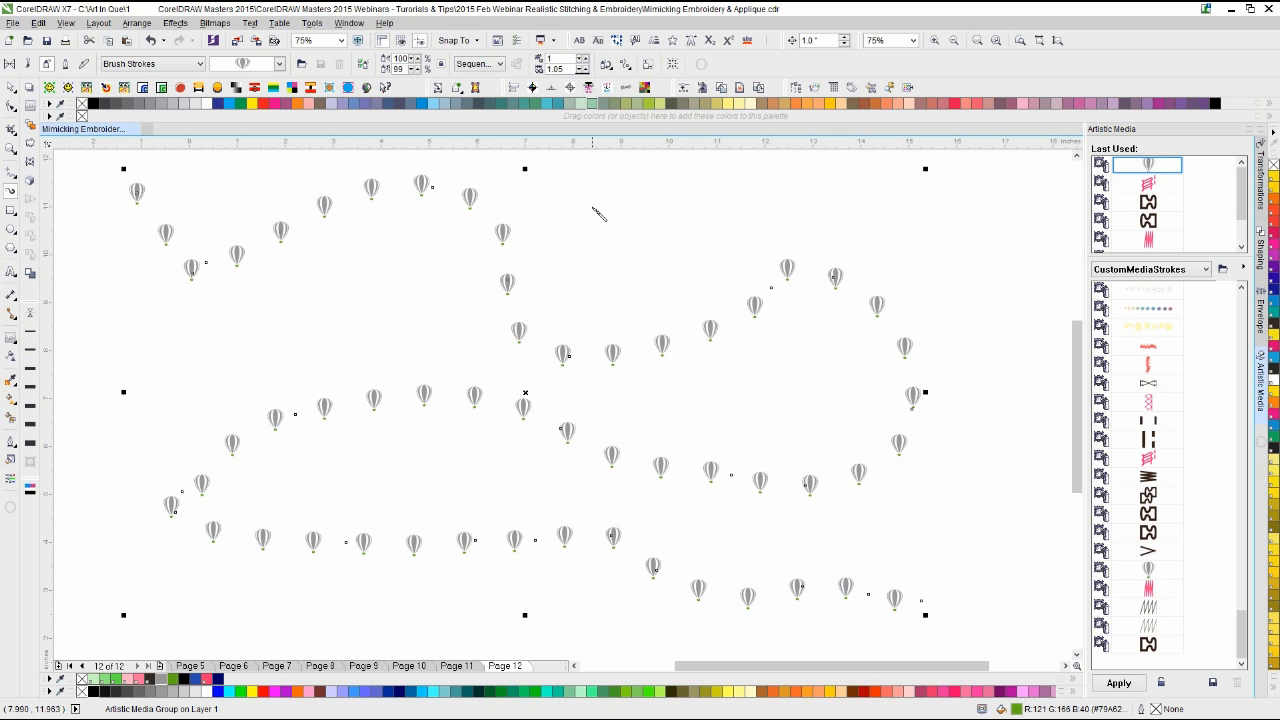
{"action": "scroll", "coordinate": [541, 529], "scroll_direction": "down", "scroll_amount": 1}
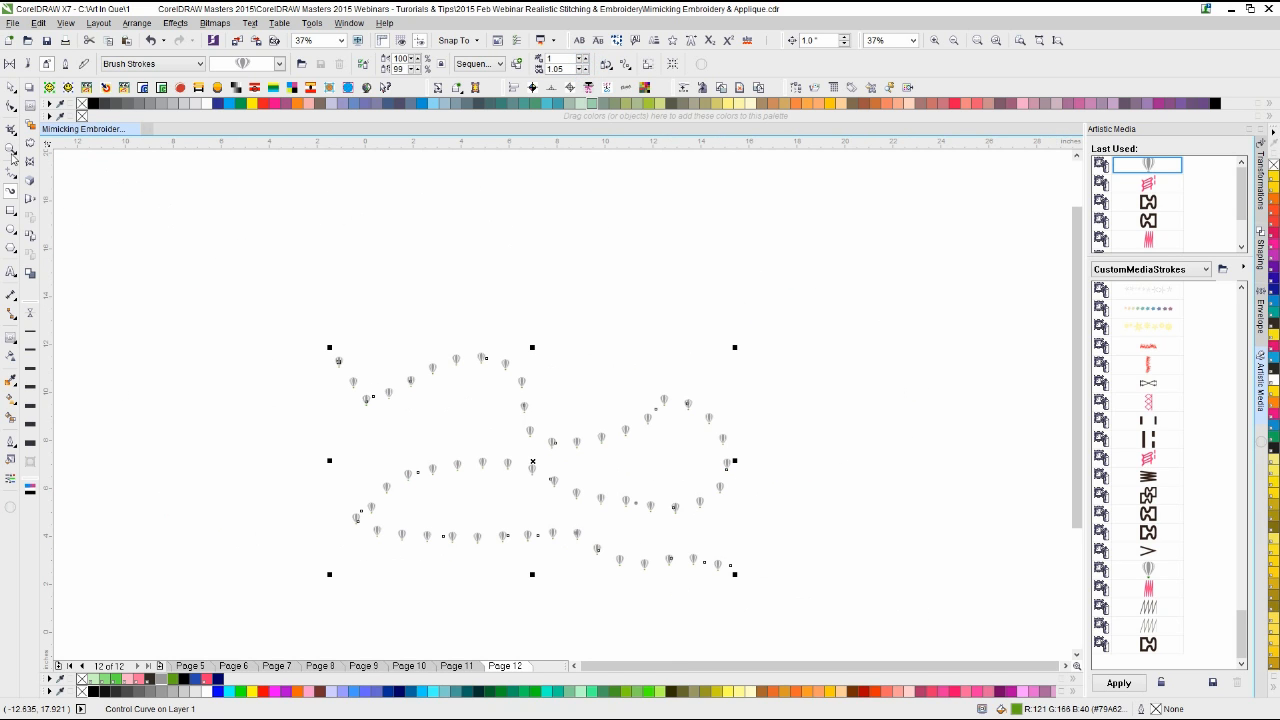
{"action": "left_click", "coordinate": [11, 88]}
{"action": "key", "text": "Delete"}
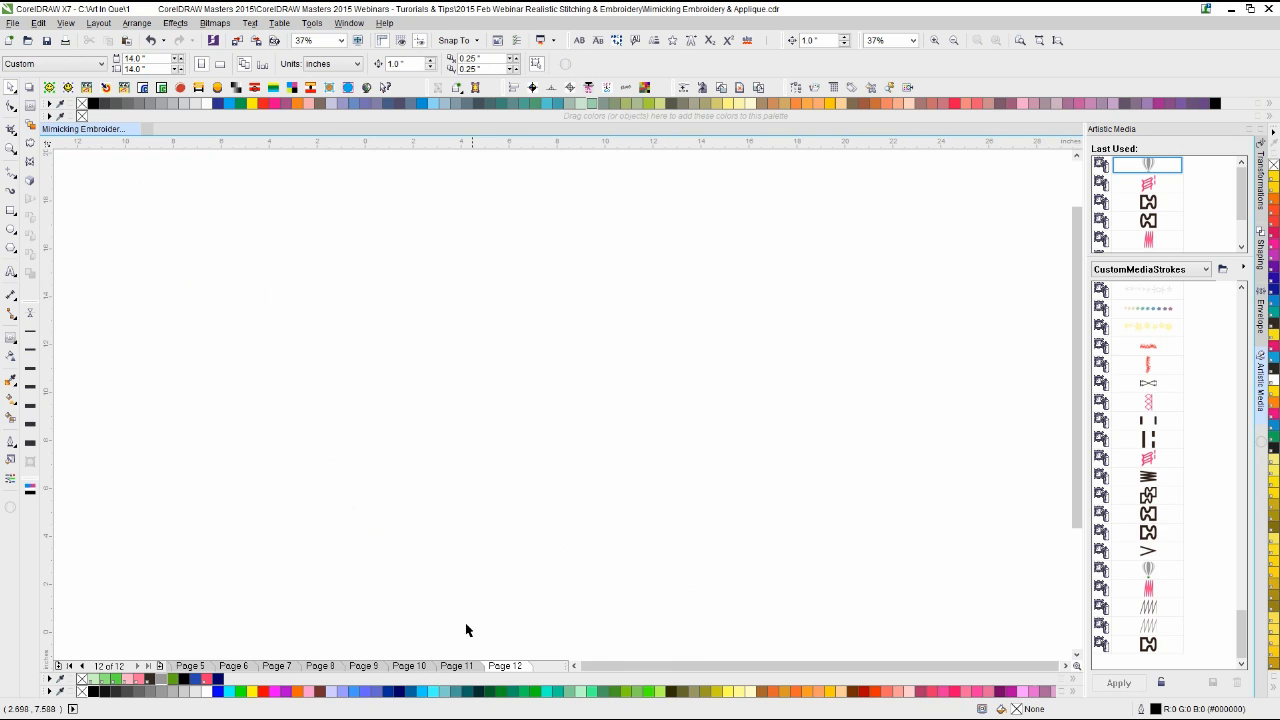
Step: Import the Extra Content Ending = Mimicking Embroidery & Applique drawing centred on page 12, and collapse the Artistic Media docker
{"action": "key", "text": "ctrl+i"}
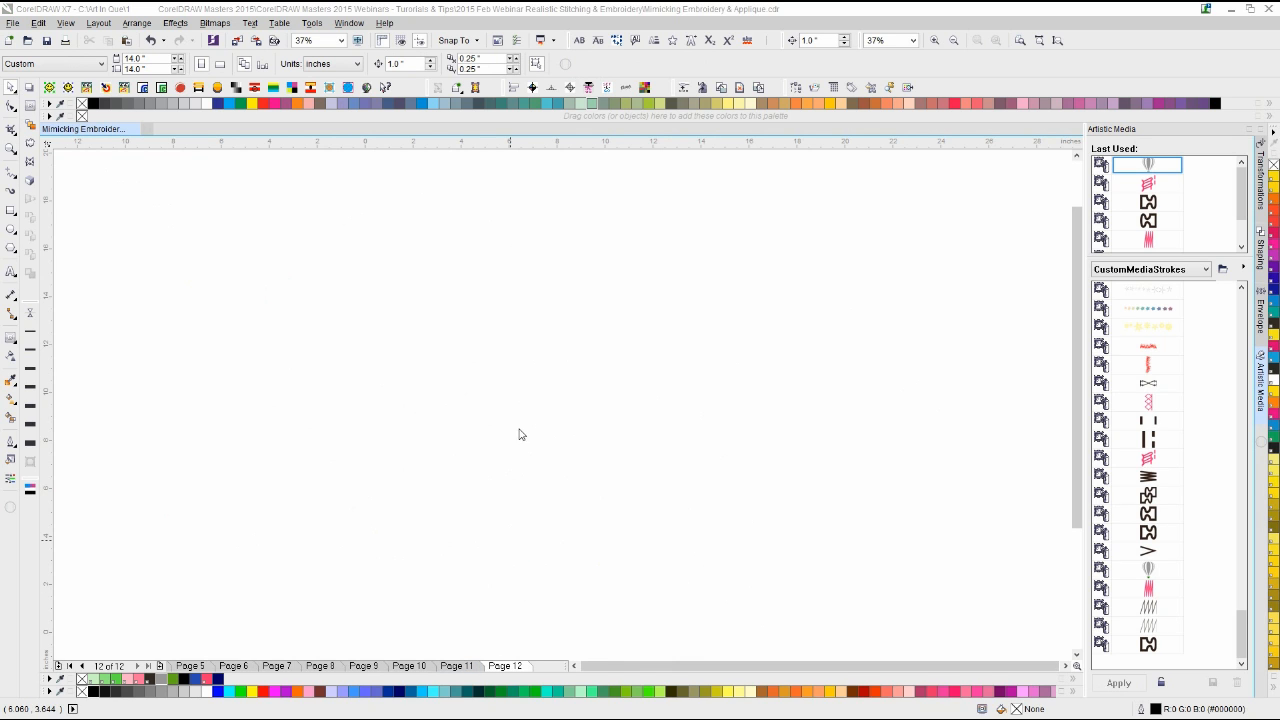
{"action": "left_click", "coordinate": [370, 188]}
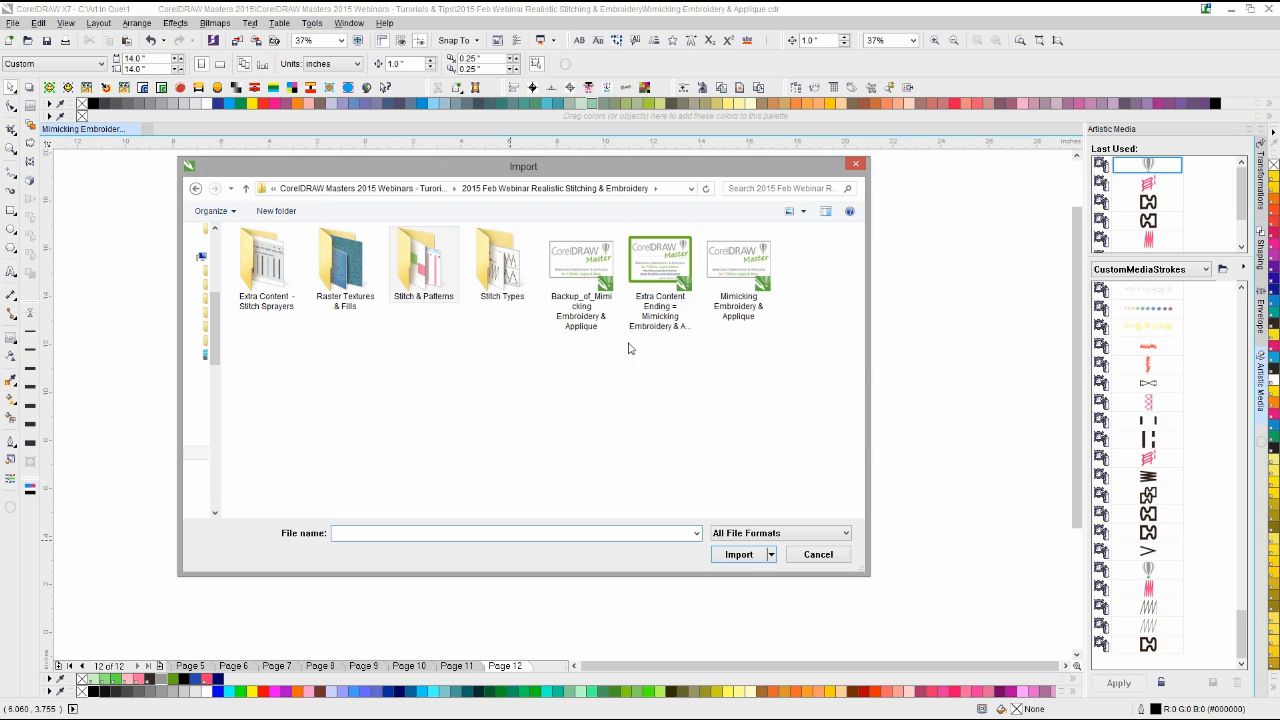
{"action": "double_click", "coordinate": [657, 293]}
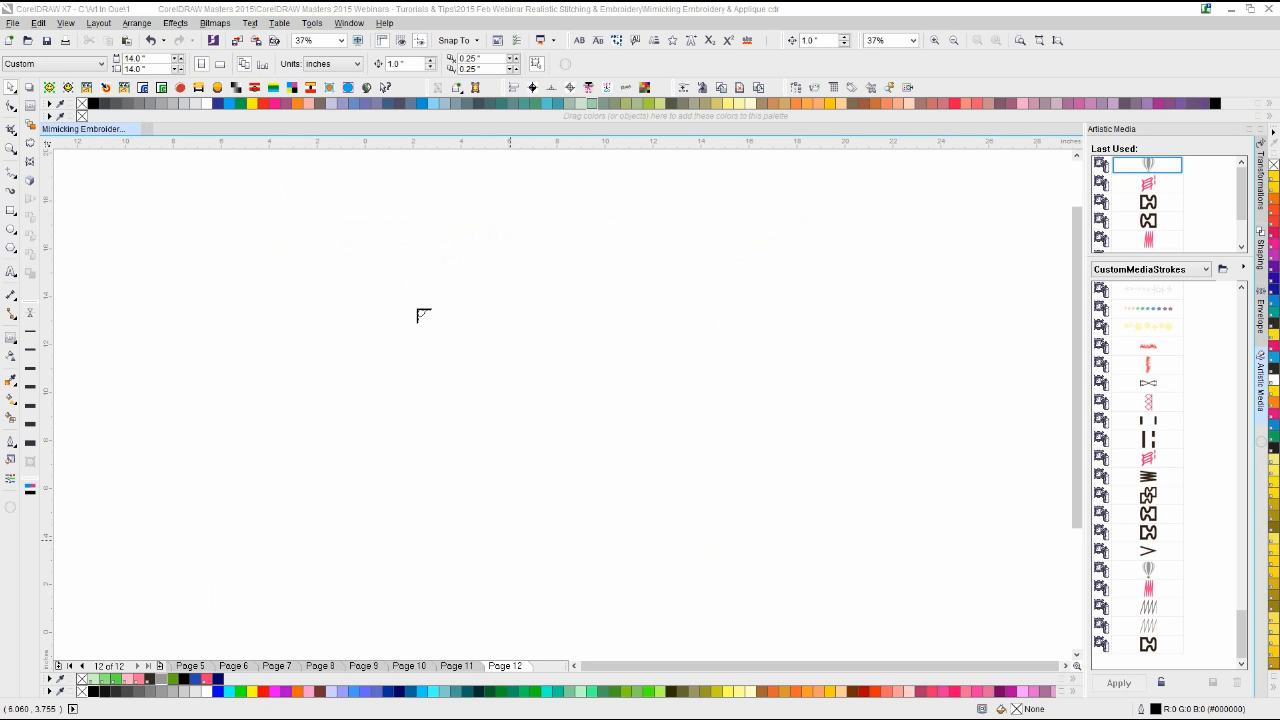
{"action": "key", "text": "Return"}
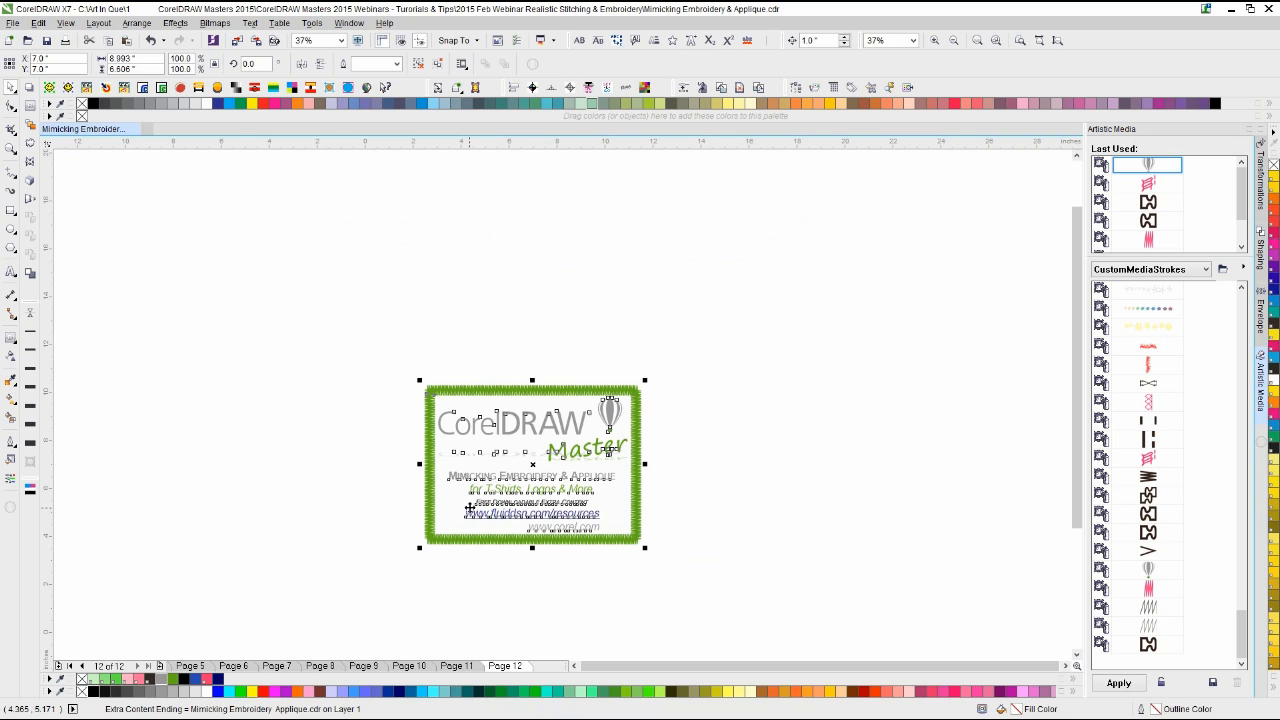
{"action": "scroll", "coordinate": [471, 510], "scroll_direction": "up", "scroll_amount": 1}
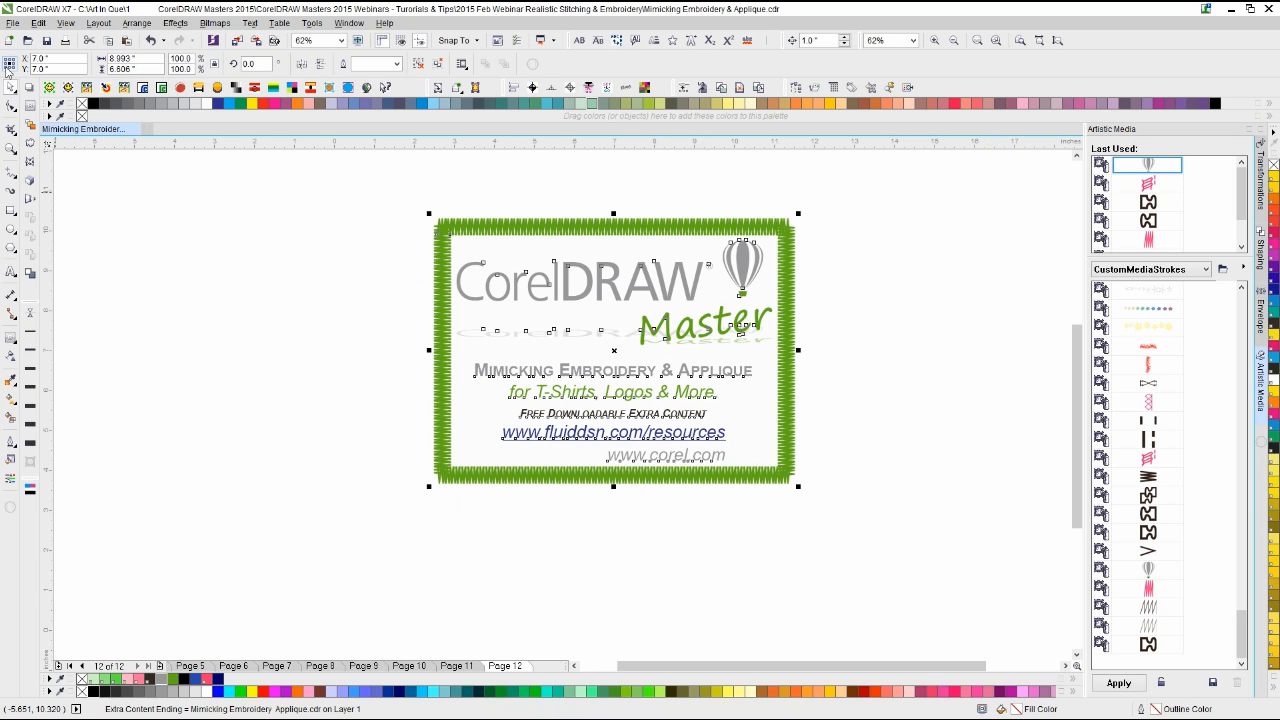
{"action": "left_click", "coordinate": [1008, 167]}
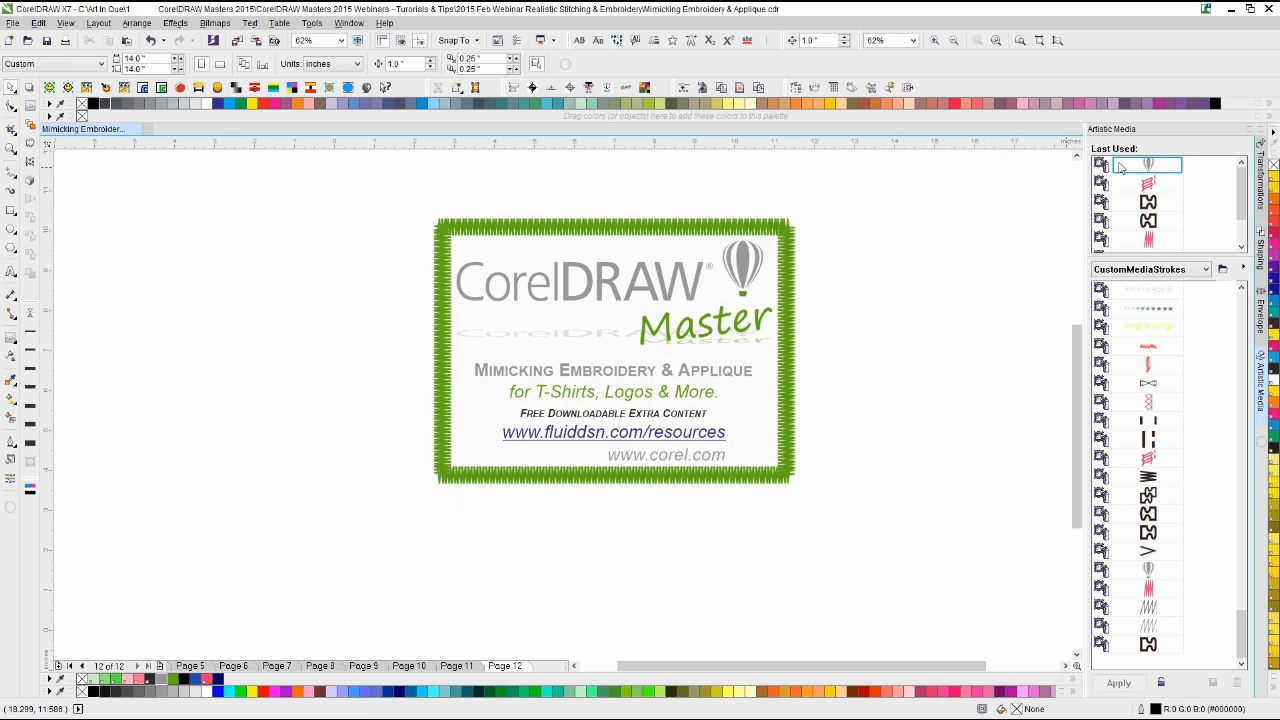
{"action": "left_click", "coordinate": [1247, 131]}
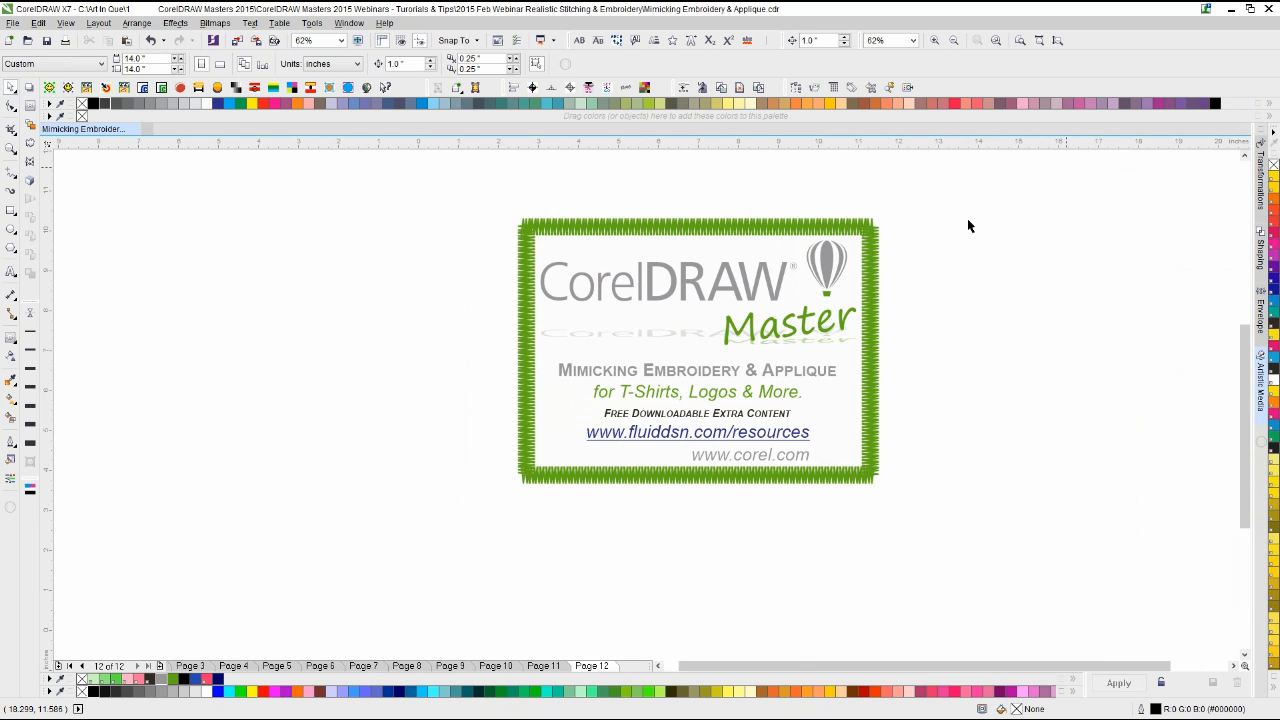
{"action": "key", "text": "F4"}
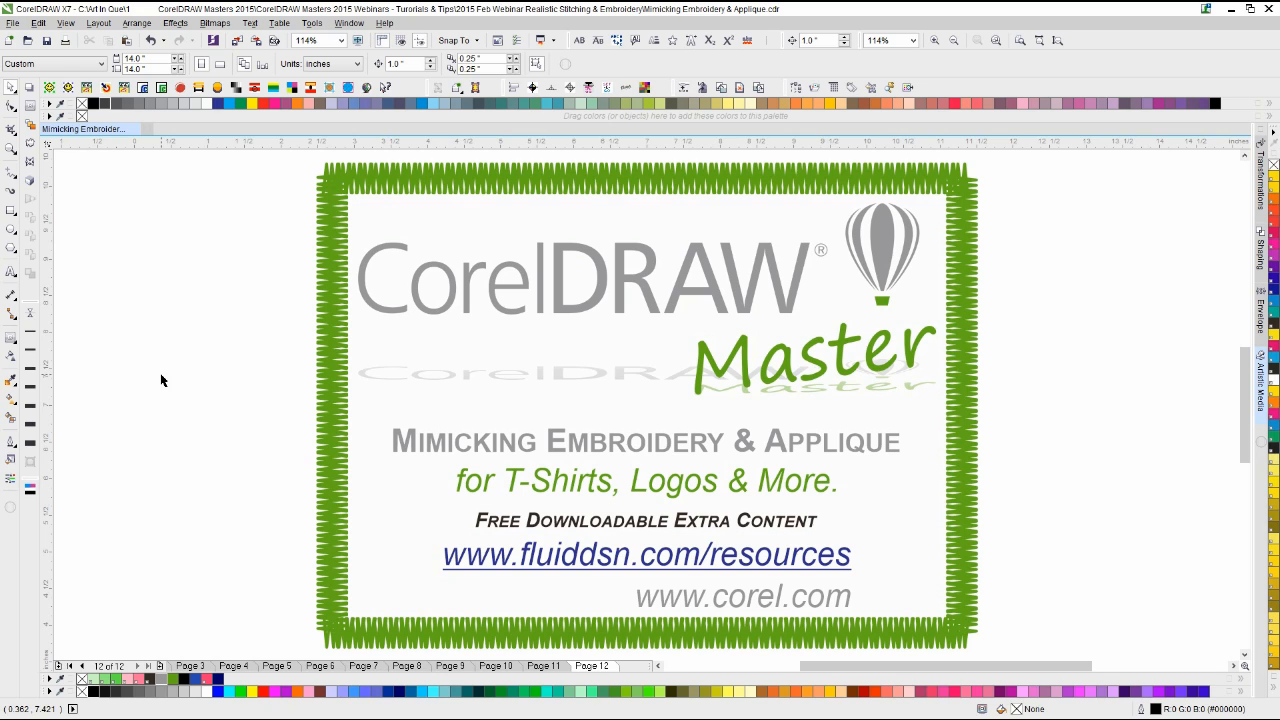
{"action": "left_click", "coordinate": [217, 393]}
{"action": "scroll", "coordinate": [557, 407], "scroll_direction": "down", "scroll_amount": 1}
{"action": "left_click", "coordinate": [357, 370]}
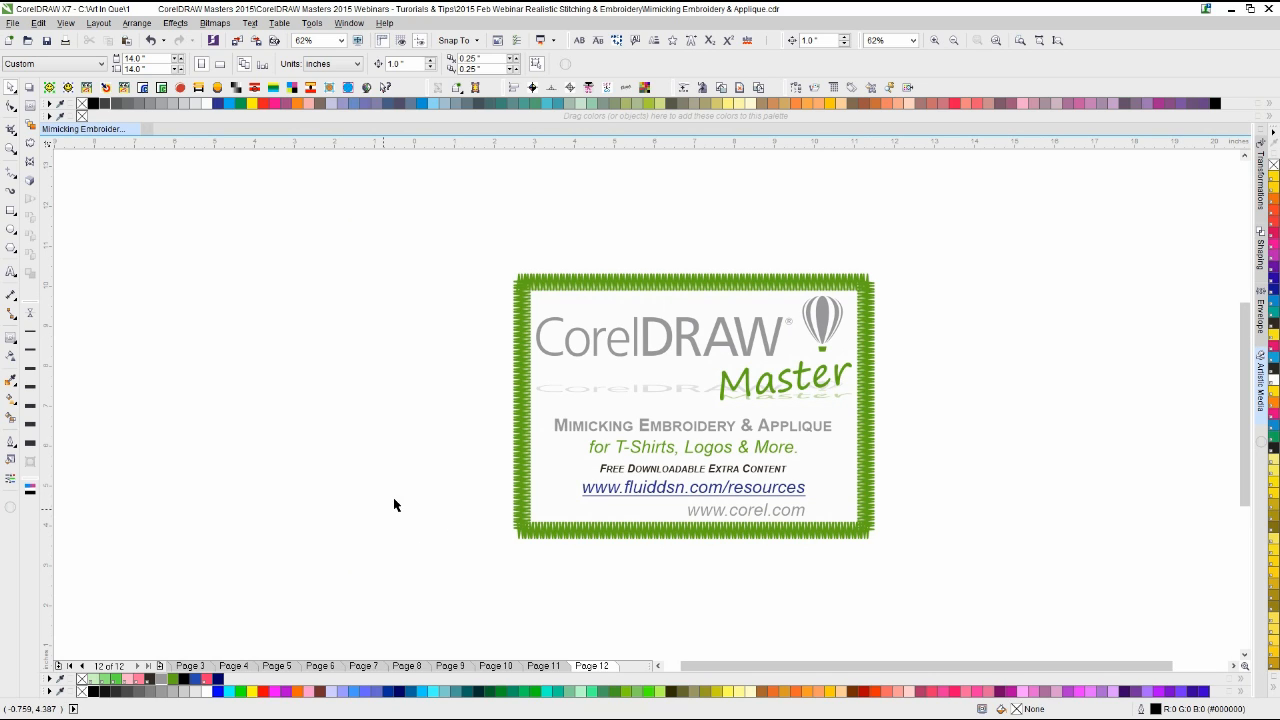
{"action": "left_click", "coordinate": [361, 489]}
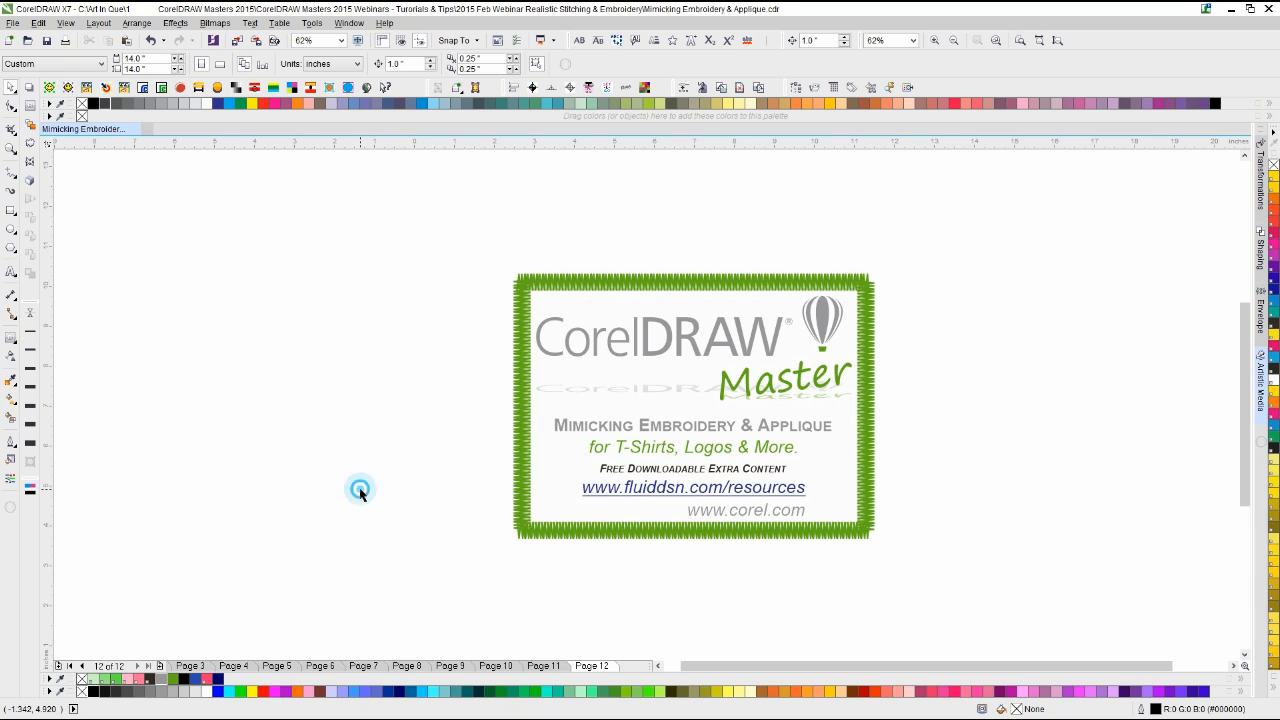
{"action": "left_click", "coordinate": [439, 474]}
Step: Open the drawing Stitch Sprayers Extra Content.cdr from the Extra Content - Stitch Sprayers folder
{"action": "key", "text": "ctrl+o"}
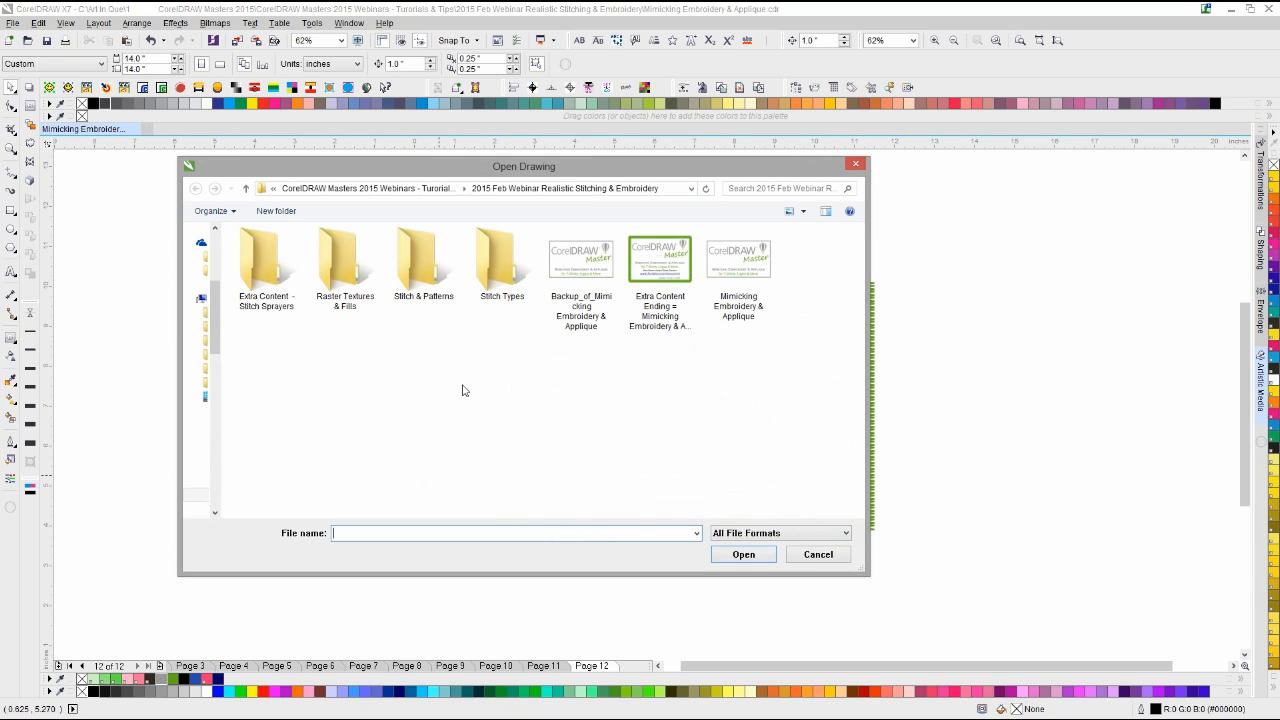
{"action": "double_click", "coordinate": [273, 280]}
{"action": "double_click", "coordinate": [266, 268]}
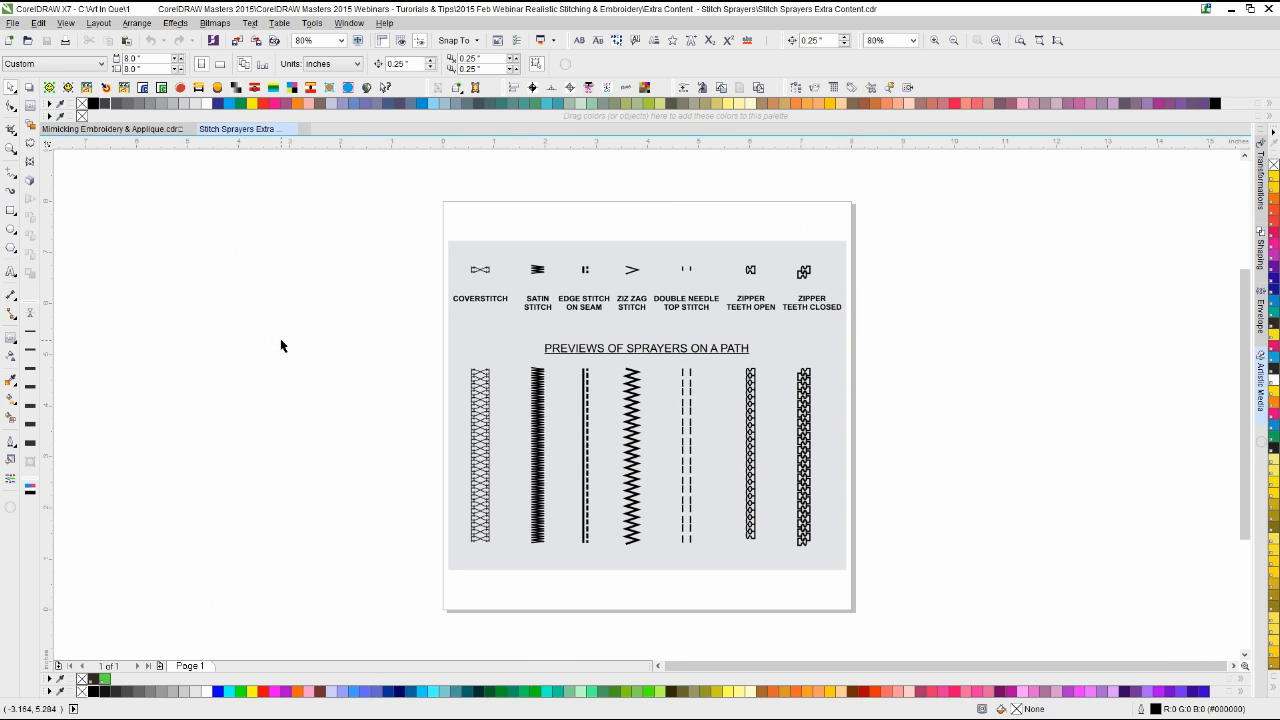
{"action": "key", "text": "F4"}
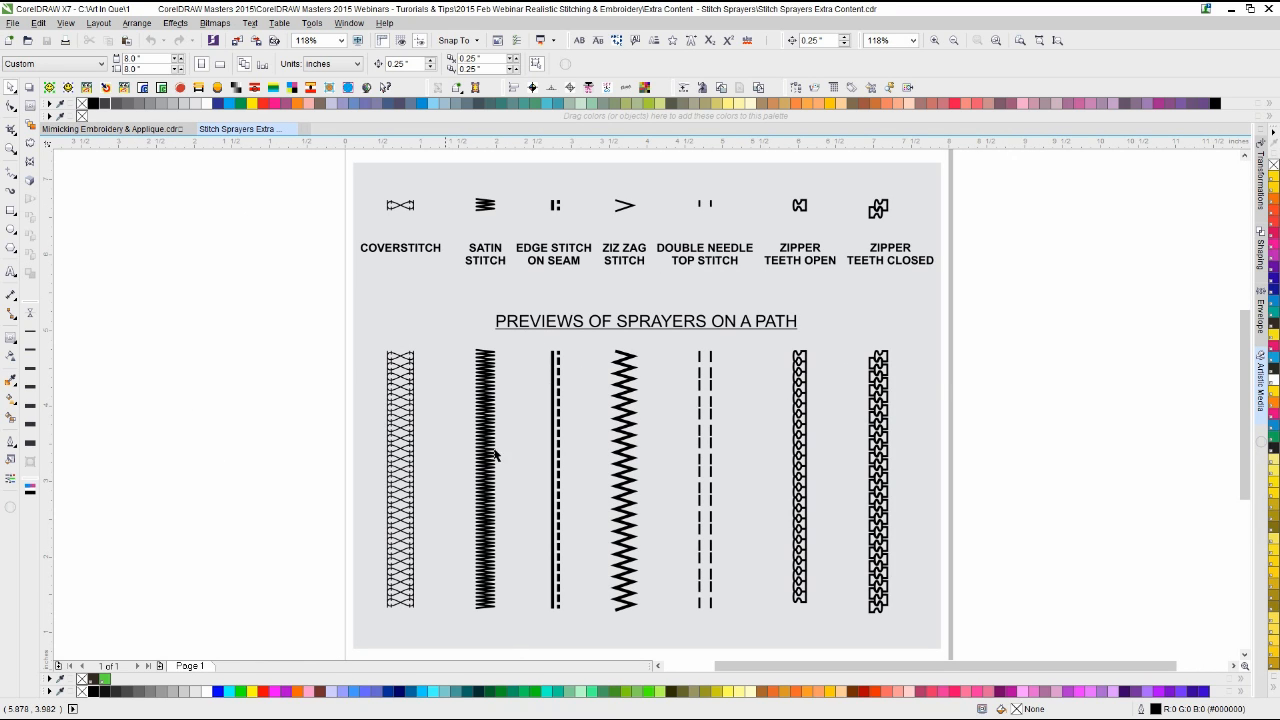
Step: Examine the source stitches above the sprayer previews by selecting the coverstitch and the whole row of stitches, leaving nothing selected
{"action": "left_click", "coordinate": [240, 430]}
{"action": "left_click", "coordinate": [392, 205]}
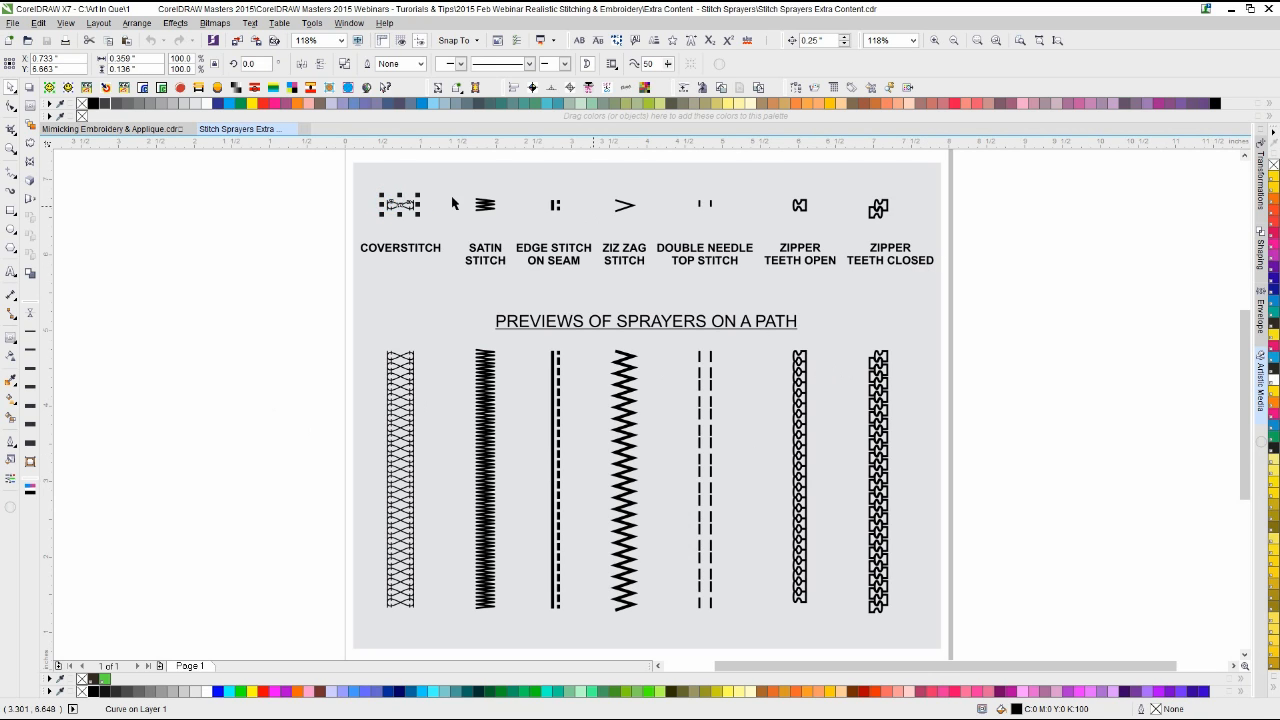
{"action": "left_click_drag", "start_coordinate": [261, 175], "coordinate": [995, 228]}
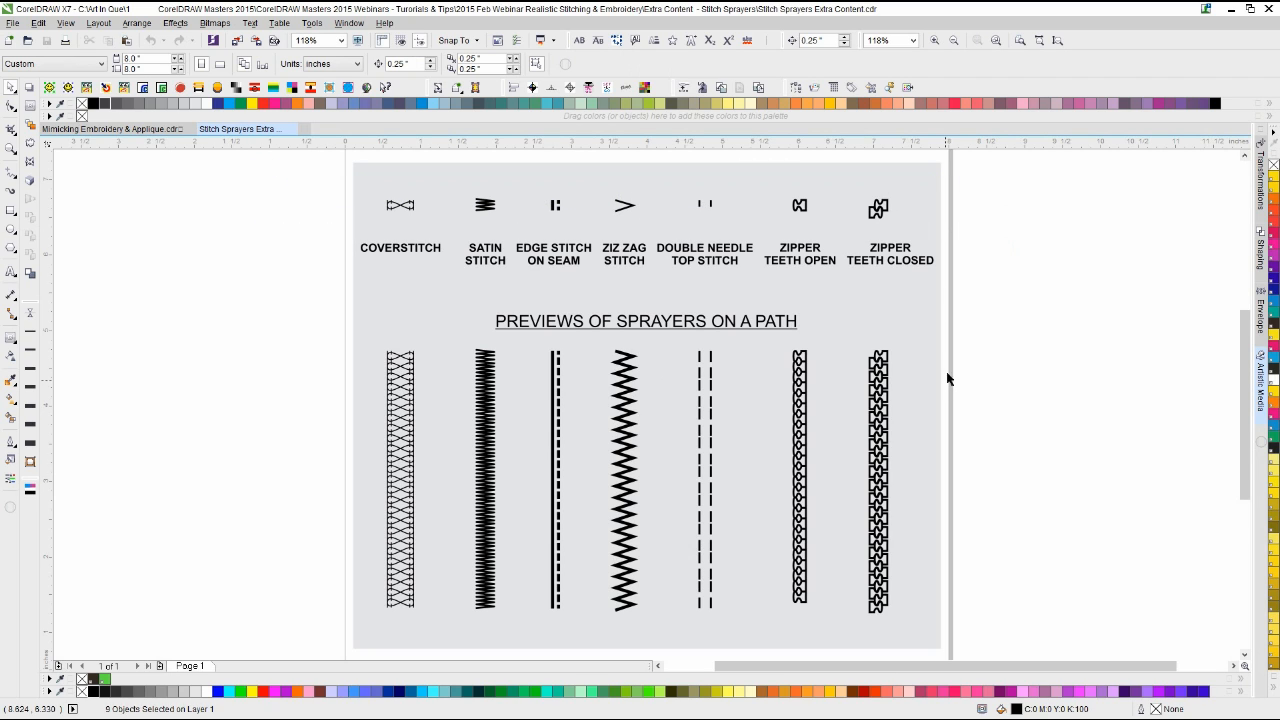
{"action": "left_click", "coordinate": [1096, 530]}
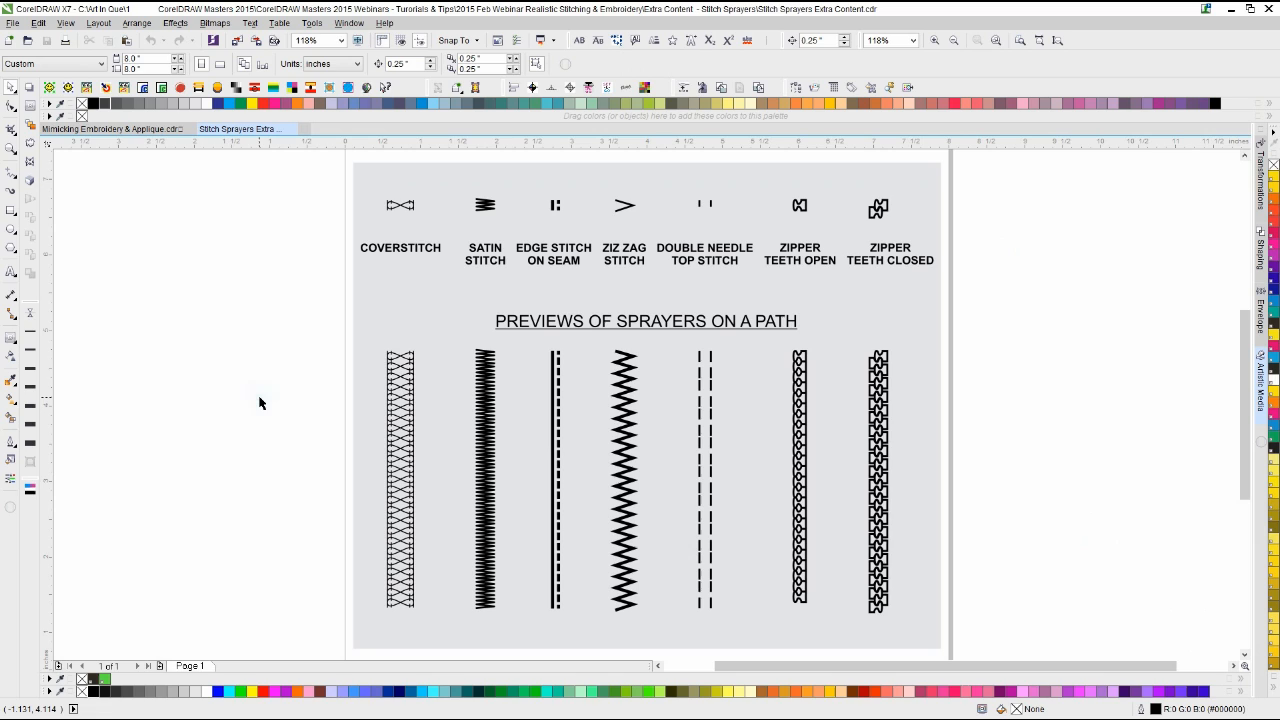